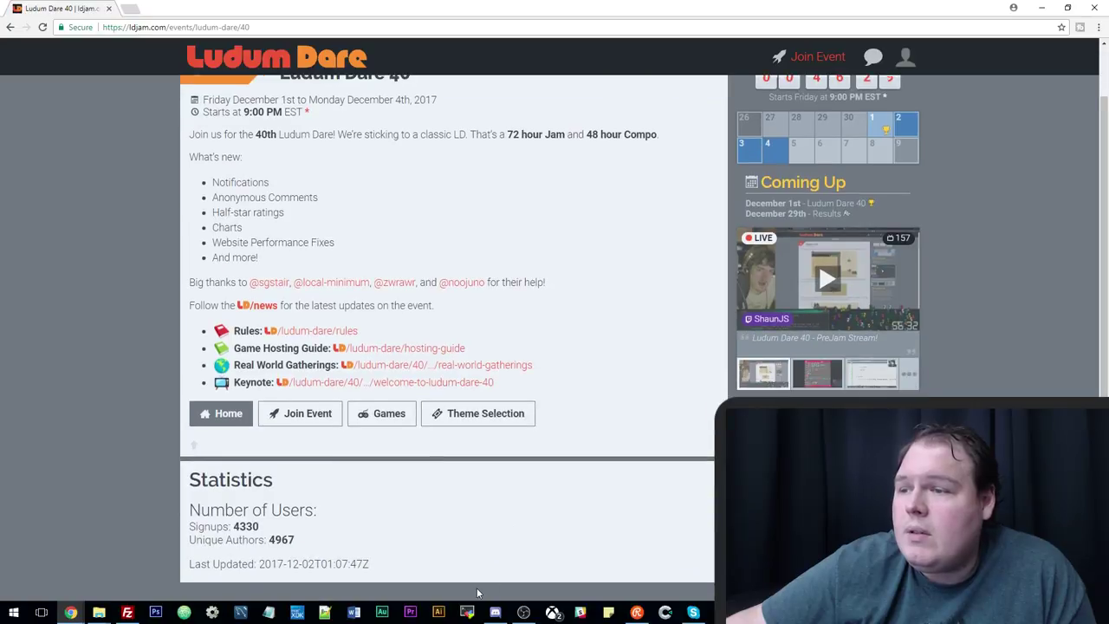
Scroll the Ludum Dare 40 event page back to the top to view the countdown.
scroll(484, 541, "up", 1)
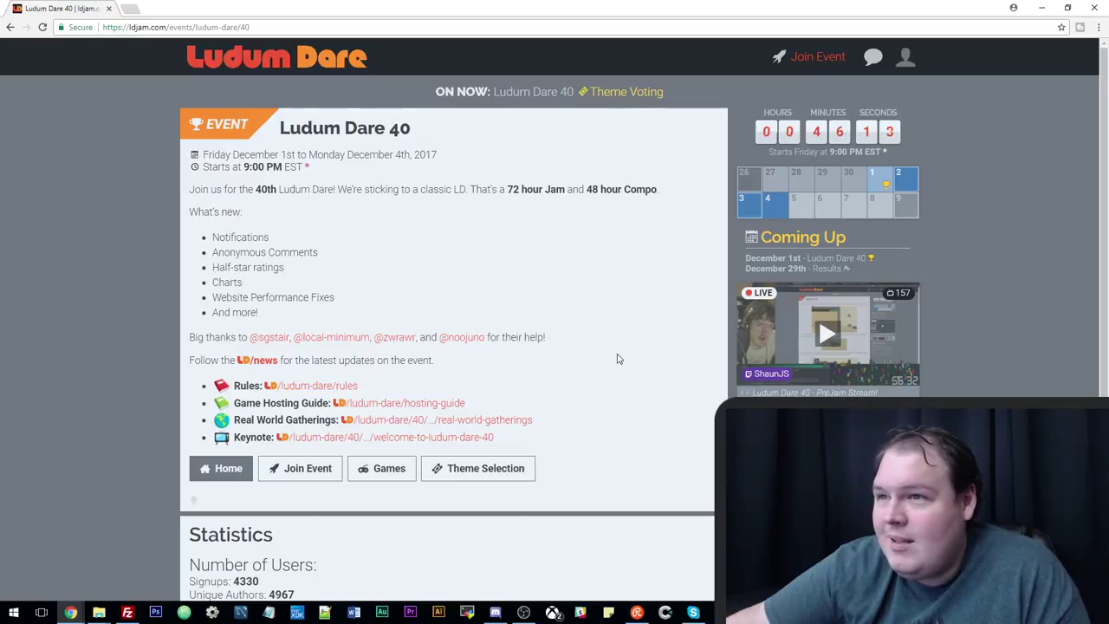
scroll(618, 358, "down", 2)
scroll(555, 344, "up", 2)
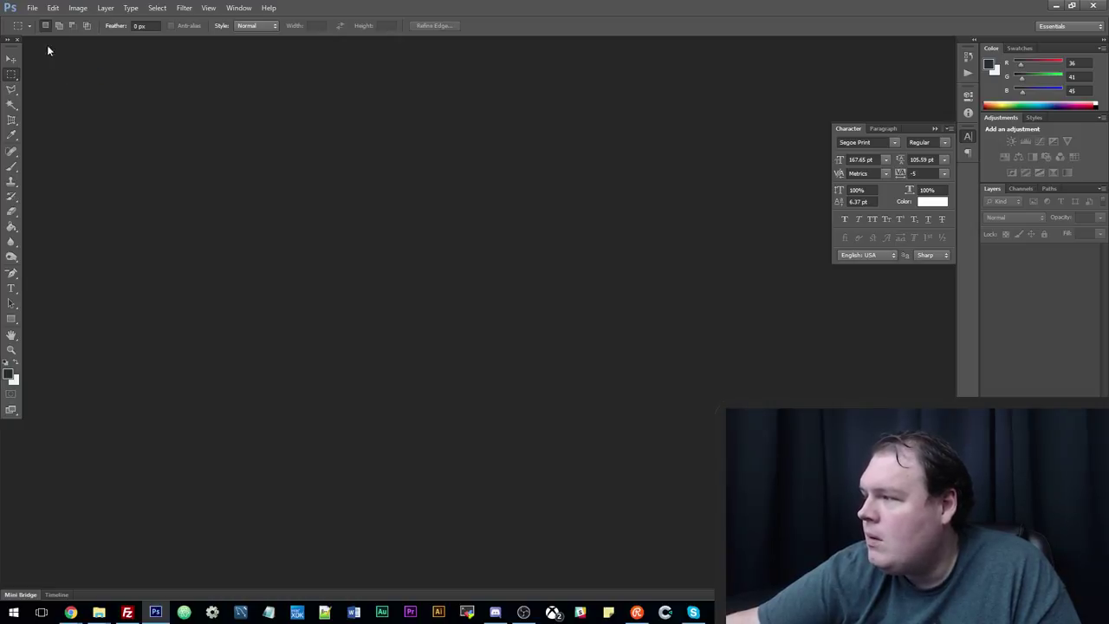
Create a new 1920x1080 document, Untitled-1, with a white background.
left_click(32, 8)
left_click(44, 18)
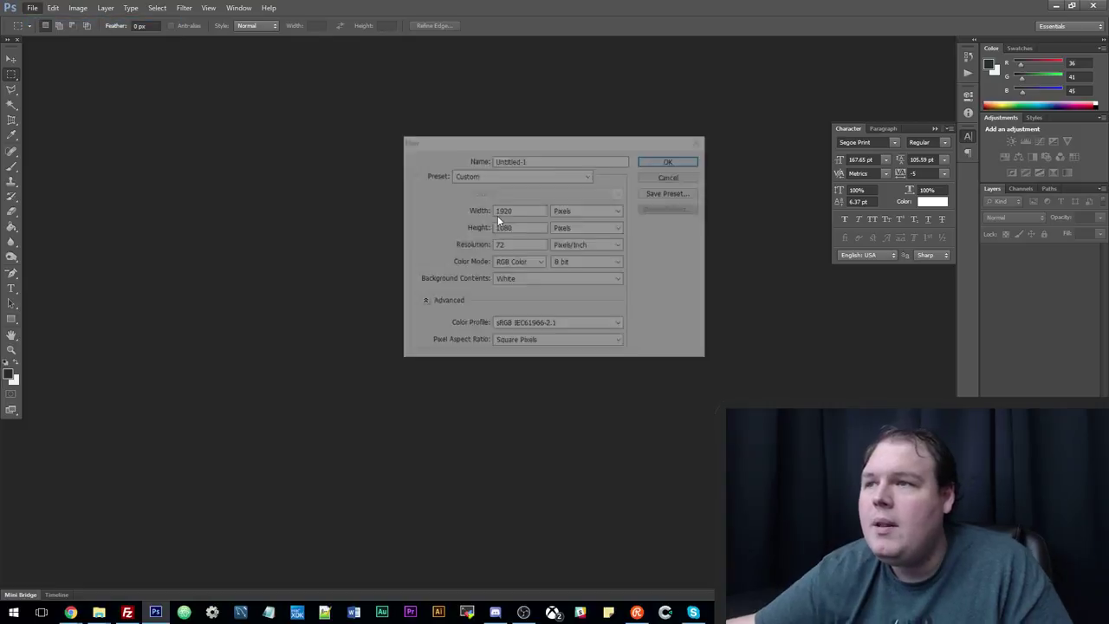
left_click(665, 162)
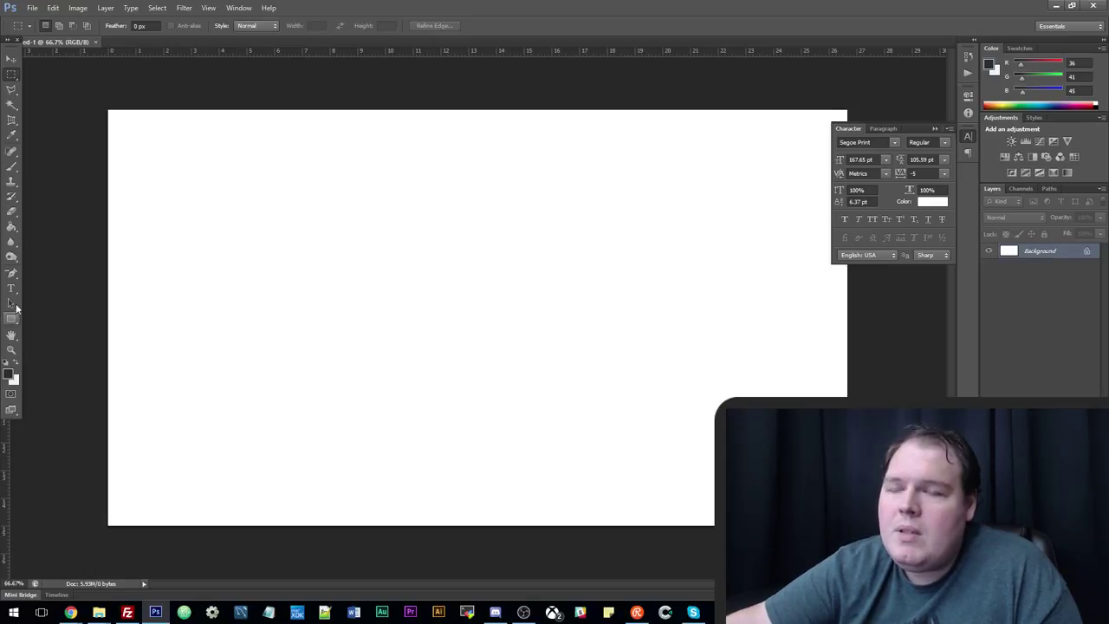
Draw a dark triangle near the canvas centre with the Polygon Tool.
left_click(12, 319)
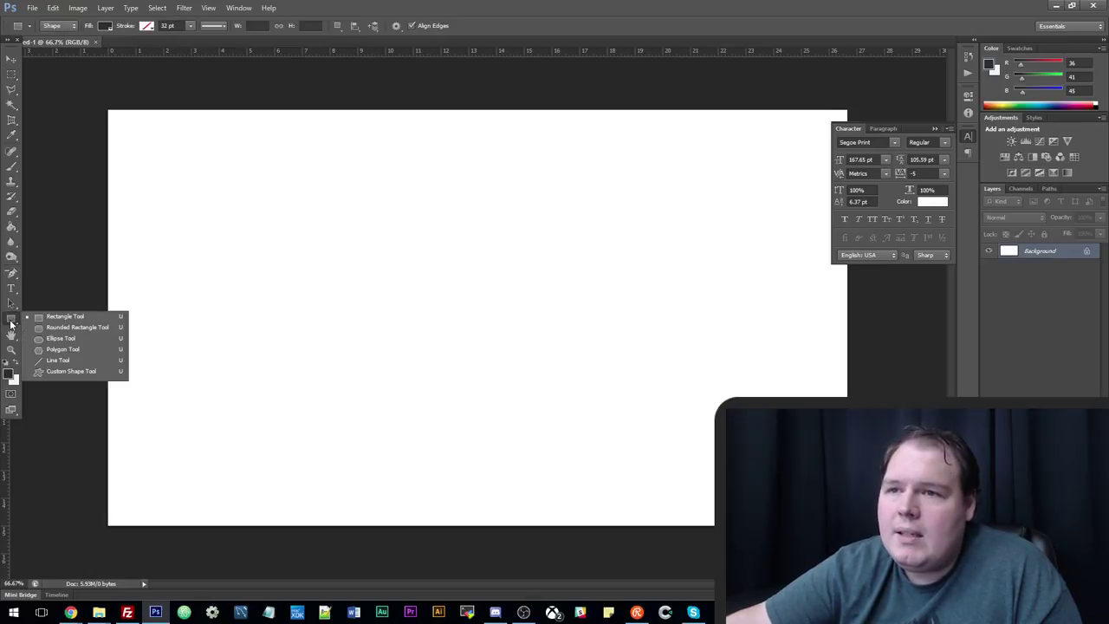
left_click(97, 348)
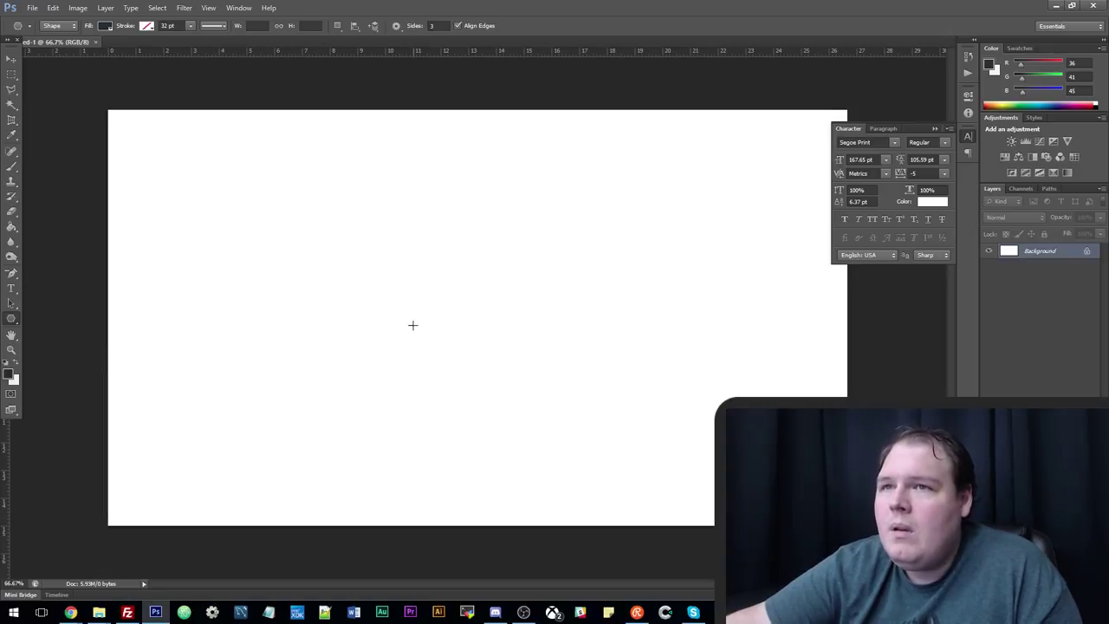
left_click_drag(406, 348, 511, 409)
Move the triangle toward the centre and scale it down to about two thirds.
key("alt+BackSpace")
key("v")
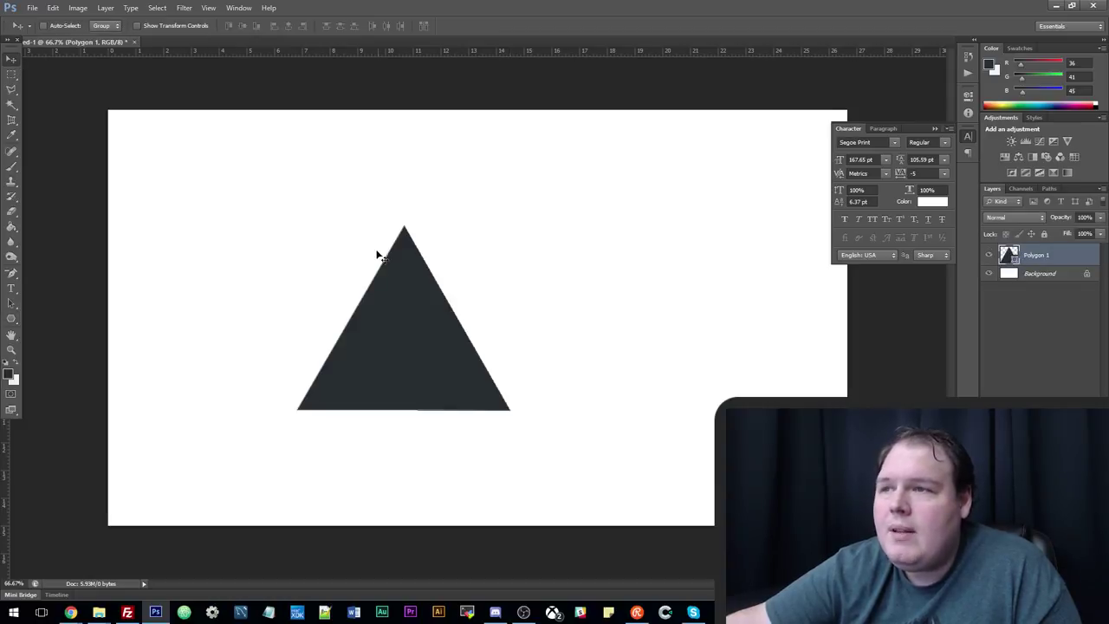
left_click_drag(404, 332, 476, 329)
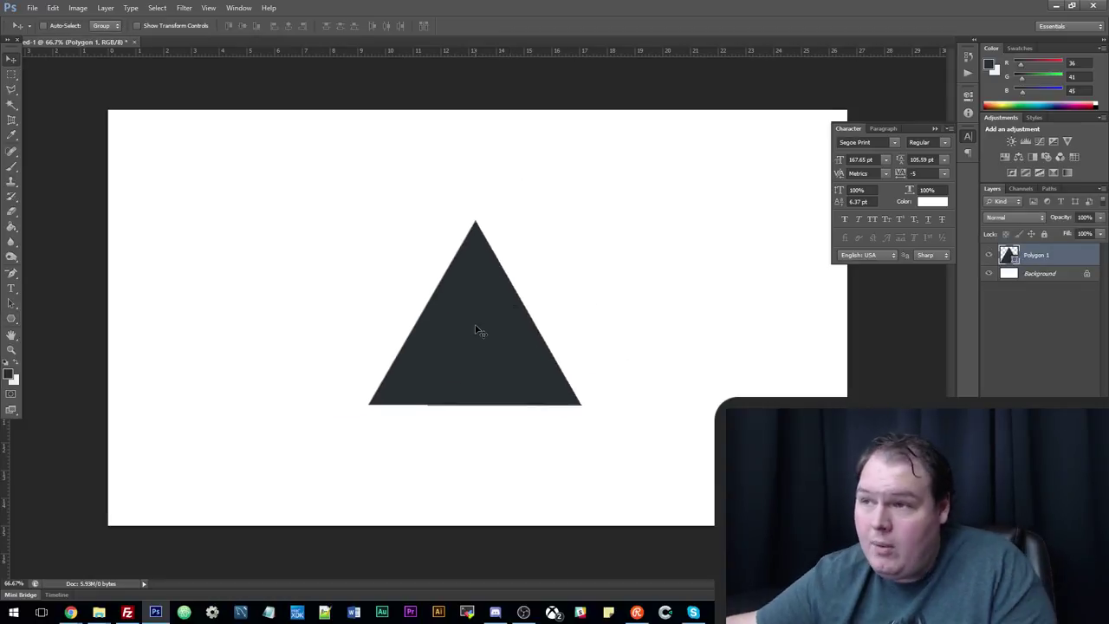
key("ctrl+t")
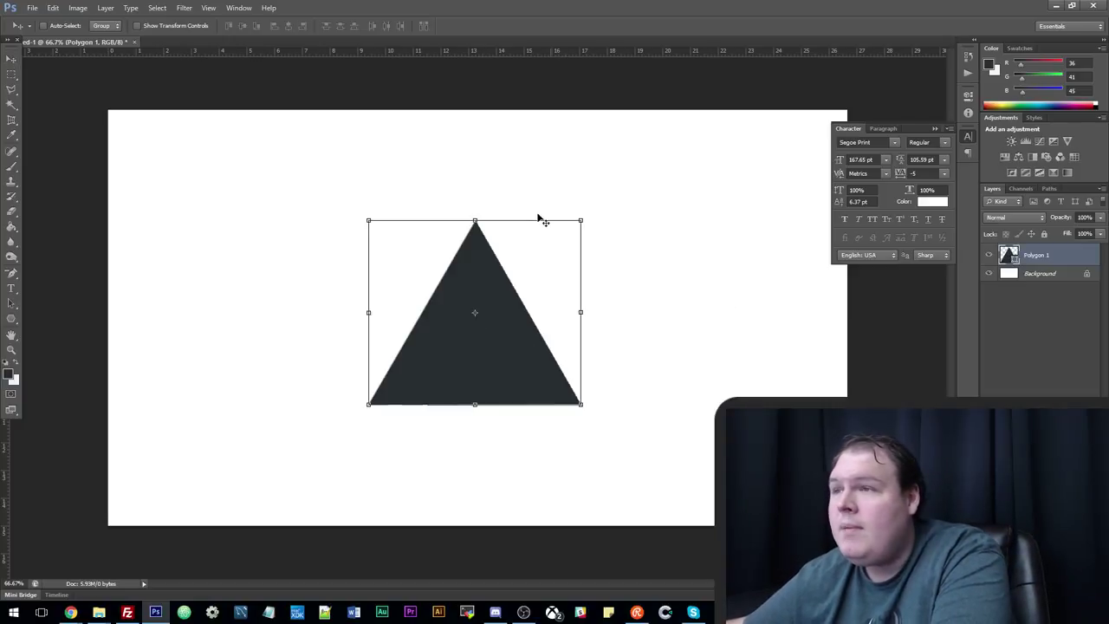
left_click_drag(579, 222, 523, 268, "shift")
left_click_drag(490, 381, 519, 351)
left_click_drag(549, 240, 536, 254, "shift")
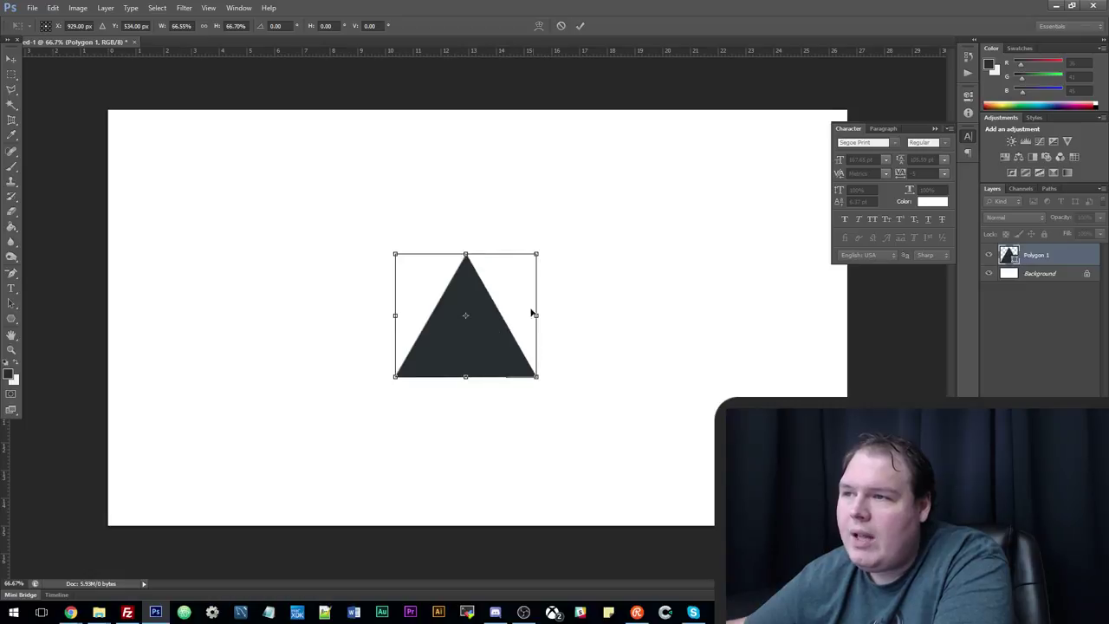
left_click_drag(498, 356, 507, 353)
key("Return")
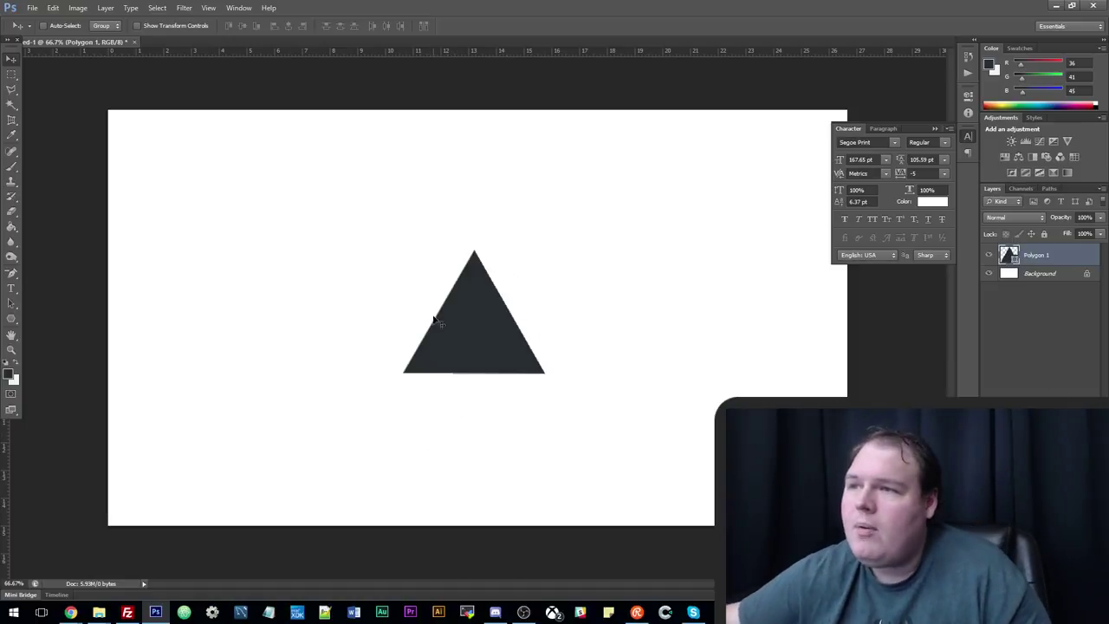
left_click(12, 319)
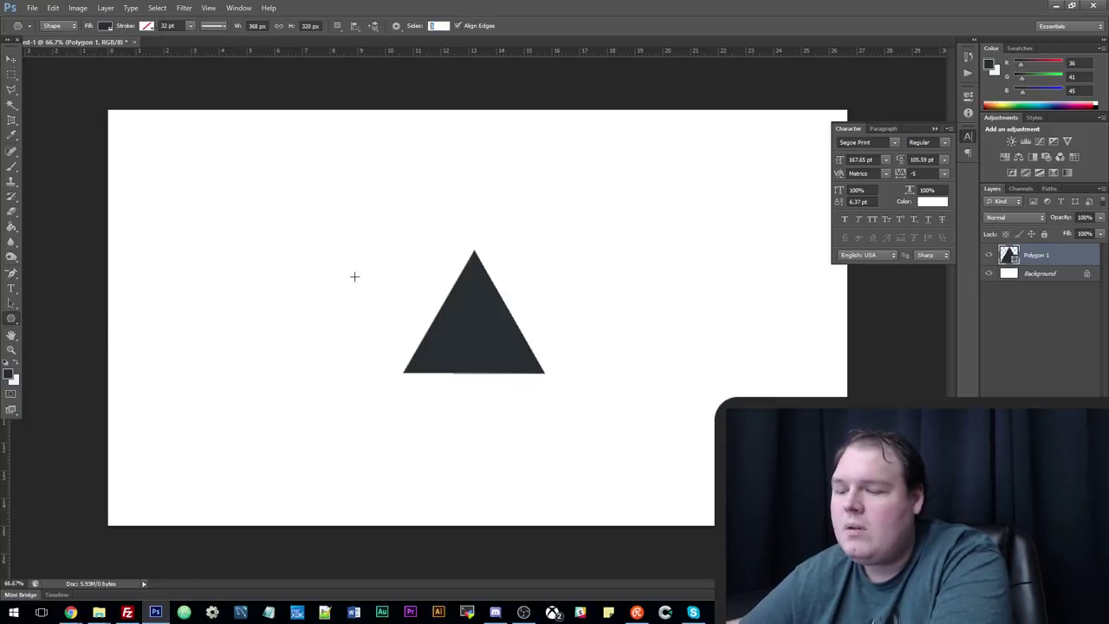
Draw three small pentagons of different sizes stacked left of the triangle.
left_click_drag(234, 404, 241, 411)
left_click_drag(236, 362, 248, 379)
left_click_drag(260, 302, 275, 312)
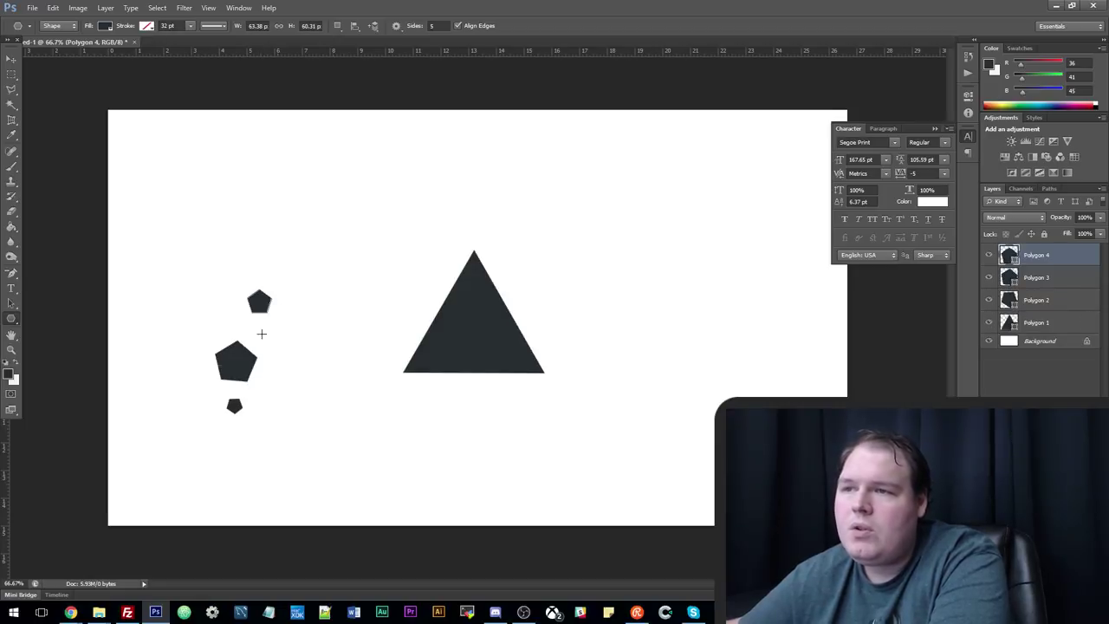
Make a rectangular selection around the pentagons, then clear it.
left_click(11, 74)
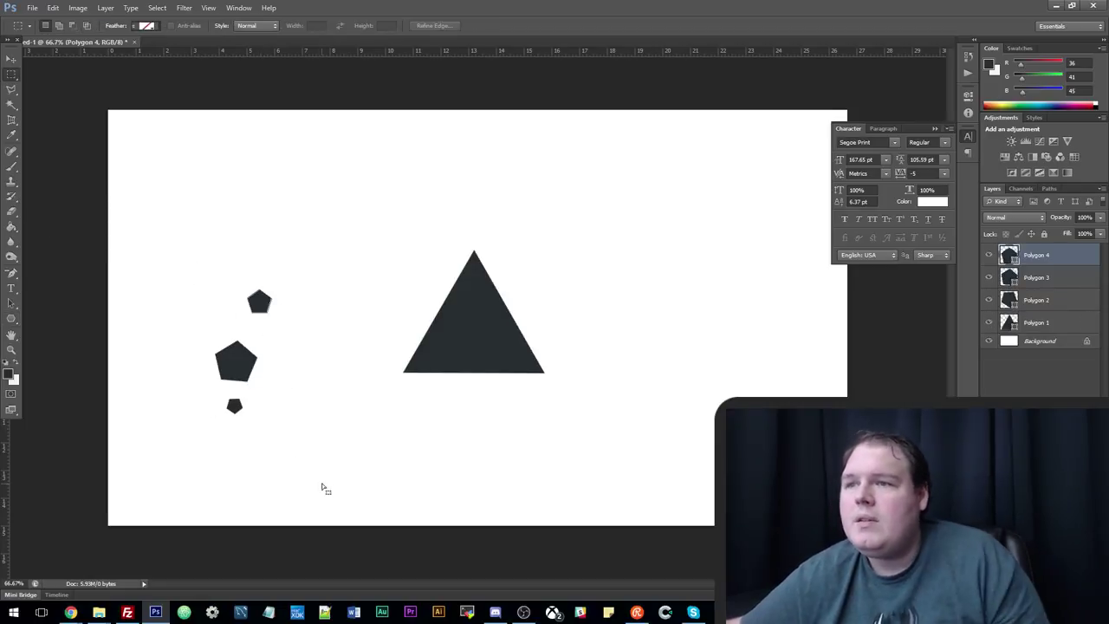
left_click_drag(332, 493, 129, 237)
left_click(398, 314)
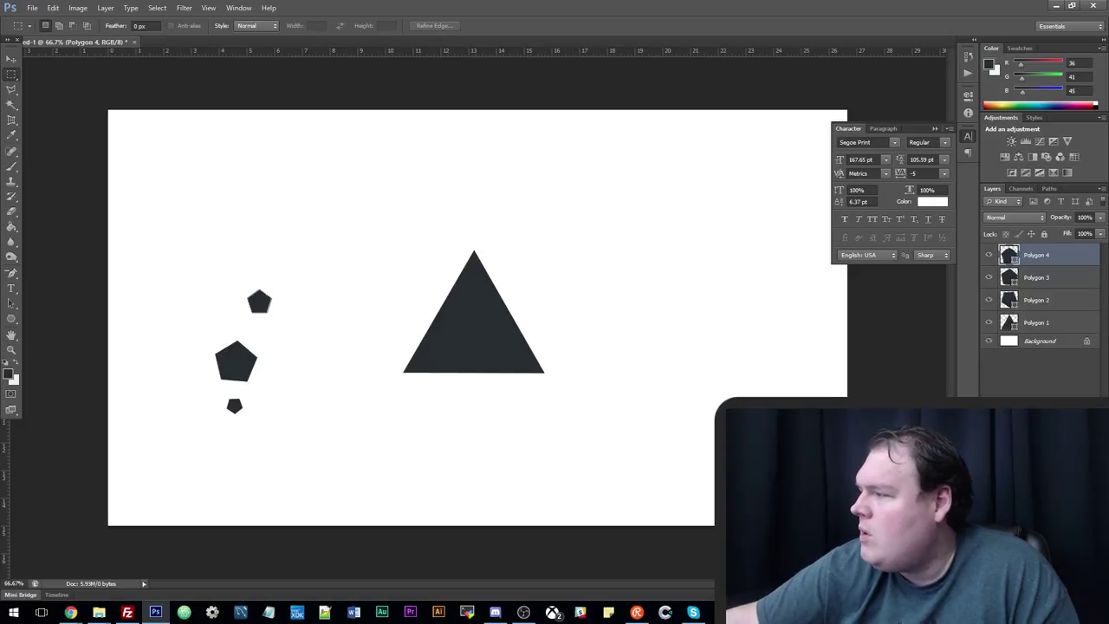
left_click(637, 612)
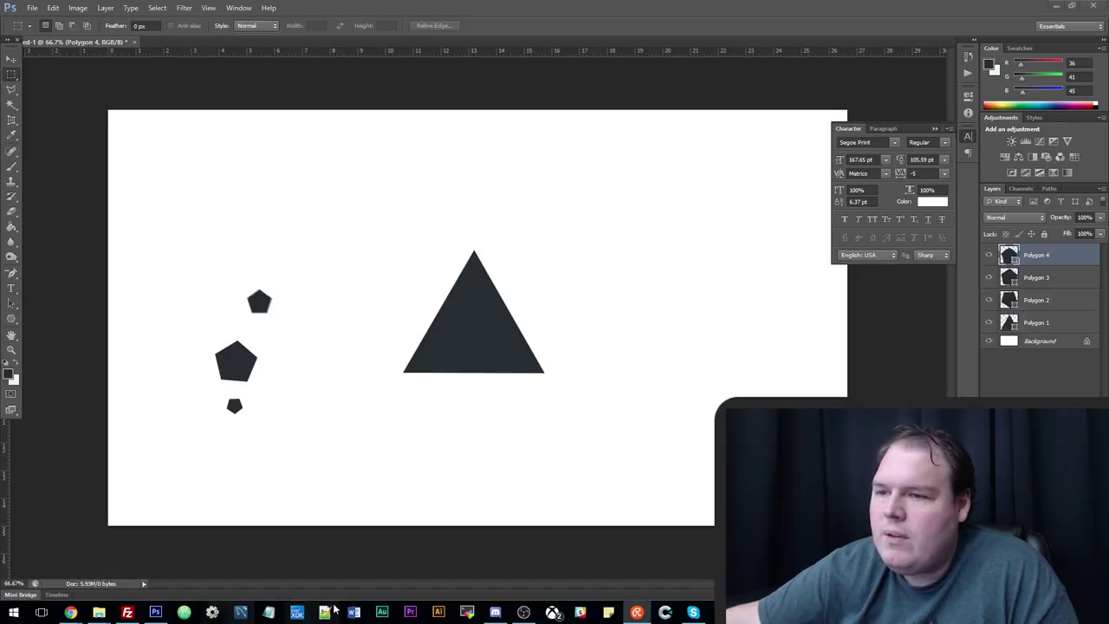
left_click(268, 613)
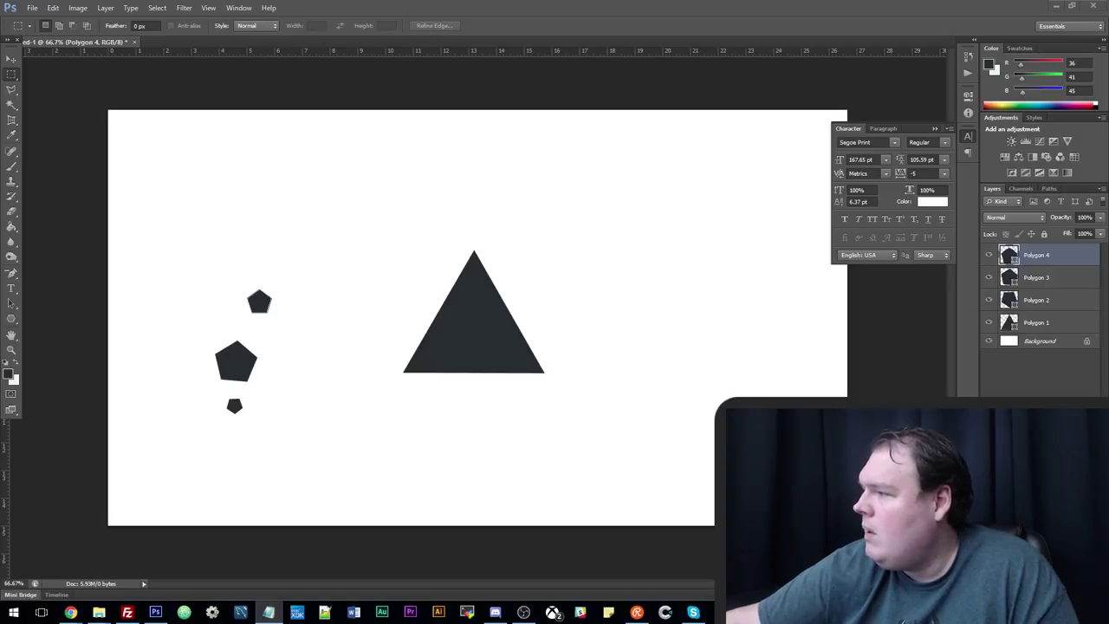
left_click(684, 217)
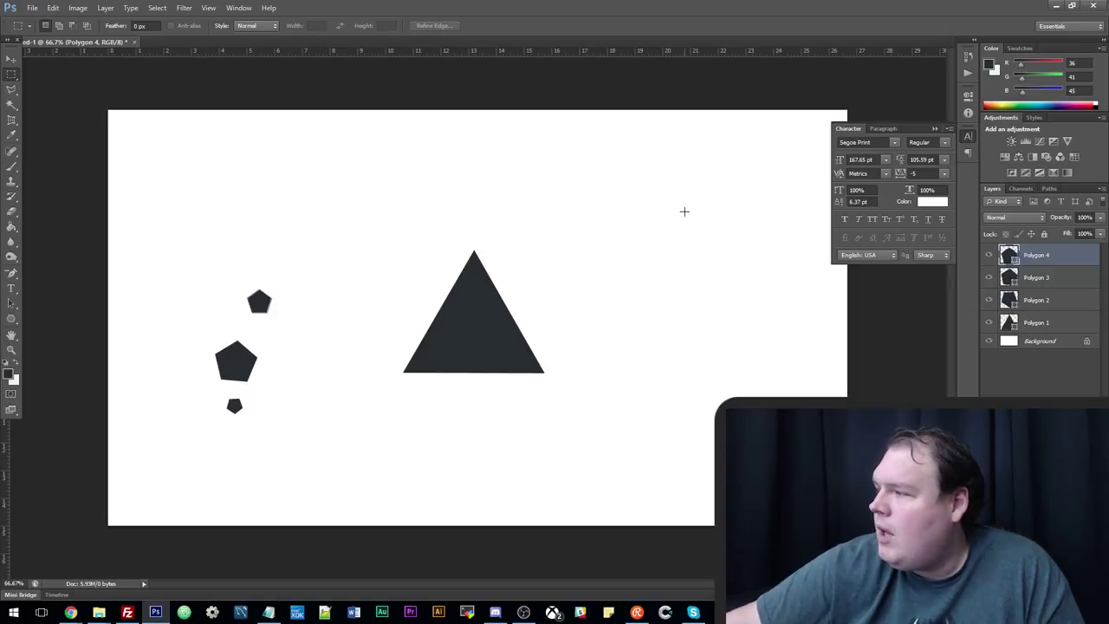
left_click(11, 58)
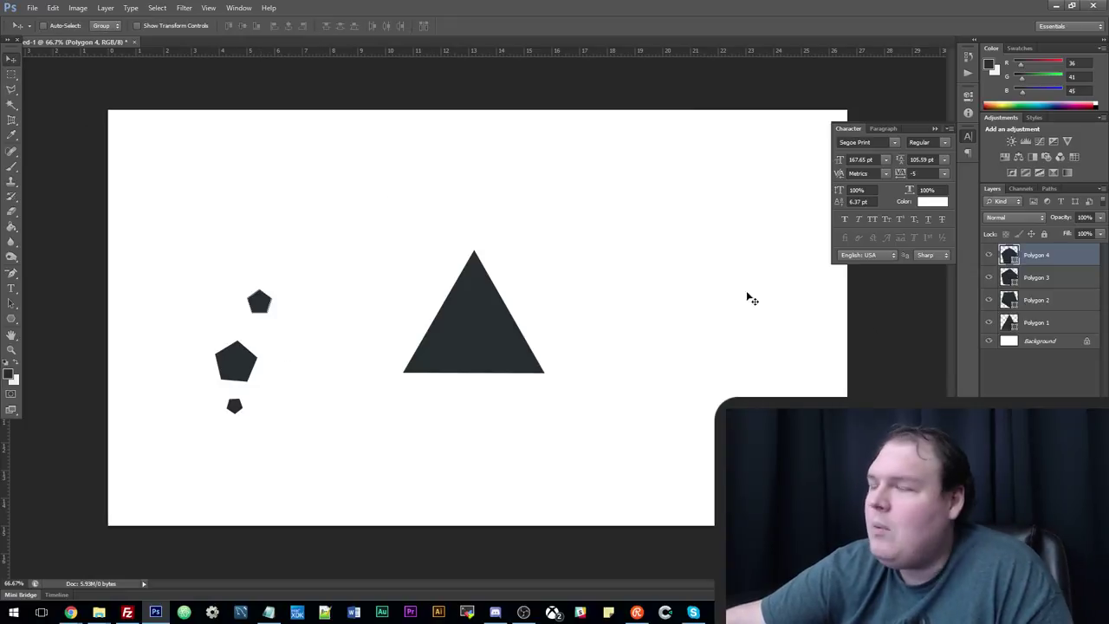
left_click(1056, 276)
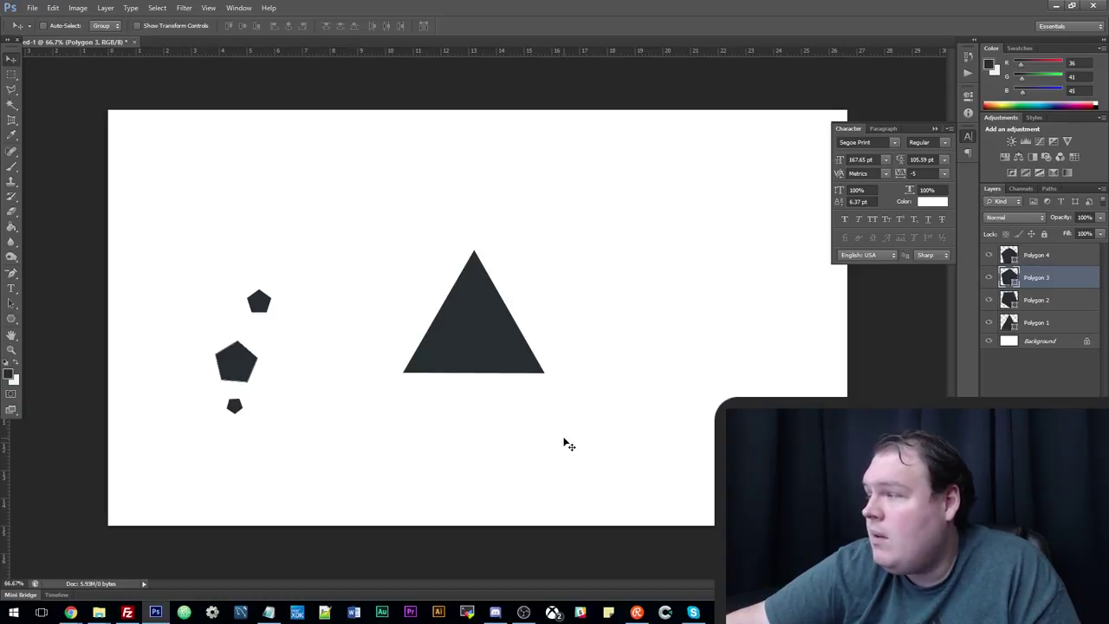
Draw a wide flat rectangle below the triangle and a tall thin one to its right.
left_click(12, 319)
left_click(64, 316)
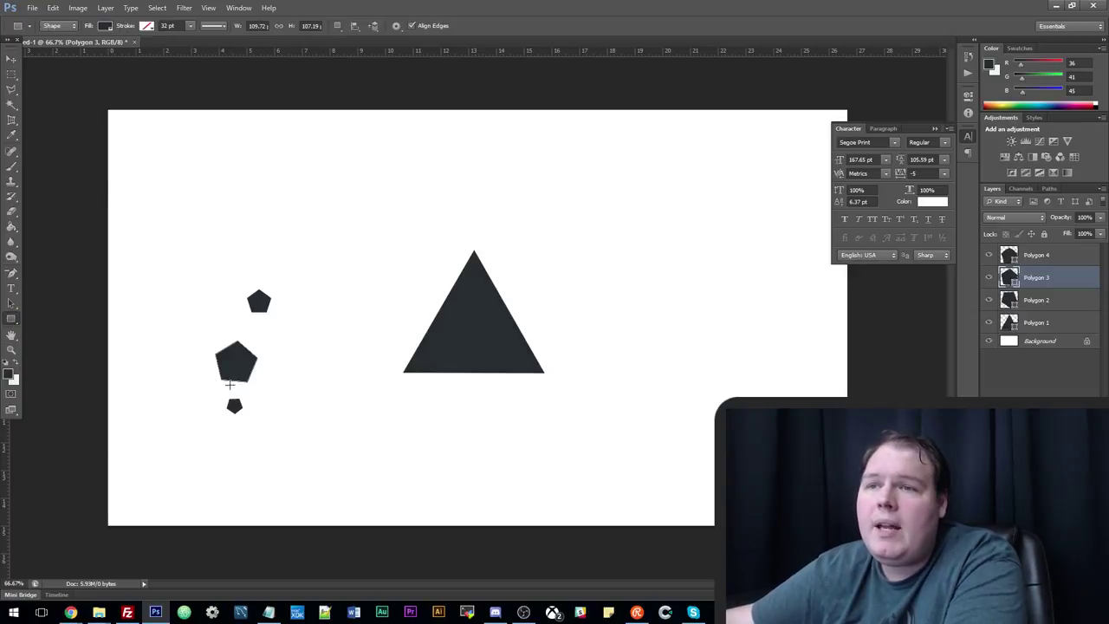
mouse_move(353, 422)
left_mouse_down()
mouse_move(544, 428)
mouse_move(587, 443)
left_mouse_up()
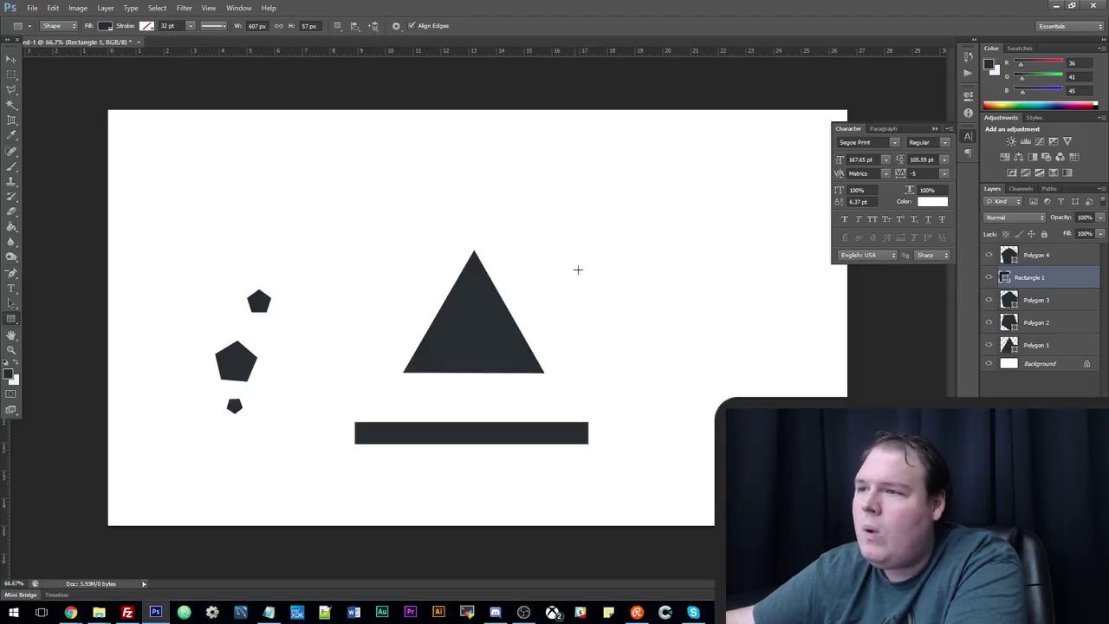
left_click_drag(578, 269, 593, 422)
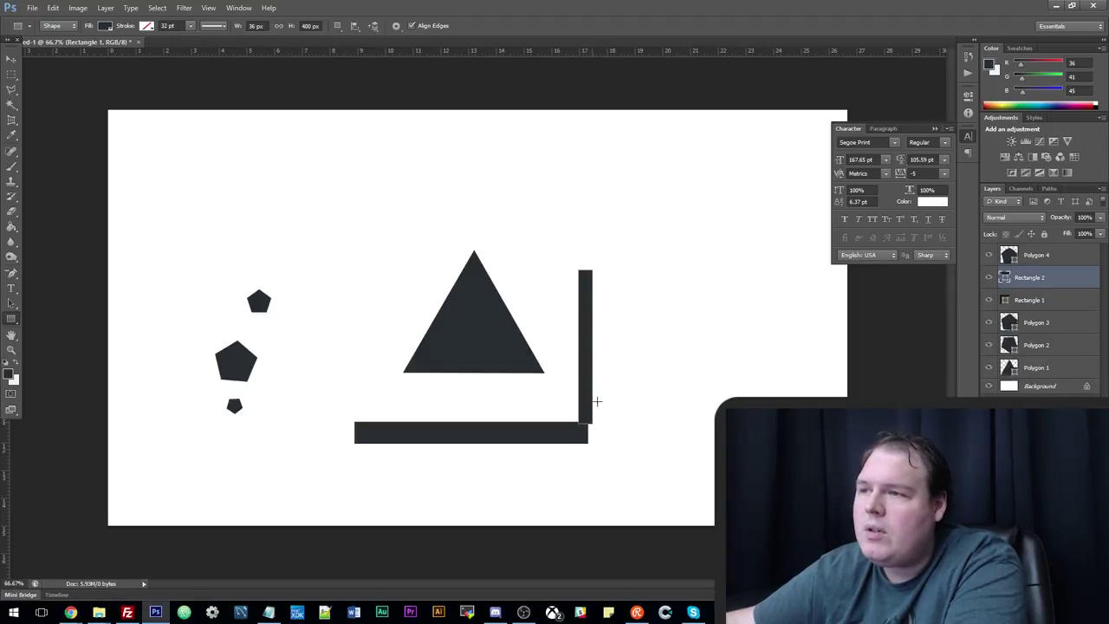
left_click(13, 60)
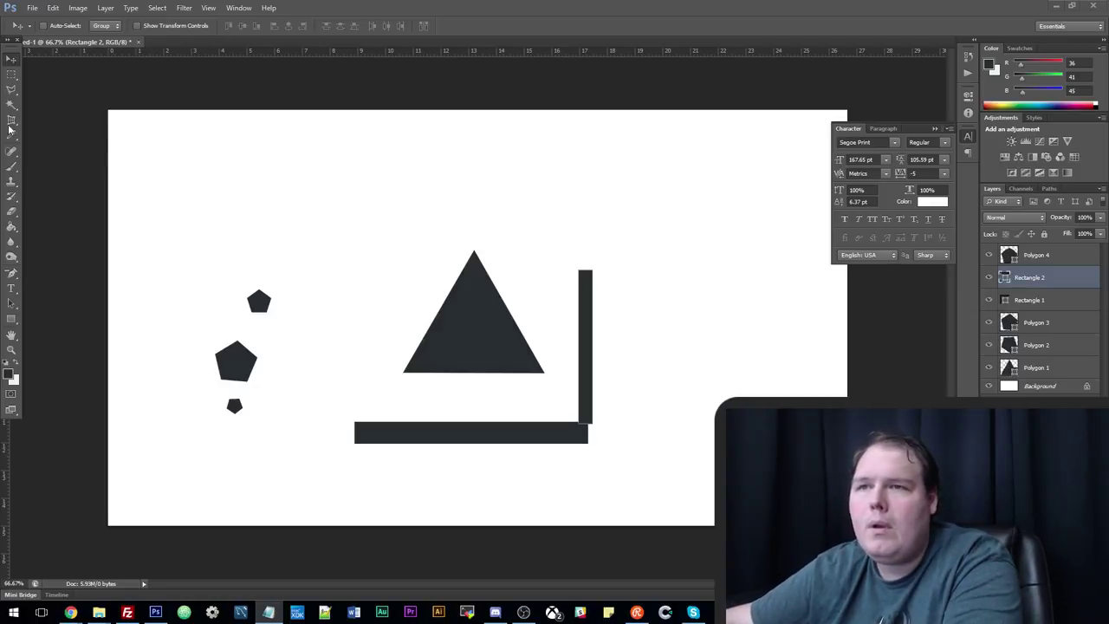
Pick layer Polygon 3 and drag the large pentagon beside the triangle above the bottom bar.
left_click(15, 75)
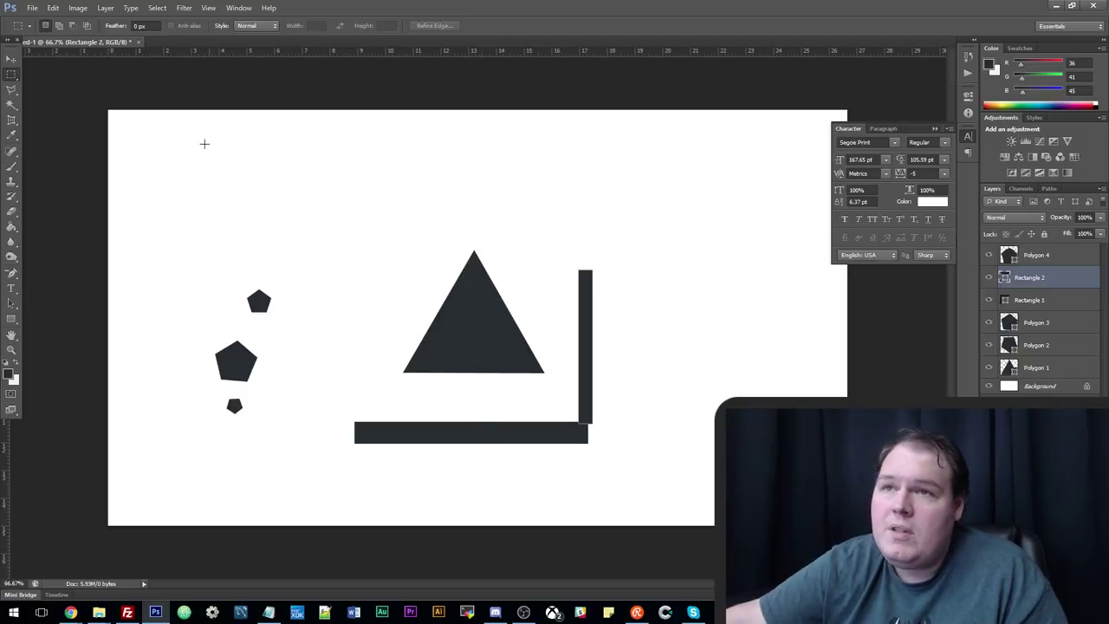
left_click(12, 58)
right_click(250, 375)
left_click(268, 374)
left_click_drag(235, 366, 530, 404)
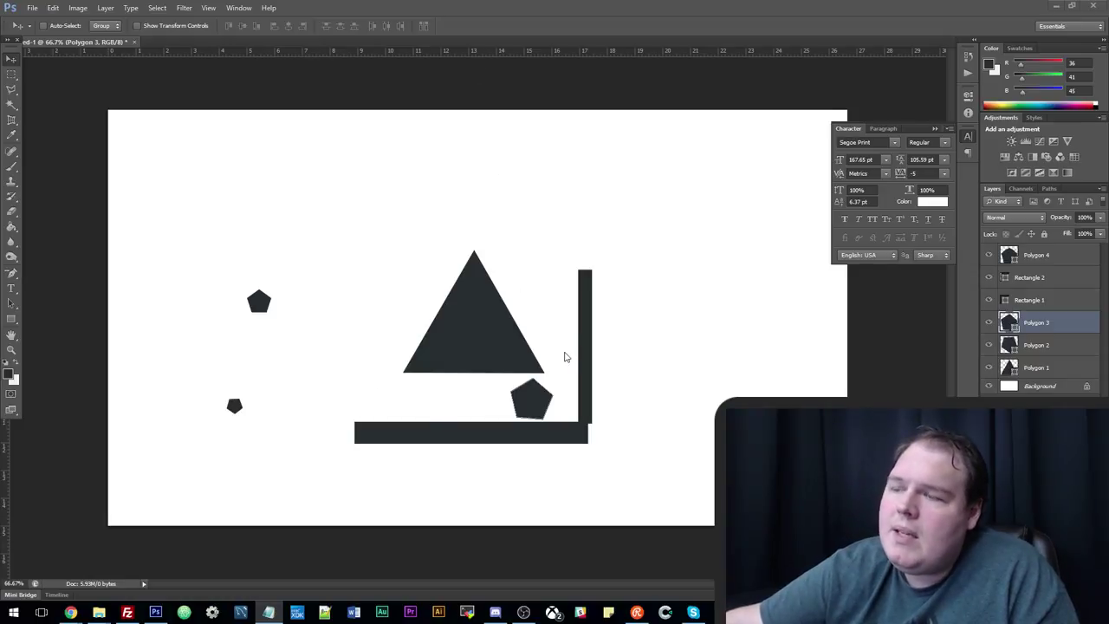
left_click(495, 613)
View the enlarged Ludum Dare theme voting screenshot in Discord, close it, and minimize Discord.
scroll(496, 350, "up", 10)
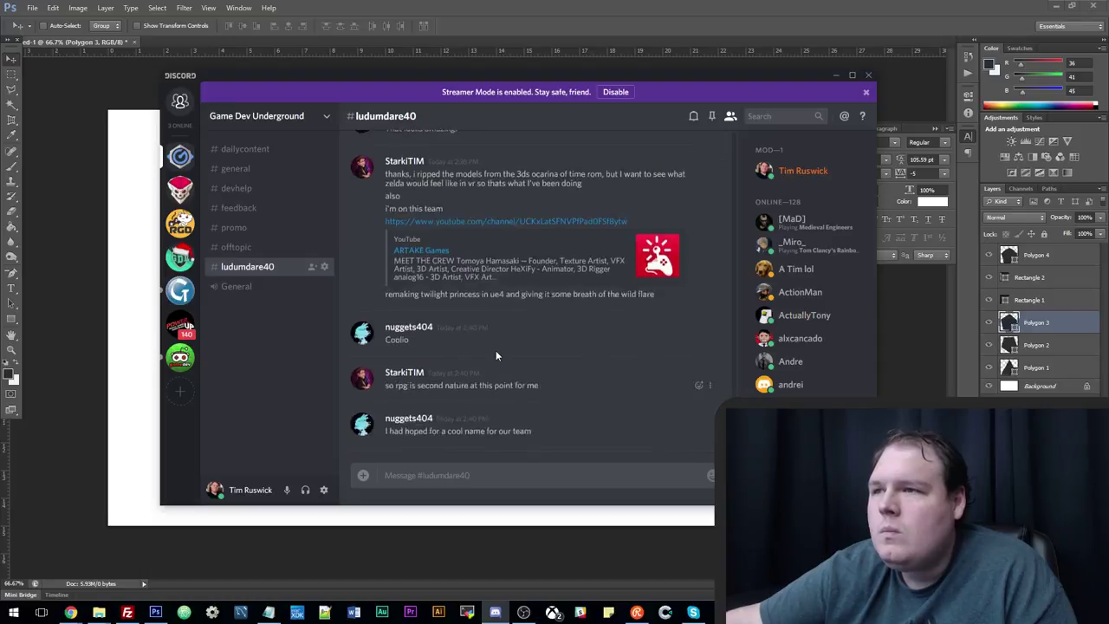
scroll(500, 375, "up", 10)
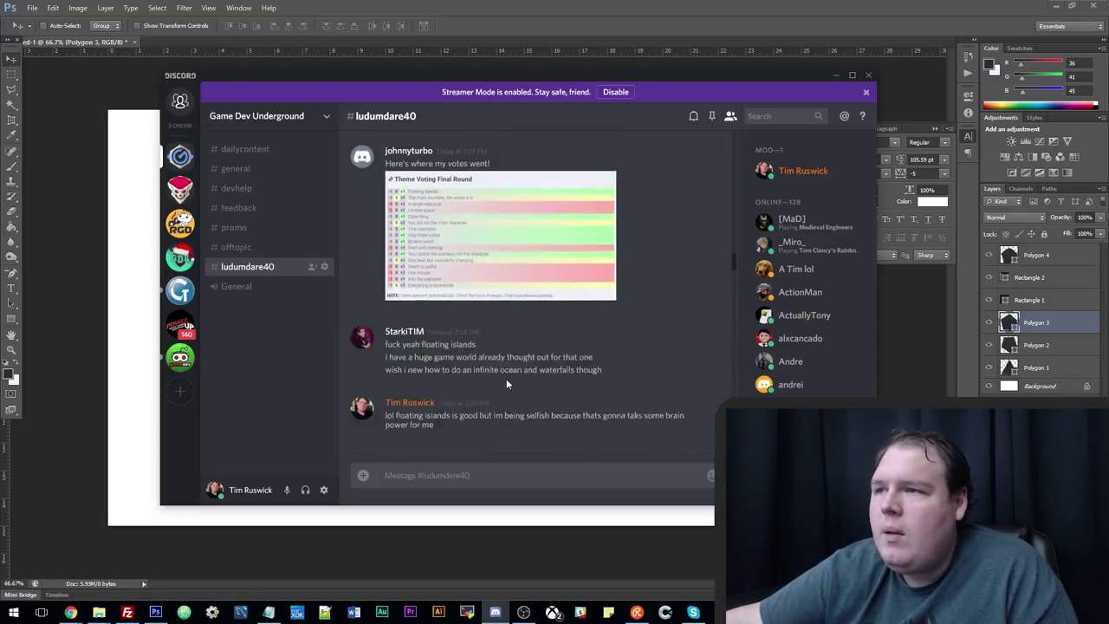
left_click(499, 378)
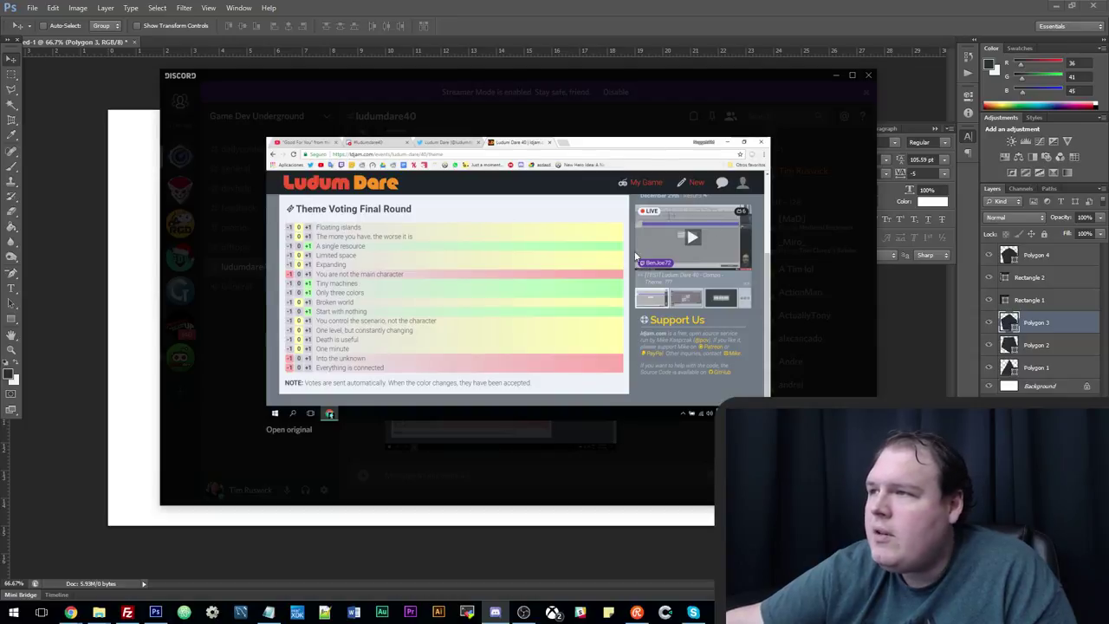
left_click(561, 468)
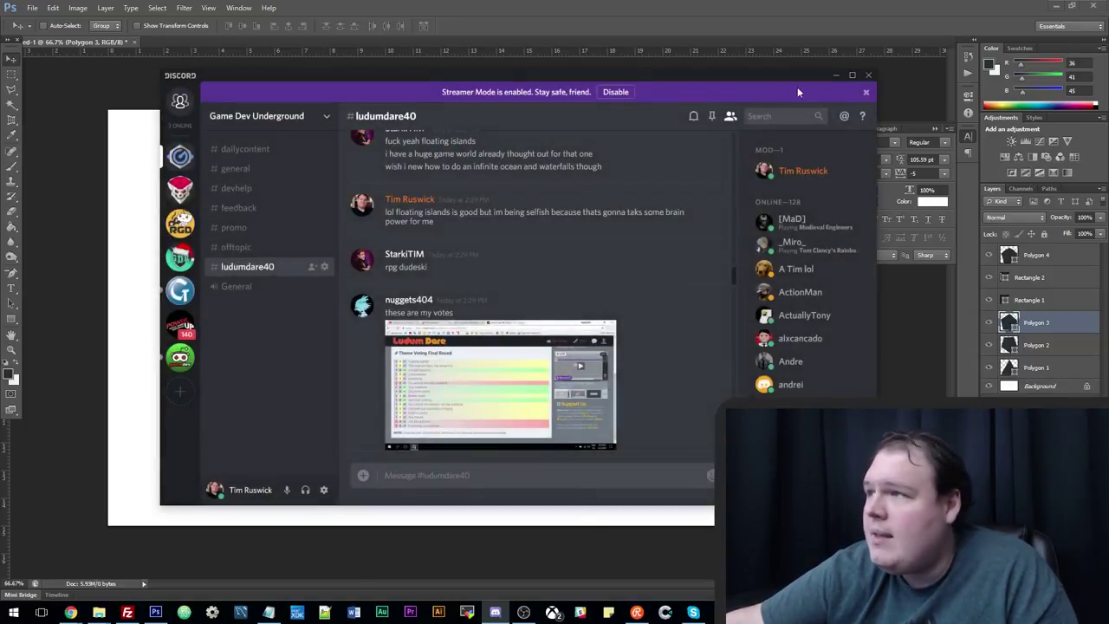
left_click(835, 75)
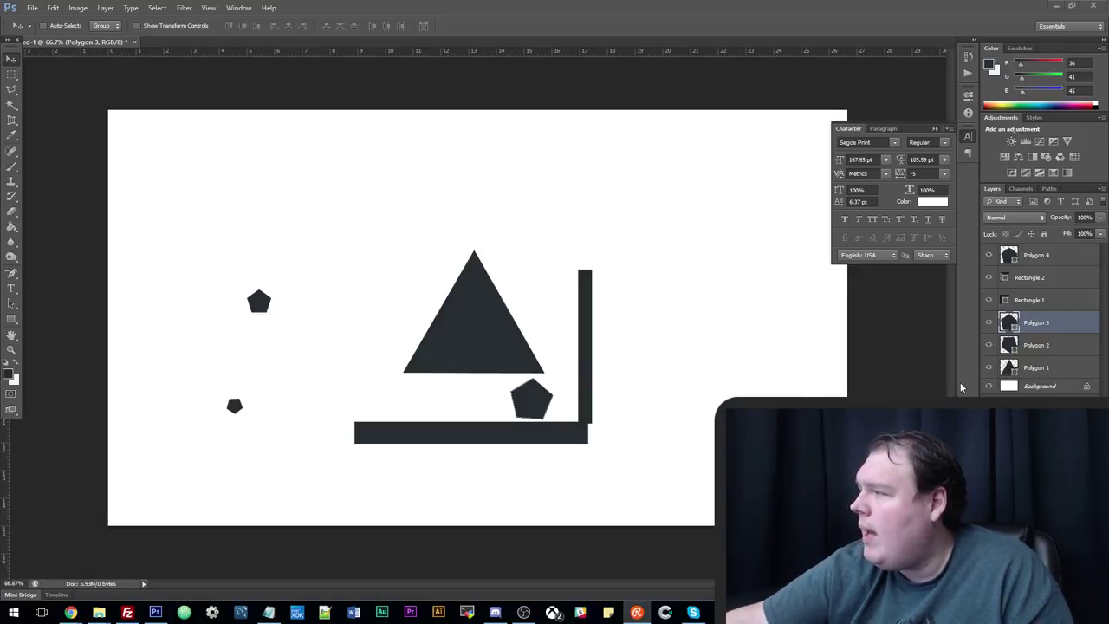
In a new tab, paste the shared tweet link, replace 'dot' with '.', and load it.
mouse_move(70, 613)
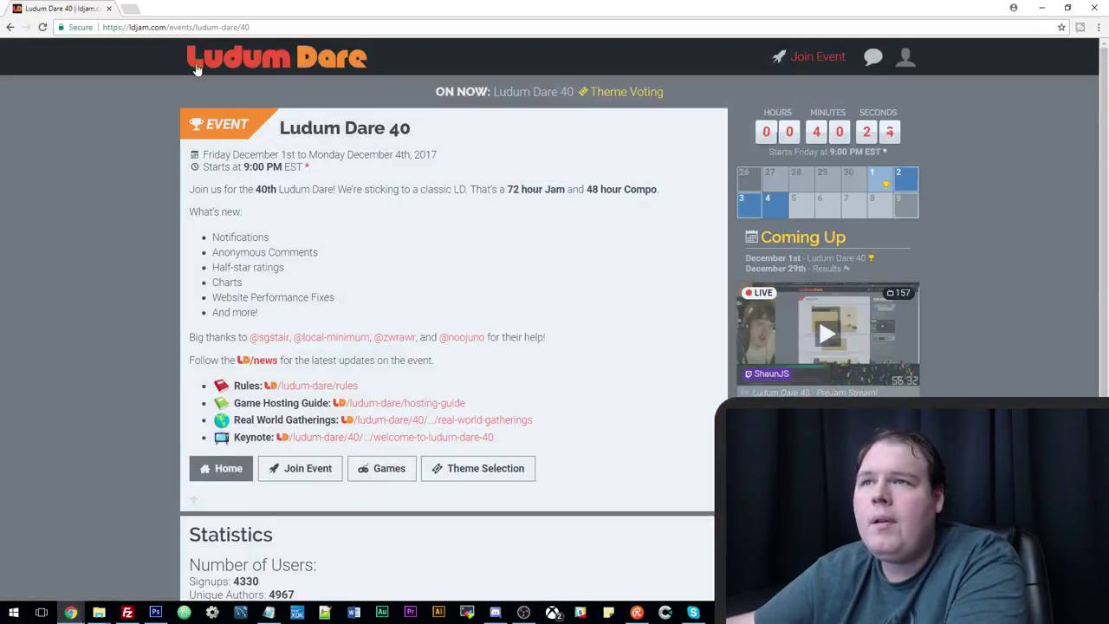
left_click(60, 565)
left_click(130, 10)
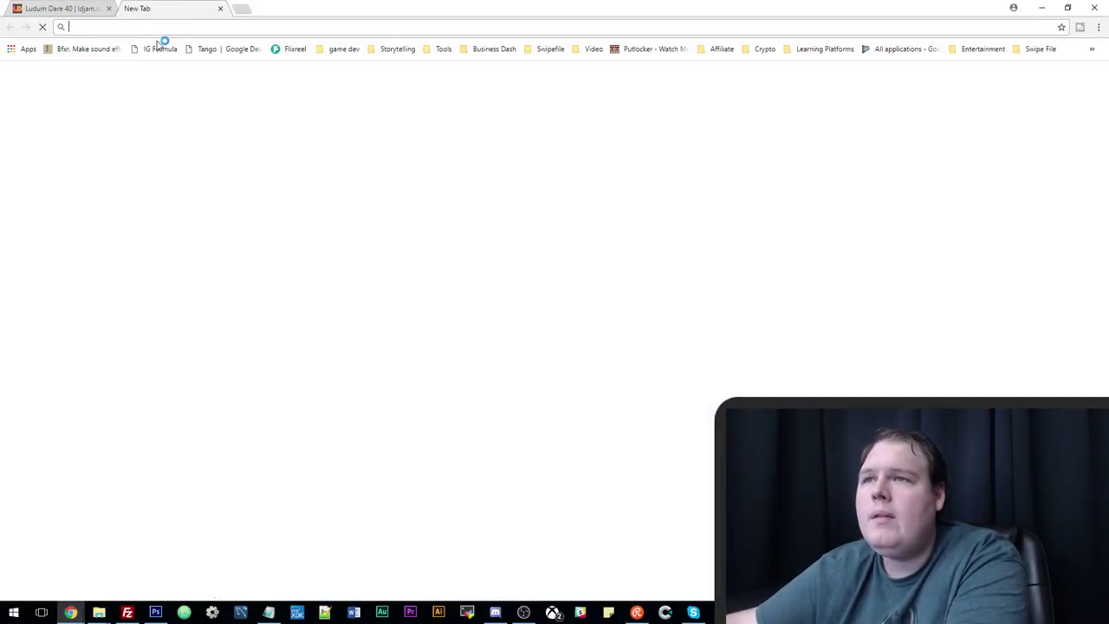
key("ctrl+v")
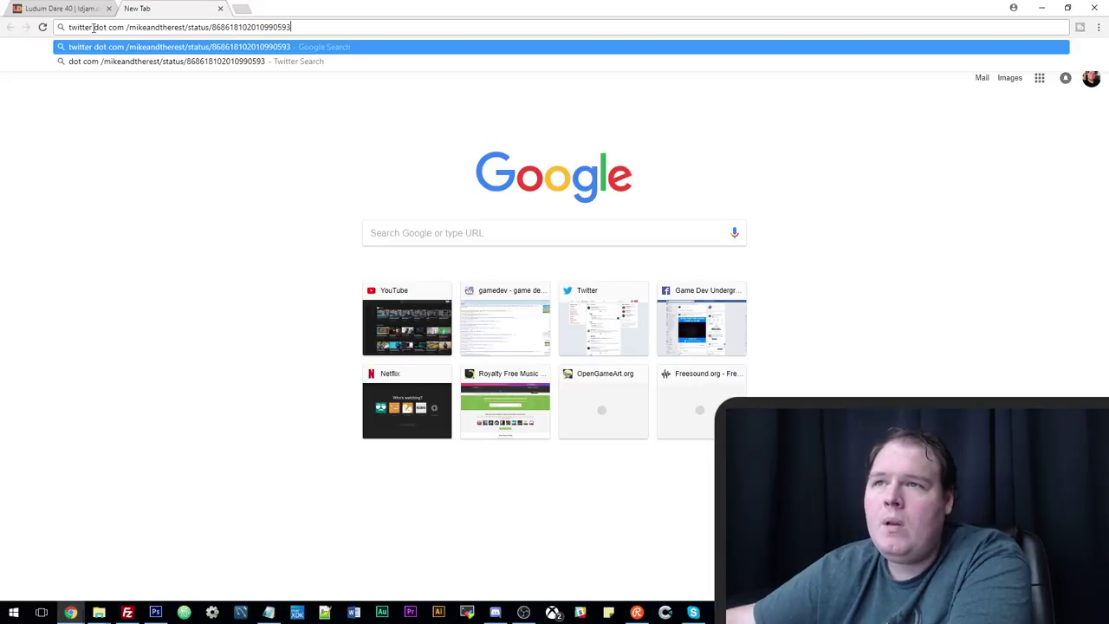
double_click(98, 27)
type(".")
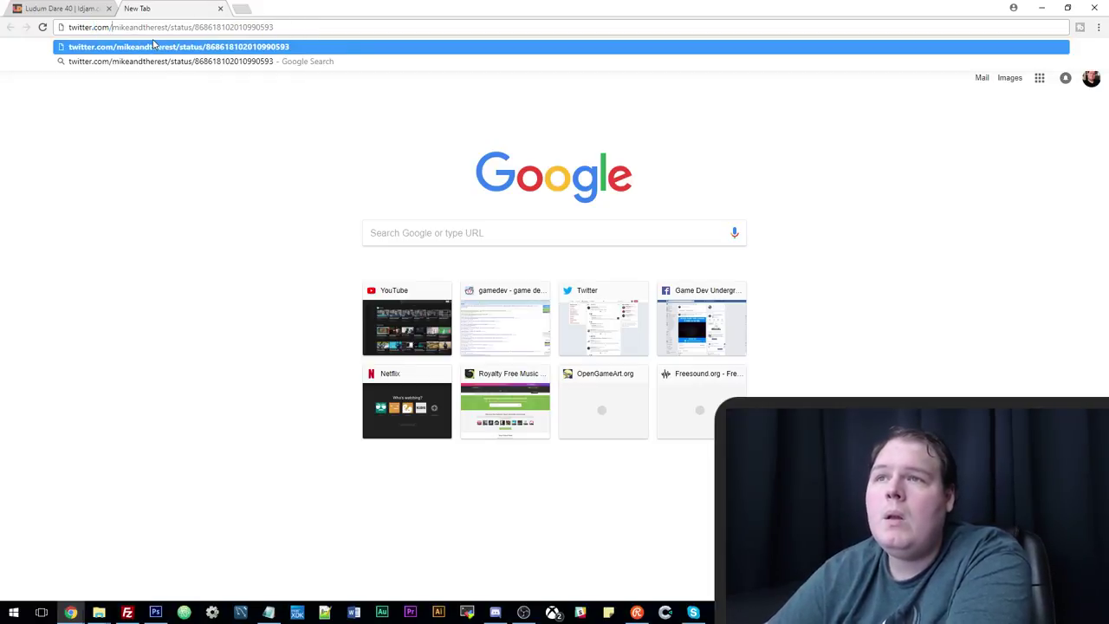
left_click(154, 46)
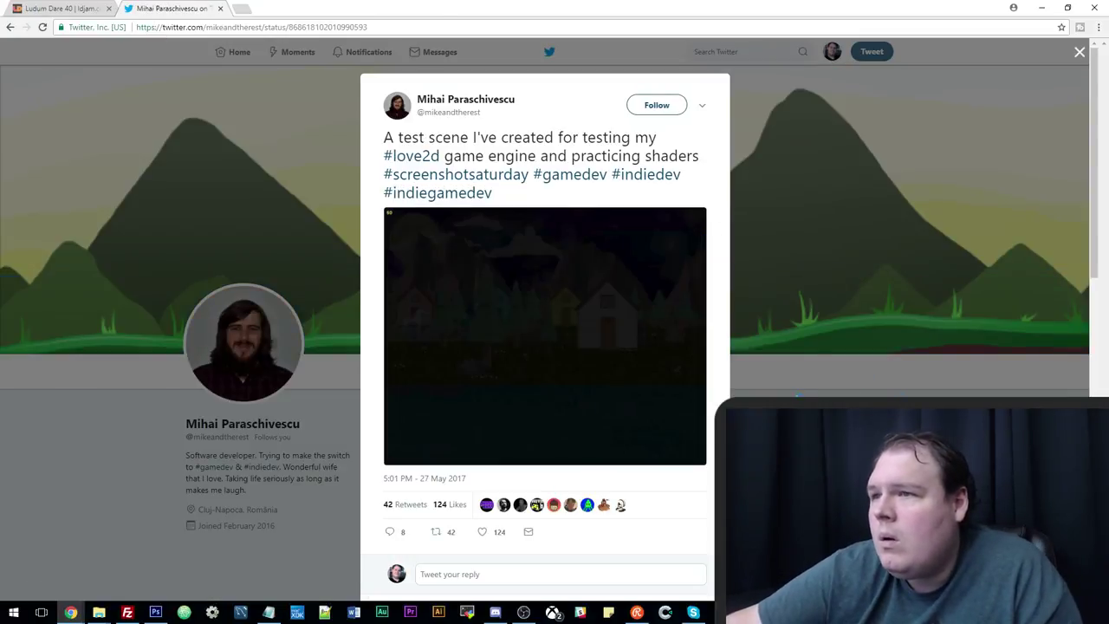
Play the 17-second love2d test scene video full screen, then exit back to the tweet.
left_click(583, 318)
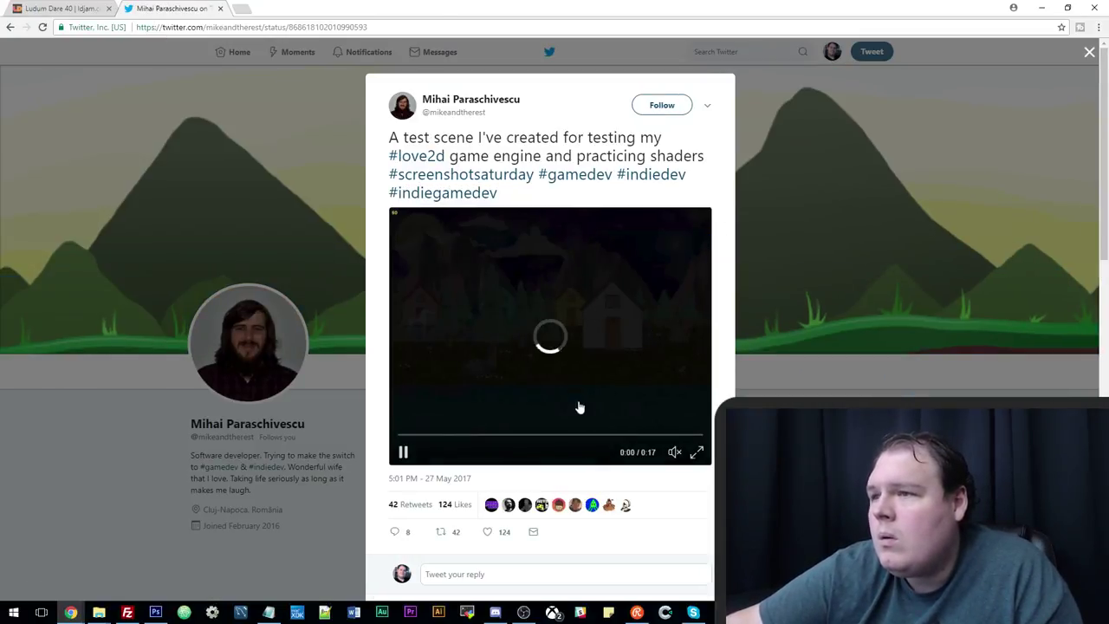
left_click(696, 451)
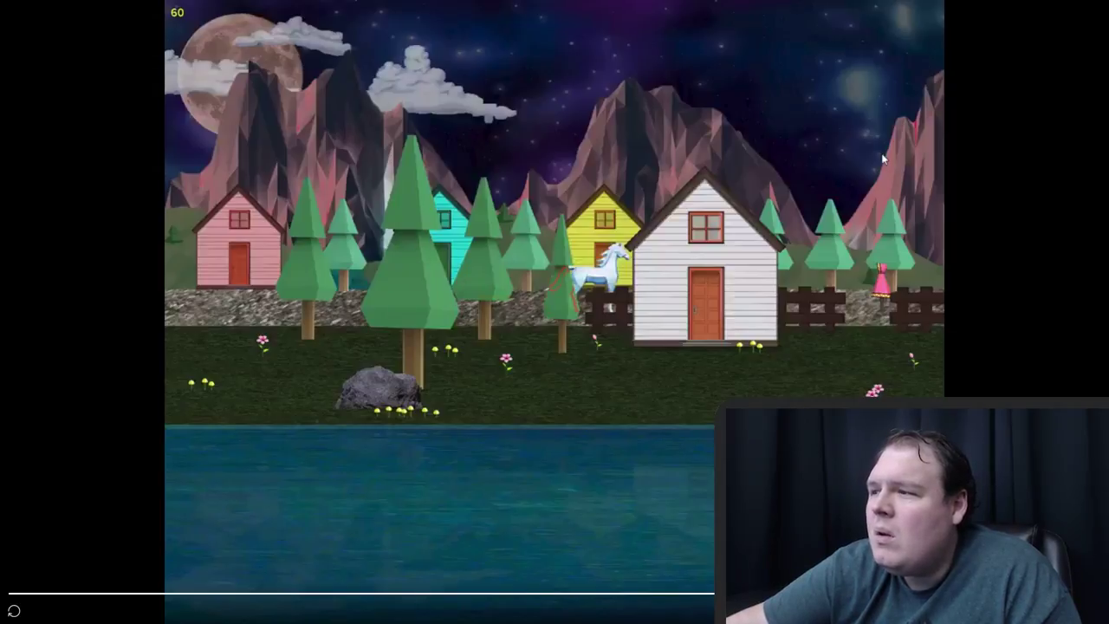
key("Escape")
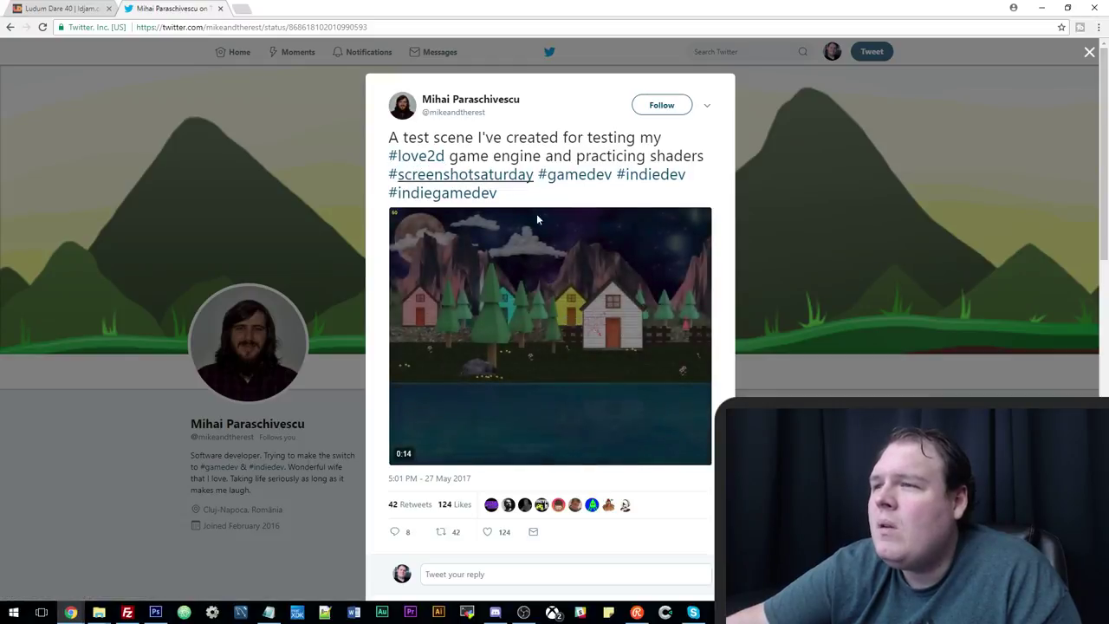
mouse_move(557, 362)
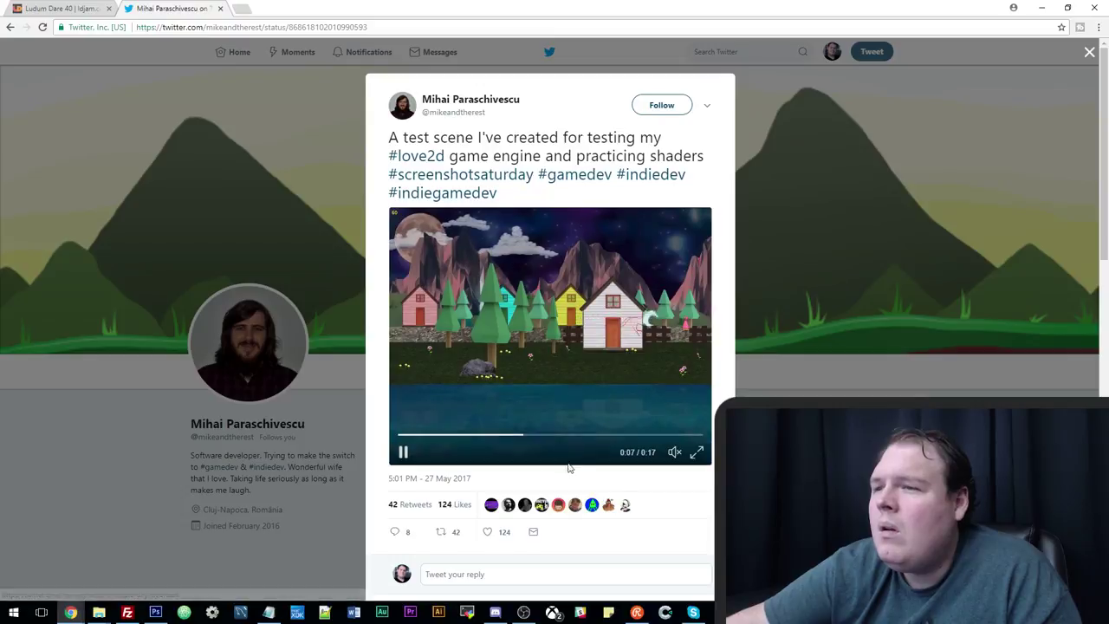
scroll(569, 468, "down", 3)
scroll(575, 466, "up", 3)
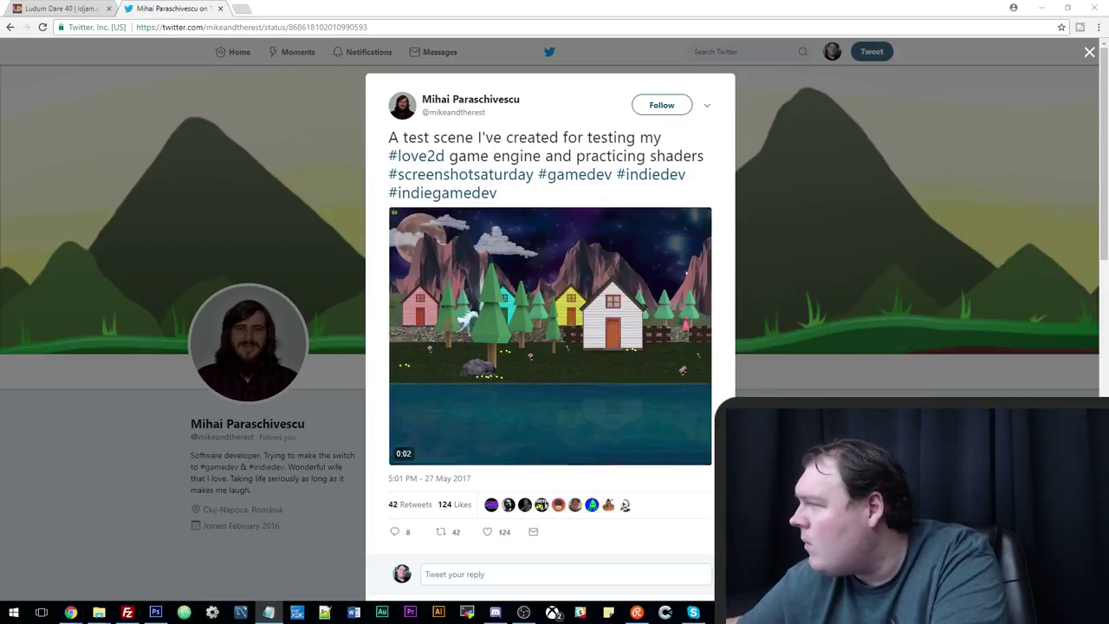
In a new tab, paste the shared Google link, change 'dot' to '.', and load it.
left_click(243, 11)
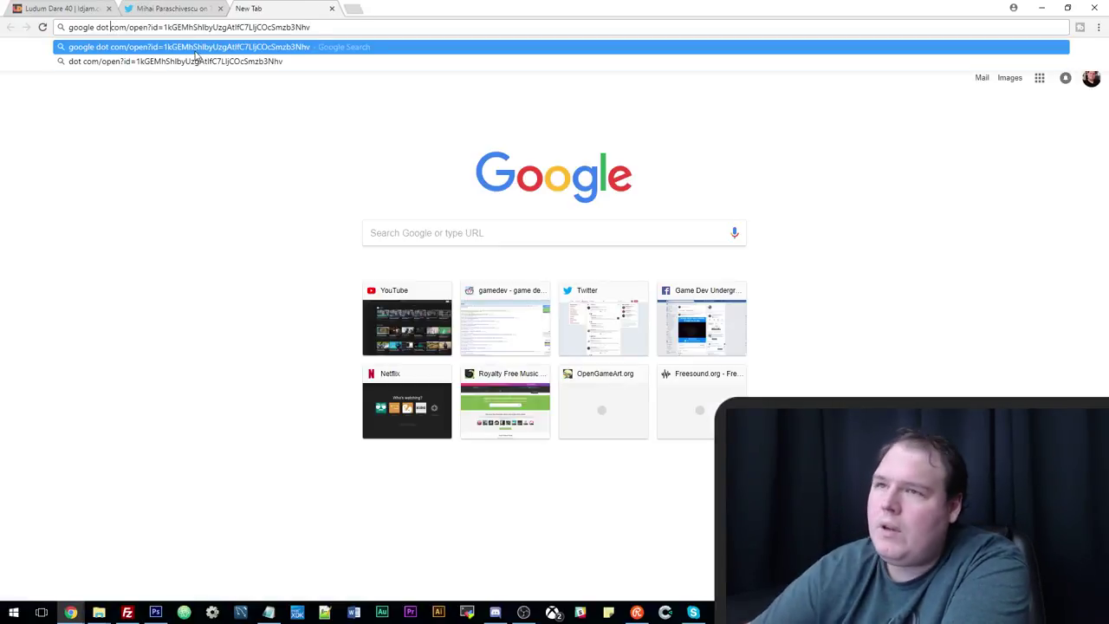
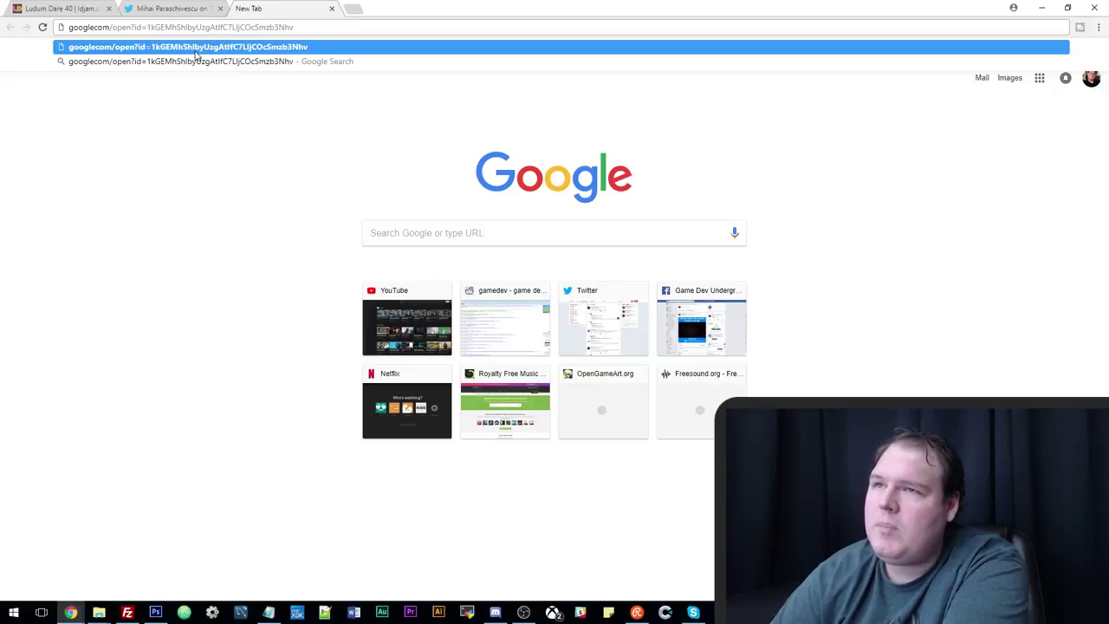
type(".")
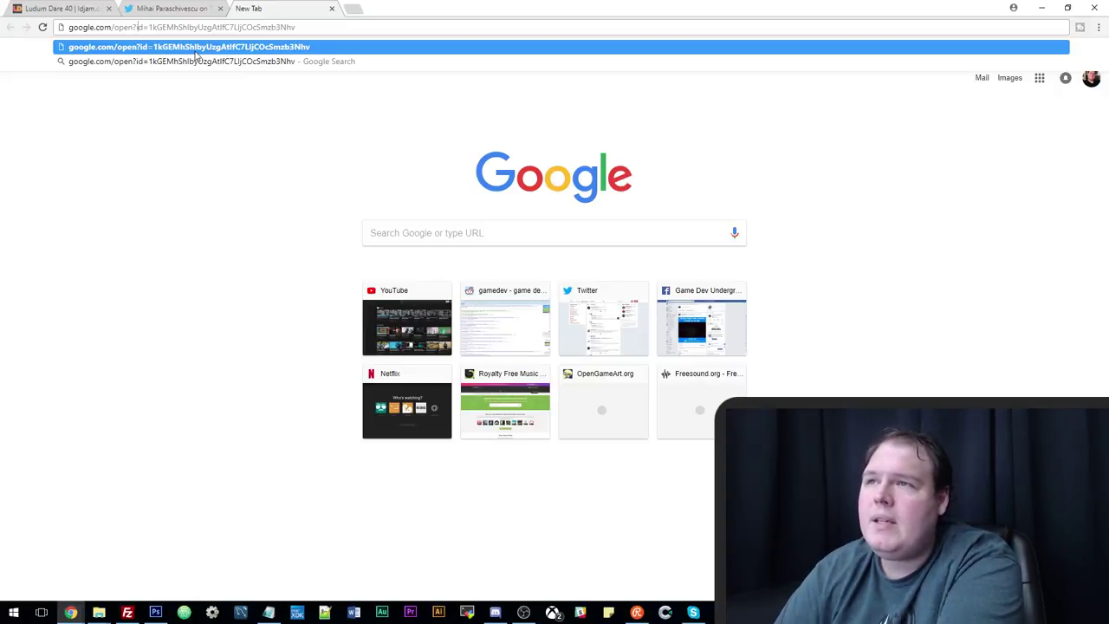
key("Return")
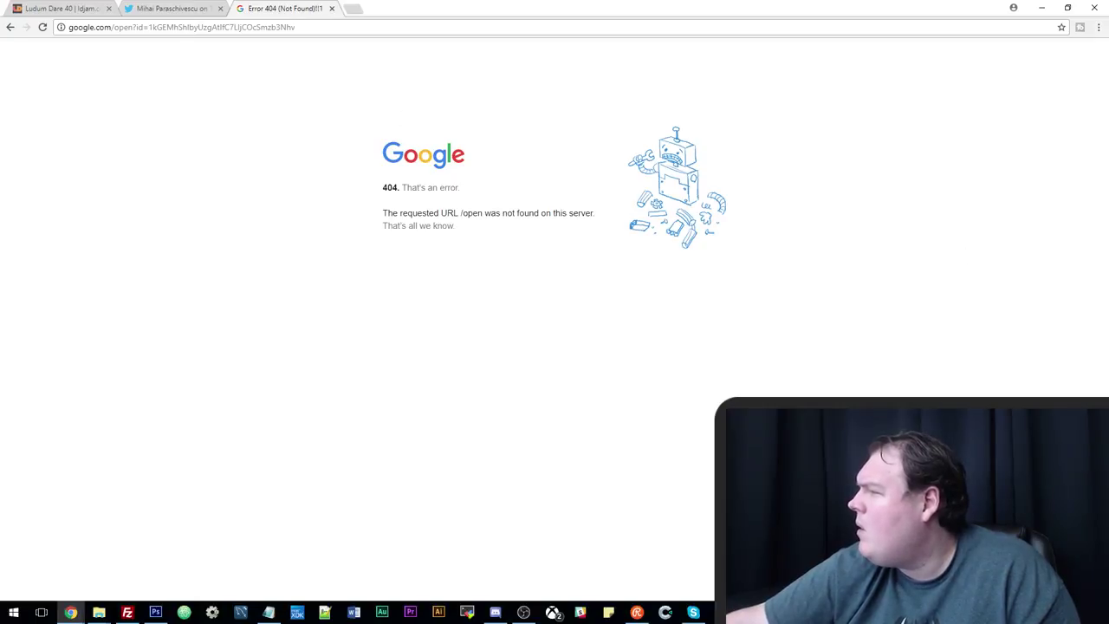
Switch away and back to the browser, then select the whole address in the bar.
key("alt+Tab")
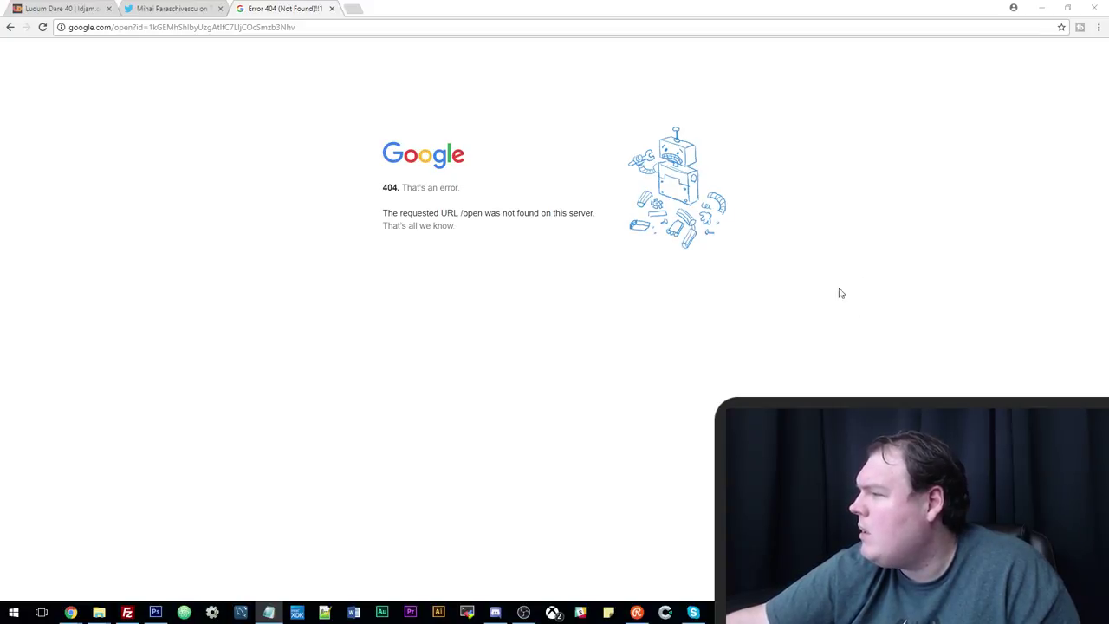
left_click(326, 29)
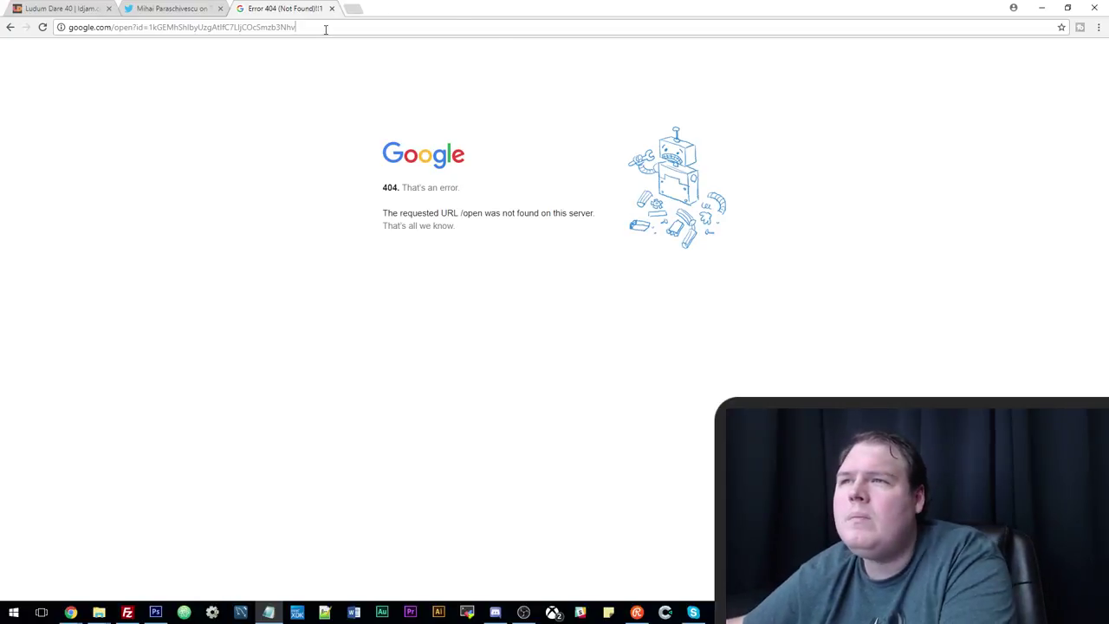
left_click(326, 28)
Paste the Kingdom by the Sea Game Jolt link, correct 'dot' to '.', load it and click Download.
type("gamejolt dot com /games/KingdombytheSea/300311")
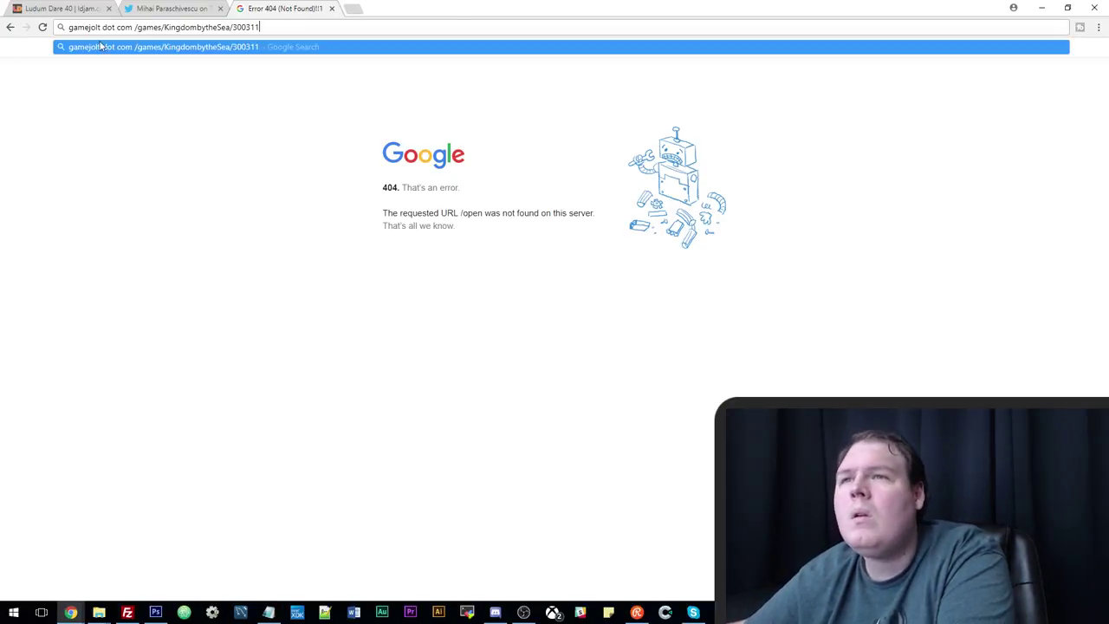
left_click(104, 27)
key("BackSpace")
key("BackSpace")
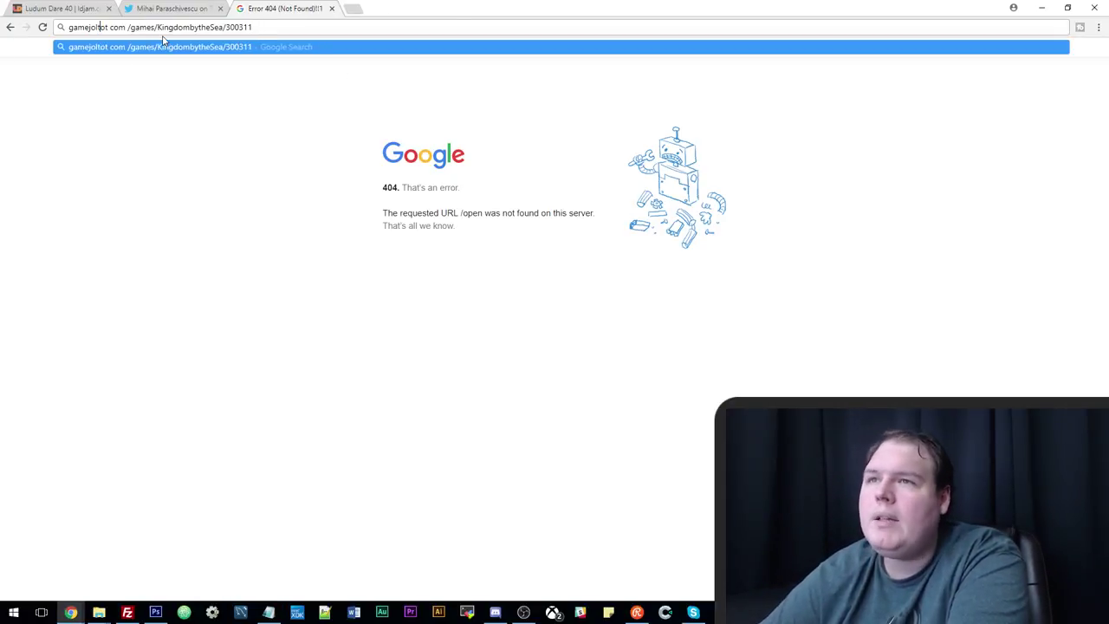
key("Delete")
key("Delete")
key("Delete")
type(".")
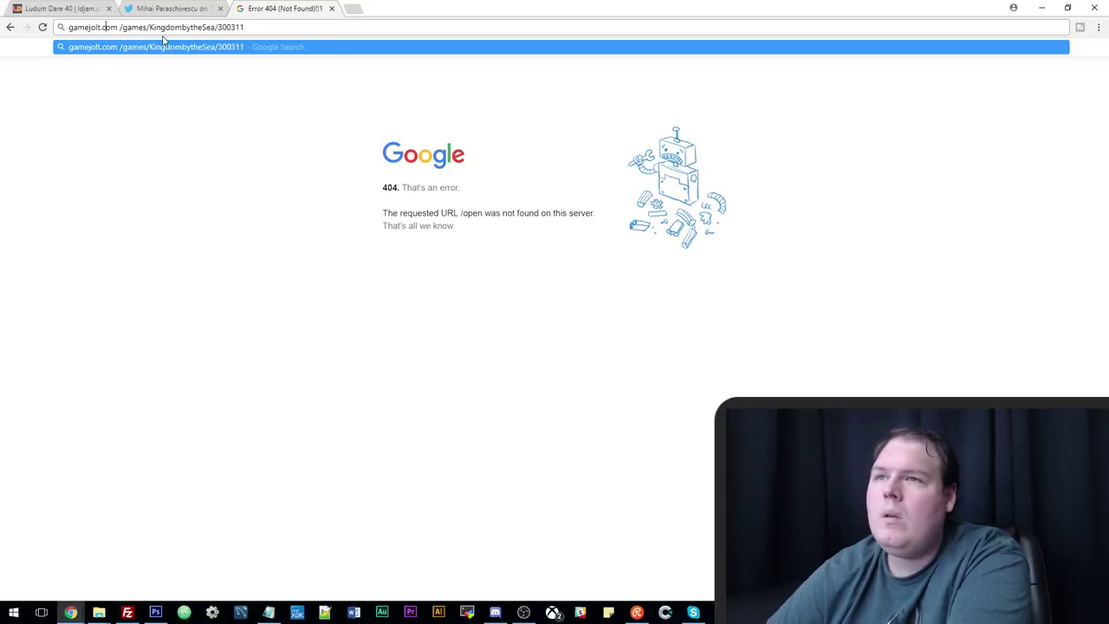
key("Delete")
key("Return")
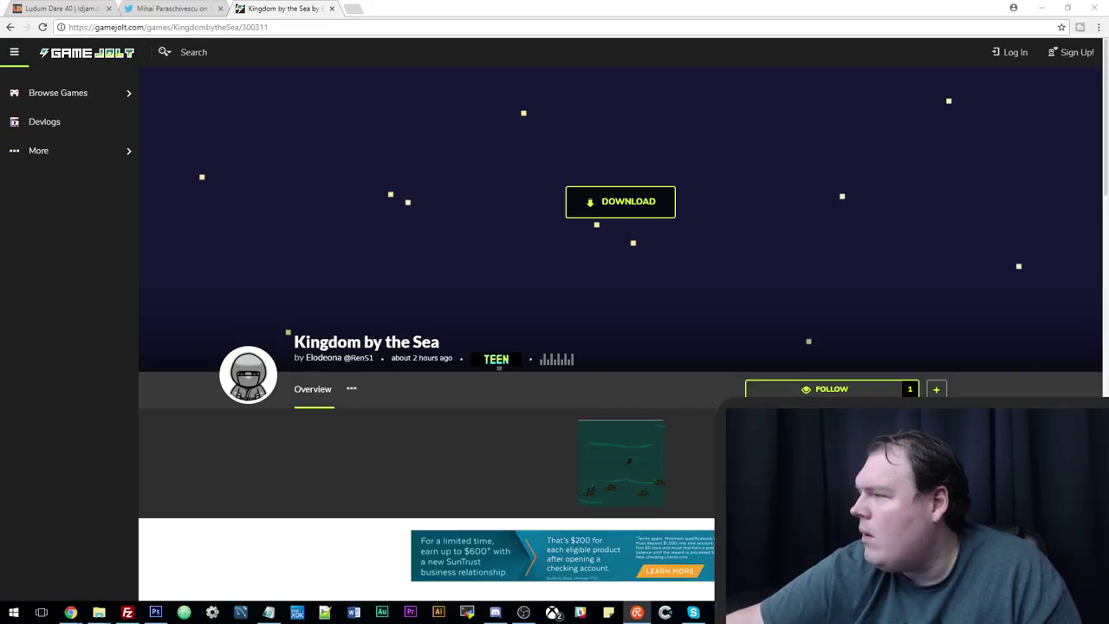
left_click(659, 201)
left_click(286, 8)
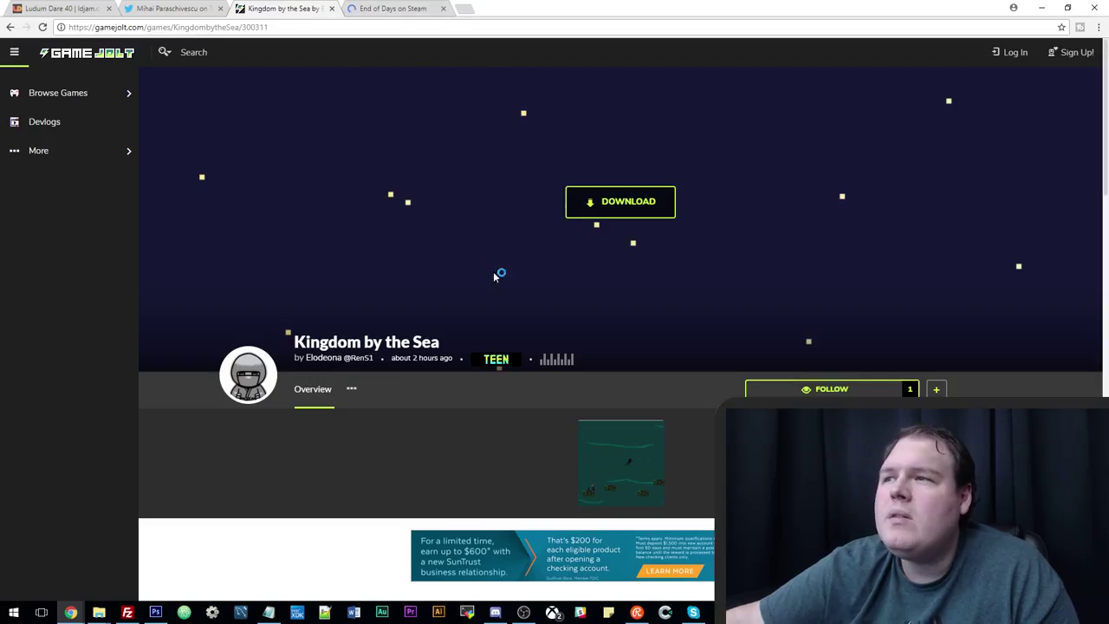
Start the Kingdom by the Sea download on Game Jolt, checking the other open tabs meanwhile.
left_click(622, 206)
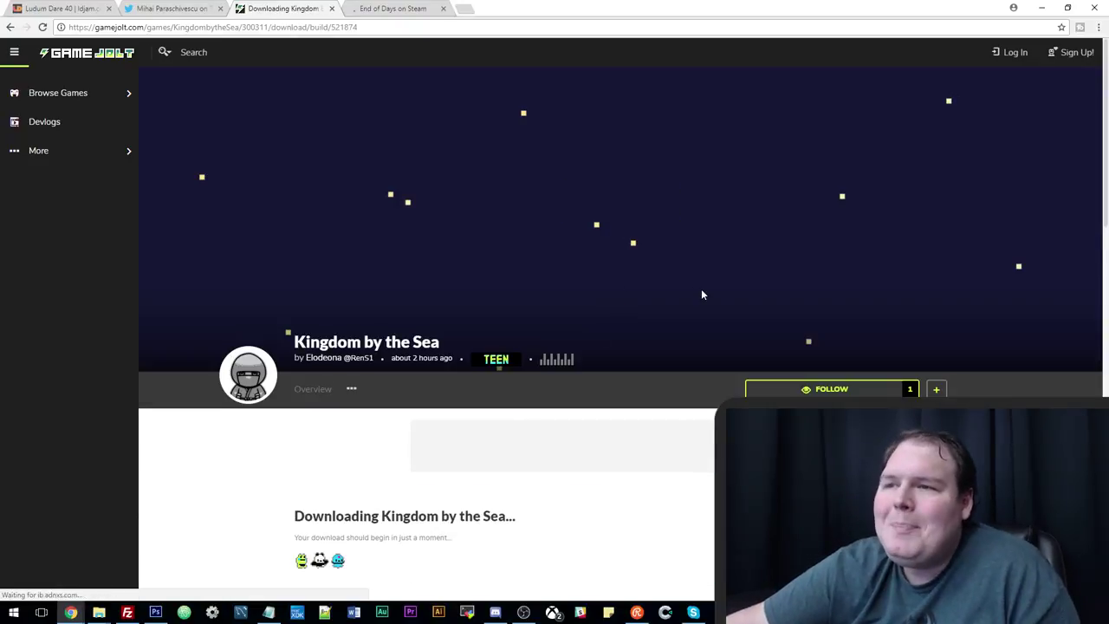
scroll(702, 295, "down", 5)
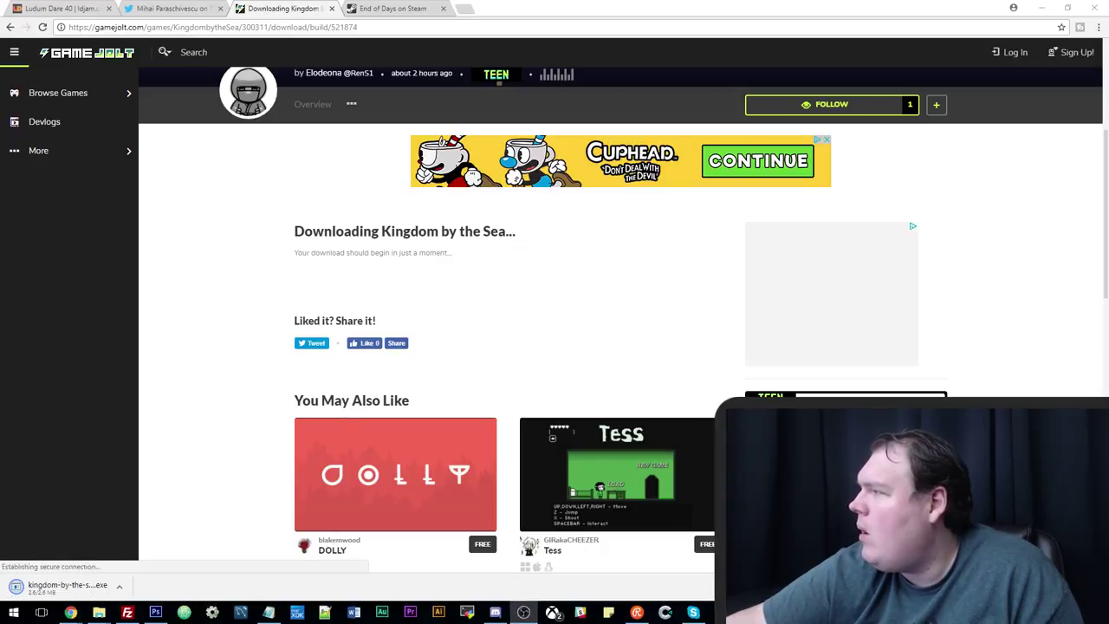
key("ctrl+1")
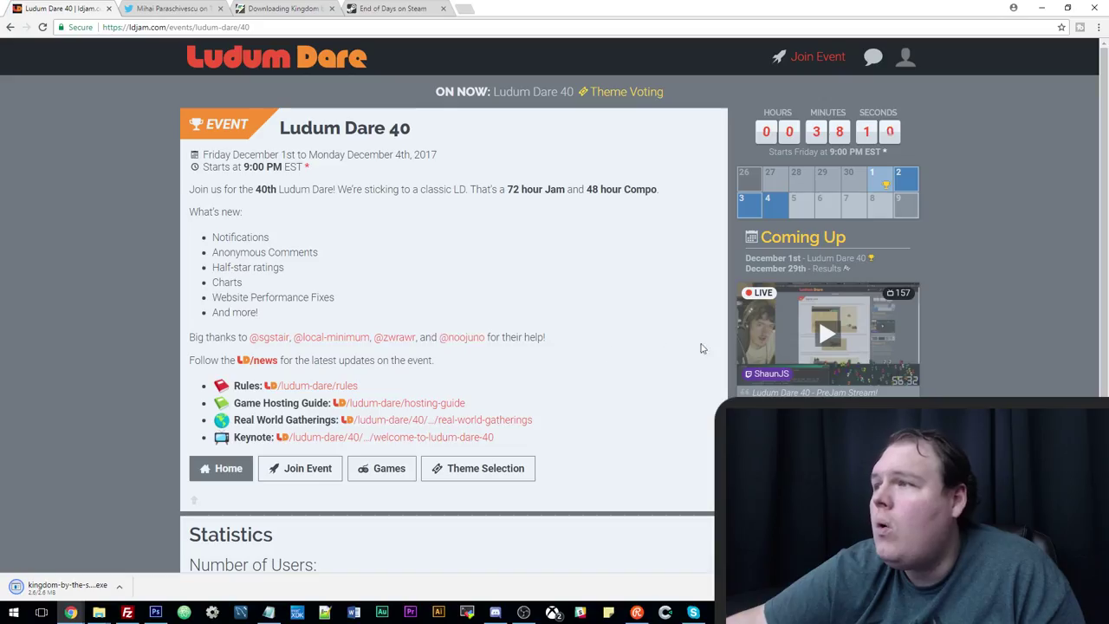
left_click(282, 8)
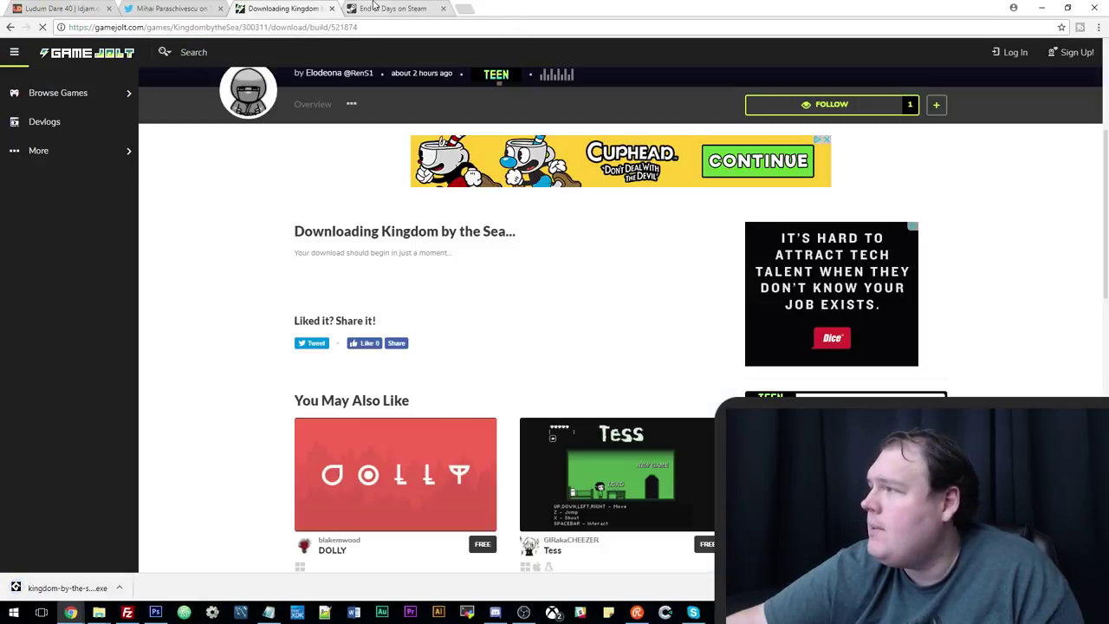
left_click(382, 9)
left_click(303, 10)
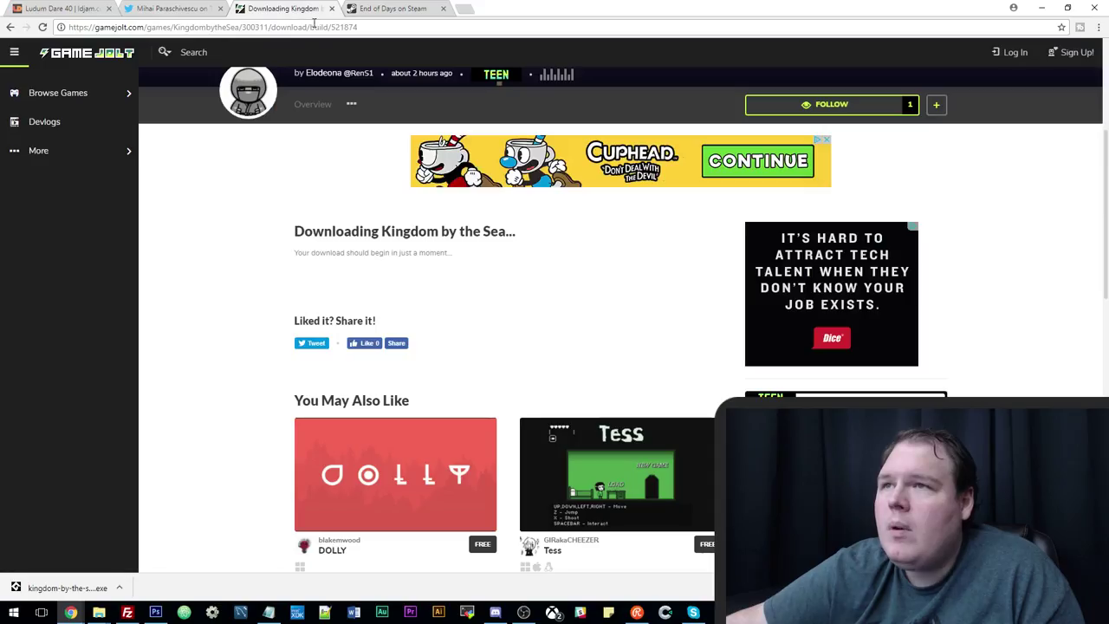
Show the downloaded installer in its Downloads folder and move that window lower right.
left_click(119, 588)
left_click(153, 559)
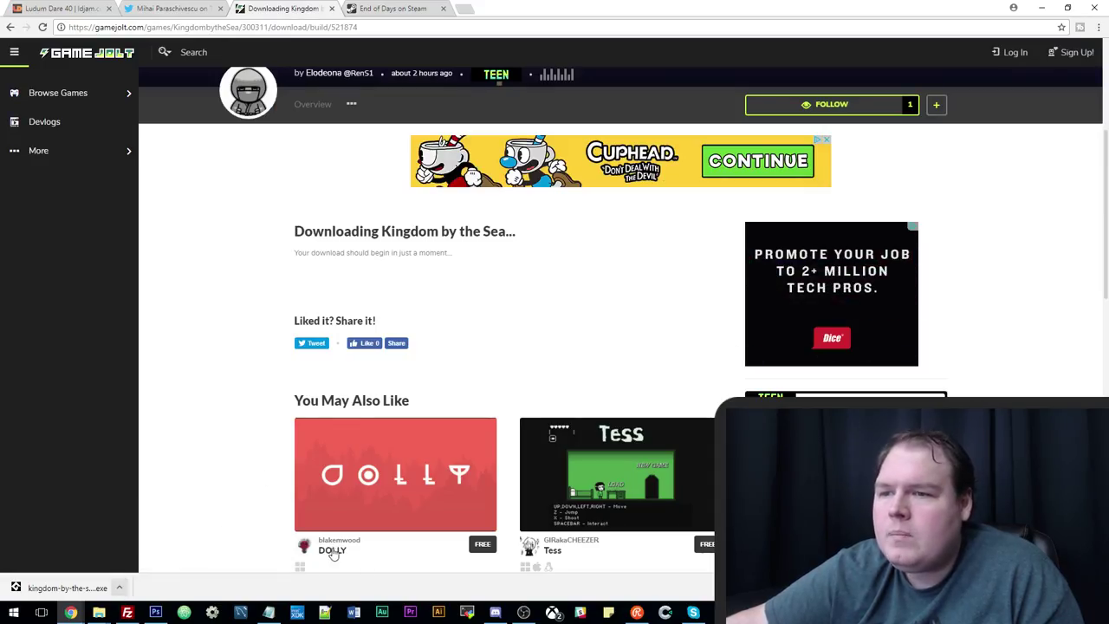
left_click_drag(476, 235, 931, 459)
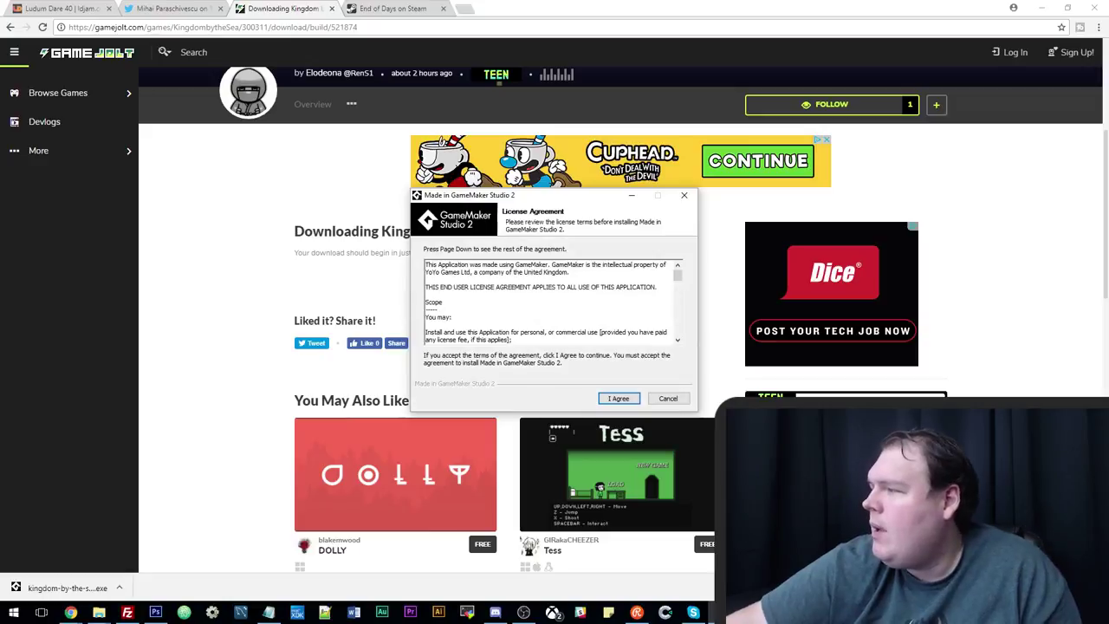
Accept the licence, keep default components and folder, install, and finish with the game launching.
left_click(617, 398)
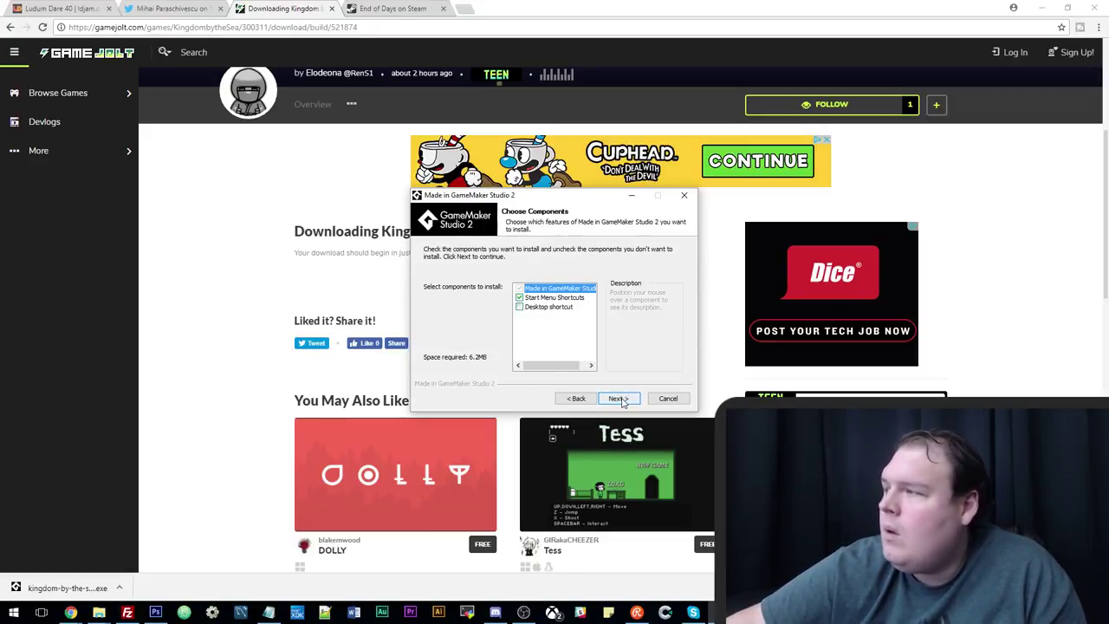
left_click(617, 399)
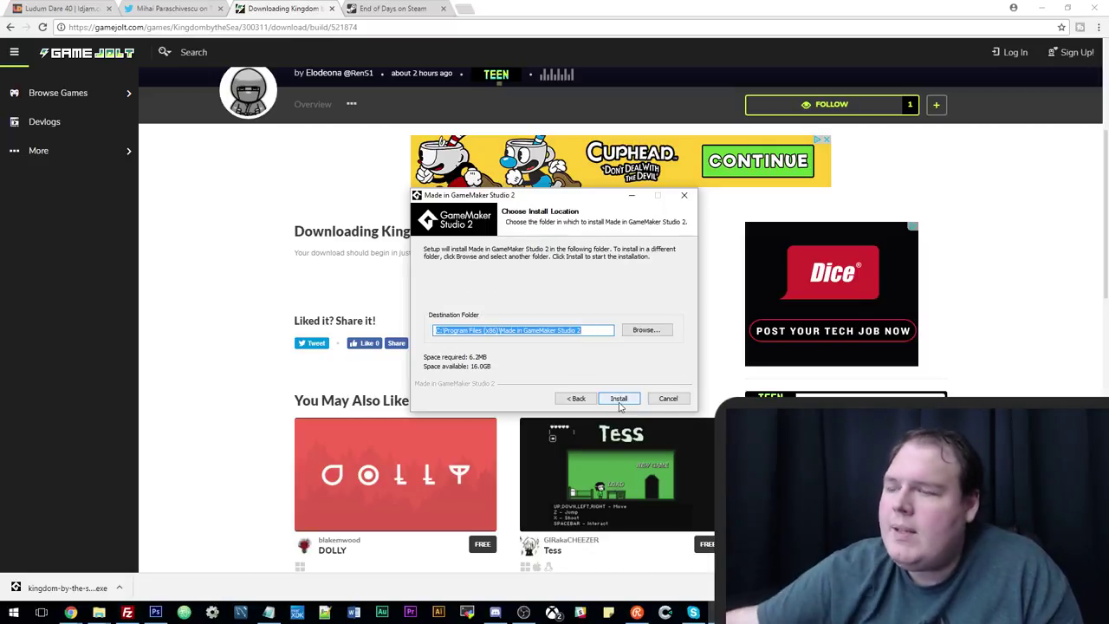
left_click(619, 398)
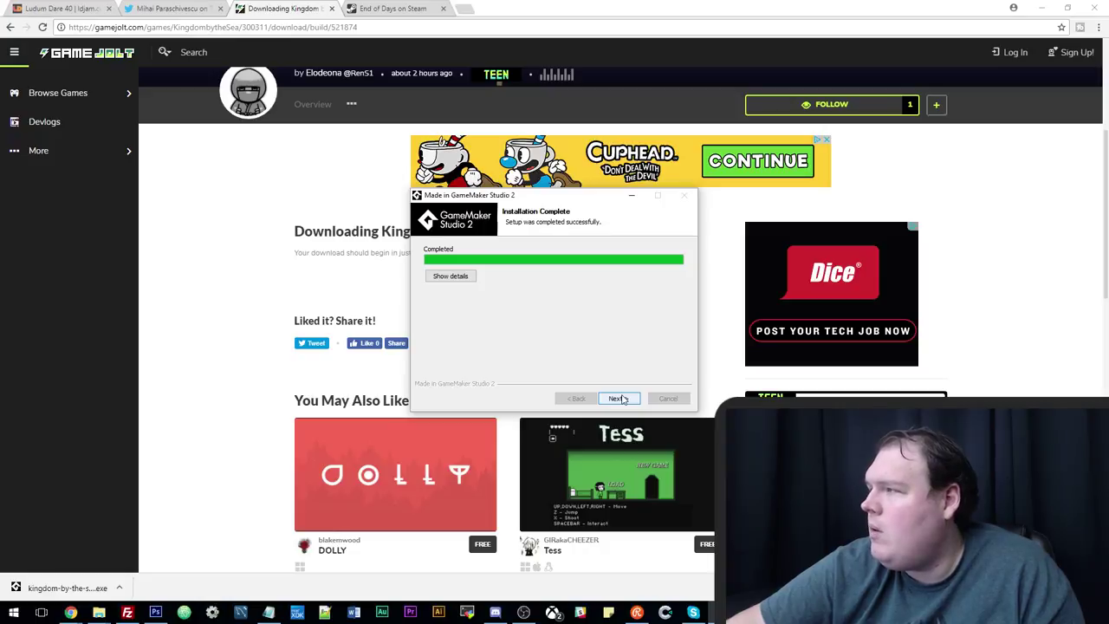
left_click(620, 398)
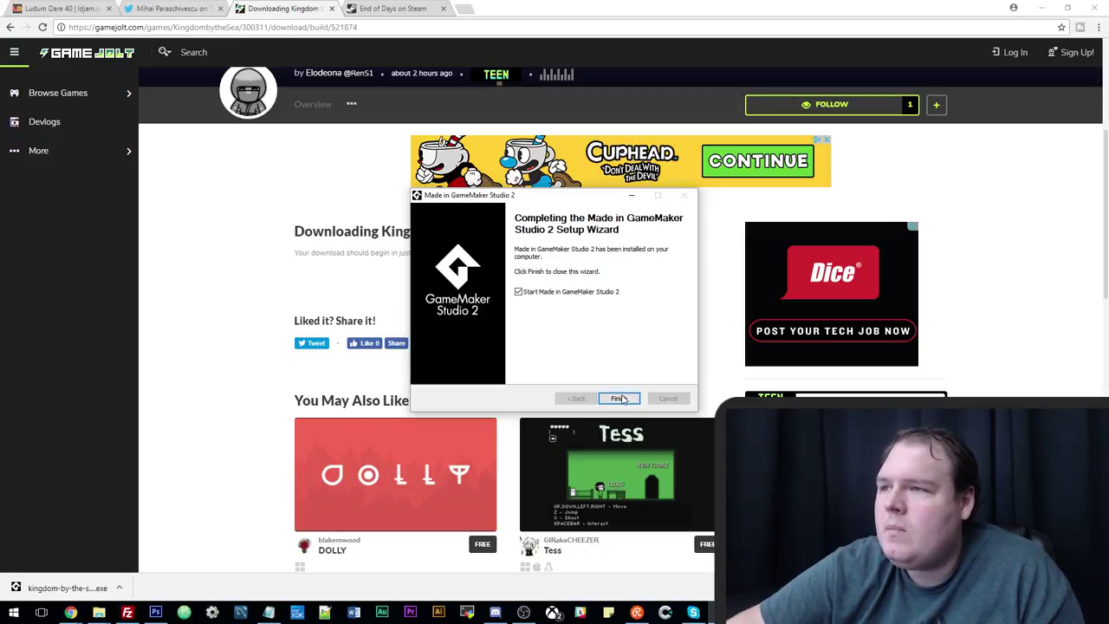
left_click(619, 398)
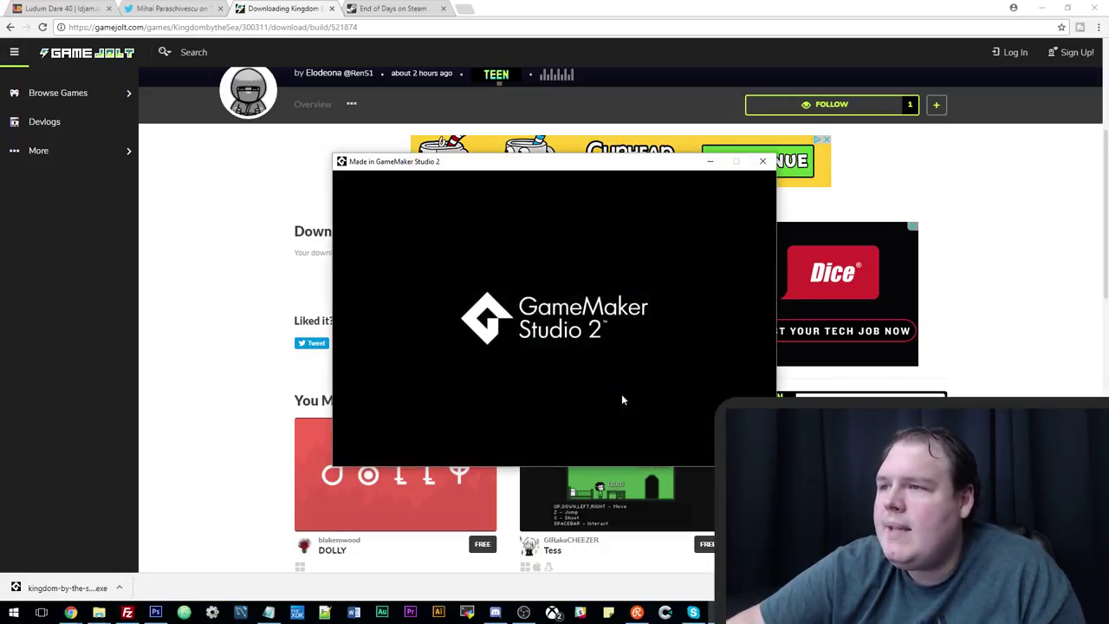
Move the game window up-left, then leave the Annabel Lee poem to start the first level.
left_click_drag(532, 164, 463, 139)
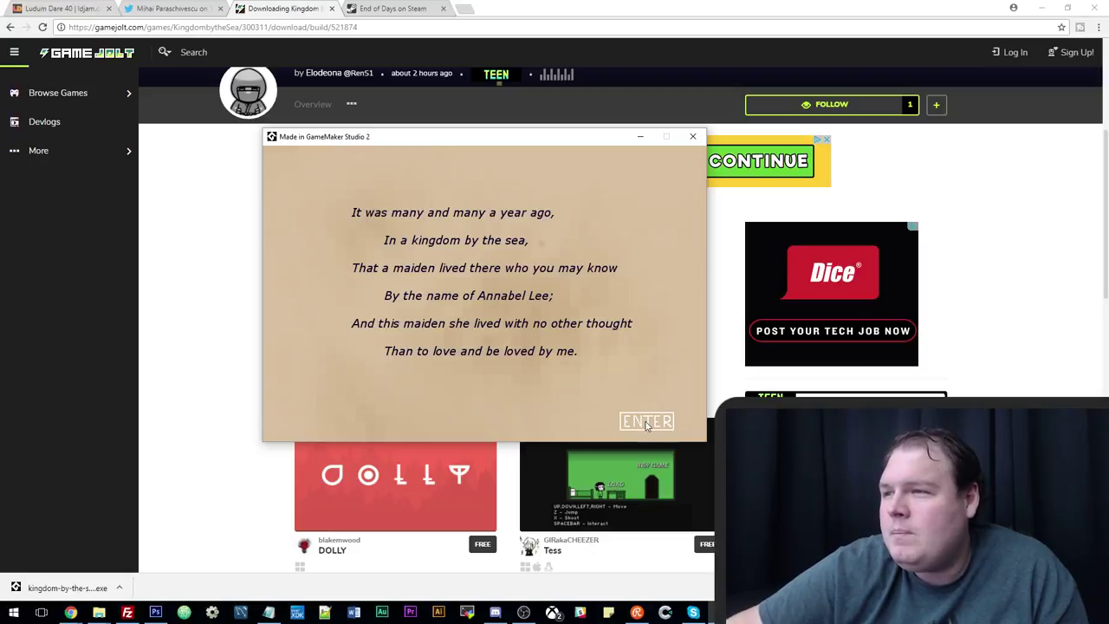
left_click(645, 424)
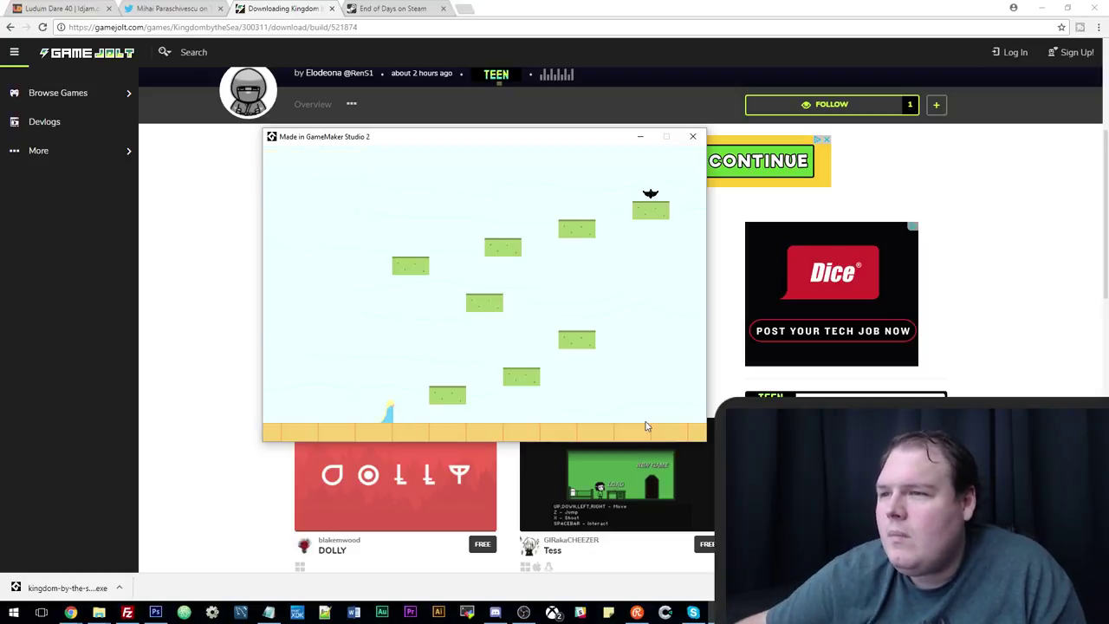
Hop up the low green platforms onto the middle platform, refocusing the game window.
key("Up")
key("Right")
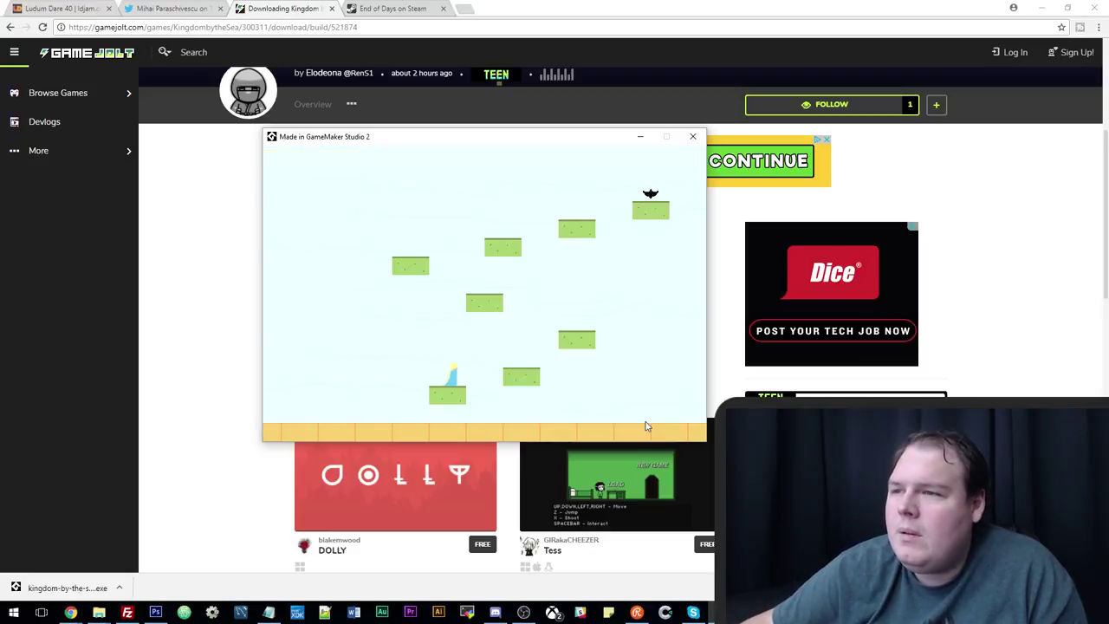
key("Up")
key("Right")
key("Up")
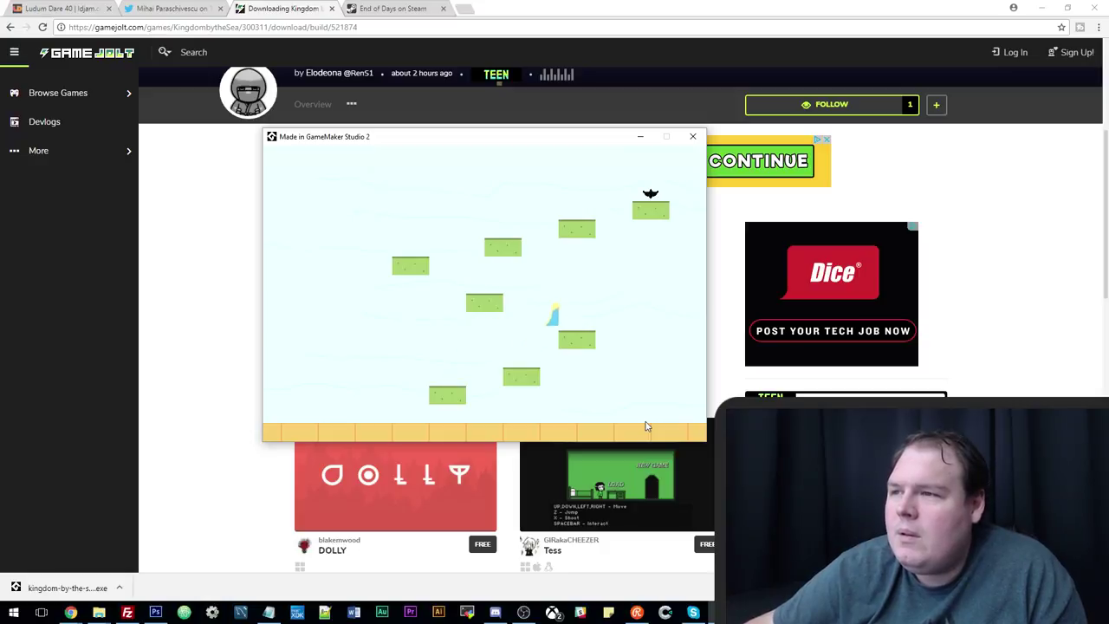
key("Left")
key("Up")
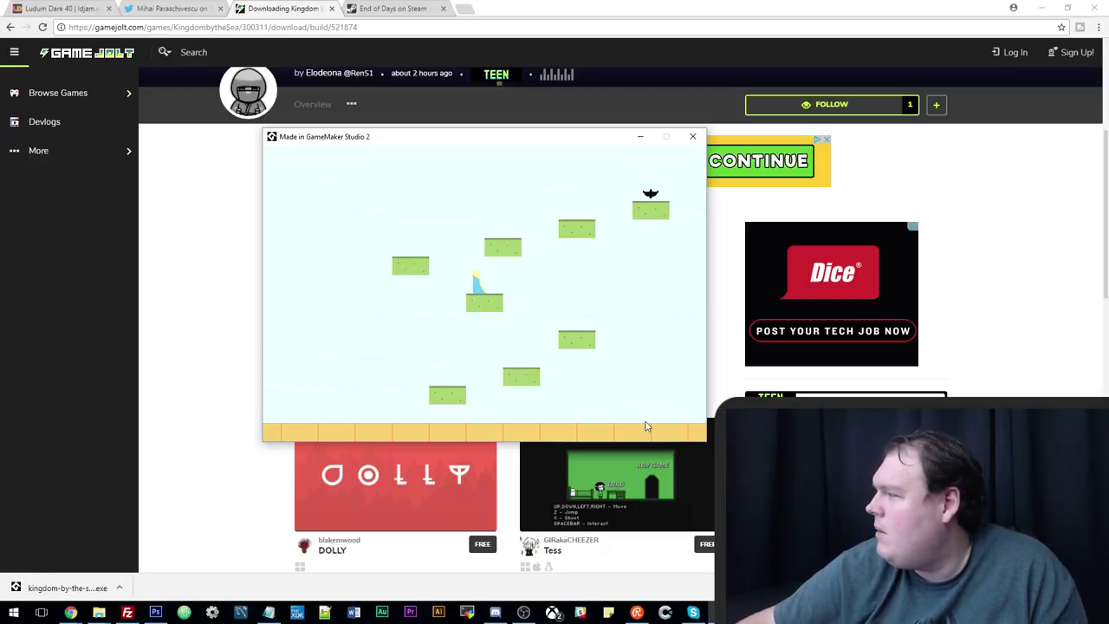
left_click(1042, 324)
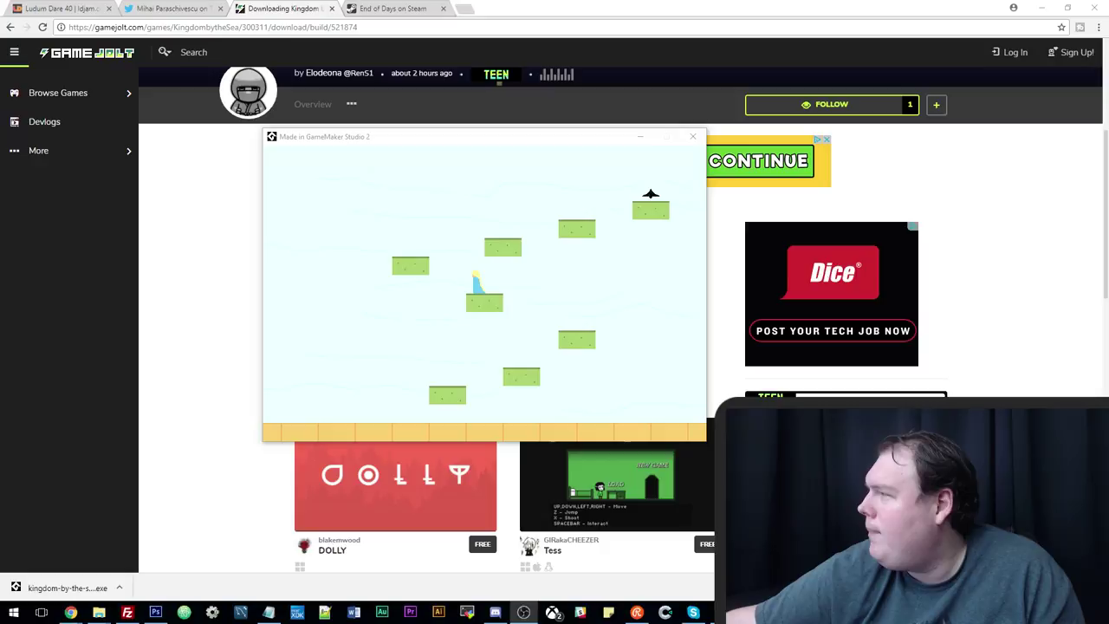
left_click(698, 317)
Jump from the middle platform up the upper green blocks and out of the top of the screen.
key("Left")
key("Up")
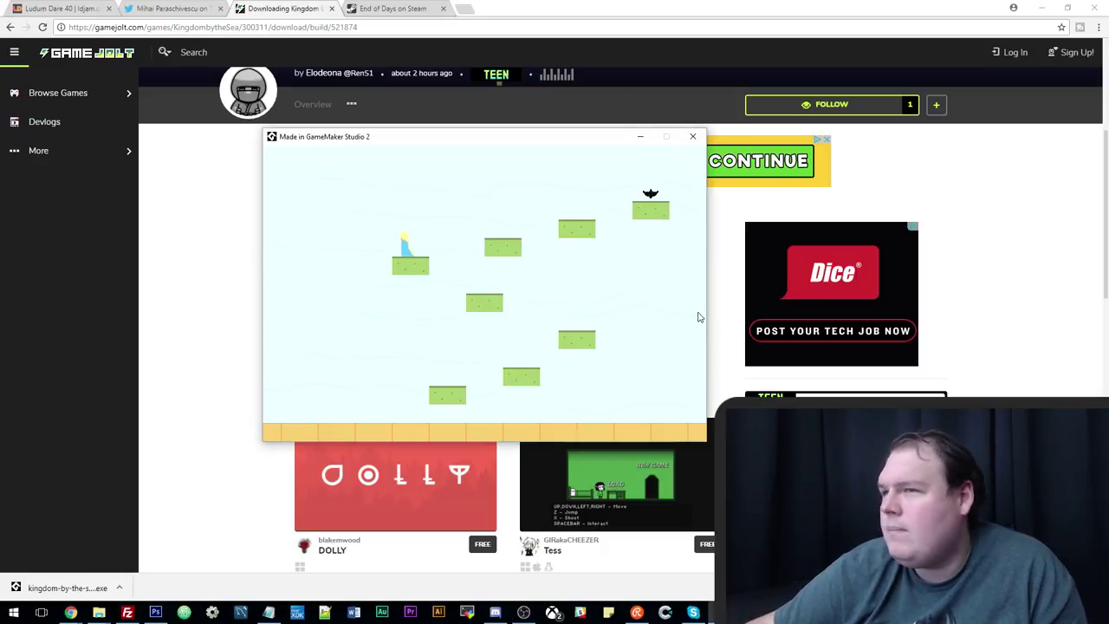
key("Right")
key("Up")
key("XF86AudioLowerVolume")
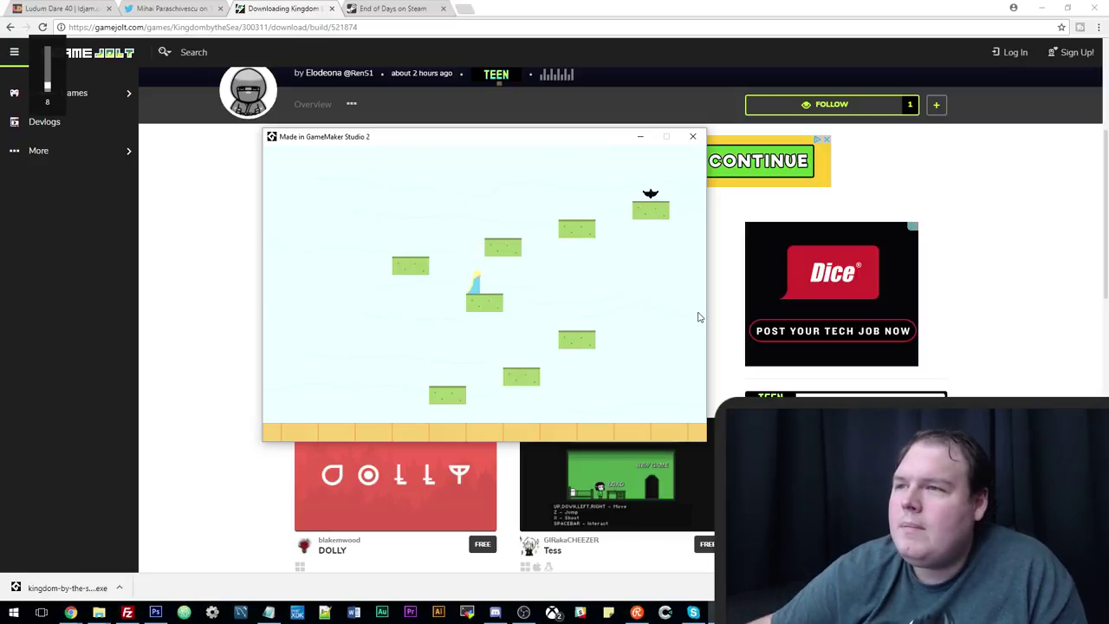
key("Up")
key("Left")
key("Up")
key("Right")
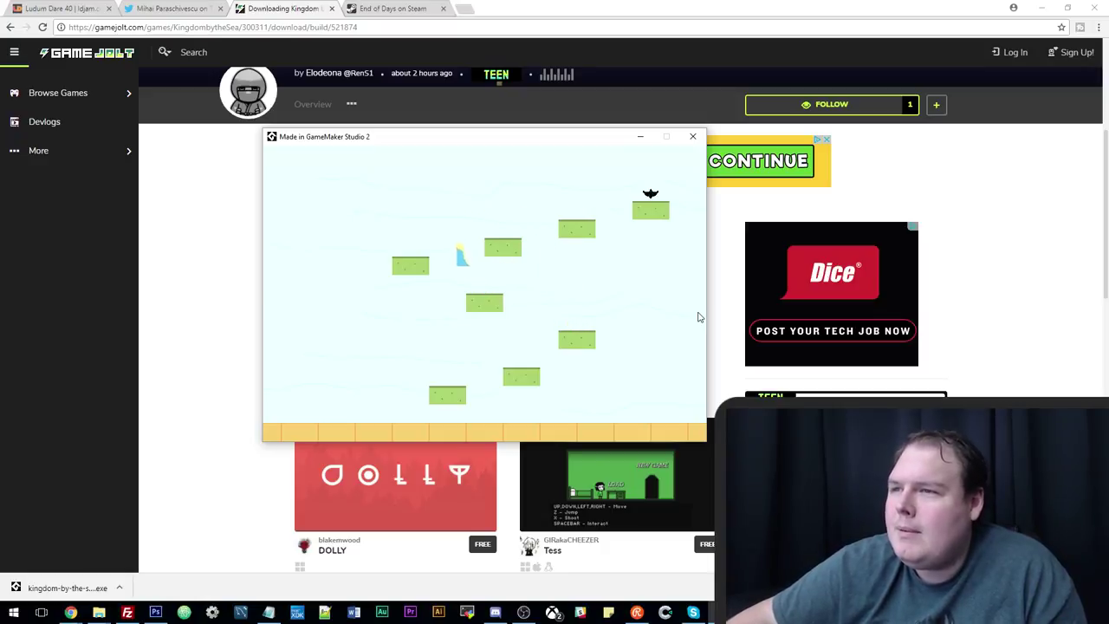
key("Up")
key("Left")
key("Up")
key("Right")
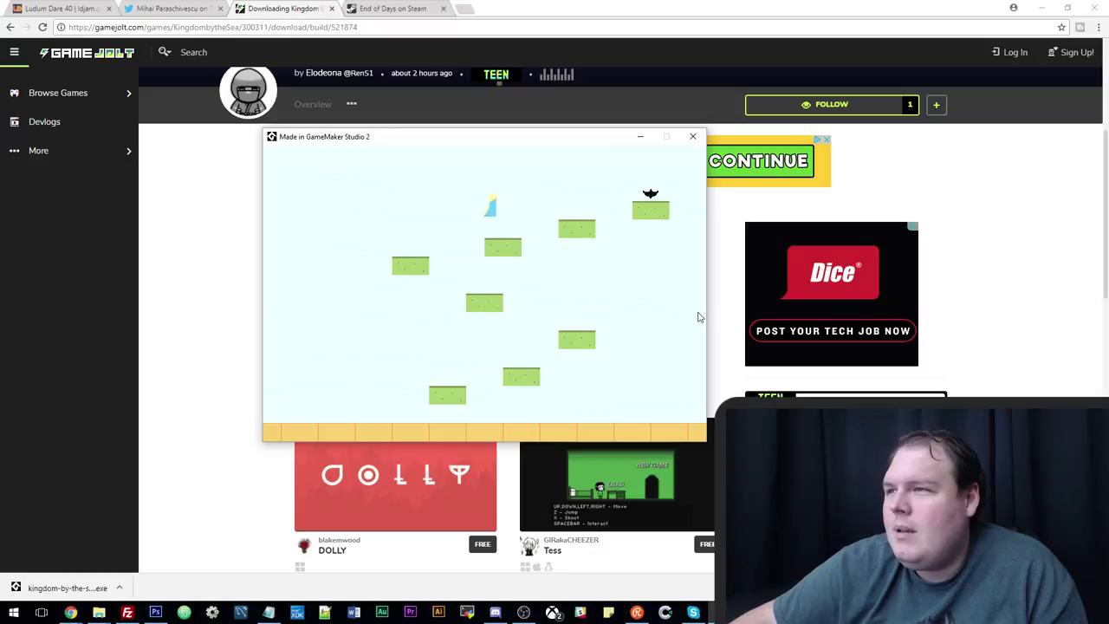
key("Up")
key("Right")
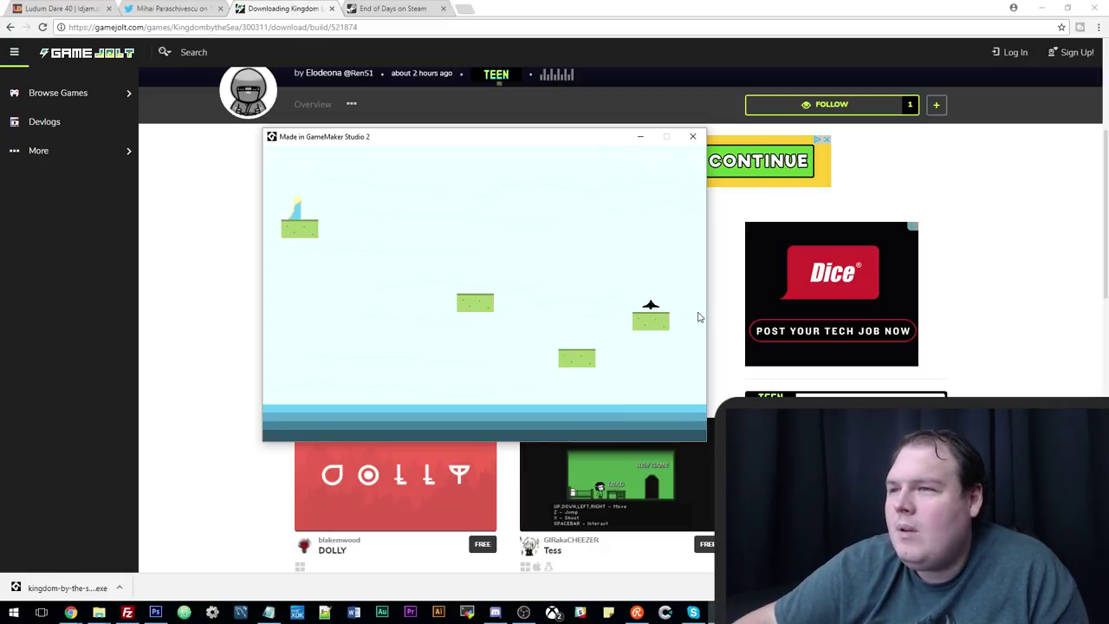
Try jumping off the upper-left platform toward the bird's platform, ending back on the left platform.
key("Up")
key("Right")
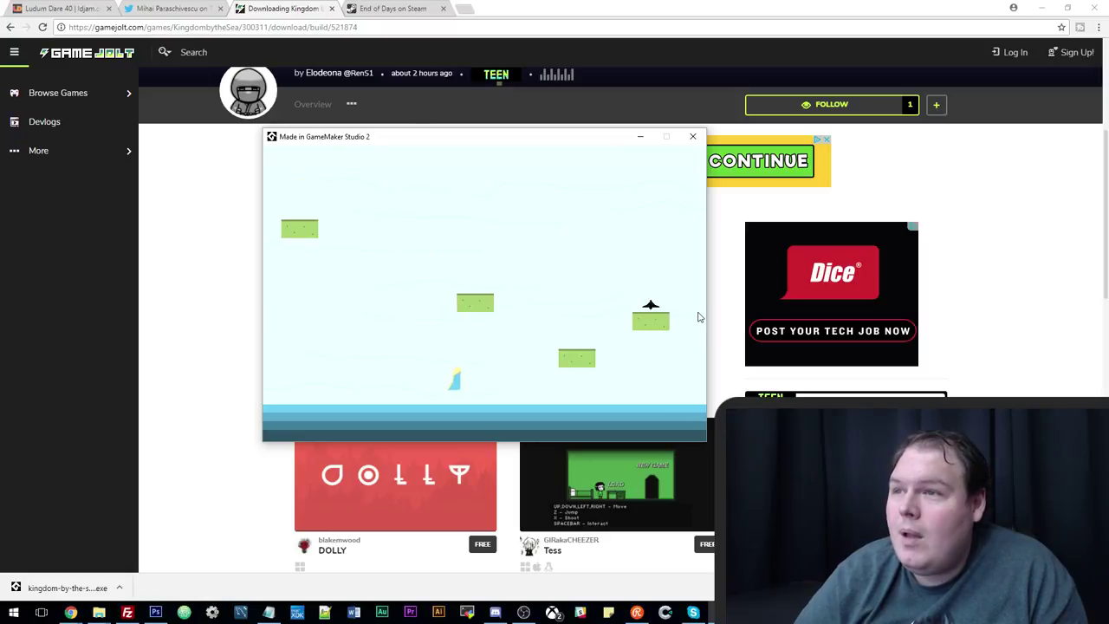
key("Left")
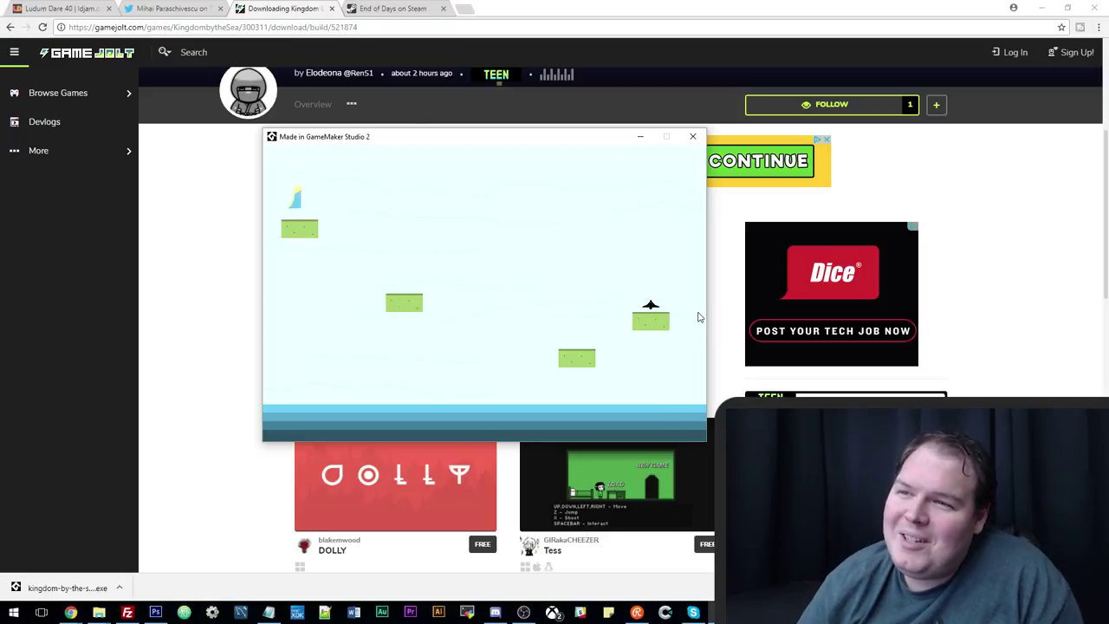
key("Up")
key("Right")
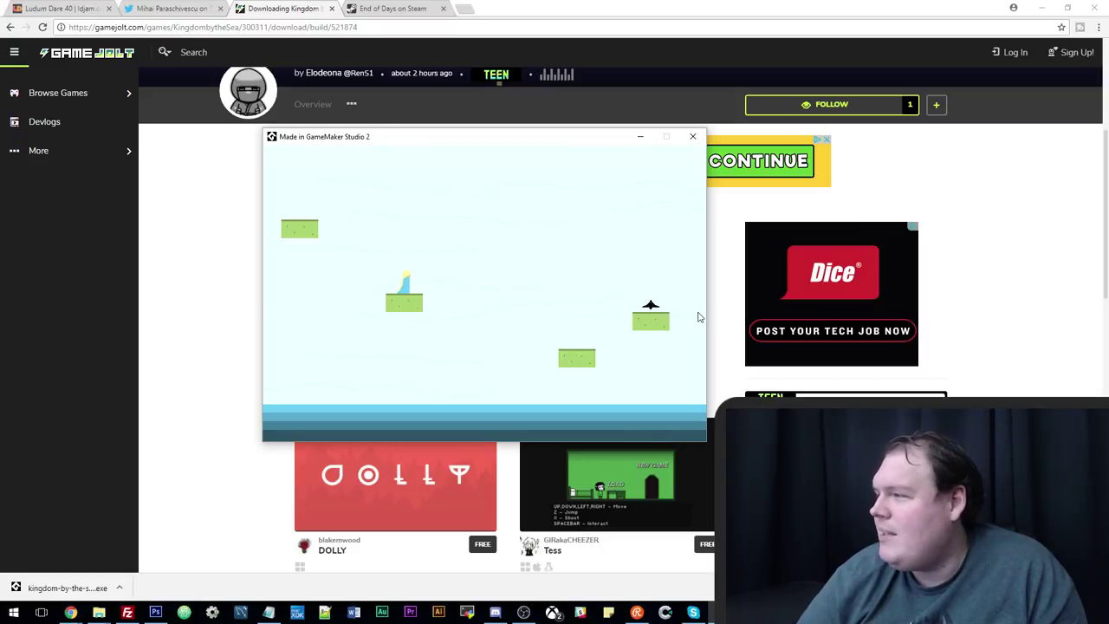
key("Right")
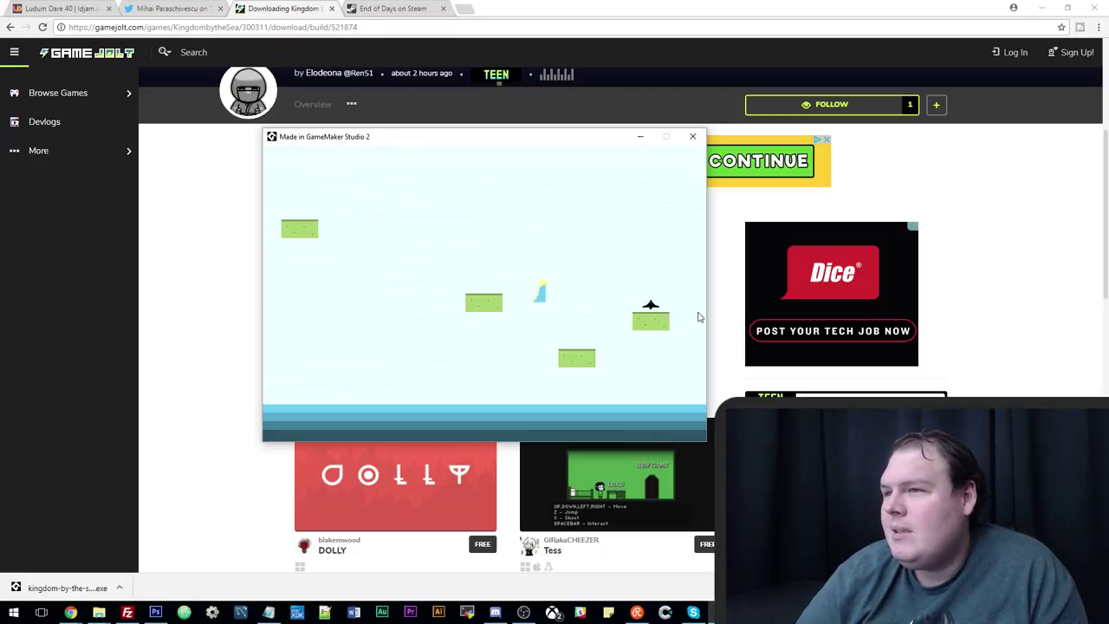
key("Right")
key("Up")
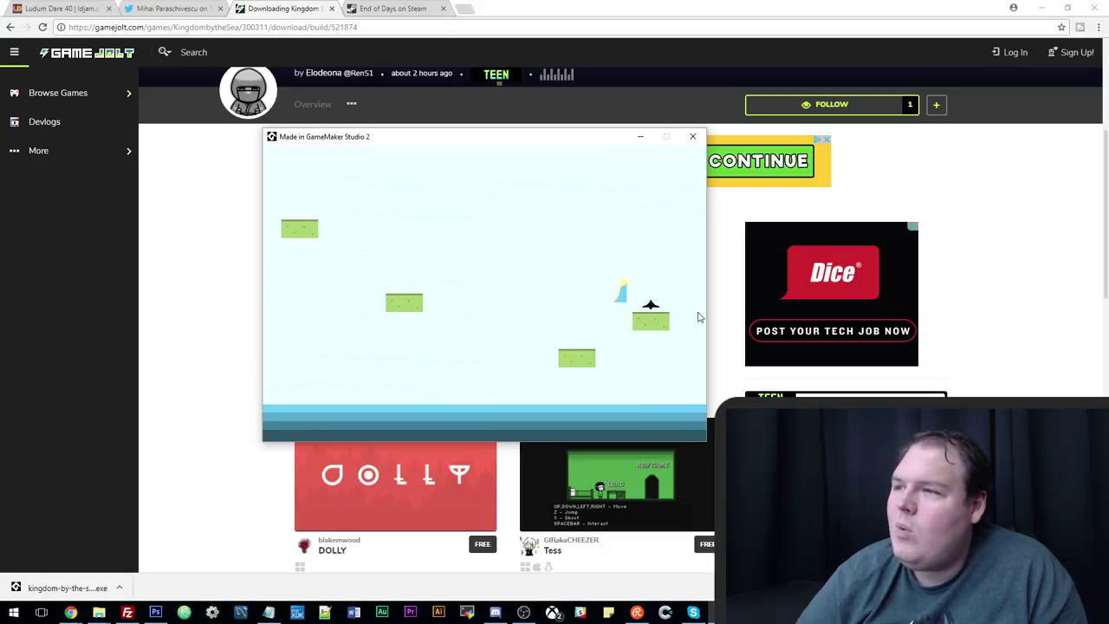
key("Up")
key("Right")
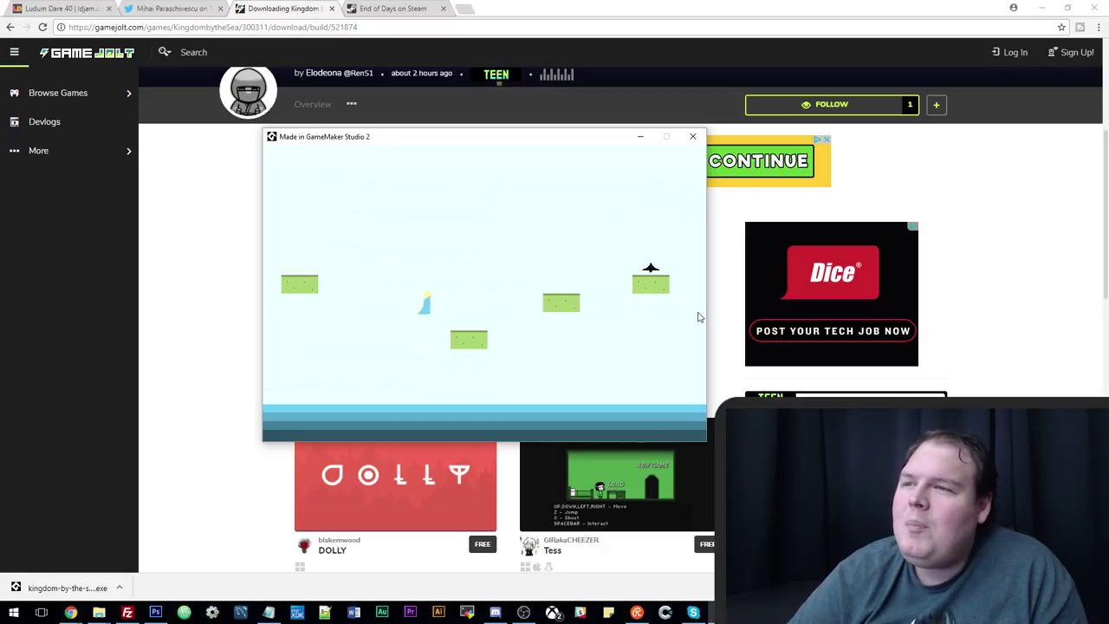
key("Left")
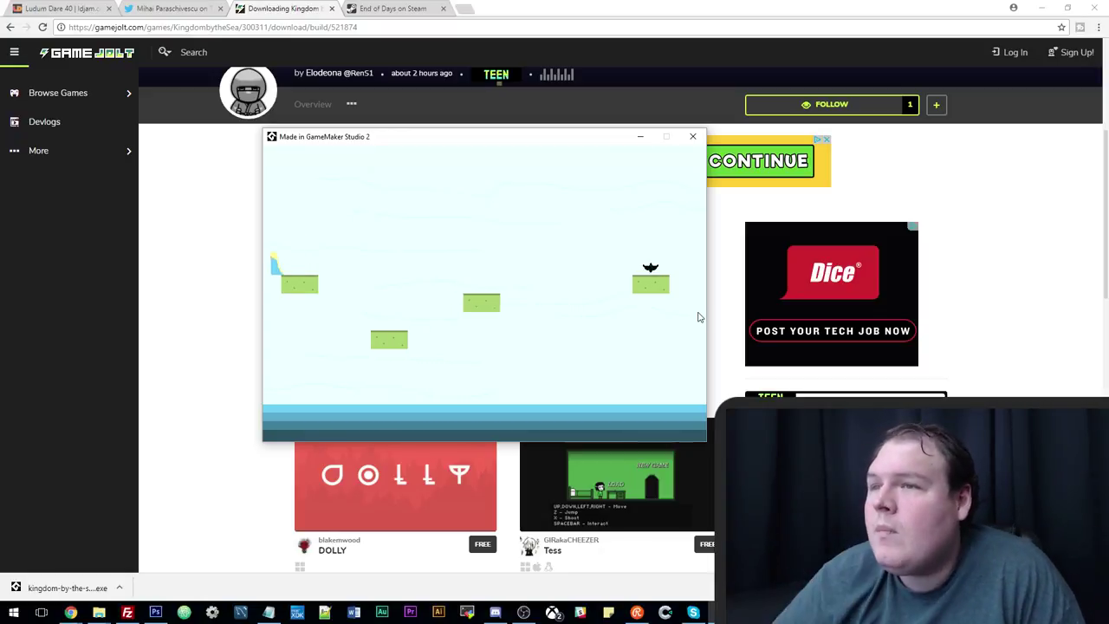
Jump from the top-left platform across the moving platforms right to the bird.
key("Right")
key("Up")
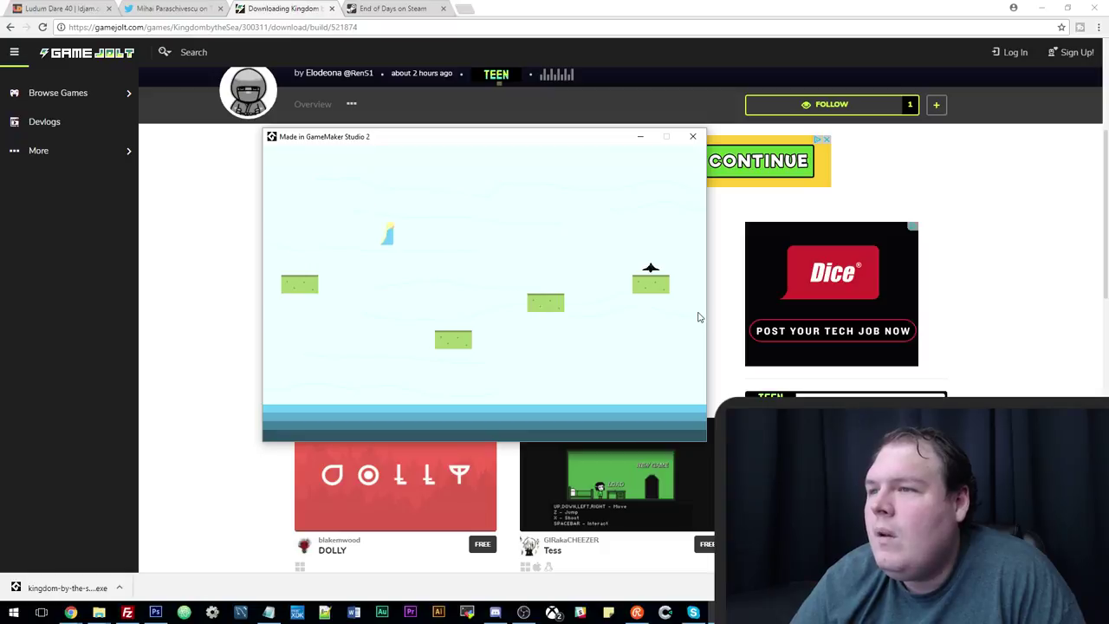
key("Right")
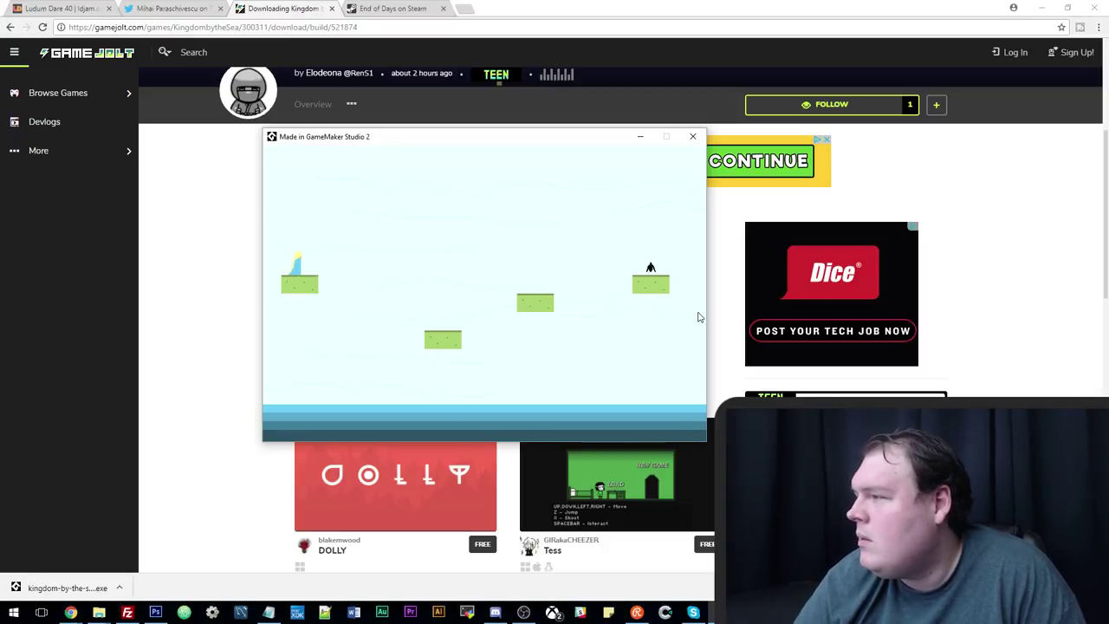
key("Right")
key("Up")
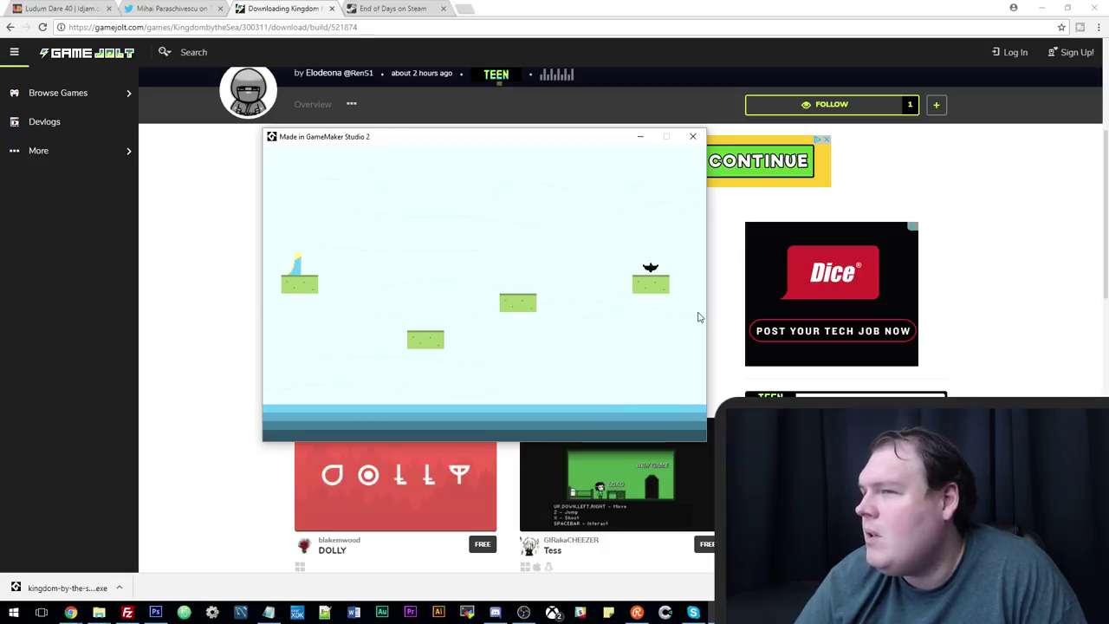
key("Right")
key("Up")
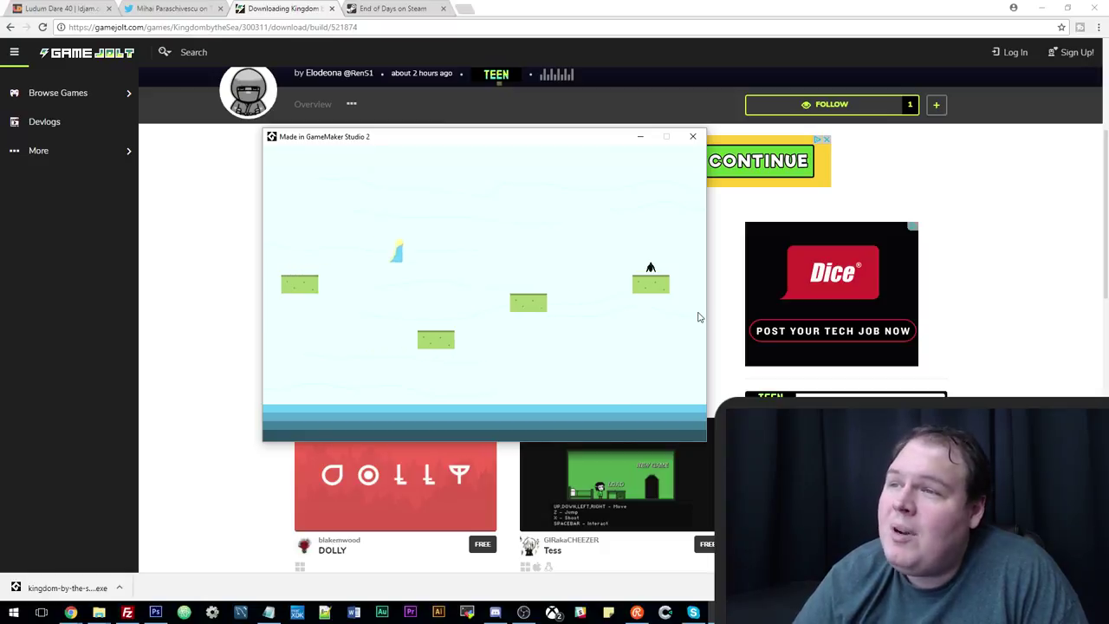
key("Right")
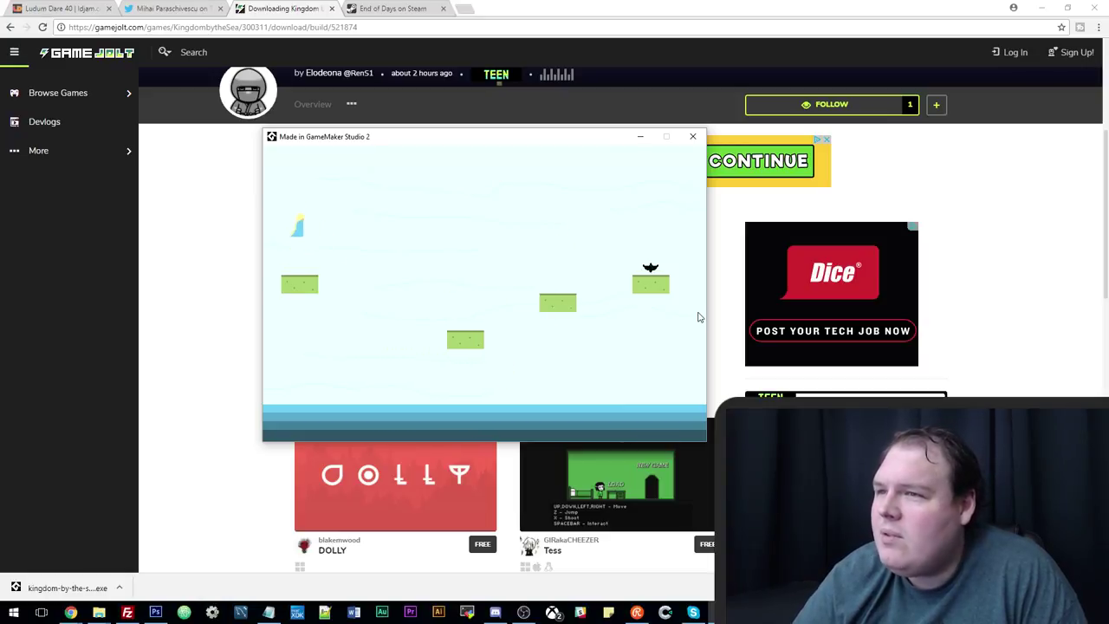
key("Right")
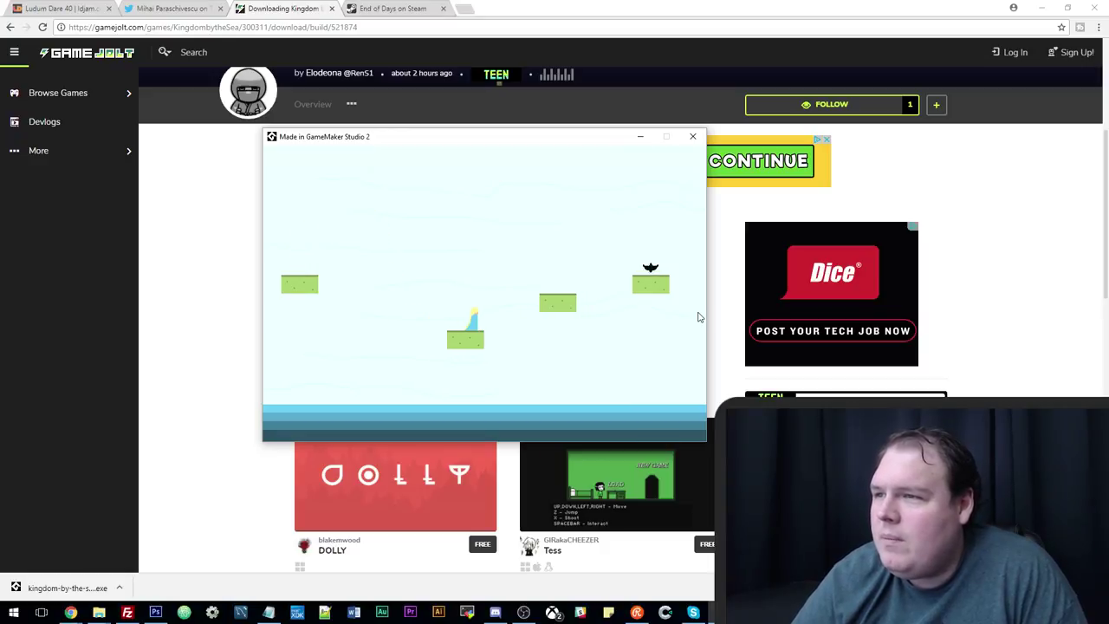
key("Right")
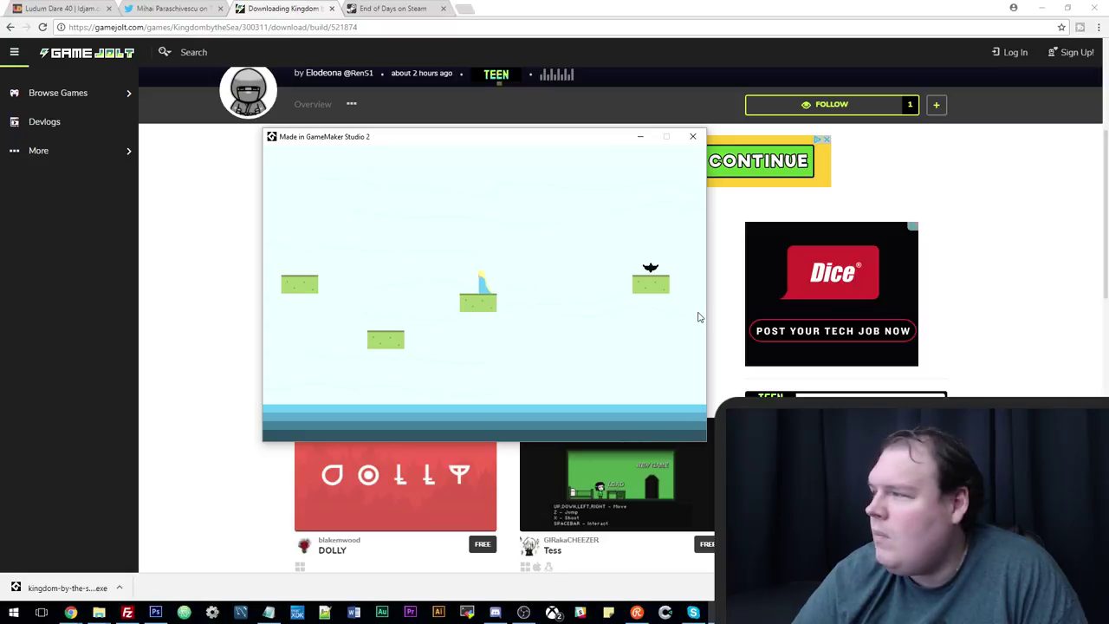
key("Right")
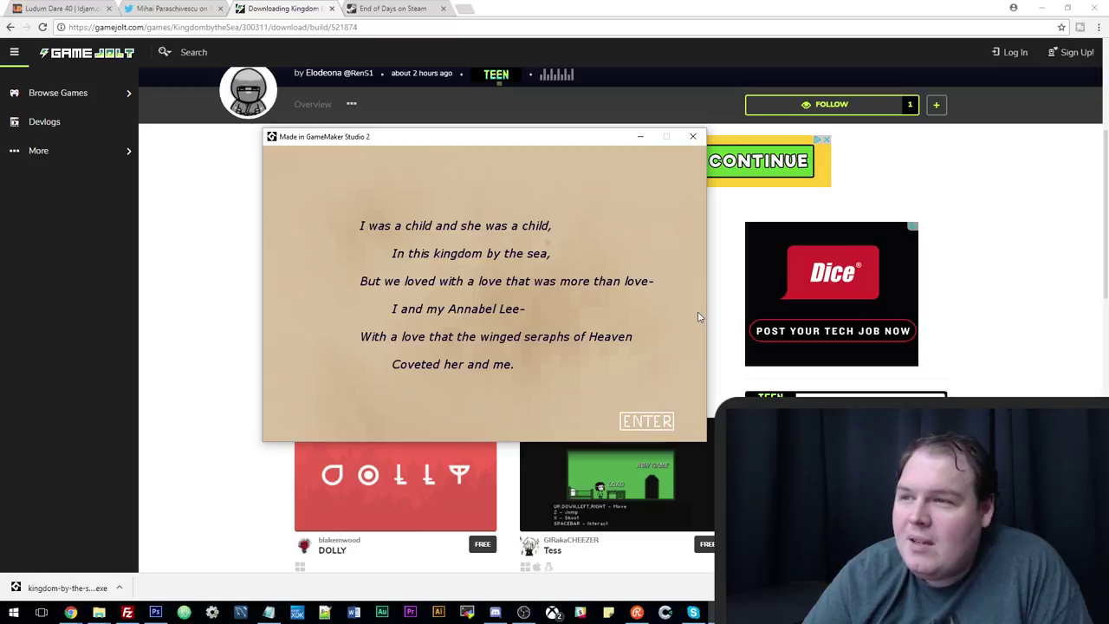
Dismiss the poem with Enter and hop right across the first platforms to the next screen.
key("Return")
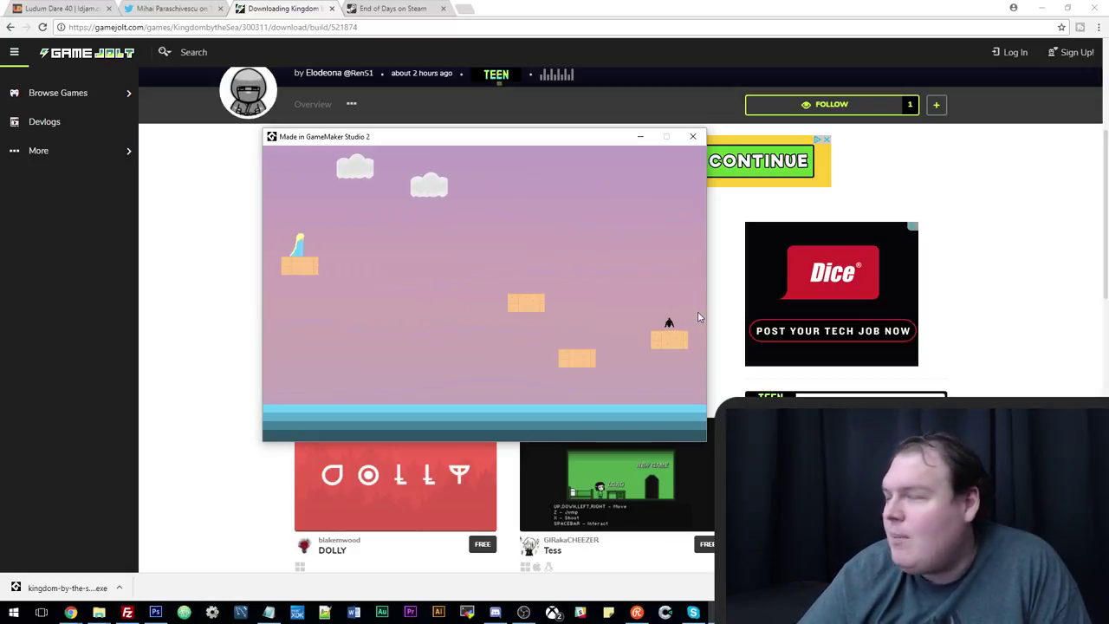
key("Right")
key("Up")
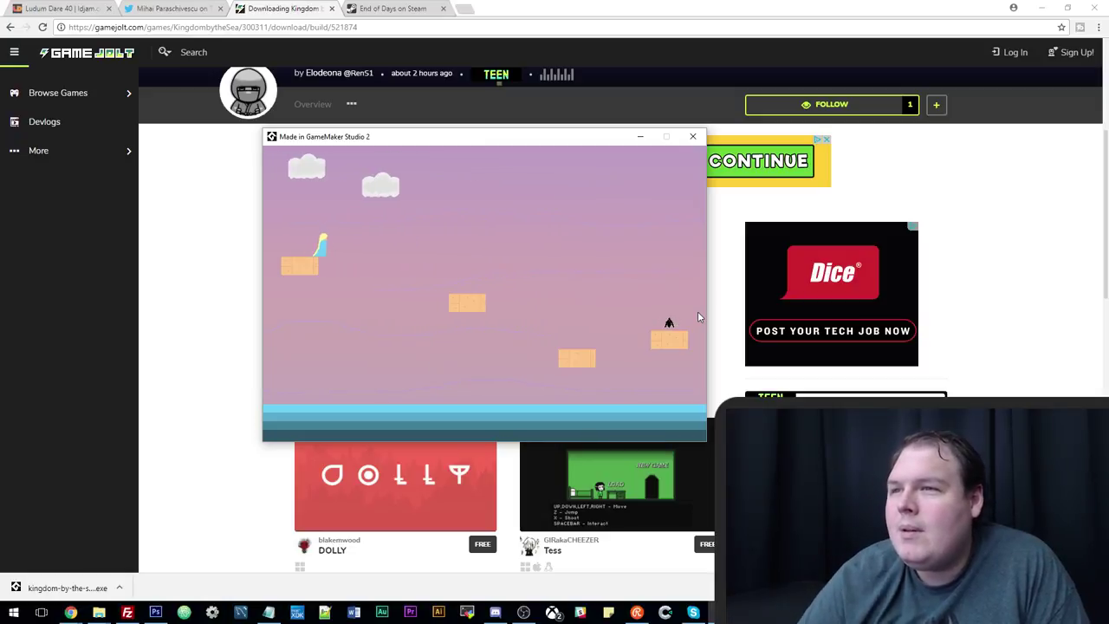
key("Left")
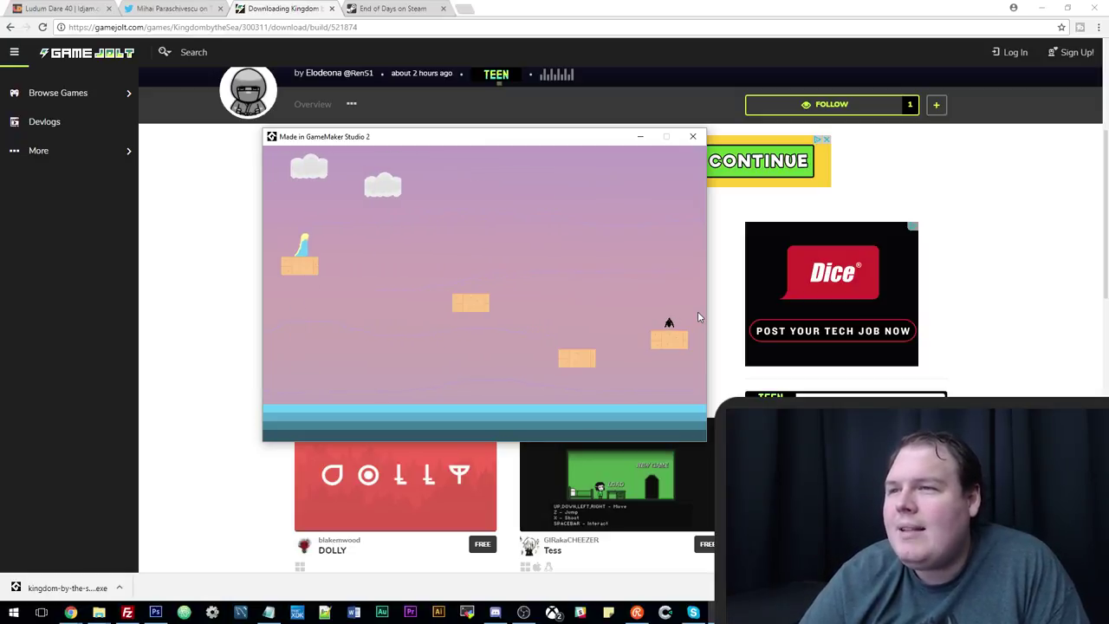
key("Up")
key("Right")
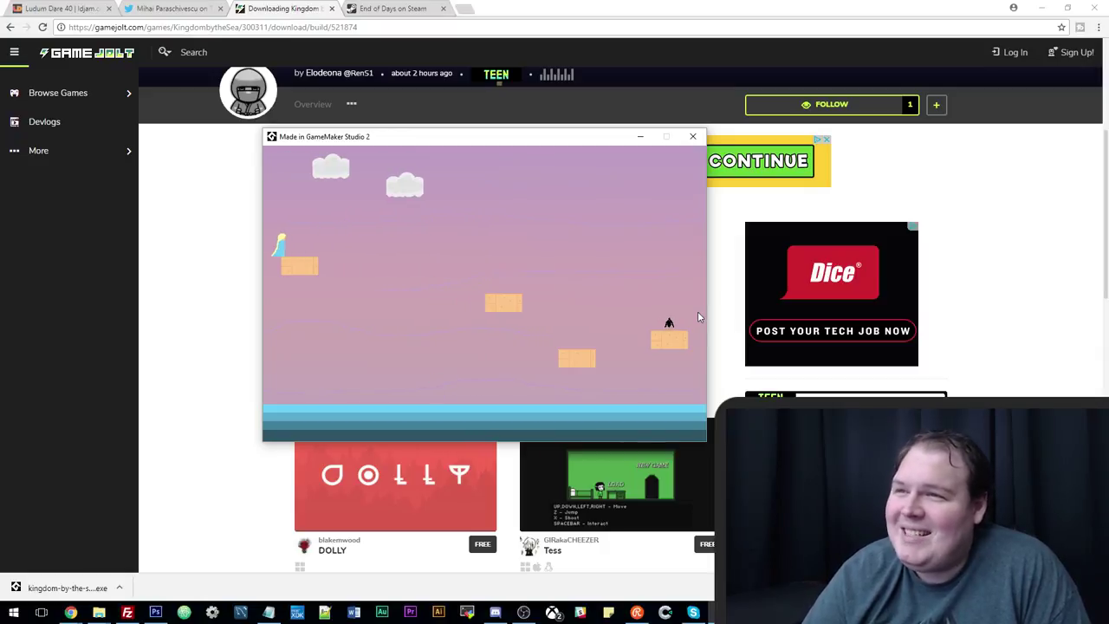
key("Right")
key("Up")
key("Right")
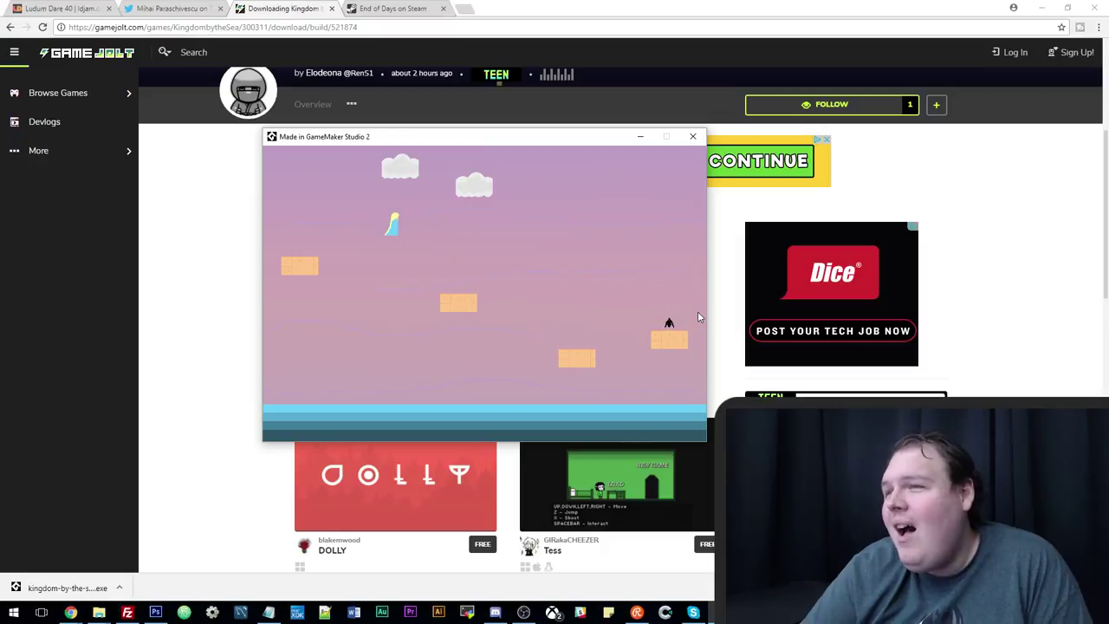
key("Up")
key("Right")
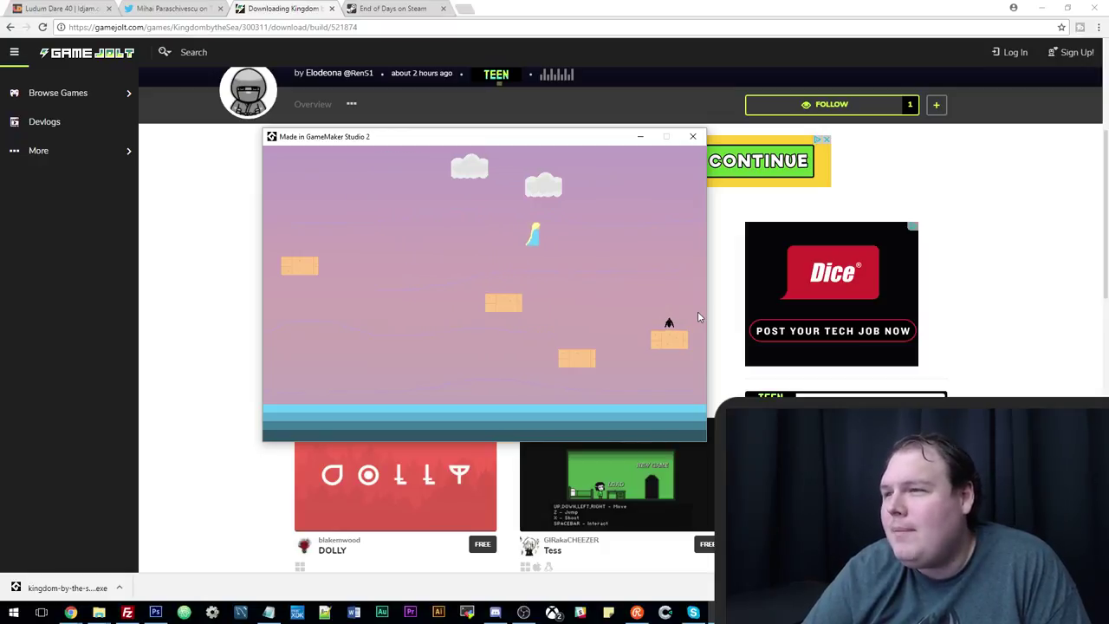
key("Right")
key("Up")
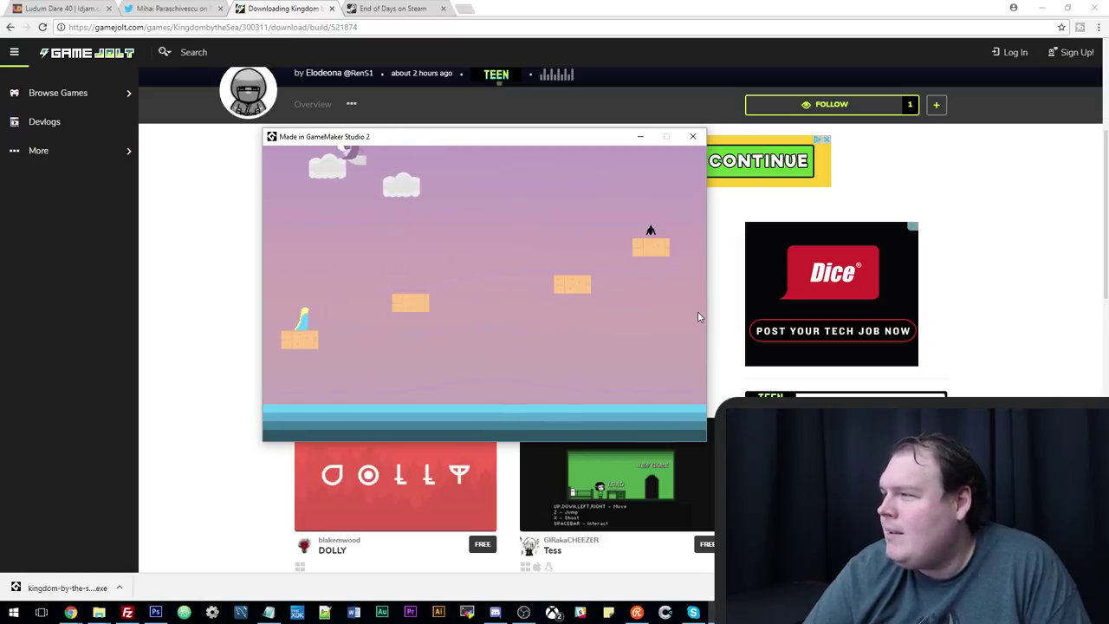
Cross the gap via the lower-left and middle platforms, riding the moving platform right.
key("Left")
key("Up")
key("Right")
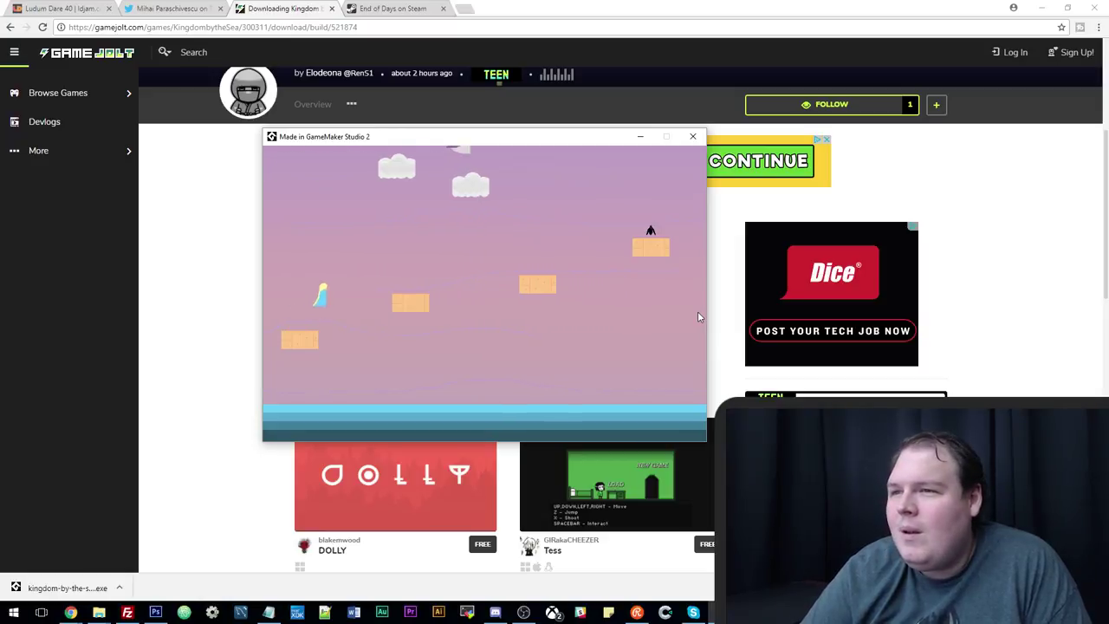
key("Left")
key("Up")
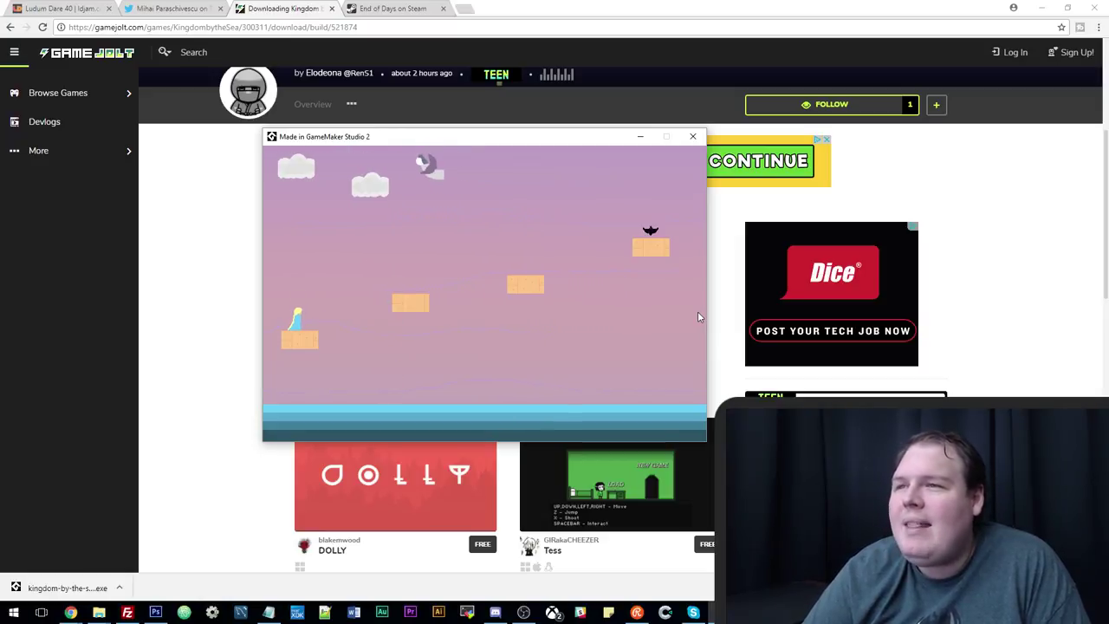
key("Right")
key("Up")
key("Right")
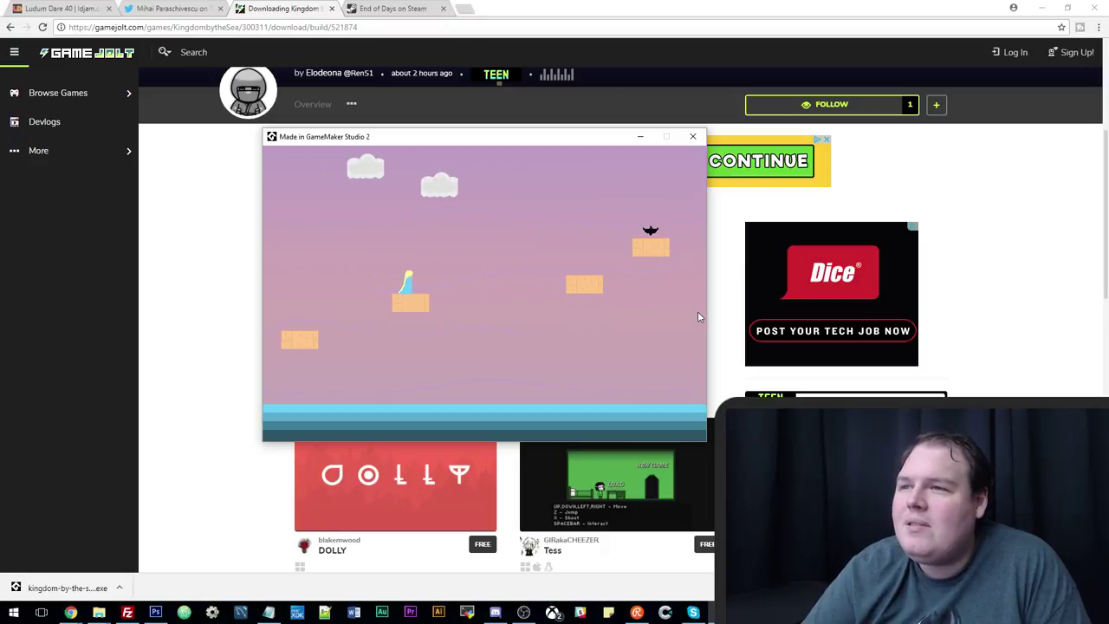
key("Left")
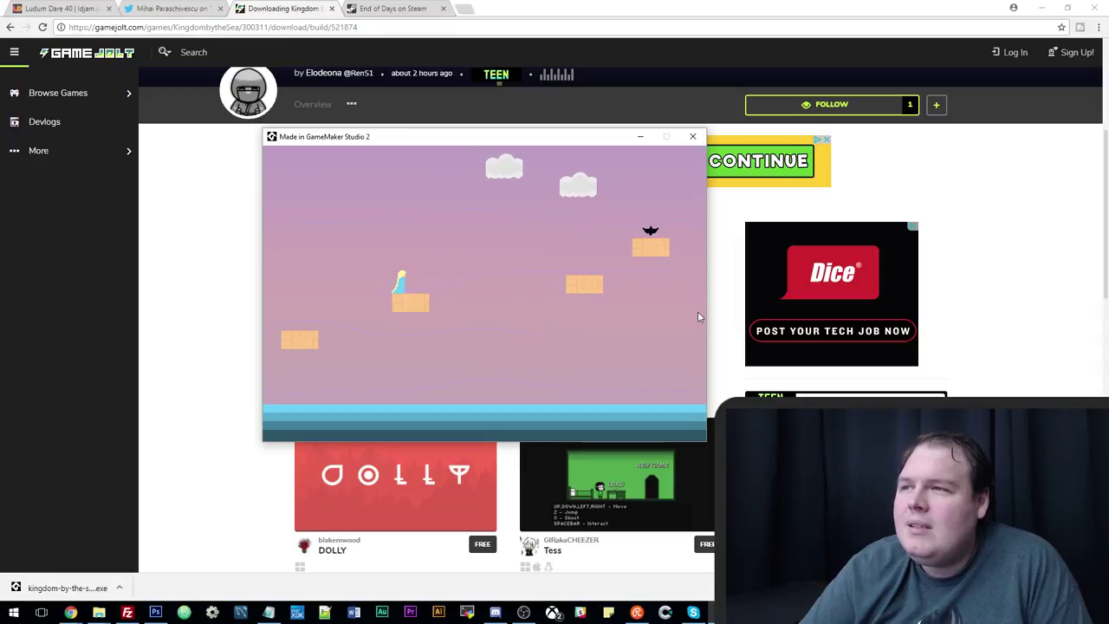
key("Right")
key("Up")
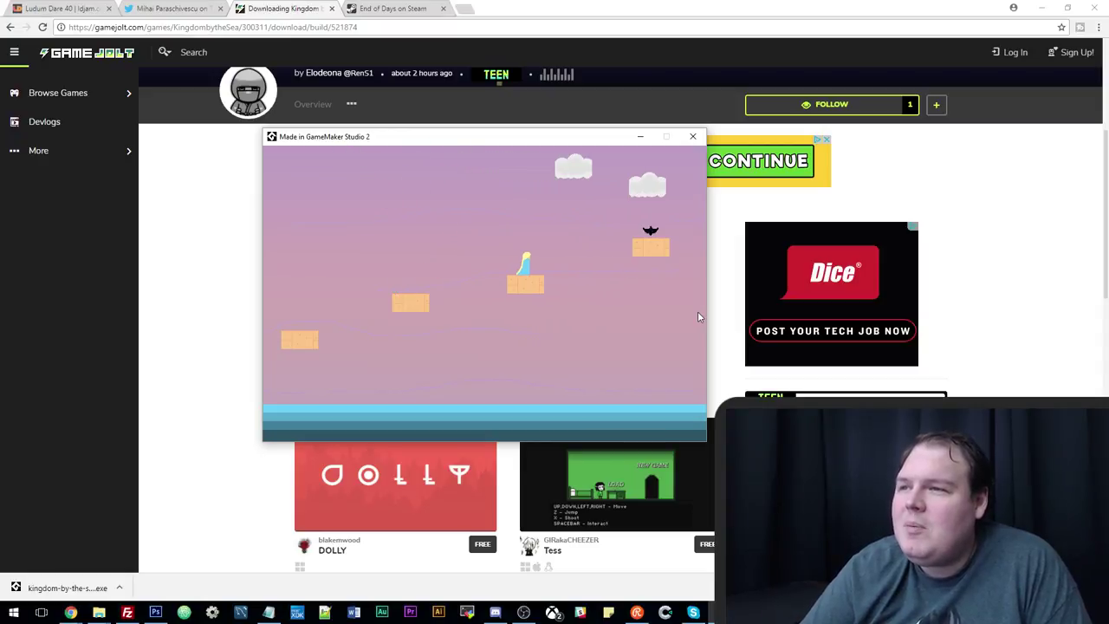
key("Right")
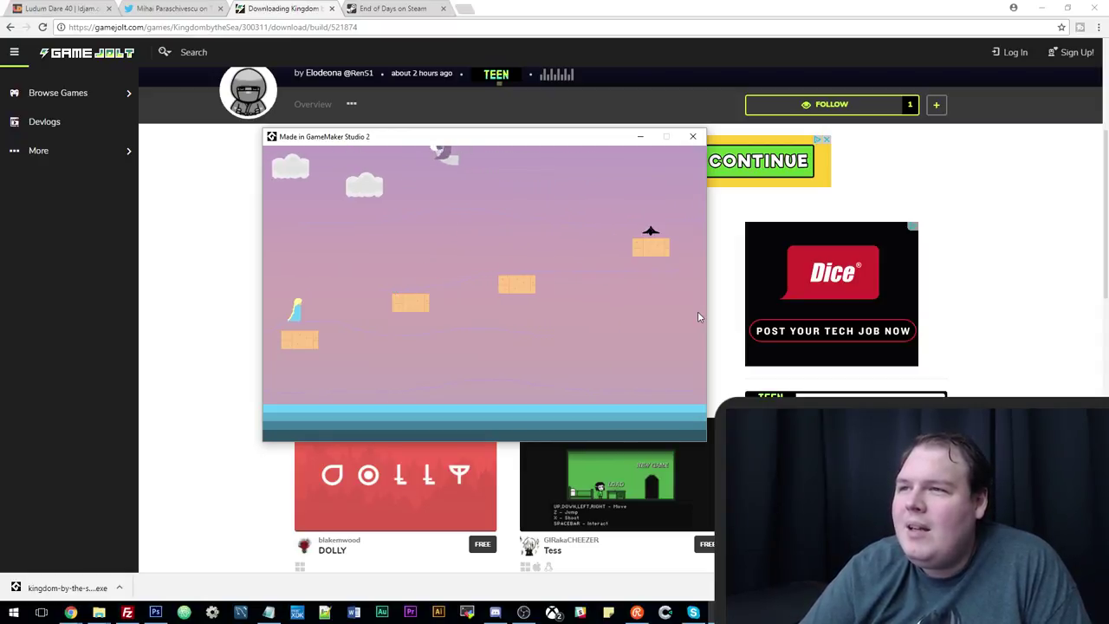
Jump from the starting platform across the middle and moving platforms toward the enemy.
key("Up")
key("Right")
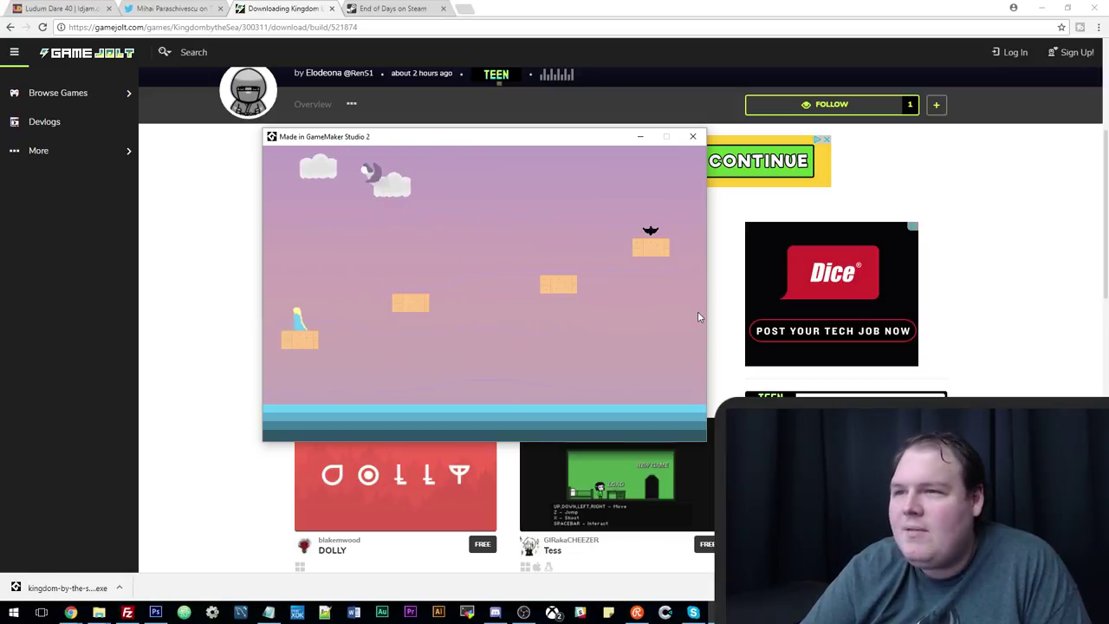
key("Up")
key("Right")
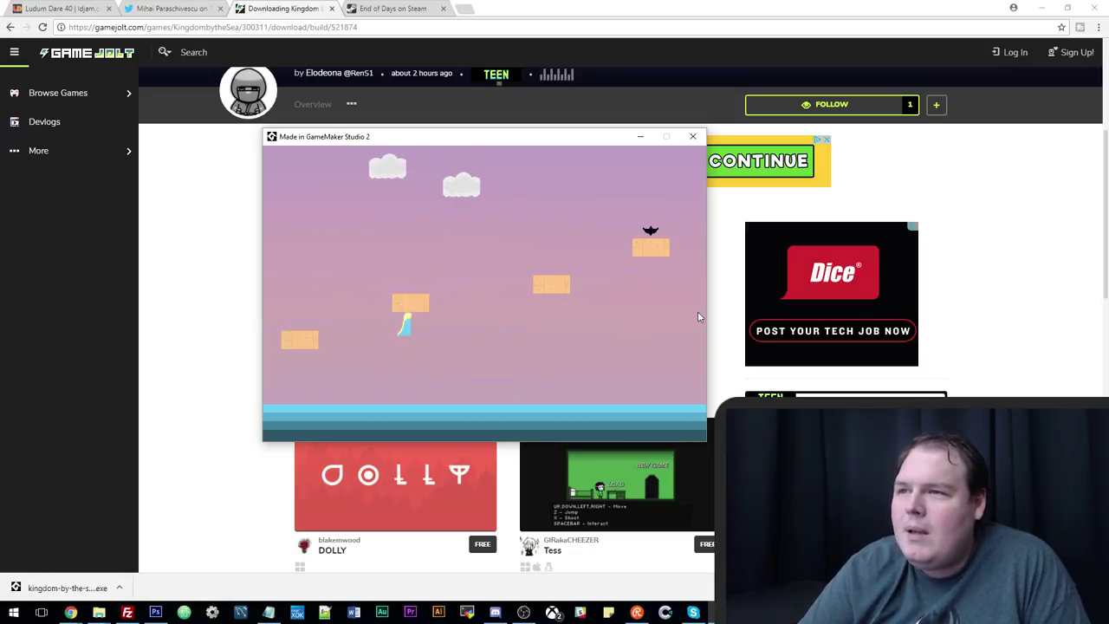
key("Up")
key("Right")
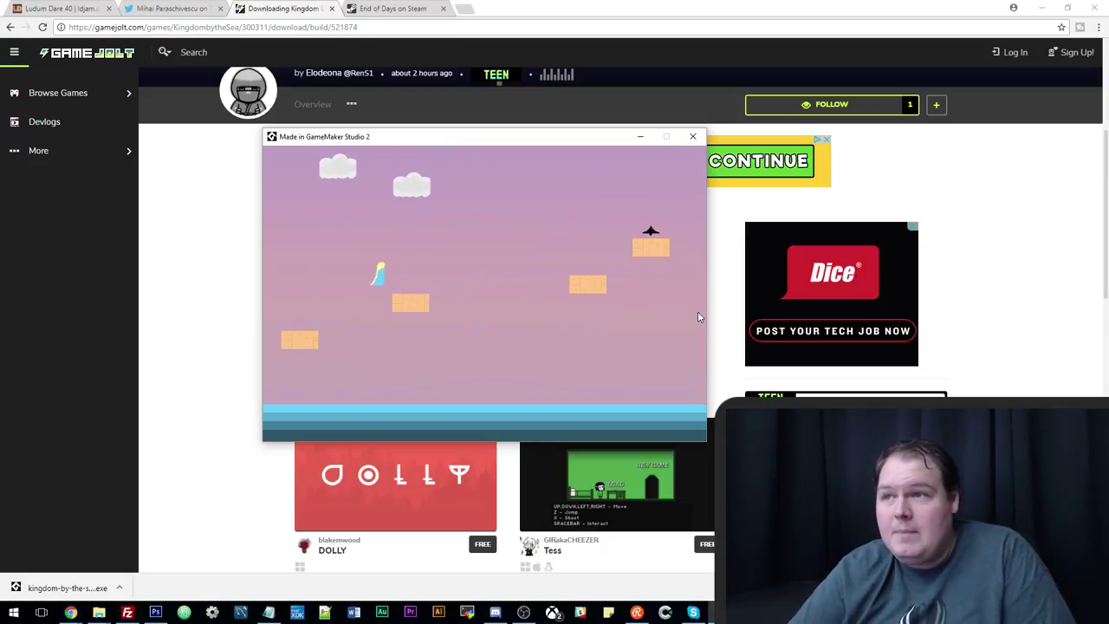
key("Up")
key("Right")
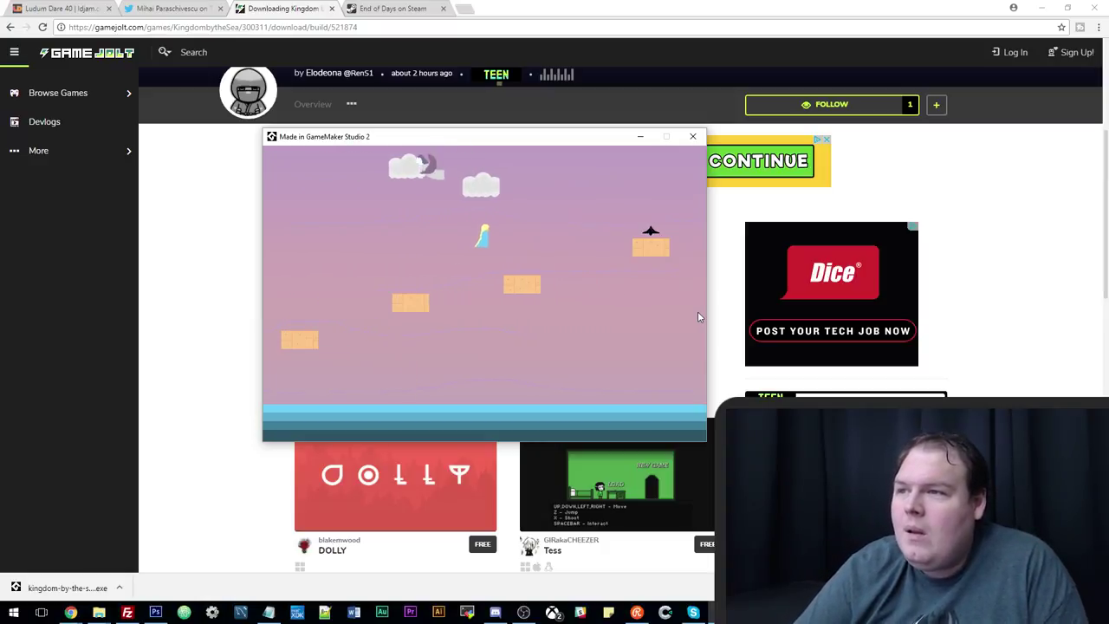
key("Up")
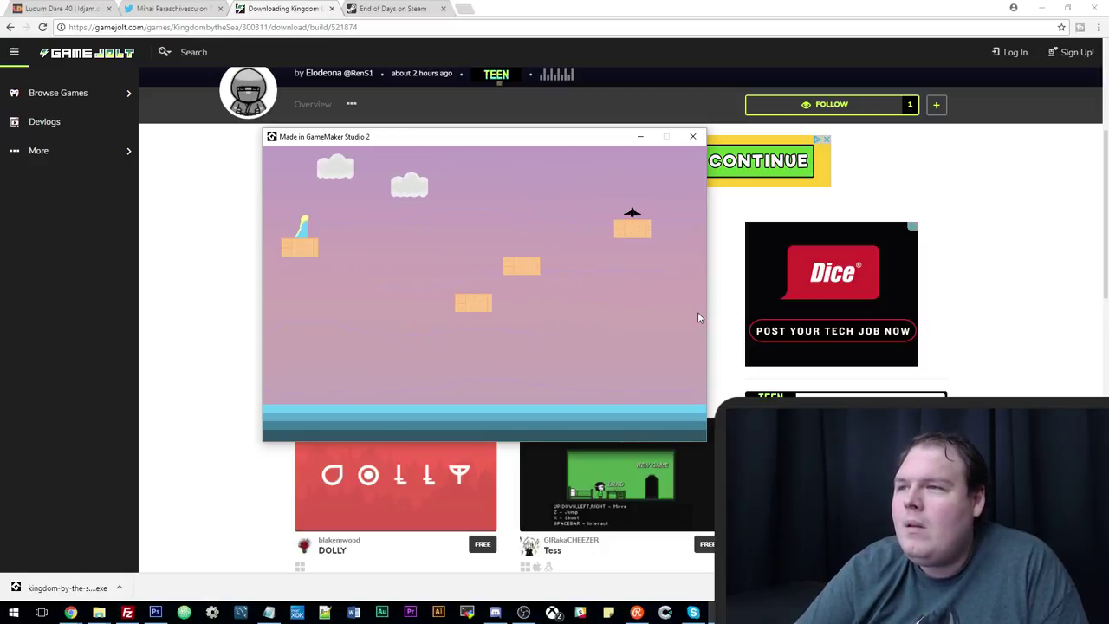
Hop across the moving platforms past the enemy, wrap around and regain the left platform.
key("Up")
key("Right")
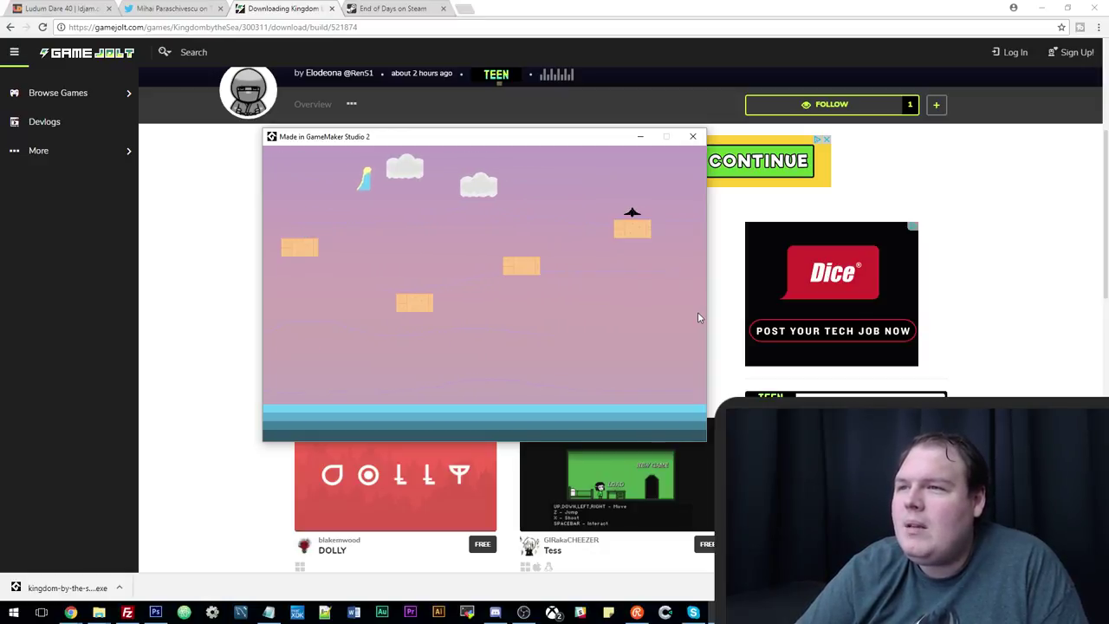
key("Right")
key("Up")
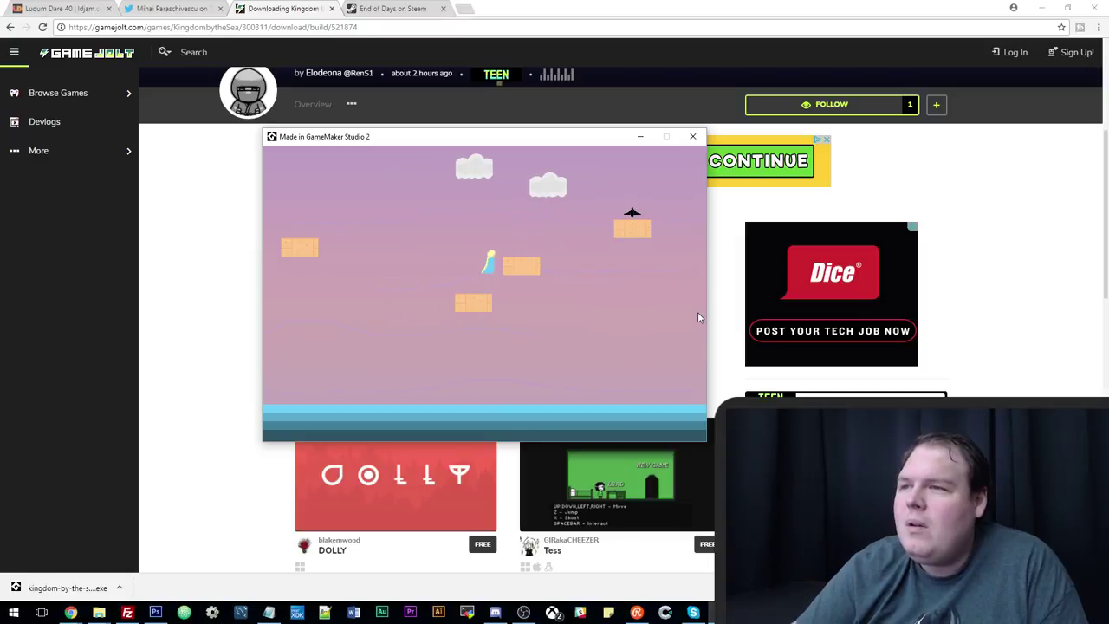
key("Up")
key("Right")
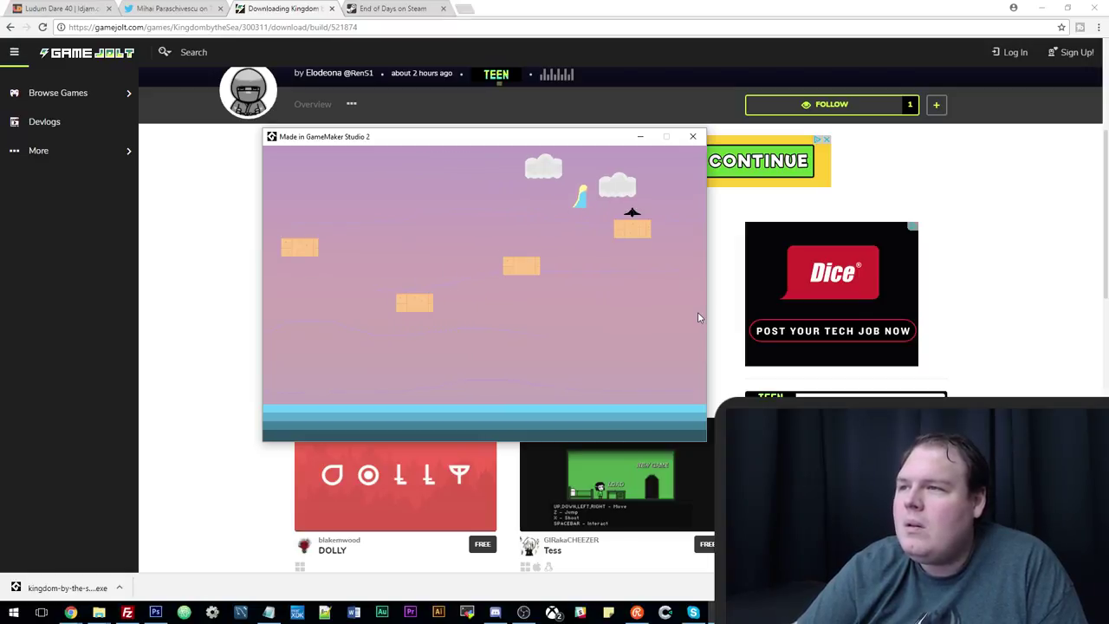
key("Right")
key("Up")
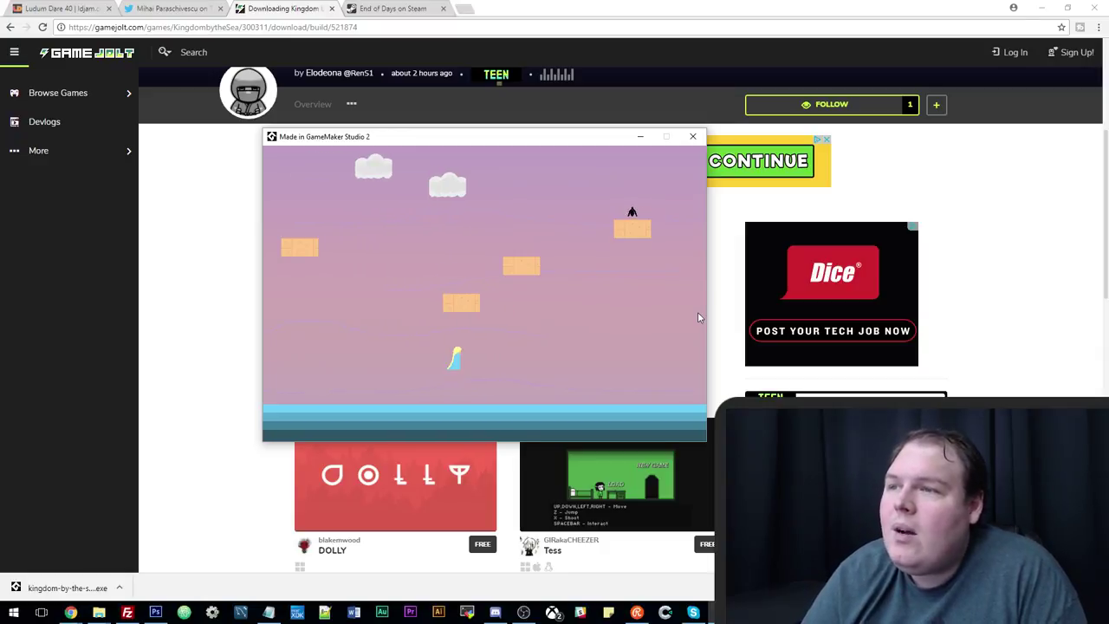
key("Left")
key("Up")
key("Right")
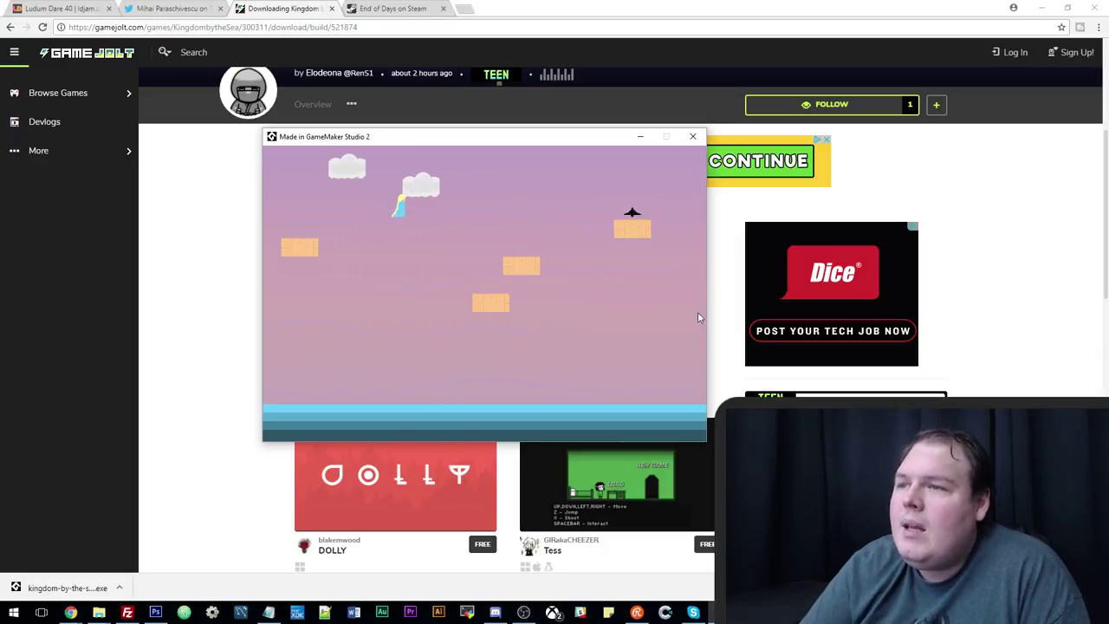
key("Up")
key("Left")
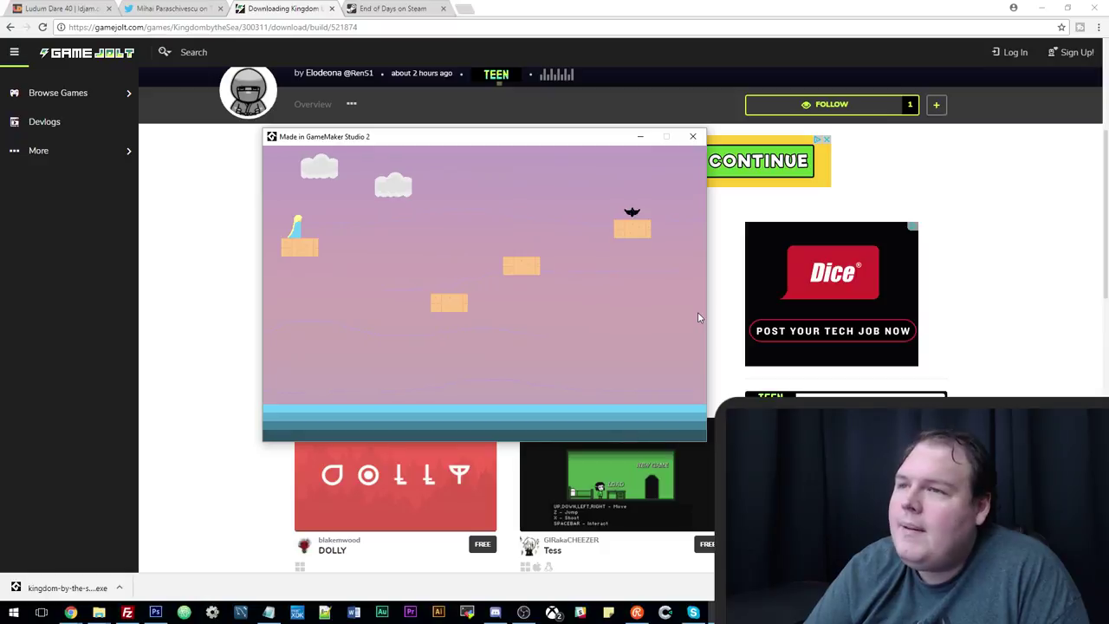
key("Up")
key("Right")
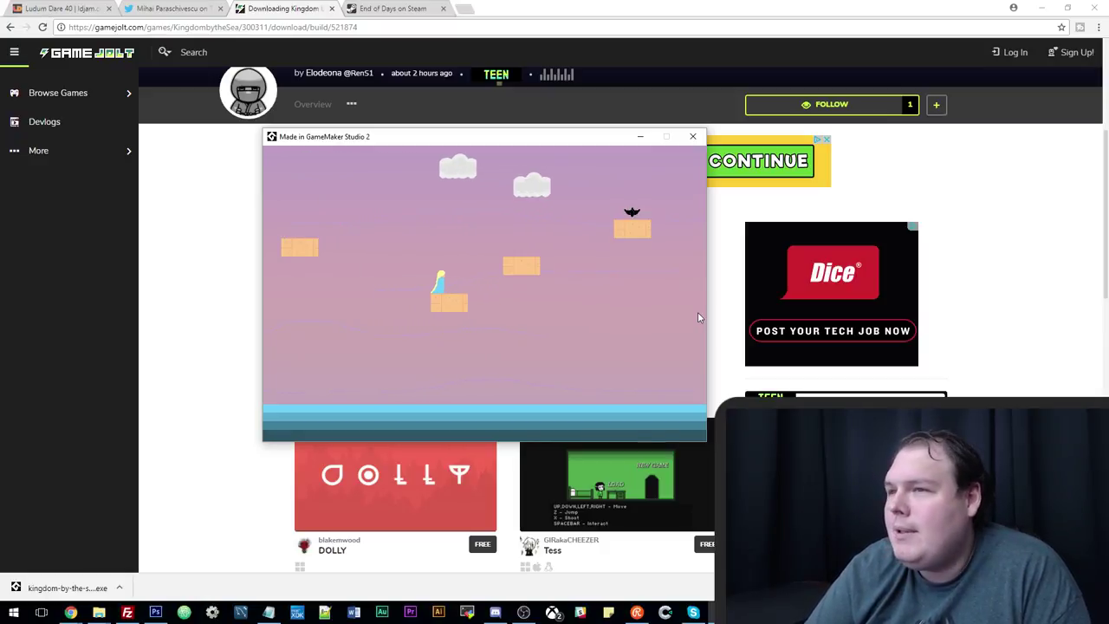
Jump off the drifting platforms up toward the top-right platform.
key("Up")
key("Right")
key("Up")
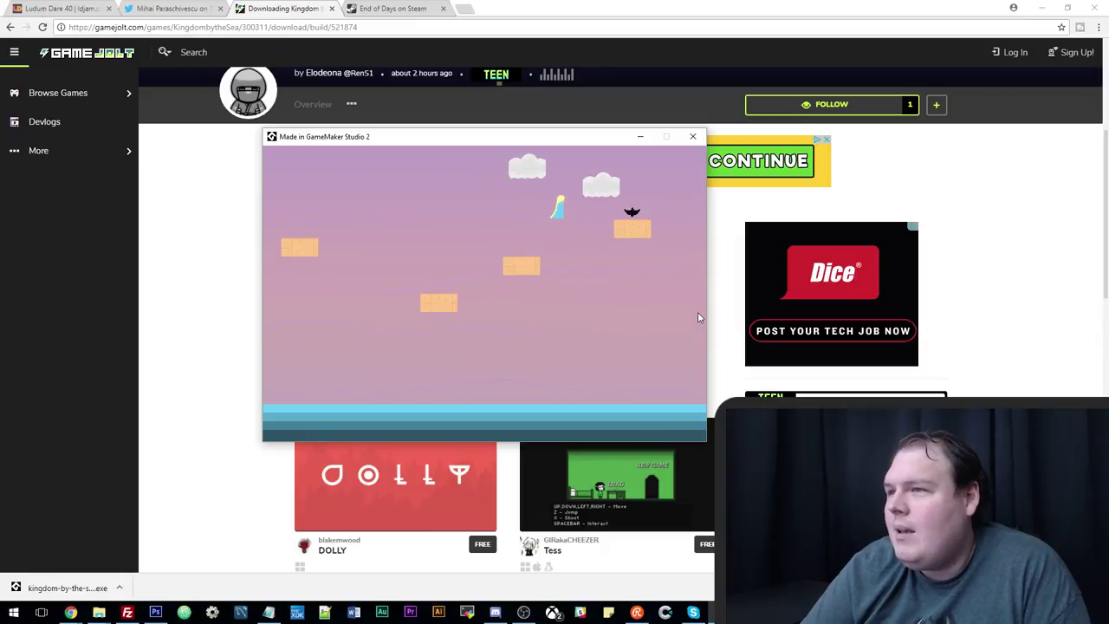
key("Right")
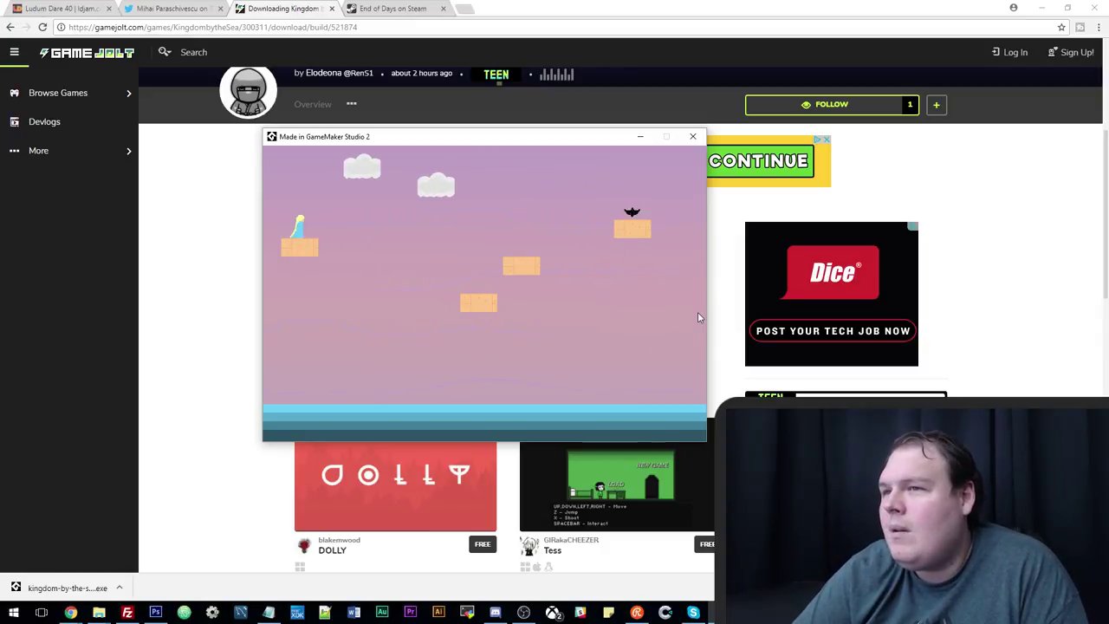
key("Up")
key("Right")
key("Right")
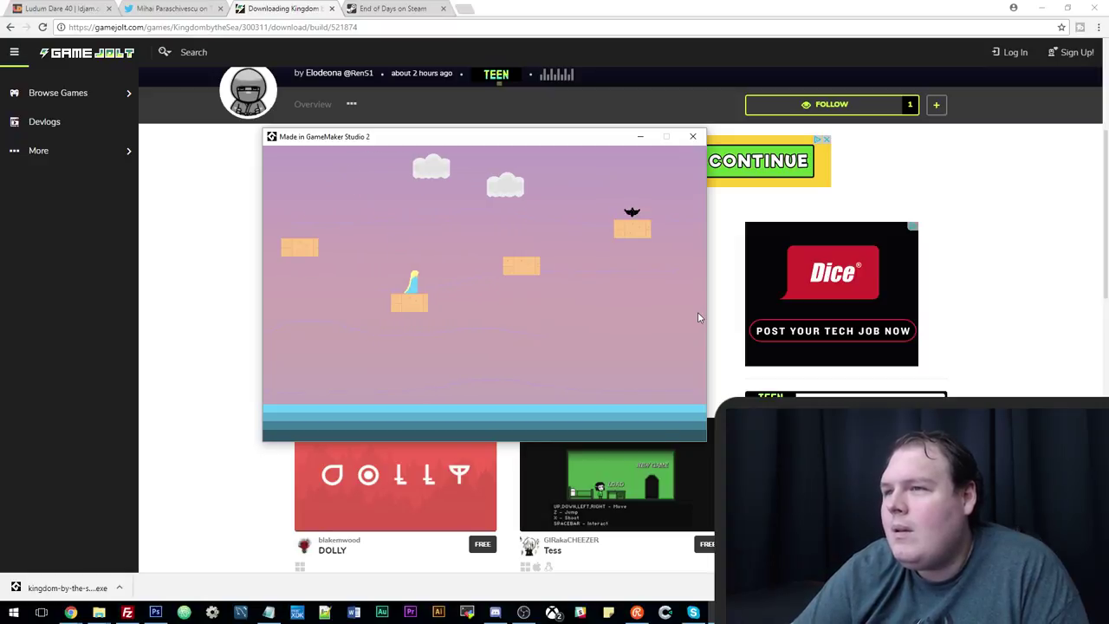
key("Up")
key("Right")
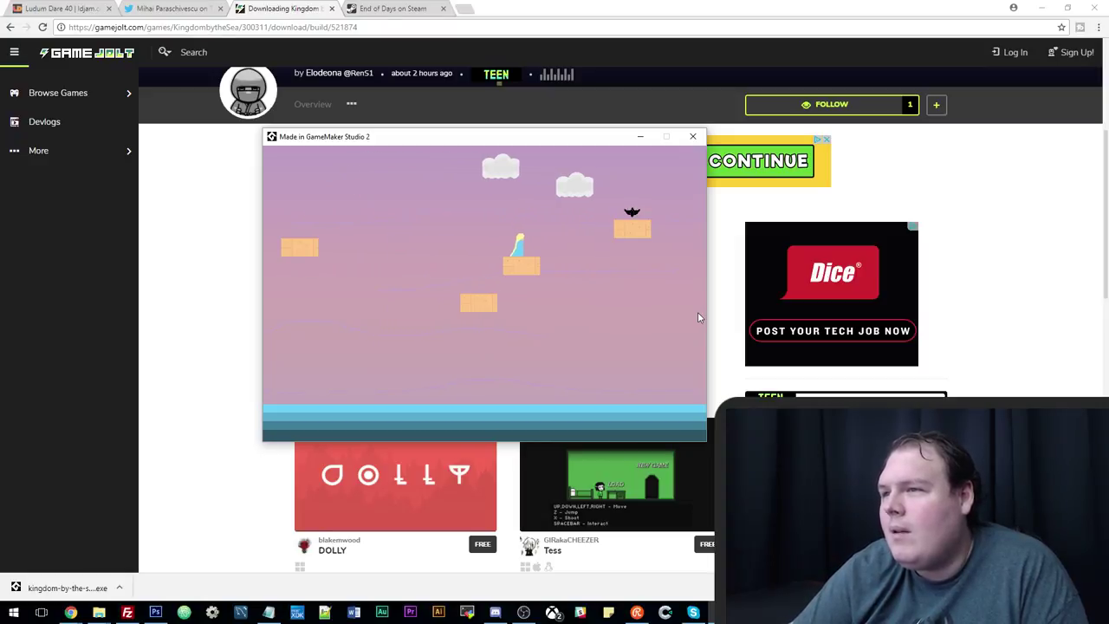
key("Right")
key("Right")
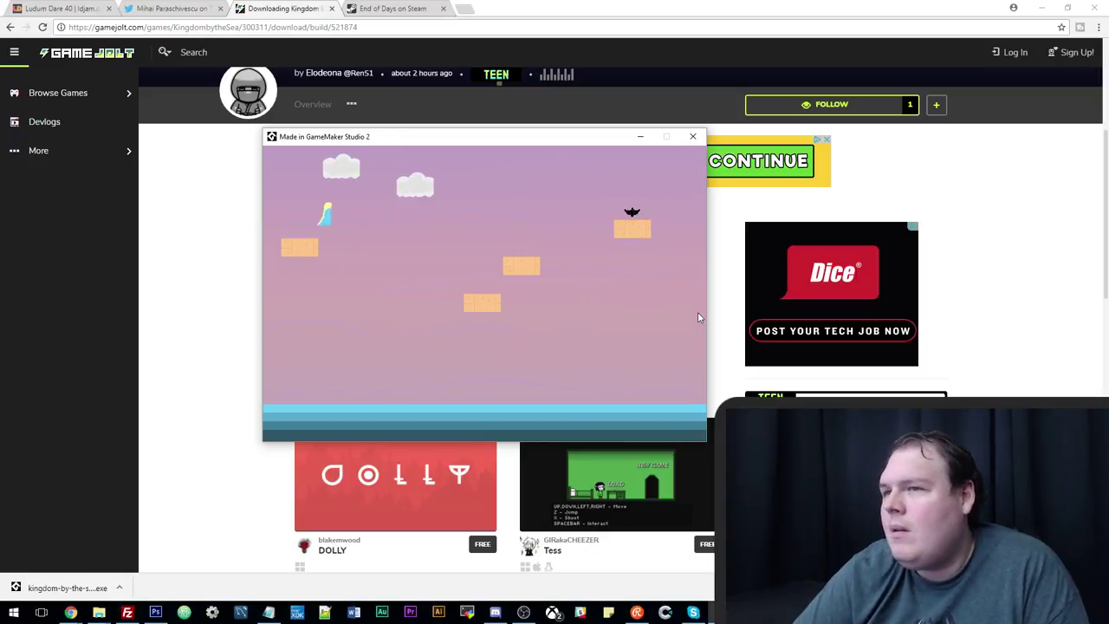
Ride the drifting platforms right and jump up toward the clouds onto the right platform.
key("Right")
key("Right")
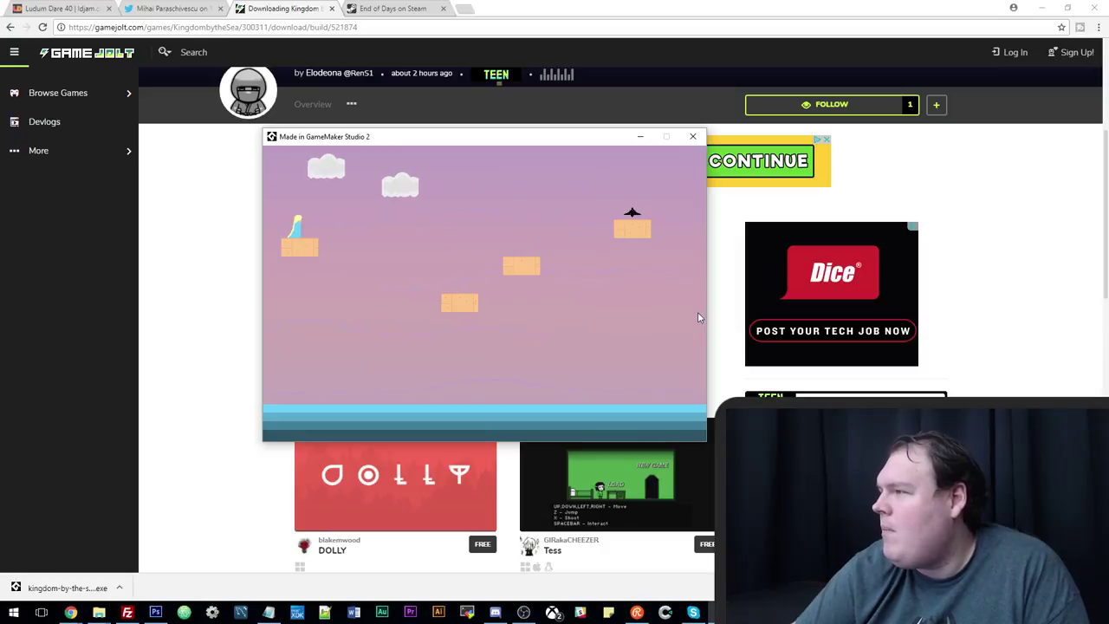
key("Right")
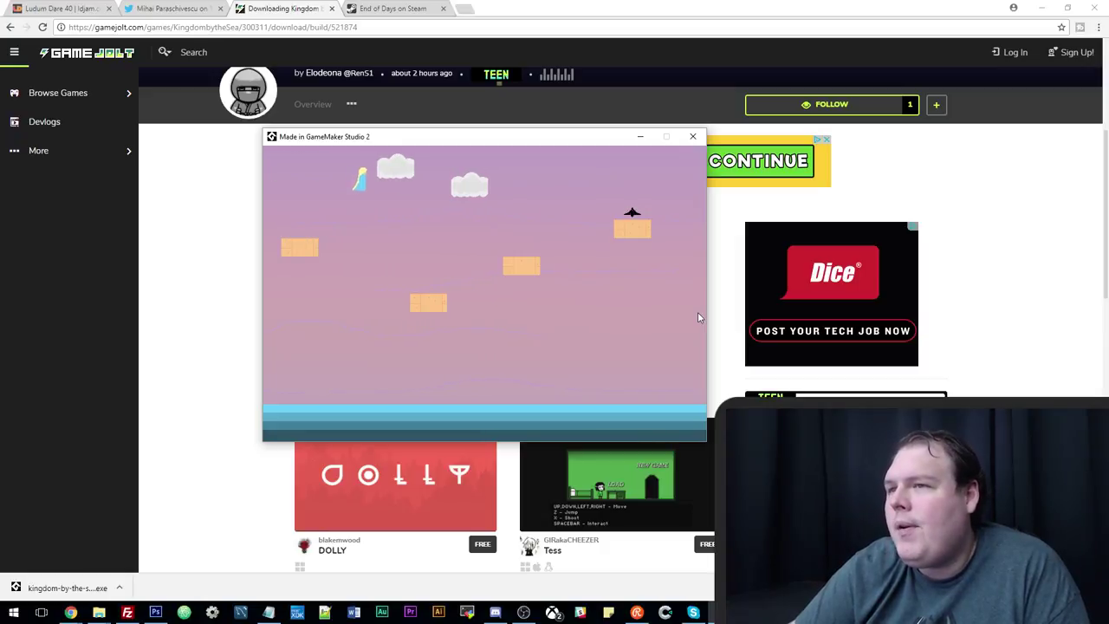
key("Right")
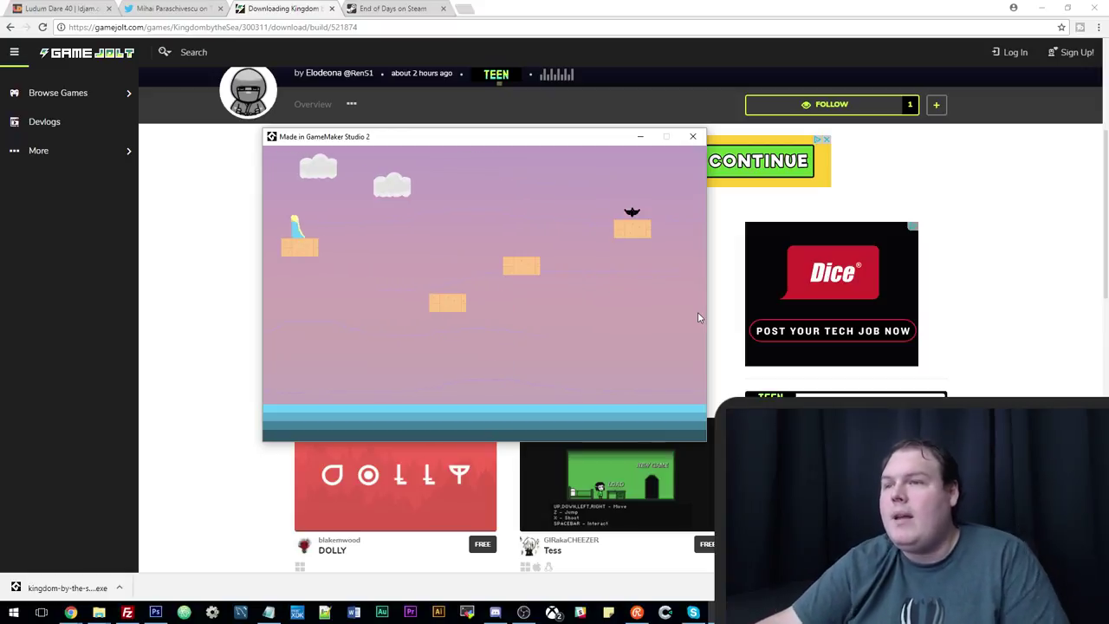
key("Right")
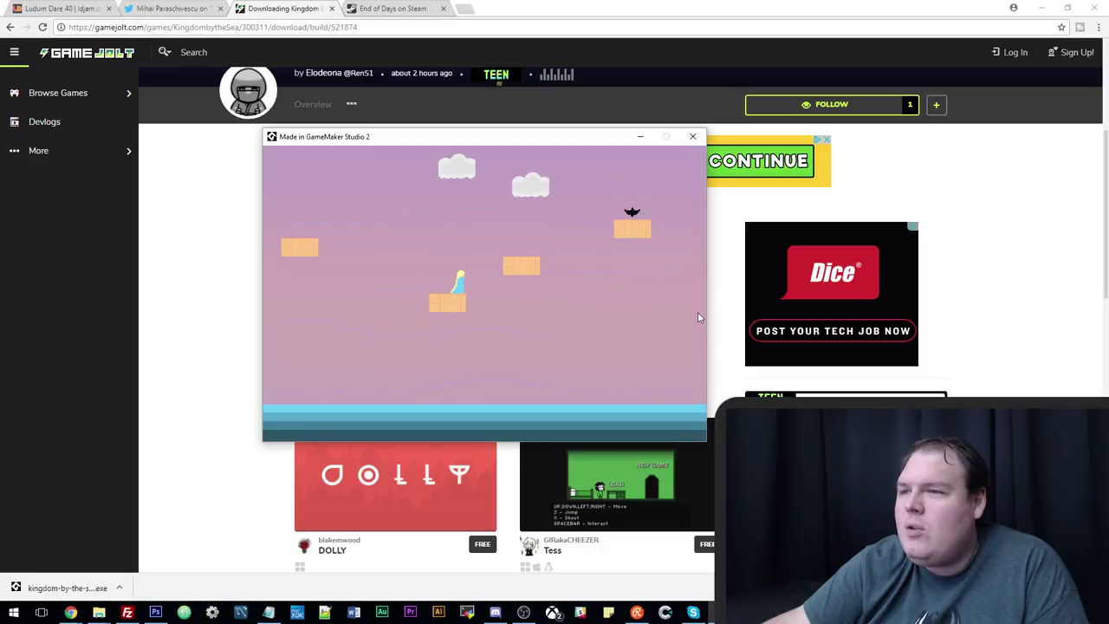
key("Up")
key("Right")
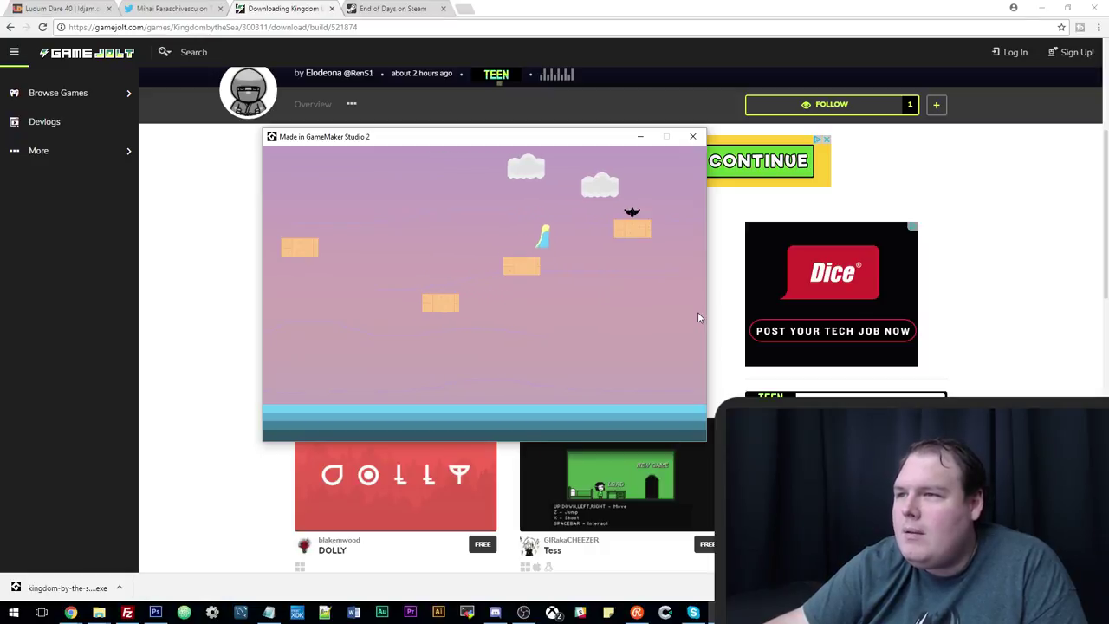
key("Up")
key("Right")
key("Left")
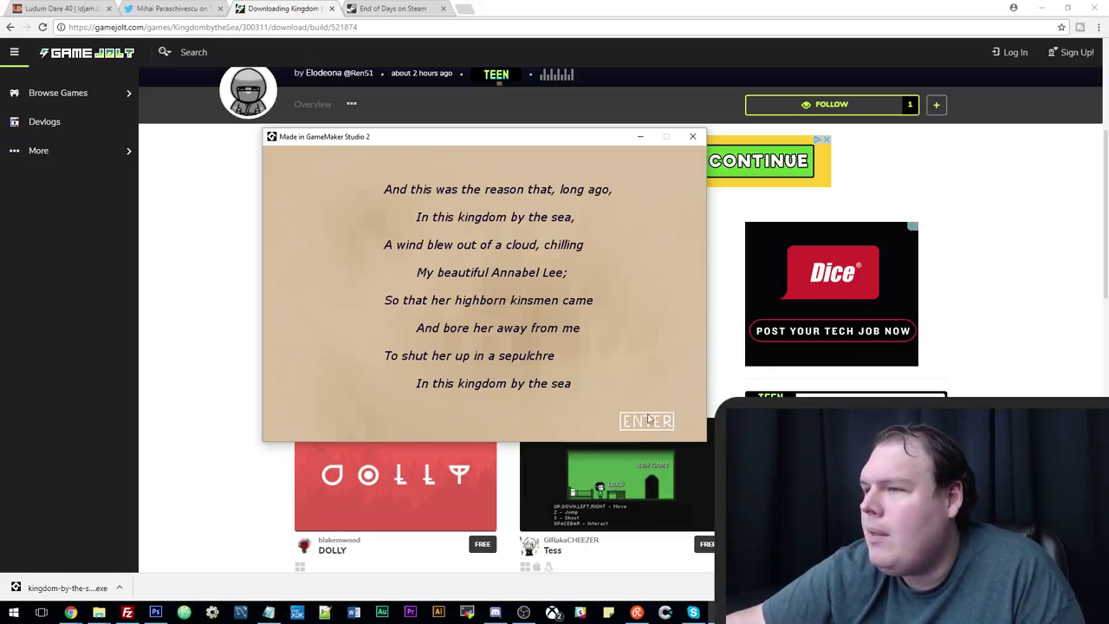
Dismiss the poem and climb the first pink platforms up to the top one.
key("Return")
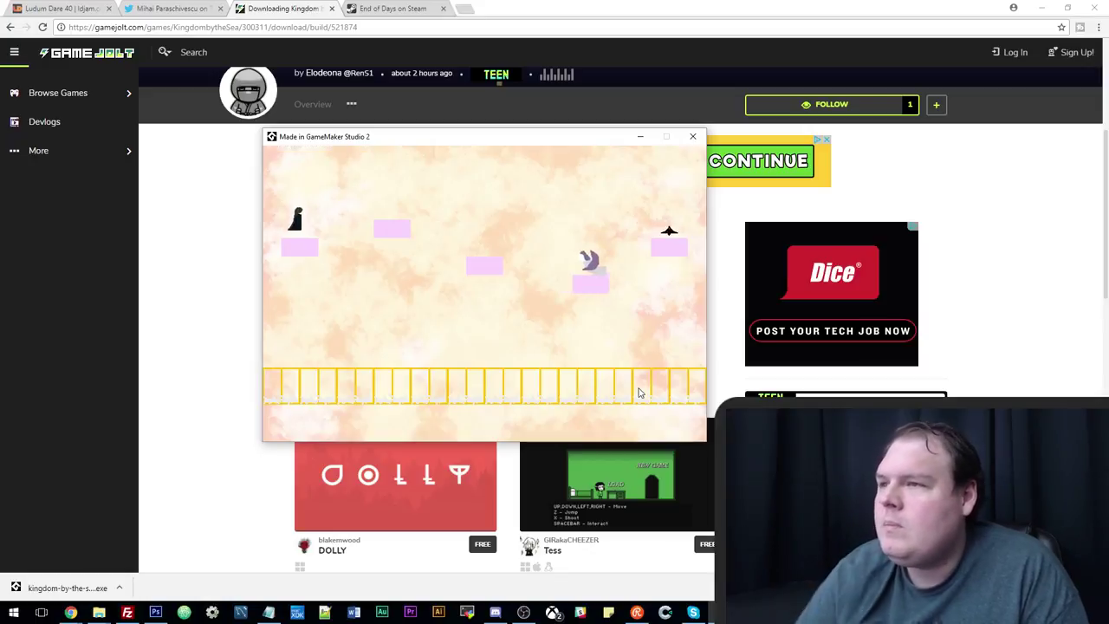
key("Right")
key("Up")
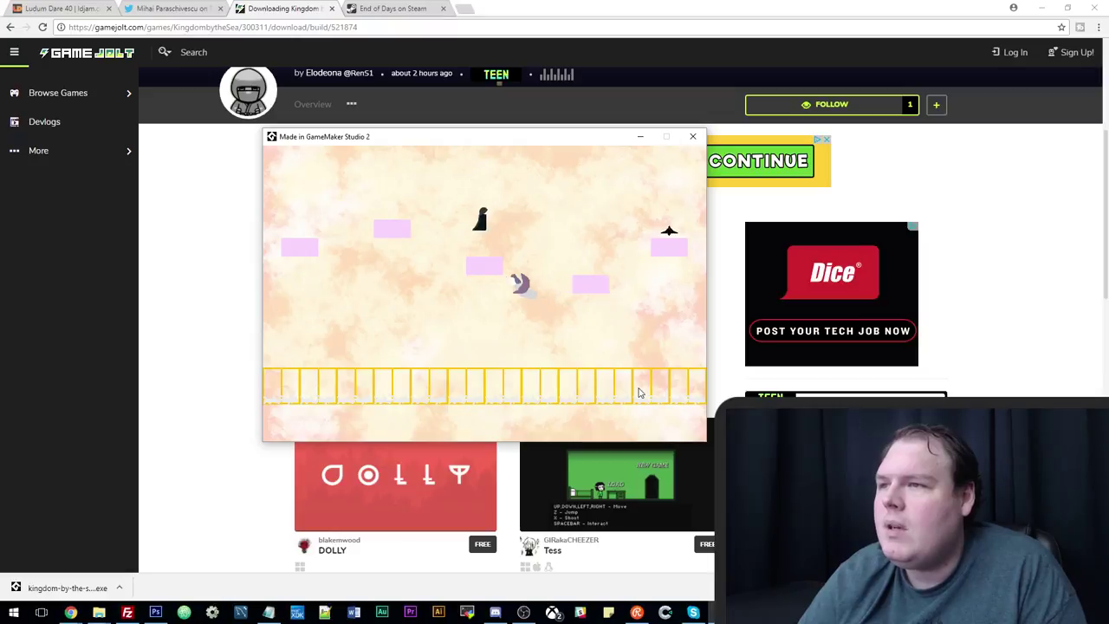
key("Left")
key("Up")
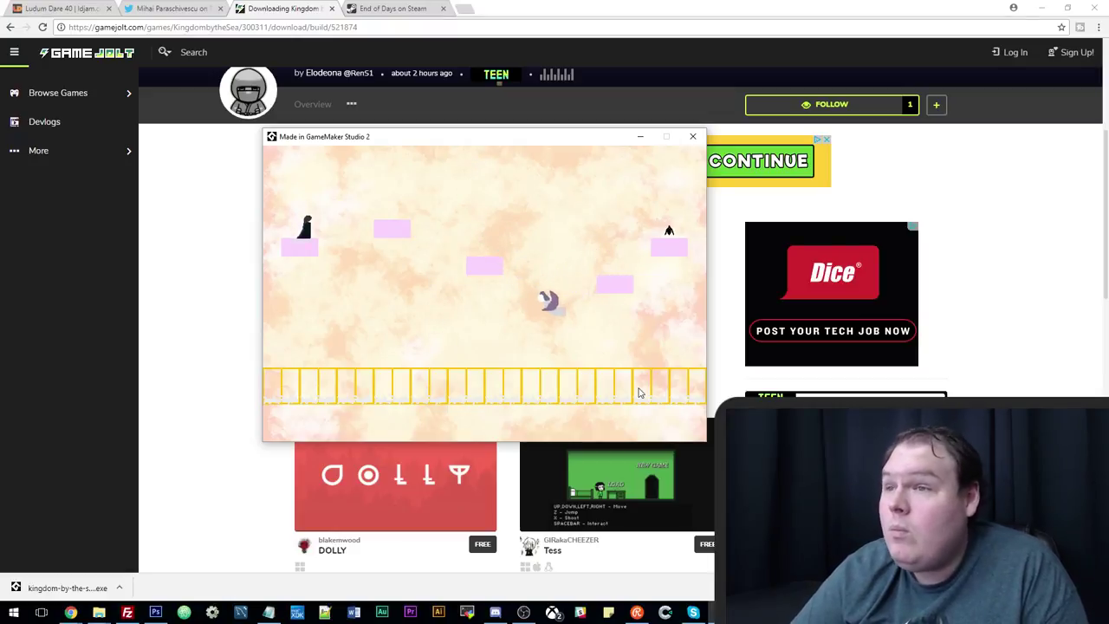
key("Right")
key("Up")
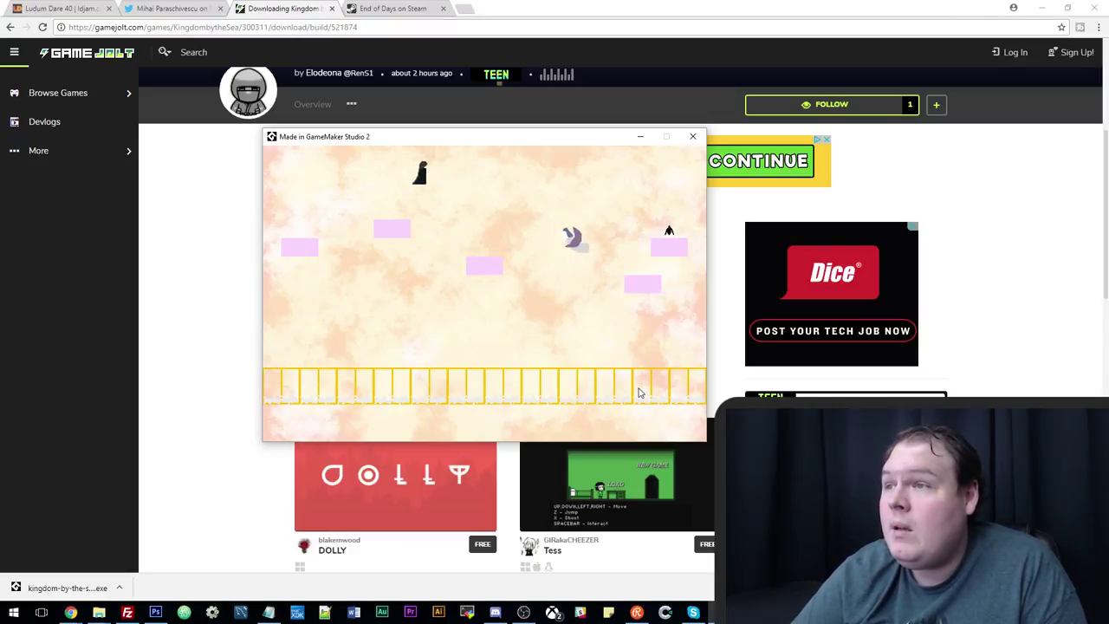
key("Right")
key("Up")
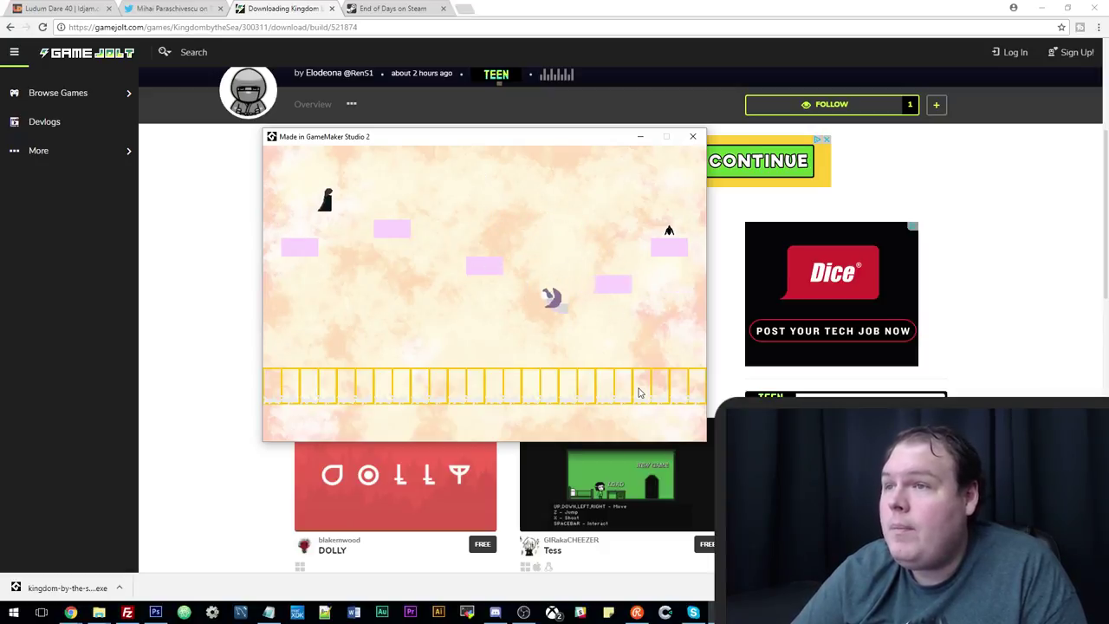
key("Right")
key("Up")
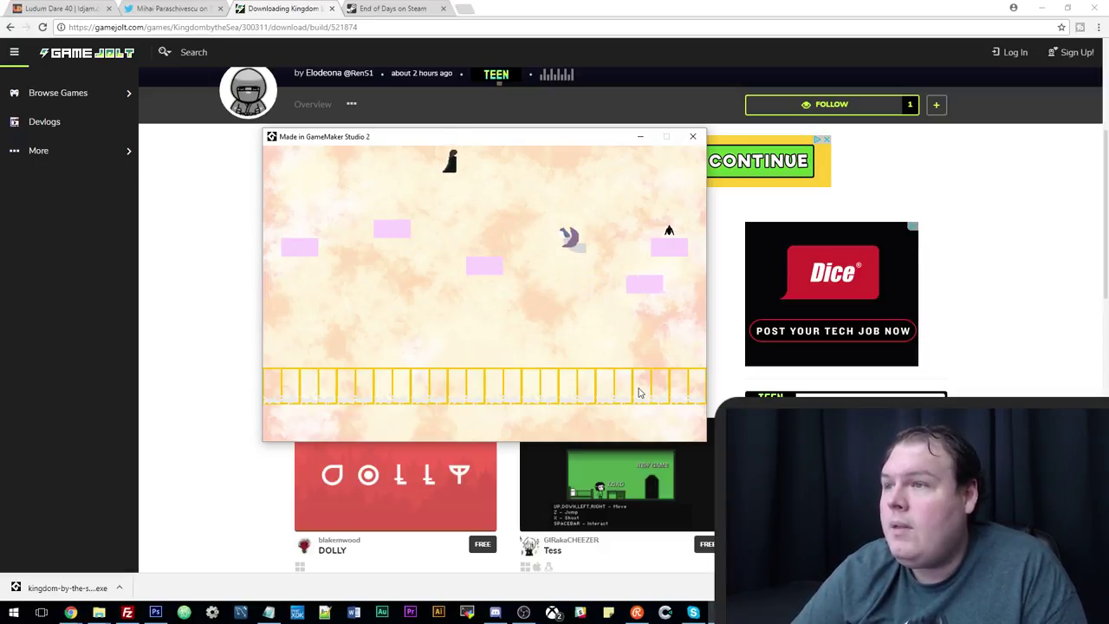
key("Up")
key("Right")
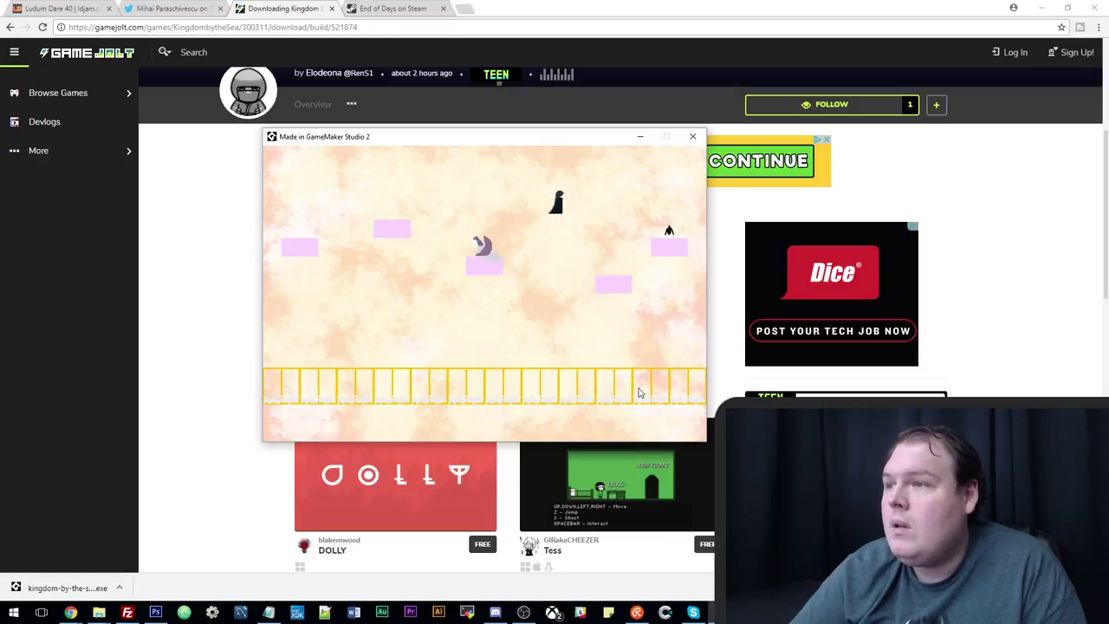
key("Up")
key("Right")
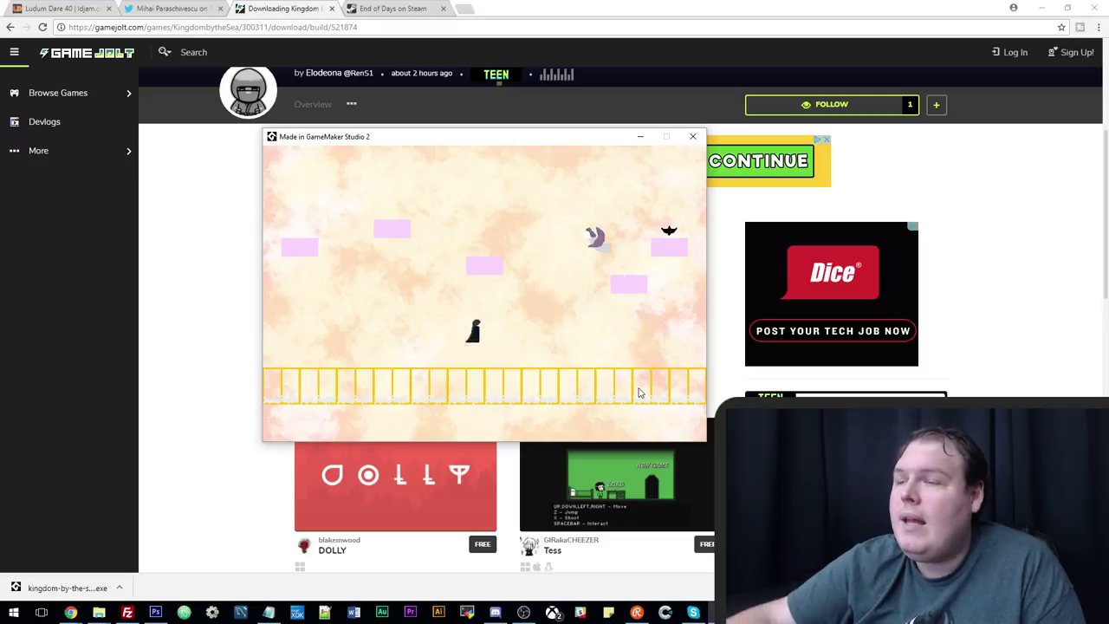
key("Left")
key("Up")
key("Right")
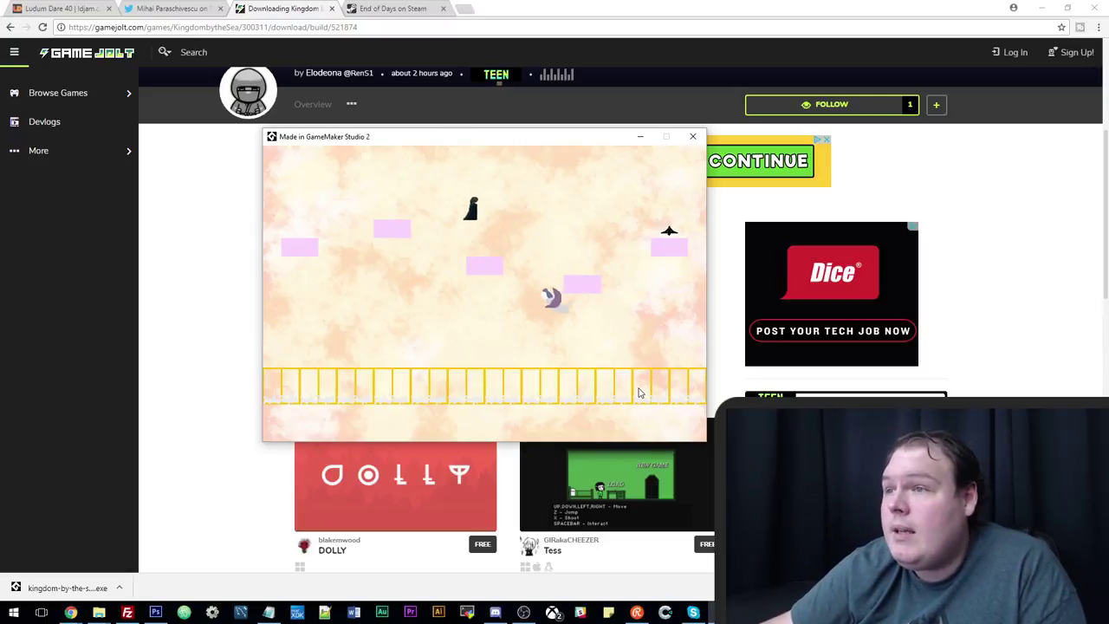
Drop back down and work right across the middle platforms, restarting after a fall.
key("Left")
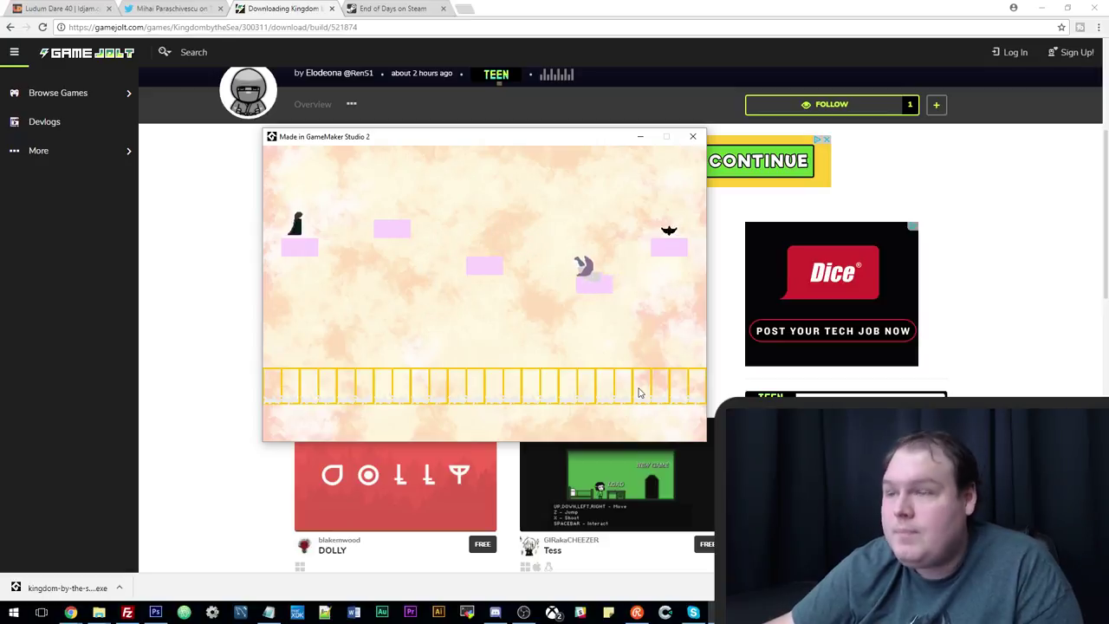
key("Right")
key("Up")
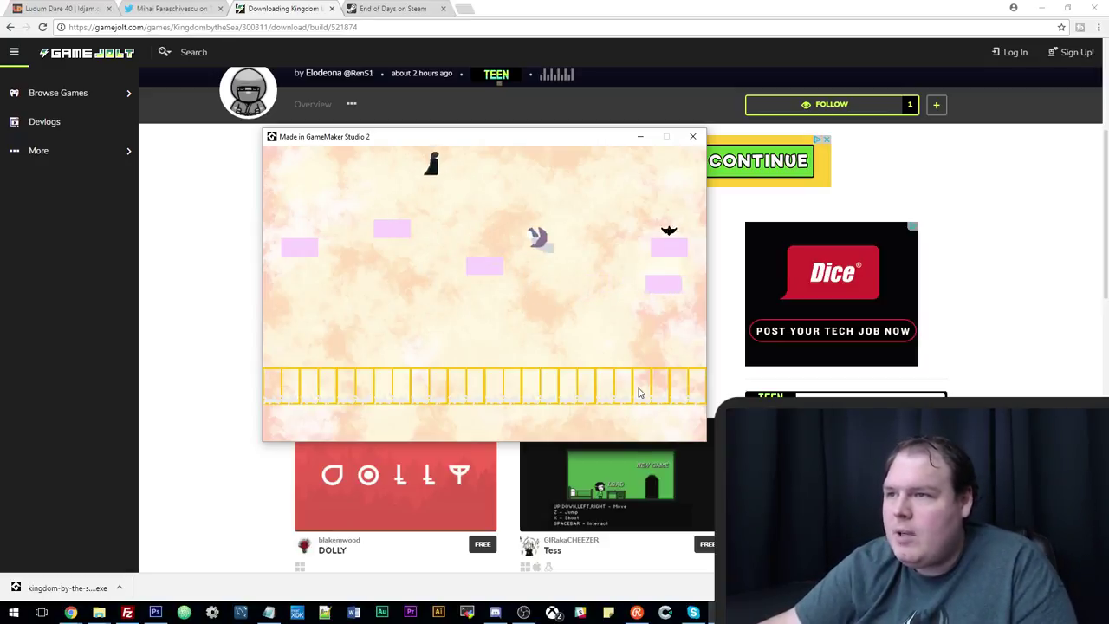
key("Right")
key("Up")
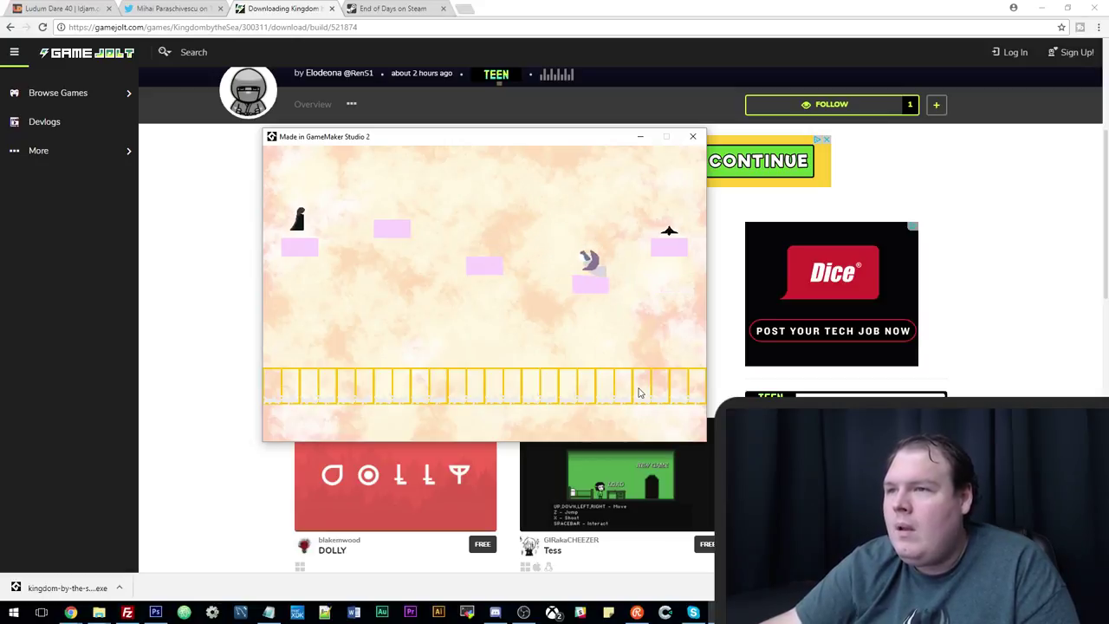
key("Right")
key("Up")
key("Up")
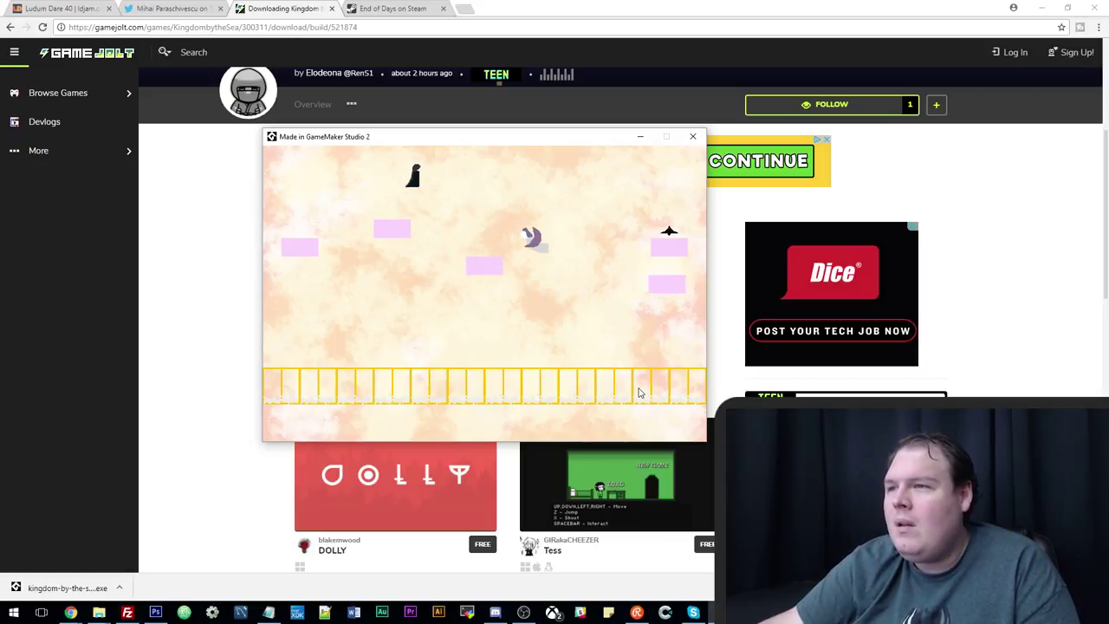
key("Right")
key("Up")
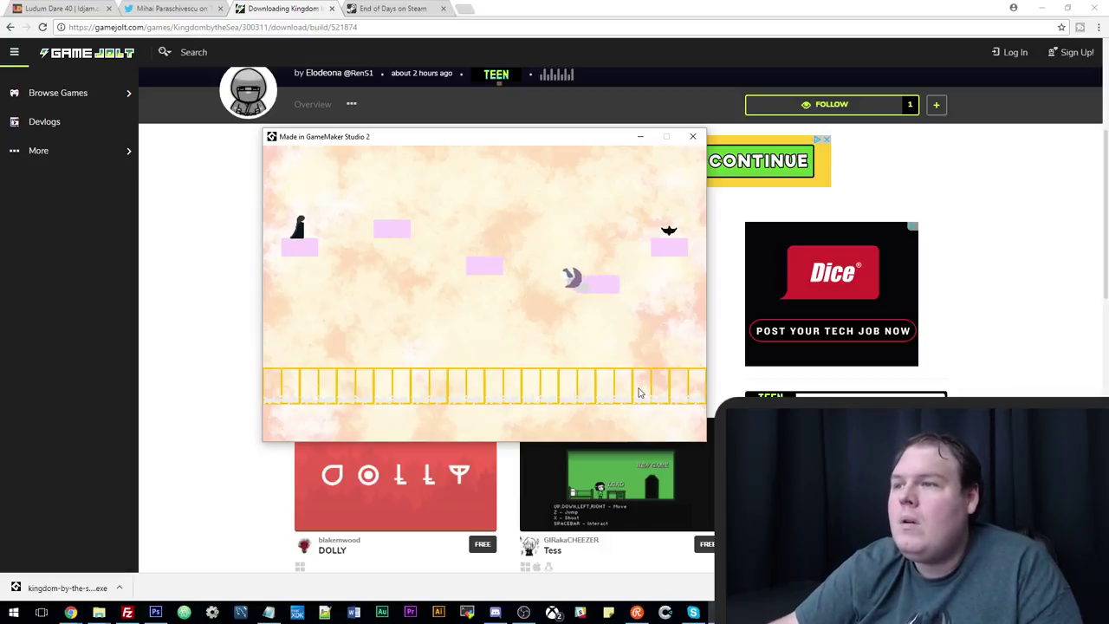
key("Right")
key("Up")
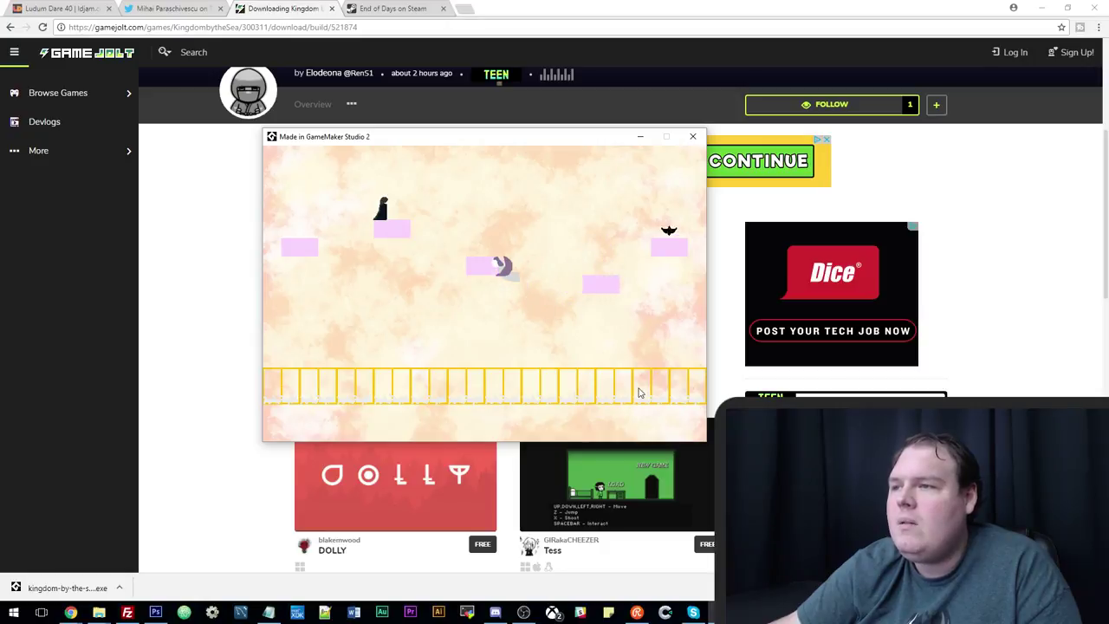
Hop right via the moving platforms past the purple birds toward the level's end.
key("Right")
key("Up")
key("Right")
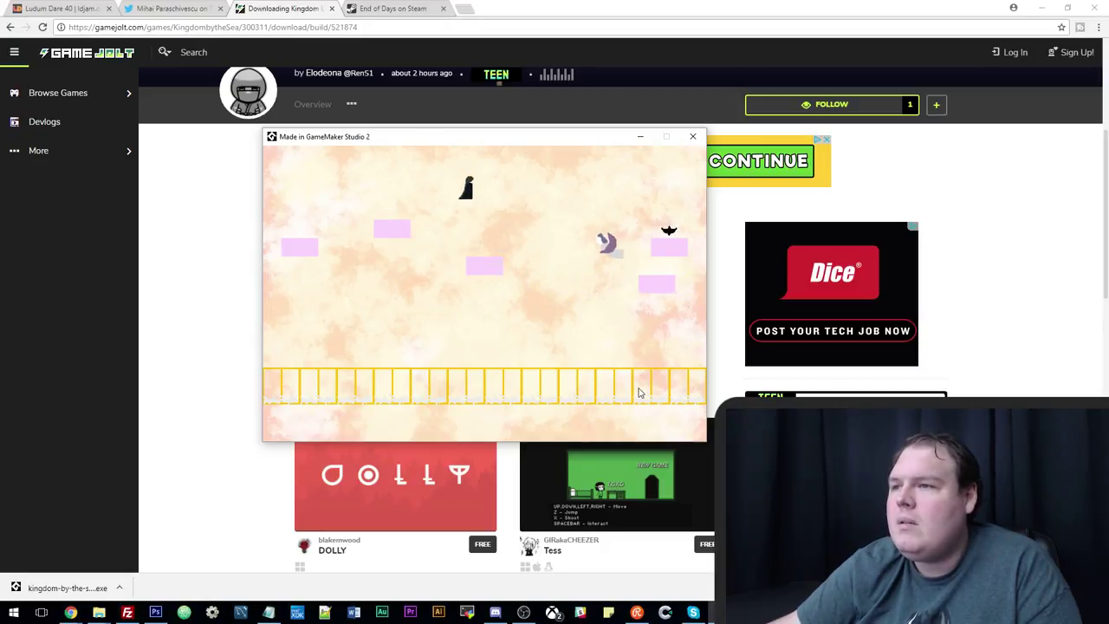
key("Up")
key("Right")
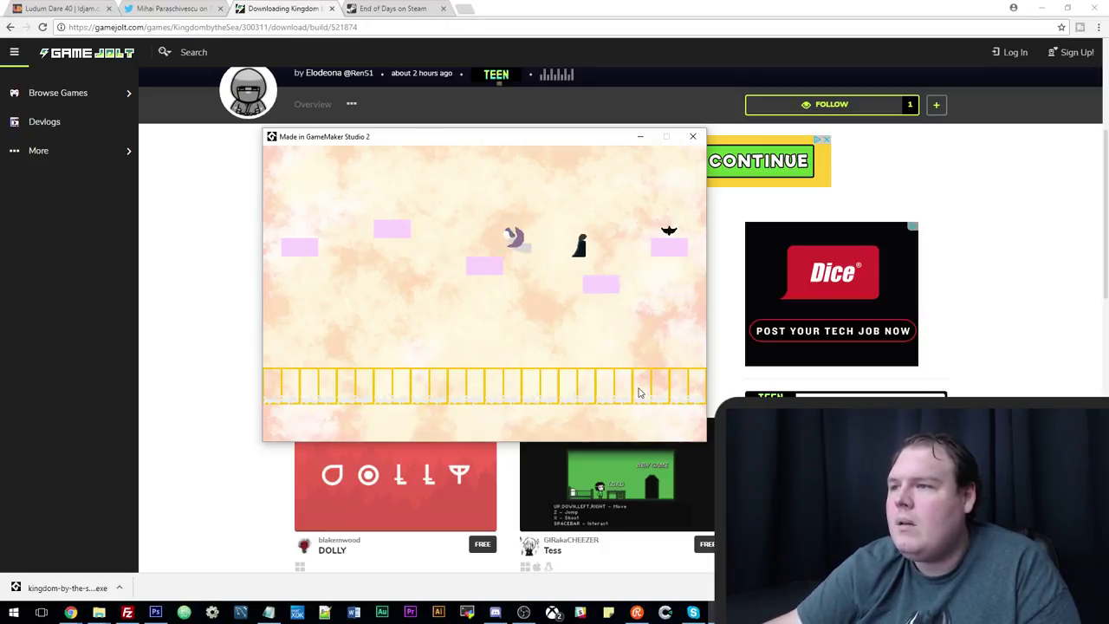
key("Up")
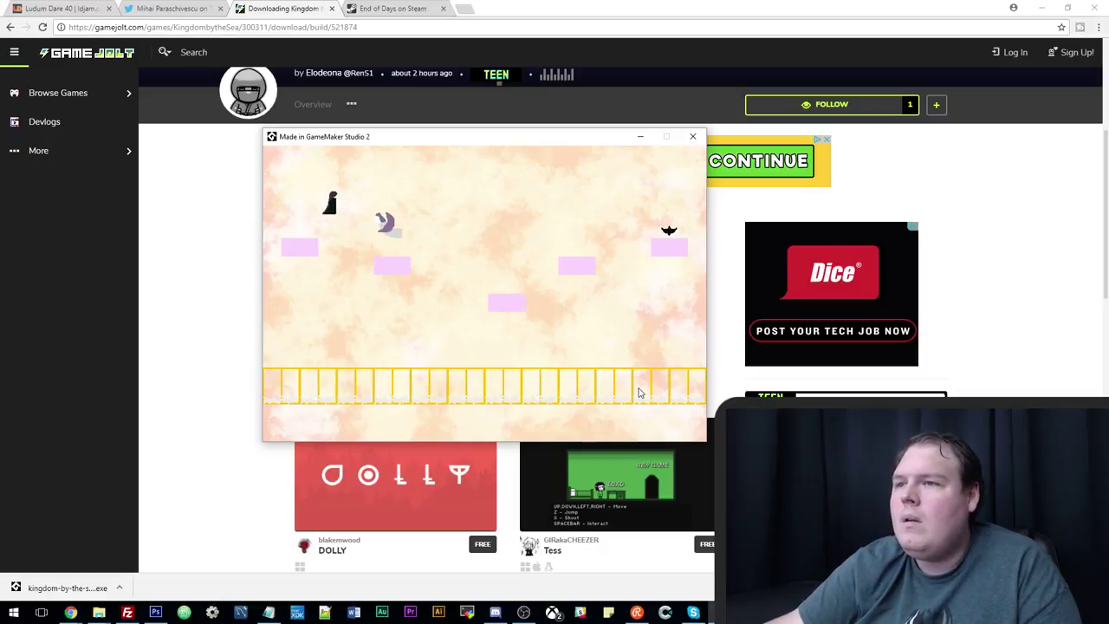
key("Left")
key("Up")
key("Right")
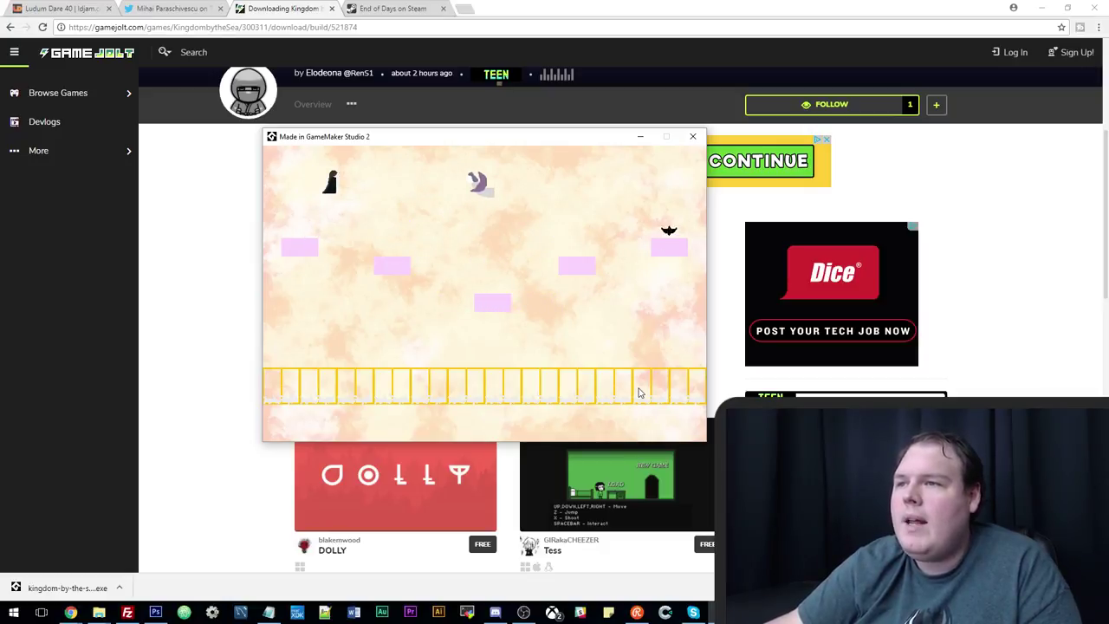
key("Left")
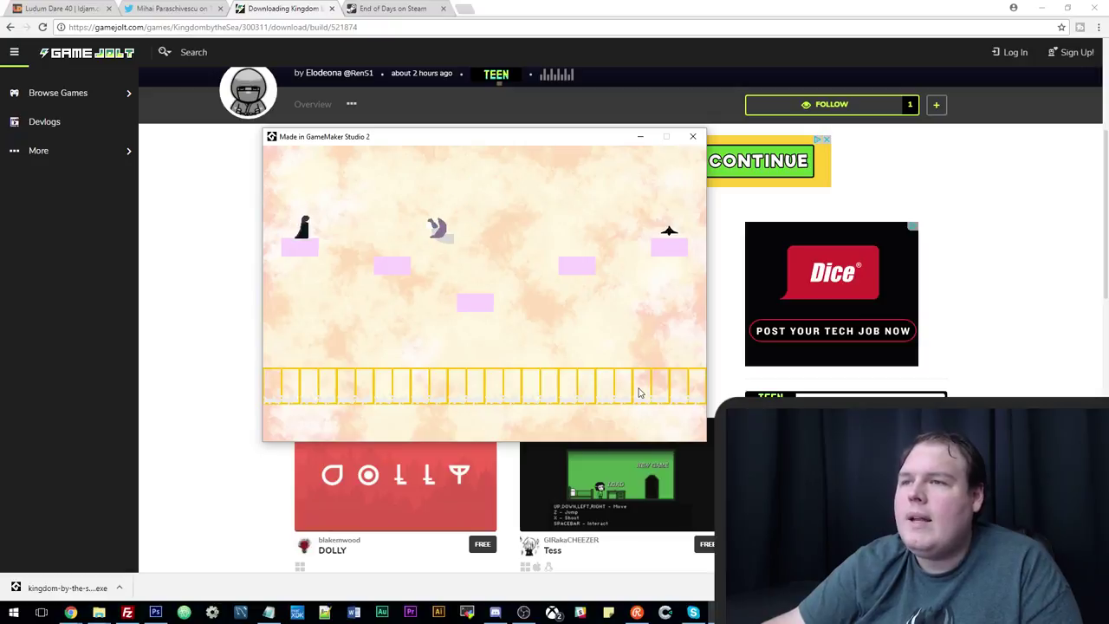
key("Up")
key("Right")
key("Left")
key("Up")
key("Right")
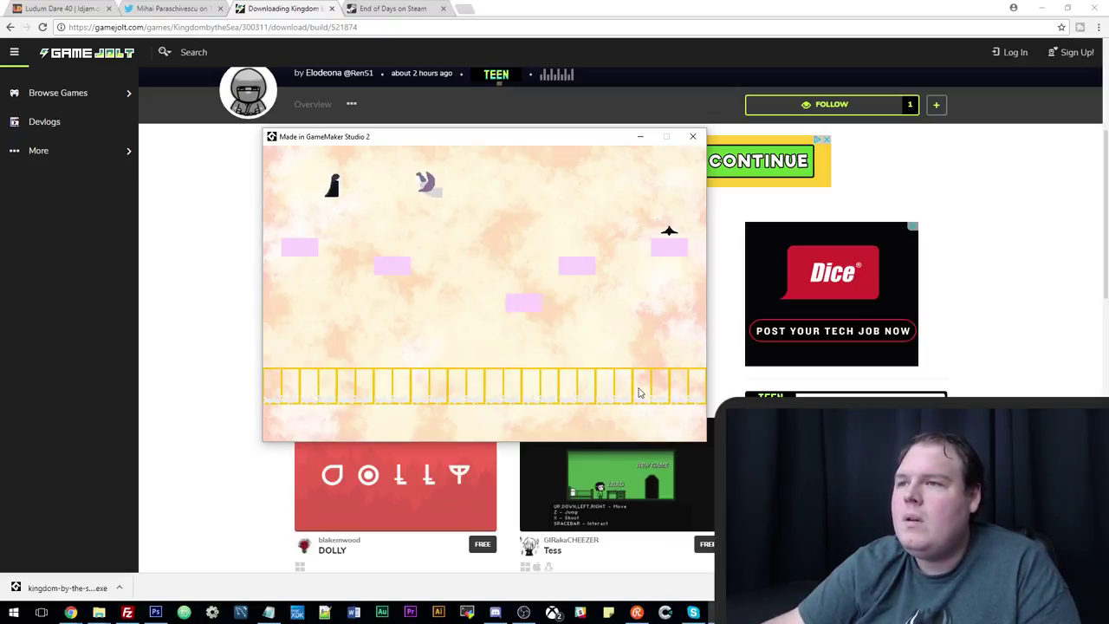
key("Up")
key("Right")
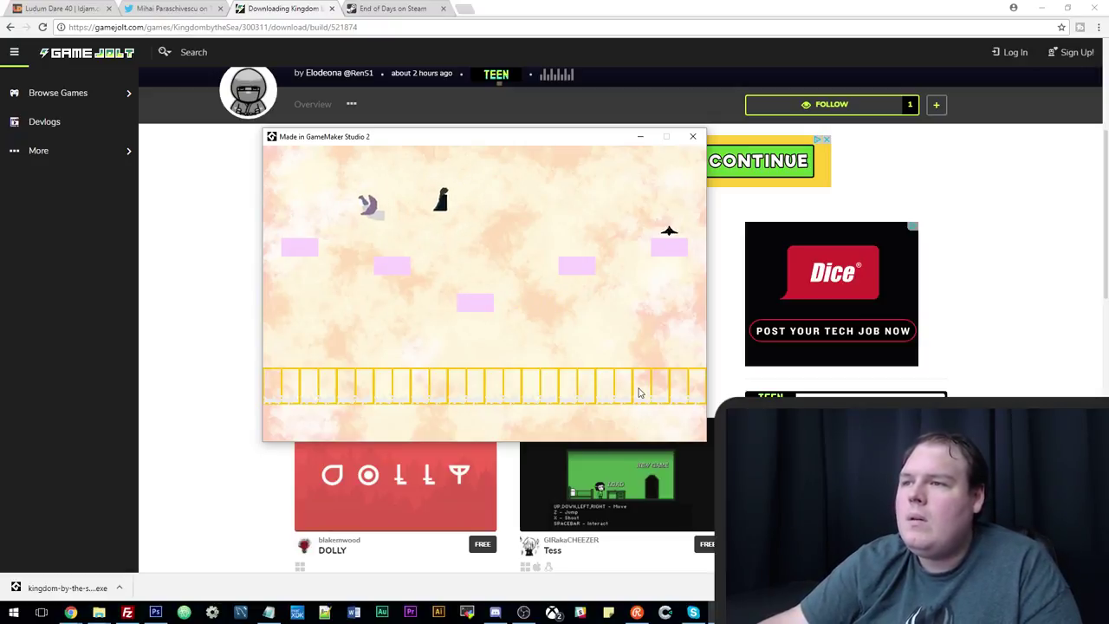
key("Up")
key("Right")
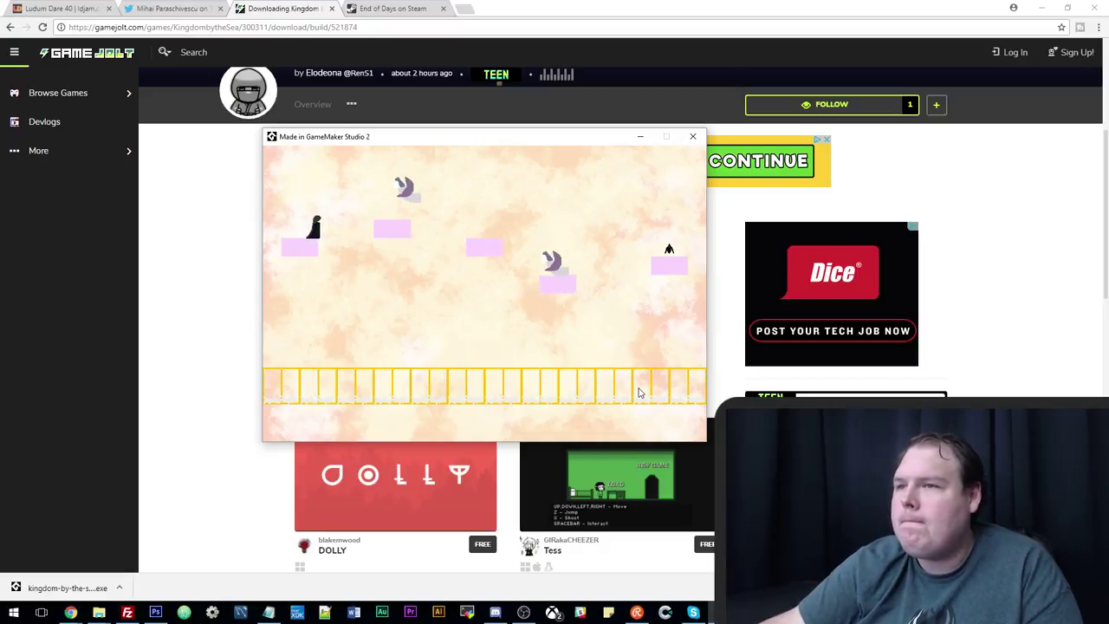
key("Up")
key("Right")
key("Up")
key("Right")
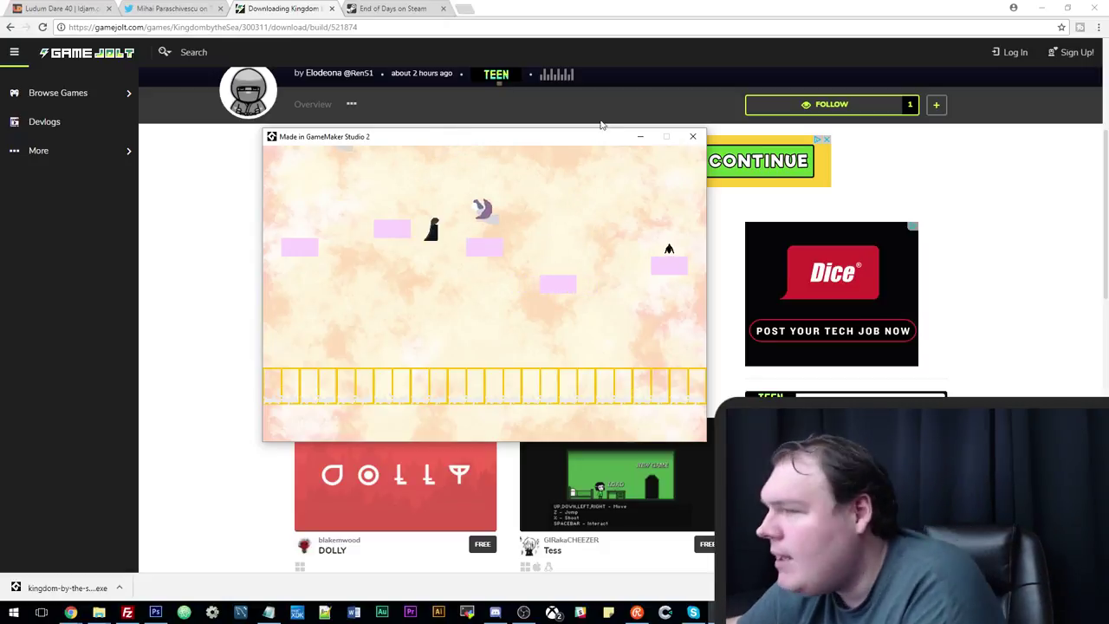
Move the game window aside and return the browser to the Kingdom by the Sea download tab, scrolled to the top.
left_click_drag(546, 140, 691, 159)
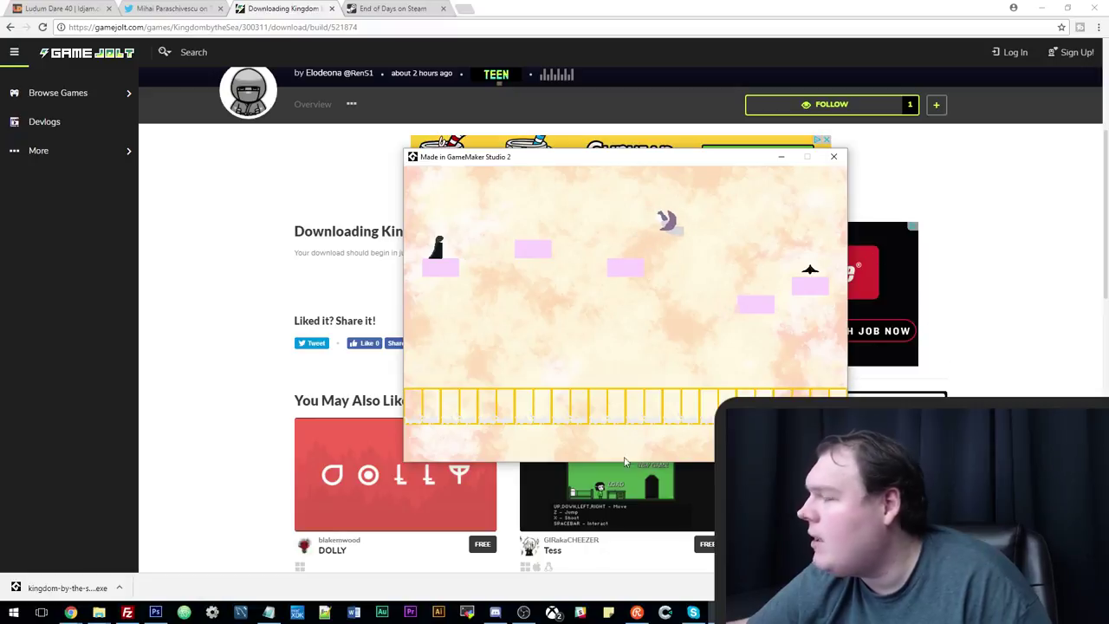
left_click(61, 7)
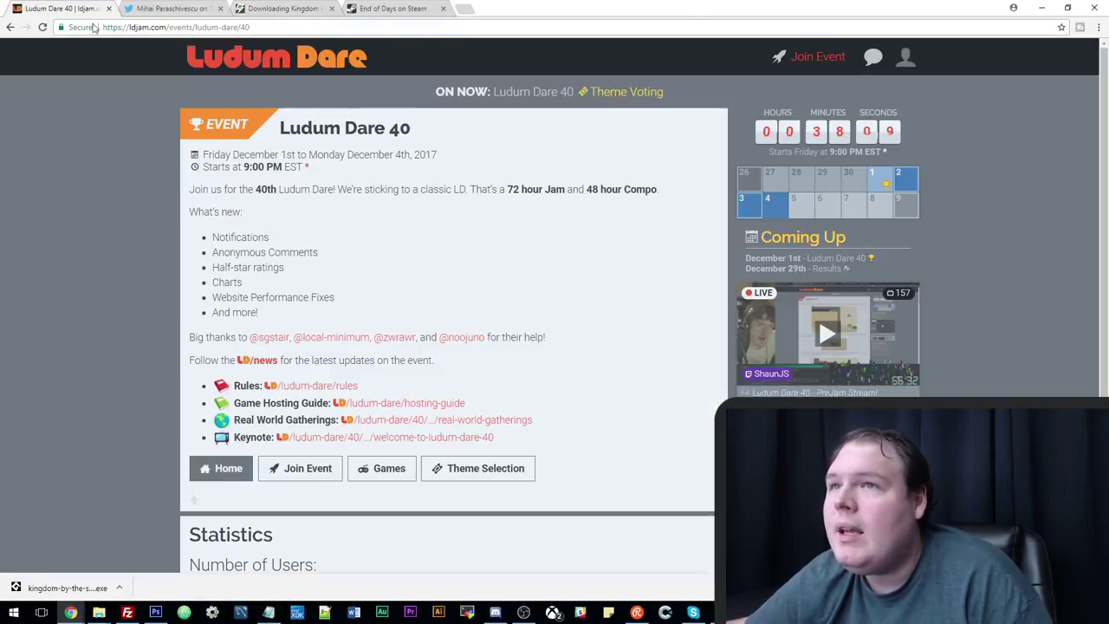
left_click(173, 8)
left_click(286, 8)
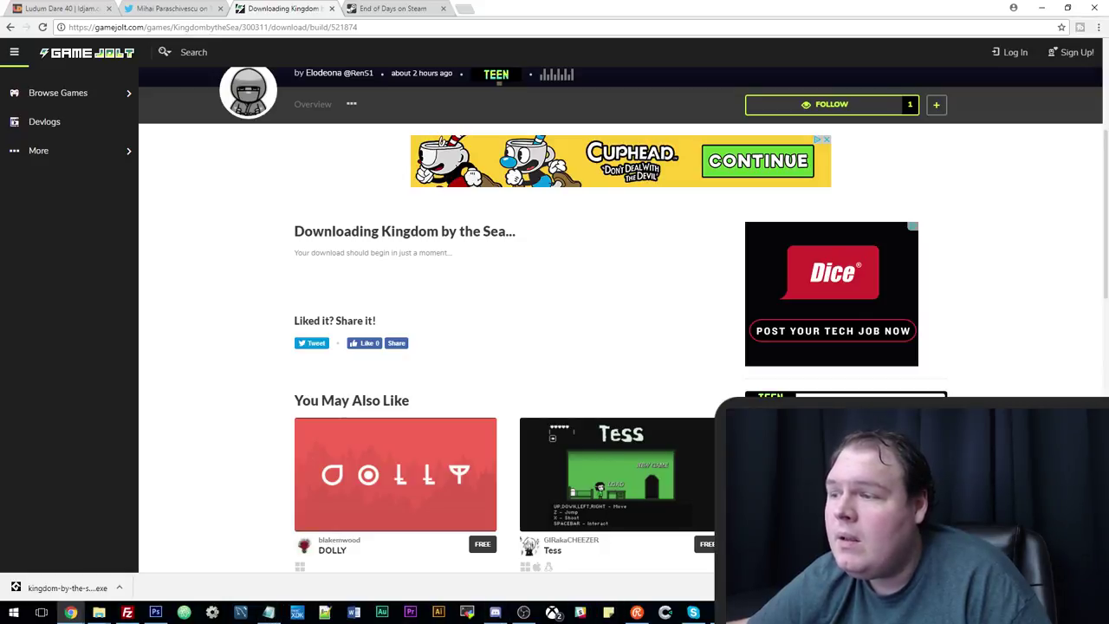
key("Escape")
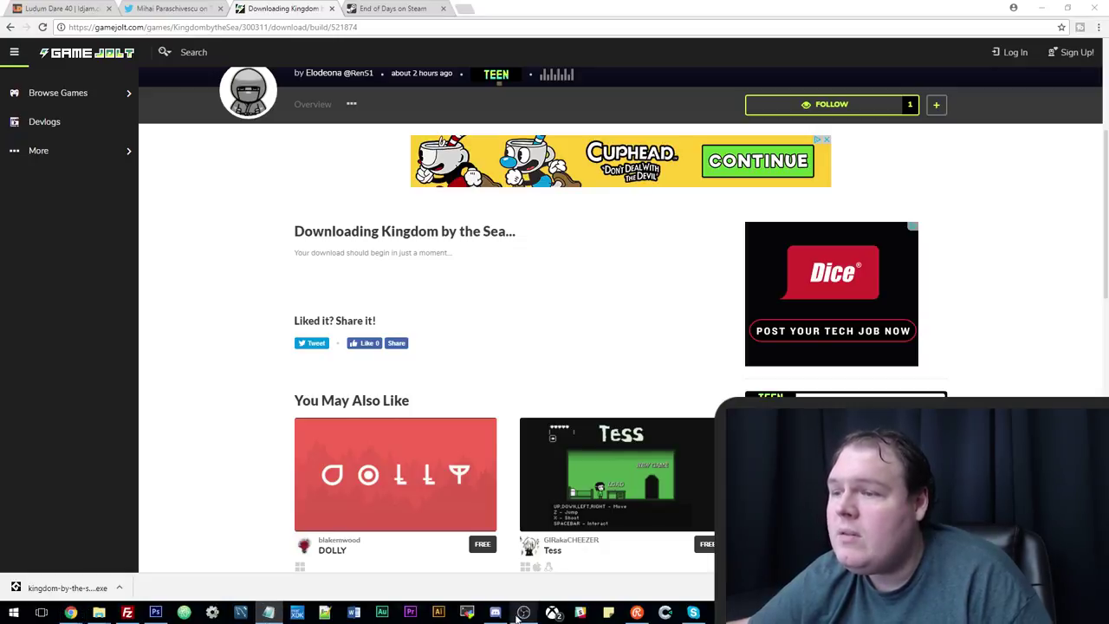
mouse_move(523, 612)
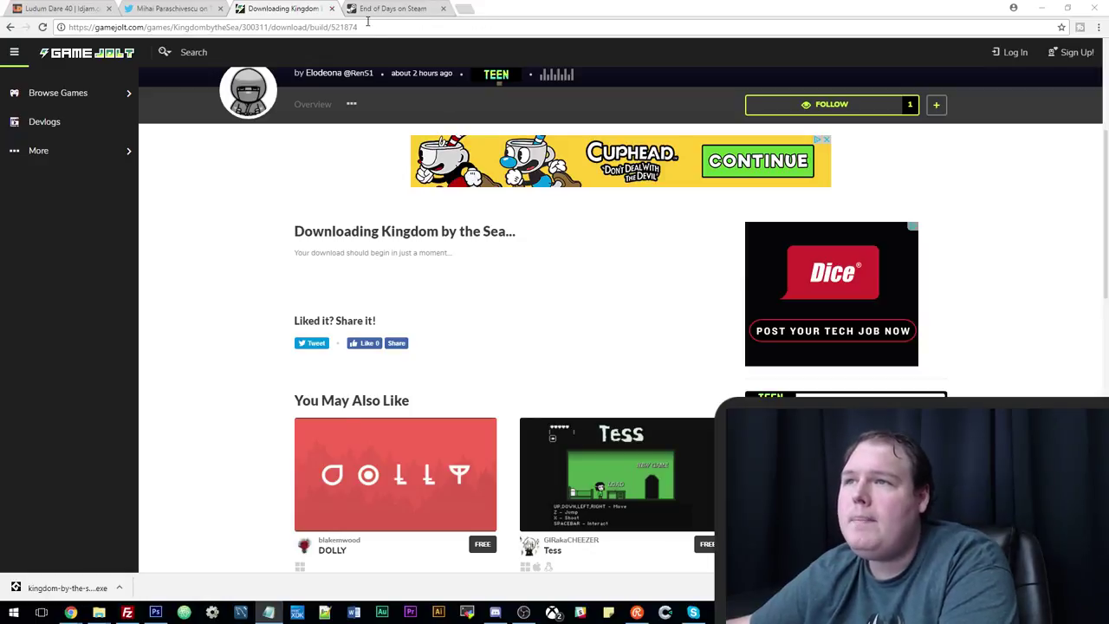
scroll(354, 261, "up", 3)
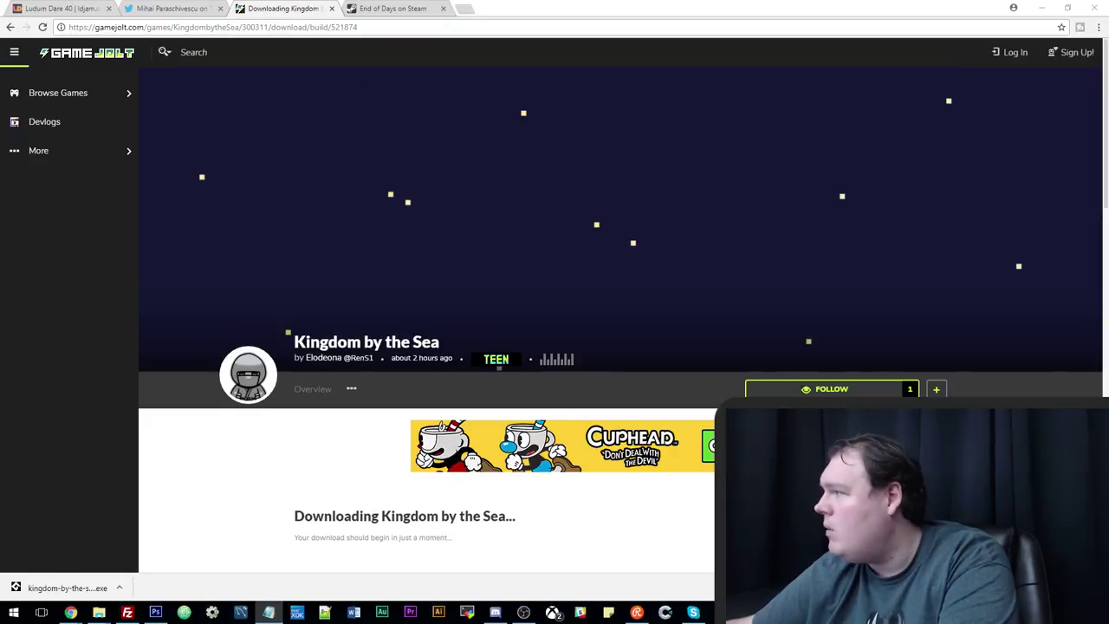
Switch away from the browser and back, then start a new browser tab.
key("alt+Tab")
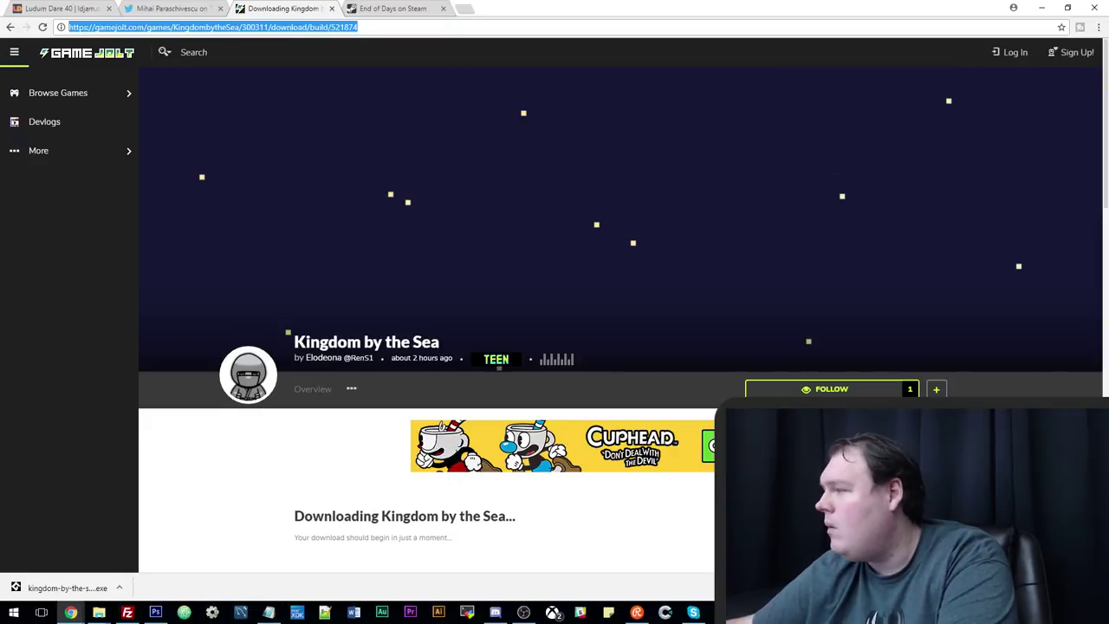
key("alt+Tab")
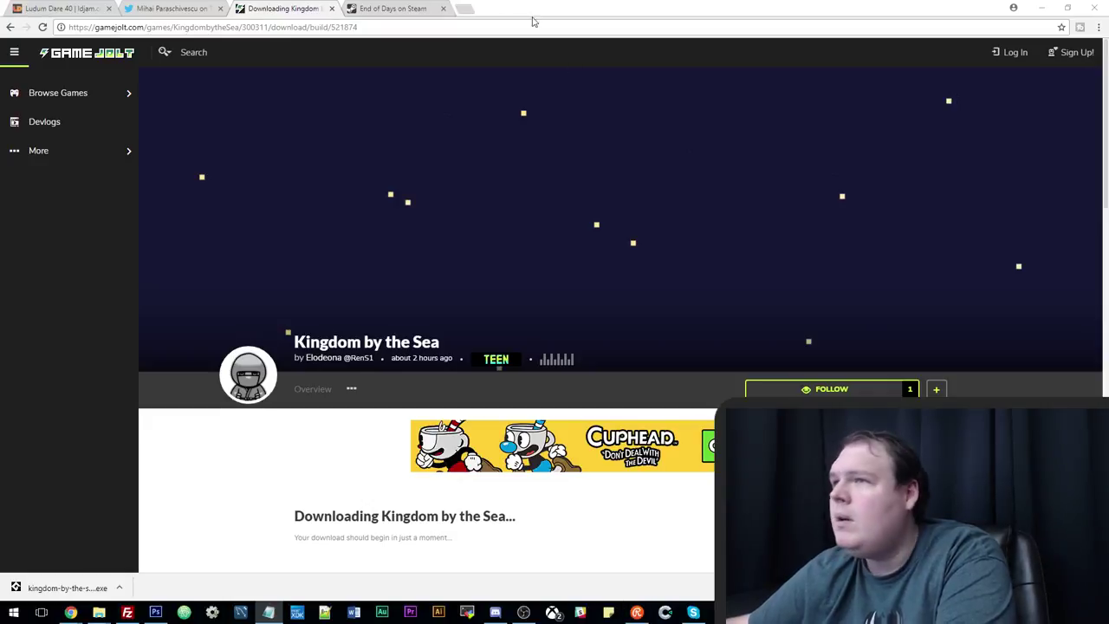
left_click(463, 10)
Load lamedimension.moe/finalflames2.html, correcting the stray dot, and scroll through the download choices.
type("lamedimension . moe/finalflames2 . html")
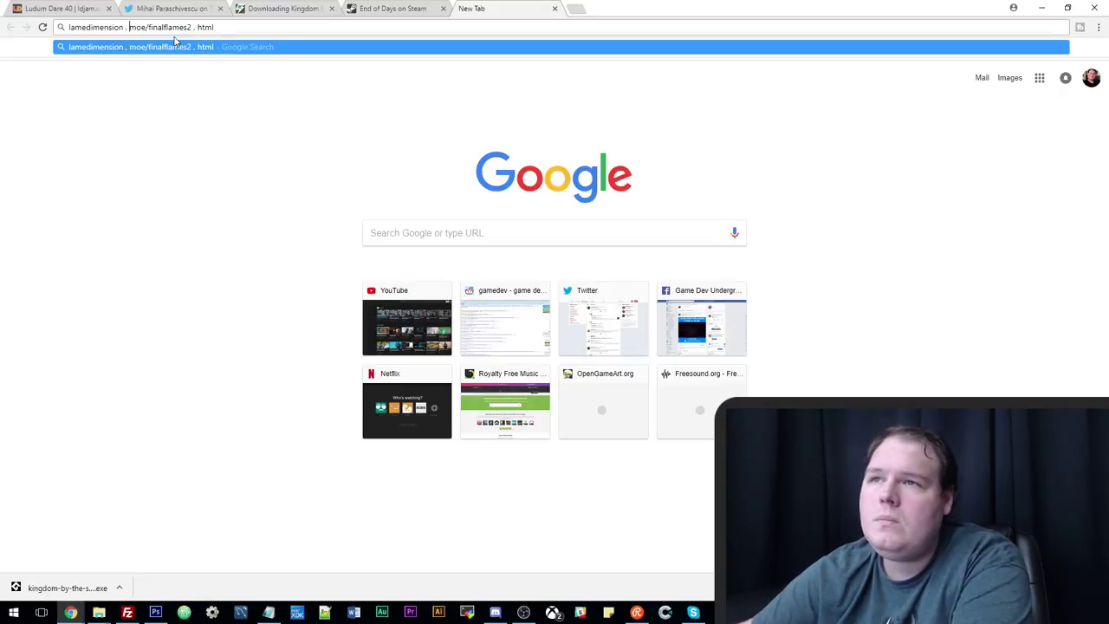
key("BackSpace")
key("BackSpace")
type(".")
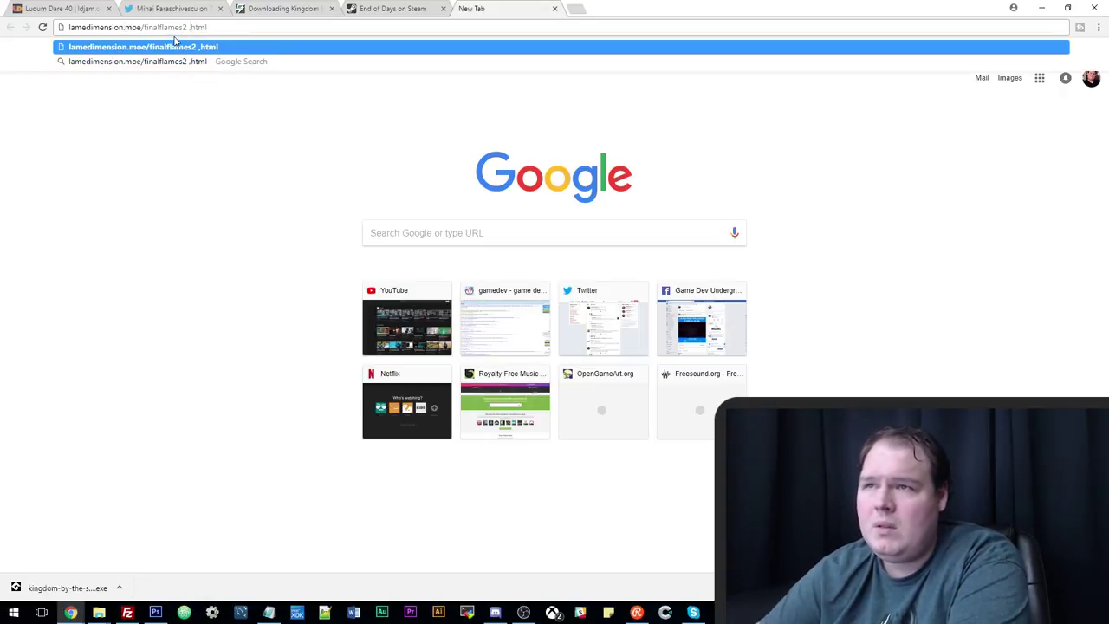
key("Return")
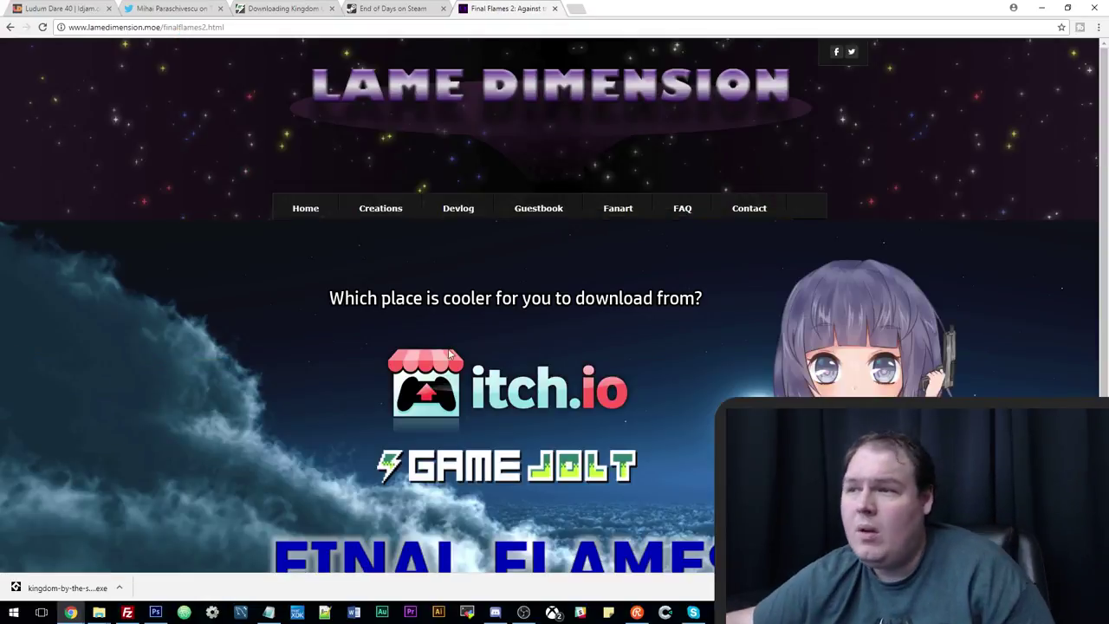
scroll(661, 330, "down", 1)
scroll(661, 326, "down", 2)
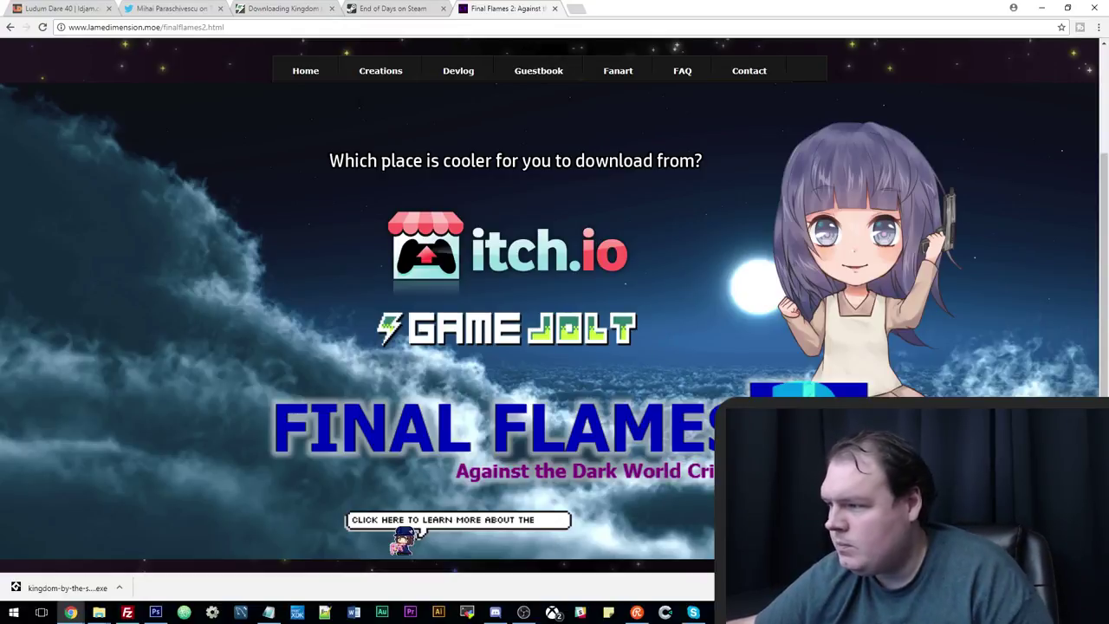
scroll(554, 321, "up", 2)
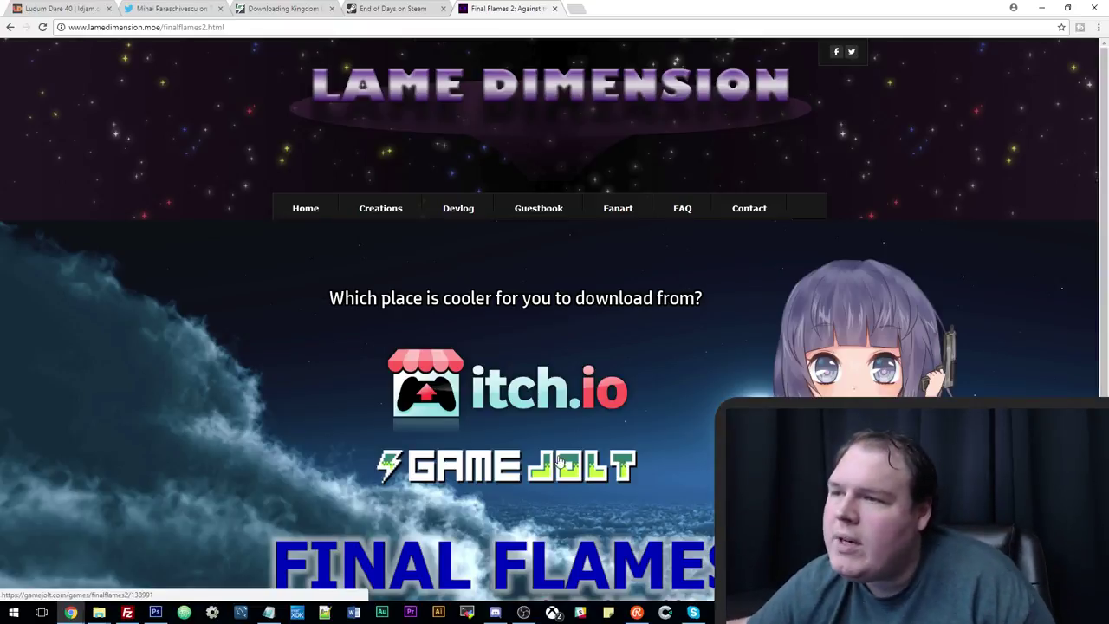
scroll(641, 384, "down", 1)
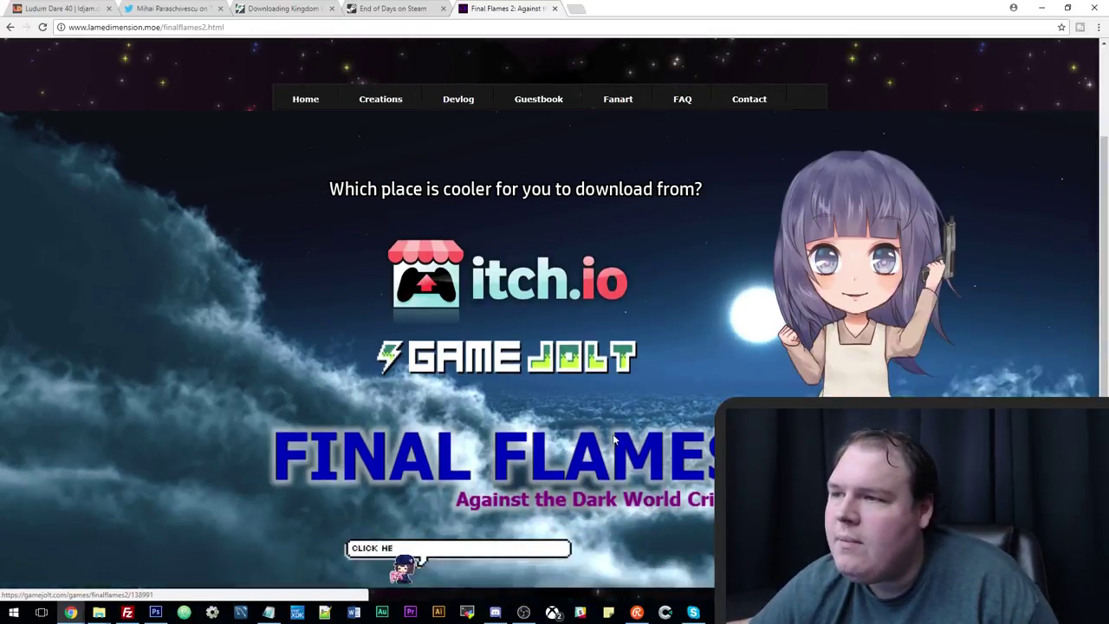
scroll(638, 379, "up", 1)
Follow the itch.io link to the Final Flames 2 page and scroll down to its Download section.
left_click(637, 380)
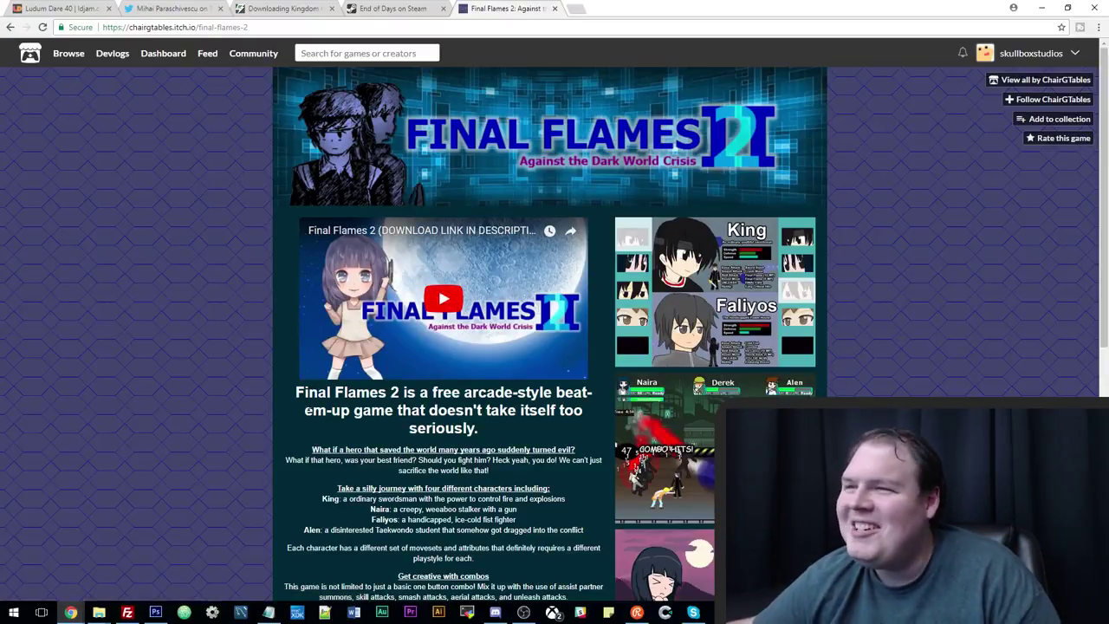
scroll(302, 411, "down", 2)
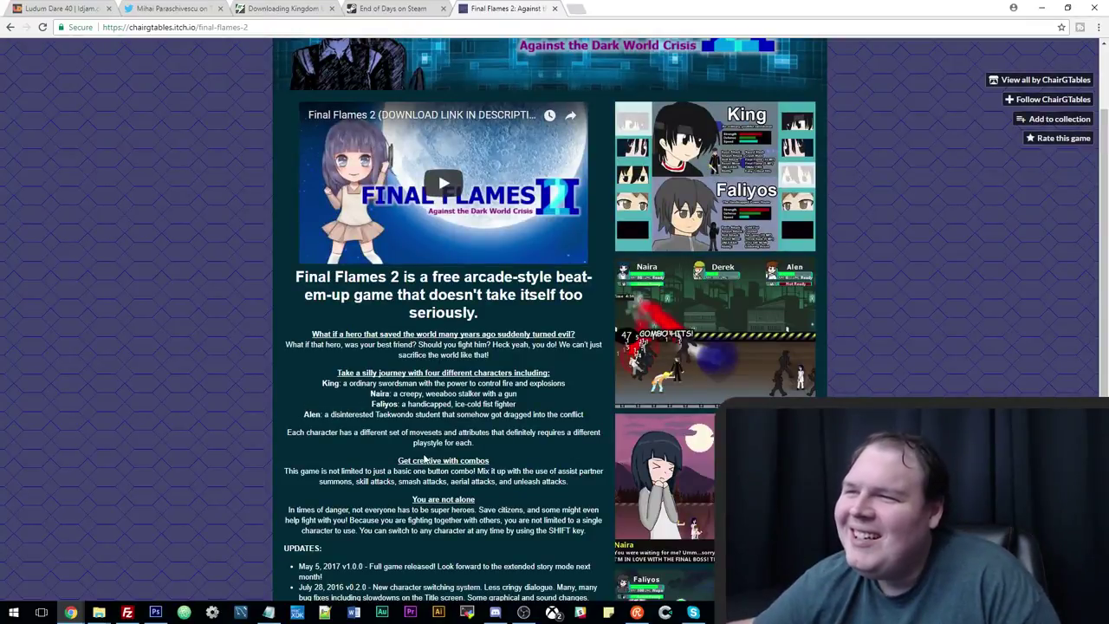
scroll(425, 459, "down", 5)
scroll(416, 450, "up", 7)
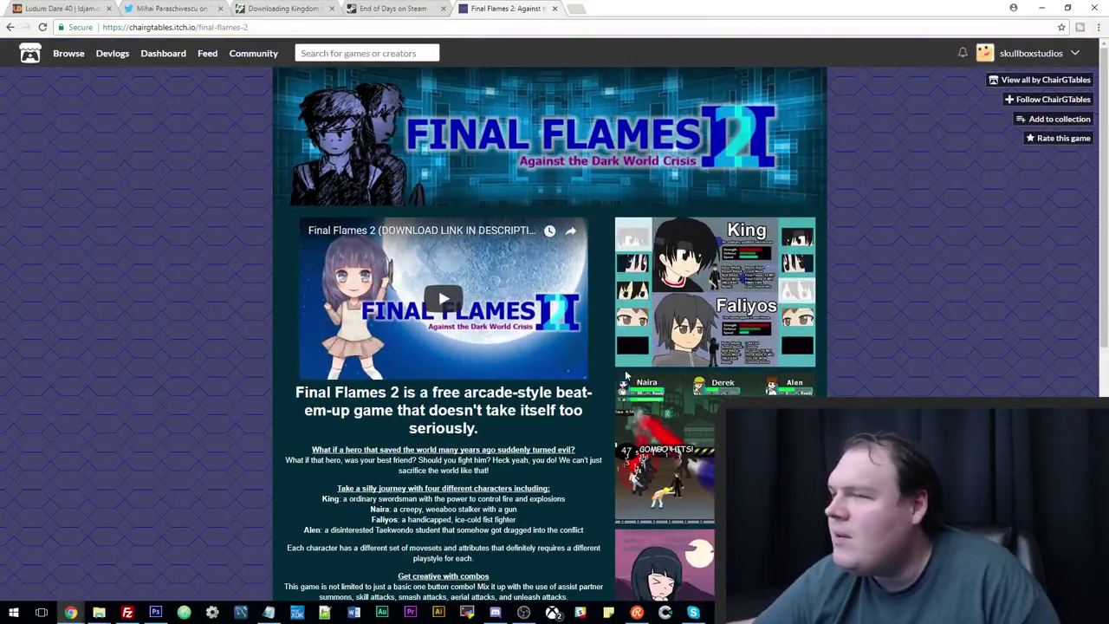
scroll(372, 421, "down", 7)
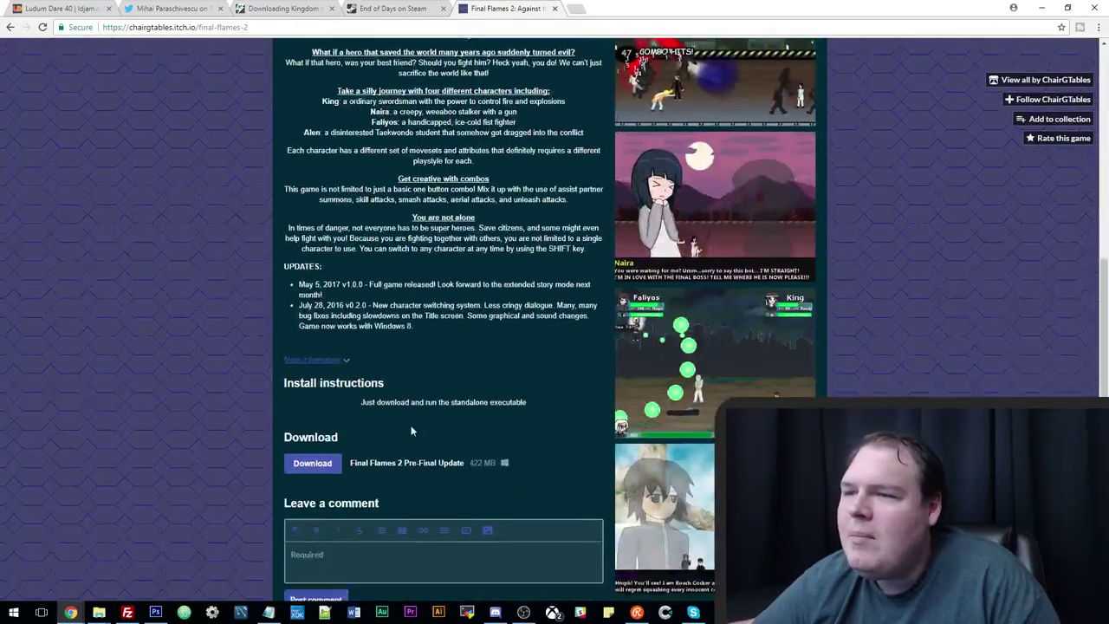
scroll(412, 425, "down", 1)
scroll(411, 424, "up", 3)
scroll(364, 460, "down", 4)
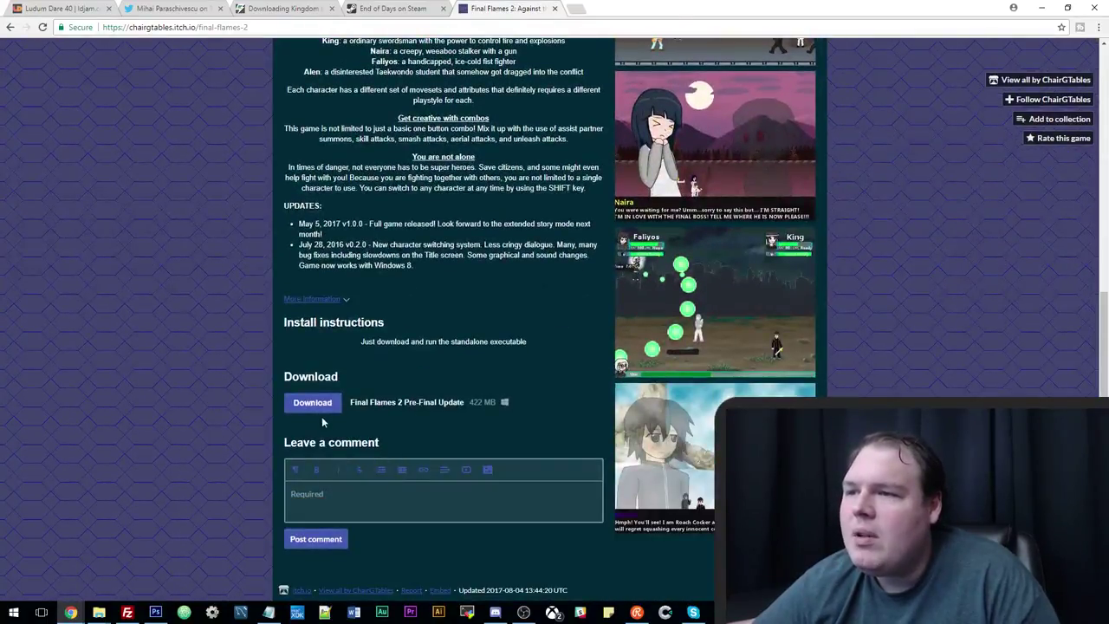
scroll(400, 416, "up", 7)
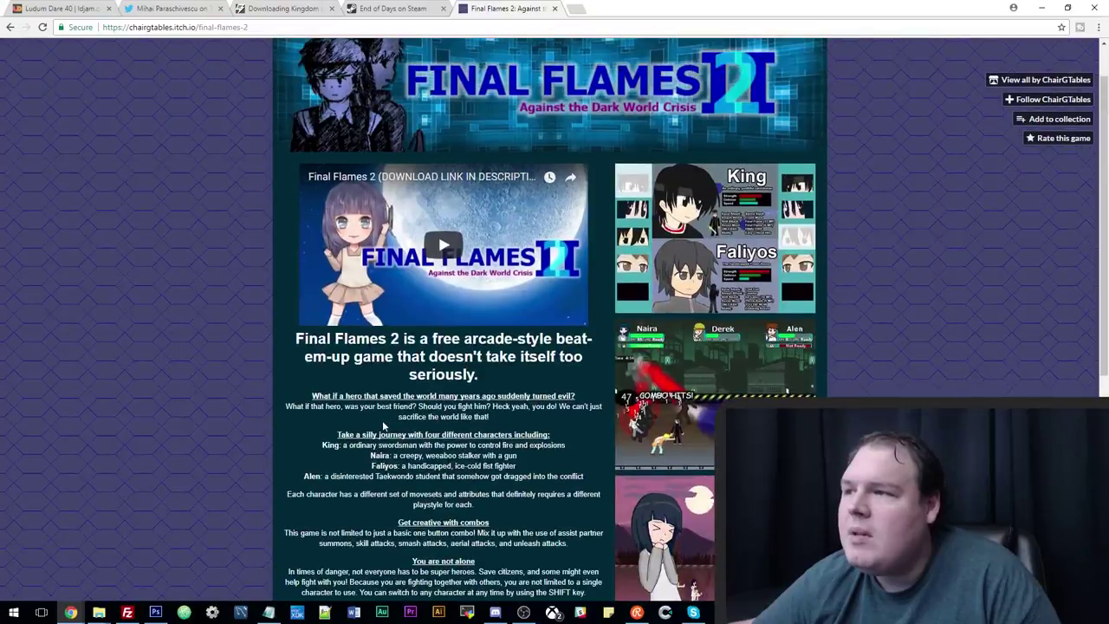
scroll(372, 424, "down", 7)
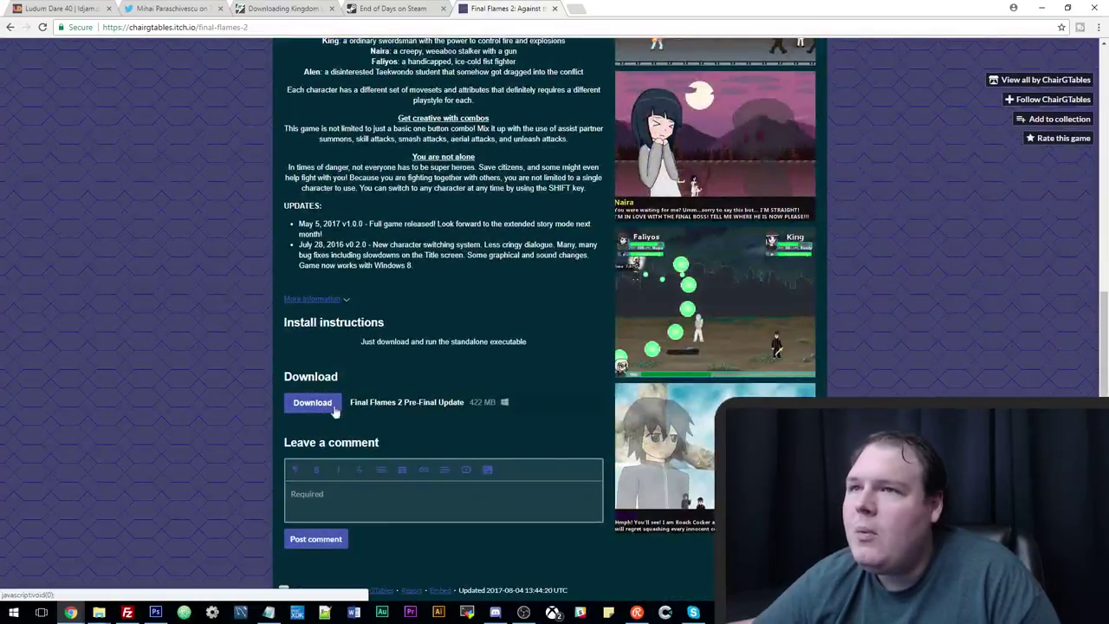
Download the 422 MB Final Flames 2 Pre-Final Update and show the file in its folder.
left_click(311, 402)
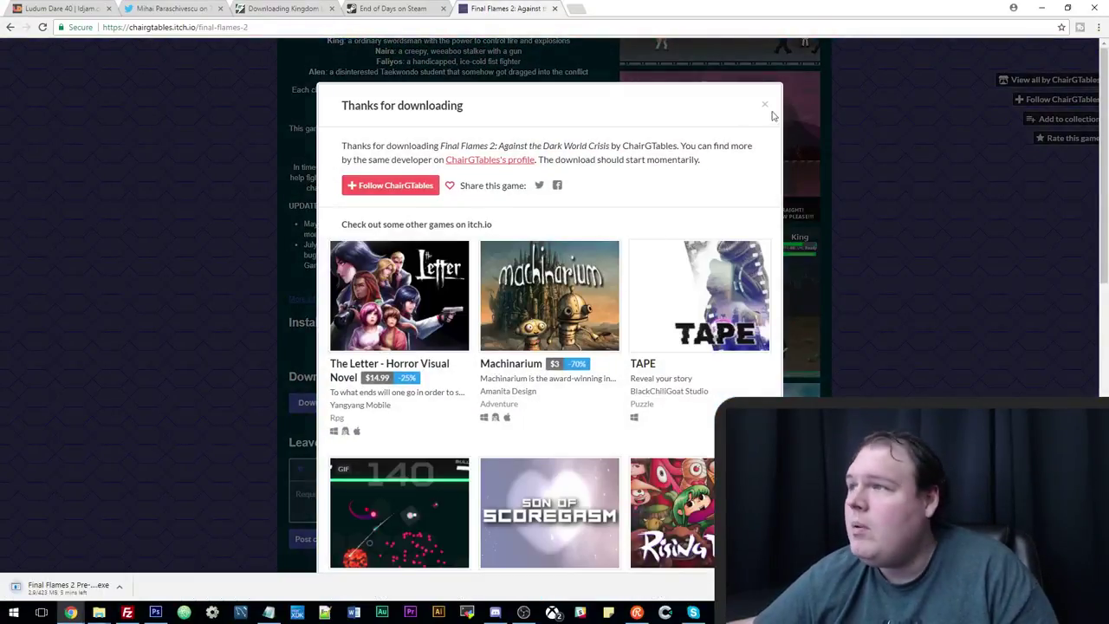
left_click(767, 106)
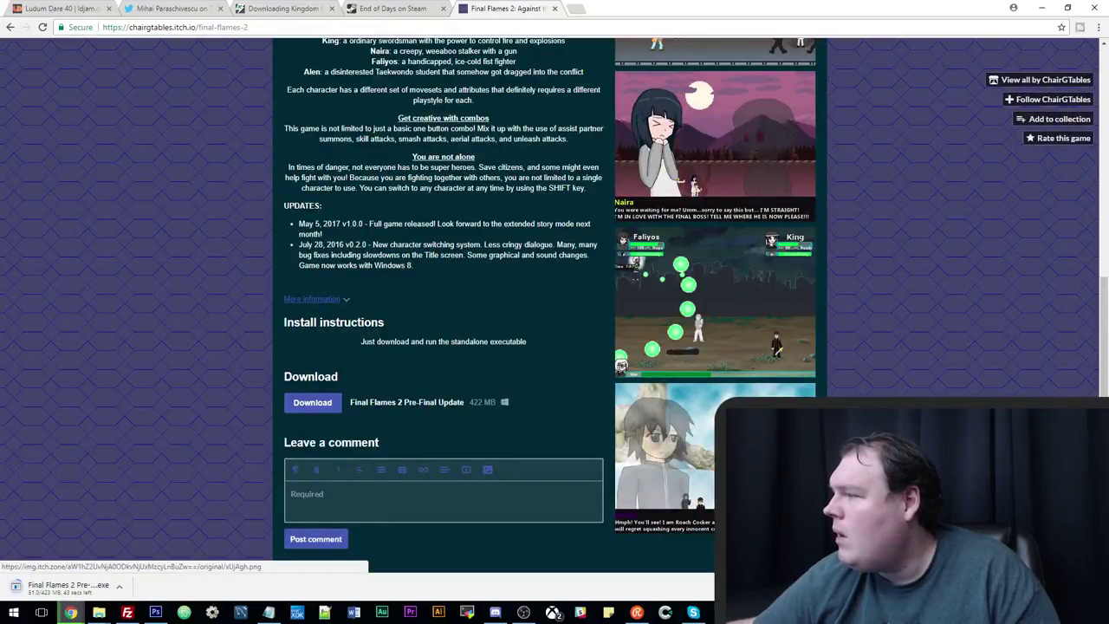
key("alt+Tab")
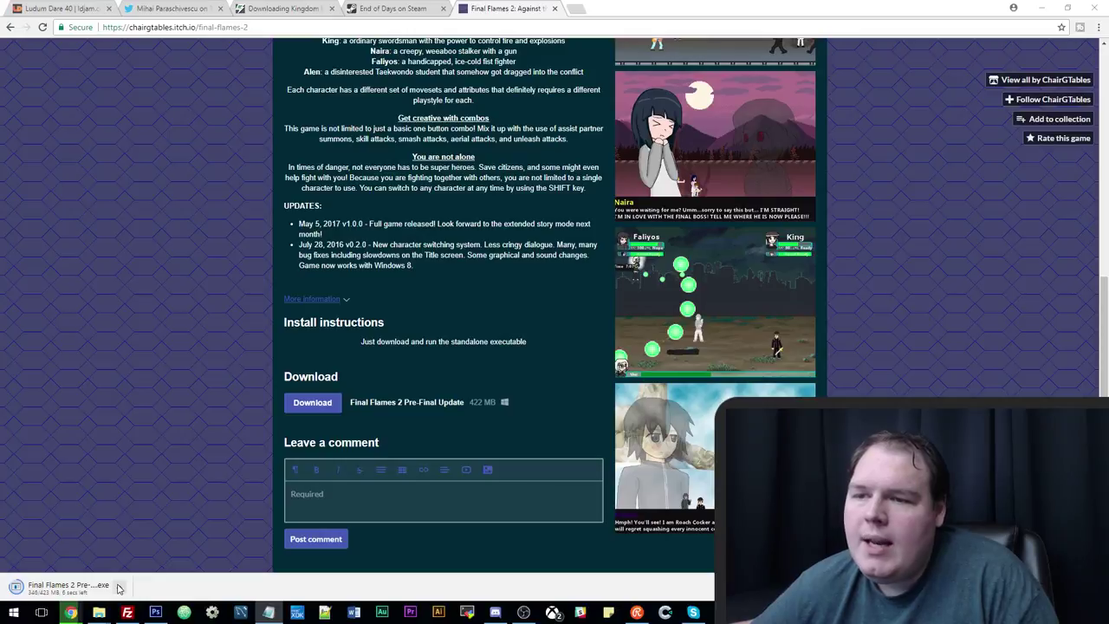
left_click(120, 586)
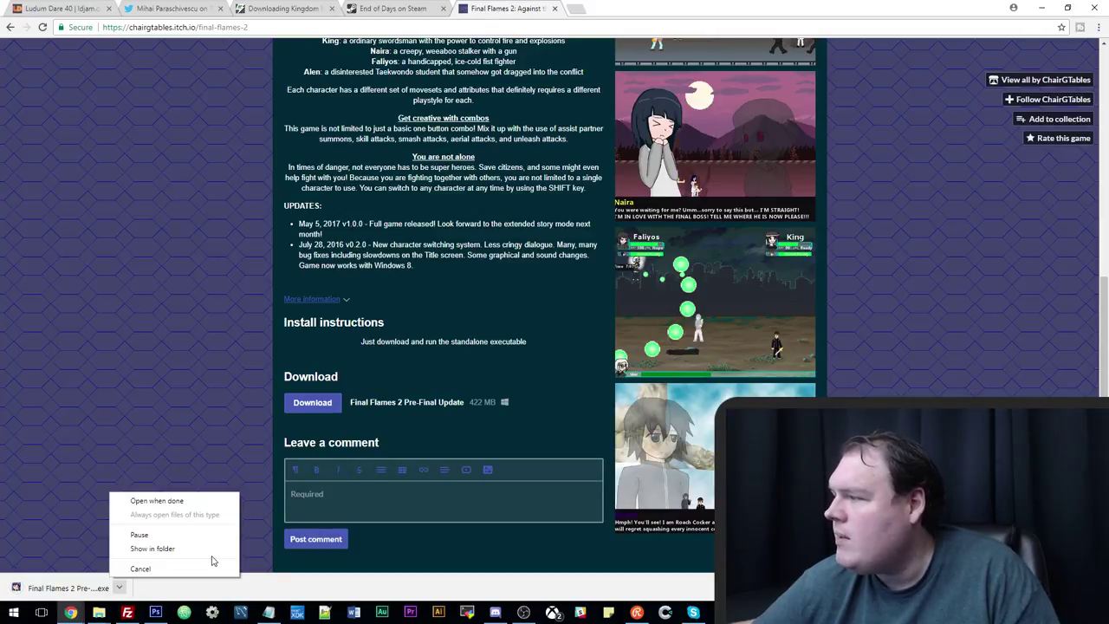
left_click(186, 548)
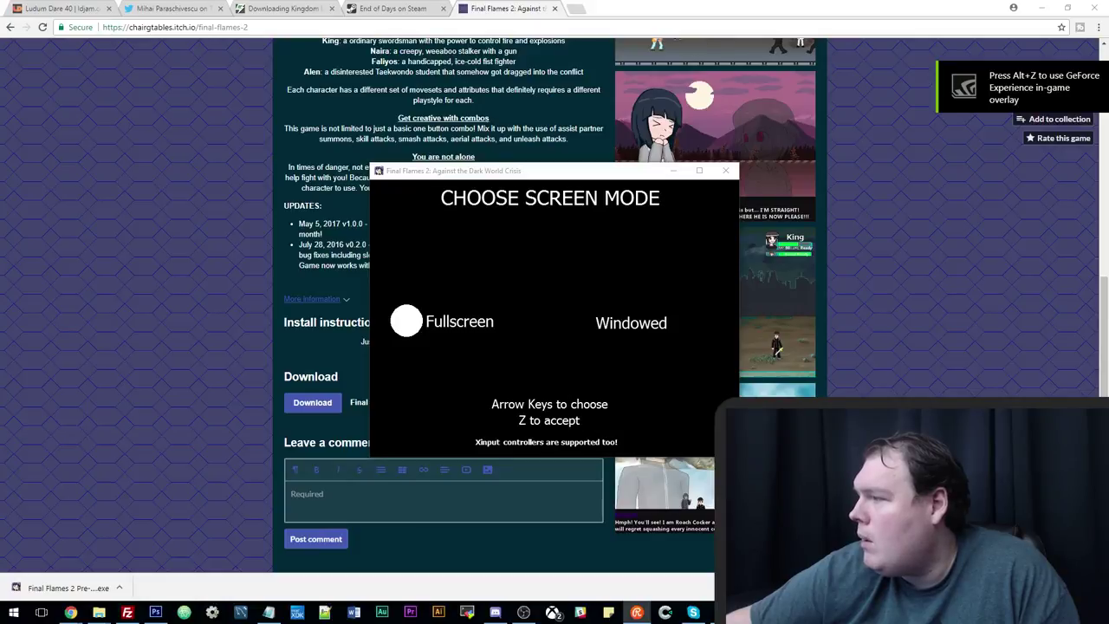
Paste the tweet's address into a new tab and select its wrong part.
left_click(576, 9)
key("ctrl+v")
left_click_drag(94, 27, 113, 26)
Correct the tweet address to '.c', load it and watch the video full screen.
type(".c")
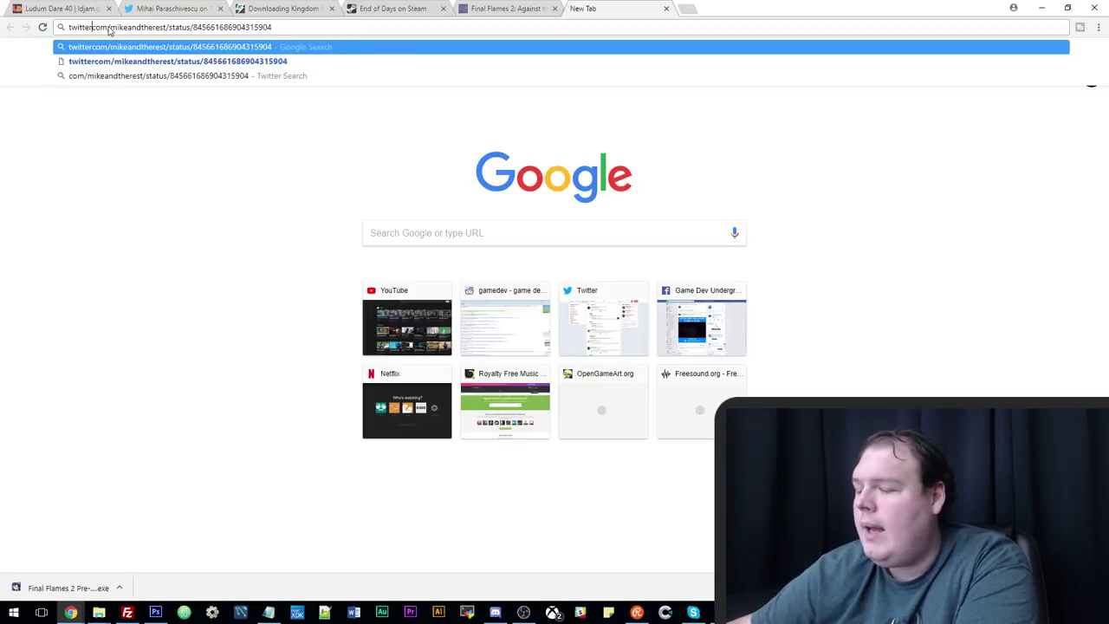
key("Return")
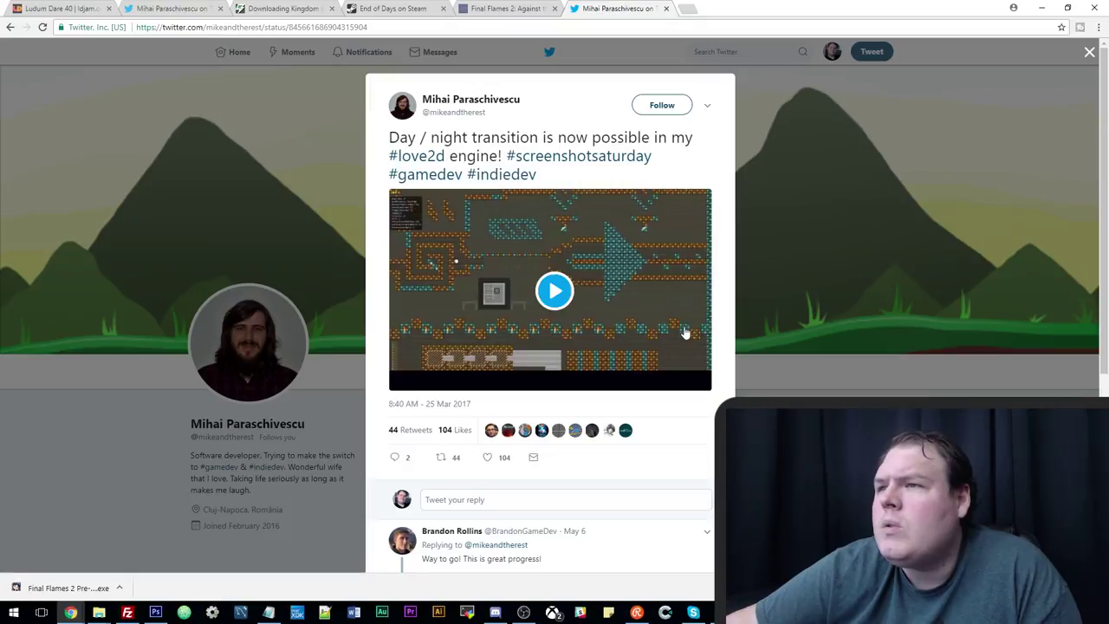
left_click(698, 378)
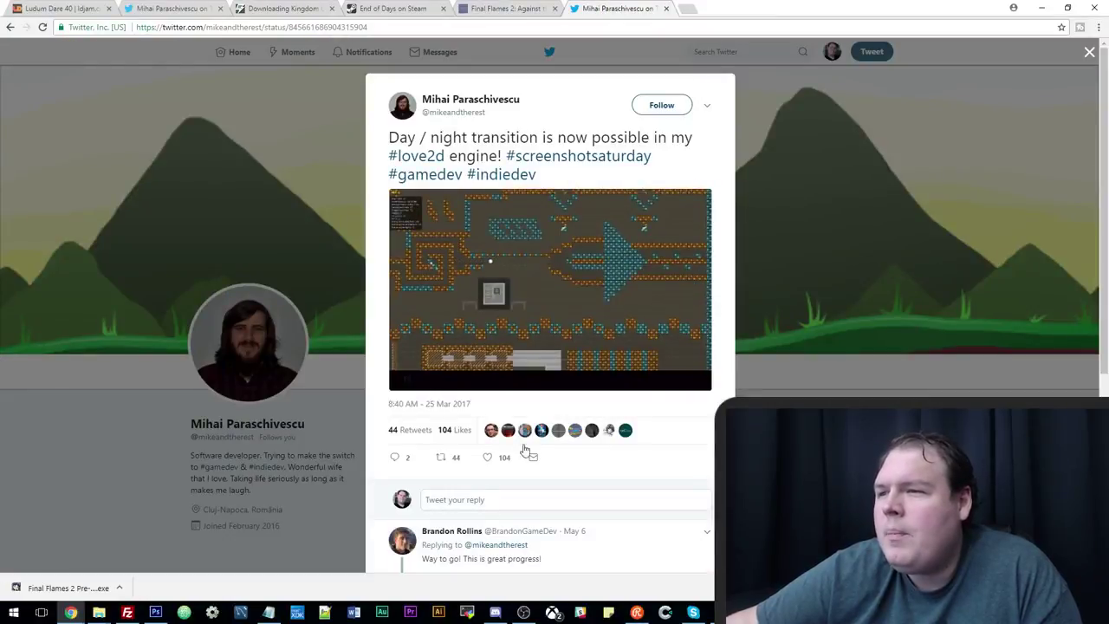
Like the day/night transition tweet and close its tab.
left_click(487, 462)
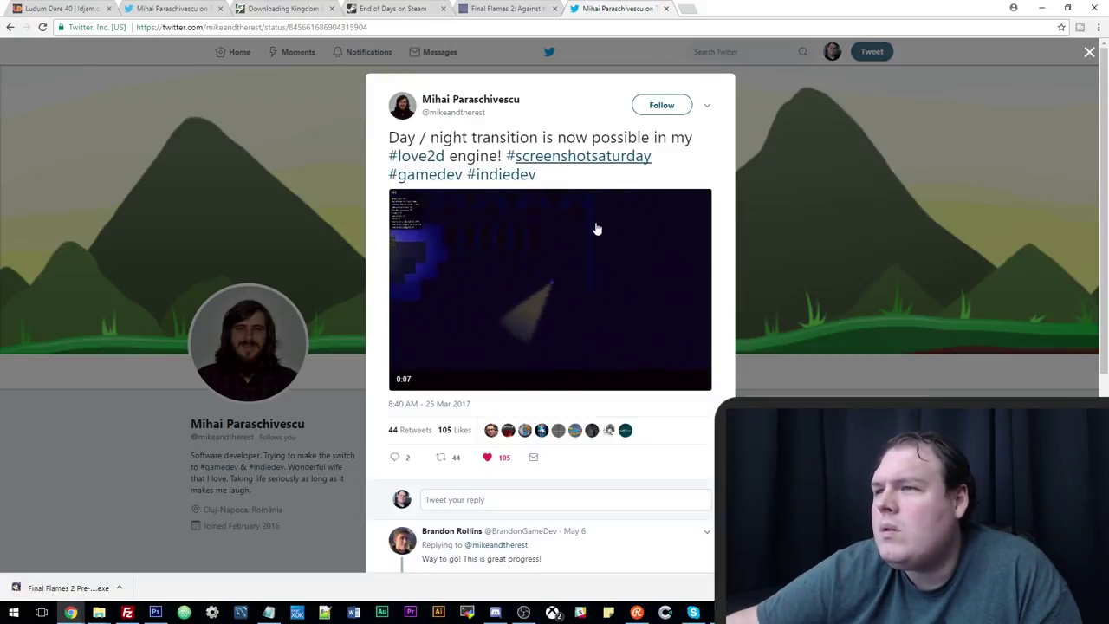
mouse_move(530, 315)
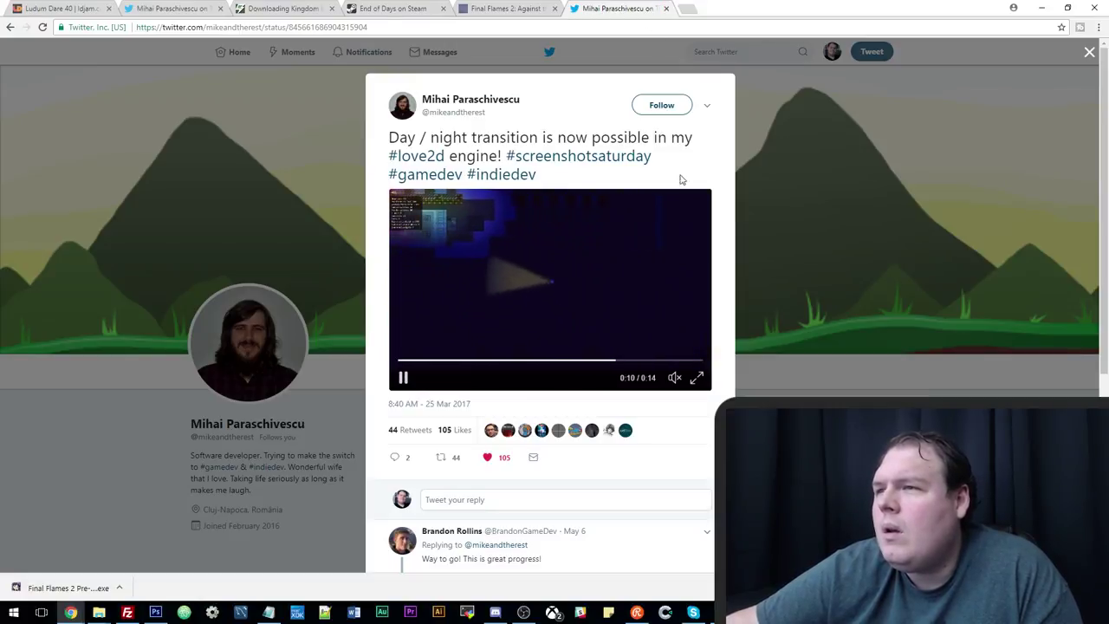
left_click(667, 8)
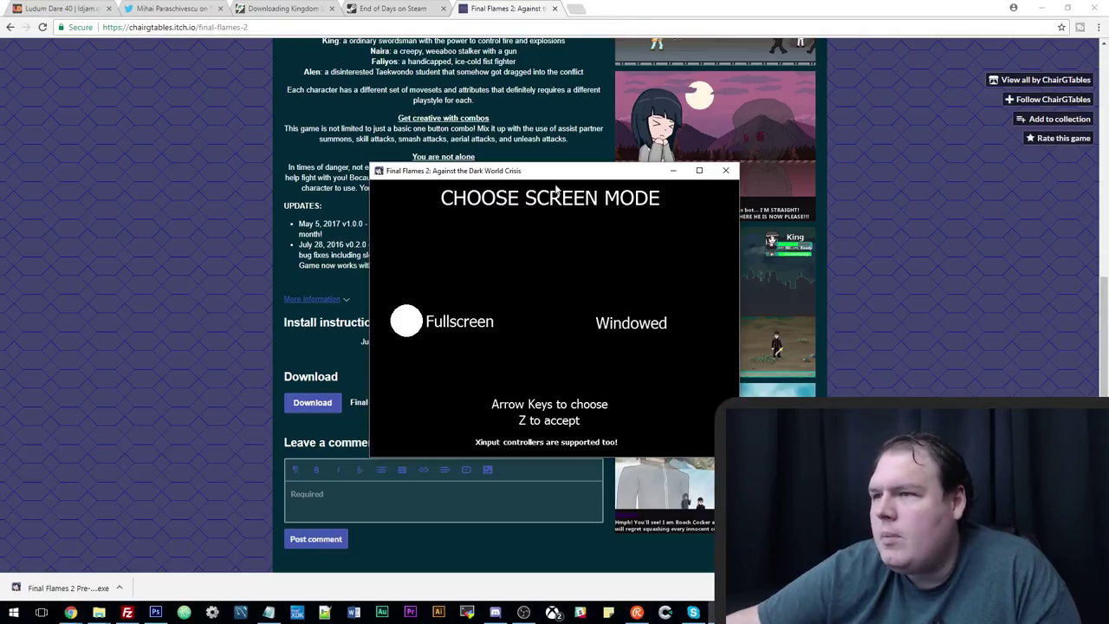
Reposition the game window and choose Windowed screen mode.
left_click_drag(542, 171, 418, 128)
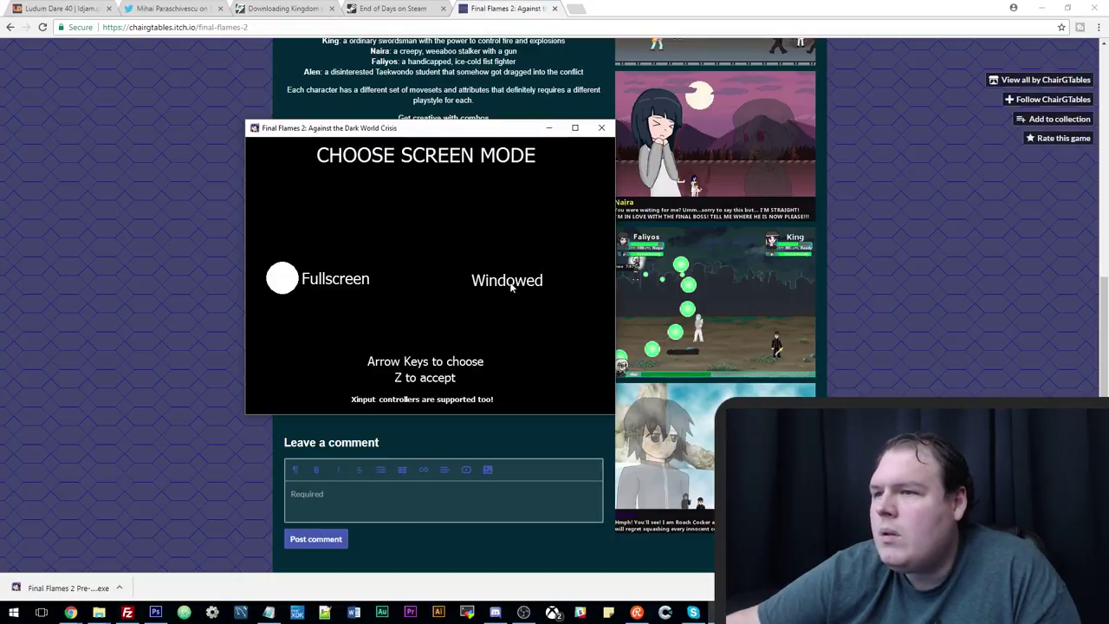
key("Right")
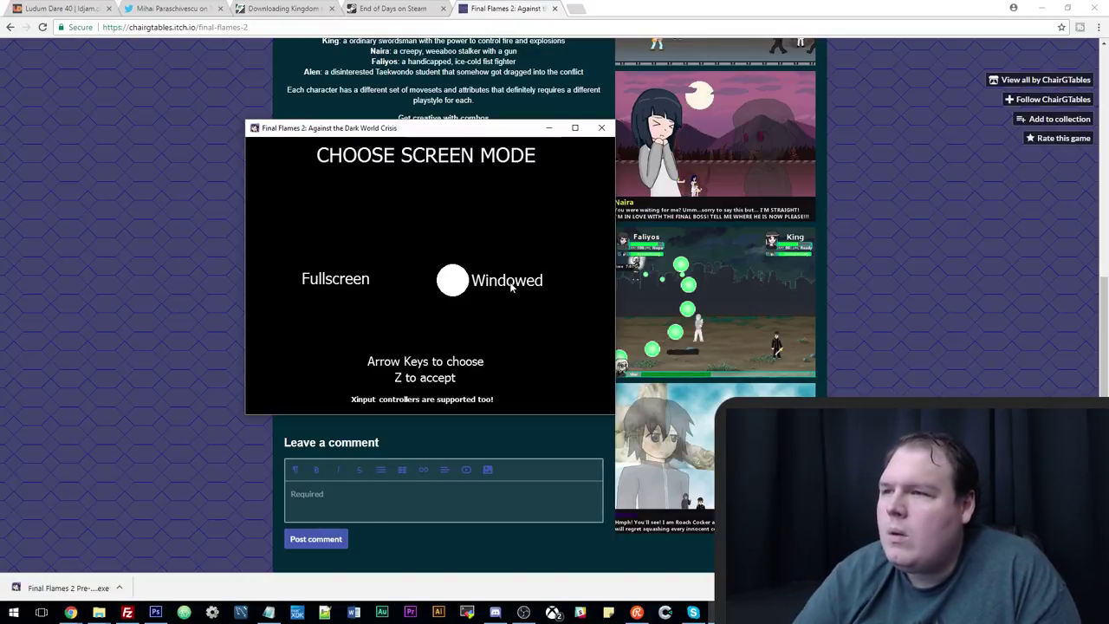
key("z")
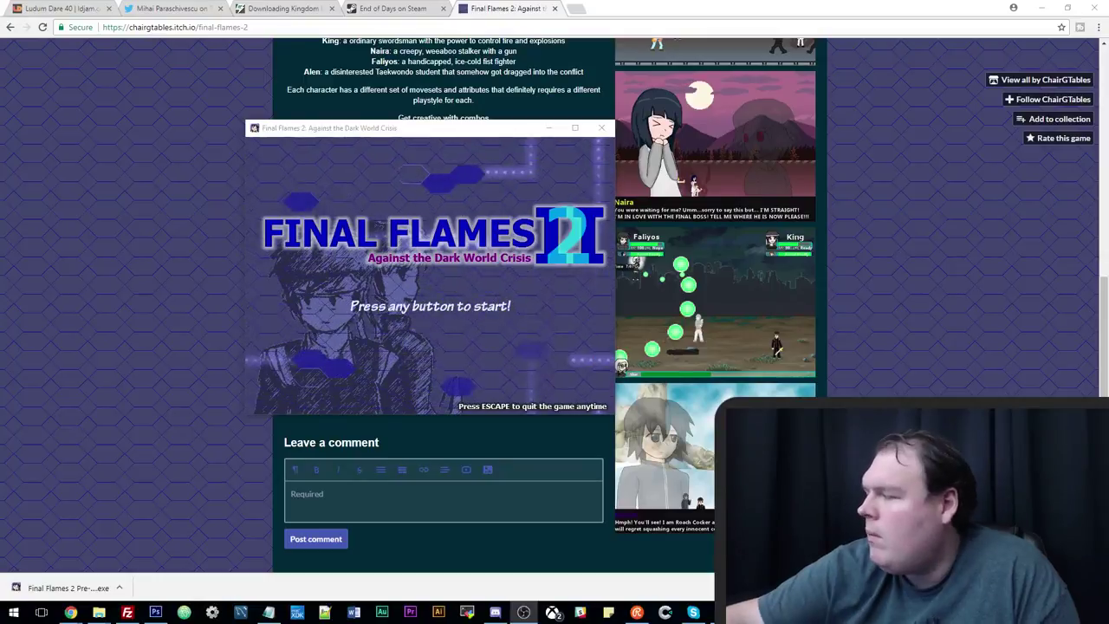
Adjust the system volume, move the window at the title screen, then quit with Escape.
key("XF86AudioLowerVolume")
key("XF86AudioRaiseVolume")
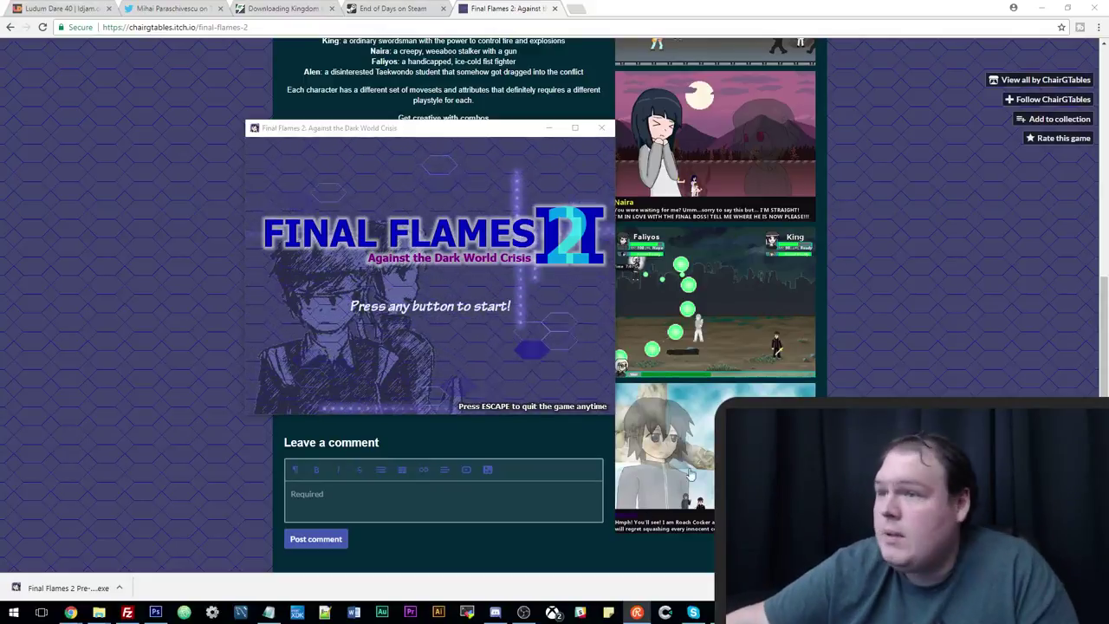
left_click_drag(428, 137, 442, 146)
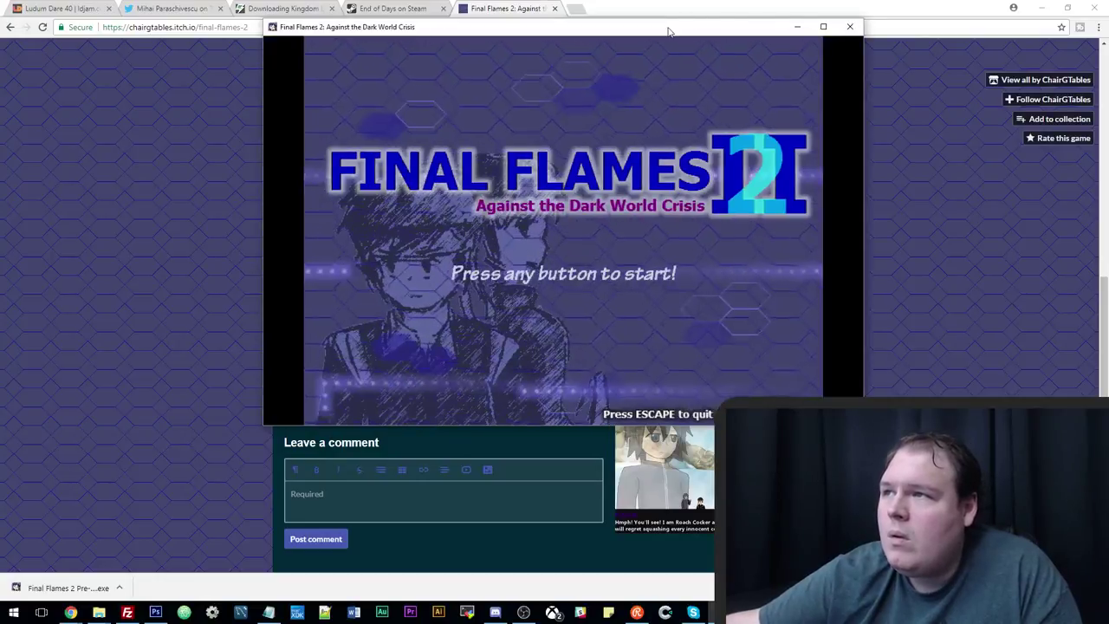
left_click_drag(668, 32, 536, 96)
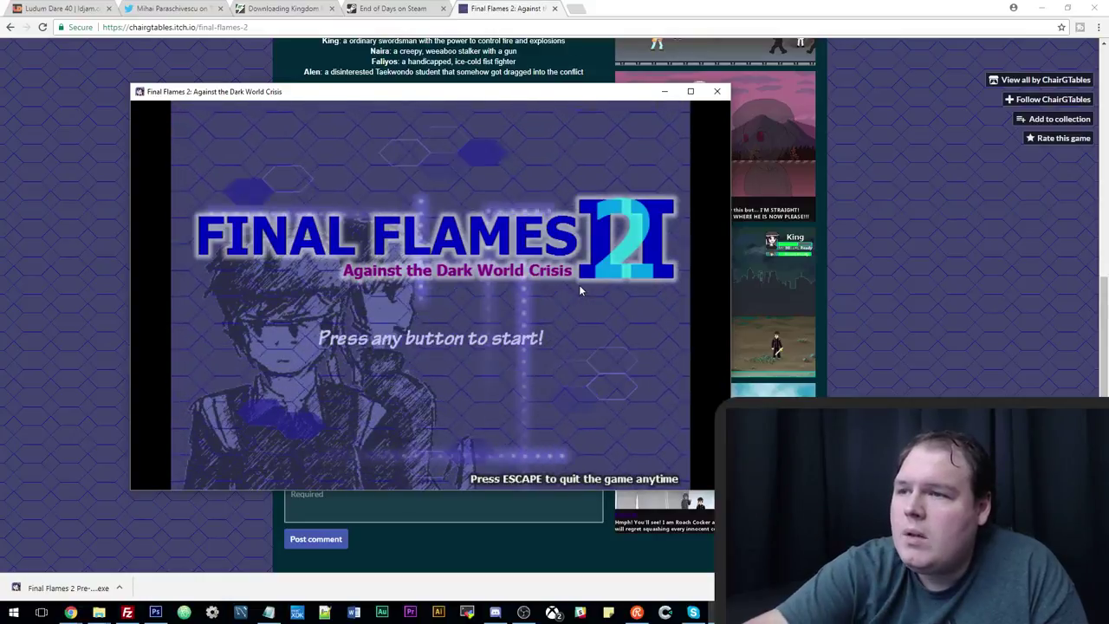
key("Escape")
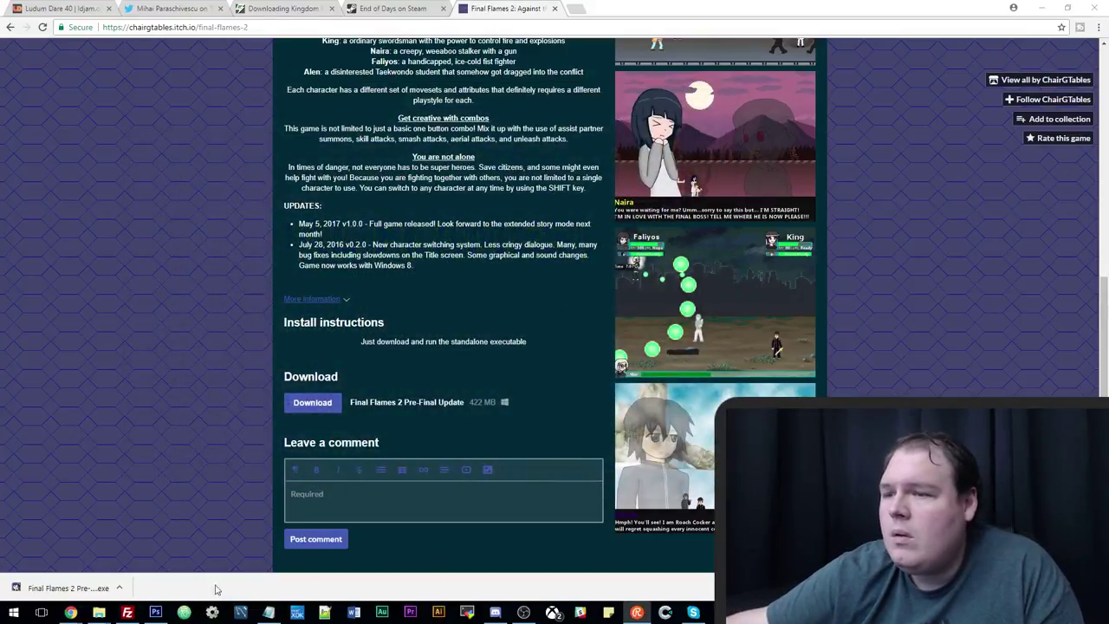
Relaunch the downloaded Final Flames 2 from the download bar, allow it to run, and pick Windowed.
left_click(119, 588)
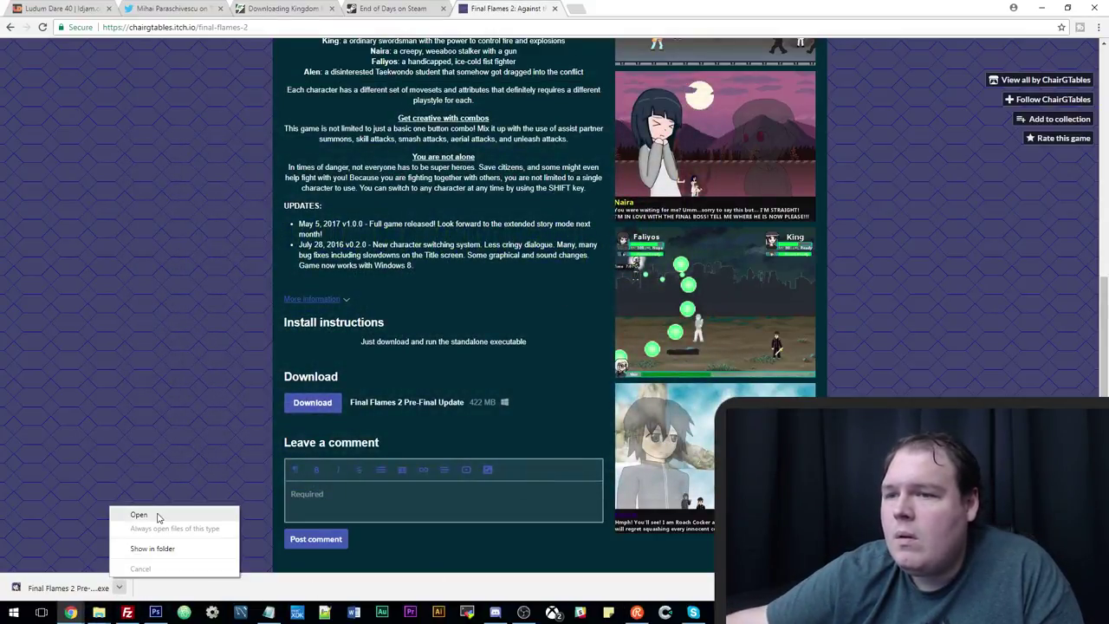
left_click(159, 517)
left_click(592, 316)
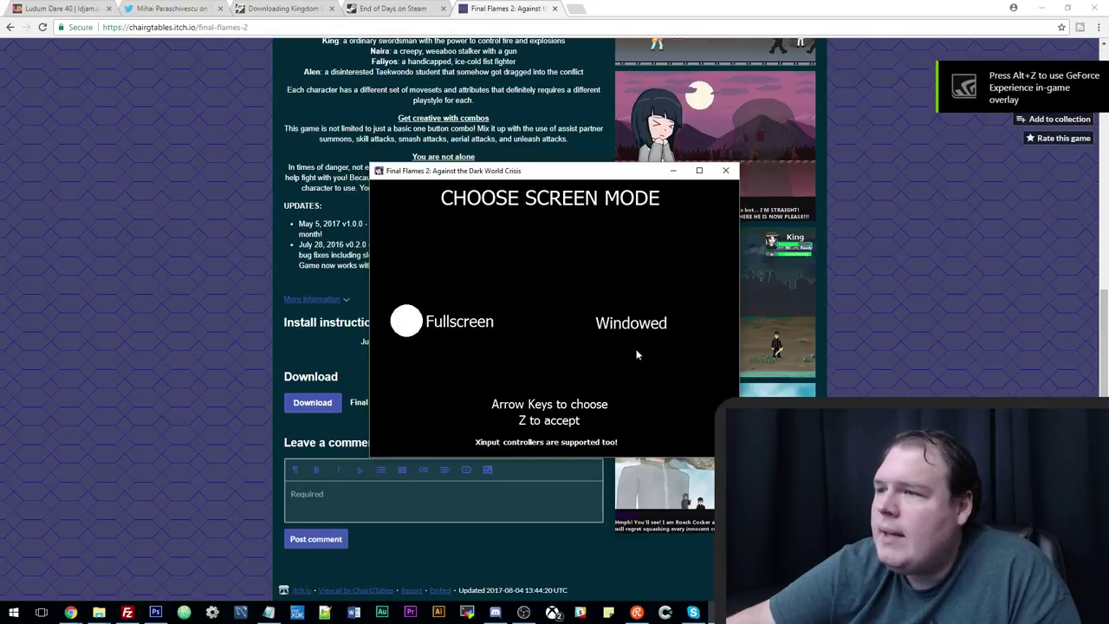
key("Right")
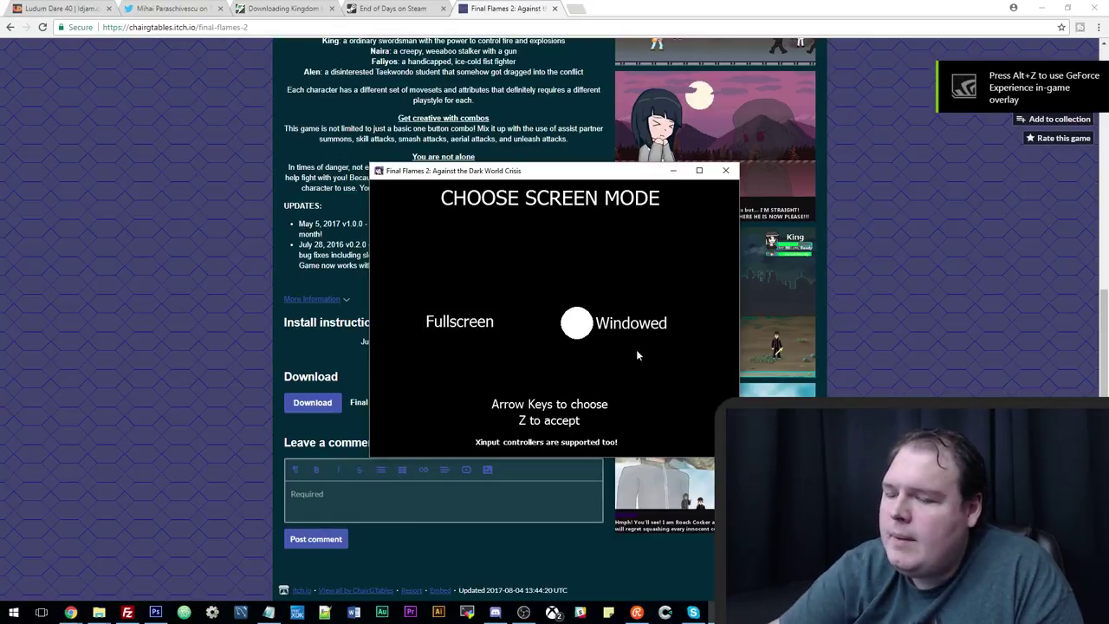
key("z")
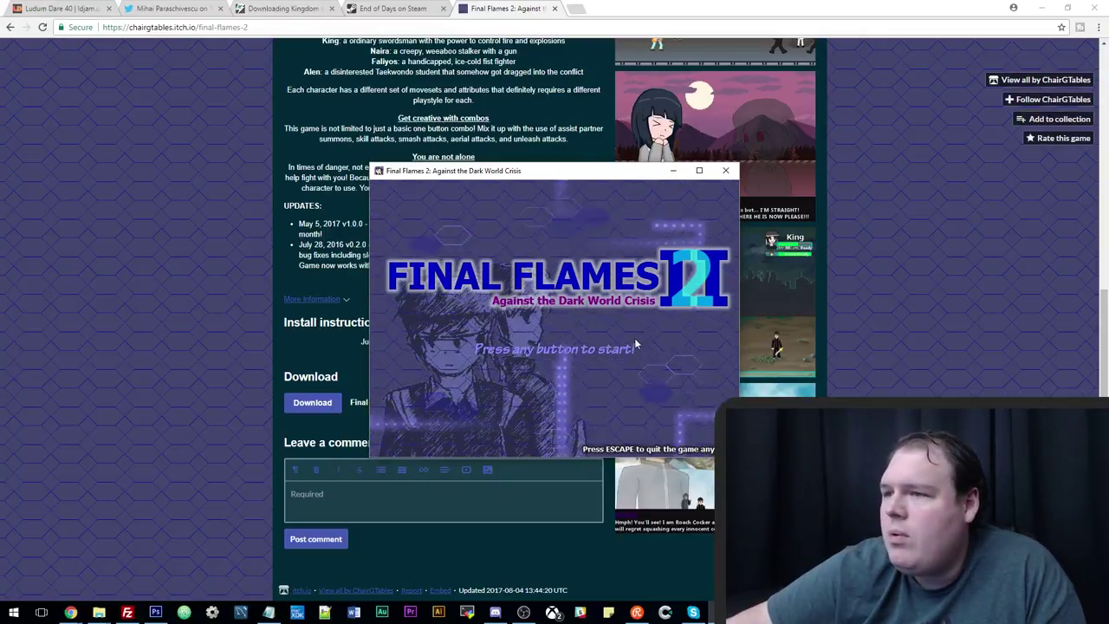
Get past the title screen, enlarge the game window and move it up-left.
key("z")
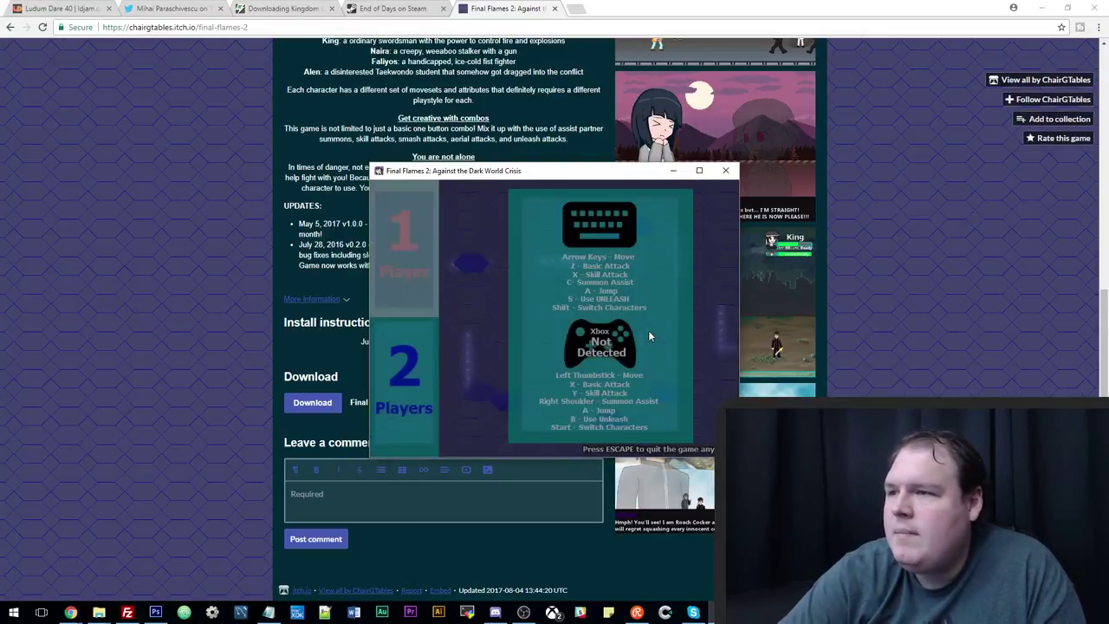
left_click_drag(591, 175, 438, 130)
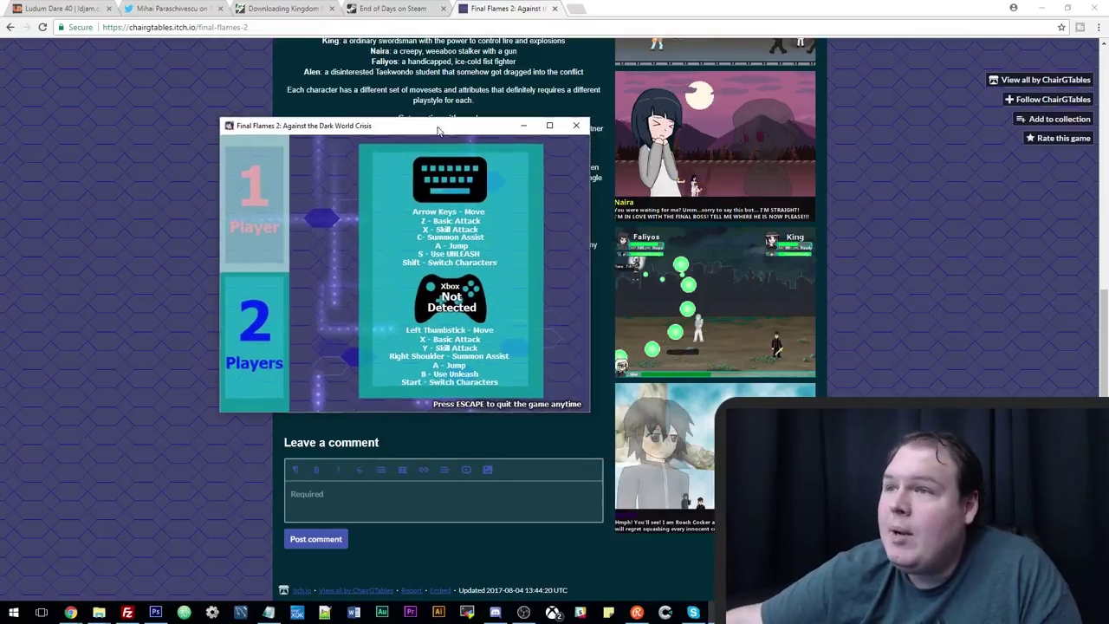
key("z")
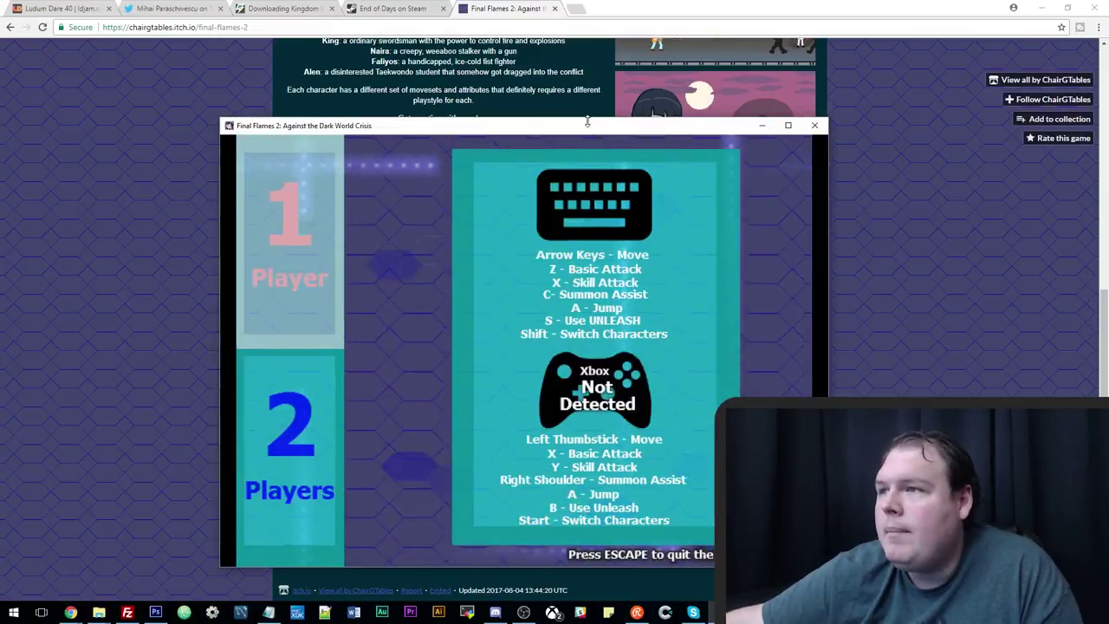
left_click_drag(593, 136, 507, 76)
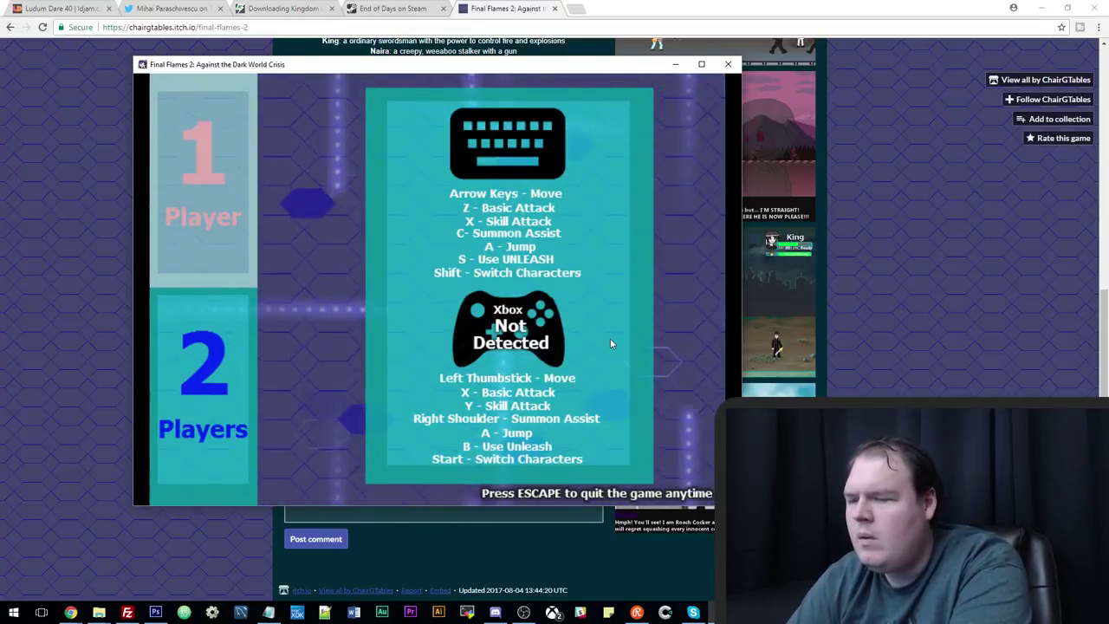
Choose 1 Player, select King with Naira as assist, and start Chapter 1.
key("z")
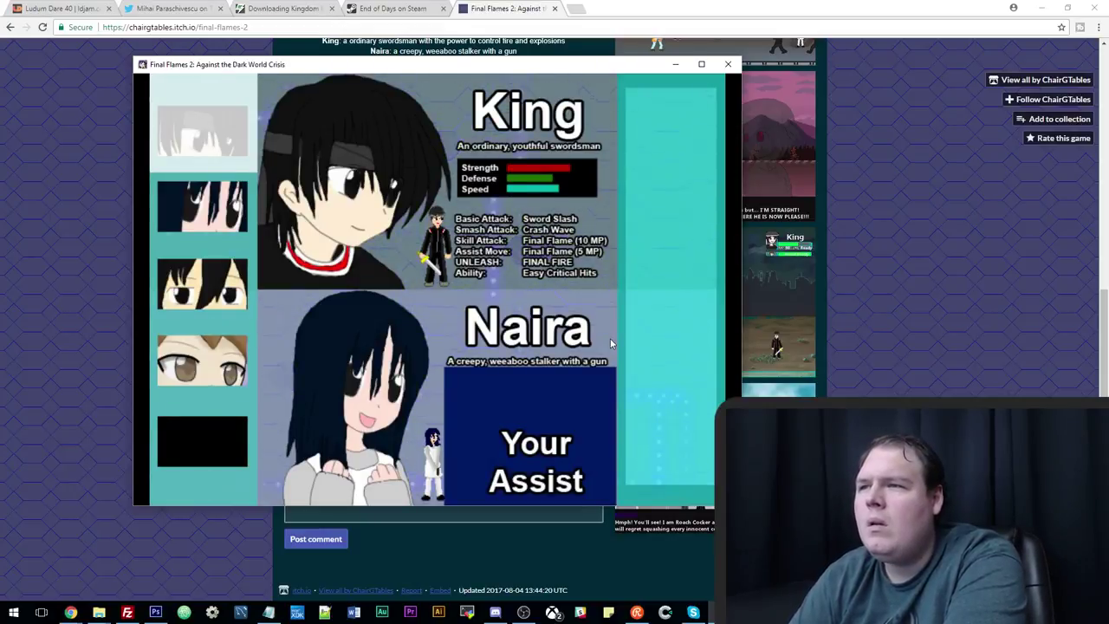
key("Down")
key("Down")
key("Down")
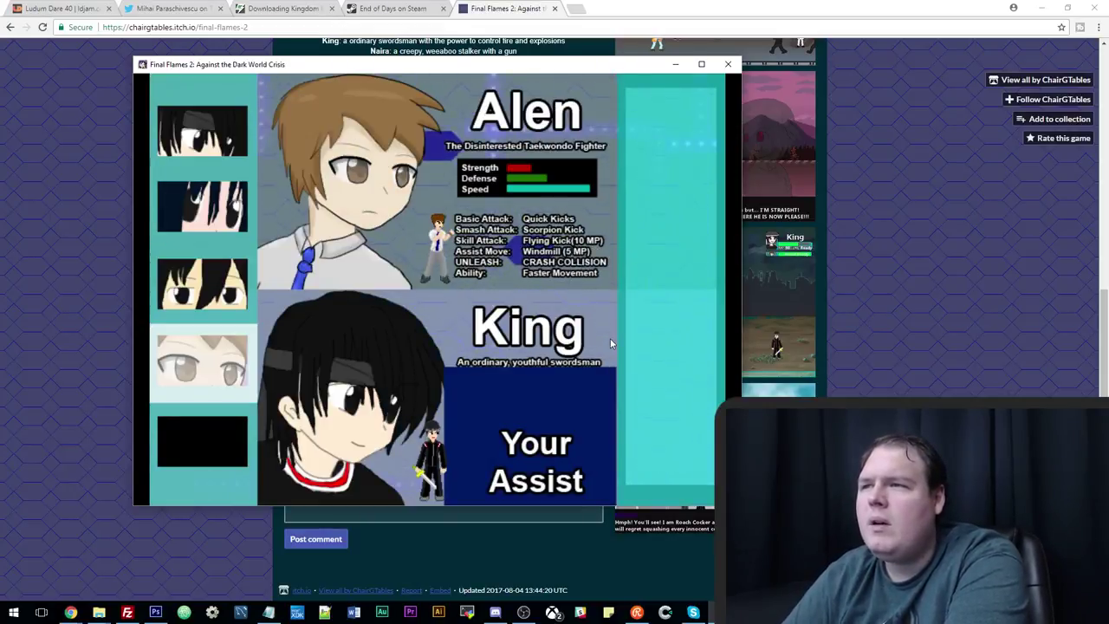
key("Down")
key("Down")
key("Up")
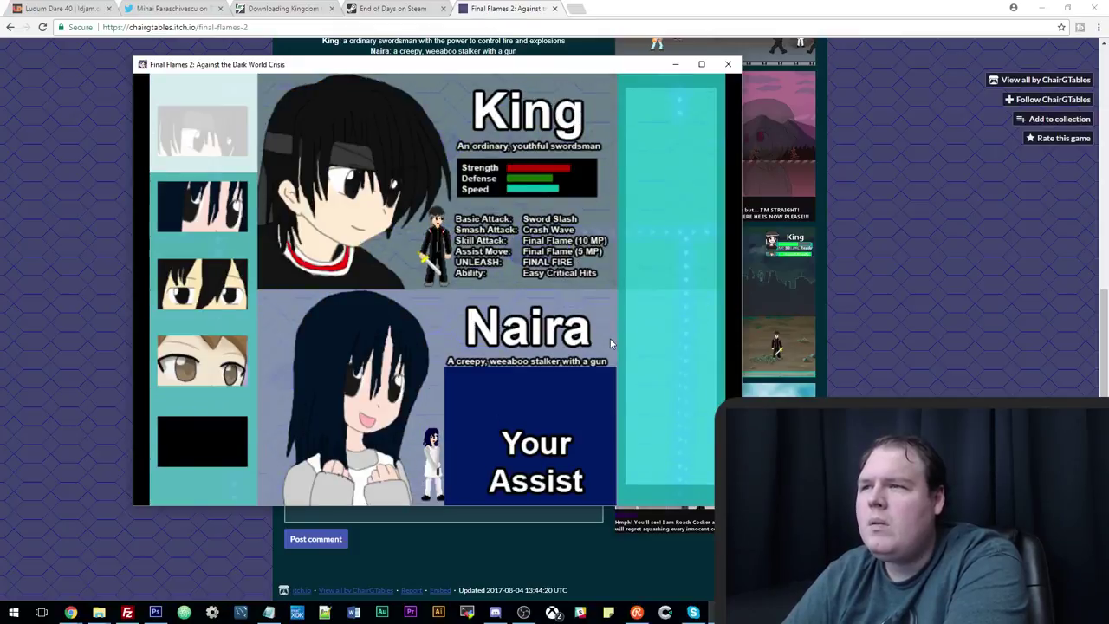
key("Return")
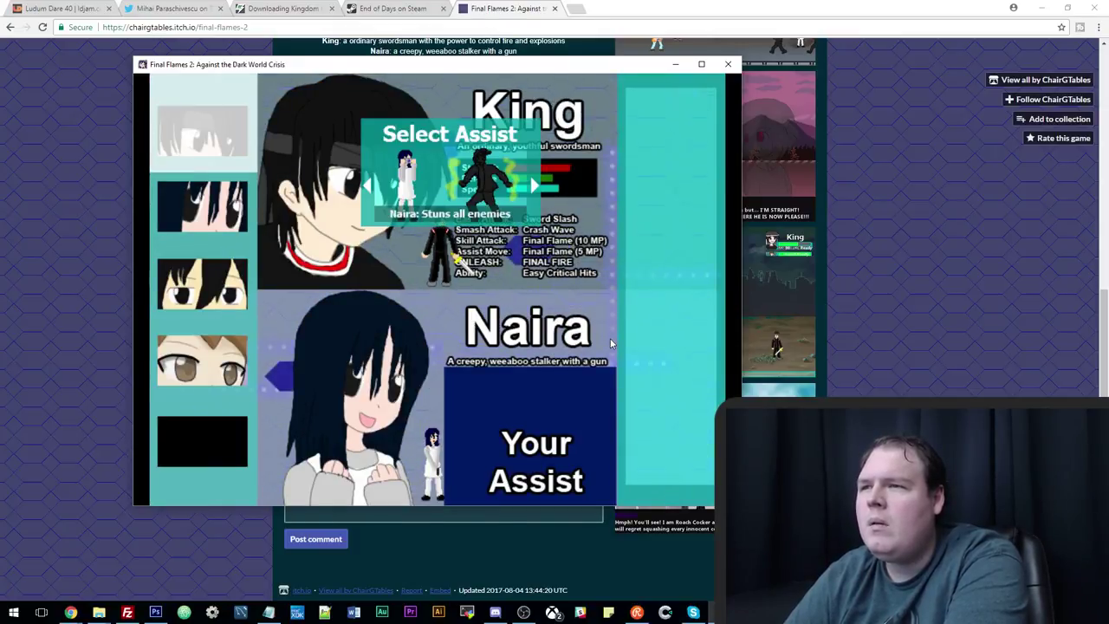
key("Return")
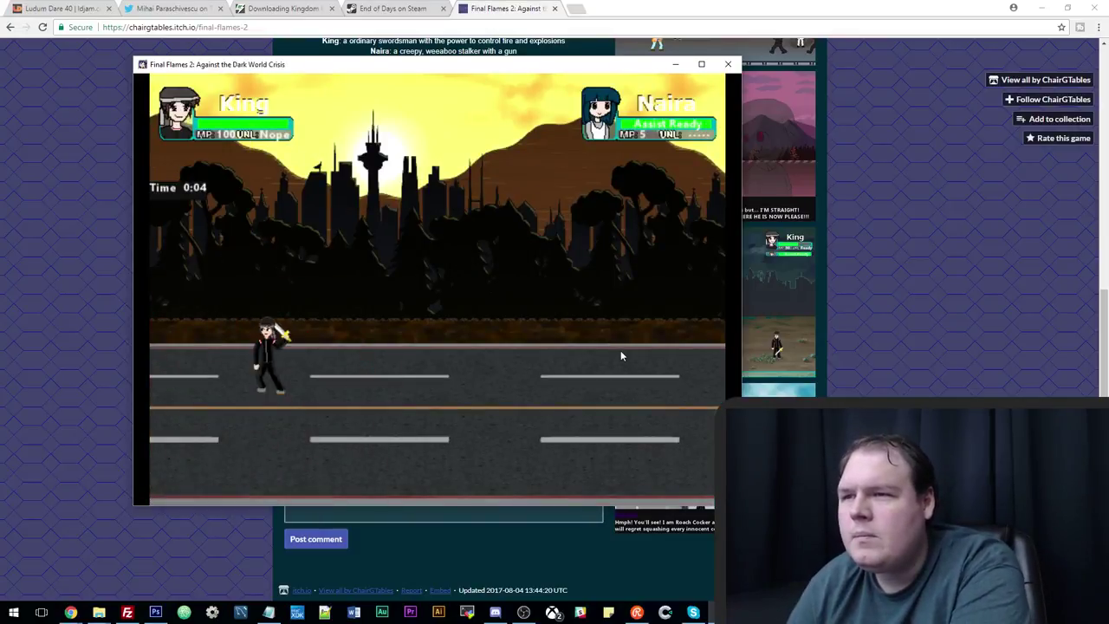
Walk King up to the first shadow enemy and defeat it with a fire combo.
key("Right")
key("Left")
key("Right")
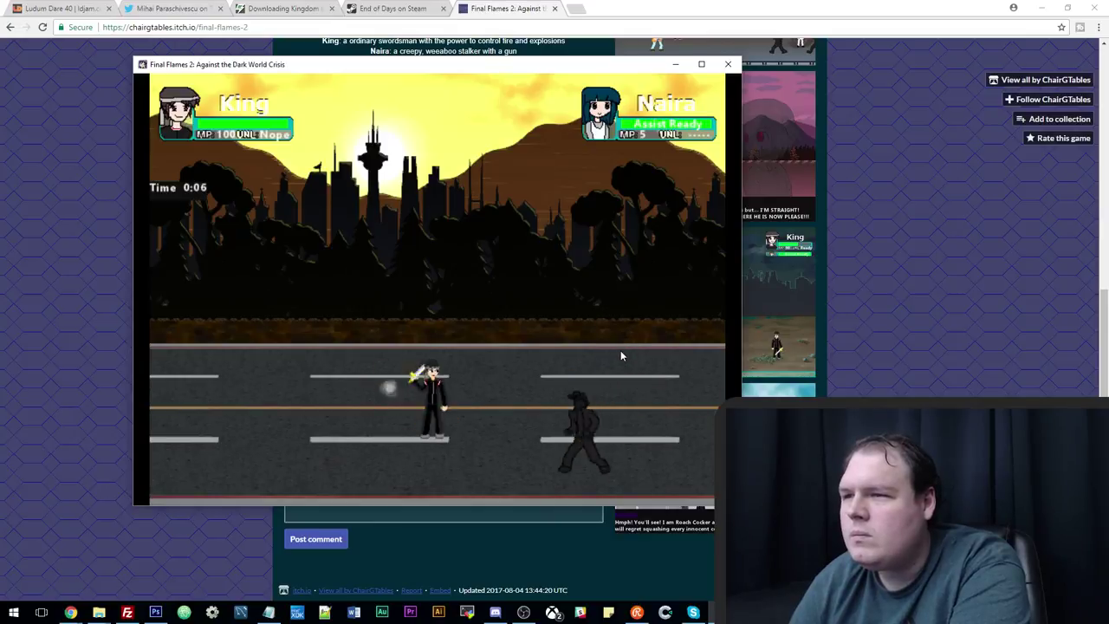
key("Right")
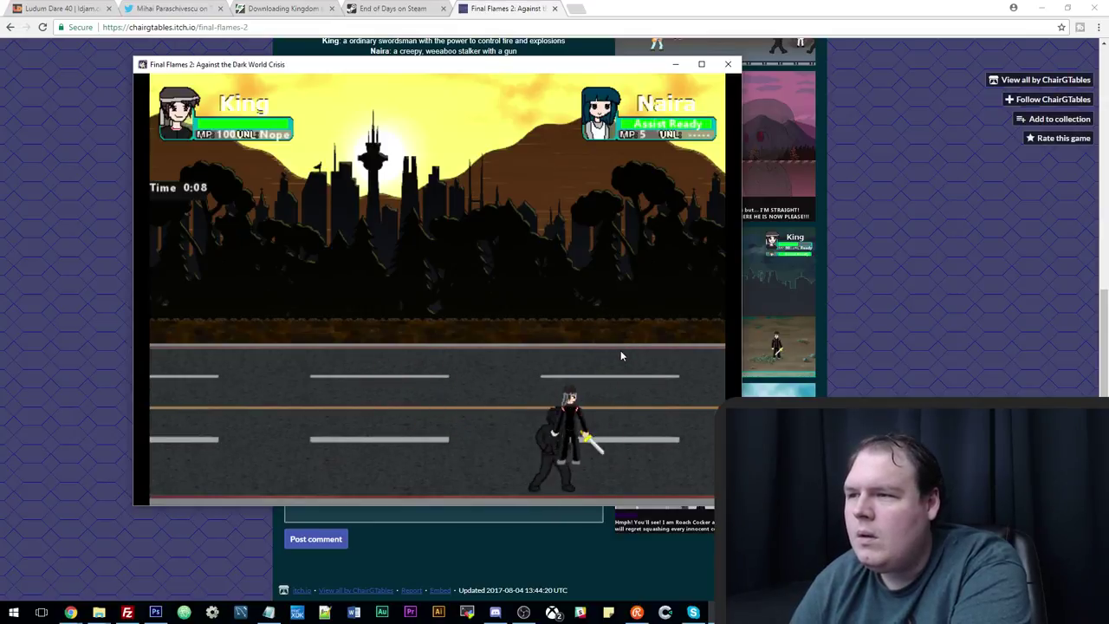
key("Right")
key("z")
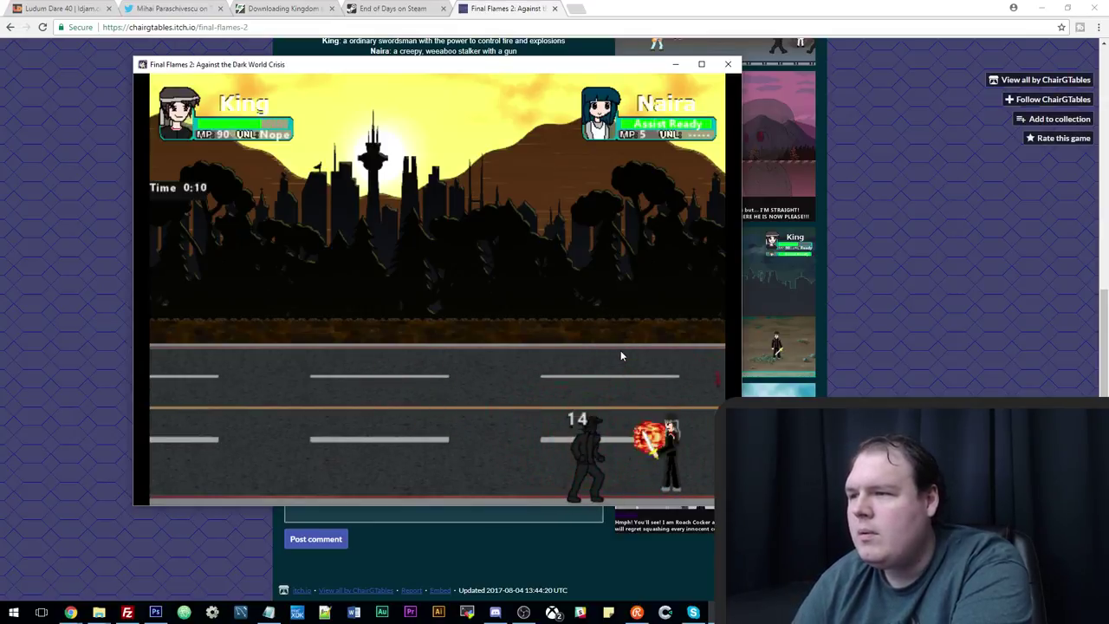
key("z")
key("Left")
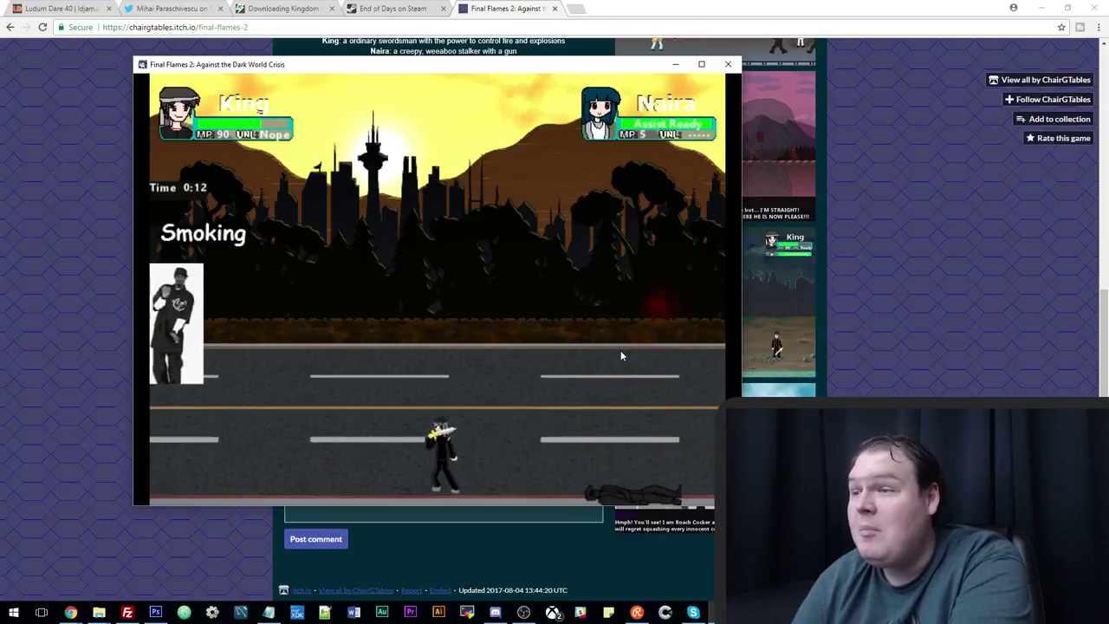
Advance to the next enemy, call Naira's assist and keep up the fire combo.
key("Right")
key("Up")
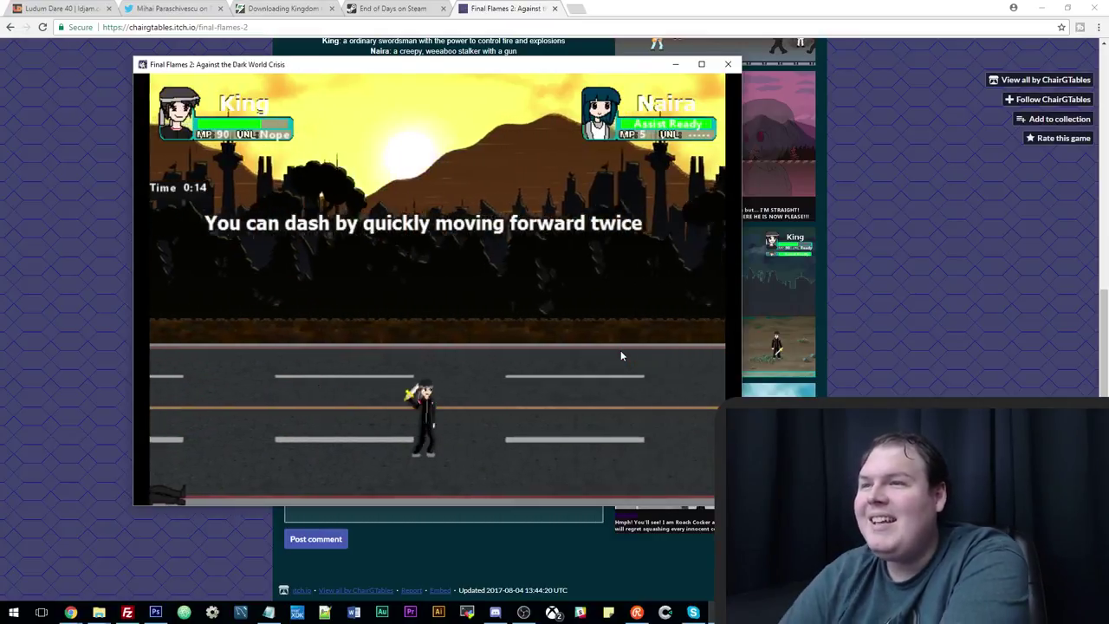
key("Right")
key("Down")
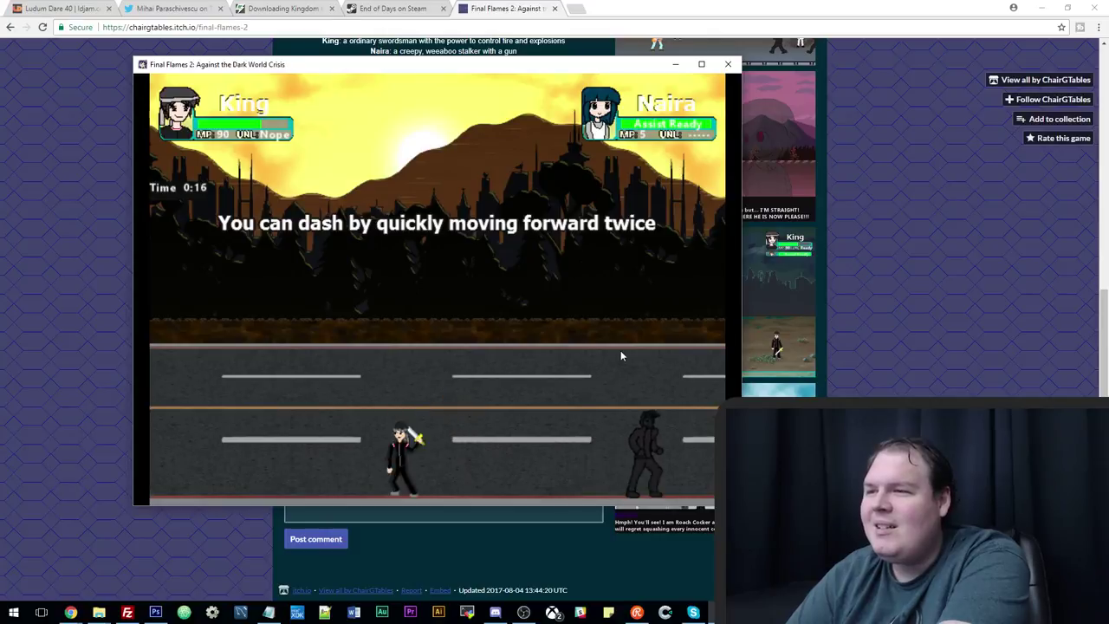
key("Right")
key("z")
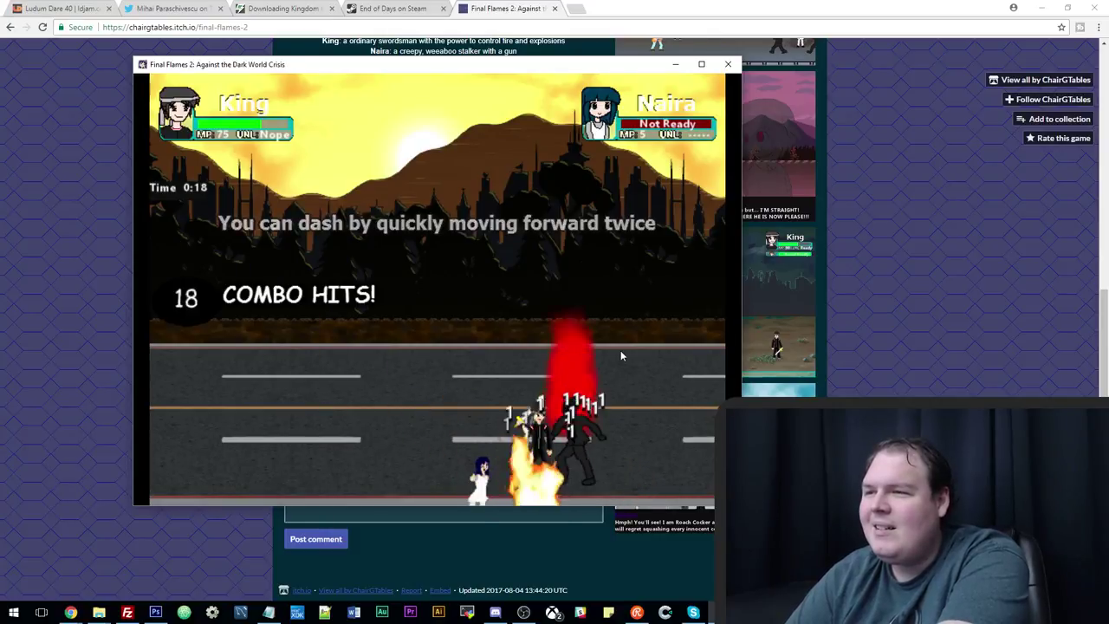
key("Left")
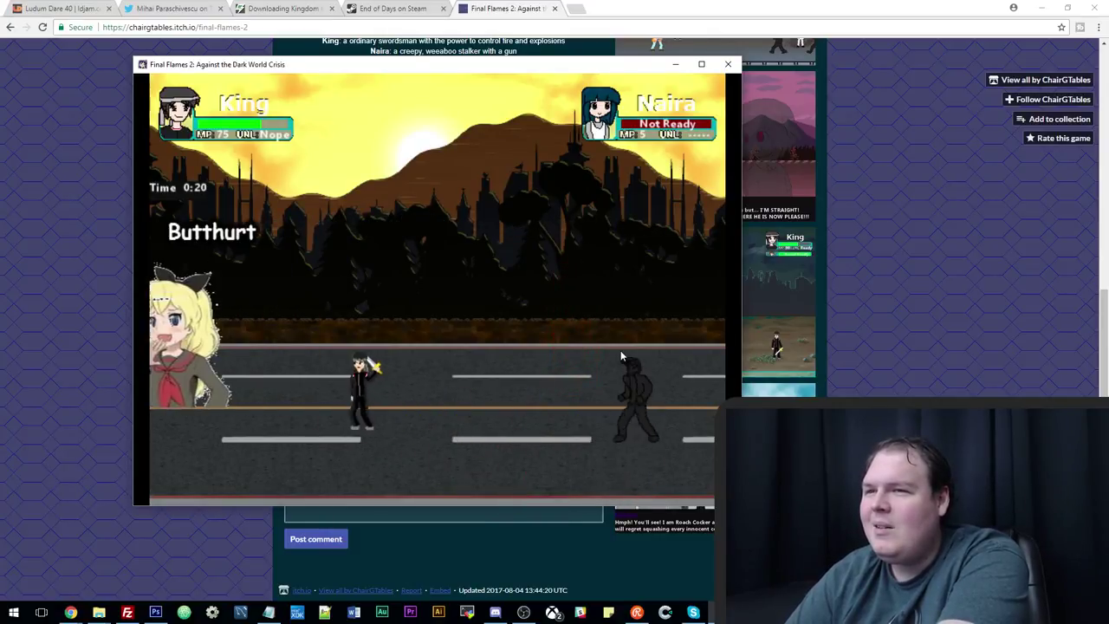
Shift lanes to meet another shadow enemy and finish it with a fire attack.
key("Down")
key("Right")
key("Up")
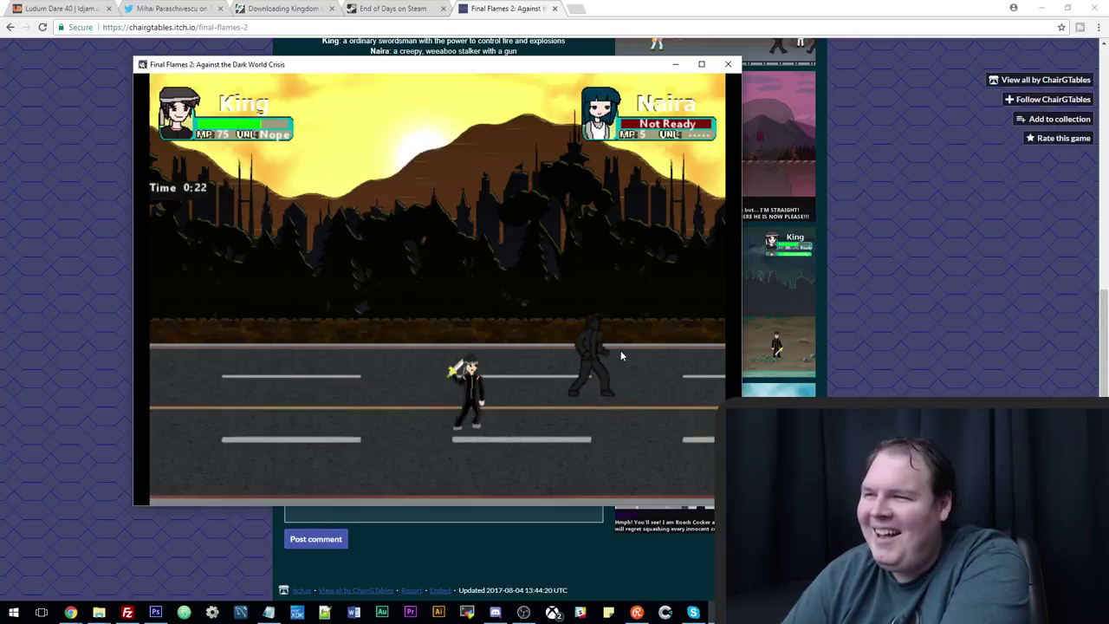
key("z")
key("Left")
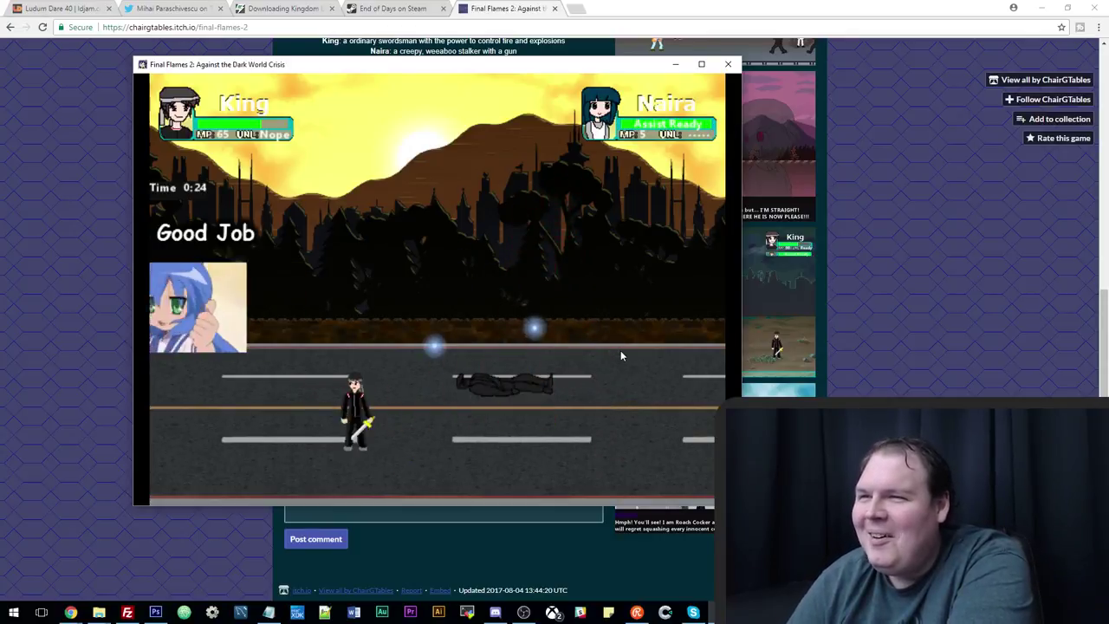
Push along the lower lane and strike down the group of advancing shadow enemies.
key("Right")
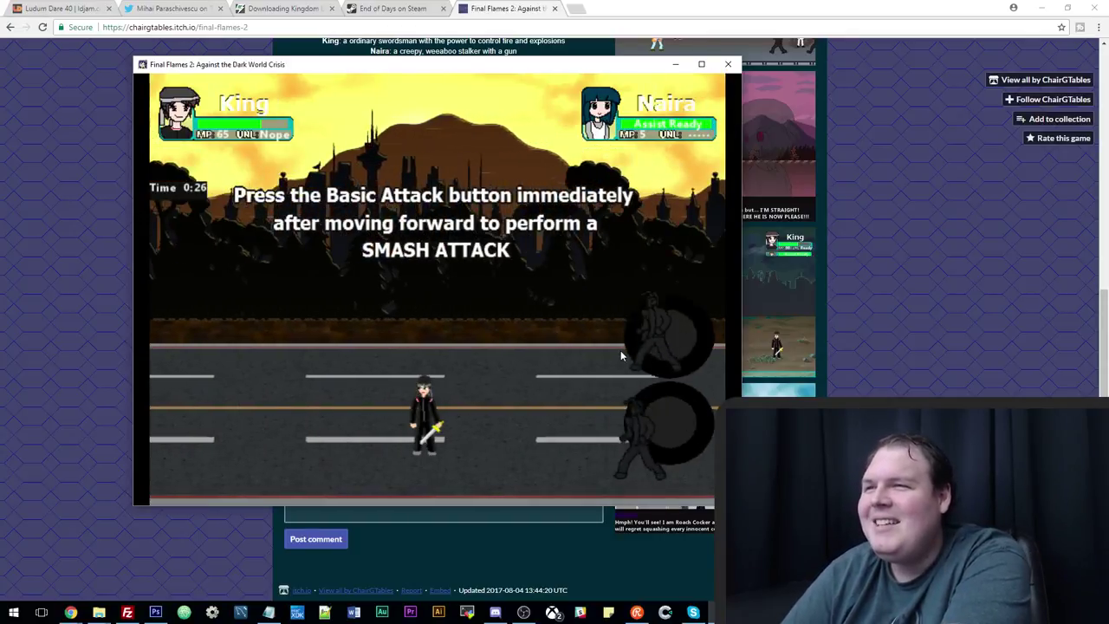
key("Right")
key("z")
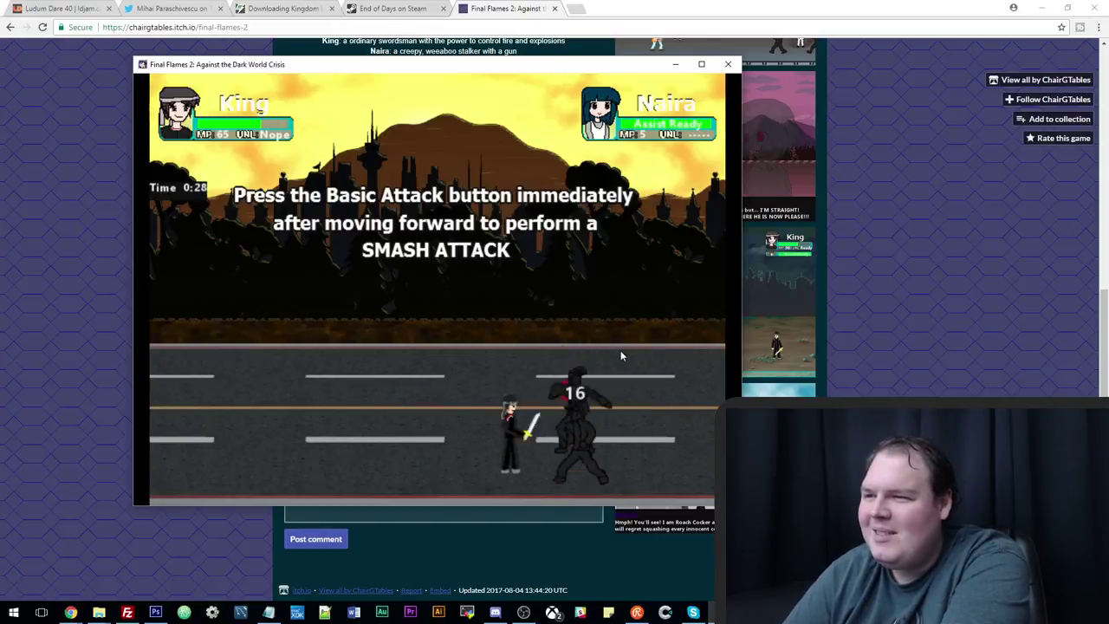
key("z")
key("z")
key("Right")
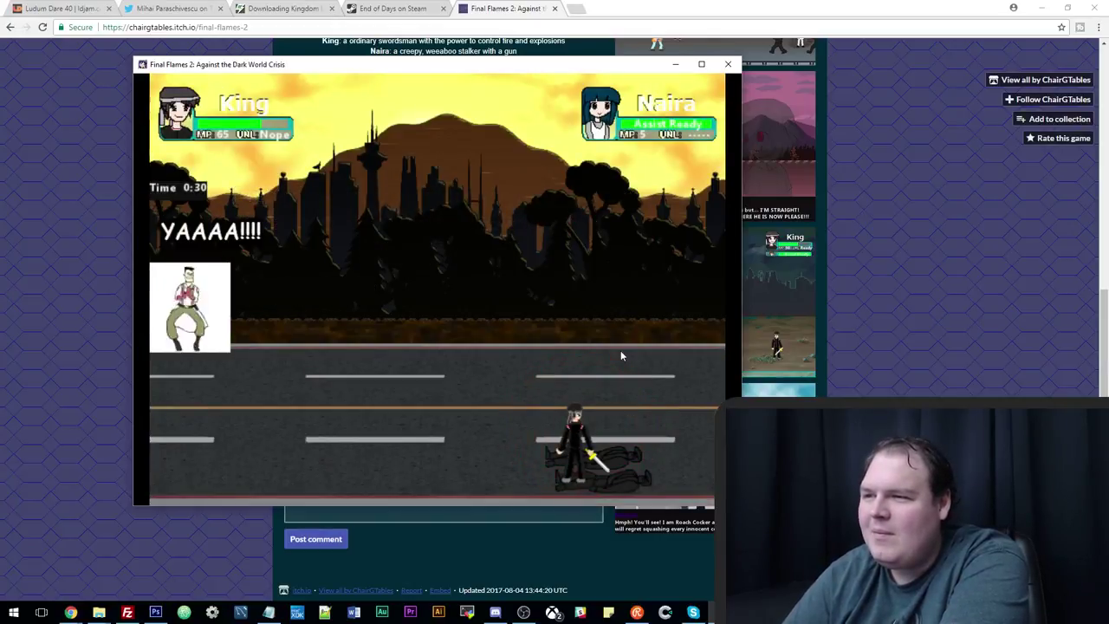
key("Left")
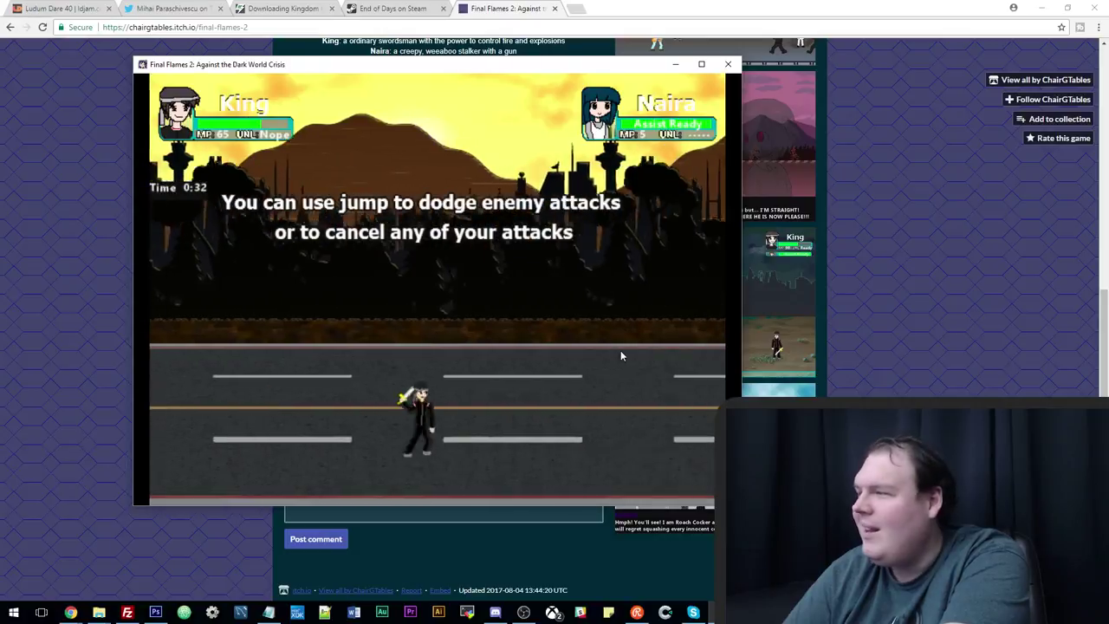
Jump to dodge the enemy approaching from the left, then hit it down.
key("Right")
key("x")
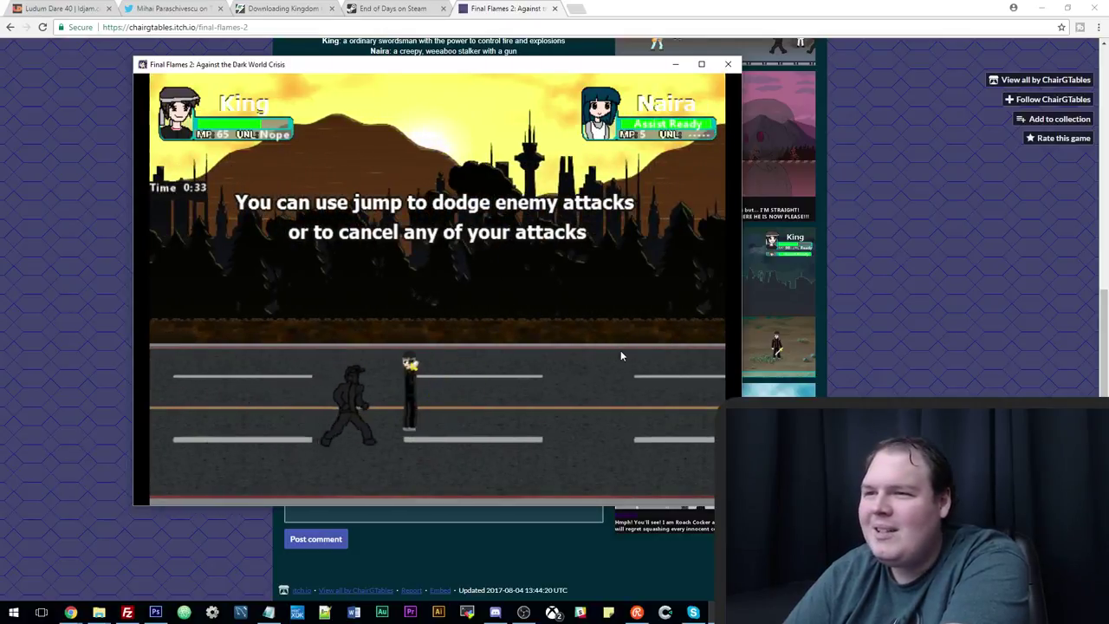
key("z")
key("Right")
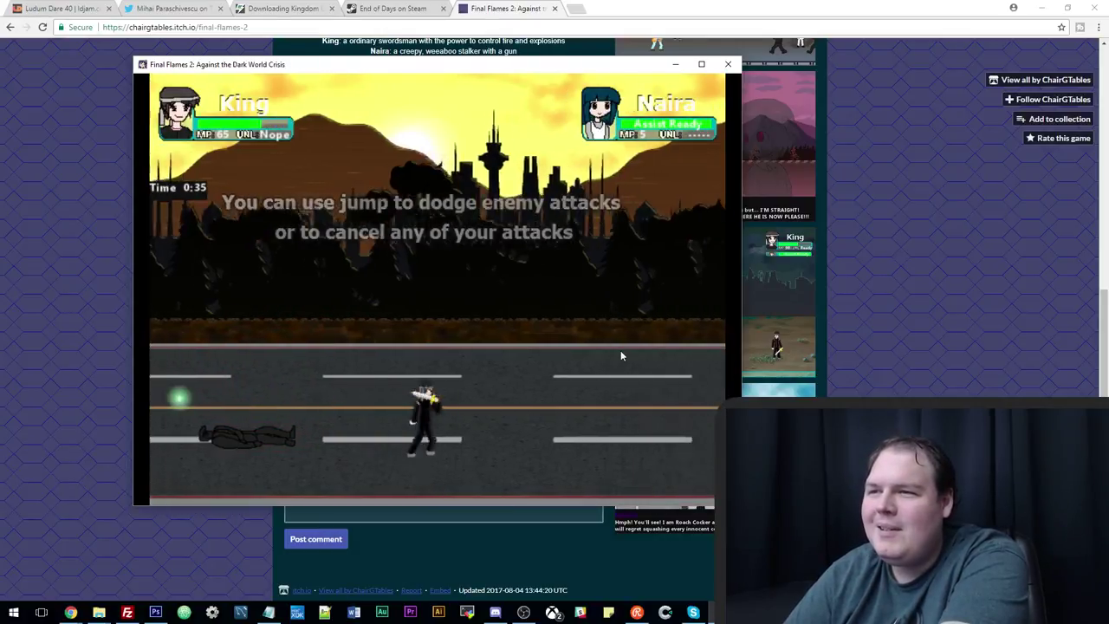
Attack the last crowd of shadow enemies with Naira's assist until none remain.
key("Right")
key("z")
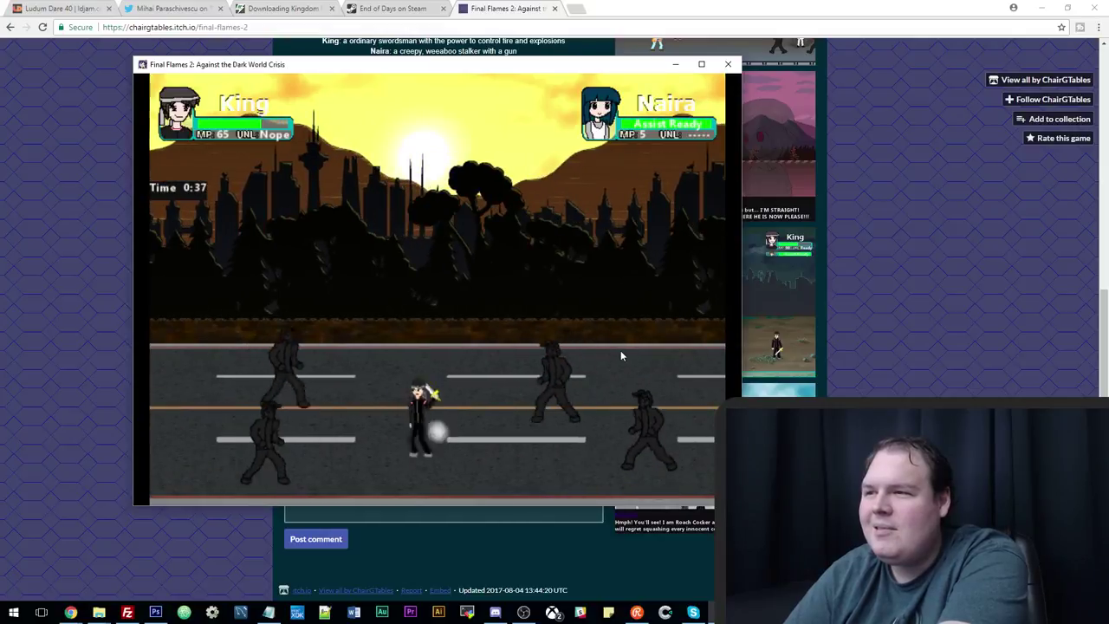
key("z")
key("z")
key("c")
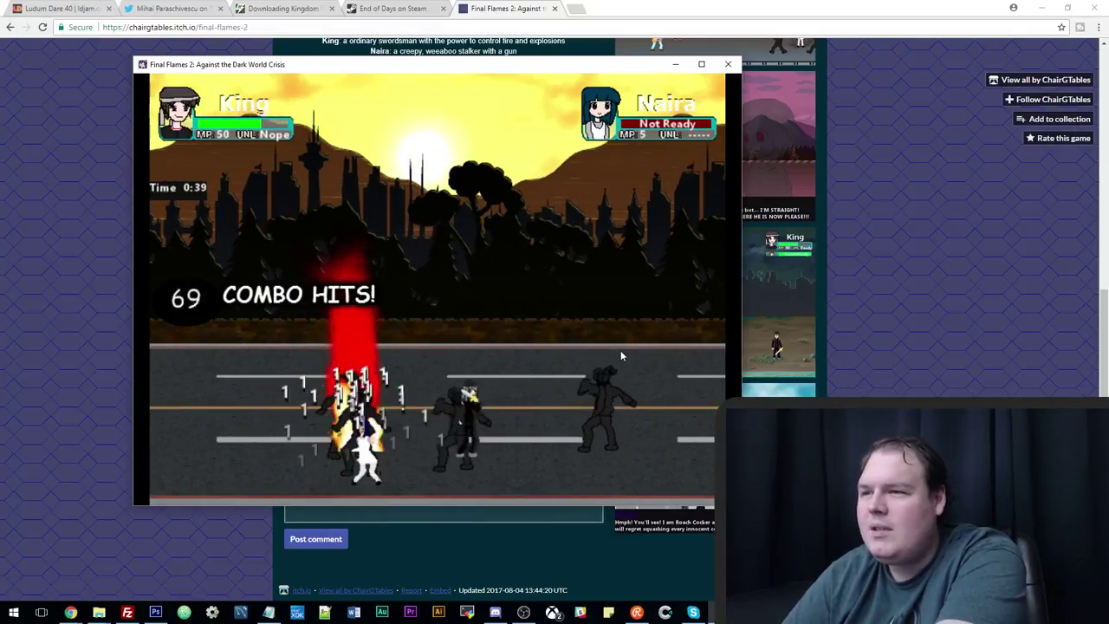
key("Right")
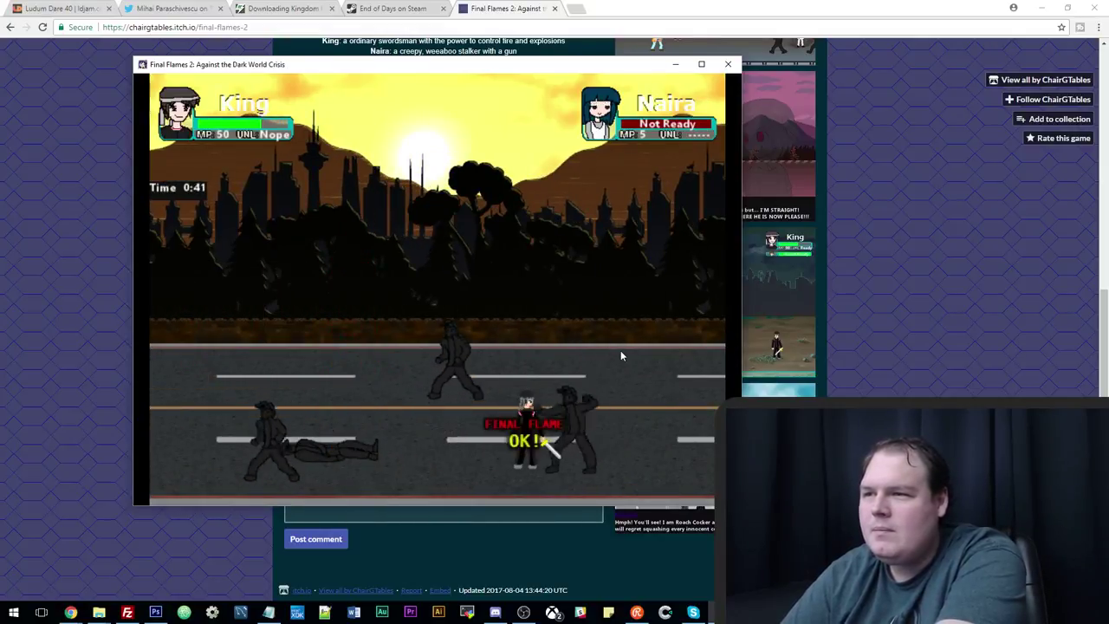
key("Left")
key("z")
key("z")
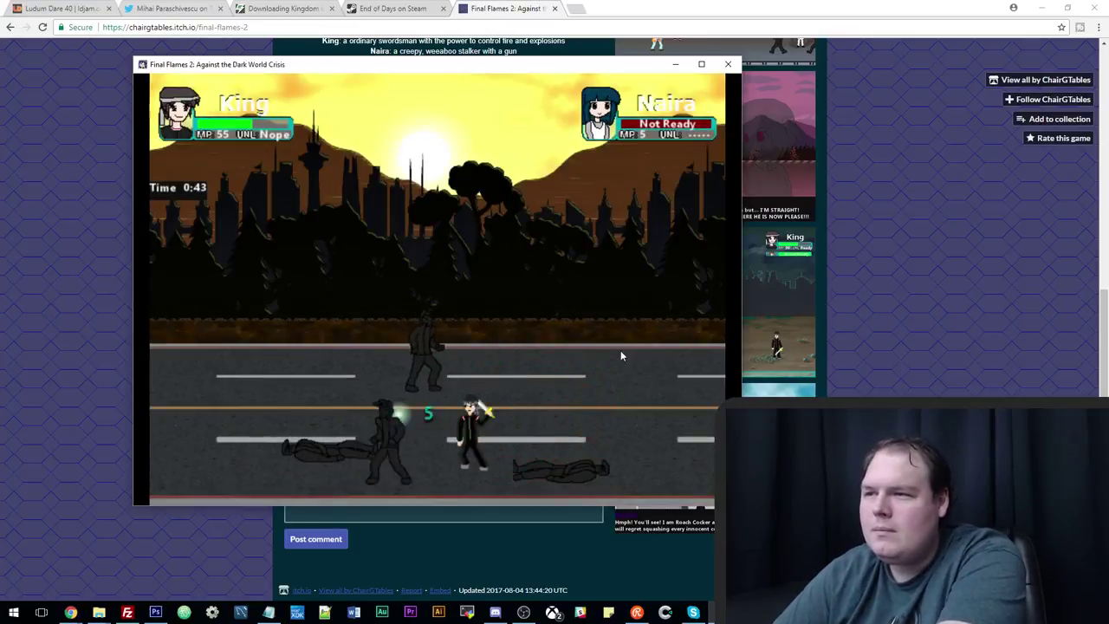
key("z")
key("z")
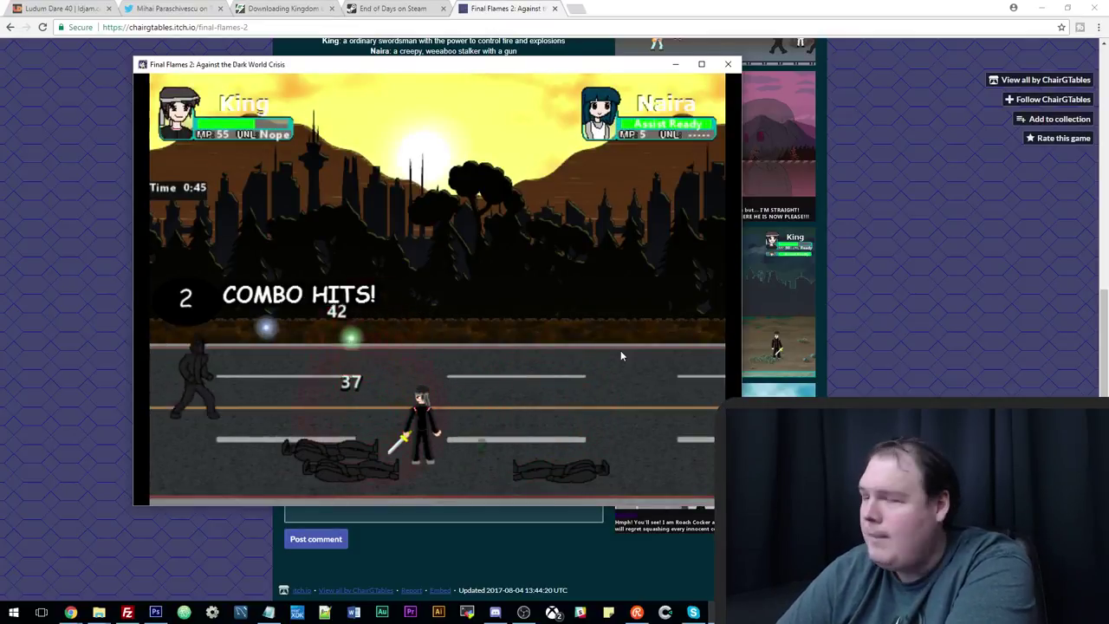
key("Right")
key("Right")
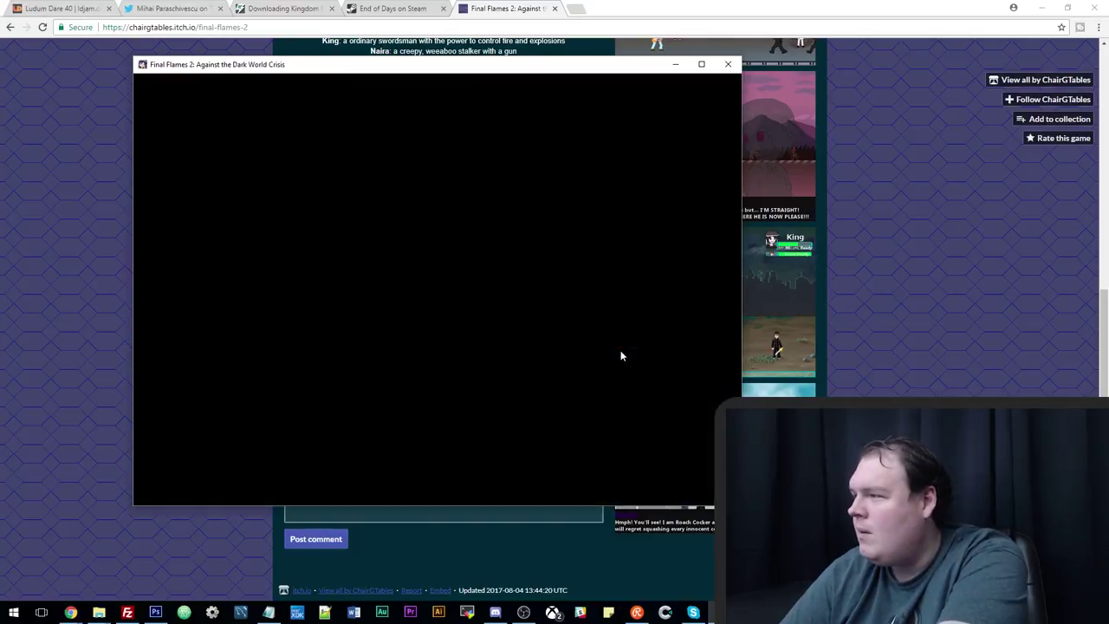
Move on to the night boss stage, maximize the game window and start Charlie's dialogue.
key("Right")
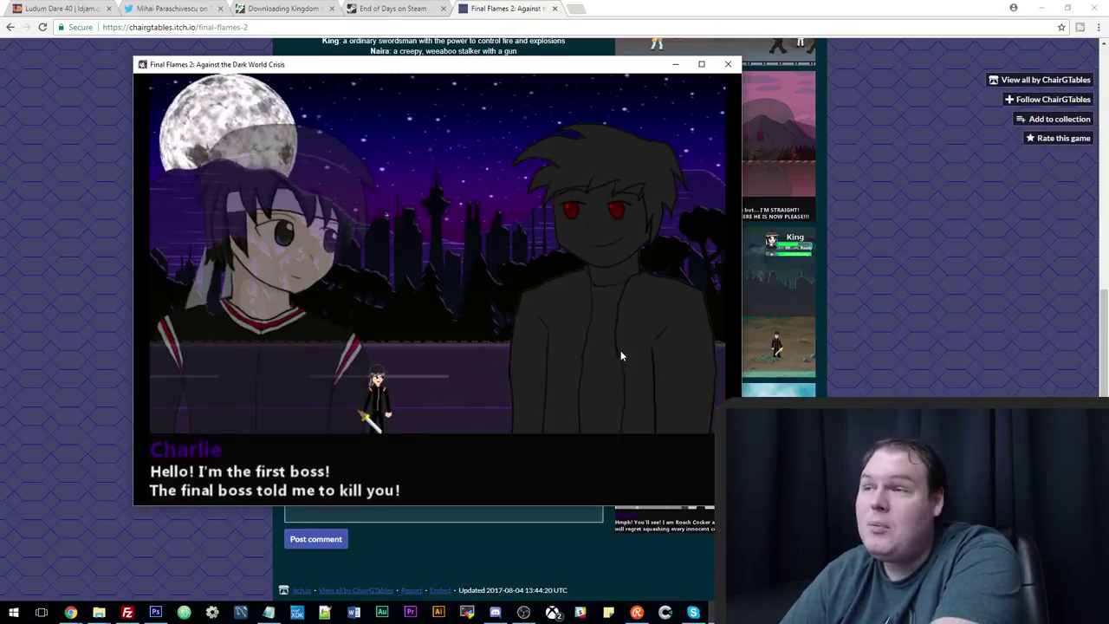
left_click(701, 65)
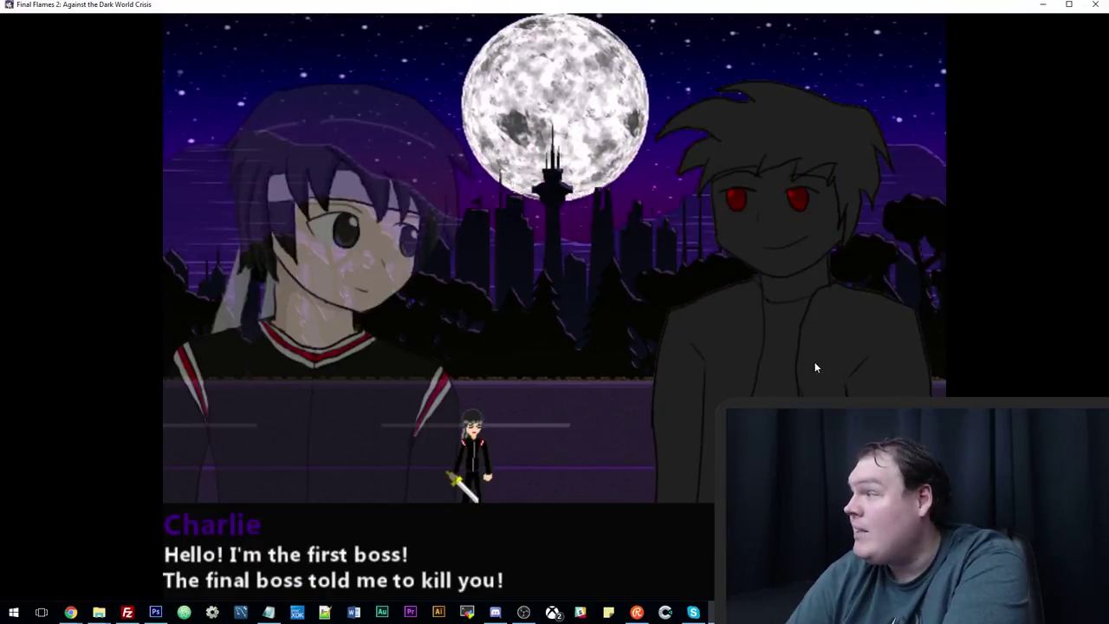
key("Return")
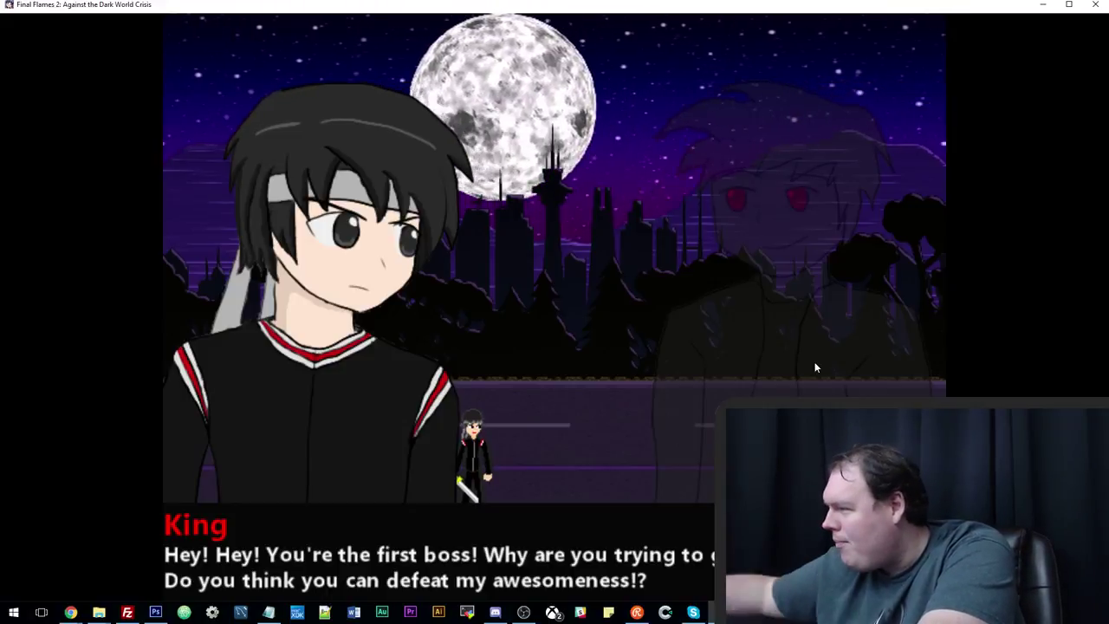
Advance through the King–Charlie exchange to Charlie's final taunt and the fight's start.
key("Return")
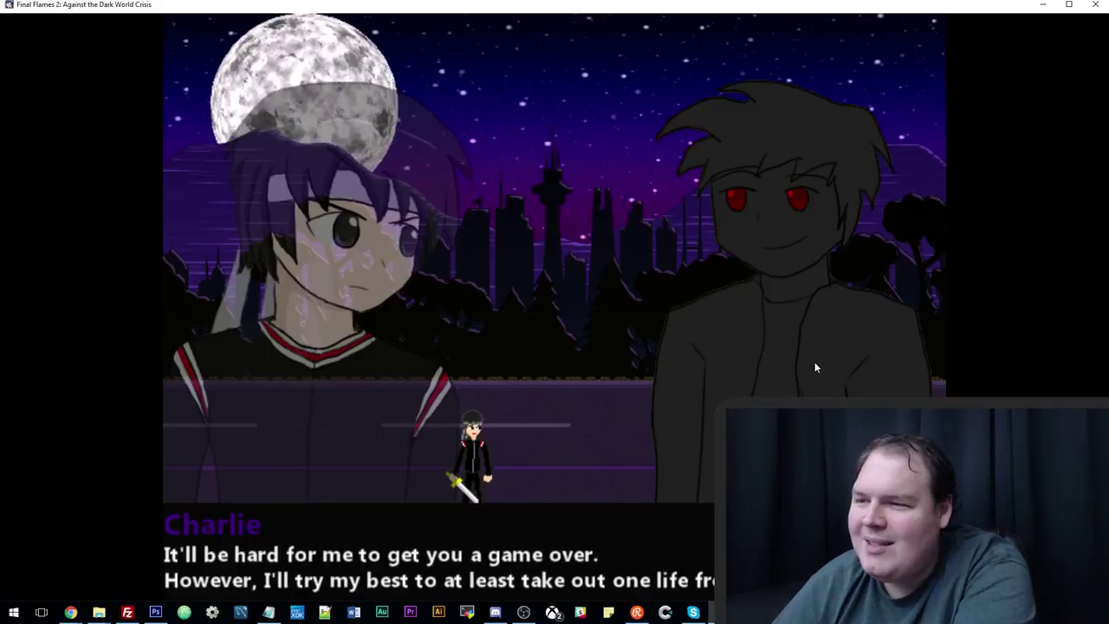
key("Return")
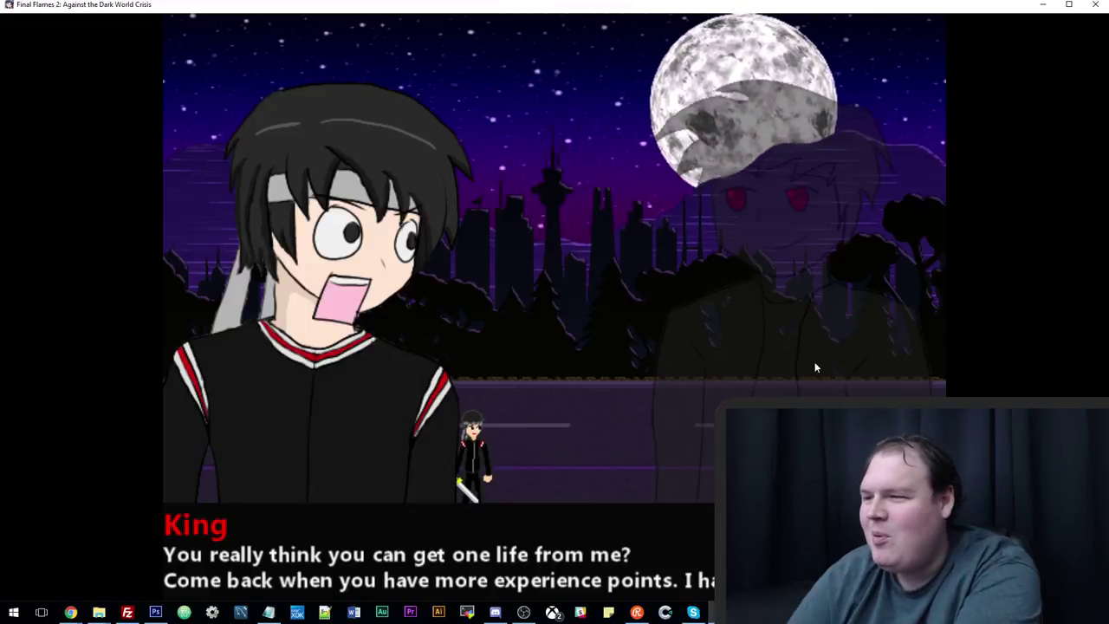
key("Return")
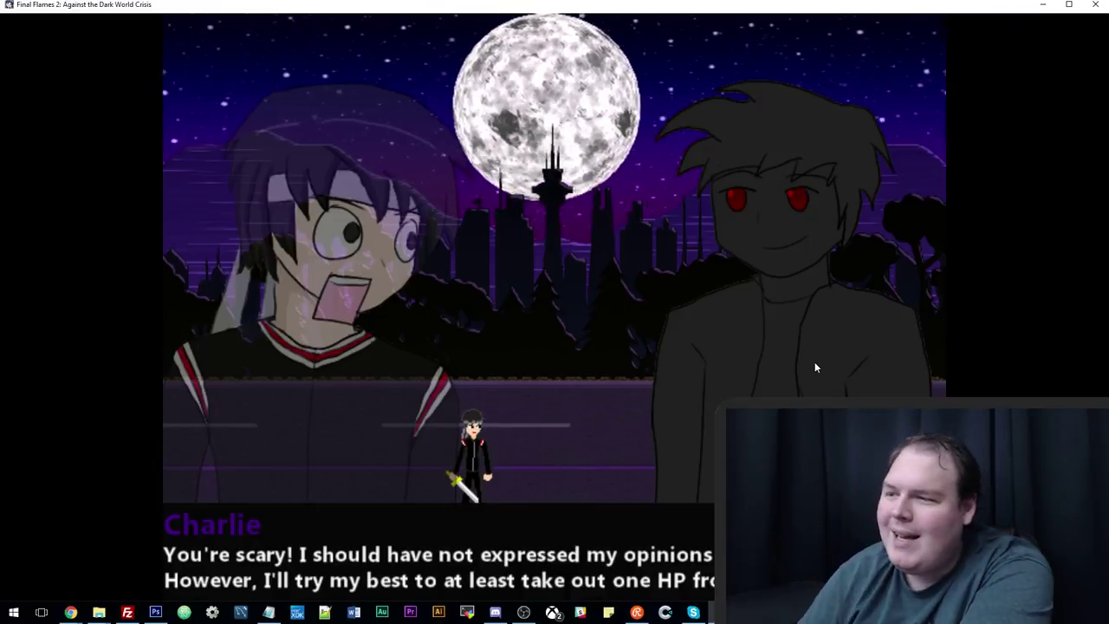
key("Return")
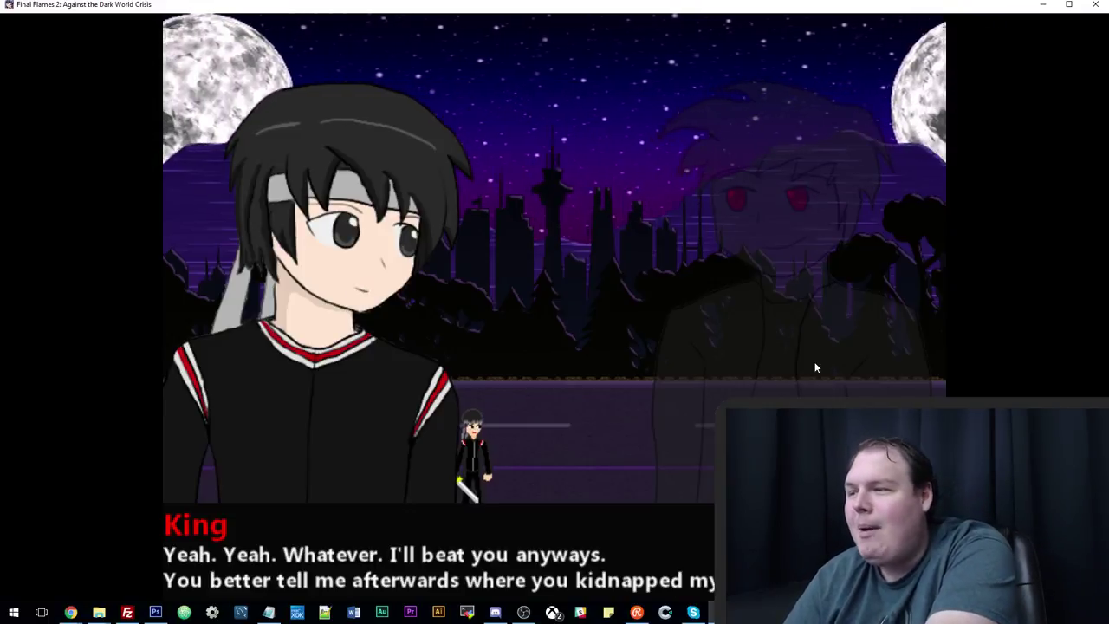
key("Return")
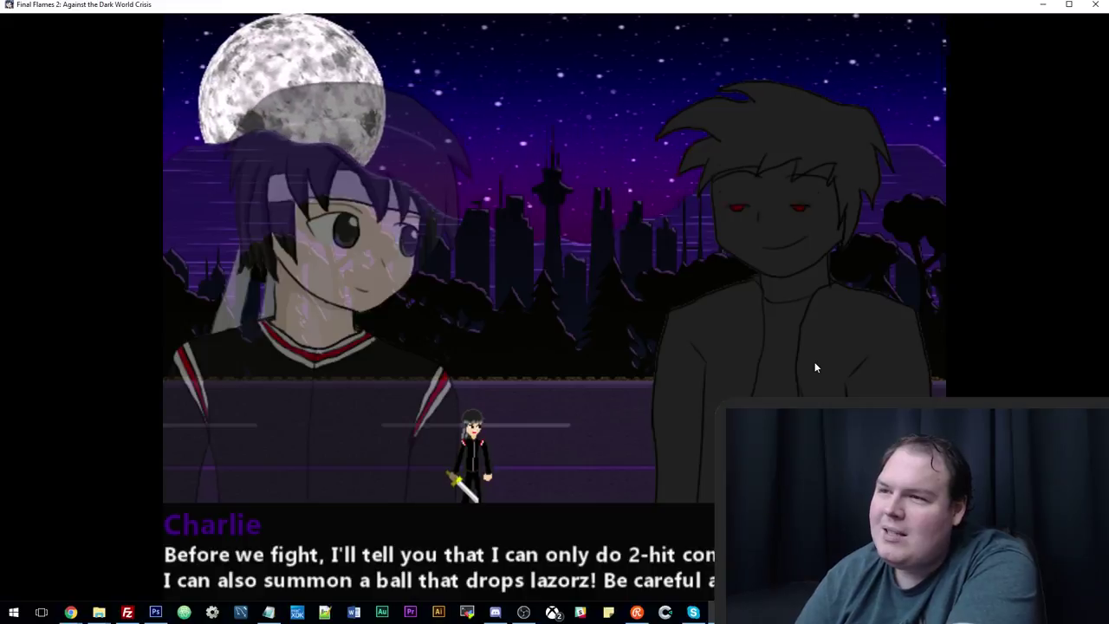
key("Return")
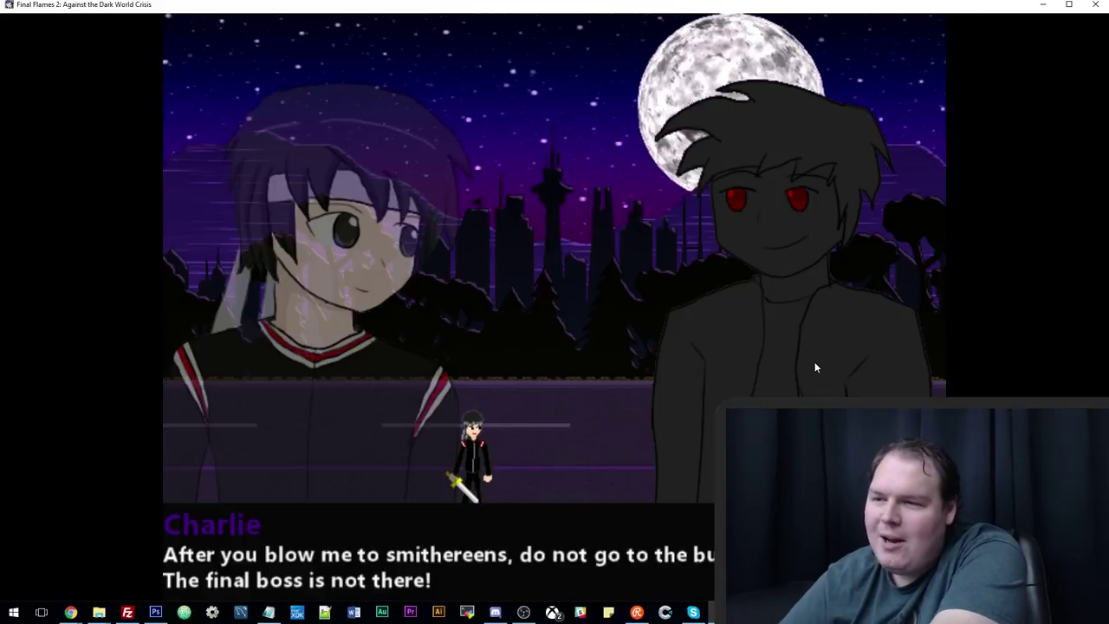
key("Return")
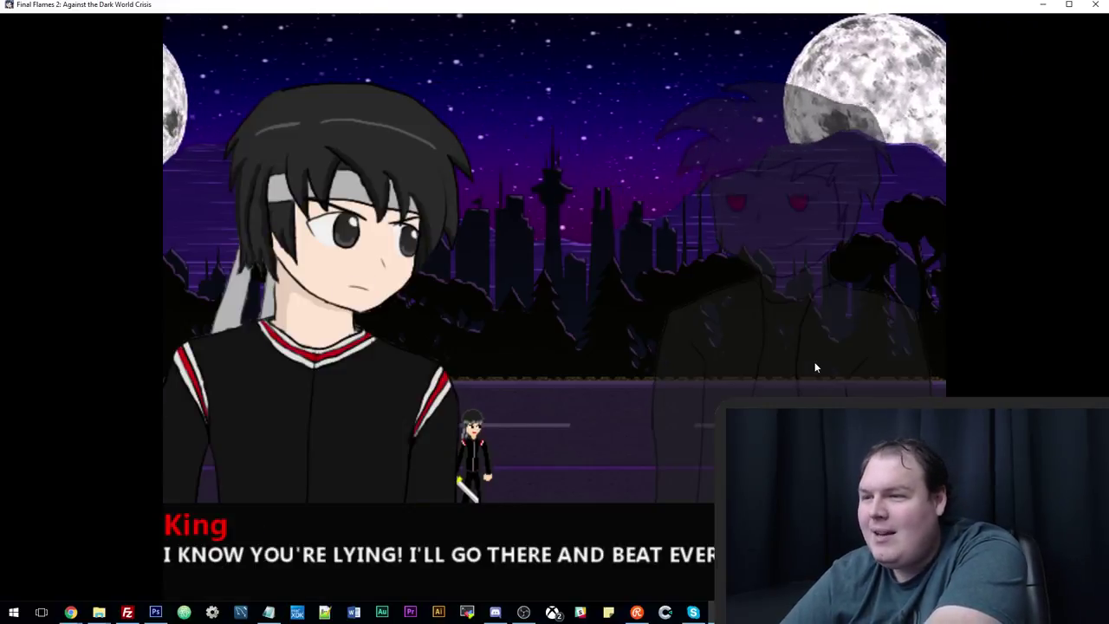
key("Return")
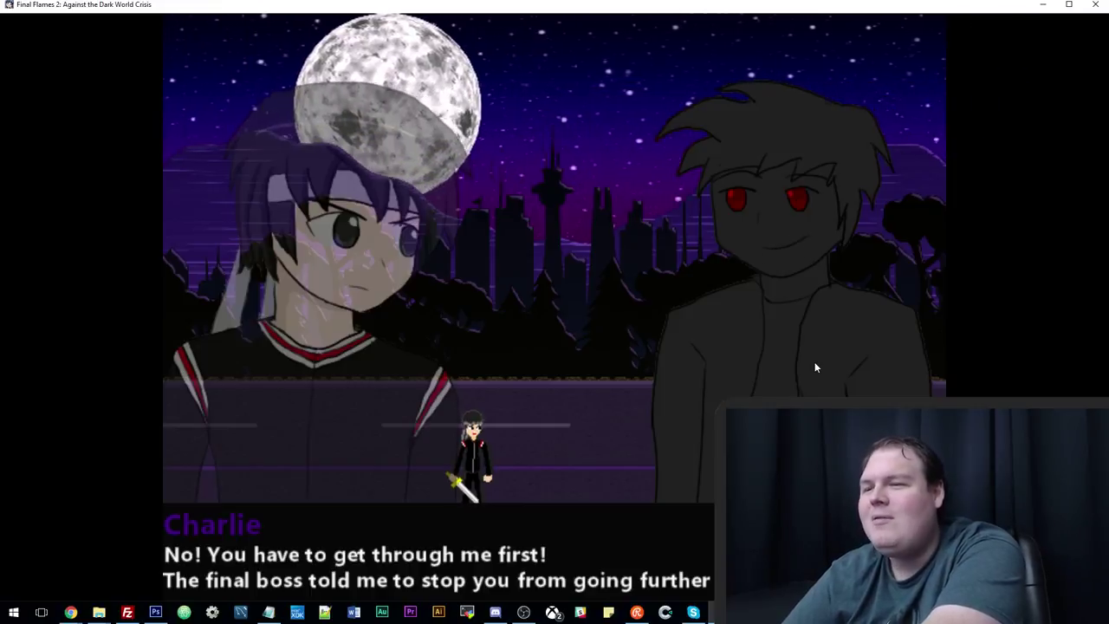
key("Return")
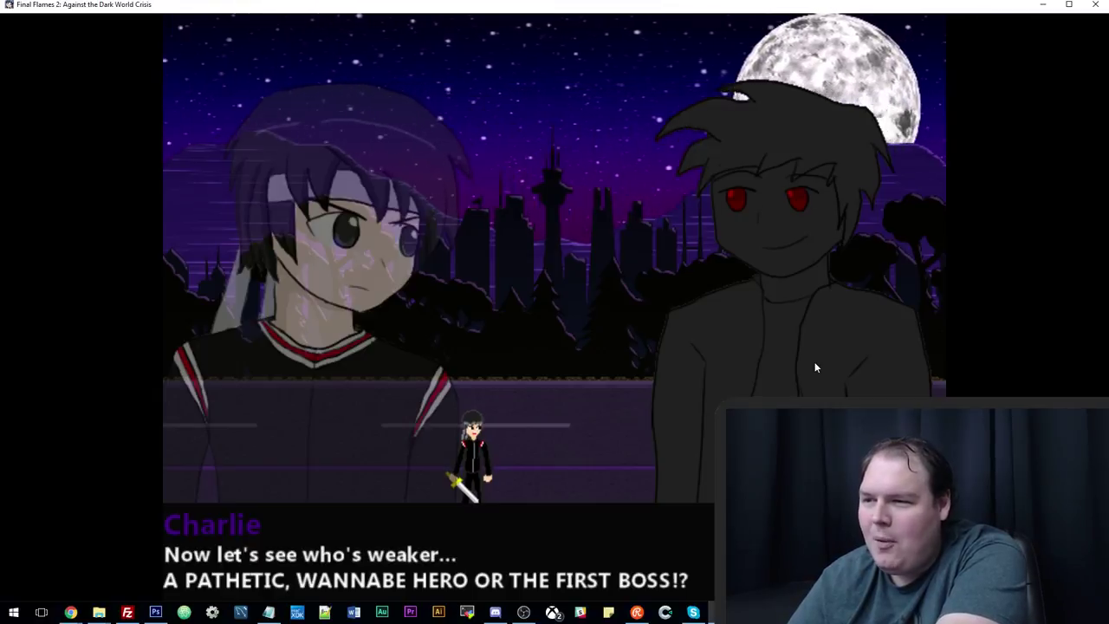
key("Return")
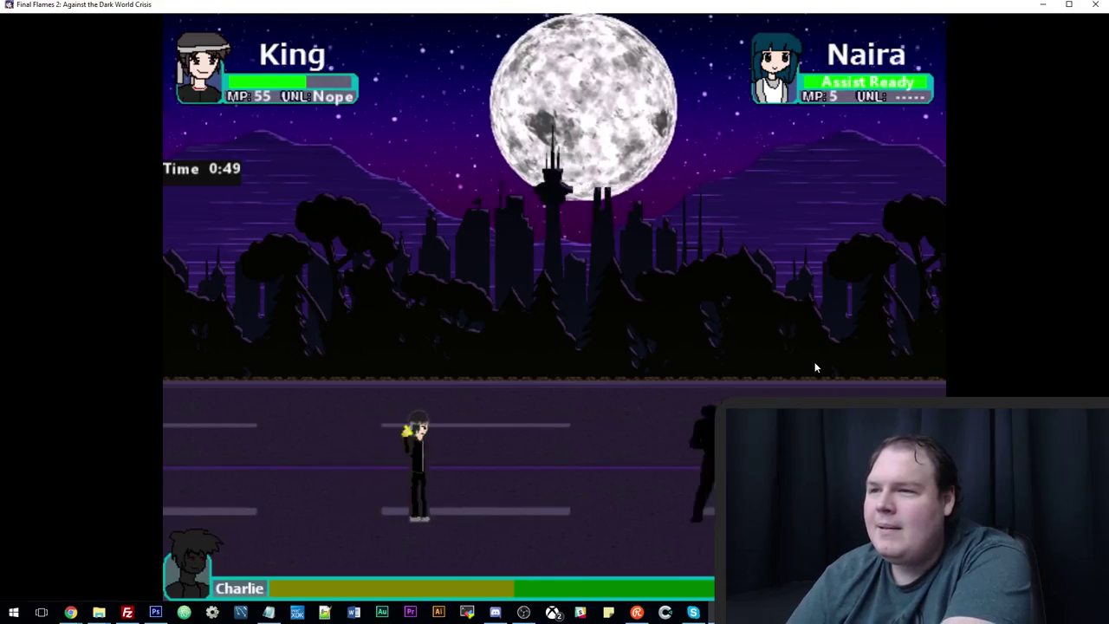
Rush Charlie with attack combos, retreating to the left between them.
key("Right")
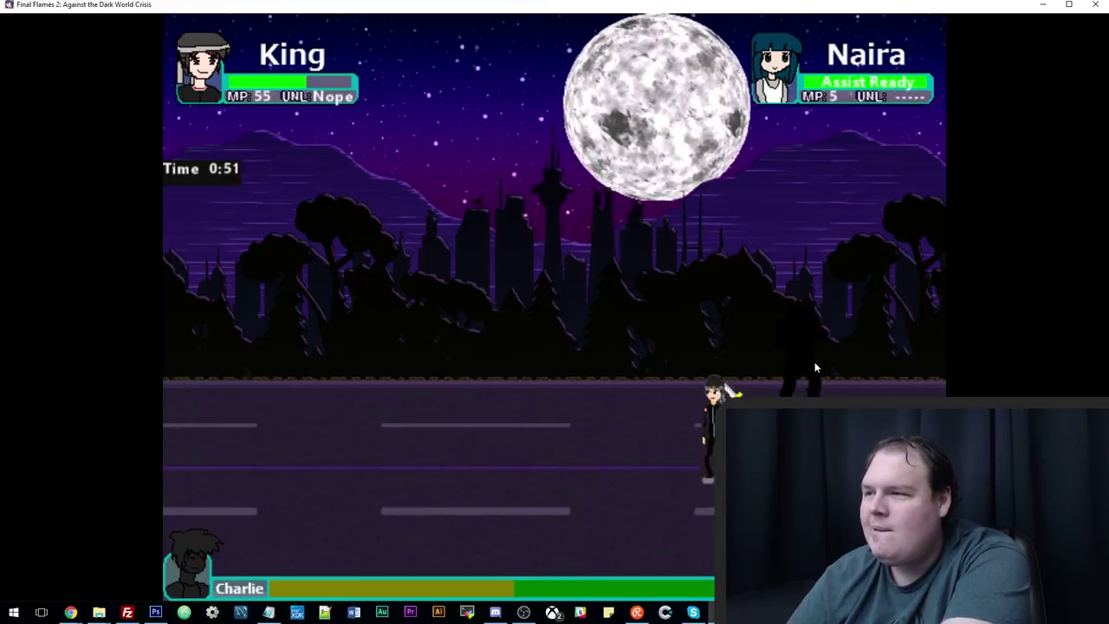
key("z")
key("Left")
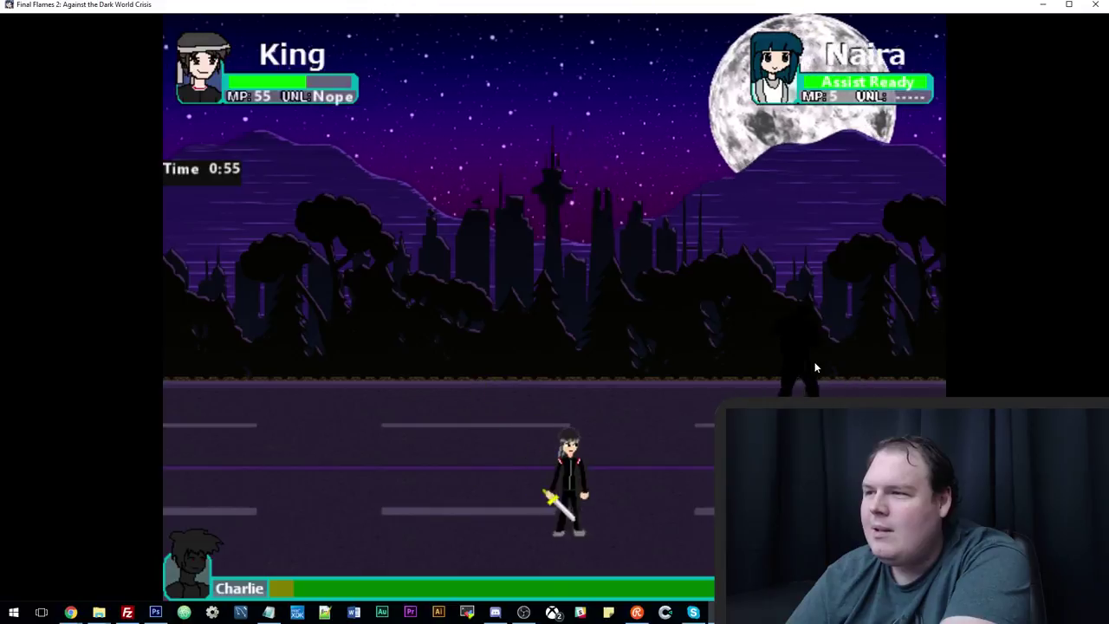
key("Right")
key("z")
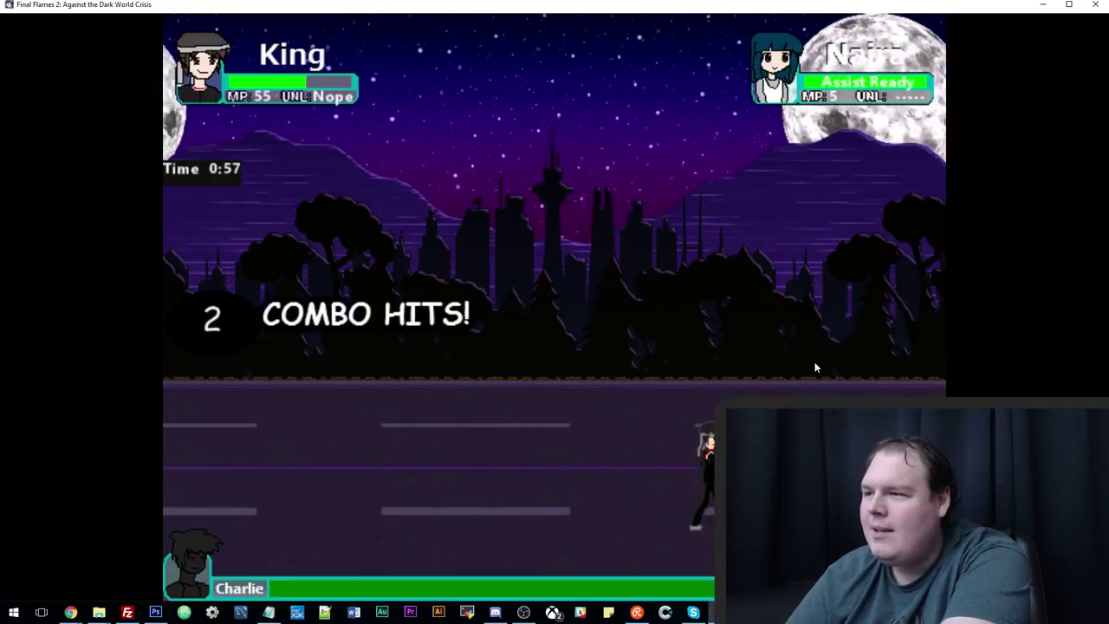
key("z")
key("Left")
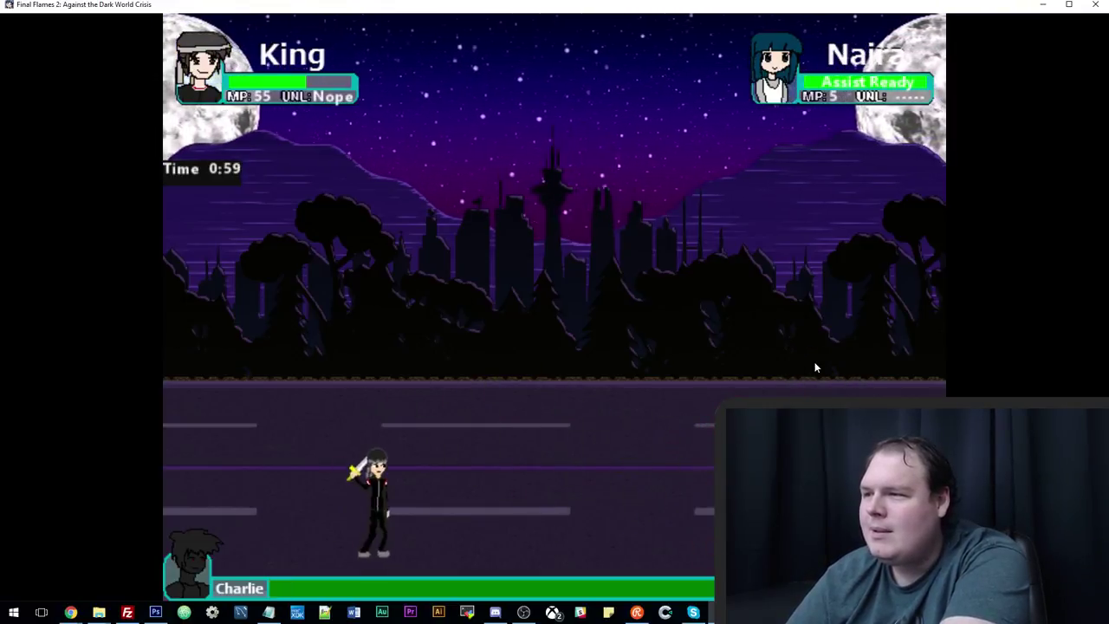
Unleash a fire special on Charlie and extend it into a longer combo.
key("Right")
key("z")
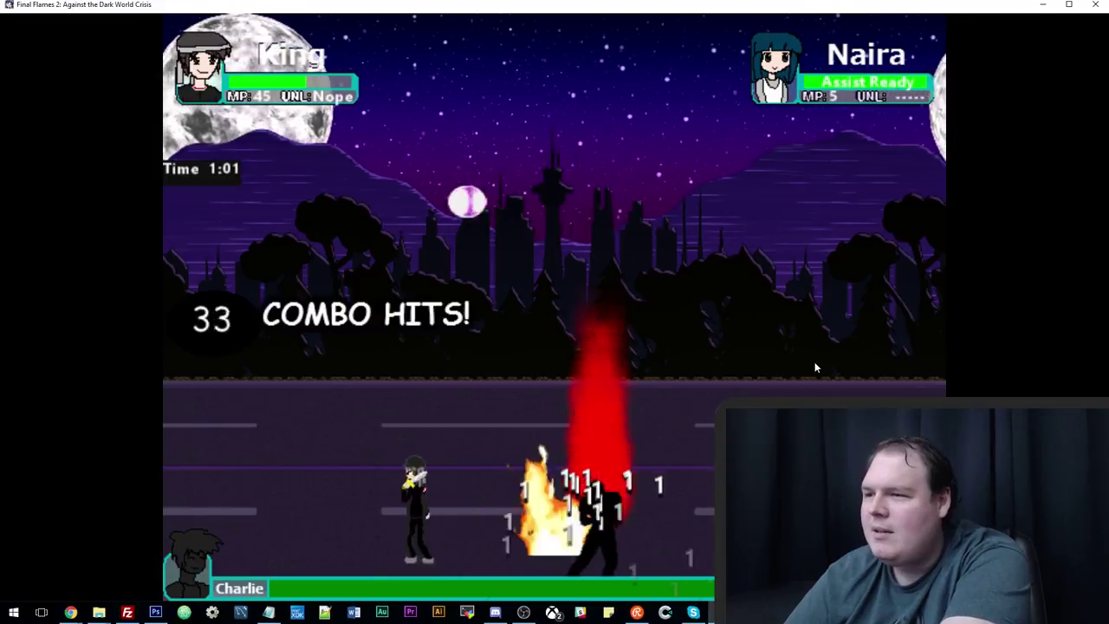
key("x")
key("Right")
key("z")
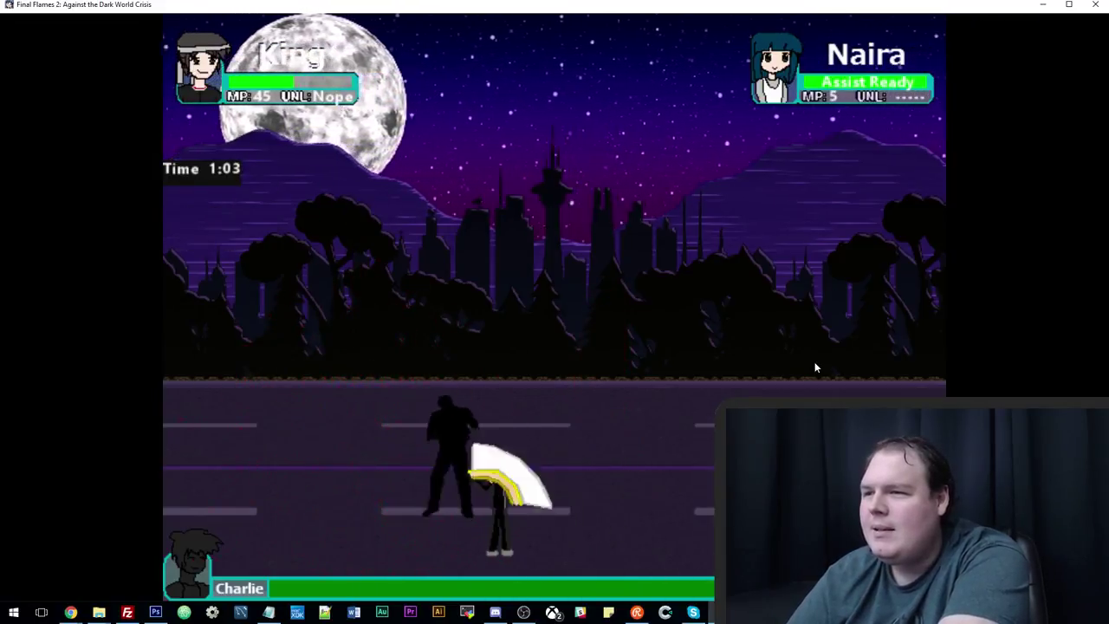
key("z")
key("Right")
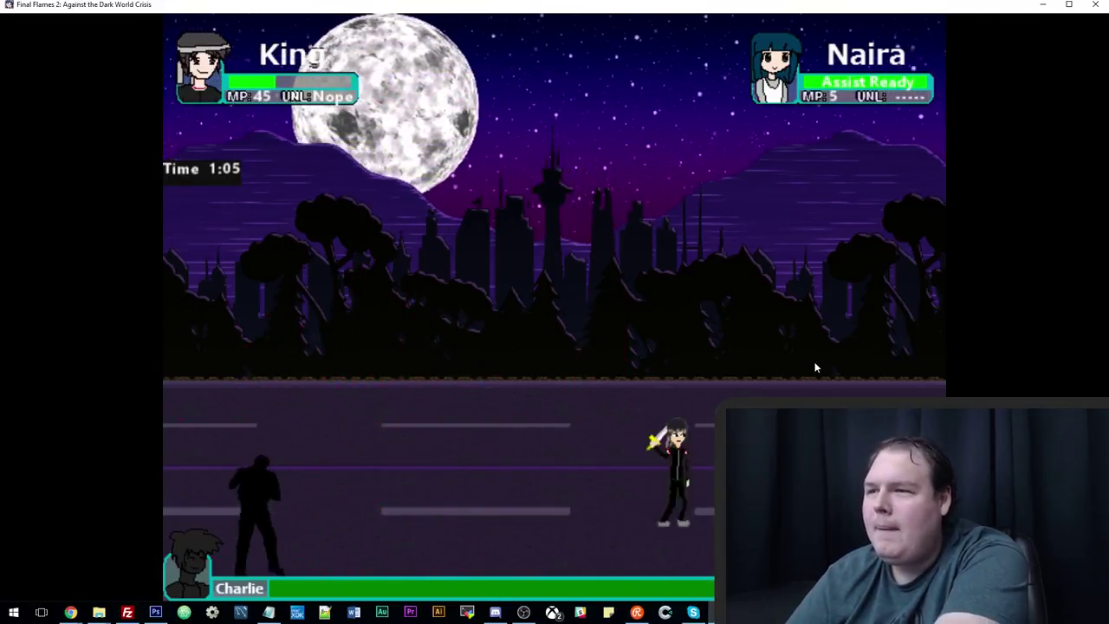
Call in Naira's assist and close in for a 4-hit combo.
key("Left")
key("c")
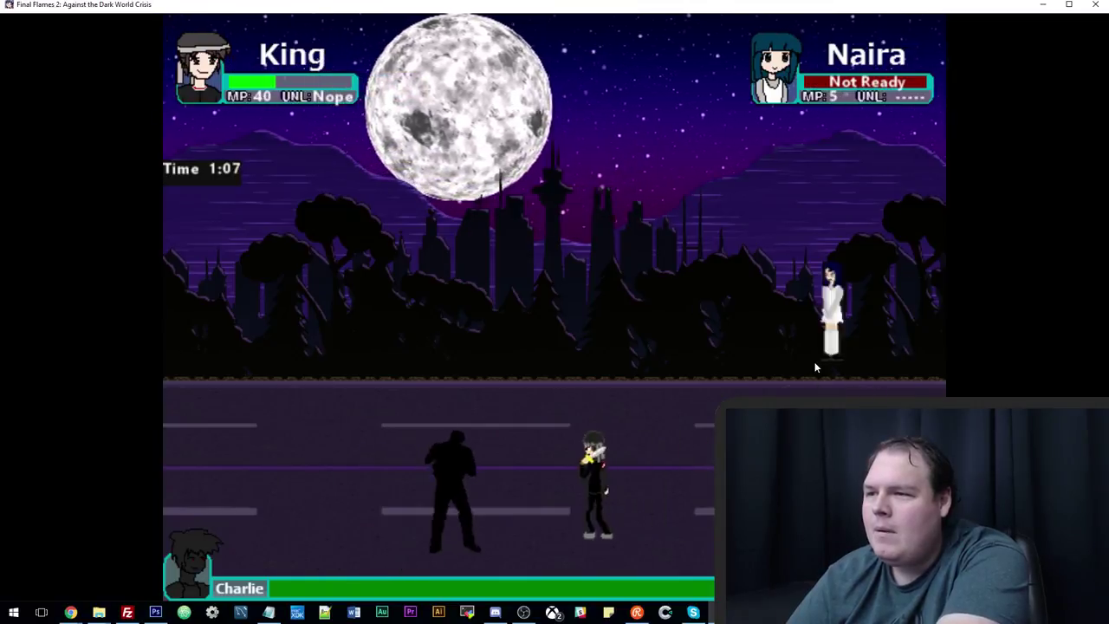
key("Left")
key("z")
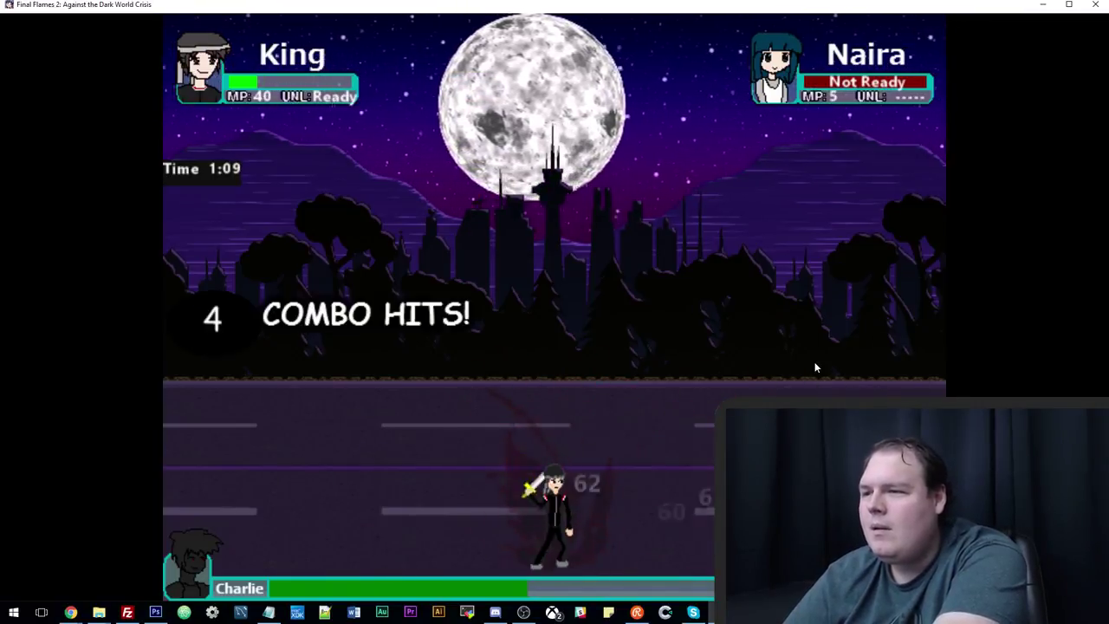
Reposition, slash Charlie with the sword and land a 2-hit combo before King falls.
key("Left")
key("Right")
key("Up")
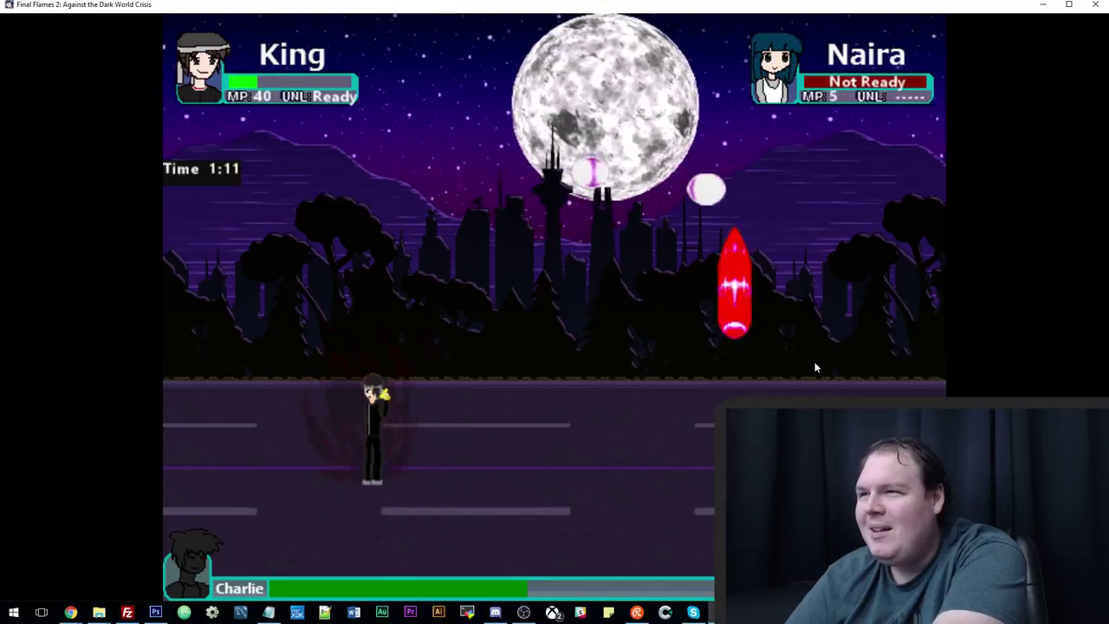
key("Left")
key("z")
key("Down")
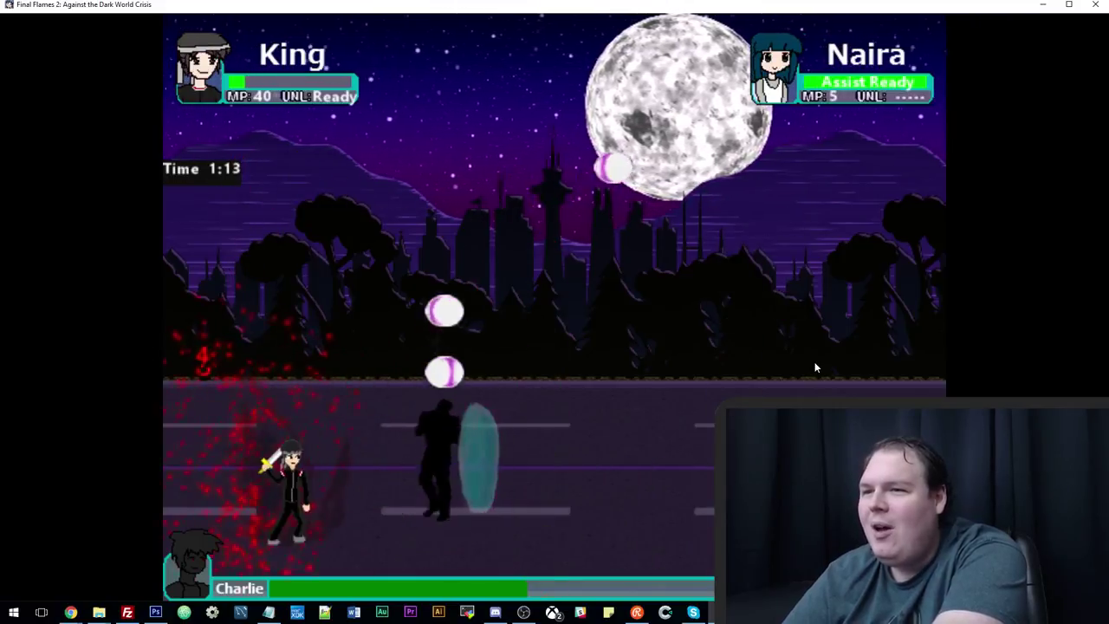
key("Right")
key("z")
key("z")
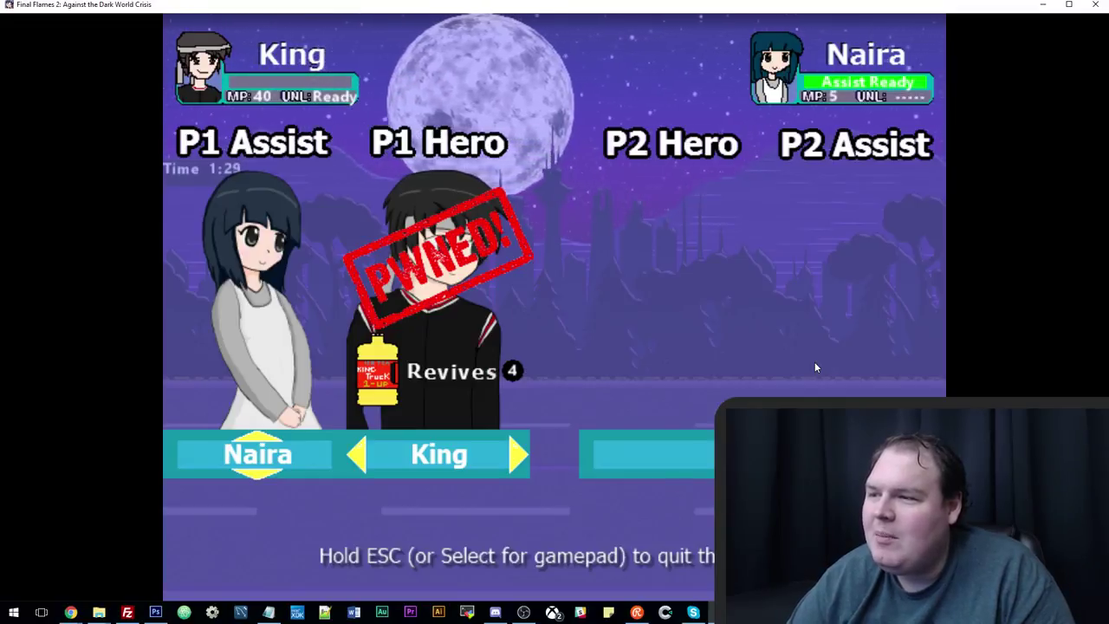
Revive King from the hero-swap screen and weave along the road dodging Charlie's projectiles.
key("Return")
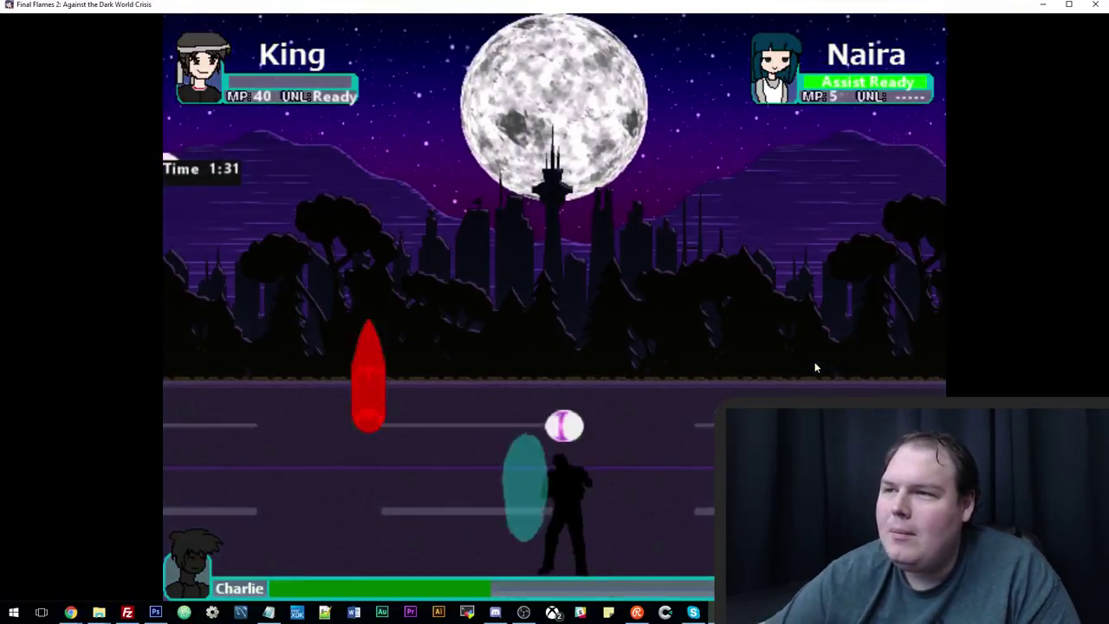
key("Right")
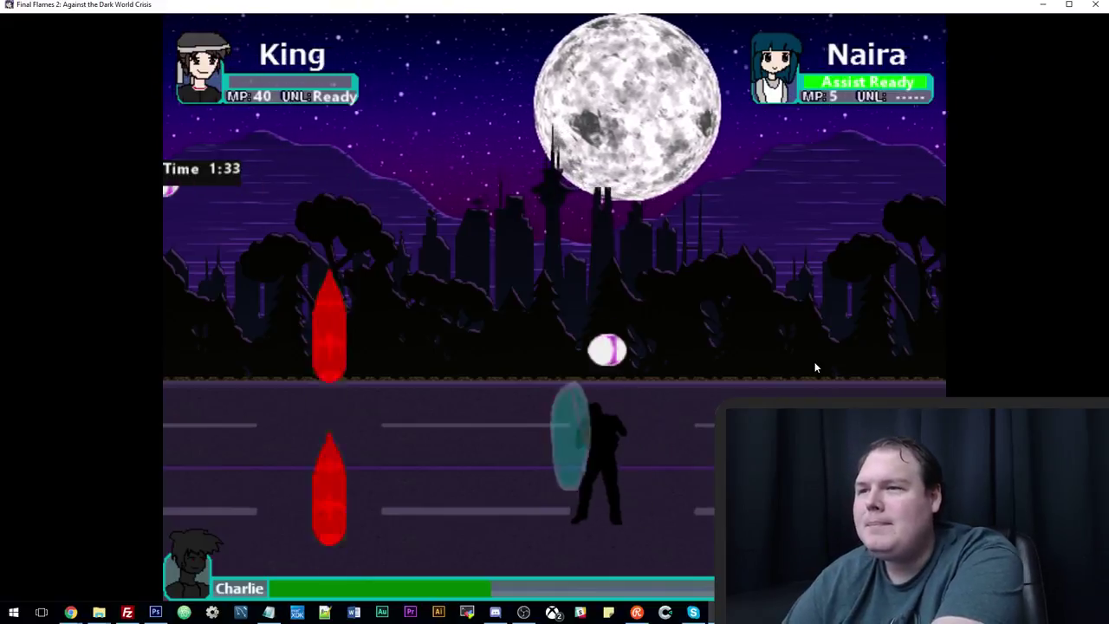
key("Right")
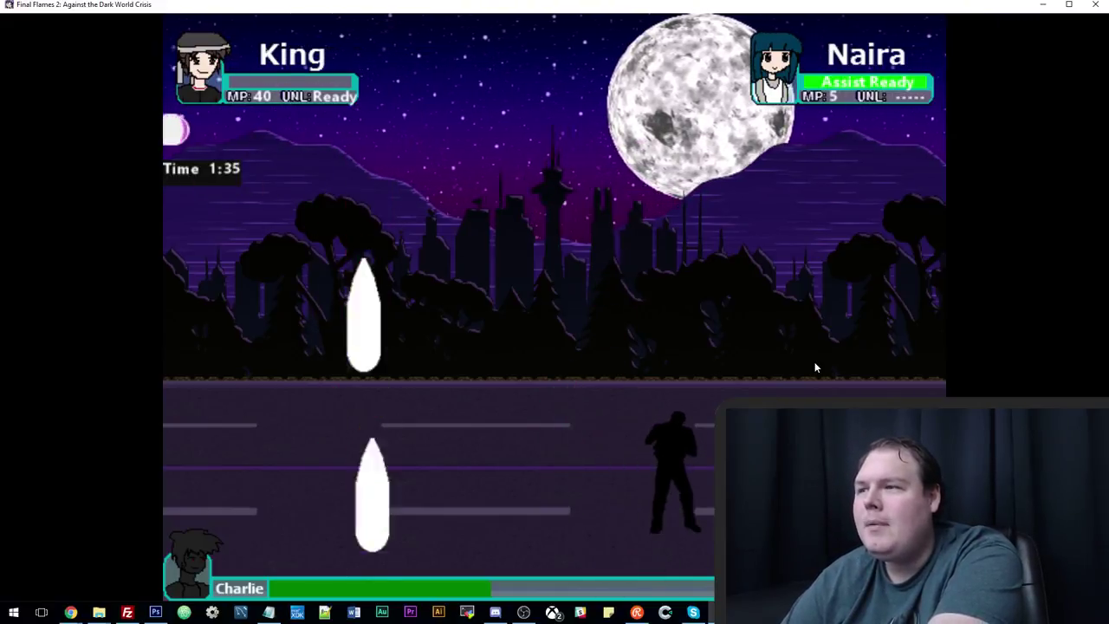
key("Left")
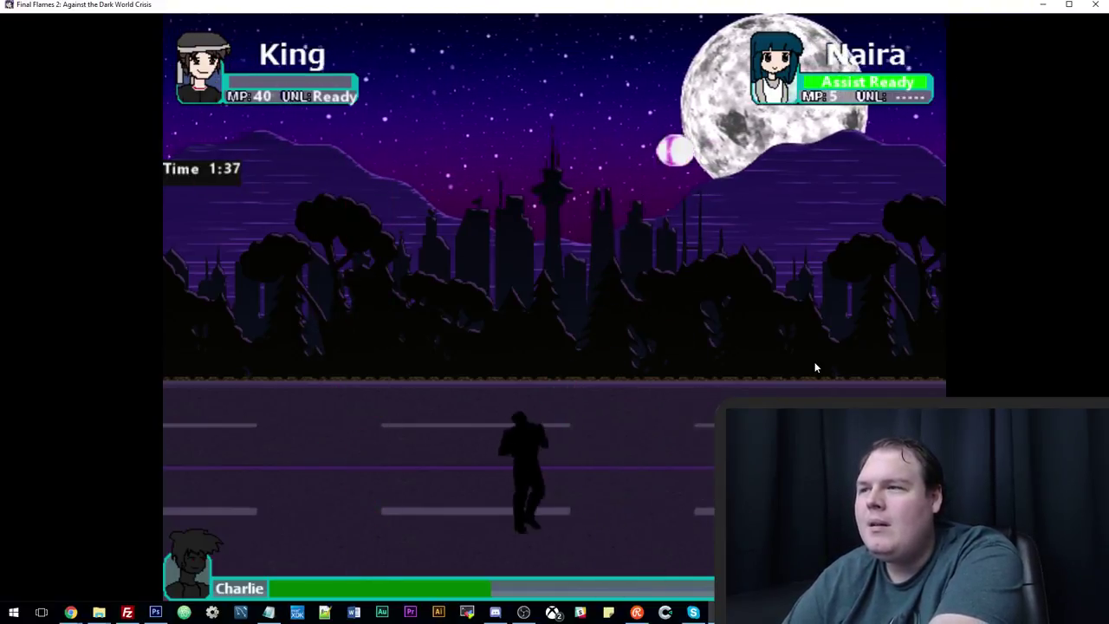
key("Right")
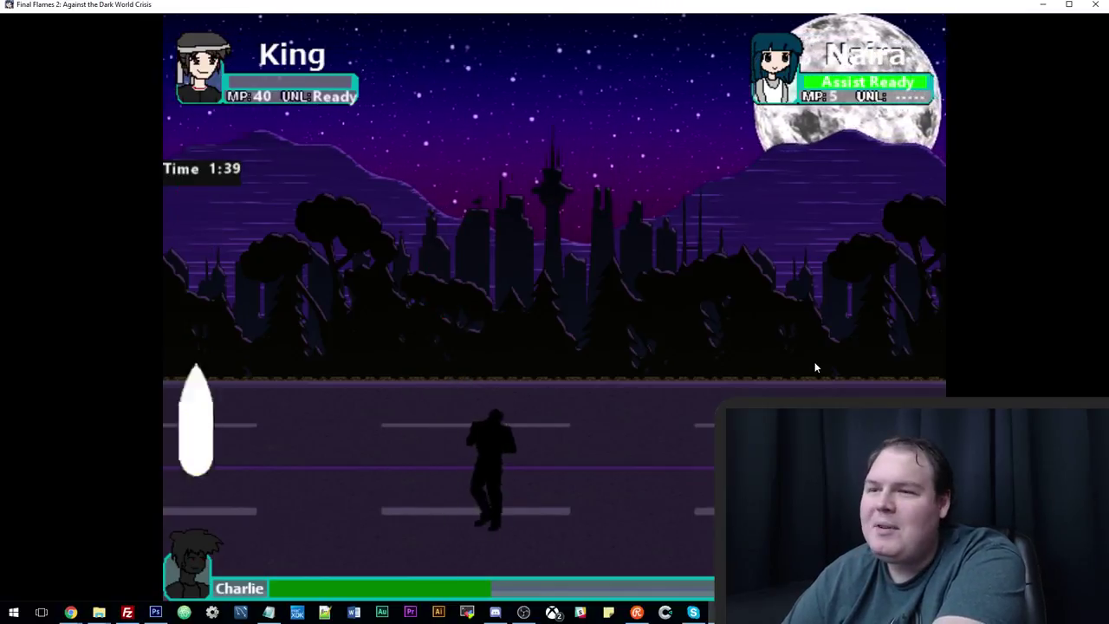
key("Left")
key("Down")
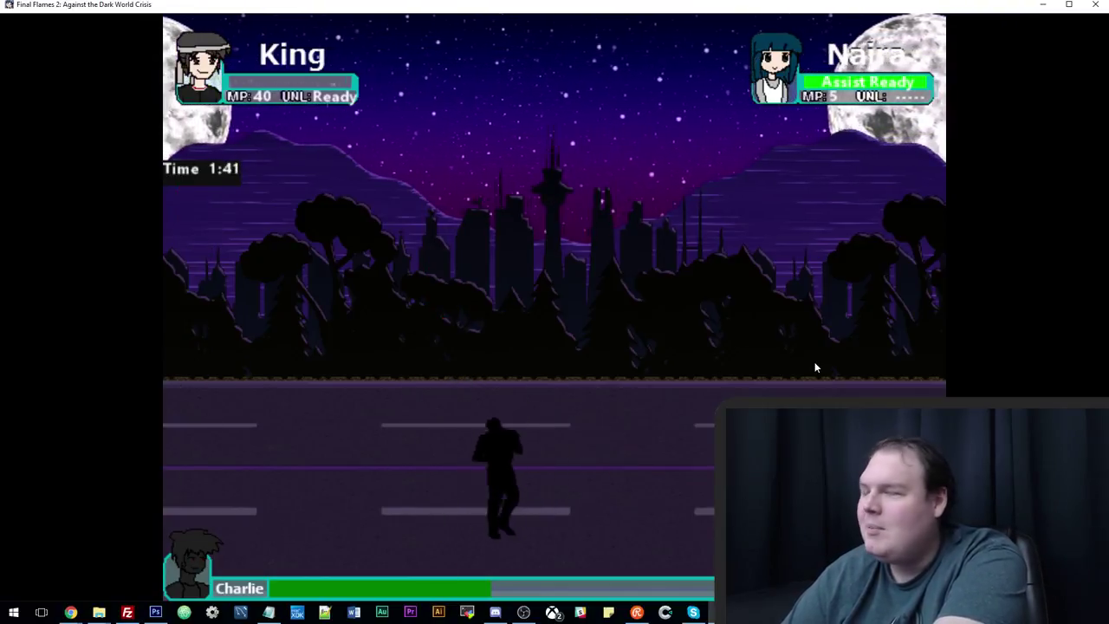
Keep moving up and across the road avoiding Charlie's orbs while closing in on him.
key("Up")
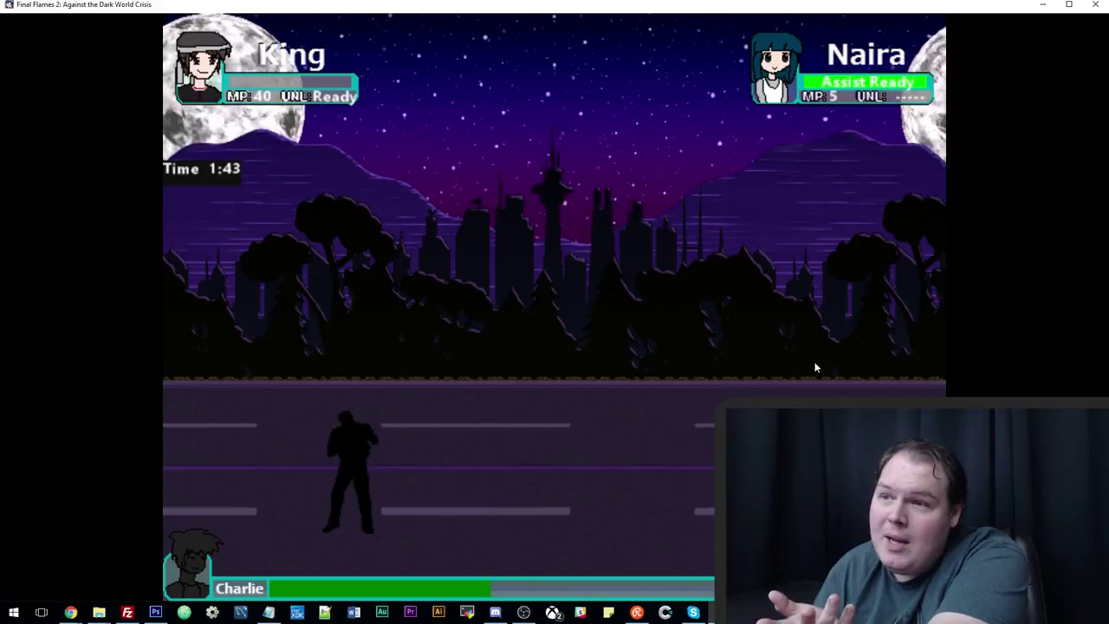
key("Right")
key("Up")
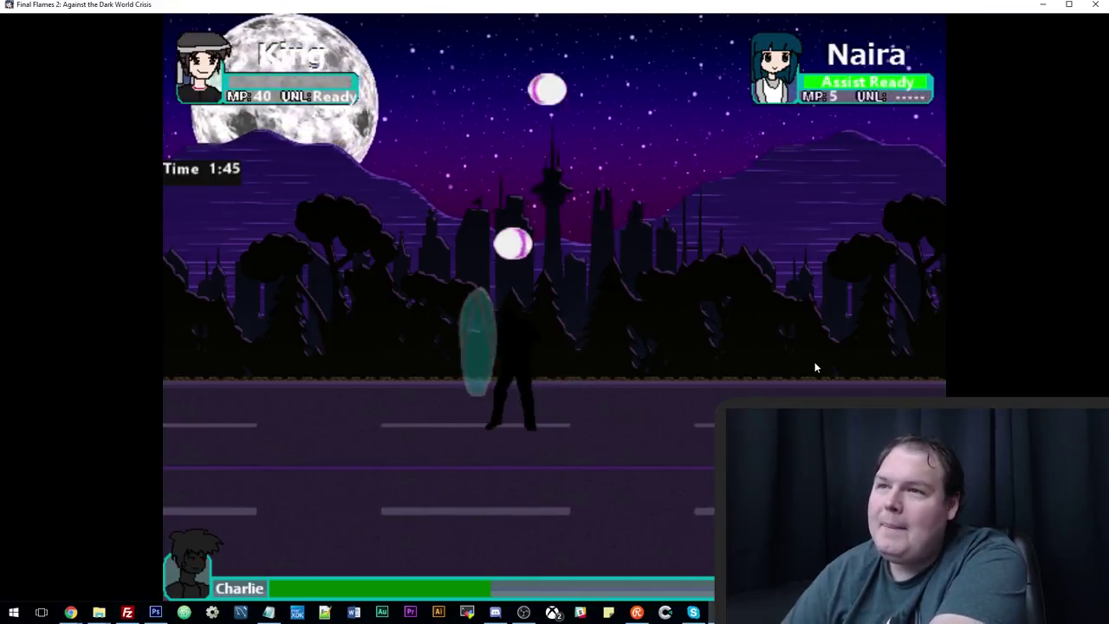
key("Left")
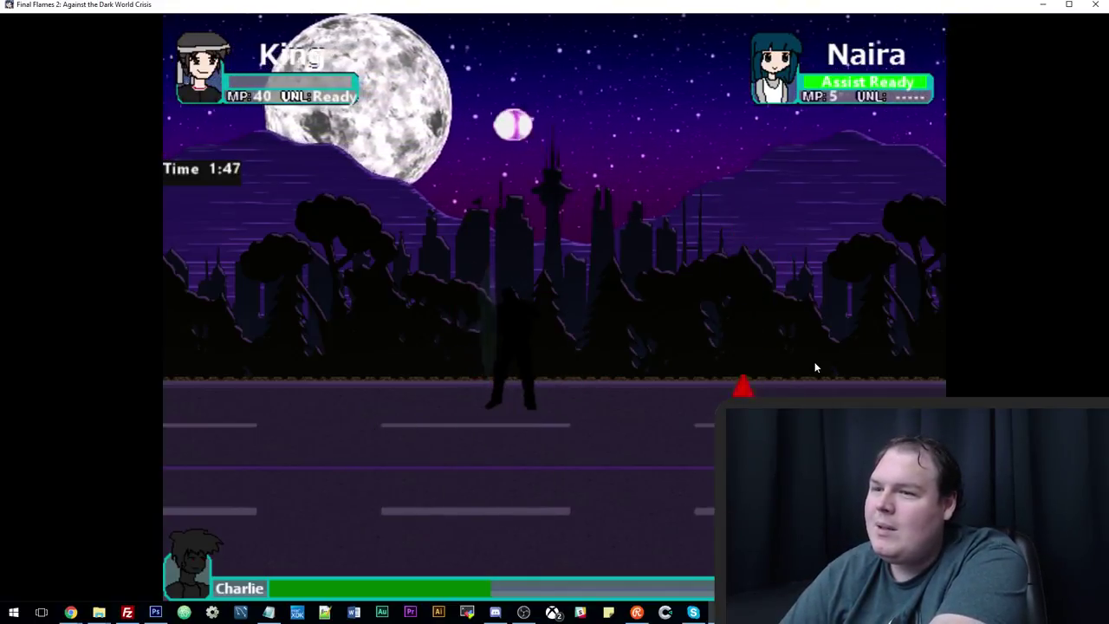
key("Left")
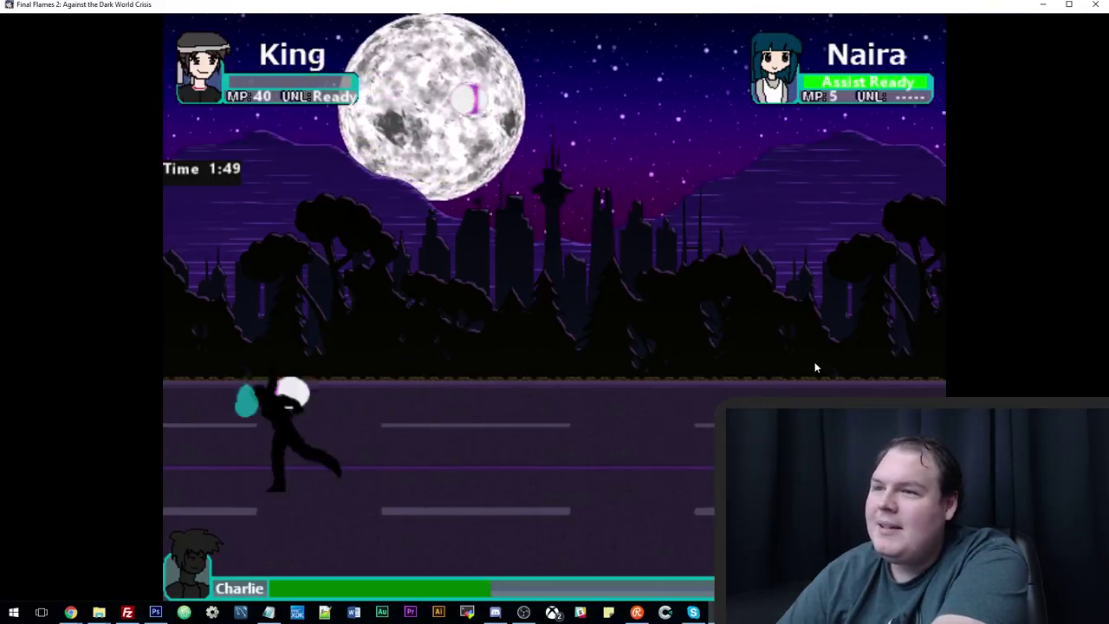
key("Right")
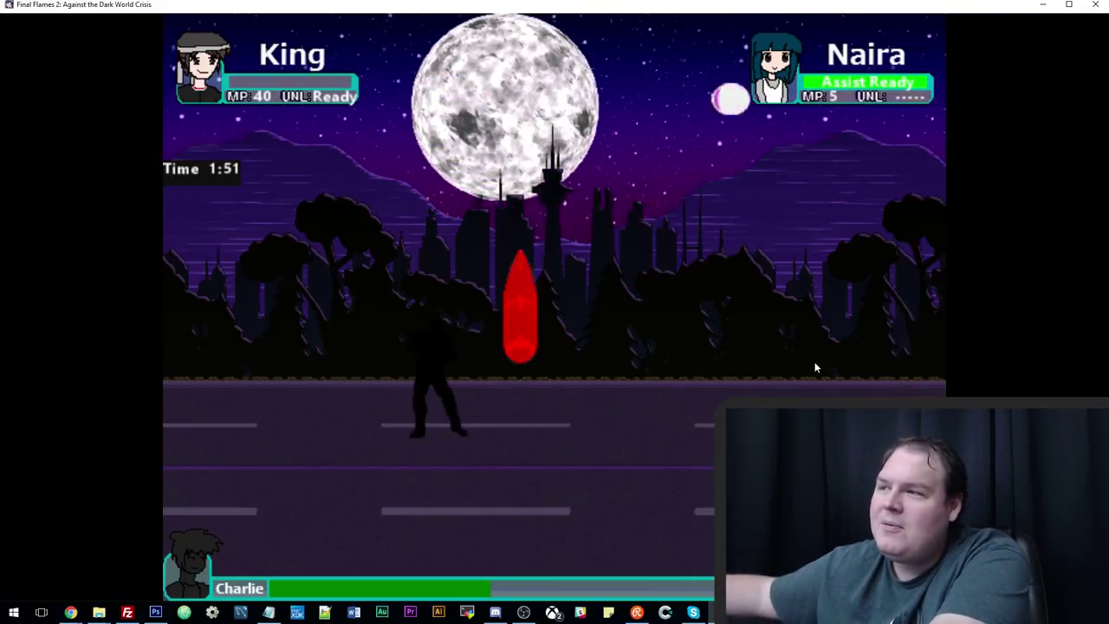
key("Right")
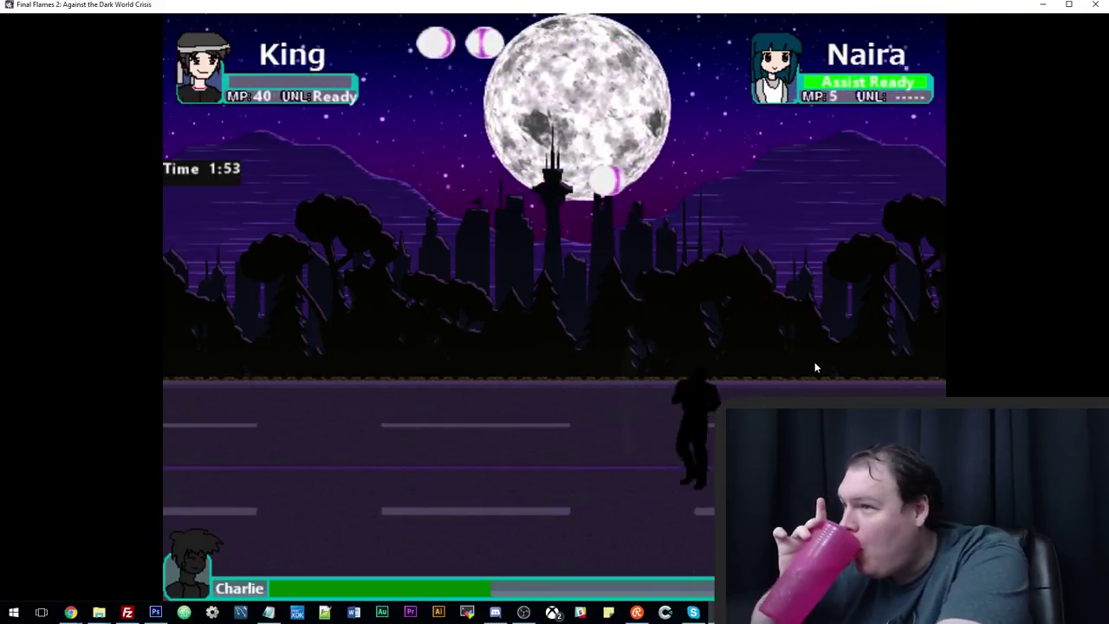
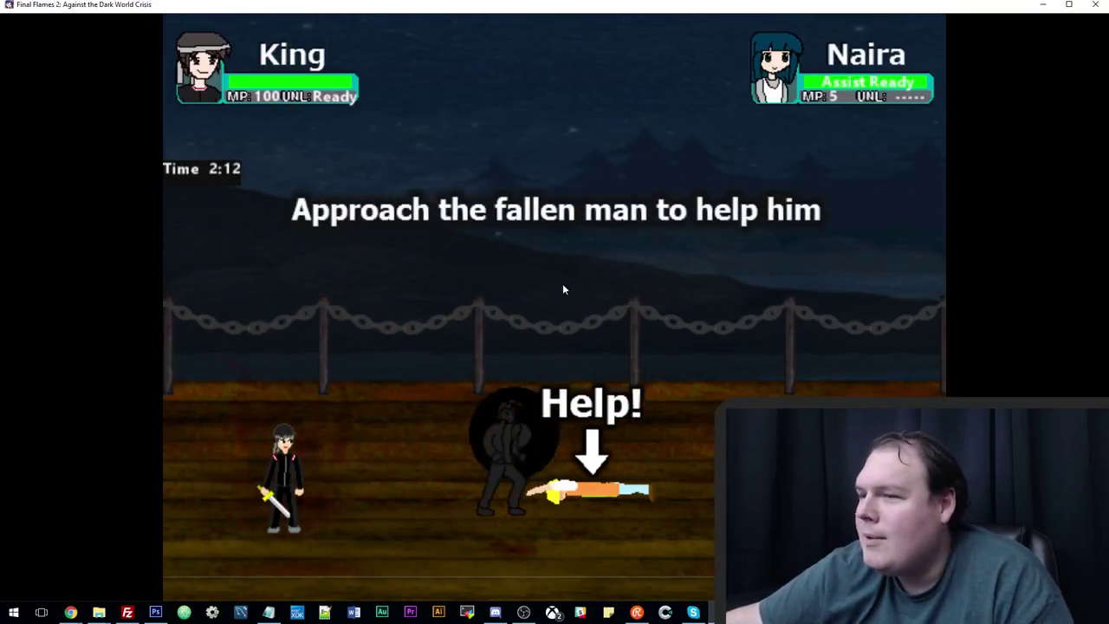
Check the Ludum Dare 40 event countdown in Chrome, then return to Final Flames 2.
mouse_move(78, 611)
left_click(65, 563)
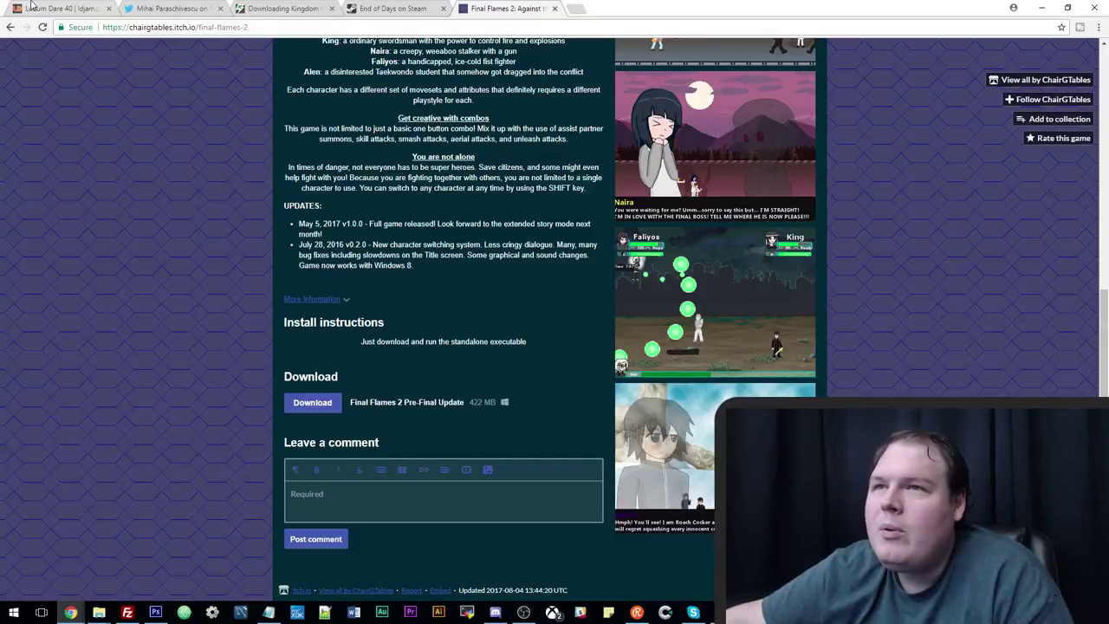
left_click(32, 7)
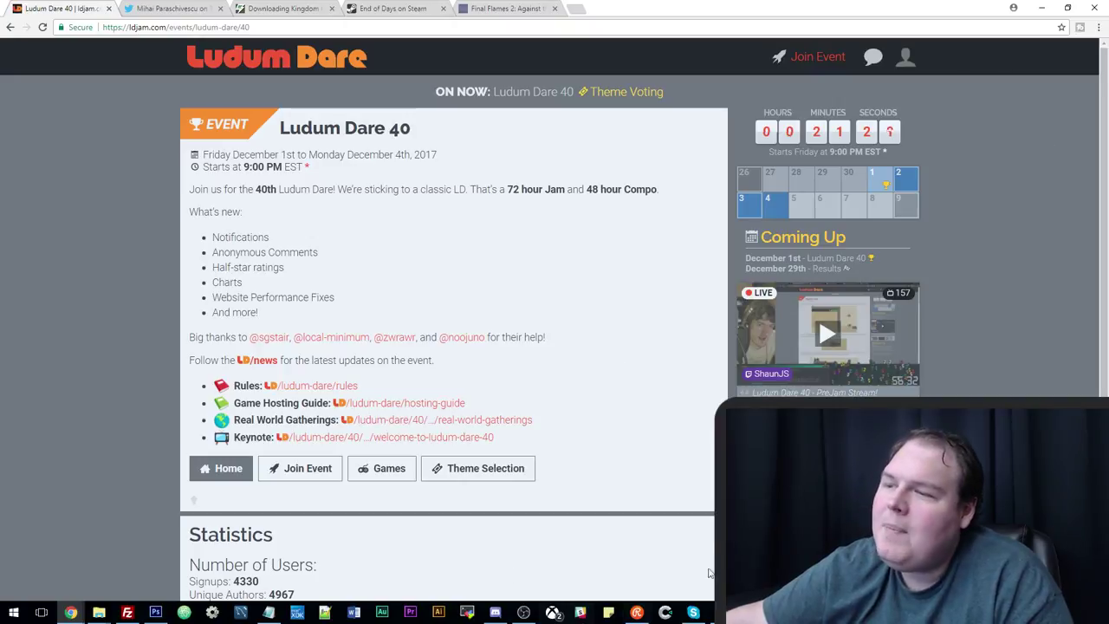
key("alt+Tab")
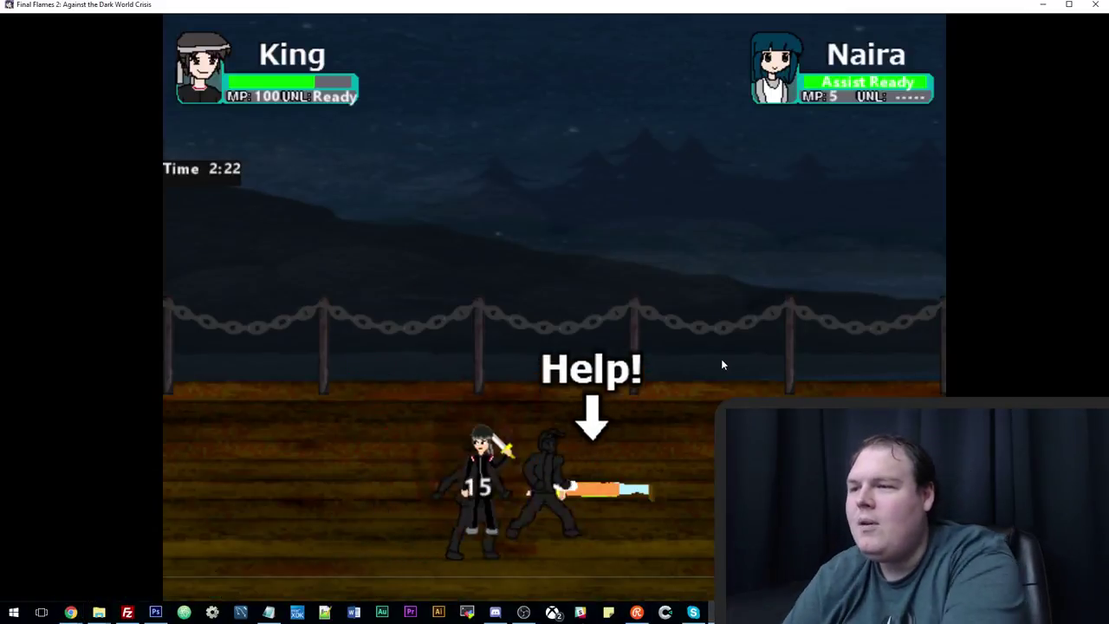
Slash the shadow enemies on the deck, repositioning King left and right between attacks.
key("z")
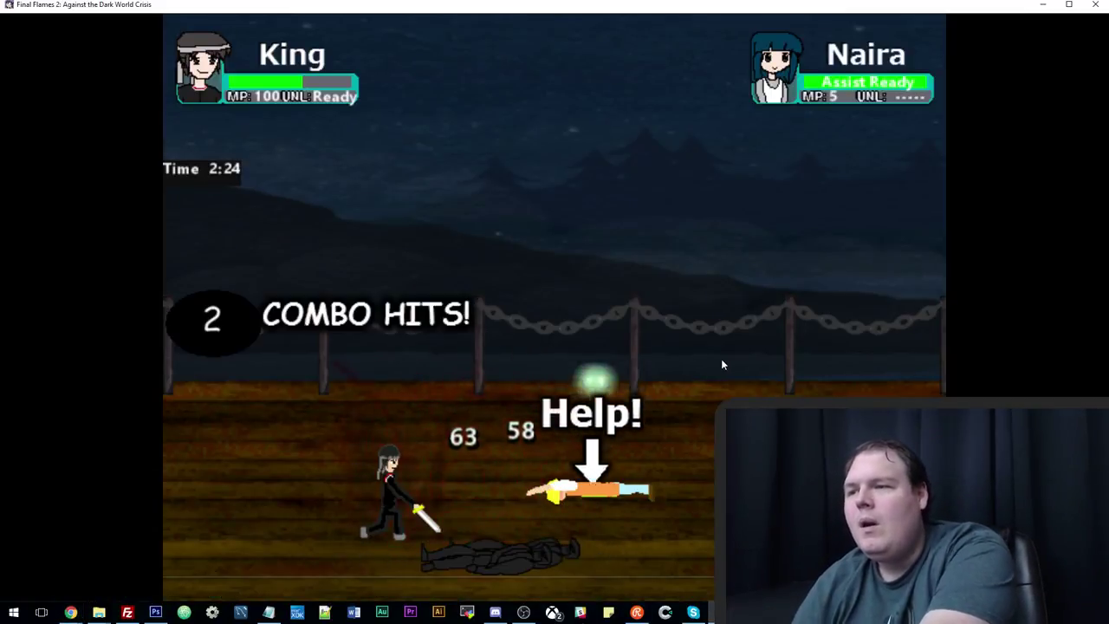
key("Right")
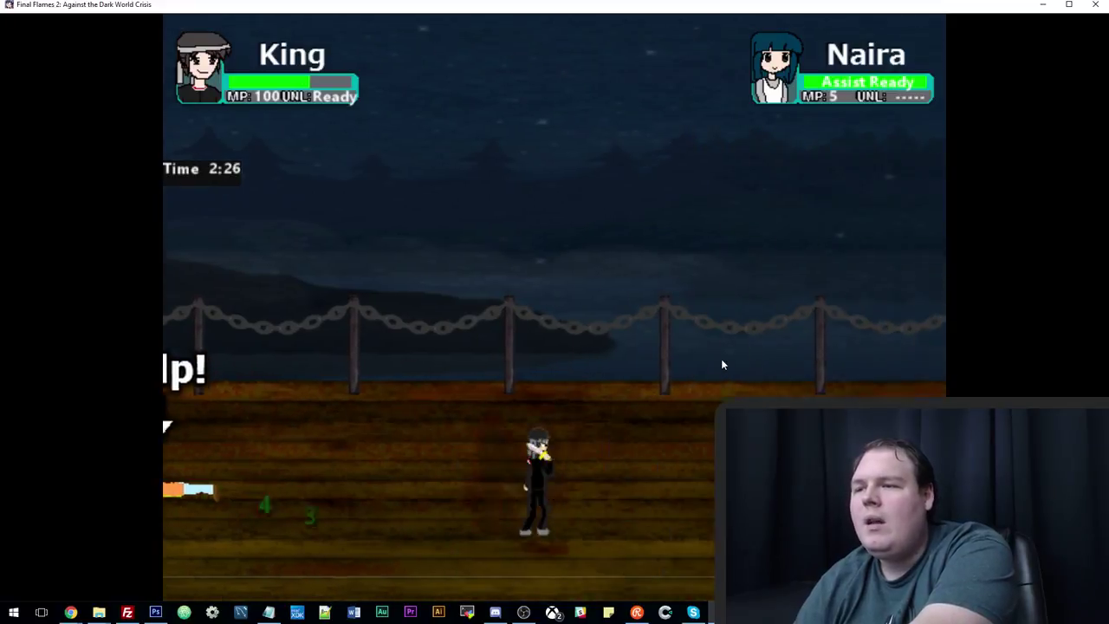
key("Left")
key("Right")
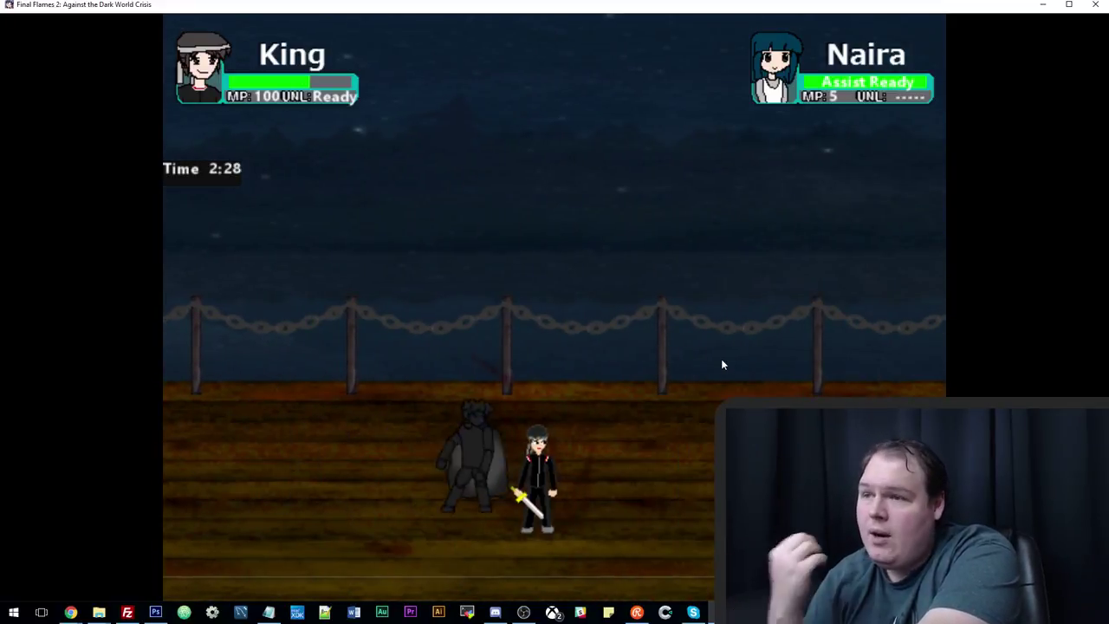
key("Left")
key("z")
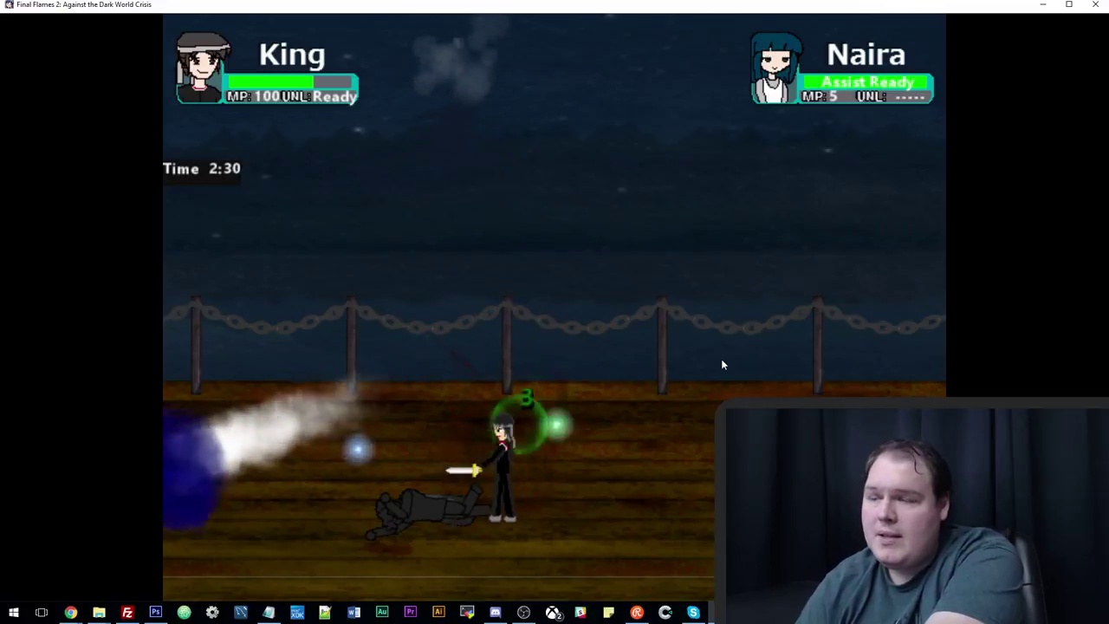
key("Right")
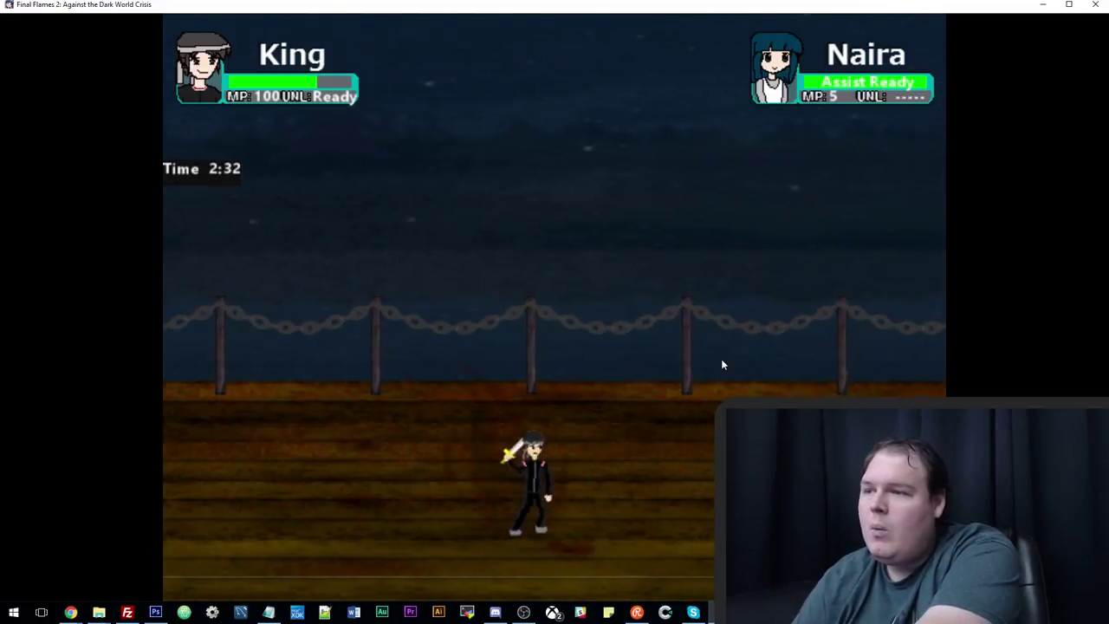
key("Left")
key("z")
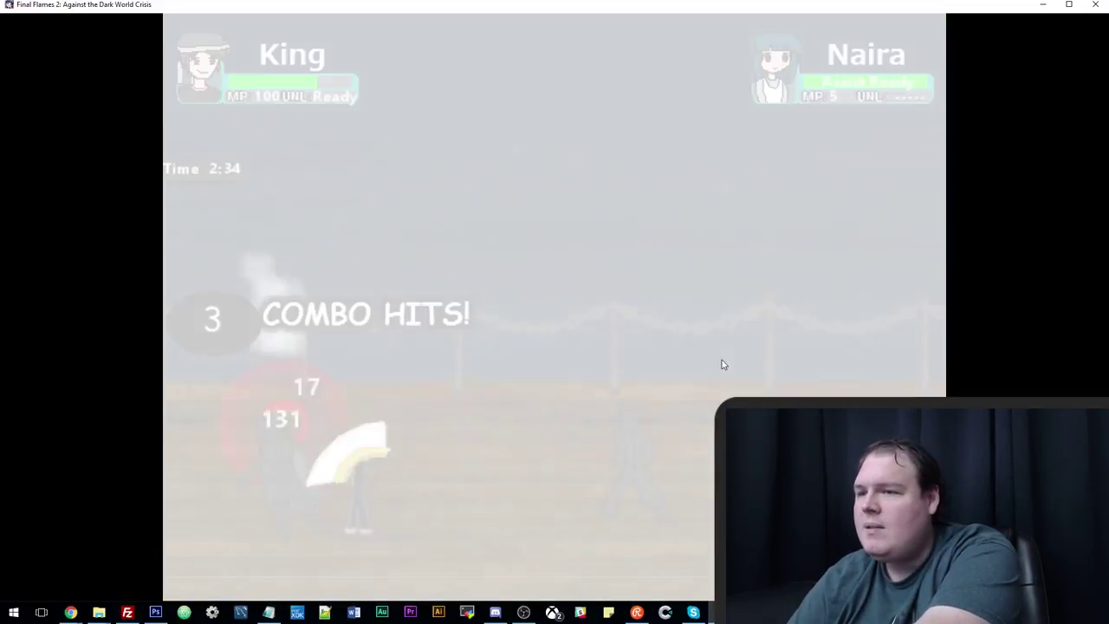
key("Right")
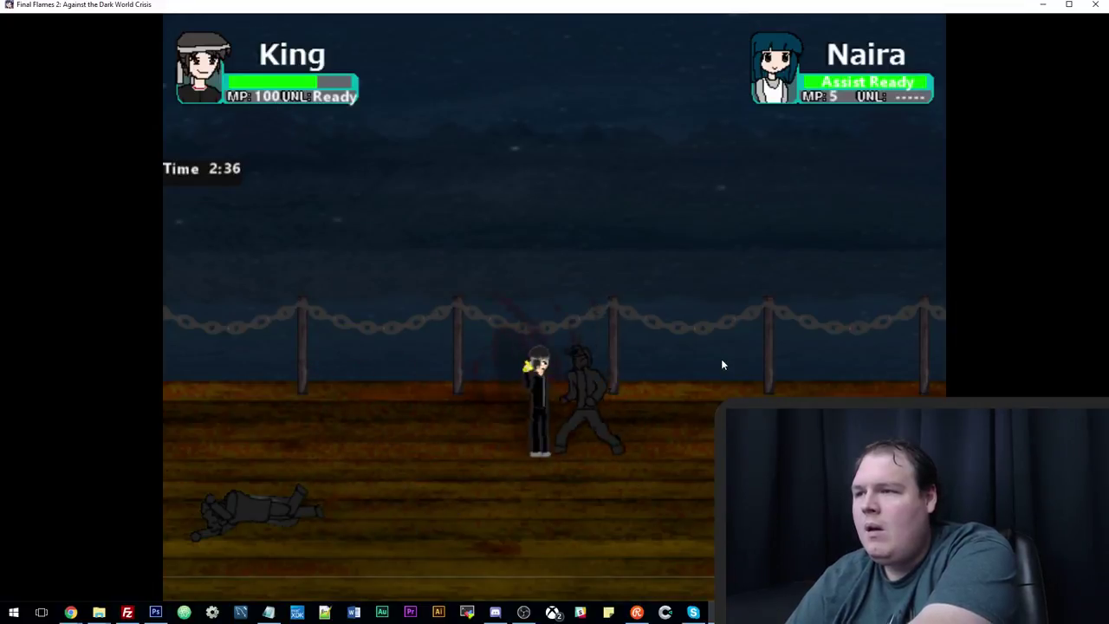
key("z")
key("Right")
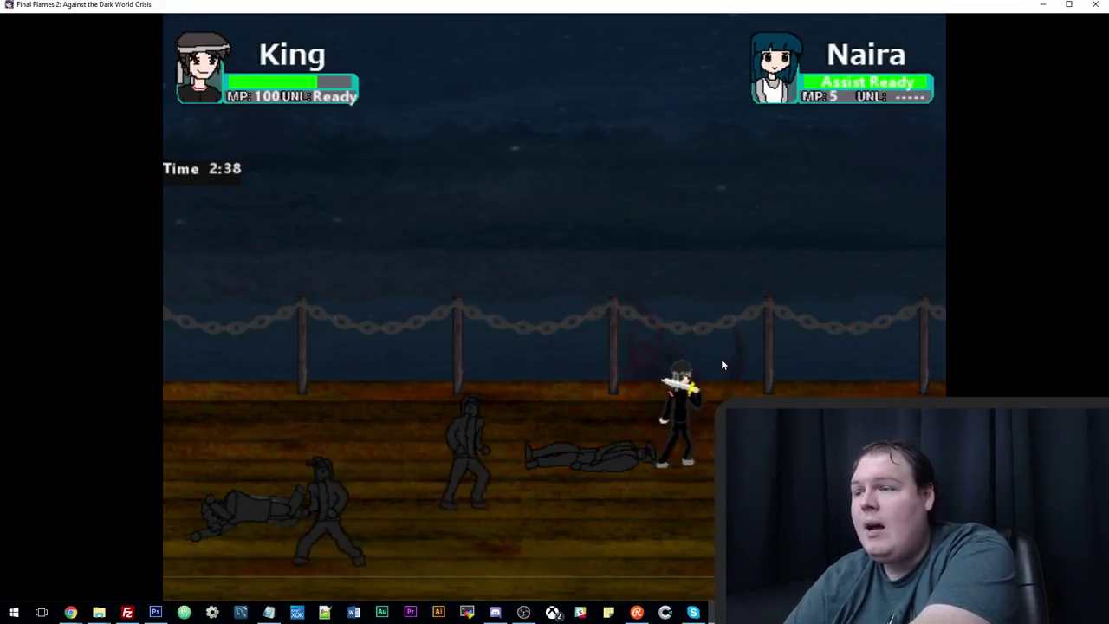
key("Left")
key("z")
key("Right")
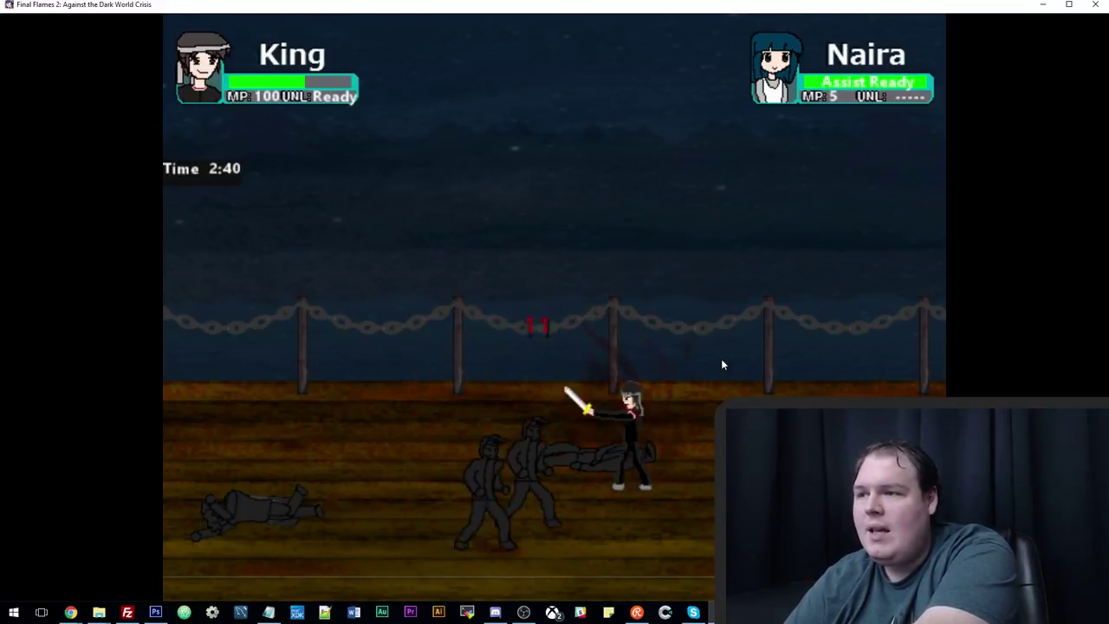
key("z")
key("z")
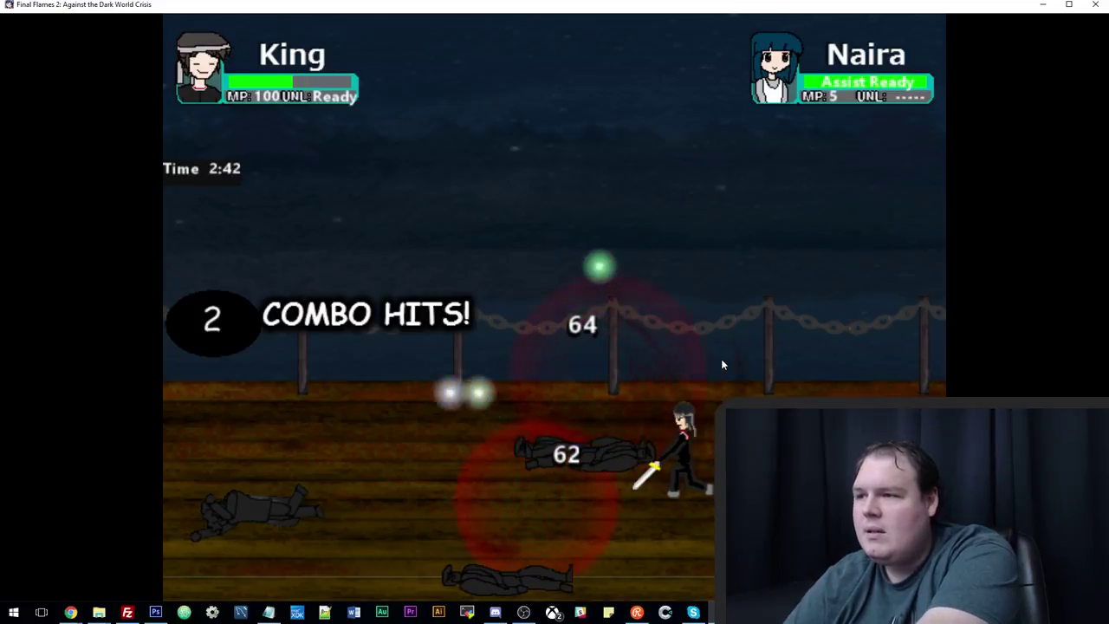
key("Left")
Advance King right along the deck, knocking down enemies and slashing the newly appeared group.
key("Right")
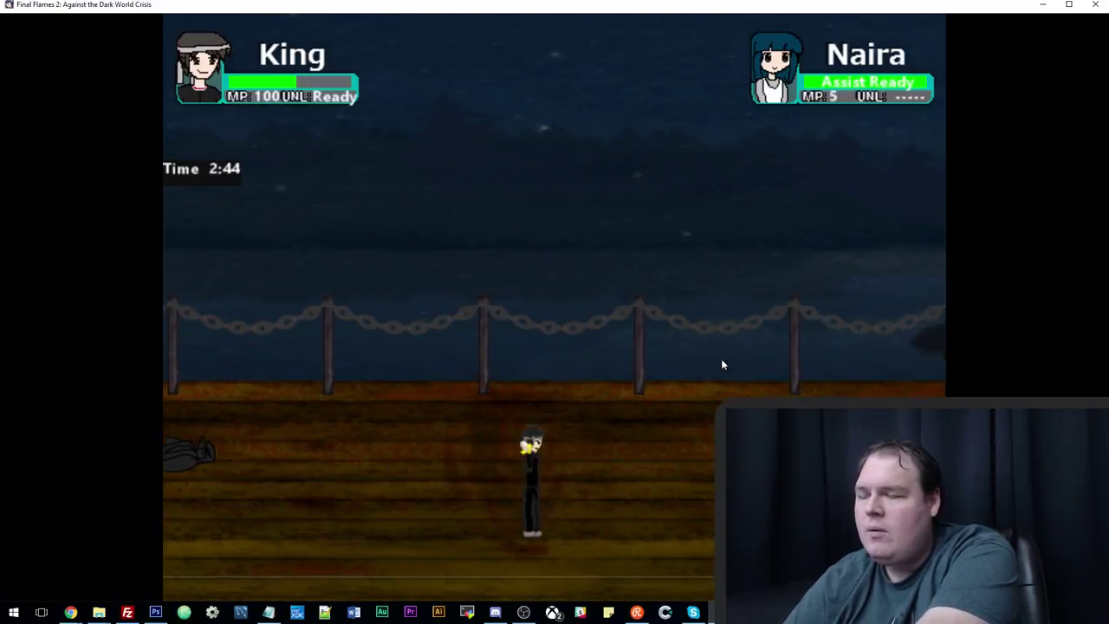
key("Right")
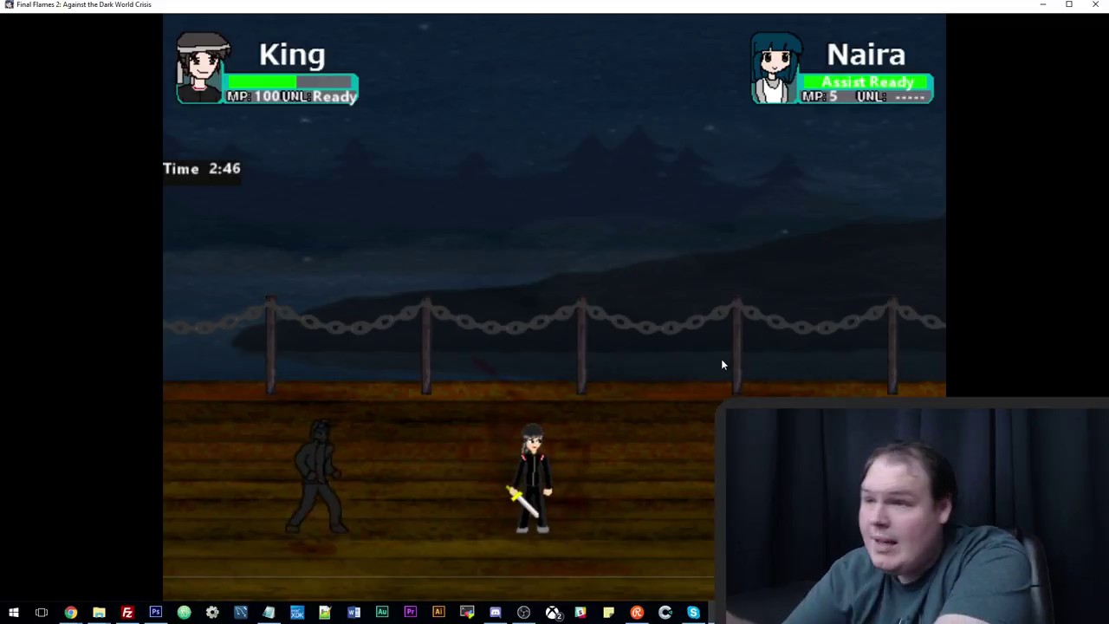
key("Left")
key("z")
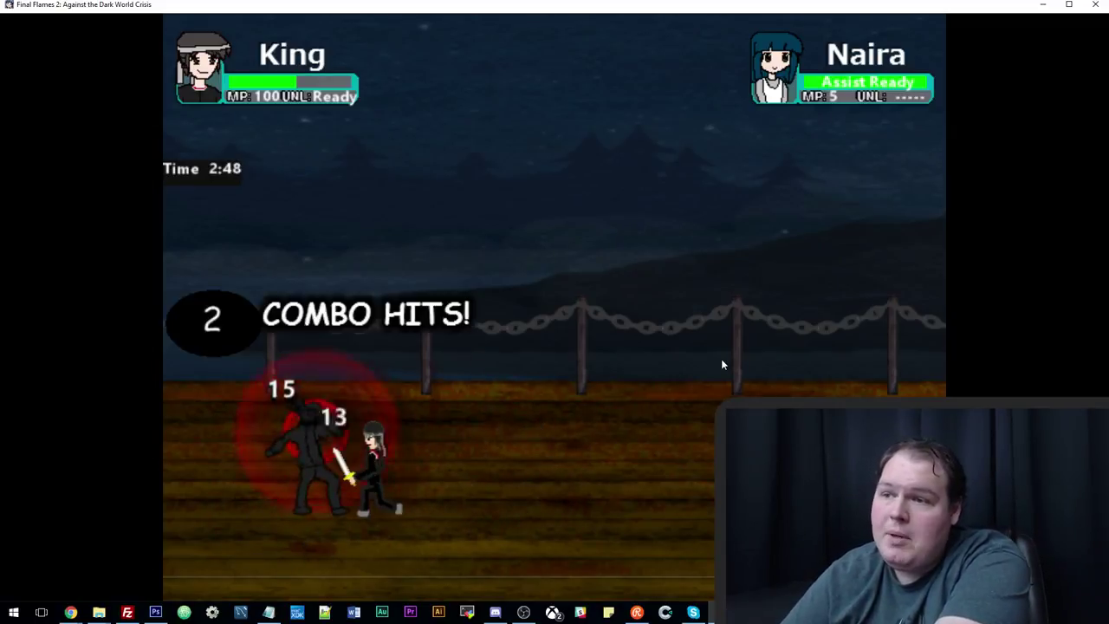
key("Right")
key("Up")
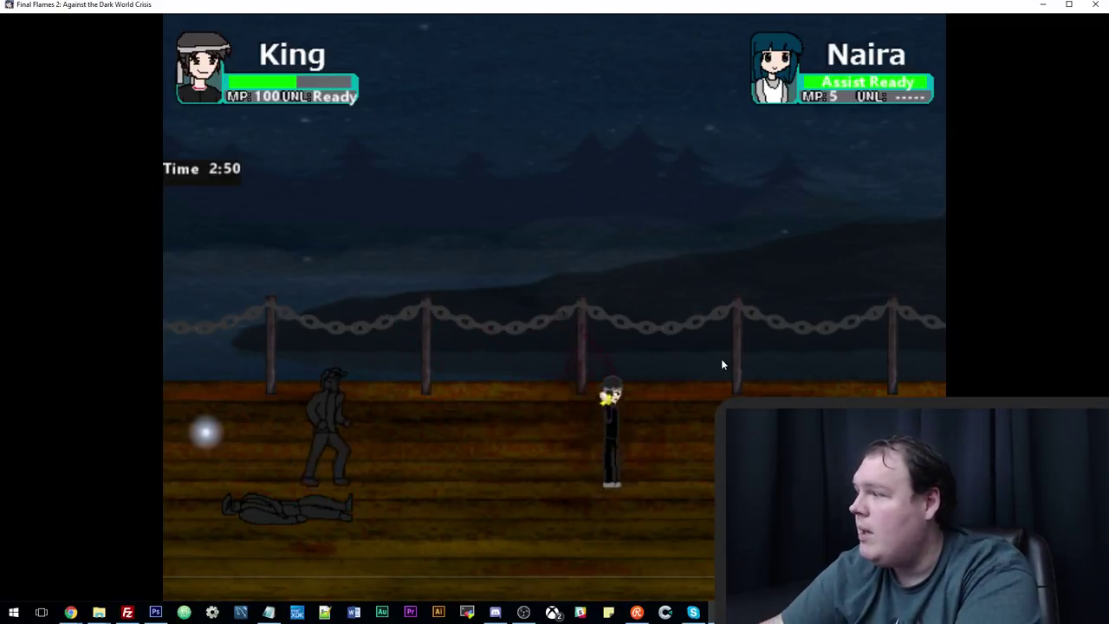
key("Left")
key("z")
key("z")
key("z")
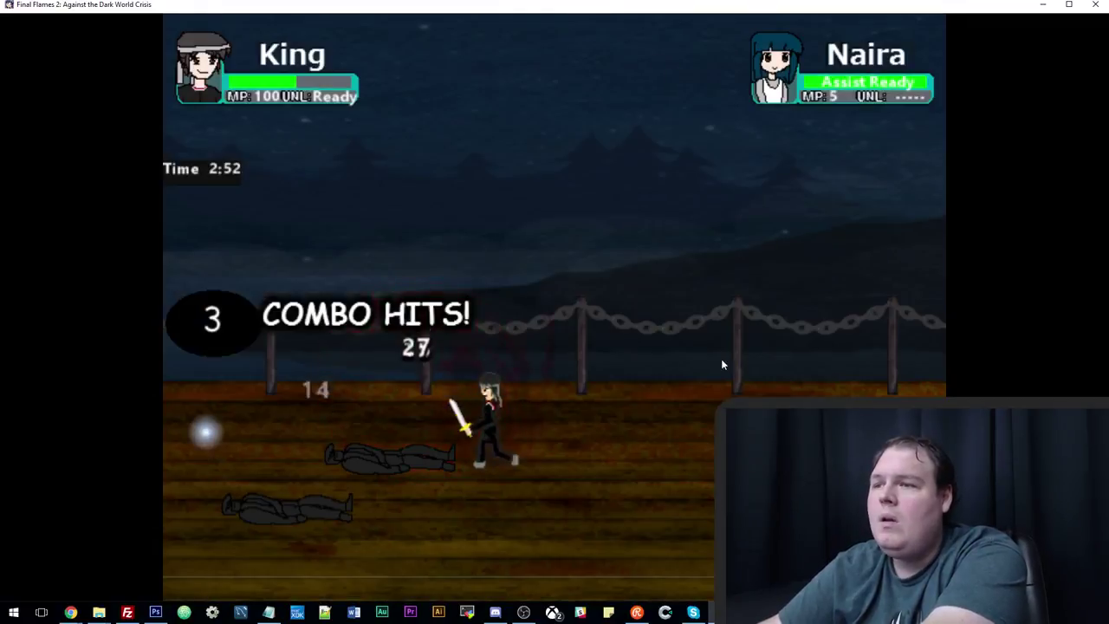
key("Down")
key("Right")
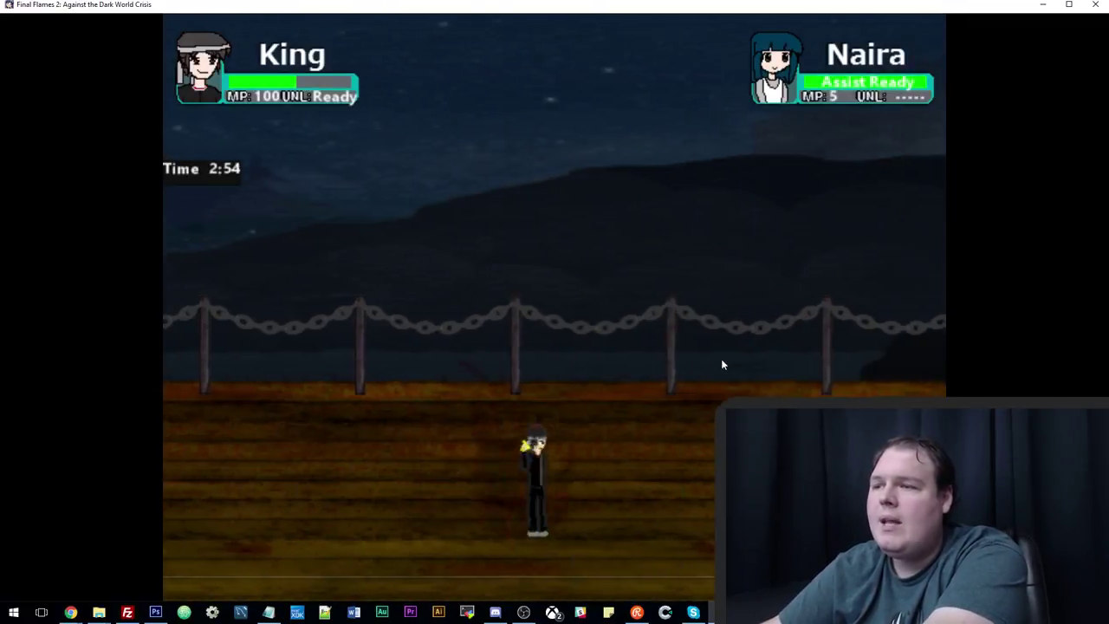
key("z")
key("Right")
key("z")
key("z")
key("z")
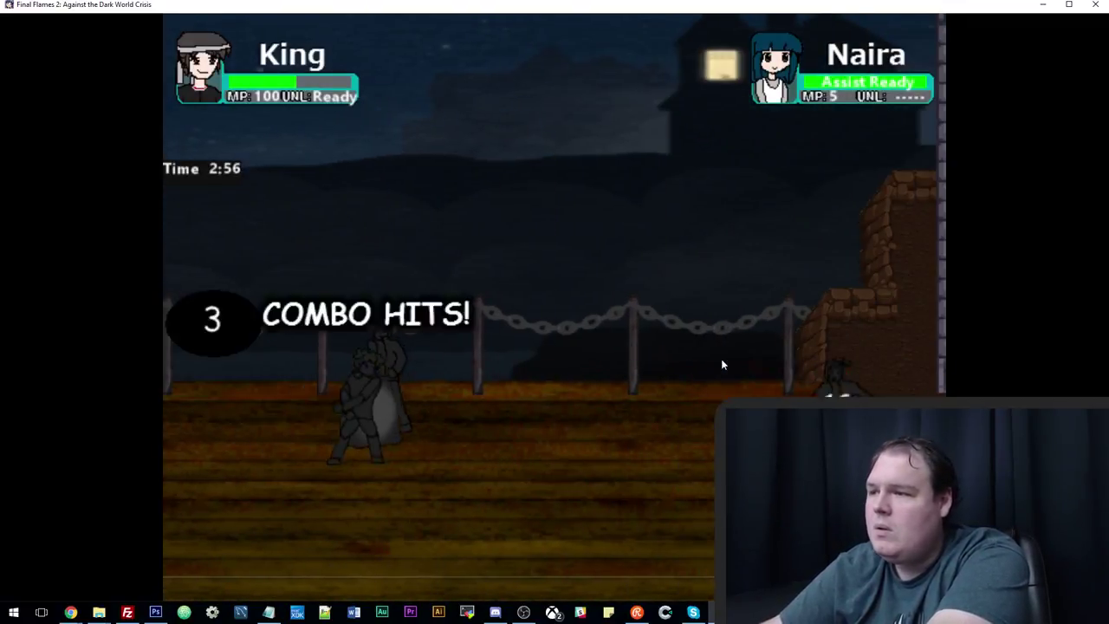
key("z")
key("z")
Finish the enemy group with blue special blasts and slash combos, then walk right onward.
key("x")
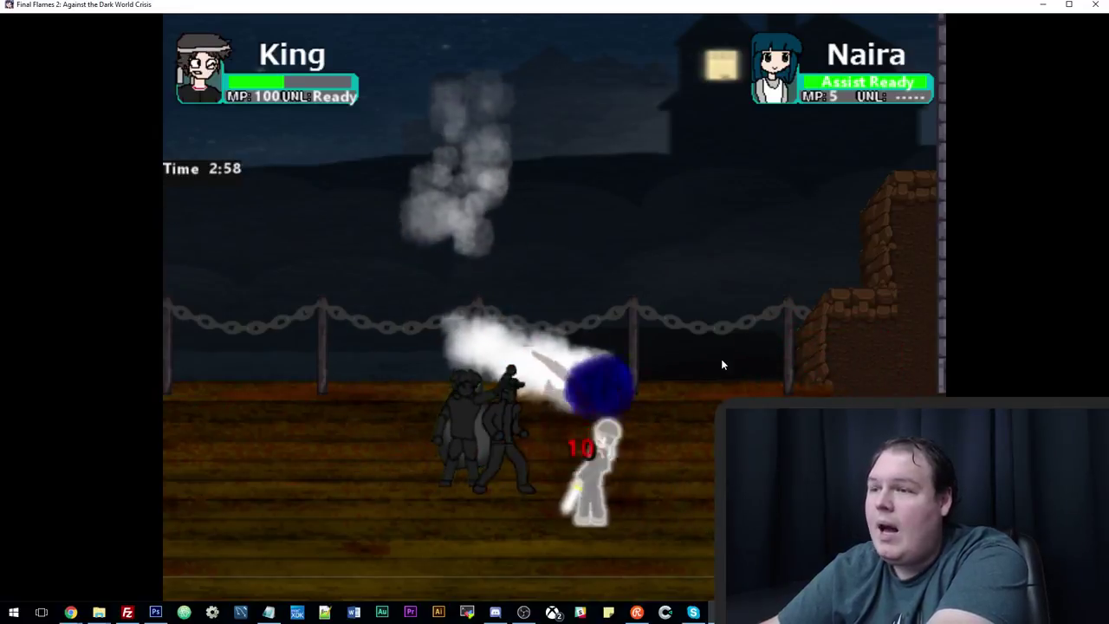
key("x")
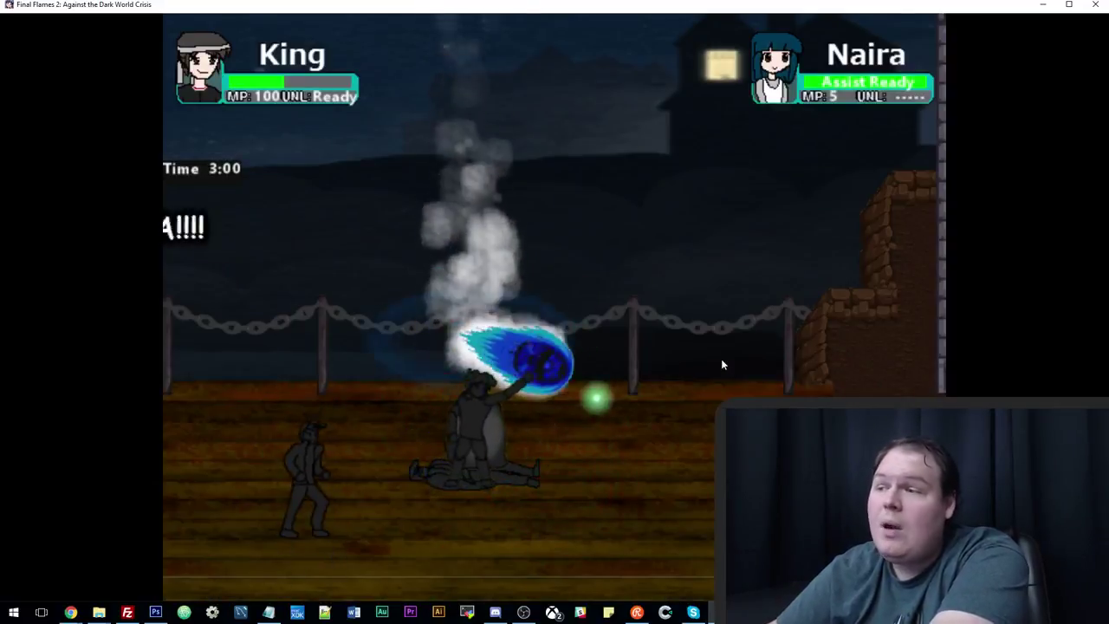
key("Left")
key("z")
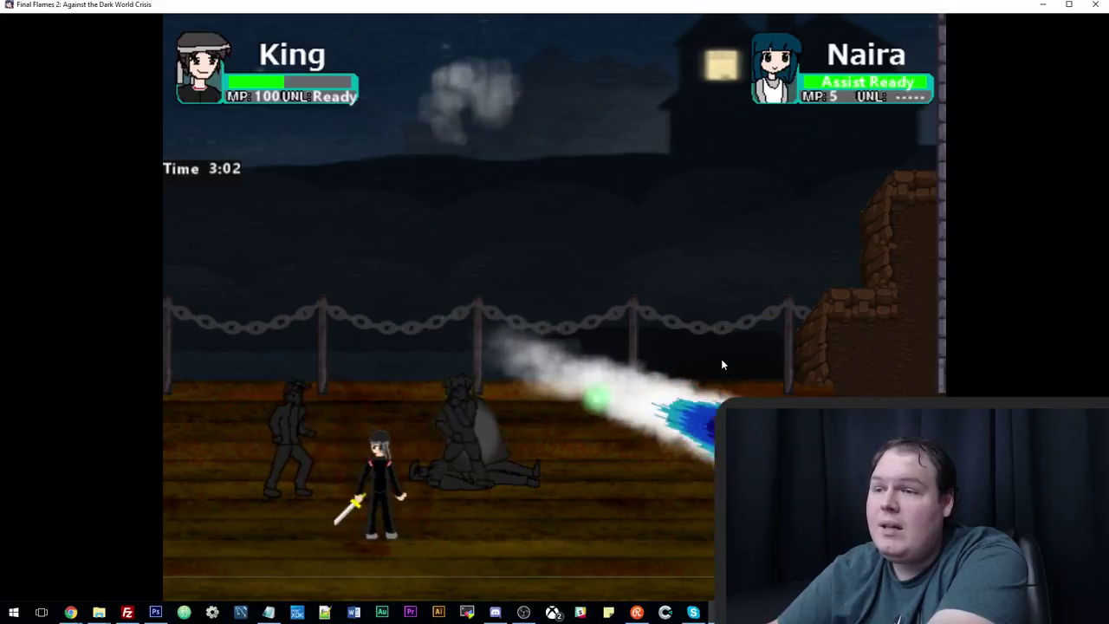
key("z")
key("z")
key("x")
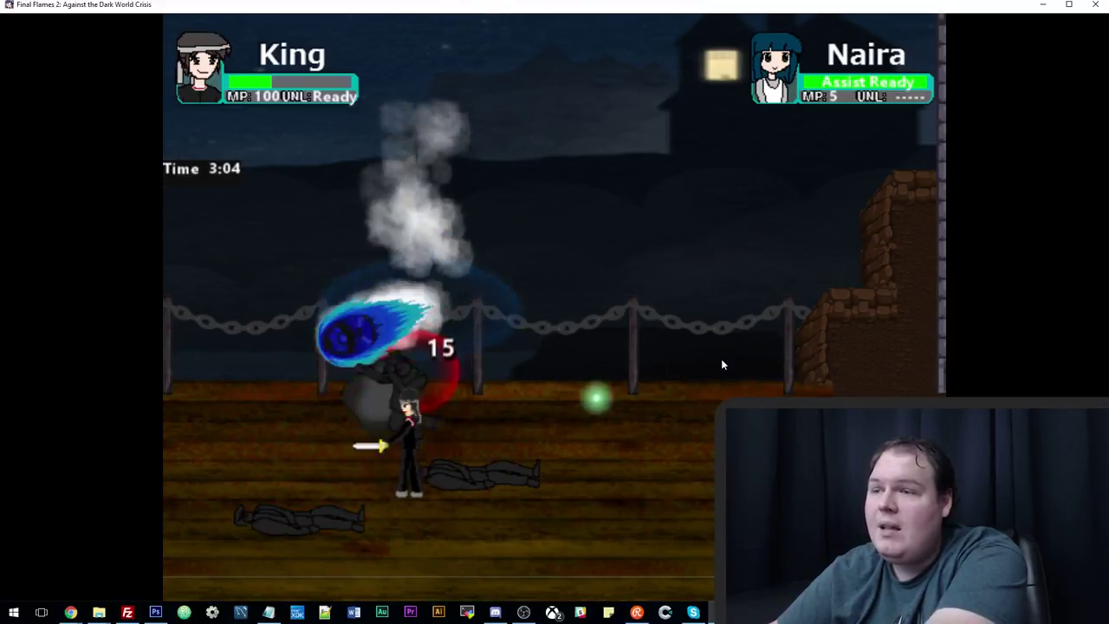
key("z")
key("Right")
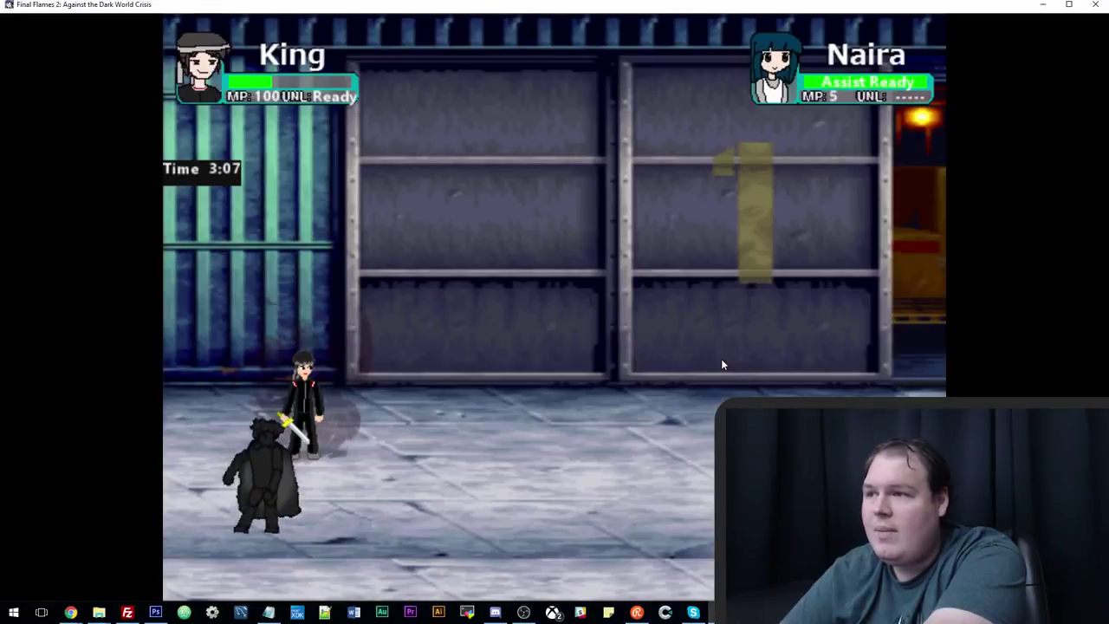
Beat the dark enemies in the next area with slashes and energy projectiles.
key("Left")
key("z")
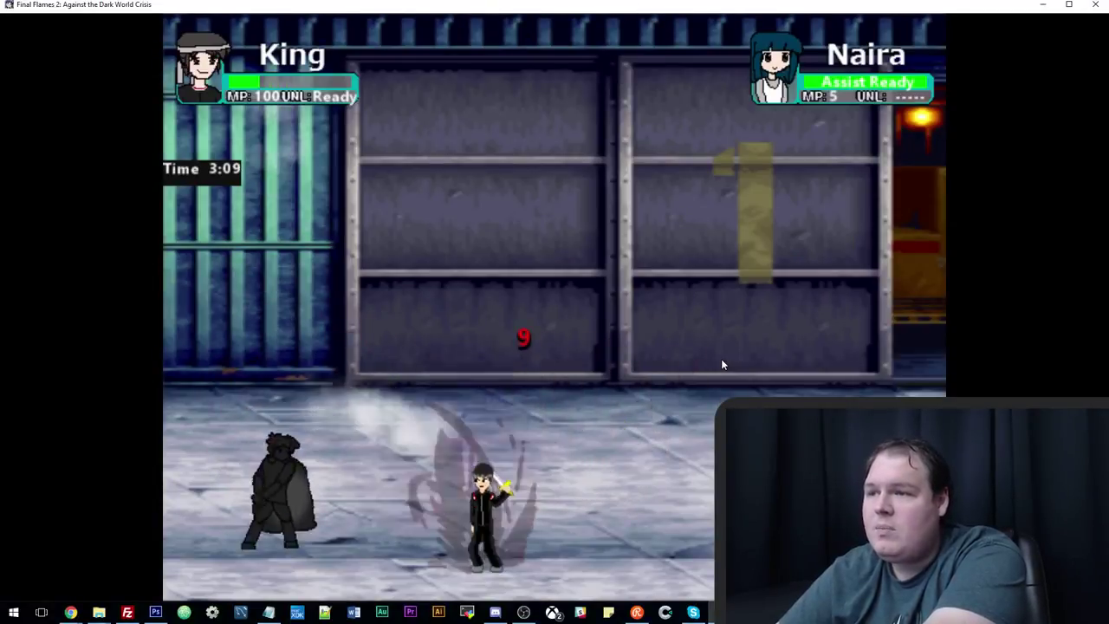
key("z")
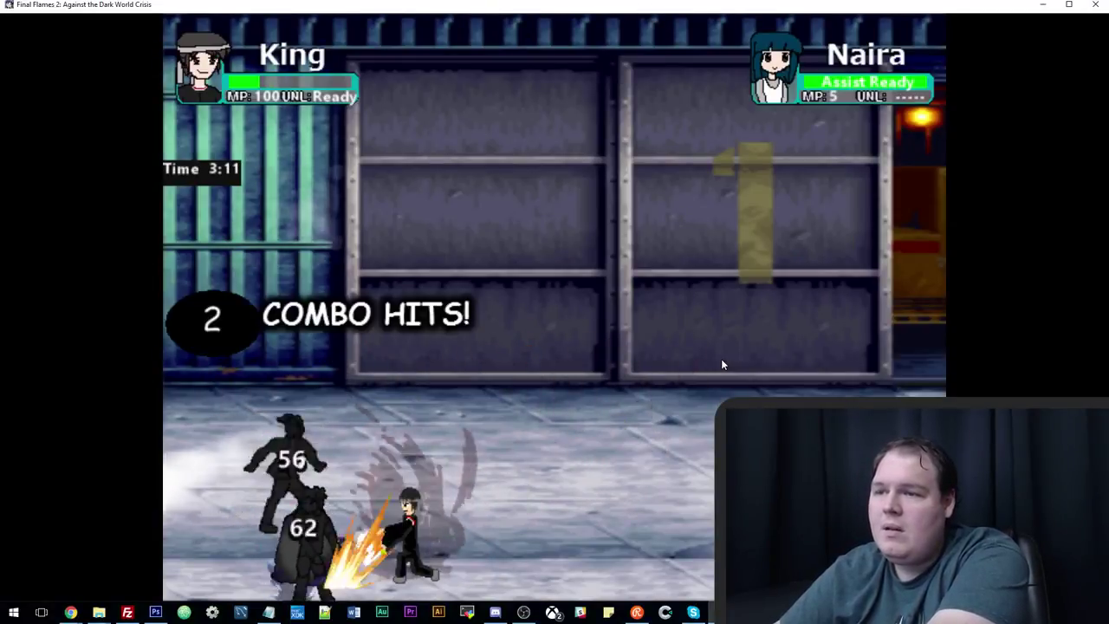
key("Right")
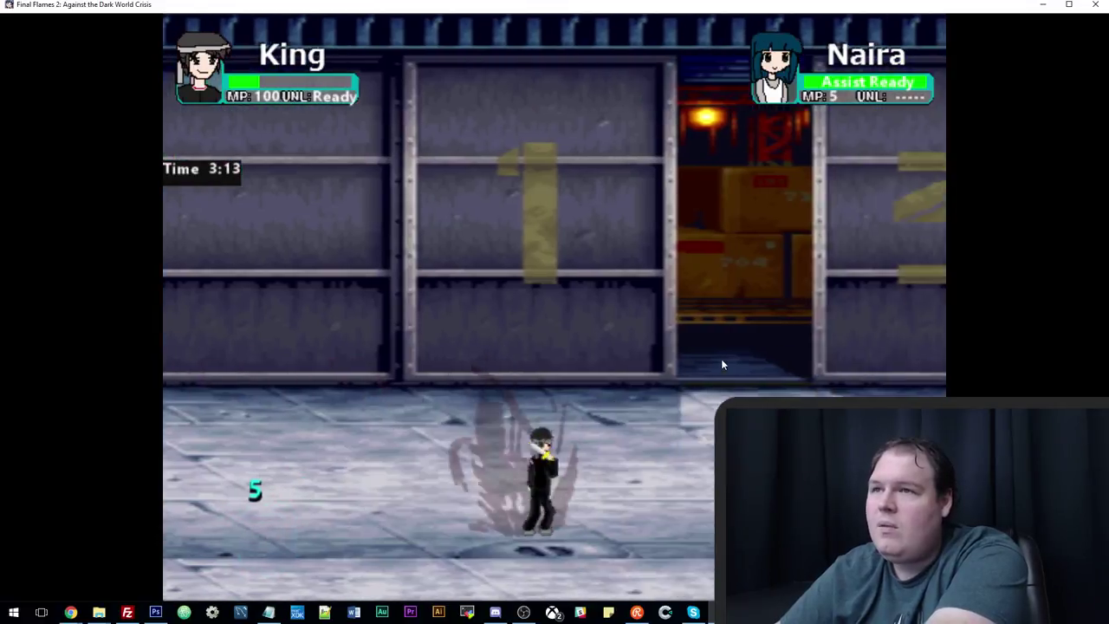
key("Right")
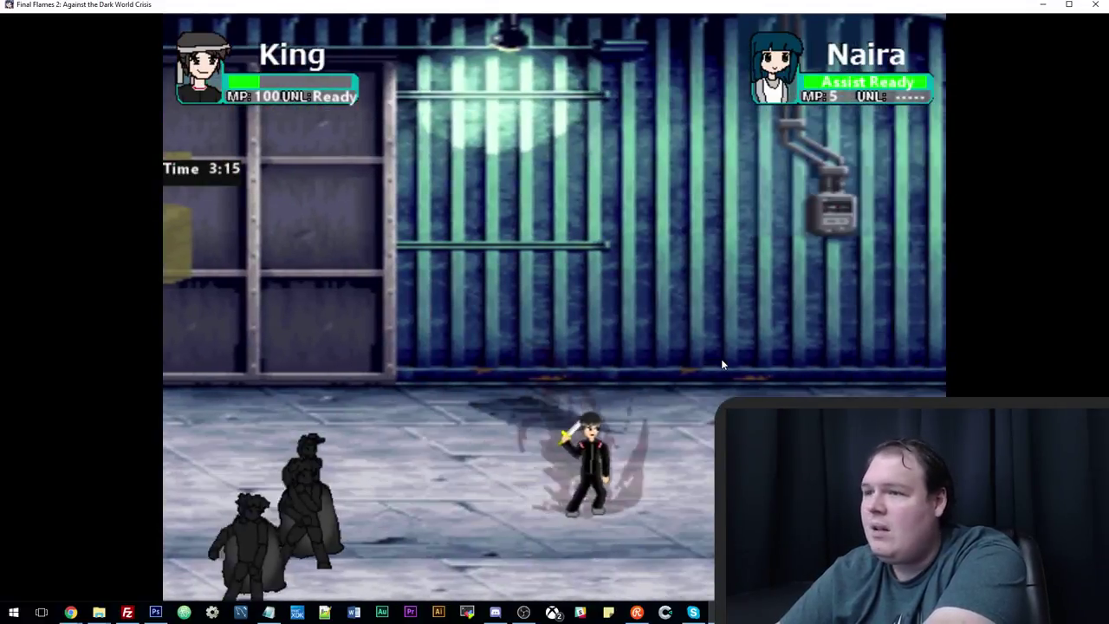
key("z")
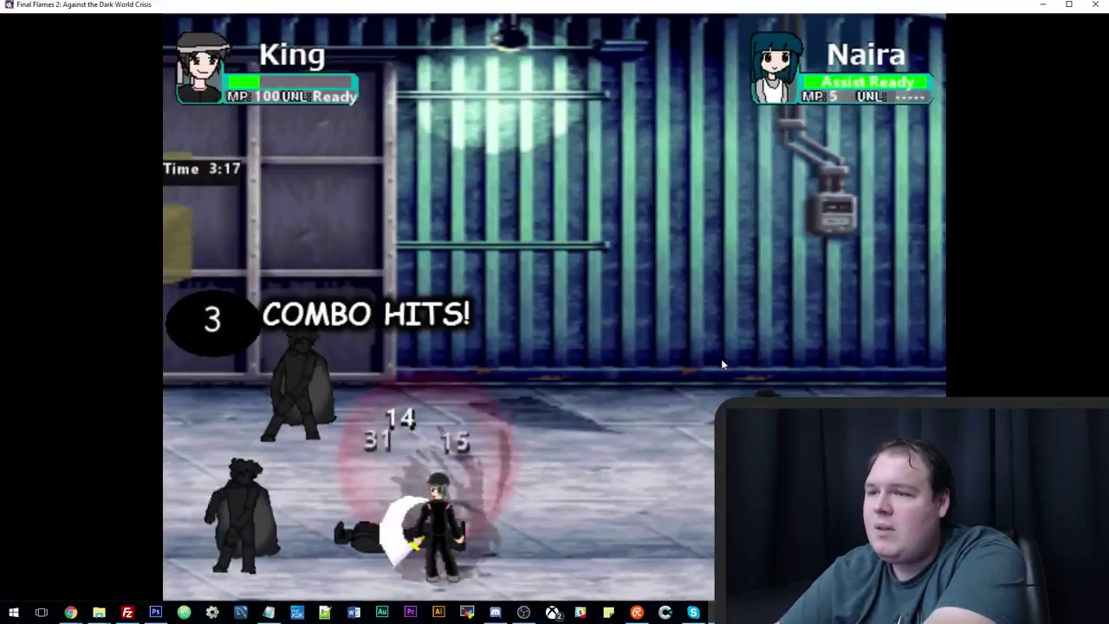
key("x")
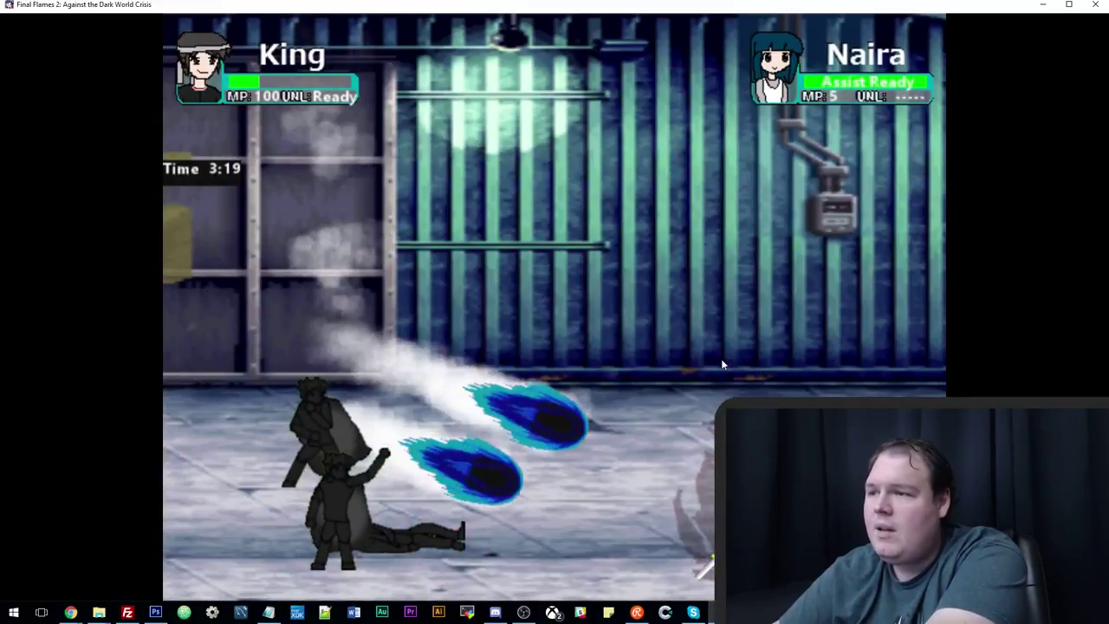
key("z")
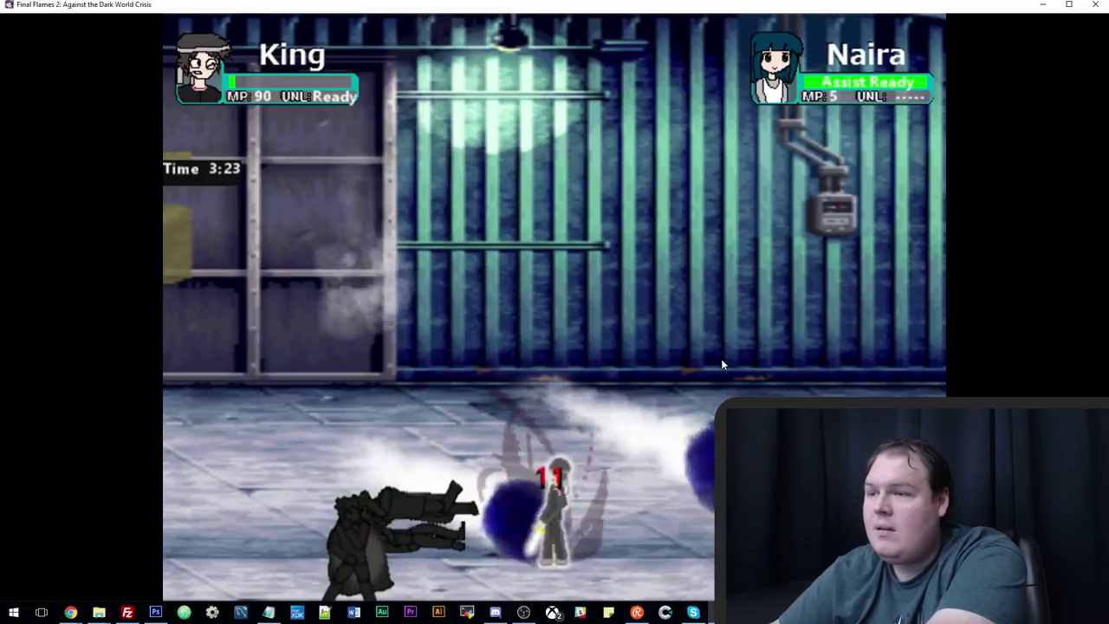
key("z")
key("z")
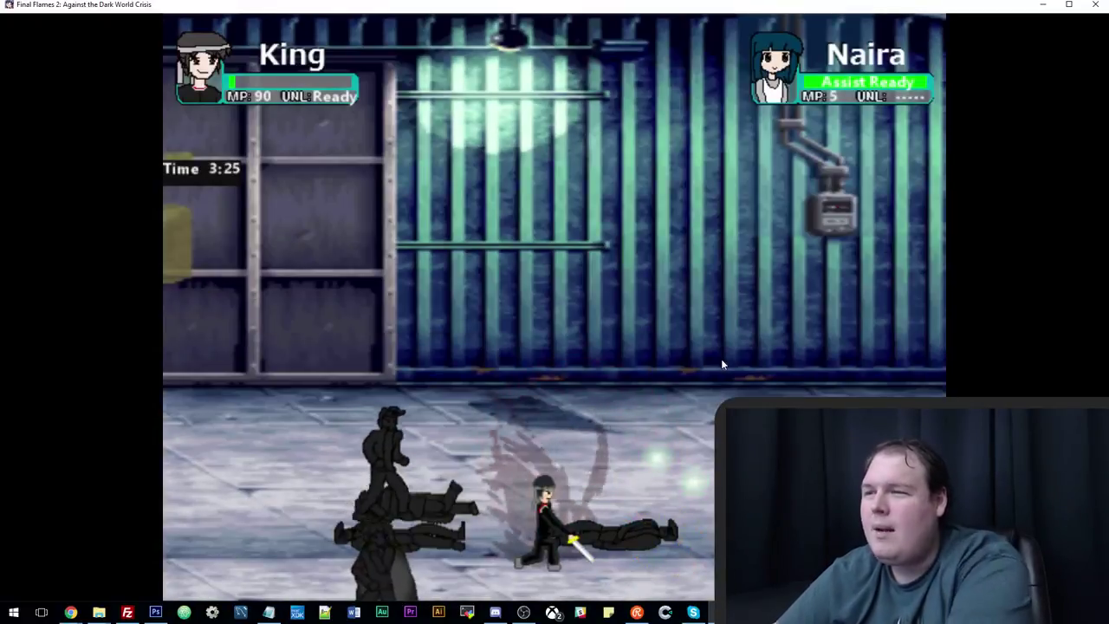
key("z")
key("z")
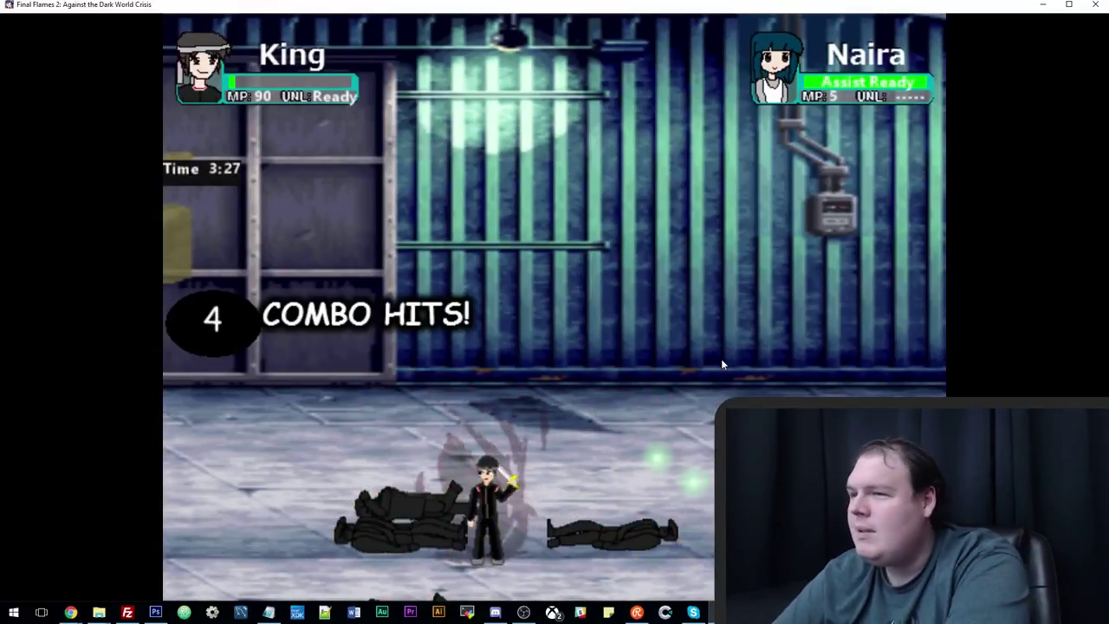
Fight the next enemies until King falls, then exit full screen and close Final Flames 2.
key("Right")
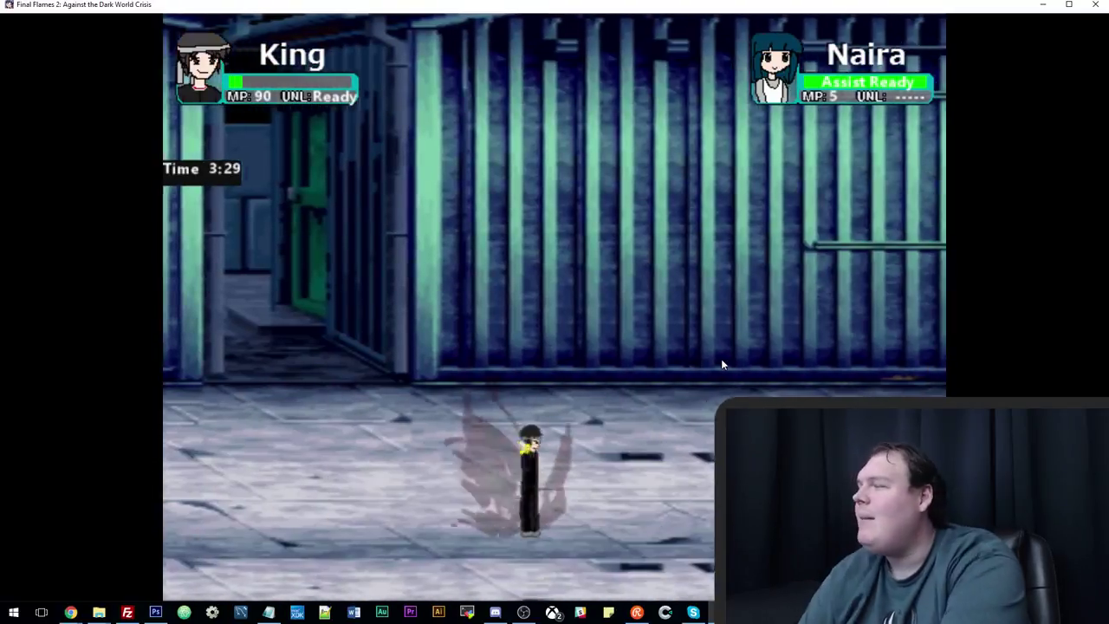
key("z")
key("z")
key("z")
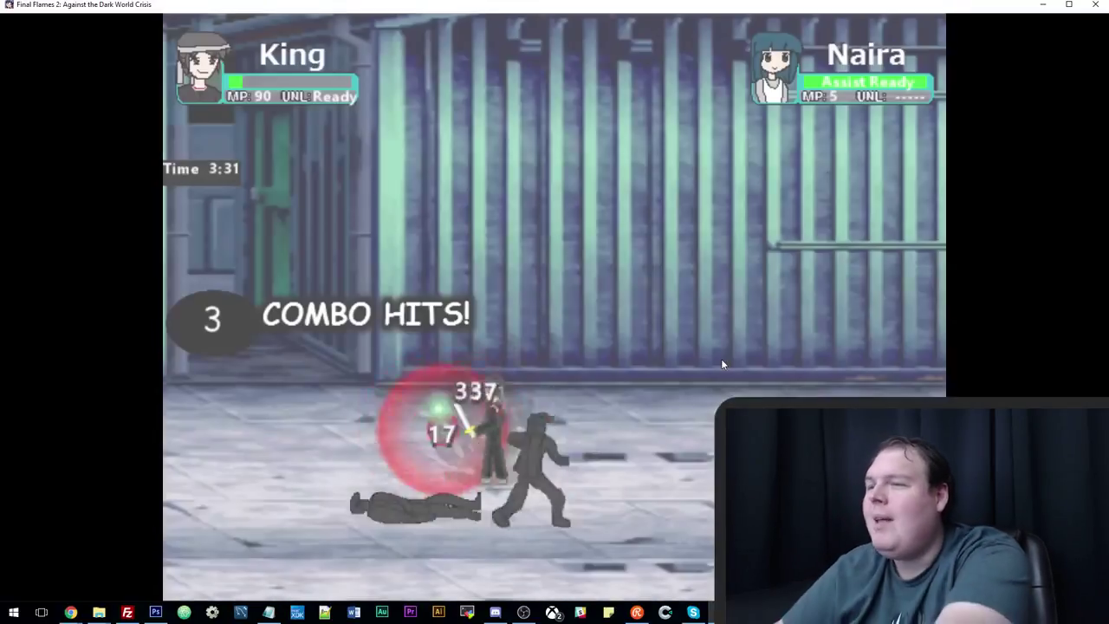
key("z")
key("z")
key("z")
key("z")
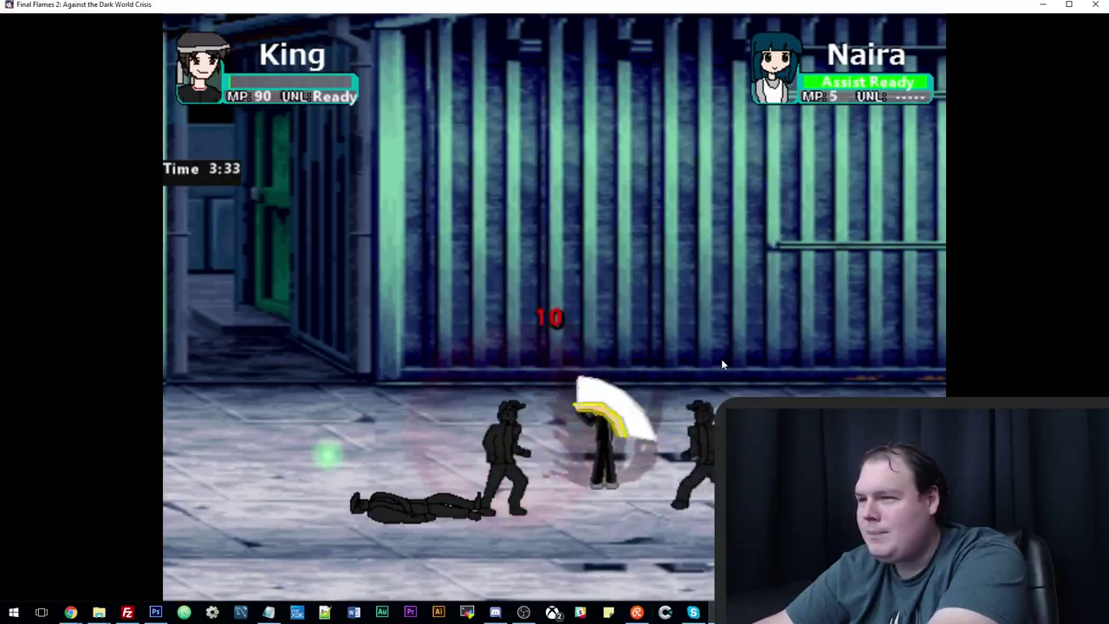
key("x")
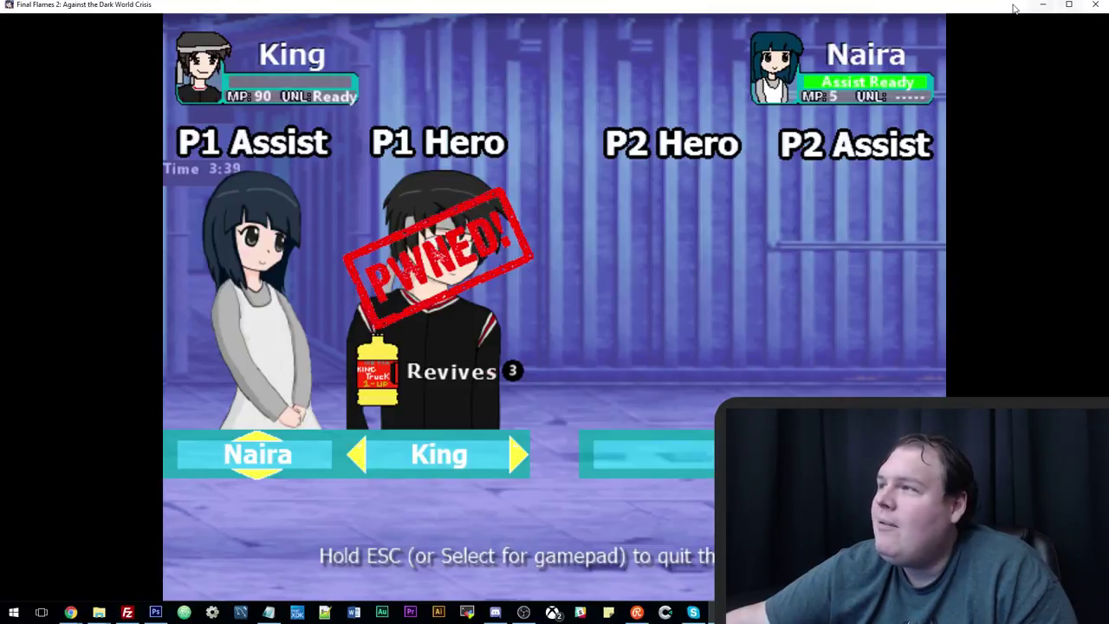
left_click(1069, 5)
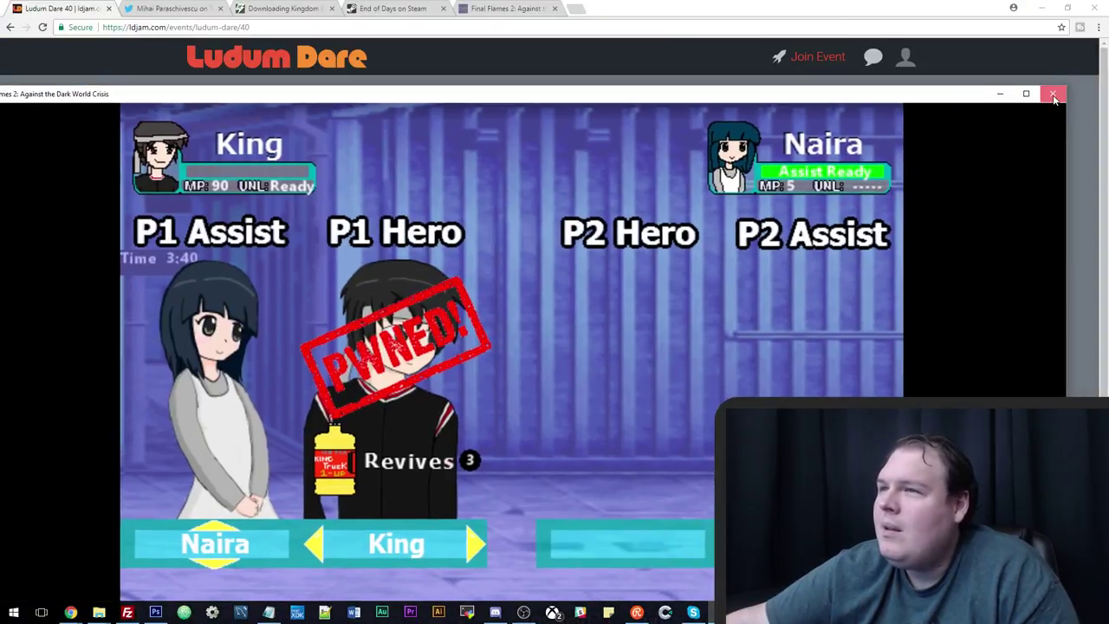
left_click(1053, 94)
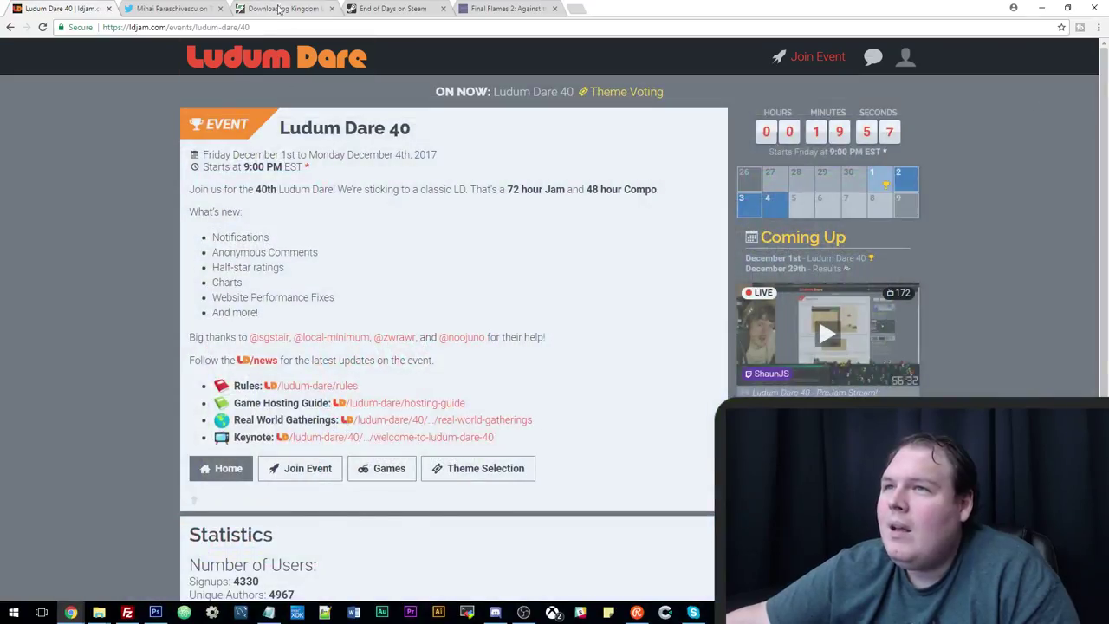
Switch to the Final Flames 2 tab and select its page address.
left_click(279, 9)
left_click(390, 8)
left_click(499, 8)
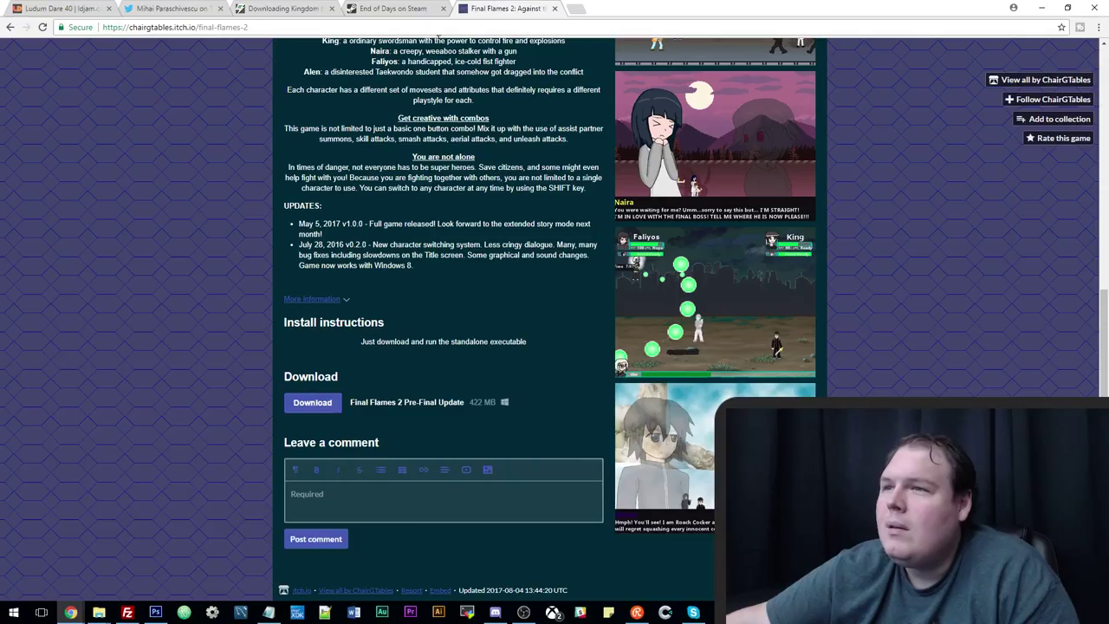
scroll(437, 43, "up", 6)
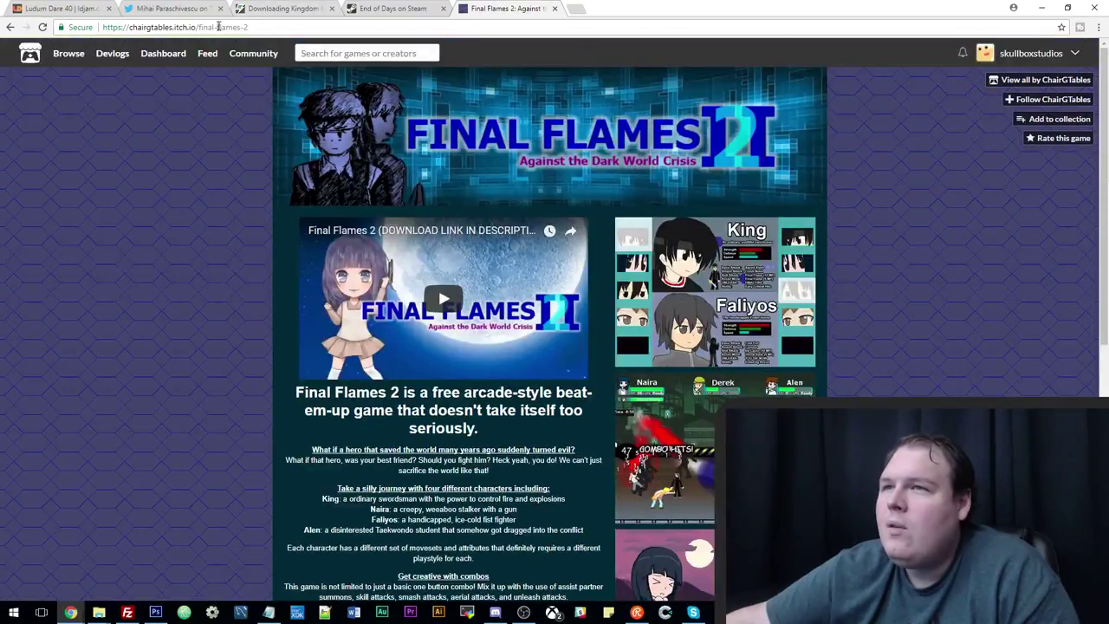
left_click(219, 27)
right_click(221, 28)
key("alt+Tab")
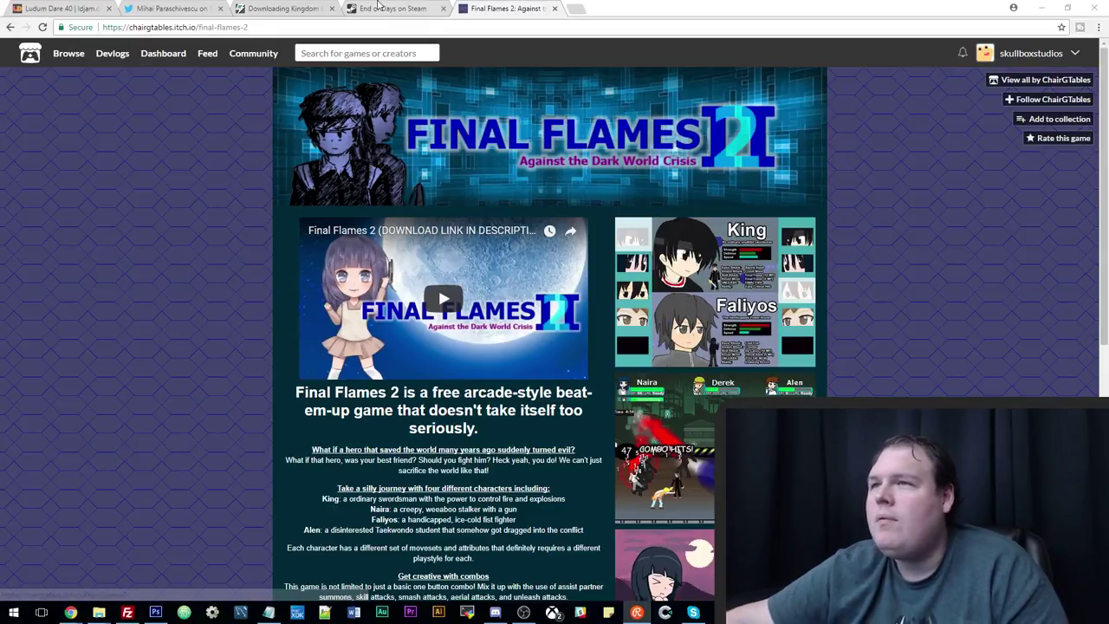
Load 22games.itch.io/gates-of-hades-thermopylae in a new tab, then return to the End of Days page.
left_click(579, 14)
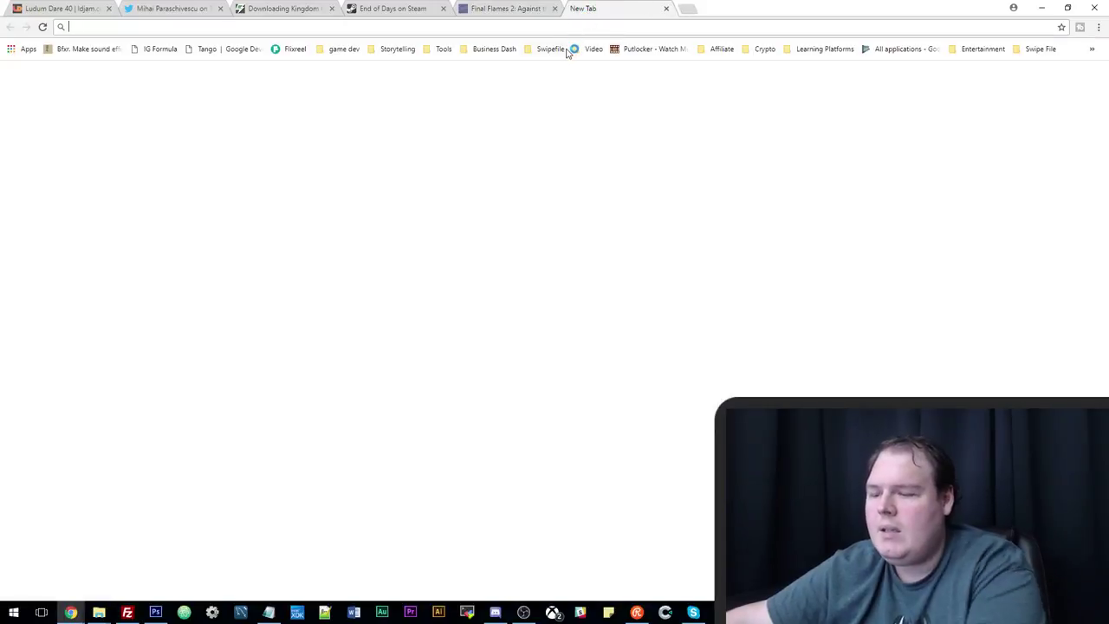
type("22games . itch. io / gates-of-hades-thermopylae")
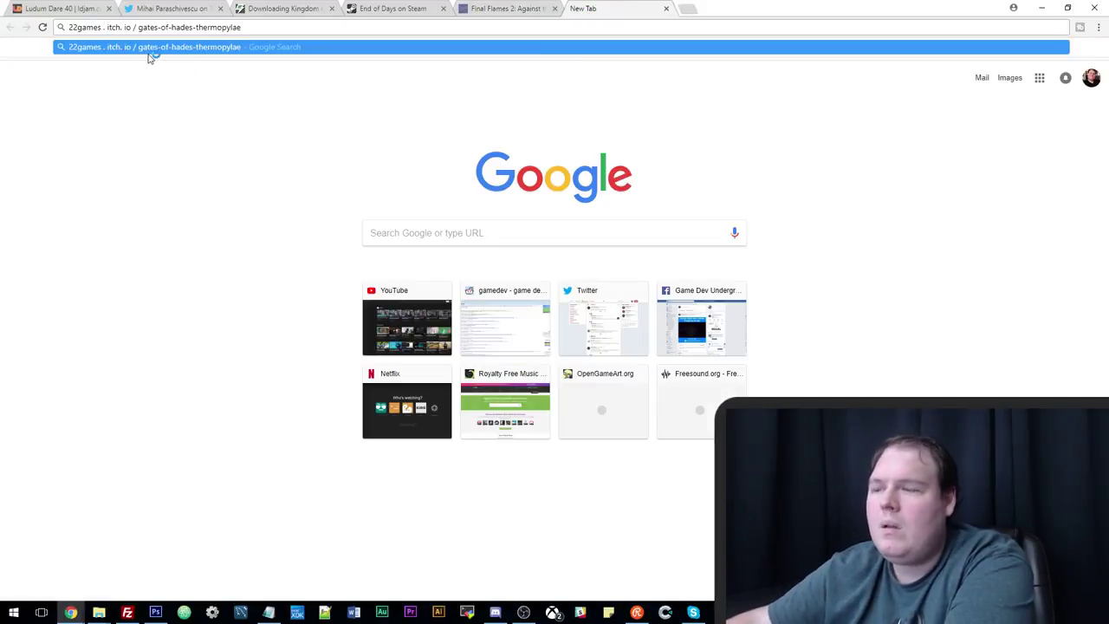
key("BackSpace")
key("BackSpace")
key("BackSpace")
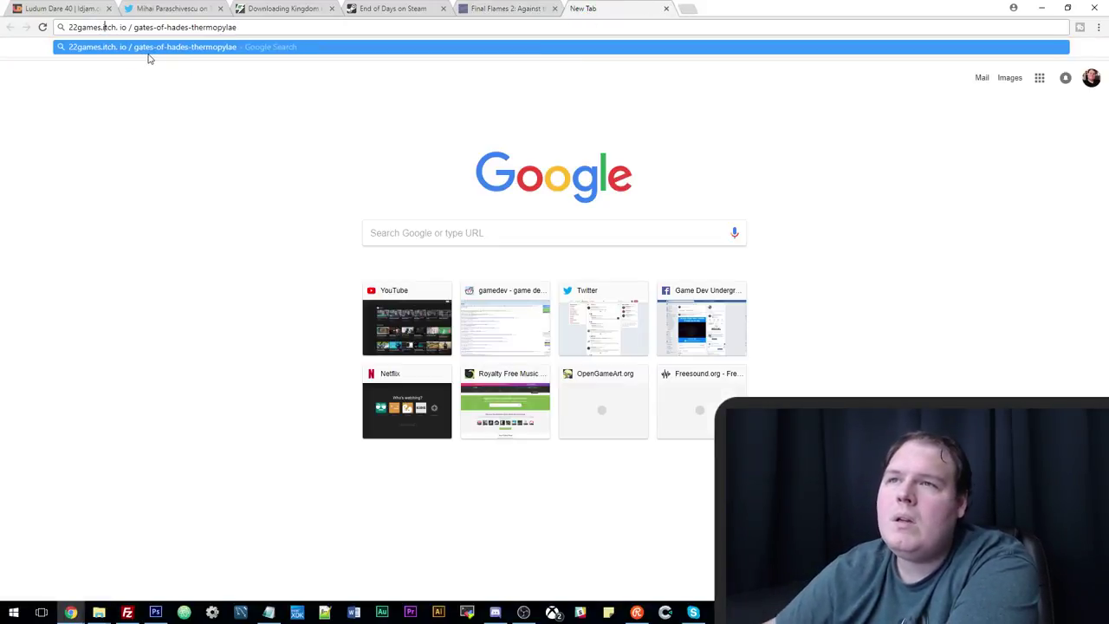
key("BackSpace")
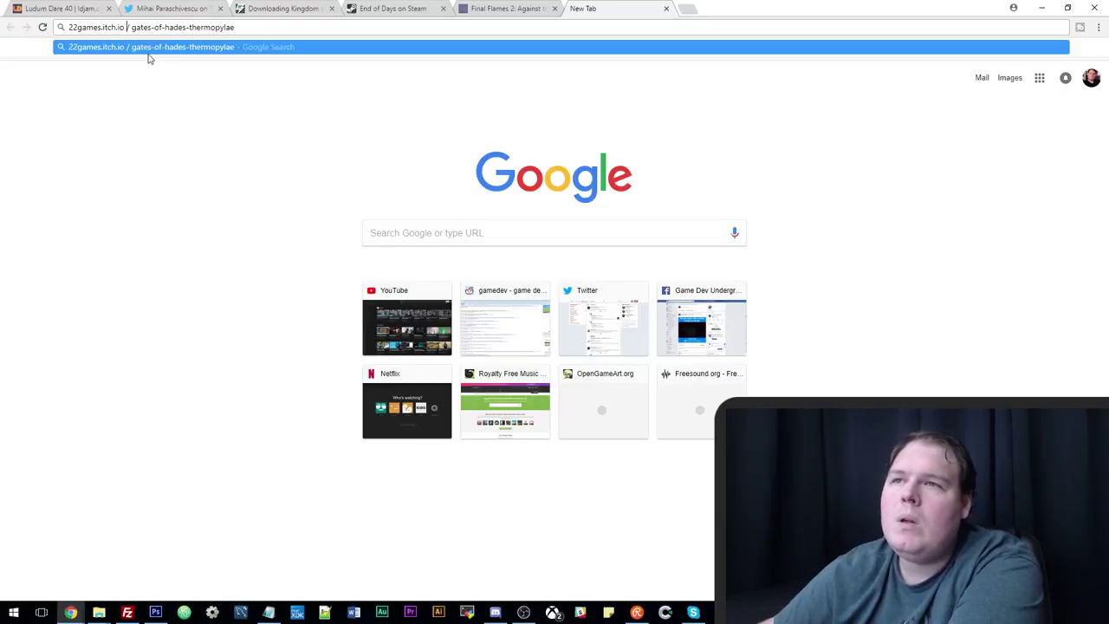
key("BackSpace")
key("BackSpace")
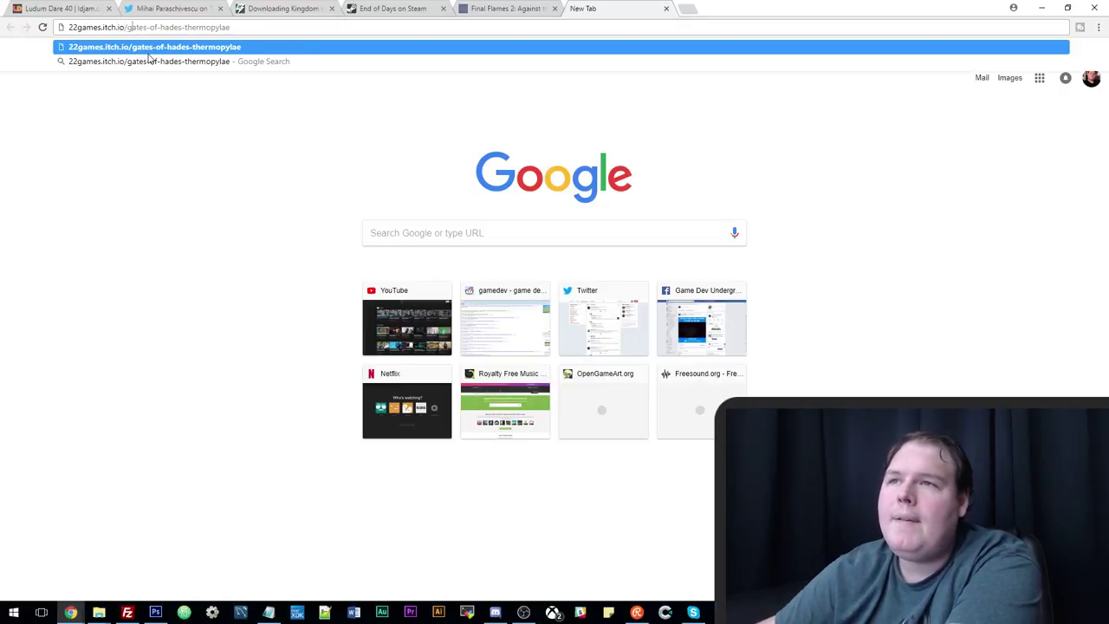
key("Return")
left_click(372, 7)
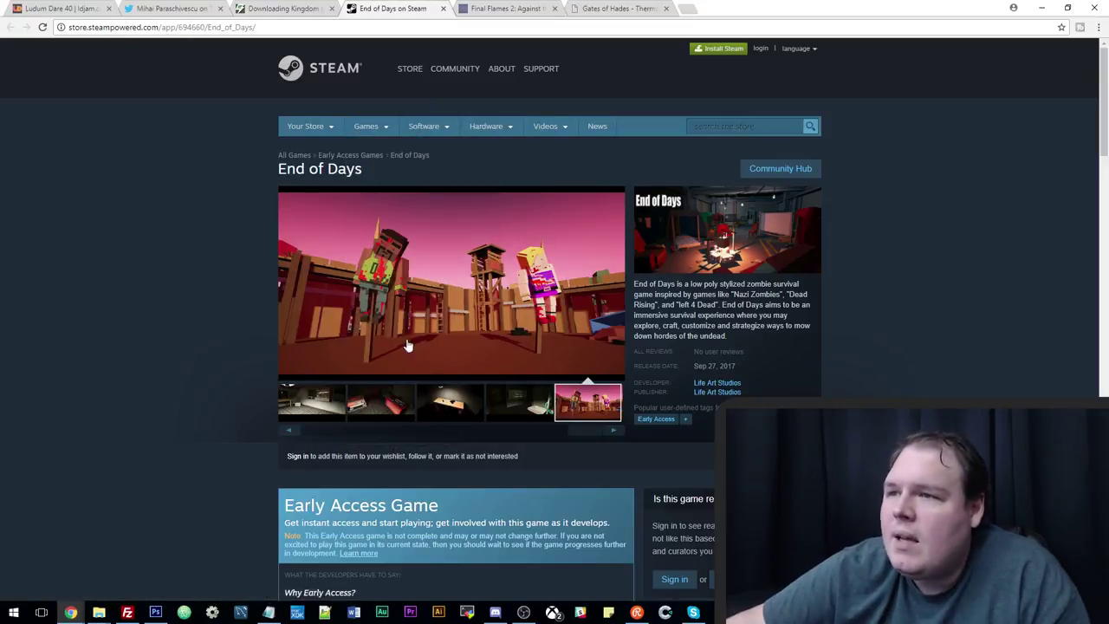
Browse back through the End of Days screenshots and watch the trailer full screen.
scroll(408, 345, "down", 4)
scroll(285, 455, "up", 3)
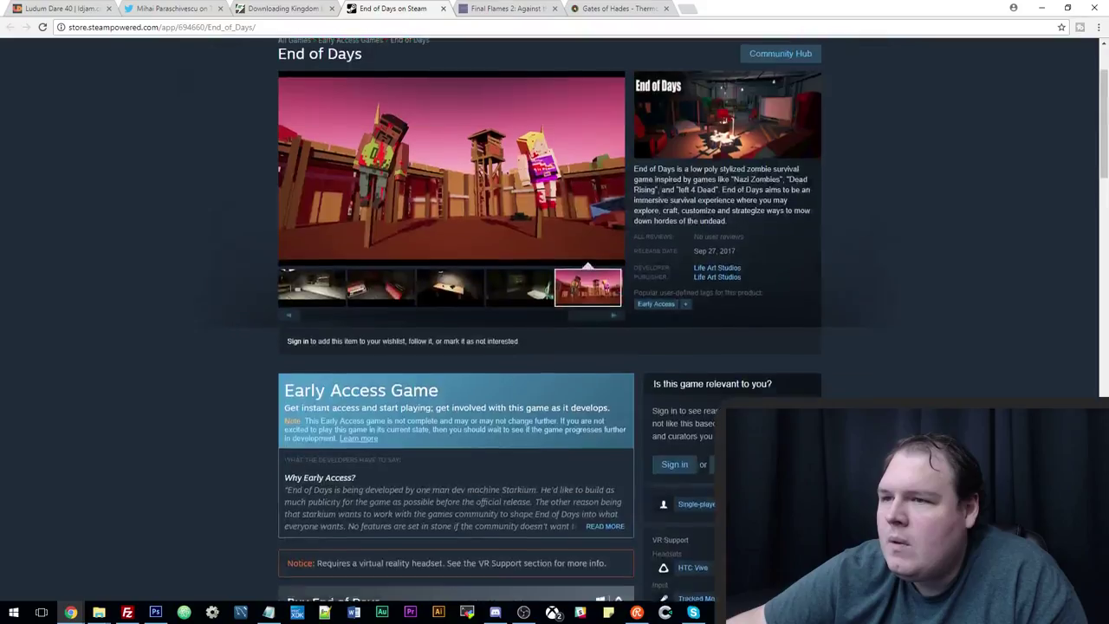
scroll(393, 312, "up", 1)
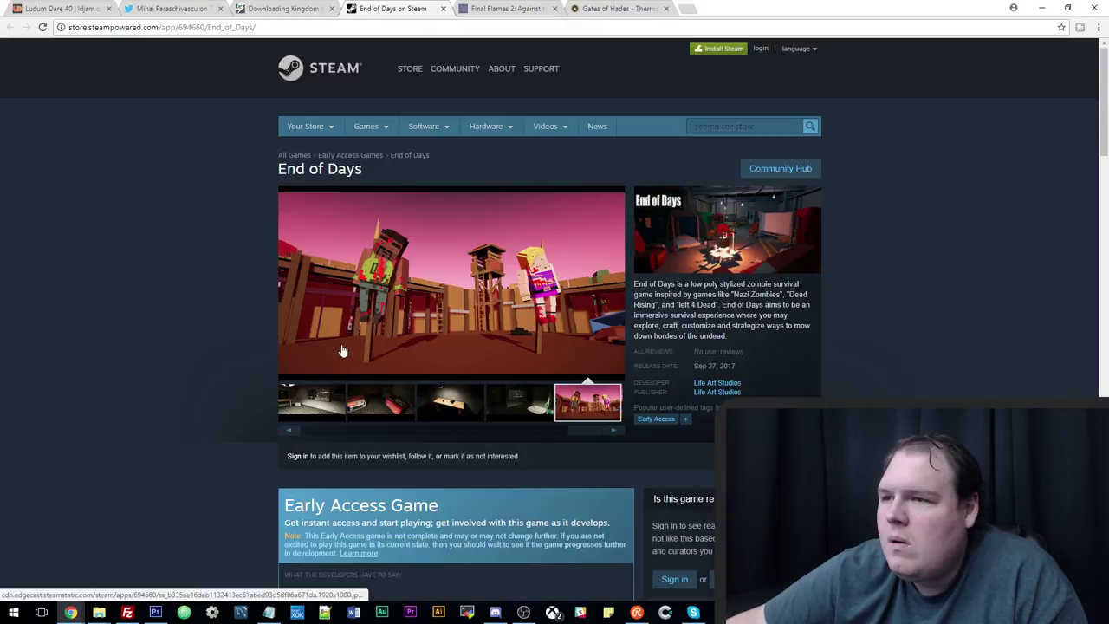
left_click(289, 432)
left_click(290, 432)
left_click(290, 432)
left_click(290, 432)
left_click(289, 432)
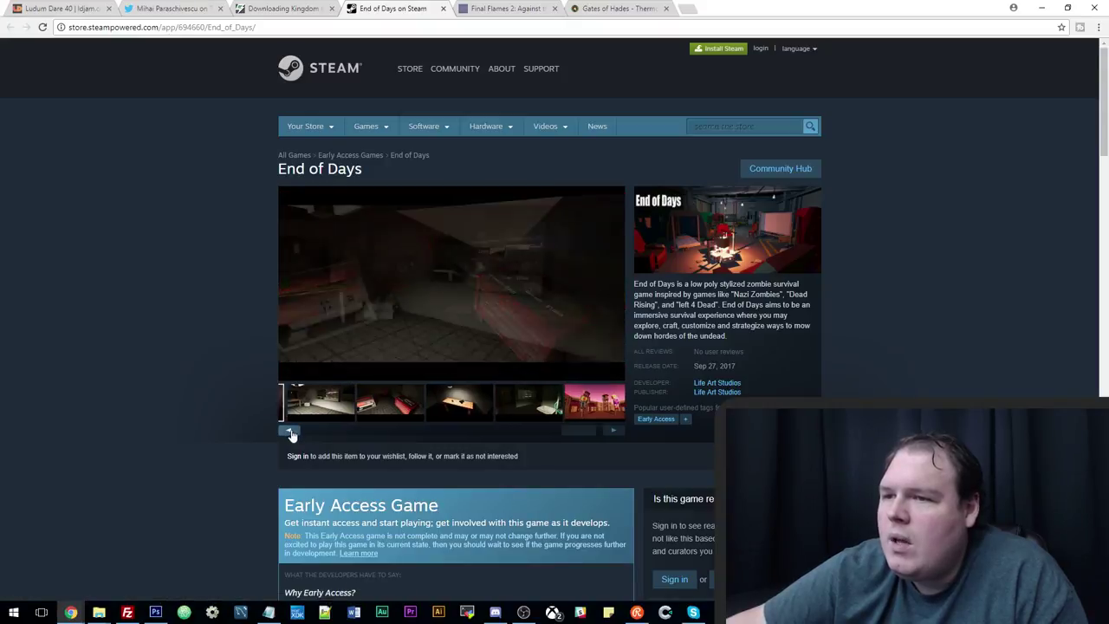
left_click(291, 433)
left_click(317, 404)
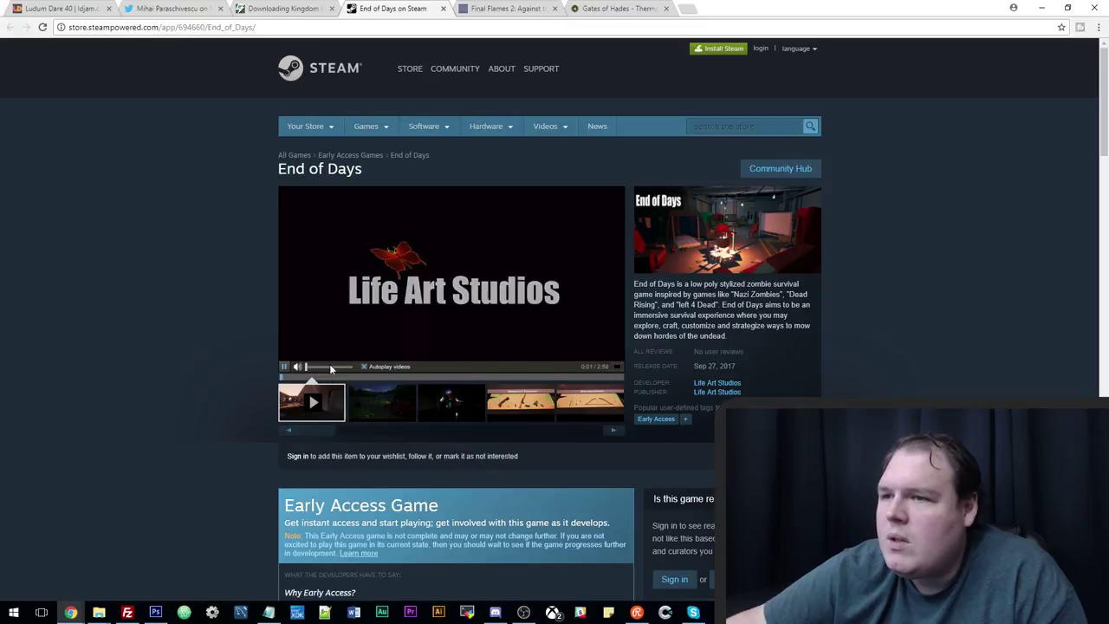
left_click(618, 371)
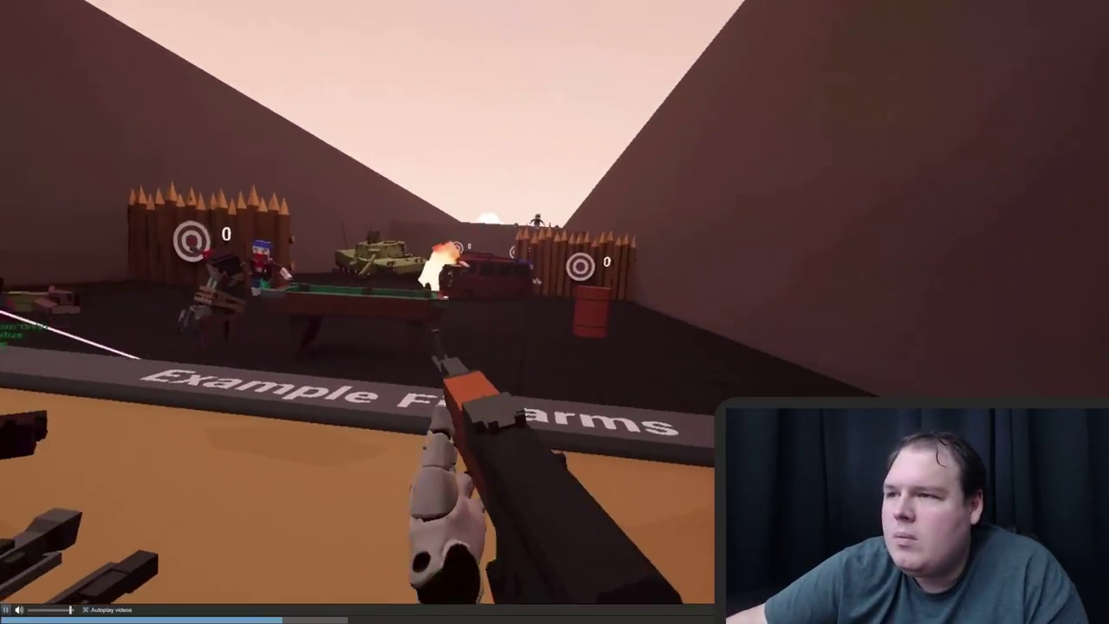
Leave full-screen playback and switch to the Gates of Hades itch.io tab.
key("Escape")
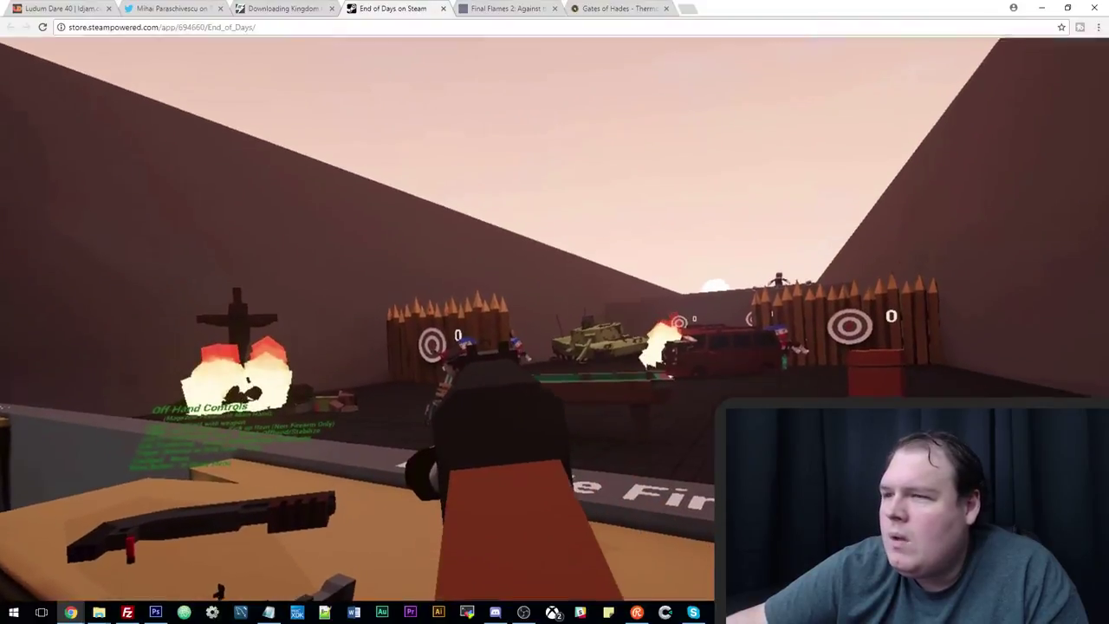
scroll(497, 424, "down", 2)
scroll(491, 410, "up", 2)
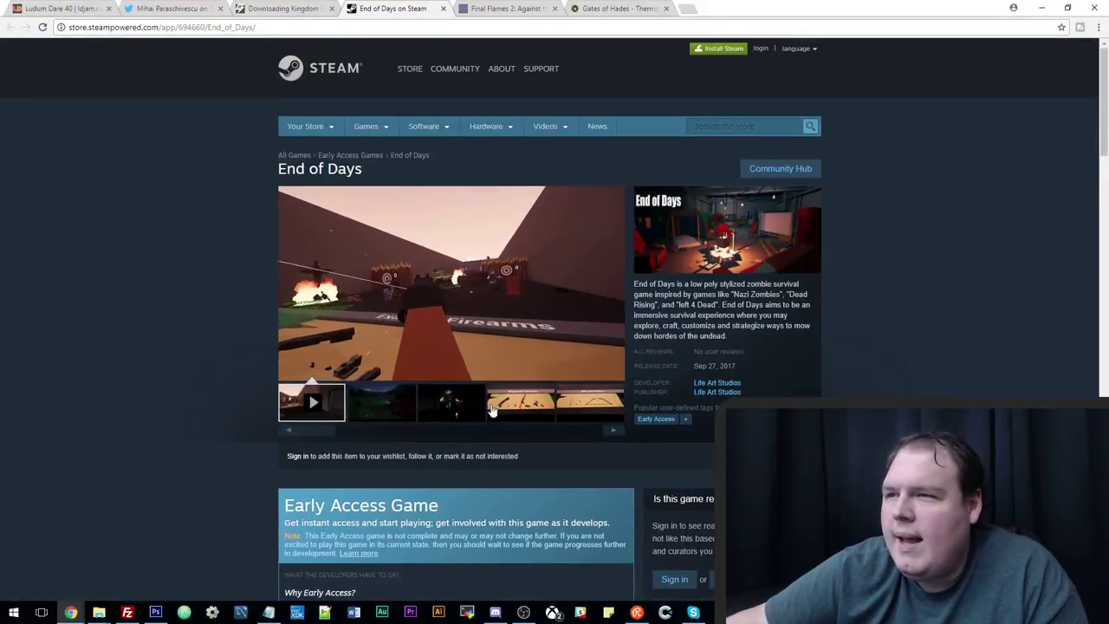
mouse_move(342, 297)
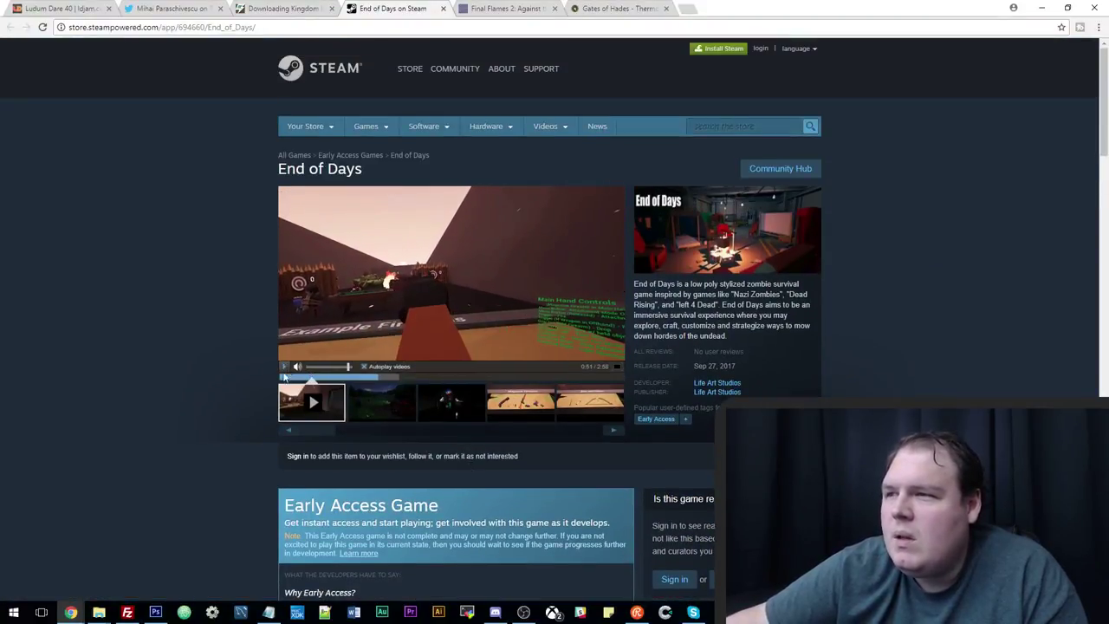
scroll(279, 391, "down", 2)
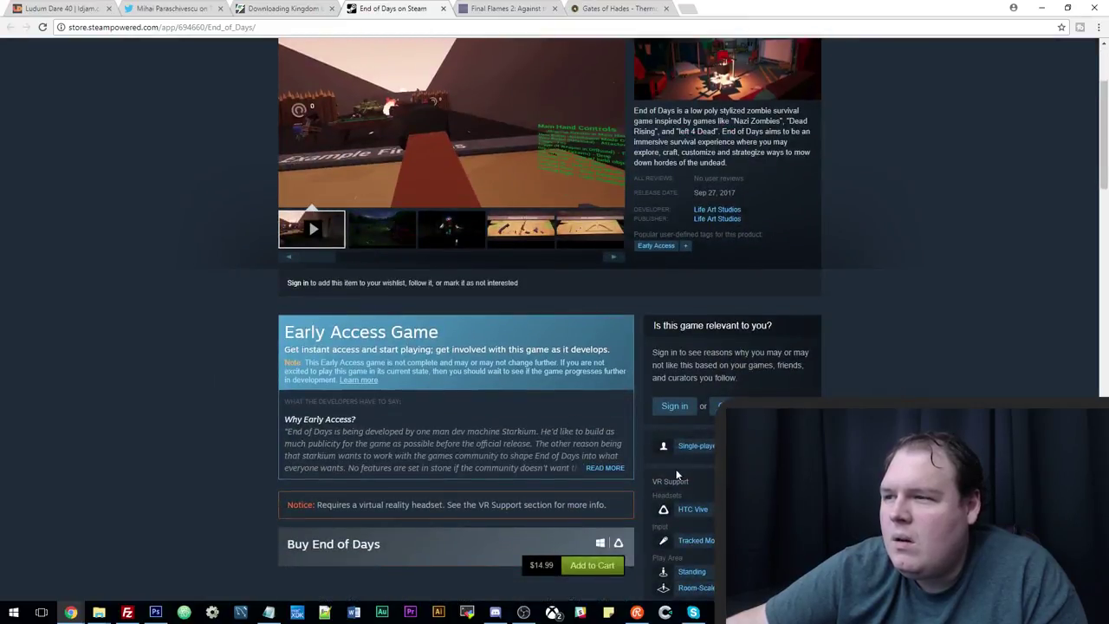
scroll(538, 442, "up", 2)
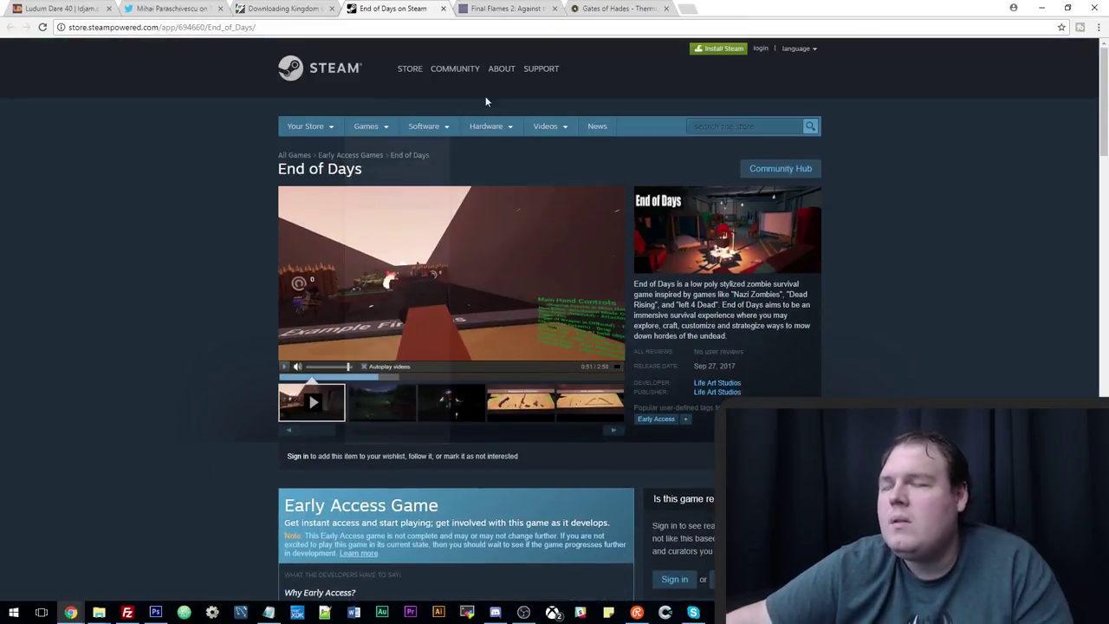
key("ctrl+Tab")
key("ctrl+Tab")
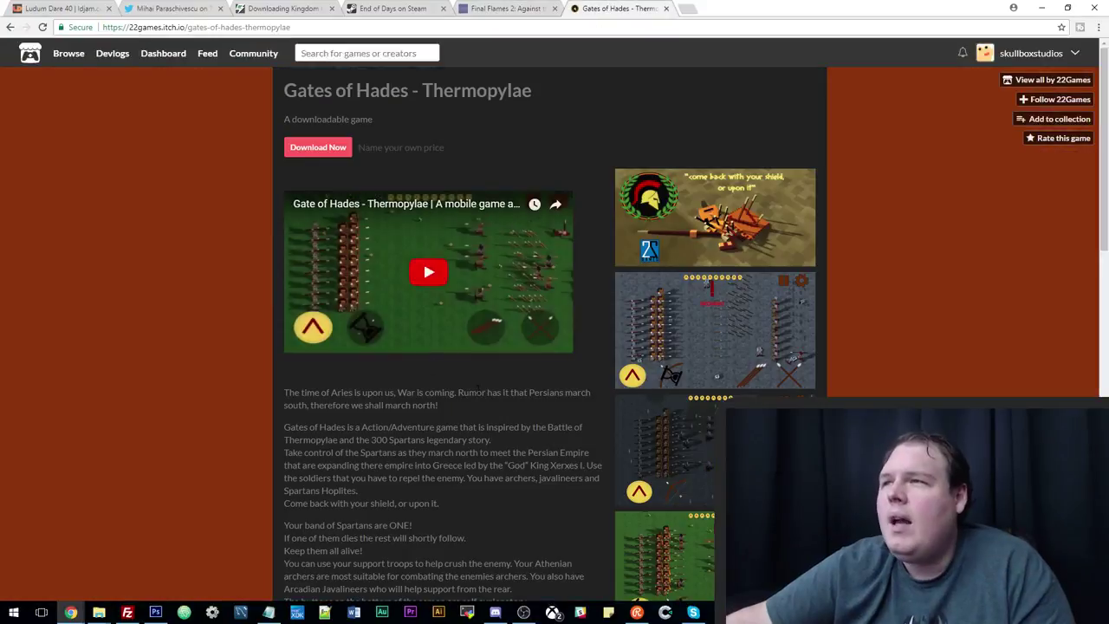
Download BUILDS.zip free via 'No thanks, just take me to the downloads' and show it in its folder.
left_click(317, 148)
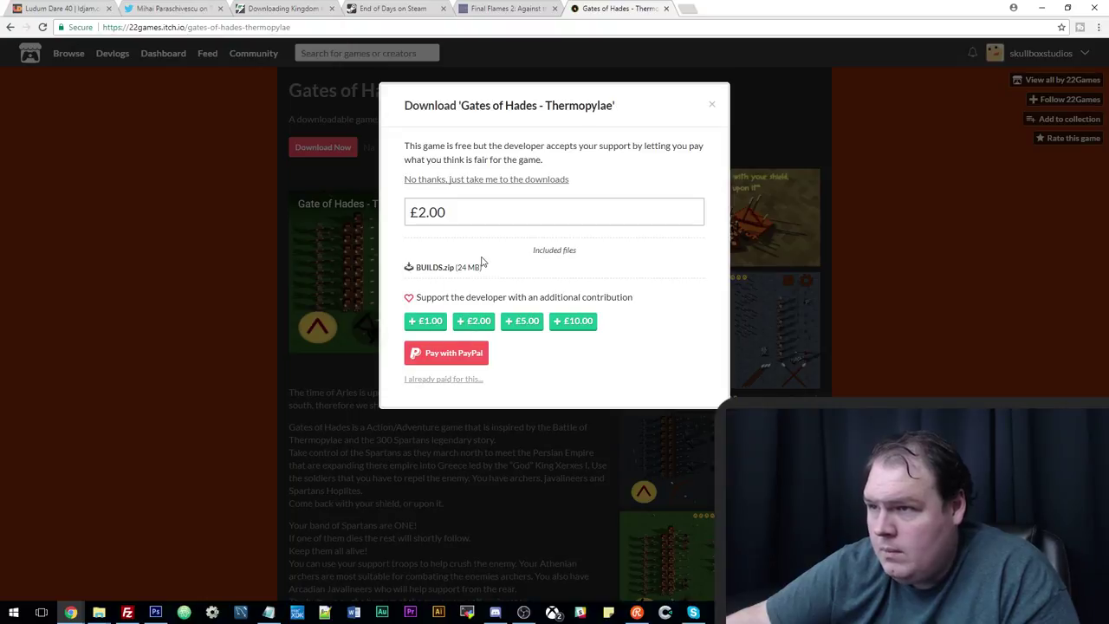
left_click(433, 180)
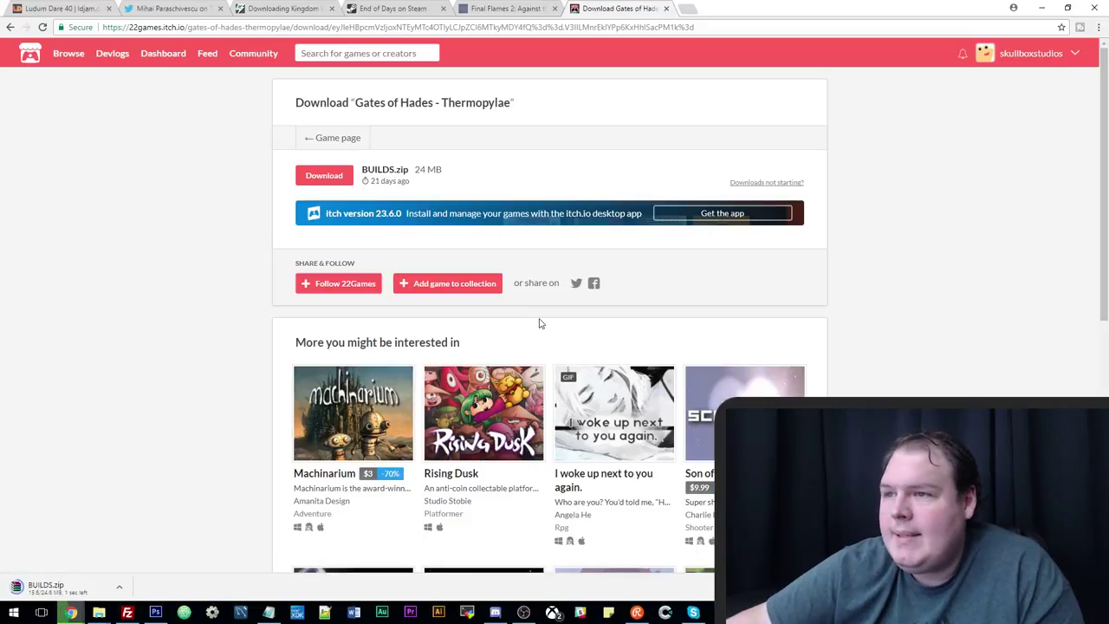
left_click(120, 589)
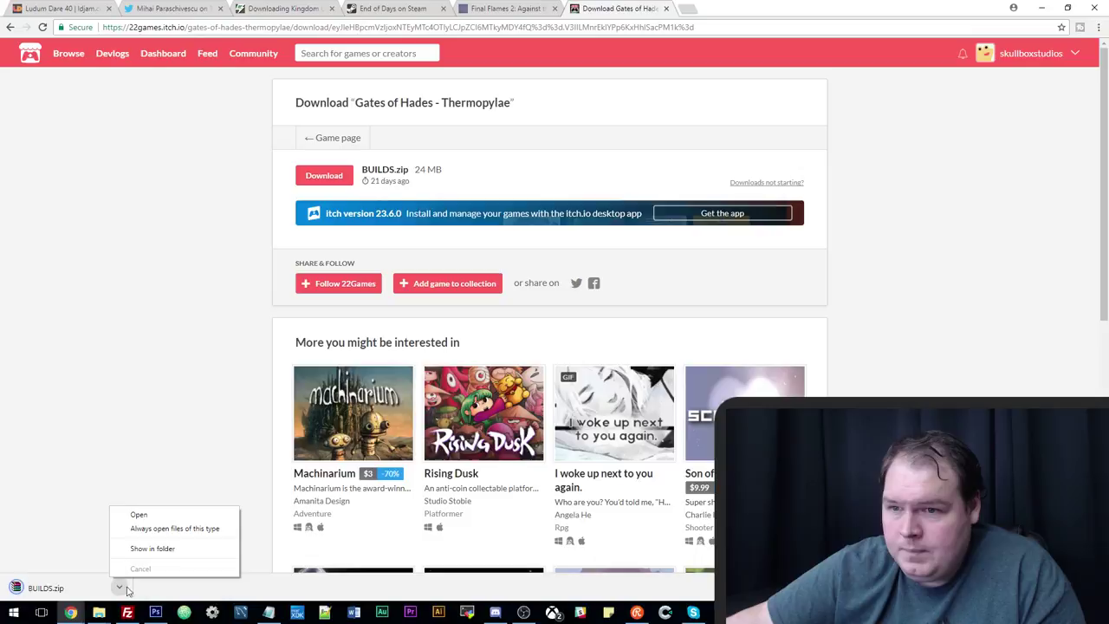
left_click(183, 549)
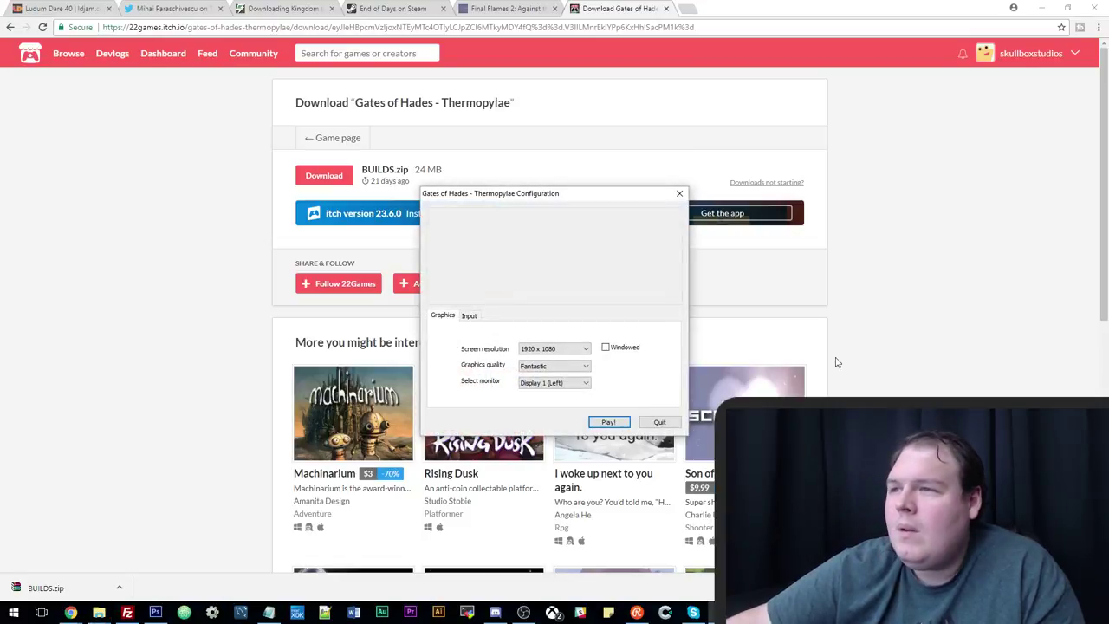
Choose 1680 x 1050 windowed in the configuration dialog and launch the game.
left_click(547, 352)
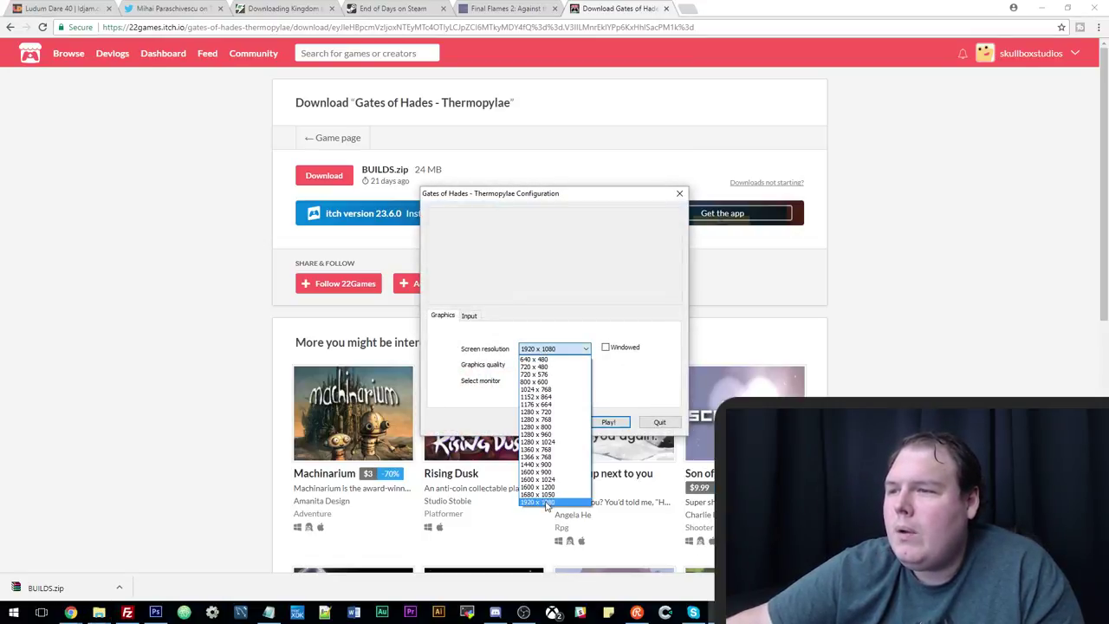
left_click(542, 494)
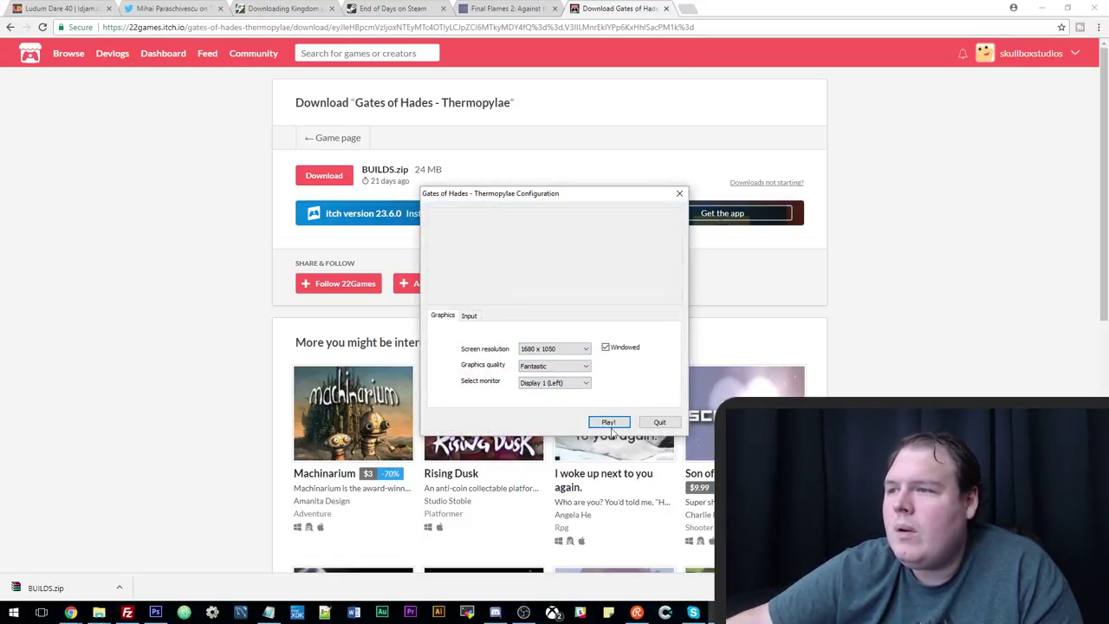
left_click(579, 349)
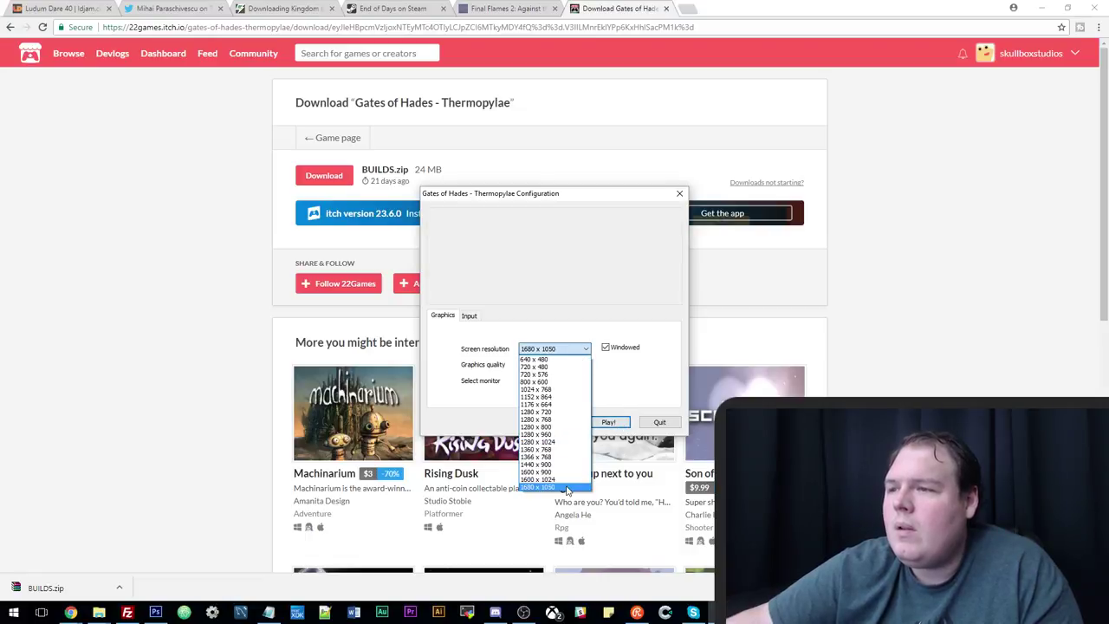
left_click(632, 376)
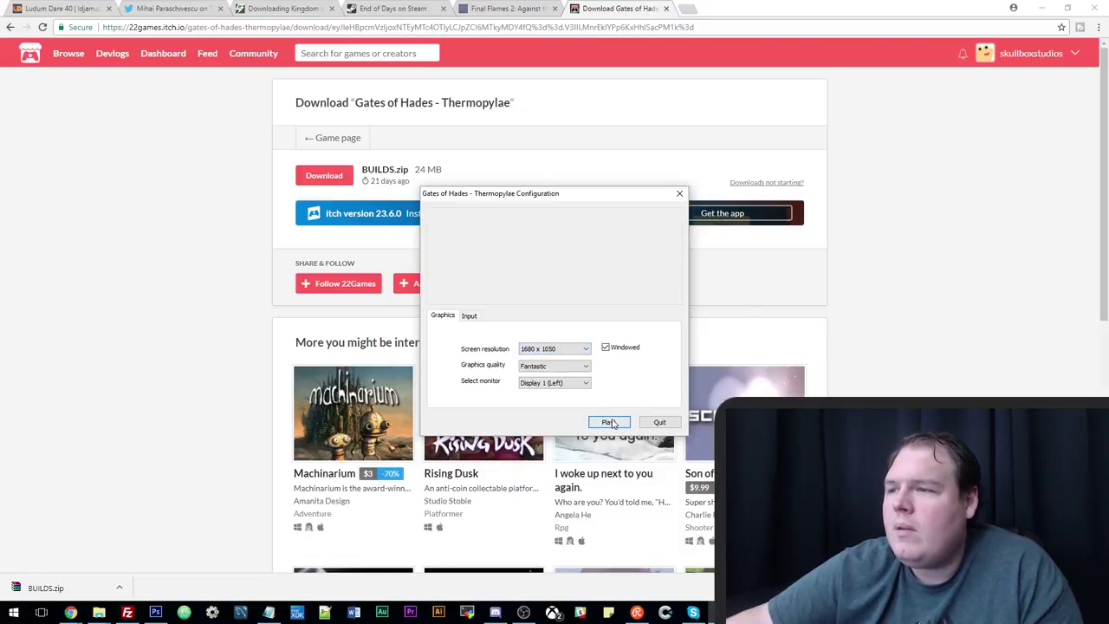
left_click(610, 422)
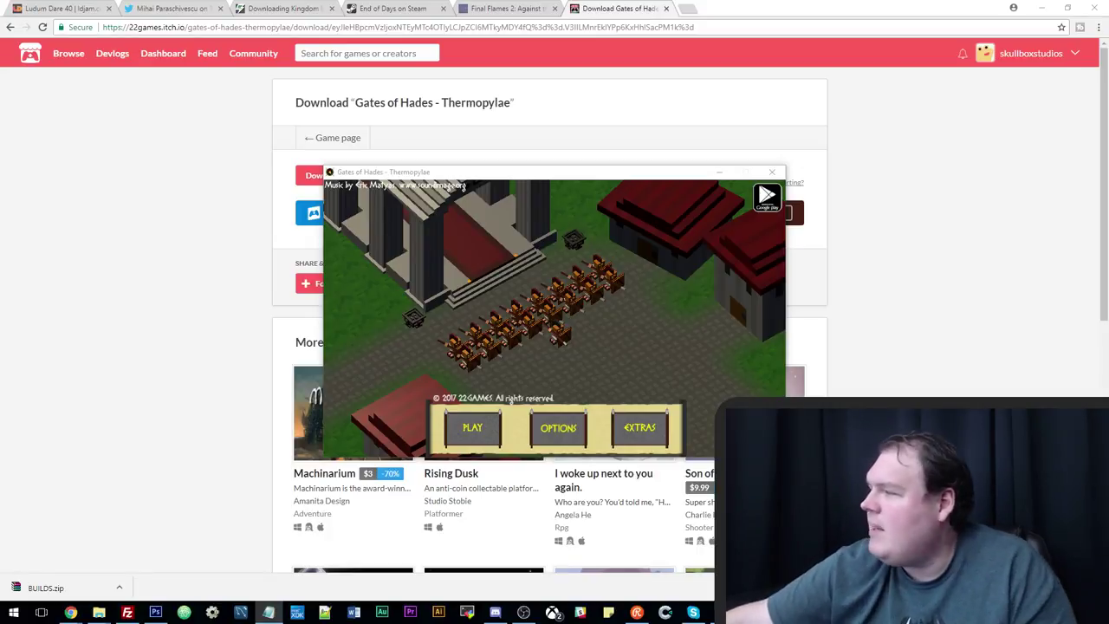
Pick The Time of Aries scenario, dismiss the opening story and begin the battle.
left_click(476, 428)
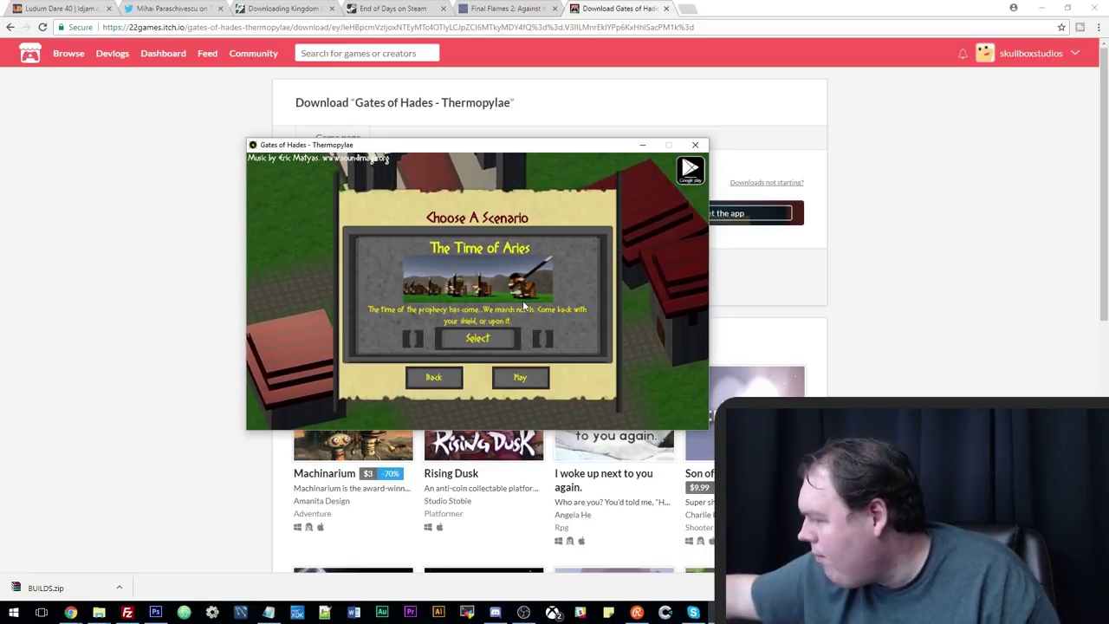
left_click(520, 378)
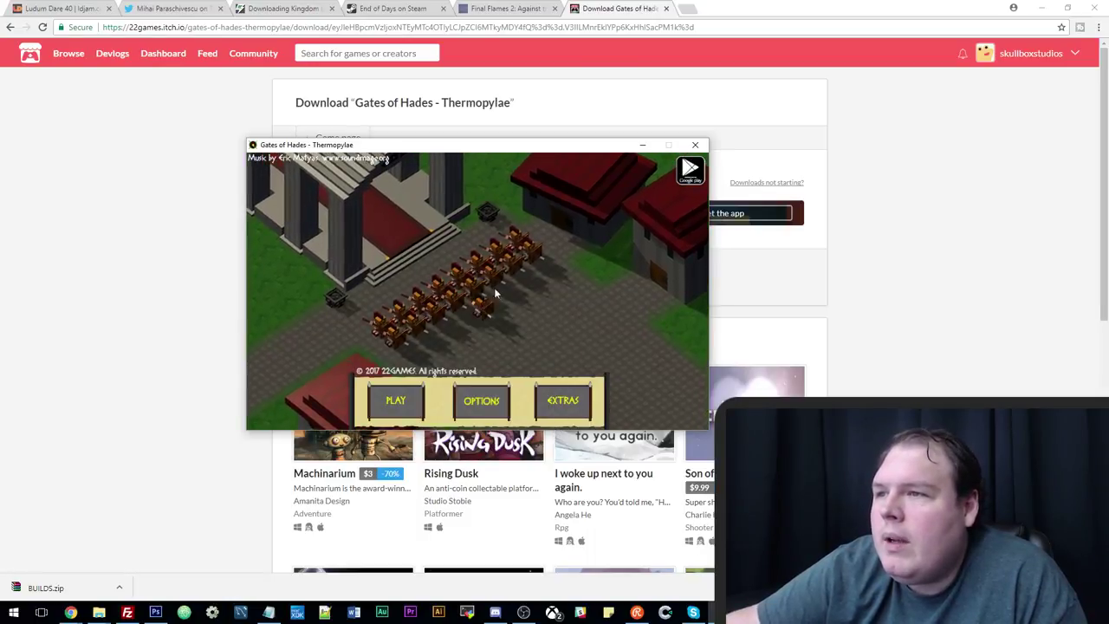
left_click(396, 400)
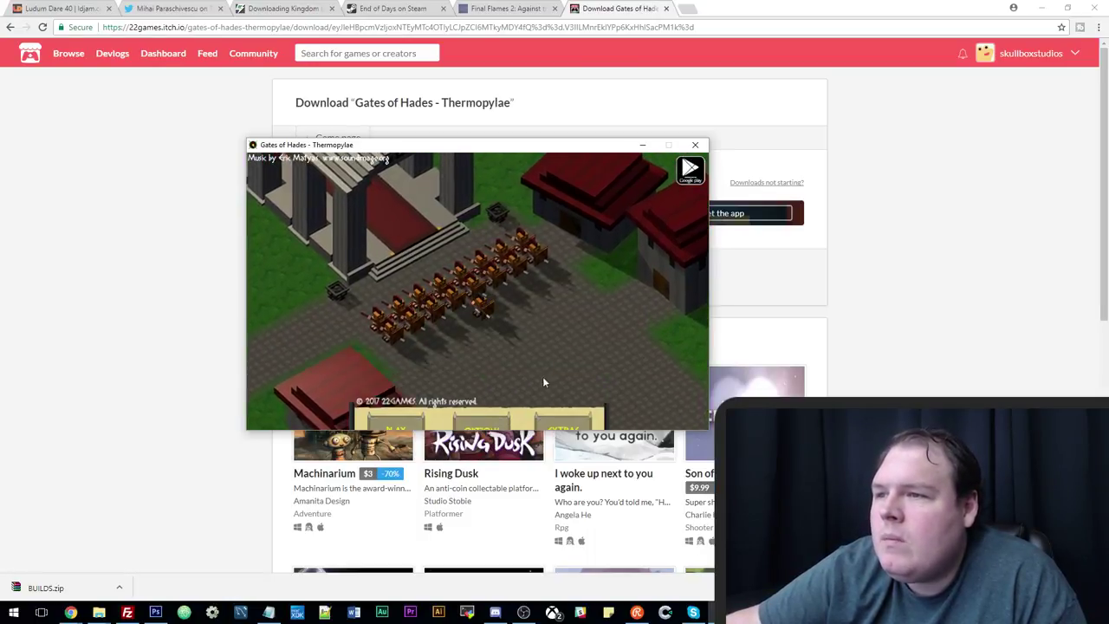
left_click(520, 377)
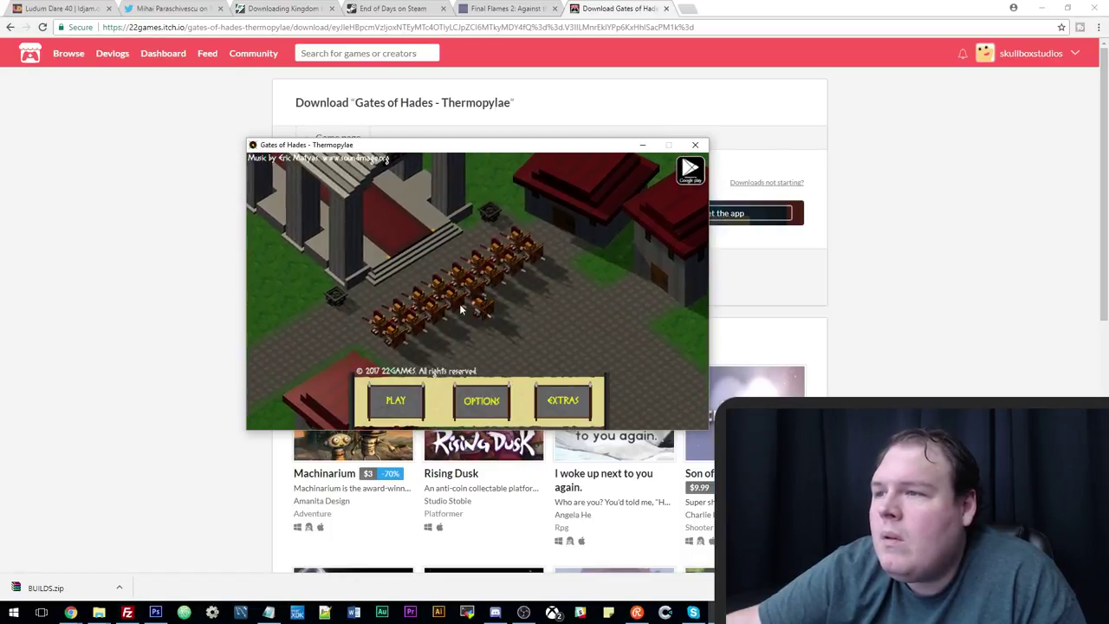
left_click(396, 402)
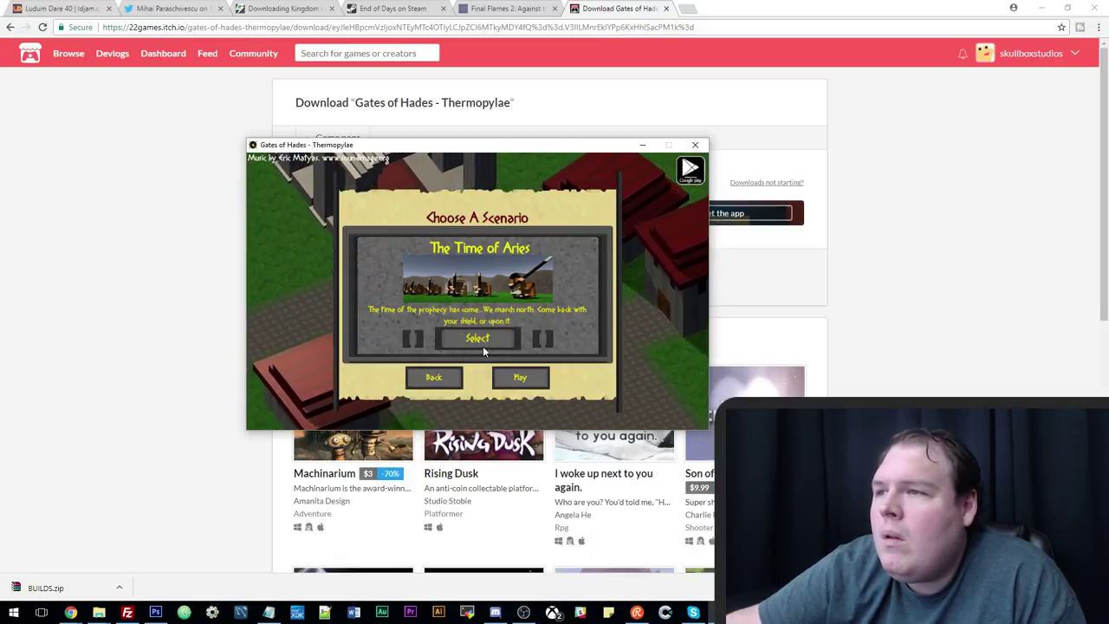
left_click(517, 380)
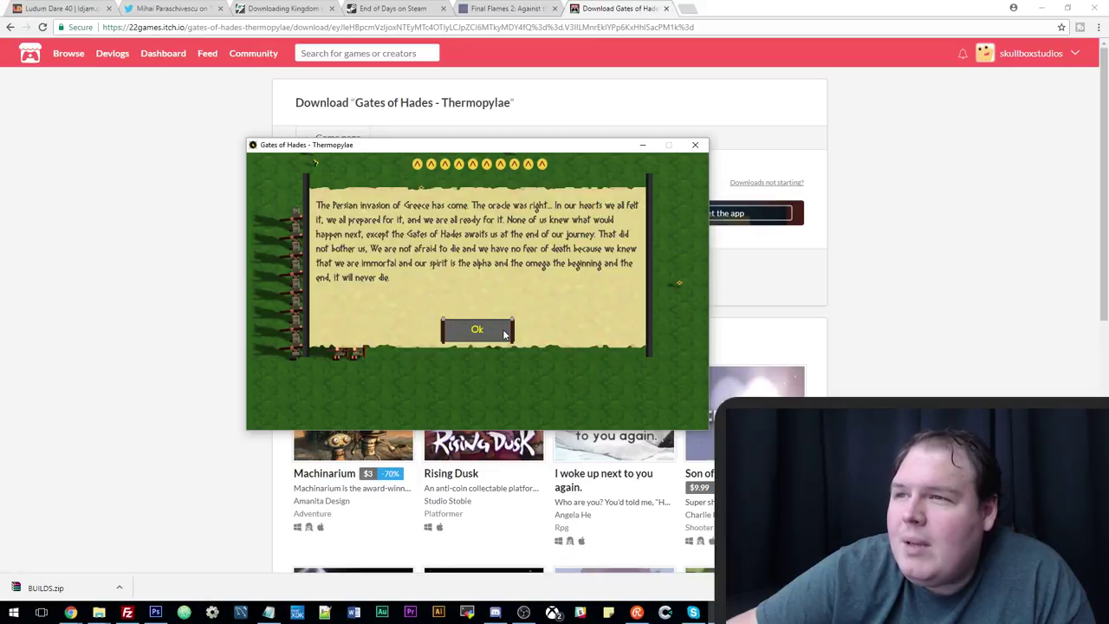
left_click(477, 331)
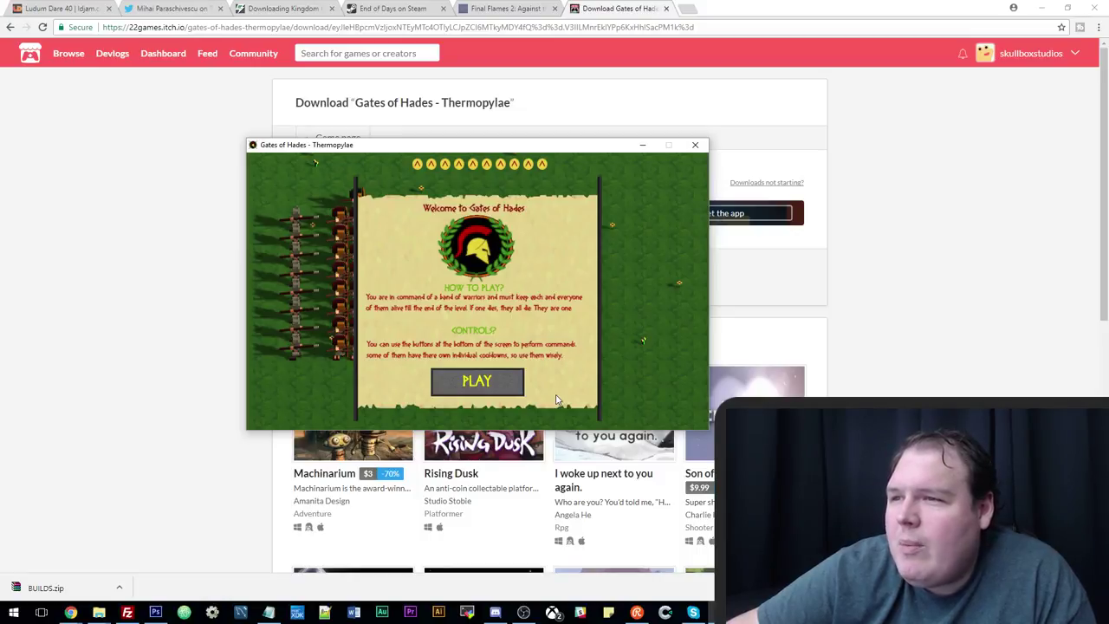
left_click(478, 387)
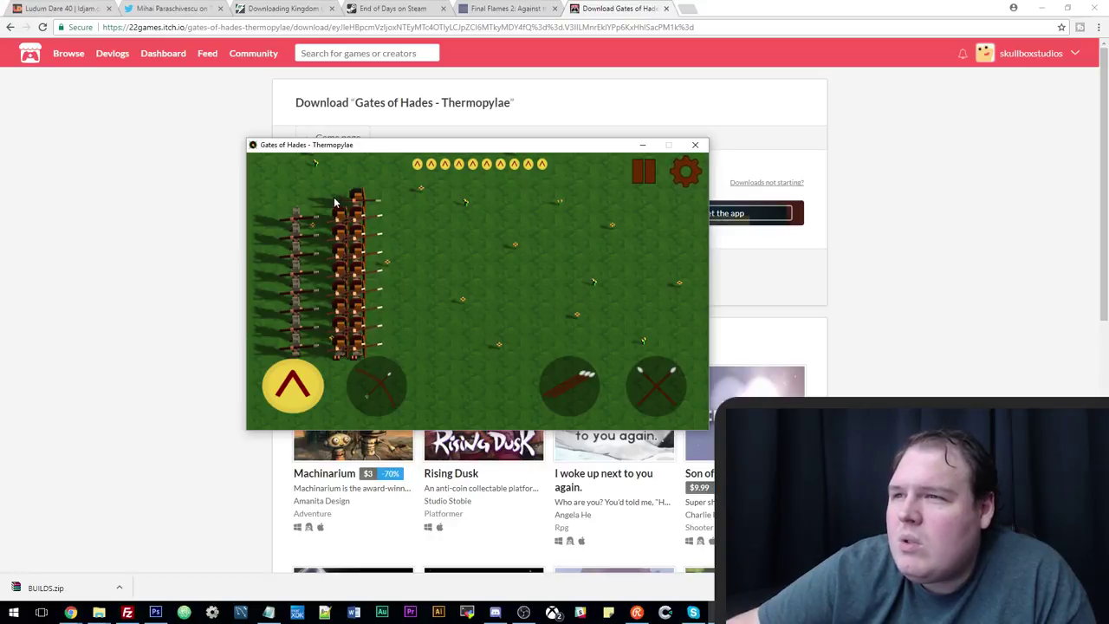
Fire the helmet, javelin, archer and crossed-spears abilities against the advancing Persians.
left_click(311, 387)
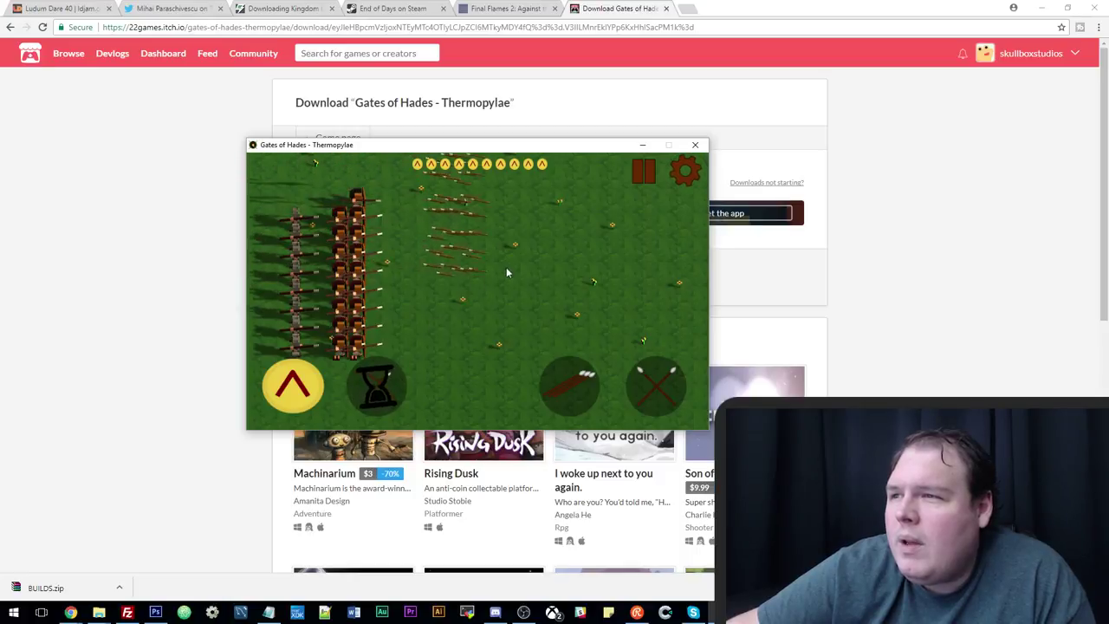
left_click(570, 395)
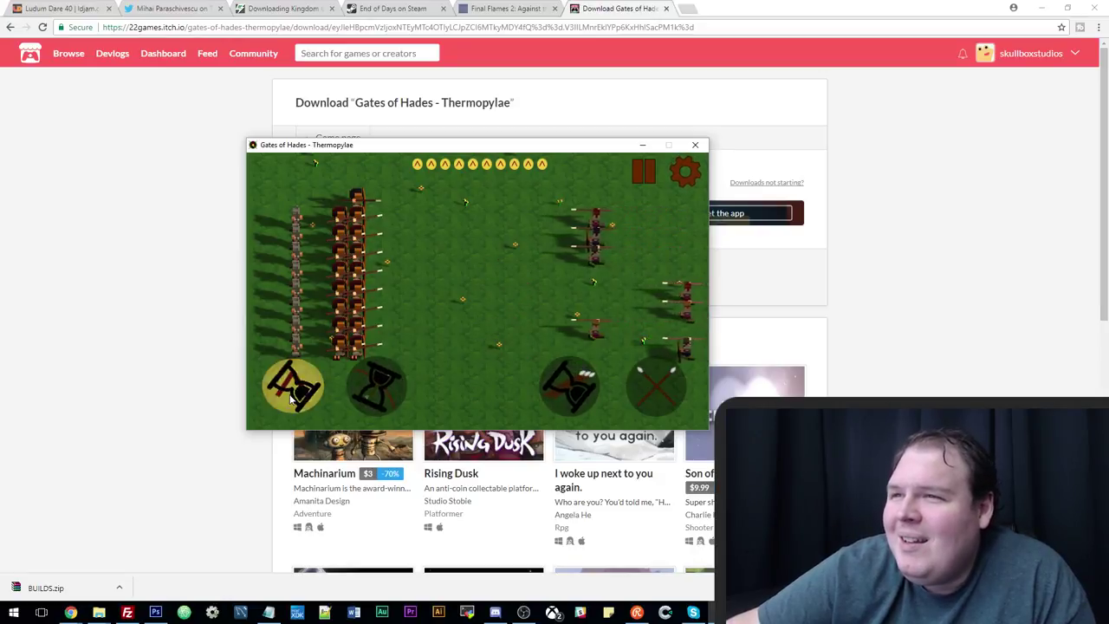
left_click(378, 392)
left_click(568, 385)
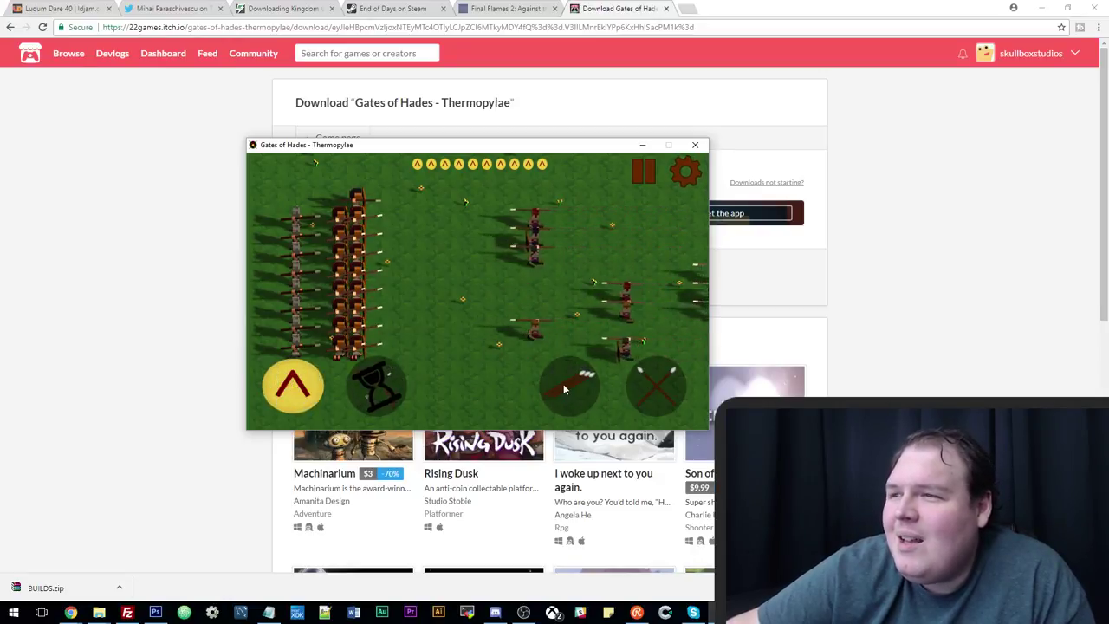
left_click(375, 389)
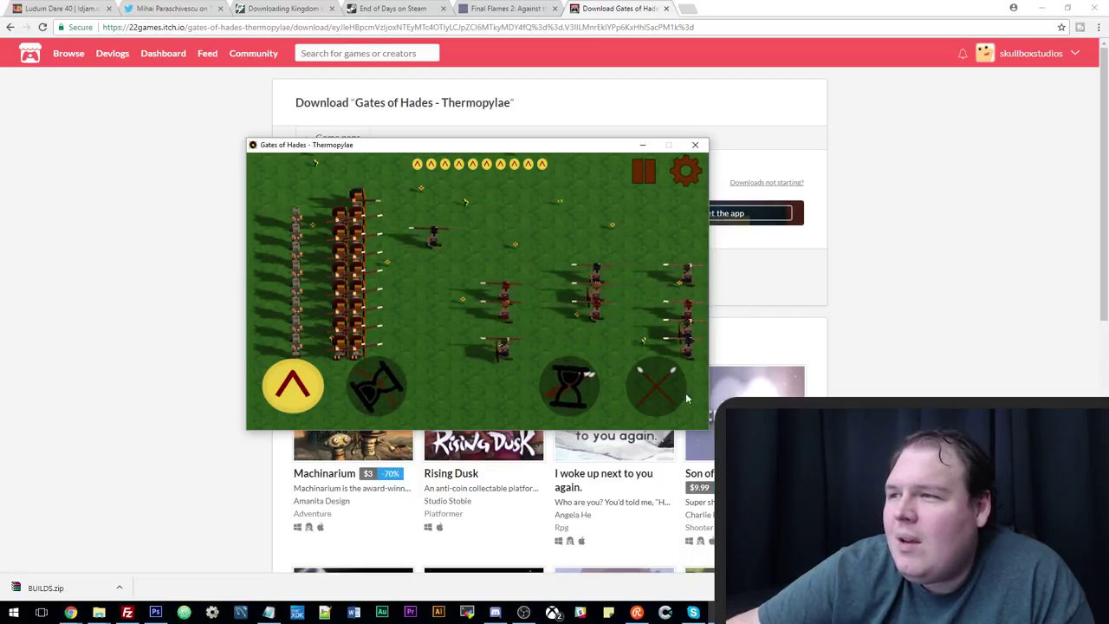
left_click(656, 381)
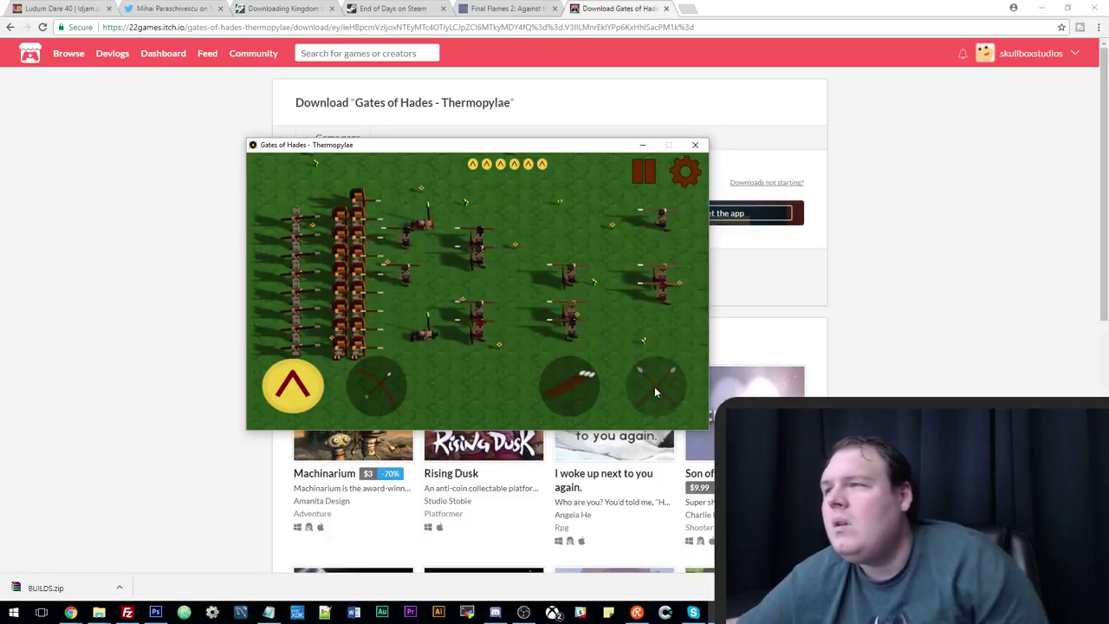
Keep using crossed-spears, archer volley and javelin abilities until the Defeat screen appears.
left_click(654, 397)
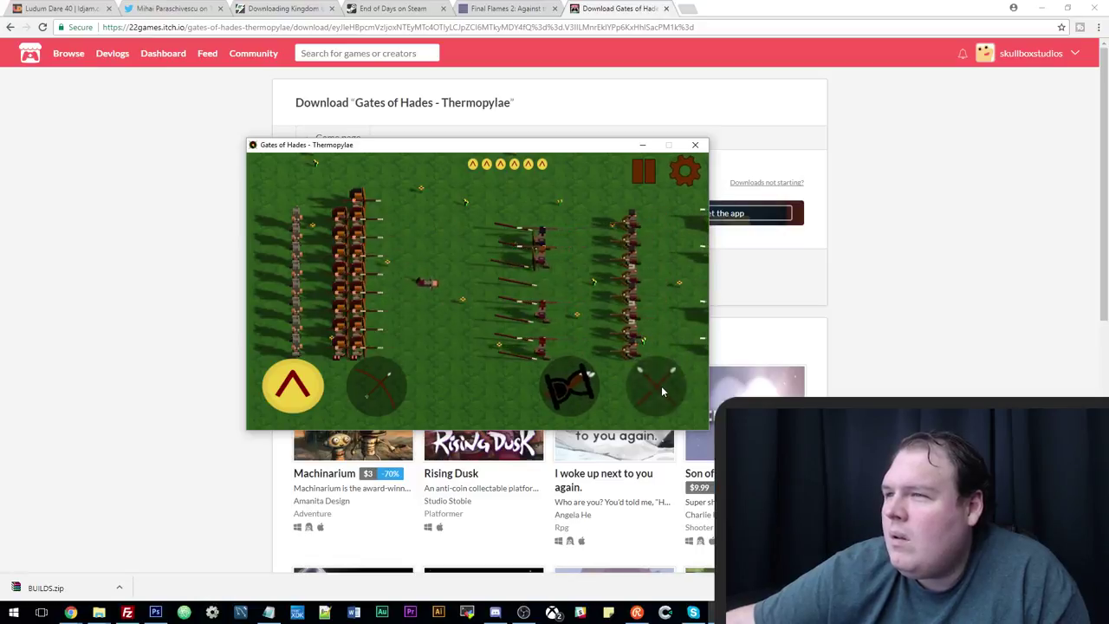
left_click(591, 389)
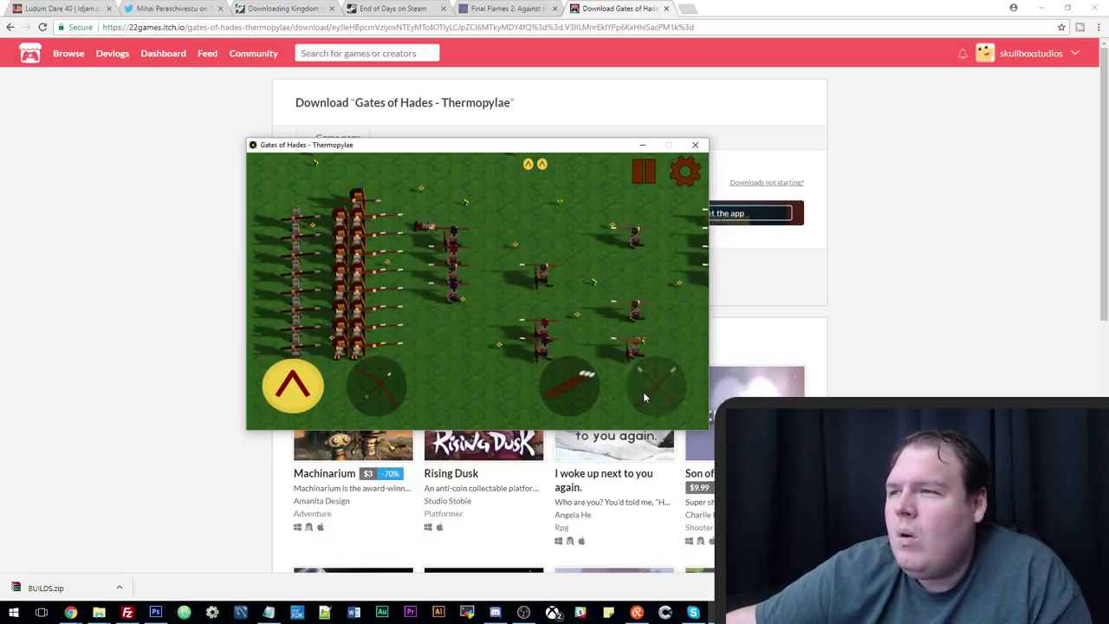
left_click(589, 396)
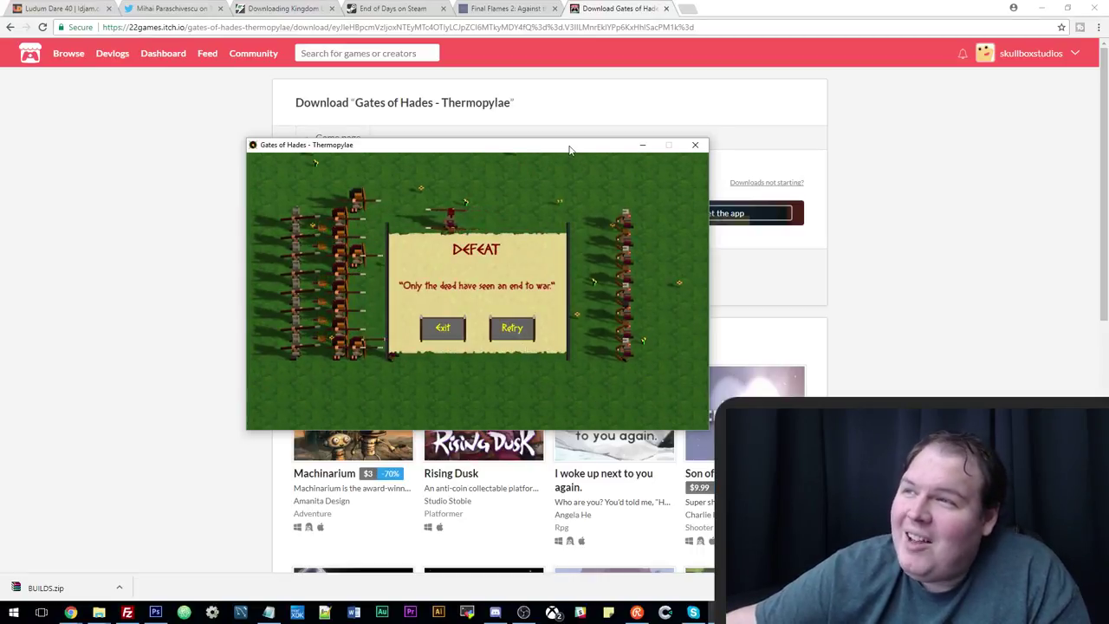
Nudge the Gates of Hades game window lower, then close the game.
left_click_drag(569, 150, 553, 160)
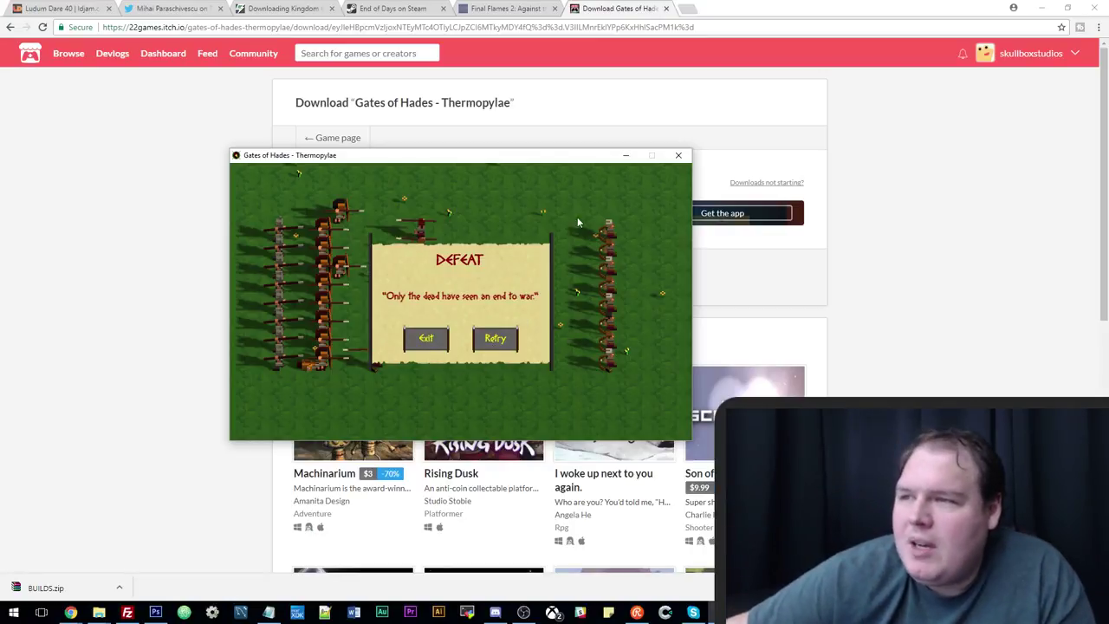
left_click_drag(423, 162, 416, 202)
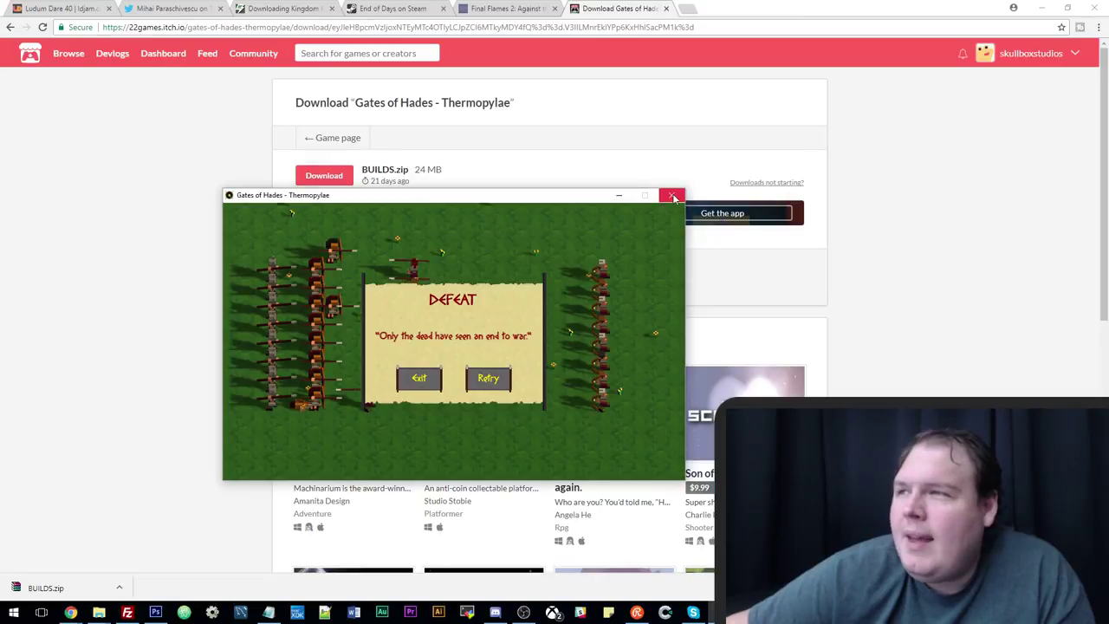
left_click(515, 121)
Go back to the Gates of Hades itch.io game page and copy its web address.
left_click(289, 27)
right_click(290, 27)
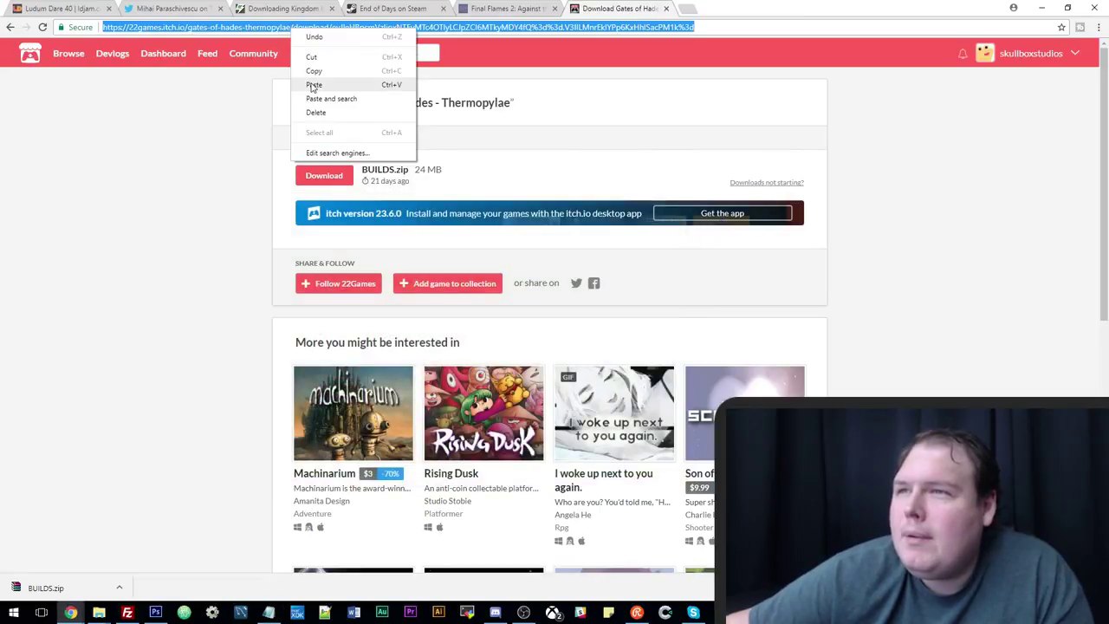
left_click(188, 106)
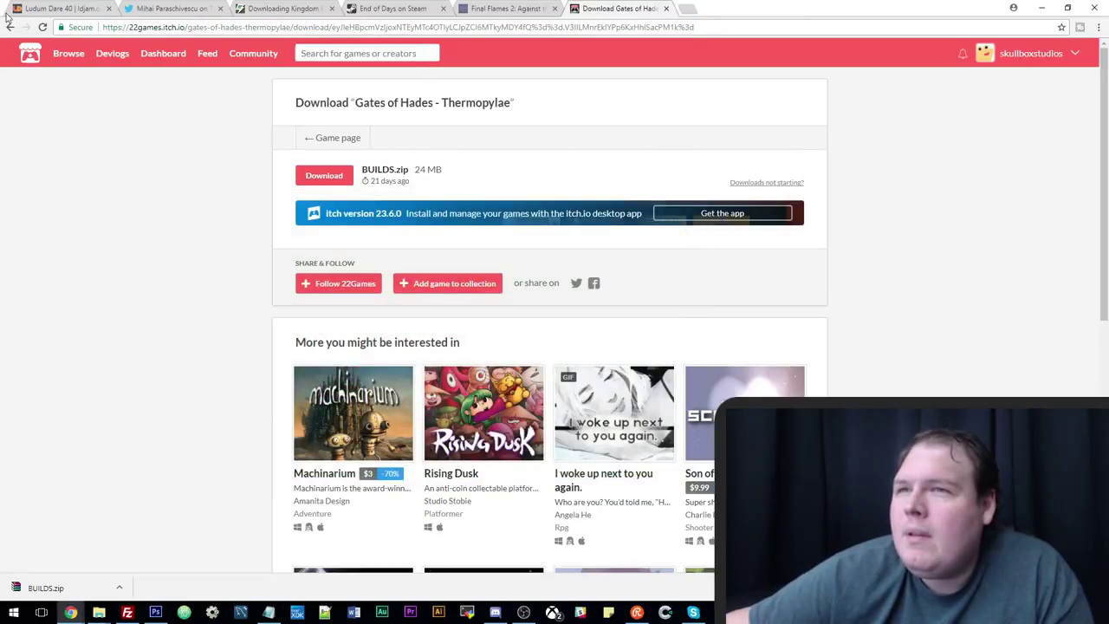
left_click(235, 27)
right_click(236, 27)
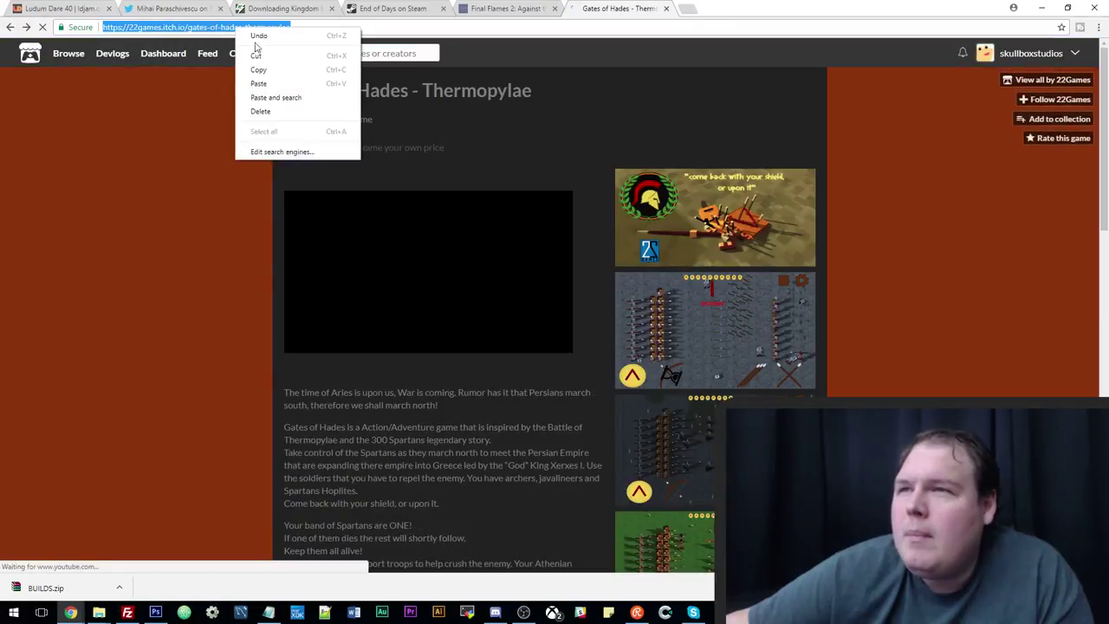
left_click(259, 71)
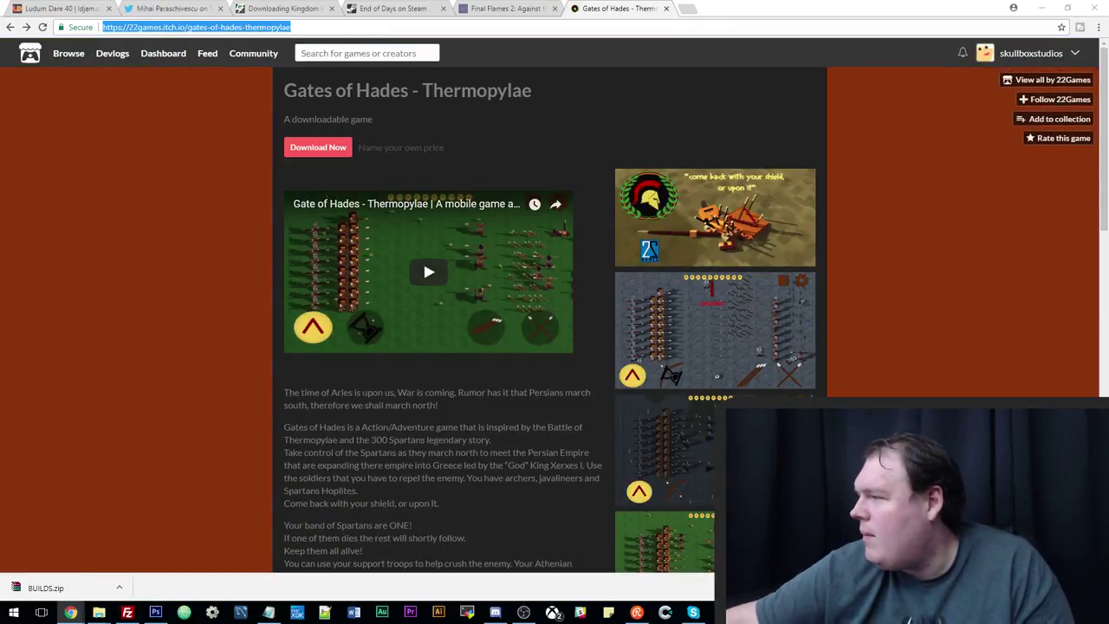
key("alt+Tab")
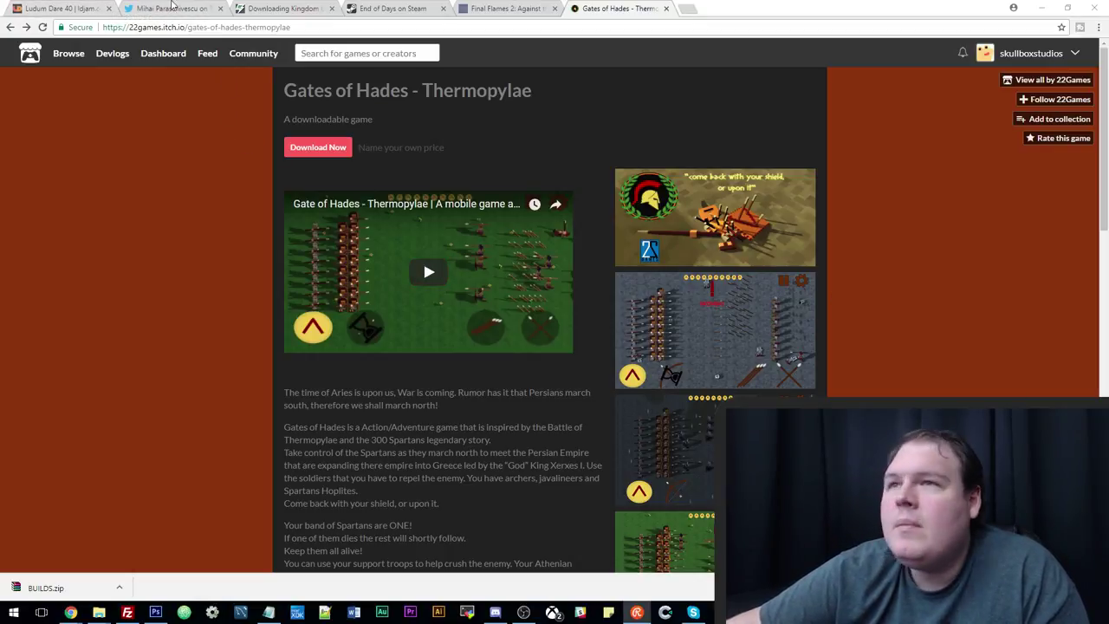
Look through the Ludum Dare 40, Twitter, Kingdom by the Sea, Final Flames 2 and Gates of Hades tabs.
left_click(61, 8)
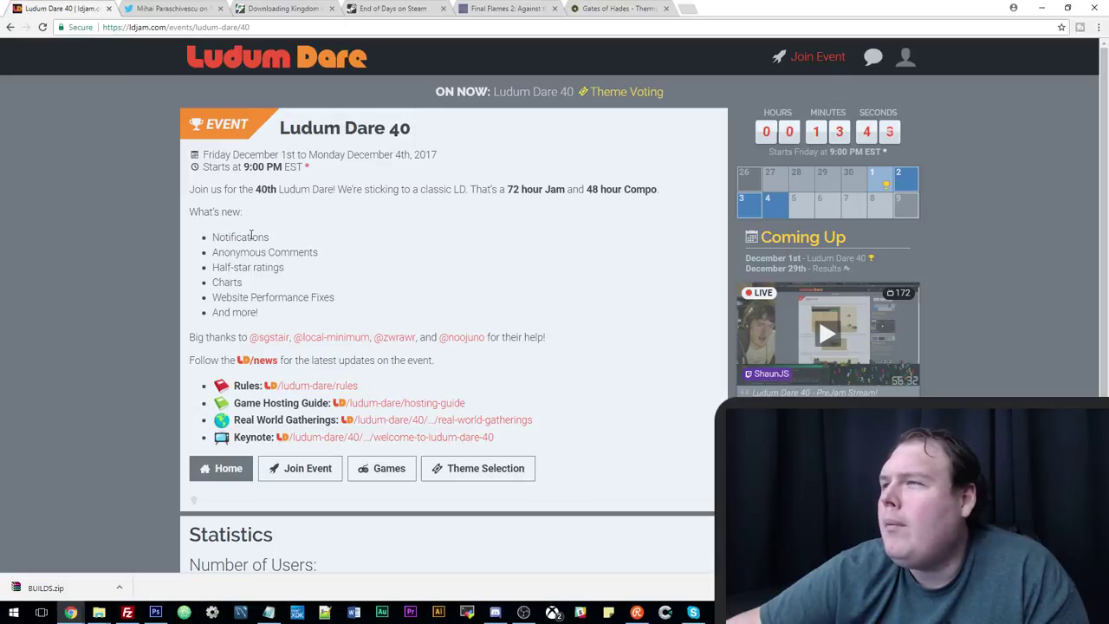
left_click(203, 8)
left_click(281, 8)
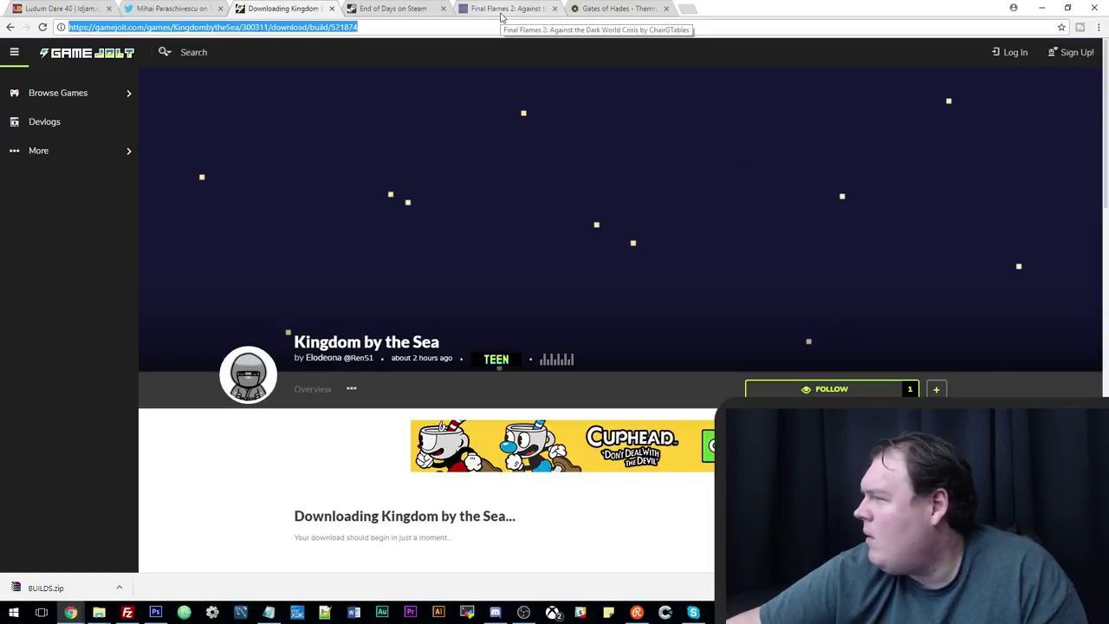
left_click(502, 8)
left_click(620, 7)
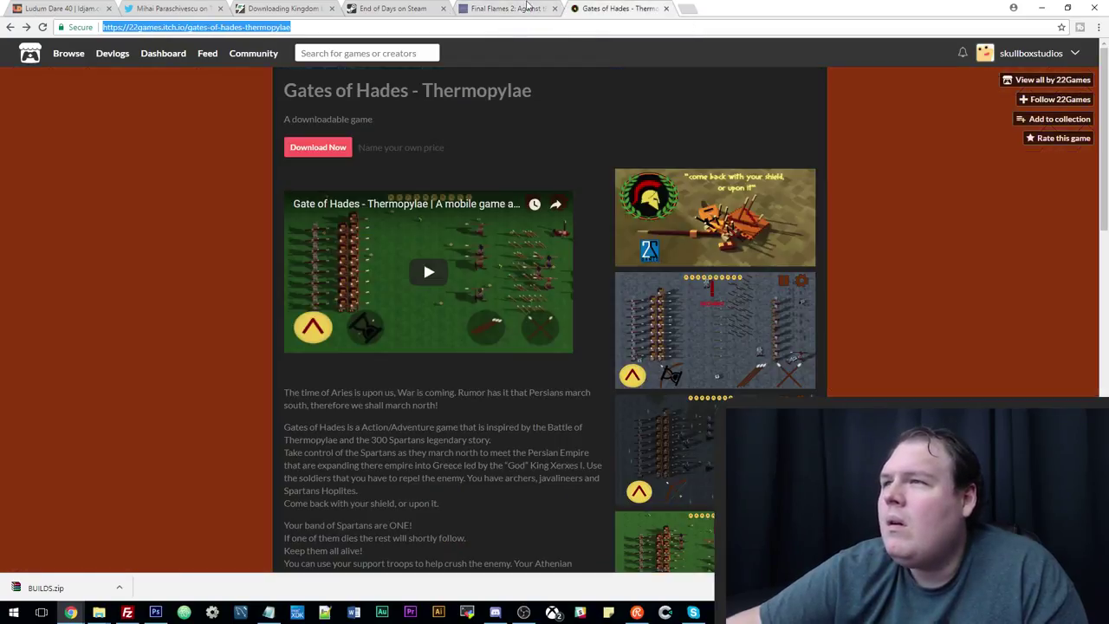
key("alt+Tab")
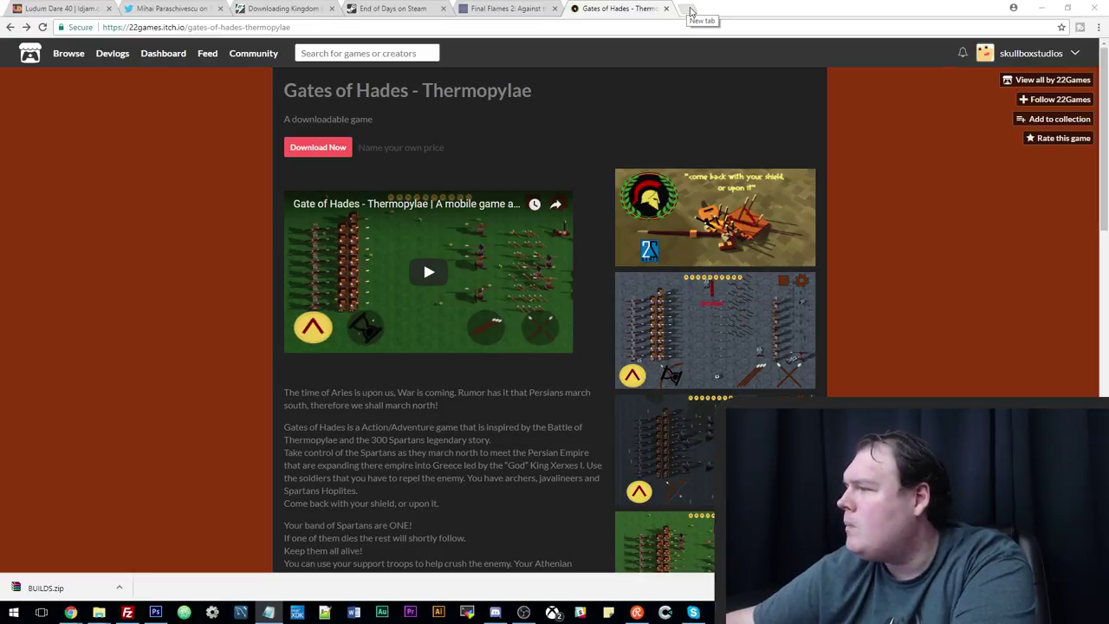
Open the pasted bit.ly link in a new tab and directly download PONGSLAUGHT preAlpha.exe without an account.
left_click(691, 9)
key("ctrl+v")
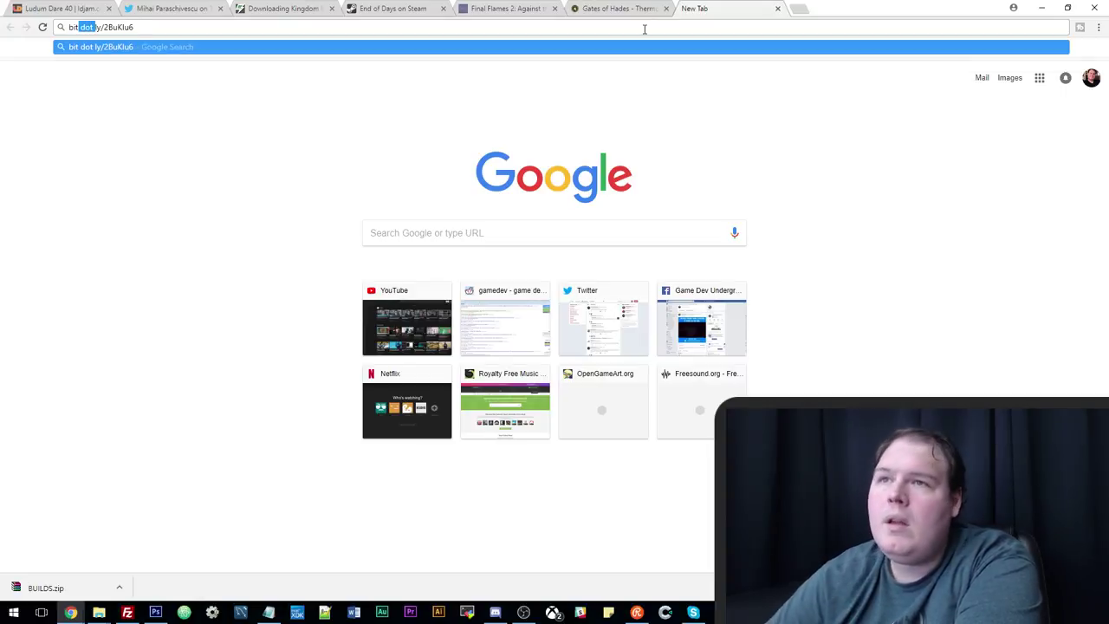
type(".")
key("Return")
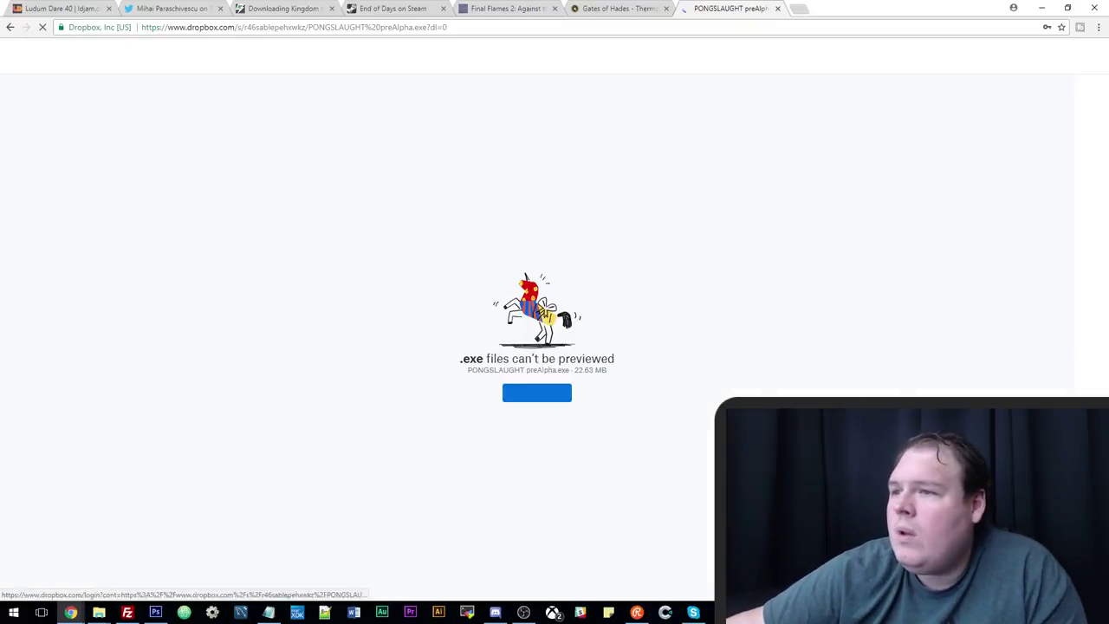
left_click(447, 396)
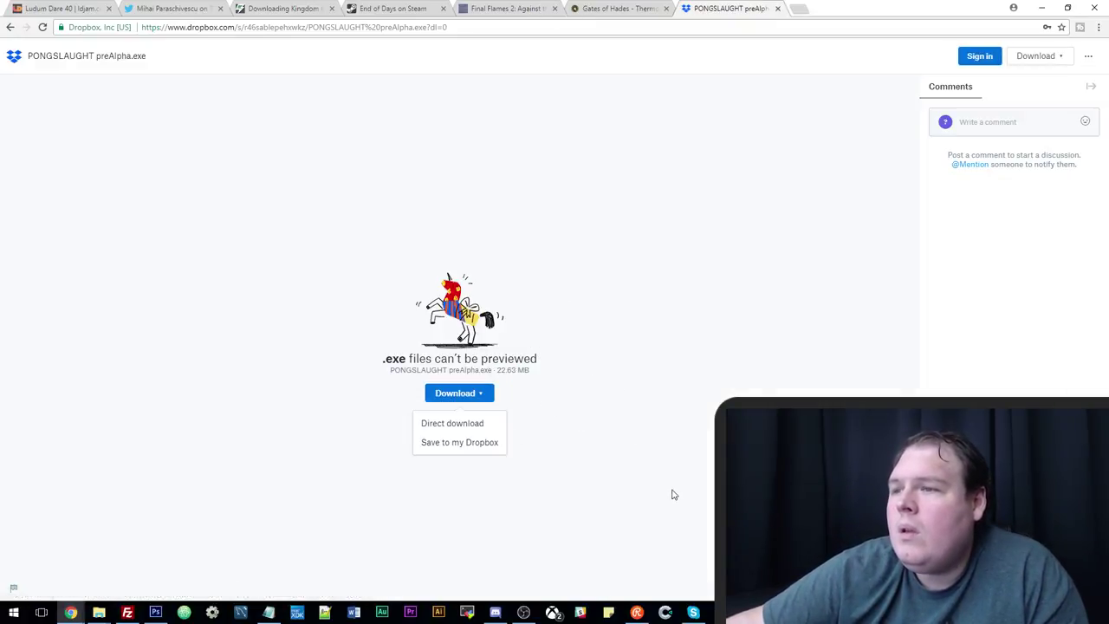
left_click(497, 426)
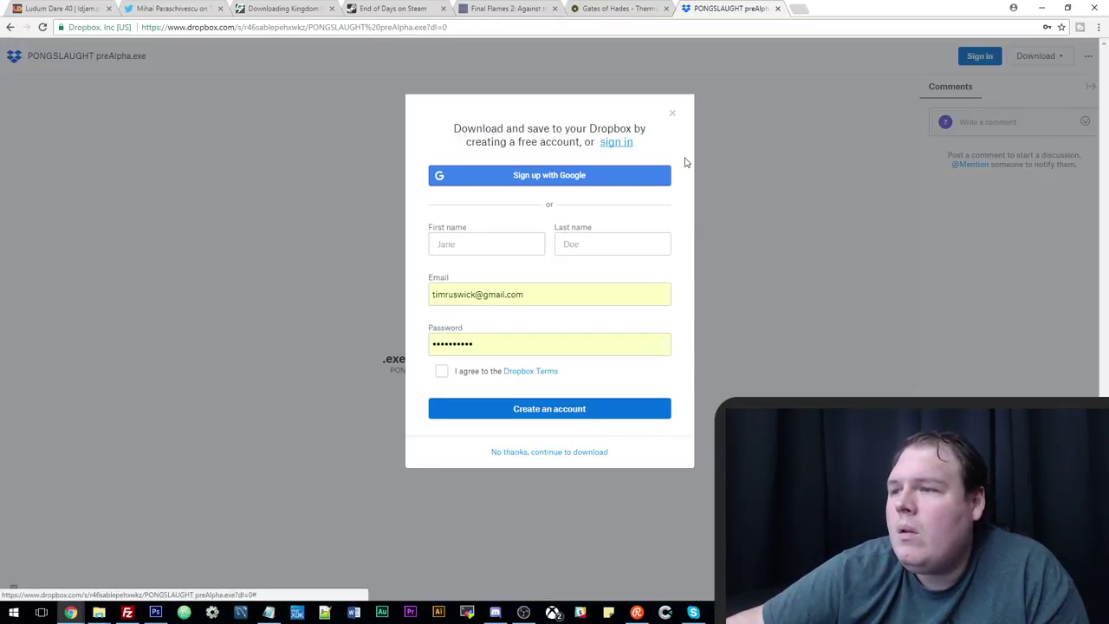
left_click(554, 452)
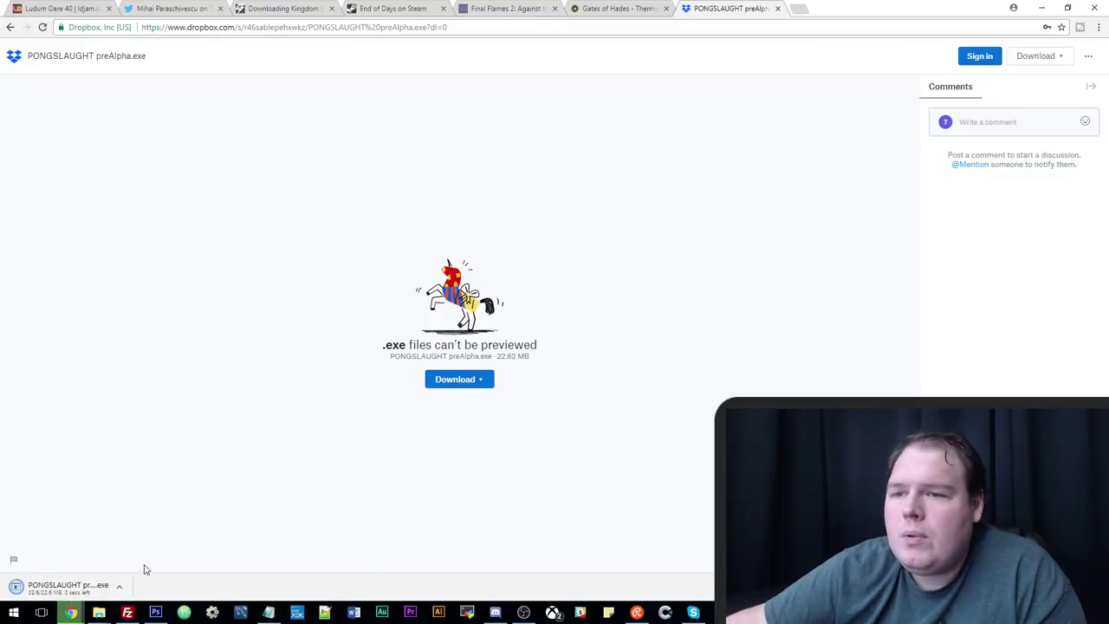
Run PONGSLAUGHT preAlpha.exe past the security warning, then move its window up-left and make it taller.
left_click(181, 517)
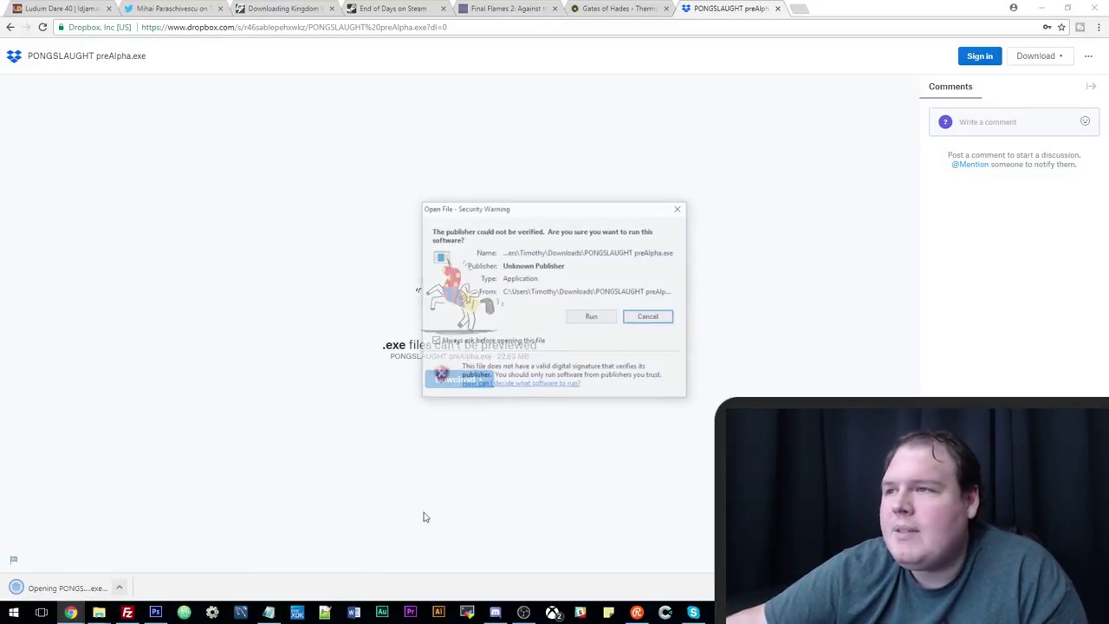
left_click(591, 318)
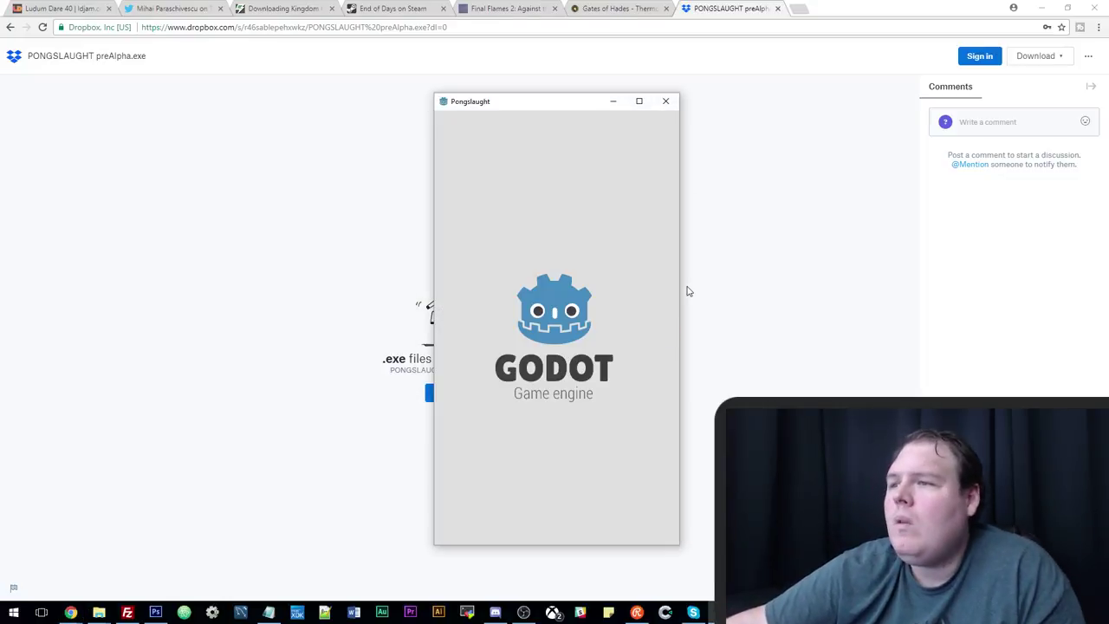
left_click_drag(518, 101, 485, 76)
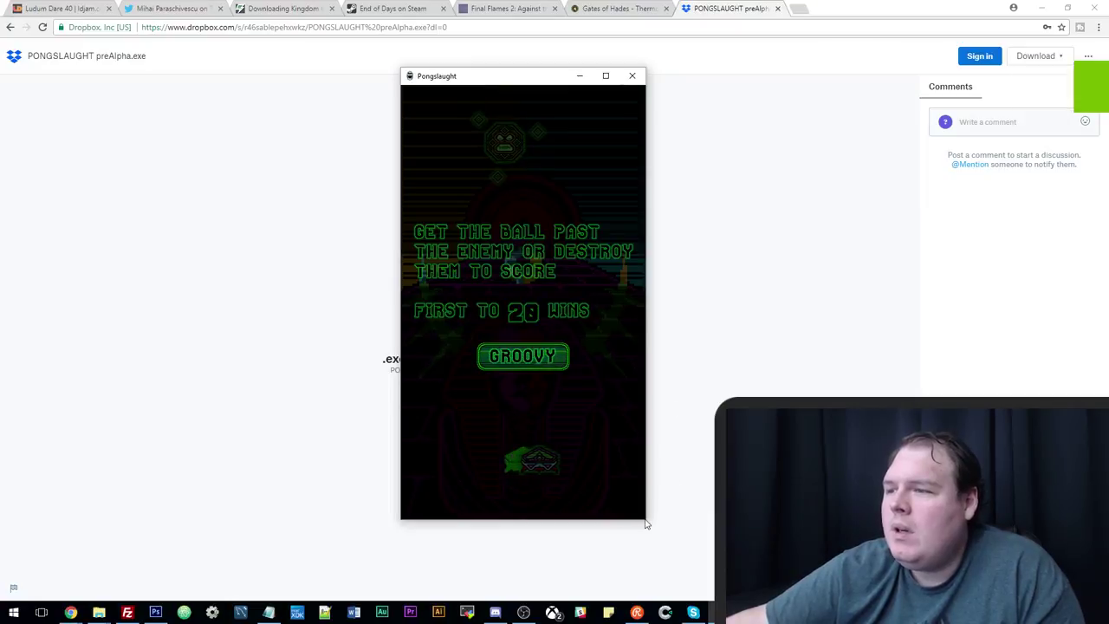
mouse_move(646, 522)
left_mouse_down()
mouse_move(690, 530)
mouse_move(685, 545)
mouse_move(651, 542)
left_mouse_up()
left_click_drag(507, 80, 428, 39)
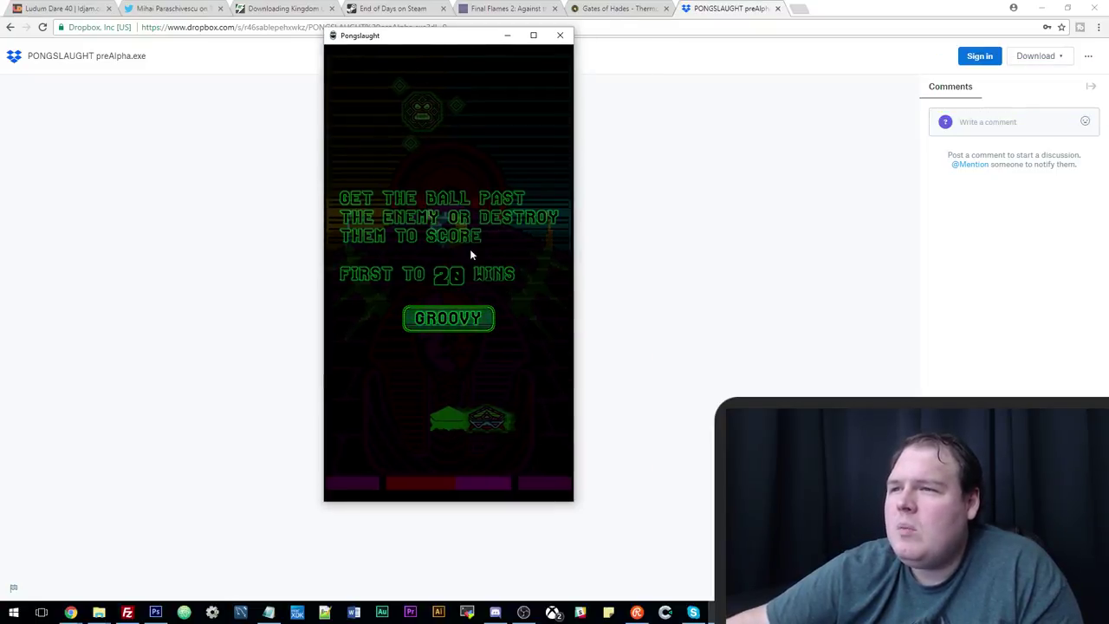
Dismiss the rules and powerup instruction screens with GROOVY to reach the autofire tips.
left_click(474, 321)
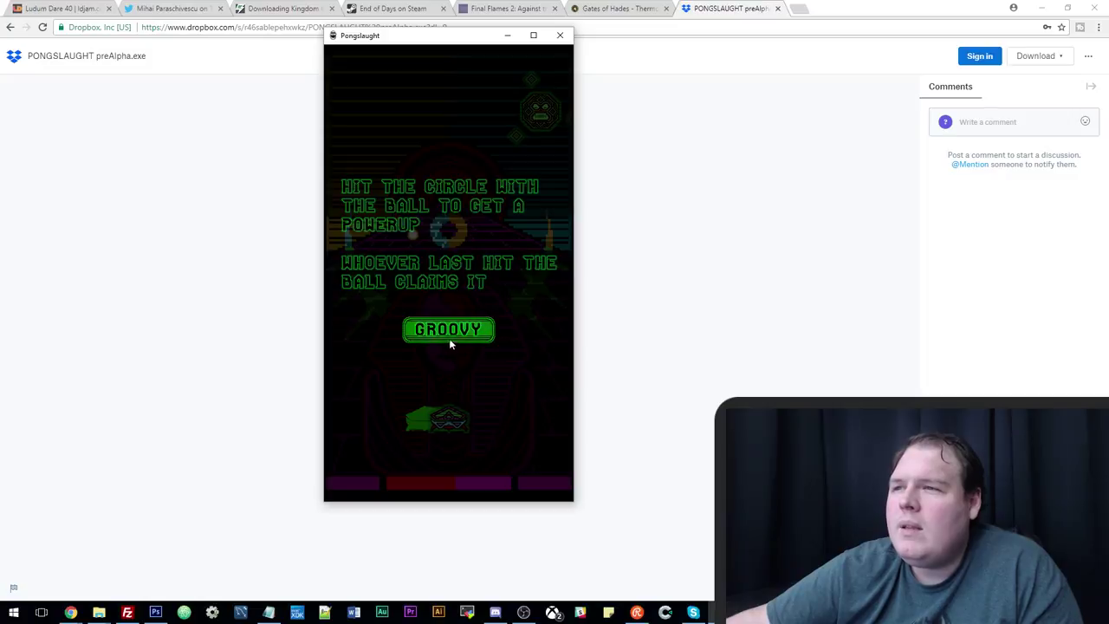
left_click(449, 336)
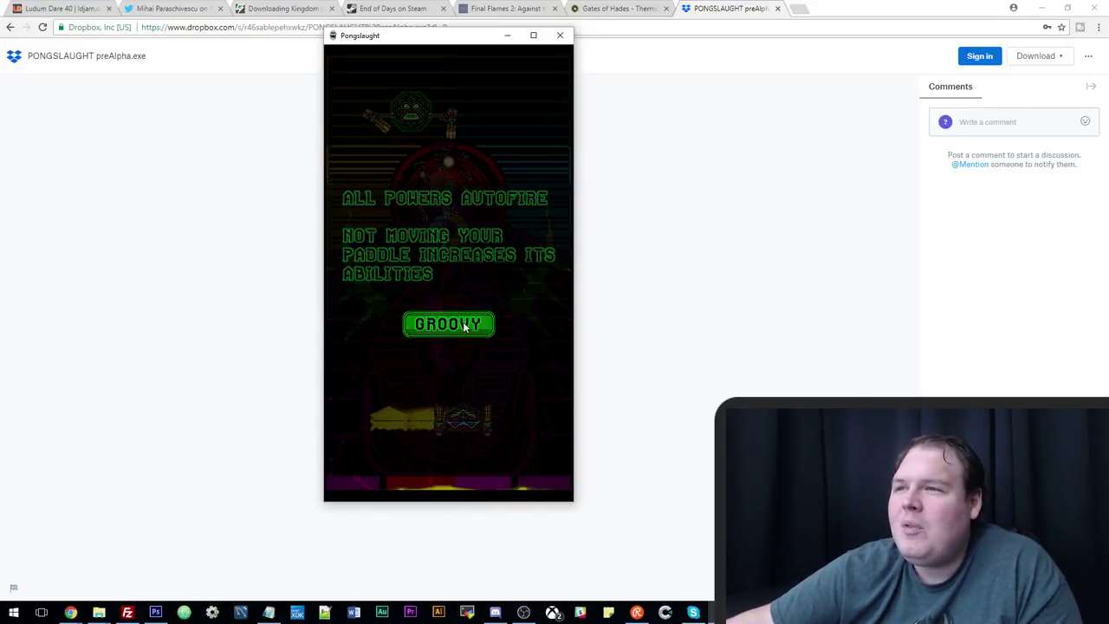
Dismiss the autofire tips screen and play the match against the enemy paddle.
left_click(466, 326)
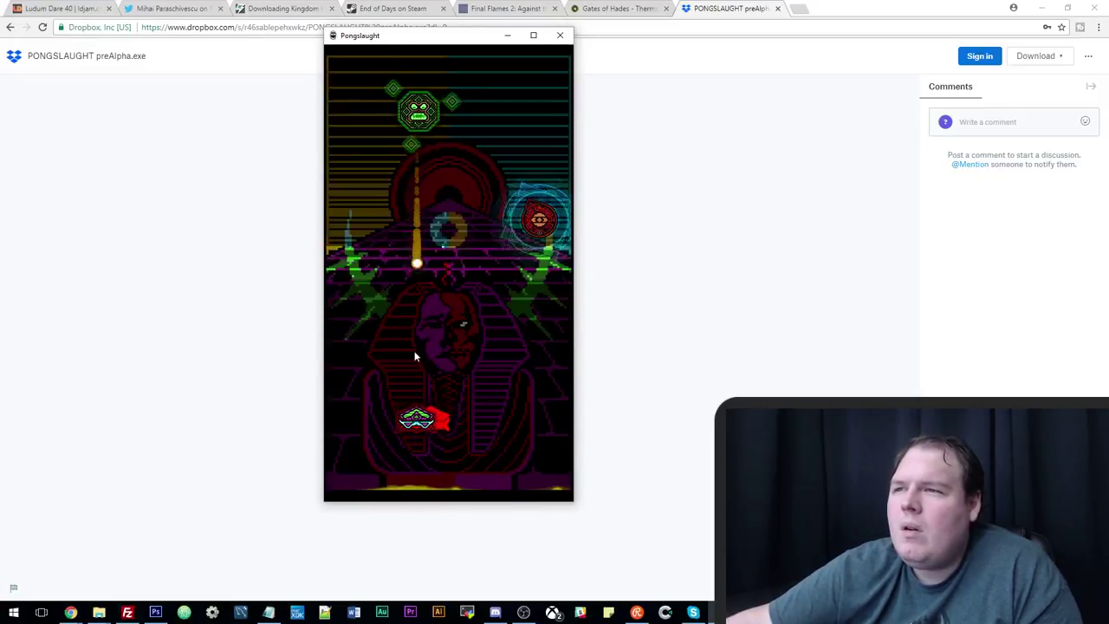
Resume the paused match, play on to a 9–4 score, and shift the game window left.
left_click(473, 326)
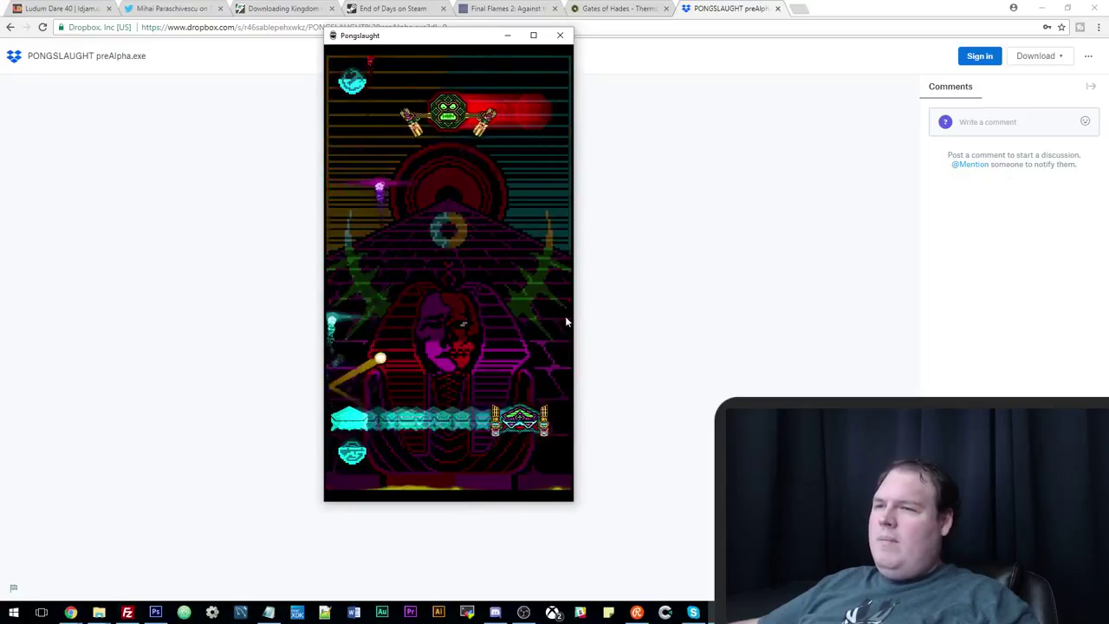
left_click_drag(476, 37, 439, 44)
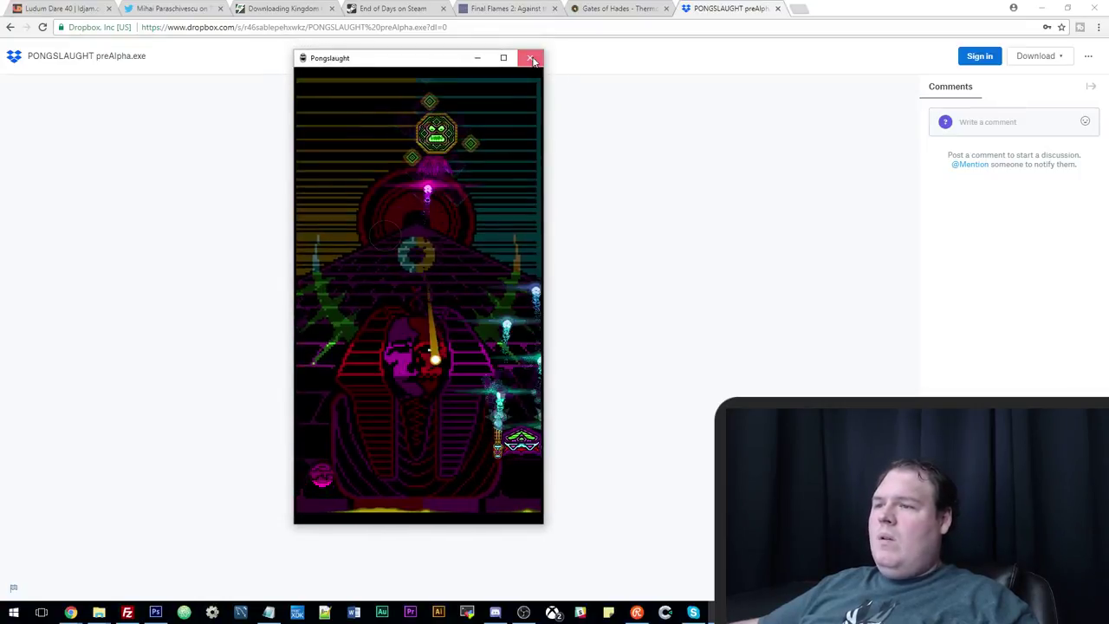
Close the Pongslaught game window and the Dropbox download tab.
left_click(531, 58)
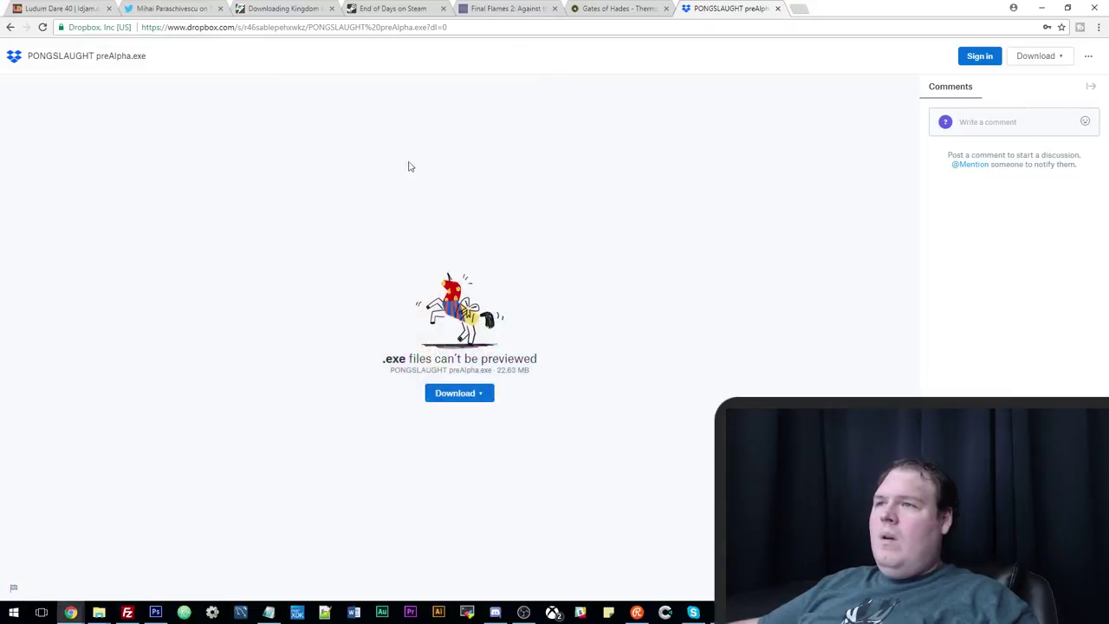
left_click(777, 8)
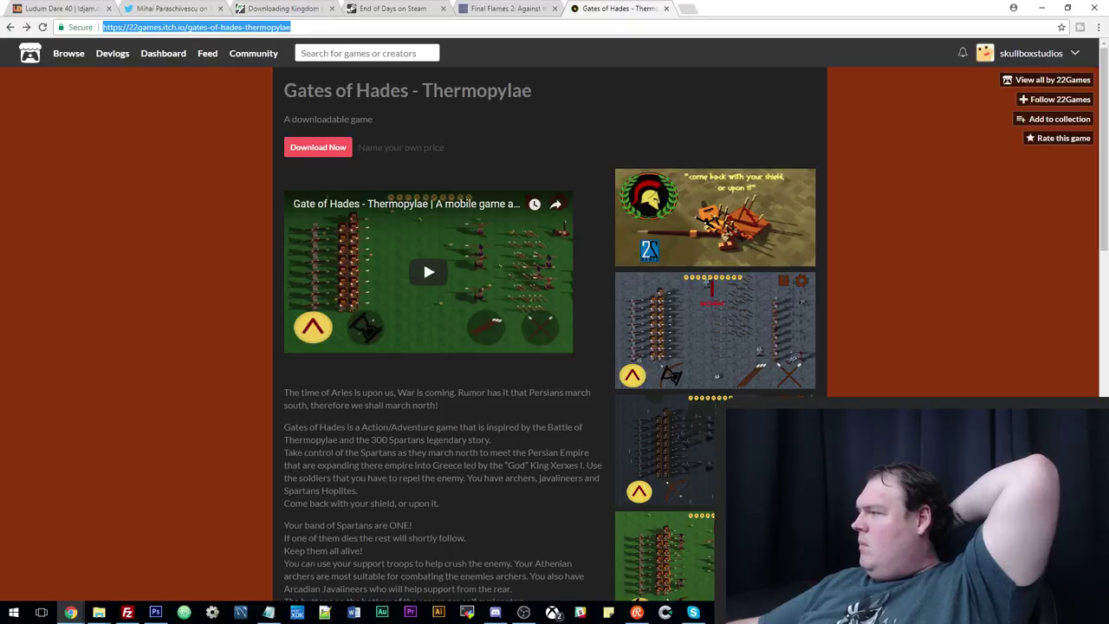
key("alt+Tab")
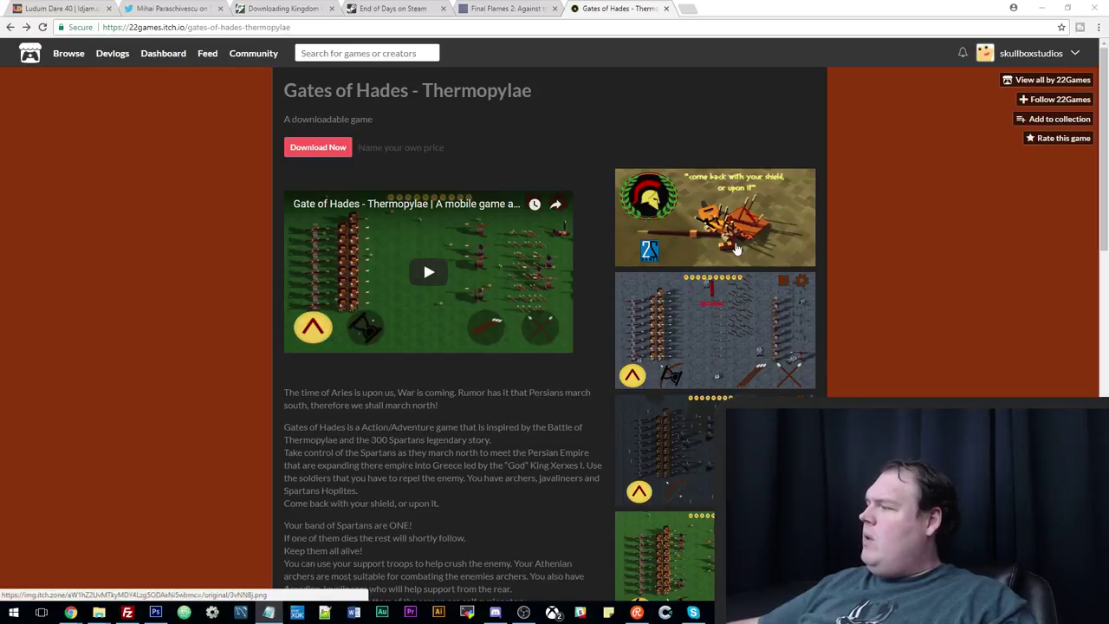
Close the Gates of Hades, Final Flames 2, End of Days, Kingdom by the Sea and tweet tabs.
left_click(666, 8)
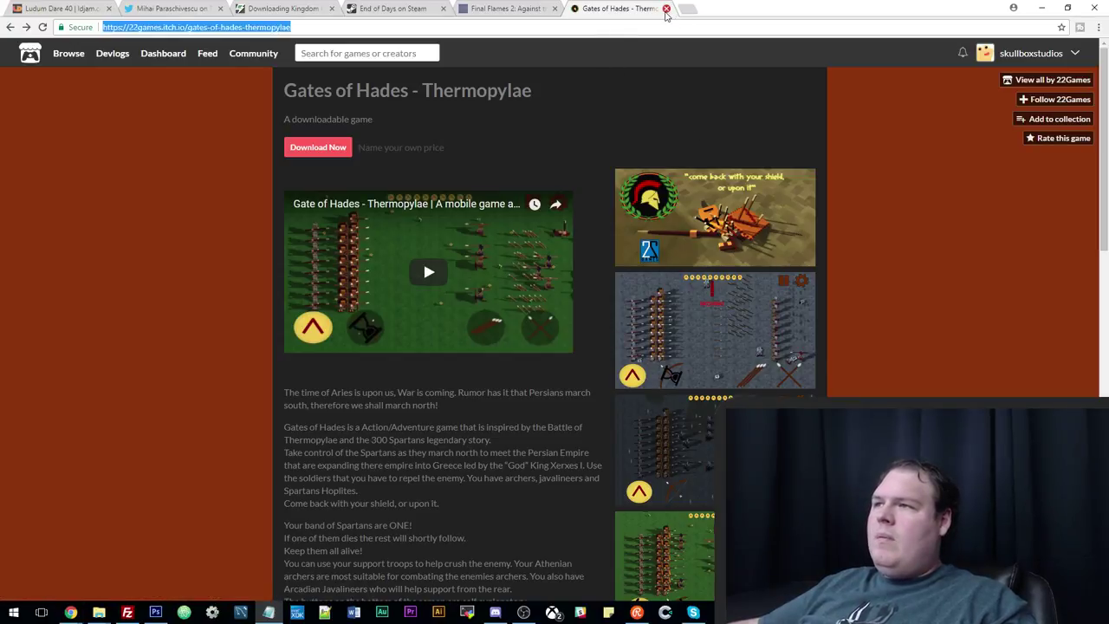
left_click(555, 8)
left_click(443, 8)
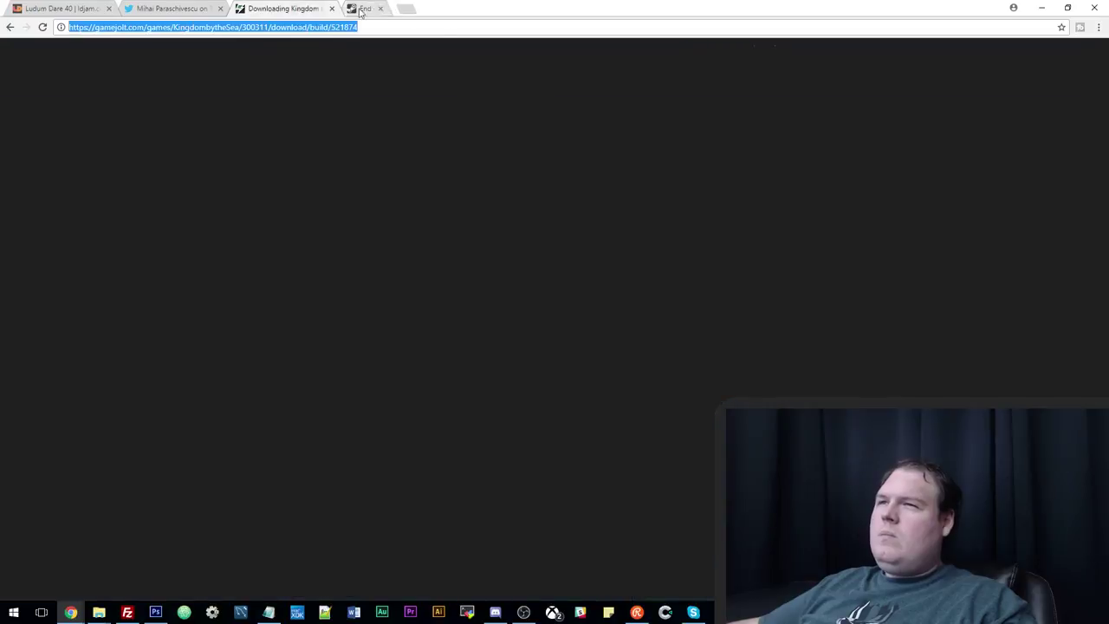
left_click(331, 8)
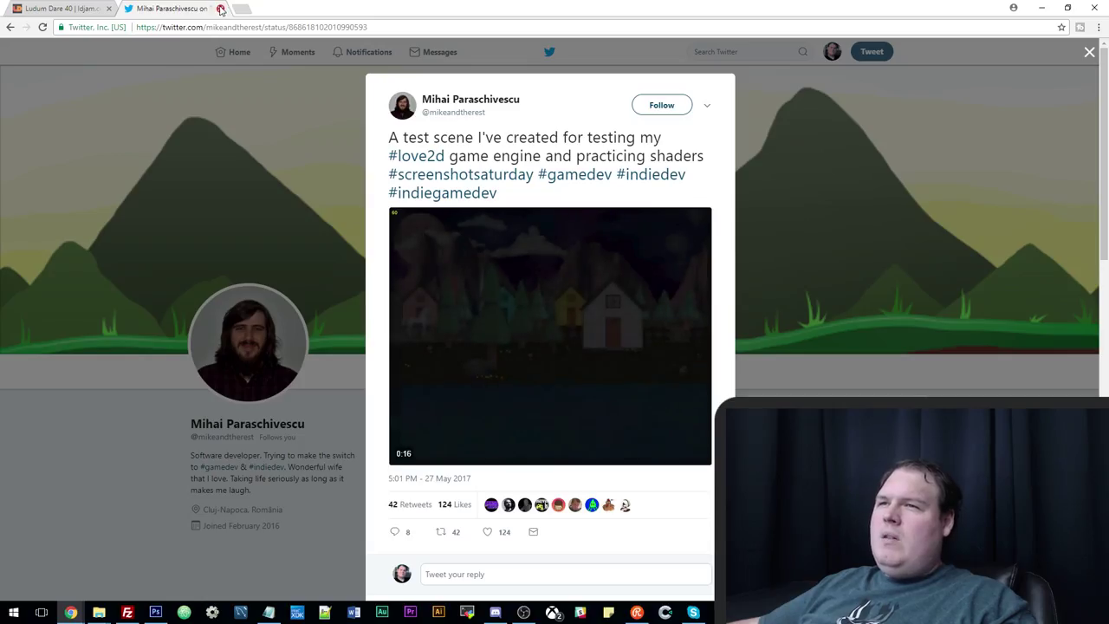
left_click(220, 8)
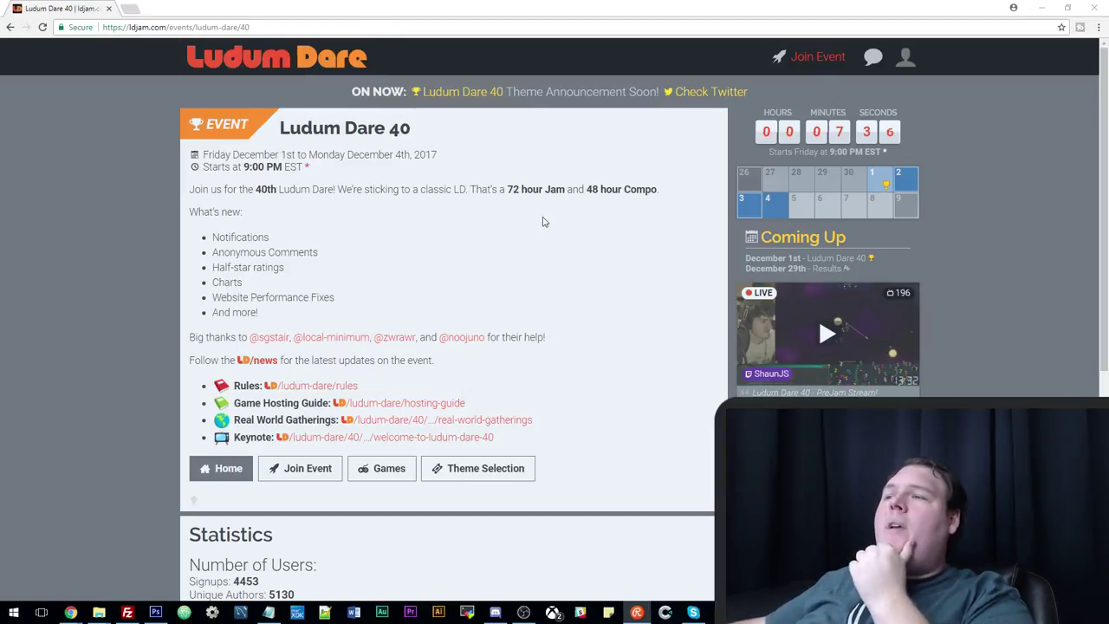
Go to twitter.com in a new browser tab.
mouse_move(272, 615)
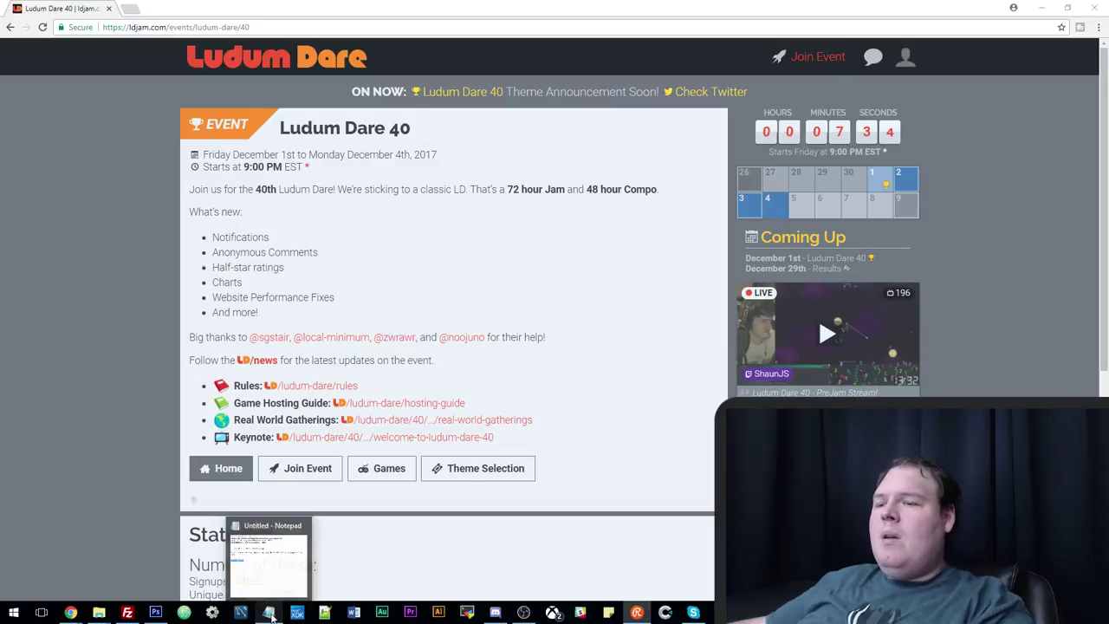
left_click(131, 9)
type("twitter.com")
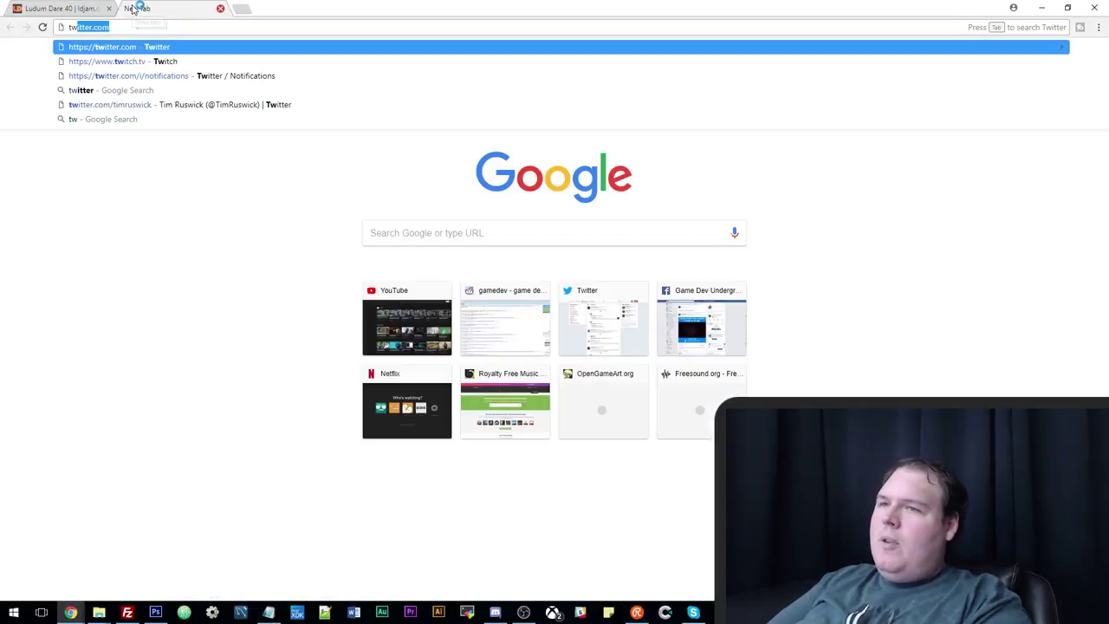
key("Return")
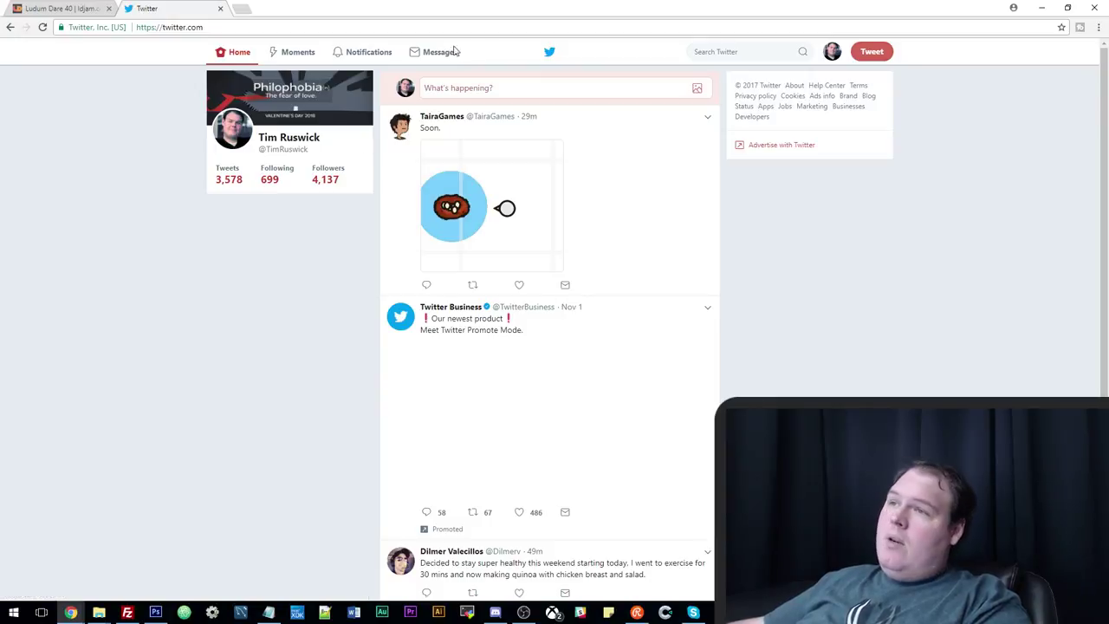
Search Twitter for 'ludum', open the Ludum Dare account profile and scroll its tweets.
left_click(744, 52)
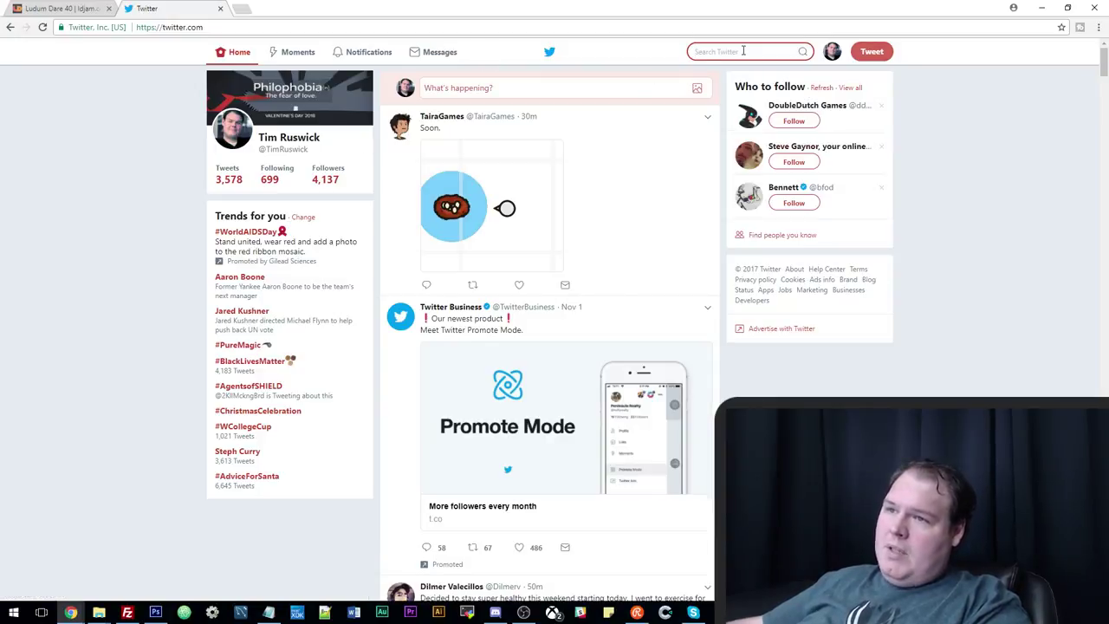
type("ludum")
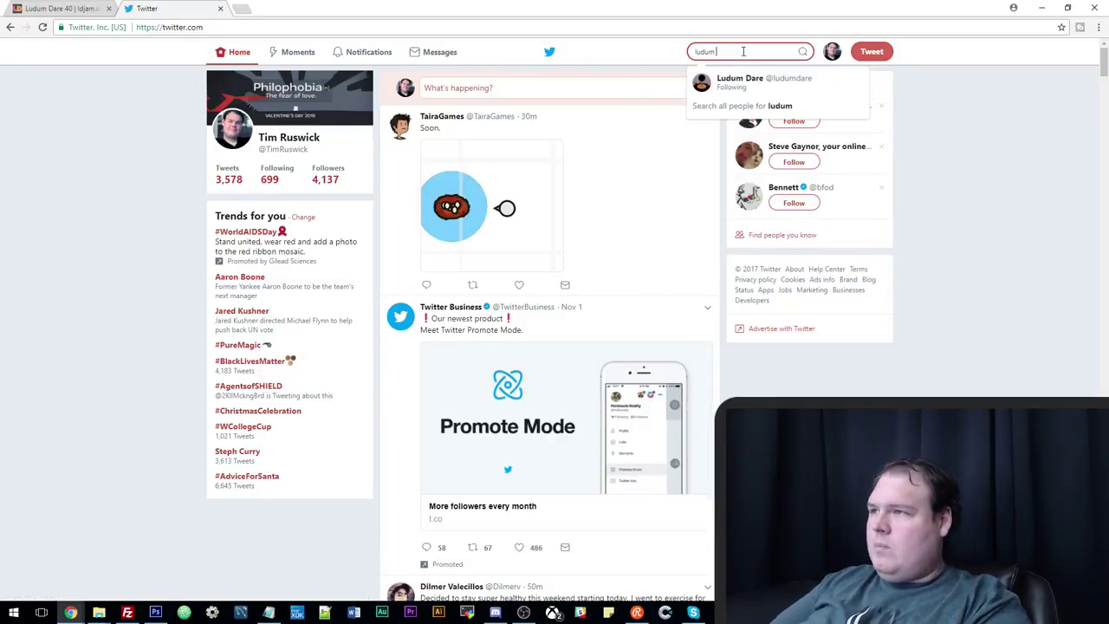
key("Down")
key("Down")
key("Down")
key("Down")
key("Down")
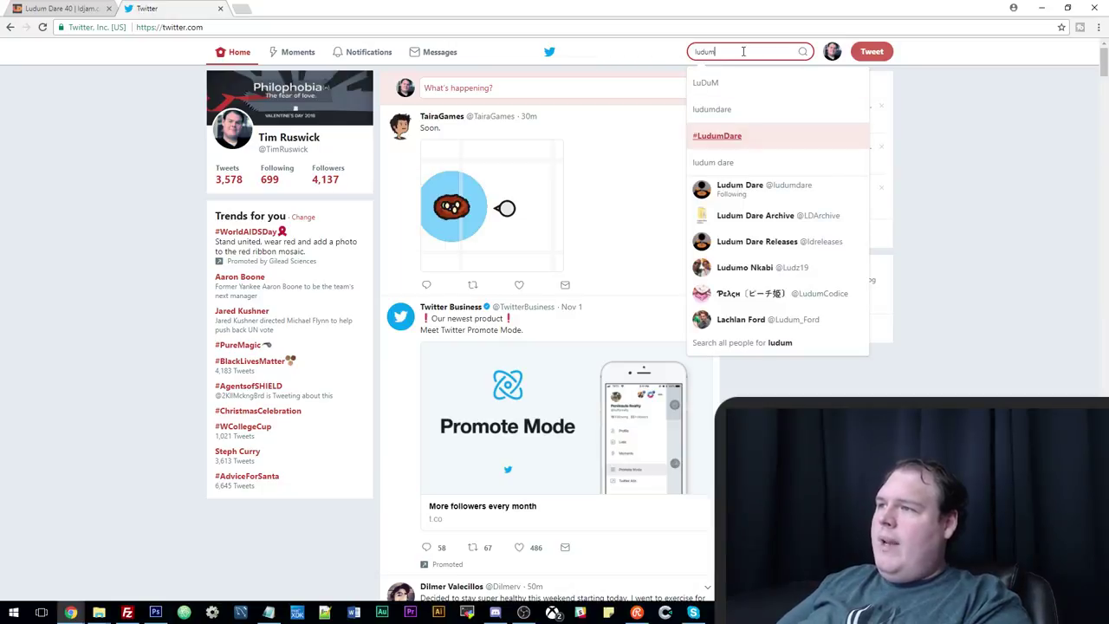
key("Return")
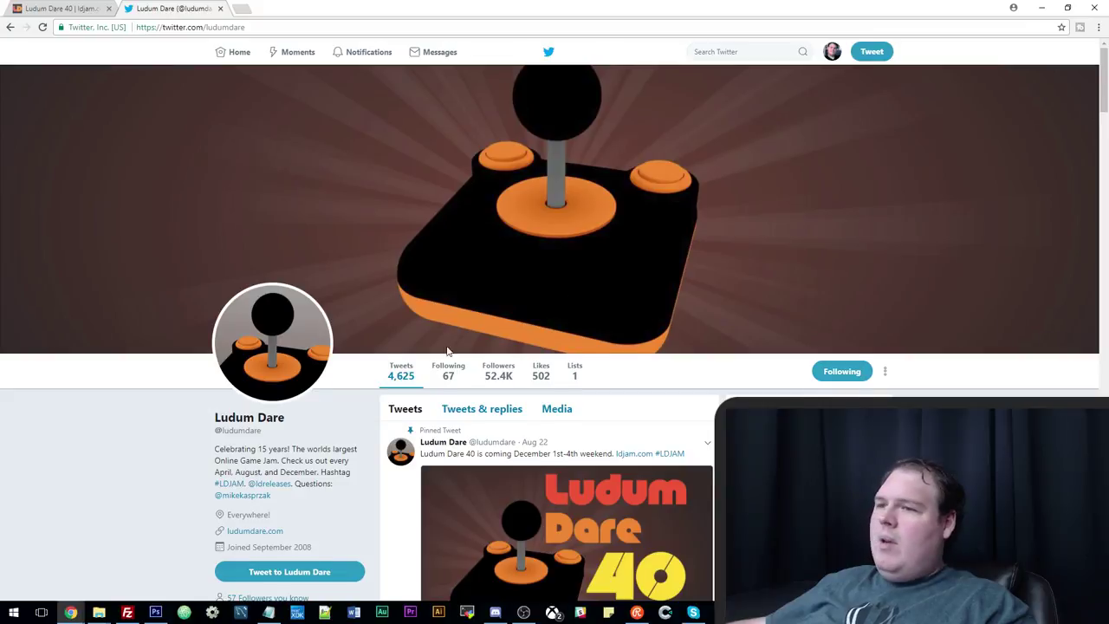
scroll(433, 343, "down", 2)
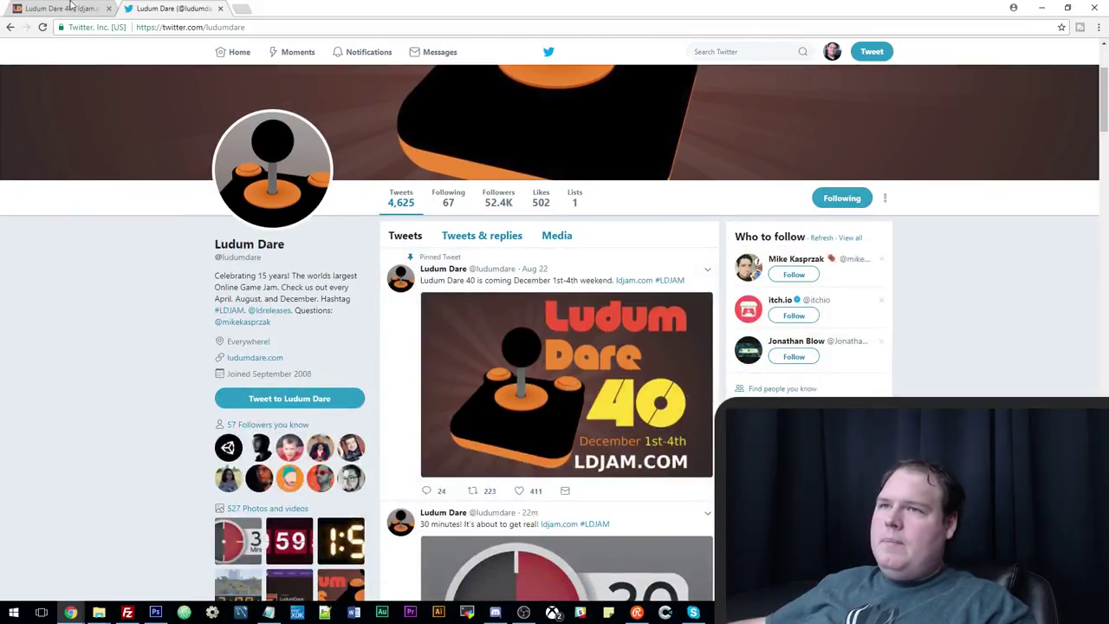
scroll(321, 365, "down", 2)
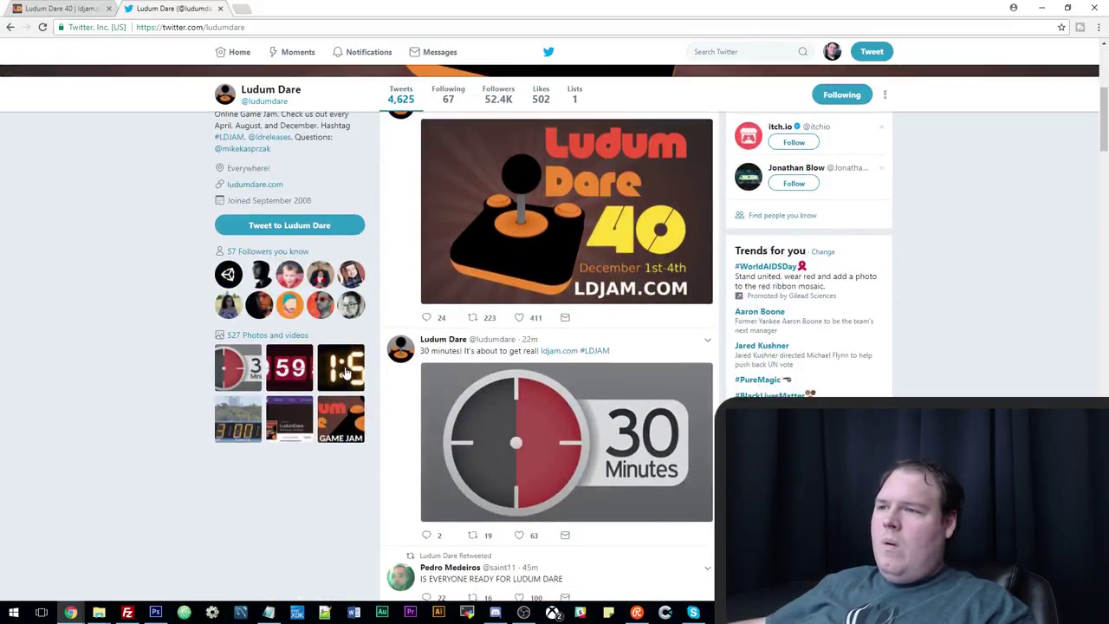
scroll(351, 382, "down", 3)
scroll(351, 387, "up", 8)
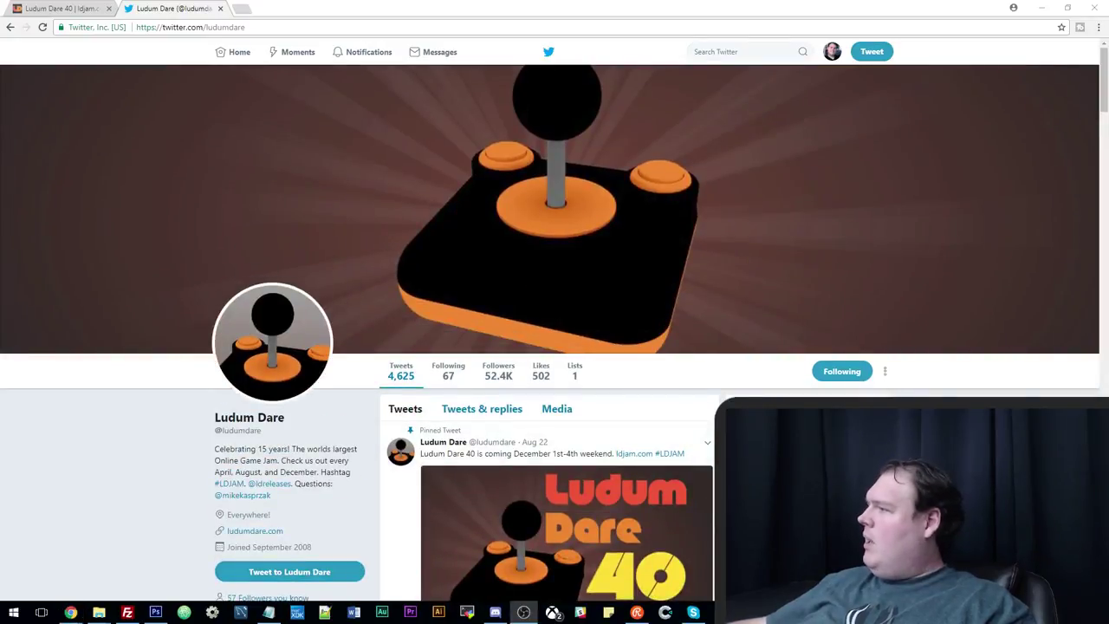
Bring up Discord's #ludumdare40 channel and enlarge the shared theme voting final round screenshot.
left_click(495, 611)
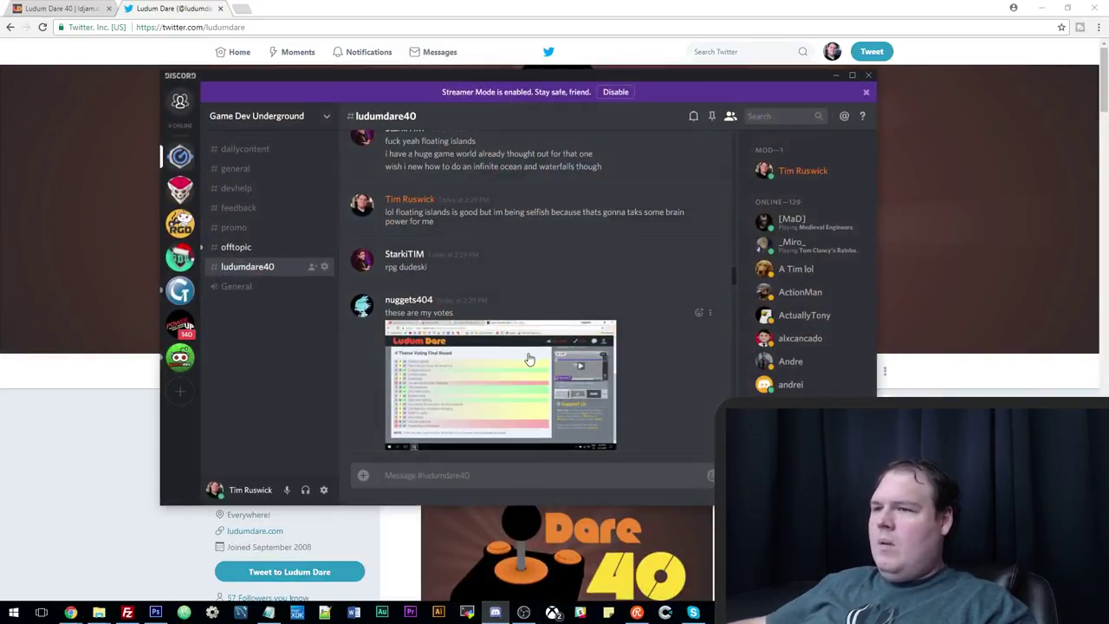
left_click(530, 358)
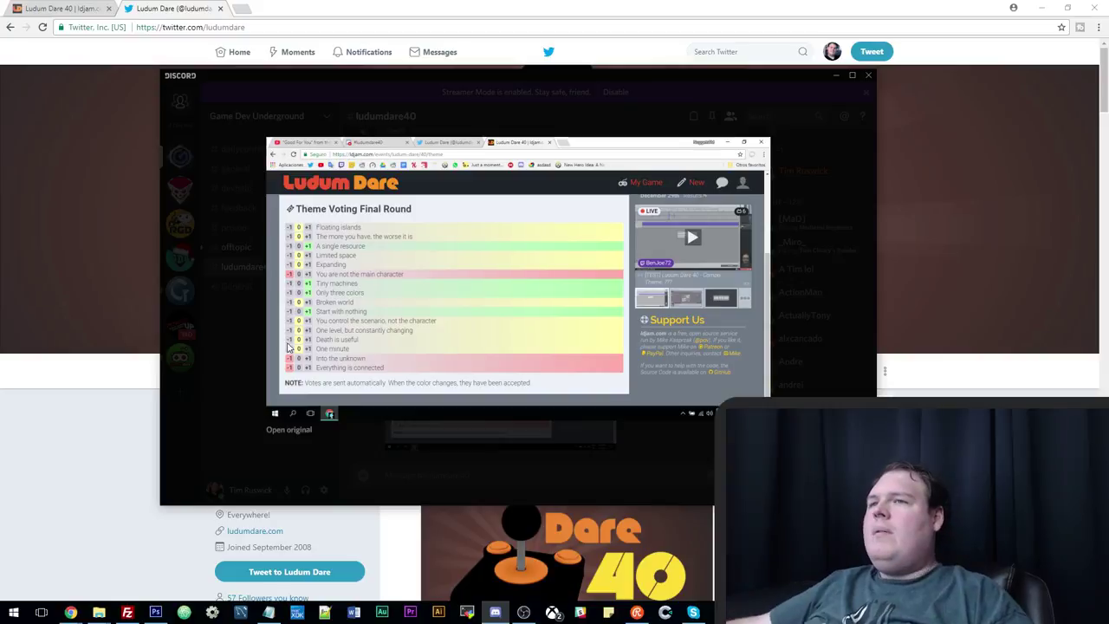
Google 'compo jam' in a new tab and open the 'Rules | Ludum Dare' result.
left_click(244, 8)
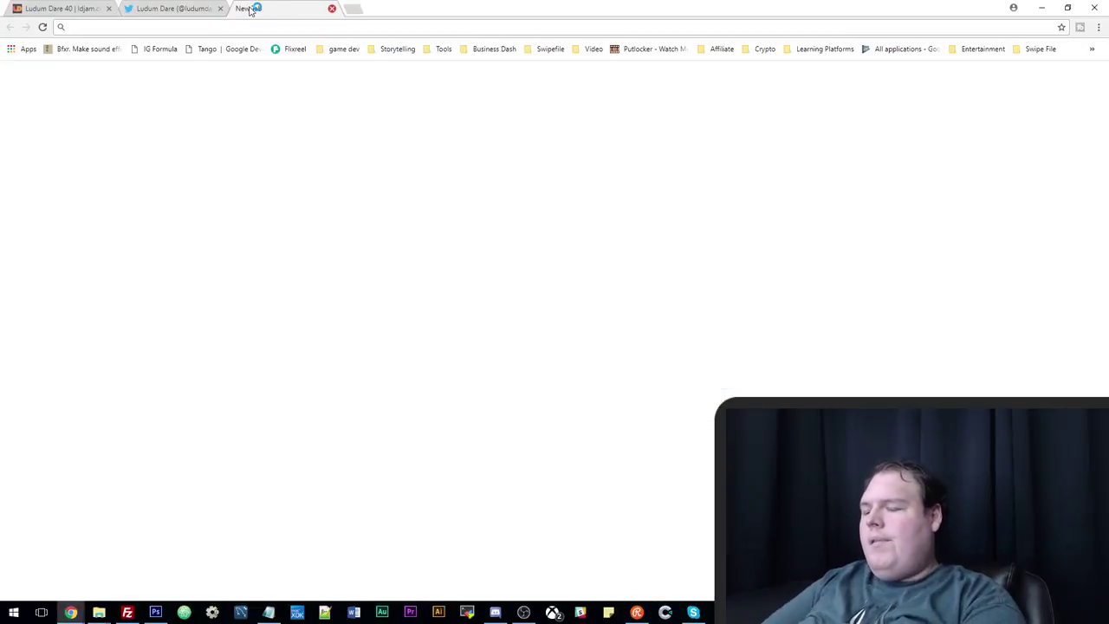
type("compo jam")
key("Return")
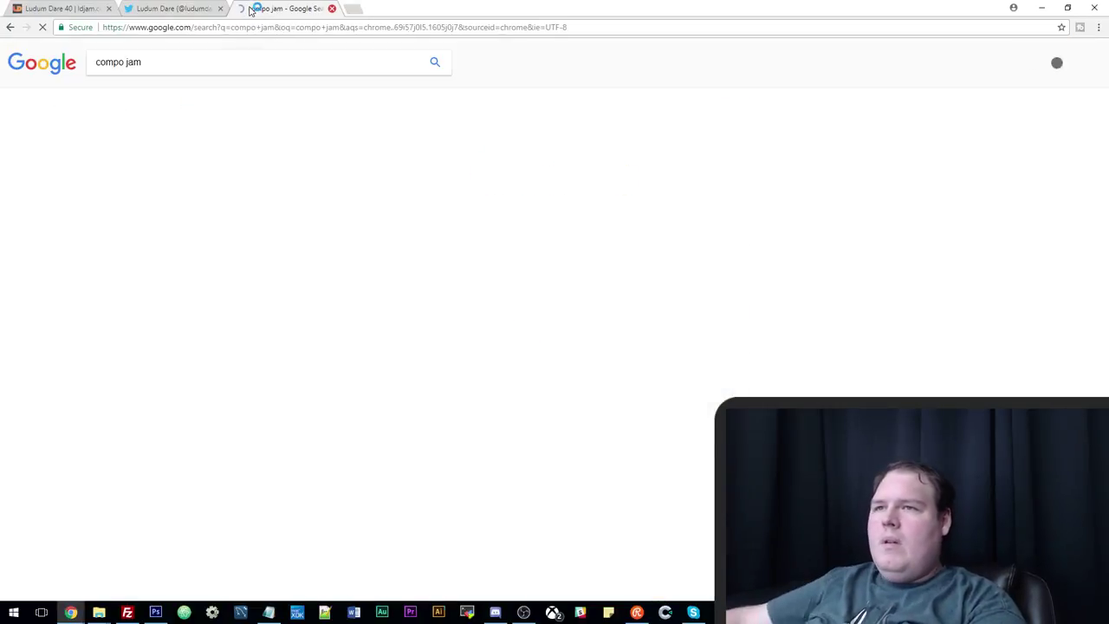
left_click(160, 145)
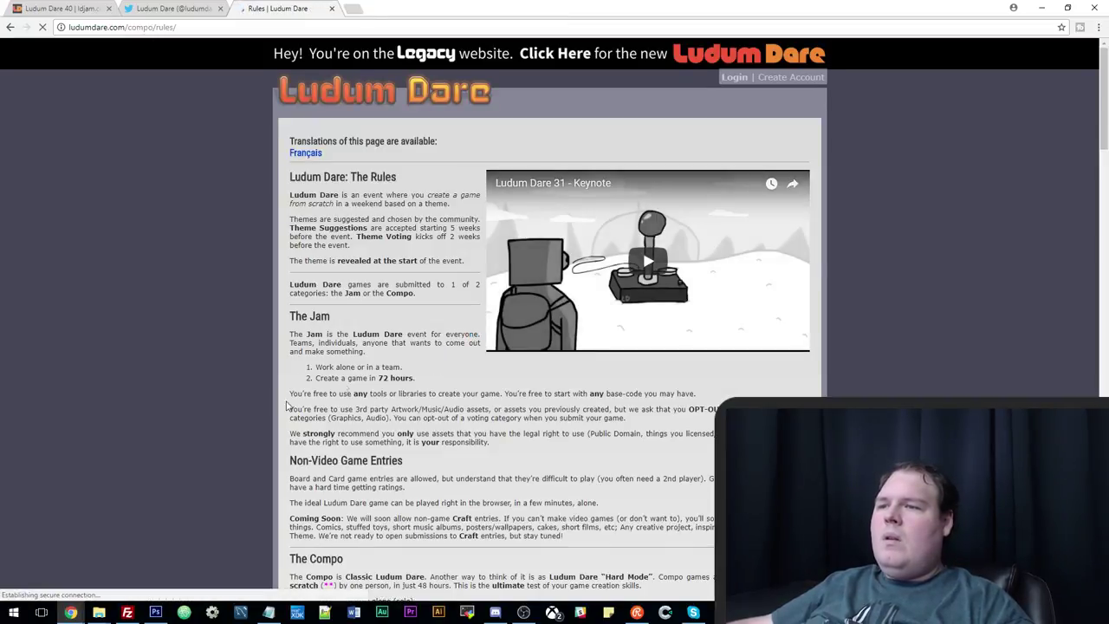
Read The Compo heading and description on the rules page, highlighting passages.
scroll(287, 405, "down", 2)
scroll(372, 274, "up", 1)
scroll(373, 274, "down", 1)
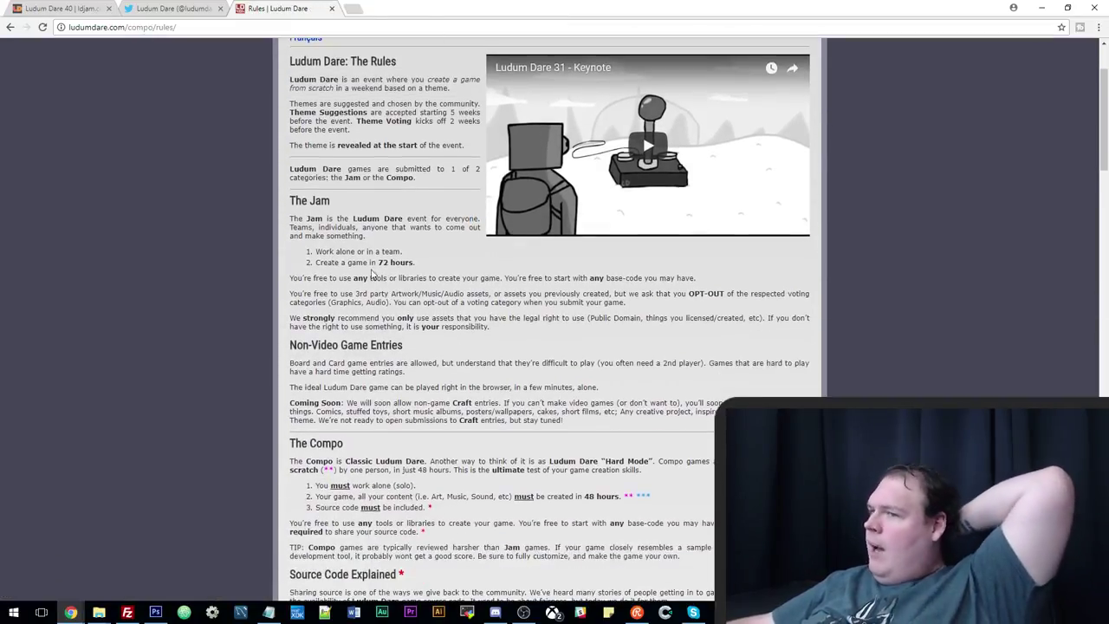
left_click_drag(350, 437, 386, 463)
left_click_drag(308, 464, 420, 505)
left_click(420, 505)
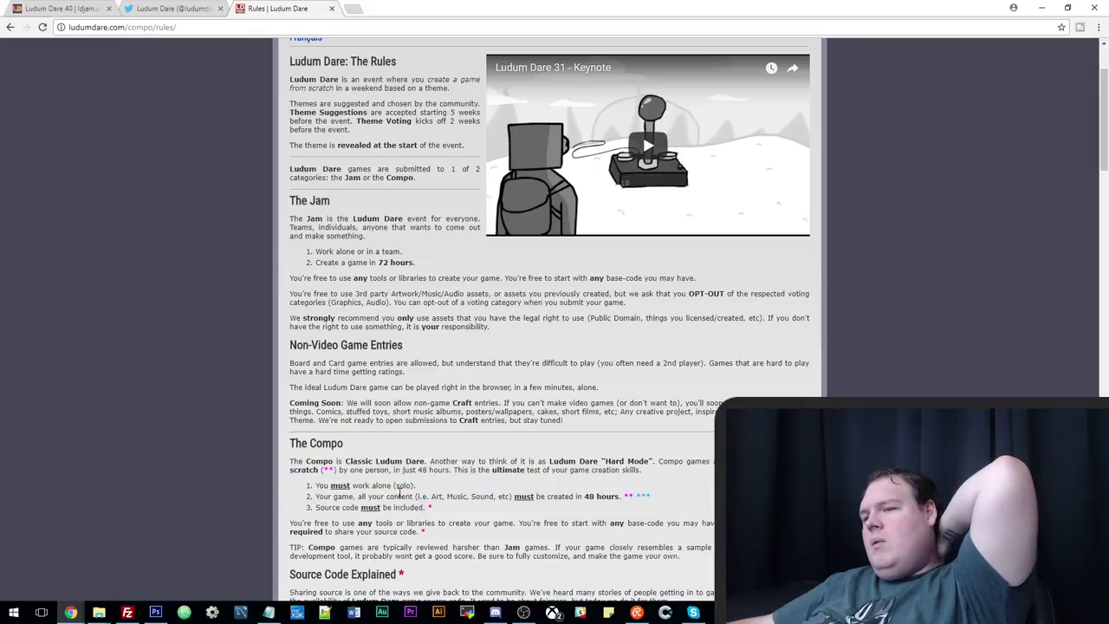
mouse_move(348, 460)
left_mouse_down()
mouse_move(433, 511)
mouse_move(316, 492)
mouse_move(359, 462)
left_mouse_up()
left_click(435, 516)
left_click(362, 452)
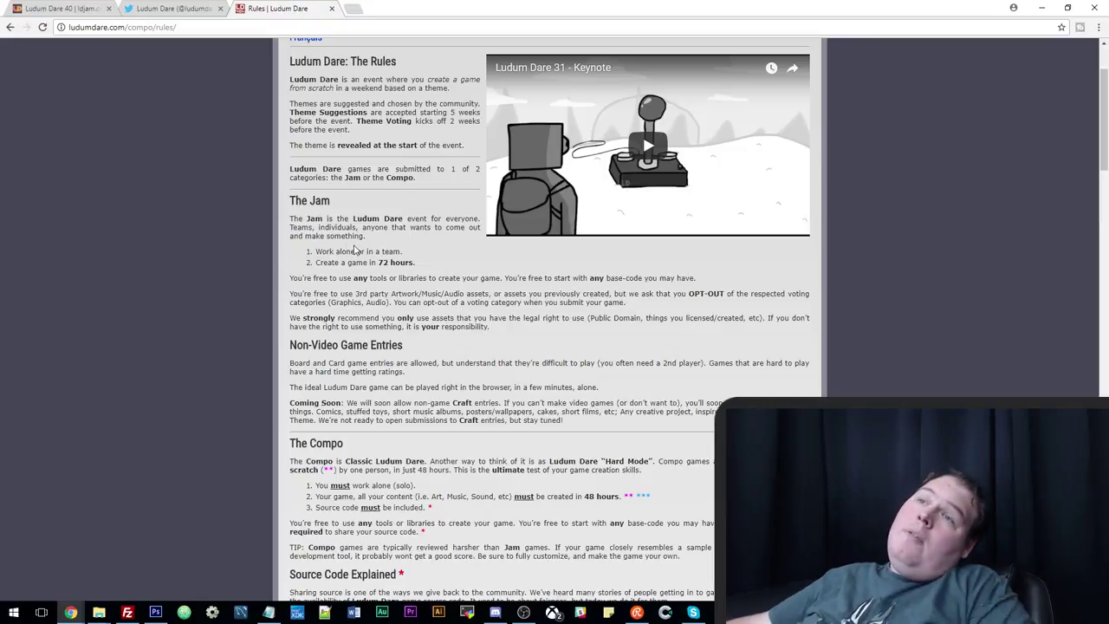
Reread the Compo paragraph and rules list, picking out the work-alone requirement.
scroll(338, 251, "down", 1)
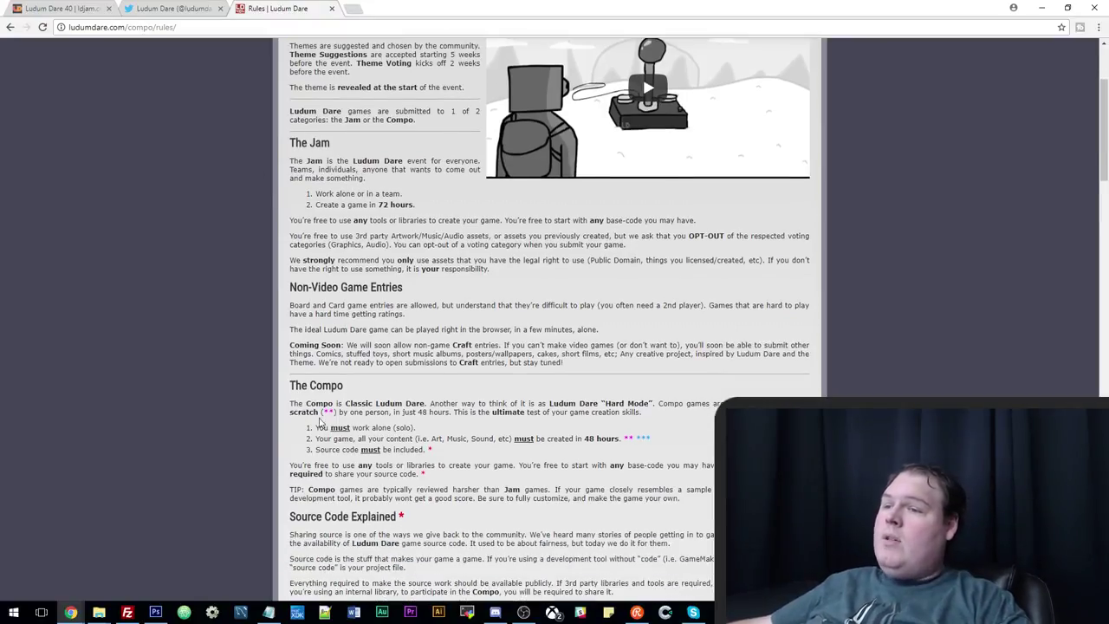
scroll(429, 412, "up", 1)
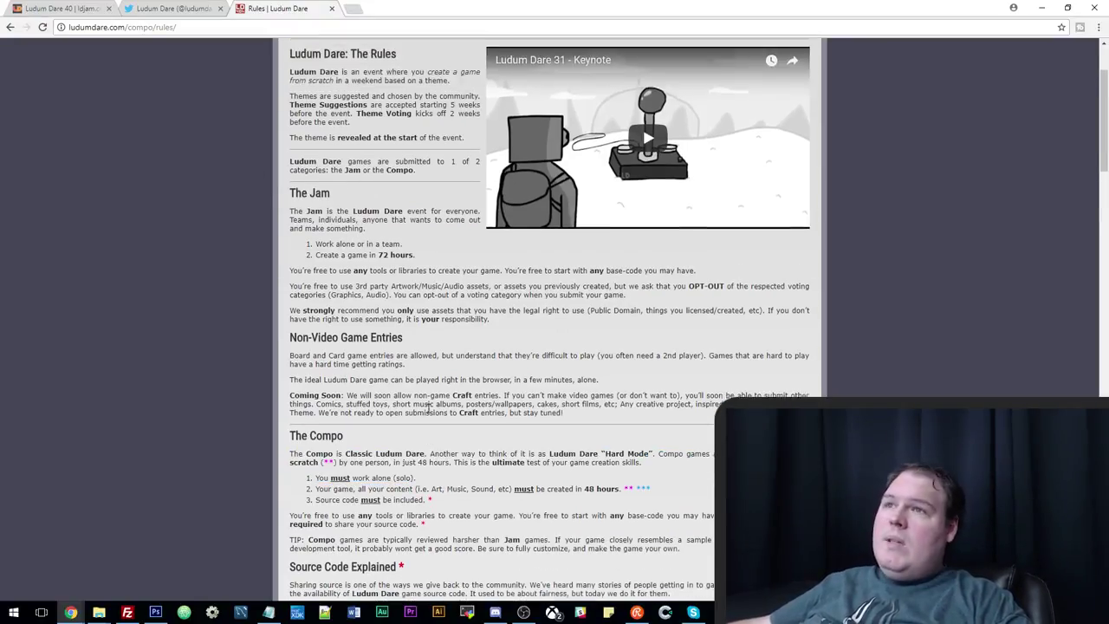
scroll(426, 404, "down", 3)
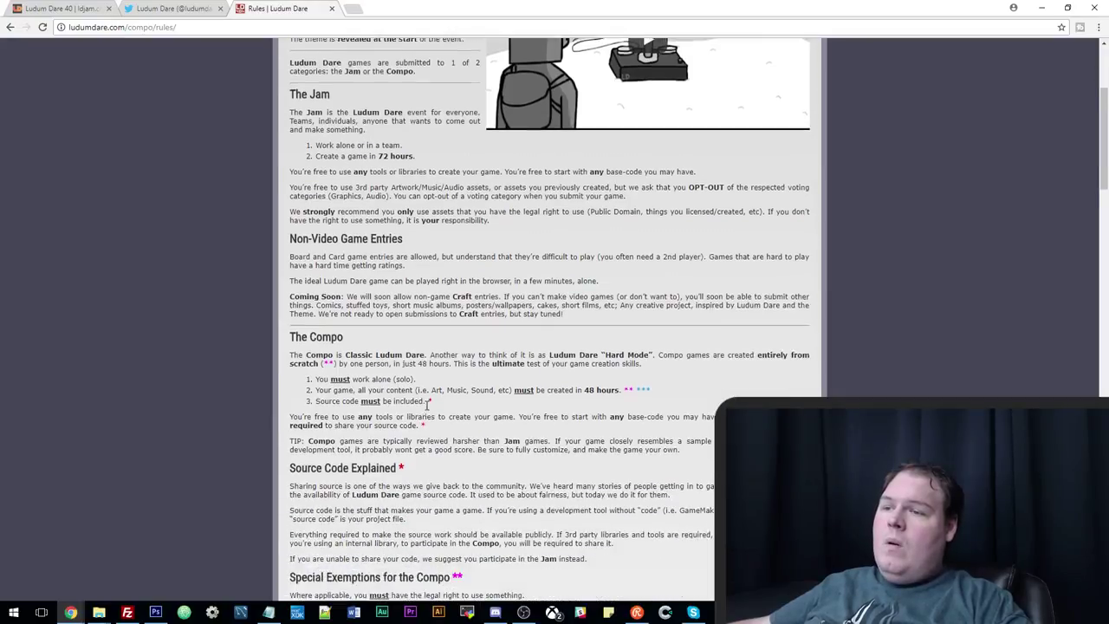
scroll(342, 362, "up", 2)
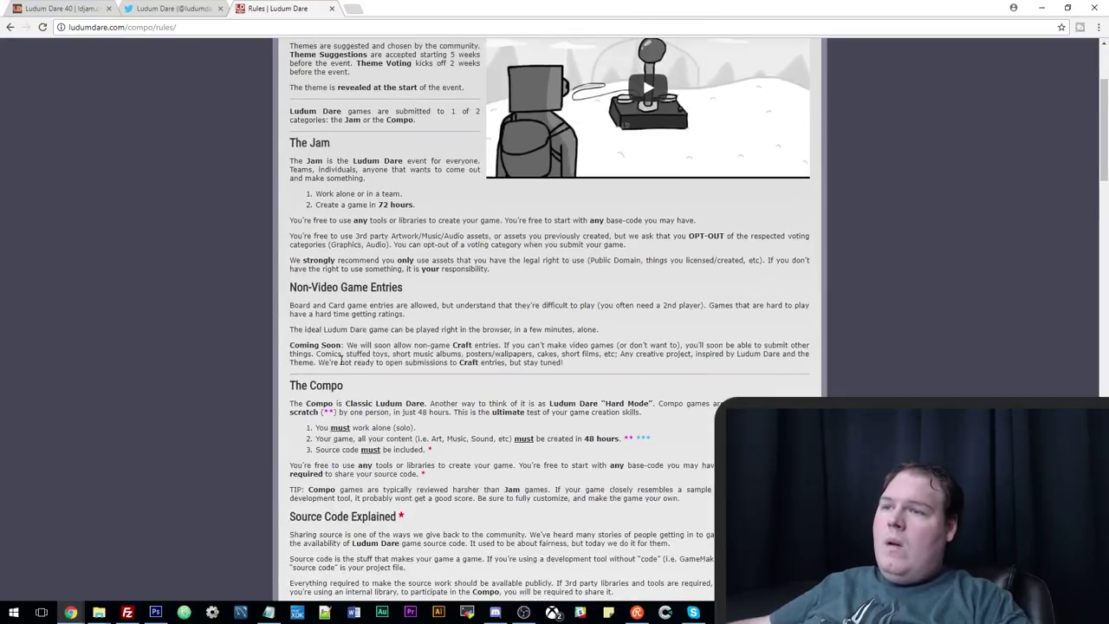
left_click_drag(338, 403, 397, 426)
left_click(406, 442)
left_click(395, 432)
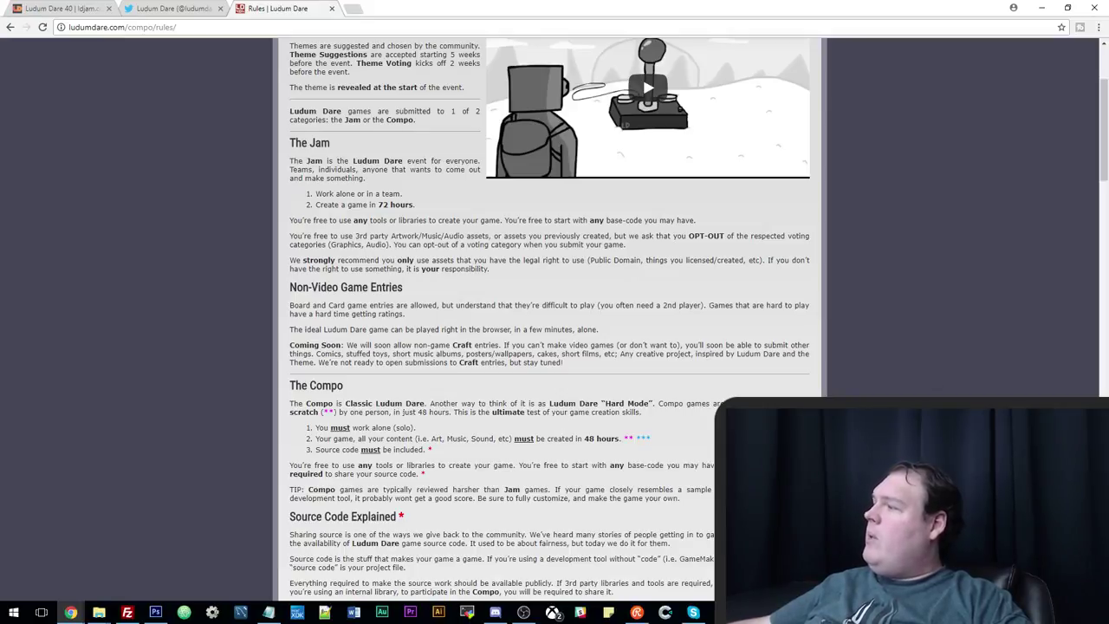
Open twitter.com in a new tab and scroll the timeline to the TinyWheels power-ups tweet.
left_click(173, 8)
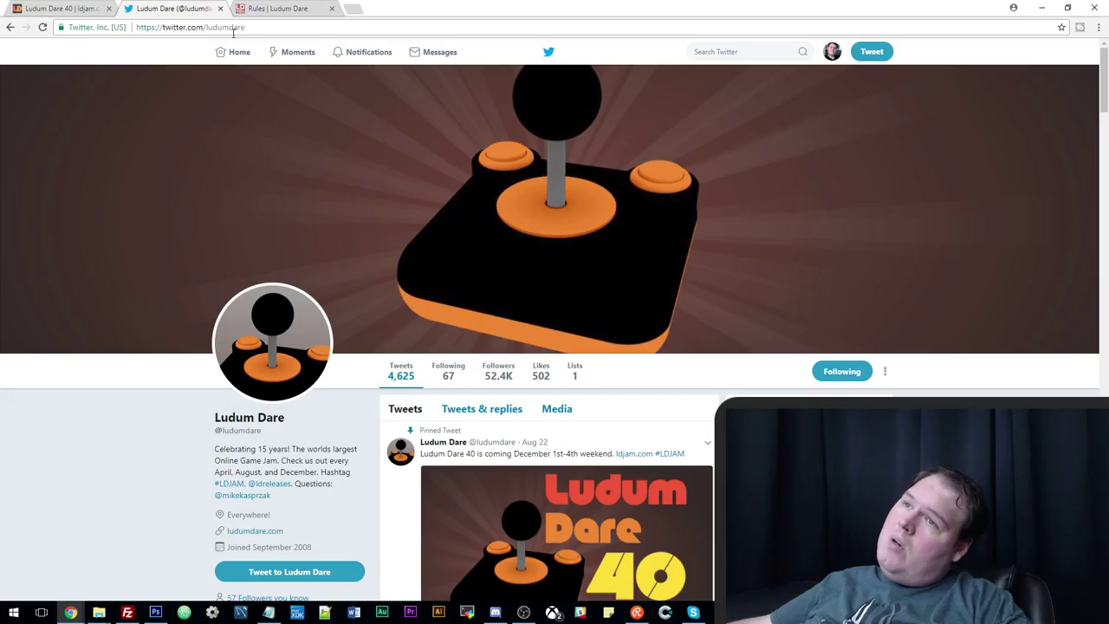
left_click(351, 9)
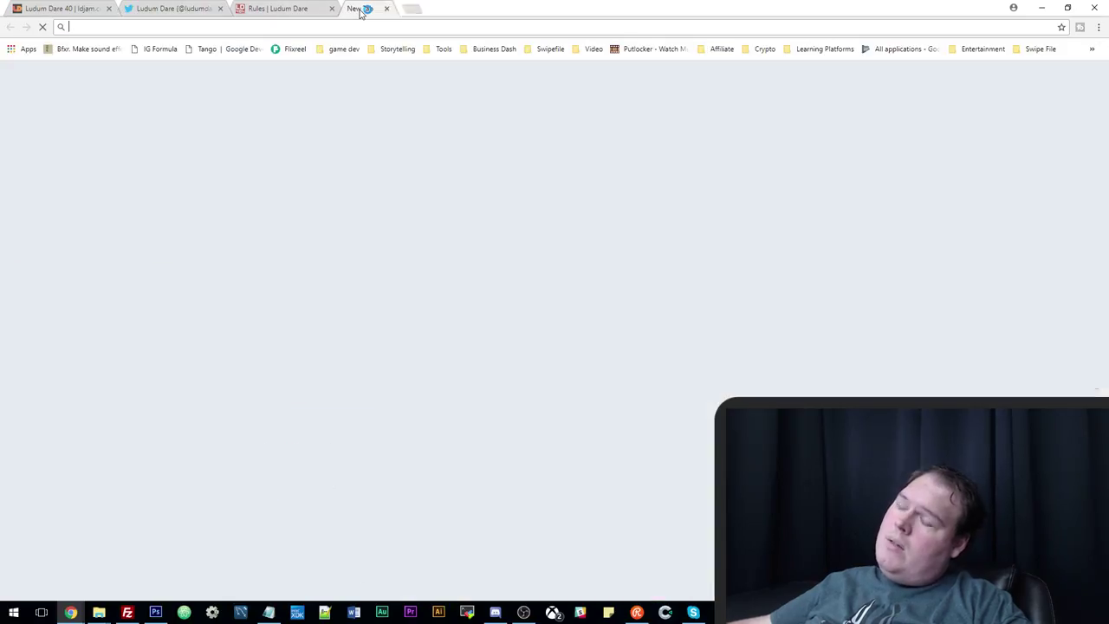
type("twitter.com")
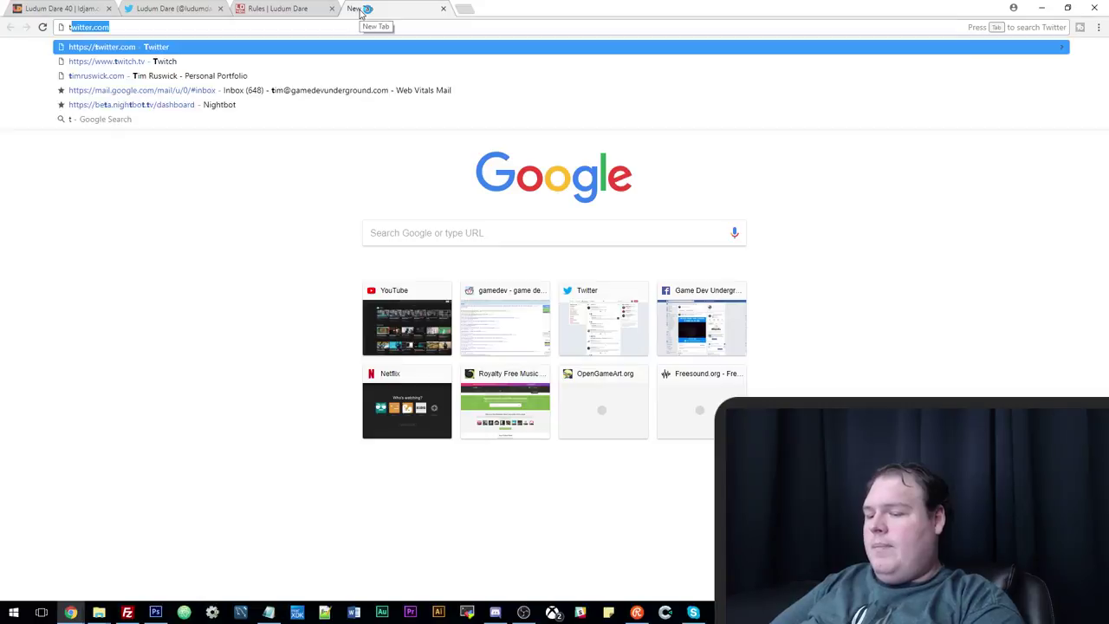
key("Return")
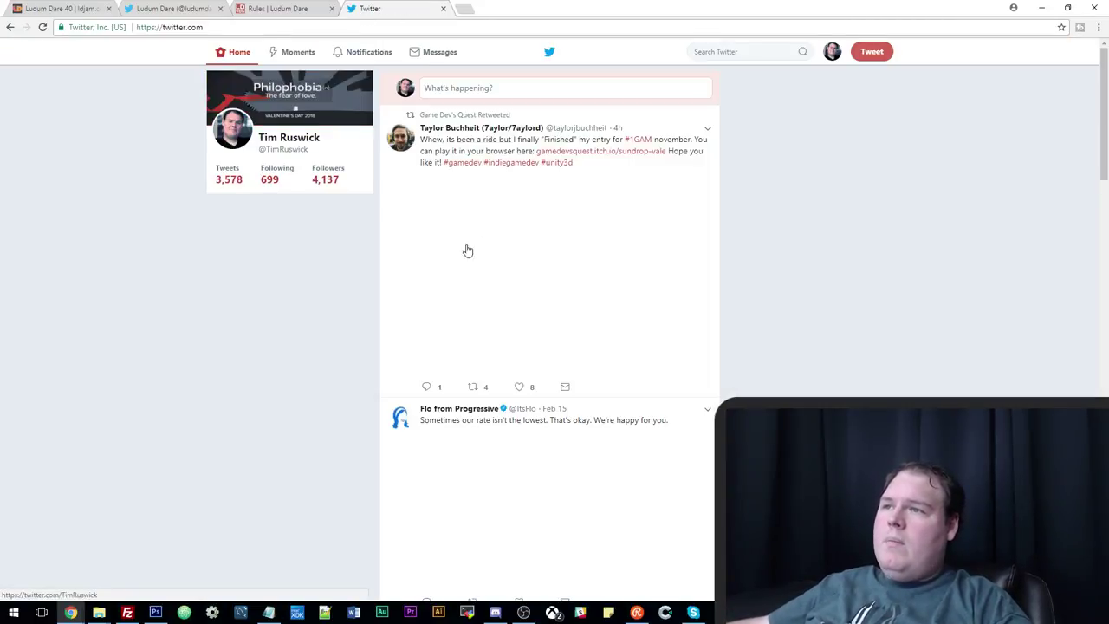
scroll(465, 250, "down", 6)
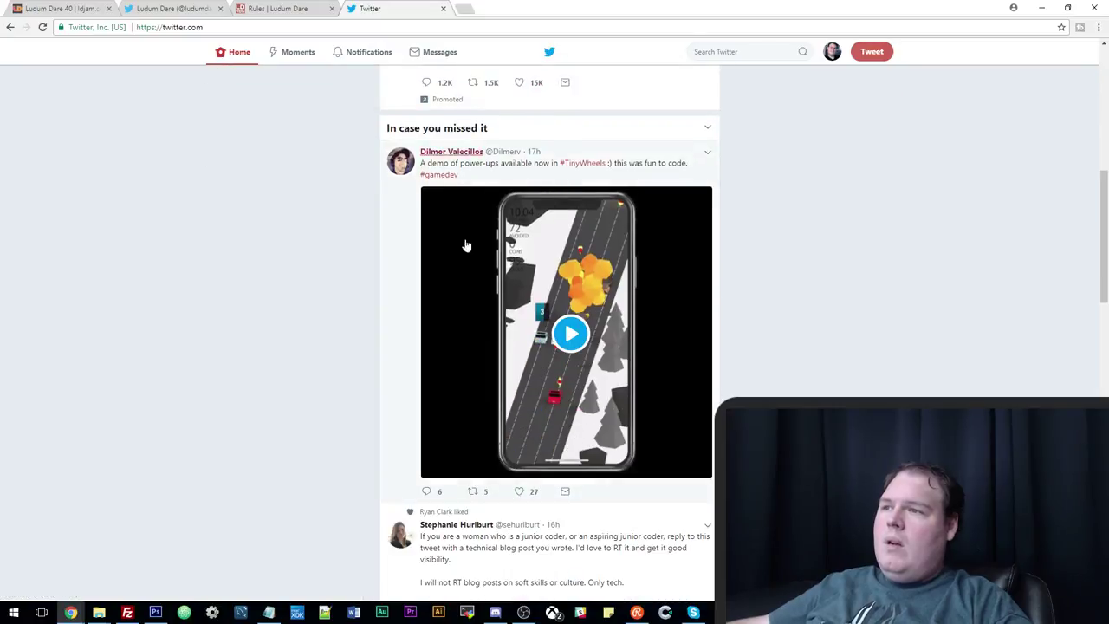
Open the TinyWheels tweet author's profile and scroll through their recent tweets.
left_click(453, 154)
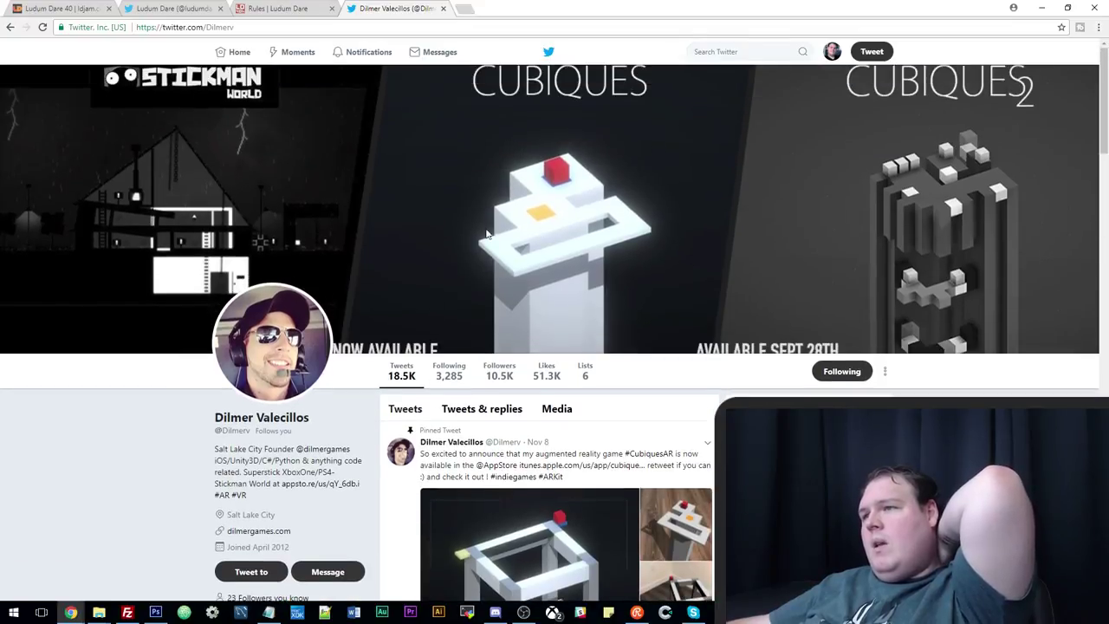
scroll(592, 464, "down", 1)
scroll(591, 463, "down", 3)
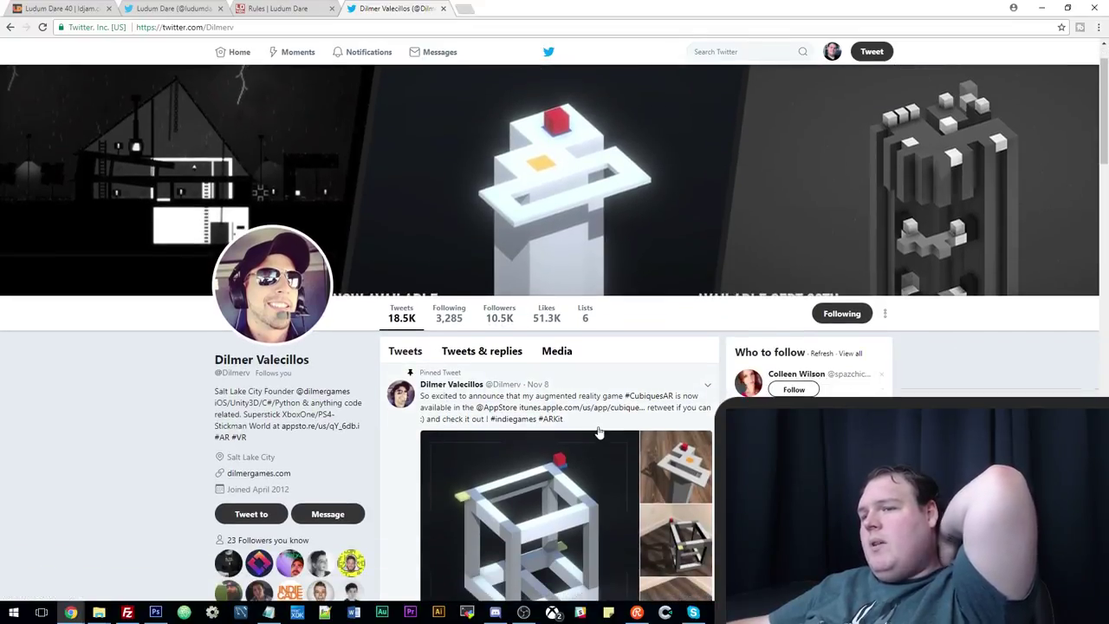
scroll(353, 320, "up", 3)
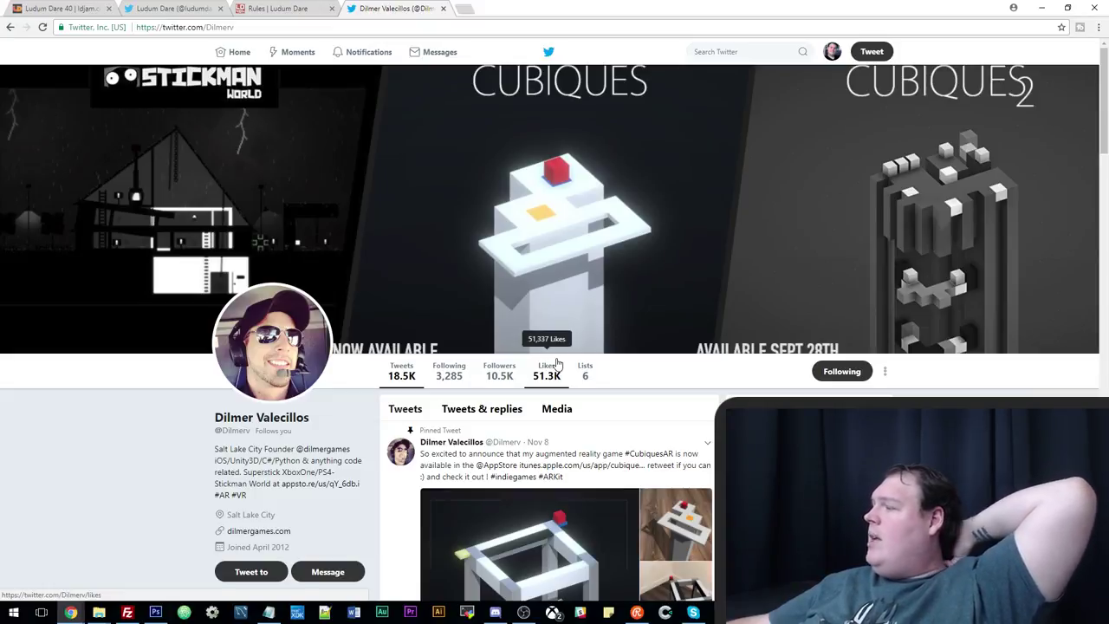
scroll(557, 362, "down", 2)
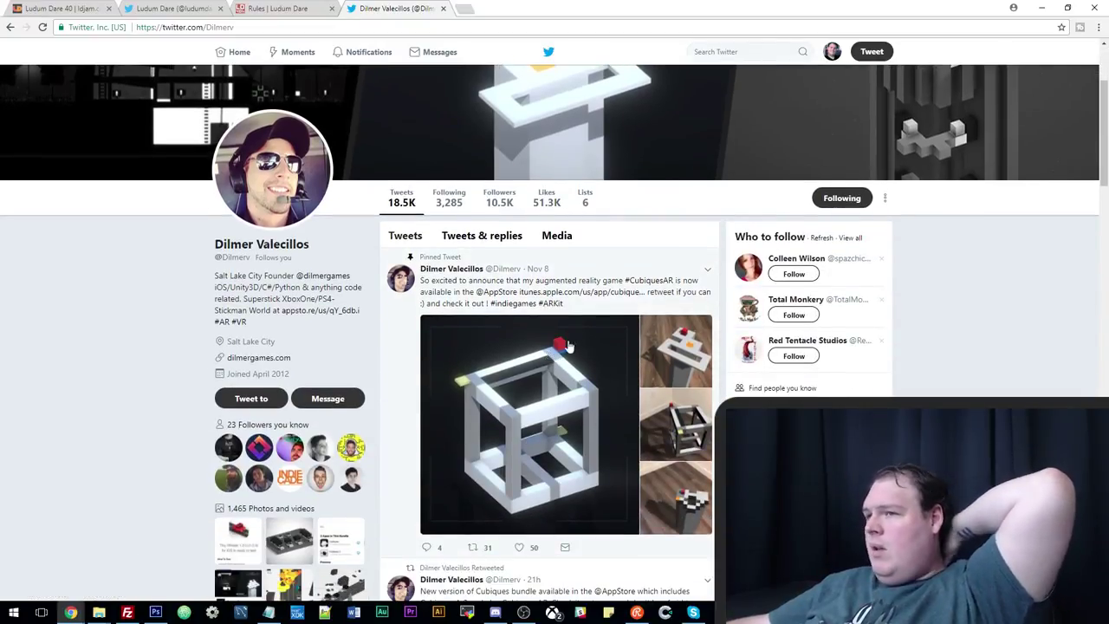
scroll(561, 430, "down", 8)
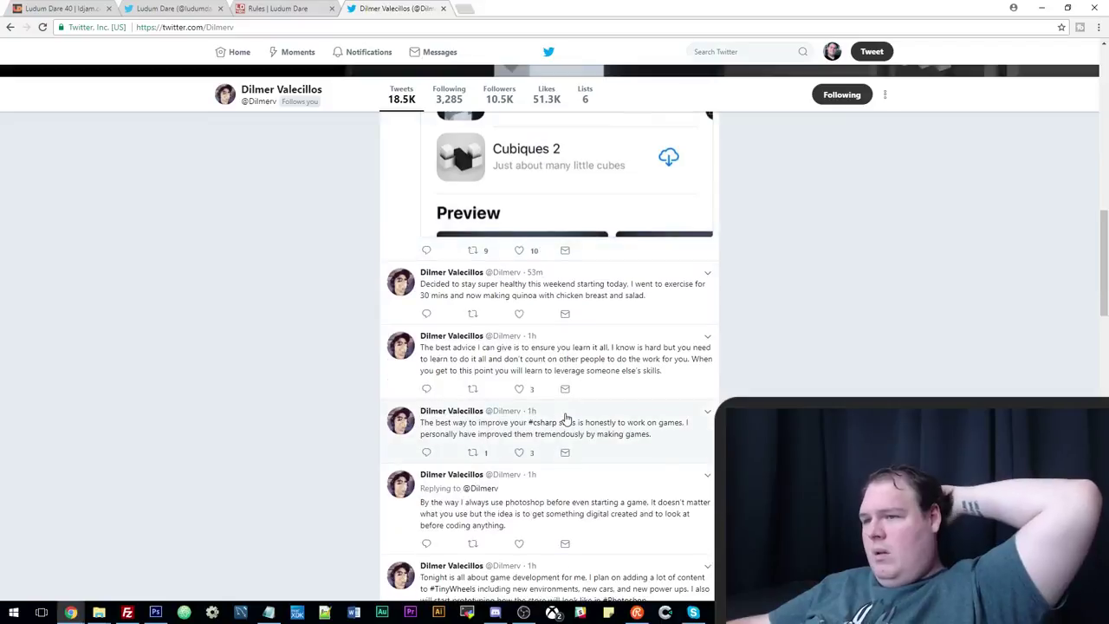
scroll(566, 419, "up", 3)
scroll(564, 418, "up", 3)
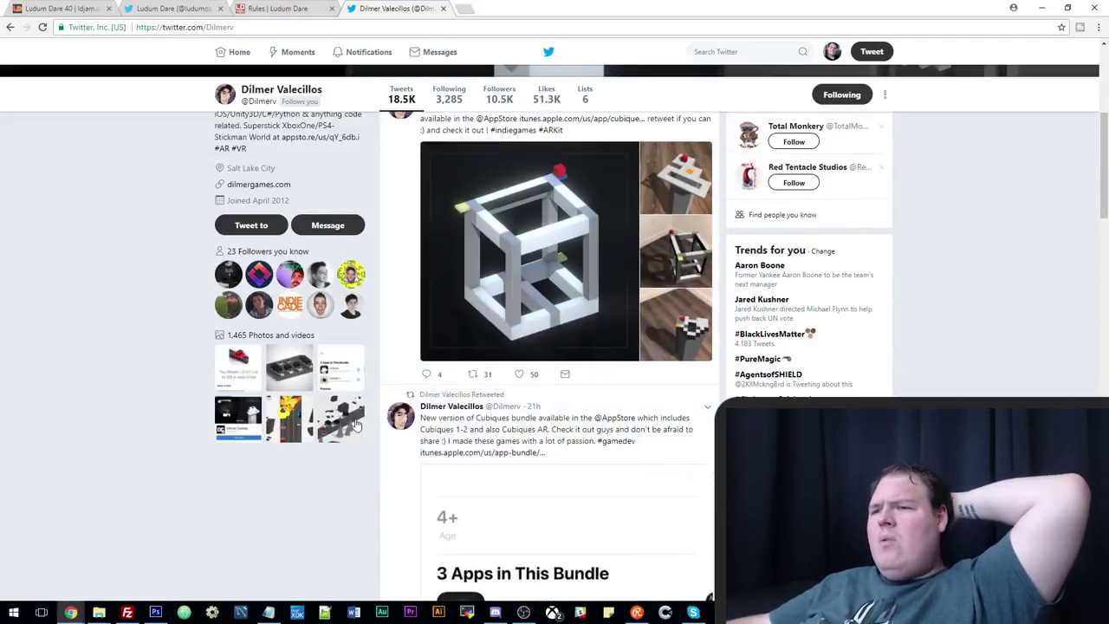
scroll(360, 460, "up", 2)
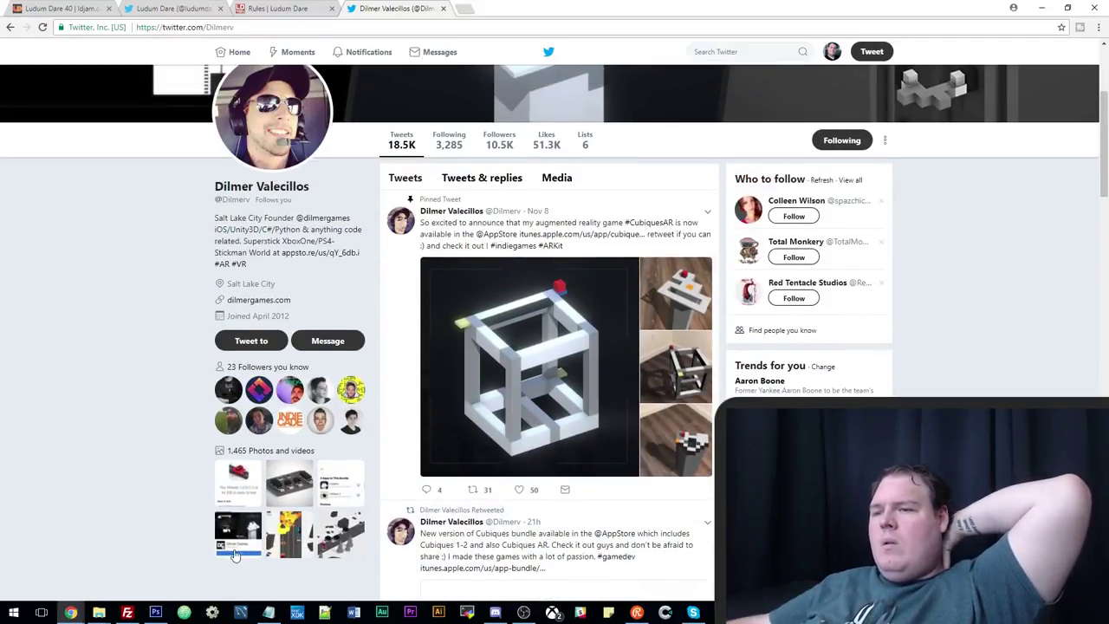
Browse the studio site linked in the developer's bio, then close it and their Twitter profile tab.
left_click(259, 300)
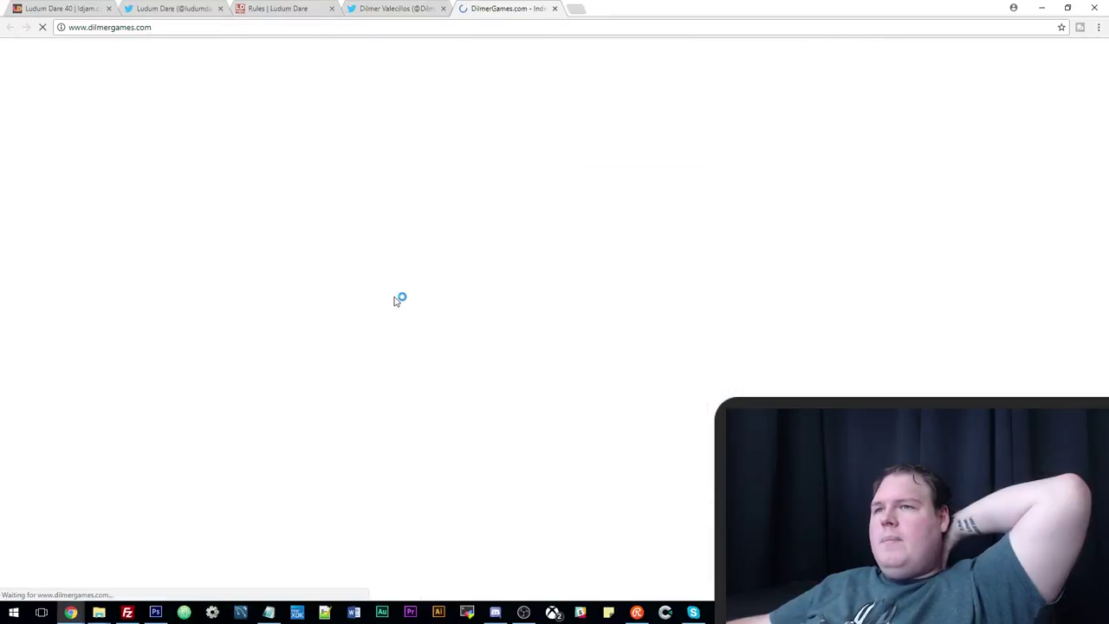
scroll(392, 376, "down", 10)
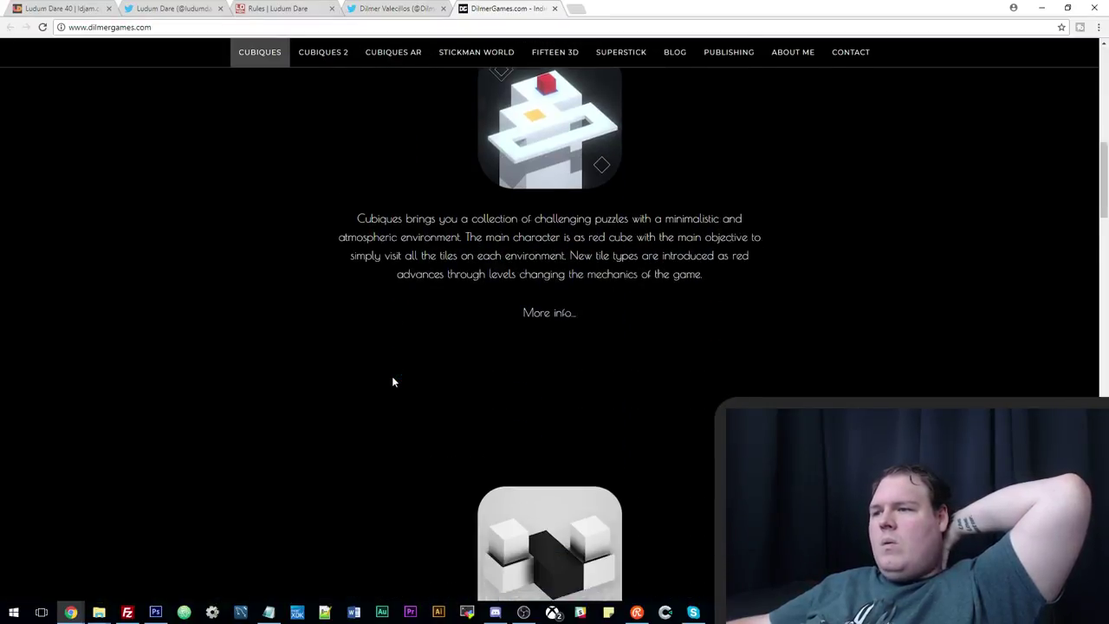
scroll(533, 386, "down", 15)
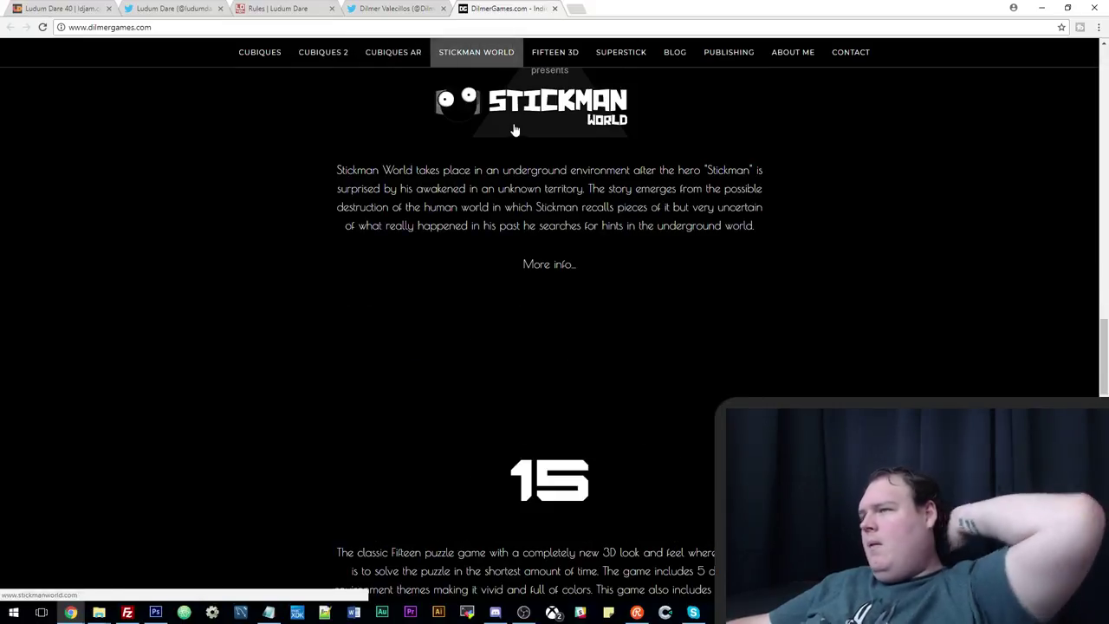
scroll(514, 130, "up", 2)
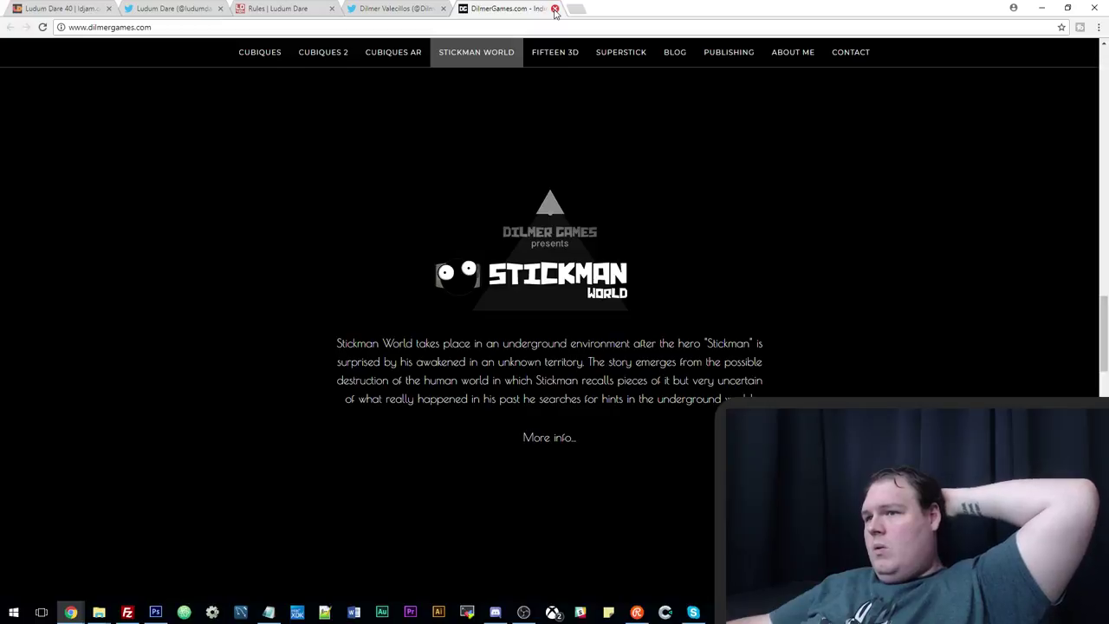
left_click(555, 9)
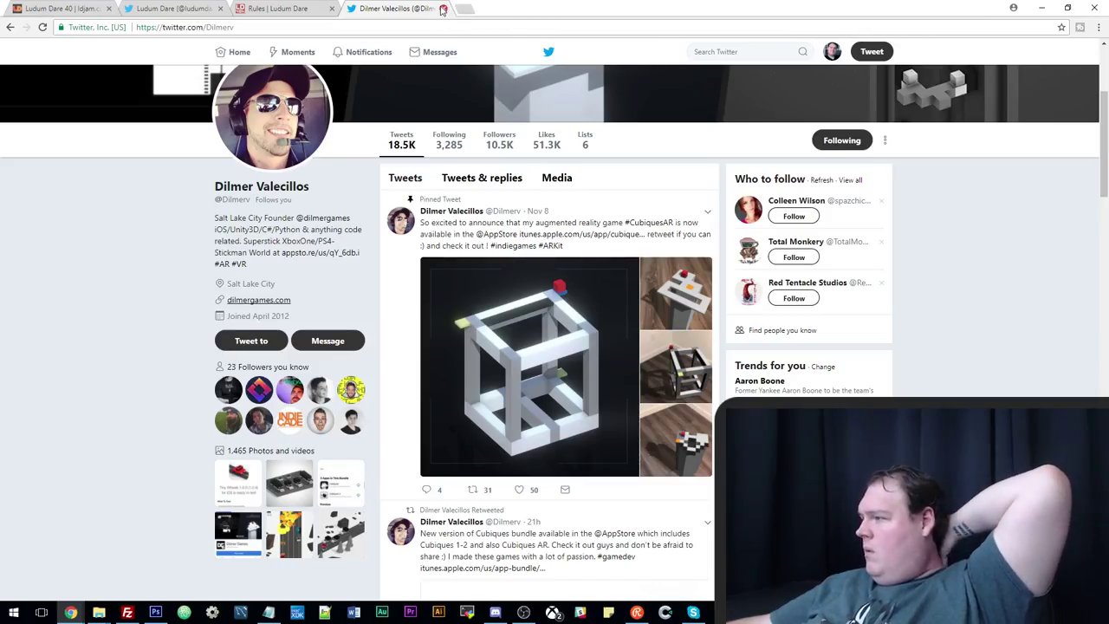
left_click(443, 9)
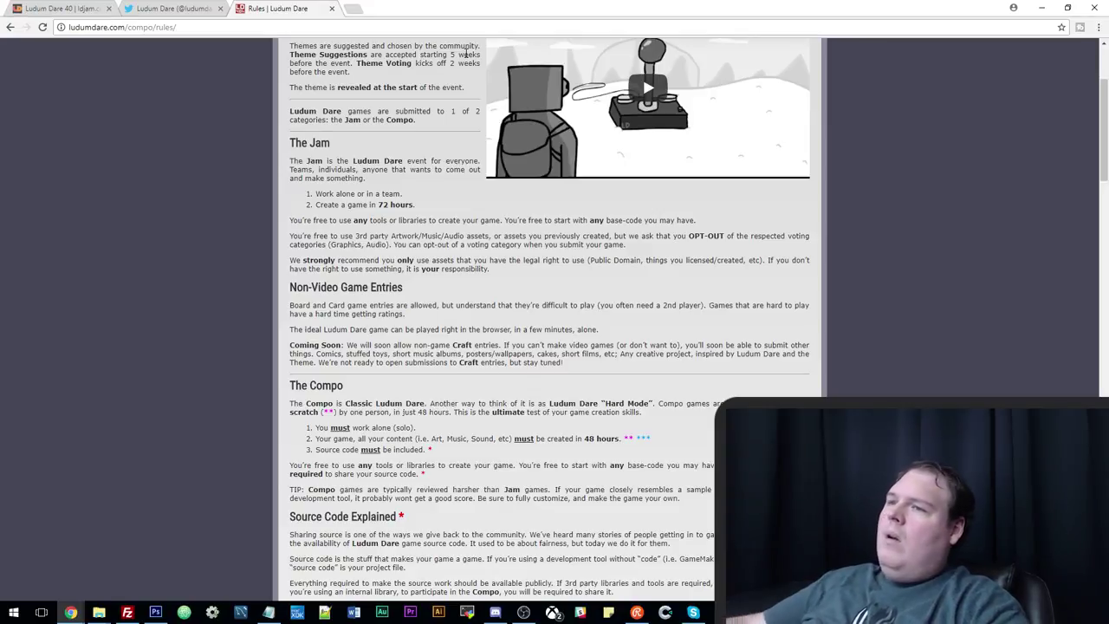
Switch to the ldjam.com Ludum Dare 40 event tab and reload it for current signup stats.
scroll(402, 228, "up", 2)
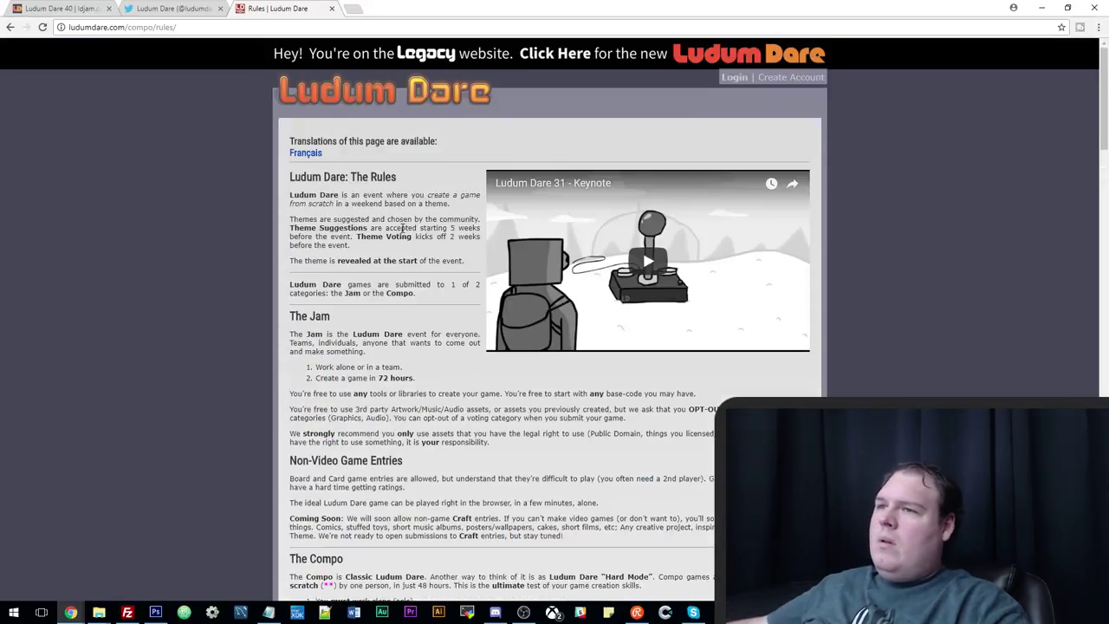
left_click(186, 9)
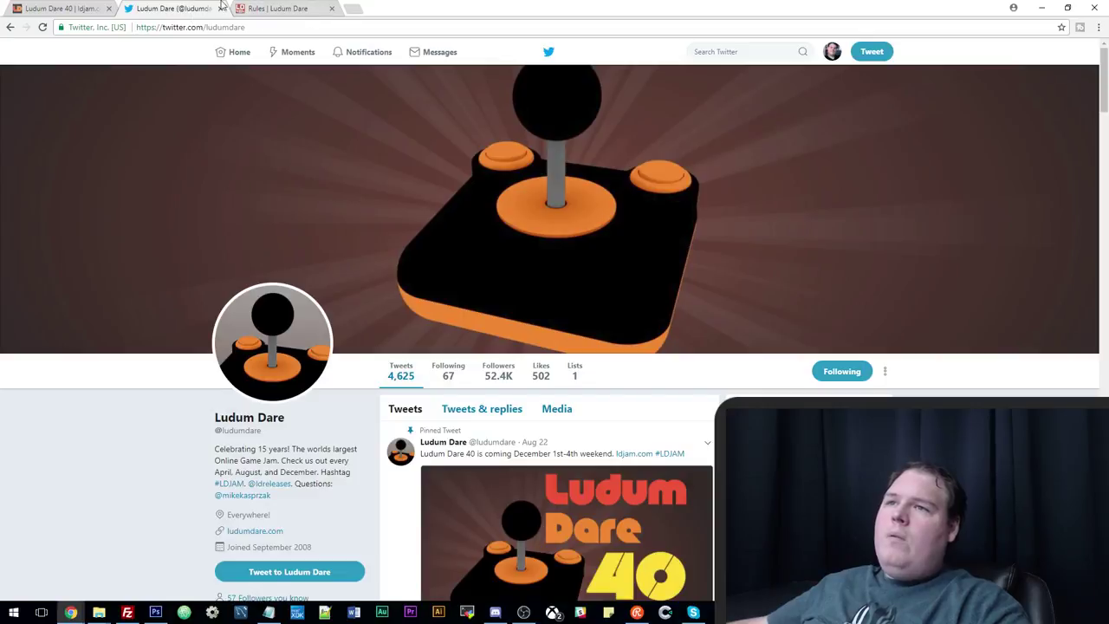
left_click(78, 6)
left_click(41, 27)
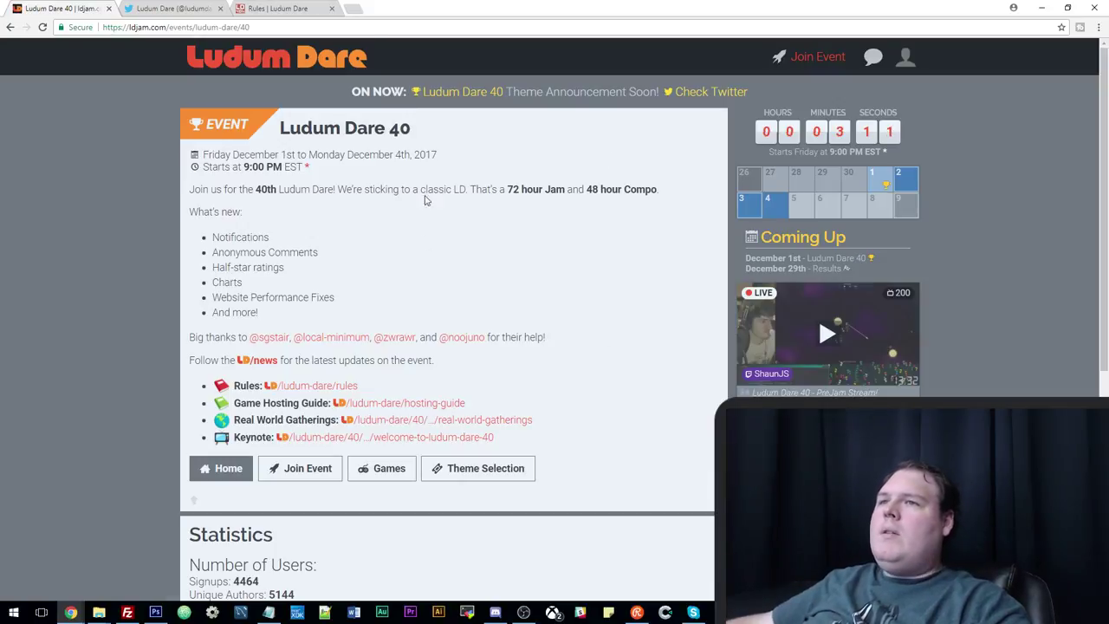
Watch the Ludum Dare 40 countdown on the event page, then bring Discord to the front.
left_click(195, 10)
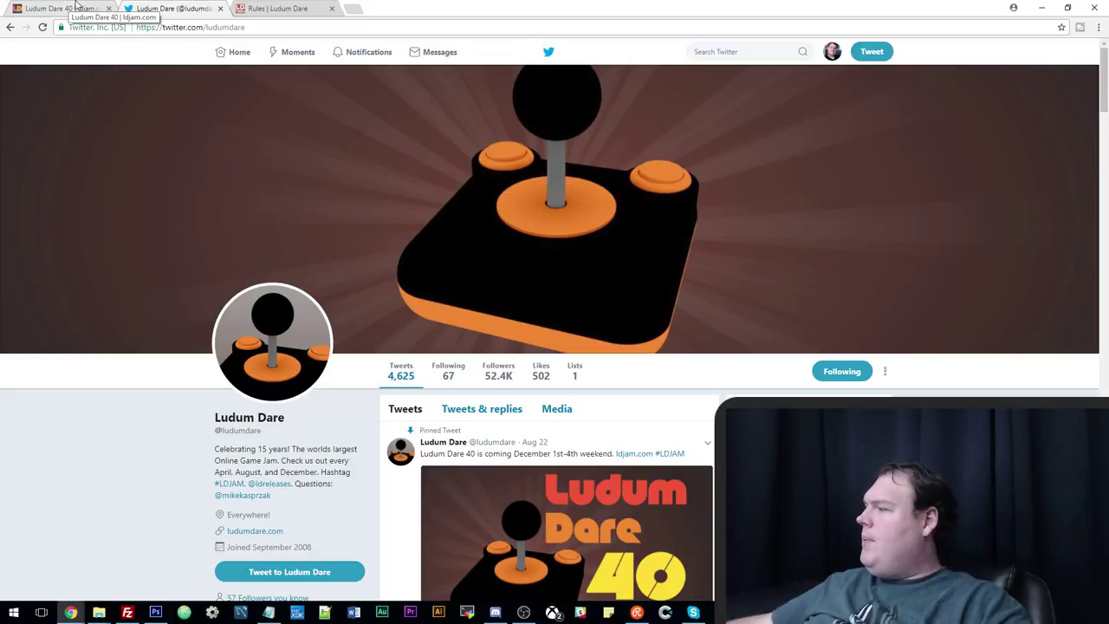
left_click(76, 7)
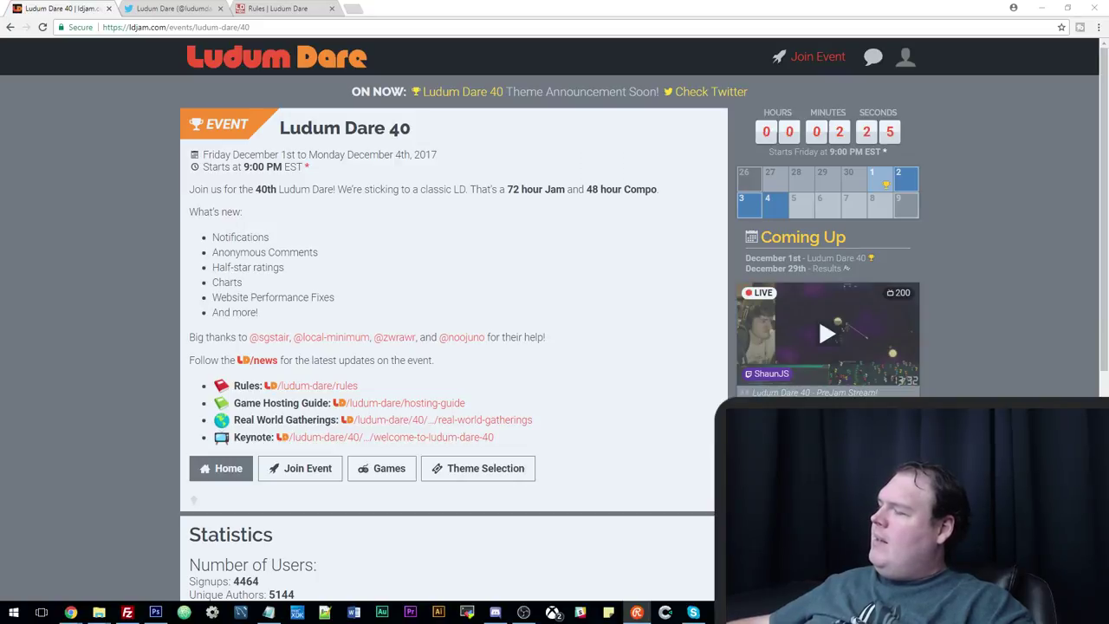
left_click(533, 261)
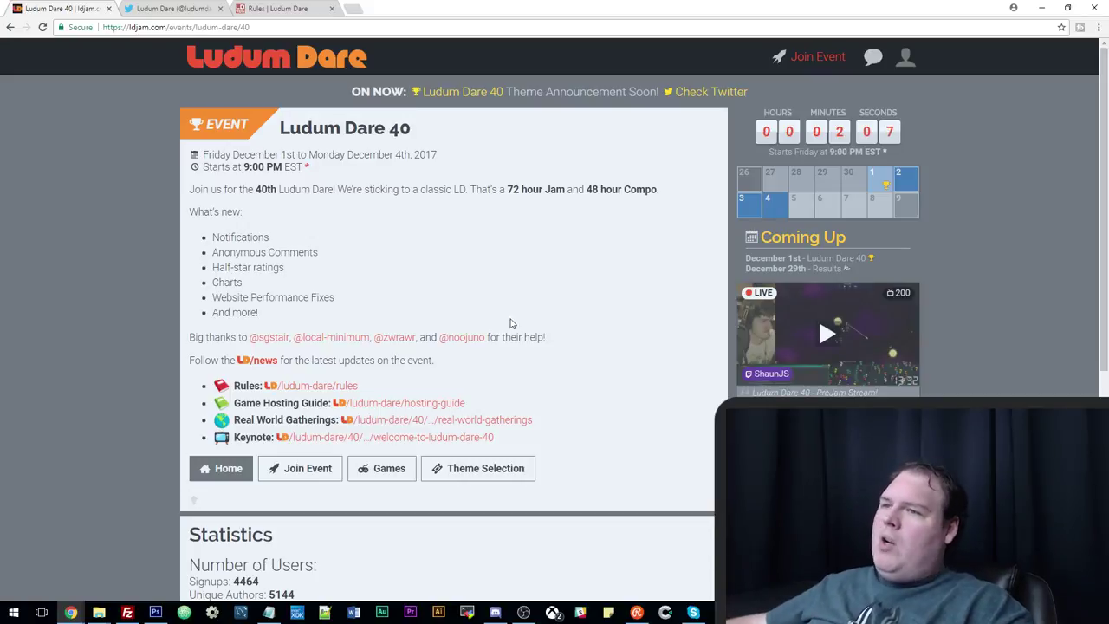
middle_click(570, 316)
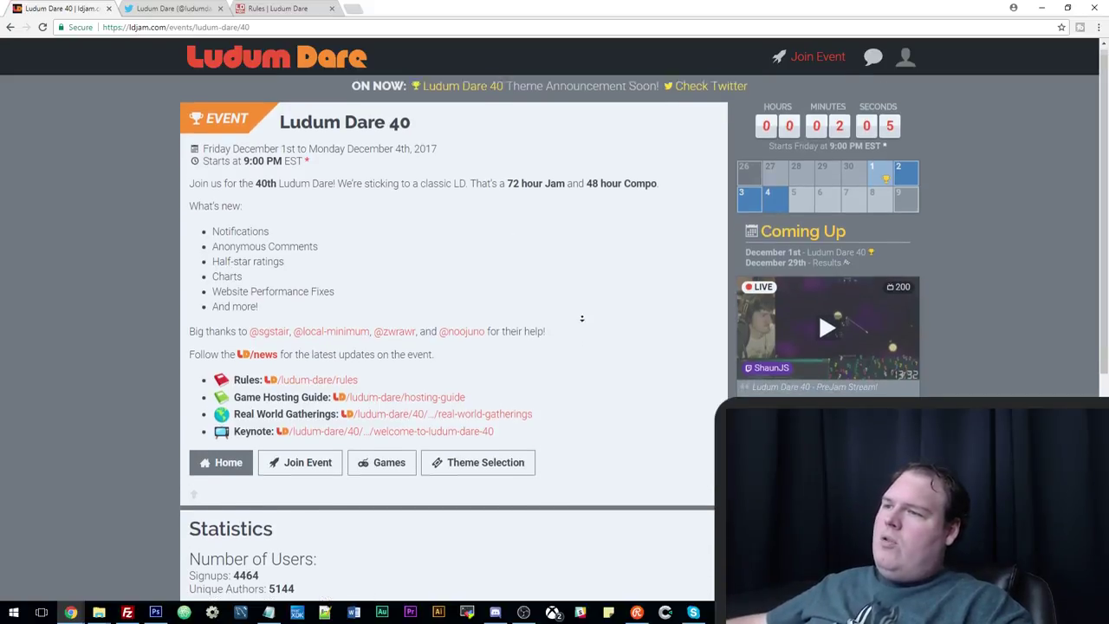
middle_click(582, 365)
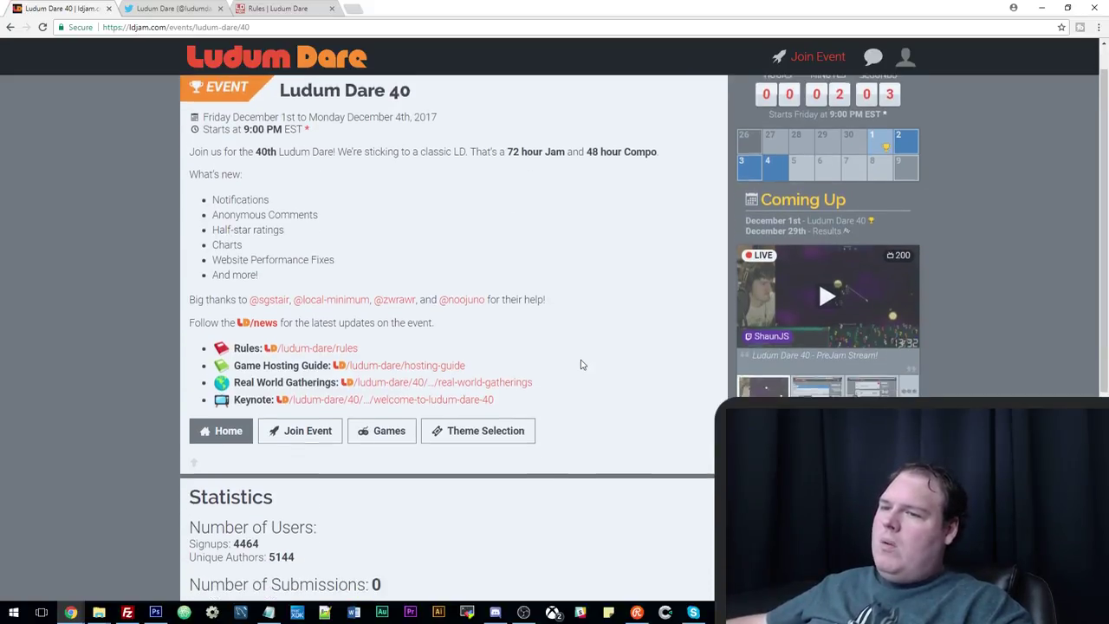
scroll(581, 365, "up", 1)
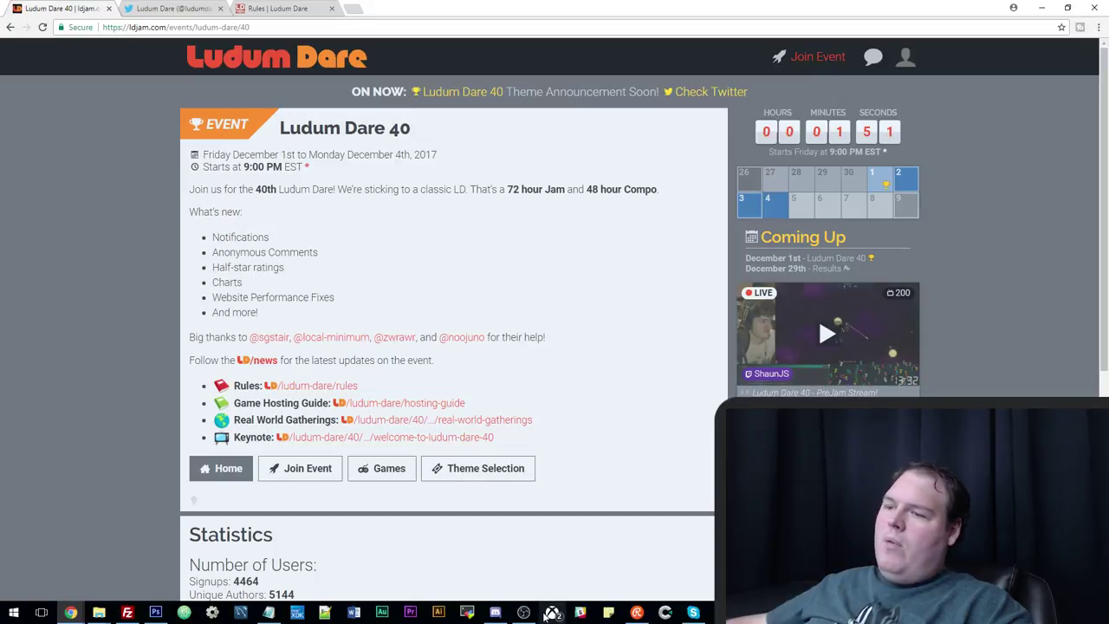
left_click(494, 612)
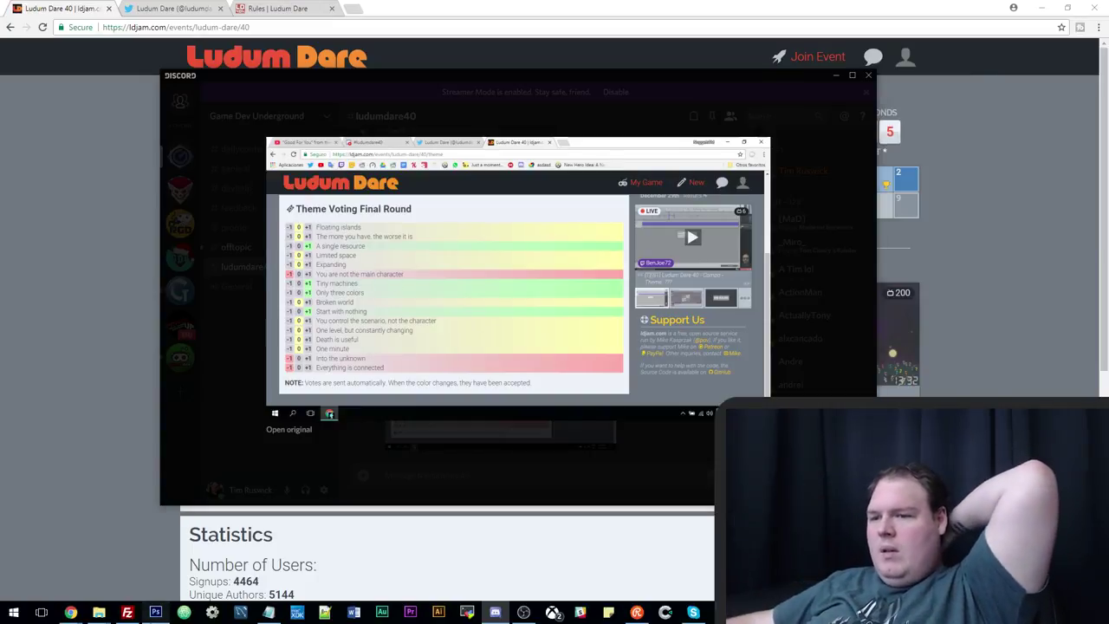
View and close the theme-voting image in Discord, then scroll #ludumdare40 to its newest messages.
left_click(155, 613)
key("alt+Tab")
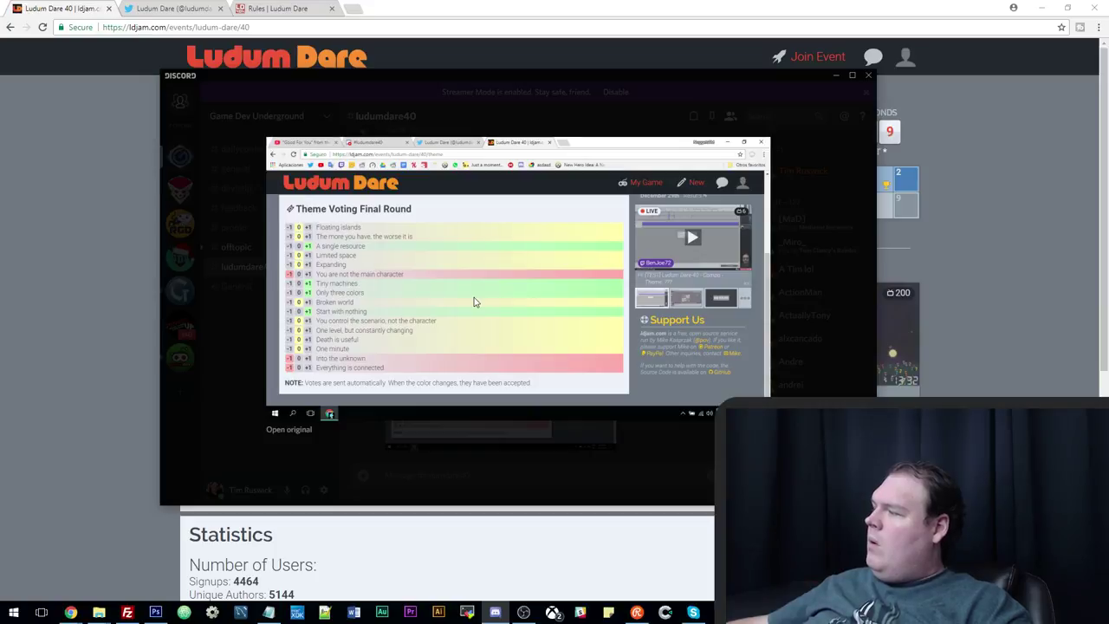
left_click(456, 444)
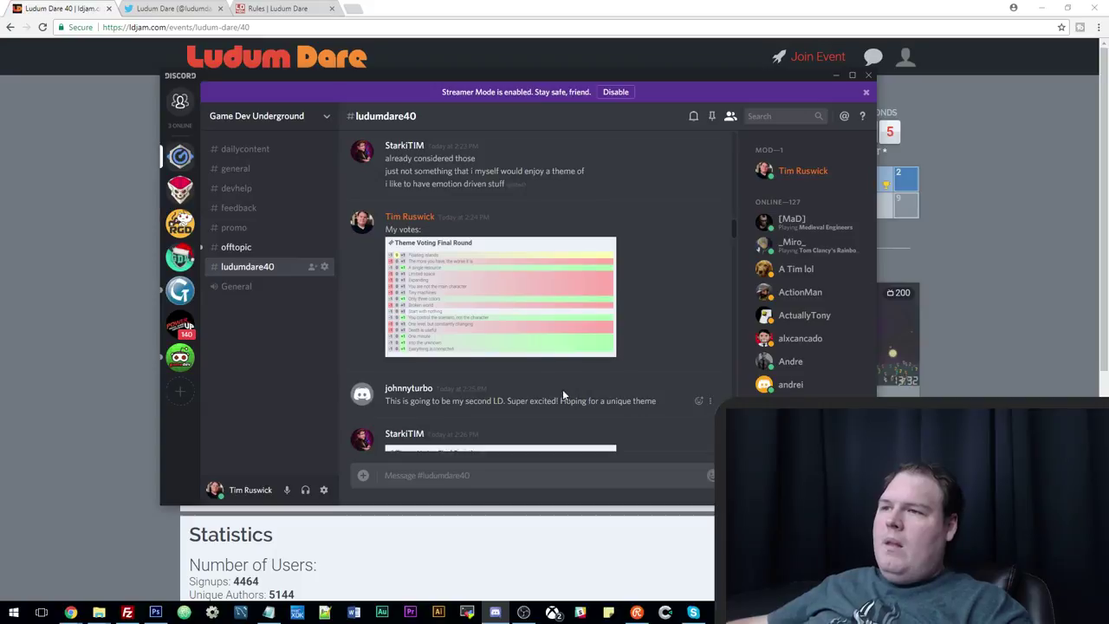
left_click(520, 327)
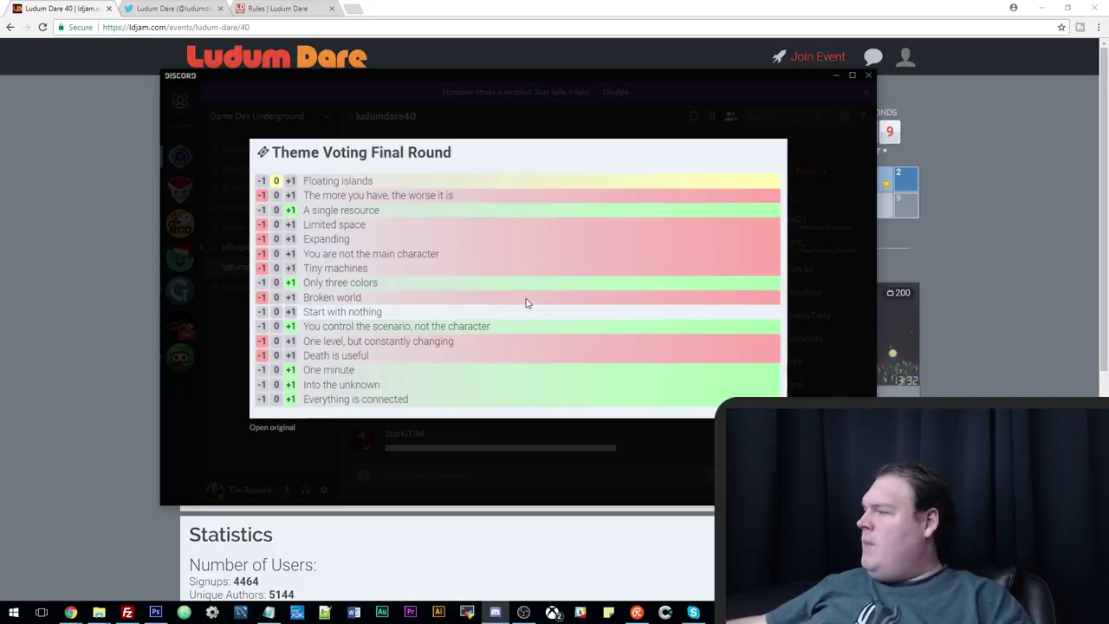
left_click(88, 181)
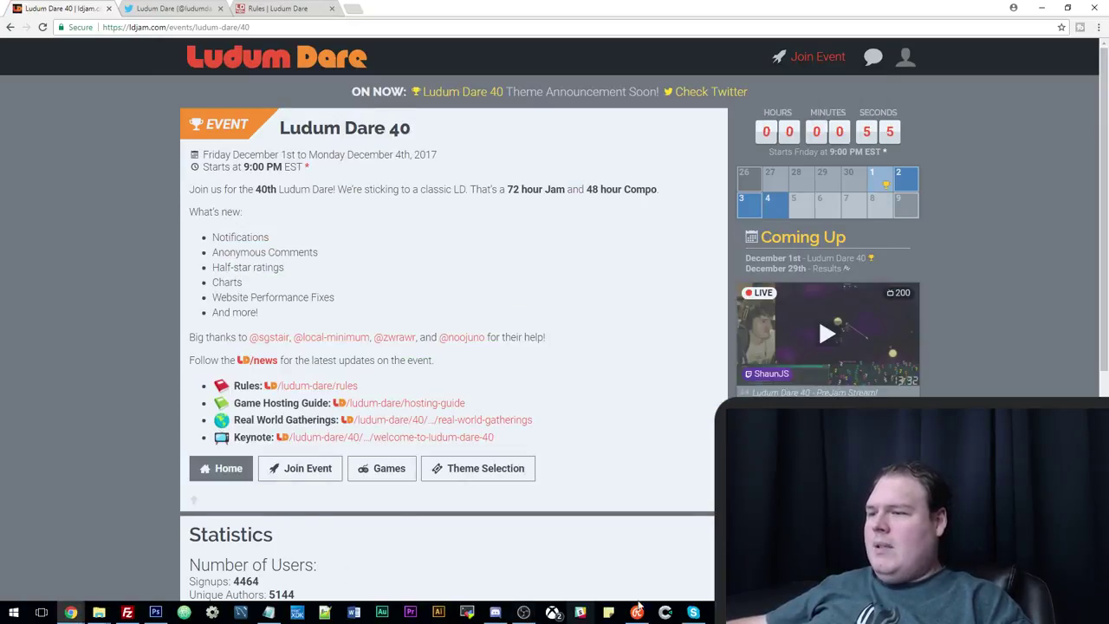
left_click(495, 612)
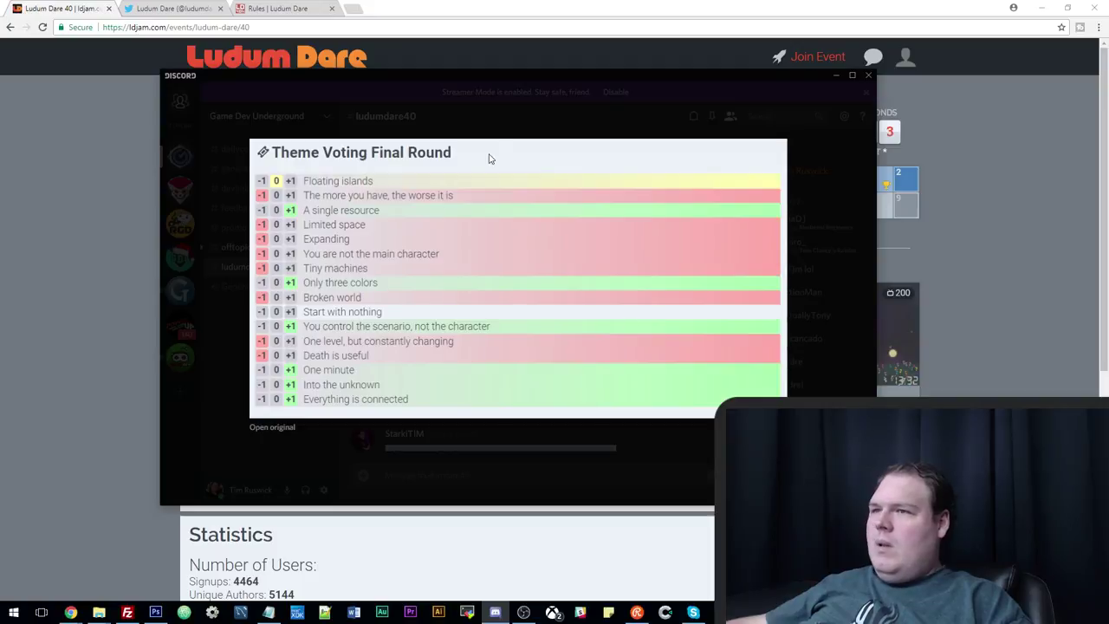
left_click(488, 130)
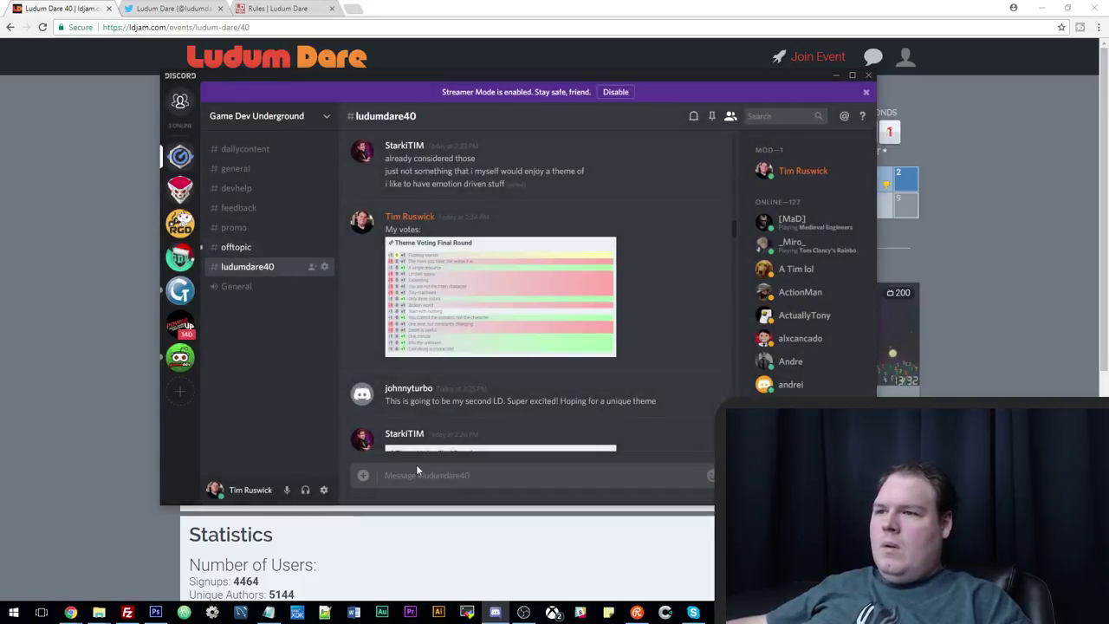
scroll(598, 408, "down", 10)
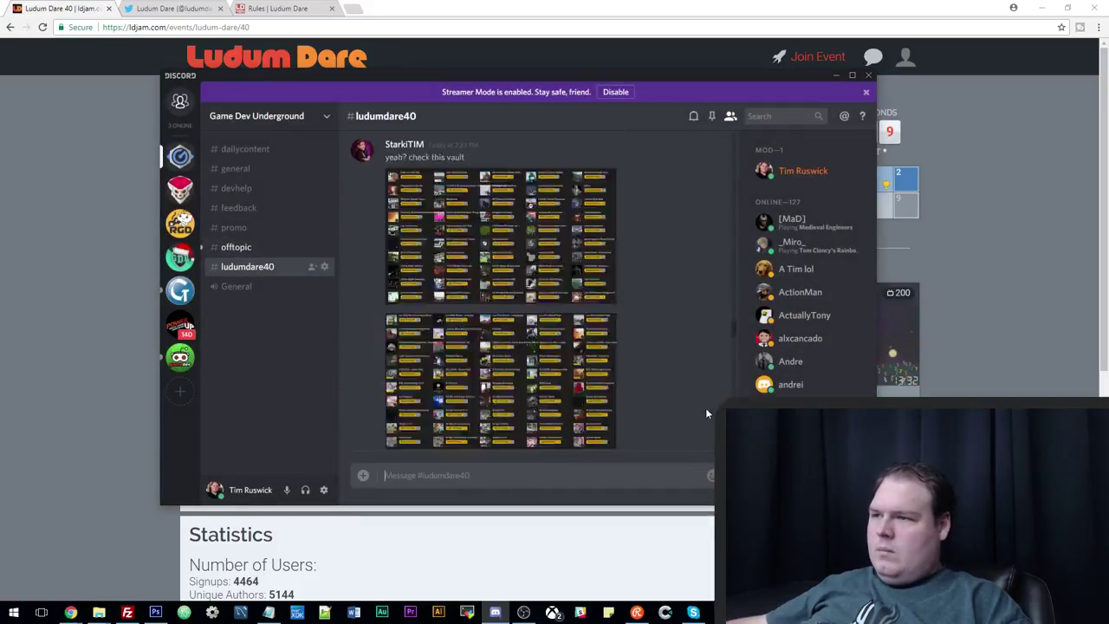
scroll(705, 413, "down", 5)
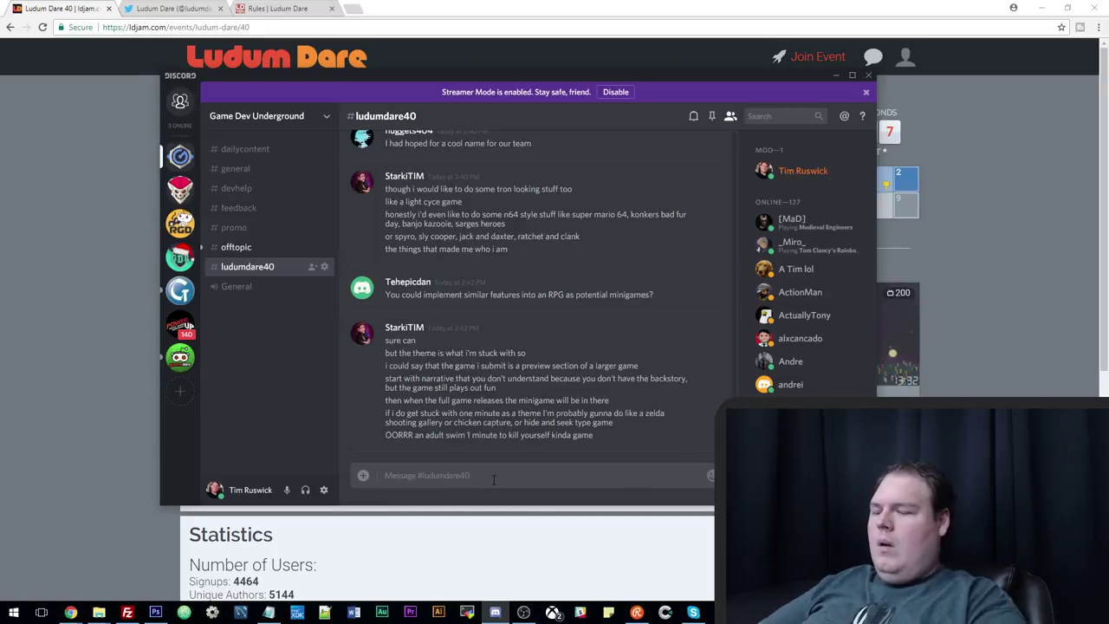
type("Theme")
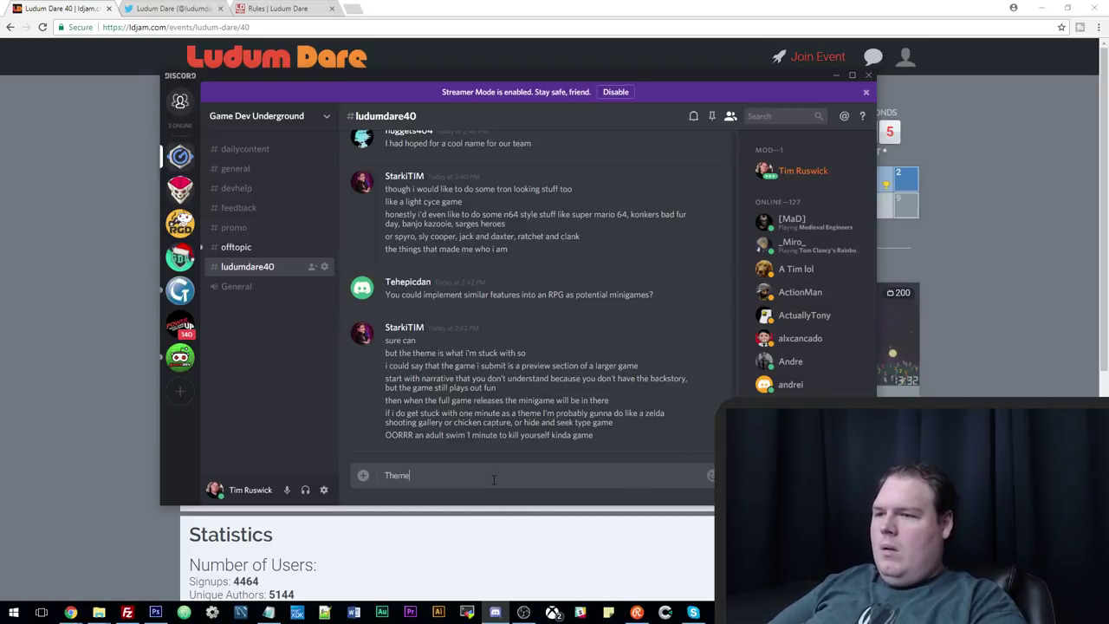
key("BackSpace")
type("Ludum D")
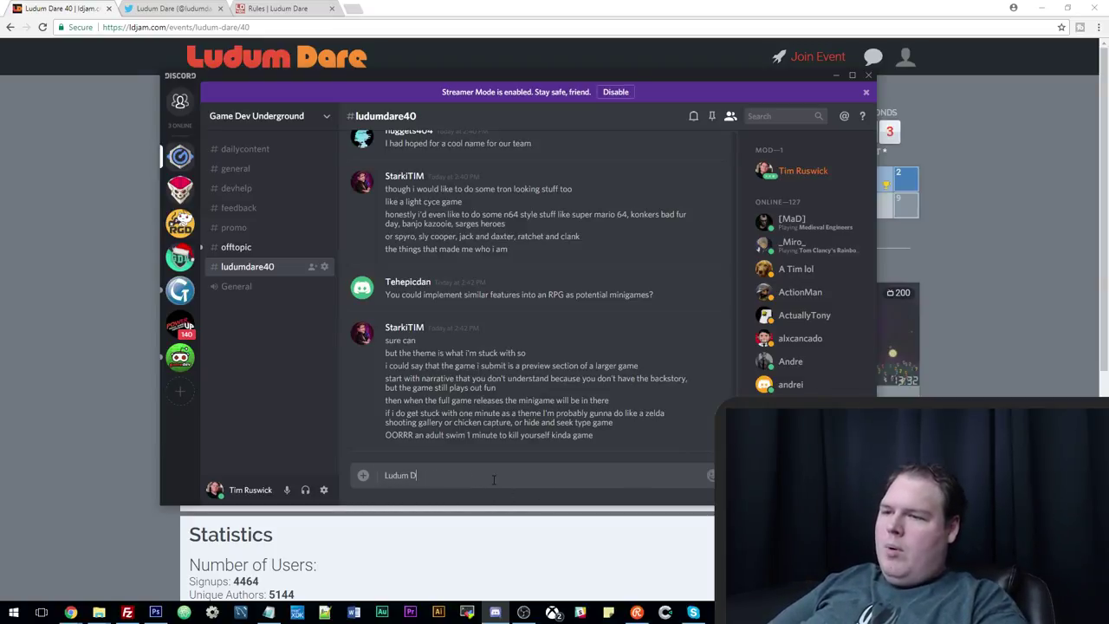
type("are is live!")
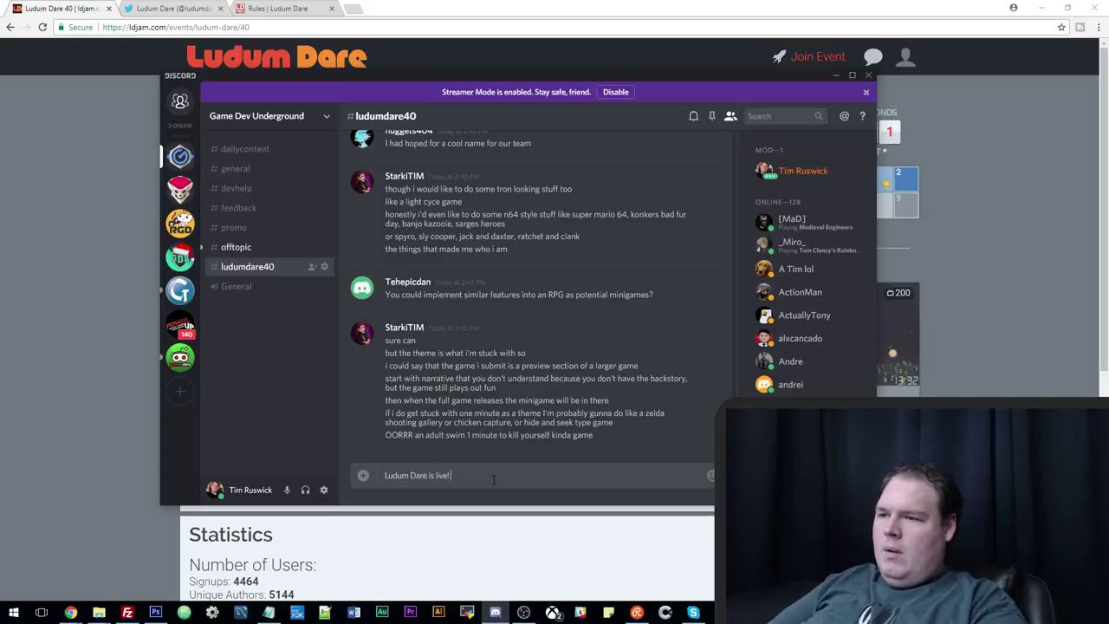
type(" Theme is ")
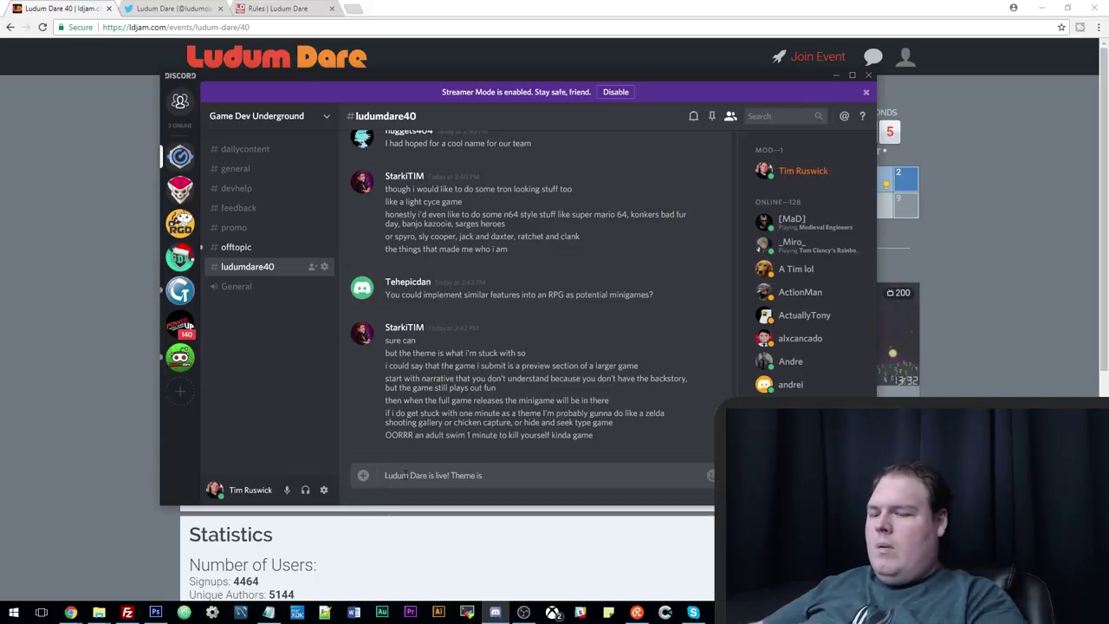
type("@here")
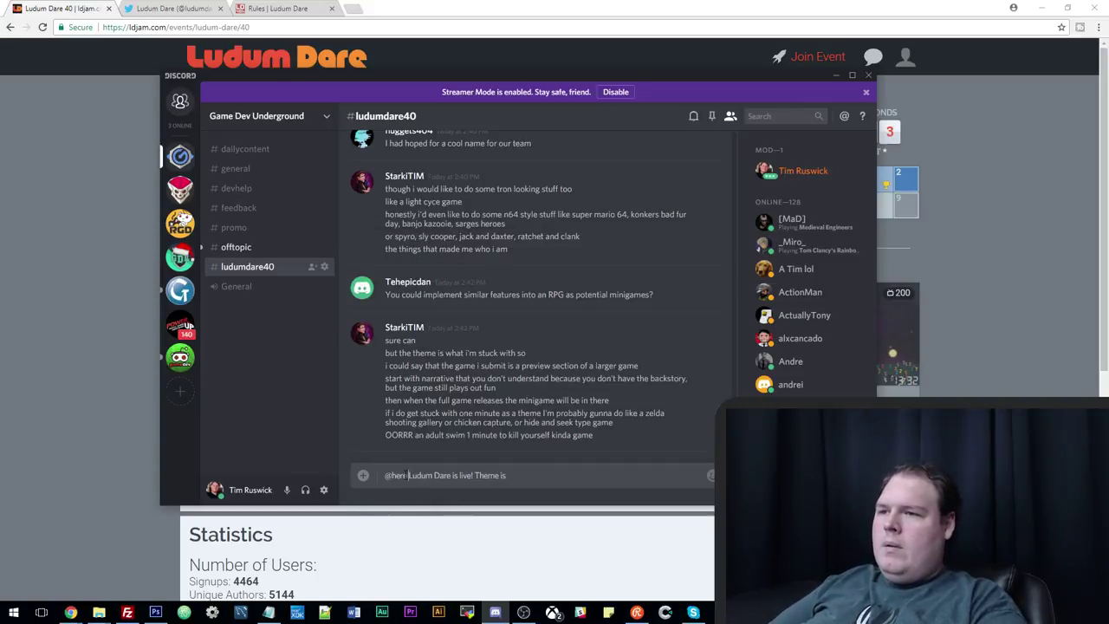
left_click(520, 474)
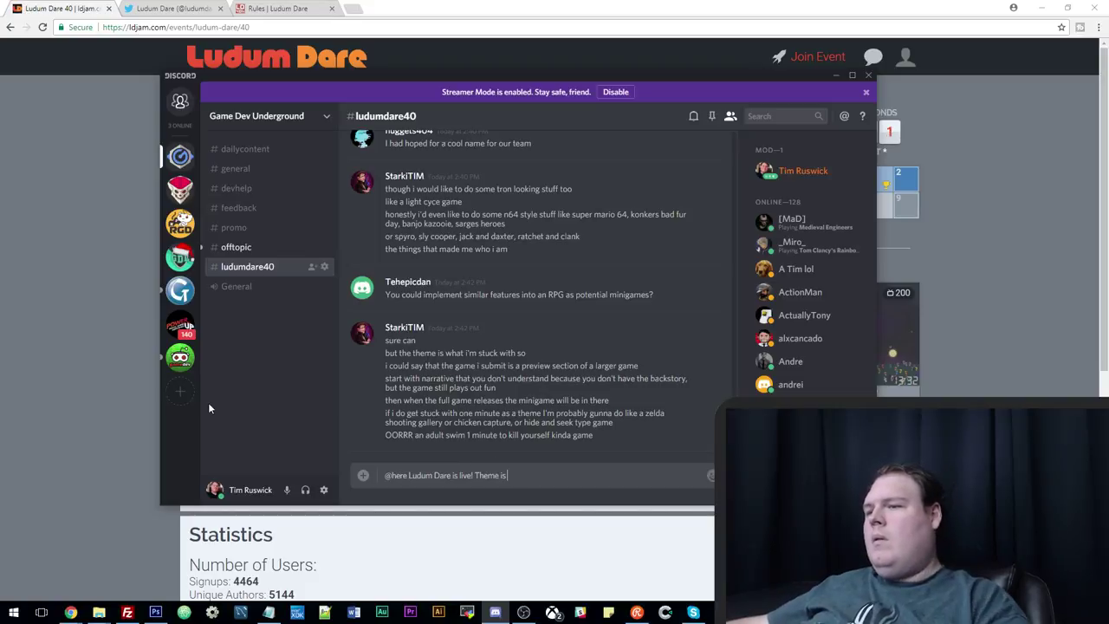
left_click(112, 278)
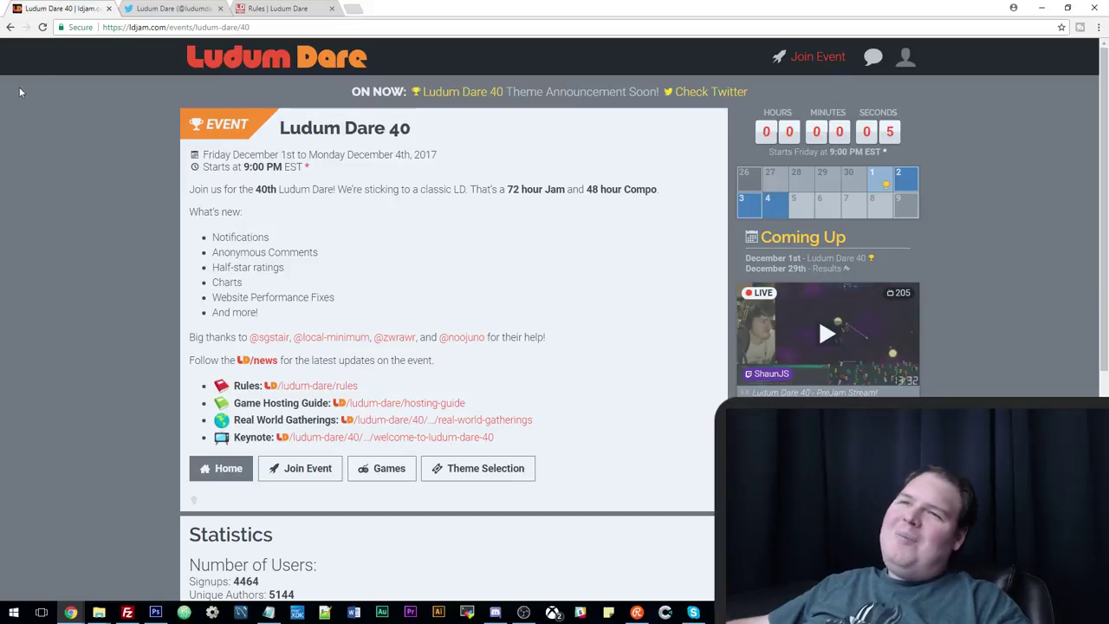
Reload the Ludum Dare 40 event page once the countdown ends and scan it for the theme.
left_click(44, 28)
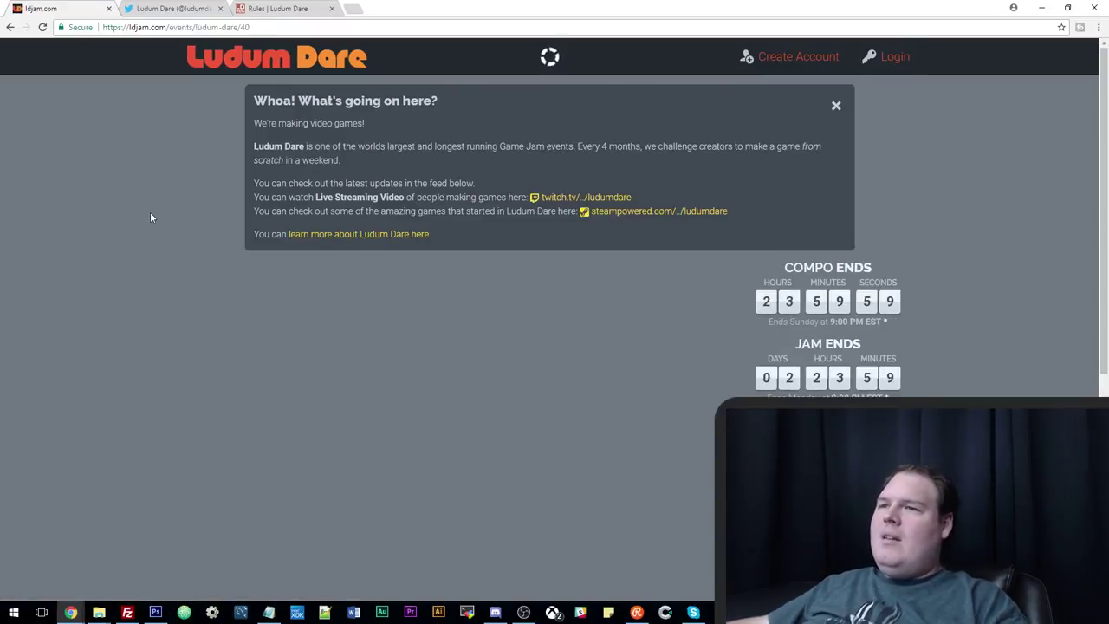
scroll(153, 208, "down", 4)
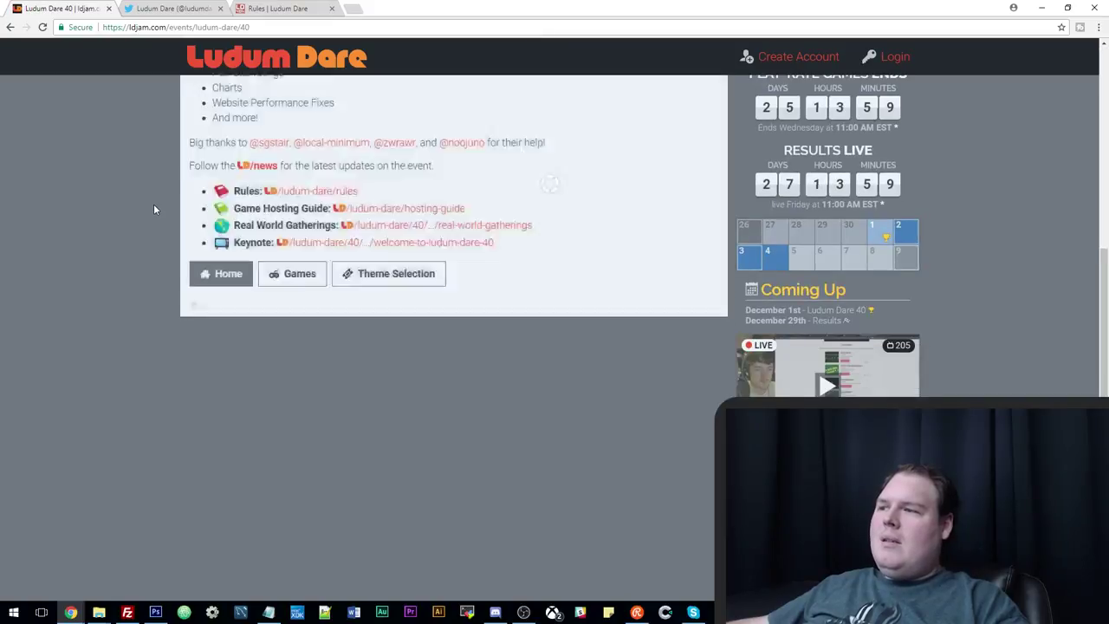
scroll(154, 209, "up", 5)
scroll(154, 208, "down", 2)
scroll(154, 209, "up", 1)
Go back to the ldjam.com home page, then switch to the Ludum Dare Twitter profile.
key("alt+Left")
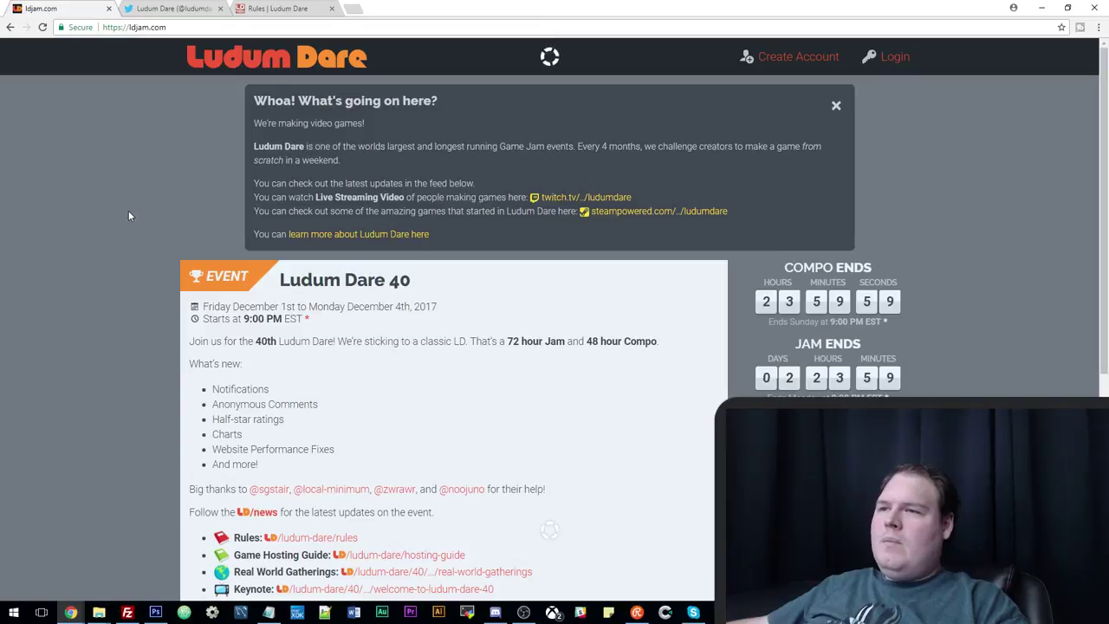
scroll(128, 211, "down", 3)
scroll(130, 215, "down", 3)
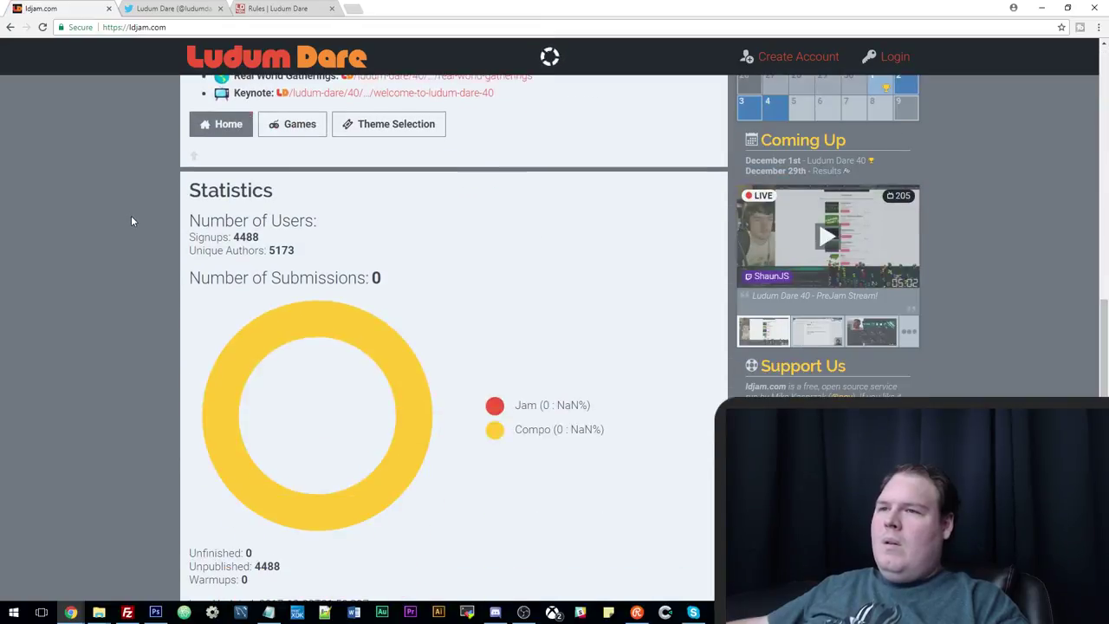
scroll(133, 214, "down", 1)
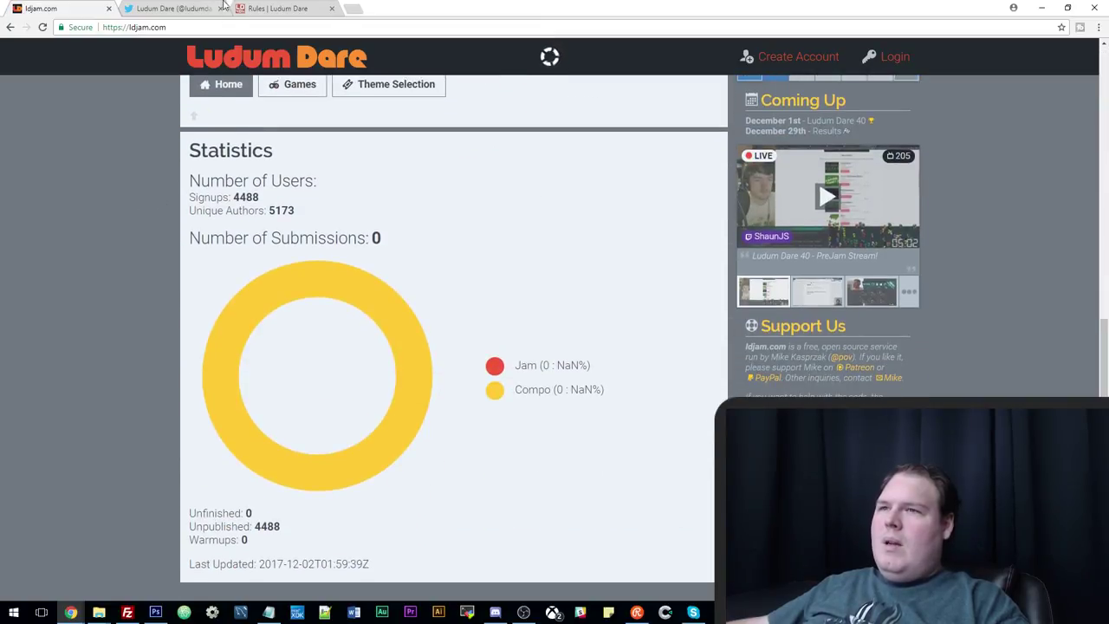
left_click(192, 9)
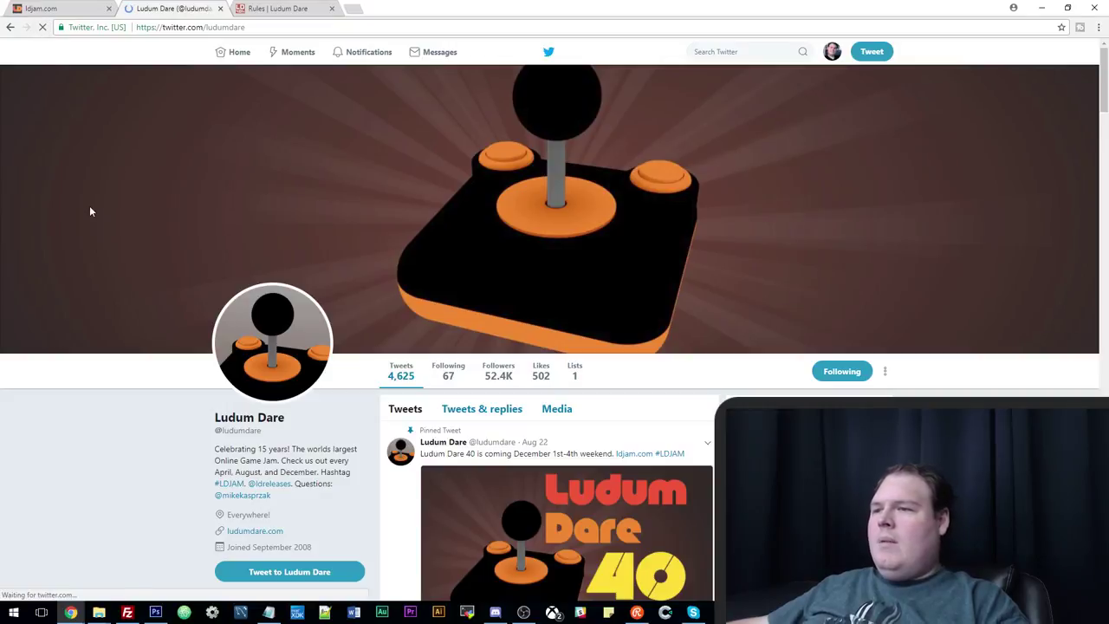
scroll(94, 216, "down", 3)
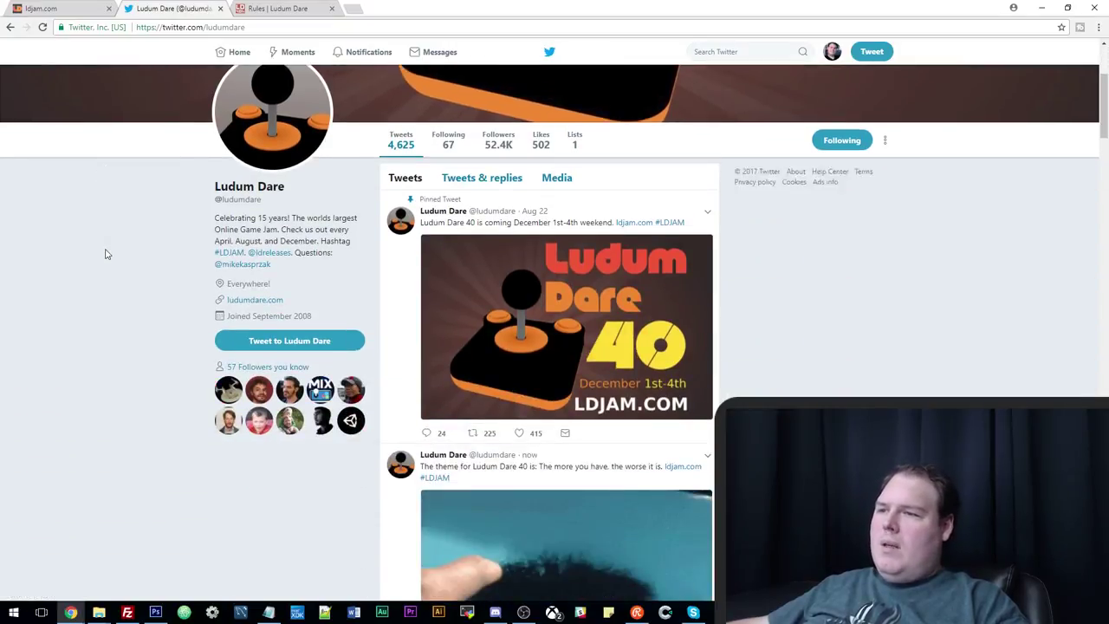
Open the 6:00 PM theme tweet and select 'The more you have, the worse it is'.
scroll(480, 347, "down", 3)
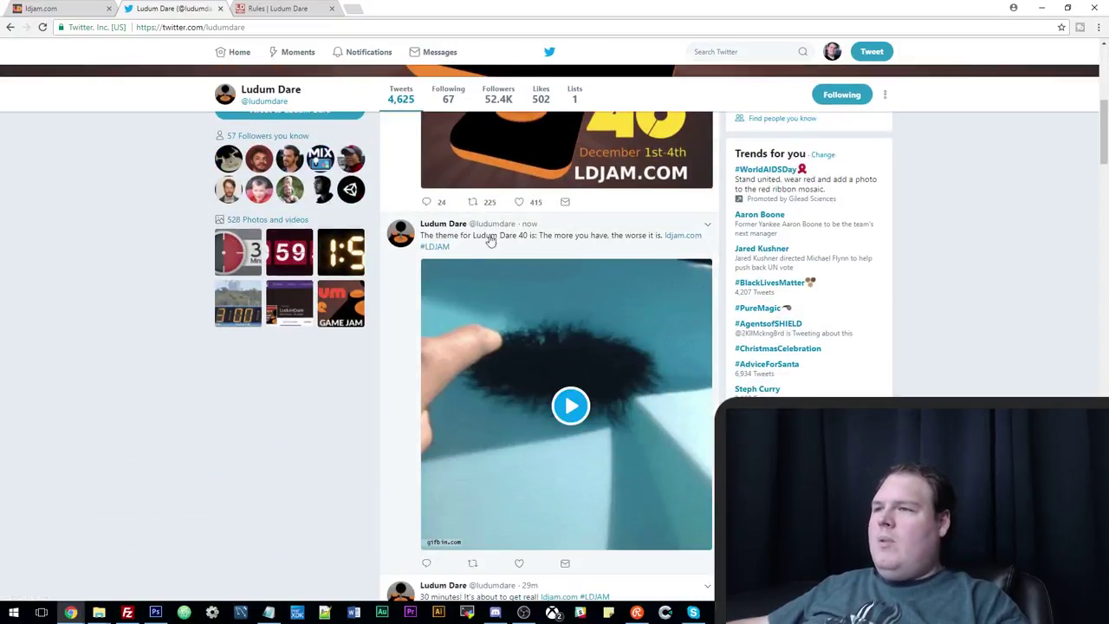
left_click(545, 255)
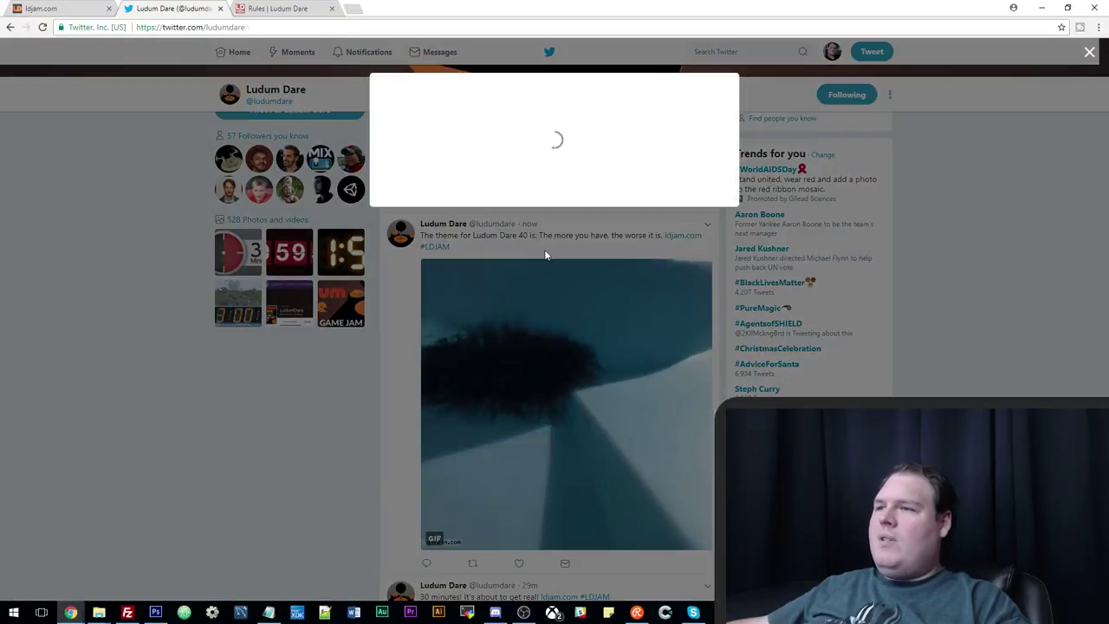
left_click_drag(622, 138, 559, 158)
key("ctrl+c")
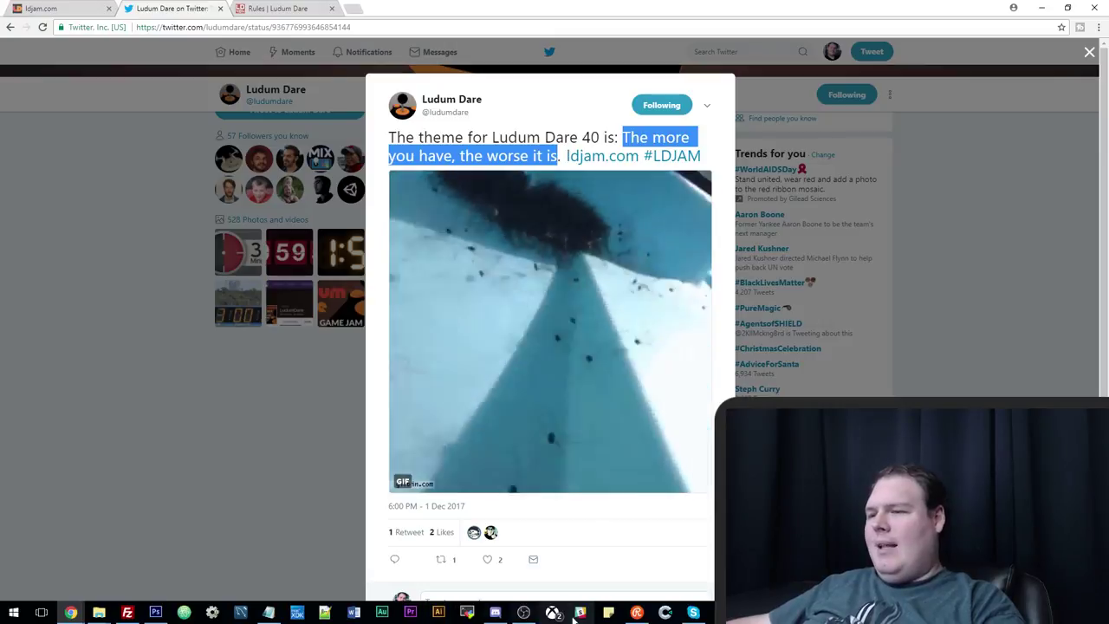
left_click(508, 612)
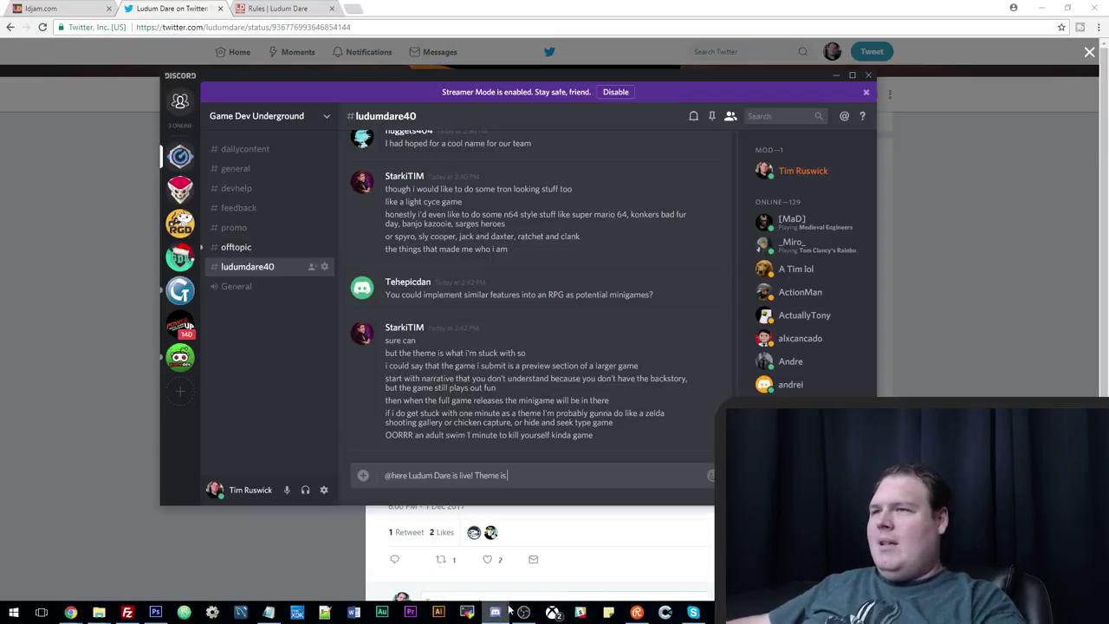
key("ctrl+v")
key("Return")
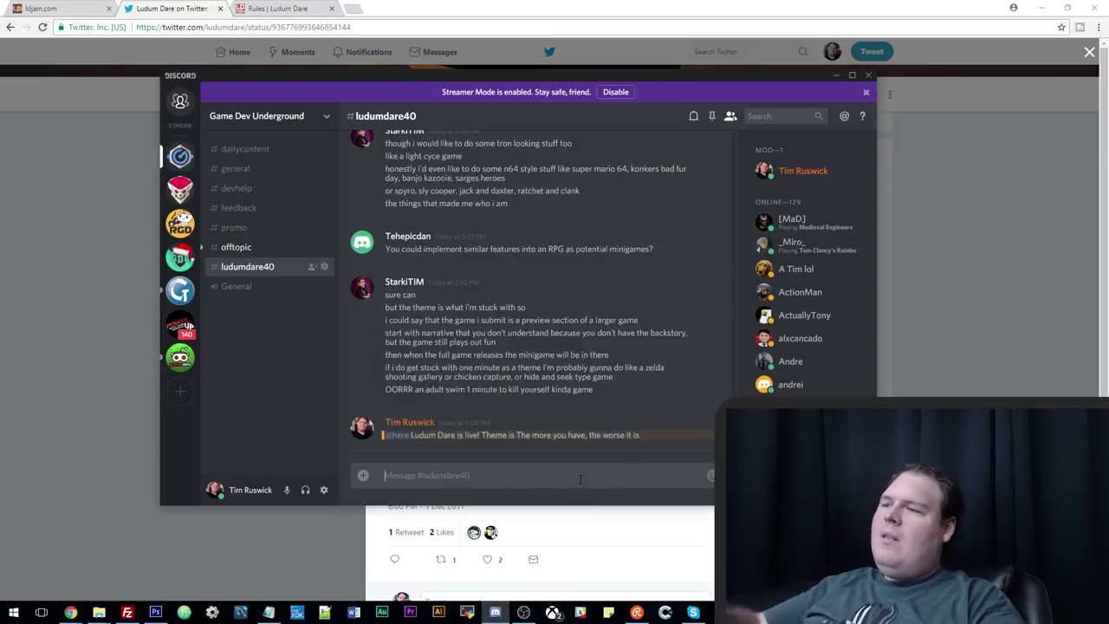
left_click(837, 74)
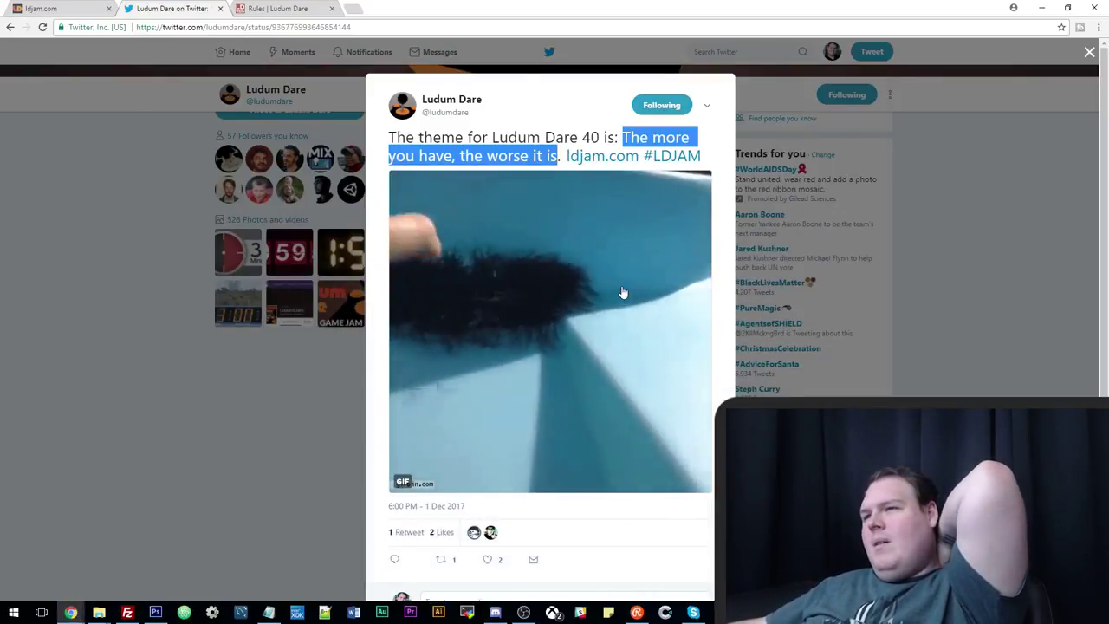
Deselect the theme phrase in the Ludum Dare 40 tweet and bring up the empty Construct 2 editor.
left_click(504, 141)
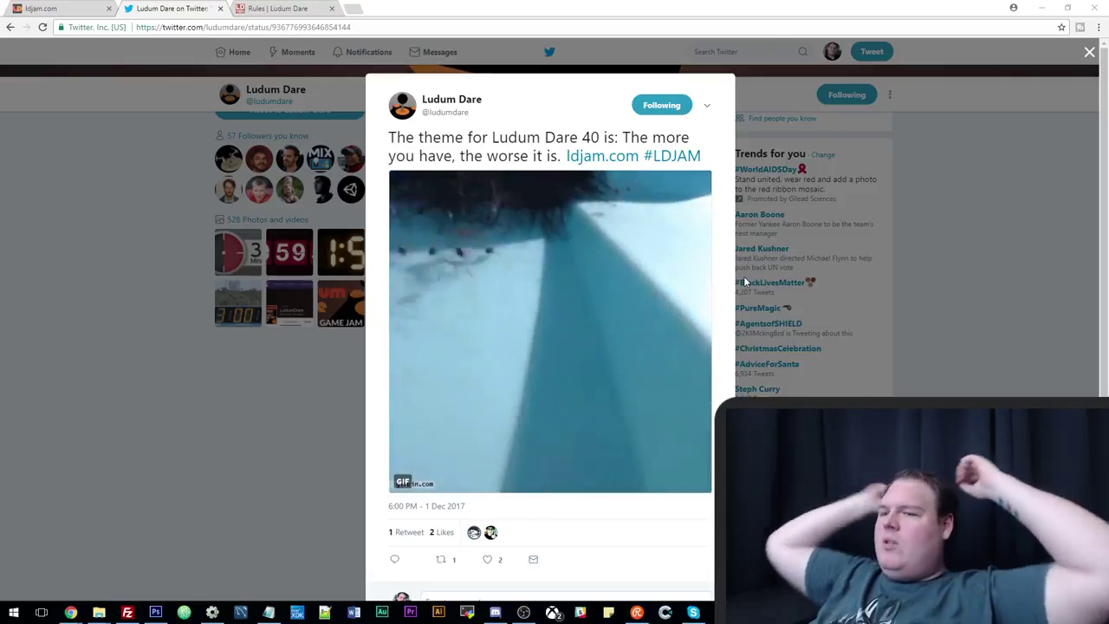
left_click(215, 613)
left_click(213, 612)
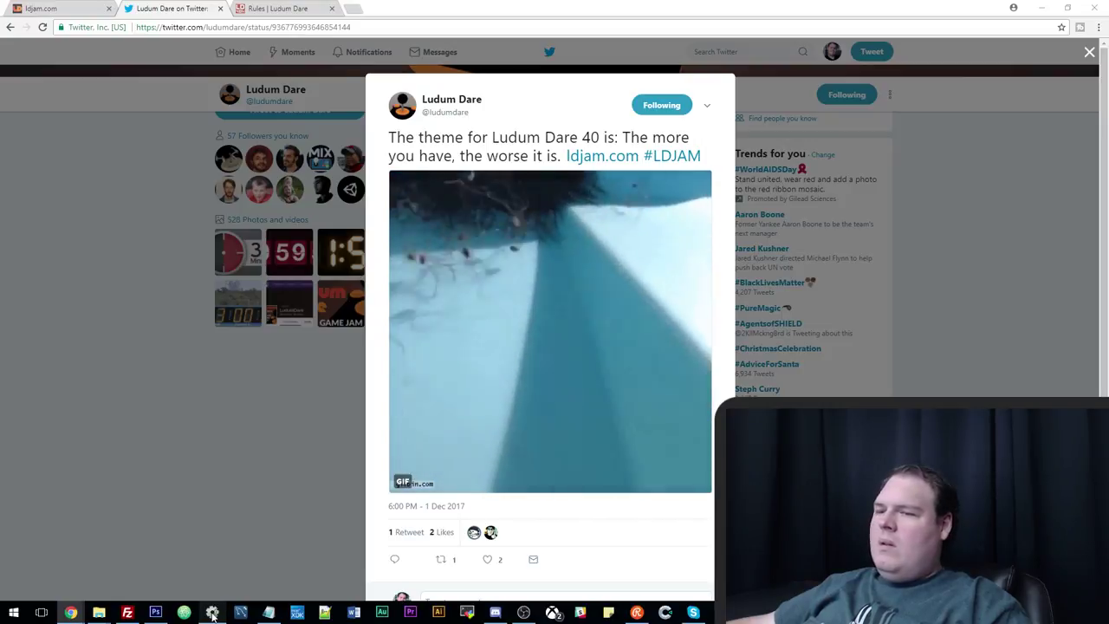
left_click(212, 613)
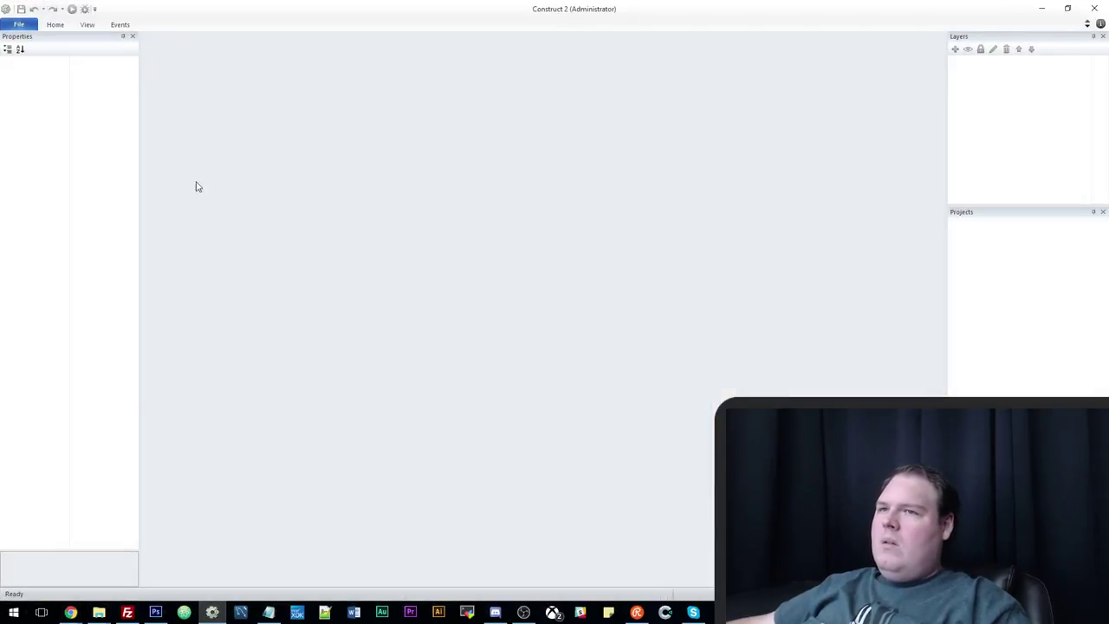
Minimize Construct 2 so the theme tweet shows again.
left_click(212, 612)
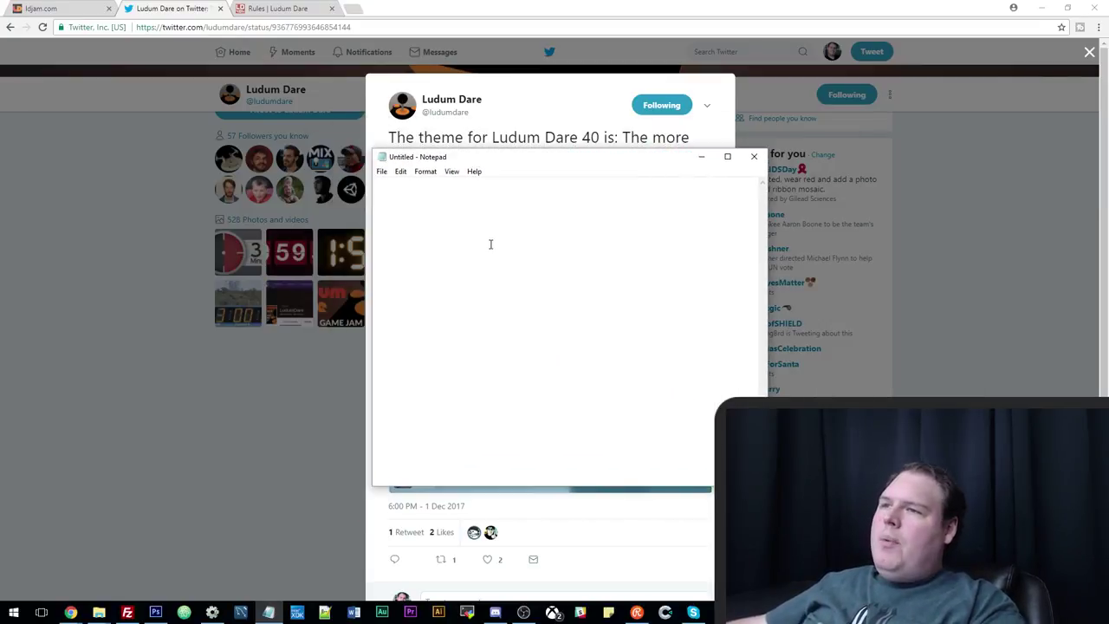
In Notepad, write 'Zombies' and 'TOp down shooter where all collectibles are debuffs, and score is based on debuffs'.
left_click(213, 613)
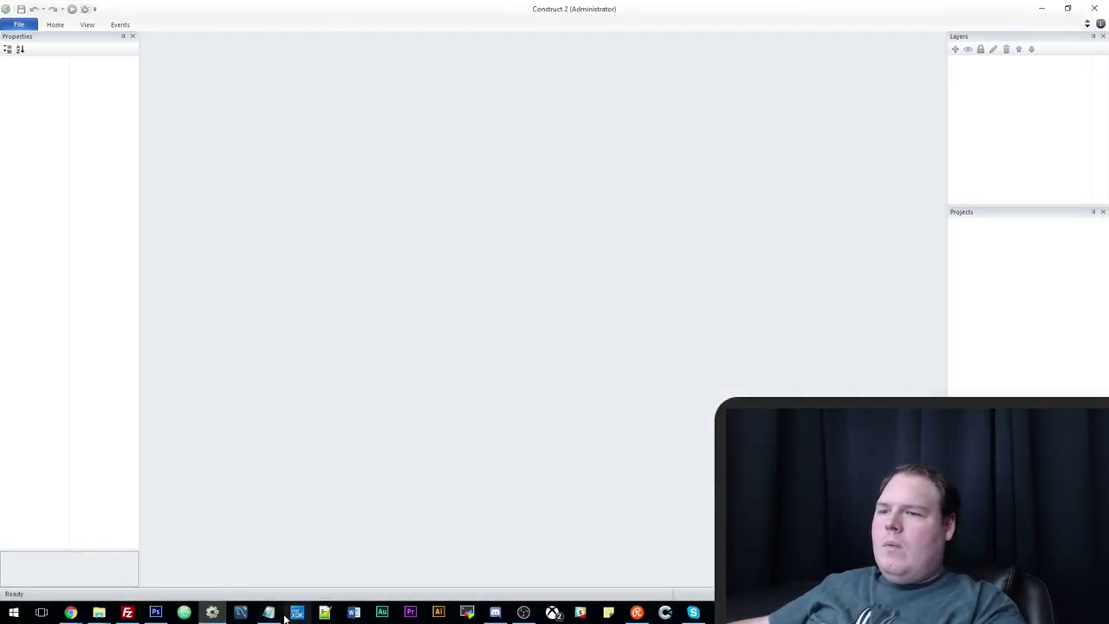
left_click(268, 613)
type("Zombie")
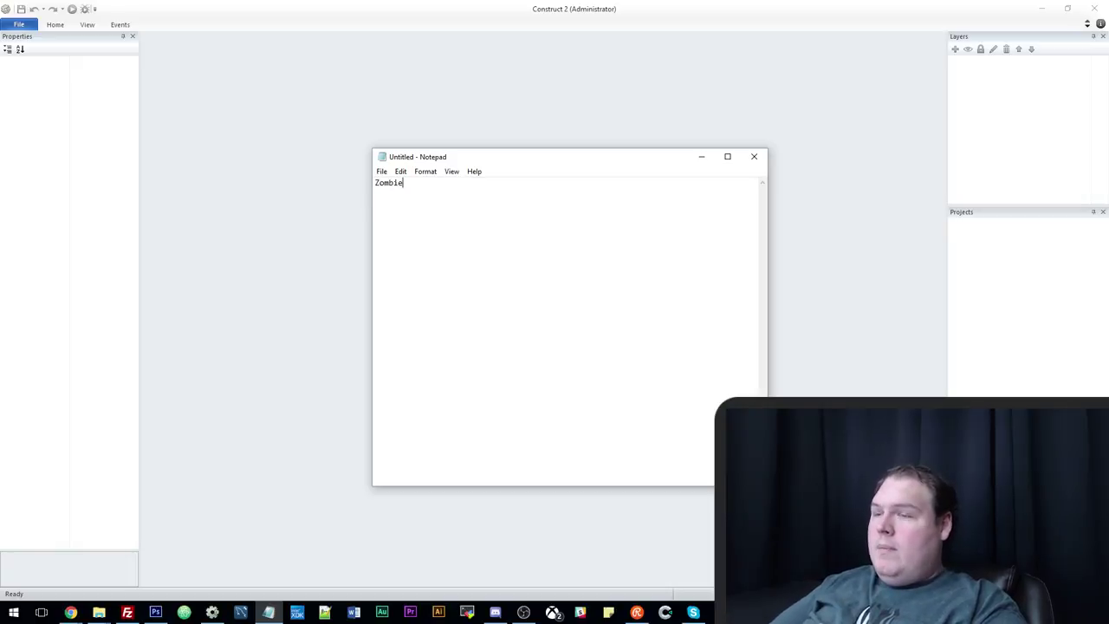
type("s TOp down")
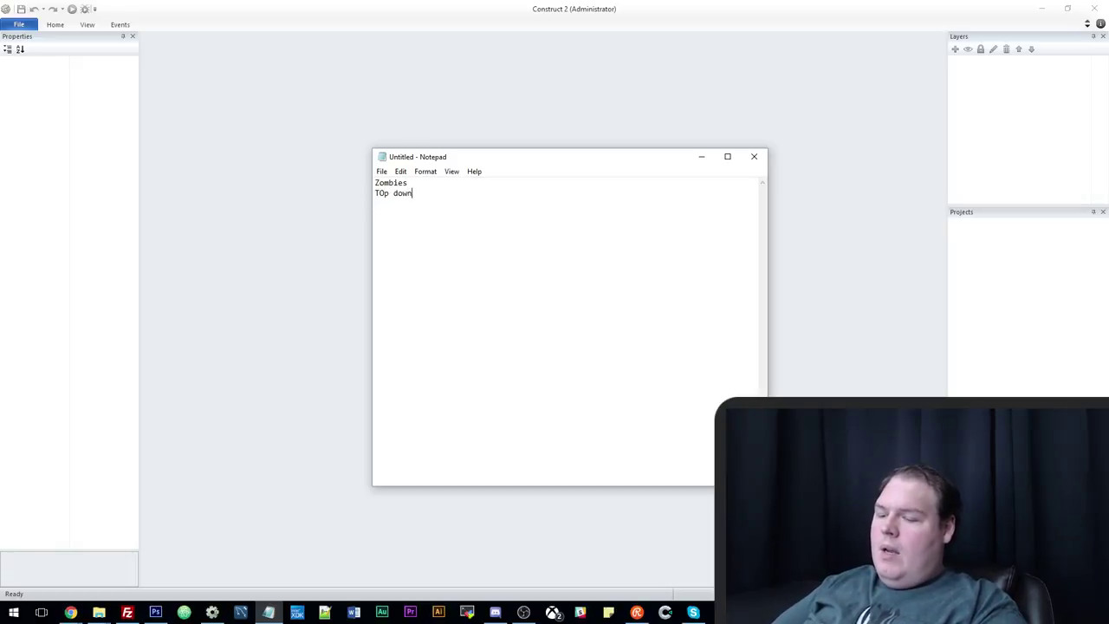
type(" shooter where")
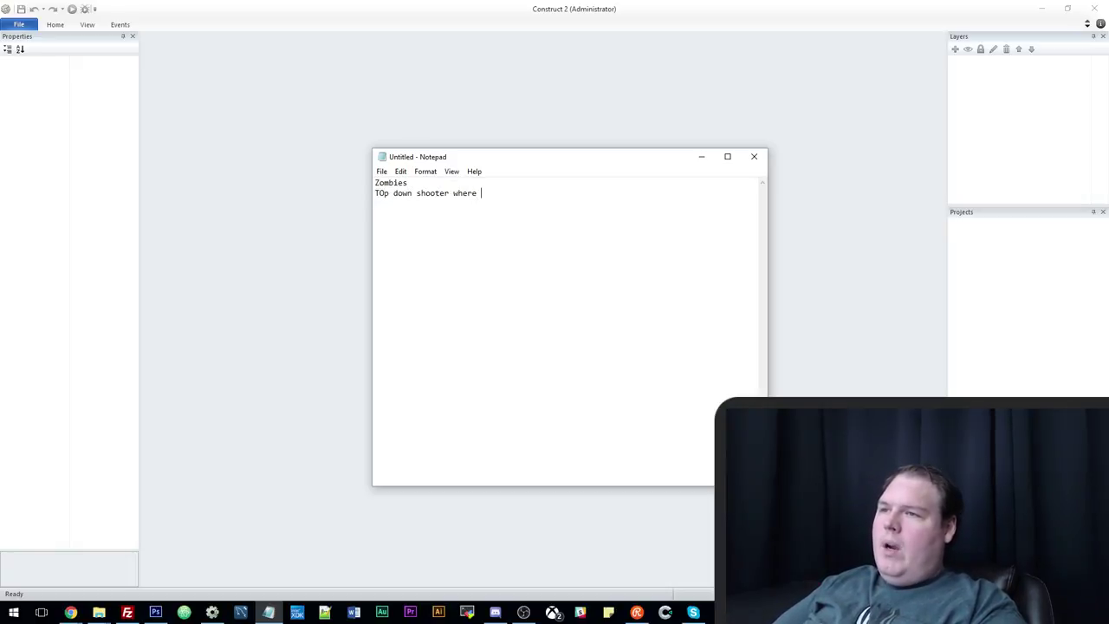
type(" all collecti")
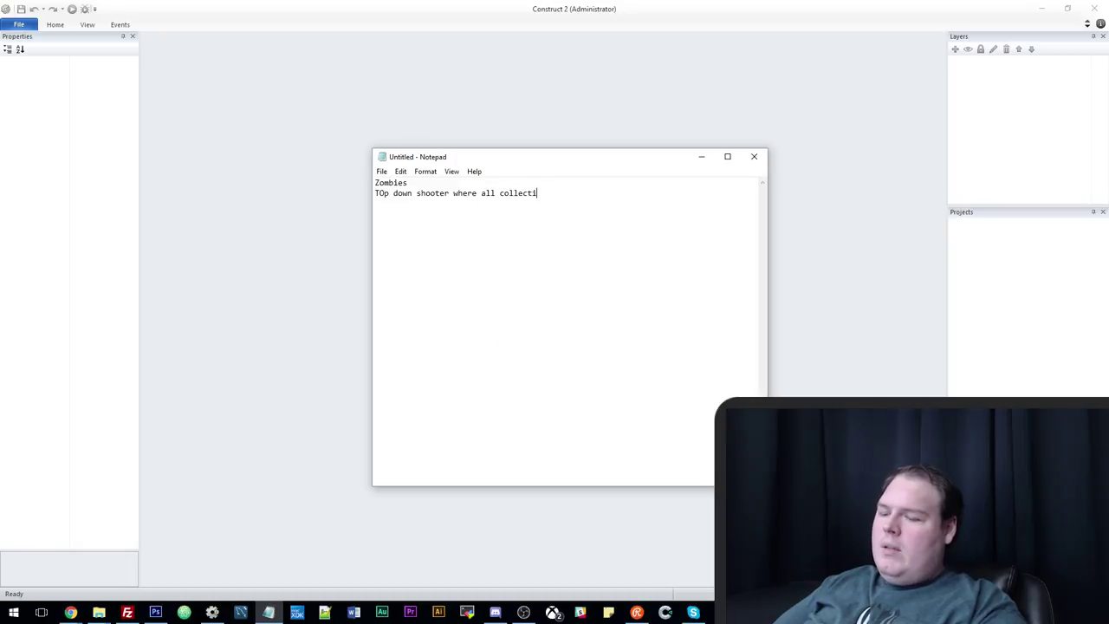
type("bles are deb")
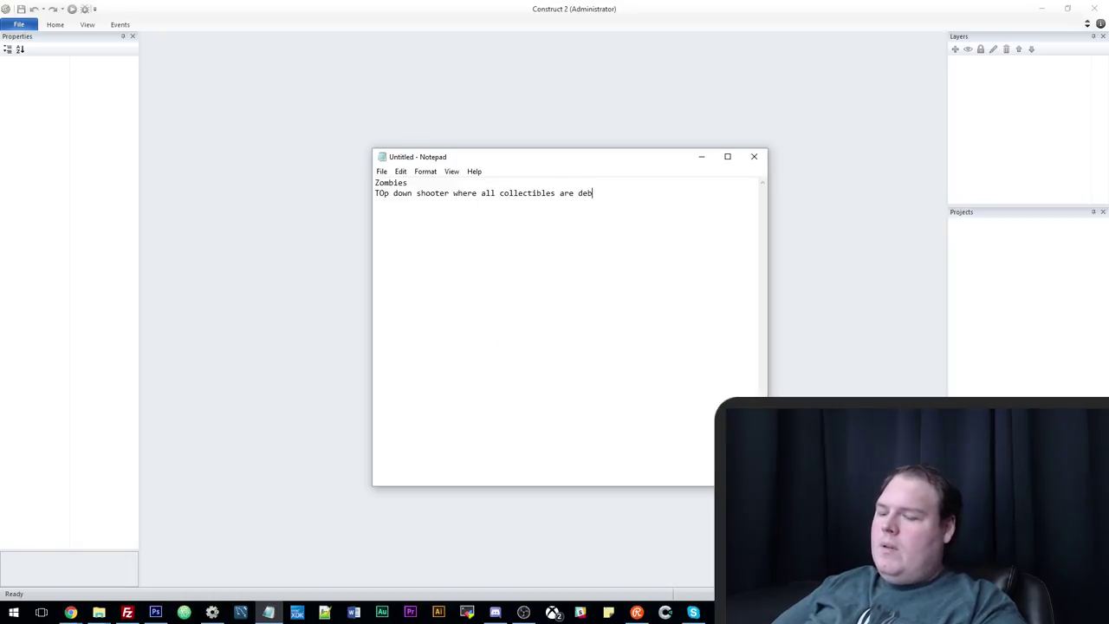
type("uffs, and score ")
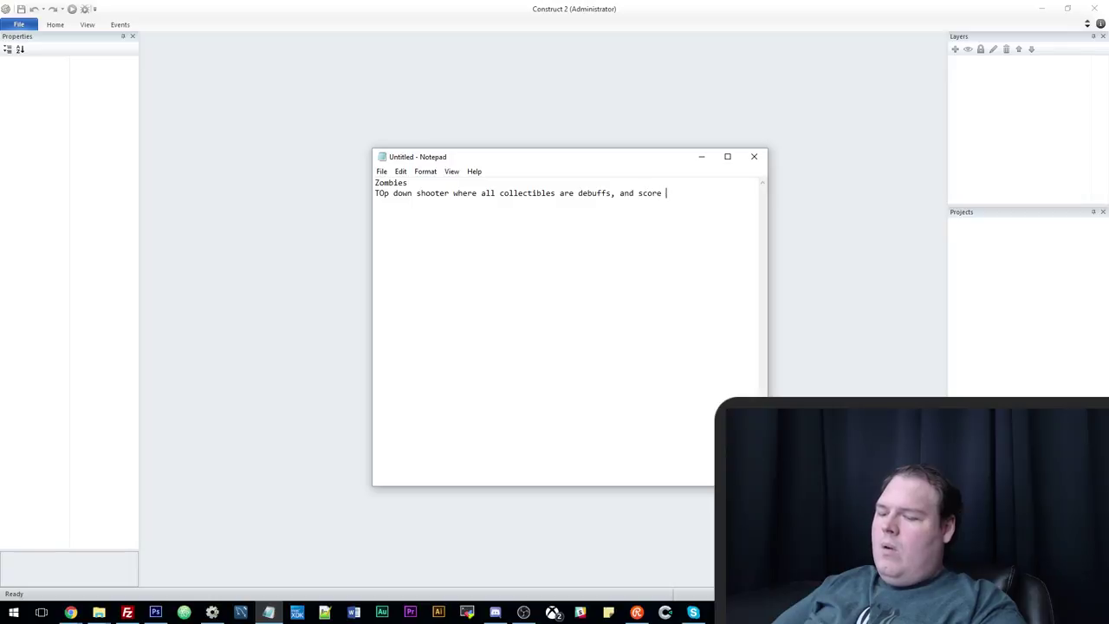
type("is based on debug")
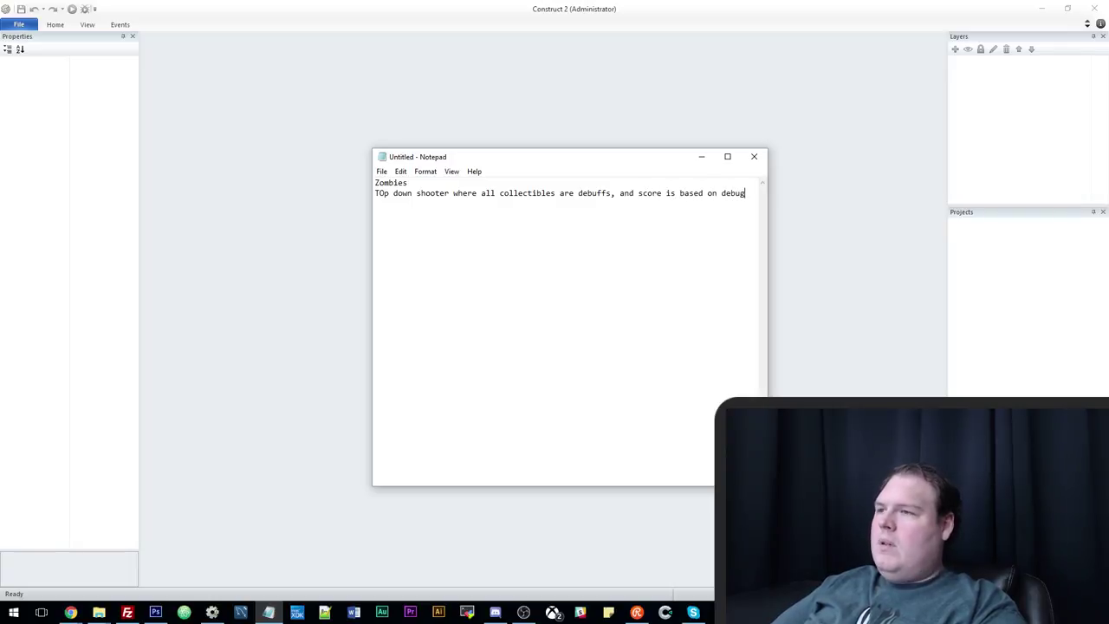
key("BackSpace")
type("ffs")
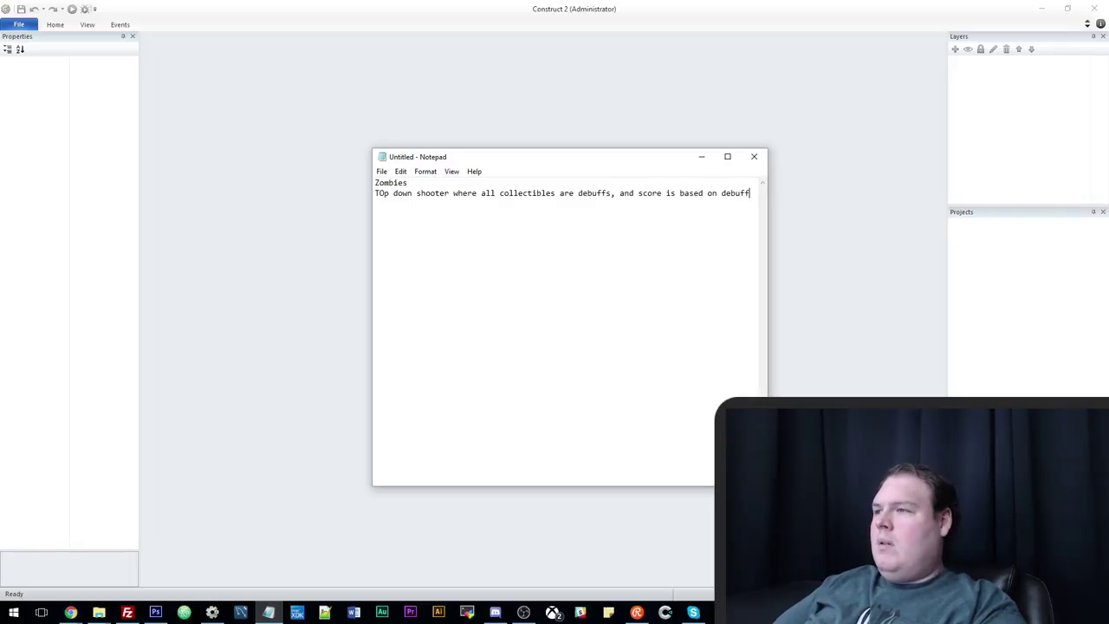
key("Return")
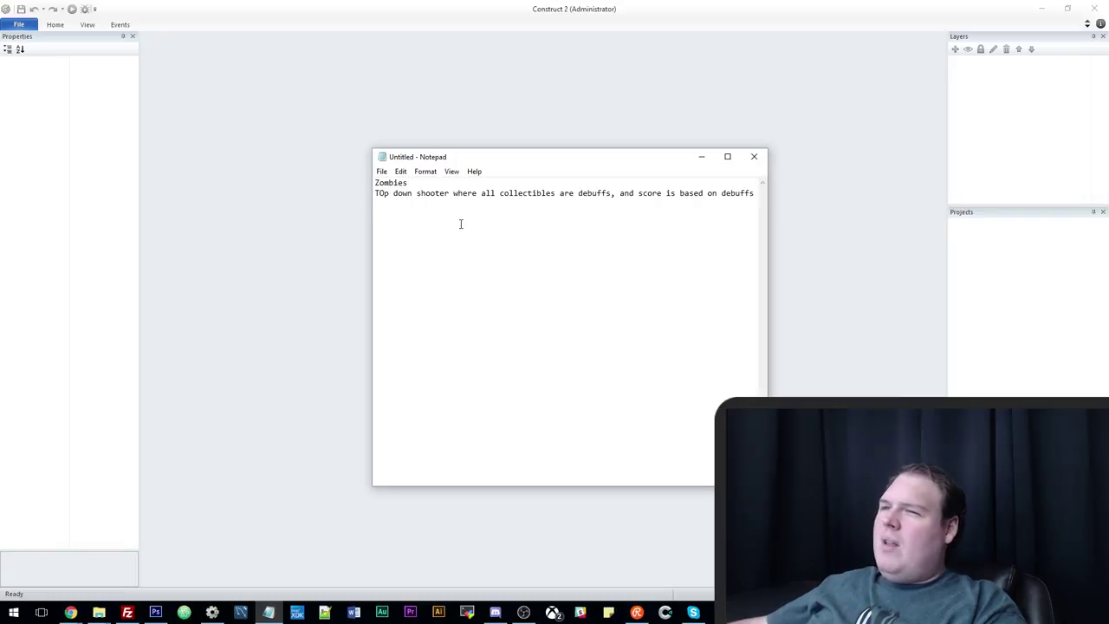
Add the lines 'For every kill, 2 more appear' and 'Commentary about drugs, alcohol, gambling'.
type("For every")
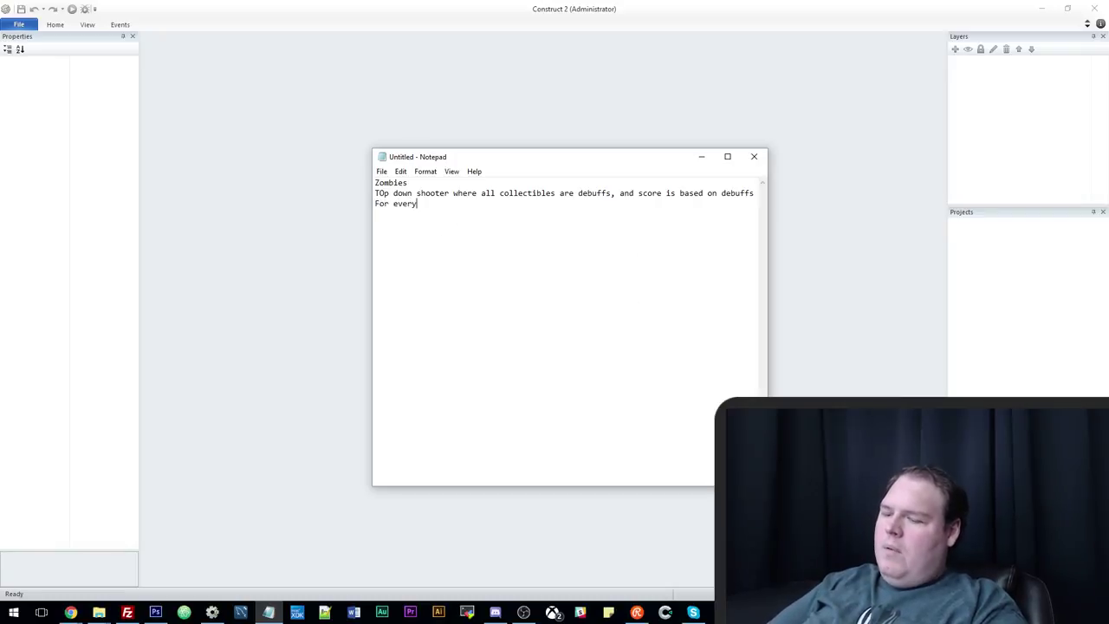
type(" kill ")
type(" 2 zombie")
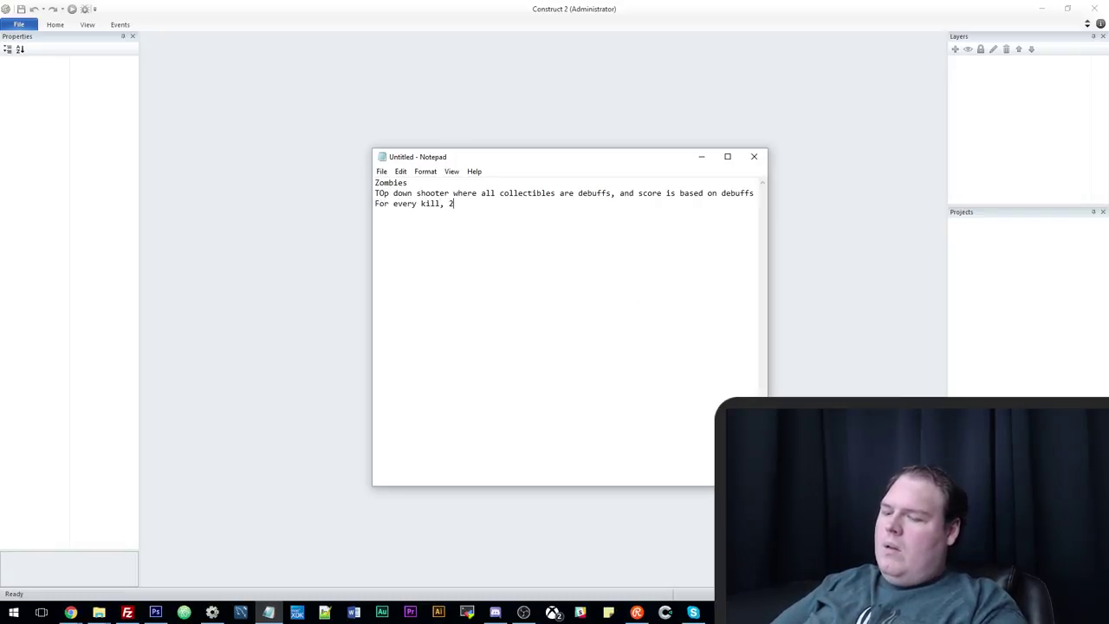
key("BackSpace")
key("BackSpace")
key("BackSpace")
key("BackSpace")
key("BackSpace")
key("BackSpace")
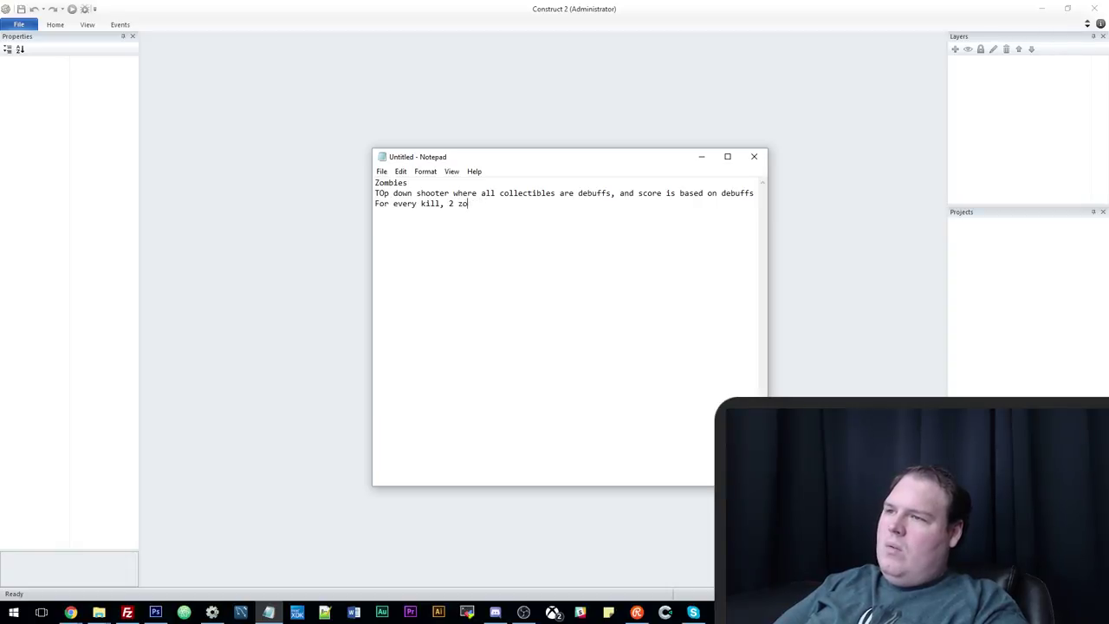
type("more appea")
type("r")
key("Return")
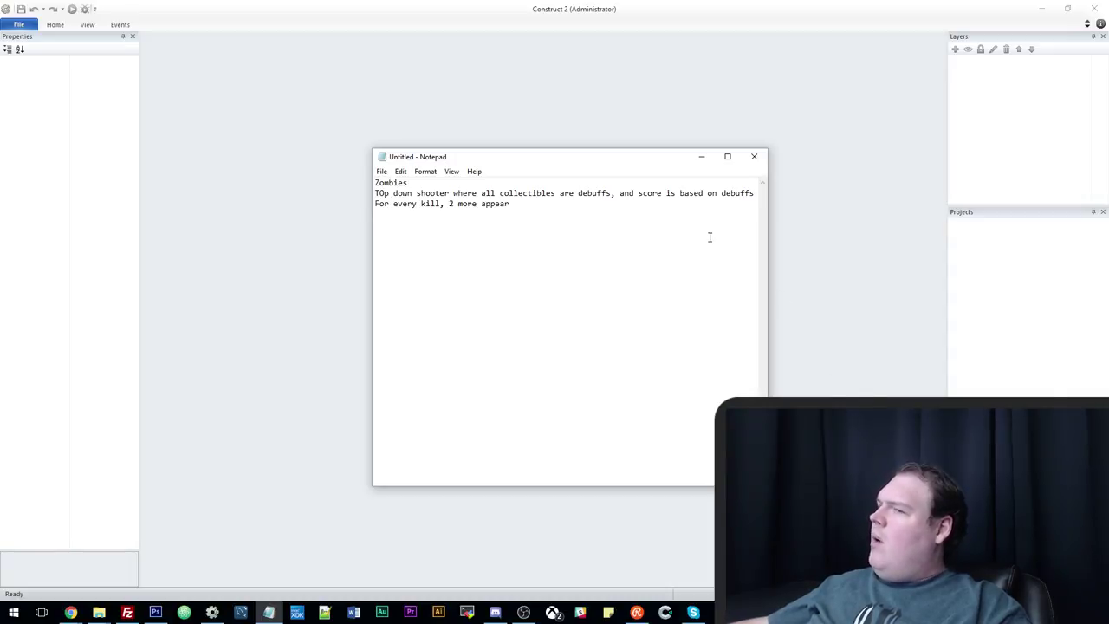
type("Com")
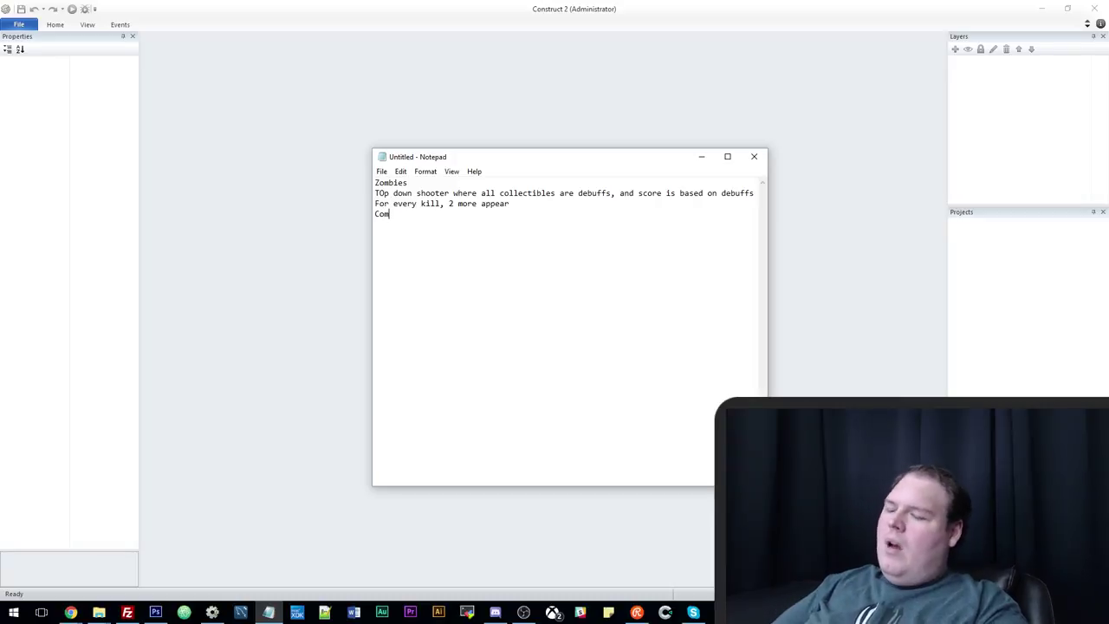
type("mentary about")
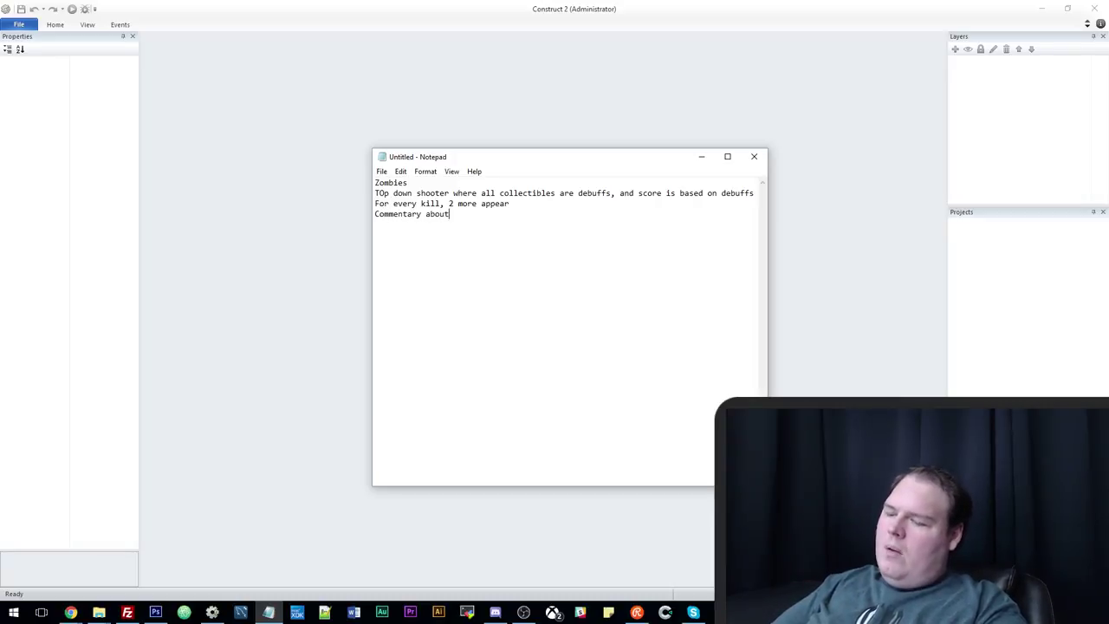
type(" drugs, alcohol, ")
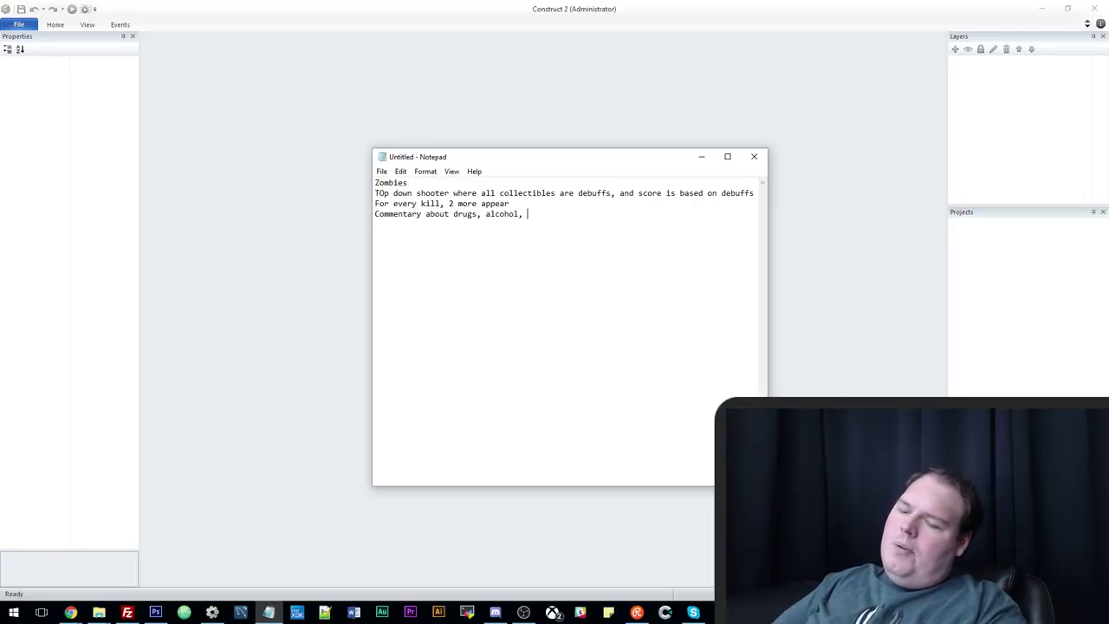
type("gambling")
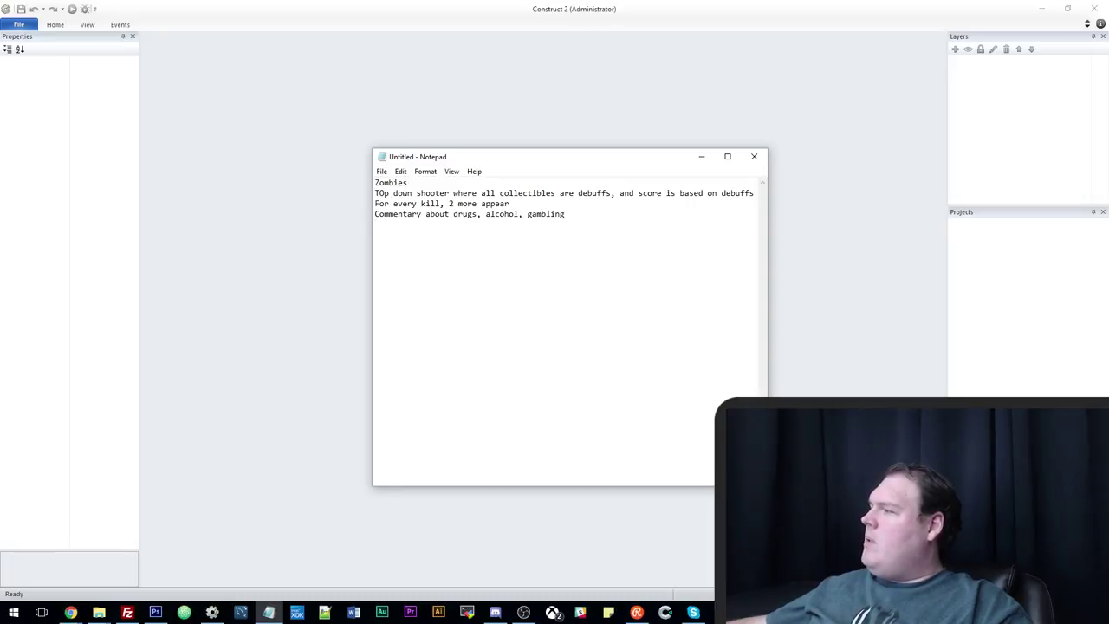
key("Return")
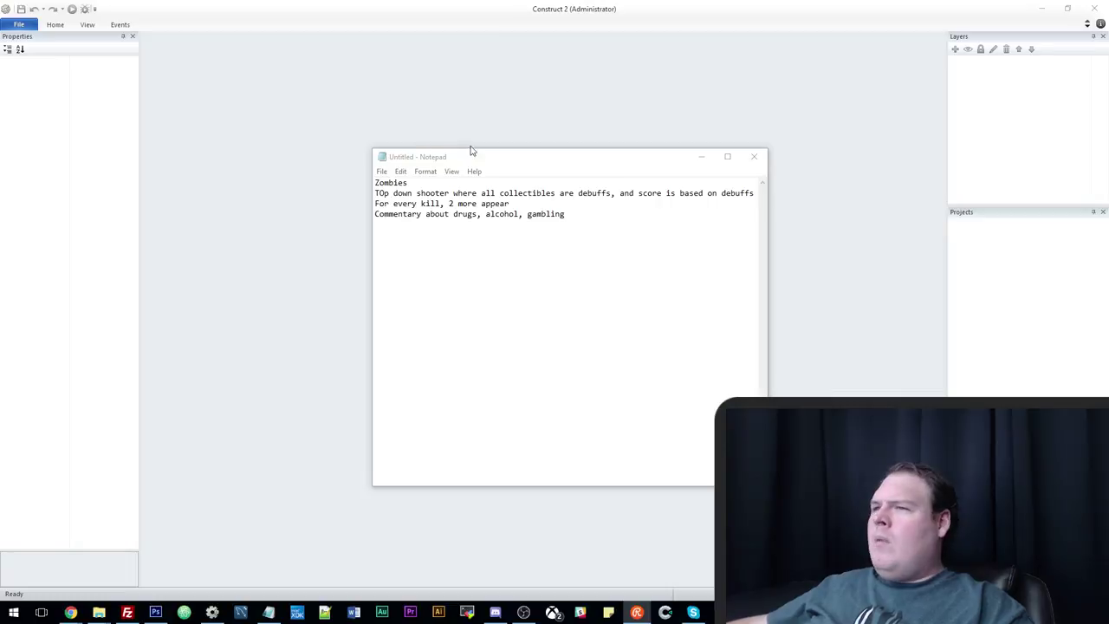
Nudge the Notepad window and add the line 'The more ammo you have the lsower you go'.
left_click_drag(470, 151, 491, 142)
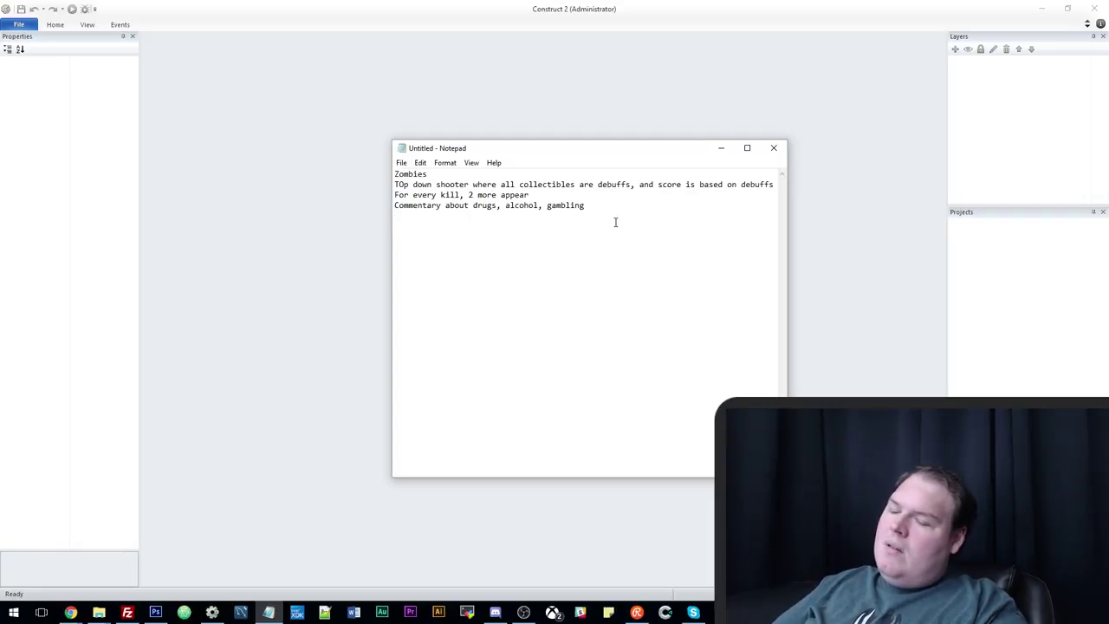
type("The more amo")
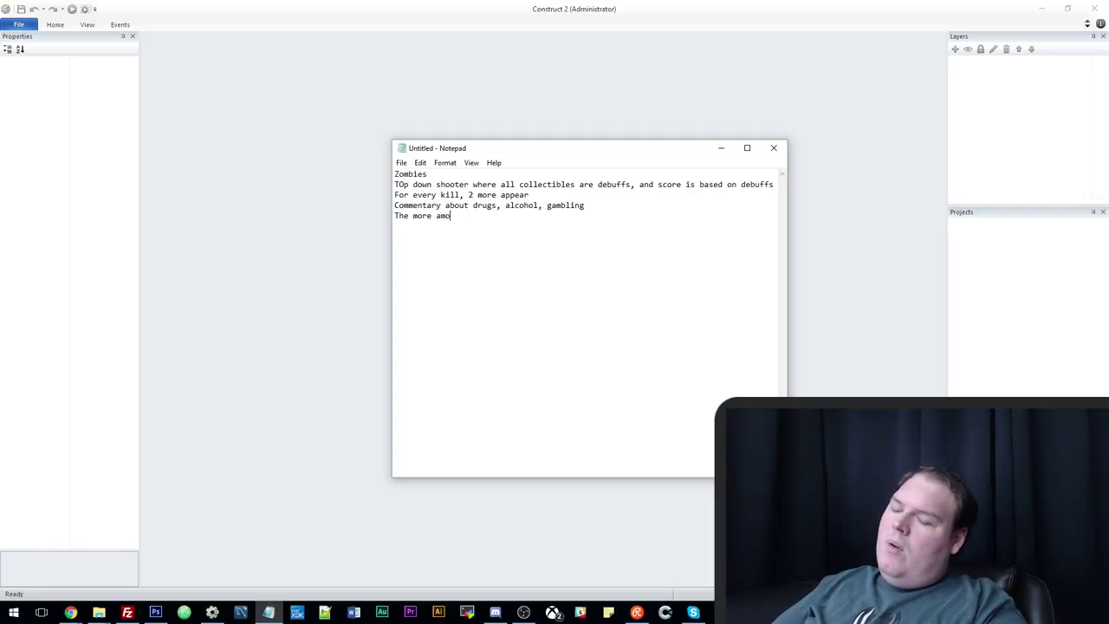
key("BackSpace")
type("mo you ha")
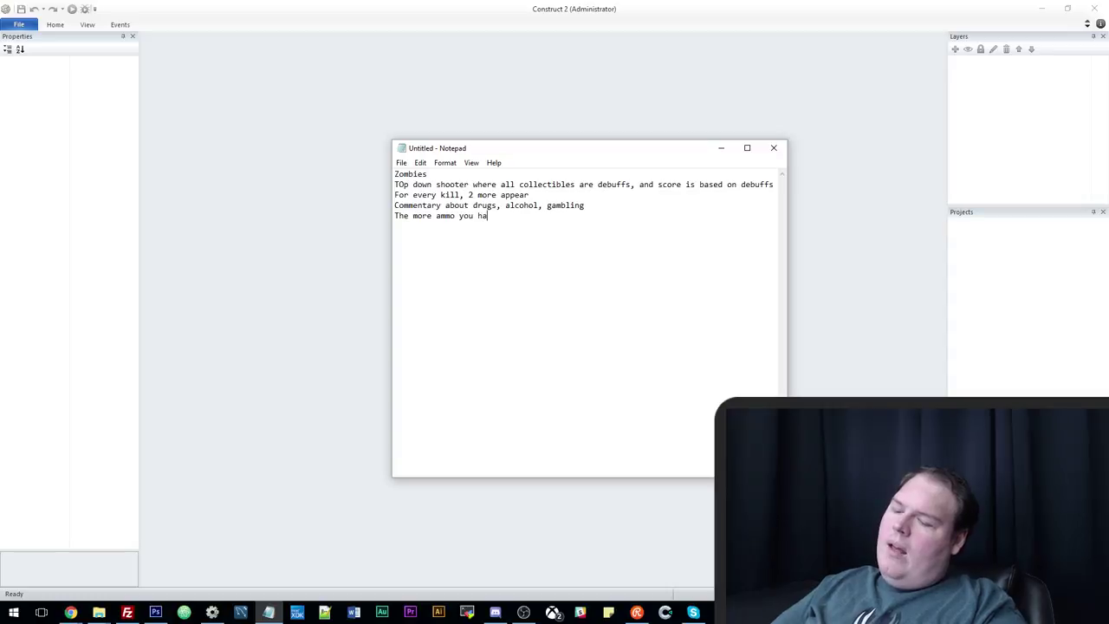
type("ve the lsower you go")
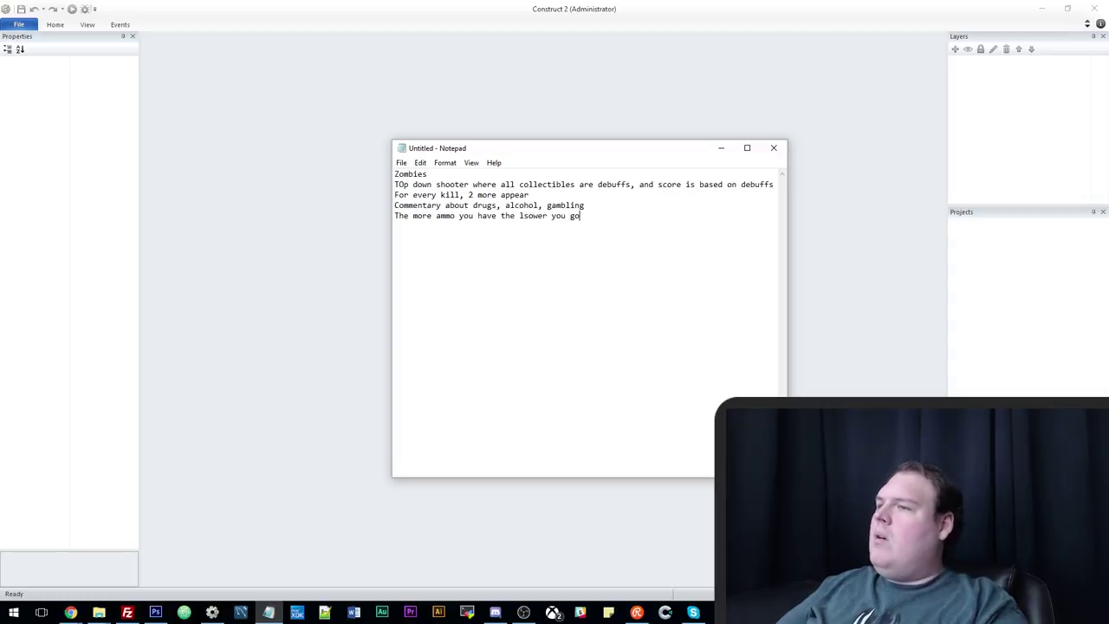
key("Return")
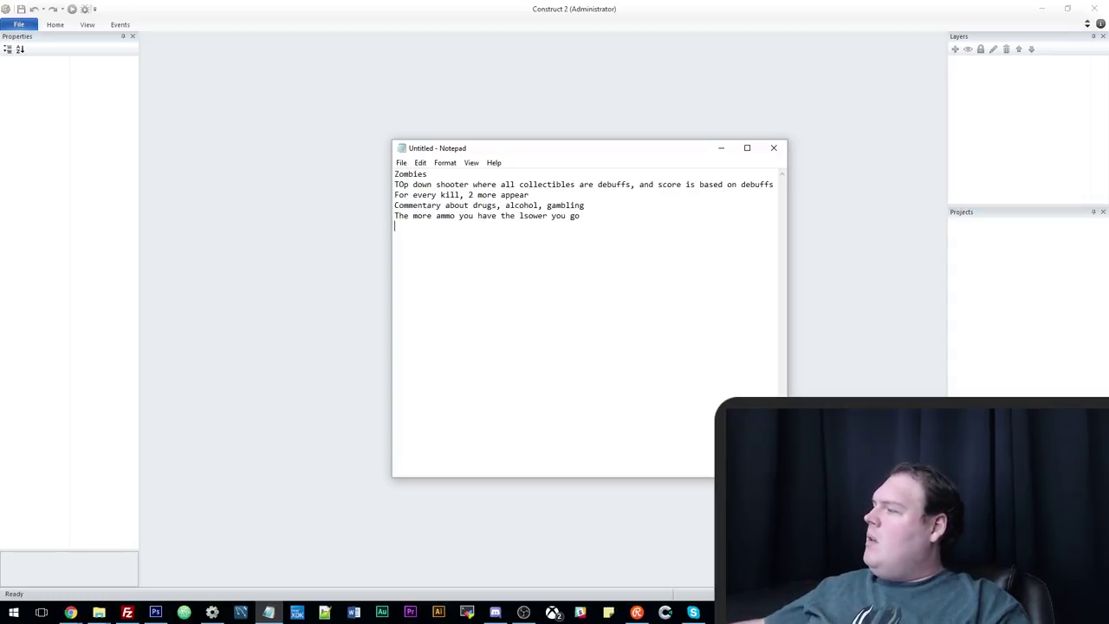
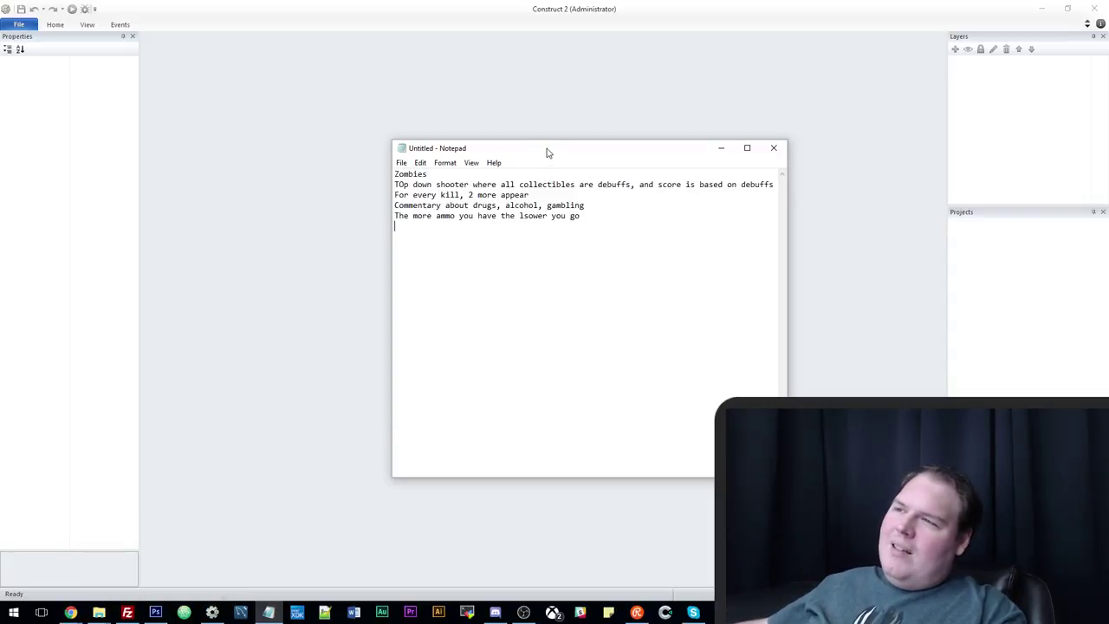
Move the Notepad game-idea window aside and bring Construct 2 to the front.
left_click_drag(547, 150, 561, 182)
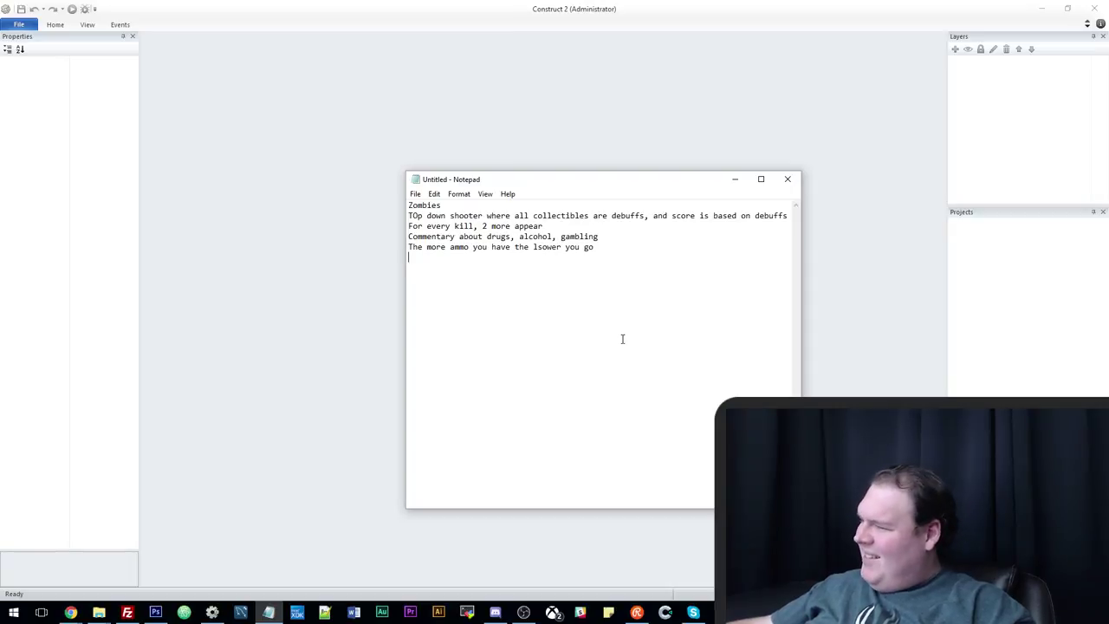
left_click_drag(579, 178, 516, 144)
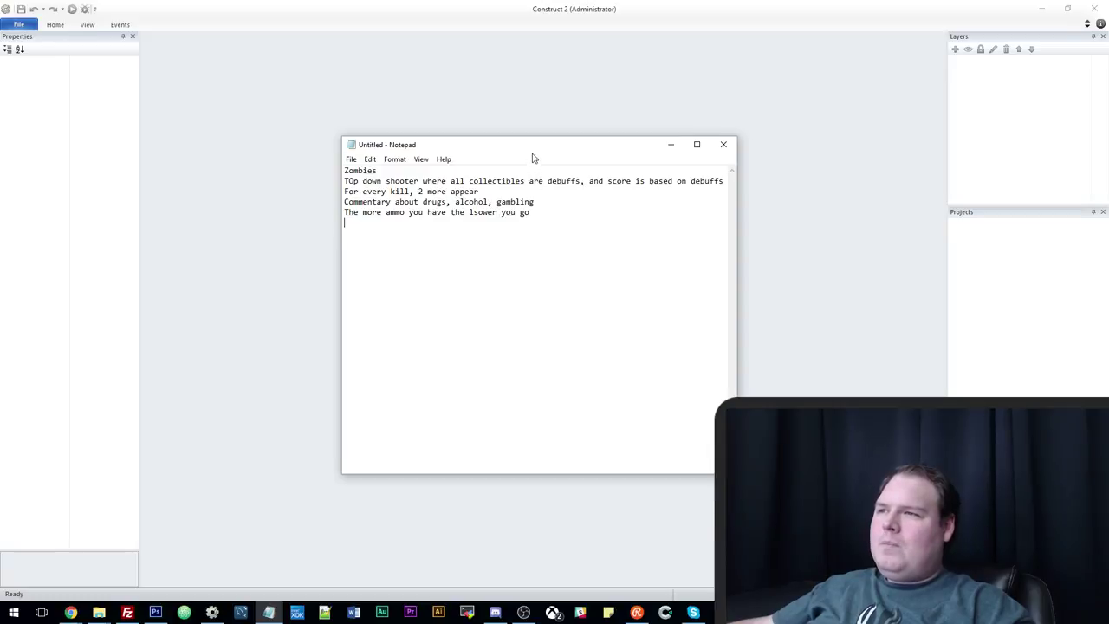
left_click_drag(529, 150, 603, 201)
left_click(19, 24)
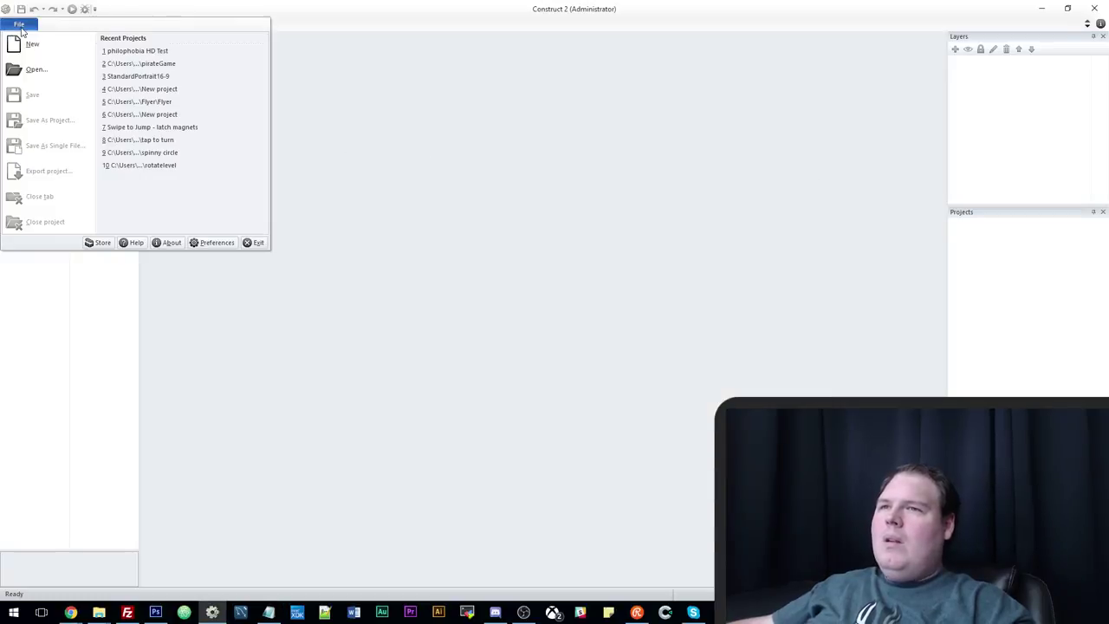
Create a project from the 'New empty HD landscape 720p project' template, then bring the notes back up.
left_click(59, 48)
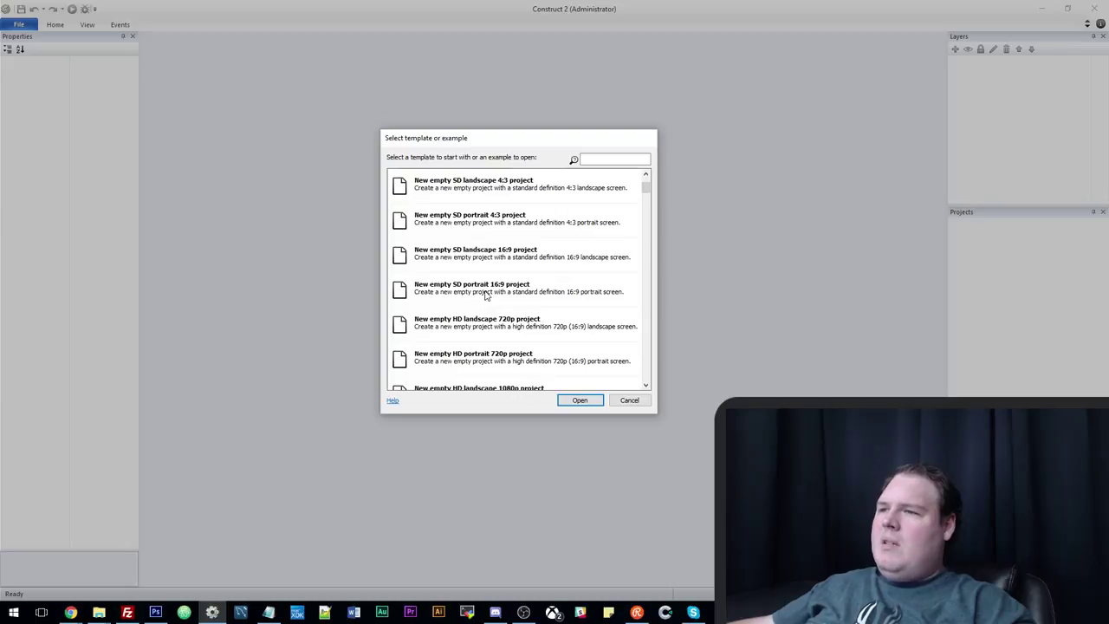
left_click(503, 258)
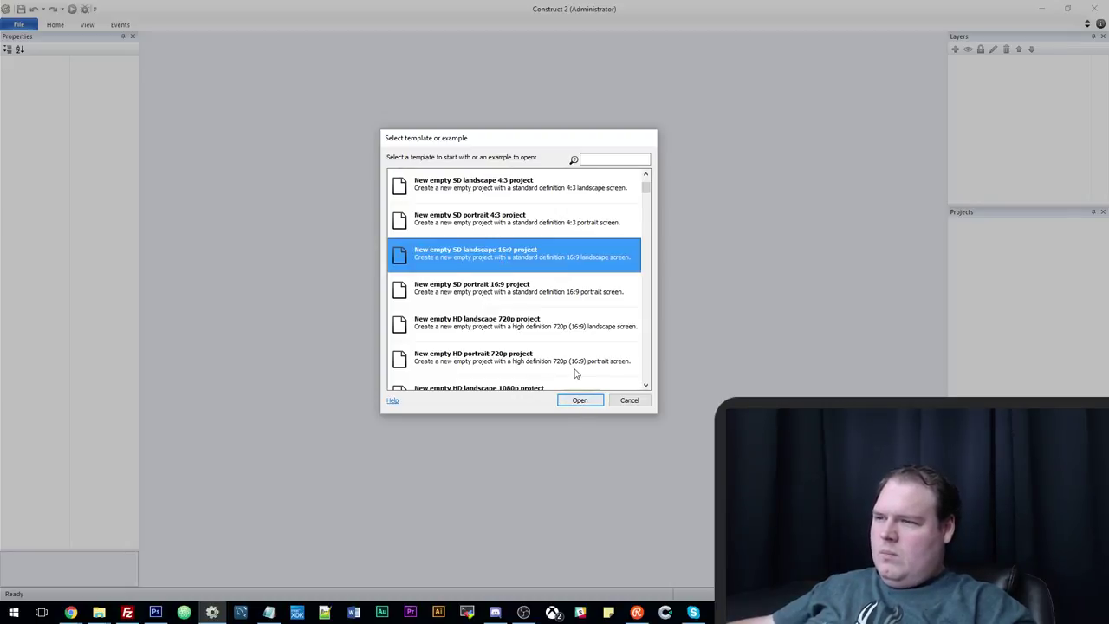
scroll(577, 374, "down", 1)
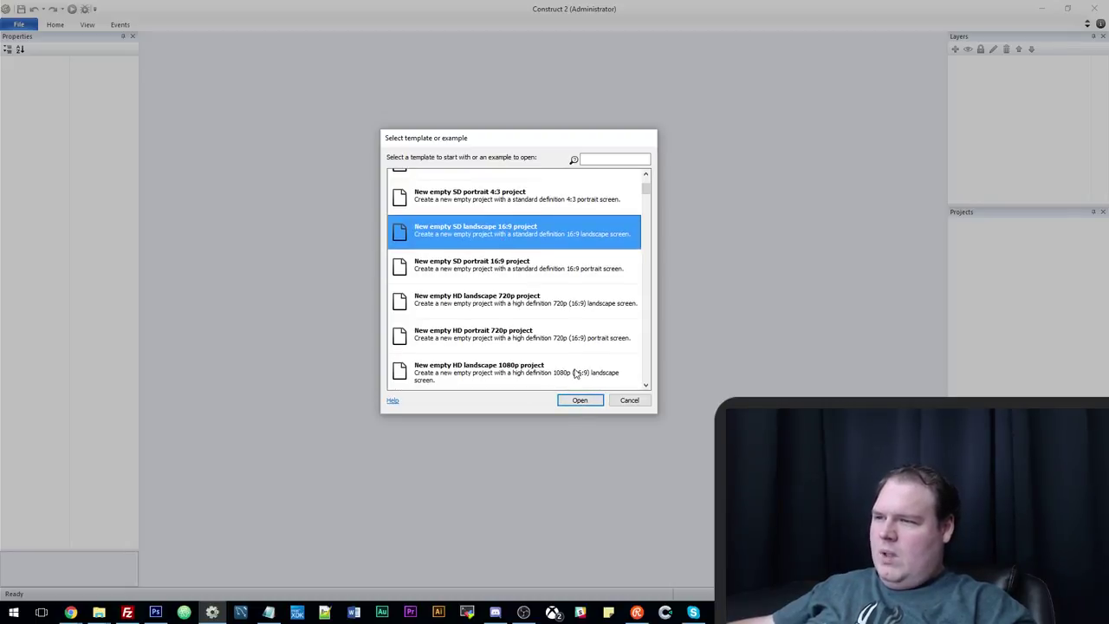
left_click(506, 309)
left_click(578, 400)
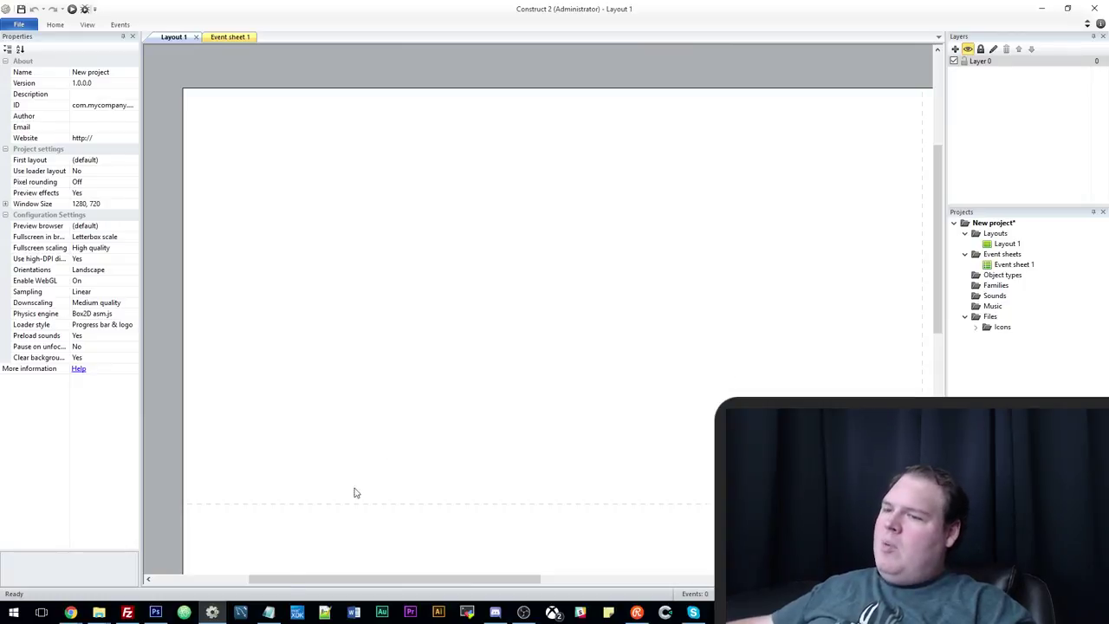
left_click(265, 613)
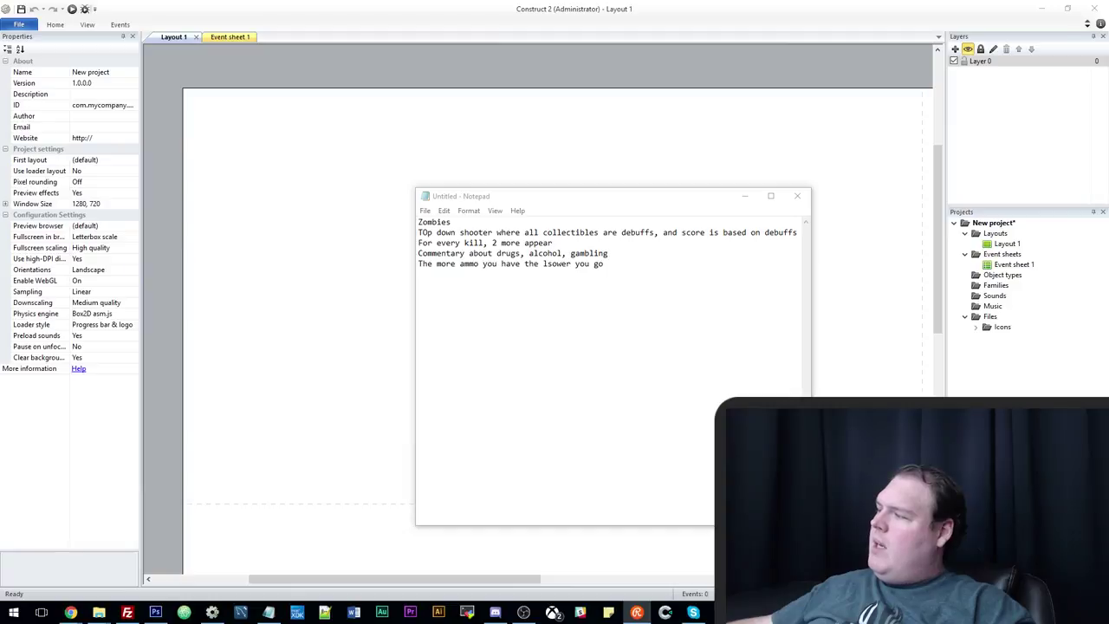
Paste the money-attracts-thieves idea into the notes and return to Construct 2's Layout 1.
left_click(502, 374)
type("why don't you use money in the game, and the more you have the more thieves will try to attack you/kill you, but to finish a level, you need a sum of money")
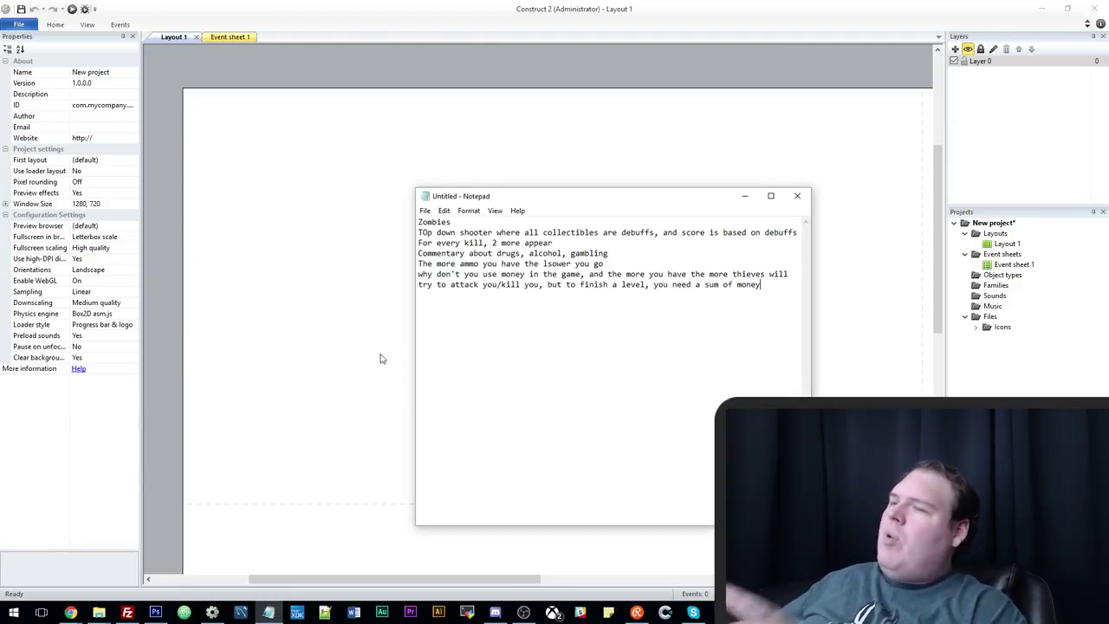
left_click(388, 287)
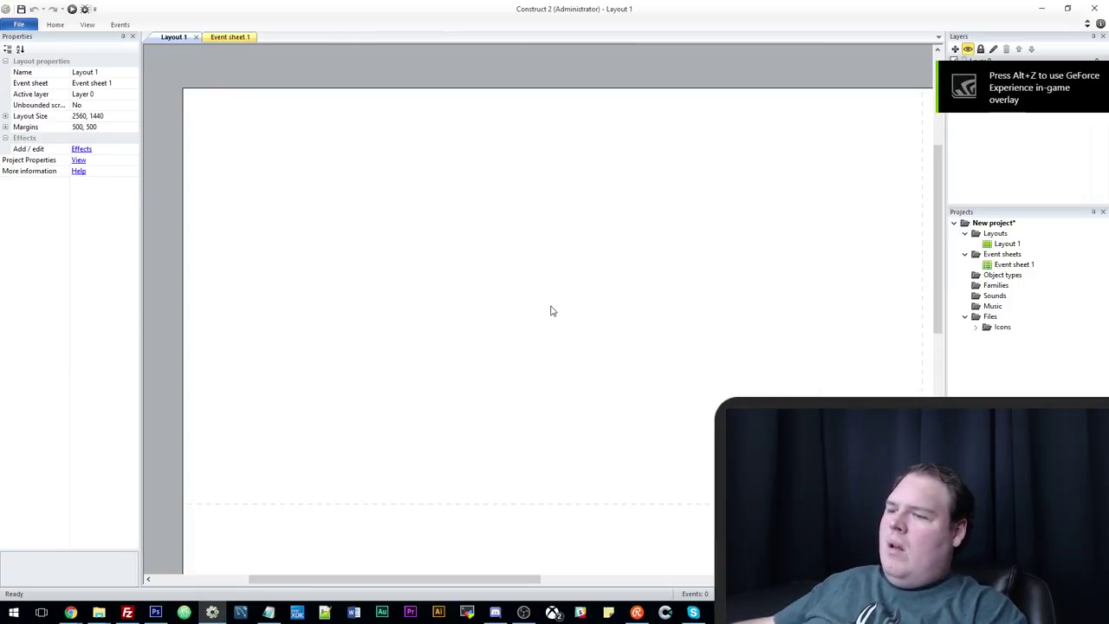
scroll(539, 362, "up", 1)
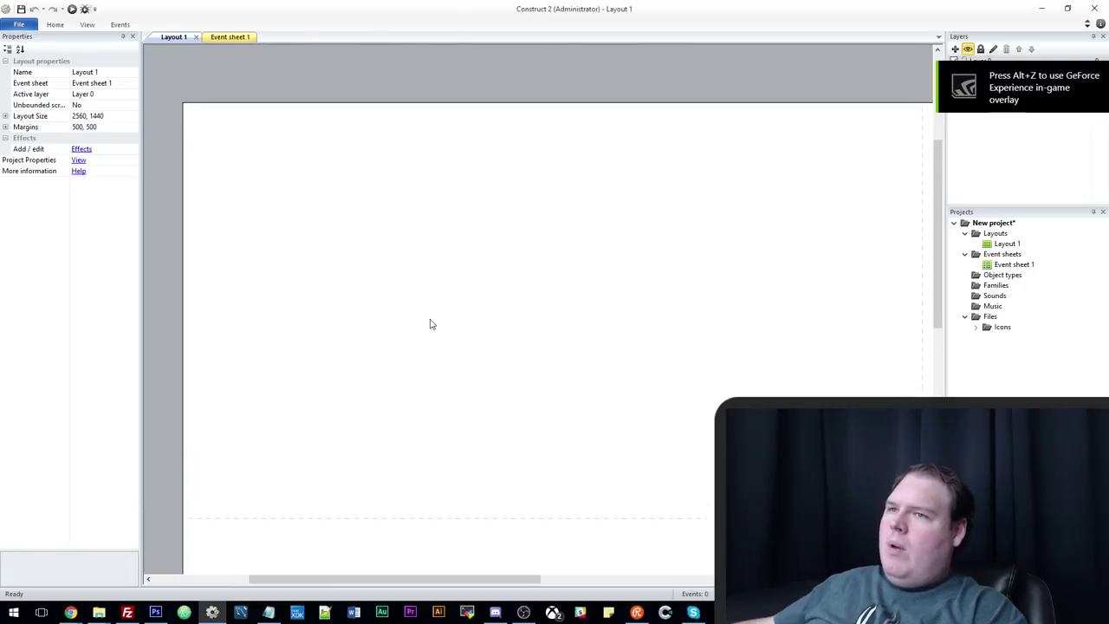
Insert a new sprite whose image is a 128×128 canvas filled solid red.
right_click(553, 358)
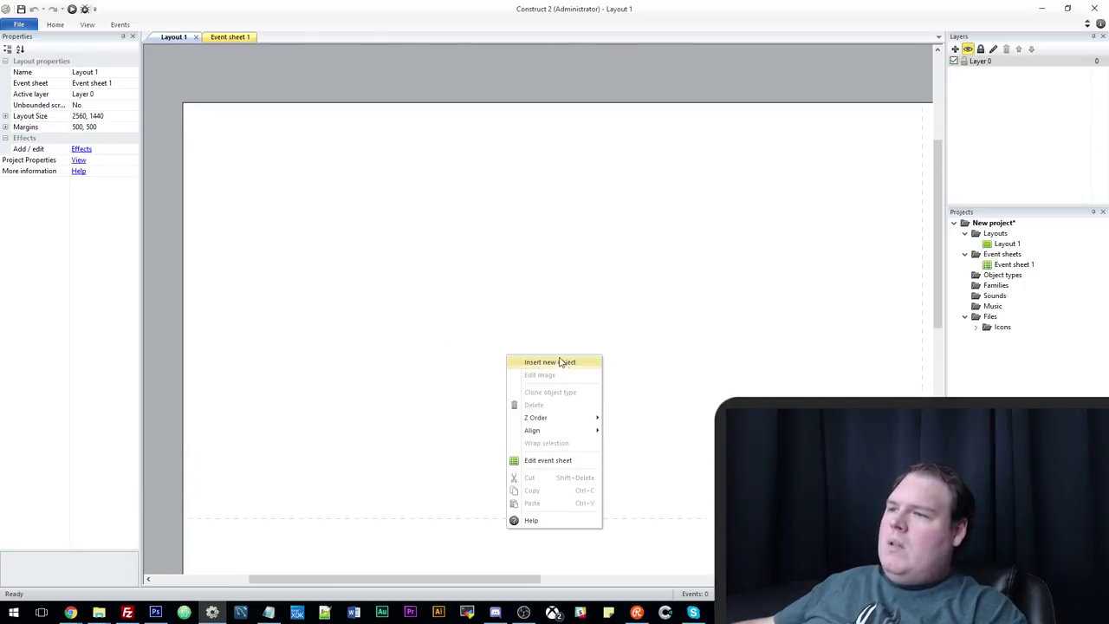
left_click(561, 362)
left_click(510, 317)
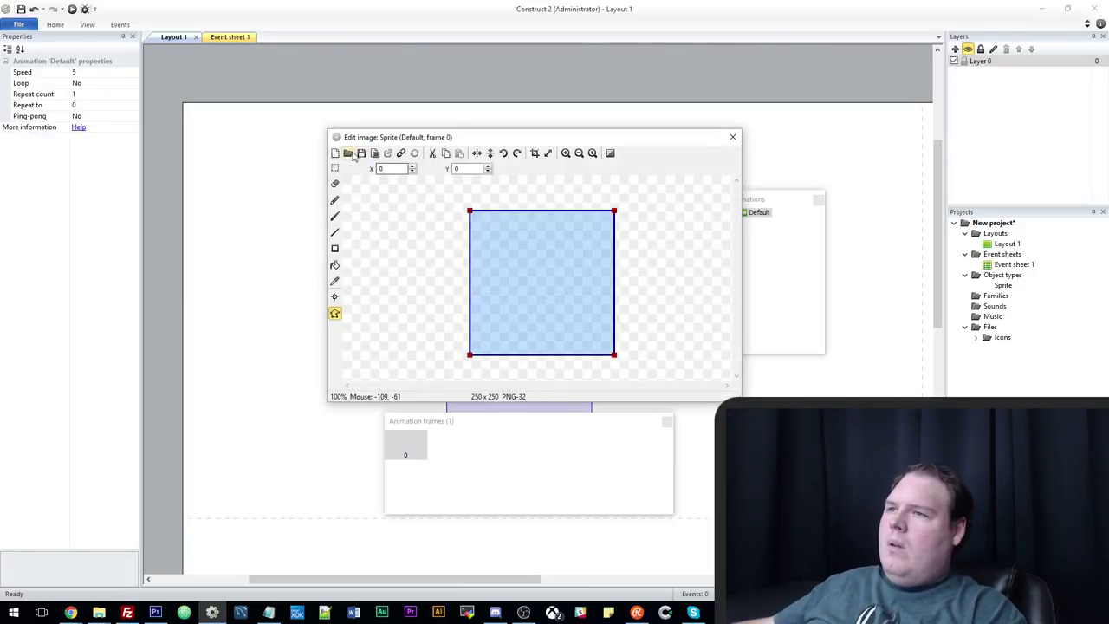
left_click(548, 154)
type("12")
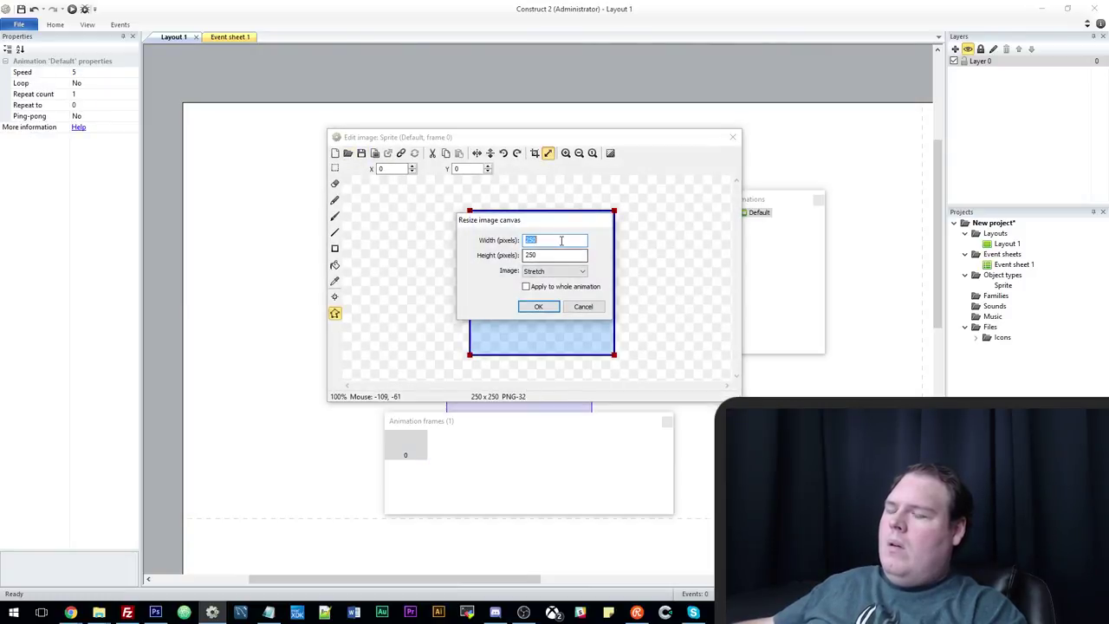
type("8")
key("Tab")
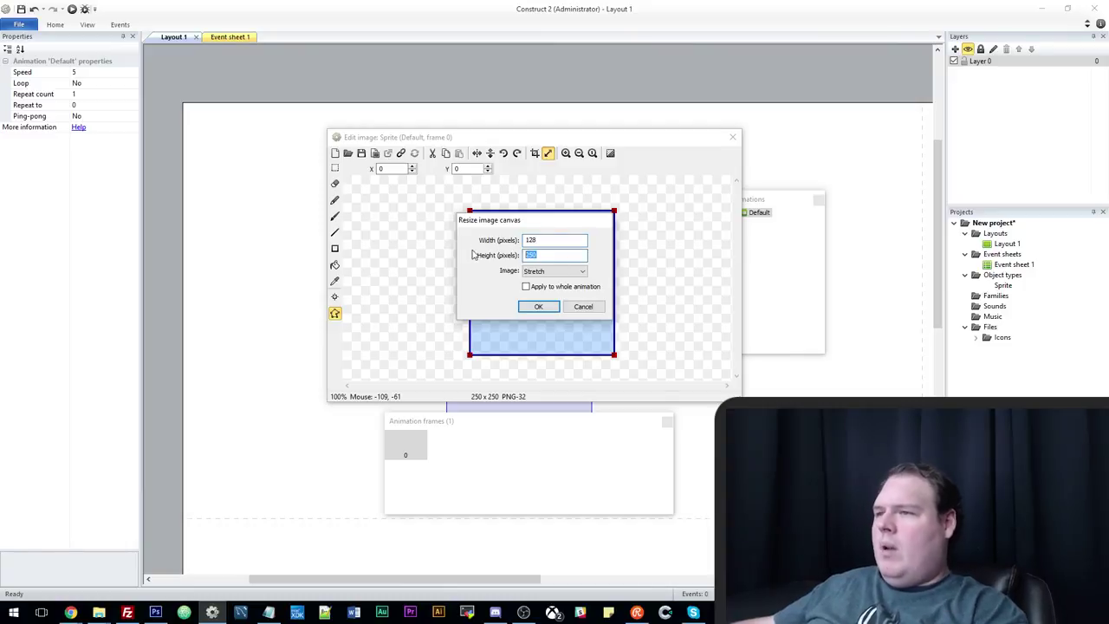
type("128")
left_click(539, 307)
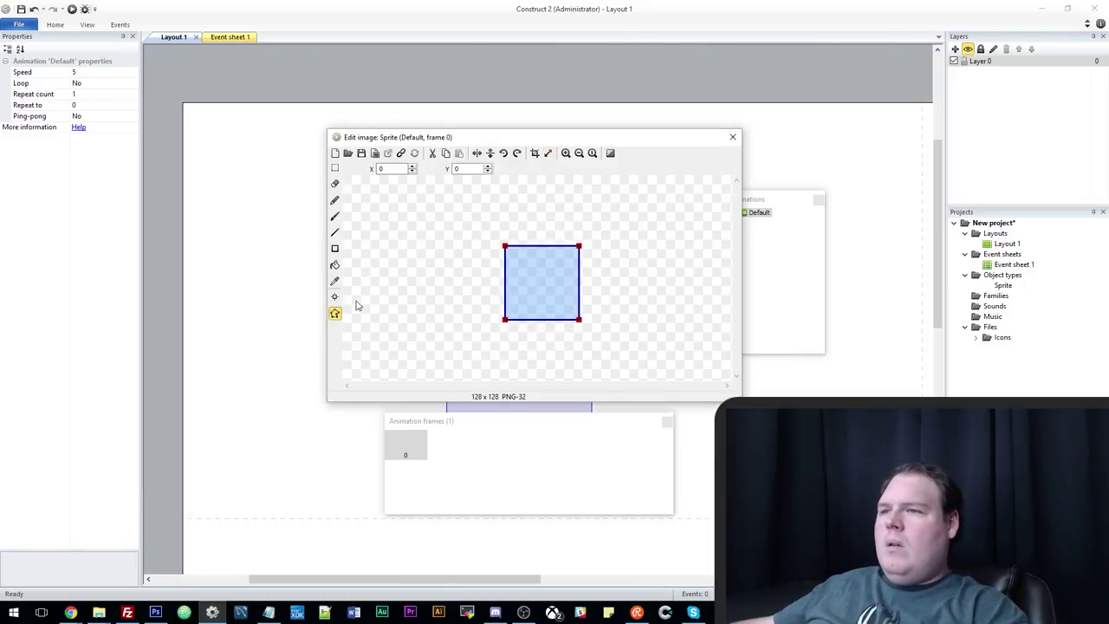
left_click(336, 249)
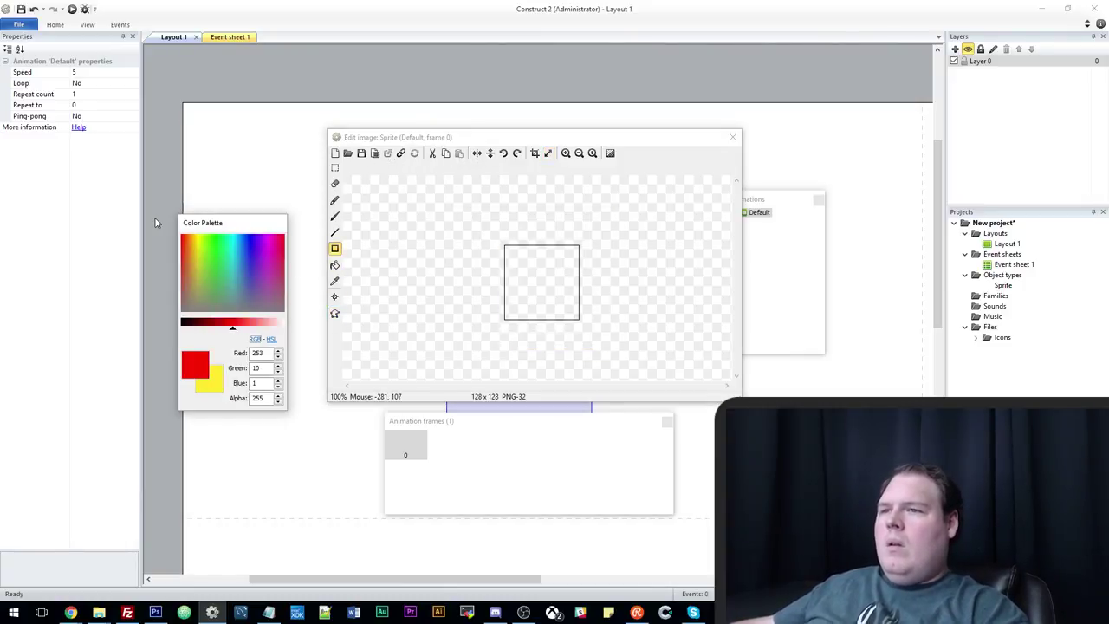
left_click_drag(493, 218, 606, 339)
left_click(732, 138)
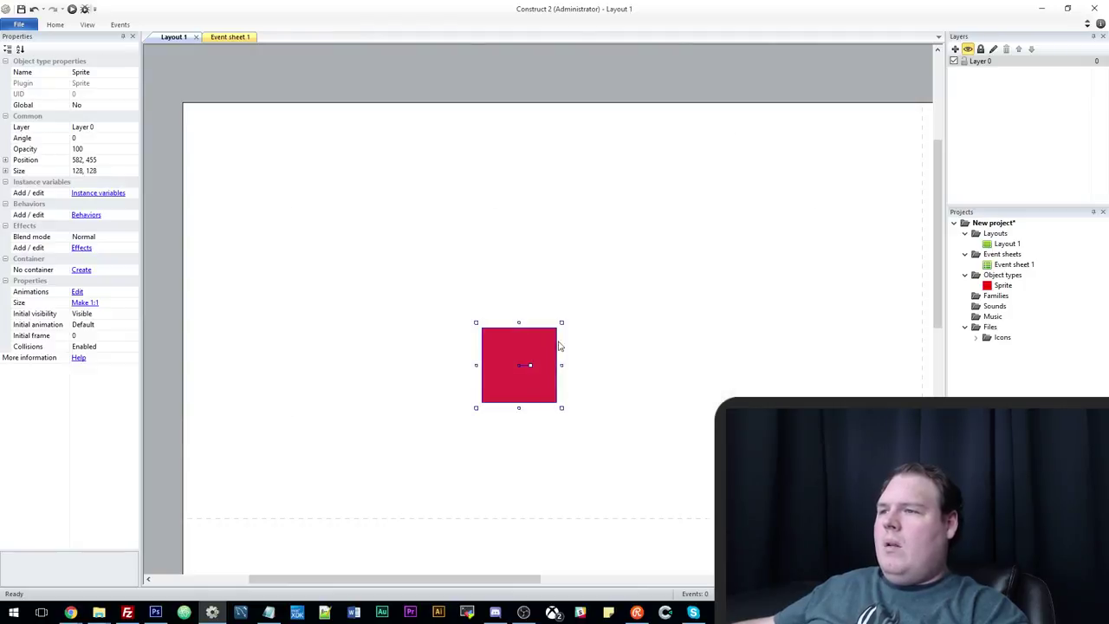
Paint a dark mark on the red square and move the sprite right.
double_click(521, 397)
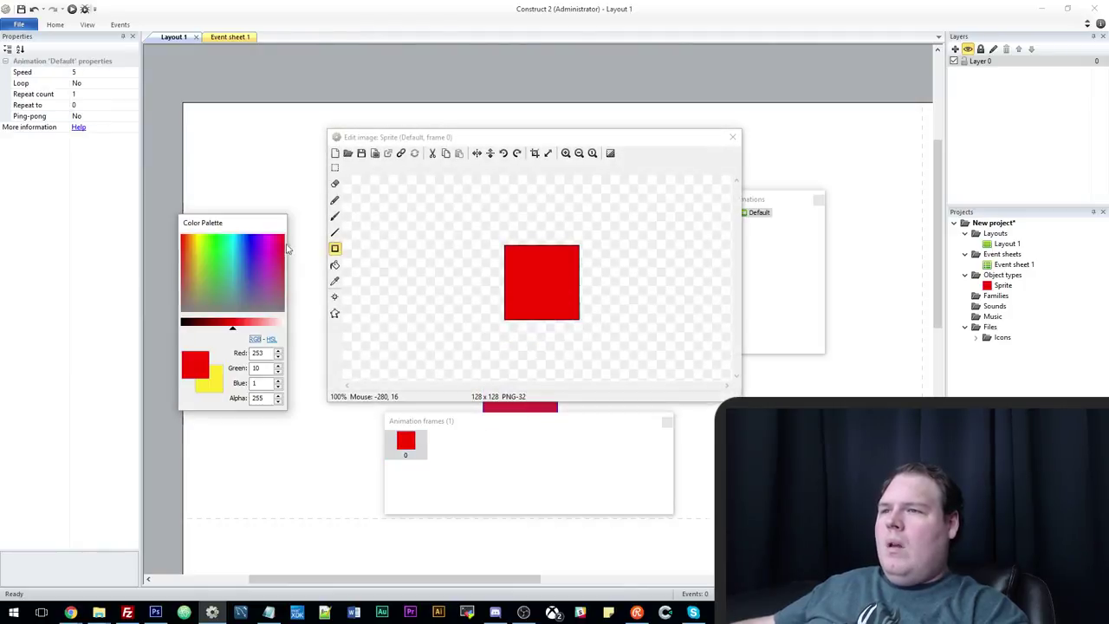
left_click(335, 216)
left_click_drag(230, 328, 187, 328)
left_click(532, 264)
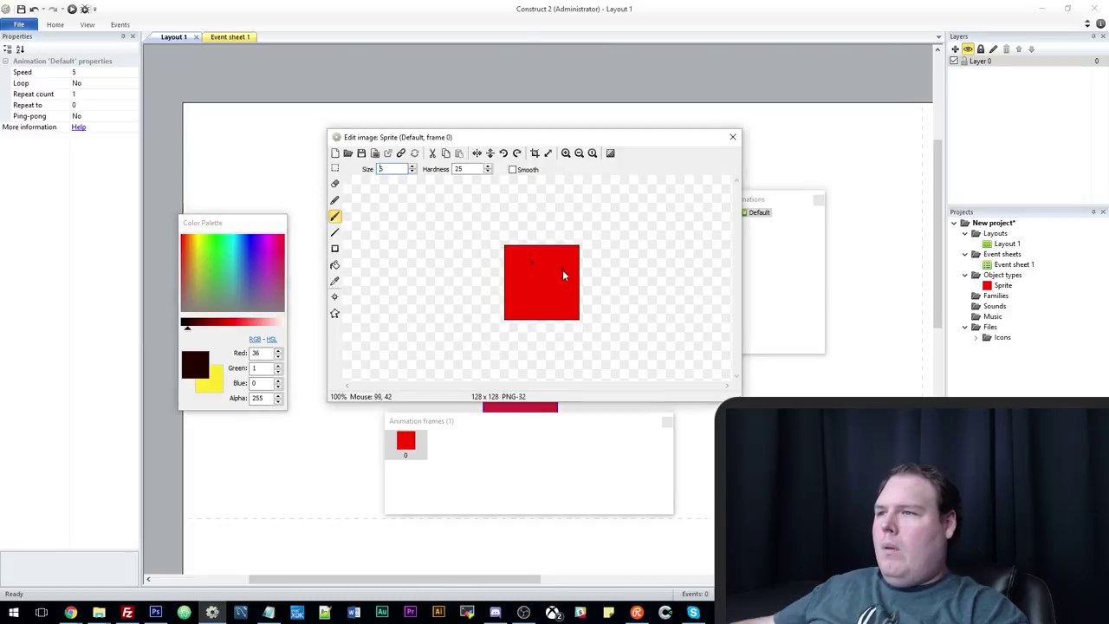
left_click(733, 136)
left_click_drag(528, 381, 569, 369)
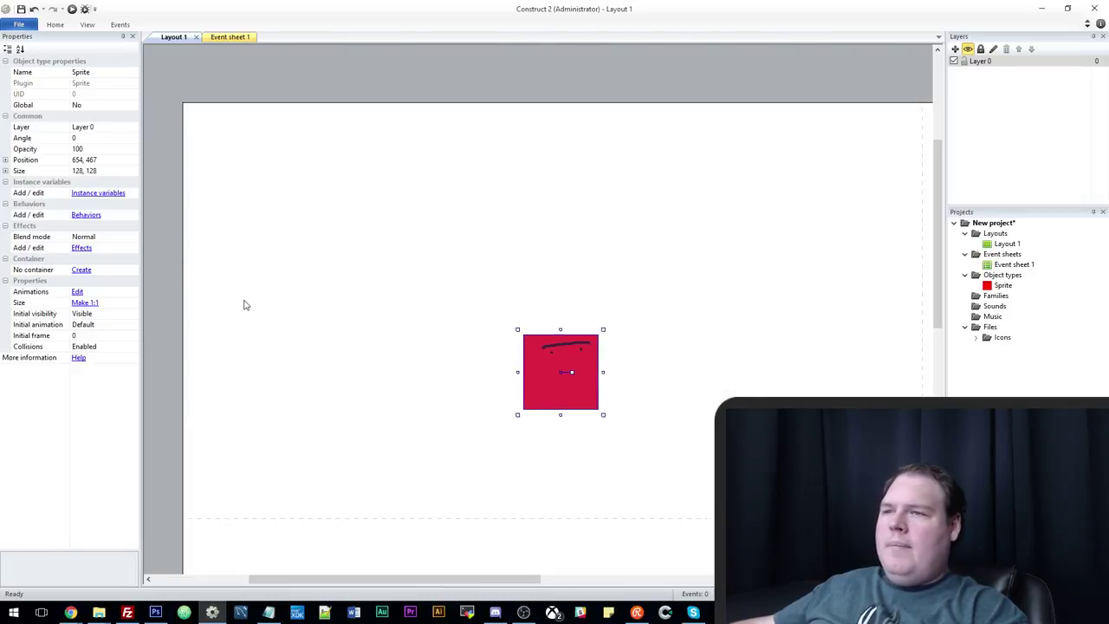
Rename the sprite to 'player' and reposition and shrink it on the layout.
right_click(322, 267)
left_click(547, 365)
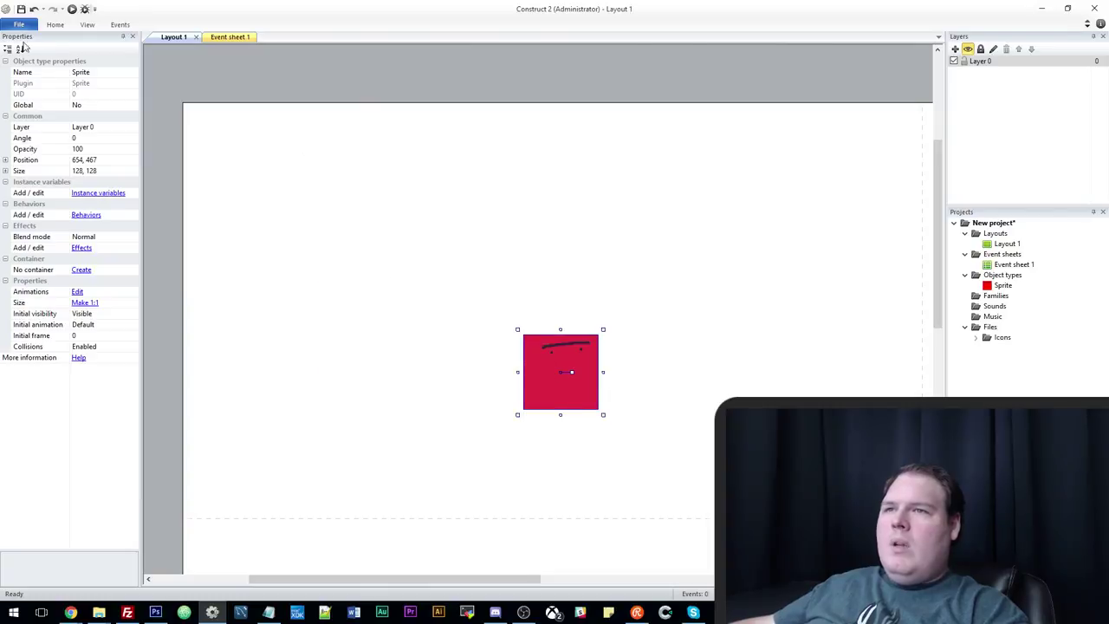
left_click(103, 72)
type("player")
key("Return")
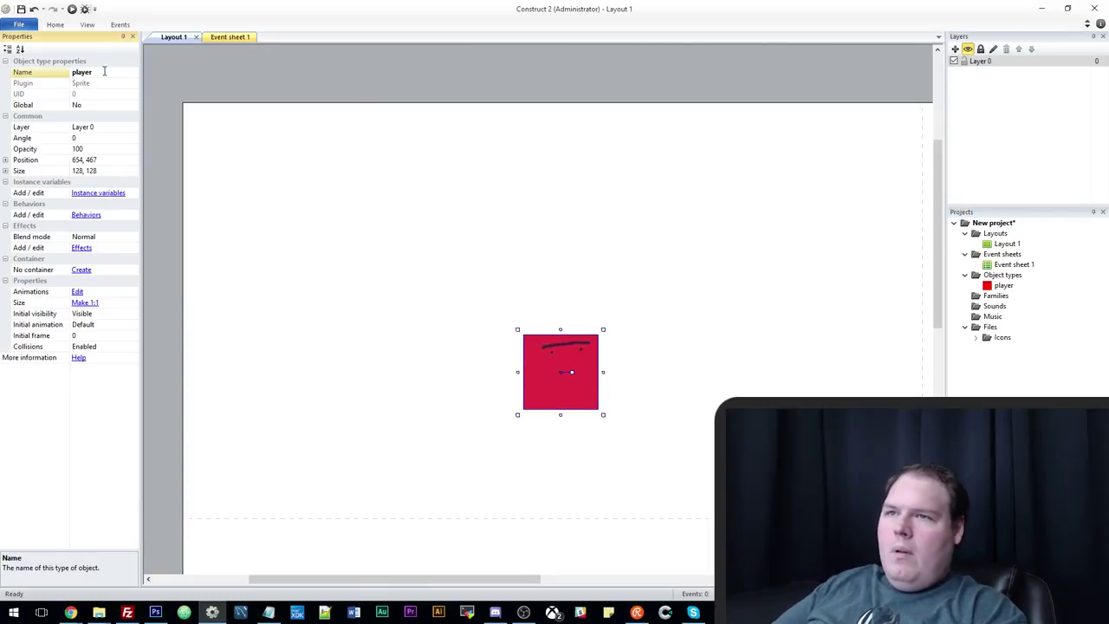
left_click_drag(544, 404, 513, 421)
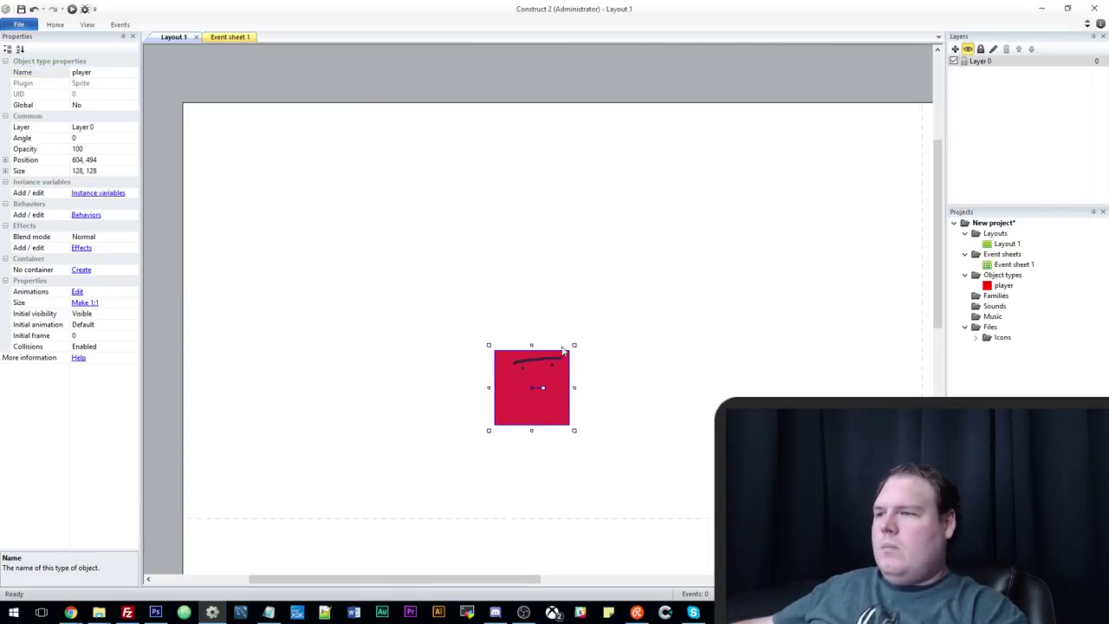
left_click_drag(572, 347, 546, 372)
left_click_drag(528, 415, 561, 402)
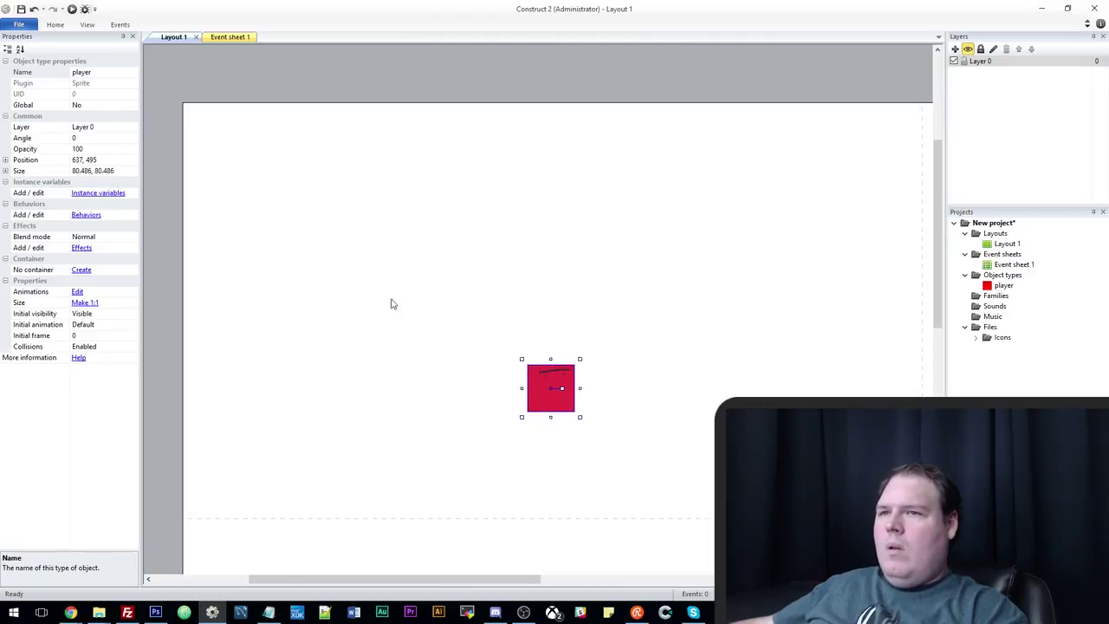
Set the player's size to 64, 64 and nudge it down and right.
left_click(104, 171)
type("64,64")
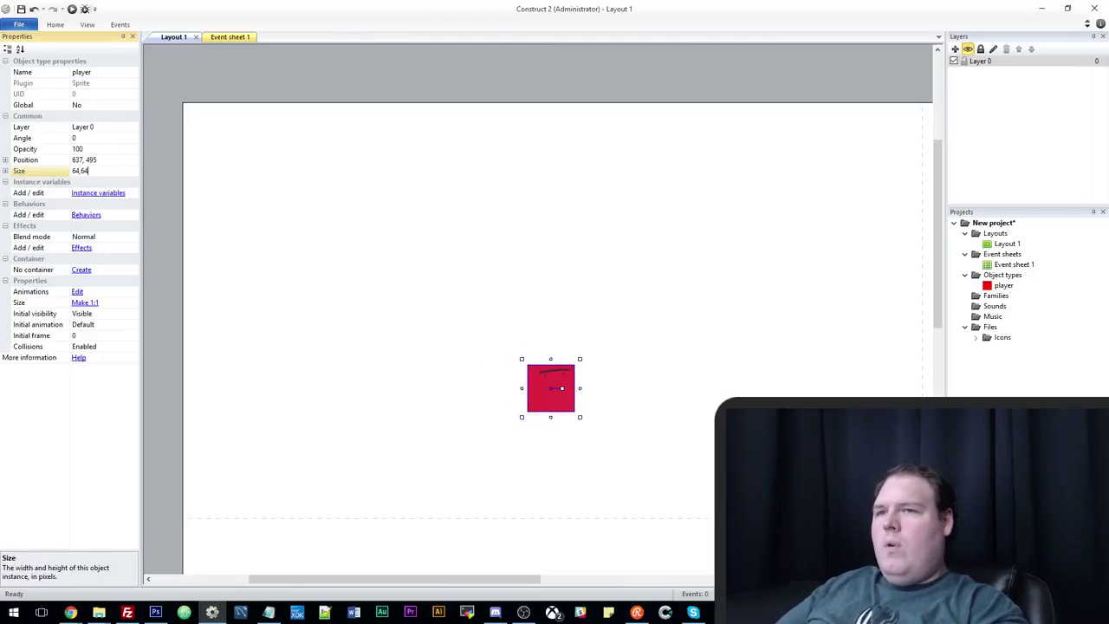
key("Return")
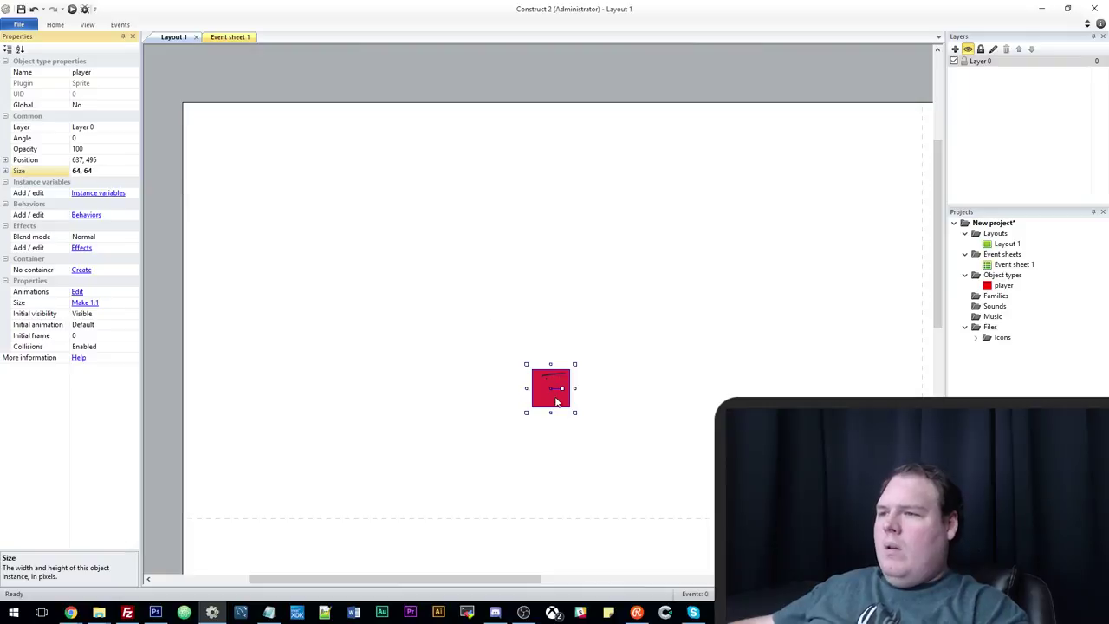
left_click_drag(555, 401, 577, 422)
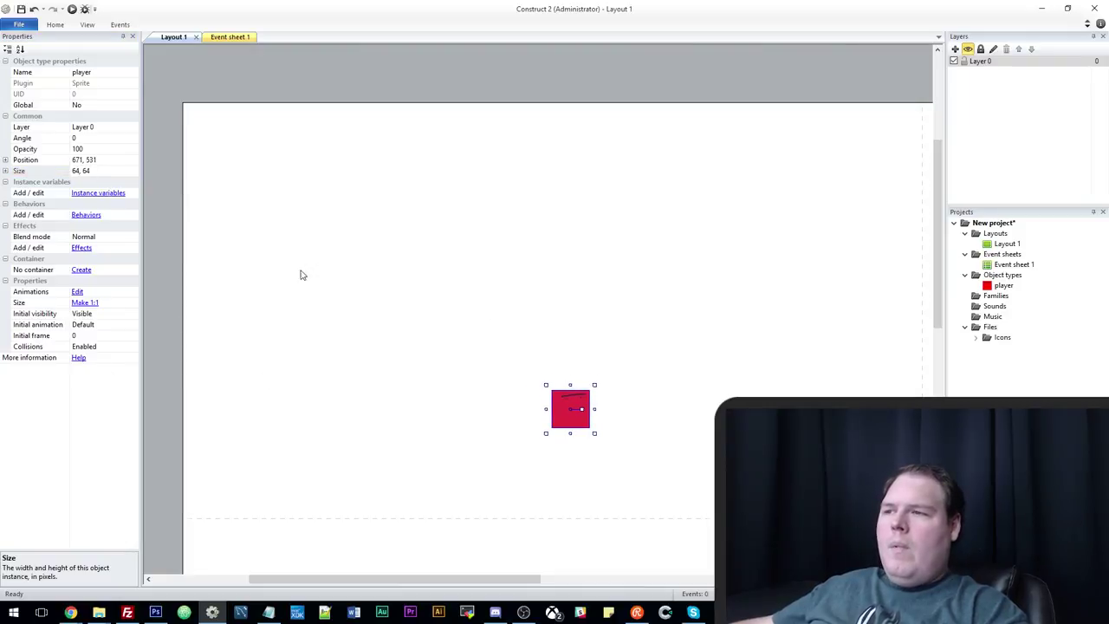
right_click(349, 256)
Insert another sprite and resize its canvas to 128 by 128.
left_click(381, 271)
double_click(508, 309)
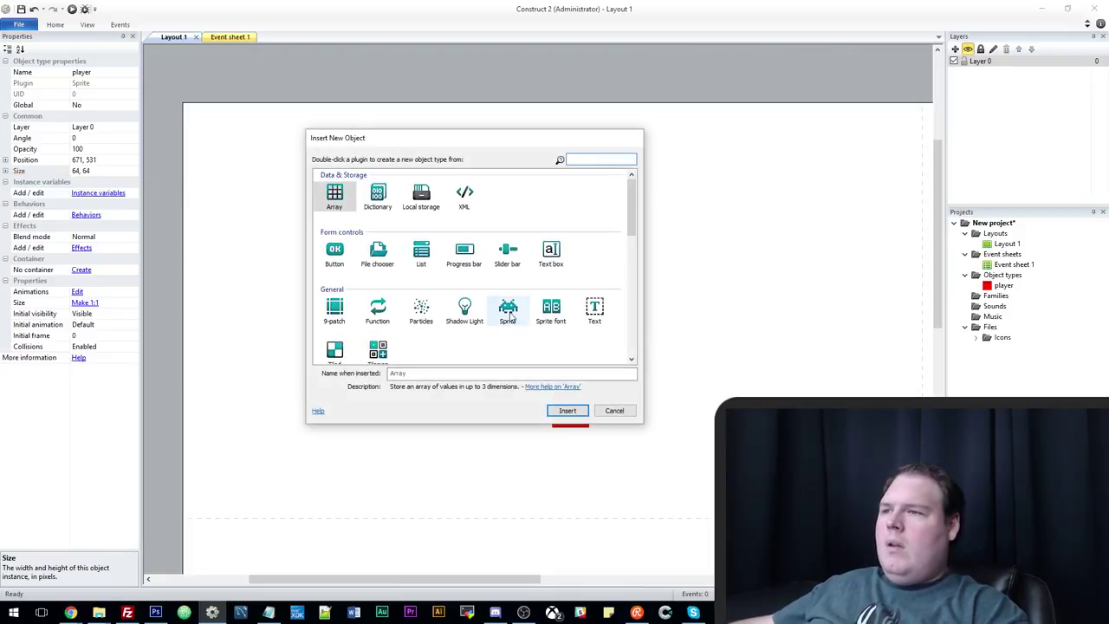
left_click(413, 214)
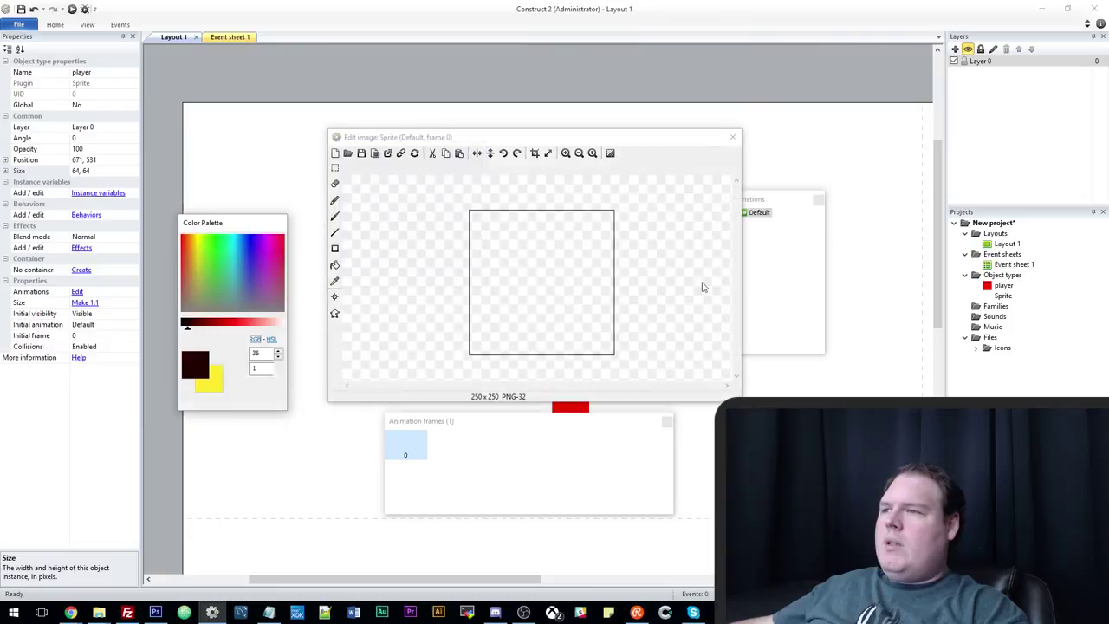
left_click(548, 153)
type("128")
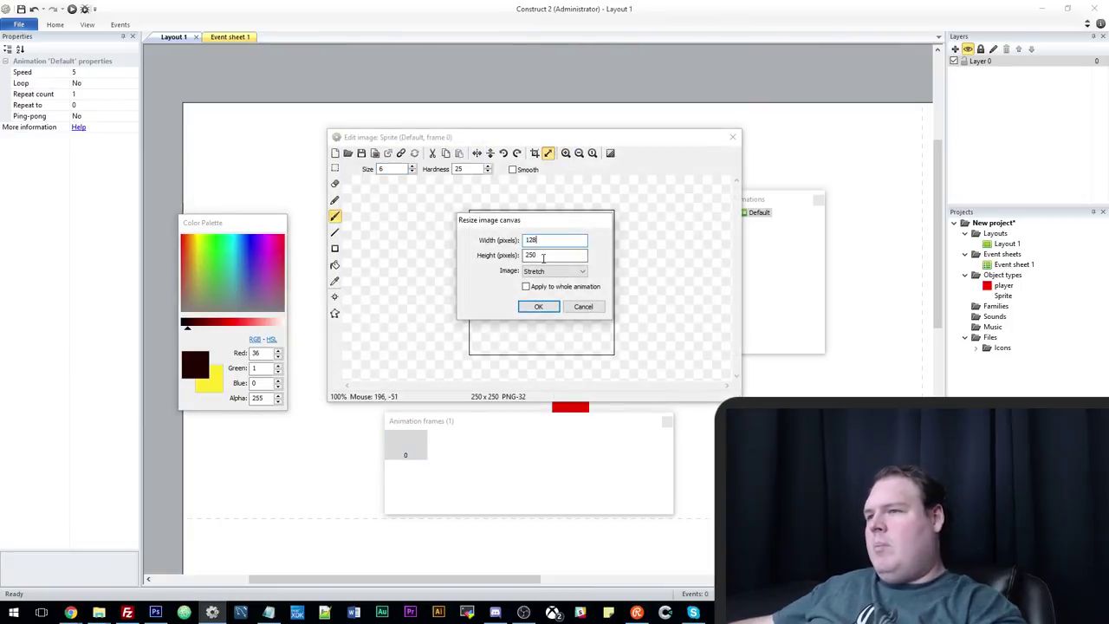
double_click(543, 254)
type("128")
left_click(538, 307)
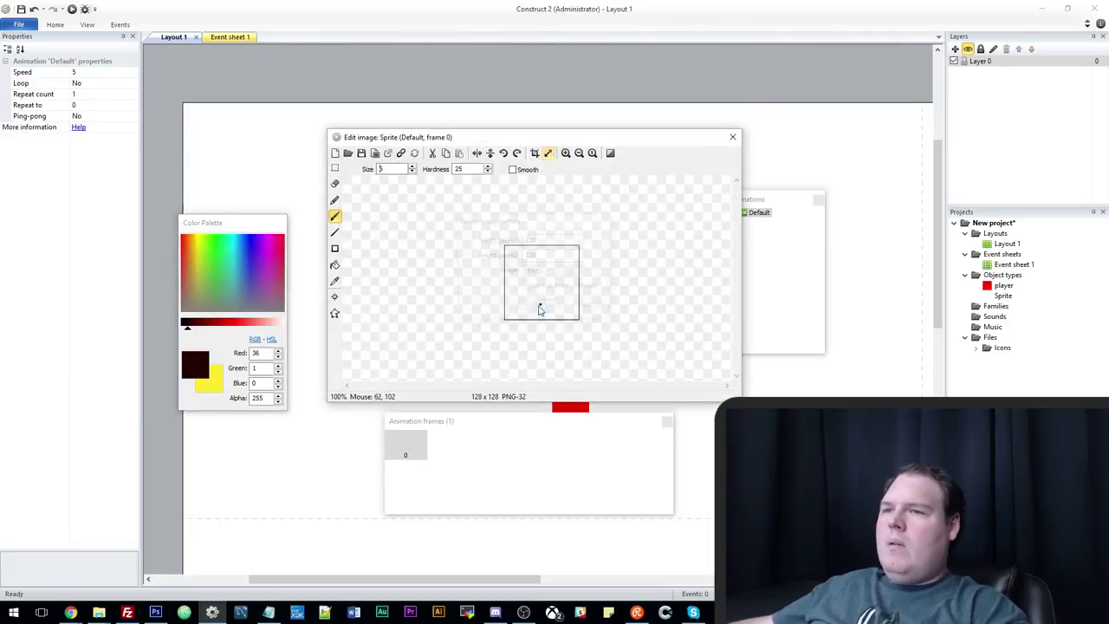
Draw a yellow coin with a black dollar sign as the sprite image.
left_click_drag(206, 246, 196, 251)
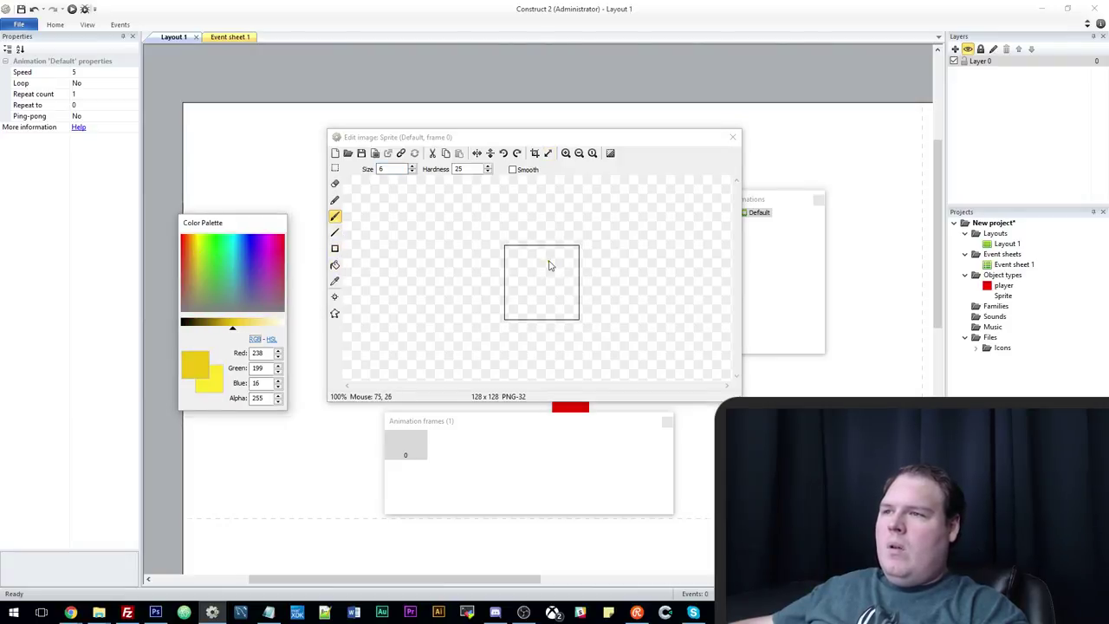
mouse_move(530, 256)
left_mouse_down()
mouse_move(529, 316)
mouse_move(571, 298)
mouse_move(555, 250)
mouse_move(527, 287)
mouse_move(551, 296)
mouse_move(537, 292)
mouse_move(548, 272)
mouse_move(533, 309)
mouse_move(530, 289)
mouse_move(555, 298)
left_mouse_up()
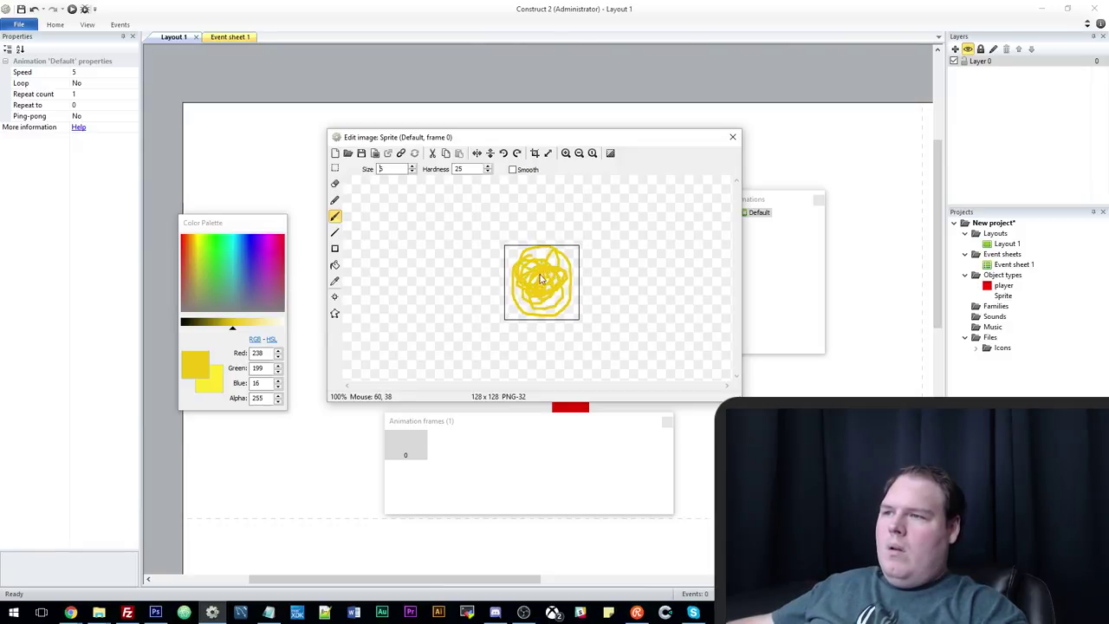
left_click(182, 329)
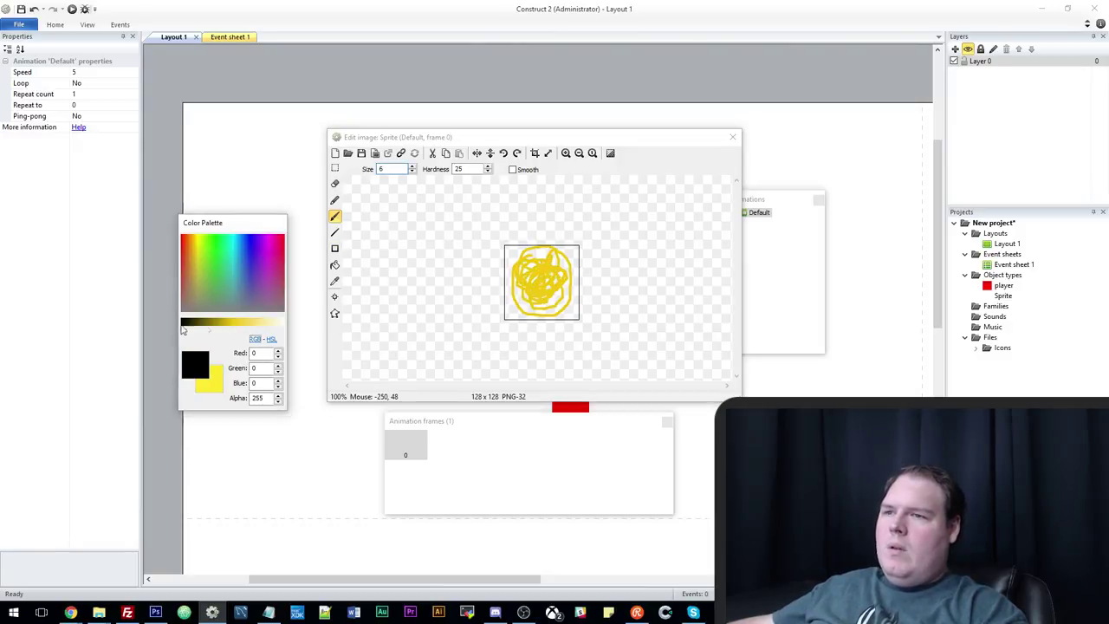
left_click_drag(544, 270, 551, 266)
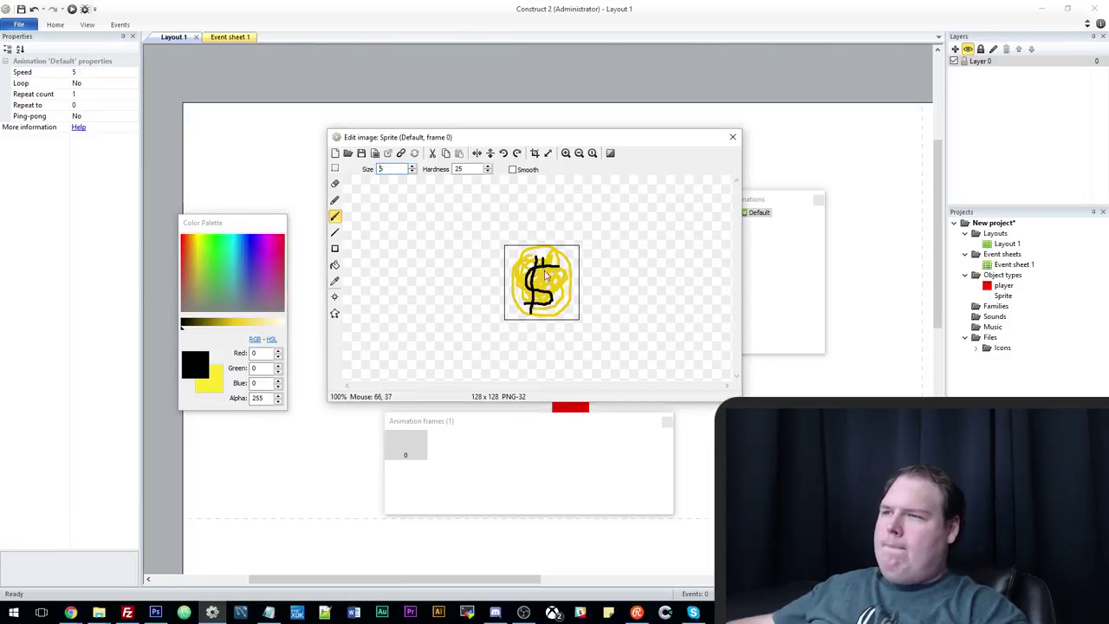
left_click(733, 138)
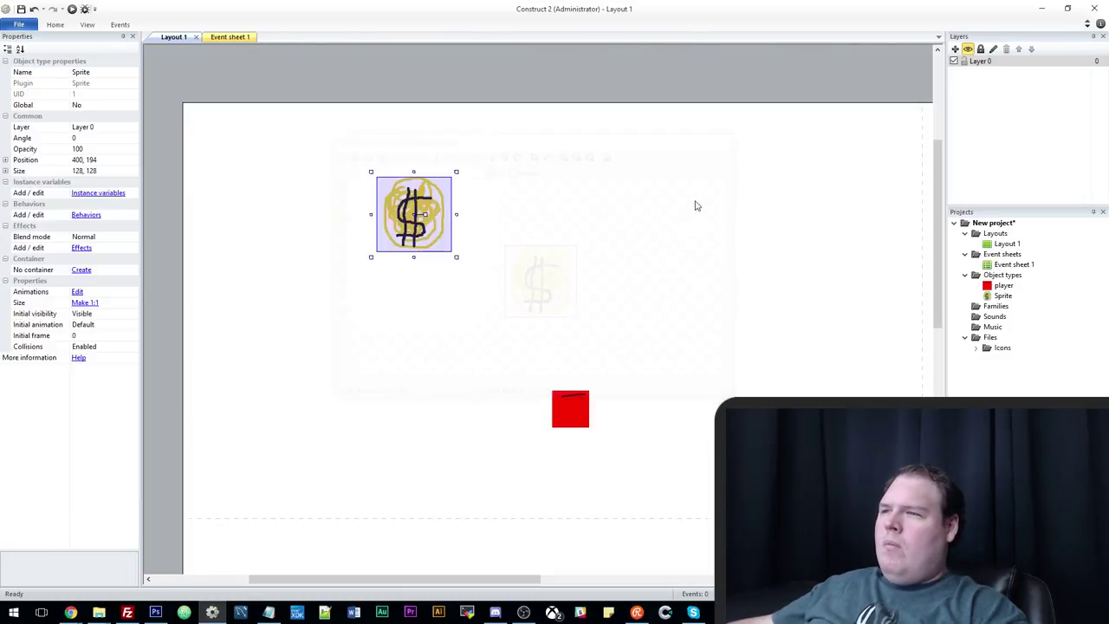
Rename the sprite to 'coin' and set its size to 32, 32.
left_click(110, 72)
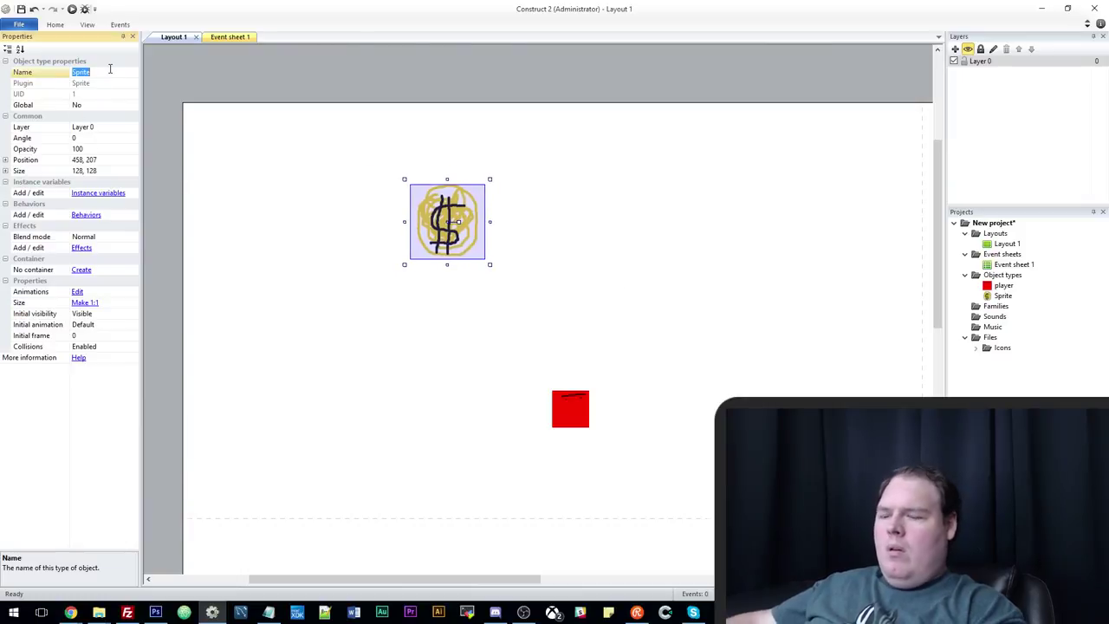
type("coin")
key("Return")
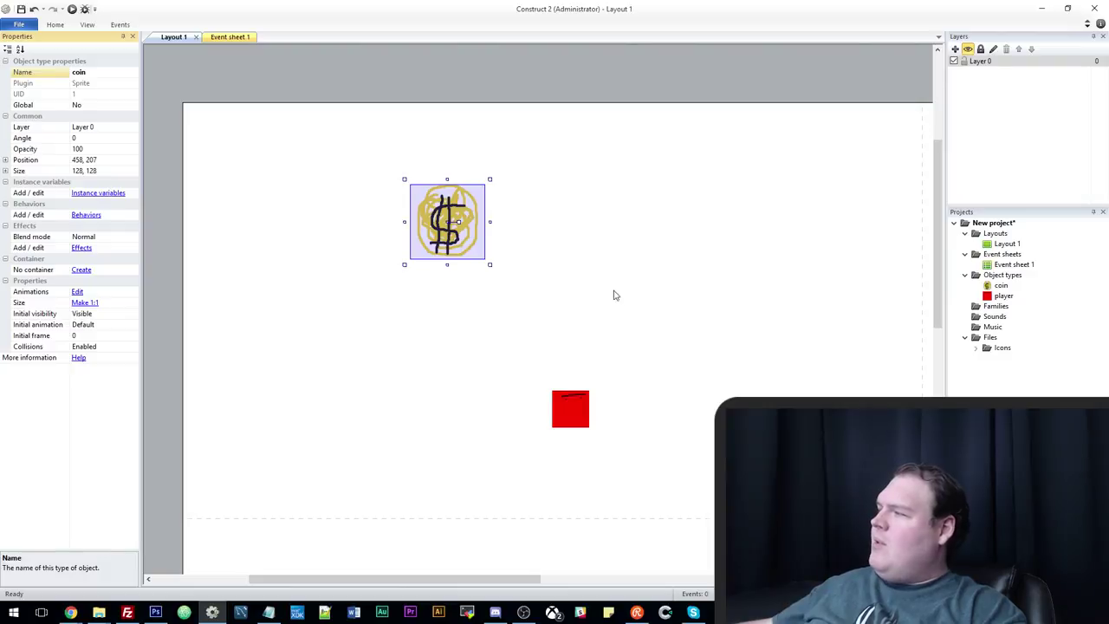
left_click_drag(444, 243, 416, 282)
left_click(113, 172)
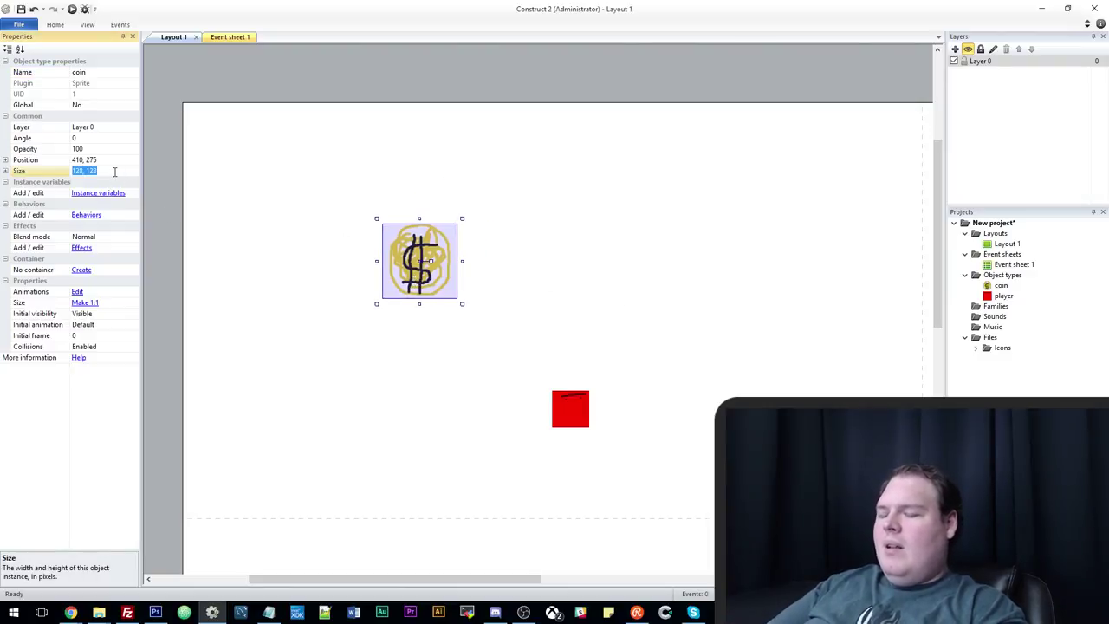
type("32, 32")
key("Return")
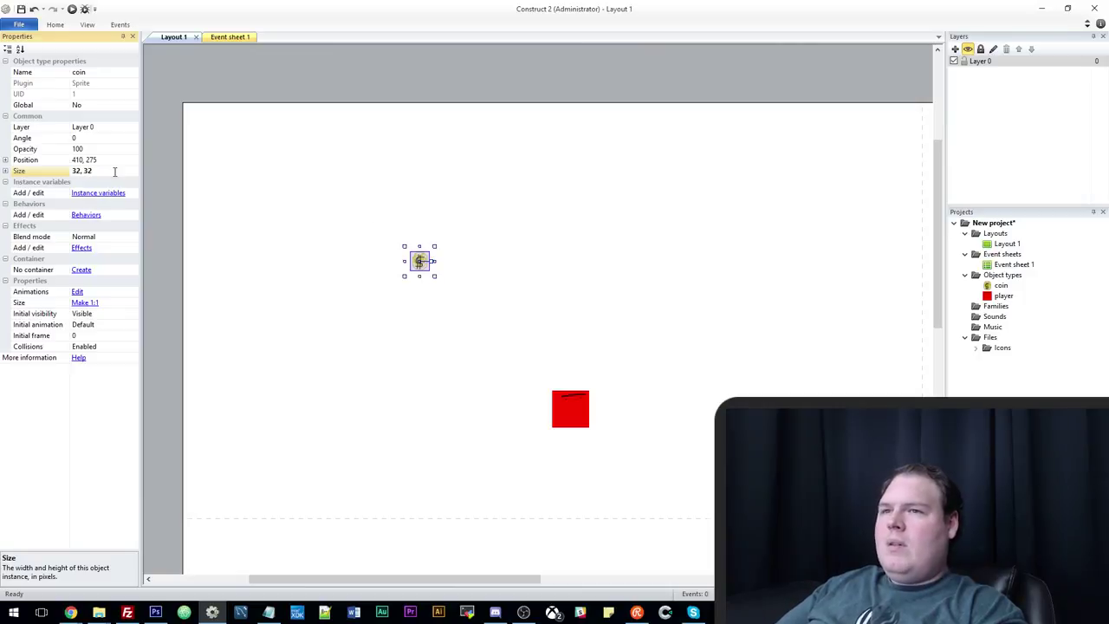
left_click_drag(419, 270, 451, 327)
Place seven more coins scattered around the layout.
left_click(337, 203)
left_click(503, 195)
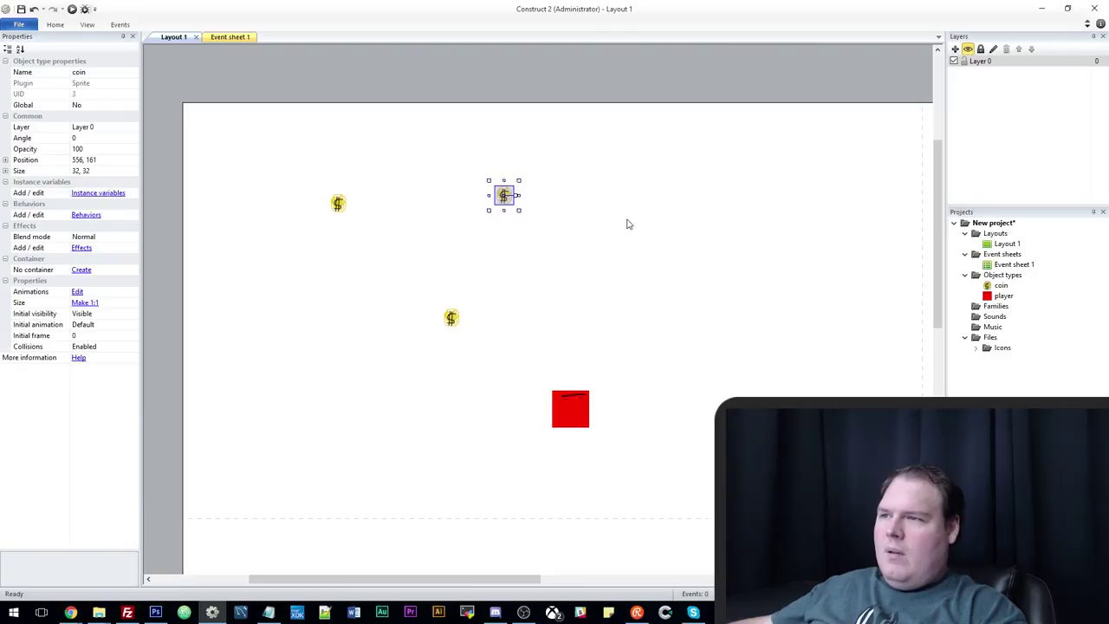
left_click(697, 198)
left_click(824, 317)
left_click(685, 307)
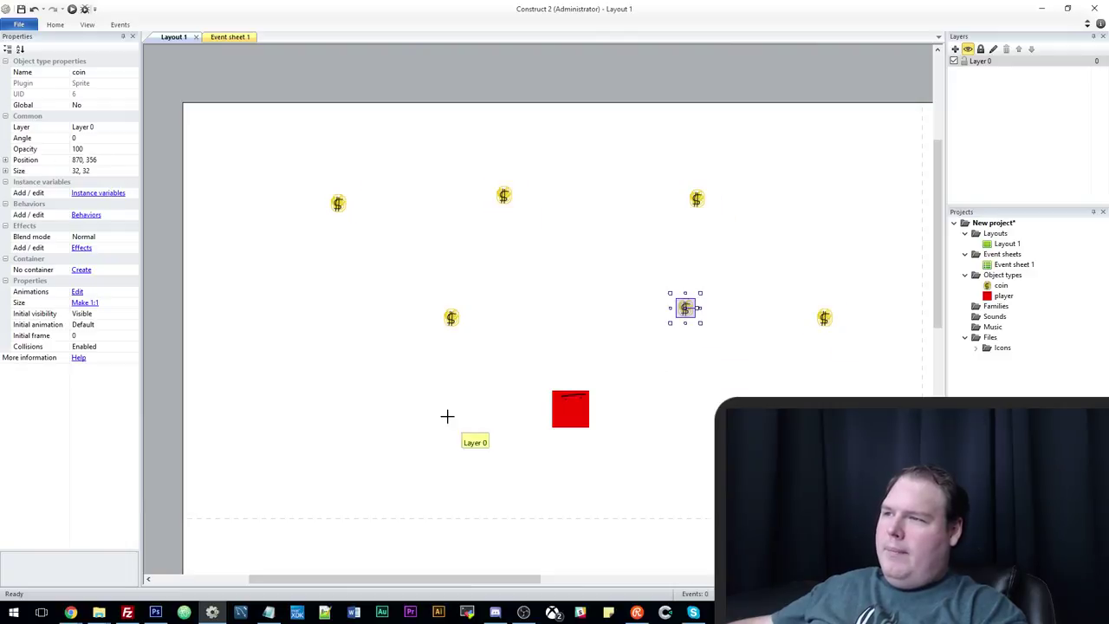
left_click(420, 413)
left_click(226, 355)
Begin a player event on the event sheet, cancel it, and select the player sprite.
left_click(223, 37)
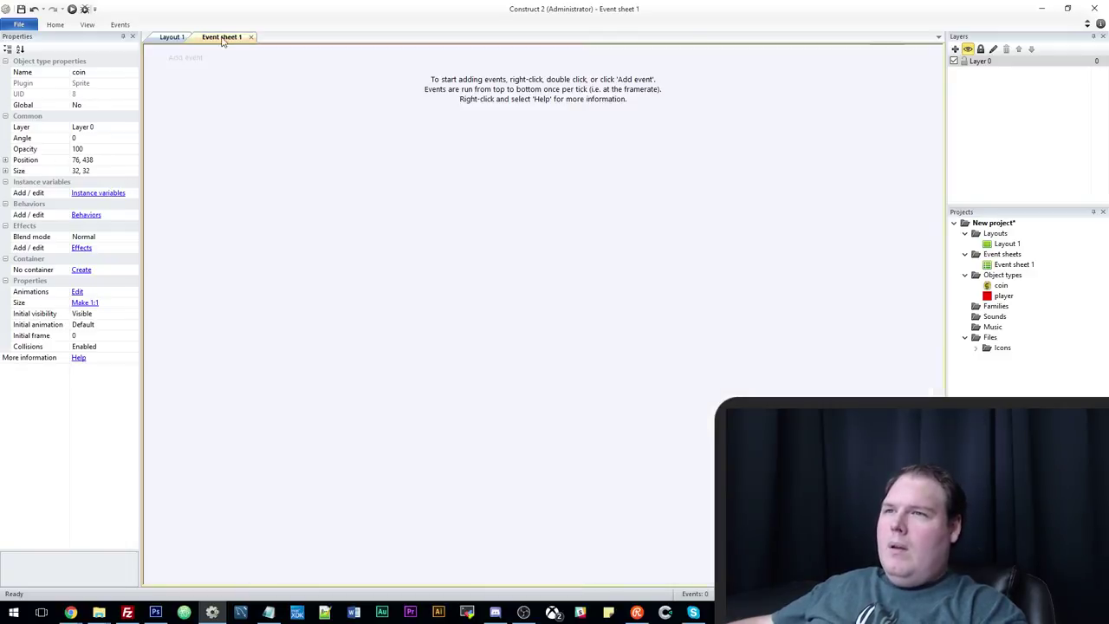
left_click(185, 57)
double_click(522, 275)
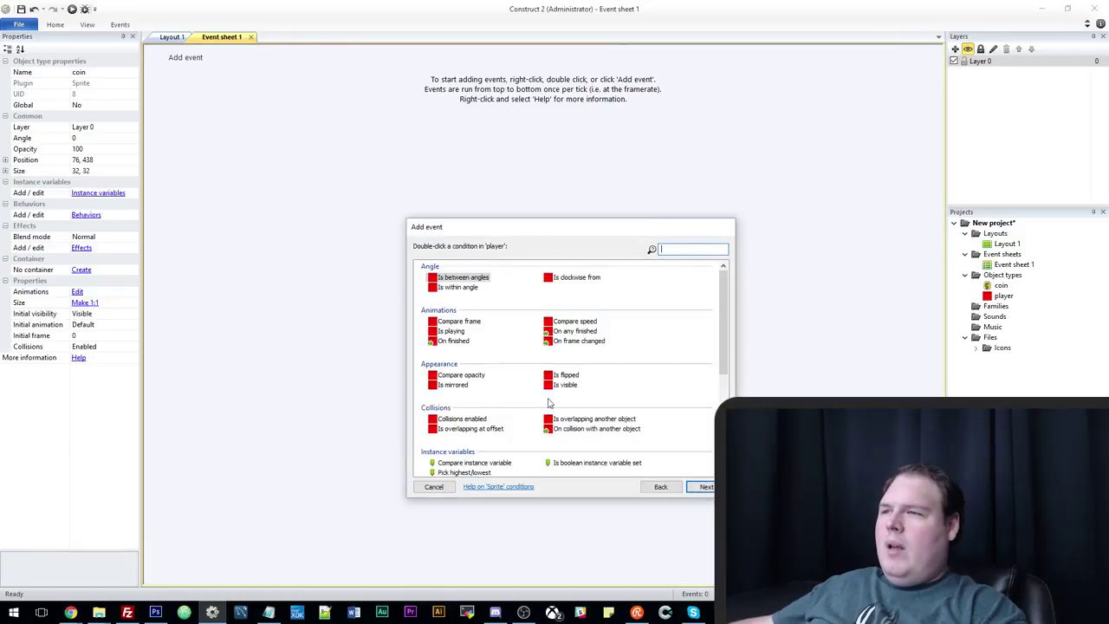
left_click(433, 487)
left_click(173, 37)
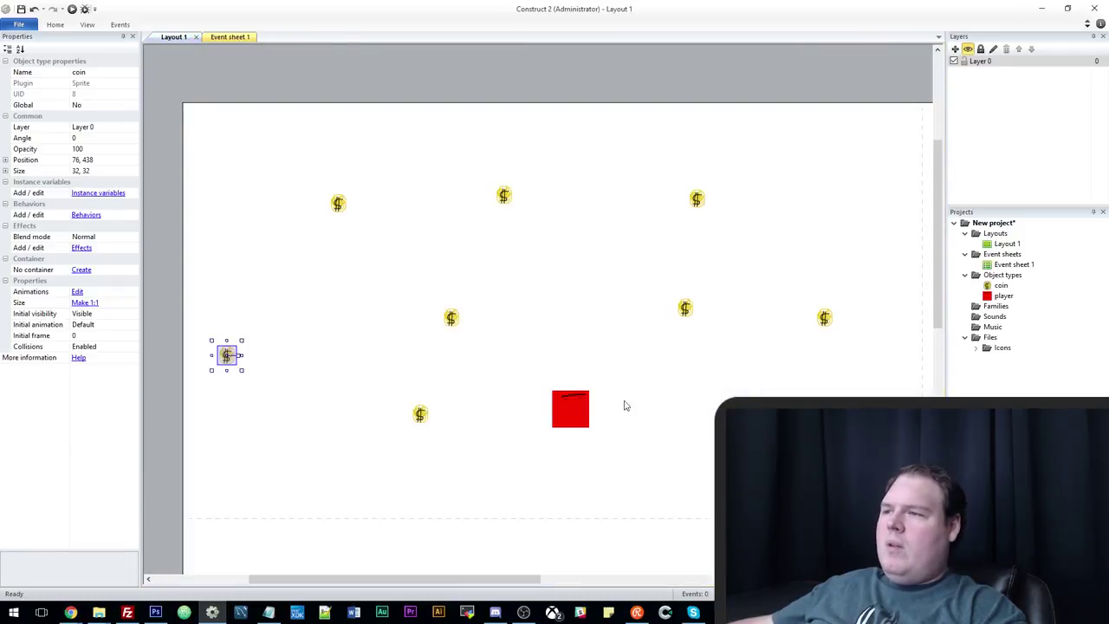
left_click(570, 409)
Add the 8 Direction behavior to the player sprite through its Behaviors list.
left_click(86, 214)
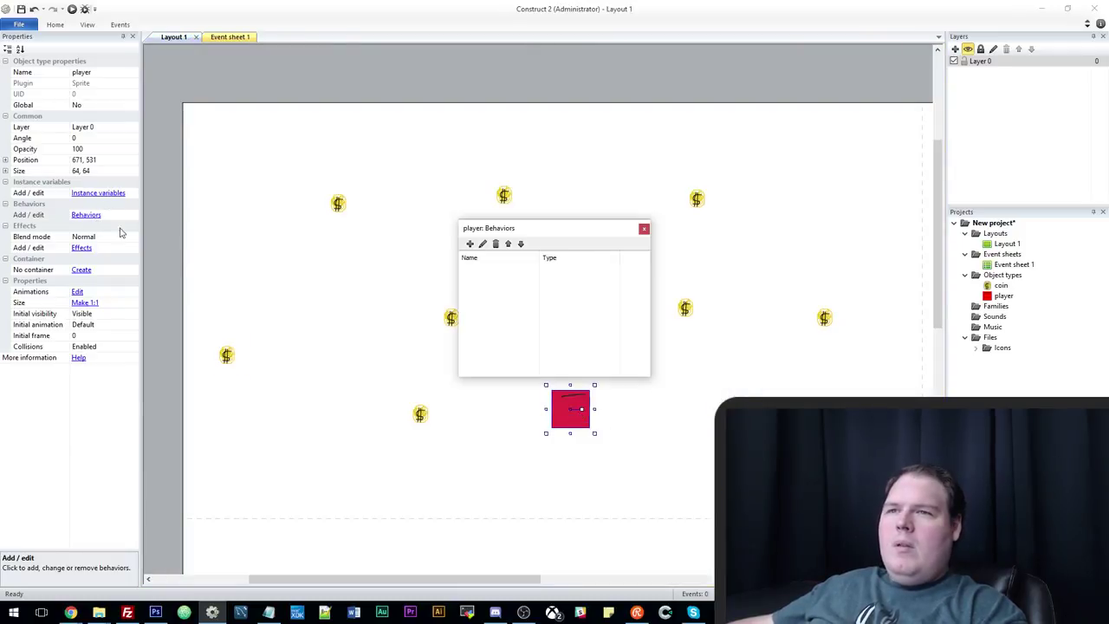
left_click(469, 244)
scroll(619, 343, "down", 5)
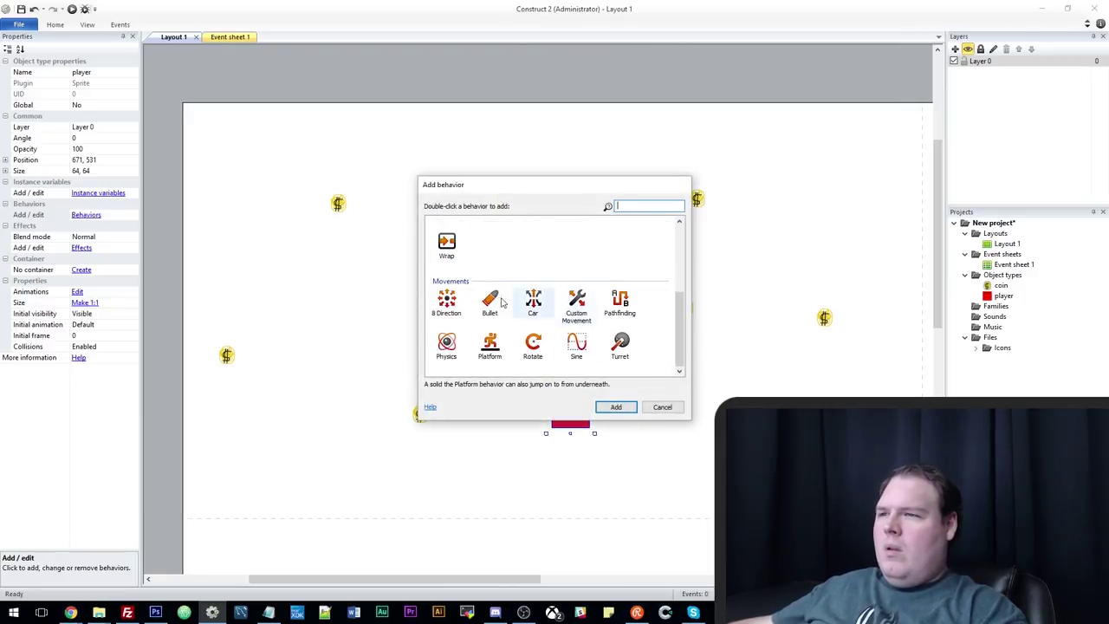
left_click(448, 304)
double_click(451, 311)
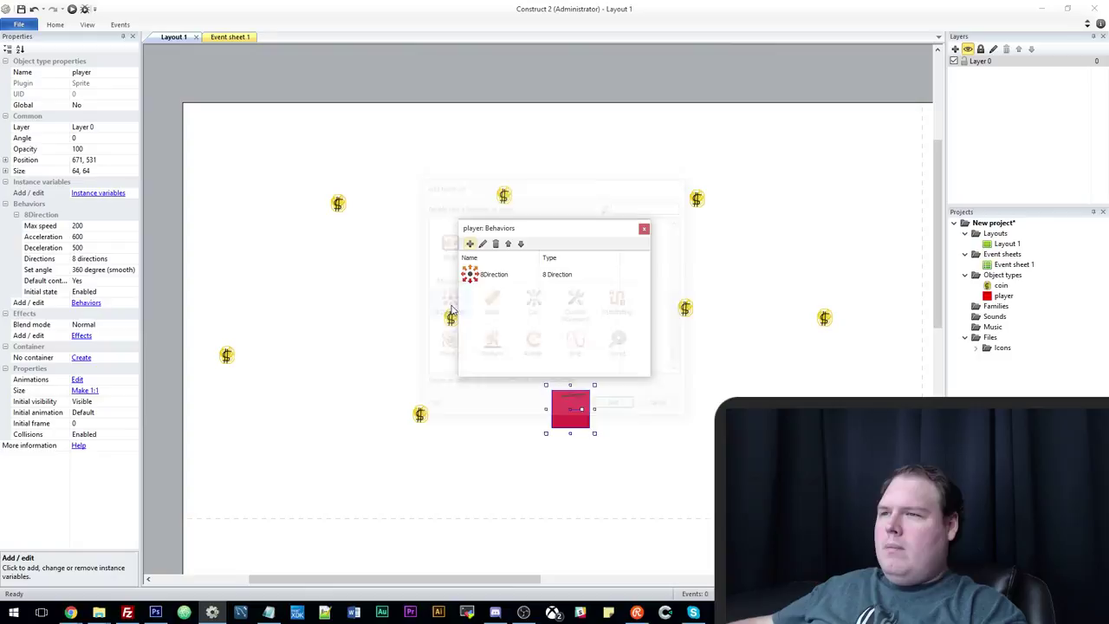
left_click(644, 228)
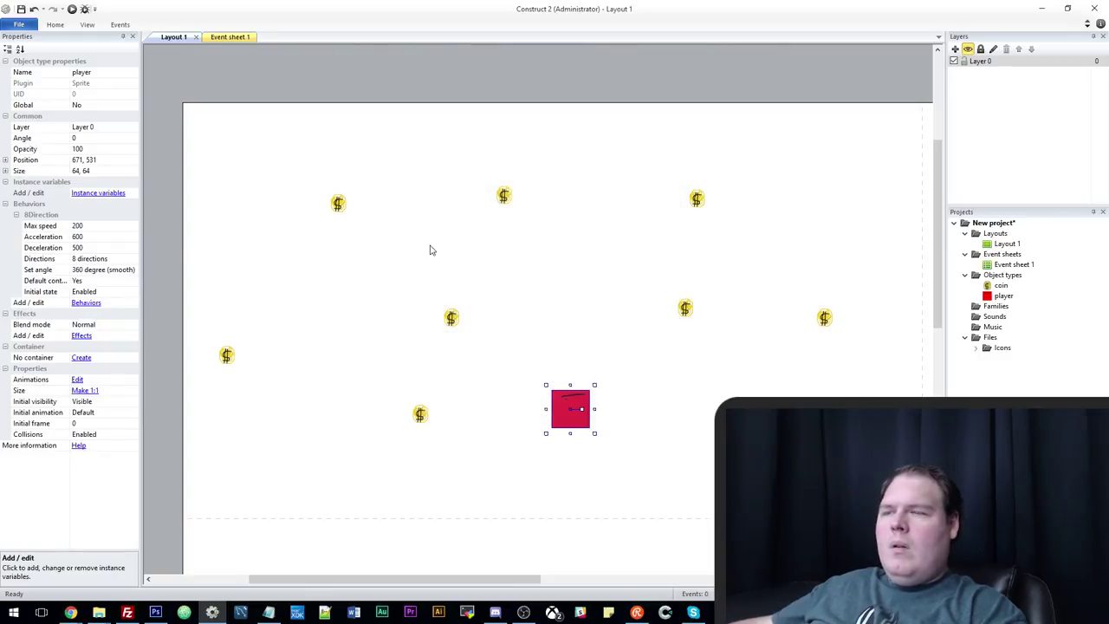
left_click(227, 37)
Add the event 'player On collision with coin' to Event sheet 1.
left_click(188, 64)
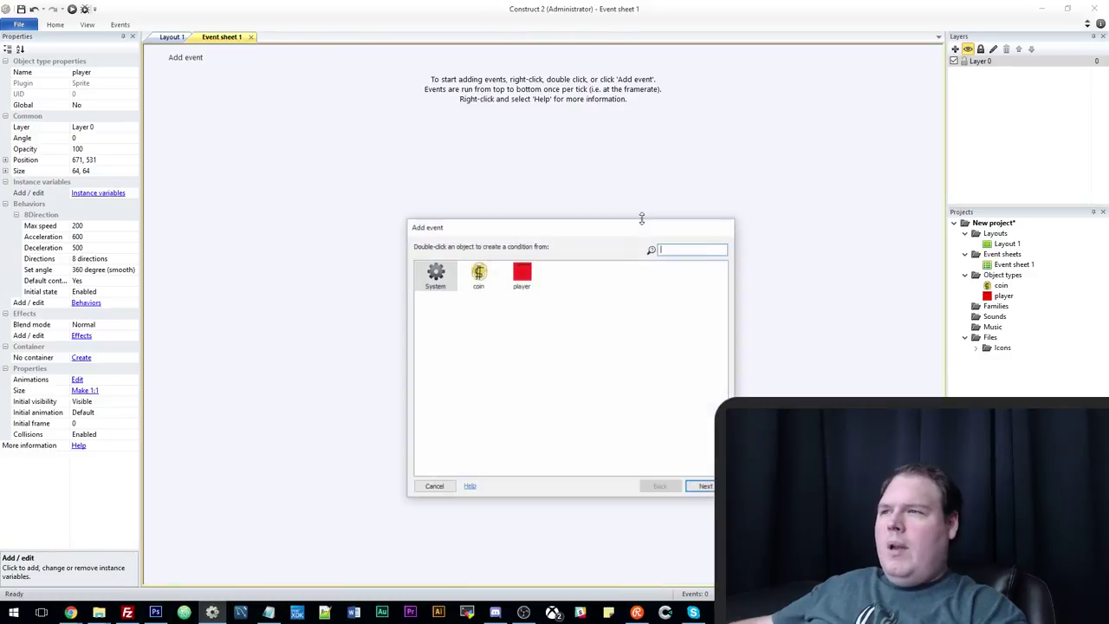
double_click(520, 277)
scroll(587, 409, "down", 3)
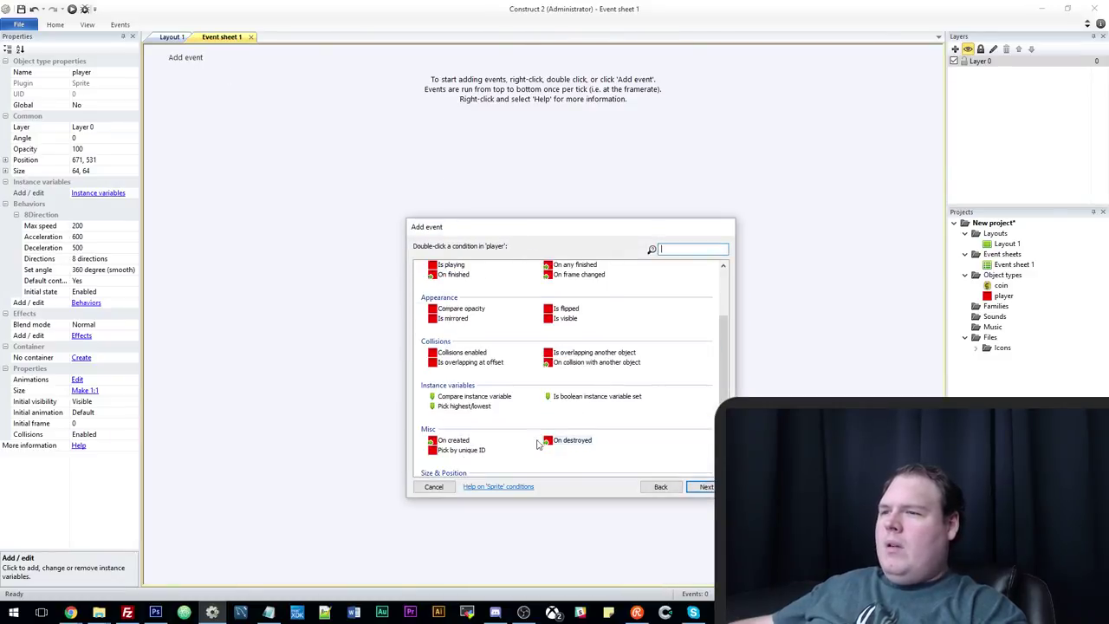
double_click(595, 362)
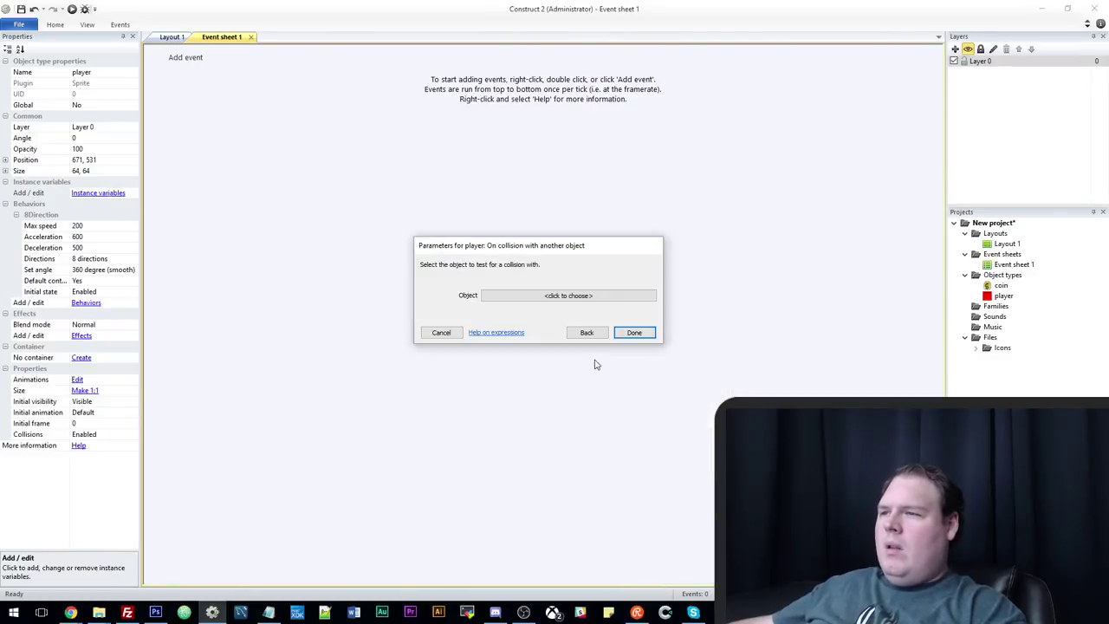
left_click(503, 299)
double_click(393, 191)
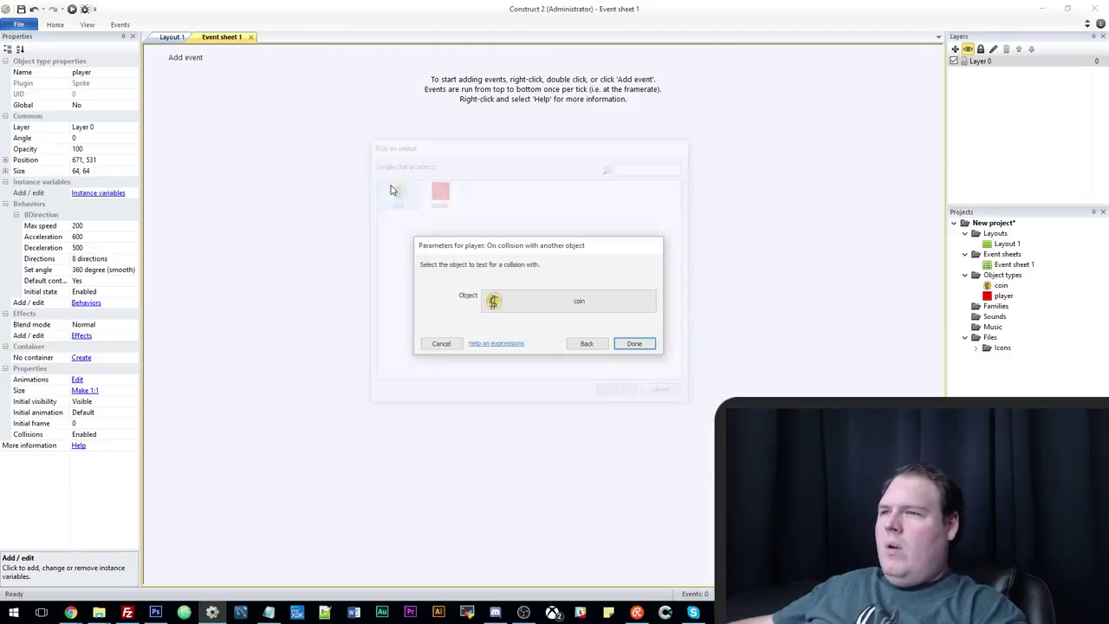
left_click(638, 344)
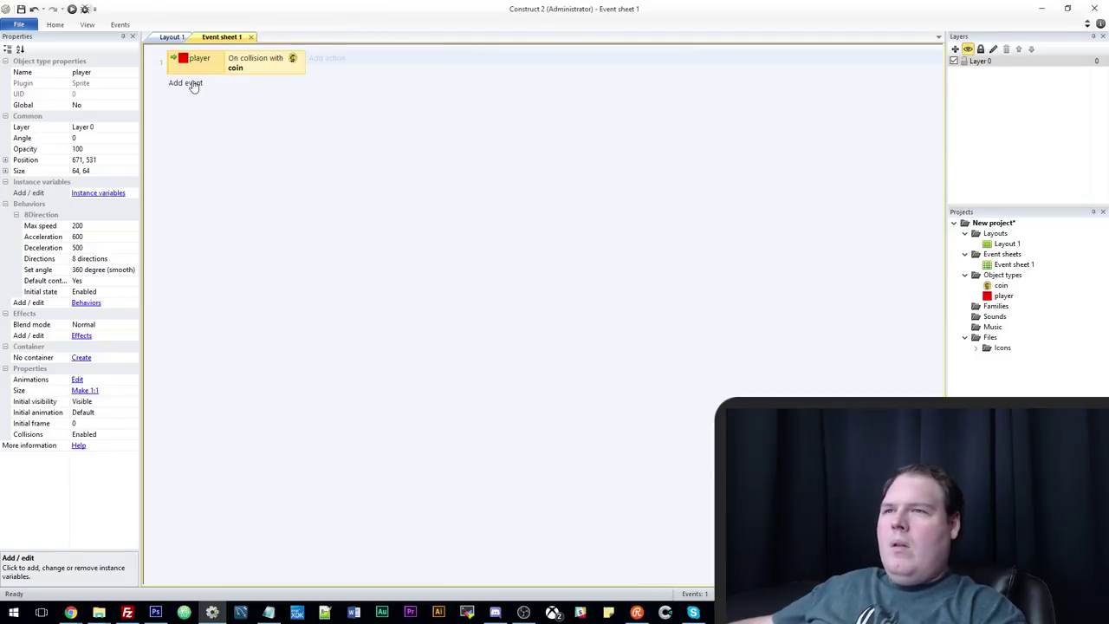
Add the action player Set speed to Self.8Direction.Speed - 10, and preview the game.
left_click(330, 63)
double_click(527, 275)
scroll(498, 396, "down", 5)
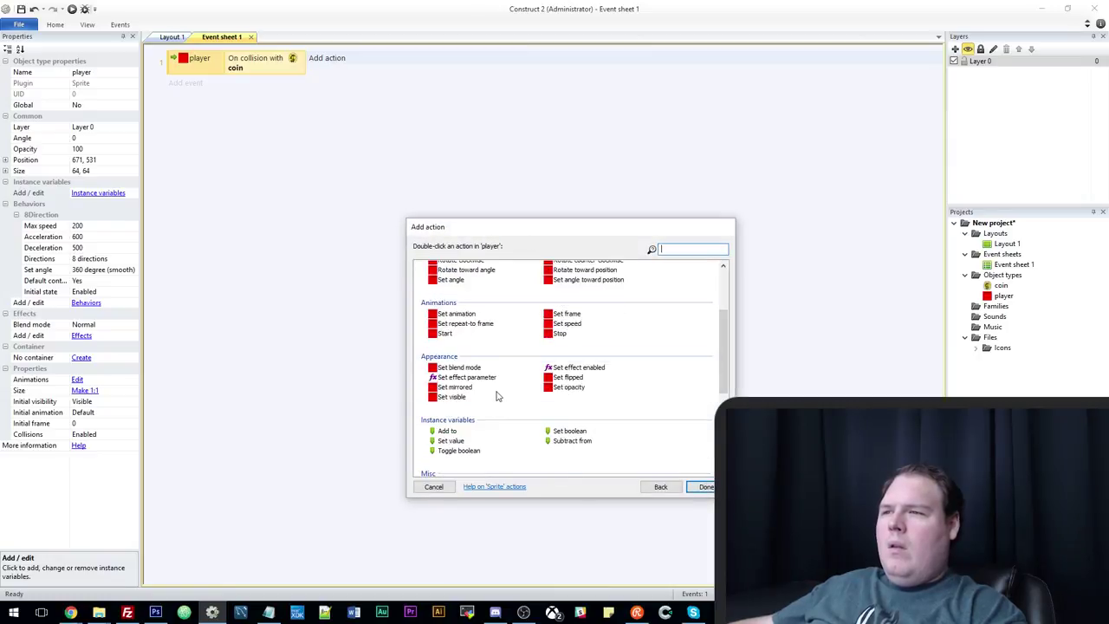
scroll(498, 396, "up", 3)
double_click(456, 307)
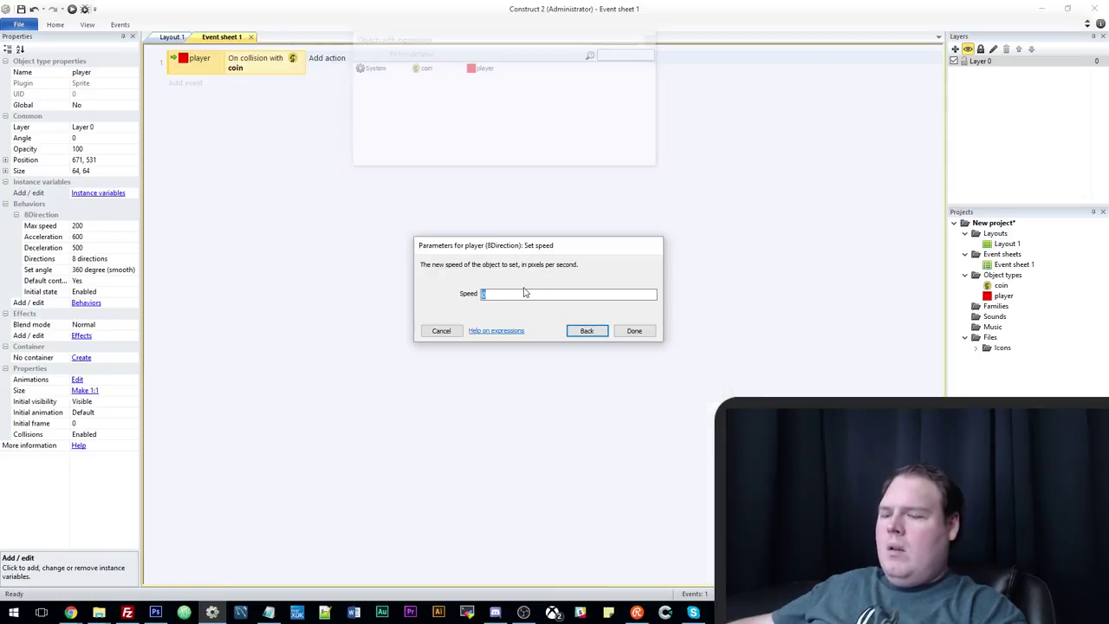
type("Self.")
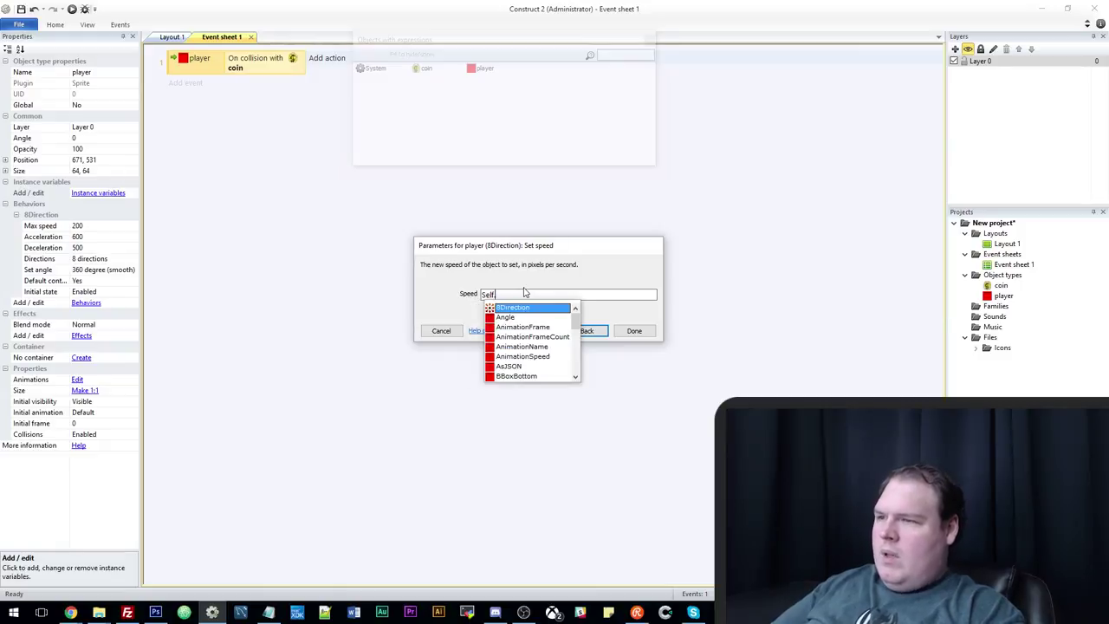
type("8Direction.s")
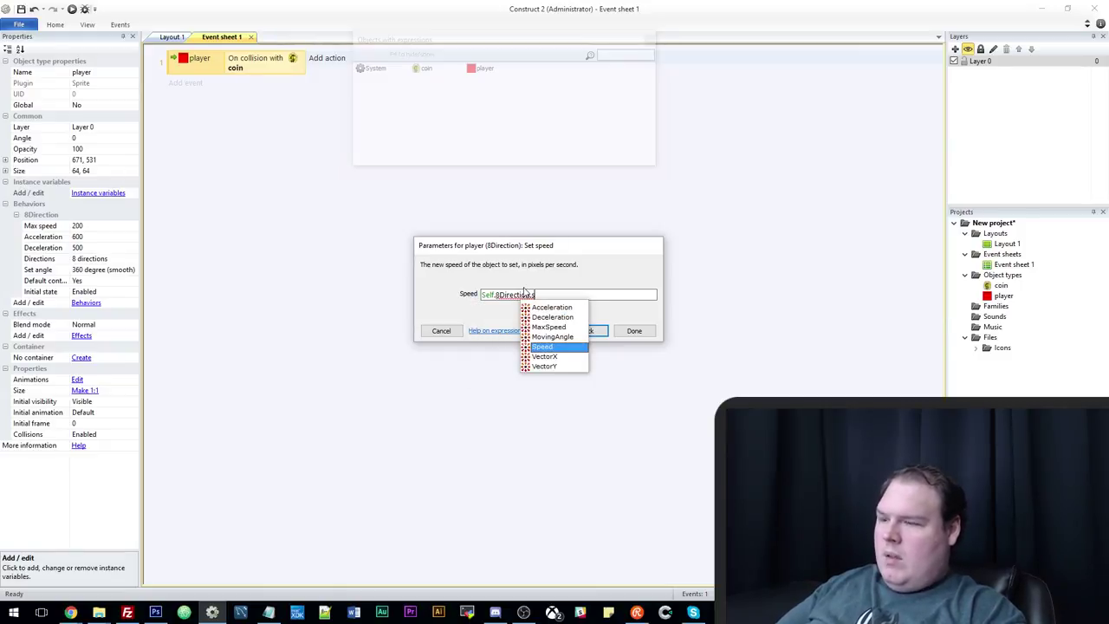
key("Return")
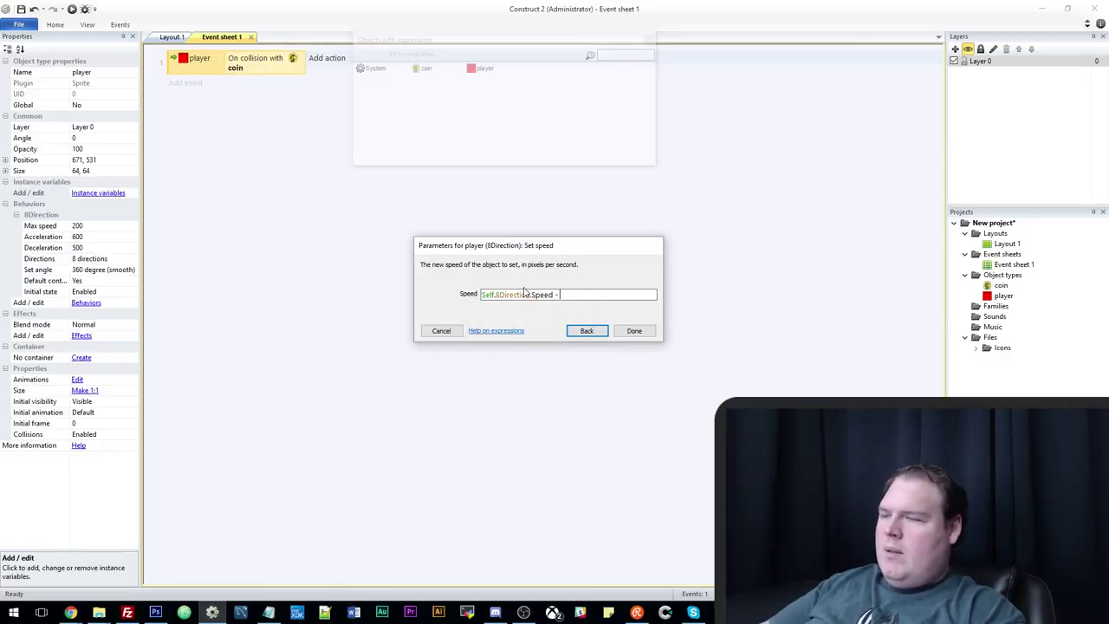
type("- 10")
key("Return")
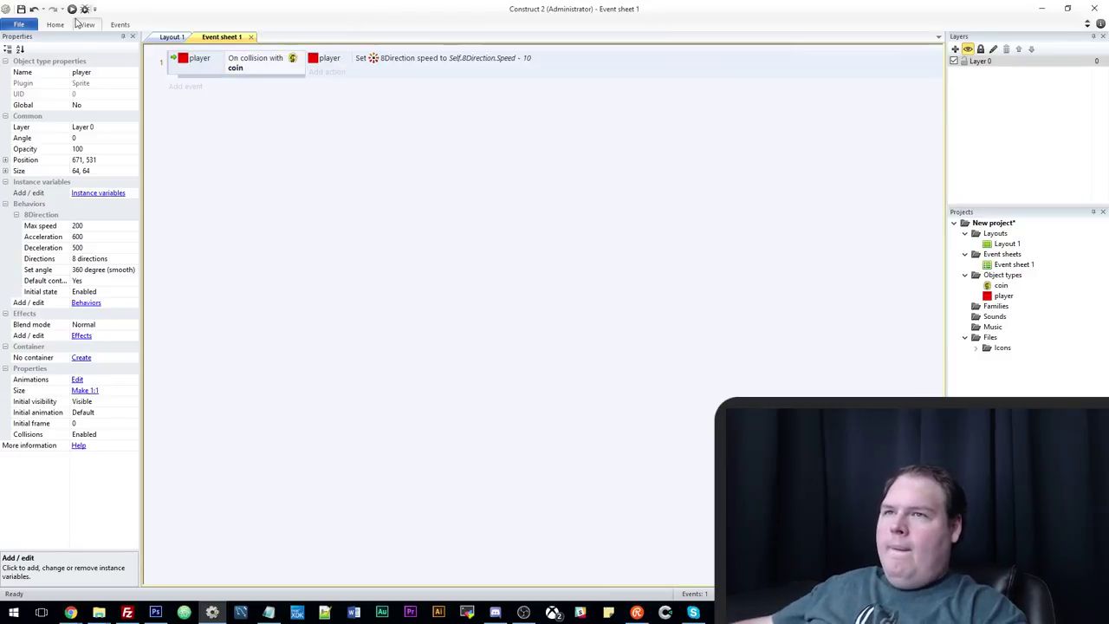
key("F5")
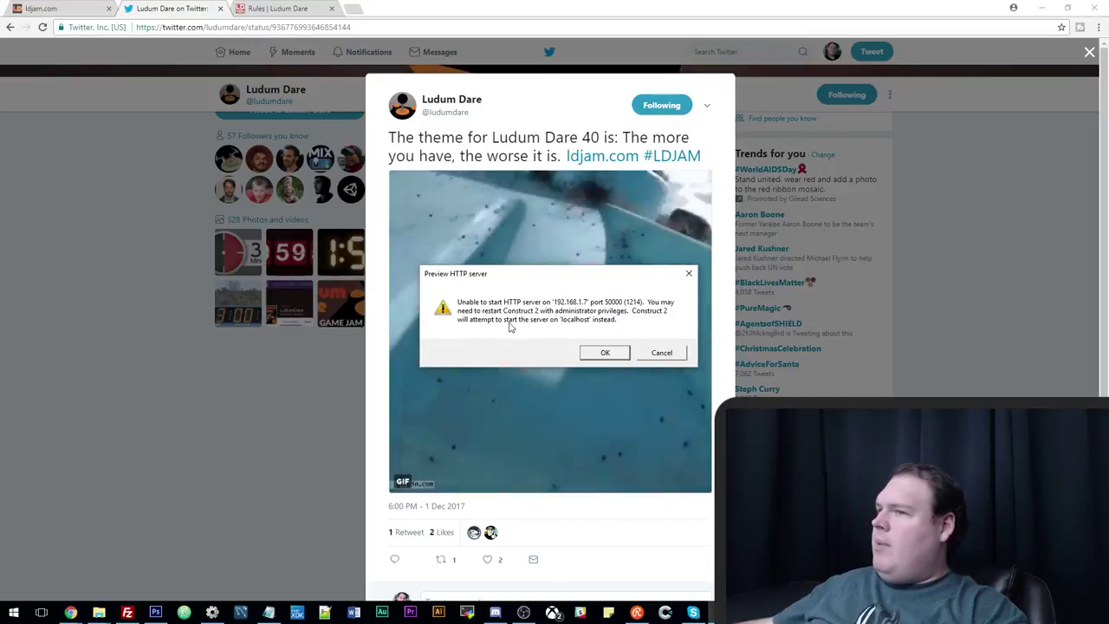
Dismiss the server warning, drive the player among the coins with arrow keys, then return.
left_click(596, 355)
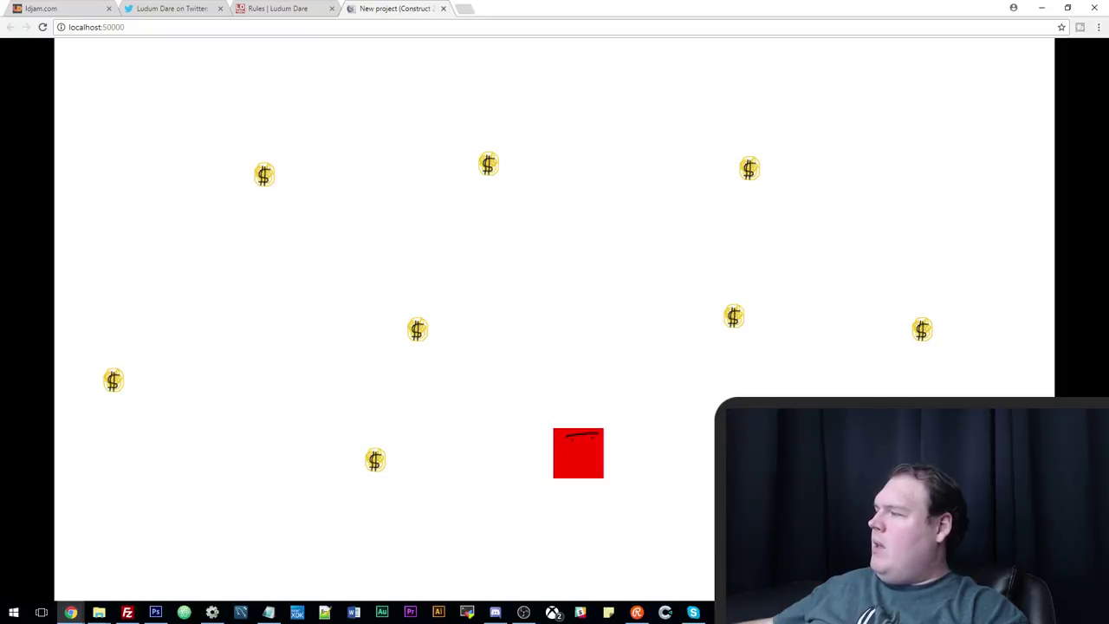
key("Up")
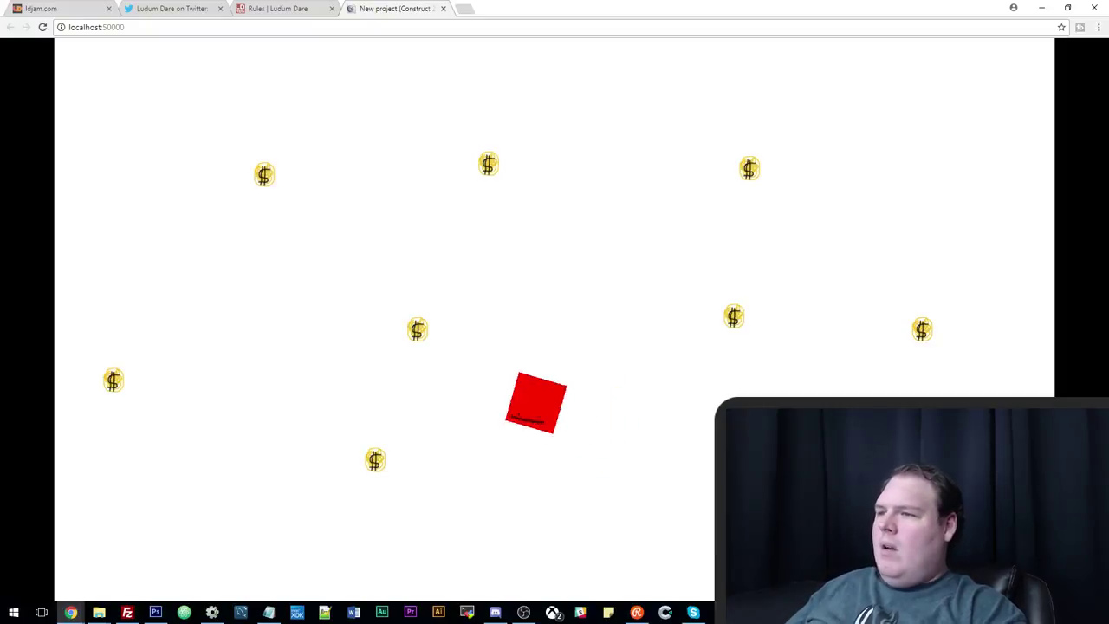
key("Right")
key("Left")
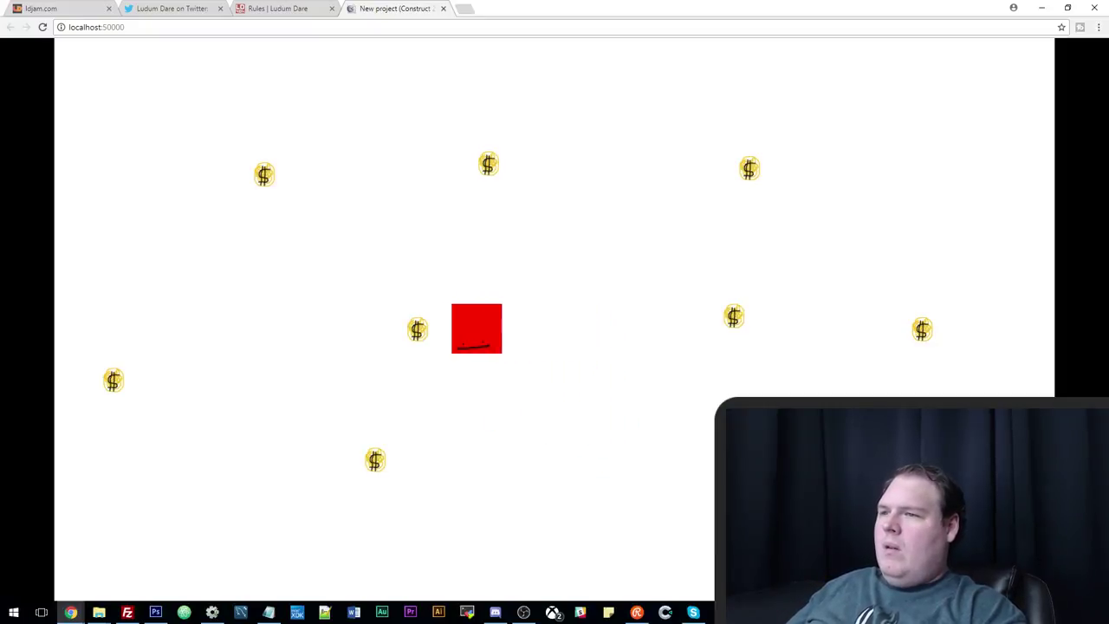
key("Left")
key("Up")
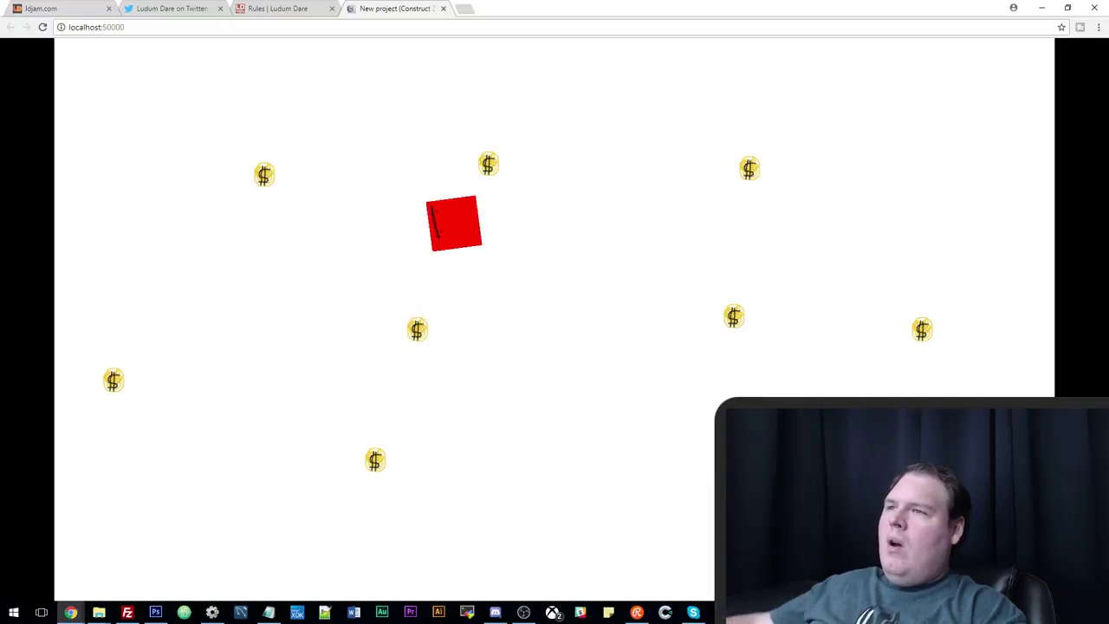
left_click(213, 613)
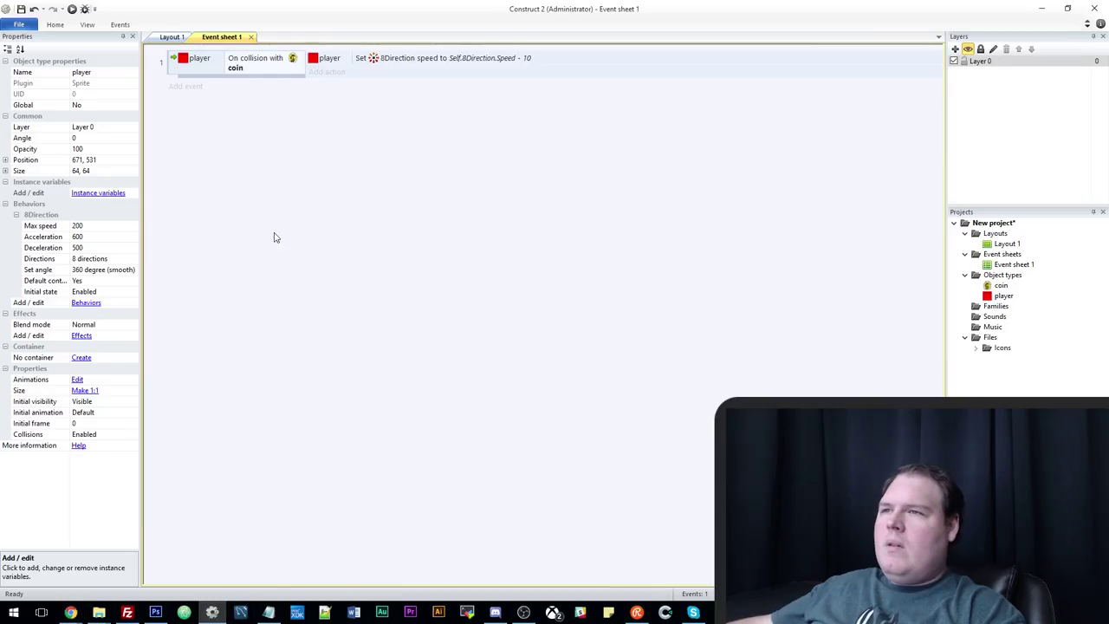
Rotate the player sprite's image by 180 degrees.
left_click(172, 38)
double_click(569, 421)
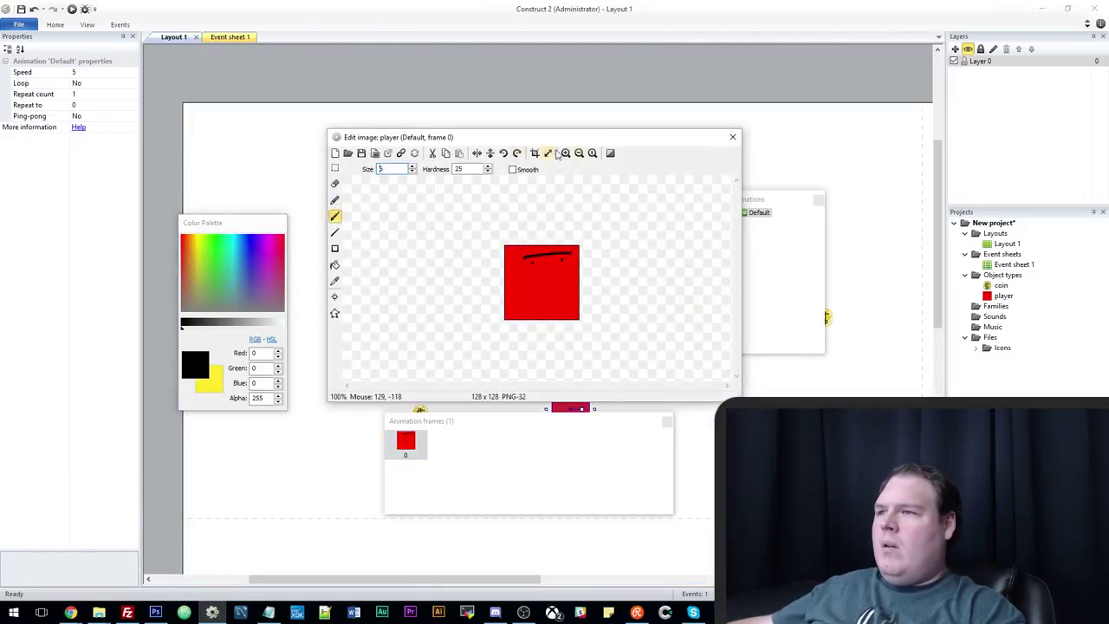
left_click(516, 153)
left_click(517, 153)
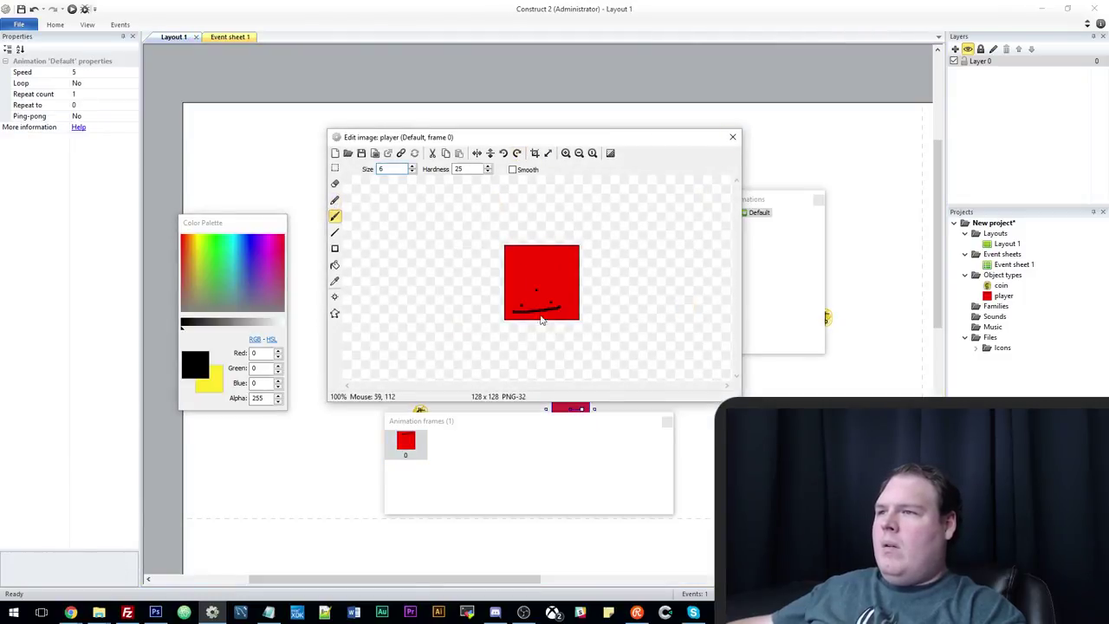
left_click(730, 137)
Add a coin Destroy action to the collision event and run the layout.
left_click(230, 36)
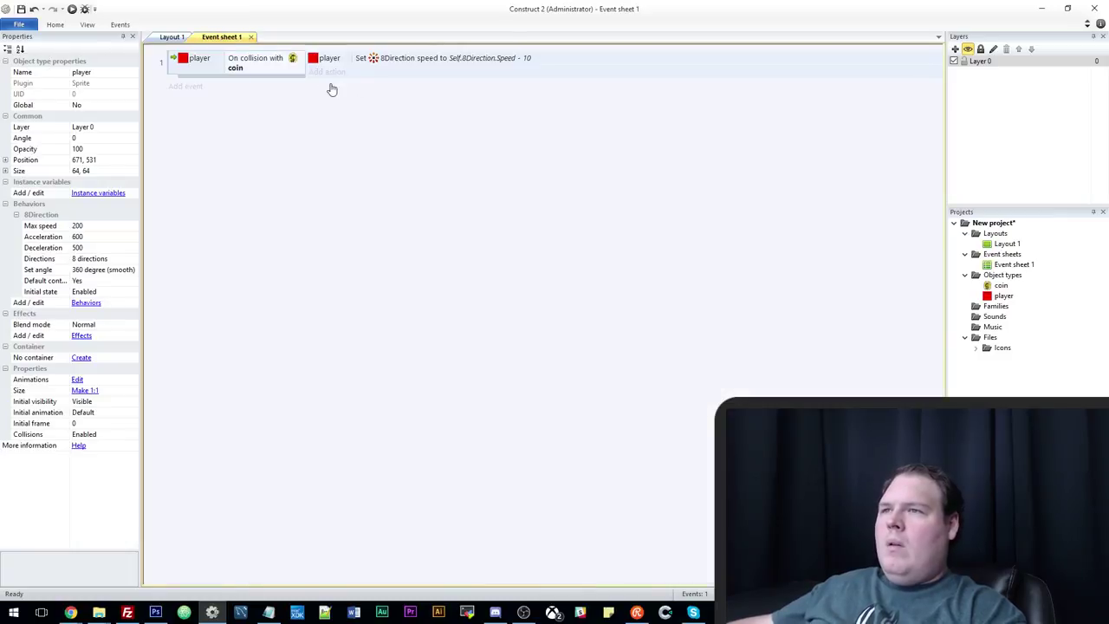
left_click(327, 71)
double_click(520, 277)
type("dest")
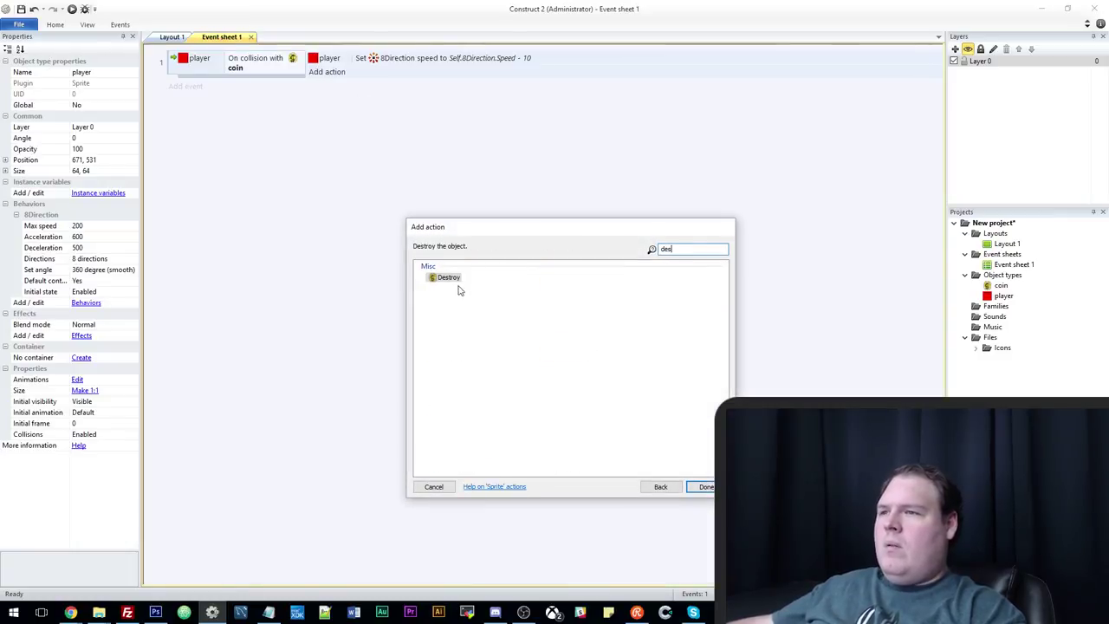
double_click(450, 281)
left_click(74, 9)
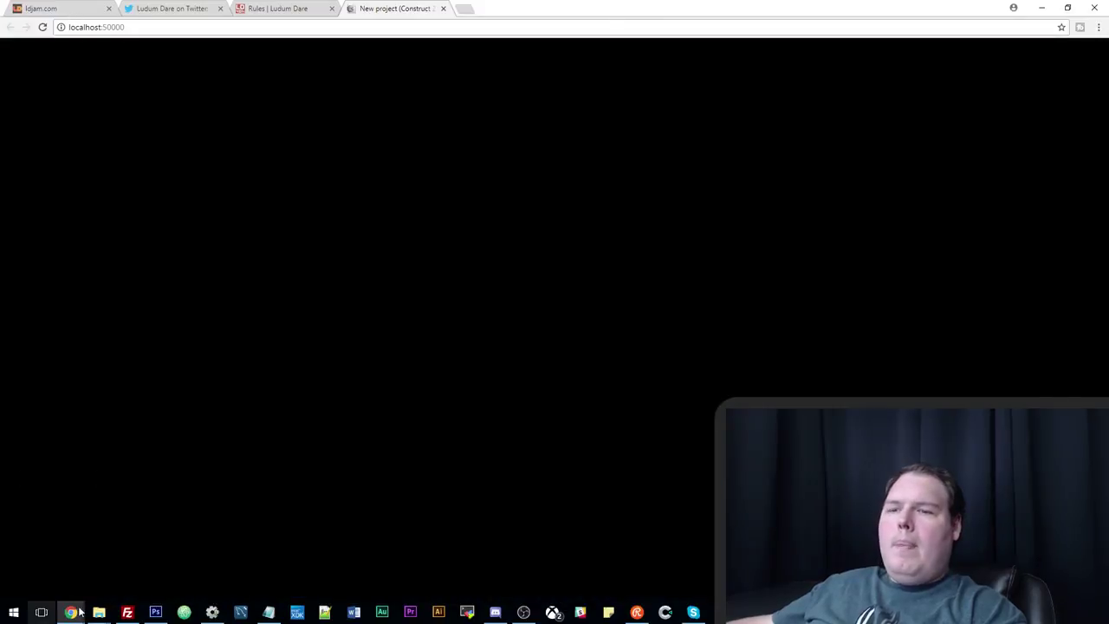
Steer the player with the arrow keys to collect all coins but one, then return to Construct 2.
key("Up")
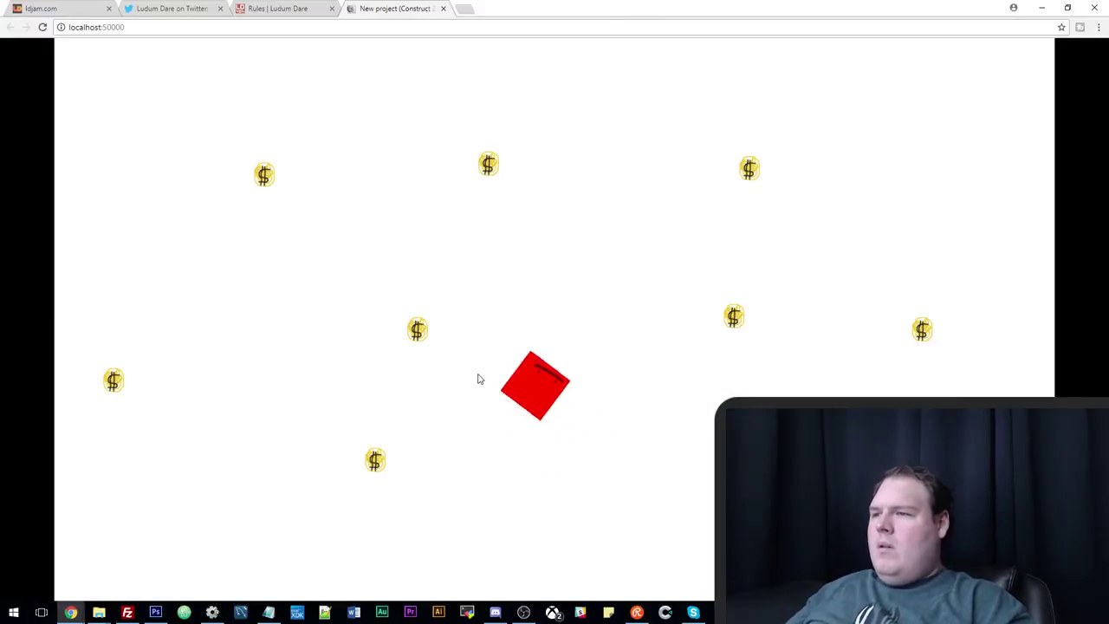
key("Left")
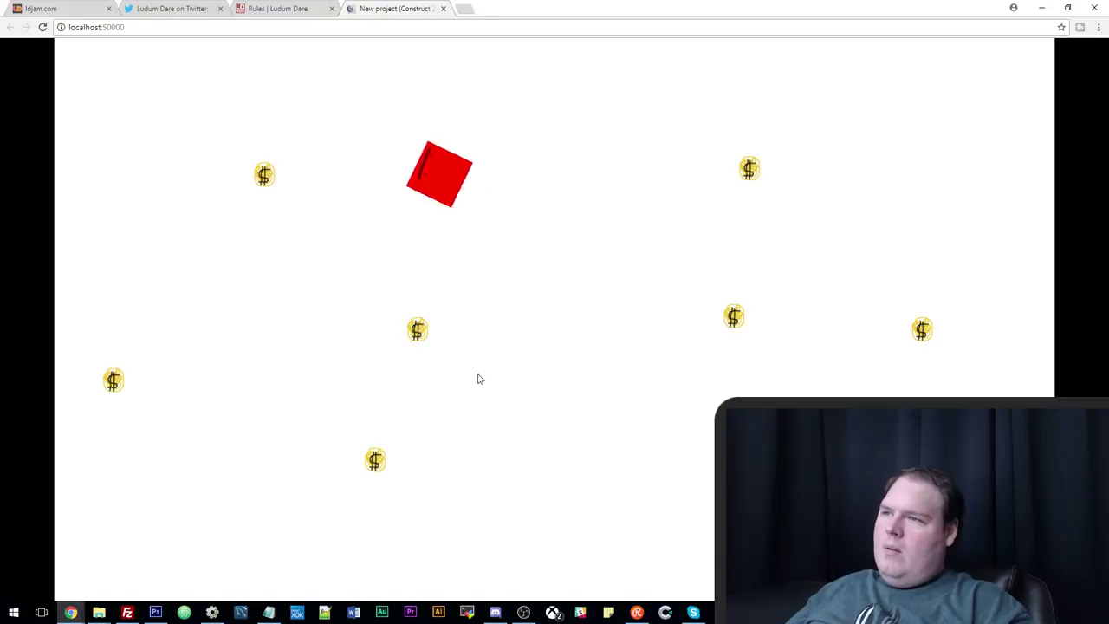
key("Down")
key("Right")
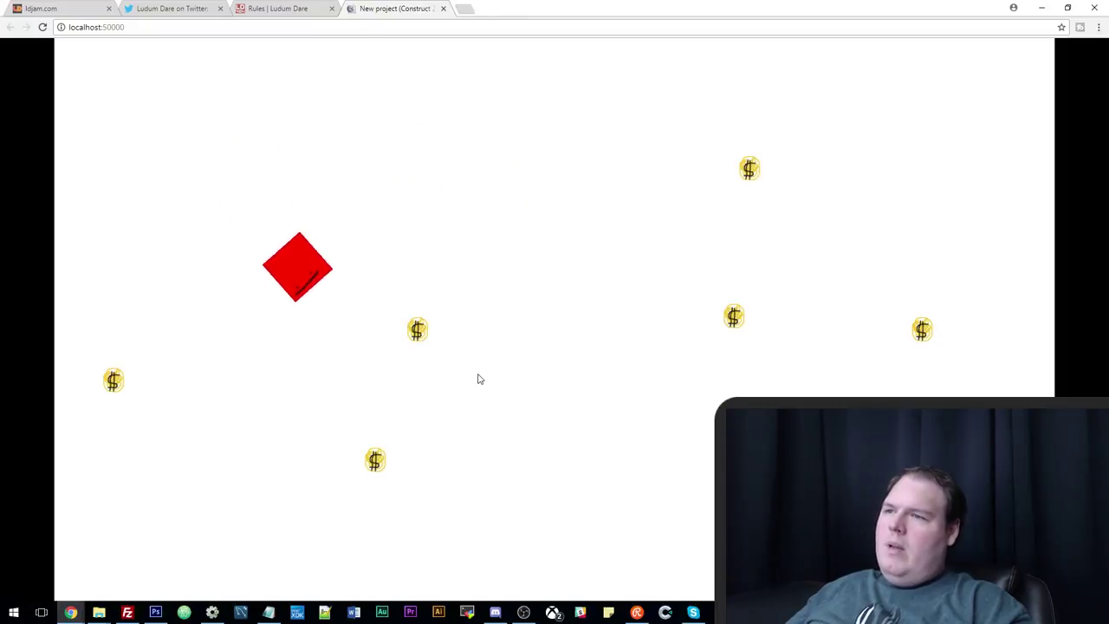
key("Down")
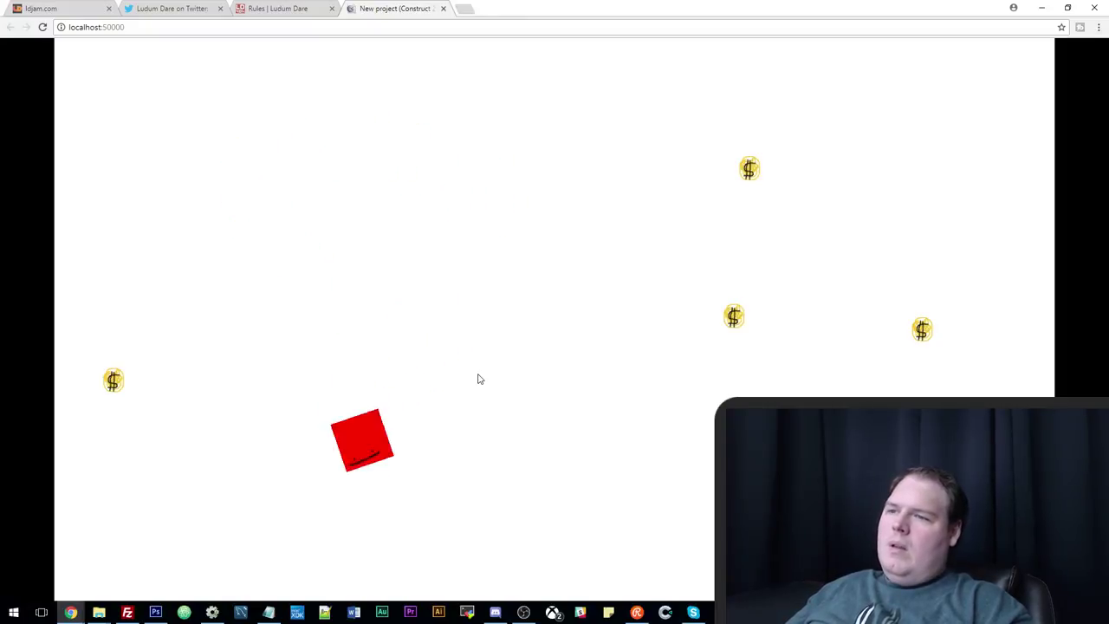
key("Right")
key("Up")
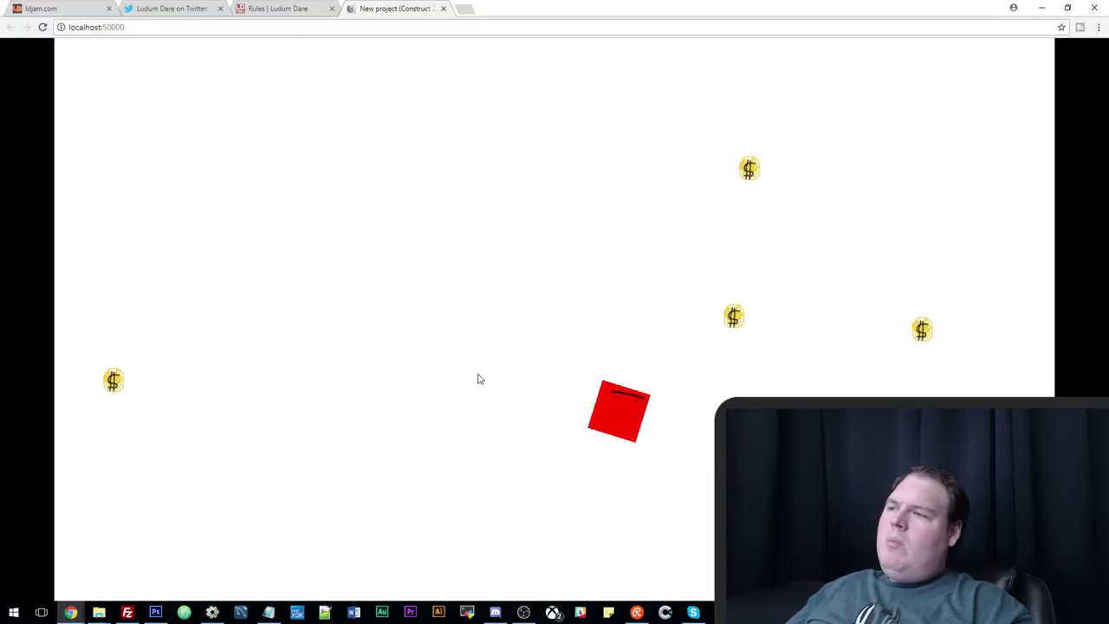
key("Right")
key("Up")
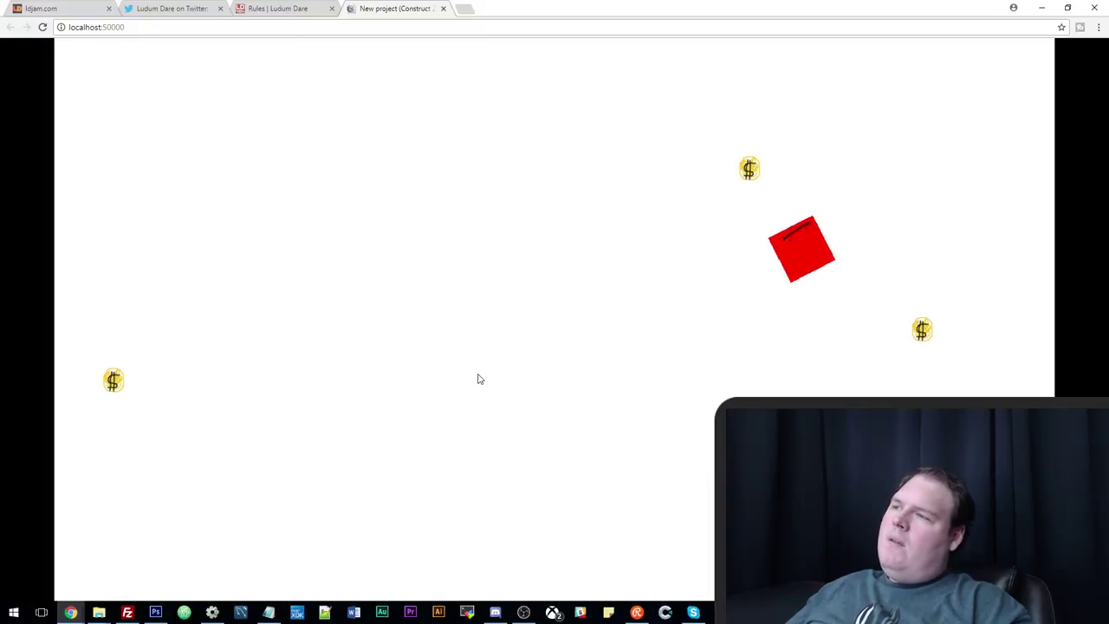
key("Left")
key("Down")
key("Down")
key("Right")
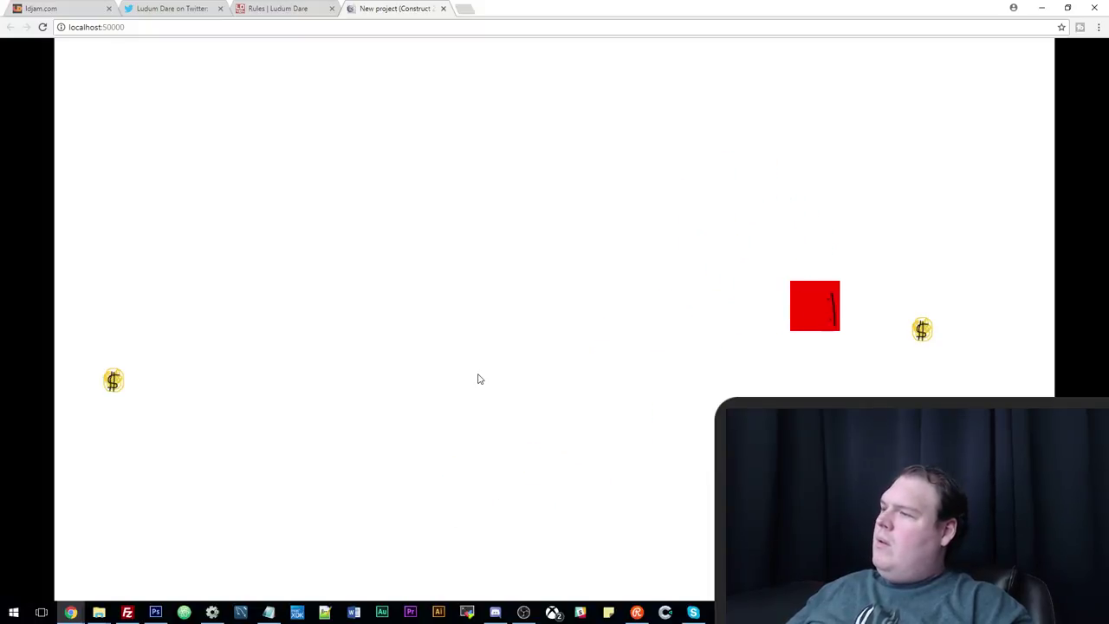
key("Left")
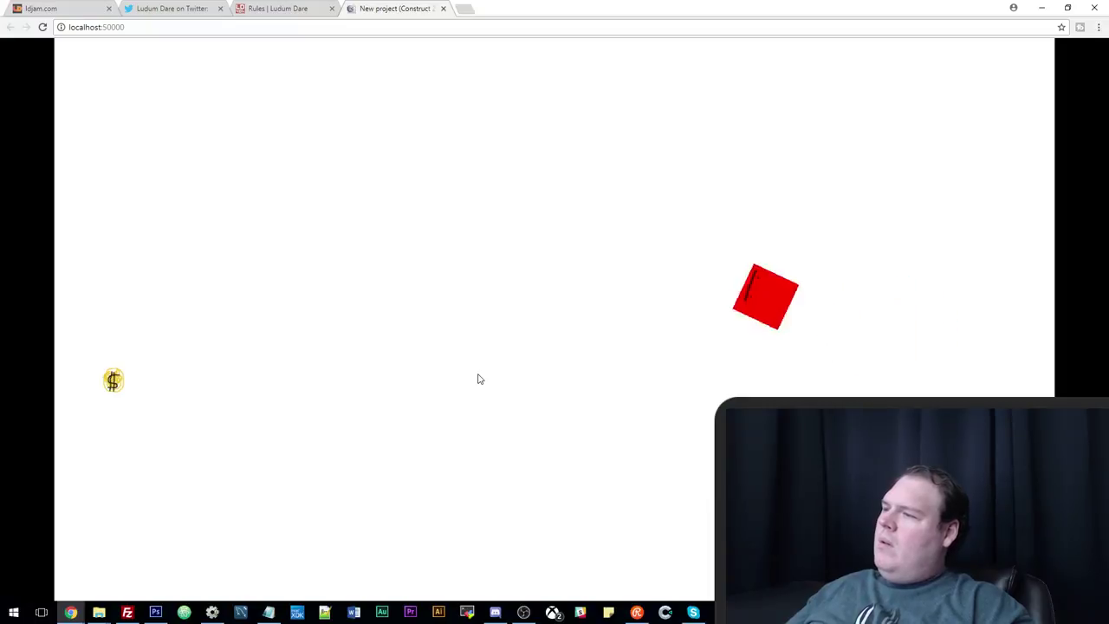
left_click(212, 612)
Make the coin-collision speed action reduce the player's speed by 30.
double_click(459, 64)
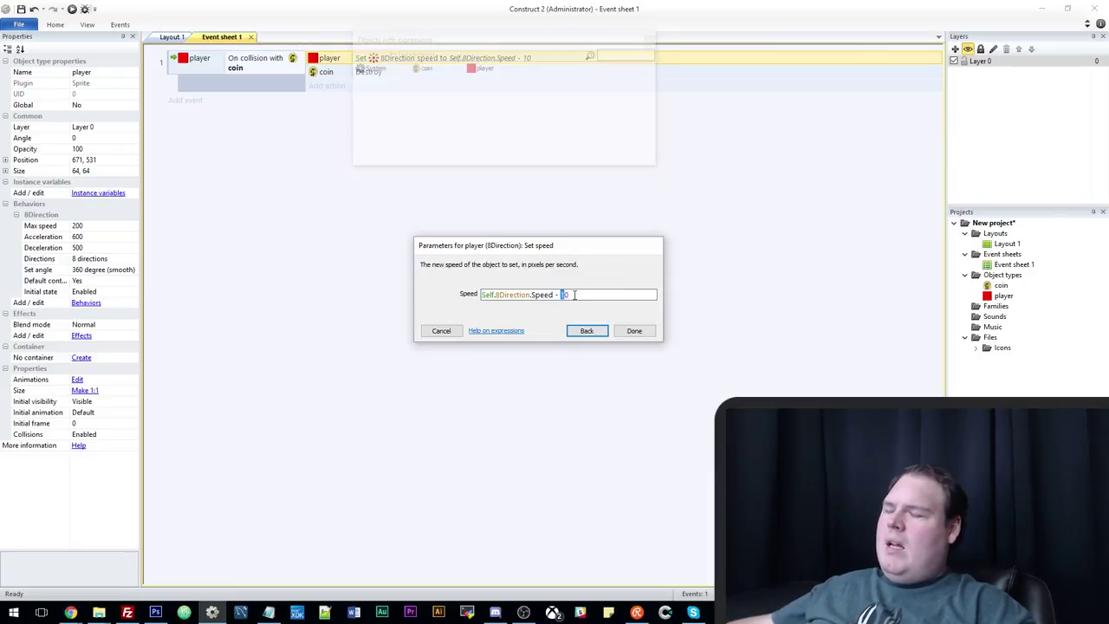
type("30")
key("Return")
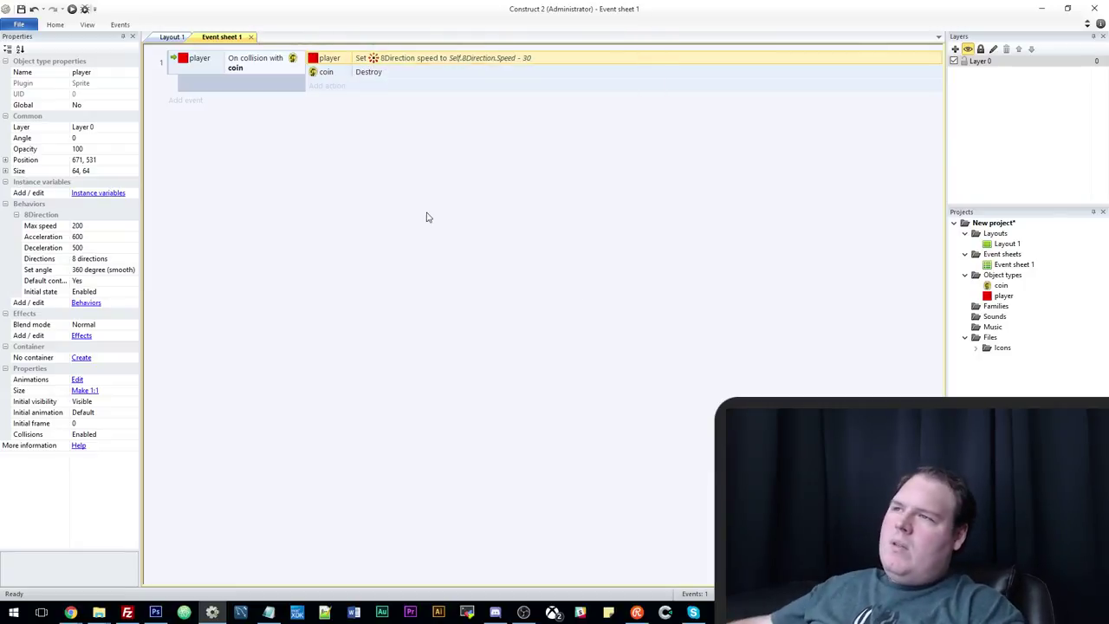
double_click(543, 62)
left_click(569, 296)
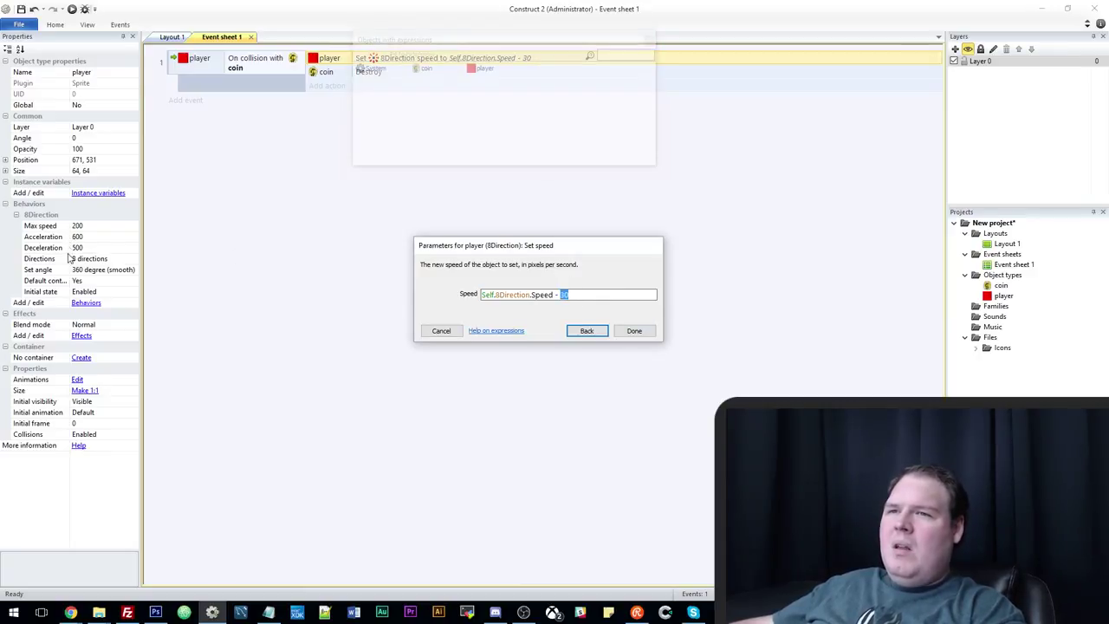
left_click(441, 331)
Replace it with Set max speed to Self.8Direction.MaxSpeed - 5, then run the layout.
double_click(478, 63)
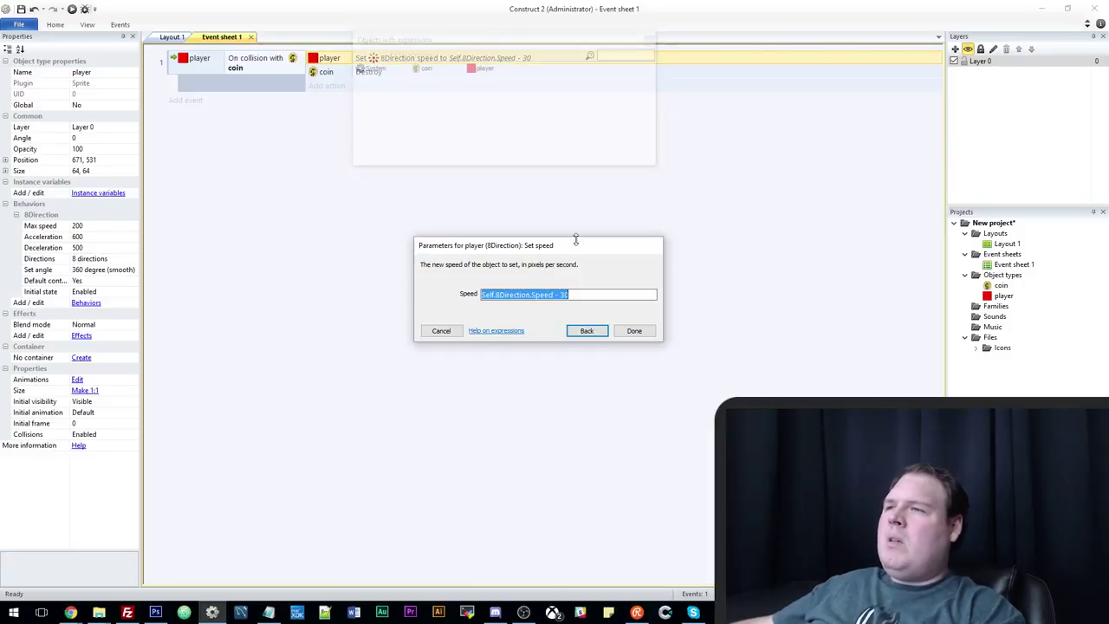
left_click(555, 294)
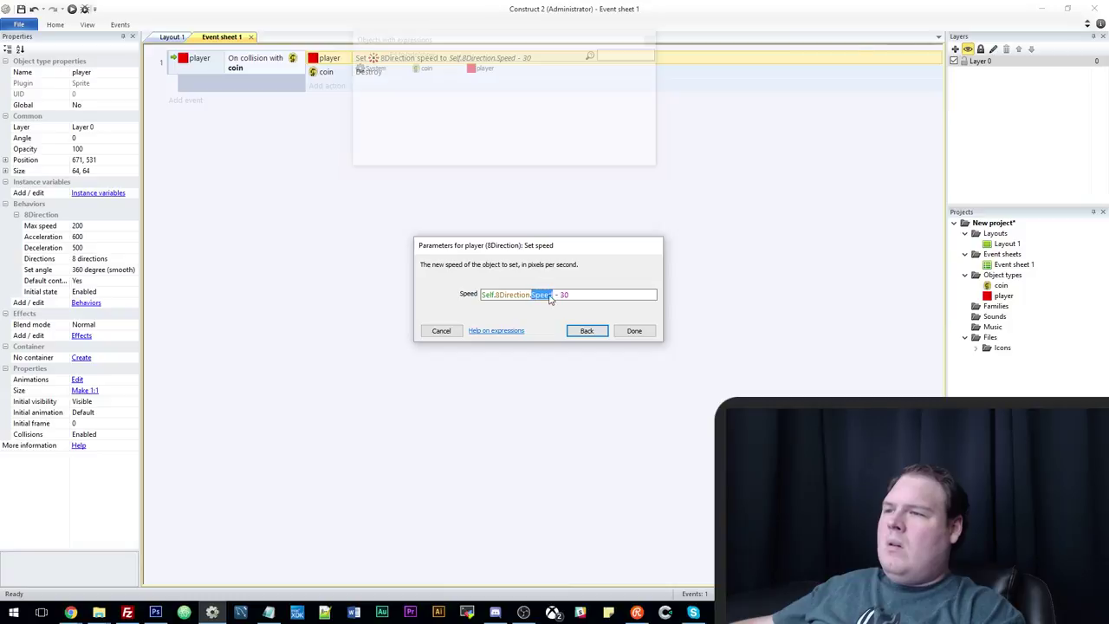
type("MaxSpeed")
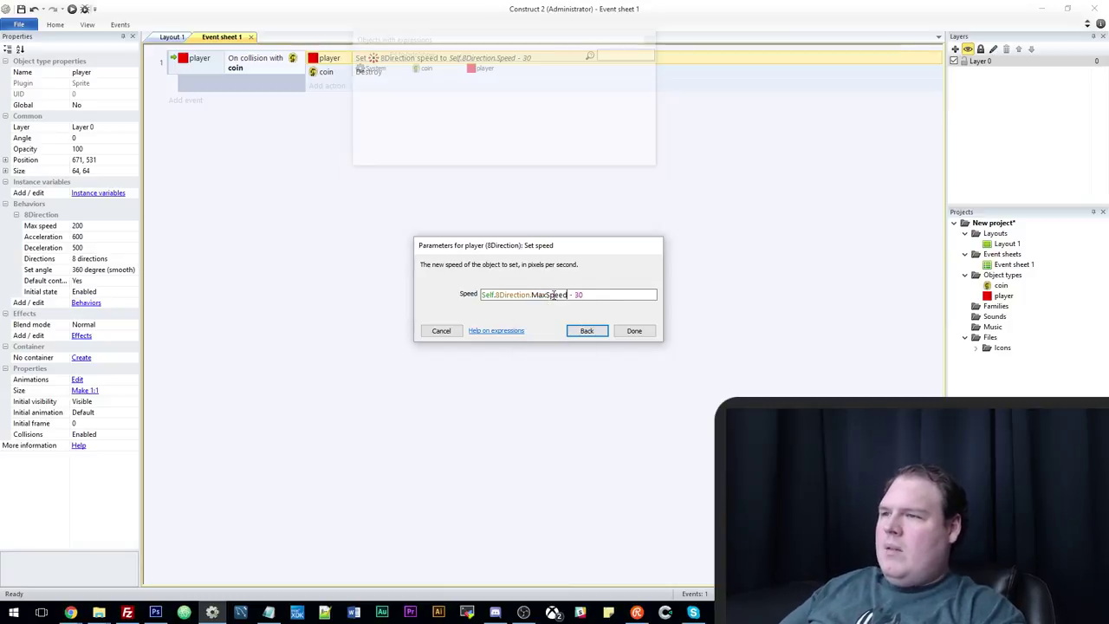
left_click(587, 330)
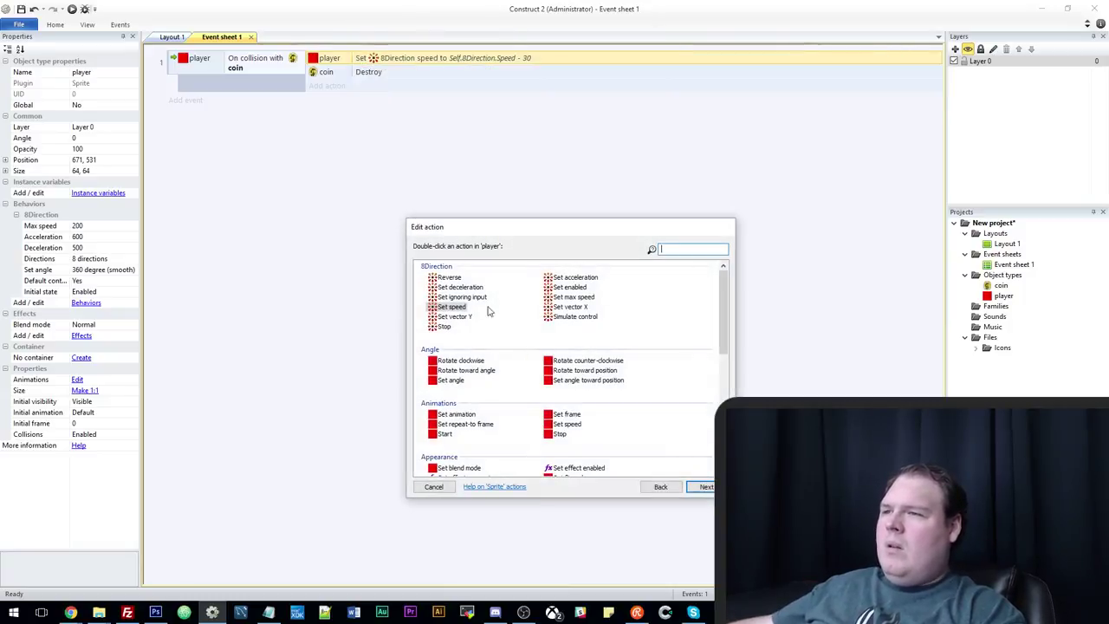
left_click(574, 296)
left_click(698, 486)
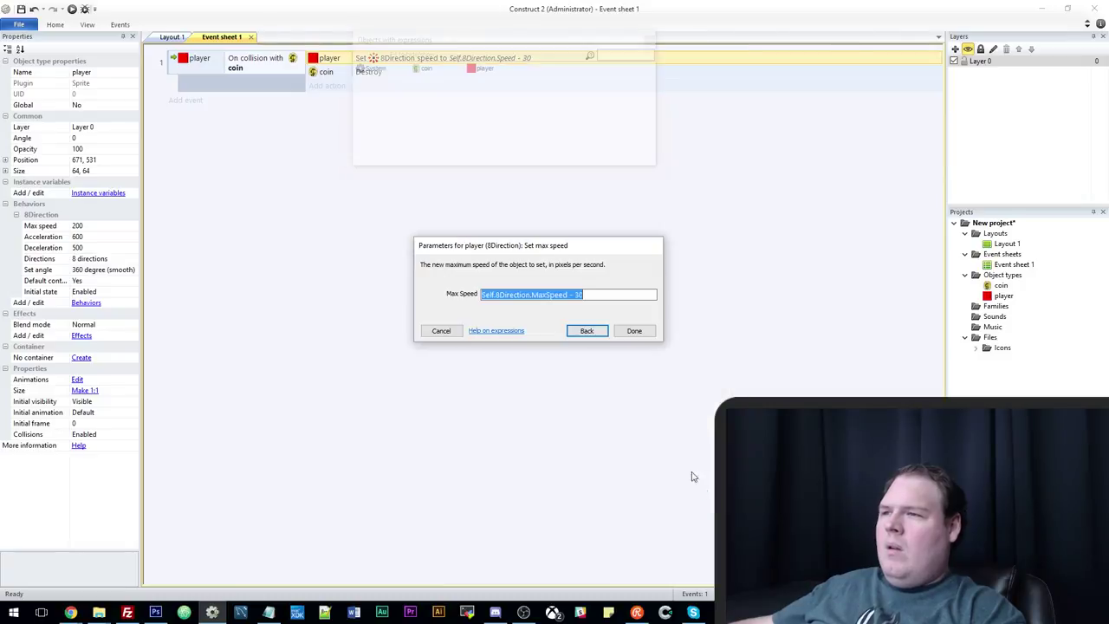
left_click(586, 293)
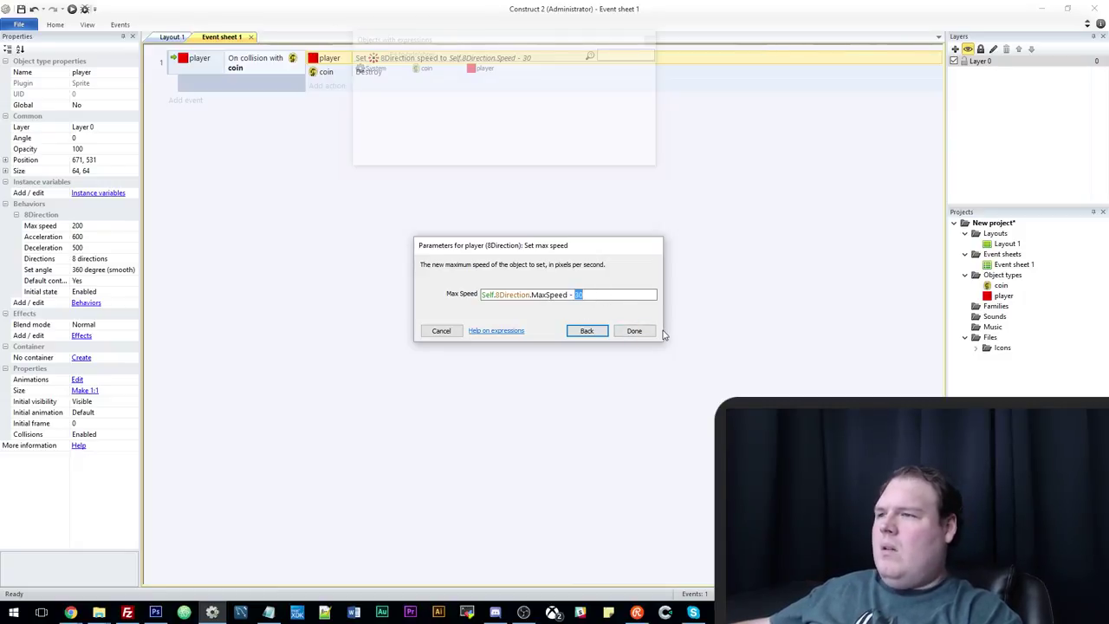
type("5")
left_click(633, 330)
left_click(73, 10)
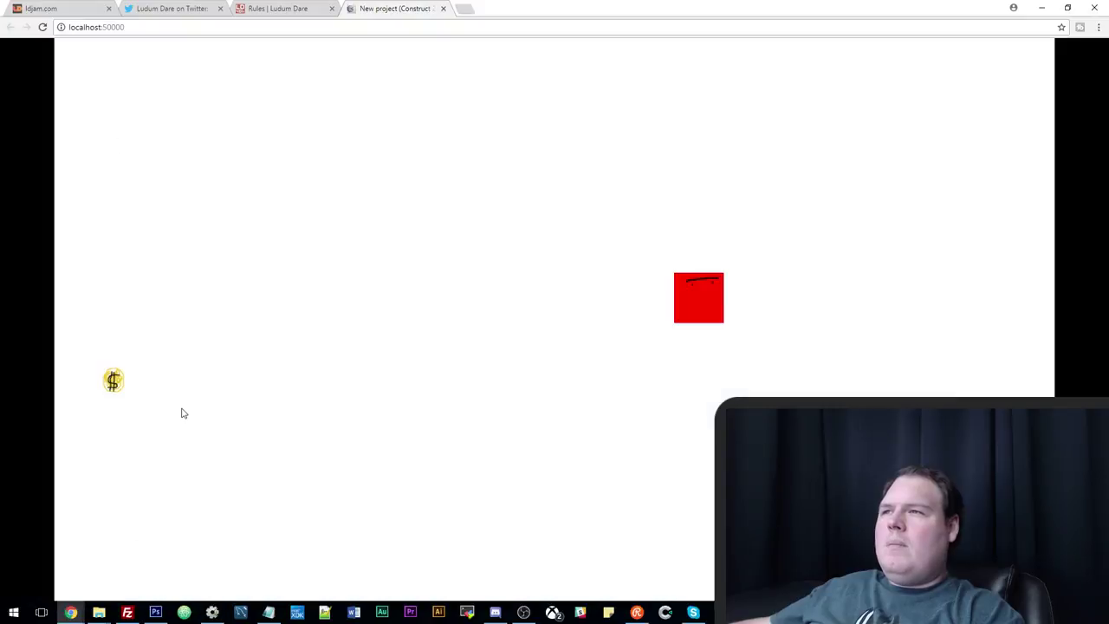
Drive the red player square with the arrow keys into each remaining coin until none are left.
key("Down")
key("Left")
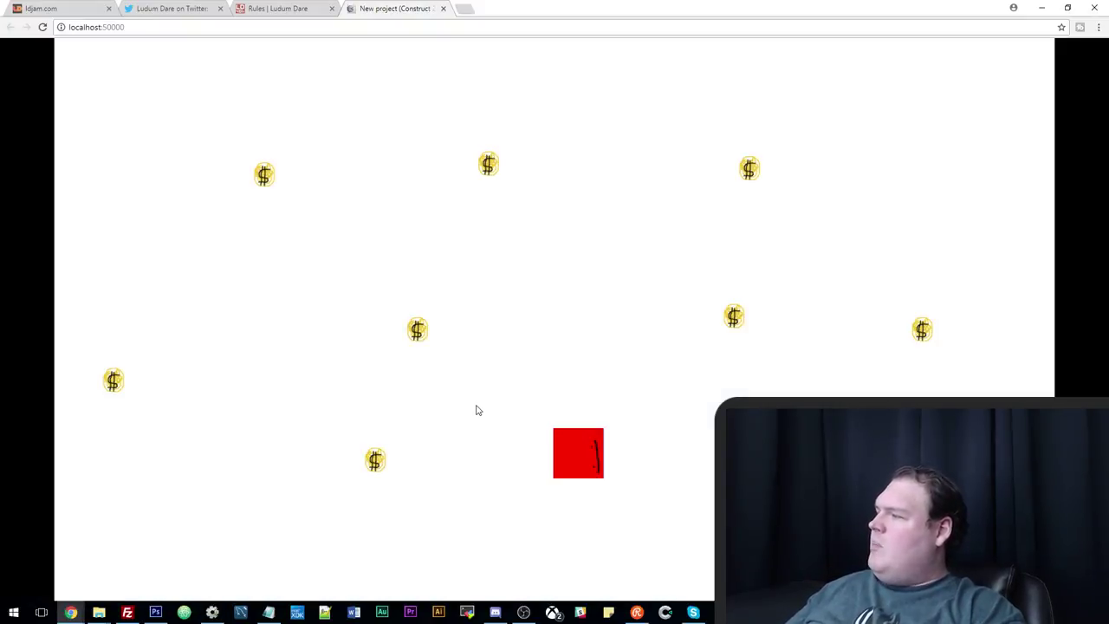
key("Up")
key("Left")
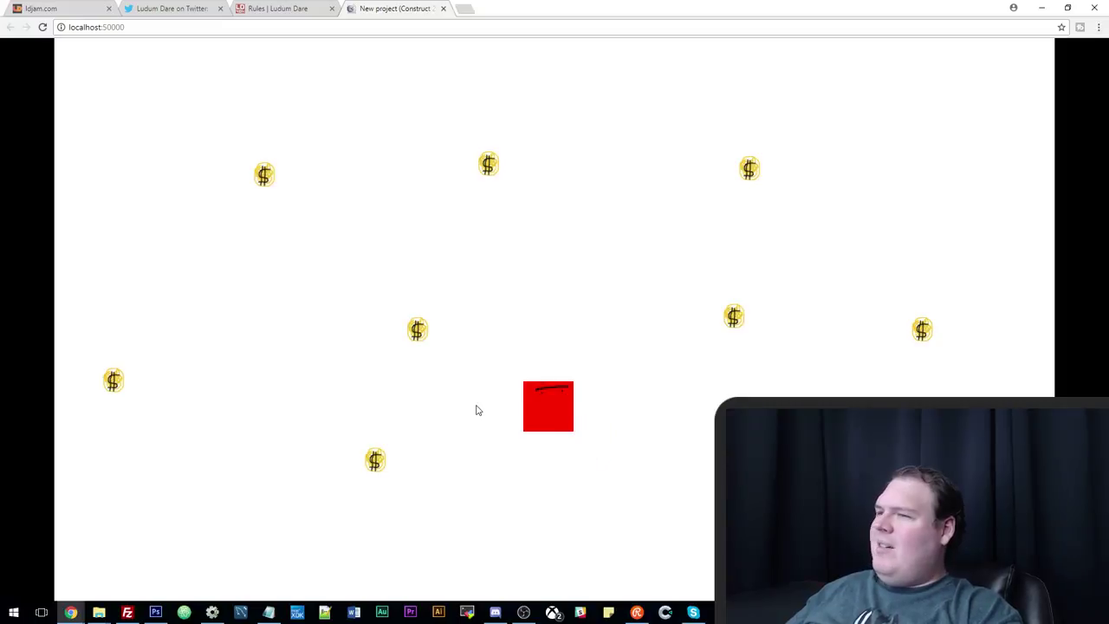
key("Up")
key("Right")
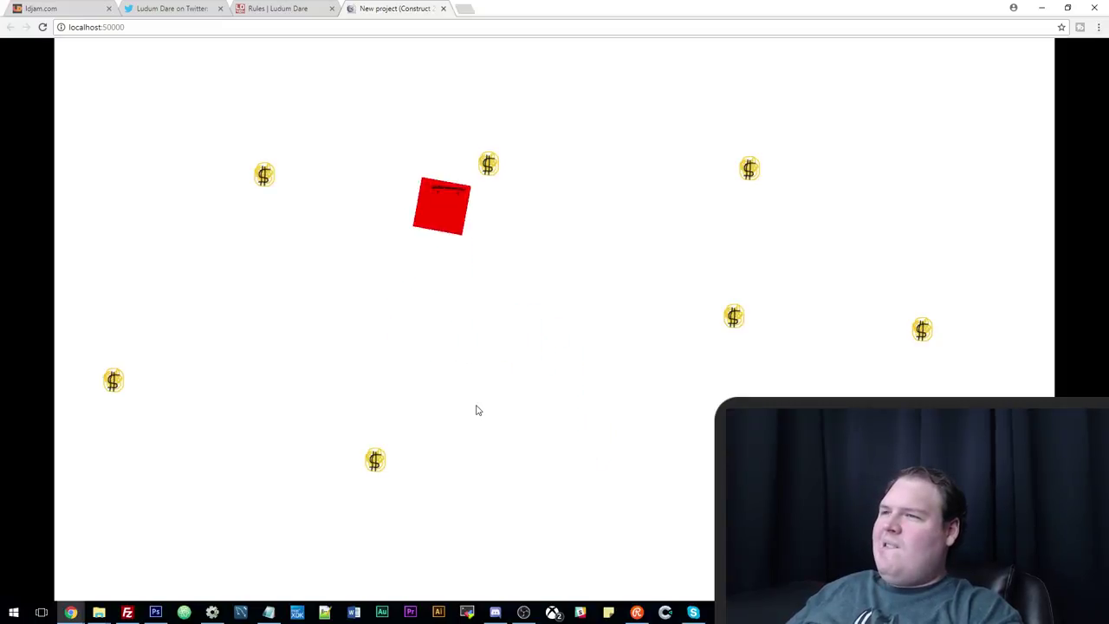
key("Right")
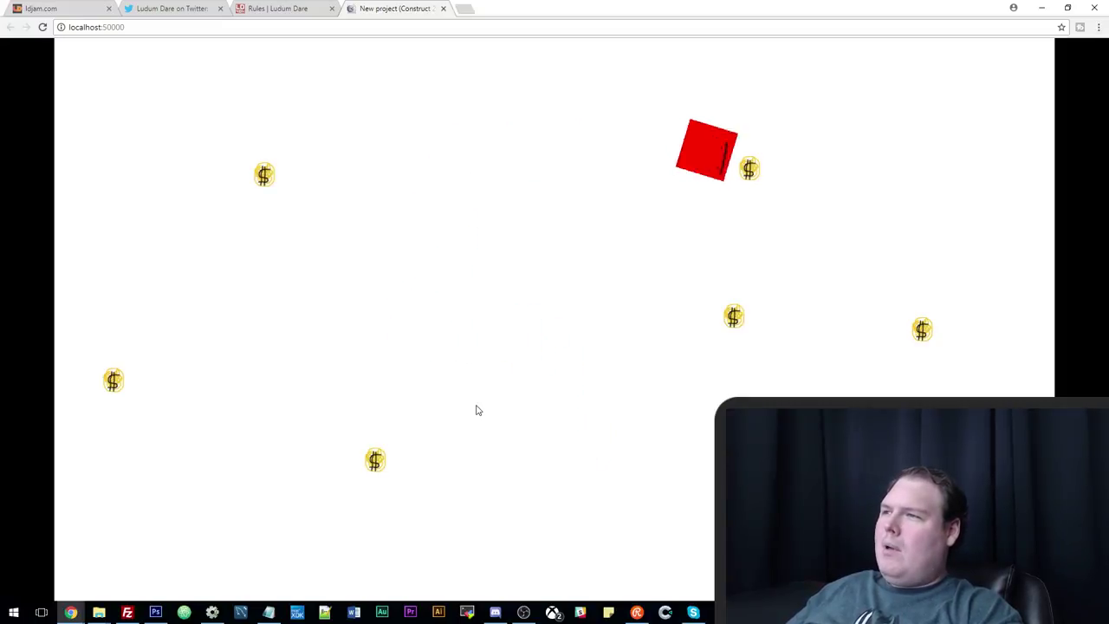
key("Down")
key("Right")
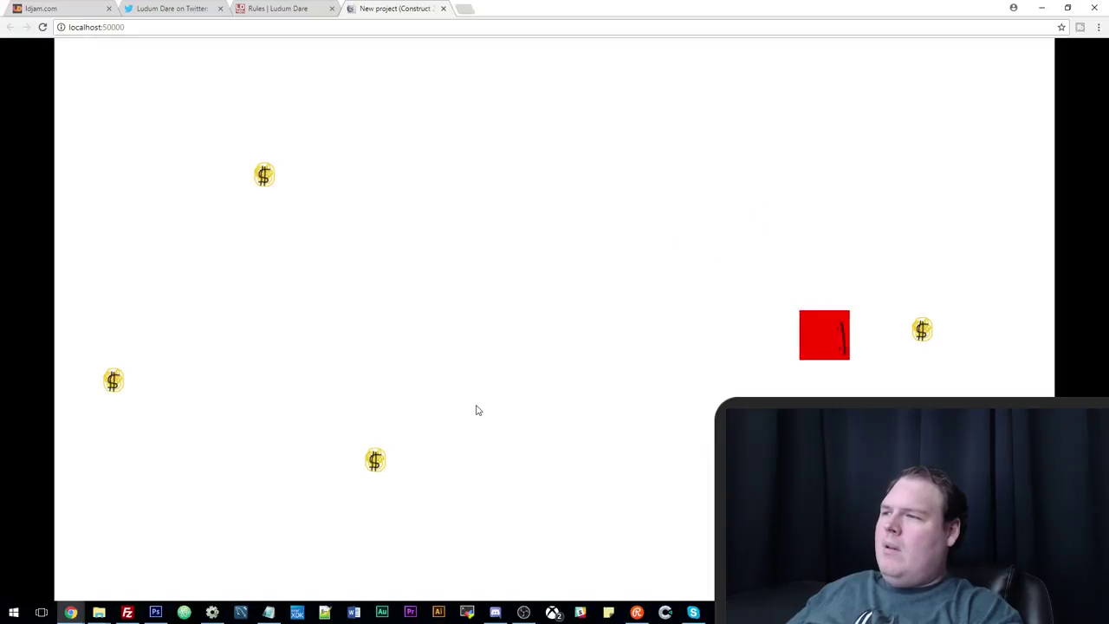
key("Down")
key("Left")
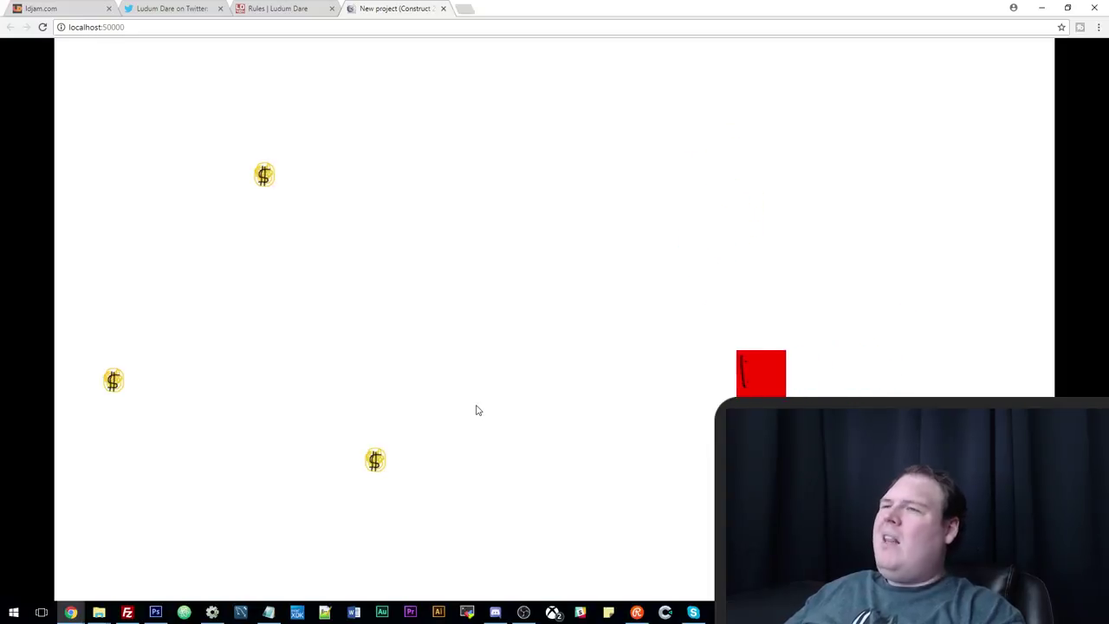
key("Down")
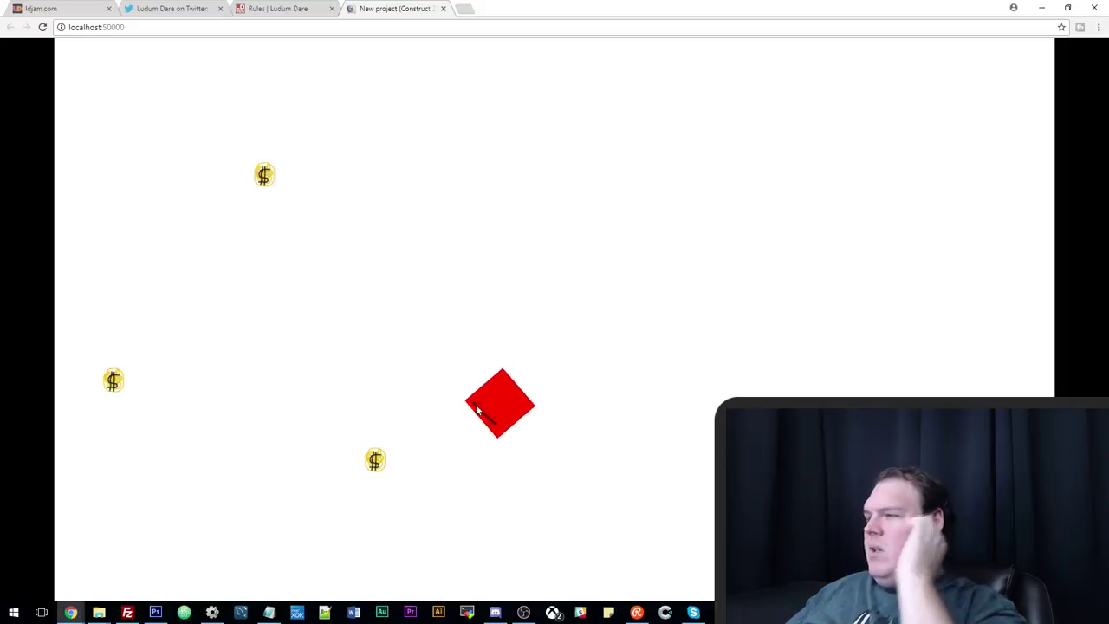
key("Up")
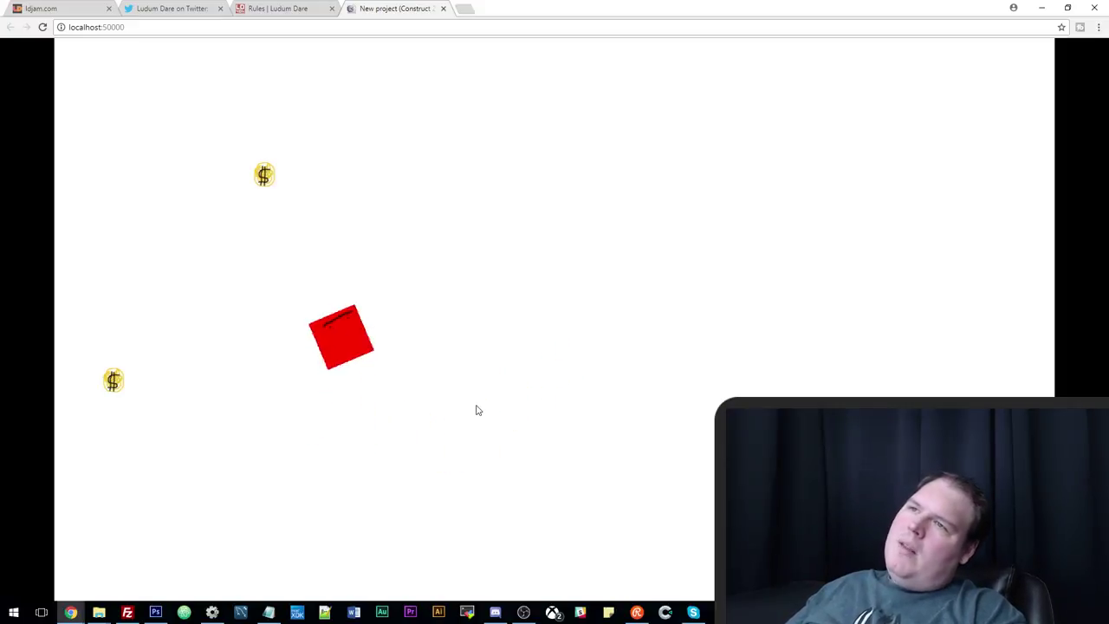
key("Down")
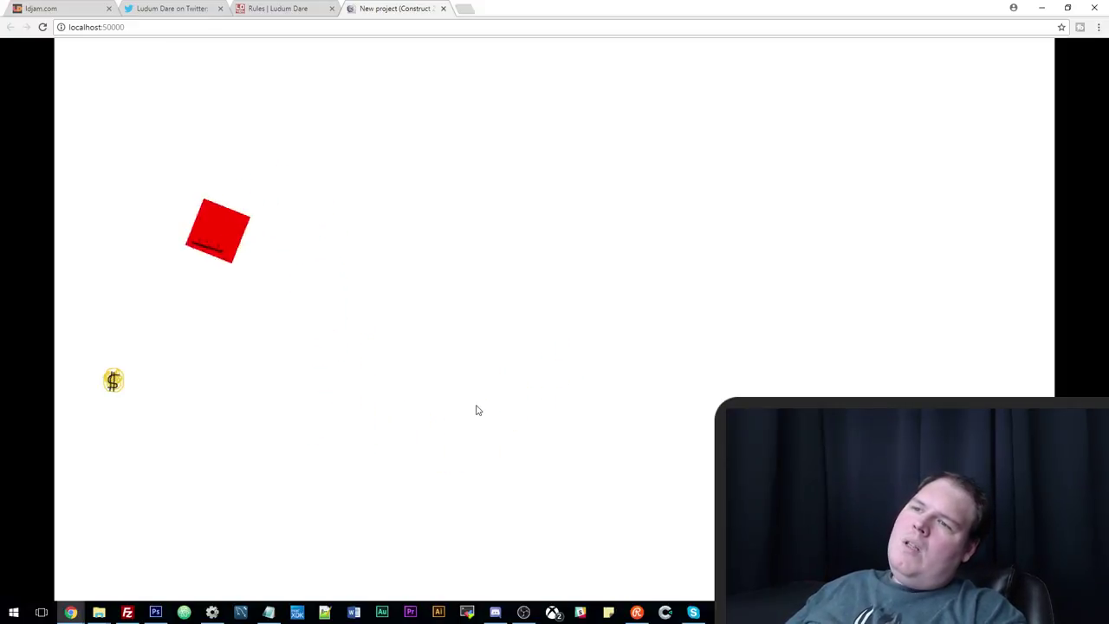
key("Left")
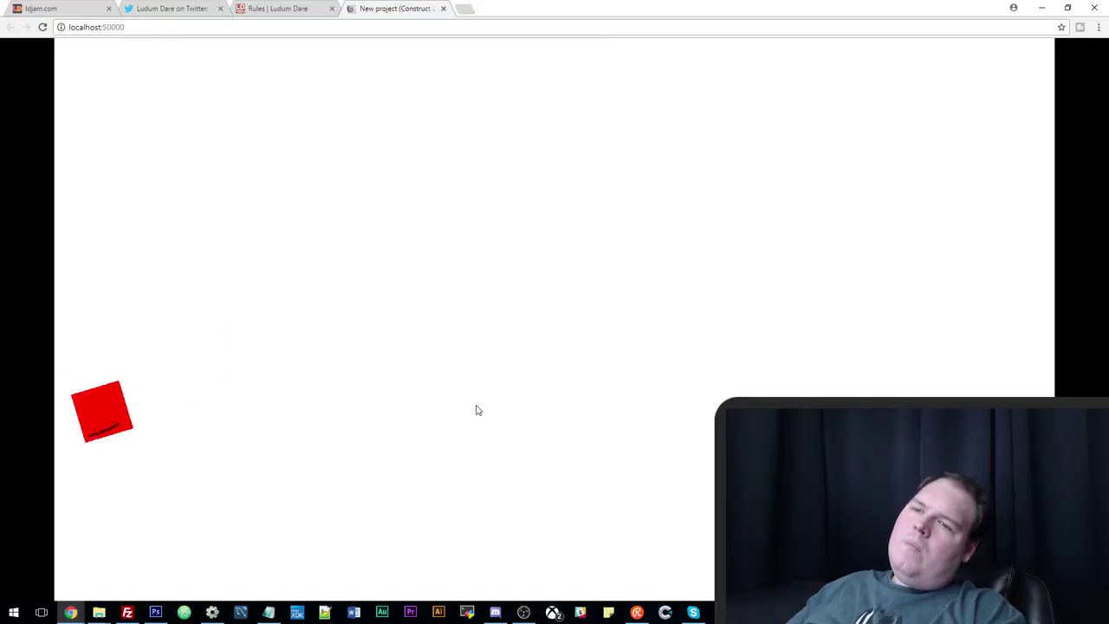
key("Right")
key("Up")
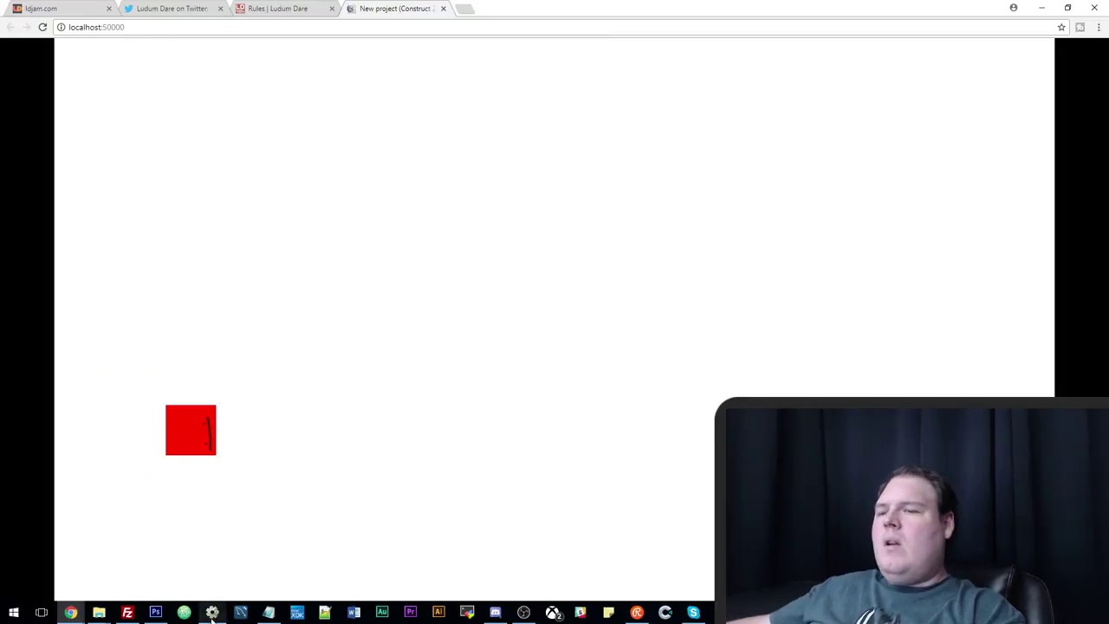
left_click(212, 612)
Change the max speed expression from '- 5' to '- 10' and test it in the preview.
double_click(565, 57)
key("End")
key("BackSpace")
type("10")
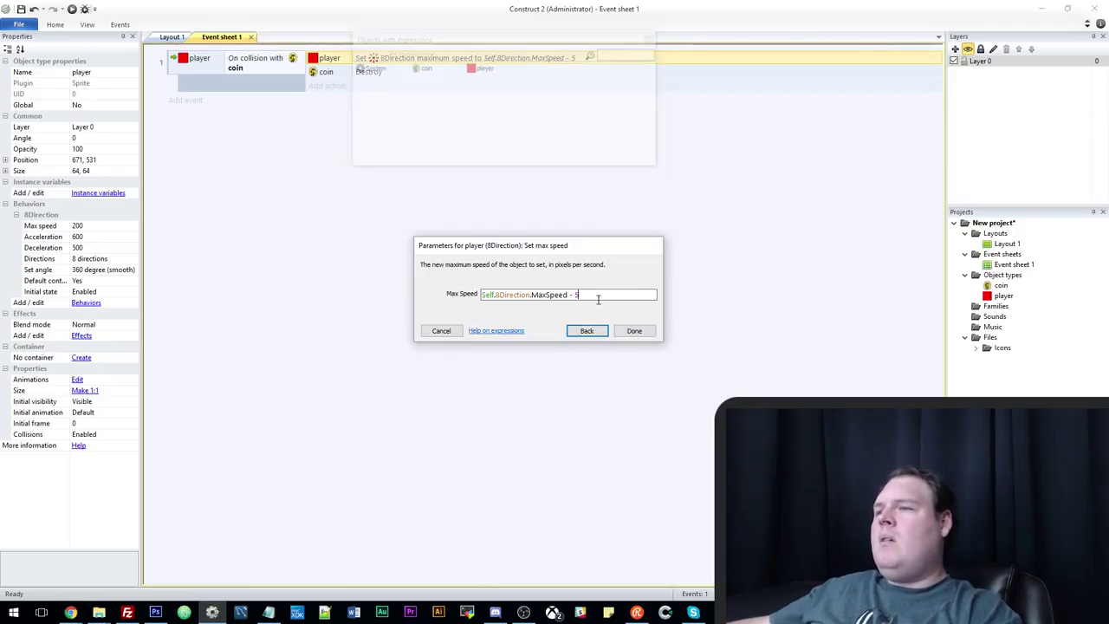
key("Return")
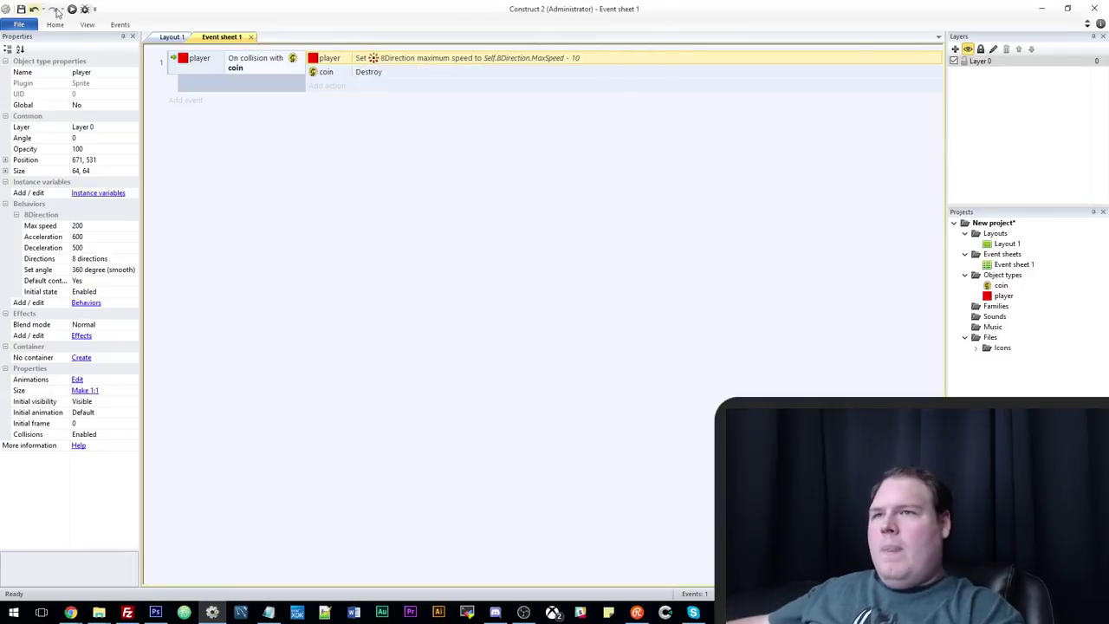
left_click(72, 8)
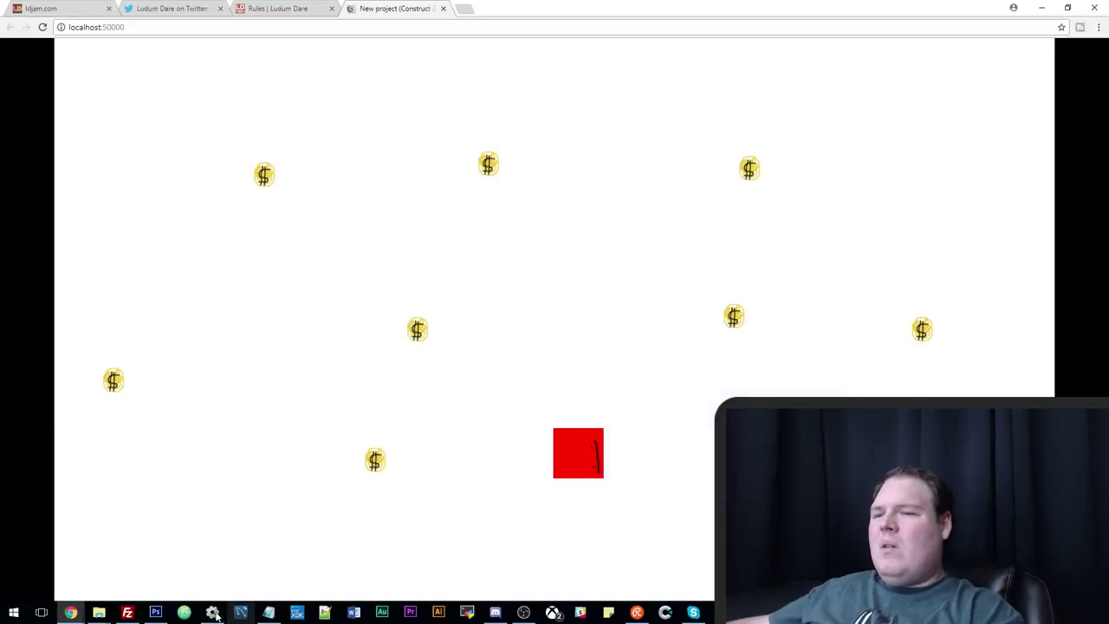
left_click(212, 612)
left_click(213, 107)
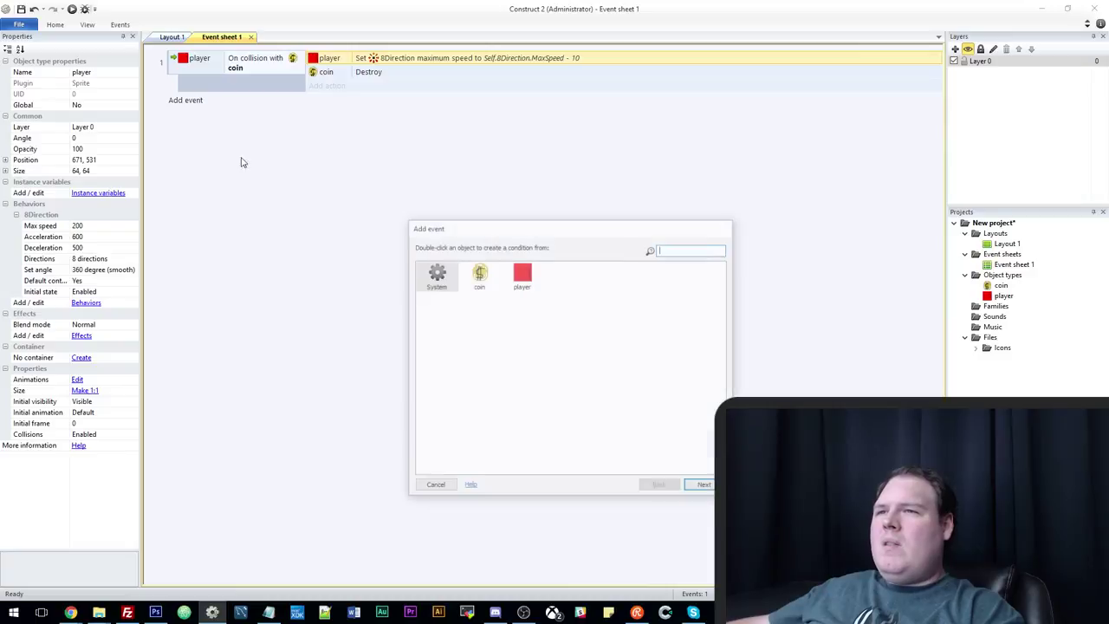
Insert a Keyboard object into the project from Layout 1.
left_click(433, 487)
left_click(172, 36)
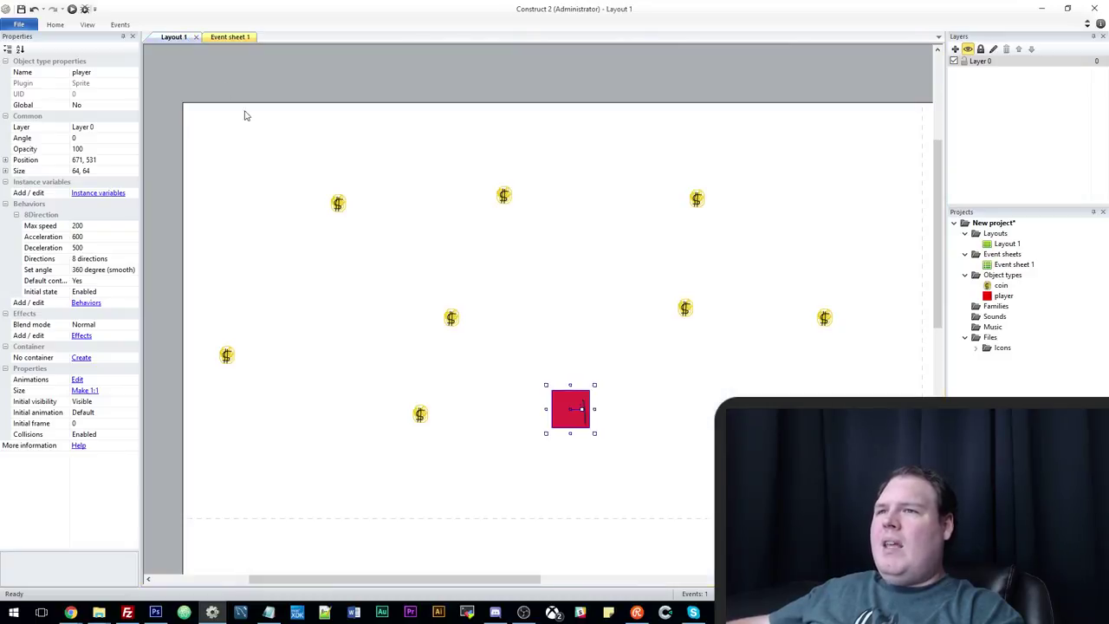
right_click(241, 84)
left_click(275, 89)
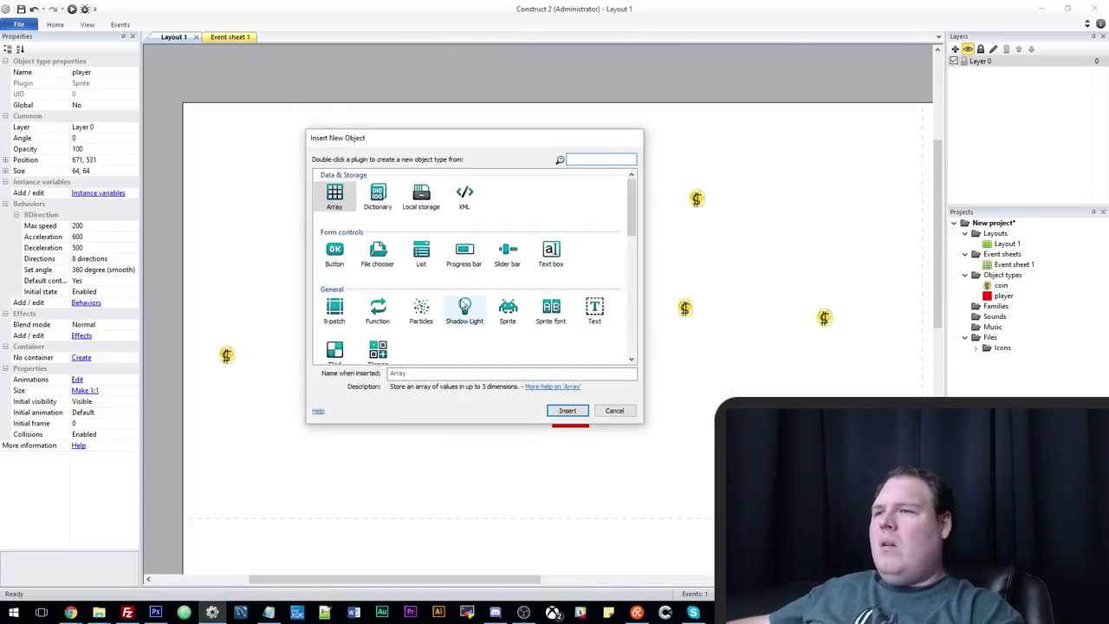
scroll(464, 312, "down", 5)
left_click(378, 221)
double_click(379, 221)
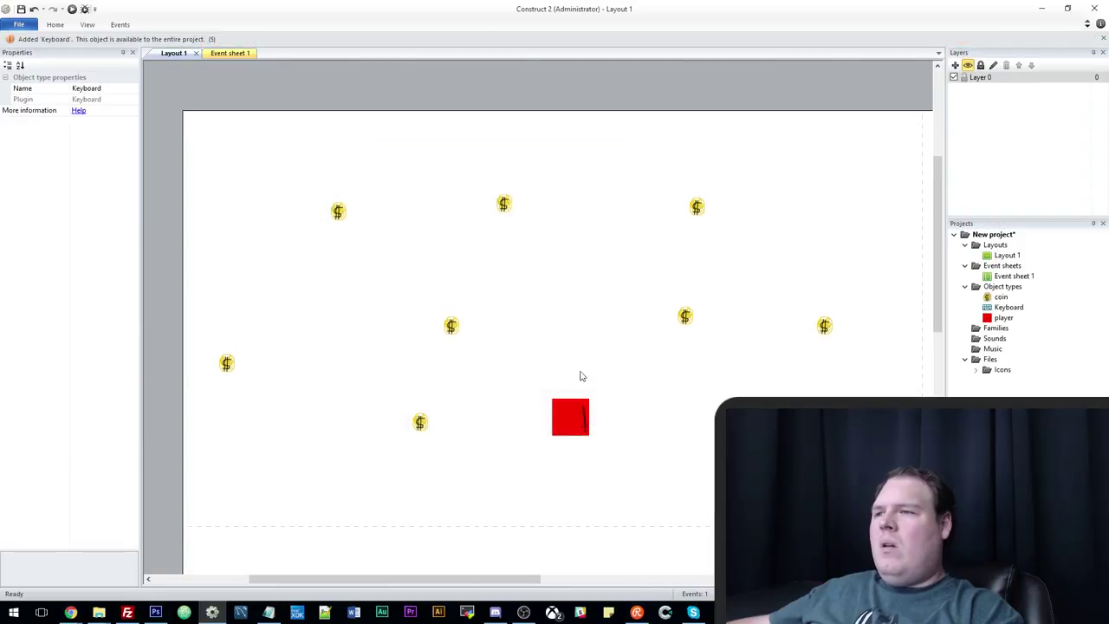
Add event 2 with the Keyboard condition On Space pressed.
left_click(223, 53)
left_click(186, 116)
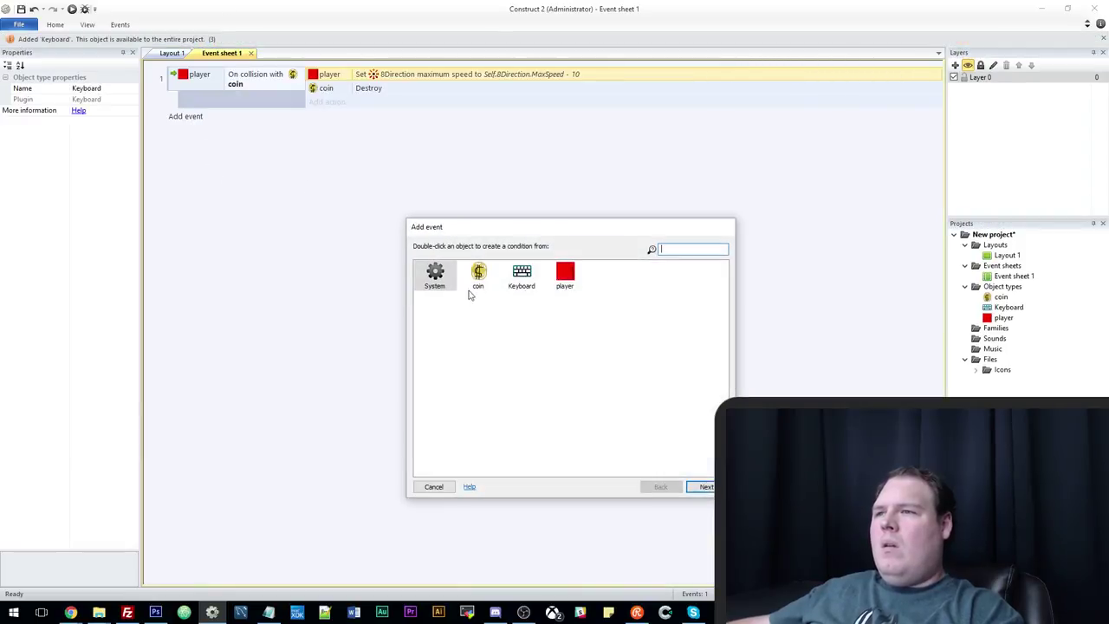
double_click(523, 274)
left_click(580, 323)
double_click(581, 323)
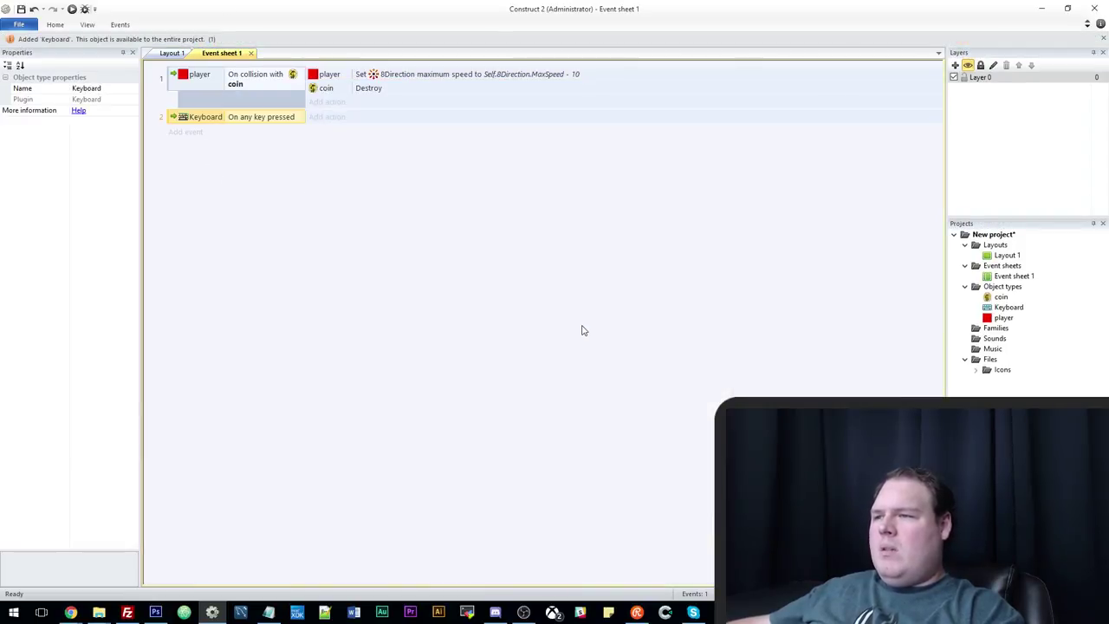
double_click(273, 101)
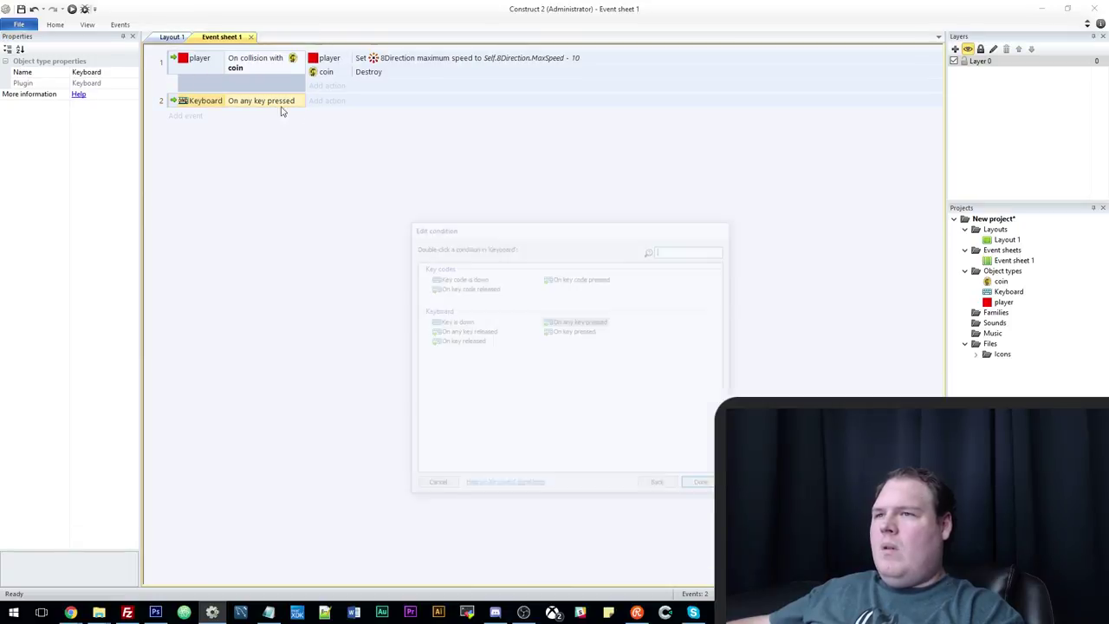
double_click(572, 331)
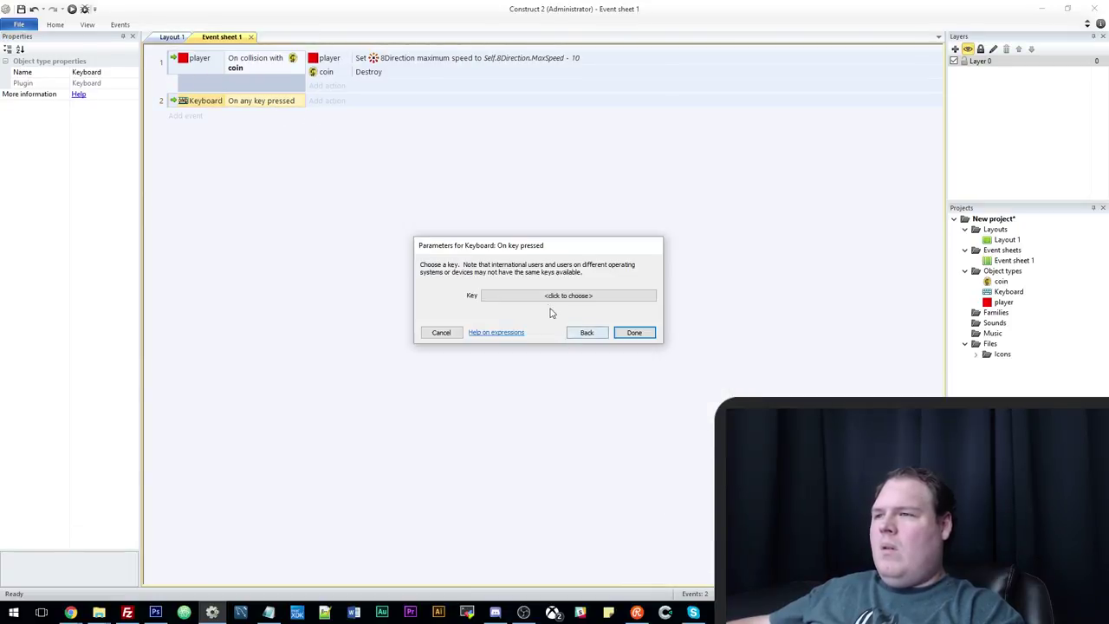
left_click(575, 295)
key("space")
left_click(539, 339)
left_click(620, 332)
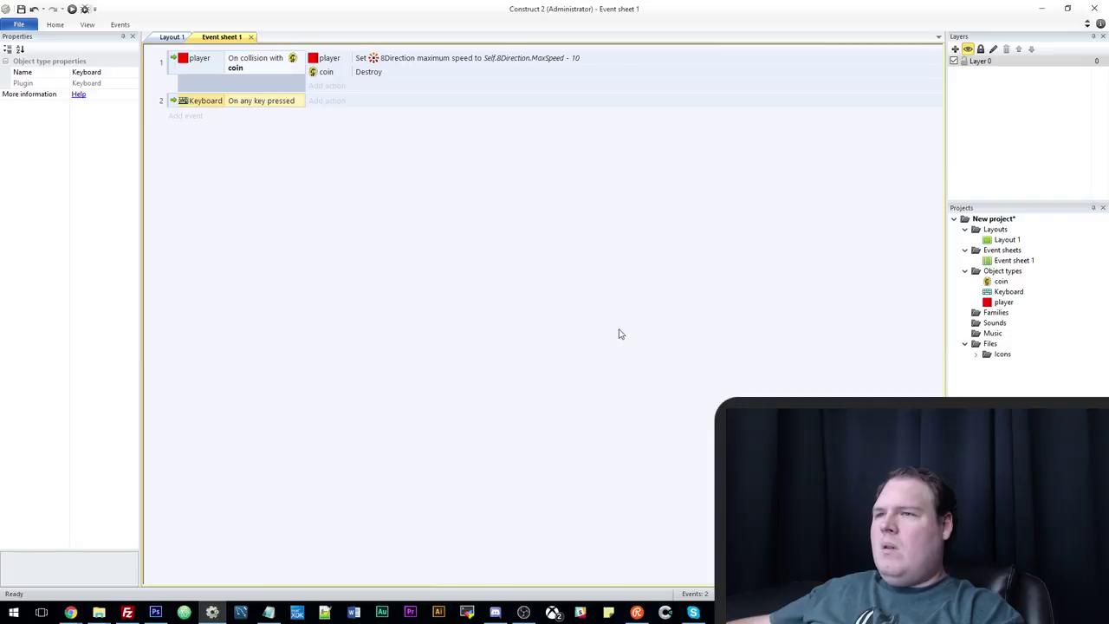
Give event 2 the player action Spawn another object: coin on layer 0.
left_click(326, 101)
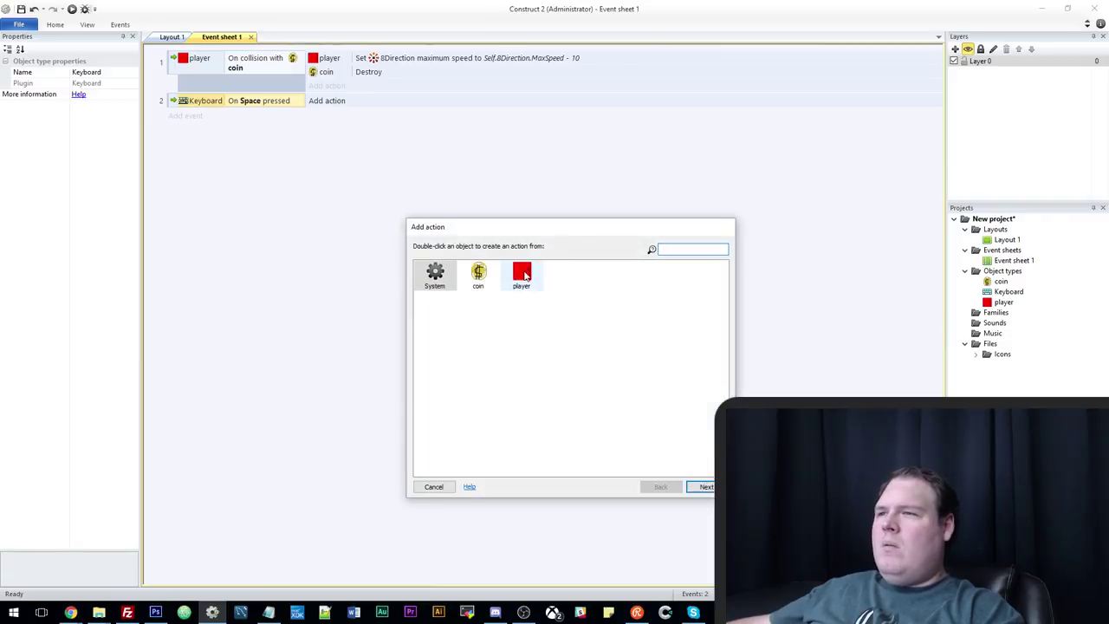
double_click(521, 275)
scroll(538, 390, "down", 10)
scroll(537, 389, "up", 2)
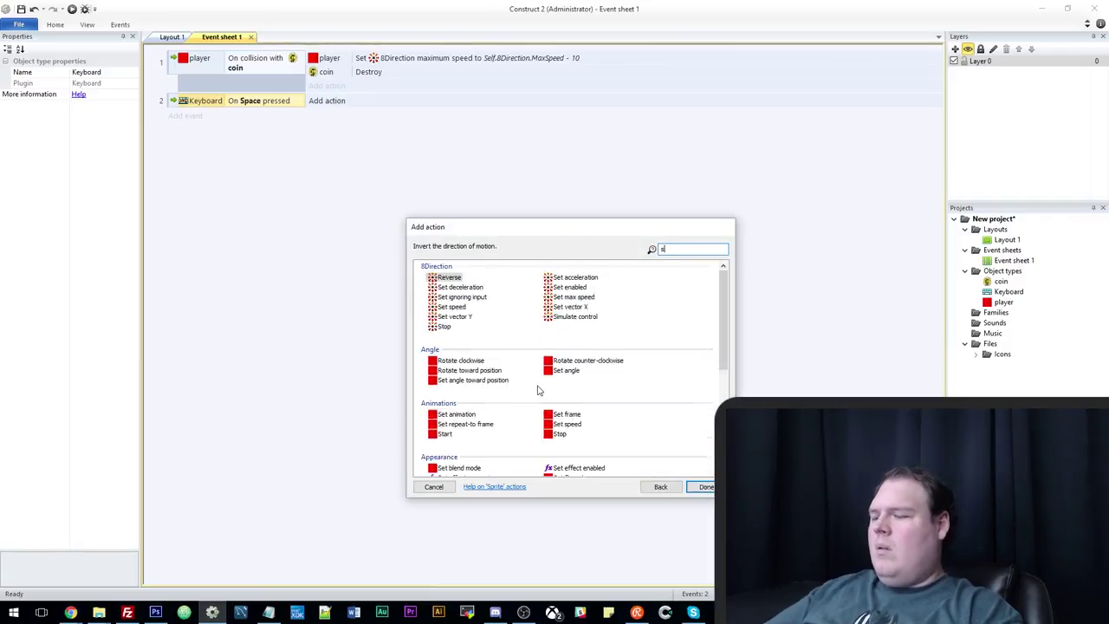
double_click(555, 389)
left_click(609, 298)
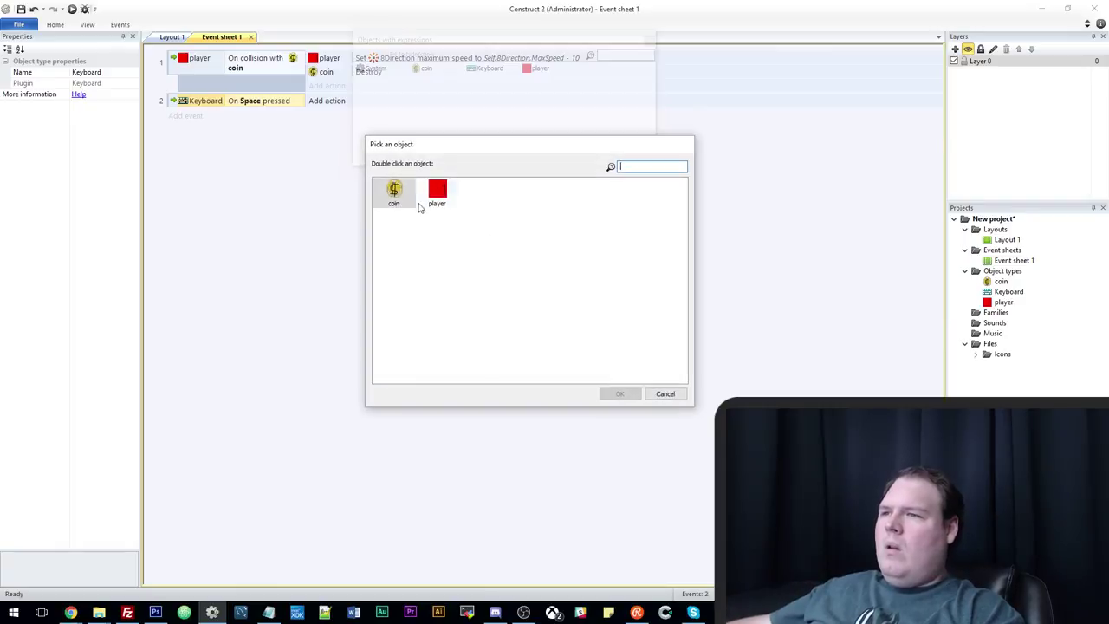
double_click(412, 213)
left_click(491, 326)
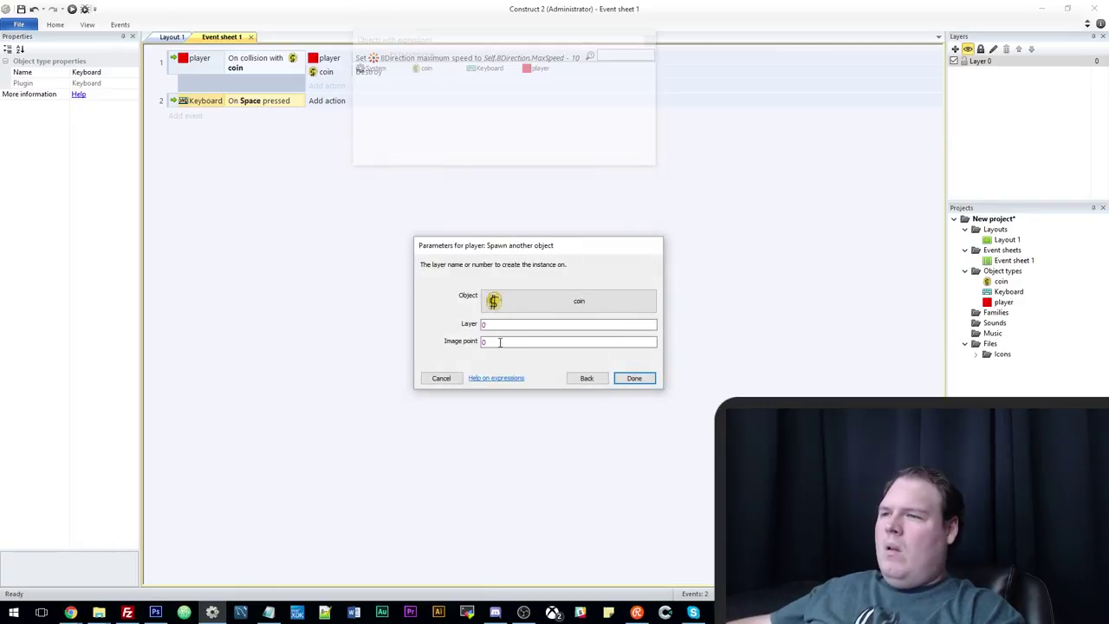
left_click(648, 382)
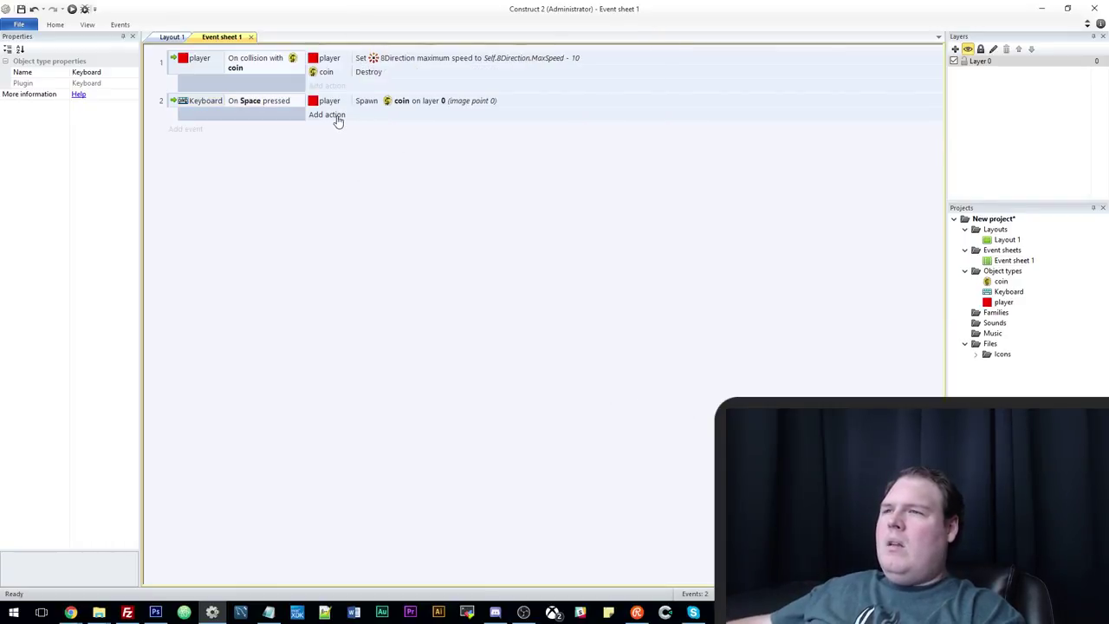
Paste the max speed action under Spawn, change '- 10' to '+ 10', and run the layout.
left_click(337, 118)
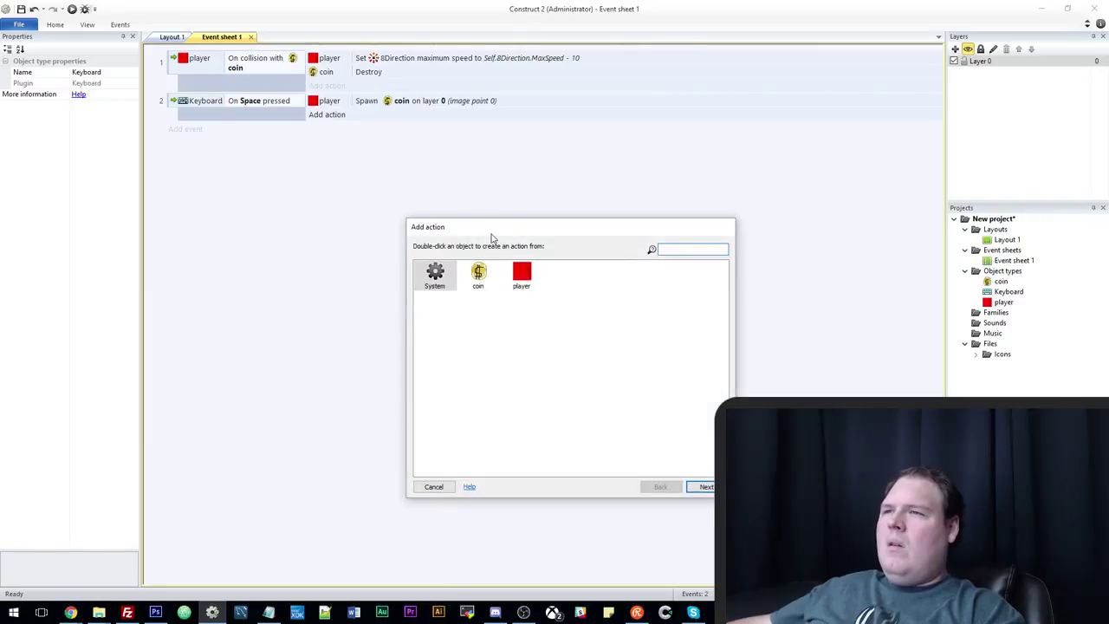
left_click(433, 486)
left_click(445, 102)
key("ctrl+v")
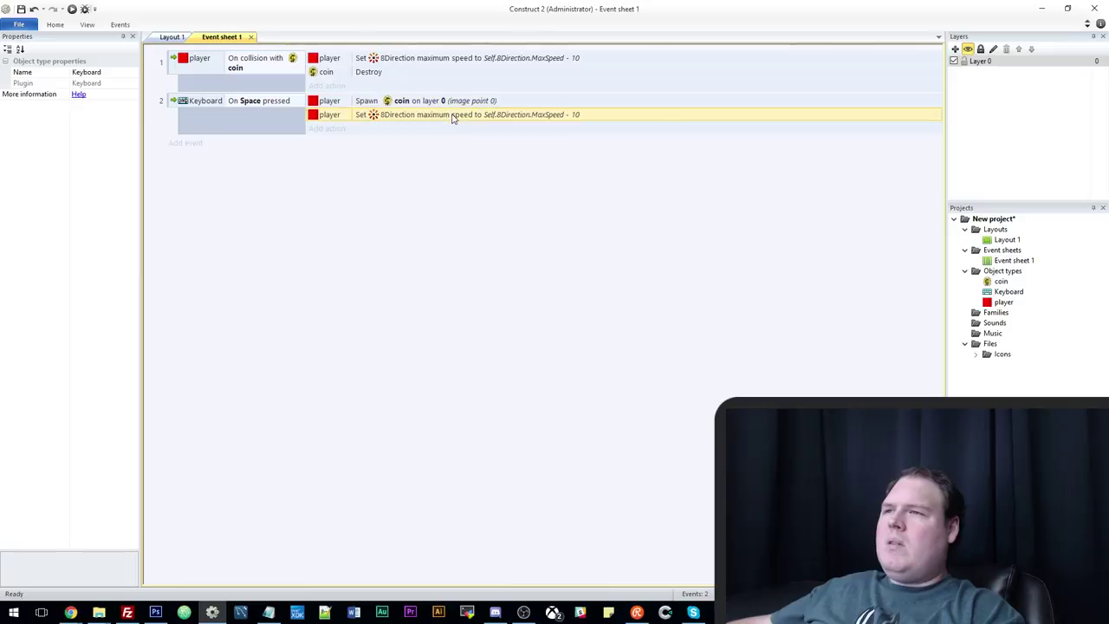
double_click(452, 115)
left_click(578, 295)
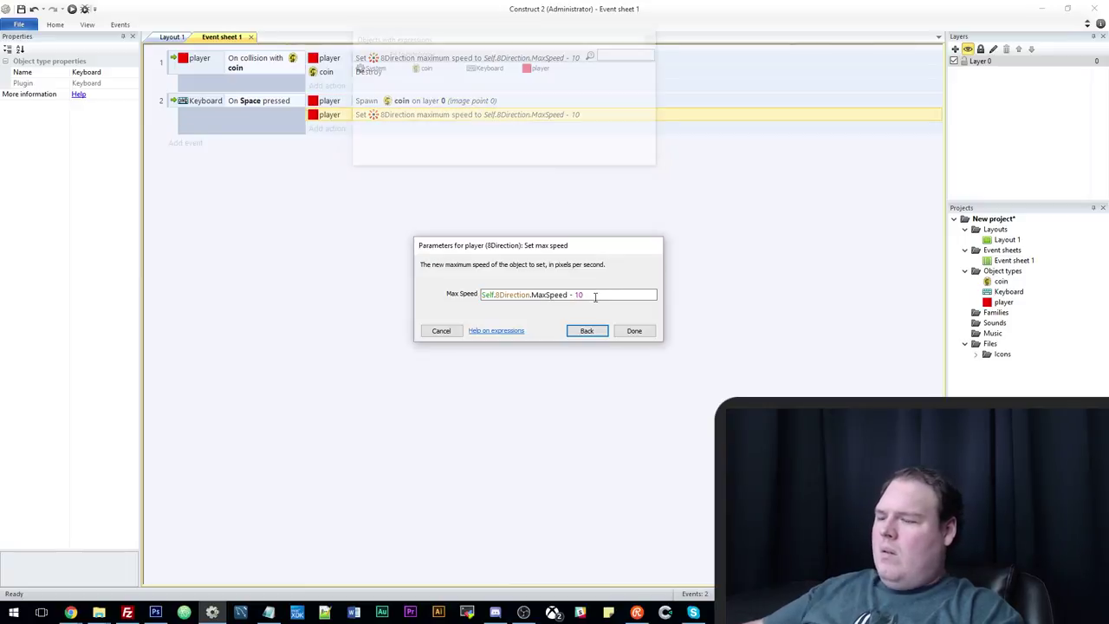
key("BackSpace")
key("BackSpace")
type("+")
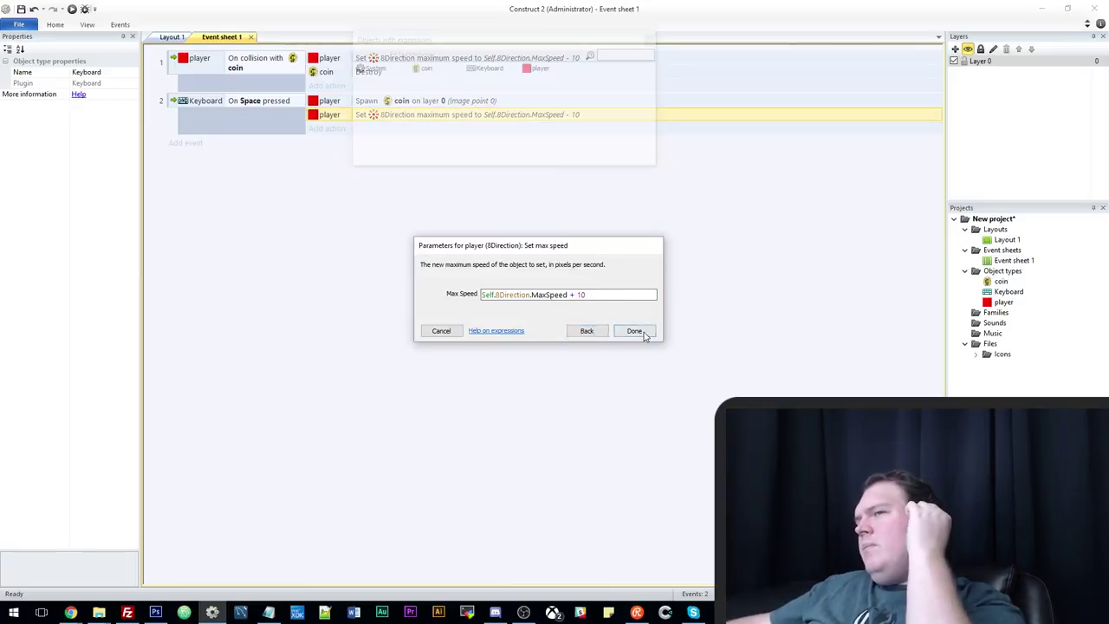
left_click(633, 331)
left_click(72, 9)
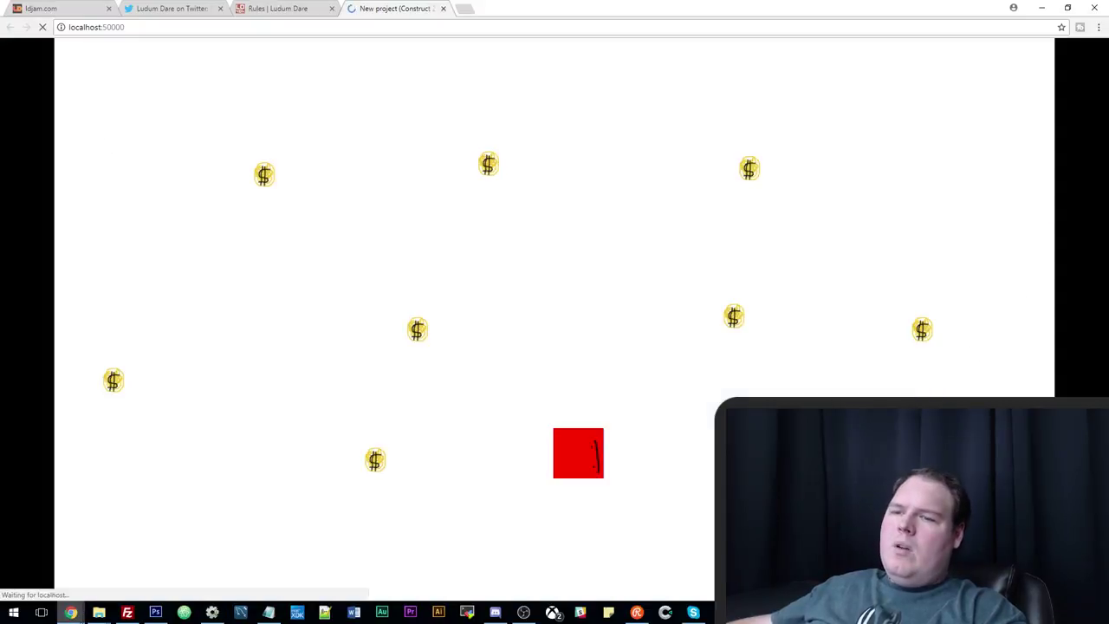
Steer the red player with the arrow keys to collect coins, then return to Event sheet 1.
key("Up")
key("Left")
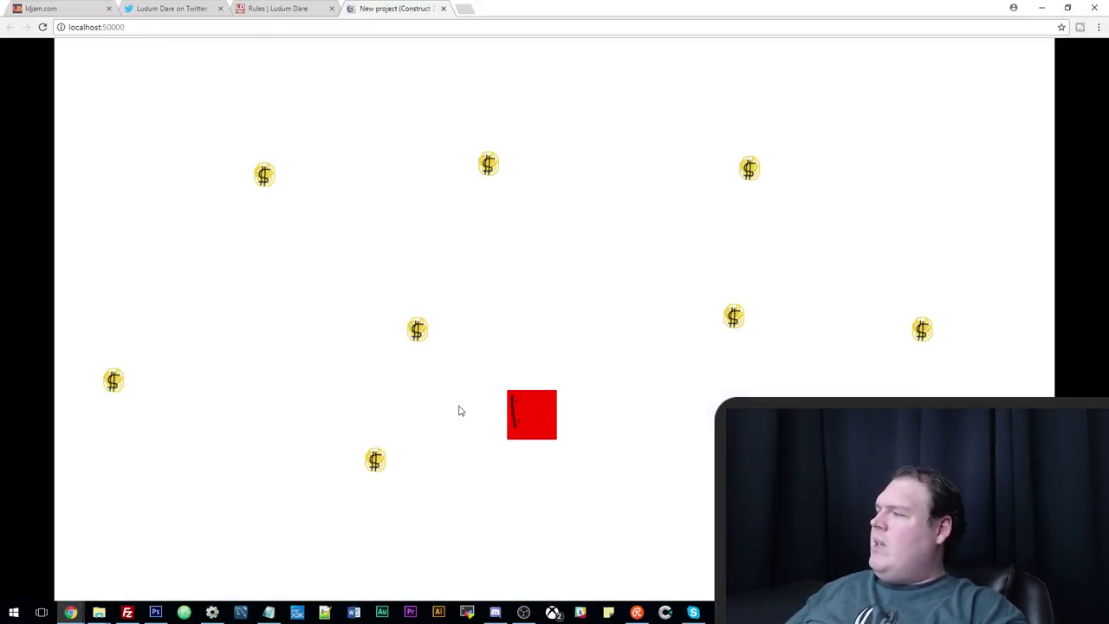
key("Up")
key("Left")
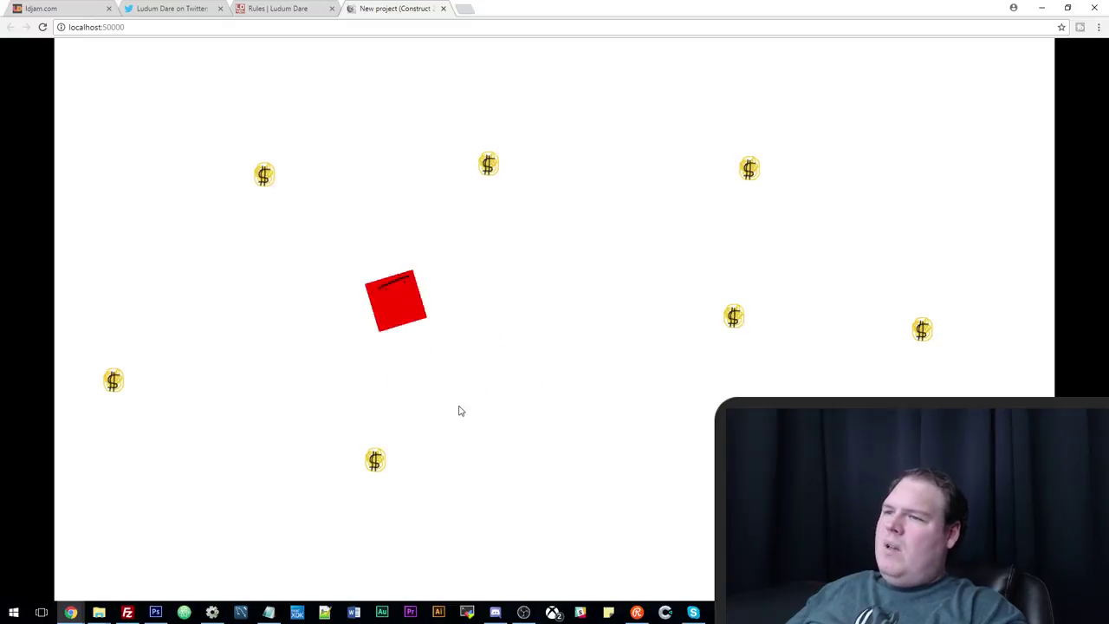
key("Right")
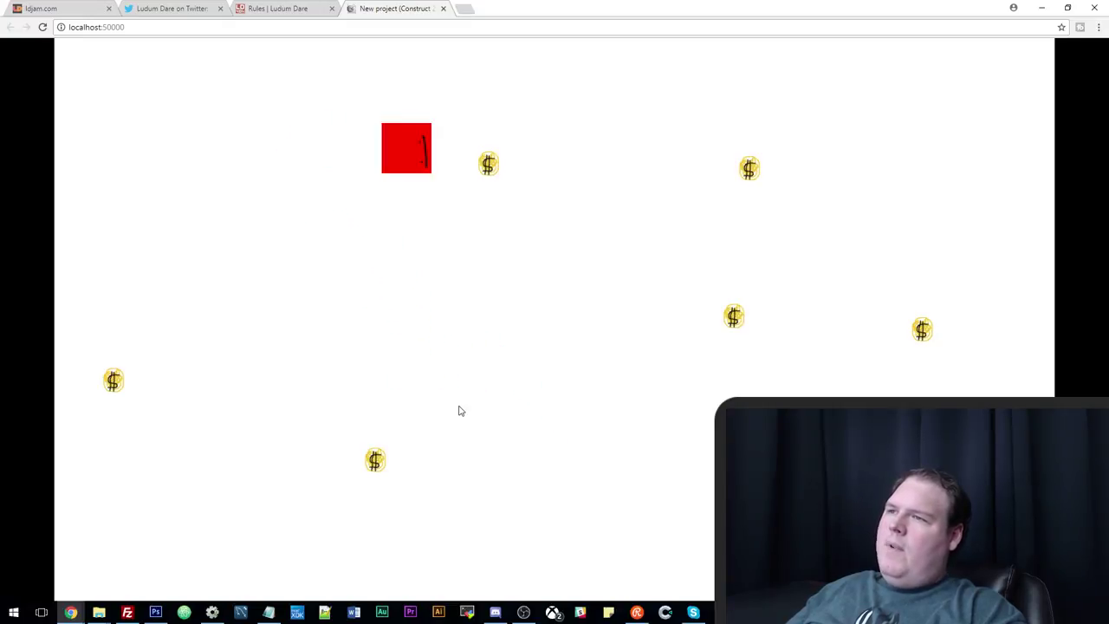
key("Right")
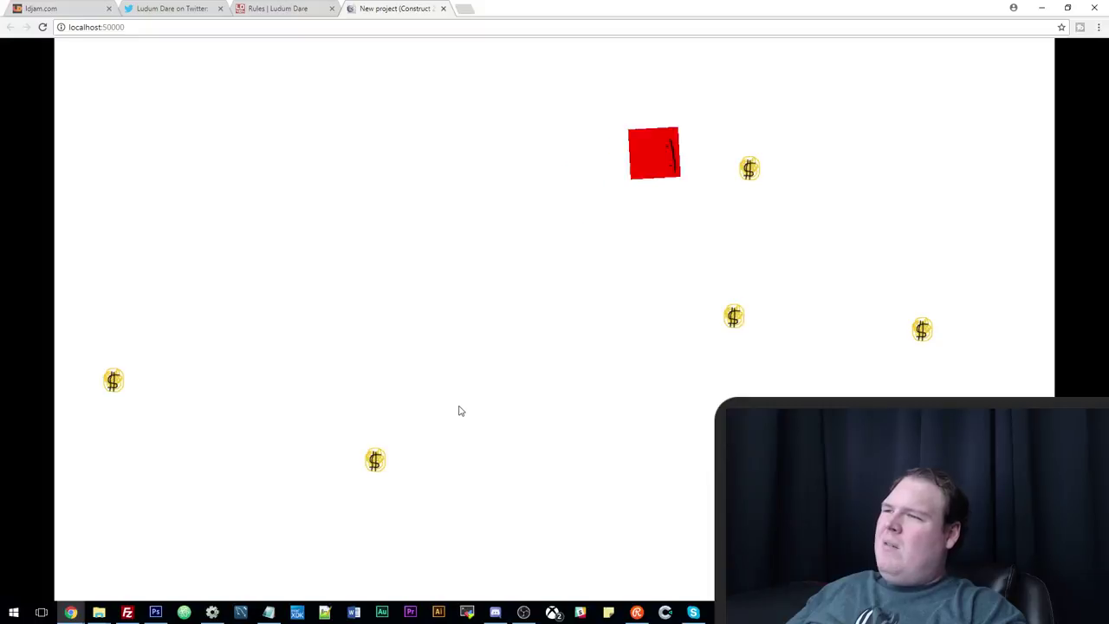
key("Down")
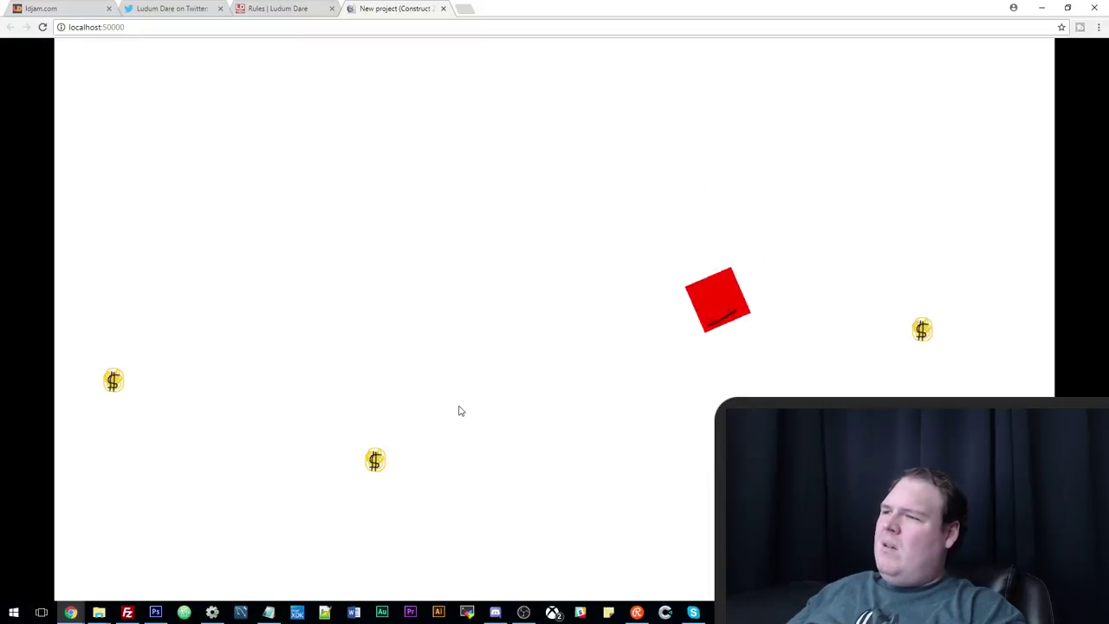
key("Right")
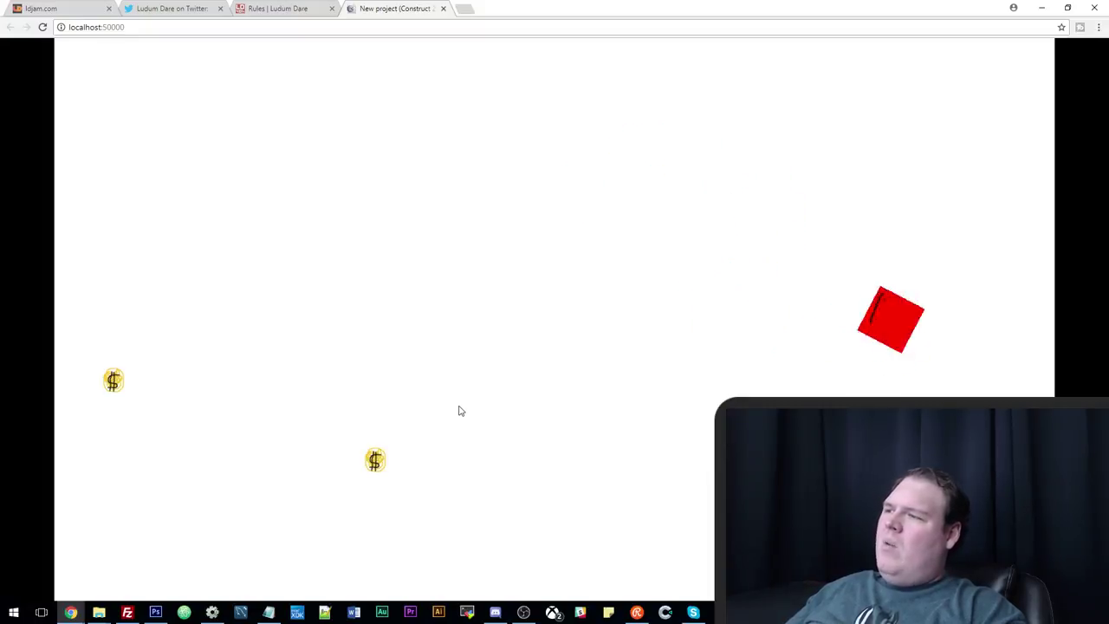
key("Left")
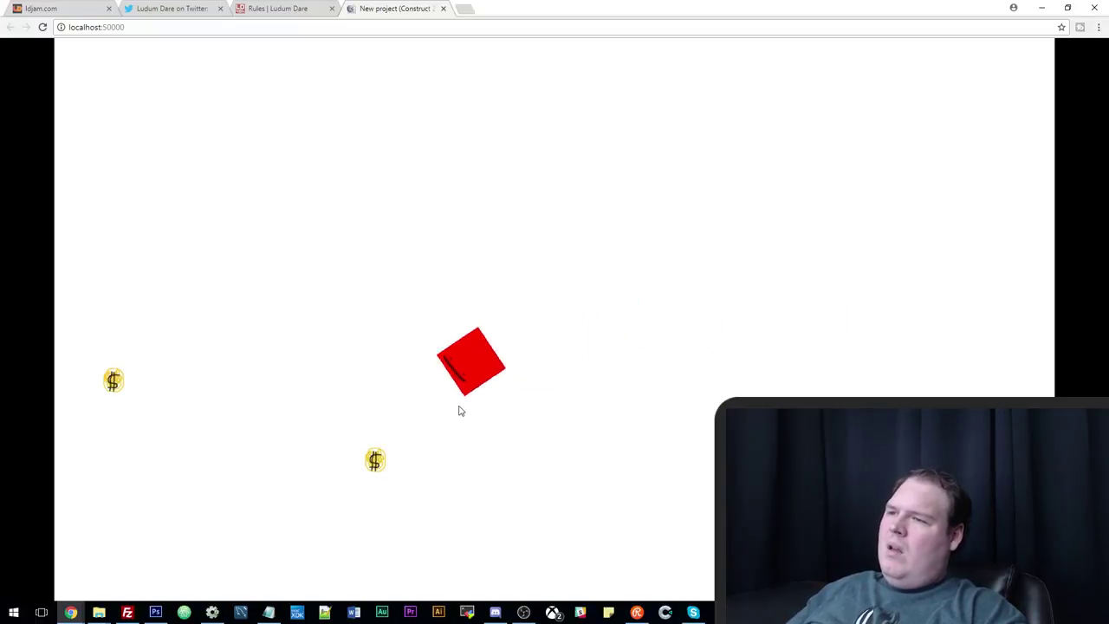
key("Down")
key("Up")
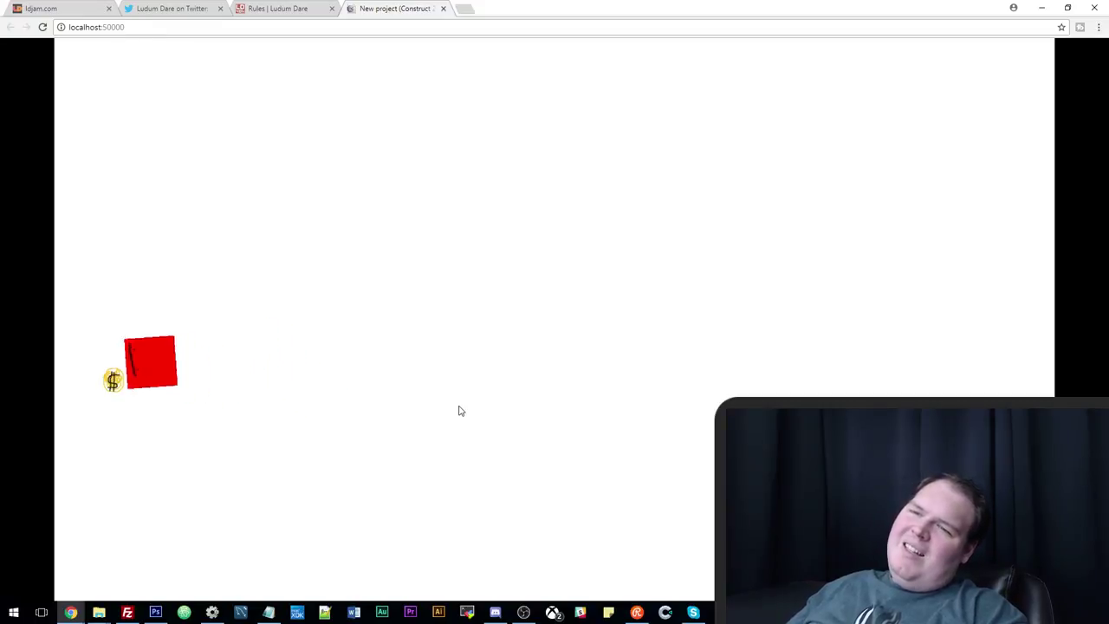
key("Right")
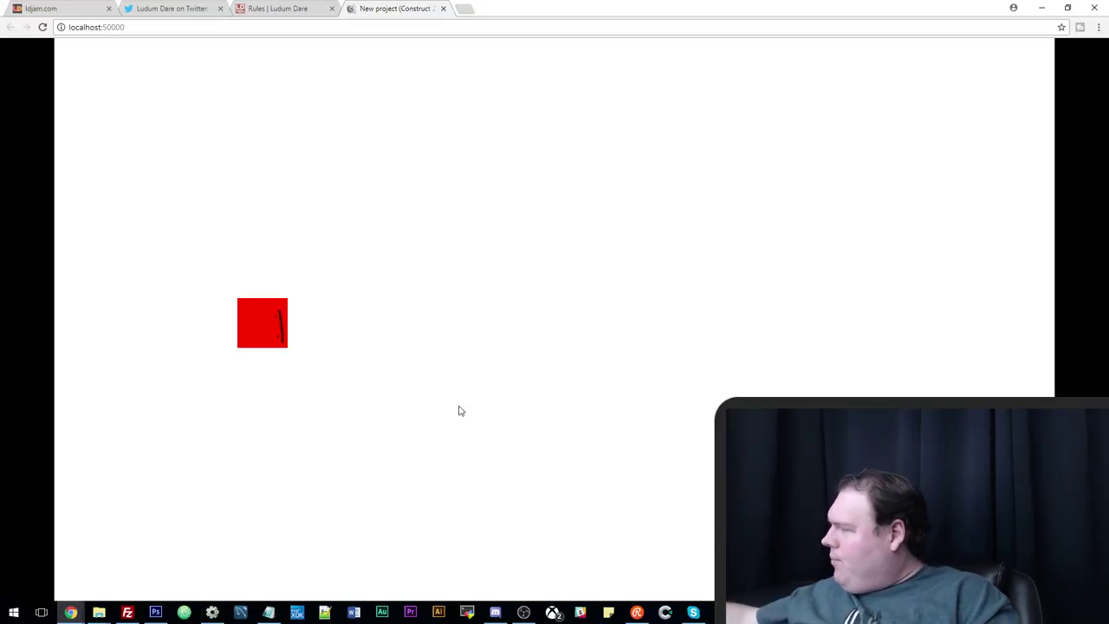
left_click(213, 612)
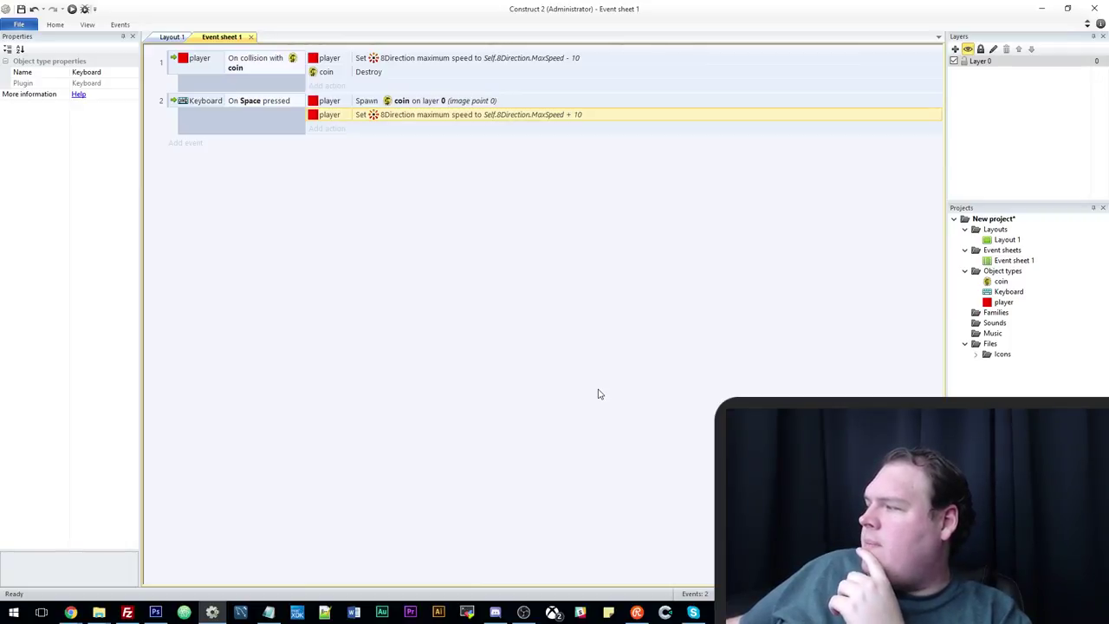
left_click(268, 612)
Replace the money line's capital W with lowercase 'w' so it reads 'why don't you use money'.
left_click_drag(577, 199, 497, 194)
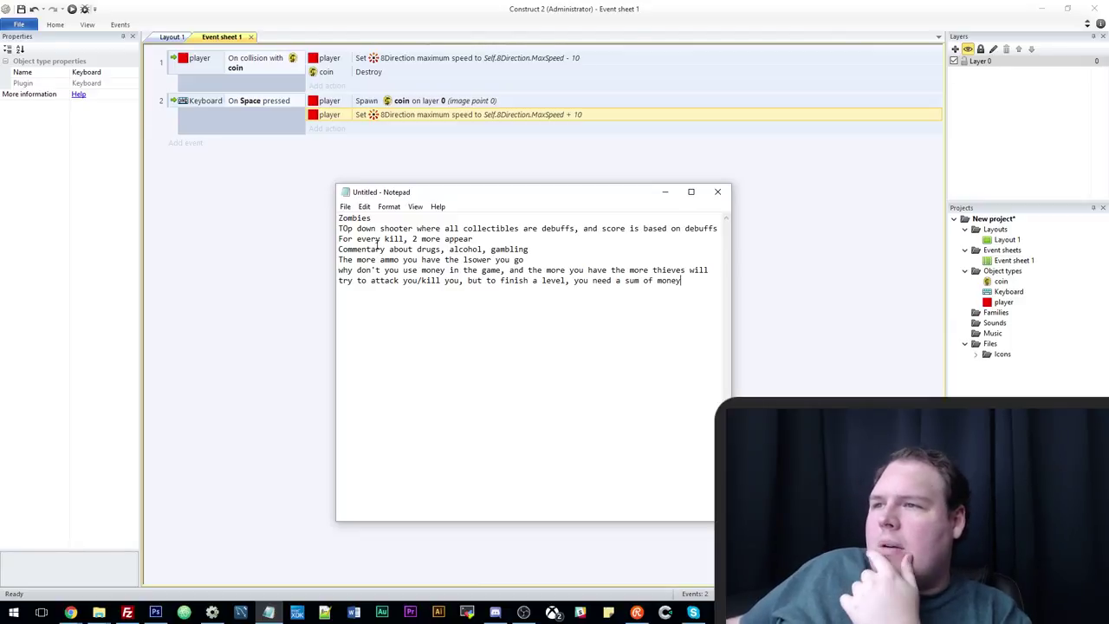
left_click_drag(352, 235, 724, 228)
left_click(465, 238)
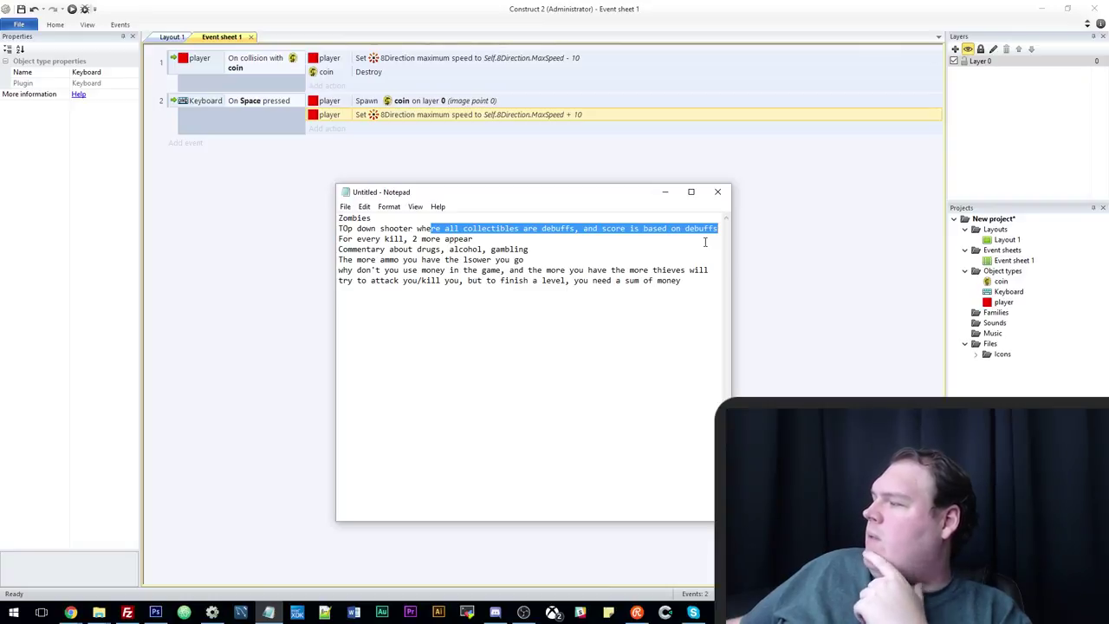
left_click_drag(492, 194, 447, 173)
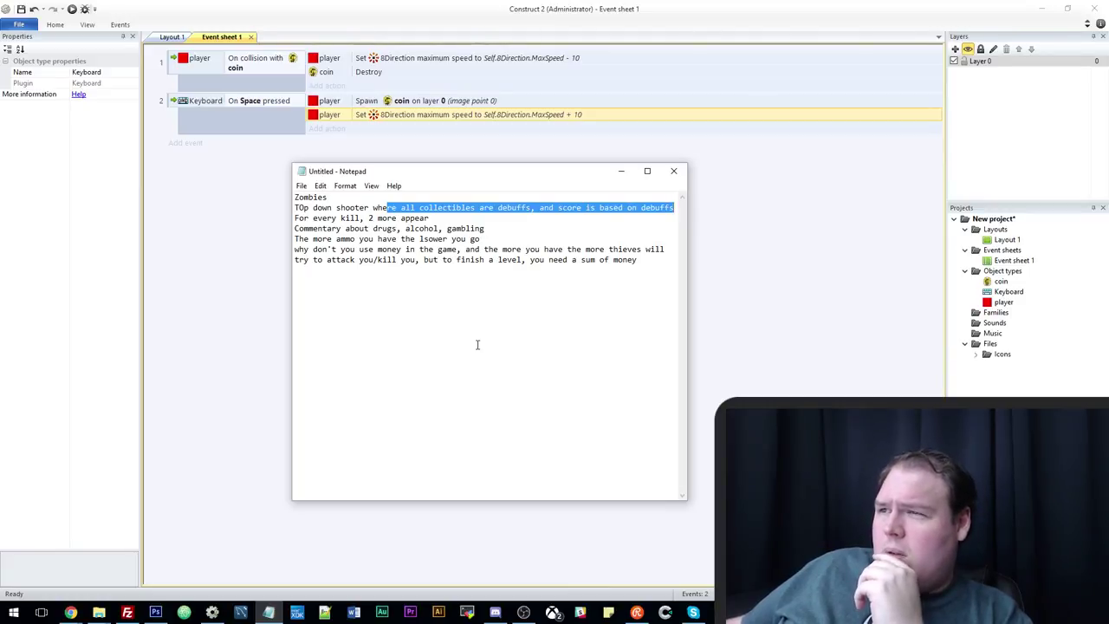
left_click_drag(326, 239, 508, 235)
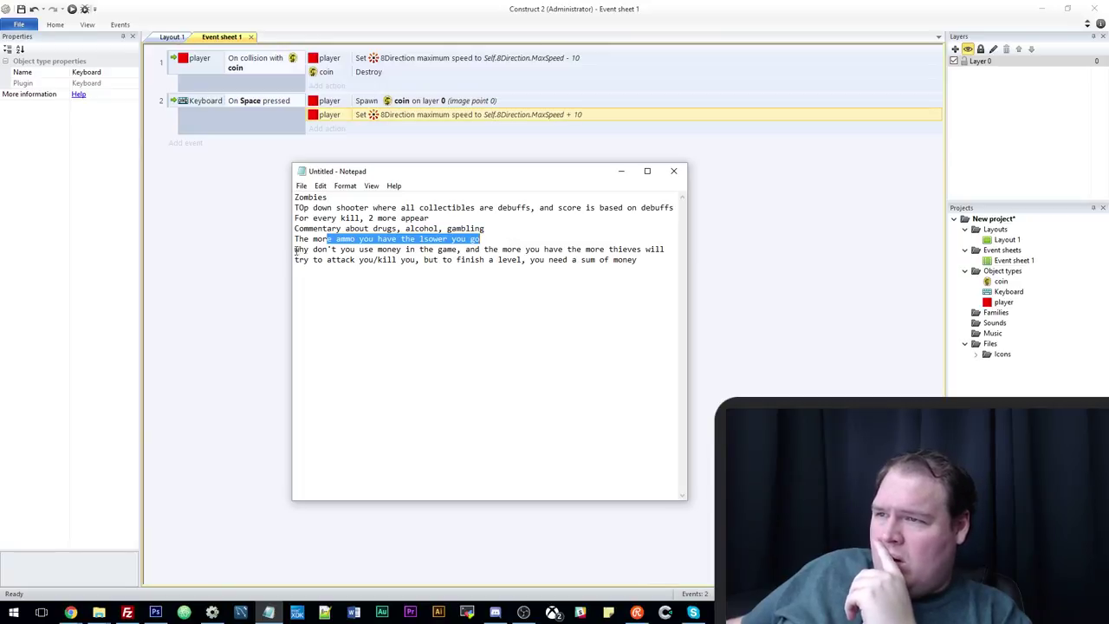
left_click_drag(295, 250, 301, 249)
type("w")
left_click_drag(316, 250, 665, 249)
left_click(526, 252)
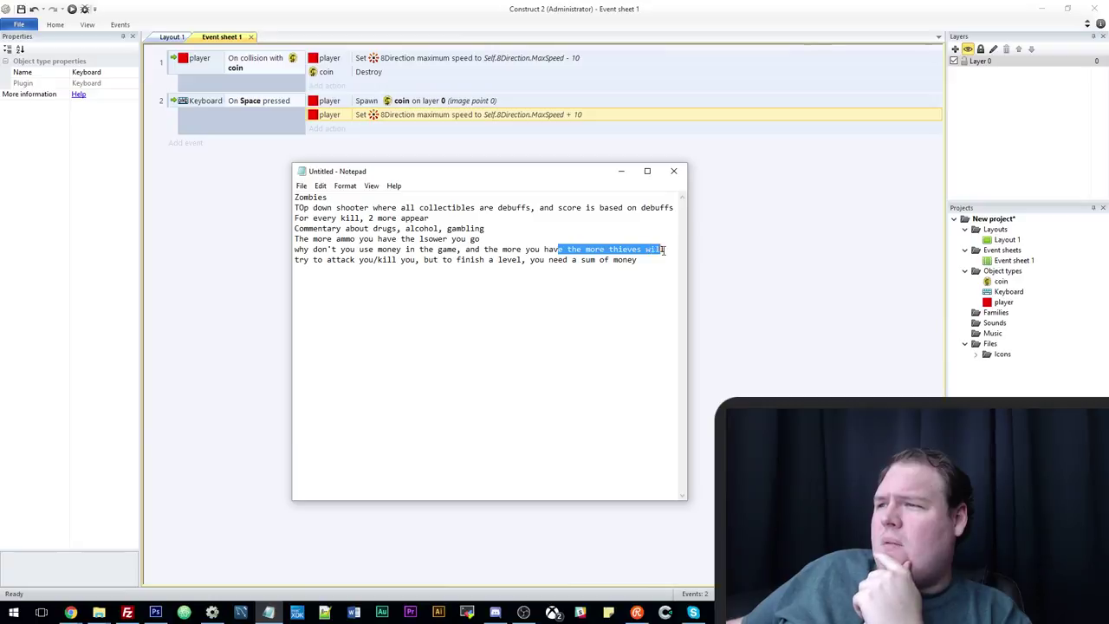
left_click(607, 290)
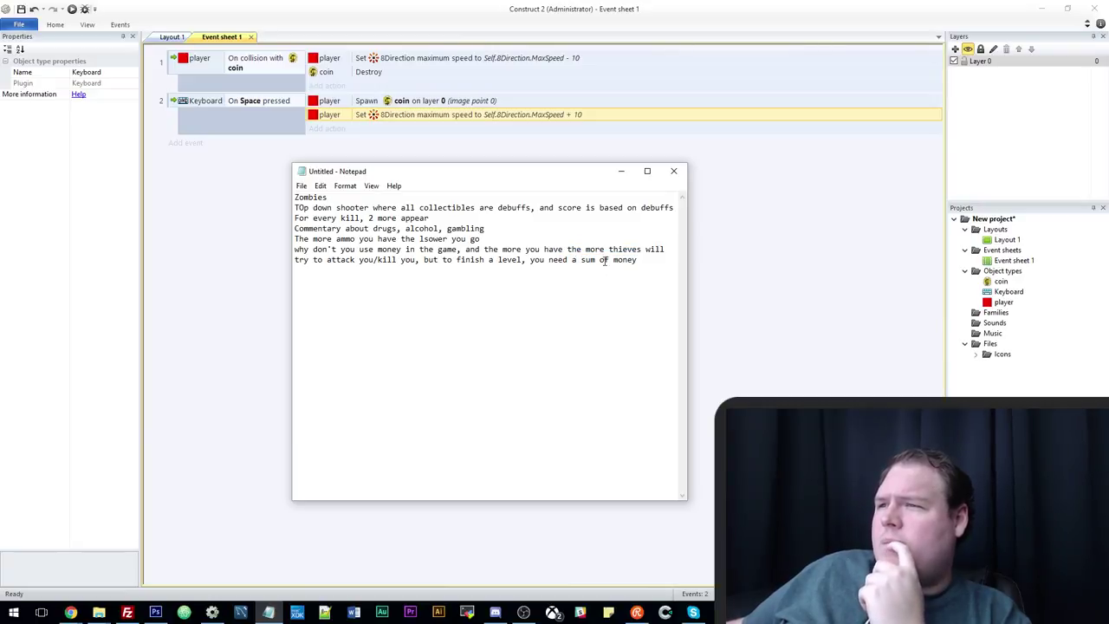
left_click_drag(341, 255, 495, 267)
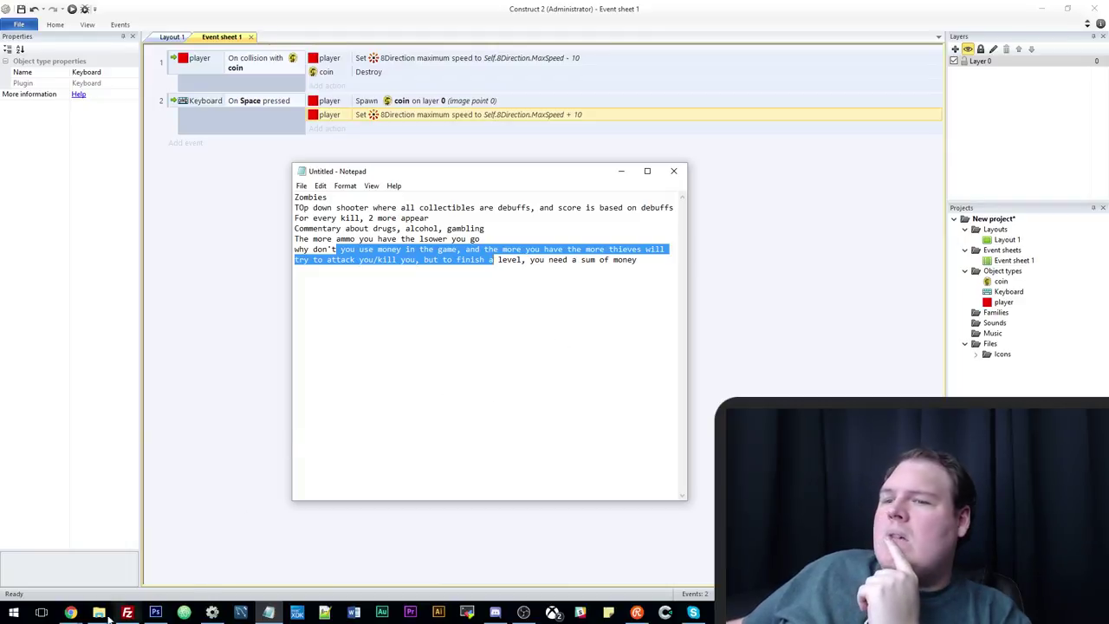
left_click(70, 612)
left_click(97, 563)
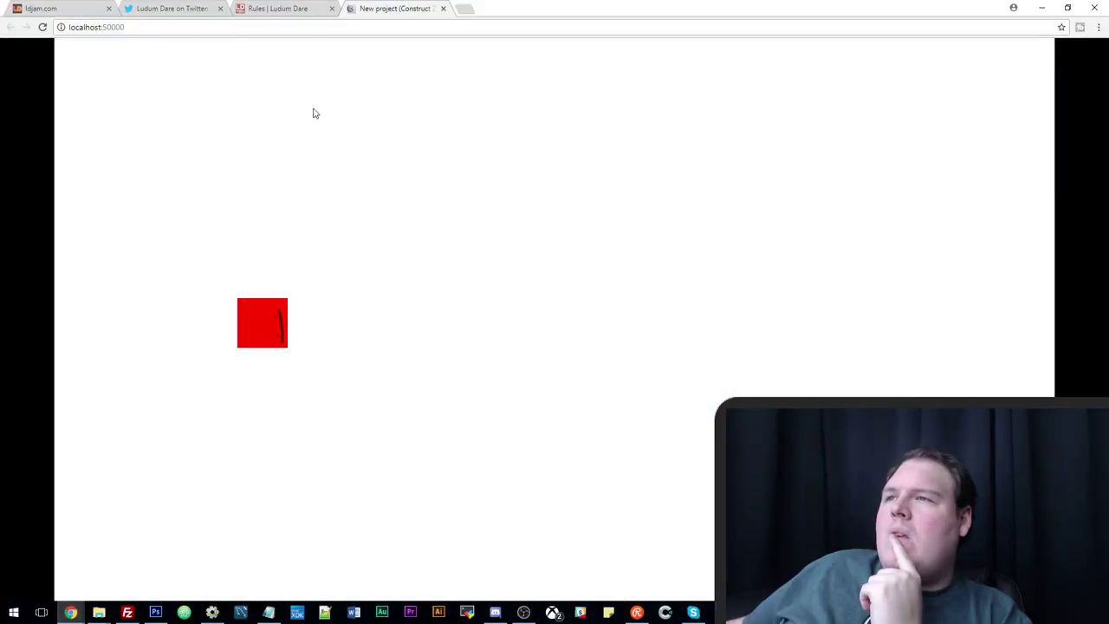
left_click(179, 7)
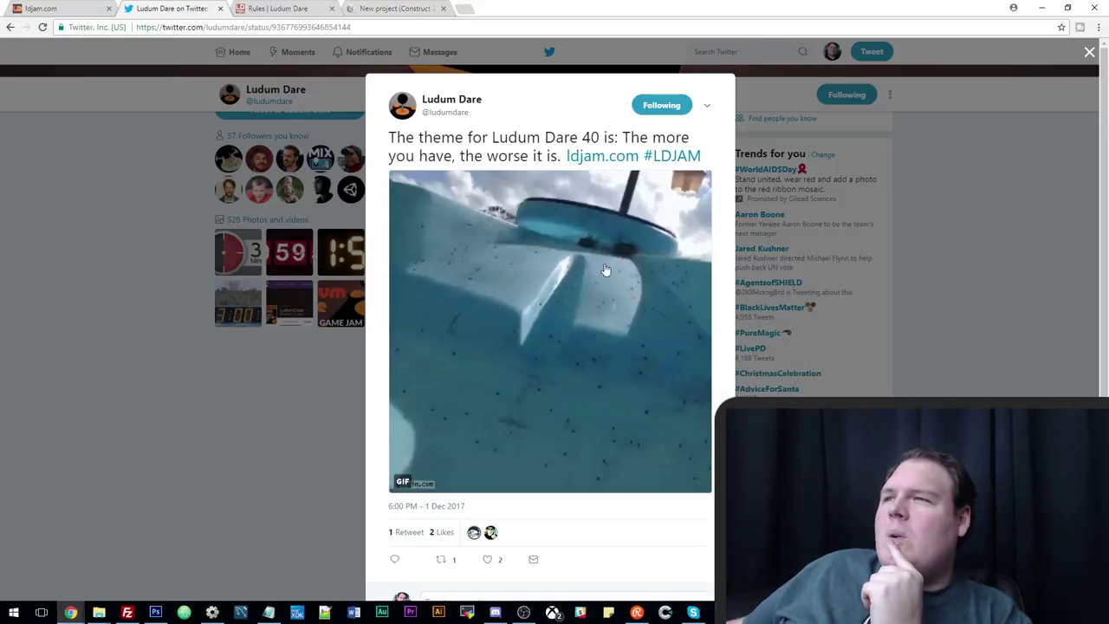
left_click(1049, 11)
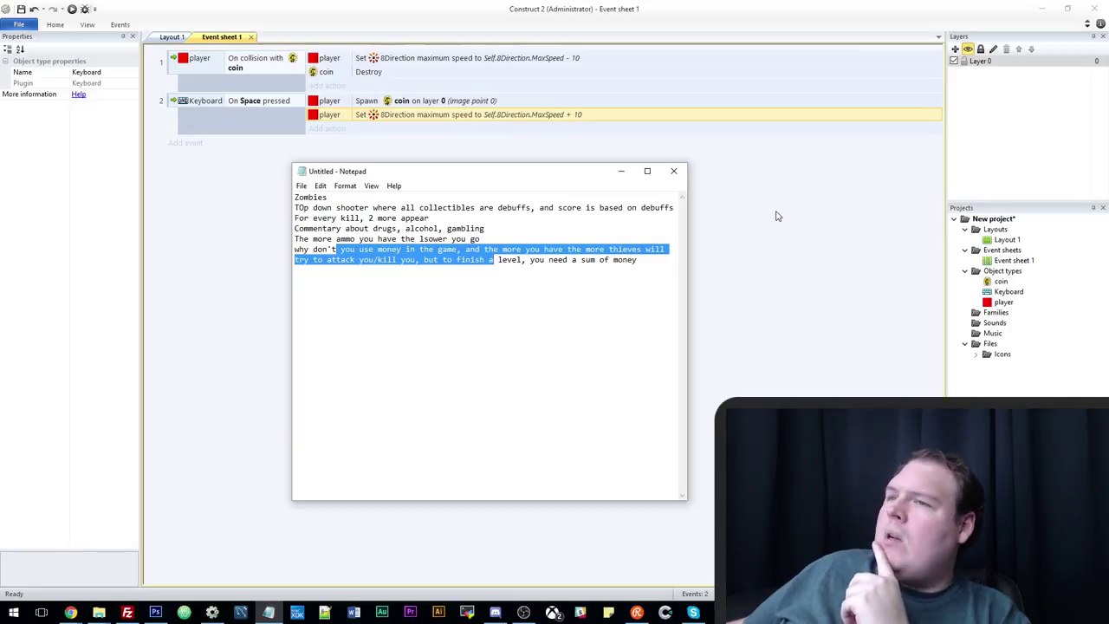
Move the Notepad window higher and bring the Ludum Dare 40 theme tweet to the front.
left_click_drag(503, 172, 494, 128)
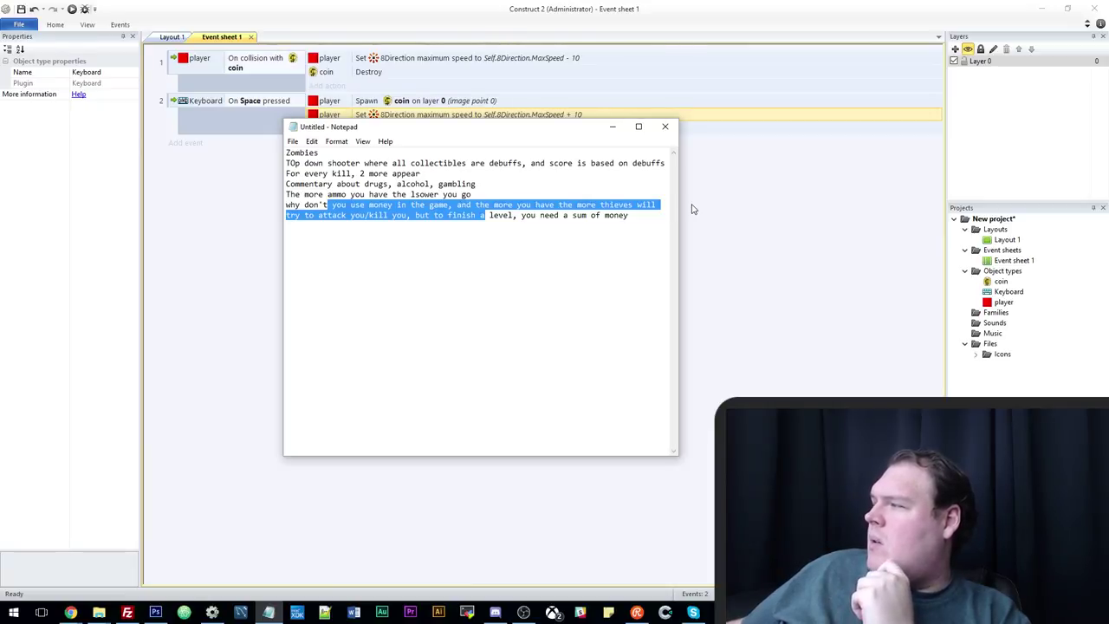
mouse_move(73, 613)
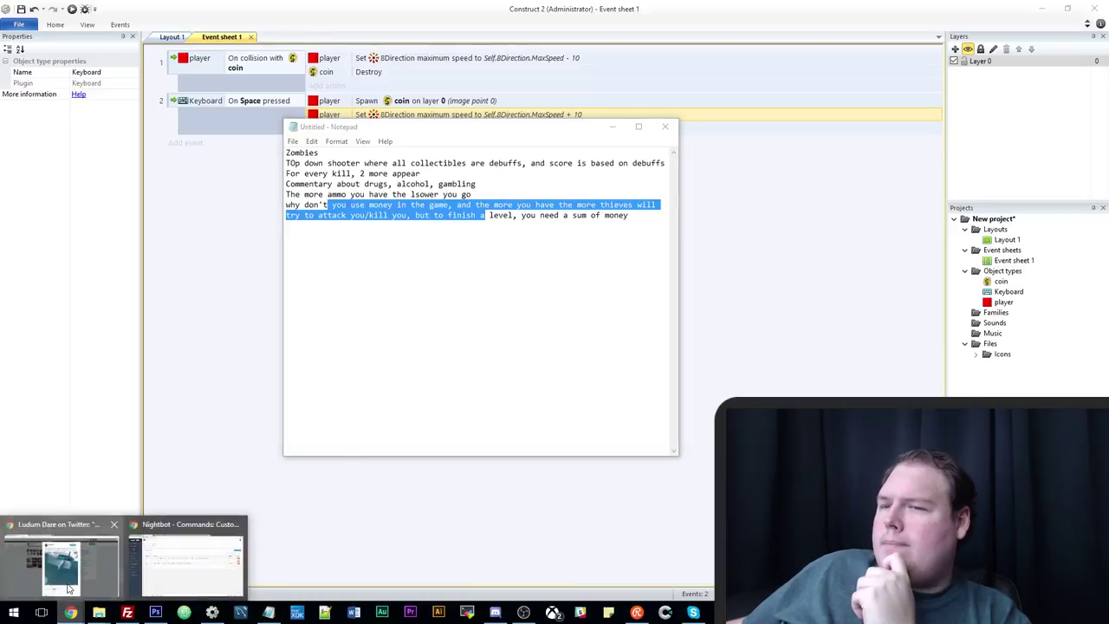
left_click(57, 568)
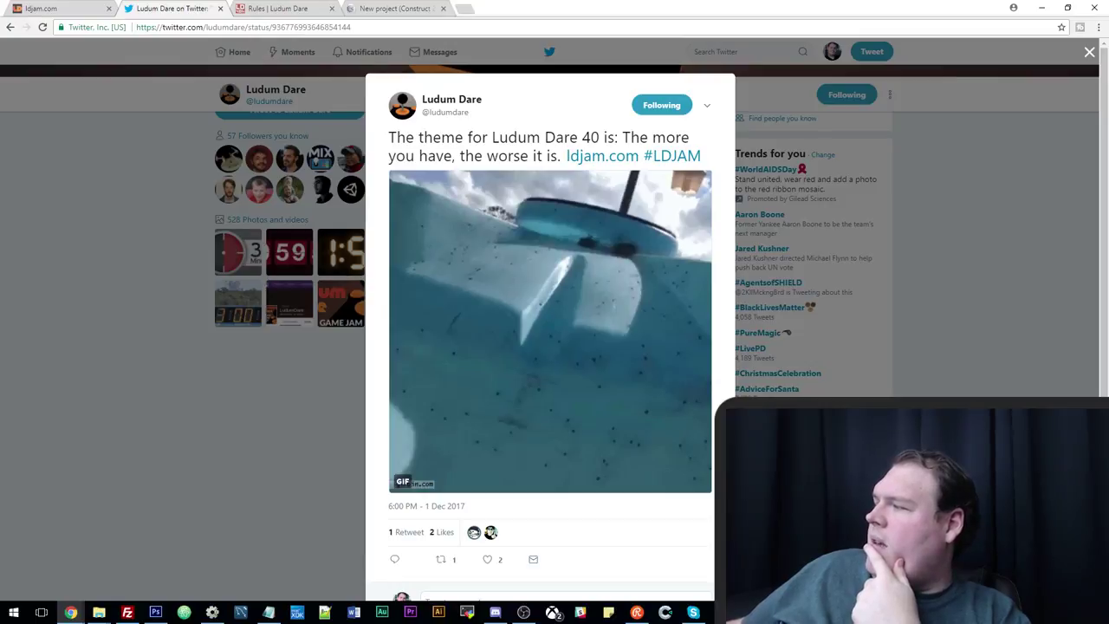
Add a paragraph about escaping prison by gathering money to bribe guards to the end of the notes.
left_click(637, 612)
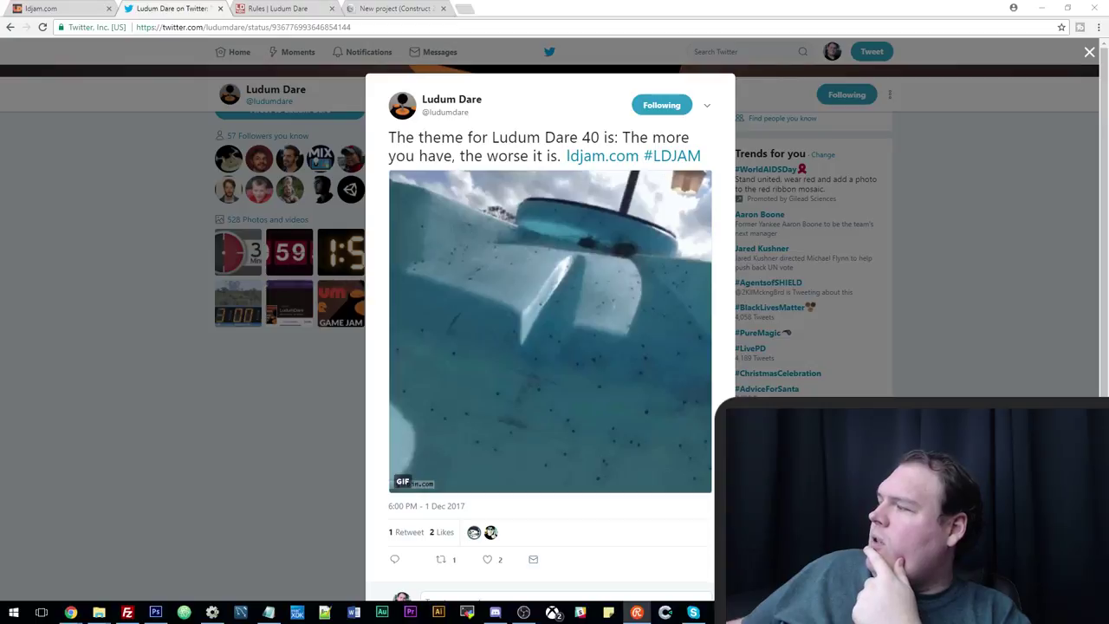
left_click(269, 612)
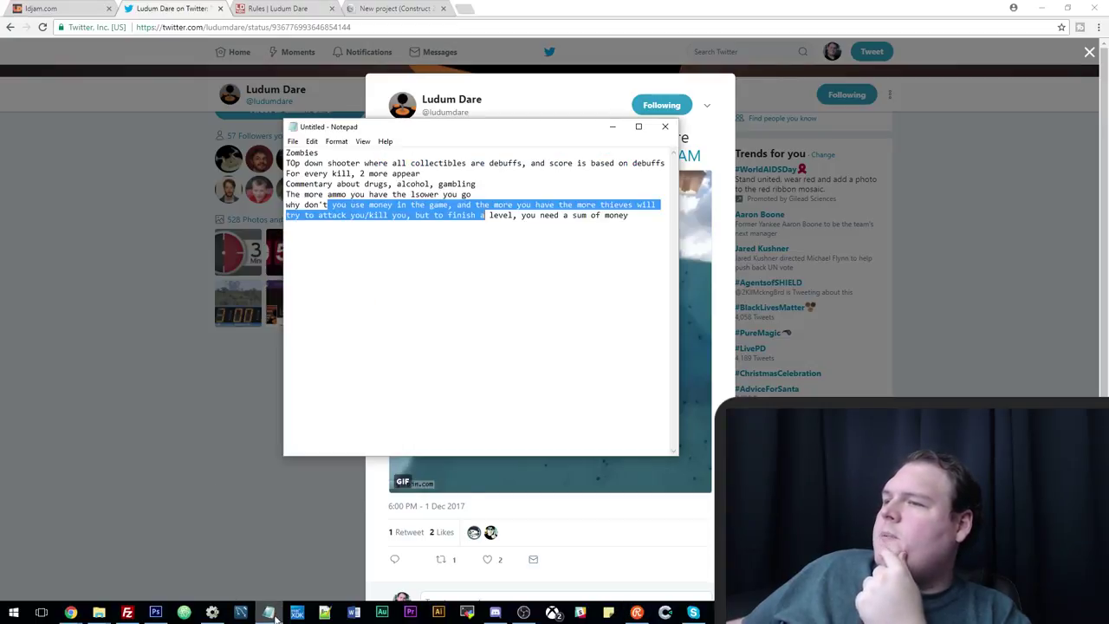
left_click(633, 218)
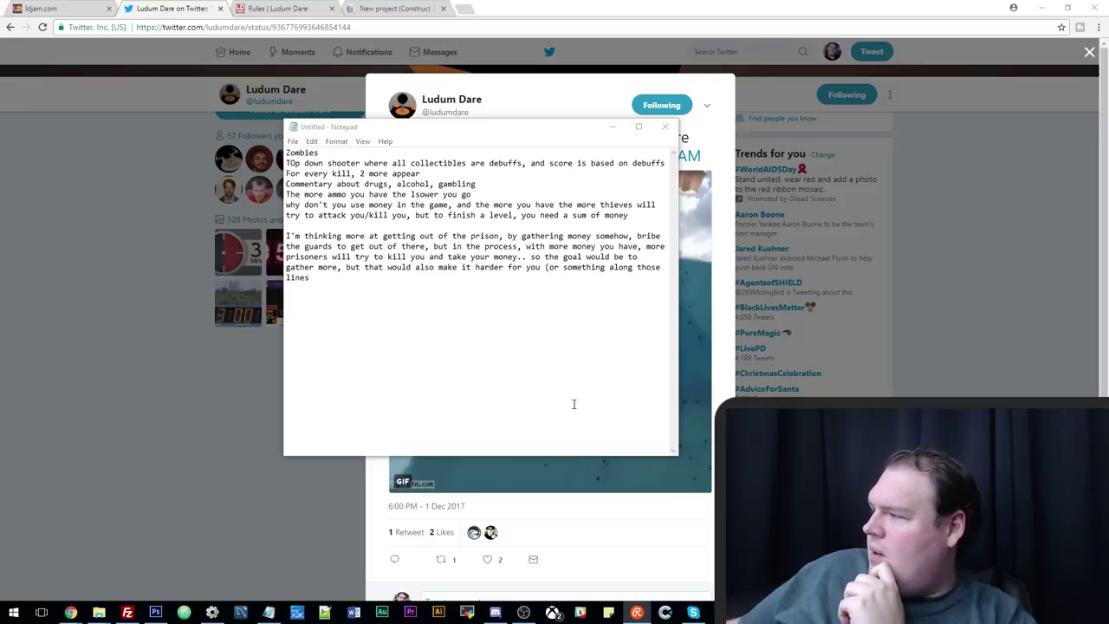
left_click(531, 354)
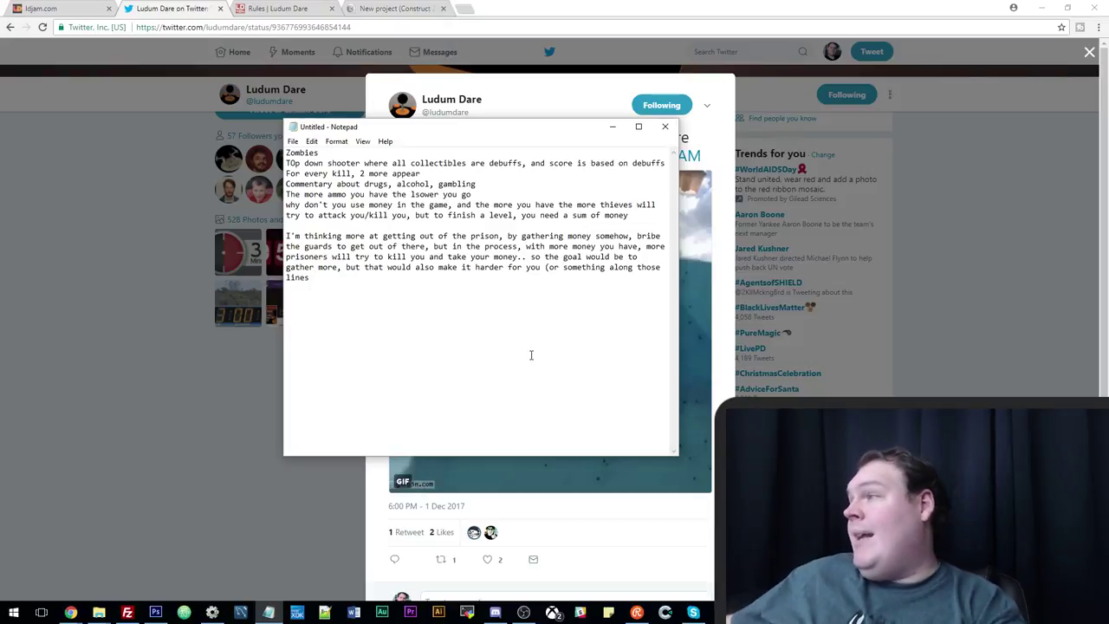
left_click(212, 613)
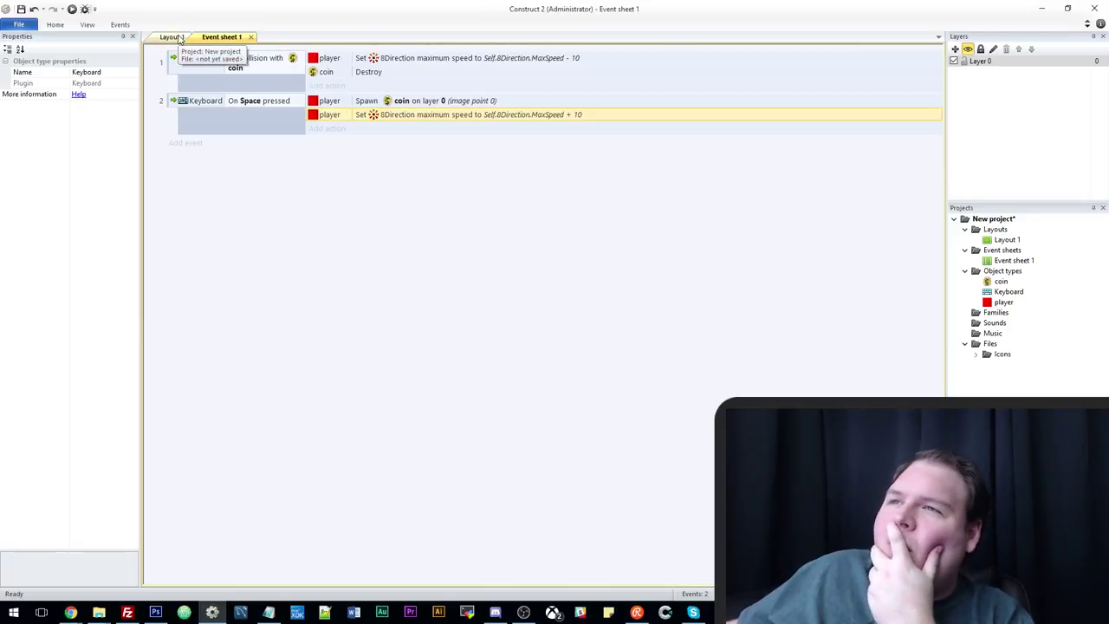
Show Layout 1 with the red player and eight coins, moving the notes window aside.
left_click(179, 39)
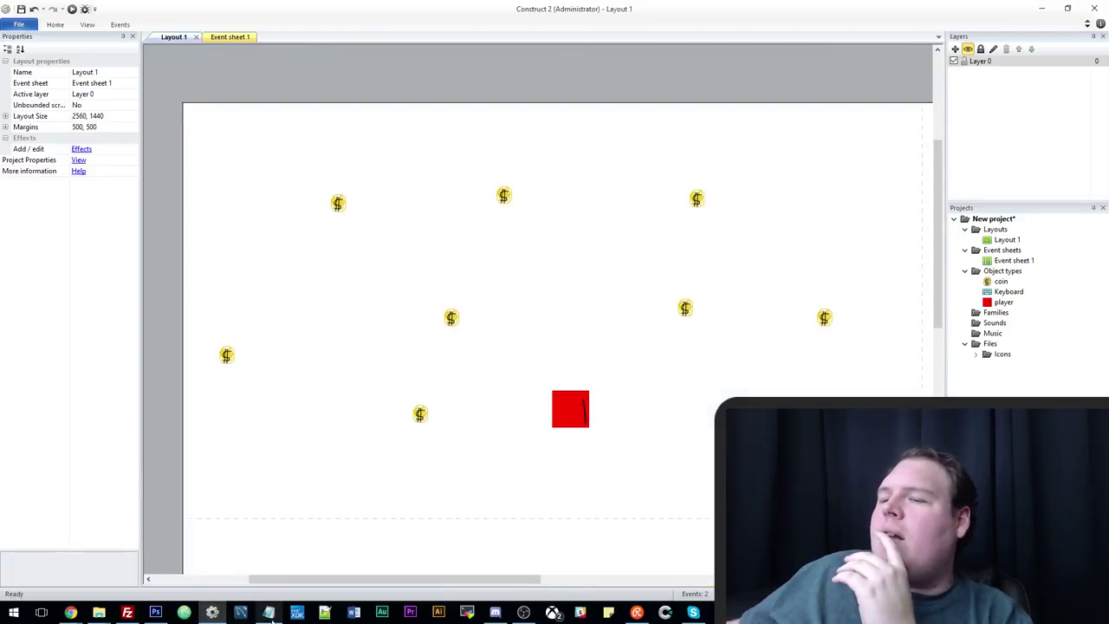
left_click(269, 613)
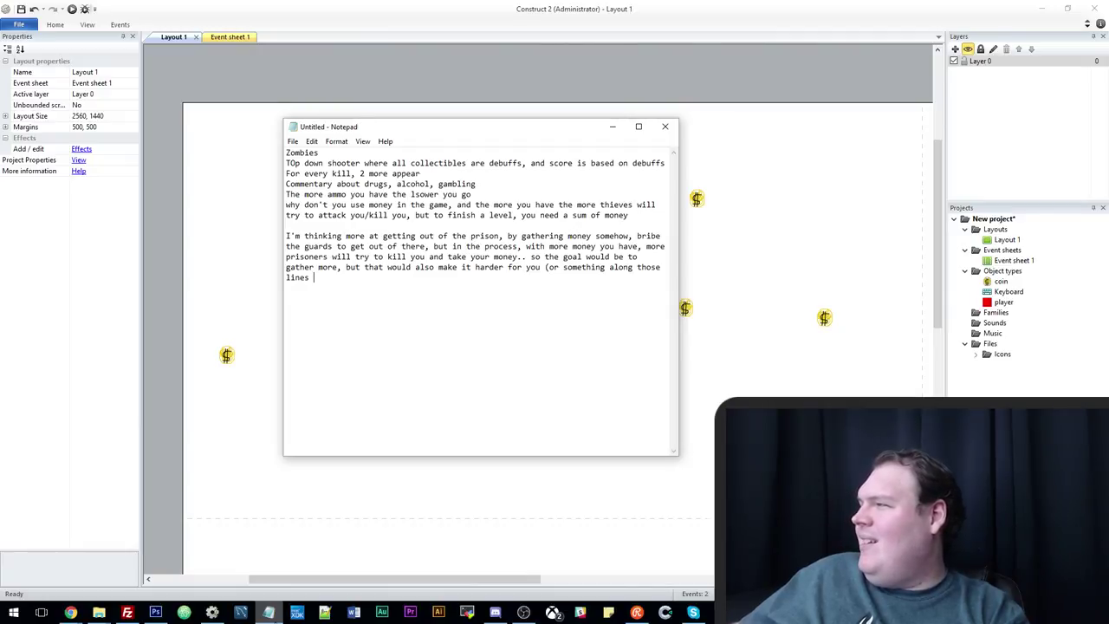
left_click_drag(390, 130, 471, 162)
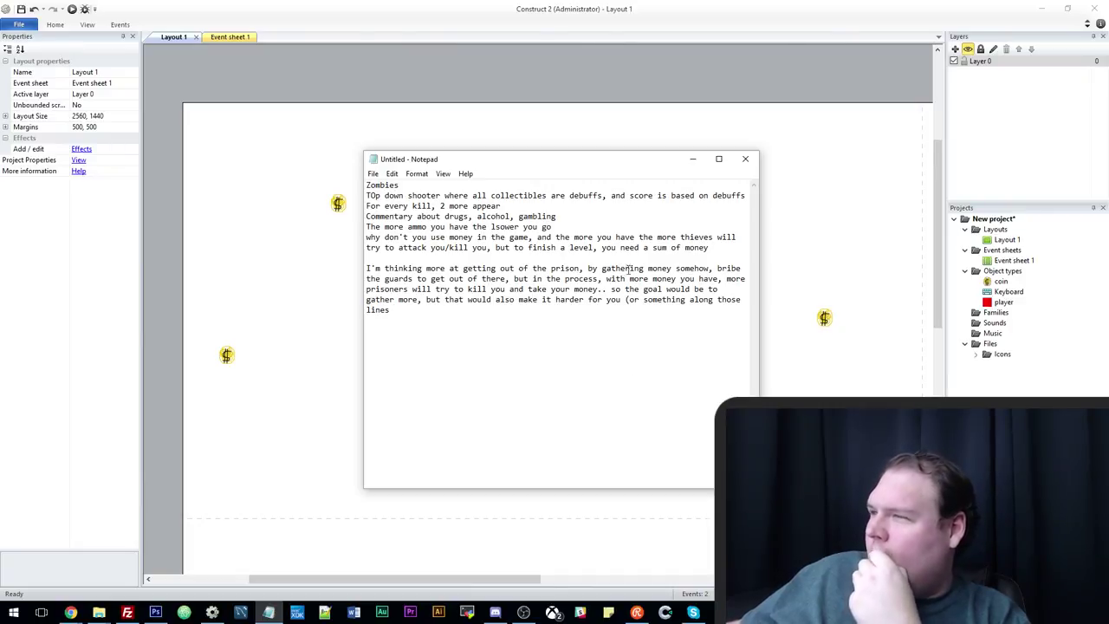
left_click_drag(461, 161, 524, 181)
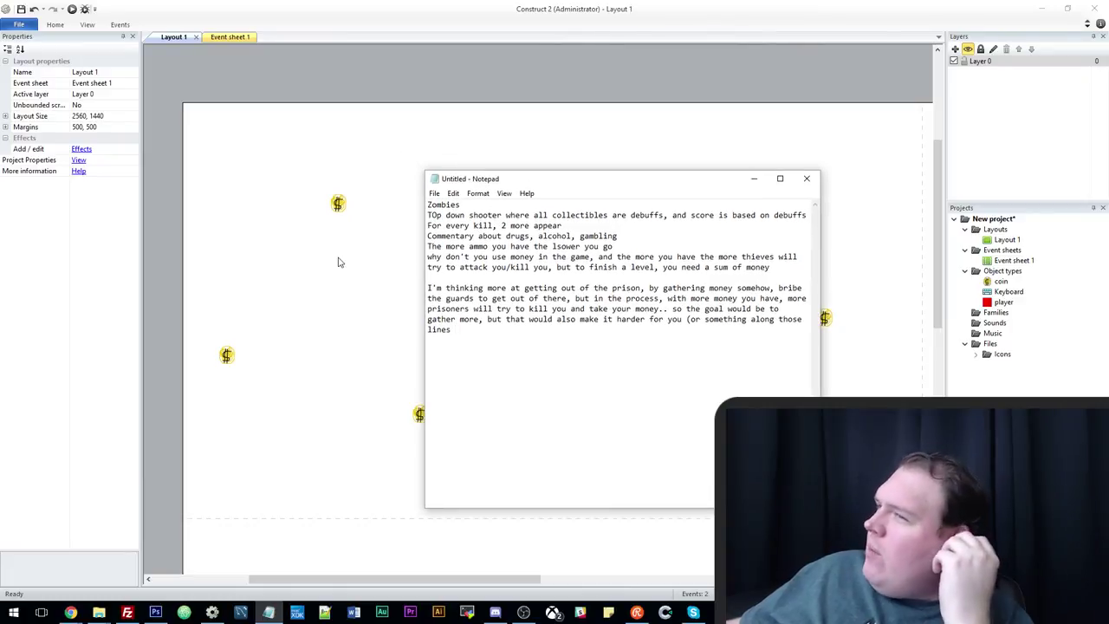
key("alt+Tab")
scroll(636, 441, "down", 2, "ctrl")
scroll(635, 452, "up", 2, "ctrl")
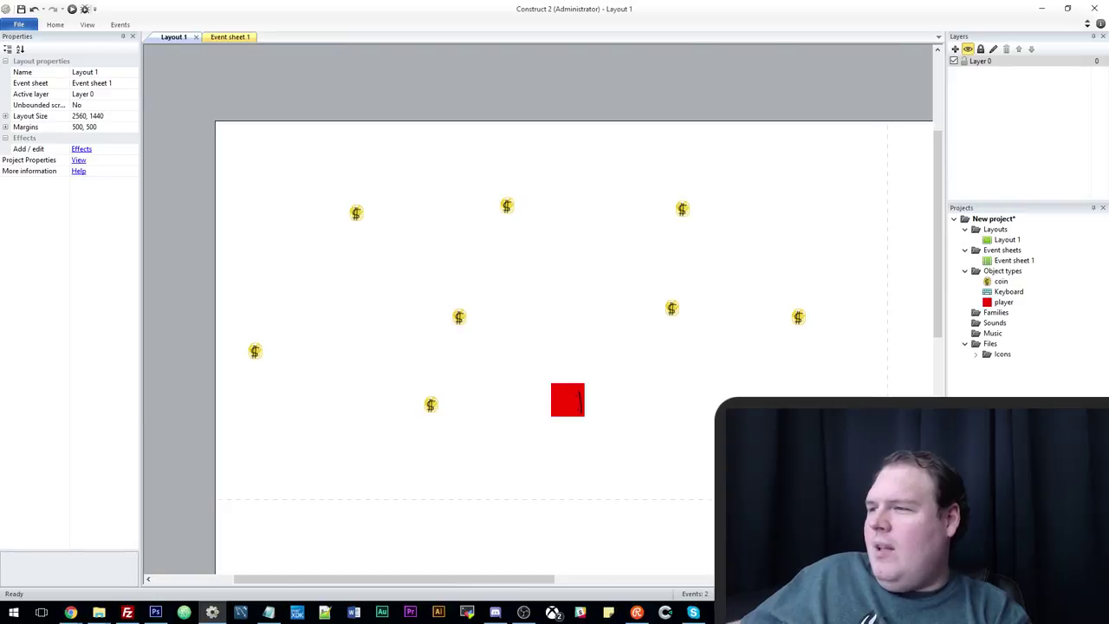
scroll(685, 413, "down", 3)
scroll(575, 411, "down", 2, "ctrl")
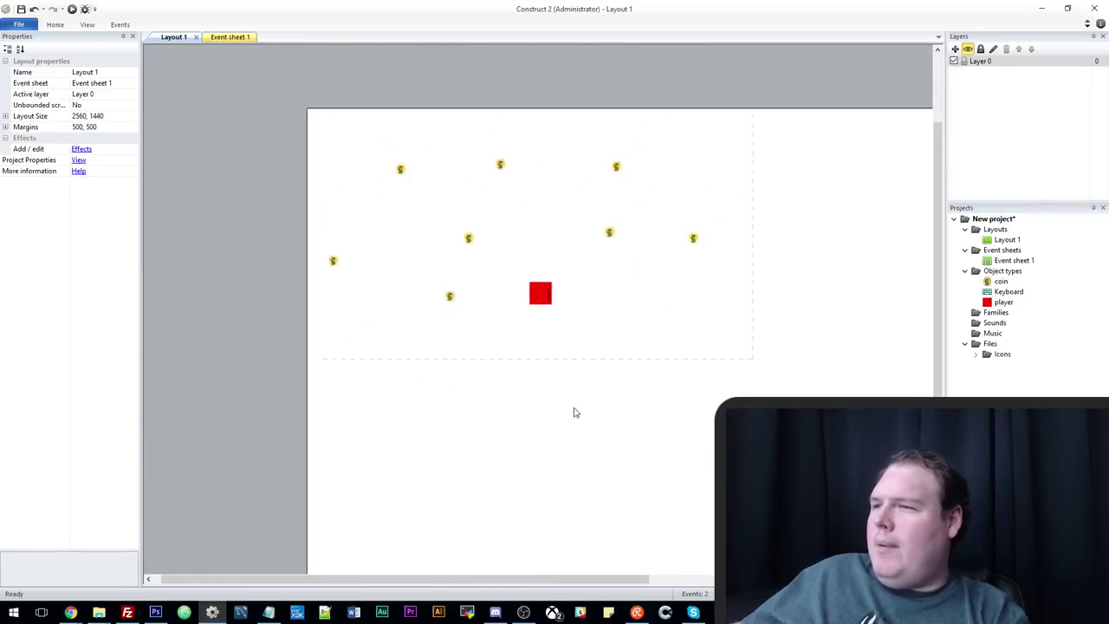
Insert a new Sprite on the layout and move it toward the layout's left edge.
scroll(569, 404, "up", 1, "ctrl")
right_click(560, 354)
left_click(621, 361)
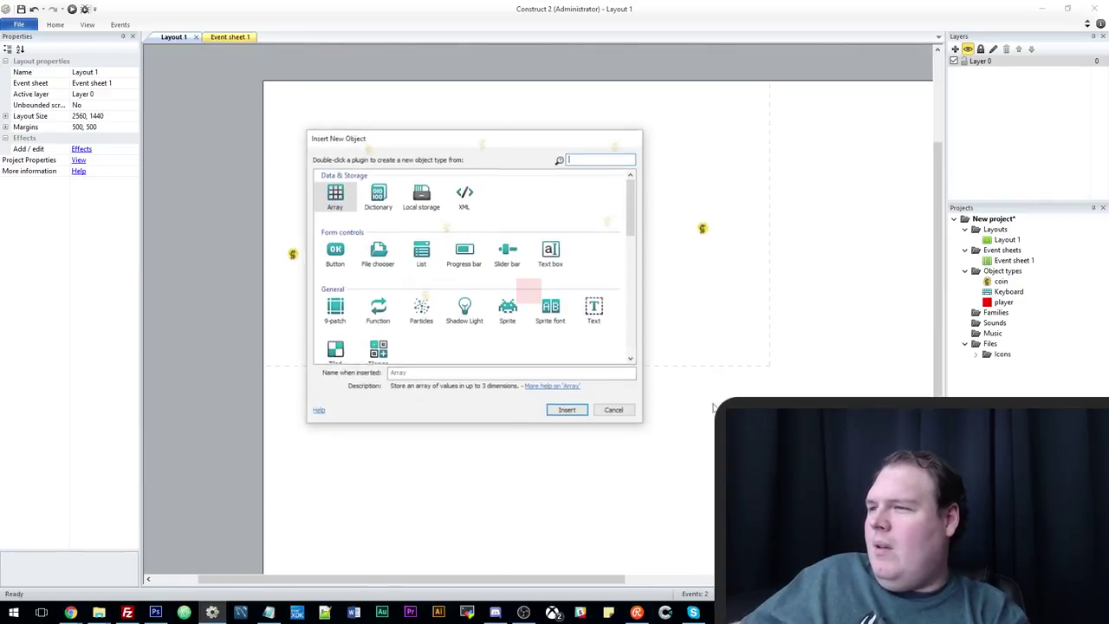
double_click(508, 307)
left_click(505, 308)
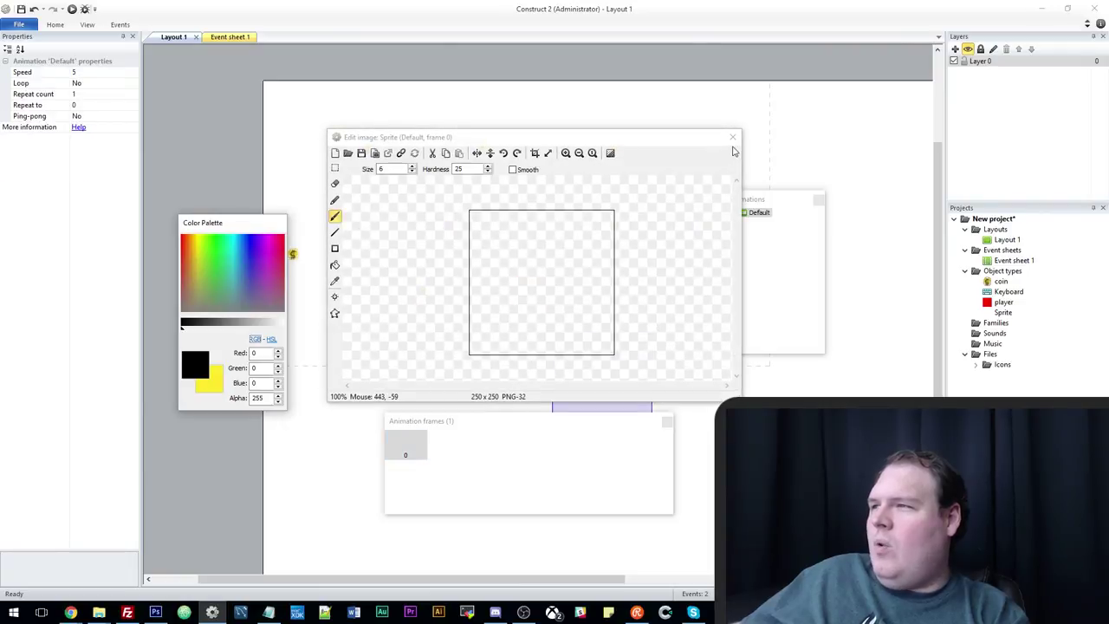
left_click(732, 137)
left_click_drag(614, 414, 379, 421)
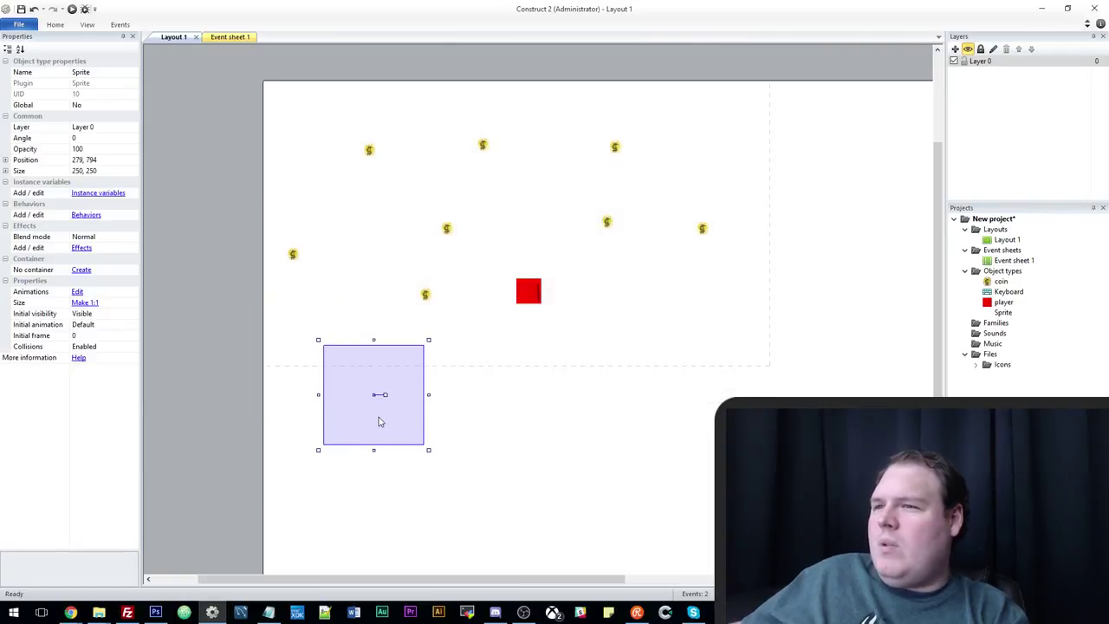
Draw a solid black rectangle as the sprite's image and place it on the left margin.
double_click(378, 421)
left_click(335, 250)
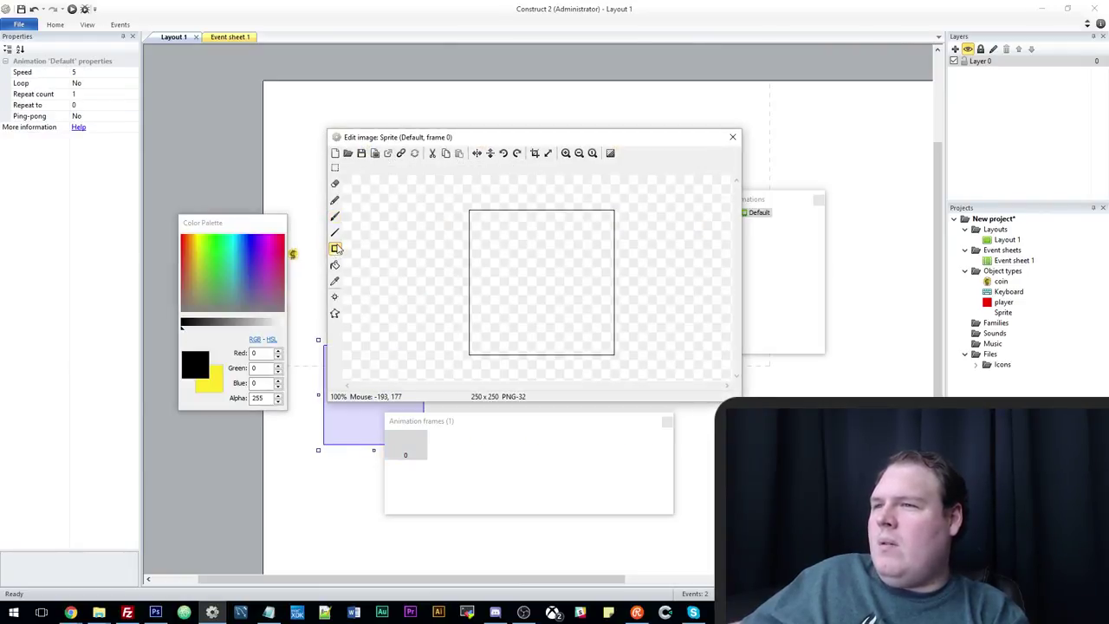
left_click_drag(512, 264, 622, 305)
left_click(732, 136)
left_click_drag(398, 408, 195, 368)
Insert a Tiled Background object from the layout's context menu.
right_click(598, 408)
left_click(651, 414)
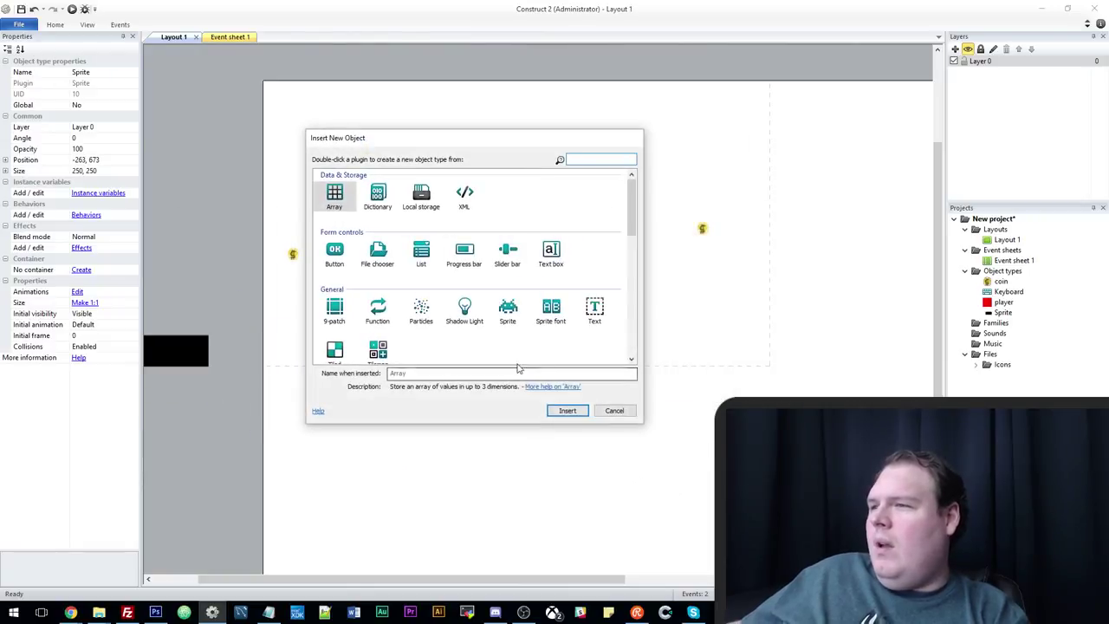
scroll(437, 321, "down", 5)
scroll(438, 321, "up", 3)
double_click(334, 291)
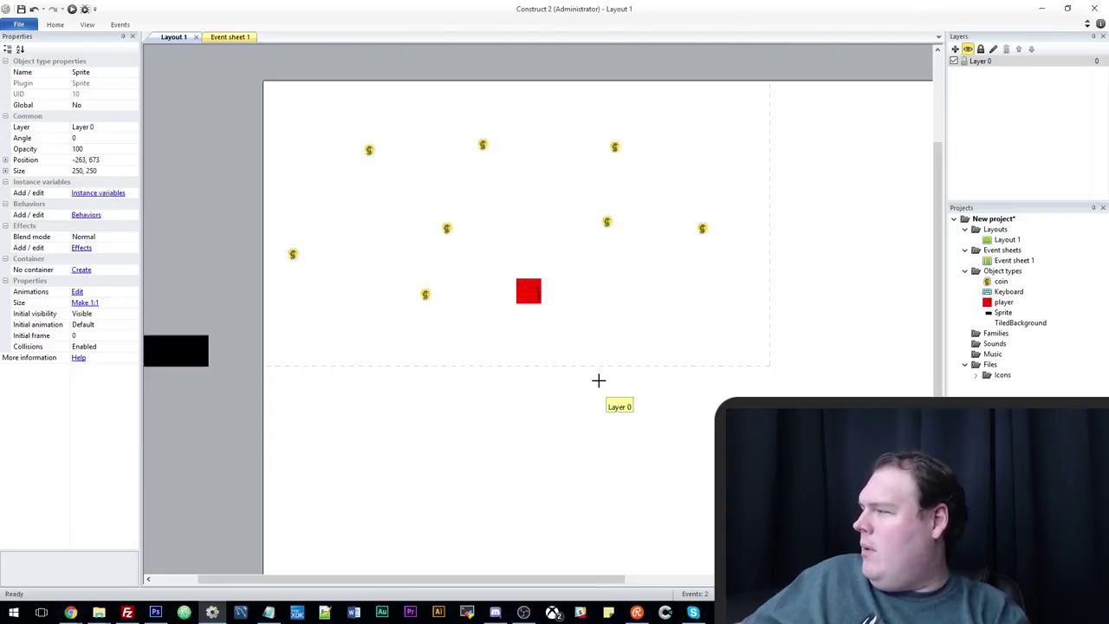
Place the Tiled Background, keep its 256x256 canvas, and fill the image solid brown.
left_click(598, 380)
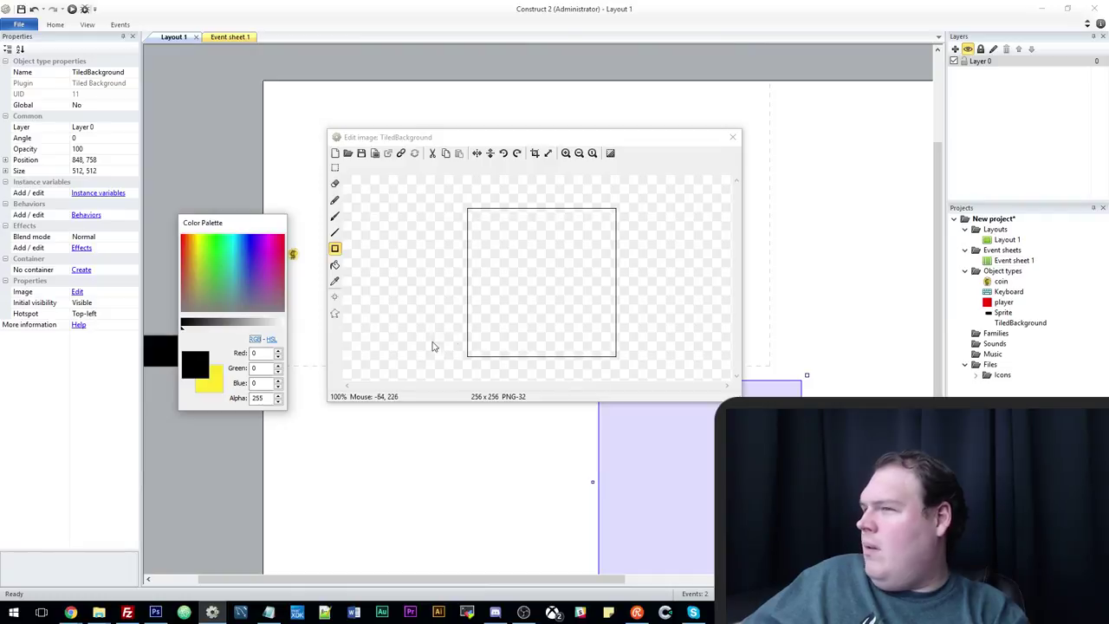
left_click(548, 153)
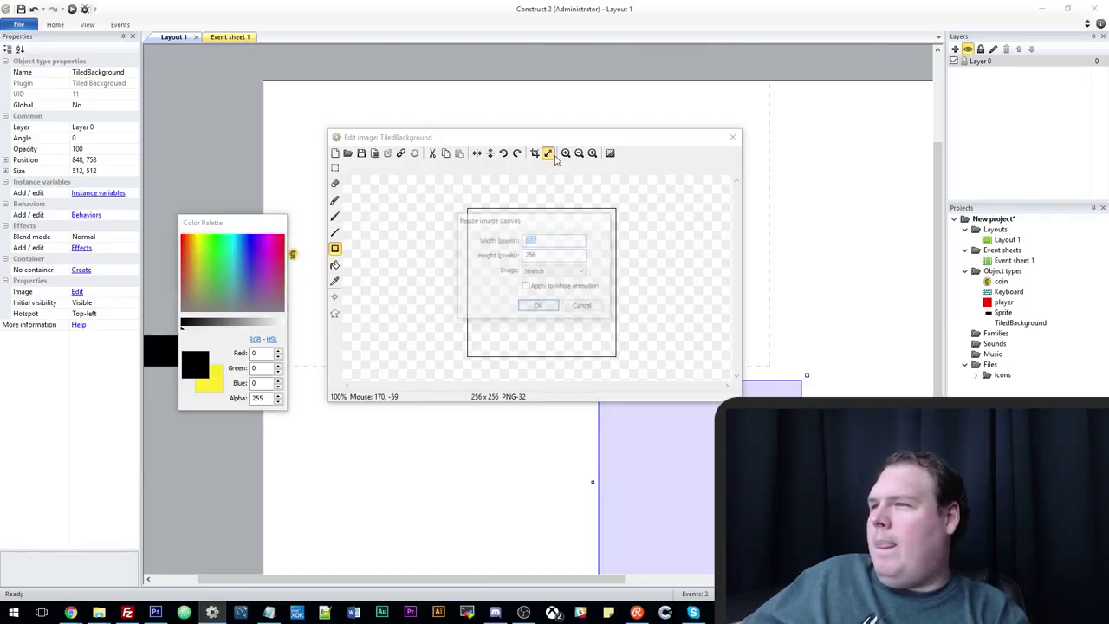
left_click(538, 305)
mouse_move(192, 267)
left_mouse_down()
mouse_move(185, 290)
mouse_move(189, 273)
left_mouse_up()
left_click_drag(451, 190, 686, 417)
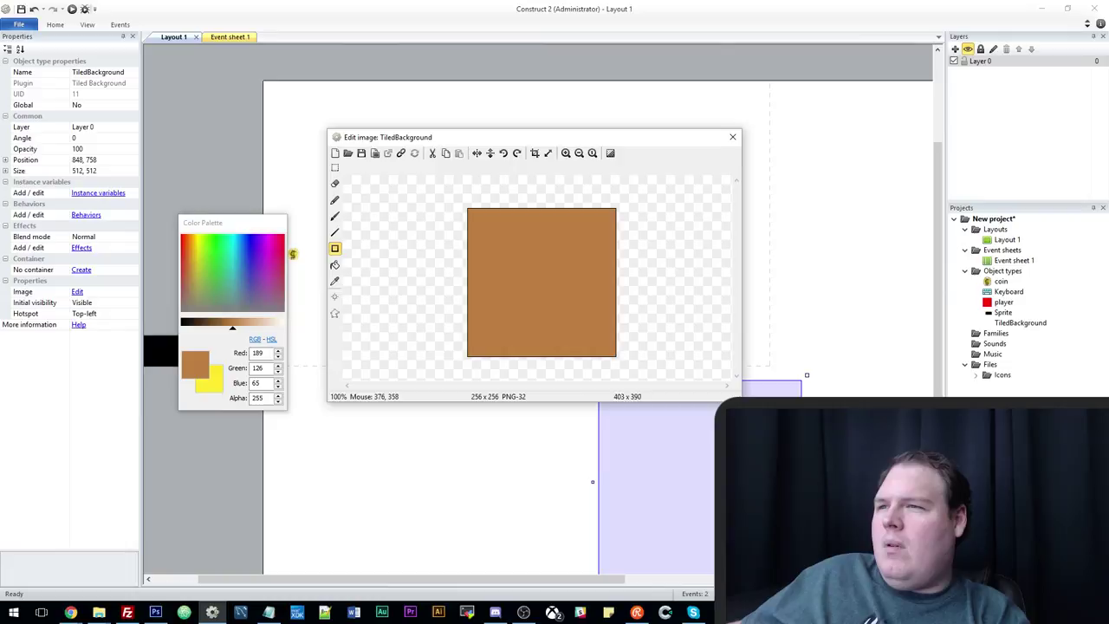
Paint six darker brown spots on the floor image with a size-46 pencil.
left_click(335, 217)
mouse_move(221, 329)
left_mouse_down()
mouse_move(206, 325)
mouse_move(221, 328)
left_mouse_up()
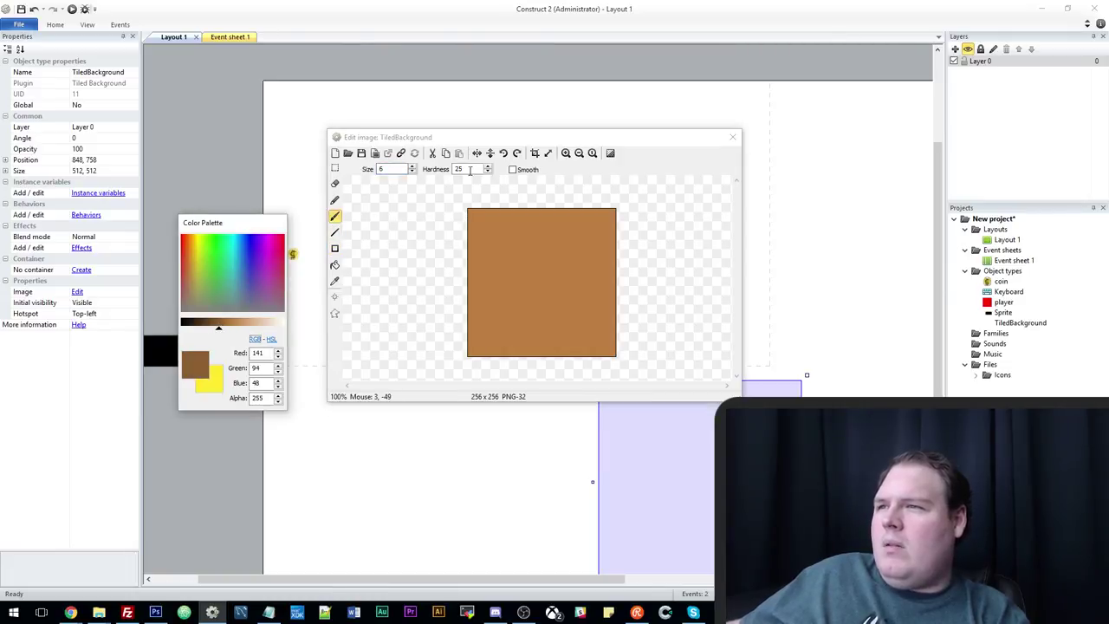
left_click(412, 165)
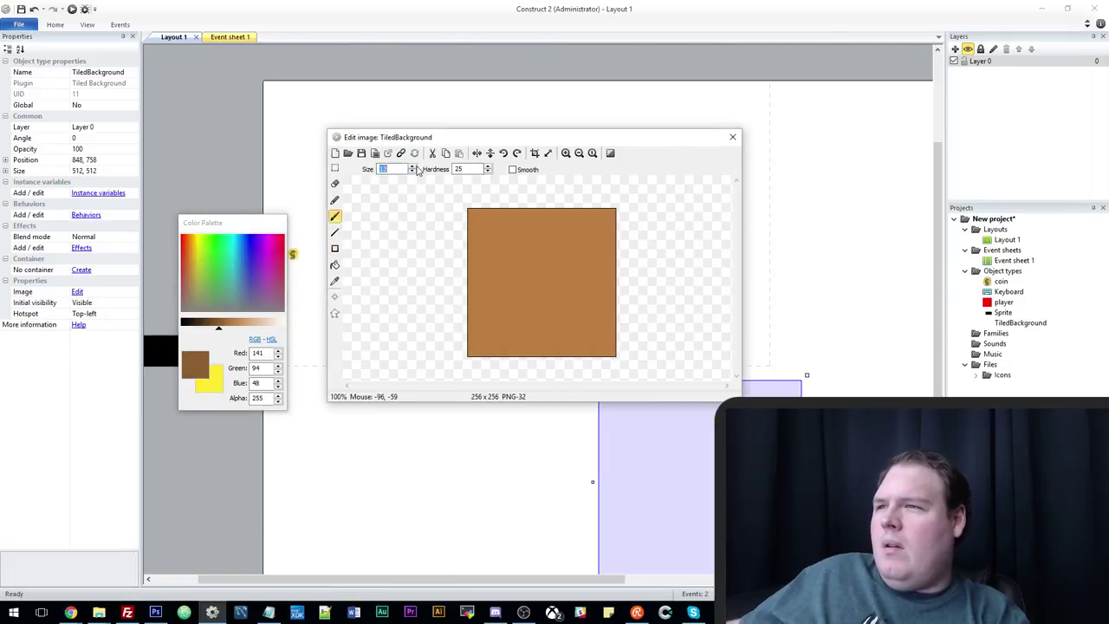
left_click(414, 167)
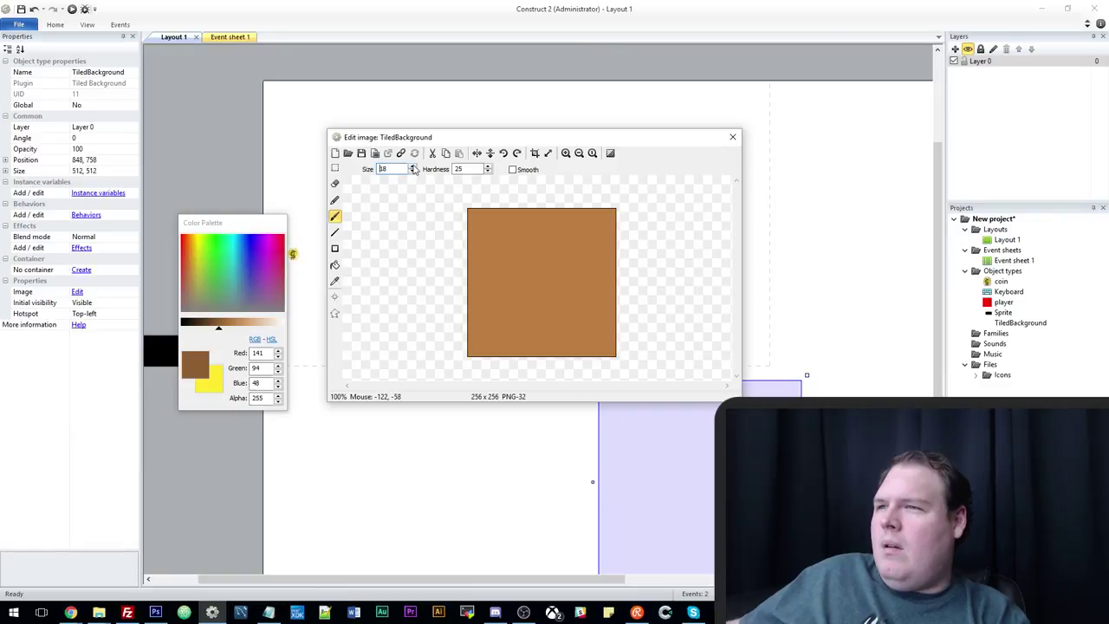
type("46")
left_click(516, 244)
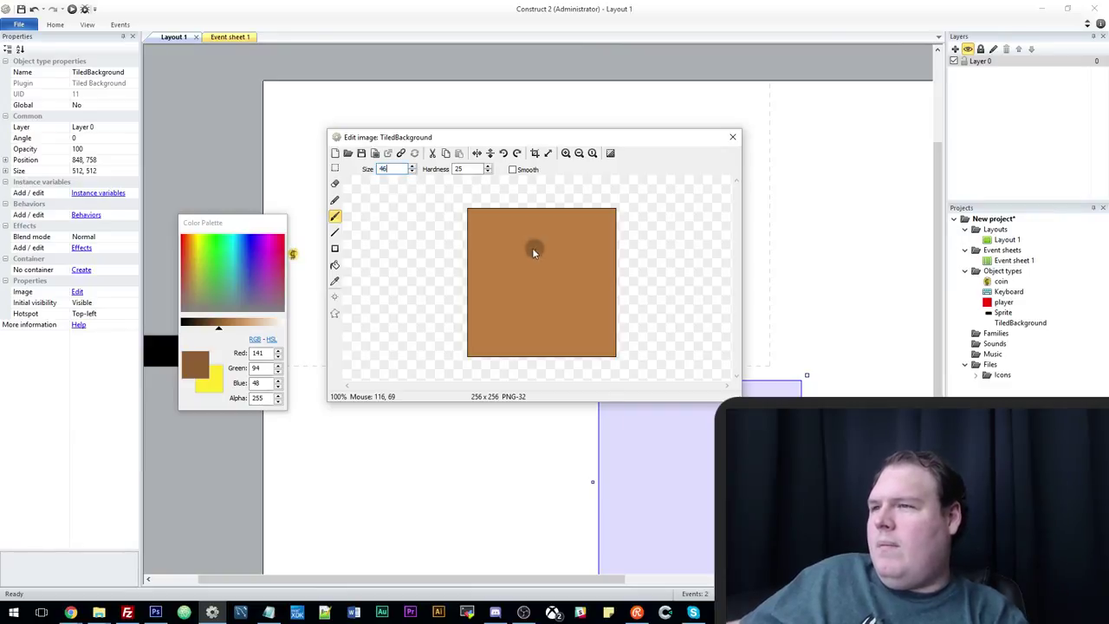
left_click(568, 298)
left_click(511, 339)
left_click(579, 269)
left_click(594, 265)
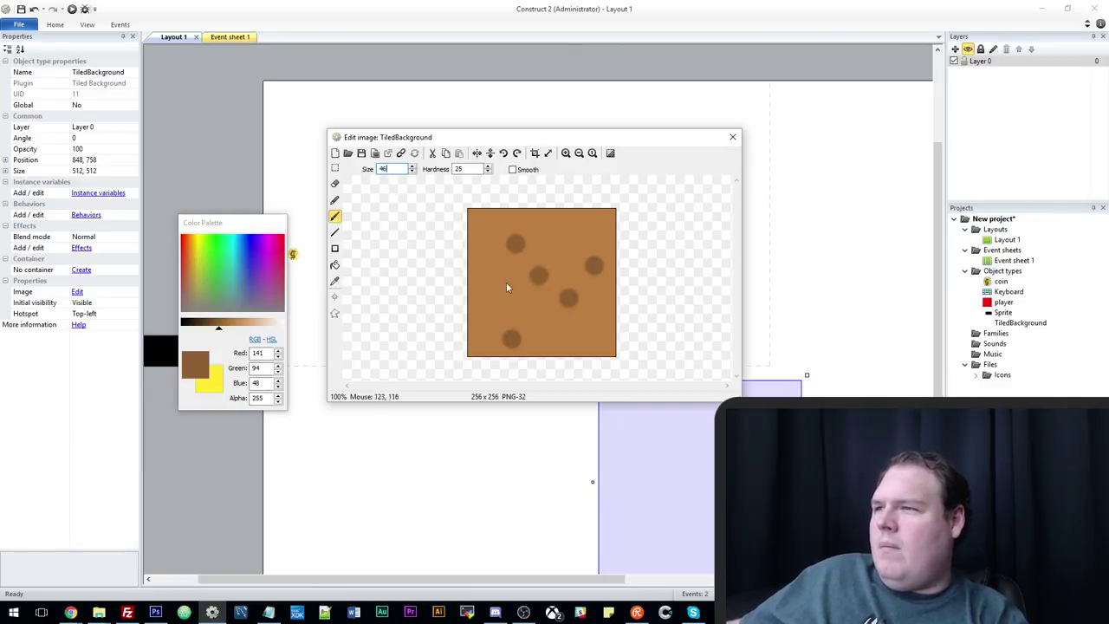
left_click(482, 276)
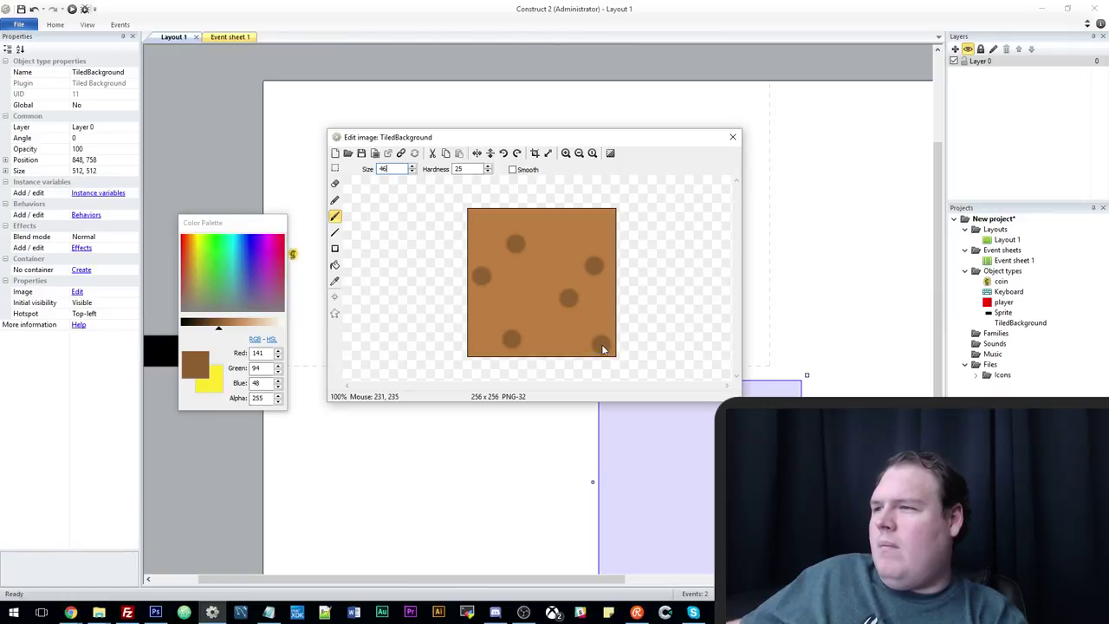
Close the image editor and move the tiled background toward the layout centre.
left_click(732, 138)
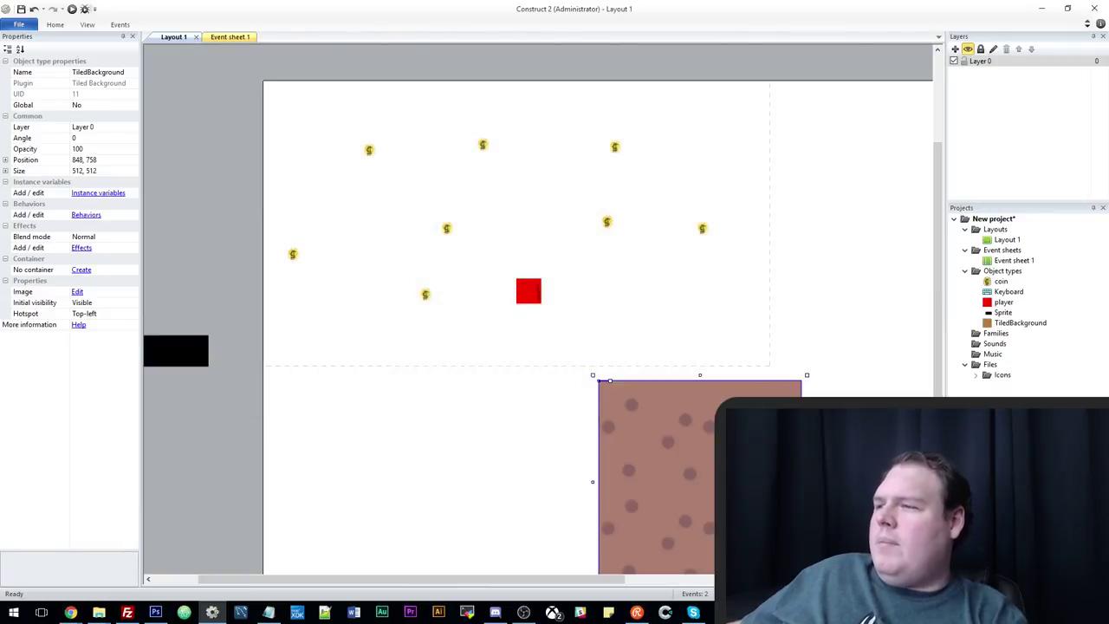
left_click_drag(723, 451, 586, 407)
right_click(585, 407)
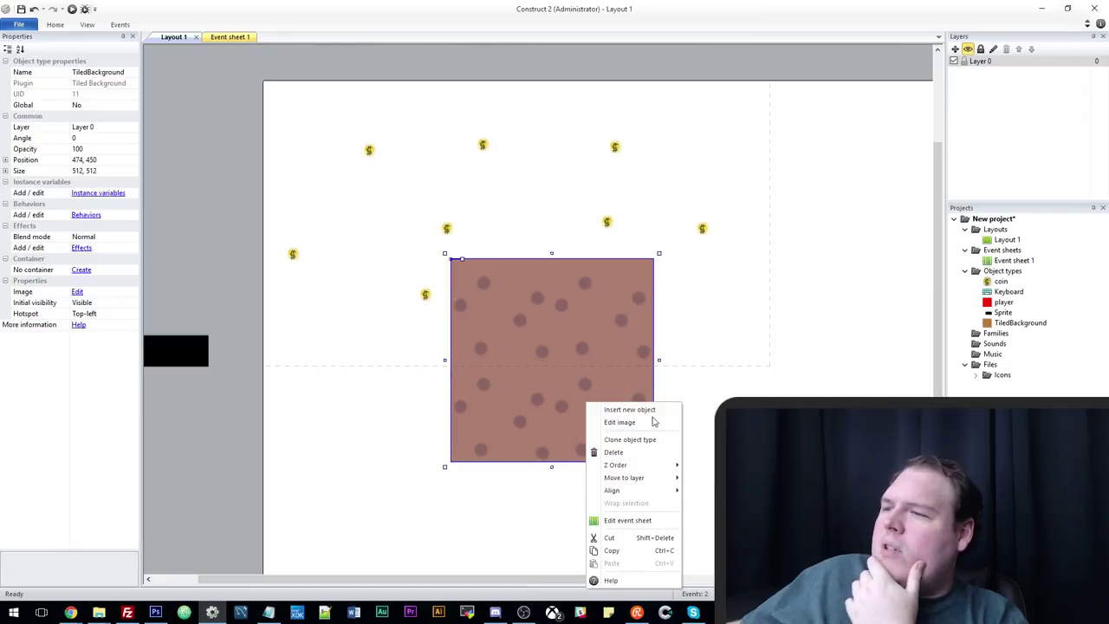
mouse_move(666, 499)
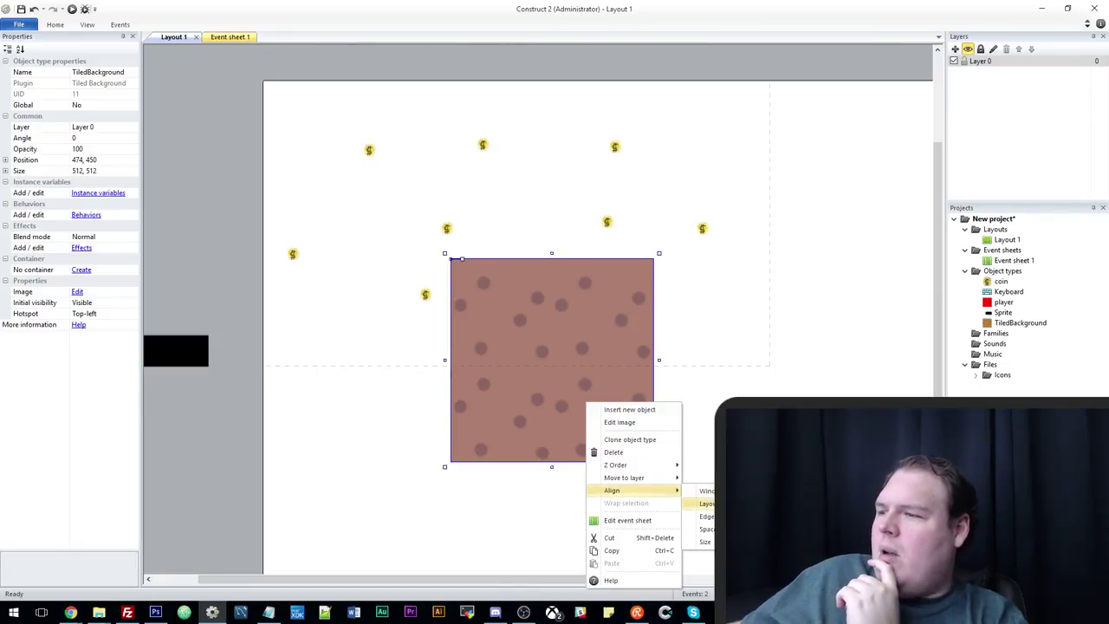
key("Escape")
right_click(620, 409)
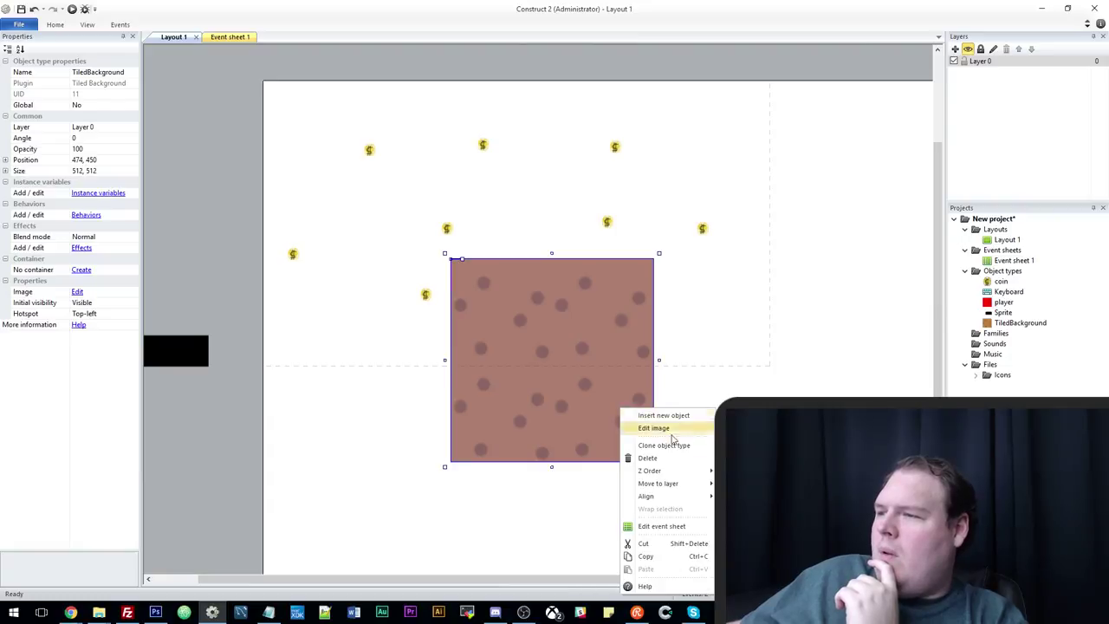
Move the floor to the top-left corner (-30,-30) and stretch it to about 1521x1071.
left_click_drag(630, 411, 376, 212)
left_click_drag(466, 280, 859, 497)
double_click(652, 382)
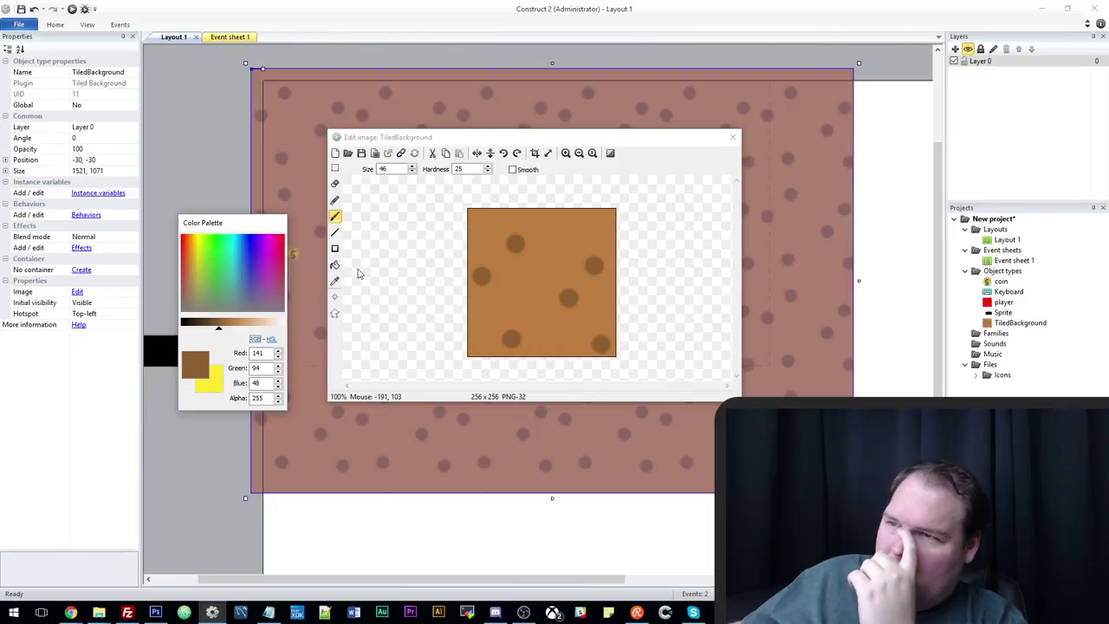
left_click(733, 137)
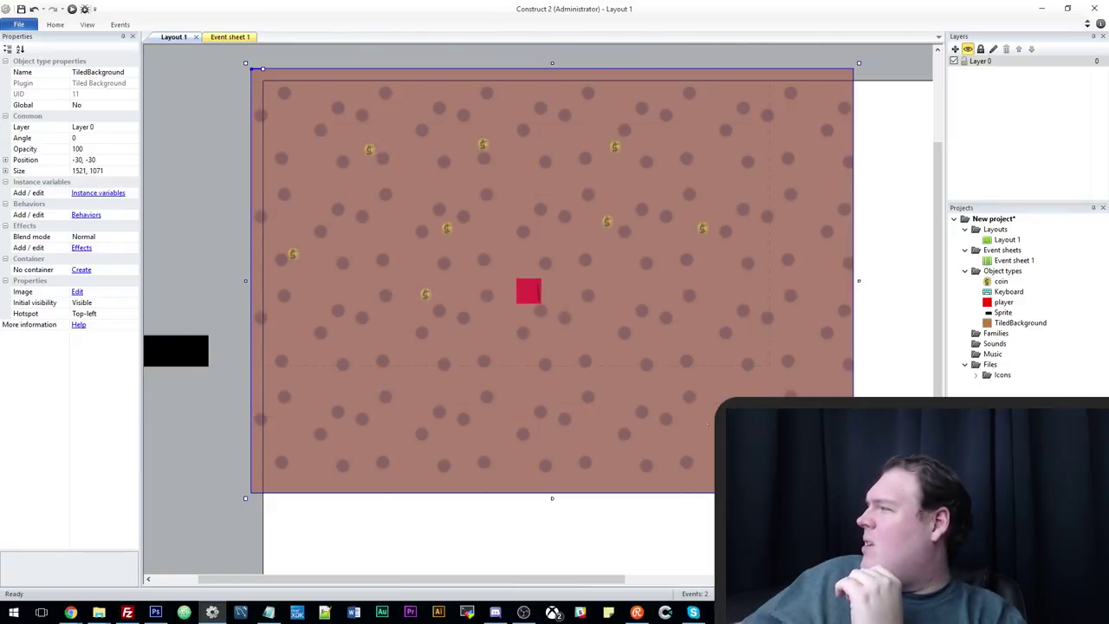
double_click(531, 292)
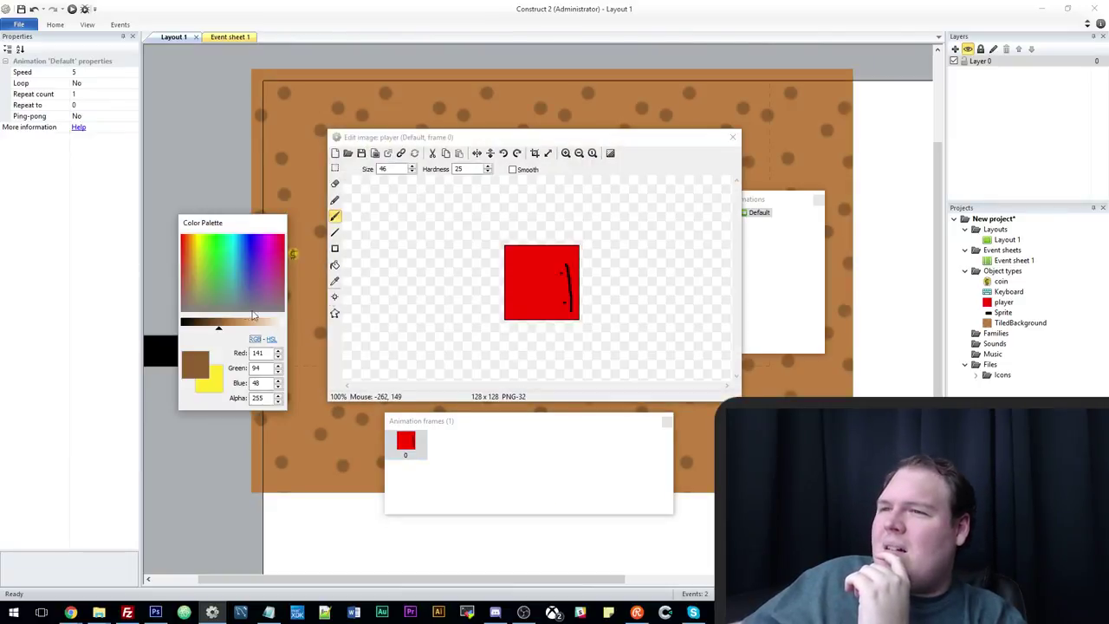
Repaint the red player square light beige with the rectangle tool.
left_click(336, 249)
left_click(274, 328)
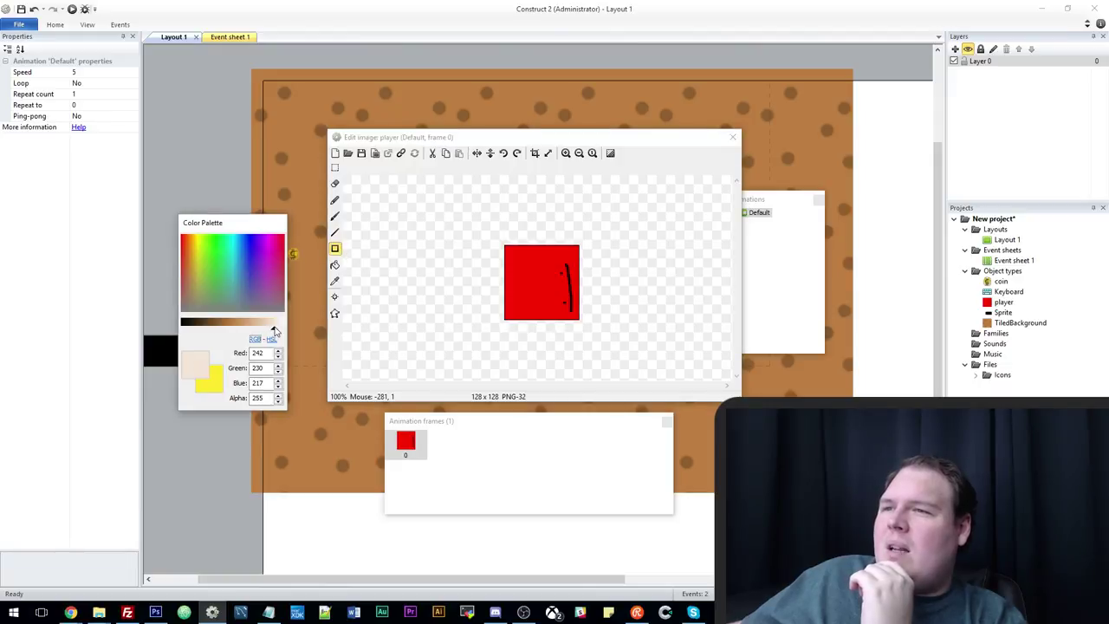
left_click_drag(485, 227, 685, 356)
Add two black dots and a size-12 black line to the player, then preview with F5.
left_click(335, 216)
left_click(213, 322)
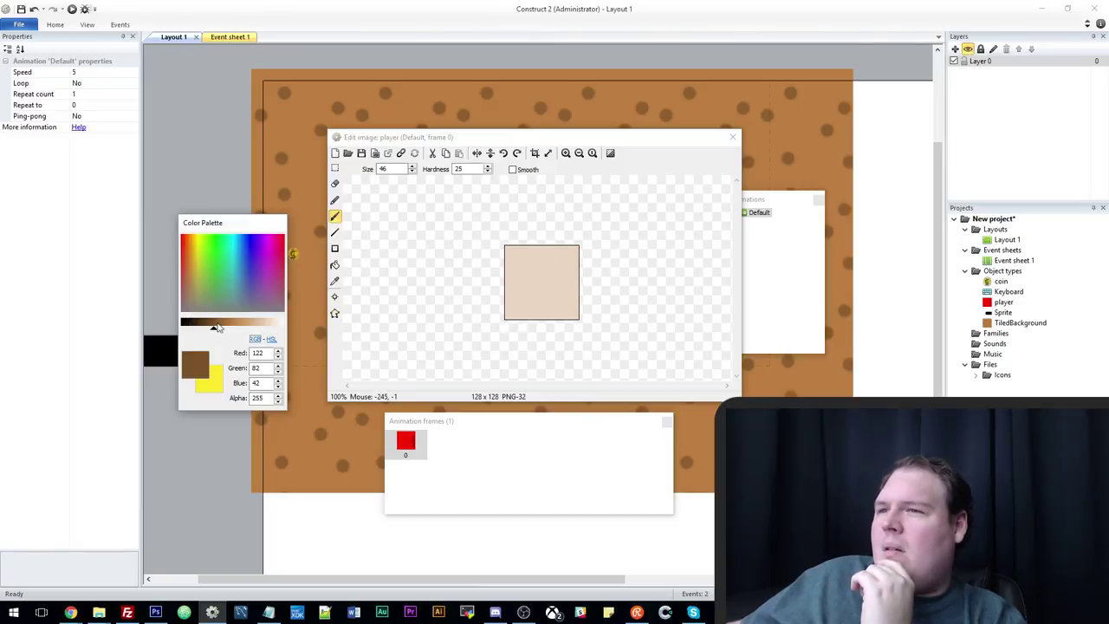
left_click_drag(216, 327, 183, 328)
left_click(548, 272)
left_click(548, 305)
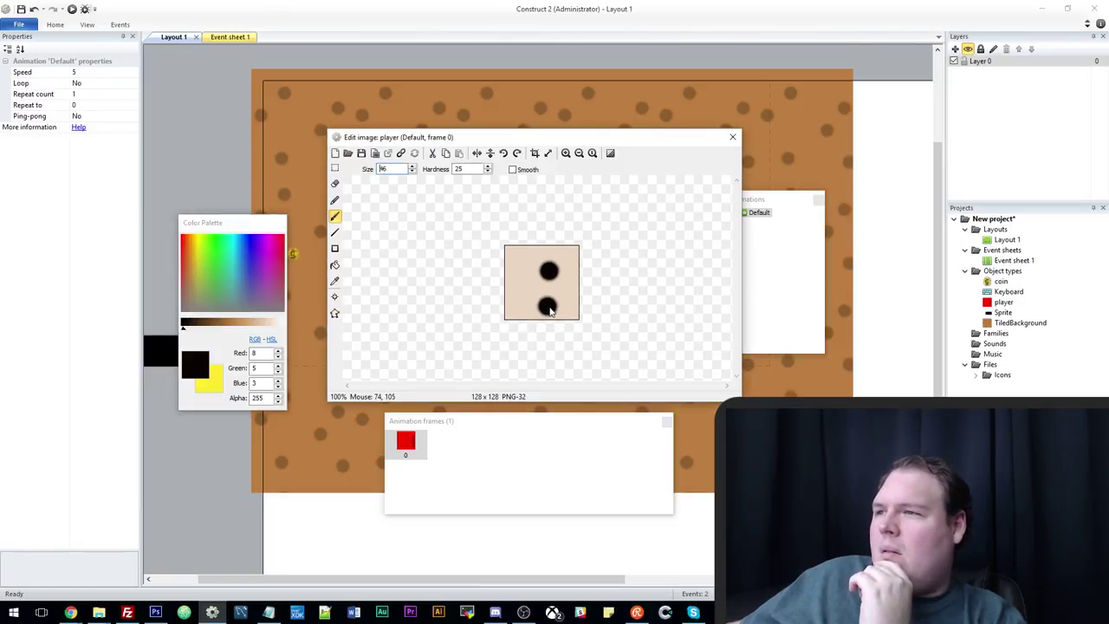
double_click(382, 169)
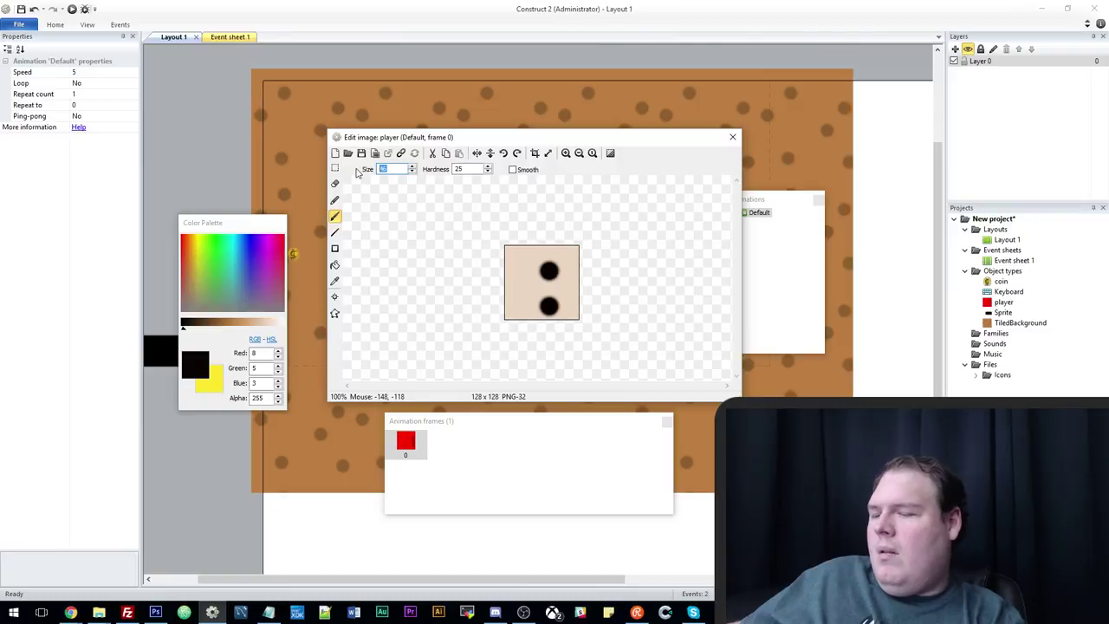
type("12")
left_click_drag(572, 283, 572, 321)
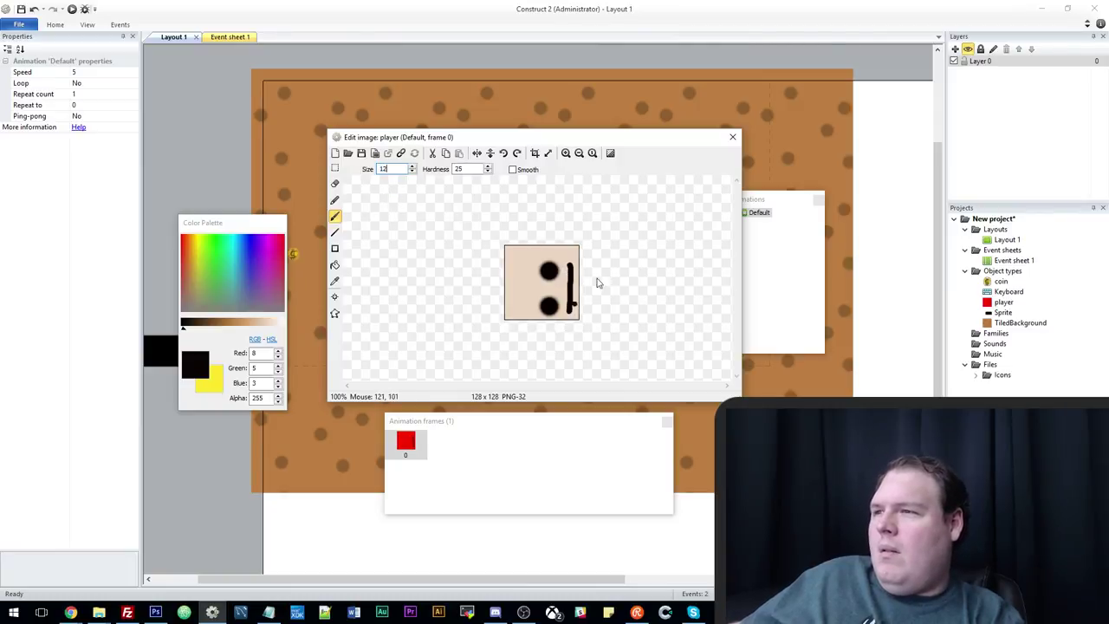
left_click(733, 137)
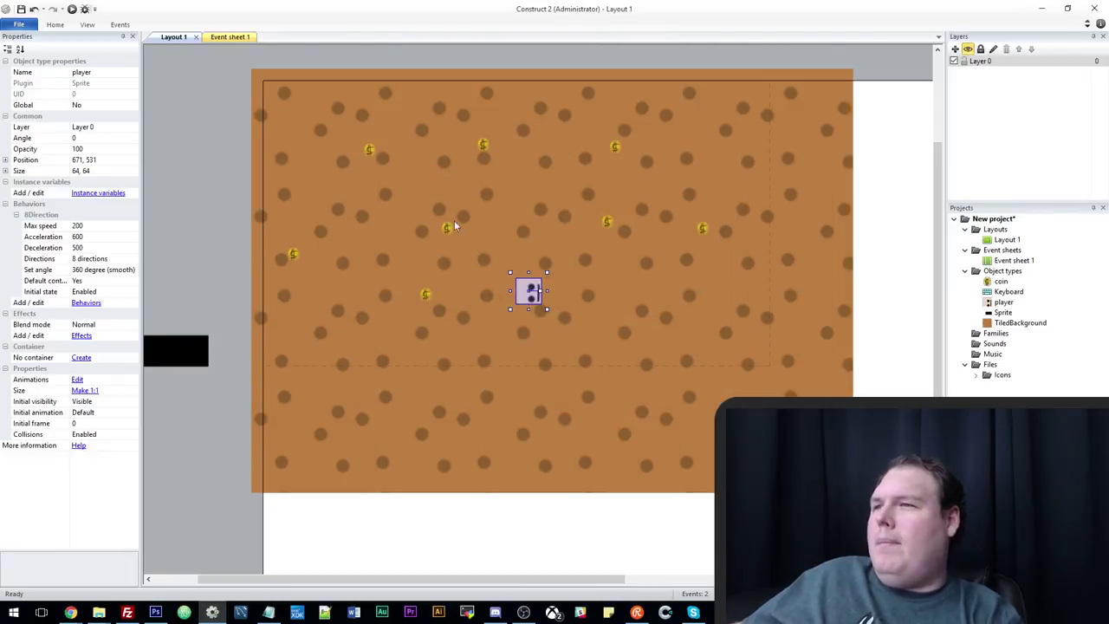
key("F5")
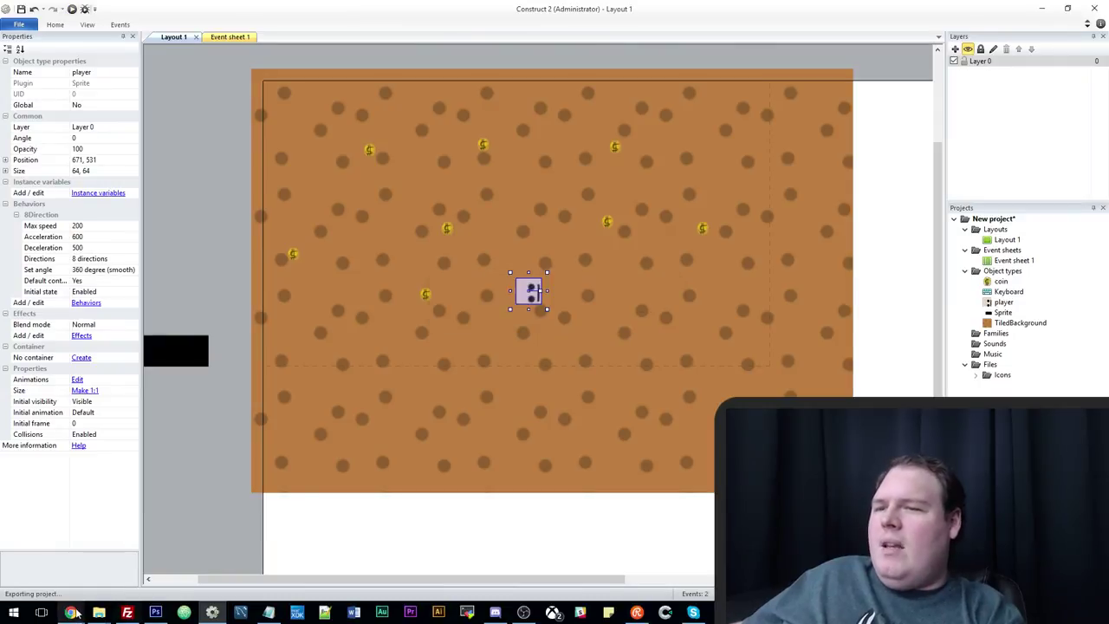
Bring up the game preview in the browser and rerun the layout preview.
mouse_move(70, 613)
left_click(60, 554)
left_click(382, 8)
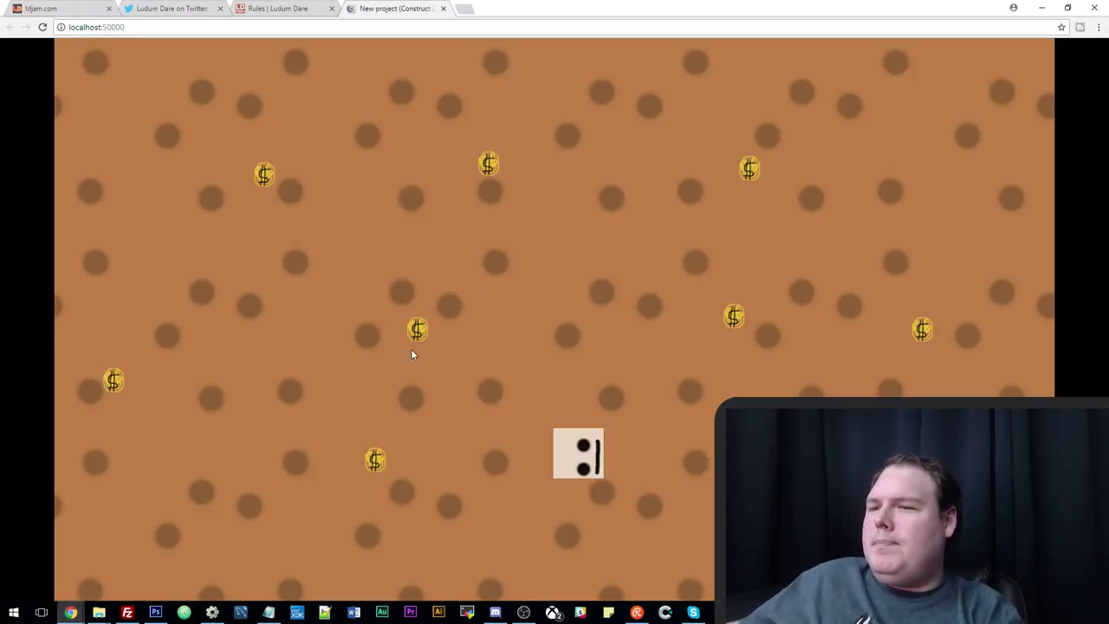
left_click(212, 612)
left_click(72, 8)
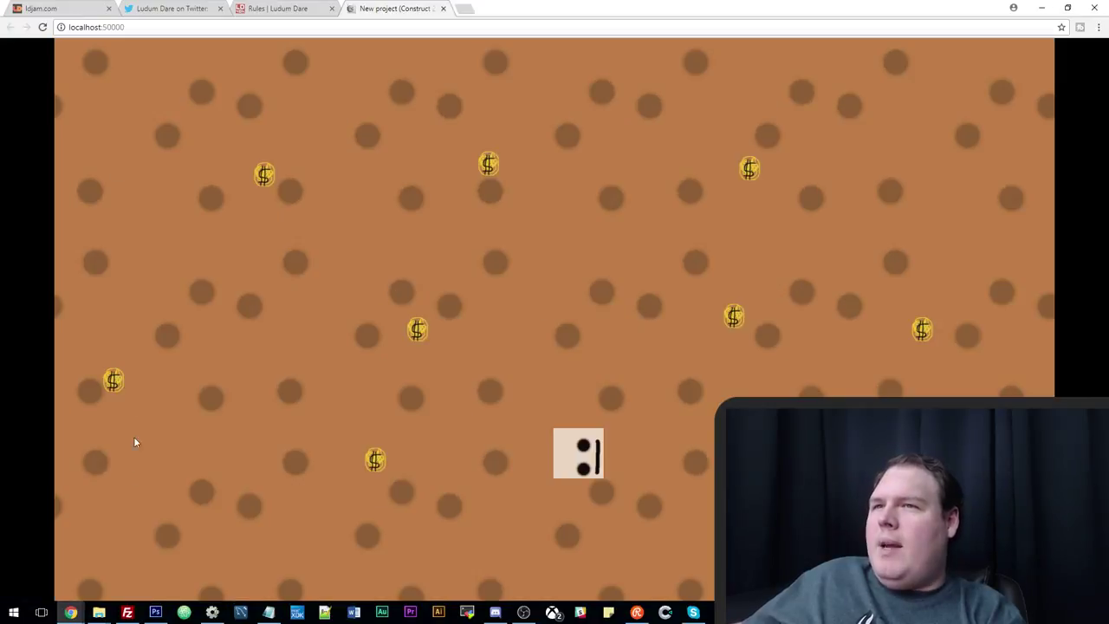
Drive the player around the spotted floor with the arrow keys to test movement and rotation.
key("Up")
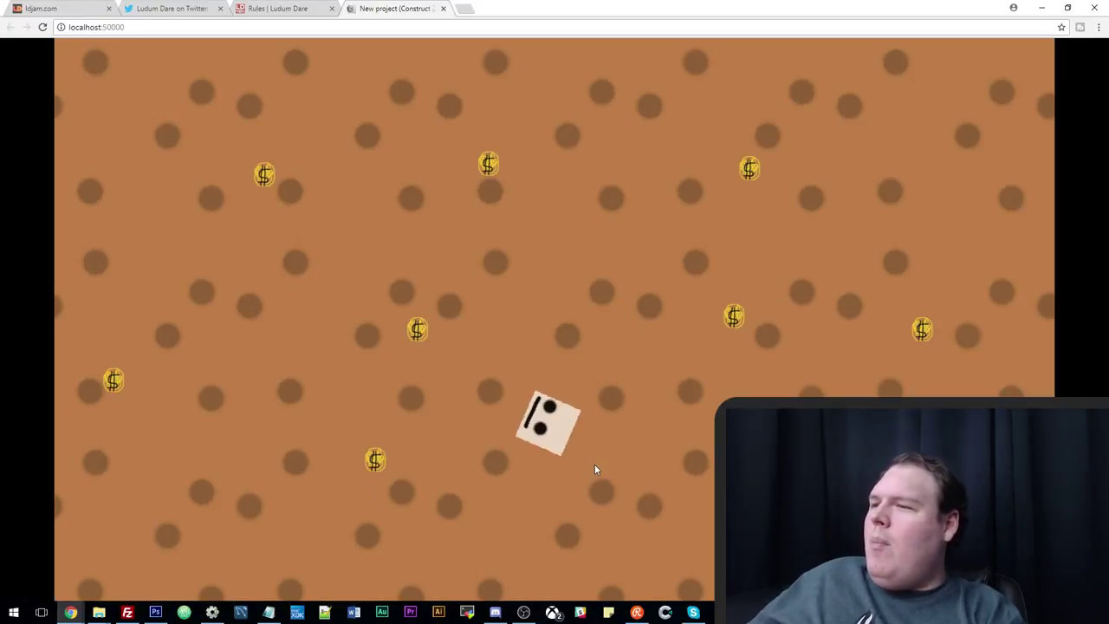
key("Left")
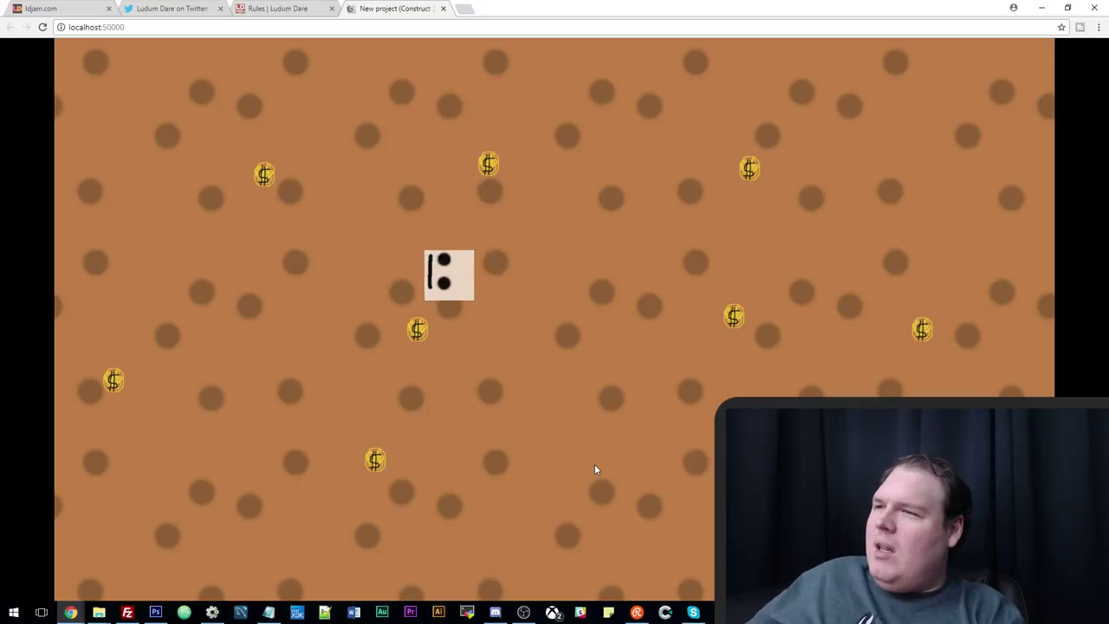
key("Right")
key("Down")
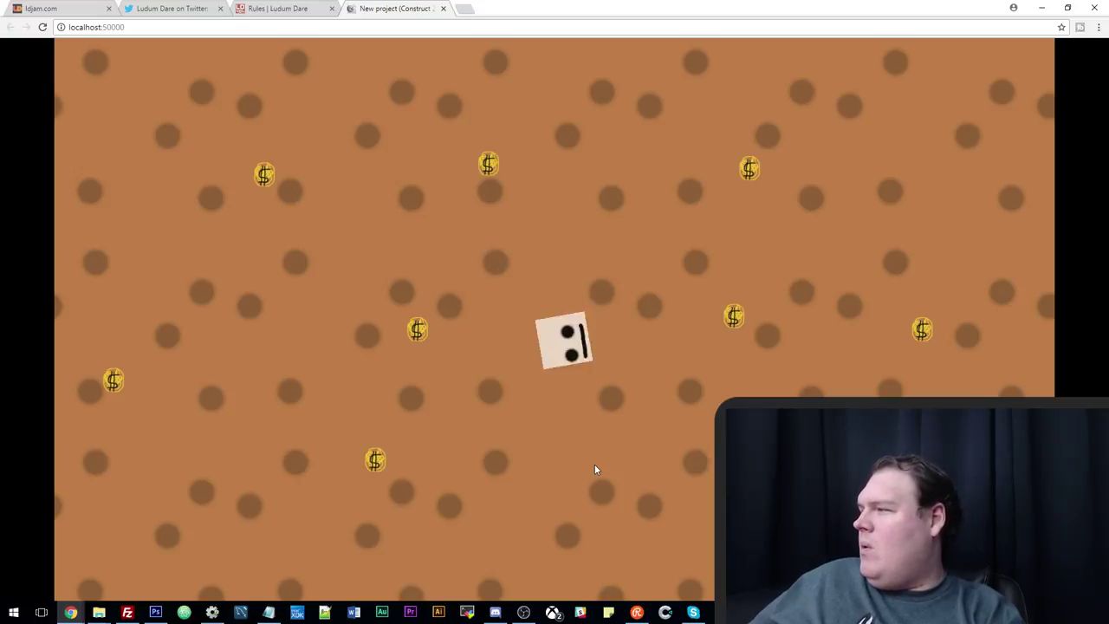
key("Left")
key("Right")
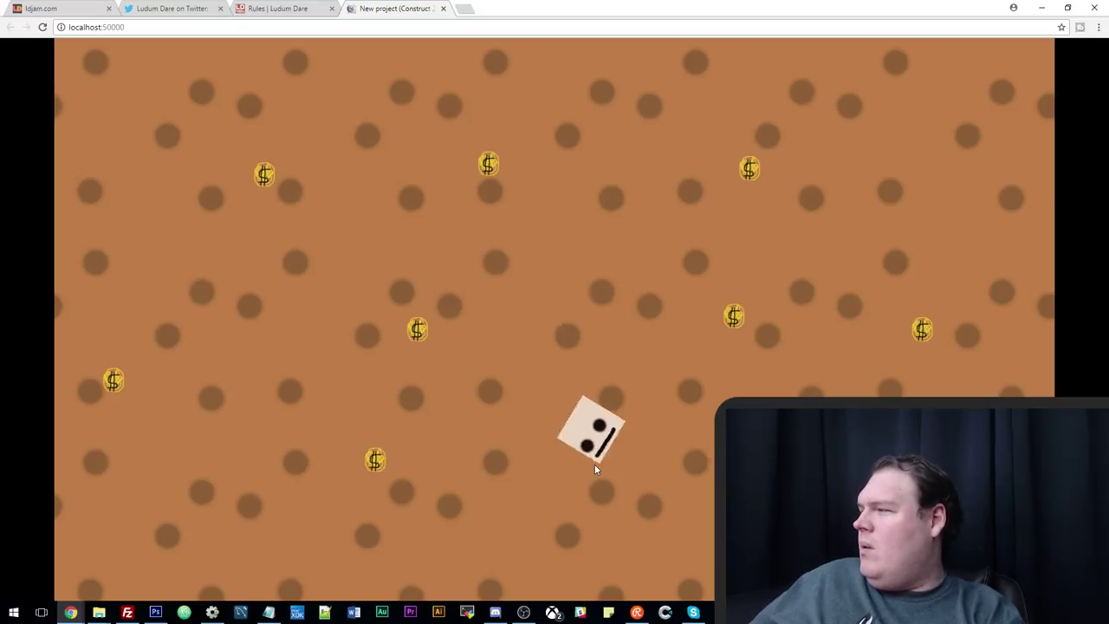
key("Up")
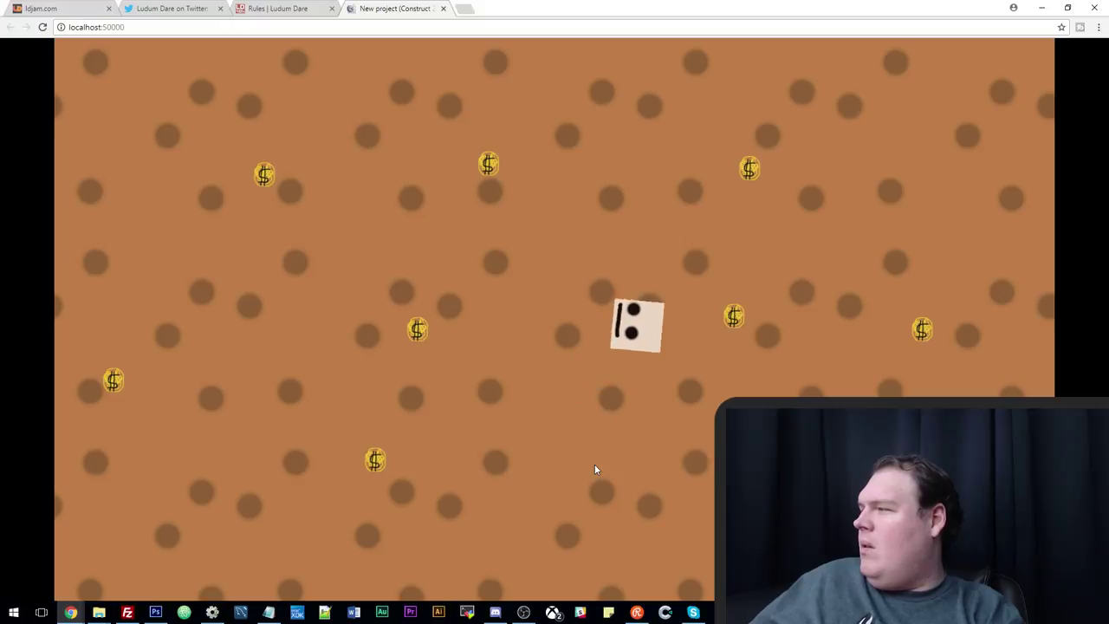
key("Left")
key("Right")
key("Left")
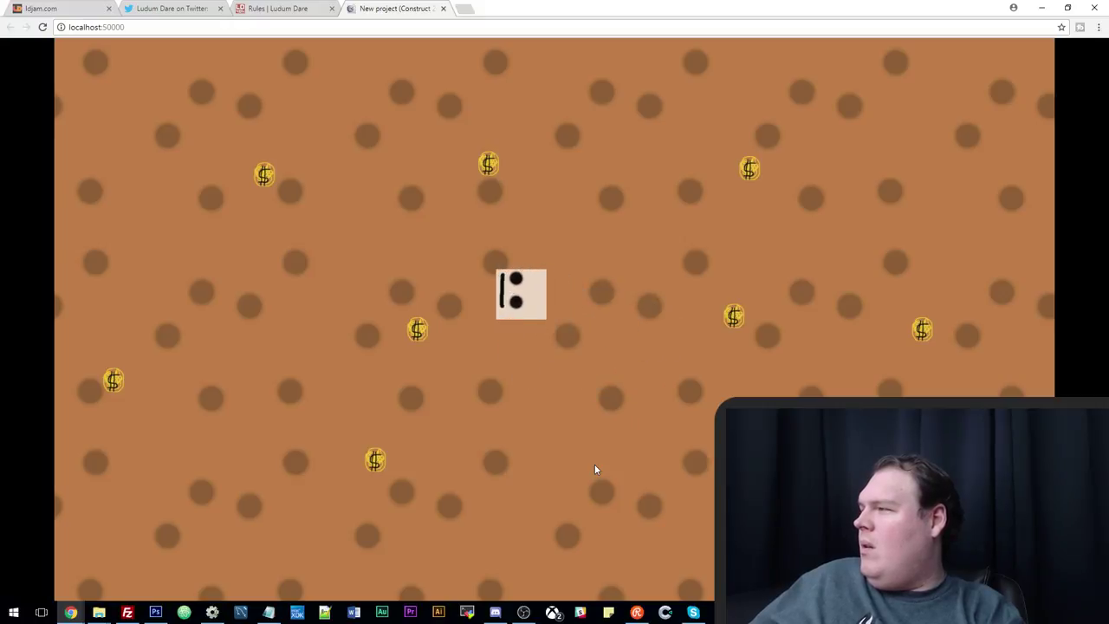
key("Down")
key("Right")
key("Up")
key("Left")
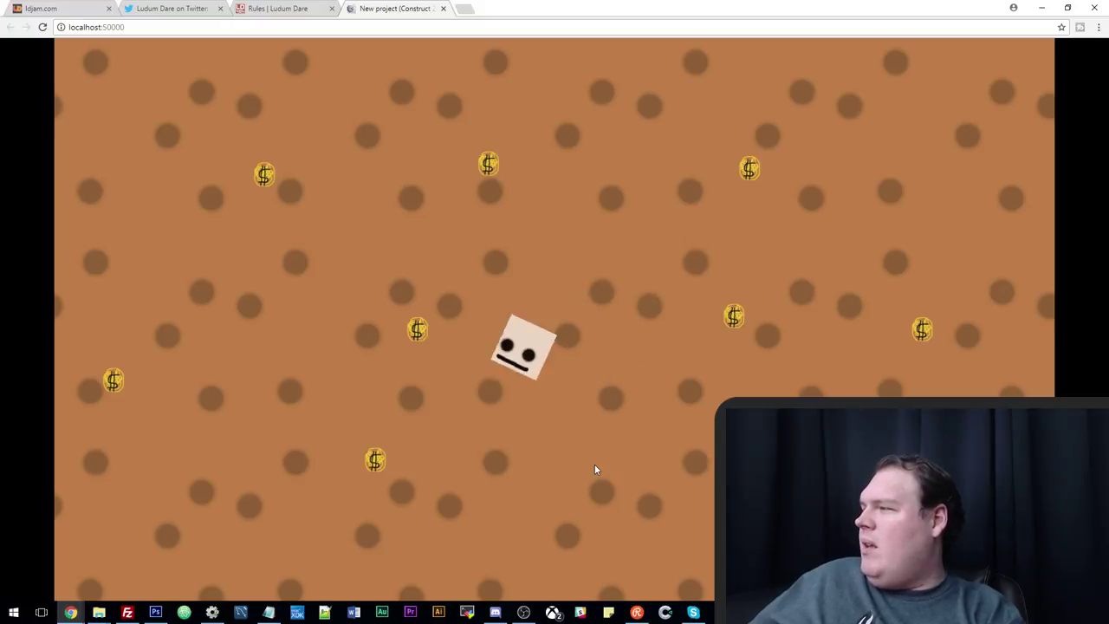
key("Down")
key("Right")
key("Left")
key("Down")
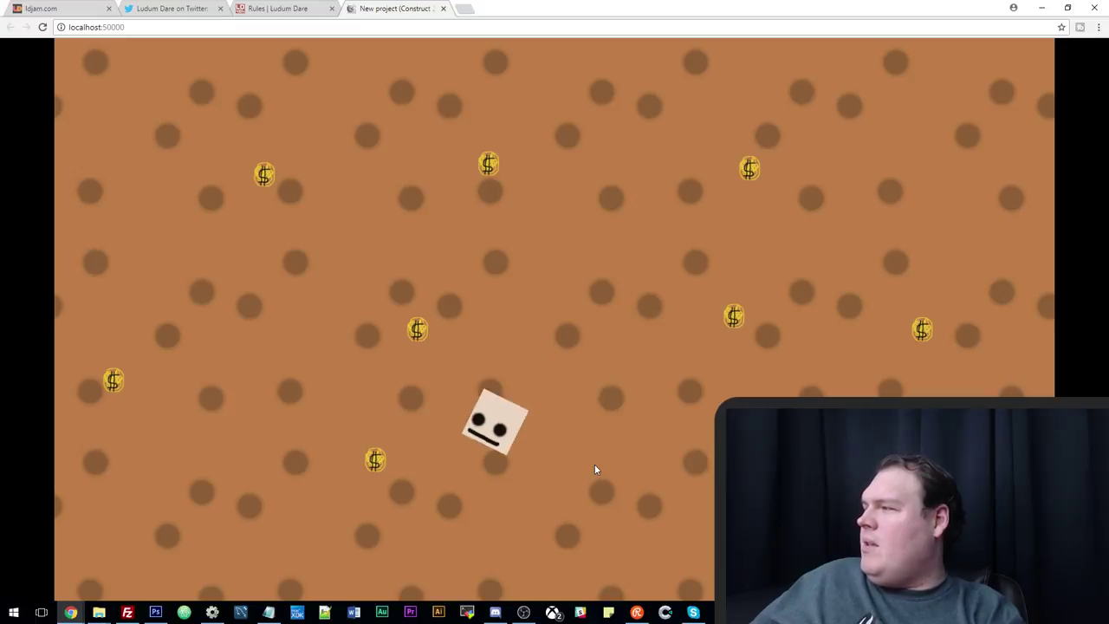
key("Right")
key("Up")
key("Left")
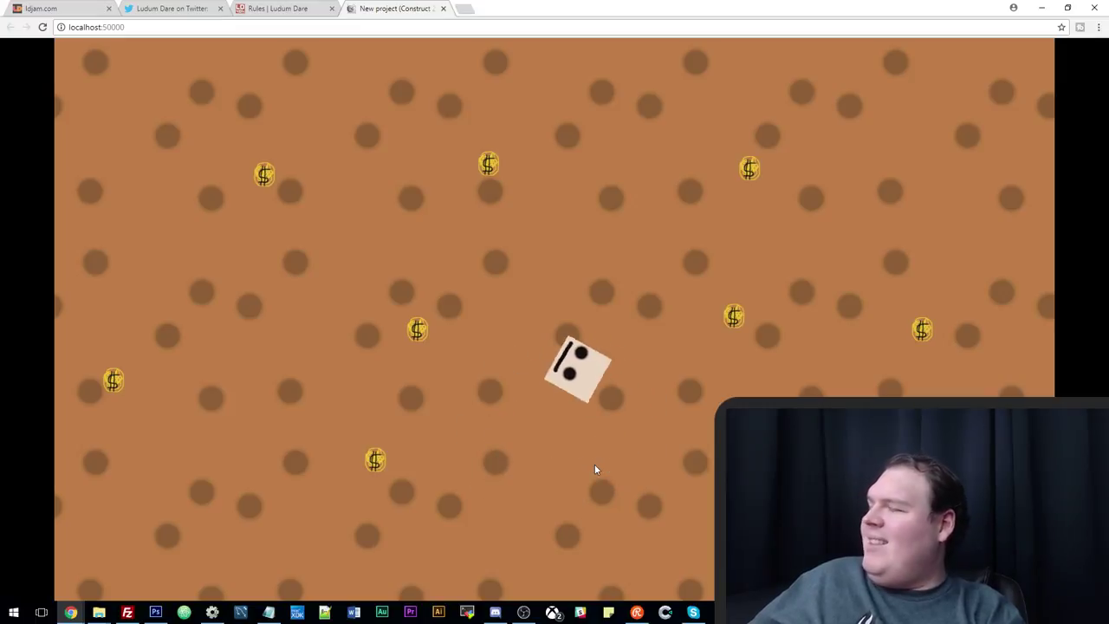
key("Up")
key("Right")
key("Up")
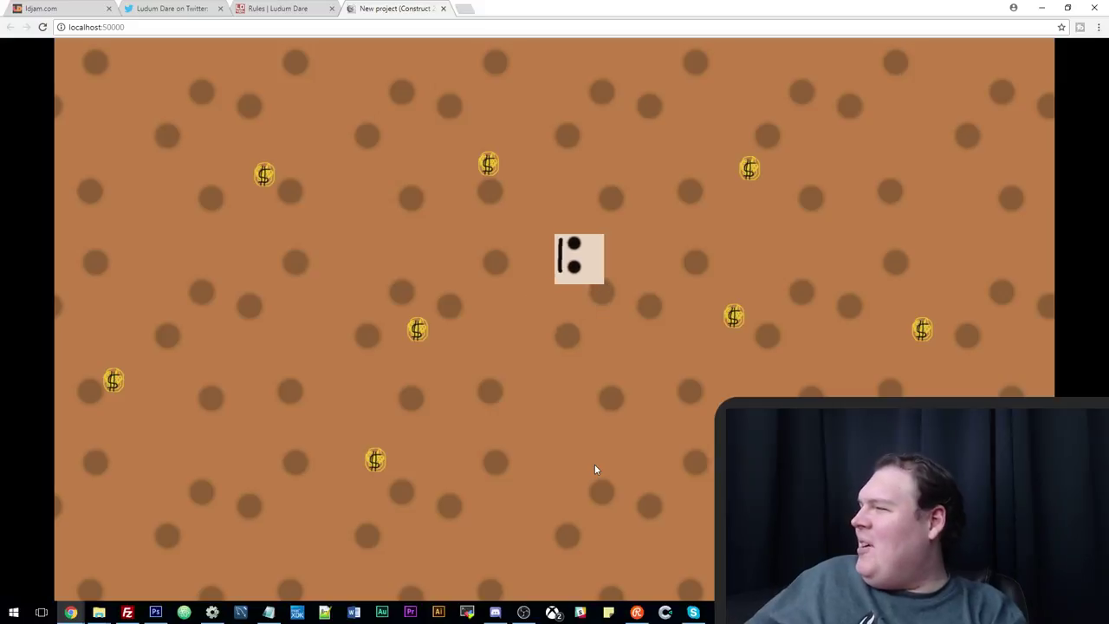
key("Left")
key("Up")
key("Right")
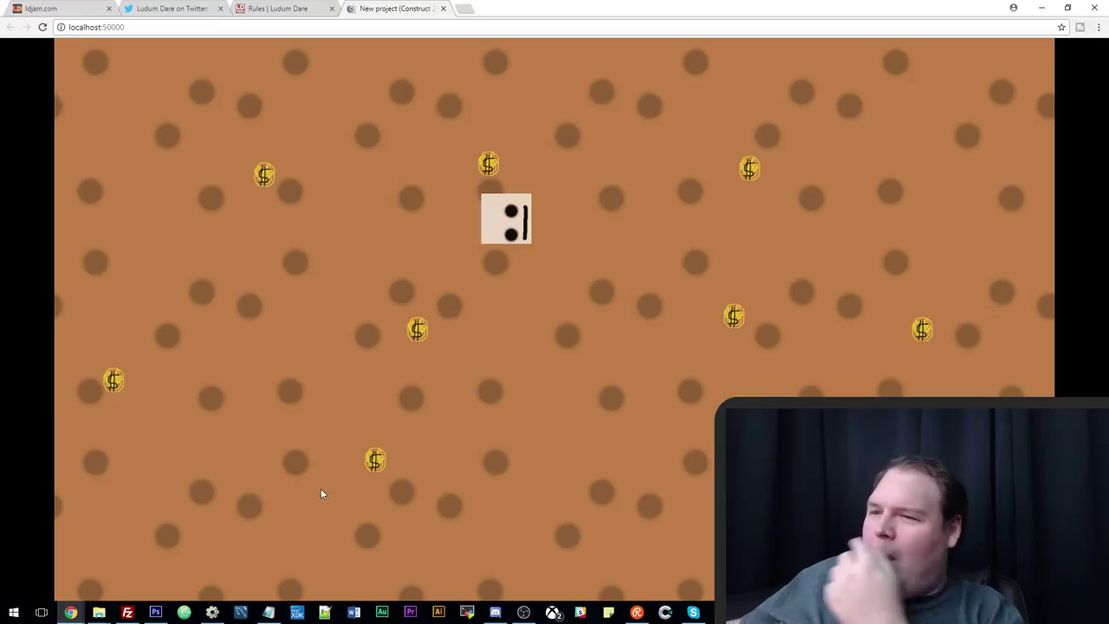
left_click(213, 613)
Resize the black Sprite's image canvas to 128x128.
double_click(201, 359)
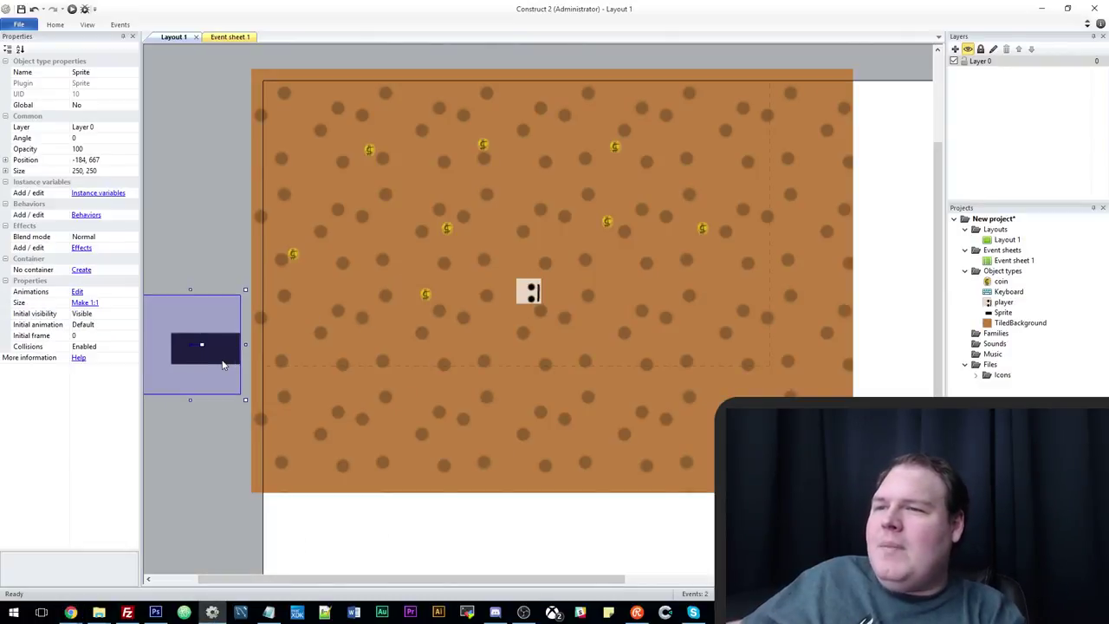
left_click(548, 153)
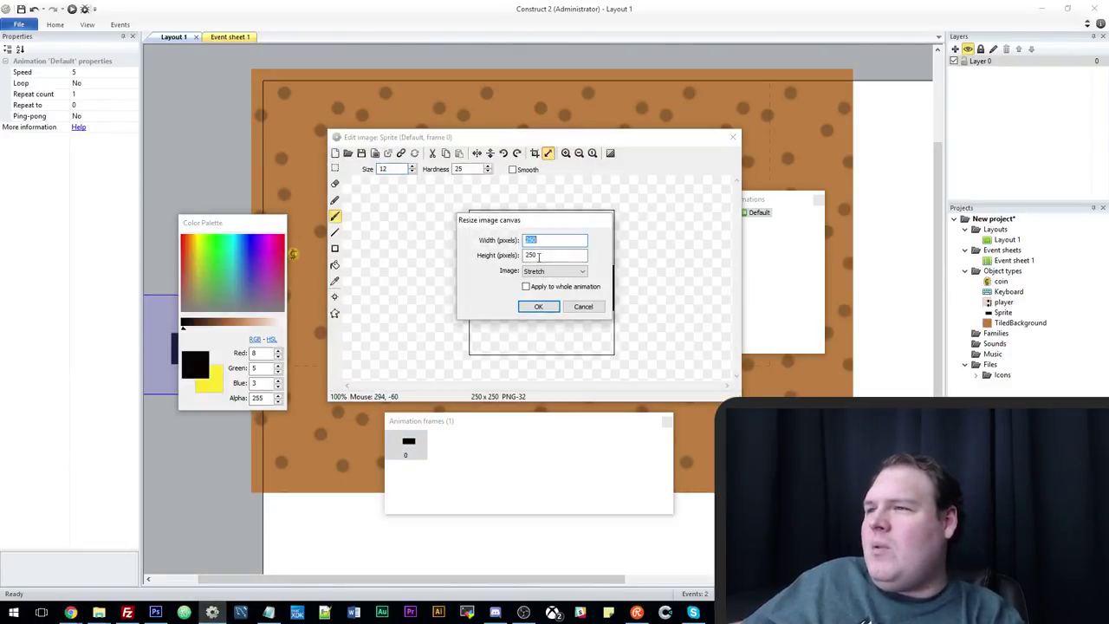
type("128")
key("Tab")
type("128")
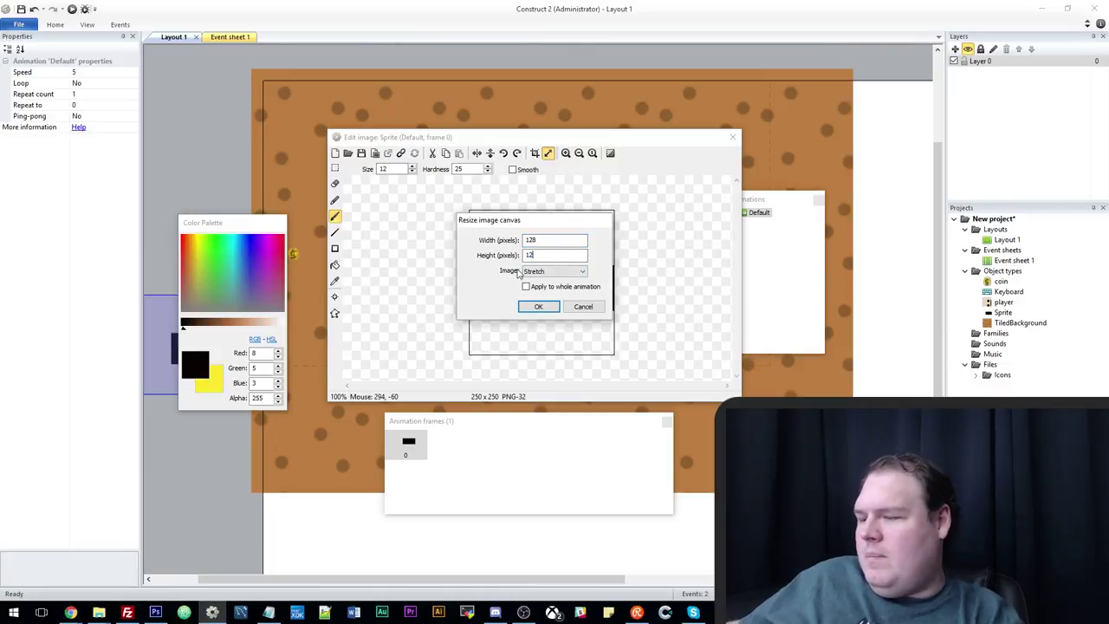
left_click(538, 306)
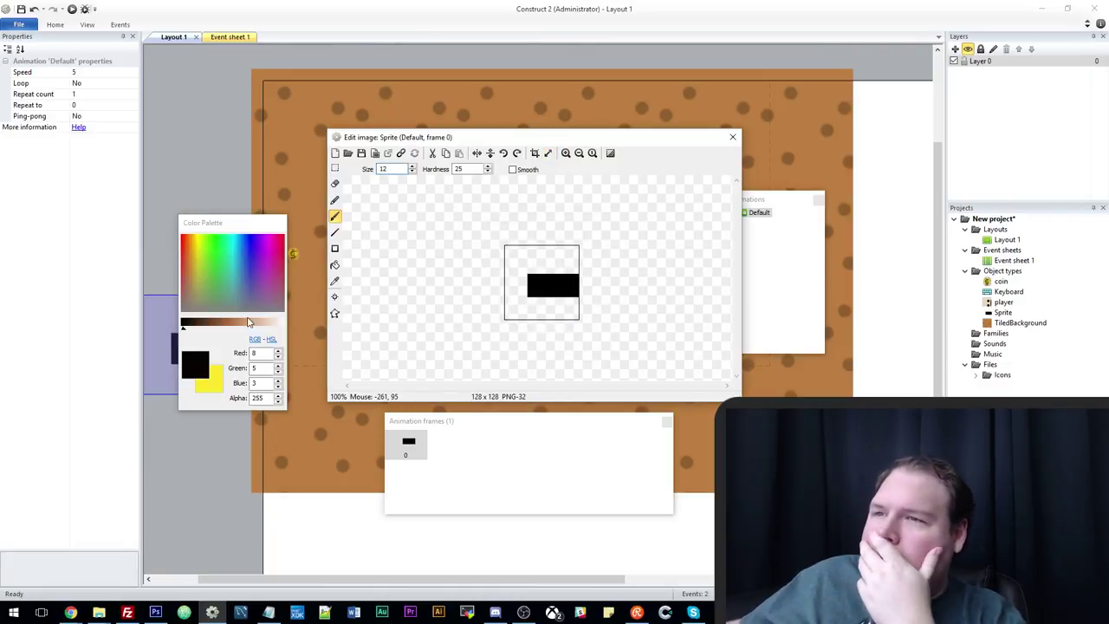
Paint the sprite dark brown with a lighter brown eye and curved mouth.
left_click_drag(248, 322, 212, 327)
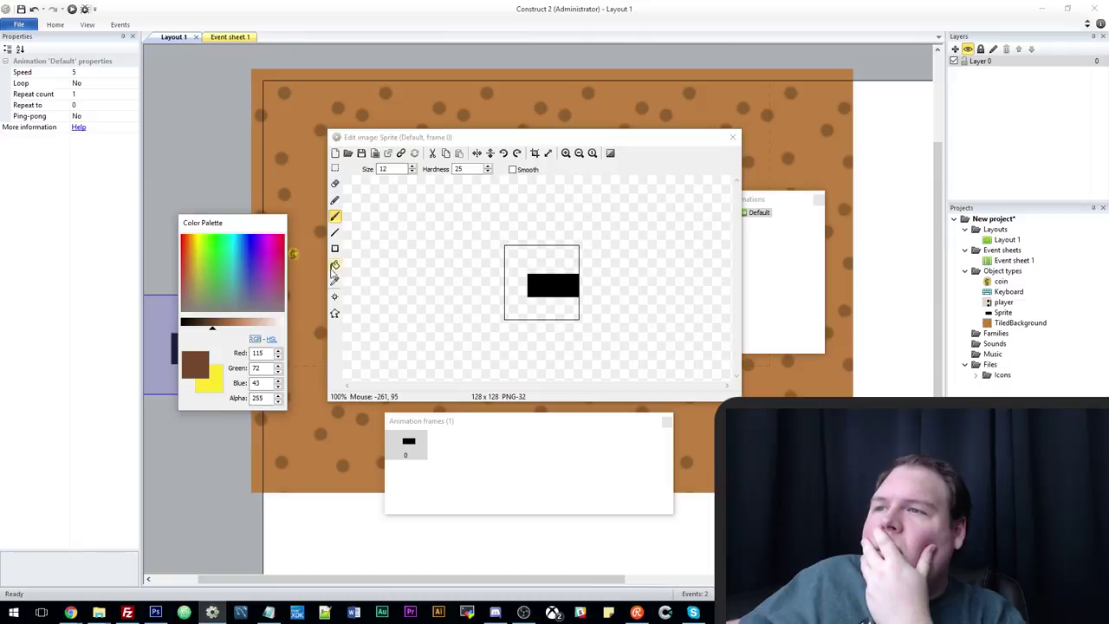
left_click(334, 248)
left_click_drag(445, 252, 649, 347)
left_click_drag(474, 250, 662, 364)
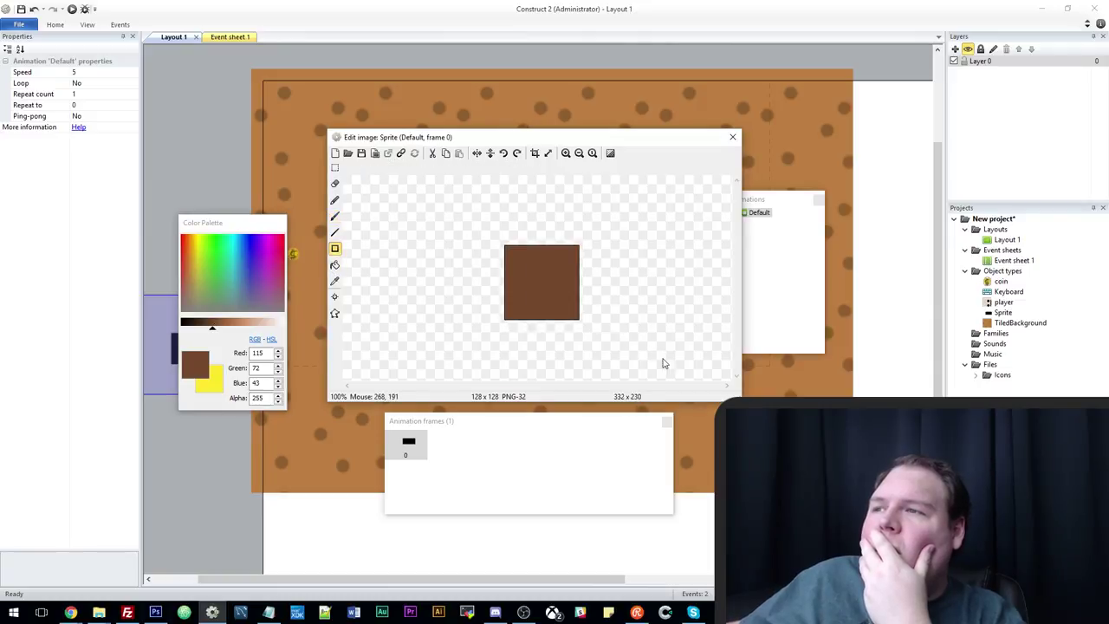
left_click(334, 216)
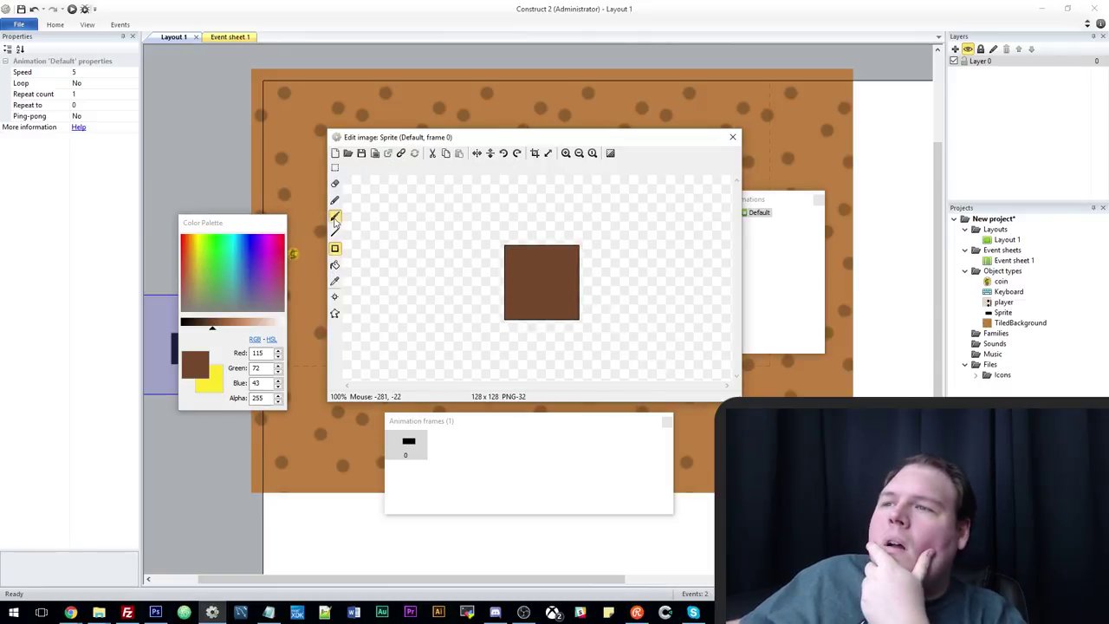
left_click(248, 326)
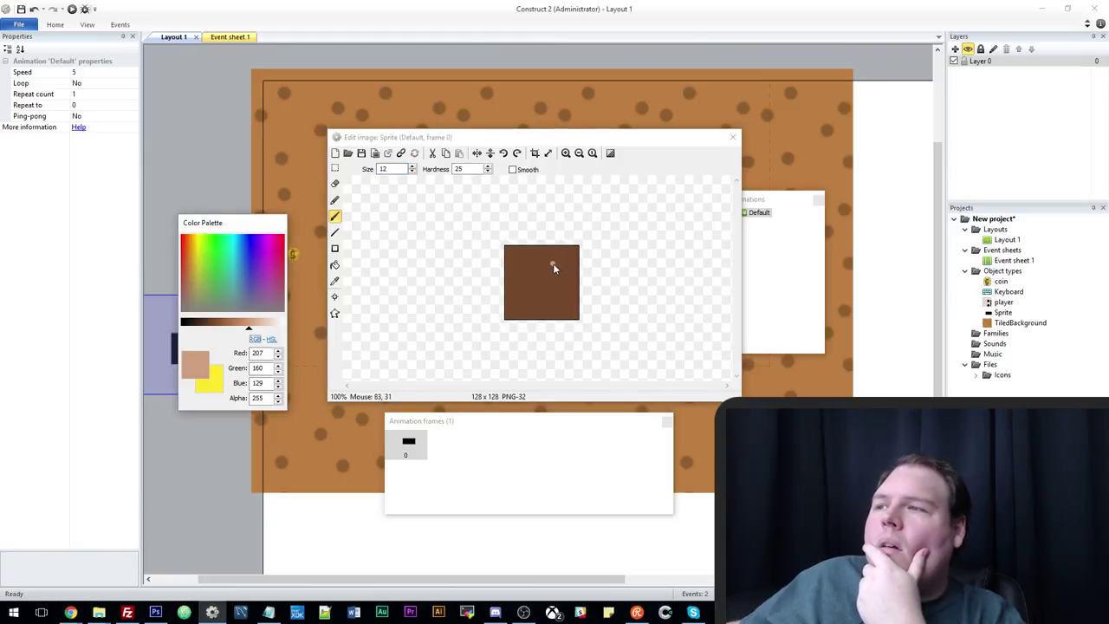
left_click(553, 314)
left_click_drag(565, 307, 574, 271)
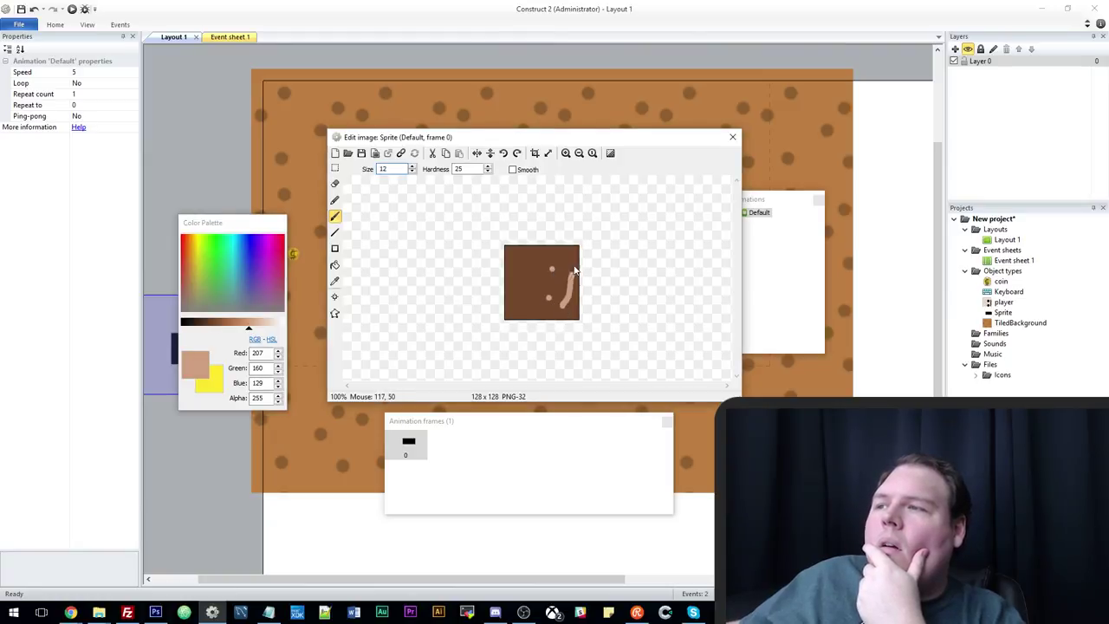
left_click(732, 137)
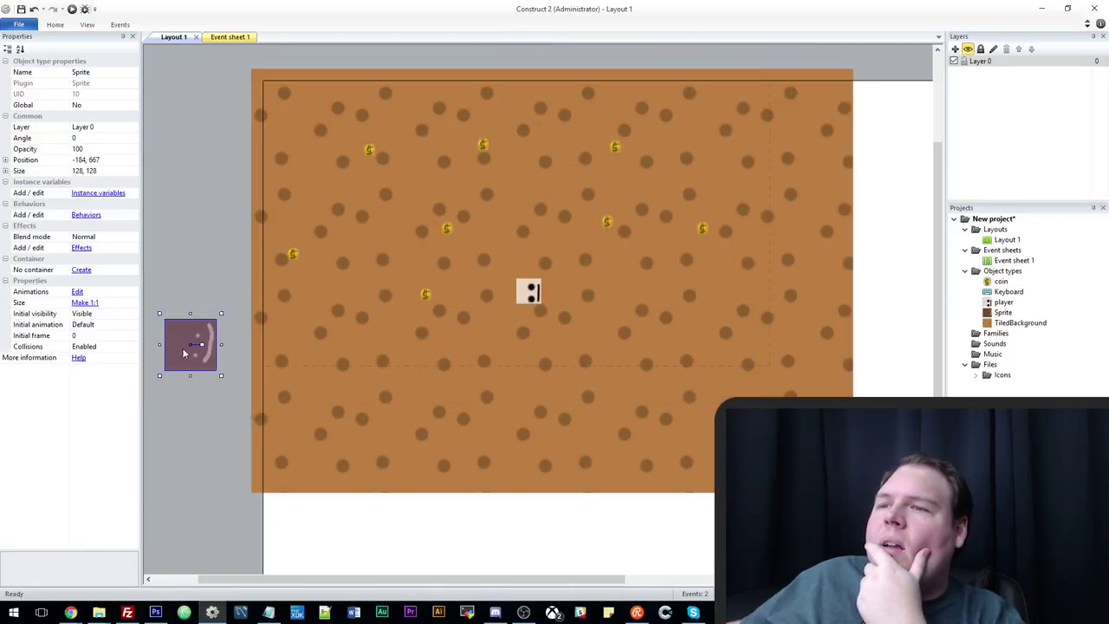
Place the sprite on the layout, size it 64x64, and rotate it about 33° near the top coins.
left_click_drag(183, 351, 526, 357)
left_click(530, 295)
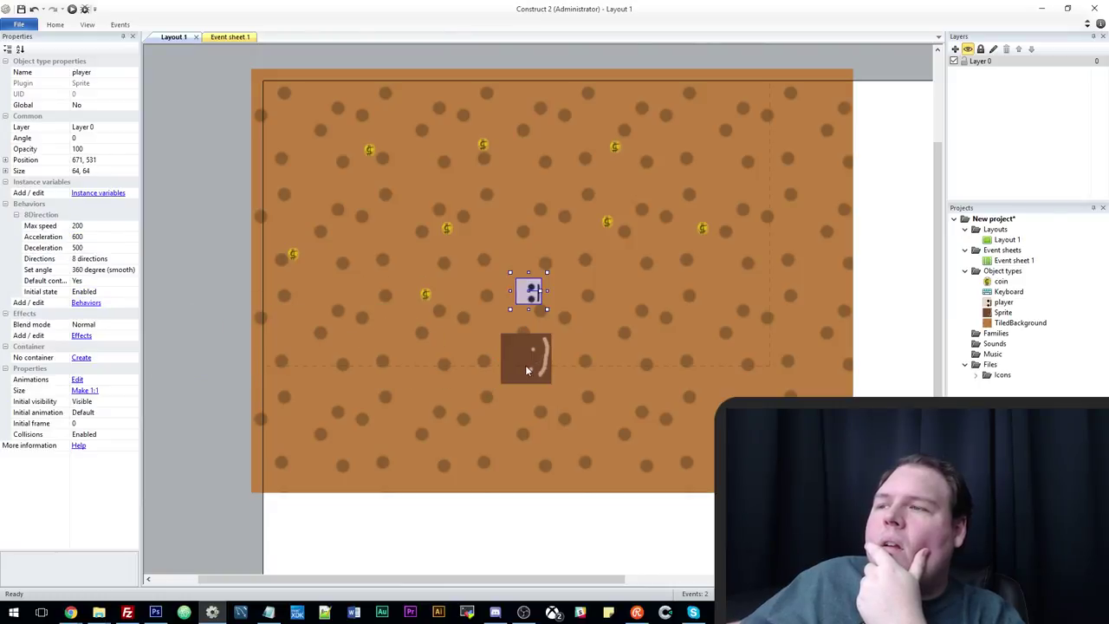
left_click(526, 368)
left_click(87, 171)
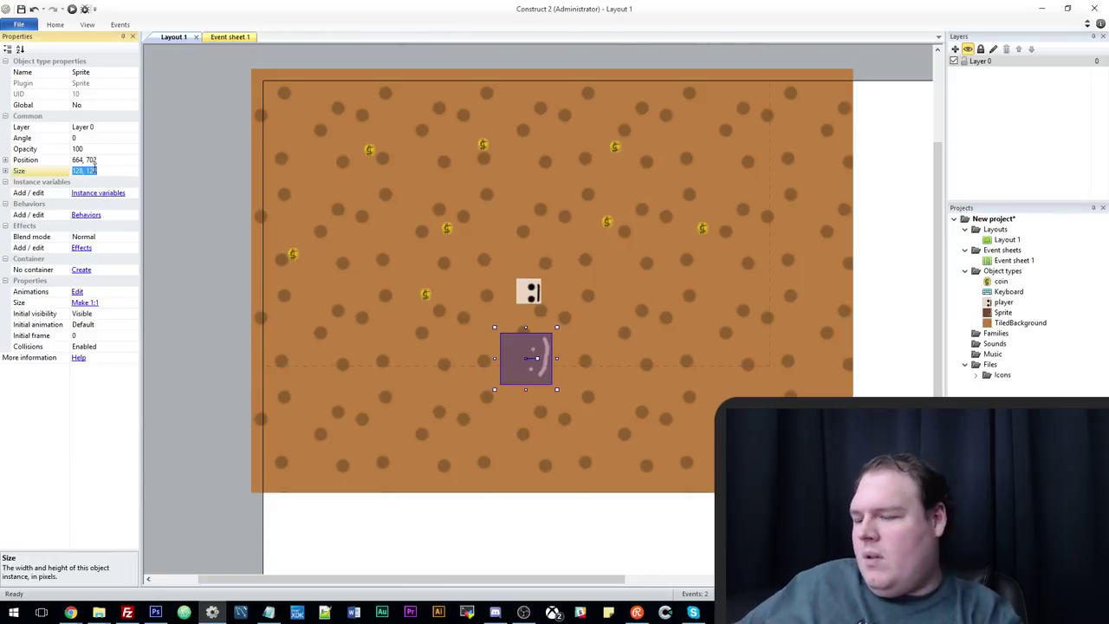
key("BackSpace")
key("BackSpace")
key("BackSpace")
key("BackSpace")
type("64")
key("Return")
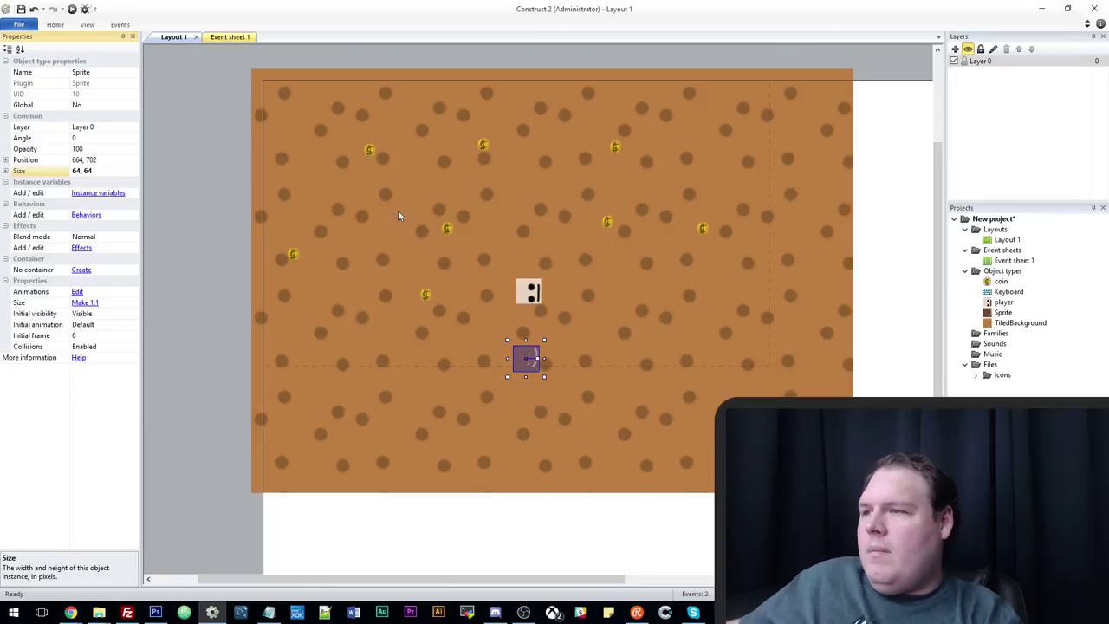
left_click_drag(525, 360, 442, 153)
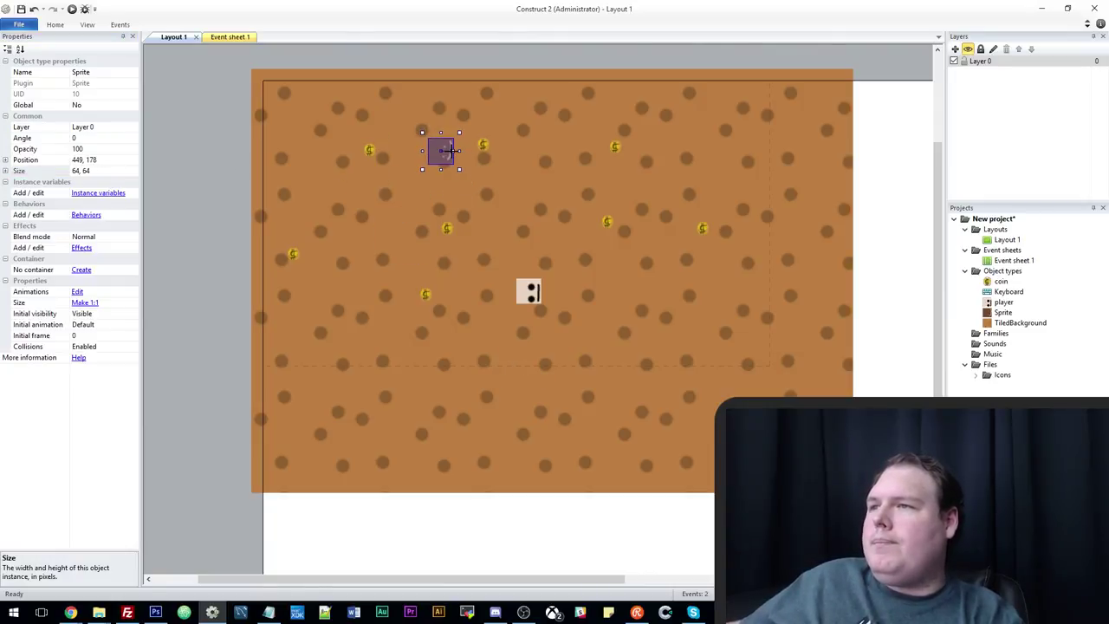
left_click_drag(451, 151, 454, 159)
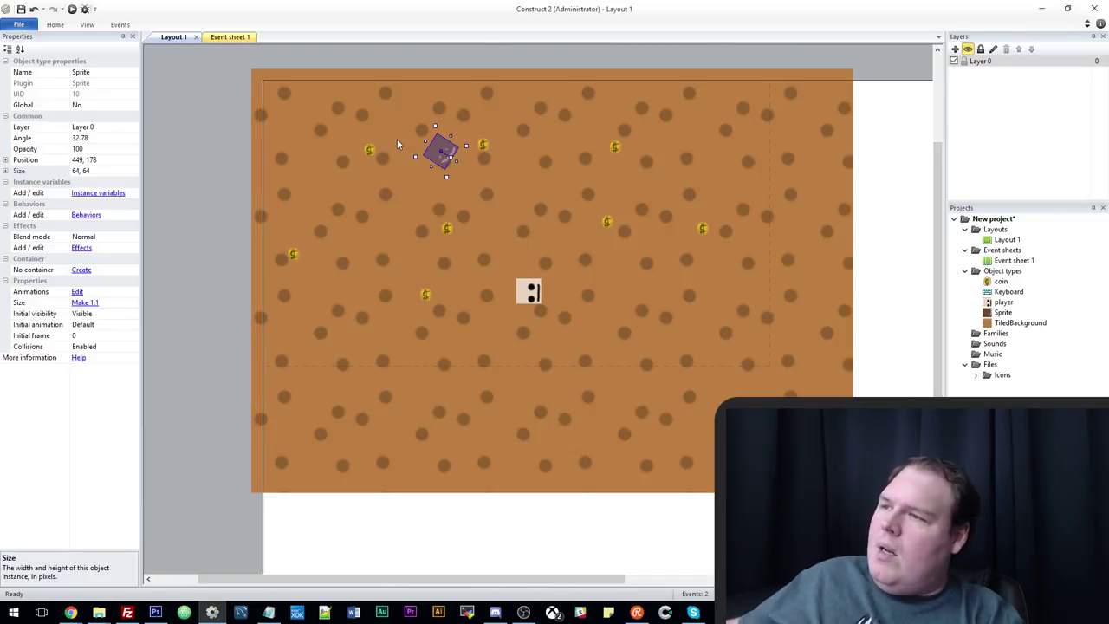
Repaint the whole sprite image near-white.
double_click(438, 141)
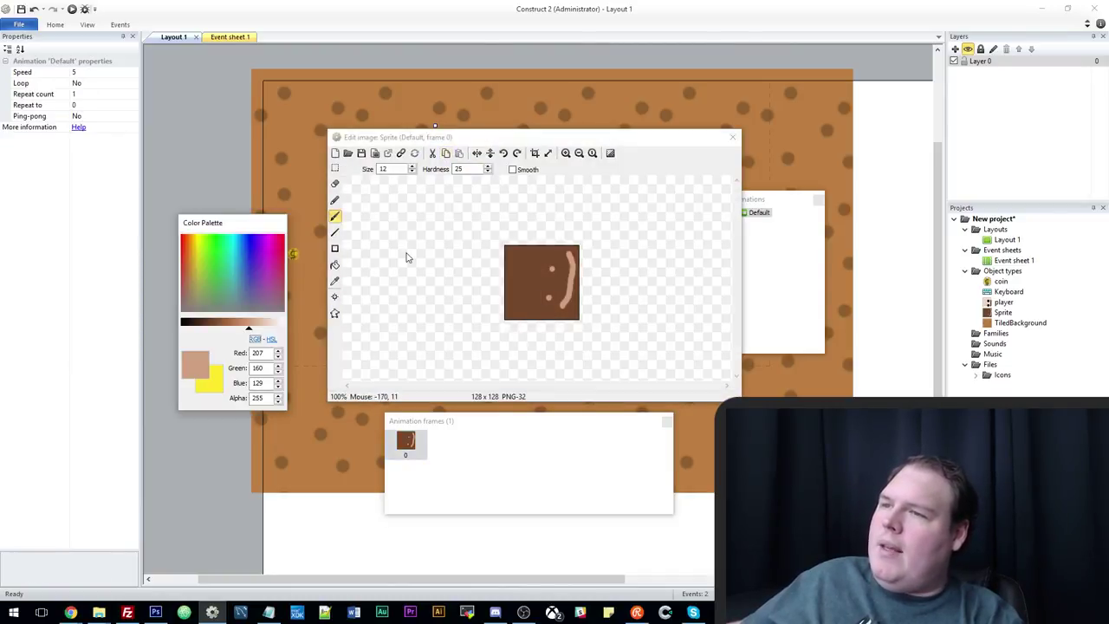
left_click(335, 250)
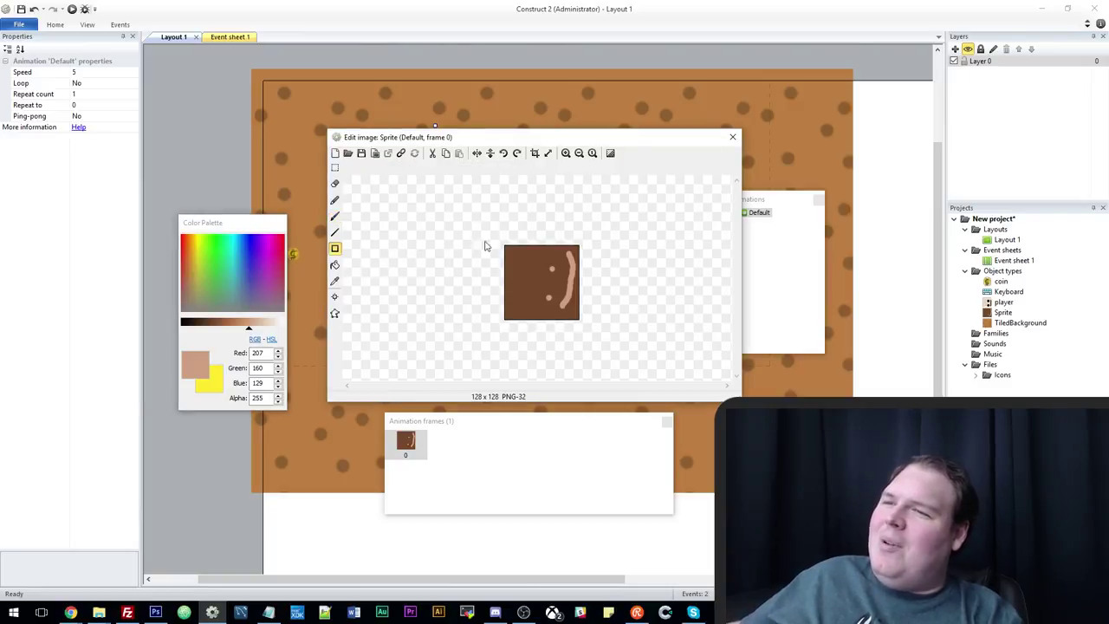
left_click_drag(485, 245, 606, 327)
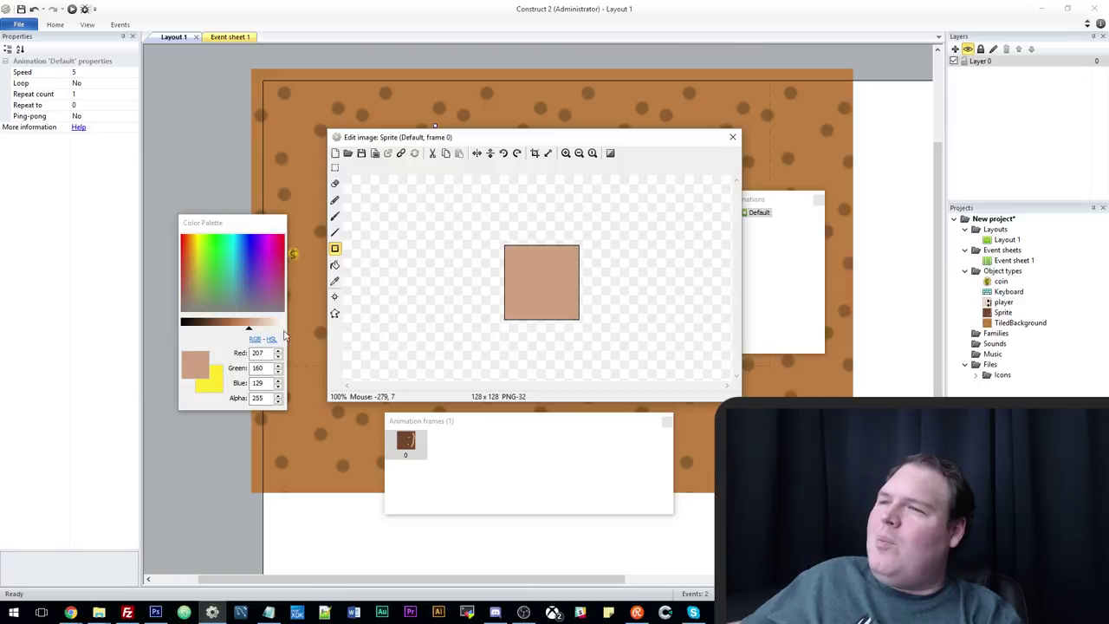
left_click_drag(259, 329, 280, 331)
left_click_drag(479, 212, 641, 372)
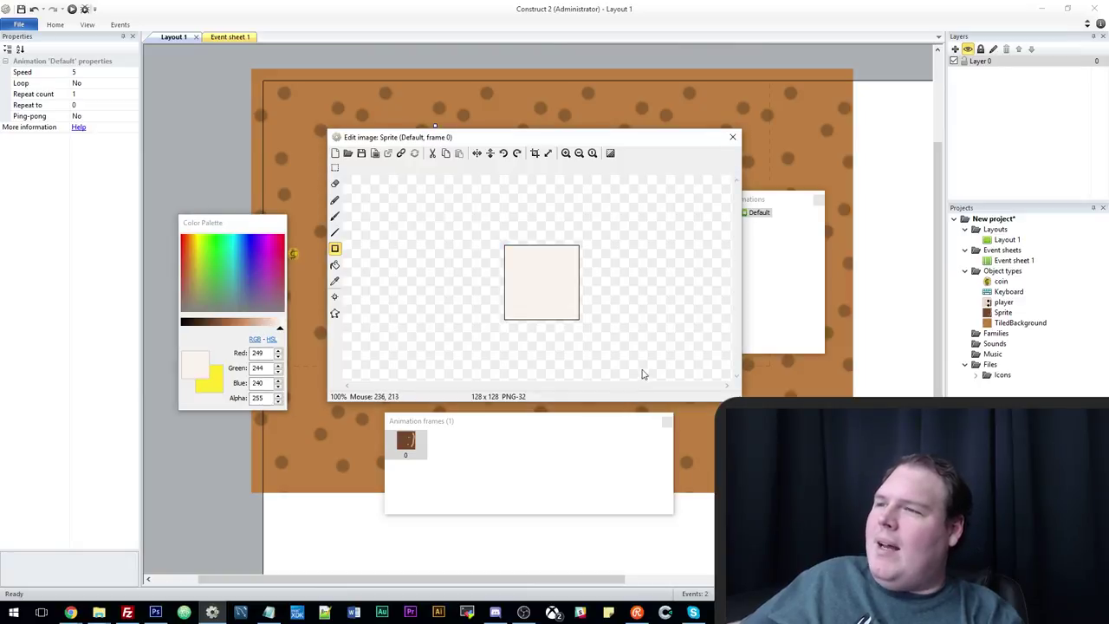
left_click_drag(279, 323, 227, 322)
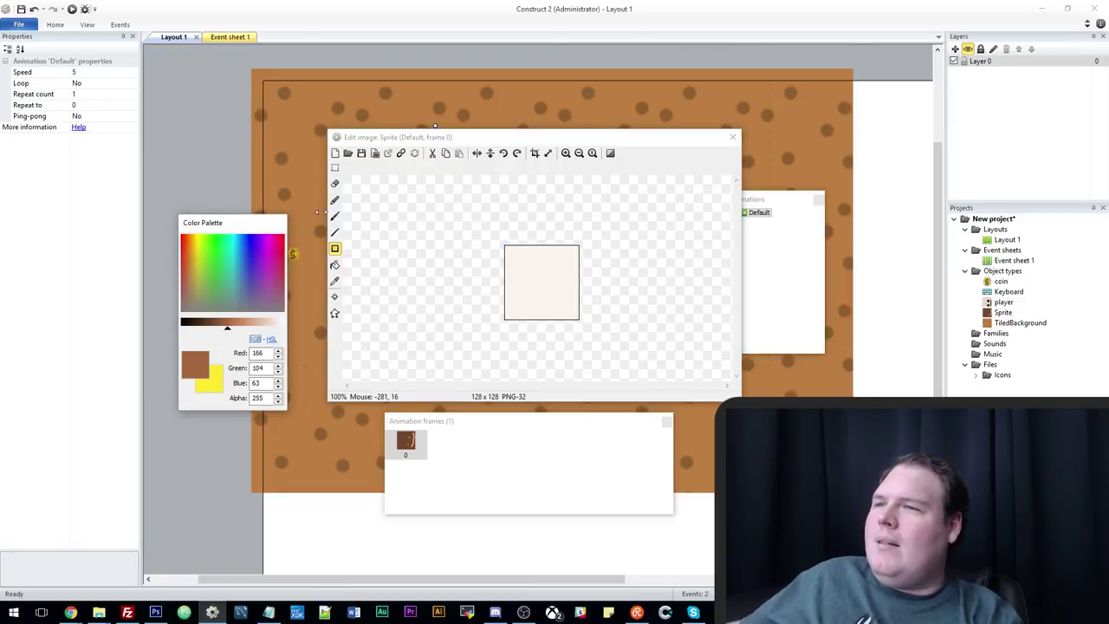
Give the pale sprite brown eyes and a curved brown mouth, then nudge it up-left.
left_click(335, 216)
left_click(553, 262)
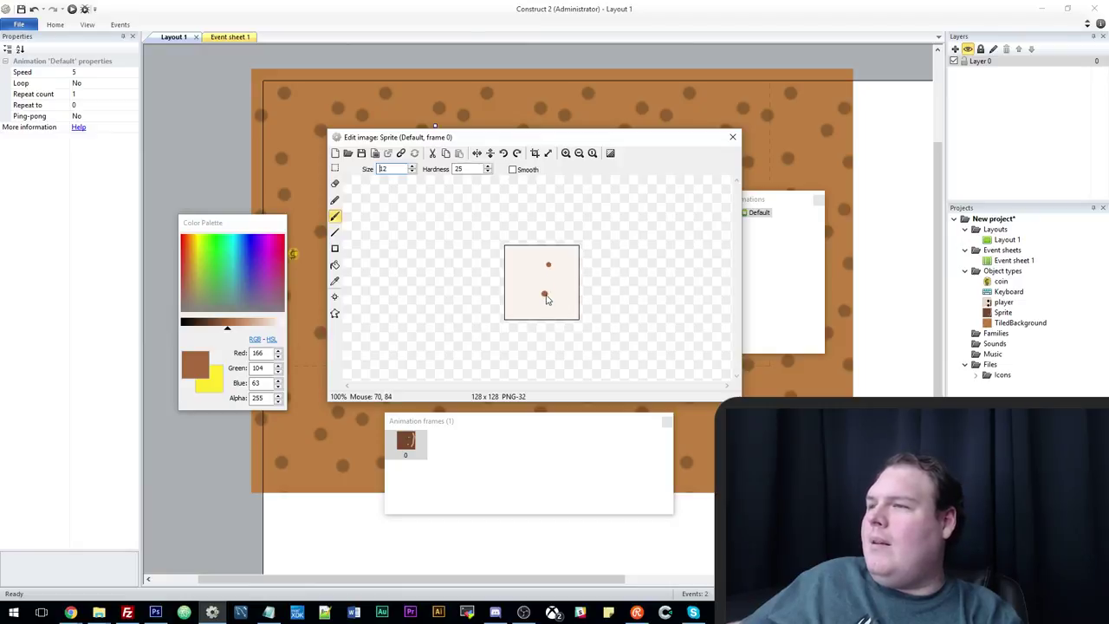
mouse_move(571, 252)
left_mouse_down()
mouse_move(576, 293)
mouse_move(563, 307)
left_mouse_up()
left_click(732, 137)
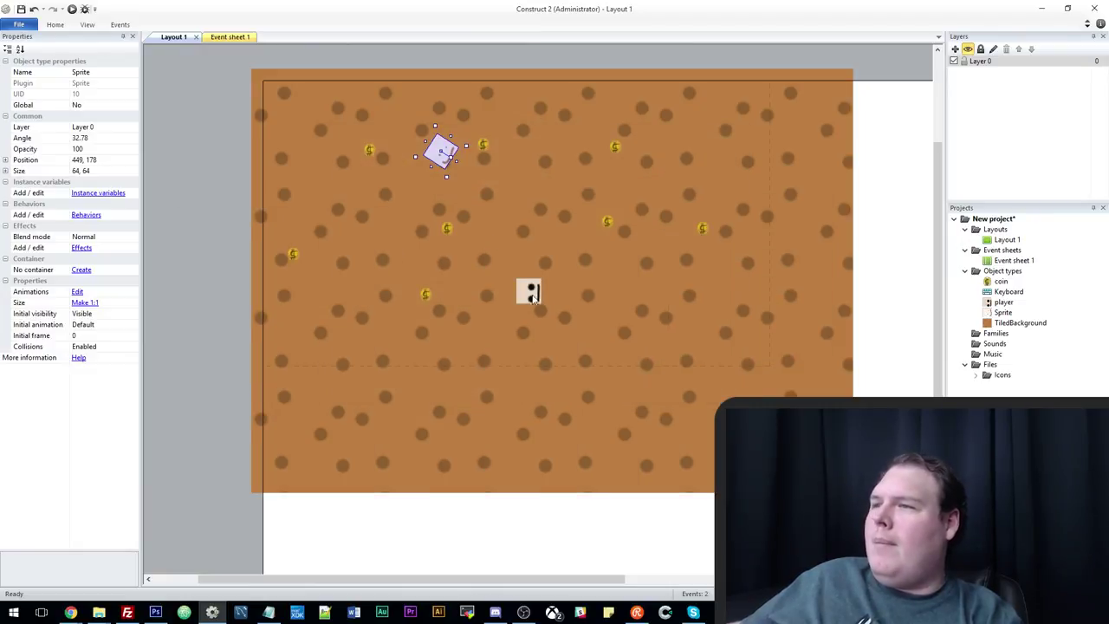
left_click_drag(437, 154, 427, 136)
Nudge the tilted face sprite left to about 356, 149 and shift the player slightly.
left_click(522, 294)
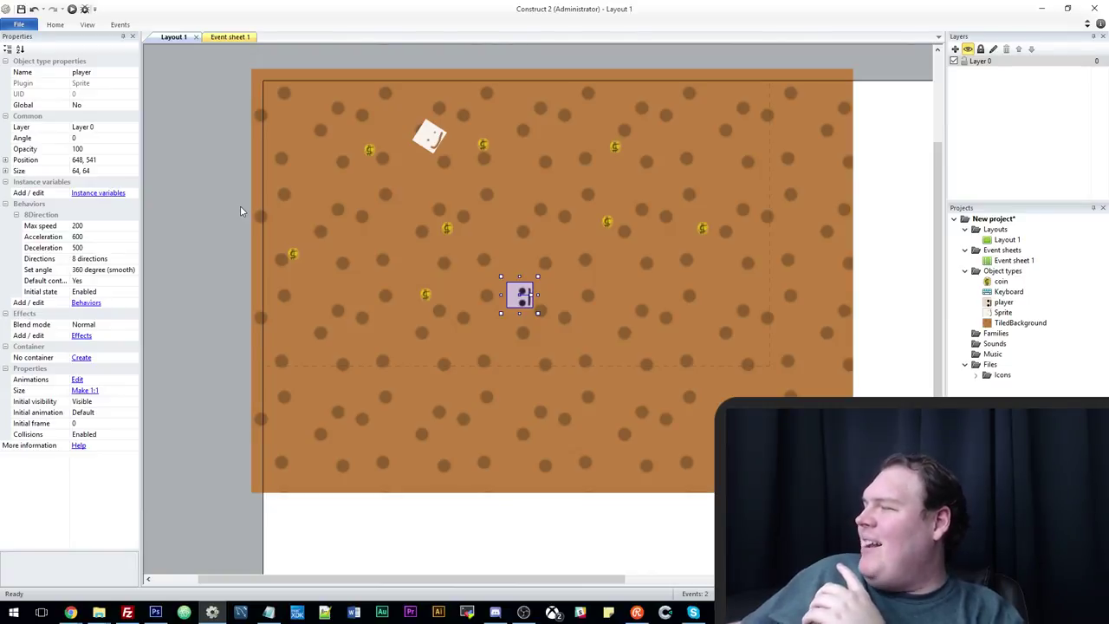
left_click_drag(430, 136, 408, 135)
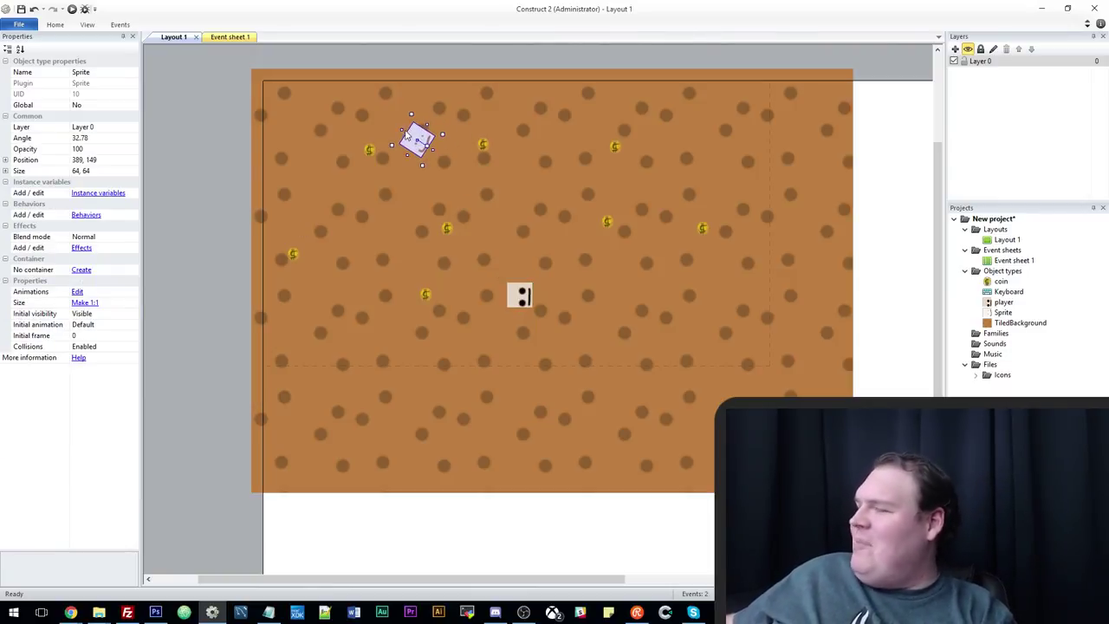
left_click_drag(406, 131, 390, 127)
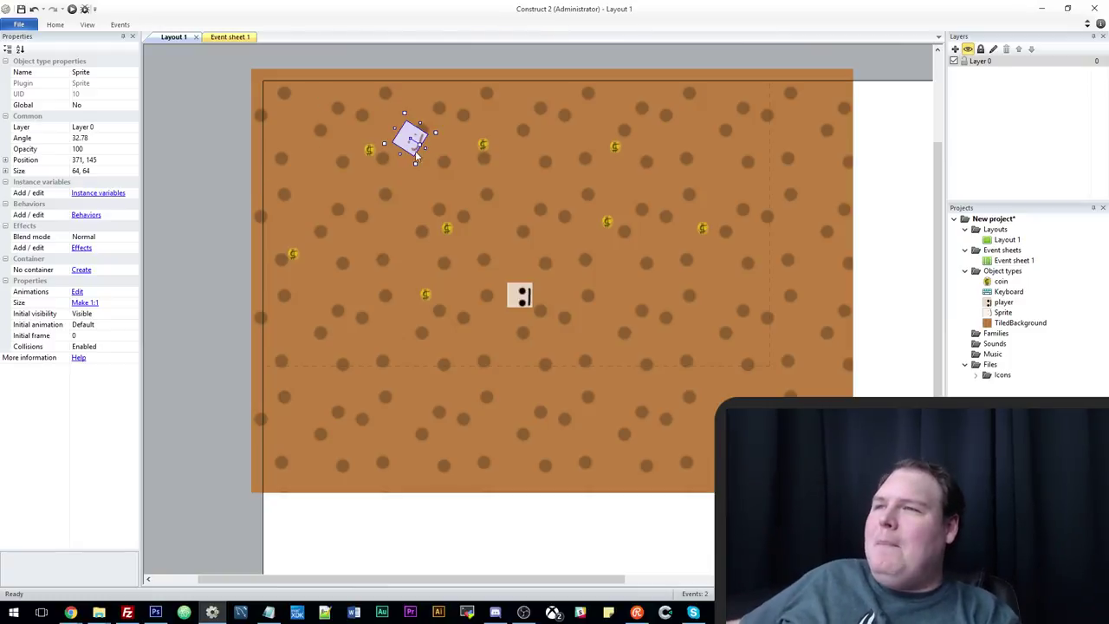
left_click_drag(411, 143, 403, 145)
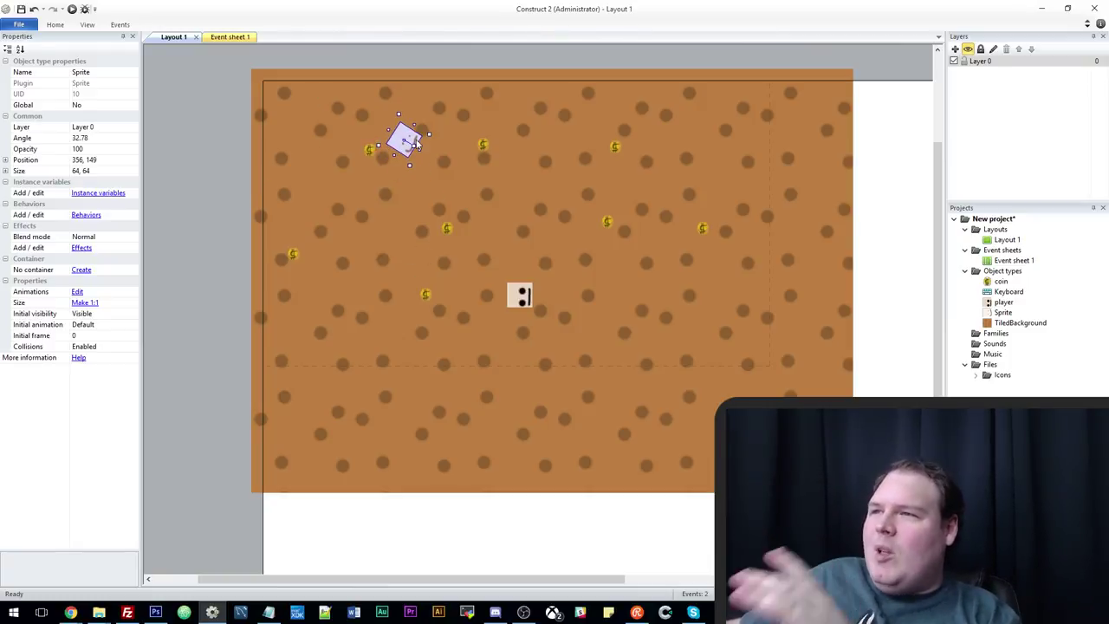
left_click_drag(521, 302, 511, 312)
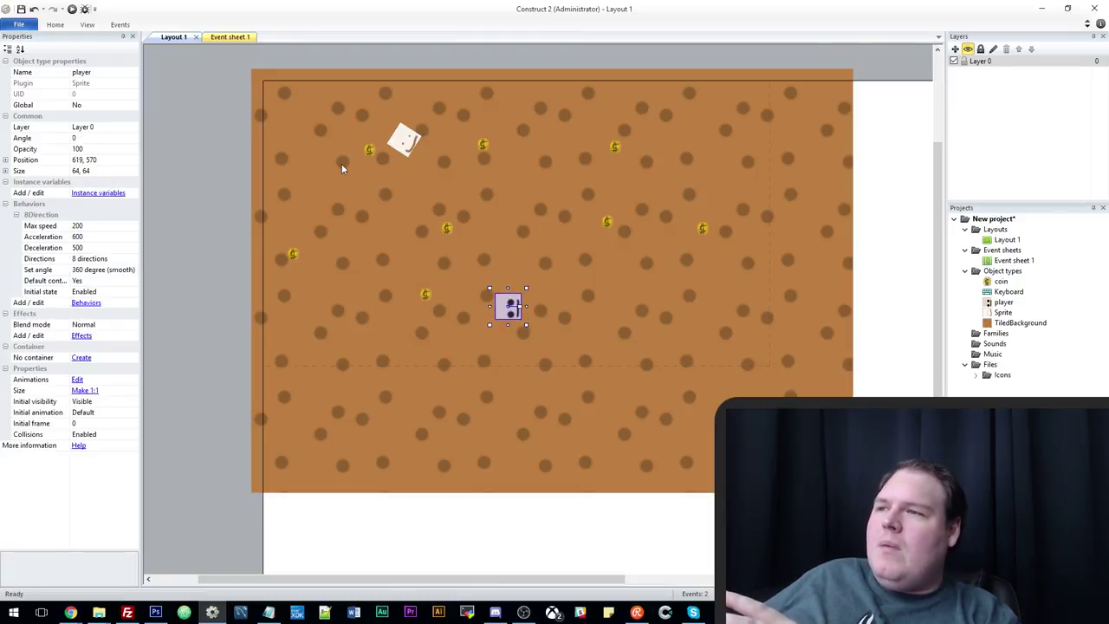
Insert a new Sprite object onto the layout.
right_click(215, 130)
left_click(247, 136)
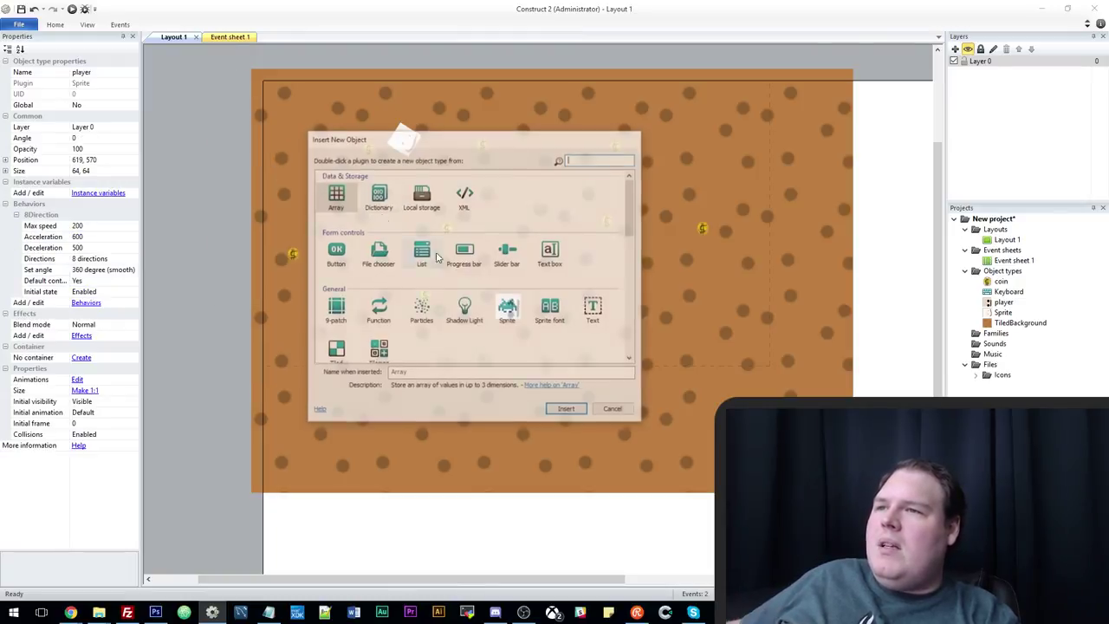
double_click(507, 309)
left_click(193, 214)
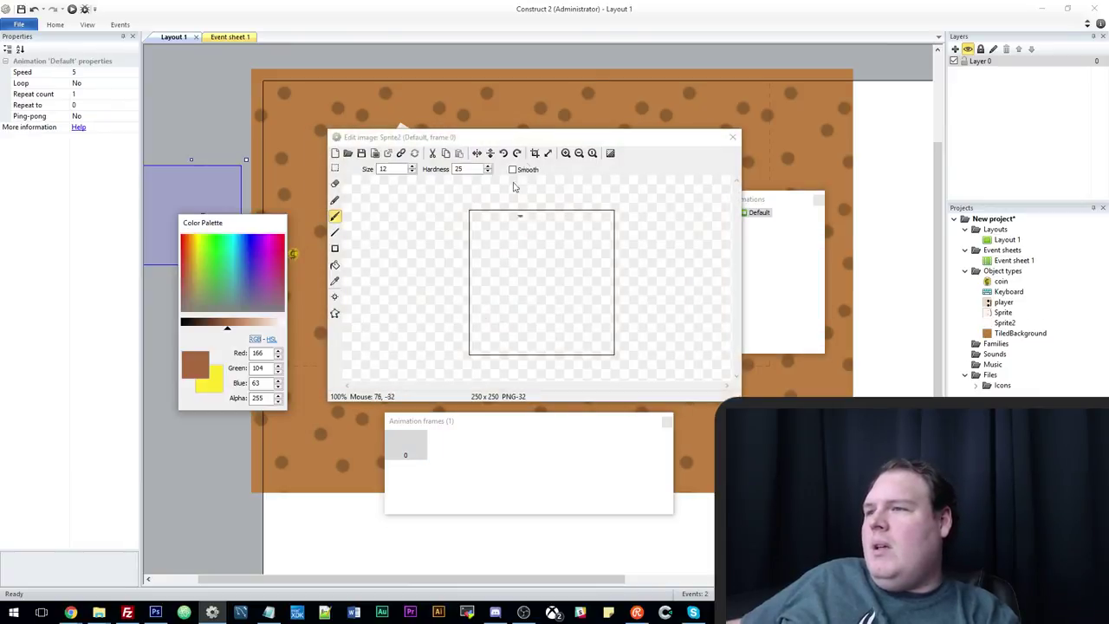
Resize the sprite image to 64×64 and paint it as a black square with a white C.
left_click(548, 156)
type("64")
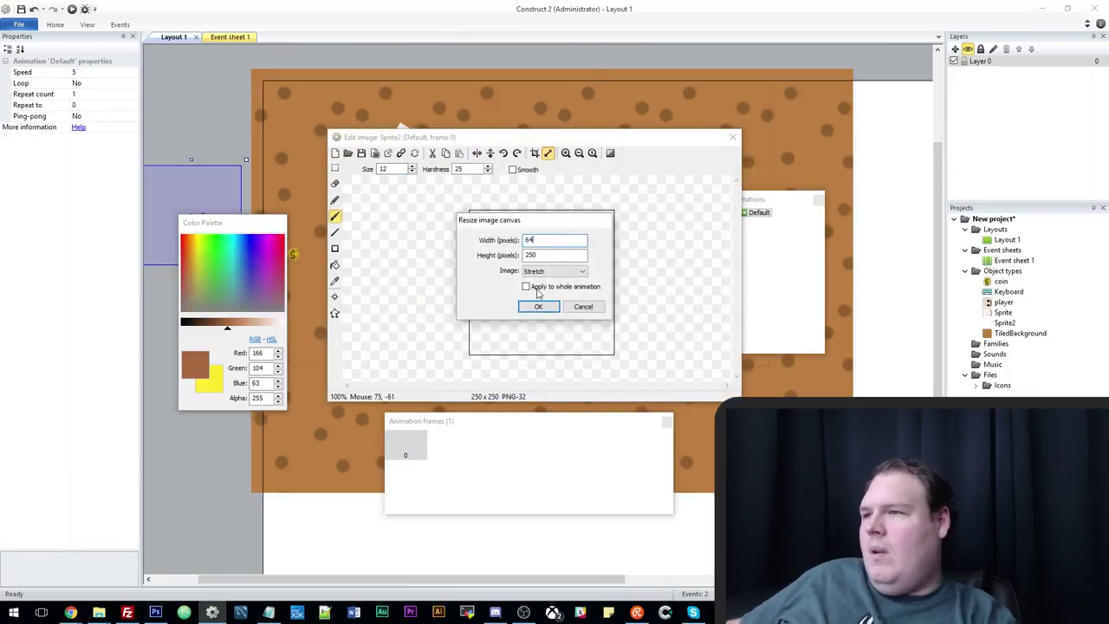
key("Tab")
type("64")
left_click(539, 306)
left_click(336, 249)
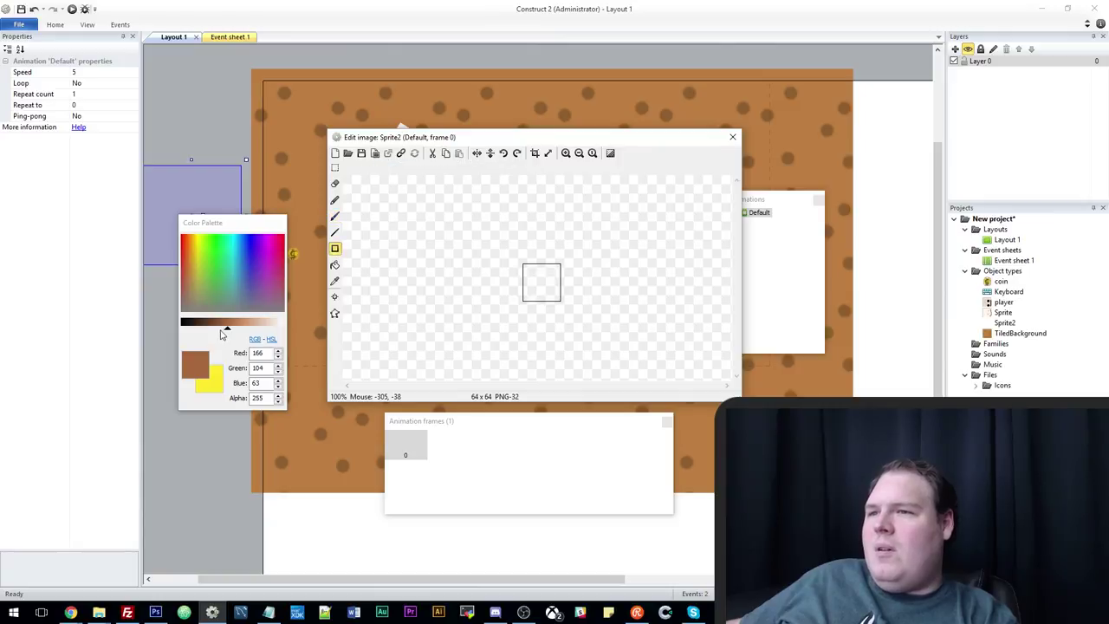
left_click(192, 325)
mouse_move(522, 263)
left_mouse_down()
mouse_move(574, 312)
mouse_move(539, 272)
mouse_move(531, 288)
mouse_move(548, 295)
left_mouse_up()
left_click(336, 216)
left_click(279, 323)
left_click(734, 137)
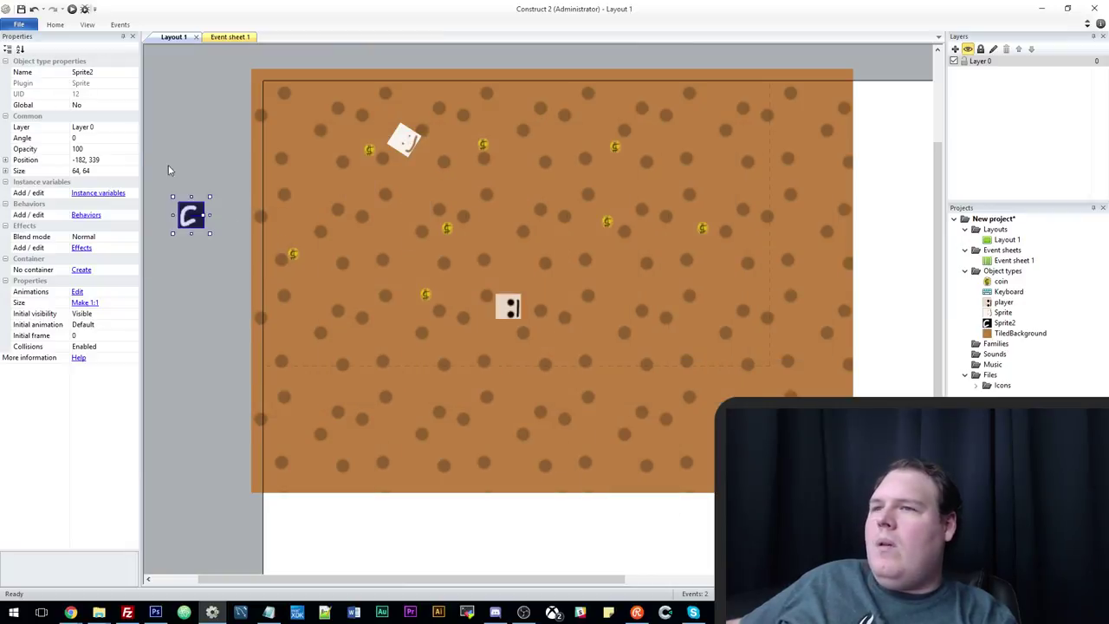
Rename the sprite to camera and move it onto the floor above the player.
left_click(103, 72)
type("co")
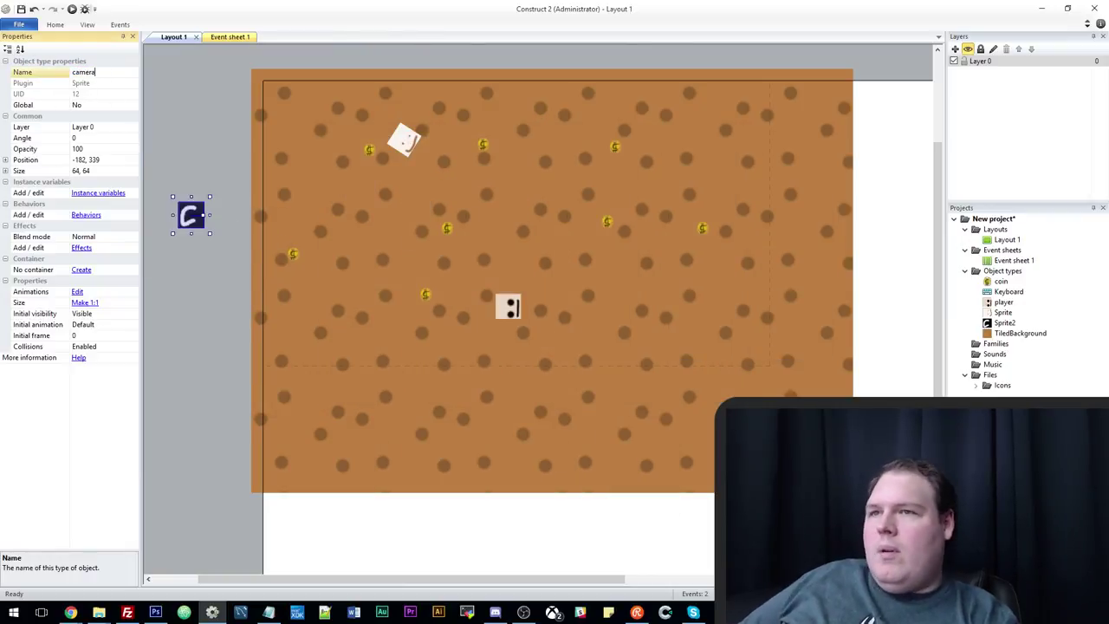
key("Return")
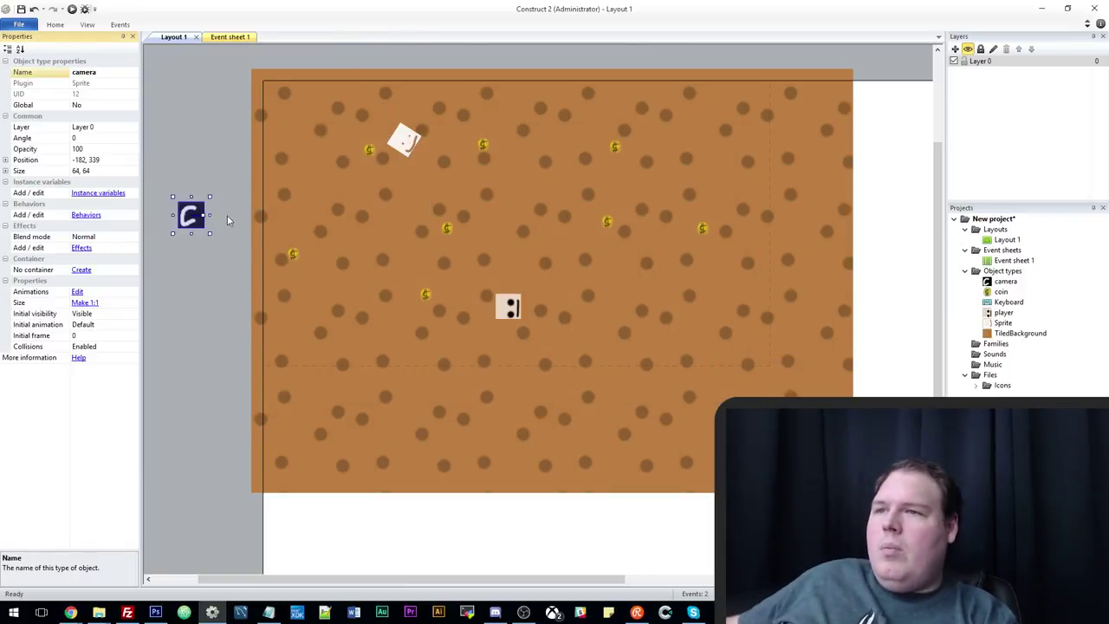
left_click_drag(193, 220, 518, 227)
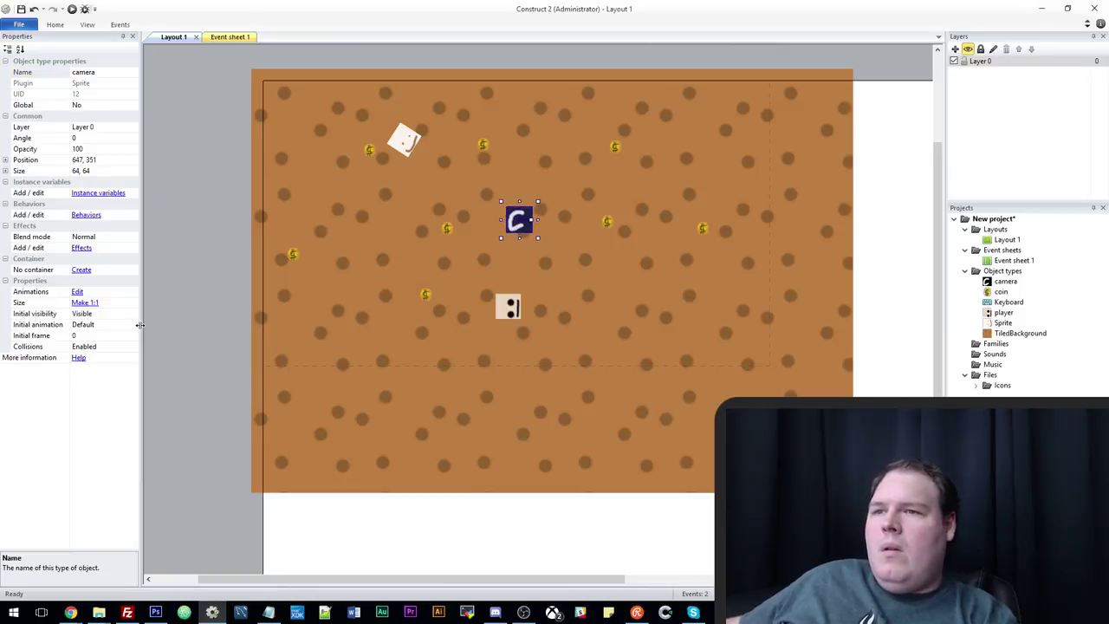
Give the camera sprite the Scroll To behaviour.
left_click(86, 215)
left_click(470, 244)
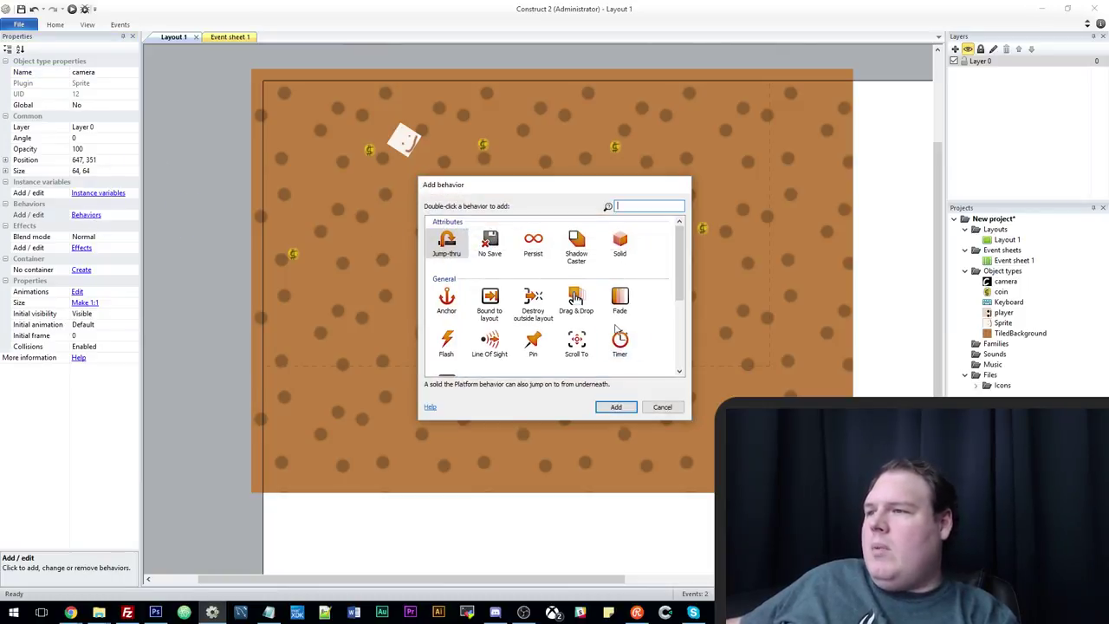
type("scroll")
double_click(451, 246)
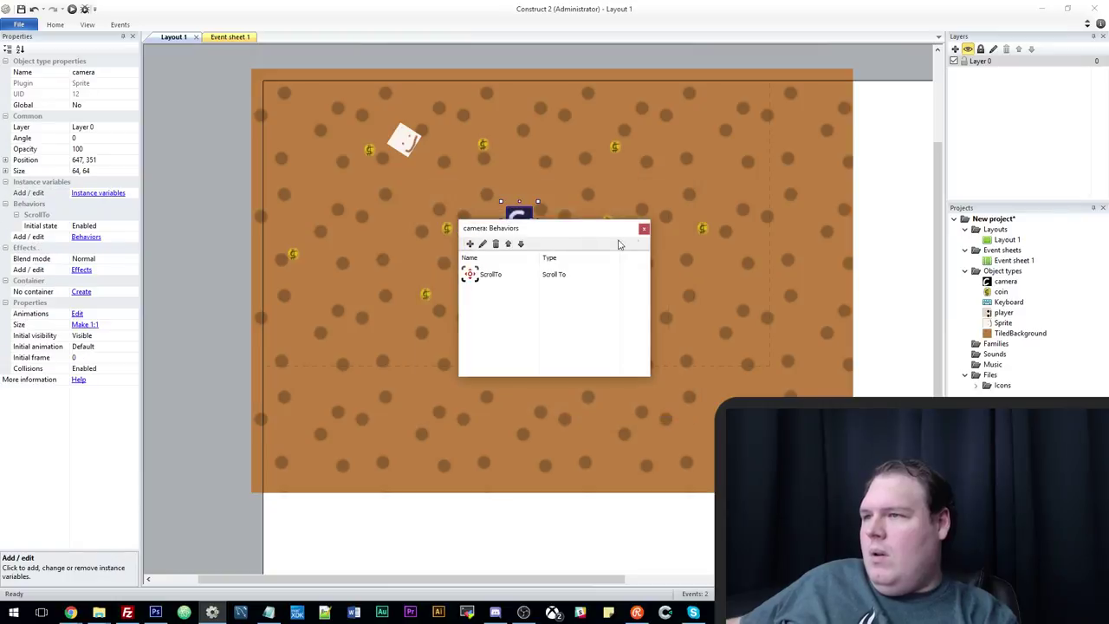
left_click(644, 229)
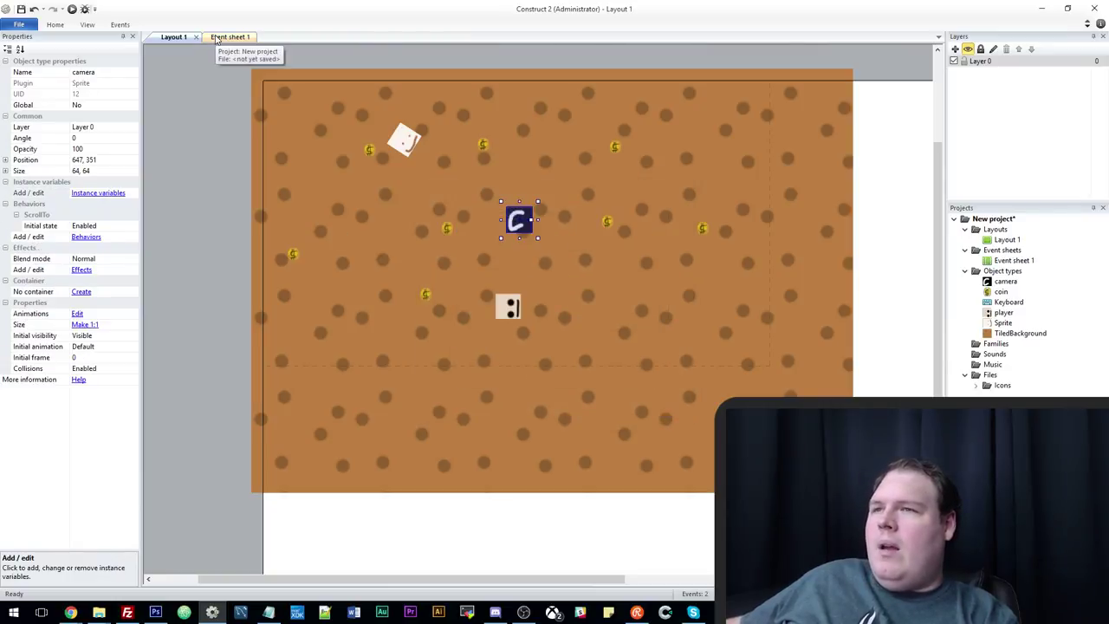
On Event sheet 1, delete the Spawn coin and speed +10 actions from the Space pressed event.
left_click(227, 37)
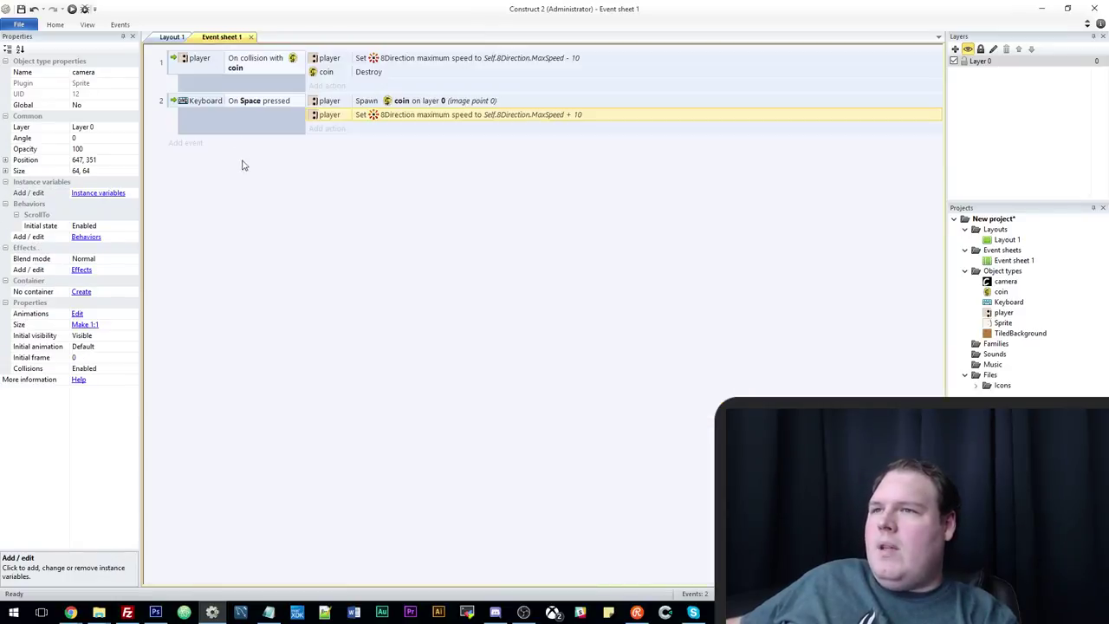
left_click(193, 145)
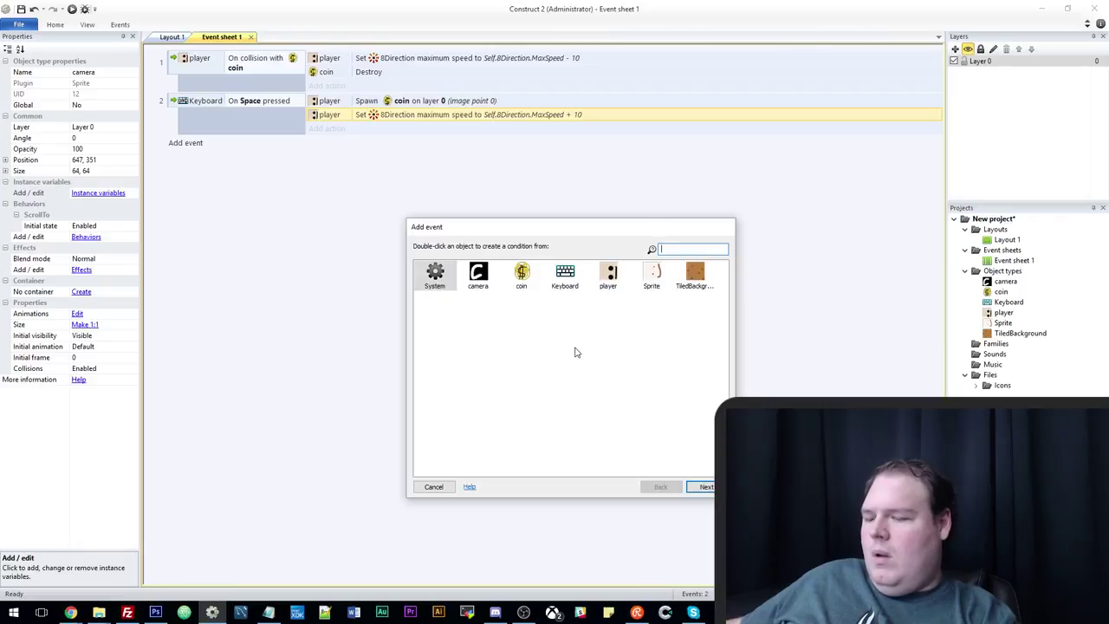
left_click(432, 488)
left_click(257, 107)
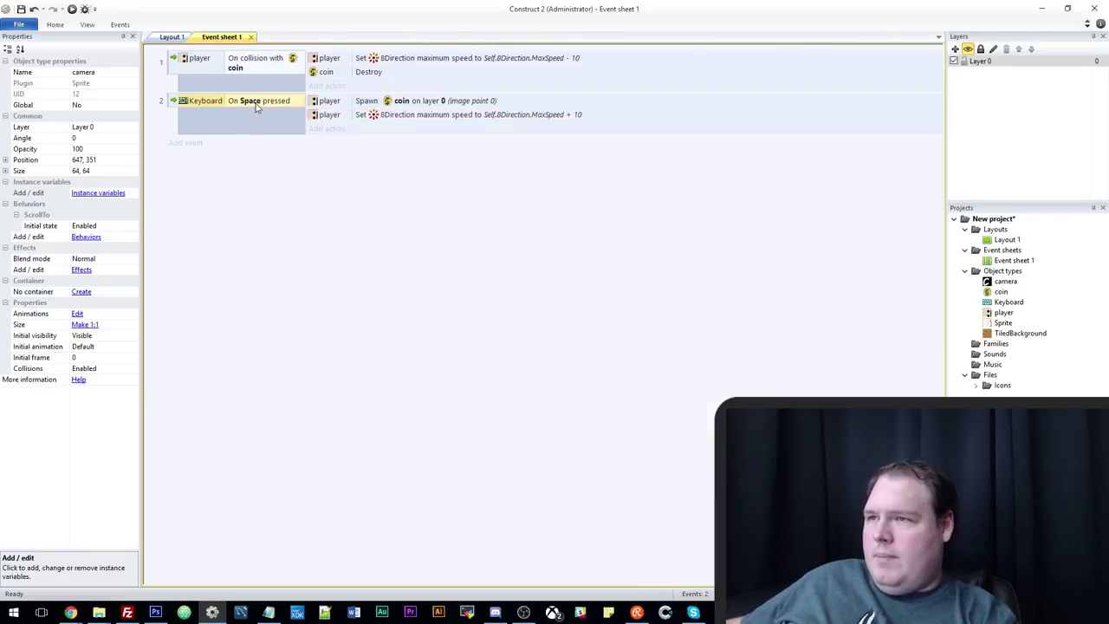
left_click(389, 101)
left_click(399, 116, "ctrl")
key("Delete")
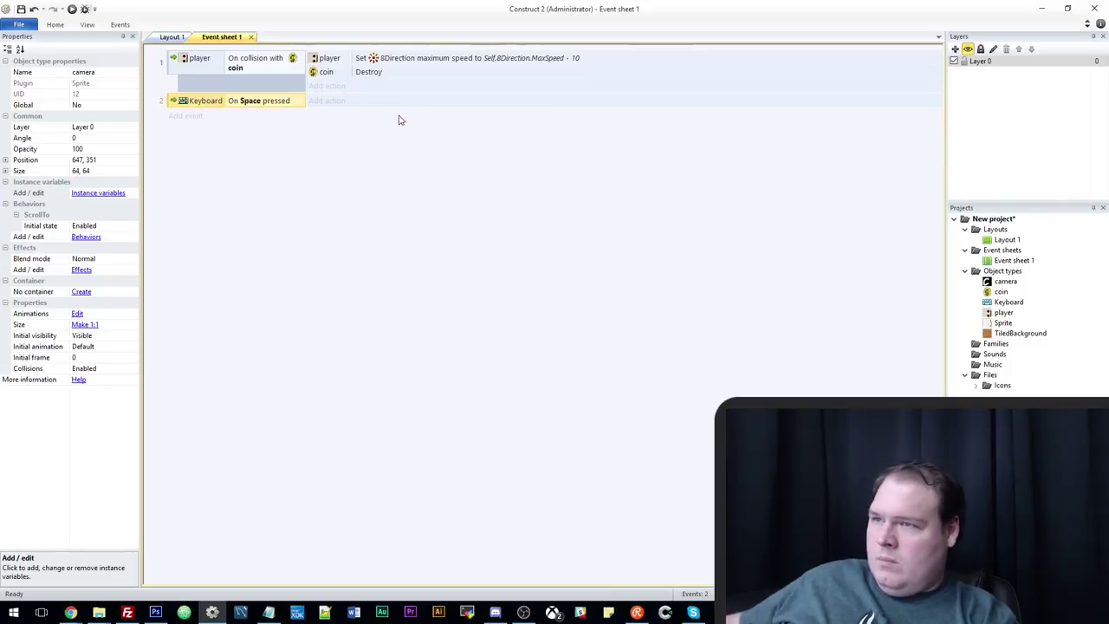
Start adding a System action to the Space event, cancel it, and return to Layout 1.
left_click(333, 102)
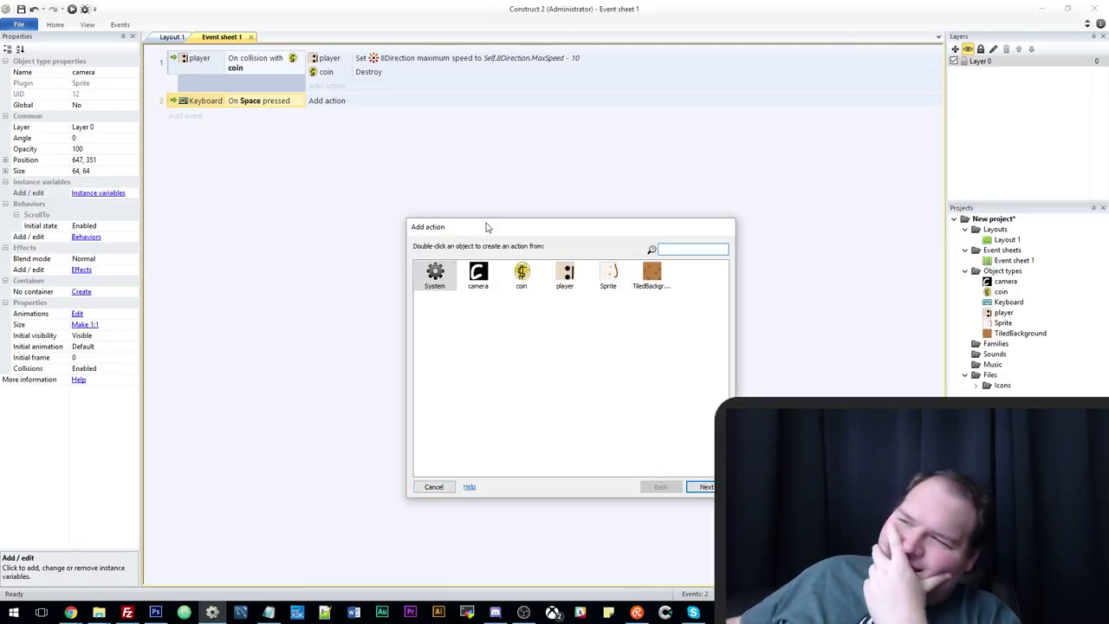
left_click_drag(490, 229, 481, 177)
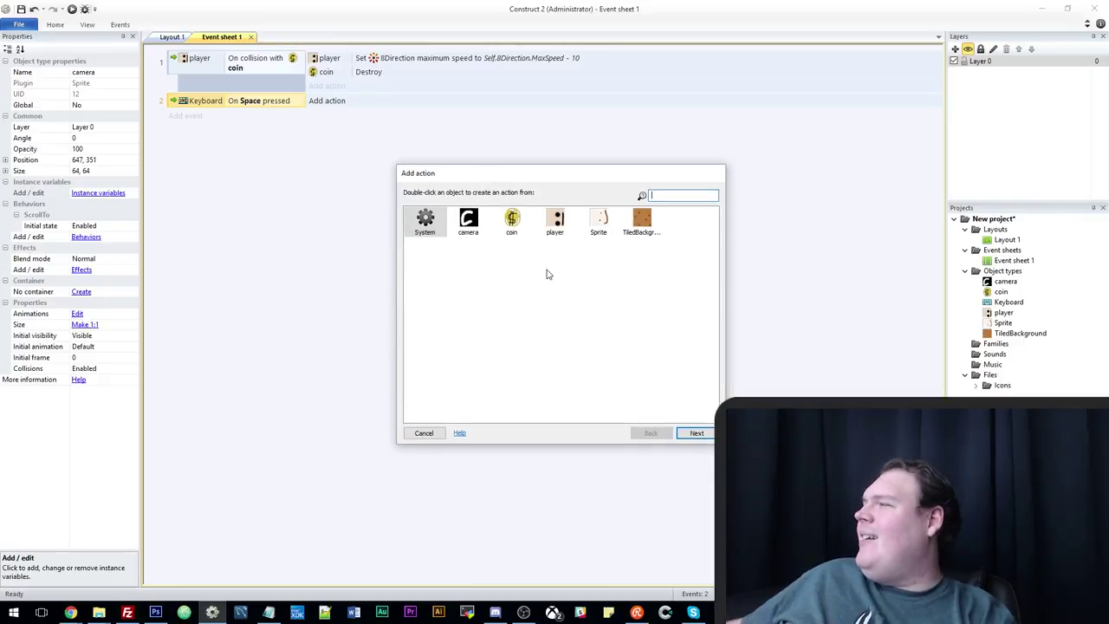
left_click_drag(549, 179, 528, 181)
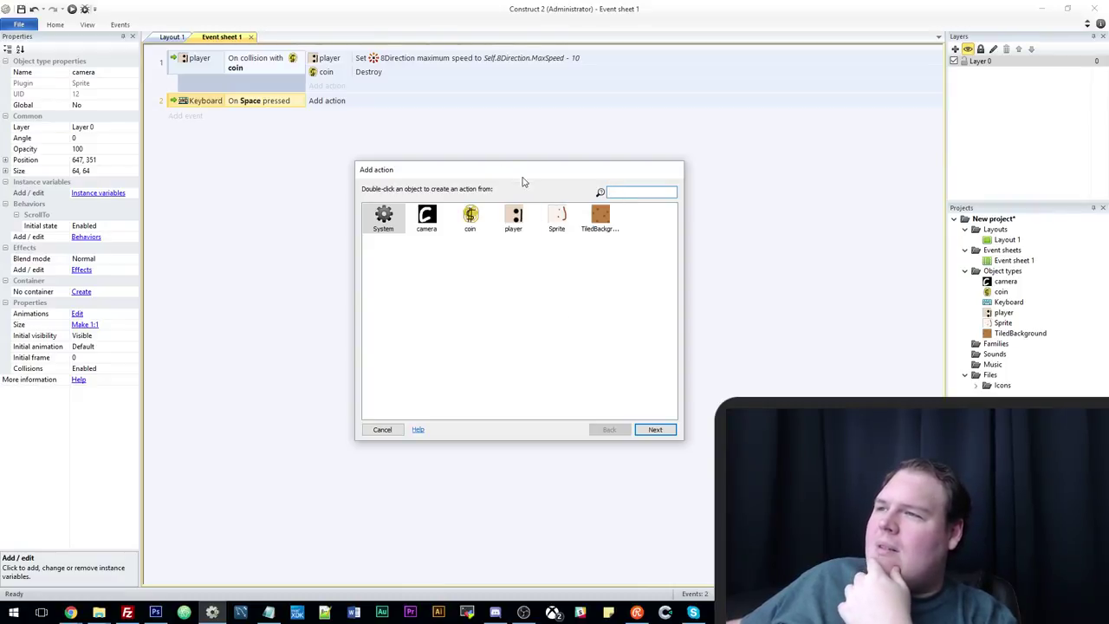
mouse_move(523, 178)
left_mouse_down()
mouse_move(526, 160)
mouse_move(526, 179)
left_mouse_up()
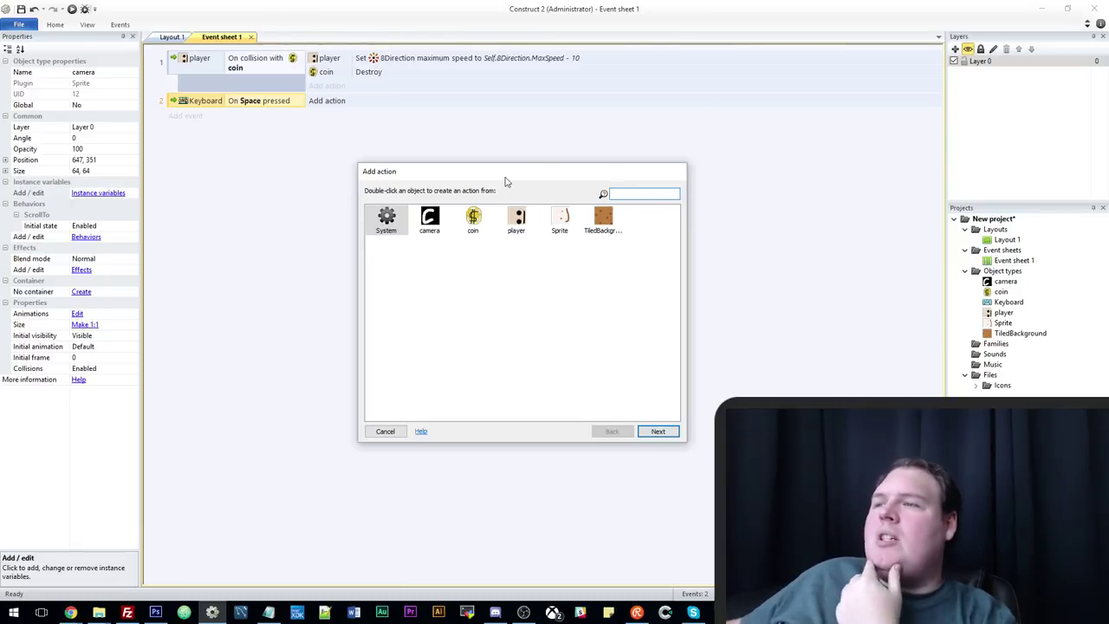
left_click_drag(507, 178, 495, 171)
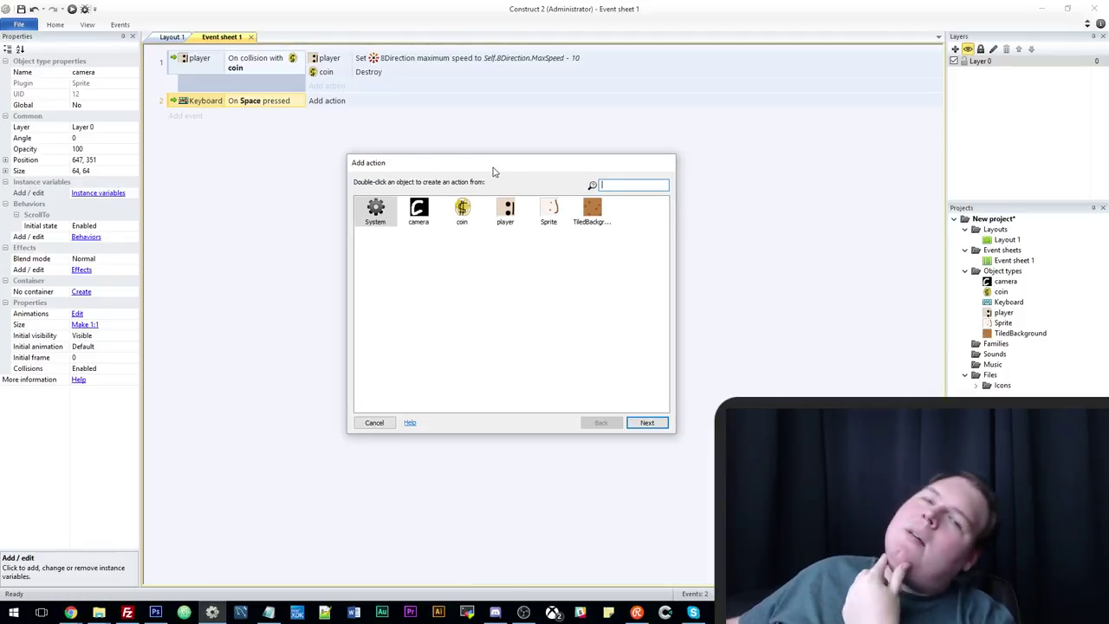
left_click_drag(505, 169, 504, 184)
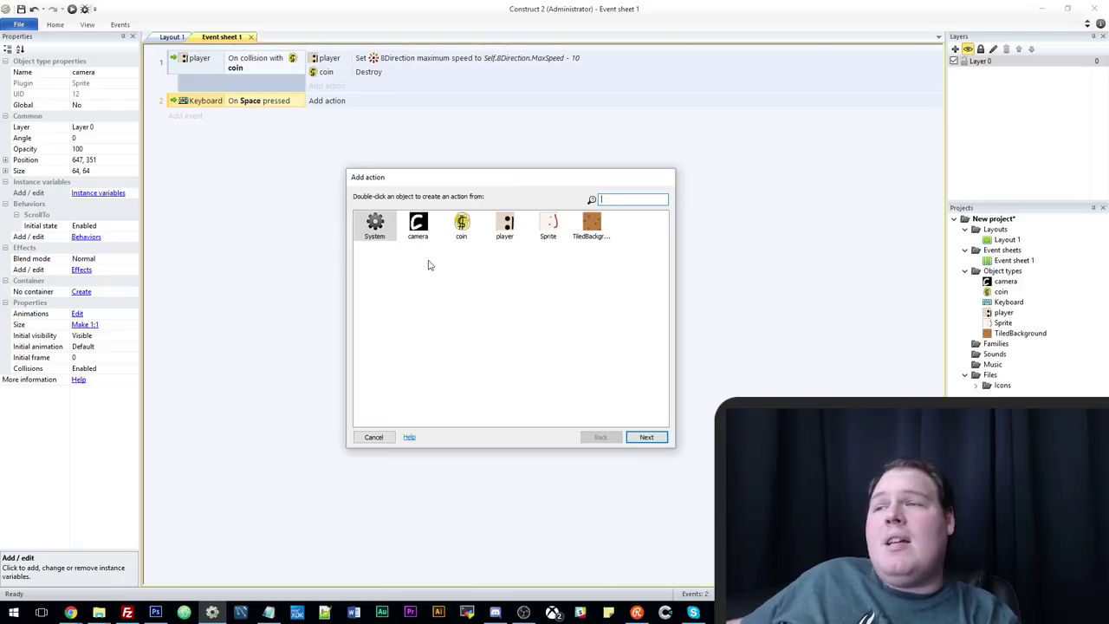
left_click(379, 227)
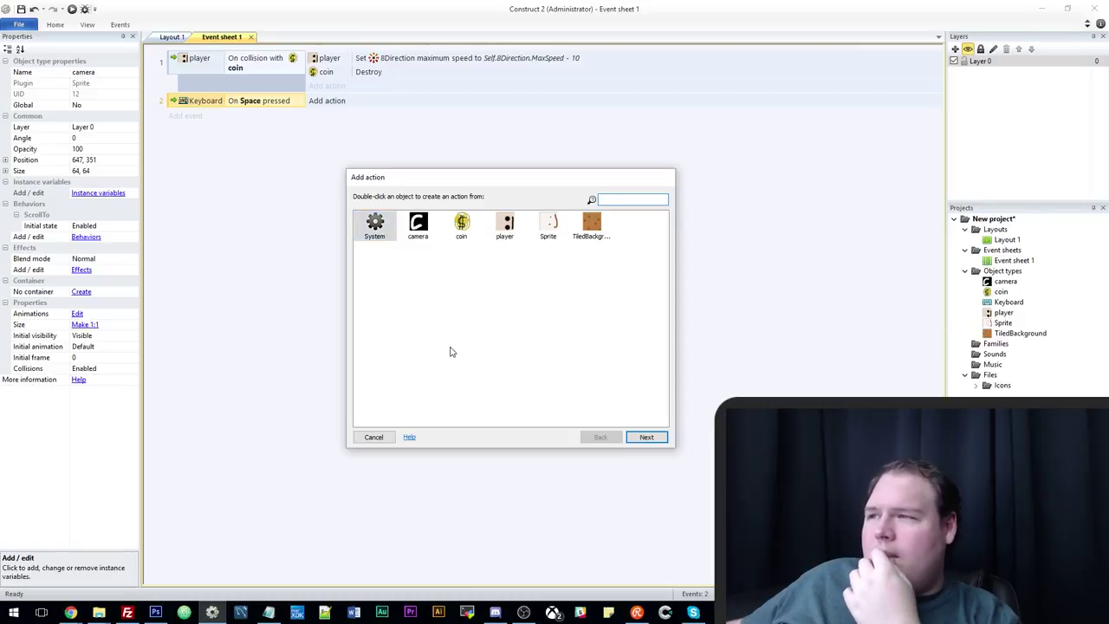
left_click(373, 437)
left_click(173, 38)
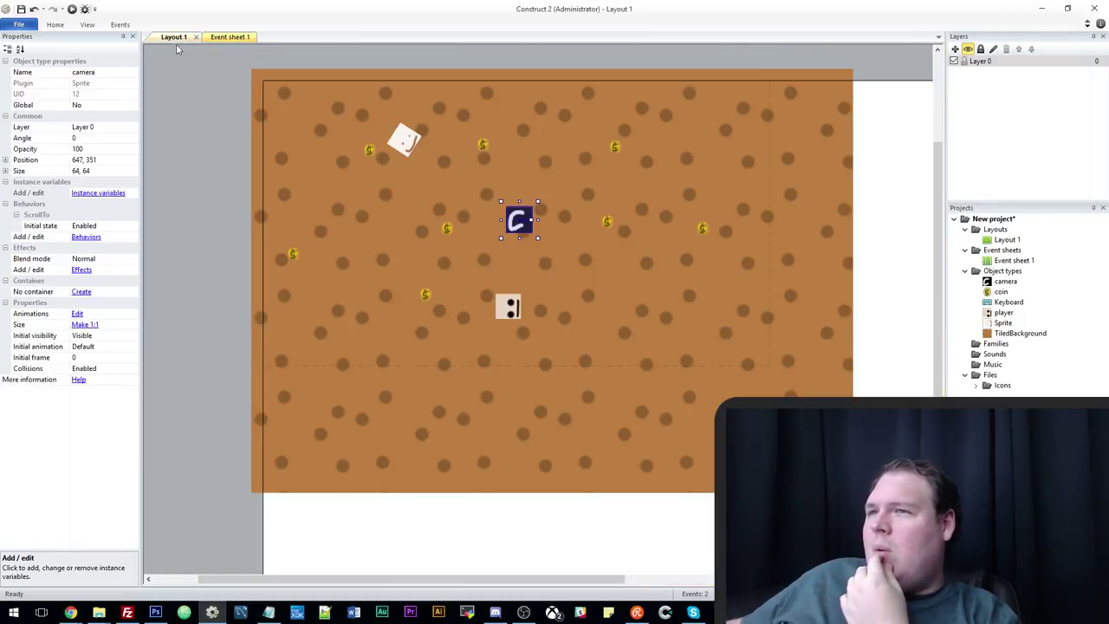
Insert a new Sprite2 object and open the resize settings for its 250×250 image canvas.
left_click(228, 300)
right_click(218, 291)
left_click(260, 293)
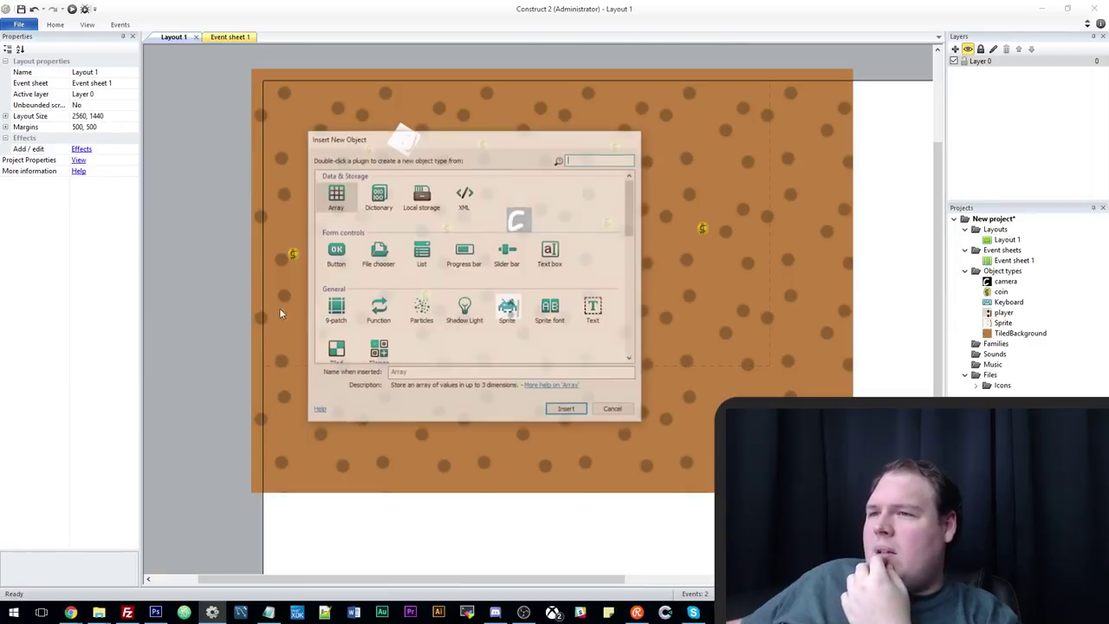
double_click(508, 310)
left_click(219, 310)
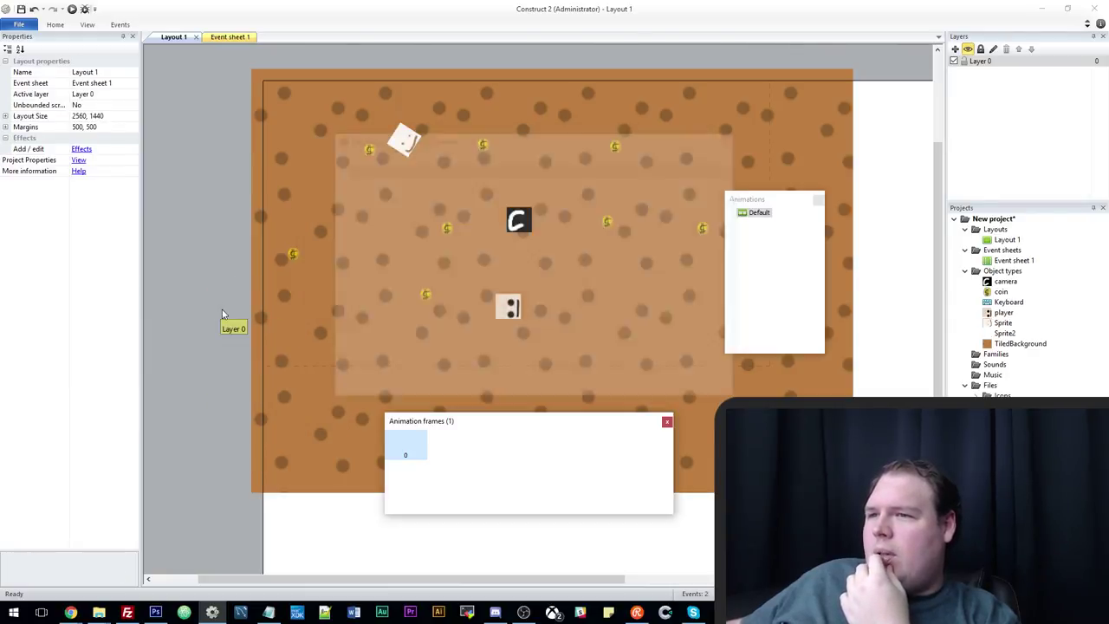
left_click(548, 152)
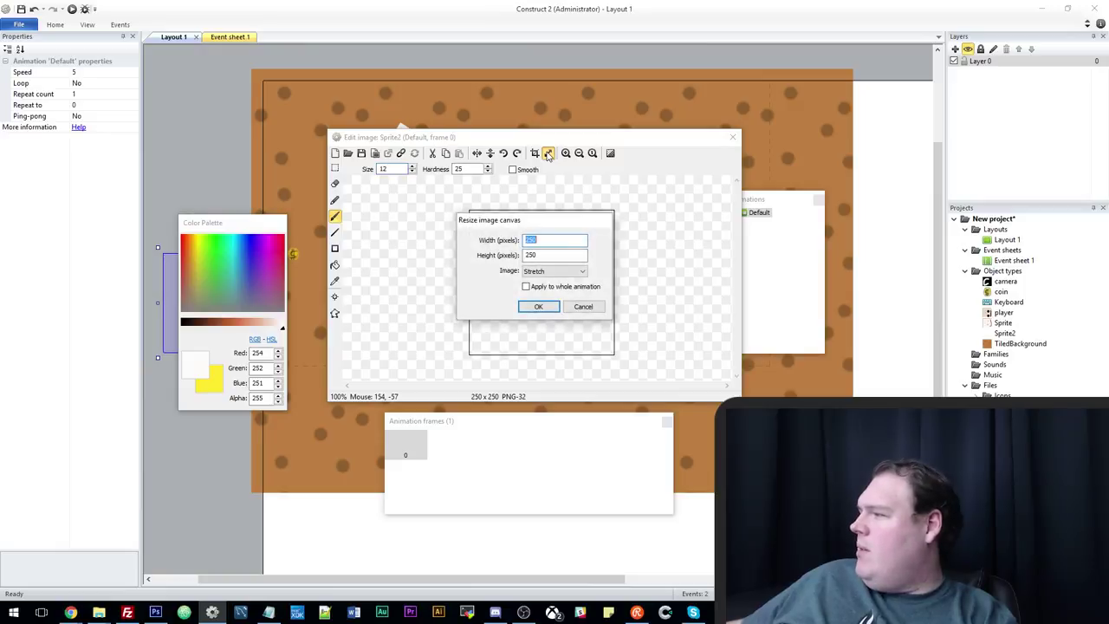
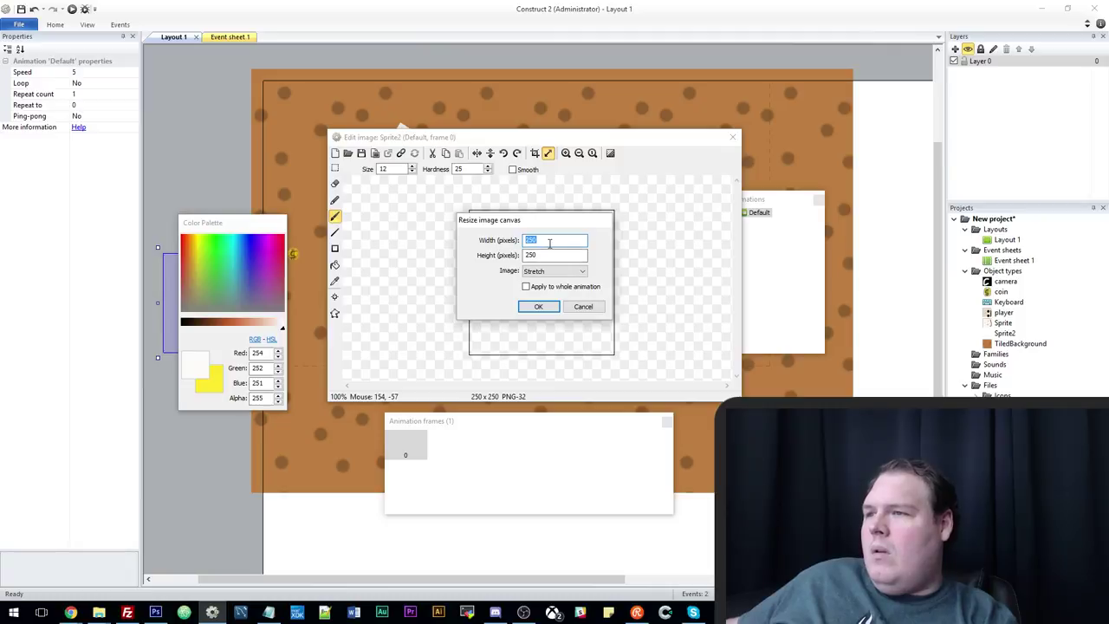
Resize Sprite2's canvas to 64x32 and fill it with a solid yellow rectangle.
type("64")
key("Tab")
type("32")
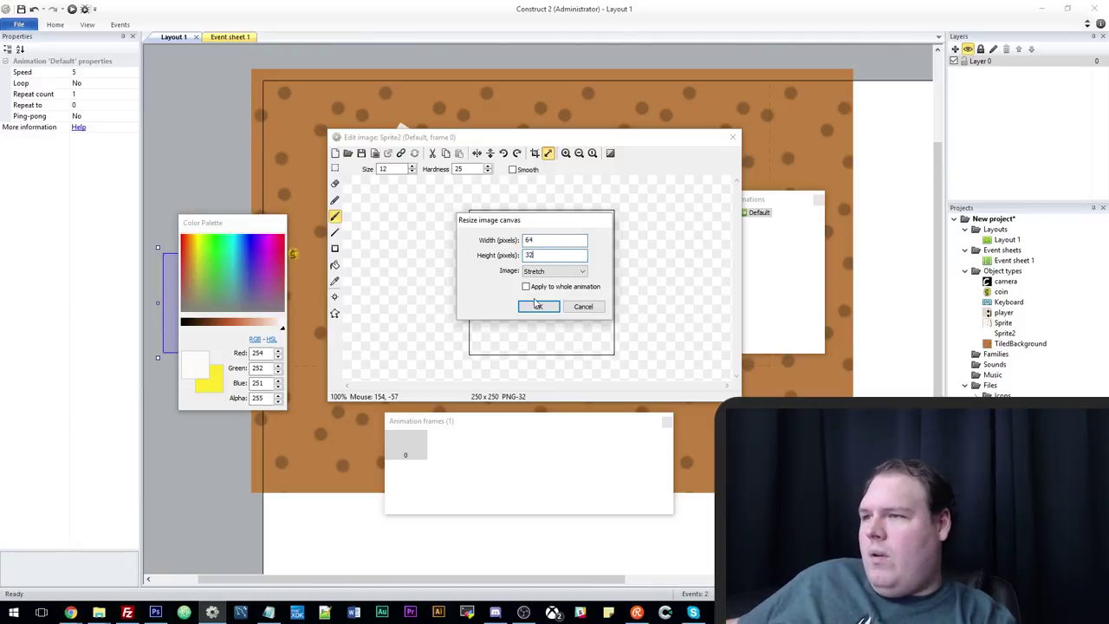
left_click(538, 306)
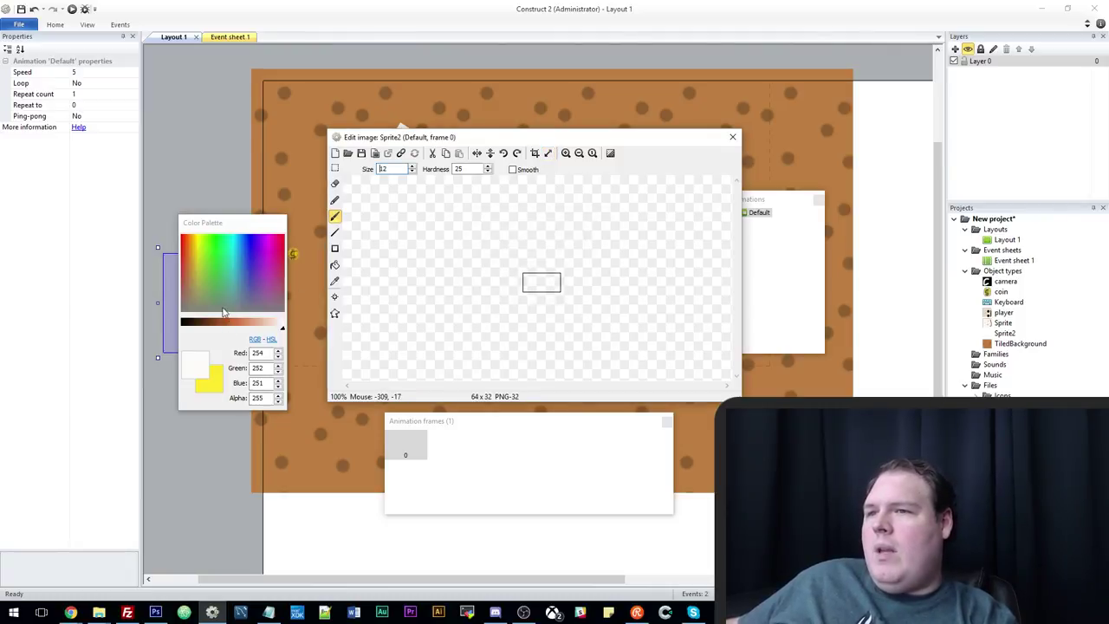
left_click(219, 370)
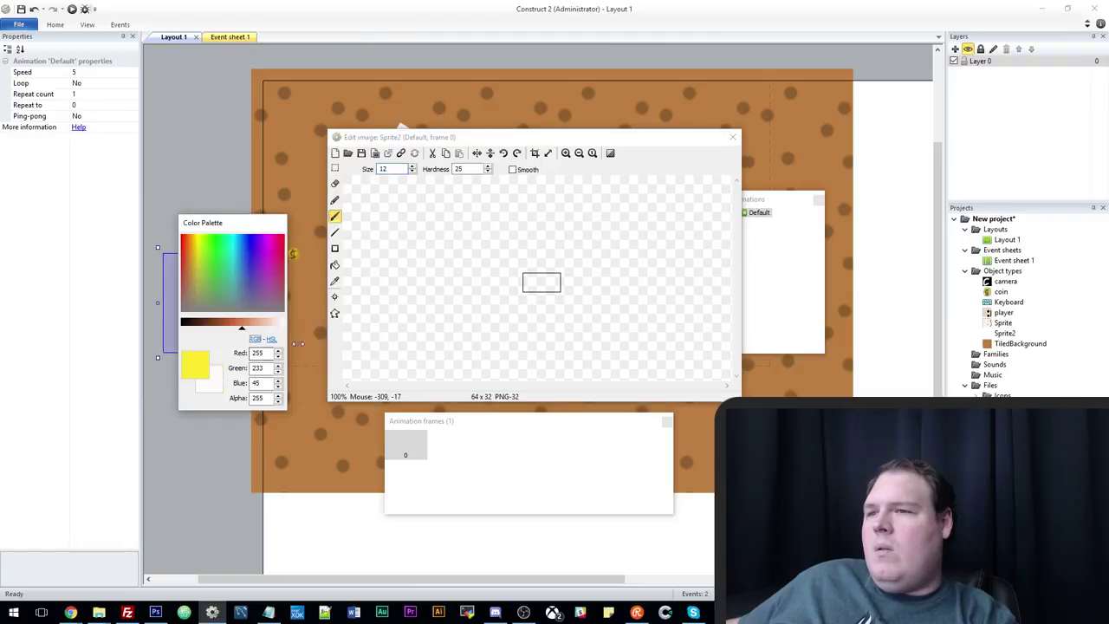
left_click(335, 248)
left_click_drag(507, 248, 656, 294)
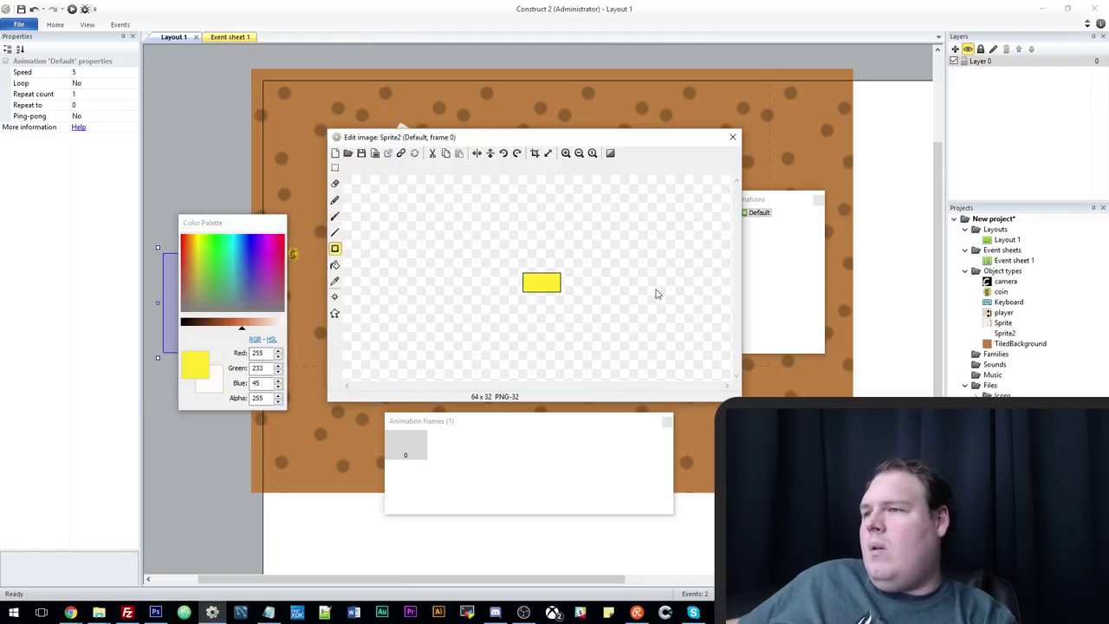
left_click(733, 138)
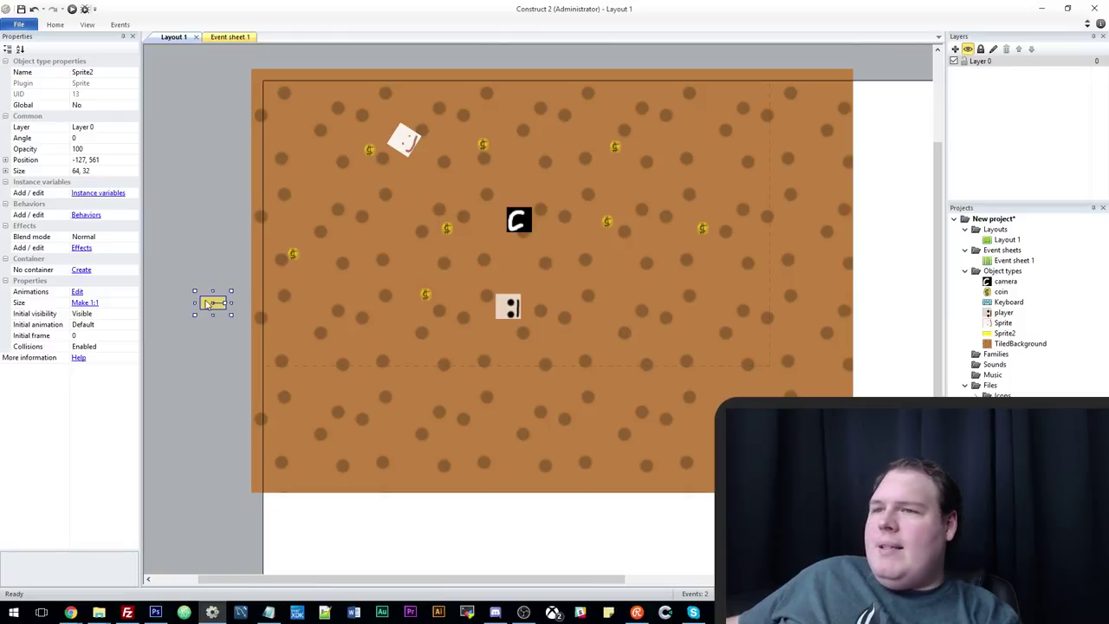
Place the yellow sprite beside the player, set its origin at the left, and widen the canvas to 96x32.
left_click_drag(208, 304, 539, 317)
double_click(542, 314)
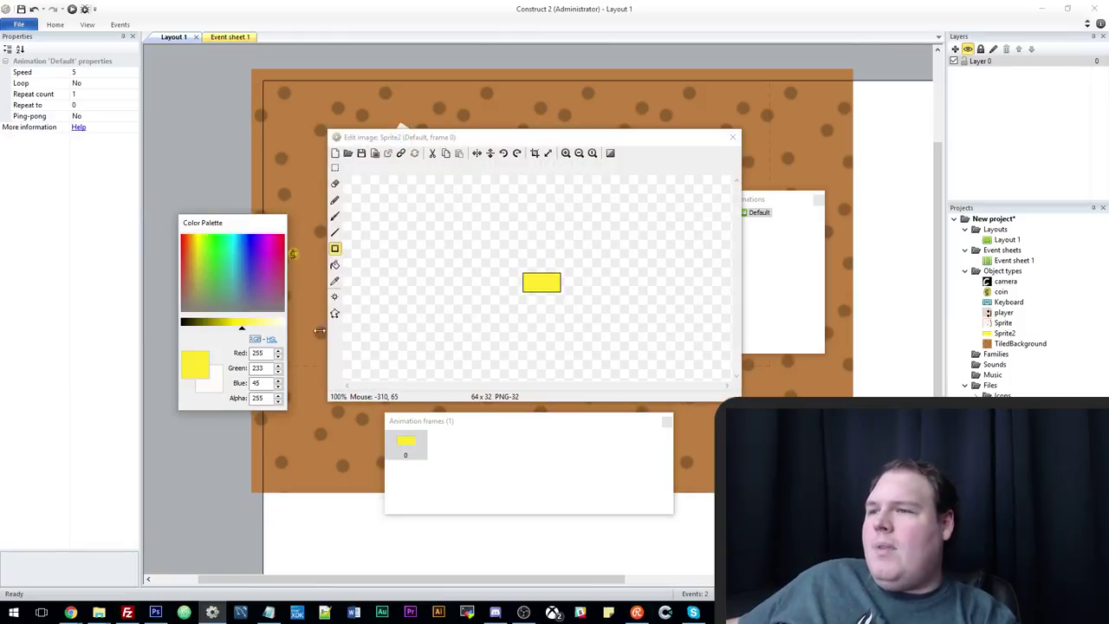
left_click(334, 297)
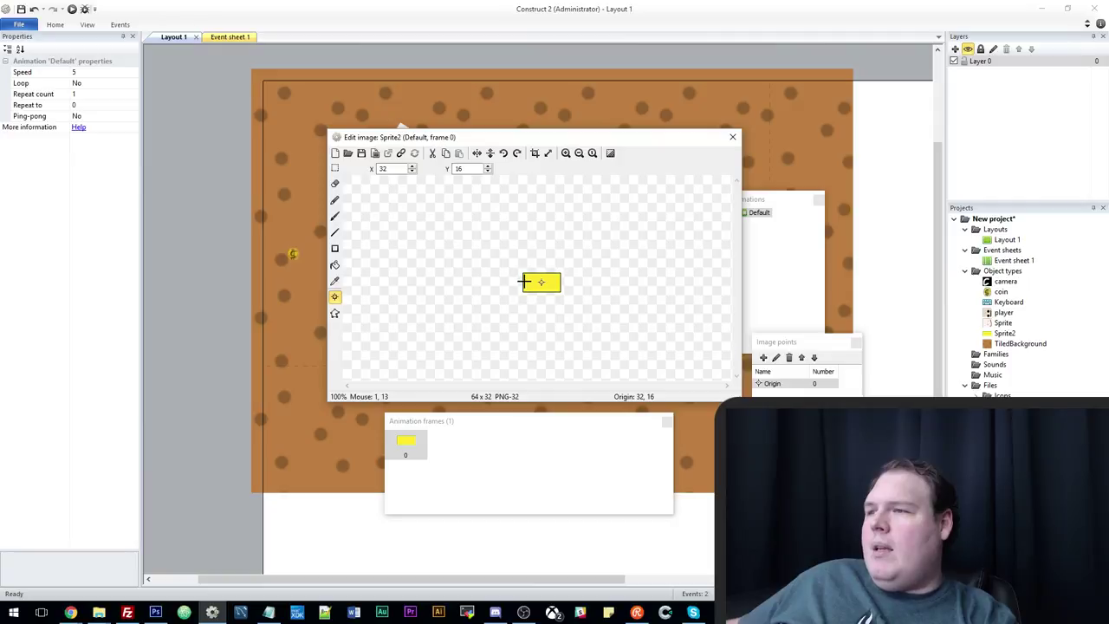
left_click(548, 152)
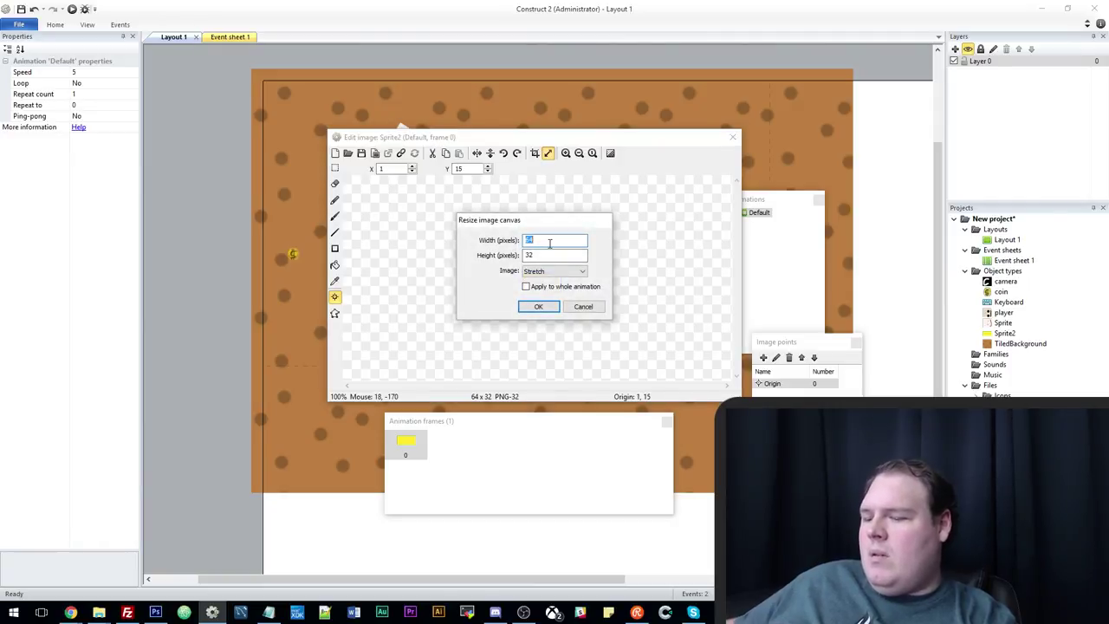
left_click(538, 306)
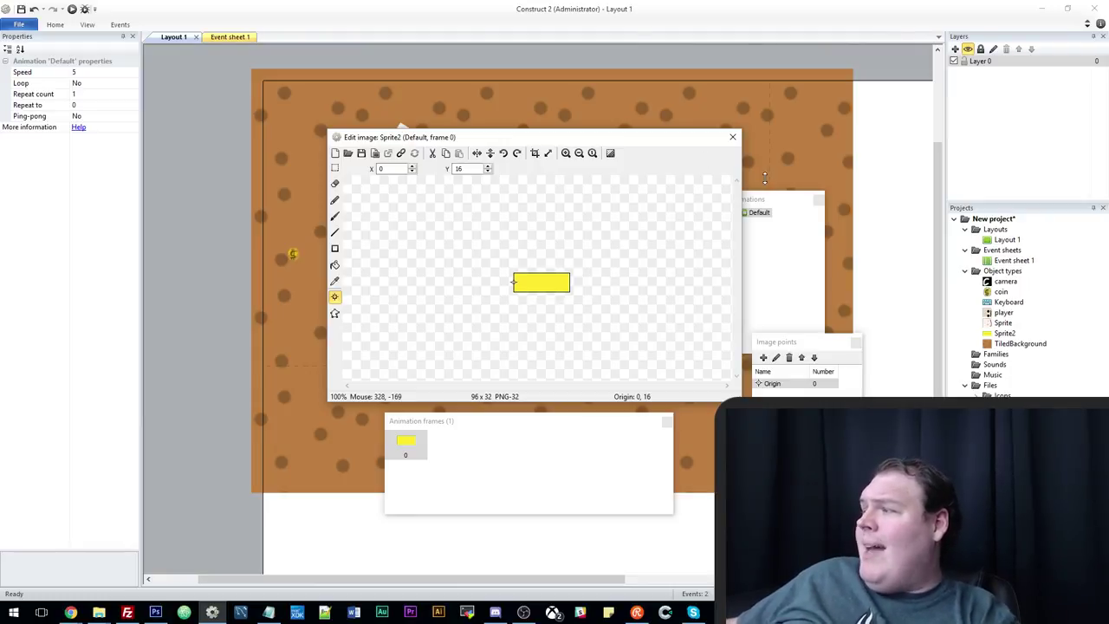
left_click(732, 137)
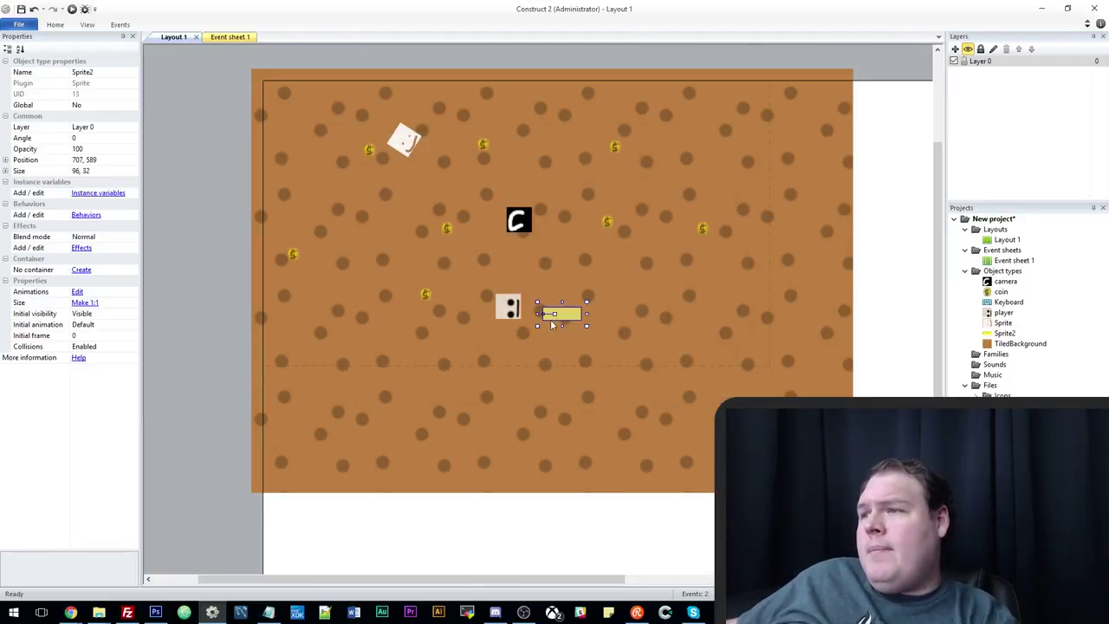
Move the yellow bar onto the player and send the player to the top of the Z order.
left_click_drag(551, 324, 527, 313)
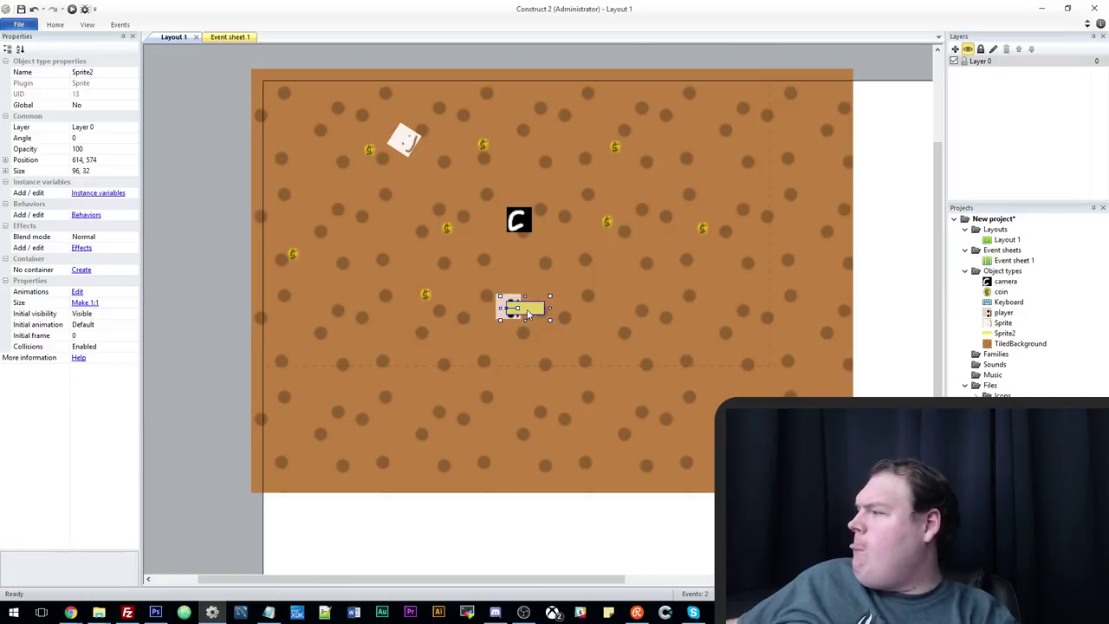
left_click(492, 318)
right_click(498, 310)
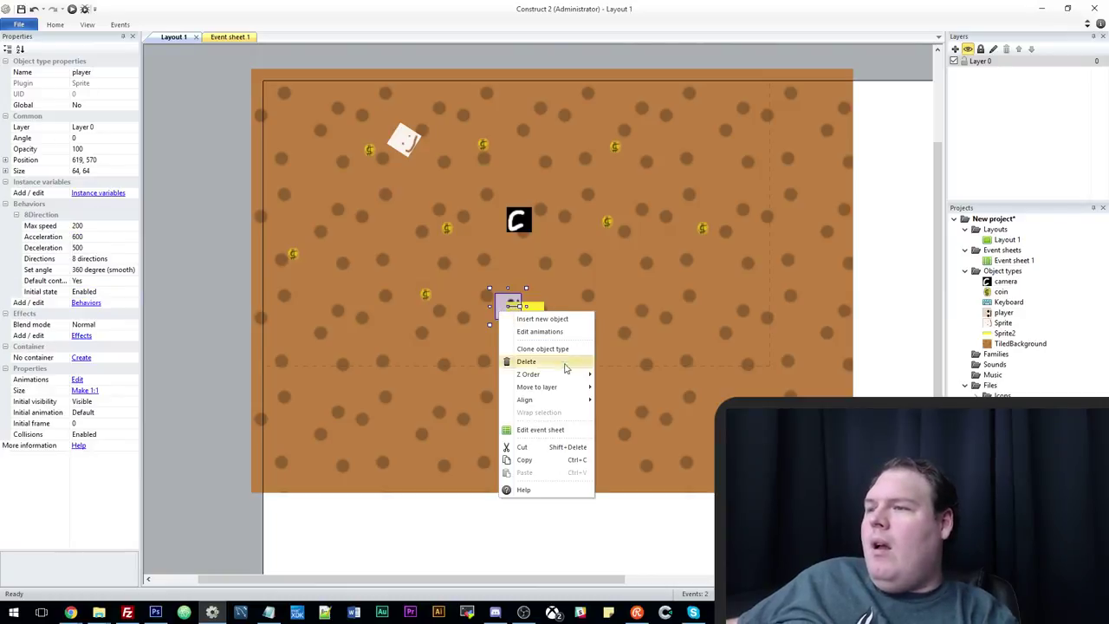
mouse_move(563, 374)
left_click(617, 376)
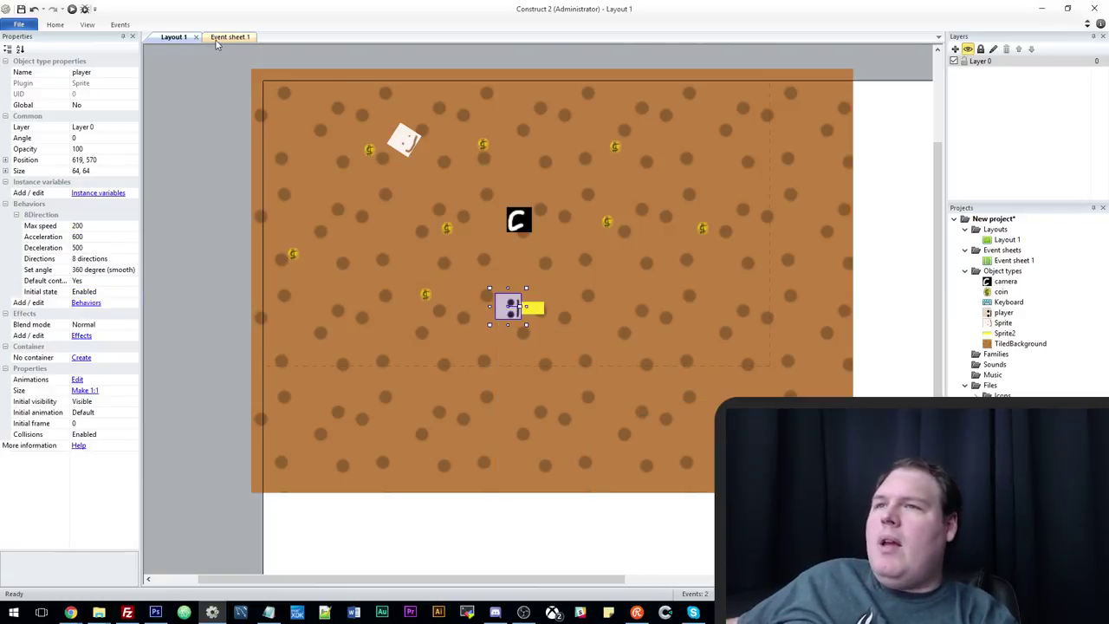
Add the Pin behavior to the yellow bar sprite.
left_click(533, 310)
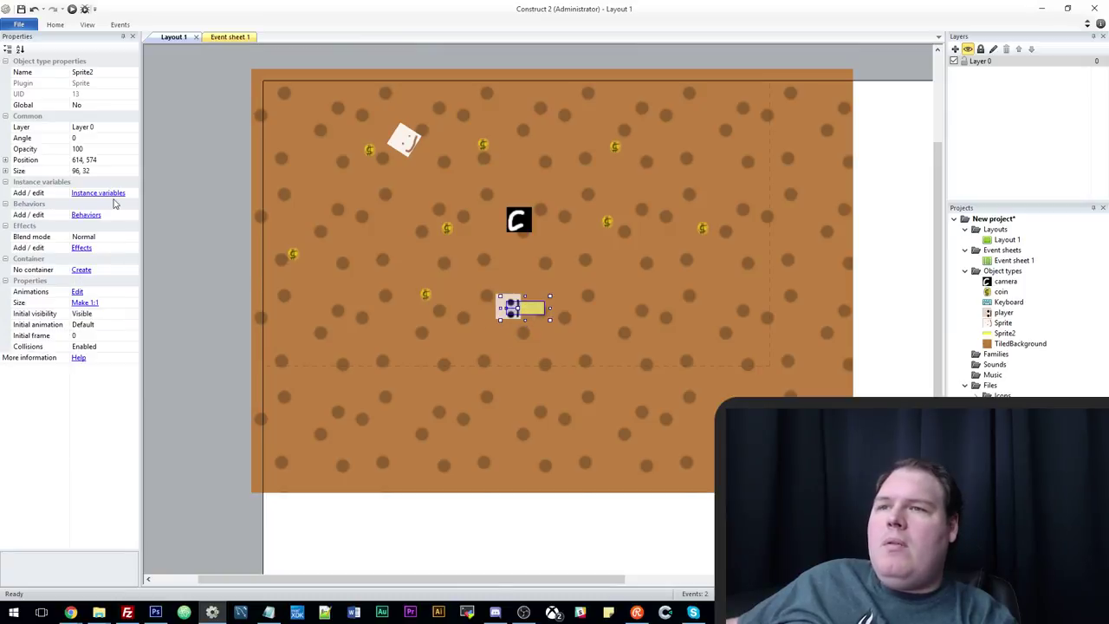
left_click(85, 215)
left_click(469, 246)
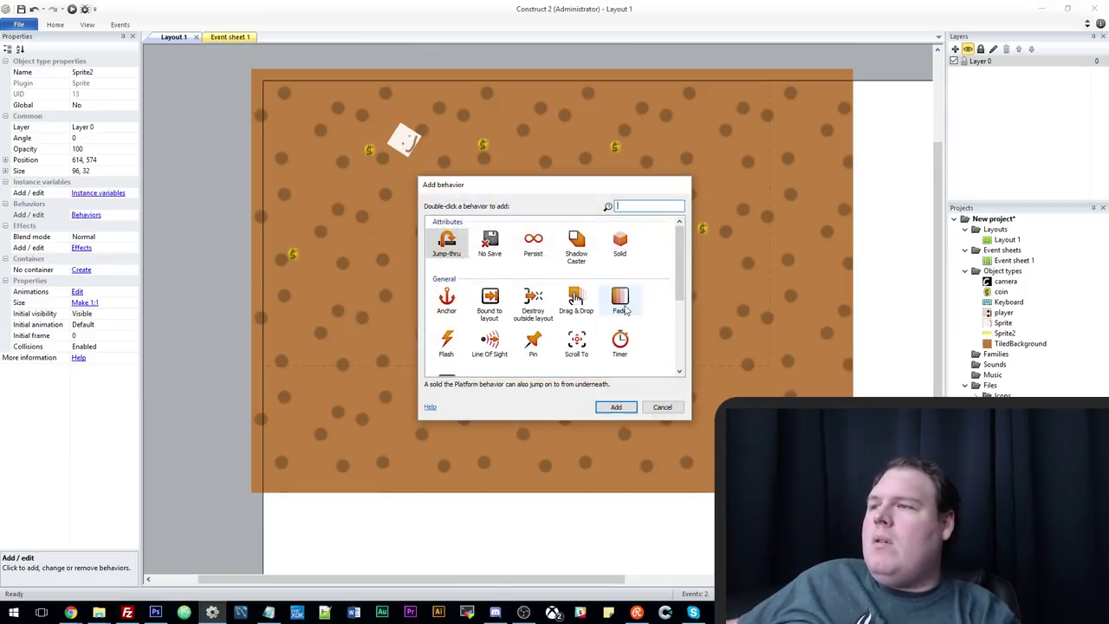
type("pin")
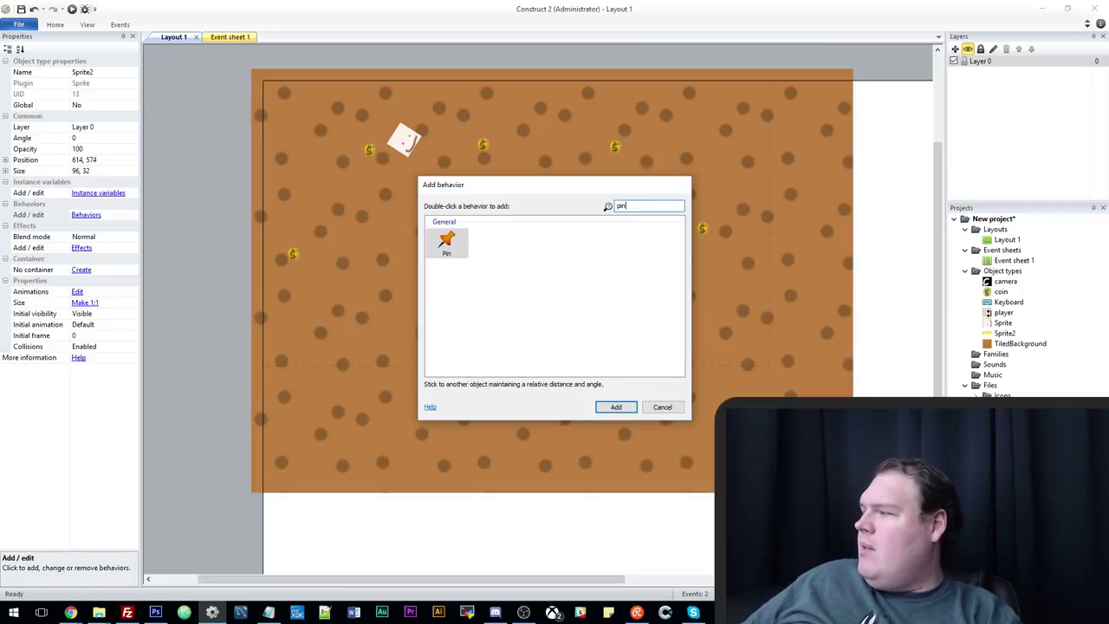
key("Return")
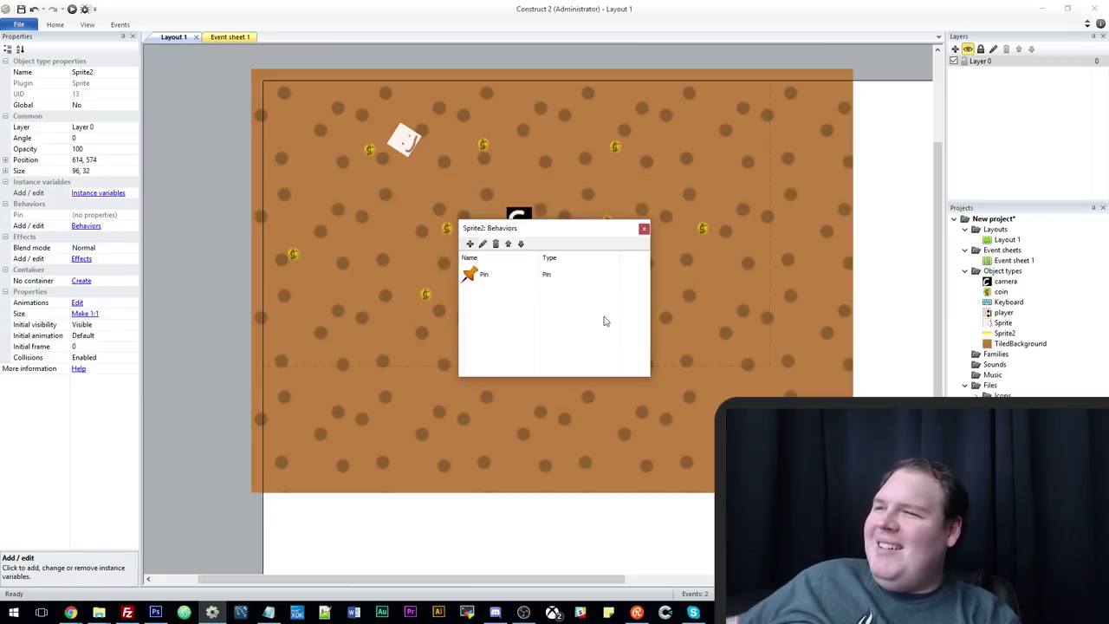
left_click(643, 230)
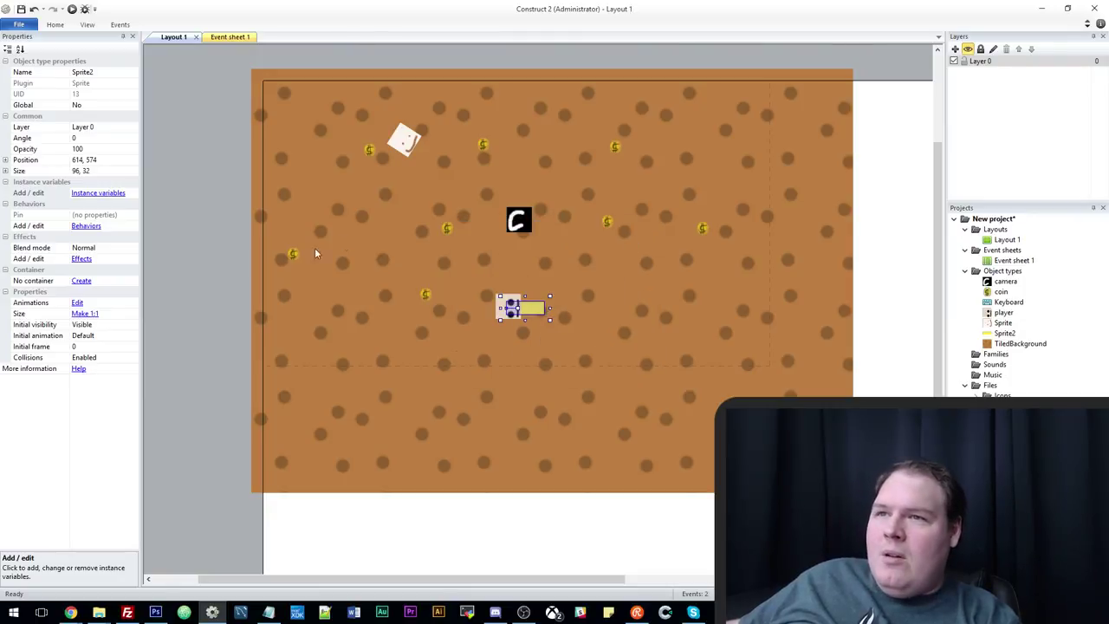
Rename the yellow bar sprite to playerHitbox.
left_click(98, 77)
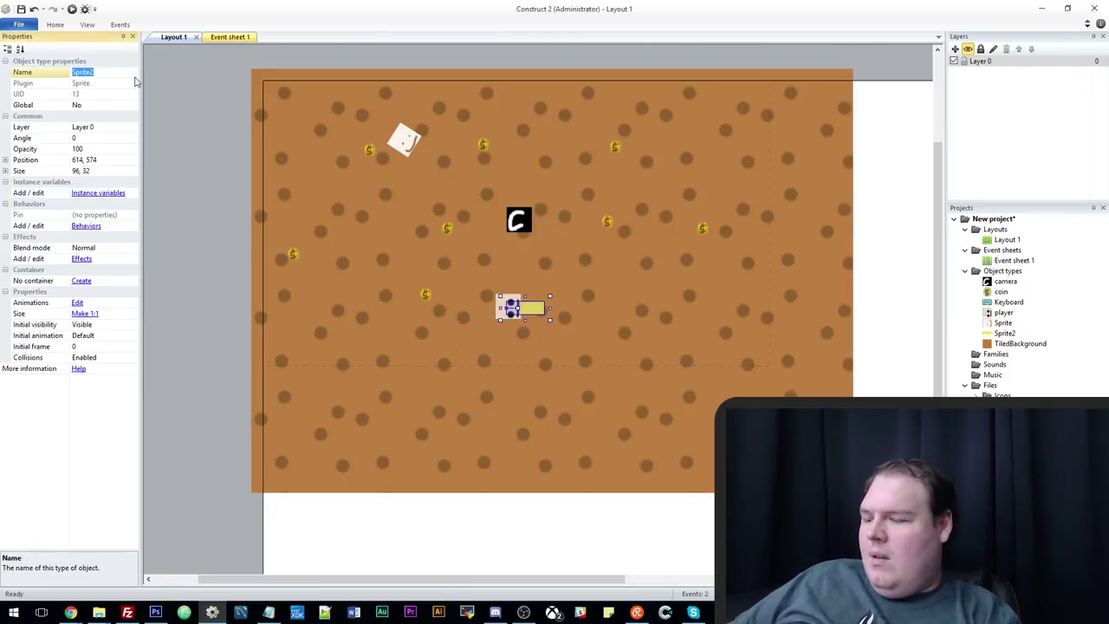
type("HlayerB")
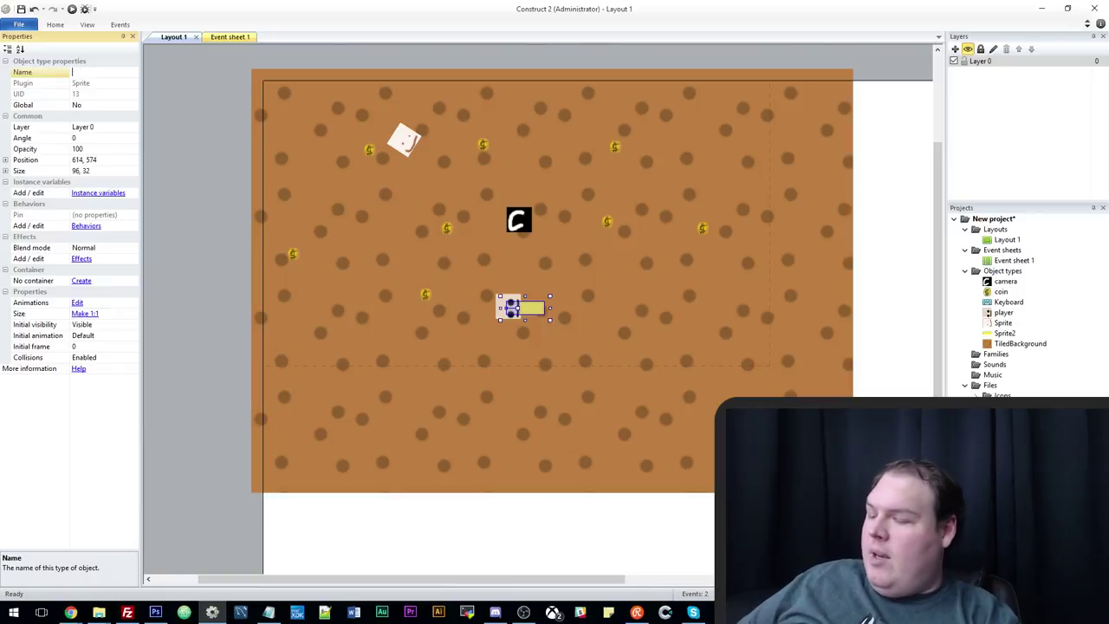
type("itbox")
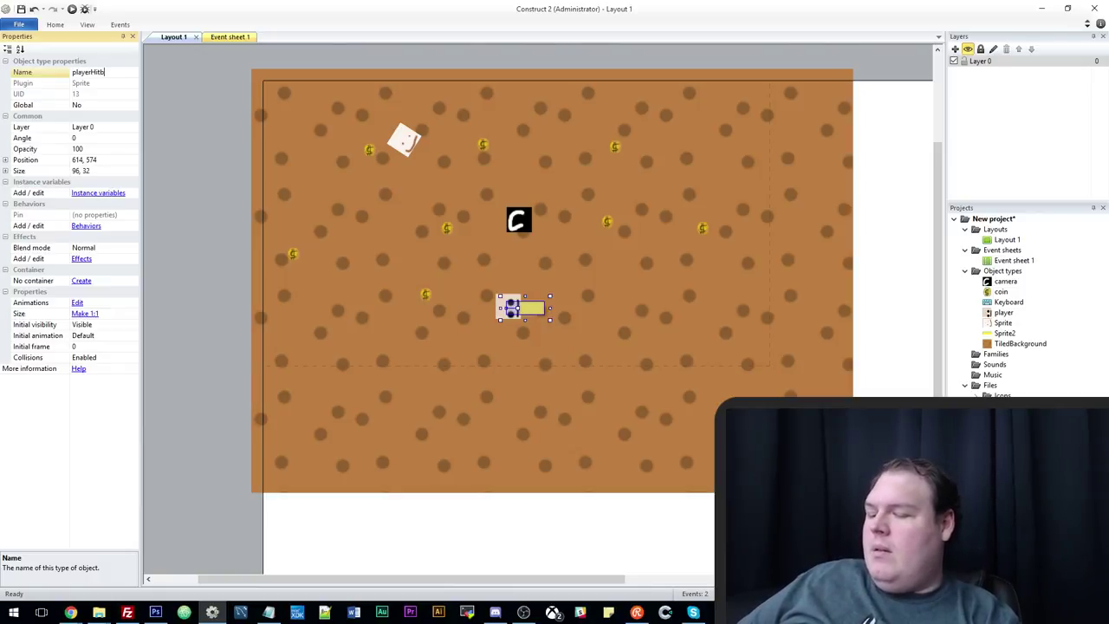
key("Return")
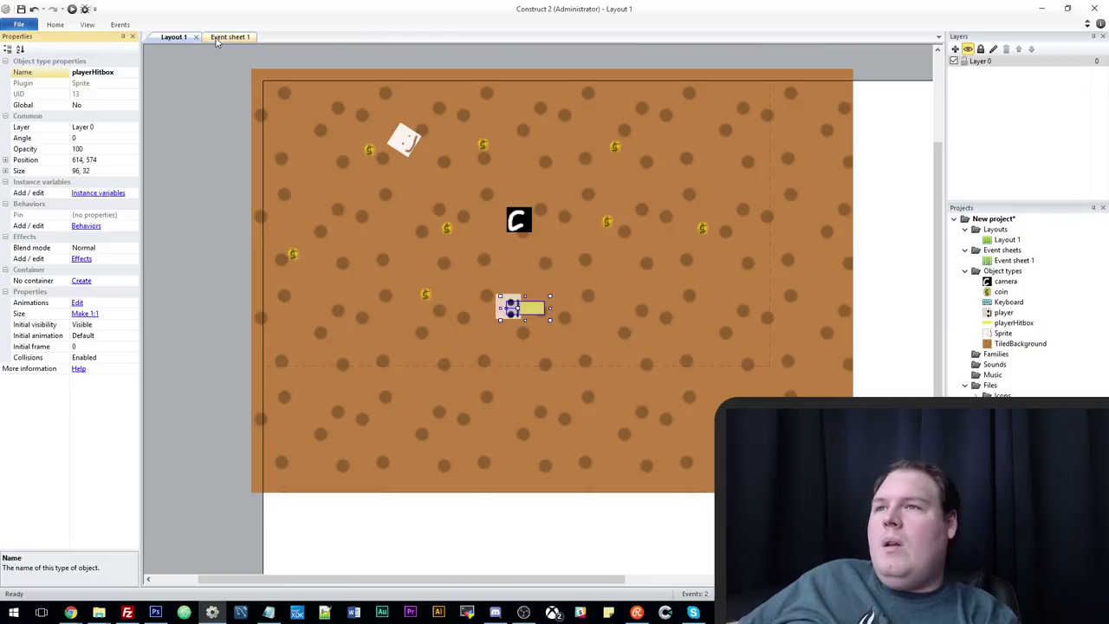
left_click(218, 38)
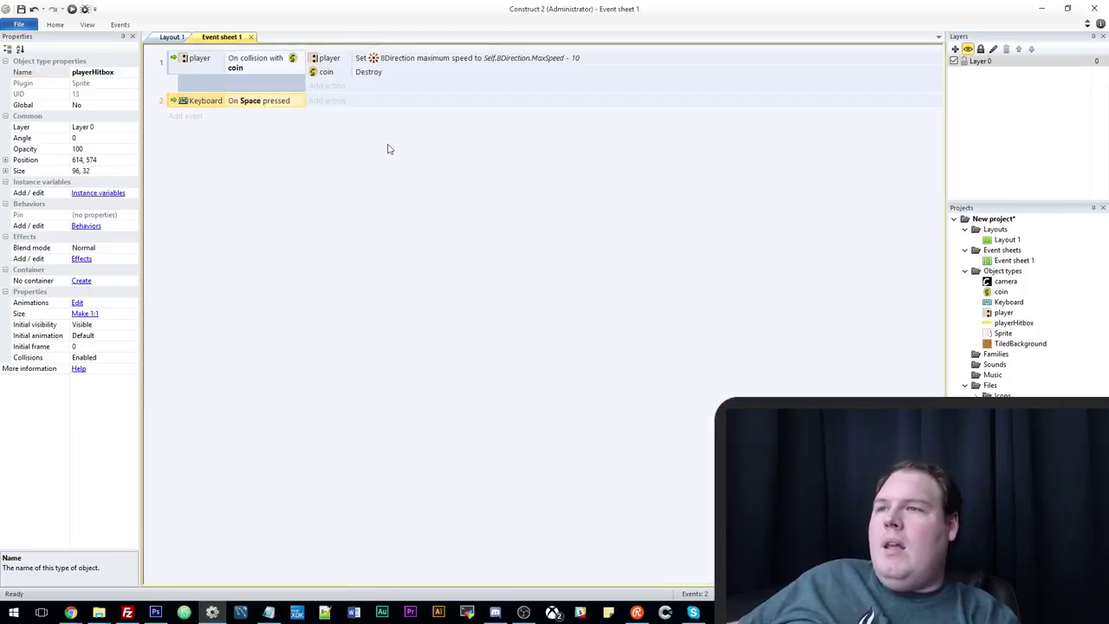
Add an On start of layout event that sets playerHitbox's position to the player.
left_click(186, 116)
type("star")
double_click(403, 238)
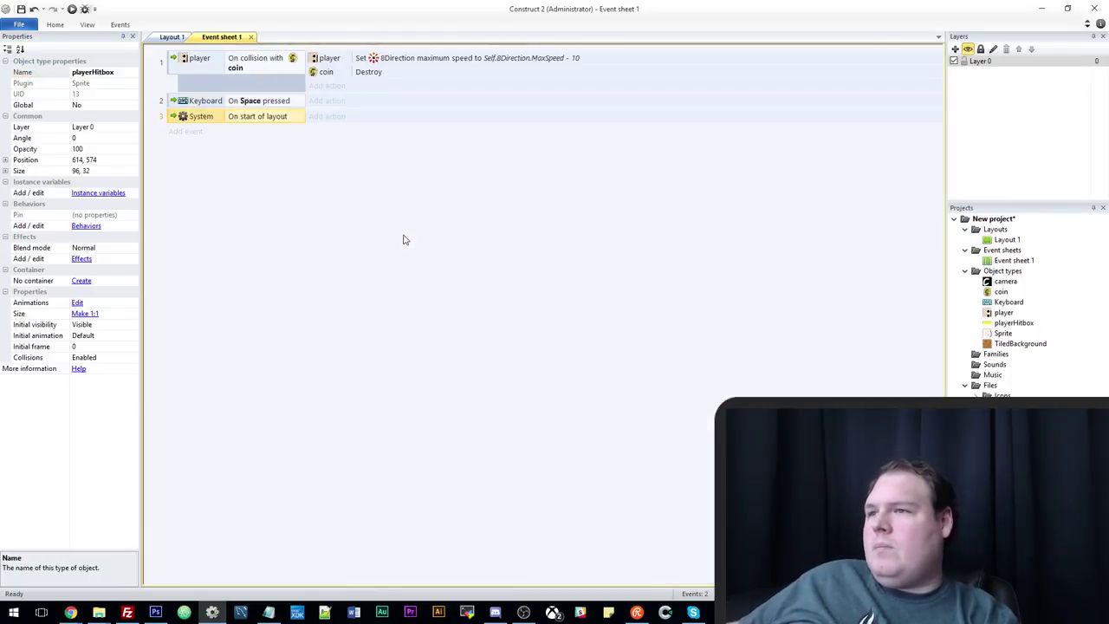
left_click(327, 116)
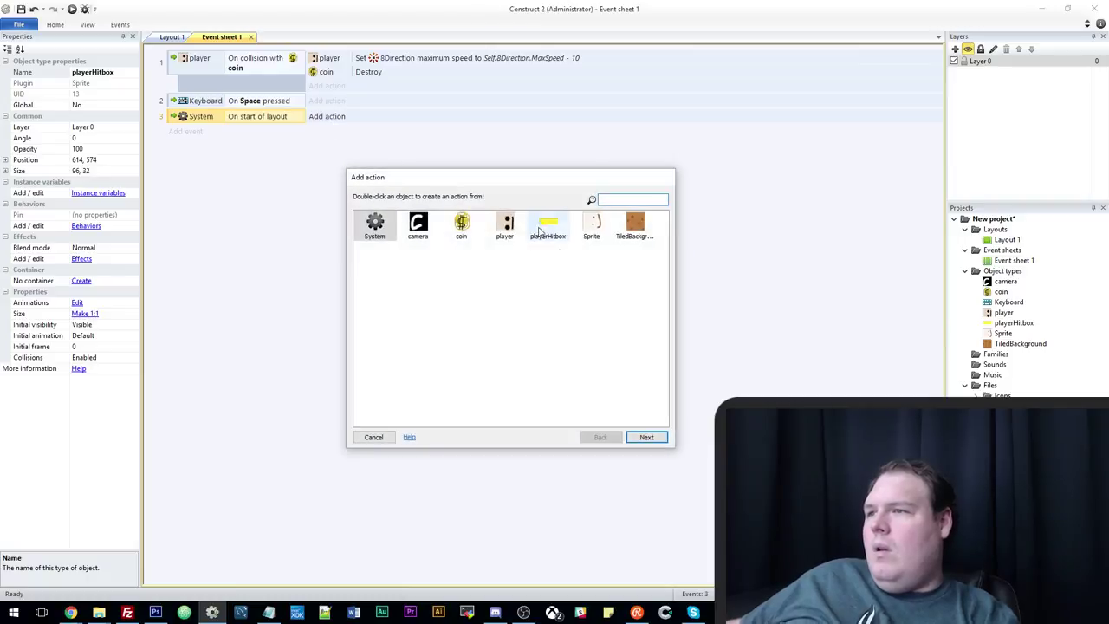
double_click(537, 232)
scroll(439, 342, "down", 5)
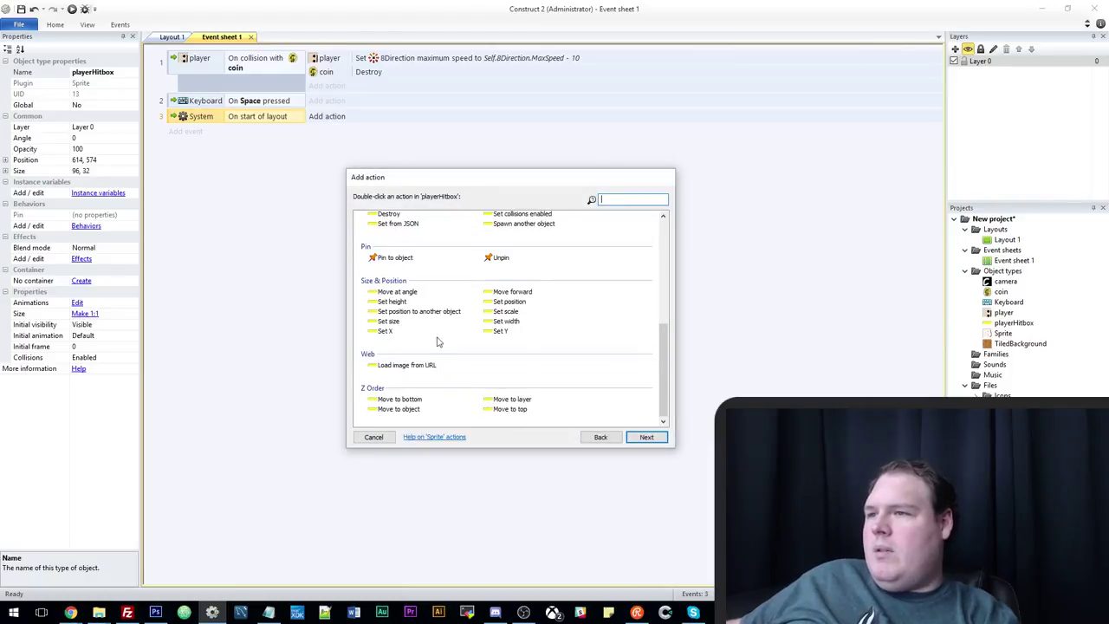
key("Escape")
left_click(532, 299)
left_click(481, 192)
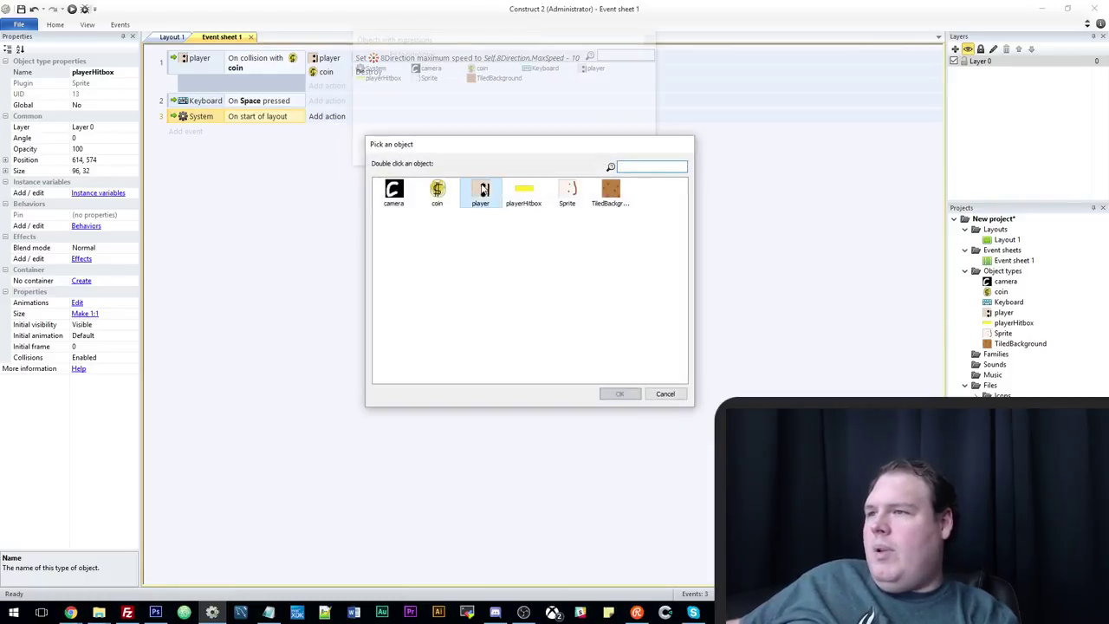
left_click(623, 391)
left_click(637, 362)
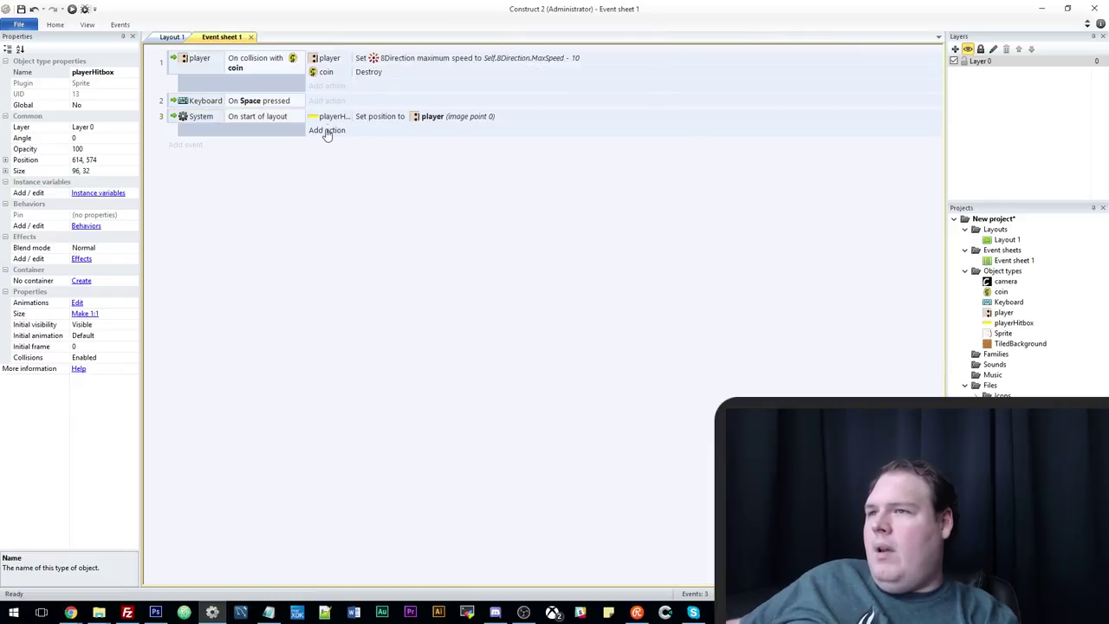
Add a Pin to object action pinning playerHitbox to the player by Position & angle.
left_click(326, 130)
double_click(548, 225)
scroll(503, 330, "down", 3)
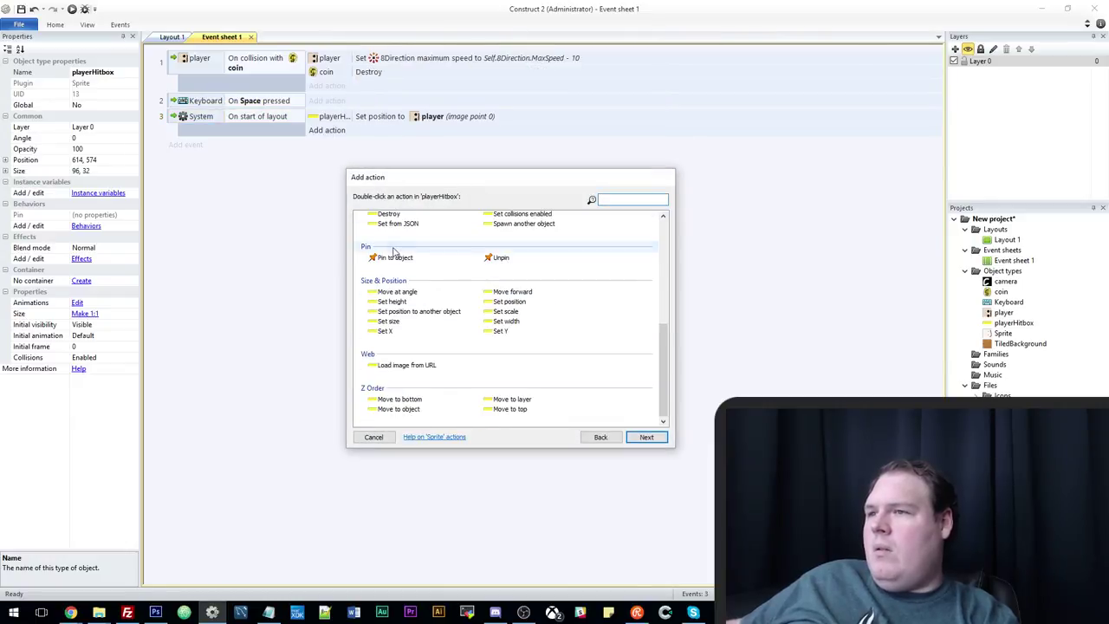
key("Escape")
left_click(534, 297)
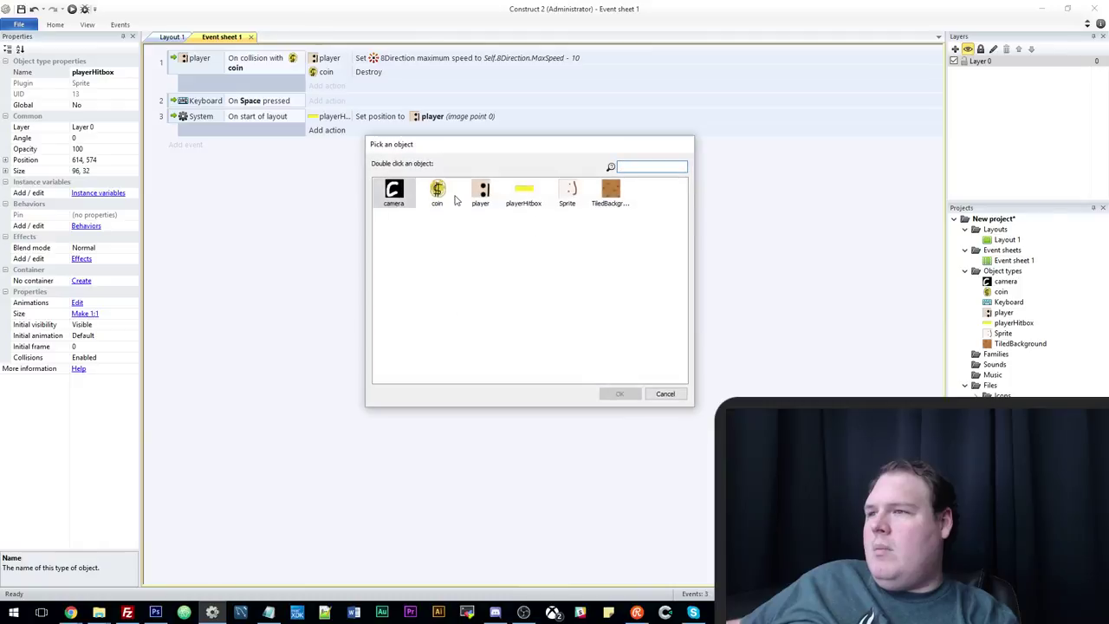
left_click(482, 194)
left_click(619, 393)
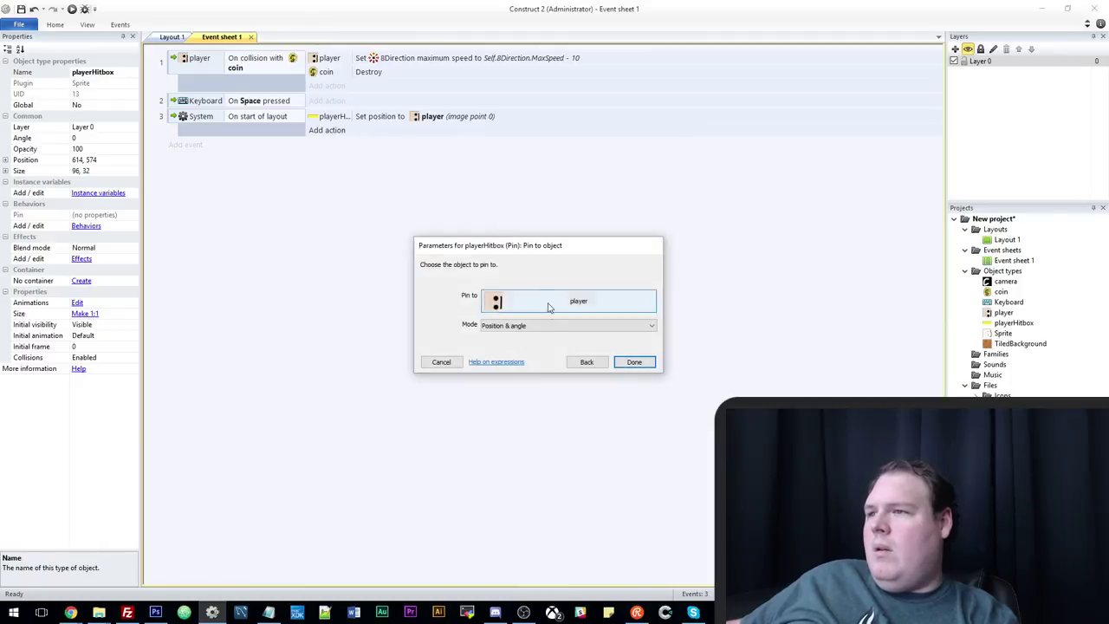
left_click(636, 362)
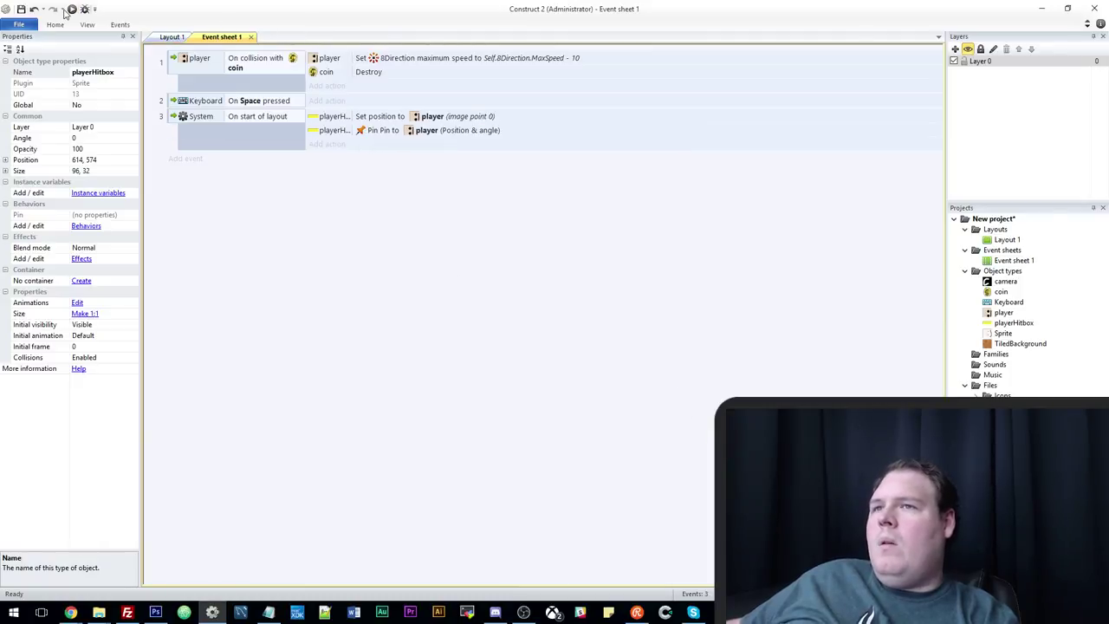
Add a condition to the Space-pressed event requiring playerHitbox to overlap Sprite.
left_click(282, 101)
key("c")
double_click(590, 224)
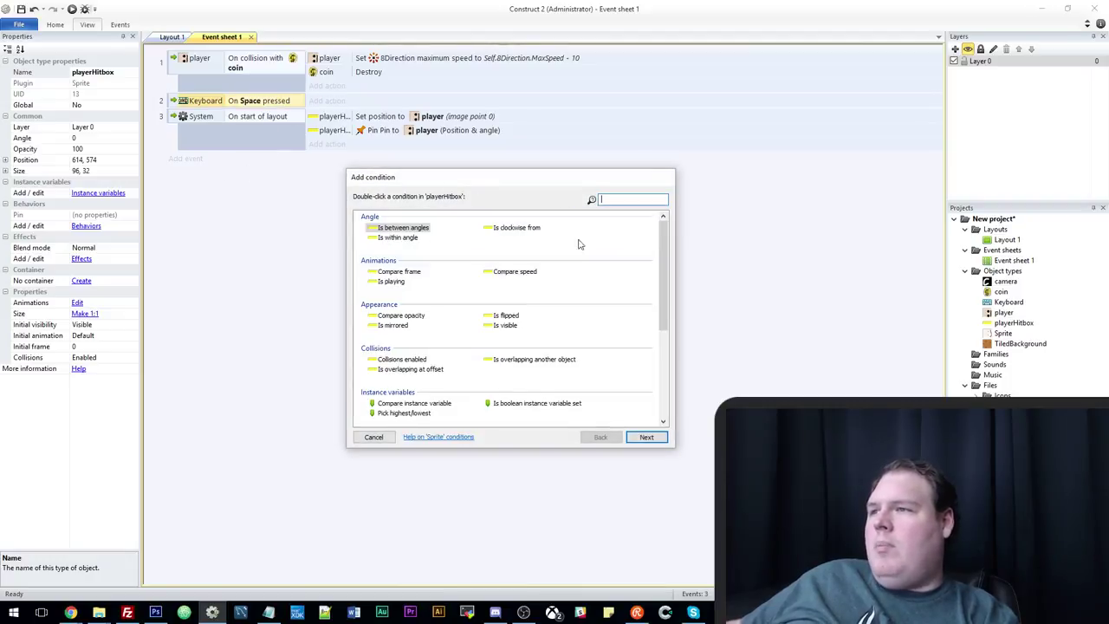
key("Escape")
left_click(577, 294)
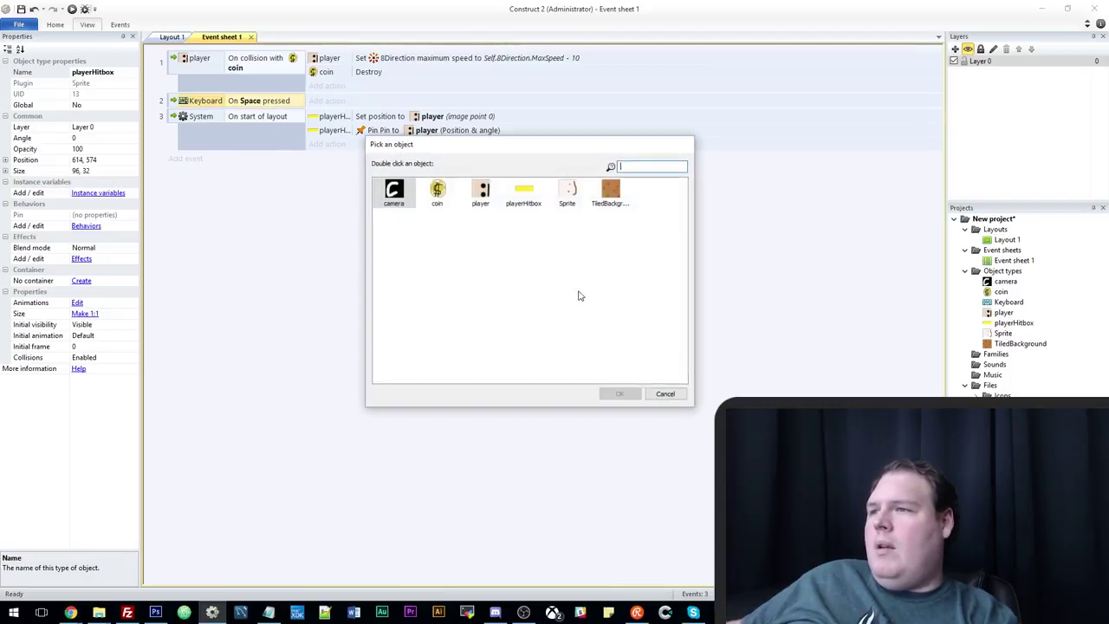
double_click(567, 192)
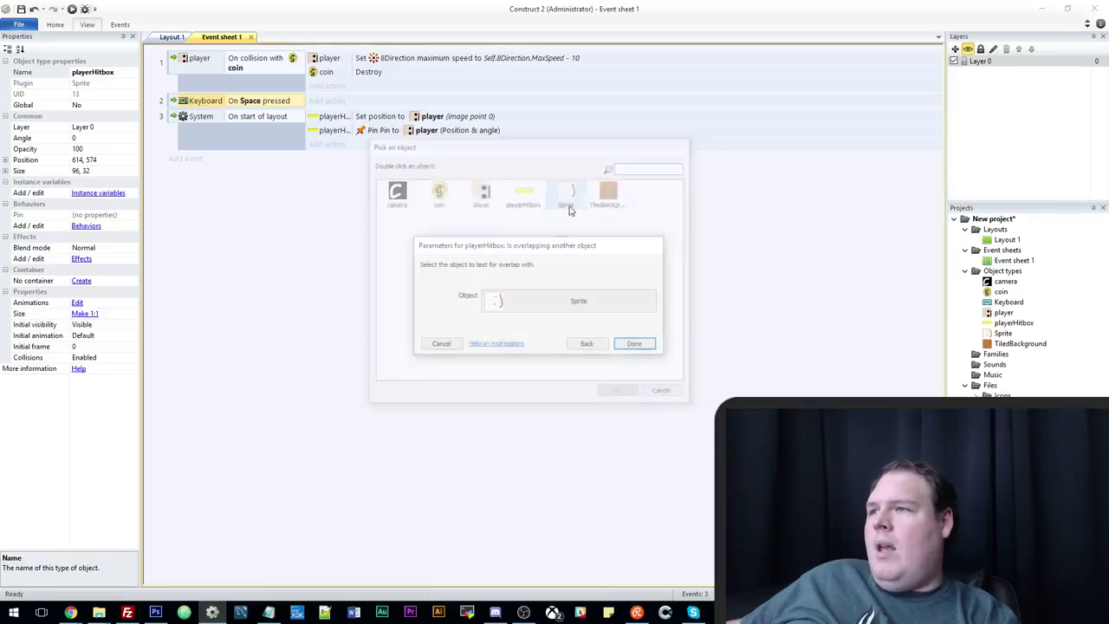
left_click(633, 345)
Add a camera ScrollTo Shake action with magnitude 20 for 0.4 seconds.
left_click(332, 102)
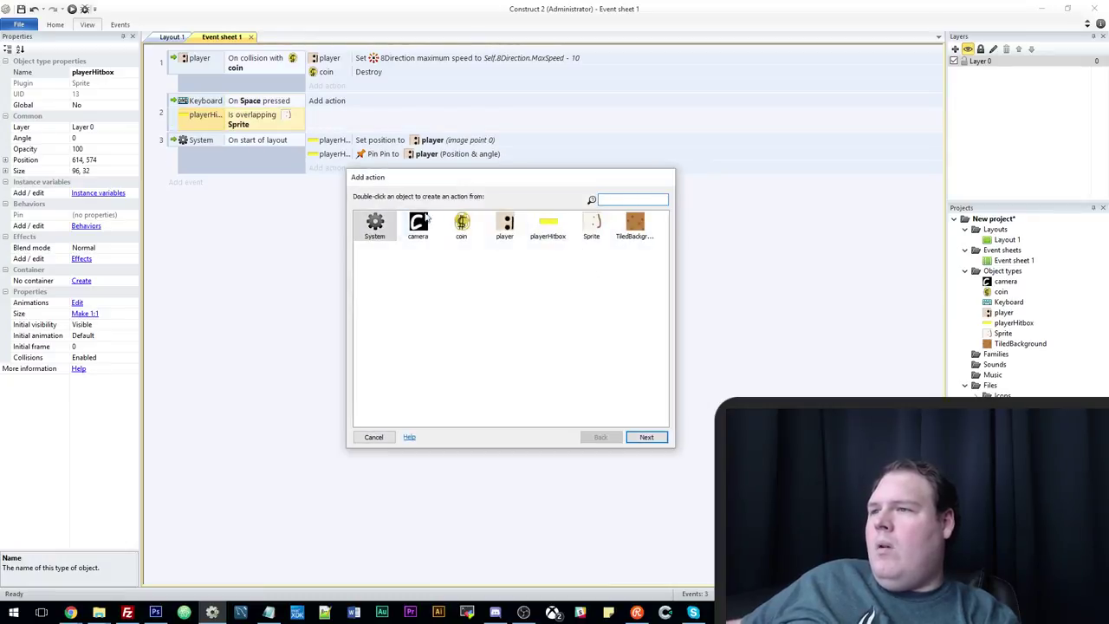
double_click(378, 227)
scroll(416, 338, "down", 5)
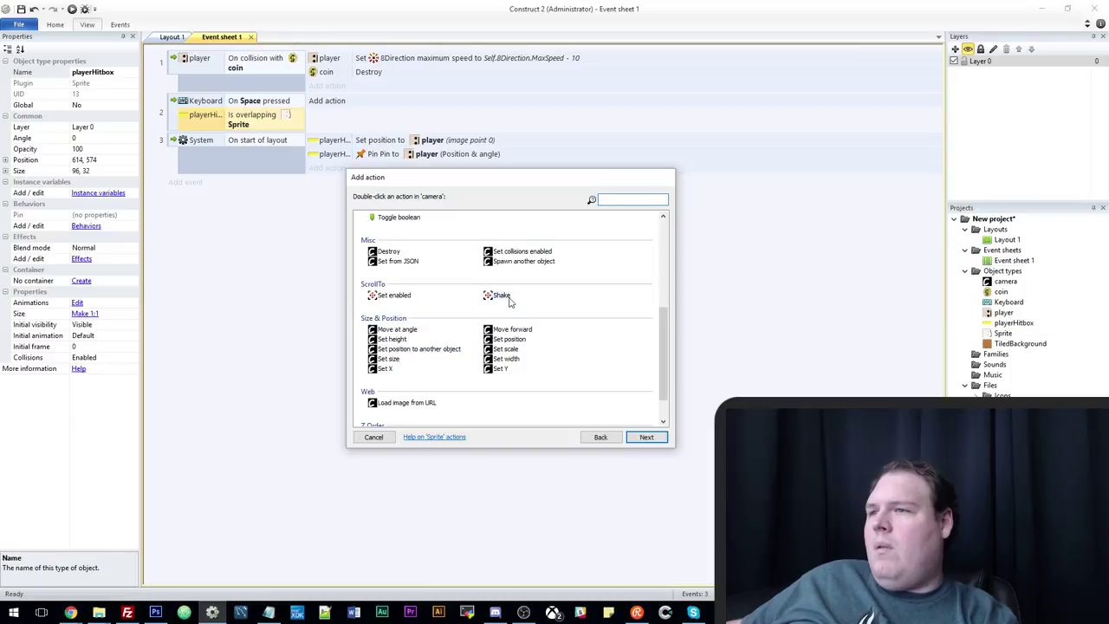
double_click(507, 300)
left_click(634, 367)
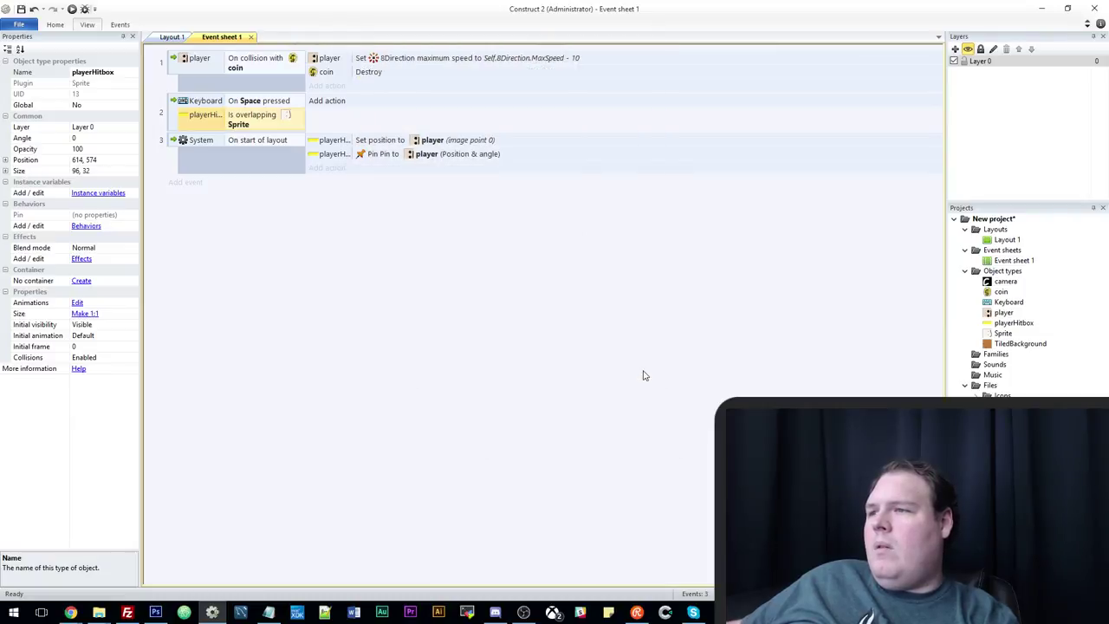
left_click(318, 115)
left_click(368, 435)
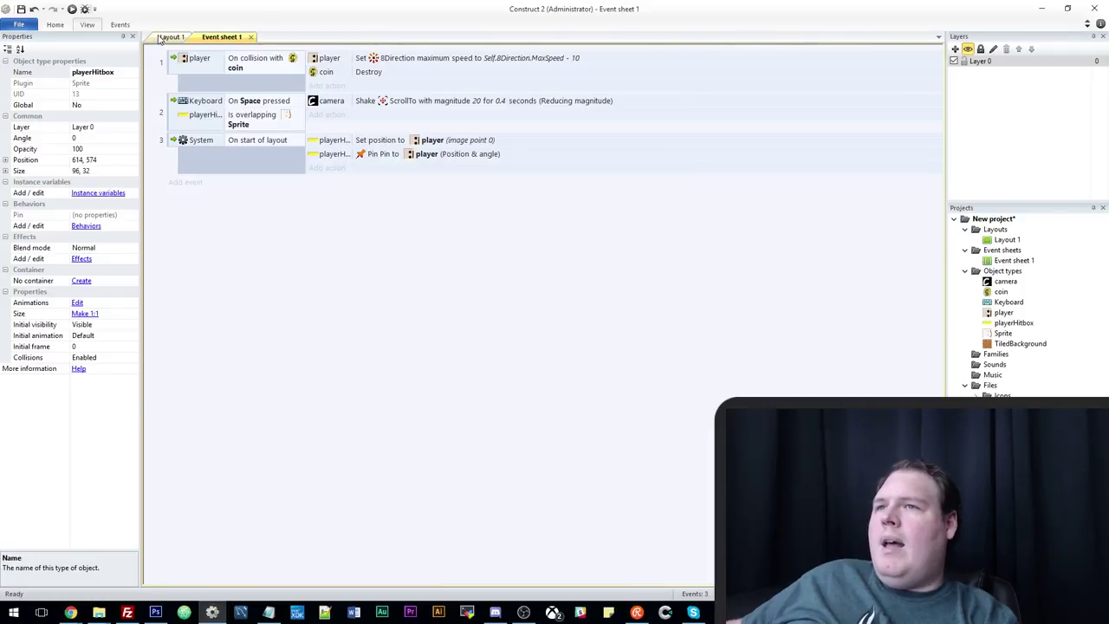
Nudge the Sprite on Layout 1 and put it in a new family named enemy.
left_click(172, 36)
left_click(407, 141)
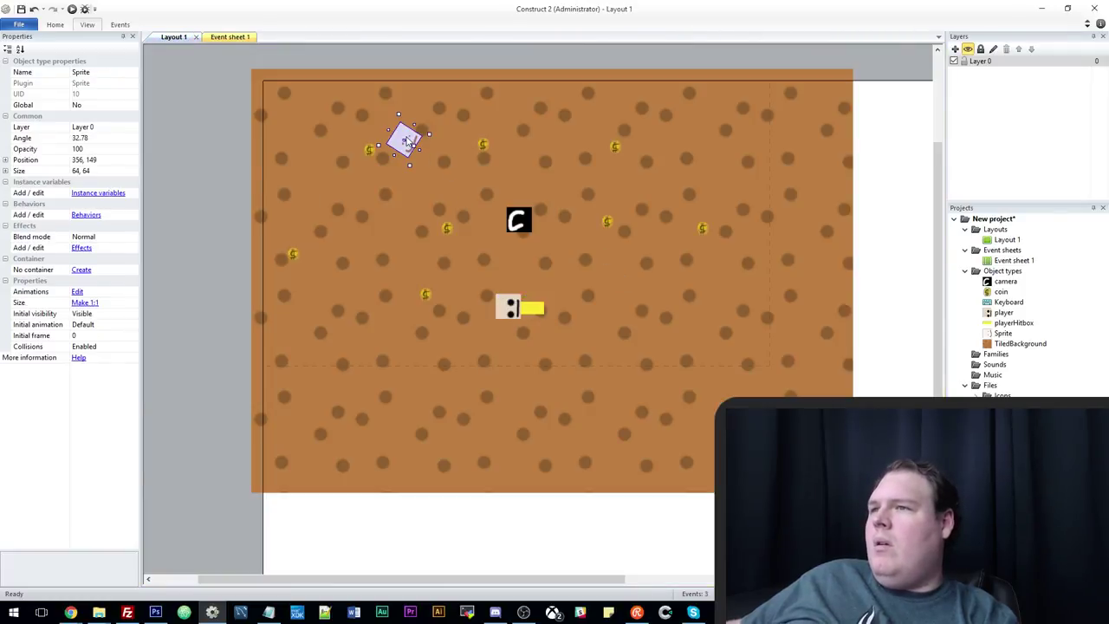
mouse_move(410, 148)
left_mouse_down()
mouse_move(428, 175)
mouse_move(419, 159)
left_mouse_up()
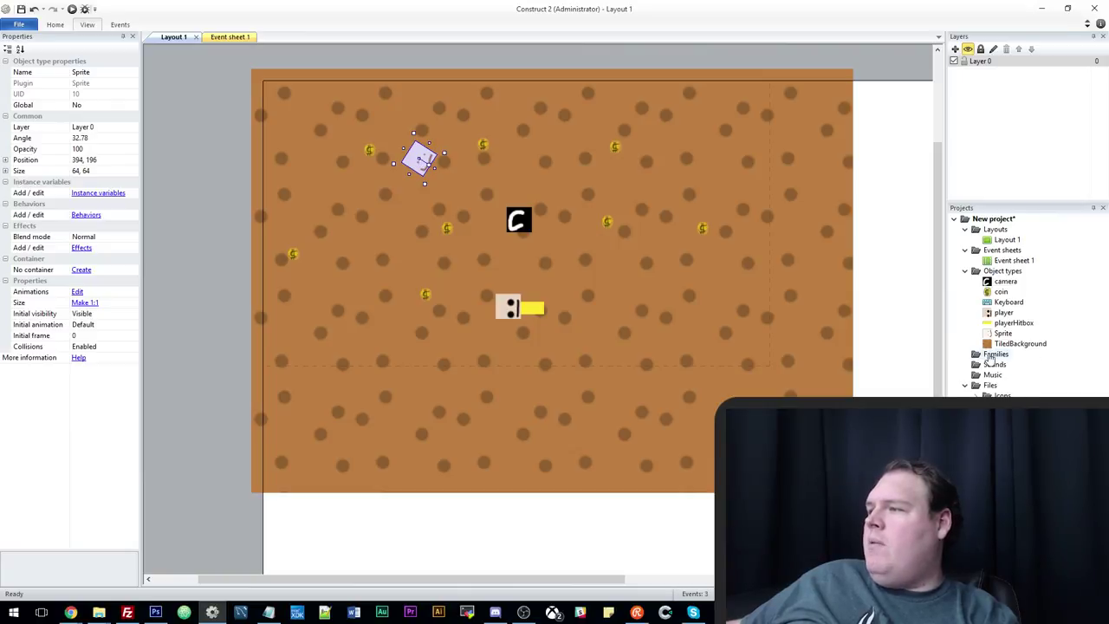
right_click(993, 355)
left_click(1014, 363)
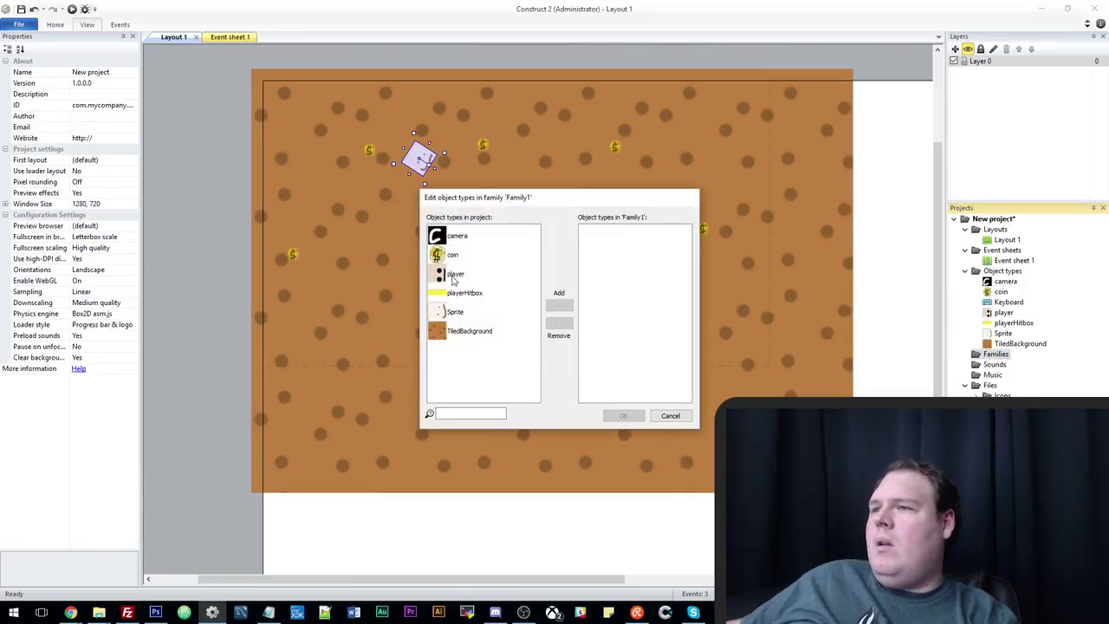
left_click(459, 313)
left_click(559, 305)
left_click(623, 415)
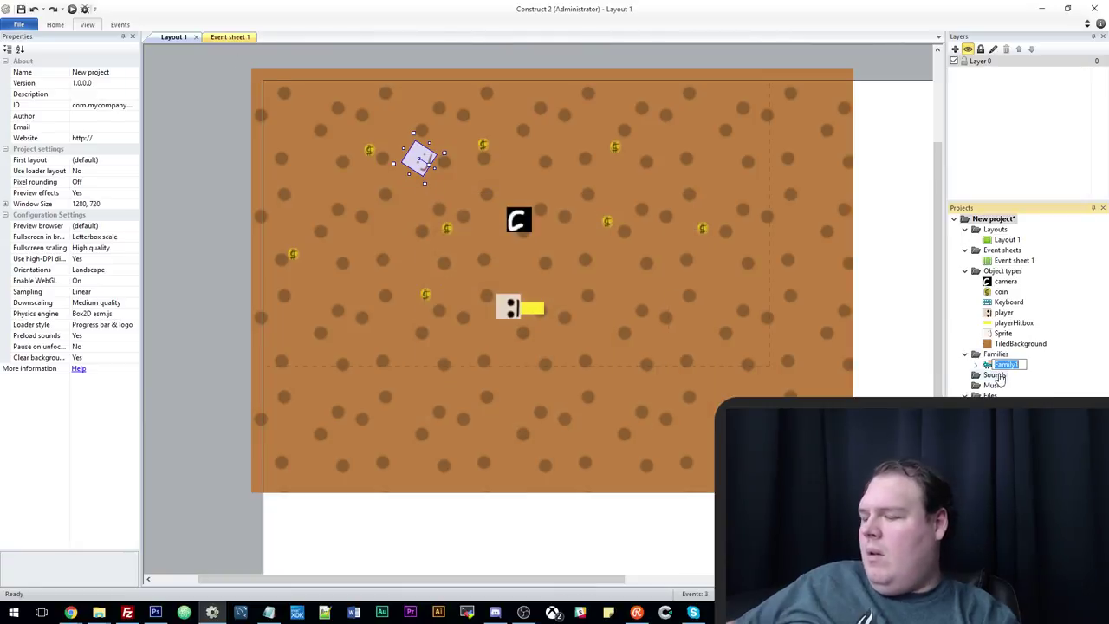
type("enemy")
key("Return")
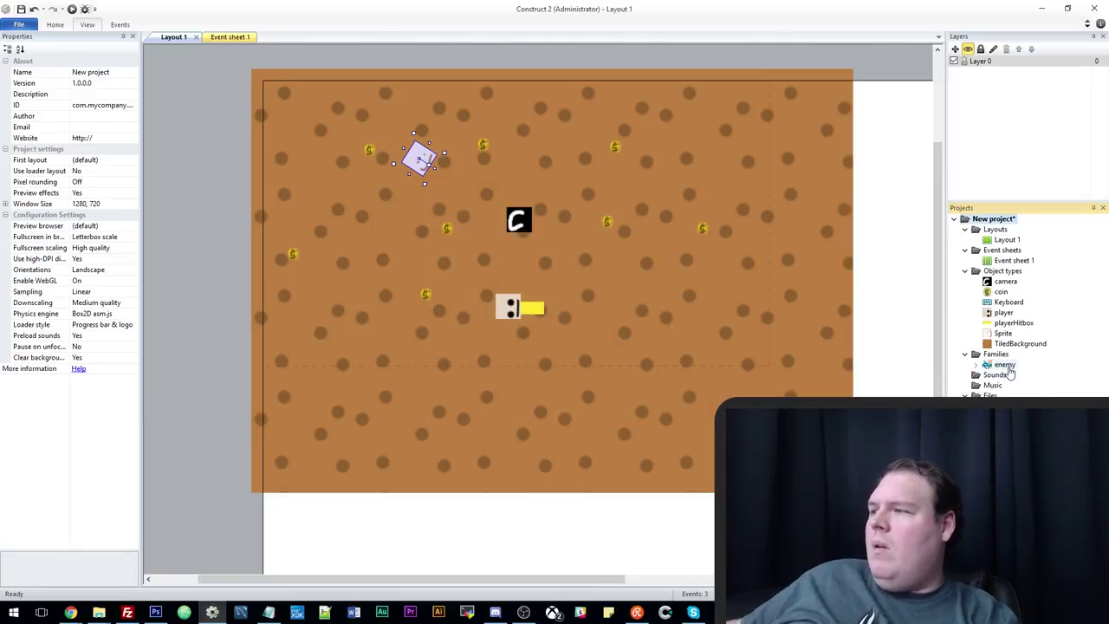
Give the enemy family a number instance variable health and set the Sprite's health to 3.
left_click(1003, 364)
left_click(102, 105)
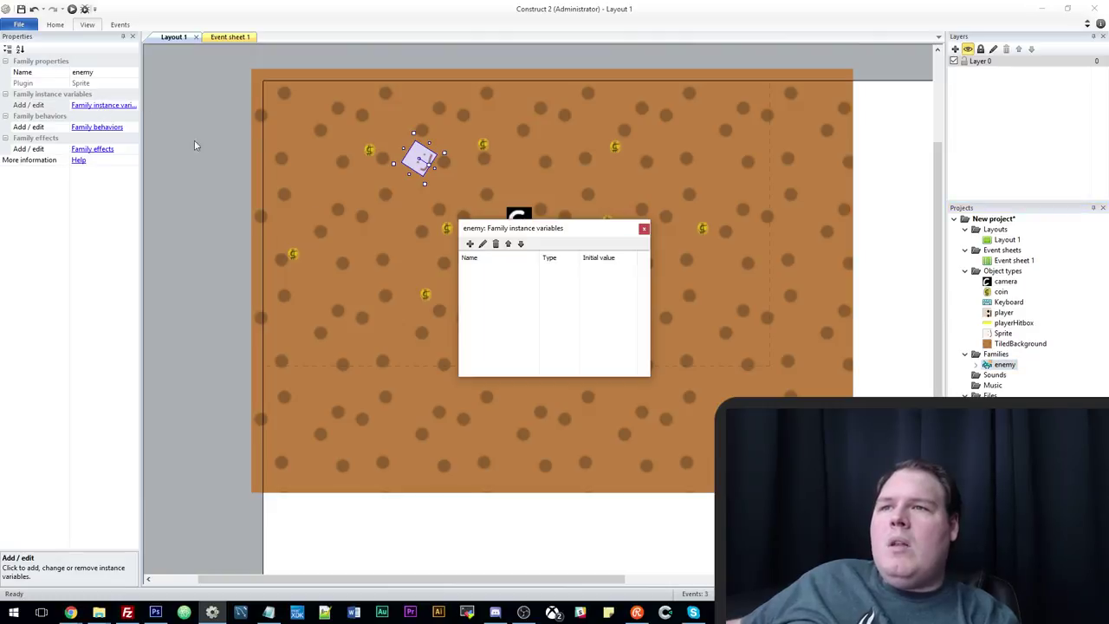
left_click(469, 244)
type("health")
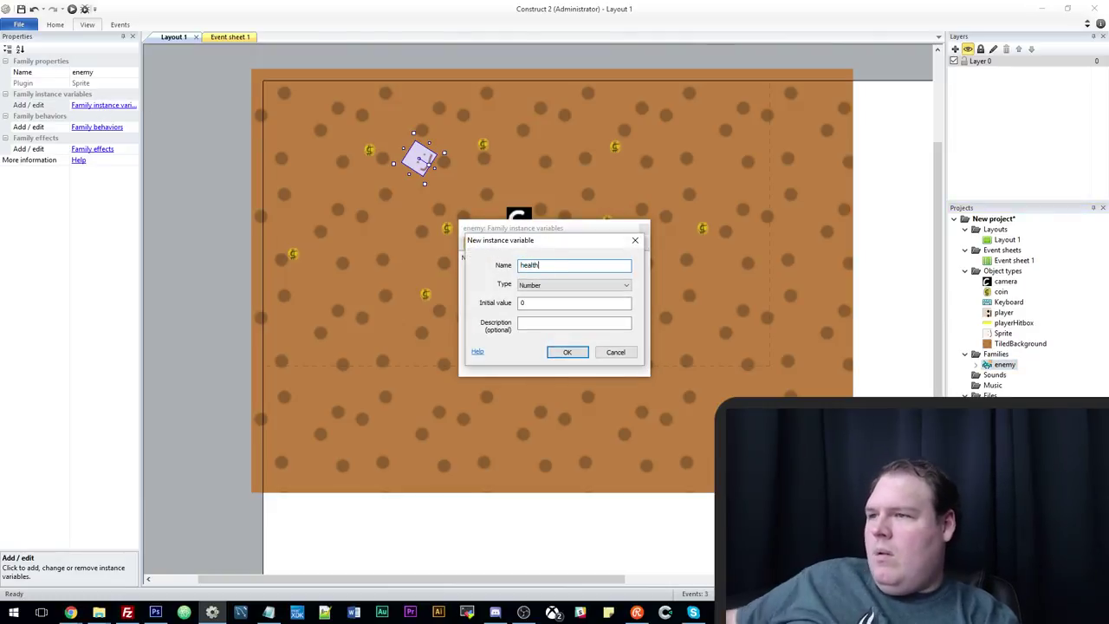
left_click(569, 353)
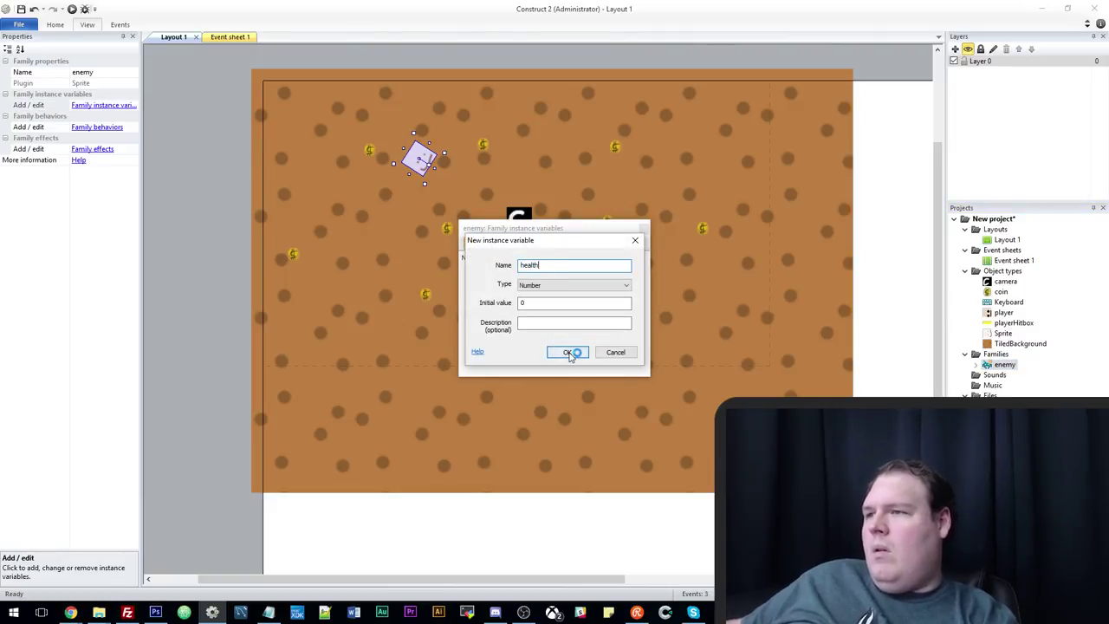
left_click(645, 230)
left_click(414, 54)
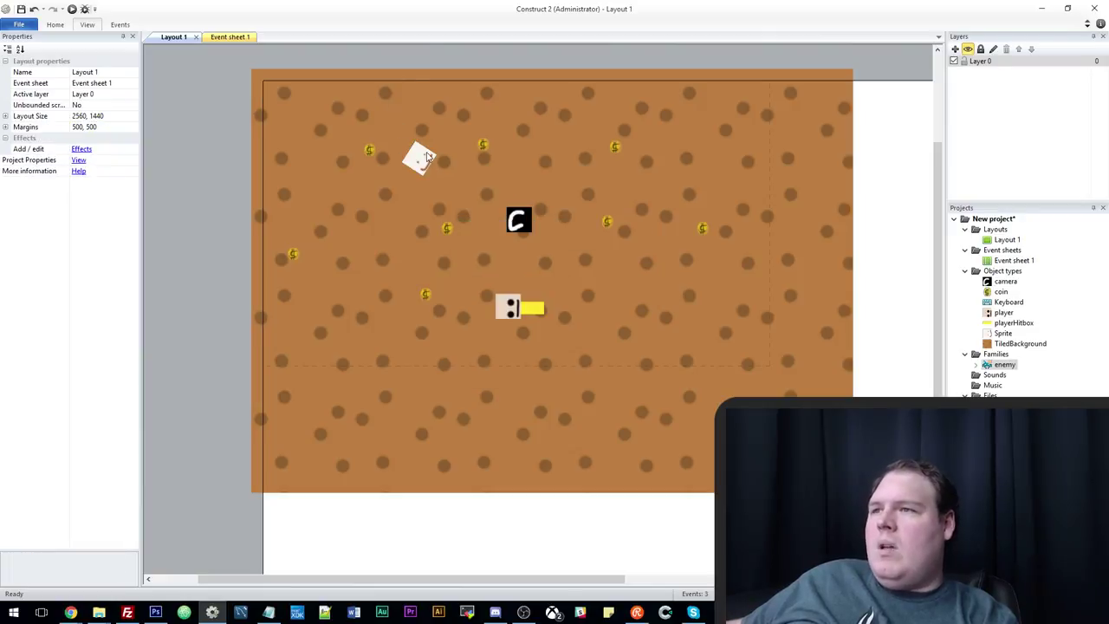
left_click(419, 158)
left_click(91, 195)
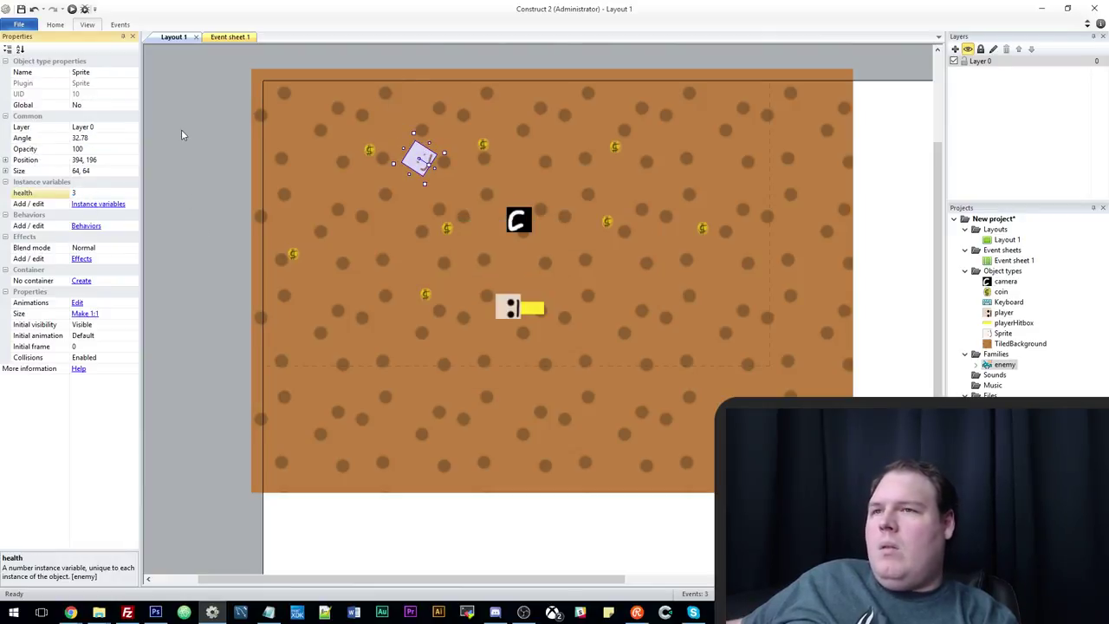
left_click(210, 39)
Start a player subtract-from-variable action on the Space-pressed event, then cancel it.
left_click(328, 114)
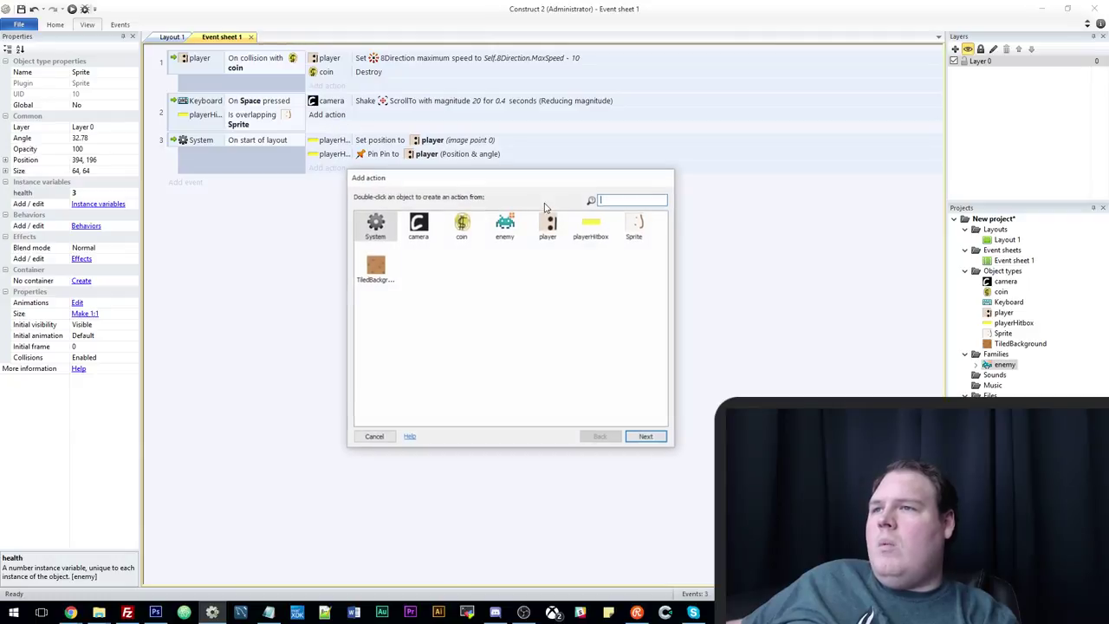
double_click(550, 227)
scroll(465, 342, "down", 5)
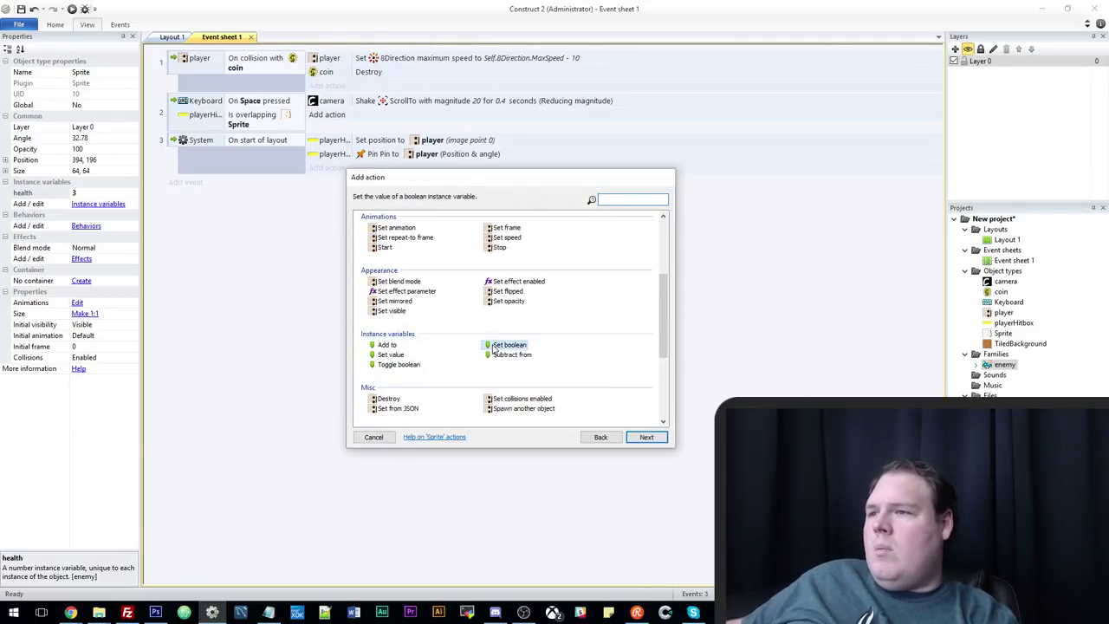
double_click(495, 355)
left_click(641, 297)
left_click(528, 305)
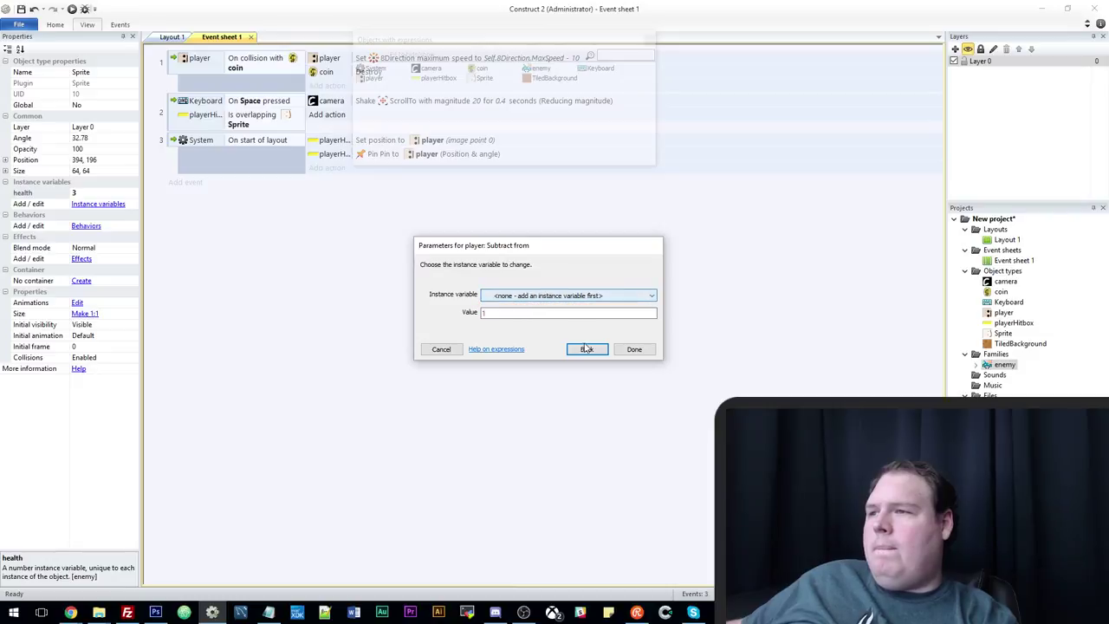
left_click(582, 349)
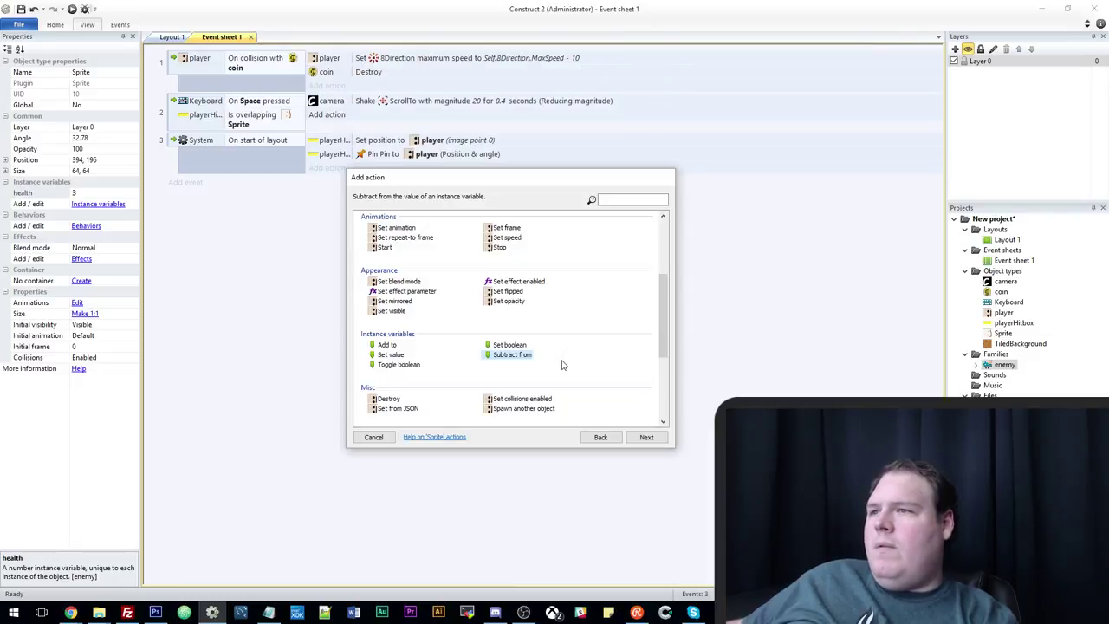
scroll(562, 365, "down", 3)
left_click(603, 437)
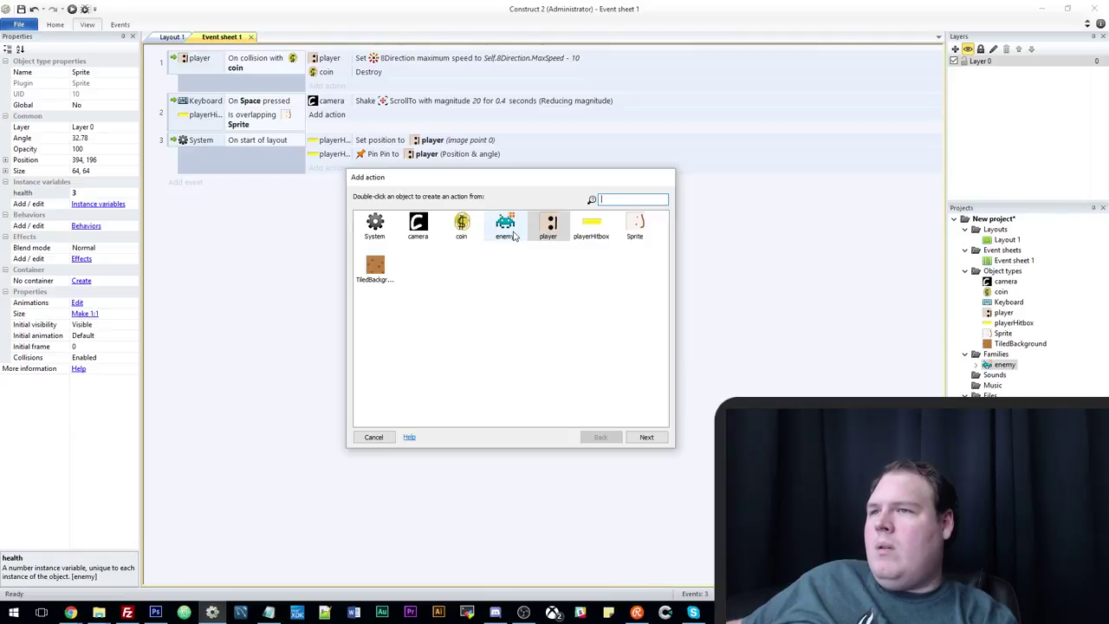
left_click(373, 437)
Make event 2 check playerHitbox overlapping enemy and subtract 1 from enemy health.
double_click(257, 114)
left_click(579, 302)
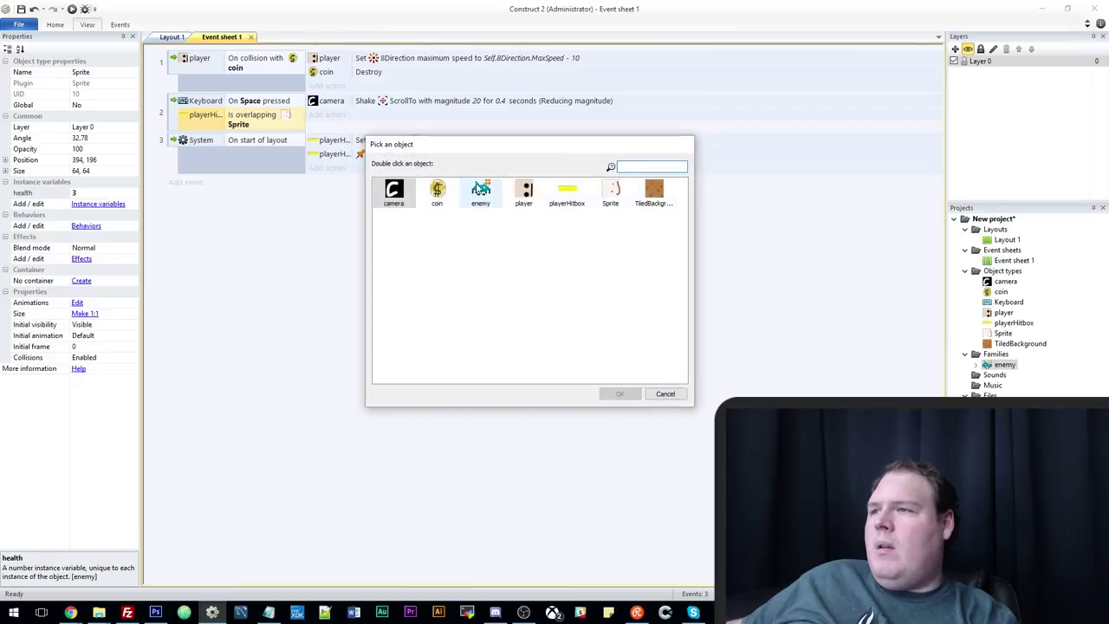
left_click(481, 190)
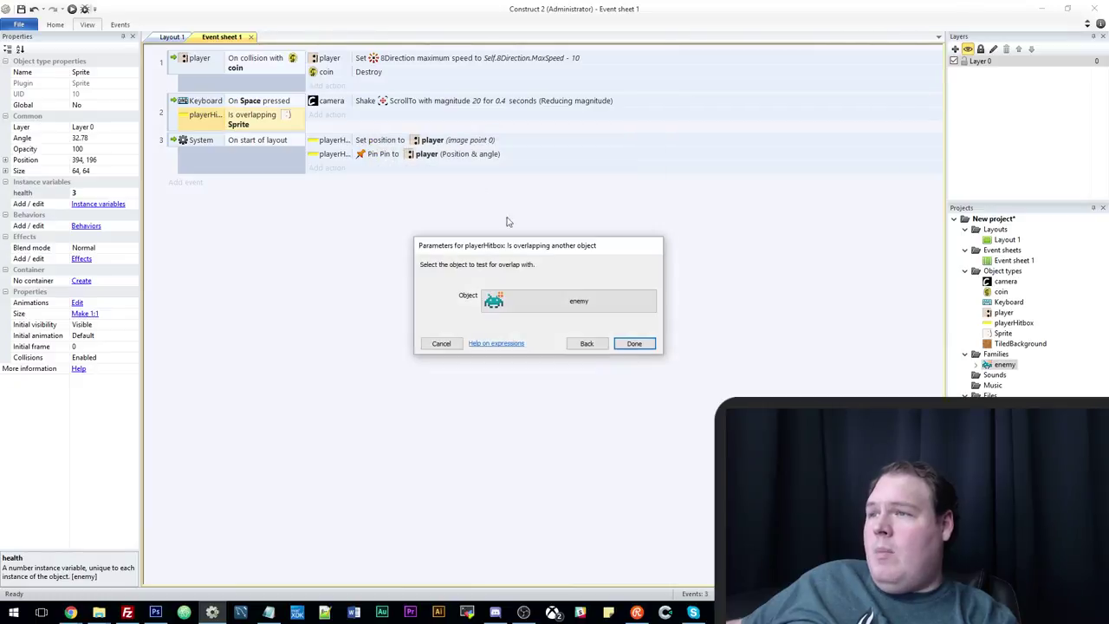
left_click(636, 344)
left_click(327, 114)
double_click(506, 227)
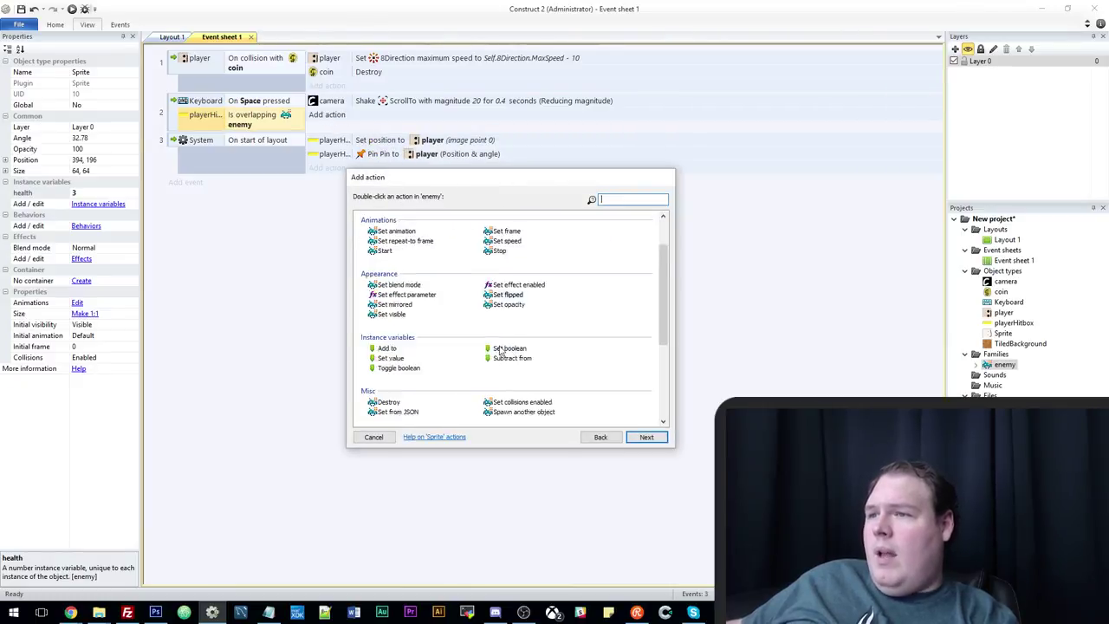
scroll(514, 317, "down", 2)
double_click(513, 309)
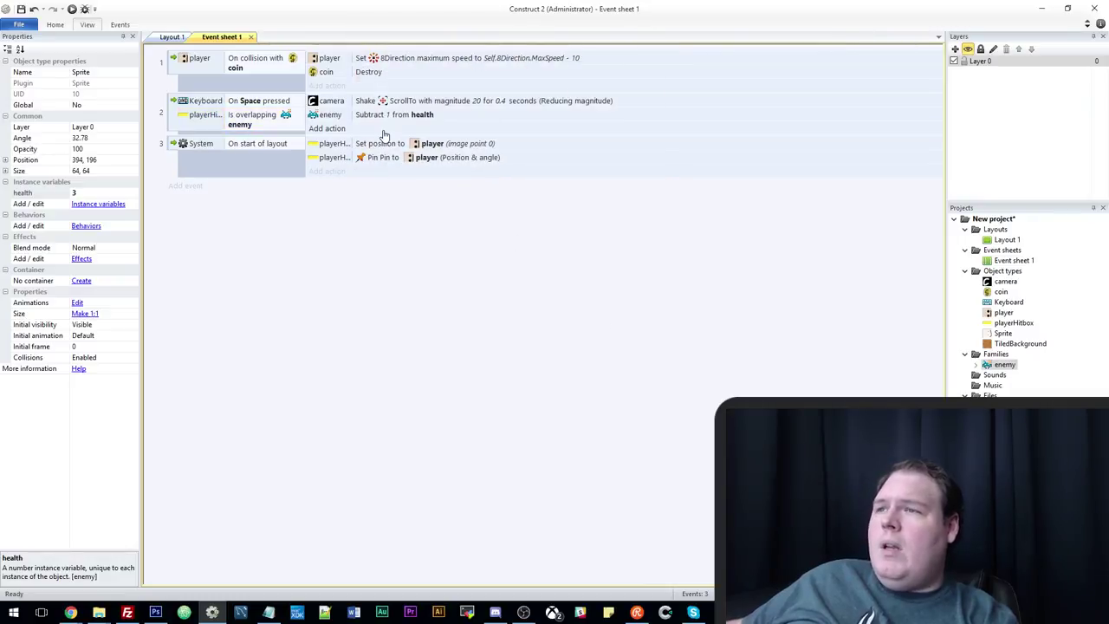
Add a sub-event under event 2 with the condition enemy health ≤ 0.
left_click(173, 124)
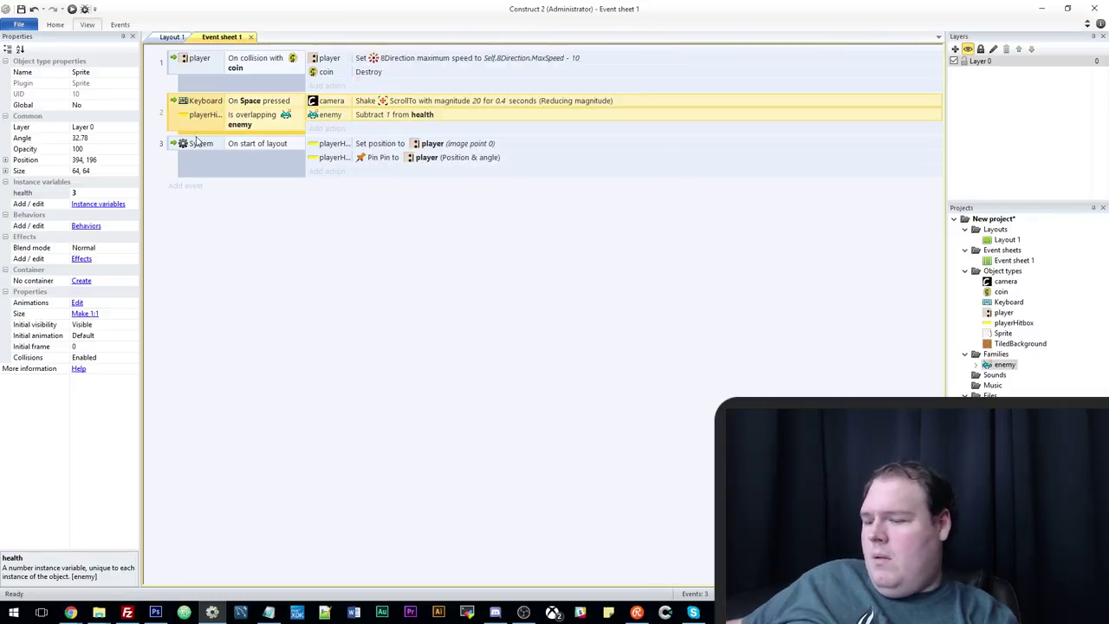
key("s")
double_click(505, 224)
scroll(498, 291, "down", 1)
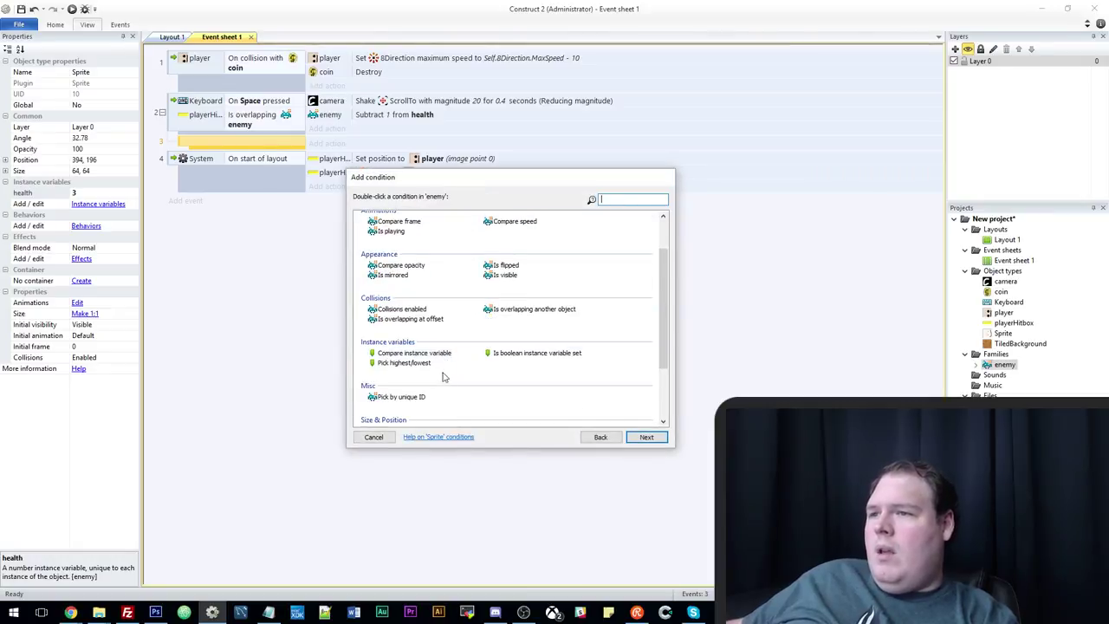
double_click(446, 353)
left_click(524, 314)
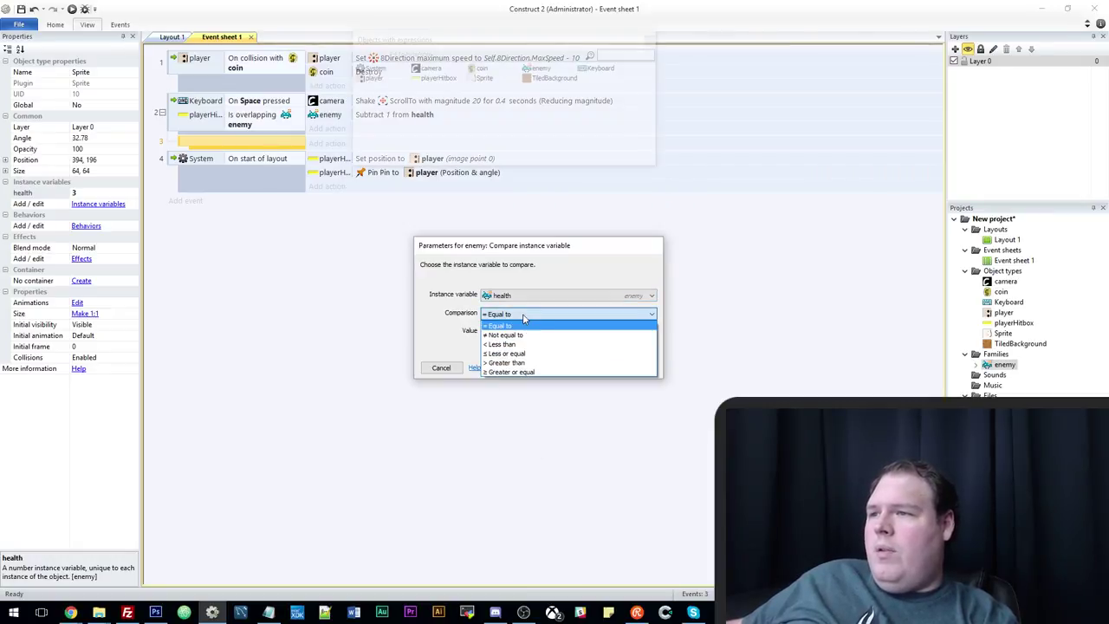
left_click(530, 356)
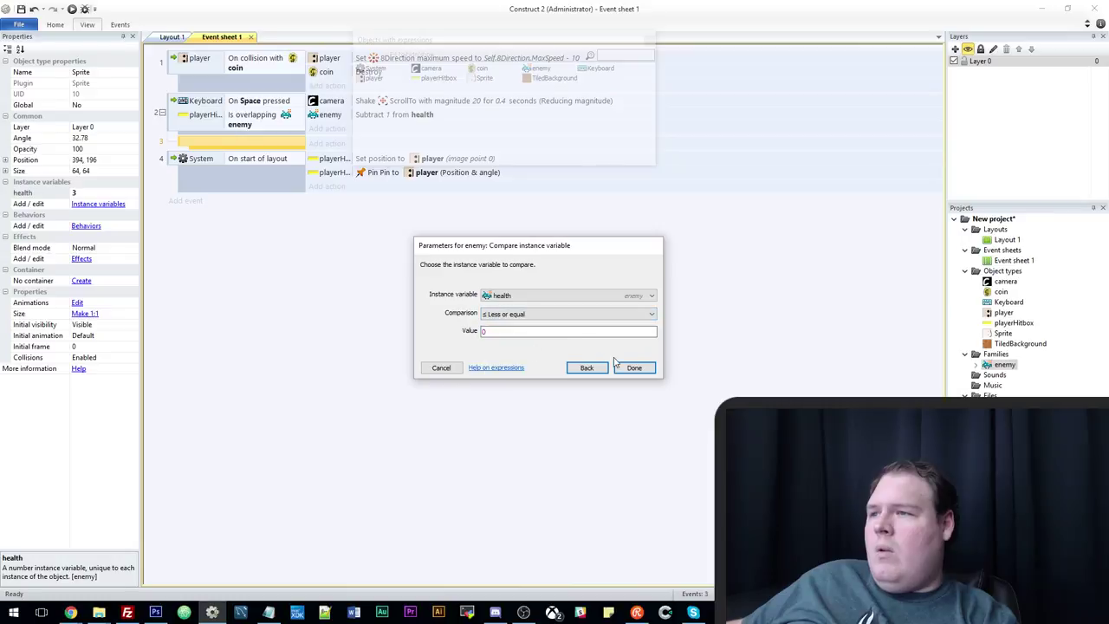
left_click(624, 367)
Add an enemy Destroy action to the health ≤ 0 sub-event.
left_click(326, 144)
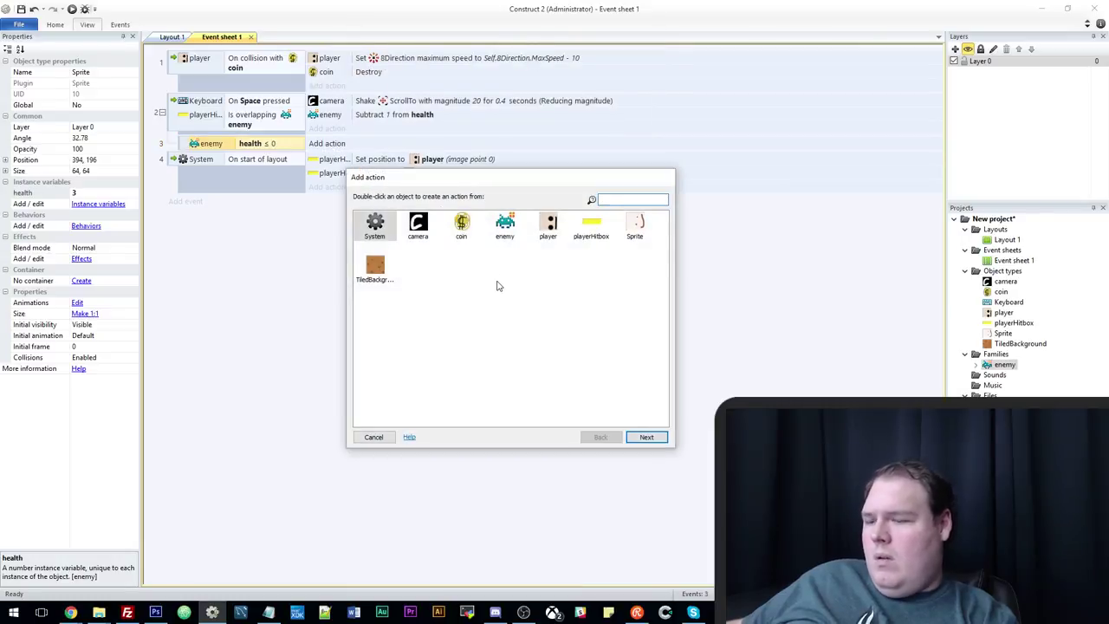
double_click(504, 226)
type("des")
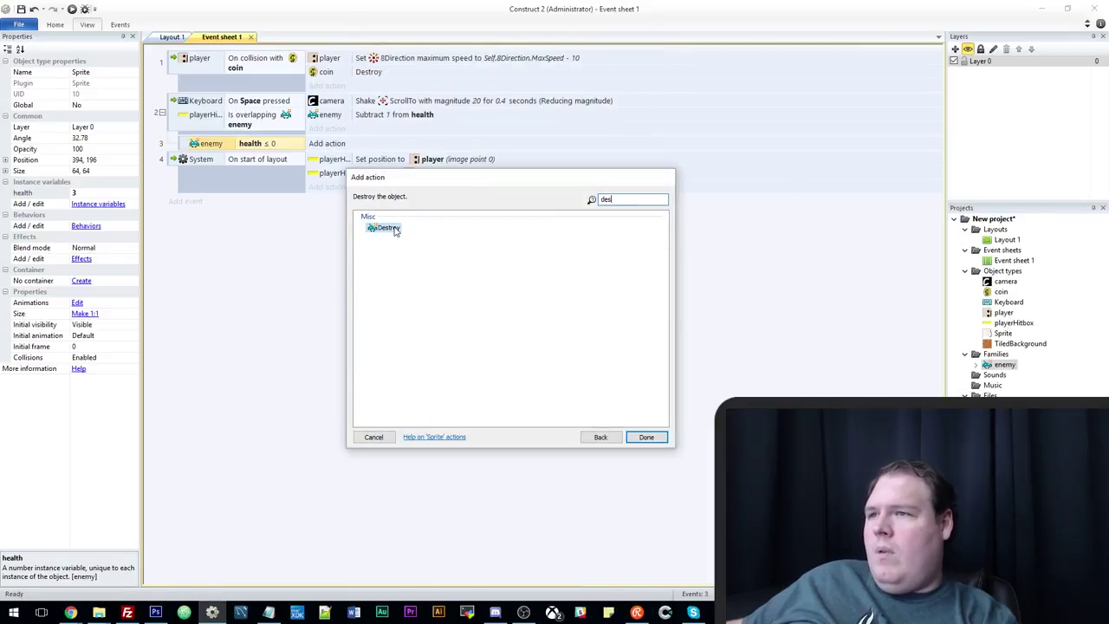
double_click(394, 230)
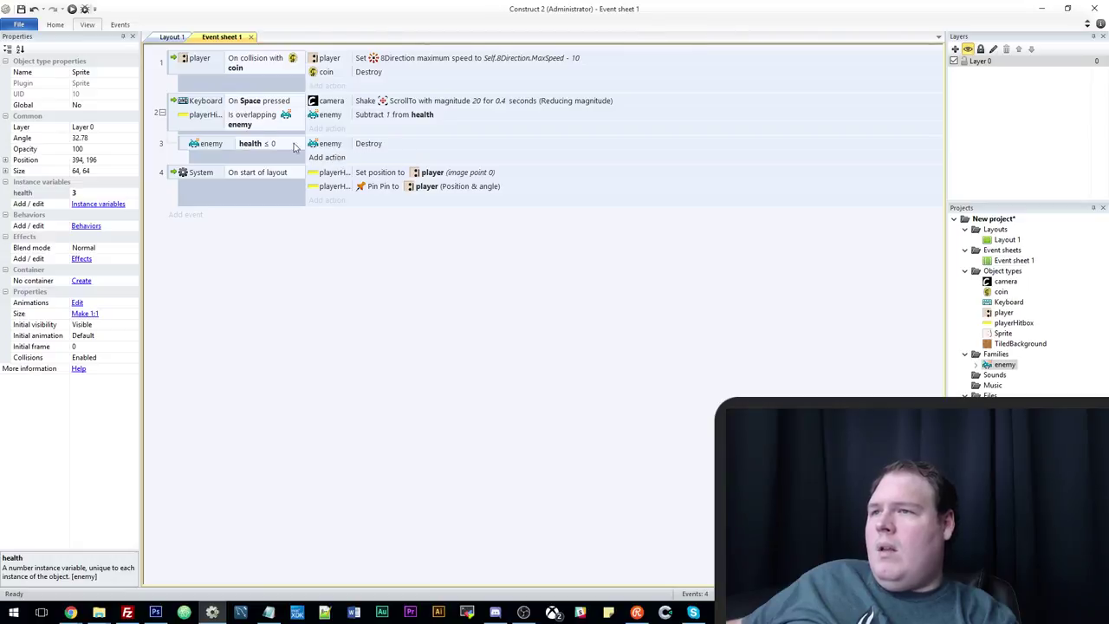
left_click(170, 37)
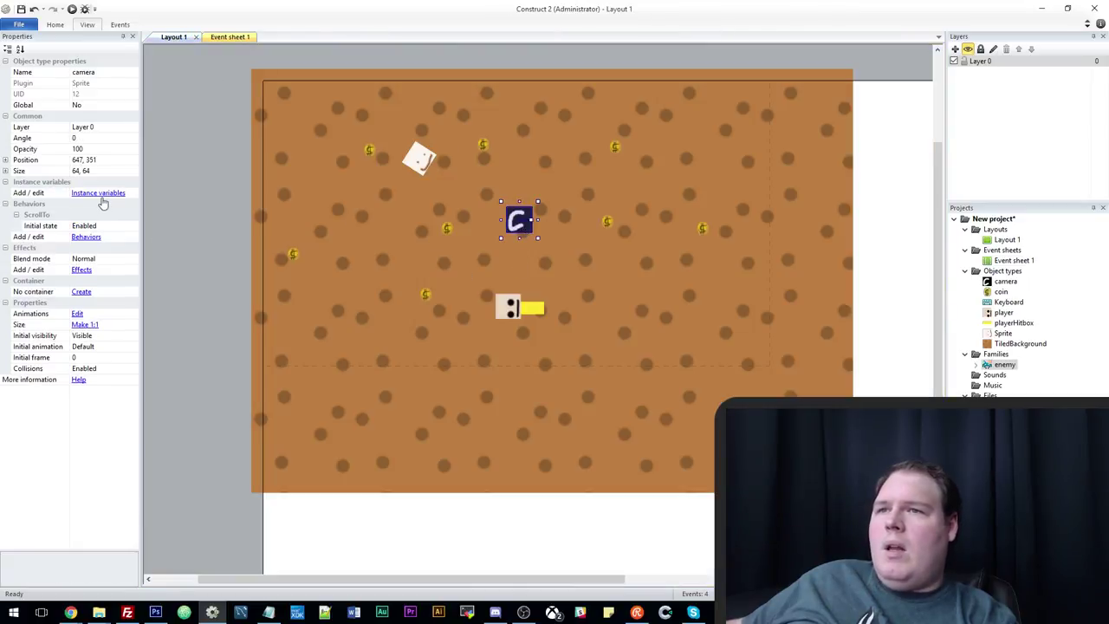
Add a number instance variable named money to the camera.
left_click(98, 194)
left_click(473, 245)
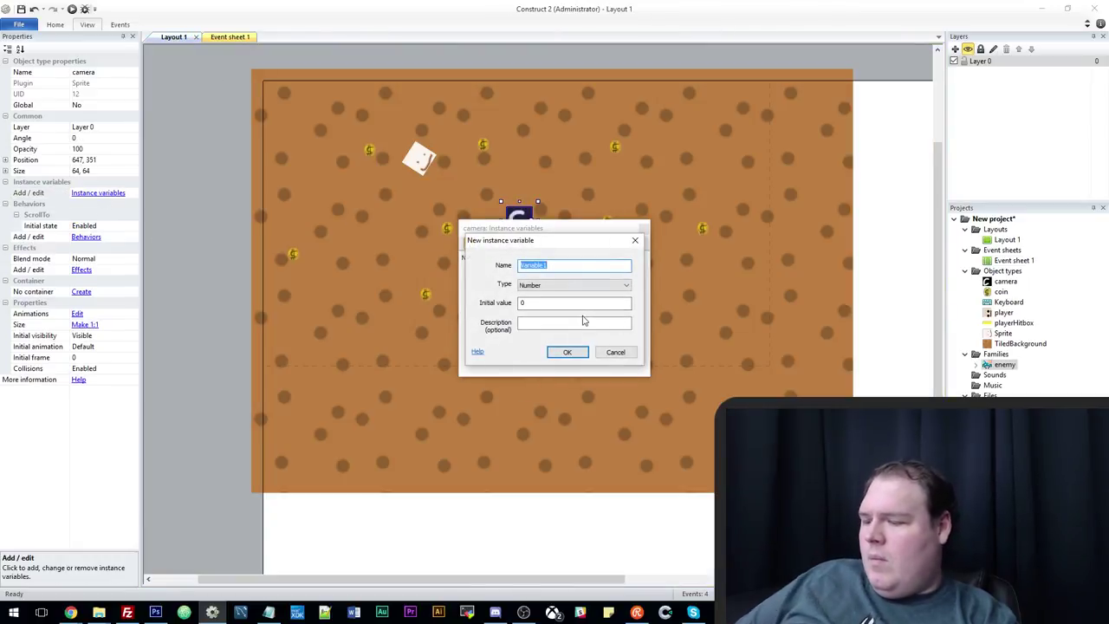
type("mone")
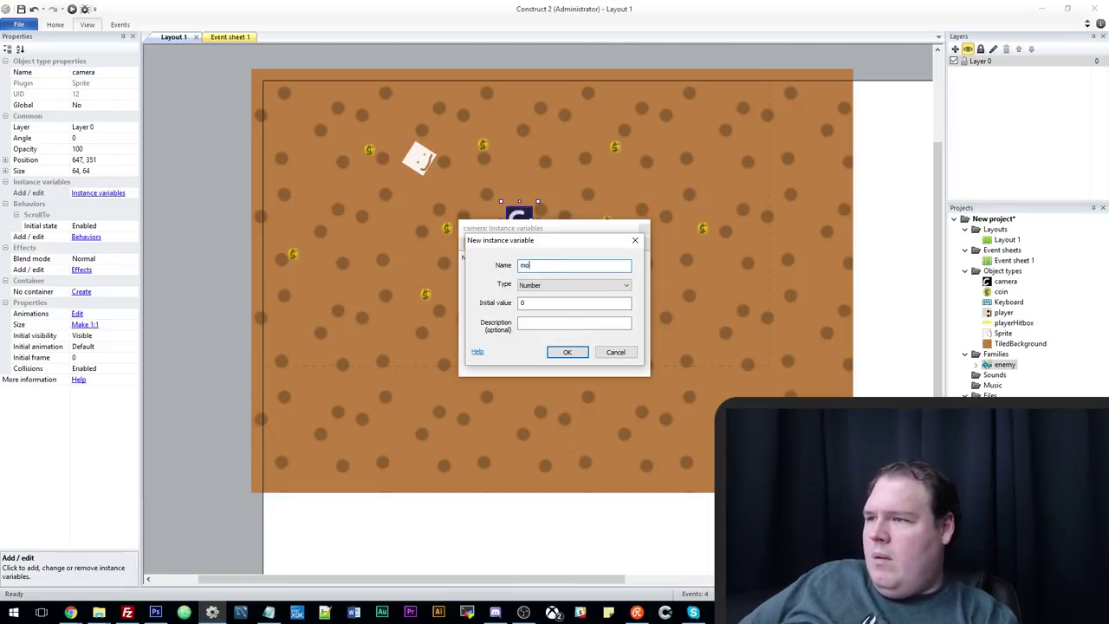
key("BackSpace")
key("BackSpace")
type("money")
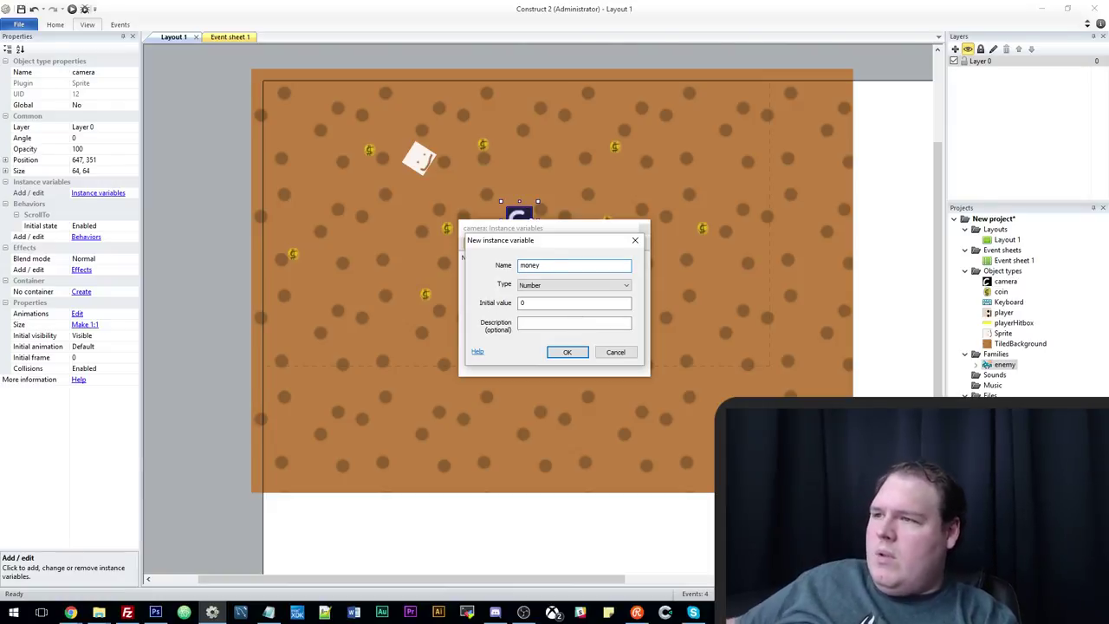
left_click(568, 351)
left_click(643, 230)
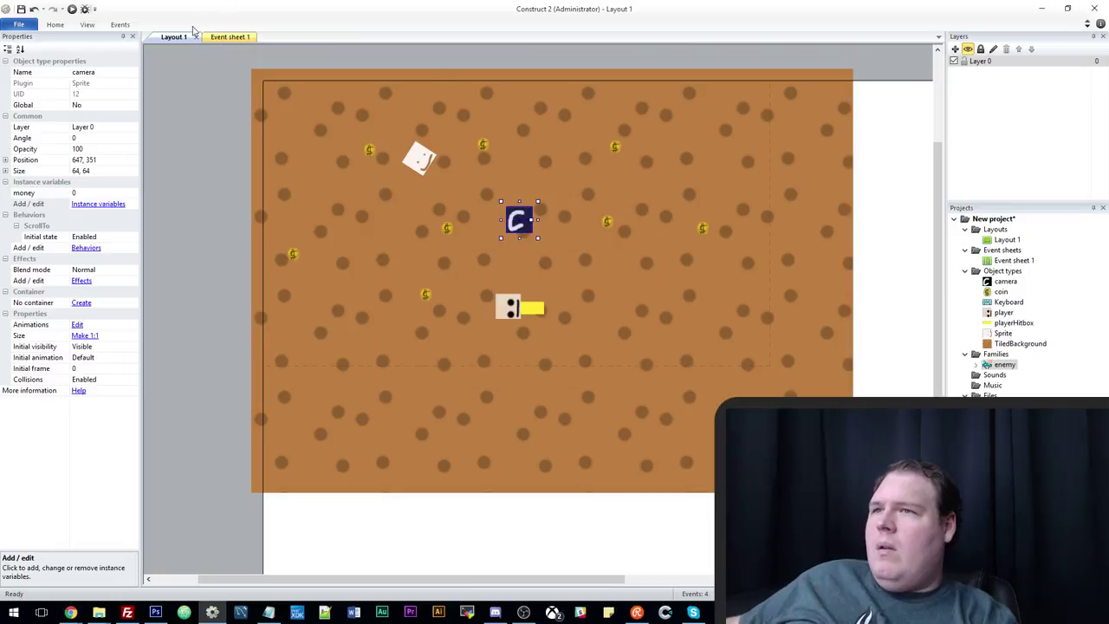
left_click(224, 36)
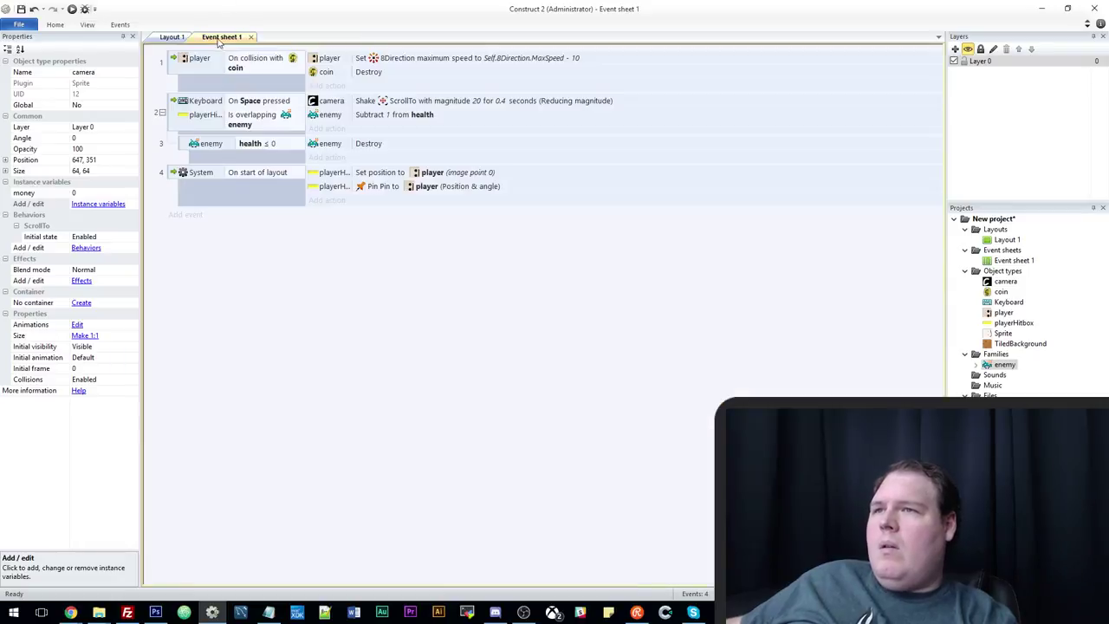
Add a camera action to event 3 that adds 1 to money.
left_click(330, 158)
left_click(460, 225)
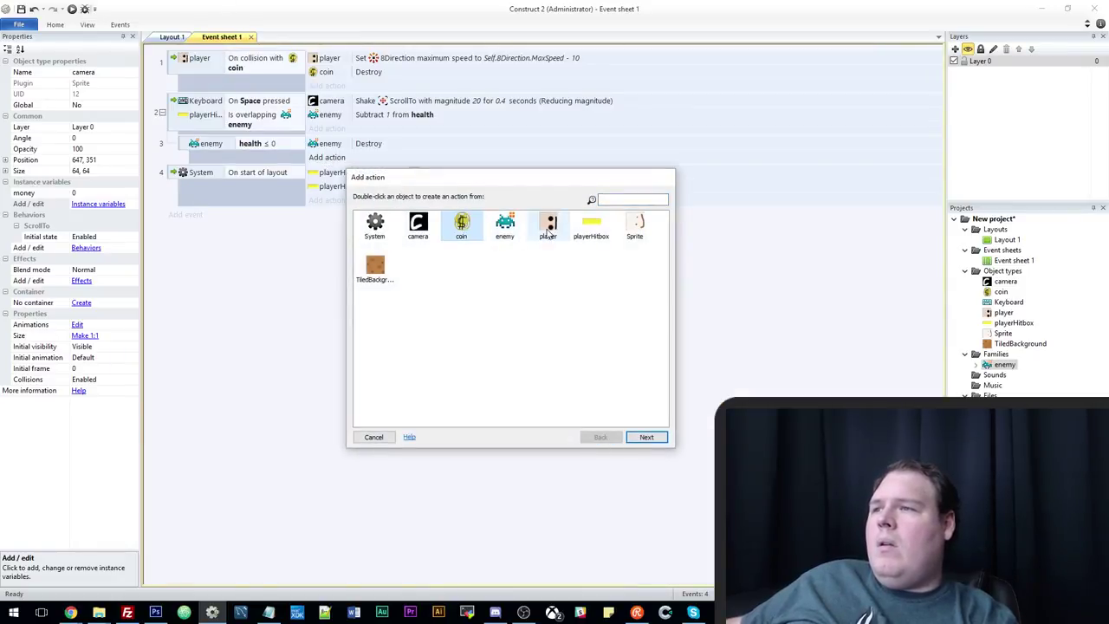
double_click(417, 225)
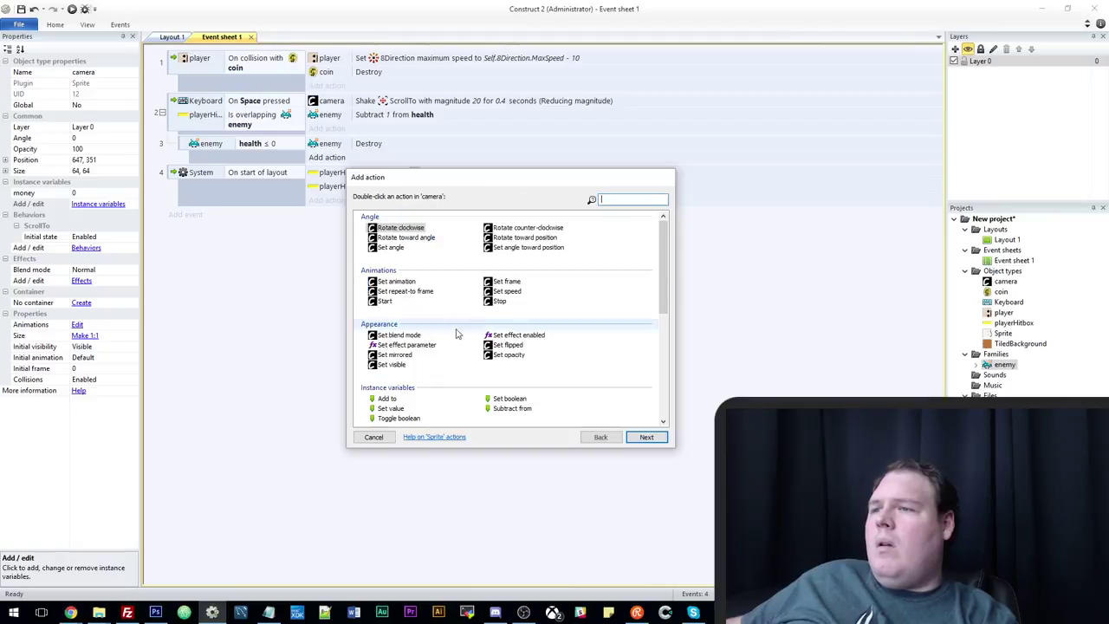
double_click(386, 398)
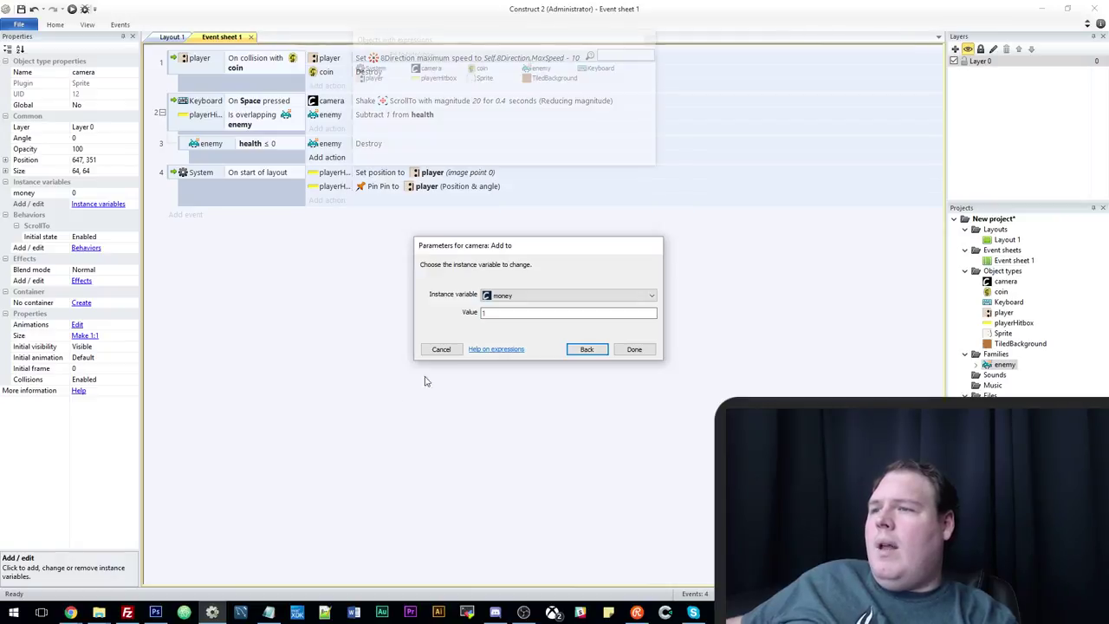
left_click(633, 349)
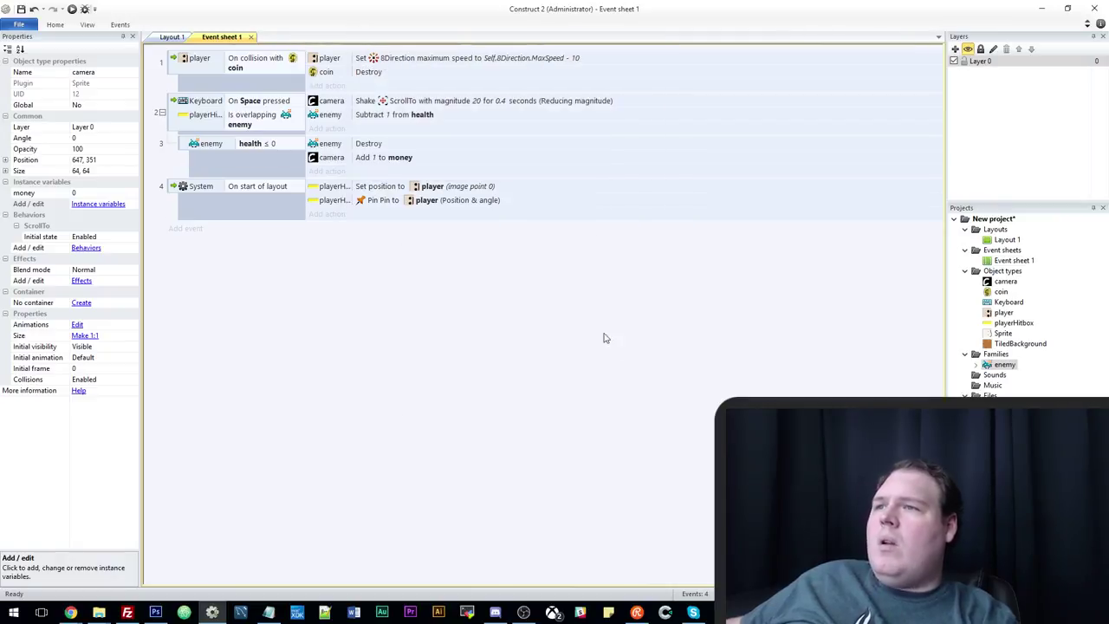
Insert a Text object on Layout 1 reading 'Money: 0' in white.
left_click(172, 37)
right_click(211, 219)
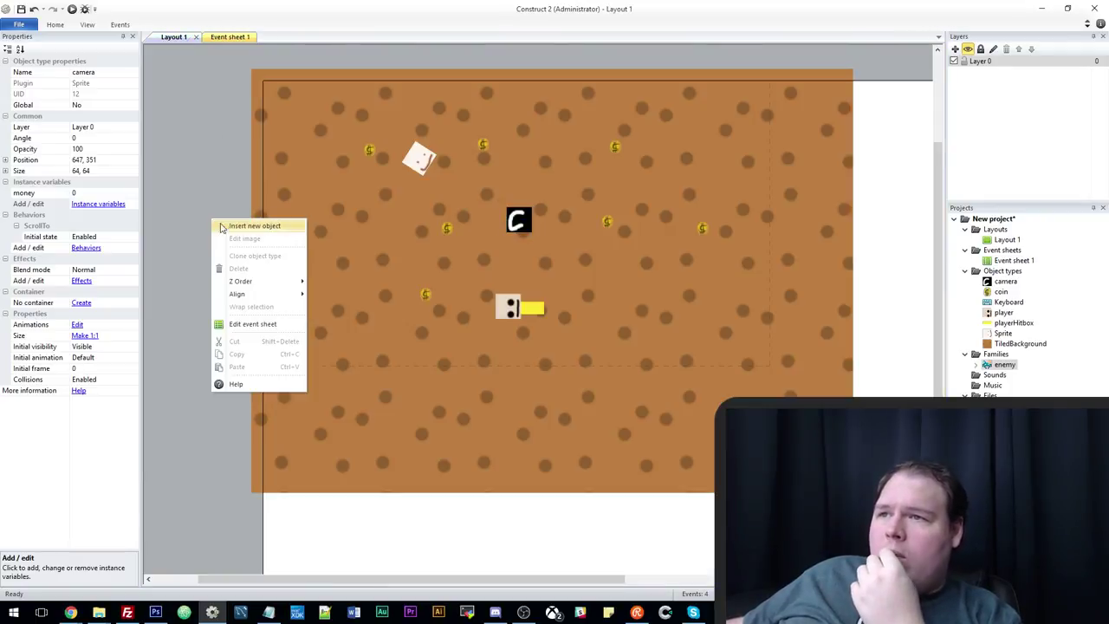
left_click(251, 224)
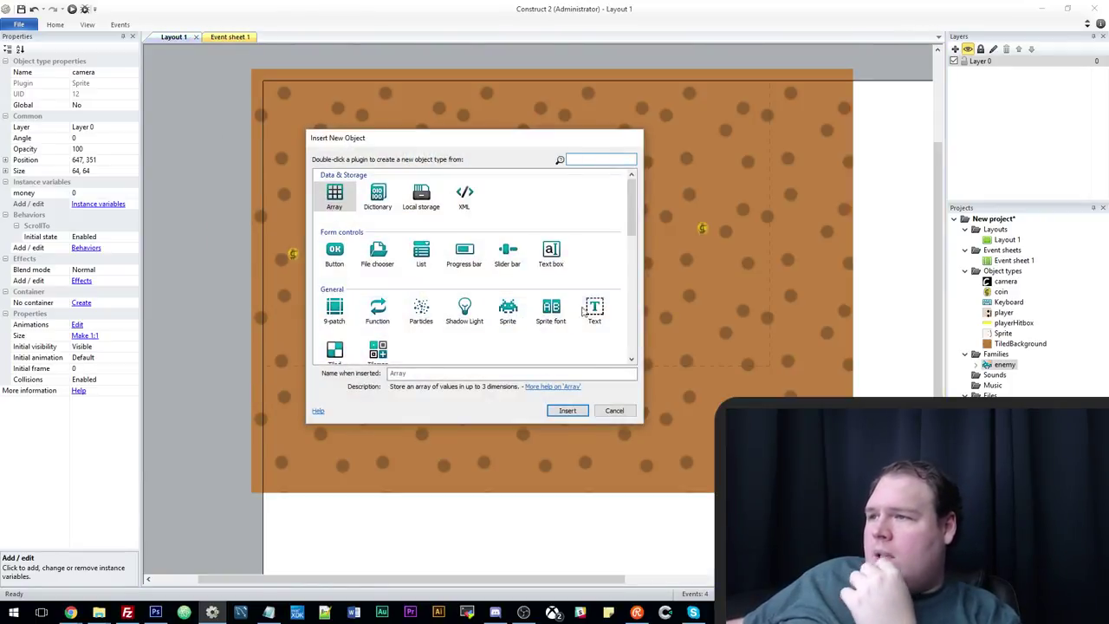
double_click(595, 310)
left_click(212, 299)
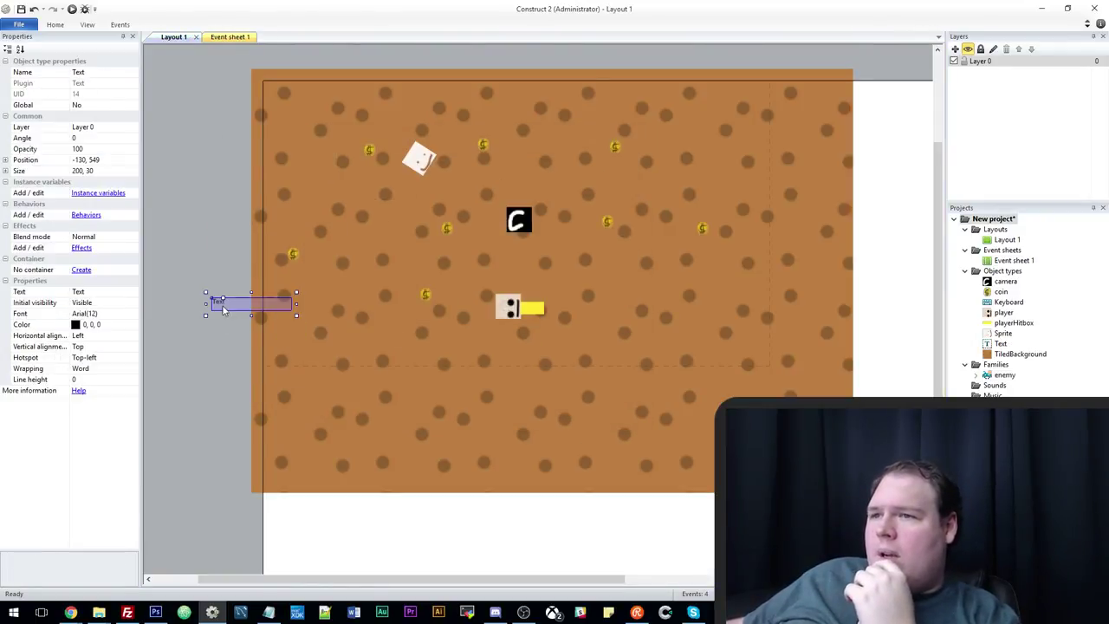
left_click(95, 292)
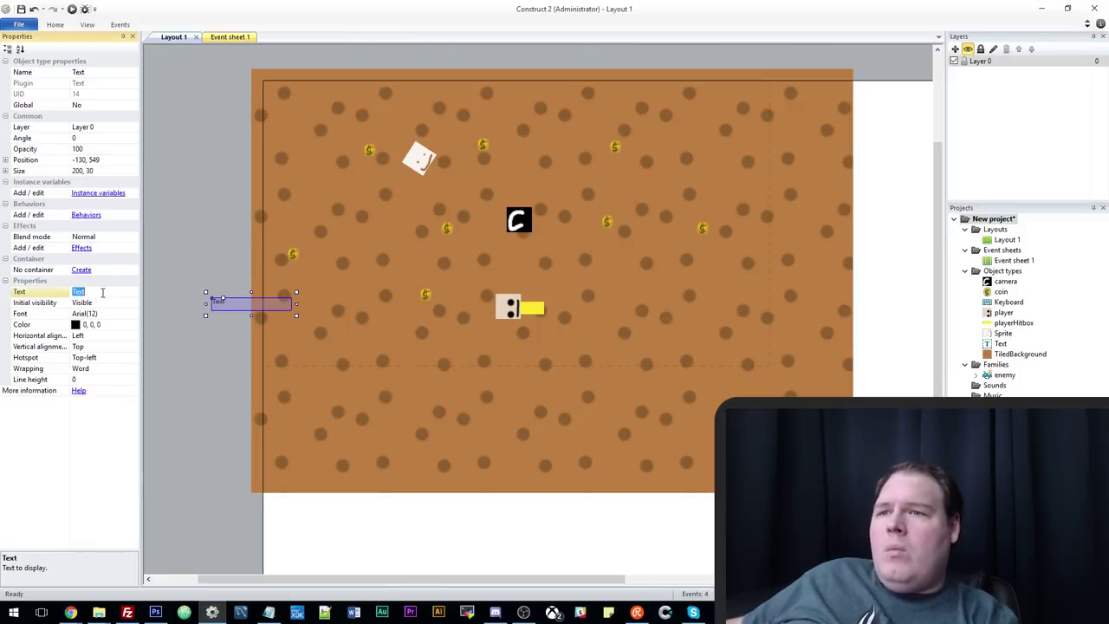
type("Money: 0")
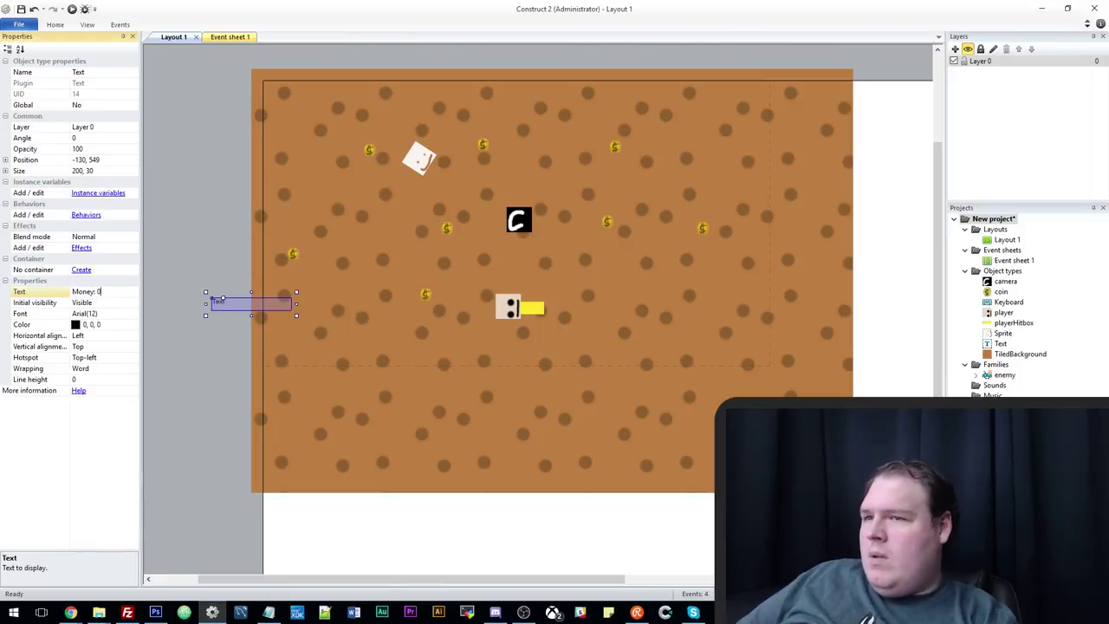
left_click(134, 324)
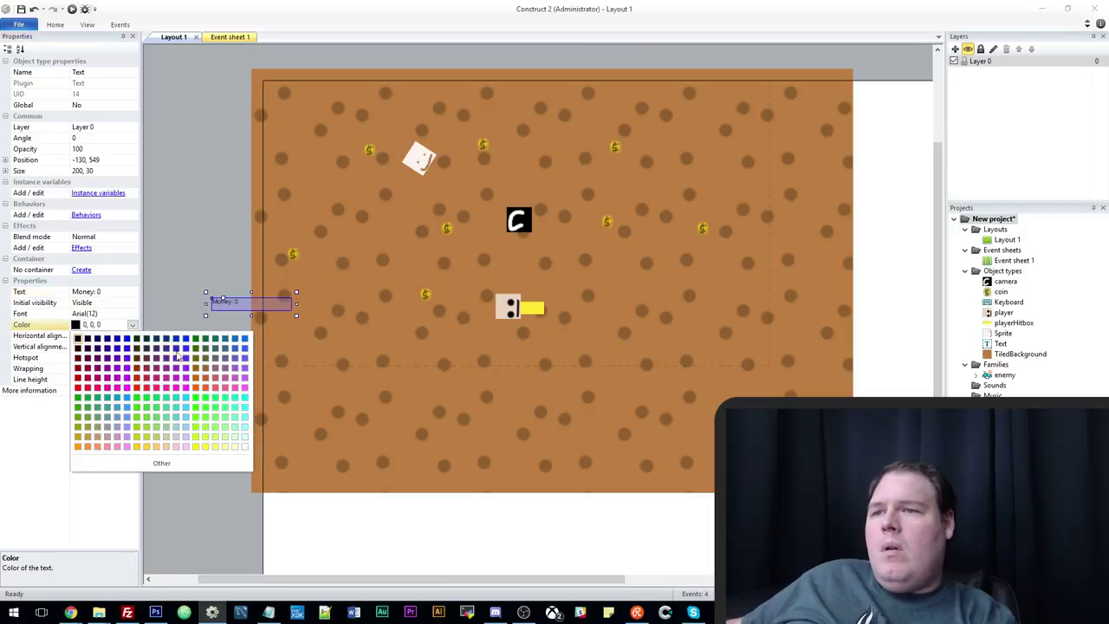
left_click(242, 448)
Make the label bold Arial size 22, then shrink it and move it toward the lower left.
left_click(220, 360)
left_click(221, 301)
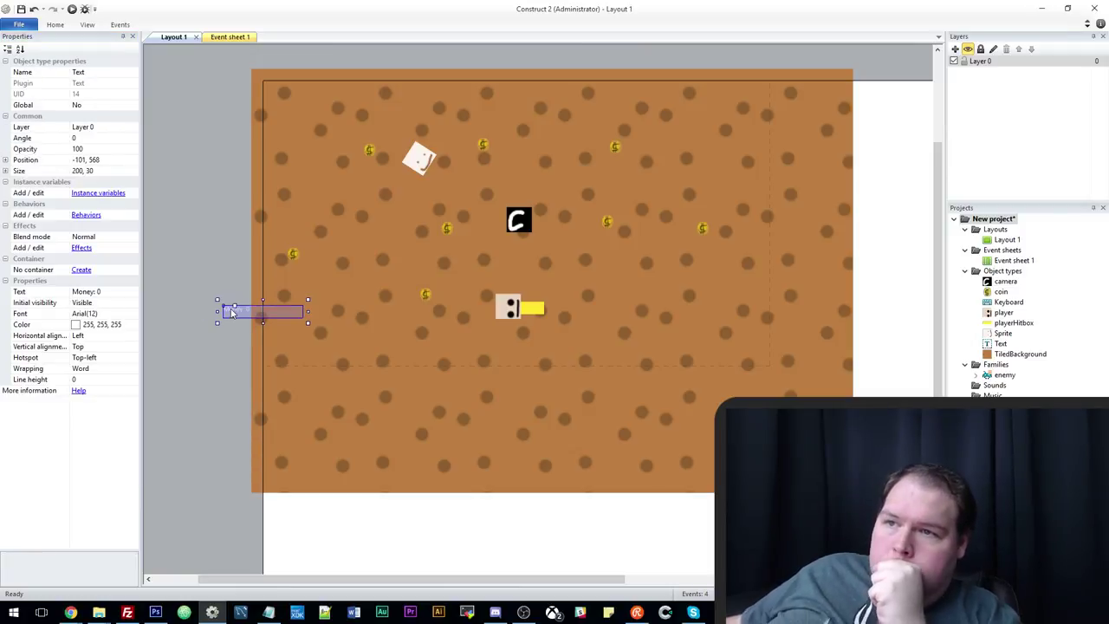
left_click(130, 327)
left_click(136, 313)
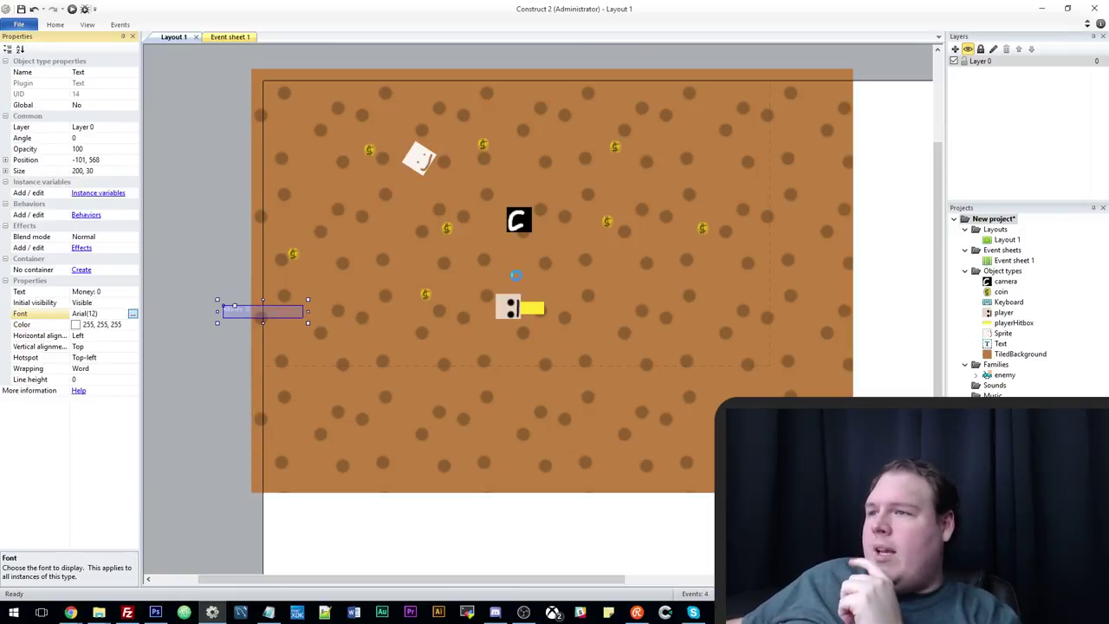
left_click(568, 279)
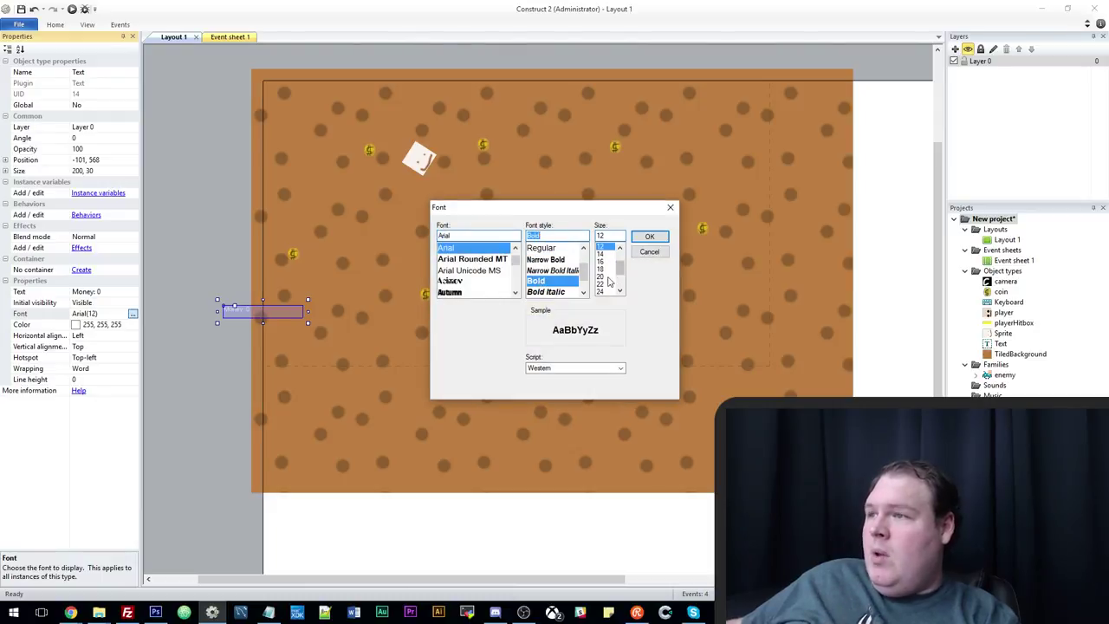
left_click(608, 284)
left_click(649, 237)
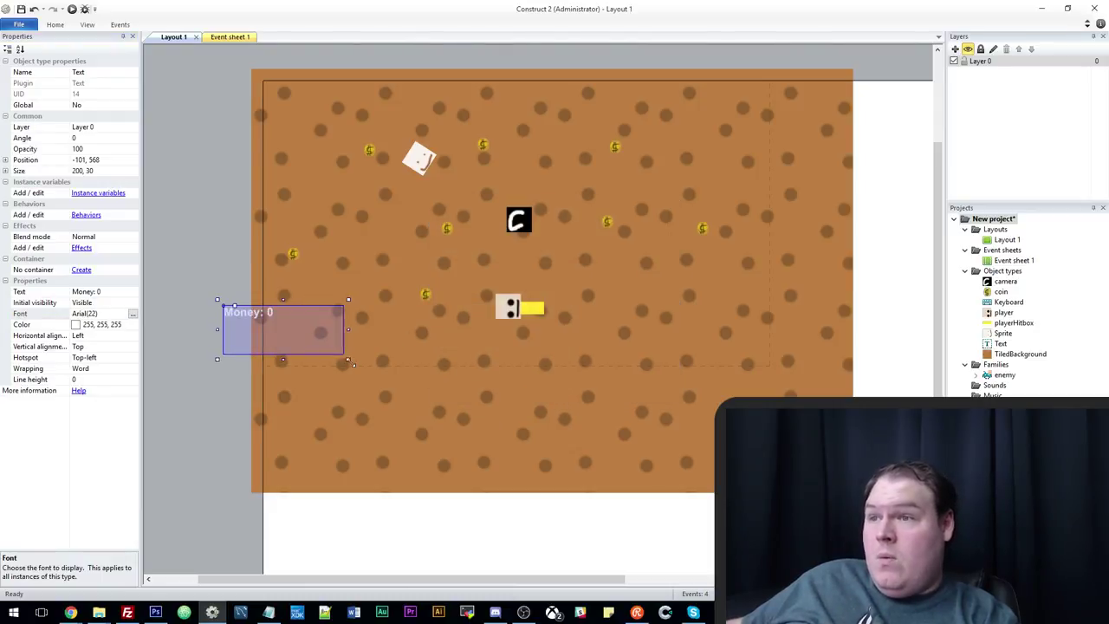
left_click_drag(349, 359, 324, 335)
left_click_drag(248, 316, 309, 344)
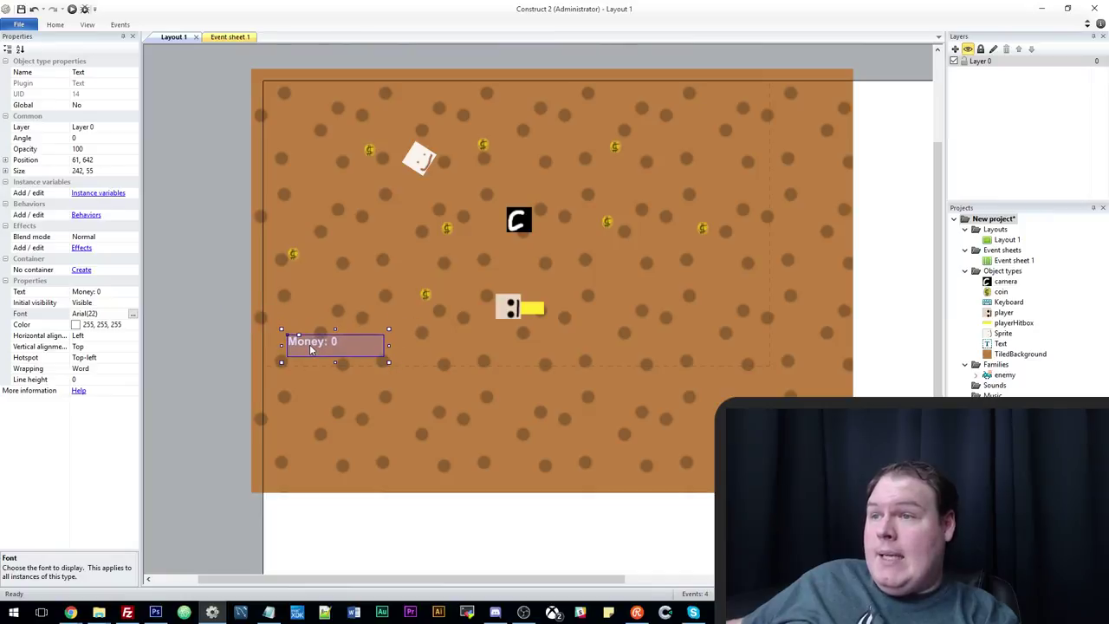
Insert a Function object from Layout 1's Insert new object dialog, then go back to Event sheet 1.
left_click(224, 37)
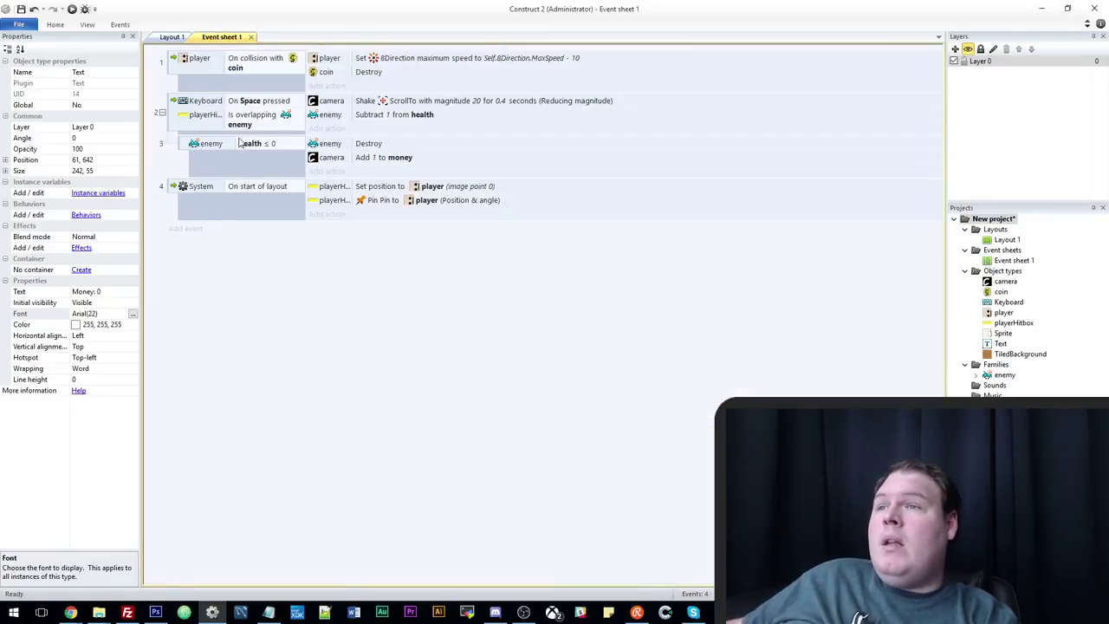
left_click(172, 37)
right_click(213, 71)
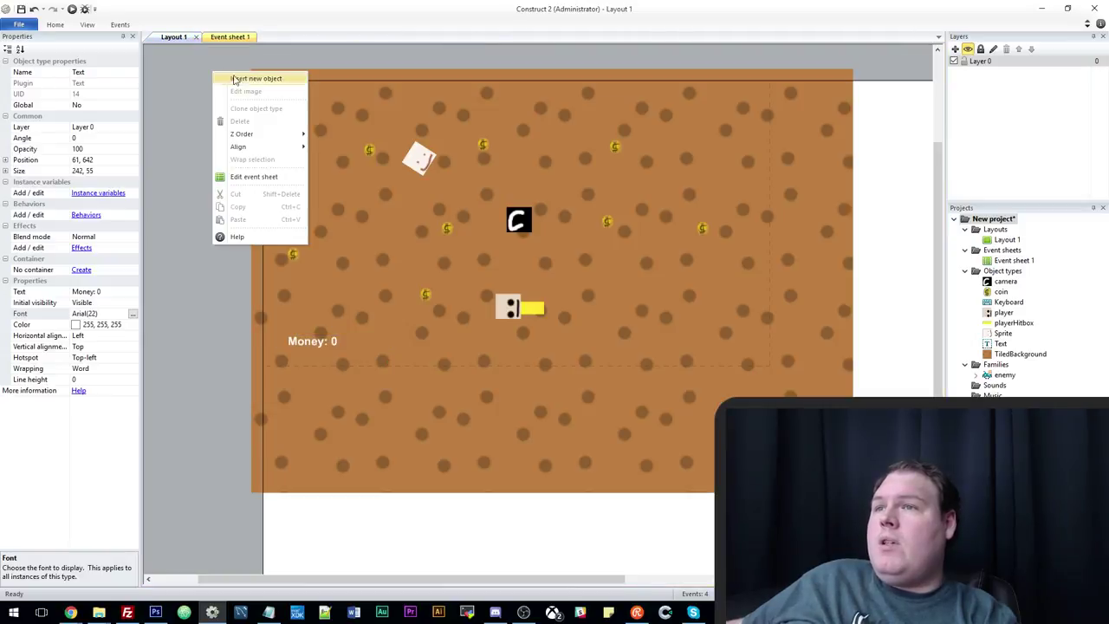
left_click(238, 79)
double_click(378, 309)
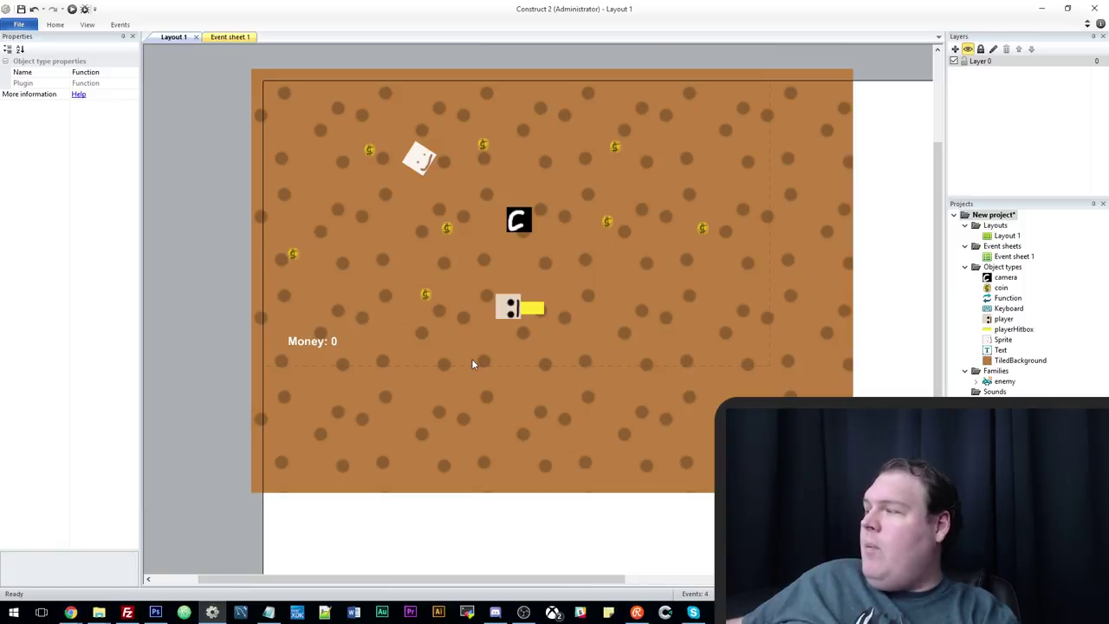
right_click(197, 212)
left_click(214, 222)
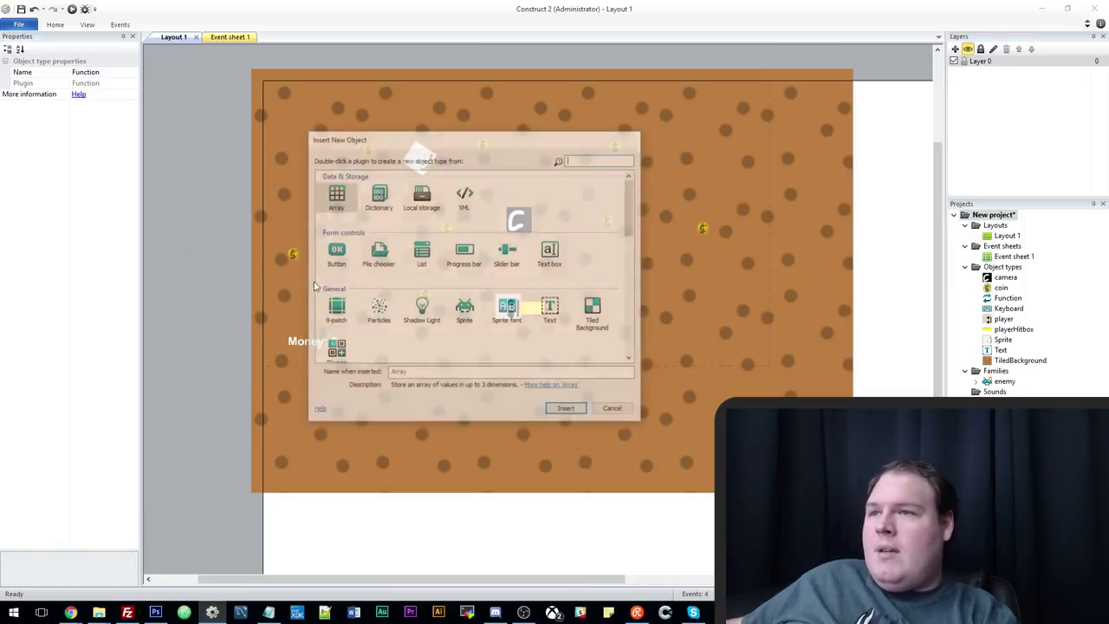
left_click(614, 410)
left_click(232, 37)
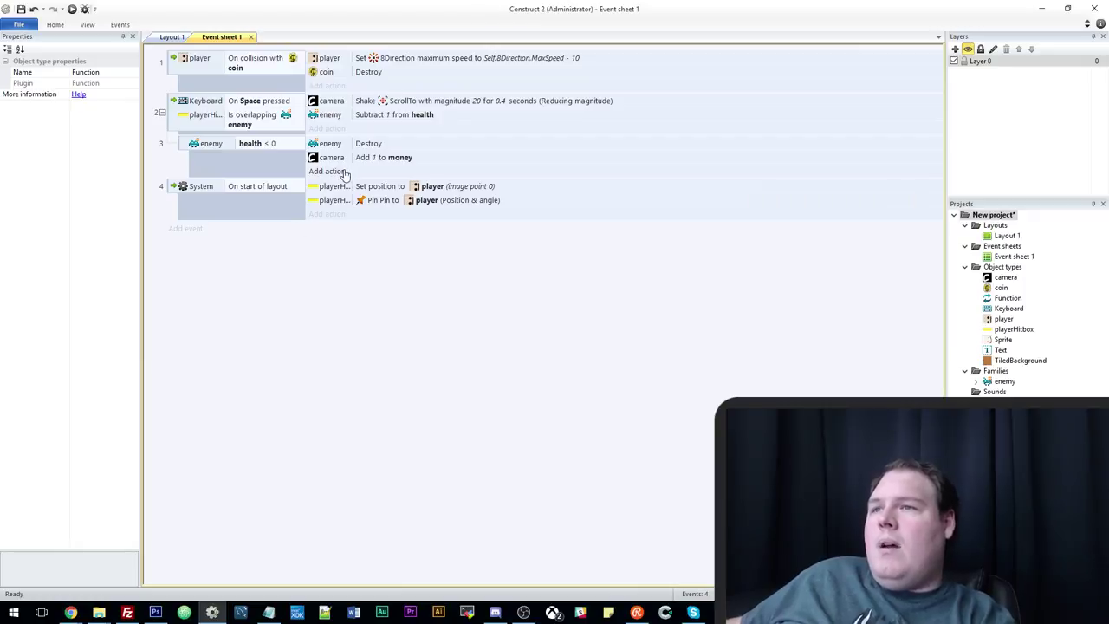
Create an On function "updateStat" event from the Function object.
left_click(186, 228)
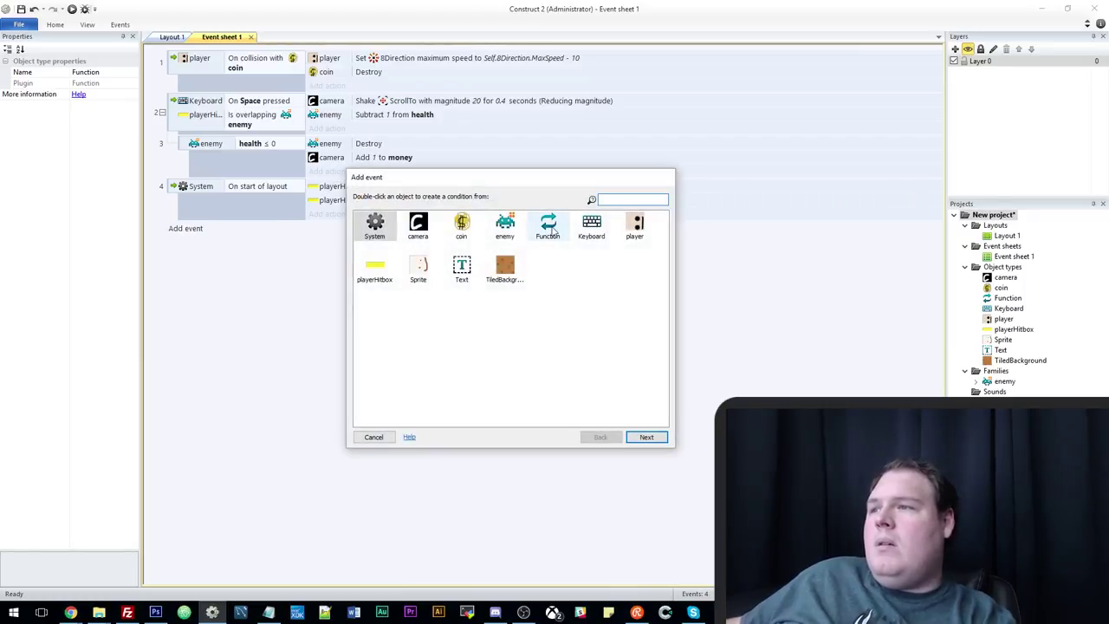
double_click(548, 225)
double_click(494, 228)
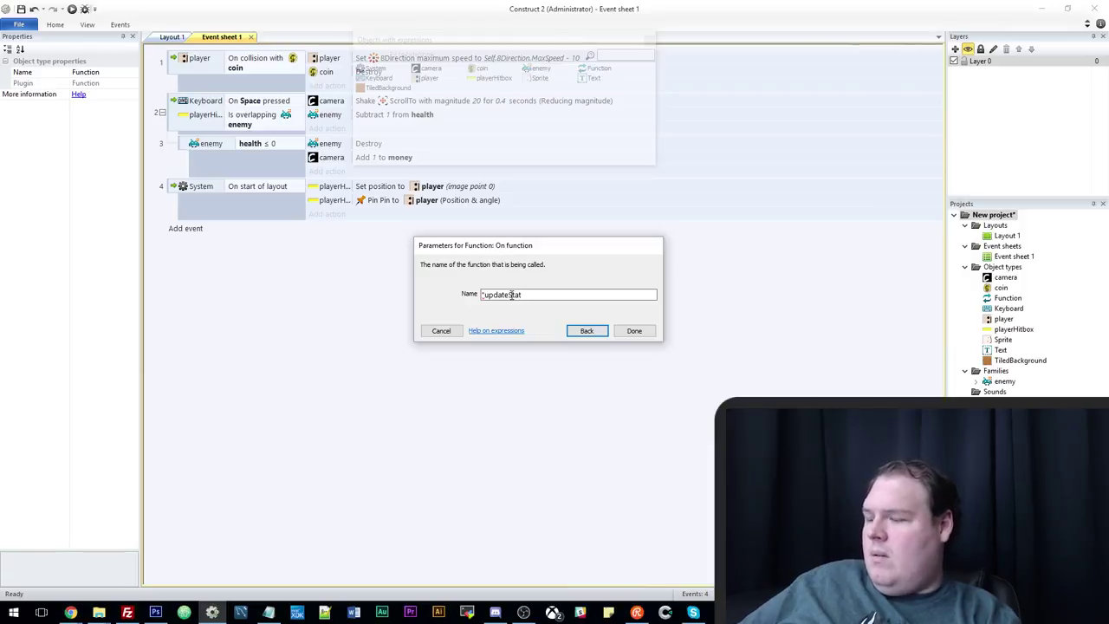
key("Return")
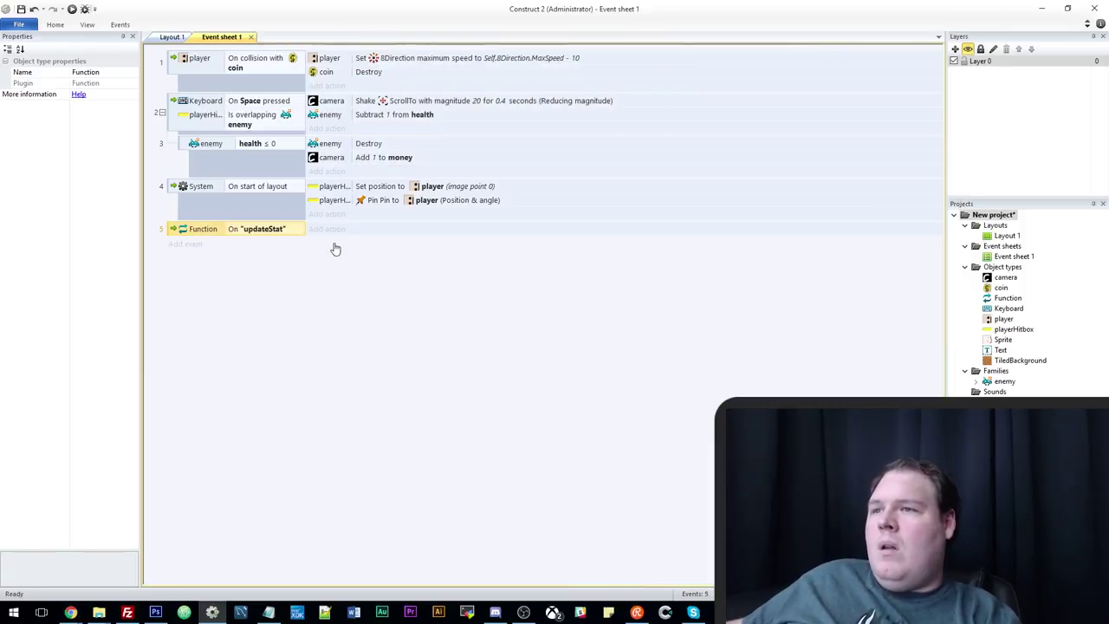
left_click(327, 229)
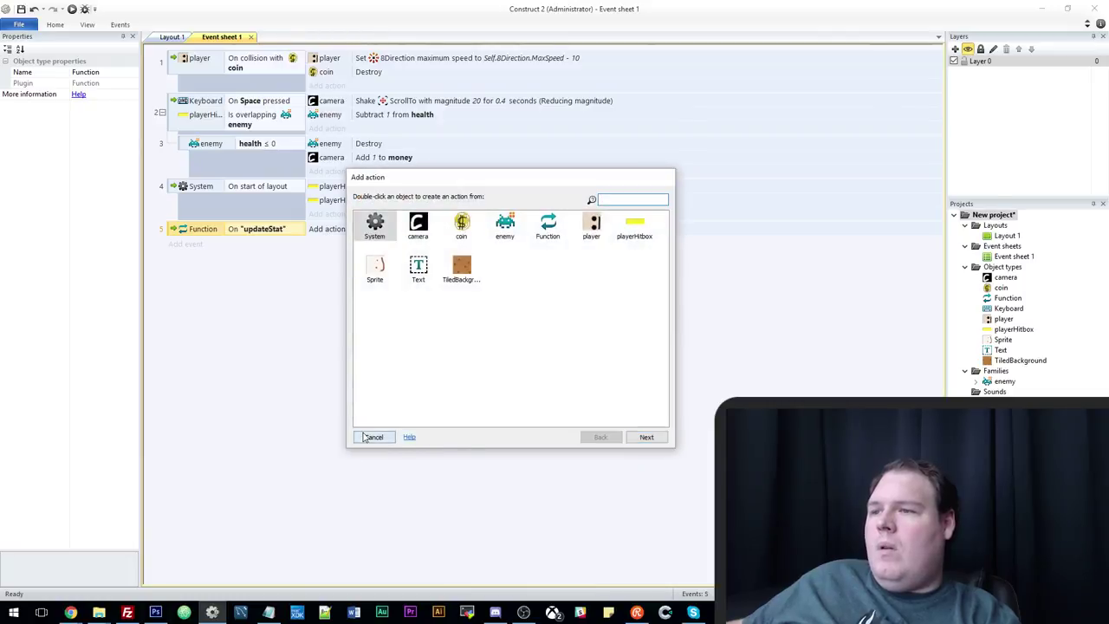
left_click(371, 437)
Add a System Compare two values sub-event checking Function.Param(0) = "money".
left_click(184, 243)
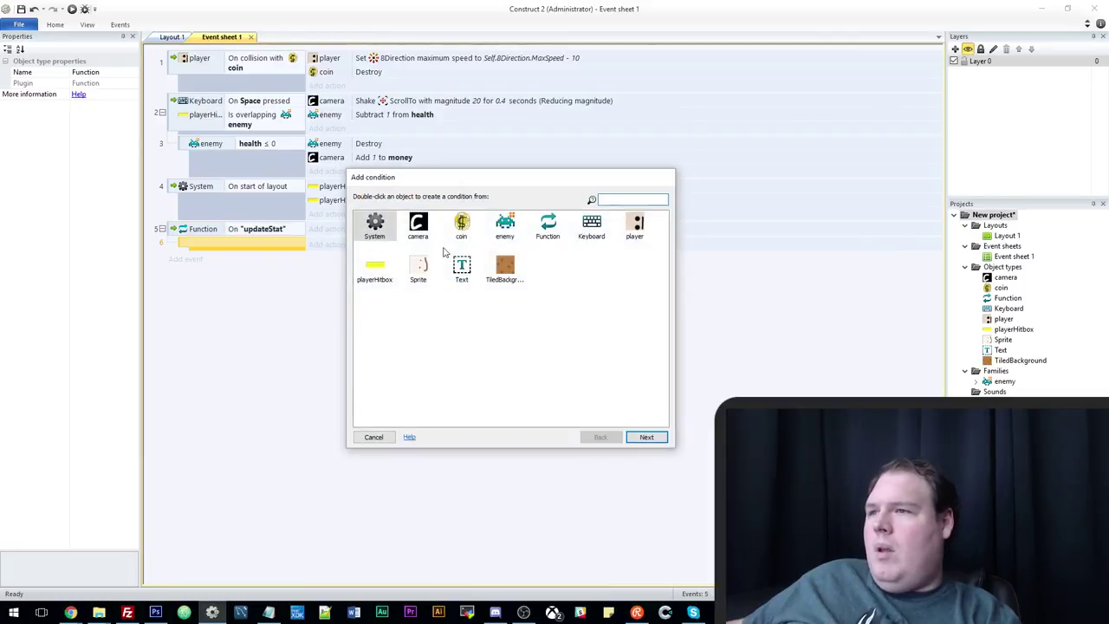
double_click(374, 227)
double_click(418, 264)
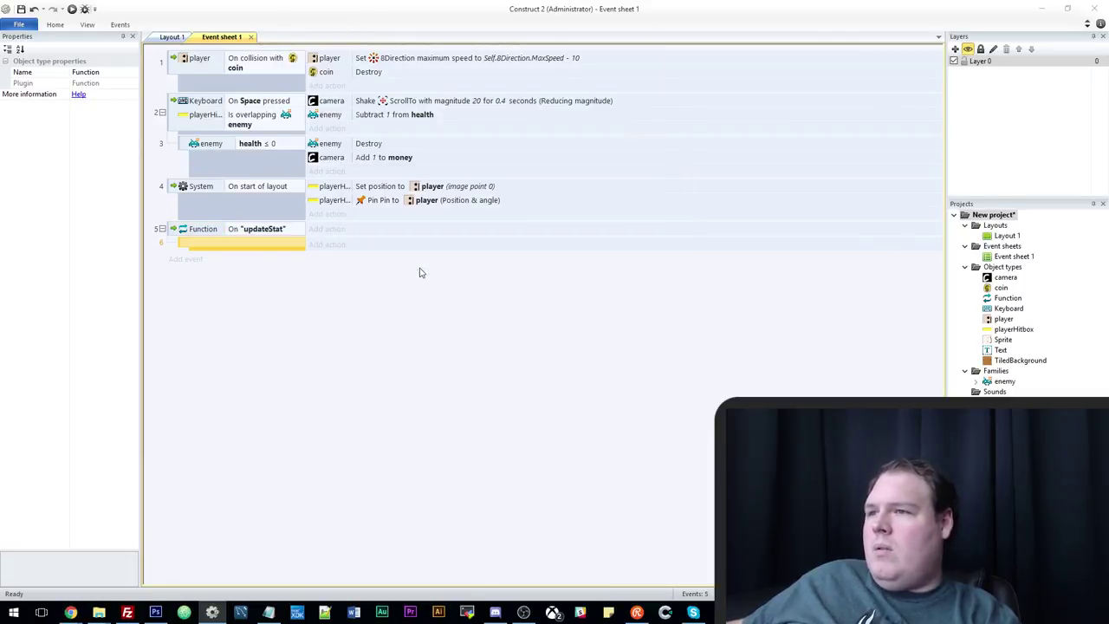
type("Function.pa")
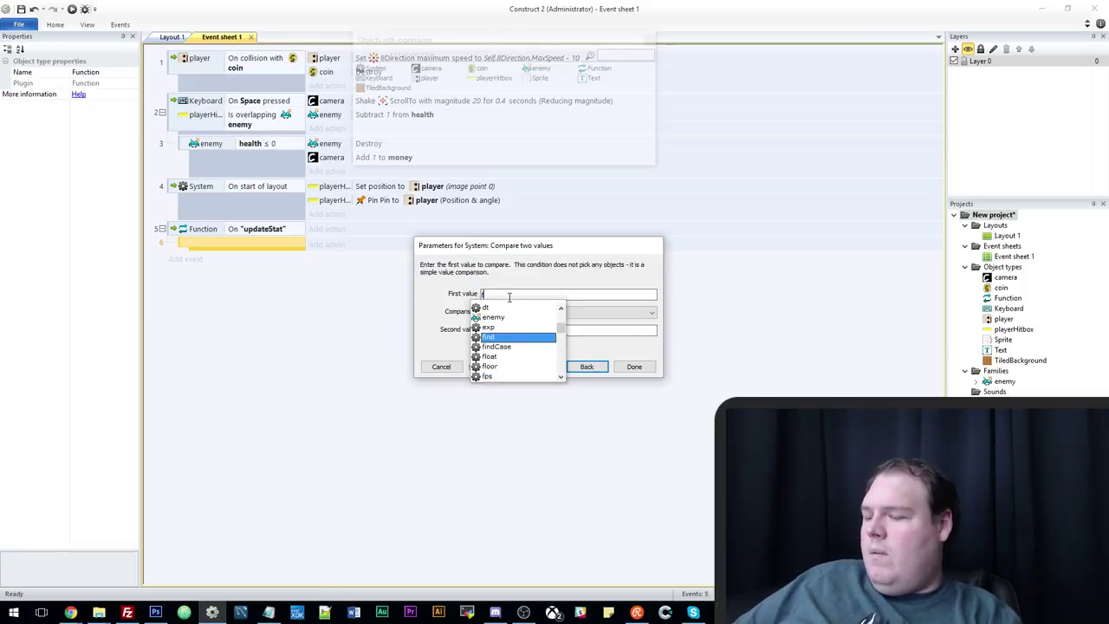
type("ram")
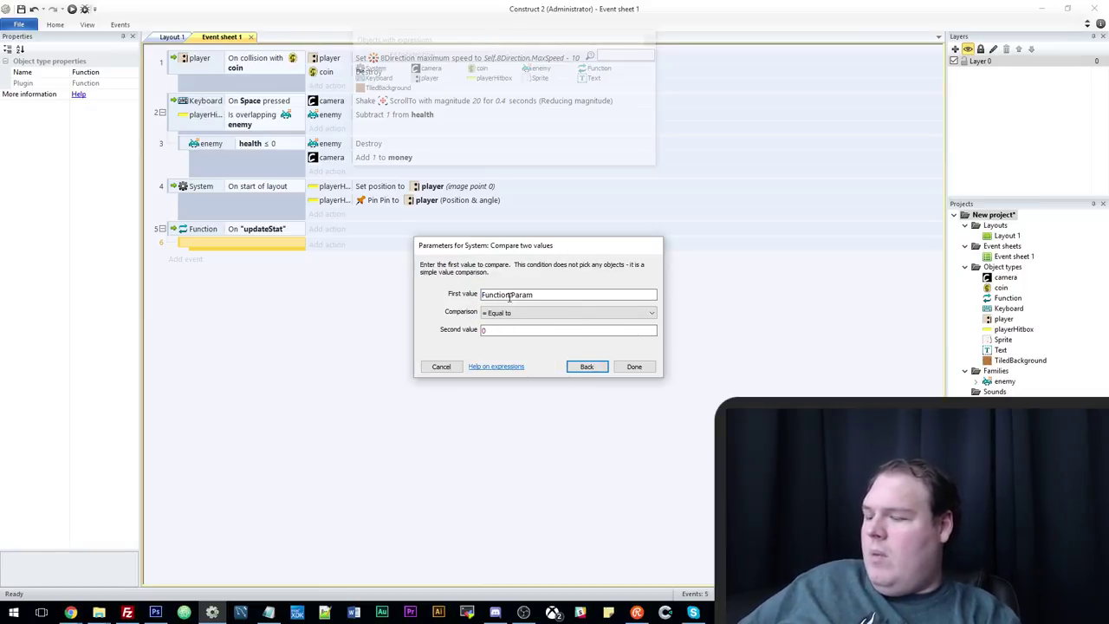
type("(0)")
left_click(503, 328)
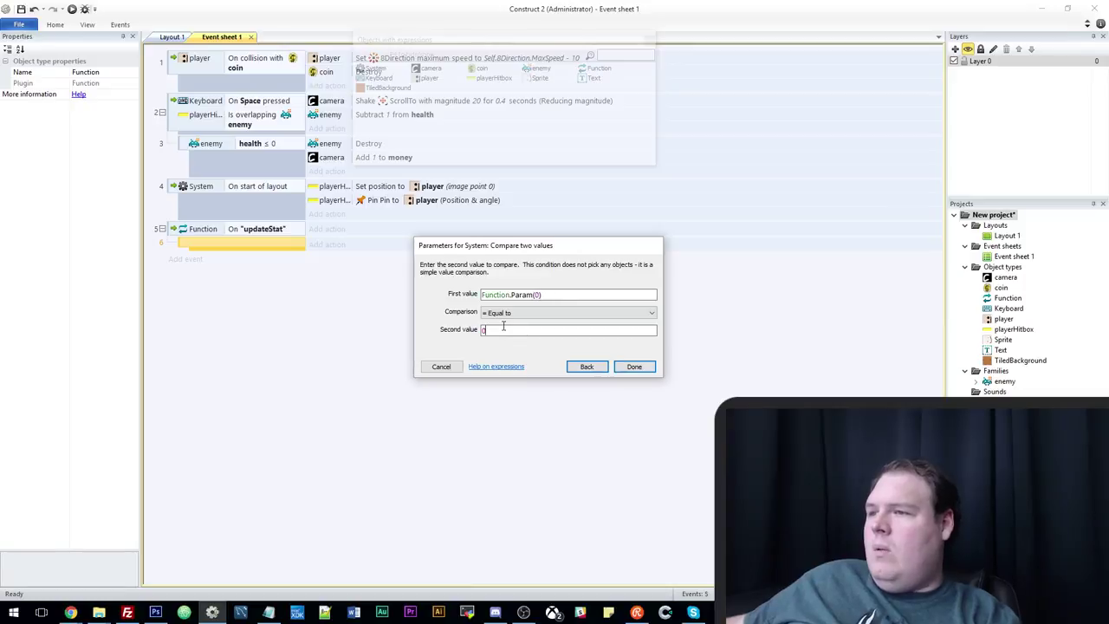
type("1mone")
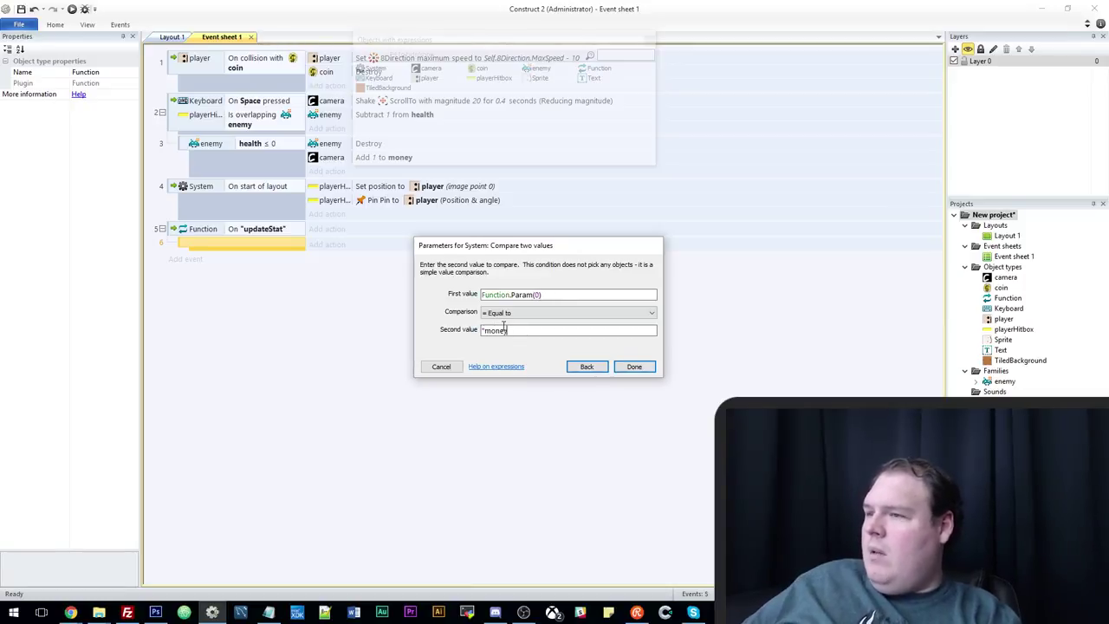
type("y\"")
key("Return")
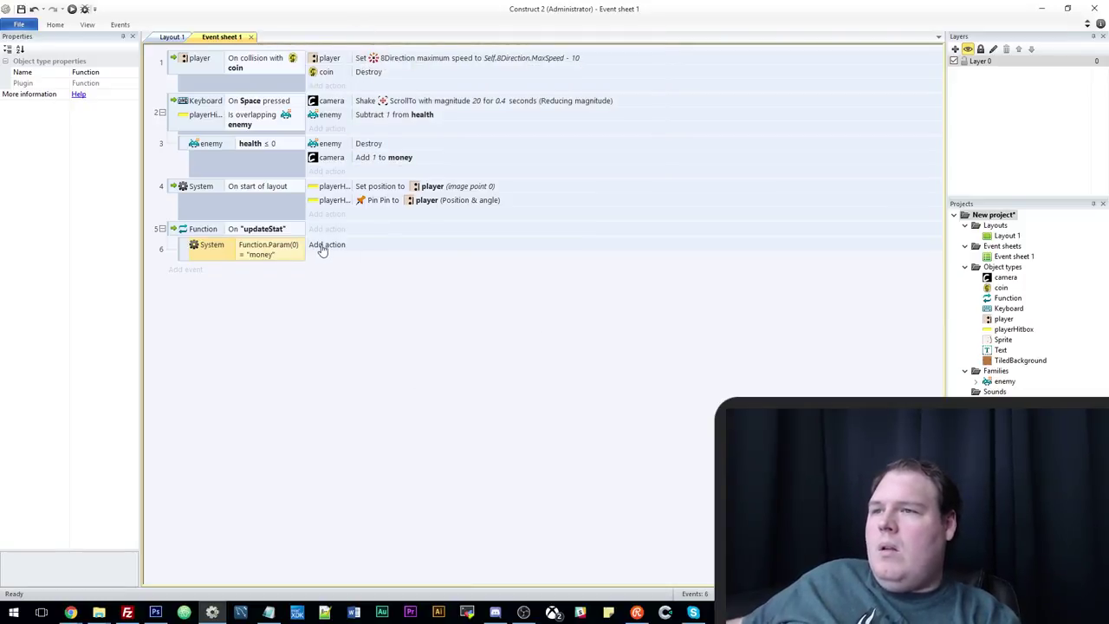
left_click(323, 247)
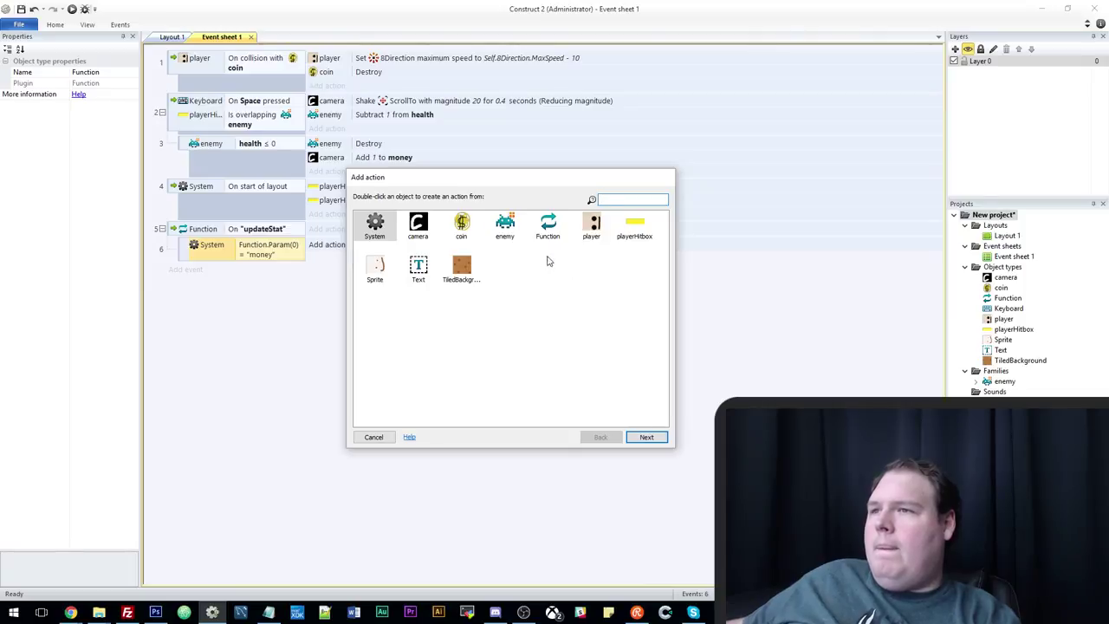
Paste the camera's 'Add 1 to money' action into the money sub-event (event 6).
double_click(378, 225)
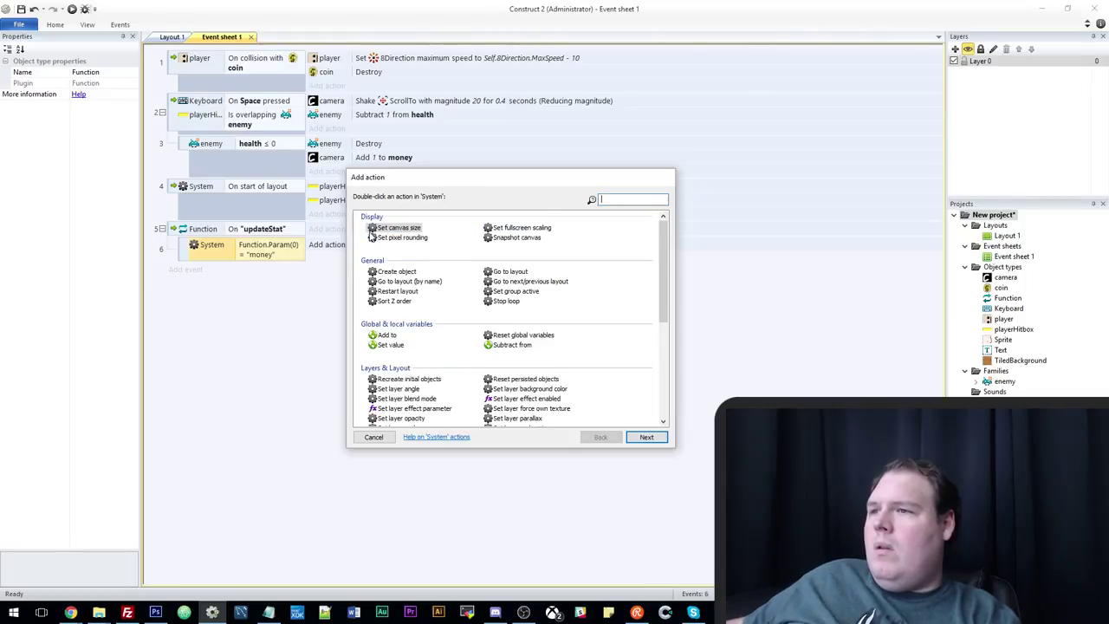
double_click(386, 334)
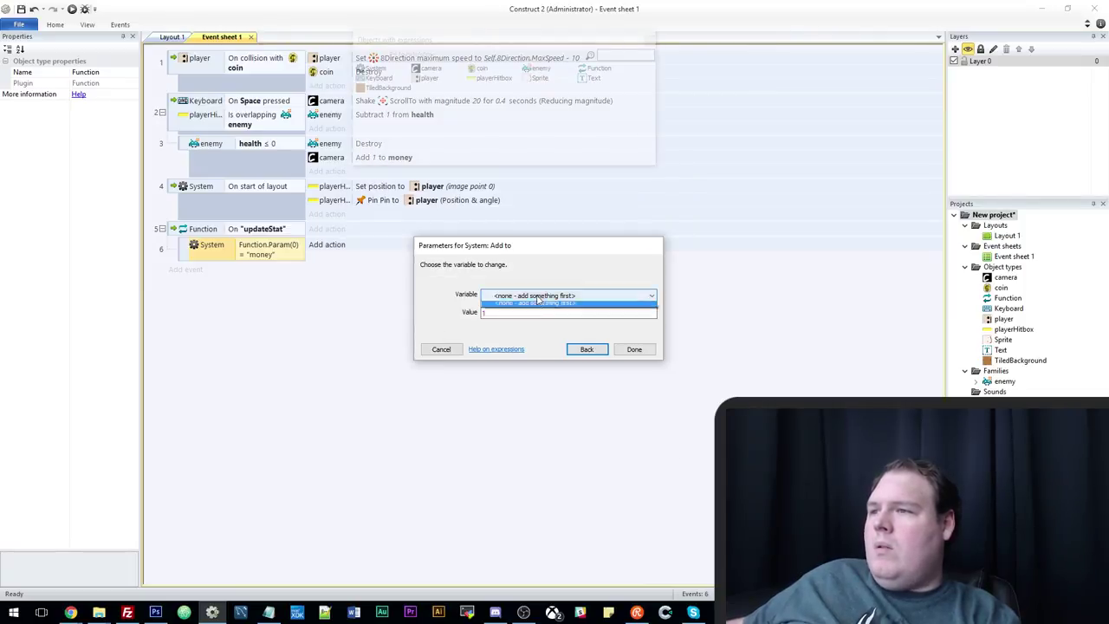
left_click(587, 350)
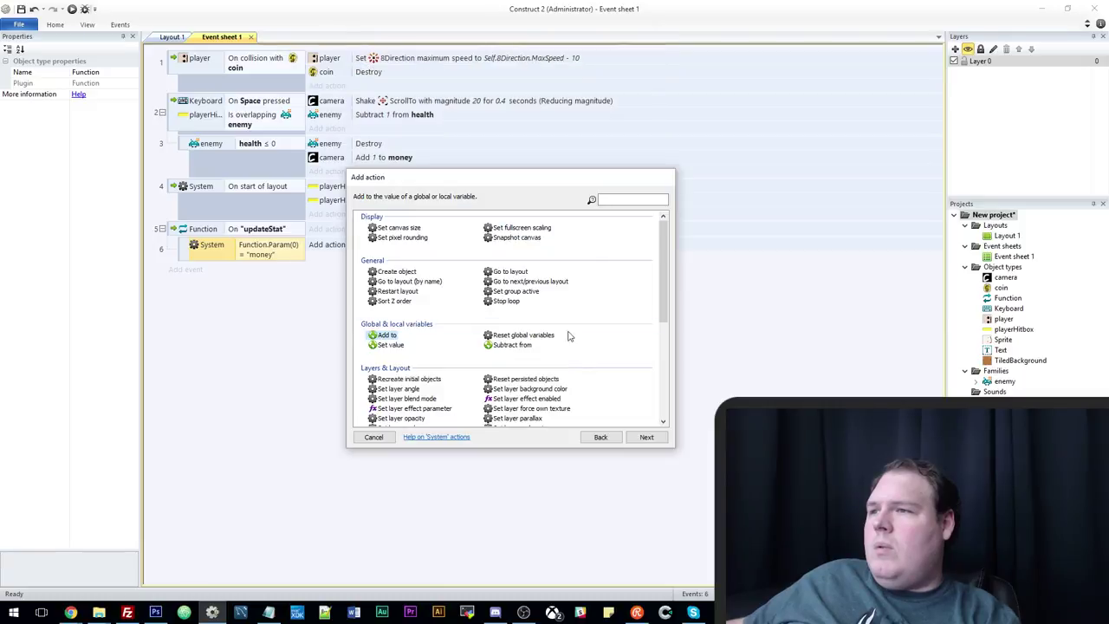
left_click(601, 437)
double_click(418, 228)
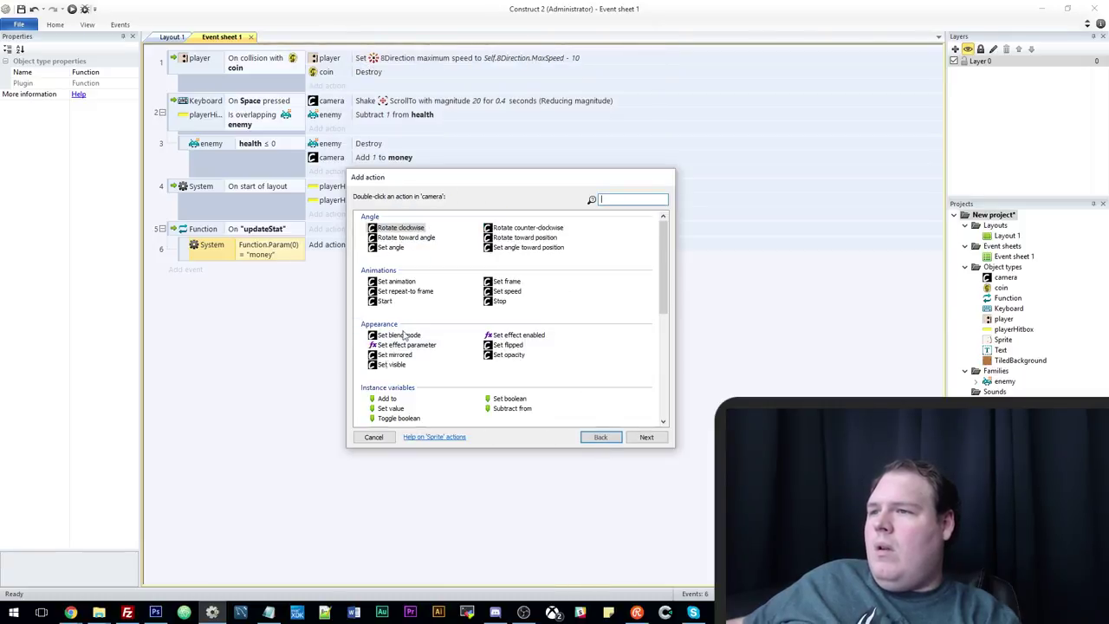
left_click(375, 438)
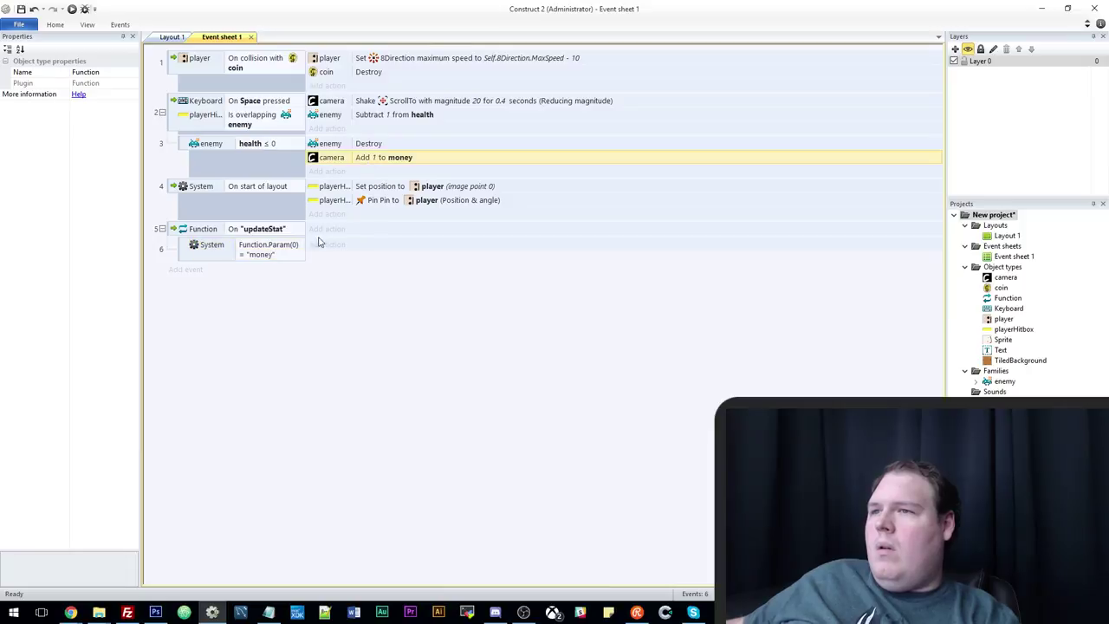
left_click(338, 256)
key("ctrl+v")
Add a Text Set text action with "Money: " & camera.money to event 6.
left_click(326, 258)
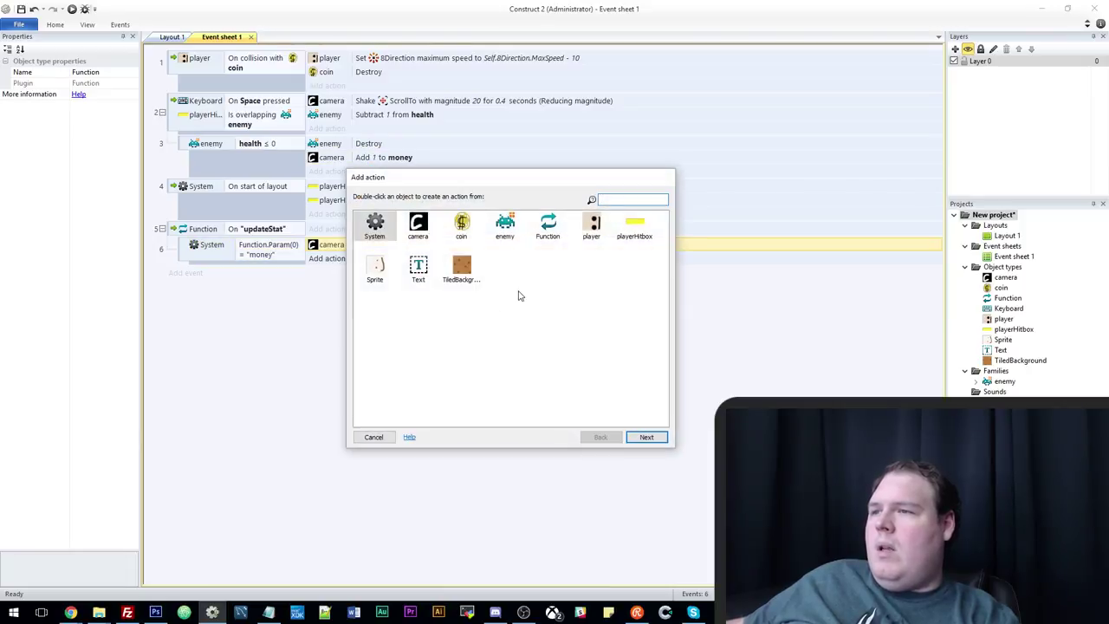
double_click(418, 267)
scroll(422, 391, "down", 5)
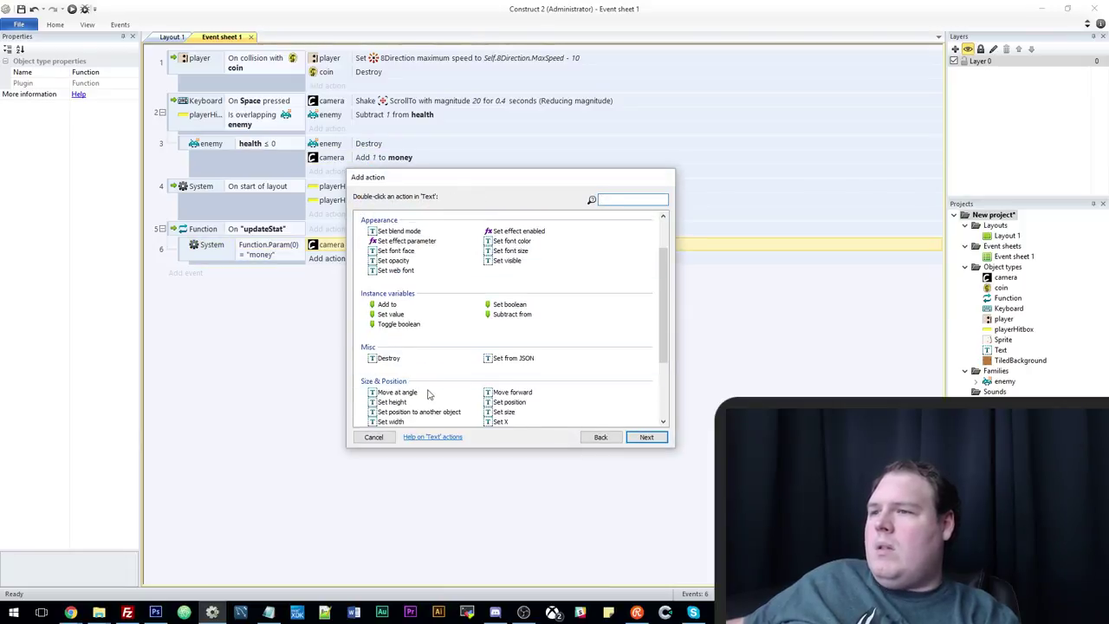
scroll(420, 394, "down", 2)
type("set t")
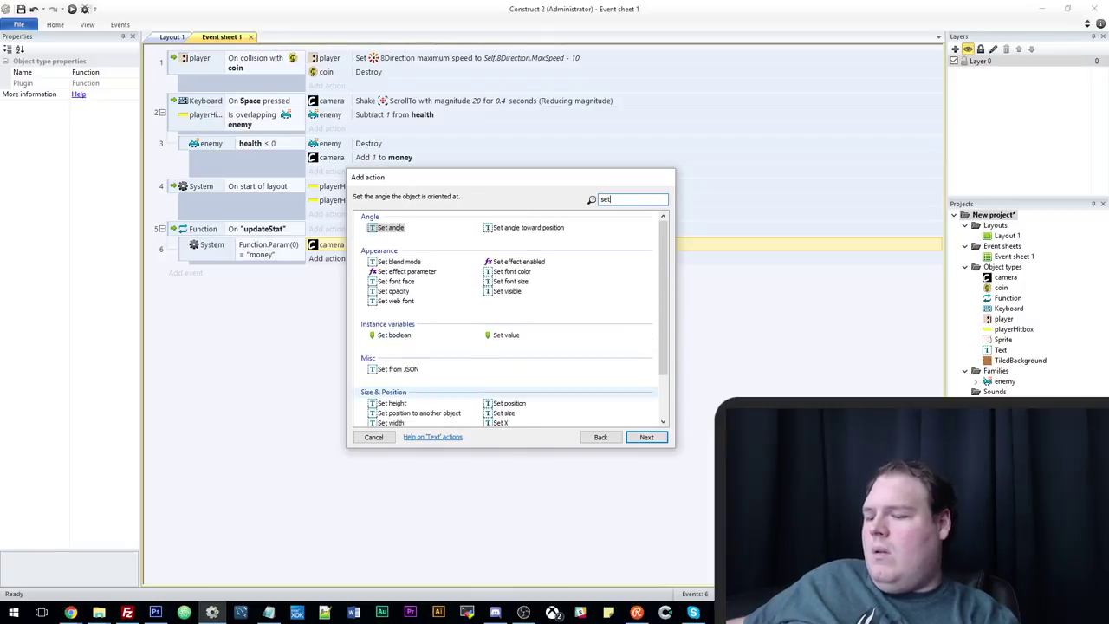
double_click(390, 228)
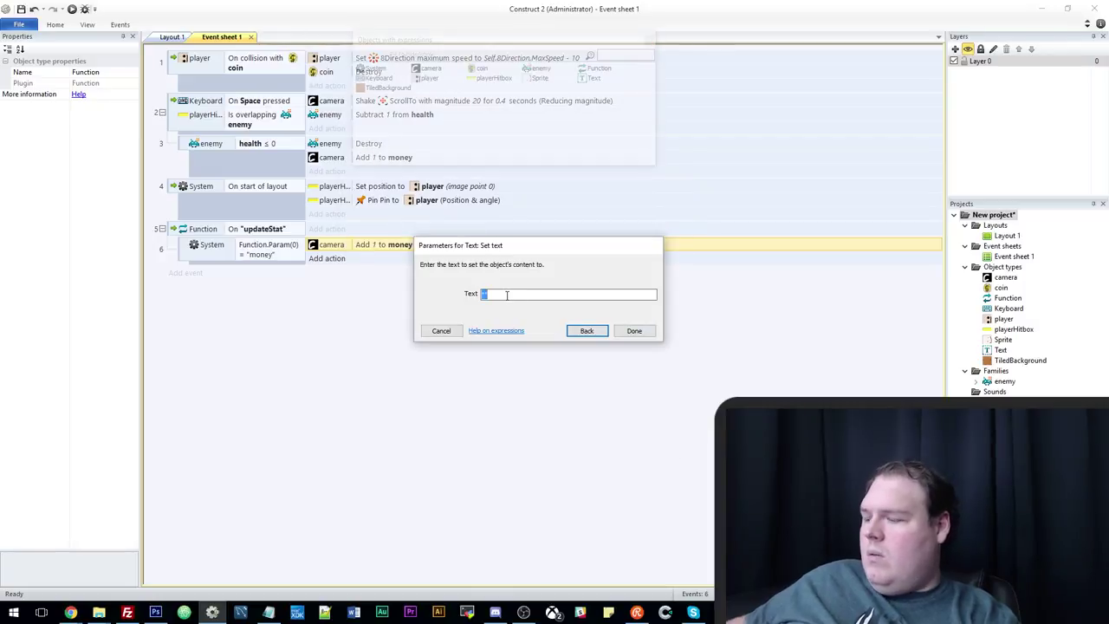
type("\"Money")
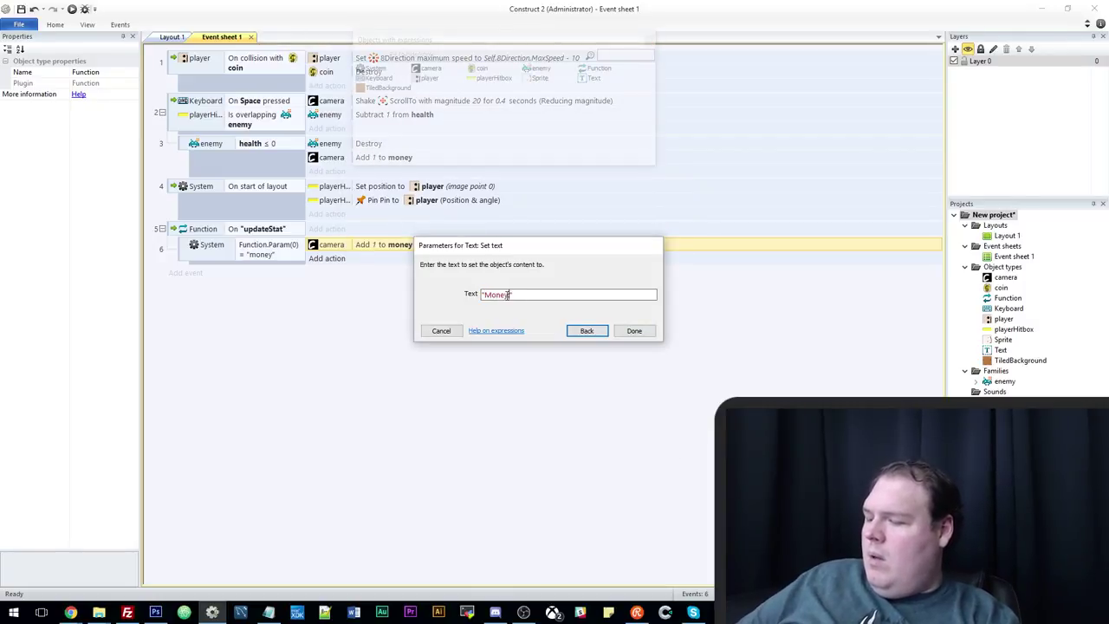
type(": ")
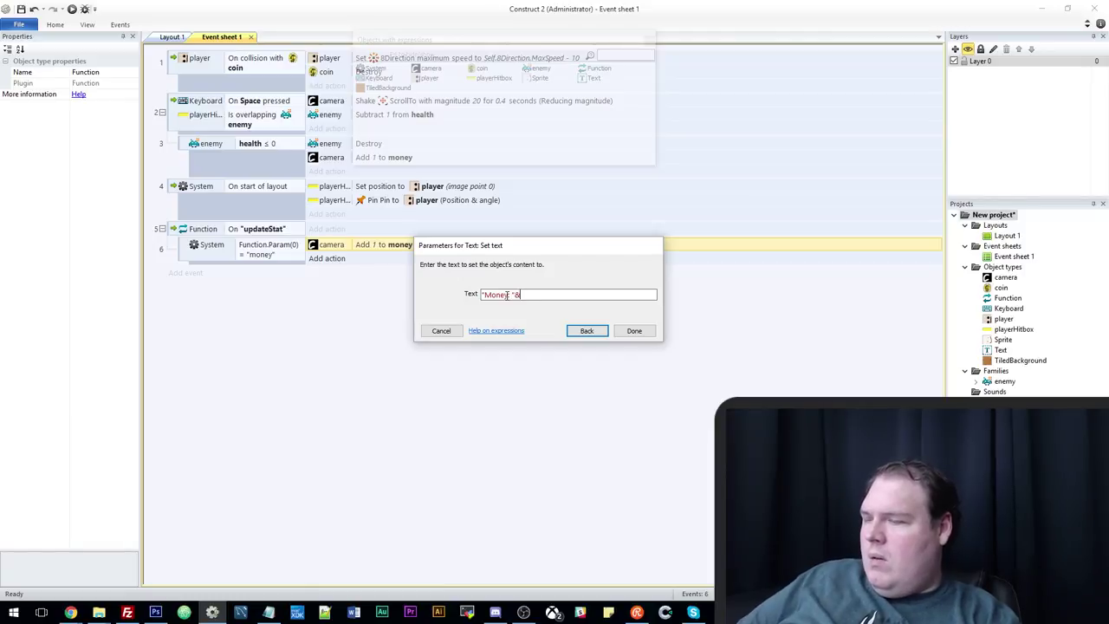
type("\"& camera.money")
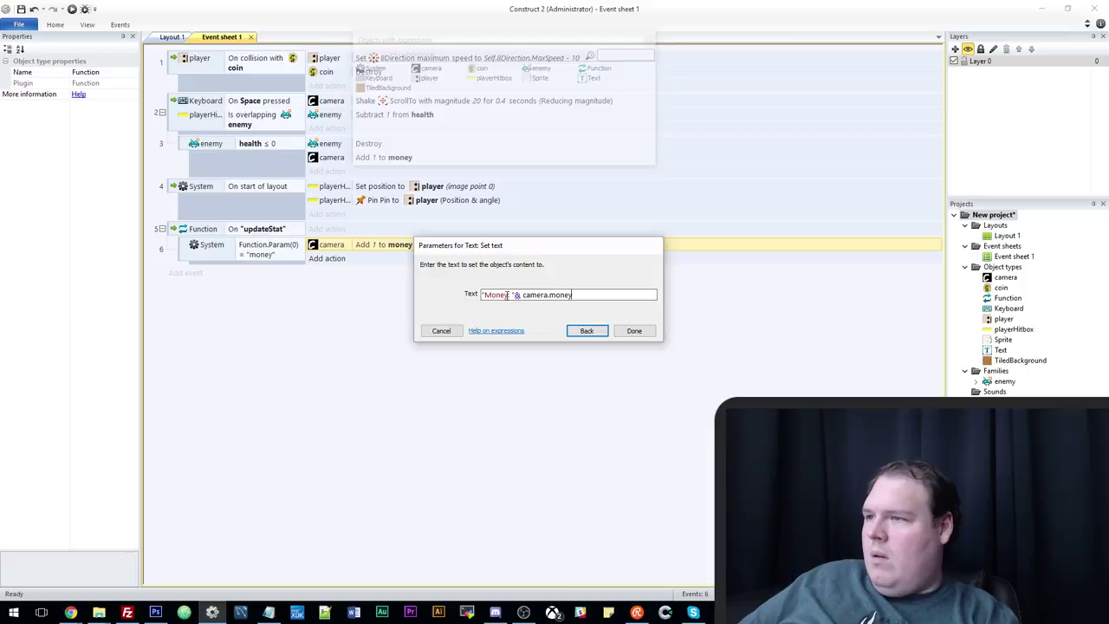
key("Return")
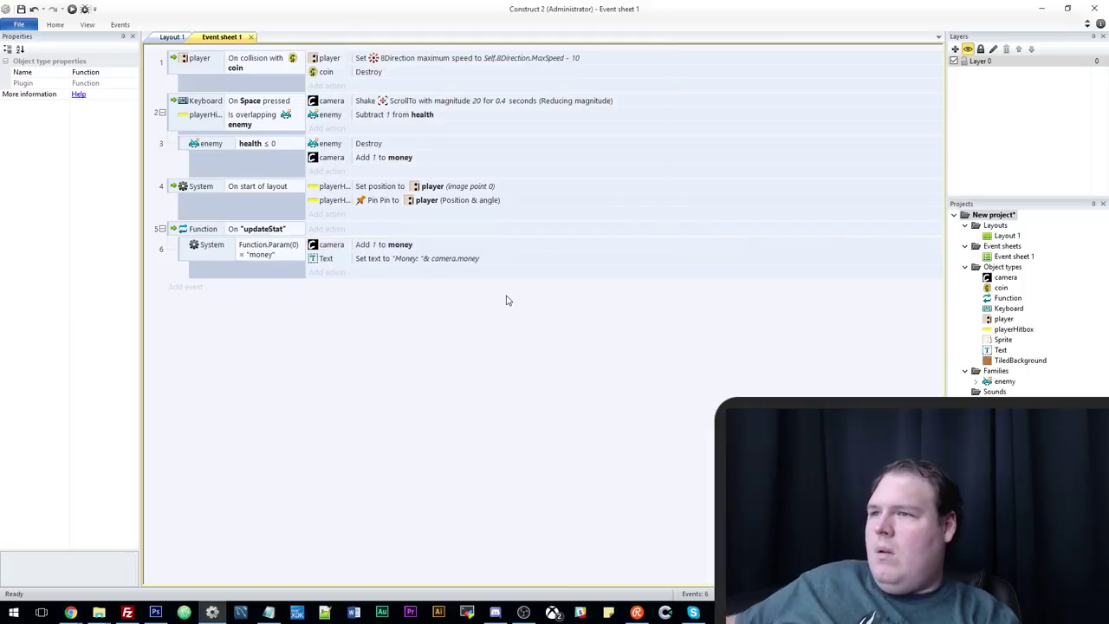
left_click(406, 161)
Delete the add-money action from event 3 and make event 6 add Function.Param(1) to money.
key("Delete")
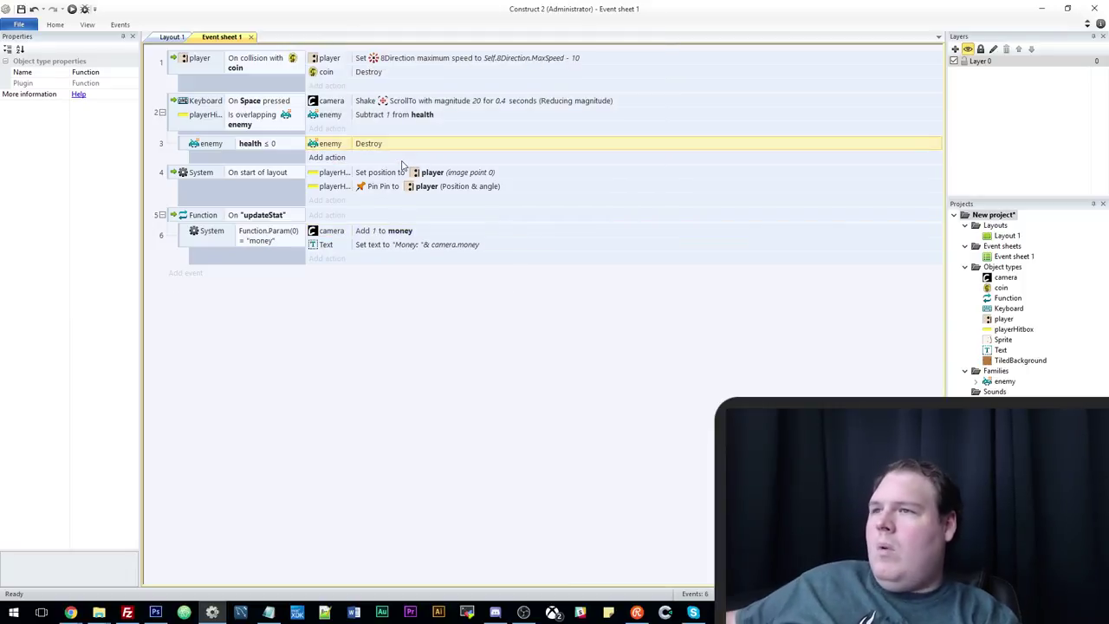
left_click(279, 243)
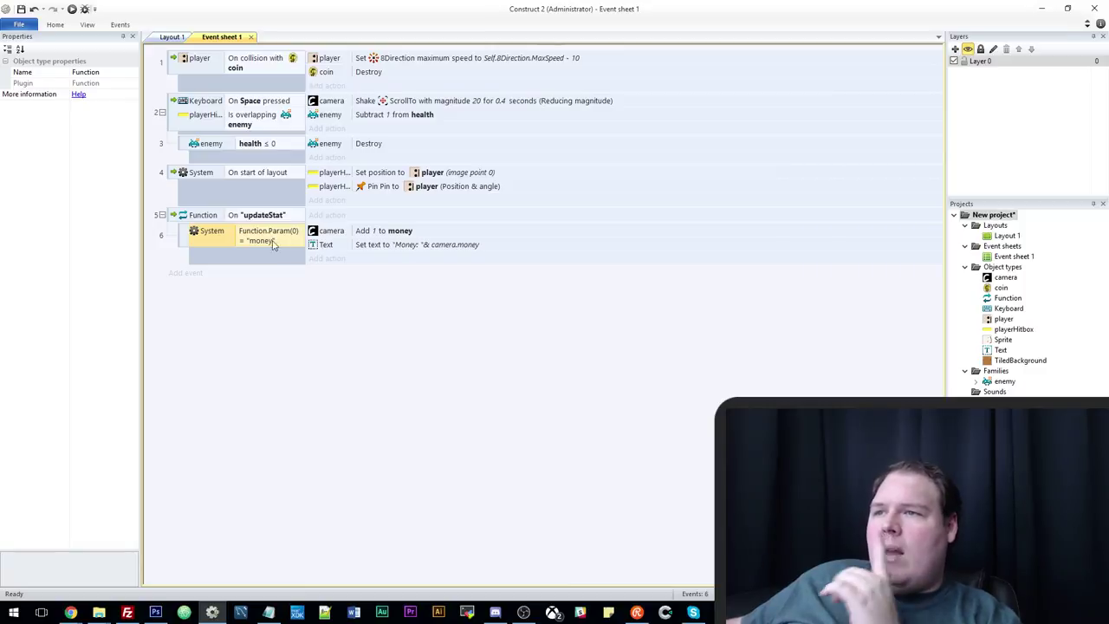
double_click(384, 231)
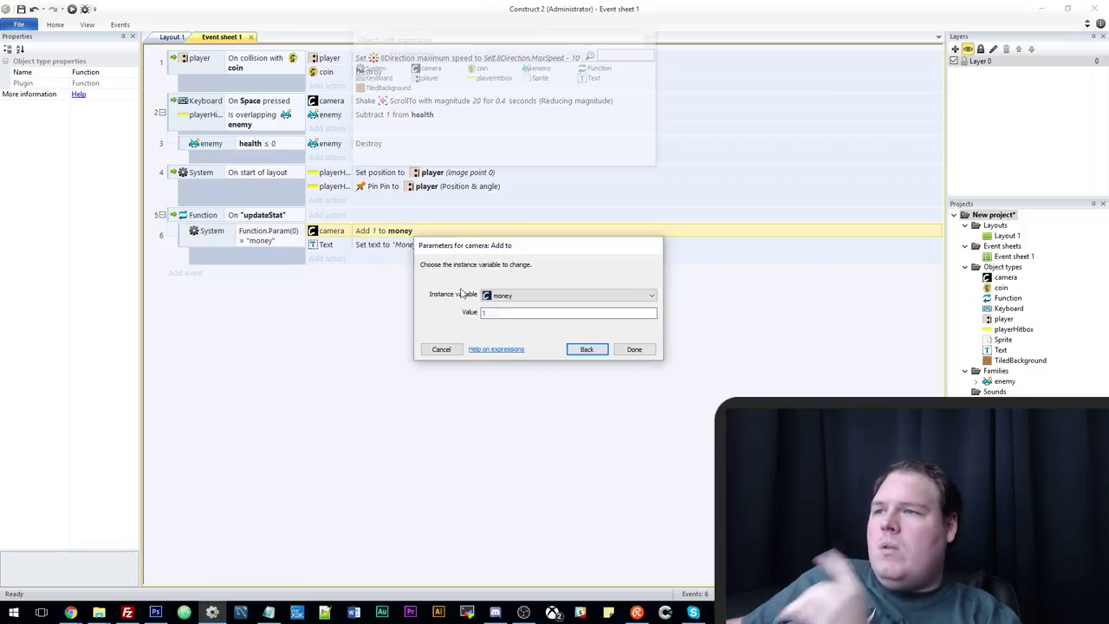
type("f")
key("BackSpace")
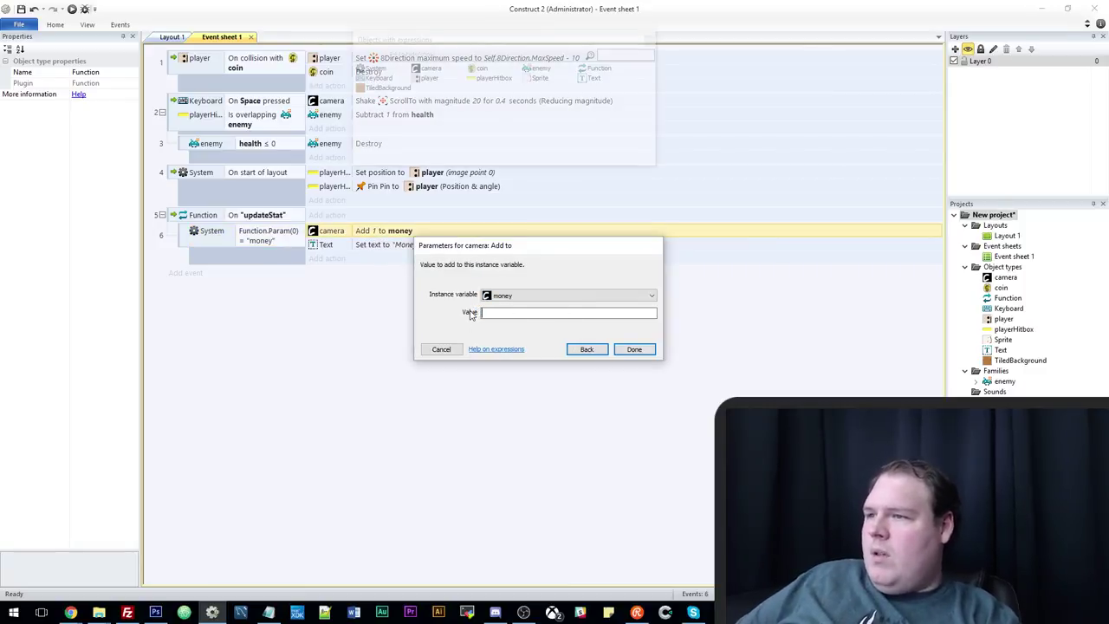
type("Function.Param(1")
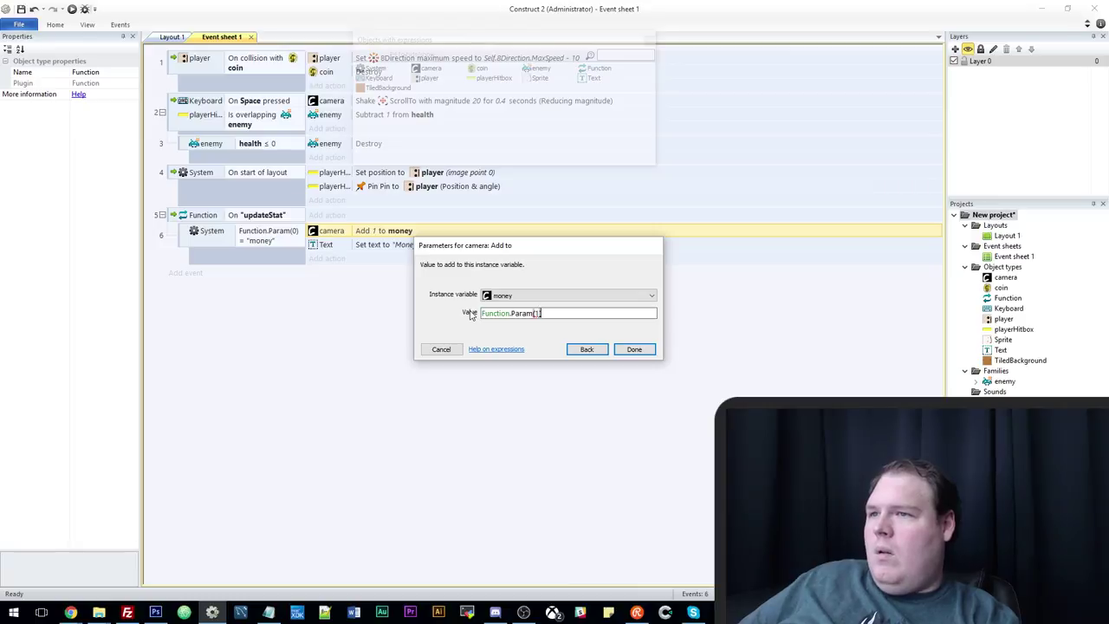
key("Return")
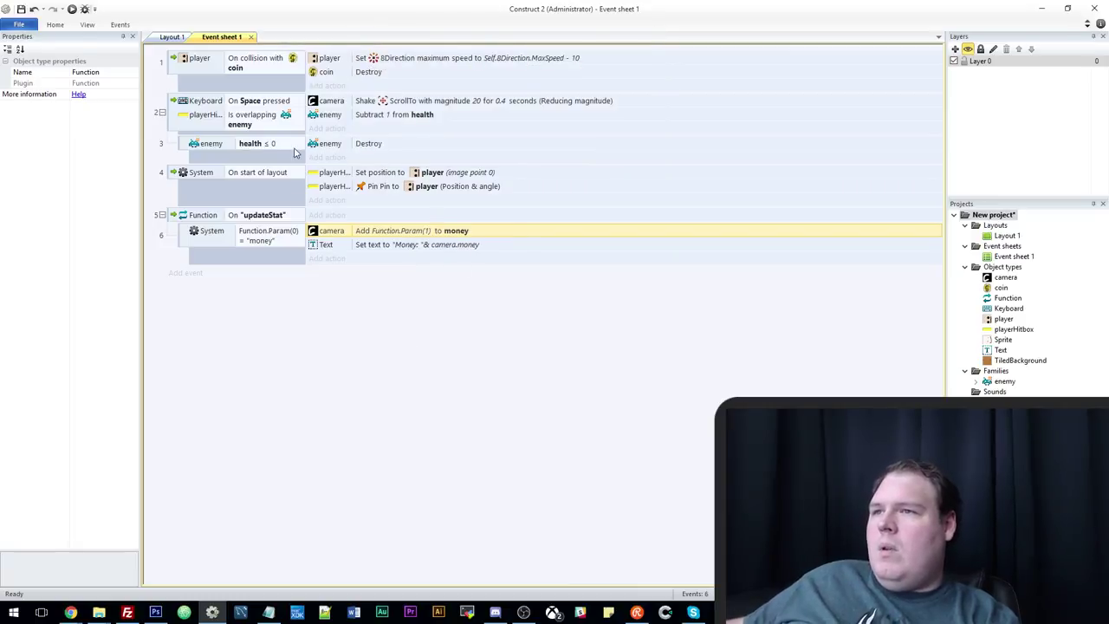
Make event 3 call function "updateStat" with parameters "money" and 1.
left_click(327, 158)
double_click(506, 232)
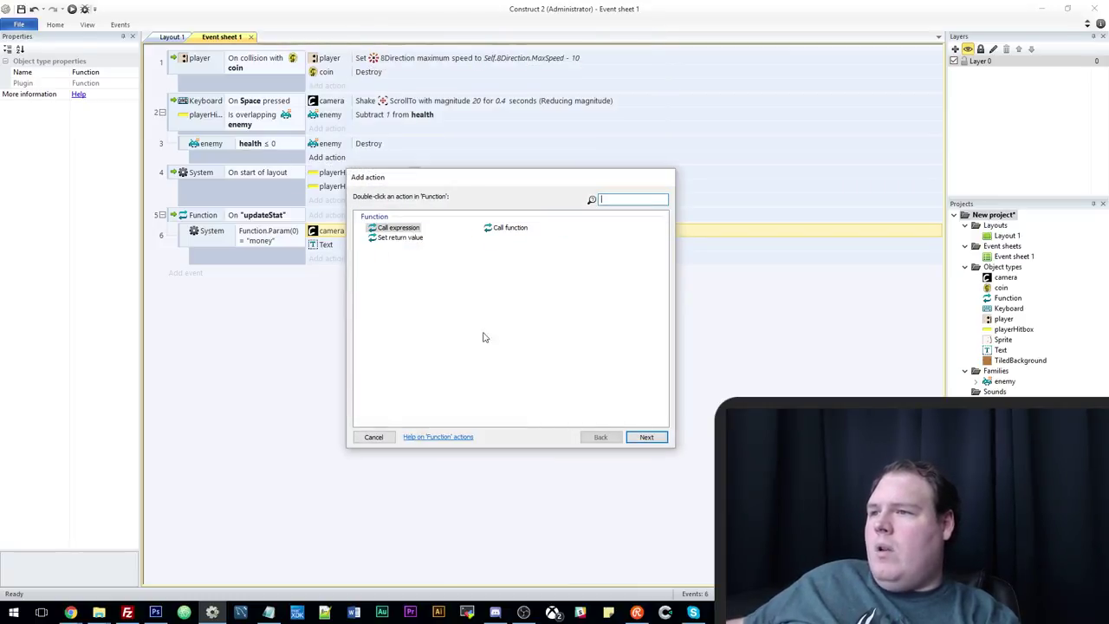
double_click(509, 228)
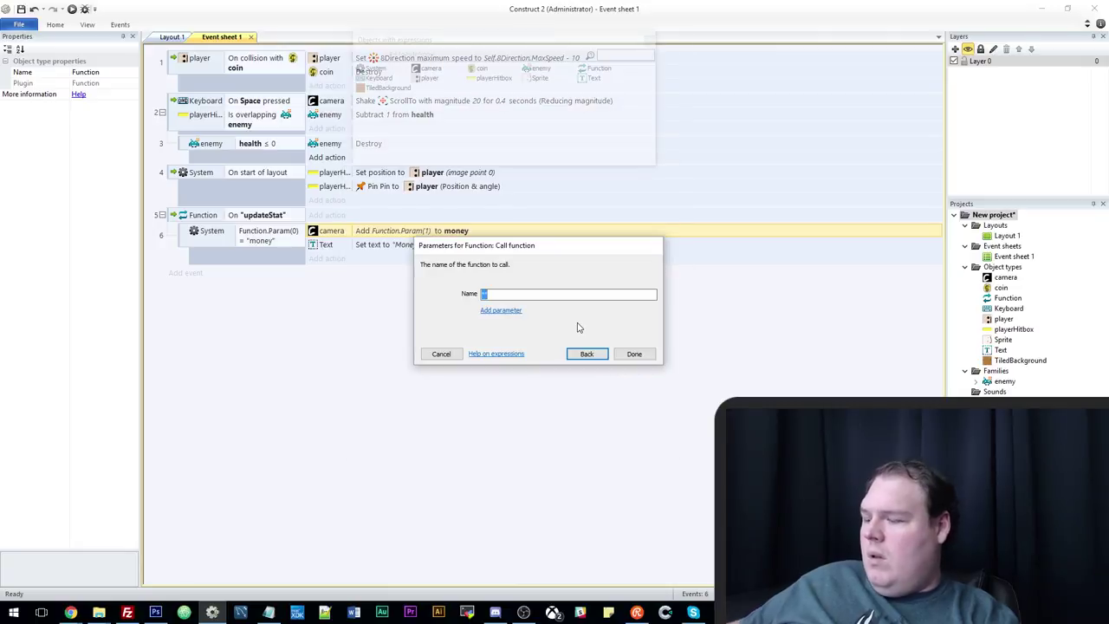
type("\"updateStat\"")
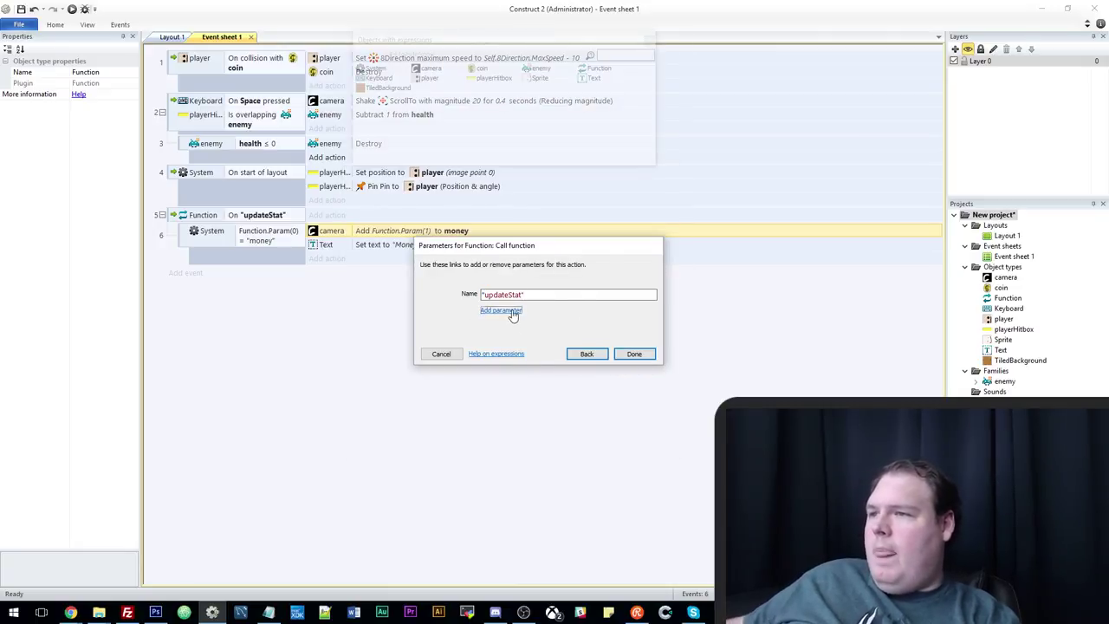
left_click(495, 310)
type("\"money")
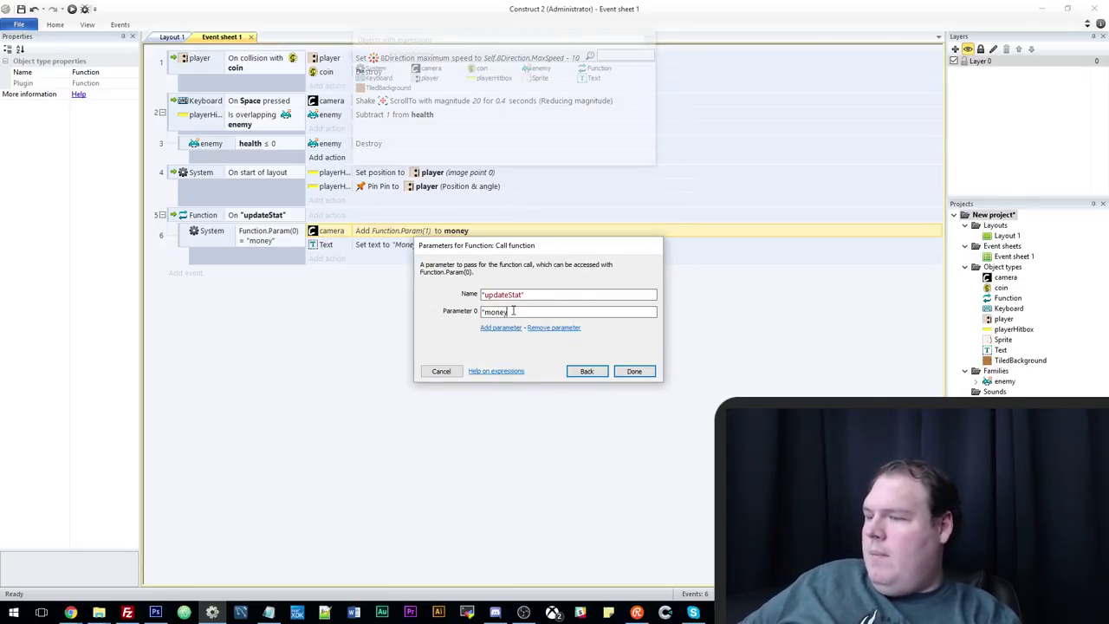
type("\"")
left_click(500, 327)
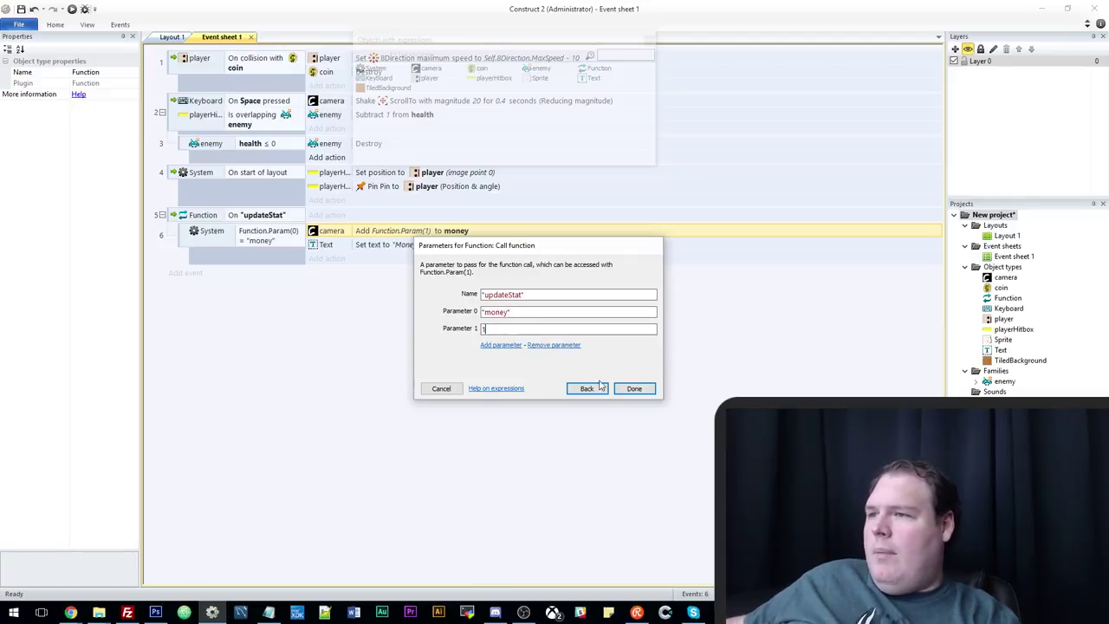
type("1")
left_click(634, 389)
left_click(172, 36)
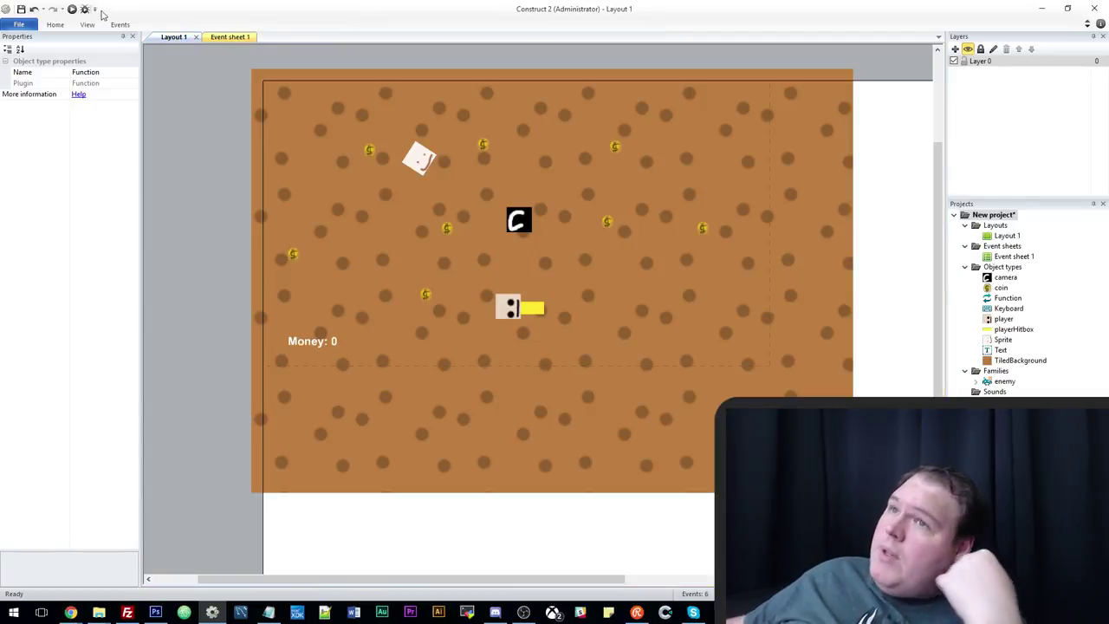
left_click(73, 9)
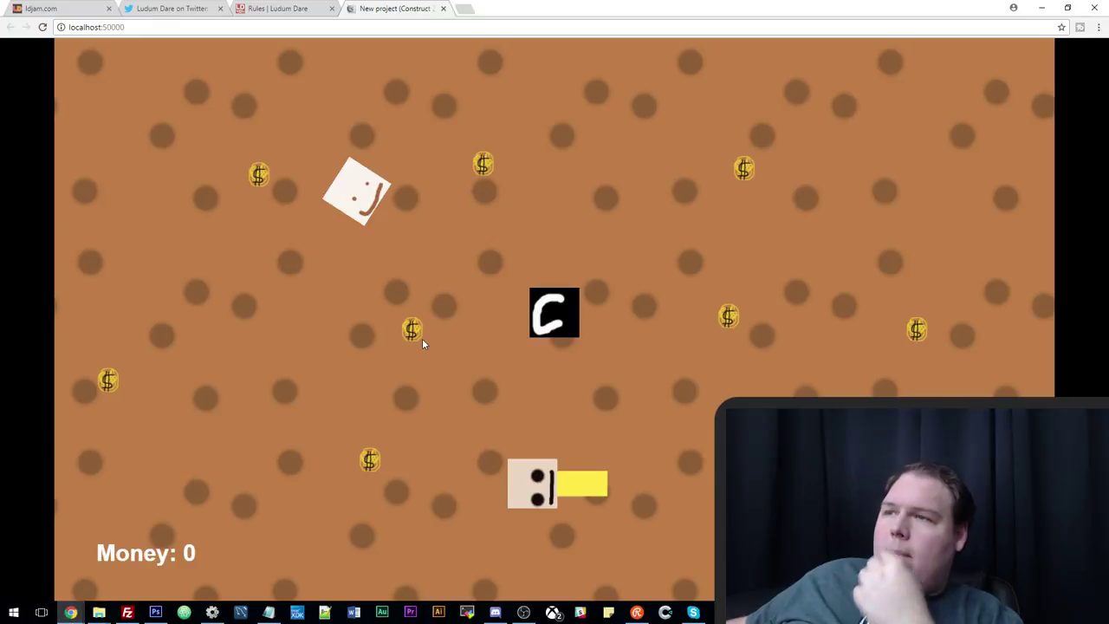
Steer the player with the arrow keys in the Chrome preview until an enemy is destroyed and Money reads 1.
left_click(418, 336)
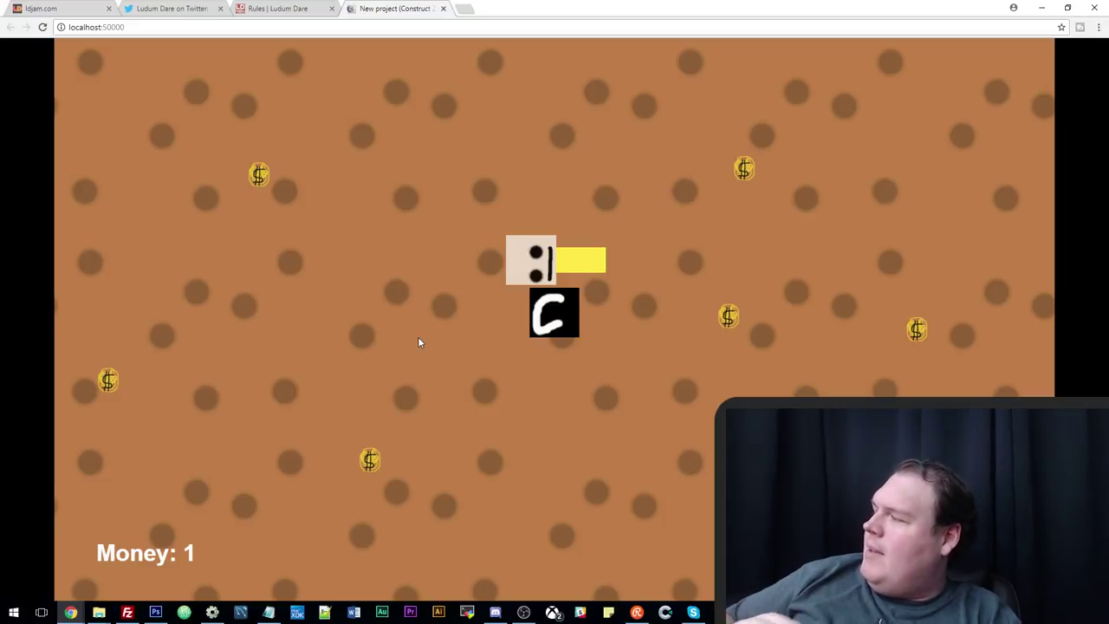
key("Left")
key("Up")
key("Right")
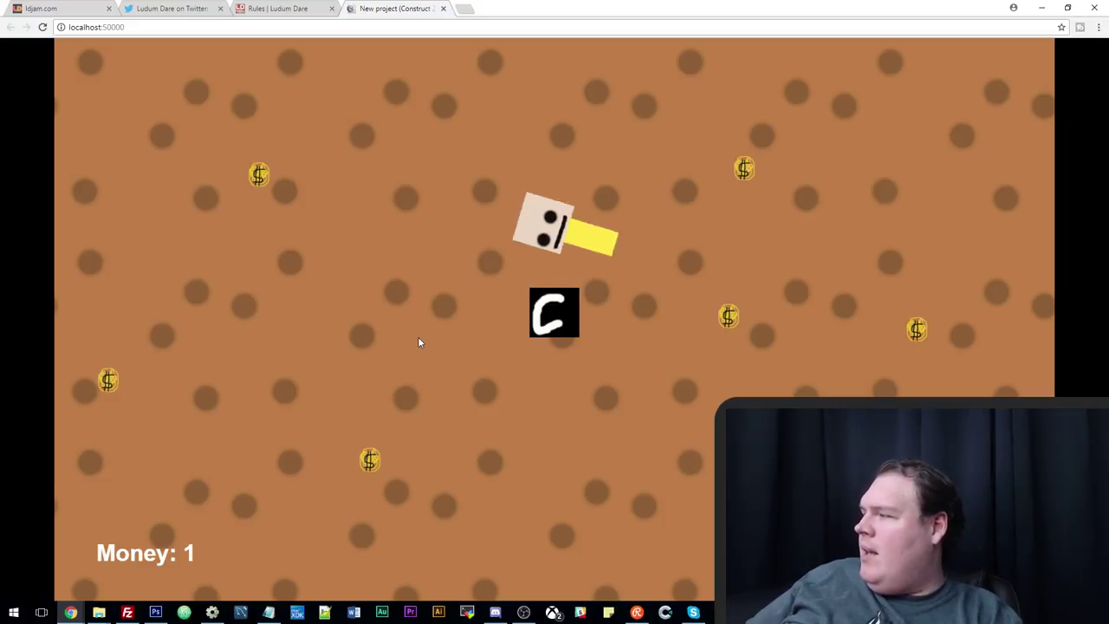
key("Down")
key("Left")
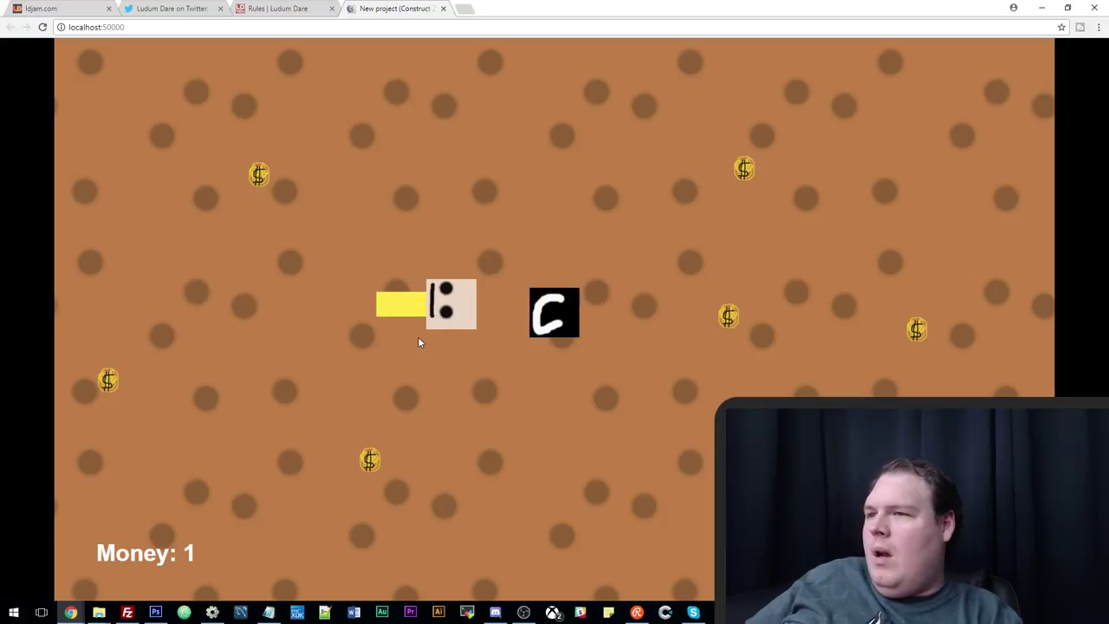
key("Up")
key("Left")
key("Down")
key("Right")
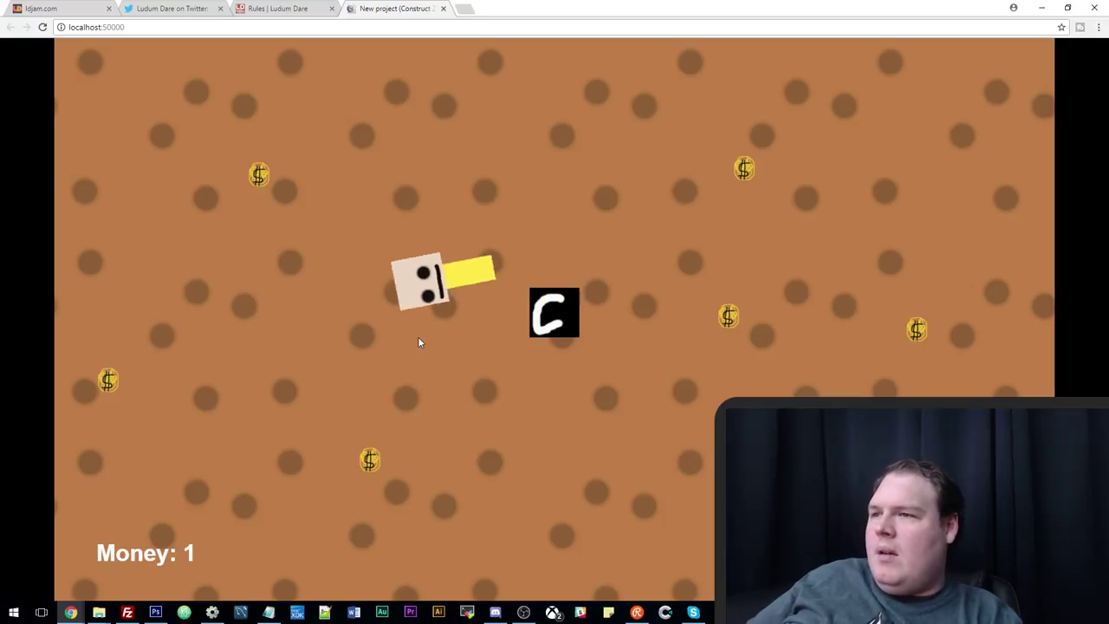
key("Up")
key("Left")
key("Up")
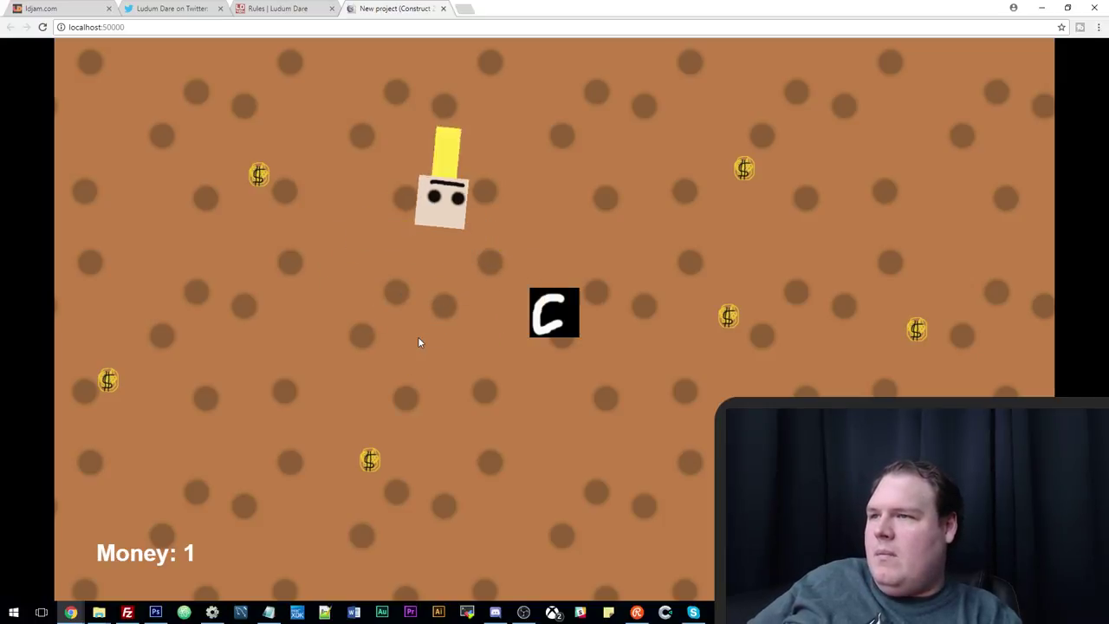
key("Right")
key("Left")
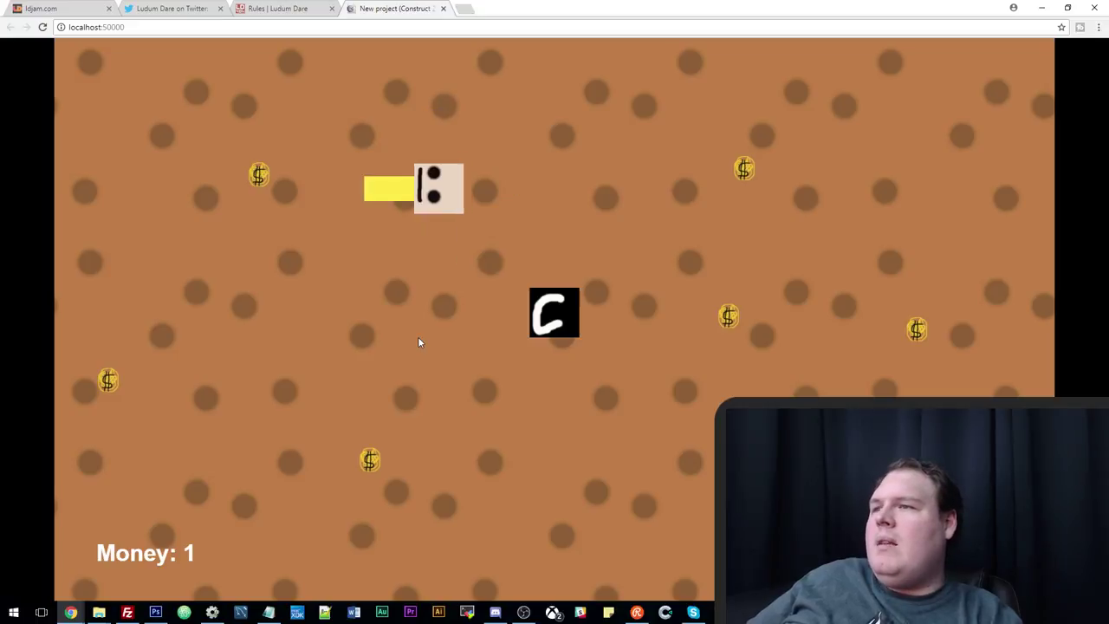
key("Right")
Set the player's 8Direction Set angle property to 45-degree intervals.
left_click(212, 612)
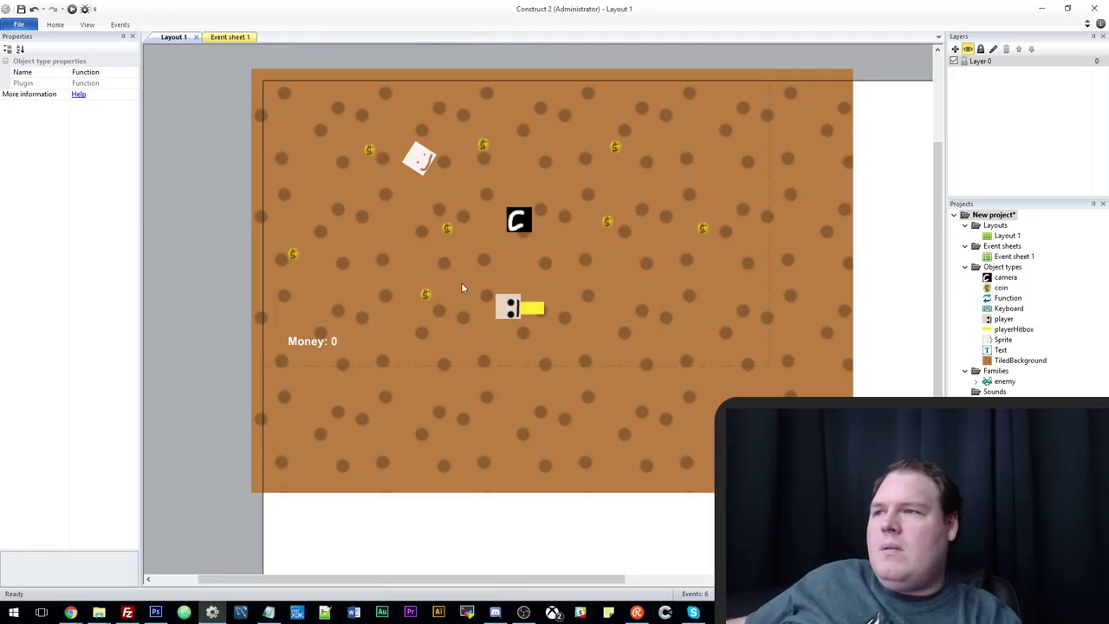
left_click(506, 314)
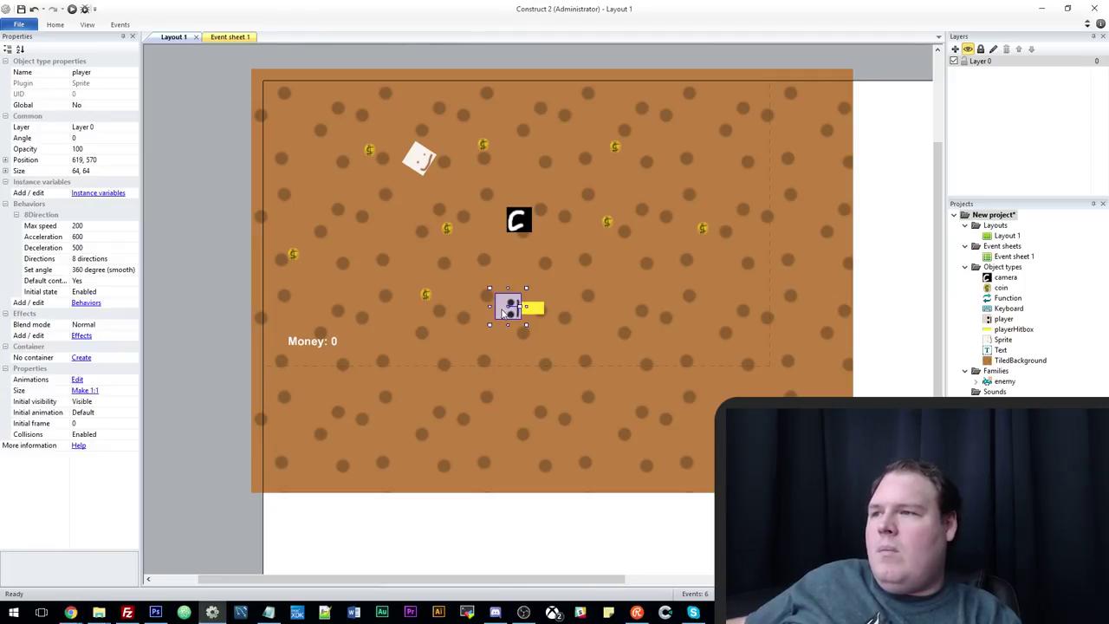
left_click(135, 274)
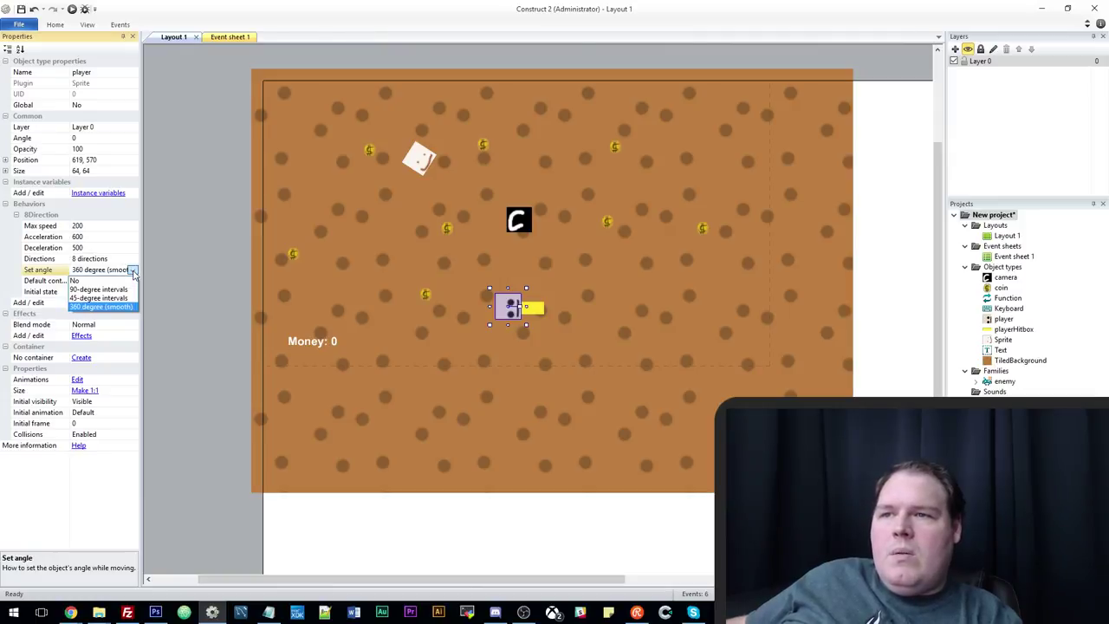
left_click(133, 271)
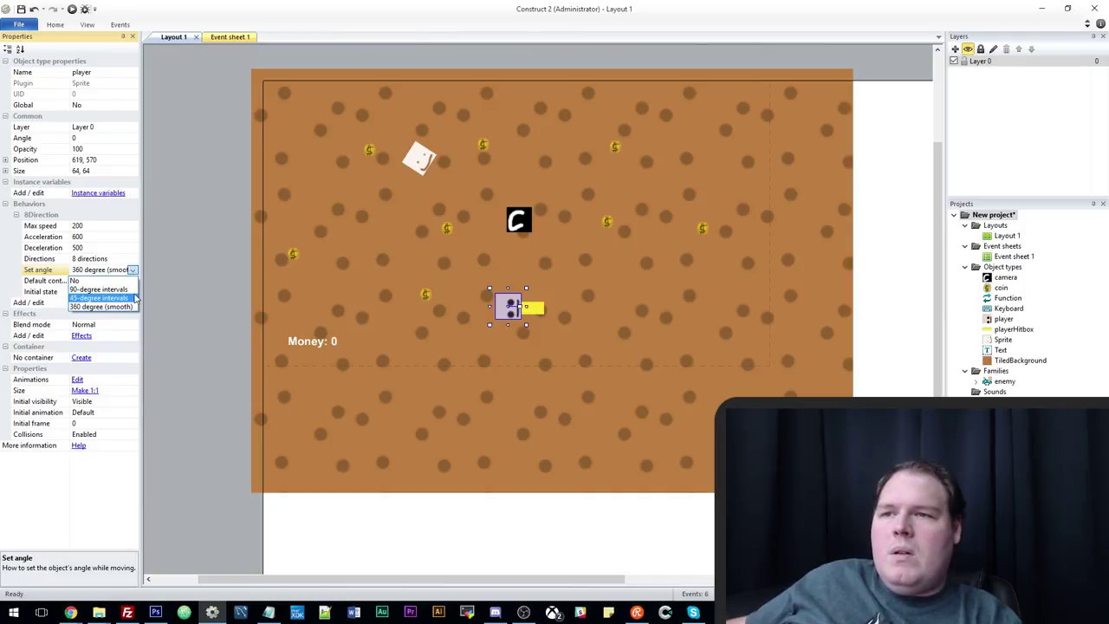
left_click(104, 297)
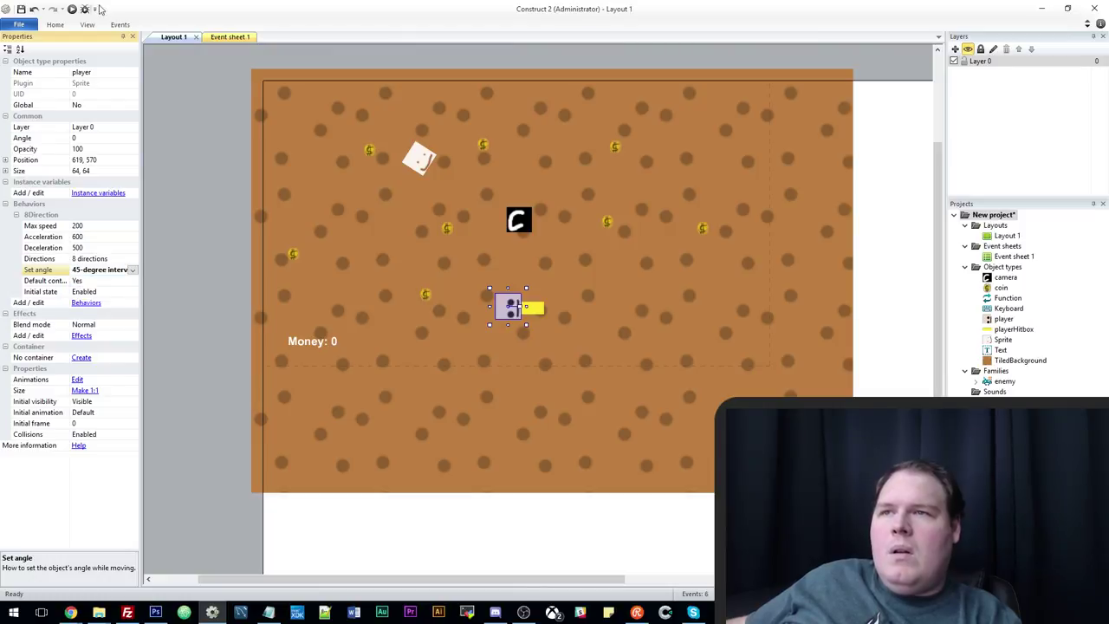
left_click(72, 9)
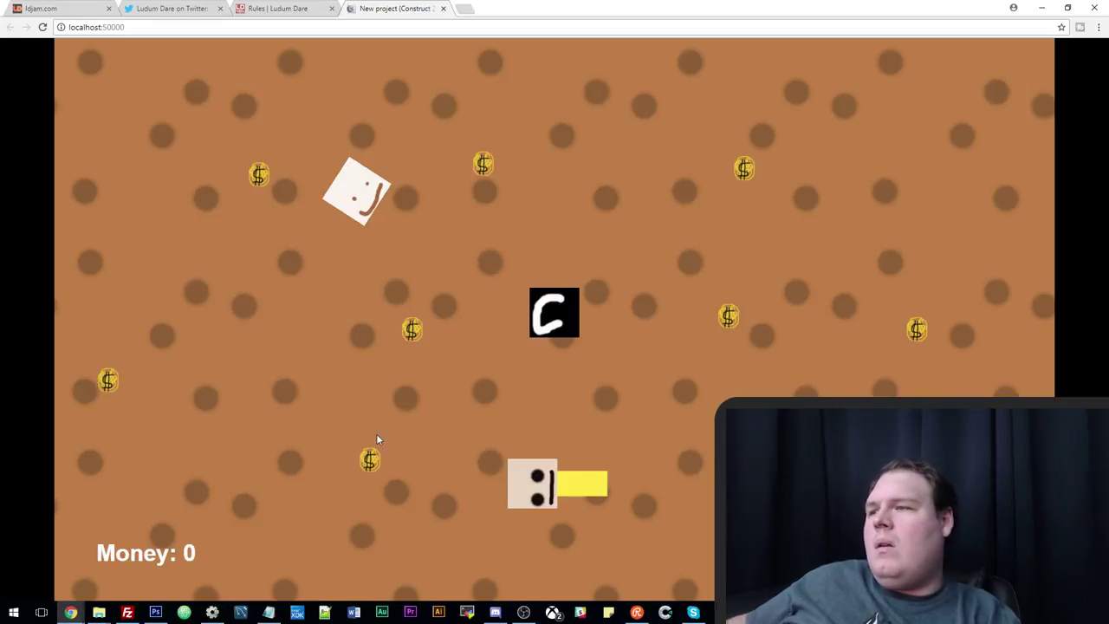
Drive the player around with the arrow keys, checking it snaps between 45-degree facings.
key("Up")
key("Right")
key("Left")
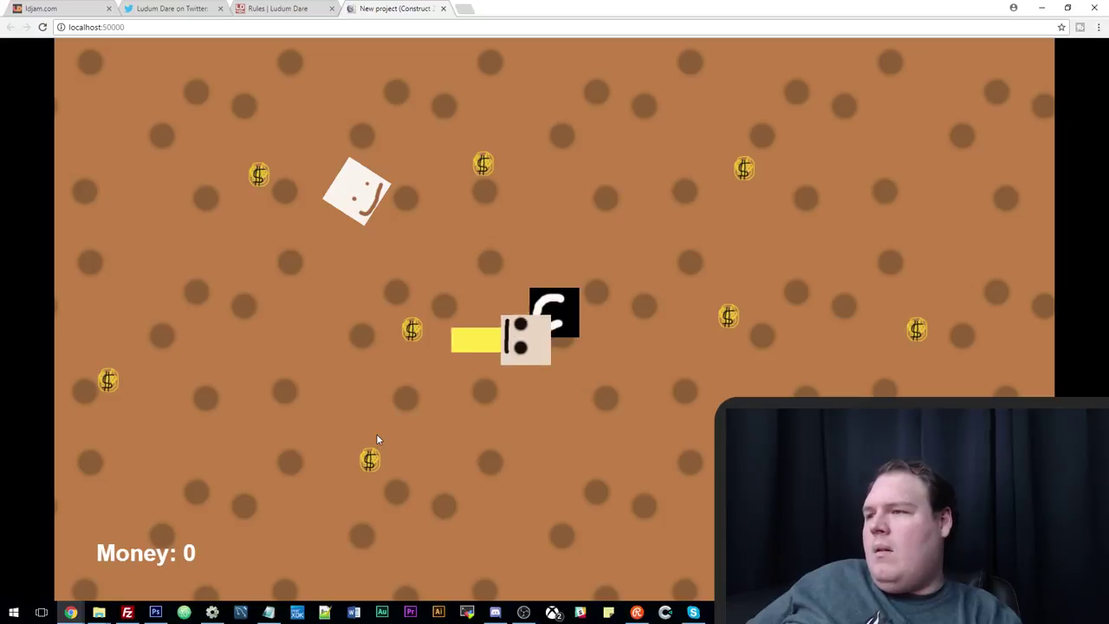
key("Down")
key("Up")
key("Down")
key("Up")
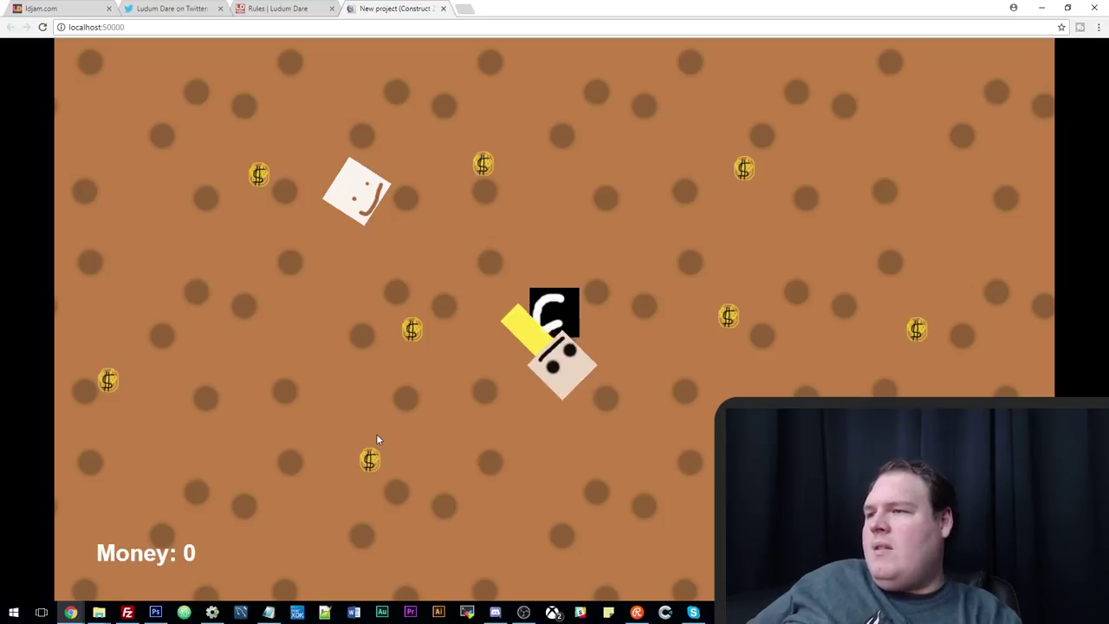
key("Left")
key("Up")
key("Left")
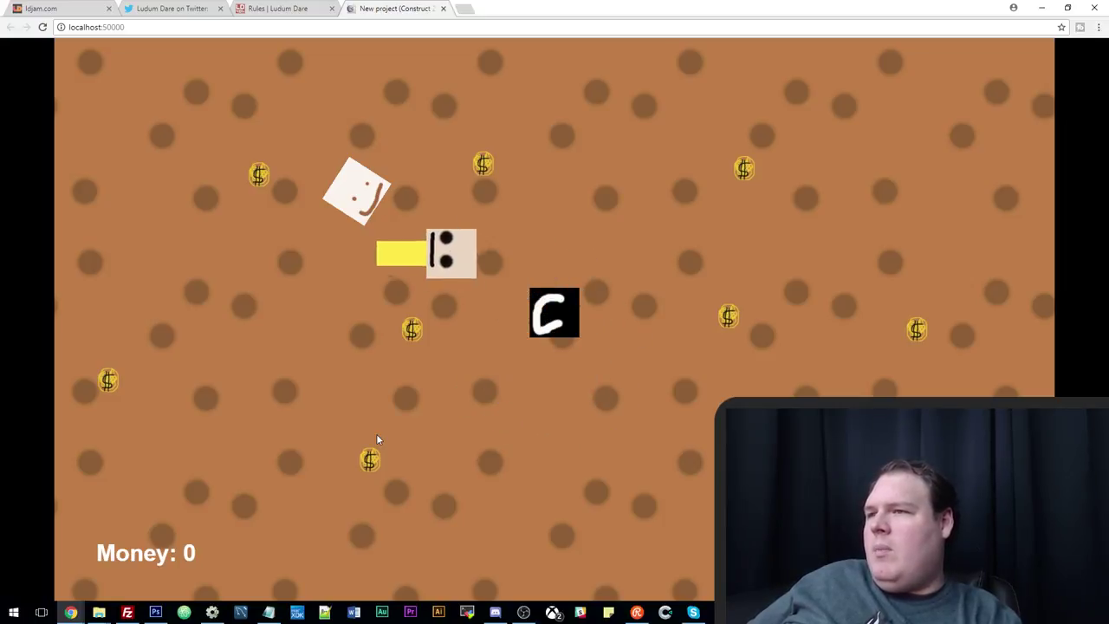
key("Up")
key("Left")
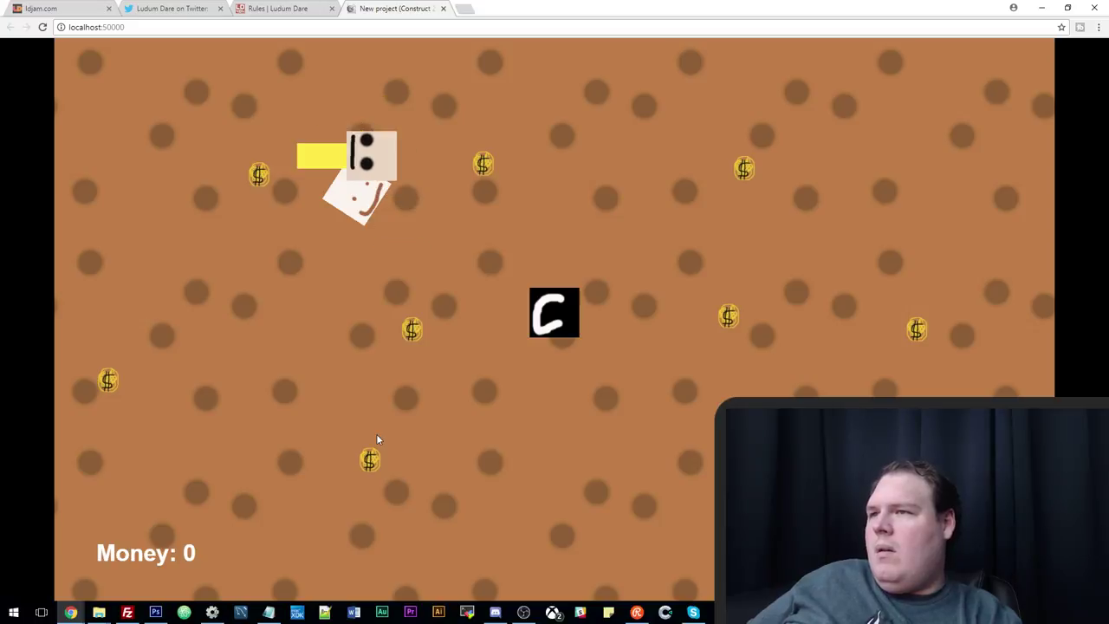
key("Down")
key("Right")
key("Down")
key("Right")
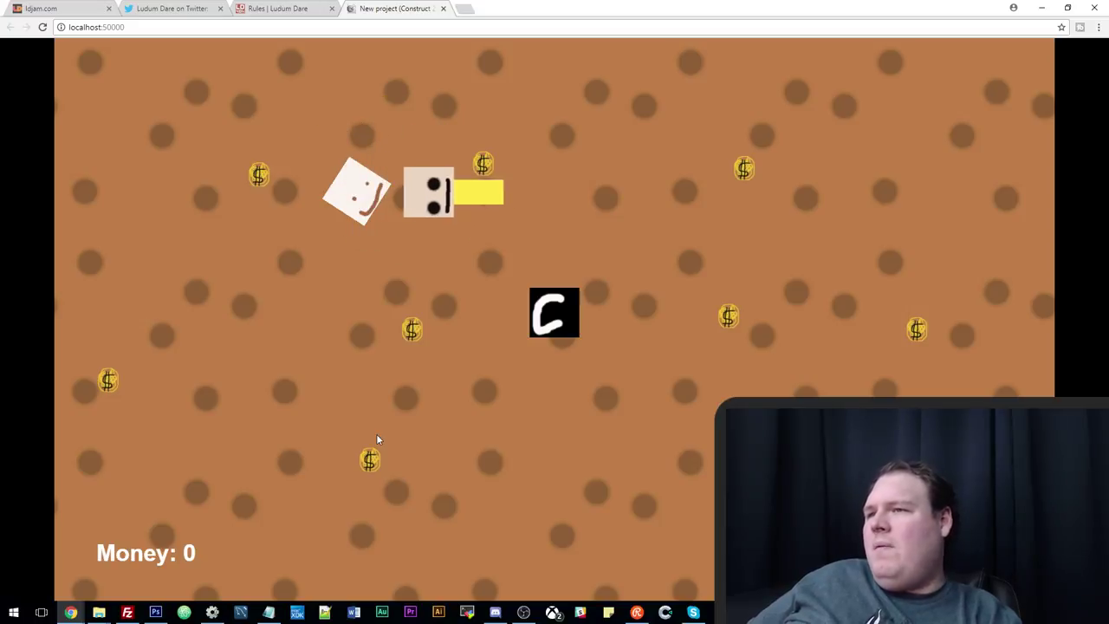
key("Left")
key("Right")
key("Down")
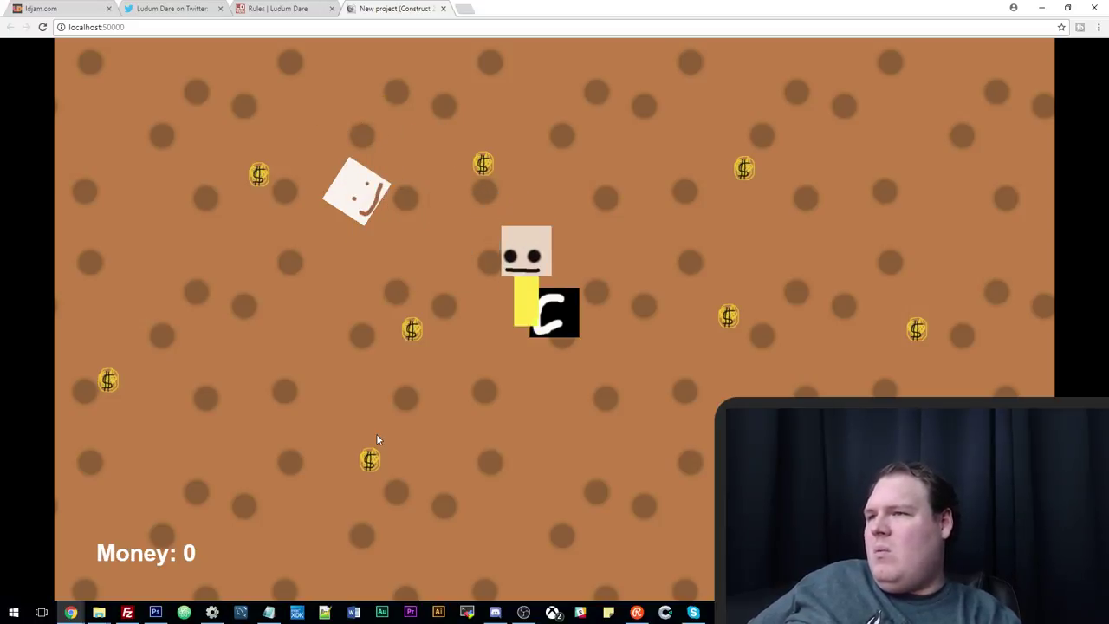
key("Left")
key("Up")
key("Left")
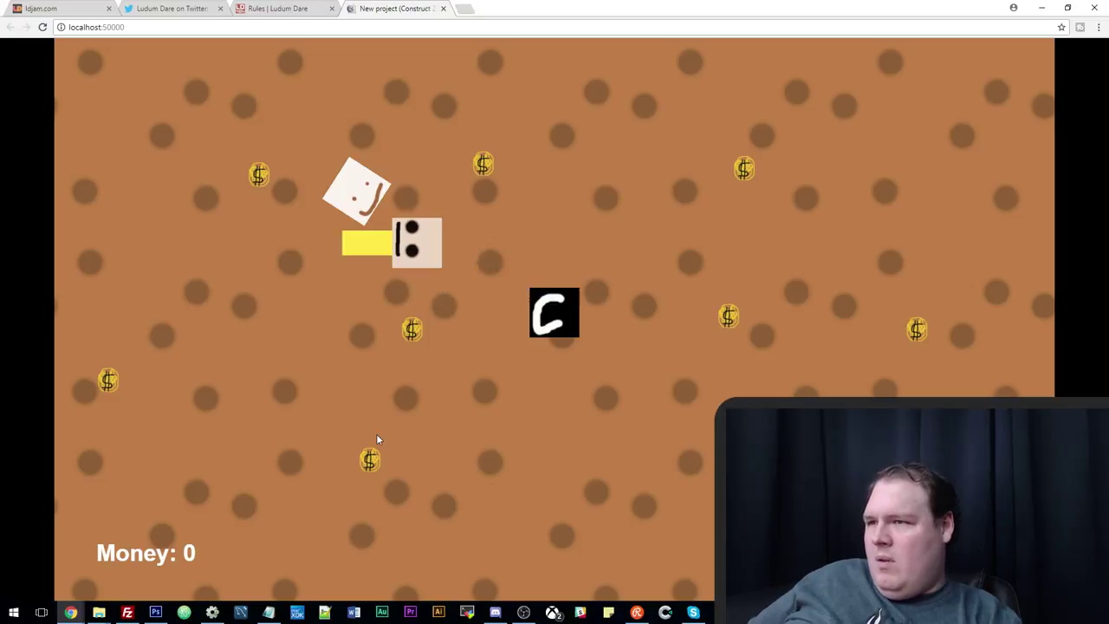
key("Right")
key("Up")
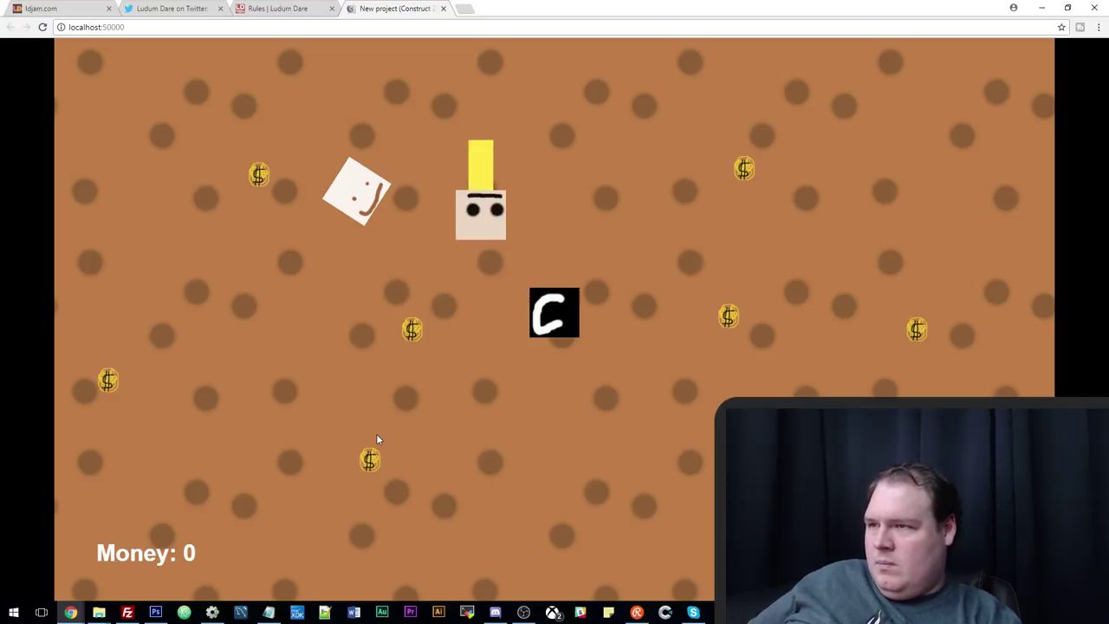
key("Down")
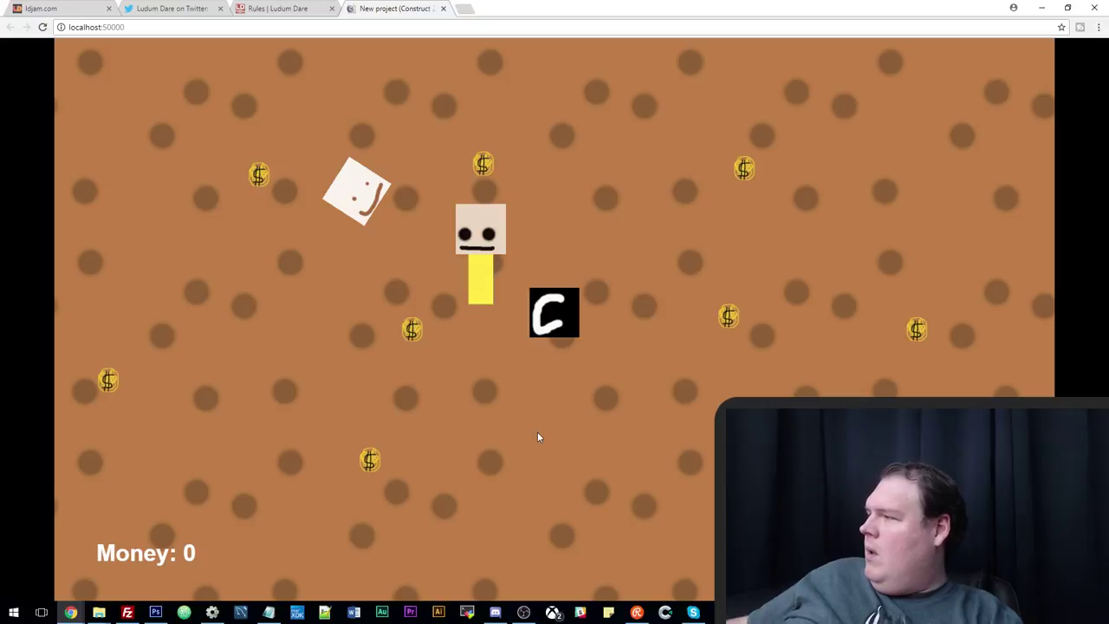
left_click(164, 8)
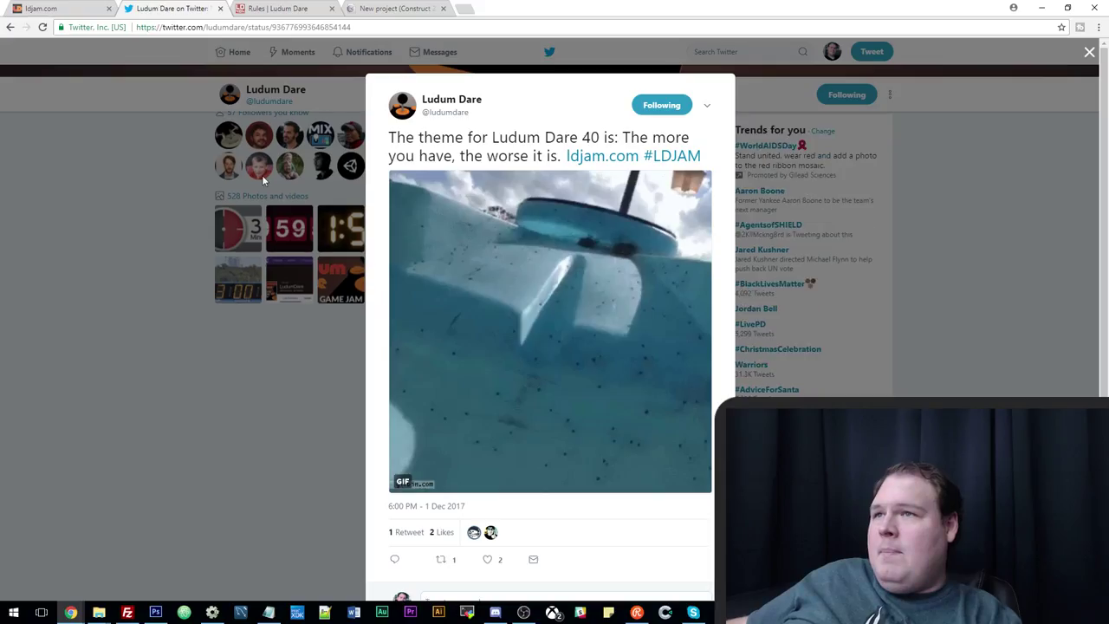
left_click(71, 6)
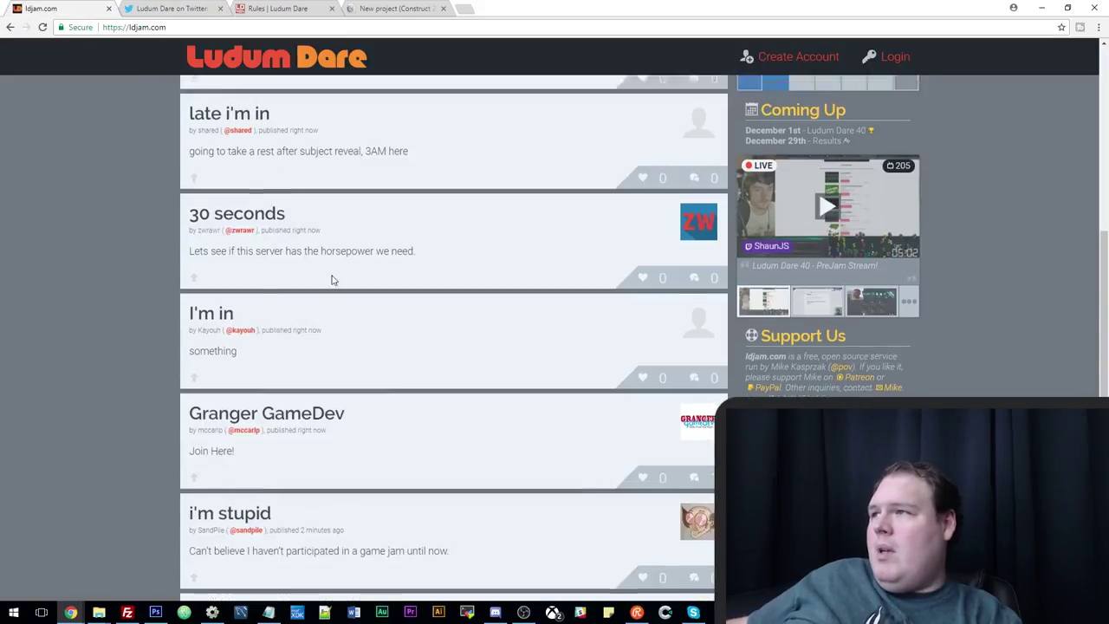
scroll(327, 279, "up", 10)
left_click(167, 6)
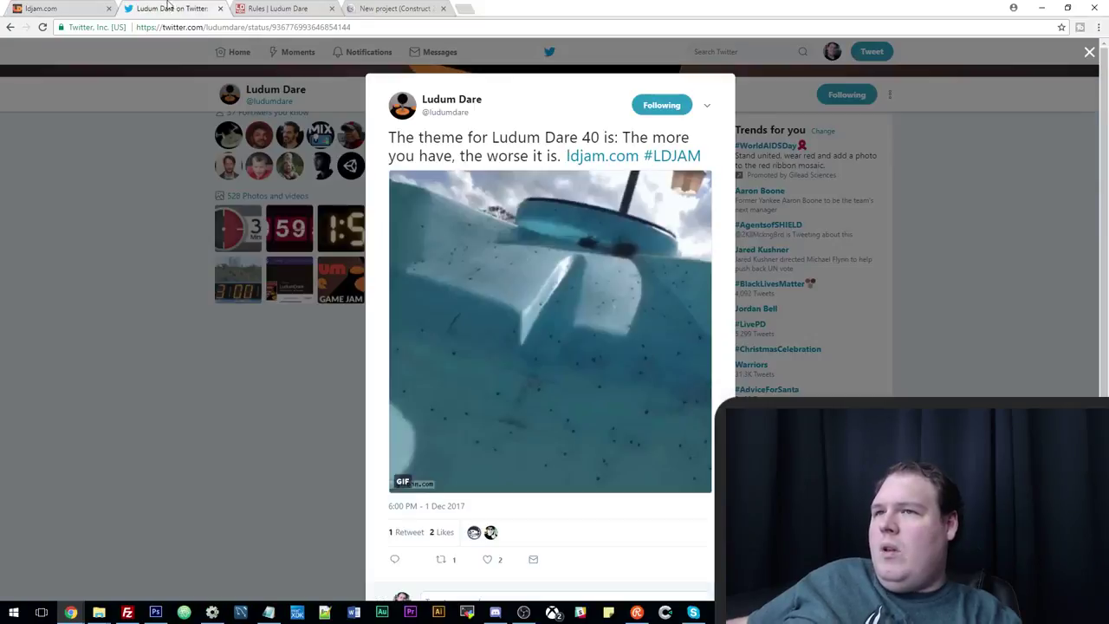
left_click(395, 8)
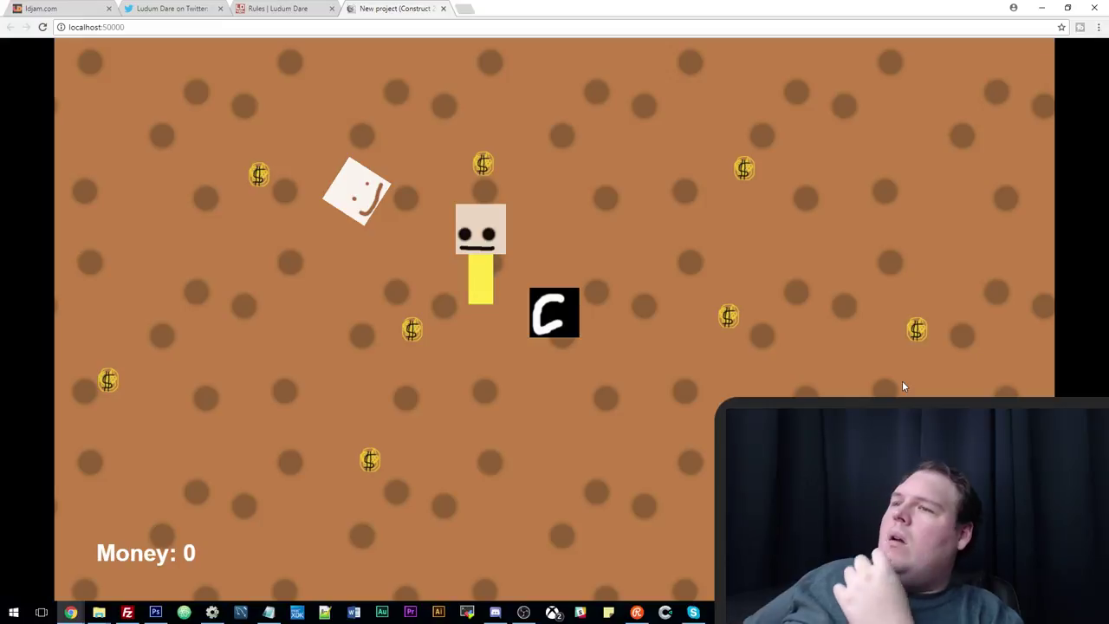
Walk the player with the arrow keys around the smiley and C boxes in the preview.
key("Up")
key("Left")
key("Right")
key("Up")
key("Left")
key("Down")
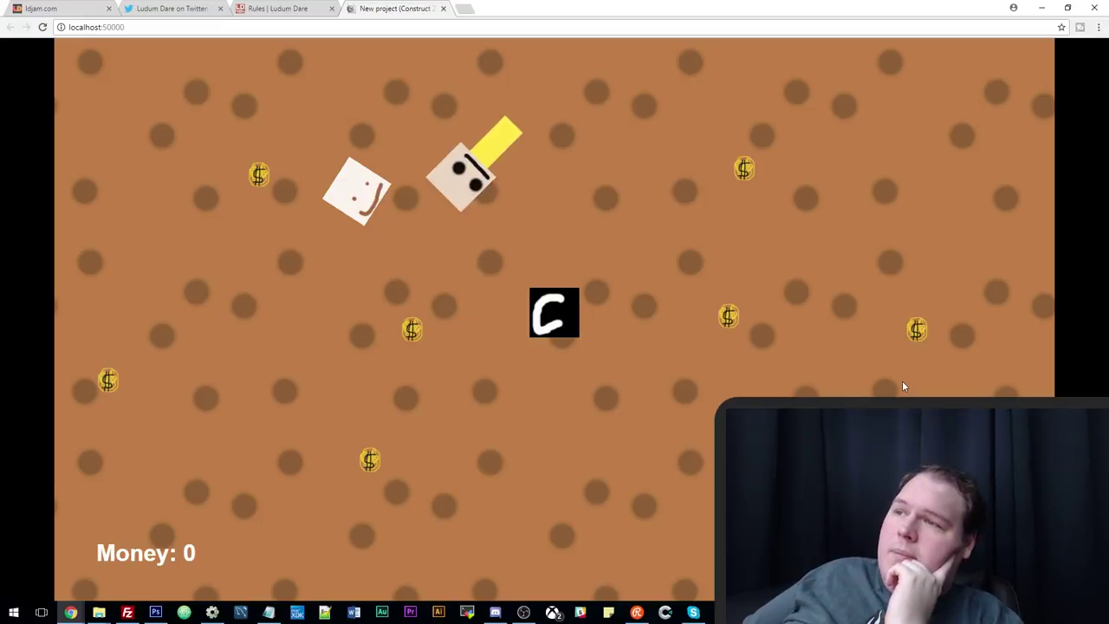
key("Right")
key("Left")
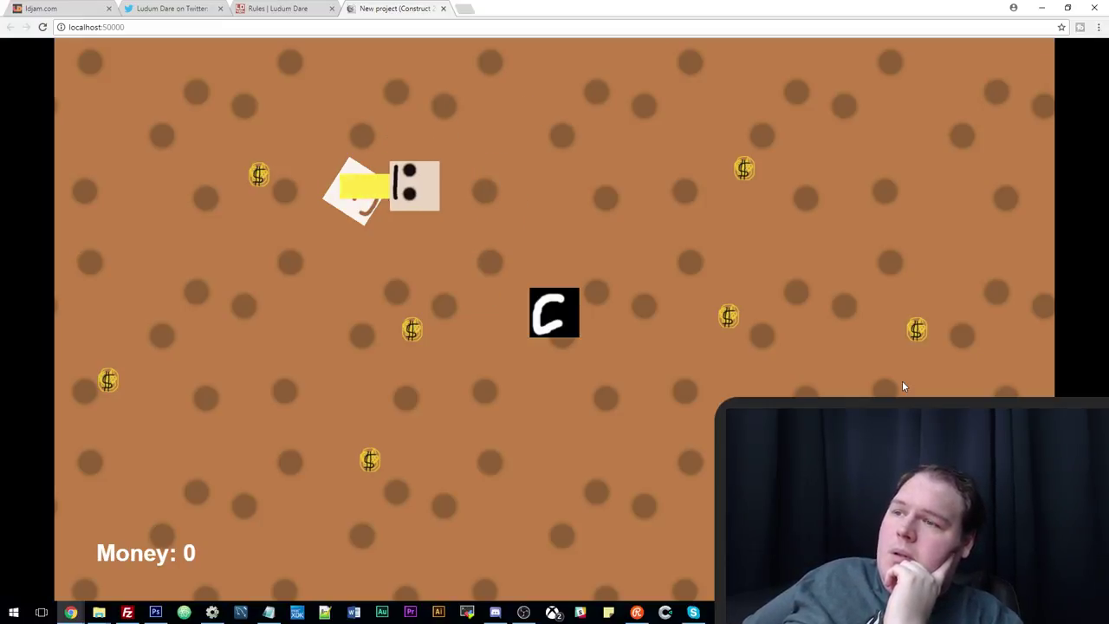
key("Down")
key("Down")
key("Left")
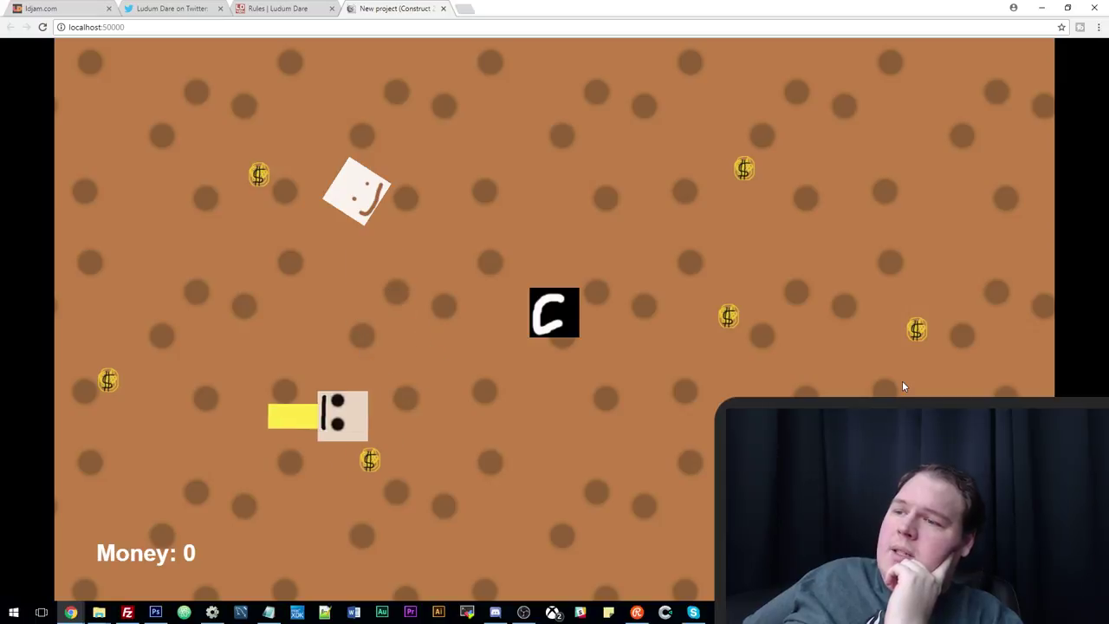
key("Right")
key("Down")
key("Up")
key("Right")
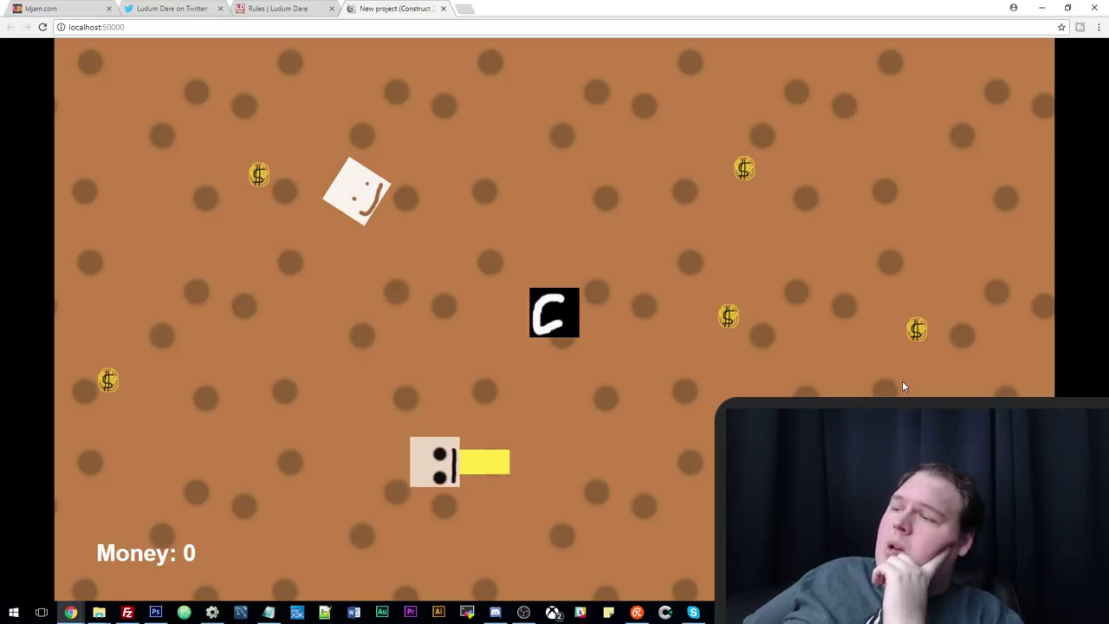
key("Up")
key("Left")
key("Up")
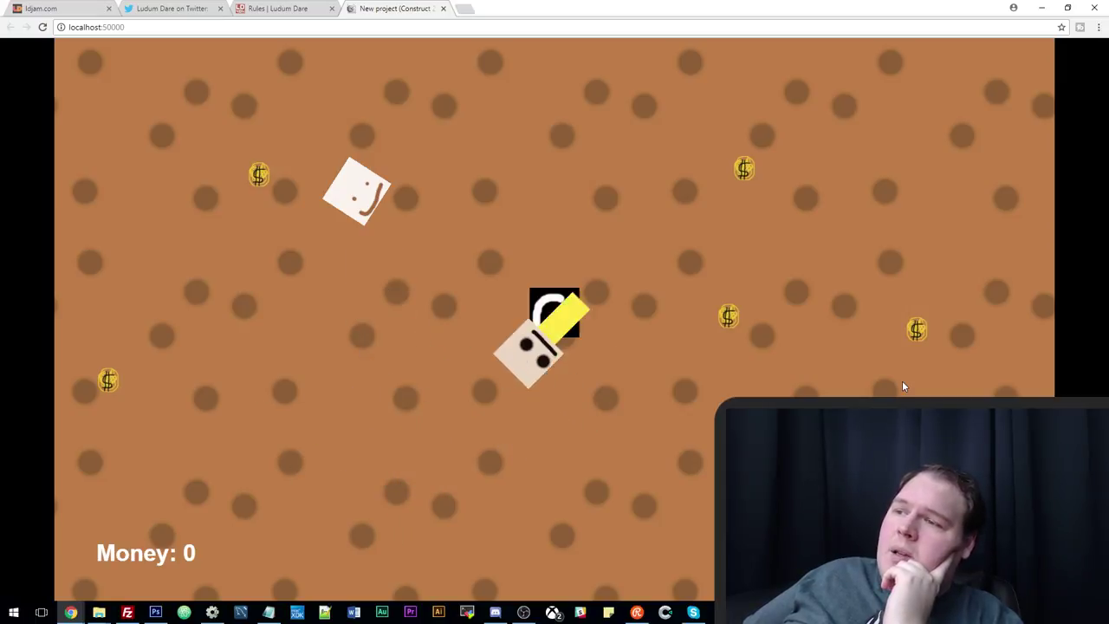
key("Right")
key("Left")
key("Up")
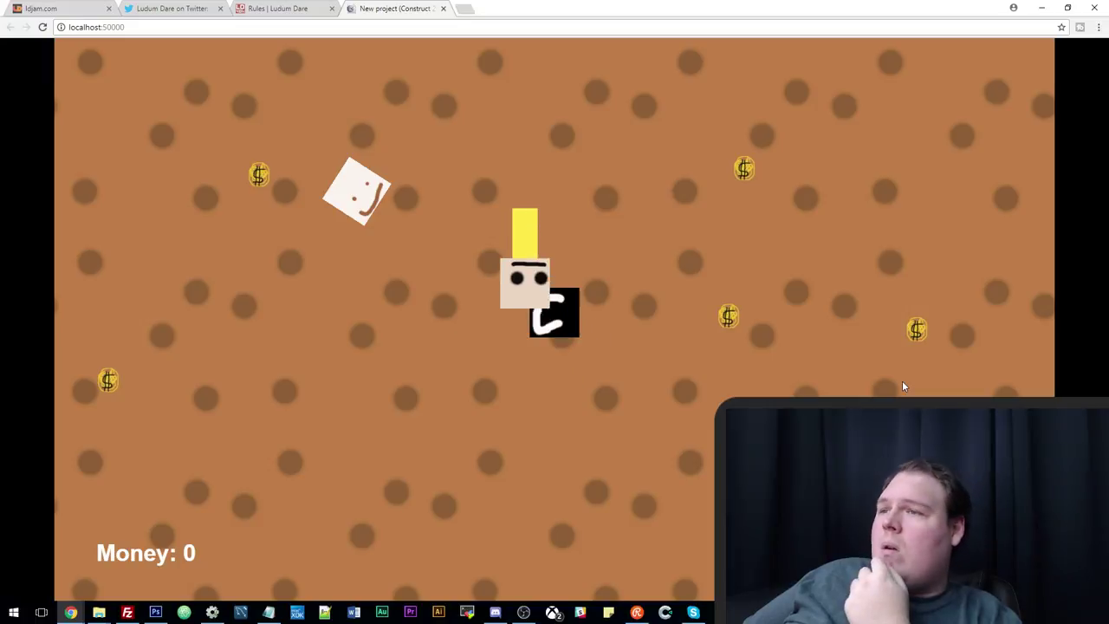
key("Left")
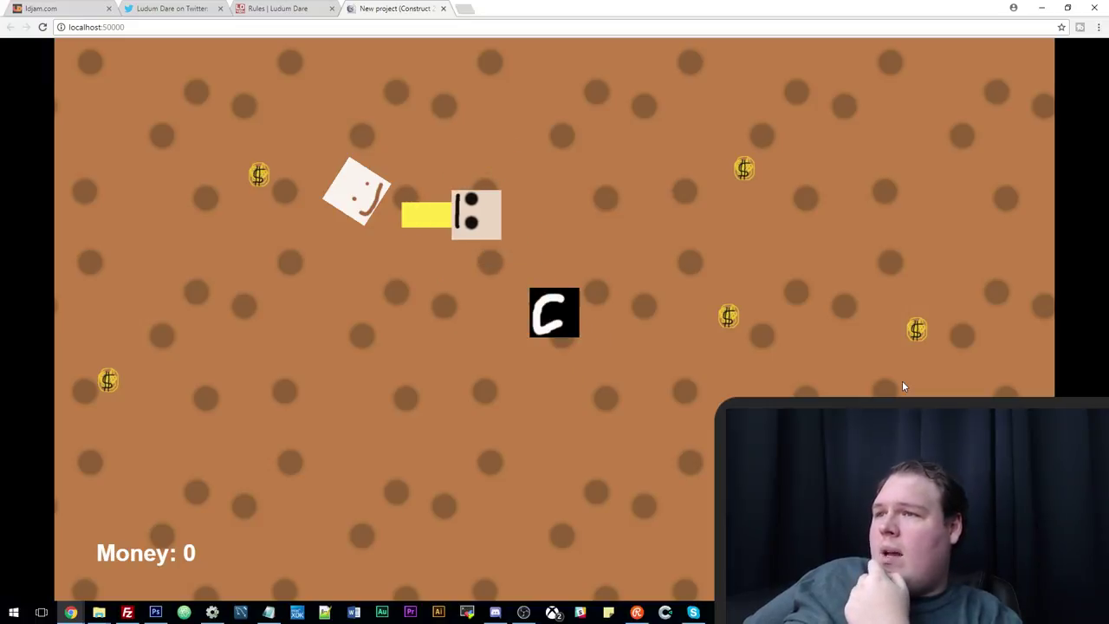
key("Up")
key("Down")
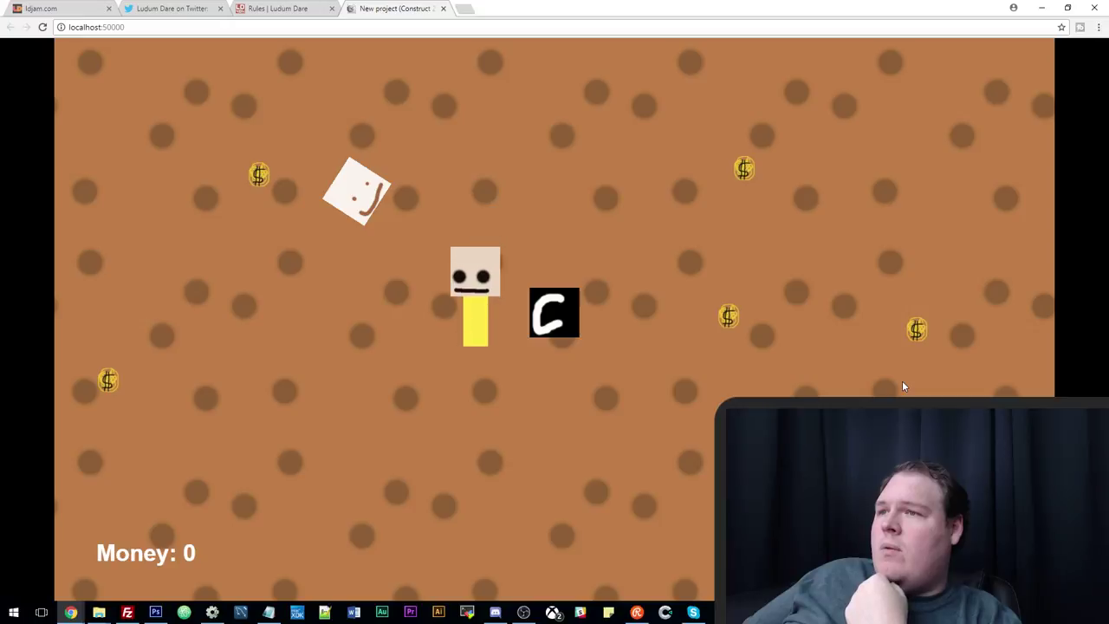
key("Left")
key("Up")
key("Left")
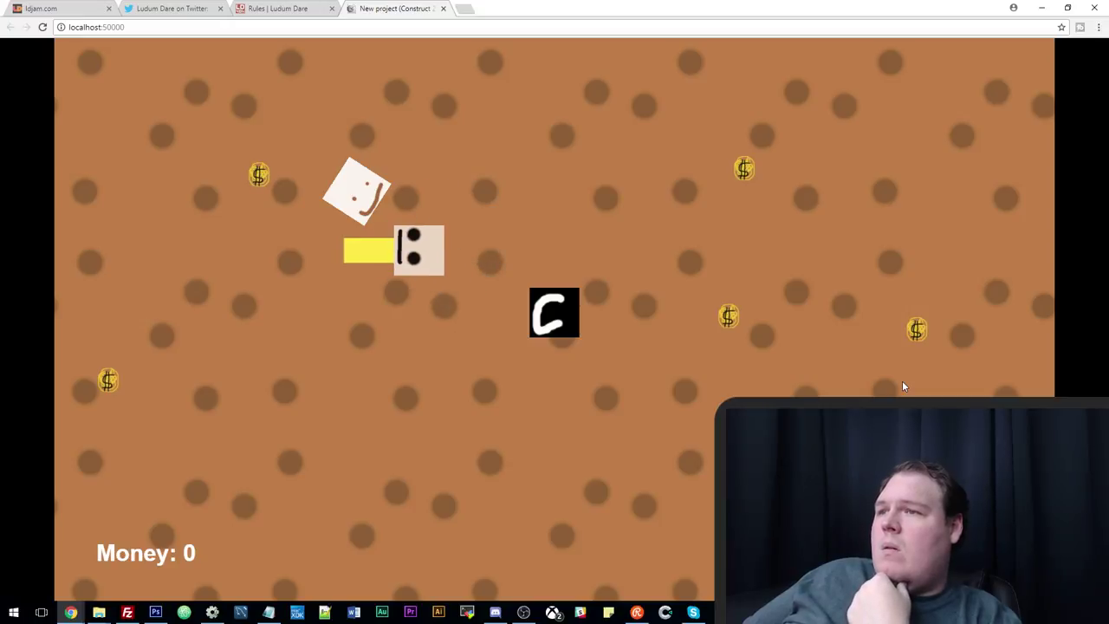
key("Up")
key("Left")
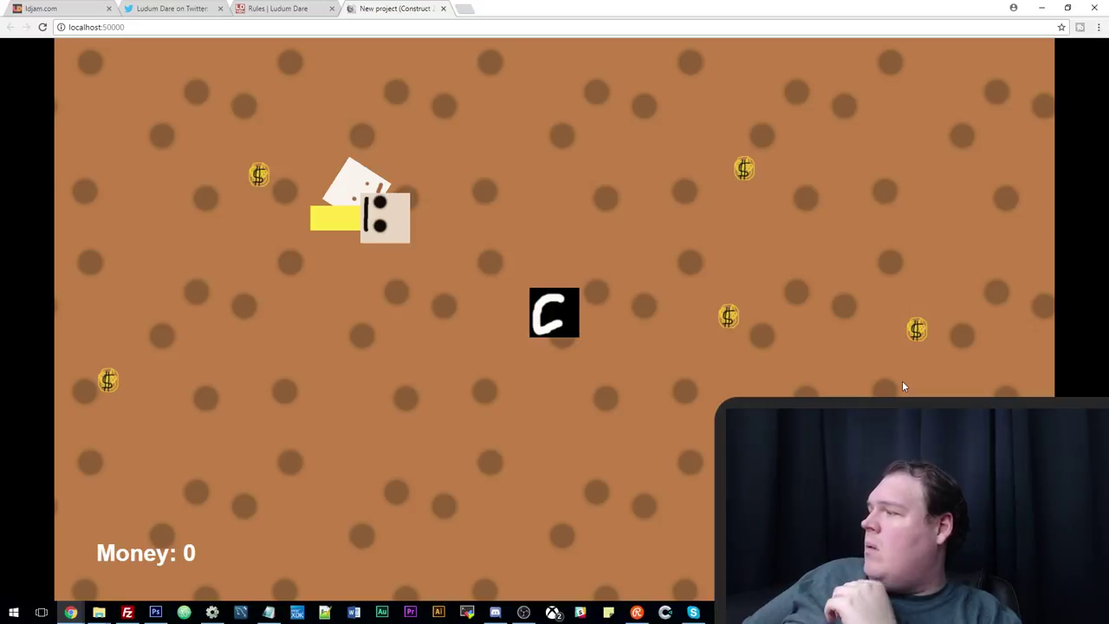
Steer the player left to collect a coin for Money: 1, then return to the editor.
key("Right")
key("Down")
key("Left")
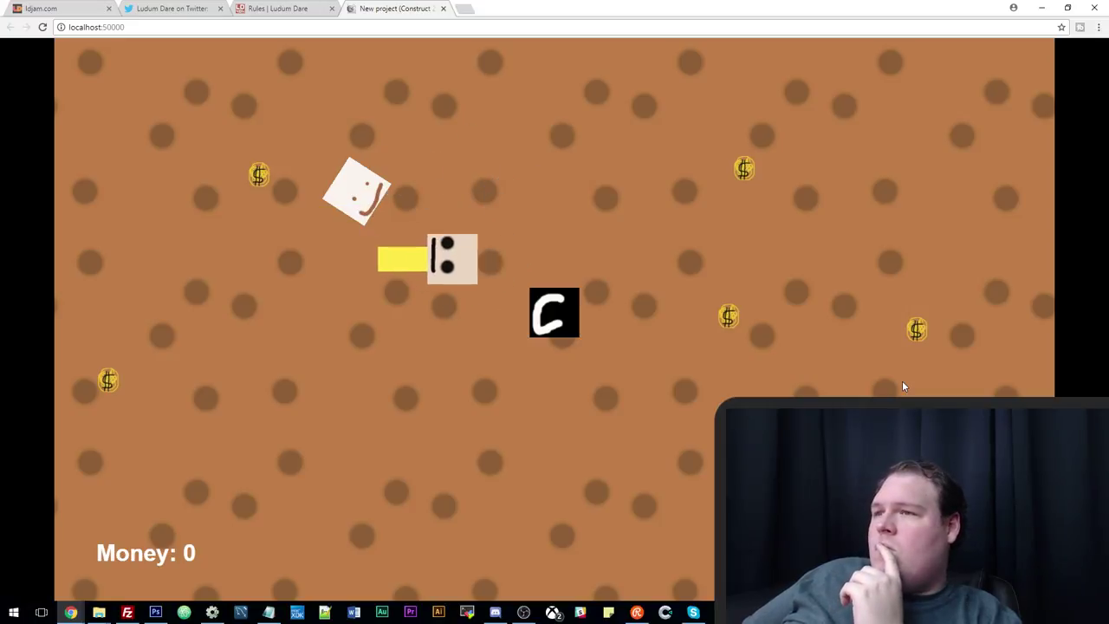
key("Down")
key("Right")
key("Up")
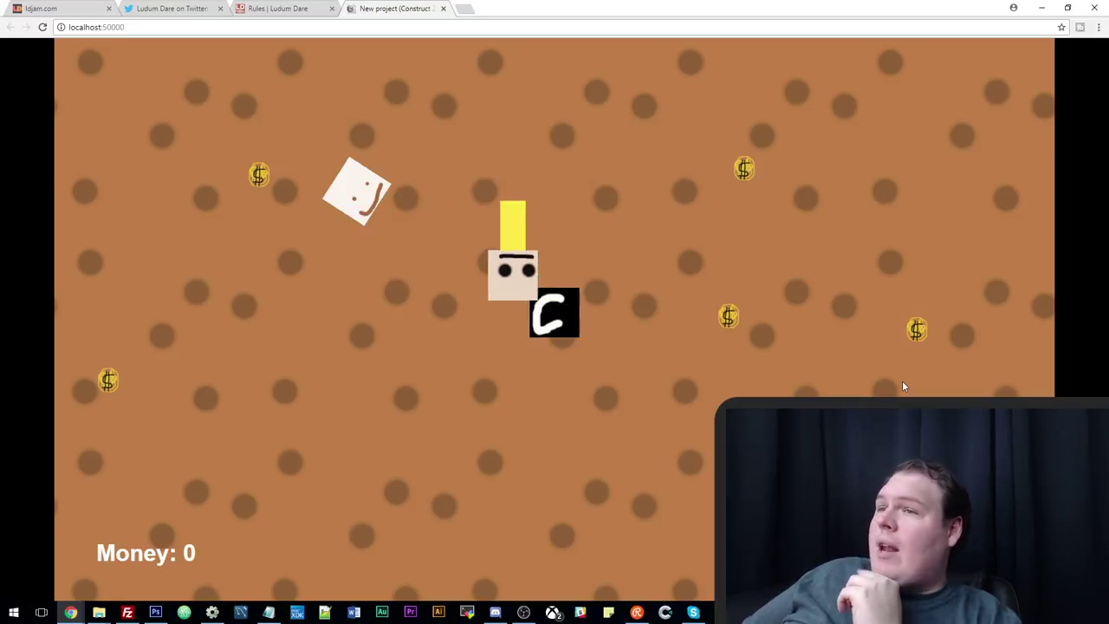
key("Left")
key("Up")
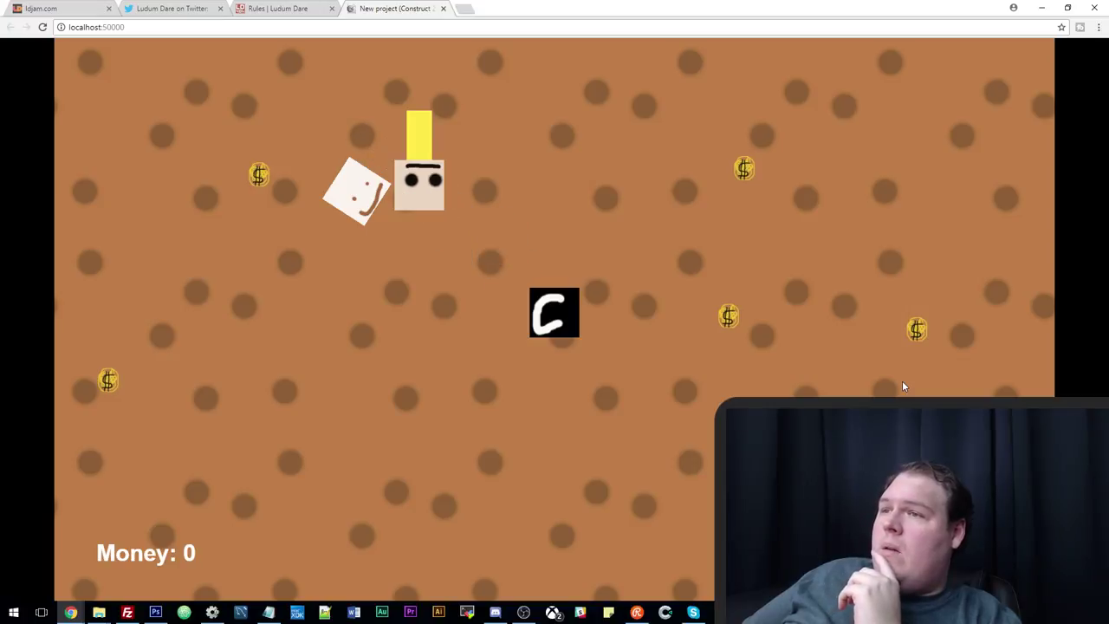
key("Left")
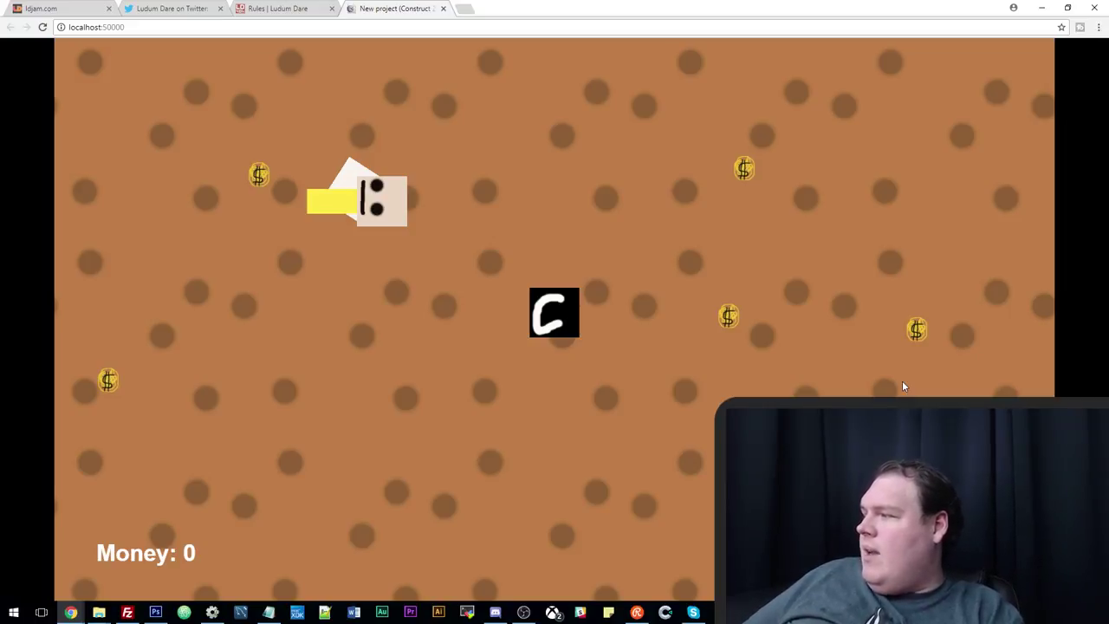
key("Right")
key("Left")
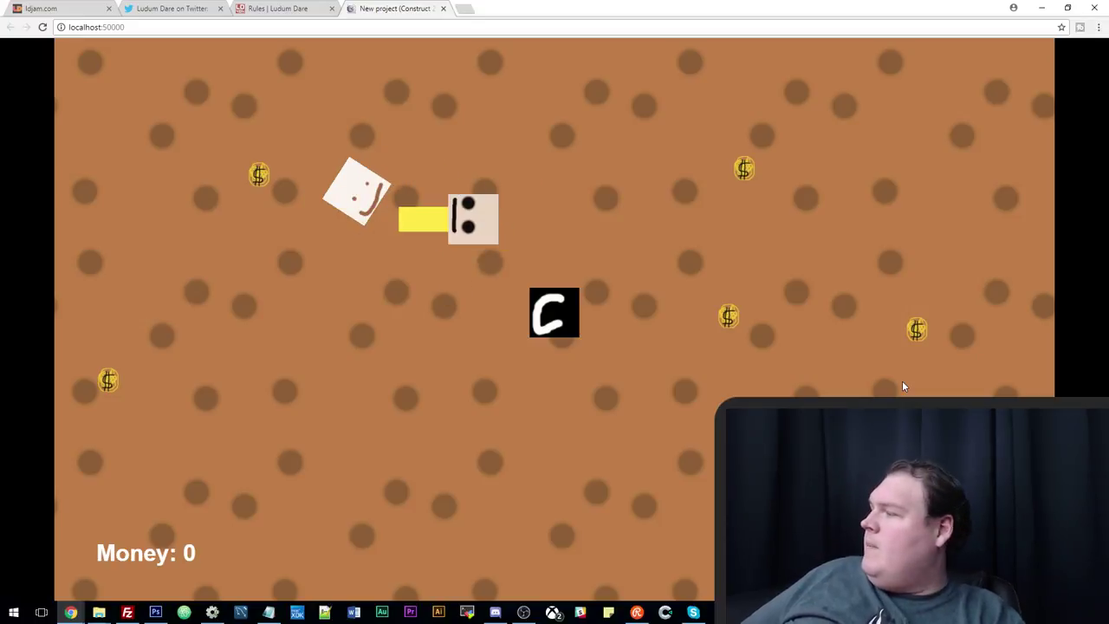
key("Left")
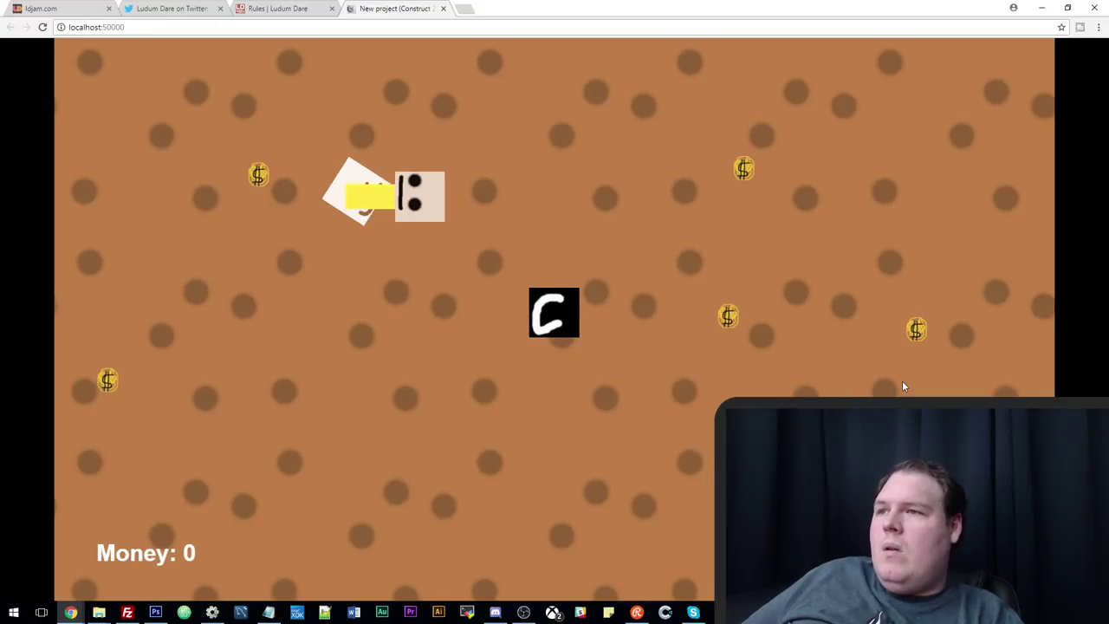
key("Left")
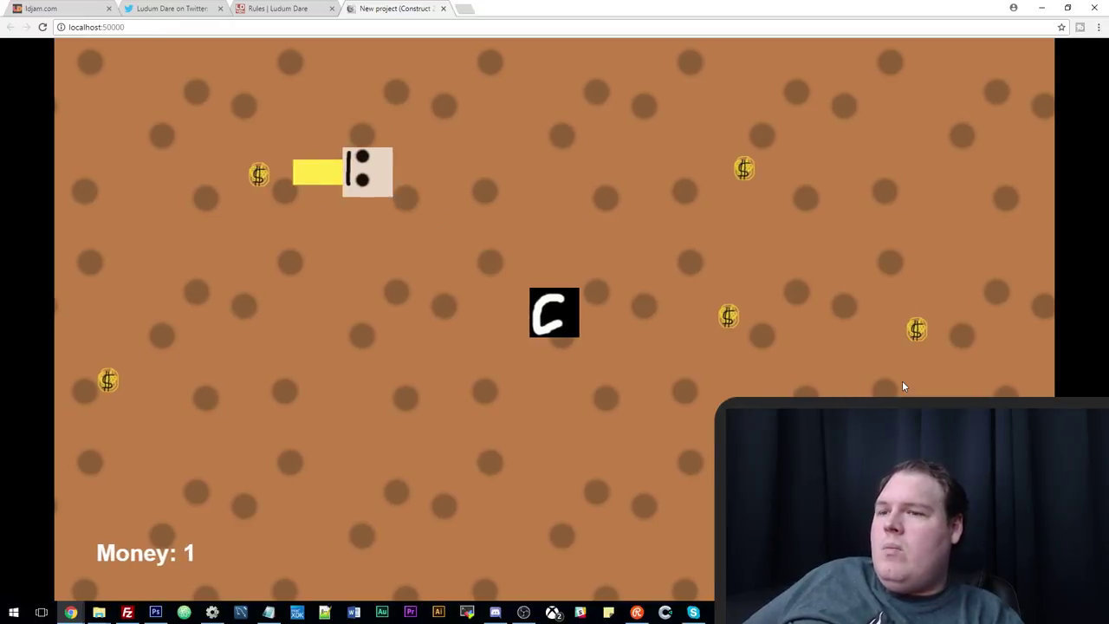
key("Right")
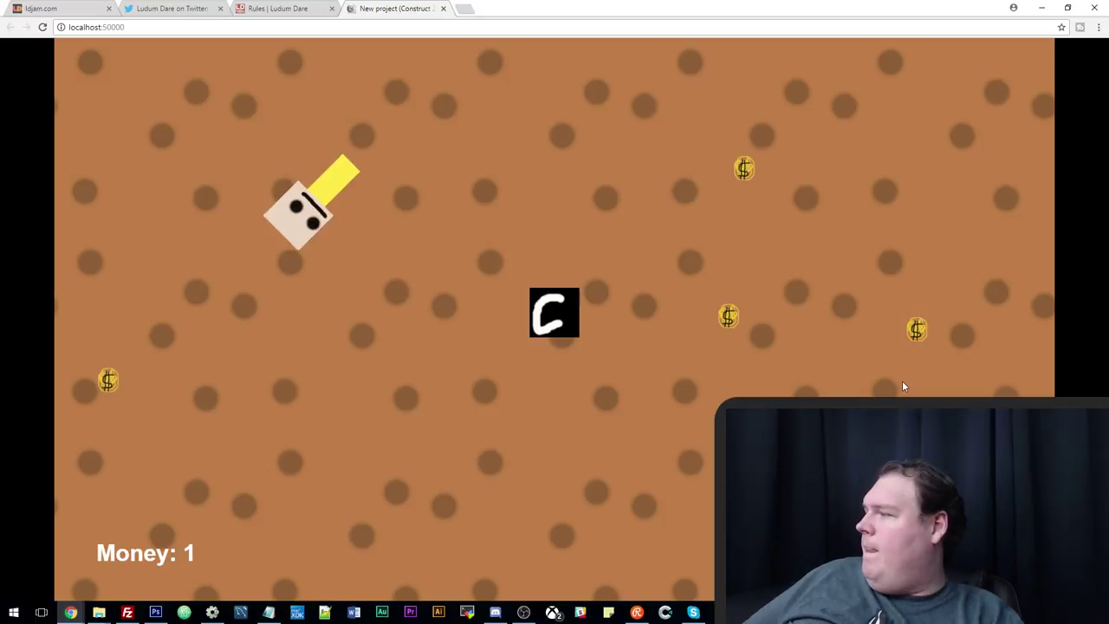
key("Up")
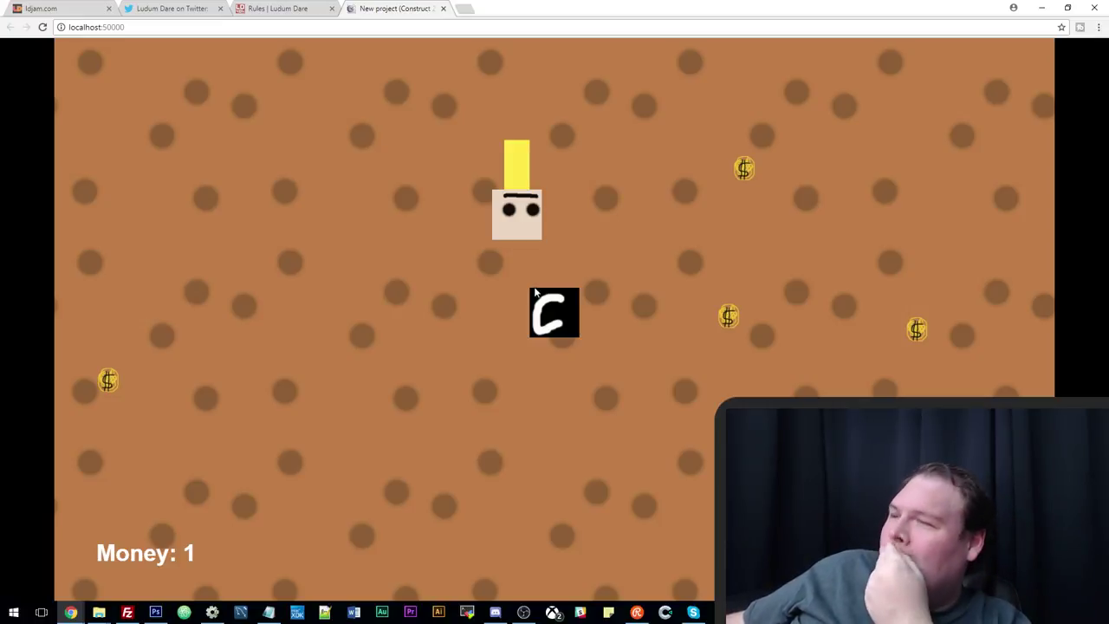
key("alt+Tab")
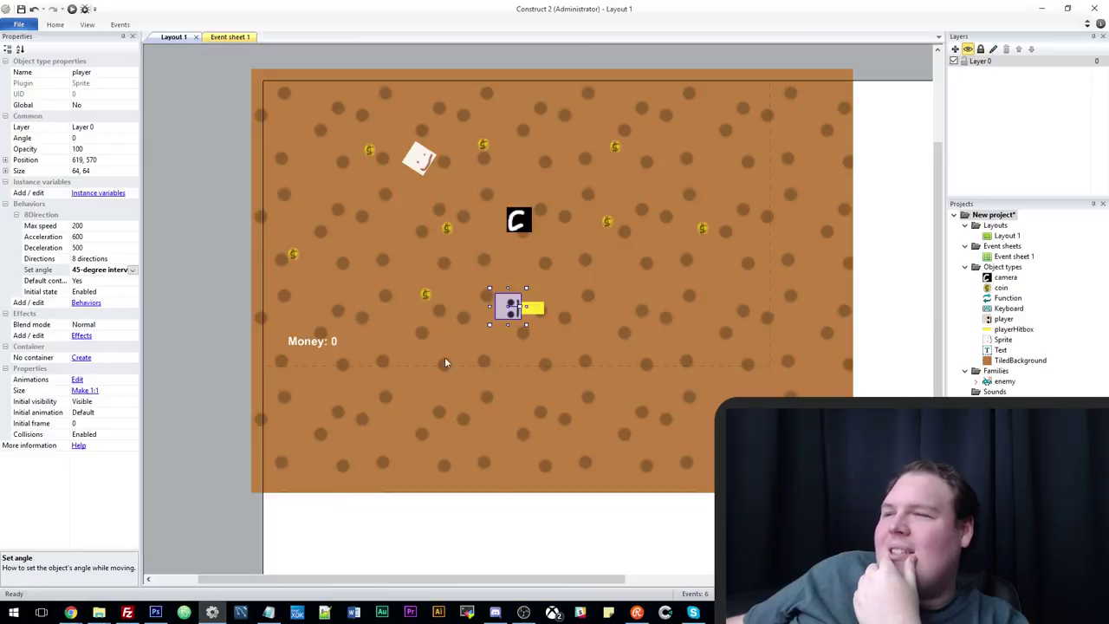
Set playerHitbox's Initial visibility to Invisible and run the layout in the browser.
left_click(531, 304)
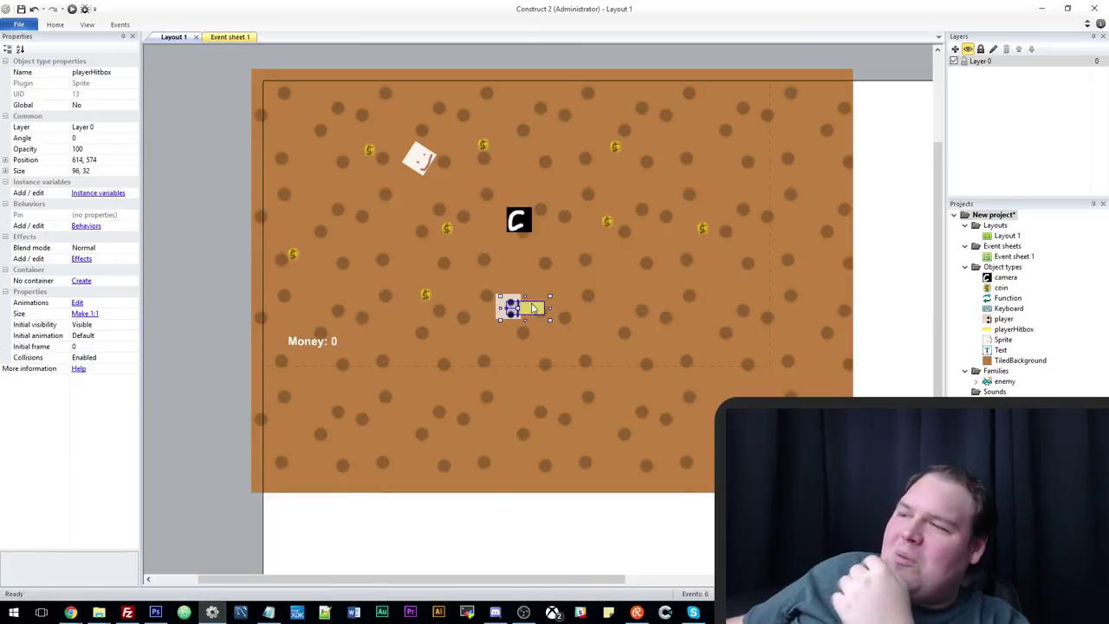
left_click(127, 326)
left_click(132, 325)
left_click(95, 345)
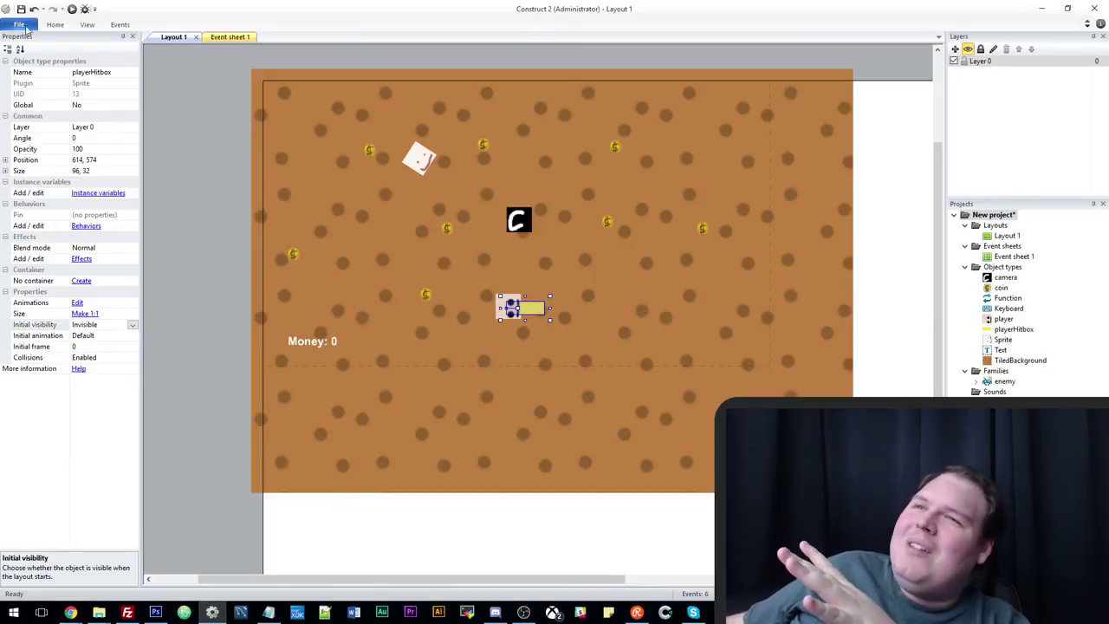
left_click(71, 9)
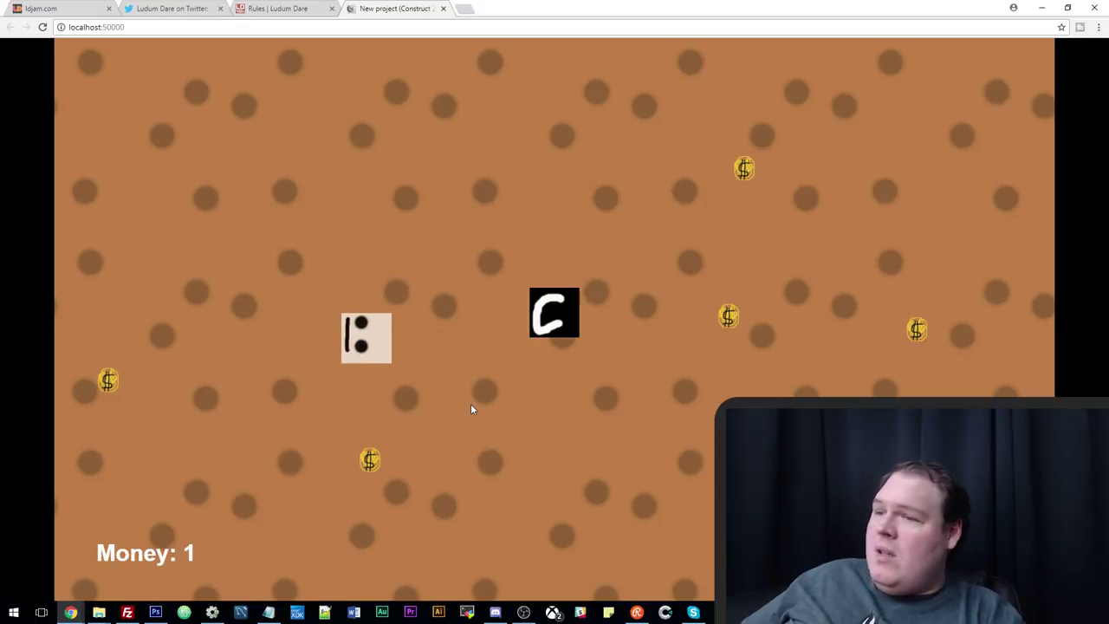
key("Down")
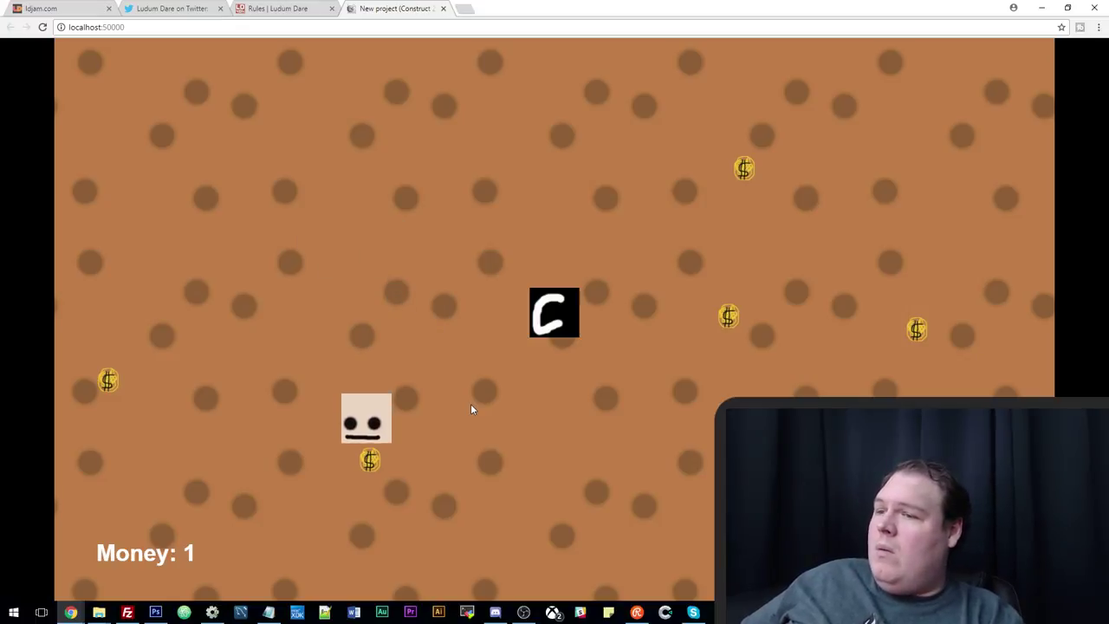
key("Right")
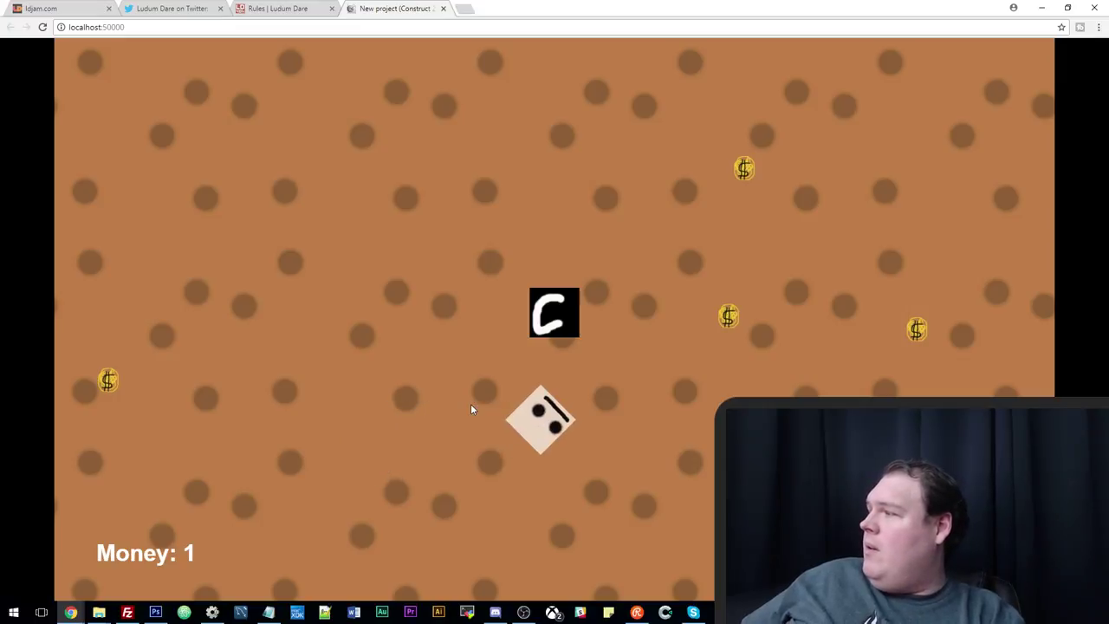
key("Up")
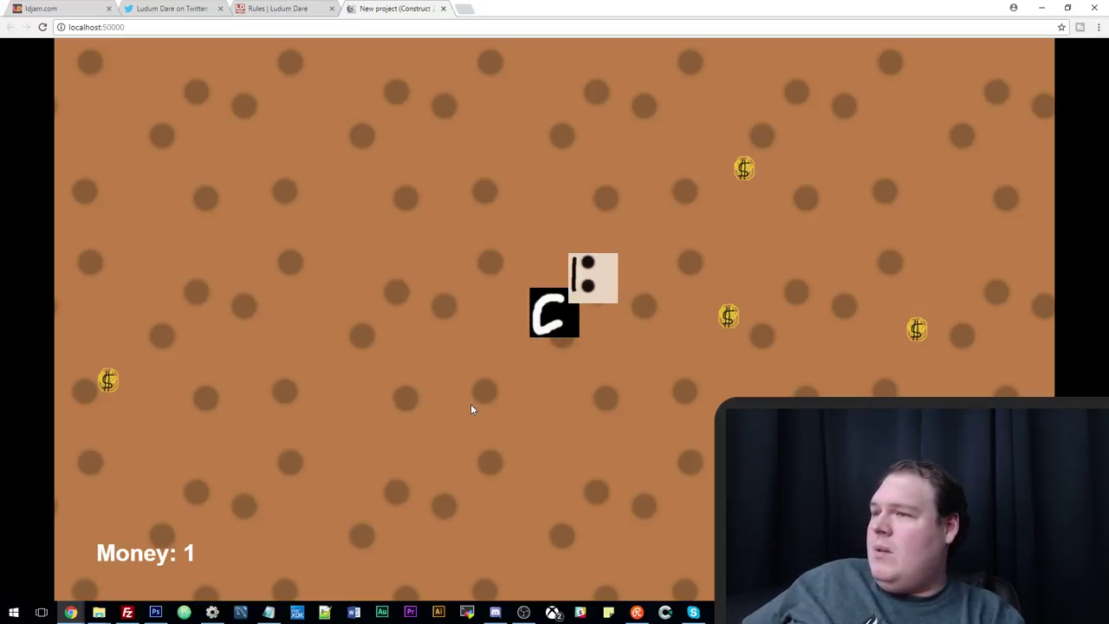
key("Down")
key("Left")
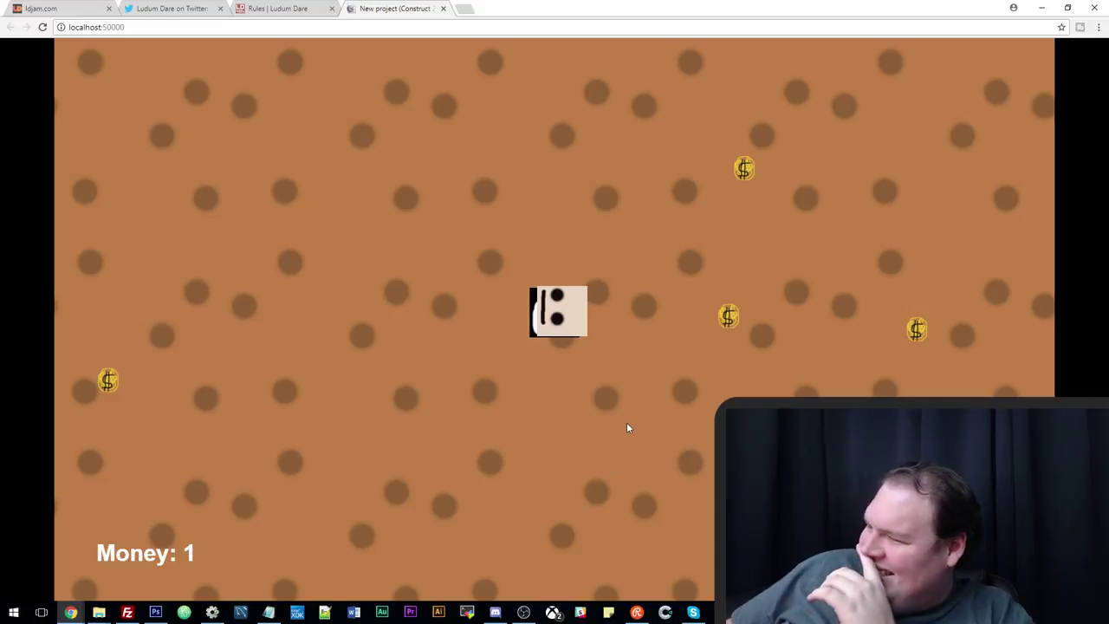
key("Left")
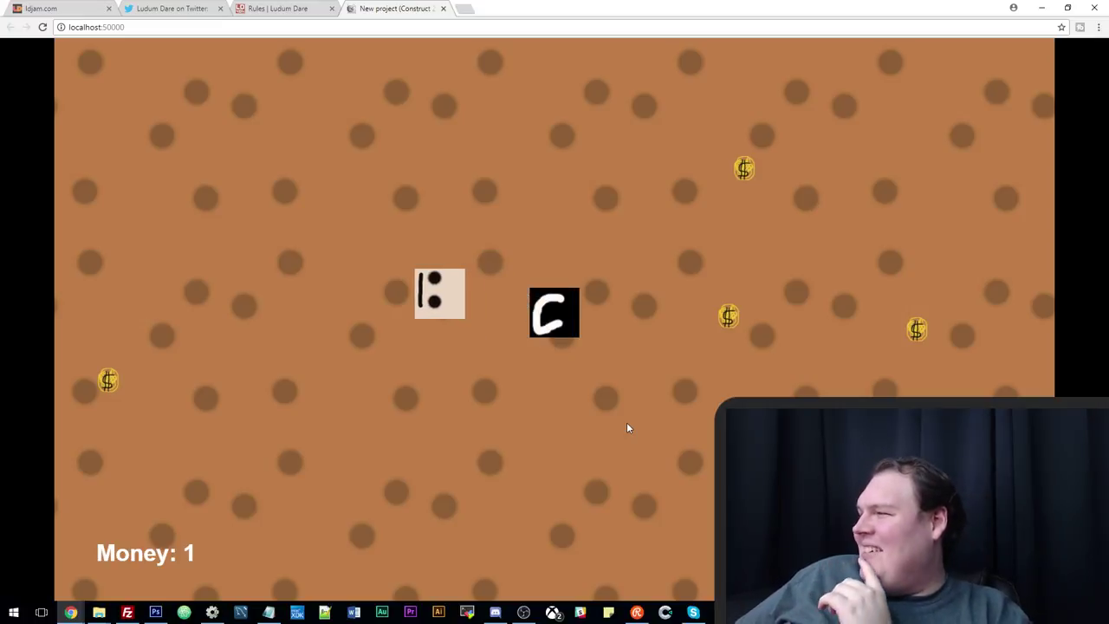
key("Down")
key("Right")
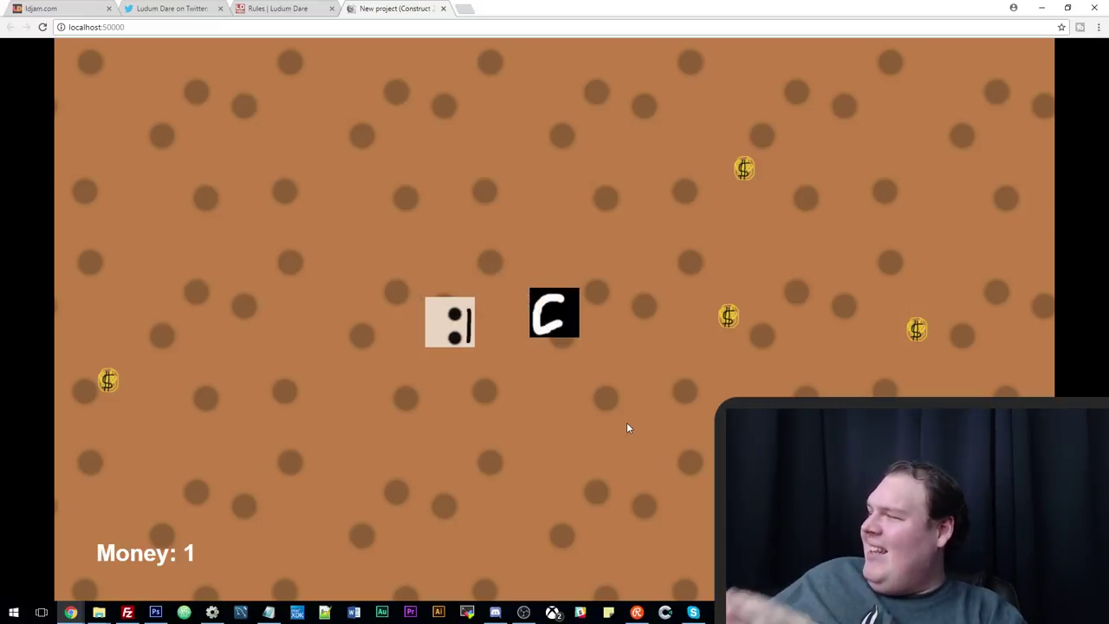
key("Up")
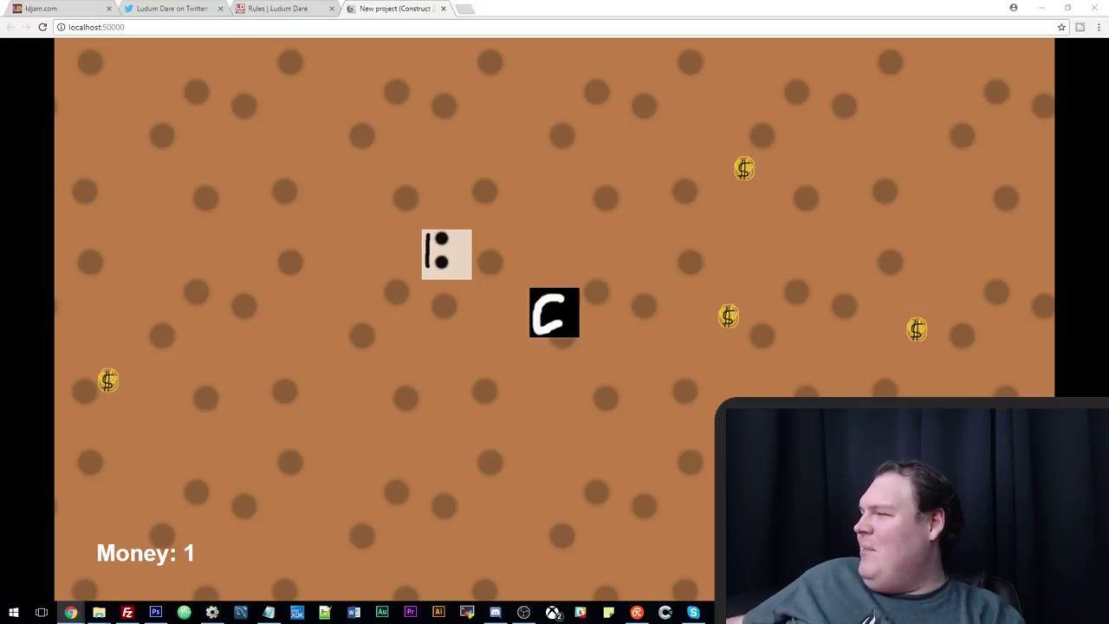
key("alt+Tab")
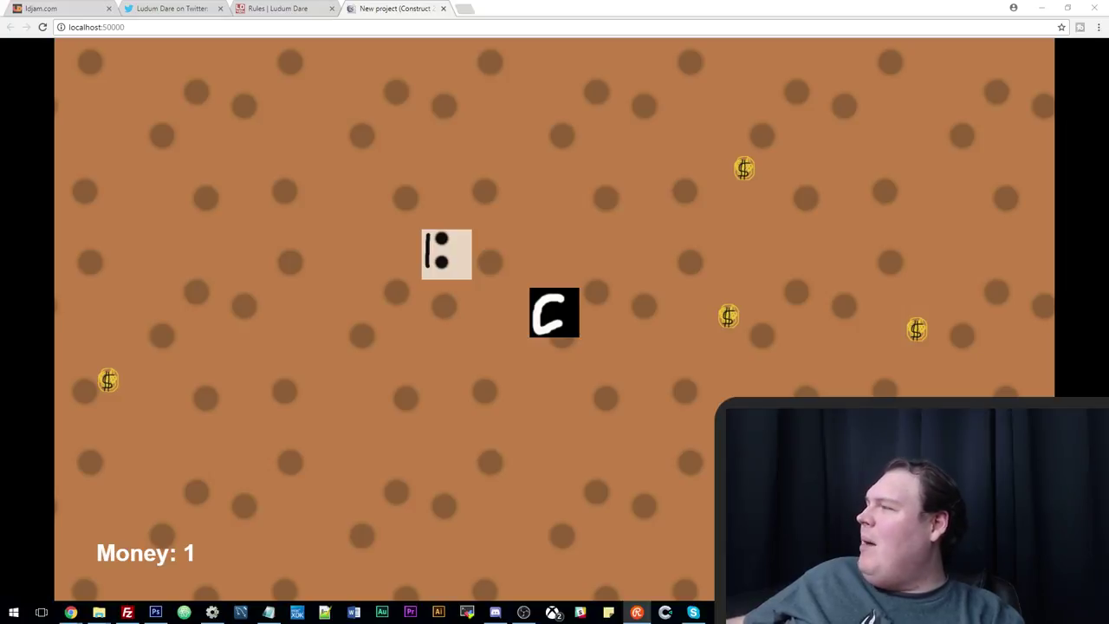
key("alt+Tab")
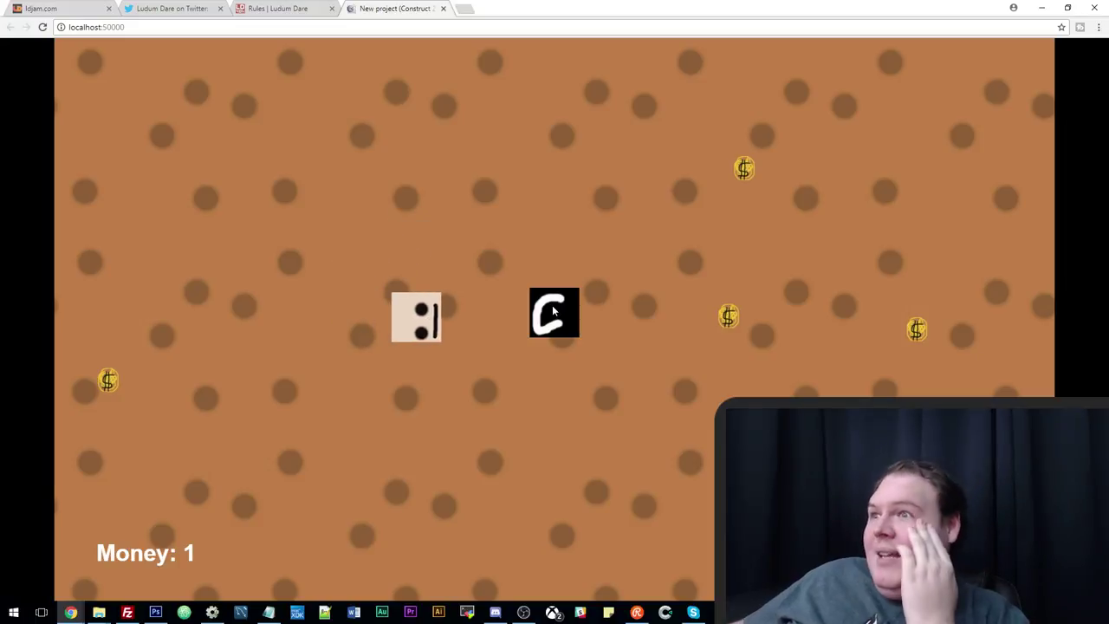
Move the TiledBackground to position 273, 152 in Layout 1.
left_click(215, 611)
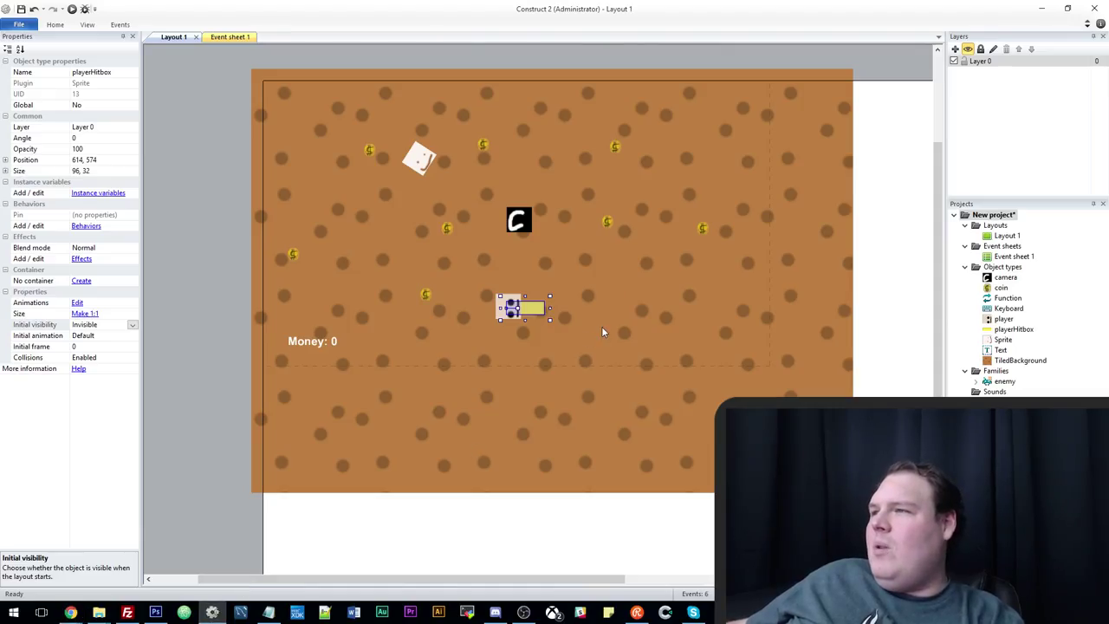
scroll(676, 394, "down", 3, "ctrl")
scroll(676, 390, "up", 2, "ctrl")
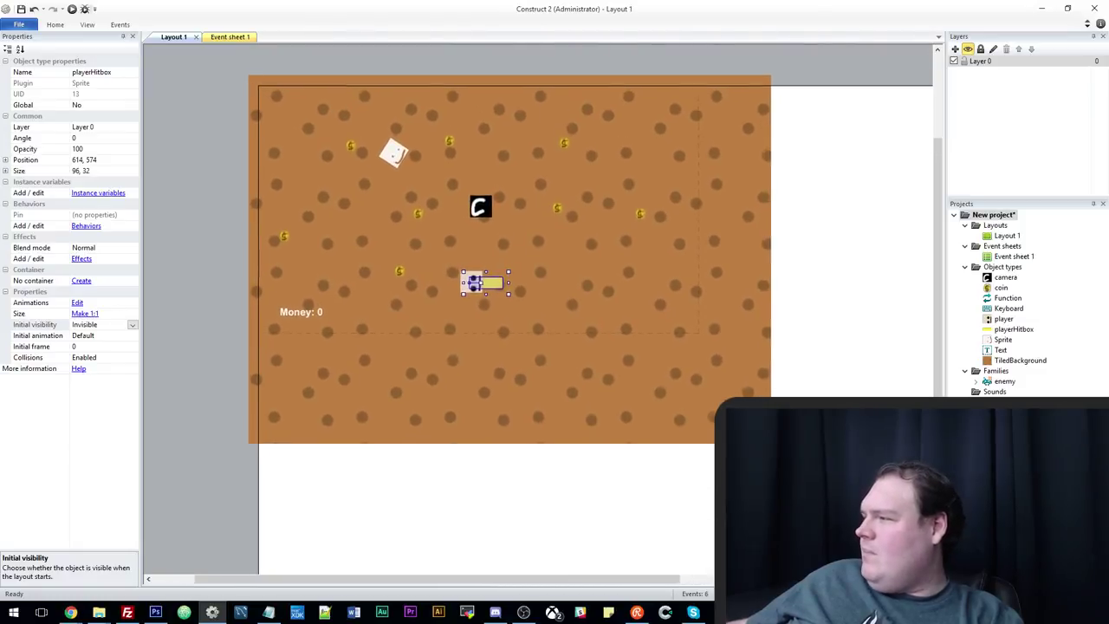
scroll(676, 390, "down", 2, "ctrl")
left_click(658, 366)
left_click_drag(680, 388, 778, 448)
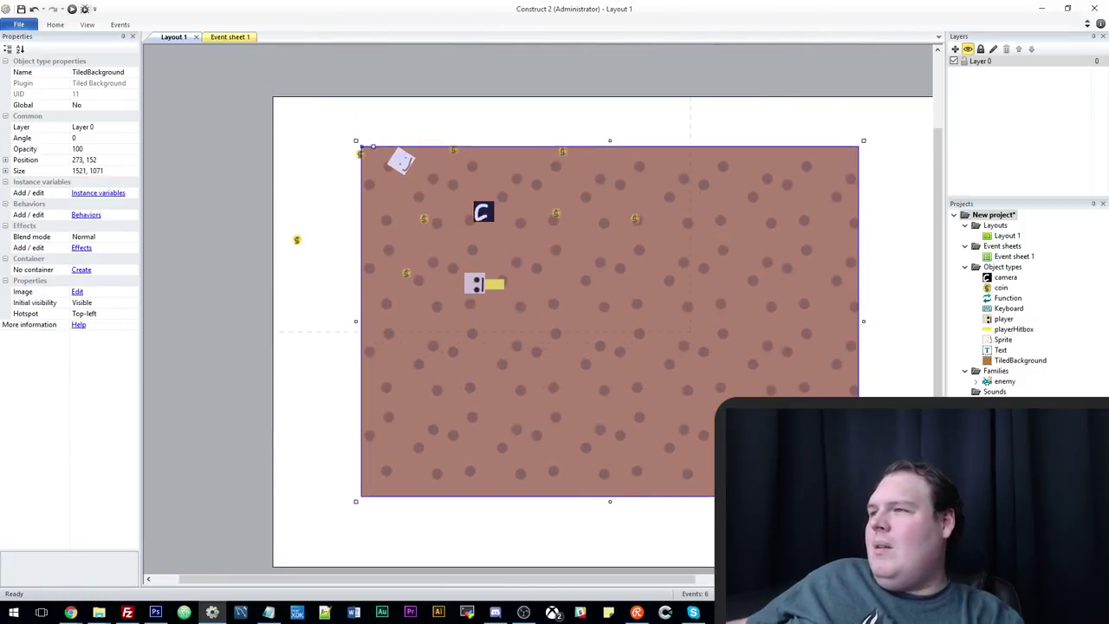
scroll(693, 399, "down", 2, "ctrl")
scroll(694, 398, "up", 1, "ctrl")
scroll(693, 398, "down", 1, "ctrl")
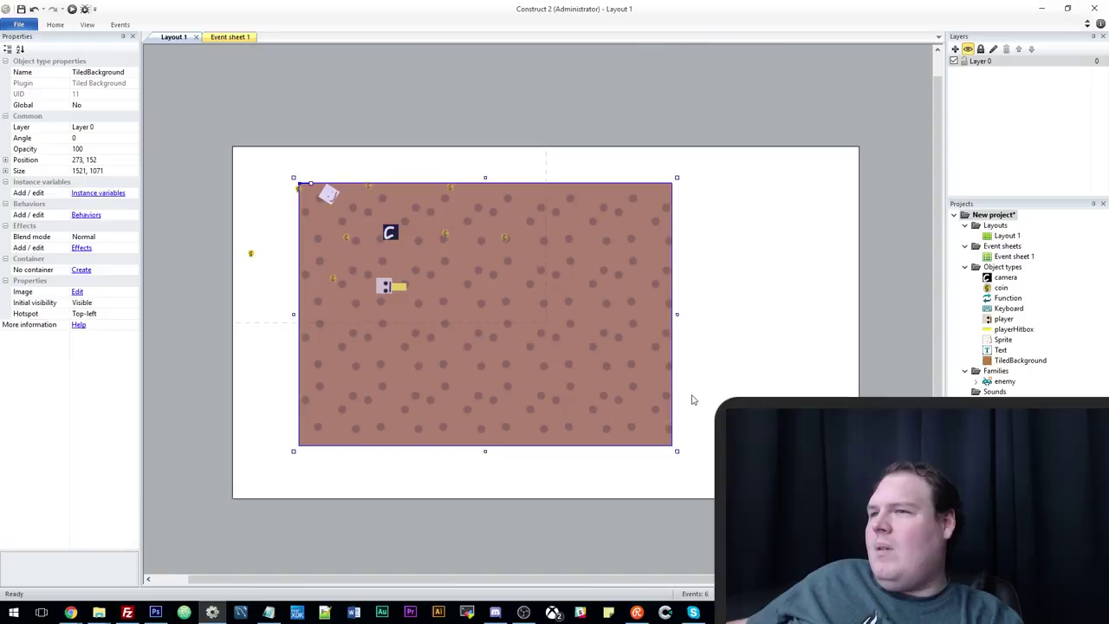
Set the layout's Layout Size to 5000, 5000 and zoom out.
left_click(204, 226)
left_click(108, 116)
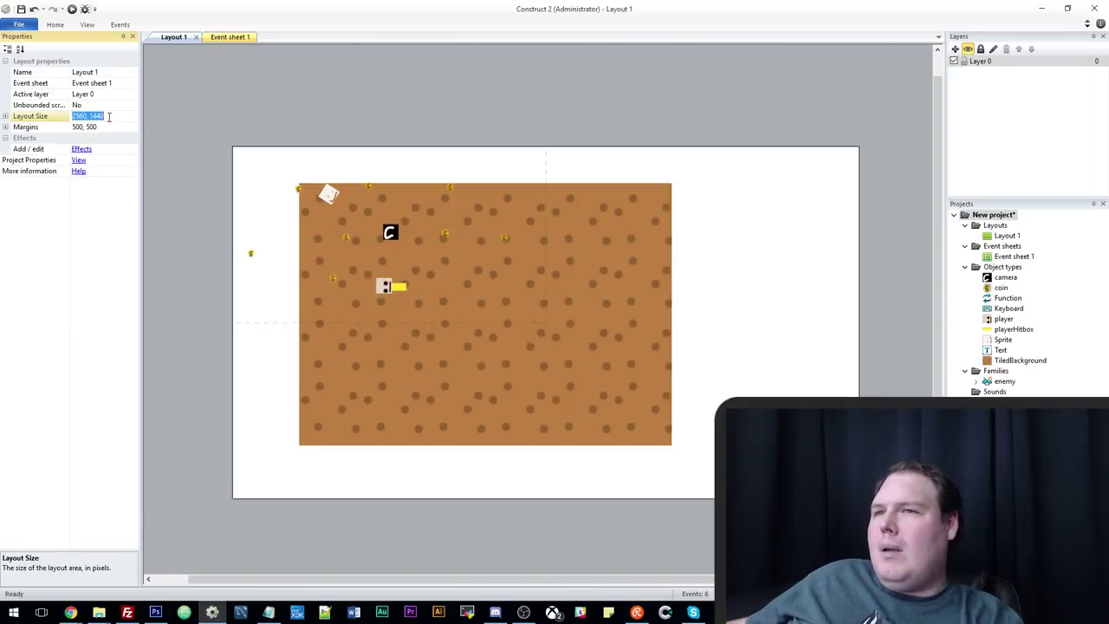
type("5000")
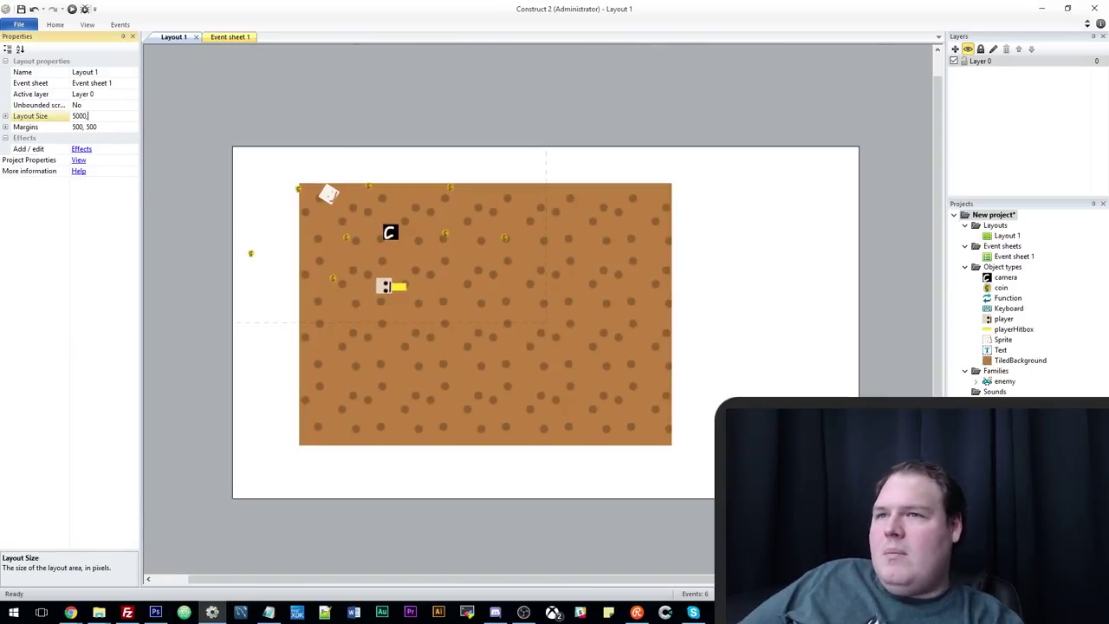
type(", 5000")
key("Return")
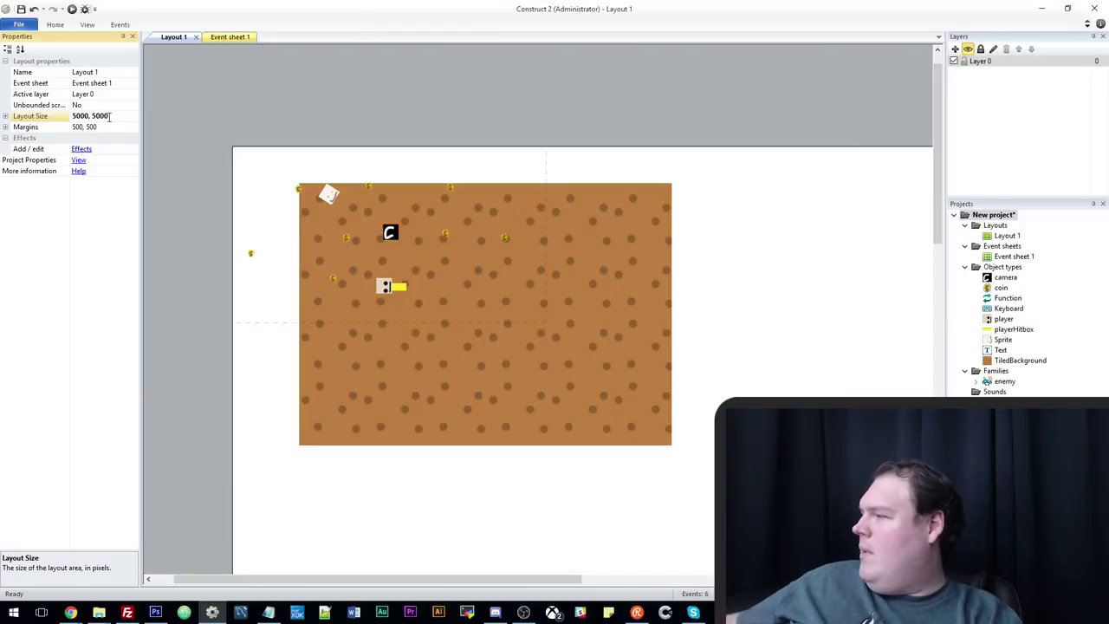
scroll(677, 310, "down", 5, "ctrl")
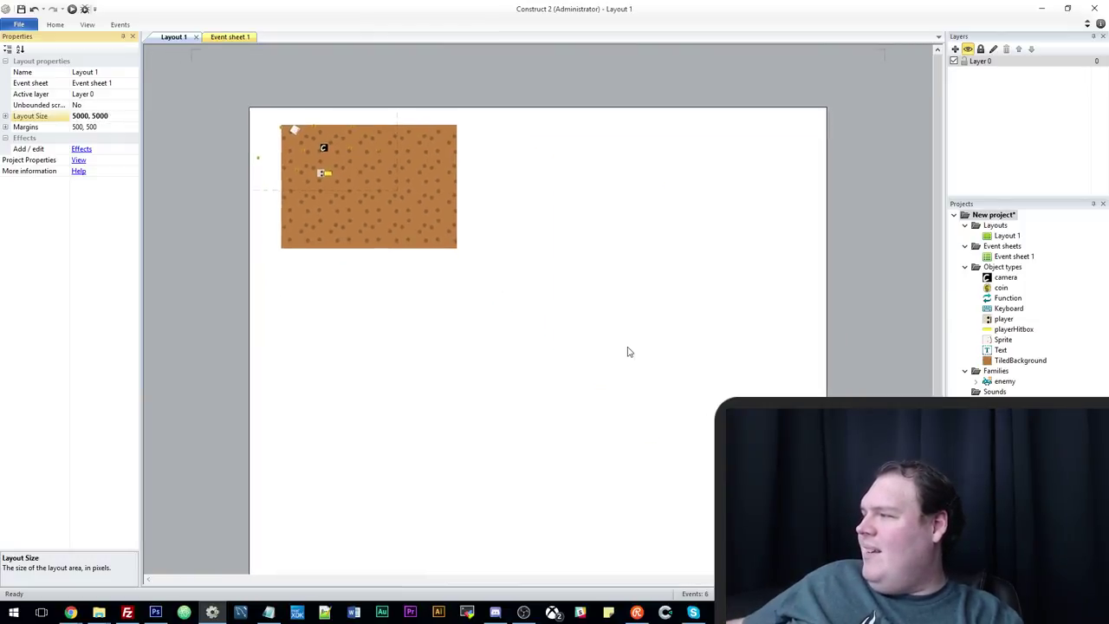
scroll(598, 341, "down", 1, "ctrl")
scroll(592, 337, "up", 2, "ctrl")
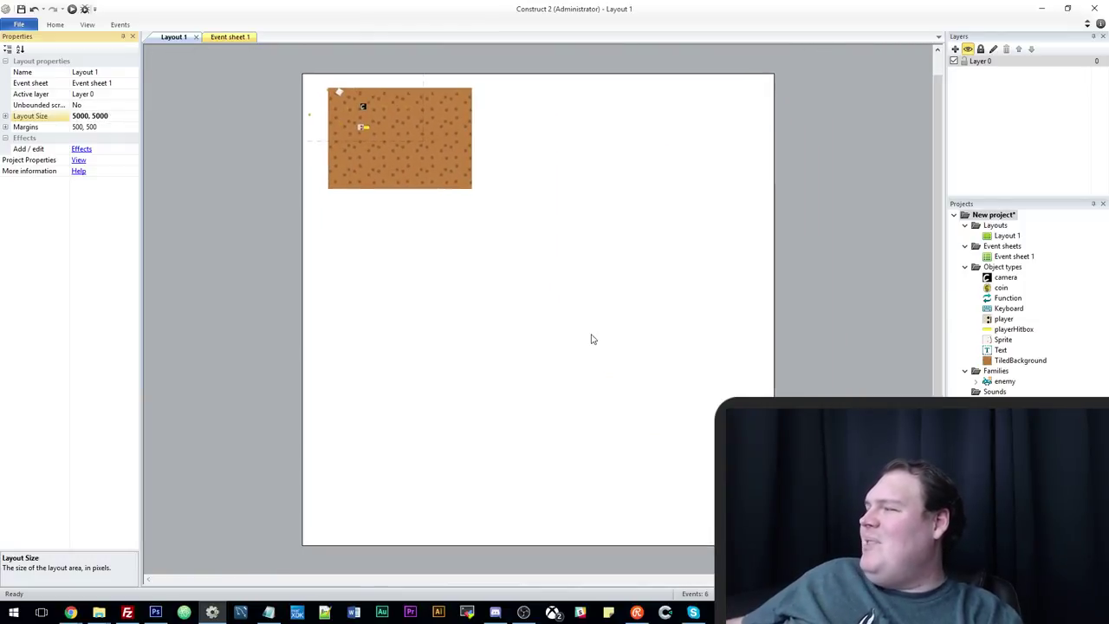
scroll(560, 322, "down", 1, "ctrl")
Stretch the tiled ground background by its corner handle to cover the enlarged layout.
left_click(409, 150)
scroll(485, 240, "up", 4, "ctrl")
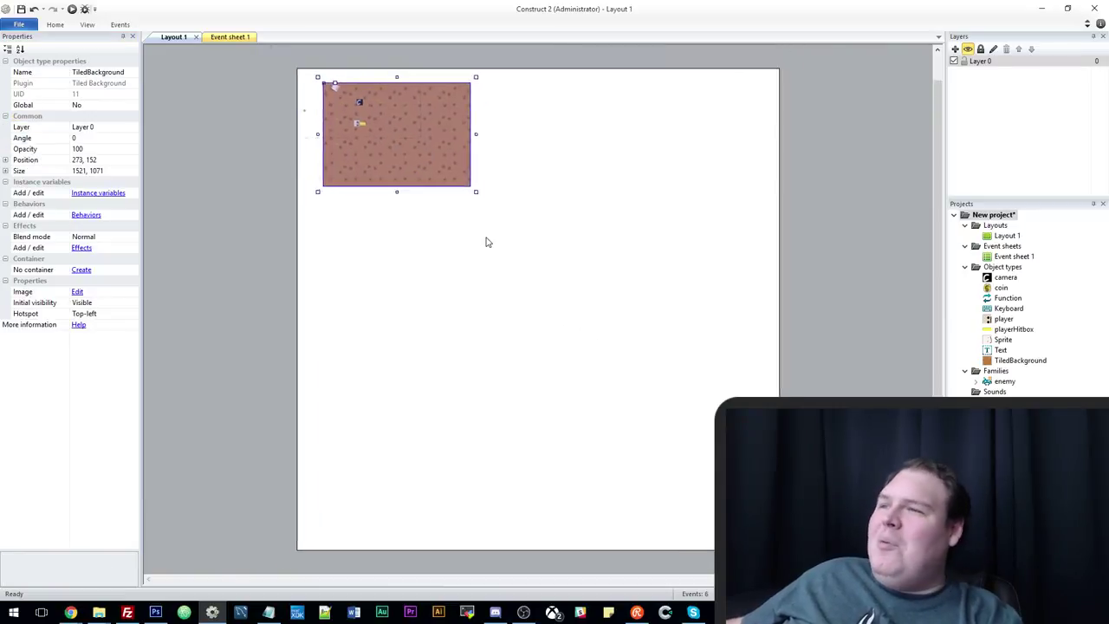
scroll(466, 276, "down", 2, "ctrl")
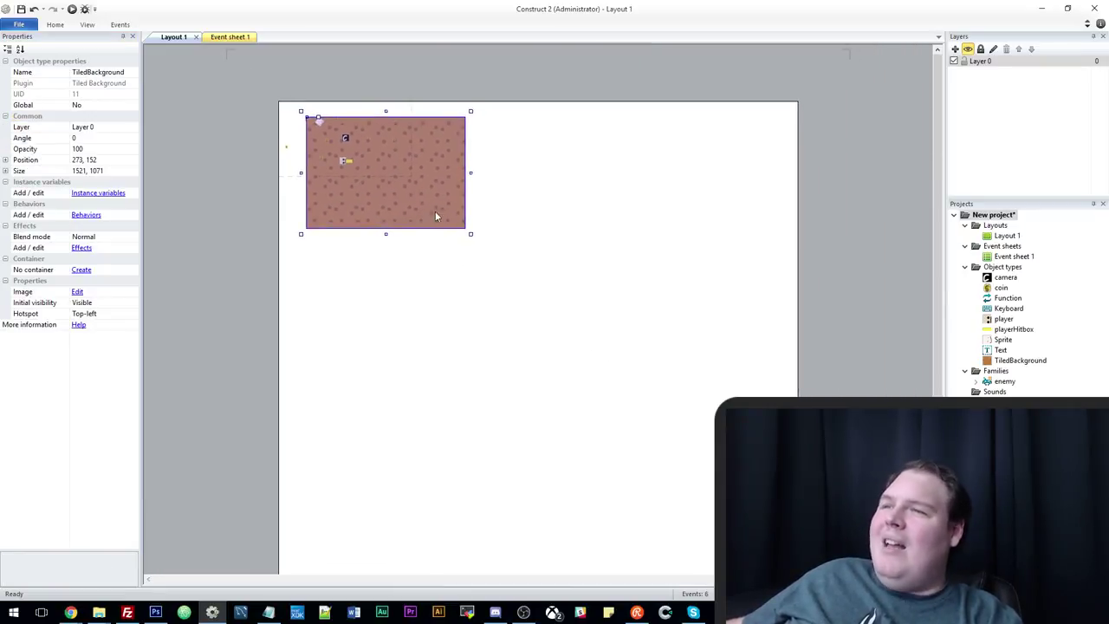
left_click_drag(470, 234, 690, 458)
scroll(701, 431, "down", 1)
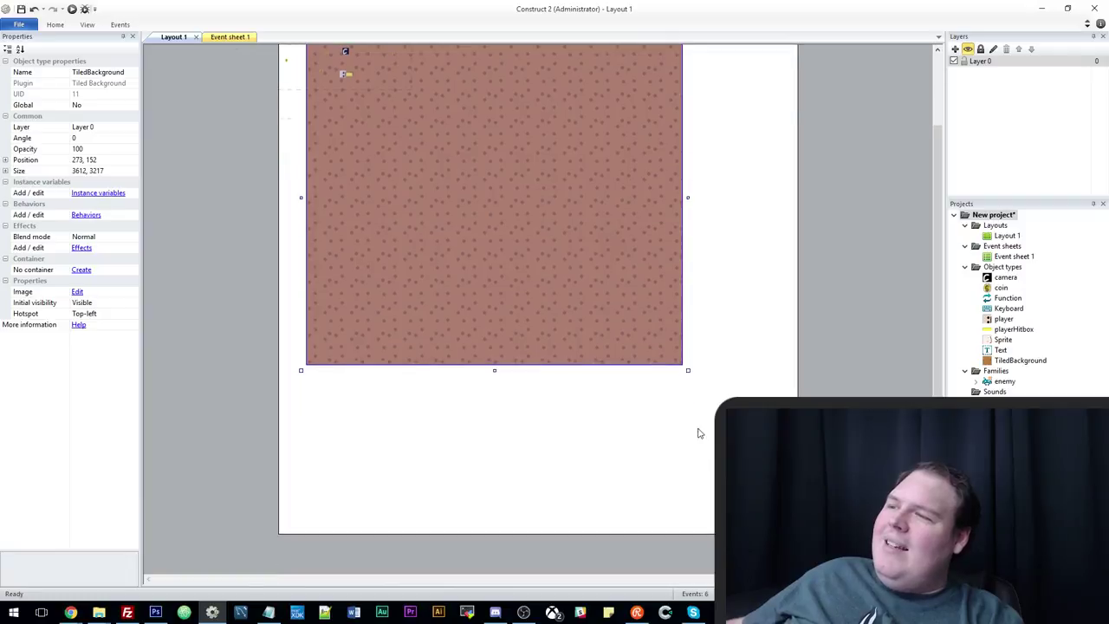
left_click_drag(624, 300, 612, 351)
scroll(599, 327, "up", 3)
scroll(439, 253, "up", 2, "ctrl")
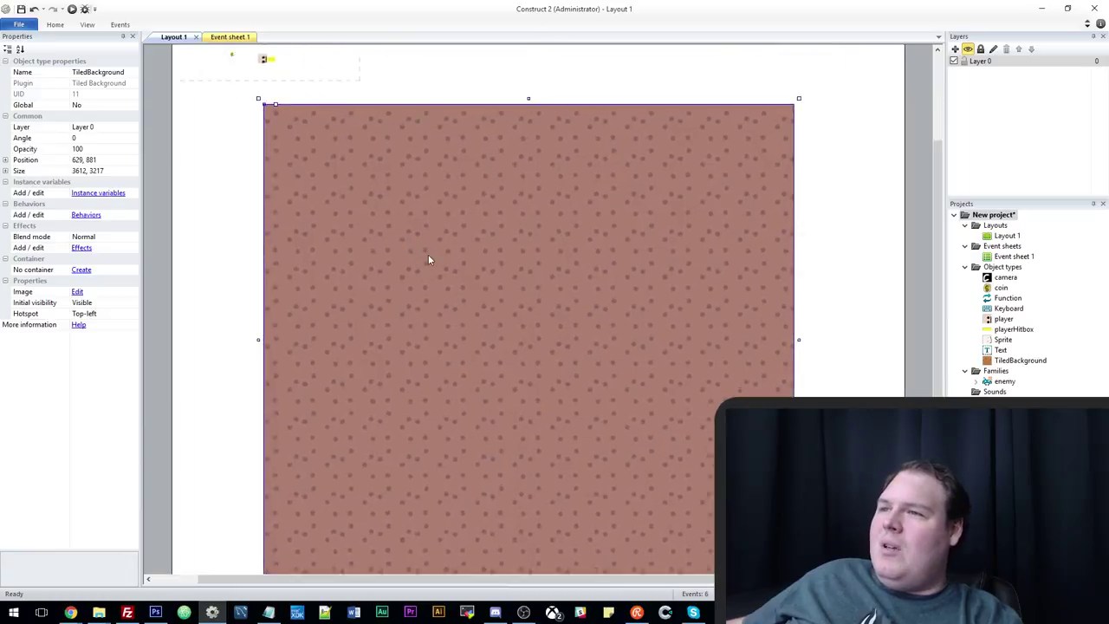
scroll(403, 263, "down", 3, "ctrl")
Place the player mid-ground at about 2428, 2594 and move playerHitbox off the left edge.
left_click_drag(358, 147, 530, 343)
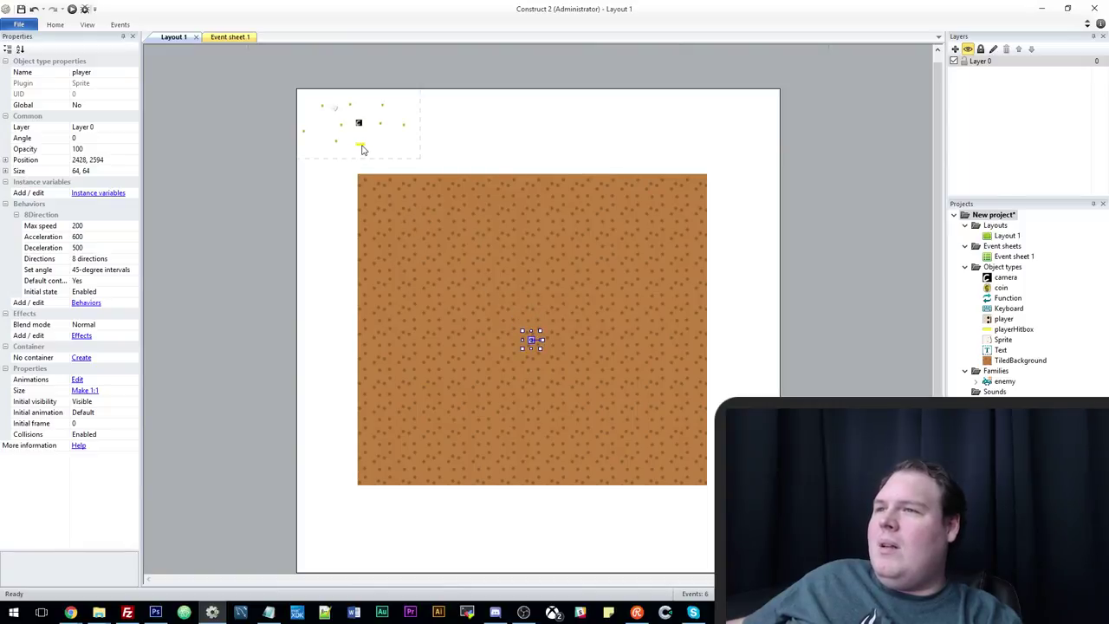
left_click_drag(362, 149, 272, 198)
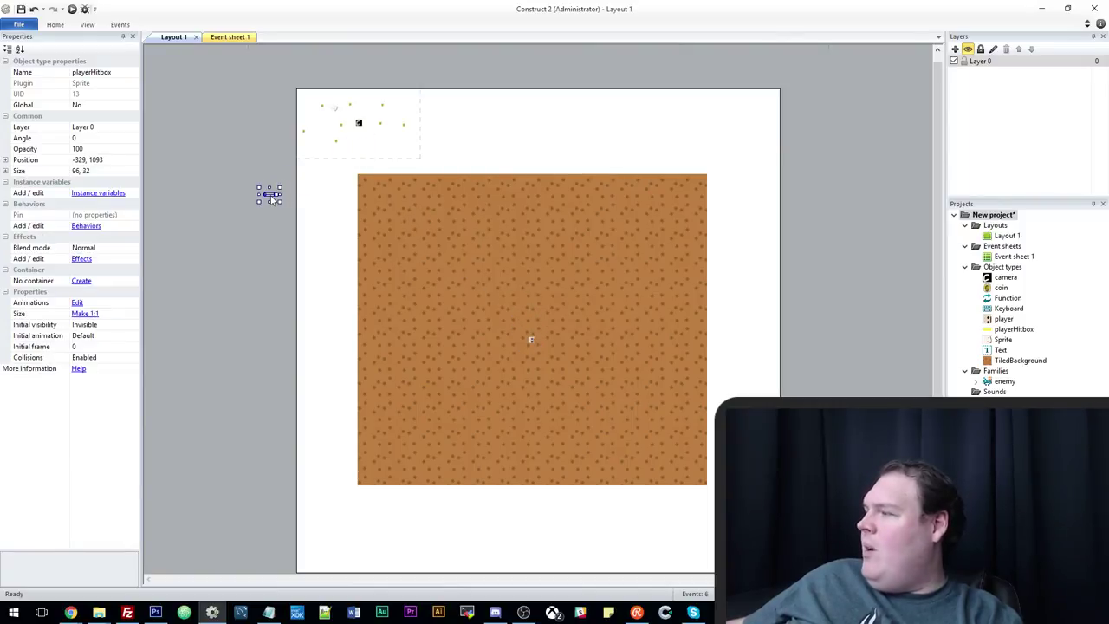
scroll(331, 184, "up", 2, "ctrl")
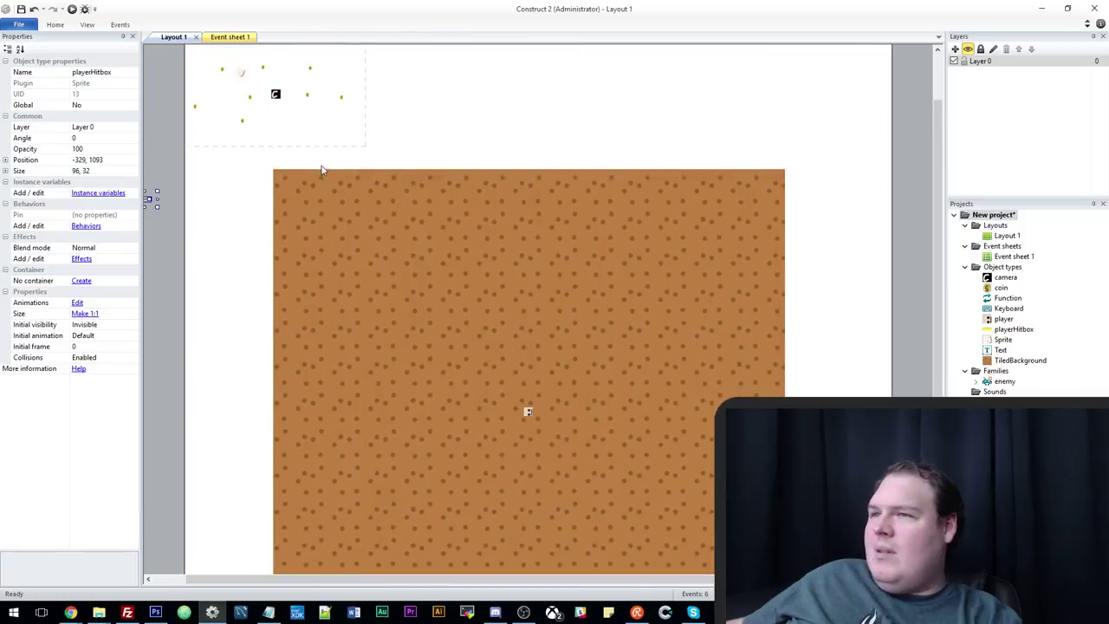
scroll(322, 171, "up", 3, "ctrl")
scroll(265, 152, "down", 3, "ctrl")
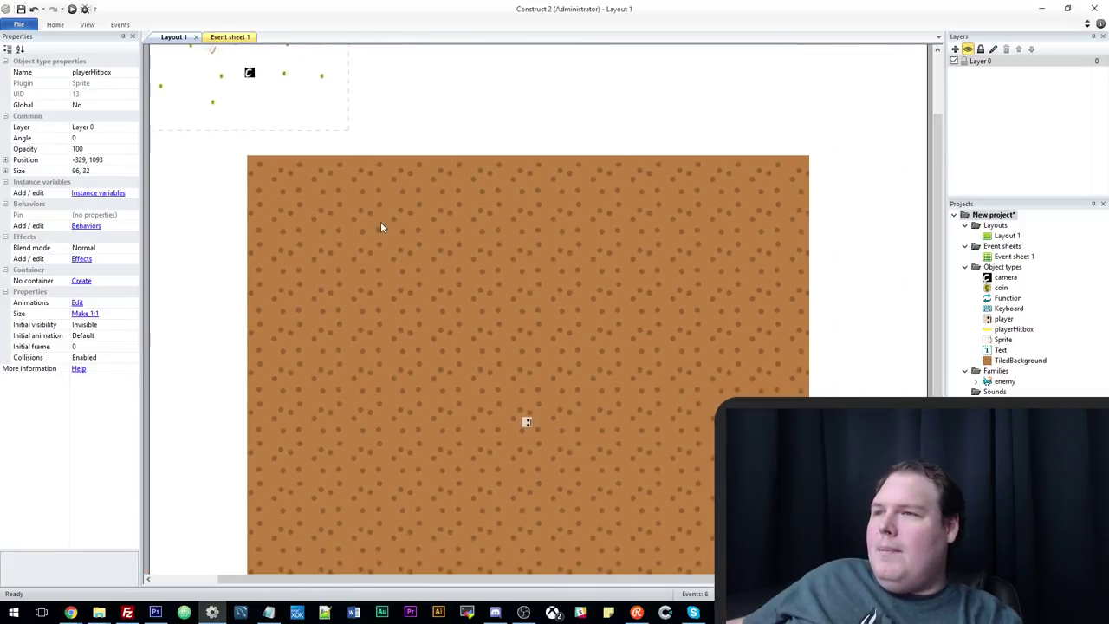
Inspect the camera object's properties, leaving its initial visibility unchanged.
left_click(250, 73)
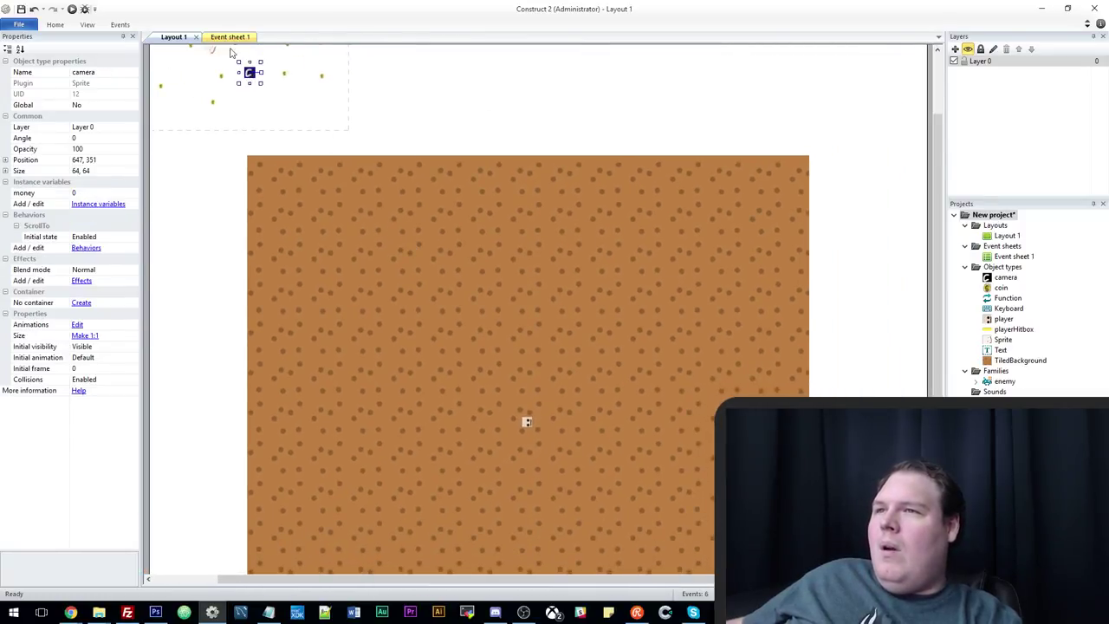
left_click(227, 38)
left_click(183, 37)
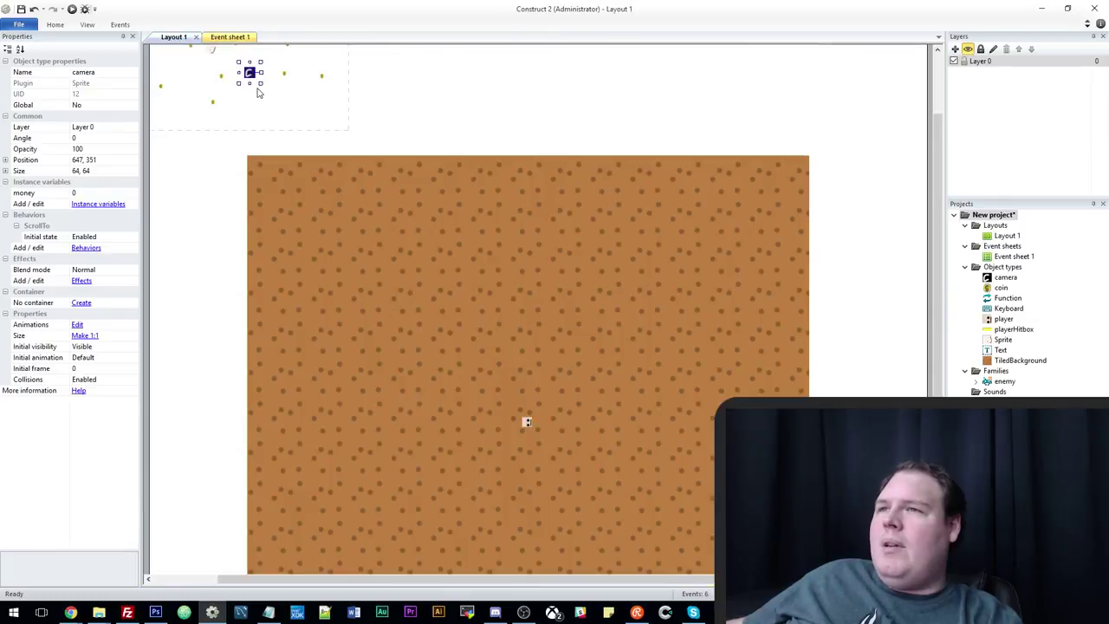
left_click(258, 92)
left_click(249, 74)
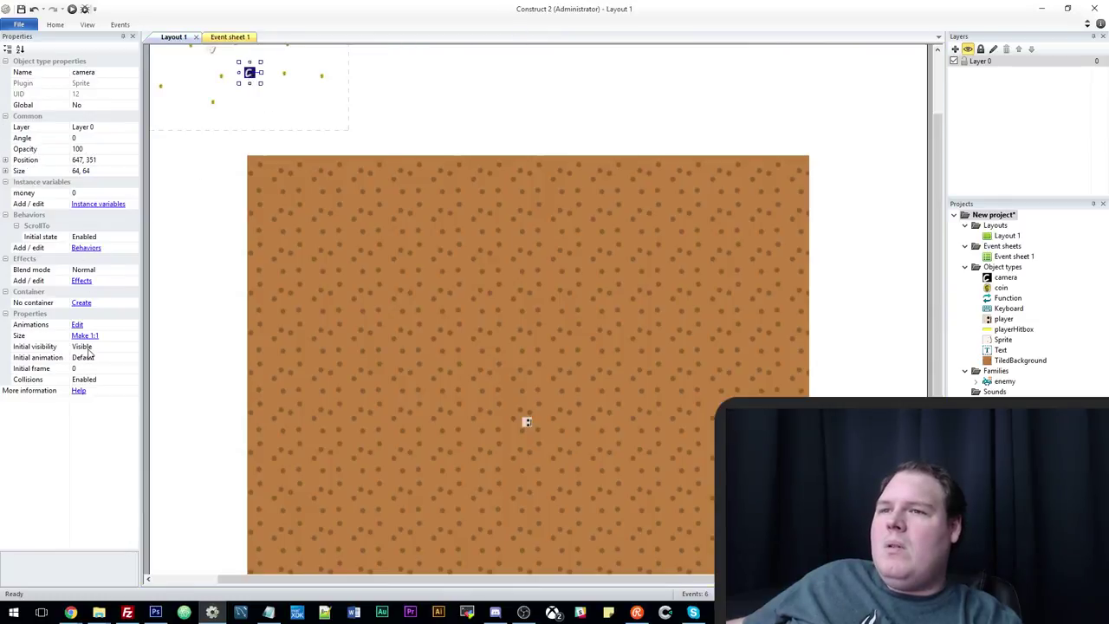
left_click(134, 348)
left_click(377, 136)
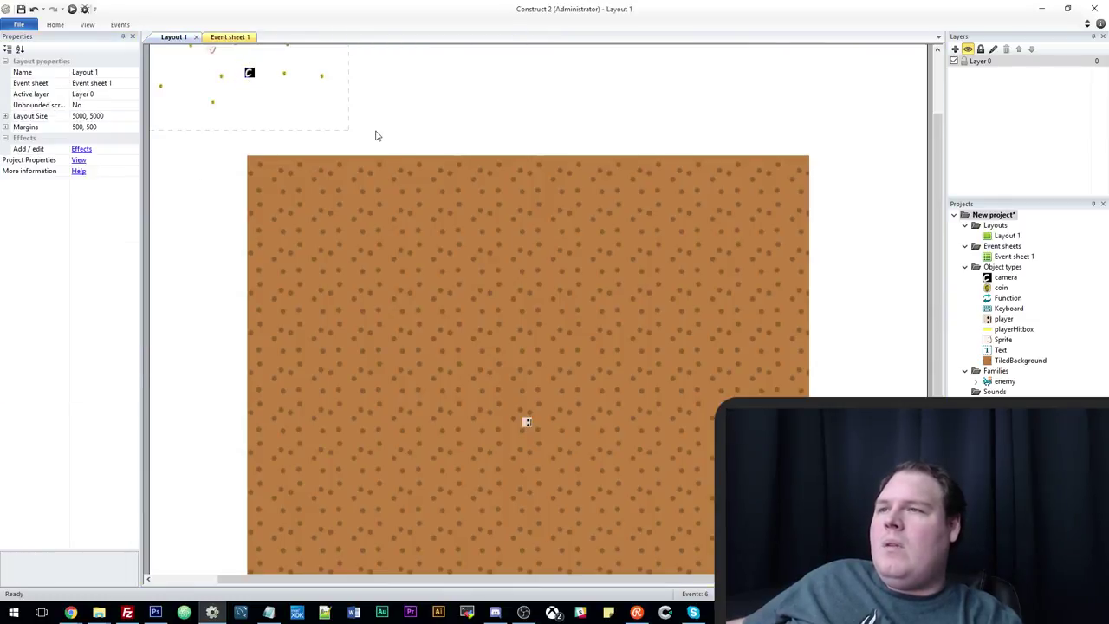
scroll(607, 164, "up", 1)
Add three layers and name the bottom two bg1 and bg2.
left_click(956, 50)
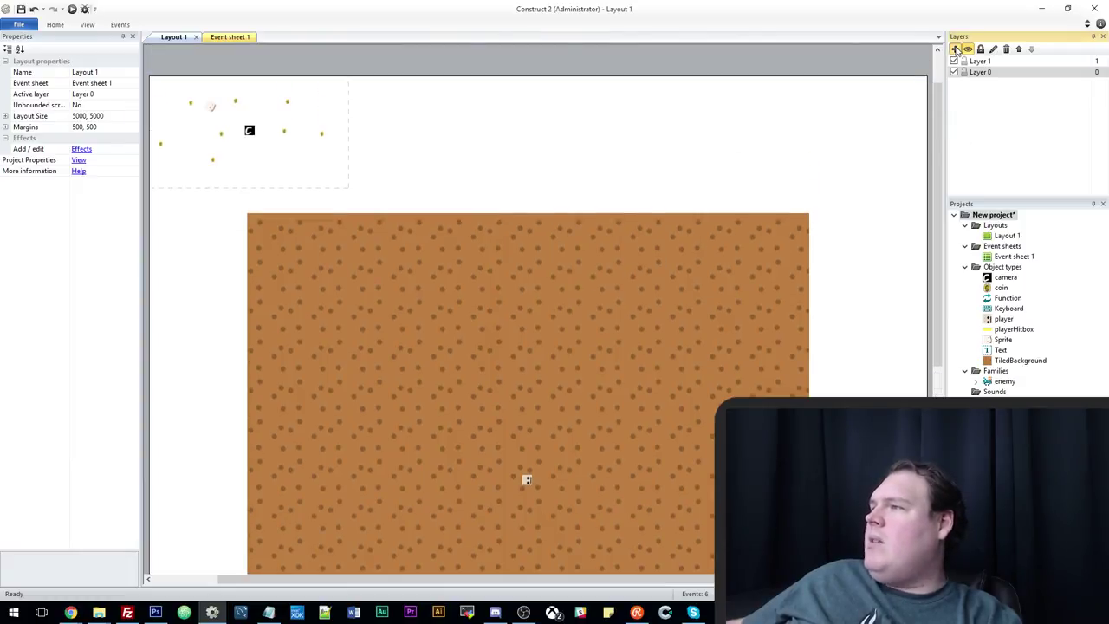
left_click(956, 50)
left_click(956, 49)
left_click(955, 49)
left_click(955, 49)
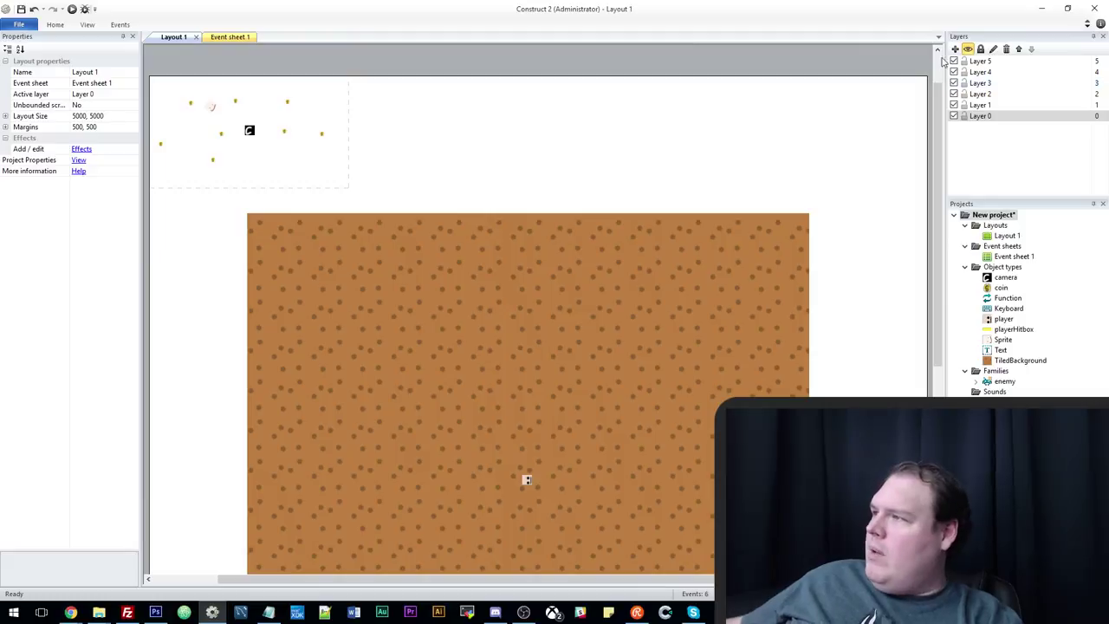
left_click(993, 49)
type("bg1")
key("Return")
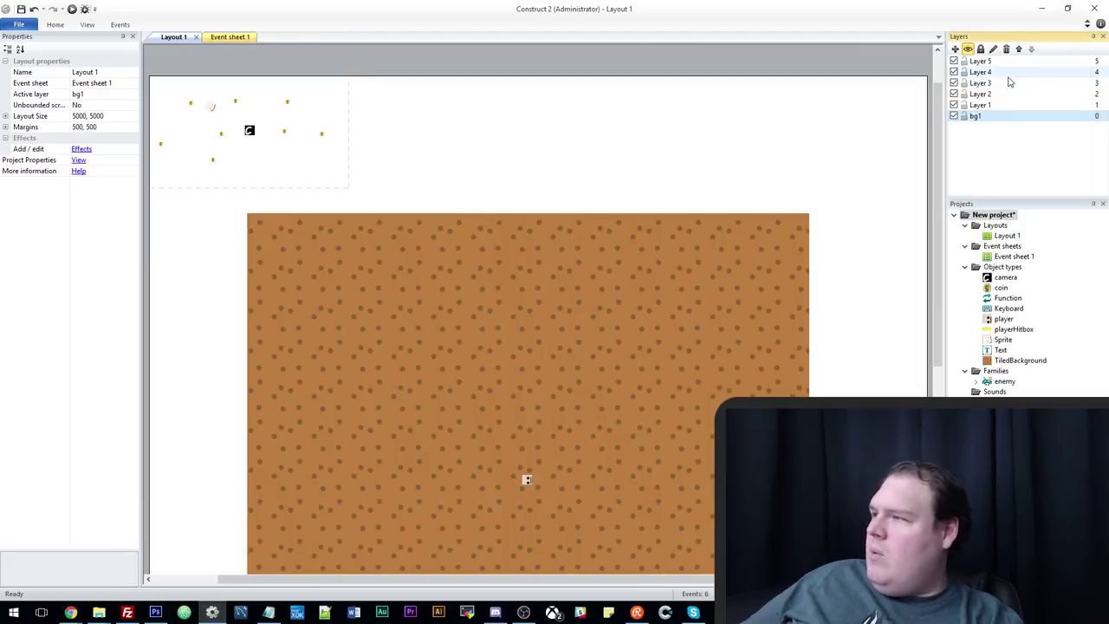
left_click(986, 105)
left_click(994, 49)
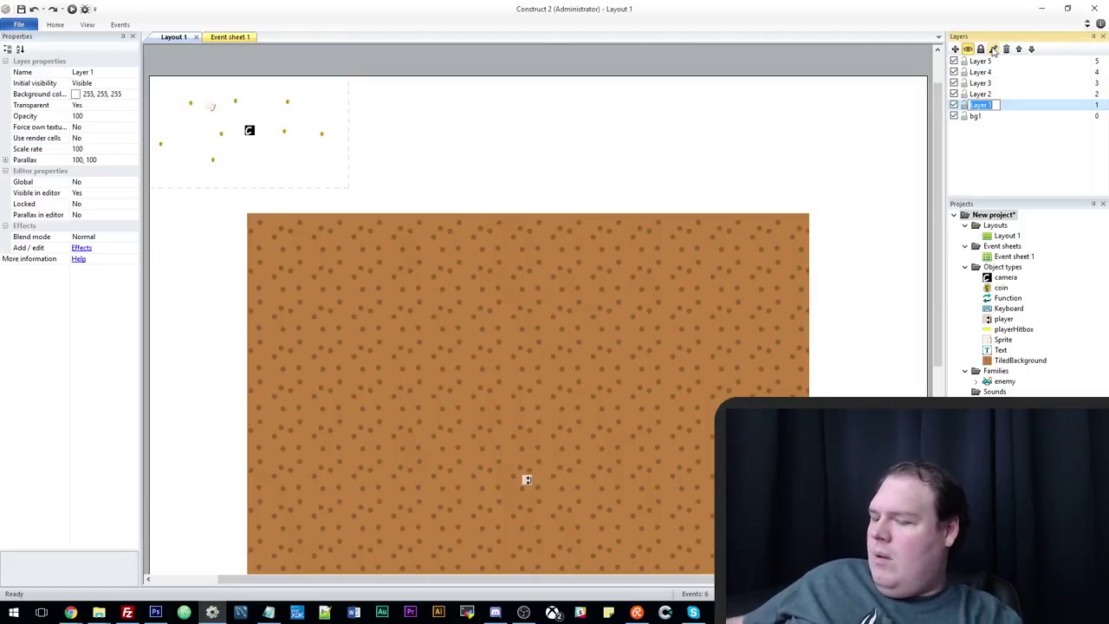
type("bg2")
key("Return")
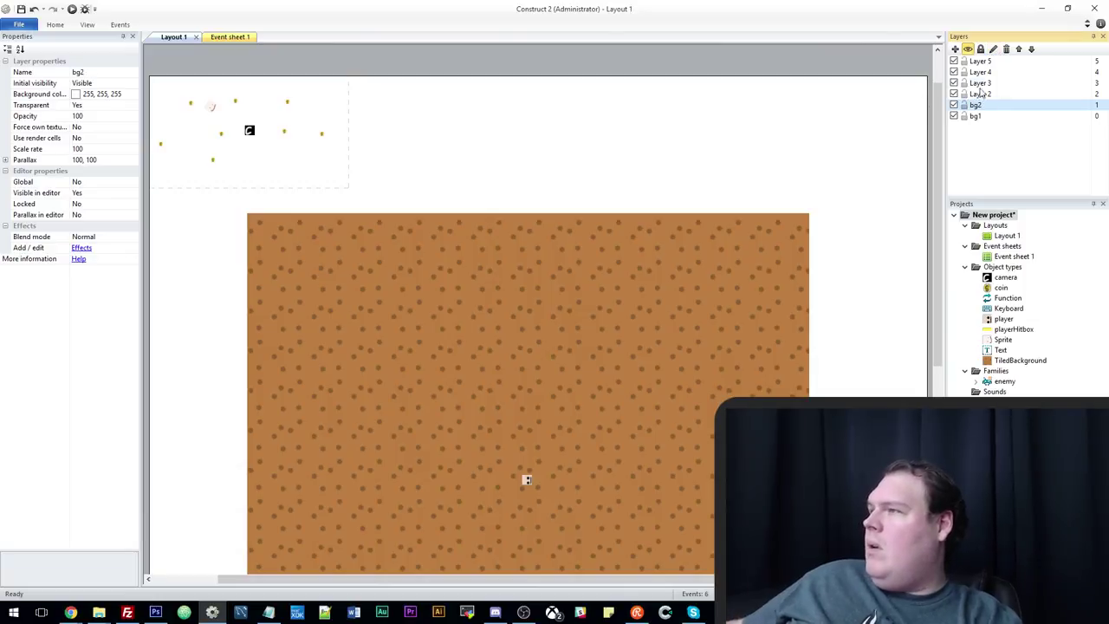
Name the next layers belowPlayer and AbovePlayer, fixing a misspelling.
left_click(981, 93)
left_click(993, 50)
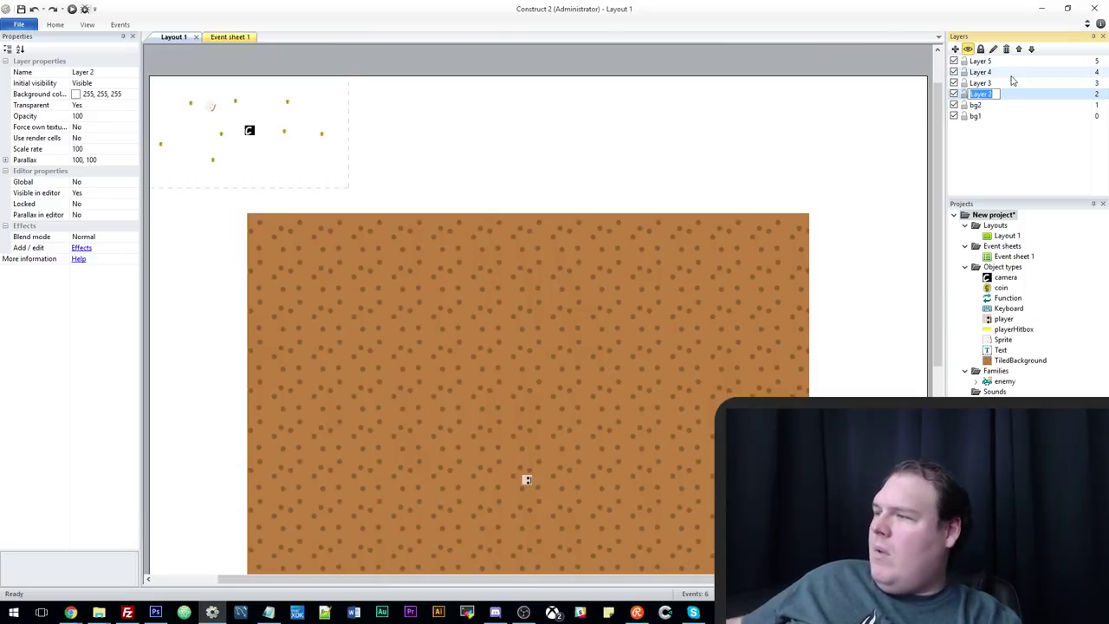
type("below")
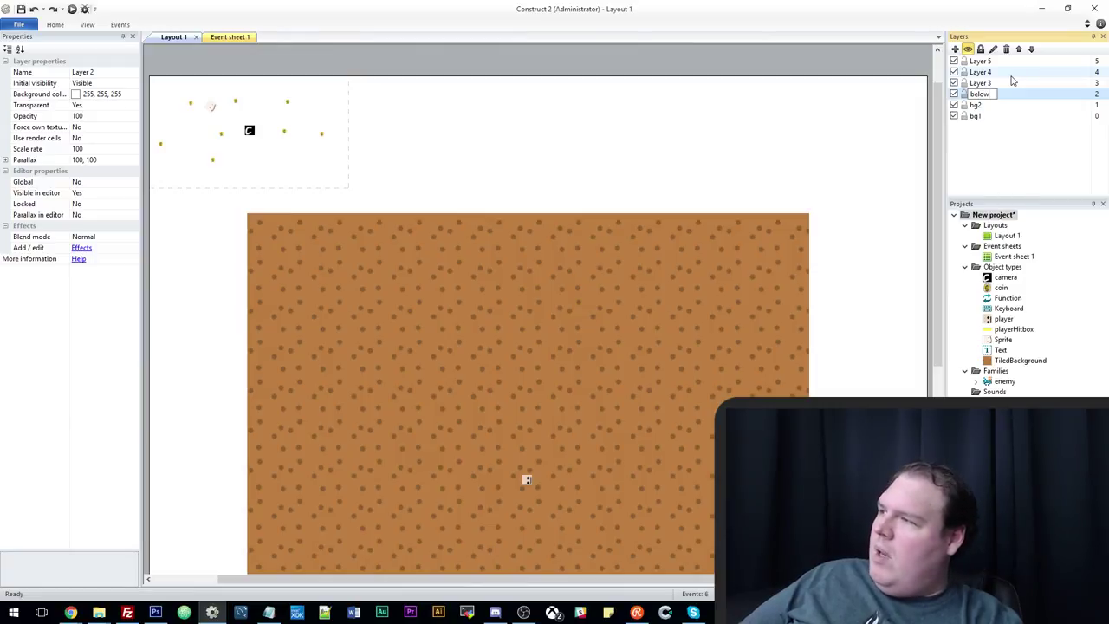
type("Player")
key("Return")
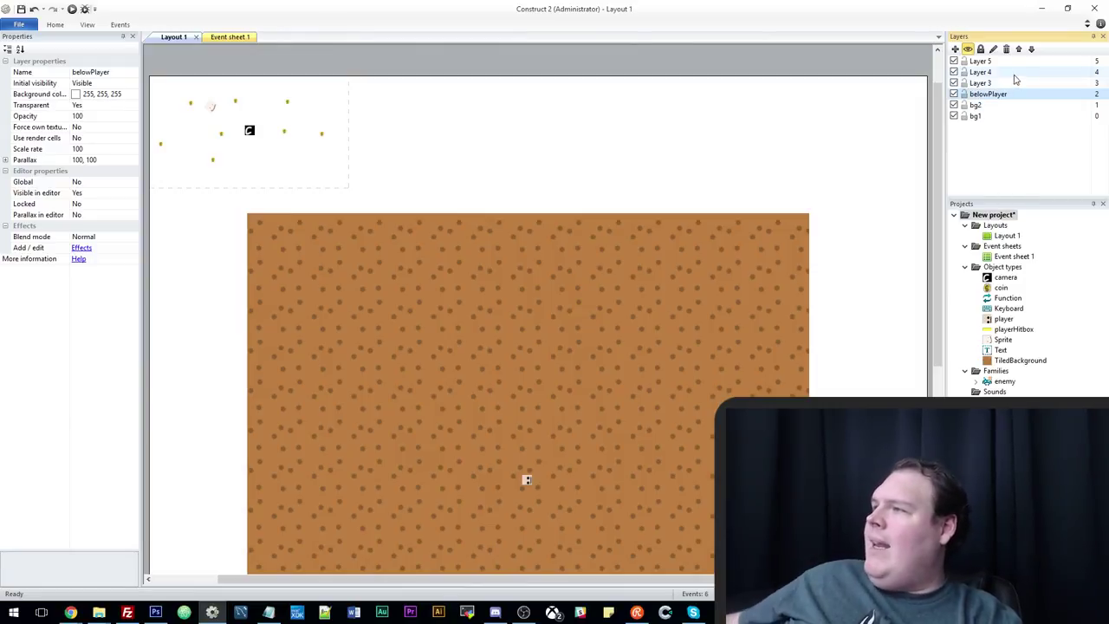
left_click(1014, 82)
left_click(993, 50)
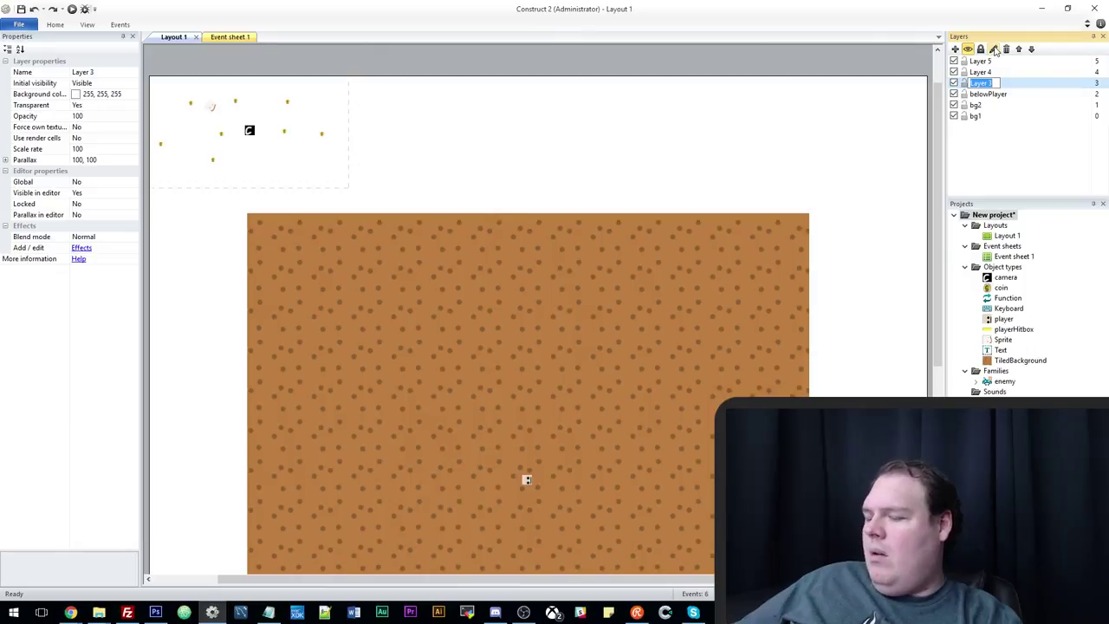
type("ac")
type("bvePlayer")
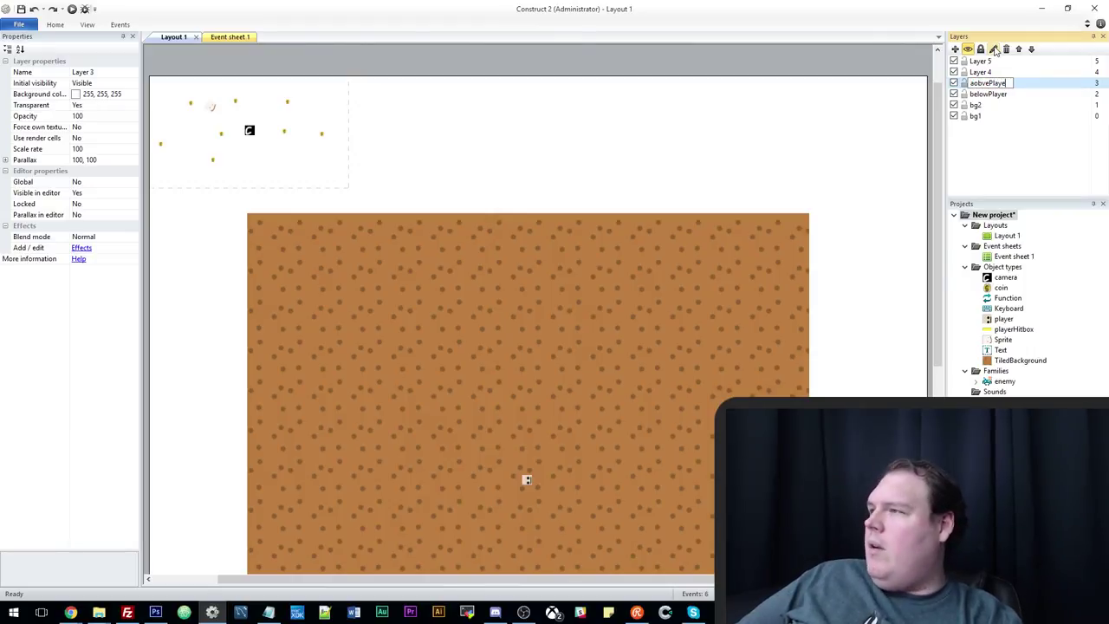
key("Return")
left_click(994, 50)
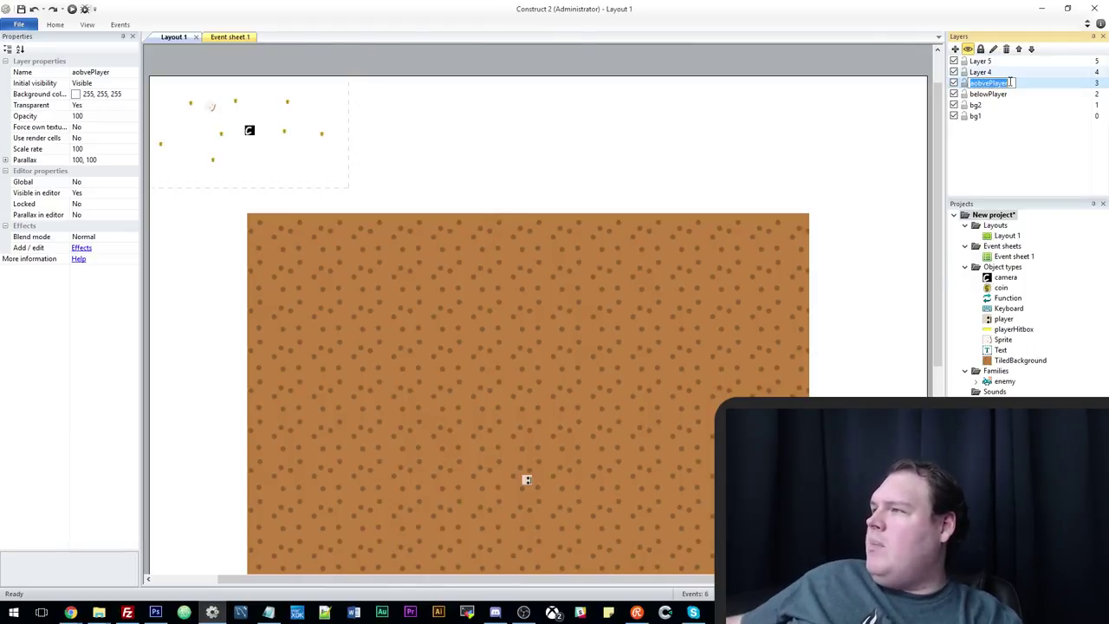
type("AboveP")
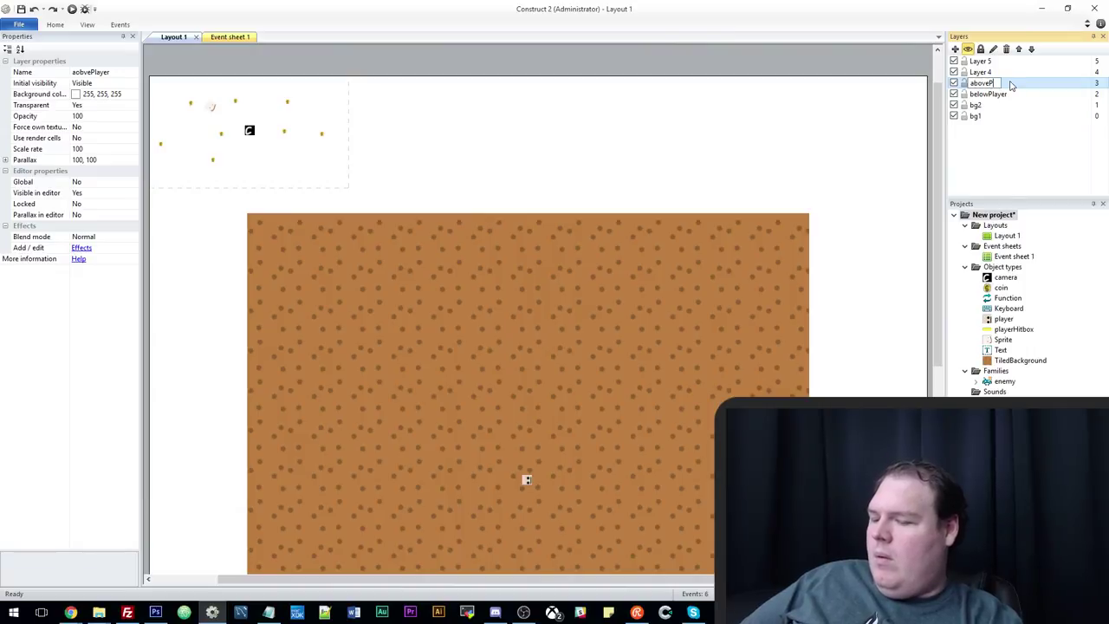
type("layer")
key("Return")
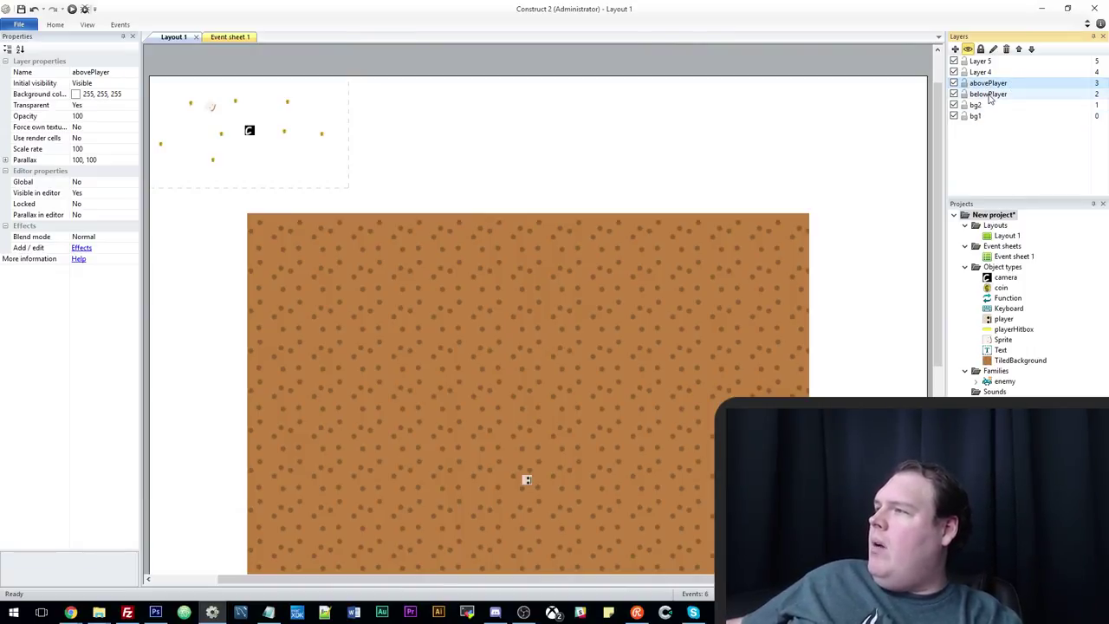
Move Layer 4 between the player layers, name it player, and name Layer 5 gui.
left_click_drag(982, 72, 996, 90)
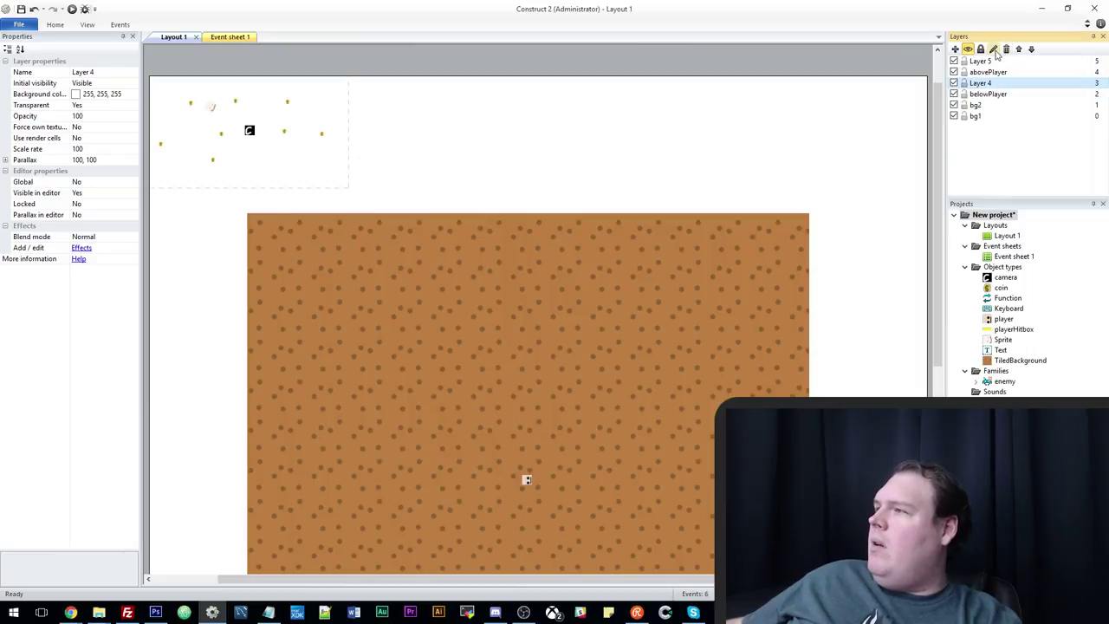
left_click(992, 49)
type("play")
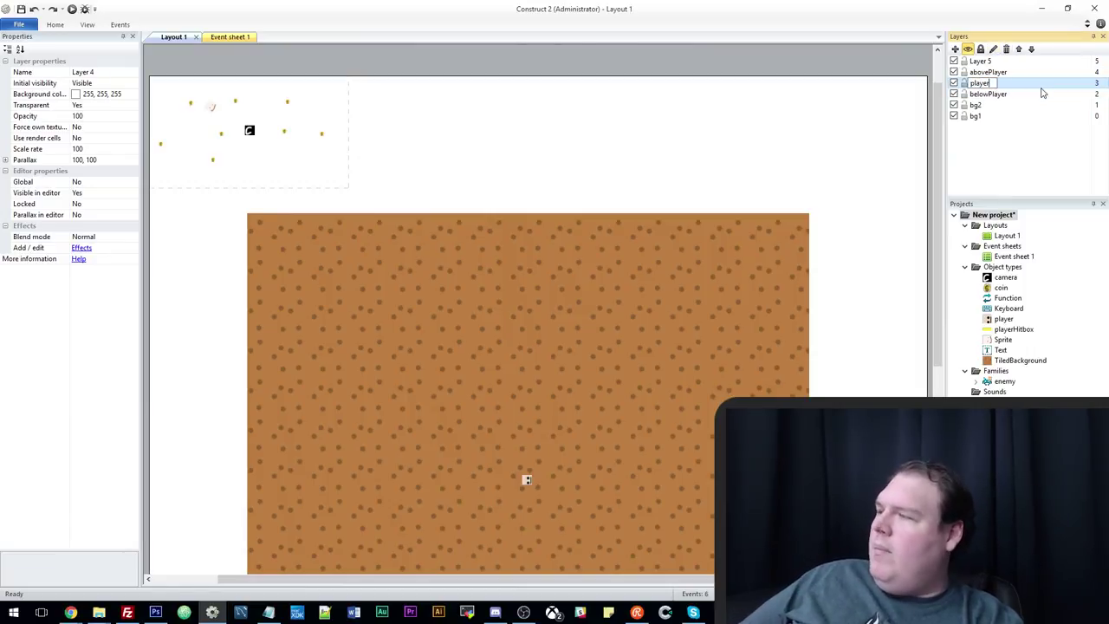
type("er")
key("Return")
left_click(981, 62)
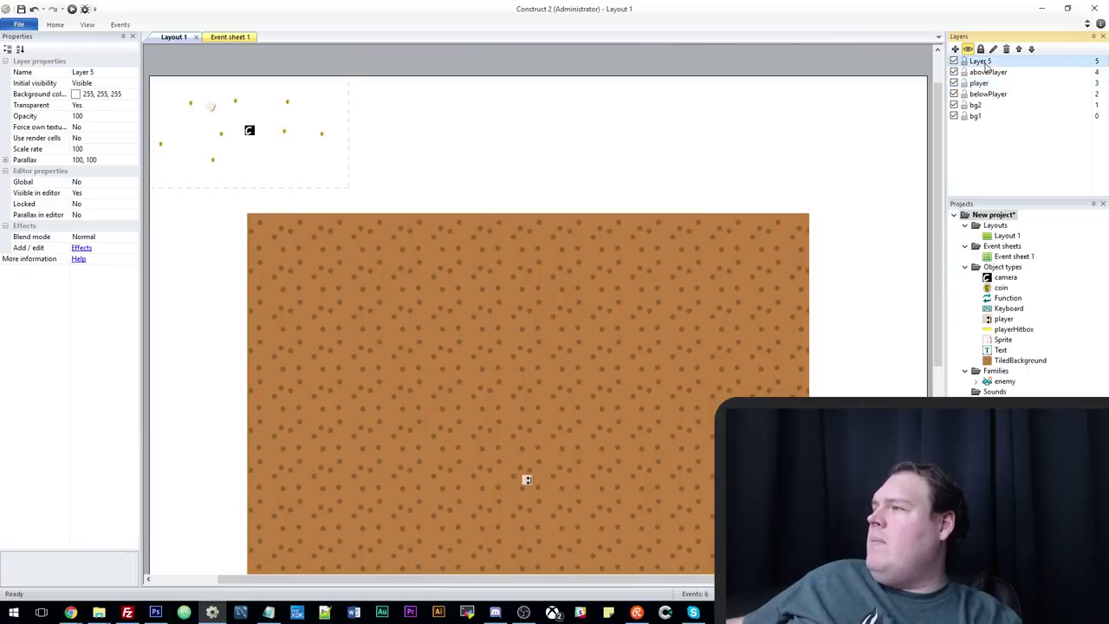
left_click(993, 49)
type("g")
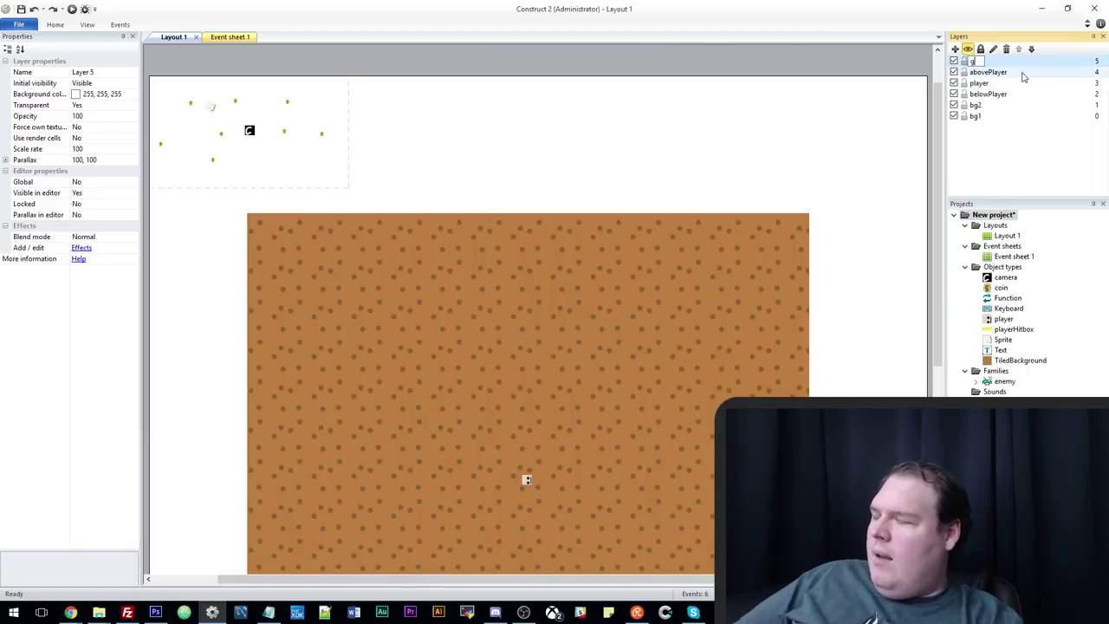
type("ui")
key("Return")
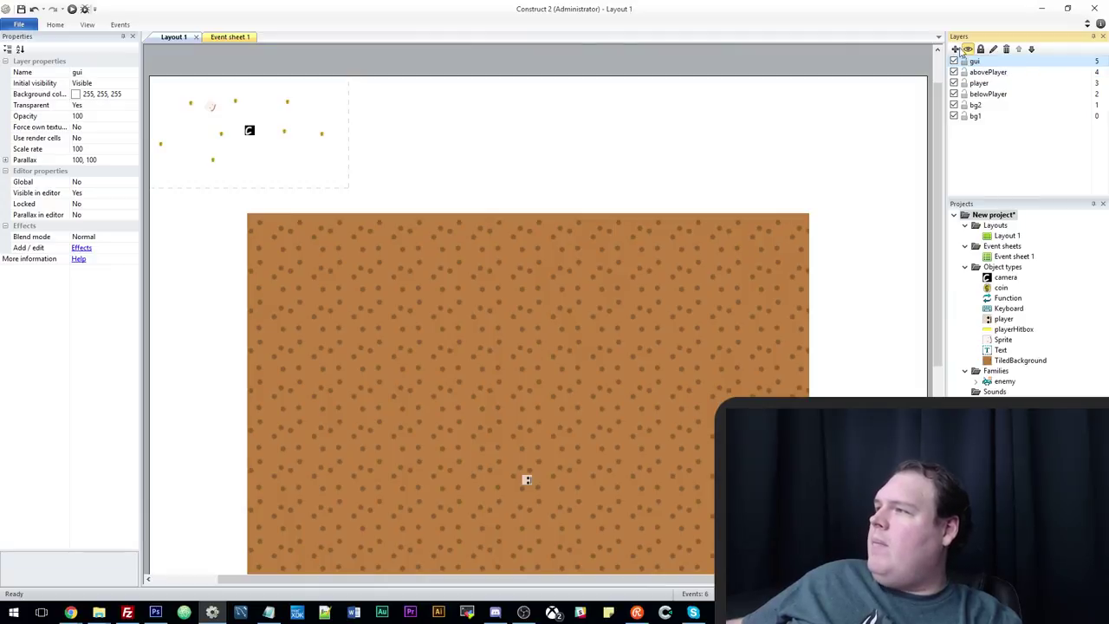
Add two more layers, name Layer 0 hud, and drag it just below gui.
left_click(955, 49)
left_click(955, 48)
left_click(975, 72)
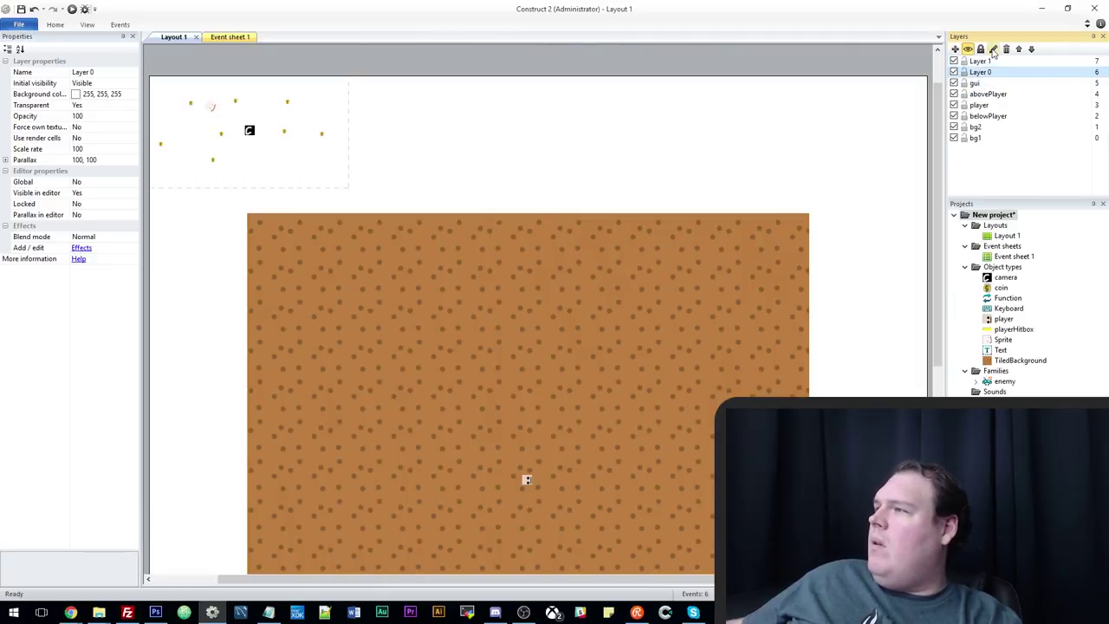
left_click(993, 50)
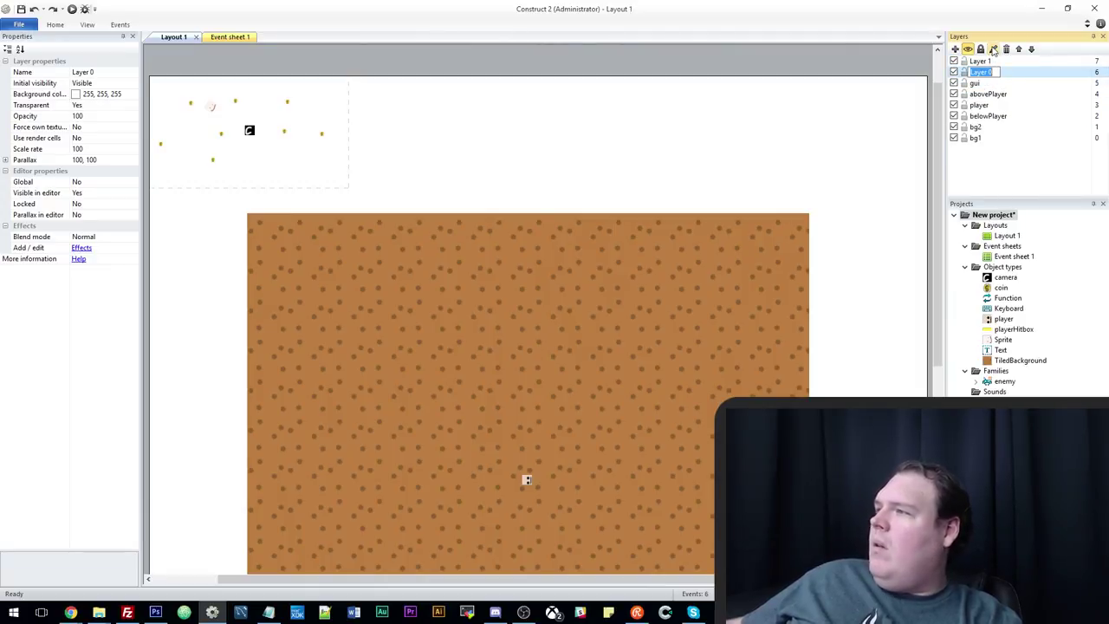
type("hud")
key("Return")
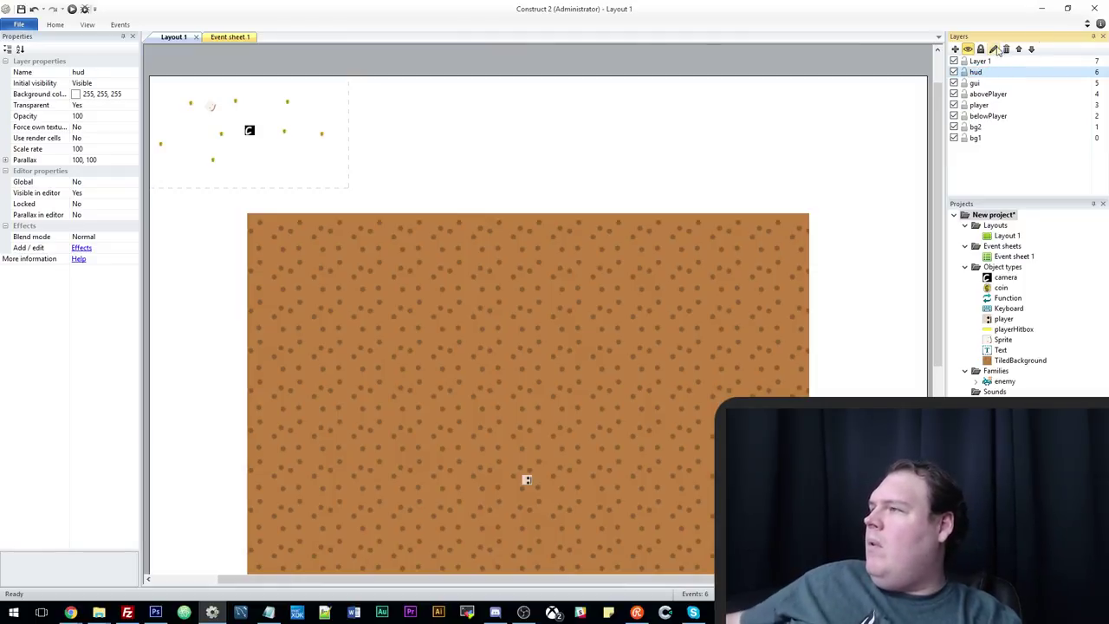
left_click_drag(976, 72, 998, 93)
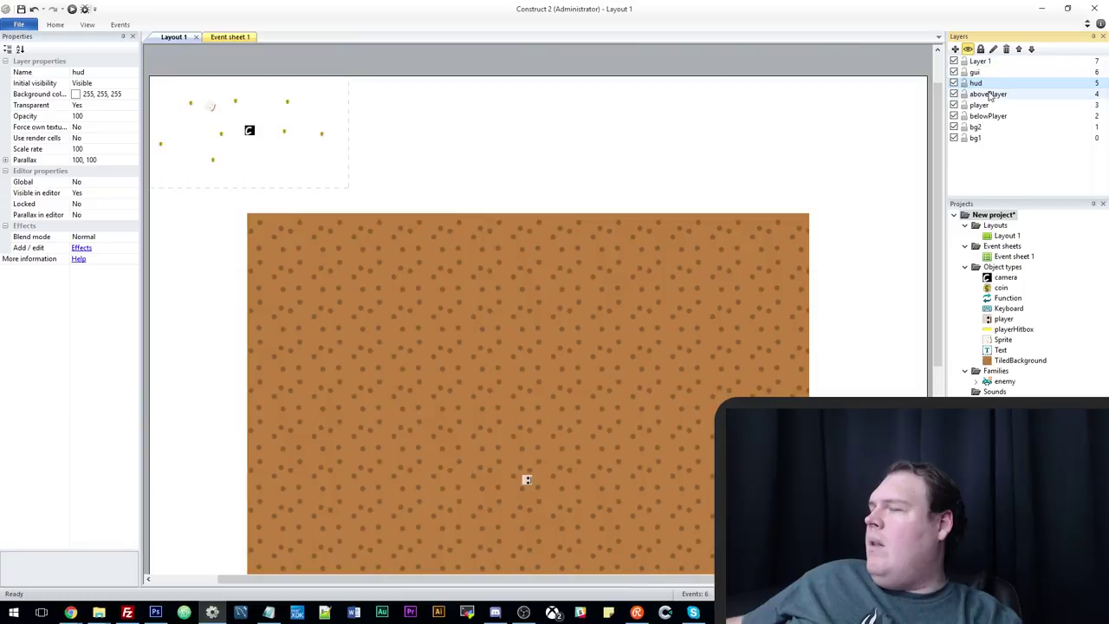
left_click(990, 83)
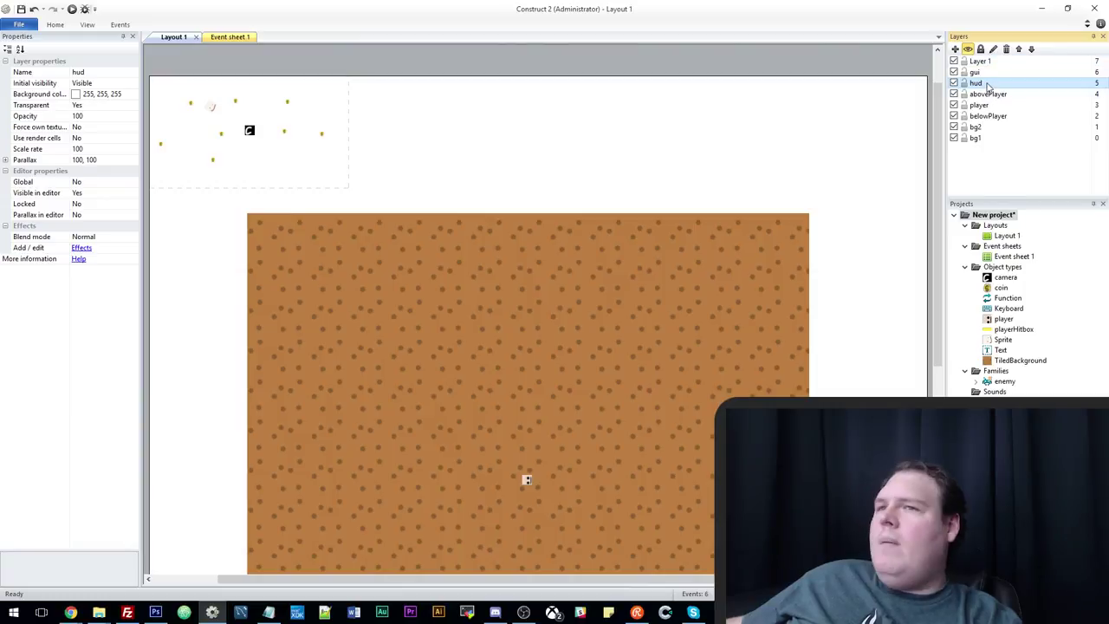
Set the hud layer's Parallax to 0.
left_click(126, 160)
type("0")
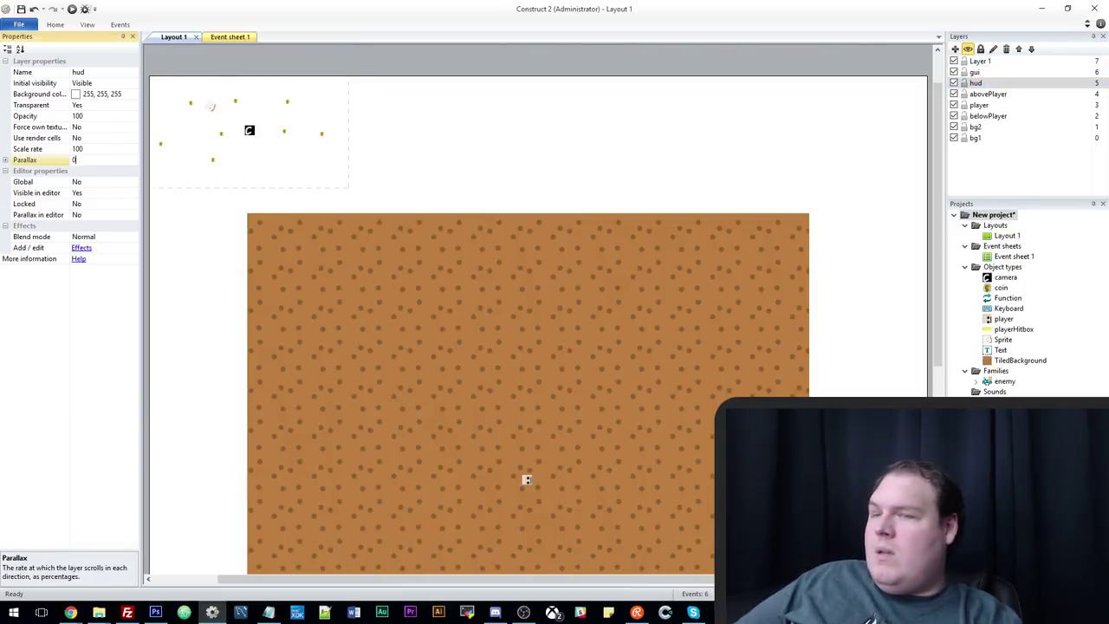
key("Return")
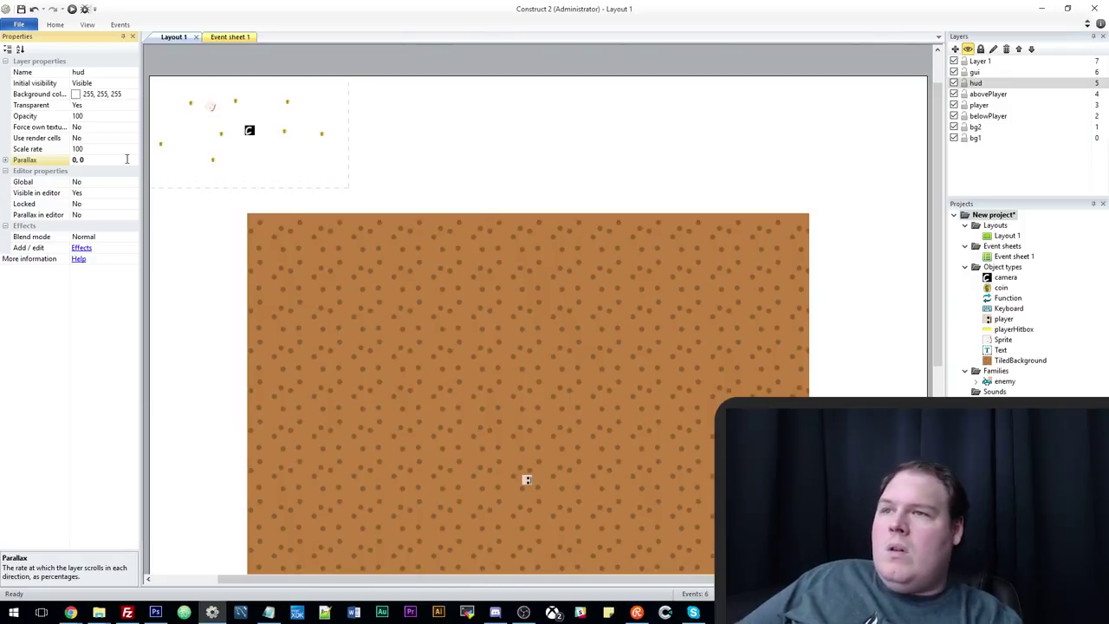
scroll(273, 252, "down", 2)
scroll(183, 176, "up", 2)
Select the Money: 0 text object, still on layer bg1, and scroll the layout to check.
left_click(179, 173)
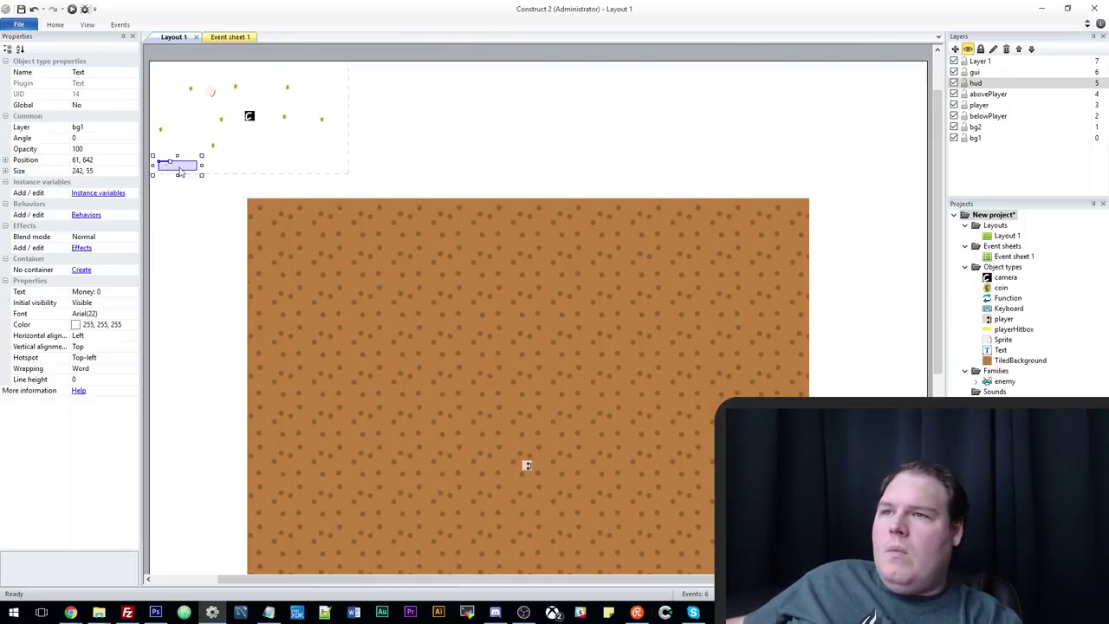
scroll(426, 371, "down", 2)
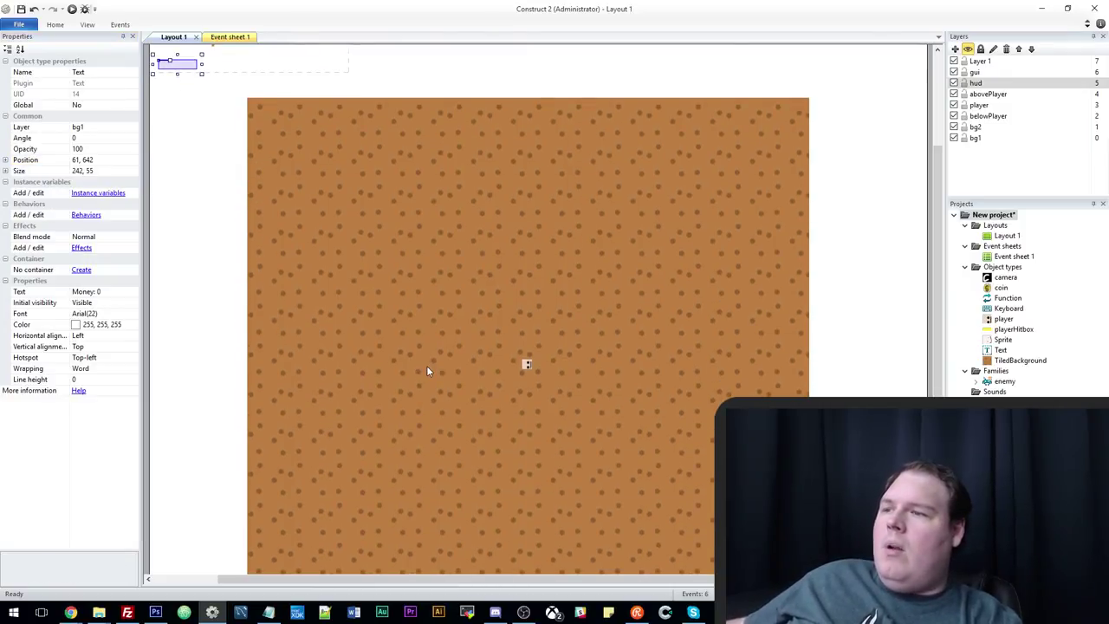
scroll(382, 322, "up", 1)
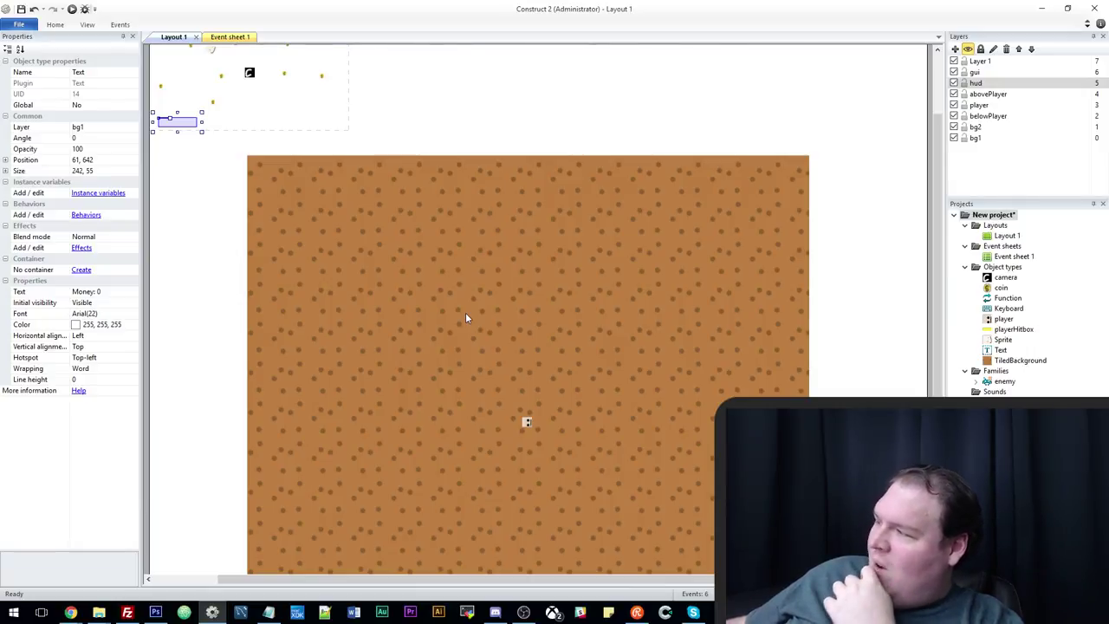
scroll(478, 317, "down", 2)
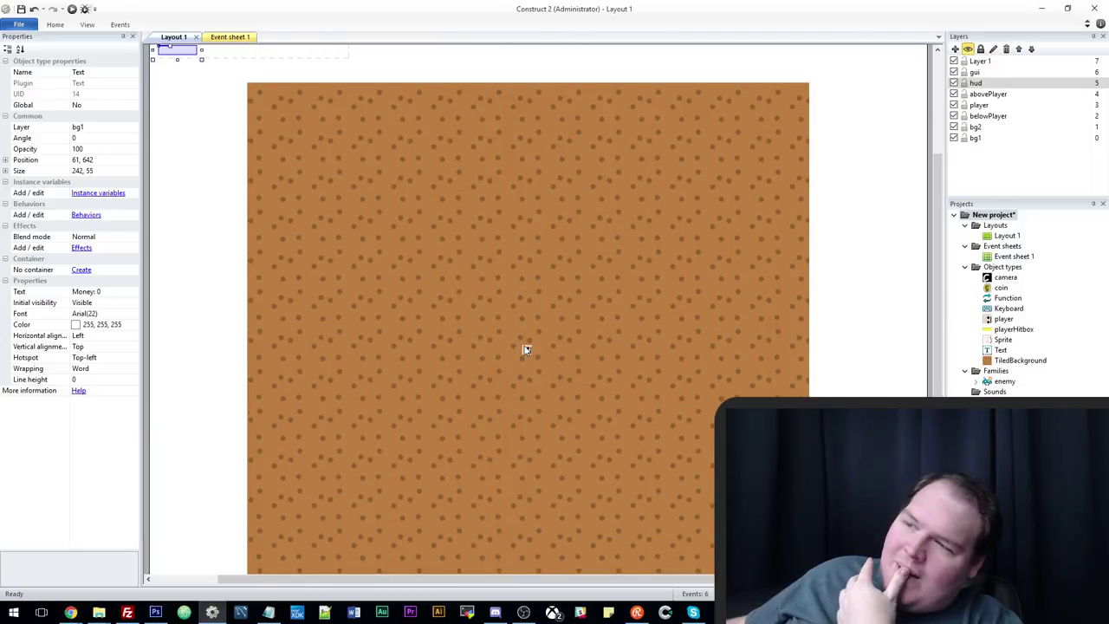
scroll(525, 363, "up", 1)
scroll(526, 364, "up", 1)
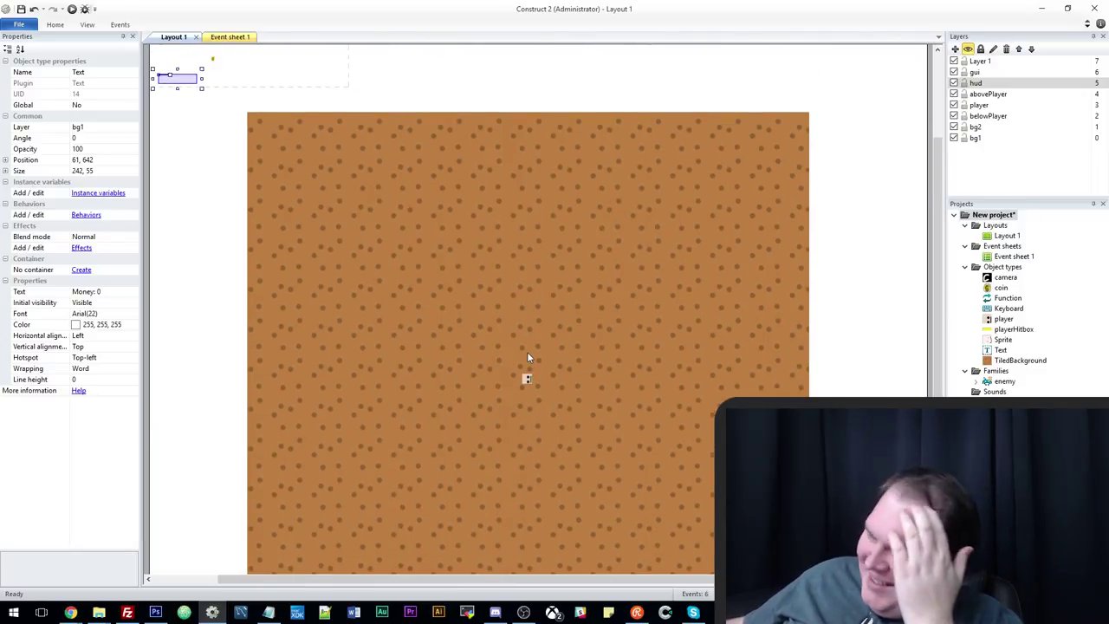
scroll(526, 348, "up", 1)
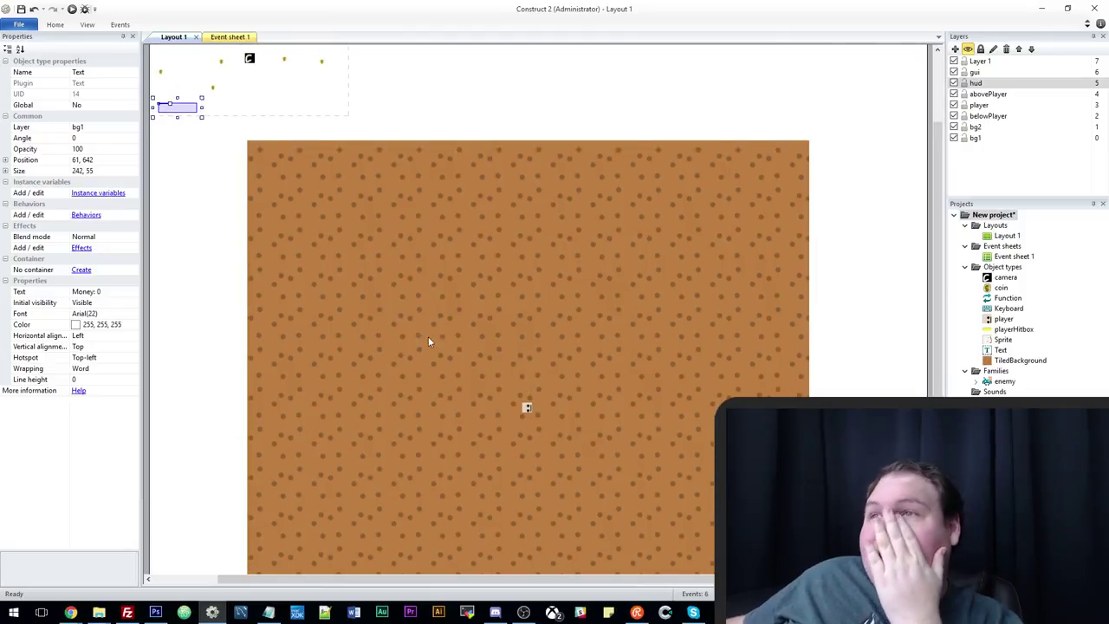
scroll(428, 336, "up", 1)
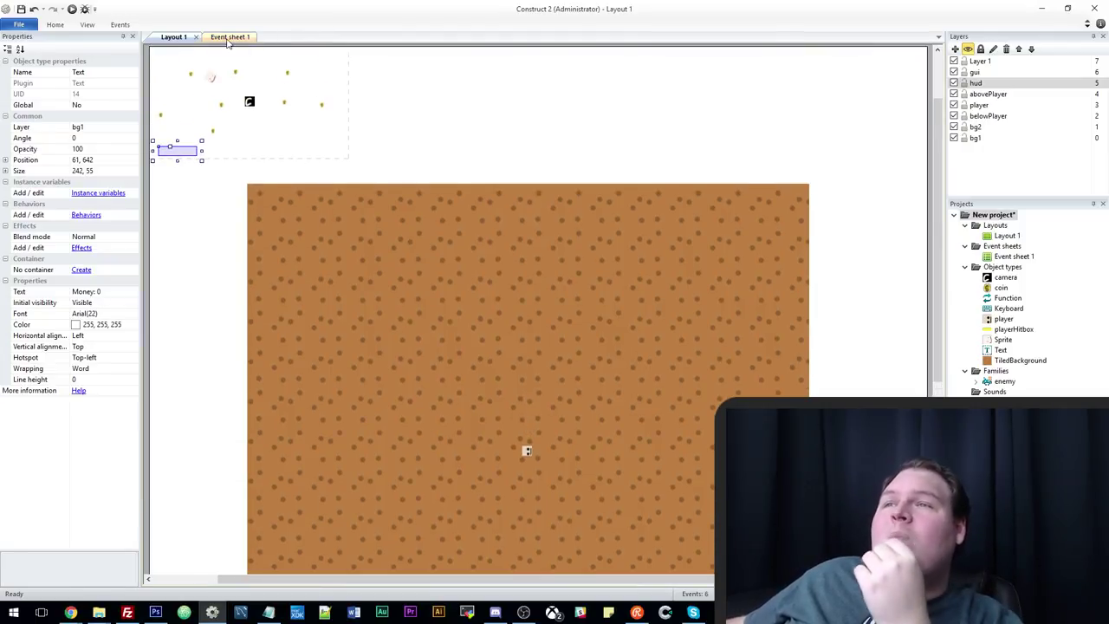
Add a System 'Every tick' event on Event sheet 1.
left_click(230, 37)
left_click(187, 286)
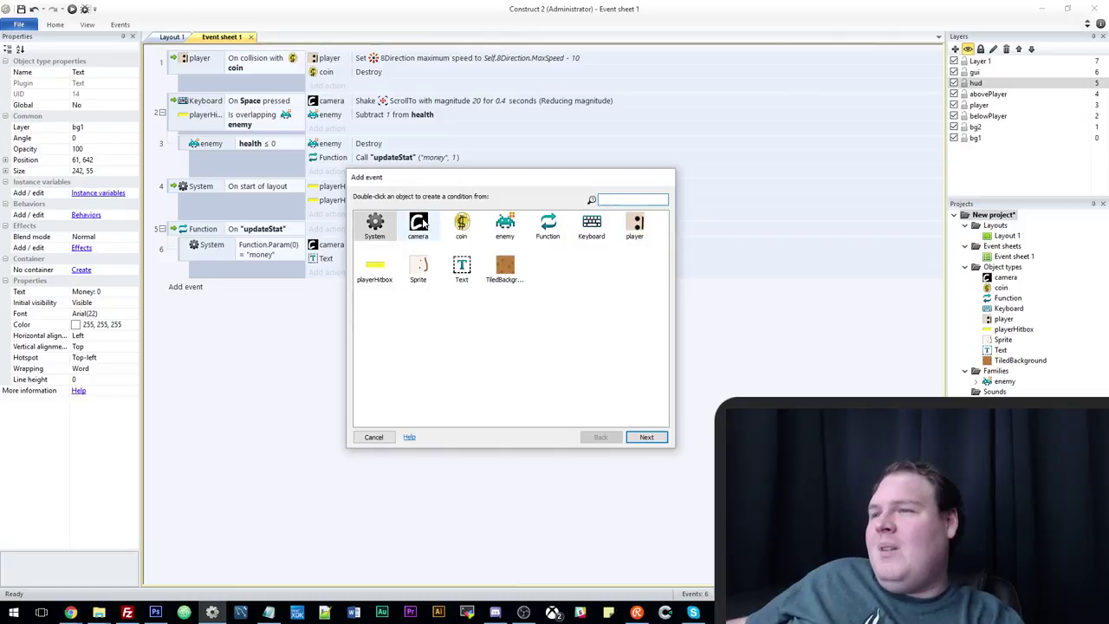
double_click(374, 225)
type("eve")
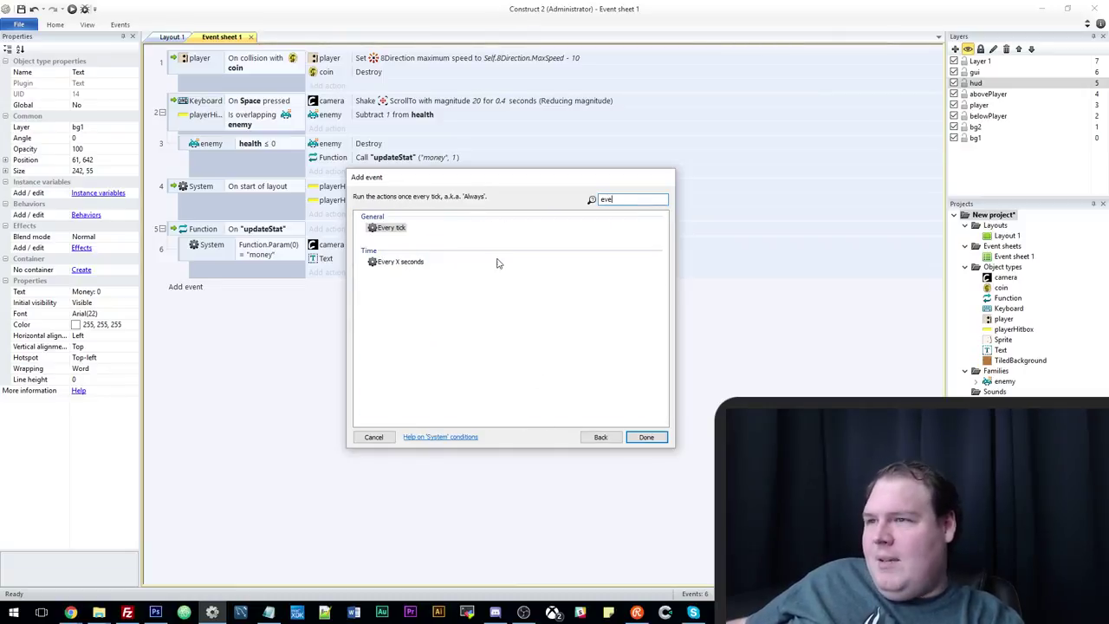
double_click(390, 228)
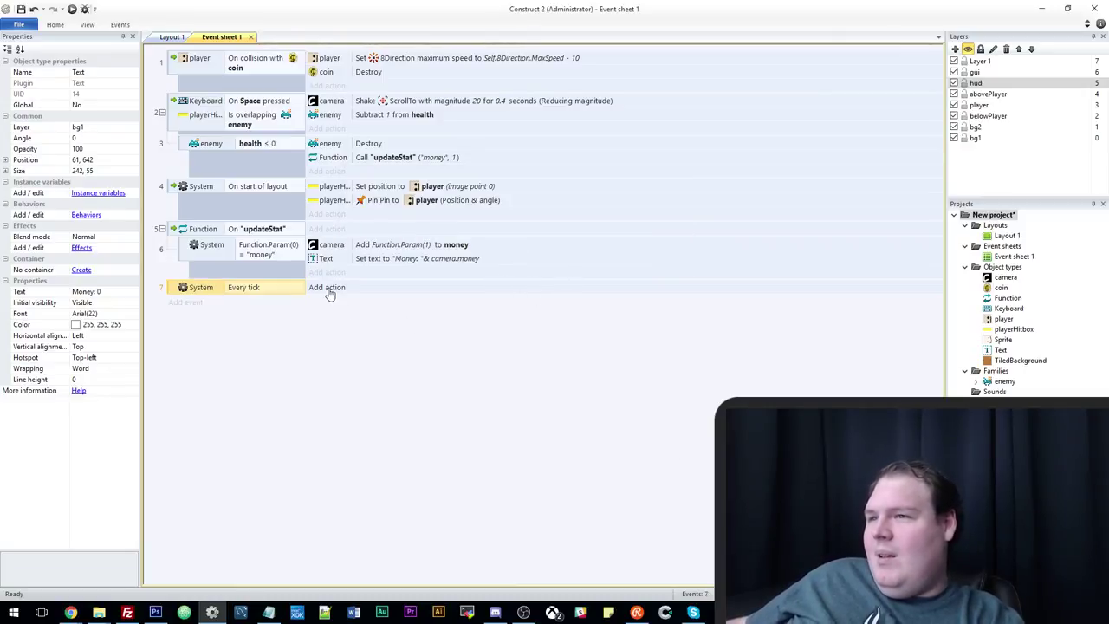
Add a camera 'Set position' action to the Every tick event.
left_click(325, 288)
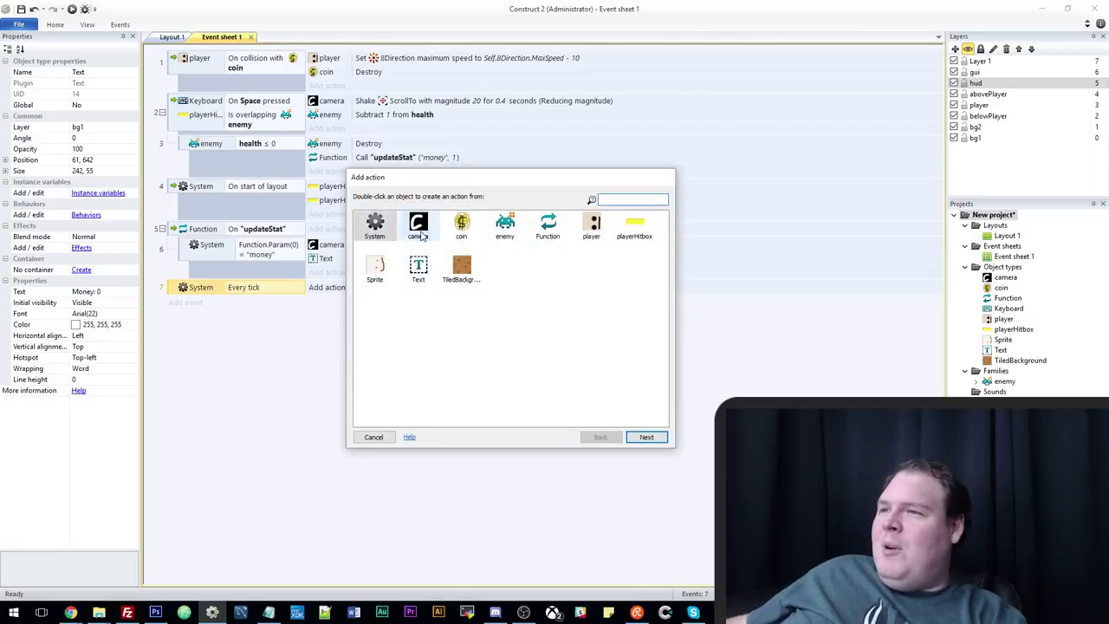
double_click(457, 233)
scroll(507, 299, "down", 5)
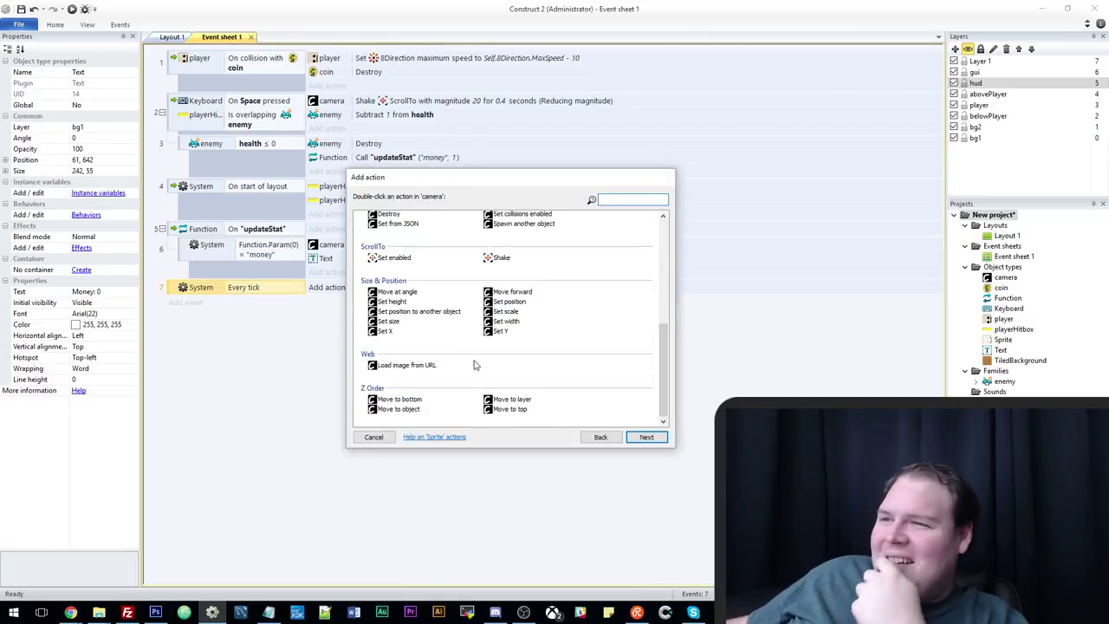
double_click(509, 302)
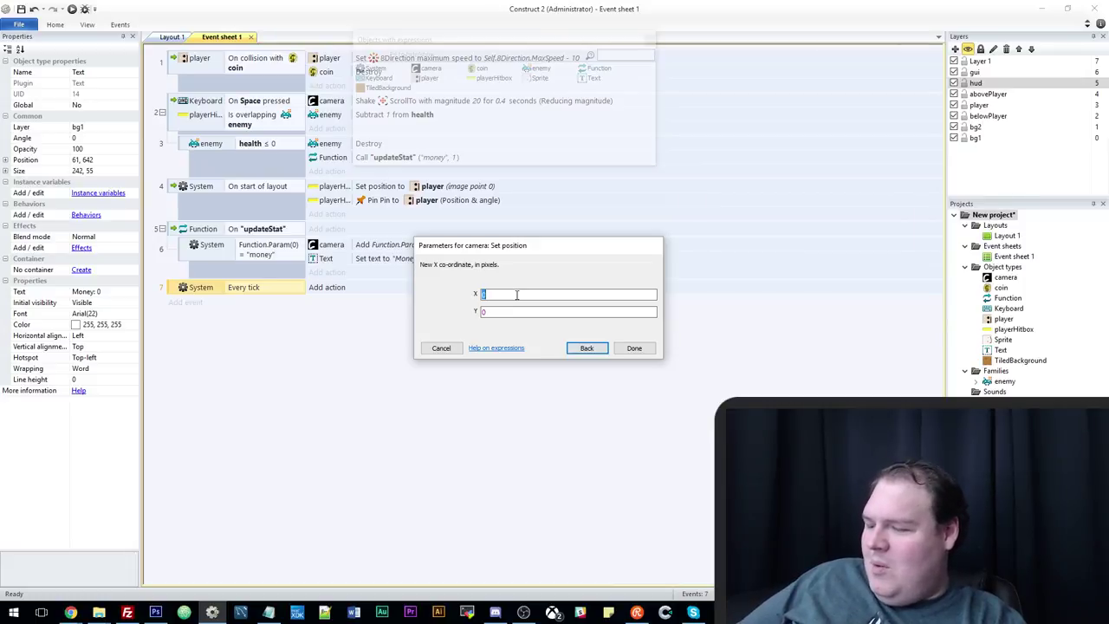
Set the position to X lerp(Self.X,player.X,0.1) and Y lerp(Self.Y,player.Y,0.1).
type("se")
key("BackSpace")
key("BackSpace")
key("BackSpace")
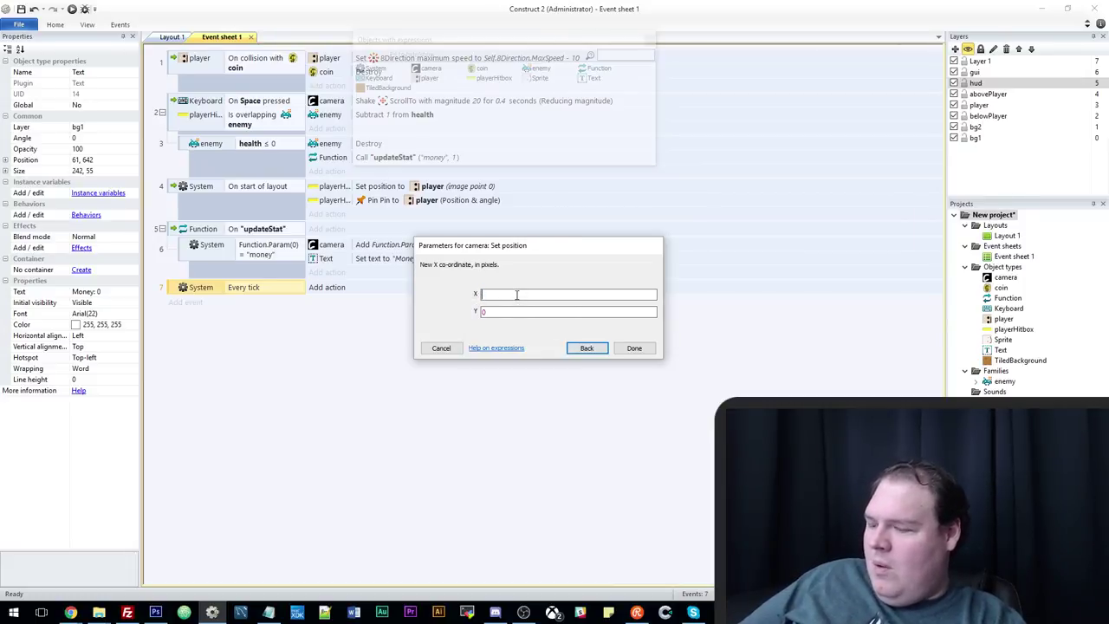
type("lerp")
type("(se")
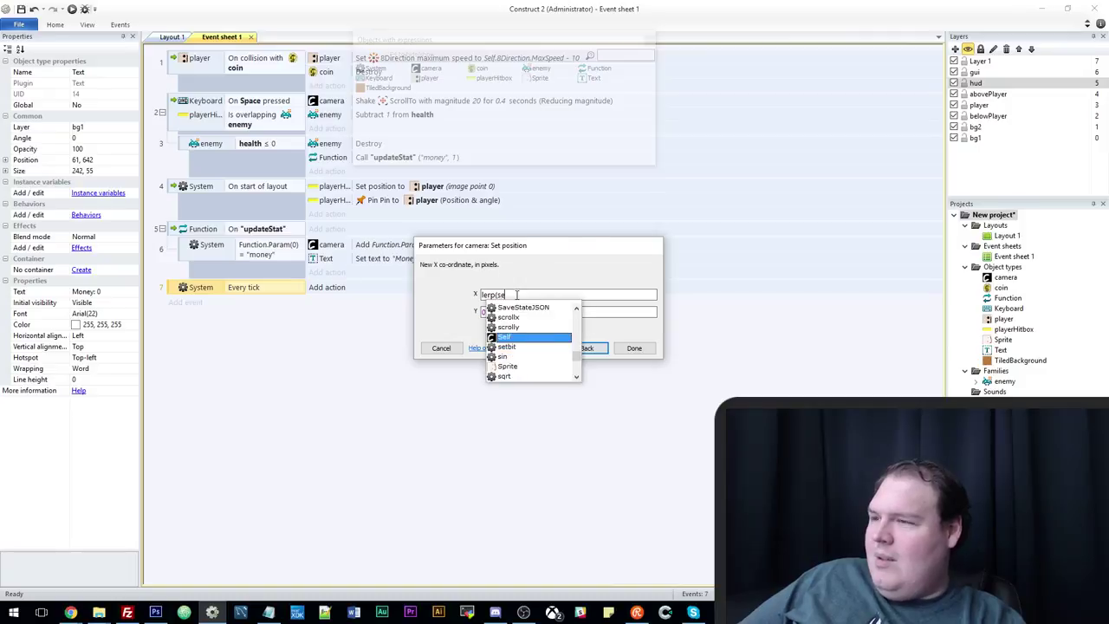
type("lf.X,")
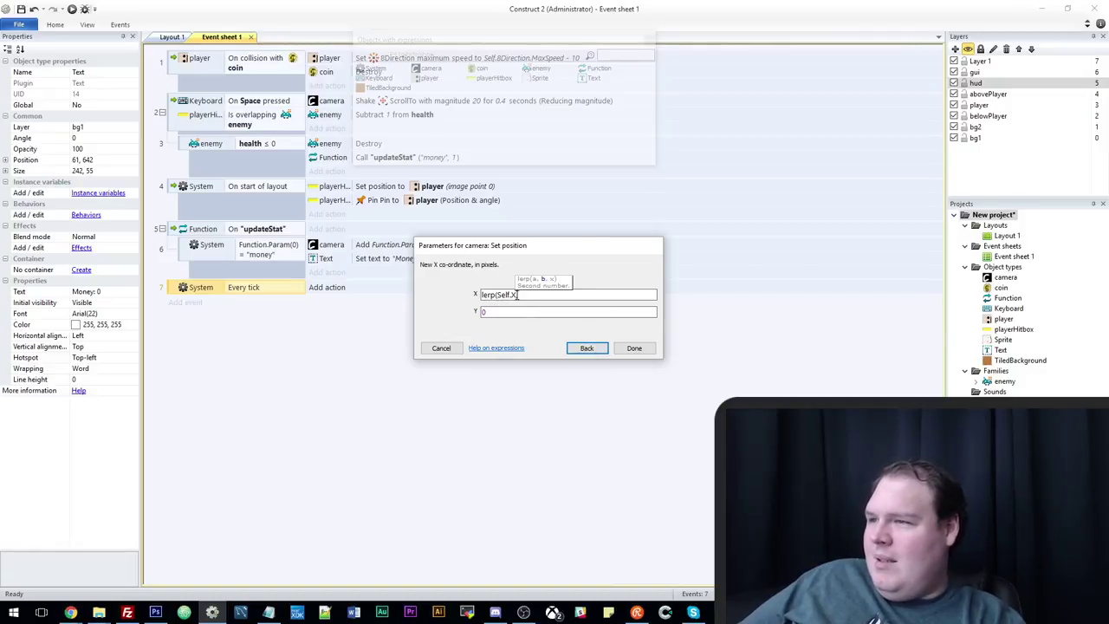
type("player.")
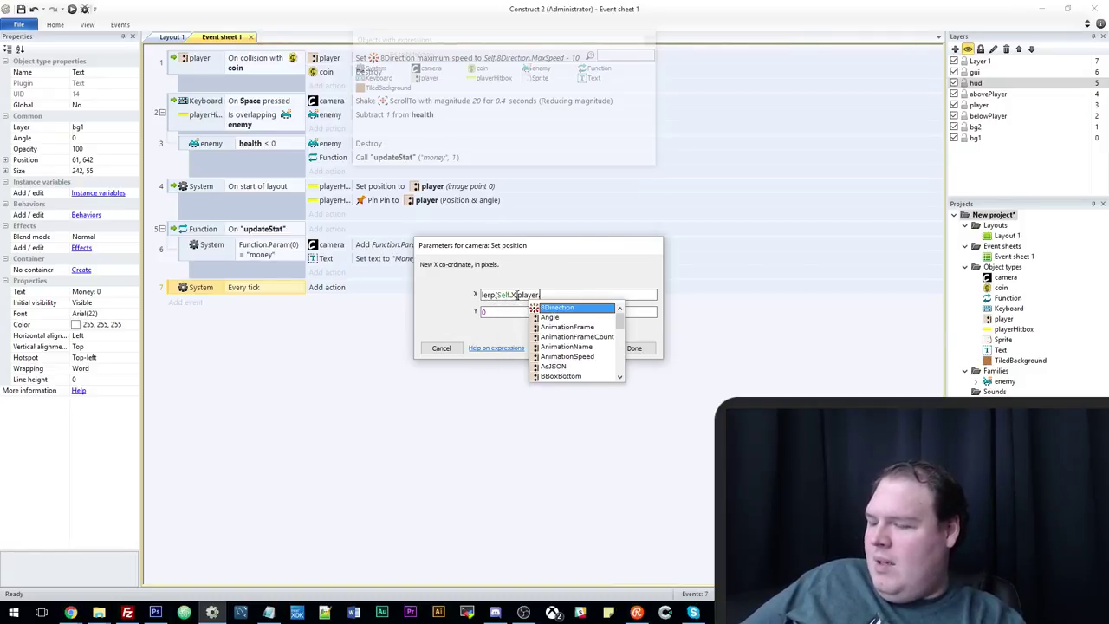
type("X,0.1")
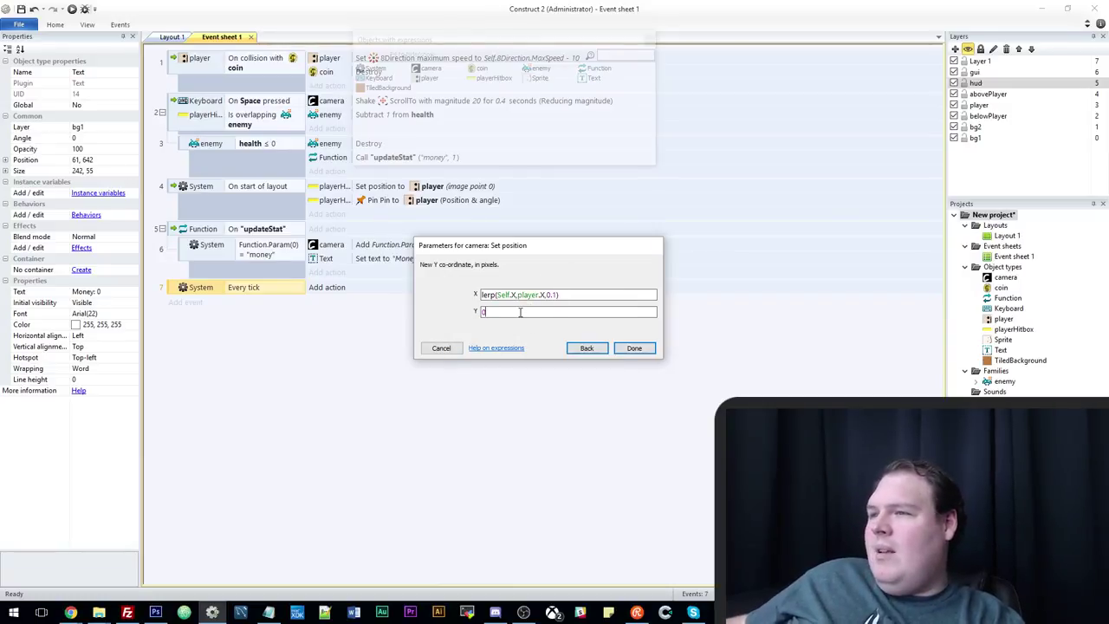
triple_click(557, 295)
key("ctrl+c")
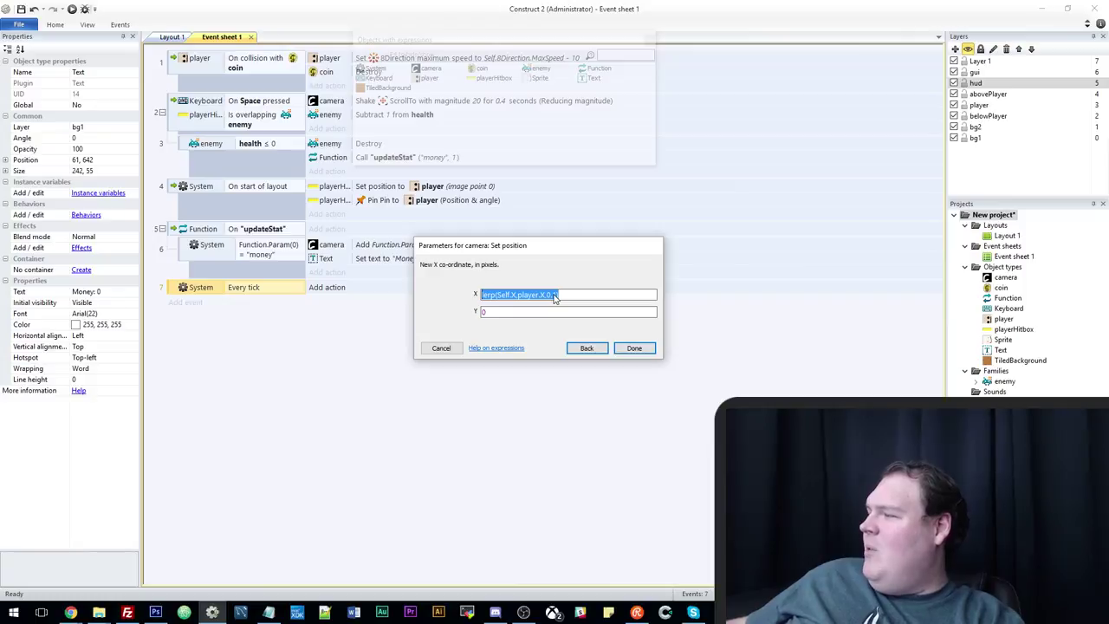
triple_click(546, 311)
key("ctrl+v")
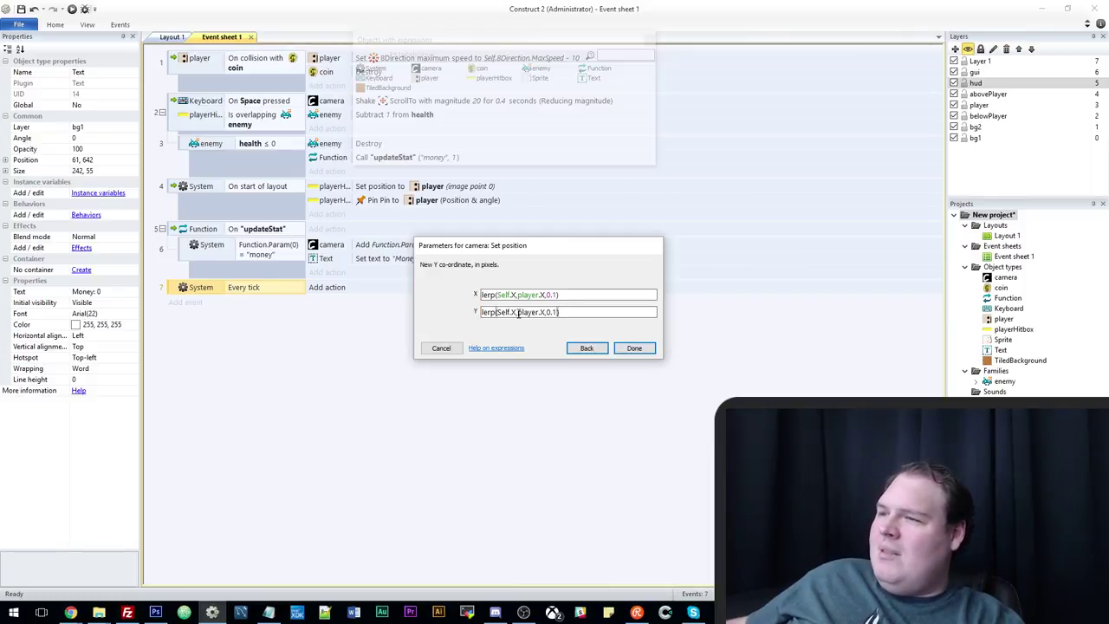
left_click(518, 313)
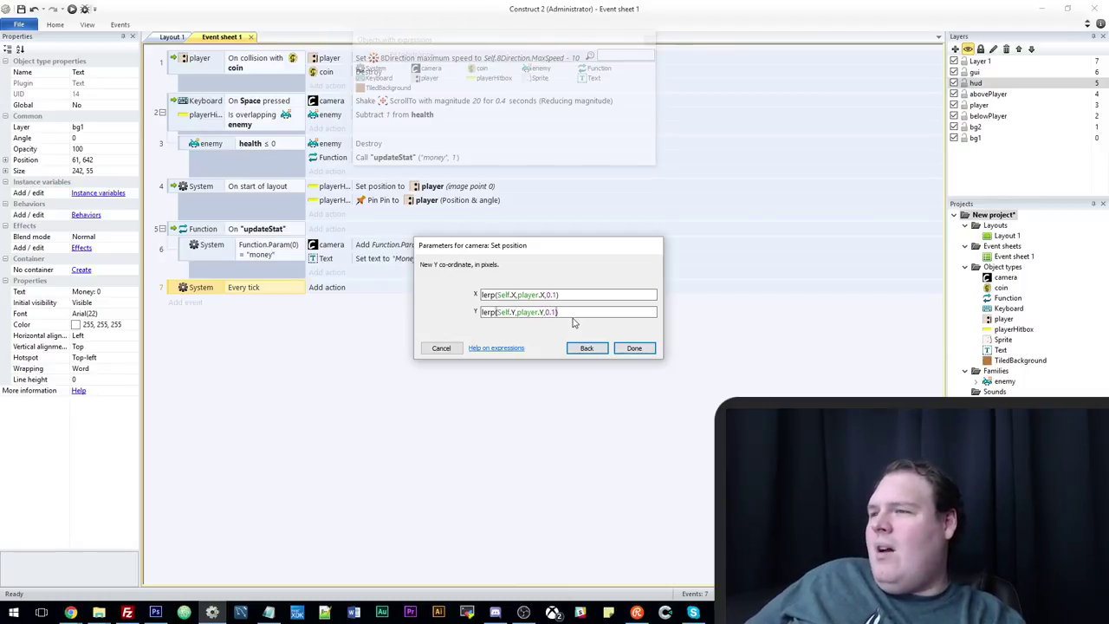
left_click(639, 351)
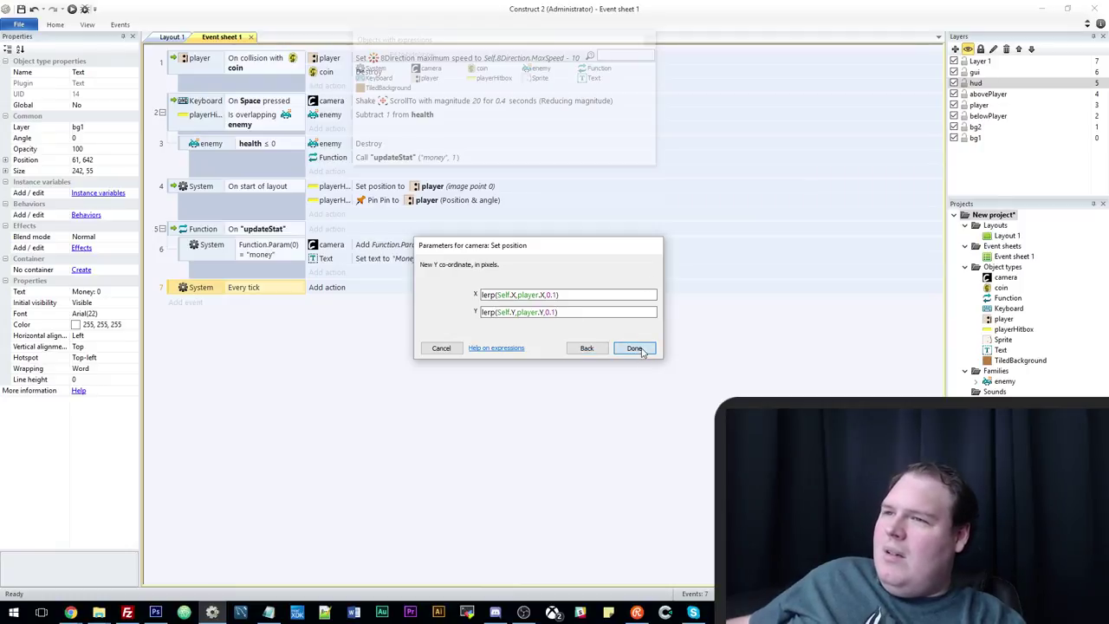
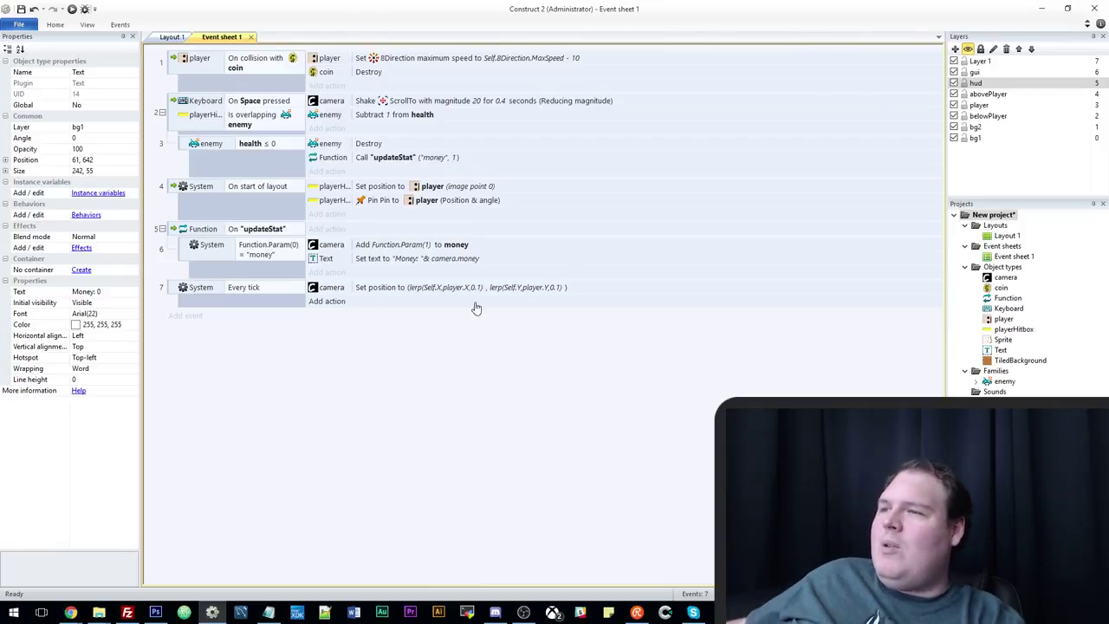
Show Layout 1, steer the player Down, Right and Left in the preview, then return to the editor.
left_click(454, 293)
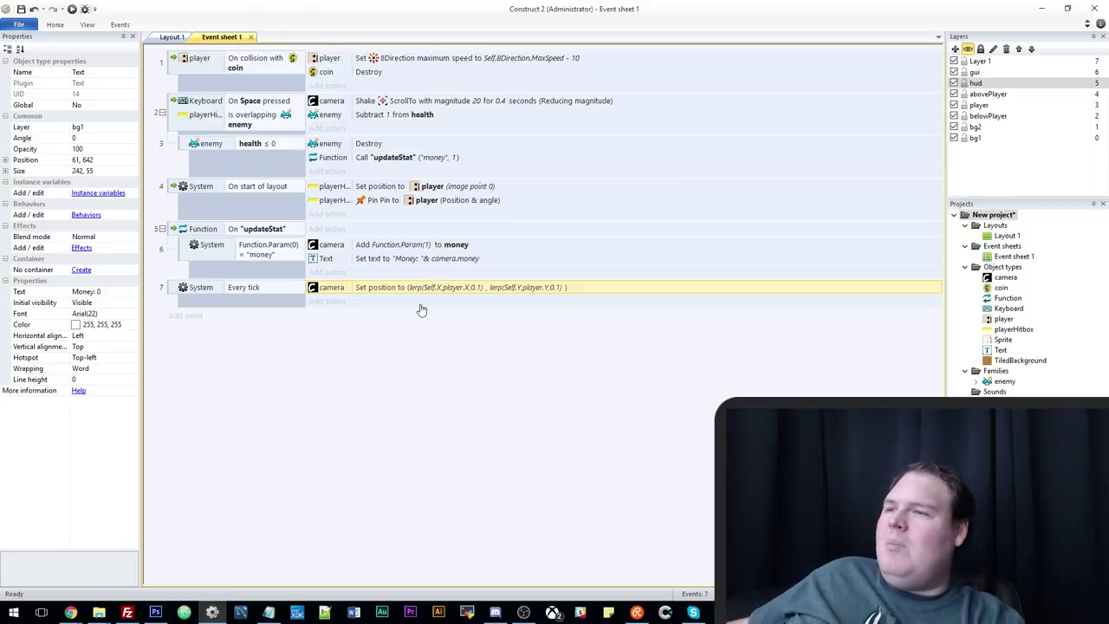
left_click(172, 37)
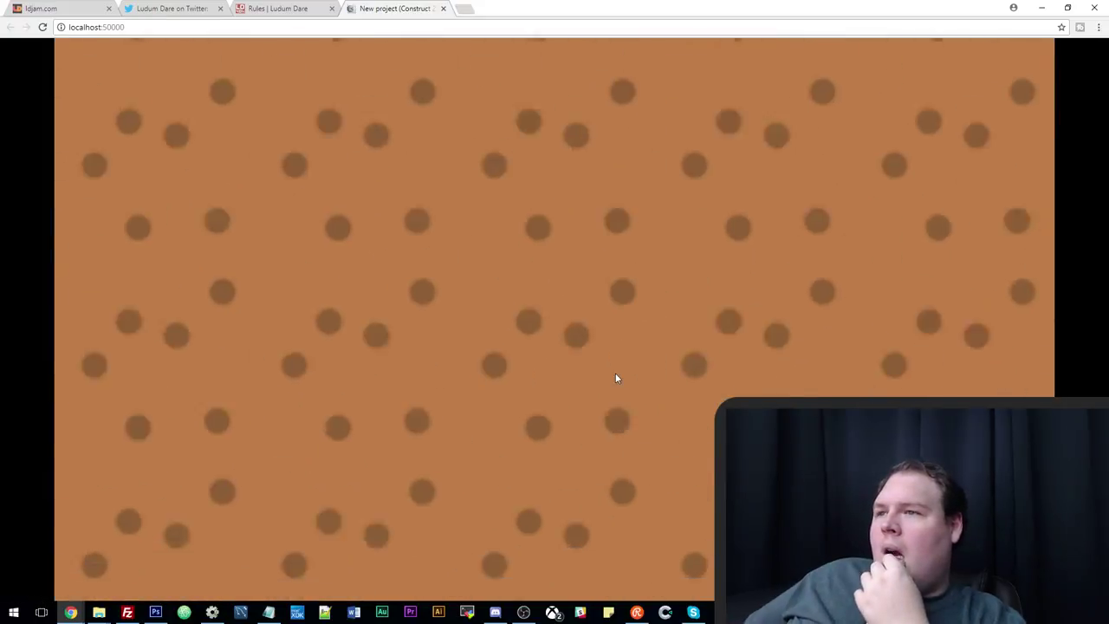
key("Down")
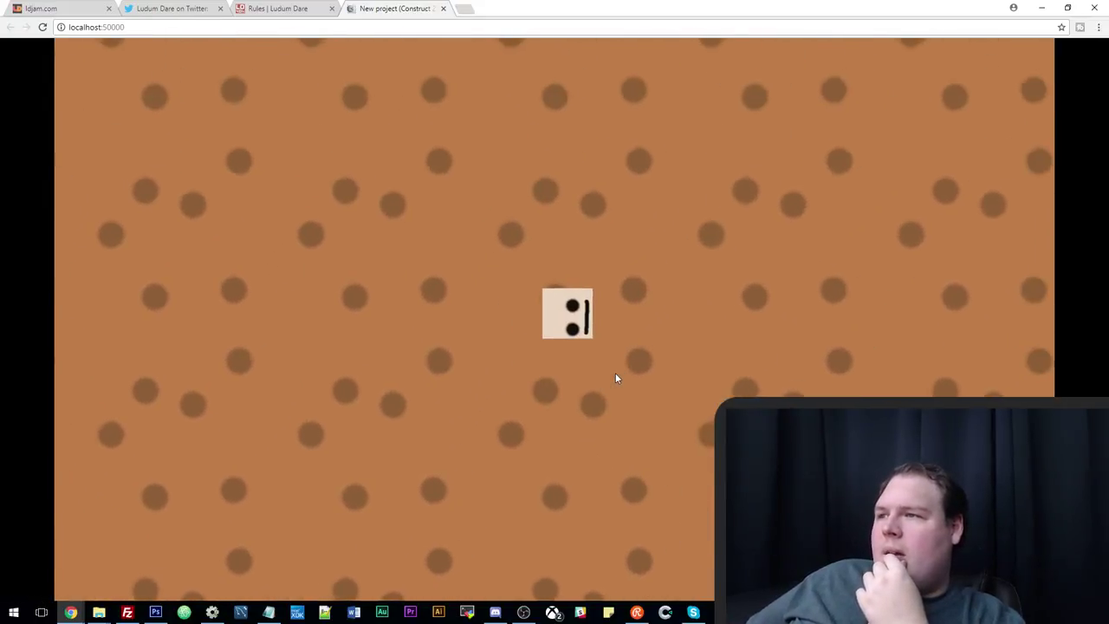
key("Right")
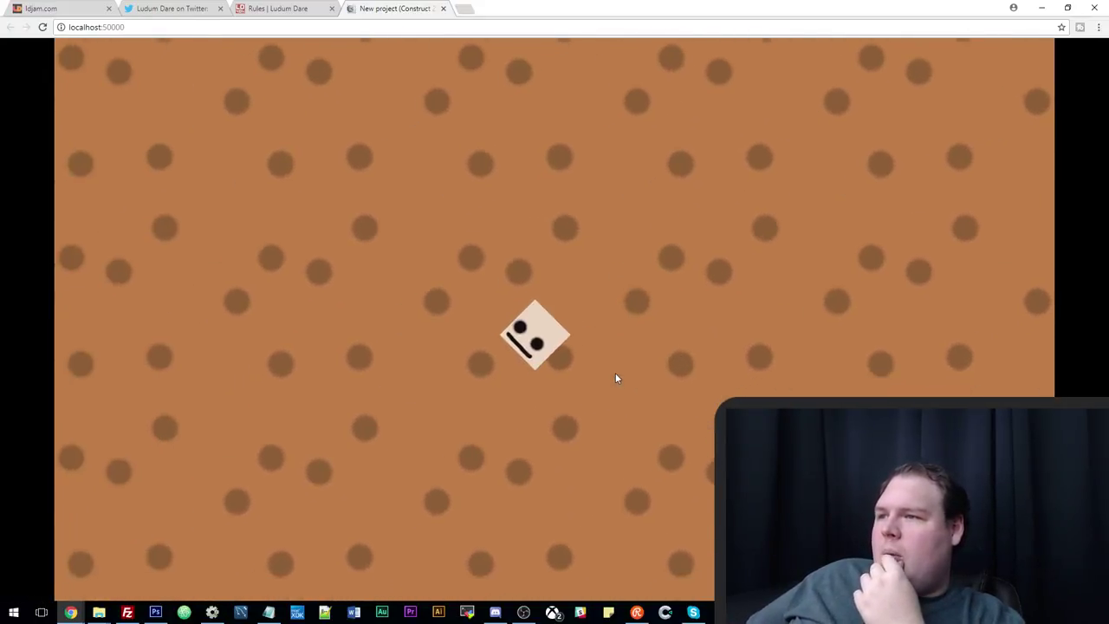
key("Left")
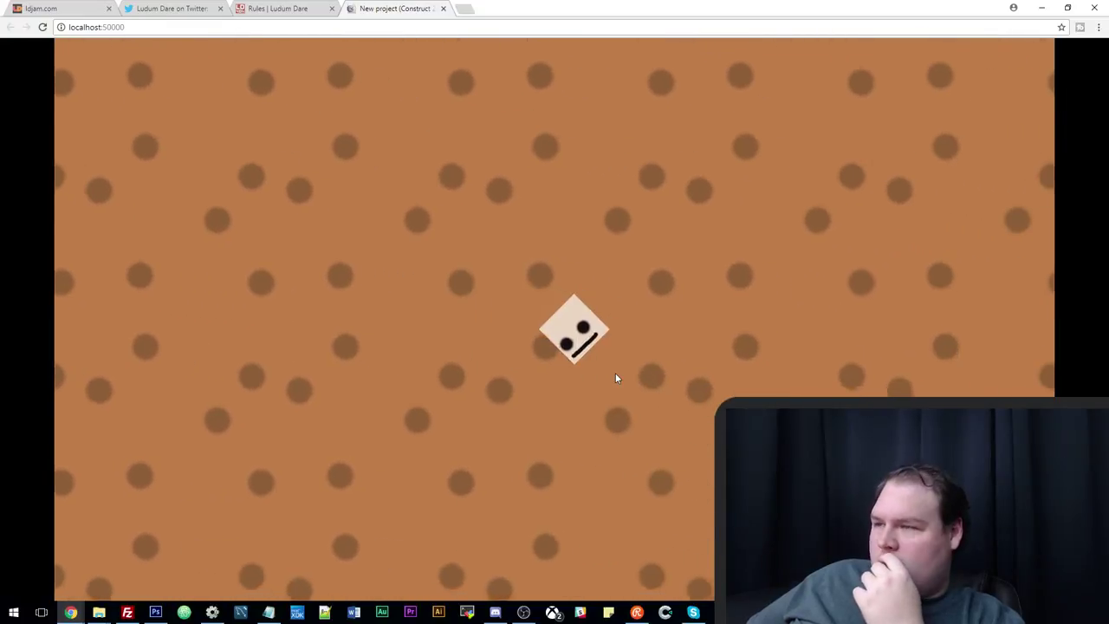
left_click(212, 612)
left_click(167, 272)
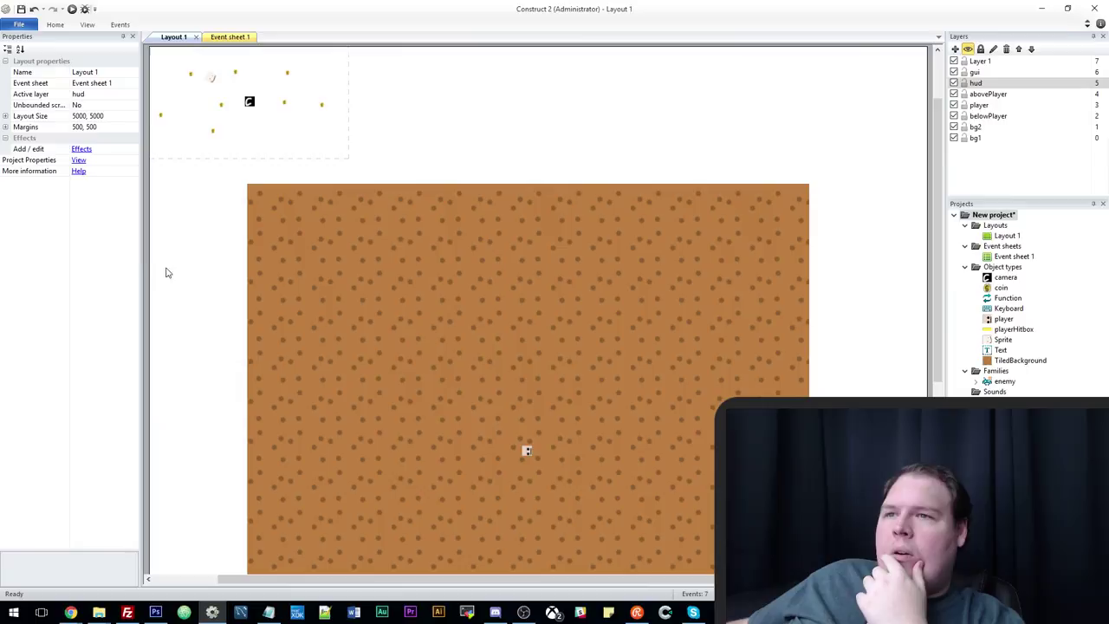
Set the project's Fullscreen in browser to Scale outer and preview the layout.
left_click(78, 160)
left_click(129, 238)
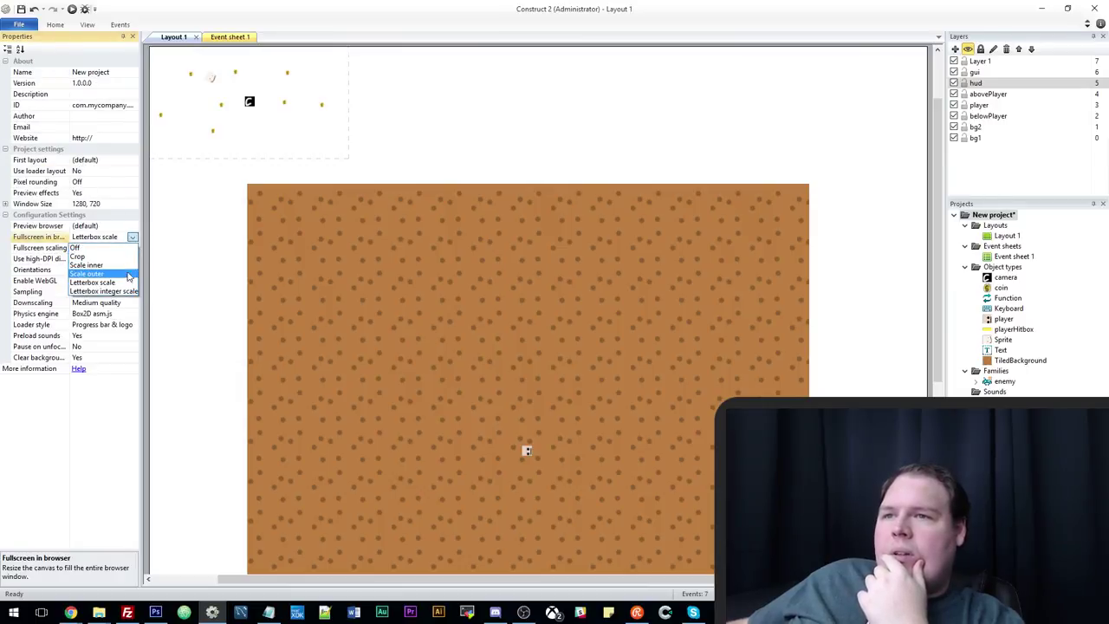
left_click(95, 273)
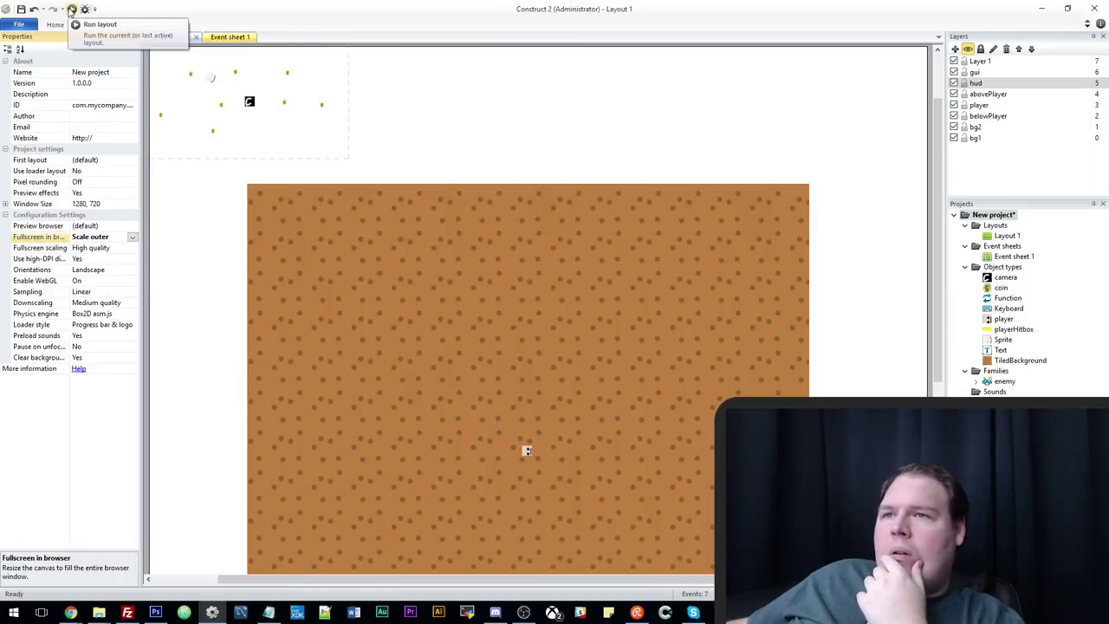
left_click(133, 238)
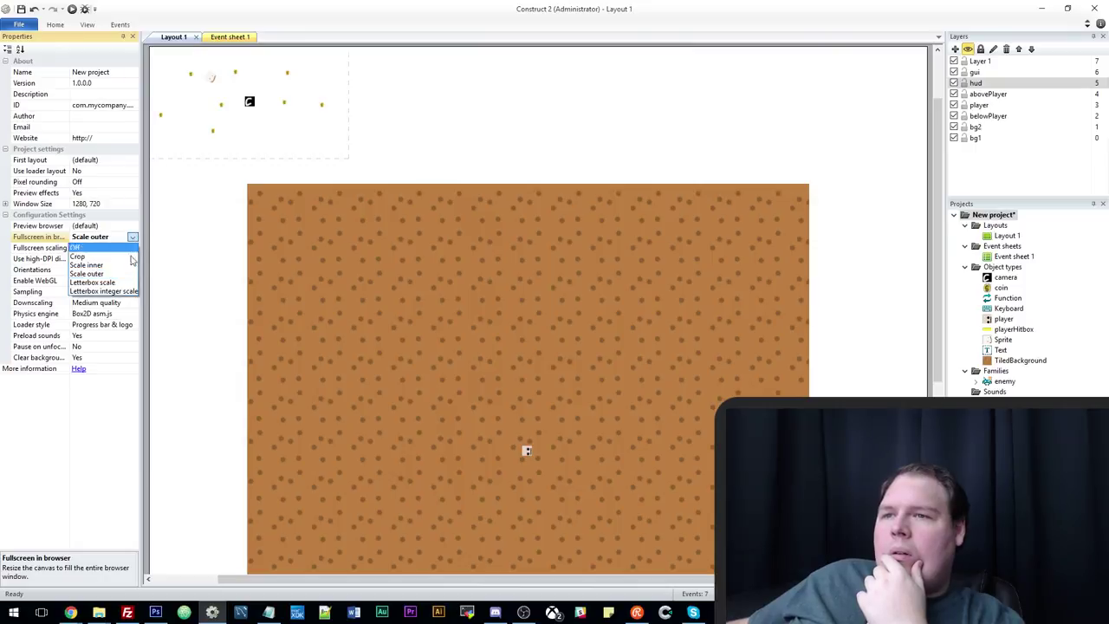
left_click(170, 201)
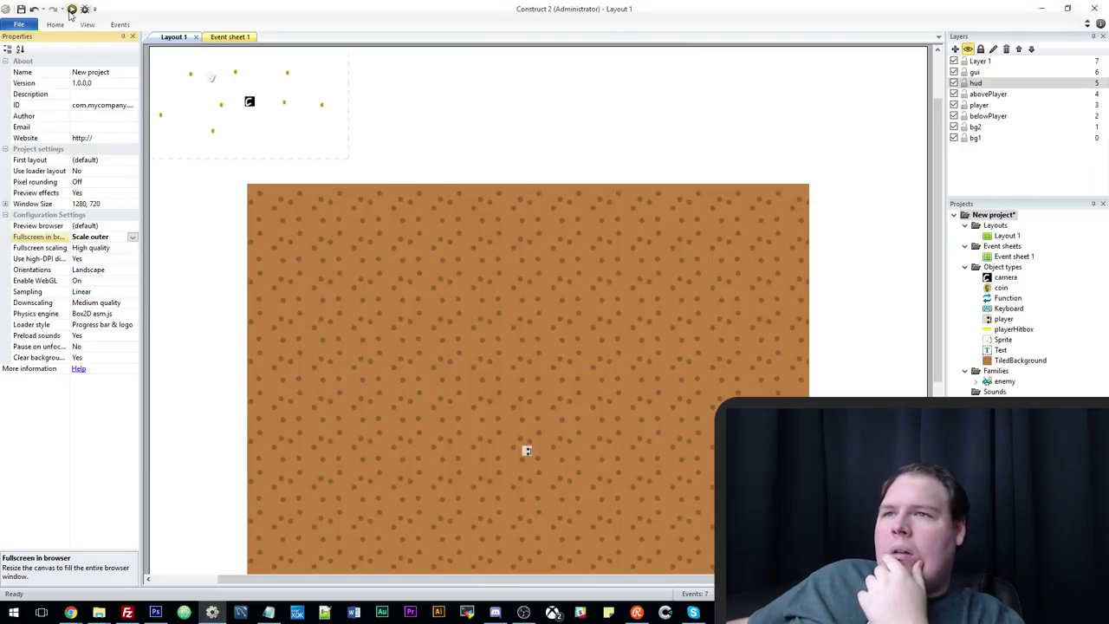
left_click(72, 10)
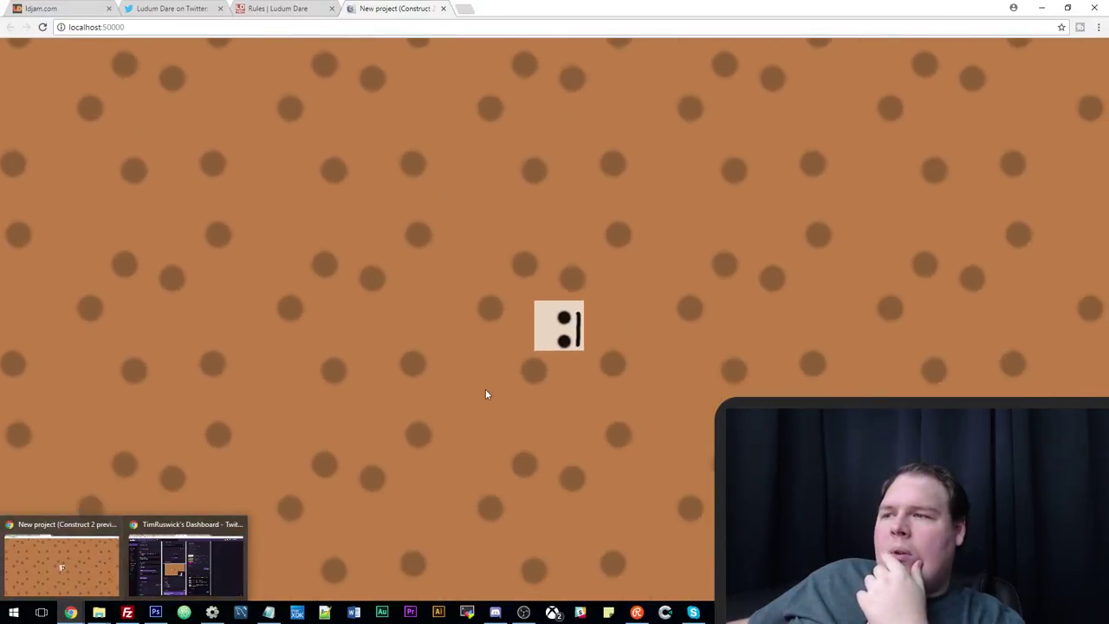
Move the Money text onto the hud layer and run the layout again.
left_click(213, 612)
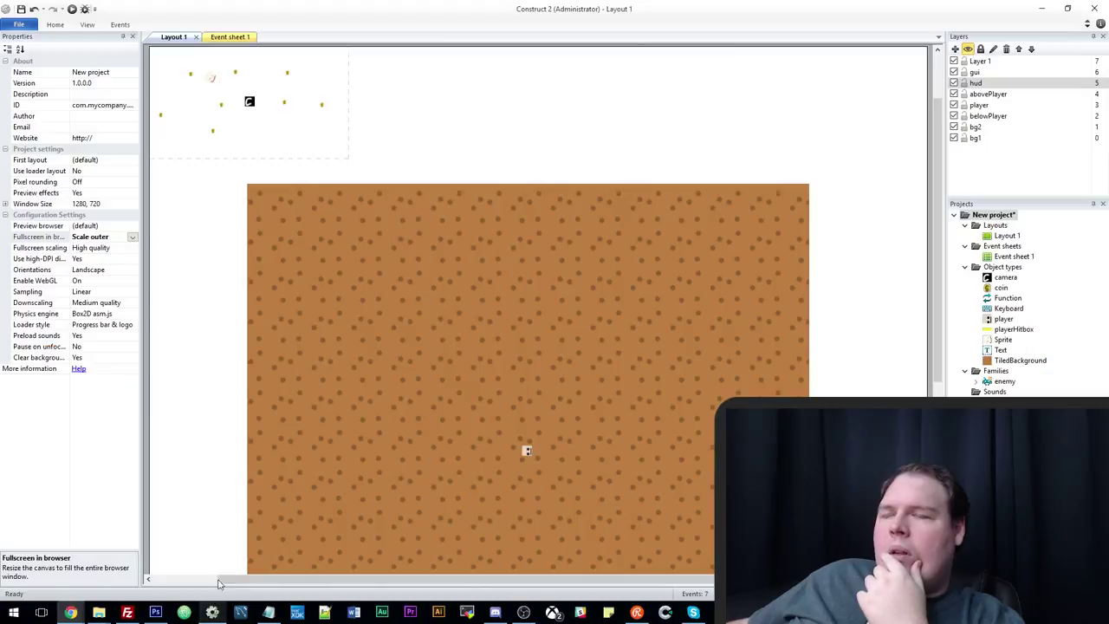
left_click(162, 150)
left_click(135, 127)
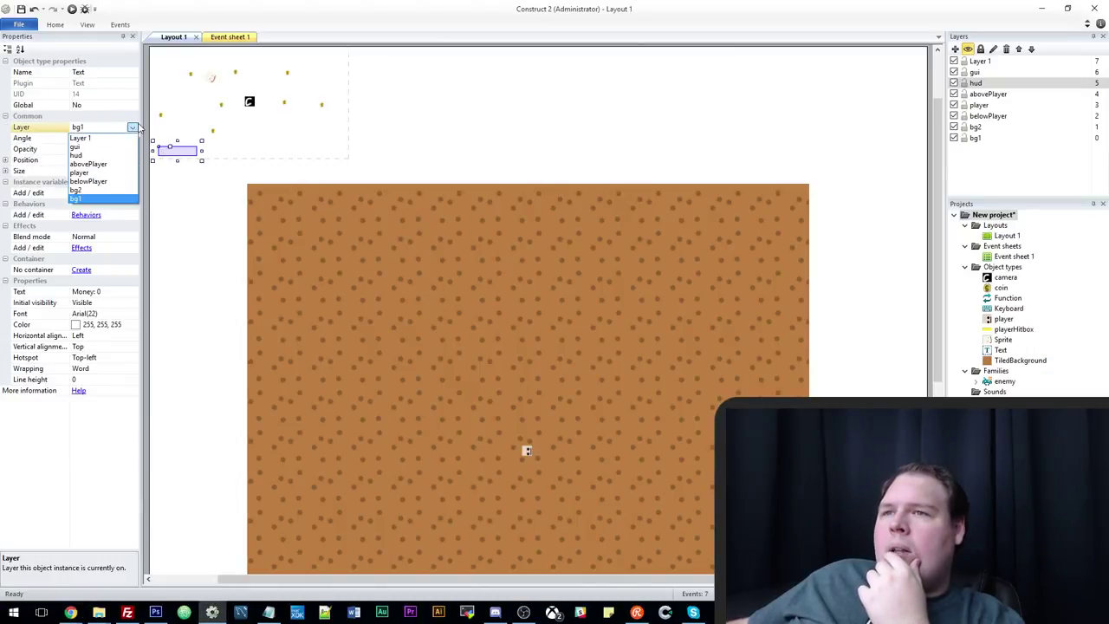
left_click(87, 160)
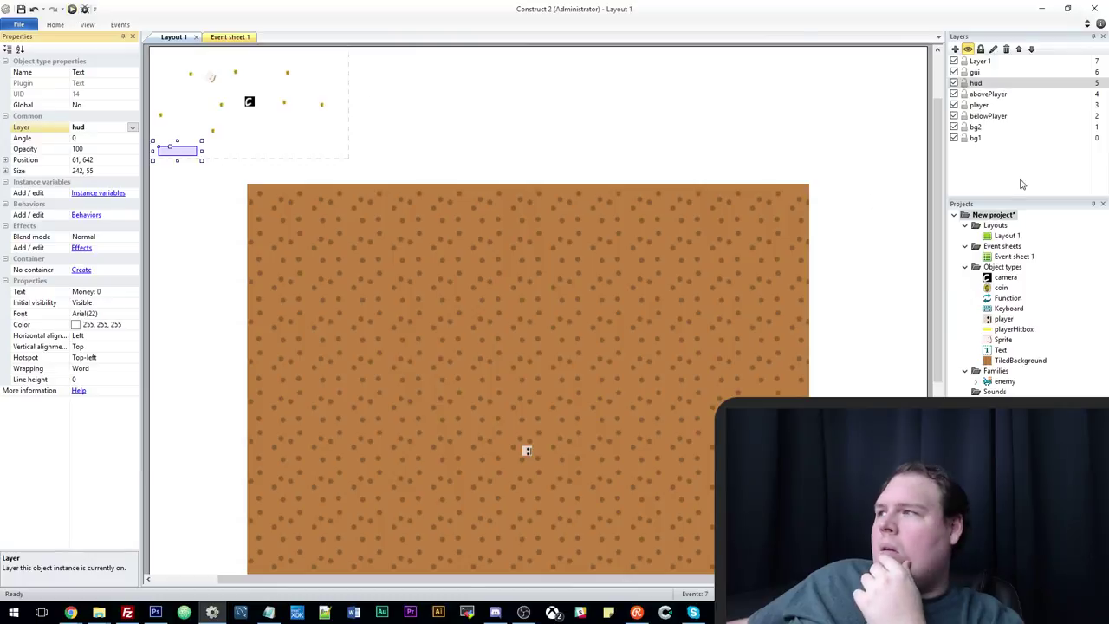
left_click(977, 83)
left_click(72, 9)
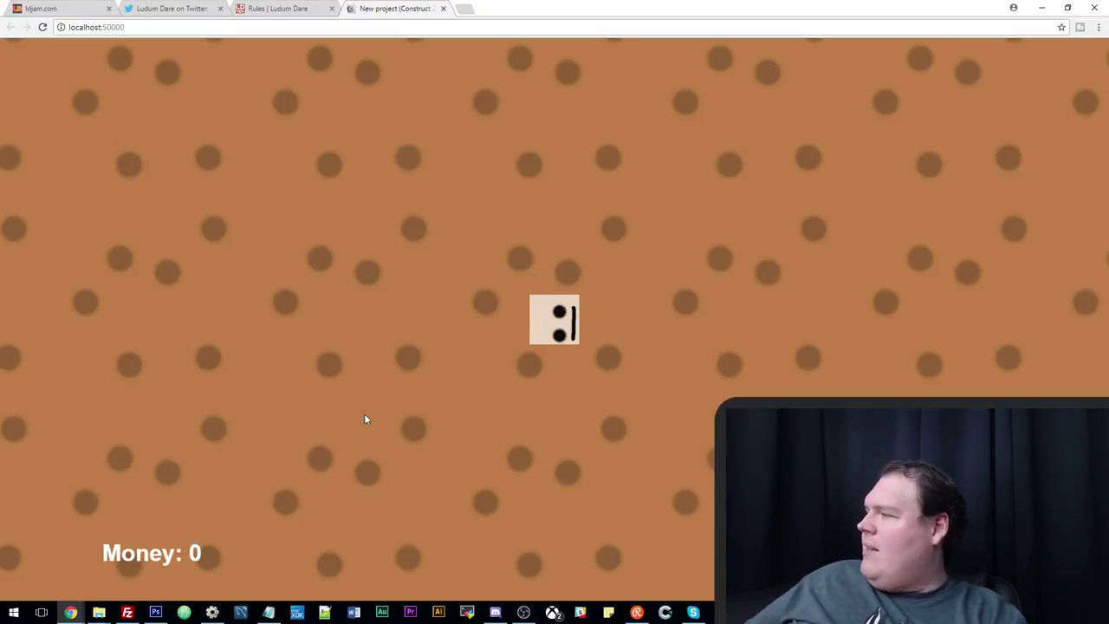
Walk the player around with the arrow keys, confirming 'Money: 0' stays fixed, then return to the editor.
key("Up")
key("Left")
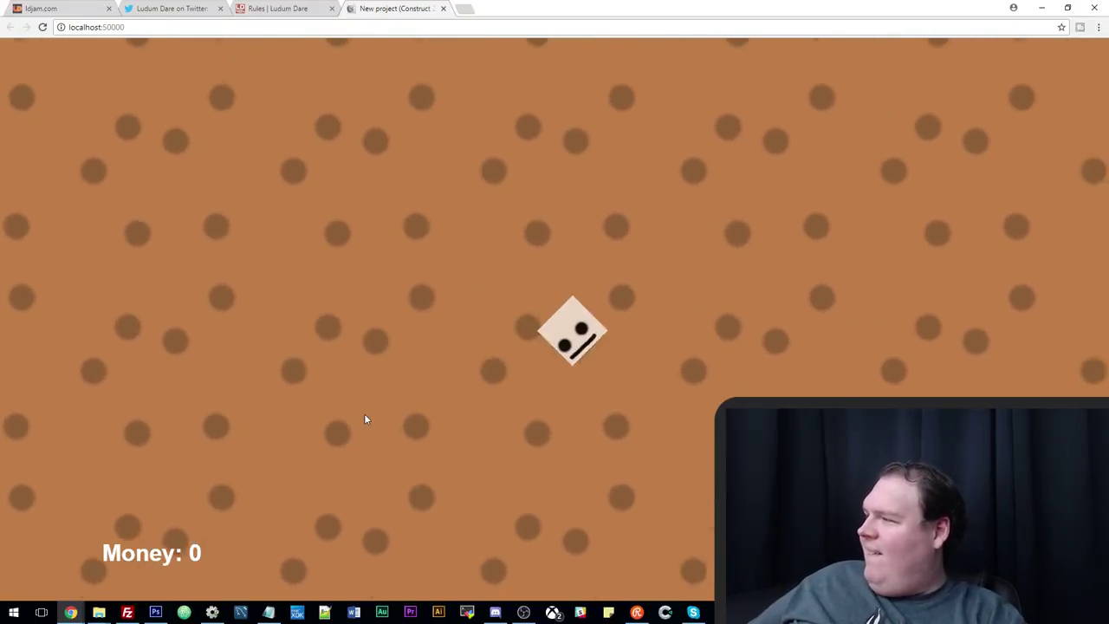
key("Down")
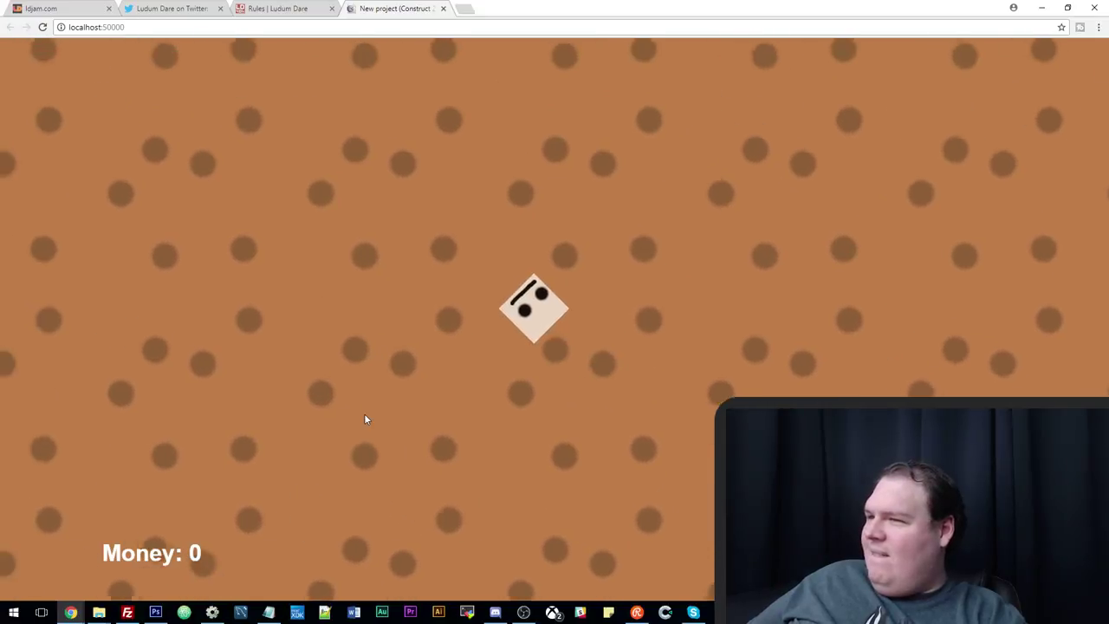
key("Up")
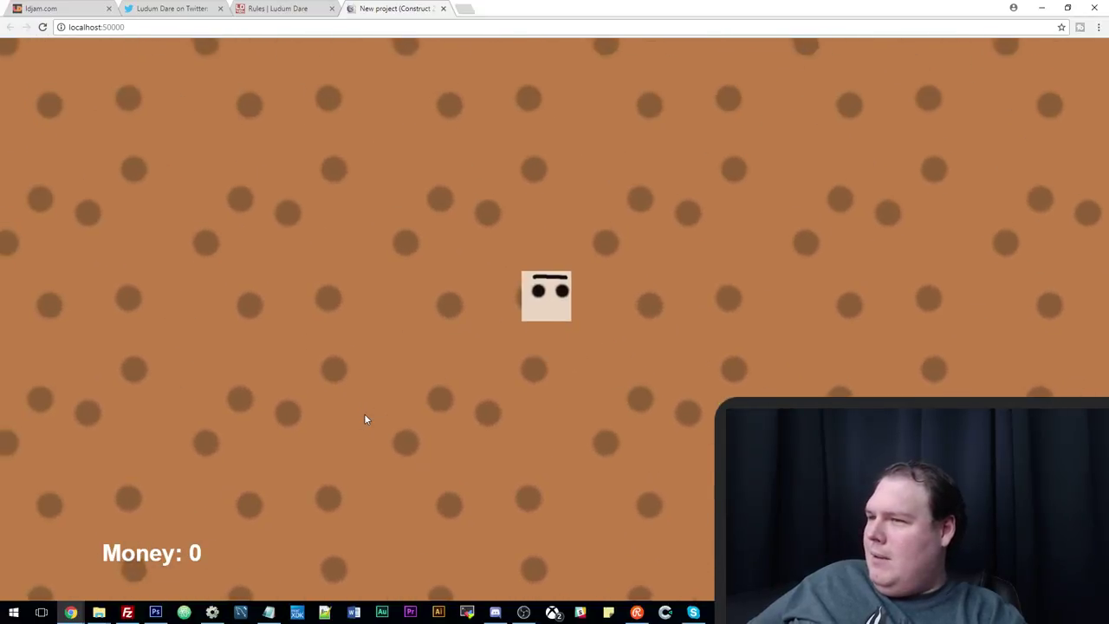
key("Left")
key("Down")
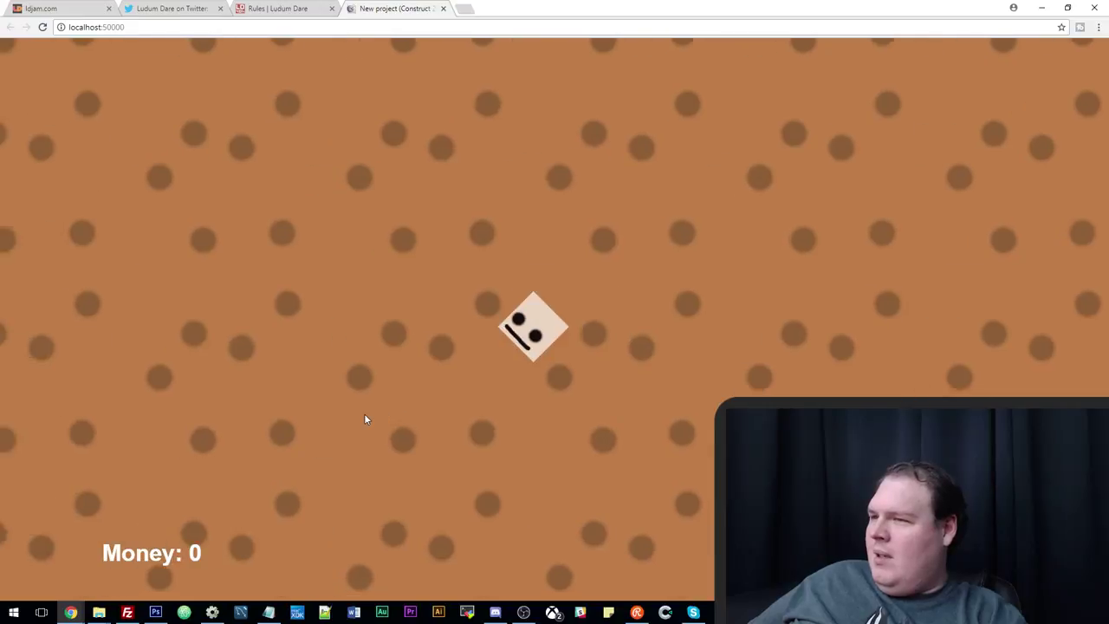
key("Down")
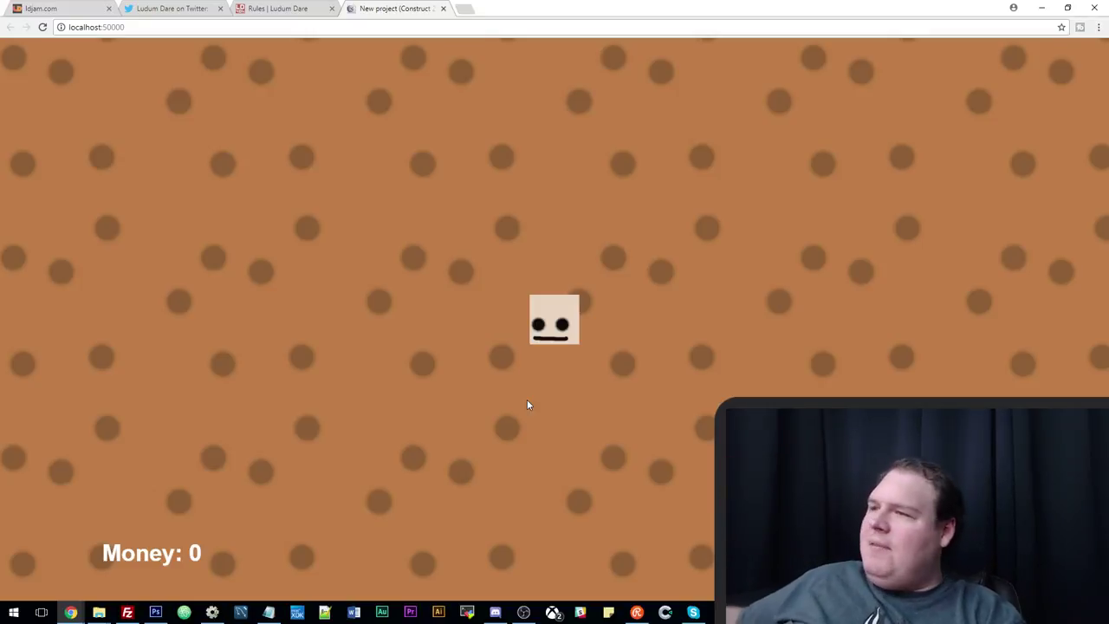
key("Left")
key("Down")
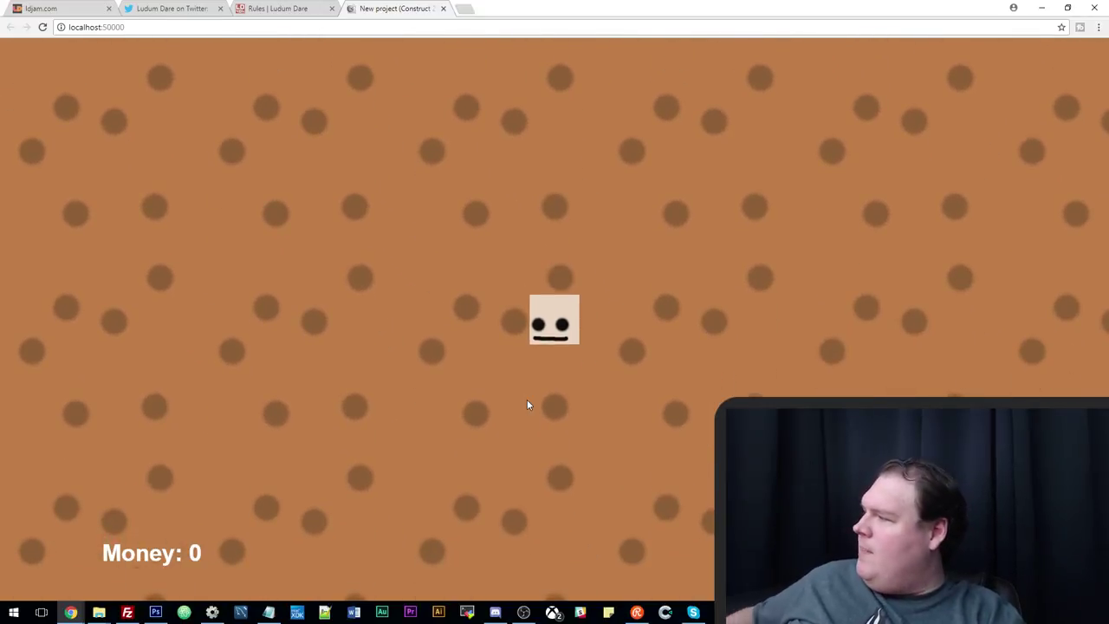
key("Right")
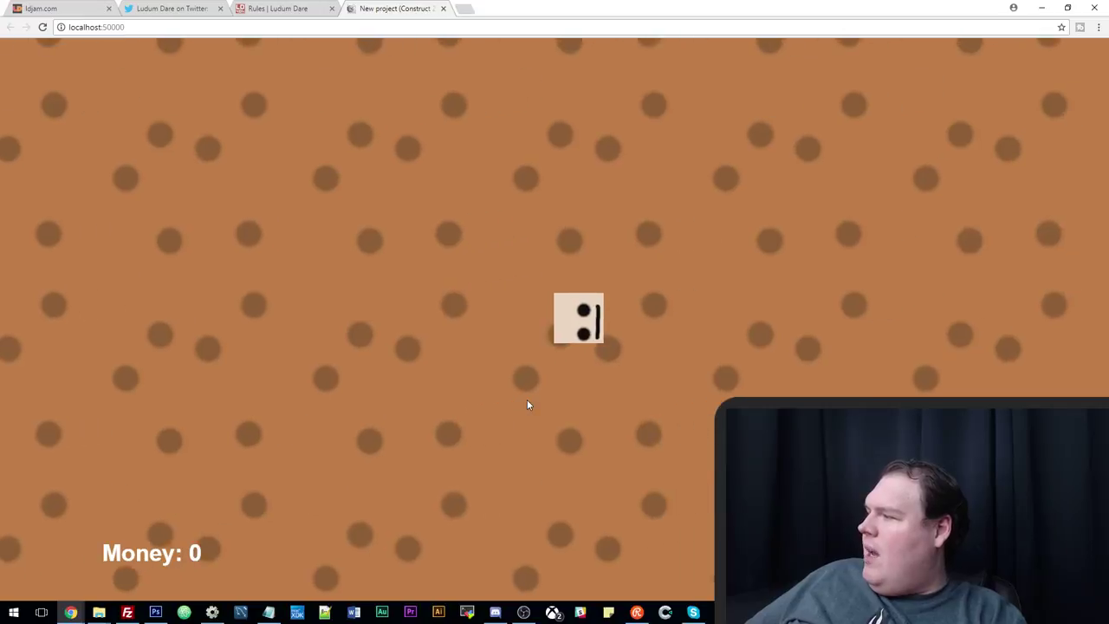
key("Left")
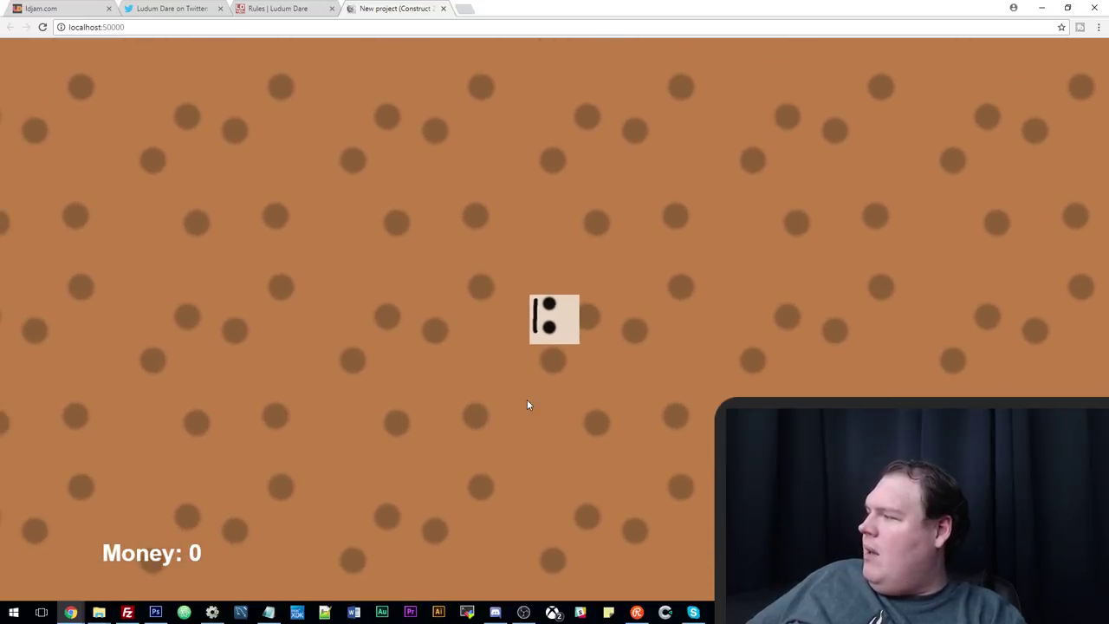
key("Left")
key("Down")
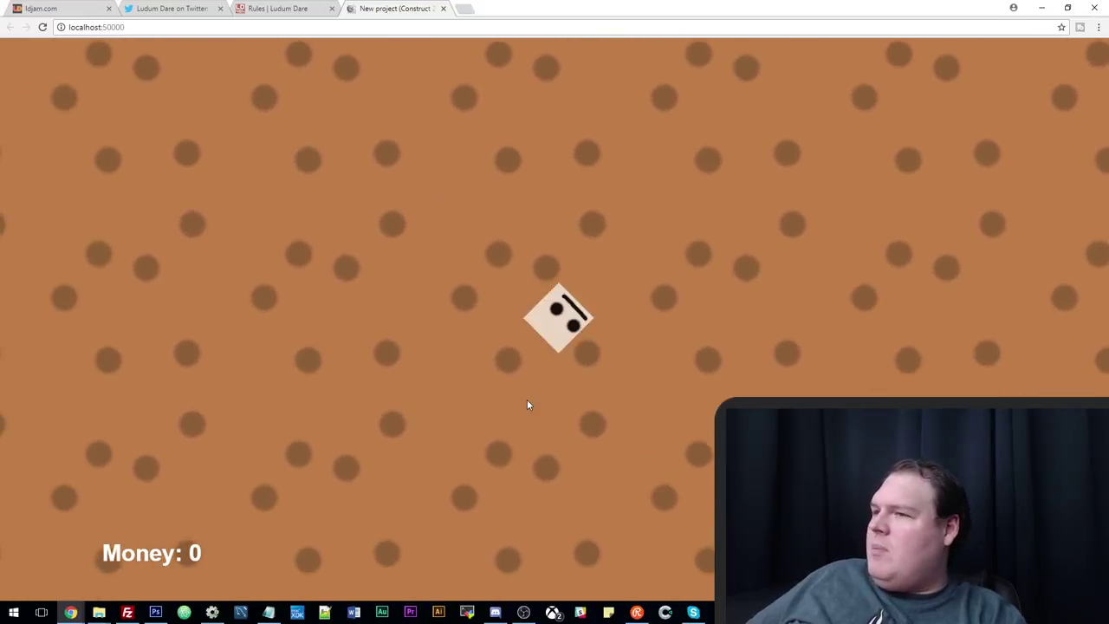
key("alt+Tab")
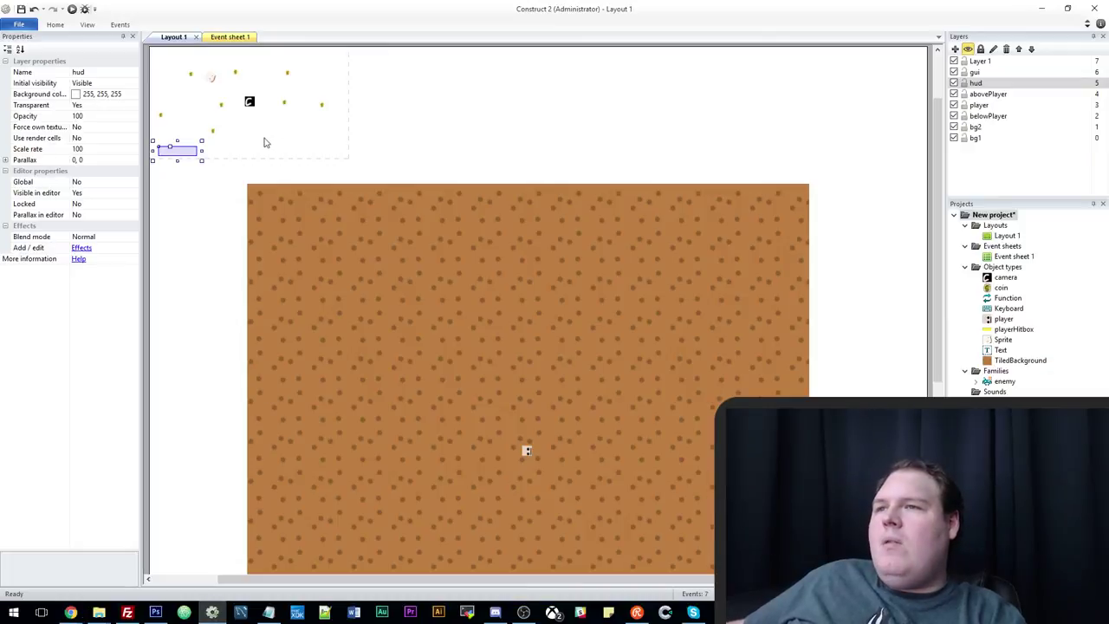
Place three enemies on the brown ground, rotate one to about 94 degrees, and run the layout.
left_click_drag(211, 81, 419, 353)
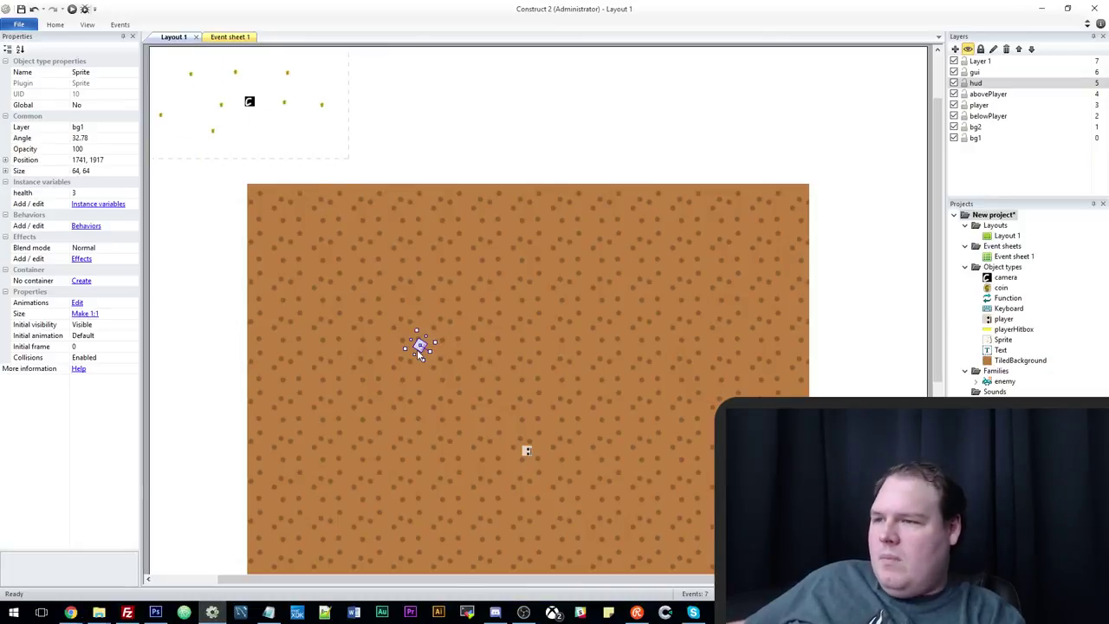
scroll(436, 365, "up", 2, "ctrl")
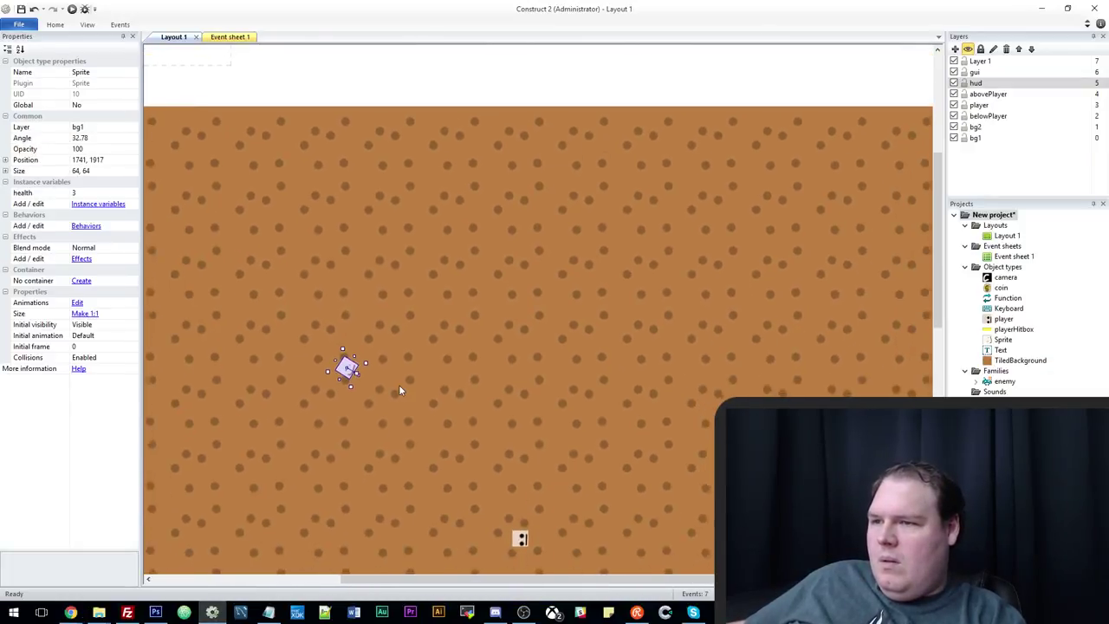
left_click(422, 344)
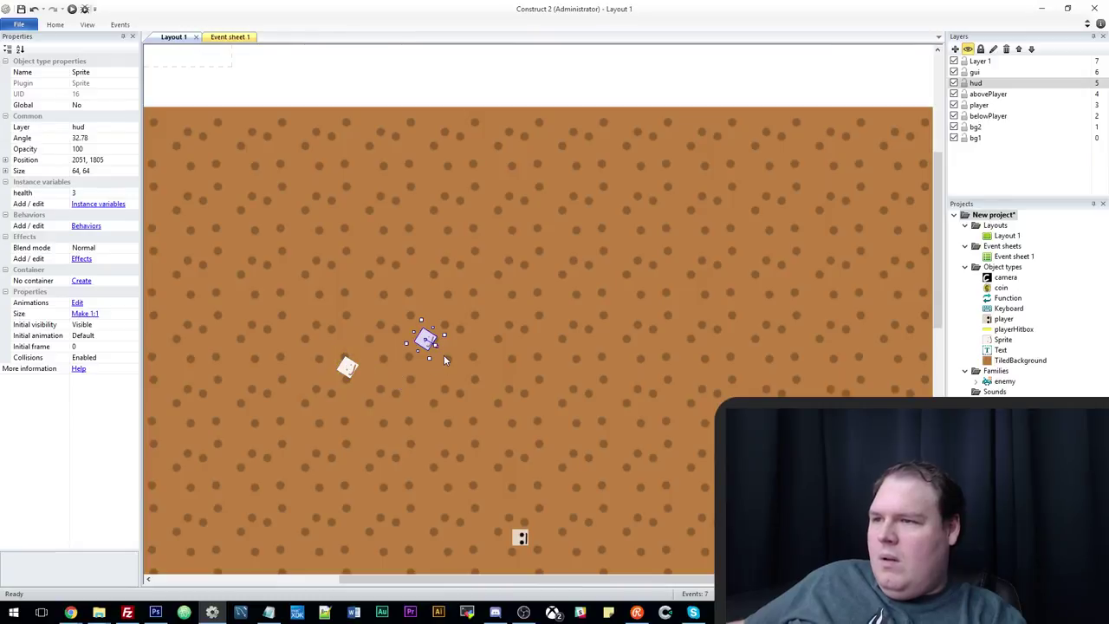
left_click(500, 330)
left_click_drag(512, 337, 501, 346)
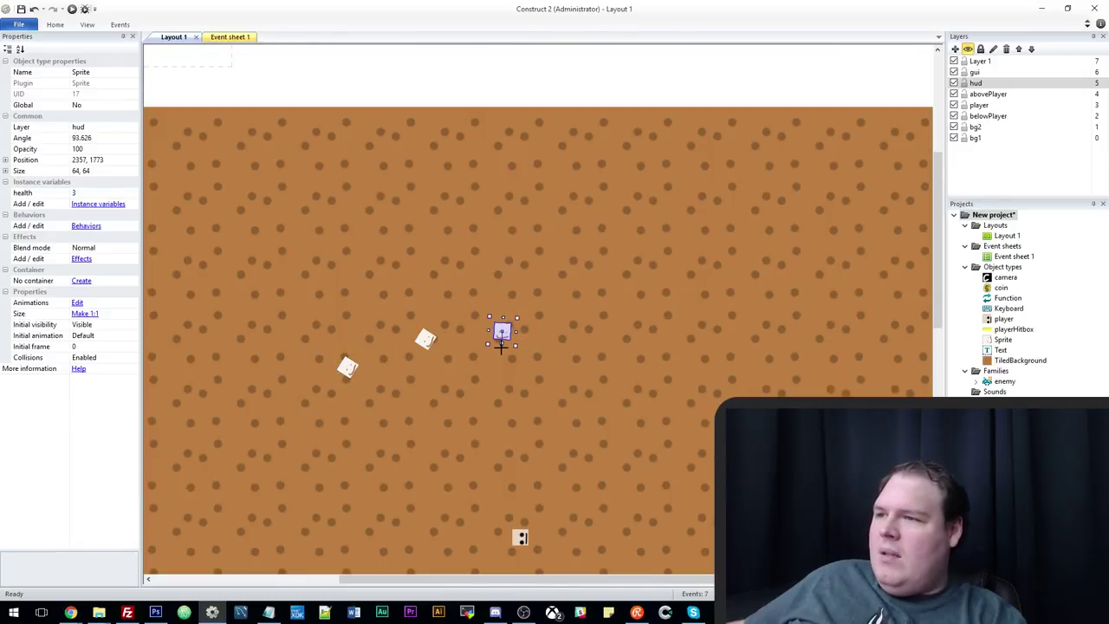
left_click(423, 341)
left_click(72, 9)
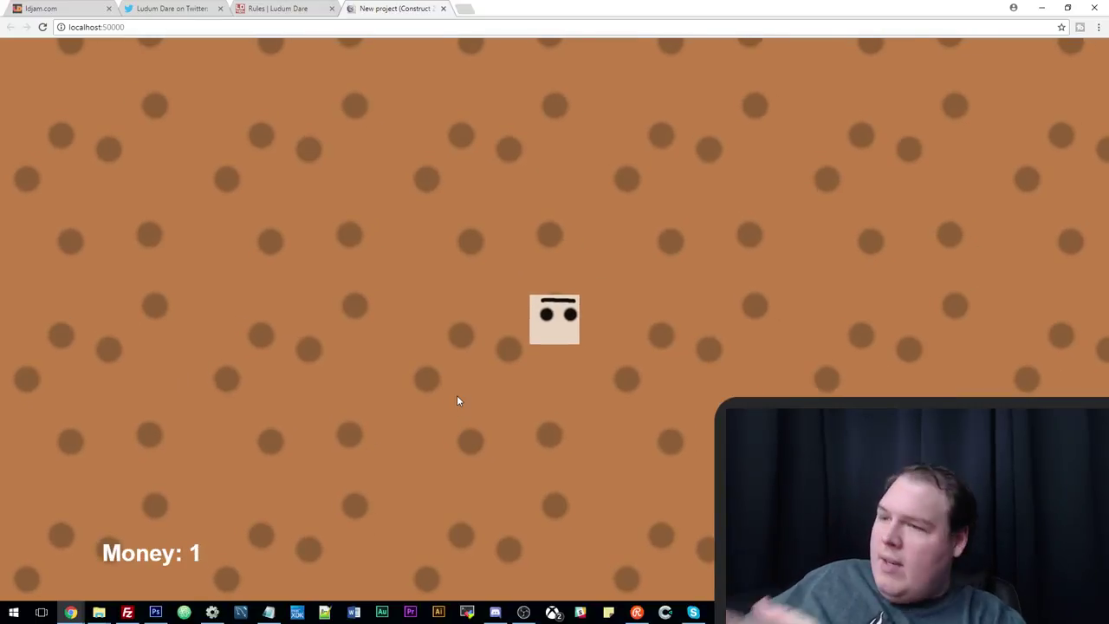
Steer the player across the dotted floor with the arrow keys, then return to the Construct 2 editor.
key("Right")
key("Down")
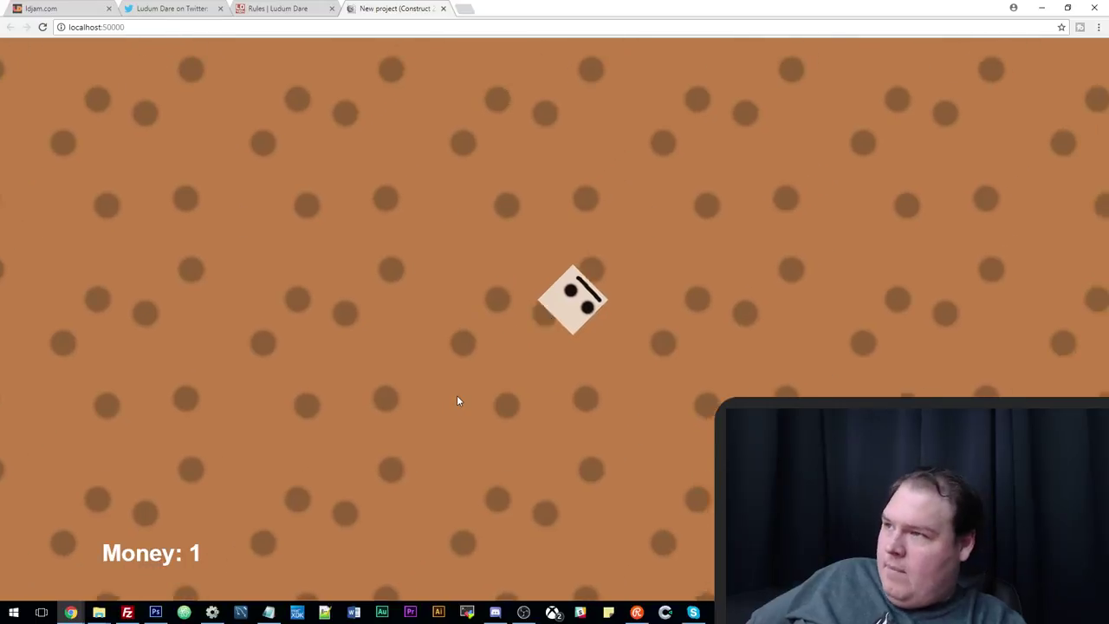
key("Down")
key("Right")
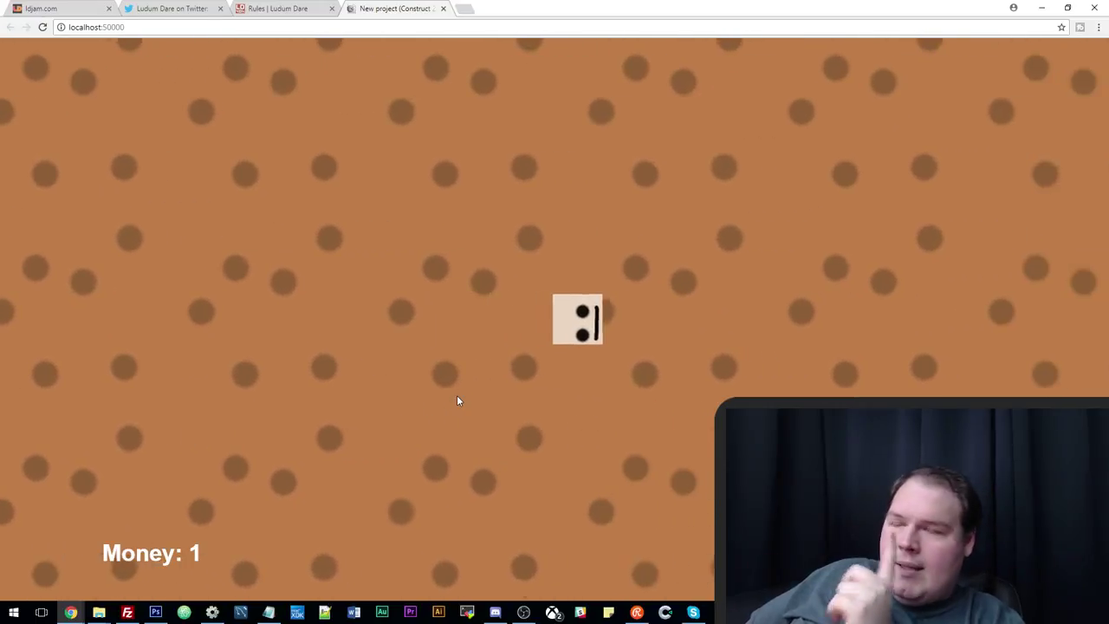
key("Down")
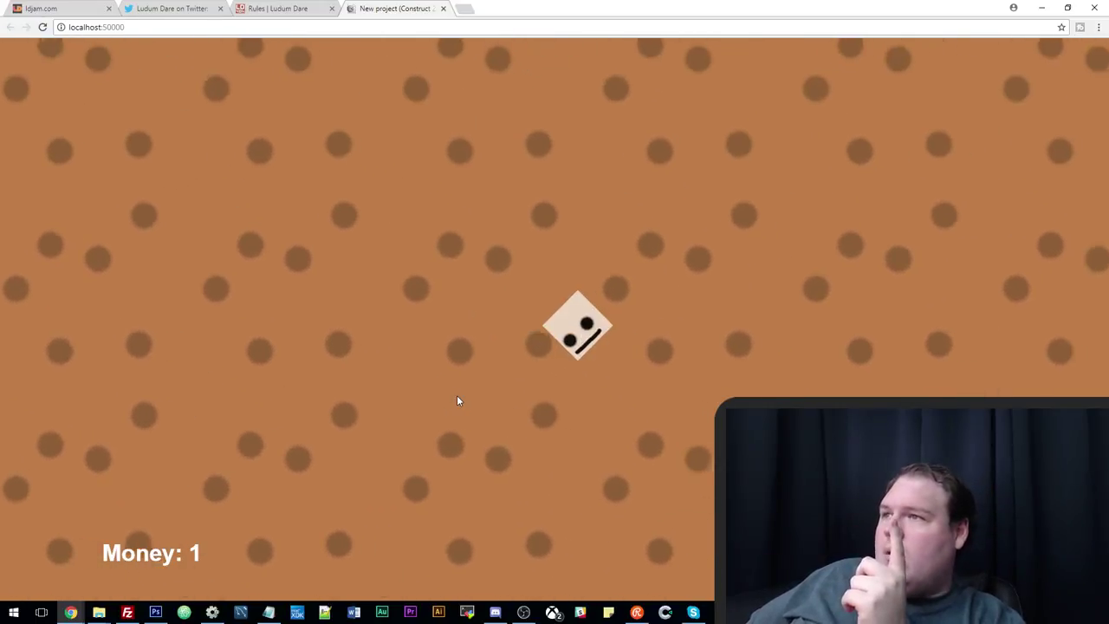
key("Left")
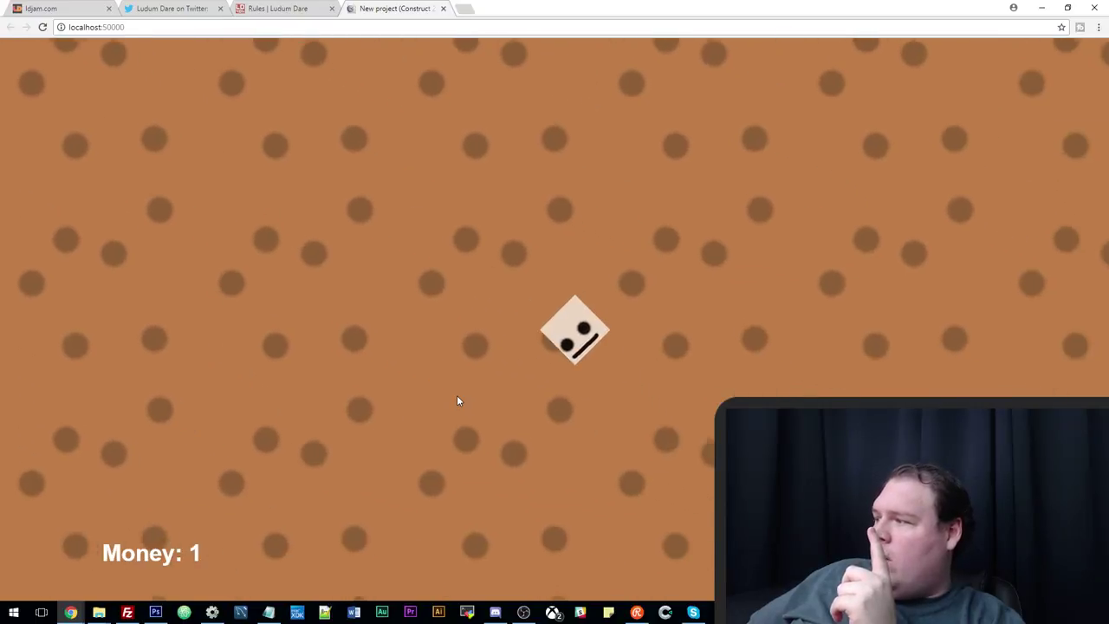
key("Down")
key("Right")
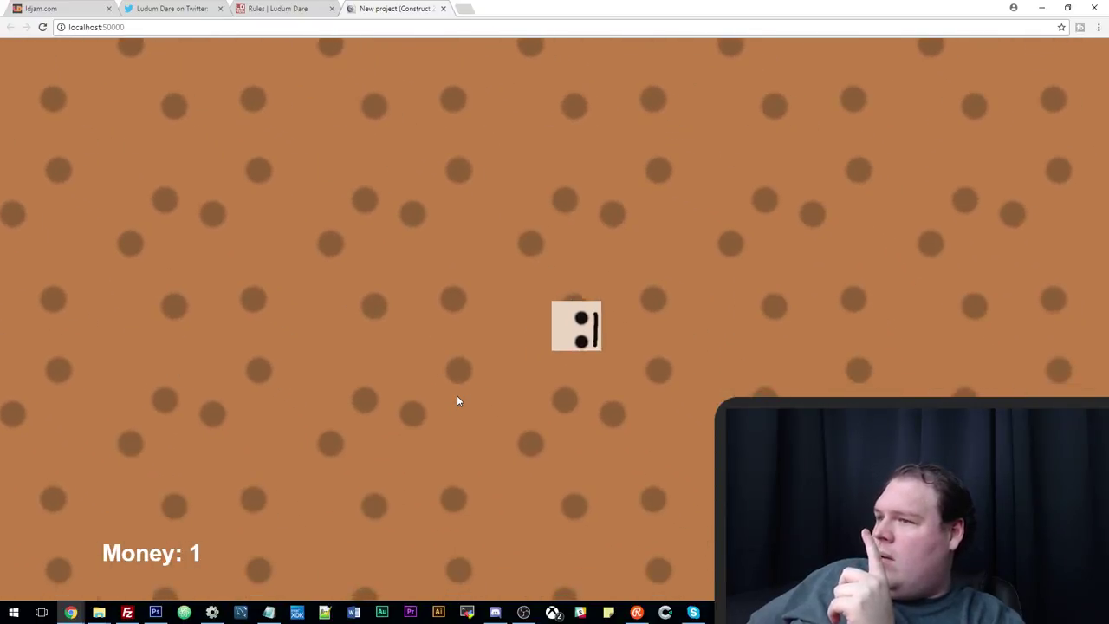
key("Left")
key("Down")
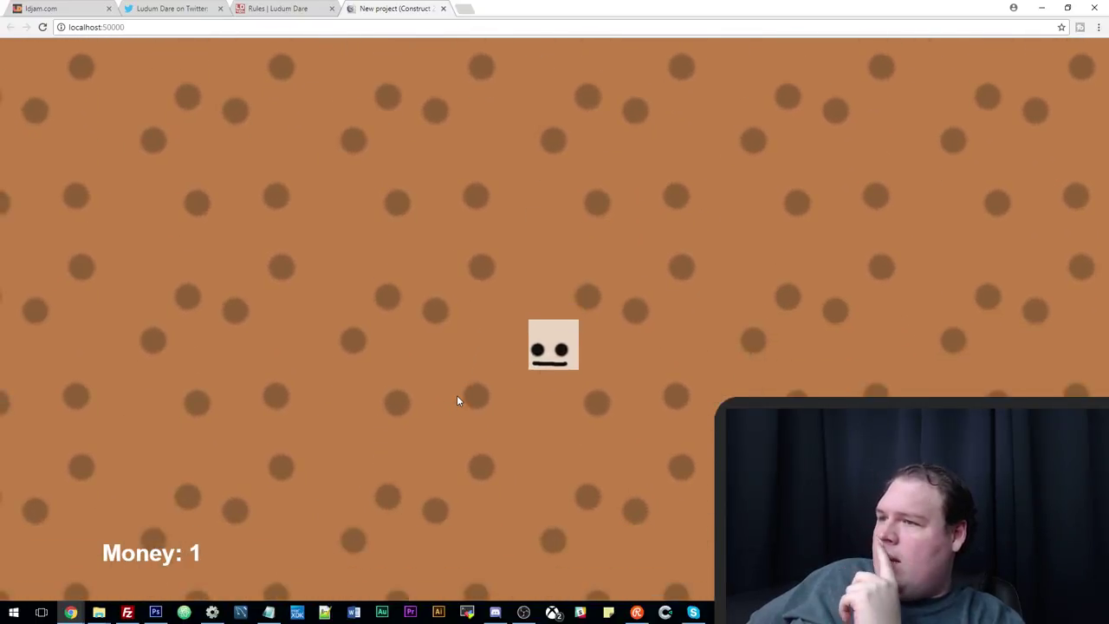
left_click(213, 613)
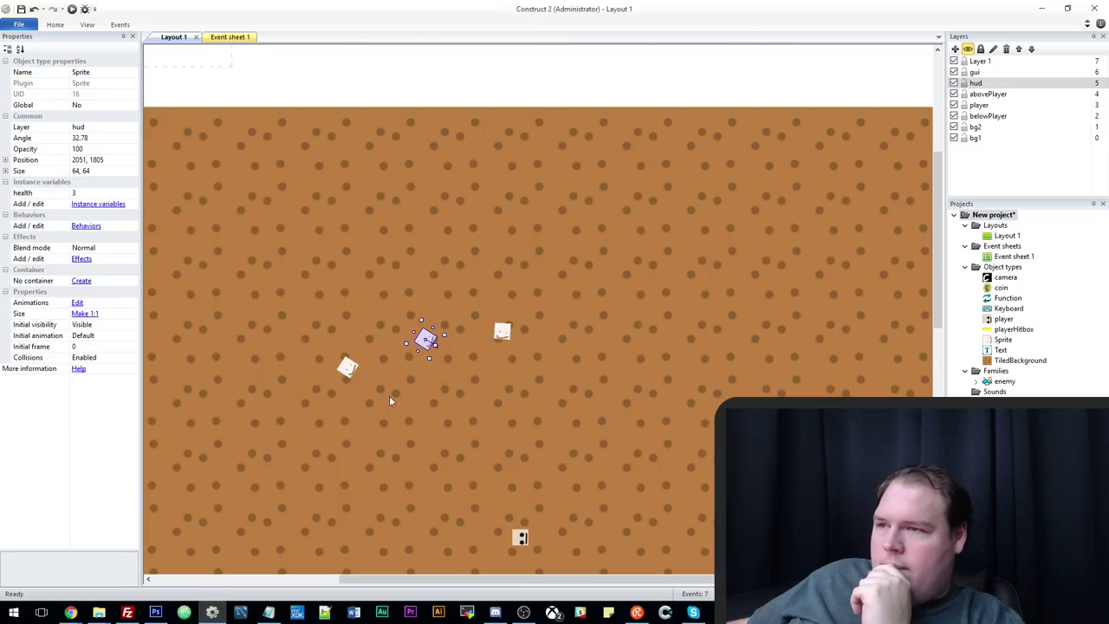
Move the player up-left and set it and two enemy Sprites to size 32, 32.
left_click_drag(518, 542, 452, 414)
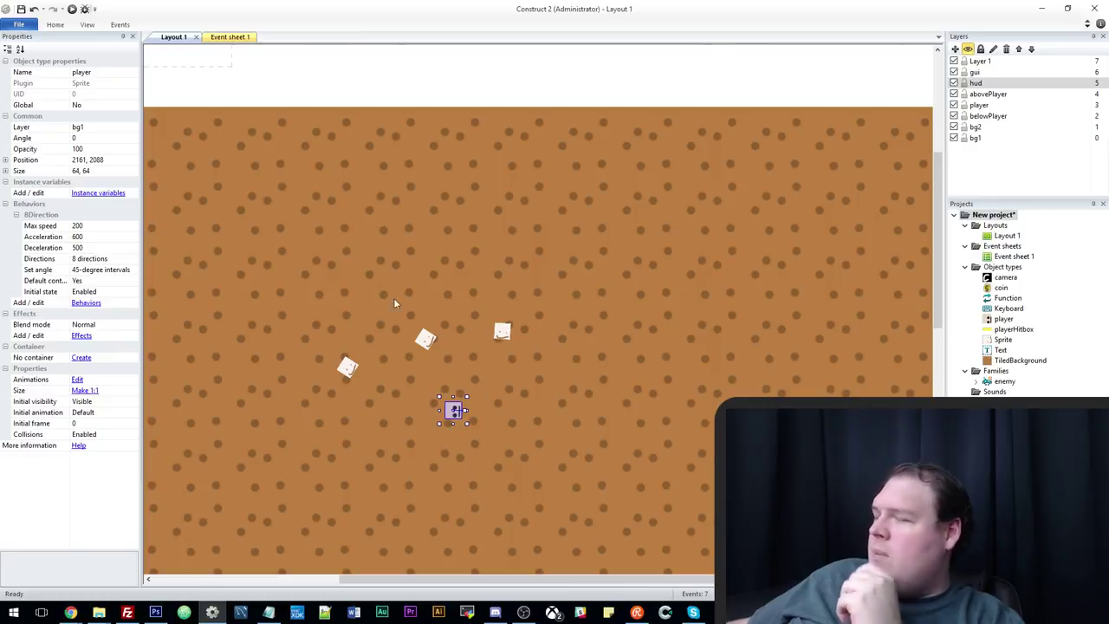
left_click(113, 173)
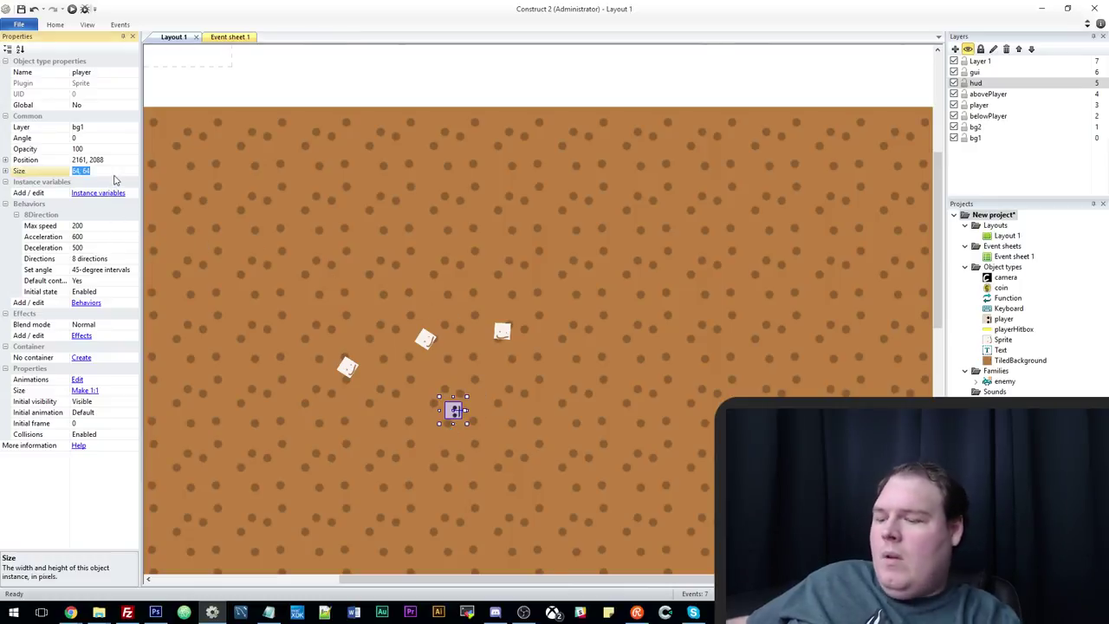
type("32, 3")
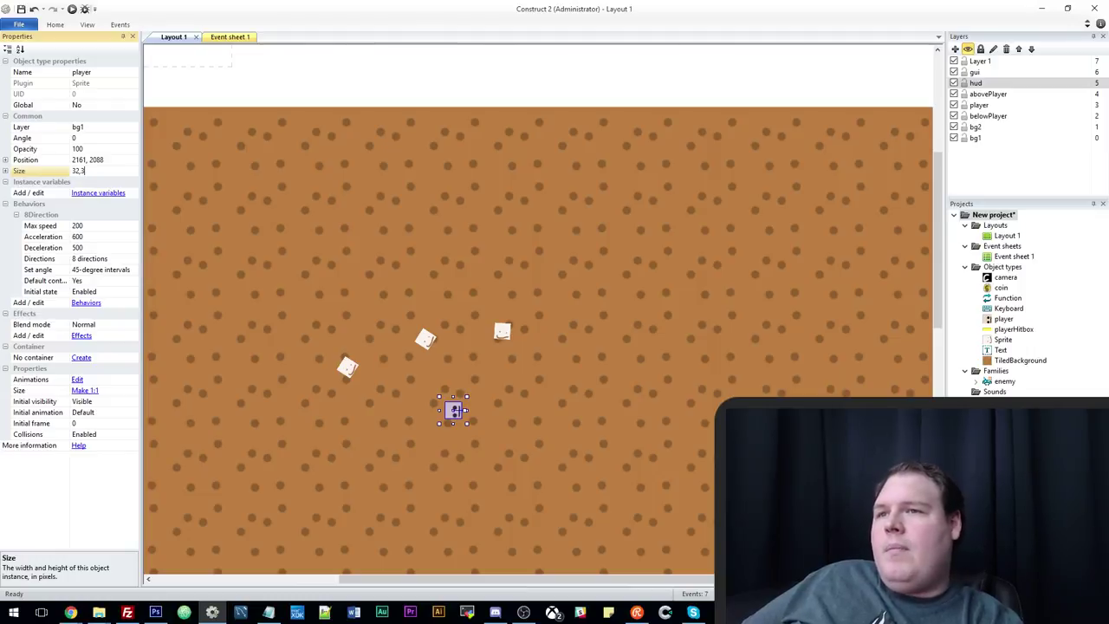
type("2")
key("Return")
left_click(345, 365)
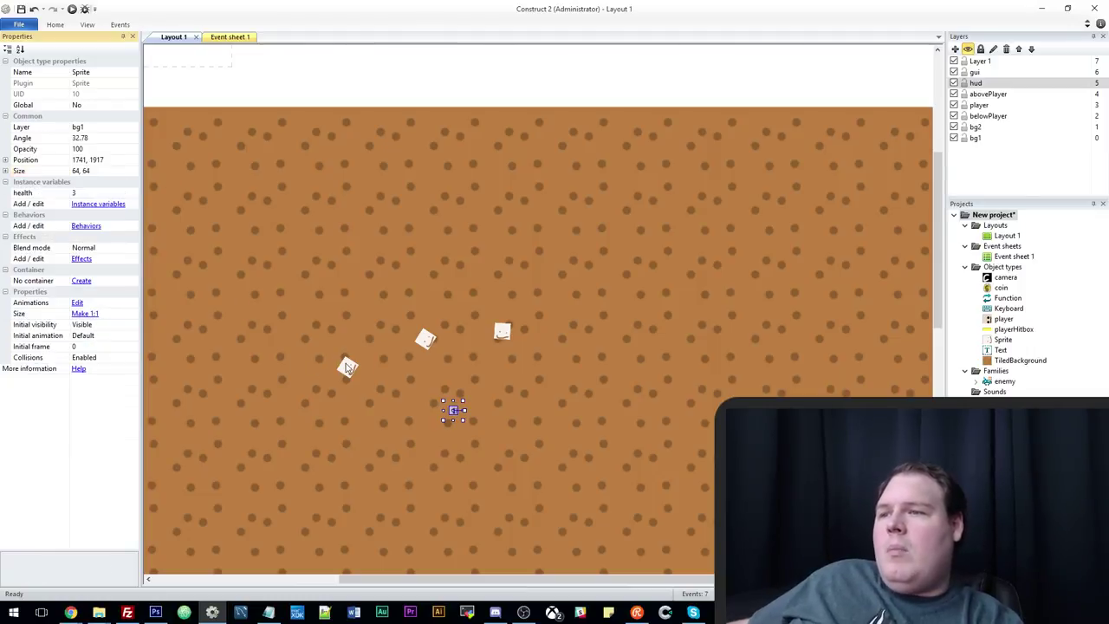
left_click(427, 339, "ctrl")
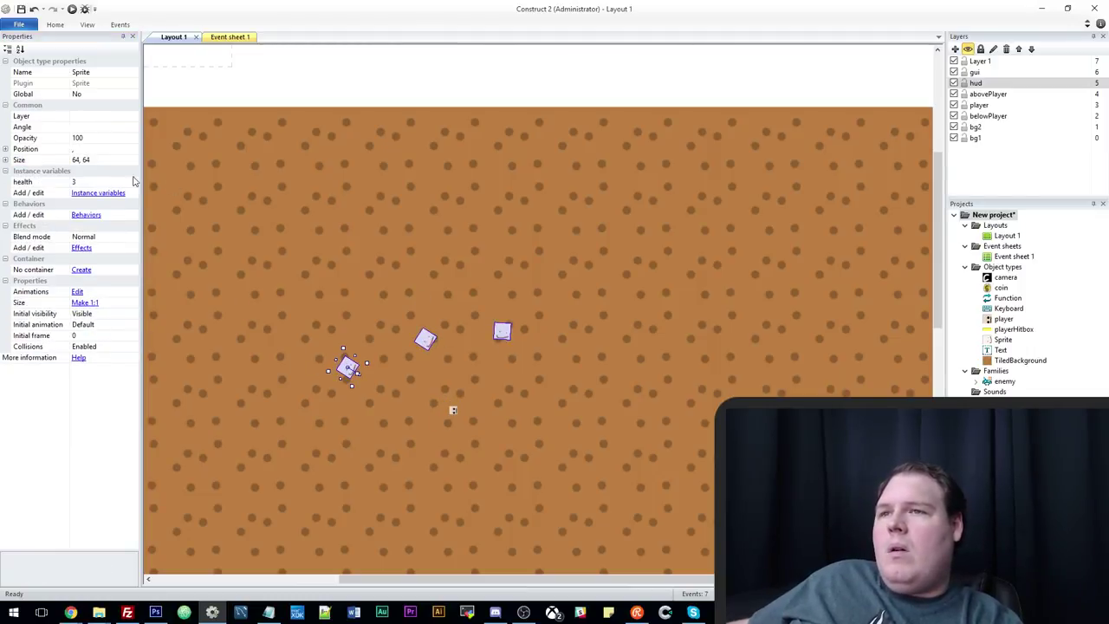
left_click(102, 160)
type("32, 32")
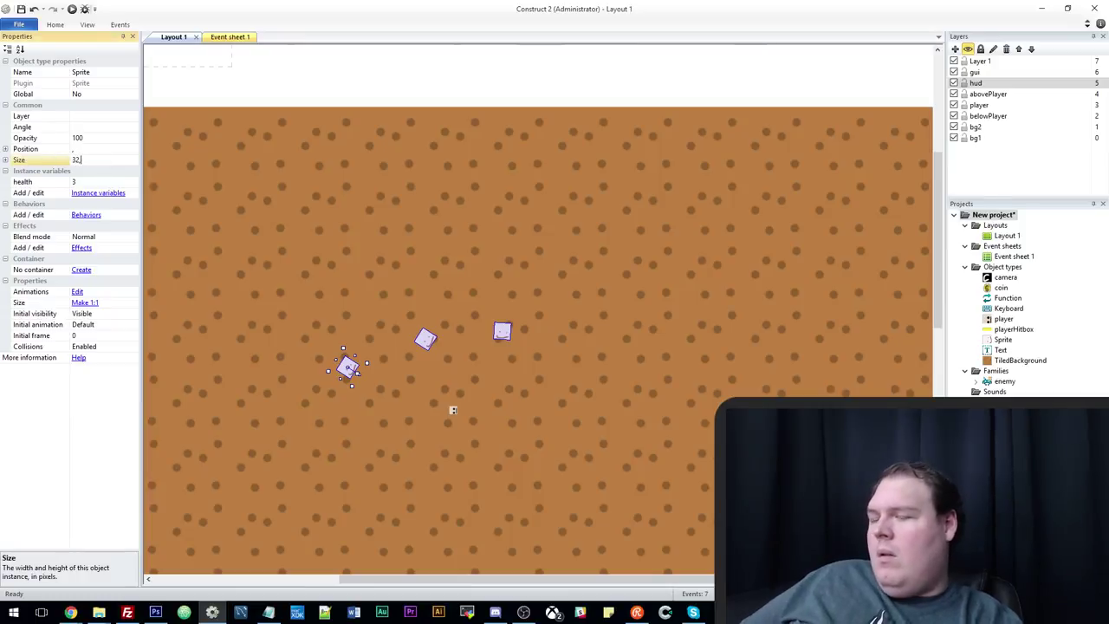
key("Return")
Enlarge the playerHitbox to about 109 x 103 and set its Initial visibility to Visible.
scroll(264, 126, "down", 2, "ctrl")
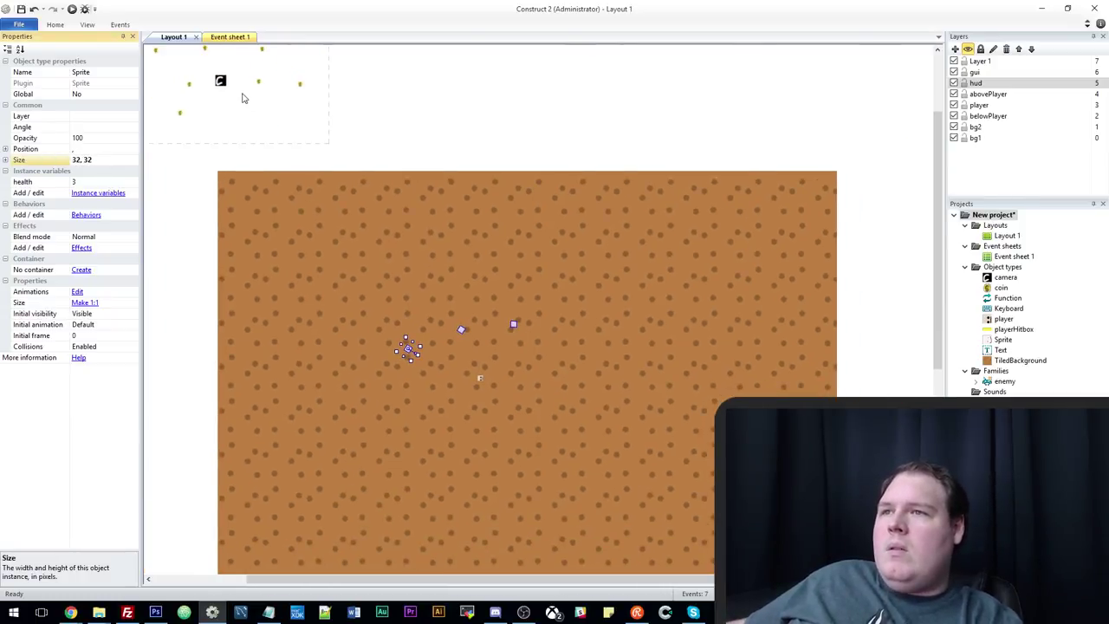
left_click(257, 128)
middle_click_drag(265, 124, 486, 251)
left_click(186, 323)
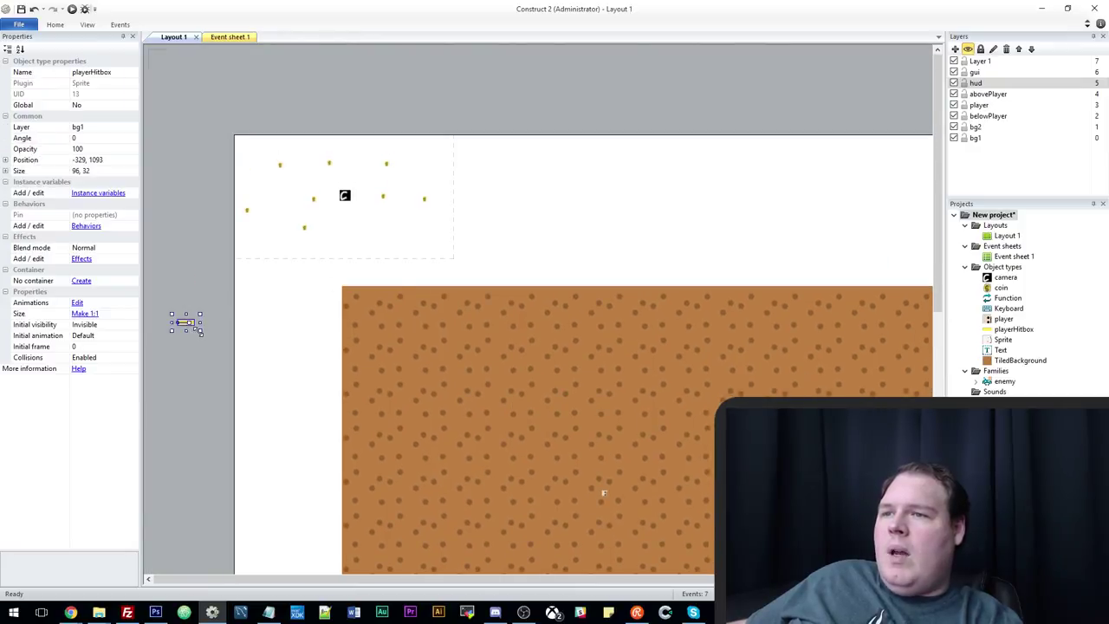
left_click_drag(199, 330, 199, 342)
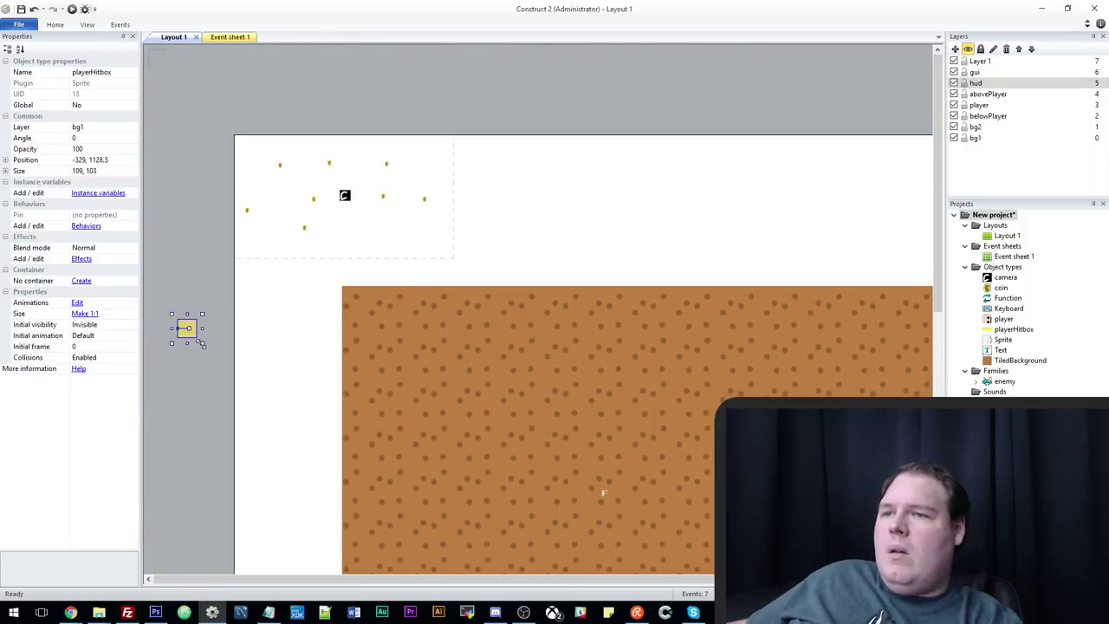
left_click(122, 325)
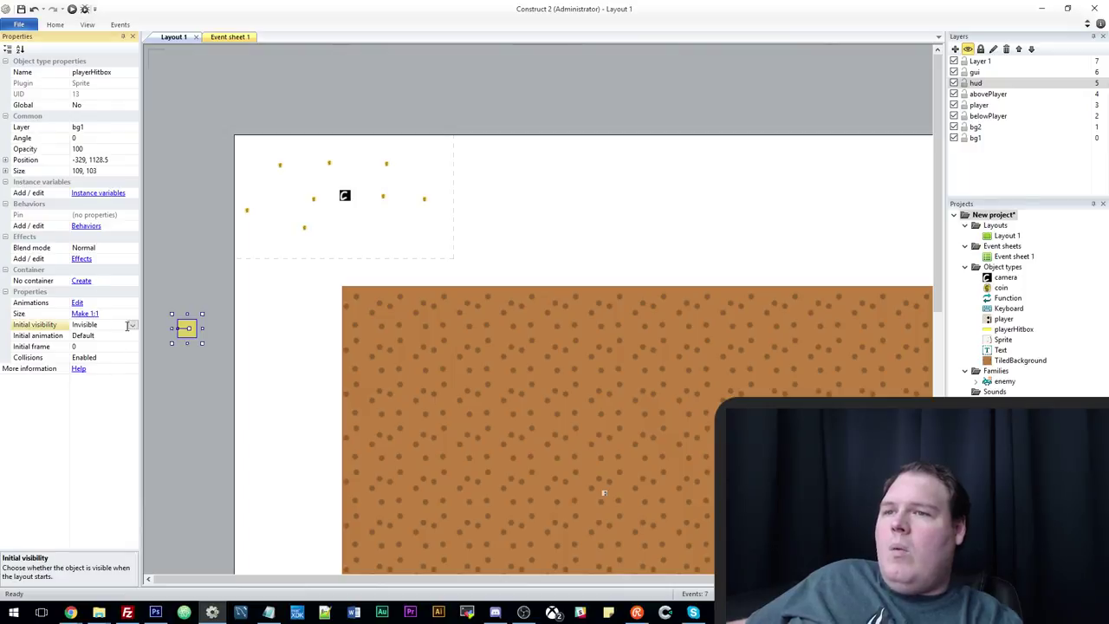
left_click(132, 325)
left_click(127, 342)
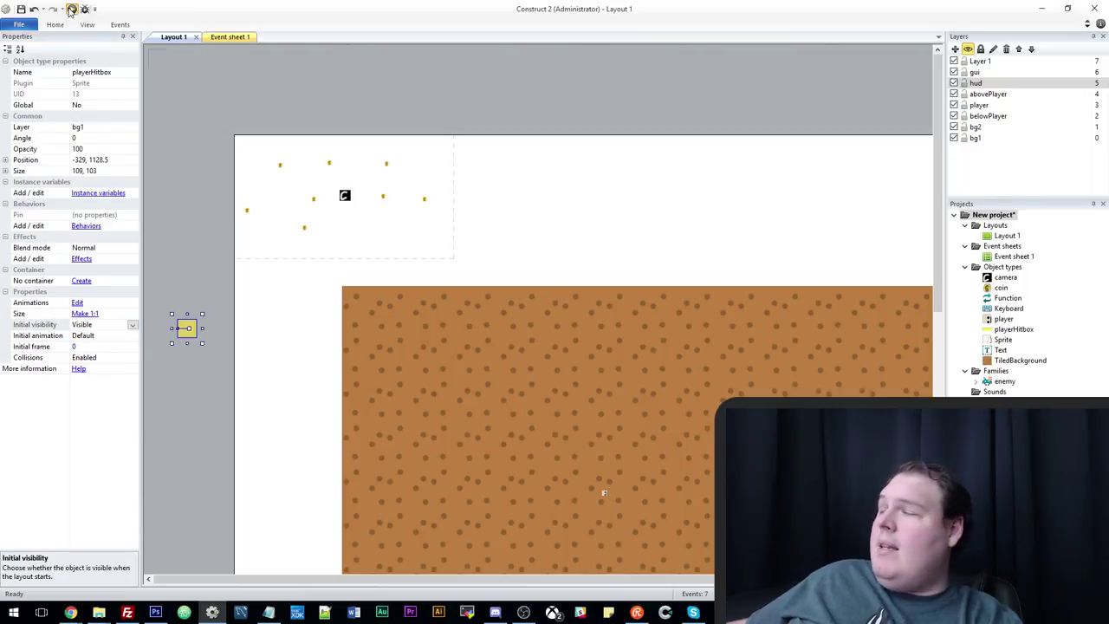
left_click(72, 9)
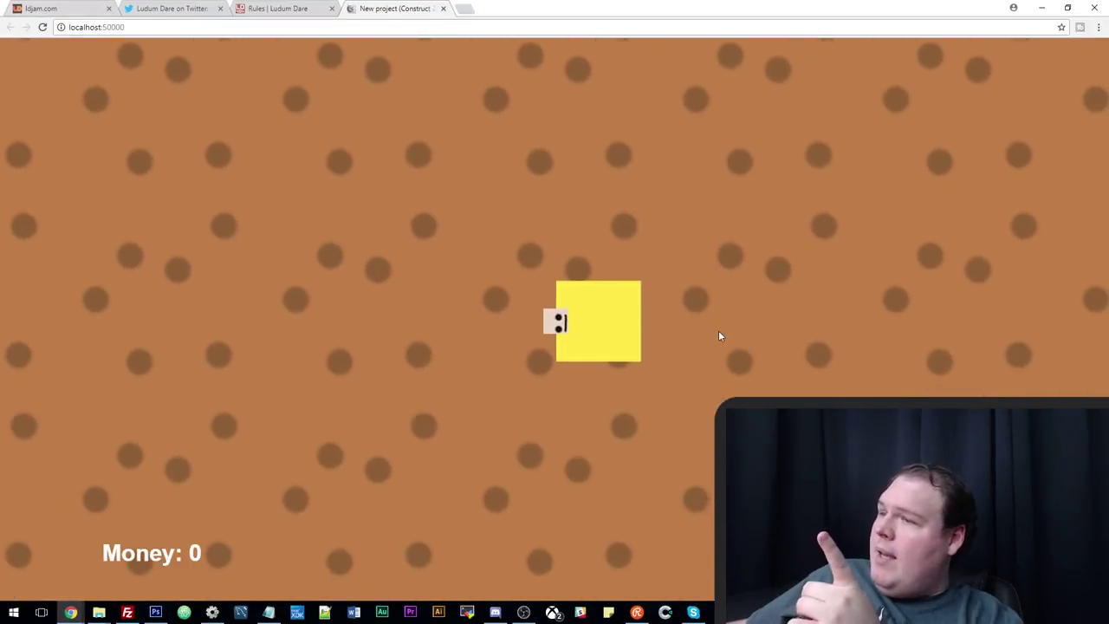
key("Up")
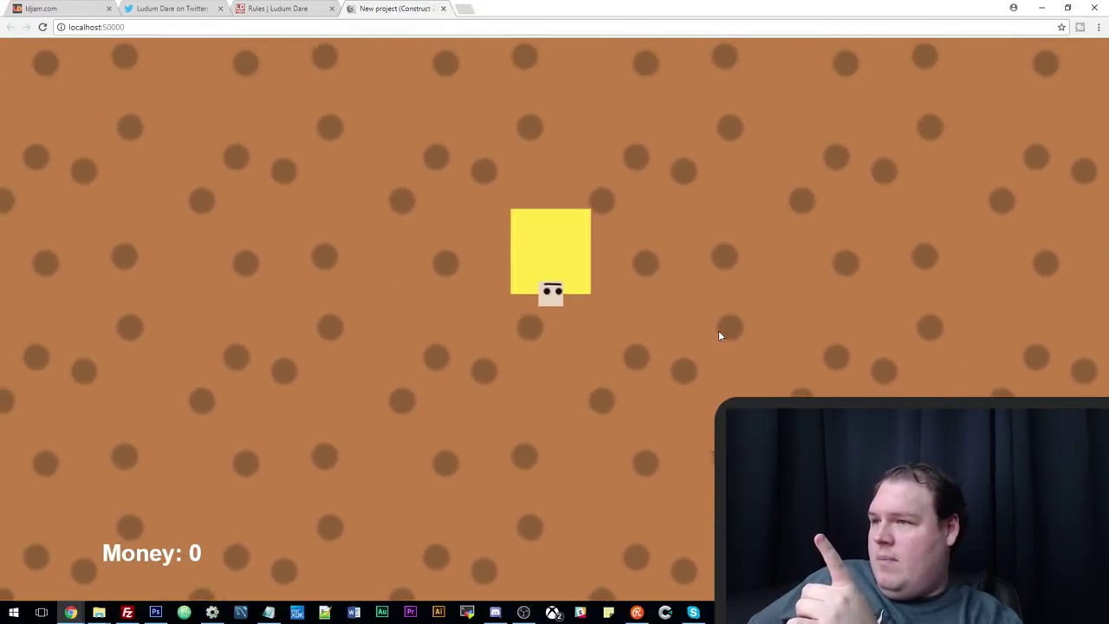
key("Right")
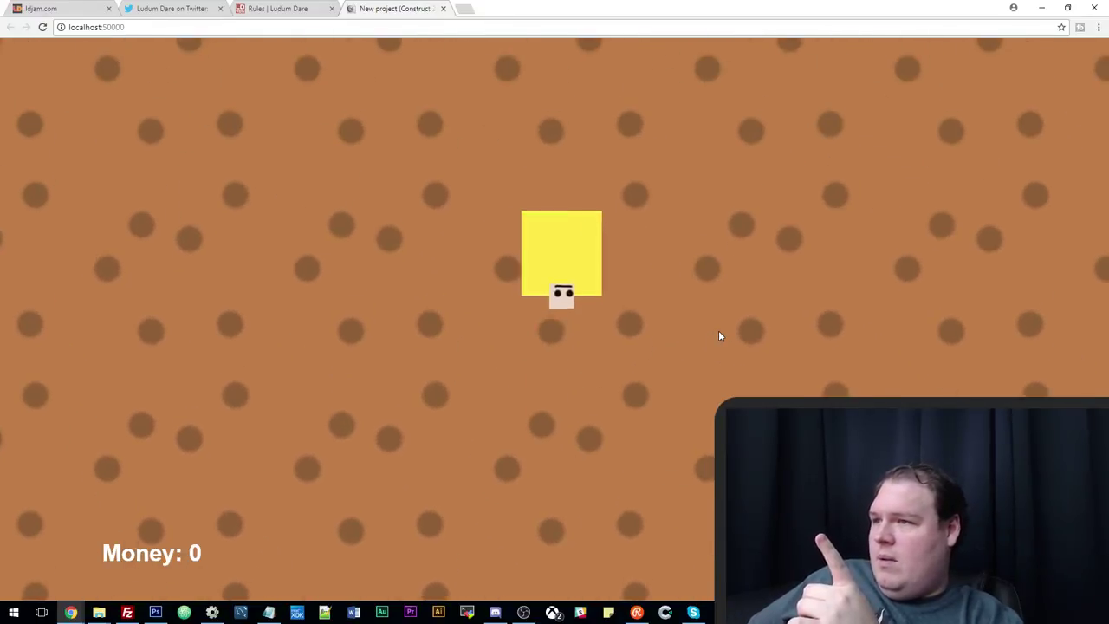
key("Right")
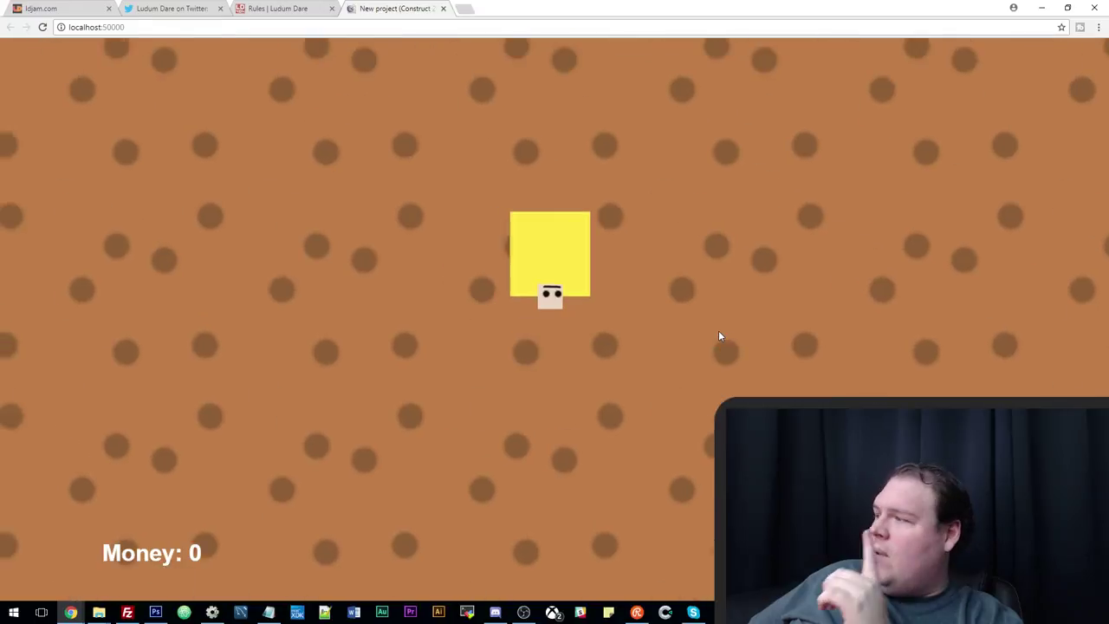
key("Up")
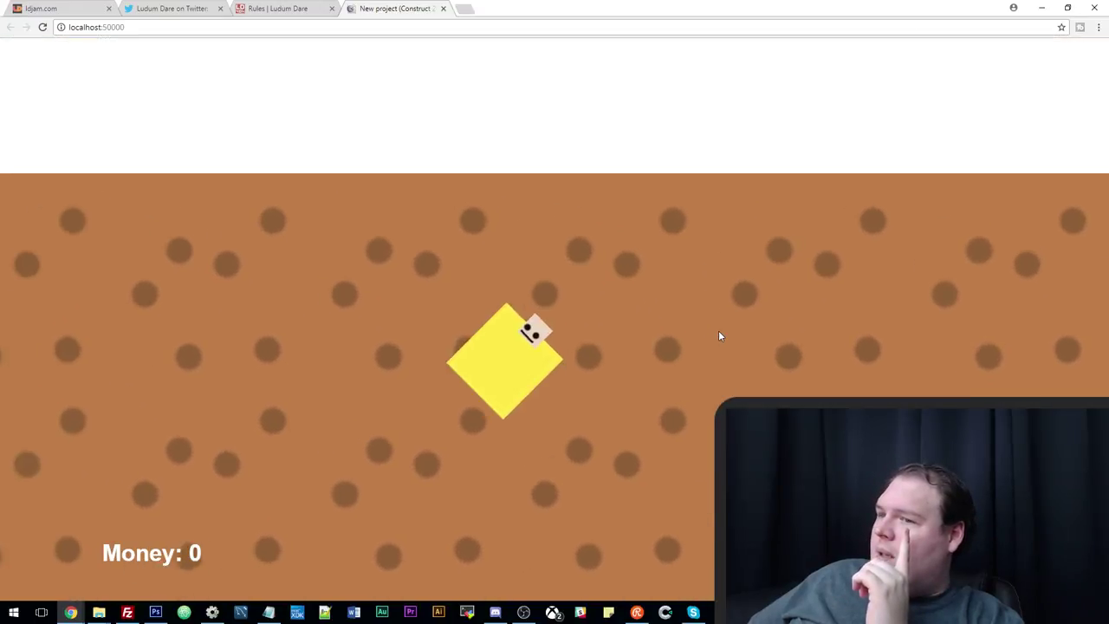
key("Down")
key("Left")
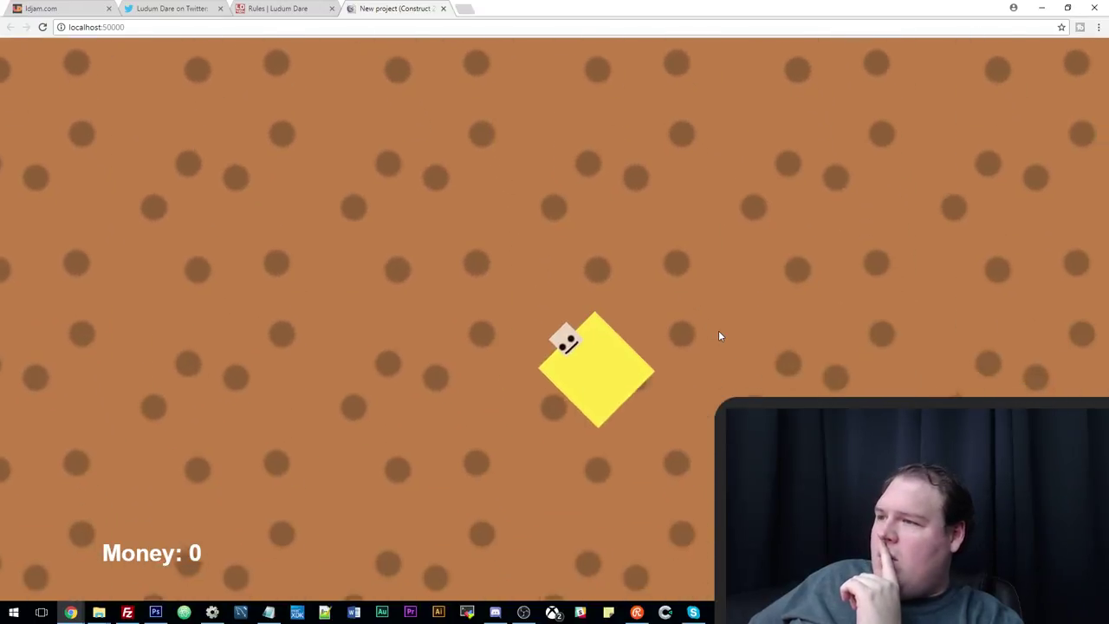
key("Up")
key("Right")
key("Left")
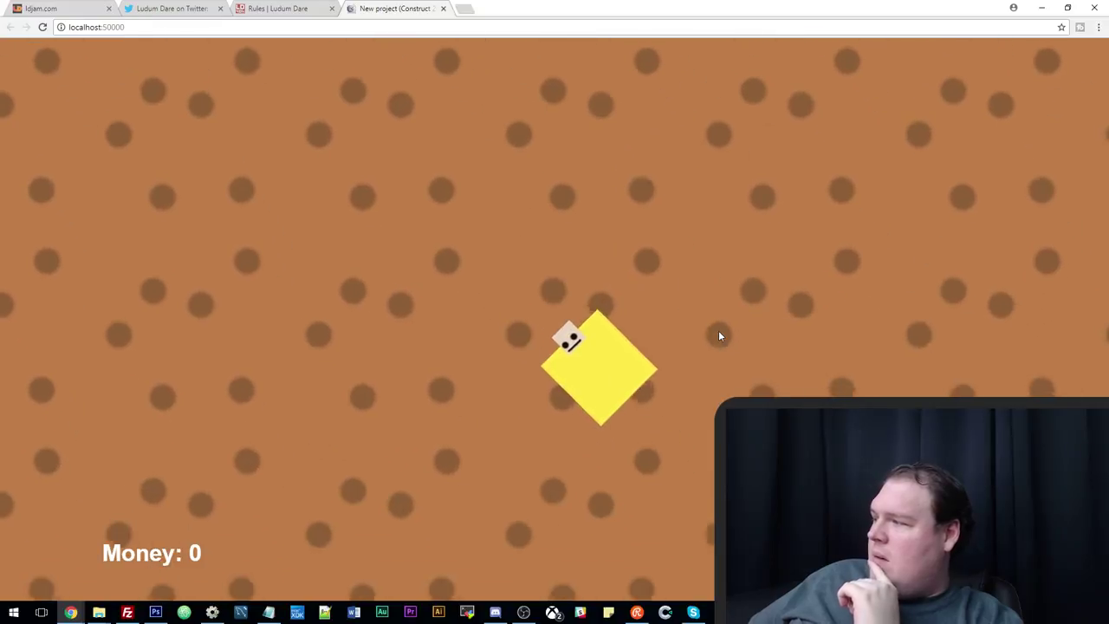
key("Up")
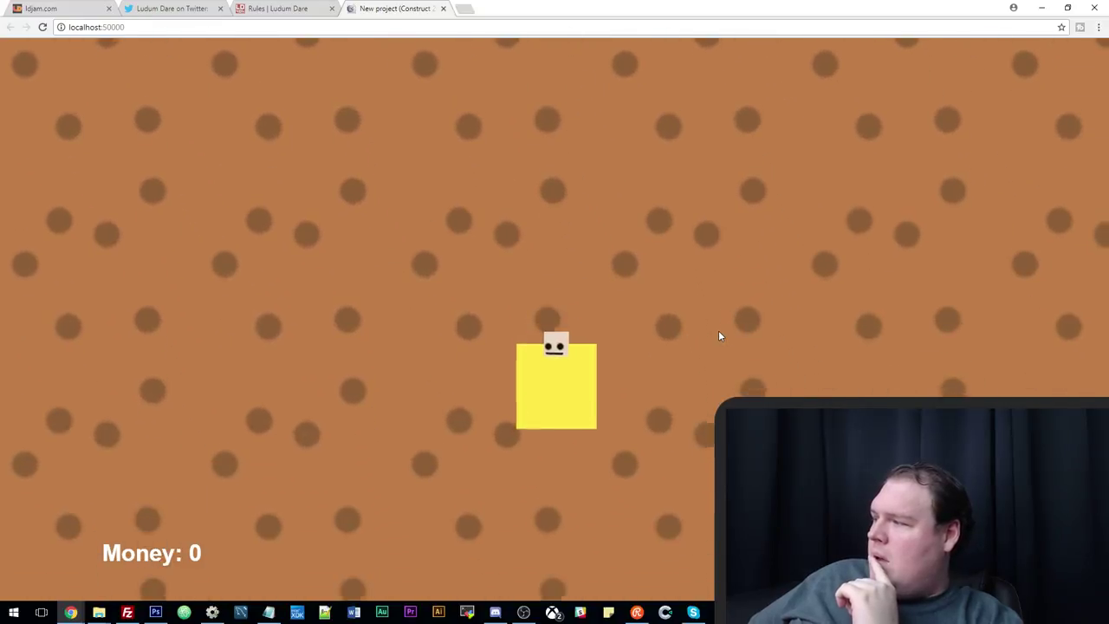
key("Left")
key("Up")
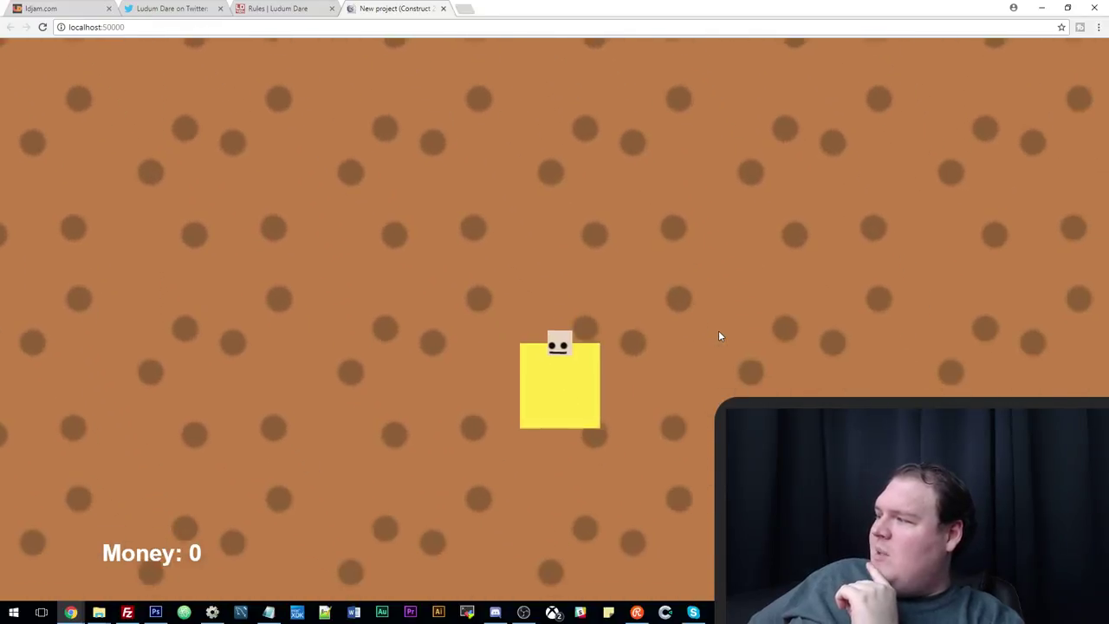
key("Left")
key("Down")
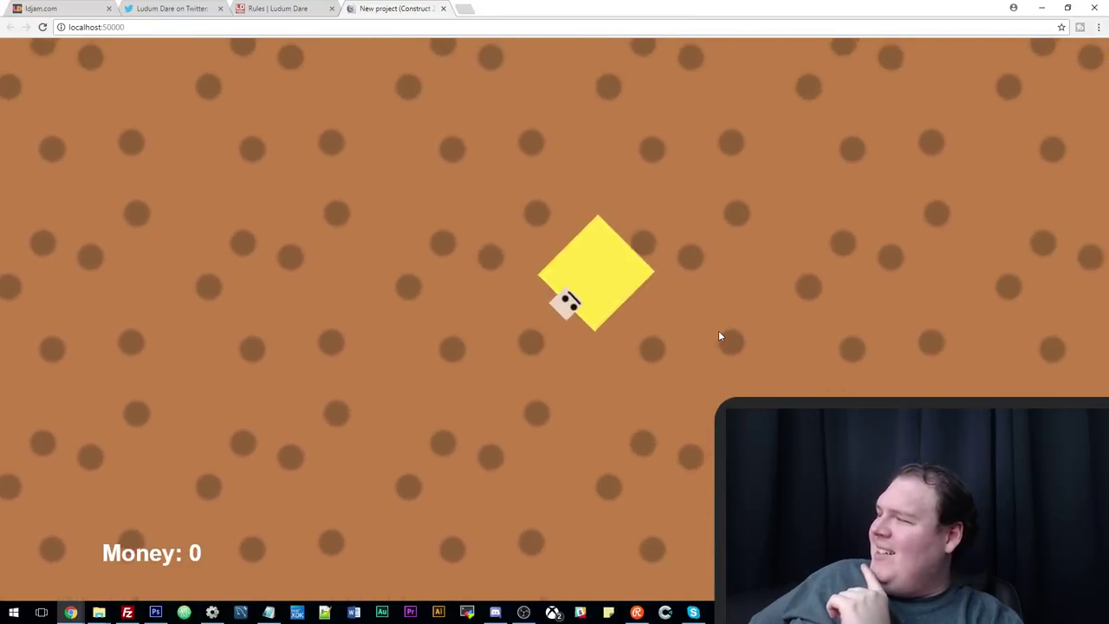
key("Down")
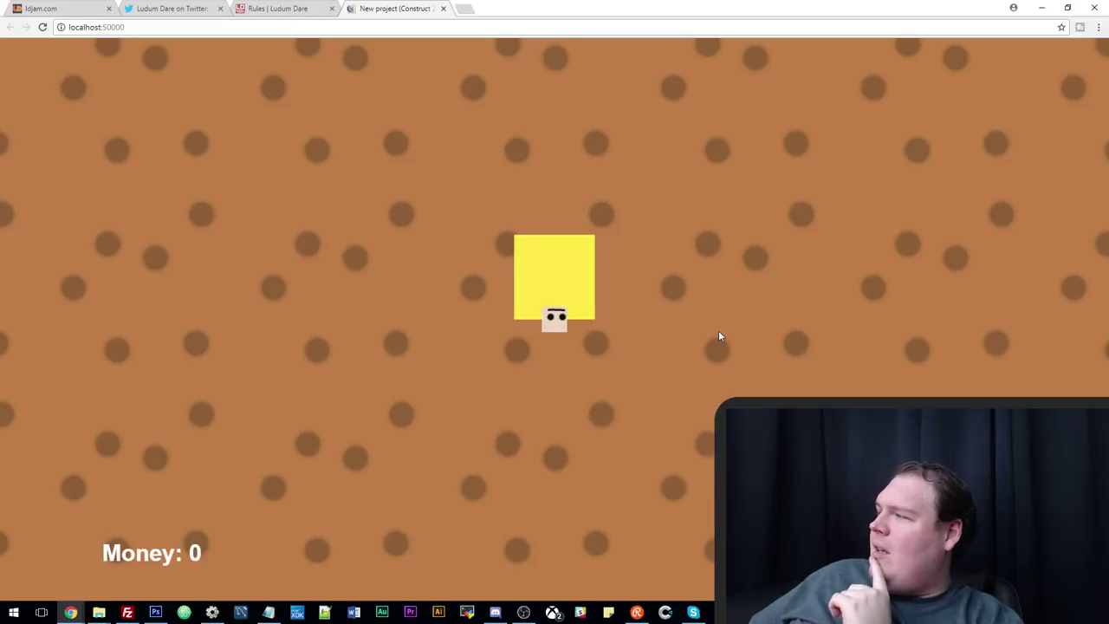
key("Right")
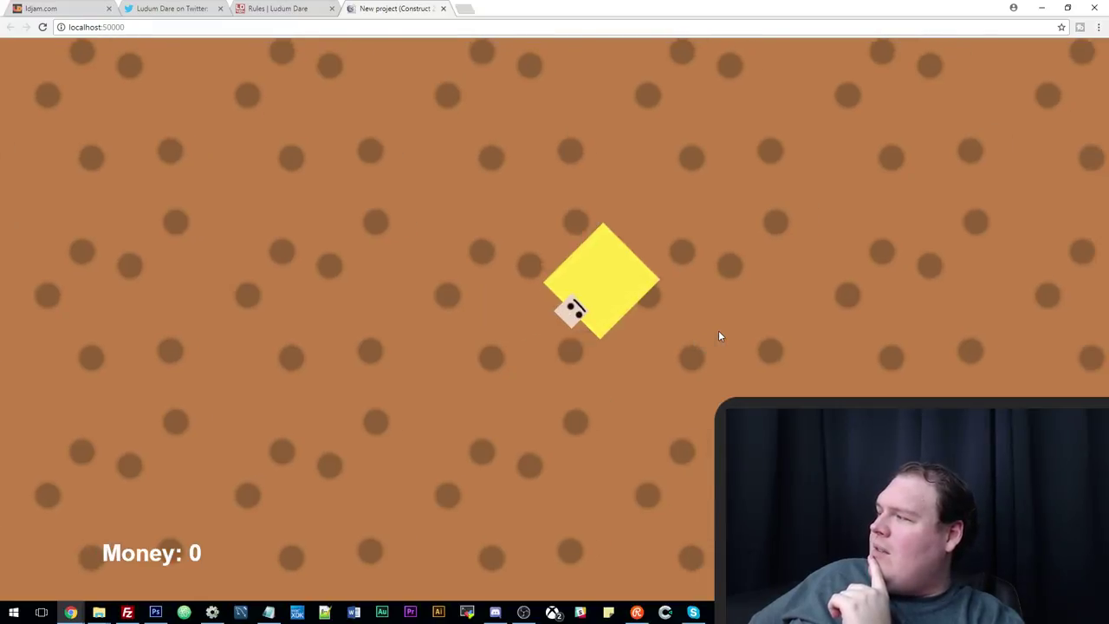
key("Left")
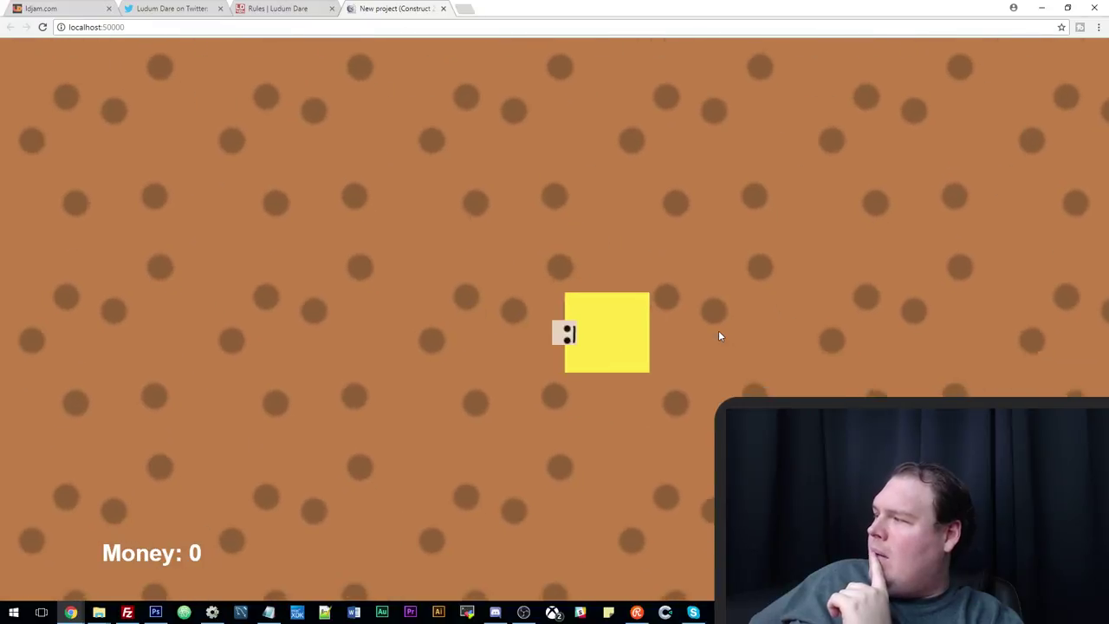
key("Up")
key("Right")
key("Down")
key("Right")
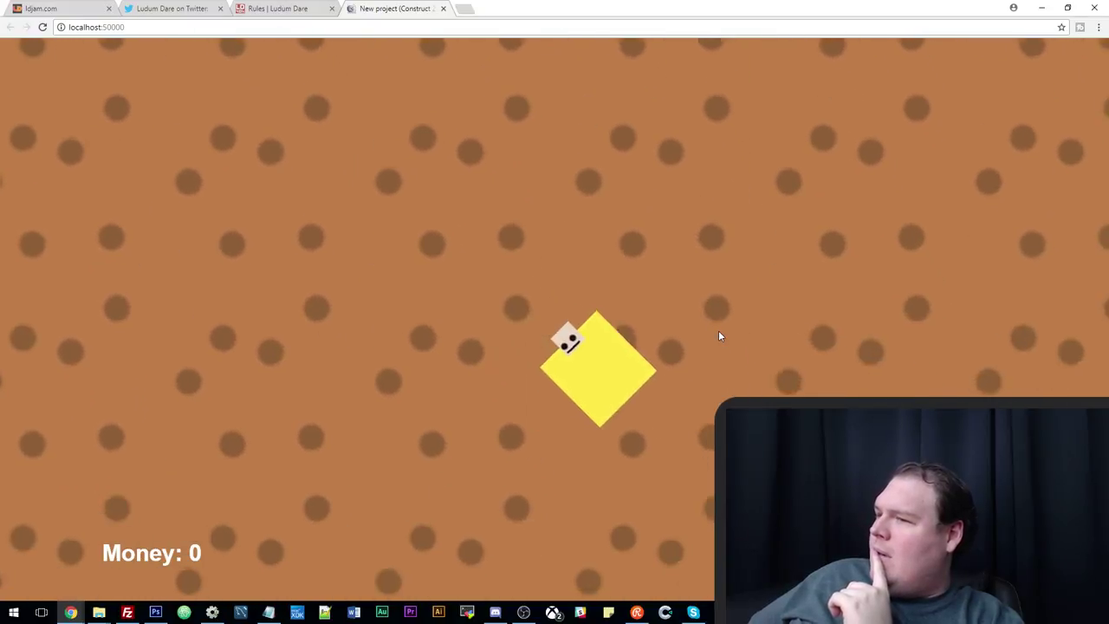
key("Down")
key("Right")
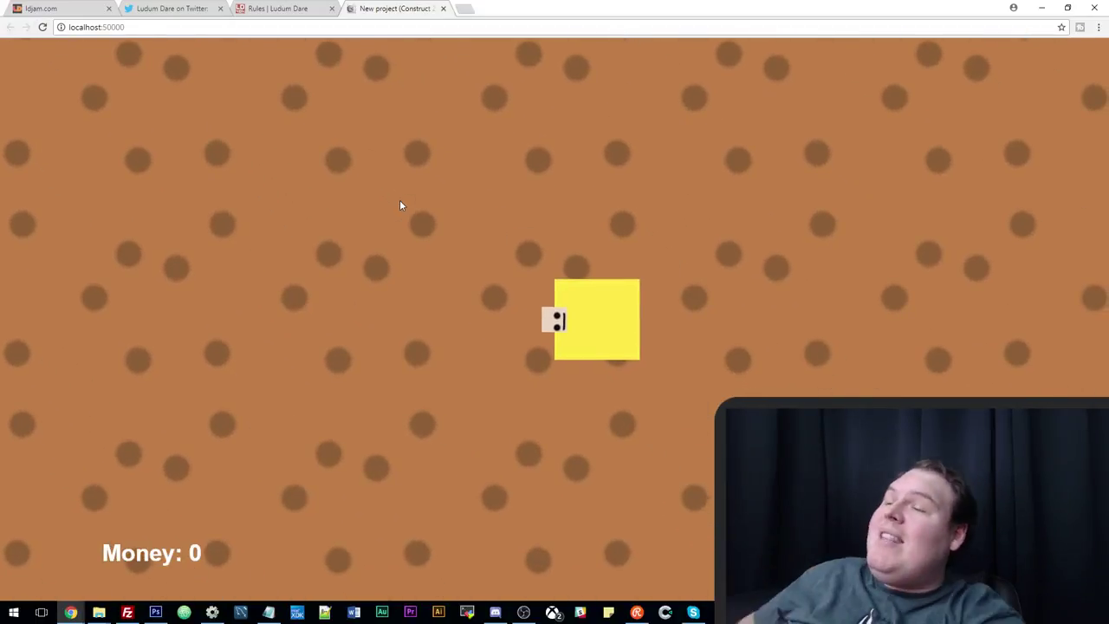
key("Right")
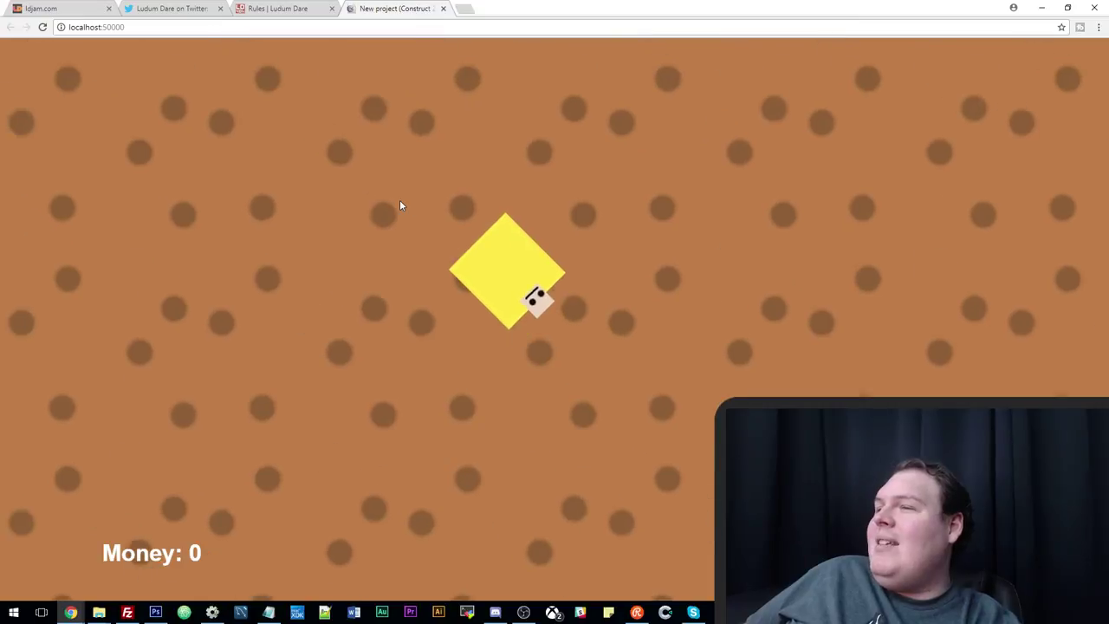
key("Left")
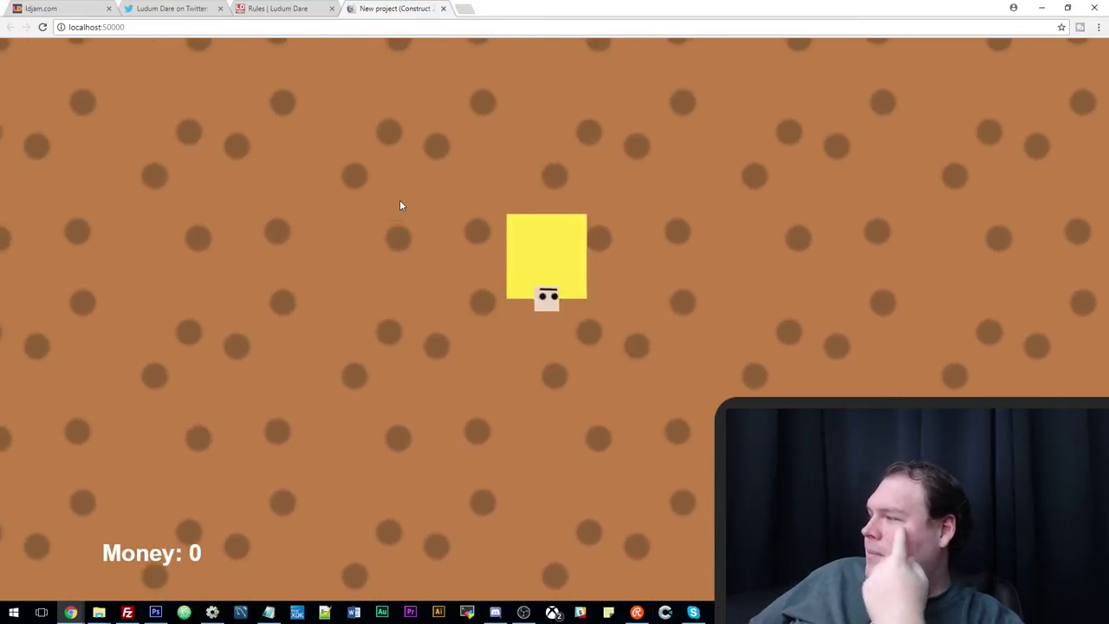
key("Right")
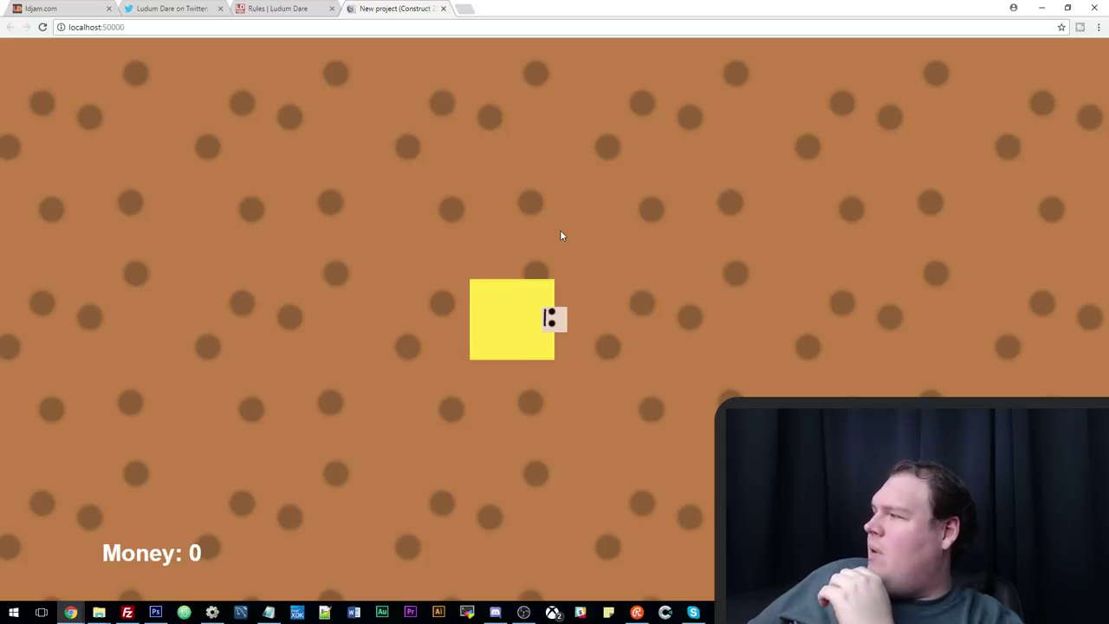
key("Right")
key("Up")
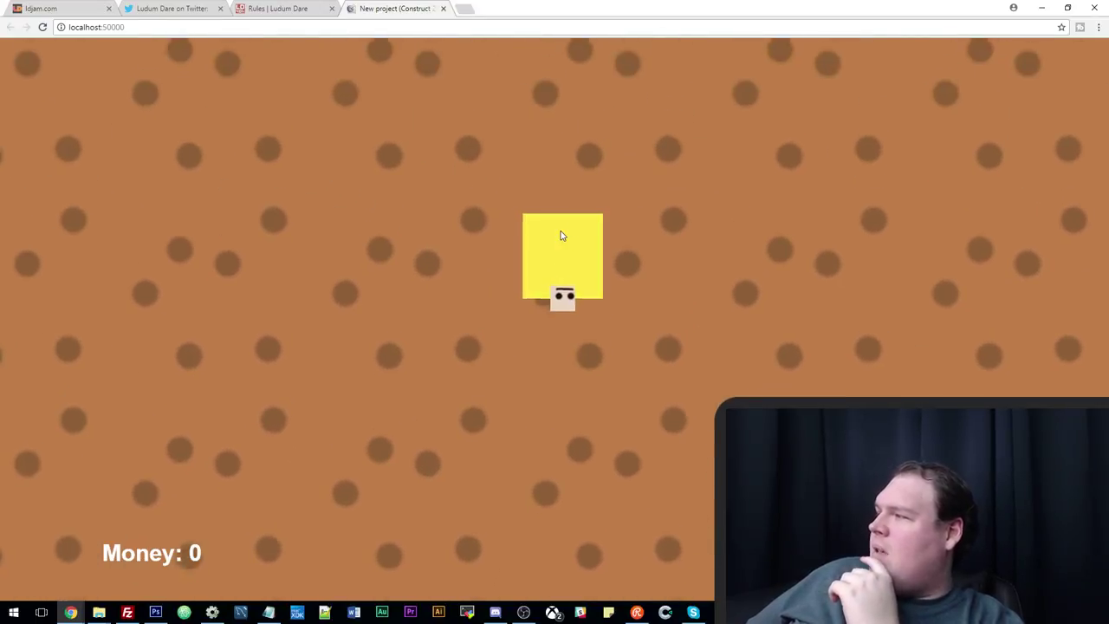
key("Up")
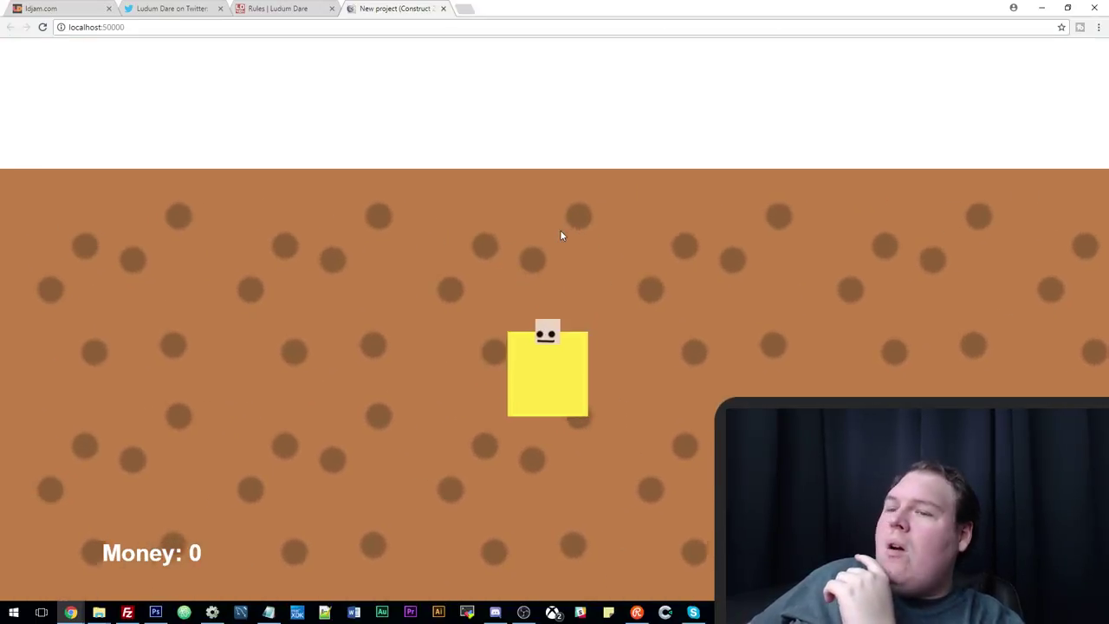
key("Left")
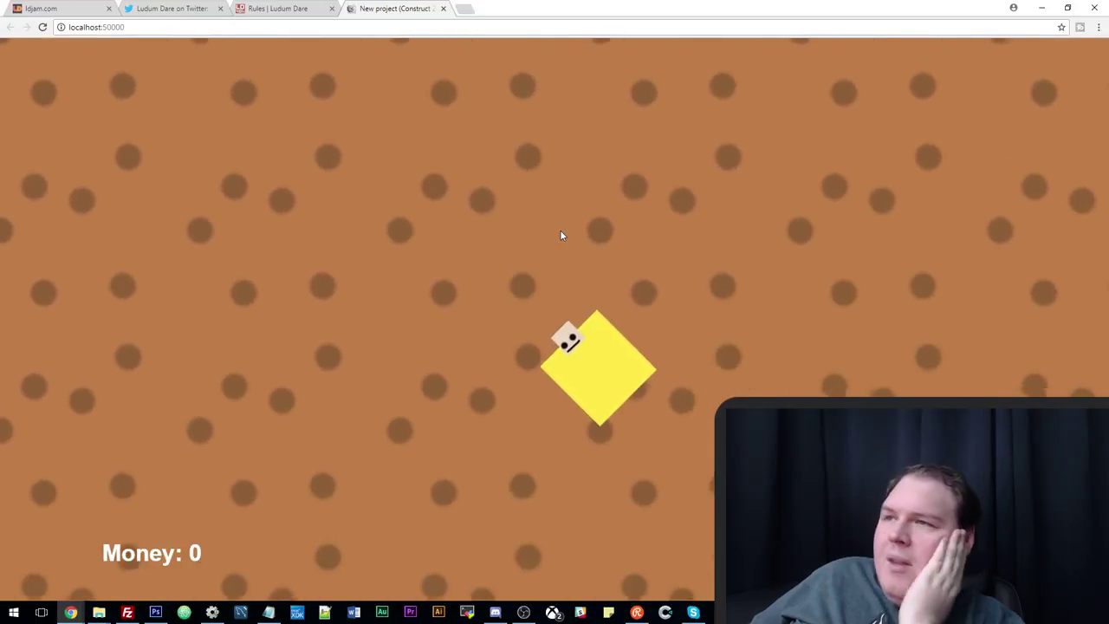
key("Right")
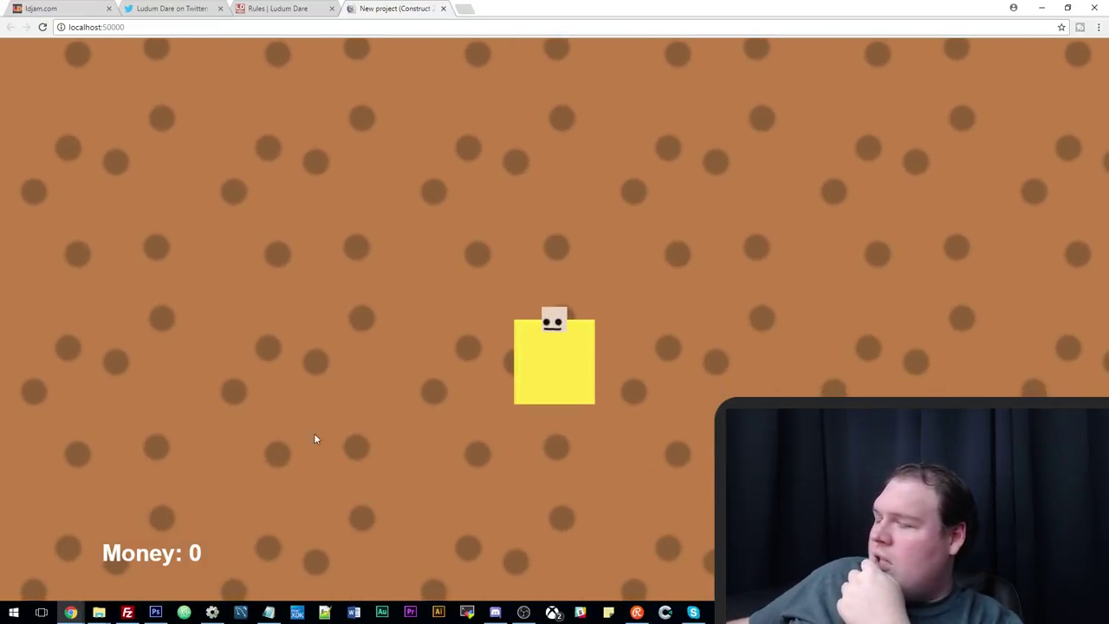
mouse_move(219, 617)
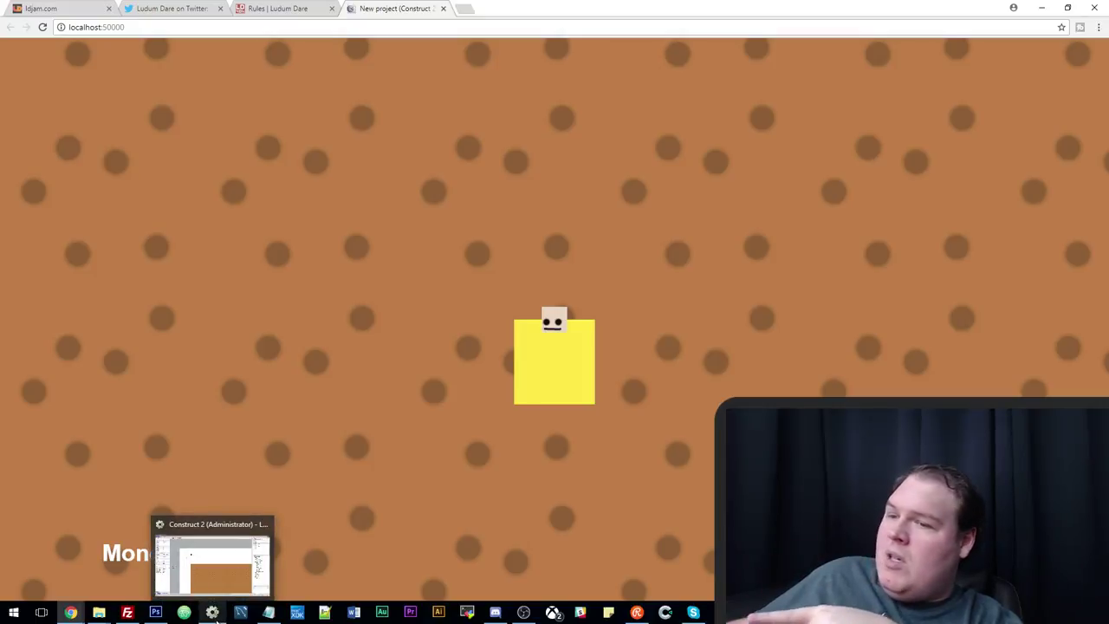
Resize the TiledBackground ground tile's canvas to 64 x 64 in the image editor.
left_click(212, 612)
double_click(444, 400)
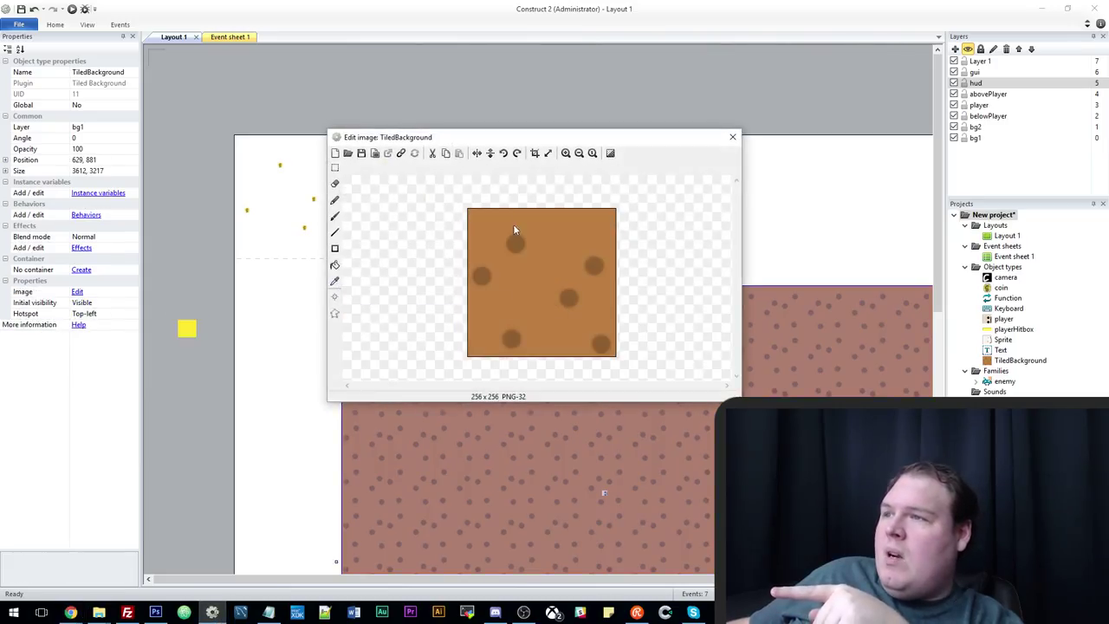
left_click(547, 152)
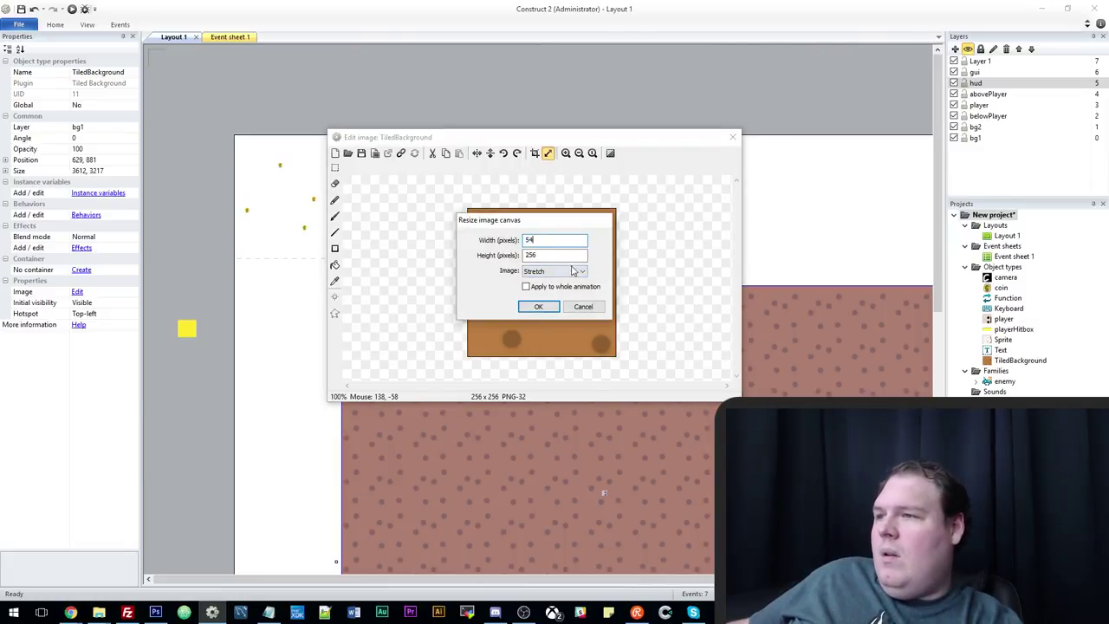
type("64")
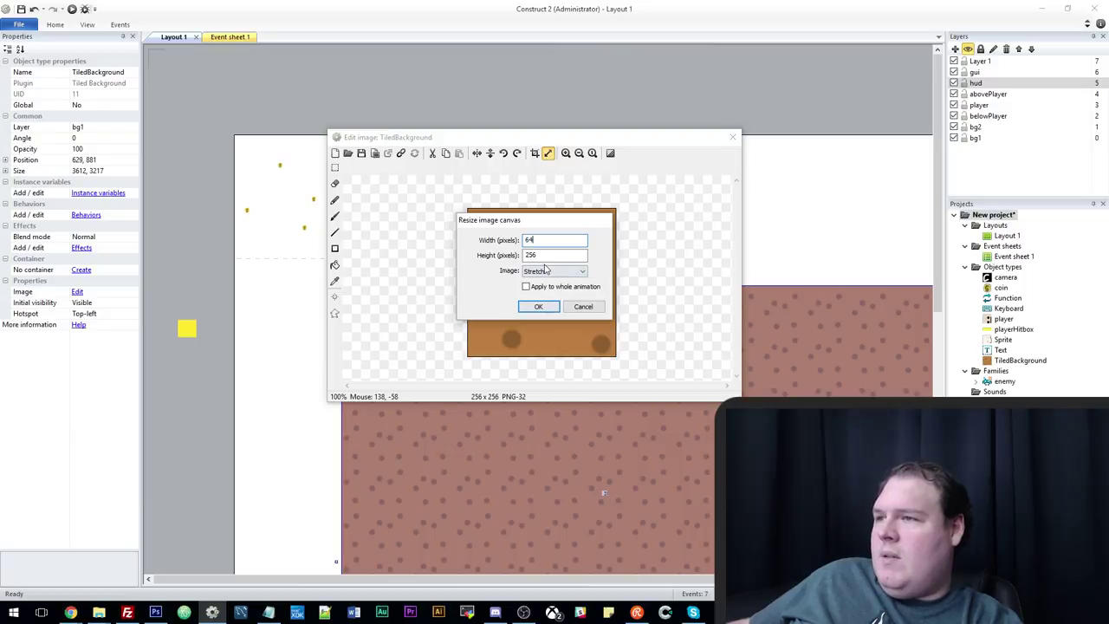
left_click(546, 309)
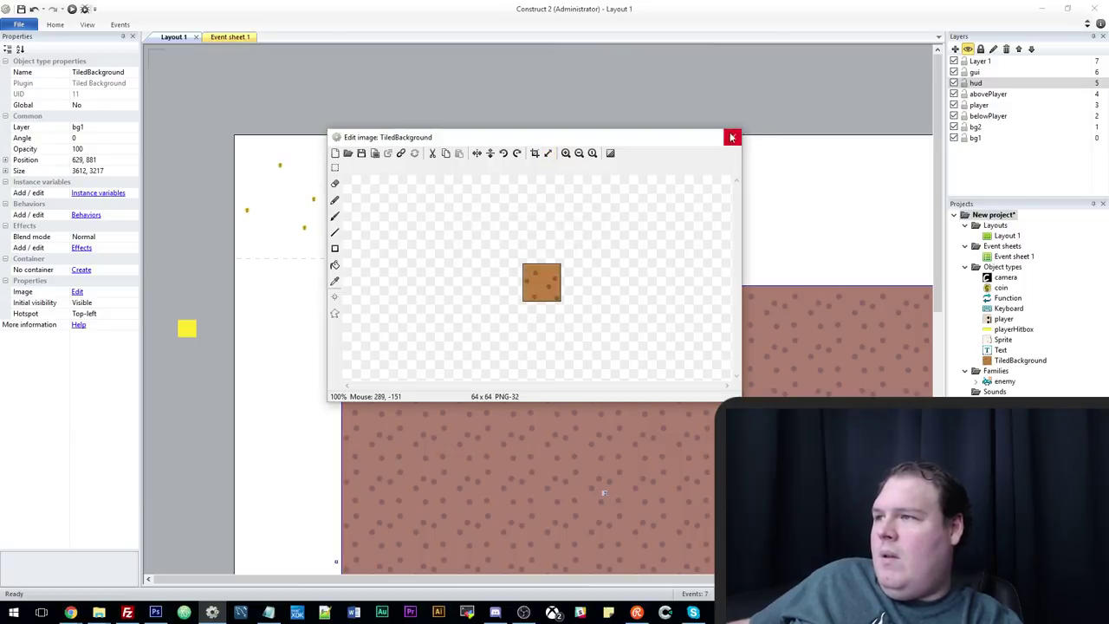
left_click(731, 138)
Set playerHitbox's Initial visibility to Invisible and preview the layout.
left_click(189, 328)
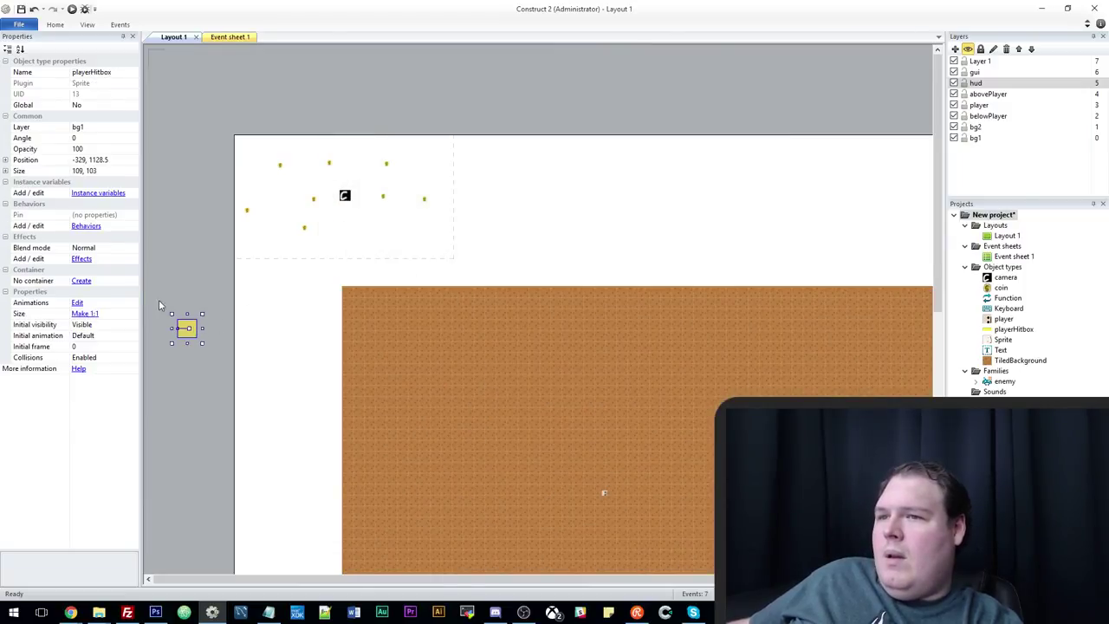
left_click(131, 327)
left_click(134, 345)
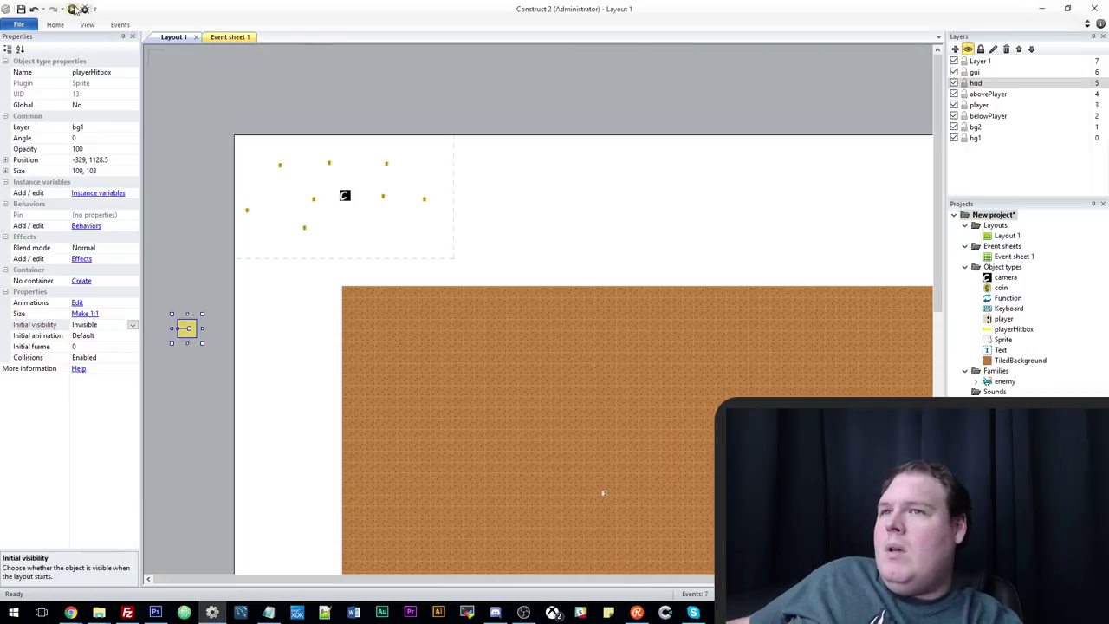
left_click(73, 9)
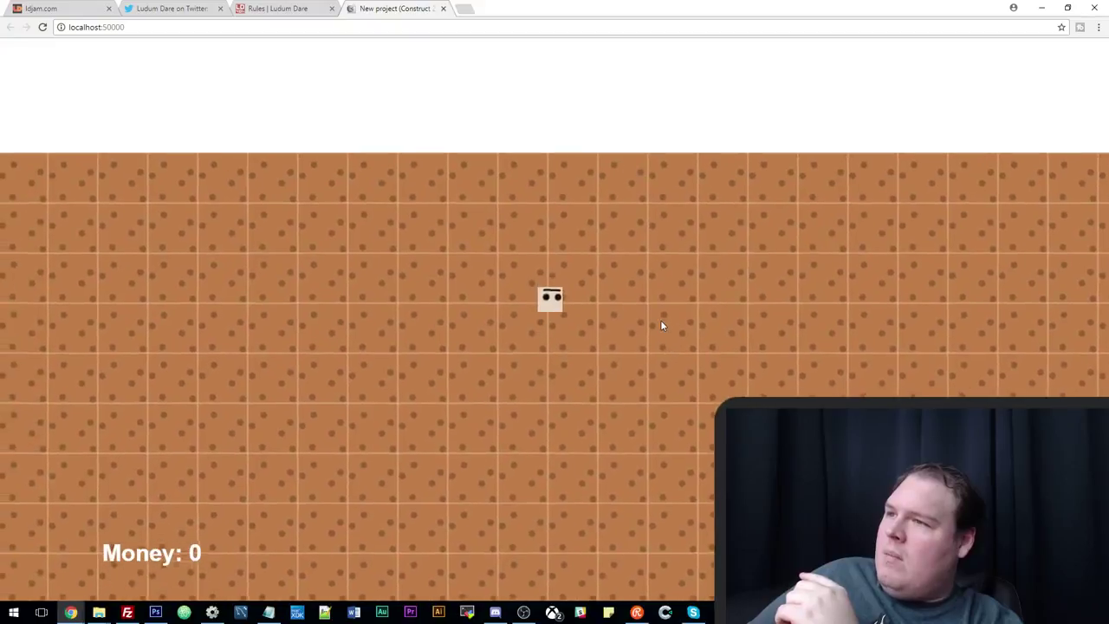
key("alt+Tab")
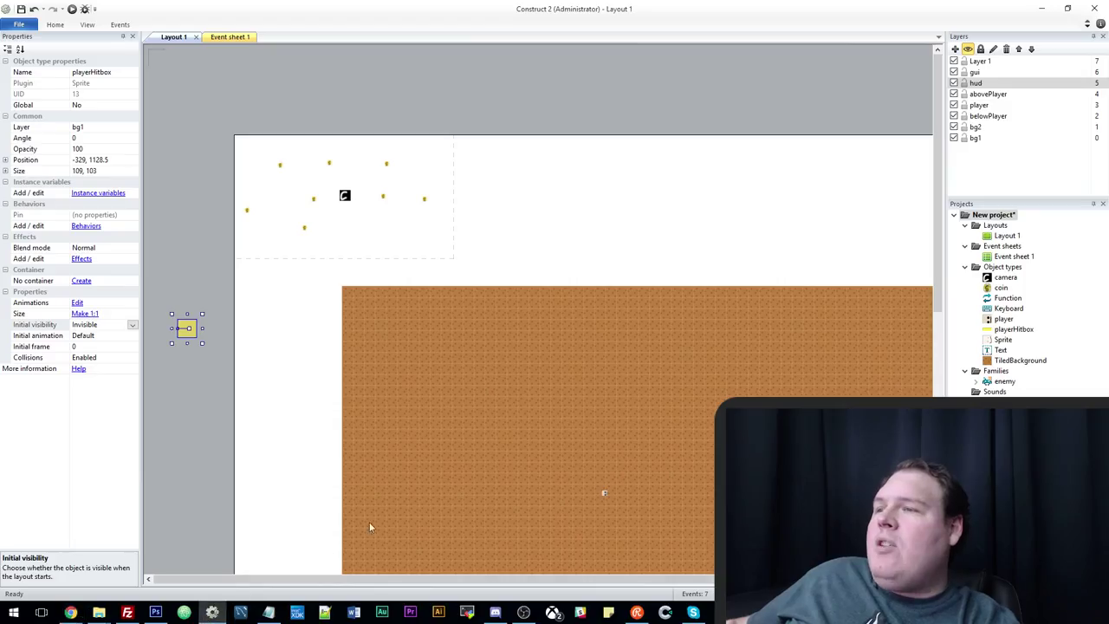
Move the tiled ground background down and to the left.
scroll(619, 506, "down", 5)
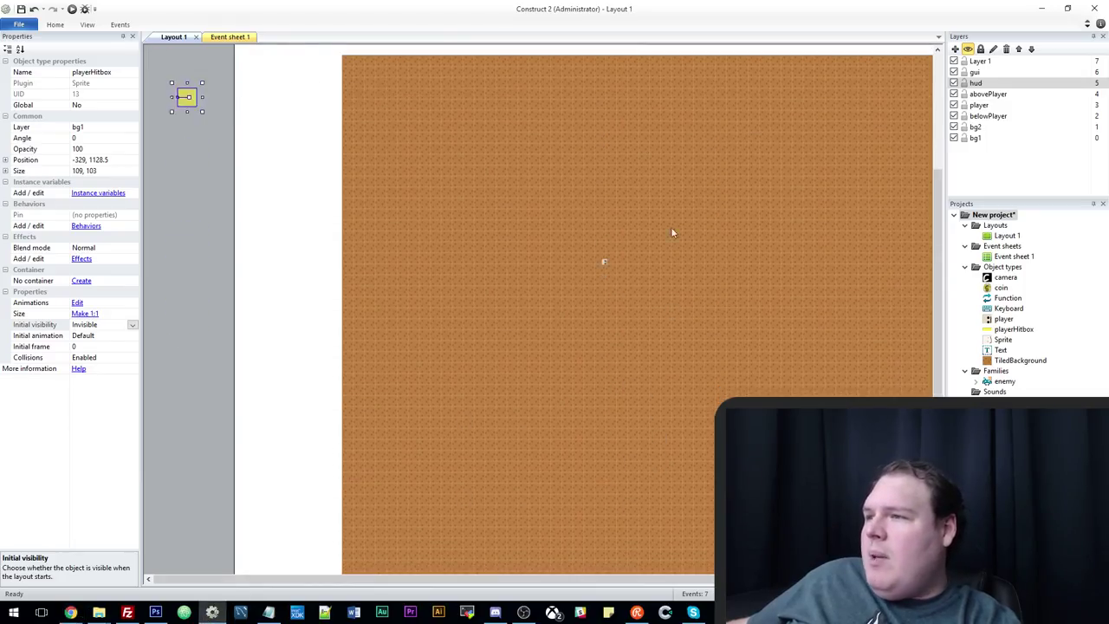
left_click(545, 107)
left_click_drag(706, 339, 674, 474)
scroll(667, 450, "up", 7)
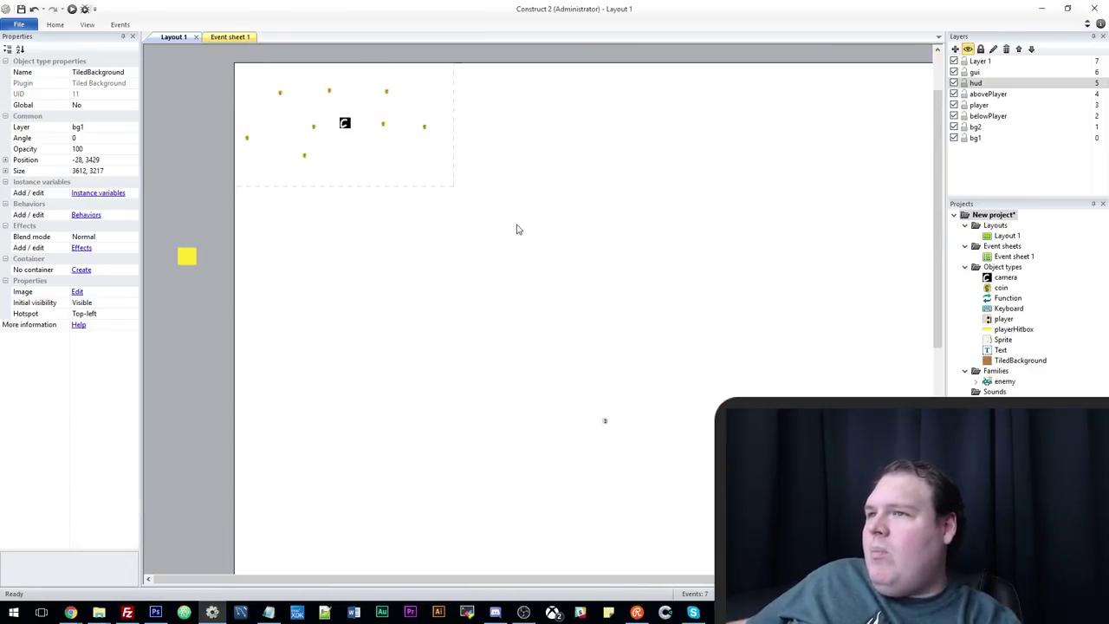
scroll(520, 234, "down", 4)
left_click_drag(563, 485, 642, 82)
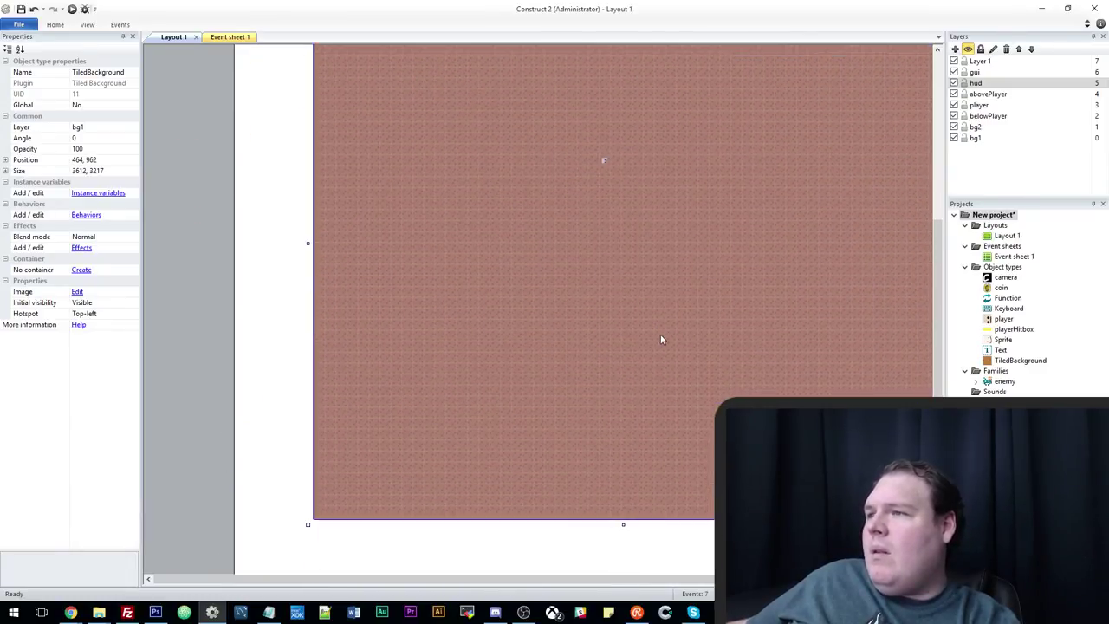
scroll(658, 338, "up", 2)
scroll(656, 347, "up", 2)
left_click(609, 198)
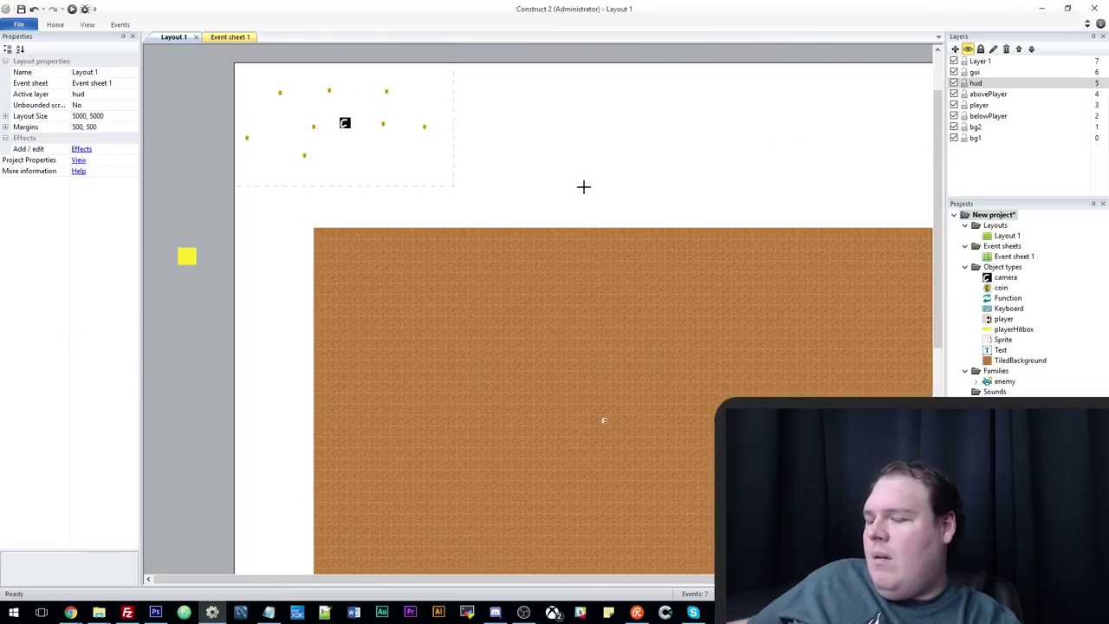
Place a new small sprite on the ground and size it 32, 32.
left_click(565, 165)
left_click_drag(565, 166, 586, 390)
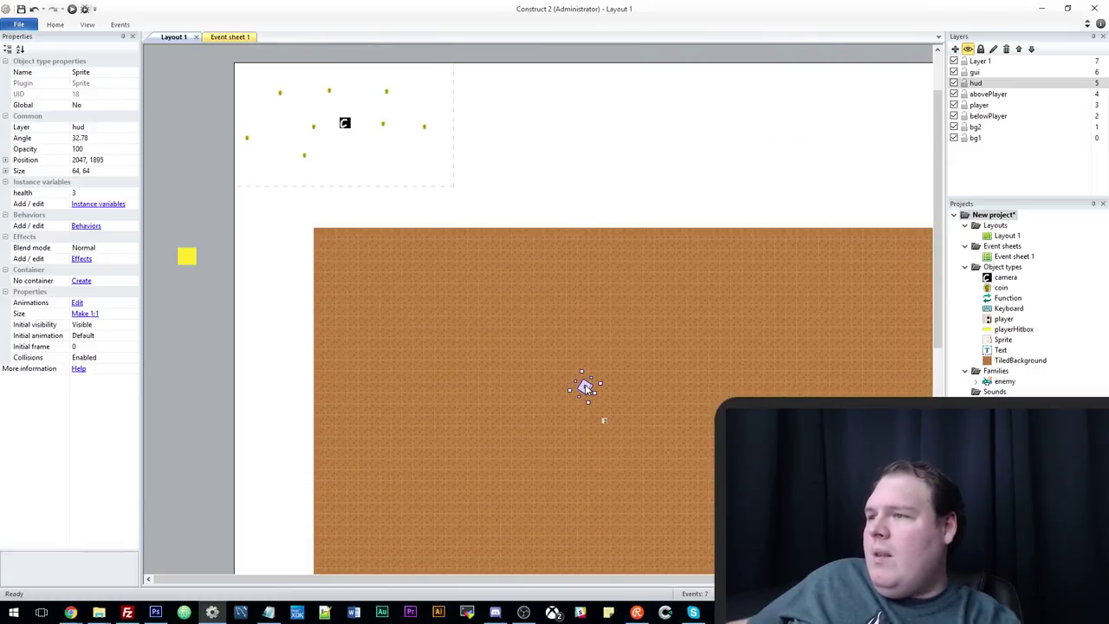
left_click(102, 172)
type("32, 32")
key("Return")
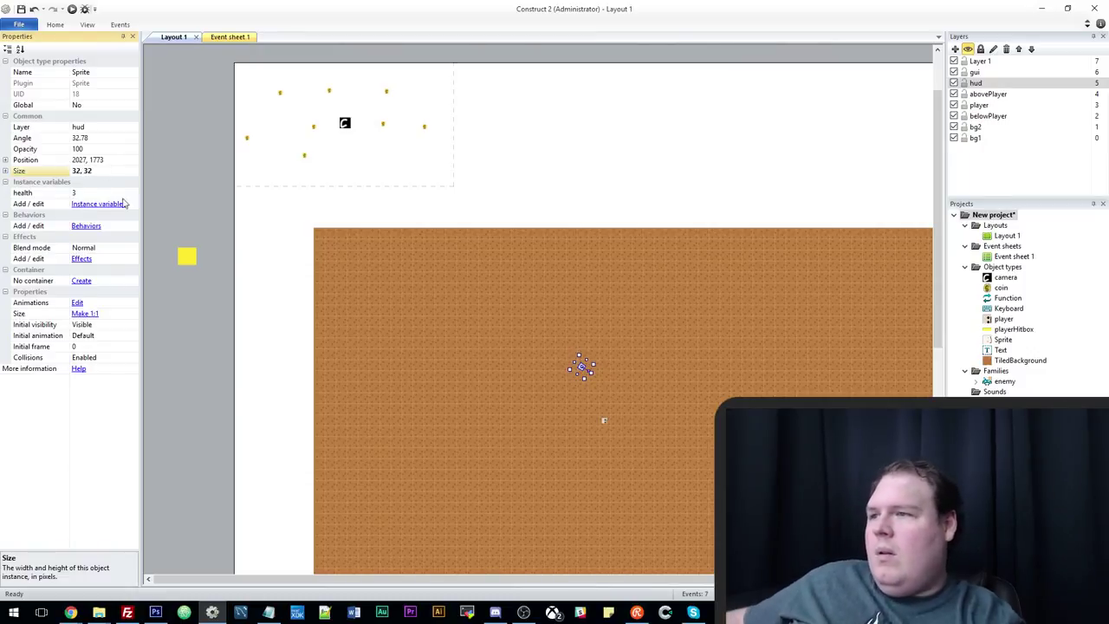
Drag the tiled ground down below the small sprites.
scroll(569, 426, "up", 4, "ctrl")
left_click(604, 190)
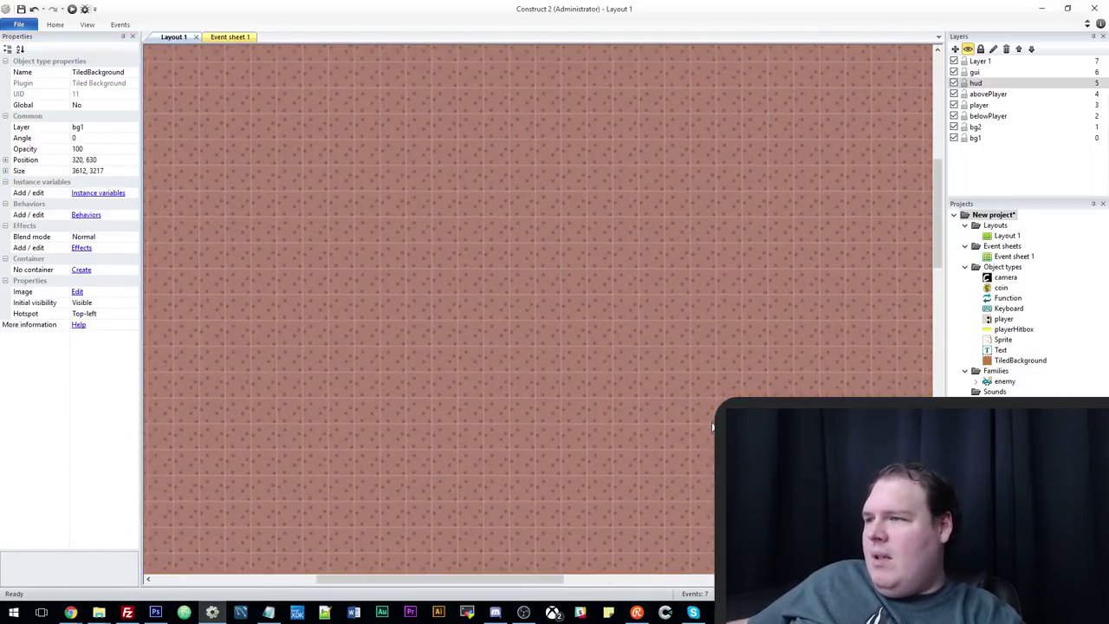
scroll(712, 426, "down", 5)
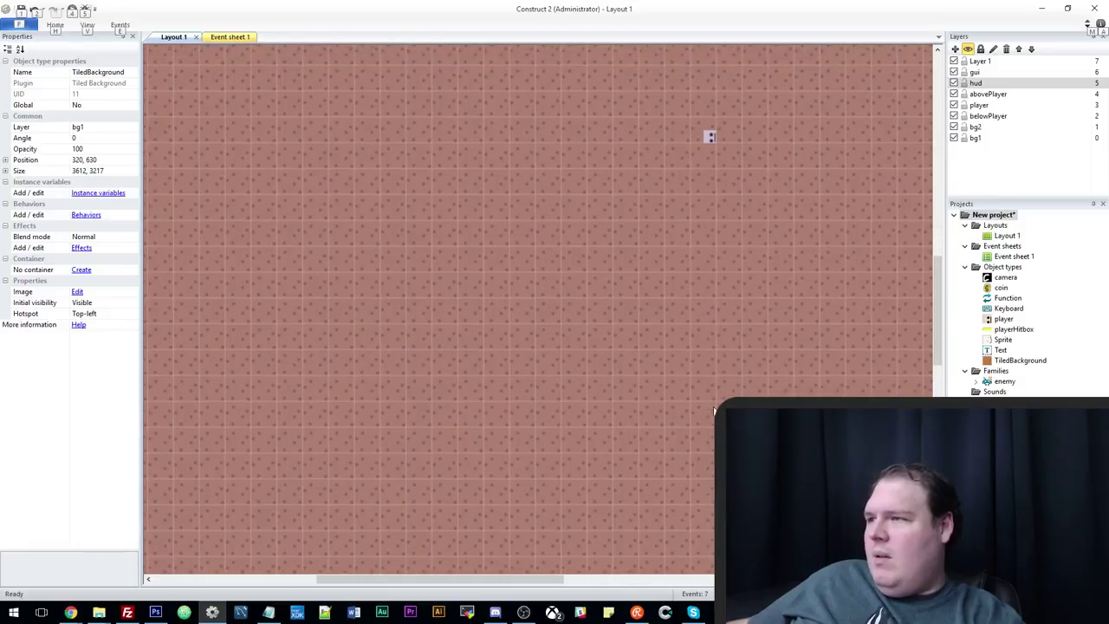
scroll(714, 411, "down", 1)
scroll(708, 402, "down", 5, "ctrl")
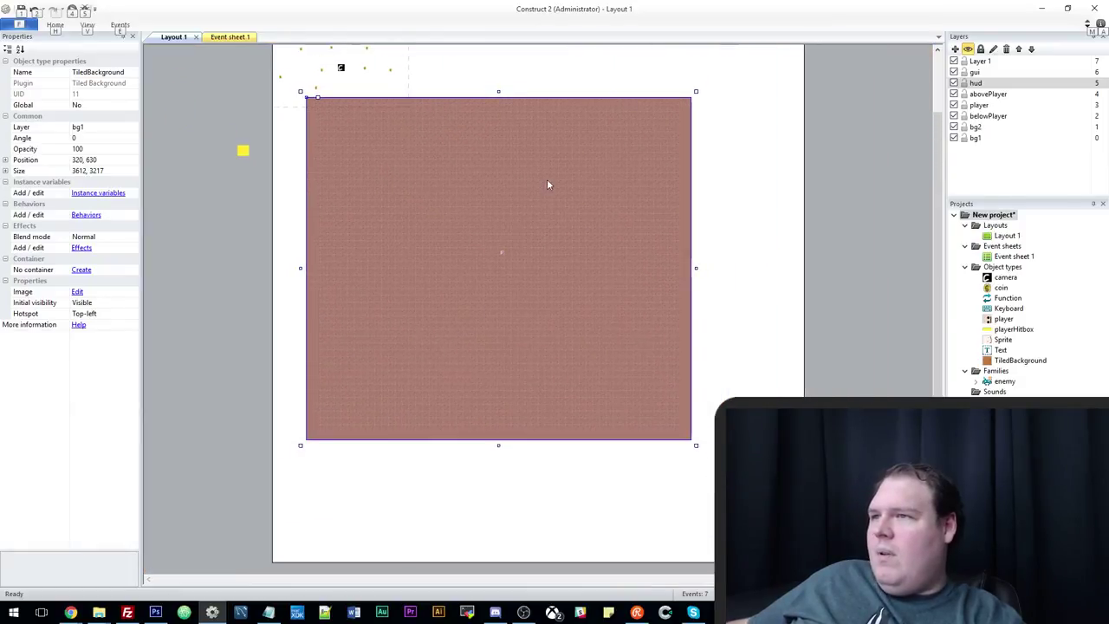
left_click_drag(547, 184, 553, 362)
Give the selected group of small sprites size 32, 32 and settle the ground at 441, 1556.
left_click_drag(414, 126, 583, 330)
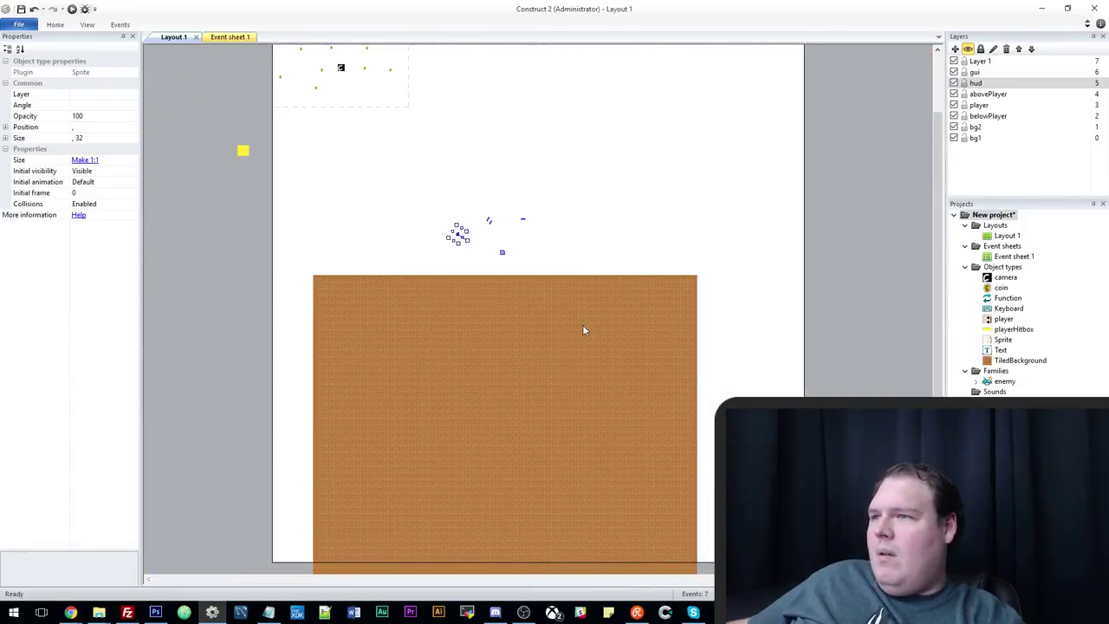
left_click(550, 269)
left_click_drag(395, 157, 563, 252)
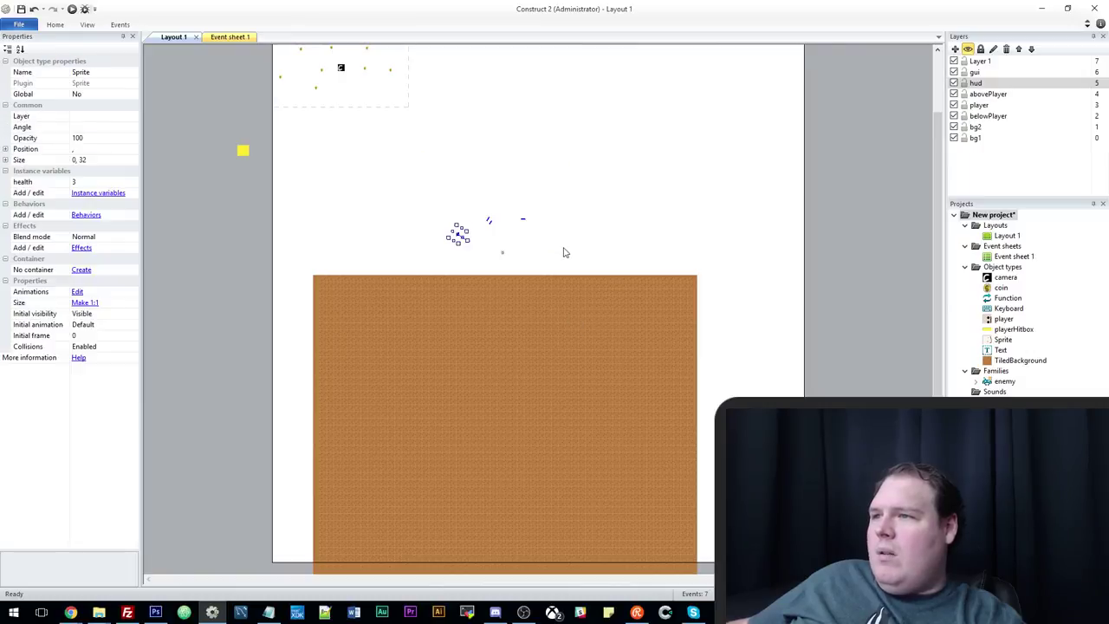
left_click(95, 161)
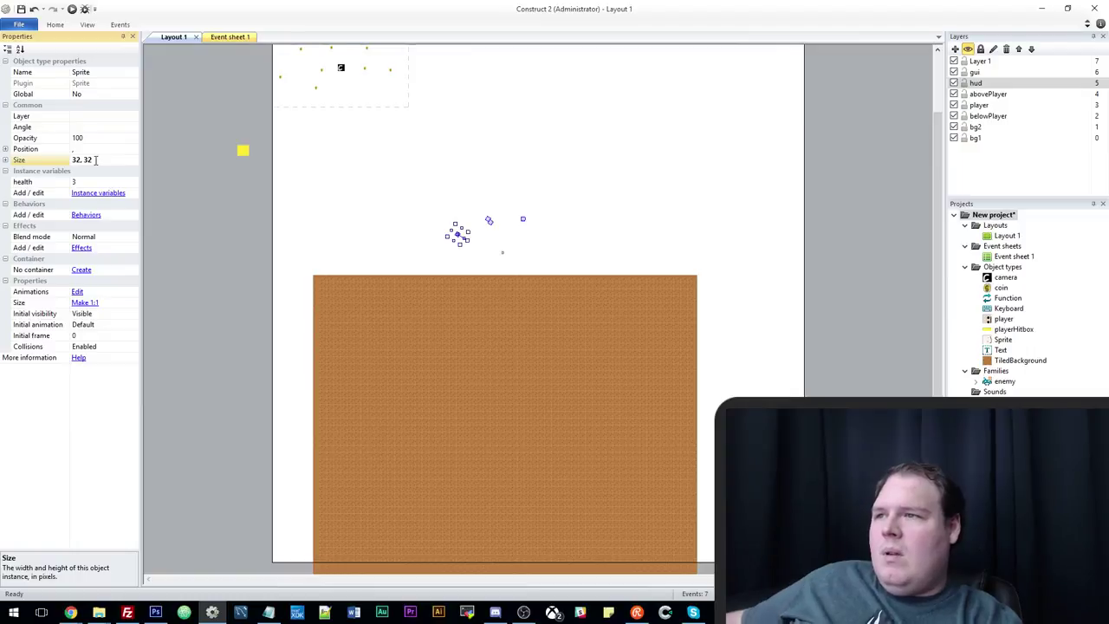
scroll(394, 238, "up", 3, "ctrl")
left_click(434, 260)
scroll(457, 247, "up", 2, "ctrl")
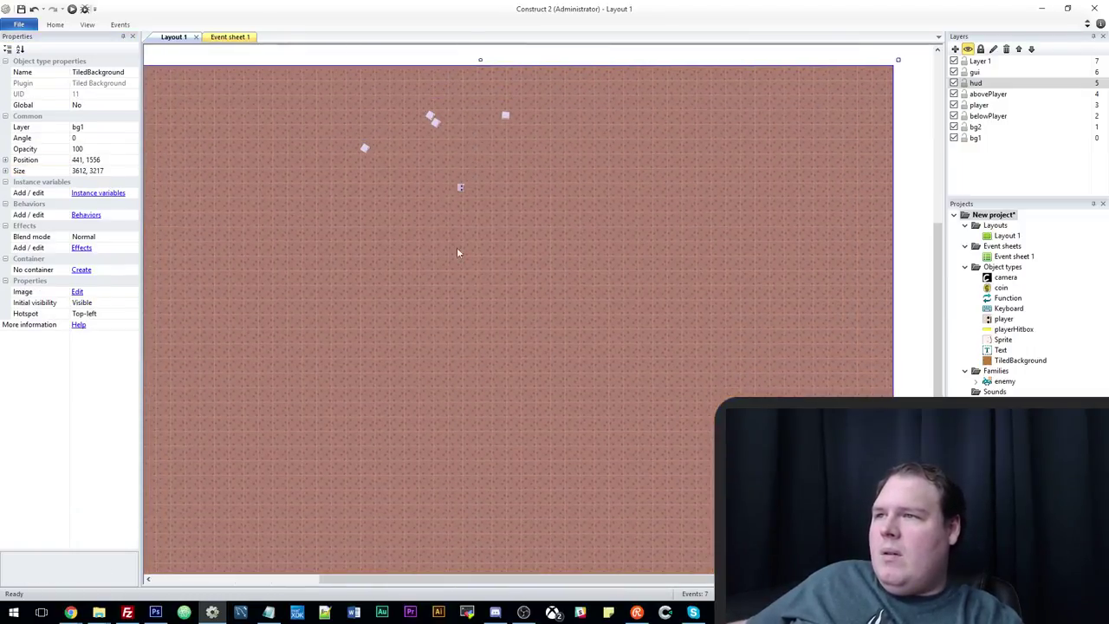
left_click_drag(458, 252, 446, 255)
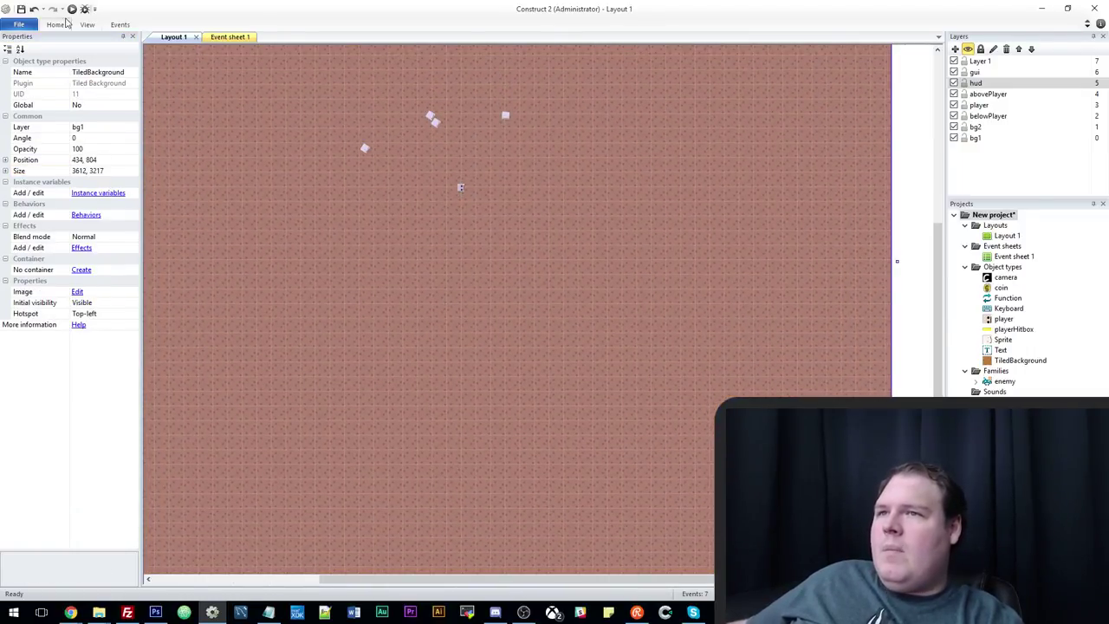
left_click(72, 9)
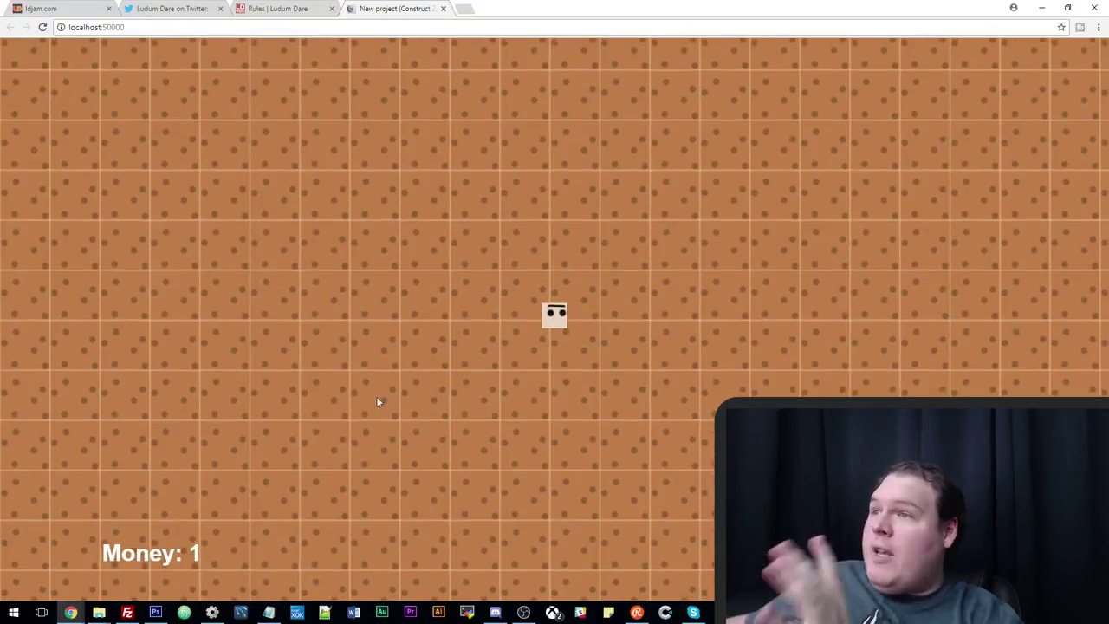
key("alt+Tab")
left_click(230, 37)
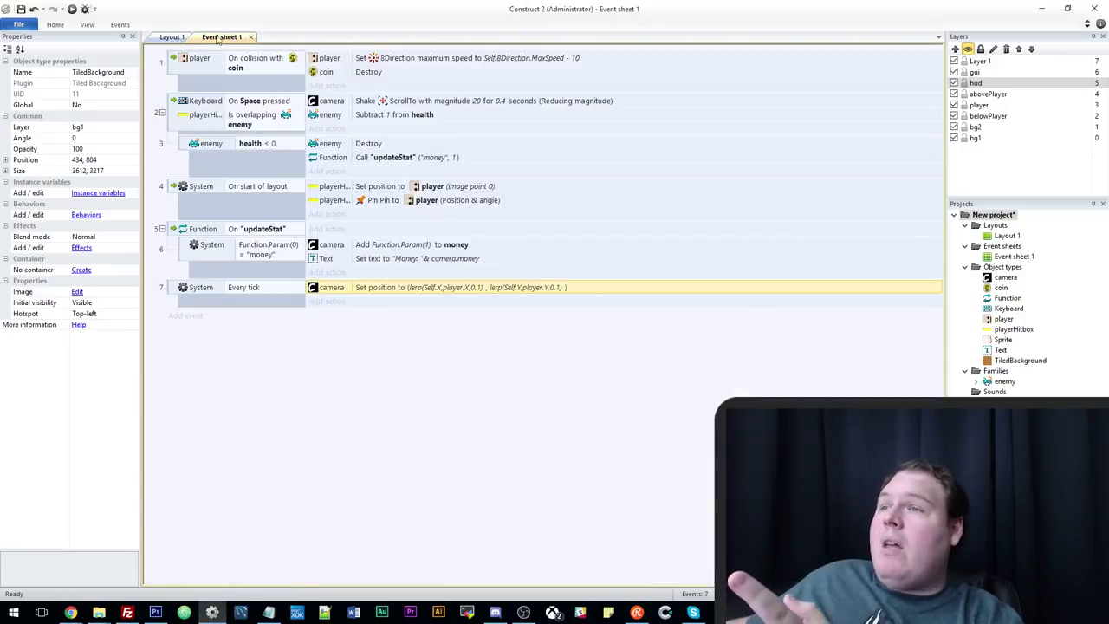
left_click(166, 37)
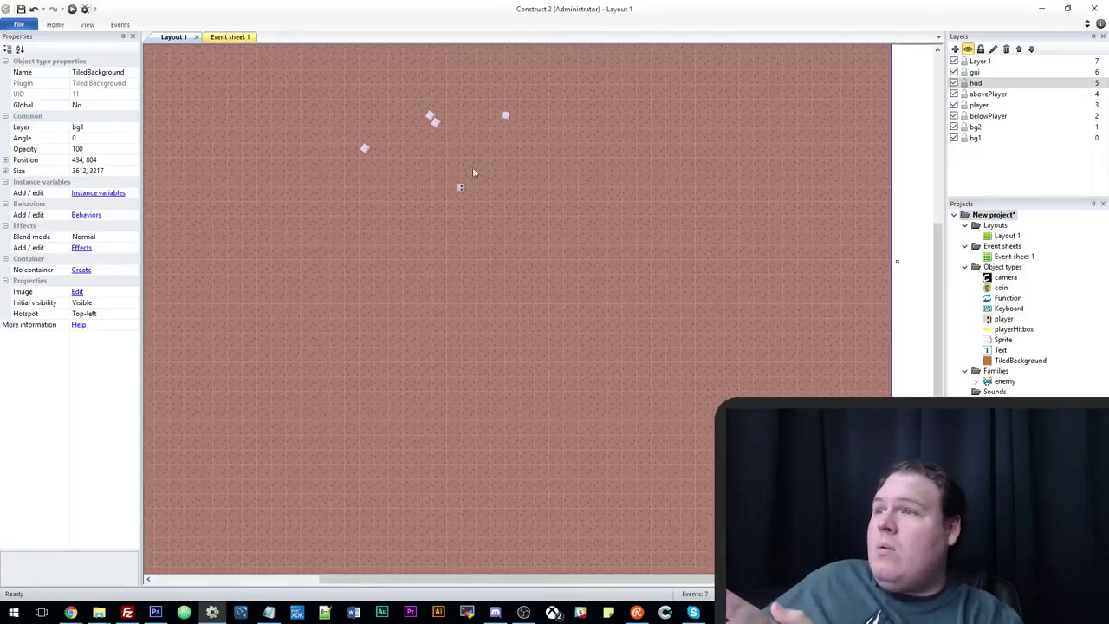
left_click(434, 123)
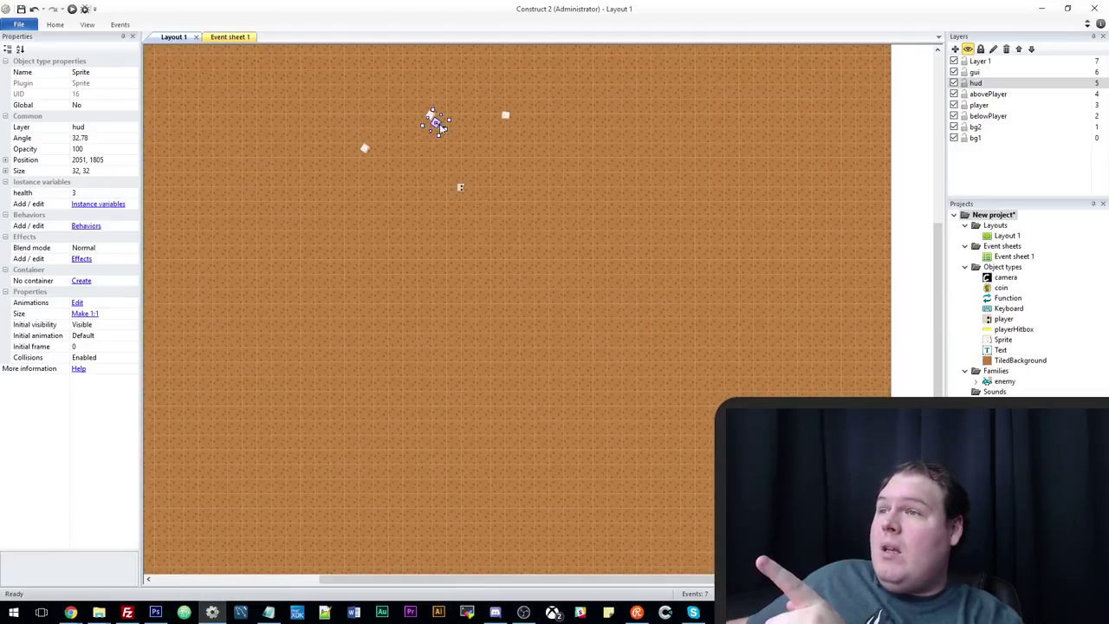
left_click(72, 8)
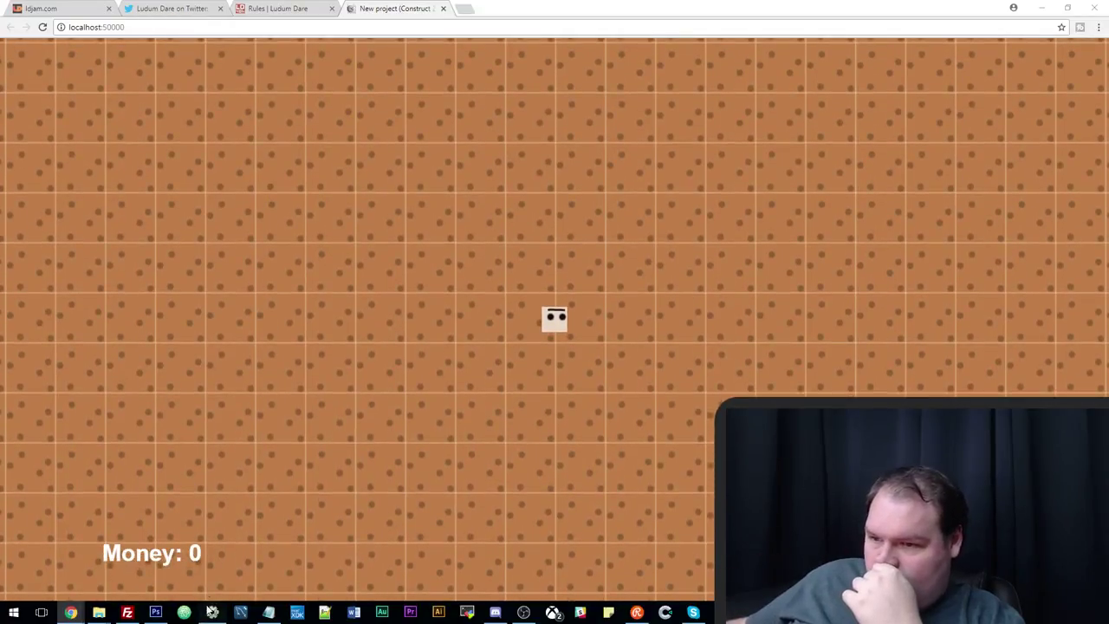
left_click(211, 612)
left_click(230, 37)
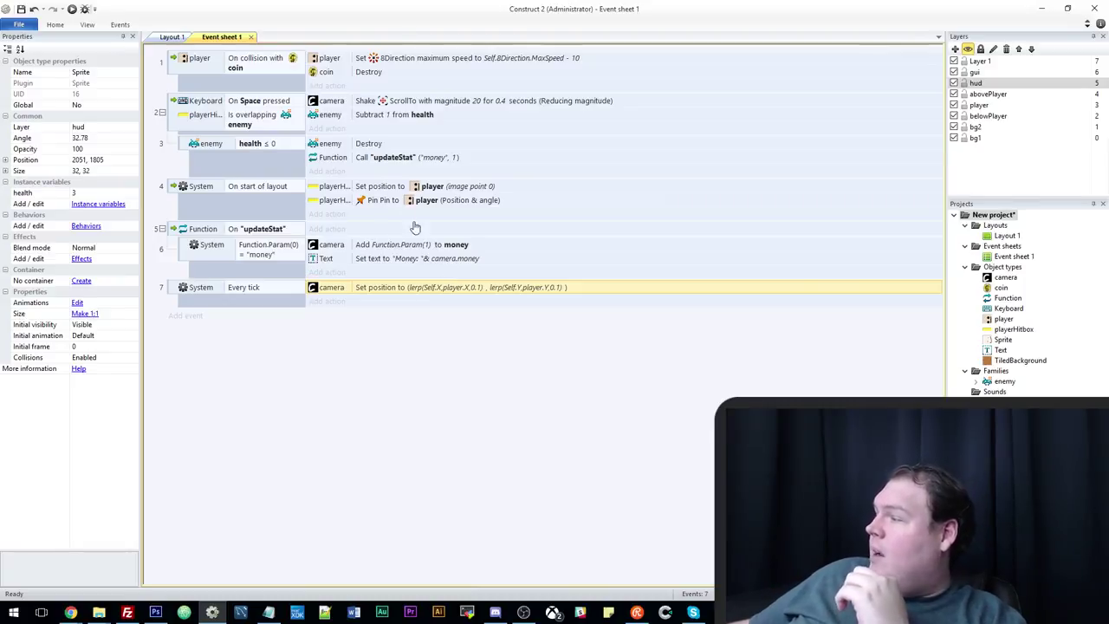
left_click(170, 39)
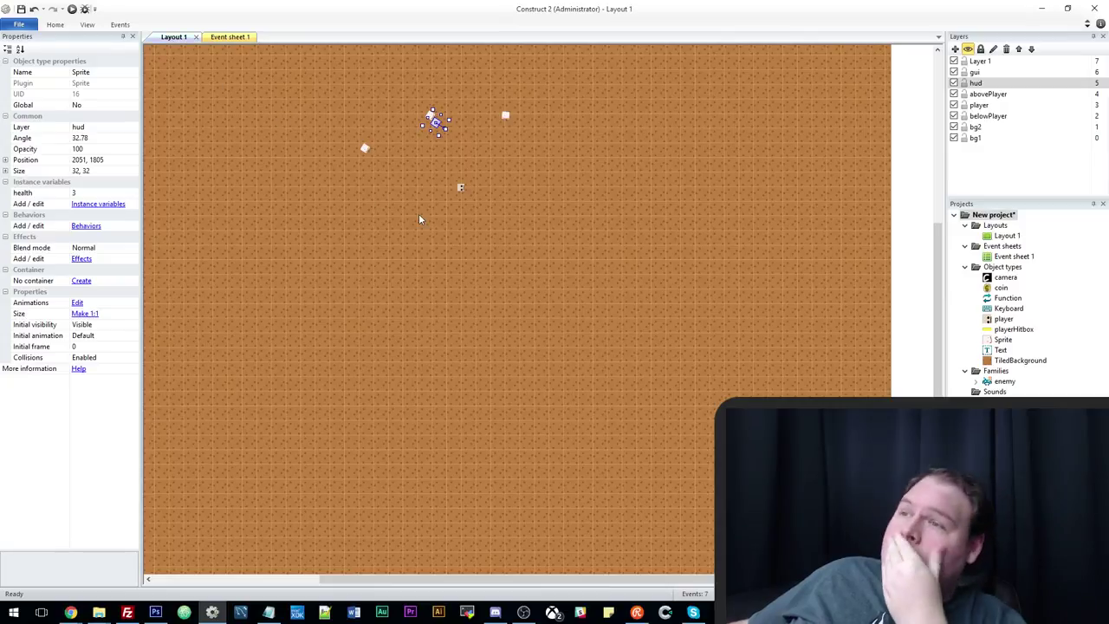
scroll(429, 260, "up", 5)
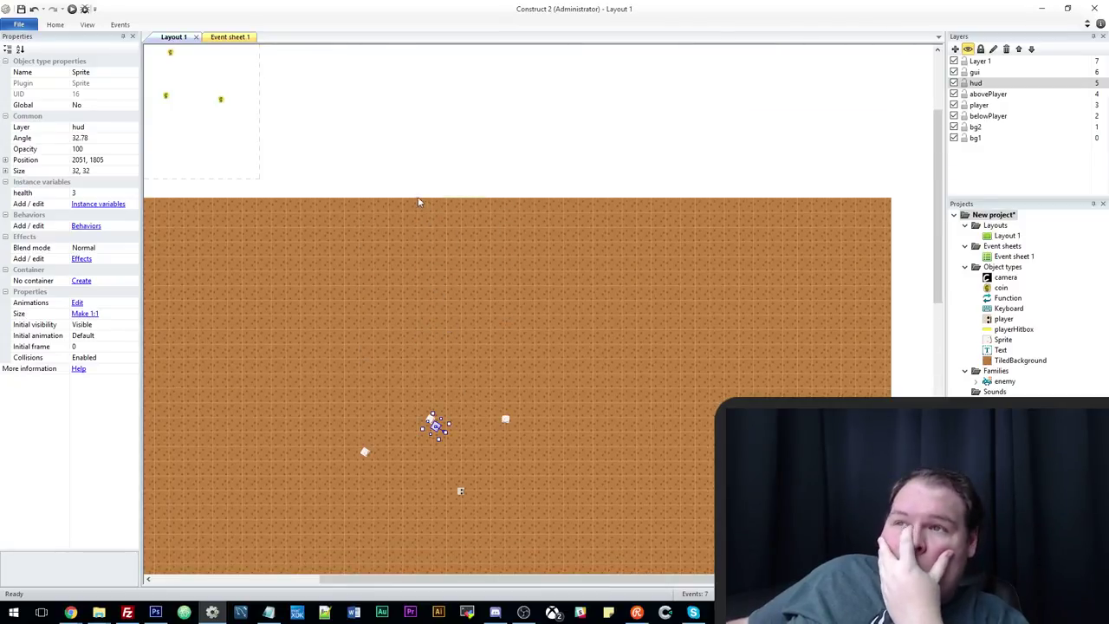
left_click(387, 171)
scroll(554, 502, "left", 3, "shift")
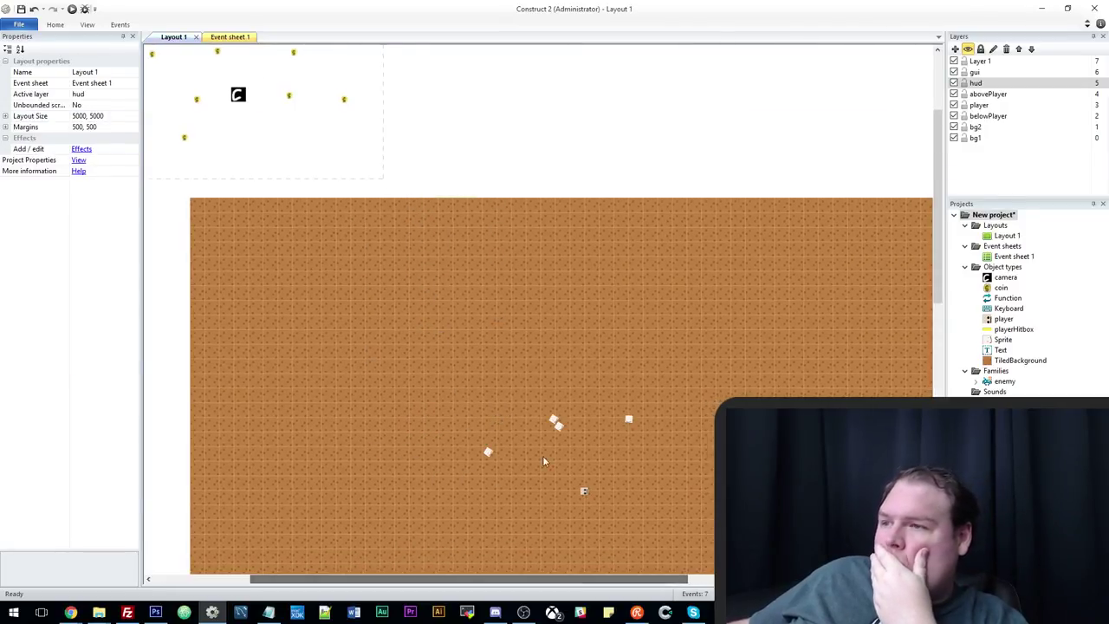
scroll(630, 470, "down", 4)
scroll(666, 431, "up", 1)
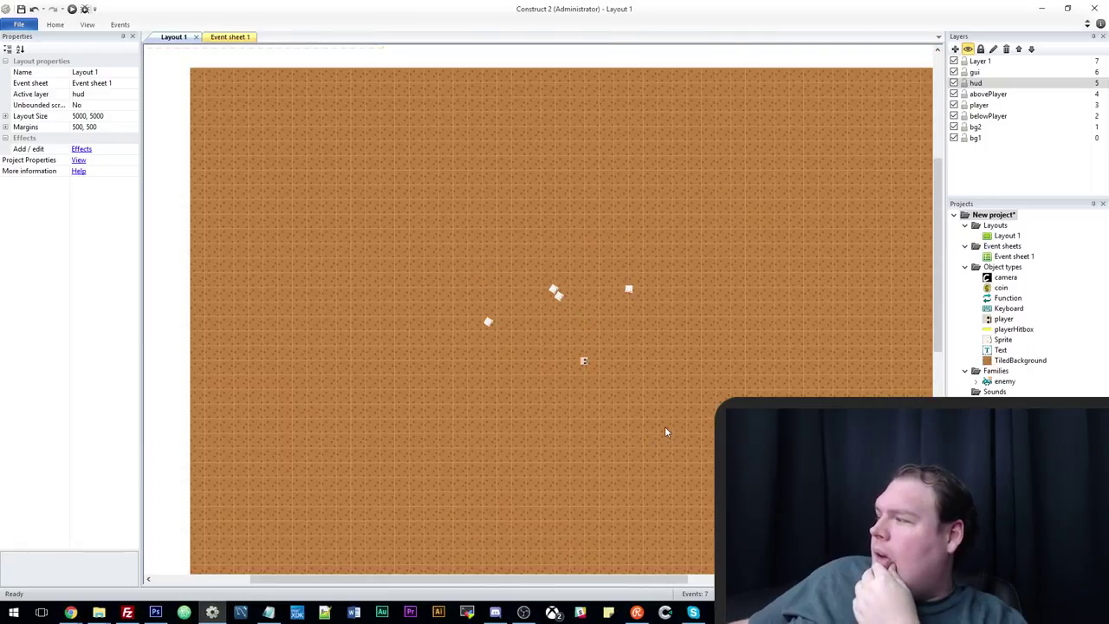
scroll(665, 430, "up", 1)
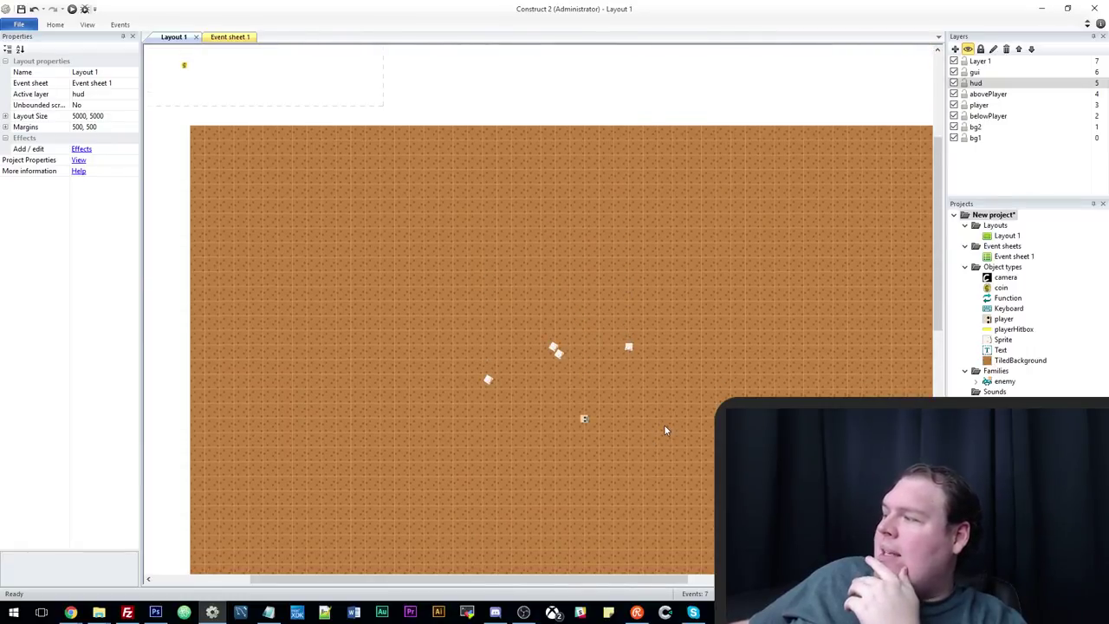
scroll(663, 427, "down", 1)
scroll(663, 427, "up", 1)
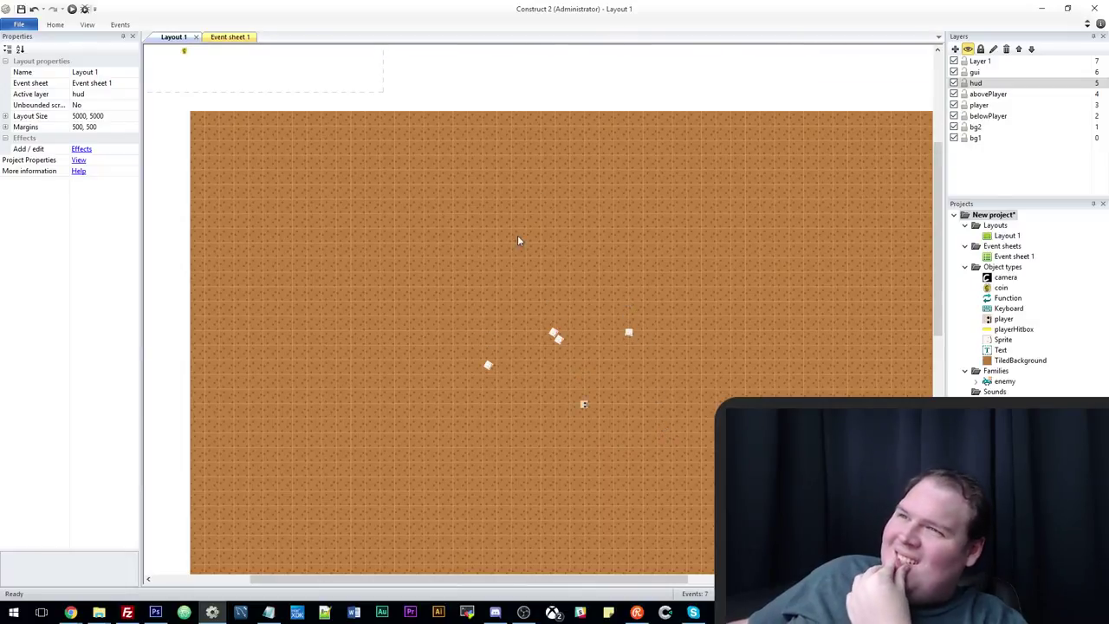
left_click_drag(436, 578, 463, 520)
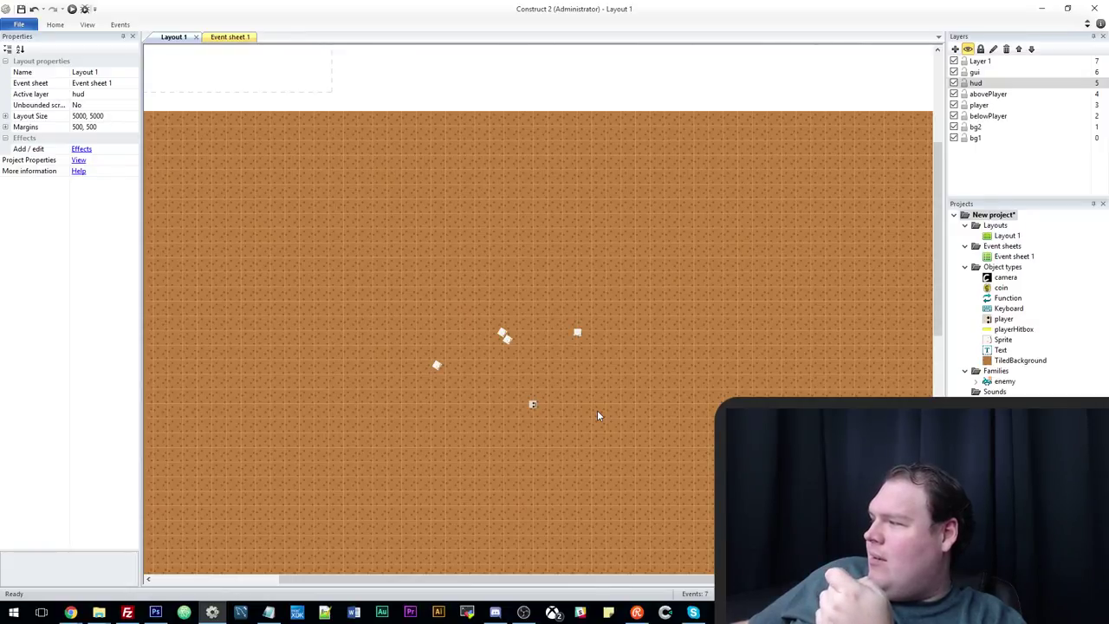
Preview the game, then drag the player sprite slightly higher among the small sprites.
left_click(72, 9)
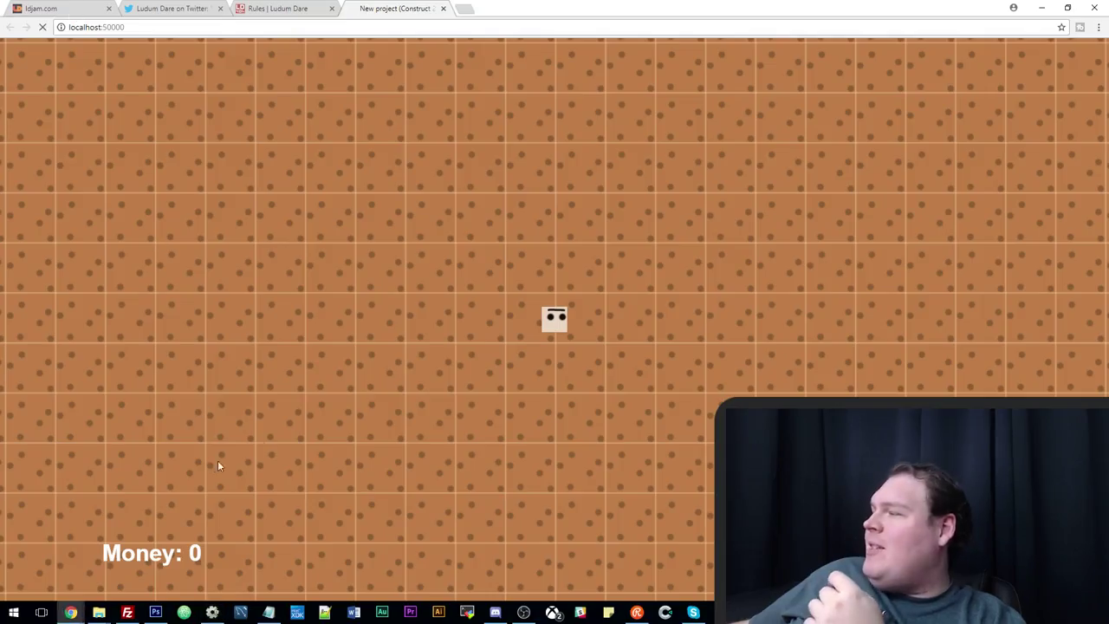
key("Up")
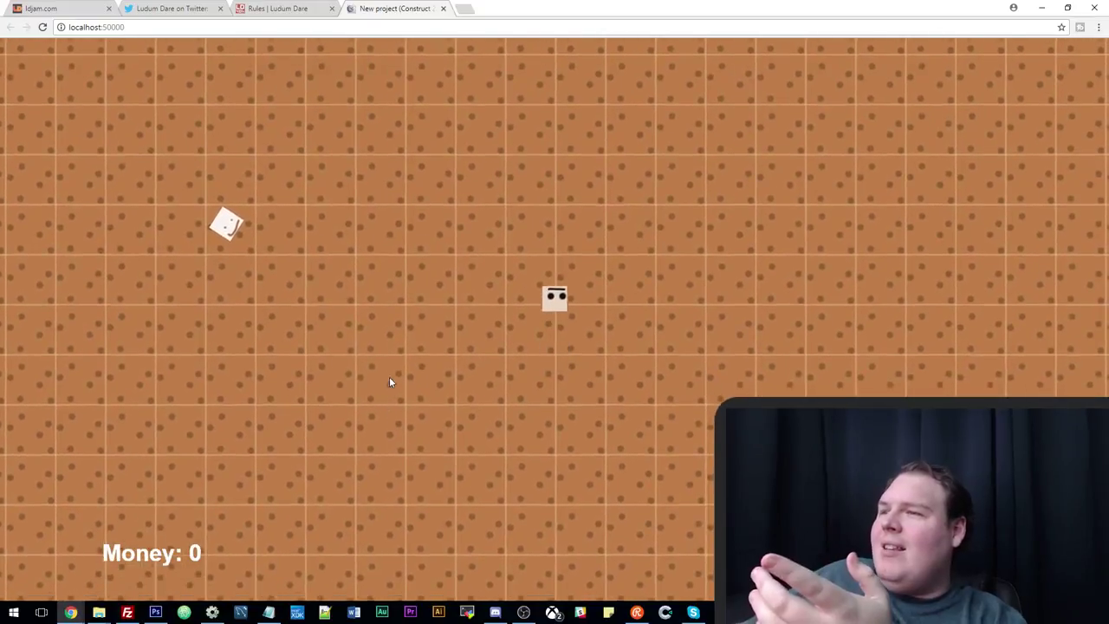
left_click(242, 613)
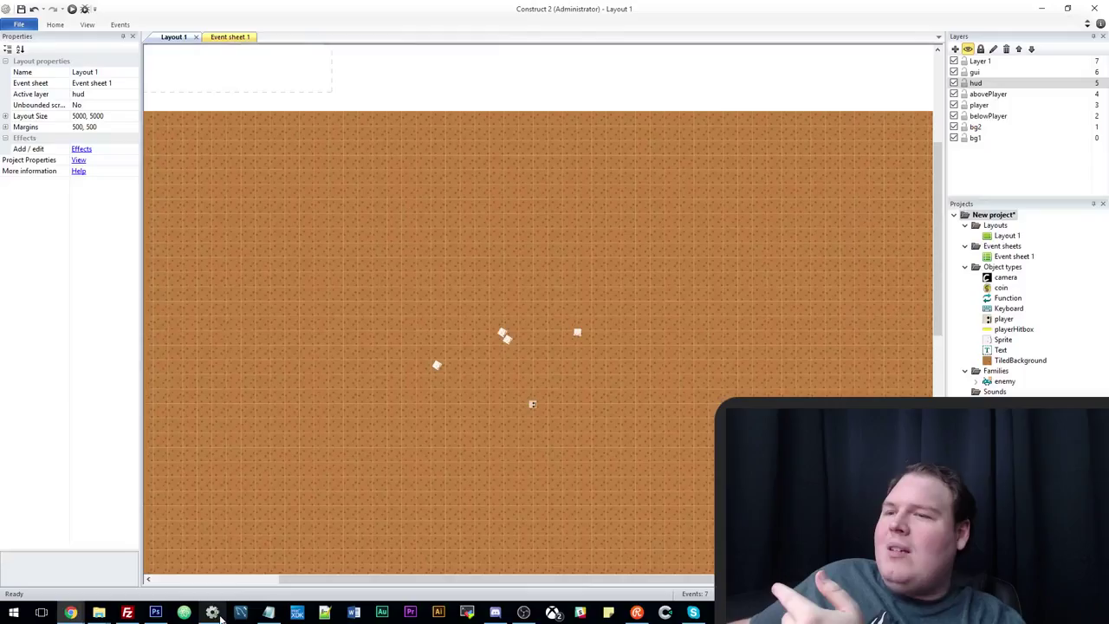
left_click(496, 331)
left_click(504, 336)
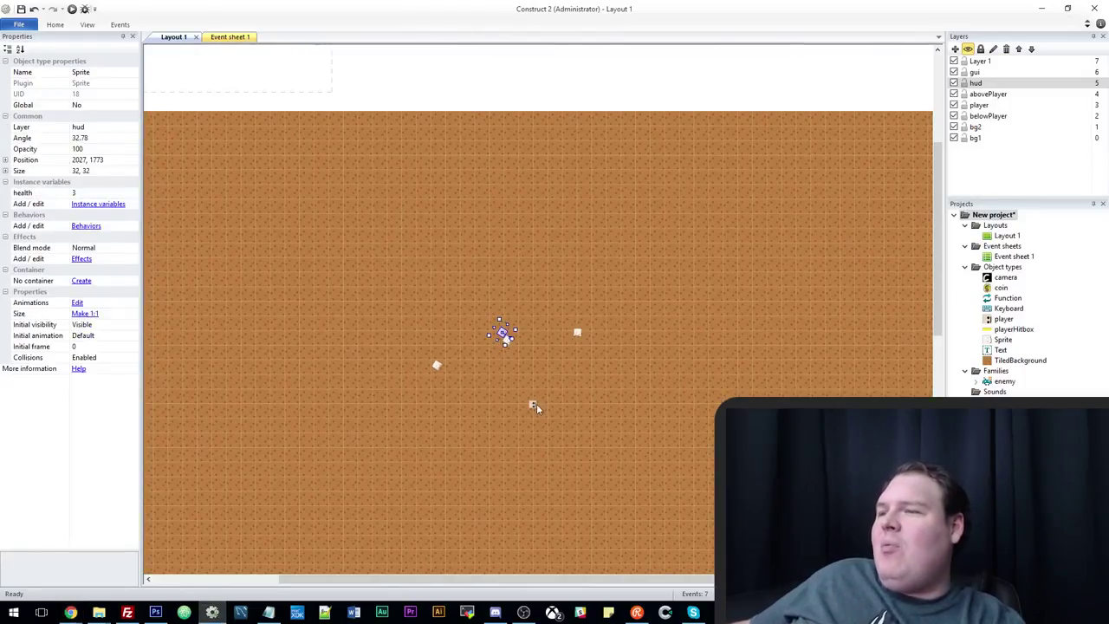
left_click_drag(534, 403, 529, 351)
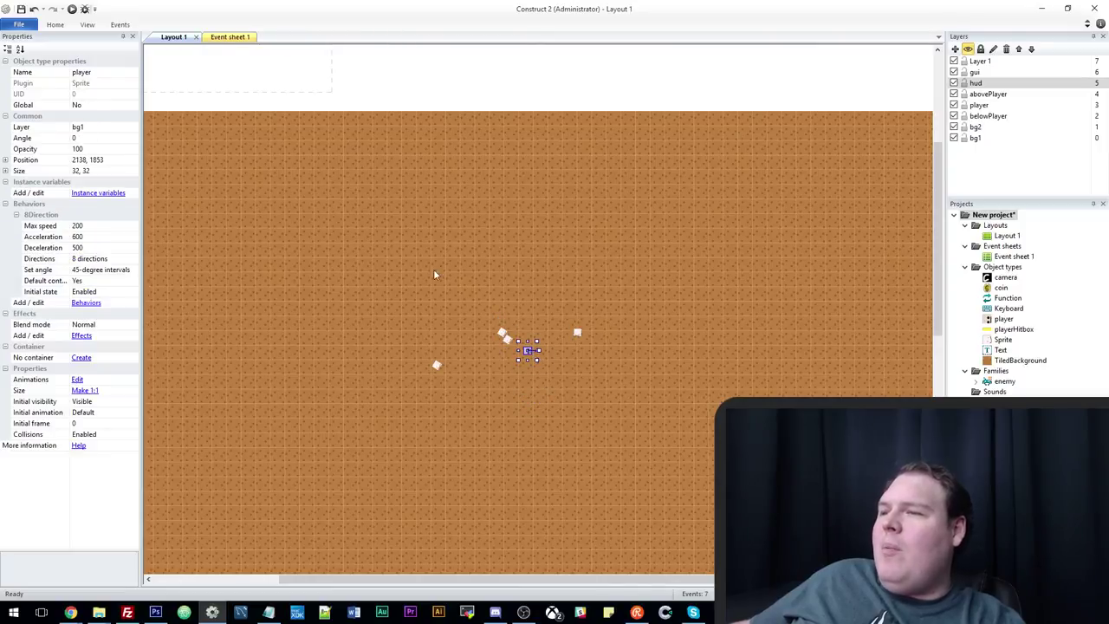
Preview again, then review the On start of layout event in Event sheet 1.
left_click(73, 9)
key("Up+Left")
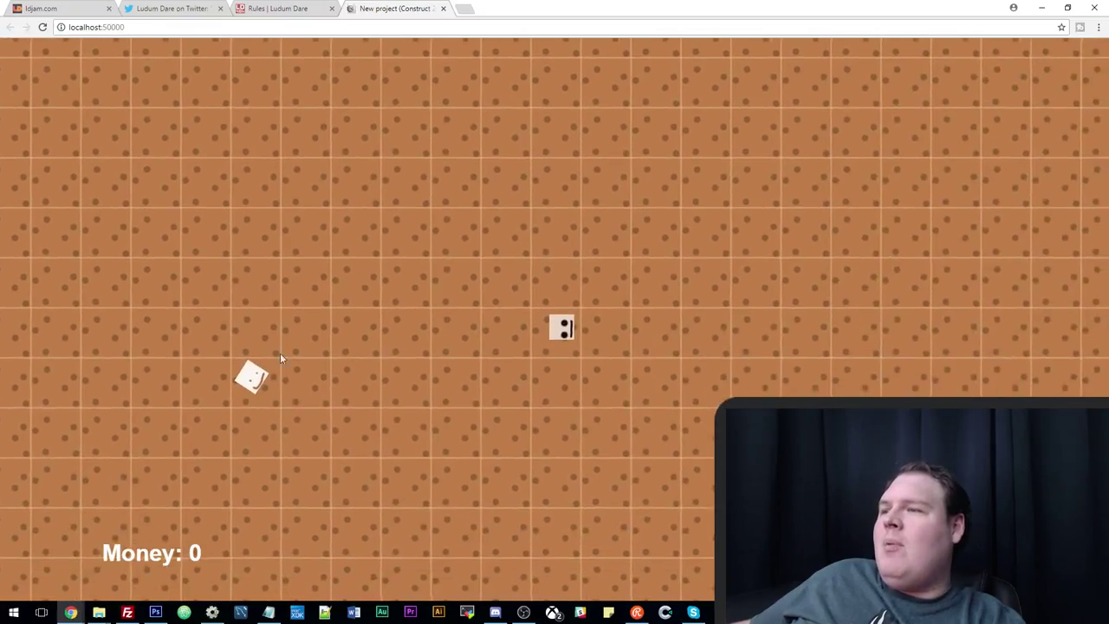
key("alt+Tab")
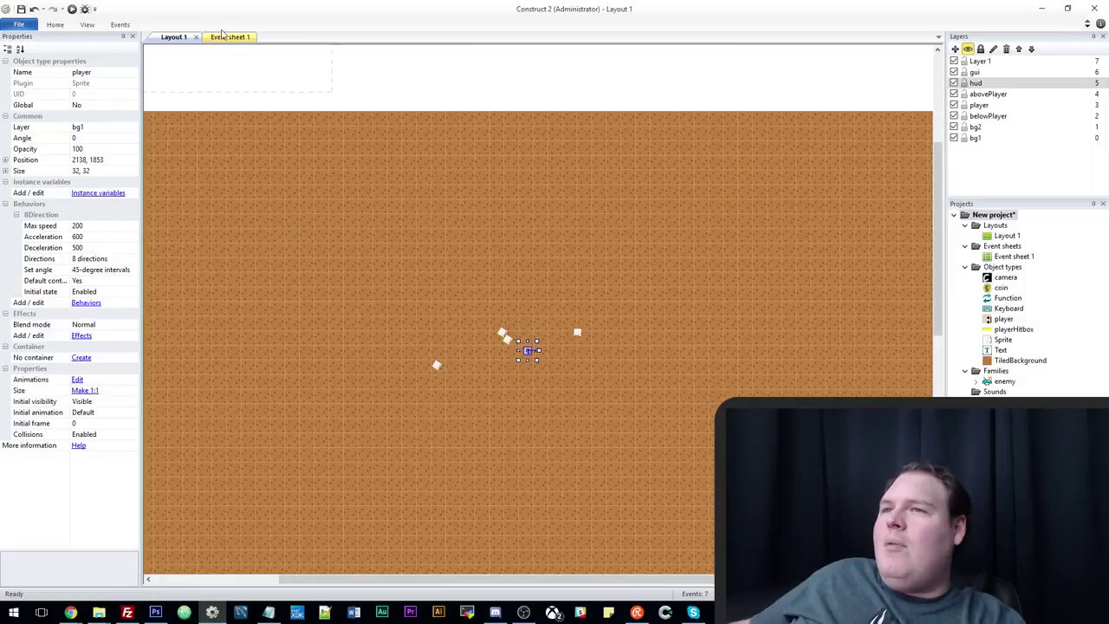
left_click(227, 37)
left_click(285, 186)
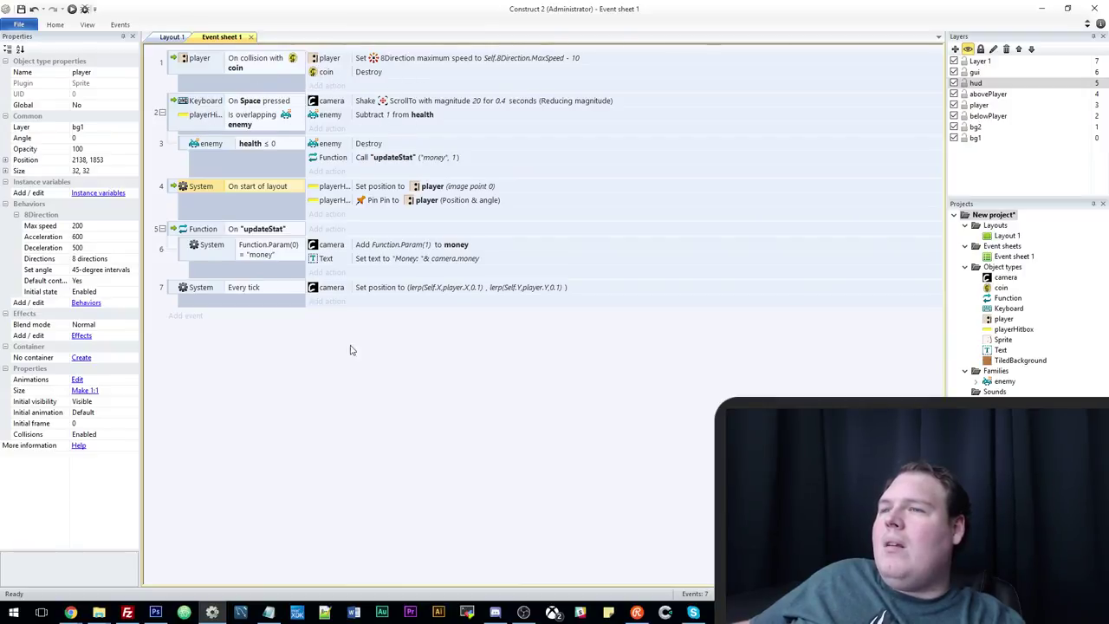
Back on Layout 1, zoom around to inspect the tiled ground (434, 804, 3612 x 3217).
left_click(171, 37)
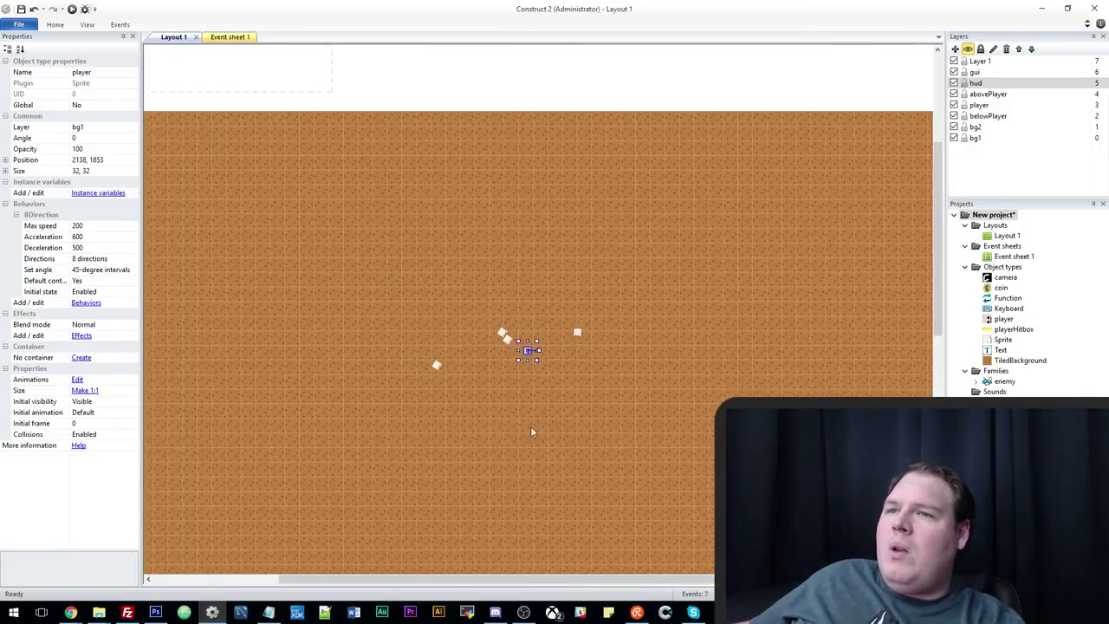
left_click(521, 319)
left_click(506, 338)
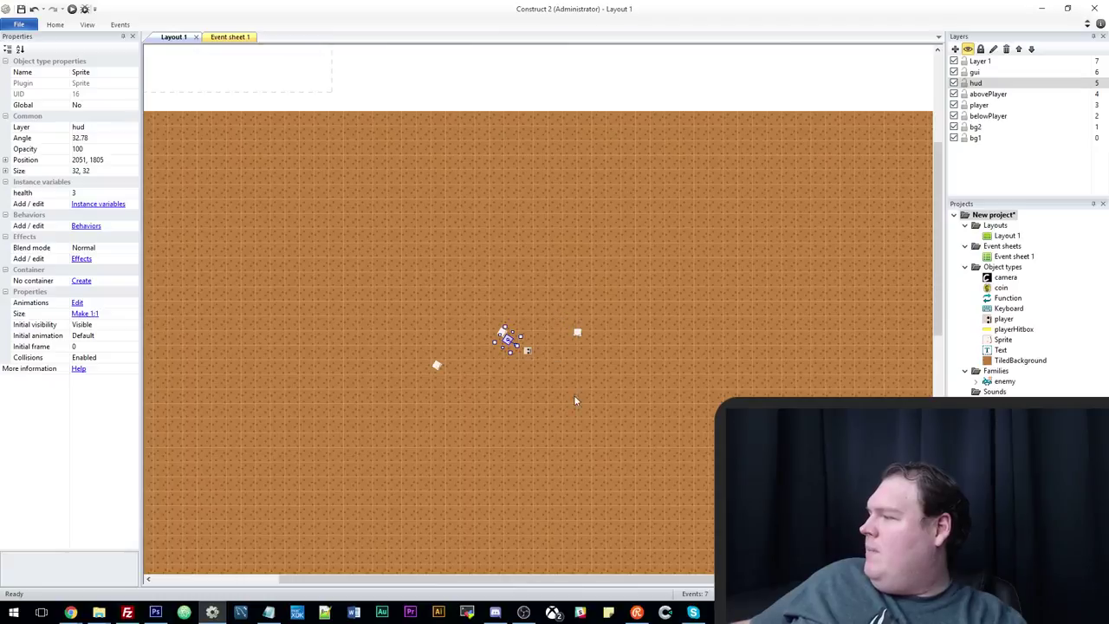
scroll(581, 394, "down", 2)
scroll(582, 396, "up", 2)
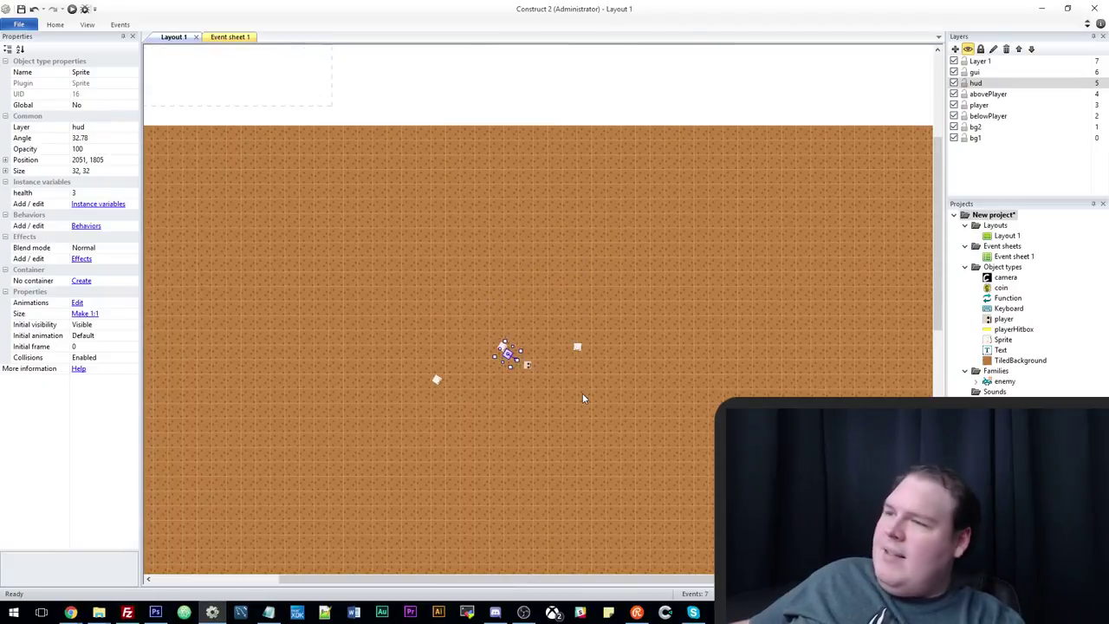
scroll(582, 400, "down", 2, "ctrl")
scroll(572, 416, "down", 1, "ctrl")
scroll(559, 431, "up", 3, "ctrl")
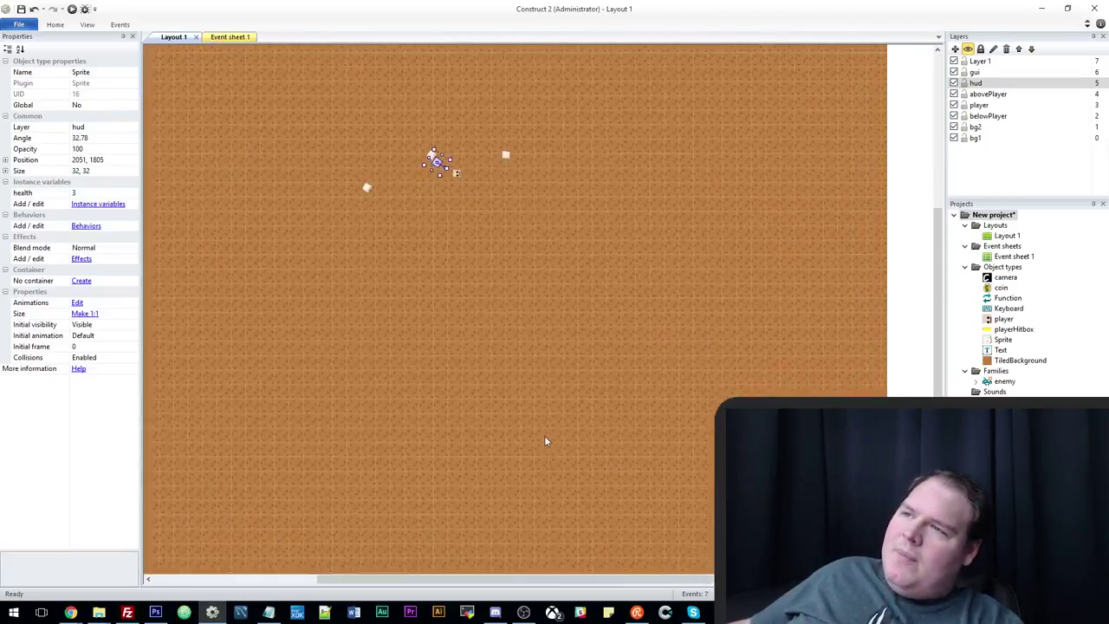
scroll(544, 433, "down", 3, "ctrl")
scroll(542, 430, "up", 3, "ctrl")
scroll(538, 428, "down", 4, "ctrl")
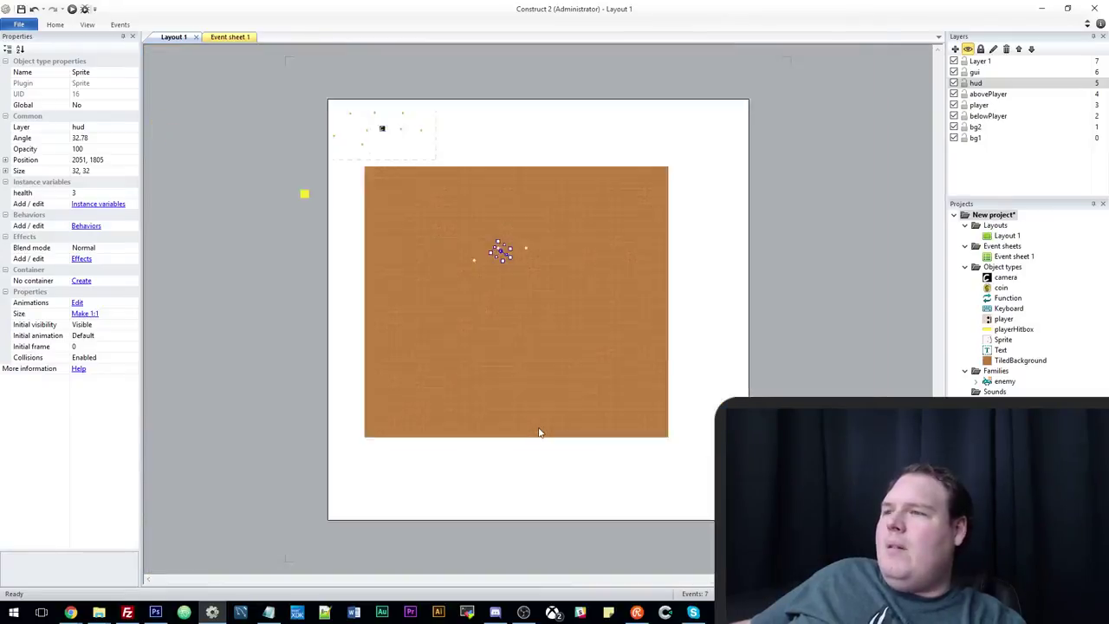
scroll(538, 428, "up", 1, "ctrl")
scroll(538, 430, "up", 3, "ctrl")
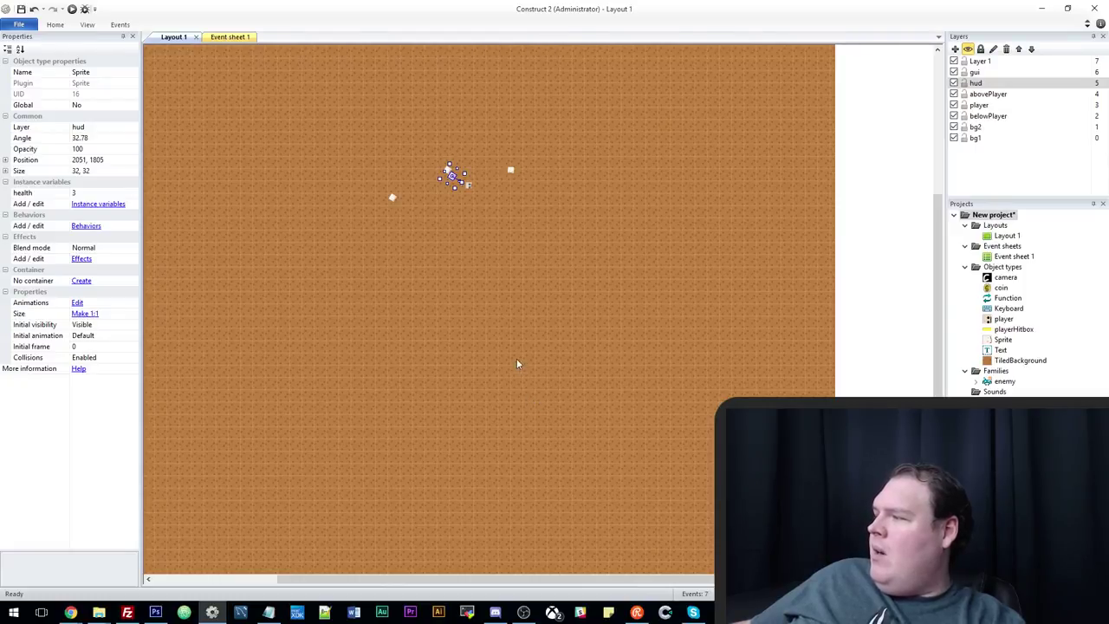
scroll(516, 358, "down", 2, "ctrl")
scroll(512, 349, "up", 4, "ctrl")
scroll(511, 343, "down", 3, "ctrl")
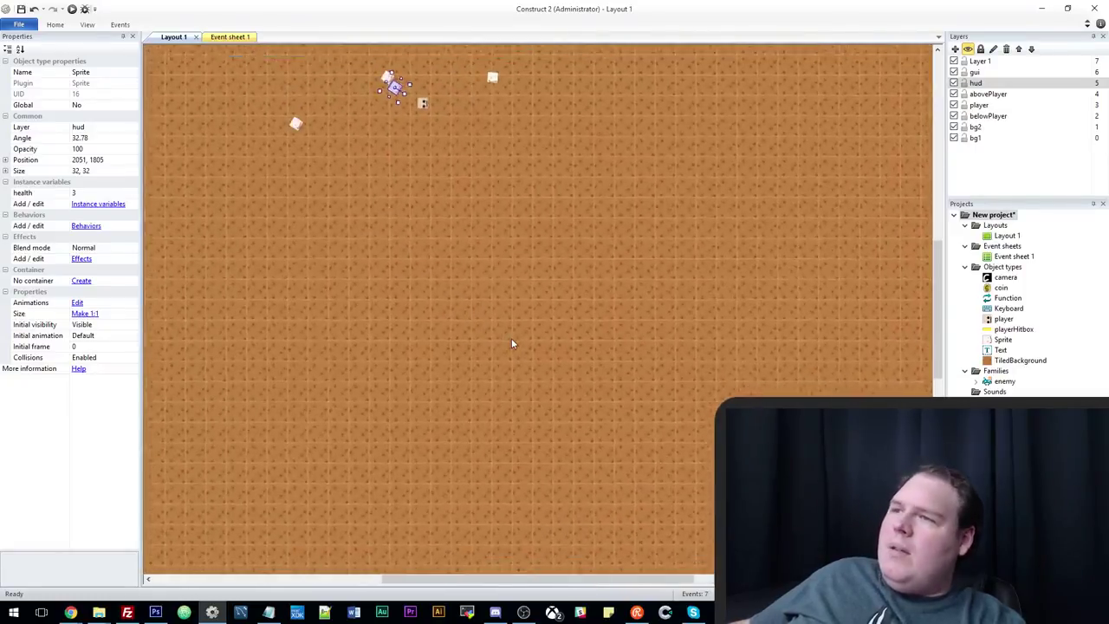
scroll(509, 351, "up", 3, "ctrl")
left_click(488, 363)
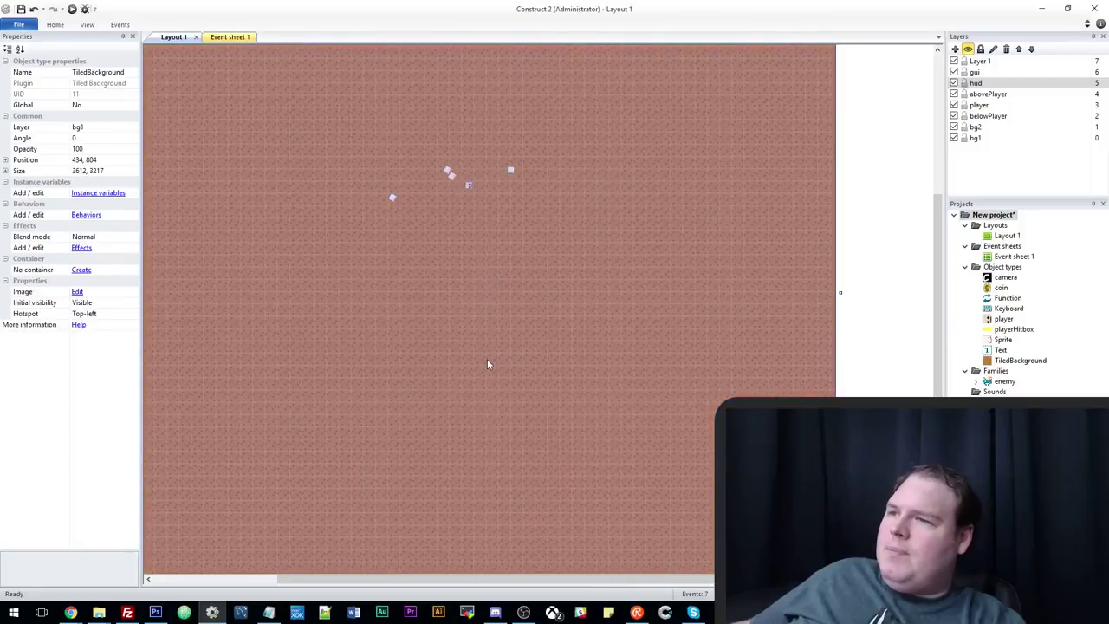
scroll(488, 362, "down", 4, "ctrl")
Insert a new Tilemap object into the layout.
right_click(288, 291)
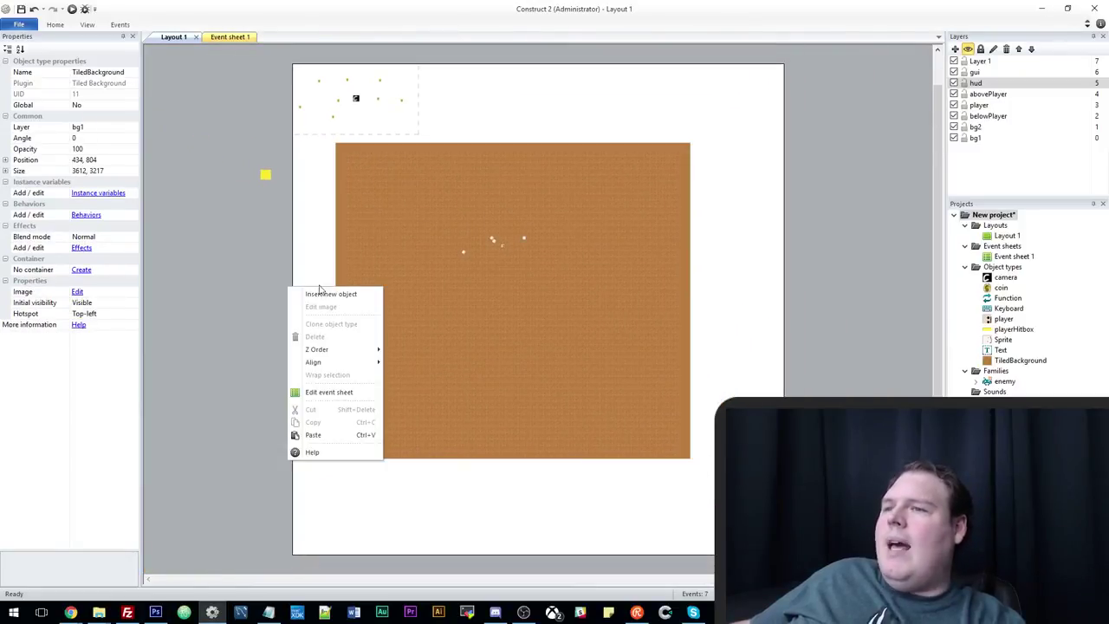
left_click(330, 295)
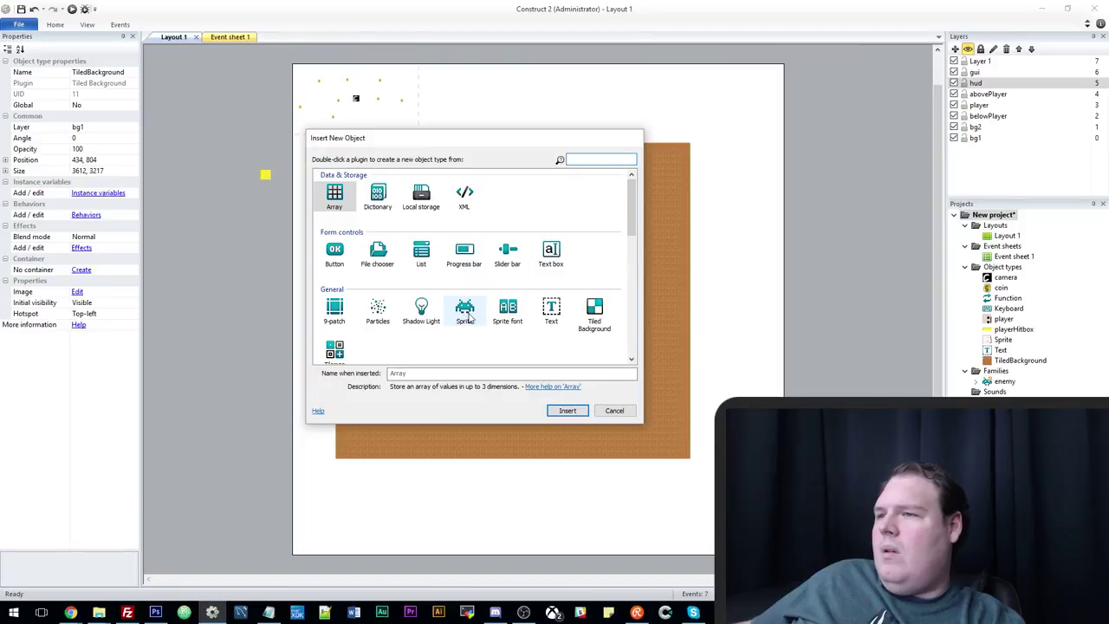
scroll(446, 329, "down", 2)
scroll(443, 331, "up", 2)
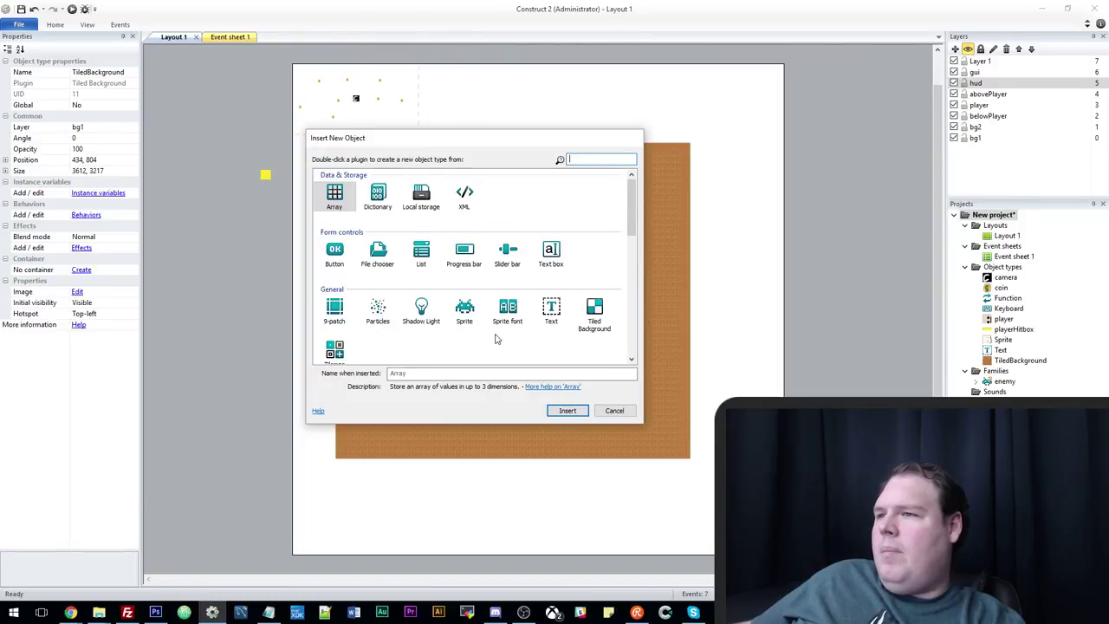
scroll(497, 338, "down", 1)
double_click(335, 289)
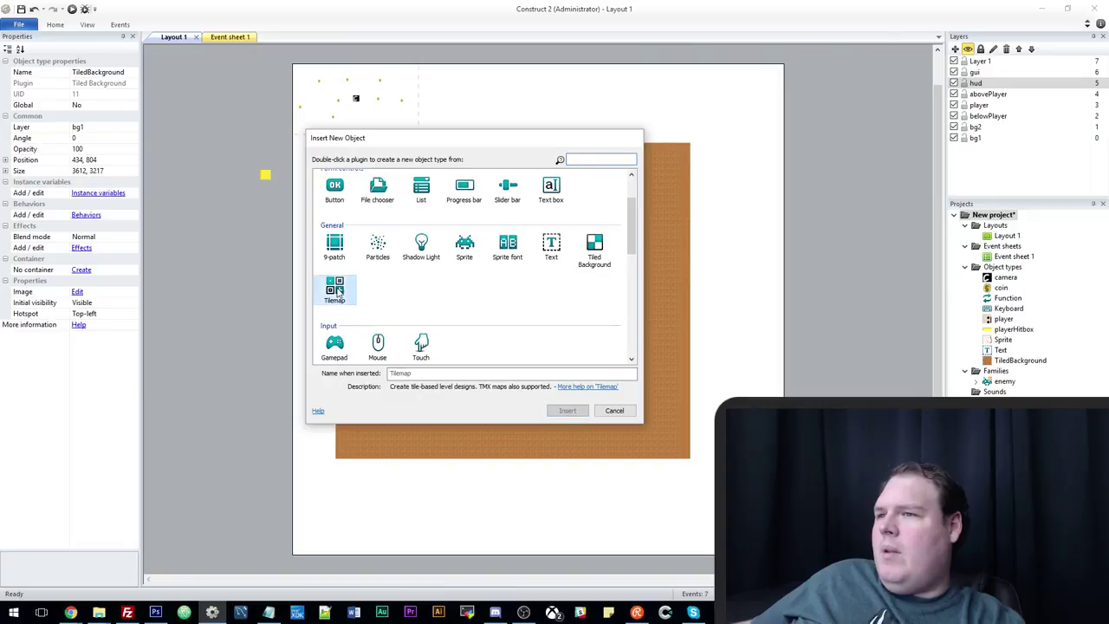
left_click(719, 325)
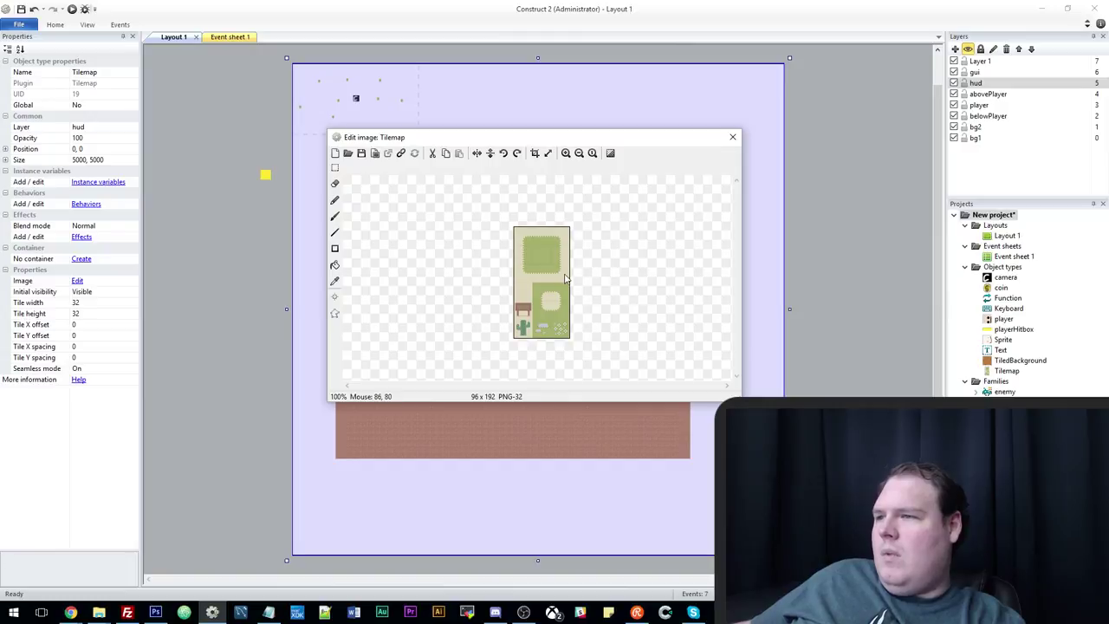
Fill the Tilemap's 96 x 192 tile image solid black with the rectangle tool.
left_click(348, 154)
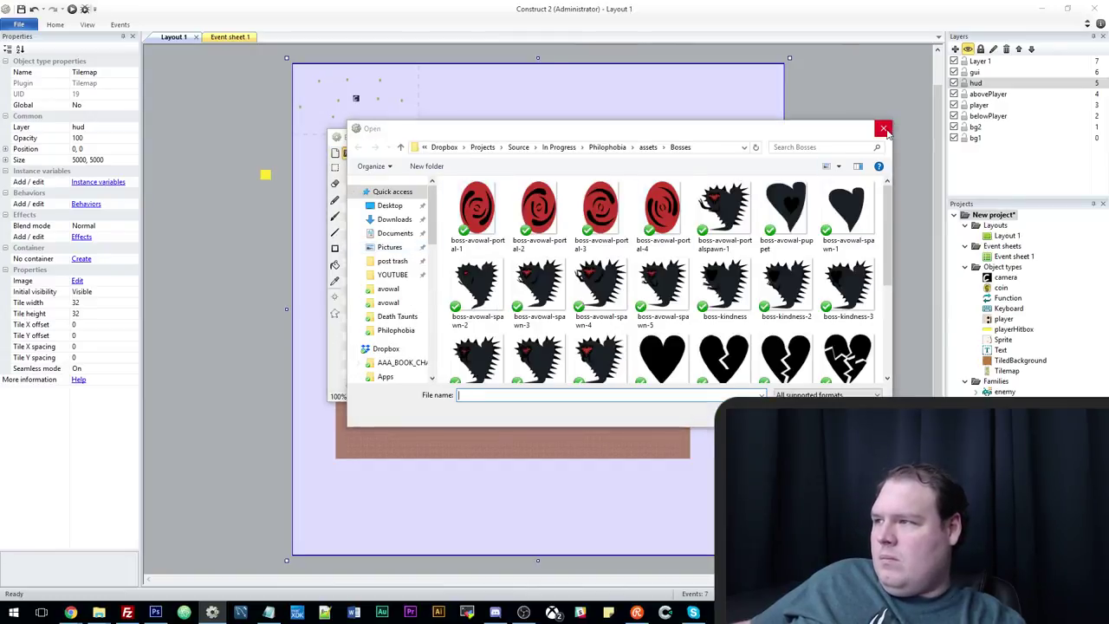
left_click(886, 131)
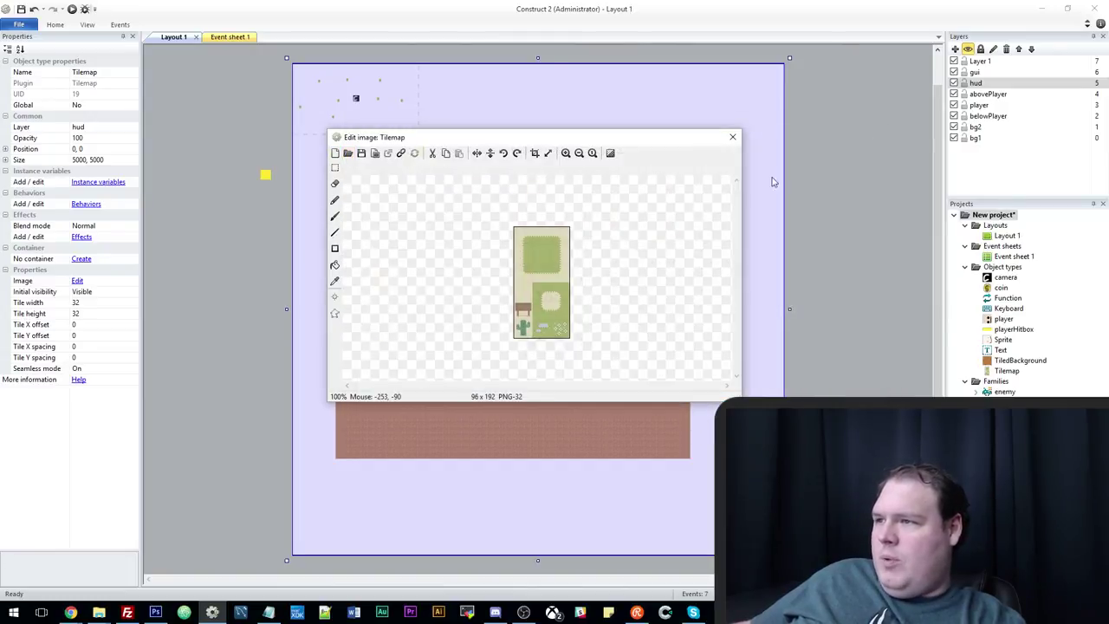
left_click(335, 248)
left_click(208, 324)
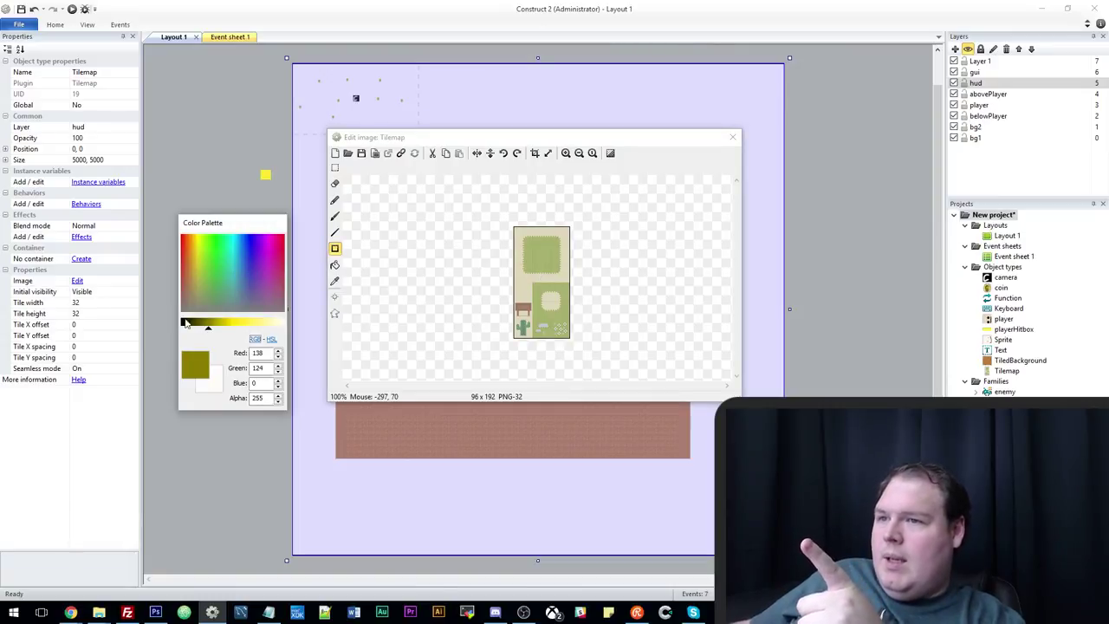
left_click(181, 324)
left_click_drag(485, 209, 618, 376)
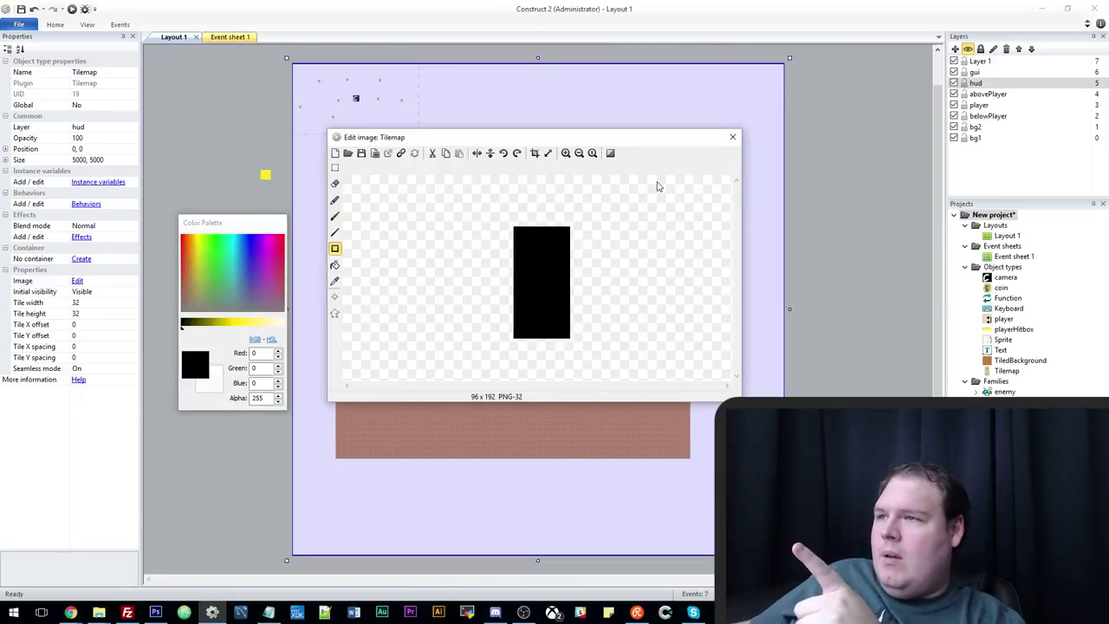
left_click(732, 138)
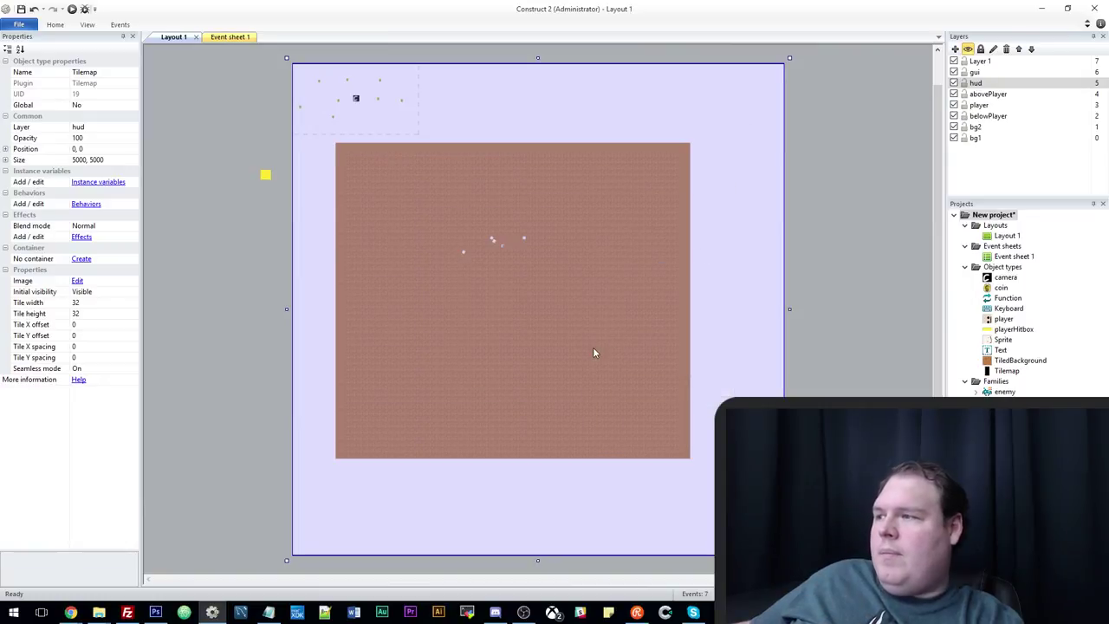
Move the Tilemap onto the bg2 layer.
scroll(592, 347, "up", 2, "ctrl")
scroll(592, 353, "up", 2, "ctrl")
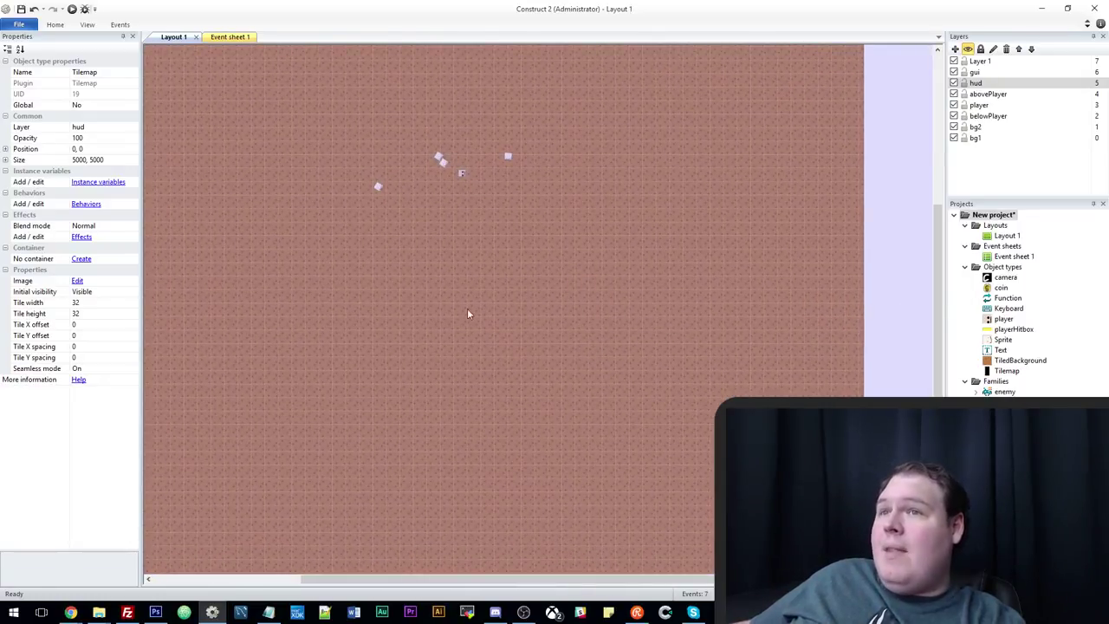
left_click(133, 128)
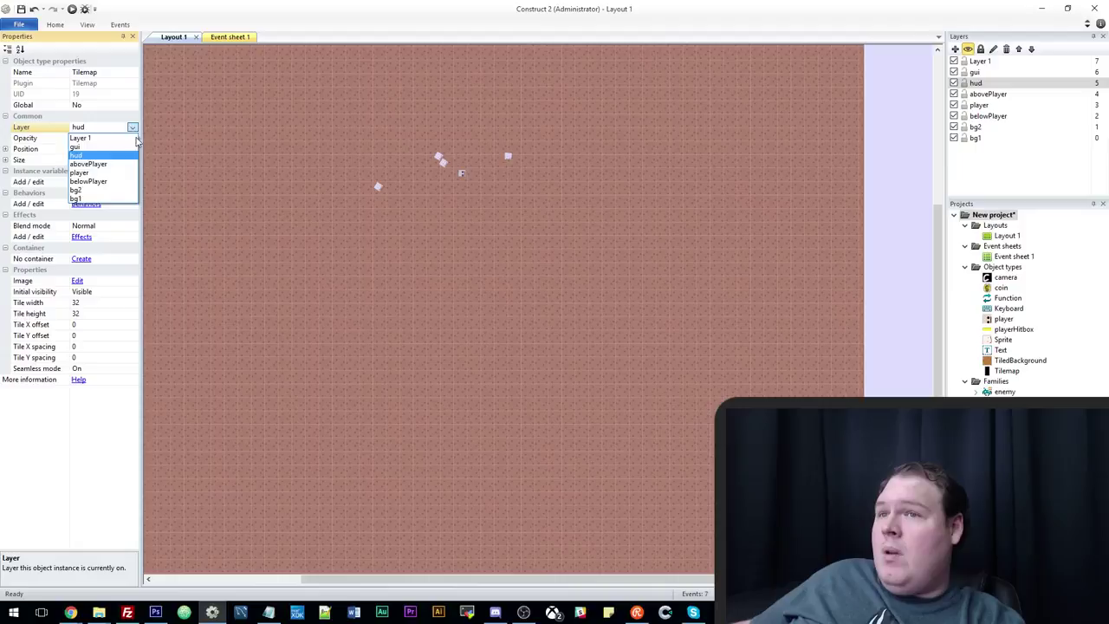
left_click(125, 192)
Lock bg2 and move the small floor sprites onto the player layer.
scroll(403, 310, "down", 2)
scroll(403, 310, "down", 2, "ctrl")
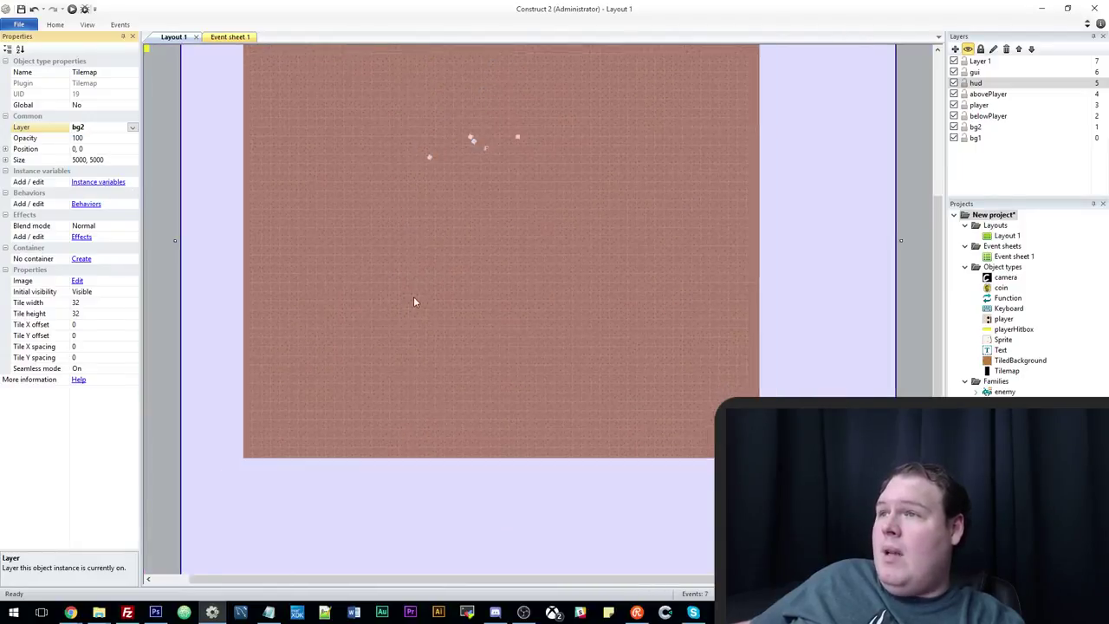
scroll(445, 269, "up", 1, "ctrl")
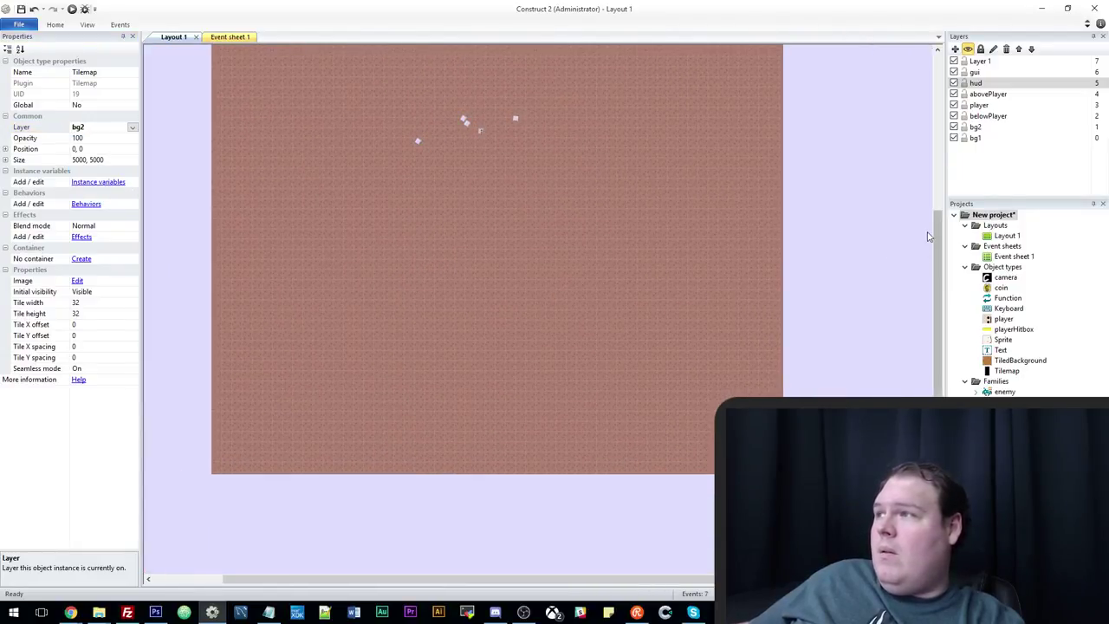
left_click(963, 127)
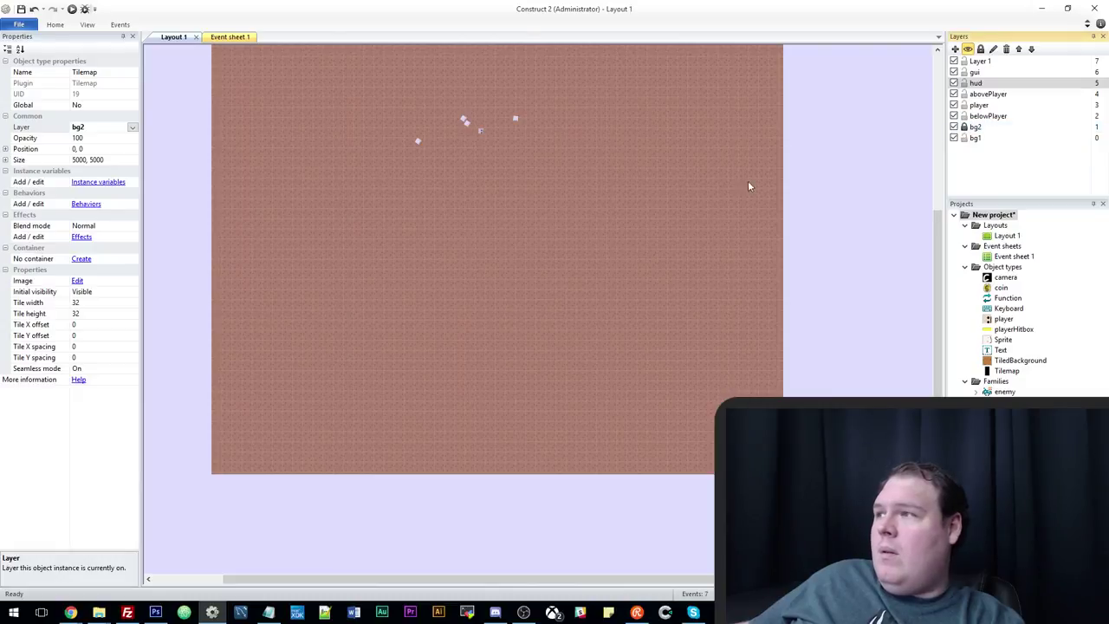
scroll(580, 217, "down", 4, "ctrl")
left_click_drag(347, 252, 577, 291)
left_click(132, 94)
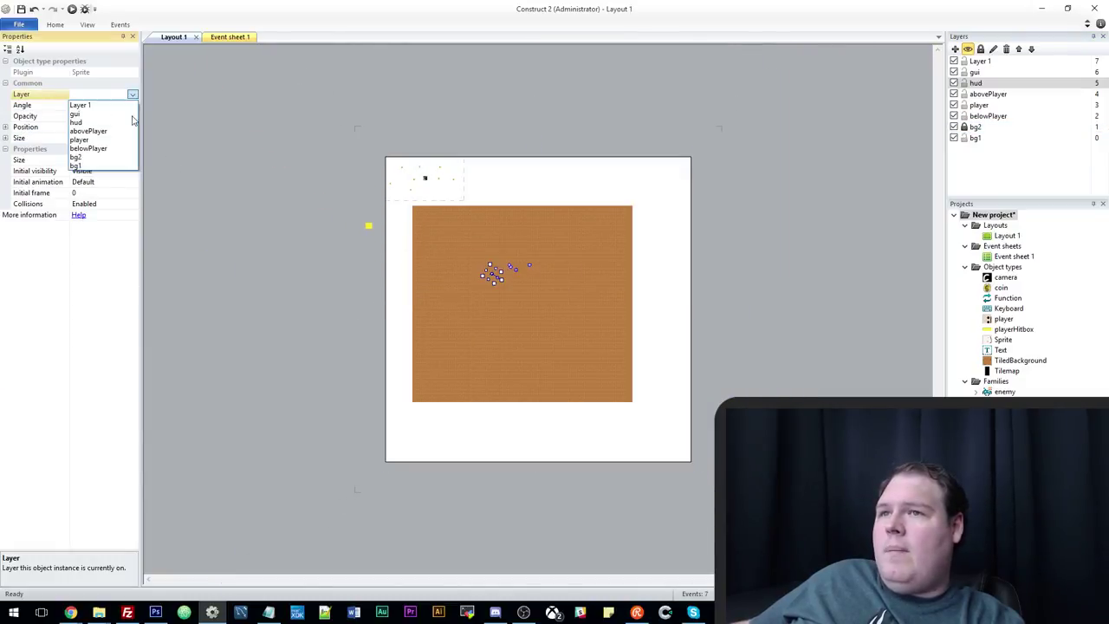
left_click(129, 142)
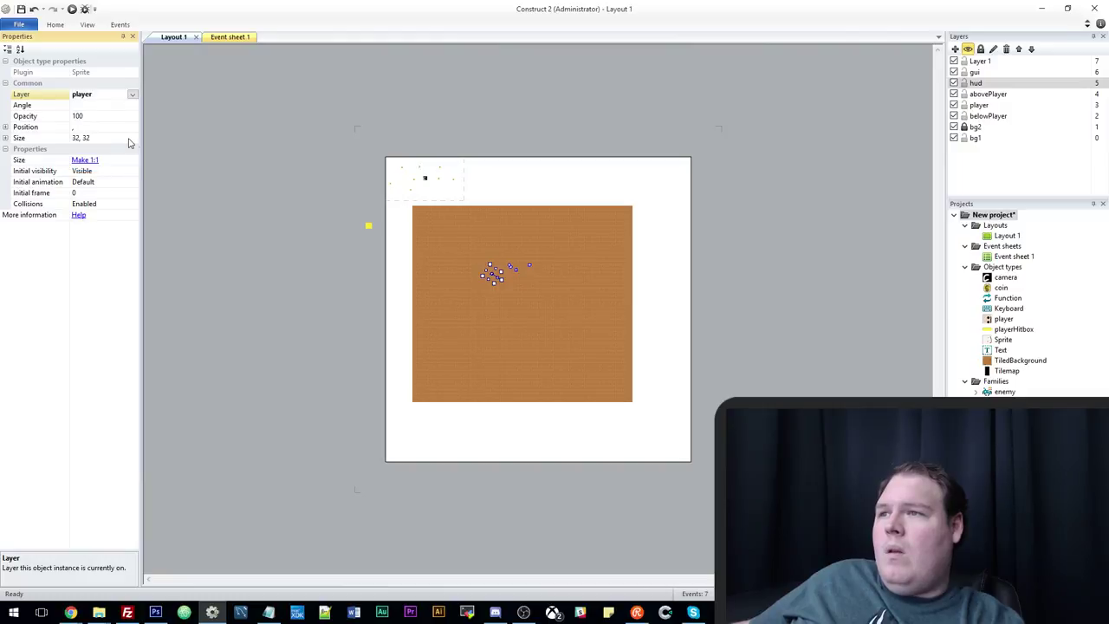
Put the camera and playerHitbox objects on the player layer.
left_click(430, 184)
left_click(130, 129)
left_click(132, 127)
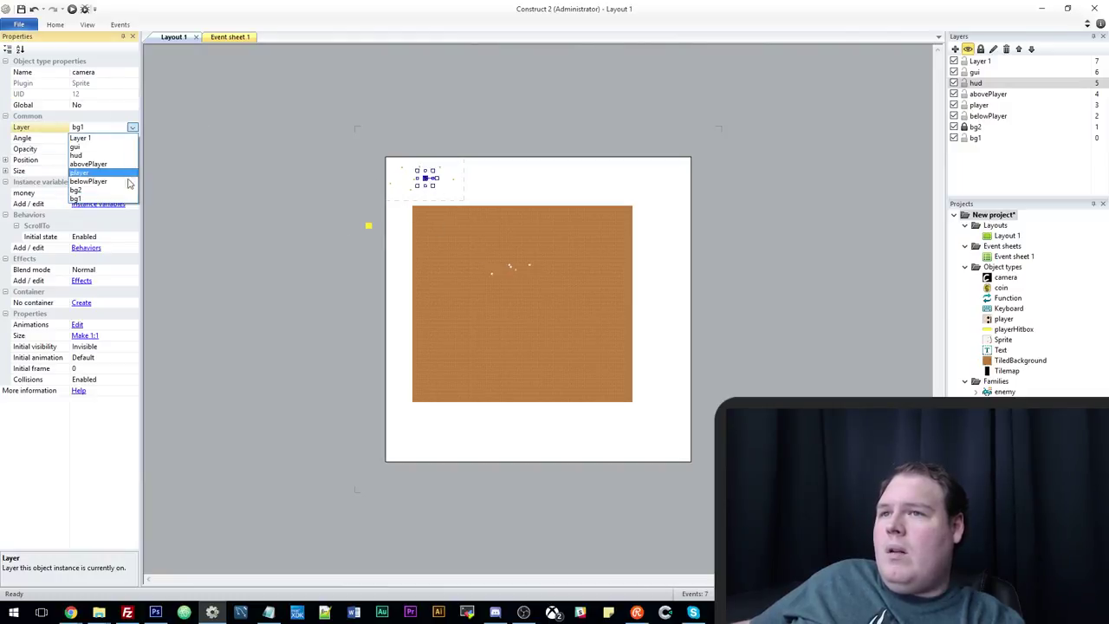
left_click(128, 176)
left_click(437, 322)
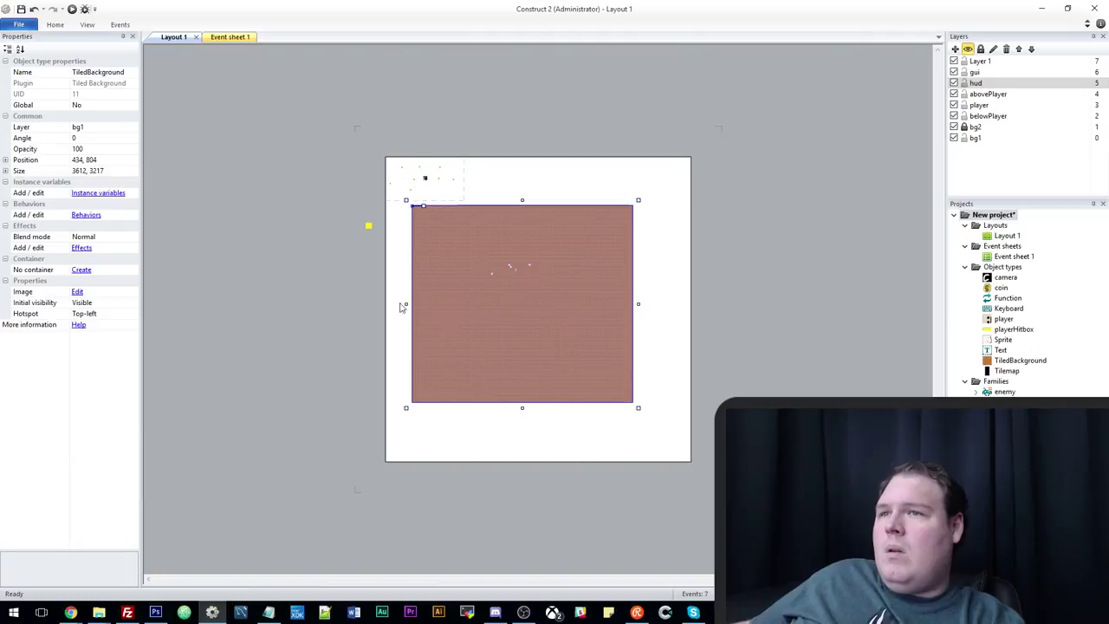
left_click(367, 228)
left_click(130, 128)
left_click(133, 127)
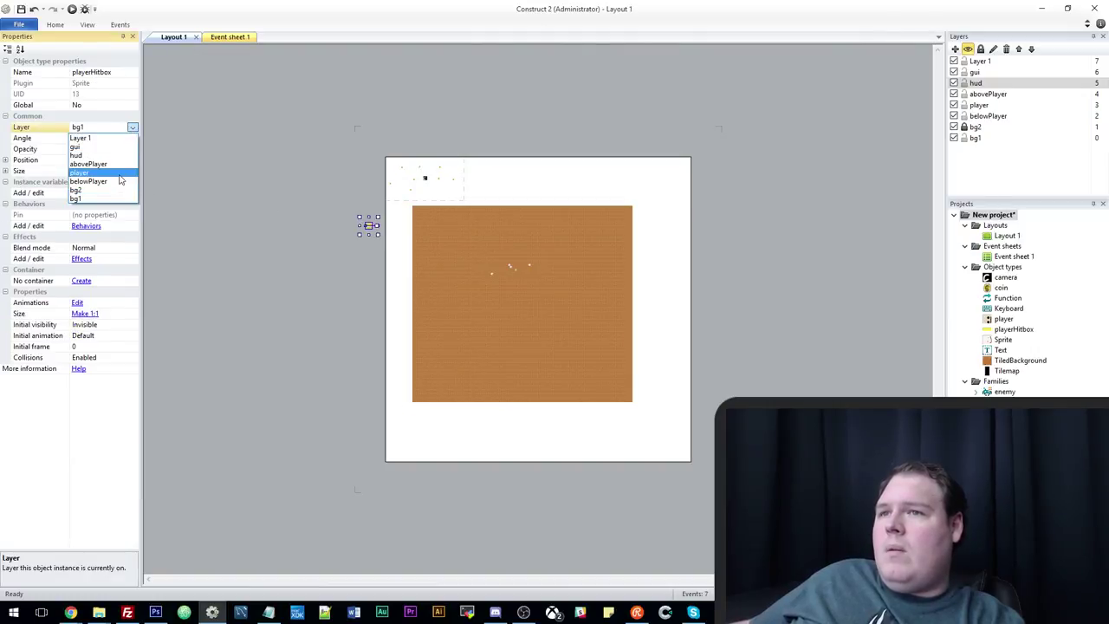
left_click(120, 176)
Unlock the bg2 layer and select the Tilemap.
scroll(434, 323, "up", 5, "ctrl")
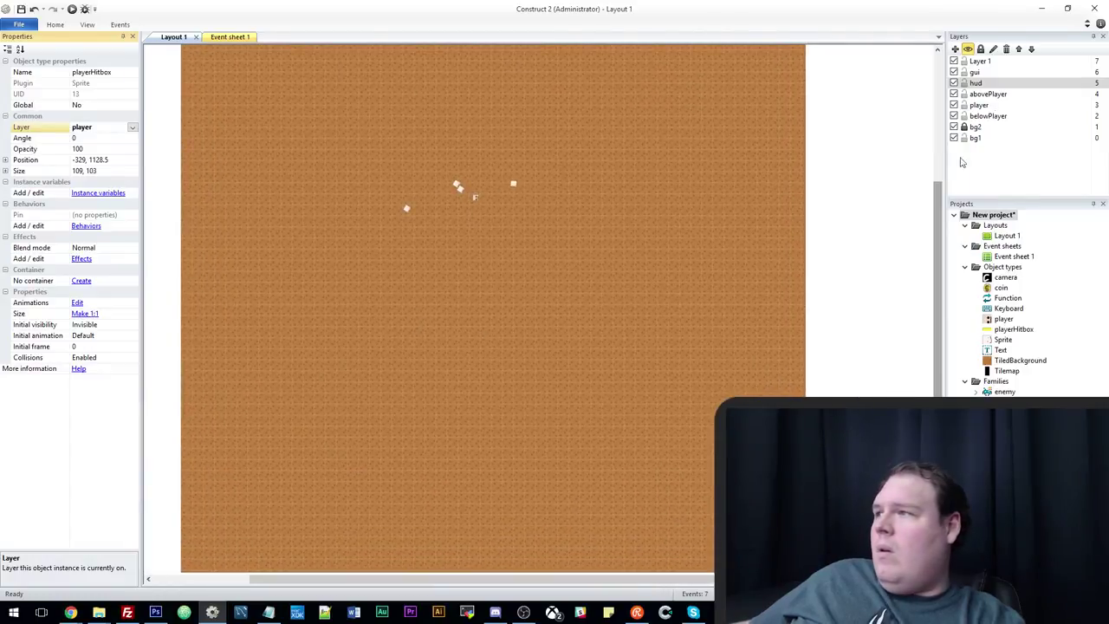
left_click(965, 126)
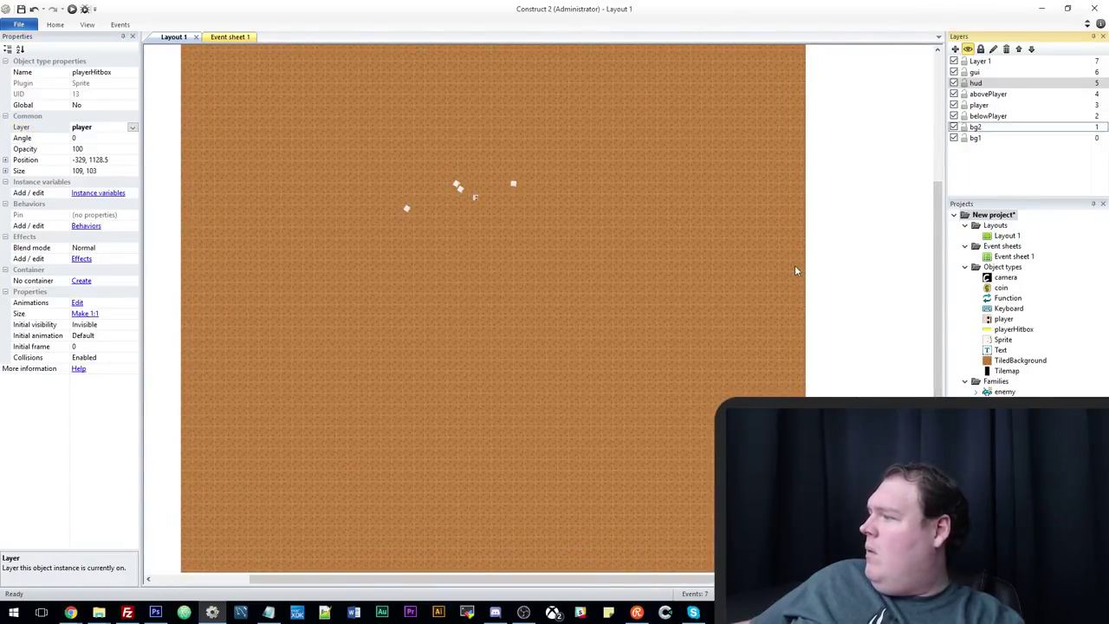
left_click(675, 368)
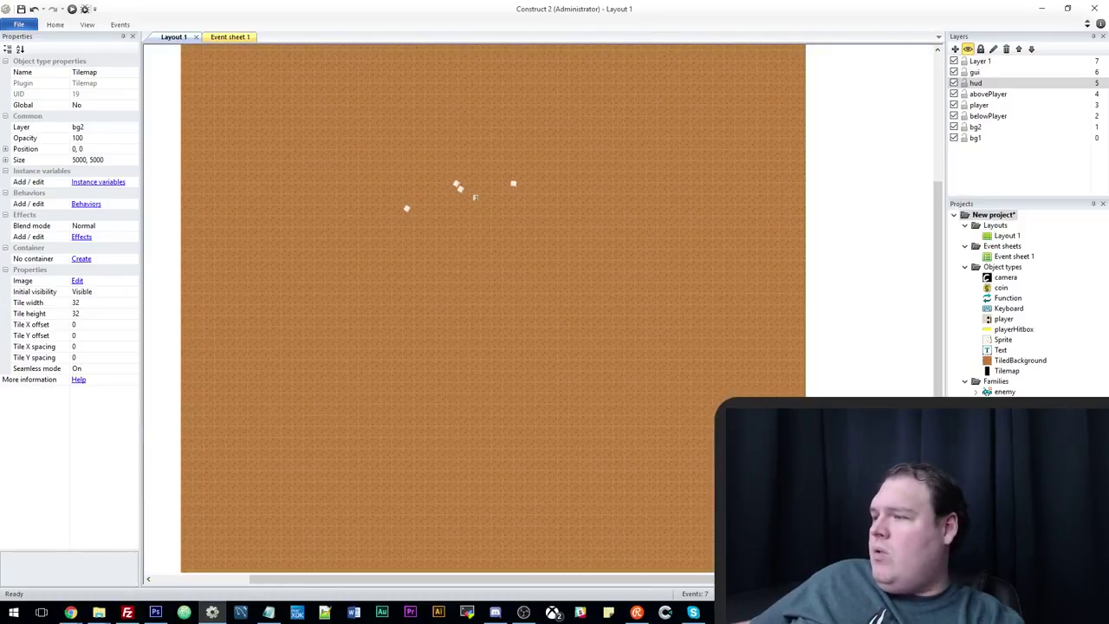
Paint black tile walls forming a vertical column of cells.
mouse_move(500, 212)
left_mouse_down()
mouse_move(631, 207)
mouse_move(581, 191)
mouse_move(598, 221)
left_mouse_up()
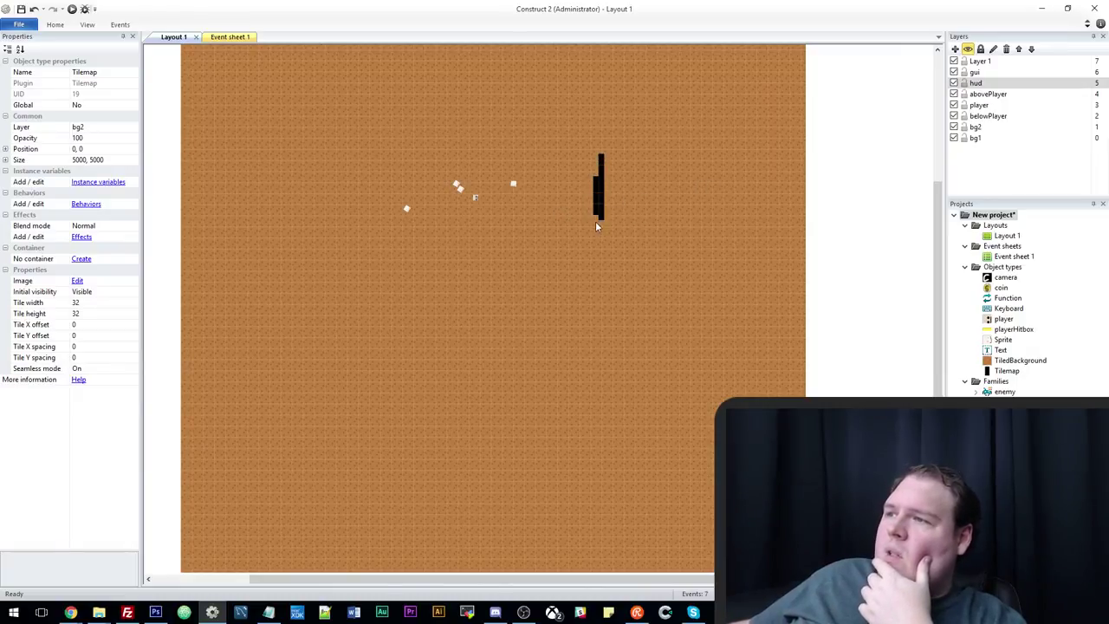
right_click_drag(596, 221, 598, 183)
left_click_drag(598, 217, 563, 218)
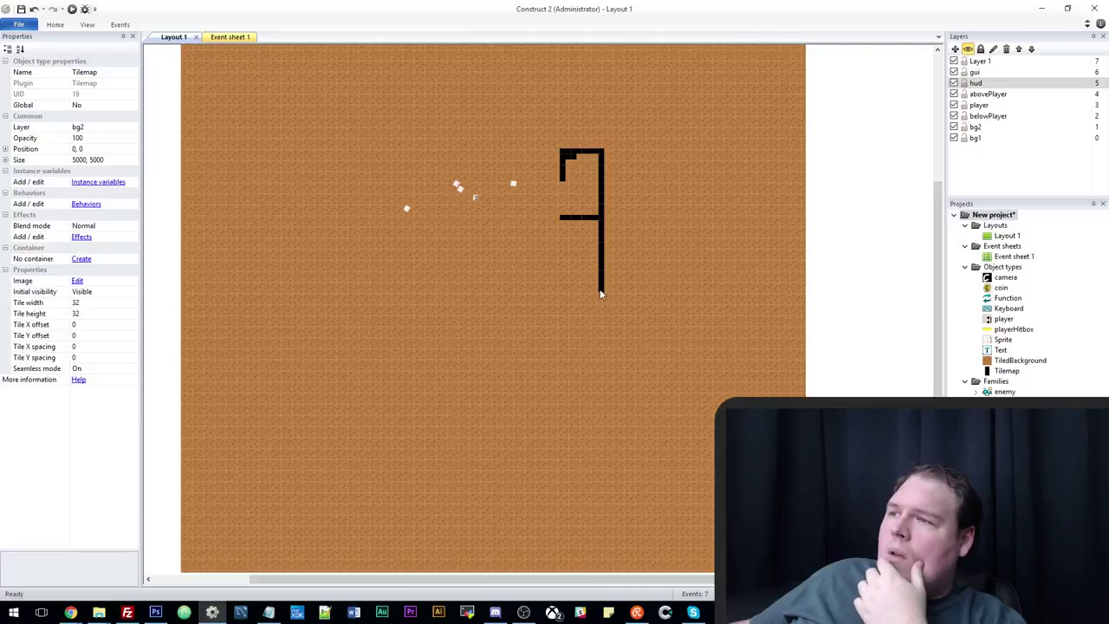
left_click_drag(601, 293, 572, 294)
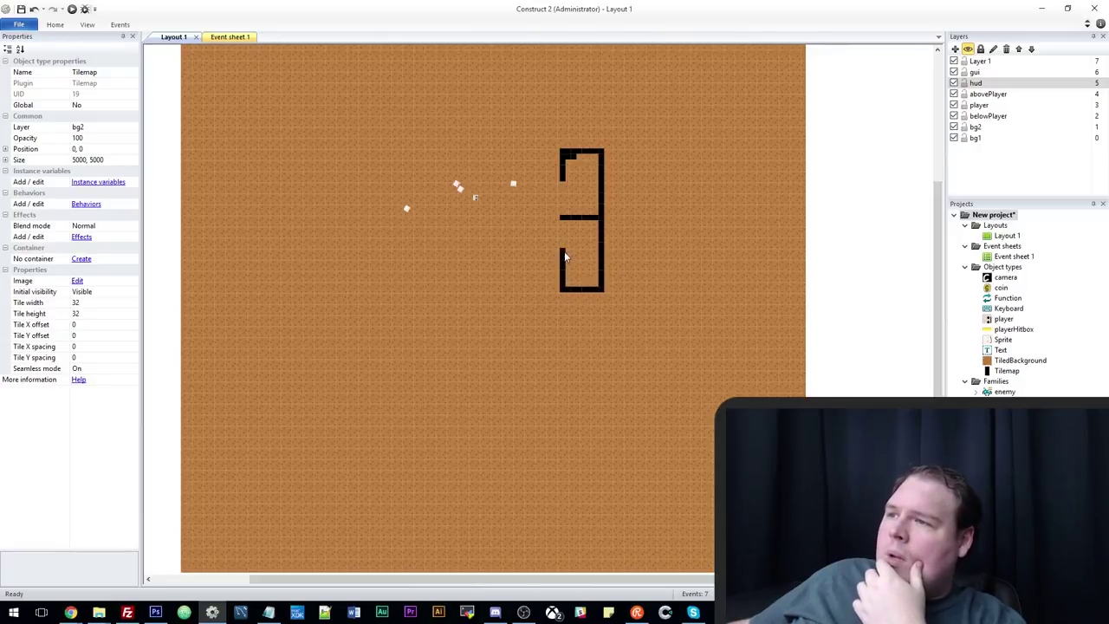
mouse_move(601, 306)
left_mouse_down()
mouse_move(600, 360)
mouse_move(559, 361)
mouse_move(564, 324)
left_mouse_up()
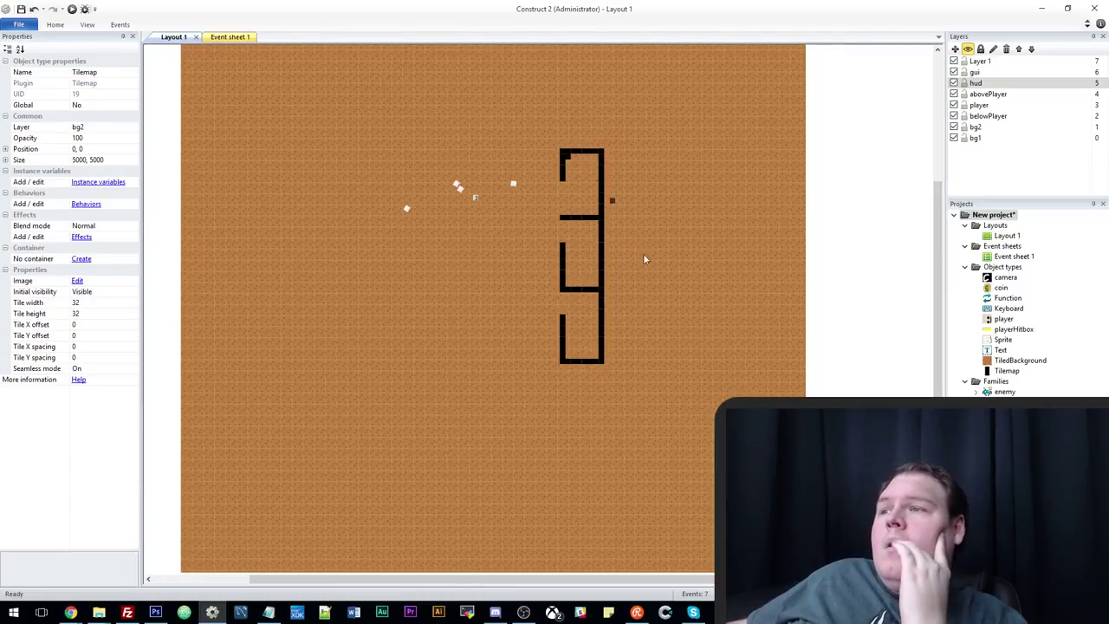
Move the player sprite into the top black cell and run the layout.
left_click(516, 188)
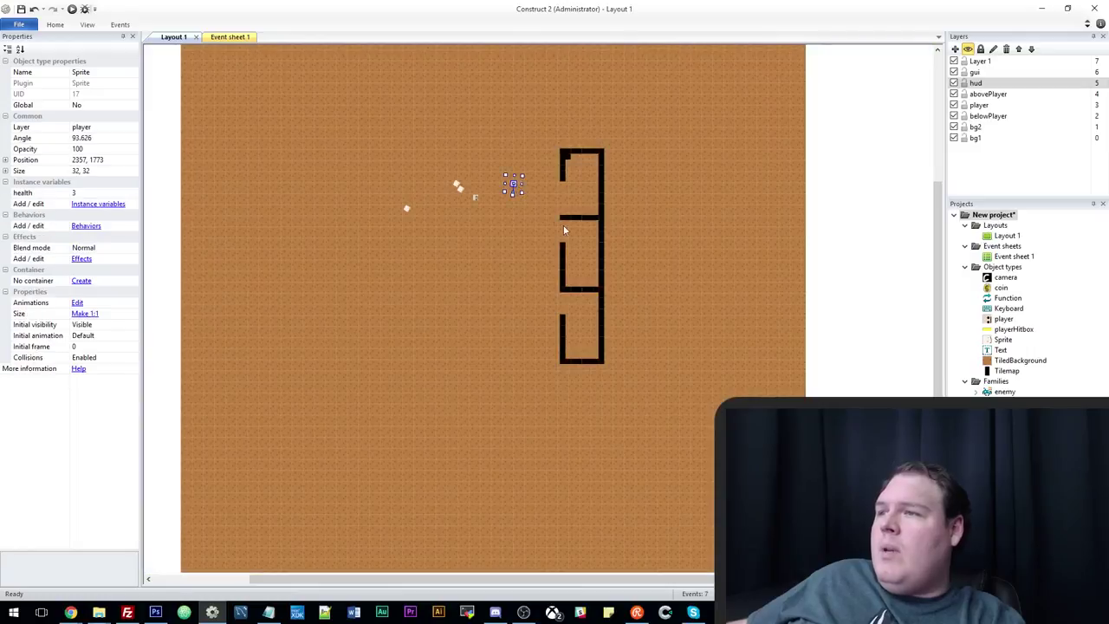
scroll(513, 186, "up", 4, "ctrl")
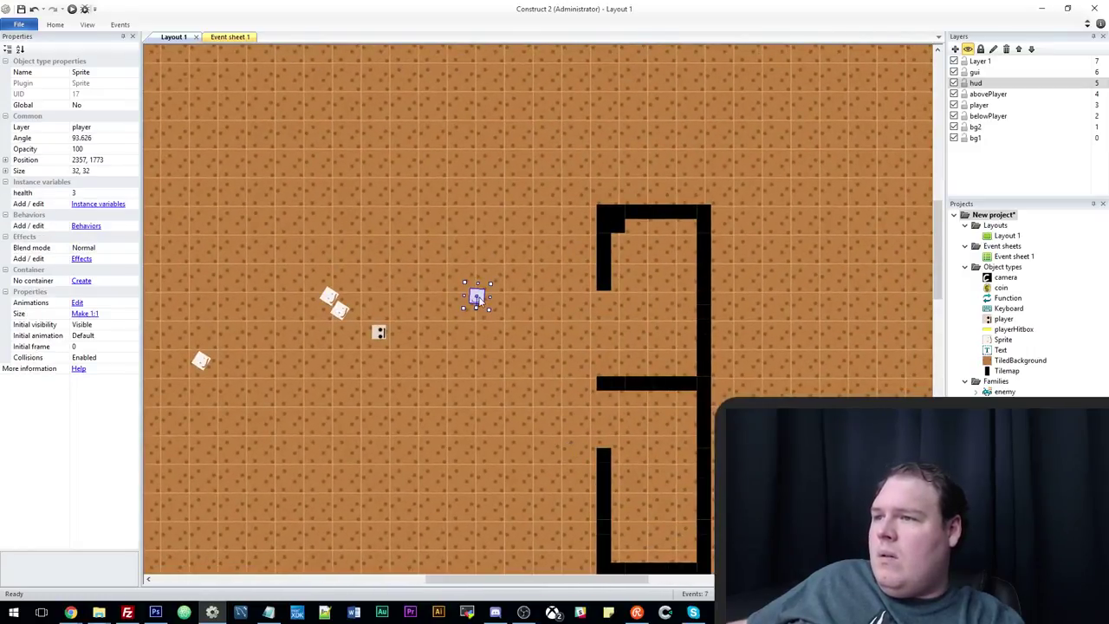
left_click_drag(476, 298, 657, 232)
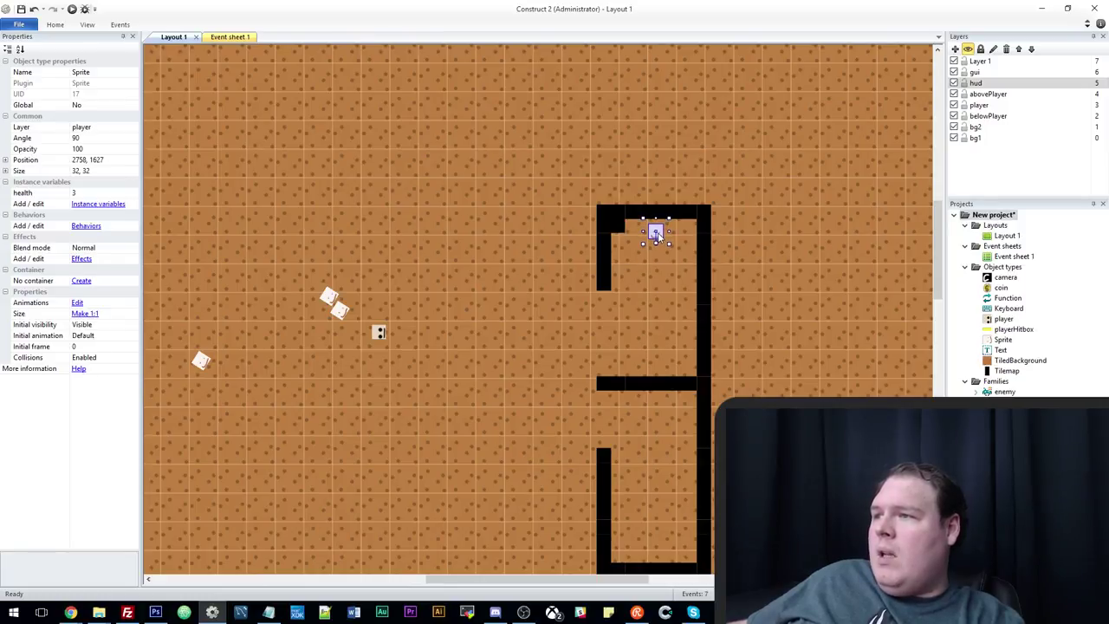
left_click(73, 9)
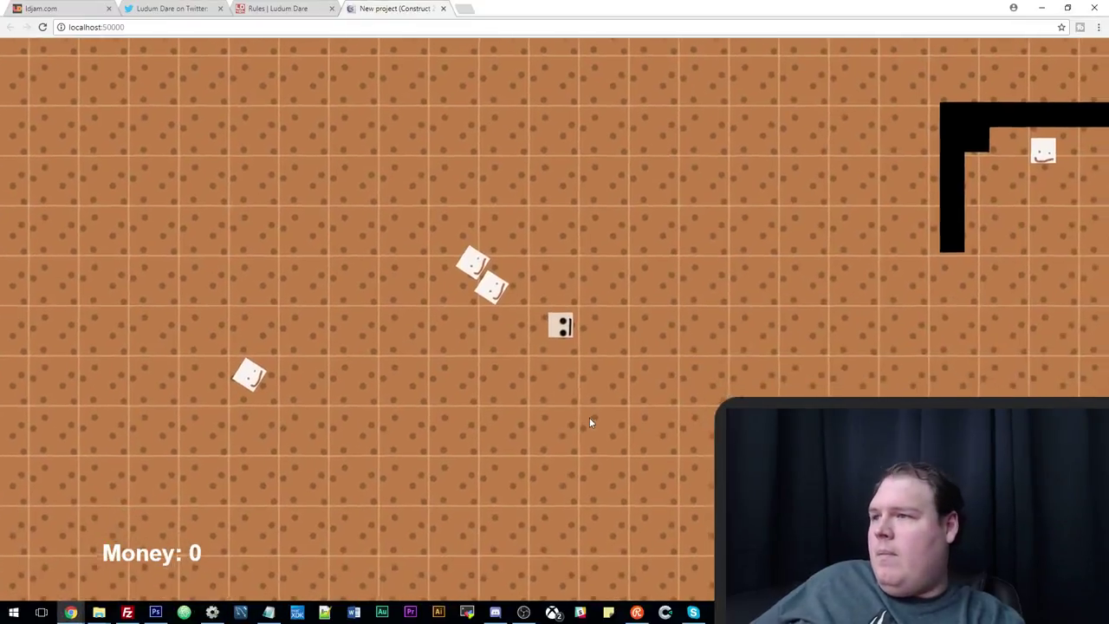
Walk the player right, up and down around the new walls, then return to Construct 2.
key("Right")
key("Right")
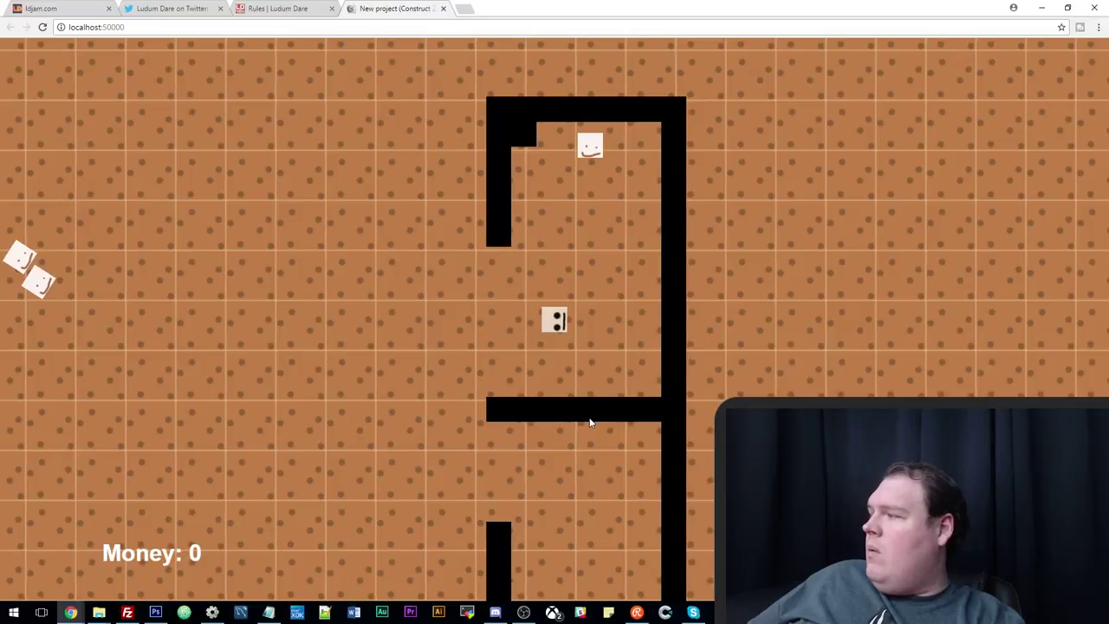
key("Up")
key("Up")
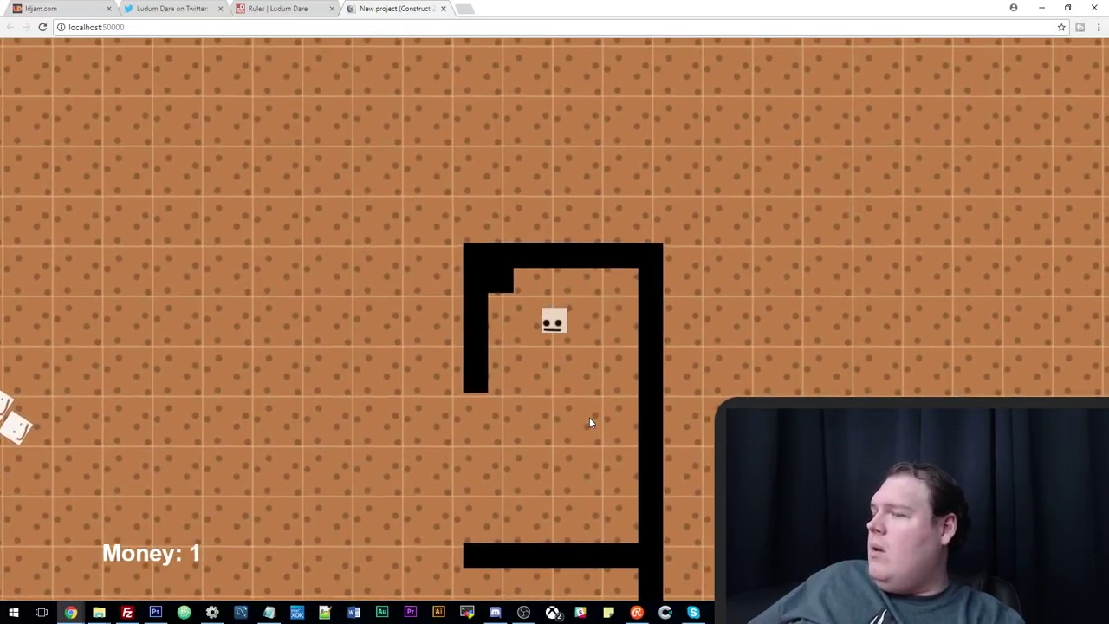
key("Down")
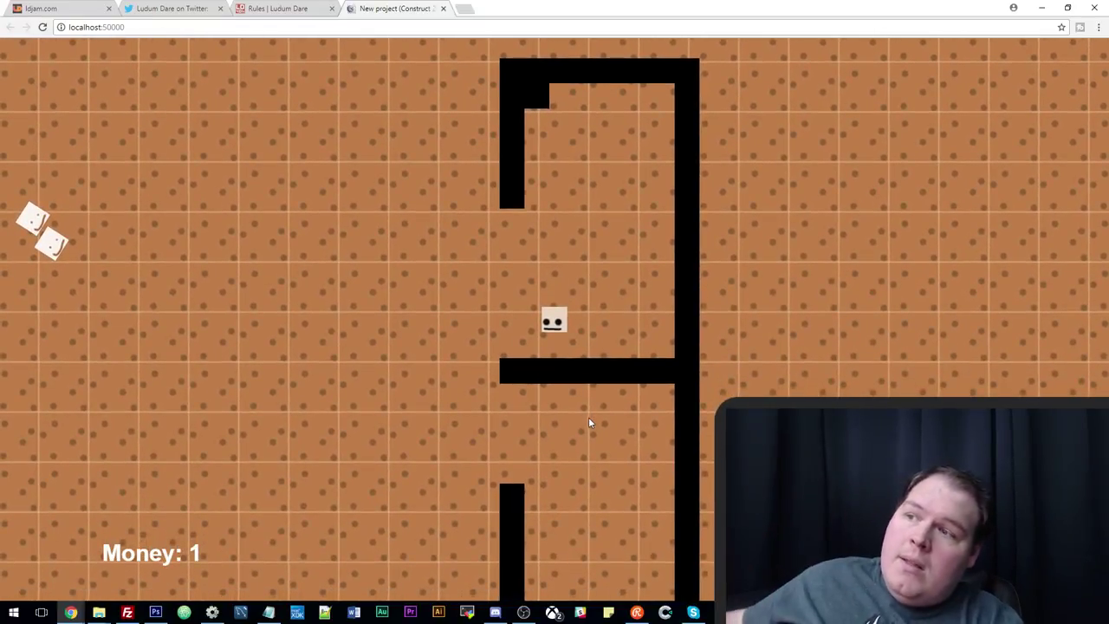
left_click(212, 612)
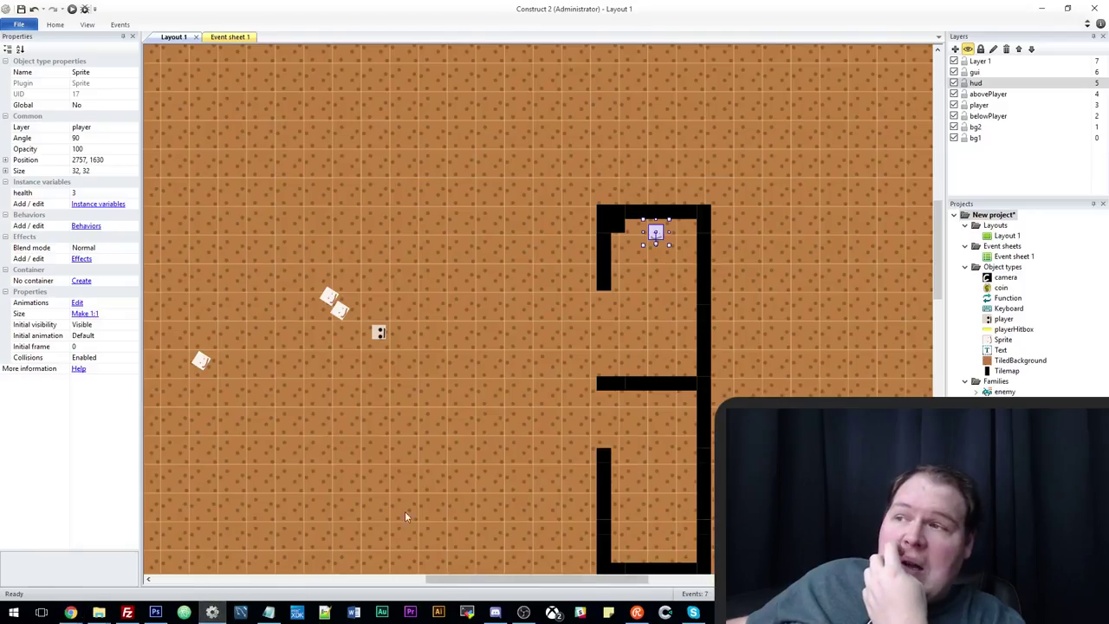
Add the Solid behavior to the Tilemap, then select the player sprite.
left_click(673, 372)
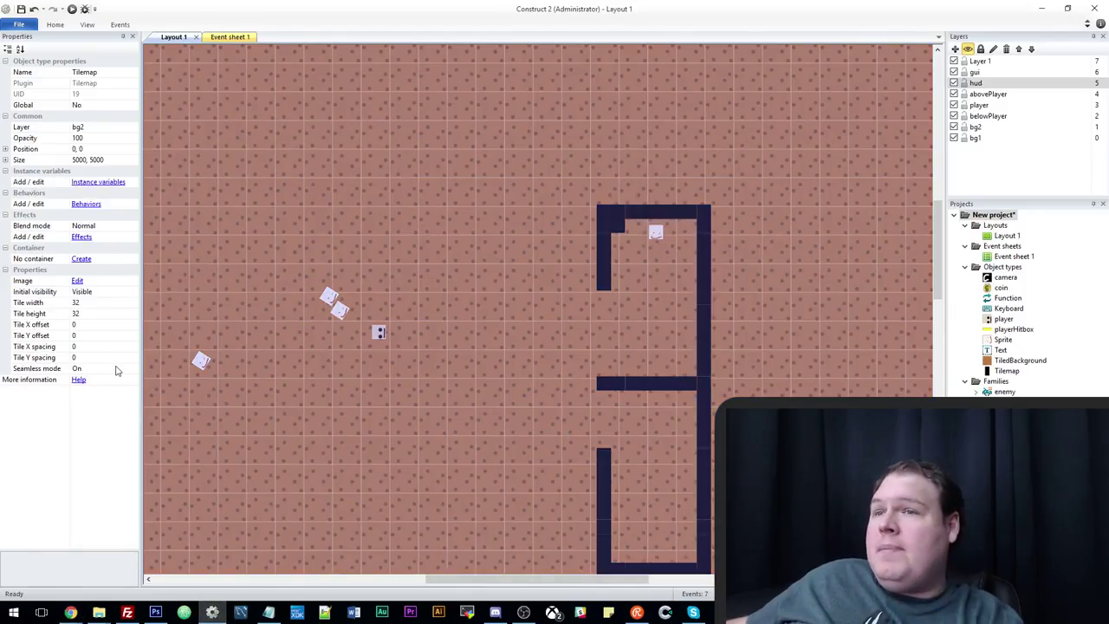
left_click(86, 204)
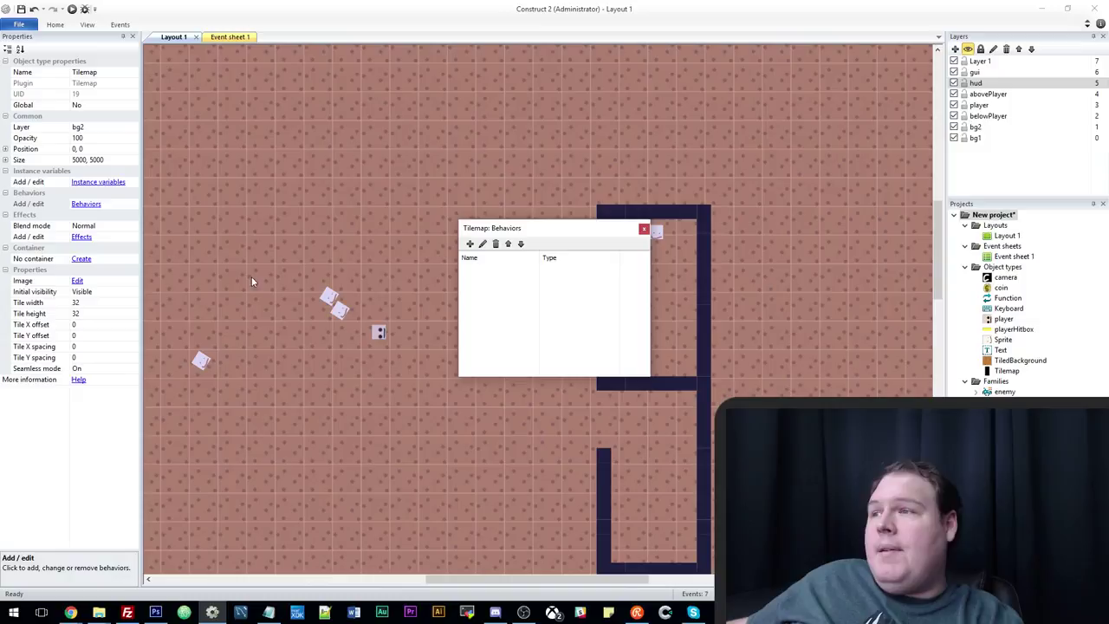
left_click(469, 244)
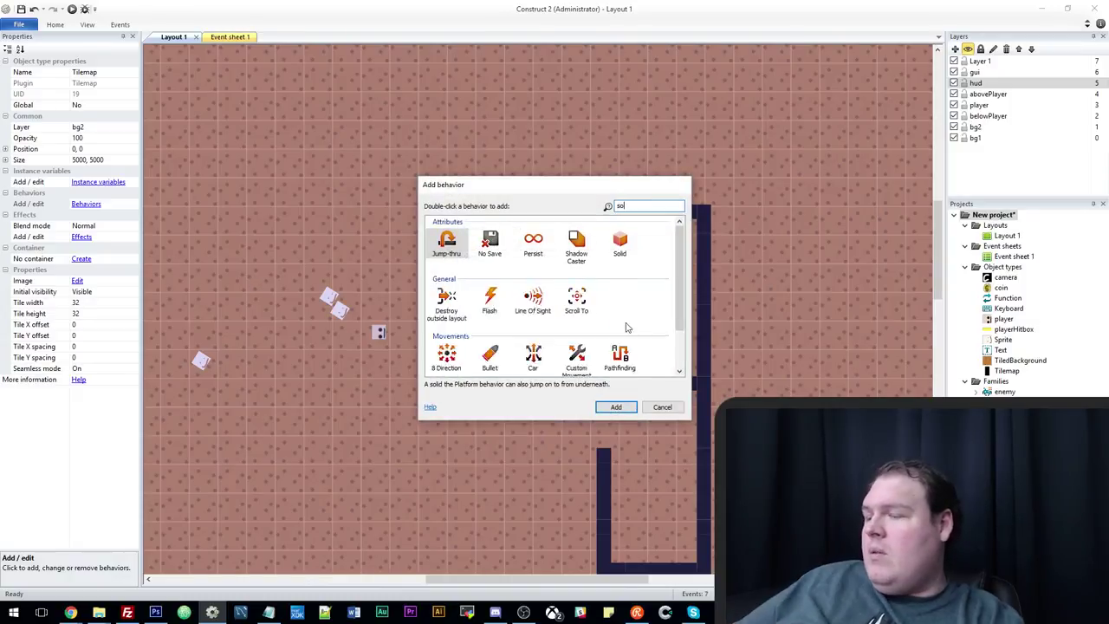
double_click(619, 243)
left_click(645, 230)
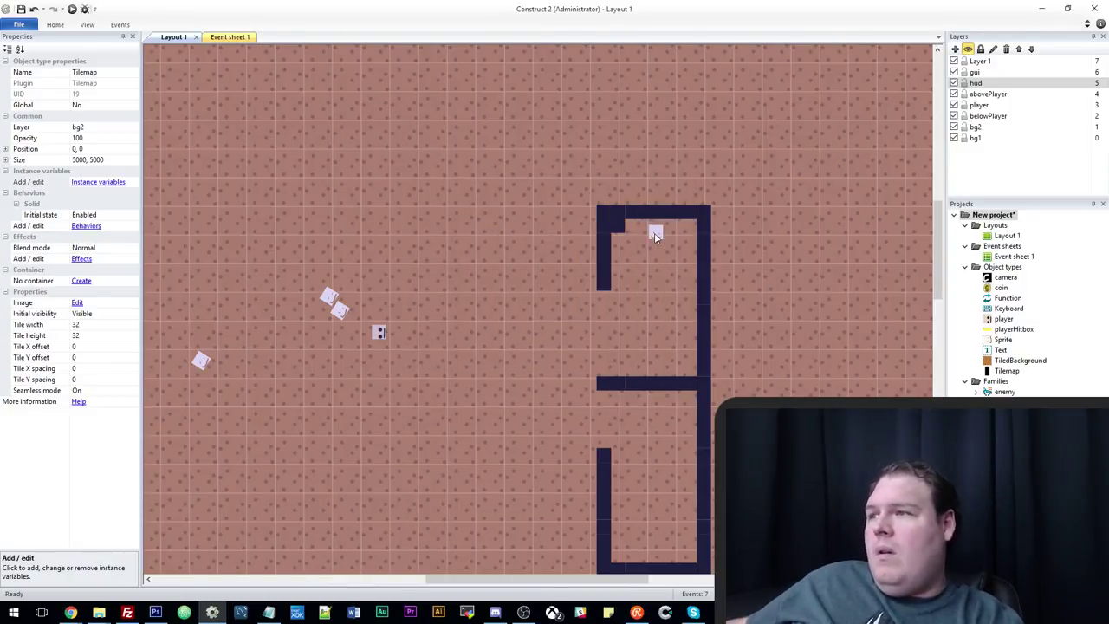
left_click(380, 333)
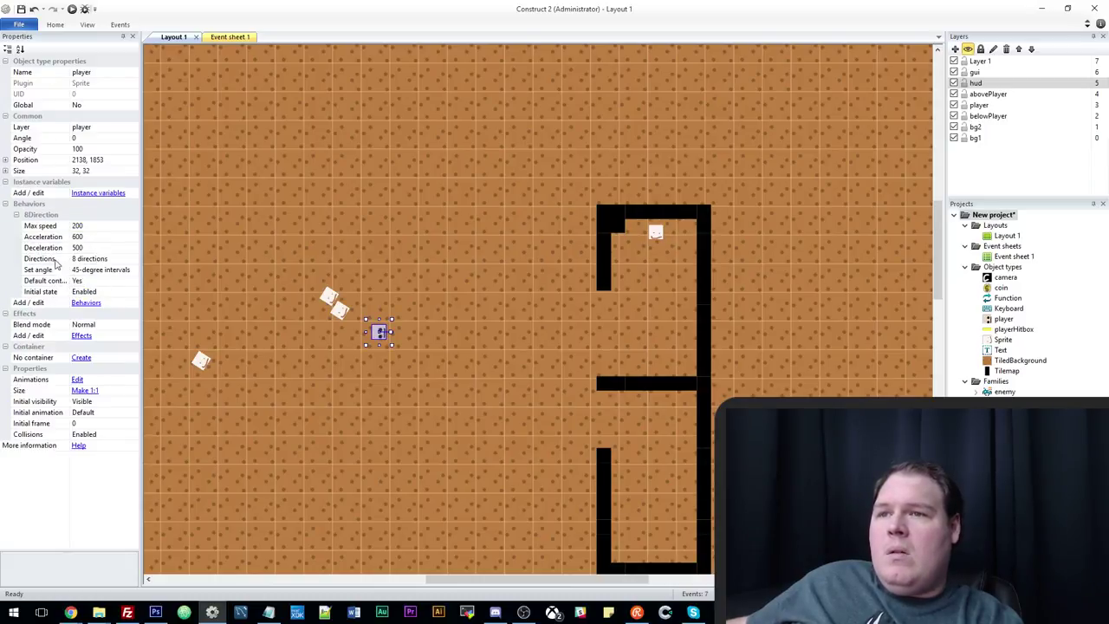
Preview the layout, steering the player in and out of the walled cell to test blocking.
left_click(72, 9)
key("Right")
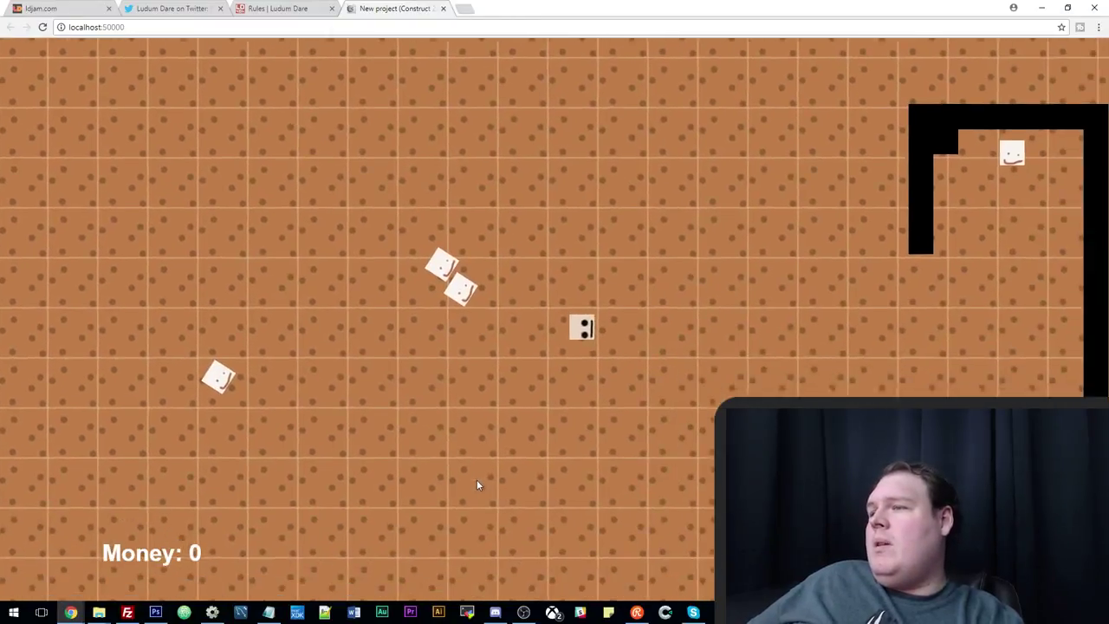
key("Right")
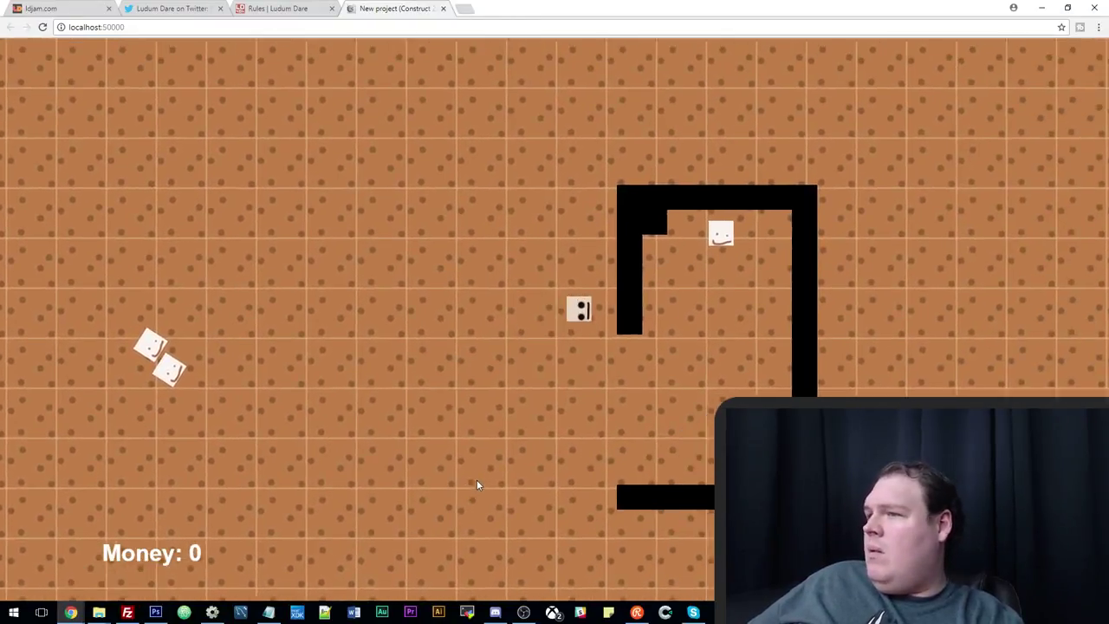
key("Up")
key("Right")
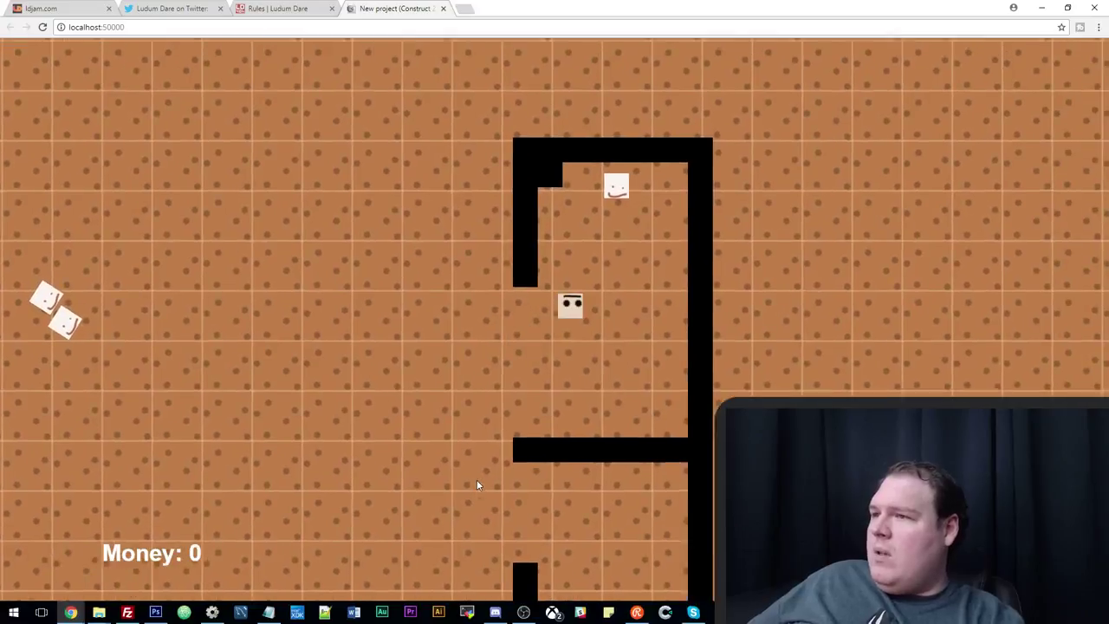
key("Down")
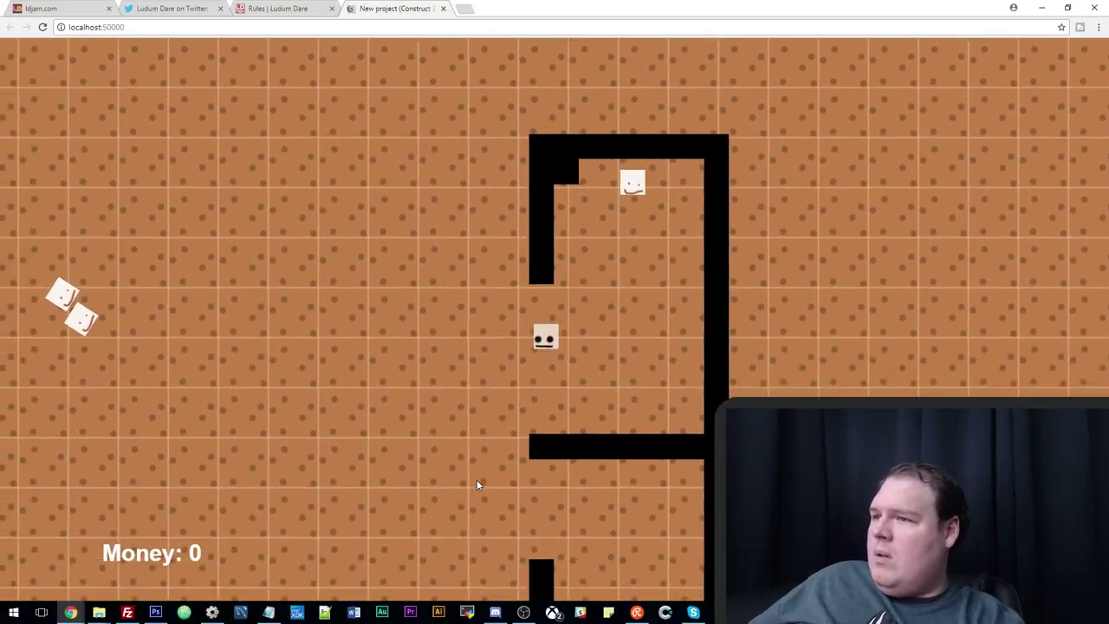
key("Left")
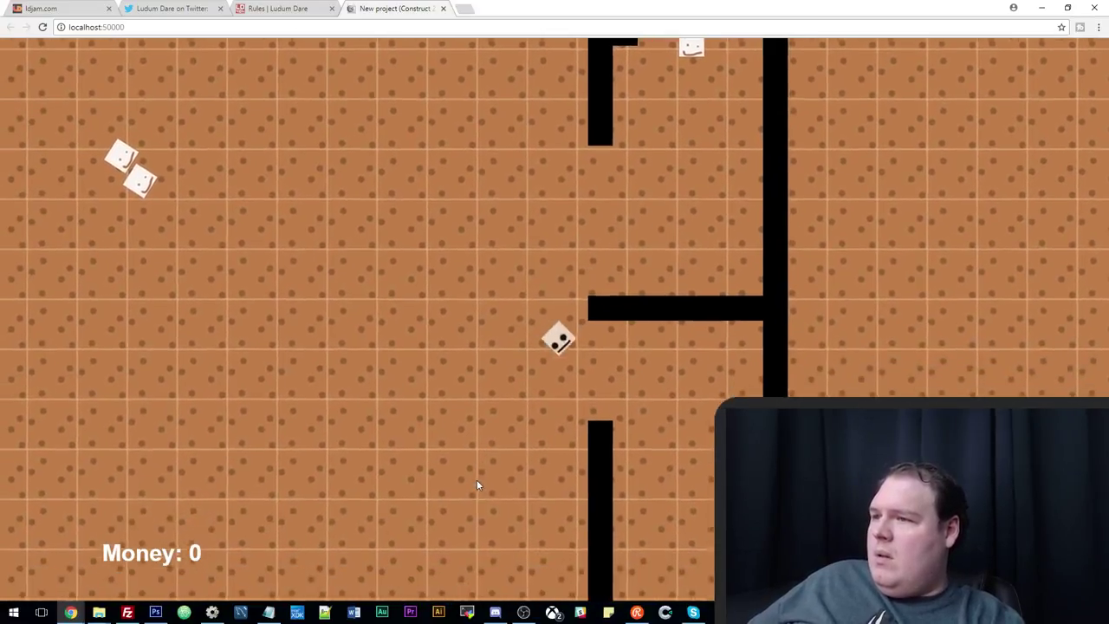
key("Right")
key("Left")
key("Up")
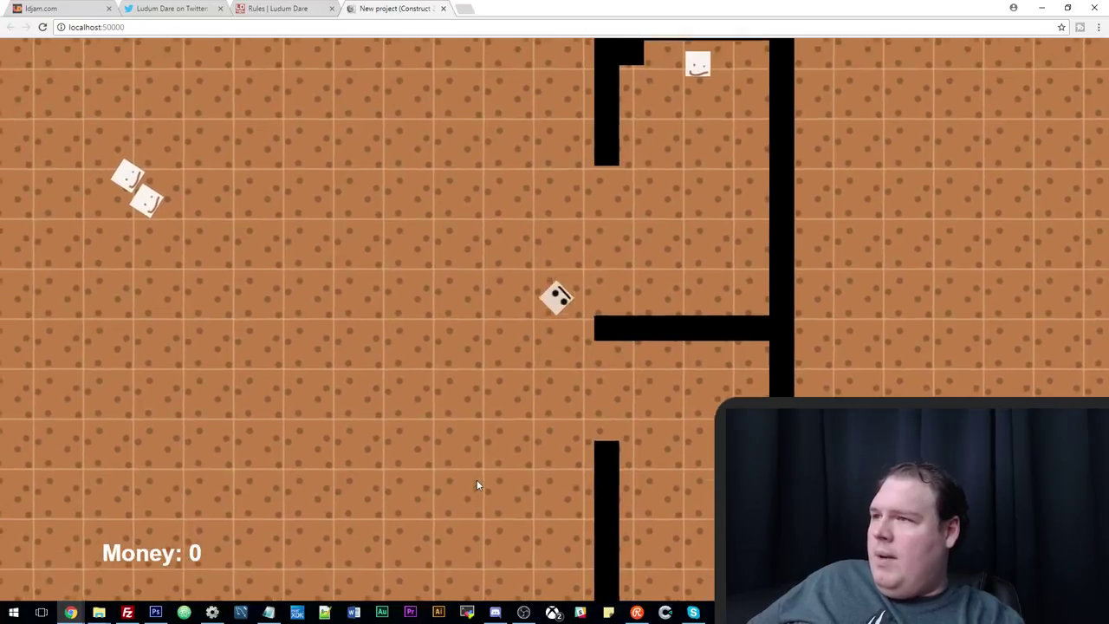
key("Right")
key("Up")
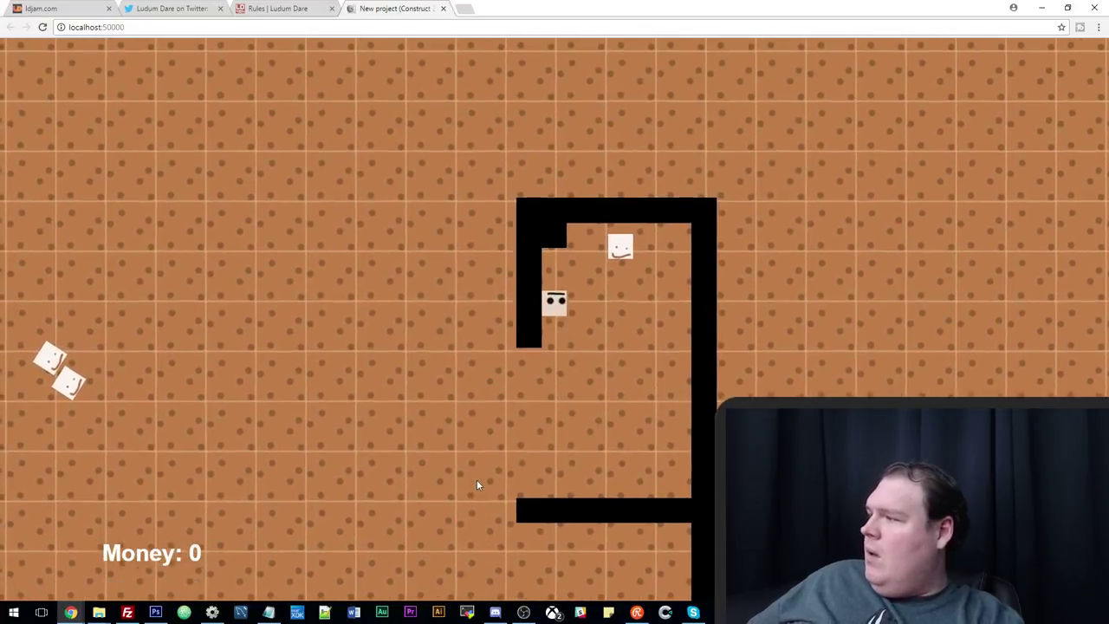
key("Down")
key("Left")
key("Up")
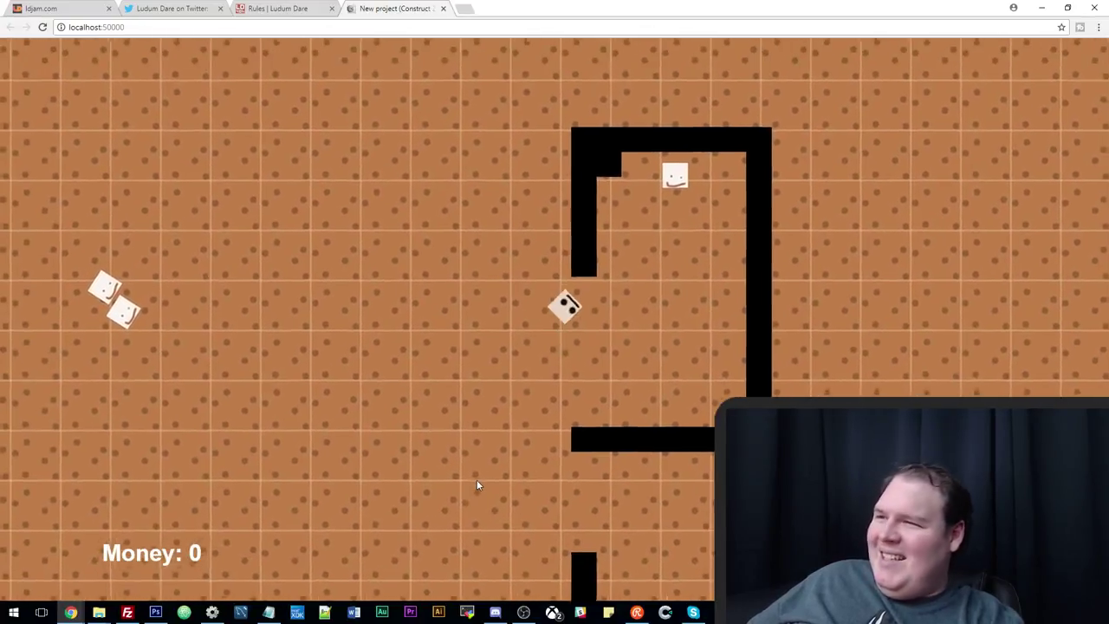
key("Left")
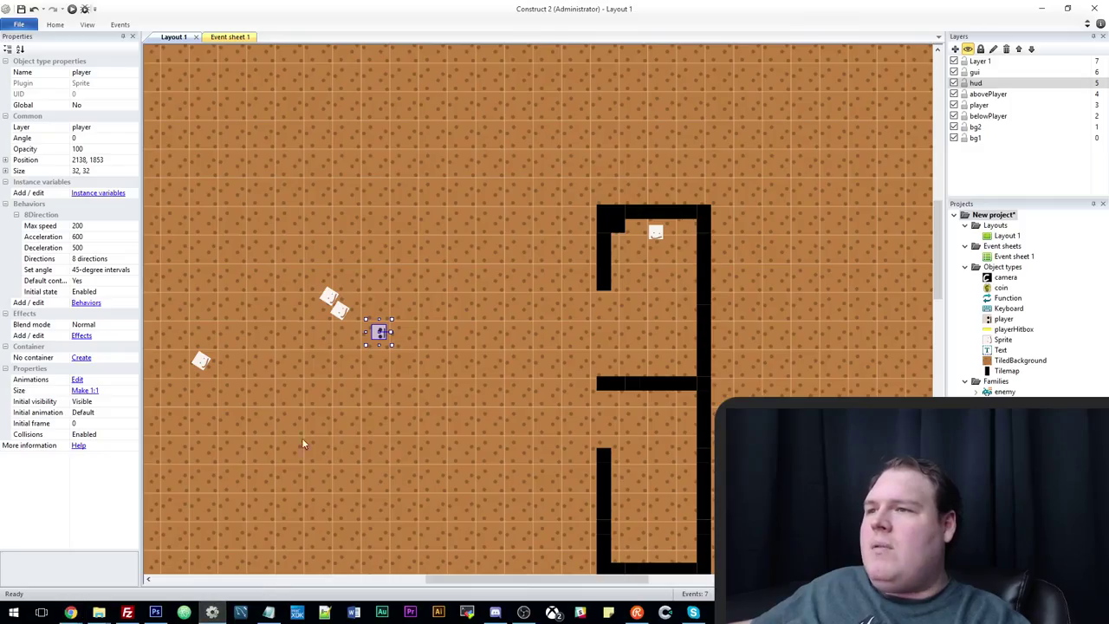
left_click(213, 612)
scroll(378, 457, "down", 4, "ctrl")
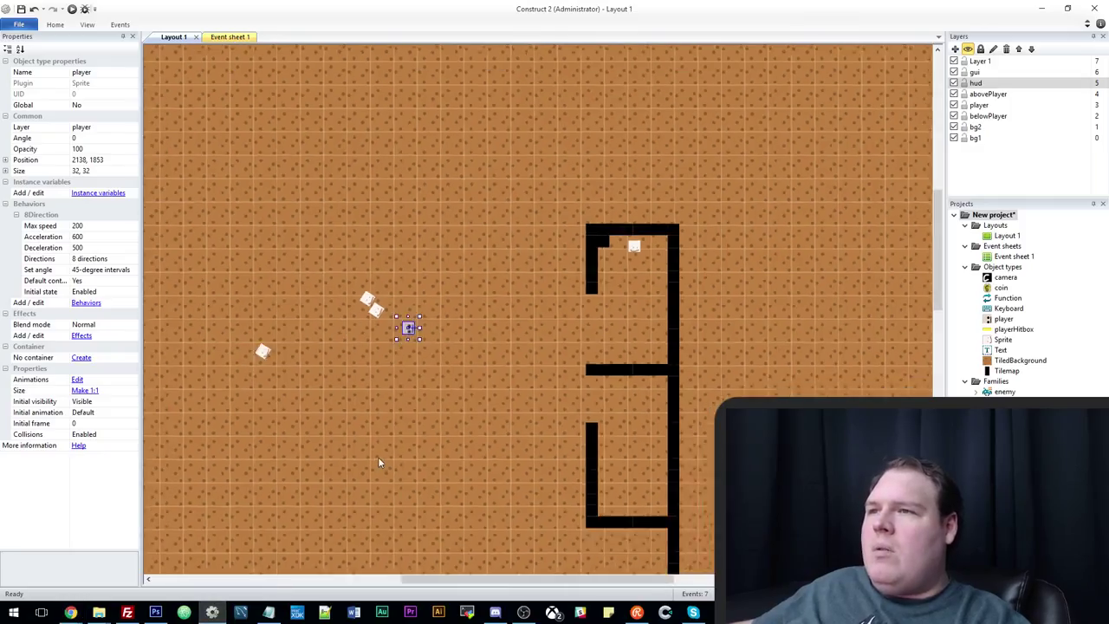
Add a layer between belowPlayer and bg2, rename it 'map' and lock it.
scroll(356, 354, "down", 2, "ctrl")
right_click(433, 122)
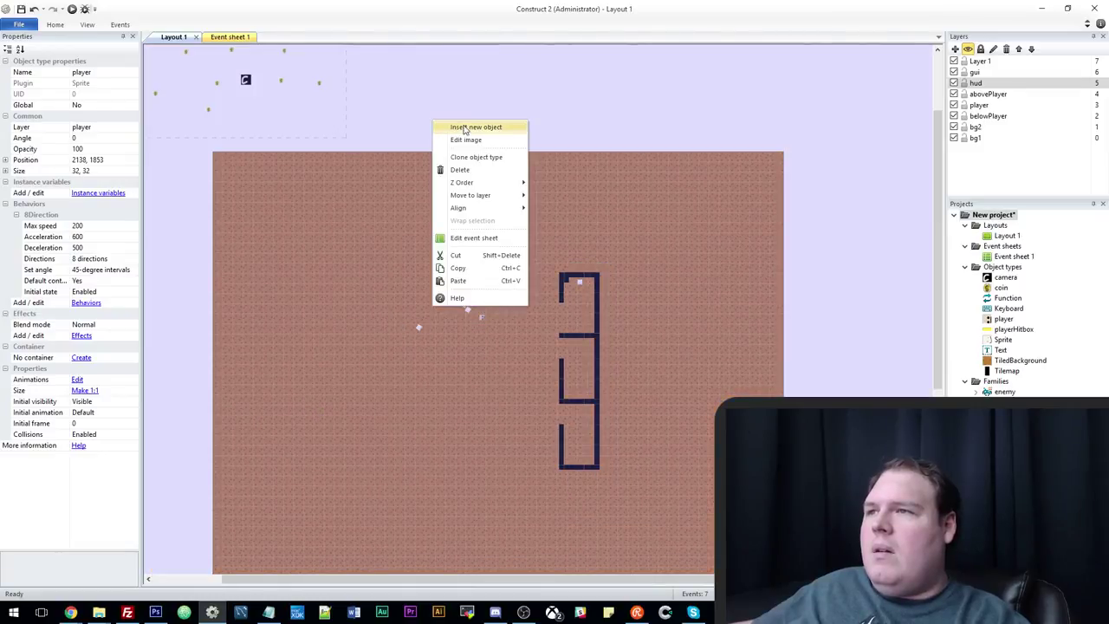
left_click(971, 127)
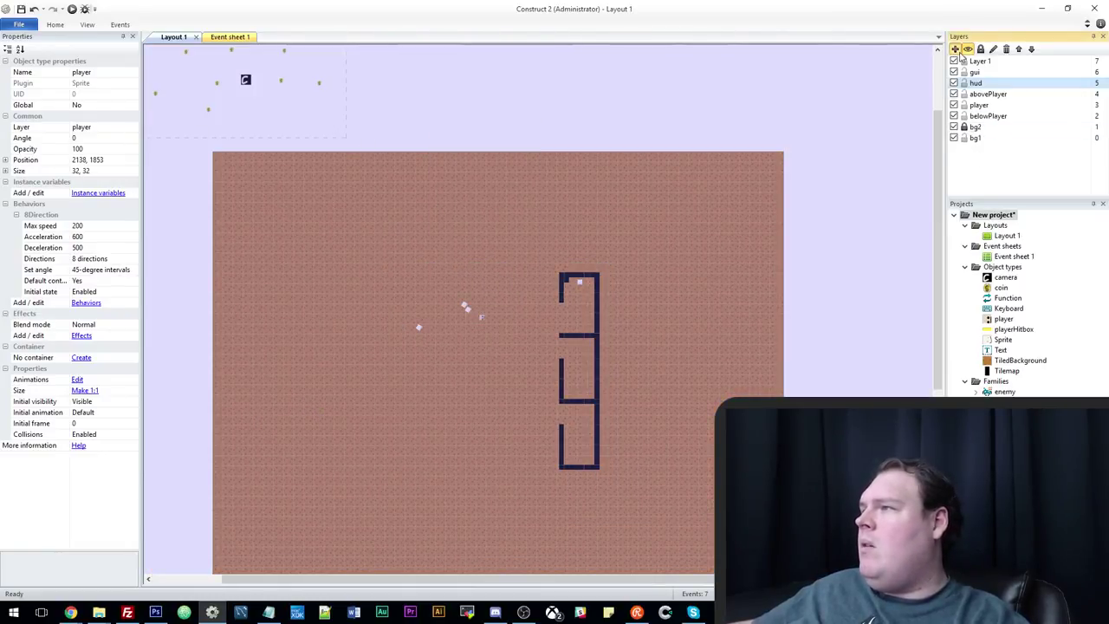
left_click(955, 49)
left_click(979, 62)
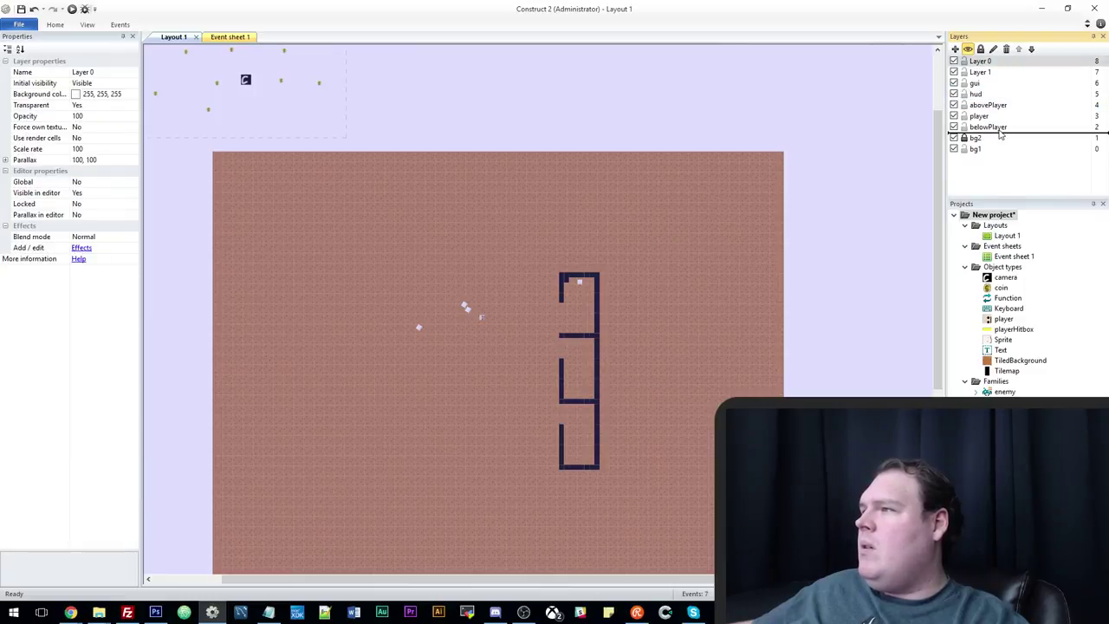
left_click_drag(1001, 132, 992, 131)
left_click(994, 50)
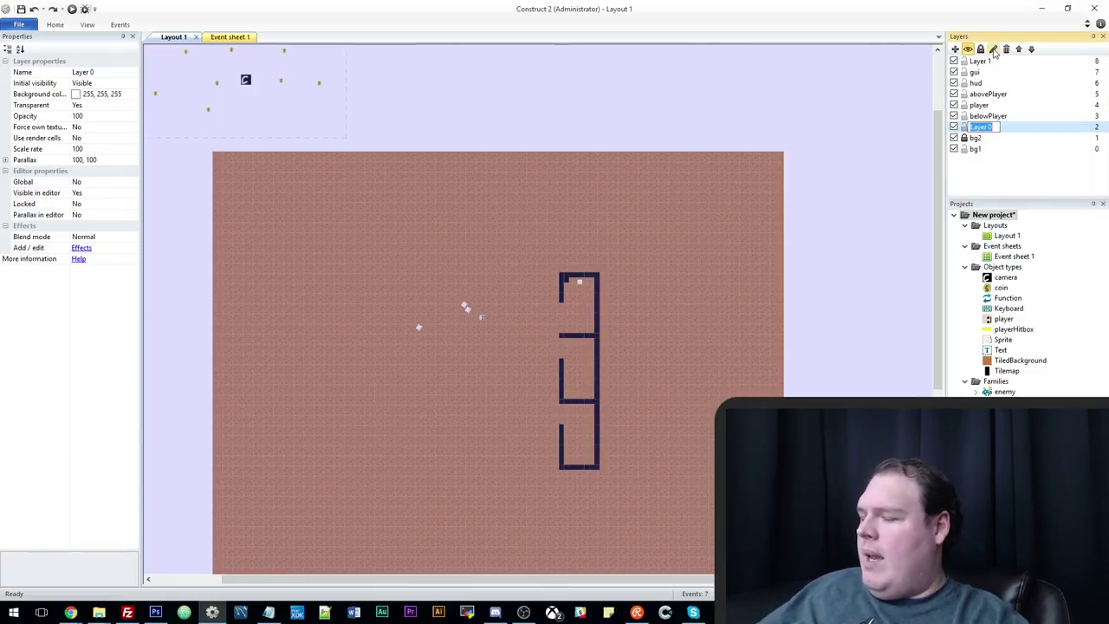
type("map")
key("Return")
left_click(963, 127)
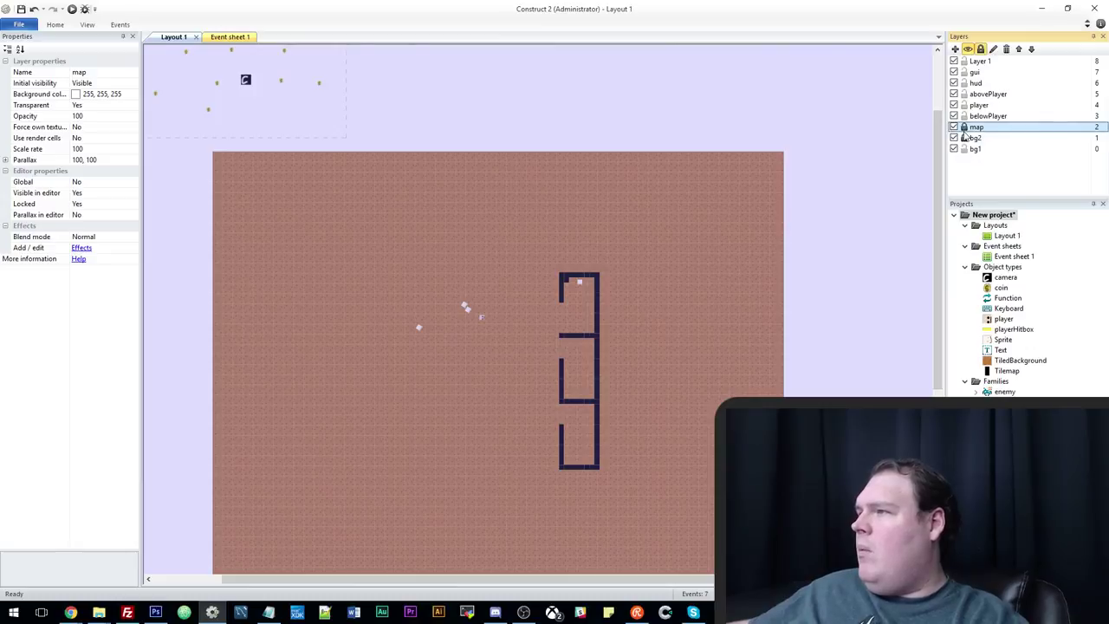
Check the Tilemap's Layer property, leaving it on bg2, then deselect it.
left_click(740, 288)
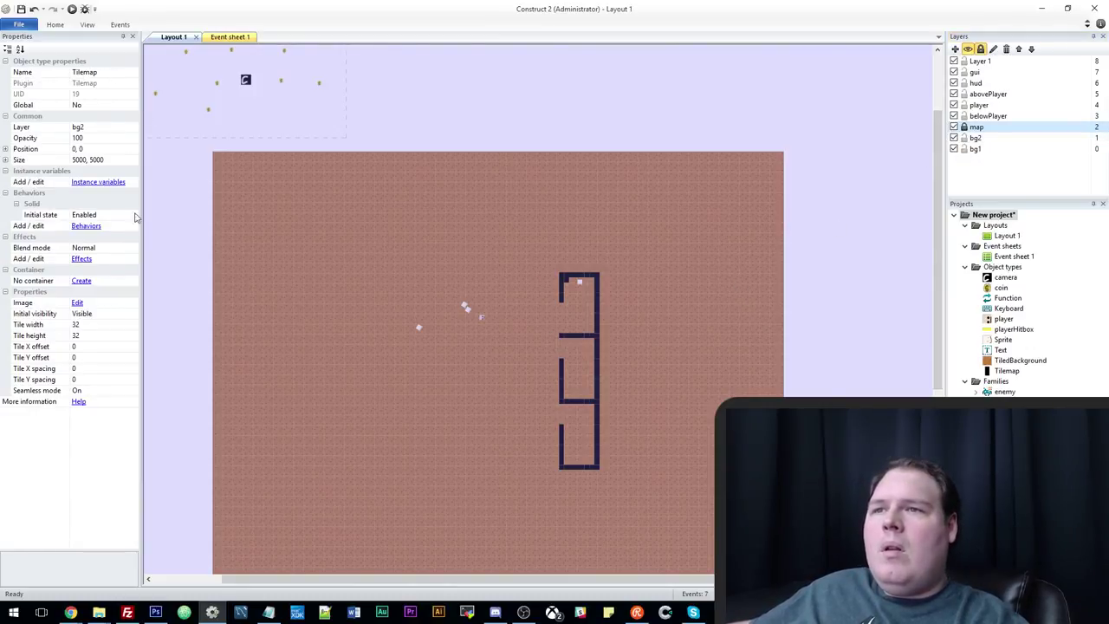
left_click(128, 131)
left_click(133, 128)
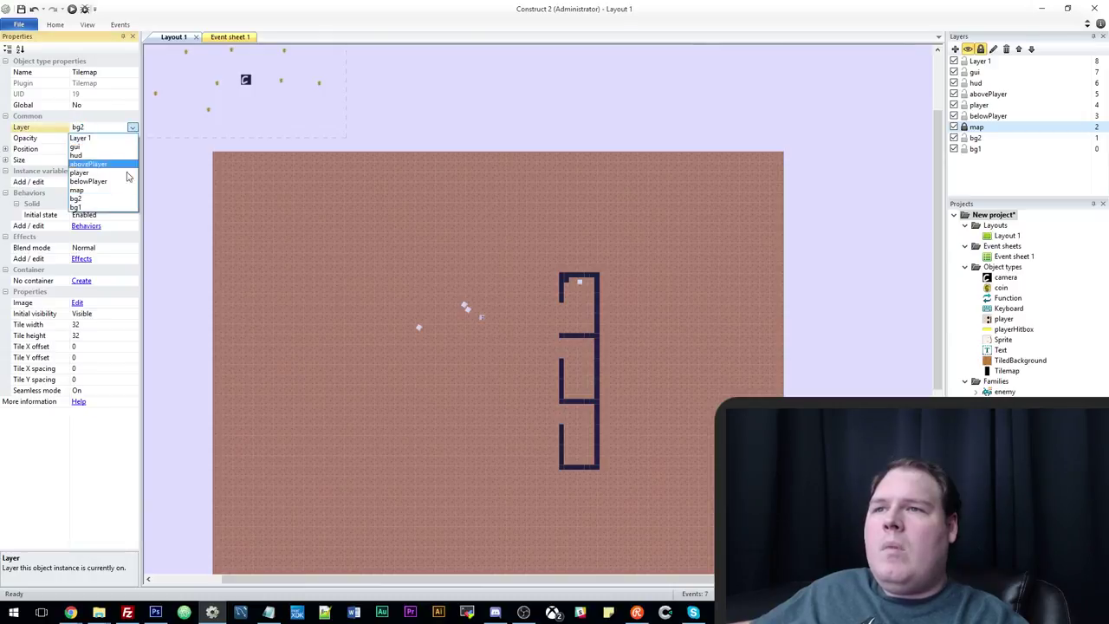
left_click(122, 199)
left_click(840, 217)
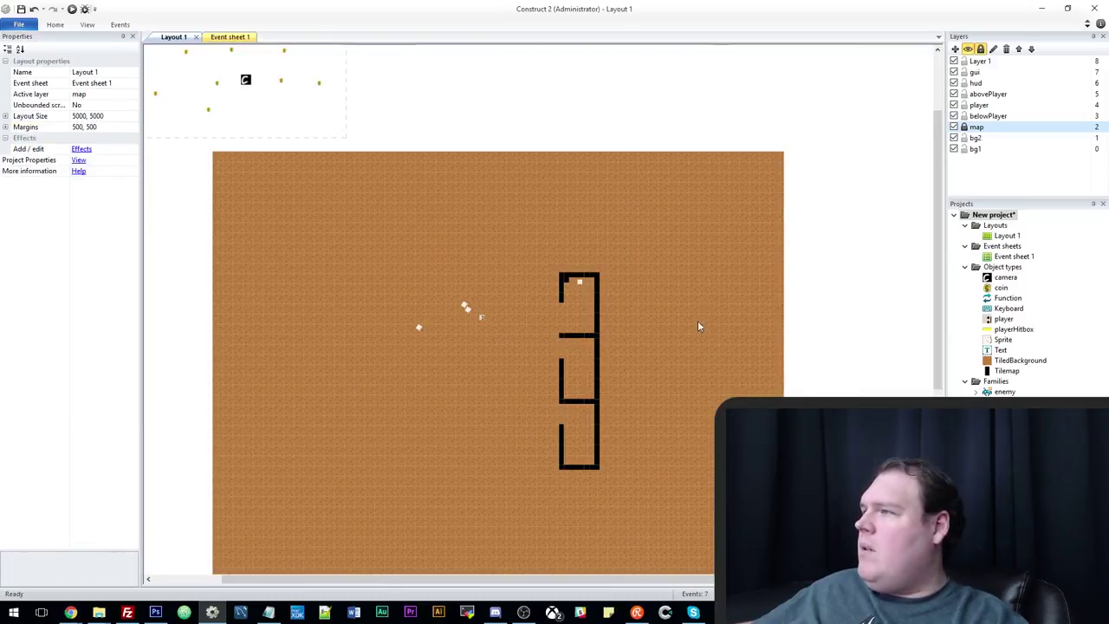
scroll(695, 325, "up", 1, "ctrl")
scroll(690, 333, "up", 1, "ctrl")
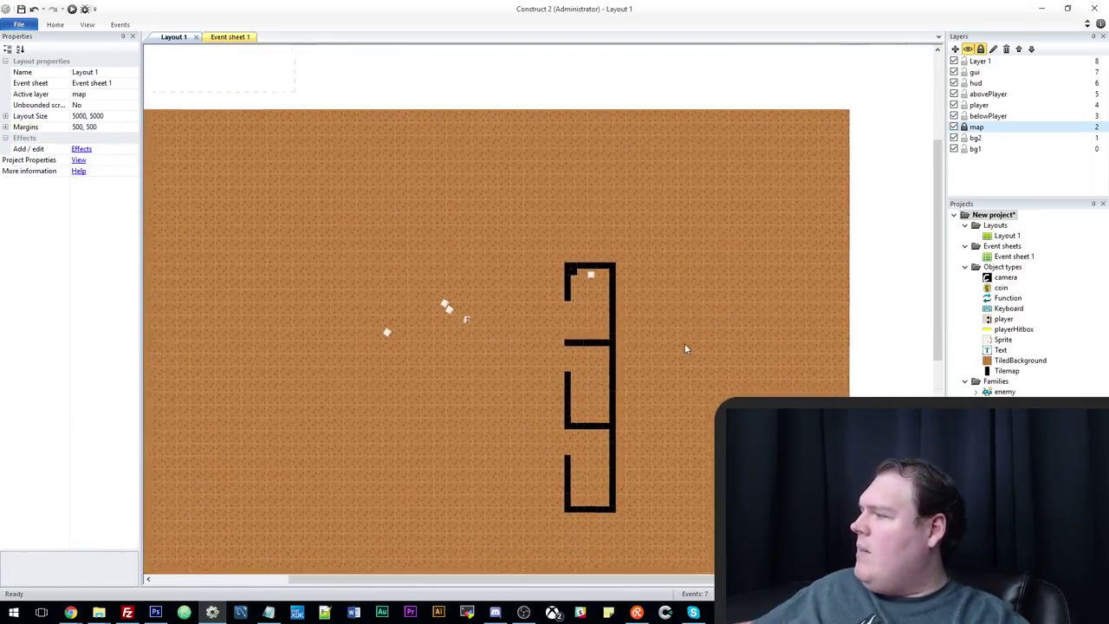
scroll(684, 349, "up", 1, "ctrl")
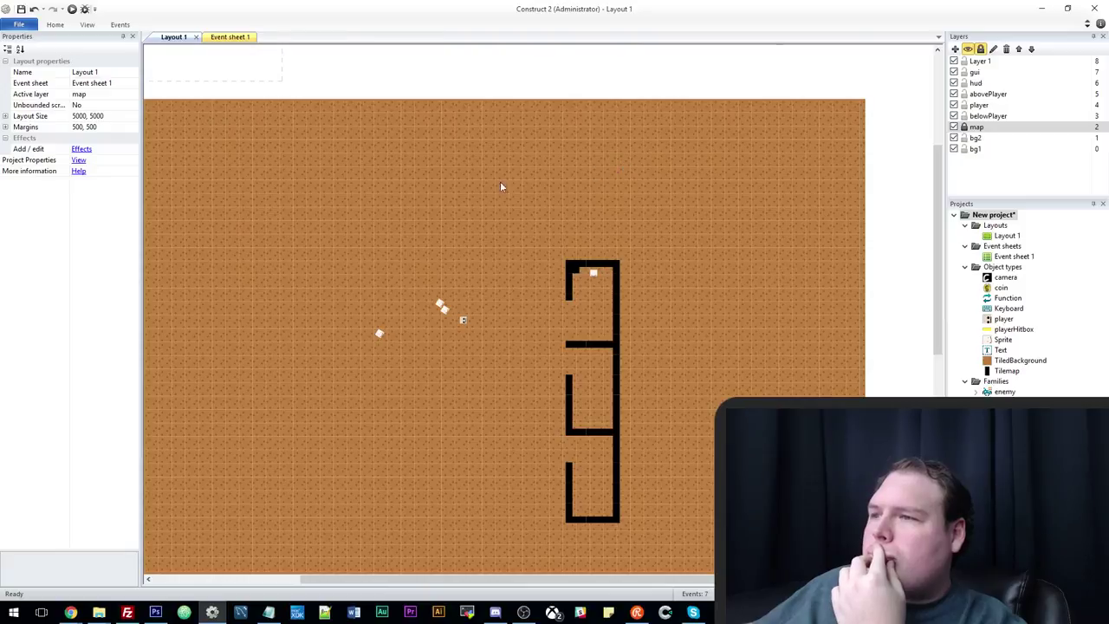
Insert a new Sprite object onto the layout.
right_click(384, 83)
left_click(425, 89)
double_click(464, 310)
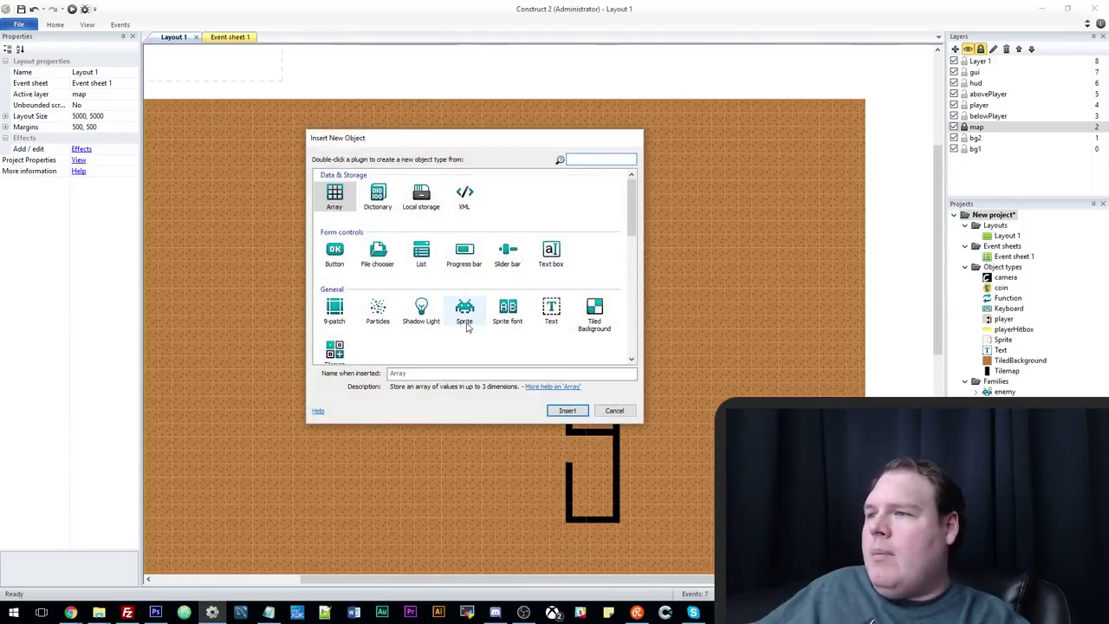
left_click(472, 208)
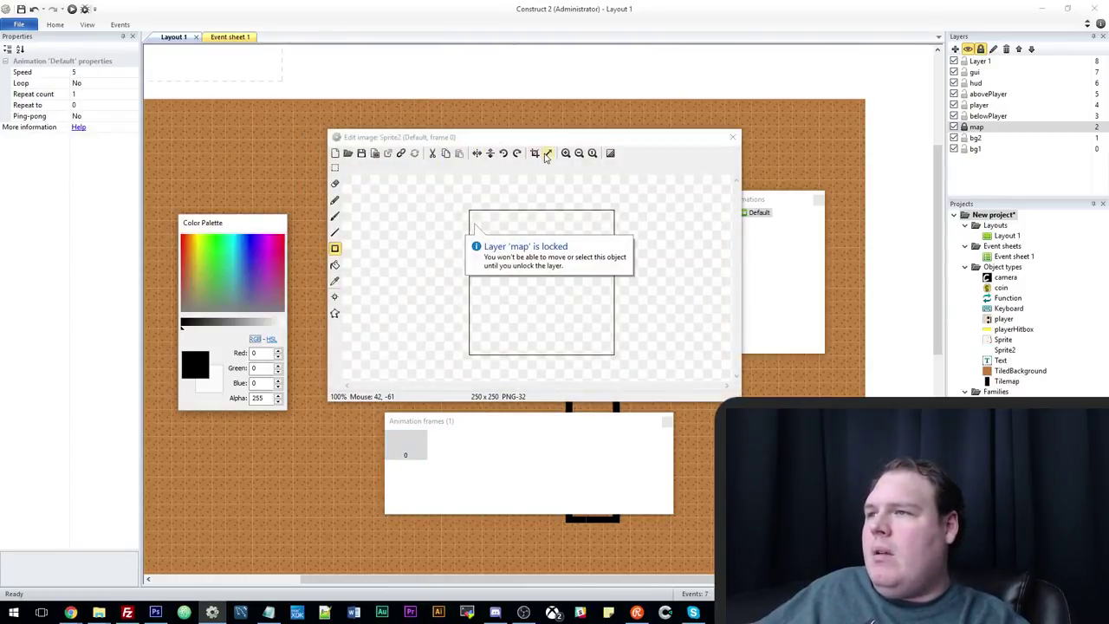
Resize the sprite's image canvas to 128 x 128.
left_click(547, 155)
type("128")
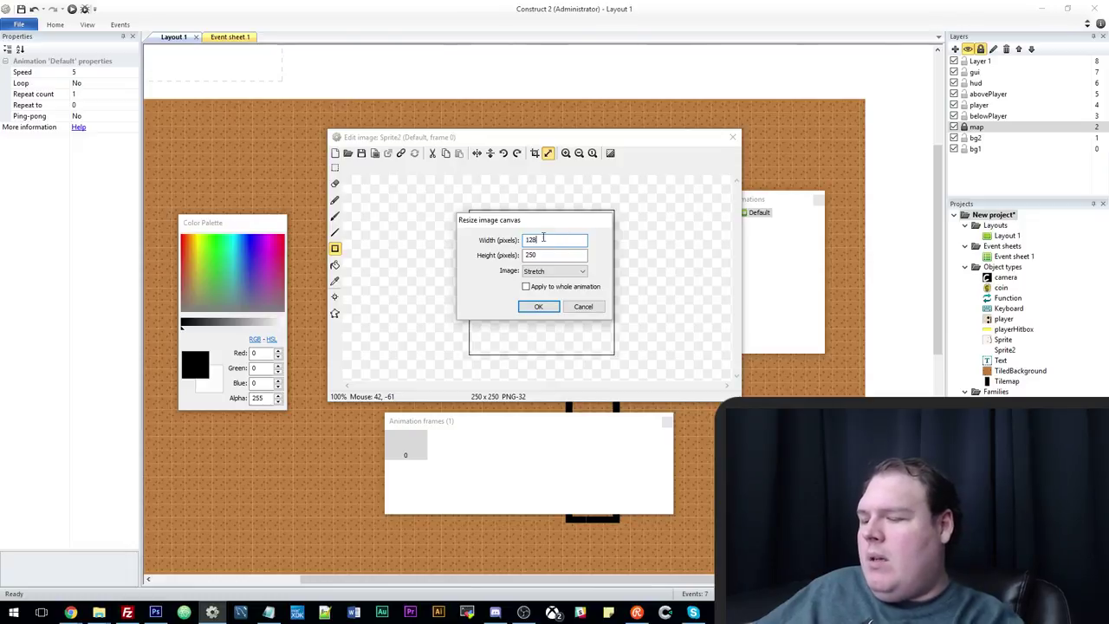
key("Tab")
type("2")
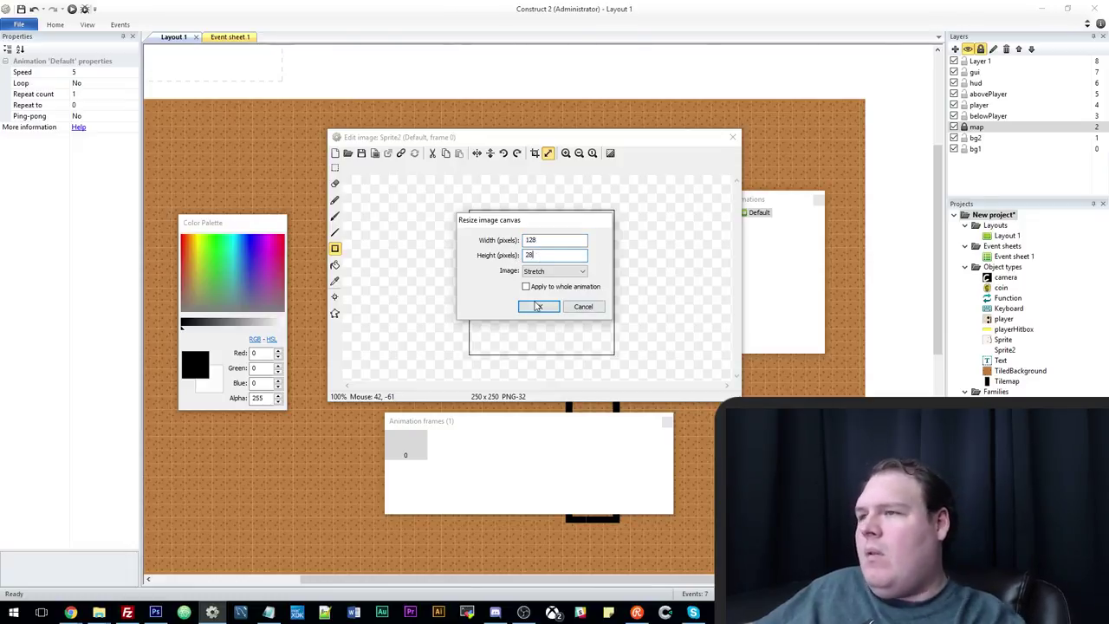
type("8")
key("ctrl+a")
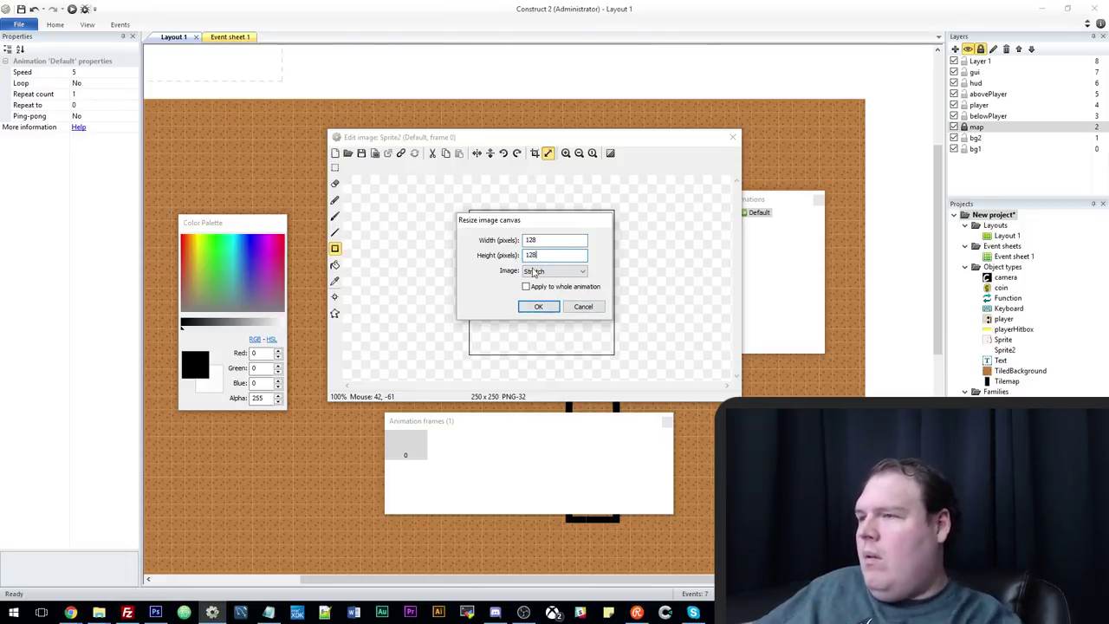
left_click(538, 306)
Draw a light grey body with blue stripes down both sides.
left_click(249, 265)
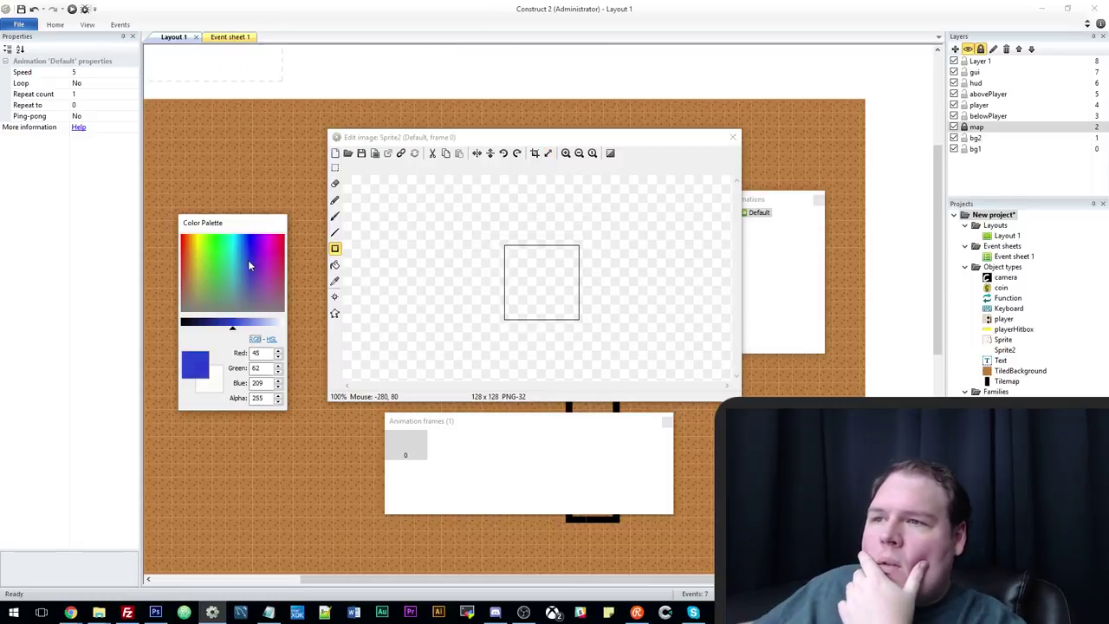
left_click_drag(562, 246, 588, 346)
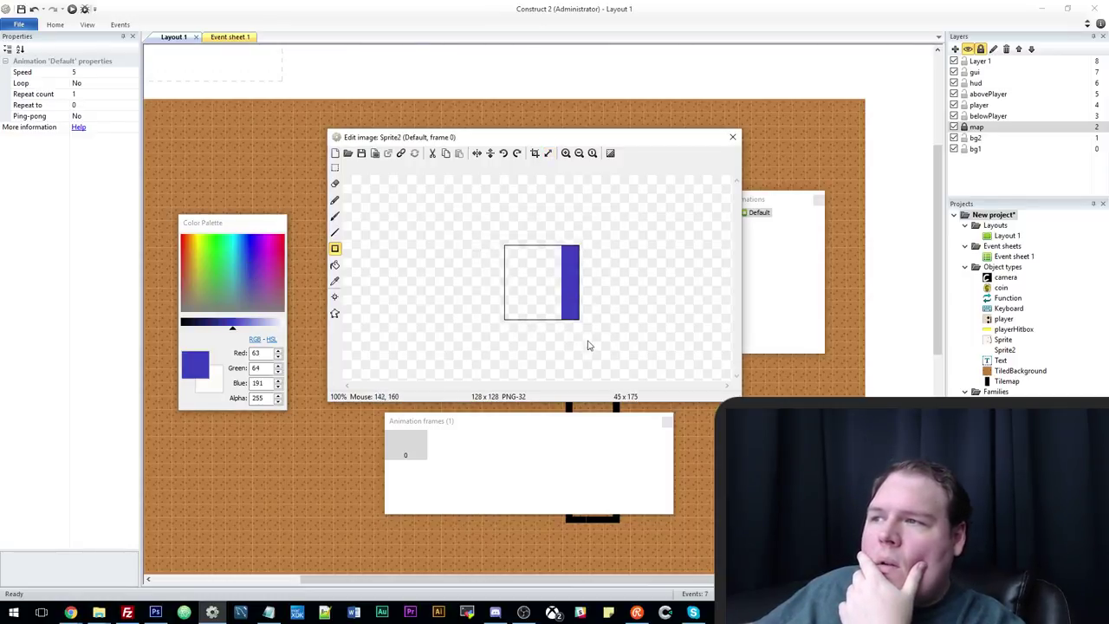
left_click_drag(235, 272, 272, 324)
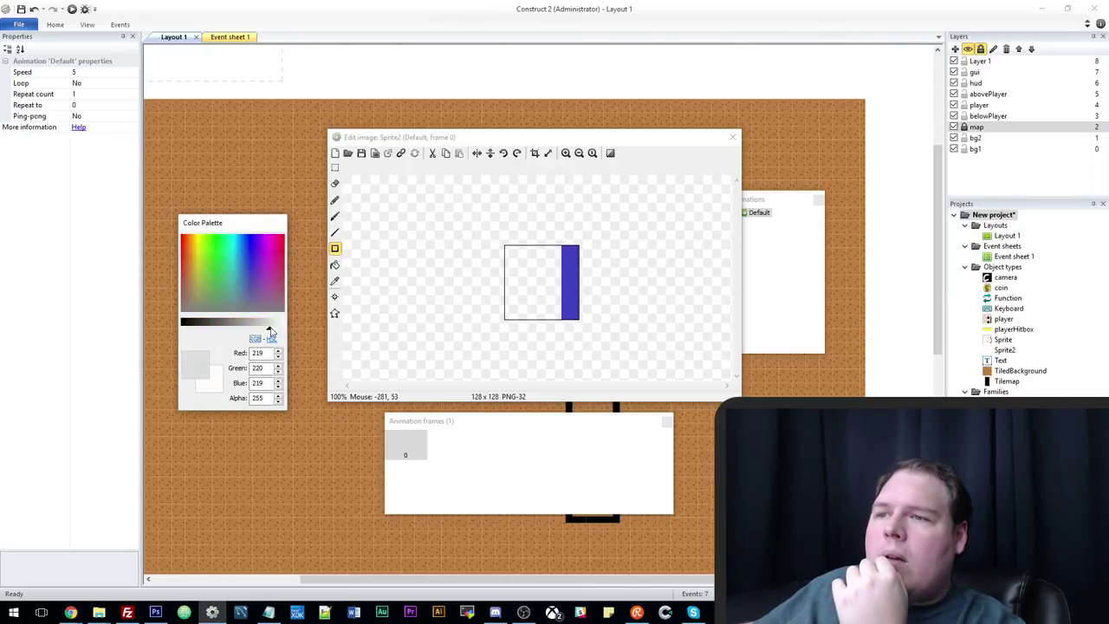
left_click_drag(526, 241, 557, 339)
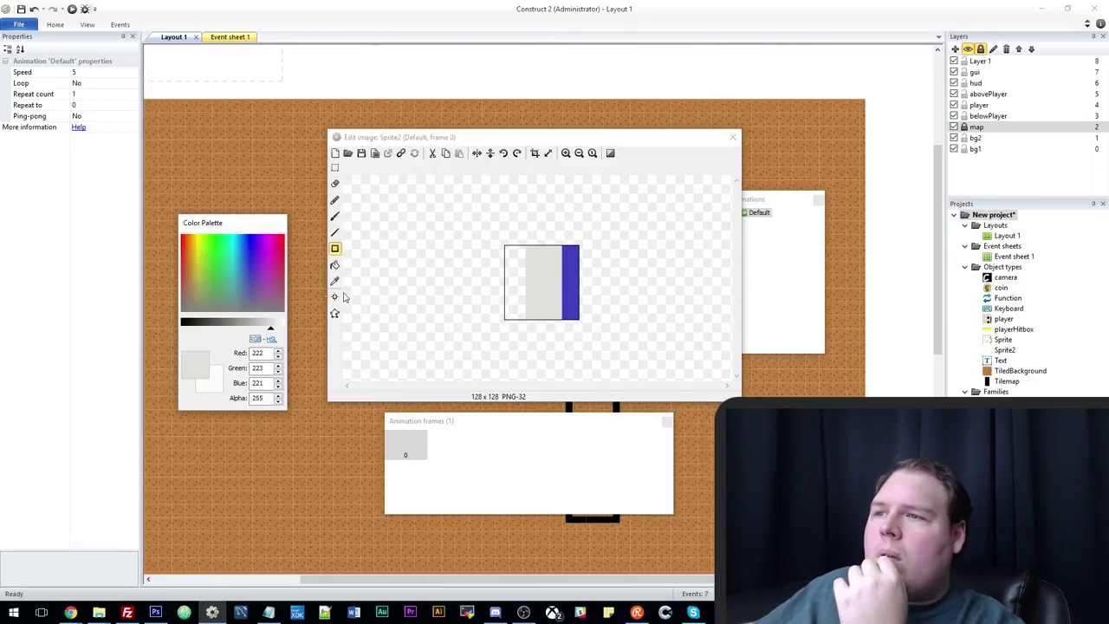
left_click(334, 280)
left_click(573, 283)
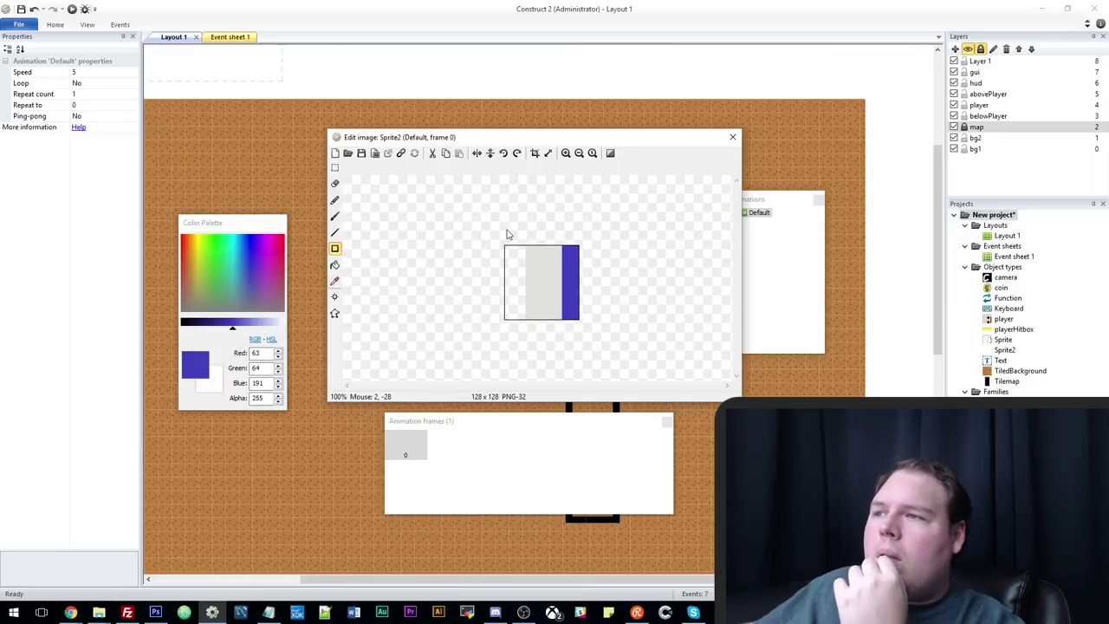
left_click_drag(512, 239, 530, 322)
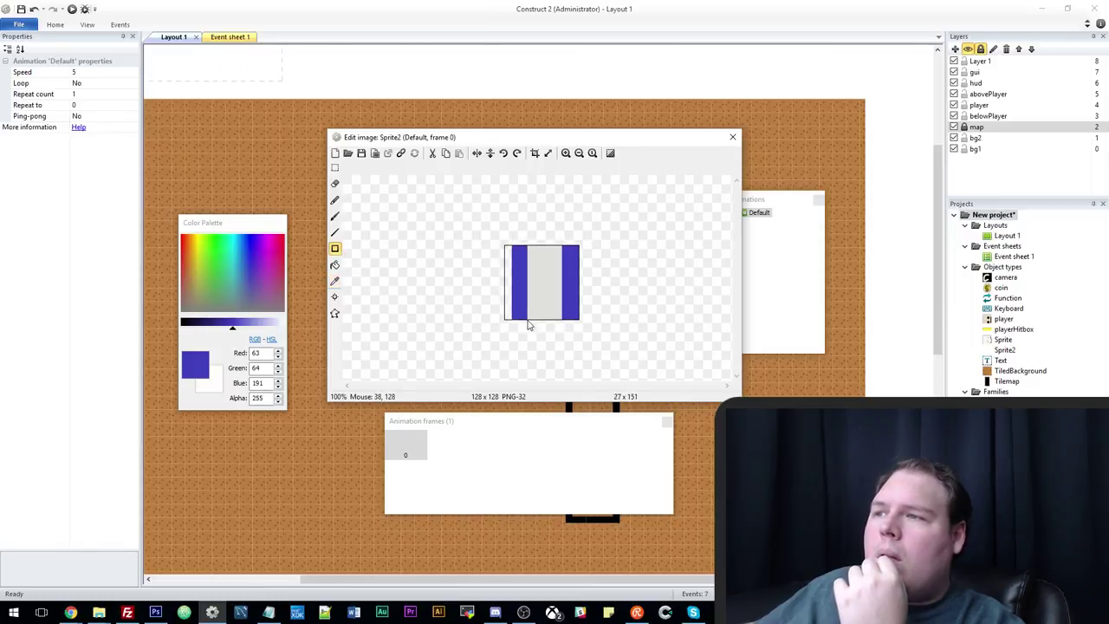
left_click_drag(513, 262, 511, 297)
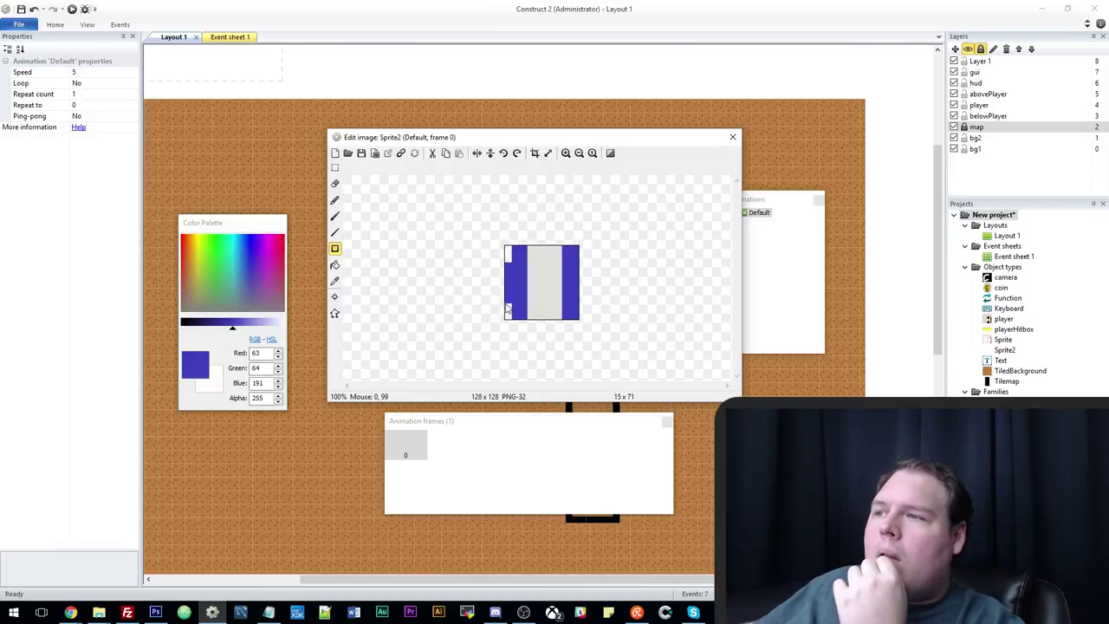
Brush on a yellow badge and two black eyes, then close the image editor.
left_click(198, 247)
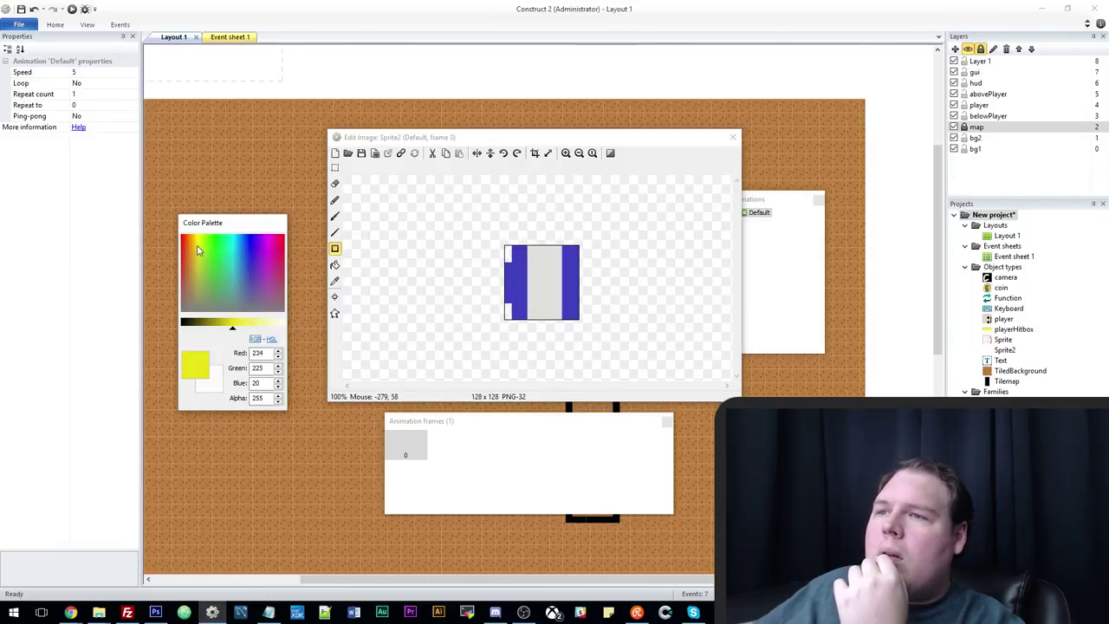
left_click(336, 216)
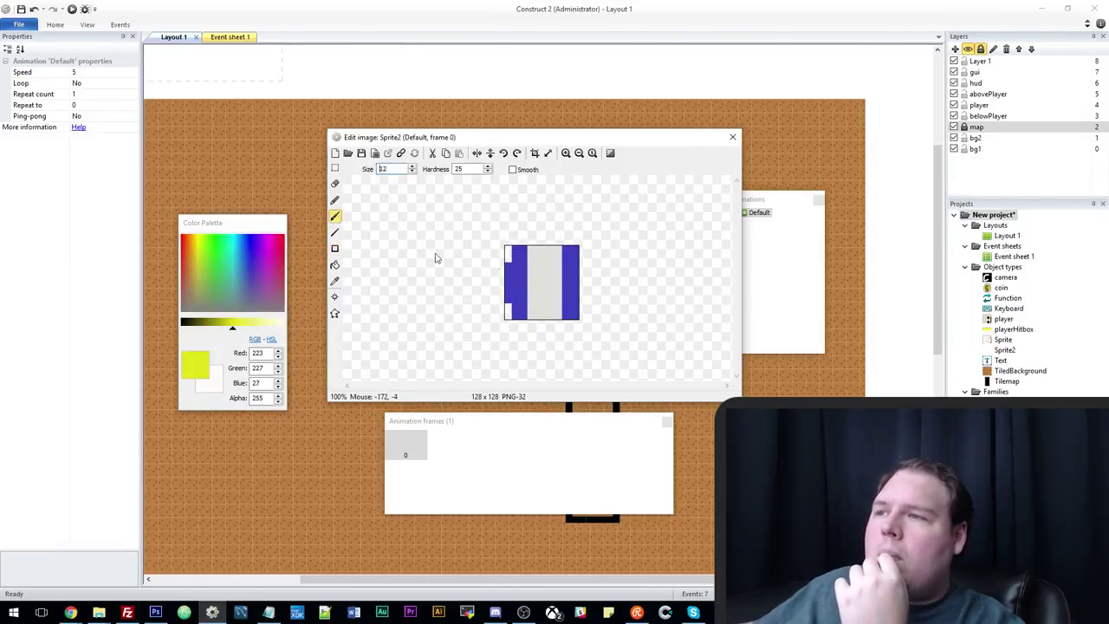
left_click_drag(232, 322, 182, 322)
left_click(531, 295)
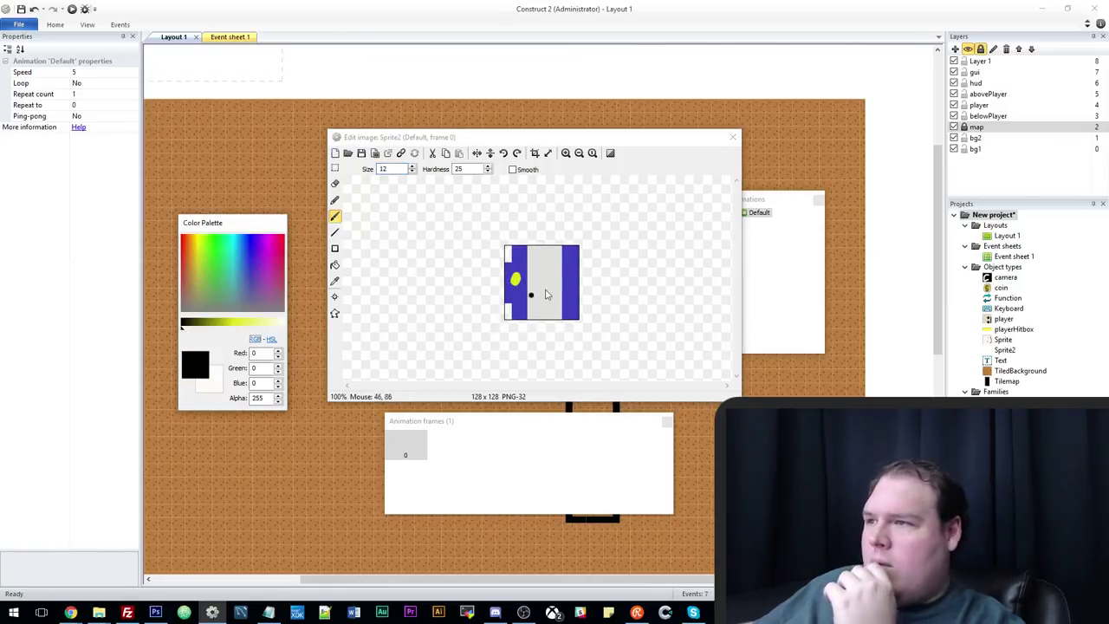
left_click(538, 299)
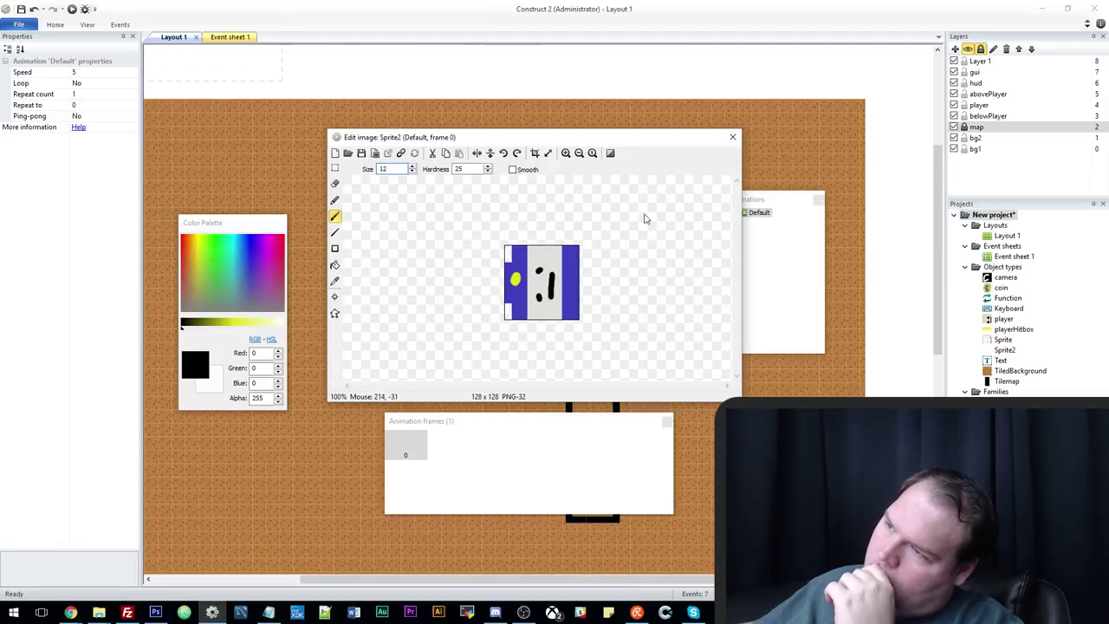
left_click(733, 139)
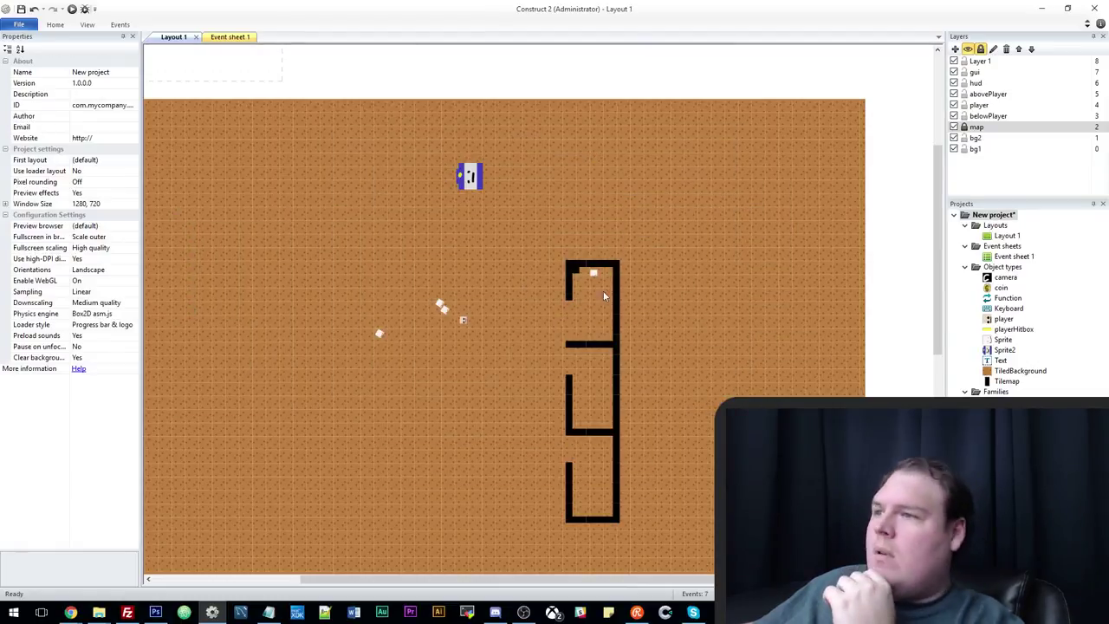
Put the guard sprite on the player layer and lock the map layer.
left_click(465, 208)
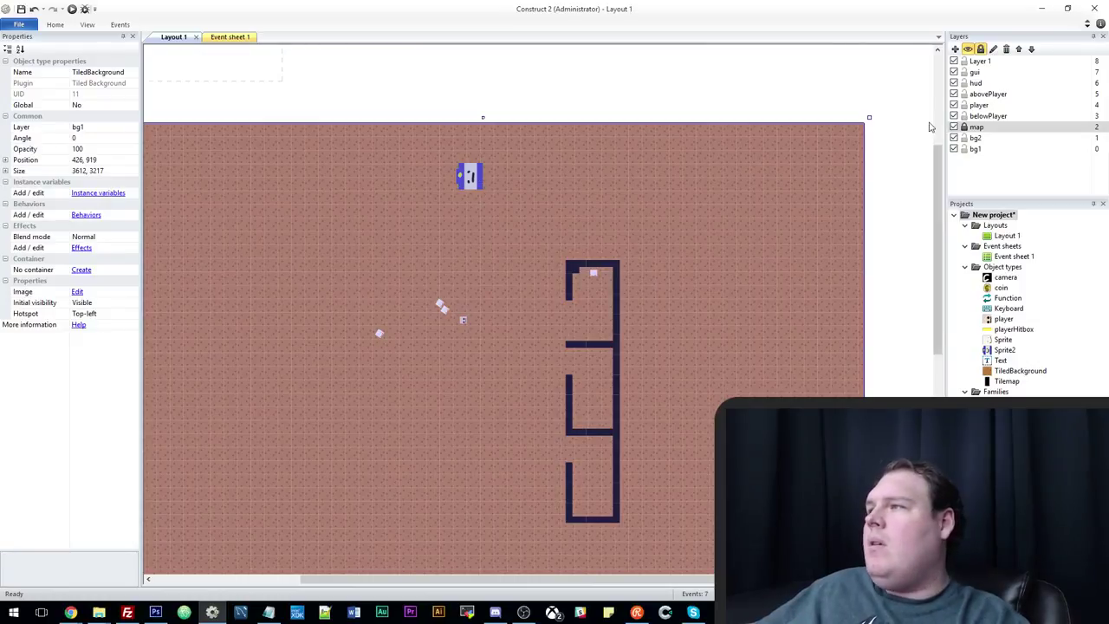
left_click(473, 174)
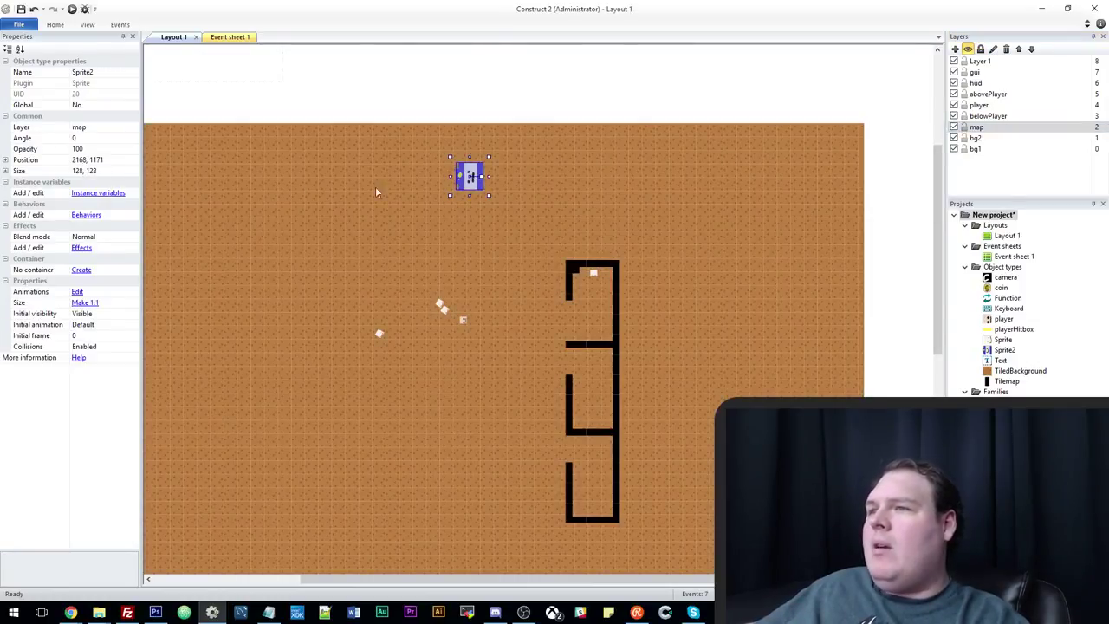
left_click(121, 127)
left_click(86, 176)
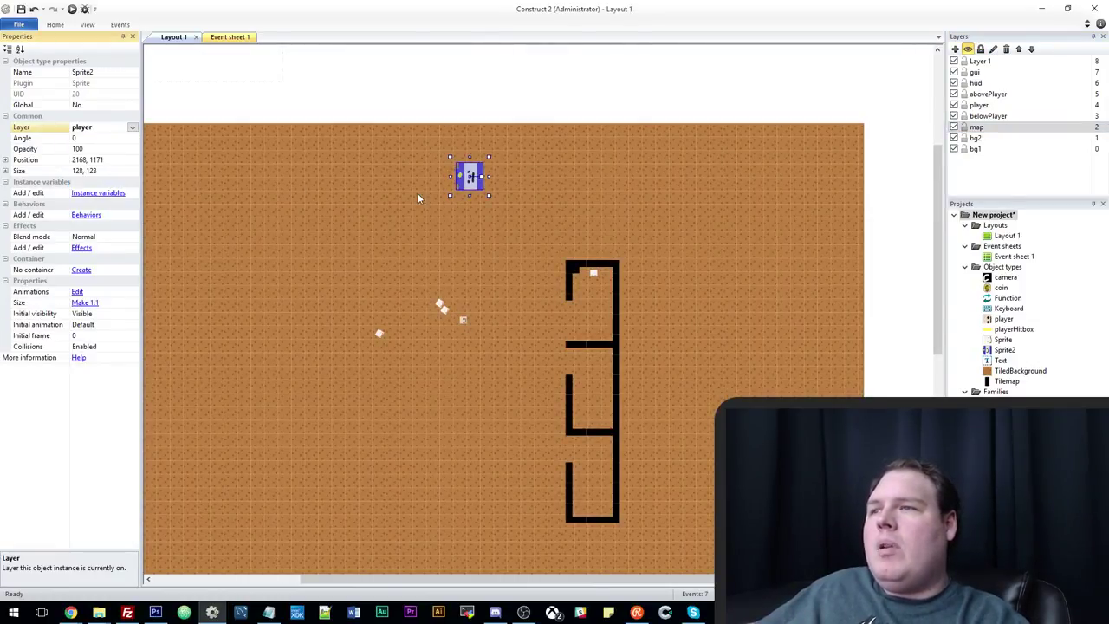
left_click_drag(633, 216, 792, 208)
key("ctrl+z")
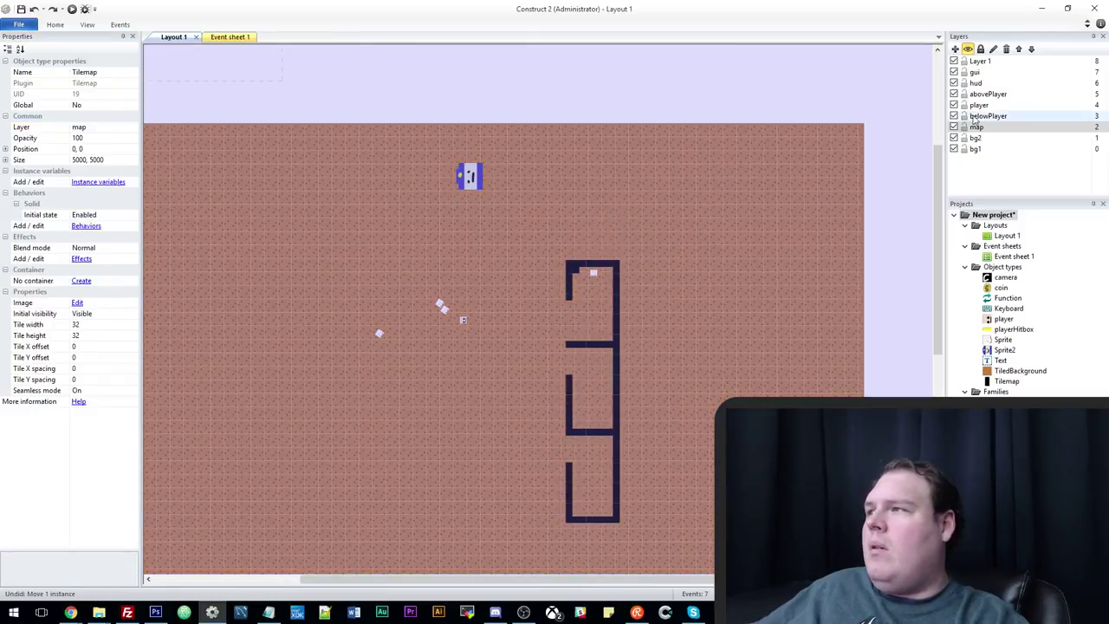
left_click(964, 128)
left_click(777, 253)
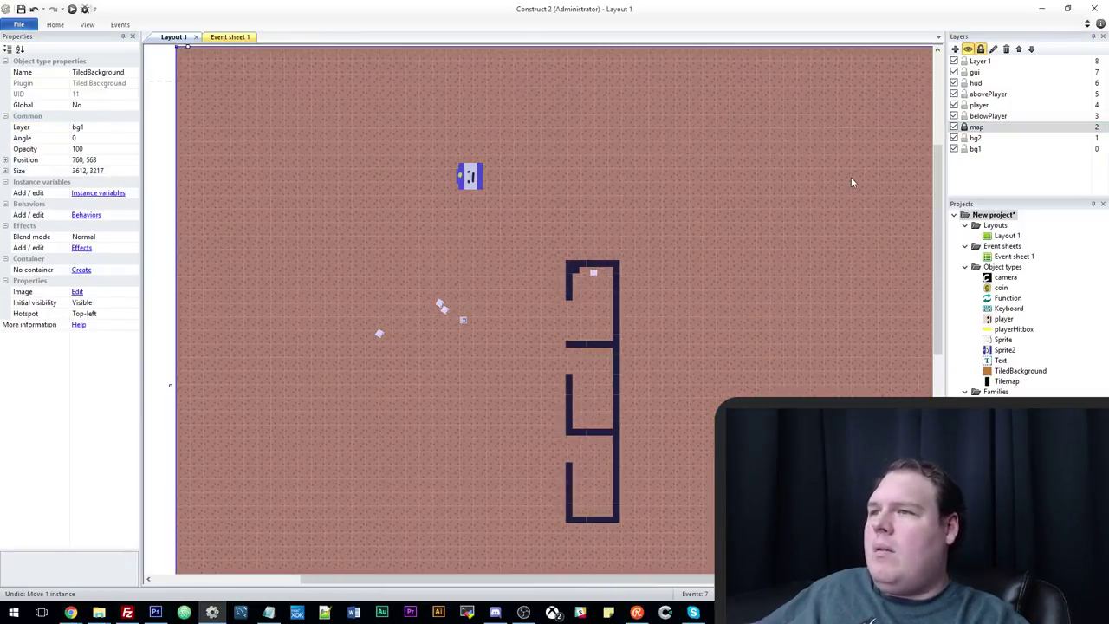
Resize the guard sprite to 64, 64 and rotate it to 90 degrees.
left_click(475, 182)
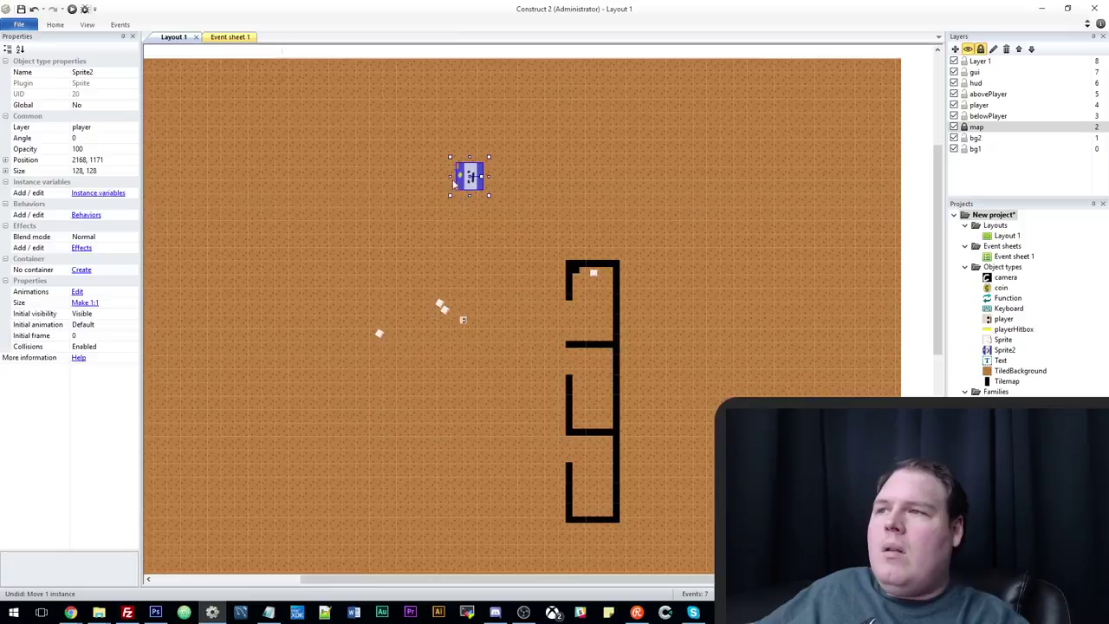
left_click(106, 171)
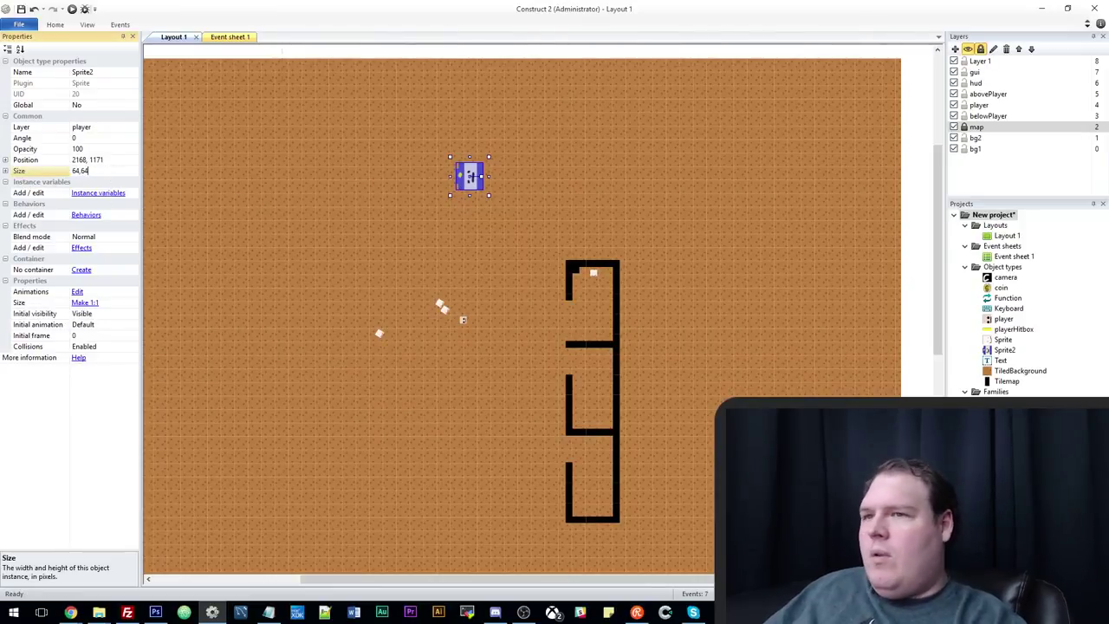
type("64, 64")
key("Return")
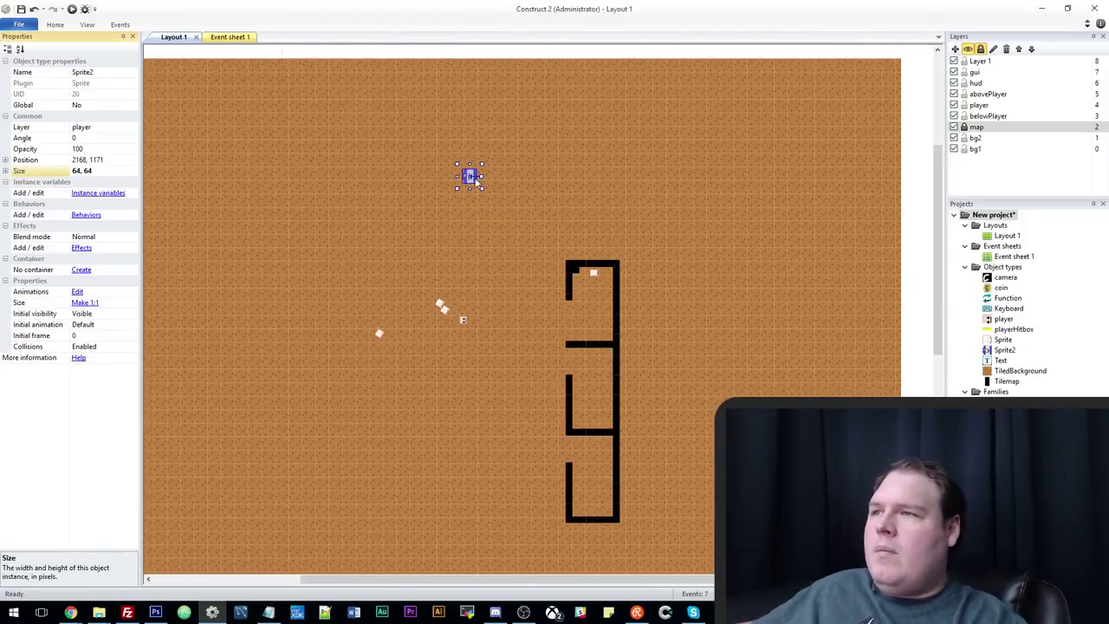
key("r")
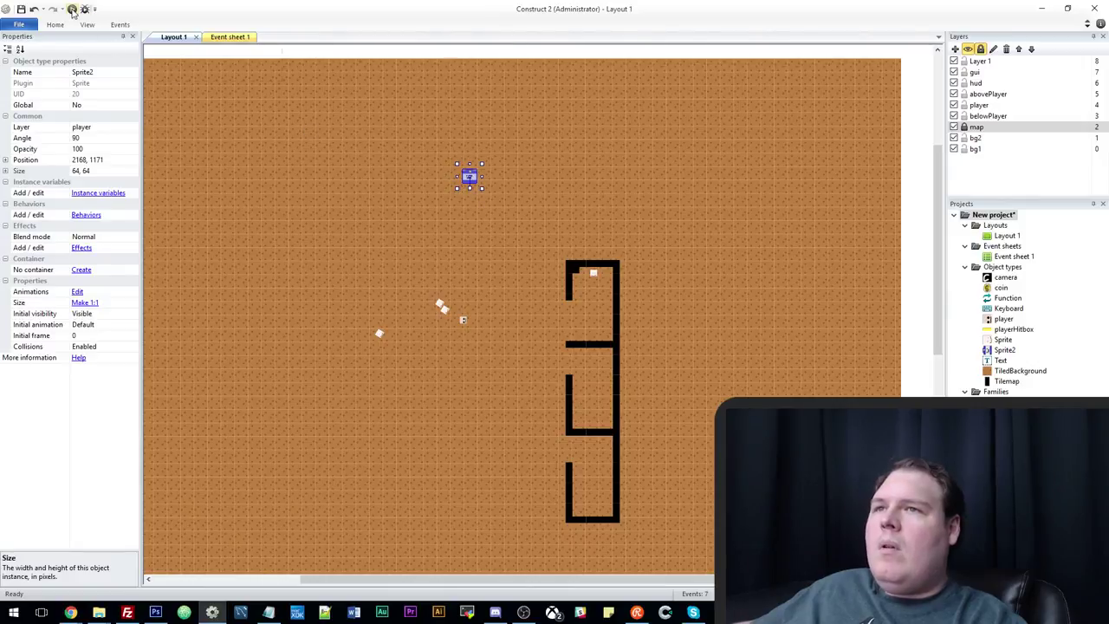
left_click(73, 10)
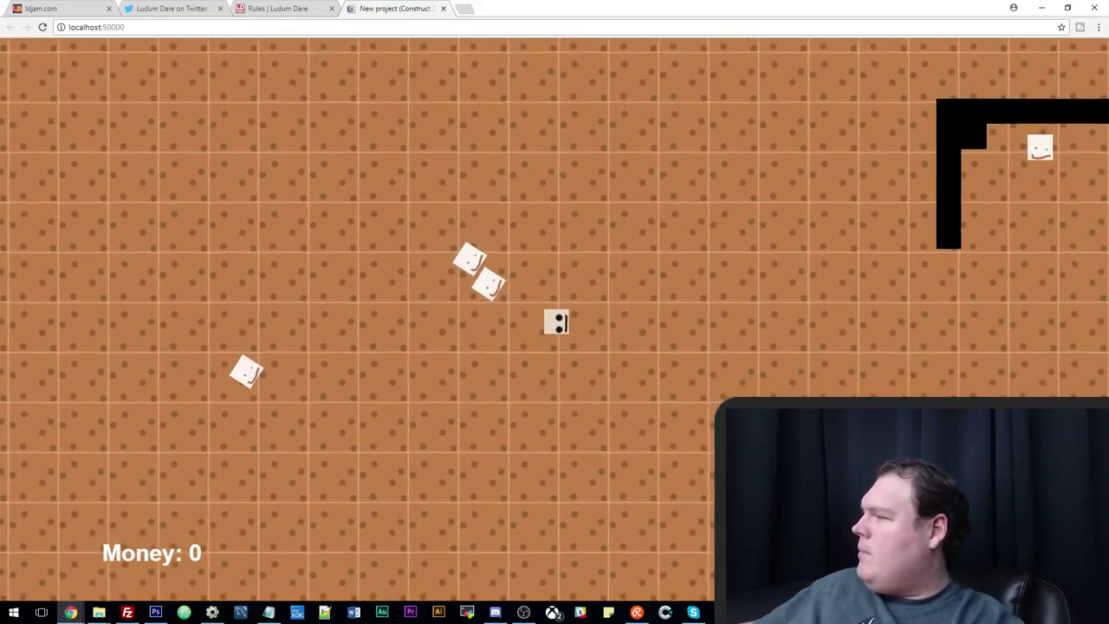
Steer the player past the blue guard and cells, then open a new browser tab.
key("Up")
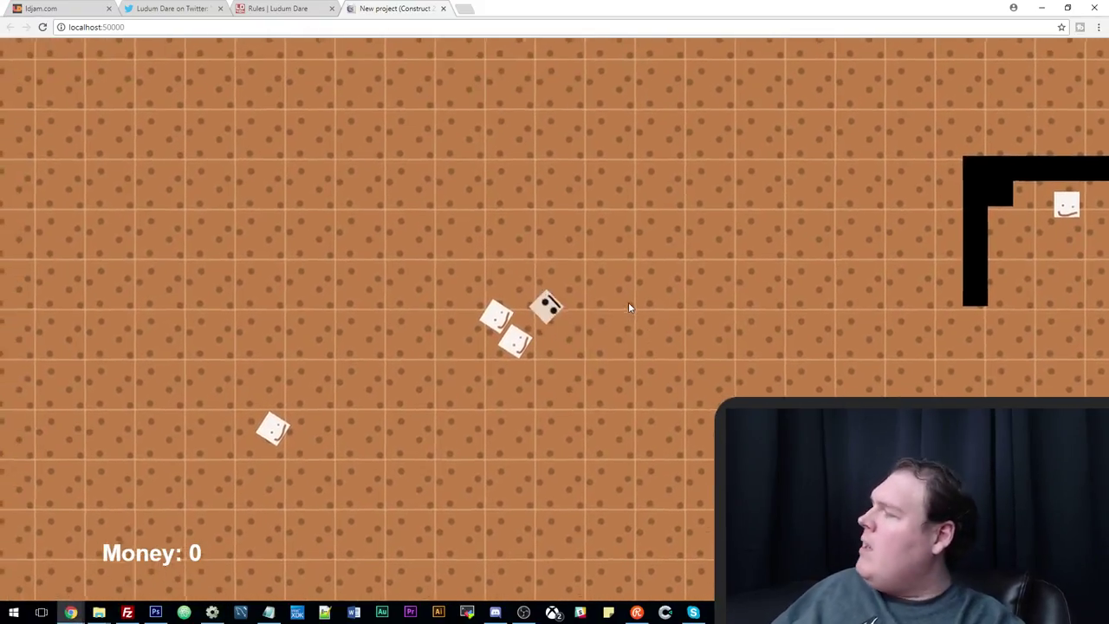
key("Left")
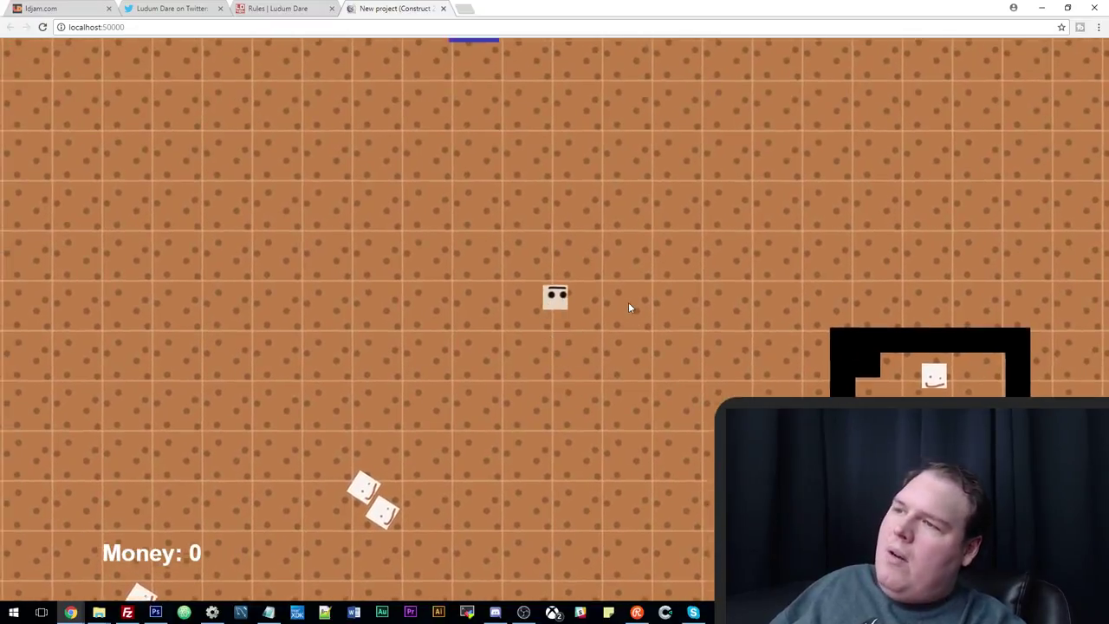
key("Down")
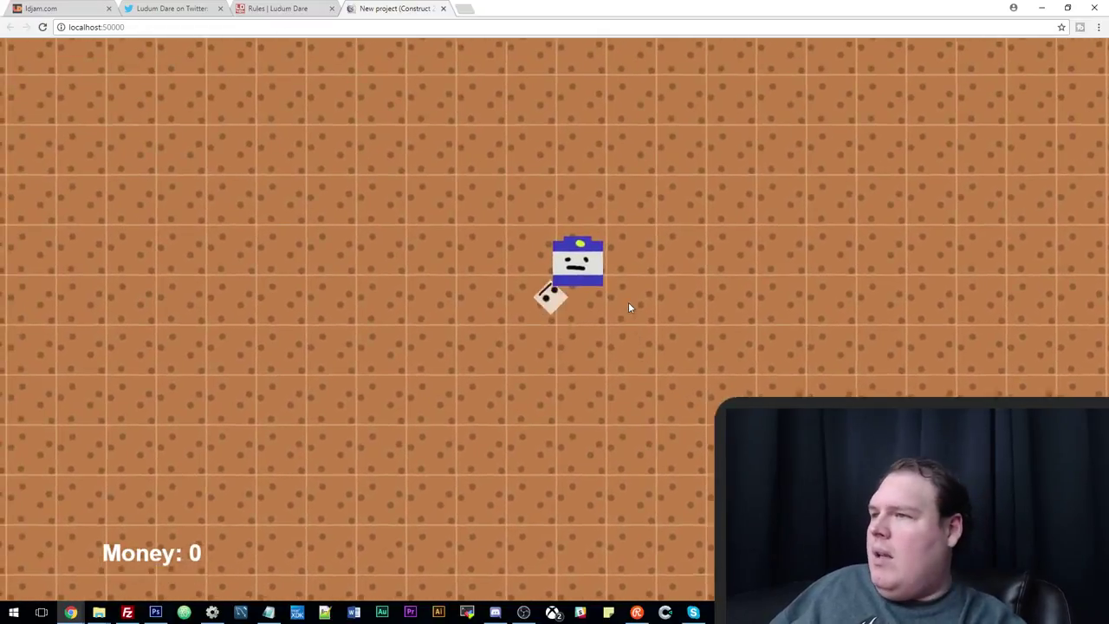
key("Down")
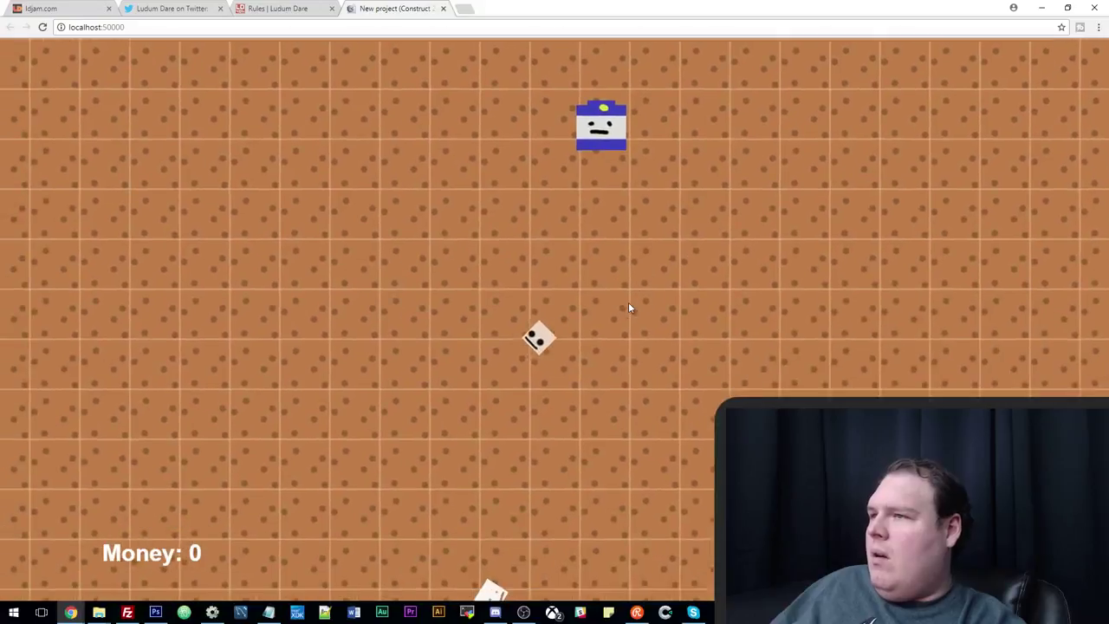
key("Right")
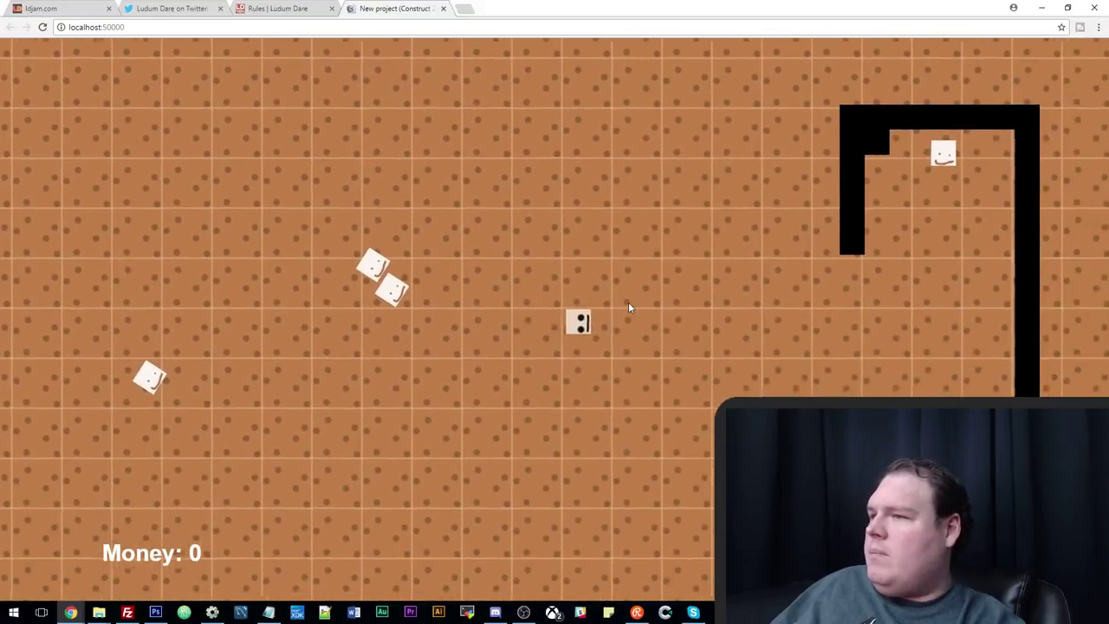
key("Up")
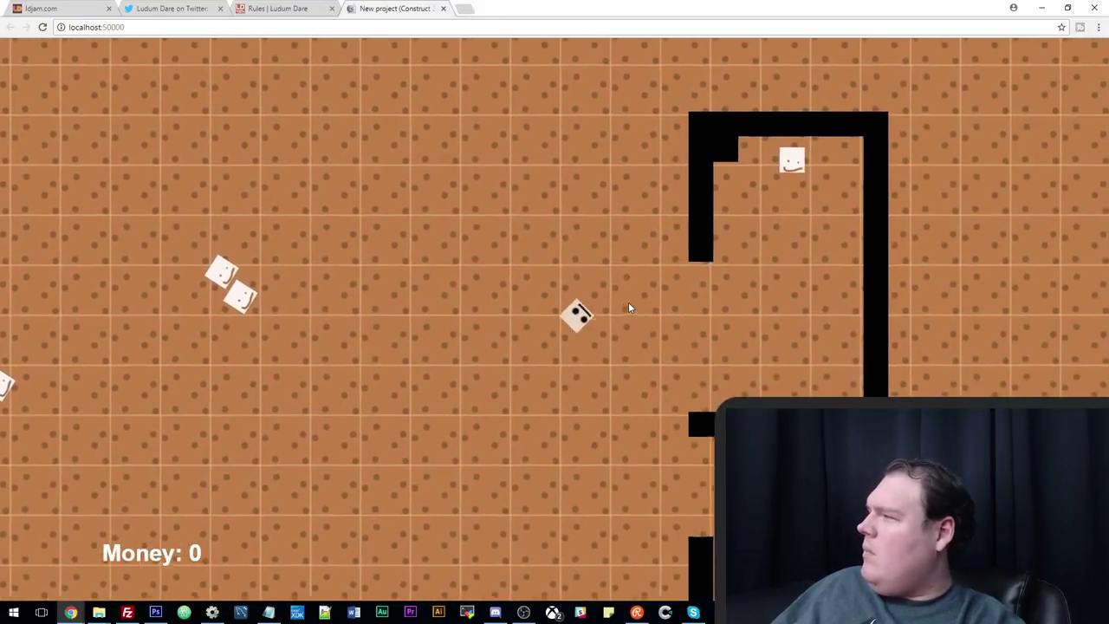
key("Down")
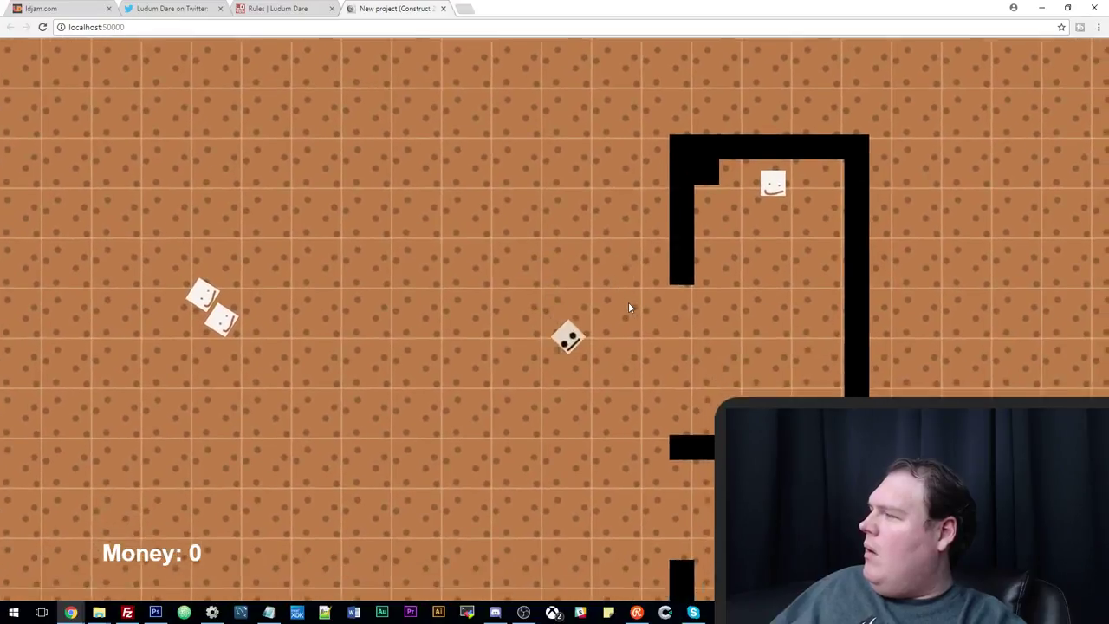
key("Right")
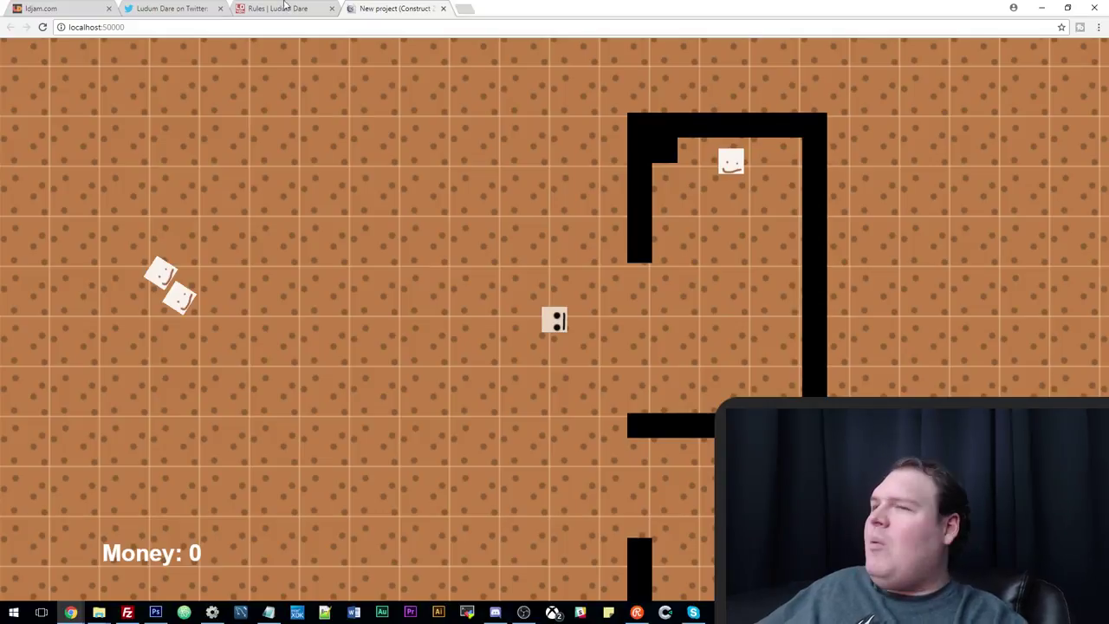
left_click(466, 9)
Search Google for 'escapists', open The Escapists Steam store page, then return to the game preview.
type("esc")
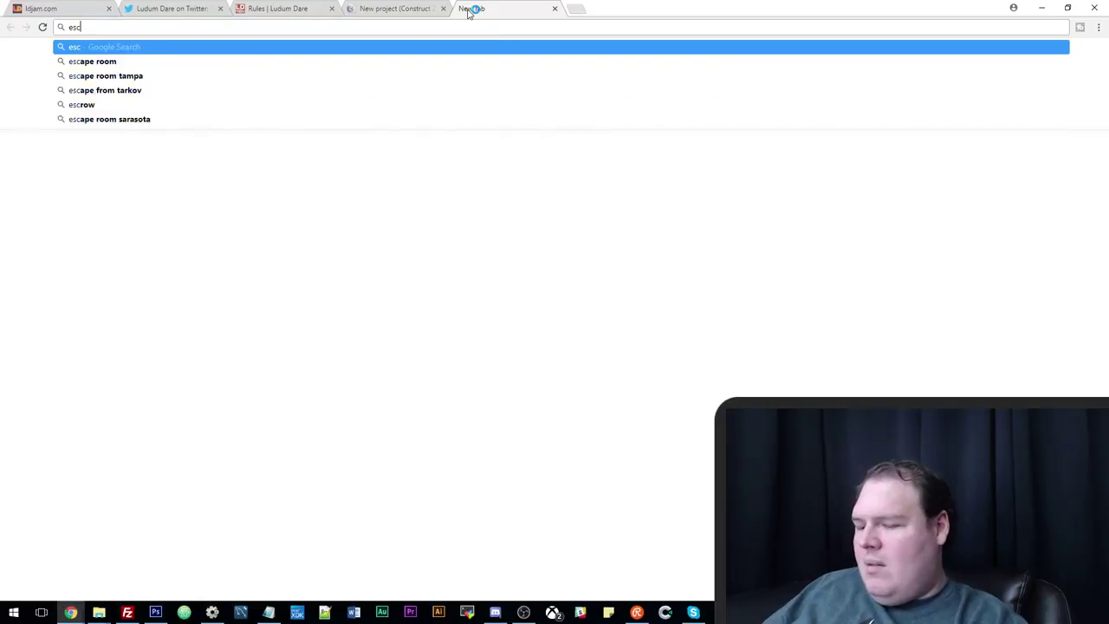
type("apists")
key("Return")
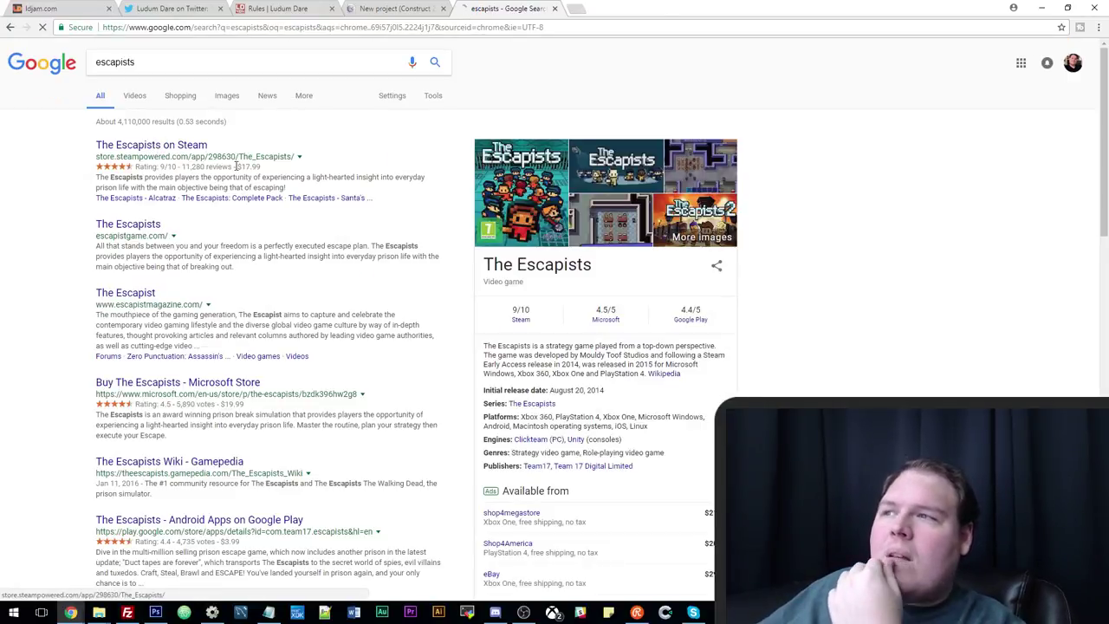
left_click(199, 146)
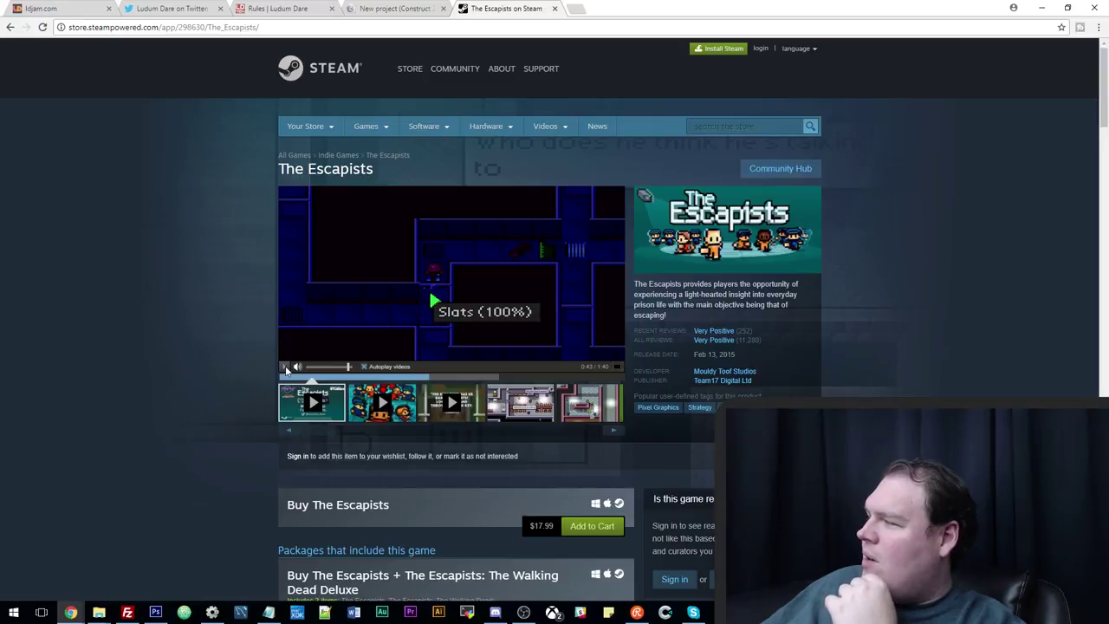
left_click(400, 7)
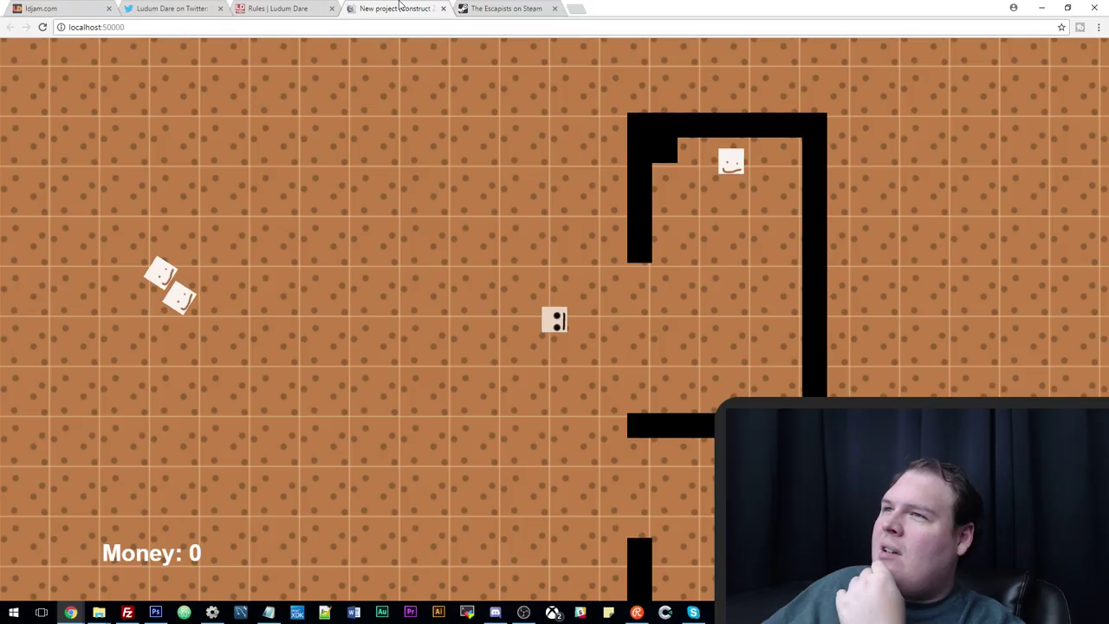
Walk the player out of the cell, left past the dice inmates and up to the police guard.
key("Left")
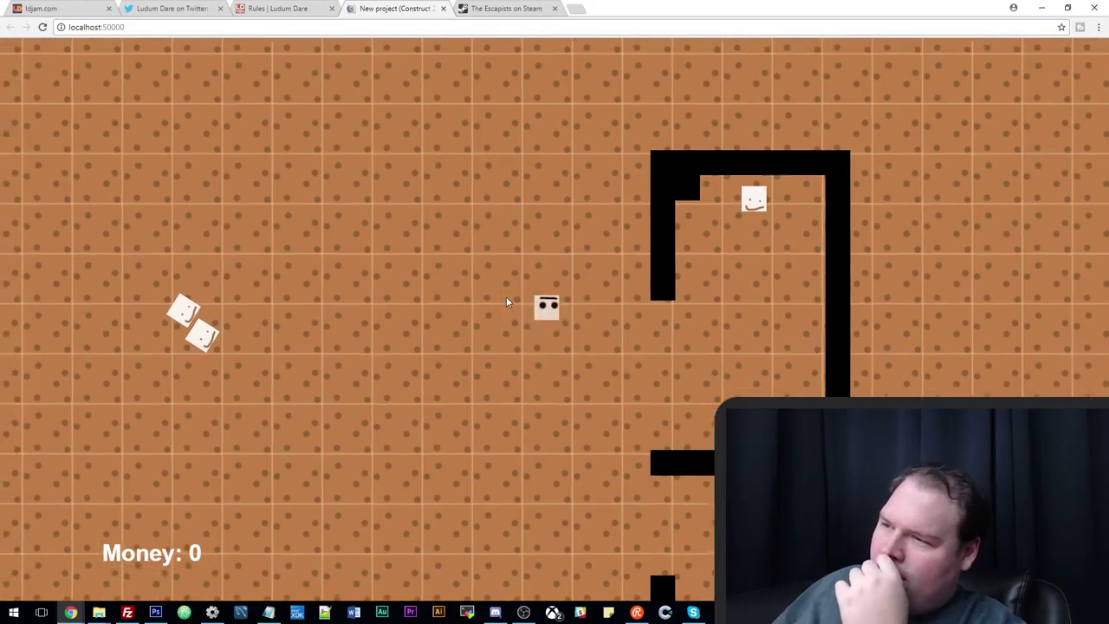
key("Right")
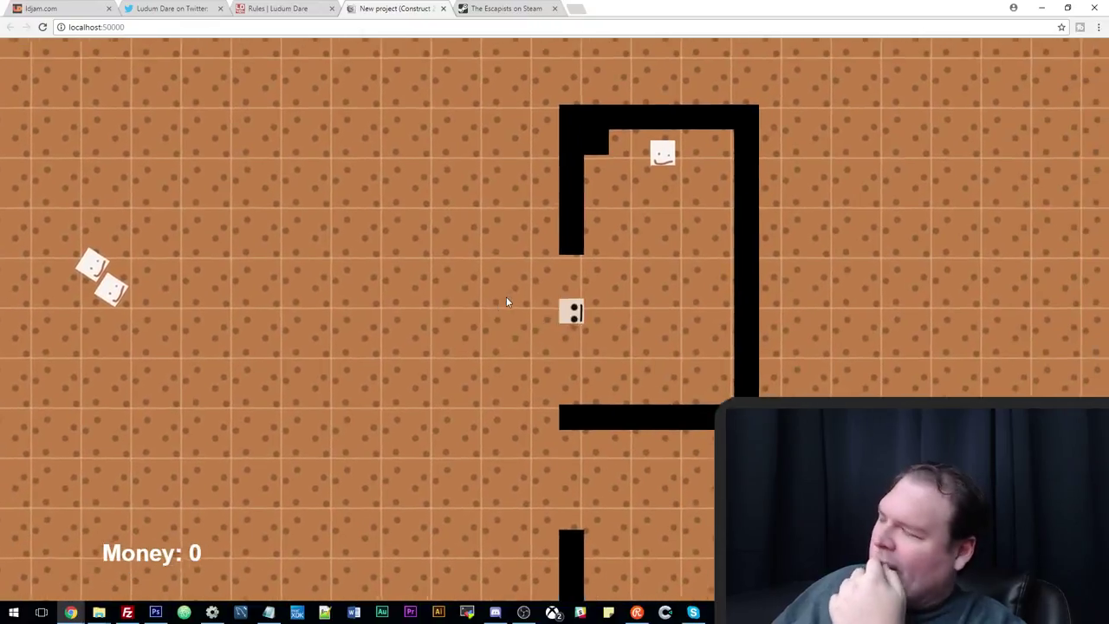
key("Up")
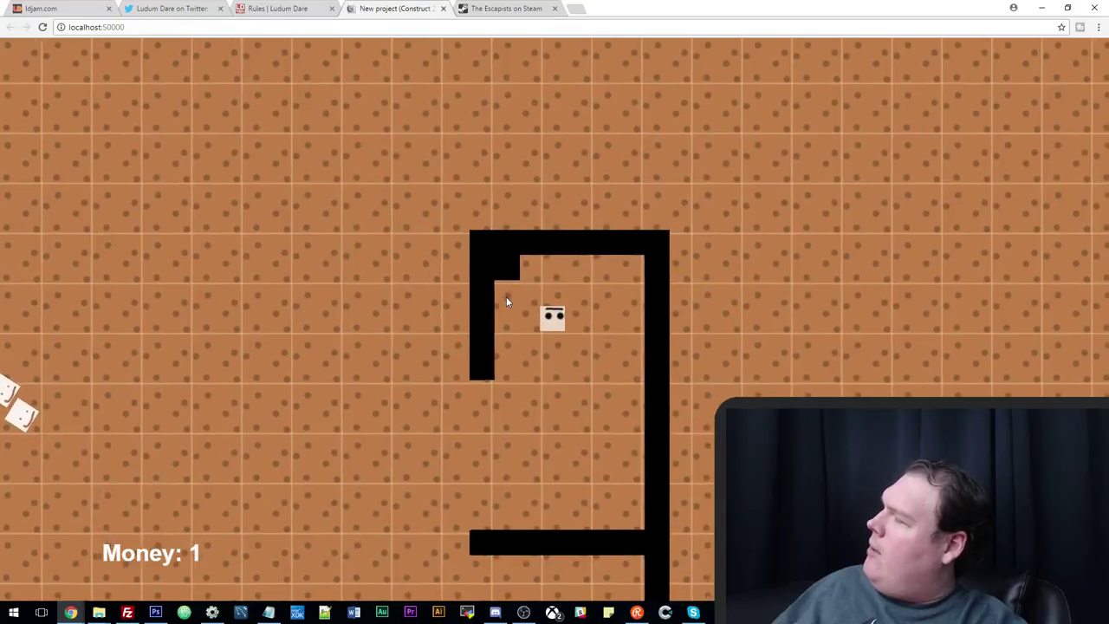
key("Down")
key("Left")
key("Left")
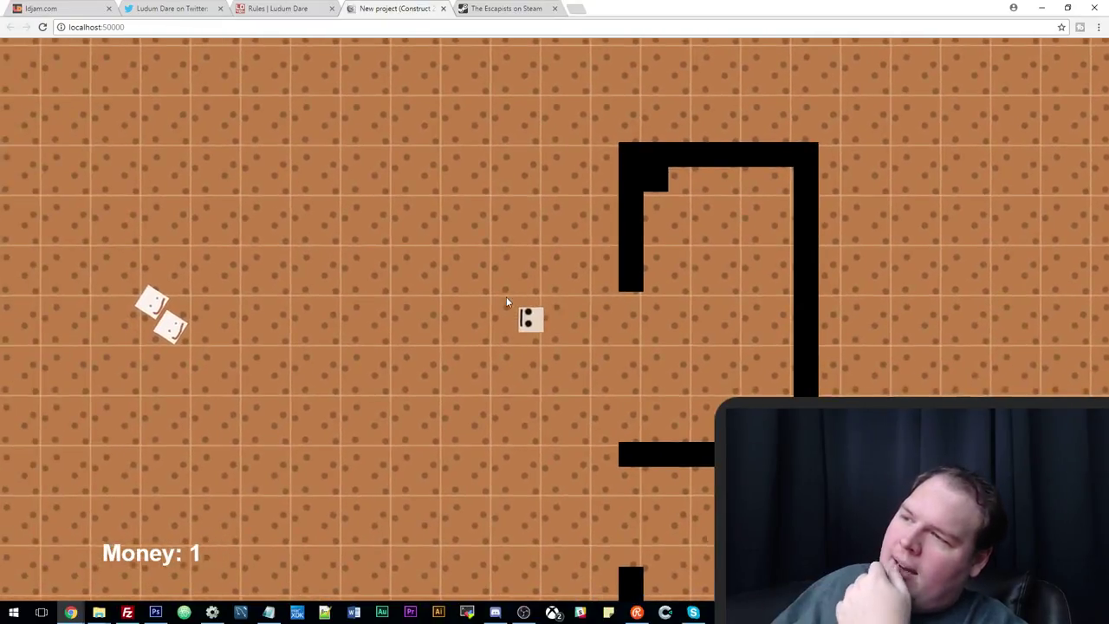
key("Down")
key("Left")
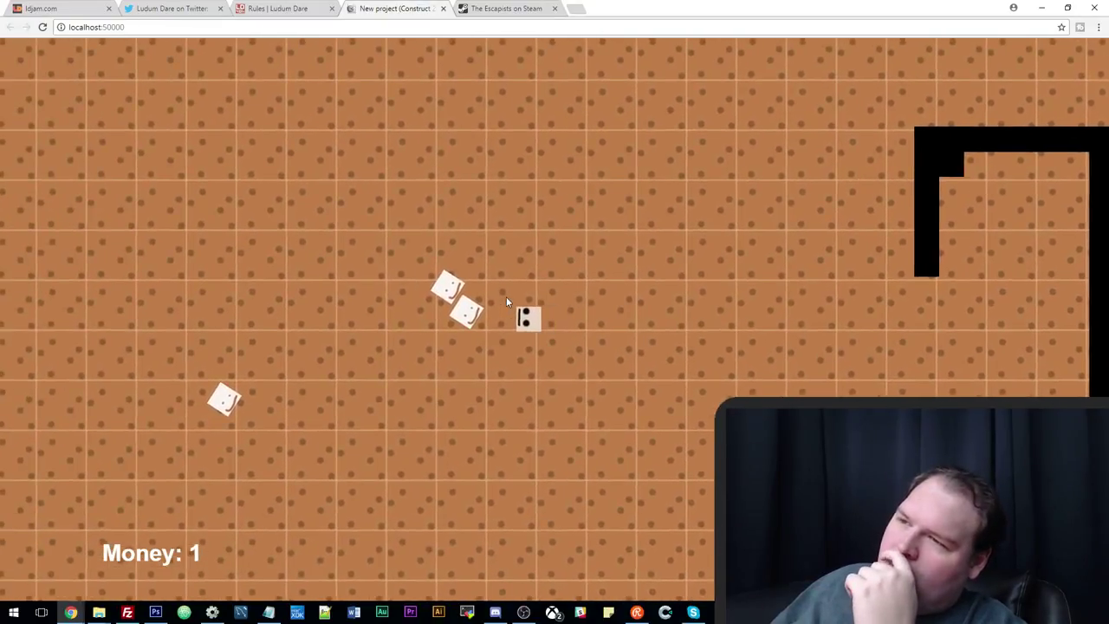
key("Up")
key("Up")
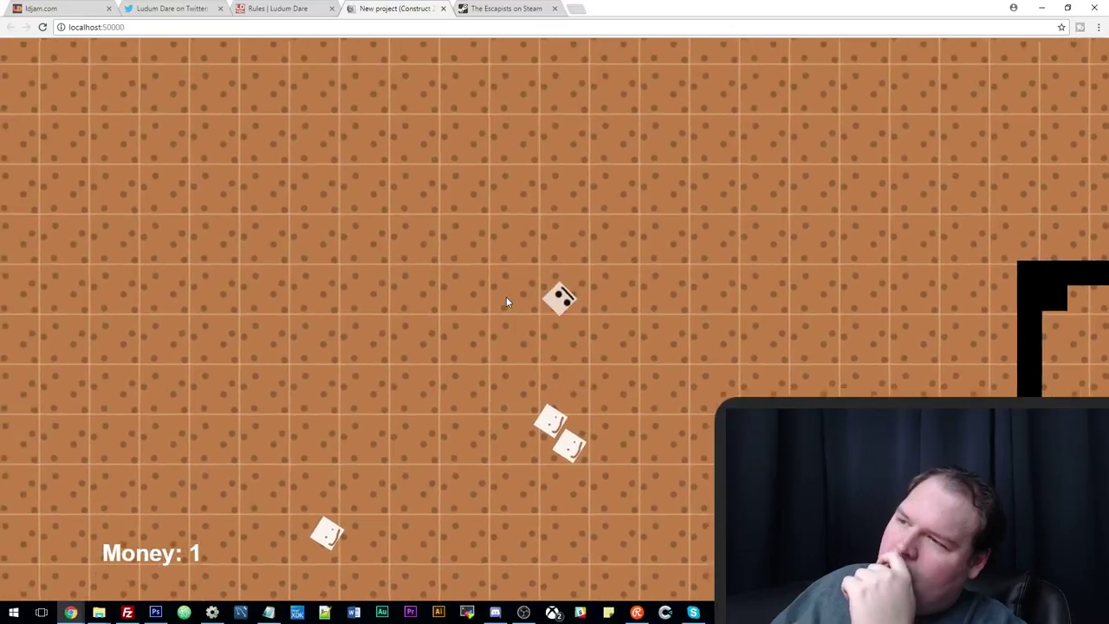
key("Right")
key("Up")
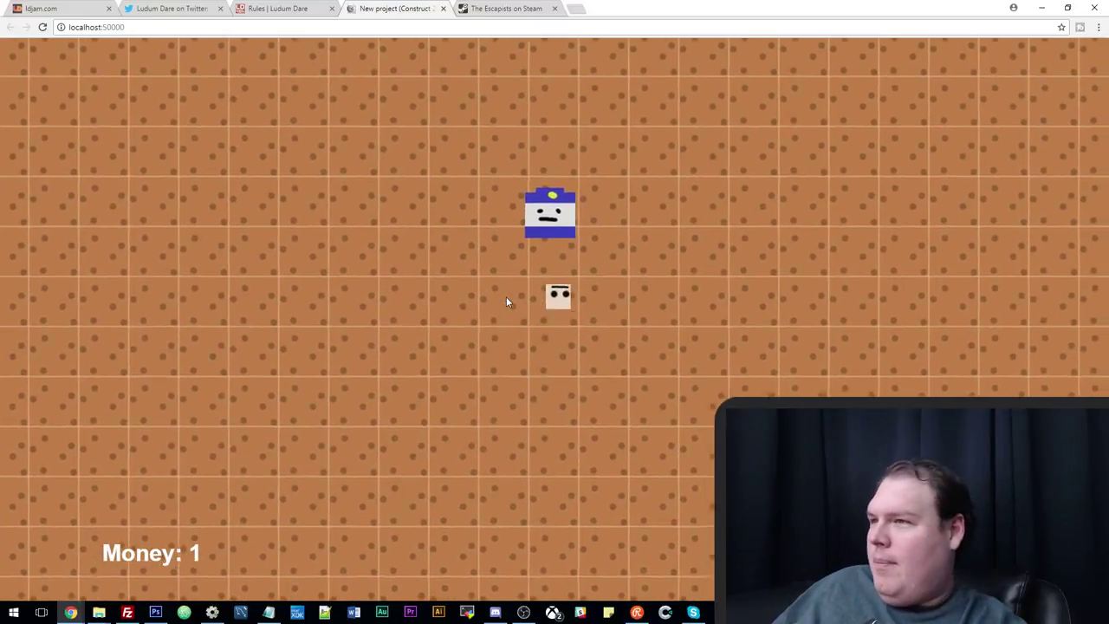
Add Sprite2, the guard sprite, to the enemy family.
left_click(213, 613)
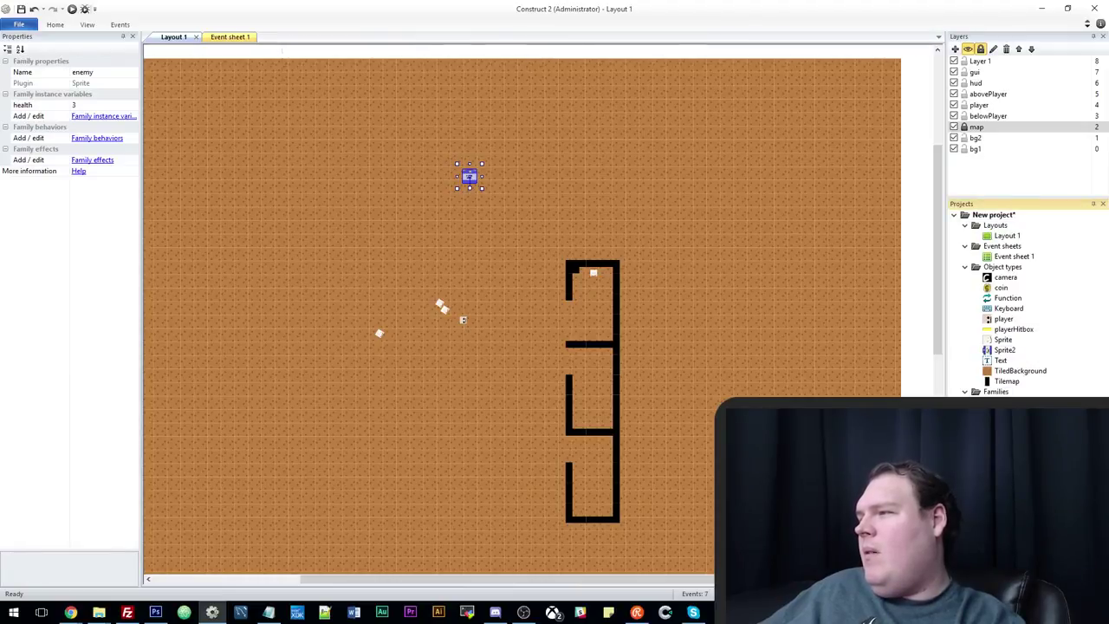
double_click(1010, 402)
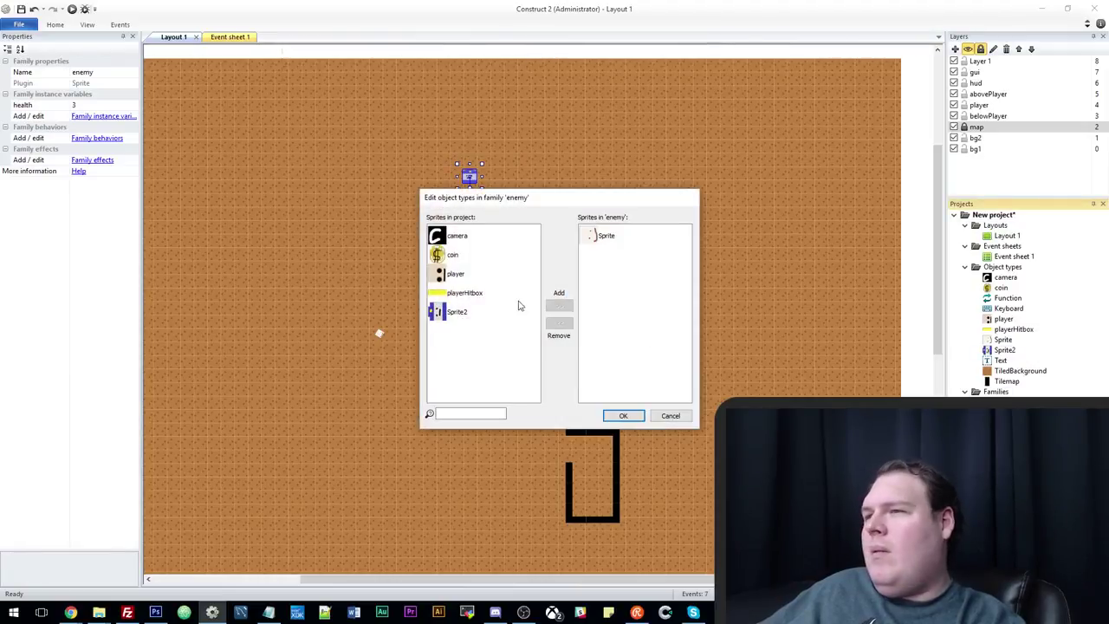
left_click(454, 313)
left_click(559, 305)
left_click(623, 415)
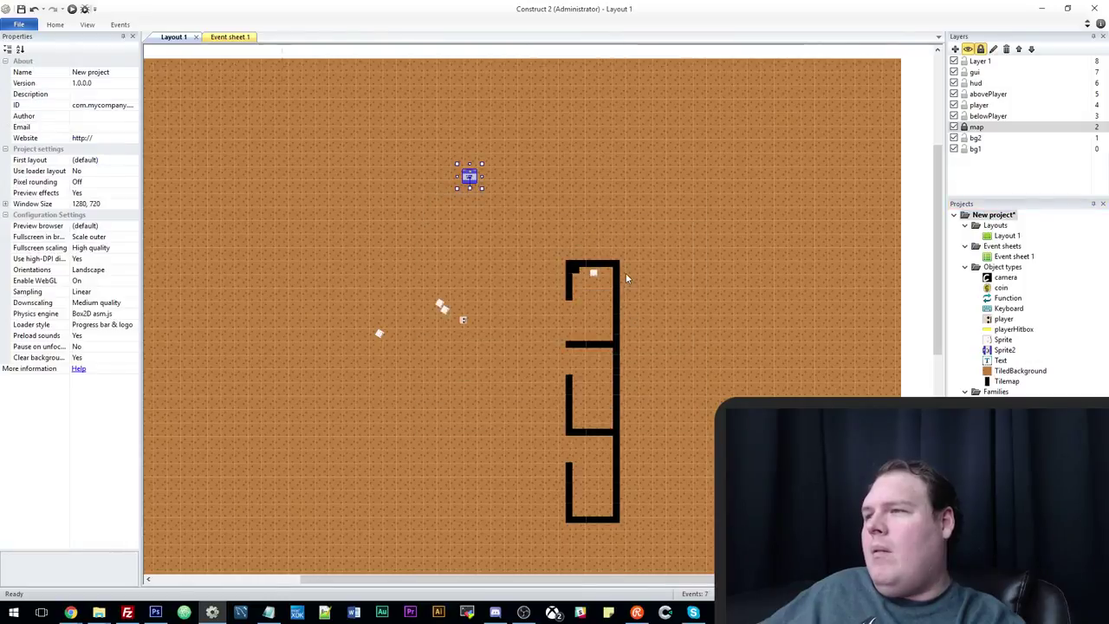
Rename the inmate sprite to enemyInmate and the guard sprite to enemyGaurd.
left_click(440, 305)
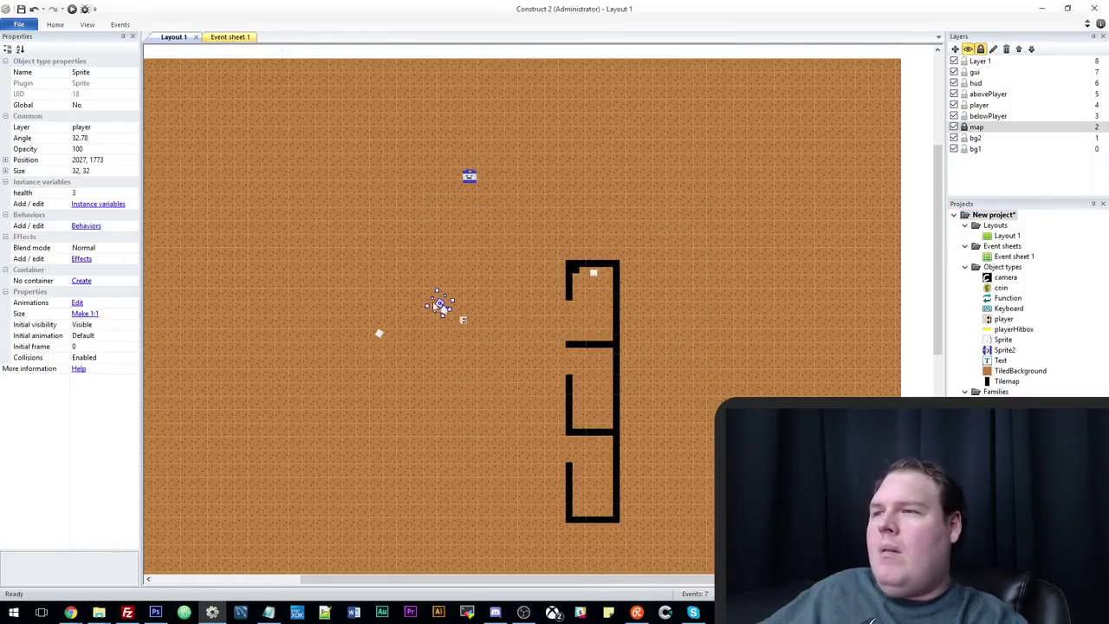
left_click(102, 72)
type("imma")
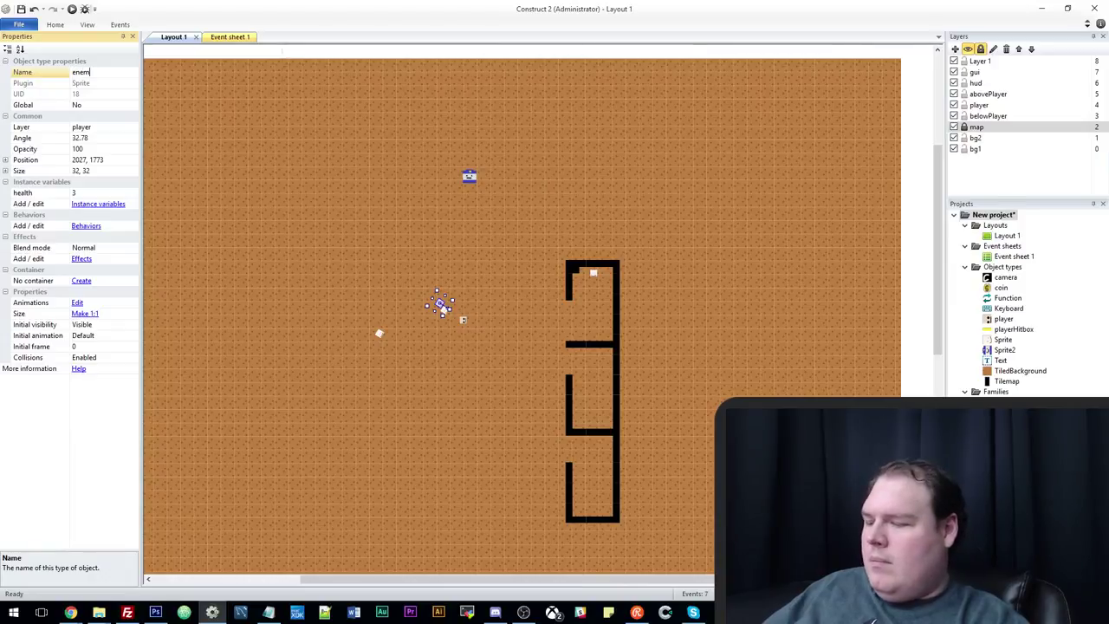
type("yInmate")
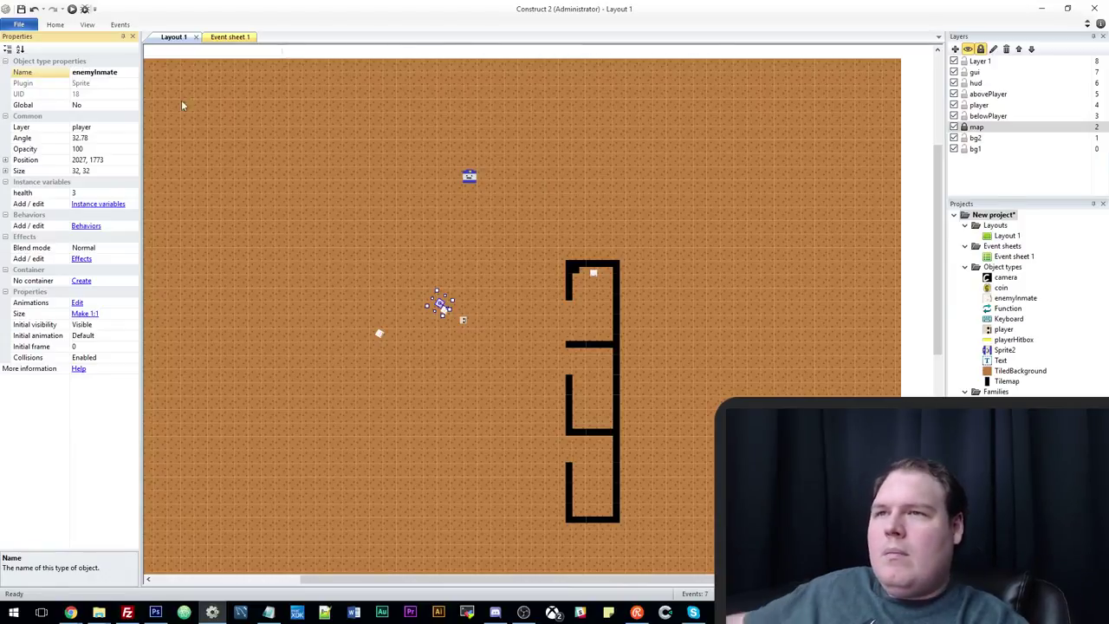
left_click(470, 179)
left_click(101, 75)
type("enemy")
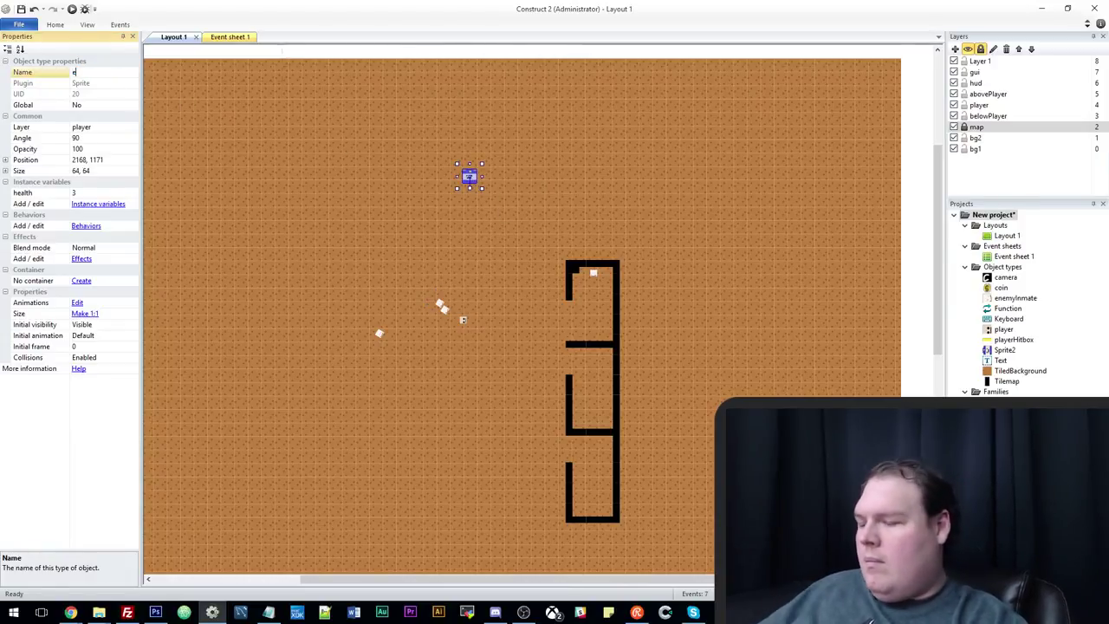
key("Return")
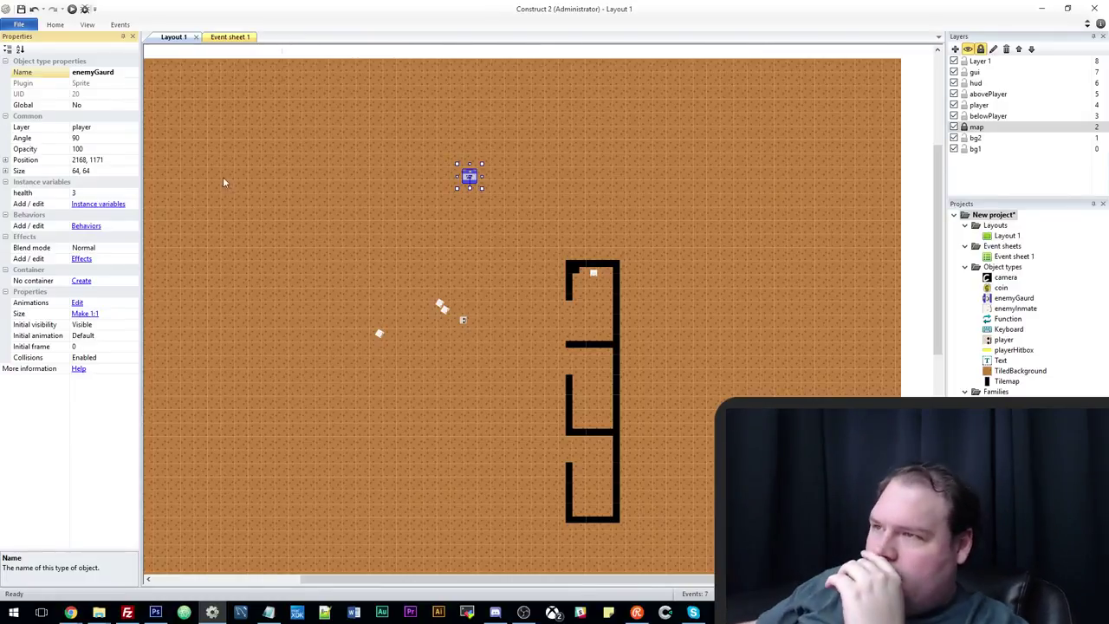
Drag the enemyGaurd sprite further down the layout, then deselect it.
scroll(535, 222, "up", 1)
left_click(563, 74)
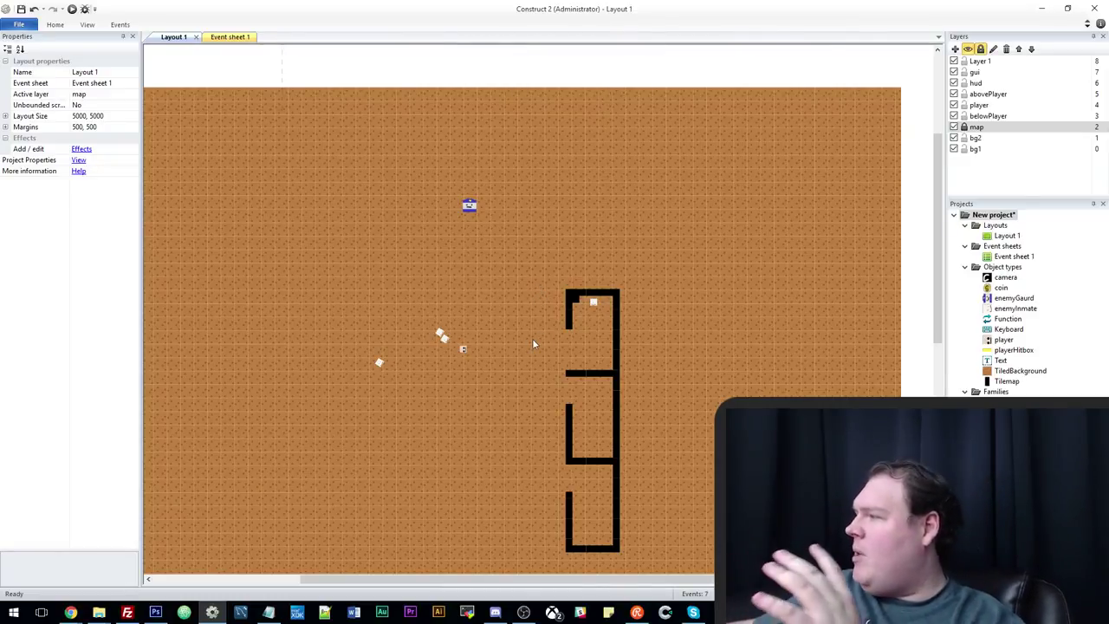
scroll(549, 310, "down", 3)
scroll(549, 315, "up", 4)
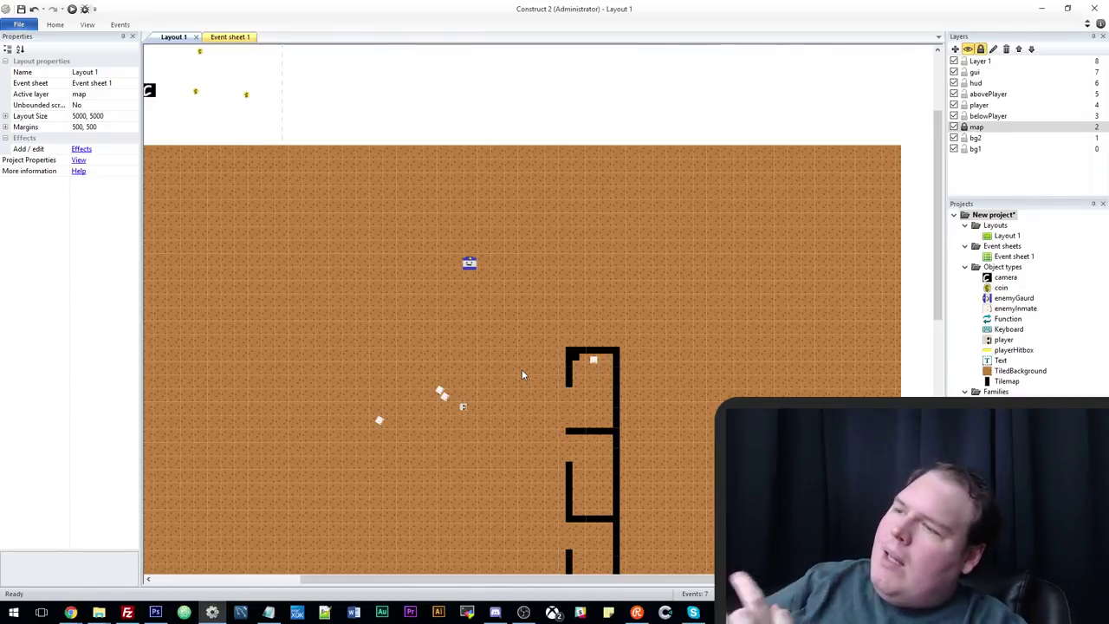
left_click_drag(468, 270, 459, 346)
left_click(459, 165)
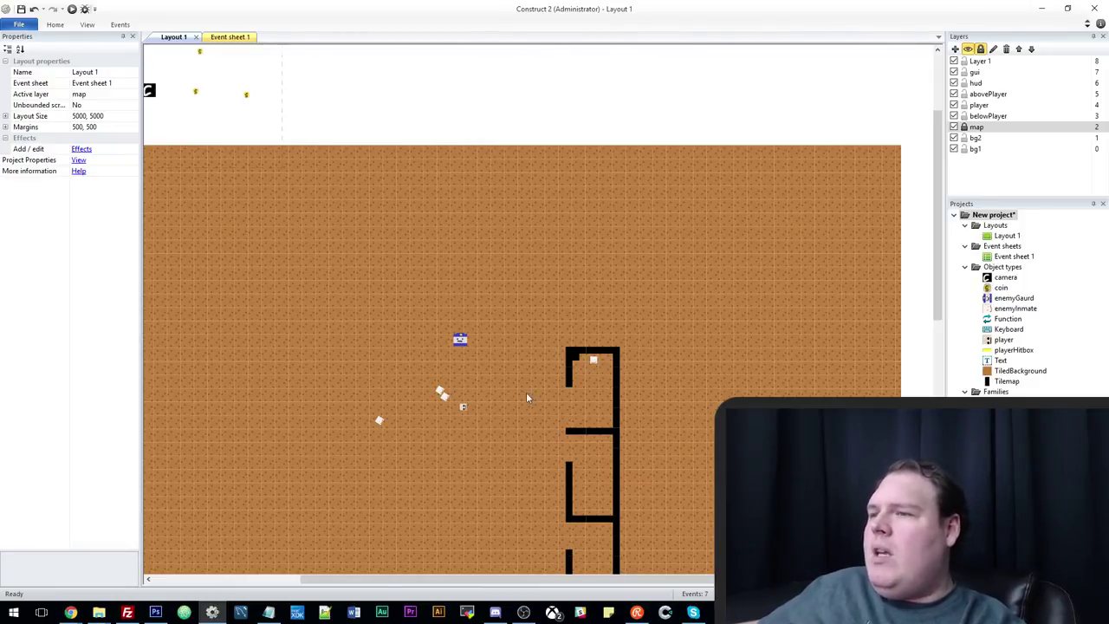
Zoom and pan around Layout 1 to review the cells, guard and inmates.
scroll(527, 396, "down", 3)
scroll(531, 481, "up", 1)
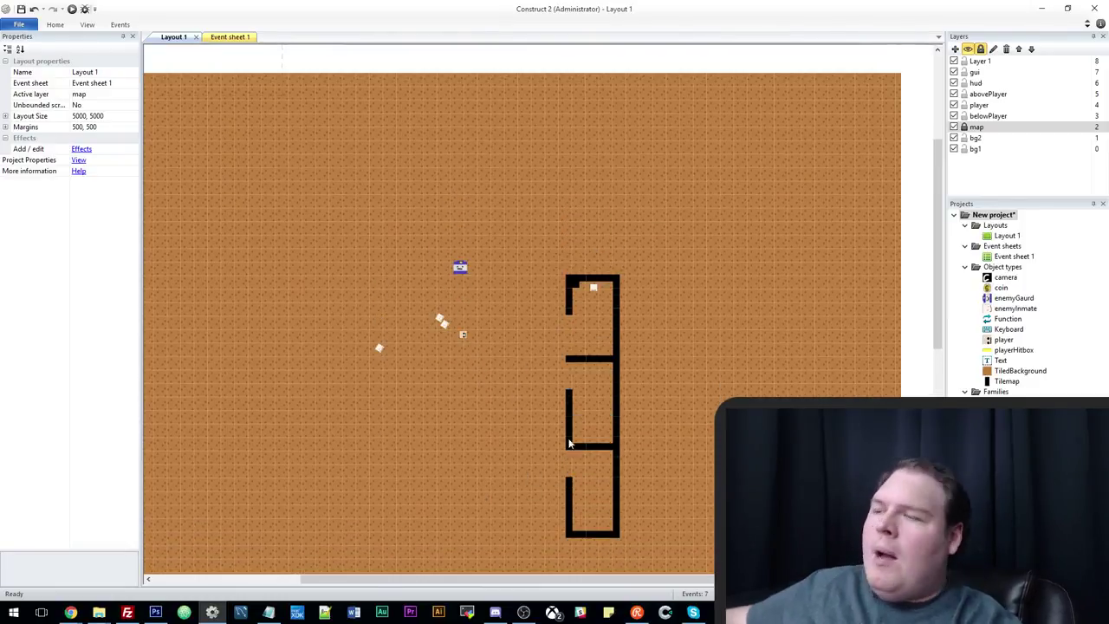
scroll(497, 389, "up", 1)
scroll(496, 400, "down", 1)
scroll(497, 404, "down", 1)
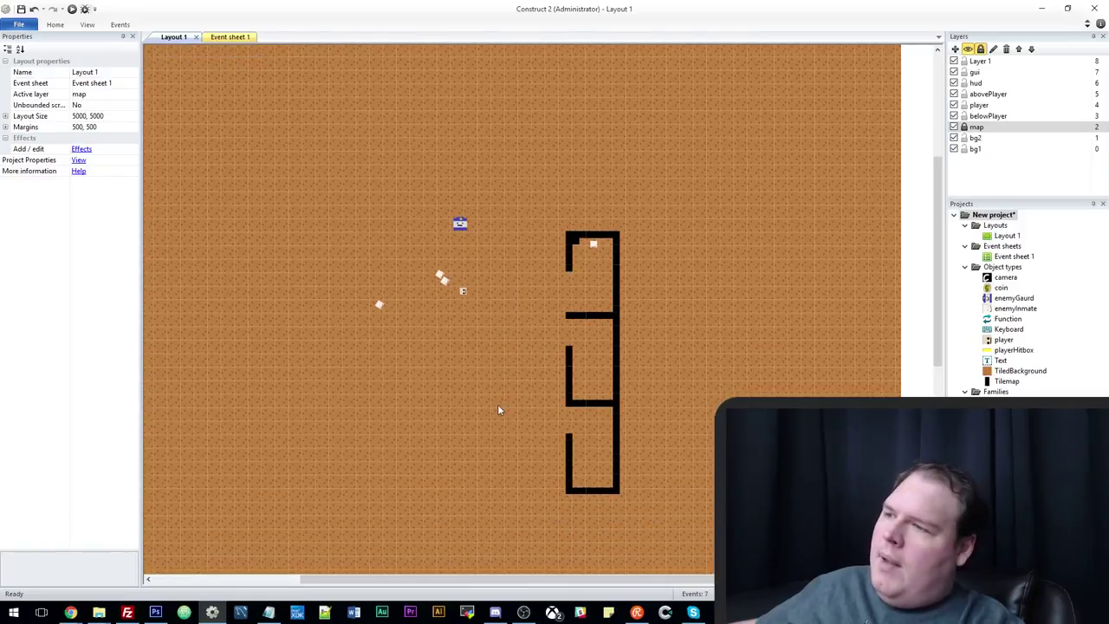
scroll(503, 406, "up", 2)
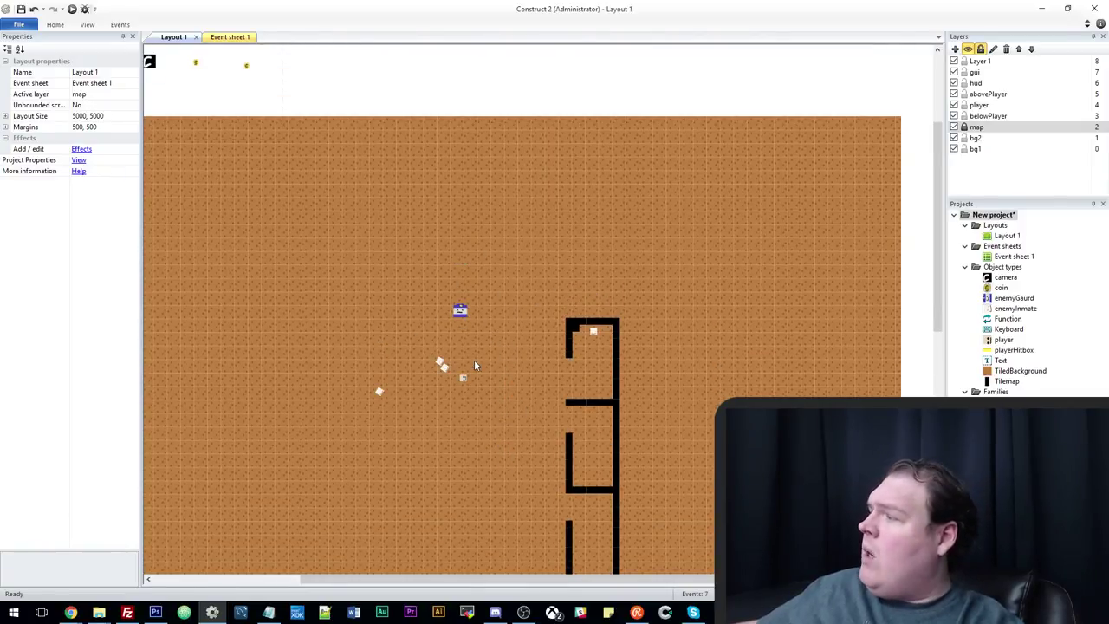
scroll(474, 359, "down", 2)
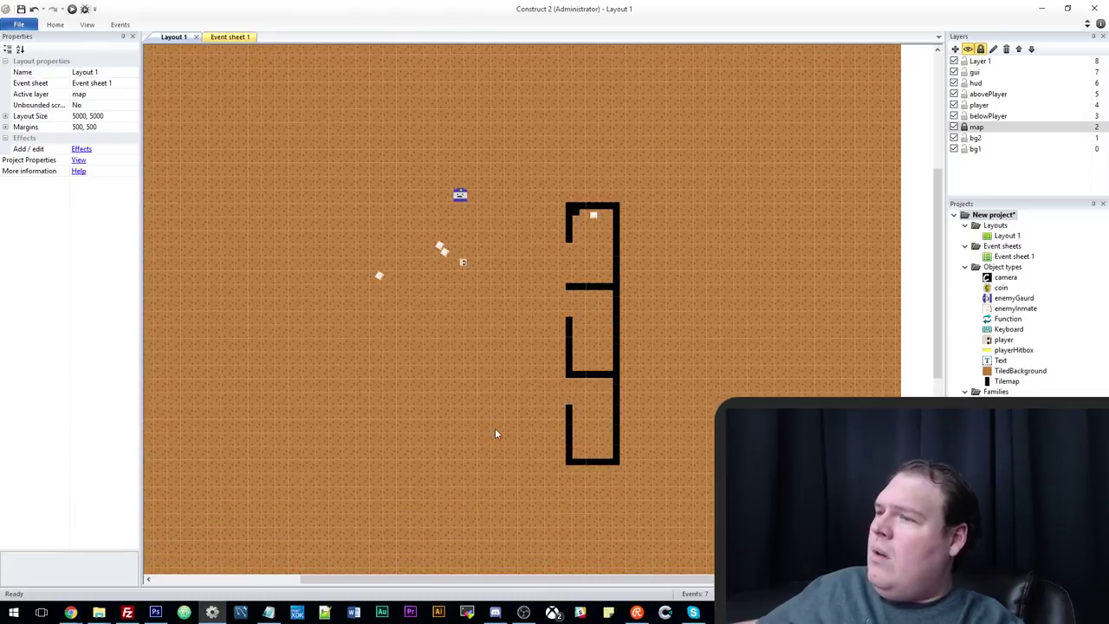
scroll(497, 433, "up", 1)
left_click_drag(564, 585, 529, 580)
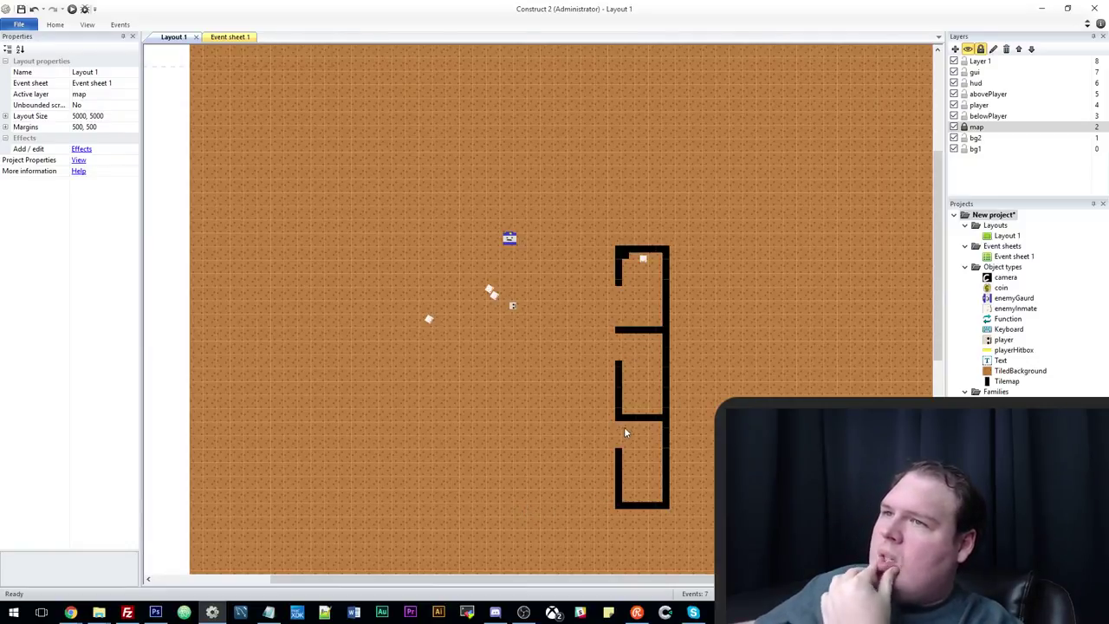
scroll(625, 431, "up", 2)
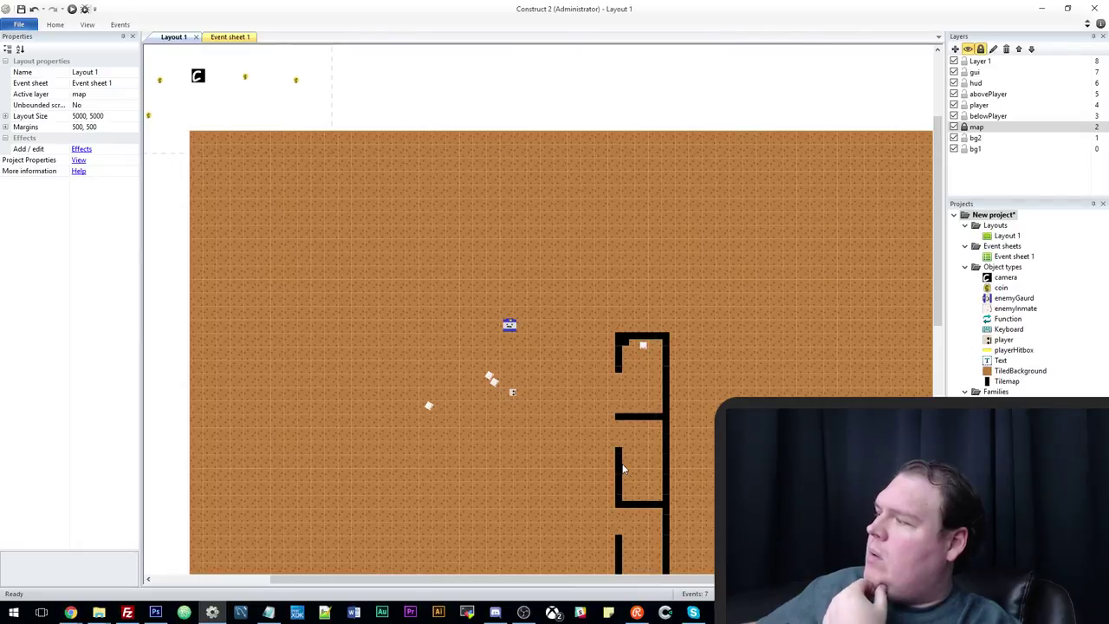
scroll(622, 468, "down", 3)
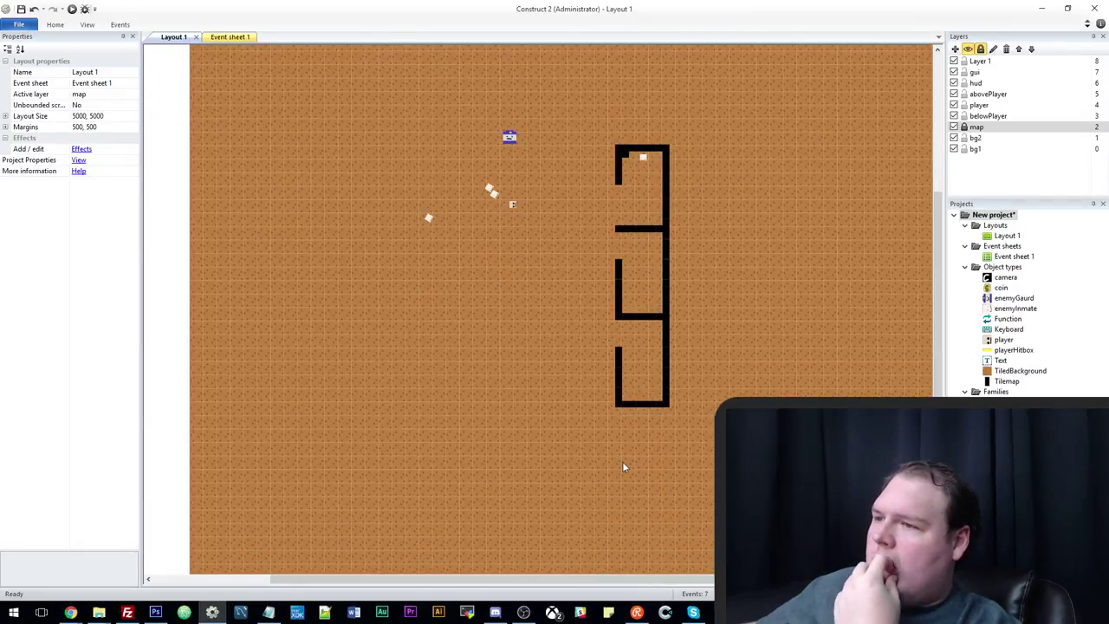
scroll(622, 468, "up", 1)
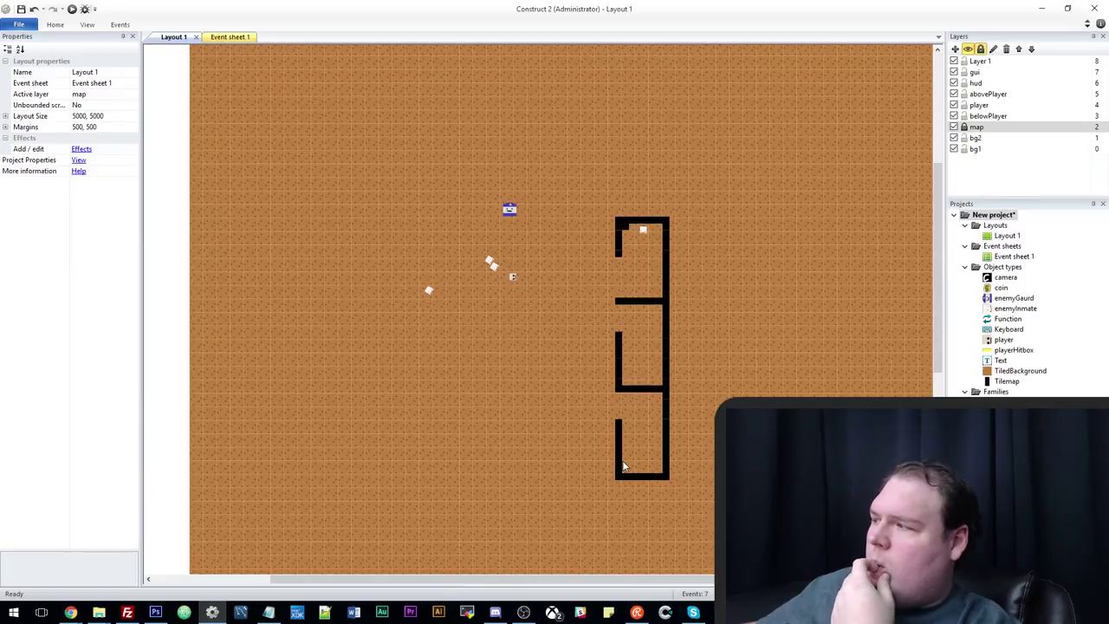
scroll(622, 468, "down", 1)
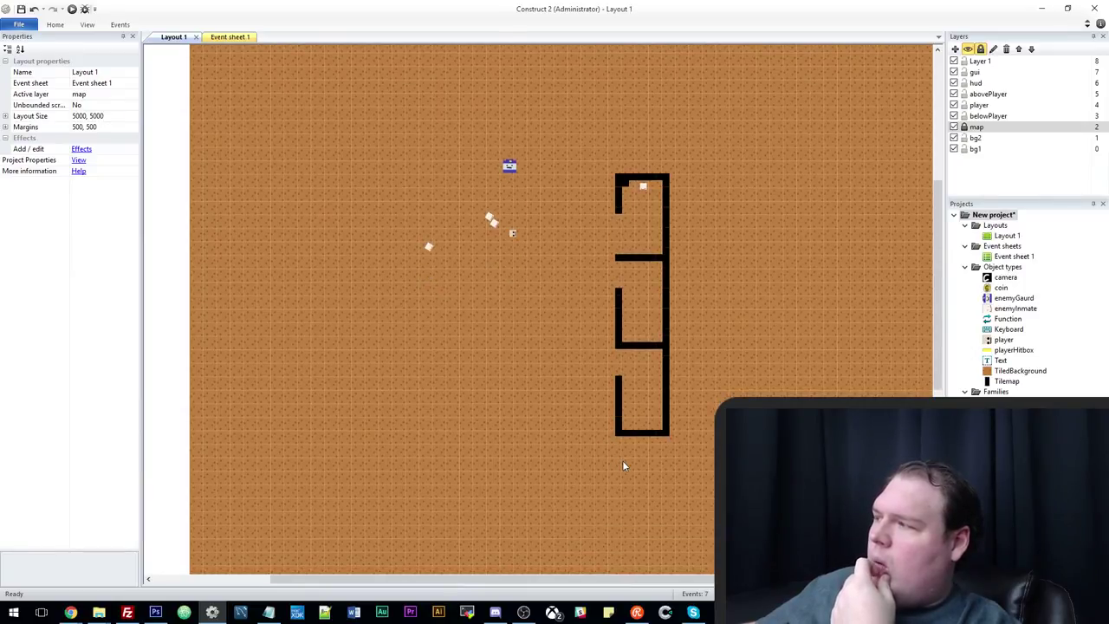
scroll(622, 468, "up", 2)
scroll(622, 468, "down", 1)
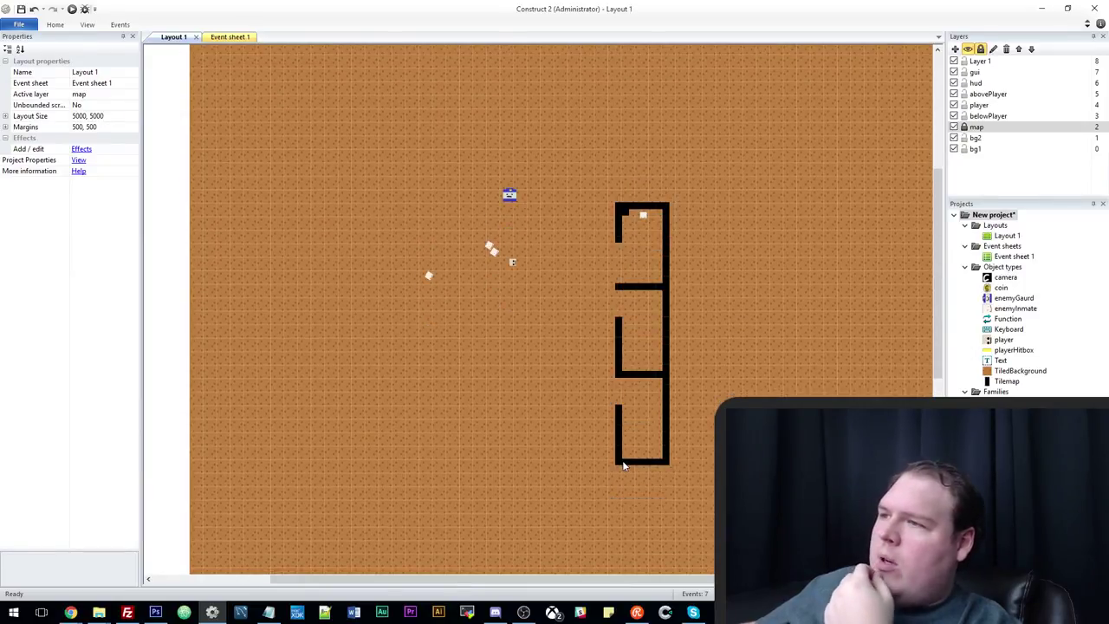
scroll(622, 468, "up", 1)
scroll(626, 460, "down", 2)
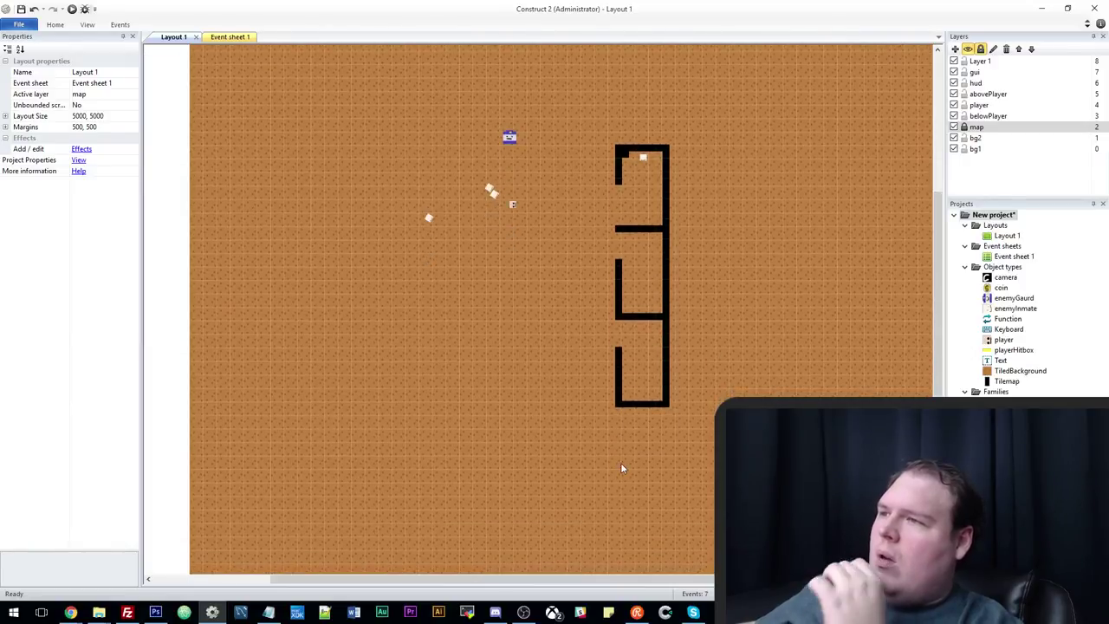
scroll(587, 401, "up", 2)
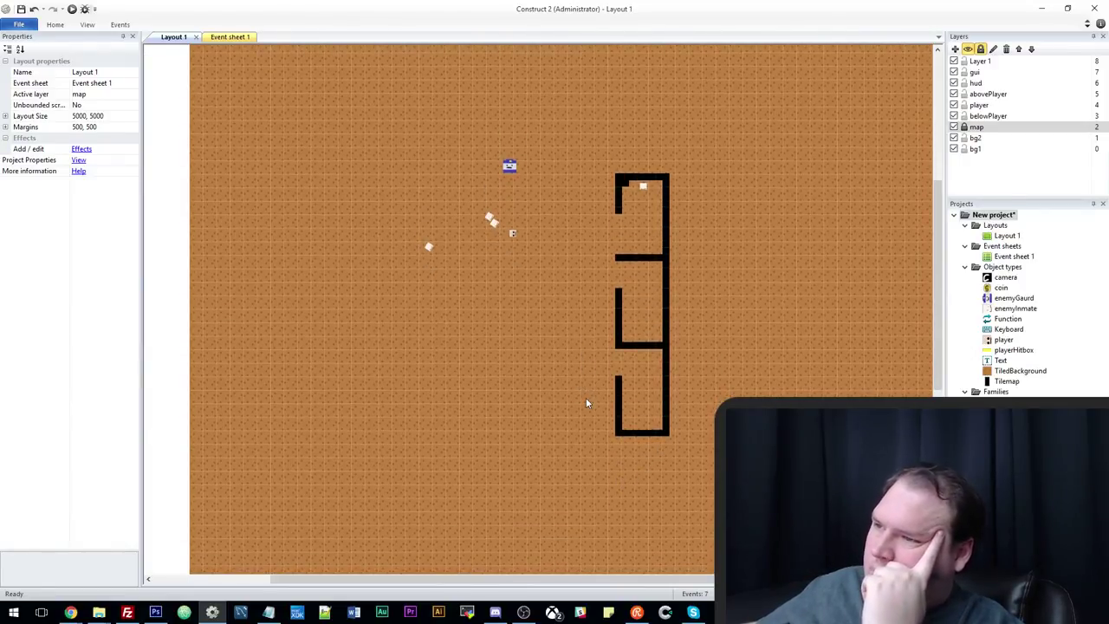
scroll(586, 402, "up", 3)
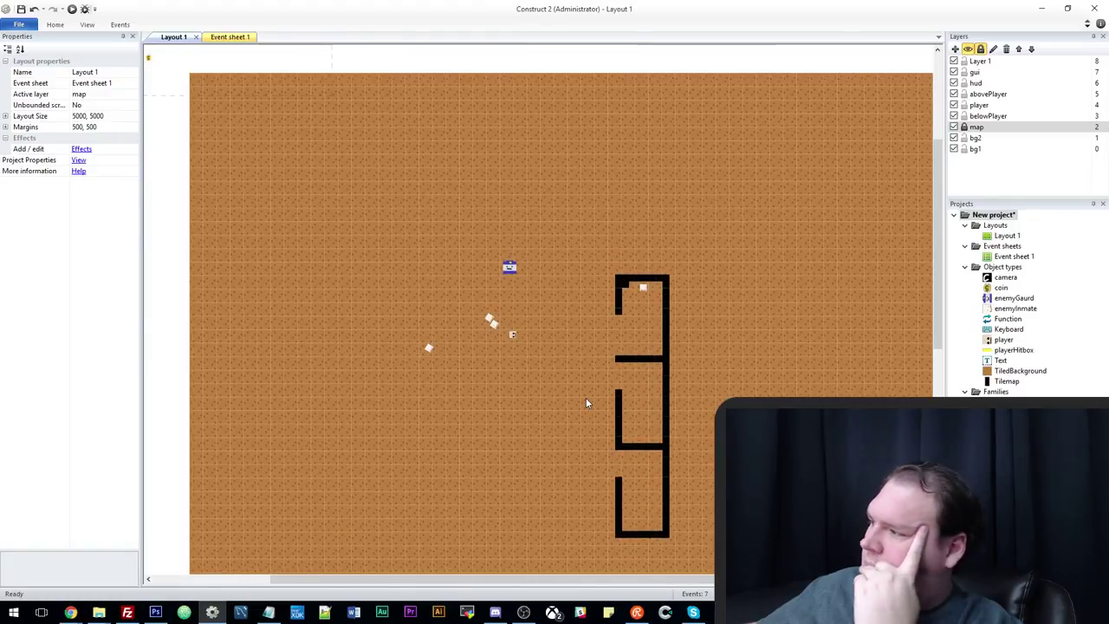
scroll(586, 402, "down", 3)
scroll(586, 402, "up", 4)
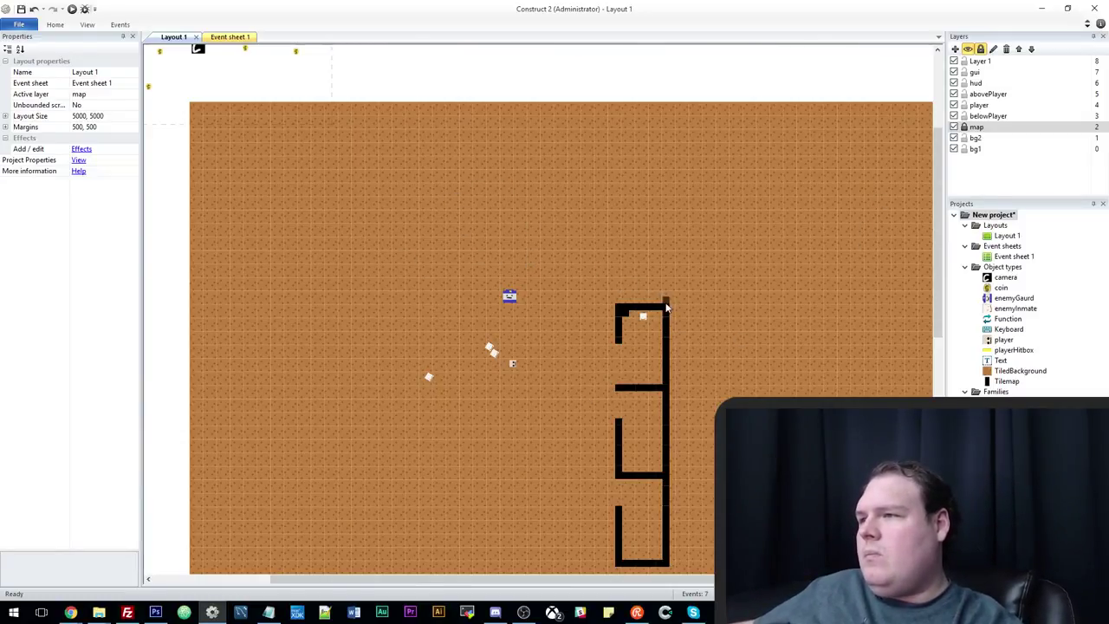
Paint the yard's top wall leftward from the cells and close its gap.
mouse_move(619, 303)
left_mouse_down()
mouse_move(619, 259)
mouse_move(375, 259)
left_mouse_up()
mouse_move(495, 260)
left_mouse_down()
mouse_move(545, 257)
mouse_move(364, 257)
mouse_move(609, 258)
mouse_move(525, 264)
left_mouse_up()
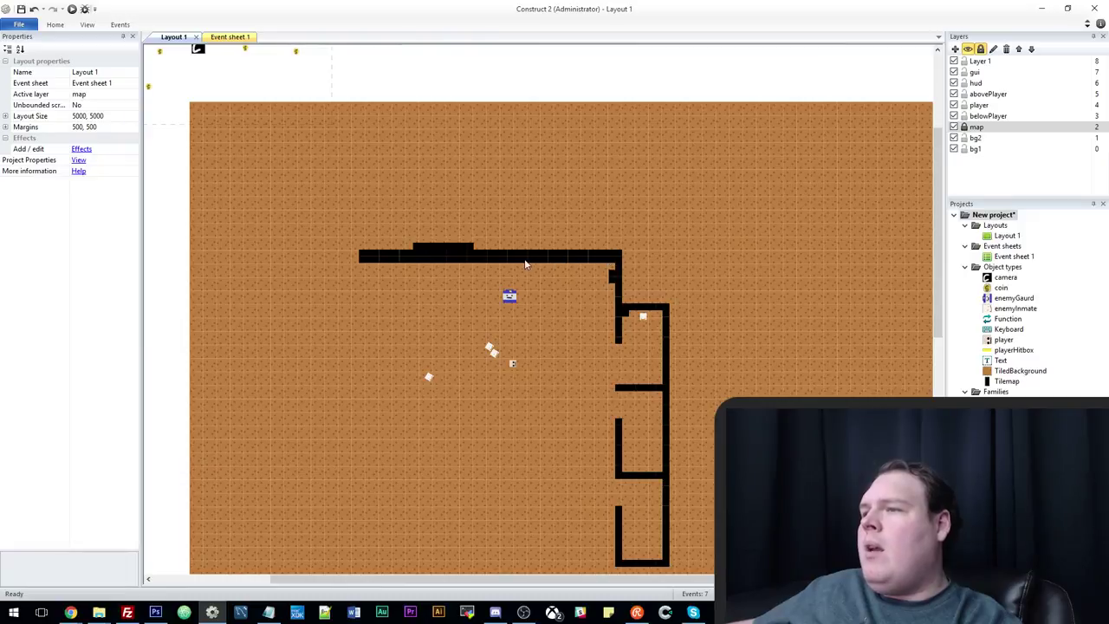
mouse_move(479, 250)
right_mouse_down()
mouse_move(402, 243)
mouse_move(450, 245)
mouse_move(409, 249)
mouse_move(425, 255)
mouse_move(481, 250)
right_mouse_up()
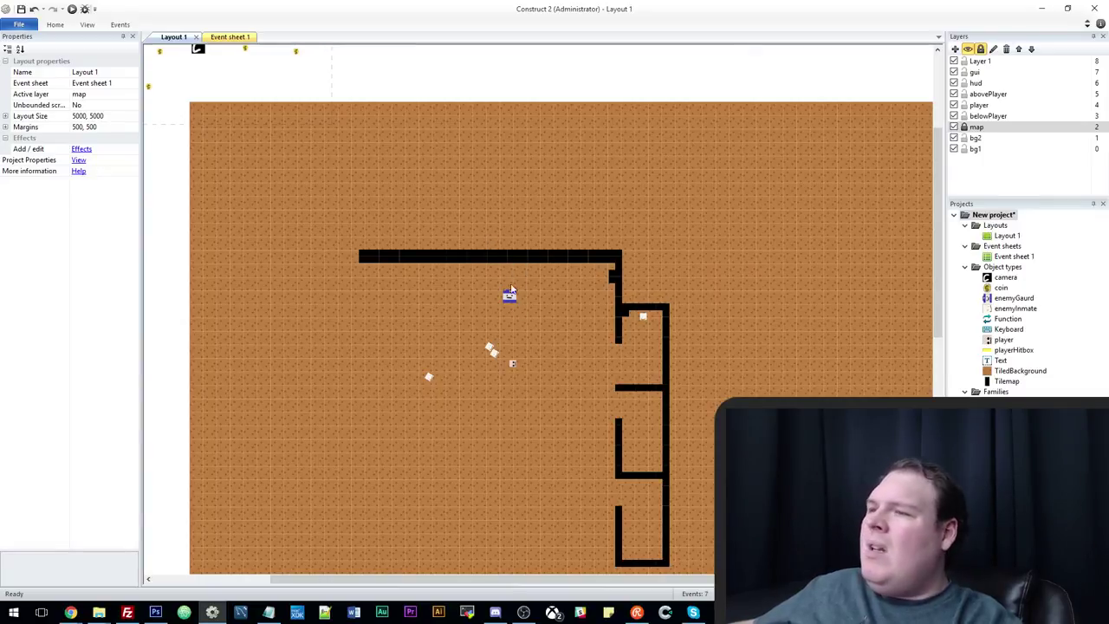
right_click_drag(510, 258, 479, 262)
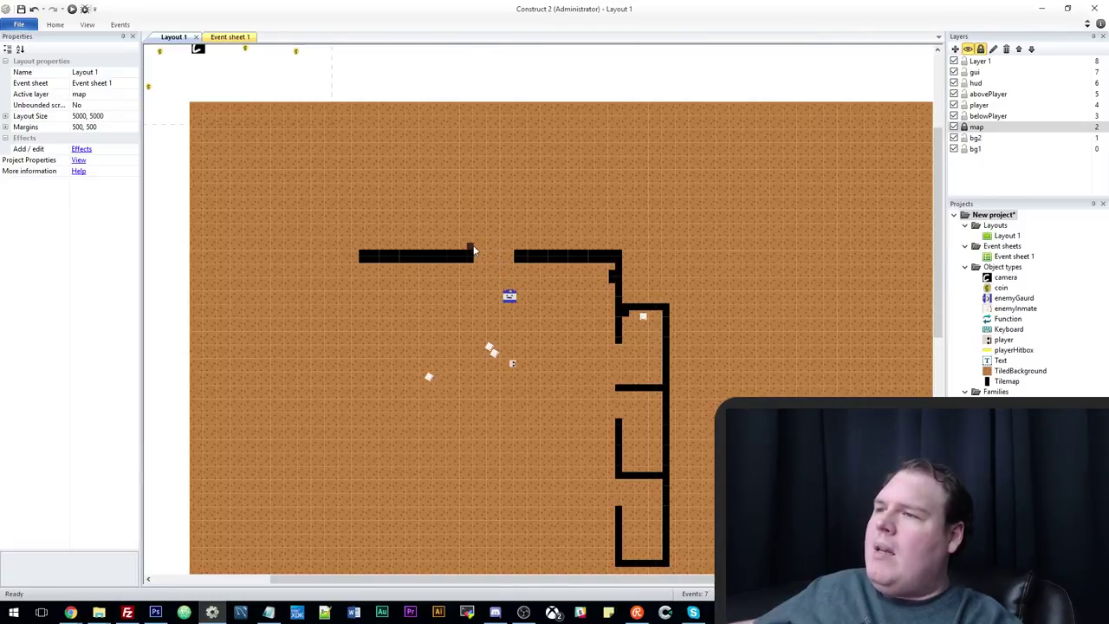
left_click_drag(486, 262, 511, 263)
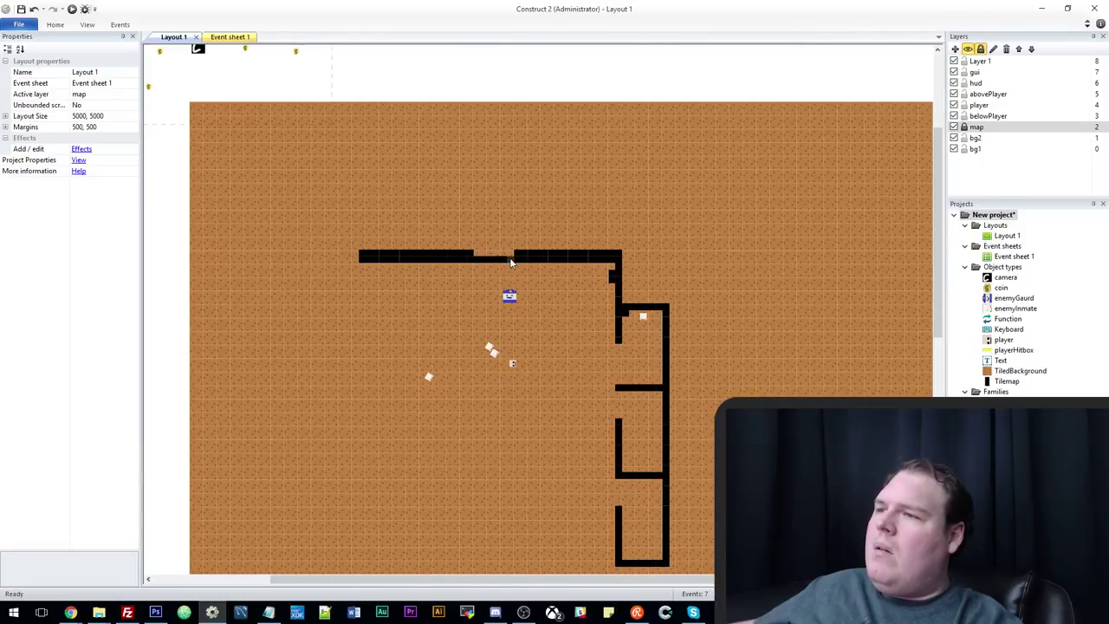
Wall in a small box above the top wall, with an upper compartment on it.
left_click(469, 224)
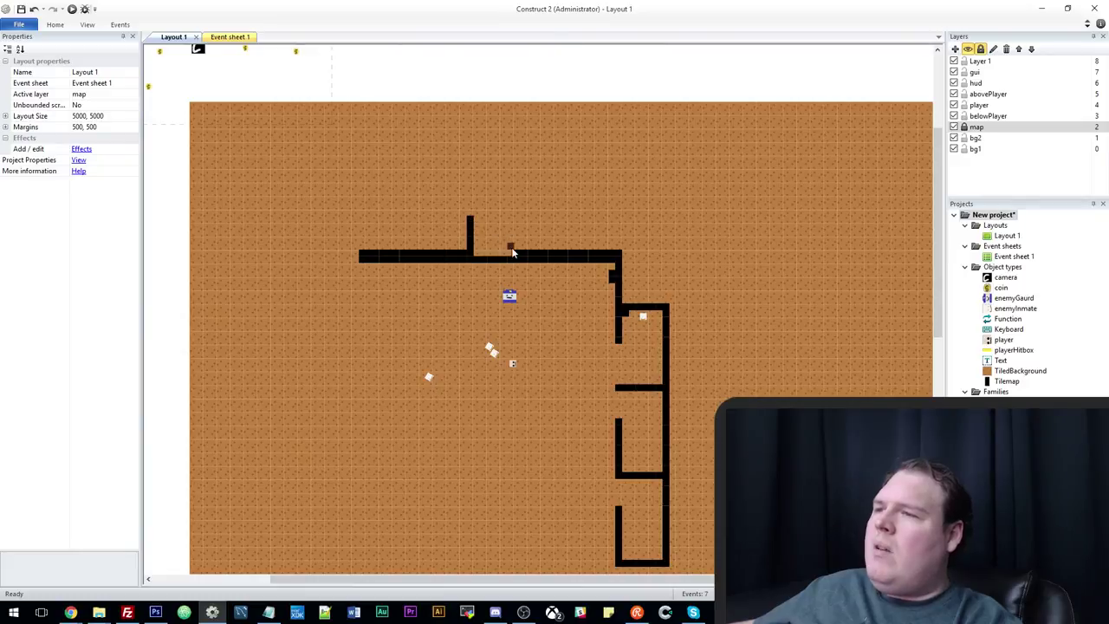
mouse_move(519, 253)
left_mouse_down()
mouse_move(519, 219)
mouse_move(481, 219)
left_mouse_up()
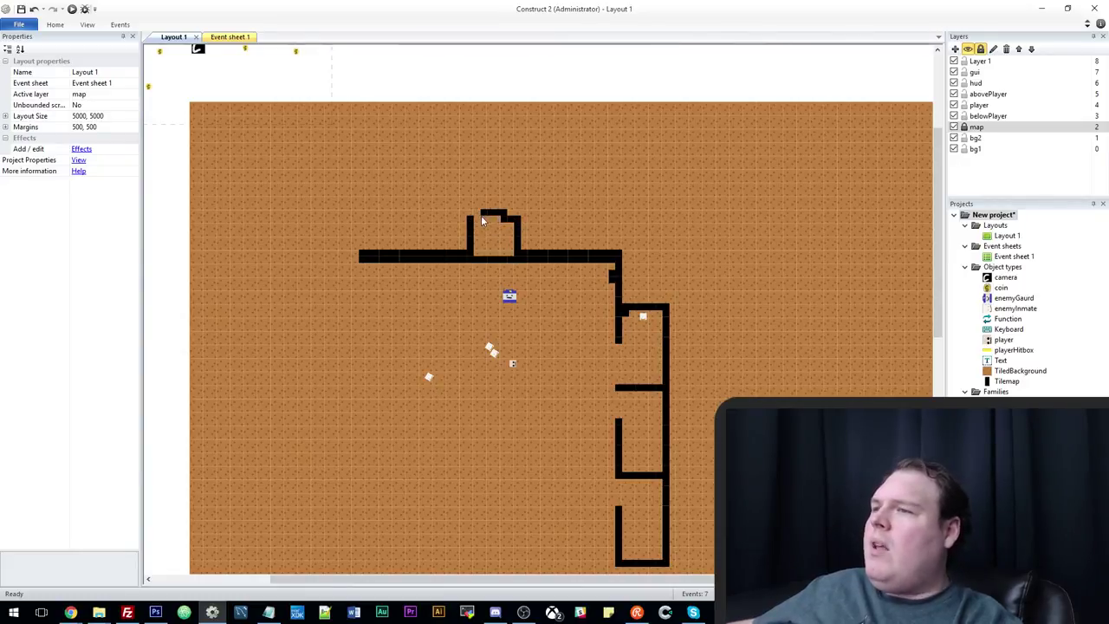
mouse_move(495, 223)
right_mouse_down()
mouse_move(506, 212)
mouse_move(481, 213)
right_mouse_up()
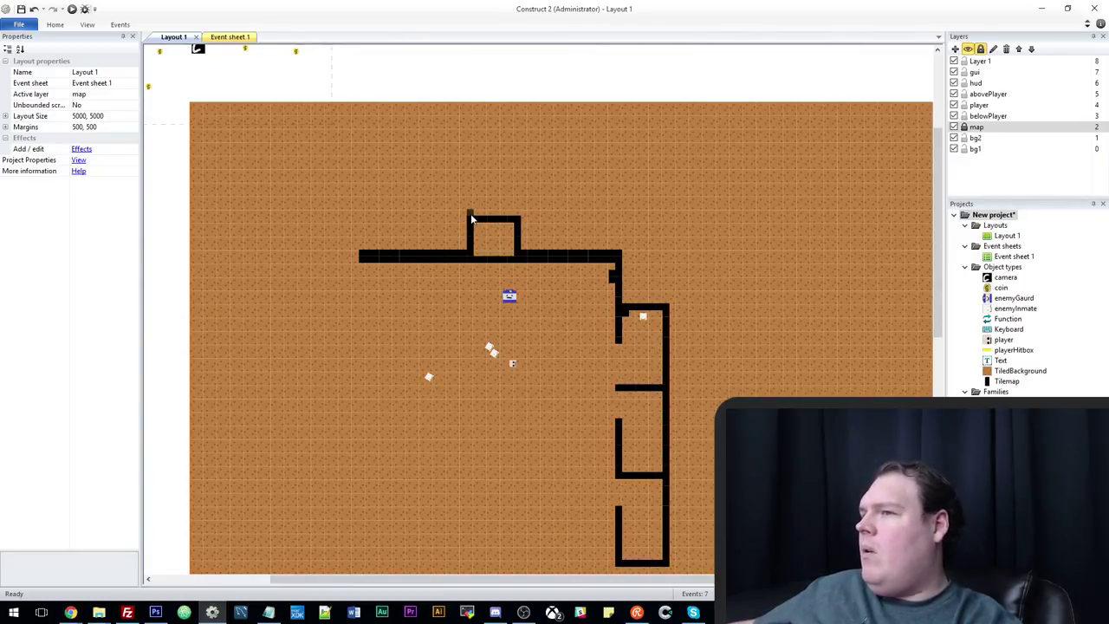
mouse_move(471, 216)
left_mouse_down()
mouse_move(472, 178)
mouse_move(517, 177)
mouse_move(505, 181)
mouse_move(518, 214)
left_mouse_up()
right_click_drag(519, 175, 495, 173)
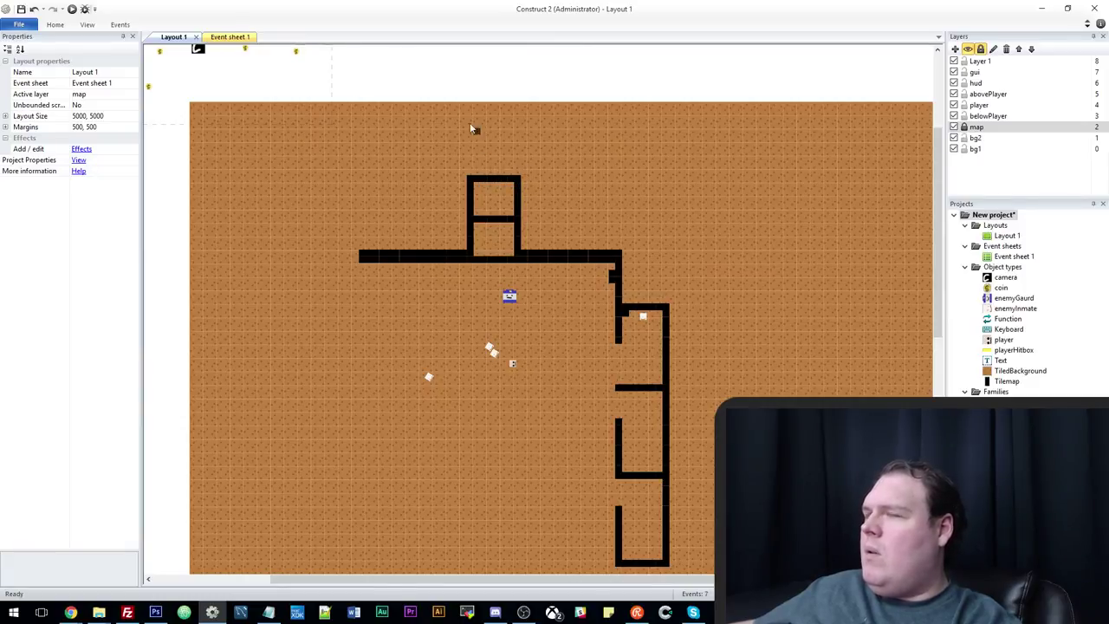
mouse_move(436, 131)
left_mouse_down()
mouse_move(480, 146)
mouse_move(488, 130)
mouse_move(506, 152)
mouse_move(508, 126)
mouse_move(559, 133)
mouse_move(541, 135)
mouse_move(534, 158)
mouse_move(578, 156)
mouse_move(596, 122)
mouse_move(618, 149)
mouse_move(644, 131)
mouse_move(643, 118)
mouse_move(620, 139)
mouse_move(677, 148)
mouse_move(671, 135)
mouse_move(724, 172)
left_mouse_up()
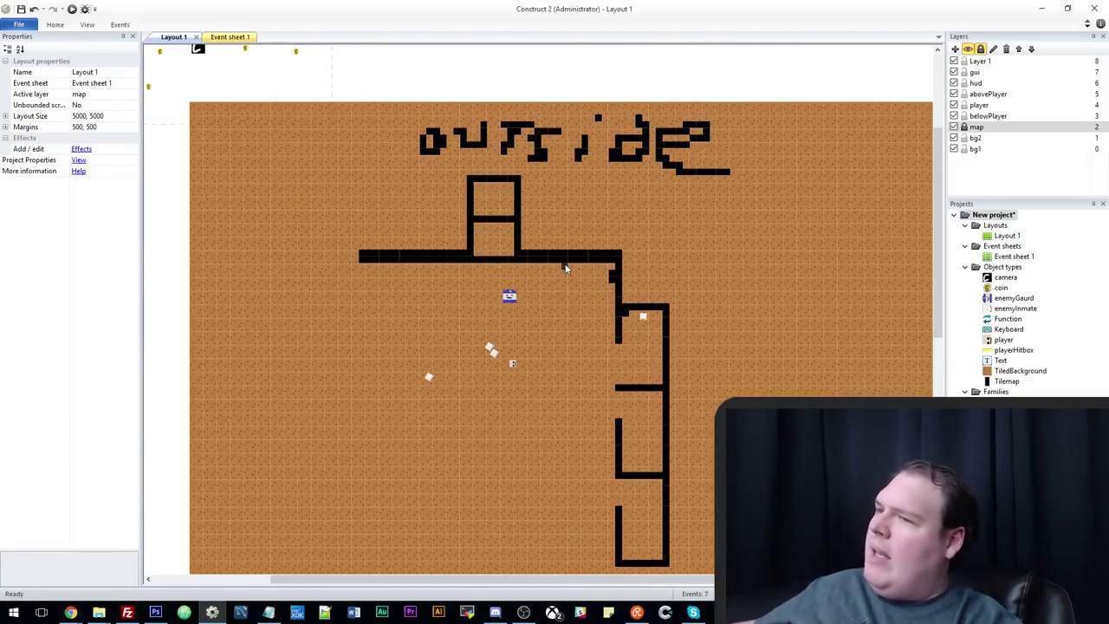
scroll(502, 408, "down", 2)
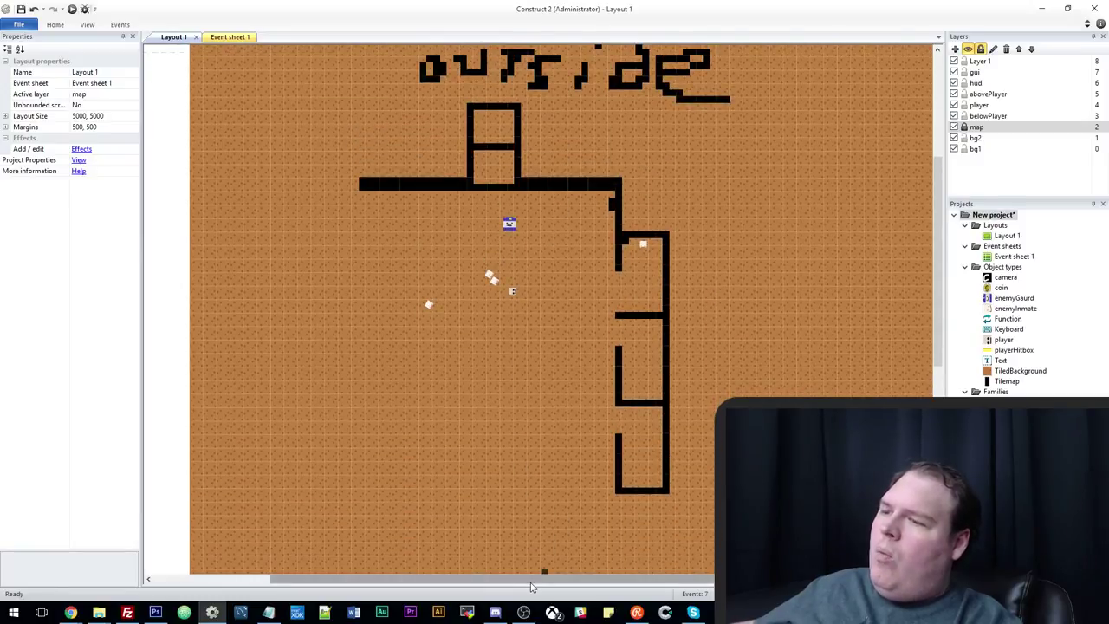
mouse_move(536, 583)
left_mouse_down()
mouse_move(488, 582)
mouse_move(529, 582)
left_mouse_up()
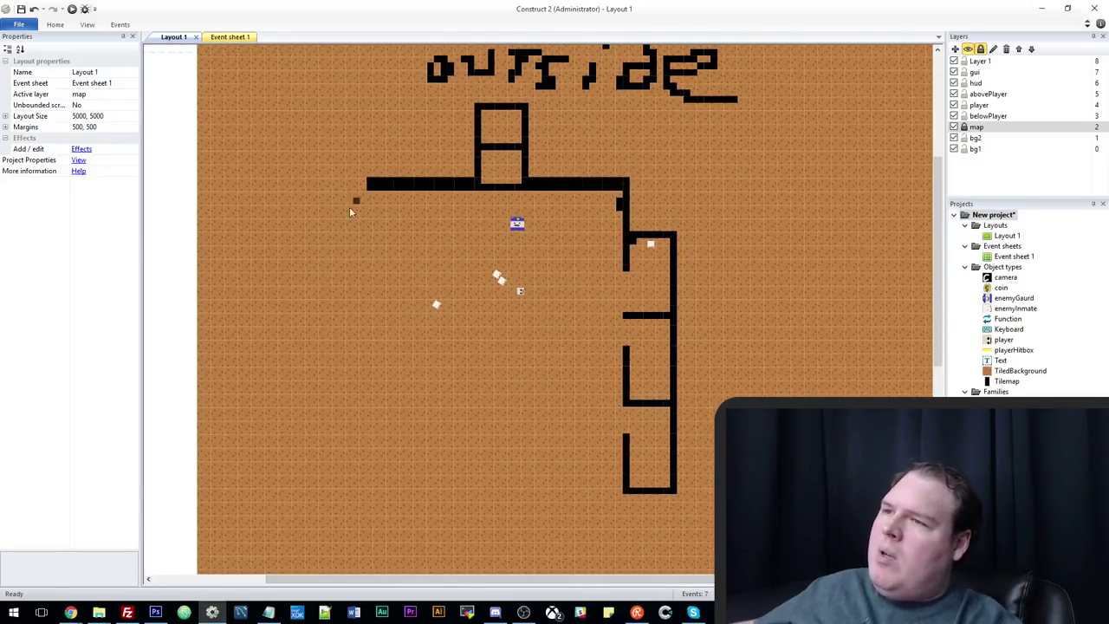
left_click_drag(333, 222, 504, 314)
left_click_drag(581, 368, 531, 363)
scroll(520, 321, "up", 2)
scroll(489, 351, "down", 1)
left_click_drag(520, 313, 511, 348)
scroll(511, 349, "up", 1)
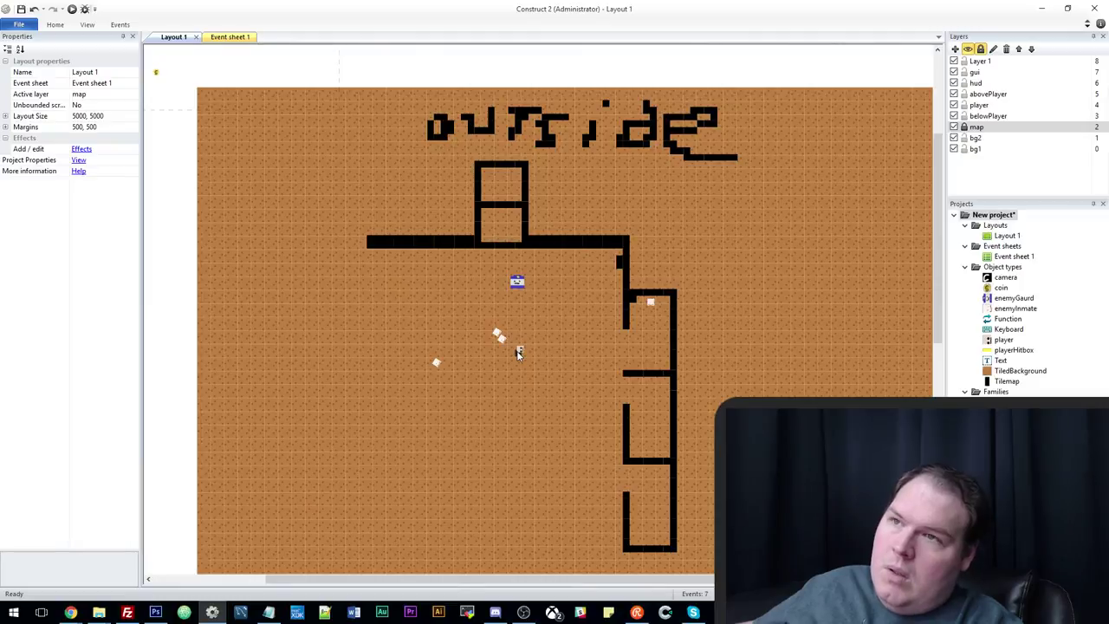
left_click_drag(524, 370, 499, 336)
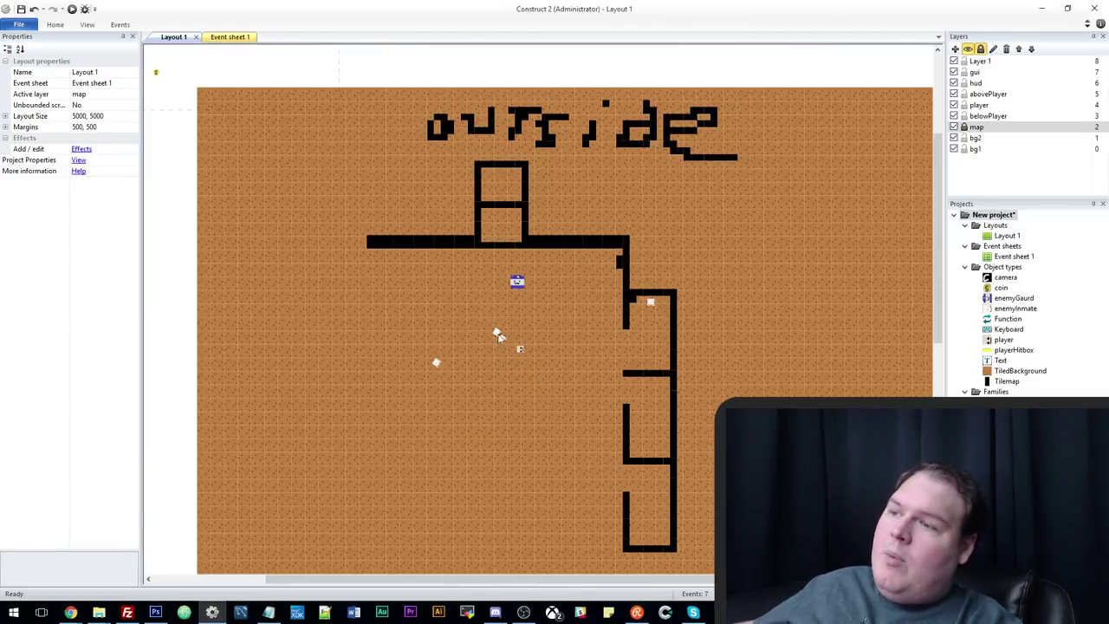
Add the Notepad note 'Kill an inmate, get money, but a gaurd spawns' and return to Construct 2.
key("alt+Tab")
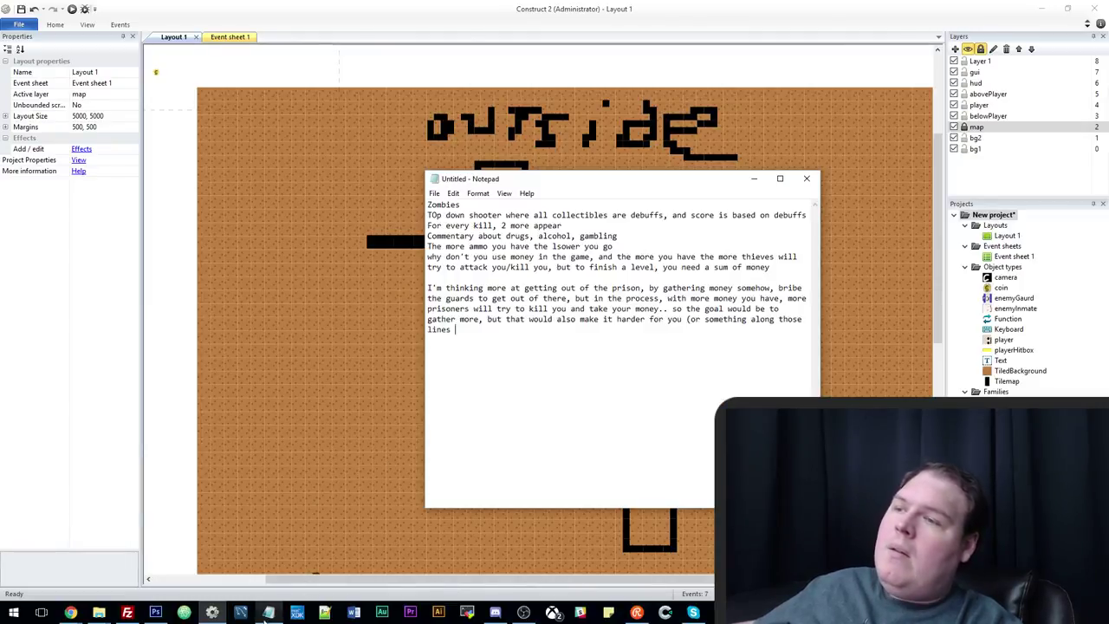
key("Return")
key("Return")
key("Return")
key("Return")
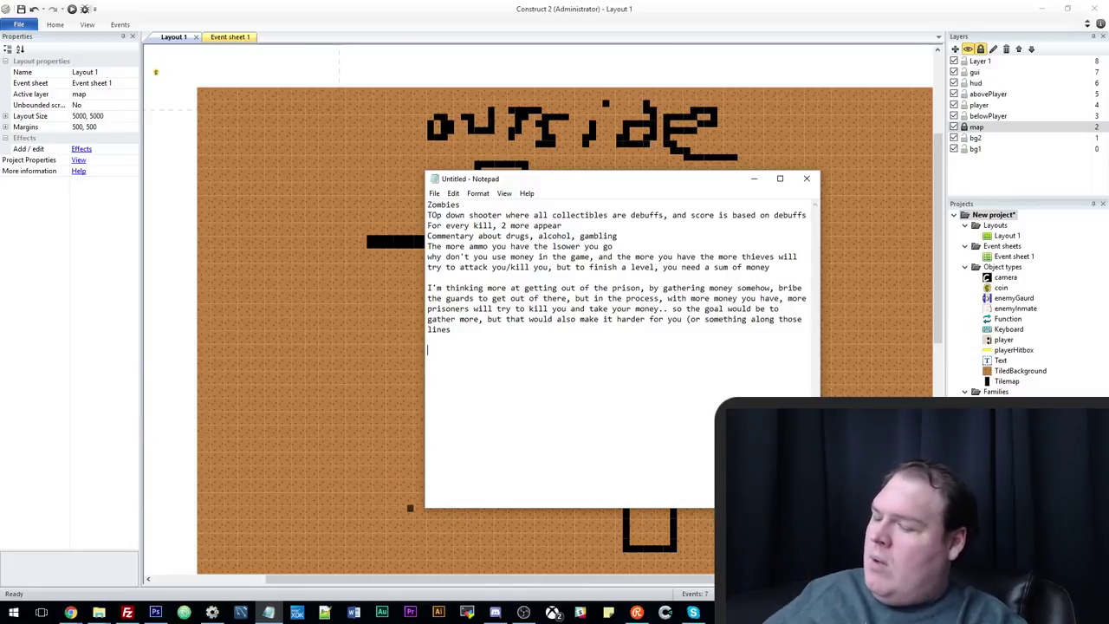
type("Kill an in")
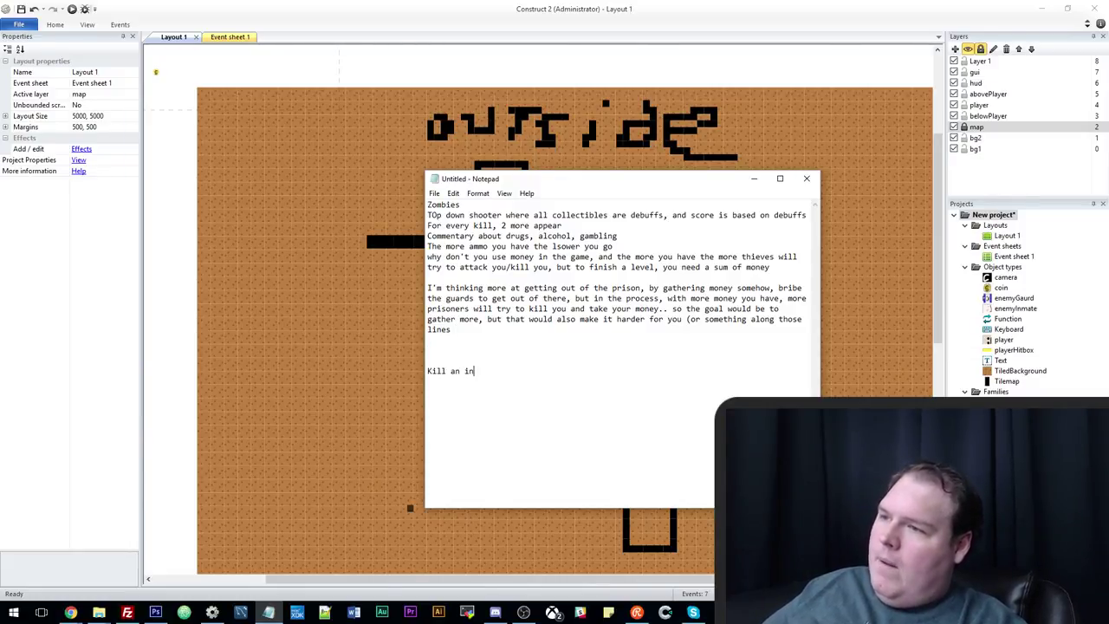
type("mate, get money,")
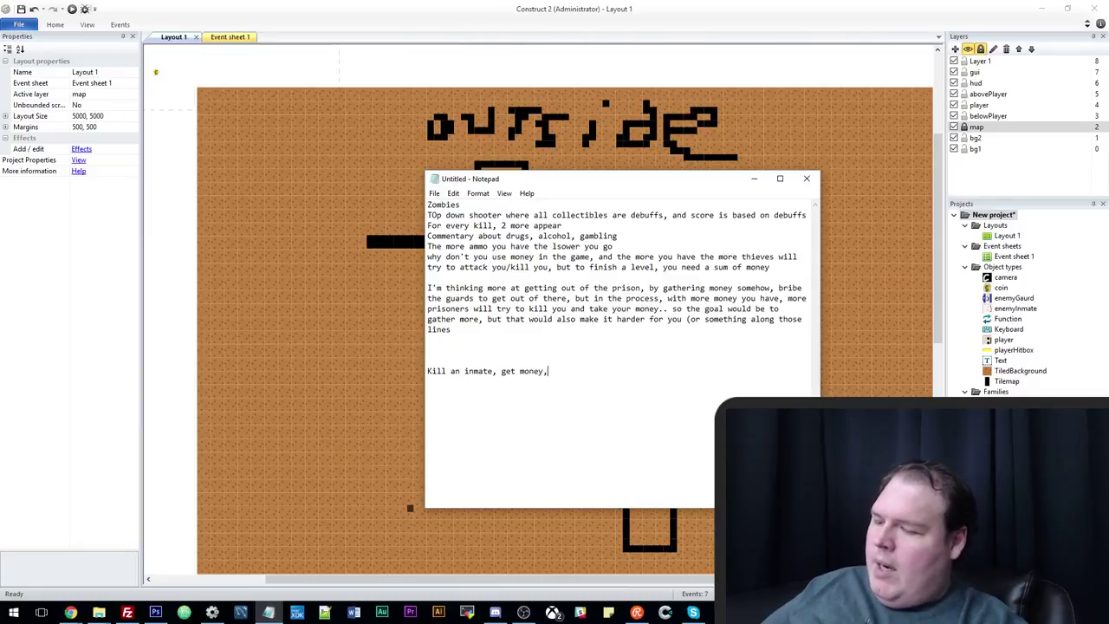
type(" but a gaurd spawn")
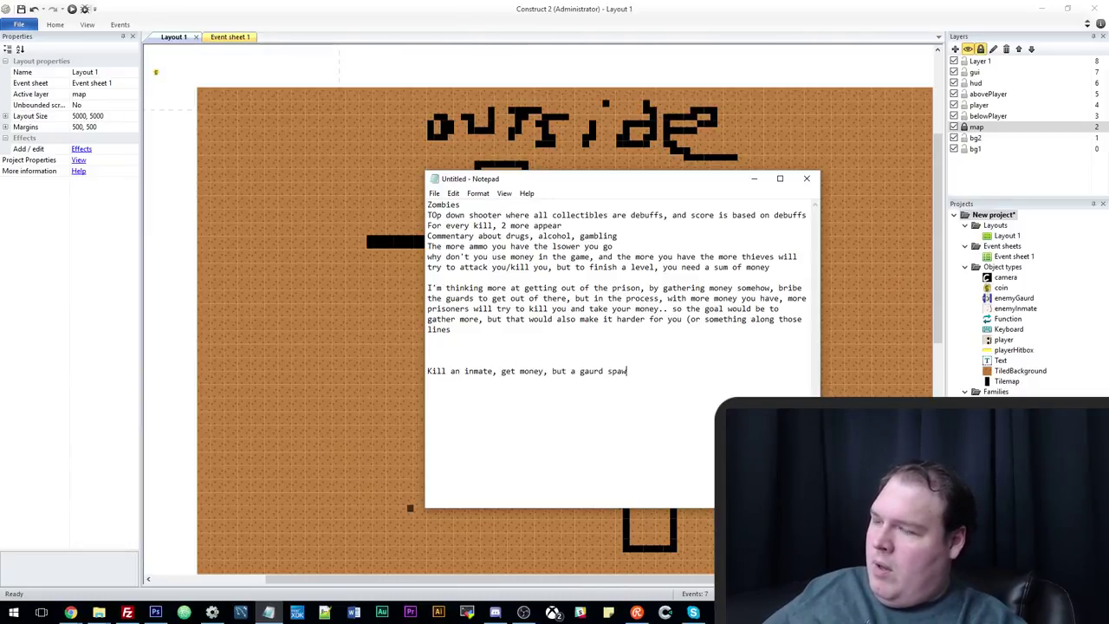
type("s")
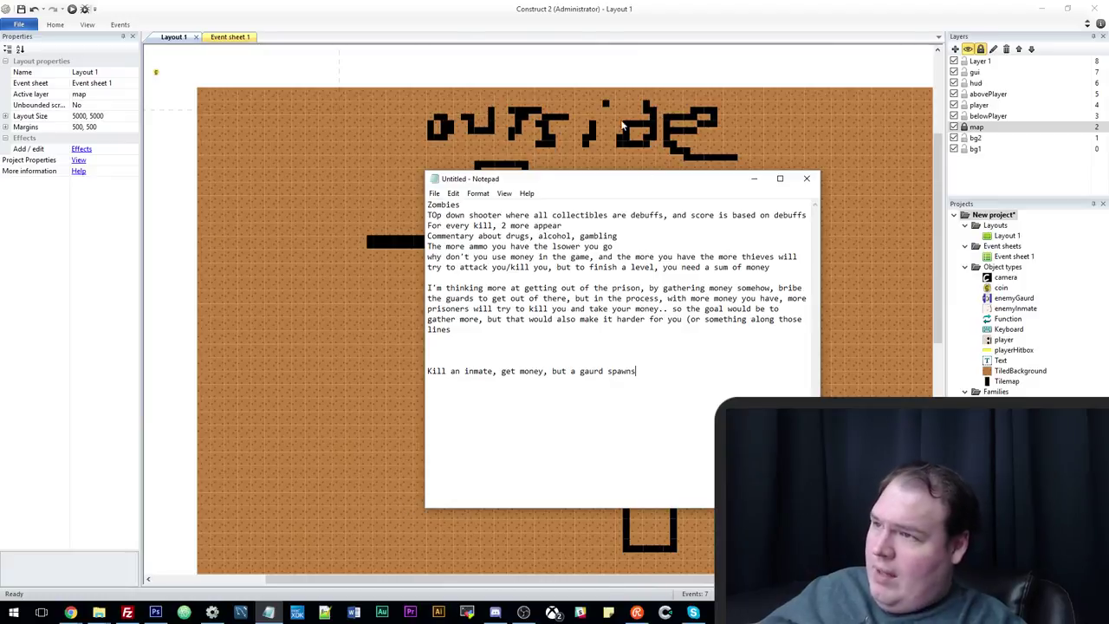
left_click(586, 68)
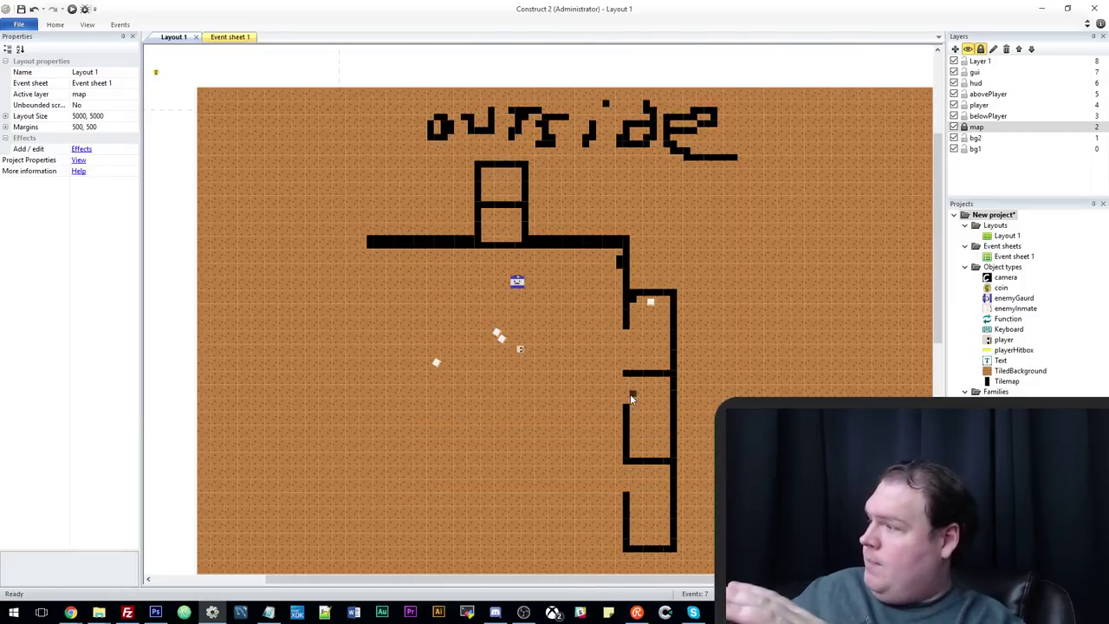
Repaint the box's inner wall row and patch the gaps in its side walls.
left_click_drag(643, 387, 643, 394)
scroll(642, 394, "up", 1)
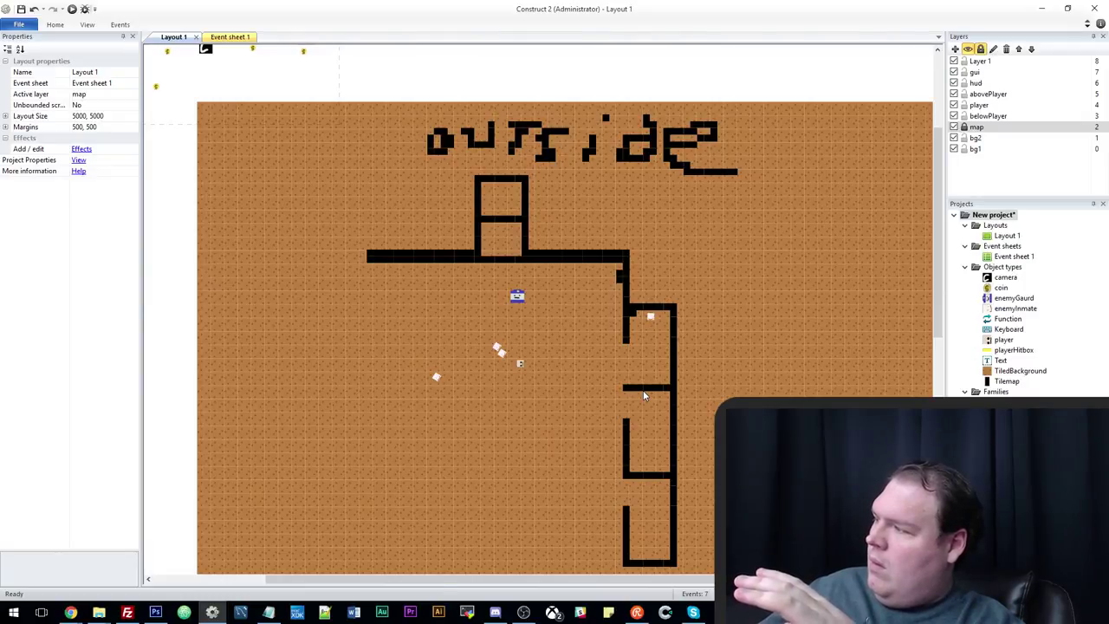
scroll(643, 394, "up", 1)
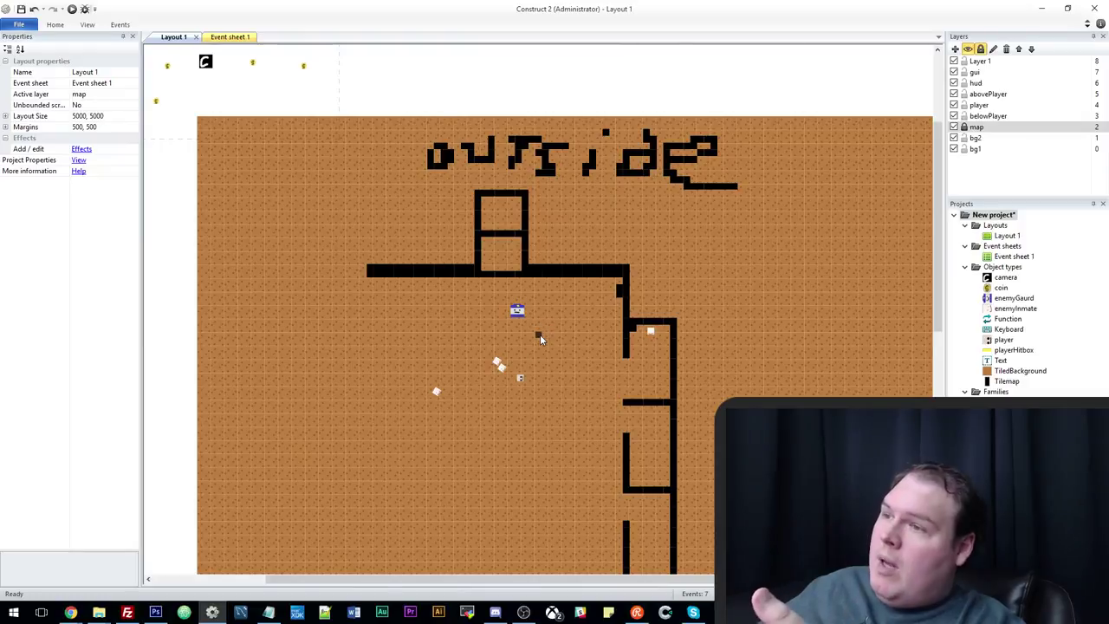
scroll(534, 426, "down", 2)
scroll(581, 427, "down", 1)
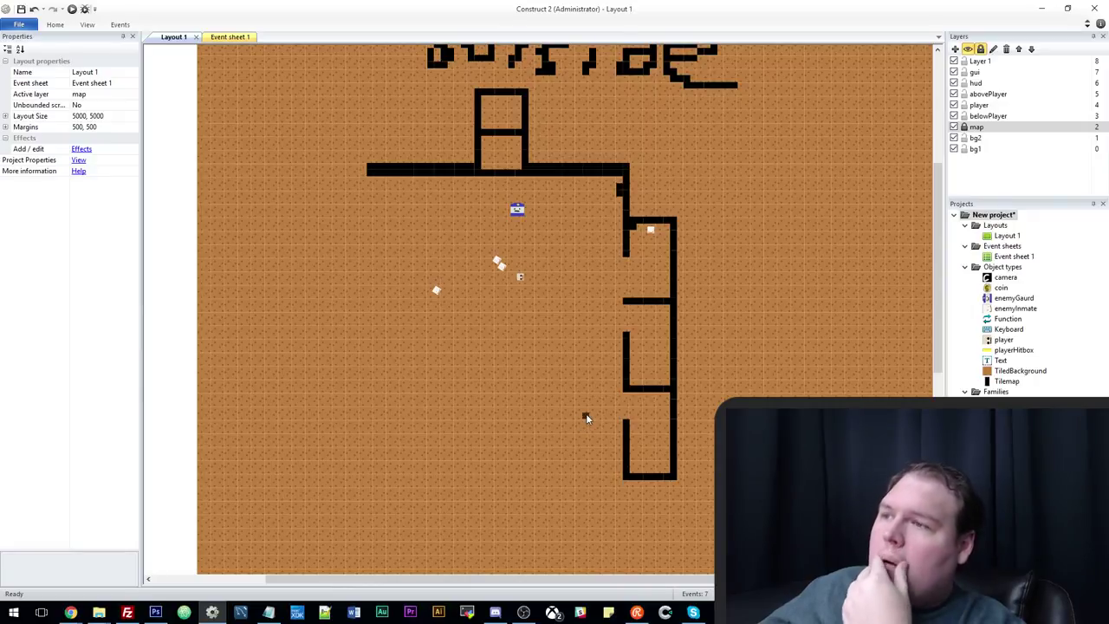
scroll(586, 413, "up", 1)
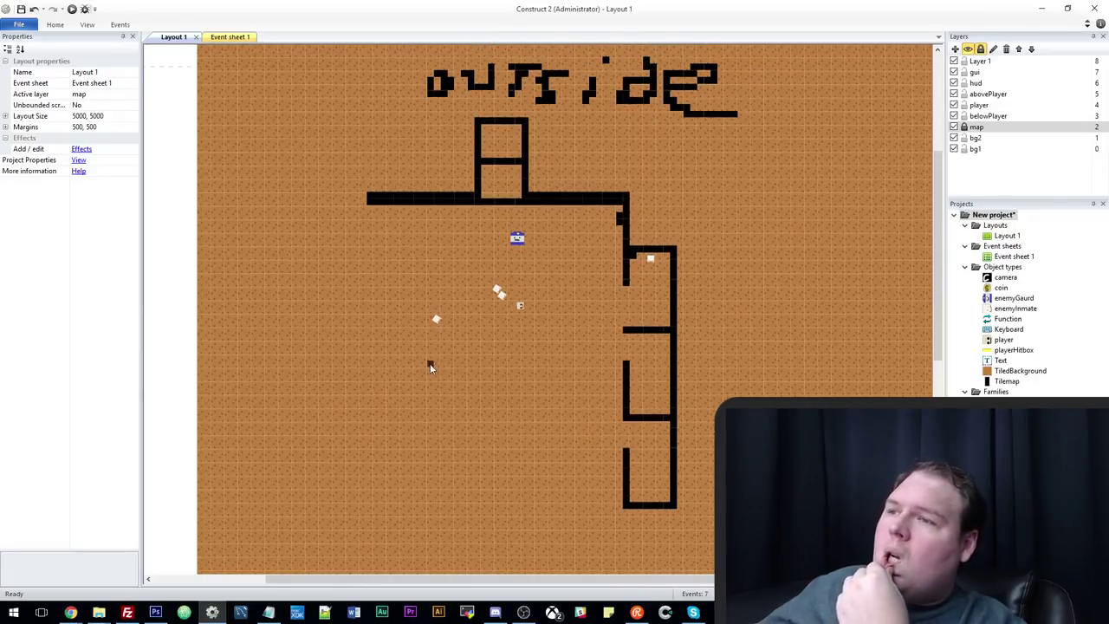
scroll(428, 367, "up", 1)
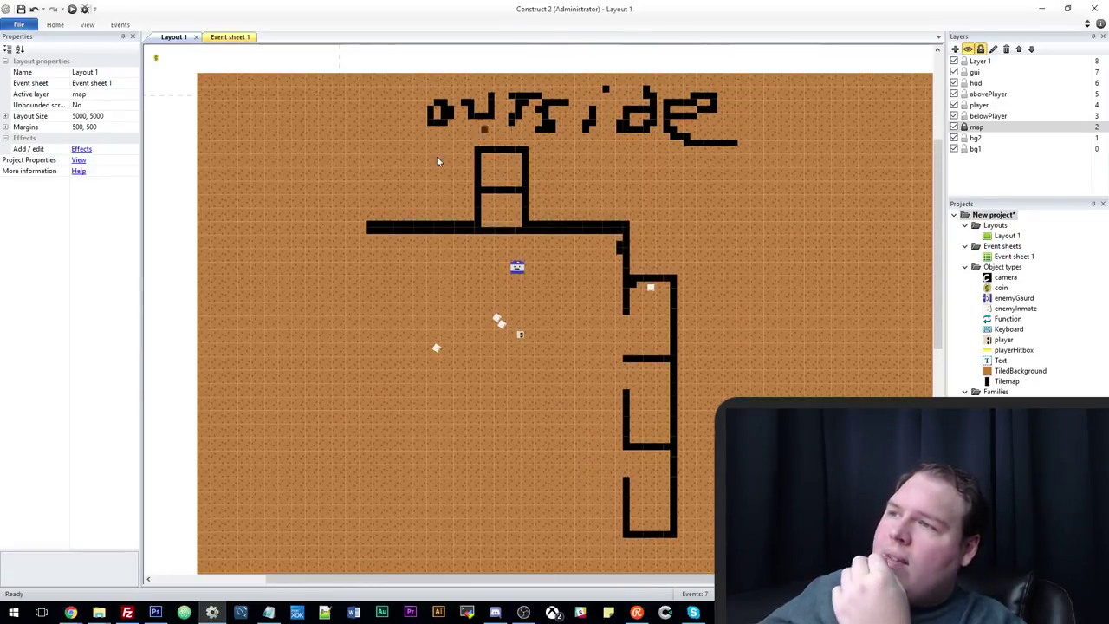
left_click_drag(487, 172, 512, 173)
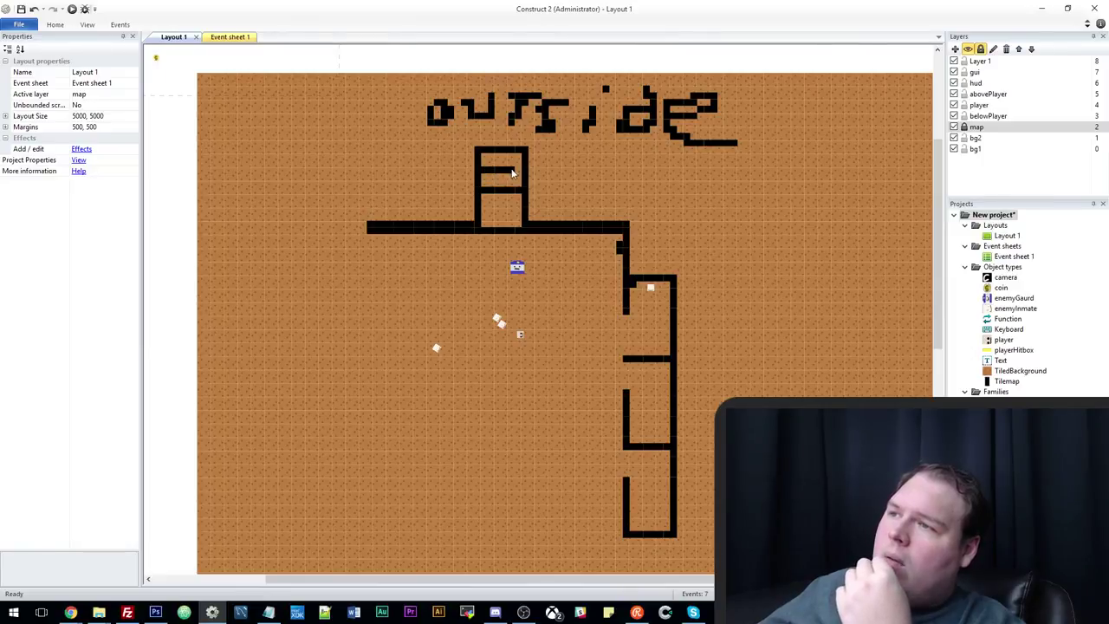
right_click_drag(519, 182, 482, 193)
left_click(479, 192)
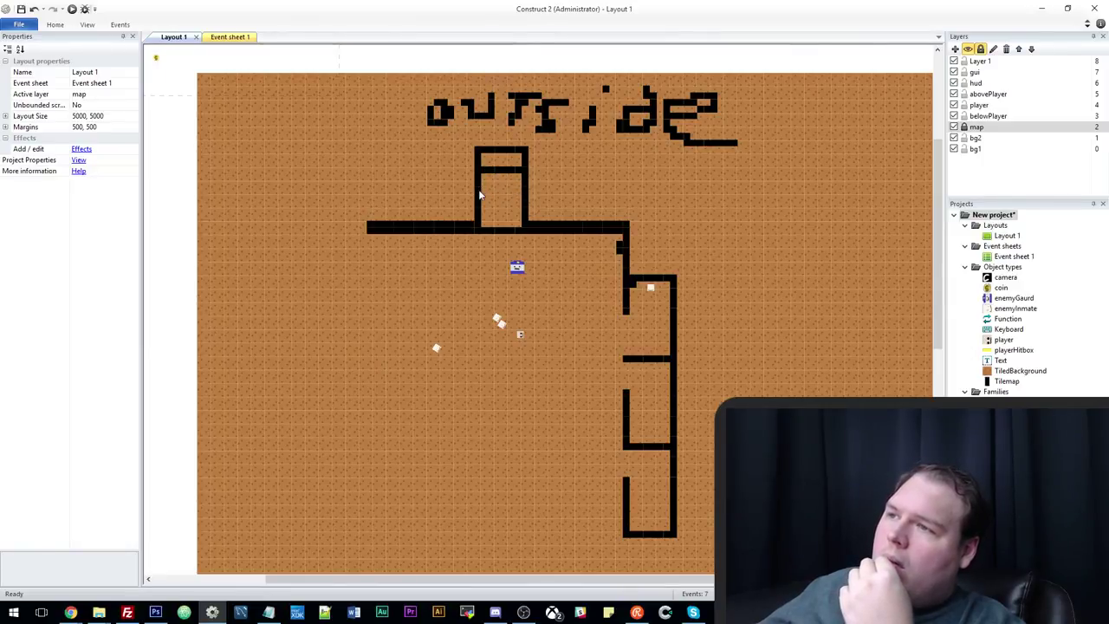
left_click(516, 197)
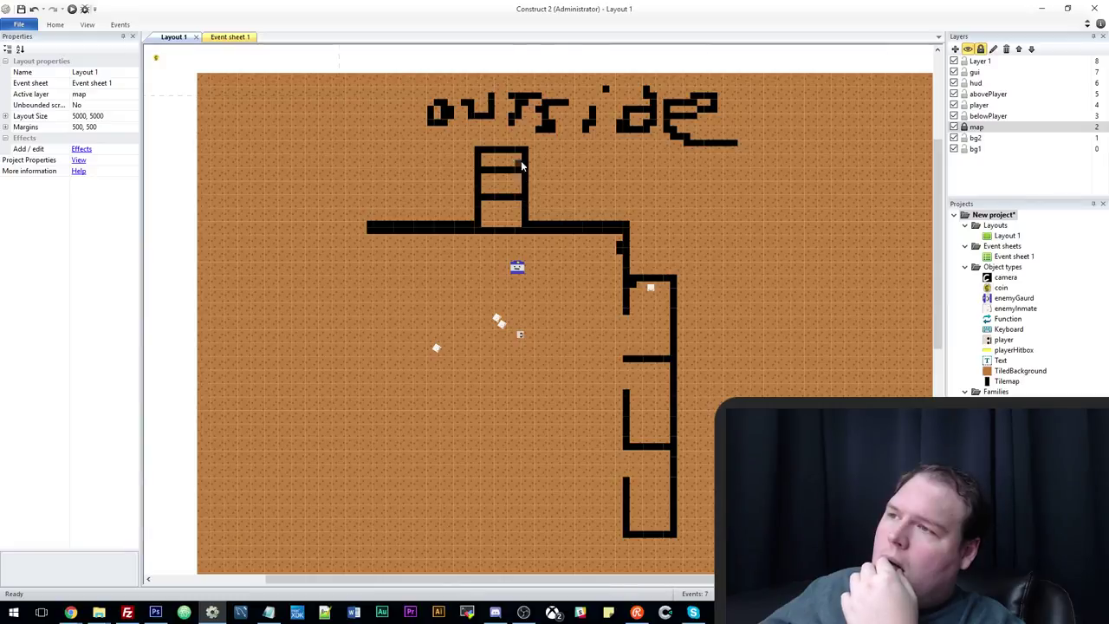
Replace the box's top wall with a higher one and erase the stray corner tile.
right_click_drag(521, 154, 481, 152)
mouse_move(481, 152)
left_mouse_down()
mouse_move(529, 144)
mouse_move(478, 143)
mouse_move(531, 152)
left_mouse_up()
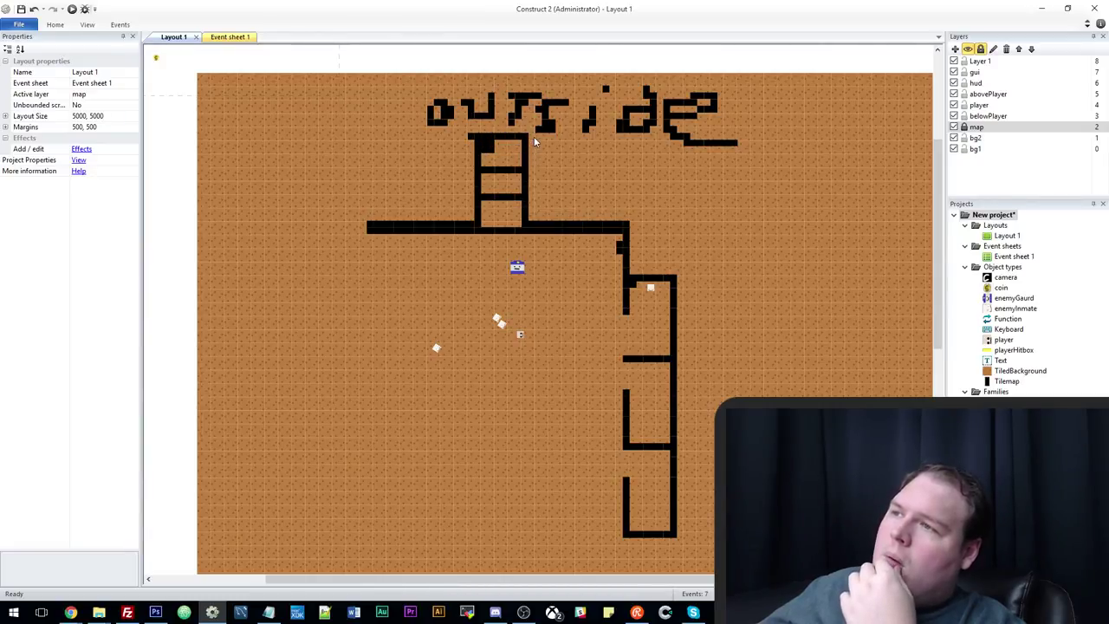
right_click(472, 138)
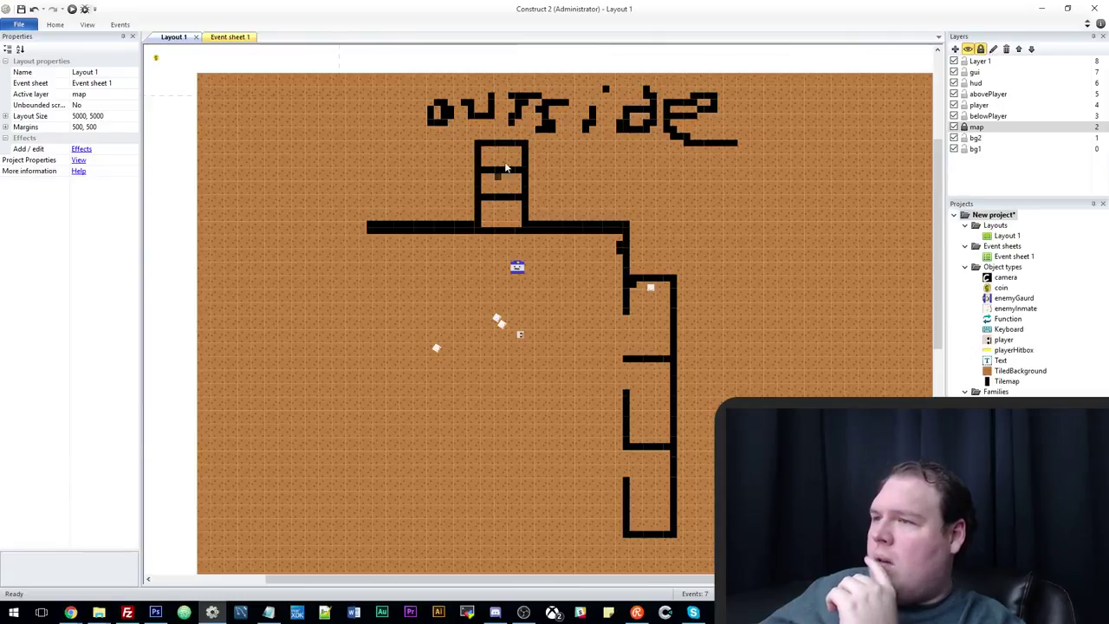
scroll(629, 355, "down", 1)
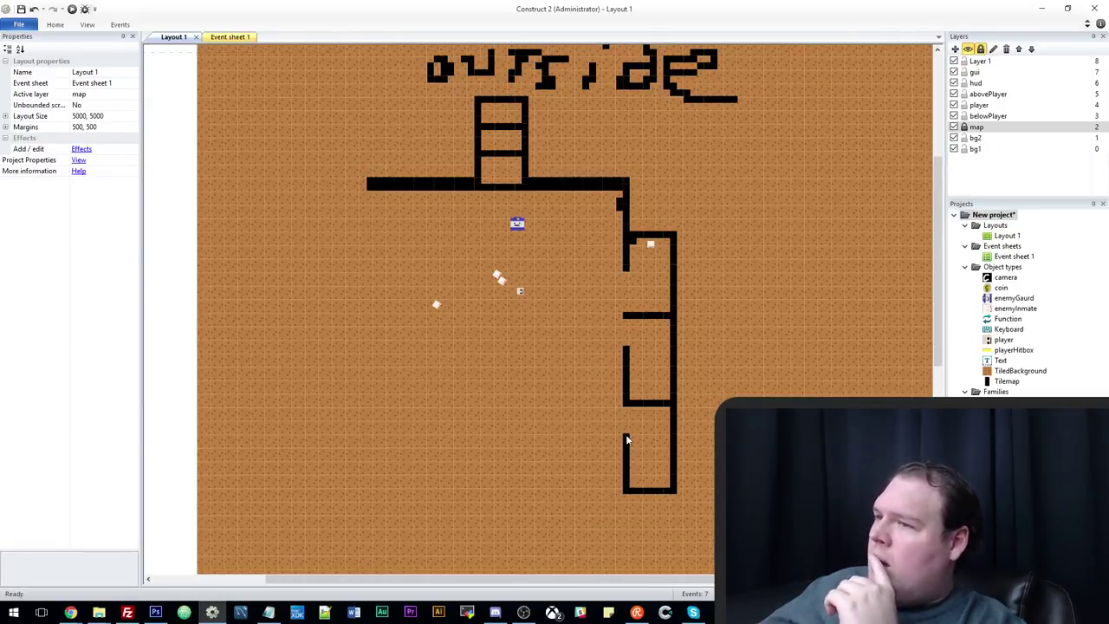
scroll(627, 390, "up", 1)
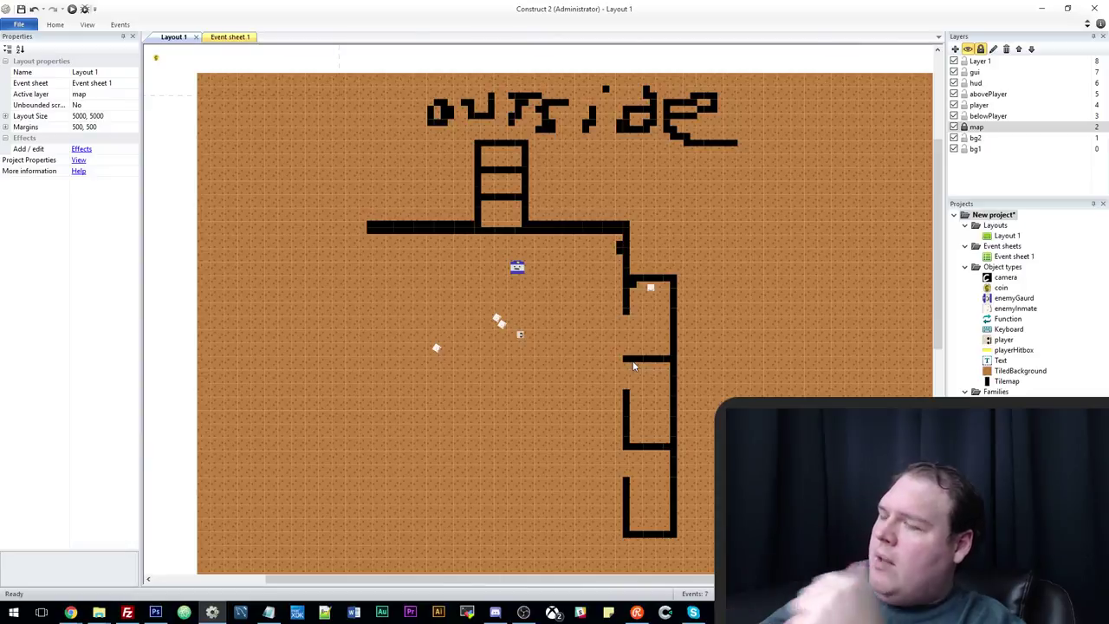
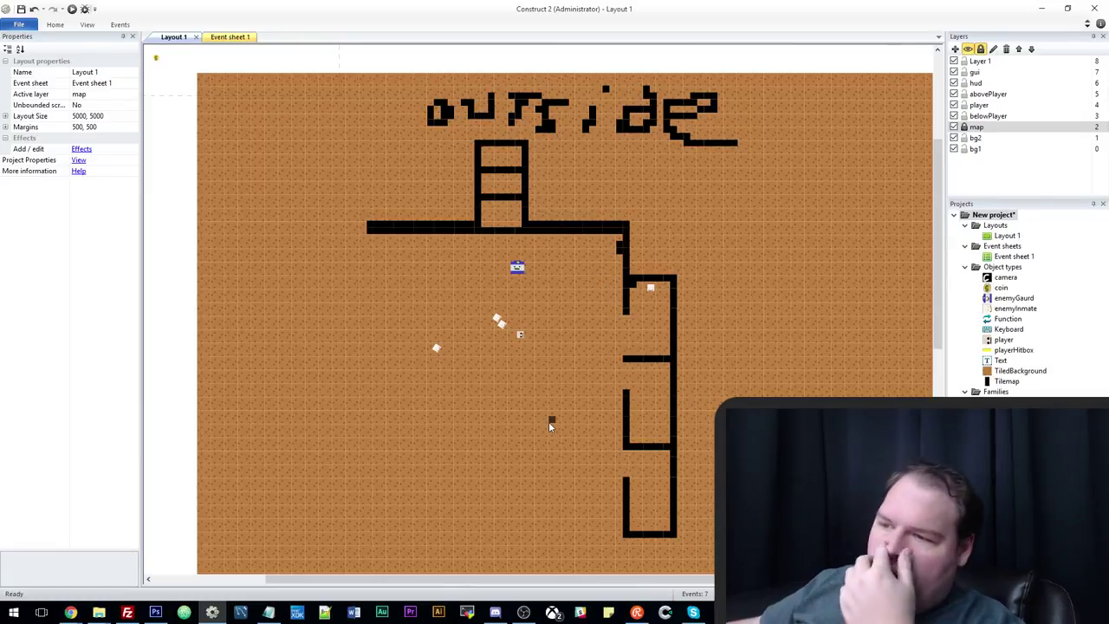
Bring up the game-idea notes in Notepad and look over the guard-spawn idea.
mouse_move(268, 613)
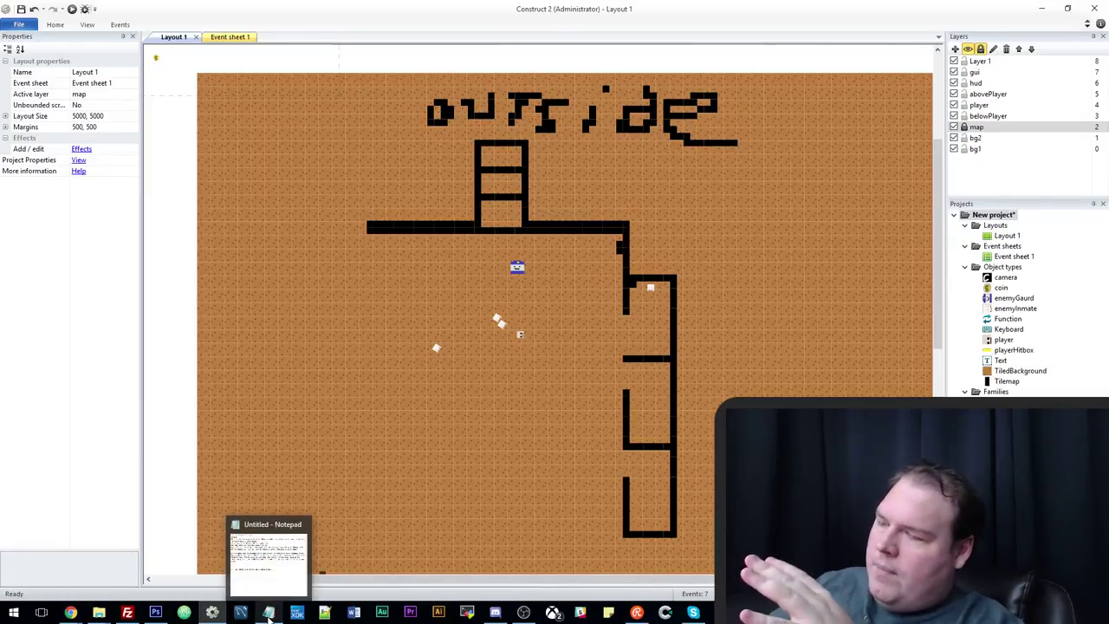
left_click(269, 613)
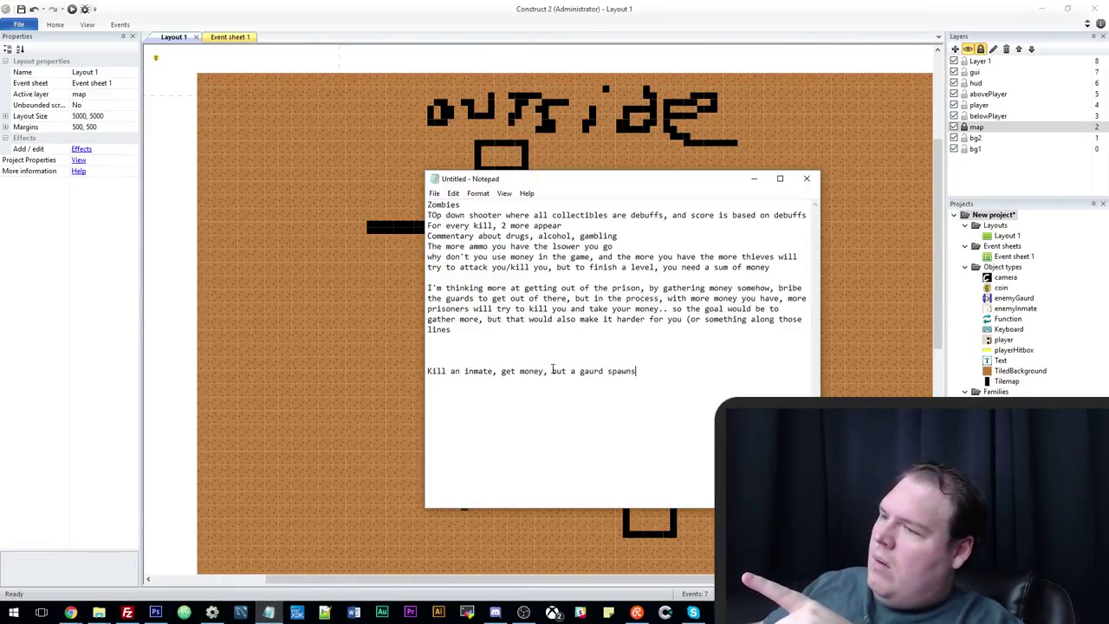
left_click_drag(552, 370, 692, 372)
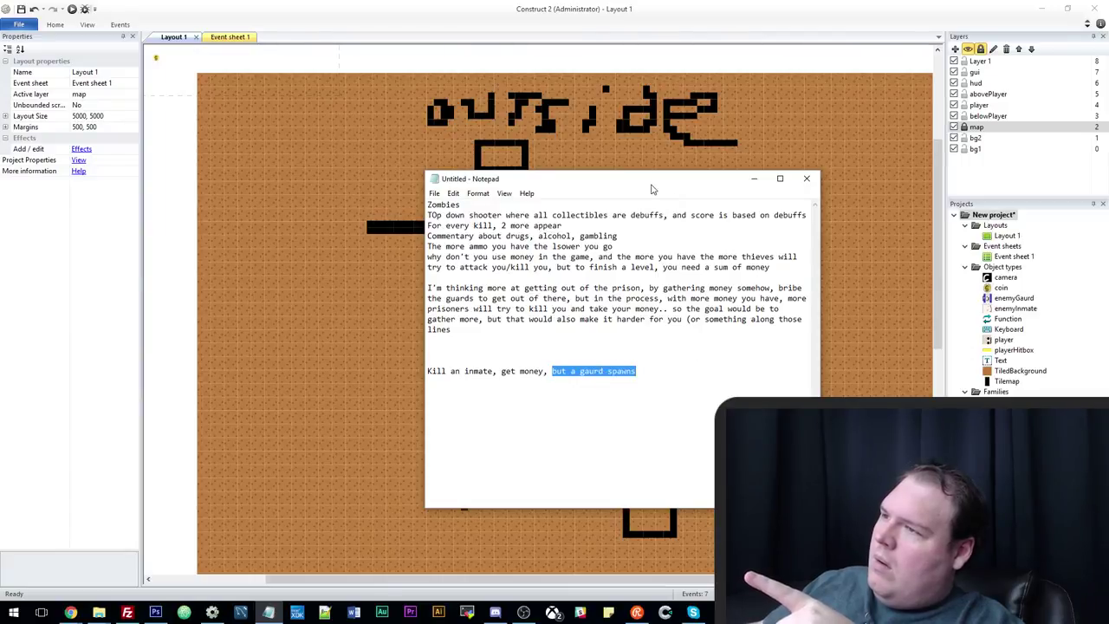
left_click_drag(653, 188, 763, 207)
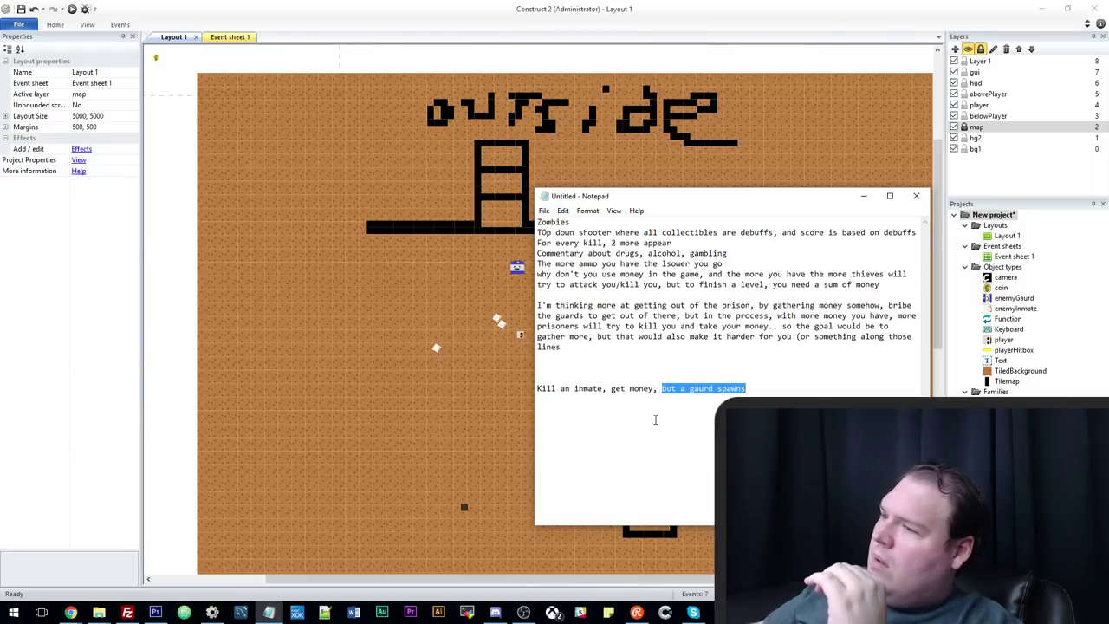
left_click(757, 395)
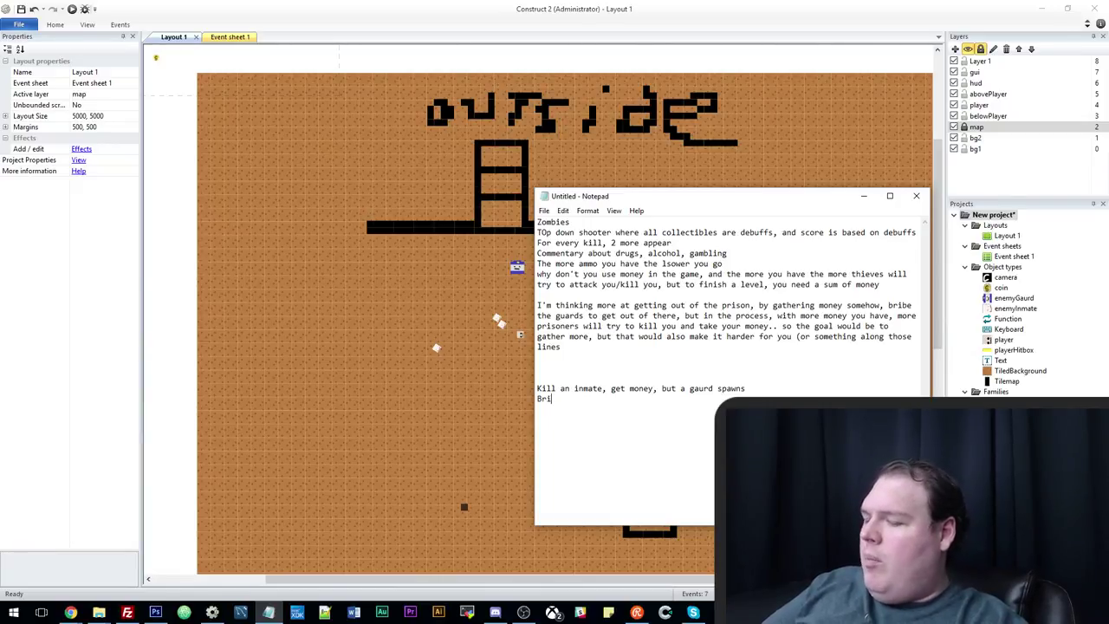
Add 'Bribe a gaurd,' on its own line, then minimize Notepad.
type("be a gaurd,")
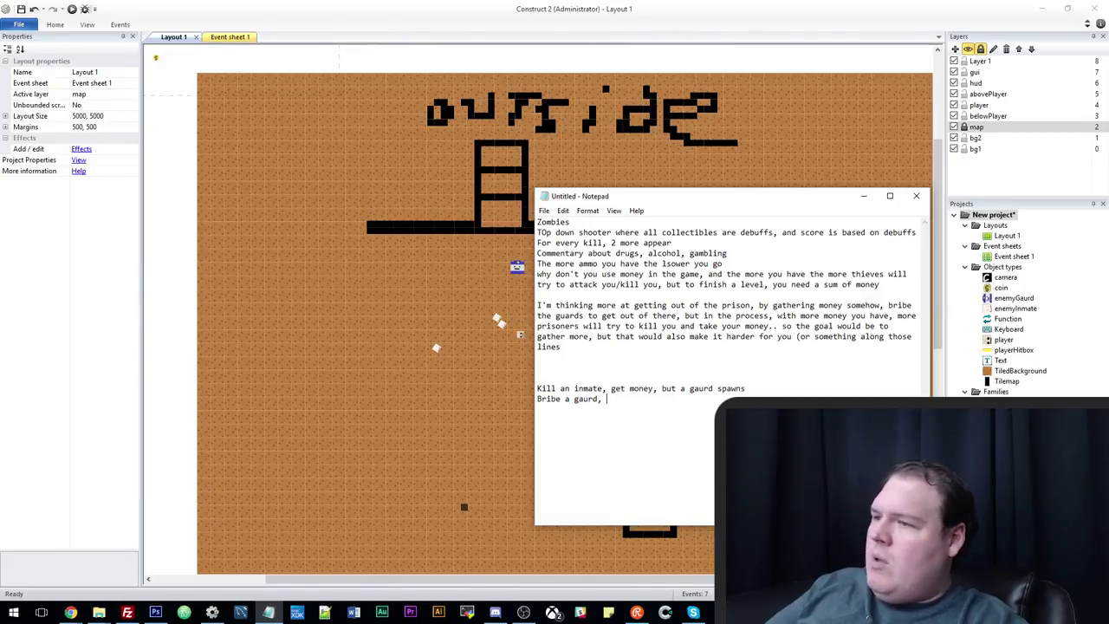
key("Return")
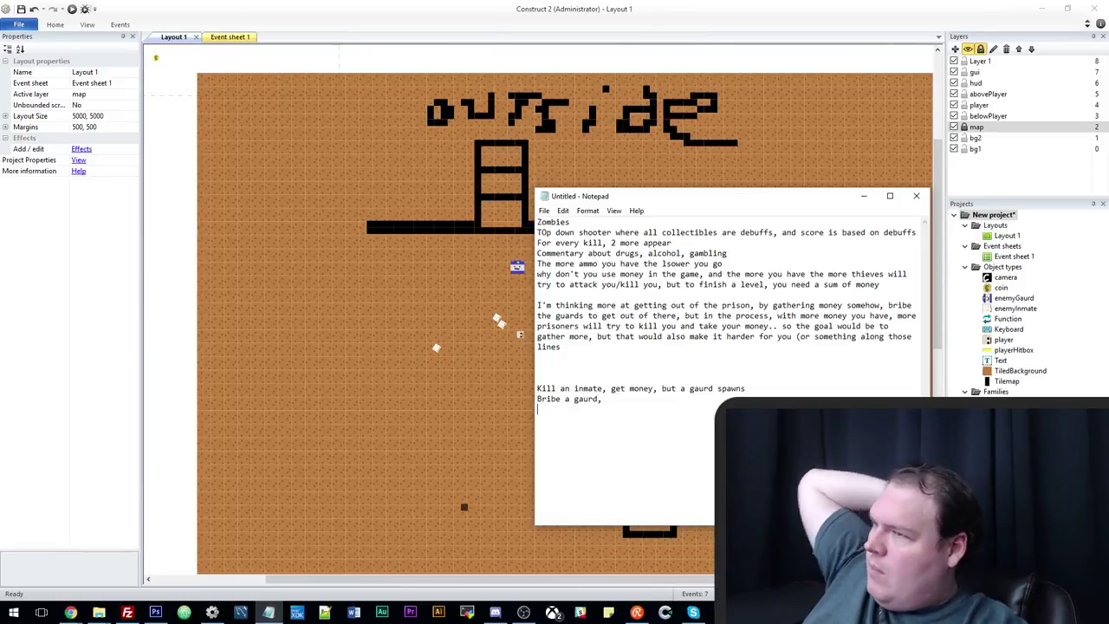
left_click(863, 196)
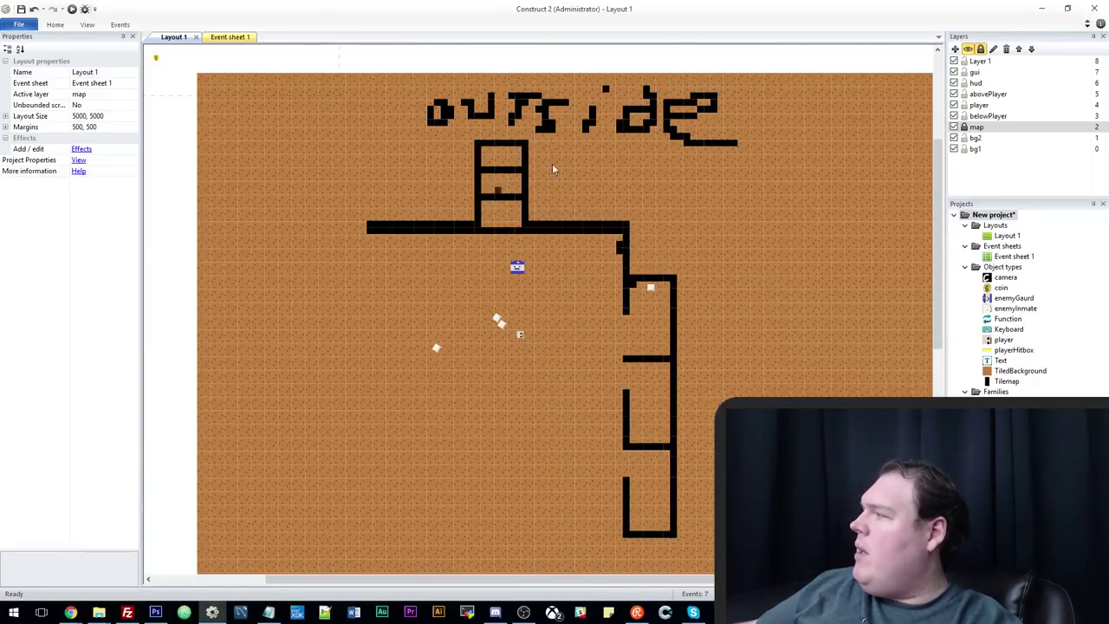
Nudge the small dark object on the prison floor down-left, then restore the Notepad notes.
scroll(554, 224, "up", 2)
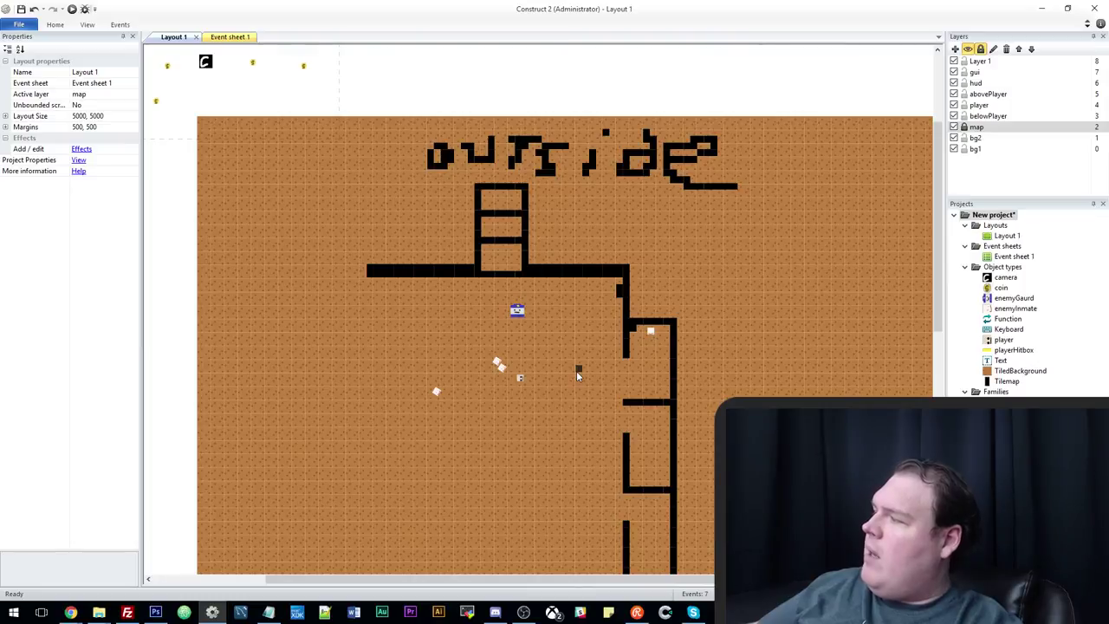
left_click_drag(577, 373, 560, 389)
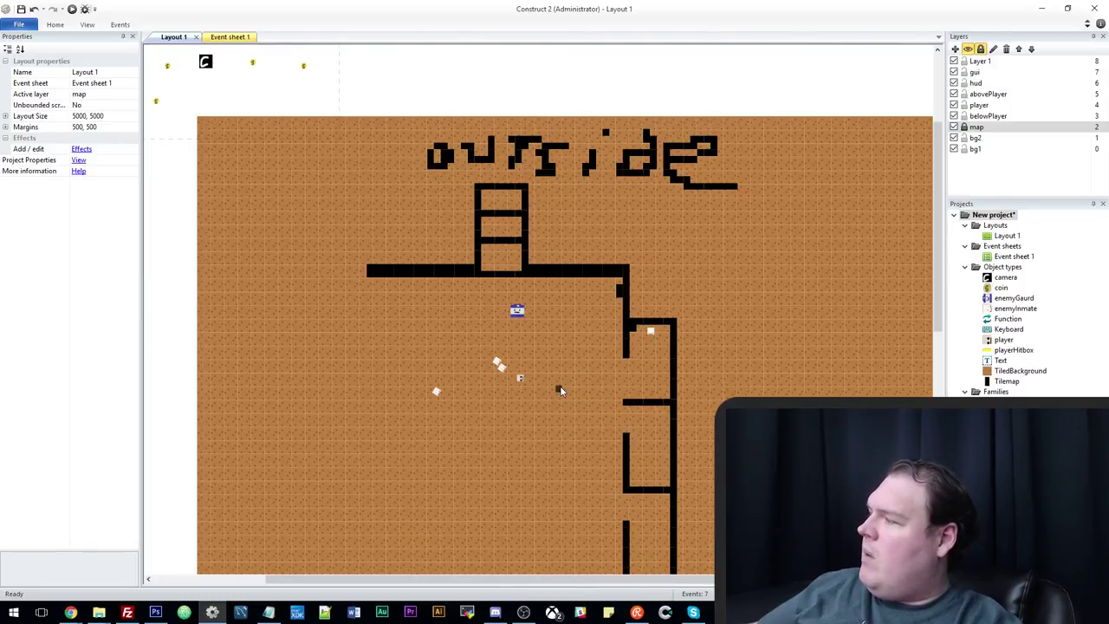
scroll(560, 390, "down", 1)
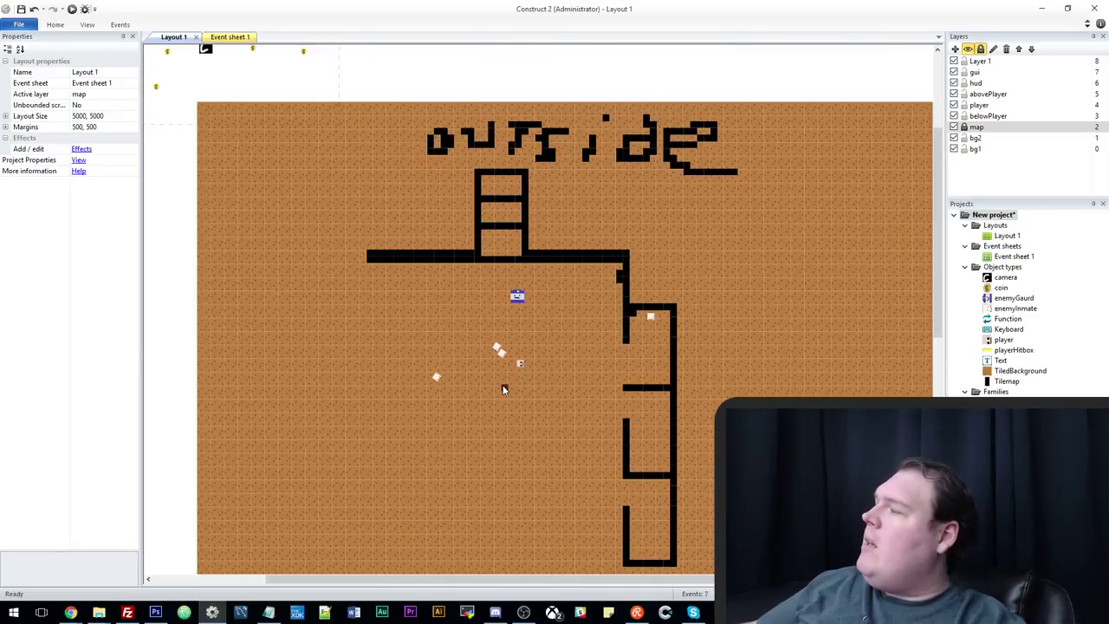
left_click(272, 612)
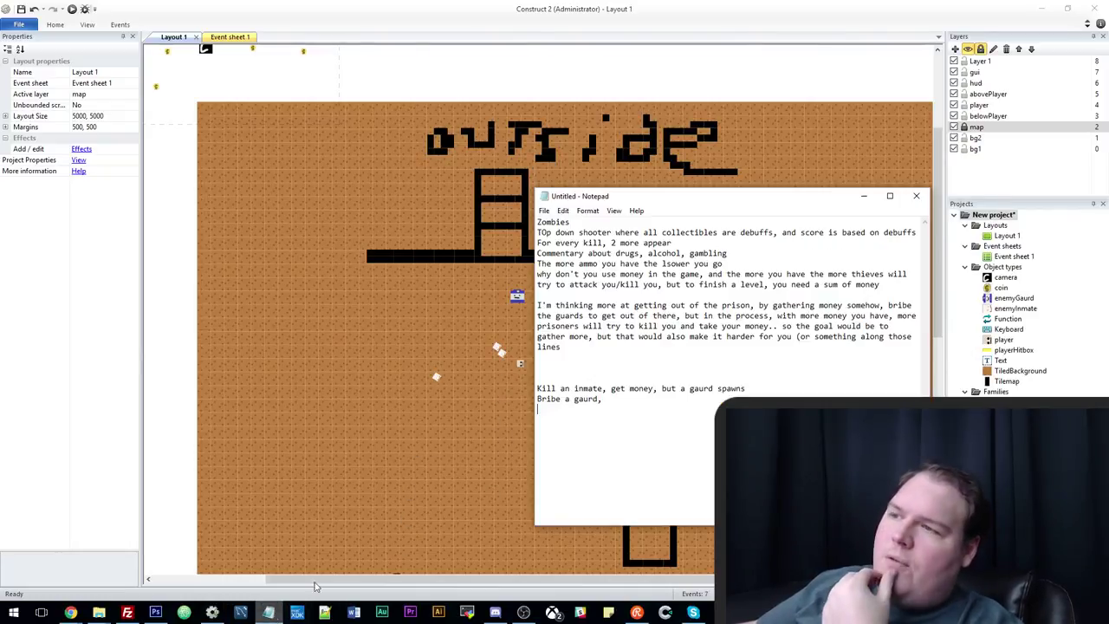
Insert the lines 'Objective: Escape the prison' and 'How: Collect 3 keycards' above the inmate ideas.
left_click_drag(692, 196, 682, 182)
left_click(600, 440)
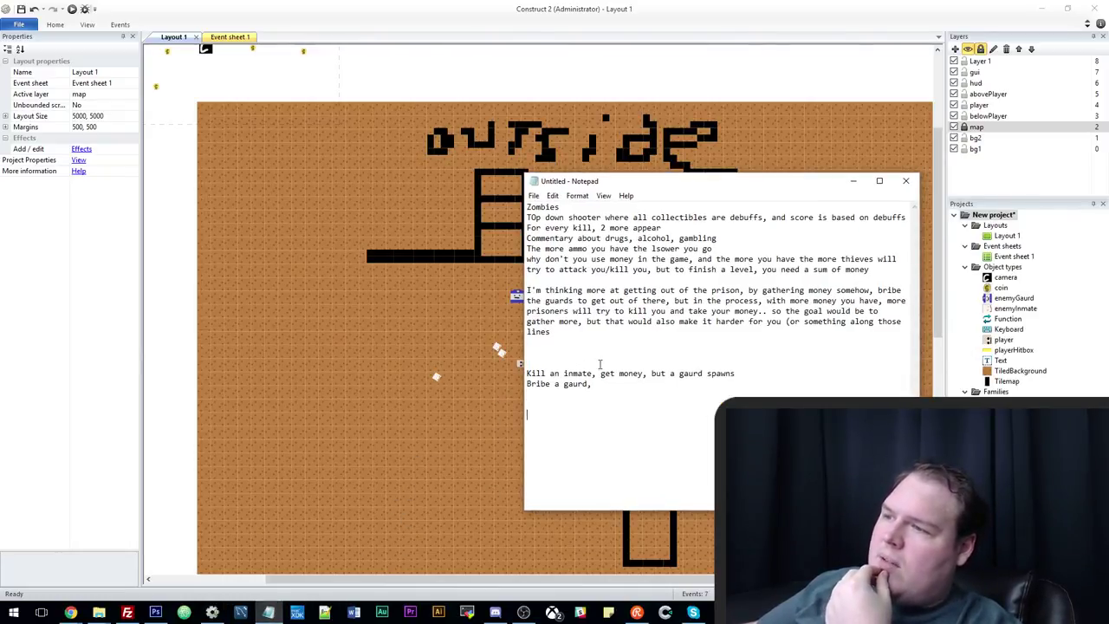
type("Objec")
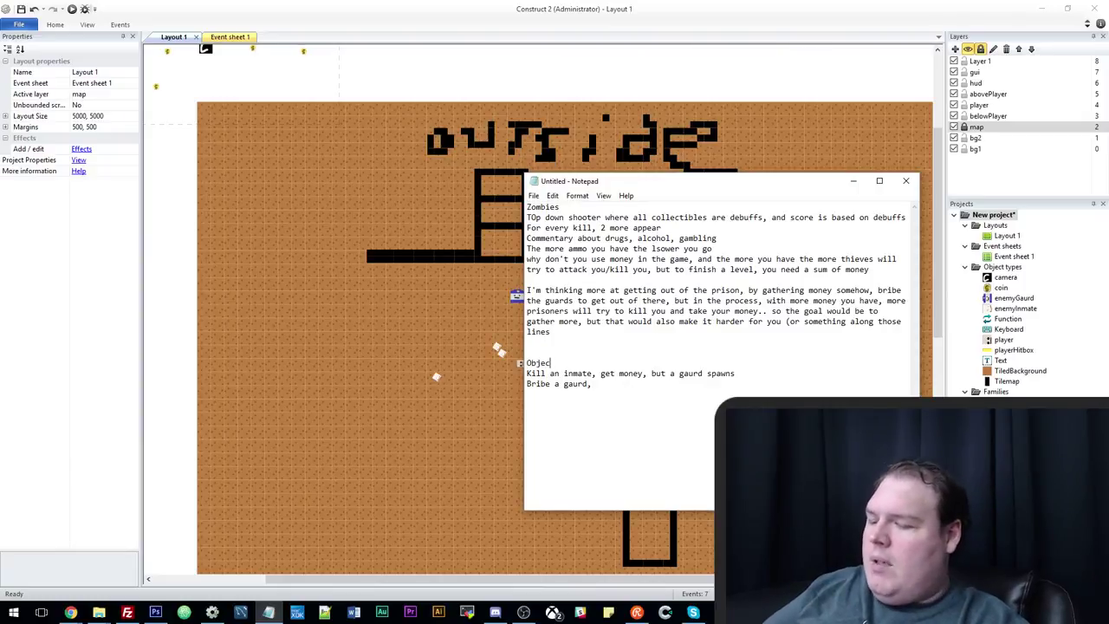
type("tive: Escap")
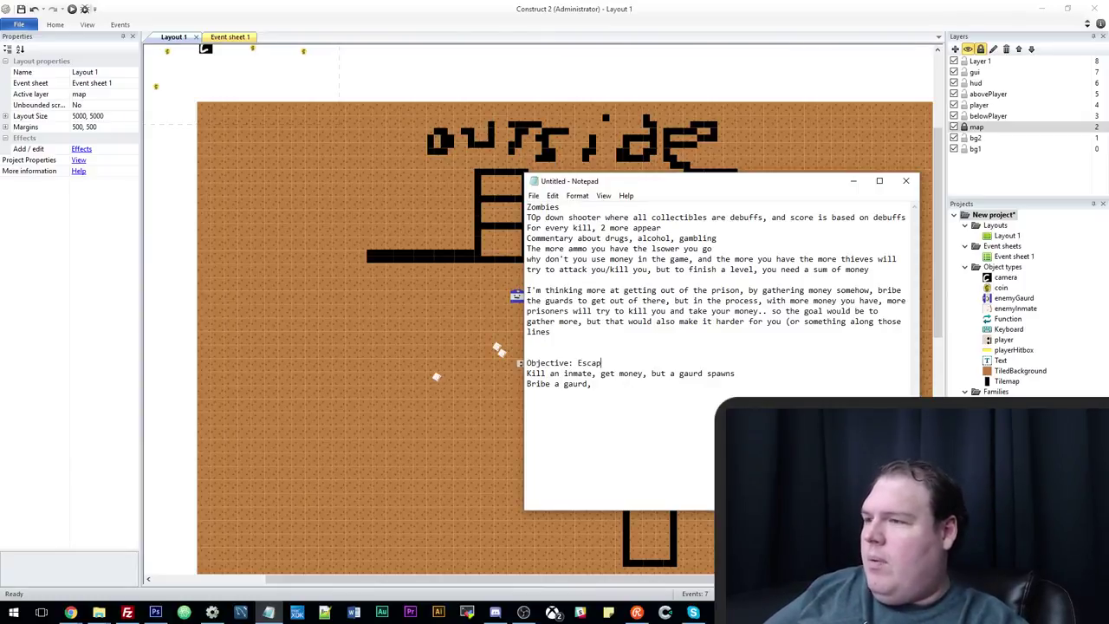
type("e the prise")
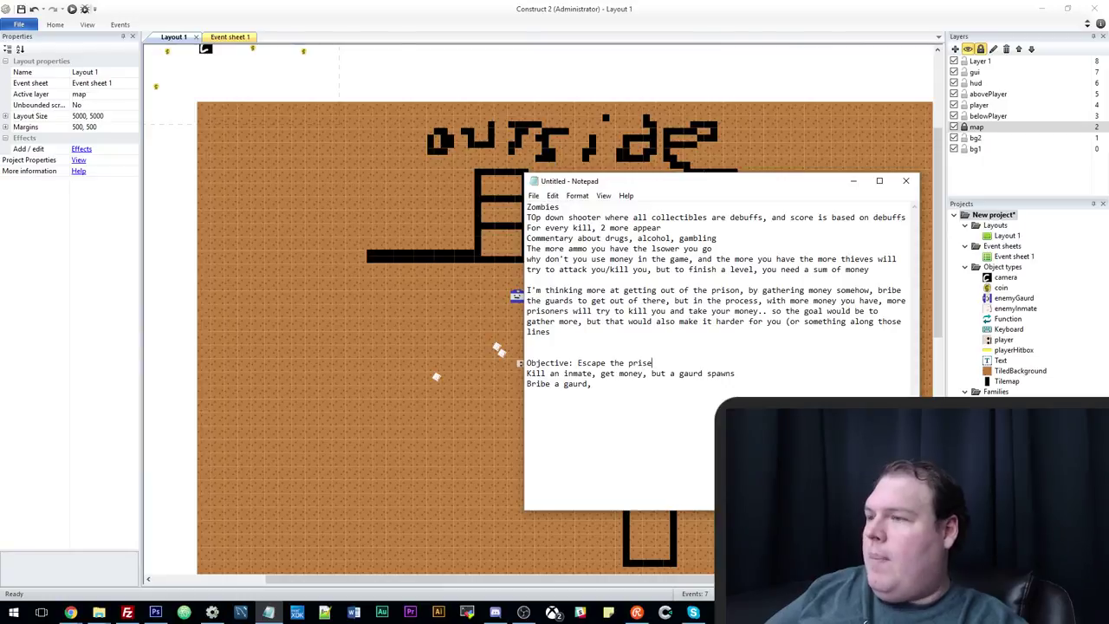
key("Return")
key("BackSpace")
type("on")
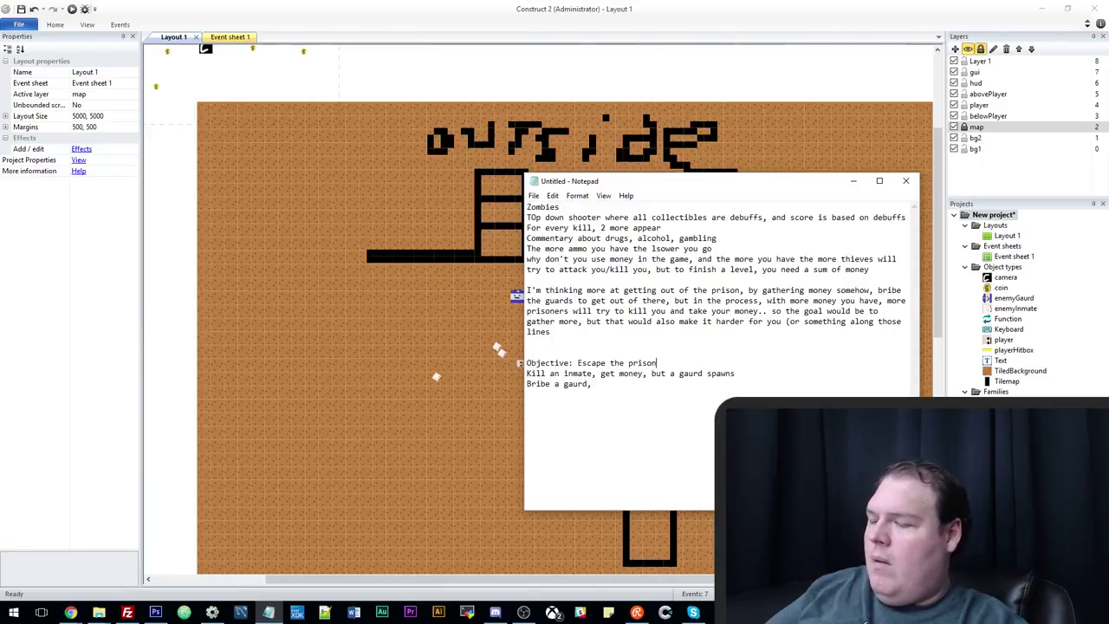
key("Return")
type("How: ")
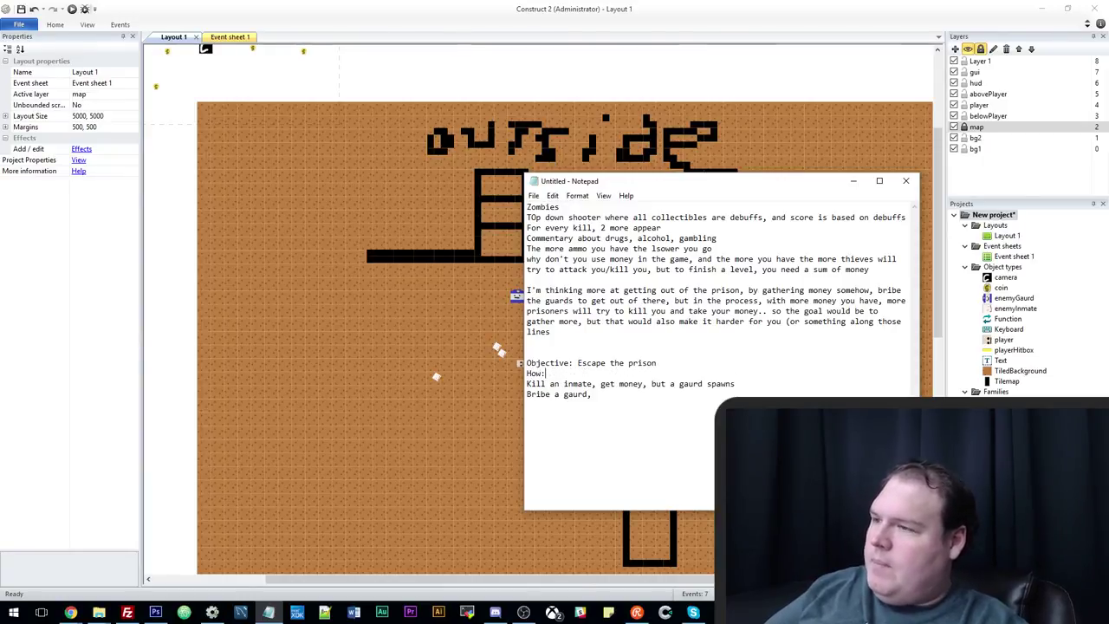
type("C")
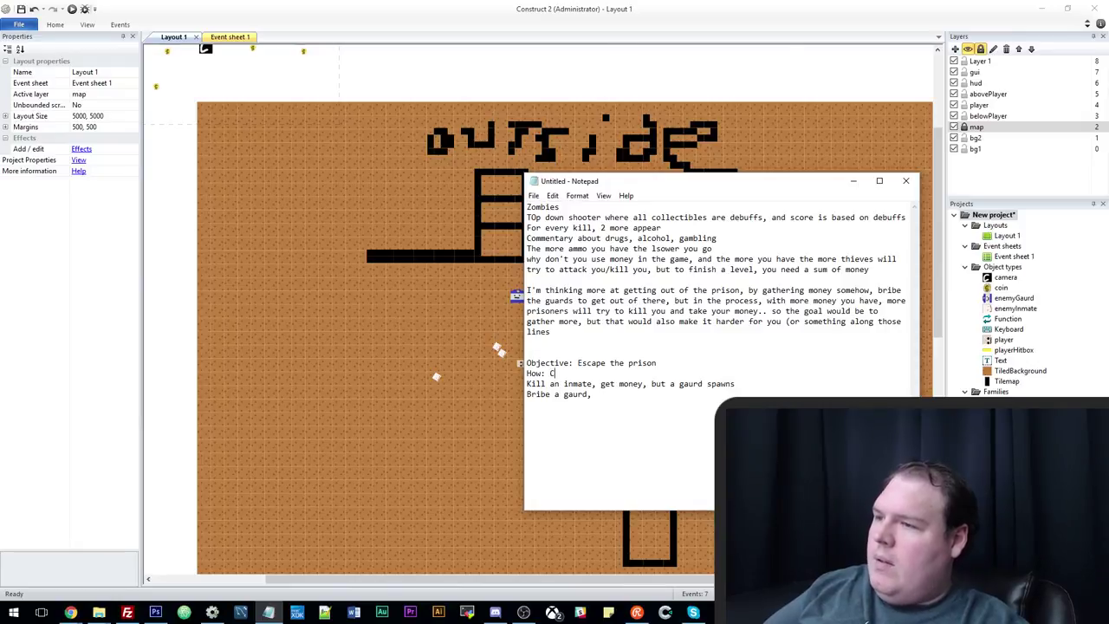
type("ollect 3")
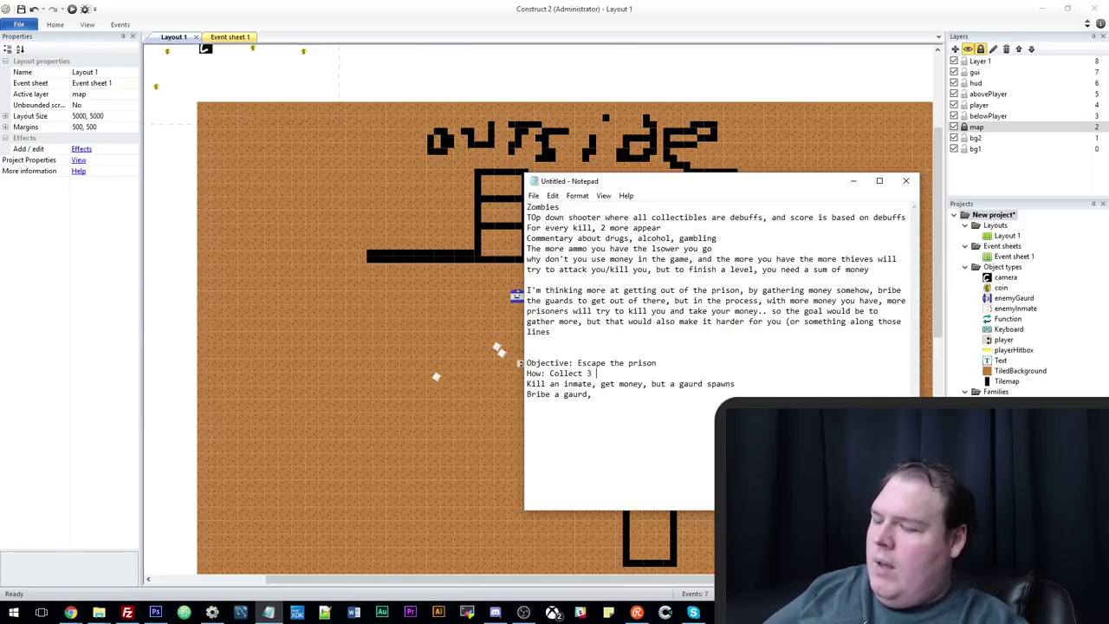
type(" keycards")
key("Return")
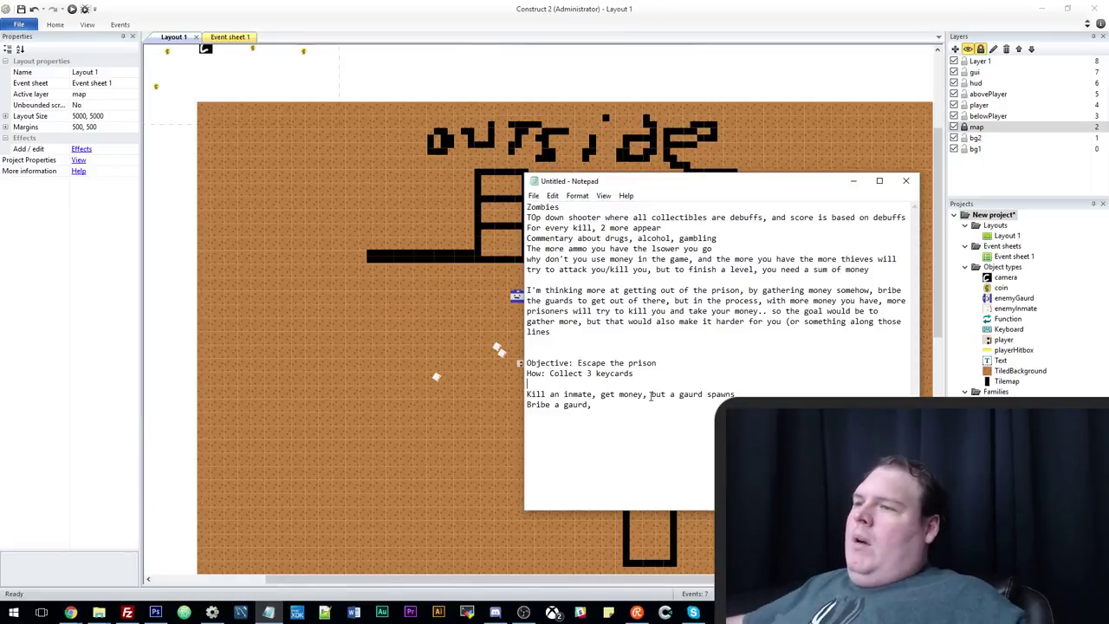
Reposition the Notepad window while reviewing the escape plan.
left_click_drag(666, 188, 656, 159)
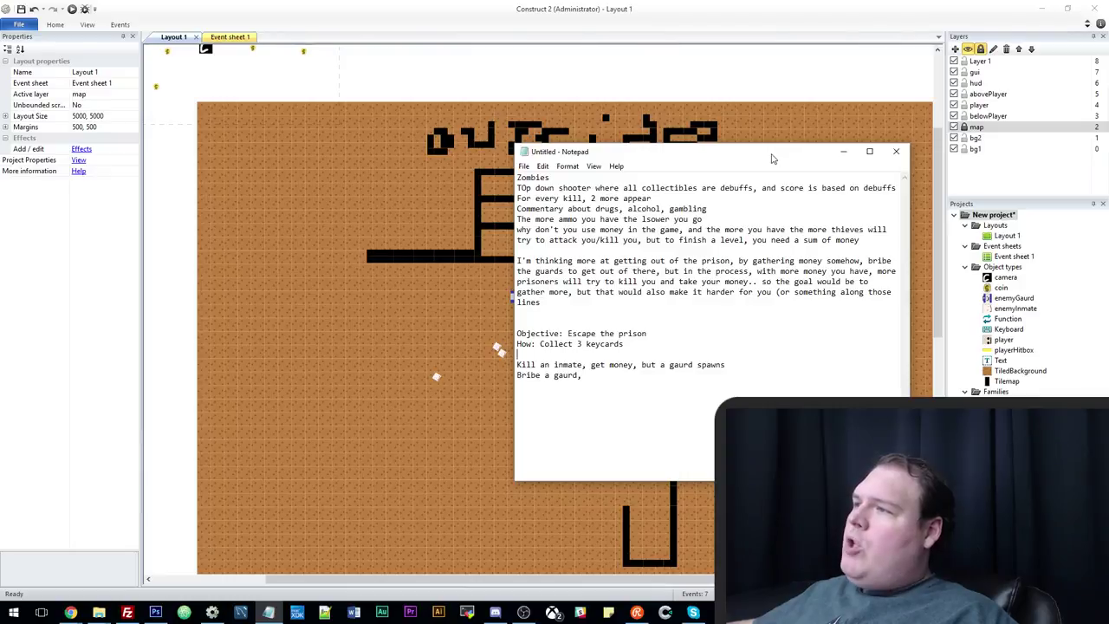
left_click_drag(764, 144, 763, 140)
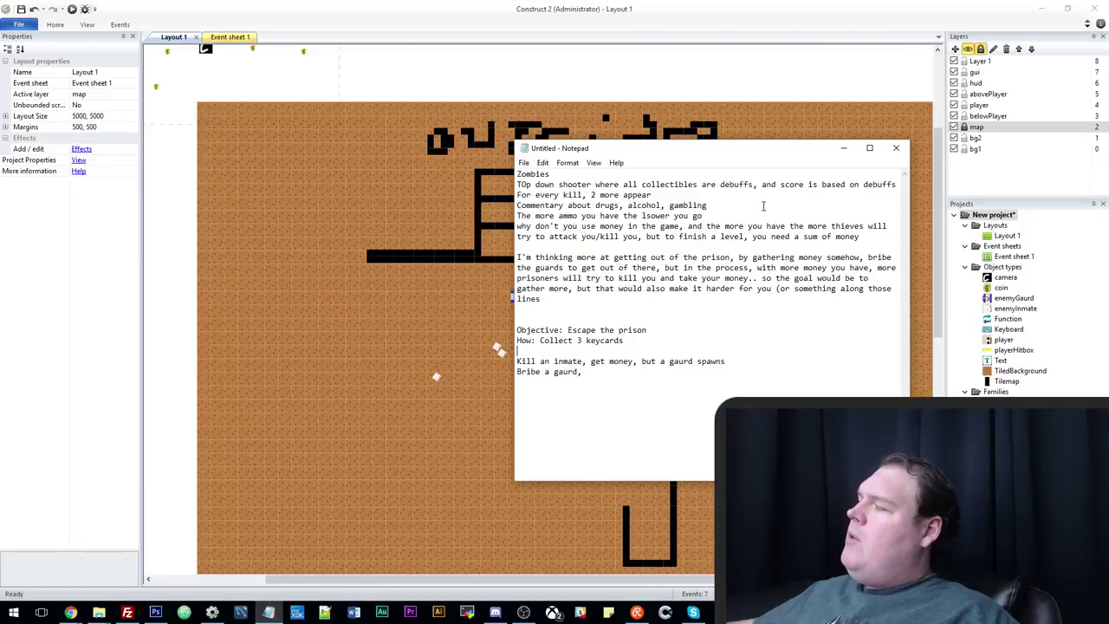
left_click_drag(749, 150, 733, 148)
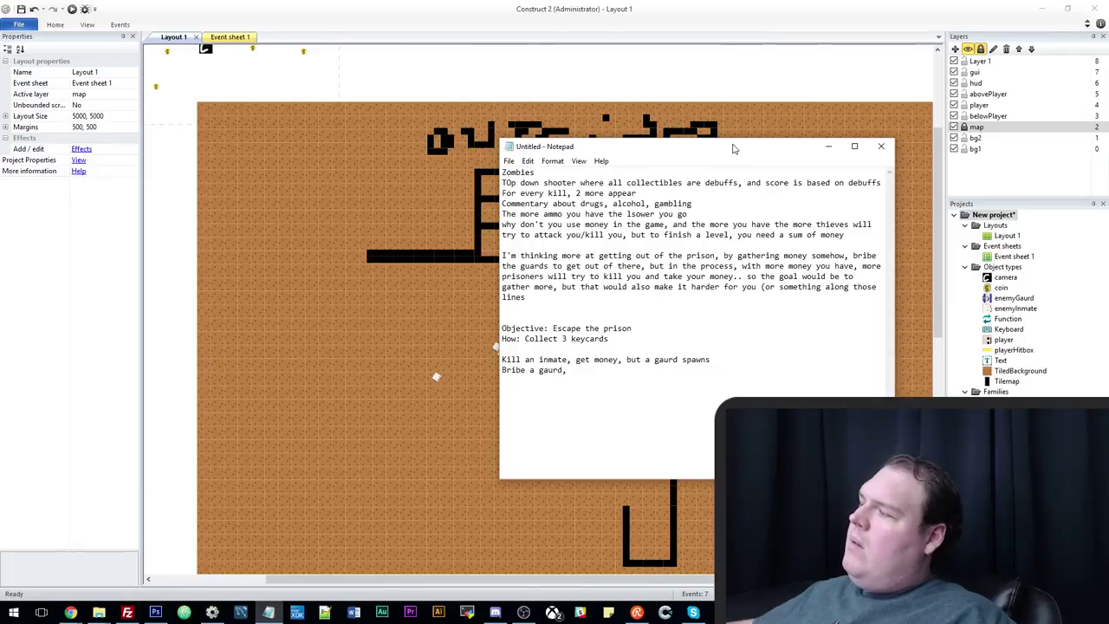
left_click_drag(735, 149, 724, 148)
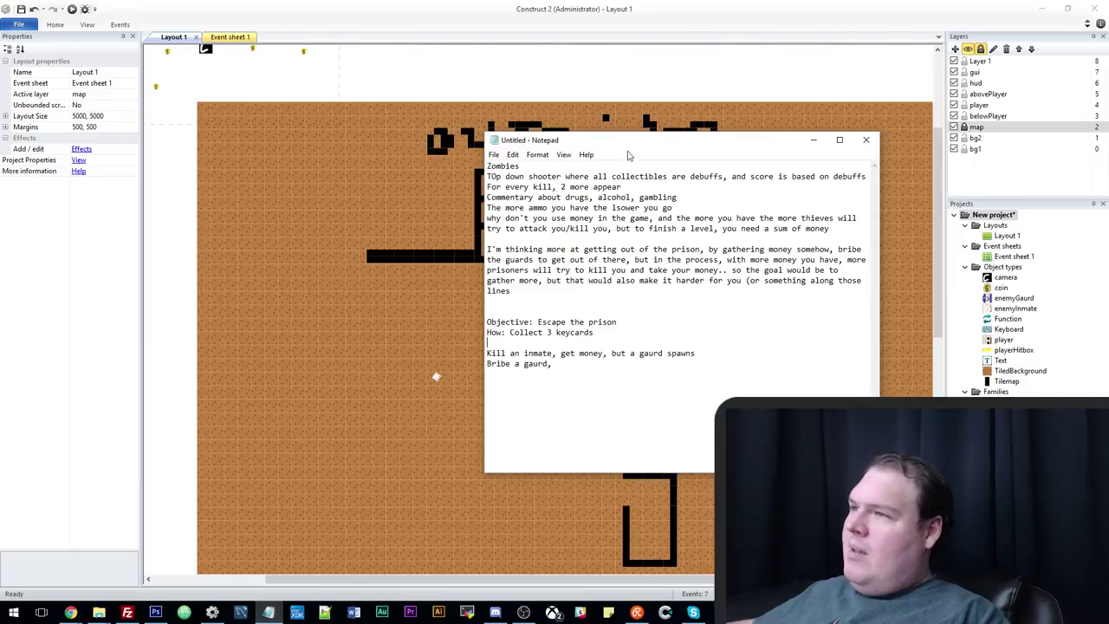
left_click_drag(614, 146, 560, 152)
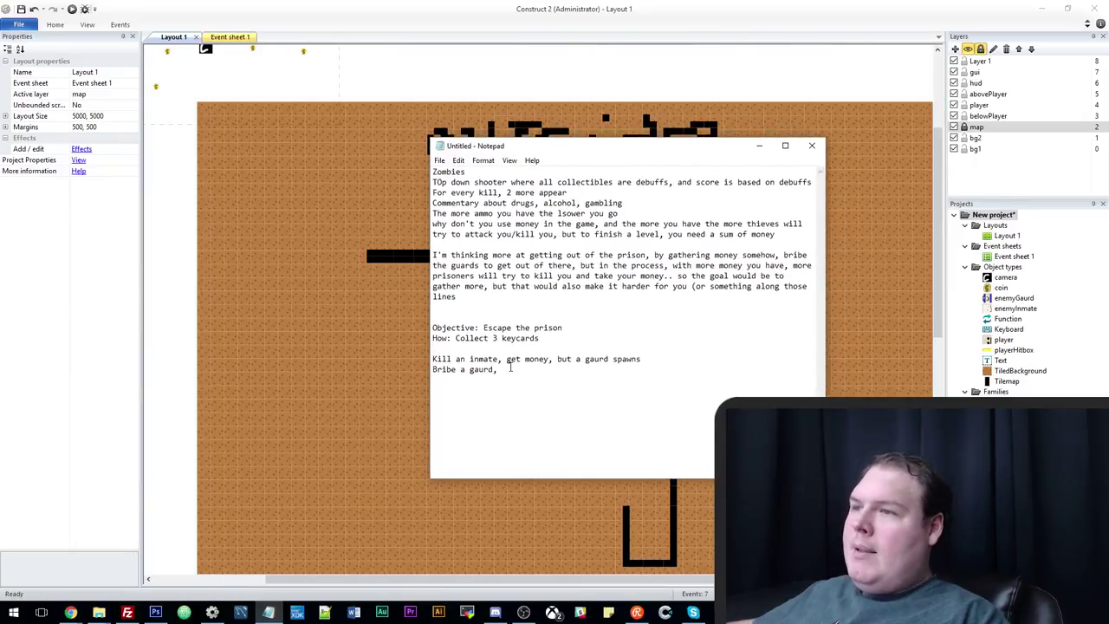
Highlight the 'Objective' and 'Collect 3 keycards' text, then return to the Construct 2 layout.
double_click(482, 327)
left_click(546, 338)
left_click_drag(457, 338, 608, 337)
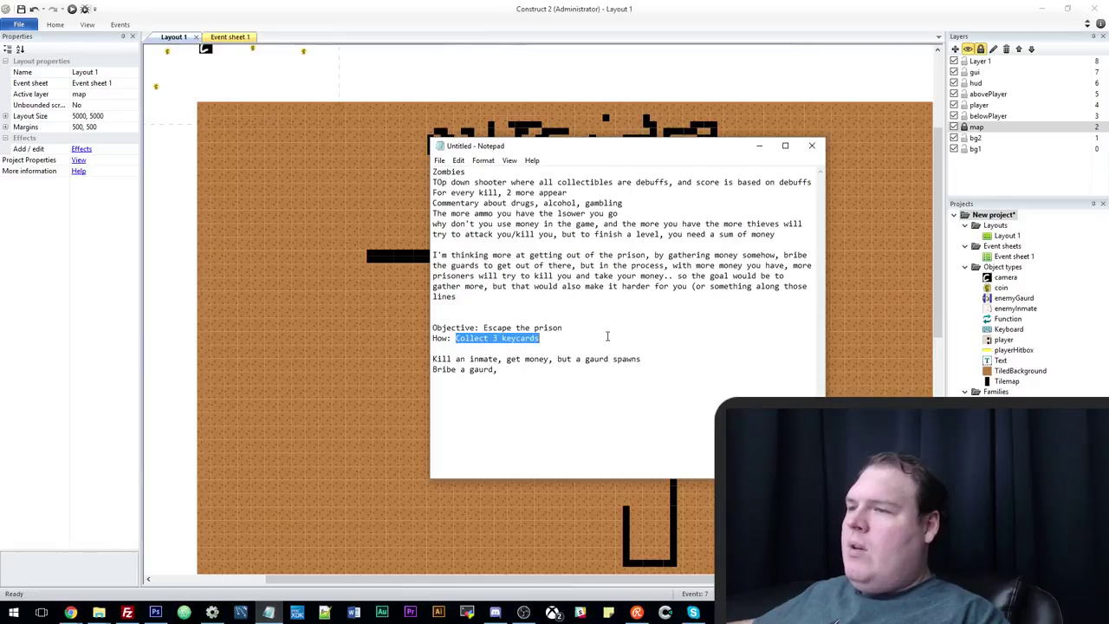
left_click(561, 359)
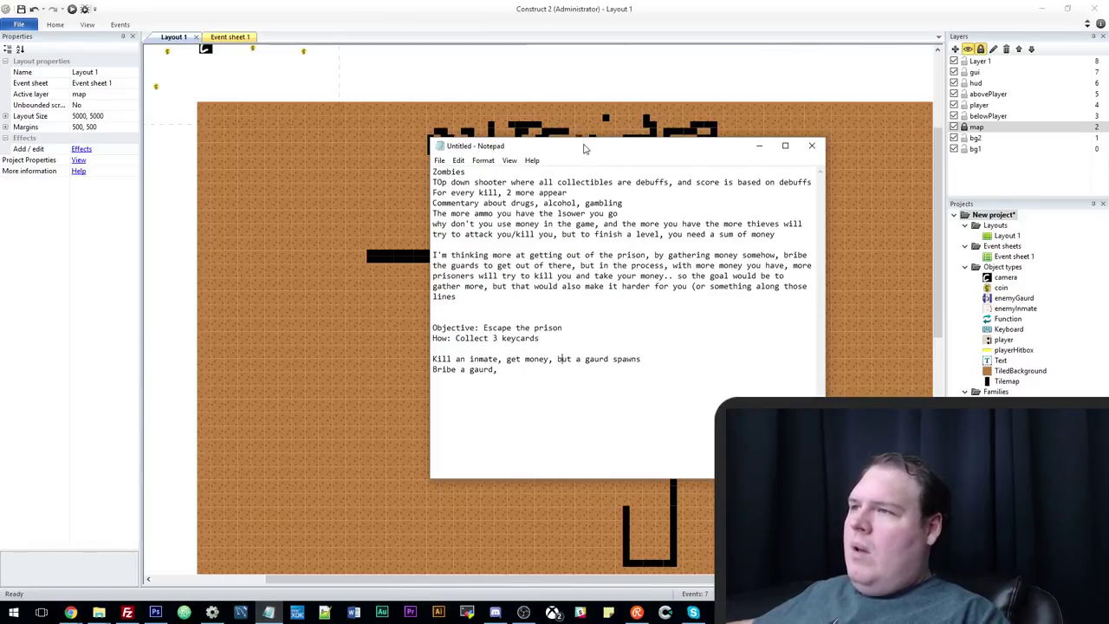
left_click_drag(585, 148, 606, 178)
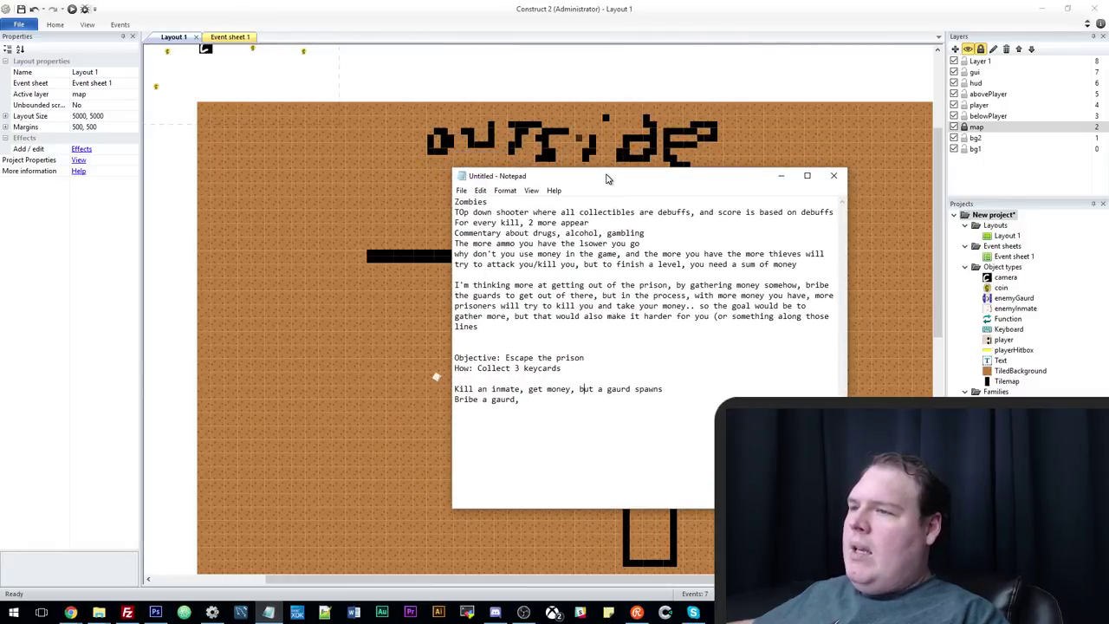
left_click(608, 73)
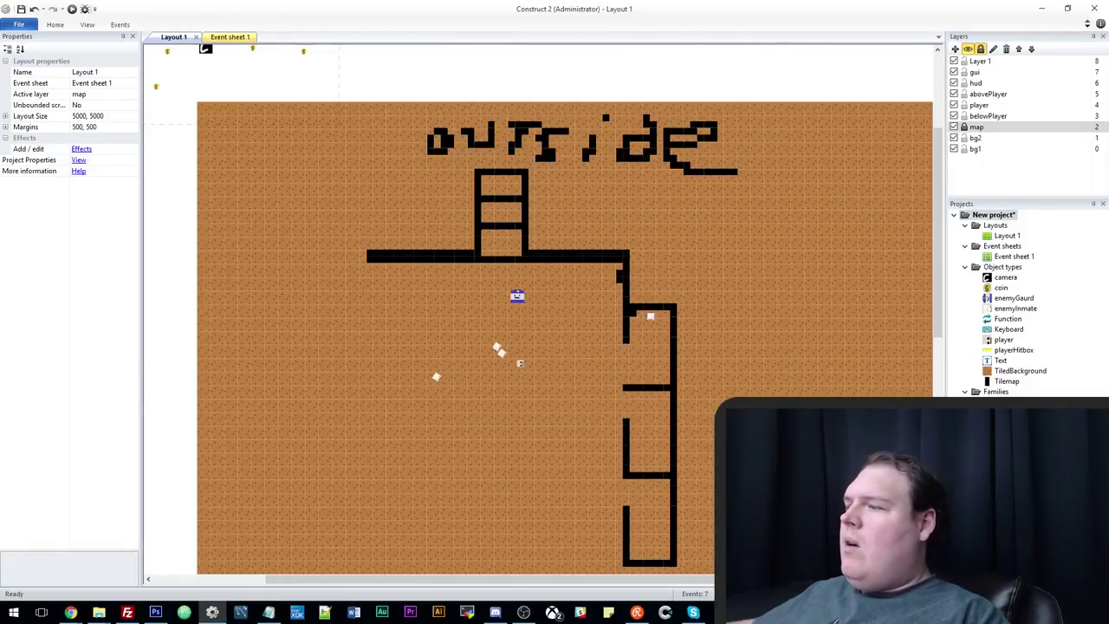
Move the enemyGaurd beside the upper-right wall and shift an inmate up-right to 2106, 1723.
left_click(517, 297)
left_click_drag(517, 297, 494, 295)
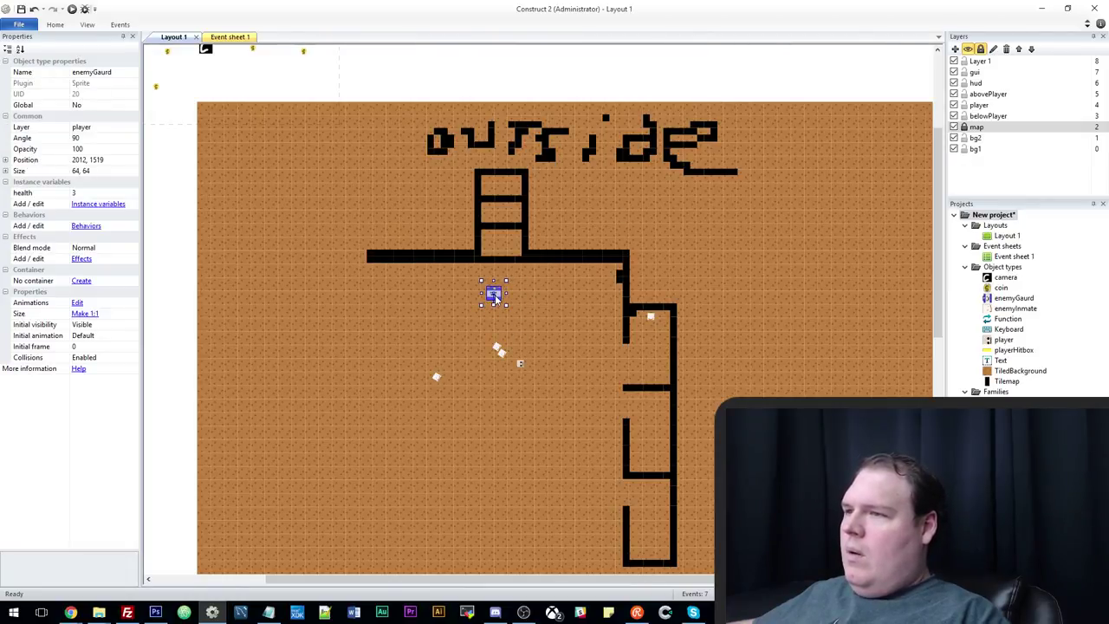
left_click_drag(494, 296, 586, 286)
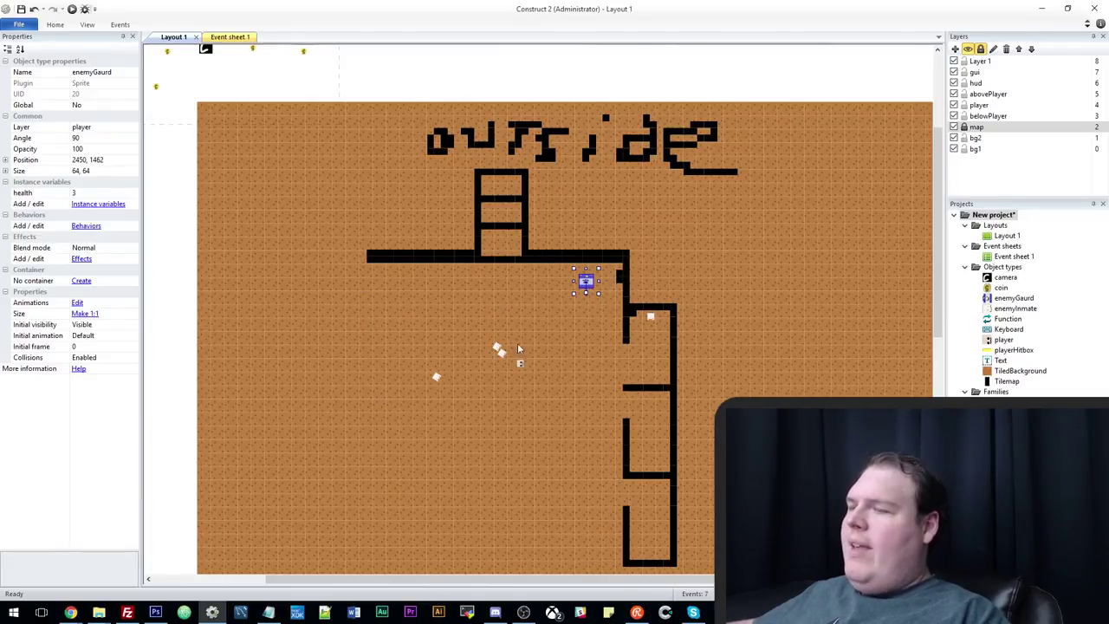
left_click(502, 352)
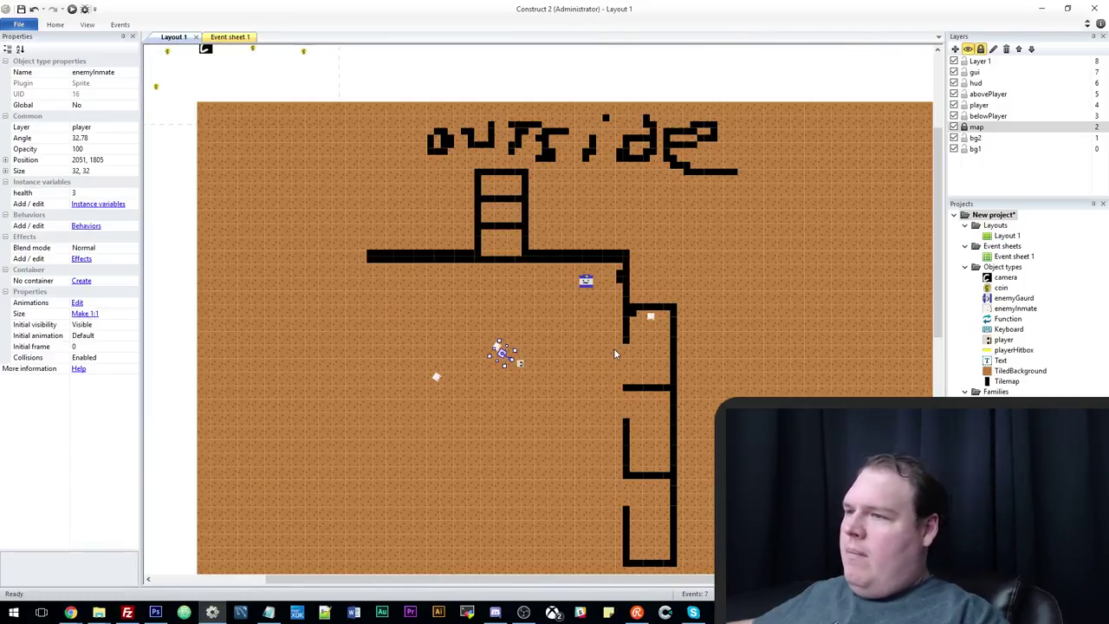
left_click_drag(505, 355, 516, 338)
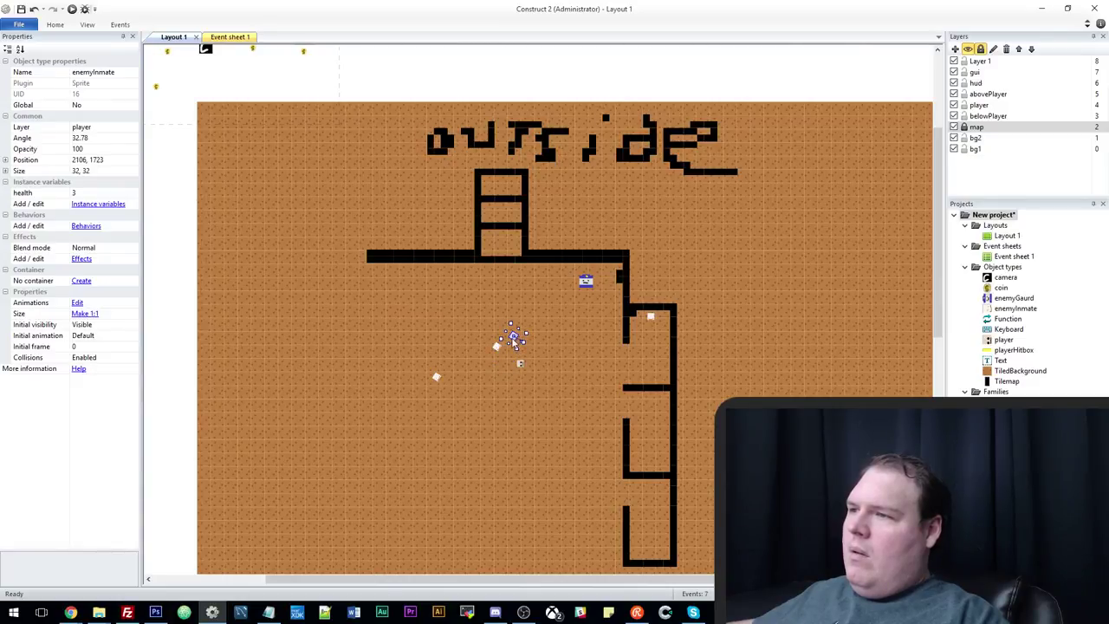
Paint tilemap walls down the room's left side to form a row of cells.
scroll(514, 397, "down", 3)
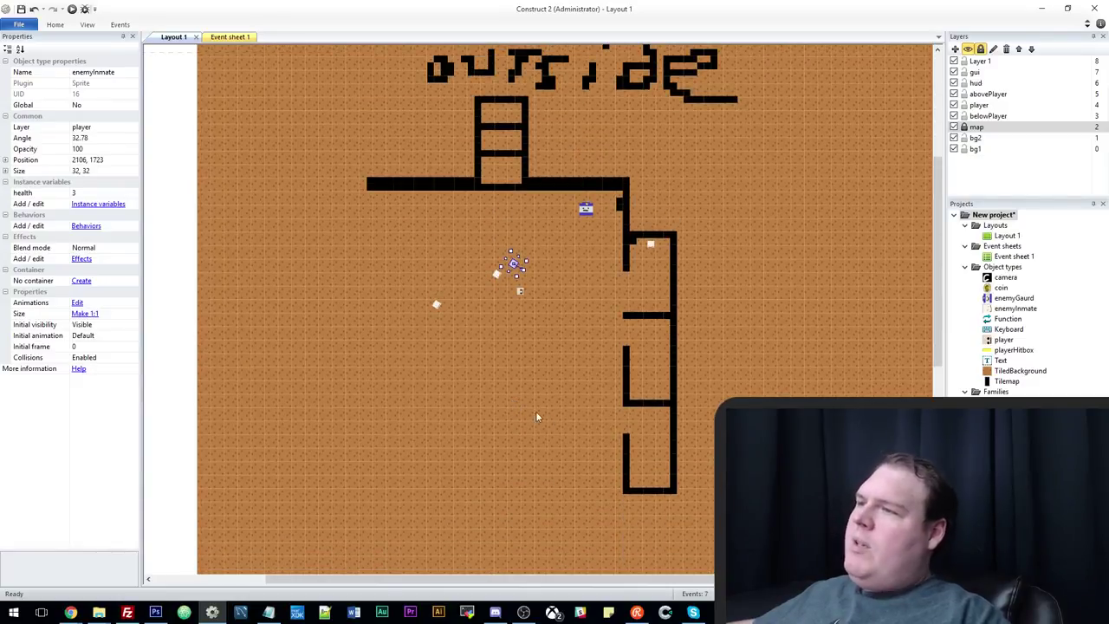
scroll(535, 411, "down", 2)
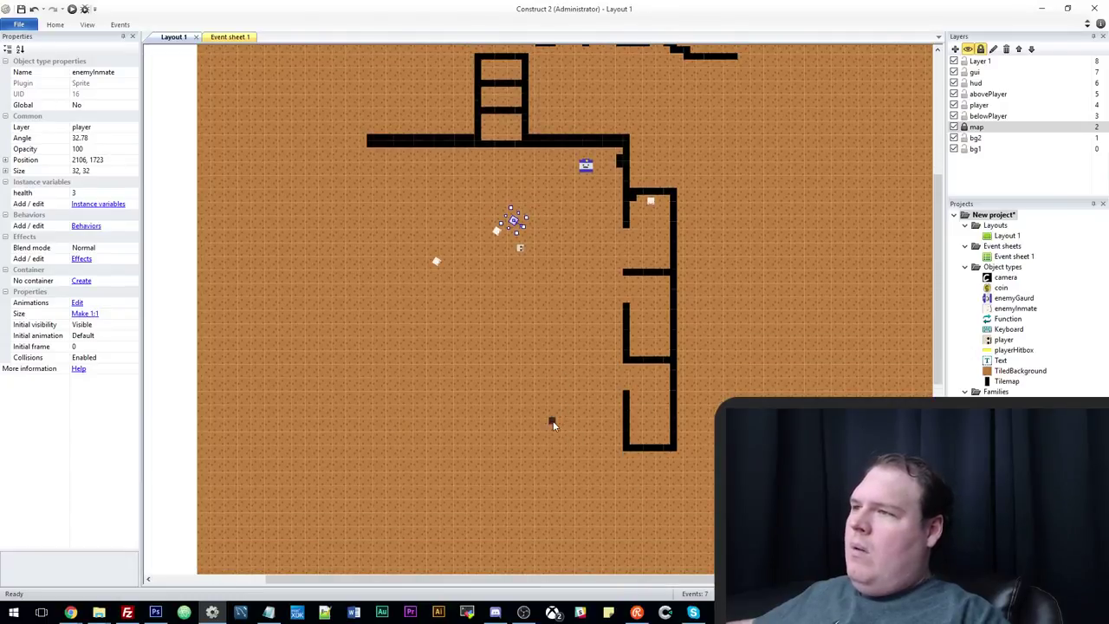
mouse_move(373, 156)
left_mouse_down()
mouse_move(371, 215)
mouse_move(362, 175)
mouse_move(331, 179)
mouse_move(343, 176)
mouse_move(327, 198)
mouse_move(328, 252)
mouse_move(359, 258)
left_mouse_up()
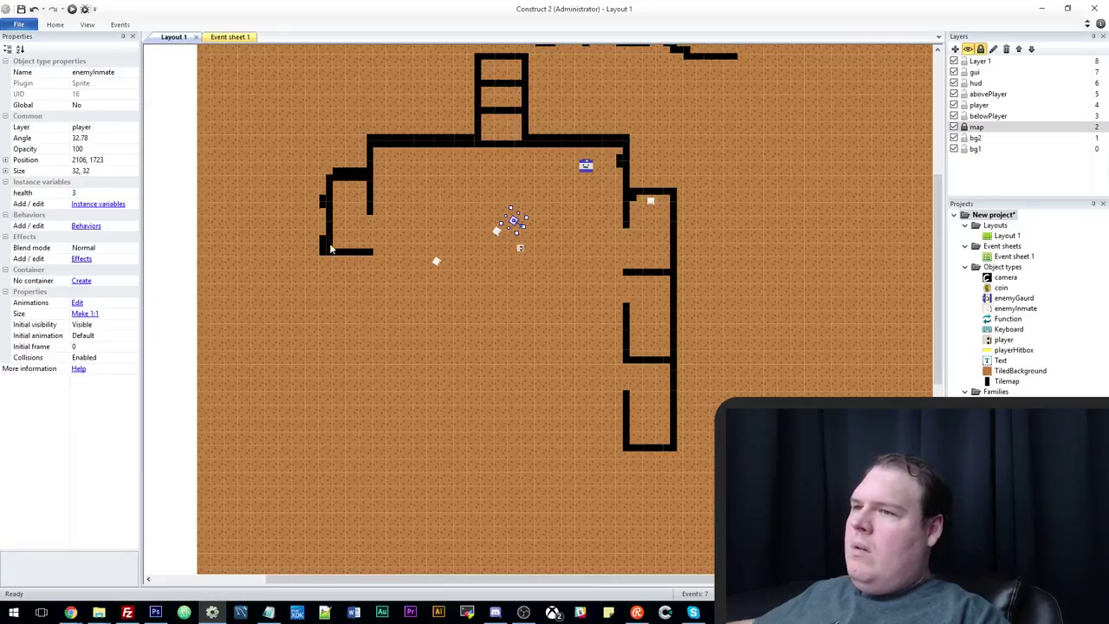
mouse_move(330, 249)
left_mouse_down()
mouse_move(324, 352)
mouse_move(329, 312)
mouse_move(329, 354)
mouse_move(371, 355)
mouse_move(374, 291)
mouse_move(381, 335)
mouse_move(322, 305)
mouse_move(324, 350)
mouse_move(321, 249)
left_mouse_up()
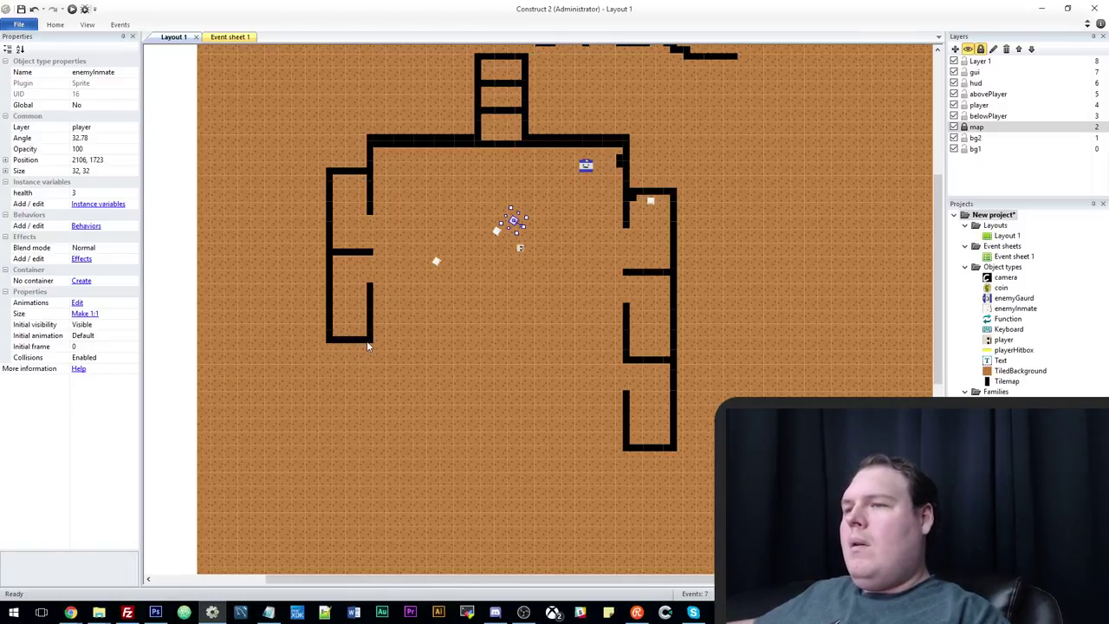
mouse_move(370, 373)
left_mouse_down()
mouse_move(372, 437)
mouse_move(343, 437)
mouse_move(332, 419)
mouse_move(332, 341)
left_mouse_up()
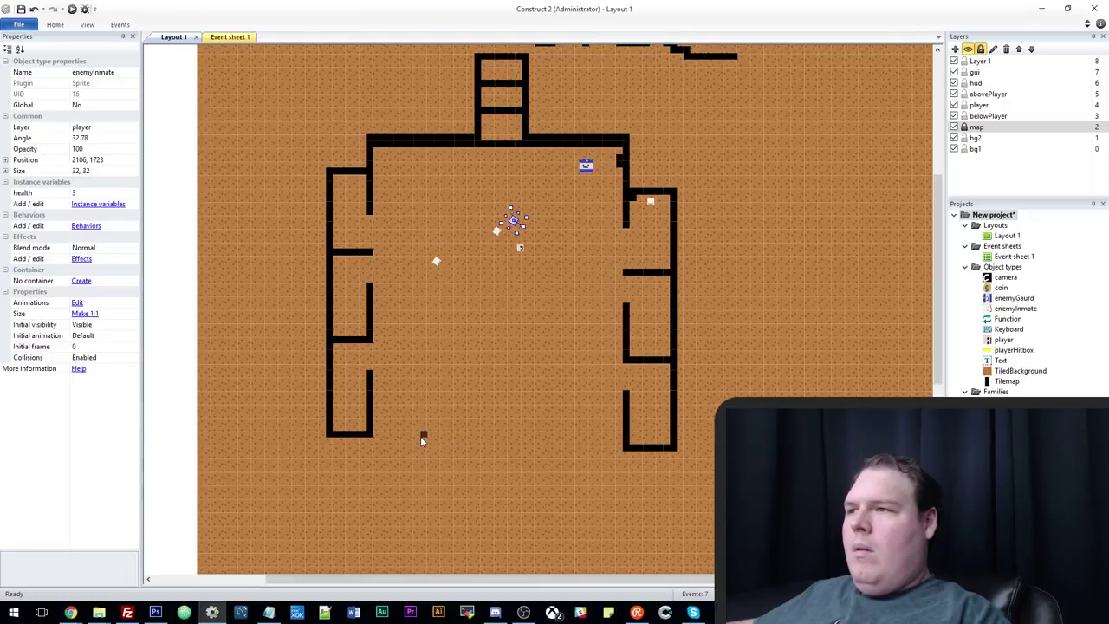
Paint the bottom wall with cell dividers, closing the gaps along it.
mouse_move(377, 436)
left_mouse_down()
mouse_move(558, 436)
mouse_move(528, 435)
left_mouse_up()
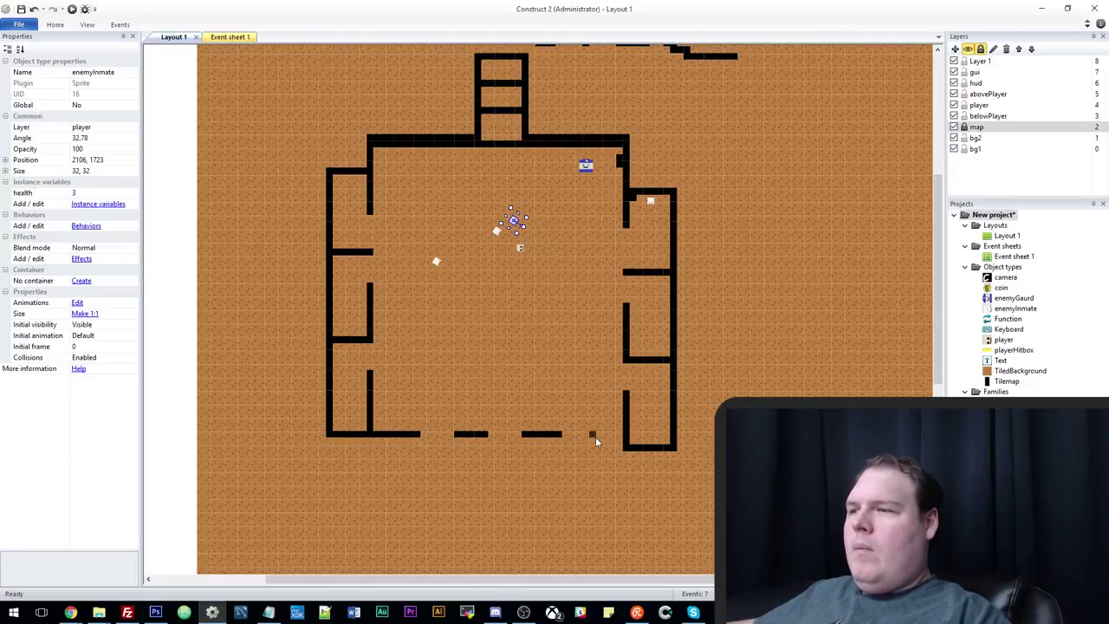
left_click_drag(597, 437, 615, 439)
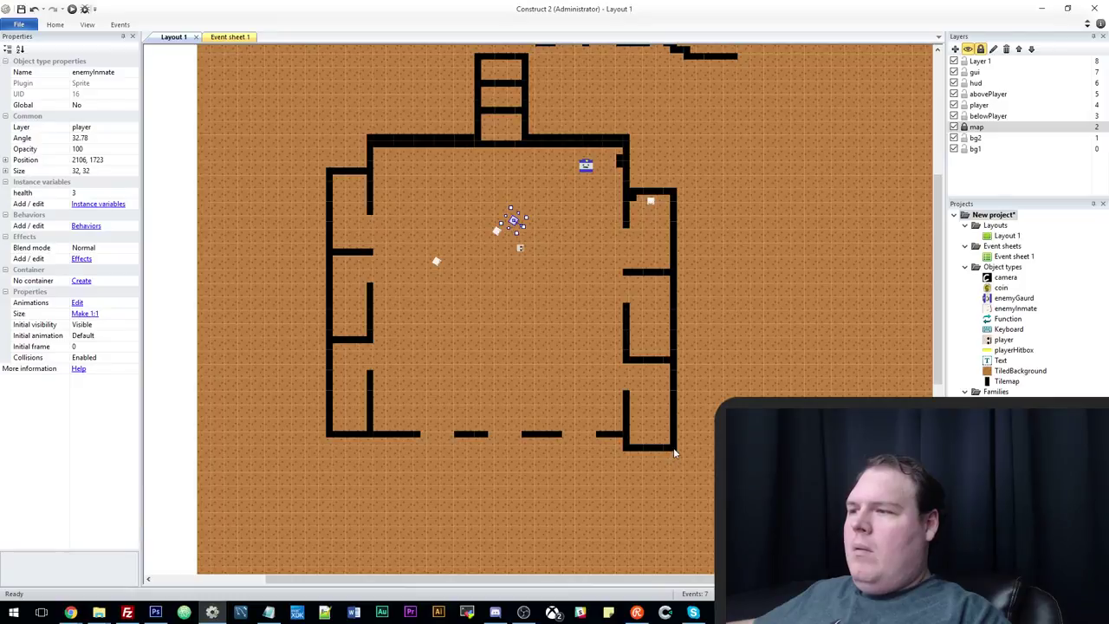
mouse_move(675, 452)
left_mouse_down()
mouse_move(673, 472)
mouse_move(336, 478)
mouse_move(332, 446)
left_mouse_up()
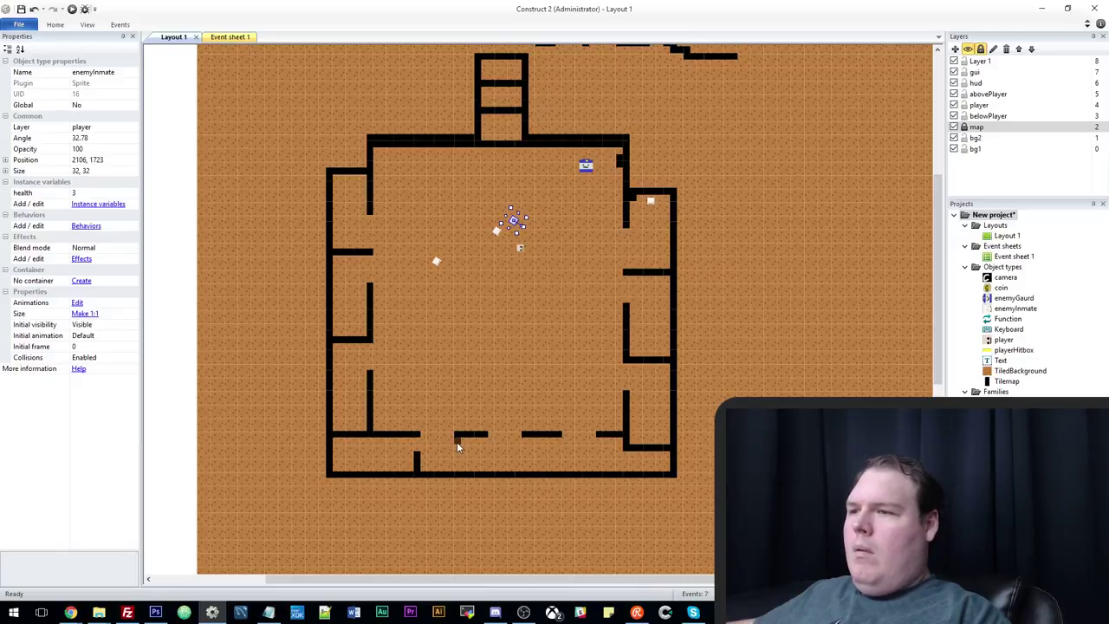
left_click_drag(493, 441, 492, 475)
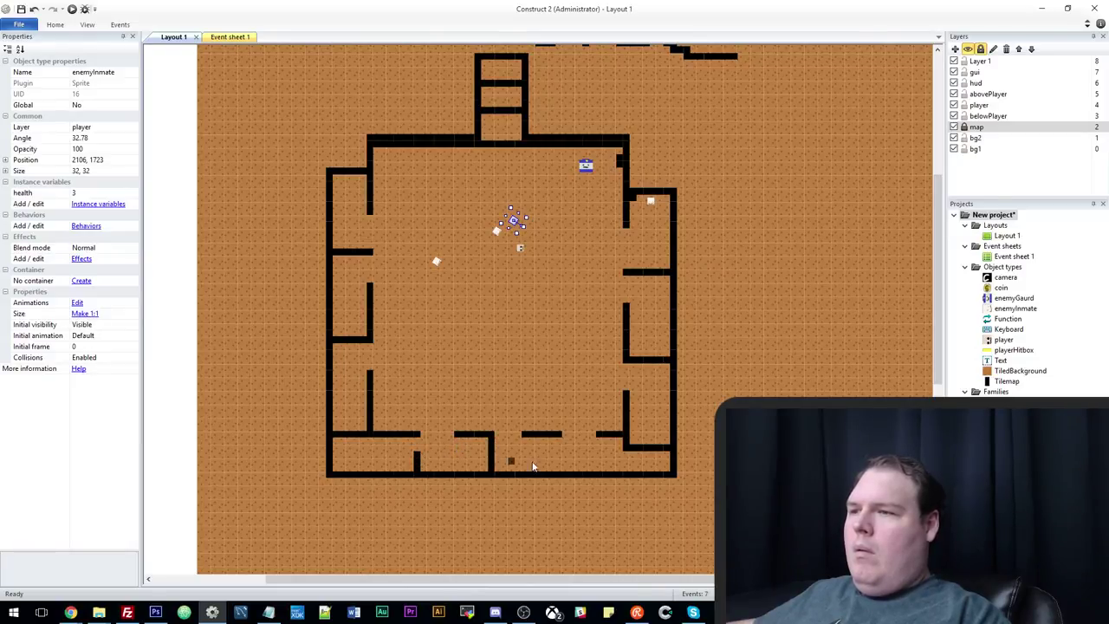
left_click_drag(559, 434, 567, 434)
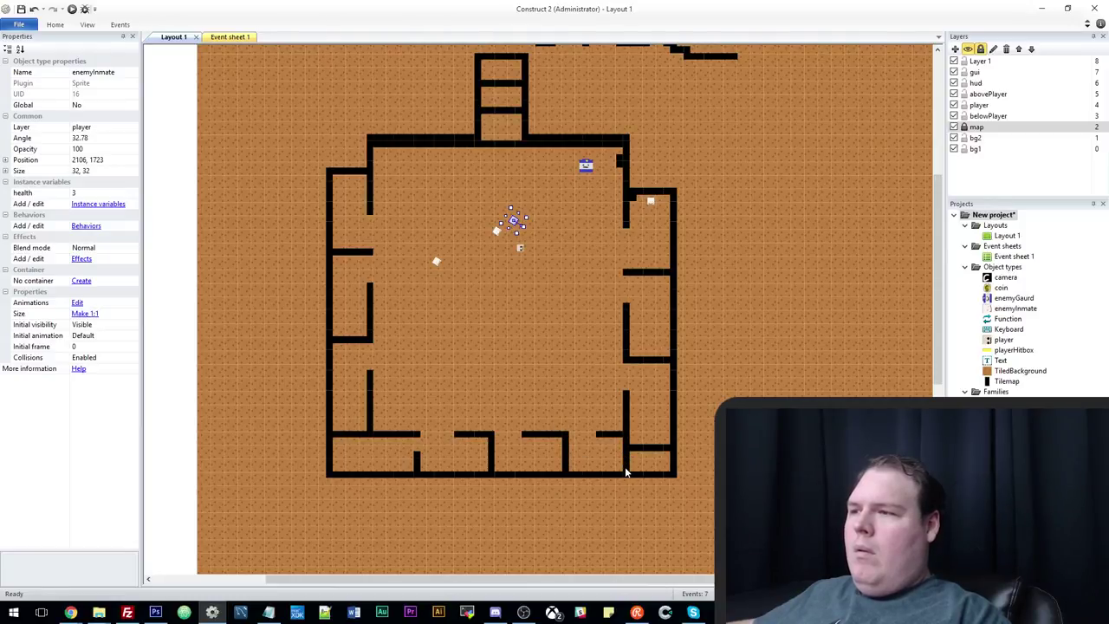
Erase the stray wall segment in the lower-right cell and clear the selection.
right_click_drag(662, 448, 629, 452)
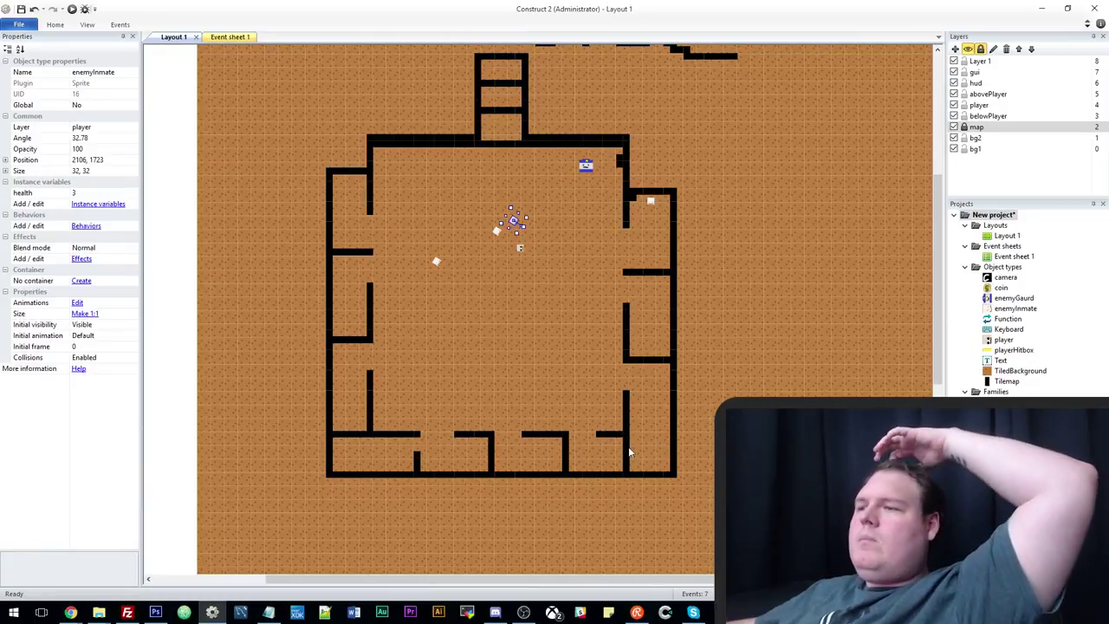
scroll(565, 373, "up", 1)
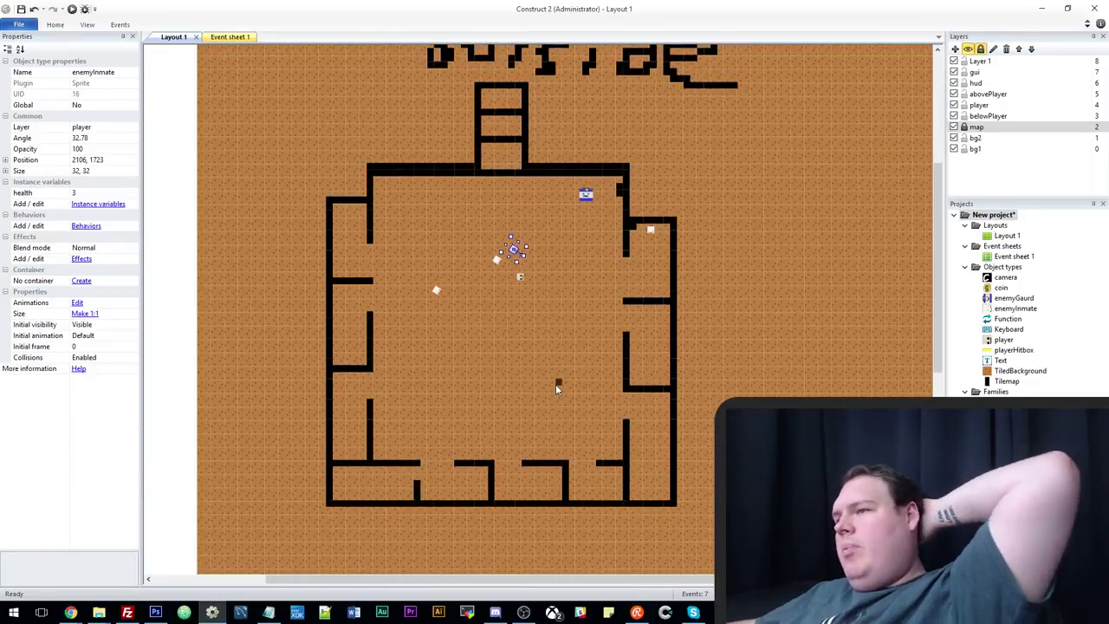
scroll(555, 387, "up", 1)
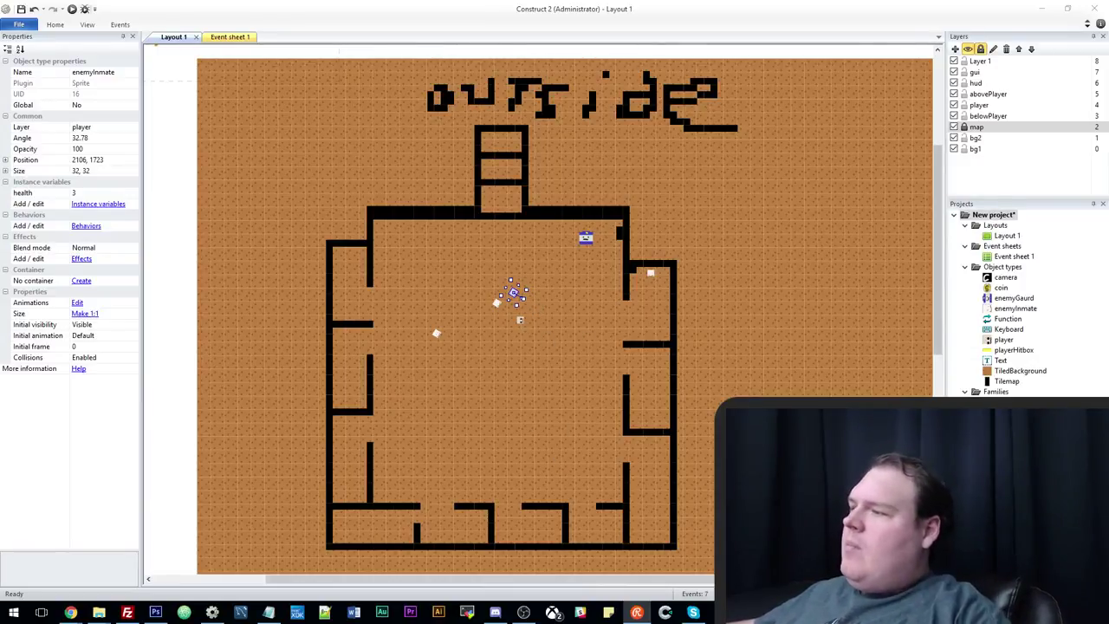
scroll(538, 315, "up", 2)
left_click(538, 103)
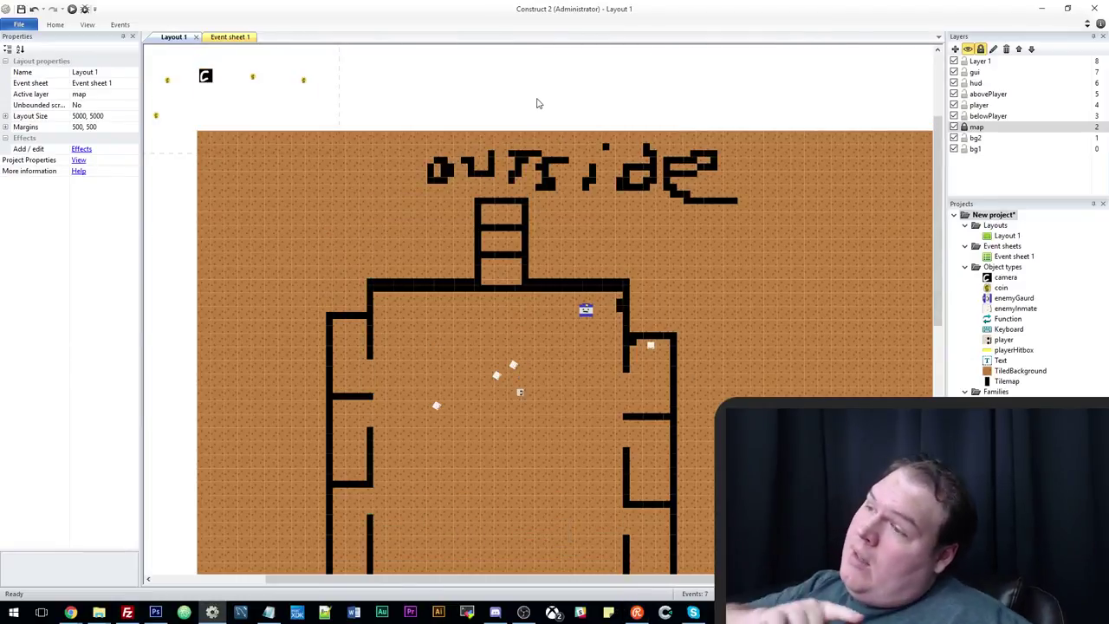
scroll(600, 368, "down", 2)
scroll(600, 365, "down", 2)
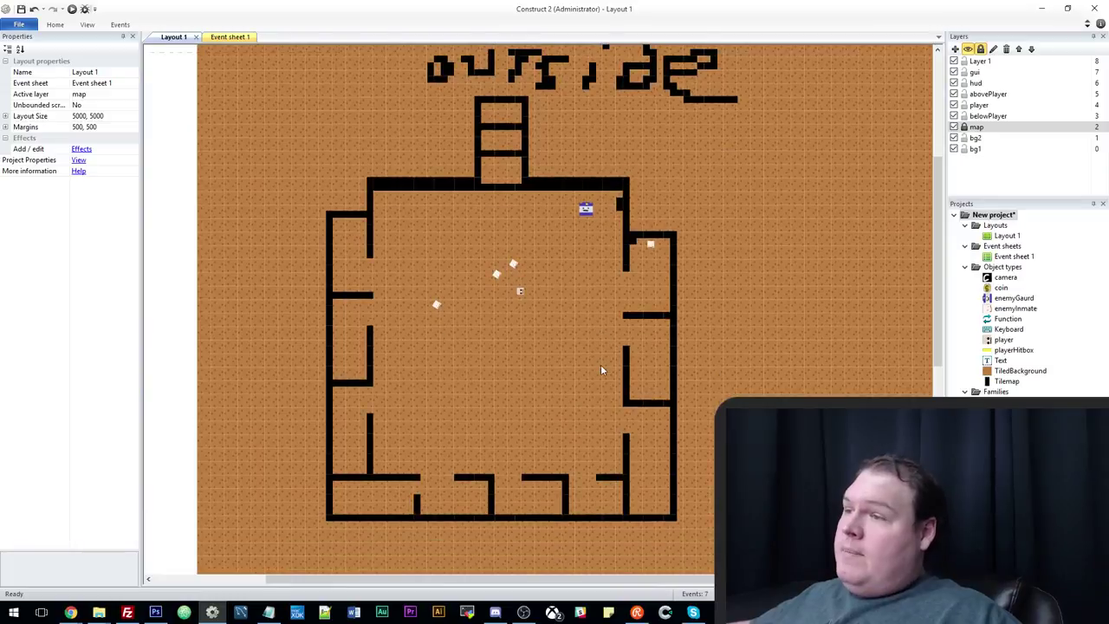
scroll(600, 365, "up", 2)
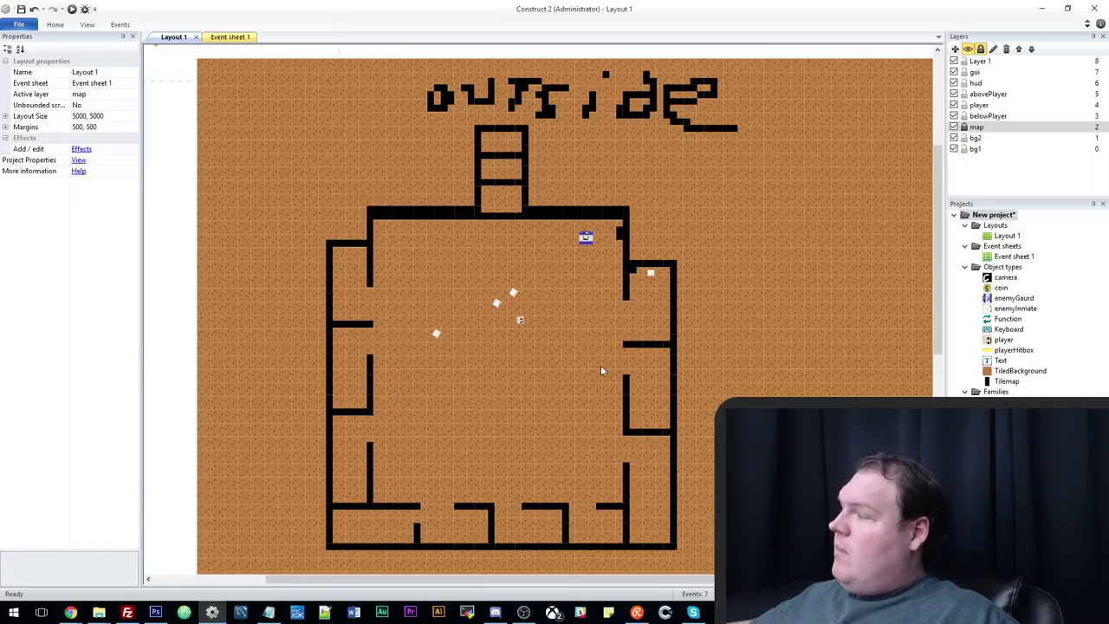
Paste enemyInmate copies into the three left-side cells, the bottom cell and the room's top-left.
key("ctrl+v")
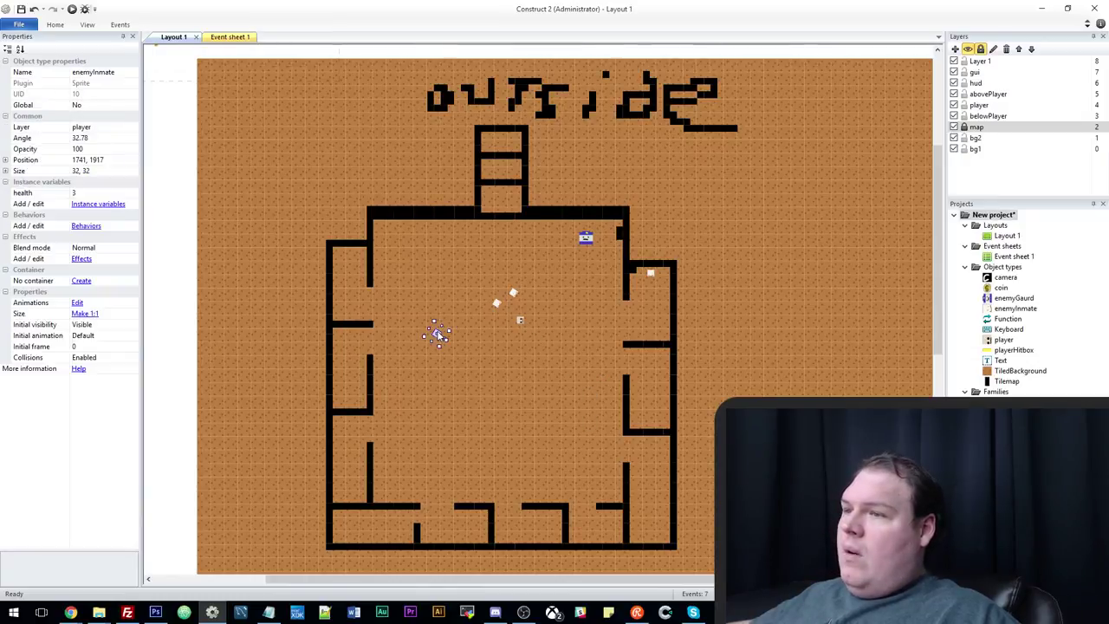
left_click(349, 267)
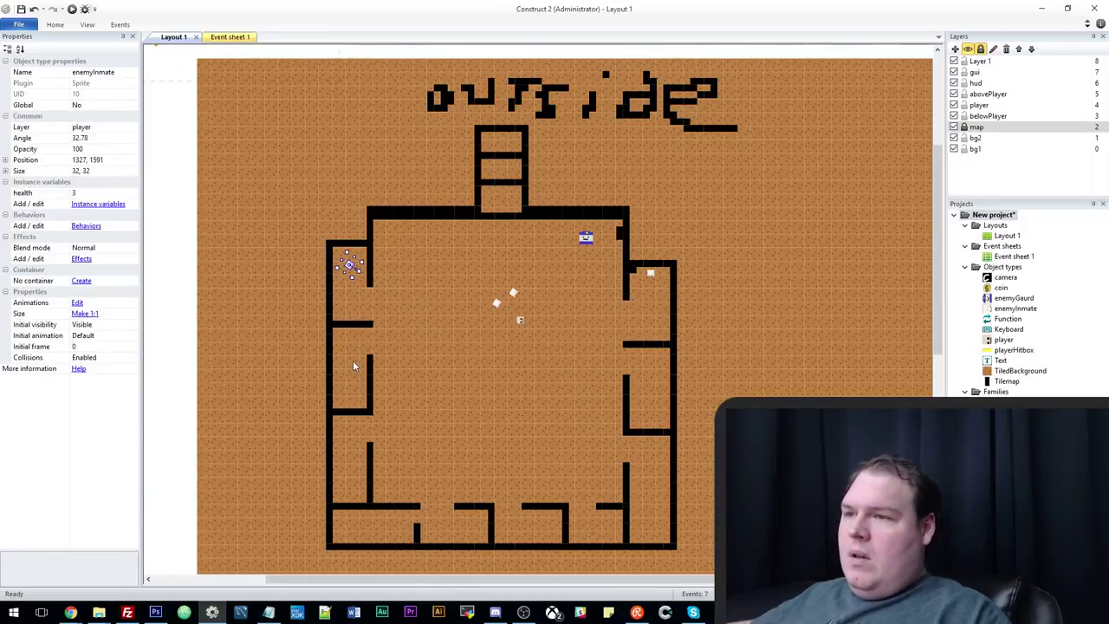
left_click(1027, 105)
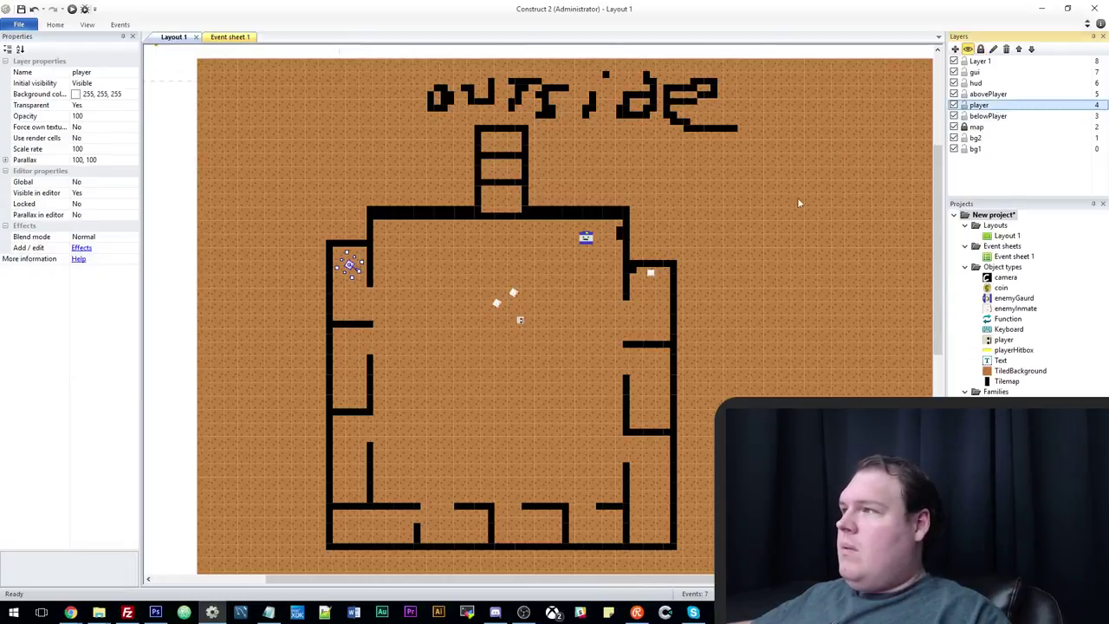
key("ctrl+v")
left_click(347, 381)
key("ctrl+v")
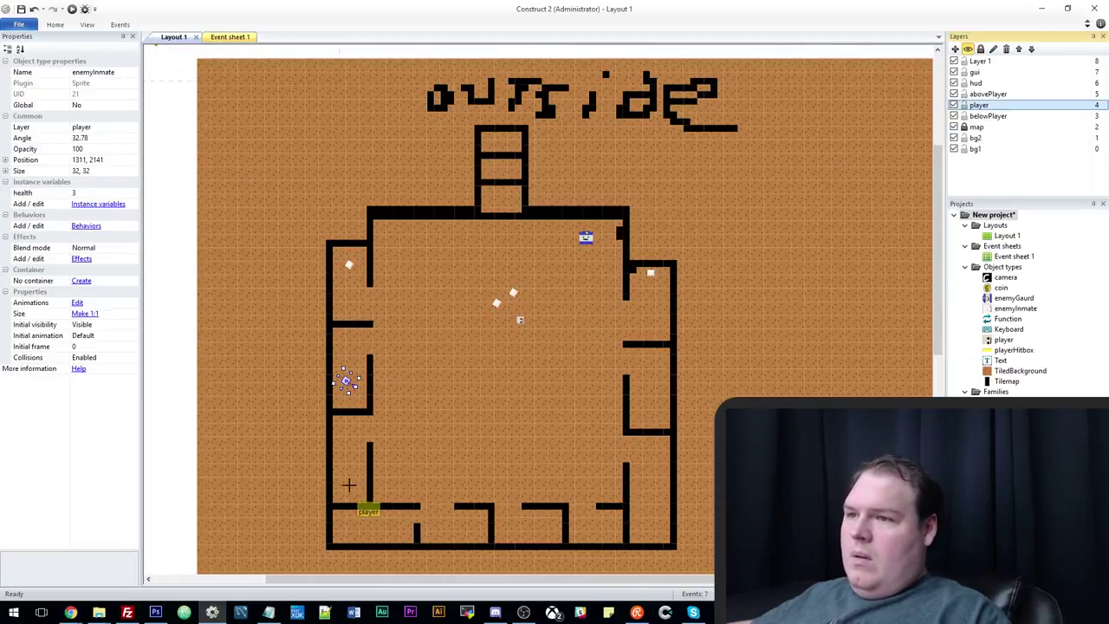
left_click(349, 486)
key("ctrl+v")
left_click(467, 530)
key("ctrl+v")
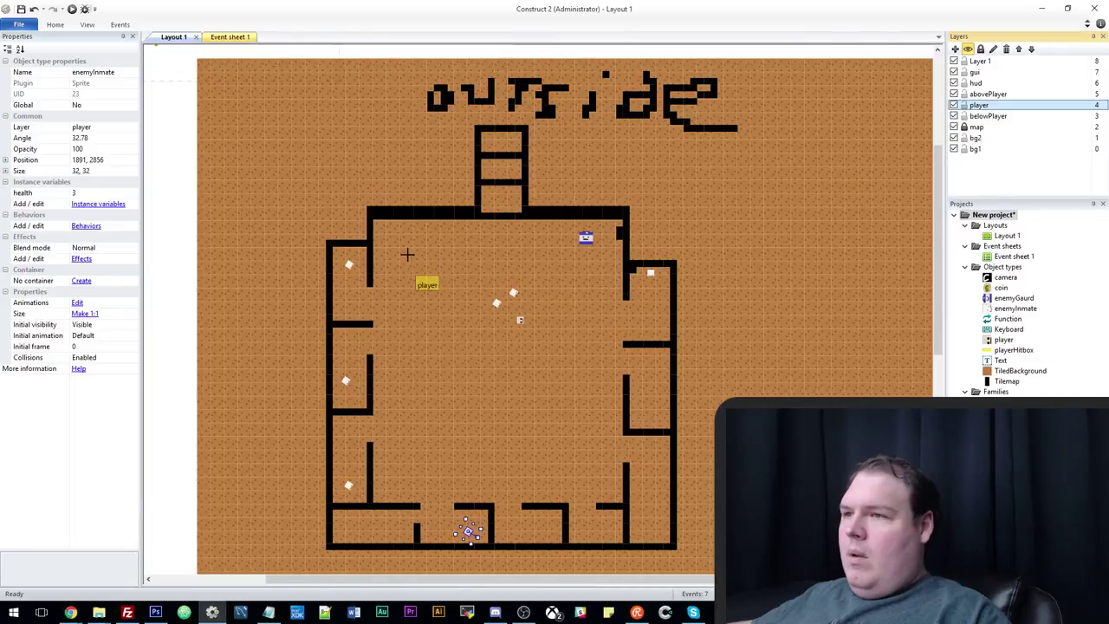
left_click(422, 237)
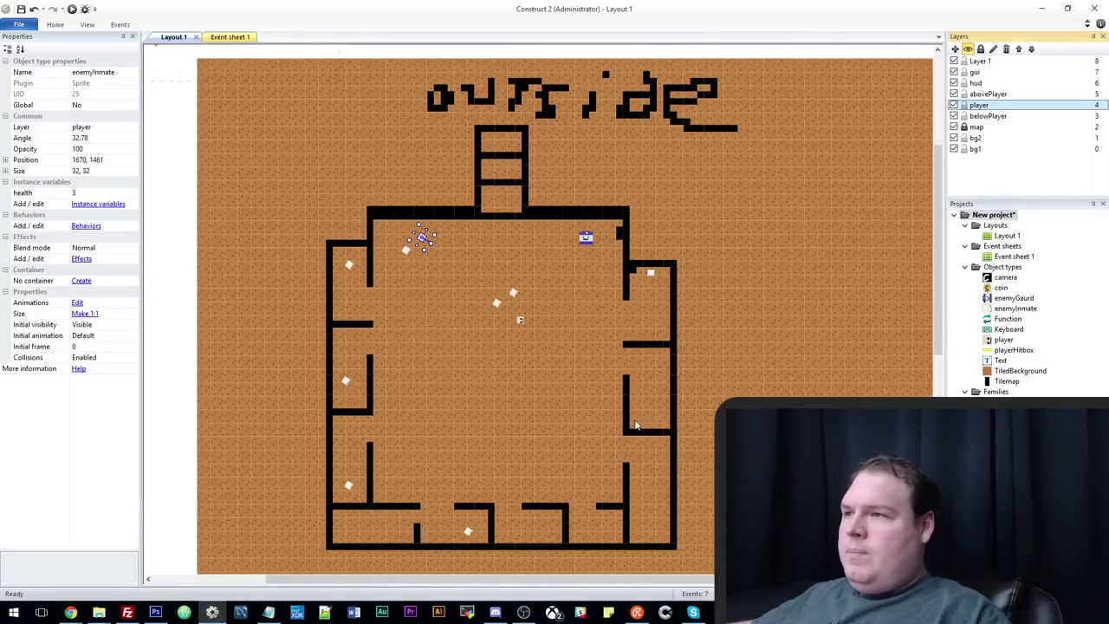
Shift that inmate further into the room and nudge the guard right to 2483, 1467.
scroll(631, 364, "up", 1)
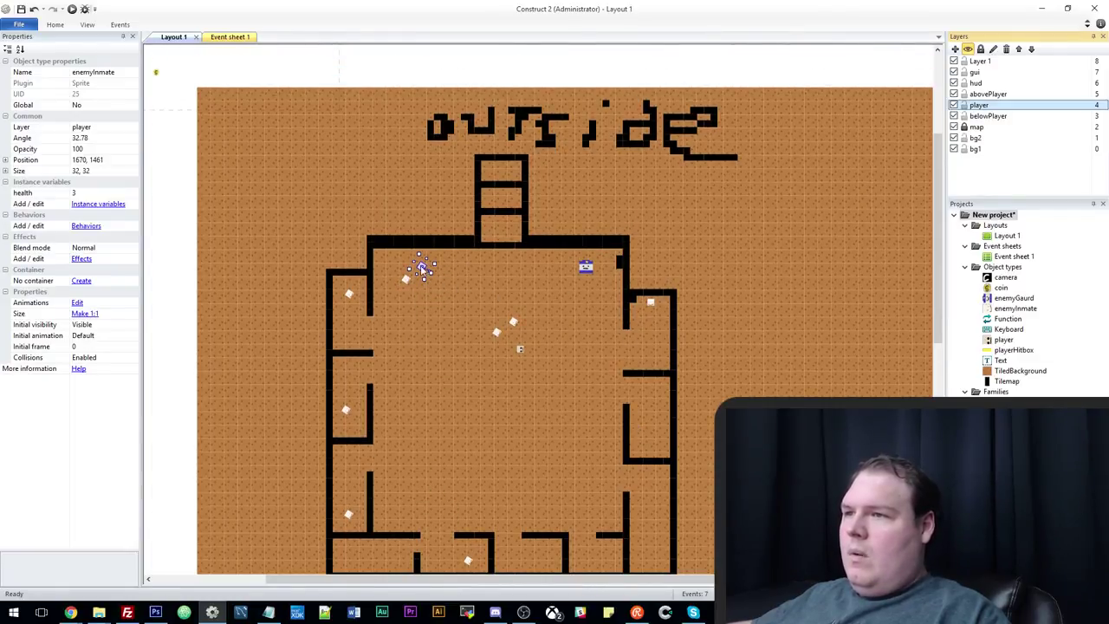
left_click_drag(425, 272, 419, 319)
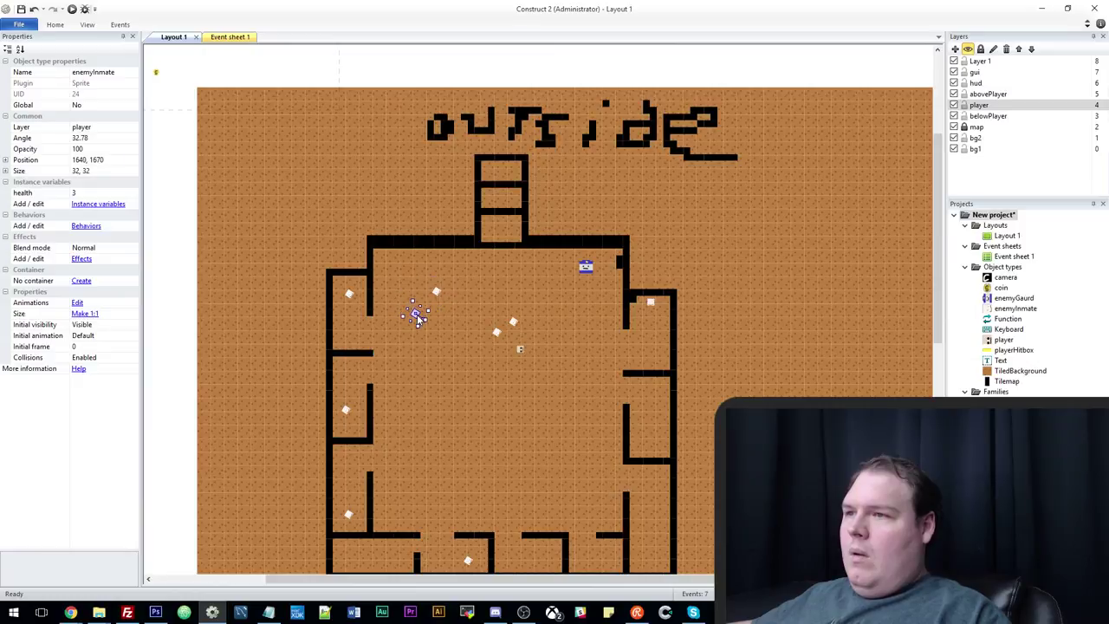
left_click(586, 268)
left_click_drag(592, 276, 594, 271)
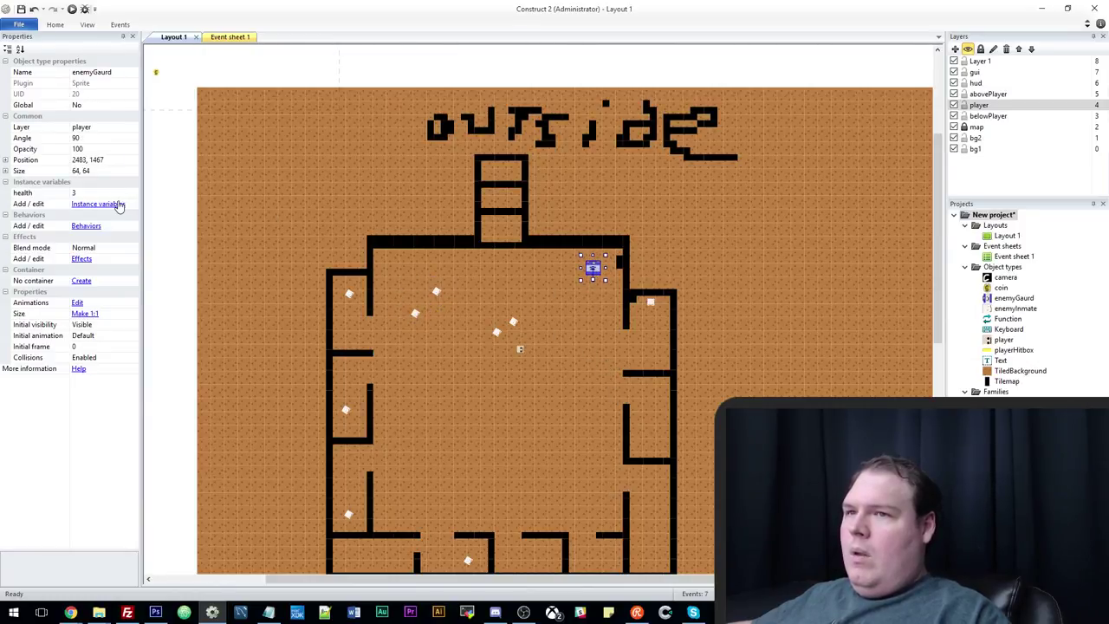
Add the Pathfinding behavior to the enemyGaurd sprite.
left_click(92, 226)
left_click(469, 244)
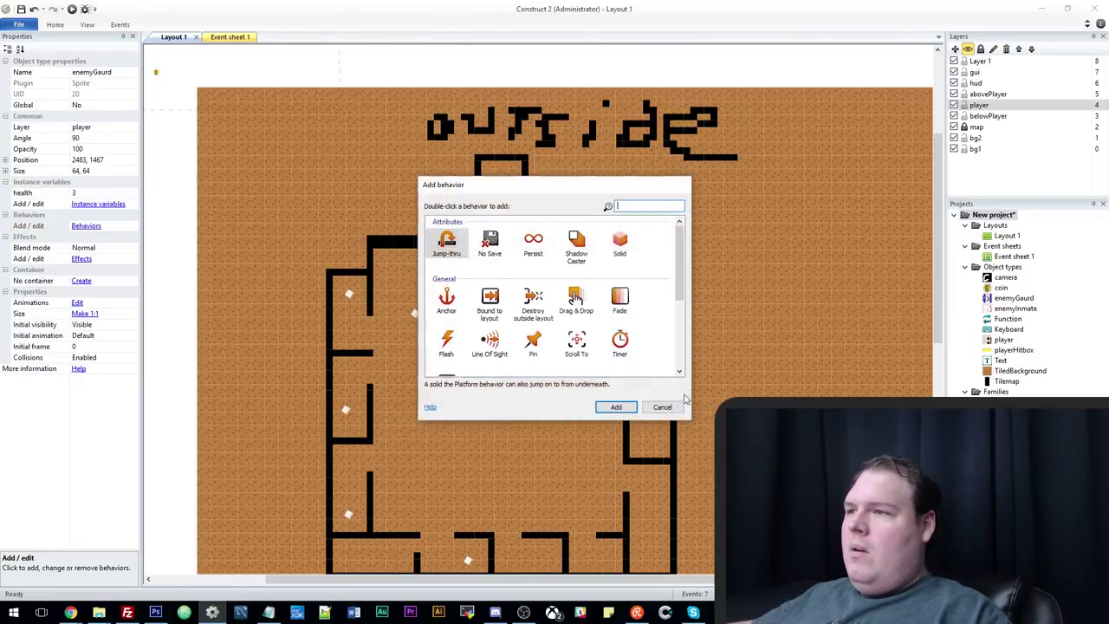
scroll(652, 358, "down", 3)
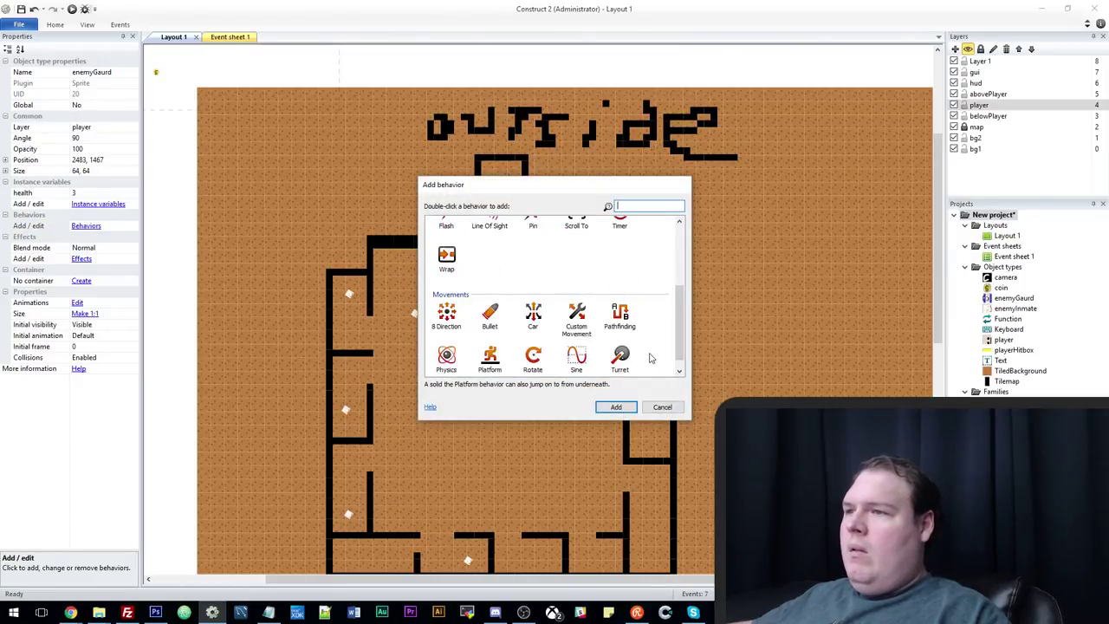
double_click(625, 317)
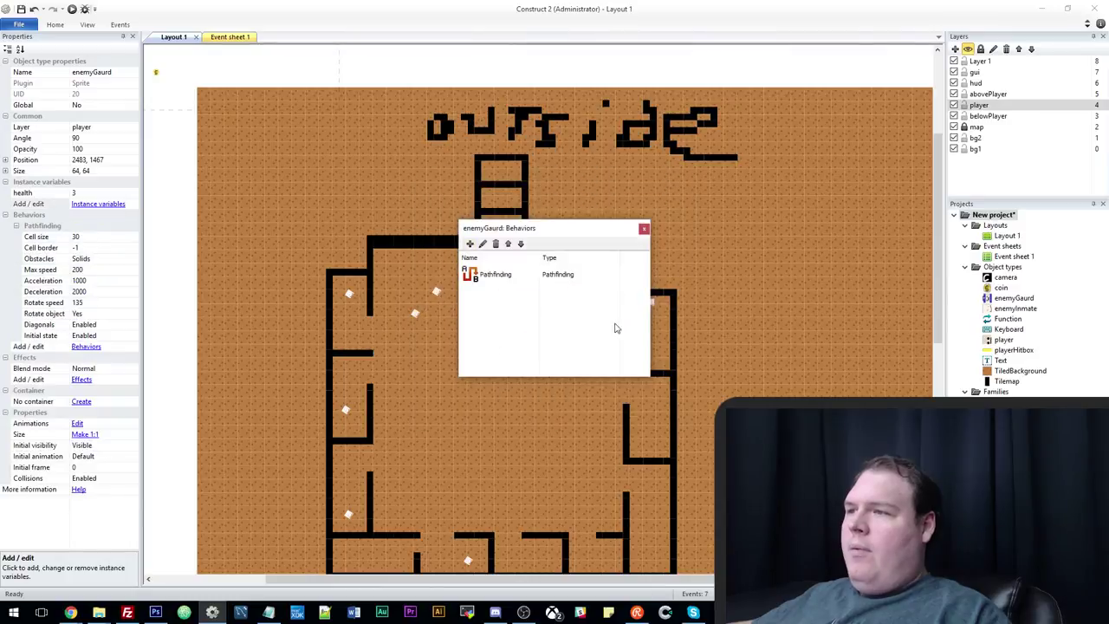
left_click(642, 226)
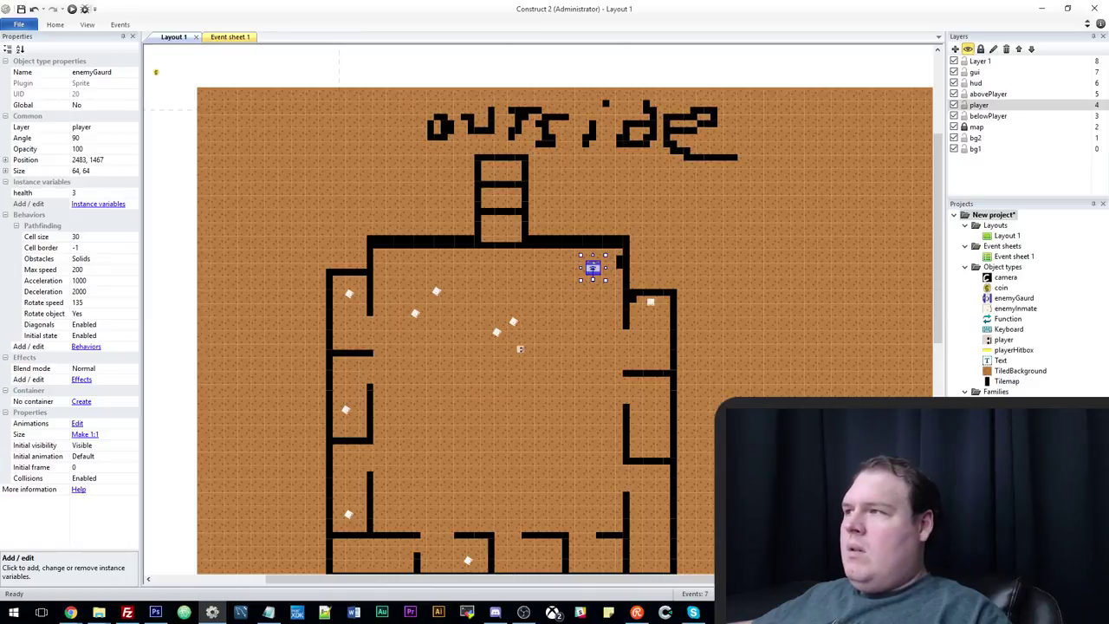
Lock the map layer so its wall tilemap can't be selected, then reselect the guard.
left_click(977, 128)
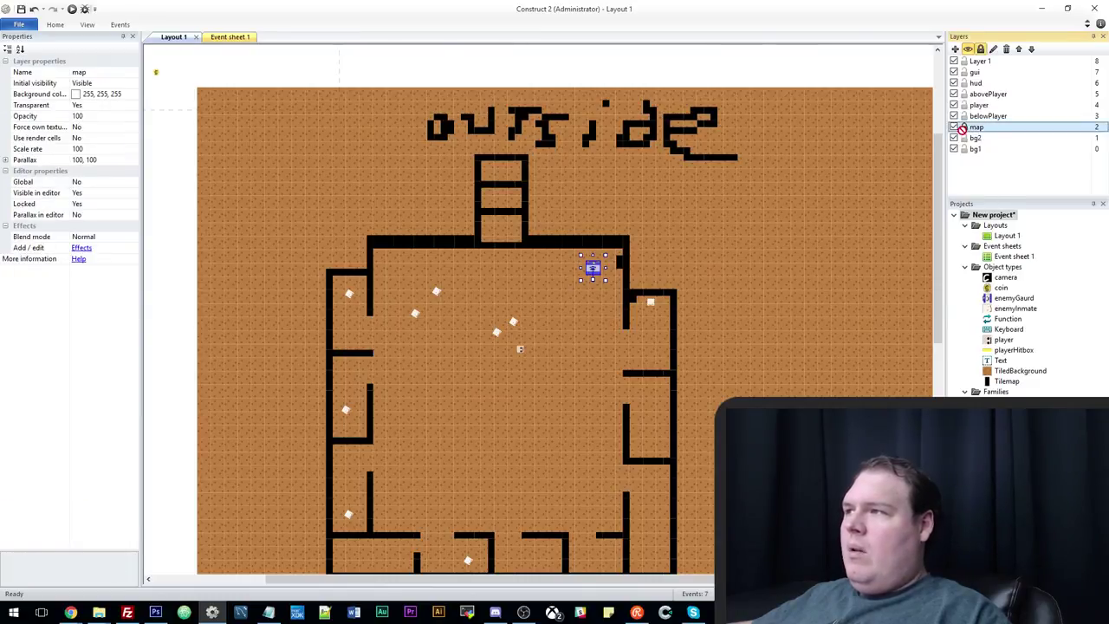
left_click(809, 216)
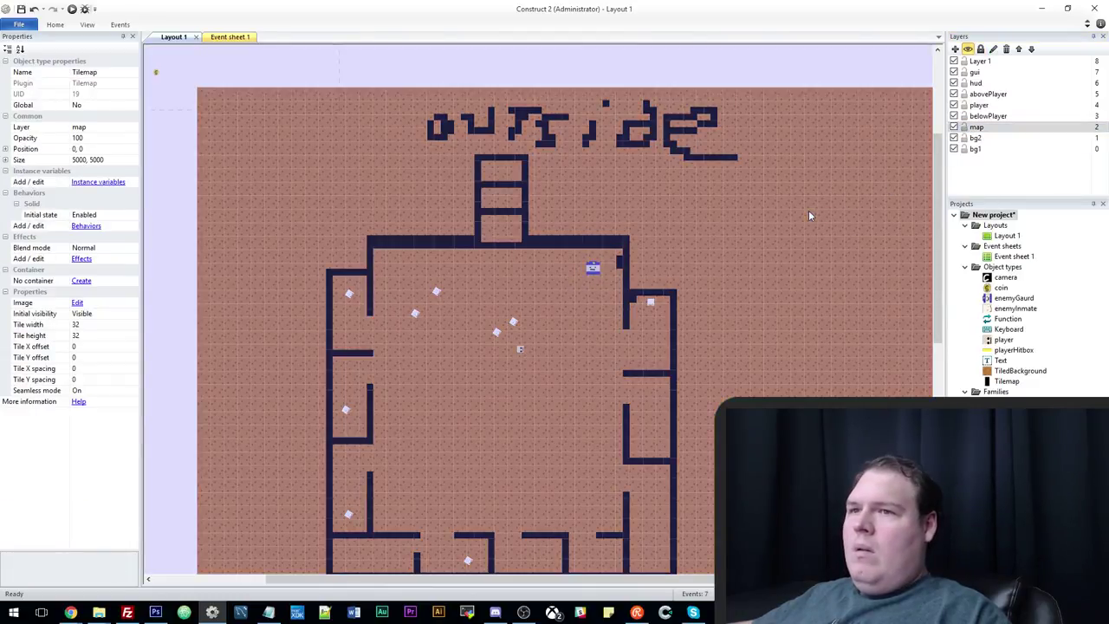
left_click(981, 49)
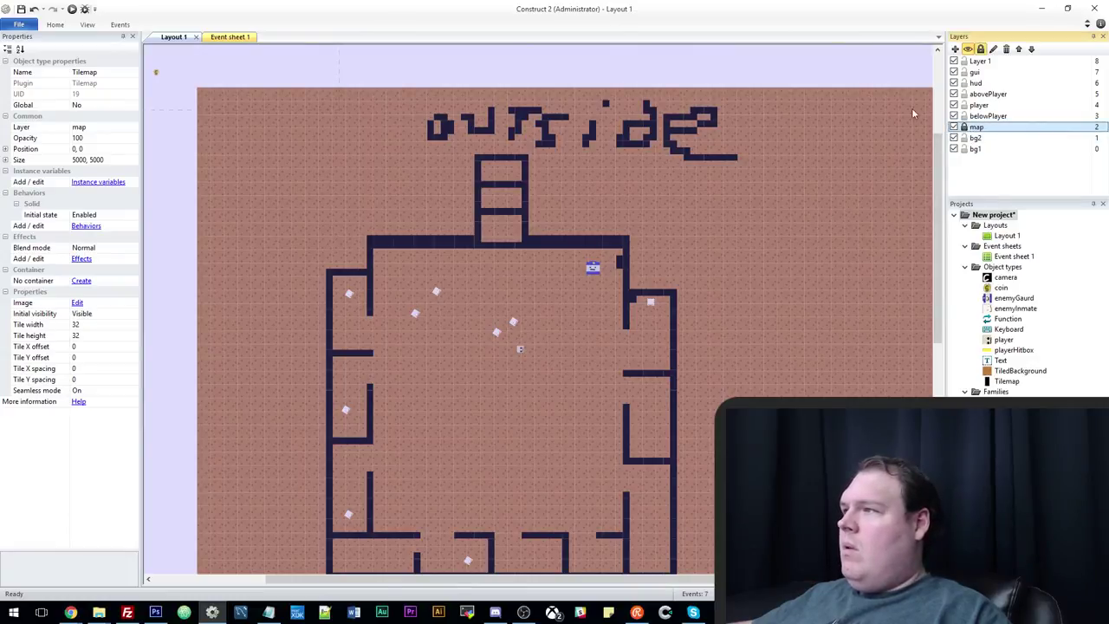
left_click(912, 113)
left_click(593, 267)
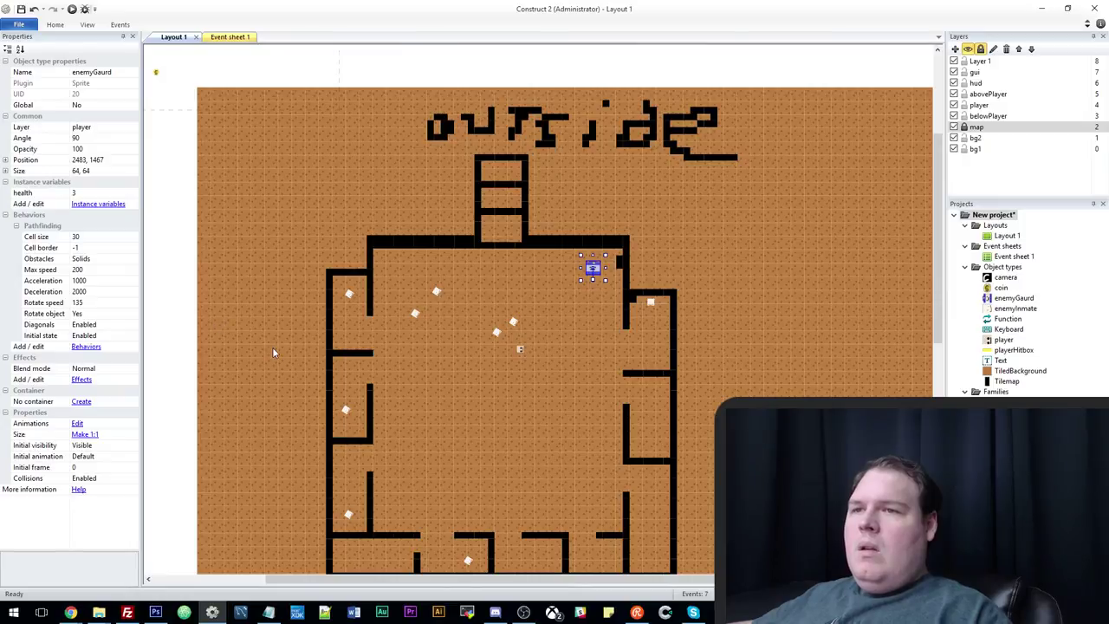
scroll(223, 297, "down", 3, "ctrl")
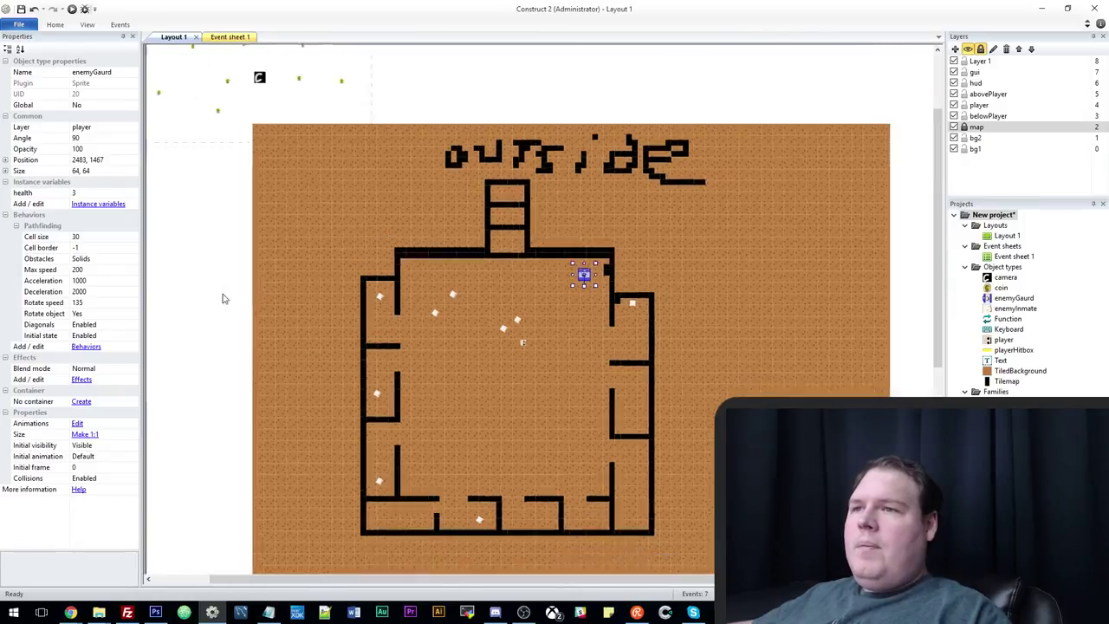
Insert a new Sprite object on the layout and resize its image to 32 x 32.
right_click(223, 298)
key("Escape")
double_click(222, 312)
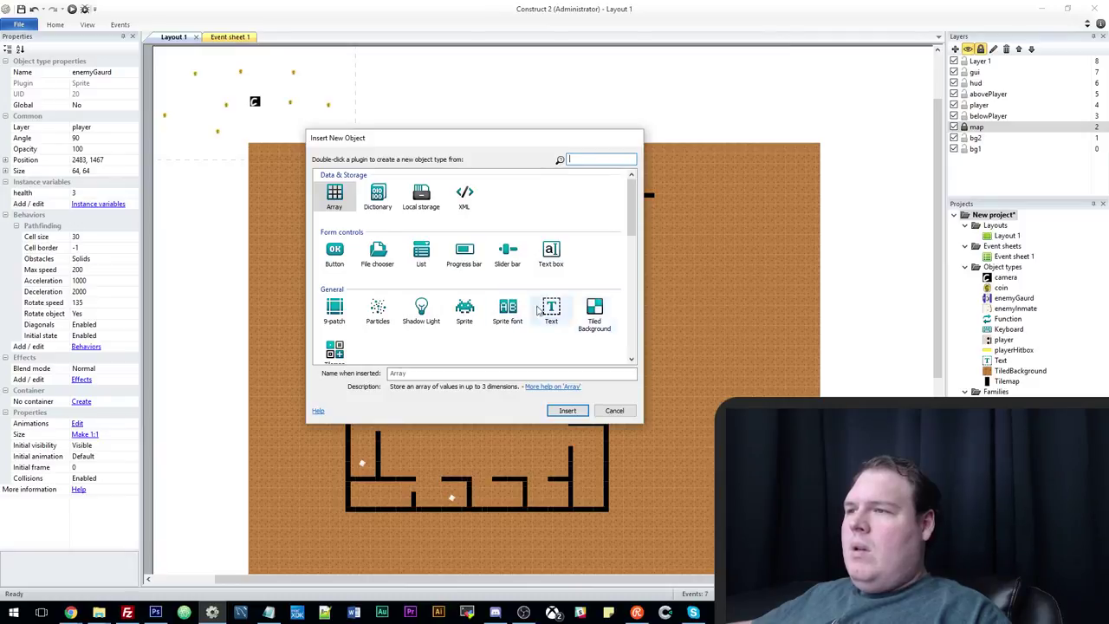
double_click(464, 308)
left_click(206, 278)
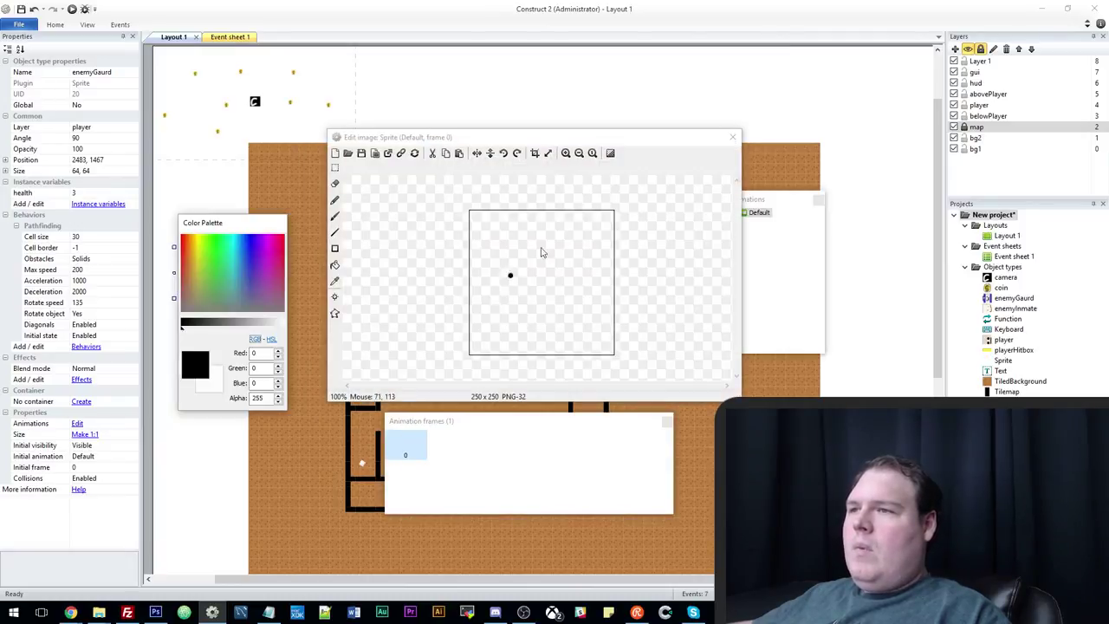
left_click(547, 152)
type("32")
key("Tab")
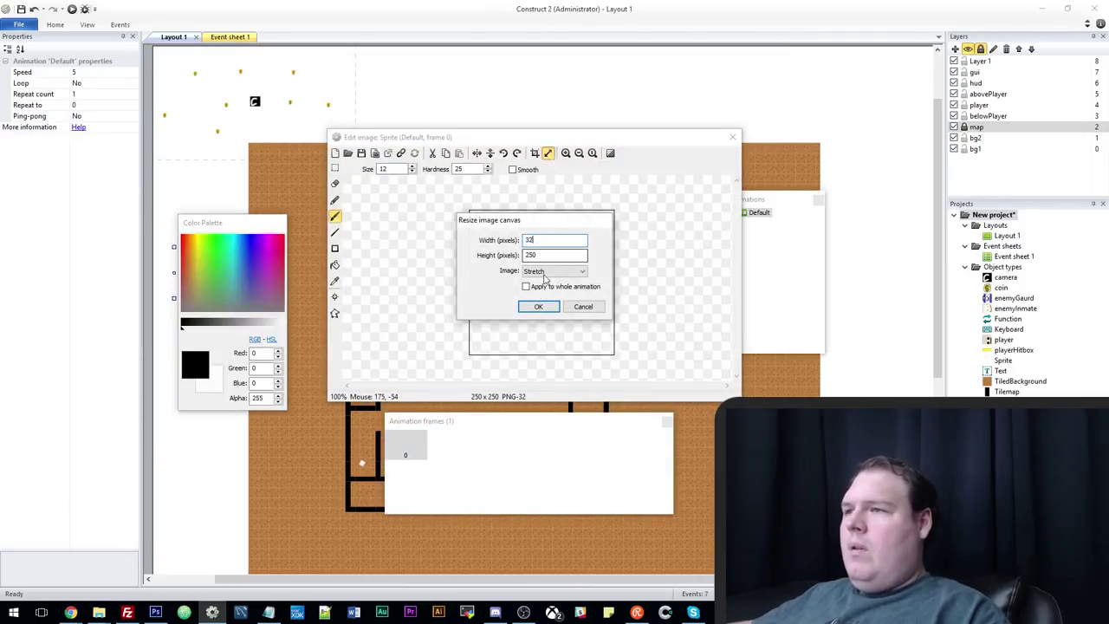
type("32")
left_click(538, 306)
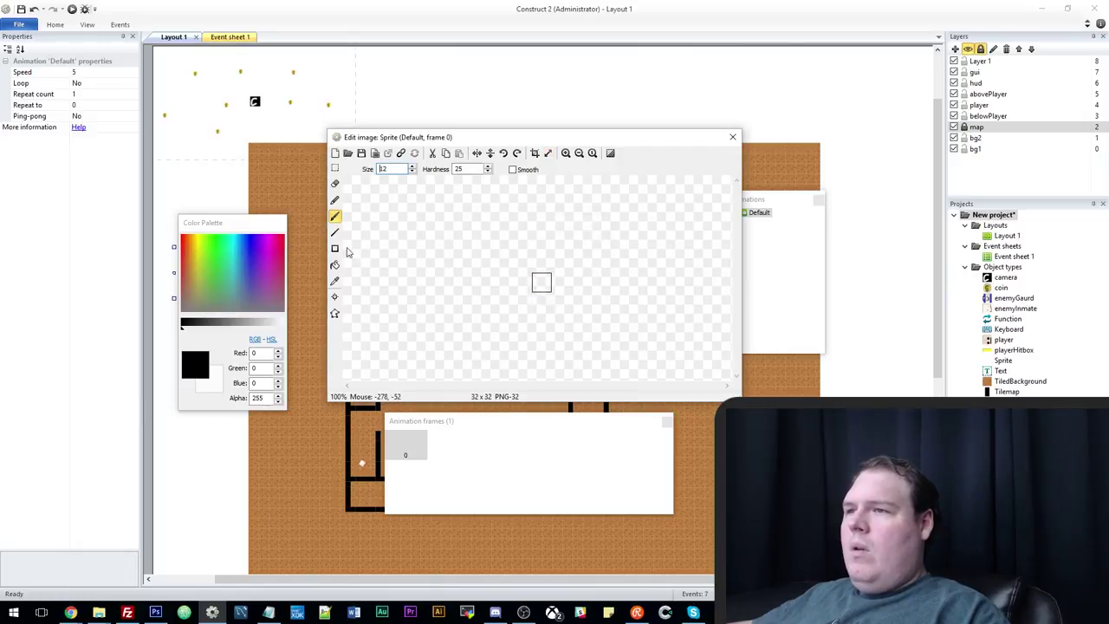
Draw the sprite's image as a green square with a small white mark.
left_click(208, 246)
left_click(212, 243)
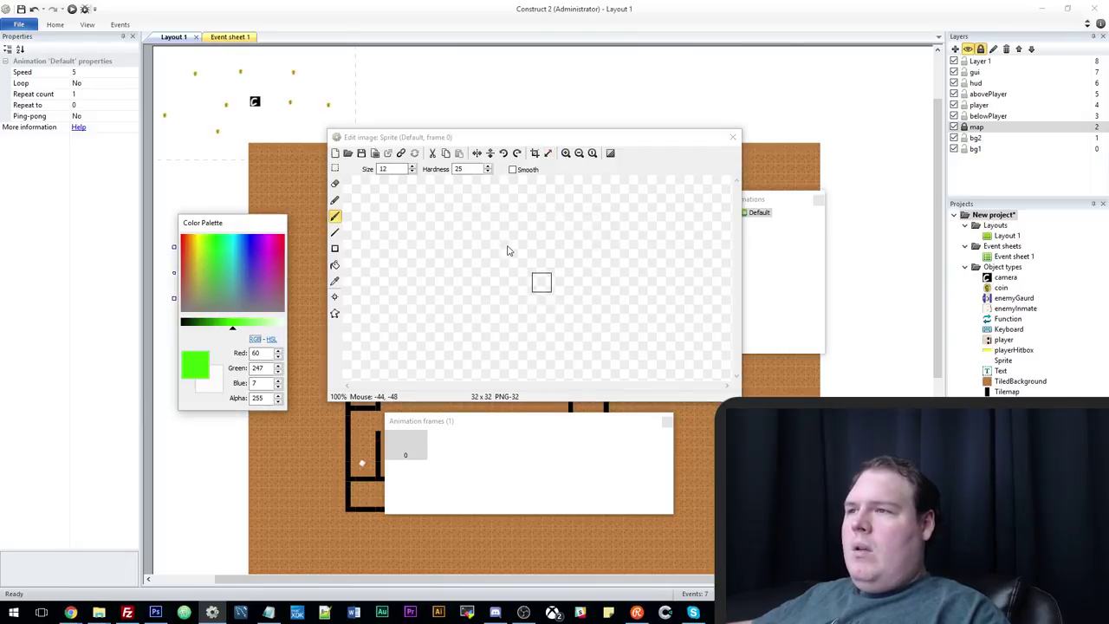
left_click(334, 247)
left_click_drag(525, 267, 584, 330)
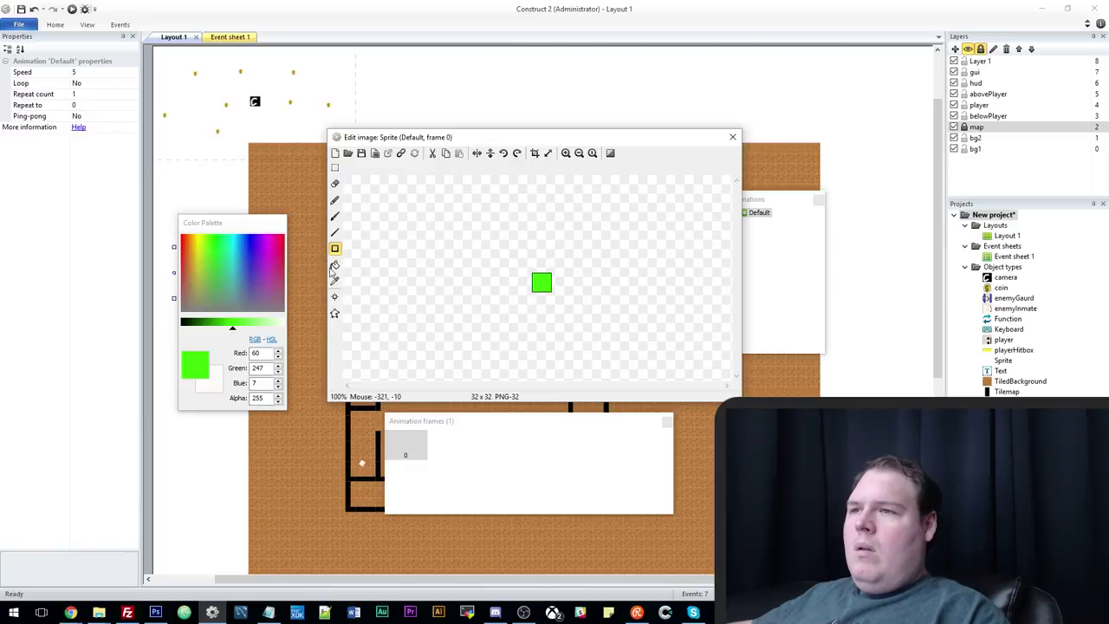
left_click(335, 215)
left_click(281, 322)
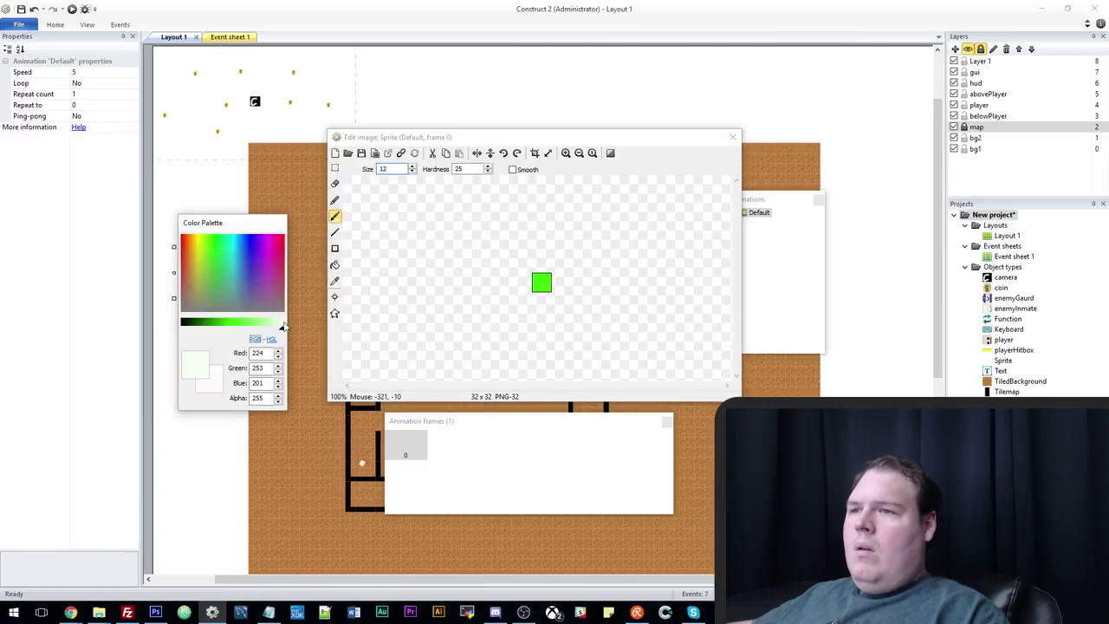
left_click_drag(537, 280, 544, 286)
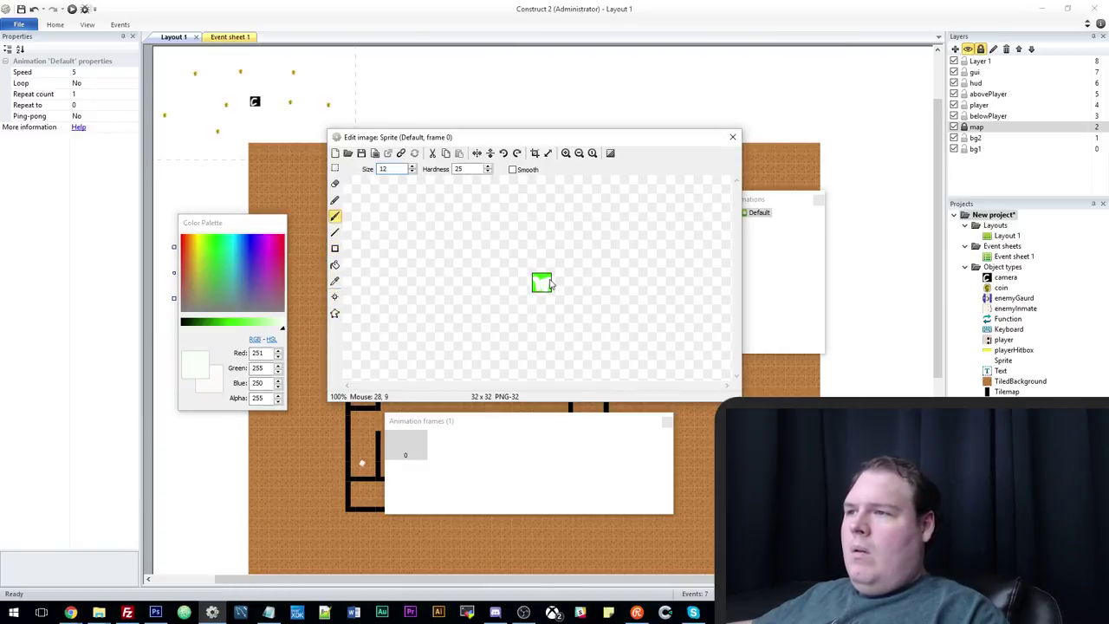
left_click(732, 137)
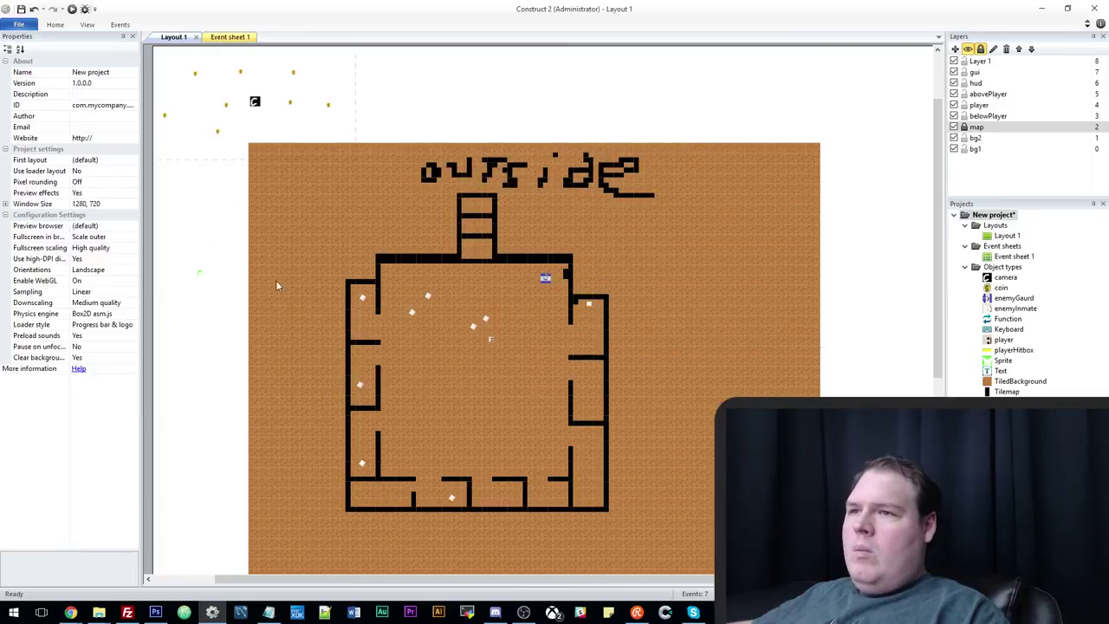
Put the waypoint sprite on the belowPlayer layer in the room's lower-right corner, initially invisible.
left_click(953, 128)
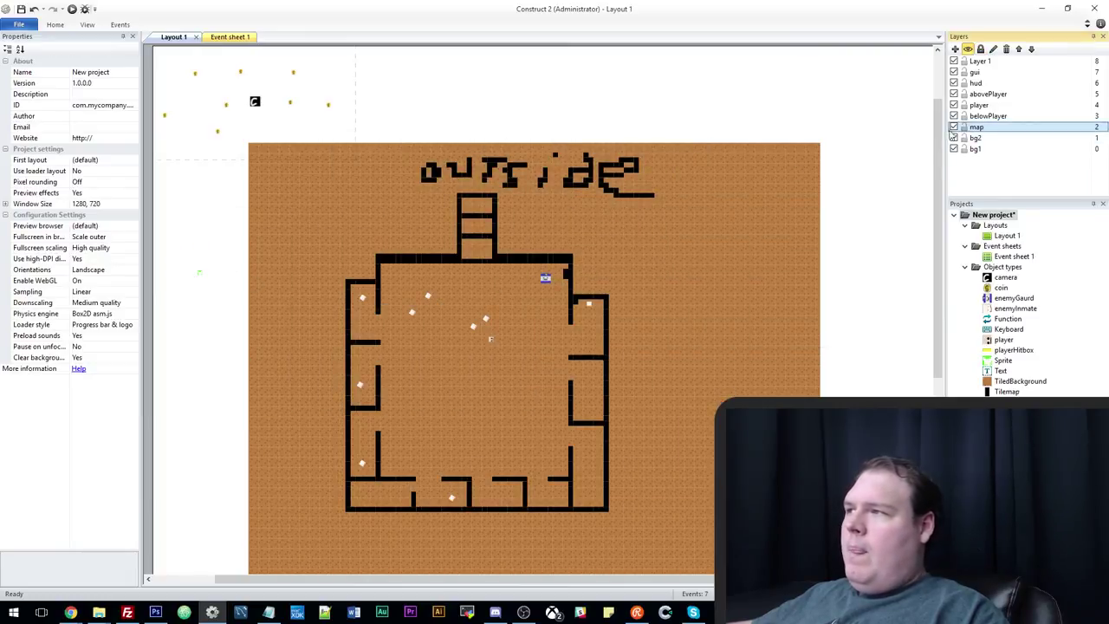
left_click(199, 275)
left_click(130, 127)
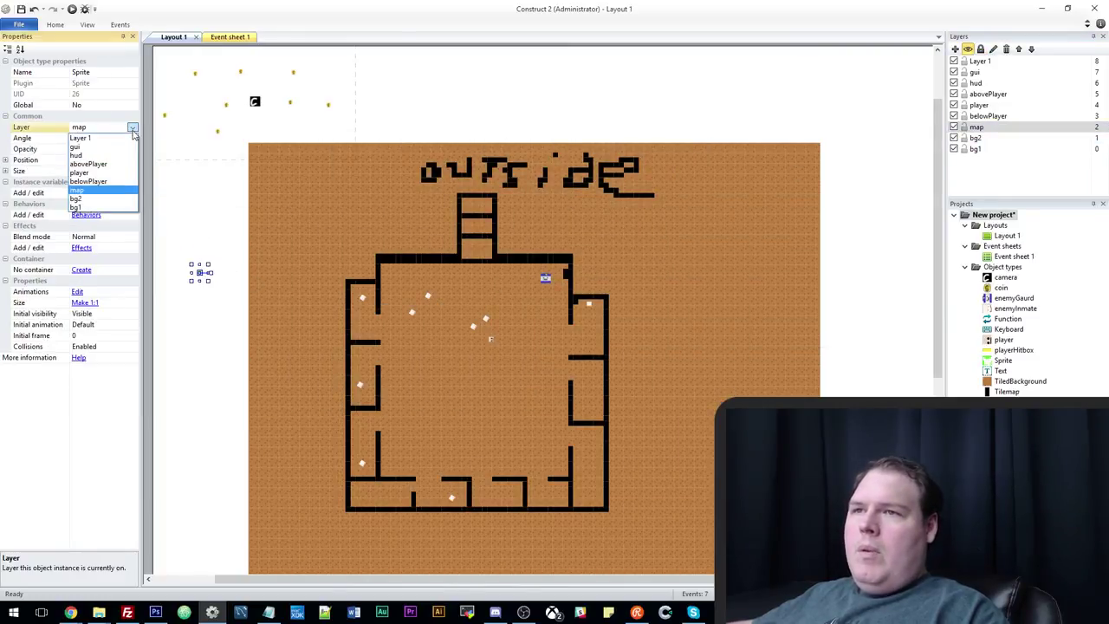
left_click(123, 184)
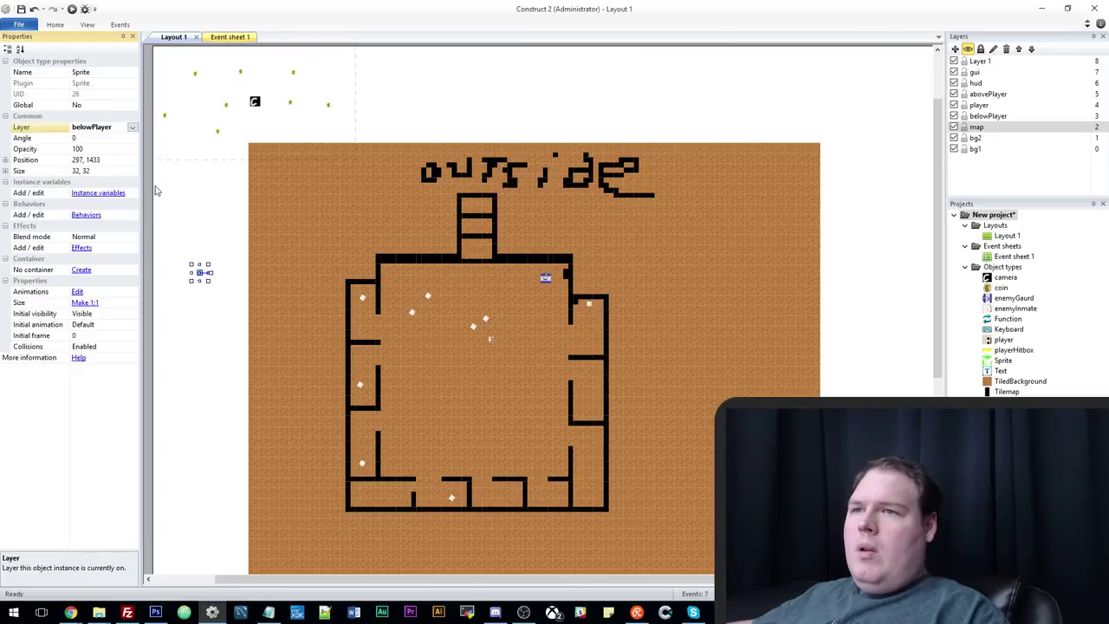
left_click(971, 130)
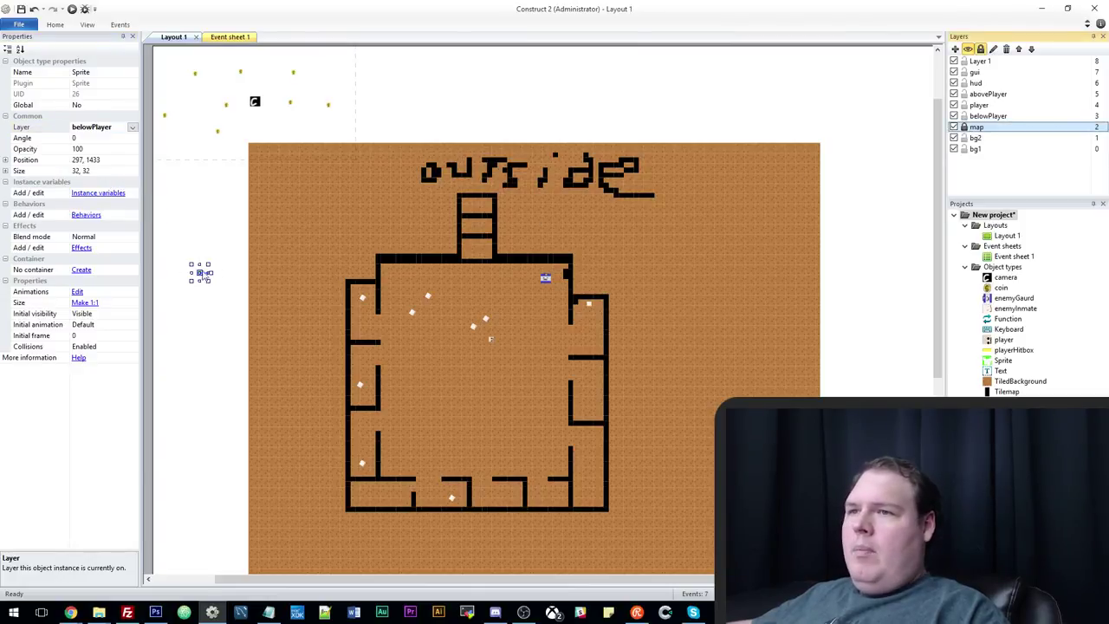
left_click_drag(203, 275, 558, 468)
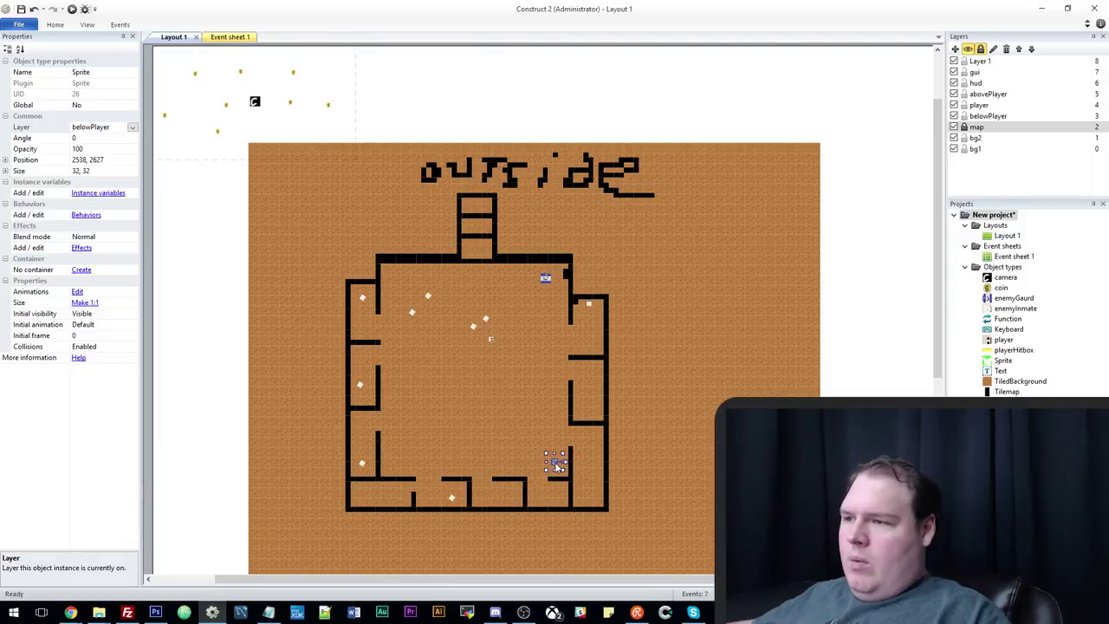
scroll(558, 468, "up", 5, "ctrl")
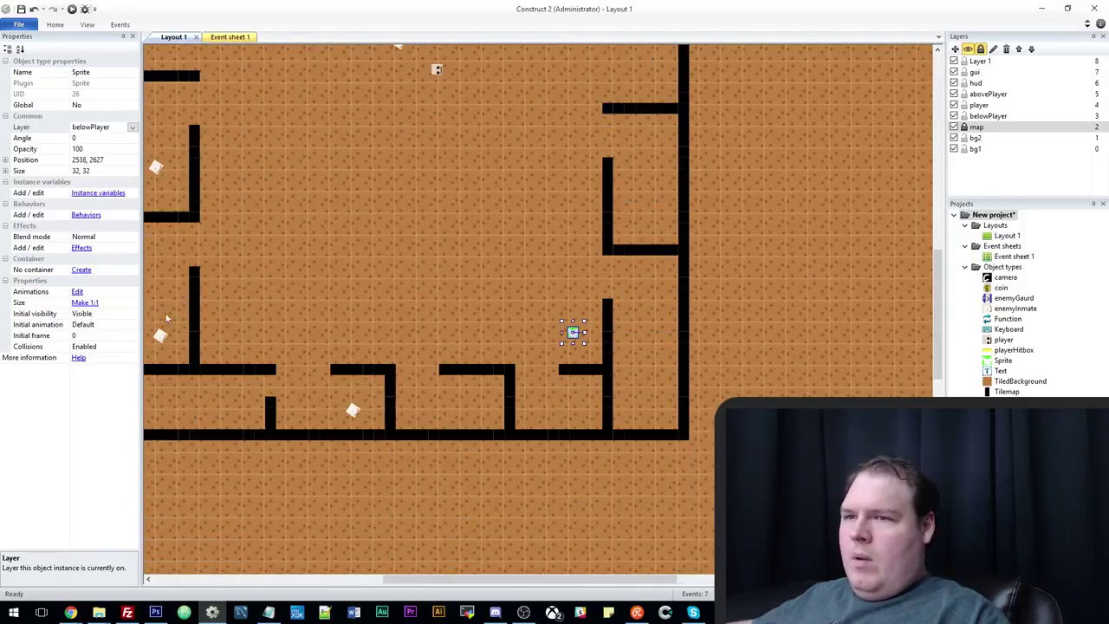
left_click(131, 314)
left_click(128, 333)
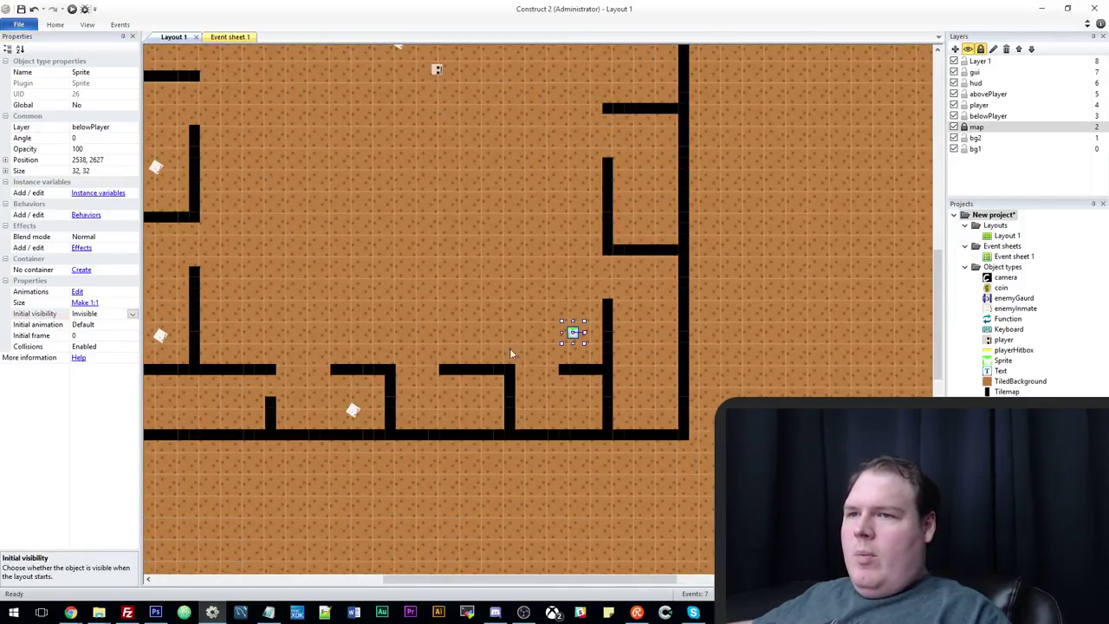
Place waypoint copies by the left wall, upper-left corner and guard, then open Event sheet 1.
key("ctrl+v")
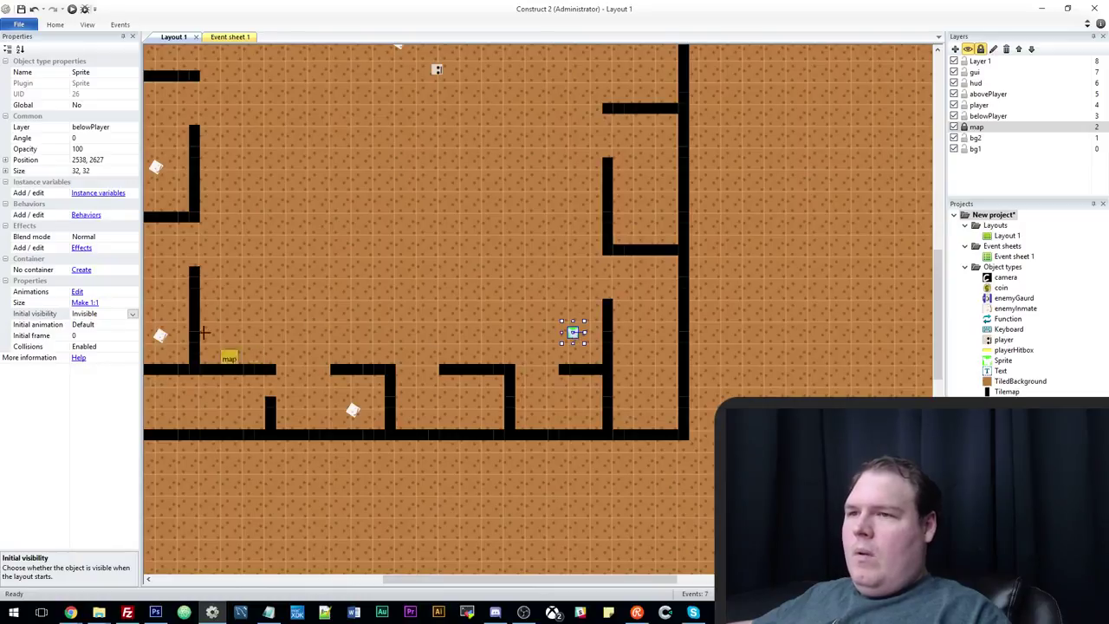
left_click(226, 337)
scroll(264, 329, "up", 3)
scroll(251, 295, "up", 1)
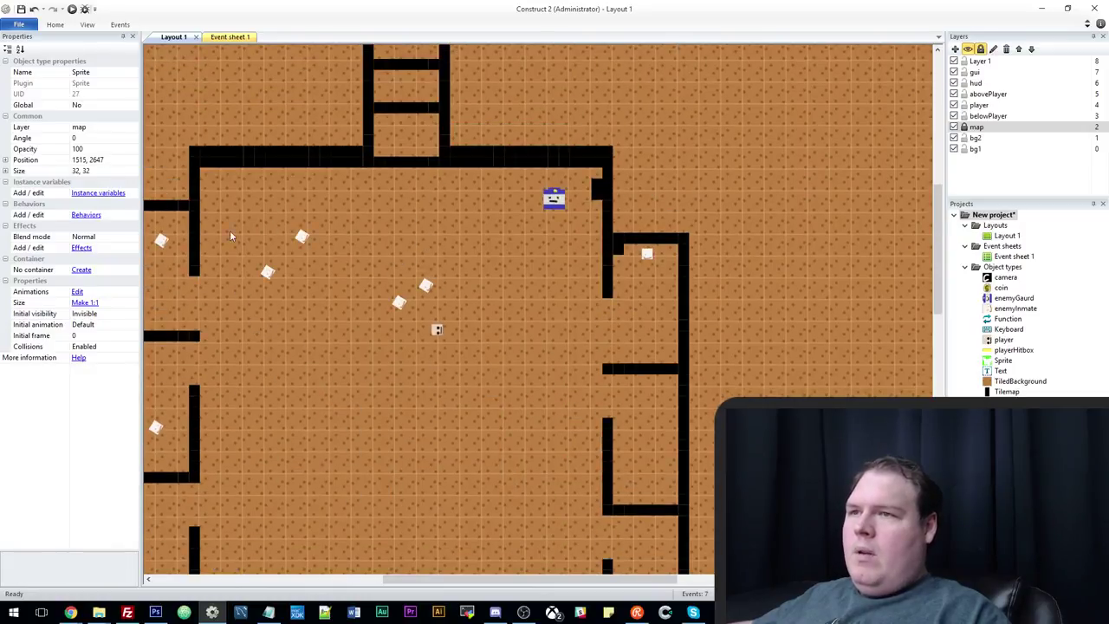
left_click(219, 188)
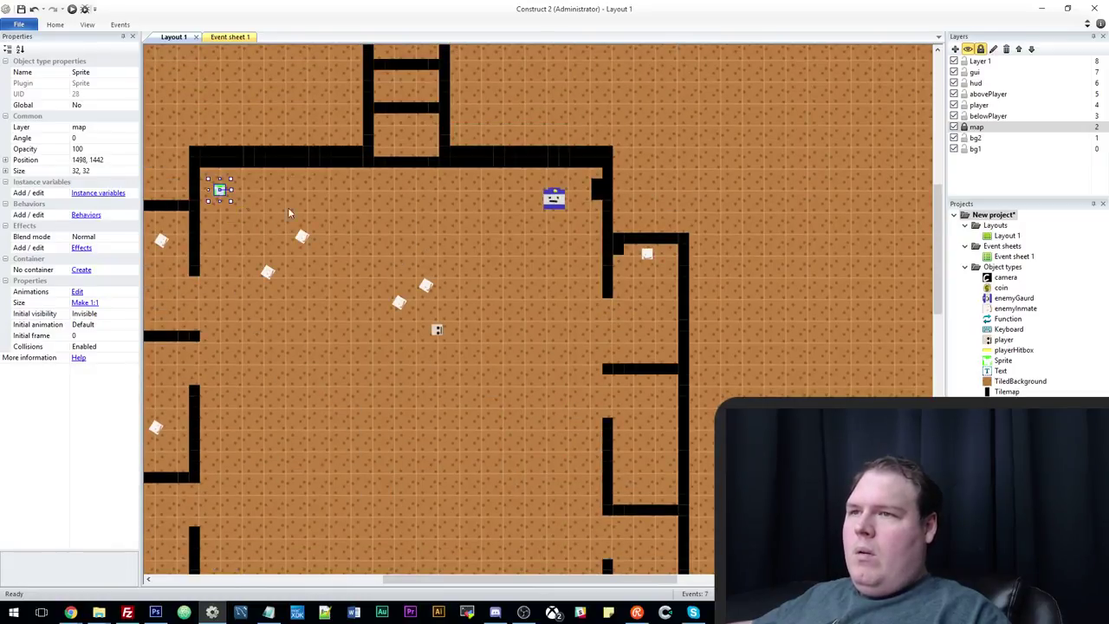
left_click(573, 189)
left_click(574, 190)
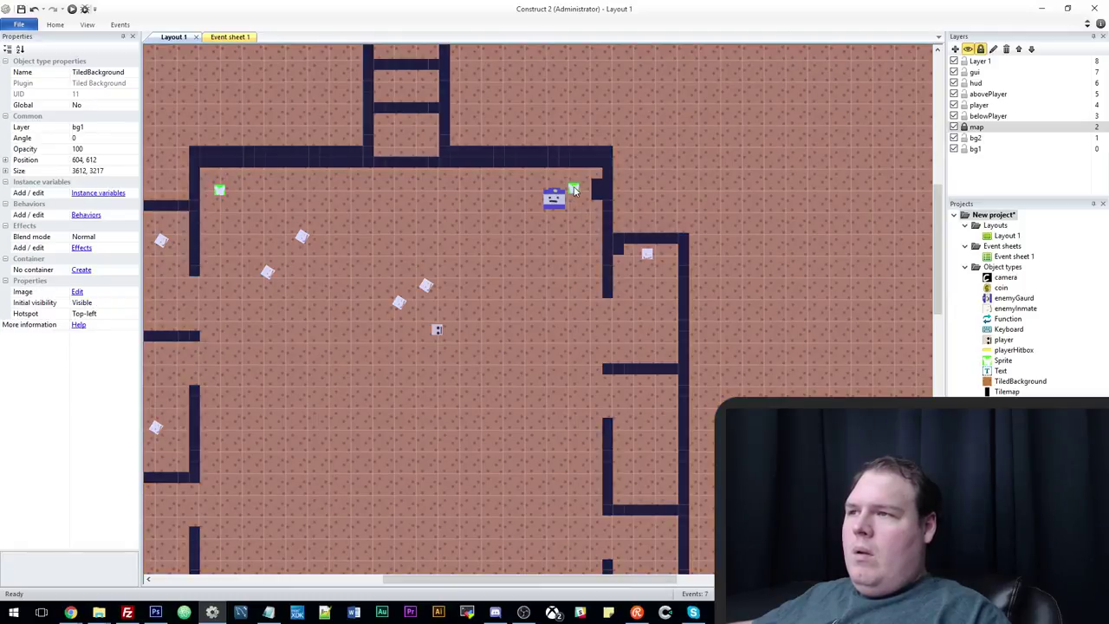
scroll(573, 301, "down", 3, "ctrl")
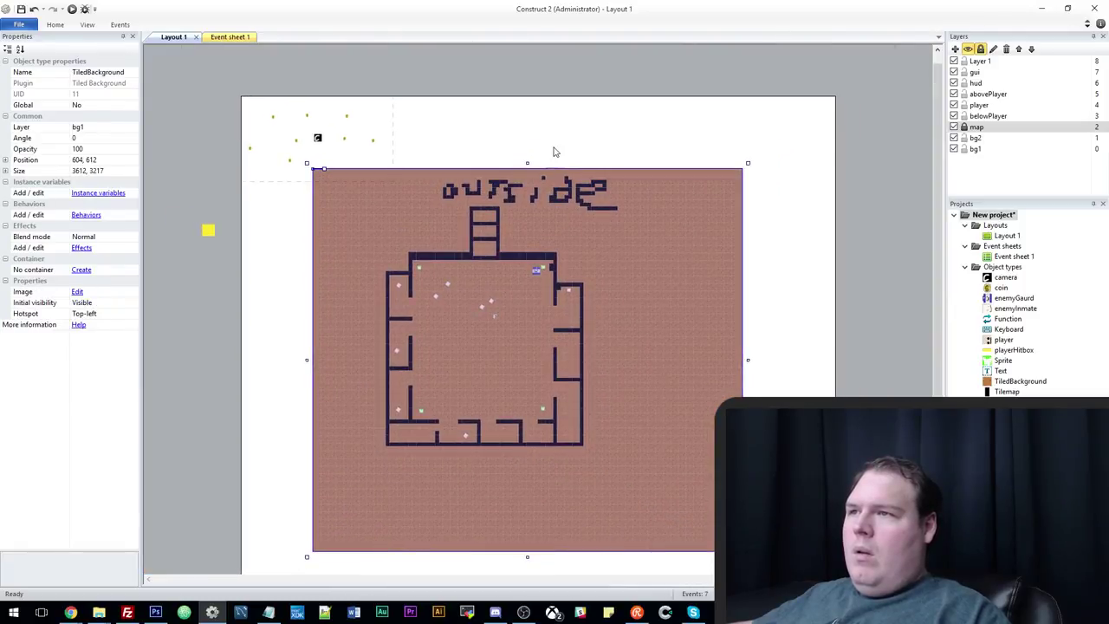
scroll(527, 327, "up", 1, "ctrl")
scroll(529, 329, "up", 1, "ctrl")
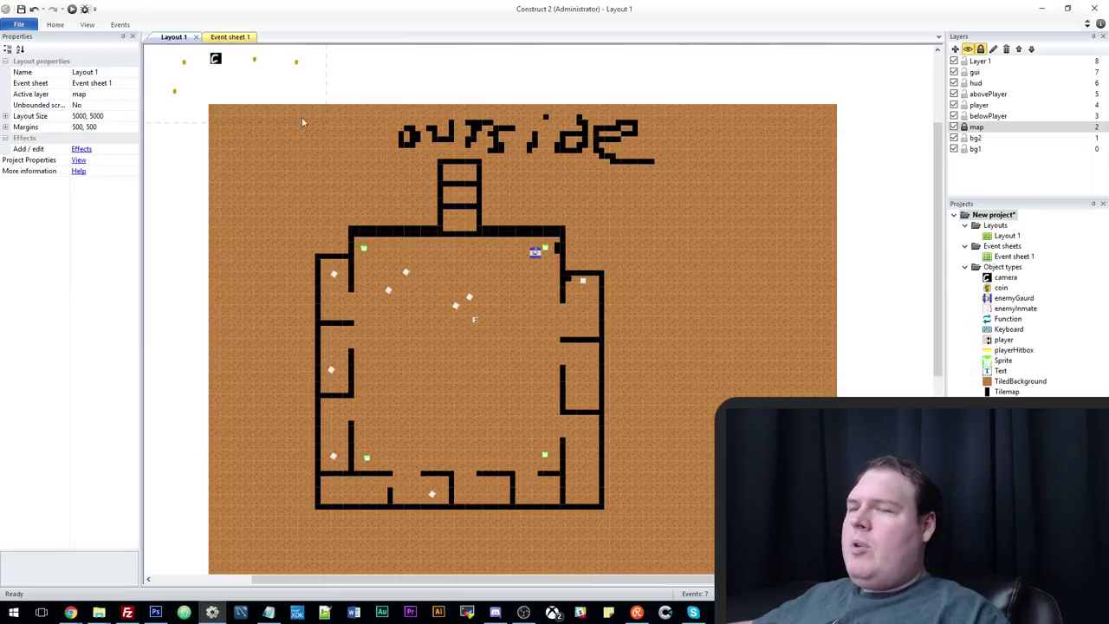
left_click(228, 37)
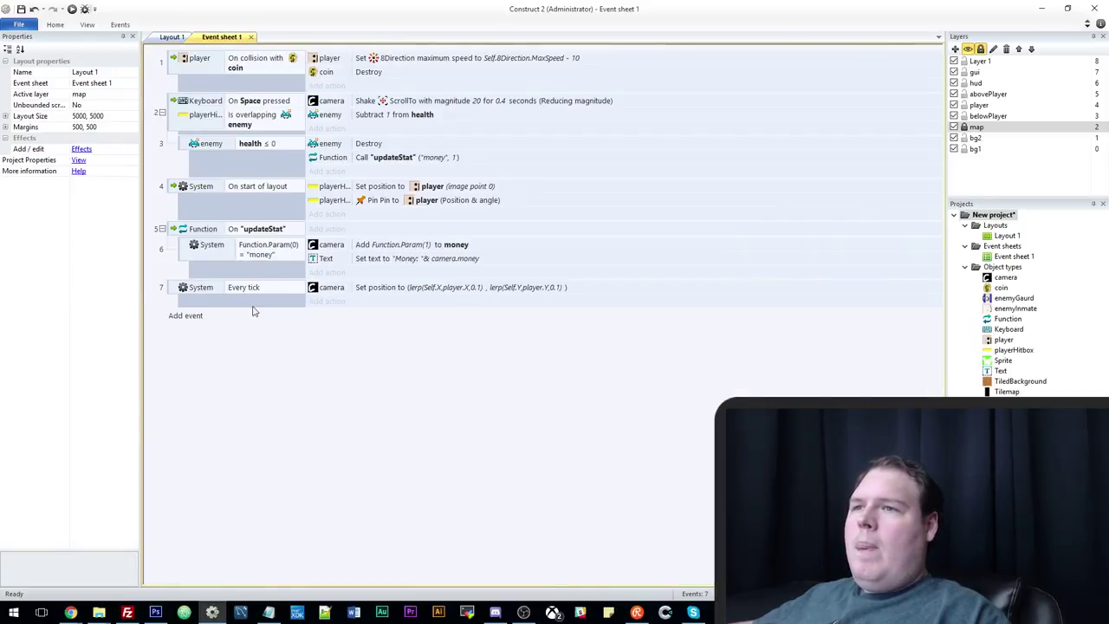
Start adding an enemyGaurd Find path action to On start of layout, then abandon it.
left_click(330, 216)
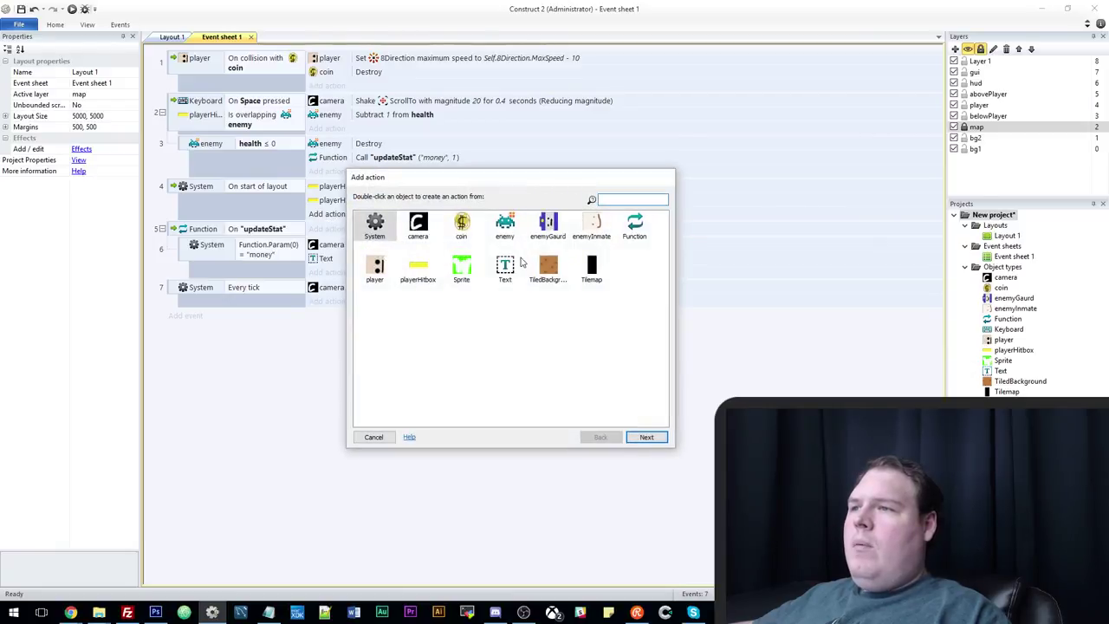
double_click(547, 225)
scroll(423, 344, "down", 5)
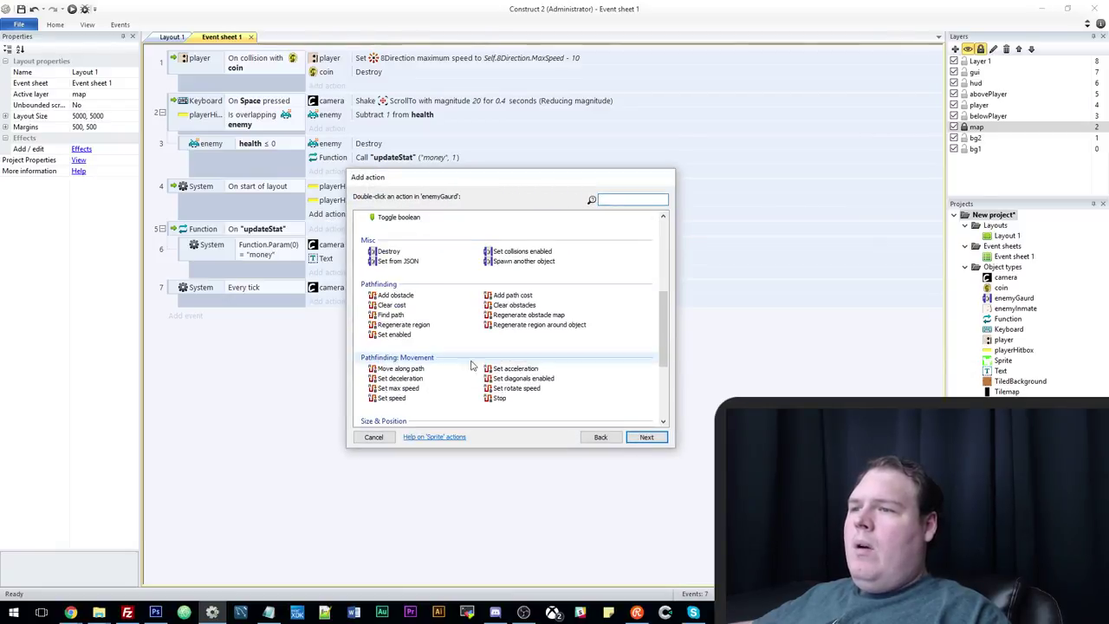
double_click(390, 314)
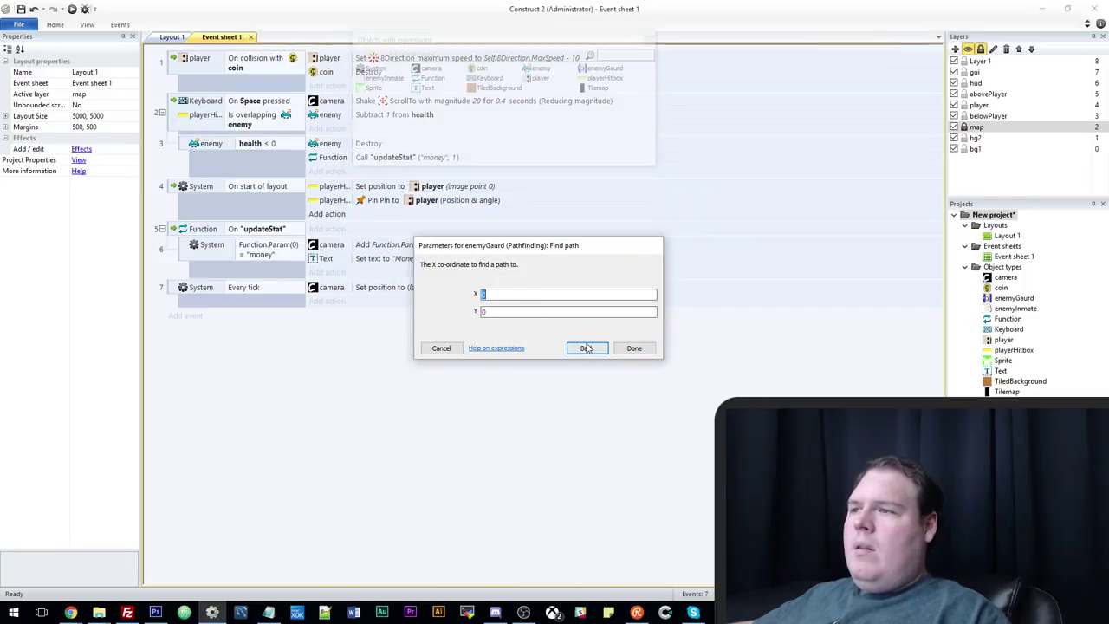
left_click(586, 347)
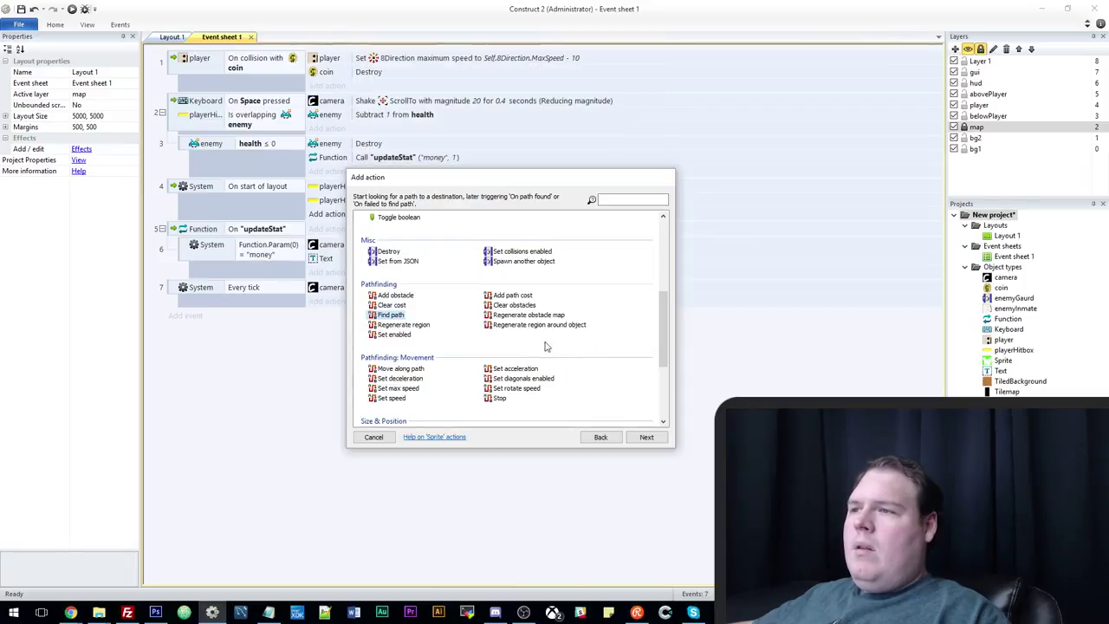
double_click(392, 315)
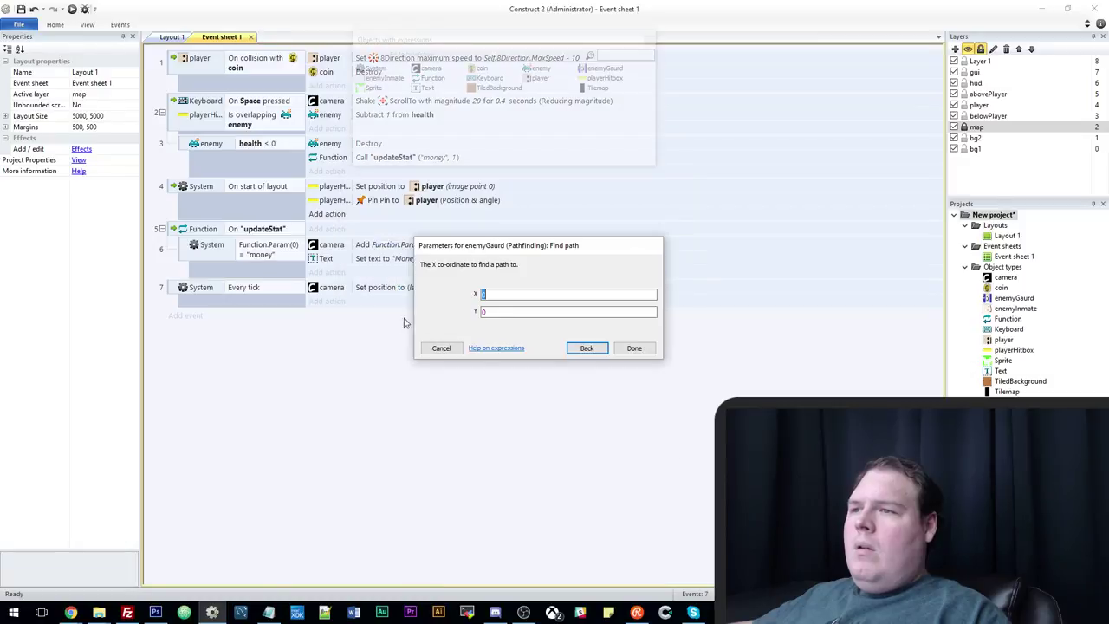
left_click(440, 348)
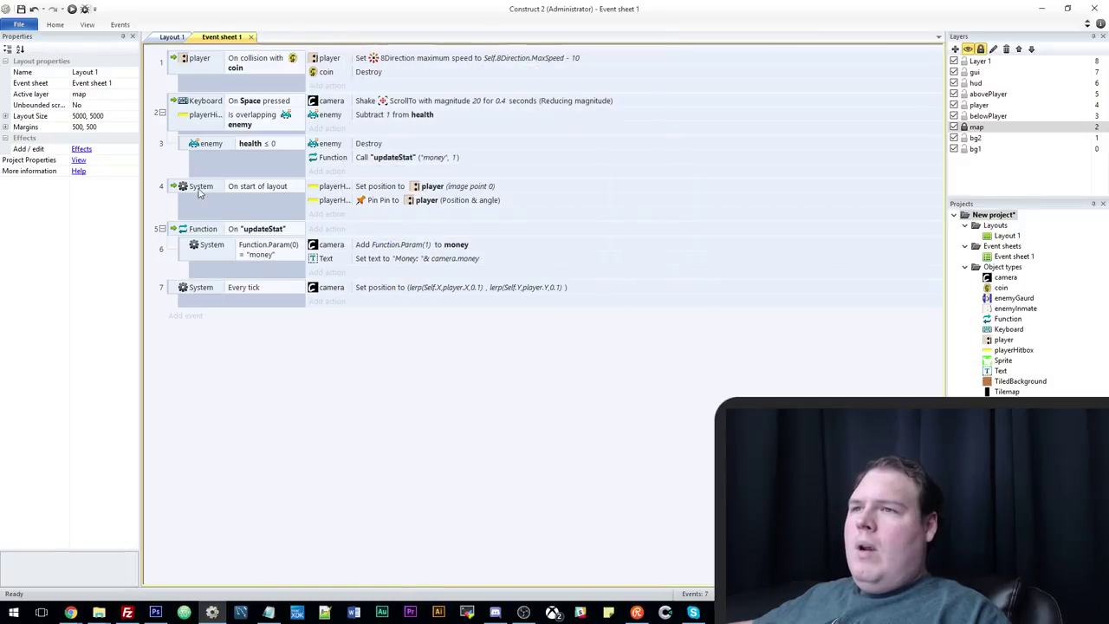
Add a sub-event under On start of layout with System Pick random instance of Sprite.
left_click(172, 190)
key("e")
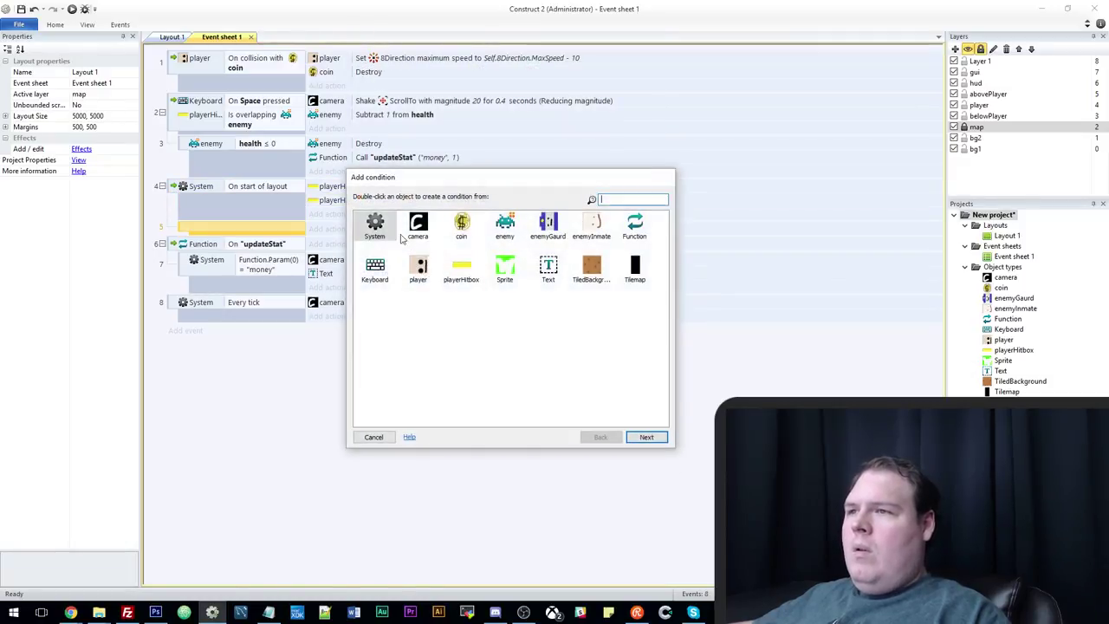
double_click(381, 224)
left_click(601, 437)
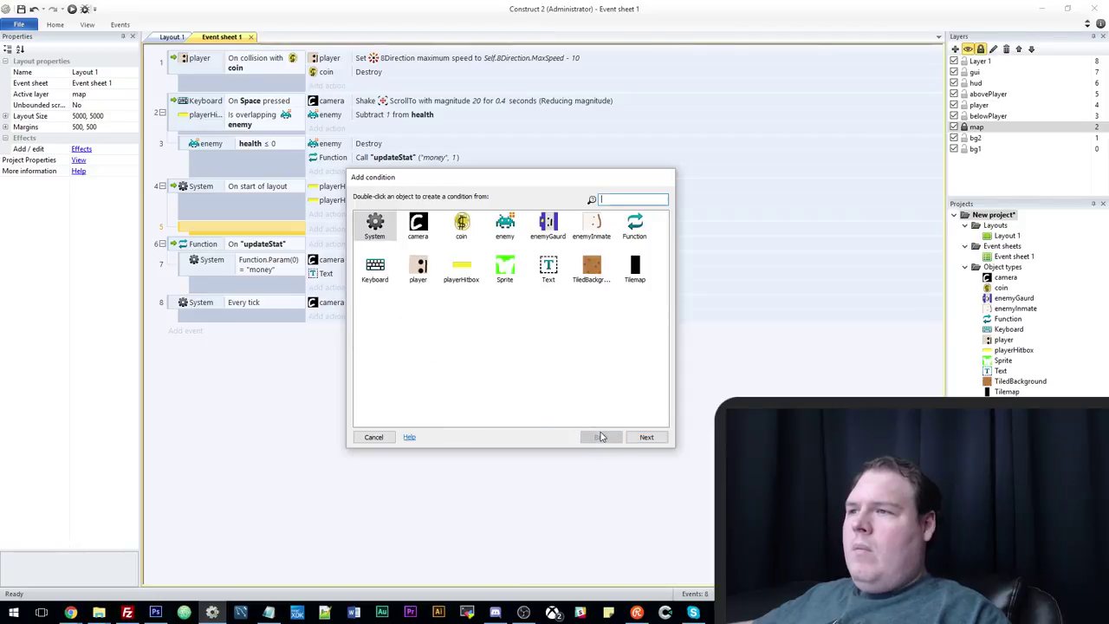
double_click(374, 223)
scroll(569, 349, "down", 5)
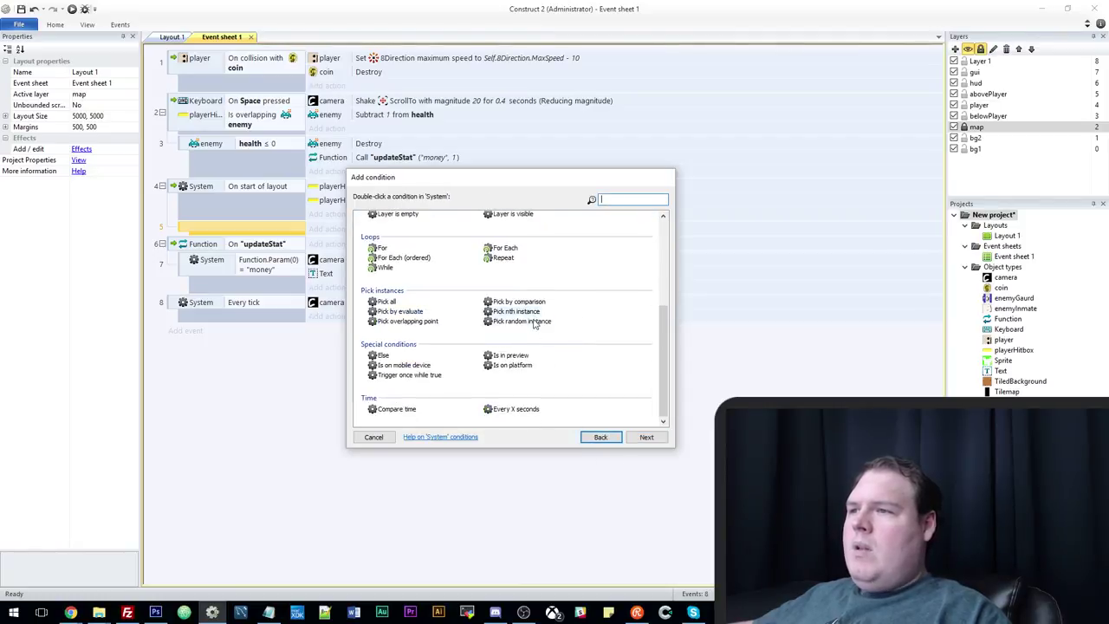
double_click(533, 319)
left_click(559, 295)
double_click(393, 237)
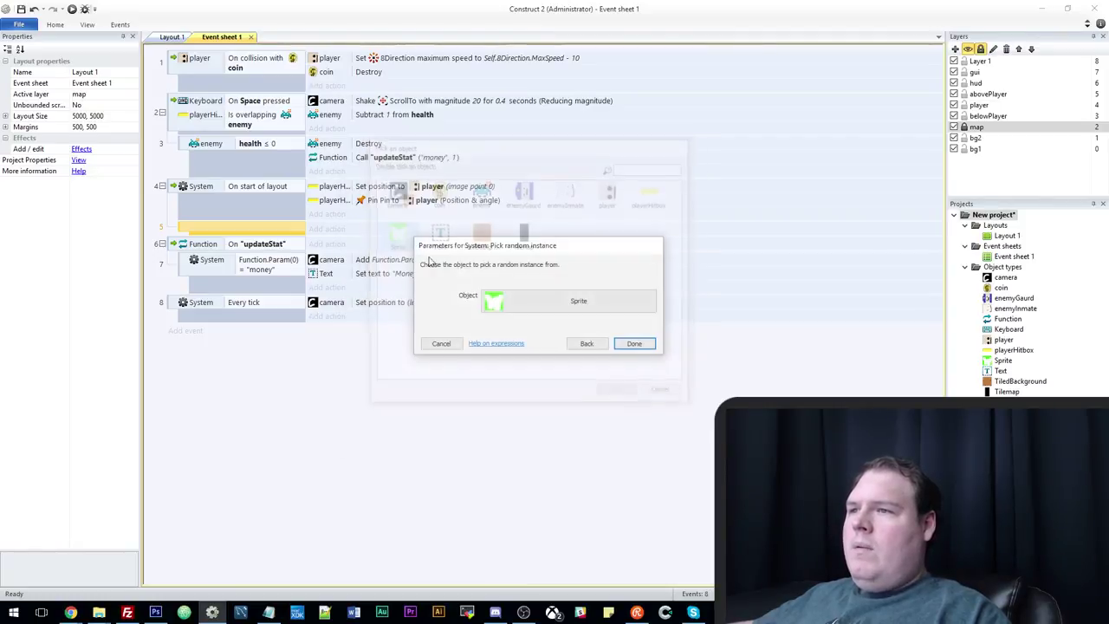
left_click(633, 344)
Give the sub-event the action enemyGaurd Find path to (Sprite.X, Sprite.Y).
left_click(326, 229)
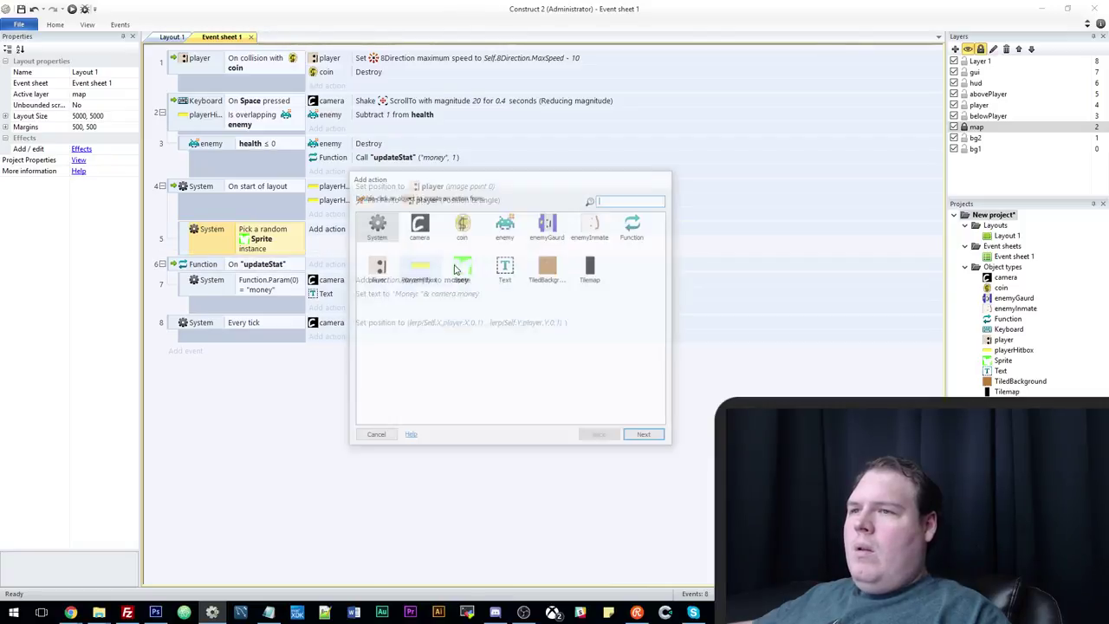
double_click(548, 224)
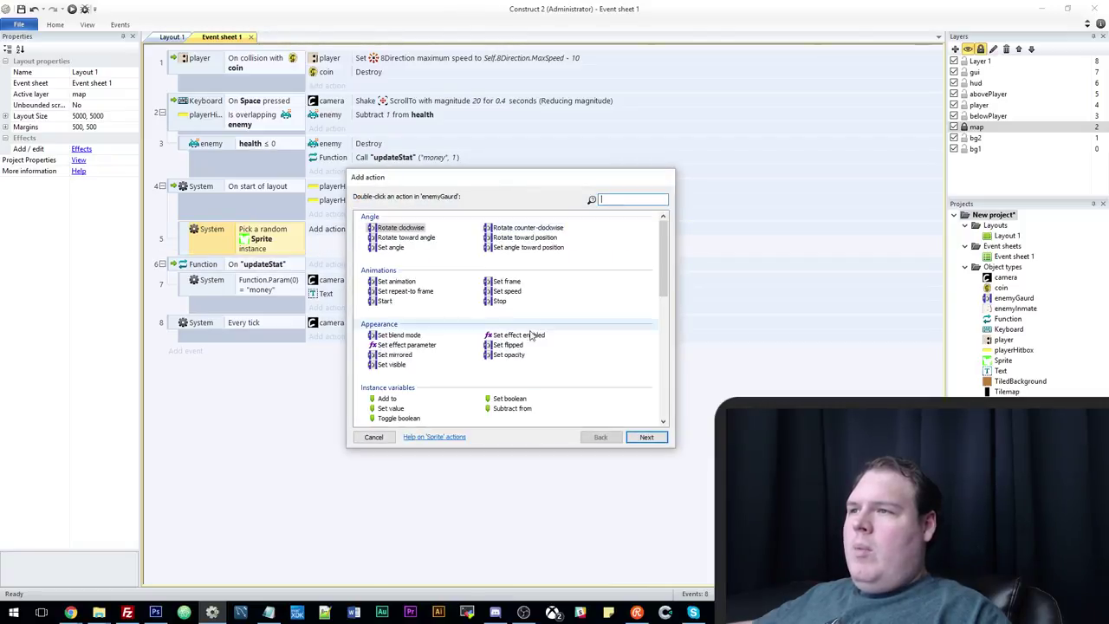
scroll(523, 350, "down", 5)
double_click(390, 264)
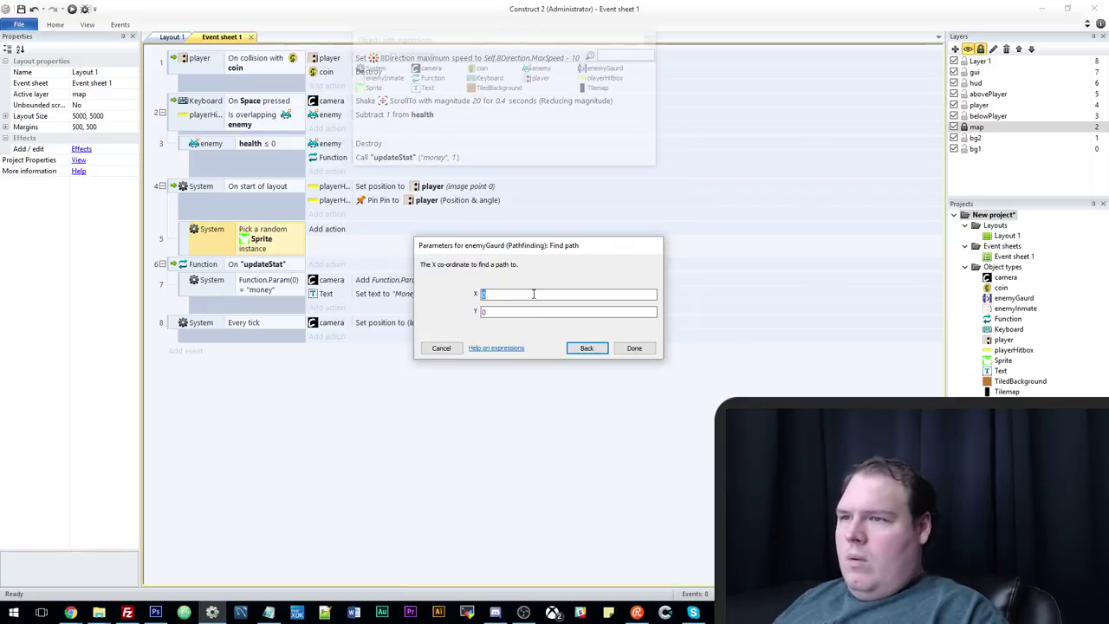
type("spr")
key("Return")
type(".X")
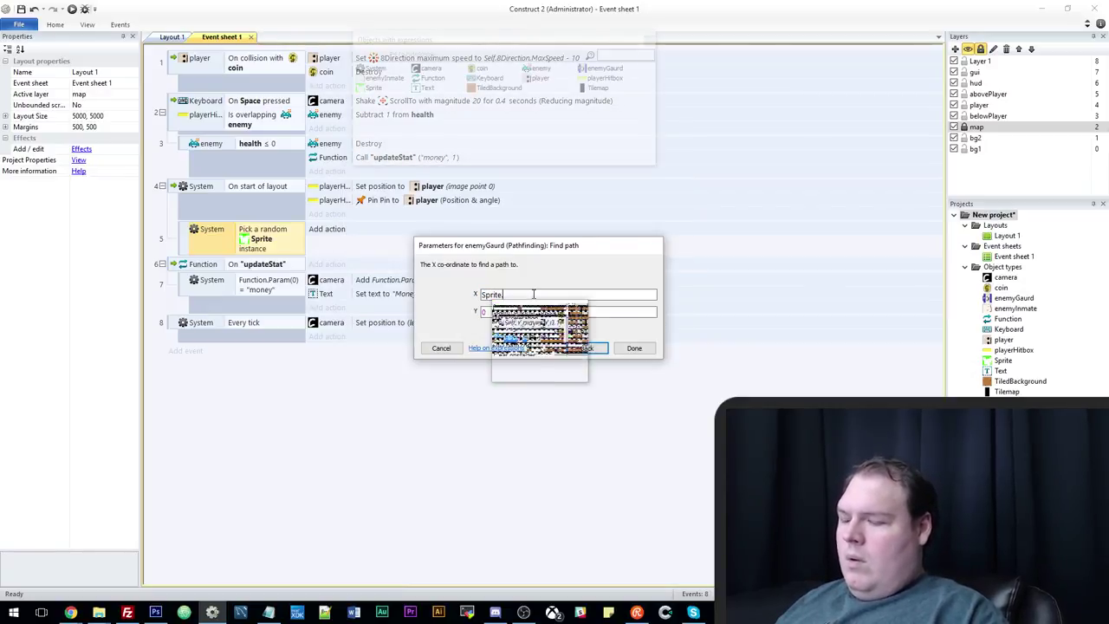
type("spr")
key("Return")
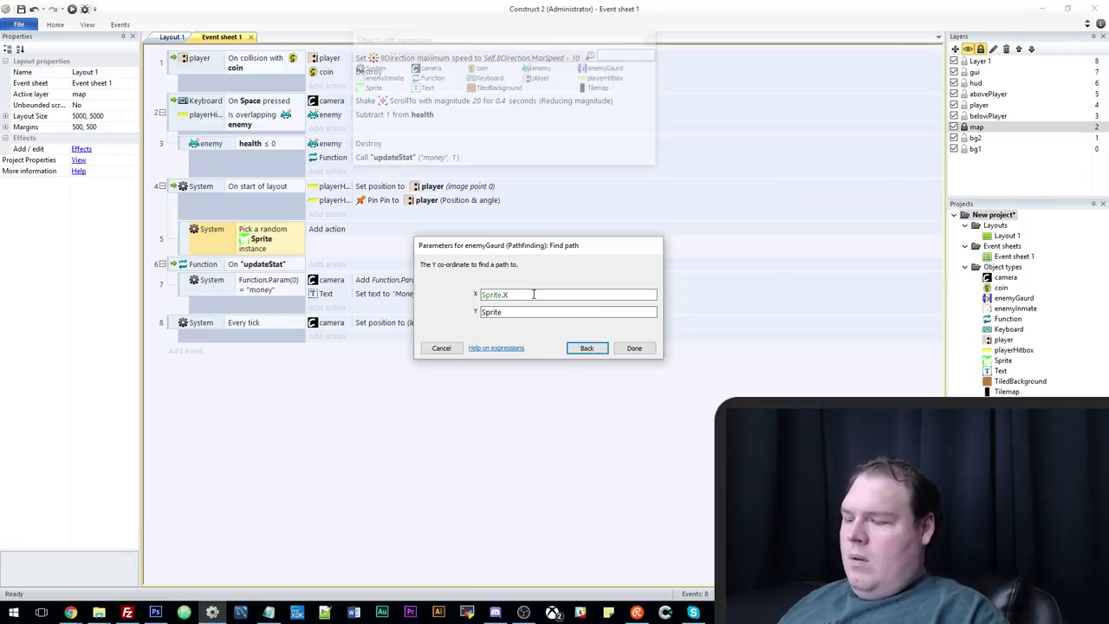
type(".Y")
key("Return")
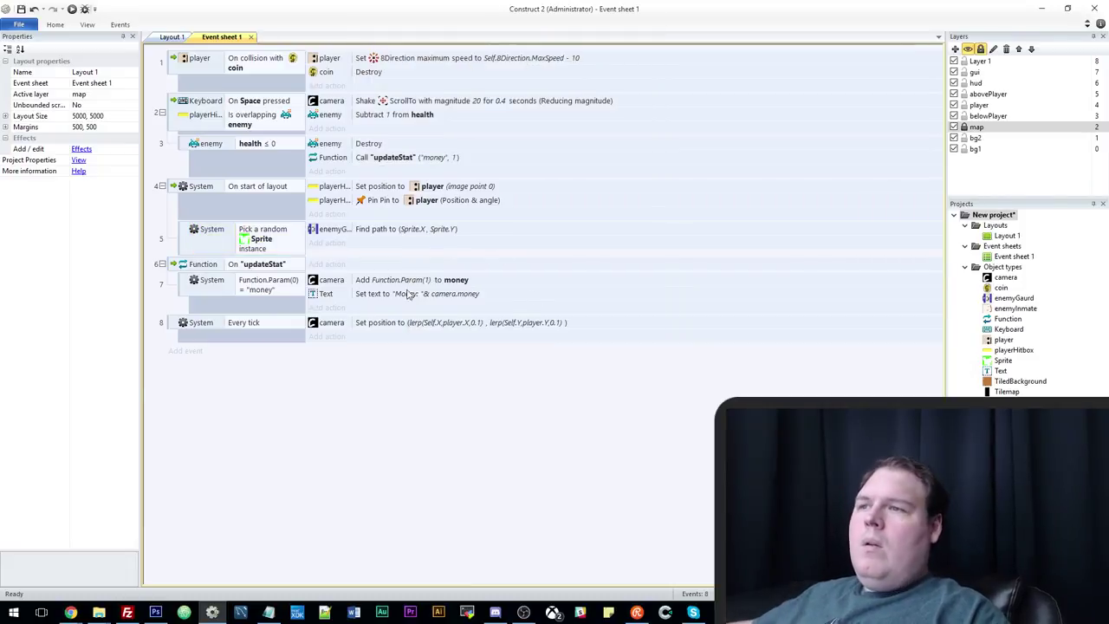
Return to the prison layout and attempt to select the waypoint markers.
left_click(178, 39)
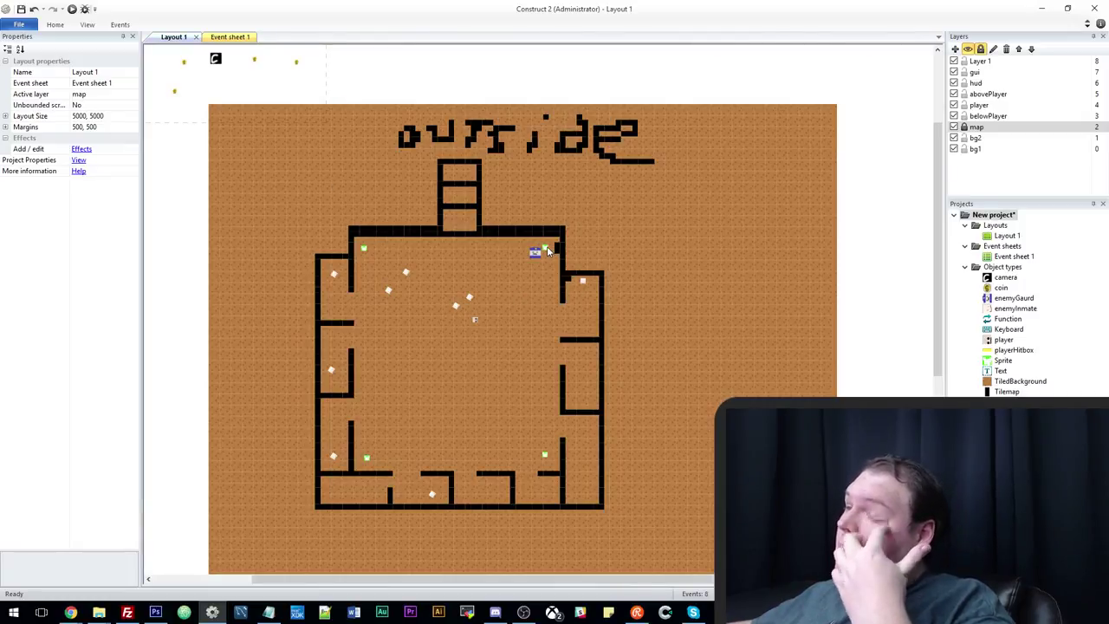
left_click(492, 223)
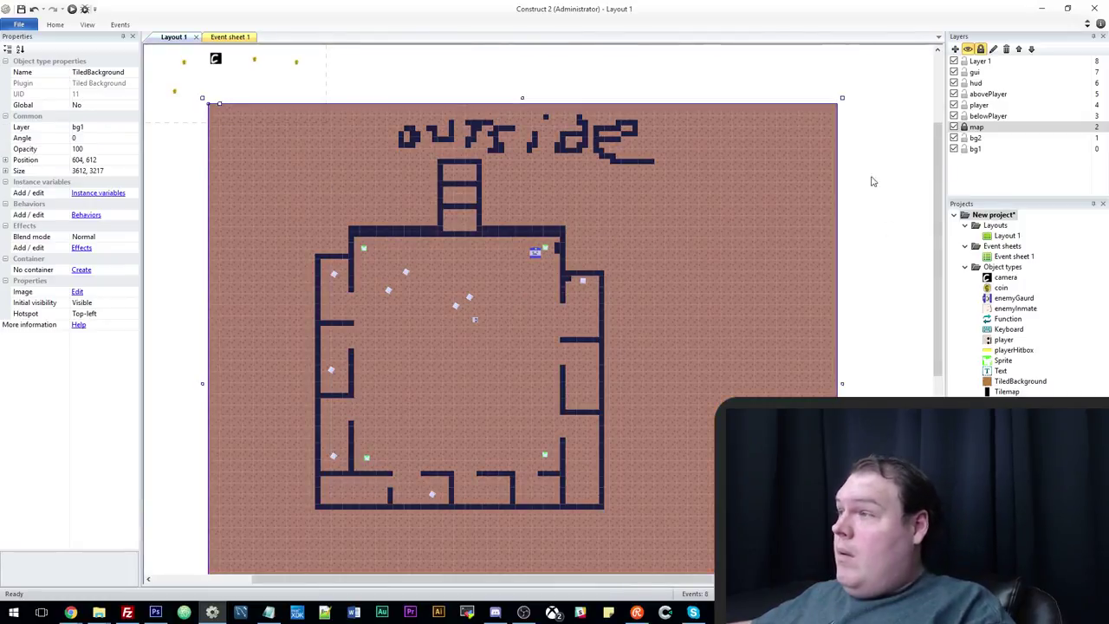
left_click(867, 148)
left_click(545, 252)
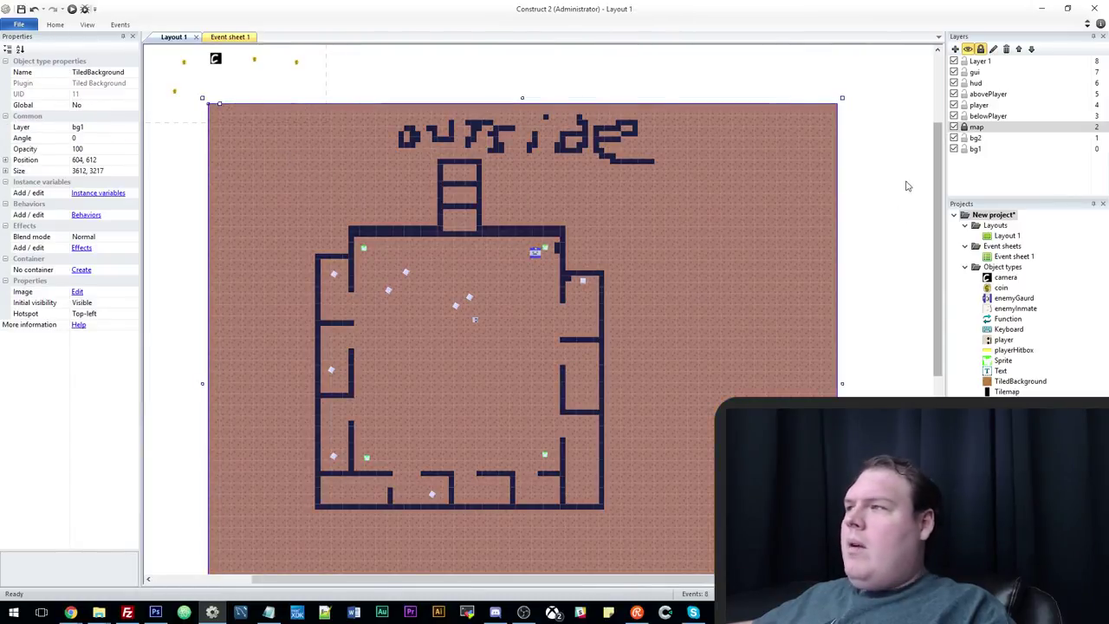
left_click(867, 173)
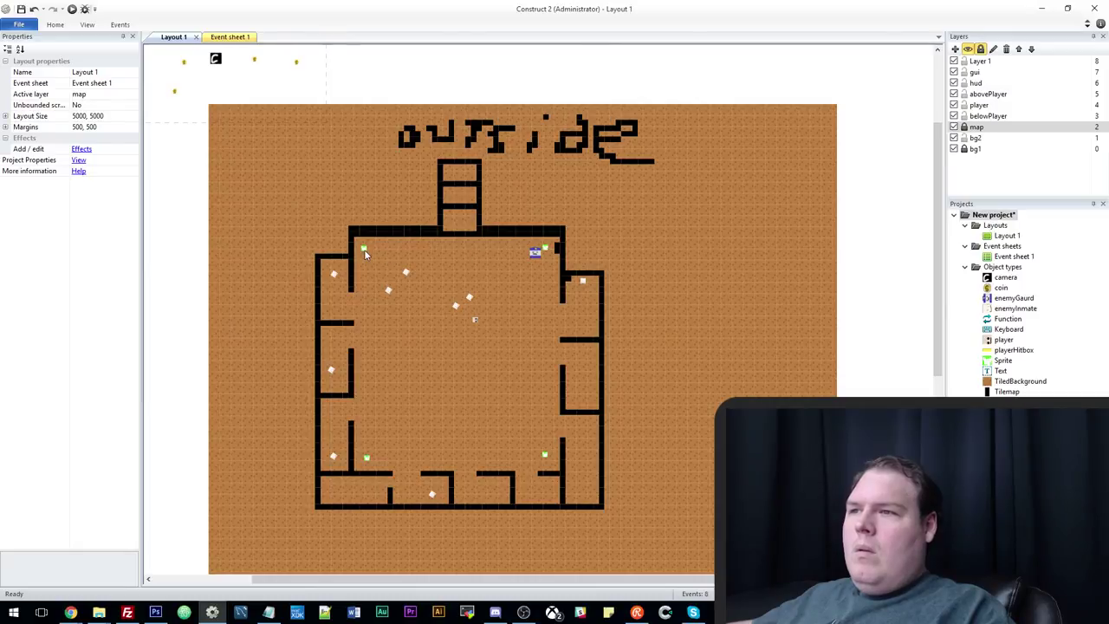
double_click(364, 251)
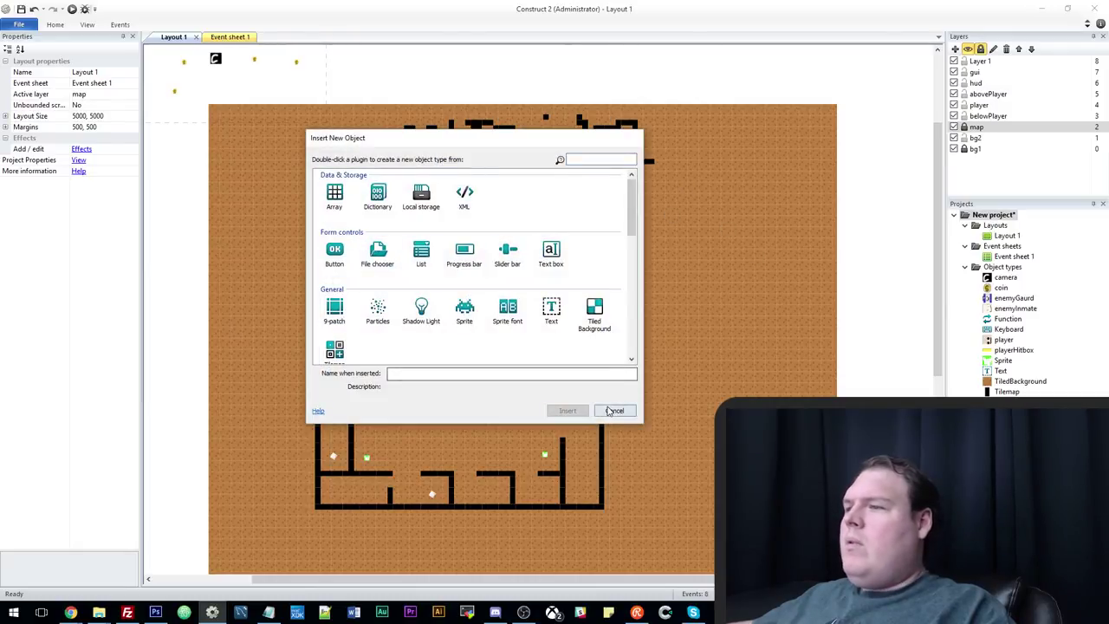
left_click(616, 404)
Unlock the map layer and move the waypoint markers to the belowPlayer layer.
left_click(964, 127)
left_click(547, 250)
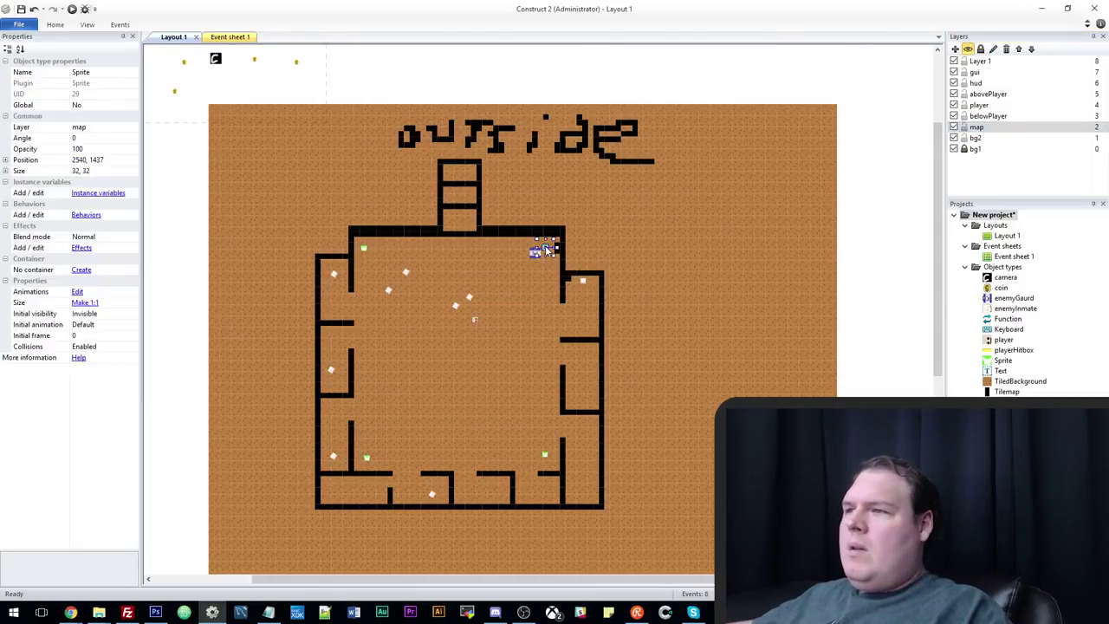
left_click(363, 248)
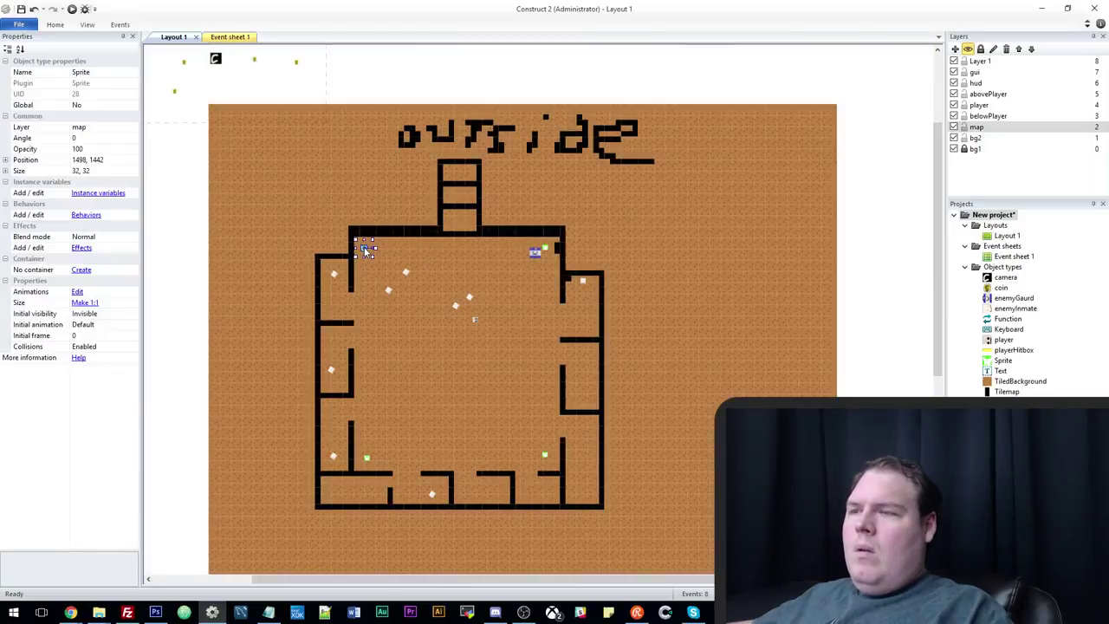
left_click(545, 249, "ctrl")
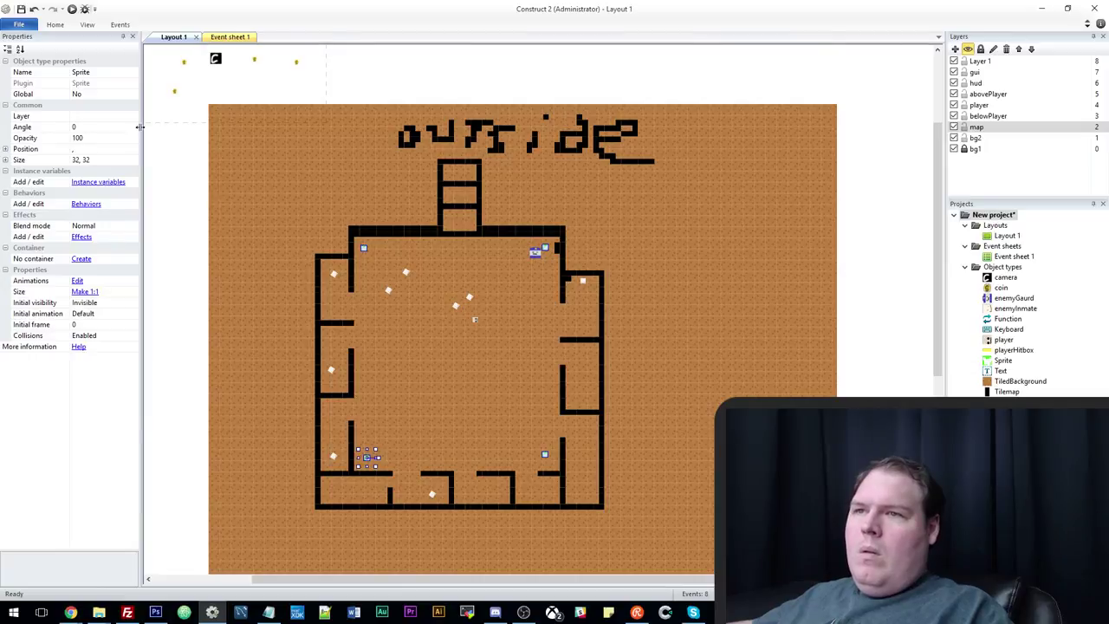
left_click(133, 116)
left_click(95, 170)
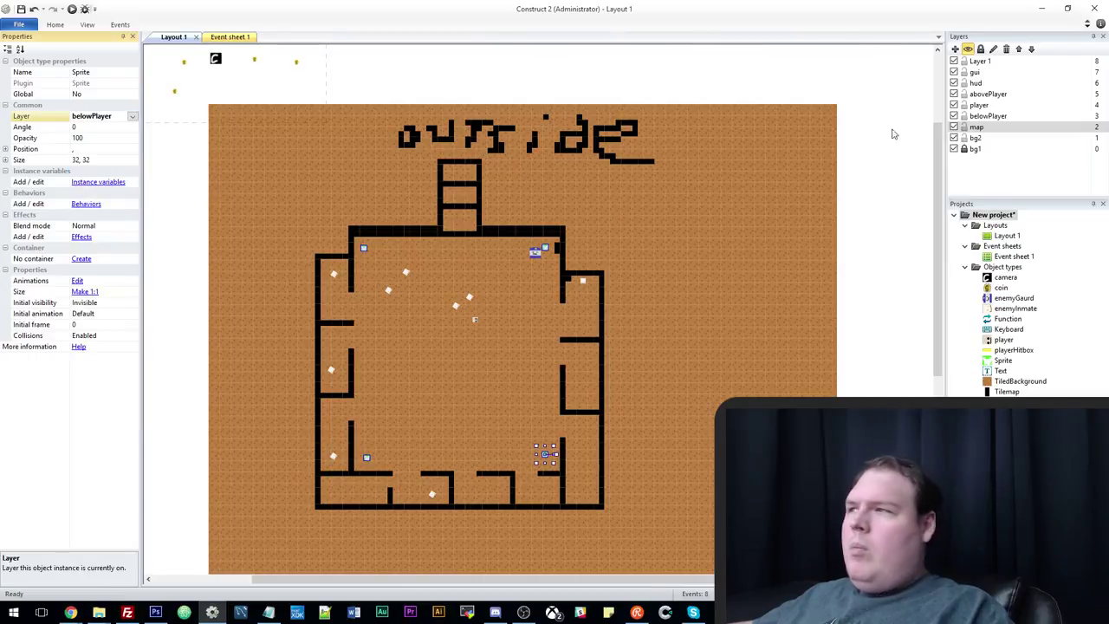
left_click(974, 128)
left_click(531, 275)
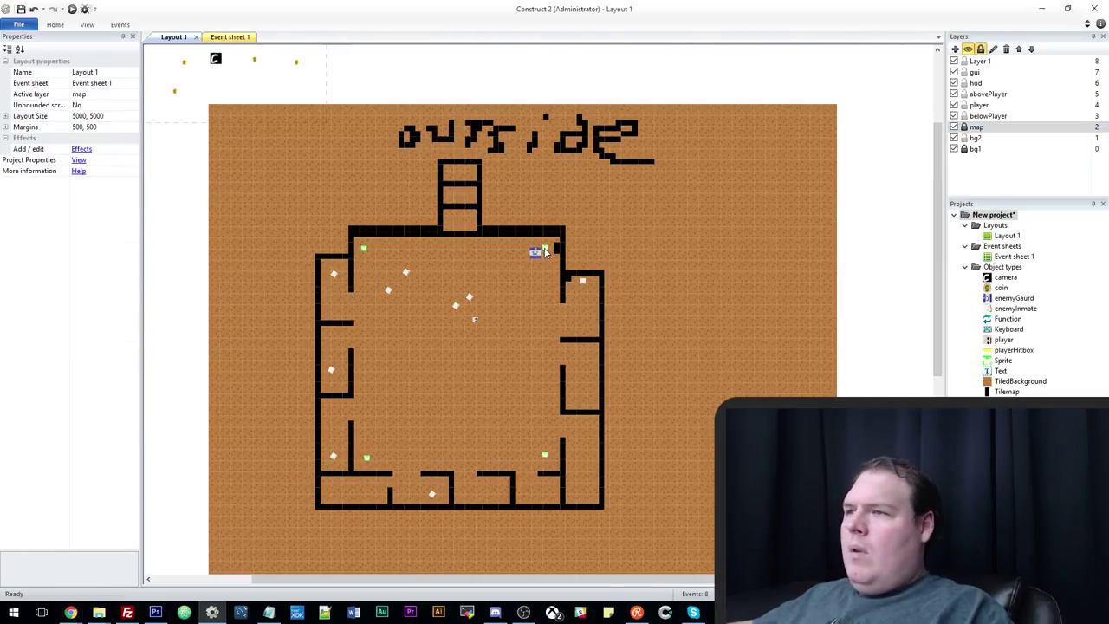
Rename the waypoint Sprite object type to enemyWaypoint.
left_click(545, 252)
left_click(104, 83)
left_click(104, 72)
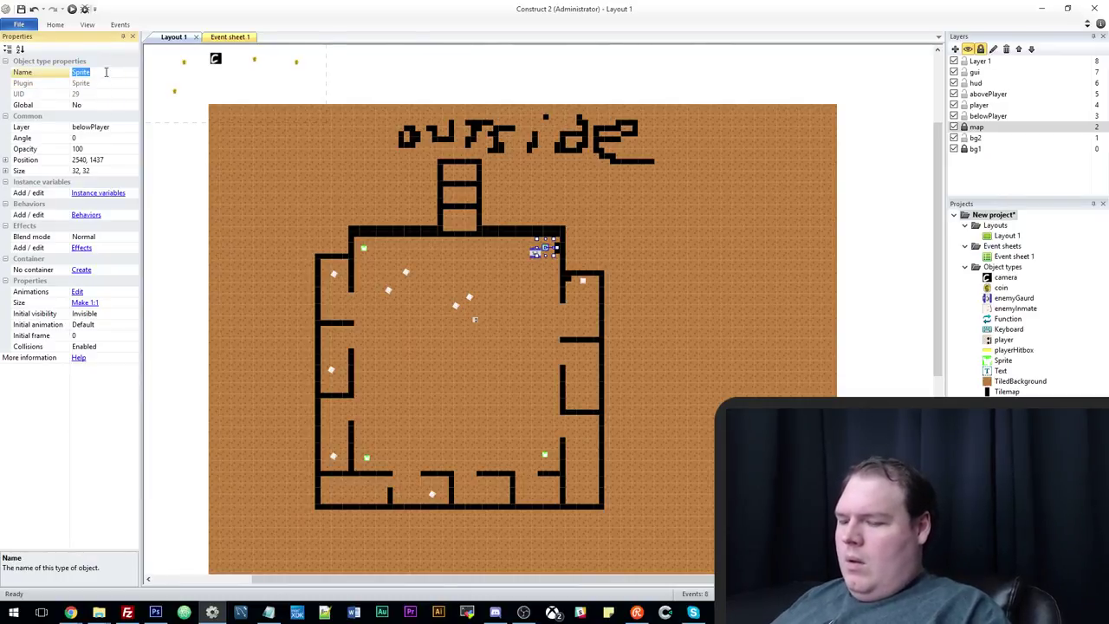
type("enemyWaypo")
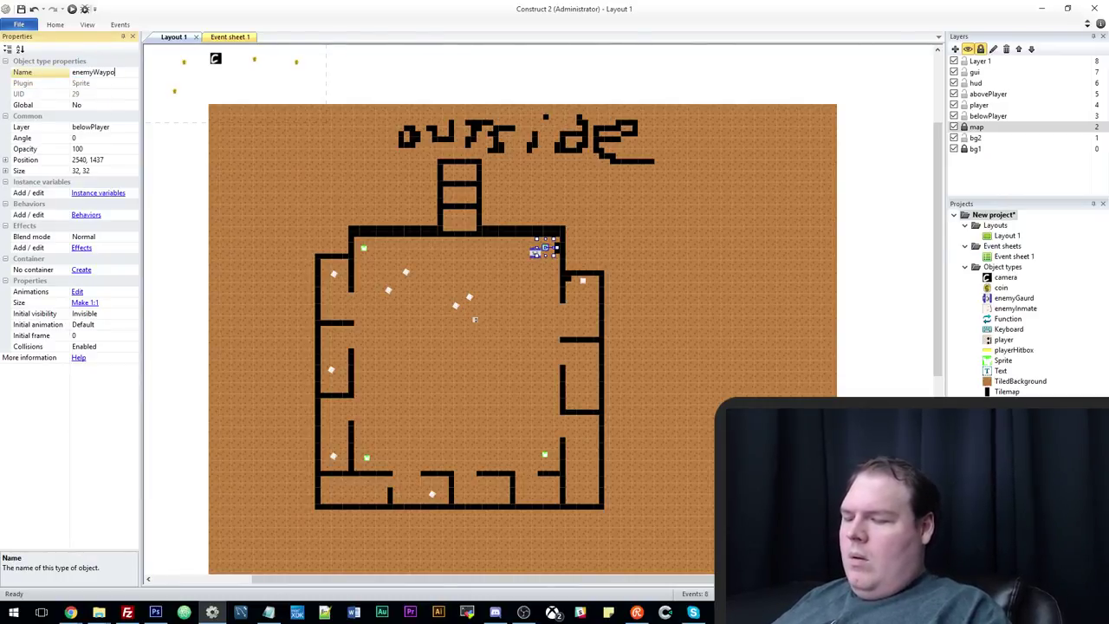
type("int")
key("Return")
left_click(232, 39)
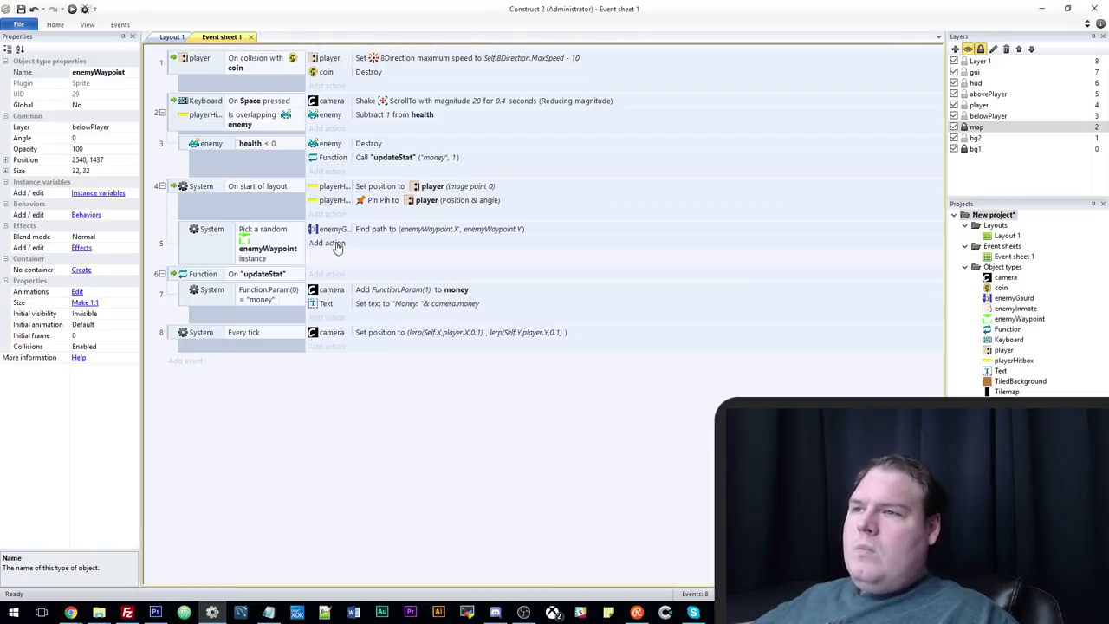
Create an event group named 'Gaurd AI'.
right_click(231, 389)
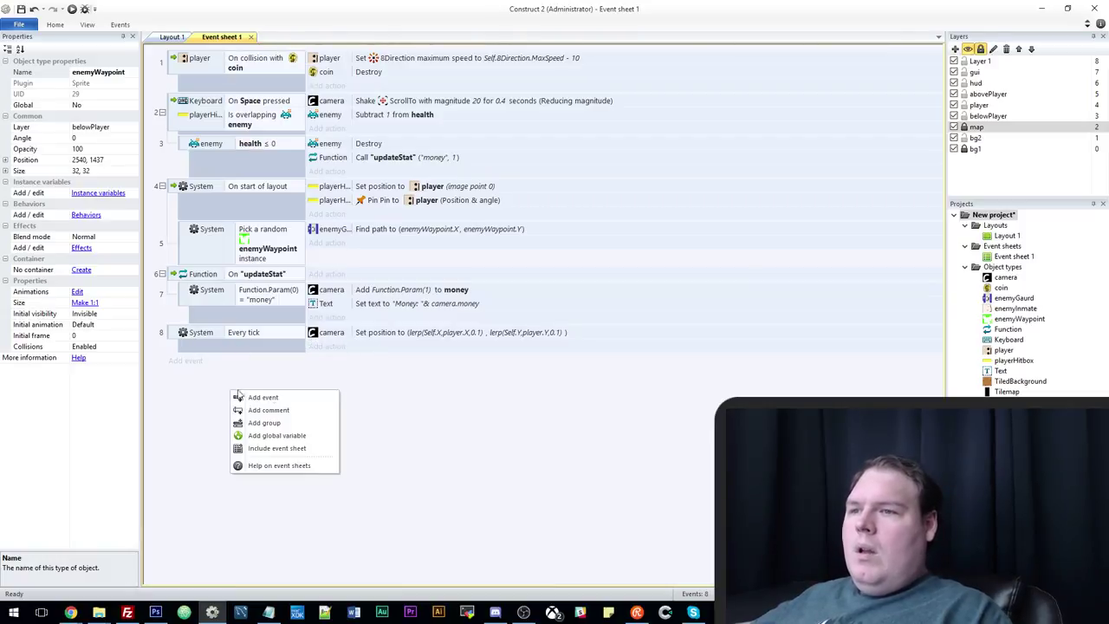
left_click(294, 422)
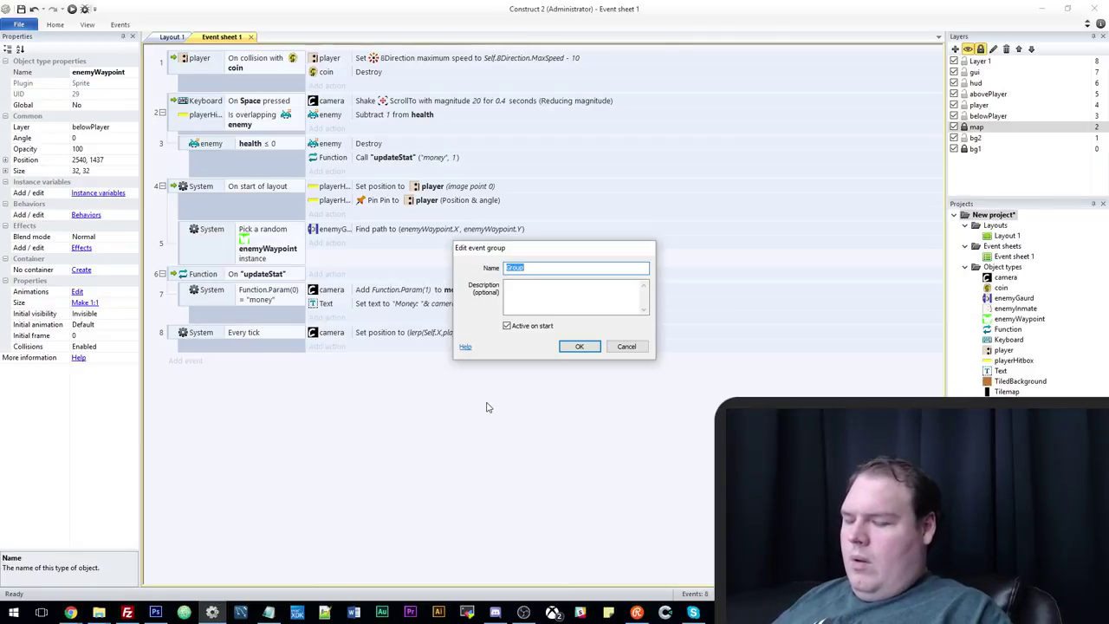
type("Gaurd")
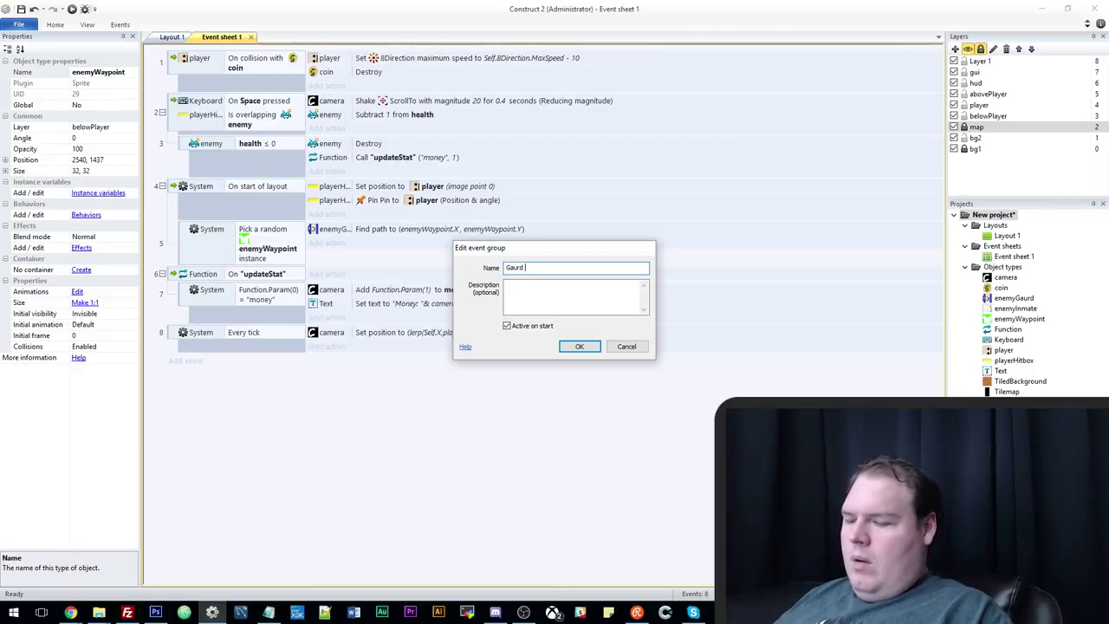
type(" AI")
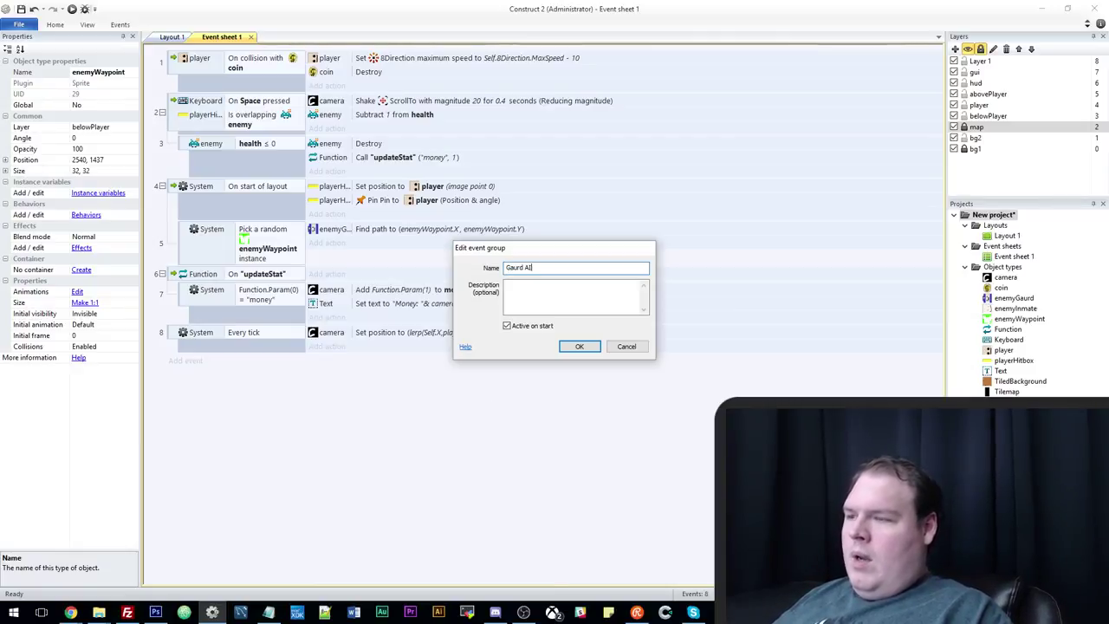
key("Return")
Add an enemyGaurd On path found event with the Move along path action.
double_click(486, 397)
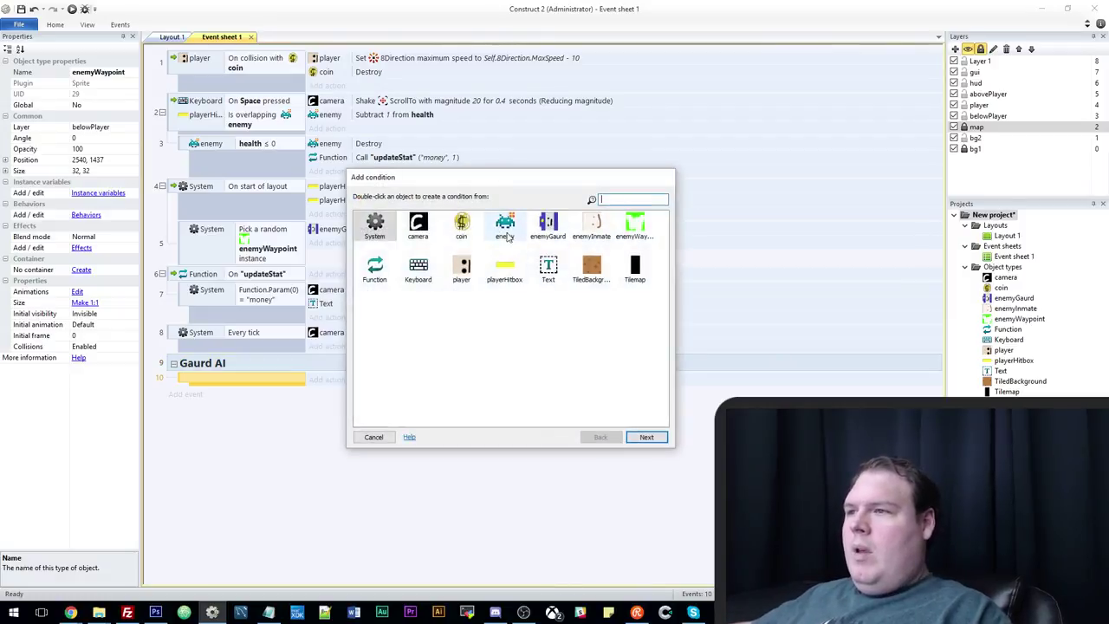
double_click(505, 227)
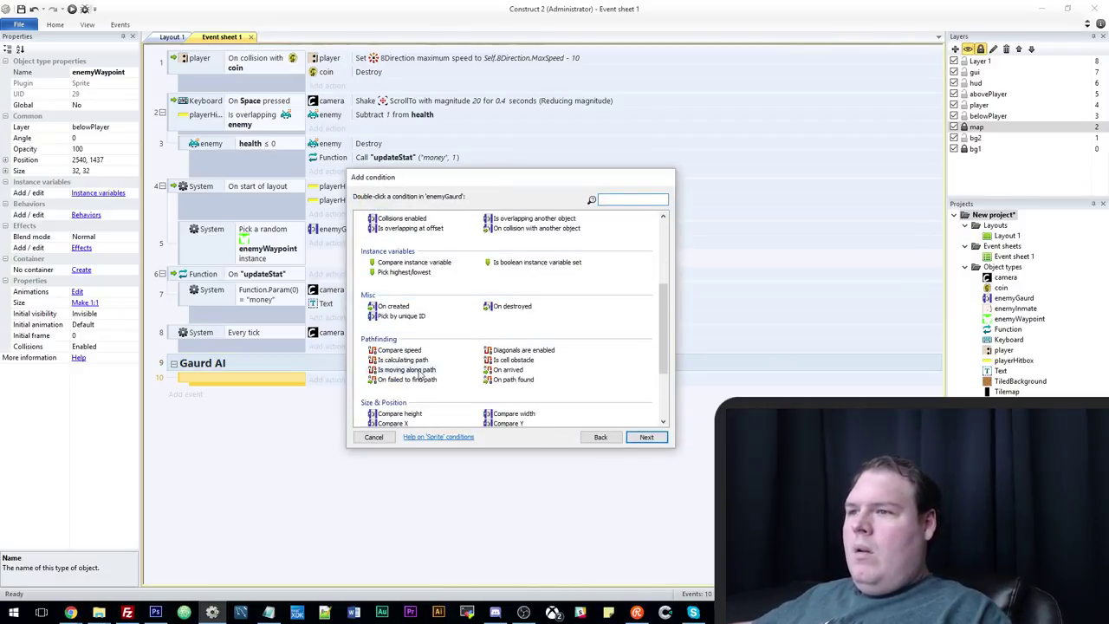
double_click(511, 380)
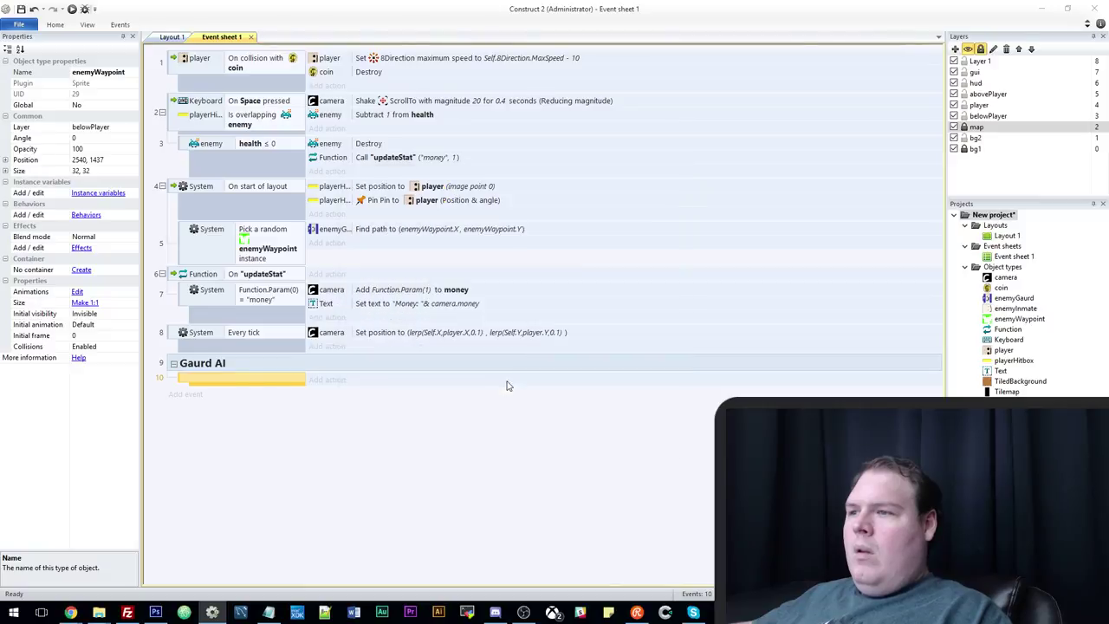
left_click(337, 380)
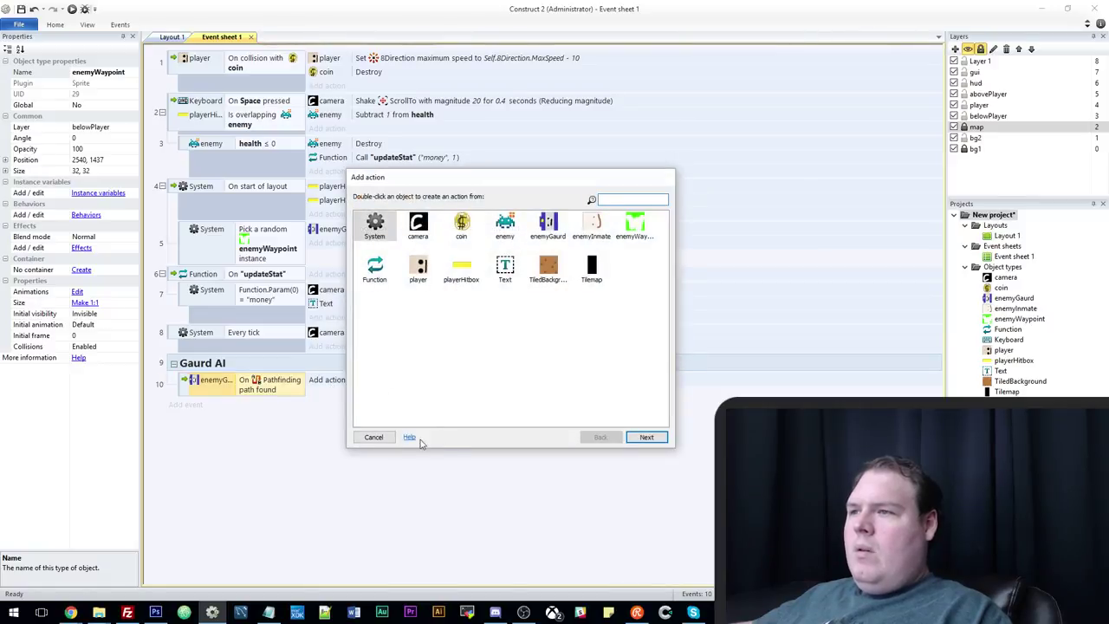
left_click(373, 438)
left_click(334, 381)
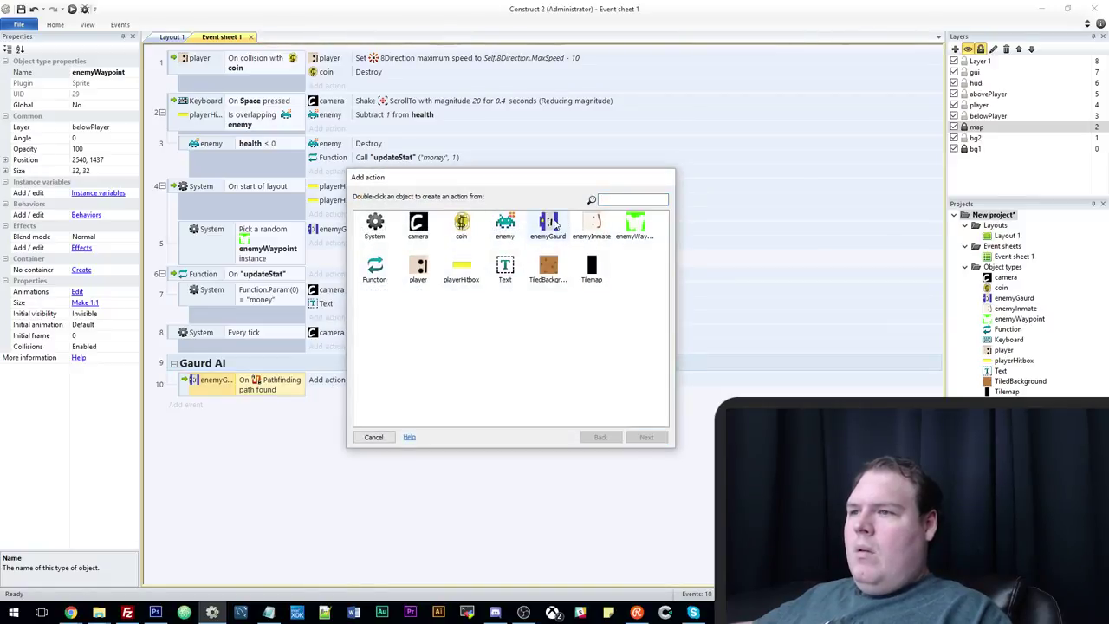
double_click(548, 223)
scroll(425, 367, "down", 5)
double_click(400, 319)
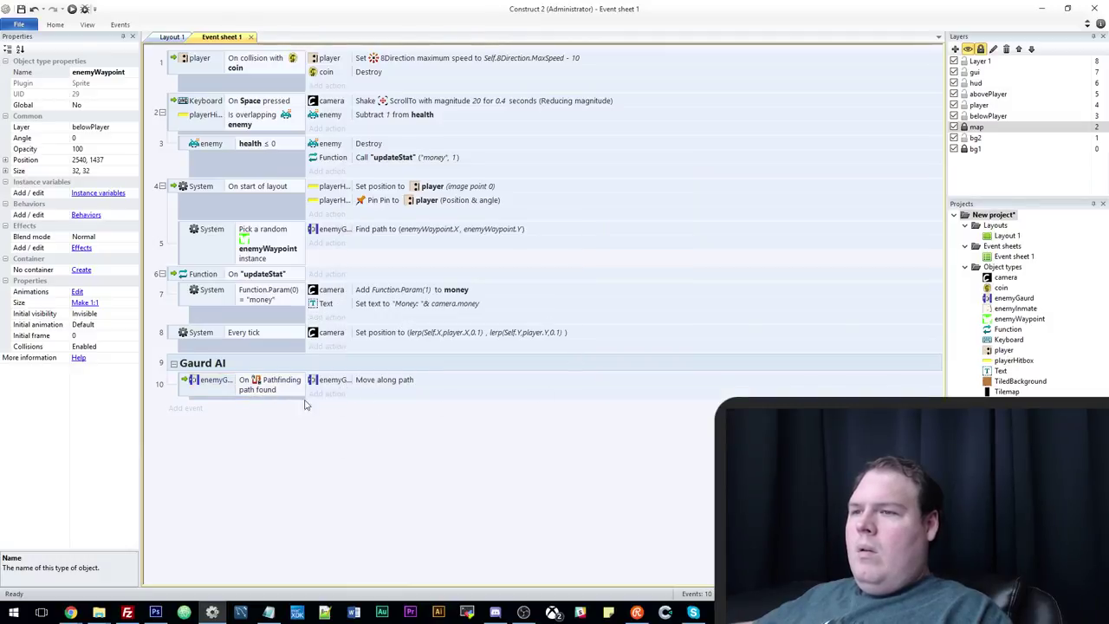
Add an enemyGaurd On collision with enemyWaypoint event, leaving it without actions.
left_click(416, 363)
key("e")
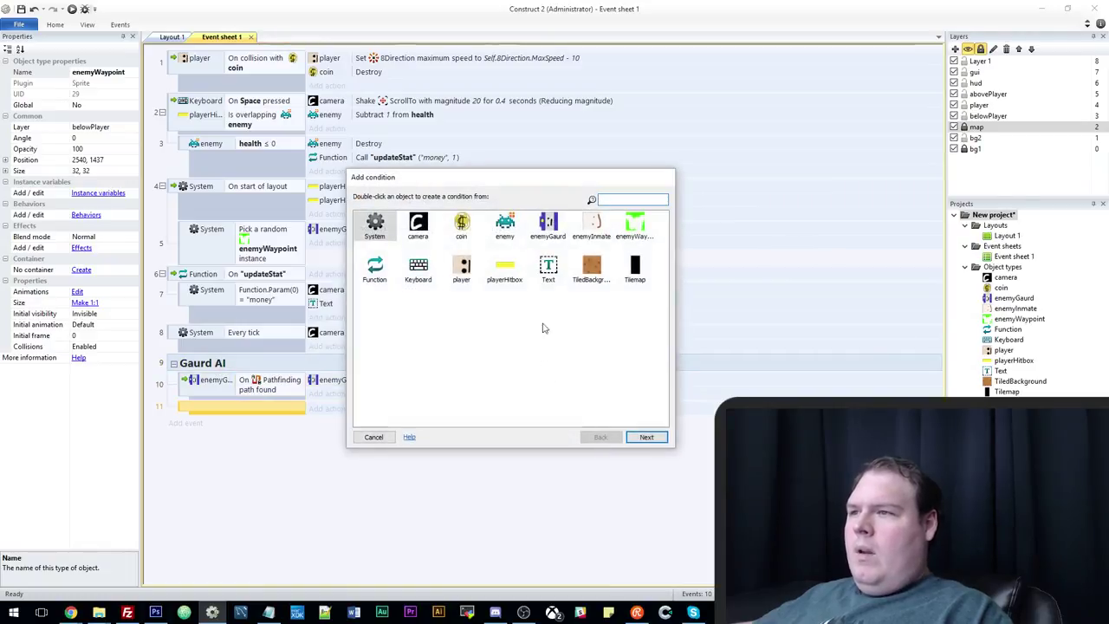
double_click(547, 224)
scroll(487, 373, "down", 5)
scroll(487, 372, "down", 1)
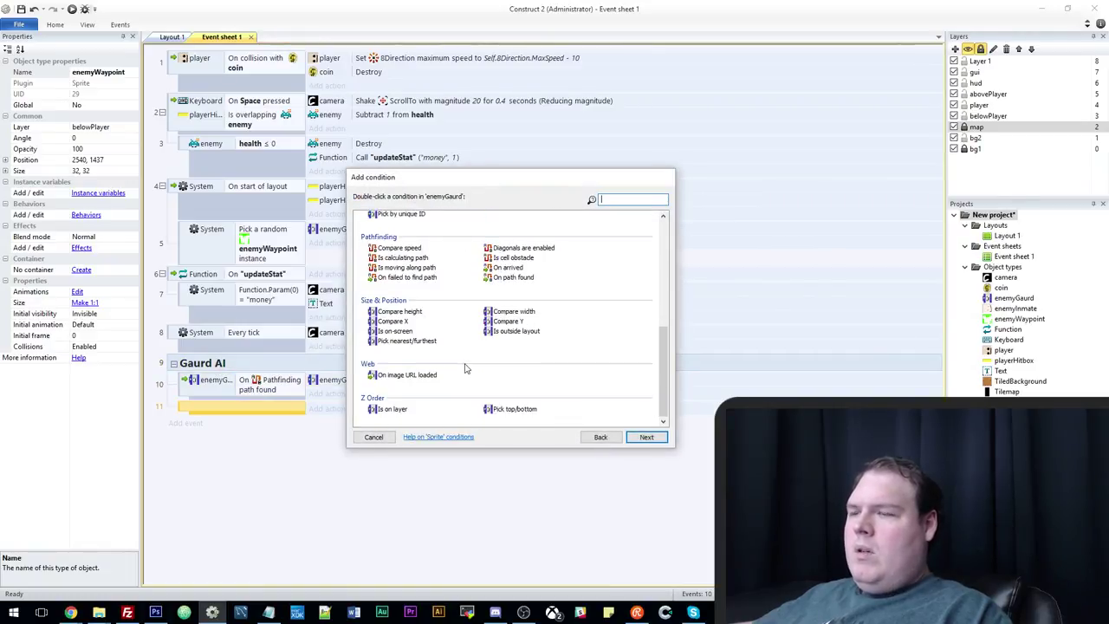
scroll(463, 366, "up", 3)
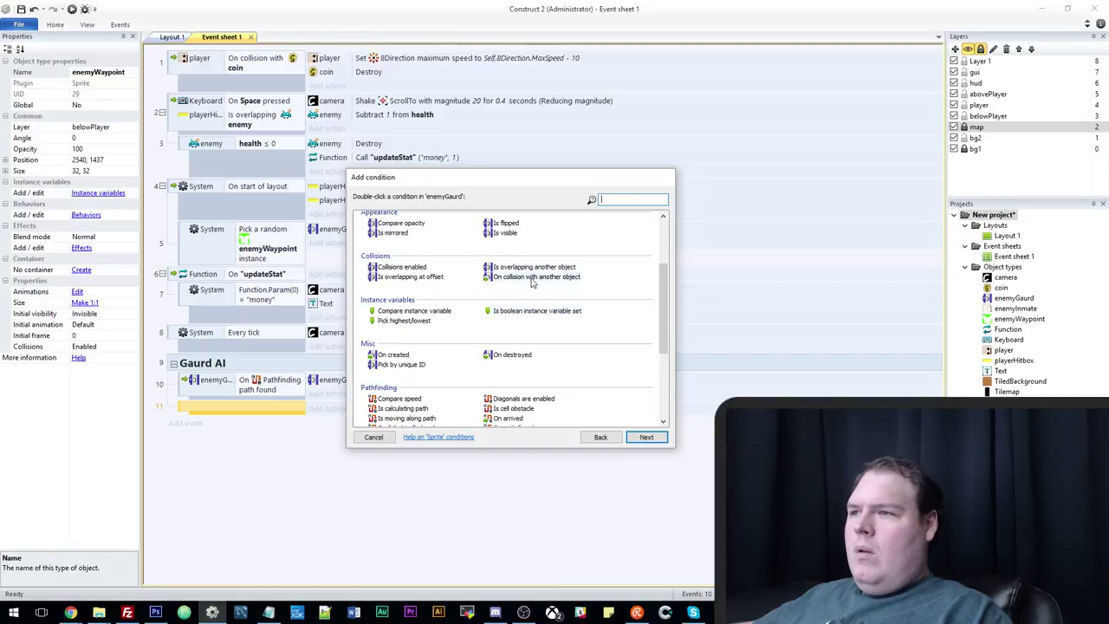
double_click(536, 276)
left_click(546, 303)
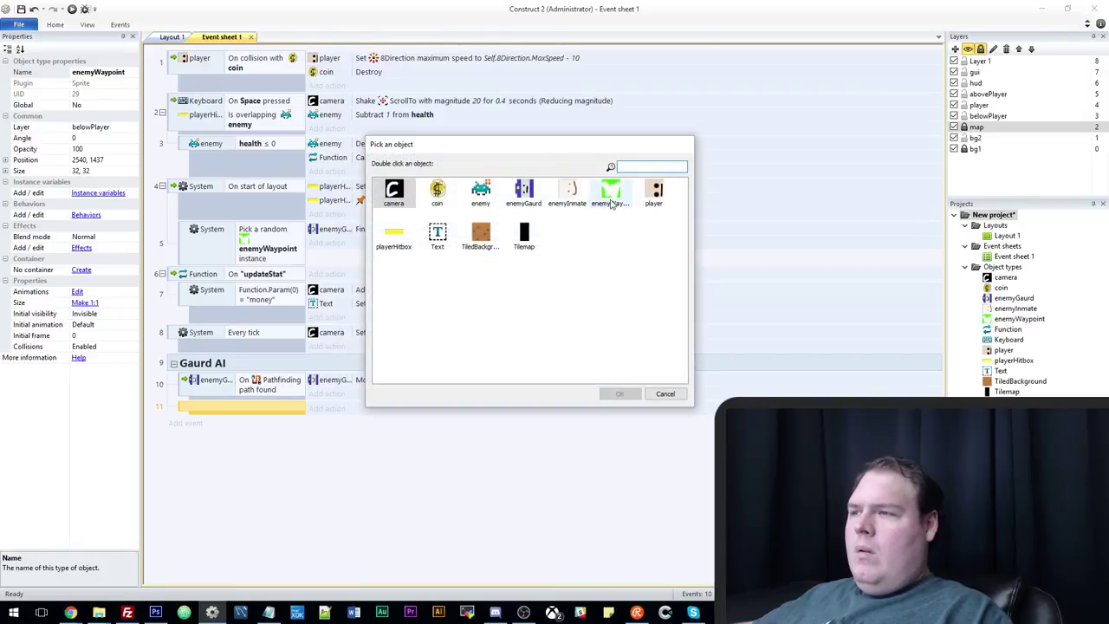
double_click(611, 190)
left_click(634, 343)
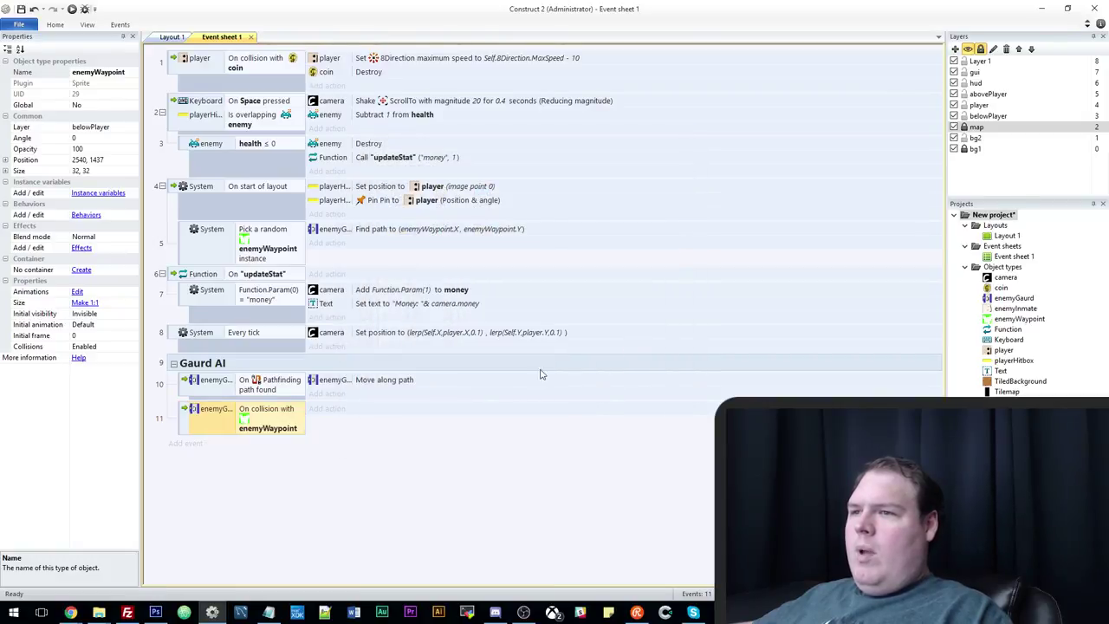
left_click(326, 409)
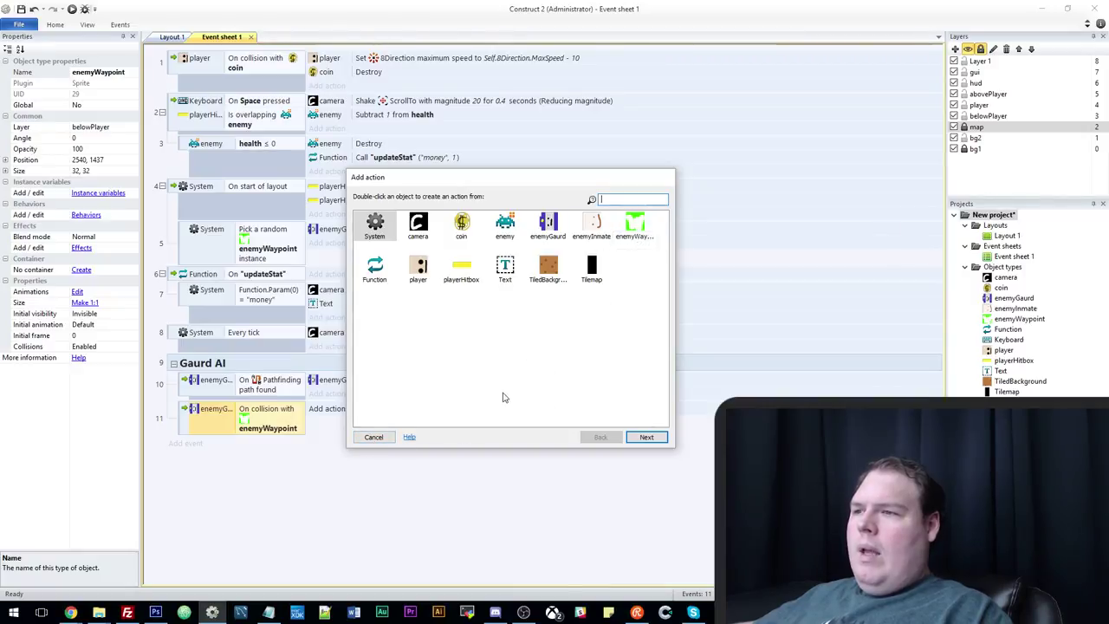
left_click(379, 437)
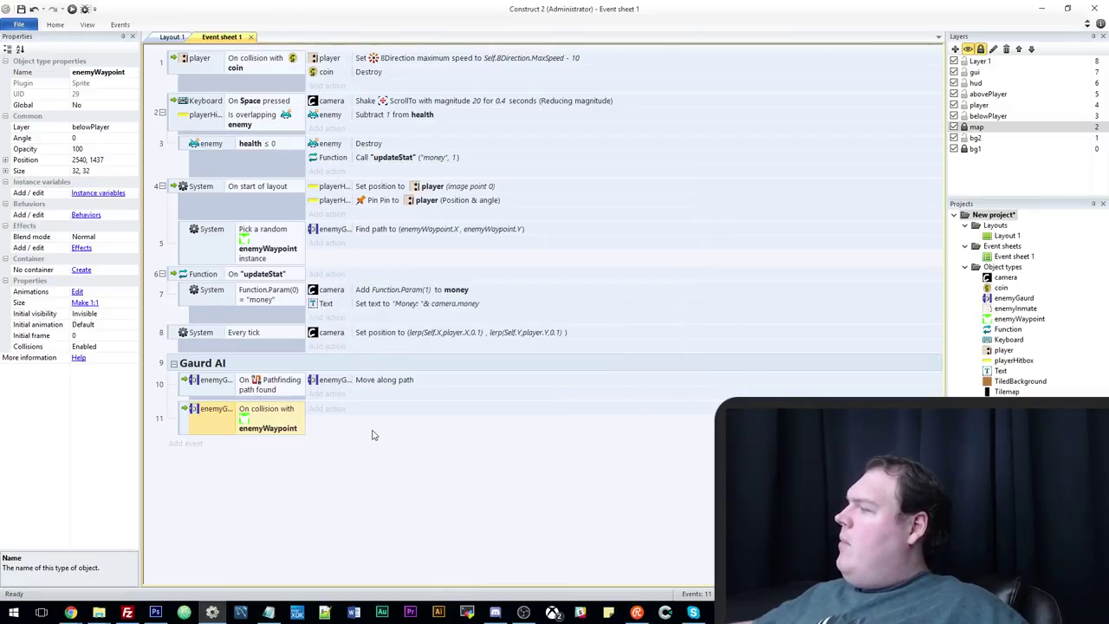
left_click(72, 9)
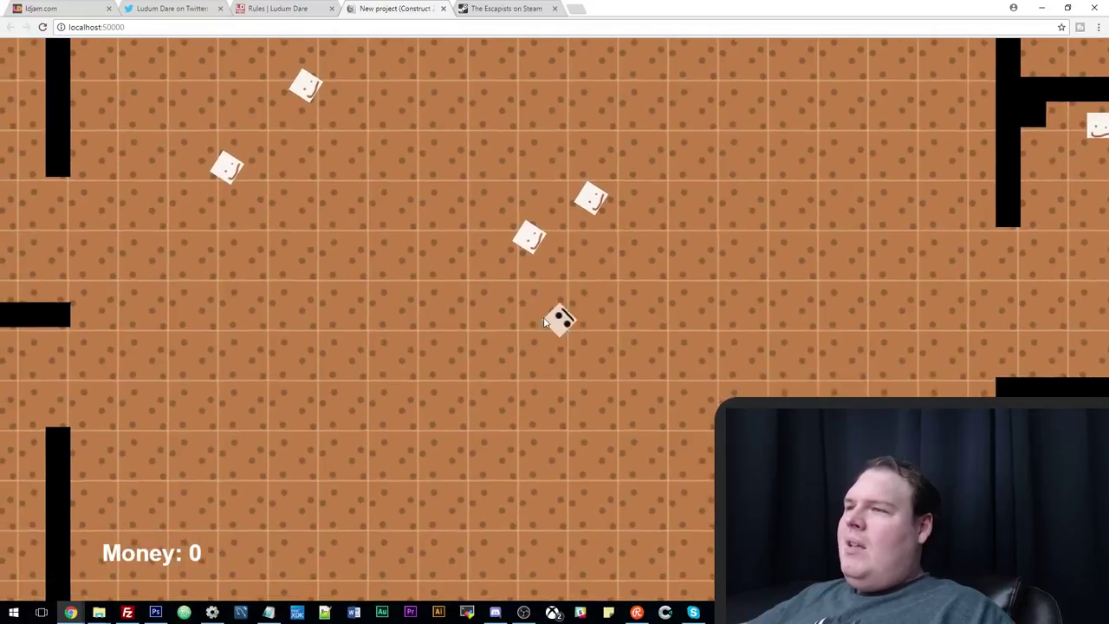
key("Up")
key("Right")
key("Up")
key("Right")
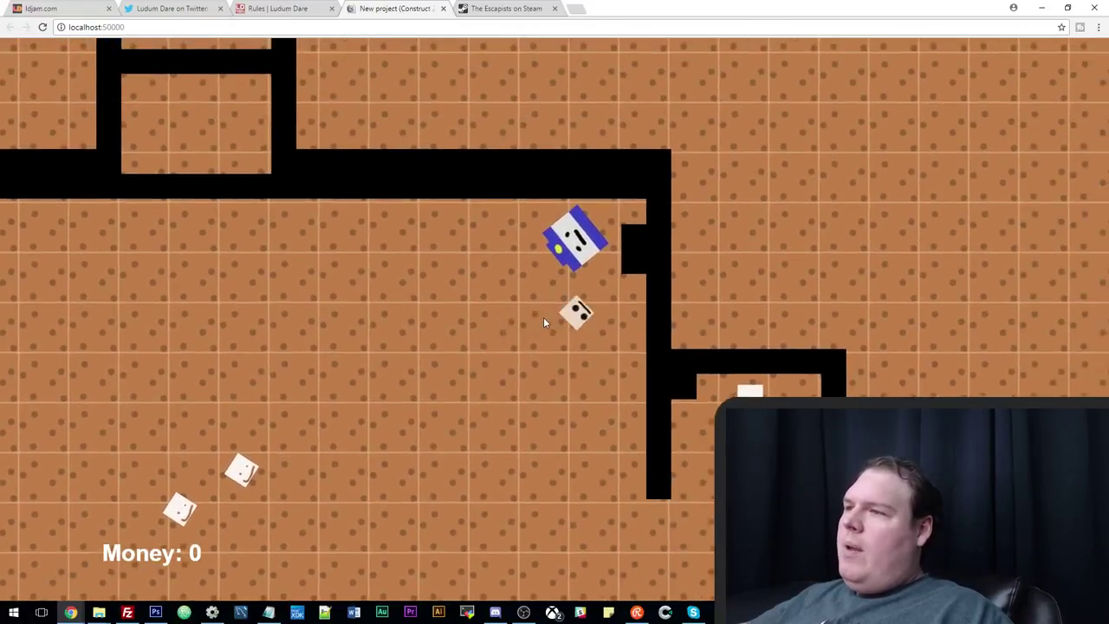
key("Left")
key("Down")
key("Left")
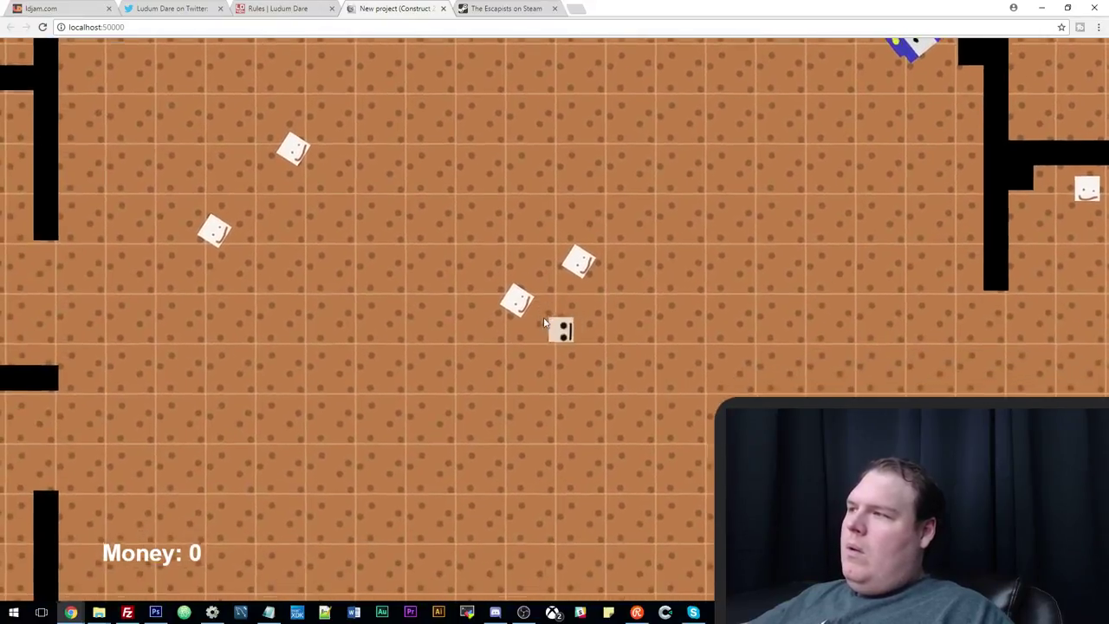
key("Right")
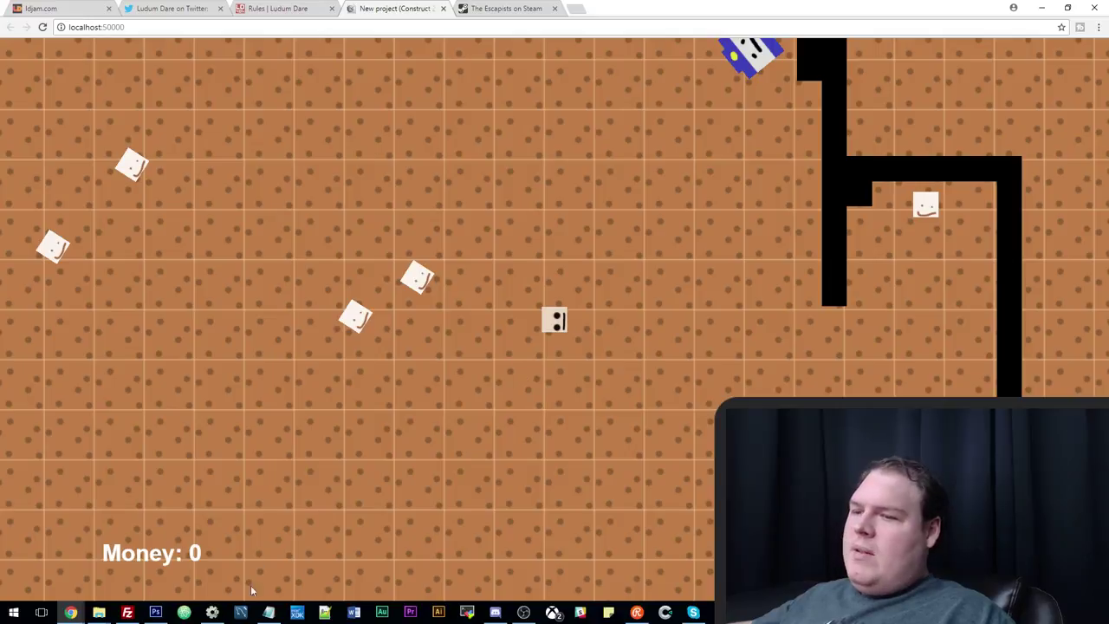
left_click(212, 612)
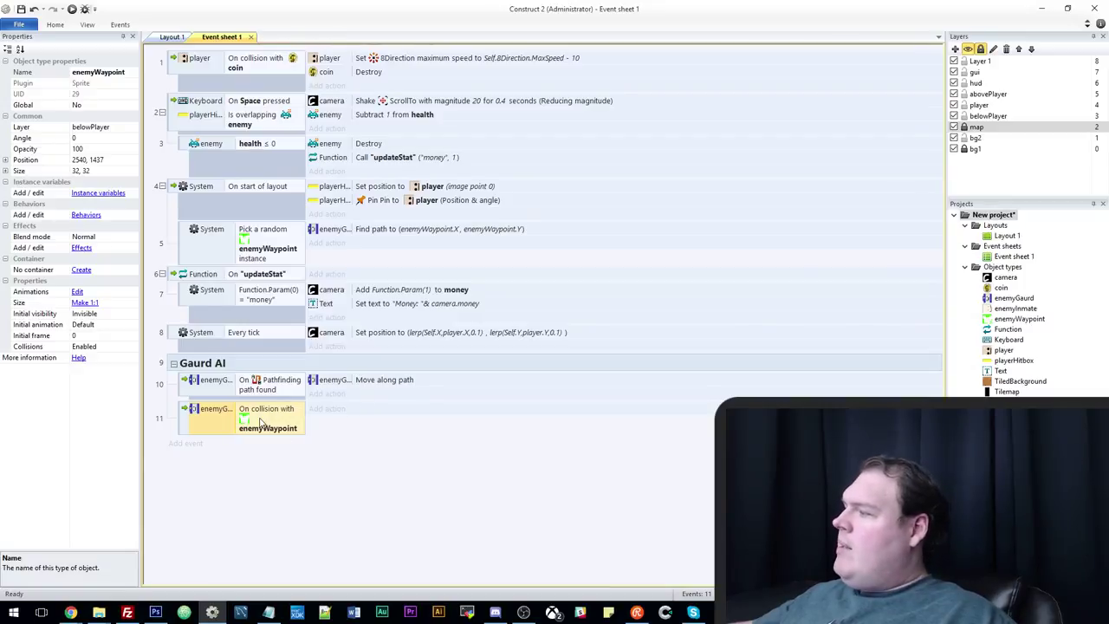
Add an enemyWaypoint Pick furthest condition measured from (enemyGaurd.X, enemyGaurd.Y).
double_click(277, 444)
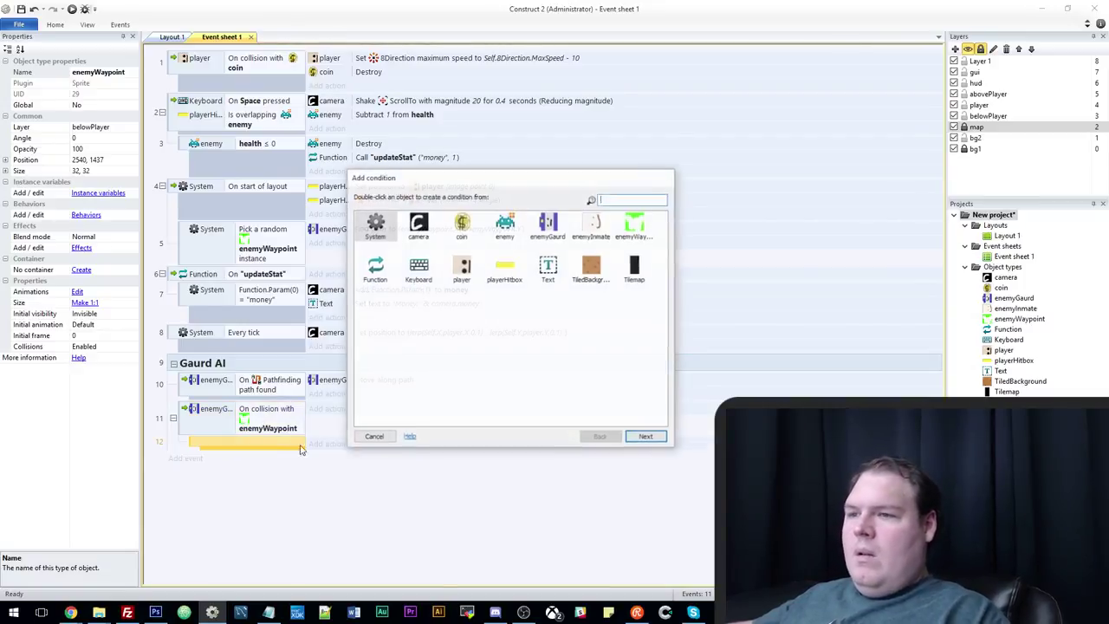
double_click(633, 227)
scroll(595, 378, "down", 3)
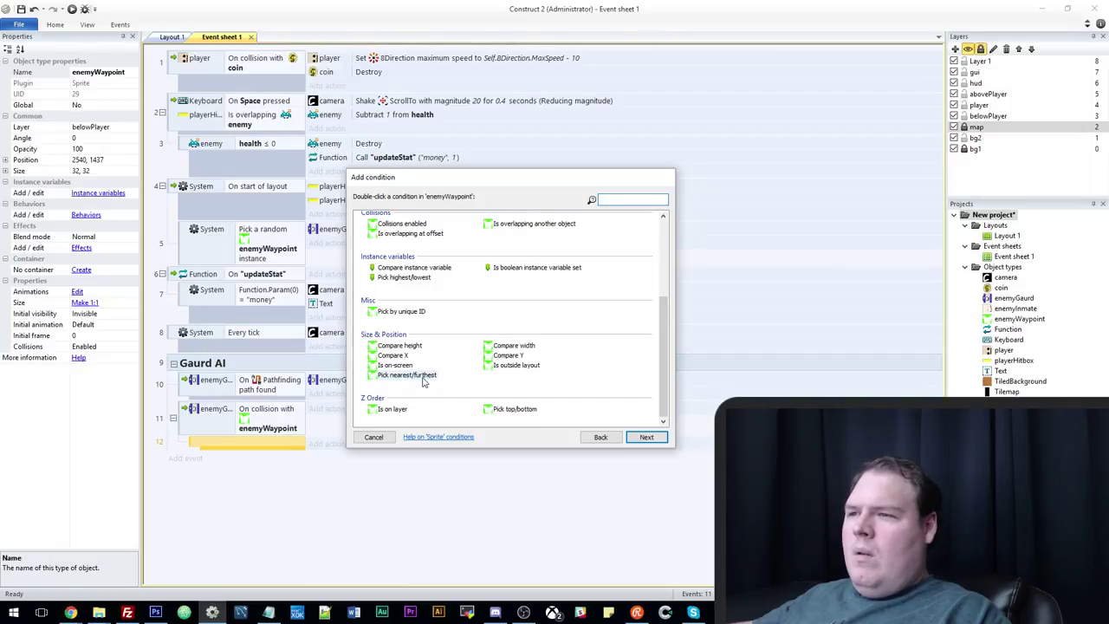
left_click(423, 380)
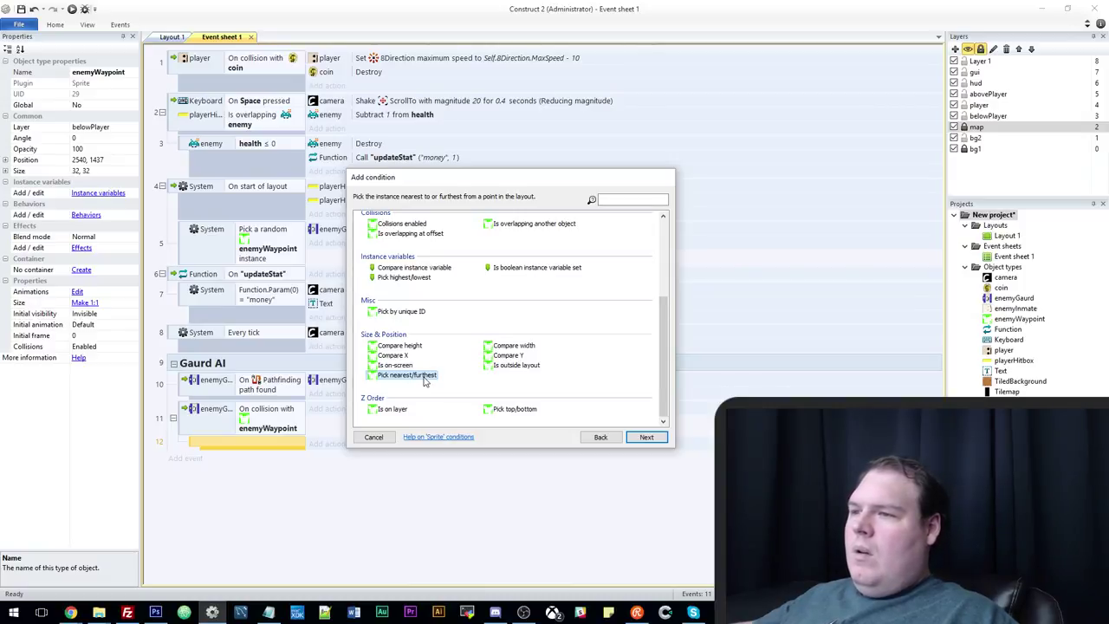
double_click(424, 376)
left_click(514, 296)
left_click(514, 316)
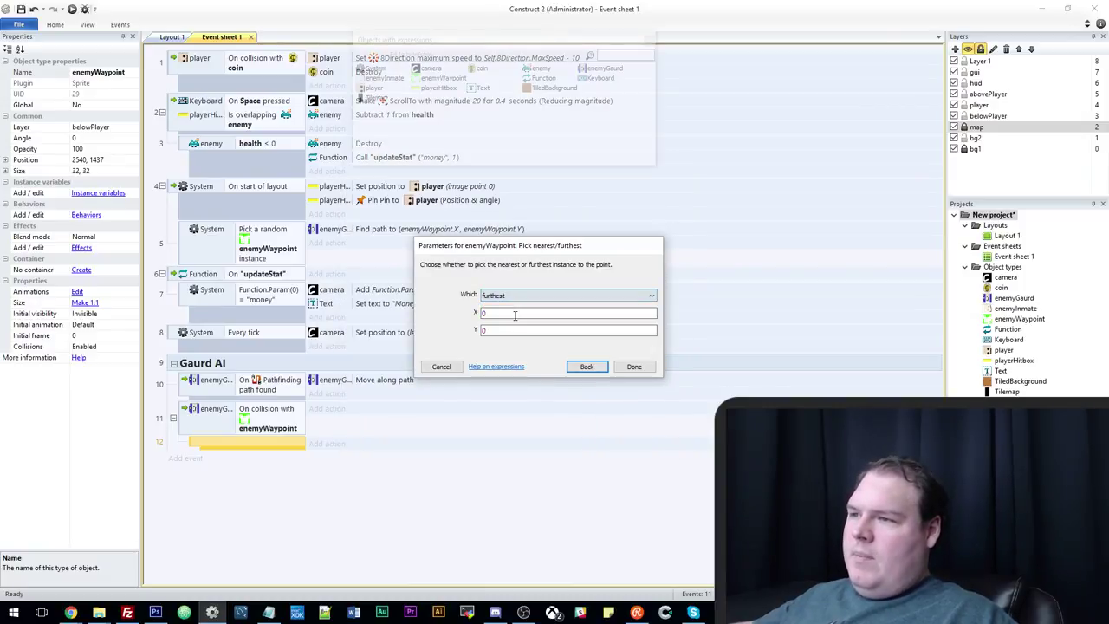
left_click(514, 316)
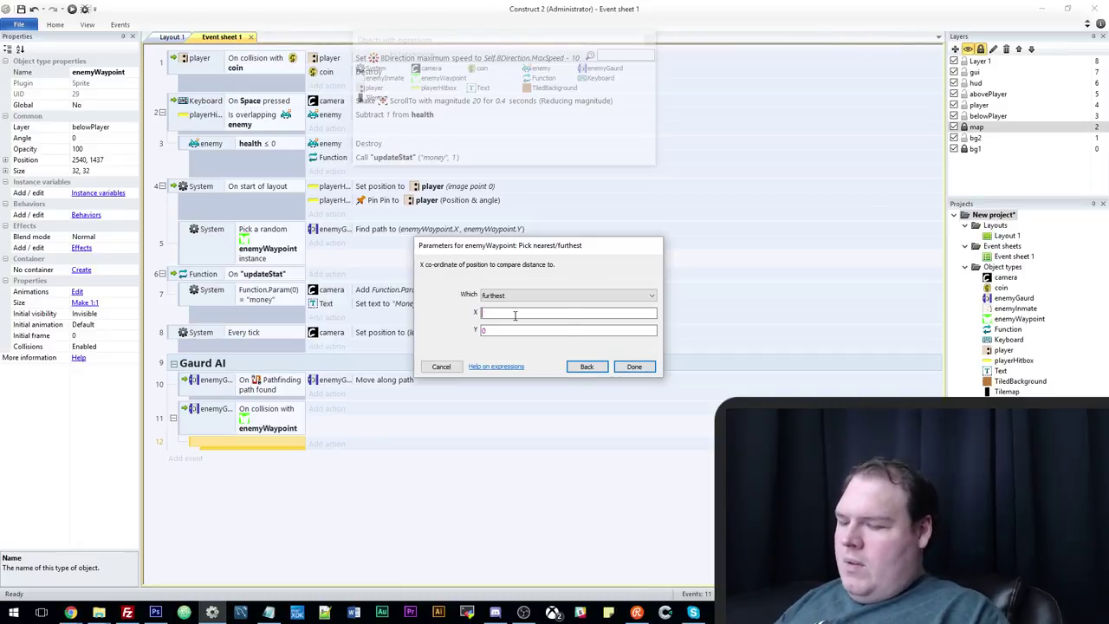
type("enemyGaurd.X")
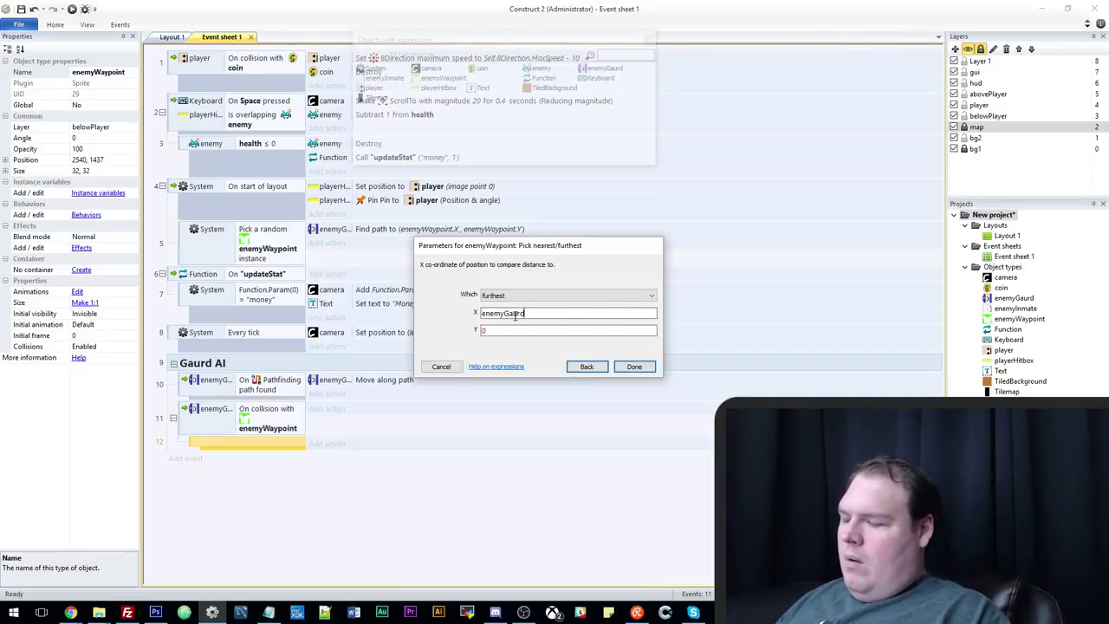
type("ene")
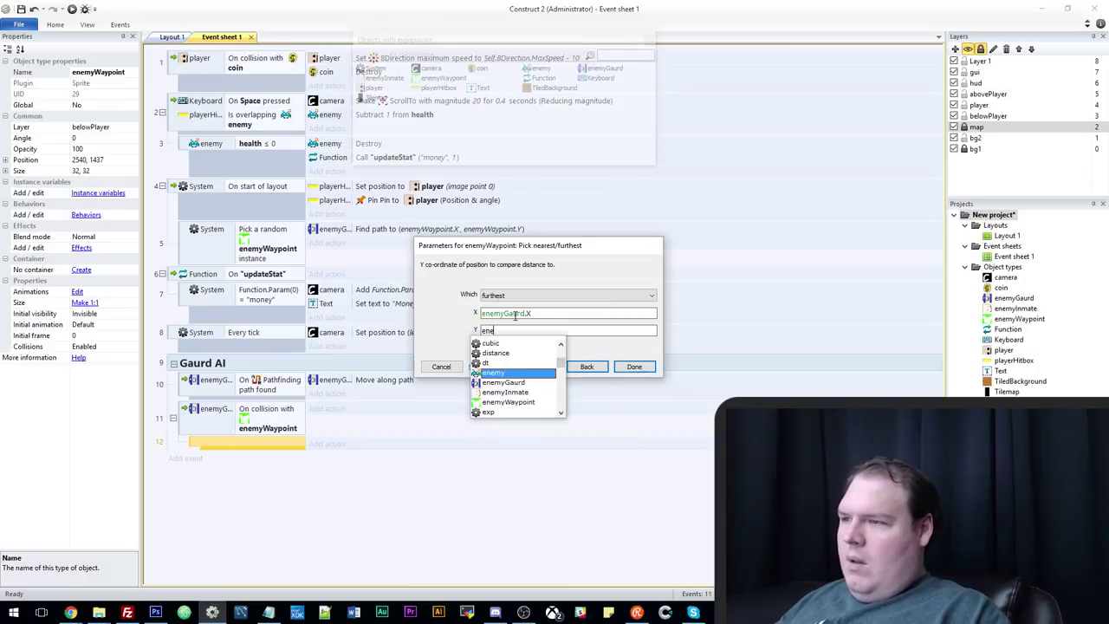
type("myGaurd.Y")
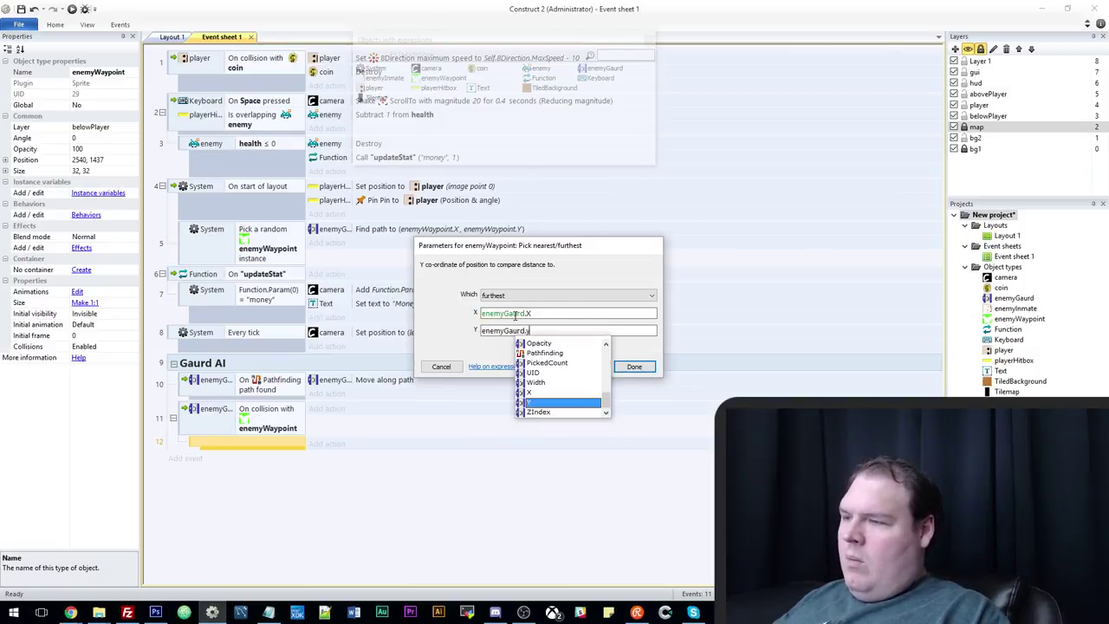
key("Return")
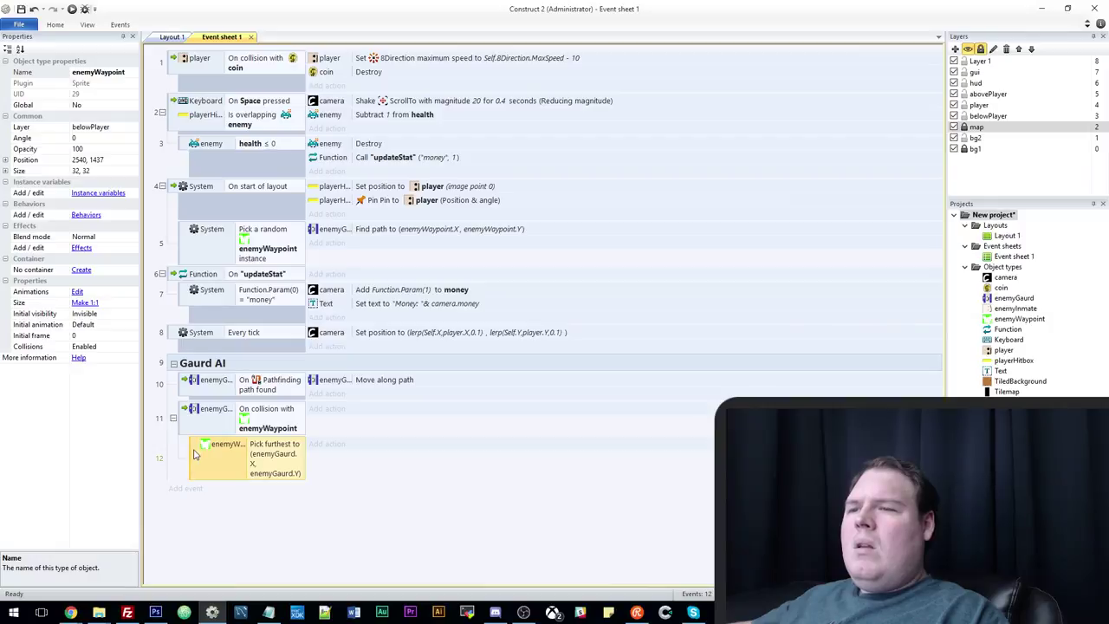
Change event 12's condition to System Pick all enemyGaurd.
double_click(247, 459)
left_click(577, 364)
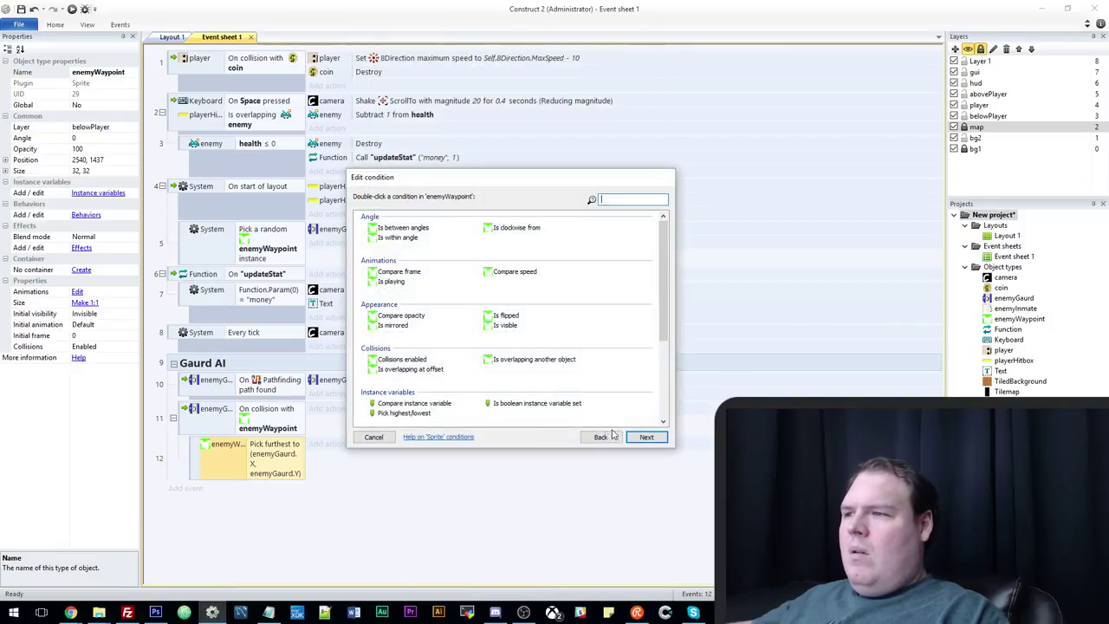
left_click(599, 435)
double_click(392, 224)
scroll(579, 384, "down", 5)
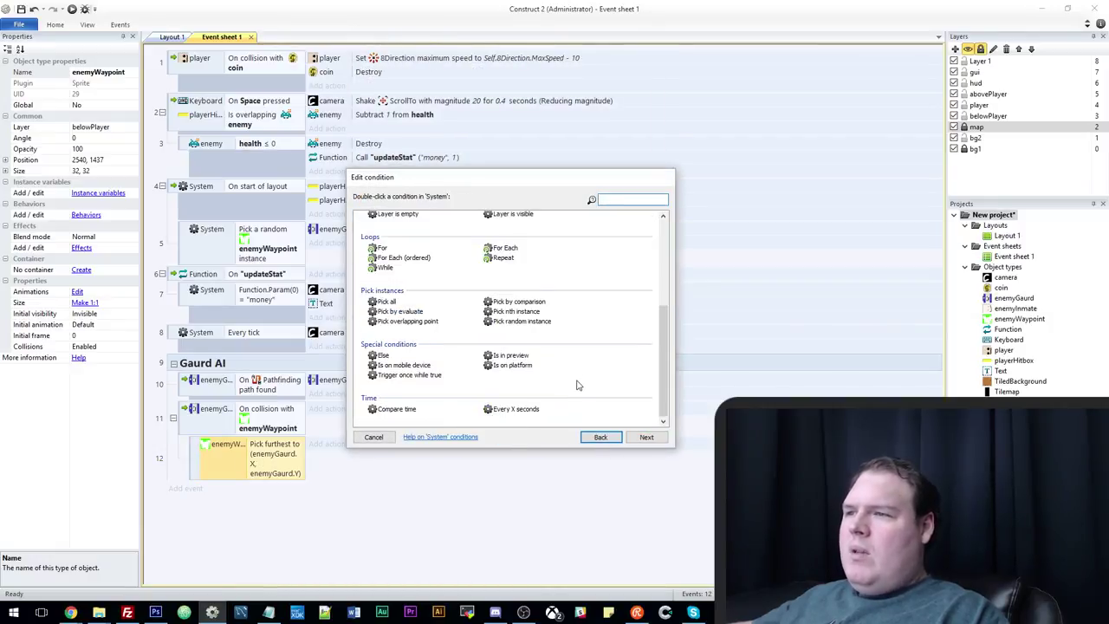
double_click(387, 302)
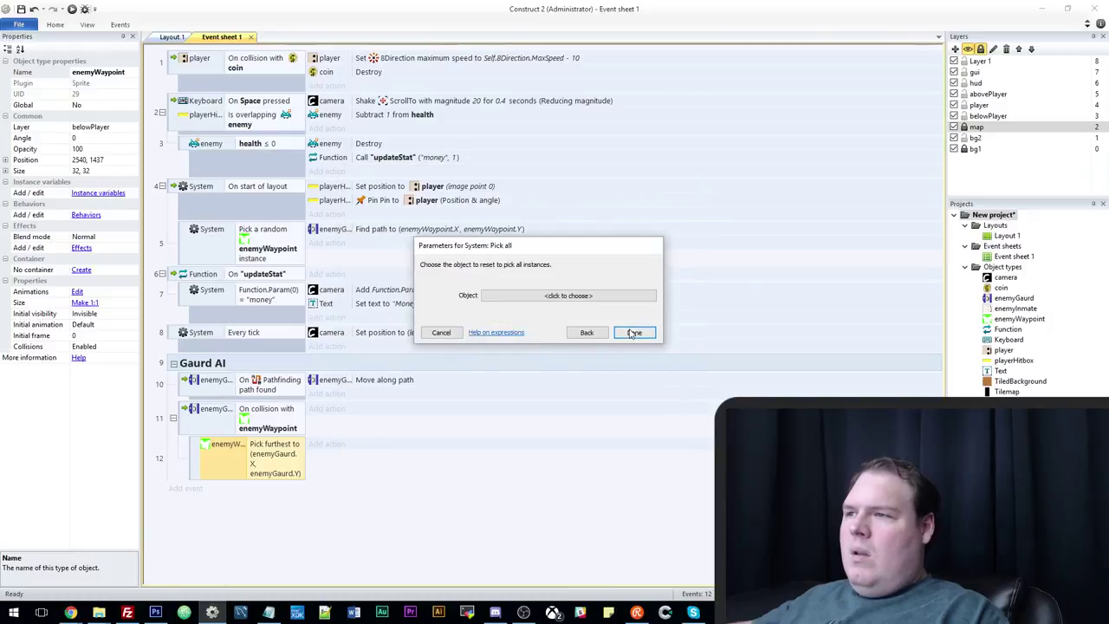
left_click(578, 293)
double_click(515, 191)
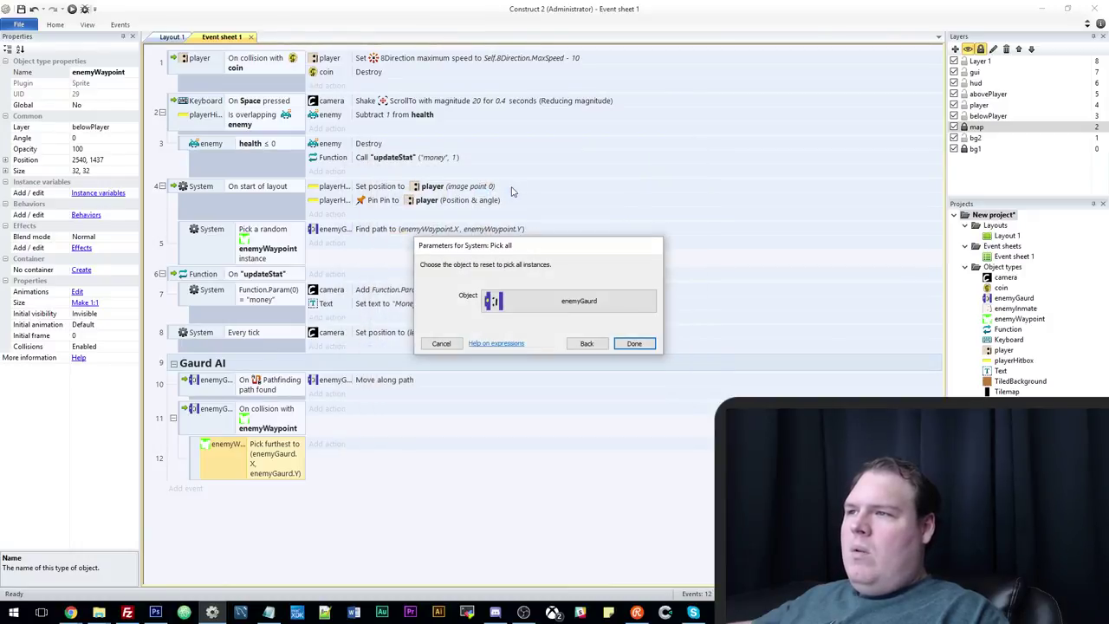
left_click(635, 344)
key("c")
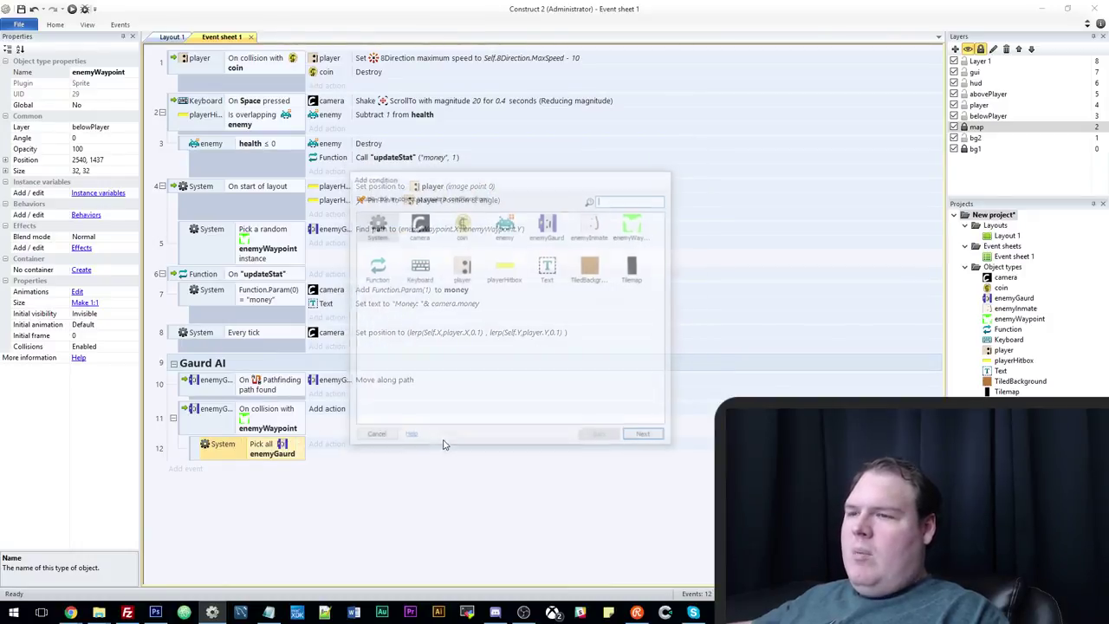
left_click(373, 438)
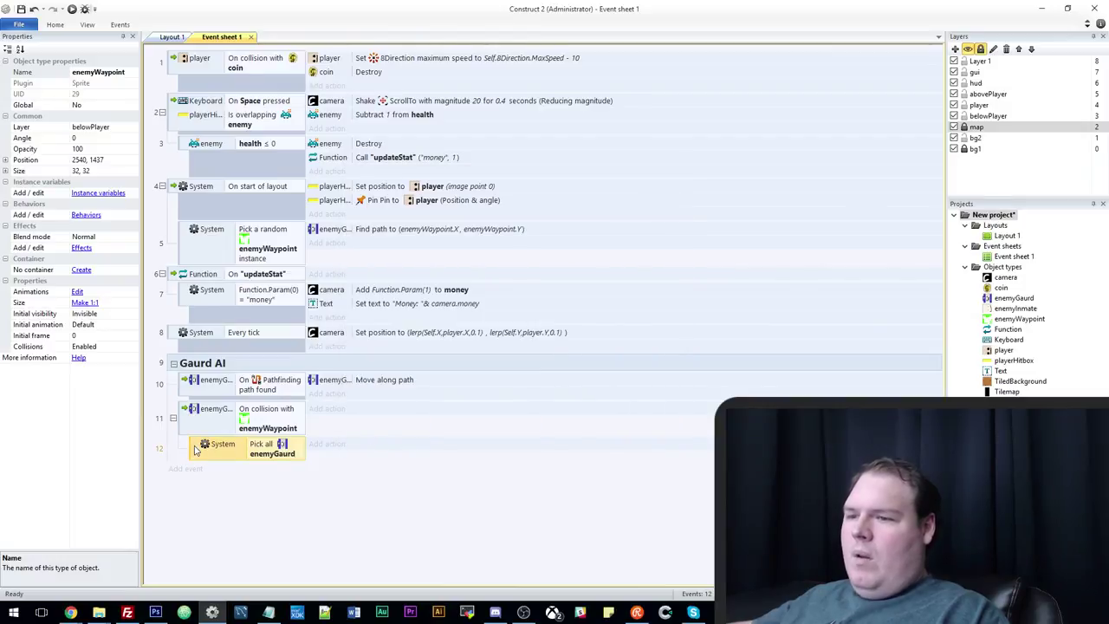
Add a sub-event under event 12 that picks a random enemyWaypoint instance.
key("e")
double_click(631, 230)
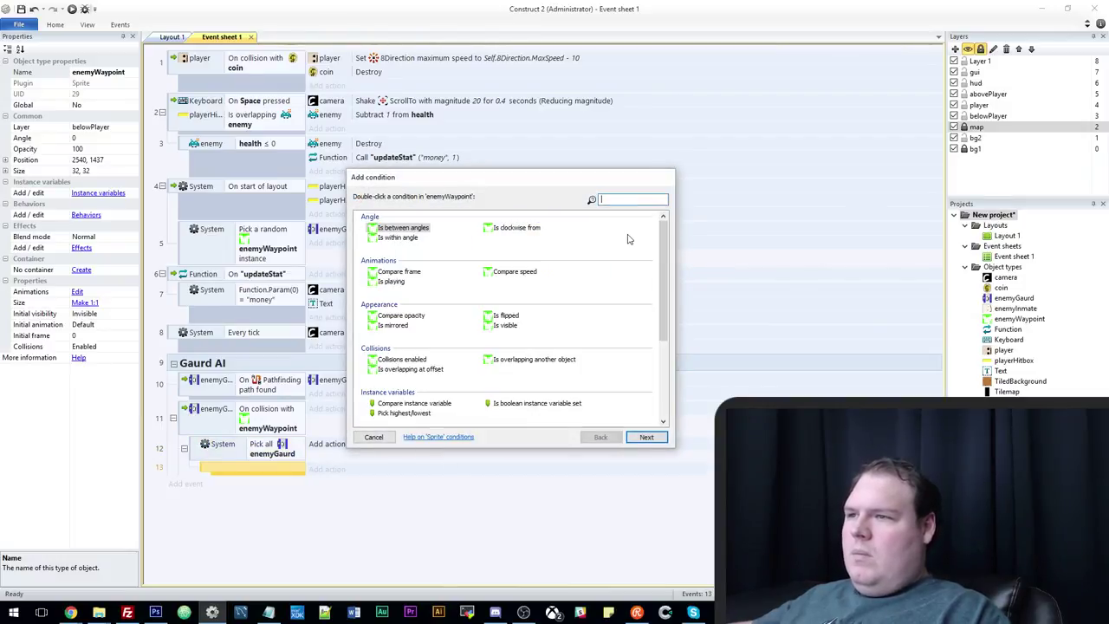
scroll(601, 433, "down", 3)
left_click(601, 437)
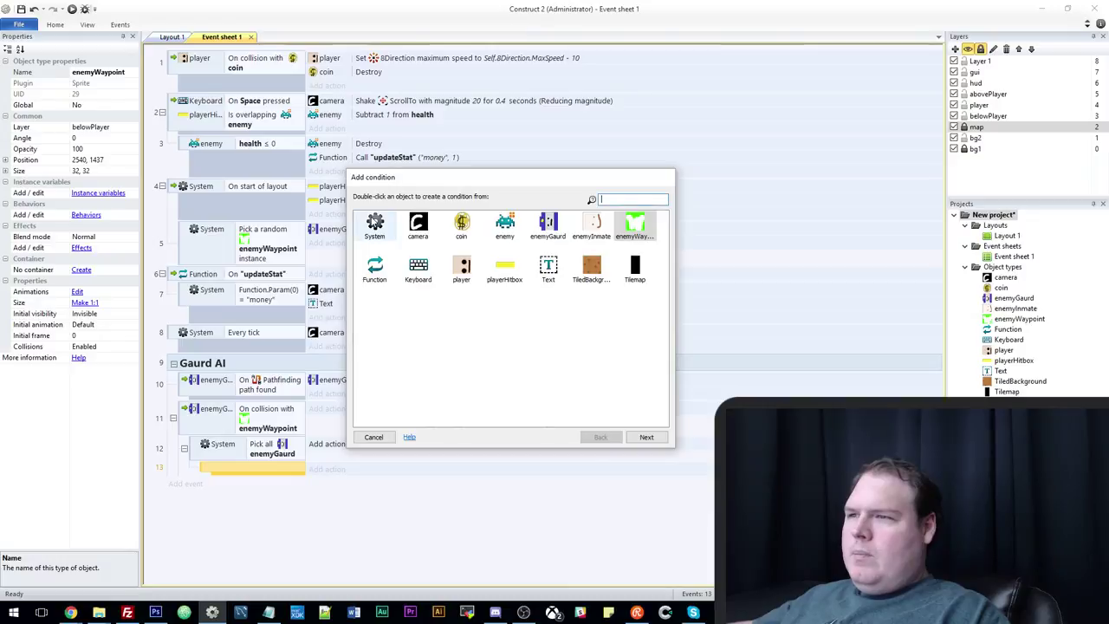
double_click(374, 223)
scroll(520, 338, "down", 3)
double_click(528, 312)
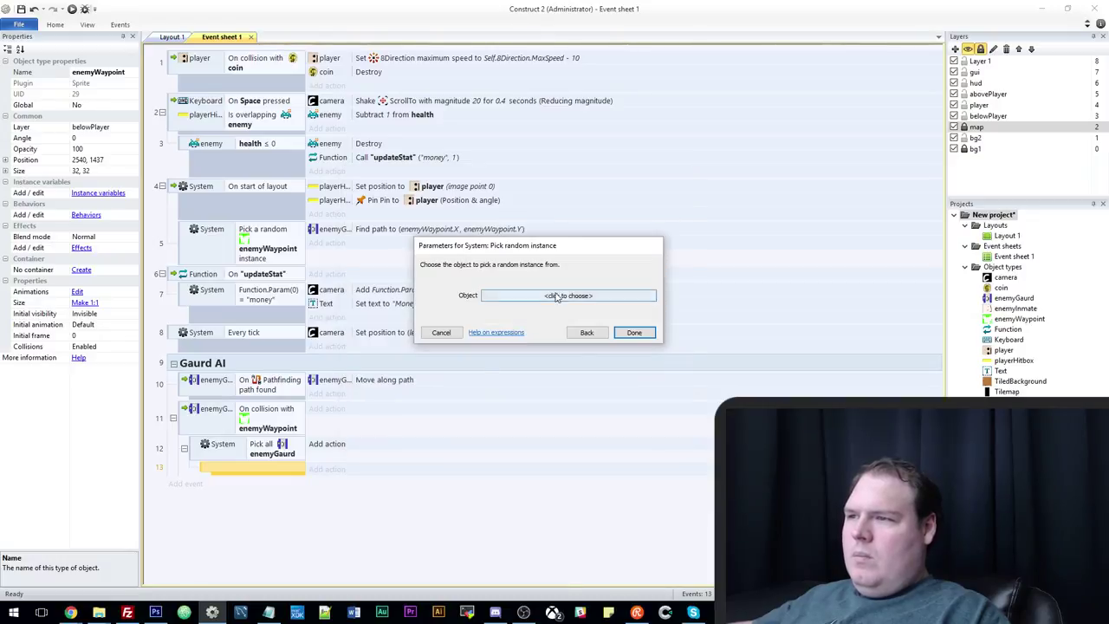
left_click(556, 296)
double_click(612, 191)
left_click(634, 333)
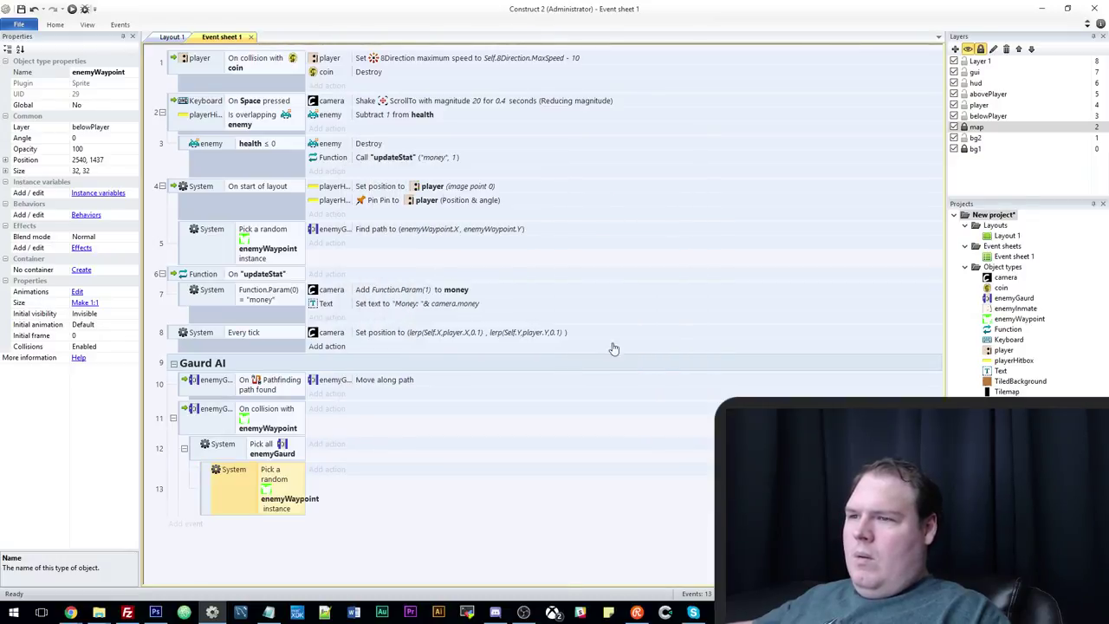
Copy event 5's Find path to action into the new sub-event.
left_click(378, 230)
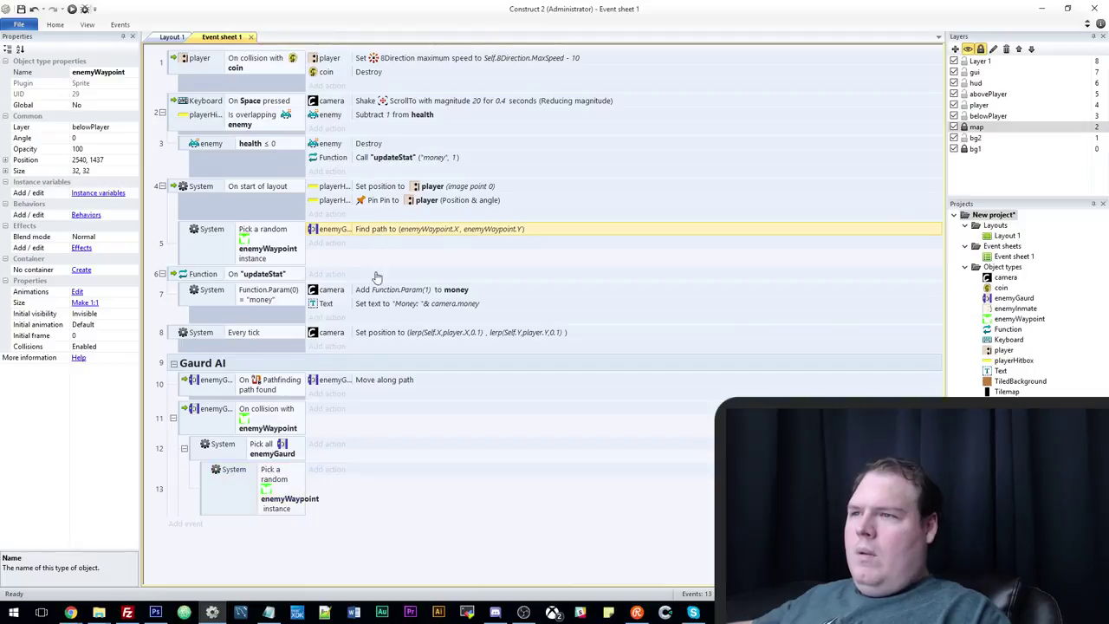
left_click(300, 496)
key("ctrl+v")
Preview the game, then nudge the guard's start to 2443, 1527 on the layout.
key("F5")
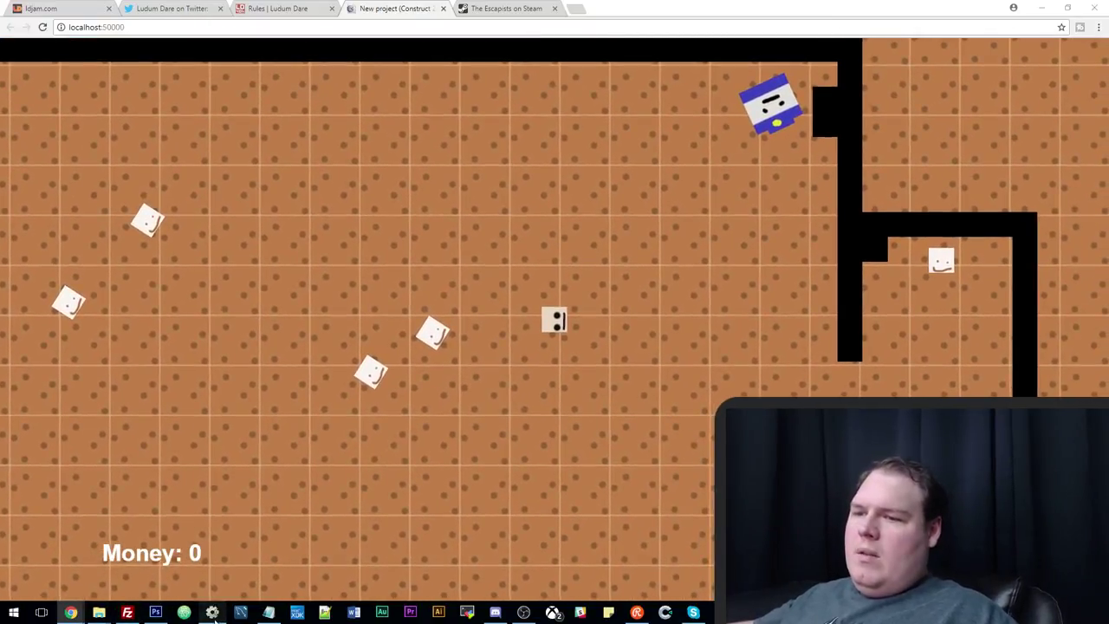
key("alt+Tab")
left_click(180, 37)
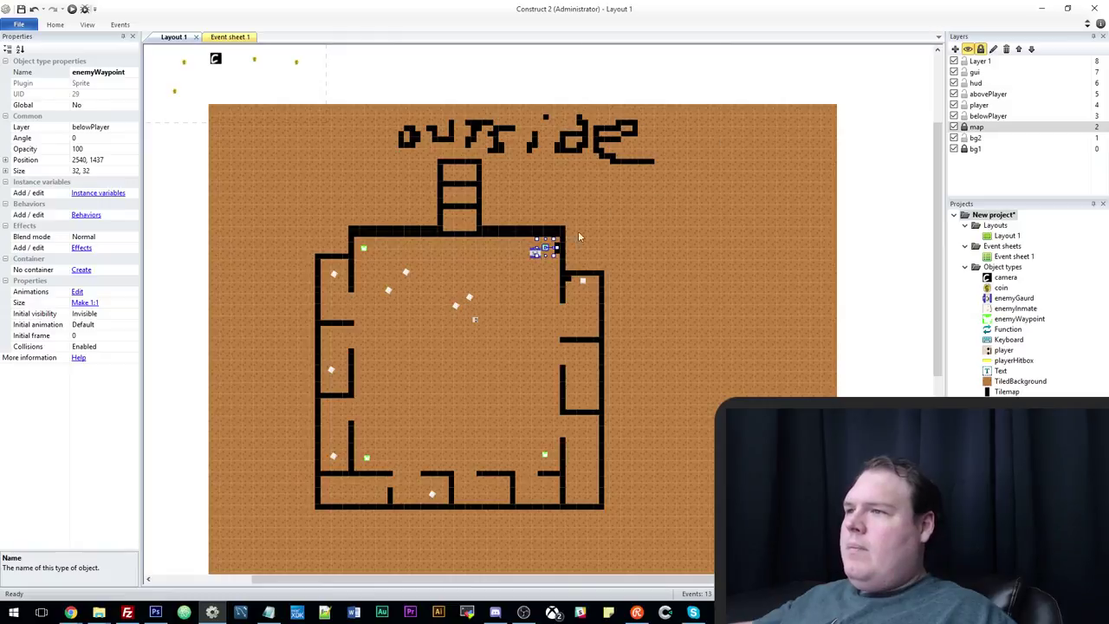
left_click_drag(534, 262, 512, 268)
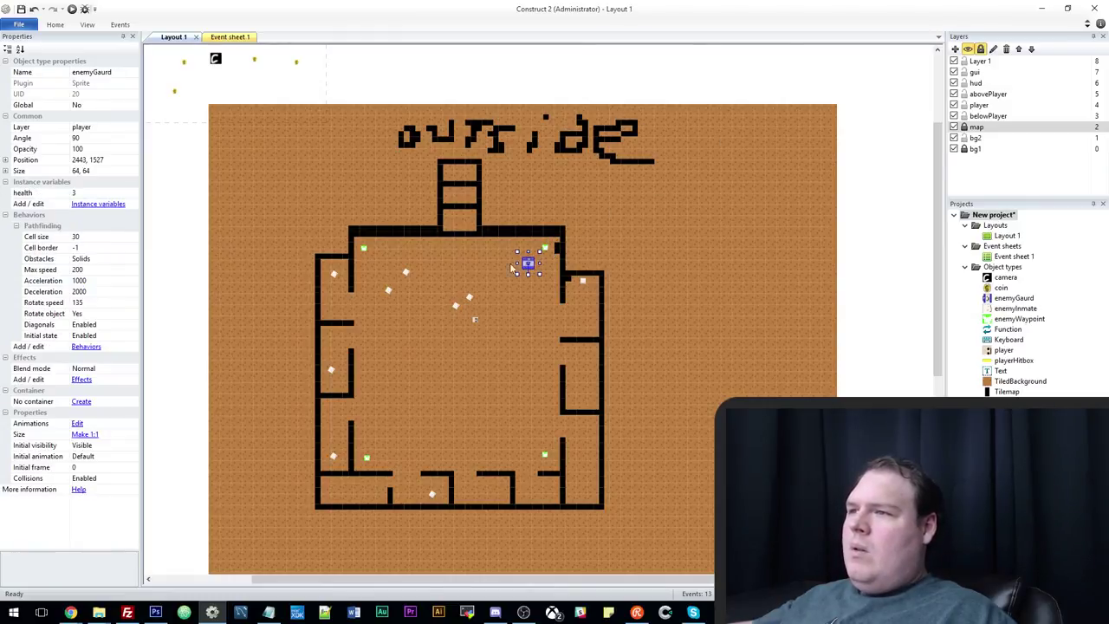
Preview again, walking the player up and left to watch the guard.
left_click(73, 9)
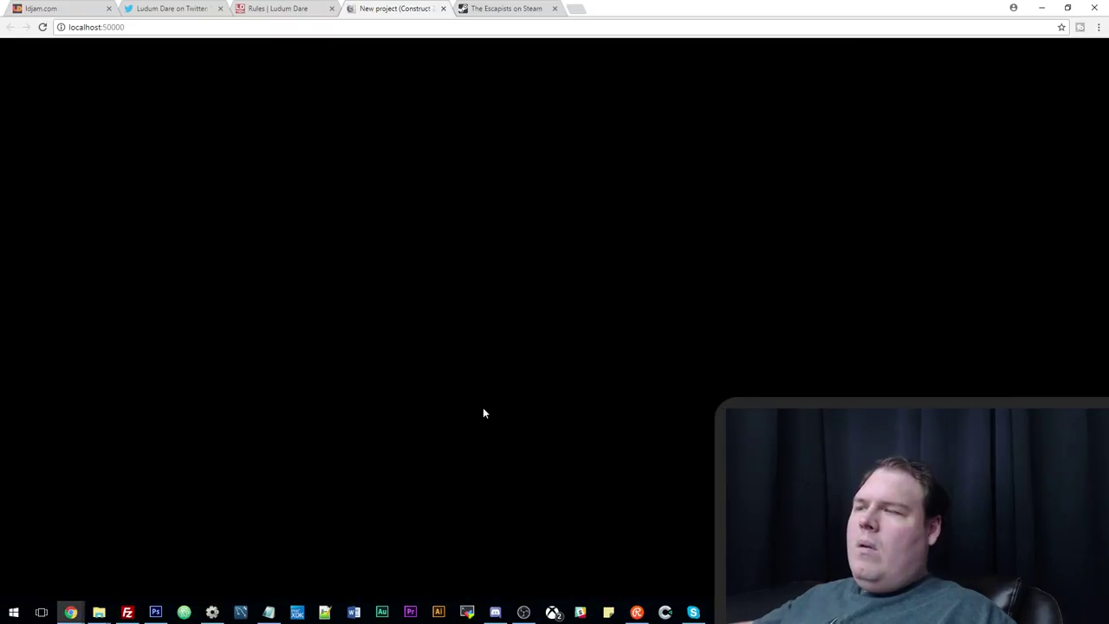
key("Up")
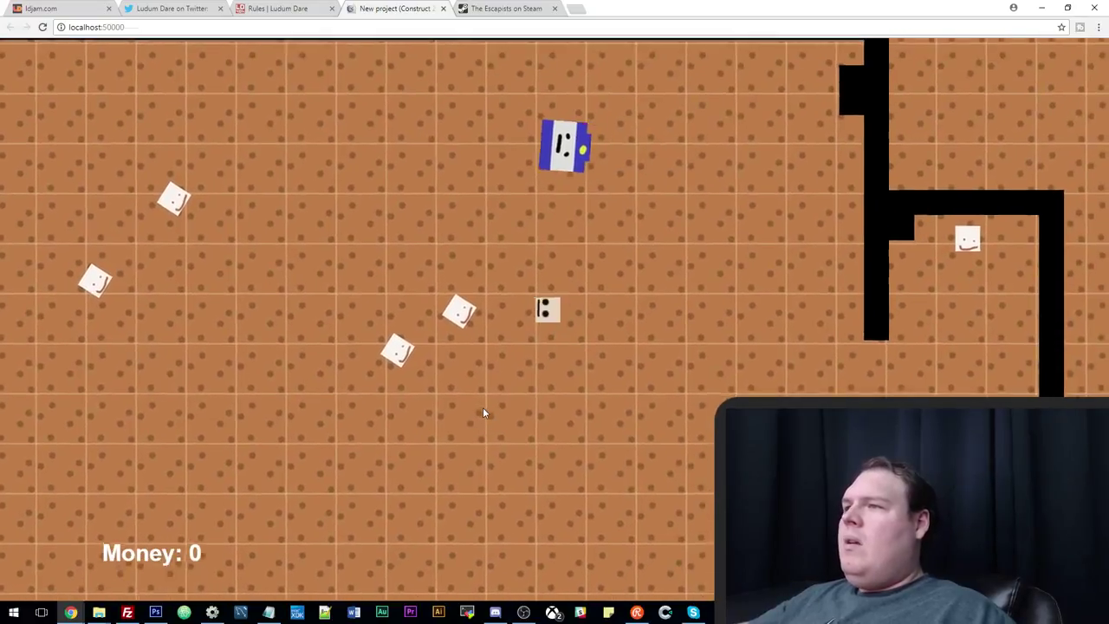
key("Left")
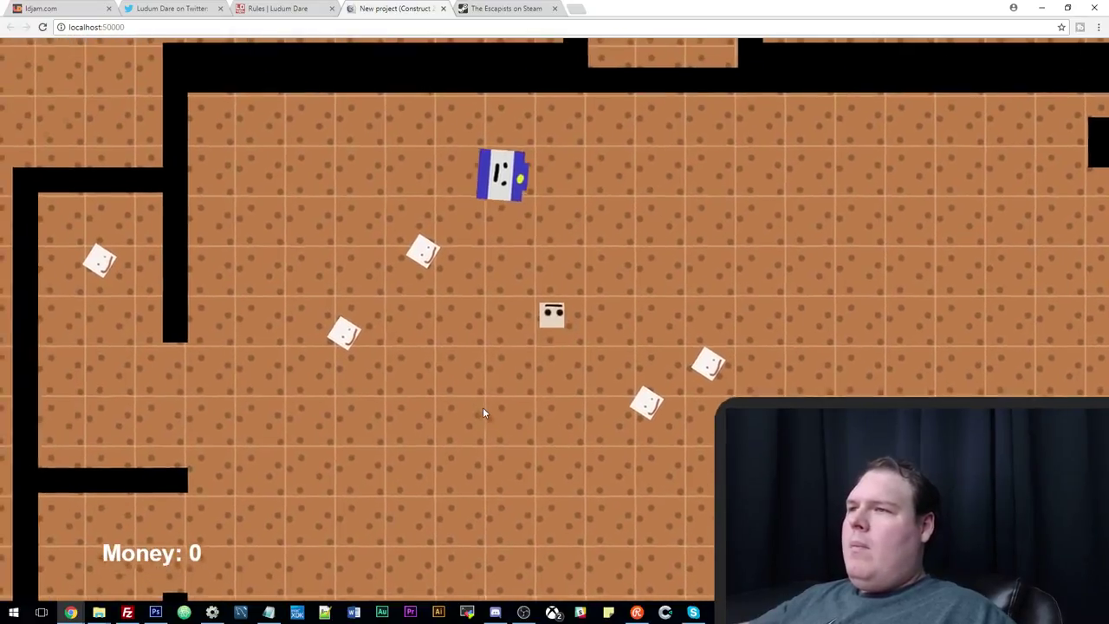
key("Left")
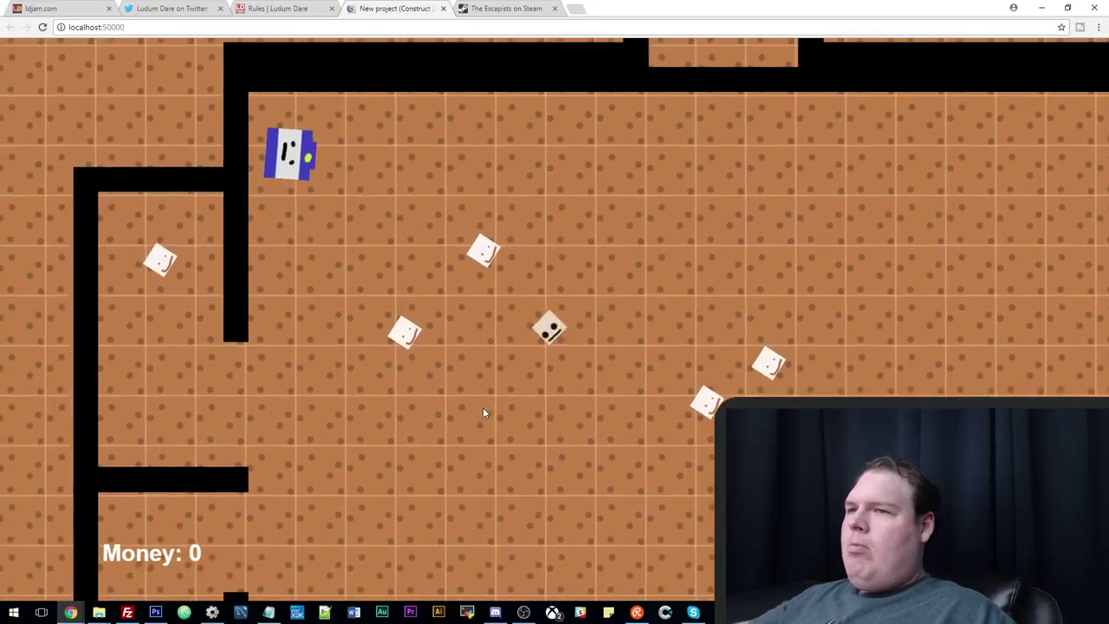
left_click(211, 612)
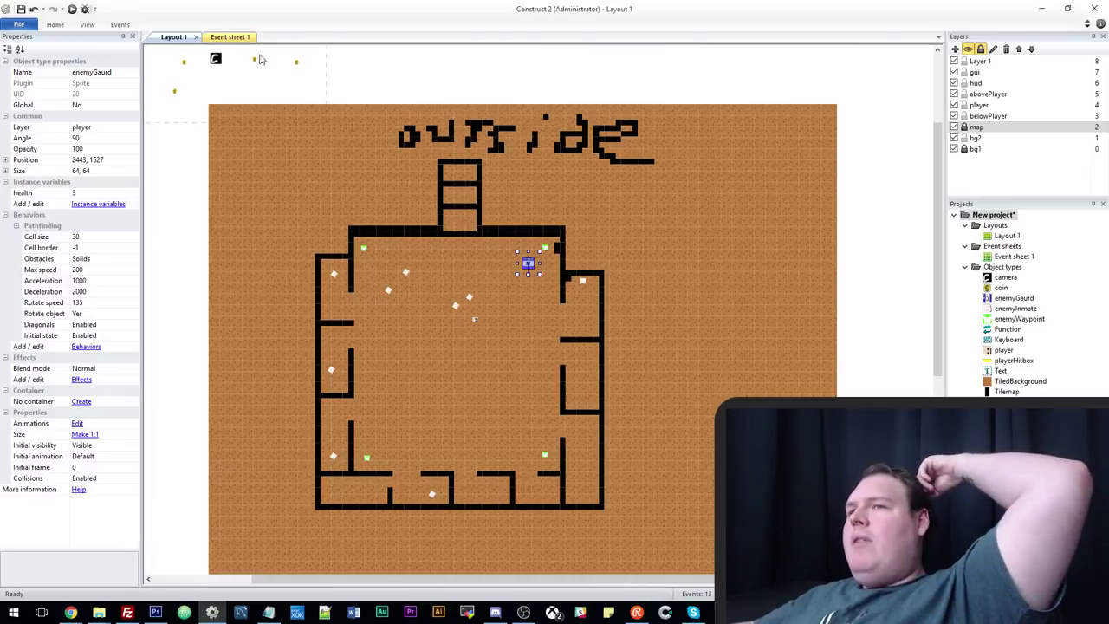
left_click(230, 37)
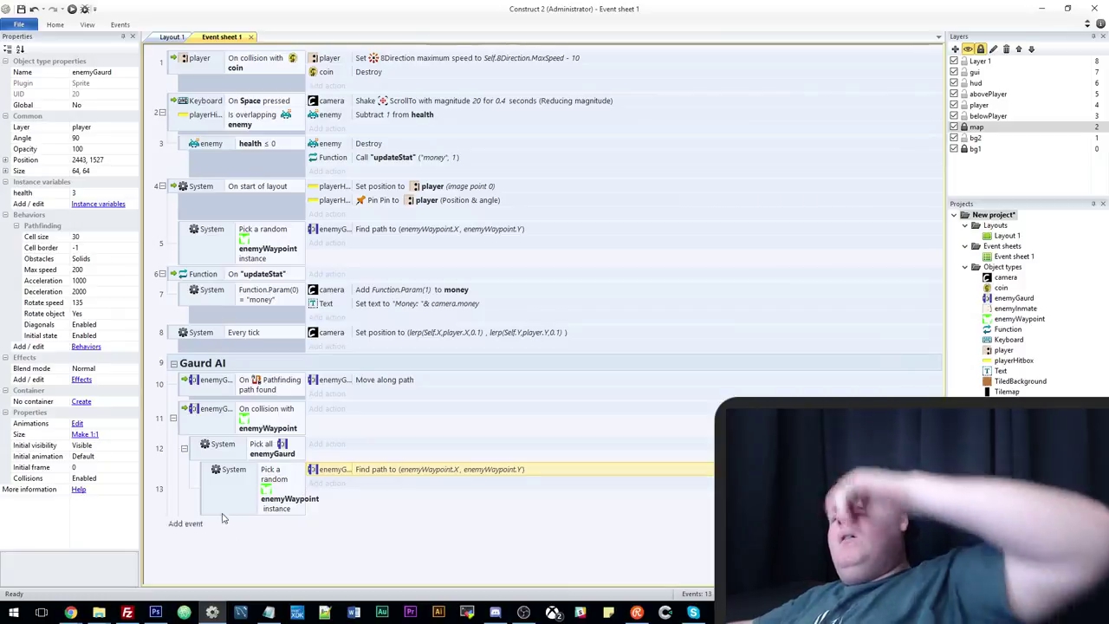
Add a new event 14 below event 12 with a System While condition.
left_click(198, 451)
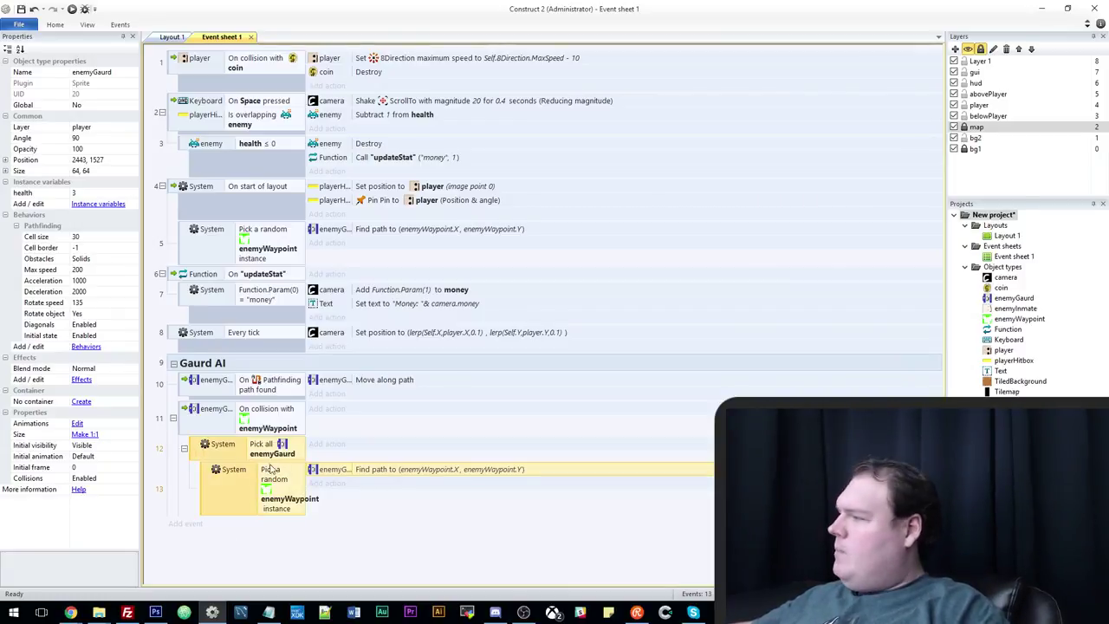
key("b")
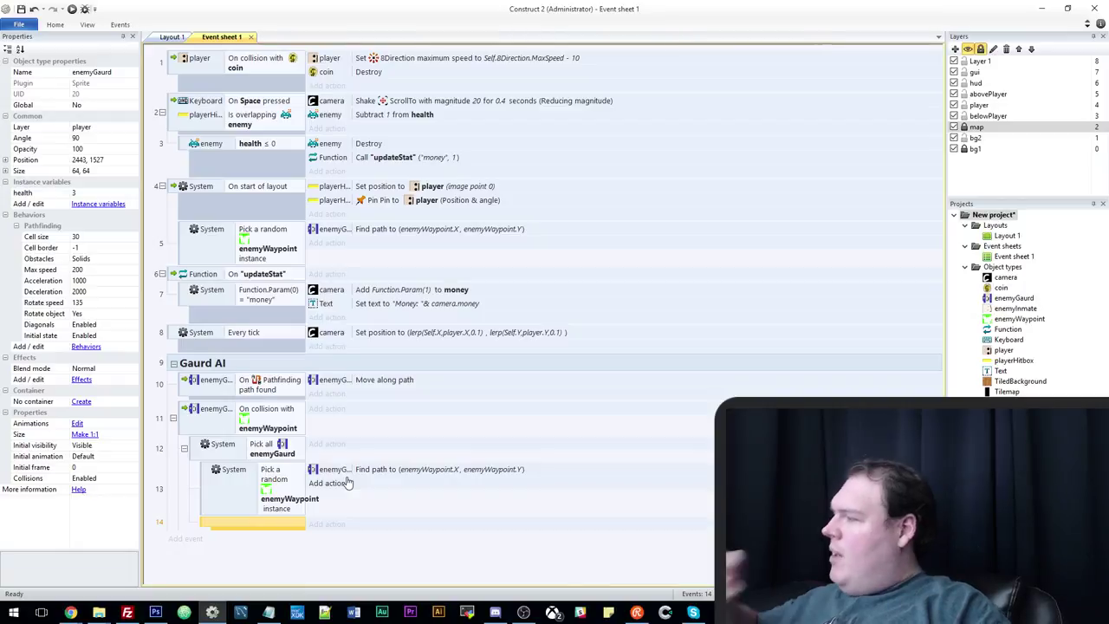
key("c")
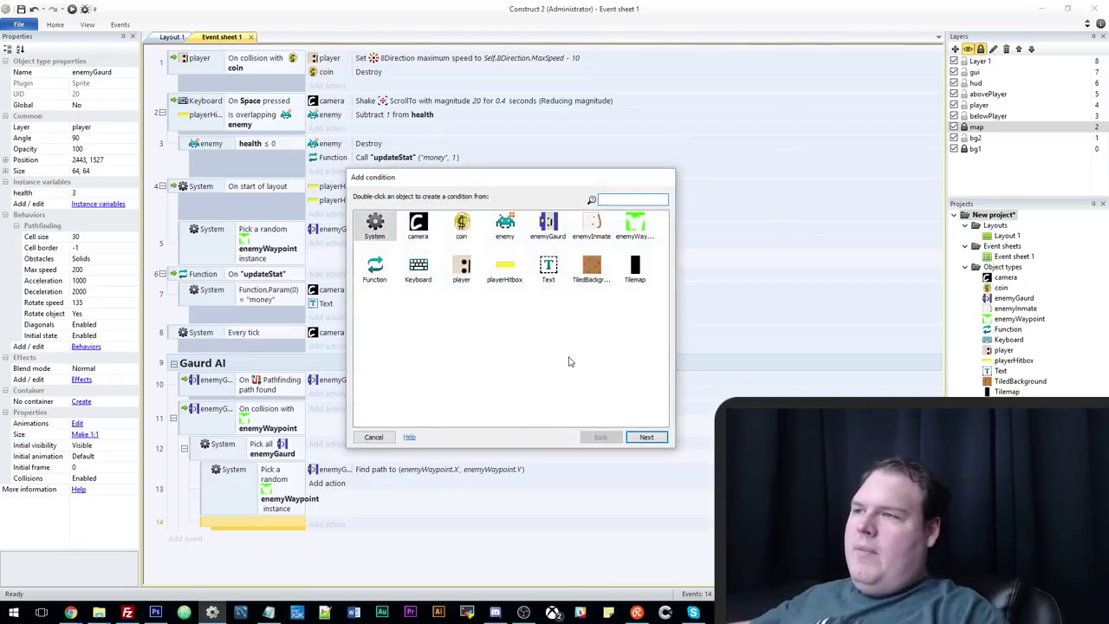
left_click(376, 229)
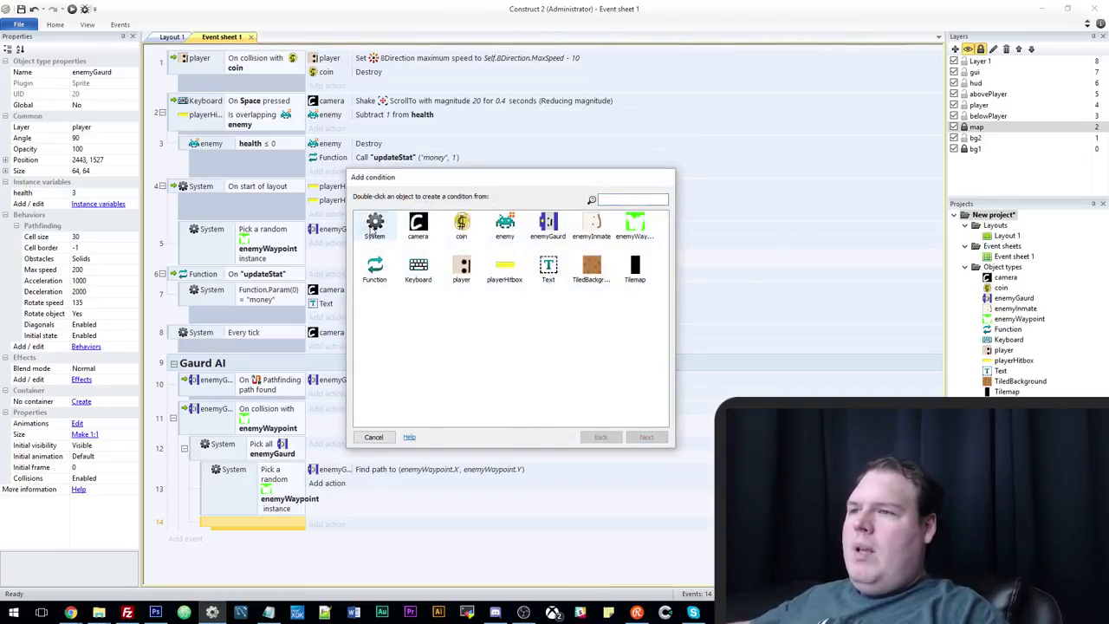
double_click(378, 230)
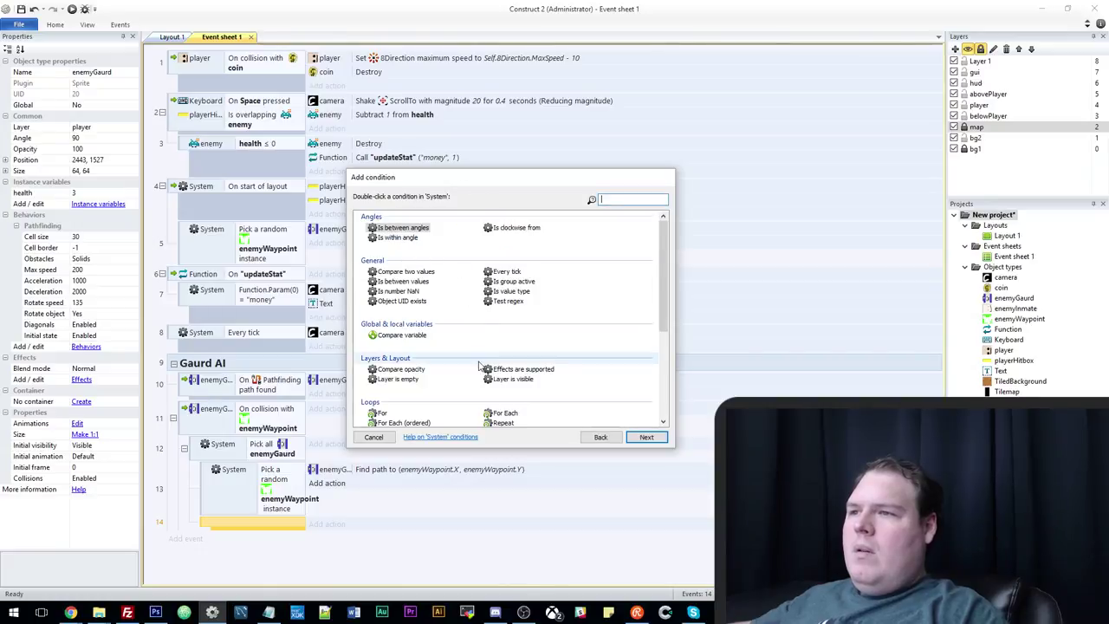
scroll(496, 325, "down", 3)
double_click(500, 322)
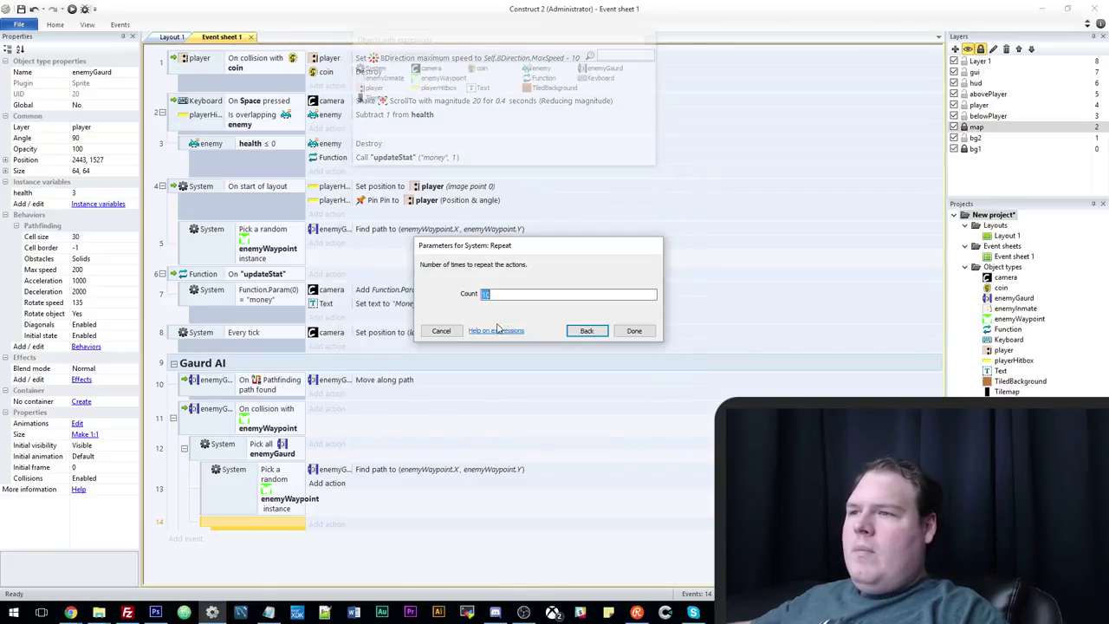
left_click(587, 330)
double_click(387, 332)
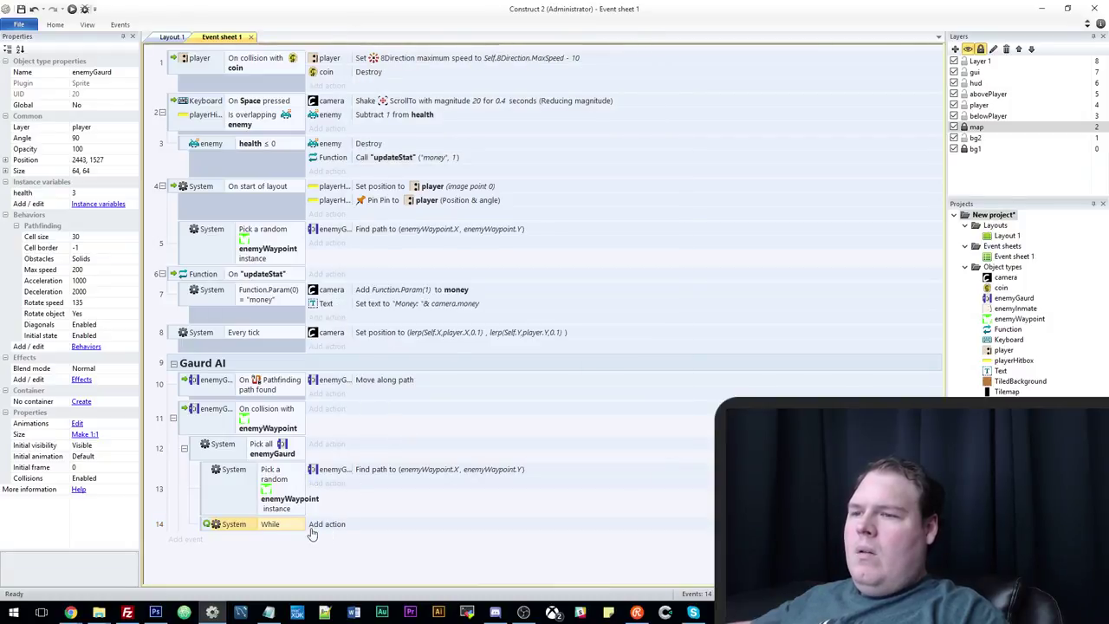
Inspect the While condition and start a System action, cancelling both without changes.
double_click(284, 527)
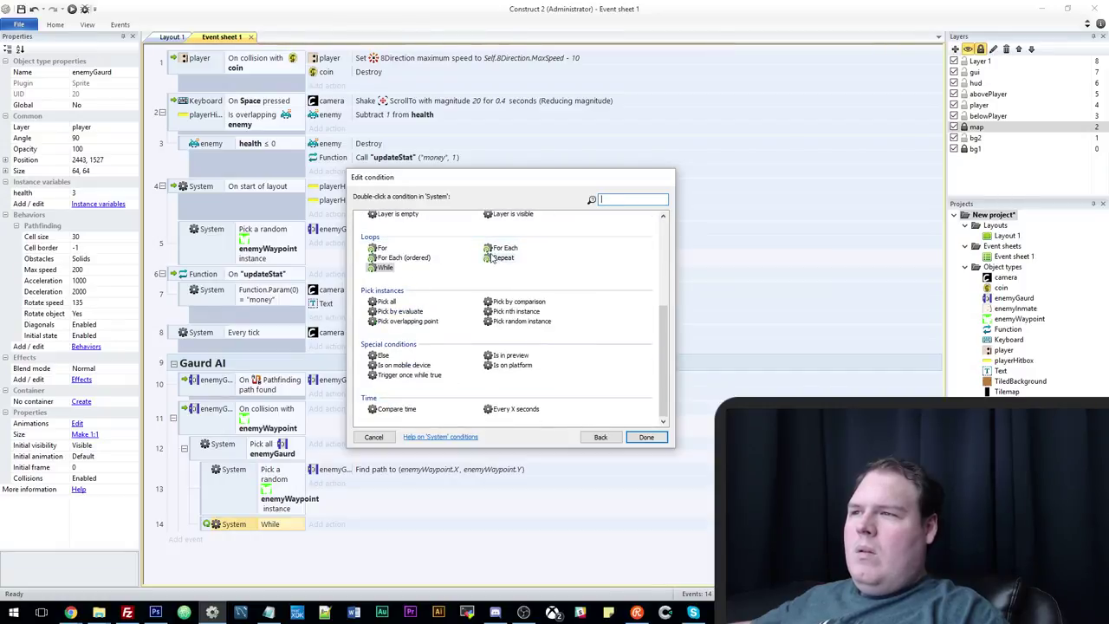
left_click(377, 437)
double_click(270, 524)
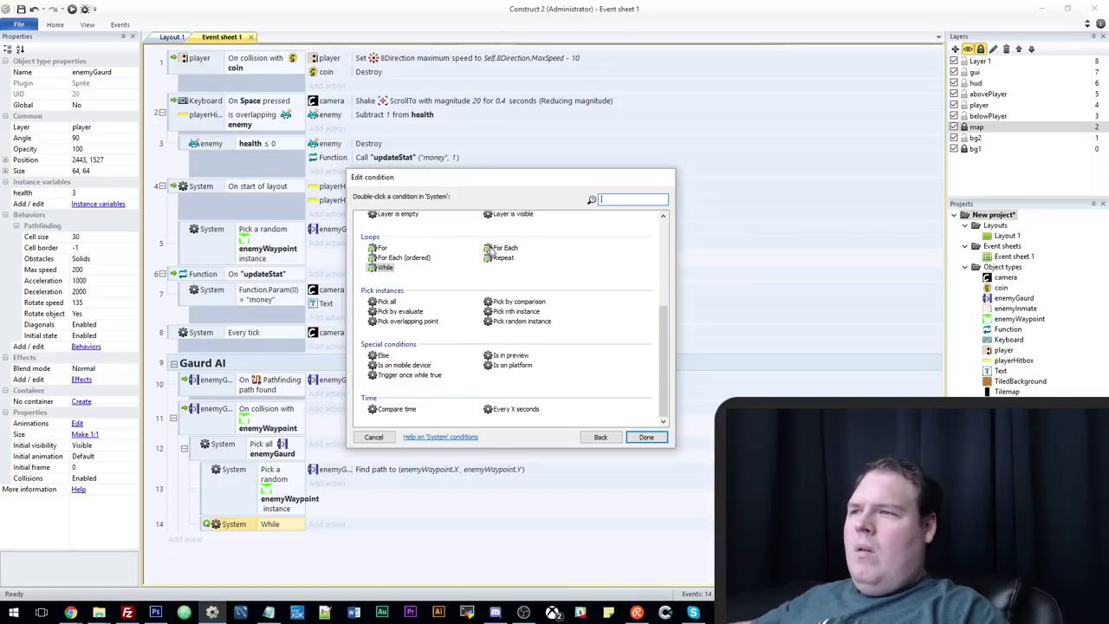
scroll(467, 299, "up", 1)
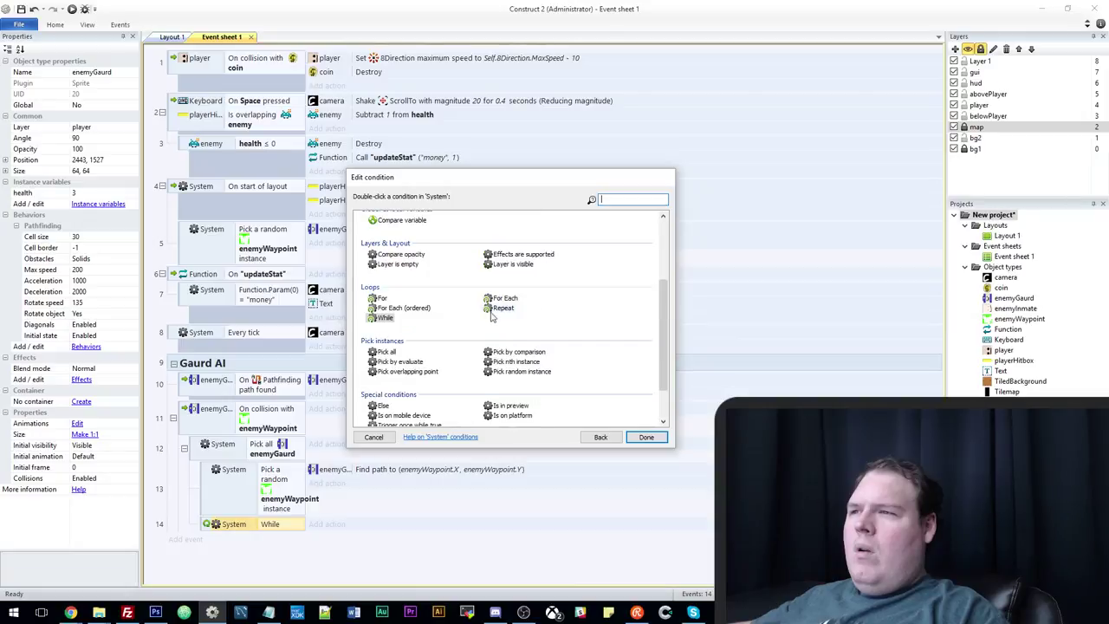
left_click(386, 439)
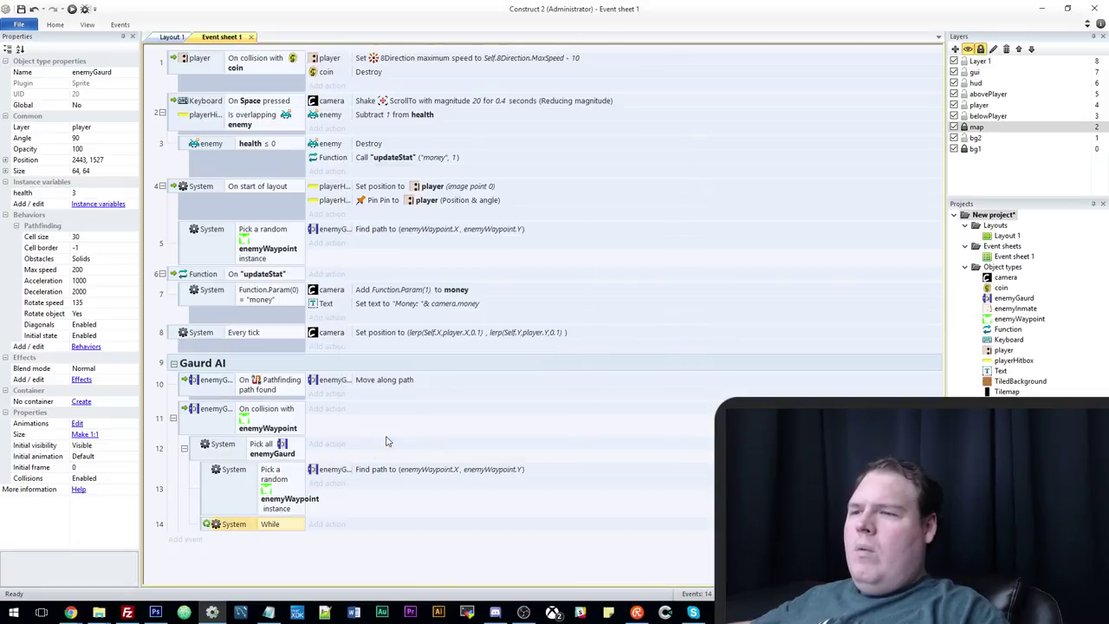
left_click(336, 528)
double_click(385, 227)
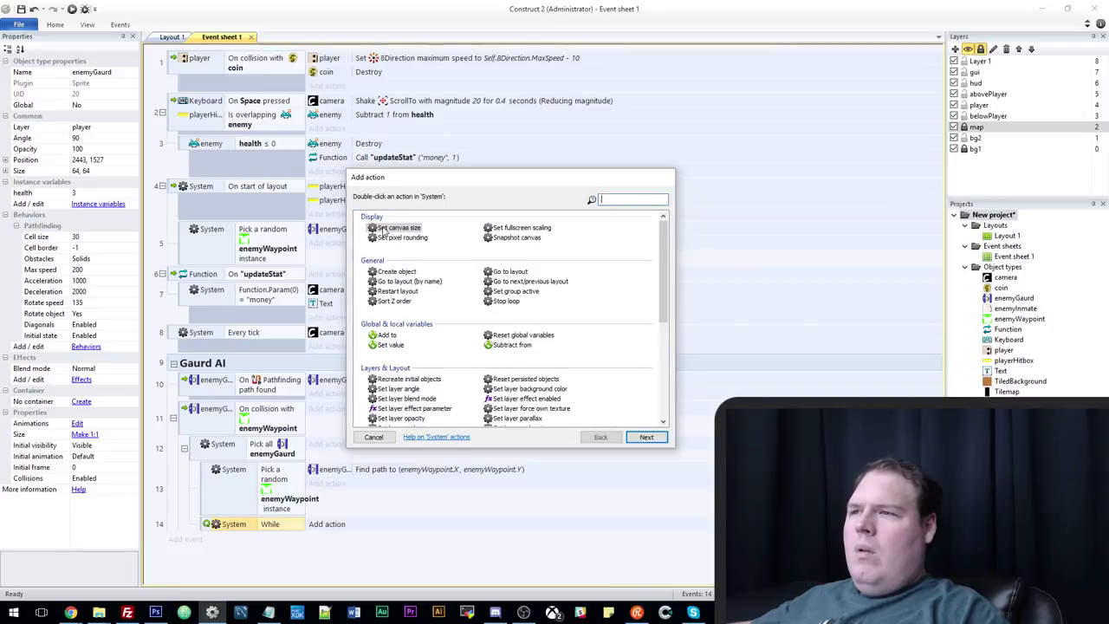
type("w")
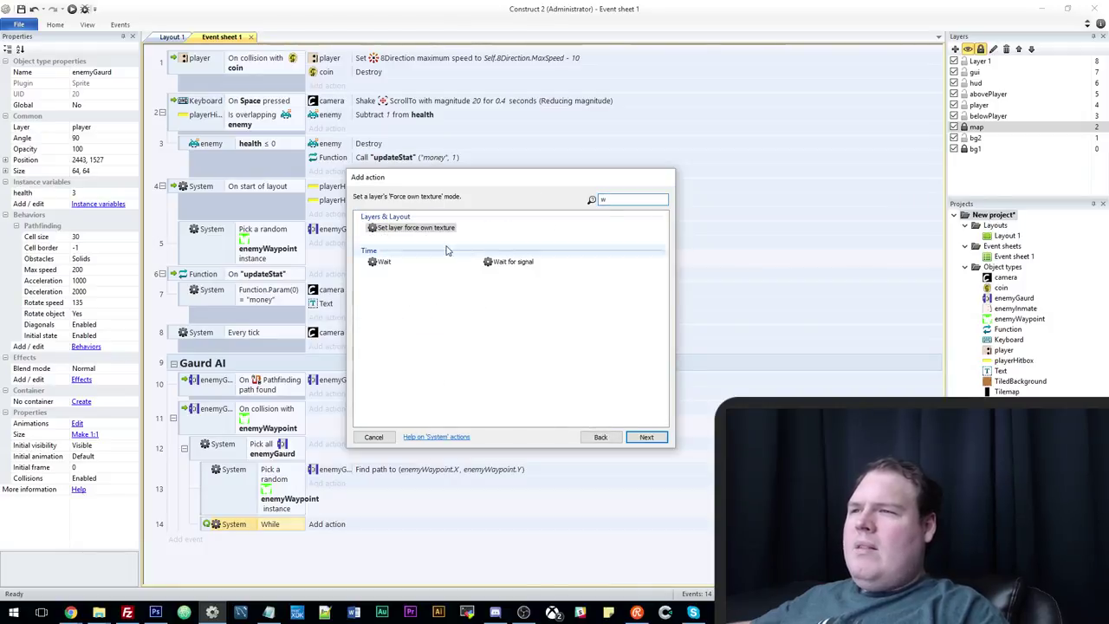
left_click(373, 437)
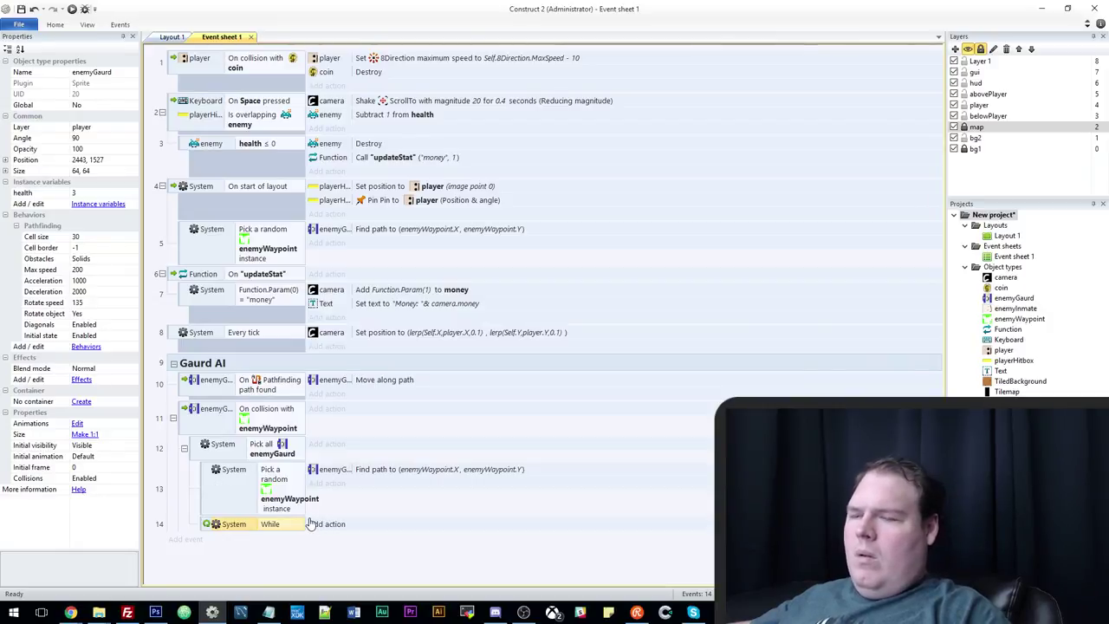
Start a System 'Compare two values' condition on event 14's While loop.
key("c")
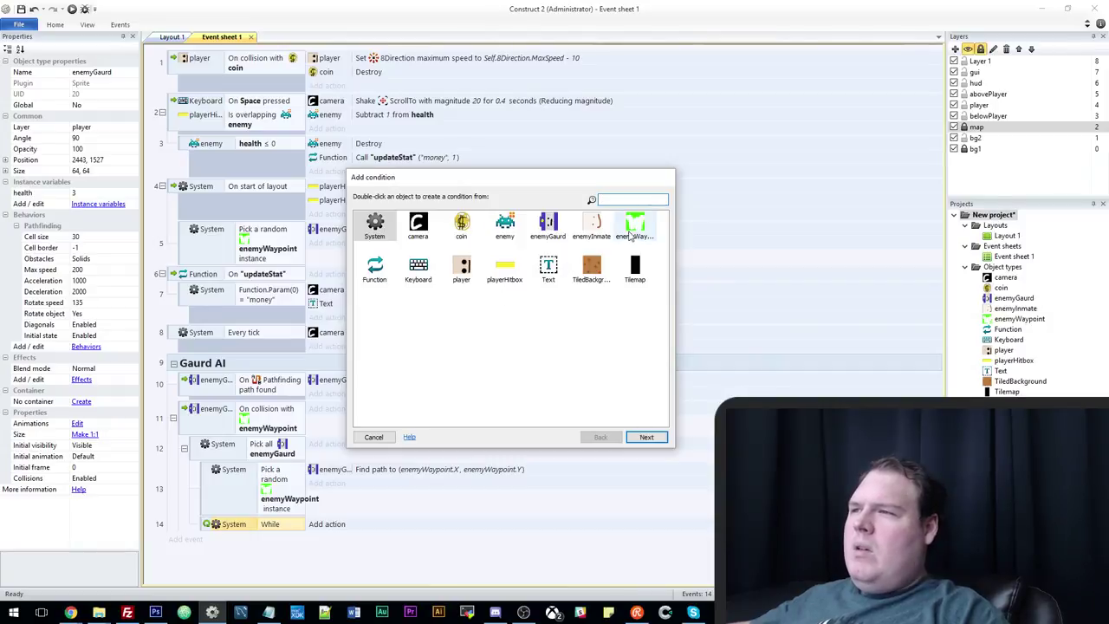
double_click(633, 227)
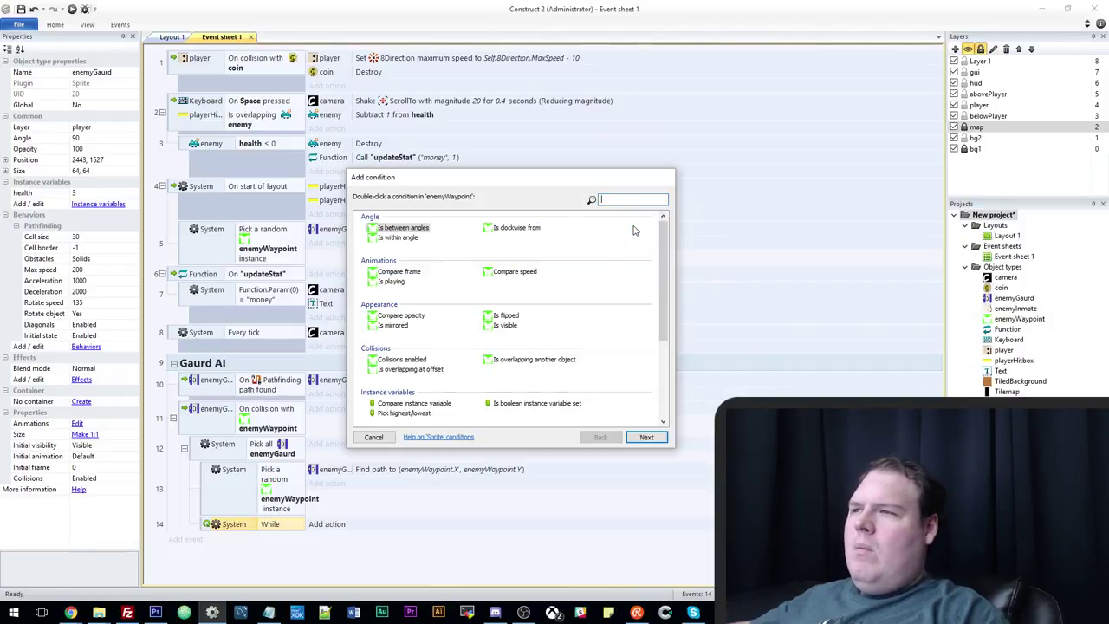
scroll(417, 390, "down", 3)
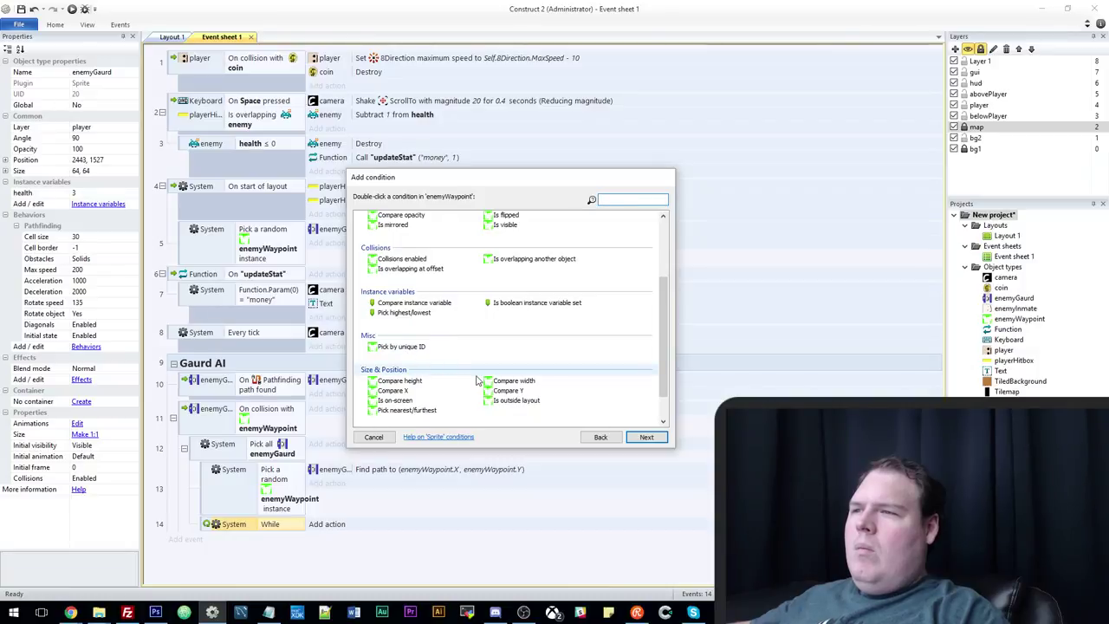
scroll(416, 364, "up", 3)
left_click(604, 439)
double_click(378, 227)
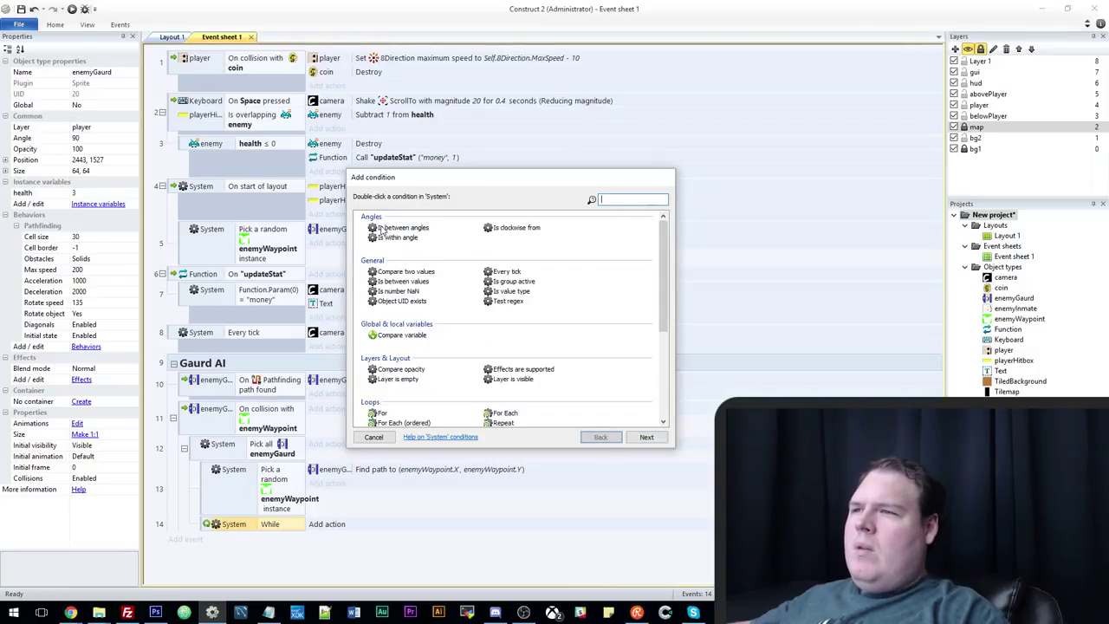
key("Escape")
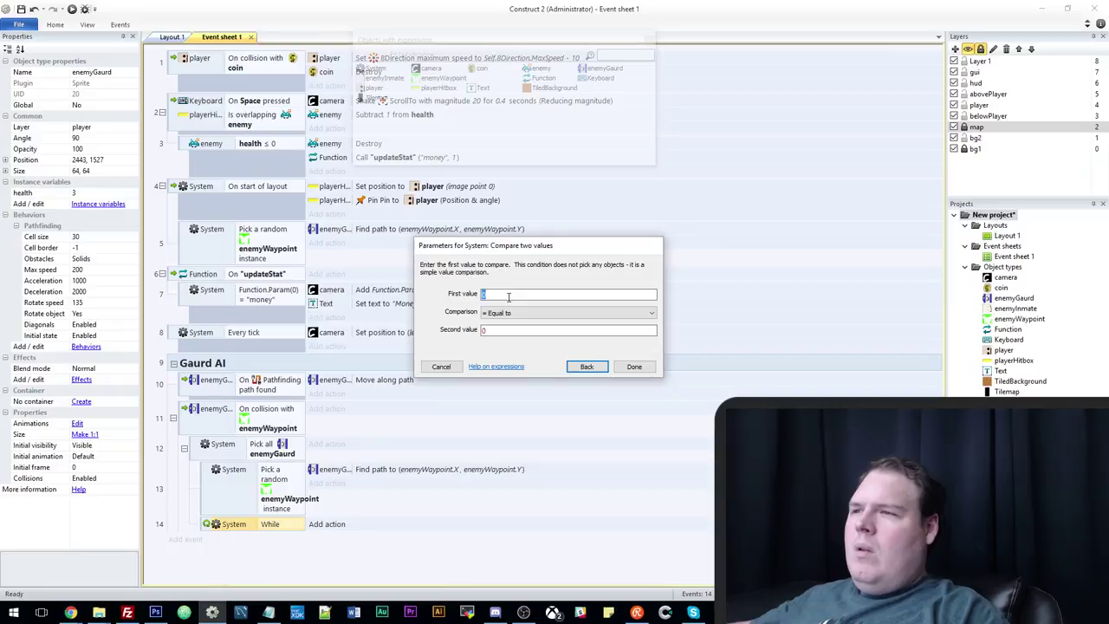
Set the comparison to enemyWaypoint.UID Equal to 0 and confirm it.
type("ene")
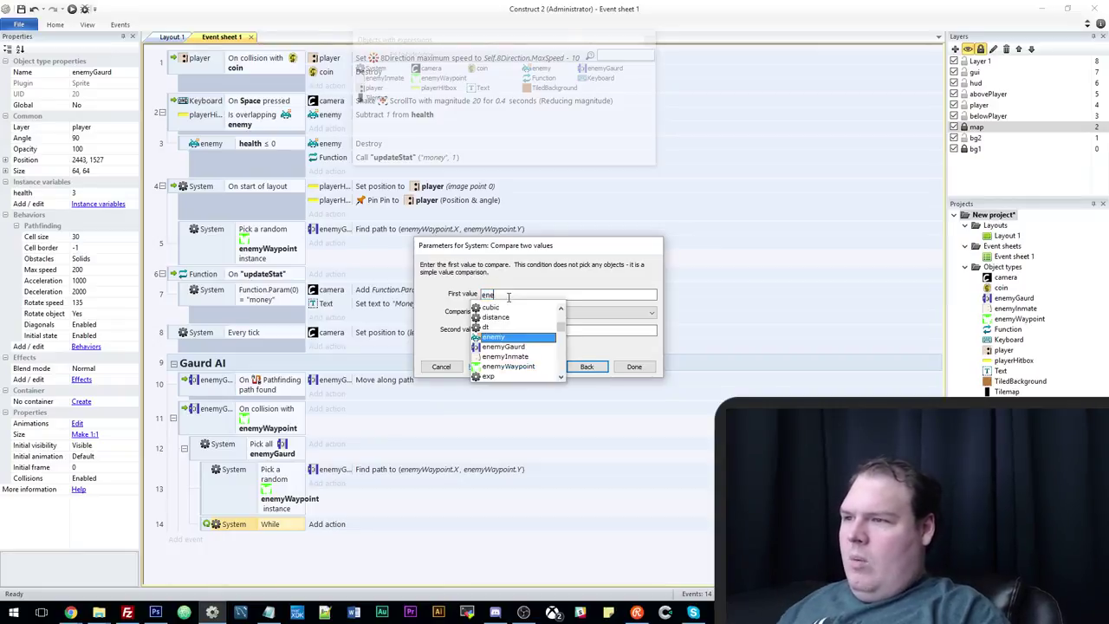
key("Down")
key("Return")
type(".UID")
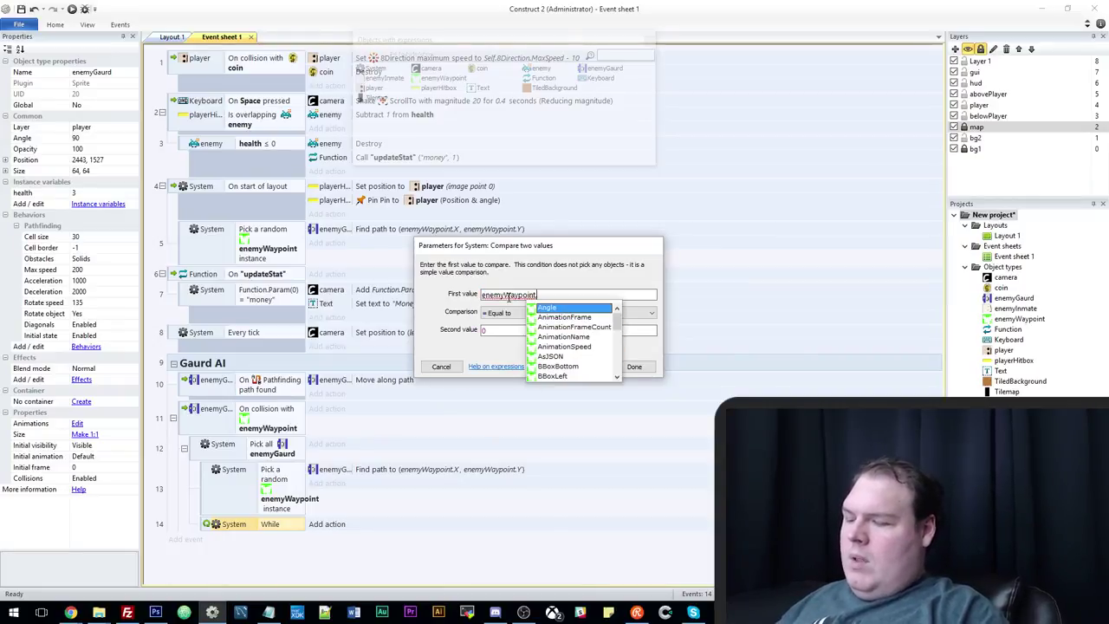
left_click(555, 313)
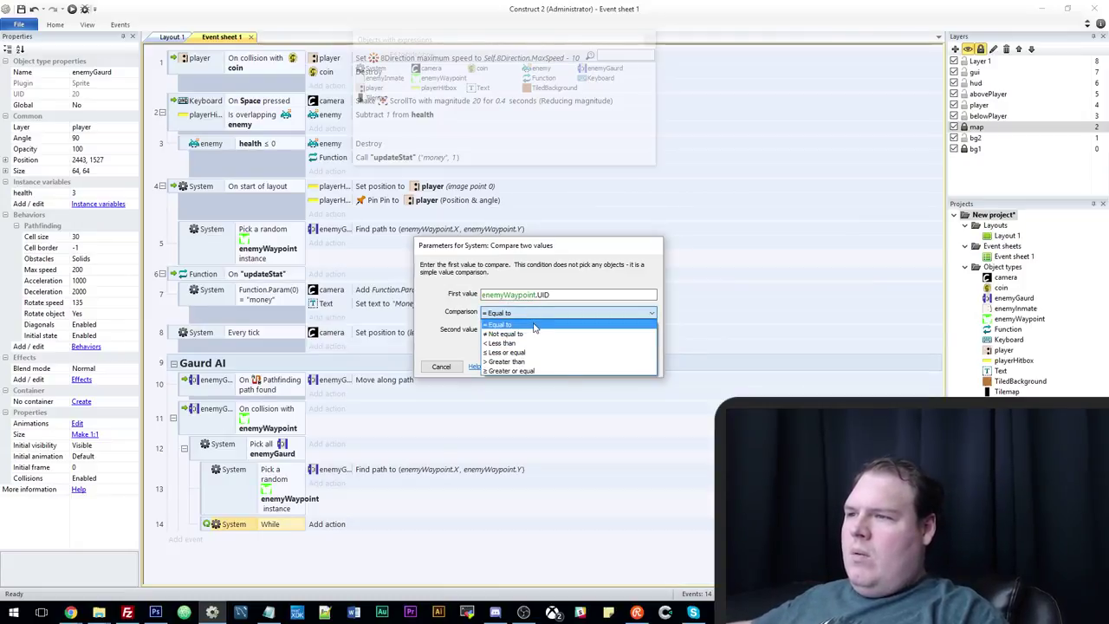
left_click(536, 324)
left_click(488, 330)
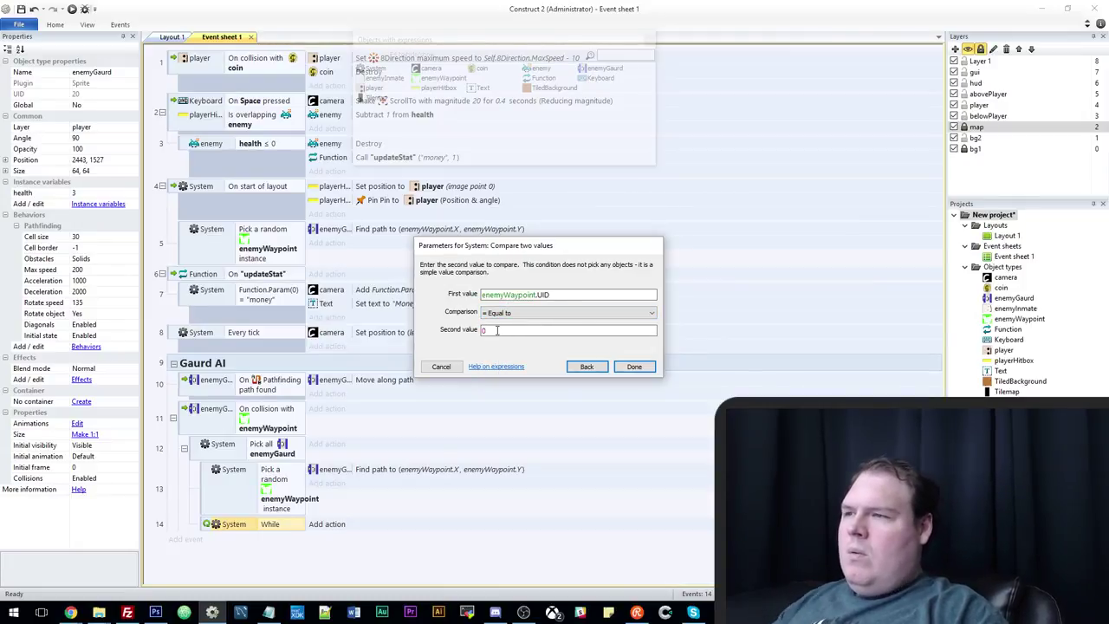
left_click(635, 366)
right_click(193, 426)
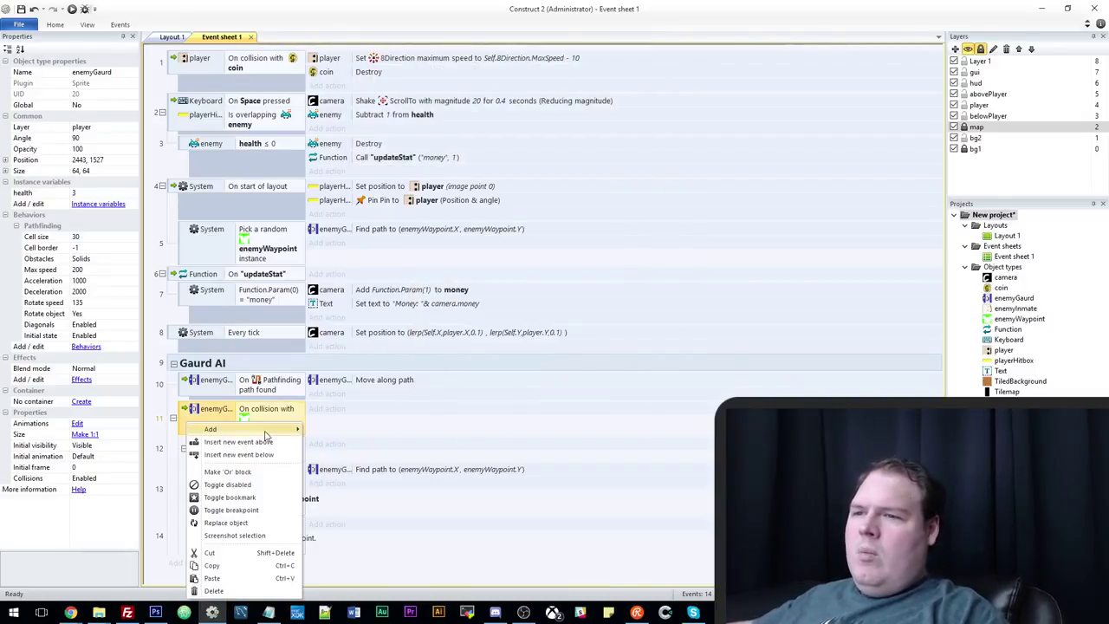
Add a local variable named currentWaypoint to the waypoint collision event.
mouse_move(260, 428)
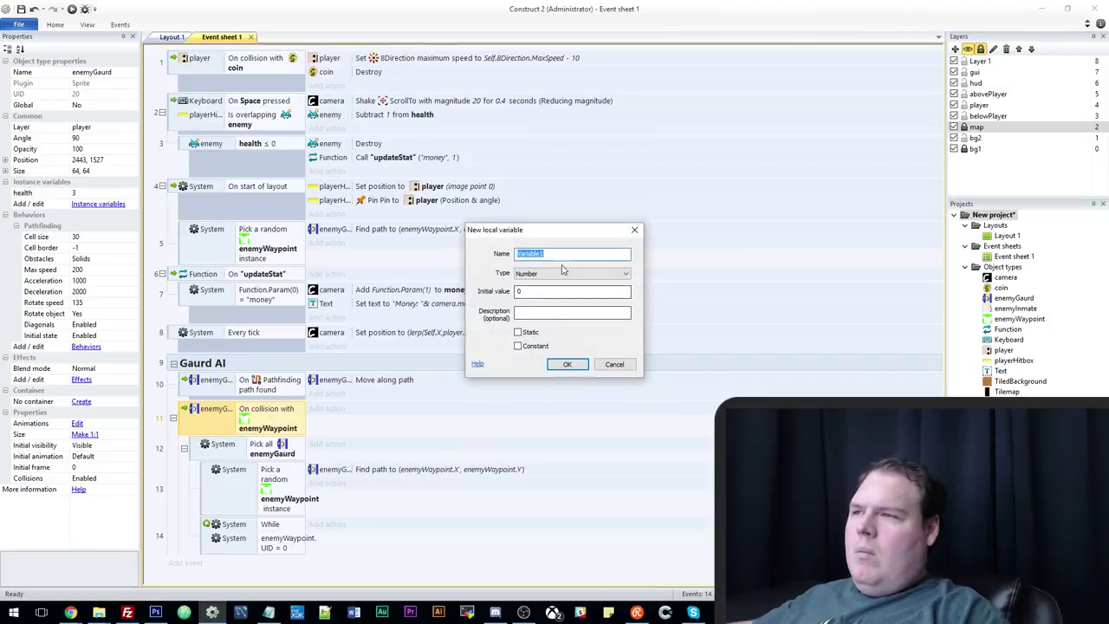
type("c")
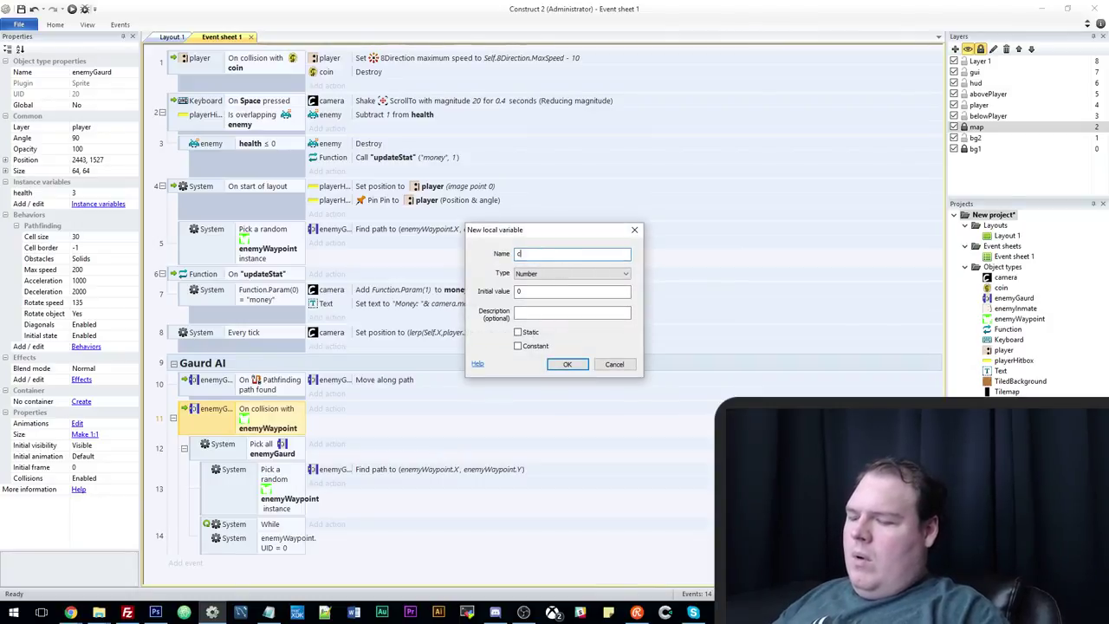
type("urrentWaypoint")
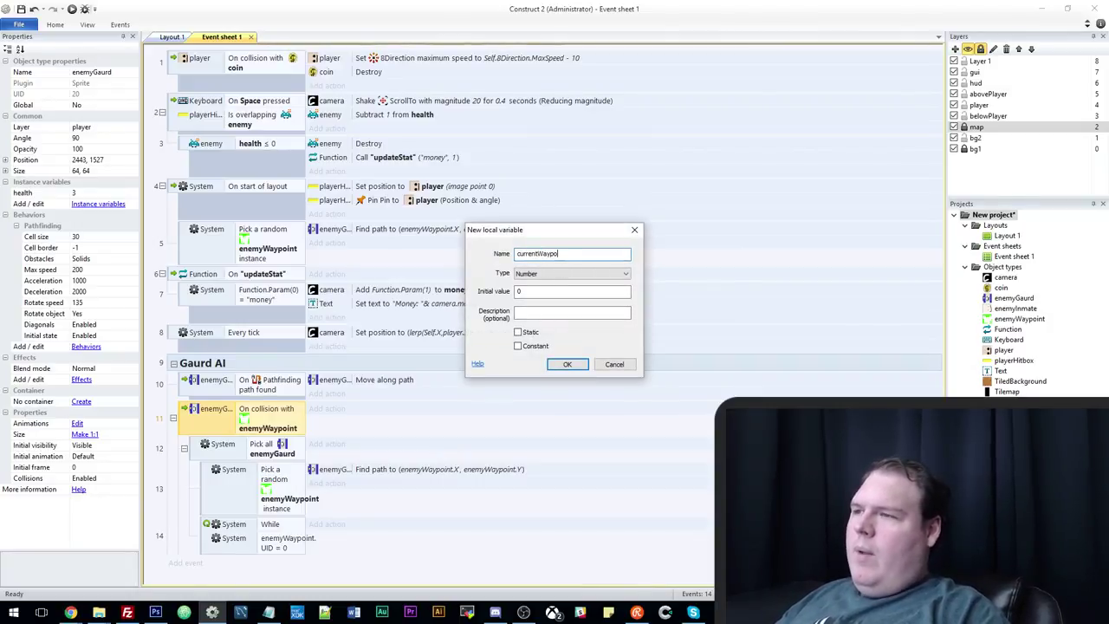
left_click(567, 364)
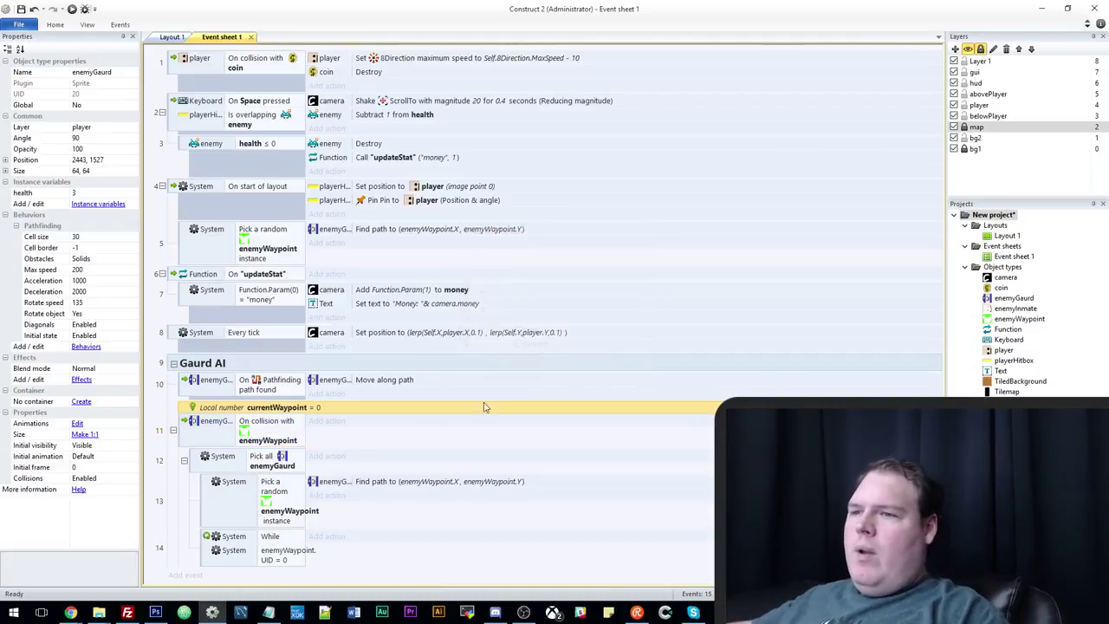
Add a System 'Set value' action to the collision event.
left_click(327, 421)
double_click(643, 227)
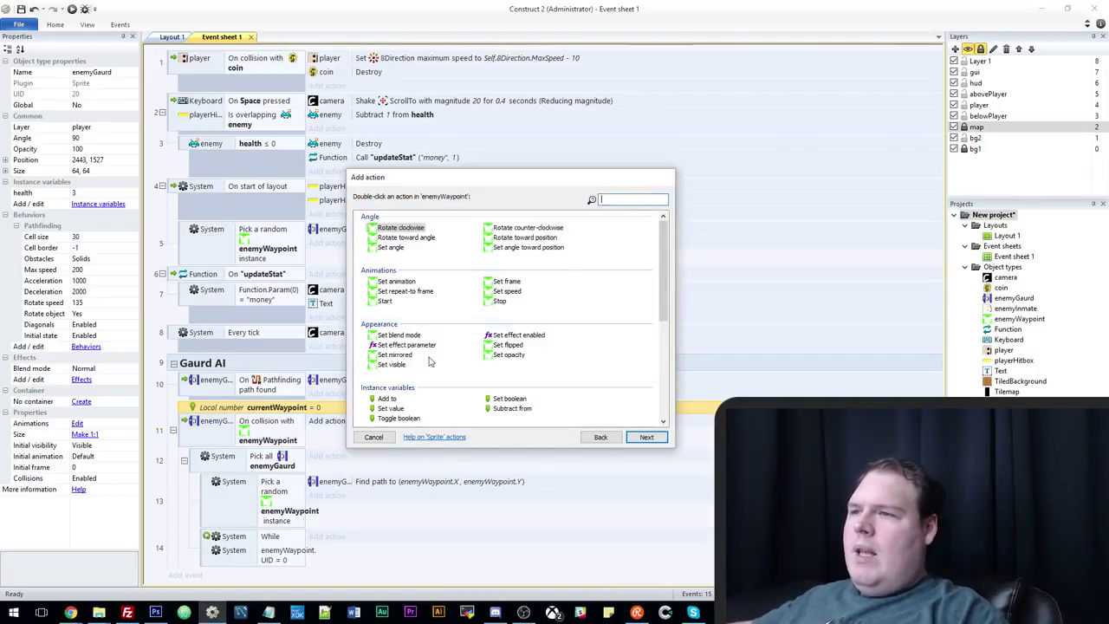
double_click(392, 420)
left_click(508, 294)
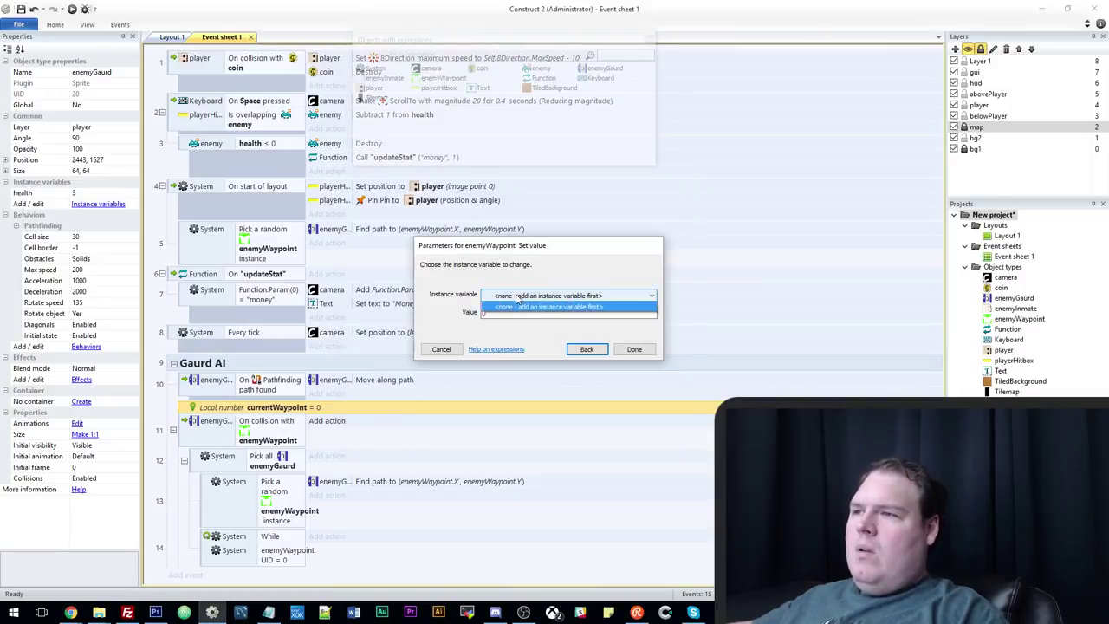
left_click(517, 299)
left_click(587, 348)
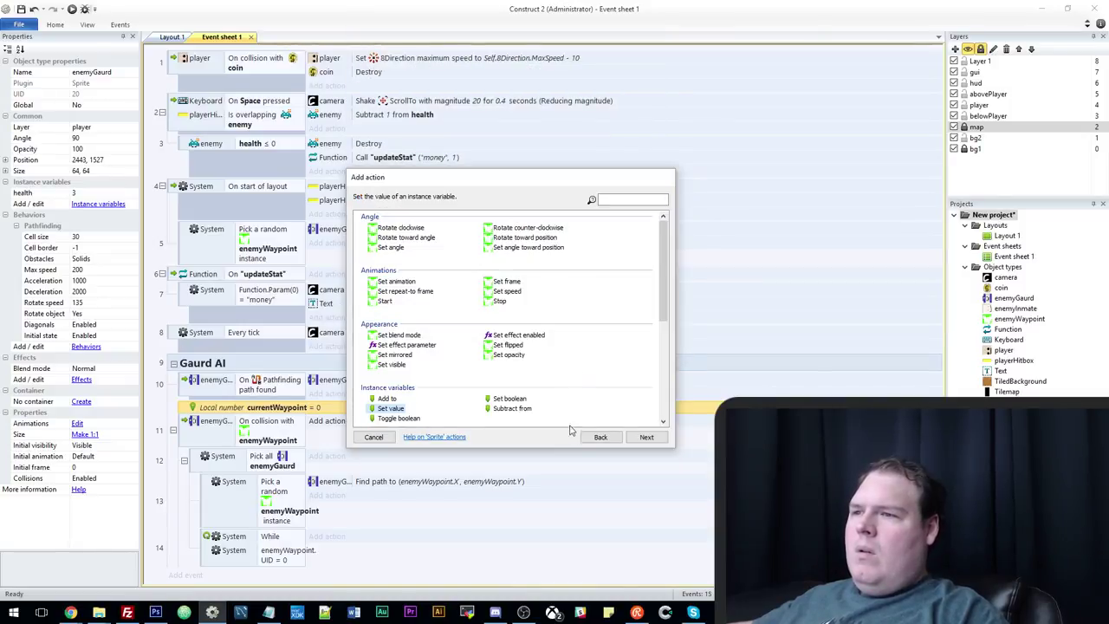
left_click(598, 437)
left_click(374, 224)
double_click(382, 234)
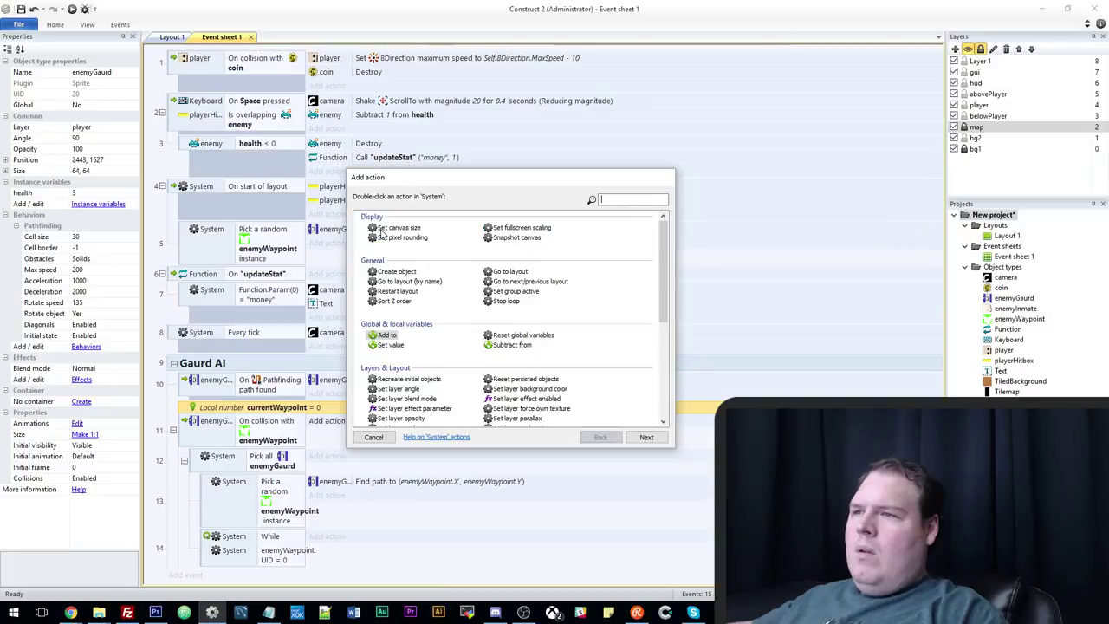
double_click(390, 346)
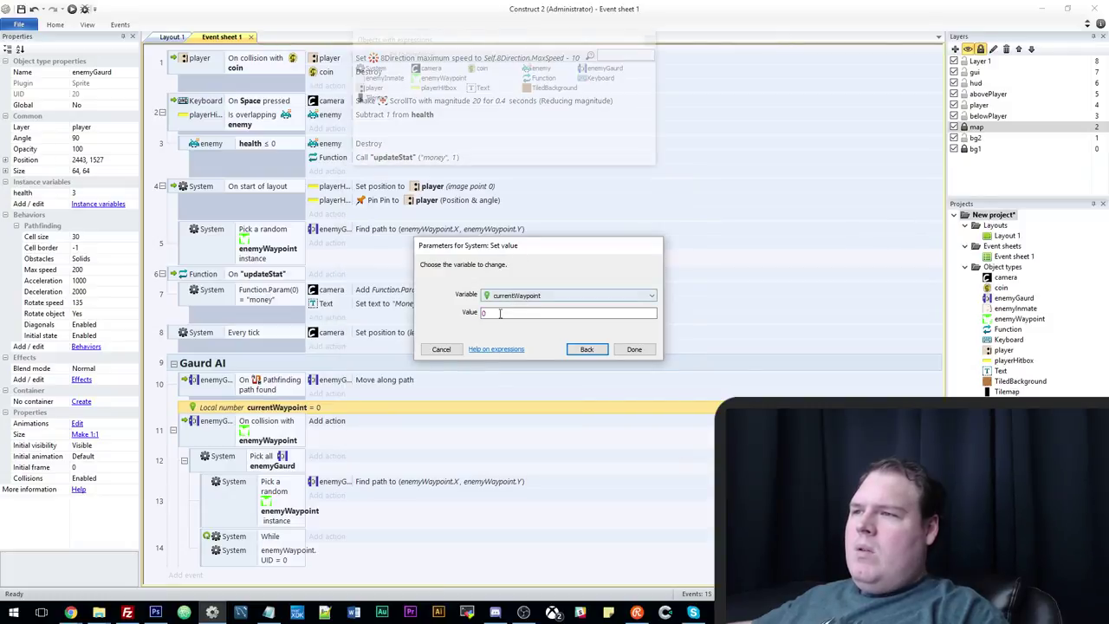
Set currentWaypoint to enemyWaypoint.UID and confirm the action.
left_click(501, 312)
type("c")
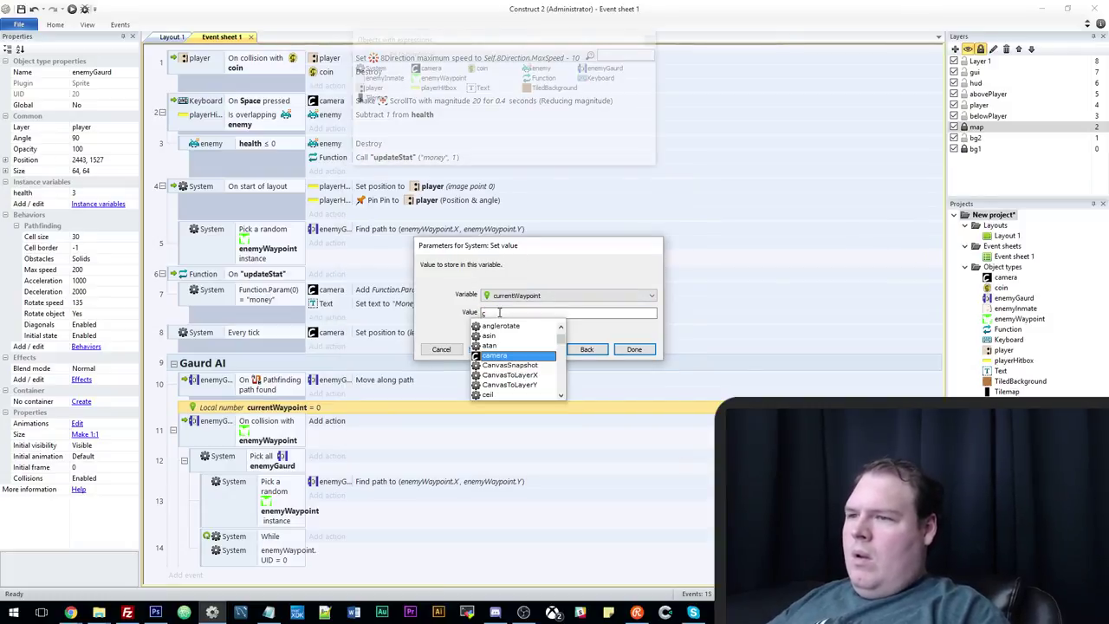
key("BackSpace")
type("ene")
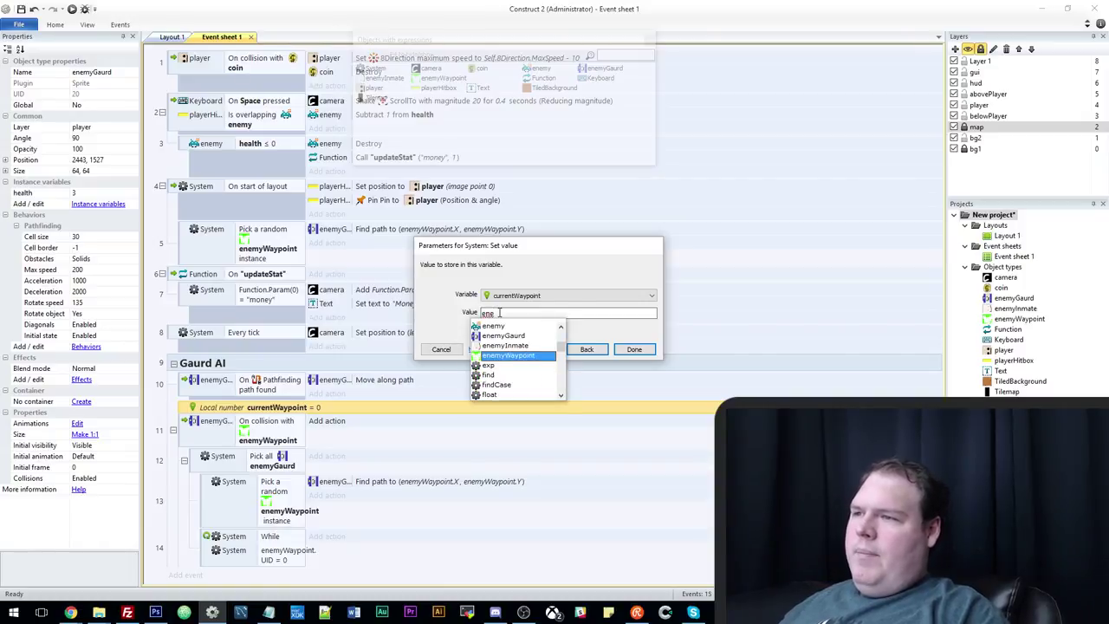
key("Return")
type(".")
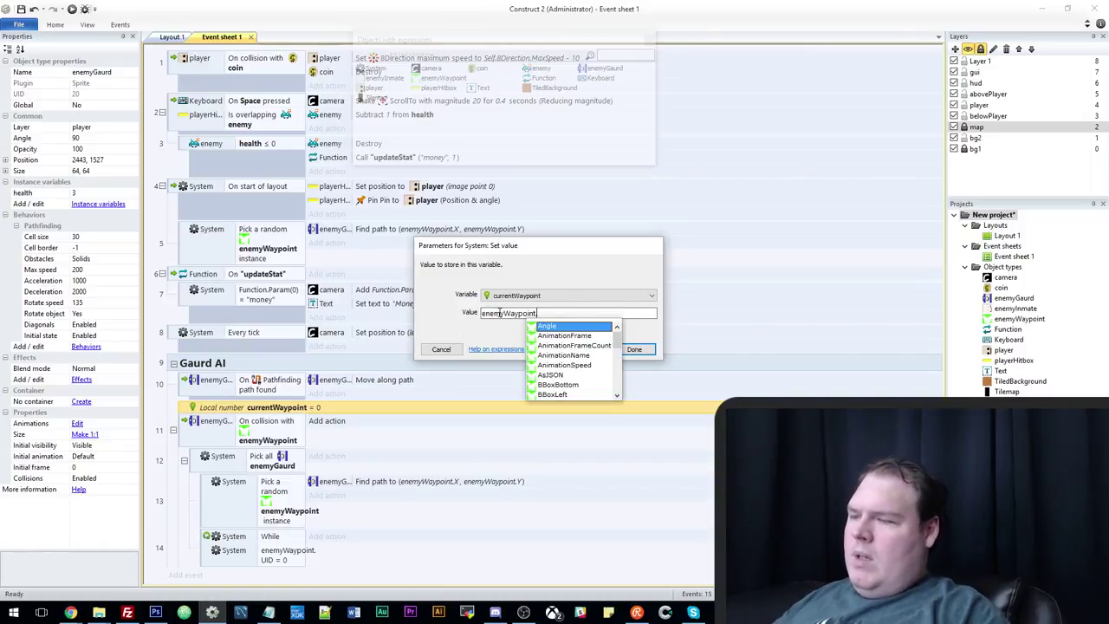
type("ui")
key("Return")
key("Return")
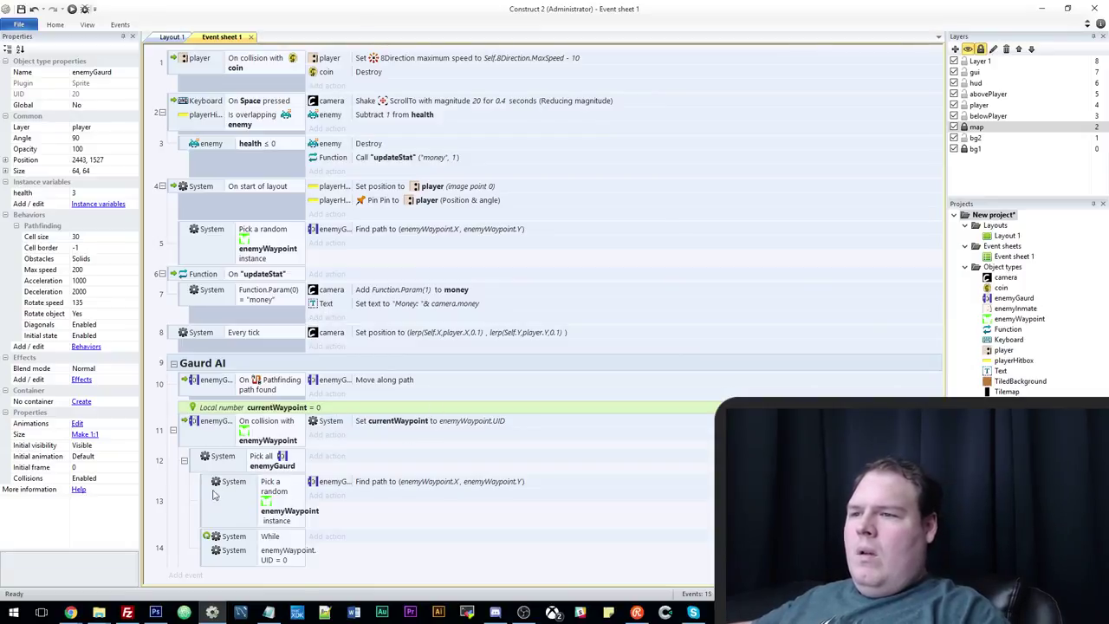
Rearrange the events so the random enemyWaypoint pick sits before the UID comparison.
left_click_drag(206, 551, 213, 488)
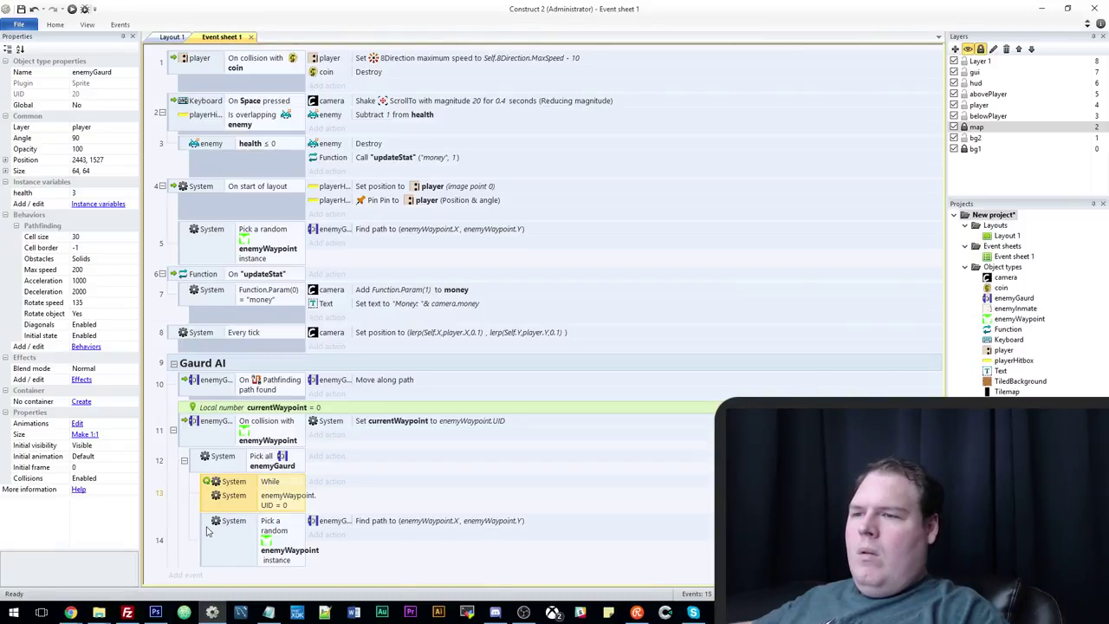
left_click(208, 531)
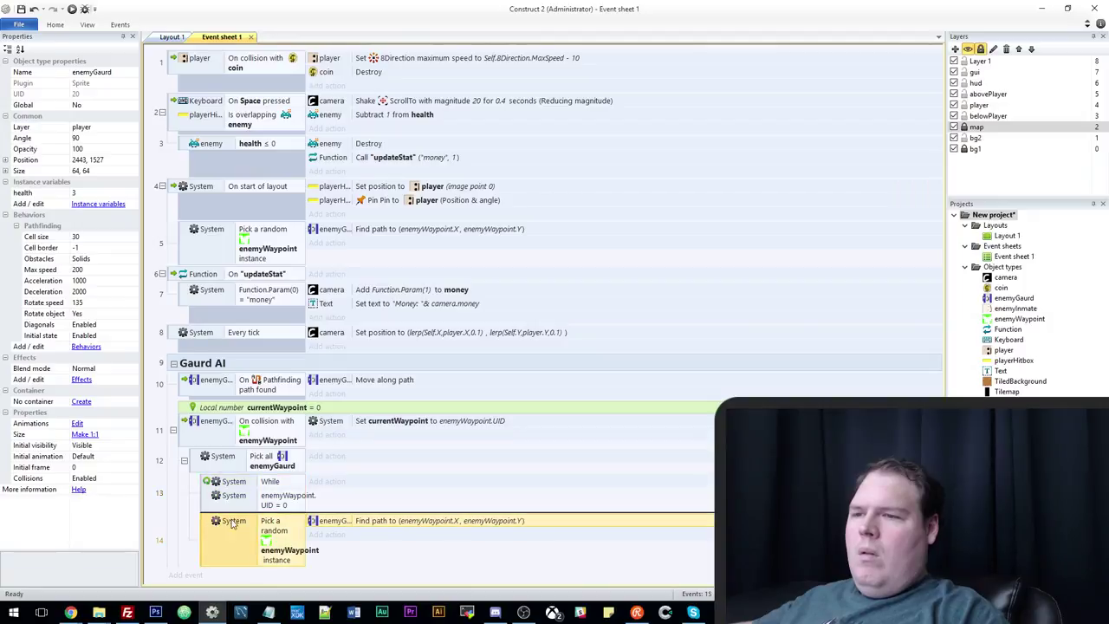
mouse_move(256, 512)
left_mouse_down()
mouse_move(279, 509)
mouse_move(233, 527)
mouse_move(289, 511)
left_mouse_up()
left_click(262, 539)
scroll(299, 525, "down", 2)
left_click_drag(269, 462, 288, 433)
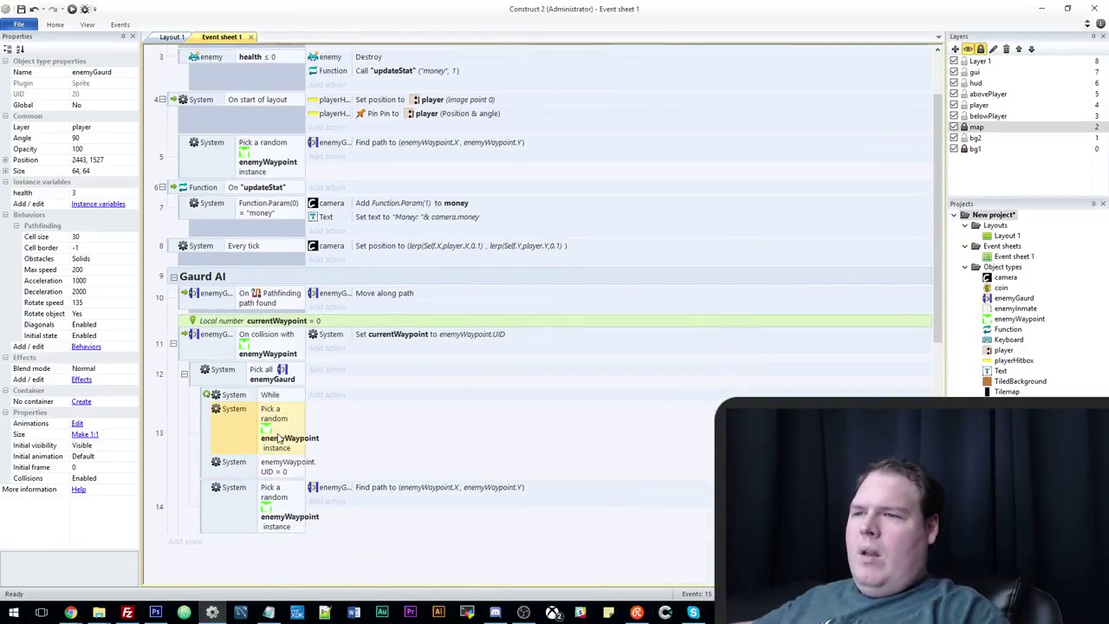
Change the comparison to enemyWaypoint.UID = currentWaypoint.
double_click(276, 468)
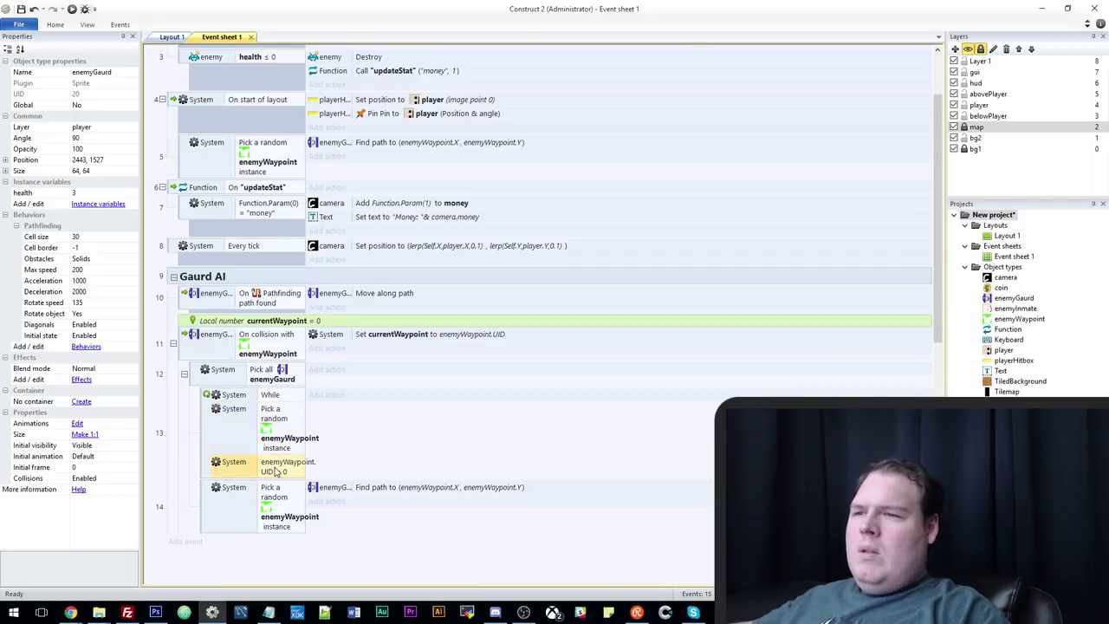
double_click(500, 331)
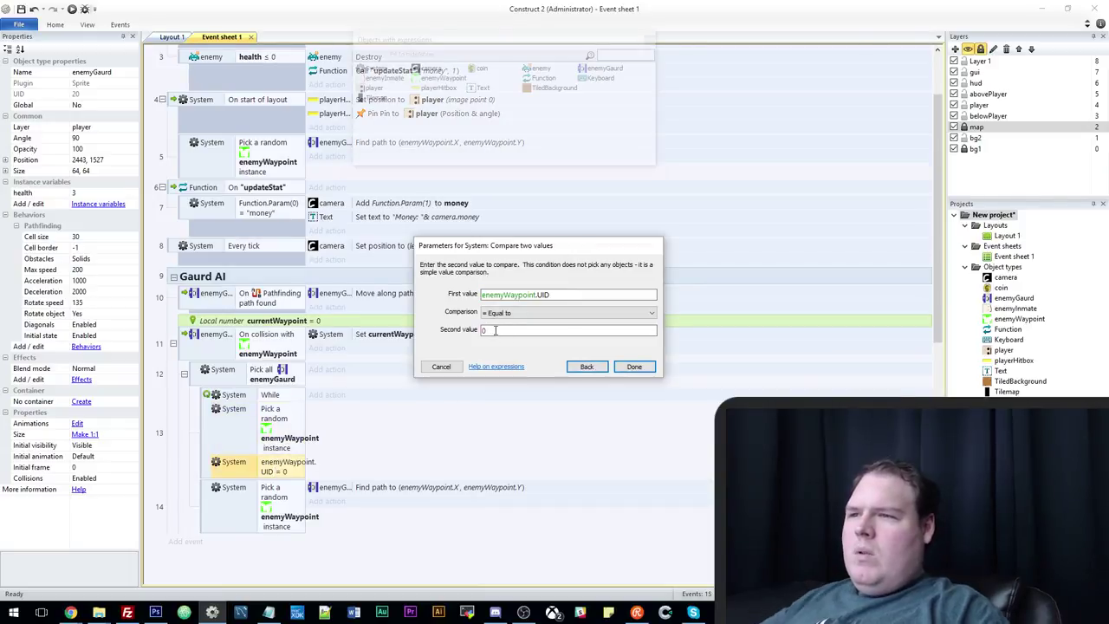
type("currentWaypoint")
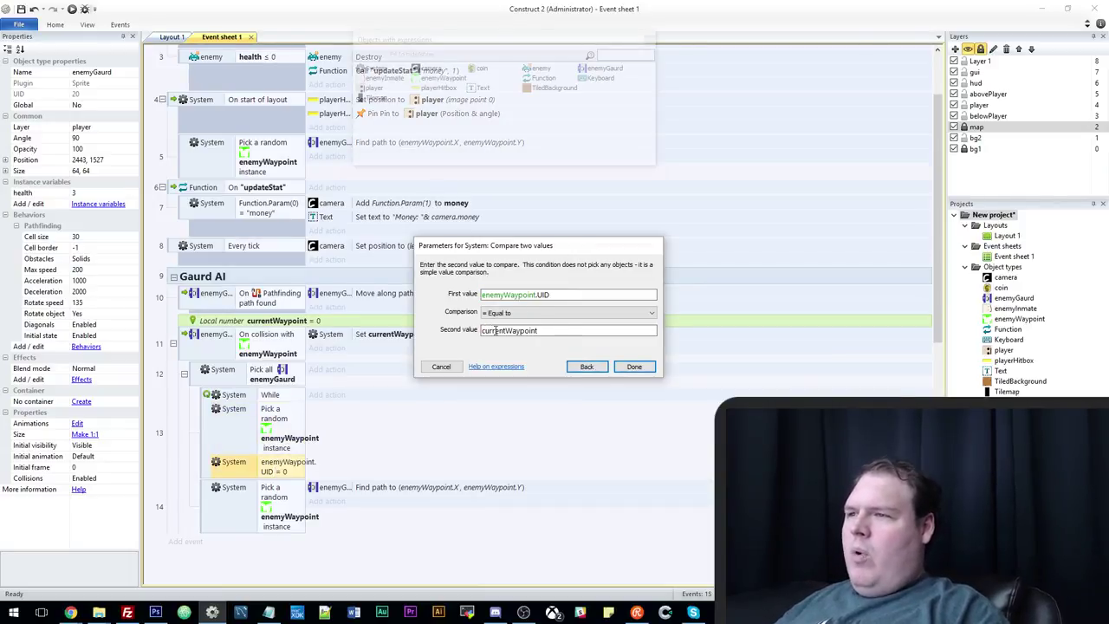
key("Return")
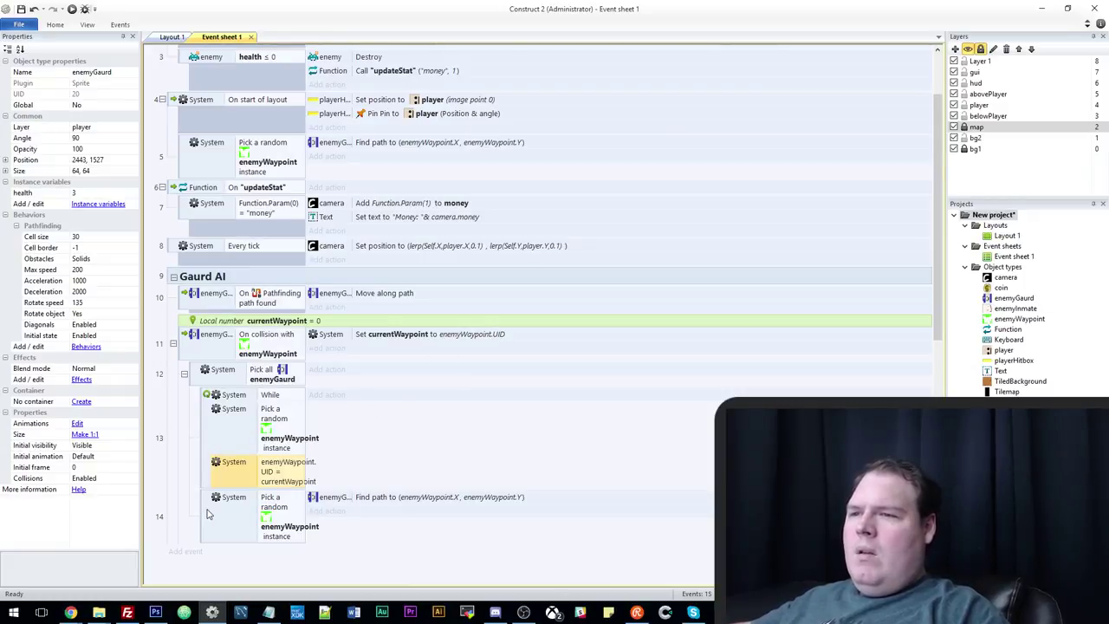
Delete event 14's duplicate random pick, nest find-path under event 13, and preview.
left_click(284, 520)
key("Delete")
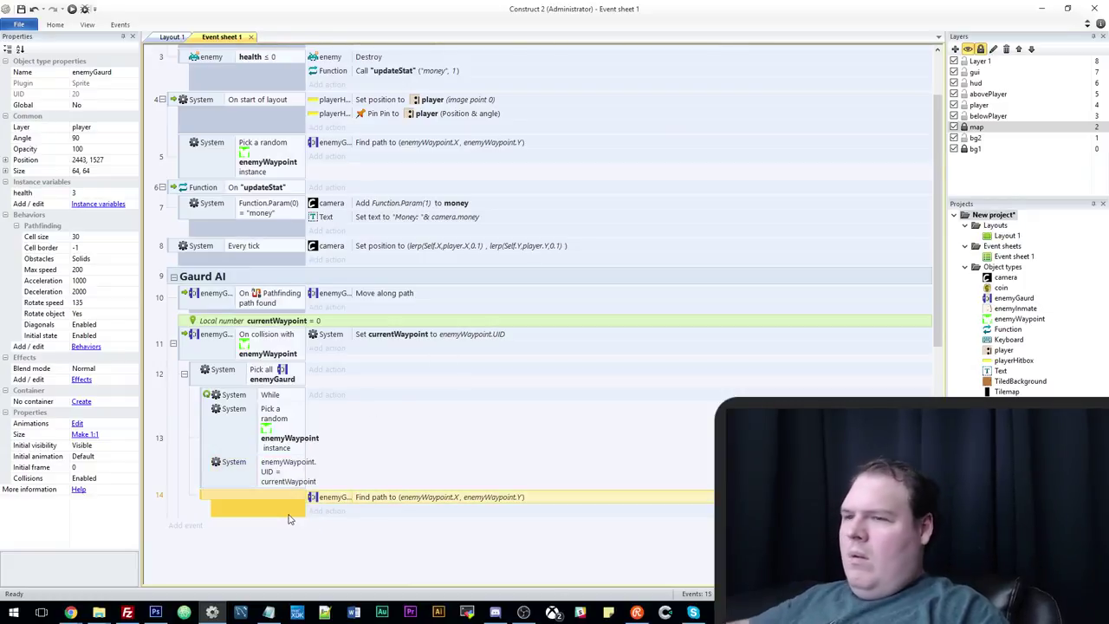
left_click(245, 491)
left_click_drag(245, 492, 274, 488)
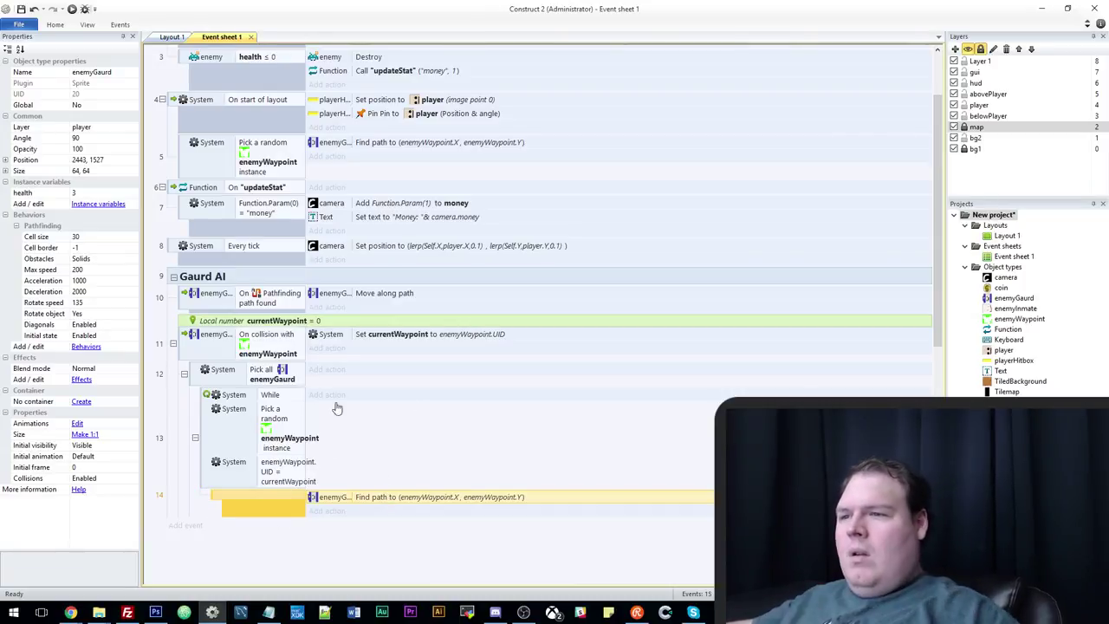
left_click(72, 9)
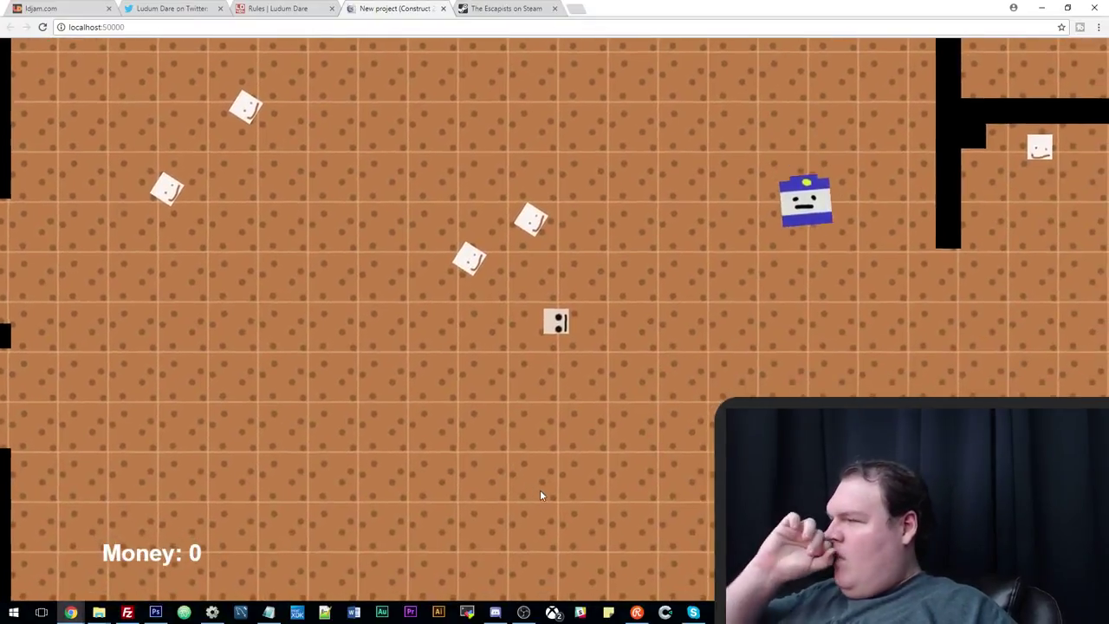
Walk the player down the prison level in the Chrome preview, then return to Construct 2.
key("Down")
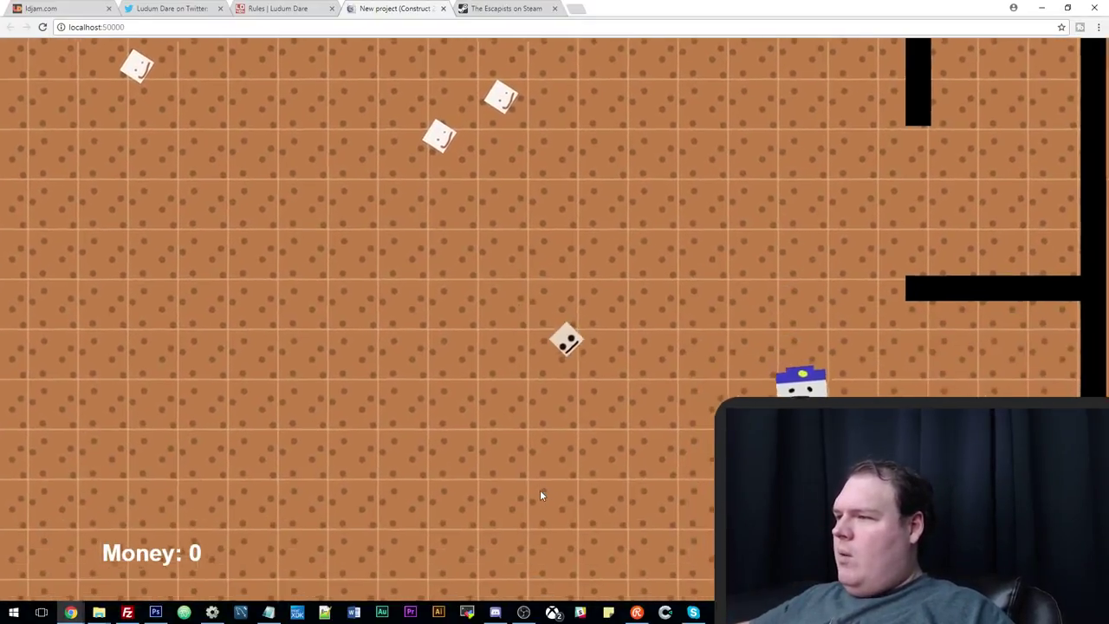
key("Down")
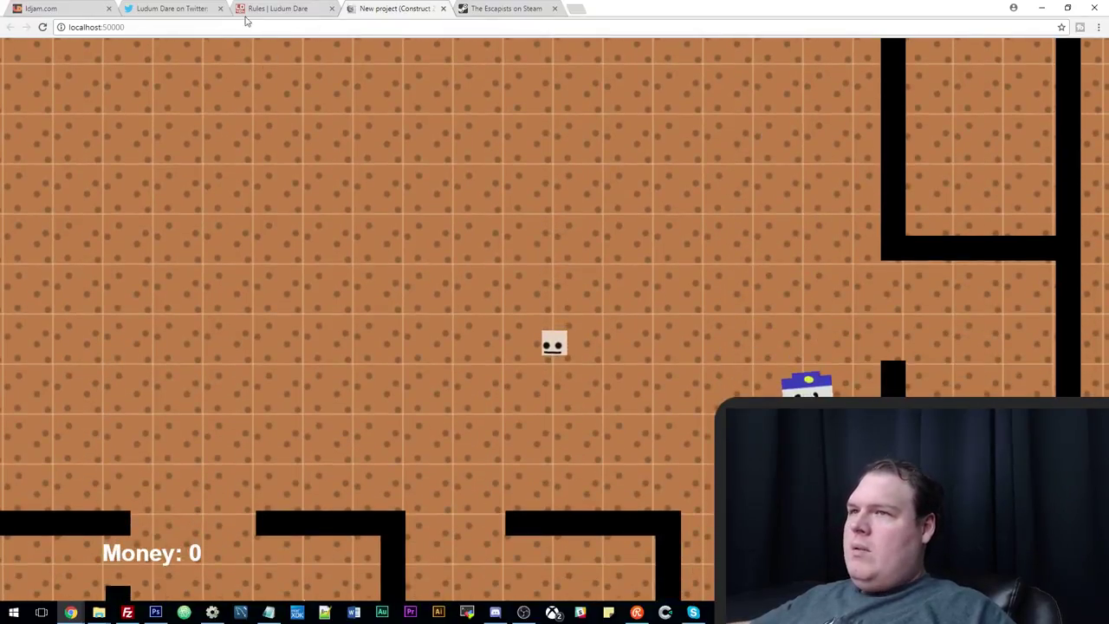
left_click(277, 9)
left_click(381, 9)
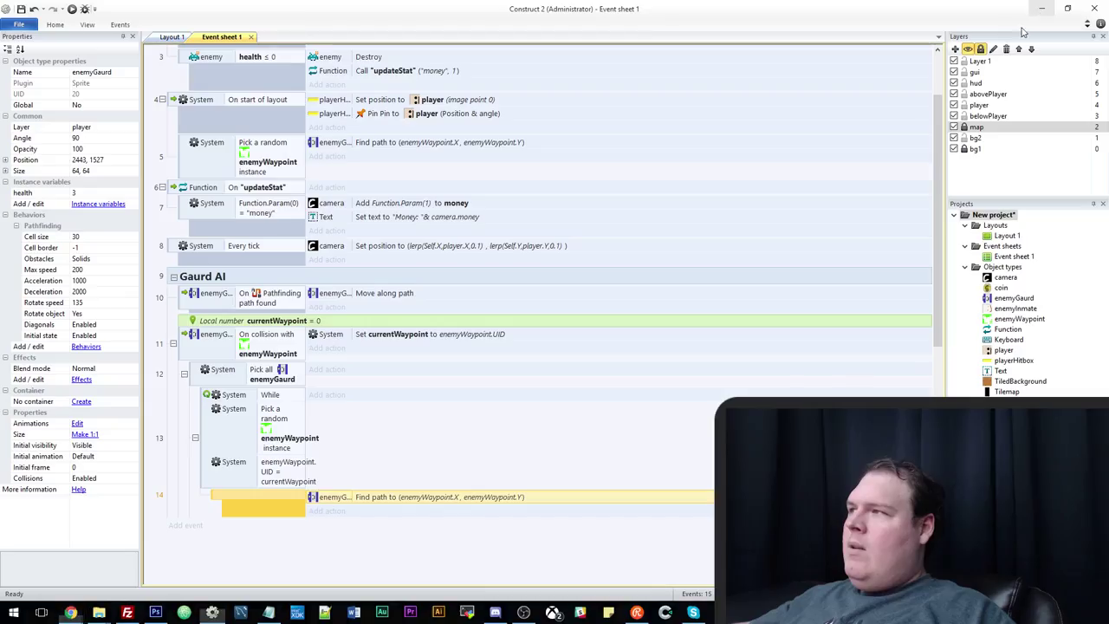
left_click(1041, 8)
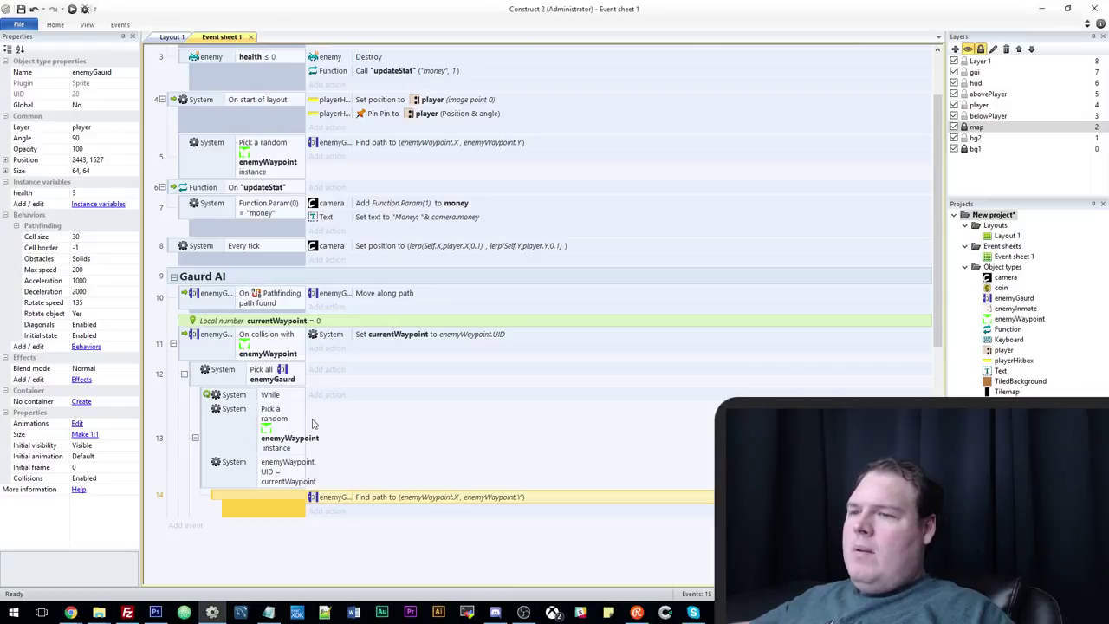
Review event 13's While condition and close it unchanged.
left_click(298, 424)
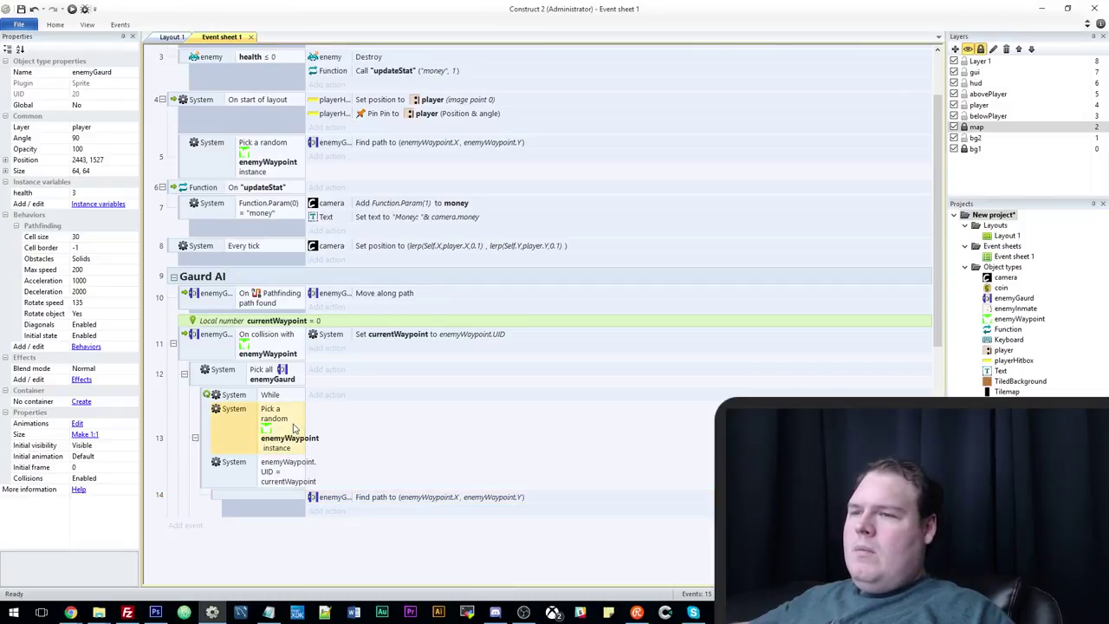
left_click(206, 433)
double_click(271, 398)
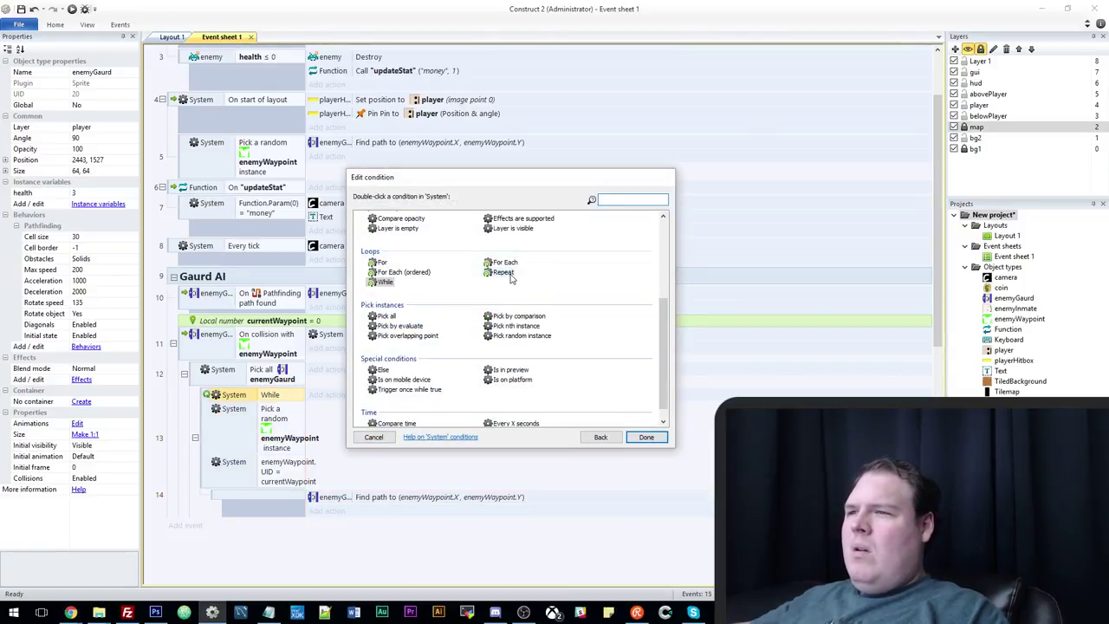
scroll(459, 385, "down", 1)
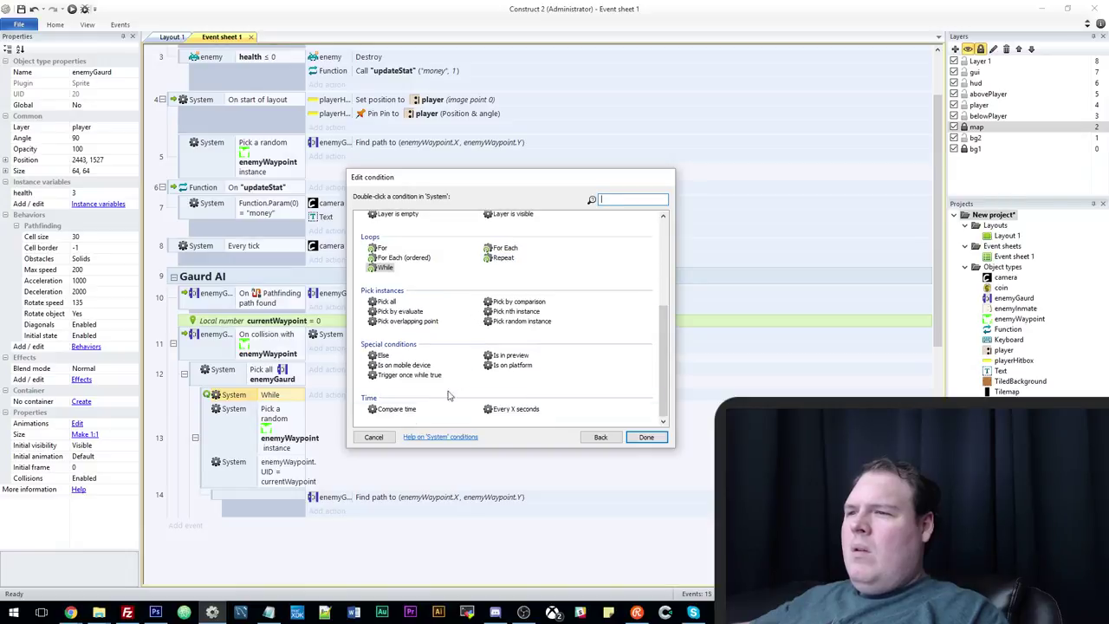
left_click(376, 437)
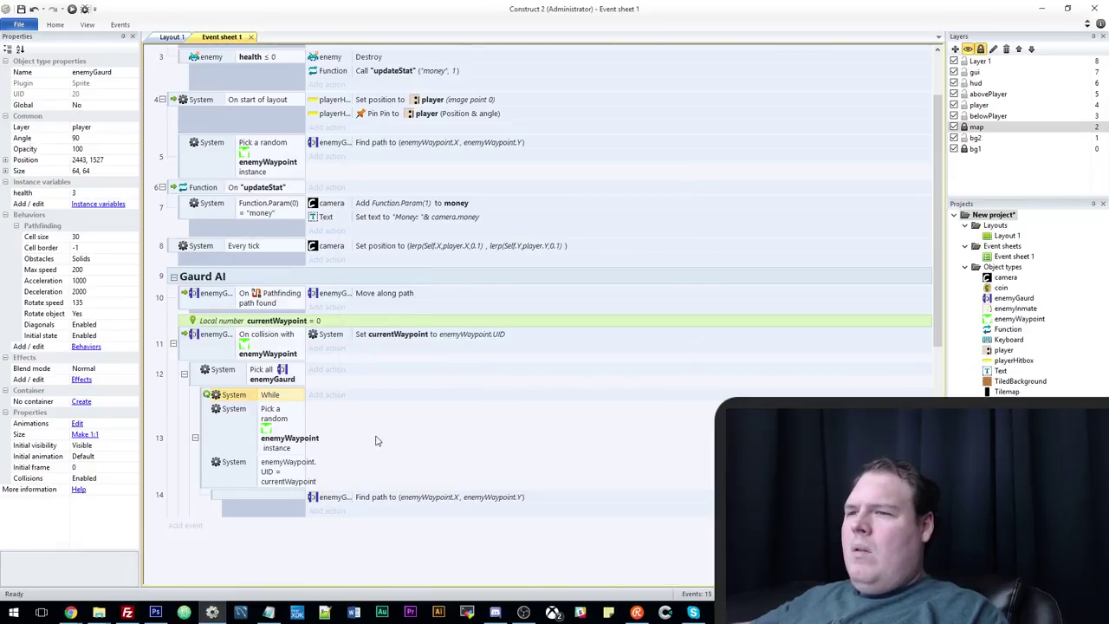
Move the random enemyWaypoint pick into sub-event 14 and widen the conditions column.
left_click_drag(221, 449, 264, 499)
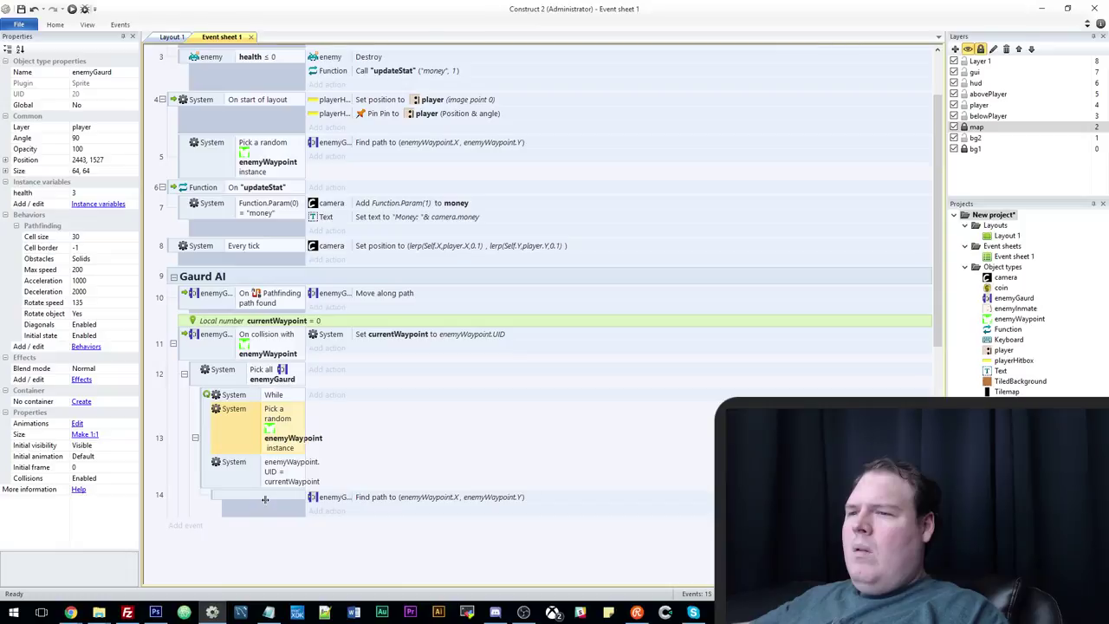
left_click_drag(290, 447, 288, 485)
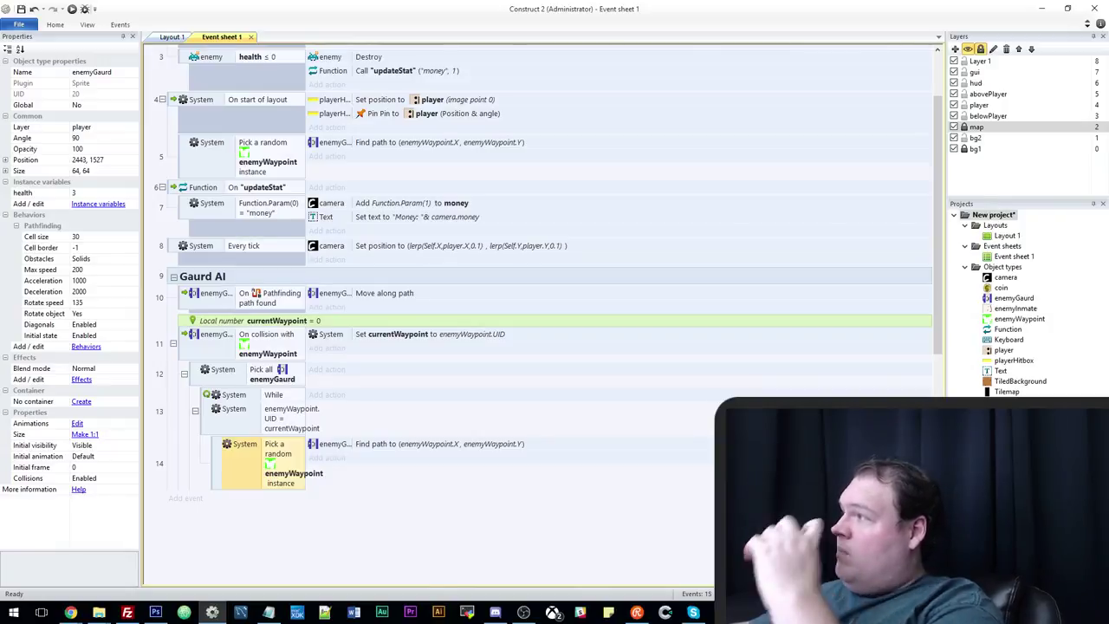
key("alt+Tab")
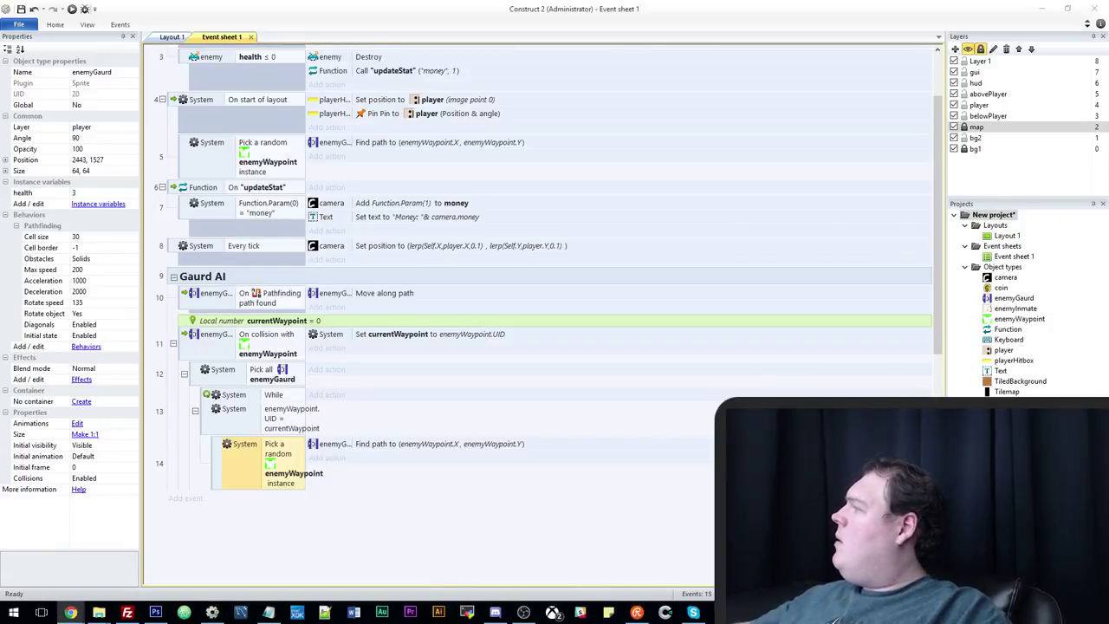
key("alt+Tab")
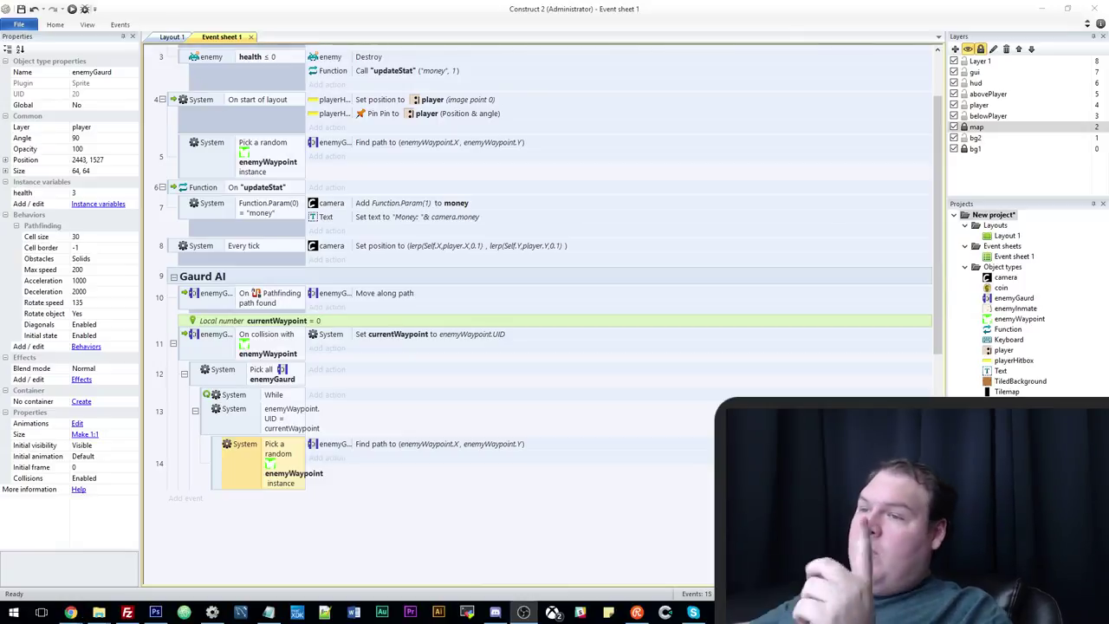
left_click(382, 522)
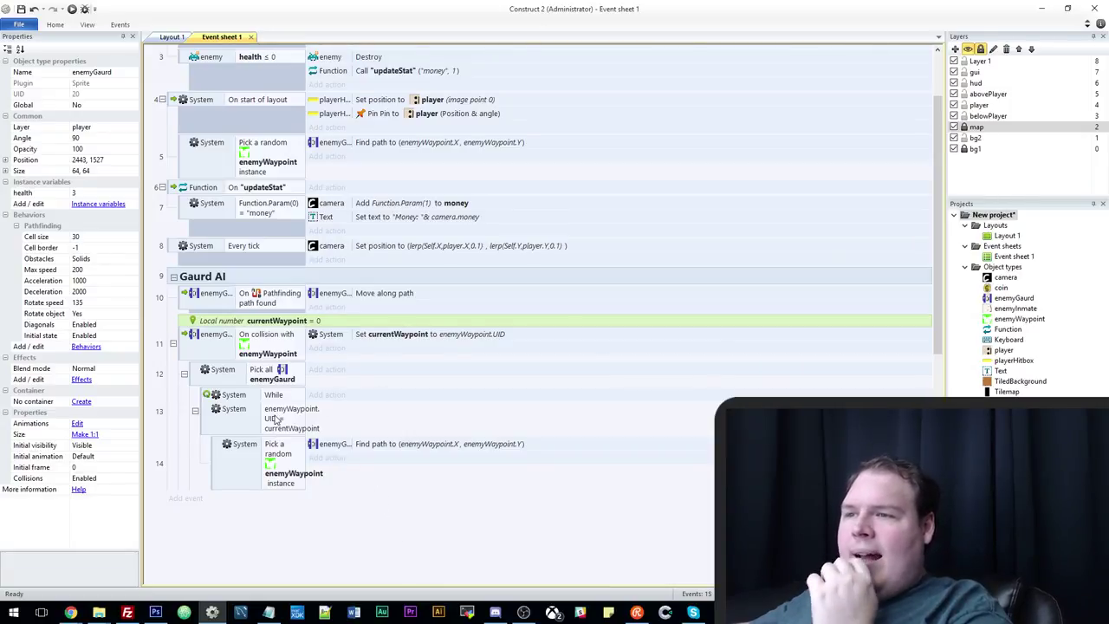
scroll(279, 429, "down", 1)
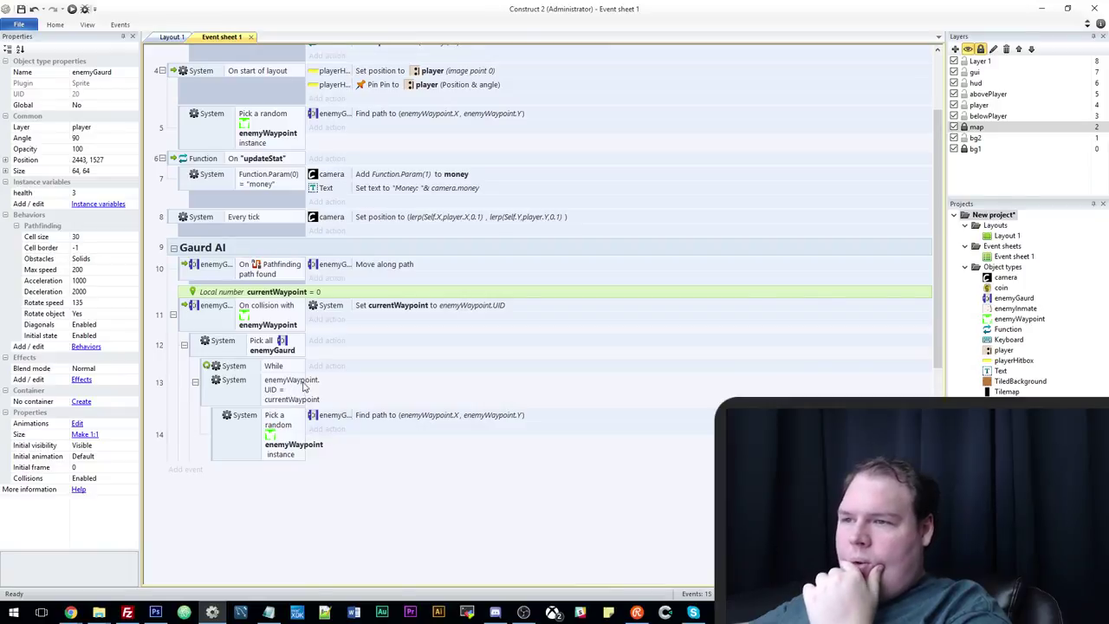
left_click_drag(306, 373, 343, 366)
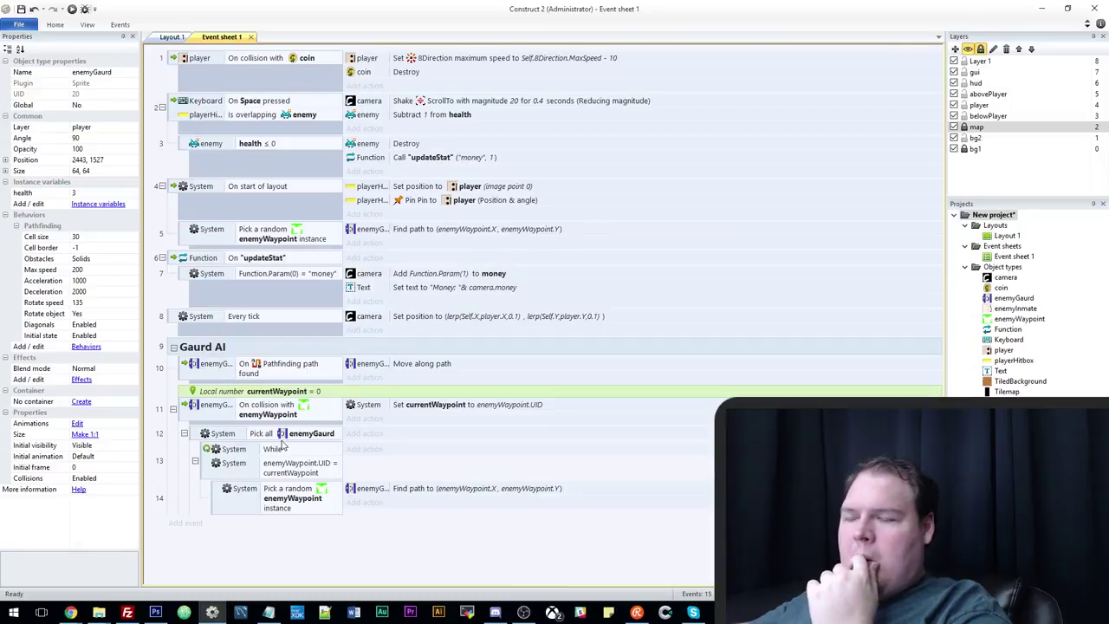
left_click(198, 440)
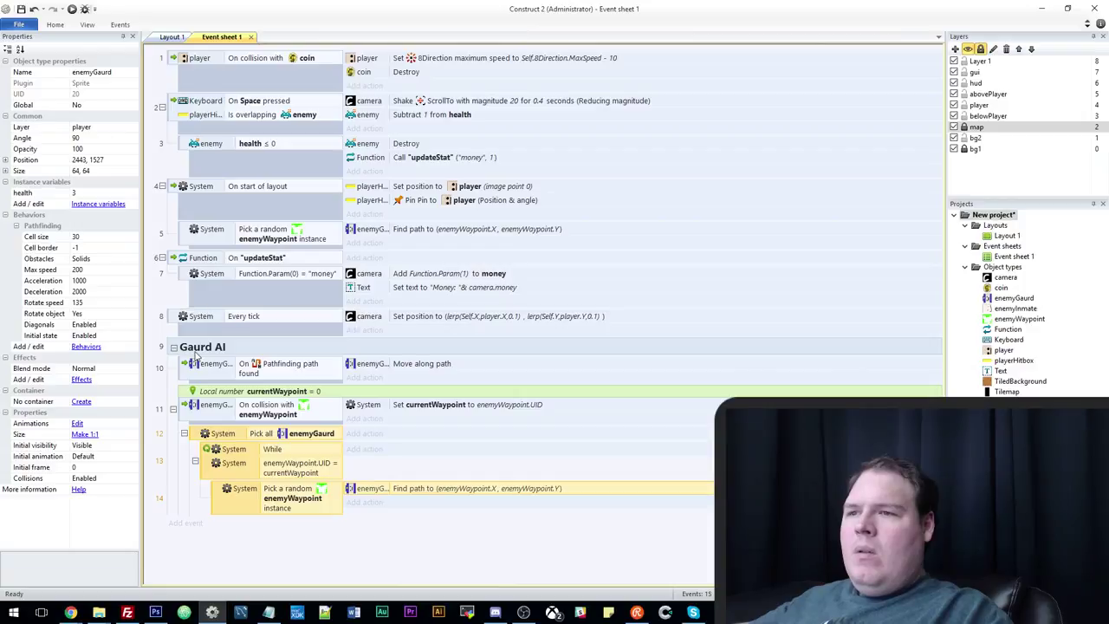
Add a new event below the guard logic, trying Repeat and While but adding no condition.
key("e")
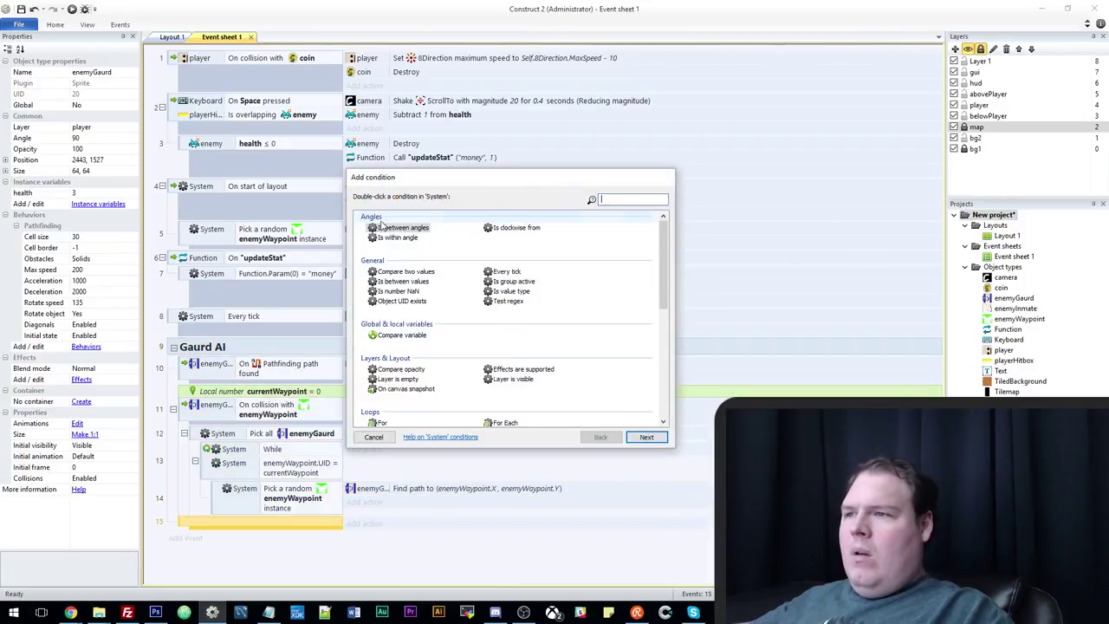
scroll(381, 223, "down", 5)
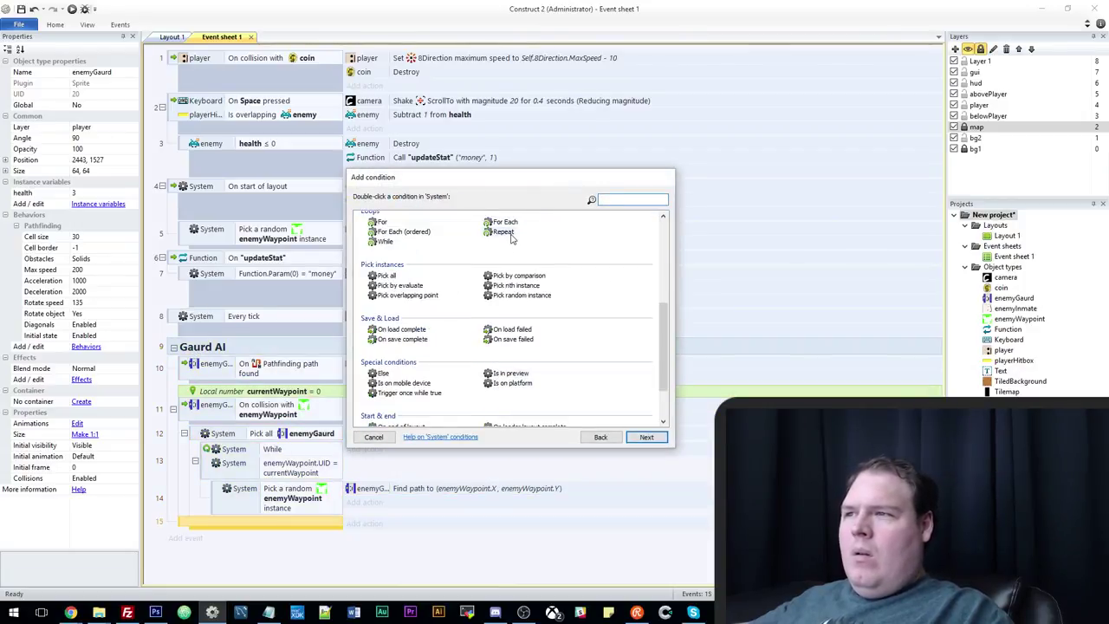
double_click(502, 232)
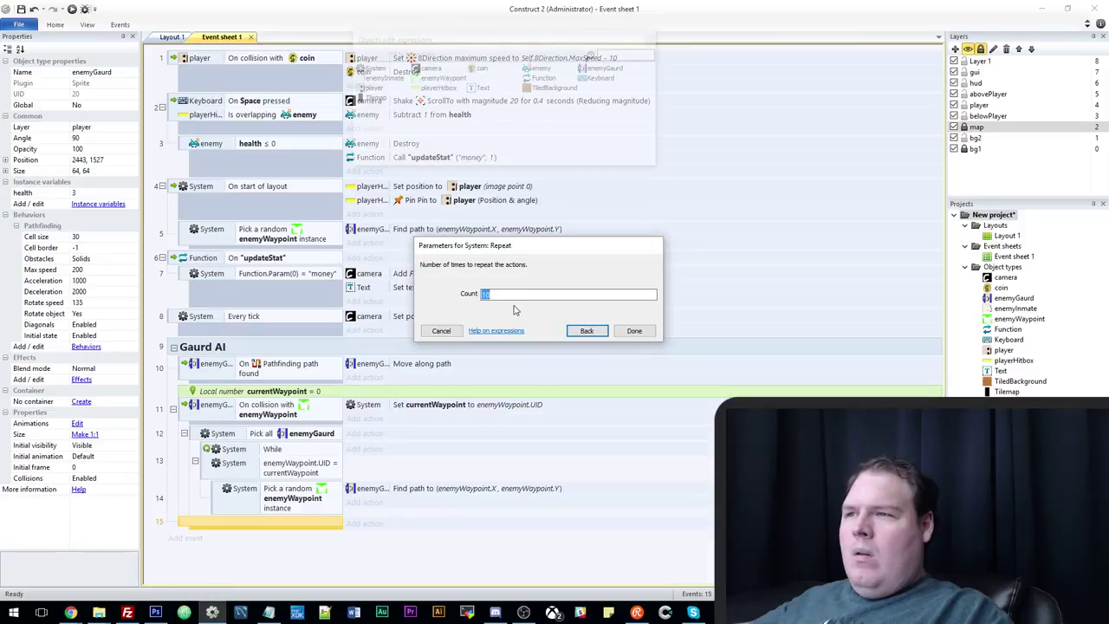
left_click(586, 330)
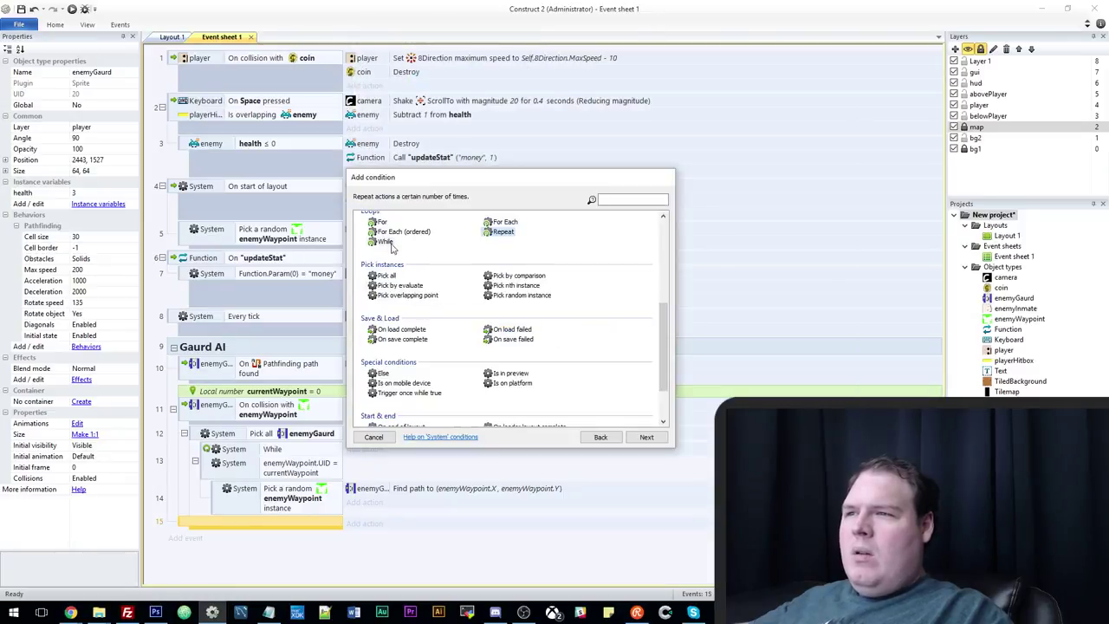
left_click(386, 244)
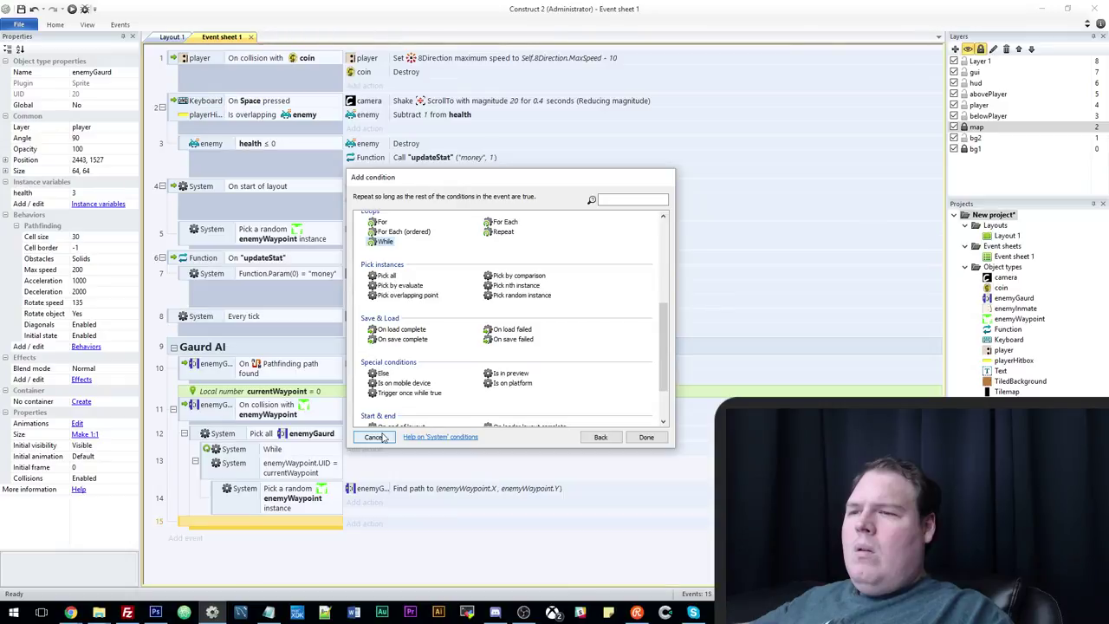
left_click(374, 437)
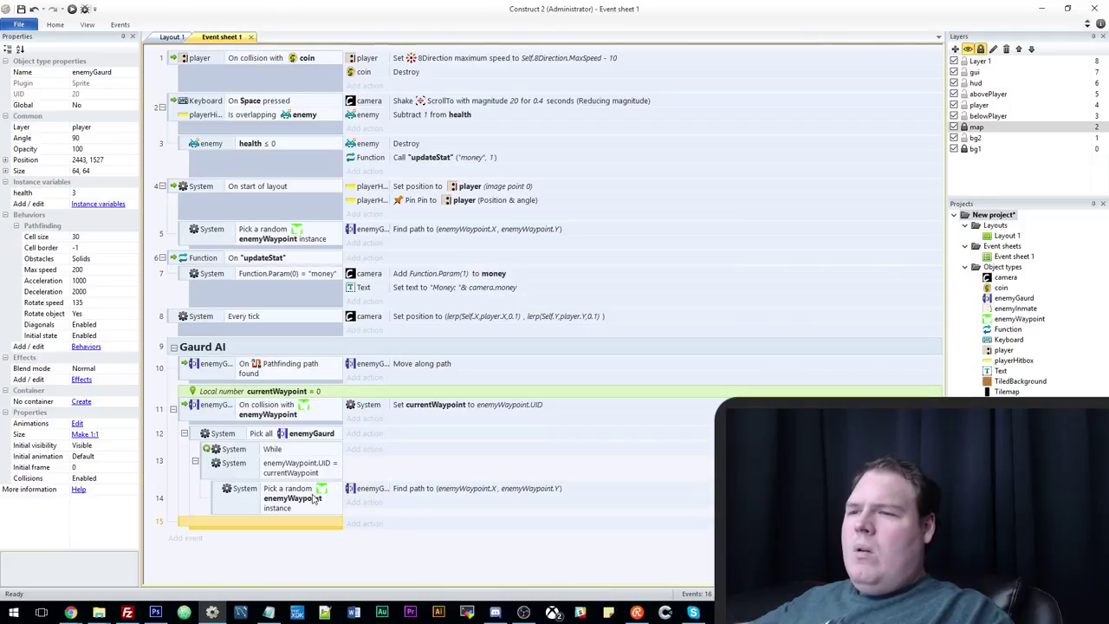
Put the random enemyWaypoint pick above the UID = currentWaypoint check, then preview the level.
left_click_drag(286, 499, 277, 468)
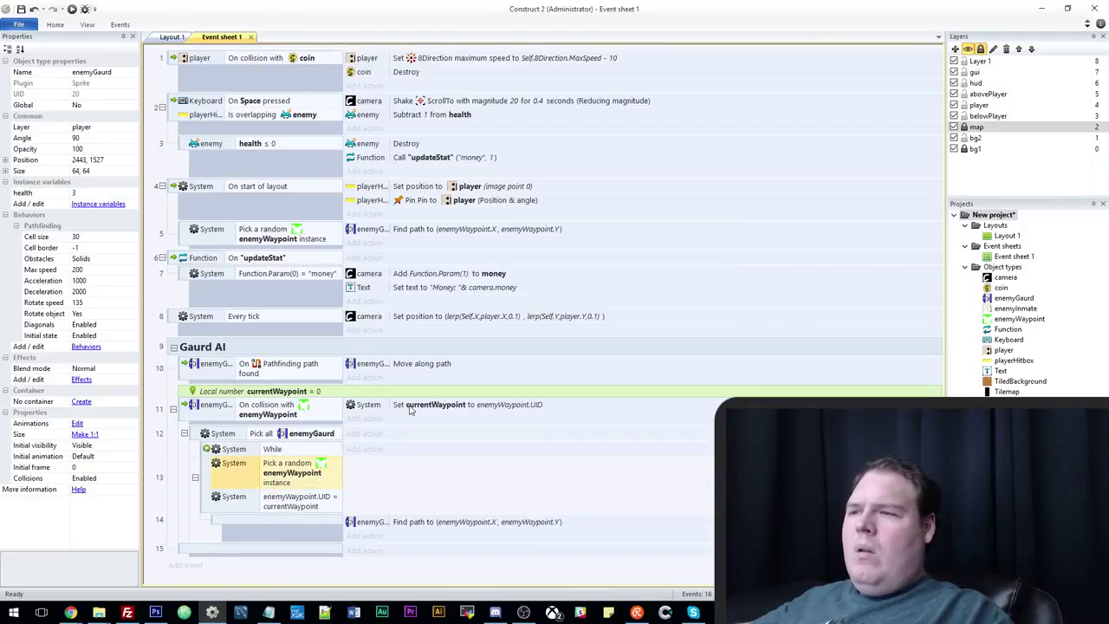
left_click_drag(408, 412, 403, 461)
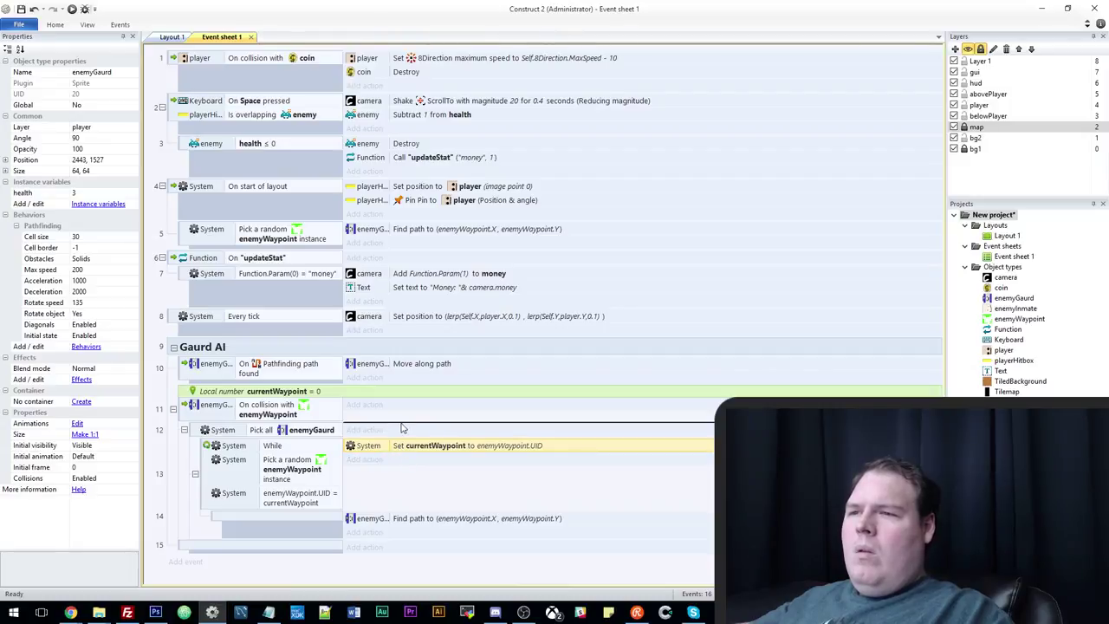
key("ctrl+z")
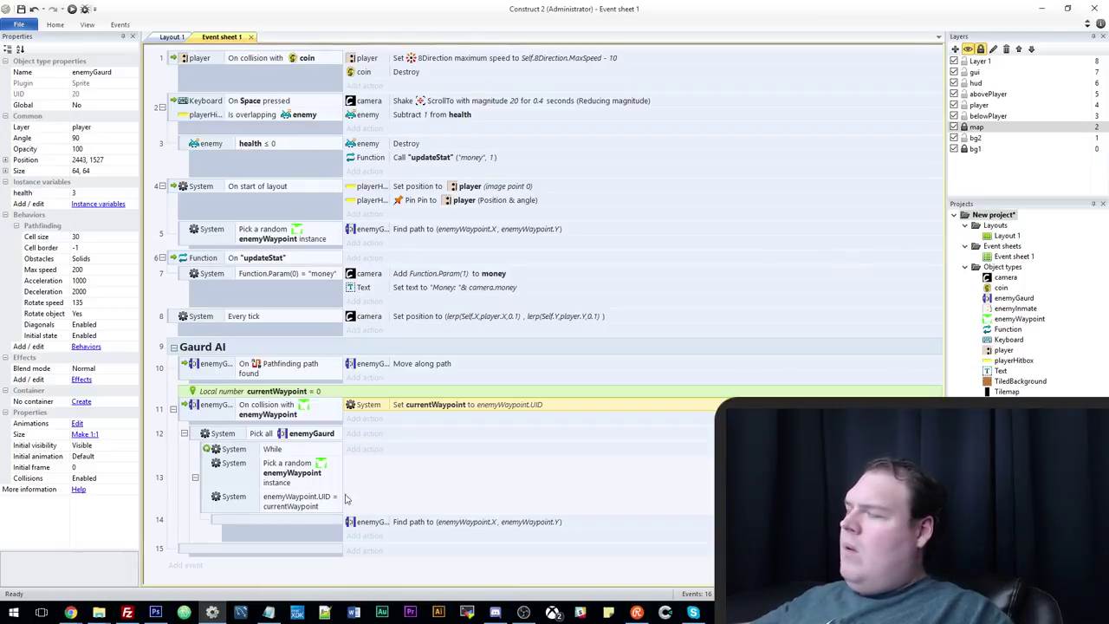
left_click(296, 475)
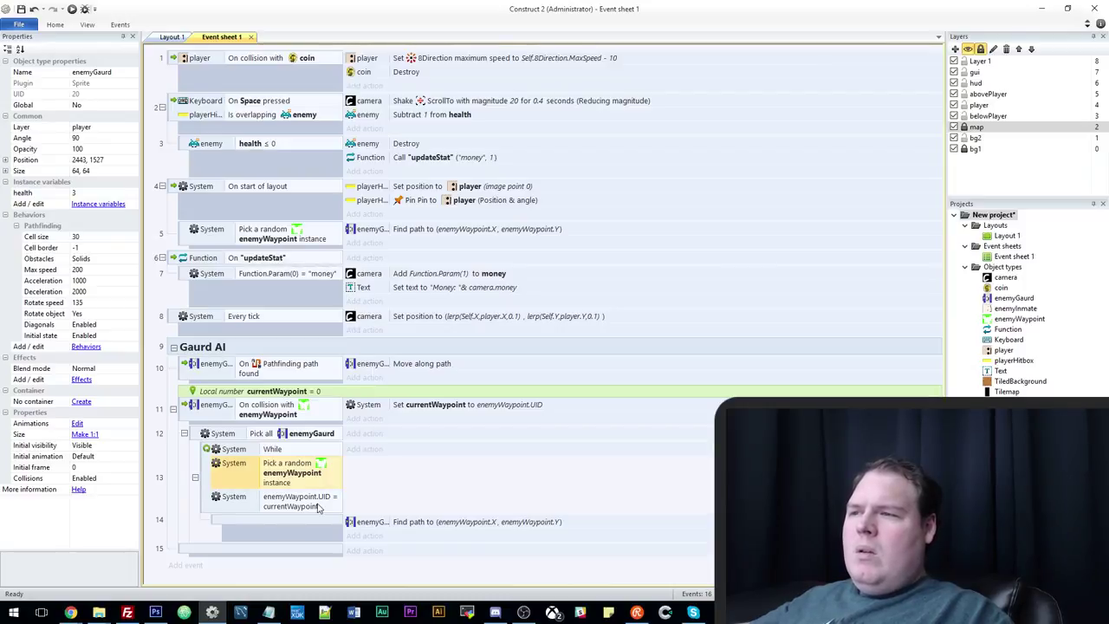
left_click(317, 508)
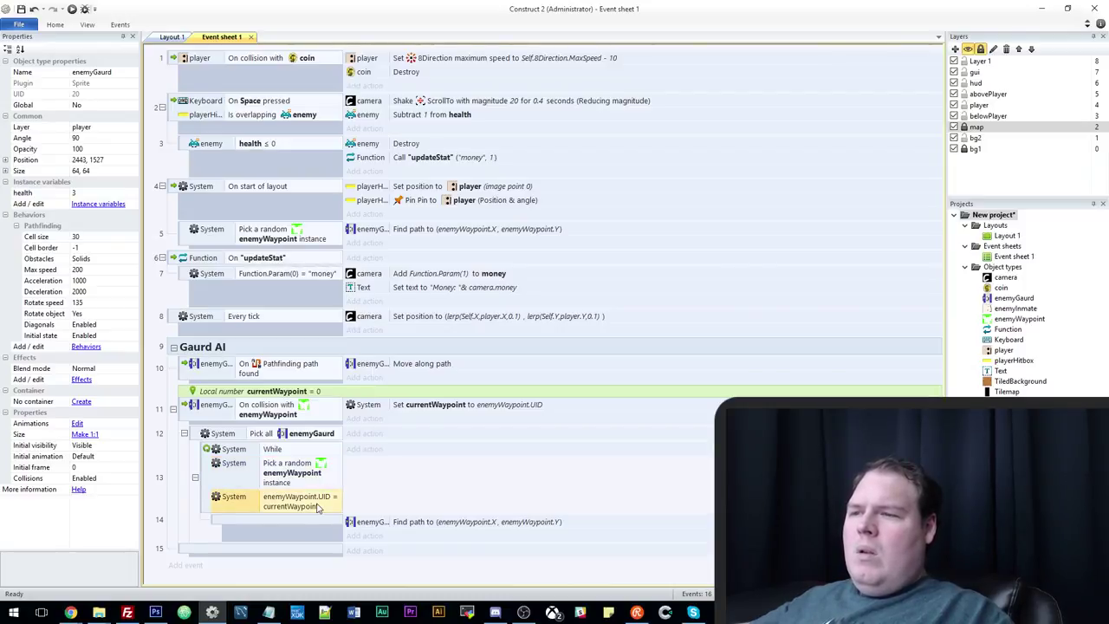
left_click(73, 9)
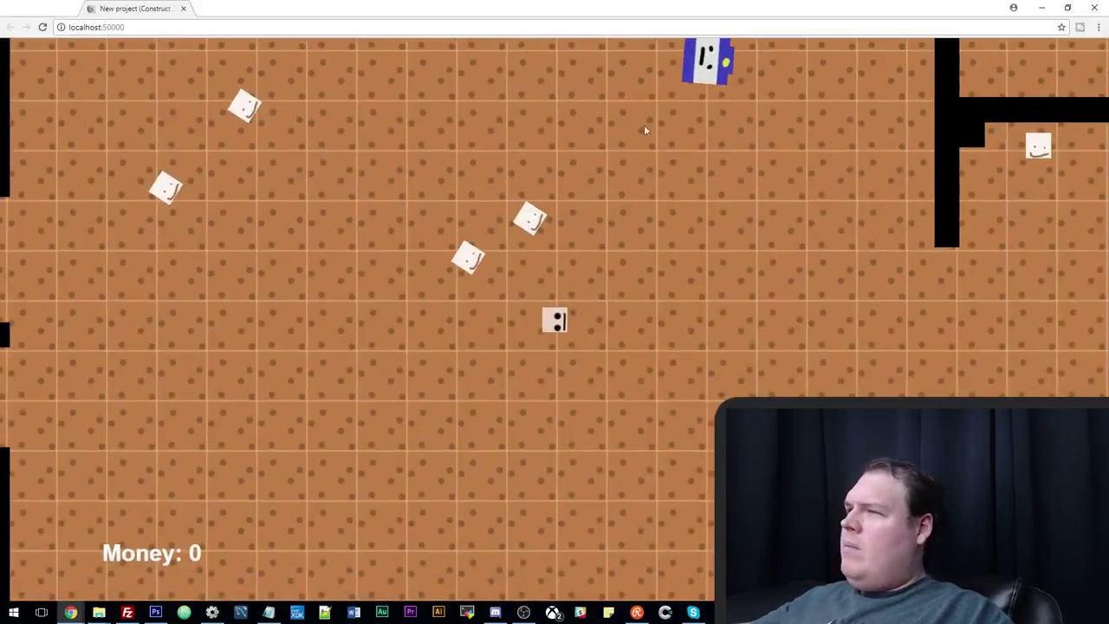
Walk the player up and left to watch the guard patrol, then close the preview.
key("Up")
key("Left")
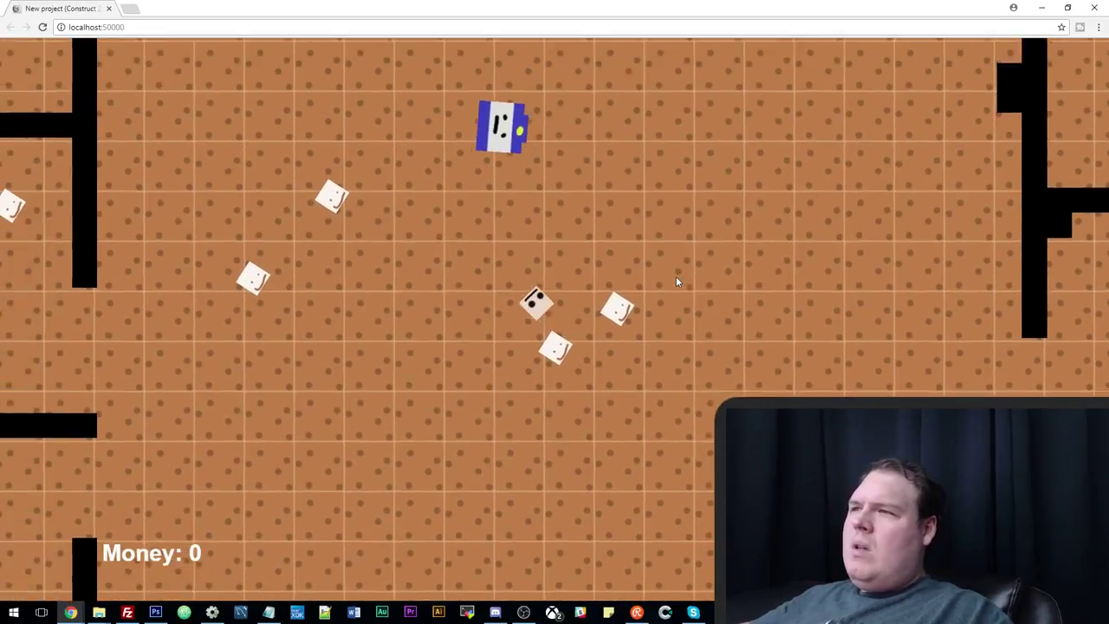
key("Up")
key("Left")
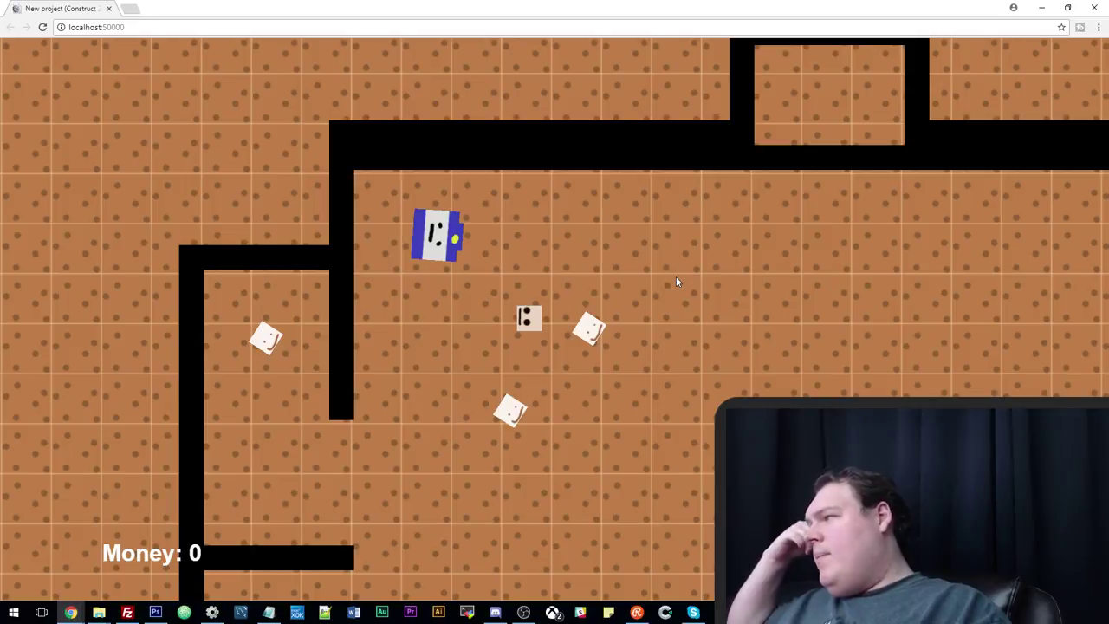
left_click(1042, 8)
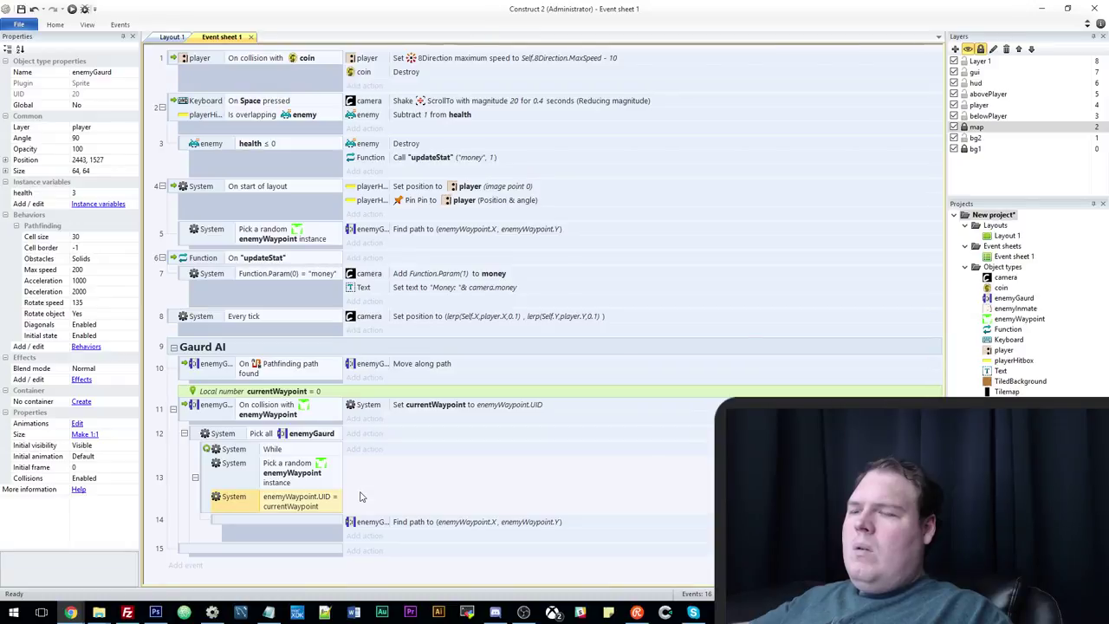
Start a new event with a System 'Pick by evaluate' condition.
double_click(265, 550)
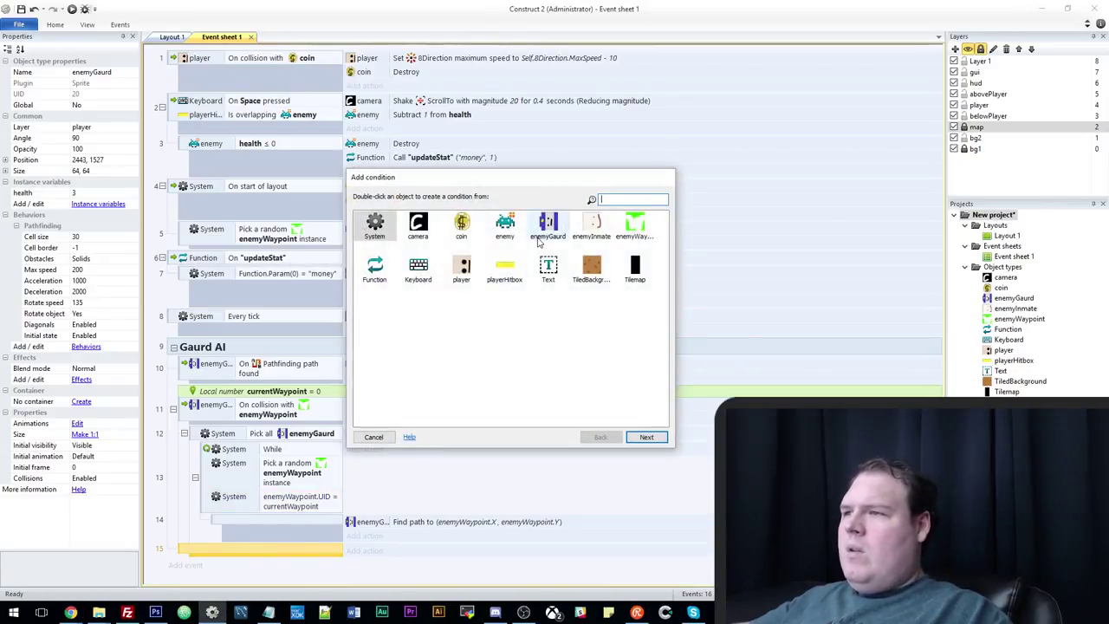
double_click(534, 246)
scroll(511, 286, "down", 10)
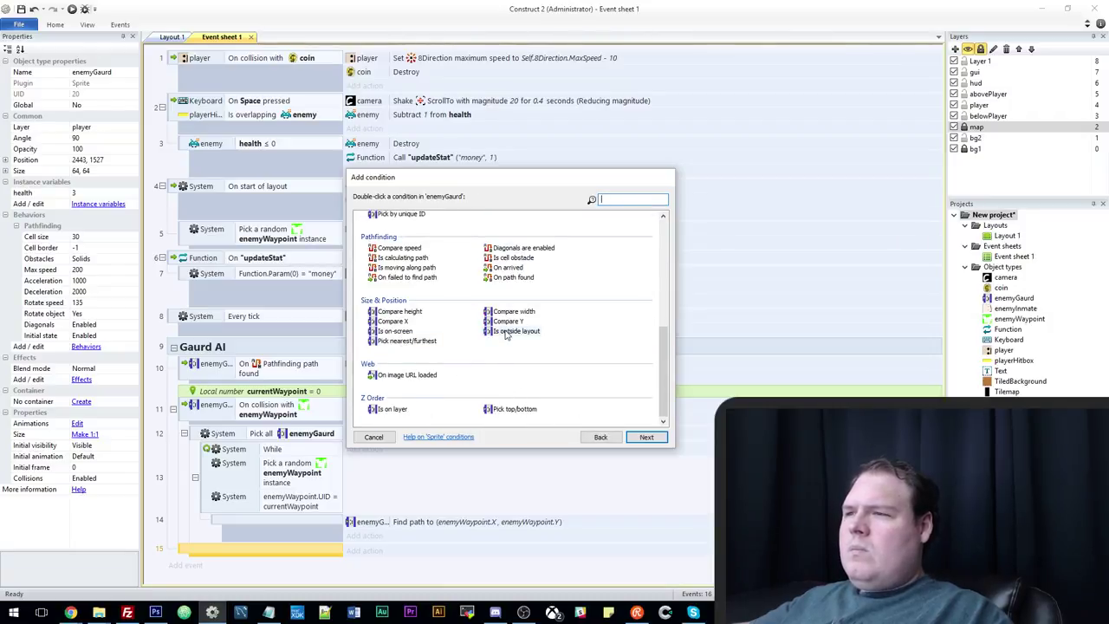
left_click(601, 437)
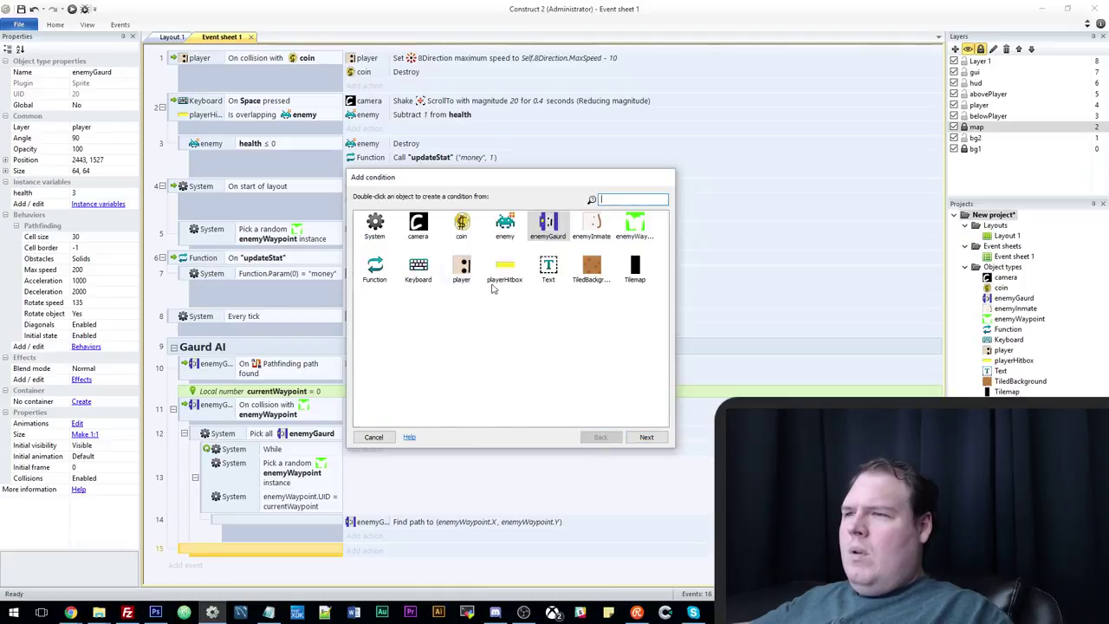
double_click(380, 227)
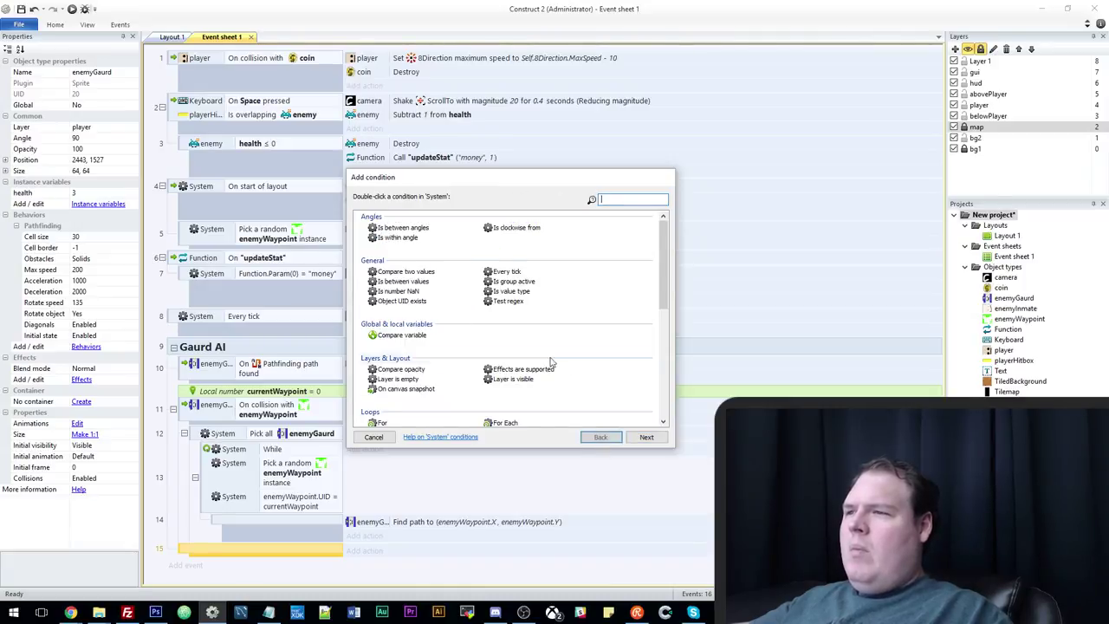
scroll(579, 375, "down", 5)
scroll(577, 375, "up", 2)
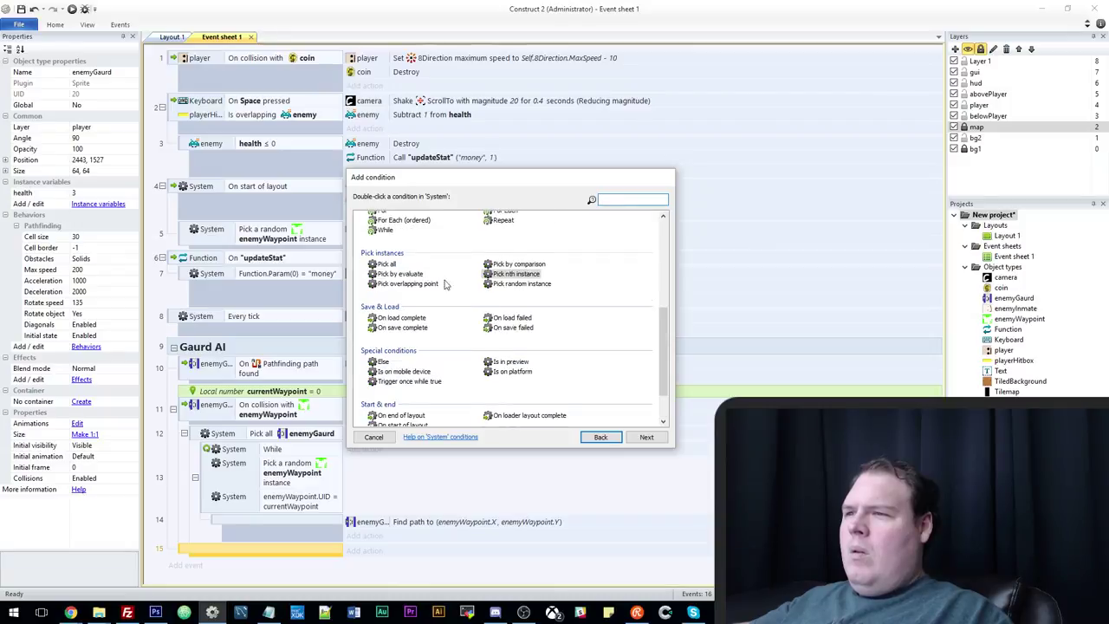
left_click(389, 274)
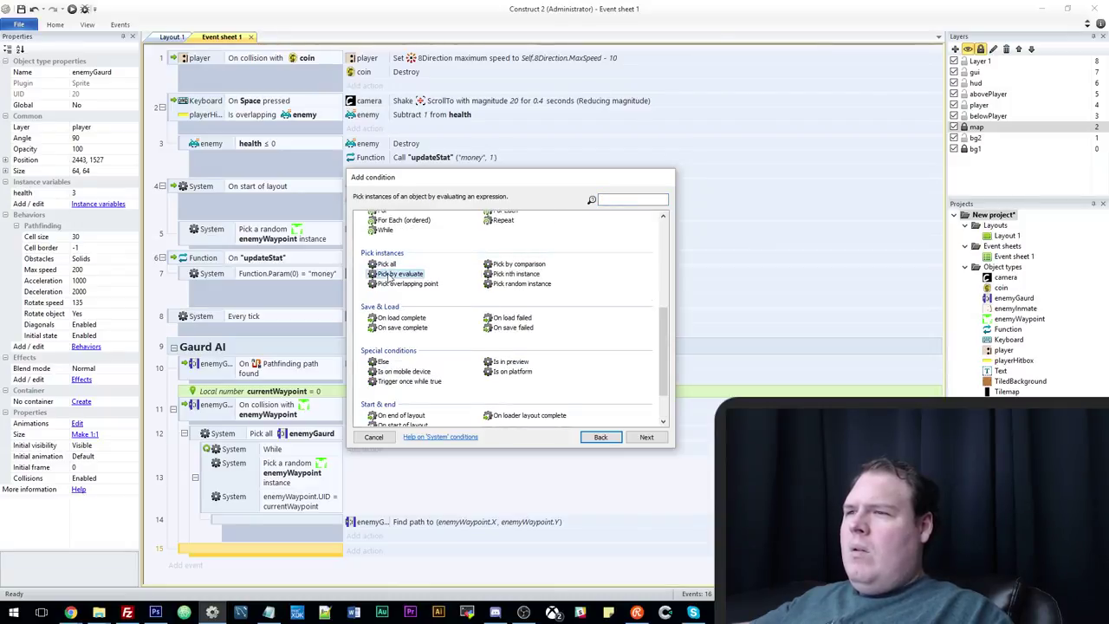
double_click(390, 273)
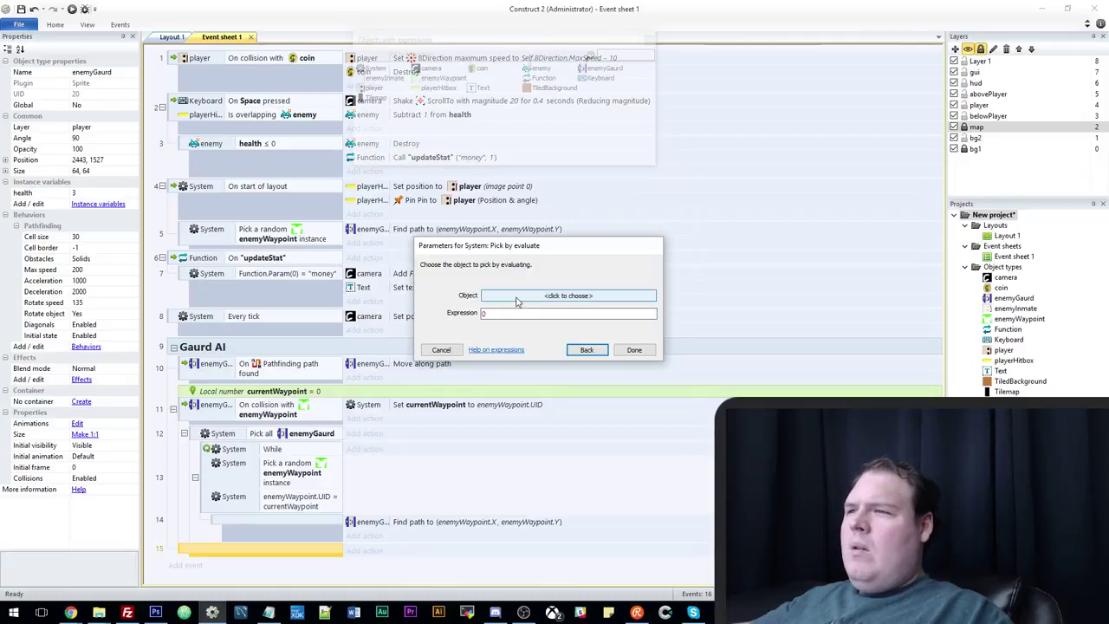
Set Pick by evaluate's object to enemyWaypoint and its expression to enemyWaypoint.UID.
left_click(517, 297)
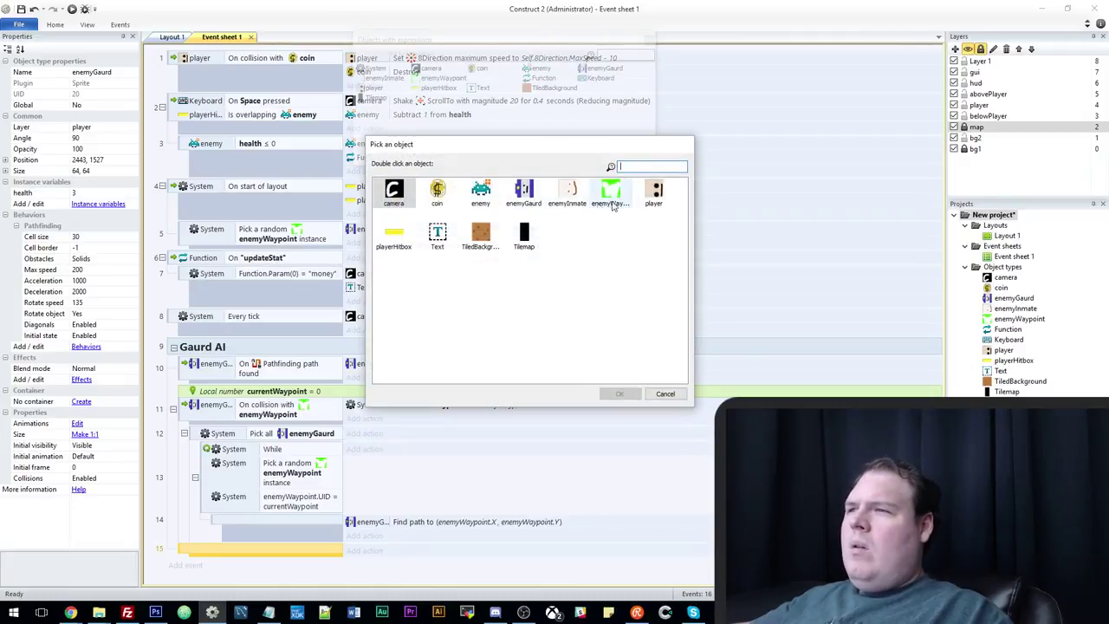
double_click(610, 192)
left_click(502, 325)
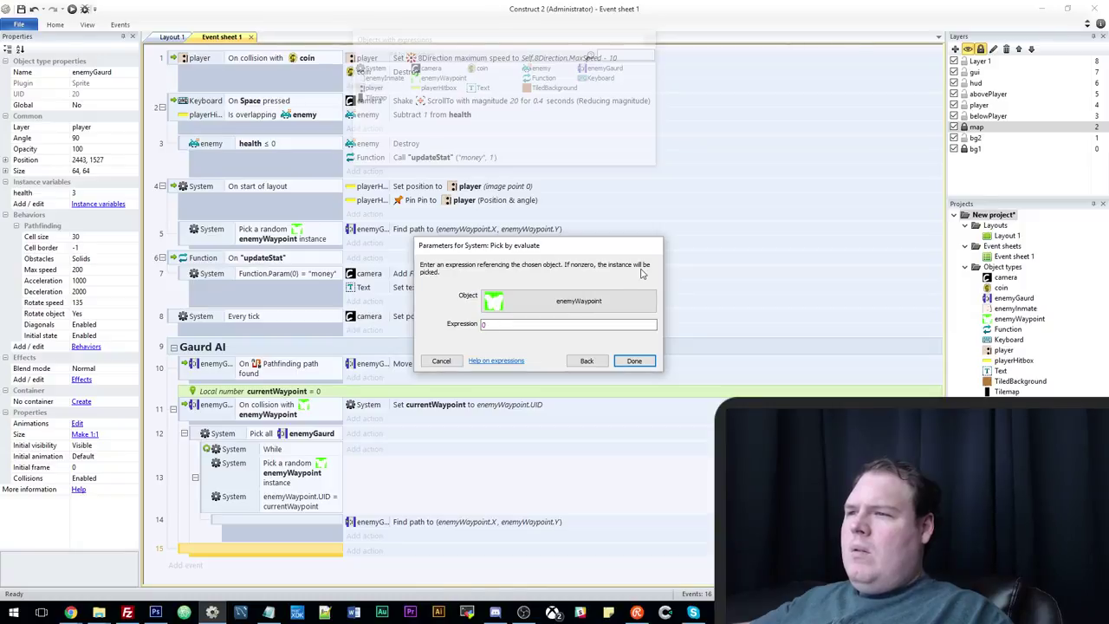
double_click(506, 325)
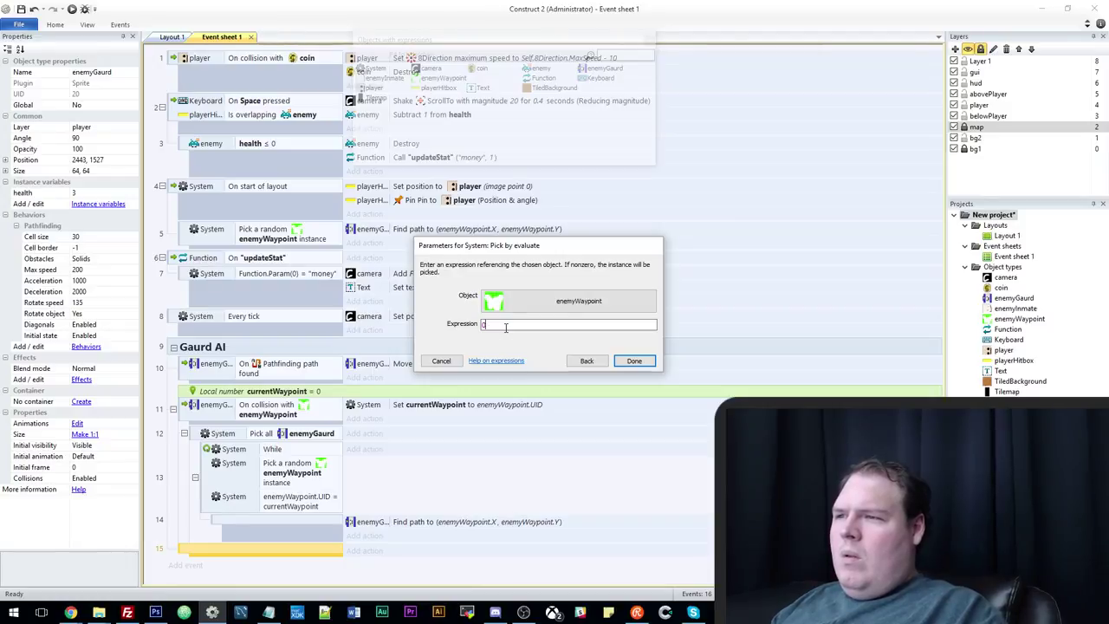
type("ene")
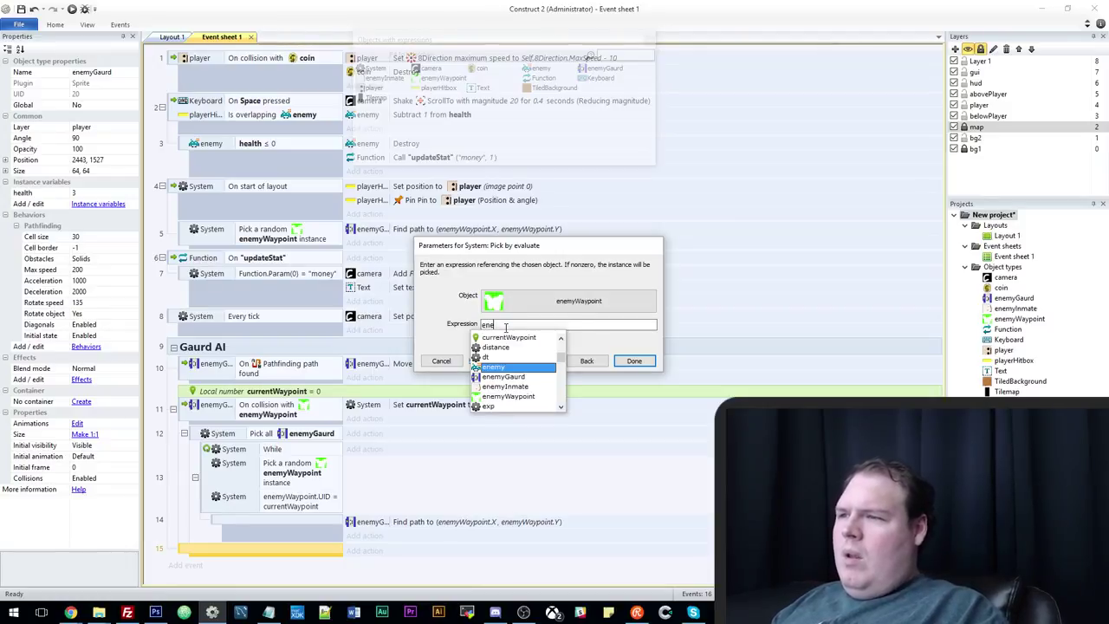
type("myW")
key("Return")
type(".ui")
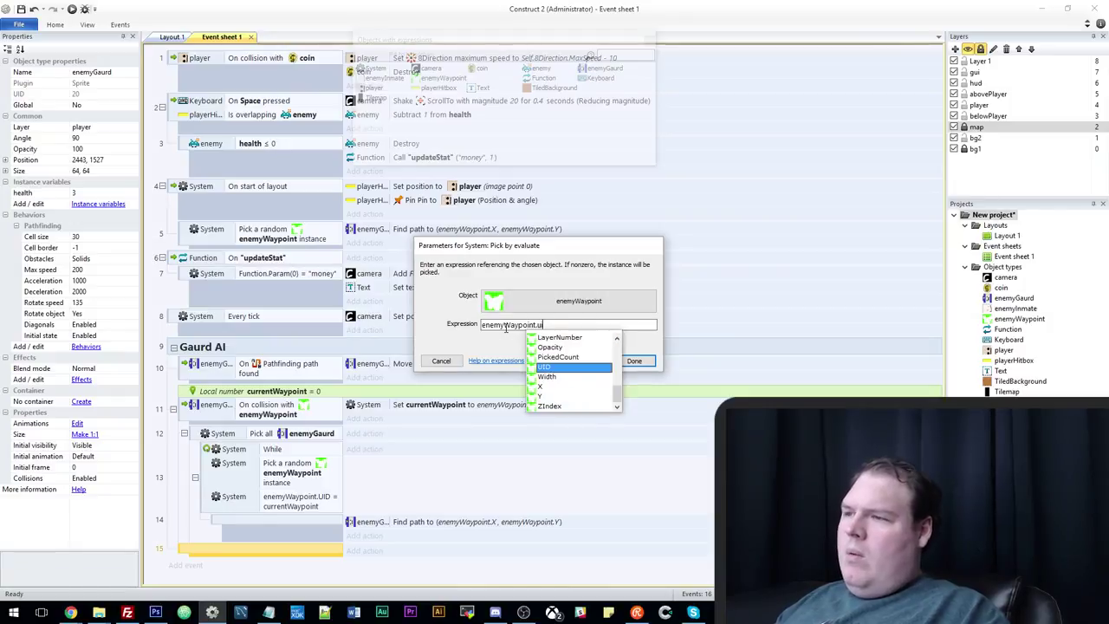
key("Return")
double_click(506, 328)
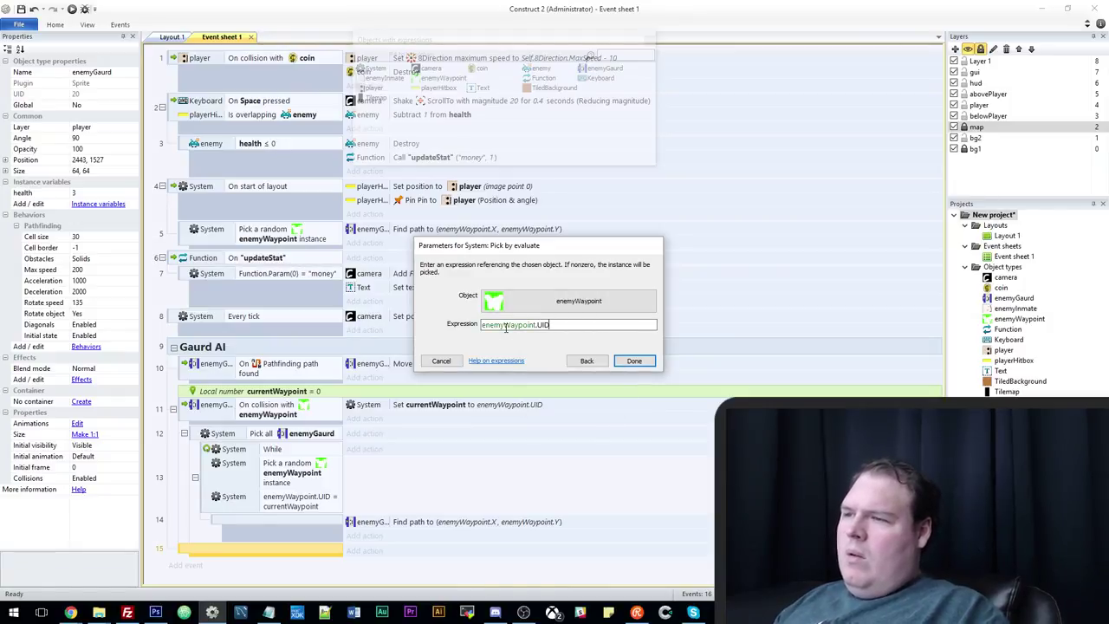
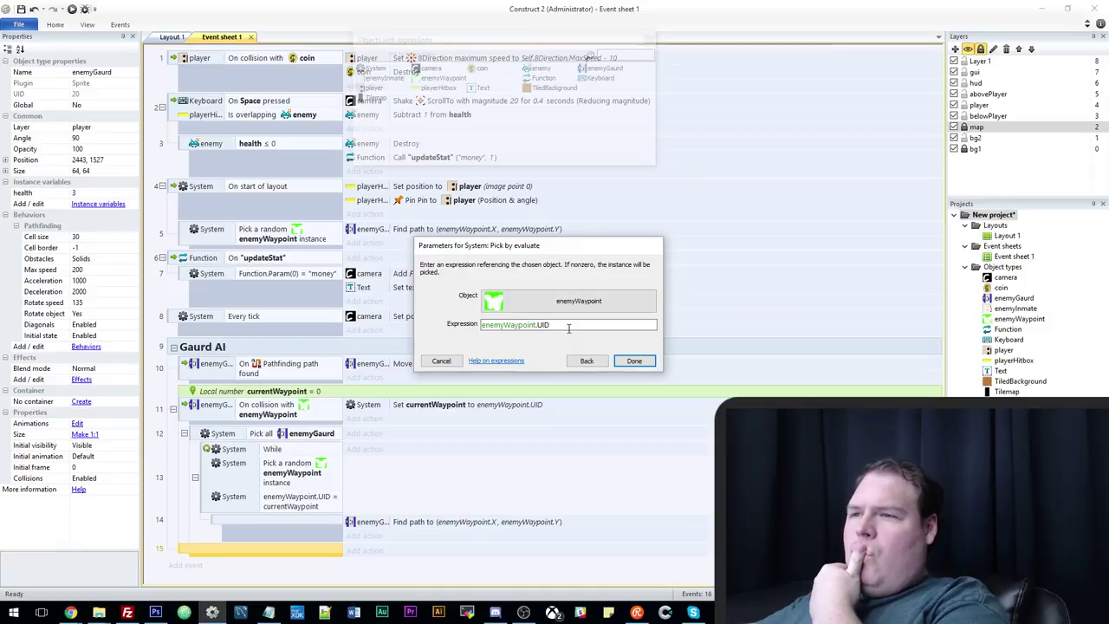
Complete the pick-by-evaluate condition so it excludes the currentWaypoint UID.
type("-")
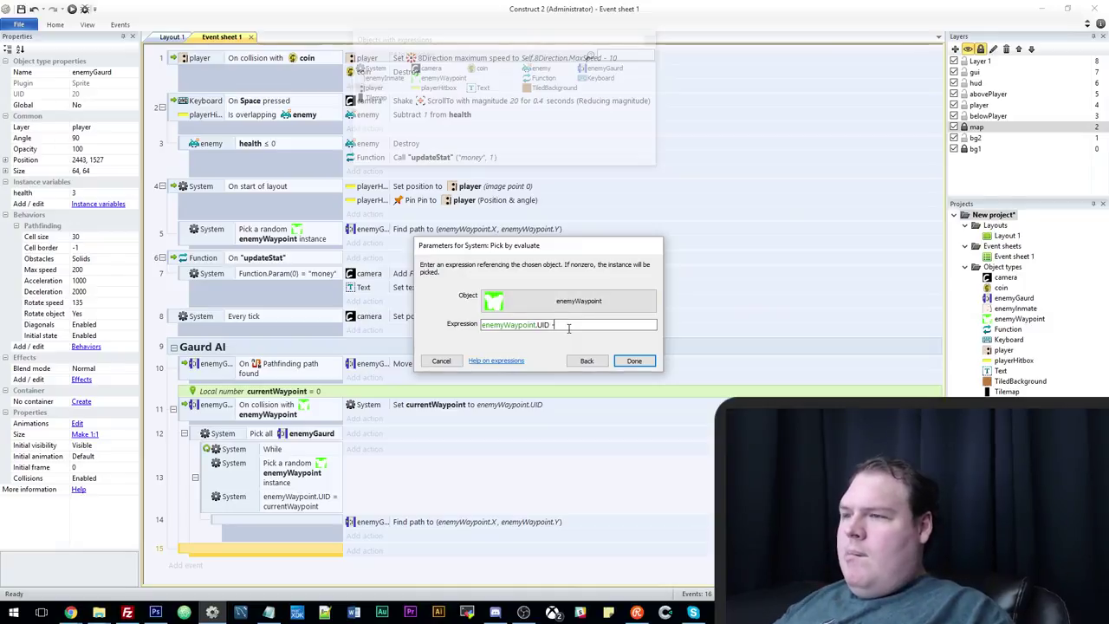
type(" curre")
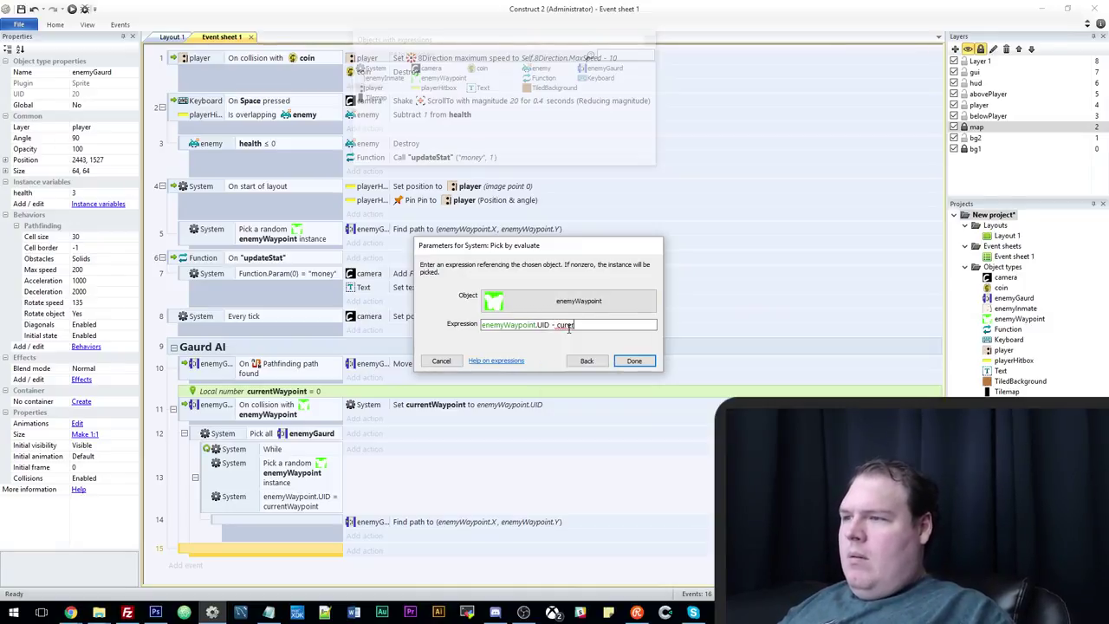
key("BackSpace")
key("BackSpace")
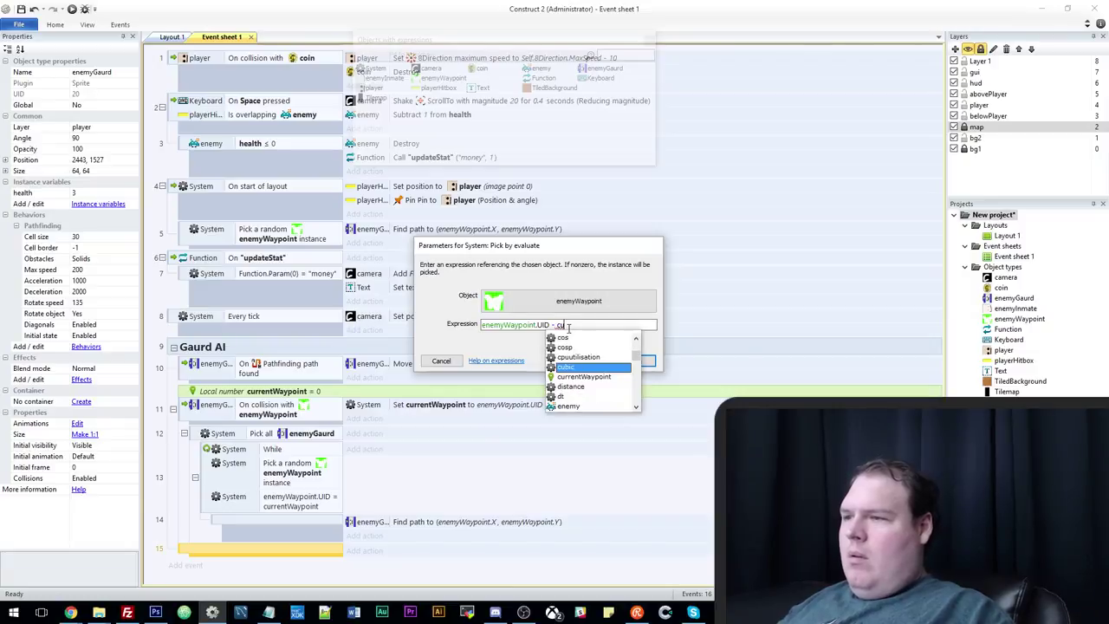
key("Down")
key("Return")
key("Return")
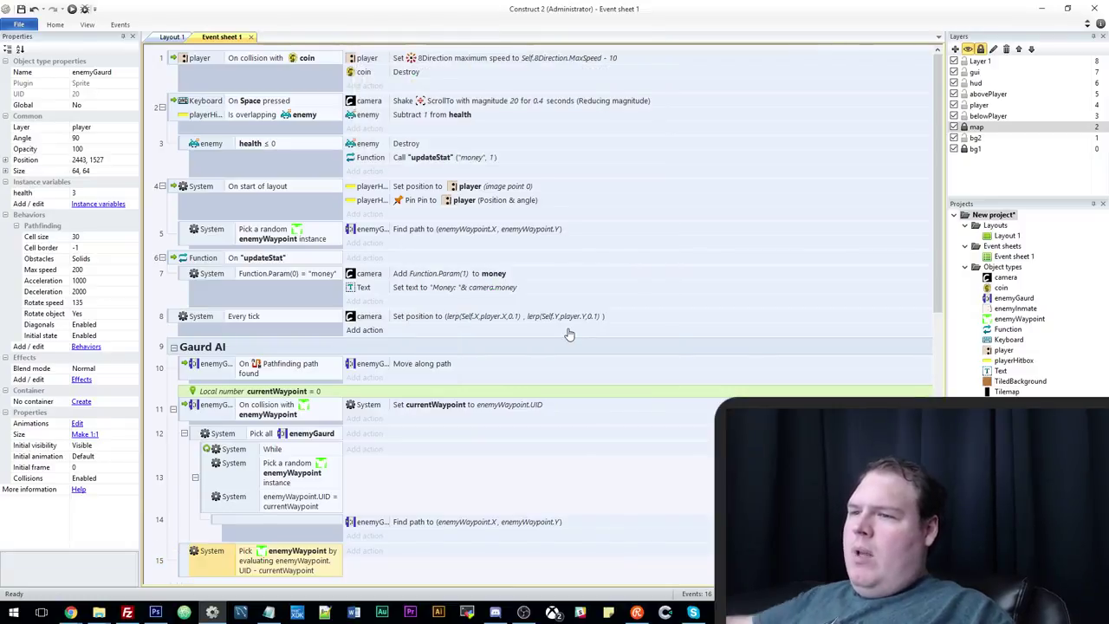
Move the new pick event up under event 11 and disable the old While loop events.
scroll(260, 468, "down", 1)
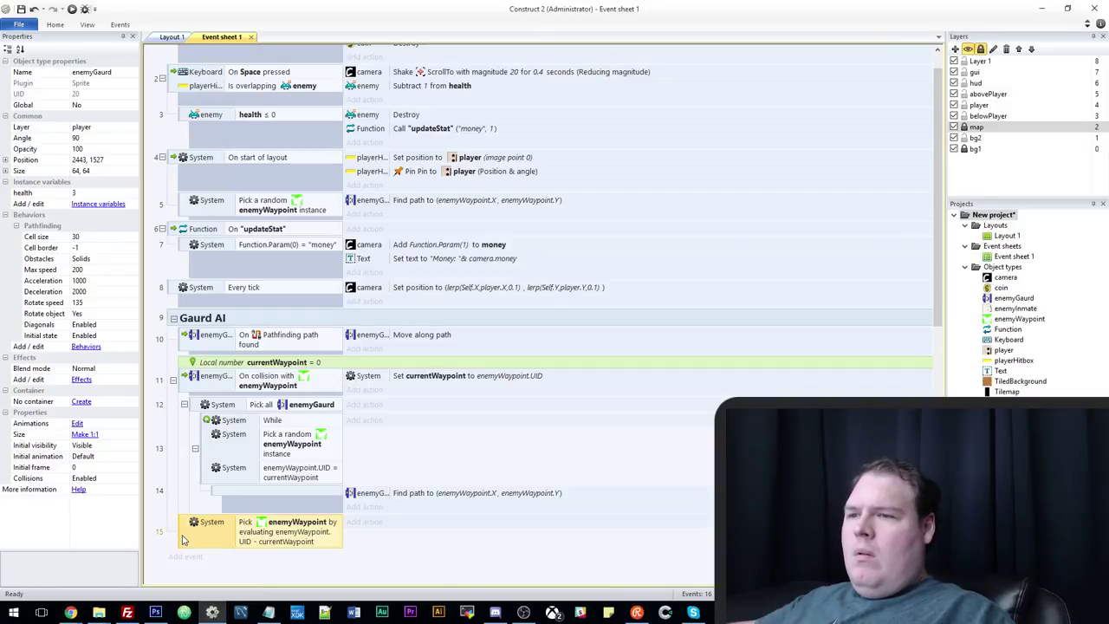
left_click_drag(184, 532, 214, 398)
right_click(196, 452)
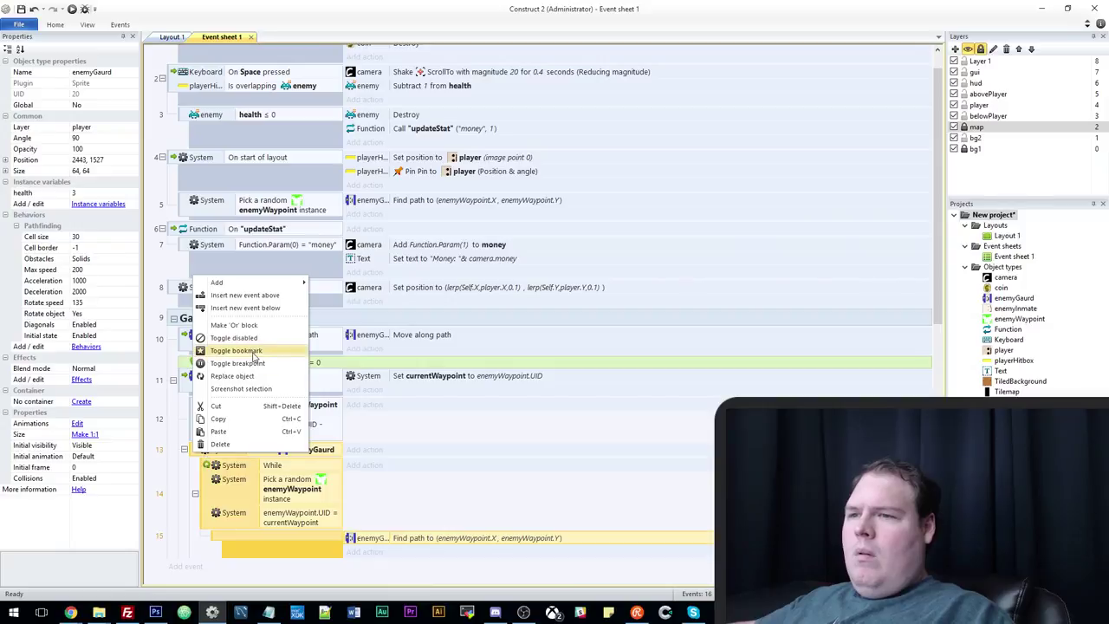
left_click(256, 338)
Copy the random-waypoint pick condition and Find path action into a sub-event of event 12.
scroll(346, 502, "down", 2)
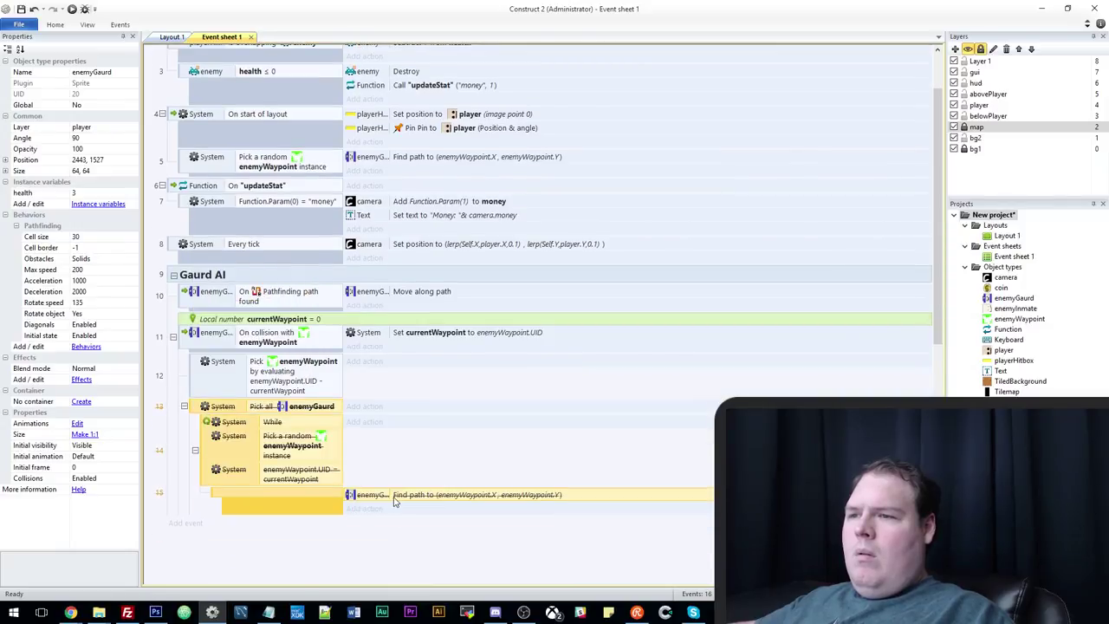
left_click(192, 370)
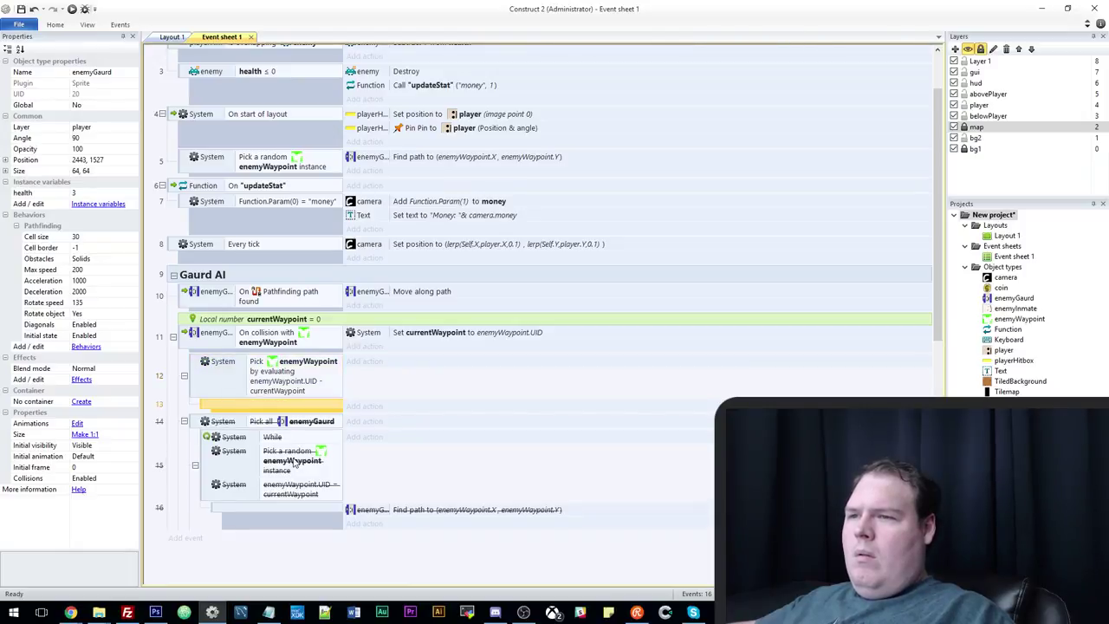
left_click_drag(295, 462, 295, 405, "ctrl")
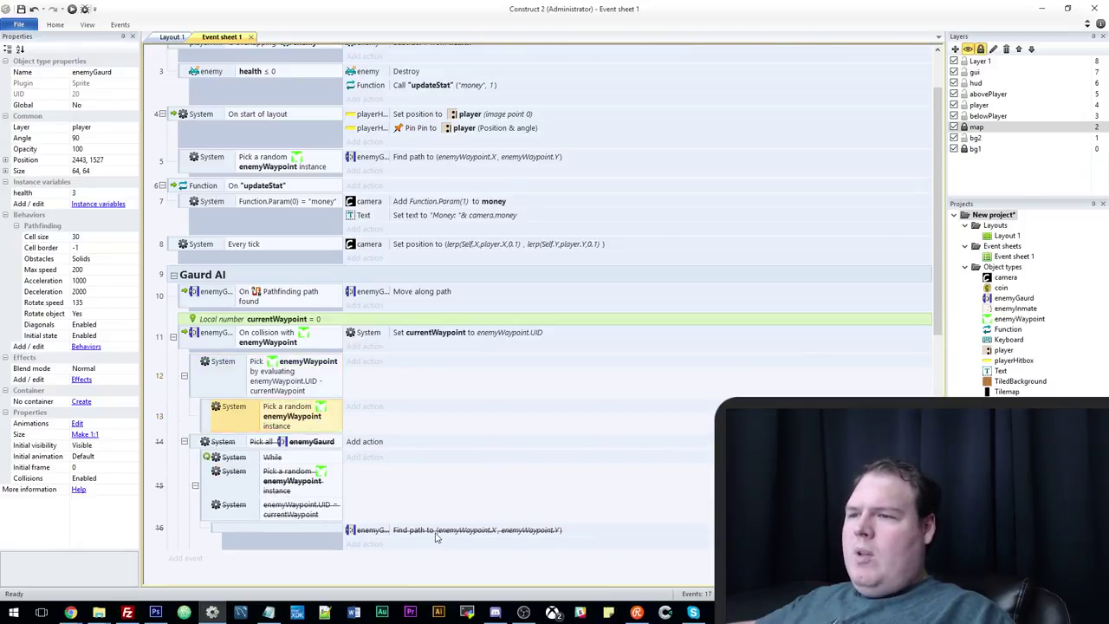
left_click_drag(438, 533, 421, 408, "ctrl")
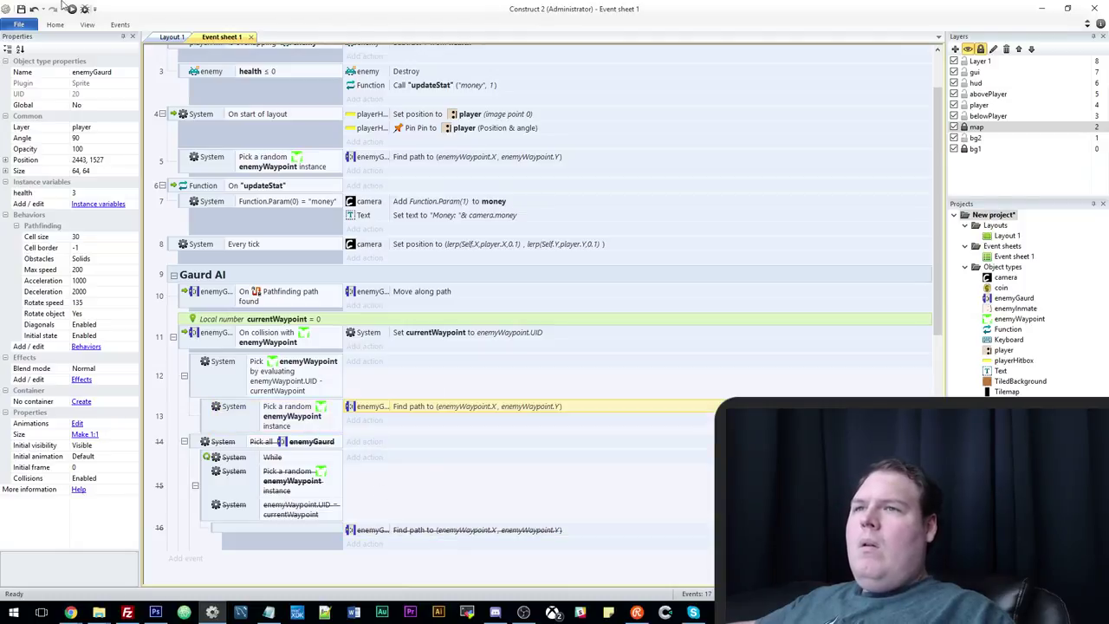
Preview the game in Chrome, steer the player down and right through the maze, then return to the editor.
key("F5")
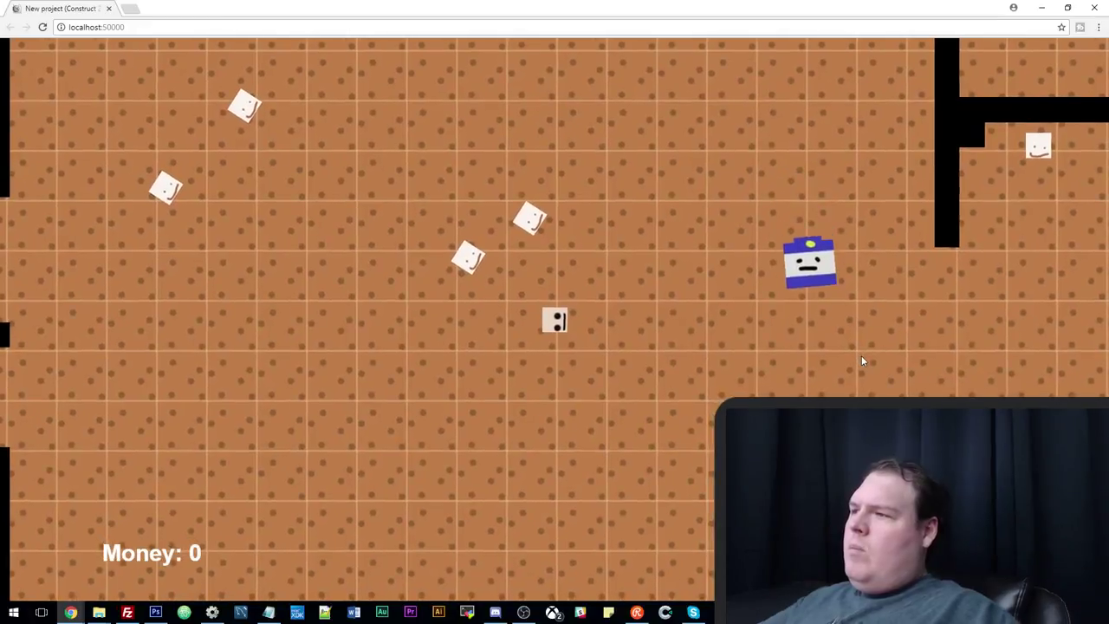
key("Down")
key("Down")
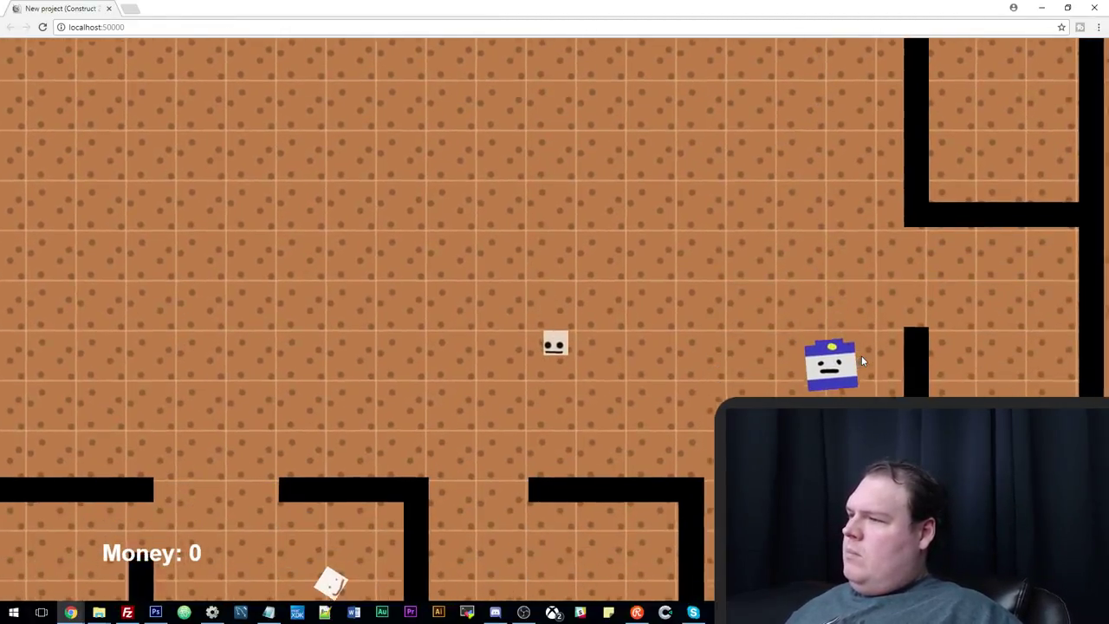
key("Right")
key("Down")
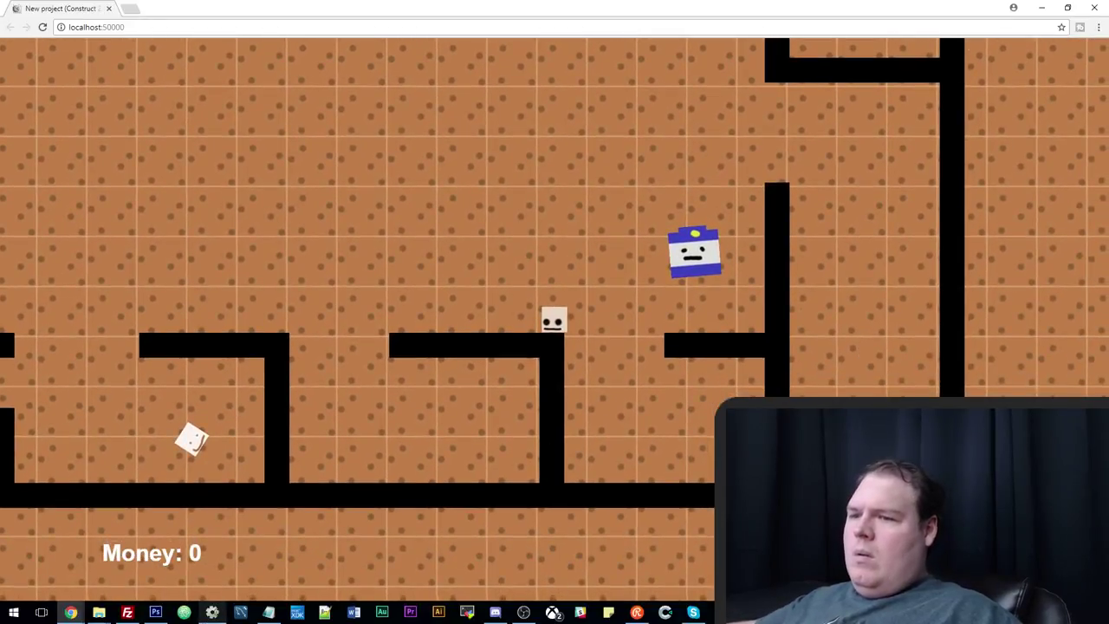
key("alt+Tab")
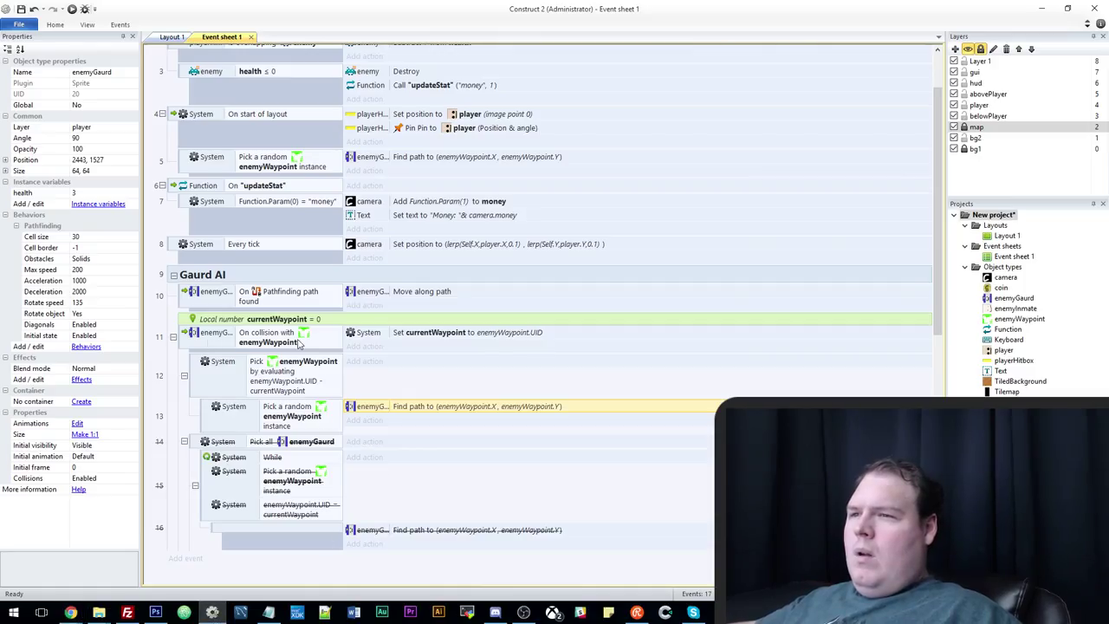
Review event 12's pick expression without changing it, then move the Find path action onto event 12.
left_click(299, 344)
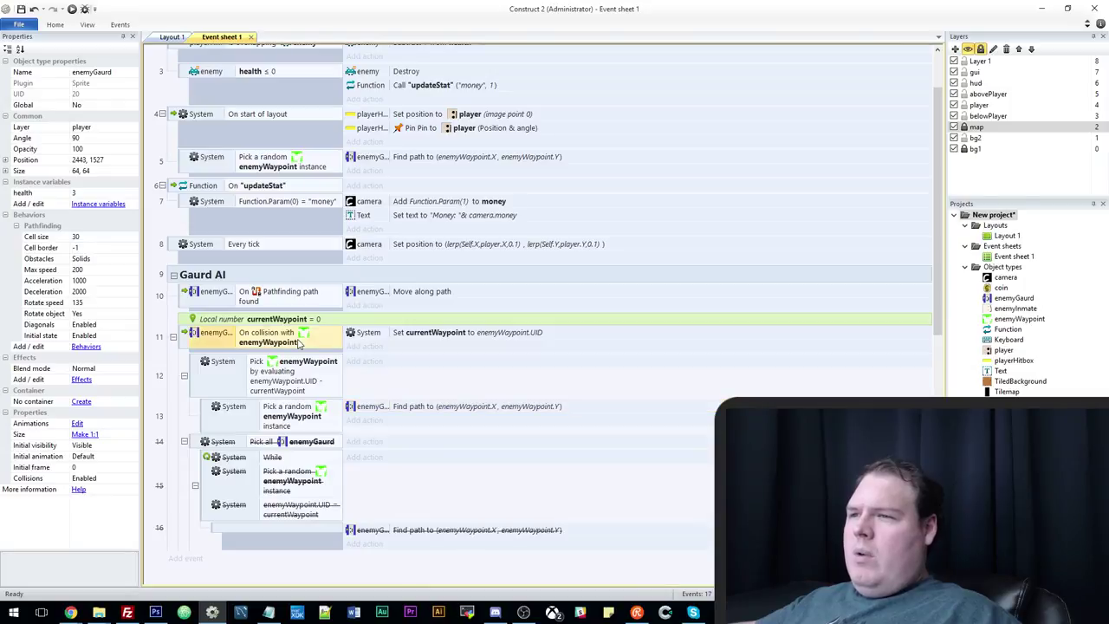
left_click(406, 338)
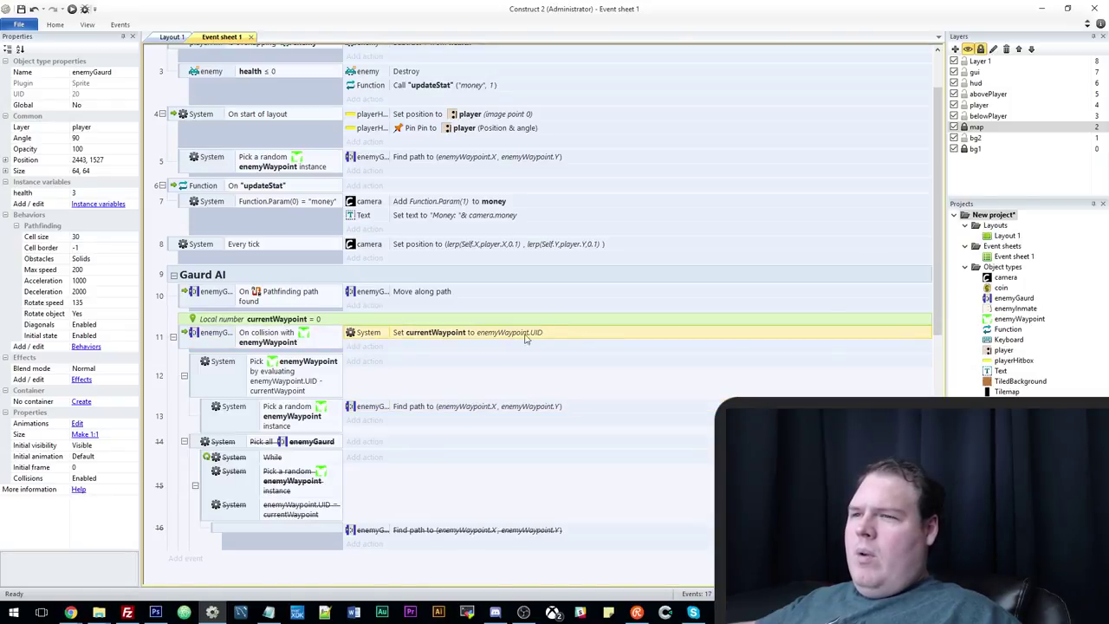
left_click(253, 373)
double_click(301, 373)
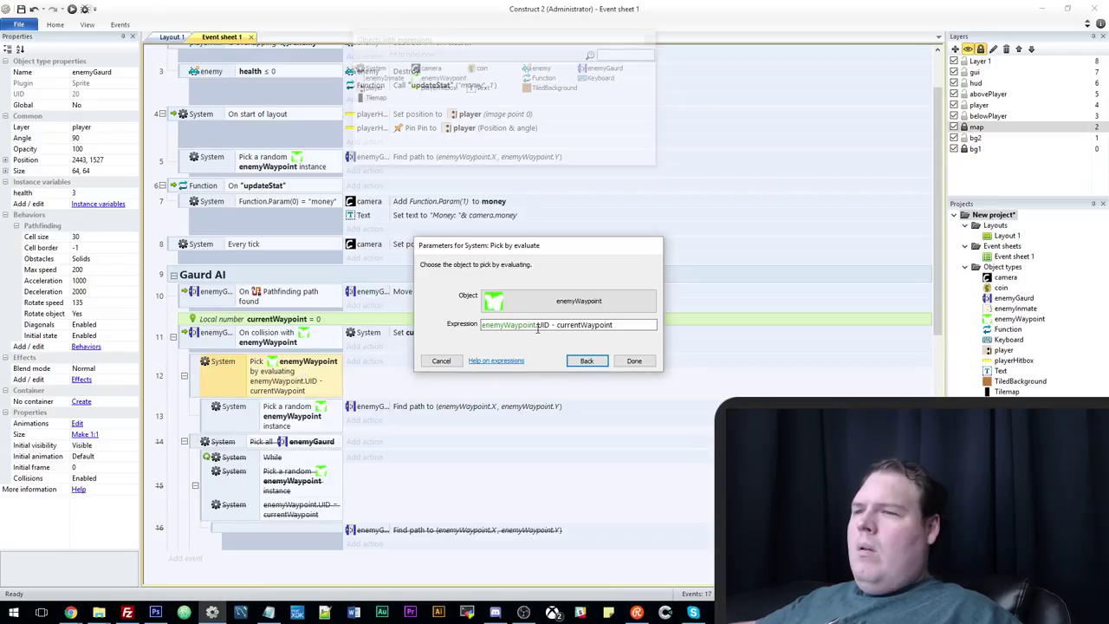
left_click(537, 326)
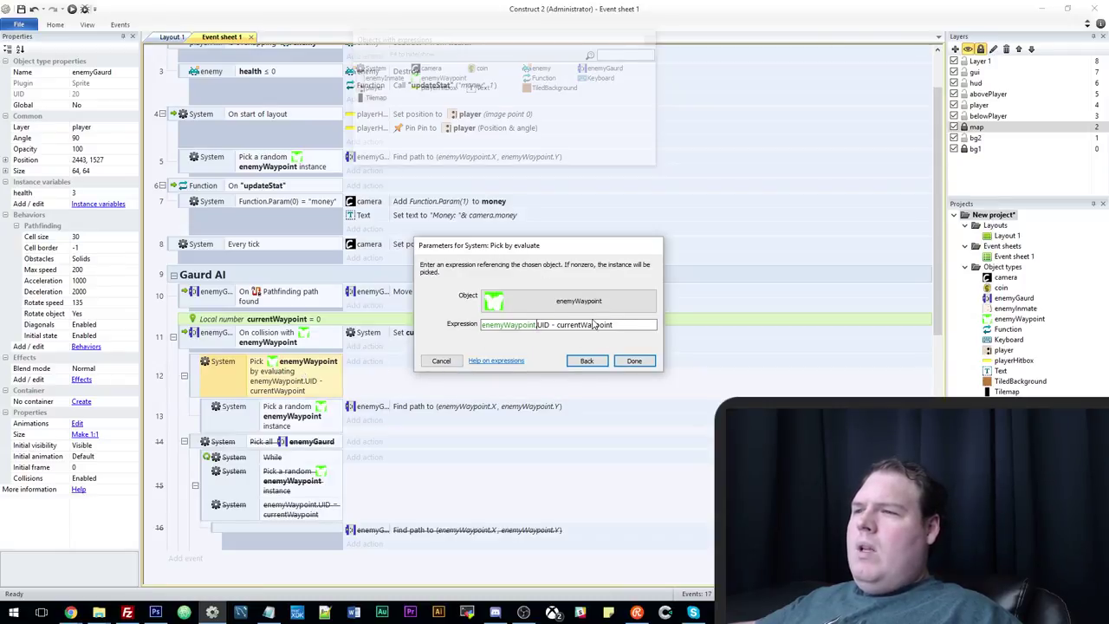
left_click_drag(559, 251, 443, 186)
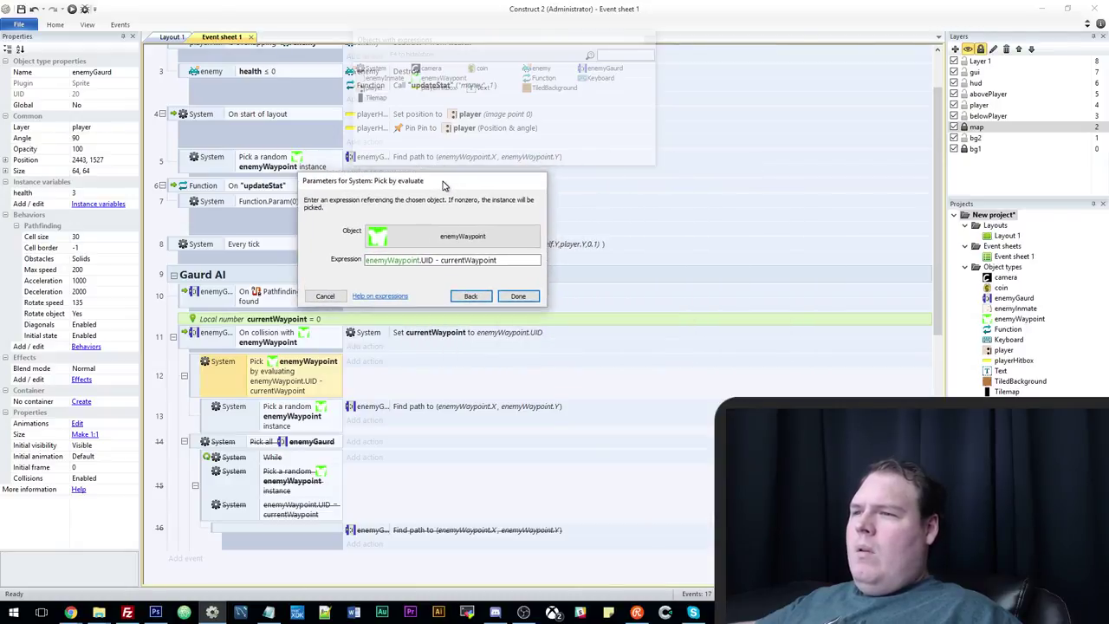
left_click_drag(366, 261, 428, 260)
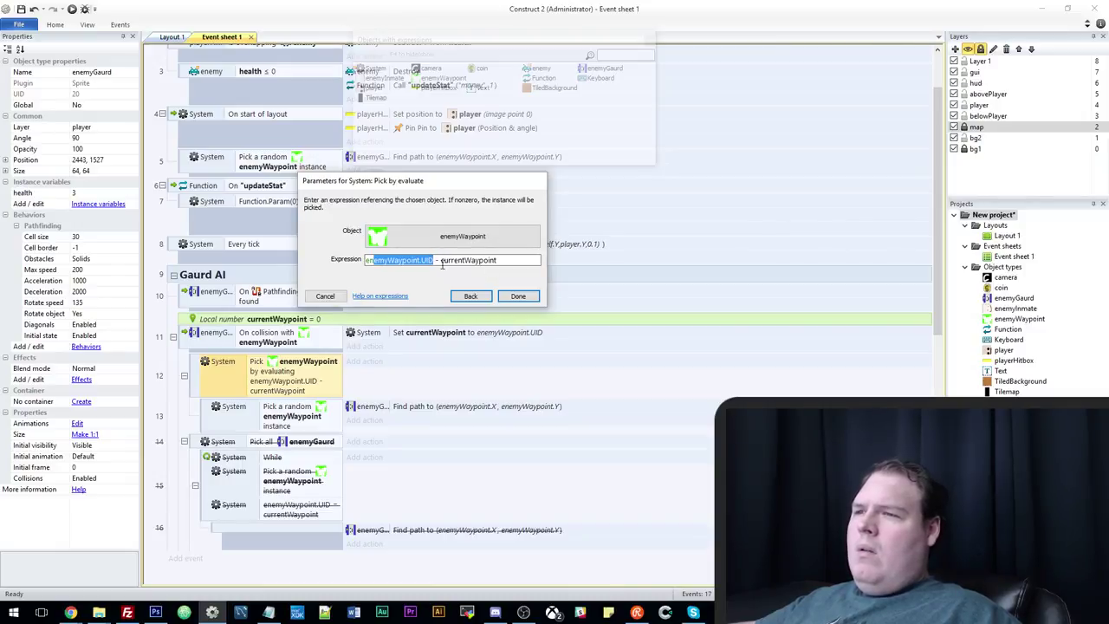
left_click(325, 296)
left_click_drag(385, 407, 381, 363)
Reload the Chrome preview, walk the player around the maze watching the guard, then minimize it.
key("F5")
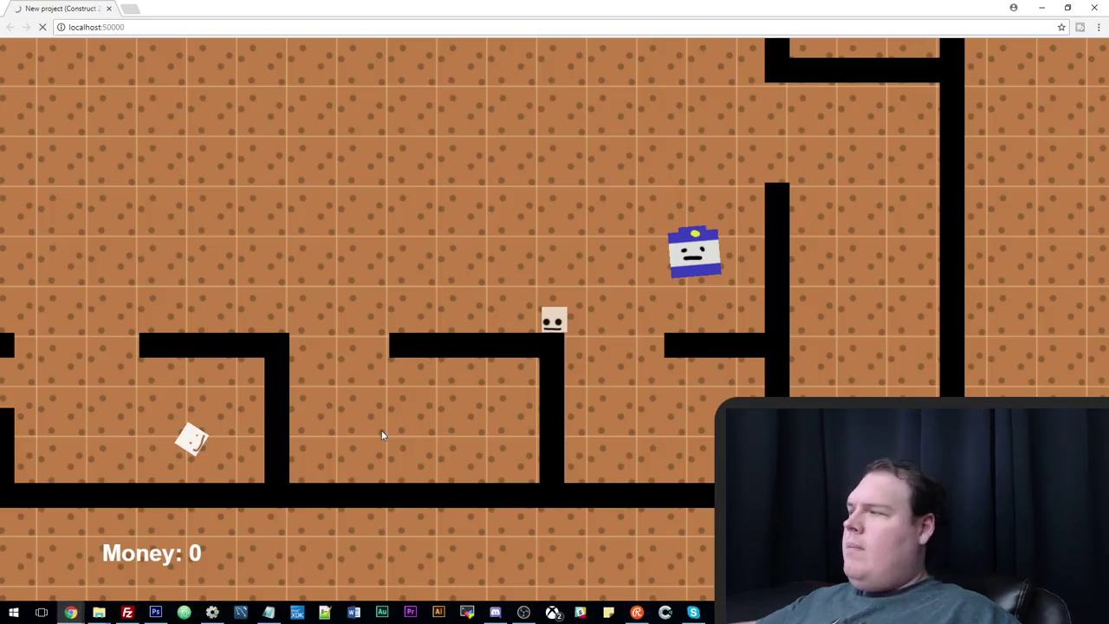
key("Left")
key("Down")
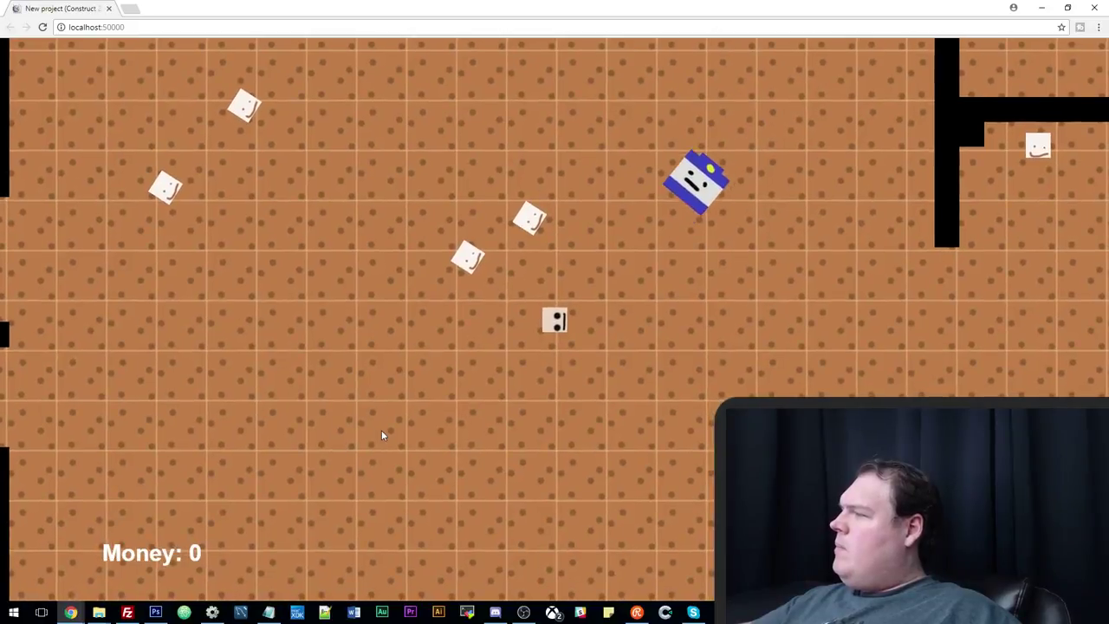
key("Up")
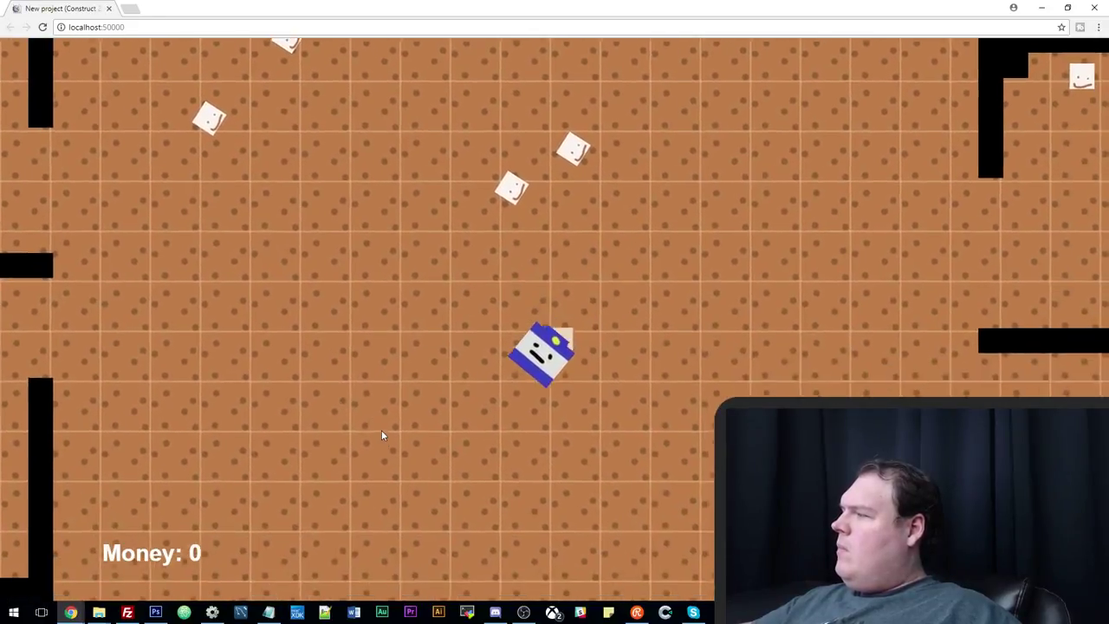
key("Right")
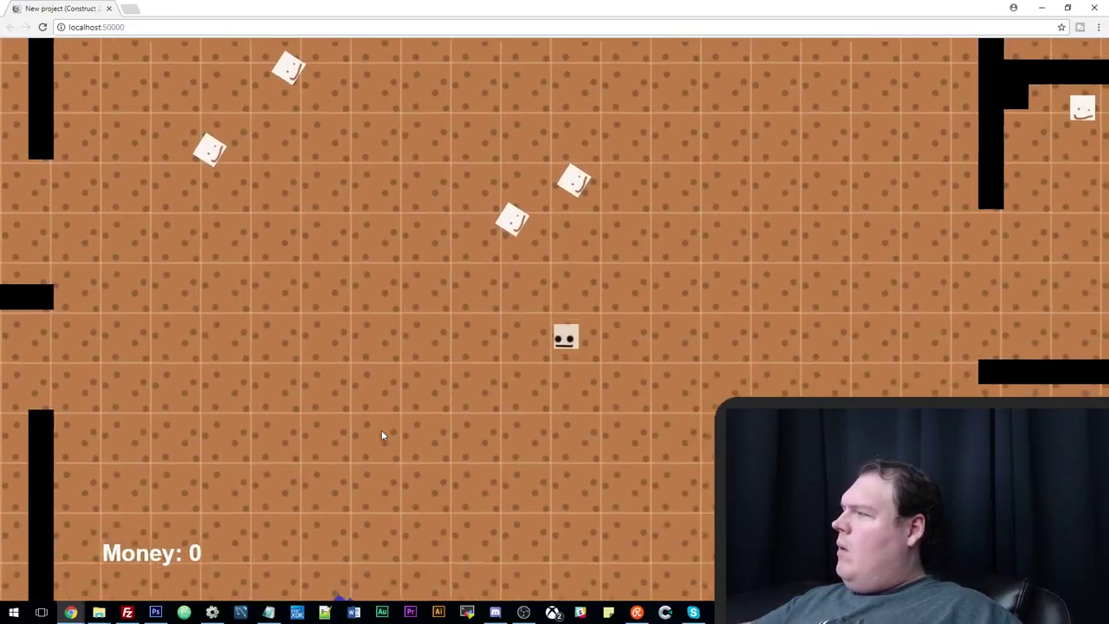
key("Down")
key("Left")
key("Down")
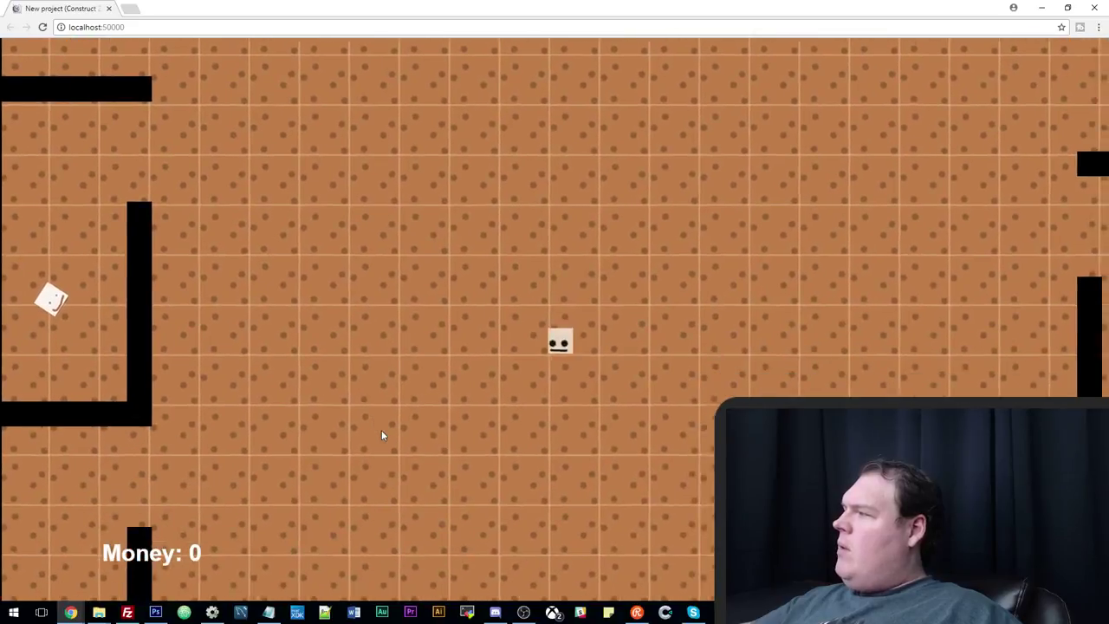
key("Left")
key("Right")
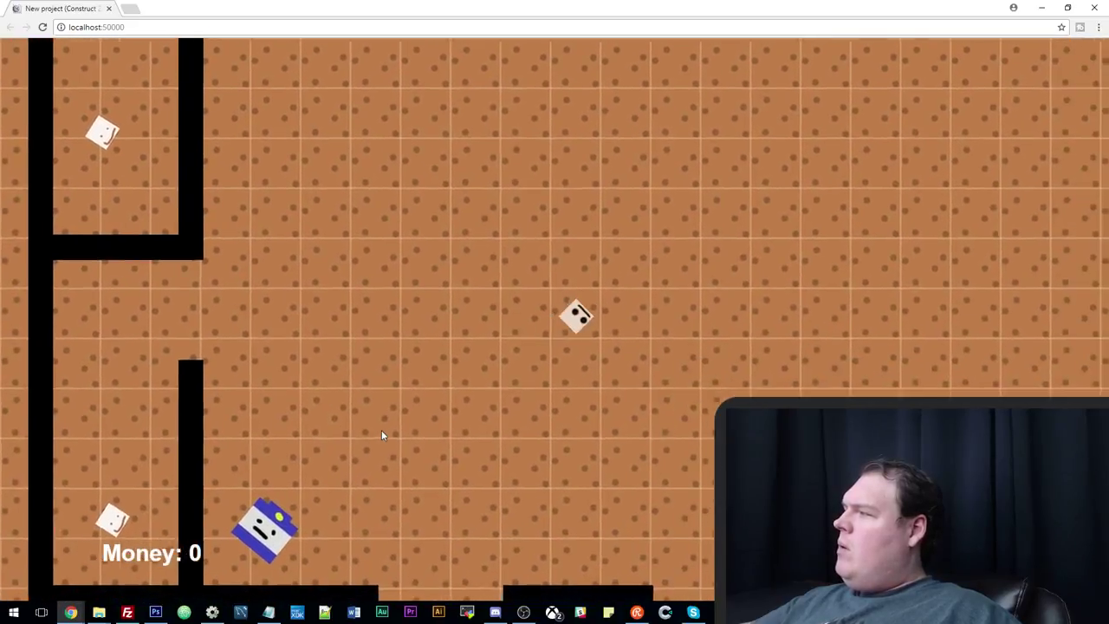
key("Up")
key("Left")
key("Down")
key("Down")
key("Left")
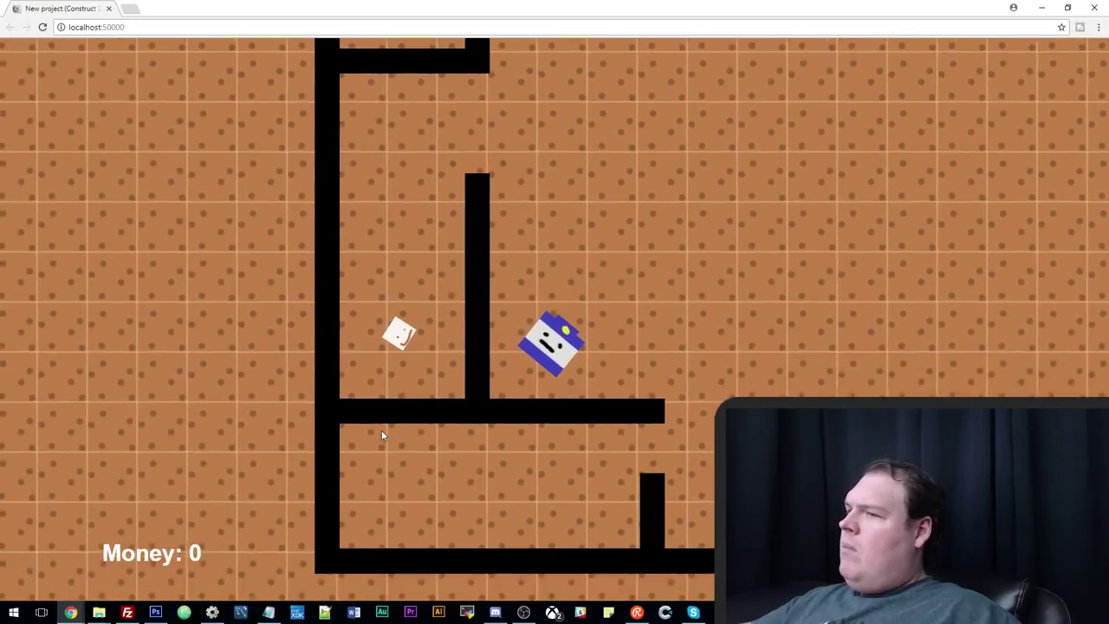
key("Right")
key("Up")
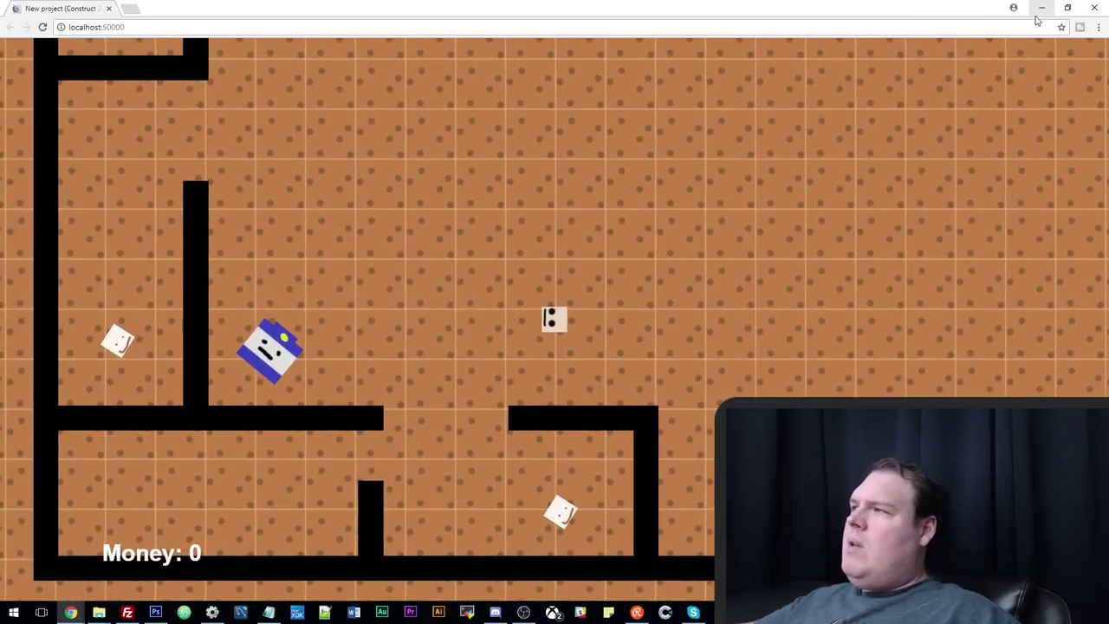
left_click(1041, 7)
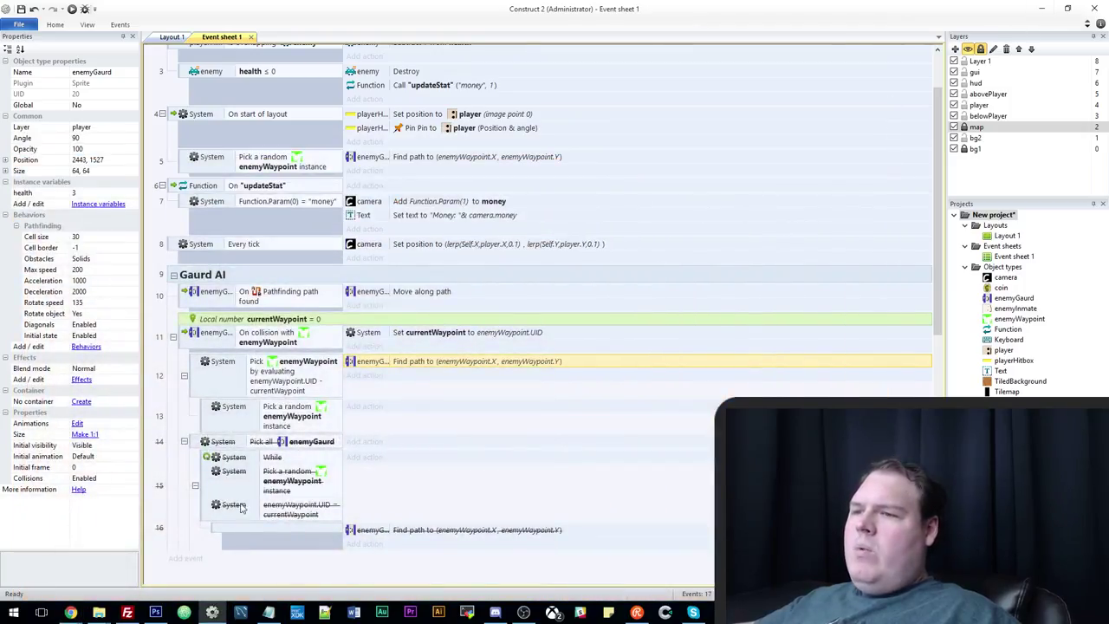
Review the While loop, waypoint UID, pick-by-evaluate and waypoint collision conditions and actions.
left_click(300, 459)
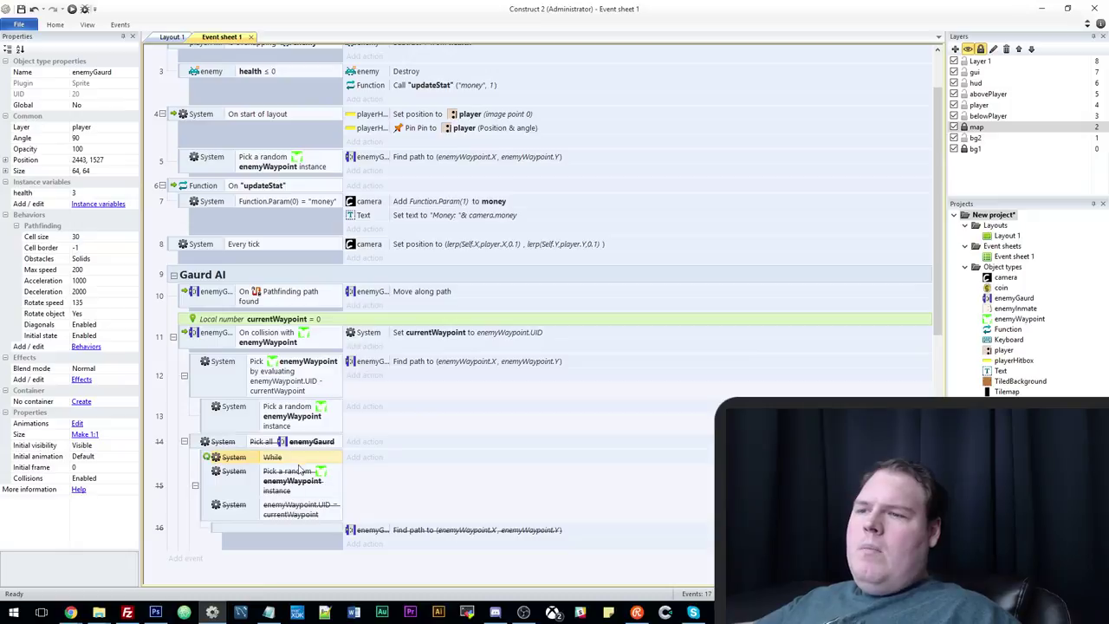
left_click(300, 487)
left_click(292, 515)
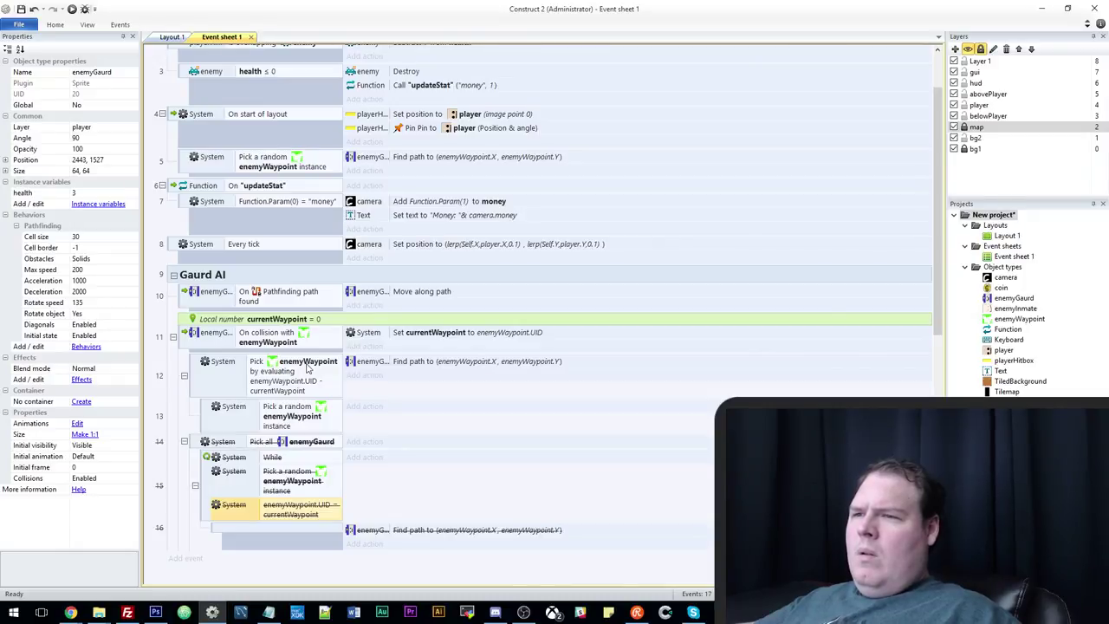
left_click(305, 367)
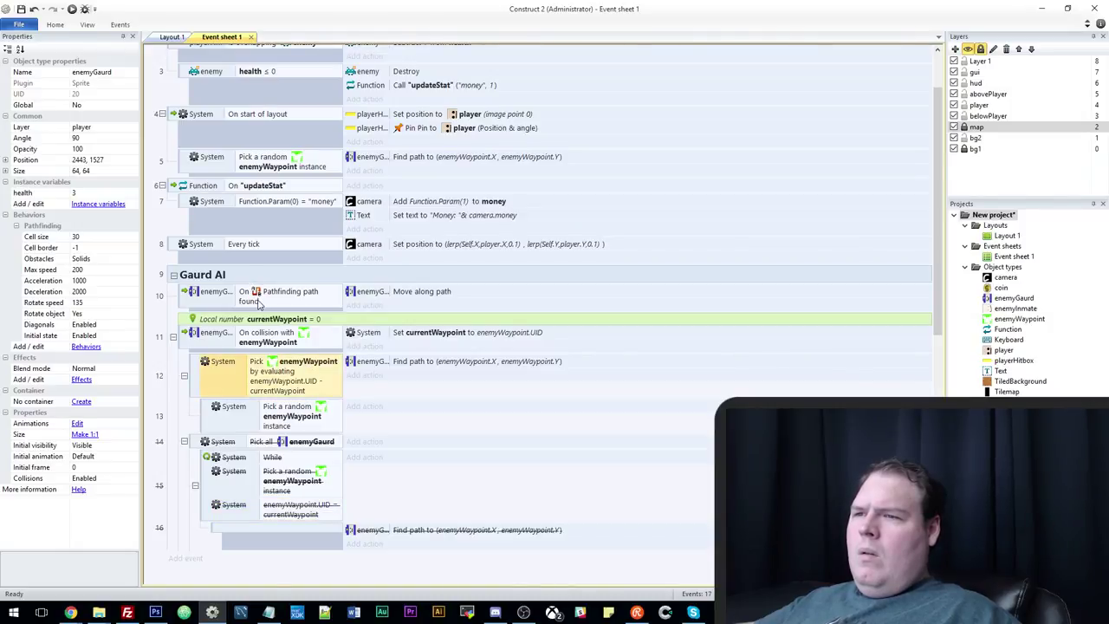
left_click(260, 343)
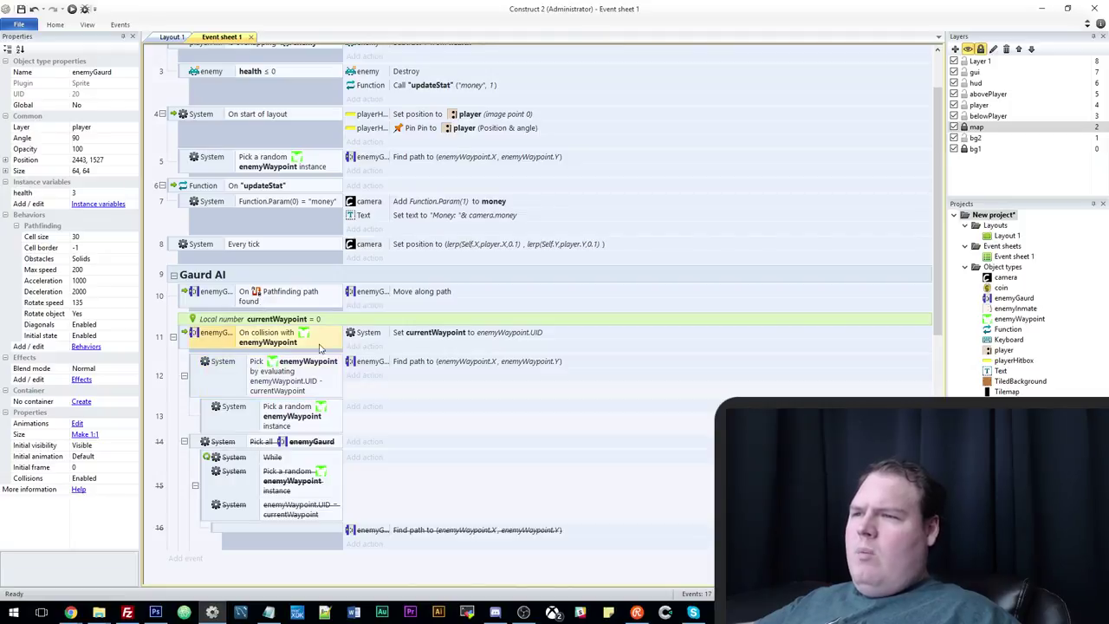
left_click(435, 338)
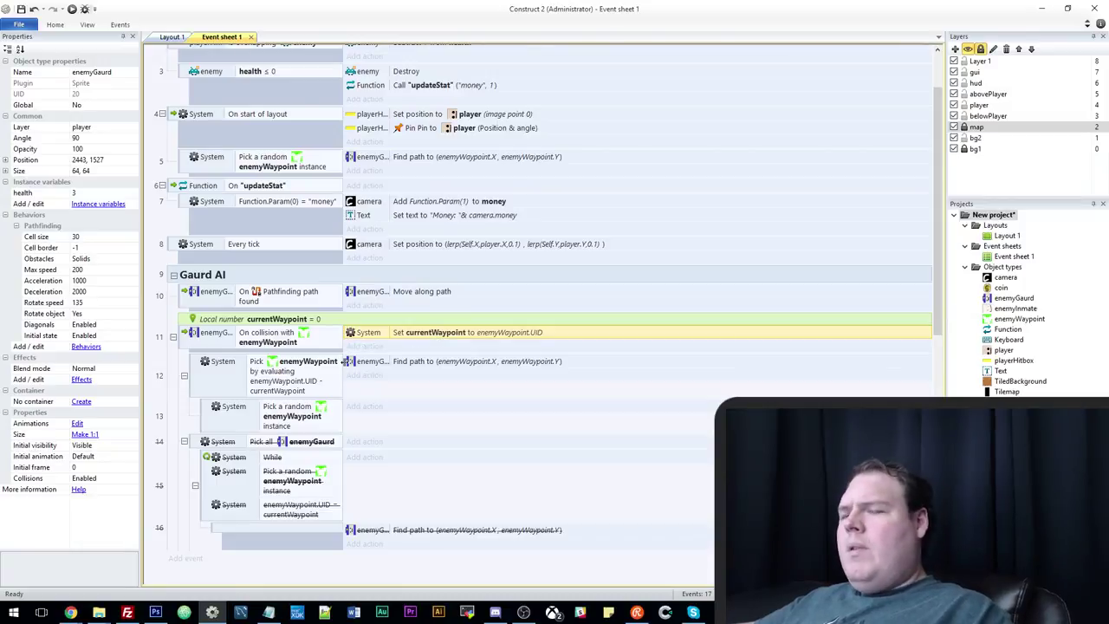
Add a blank sub-event under event 11 holding a copied 'Pick all enemyGaurd' condition.
left_click(184, 341)
key("b")
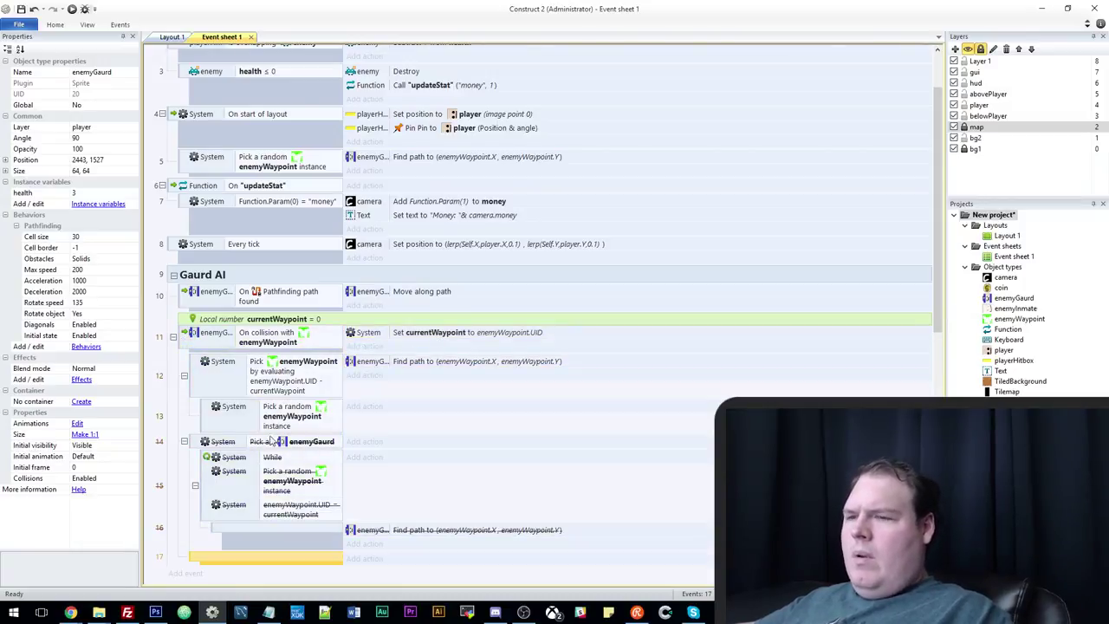
left_click_drag(192, 561, 204, 359)
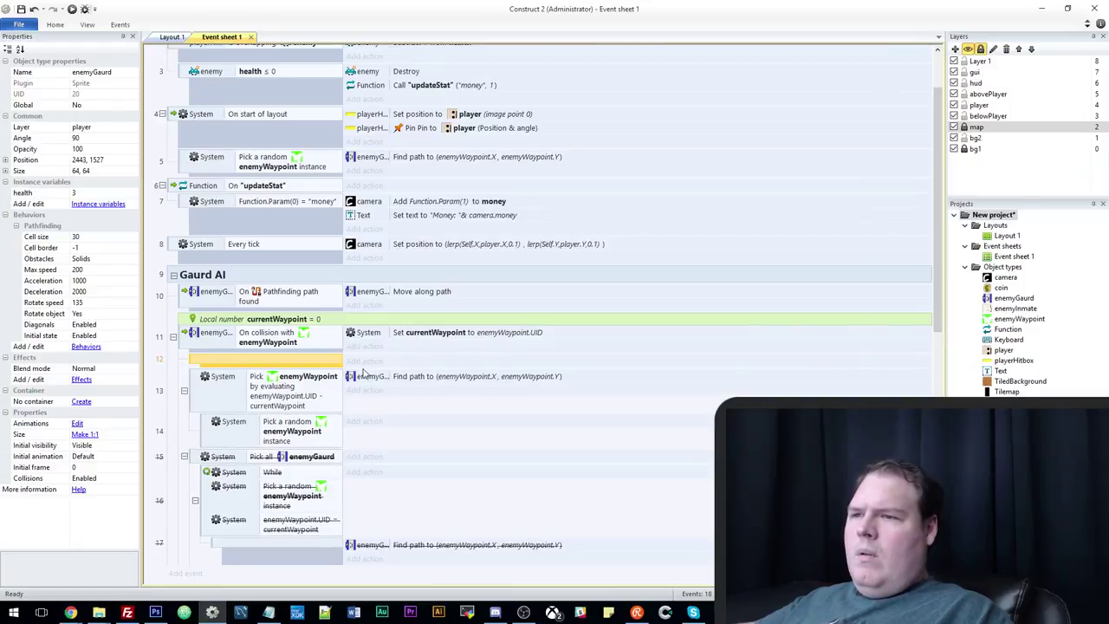
left_click_drag(298, 459, 269, 367, "ctrl")
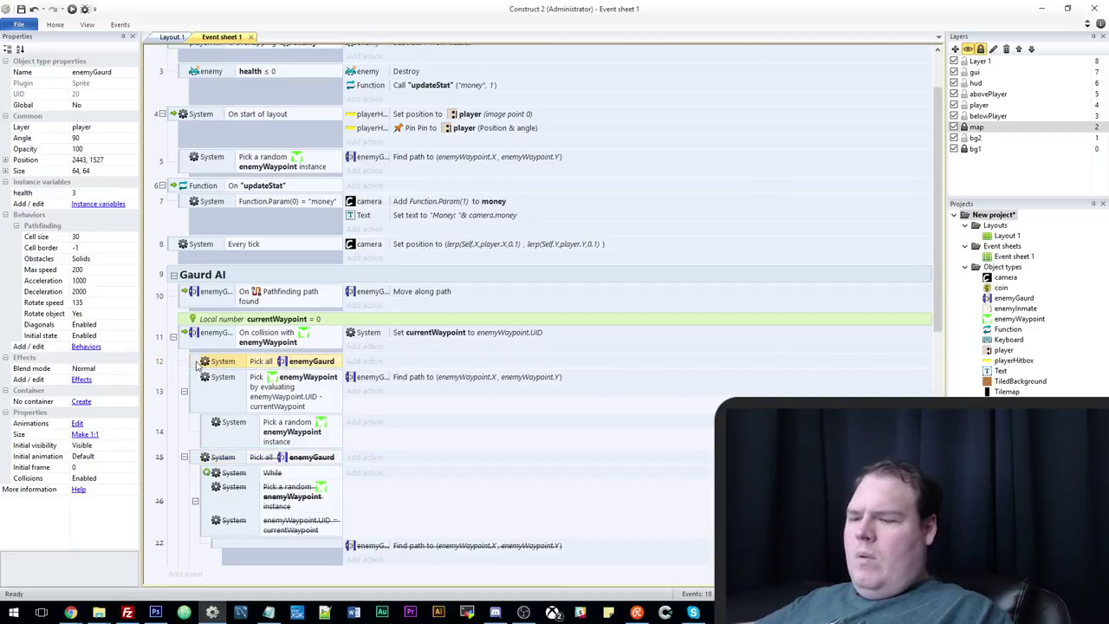
Add an inverted 'enemyGaurd is overlapping enemyWaypoint' condition to the new sub-event.
key("c")
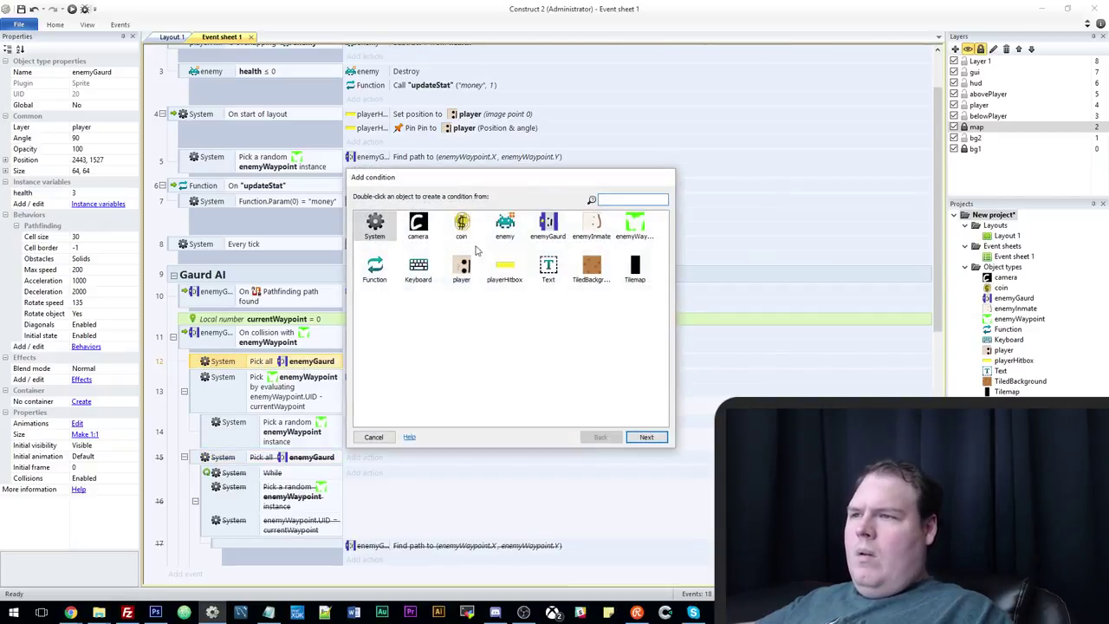
double_click(546, 230)
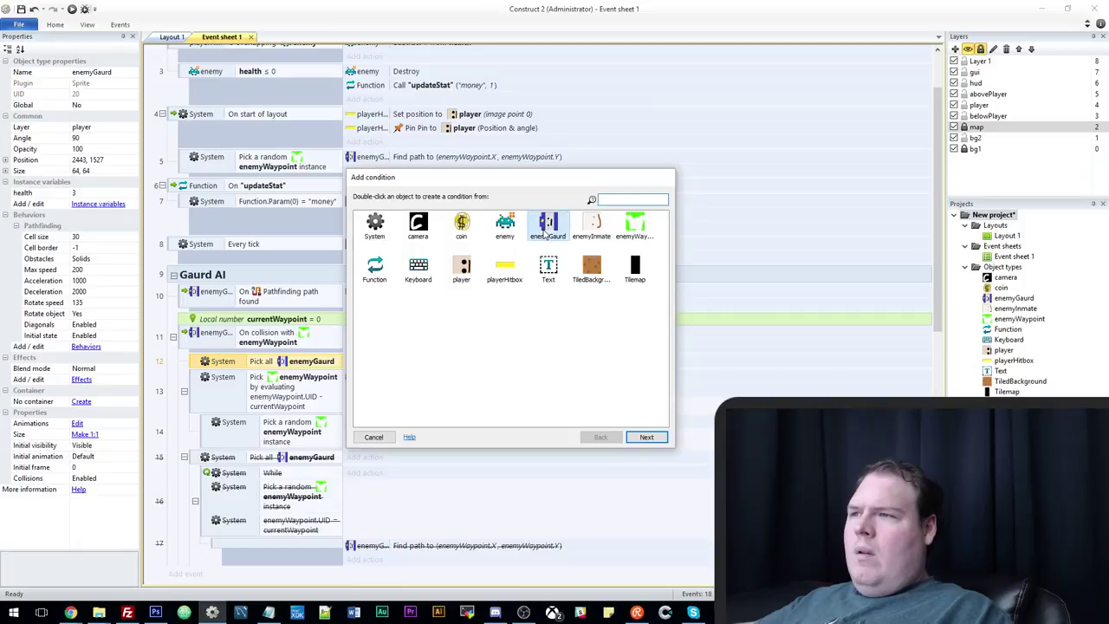
scroll(503, 381, "down", 3)
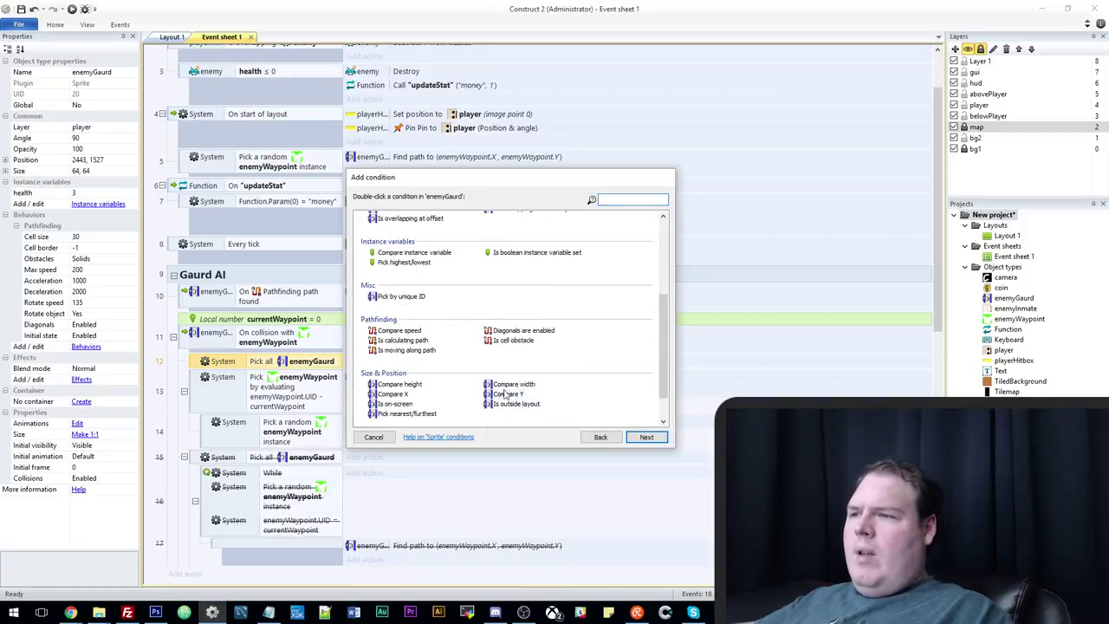
scroll(527, 274, "up", 2)
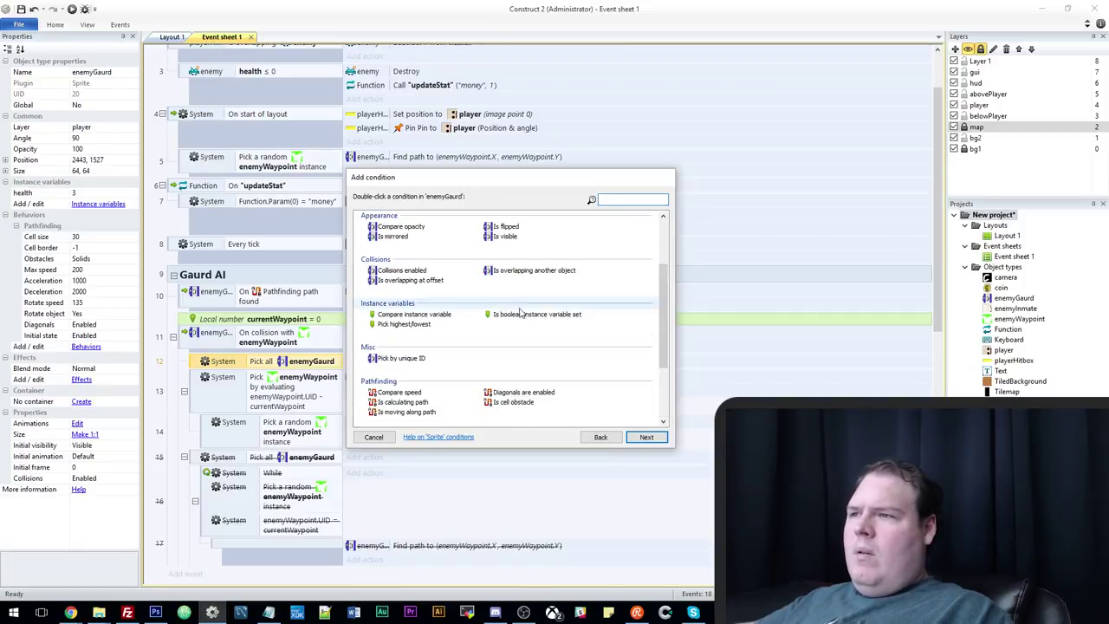
double_click(530, 270)
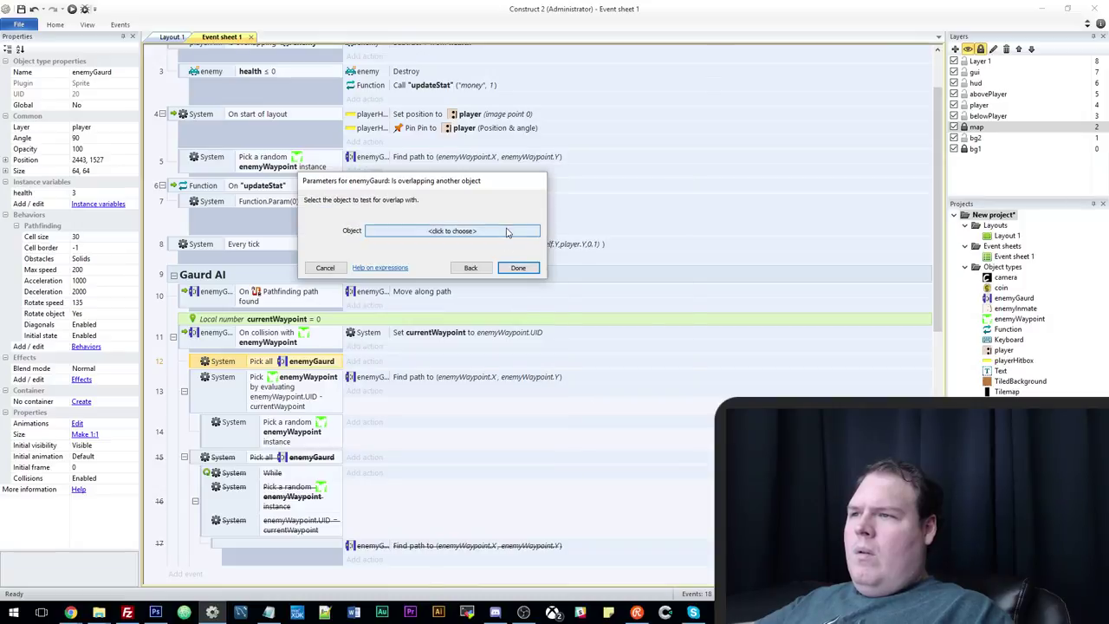
left_click(508, 234)
double_click(610, 191)
left_click(521, 279)
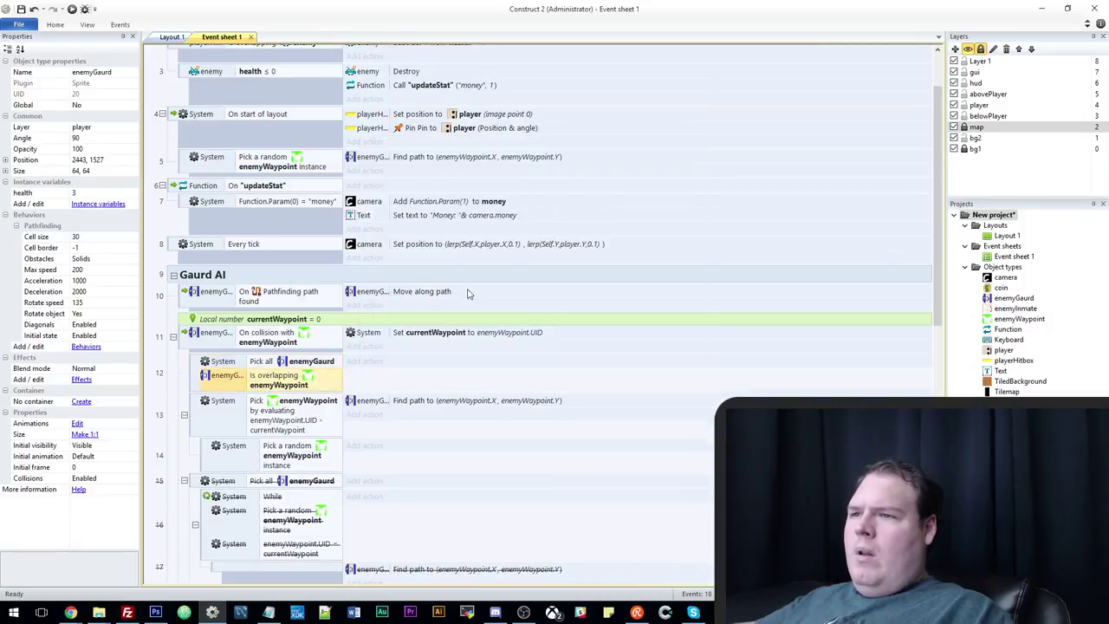
right_click(295, 387)
left_click(317, 447)
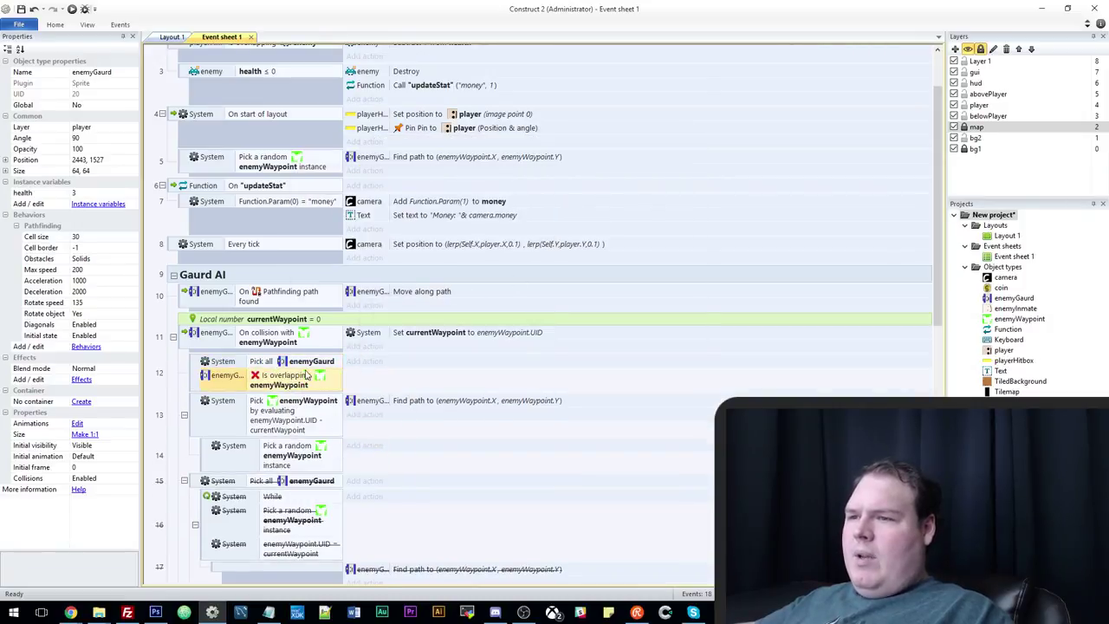
Nest the random-waypoint pick with Find path under it, and disable old evaluate-pick event 14.
left_click_drag(222, 459, 254, 385)
left_click_drag(378, 443, 355, 404, "ctrl")
right_click(195, 451)
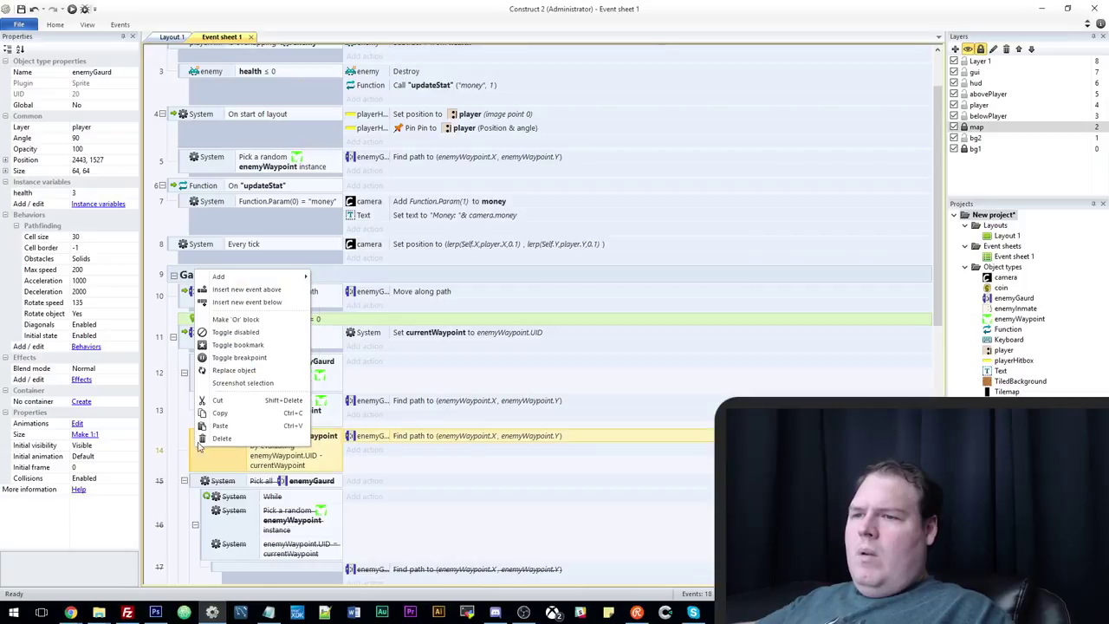
key("Escape")
right_click(195, 452)
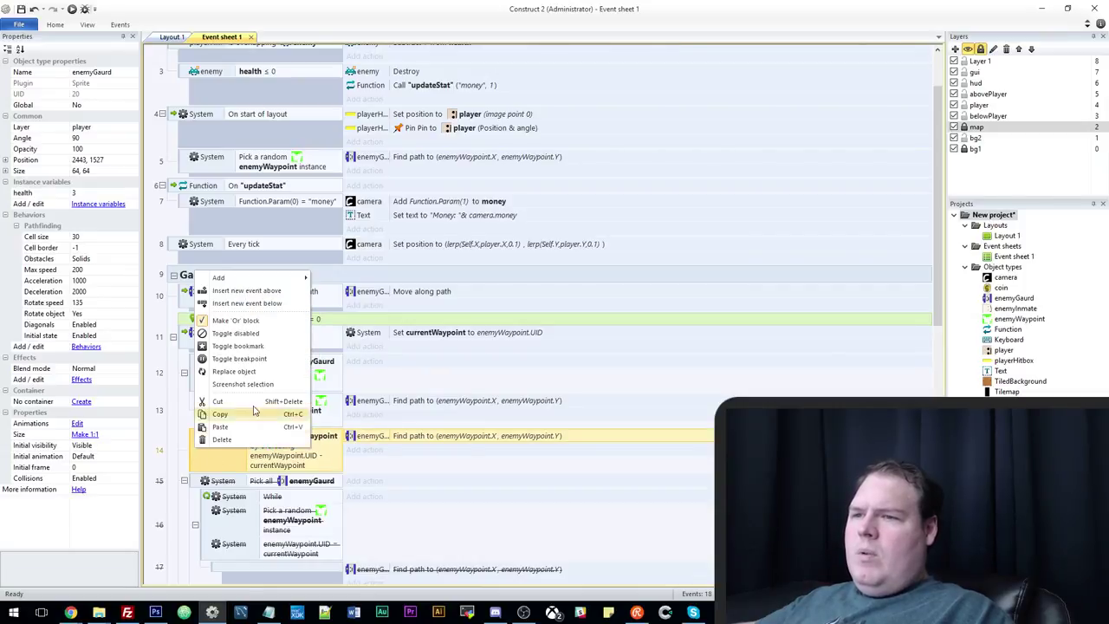
left_click(251, 357)
scroll(152, 241, "down", 2)
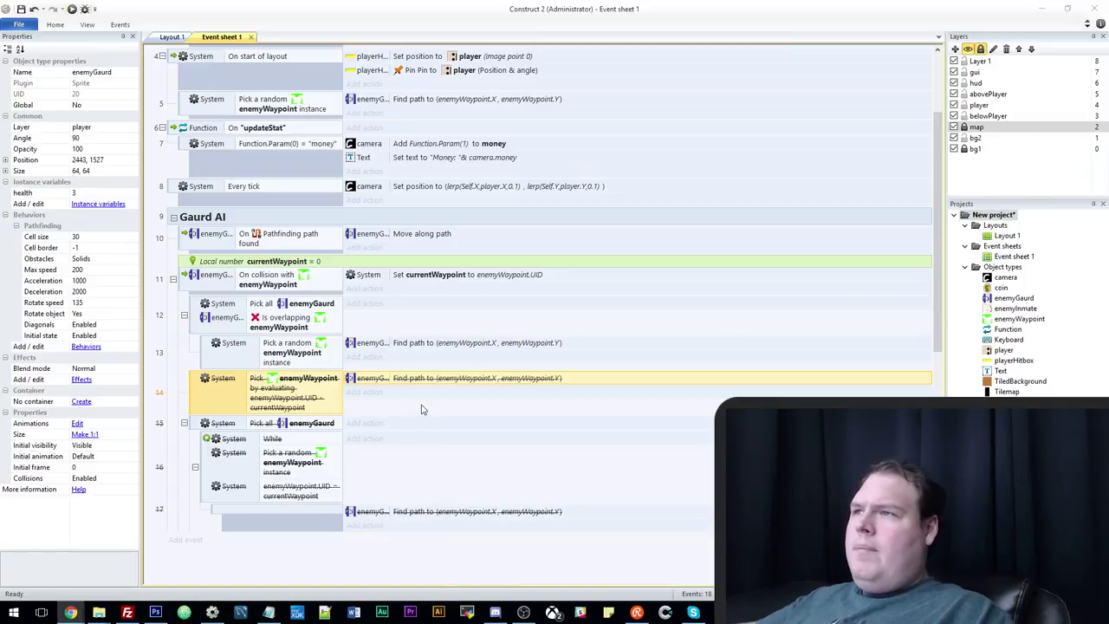
Launch a fresh layout preview and close the outdated localhost:50000 tab.
mouse_move(71, 613)
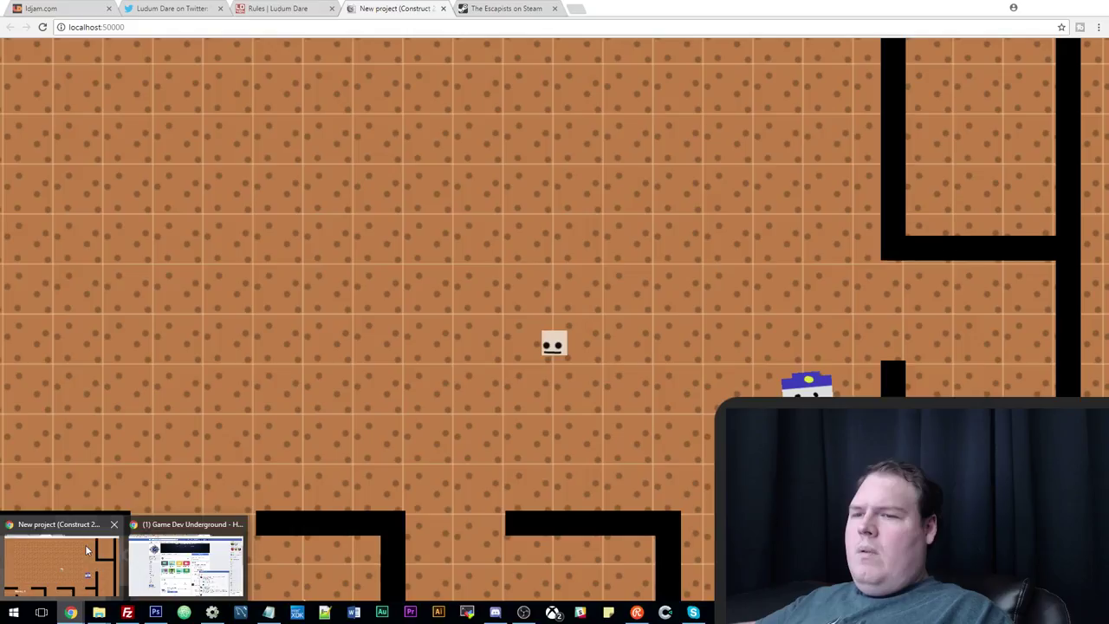
left_click(87, 542)
left_click_drag(451, 5, 520, 7)
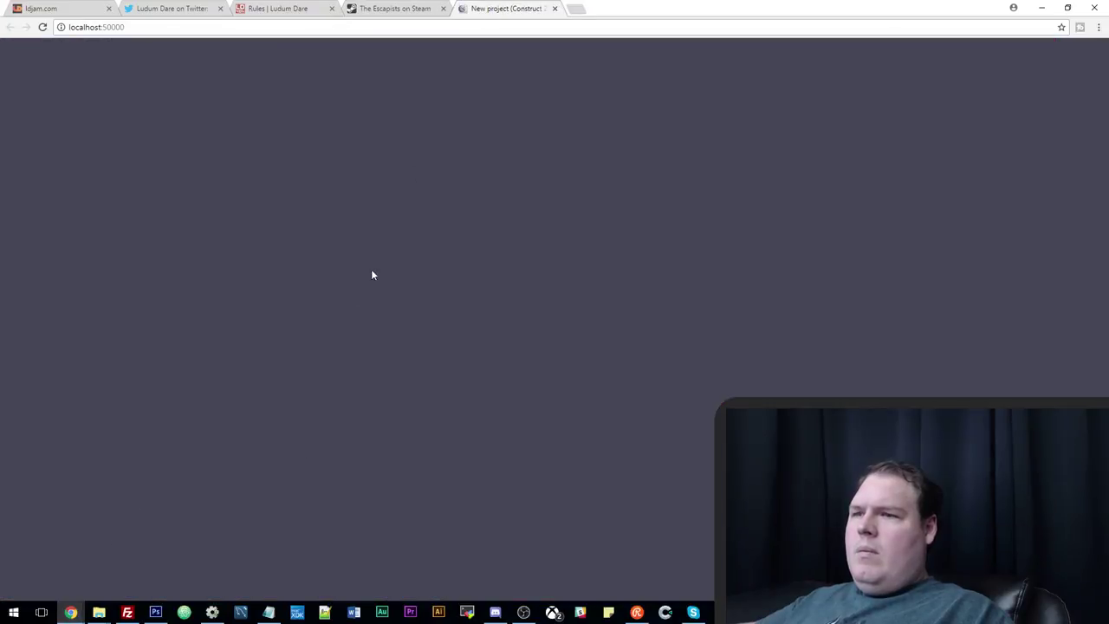
key("alt+Tab")
left_click(72, 10)
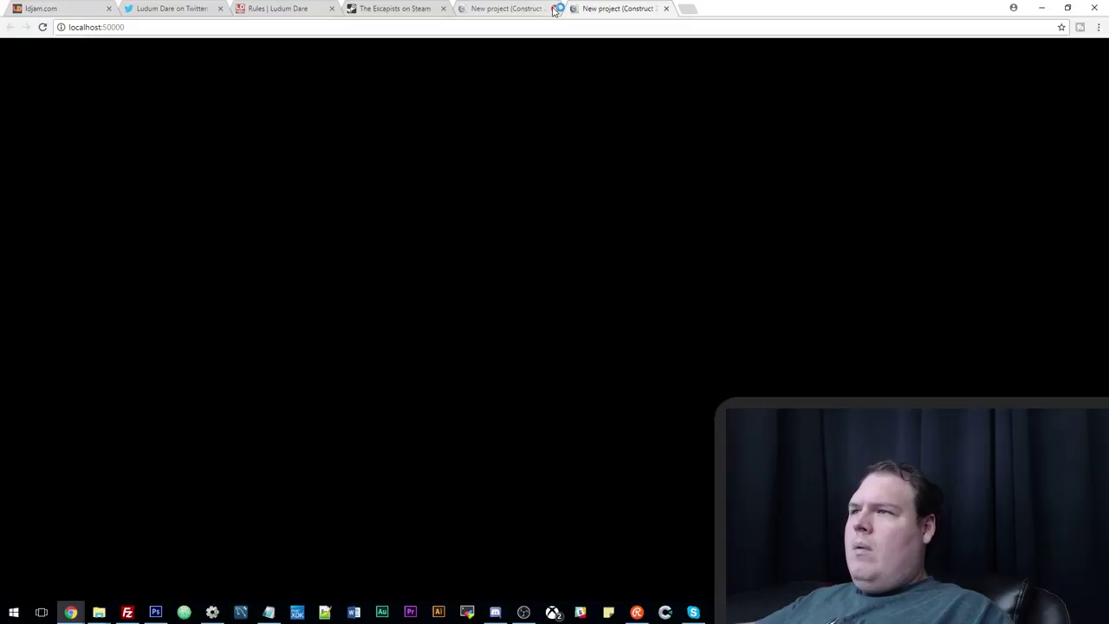
left_click(555, 9)
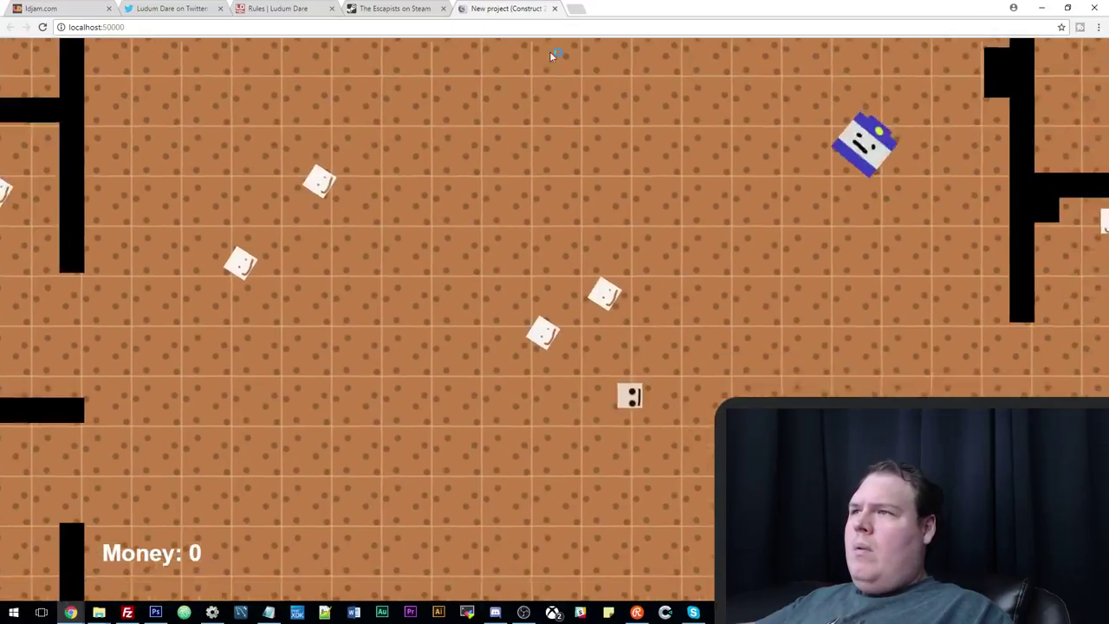
Walk the player down and left and attack until Money reads 1, then minimize Chrome.
key("Down")
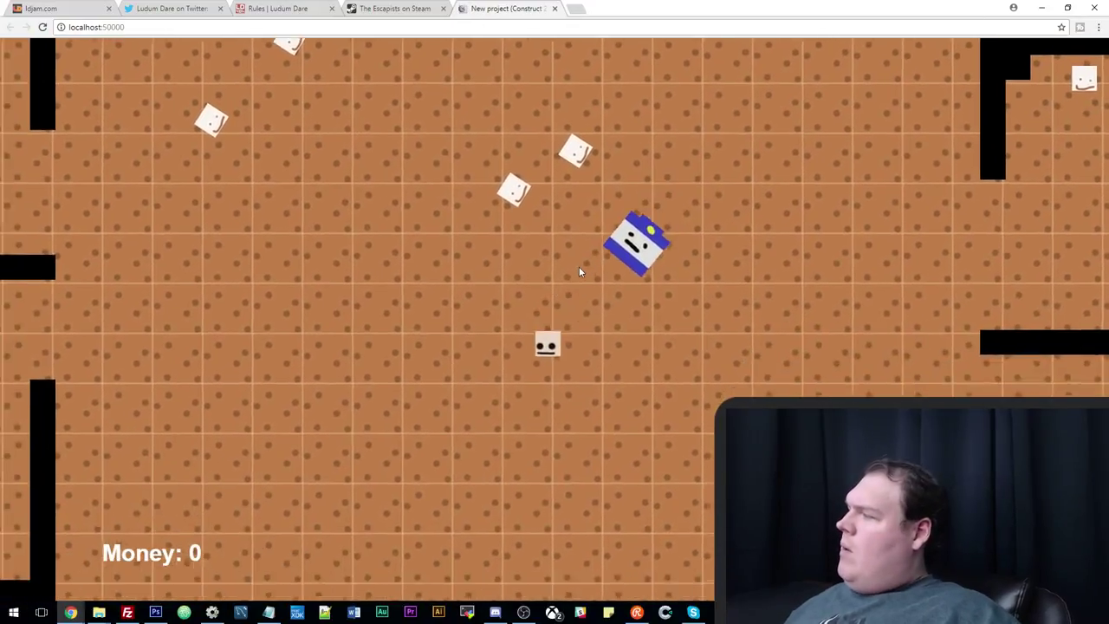
key("Left")
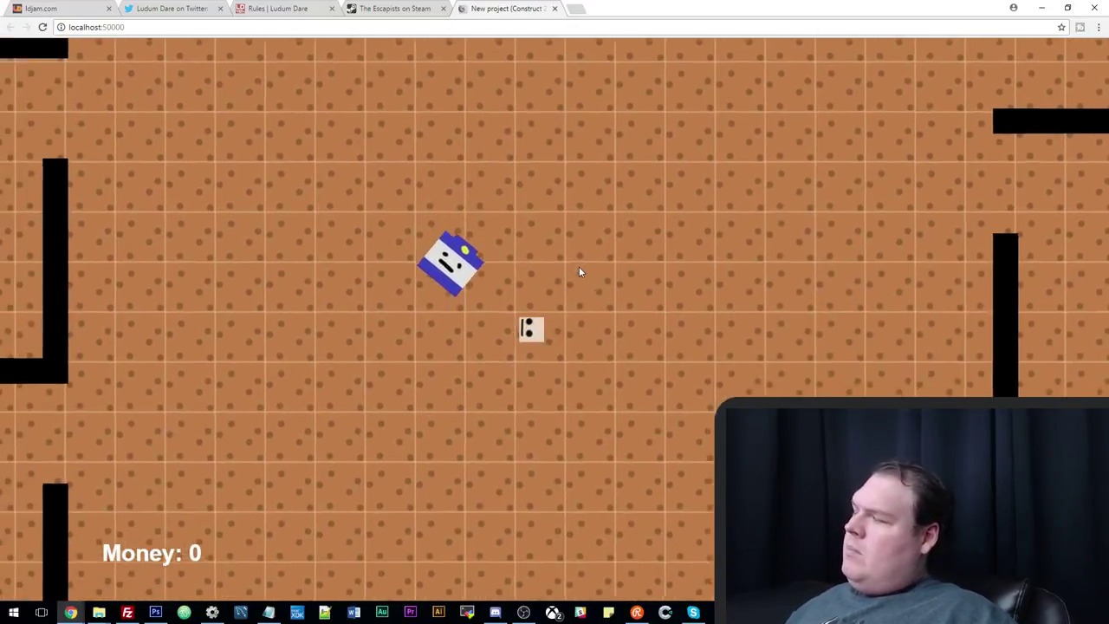
key("Down")
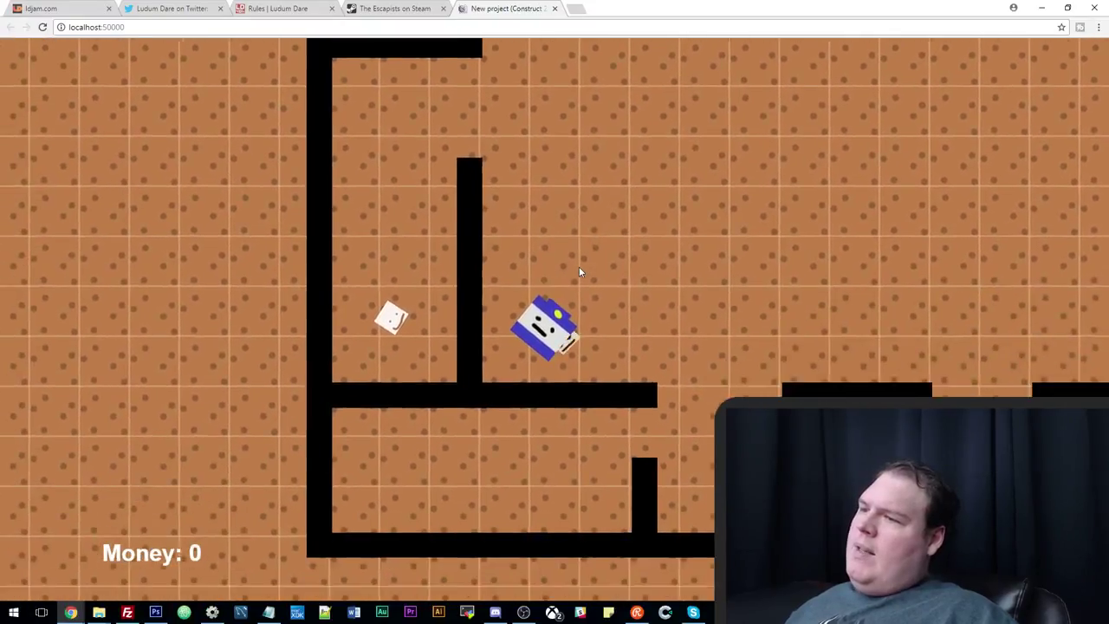
key("space")
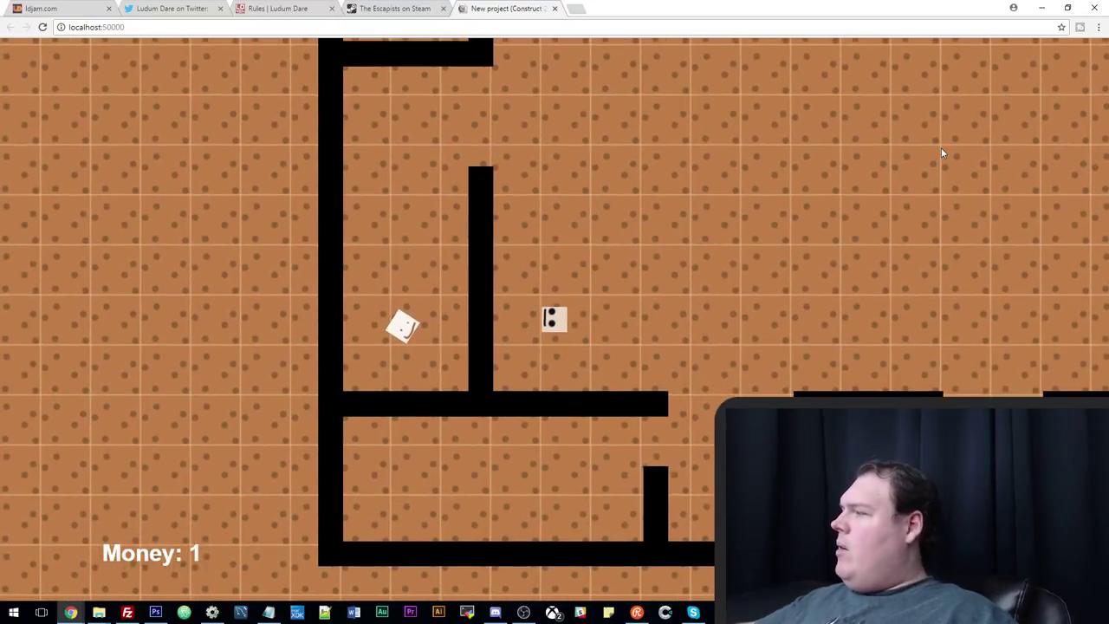
left_click(1042, 8)
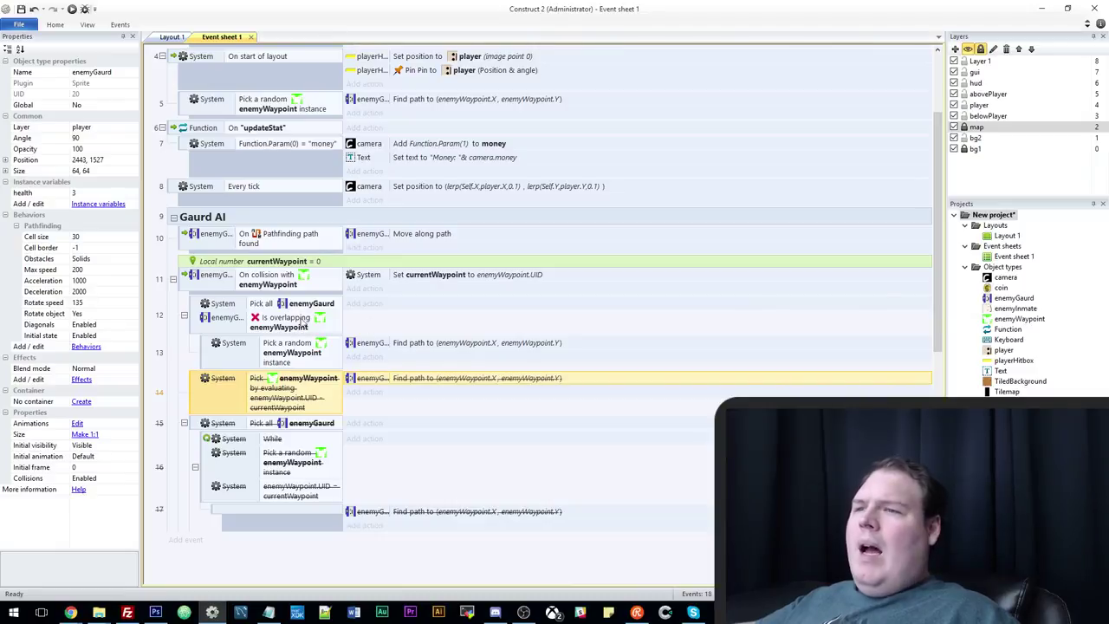
Switch from the Gaurd AI events to the layout view and clear the guard selection.
left_click(256, 279)
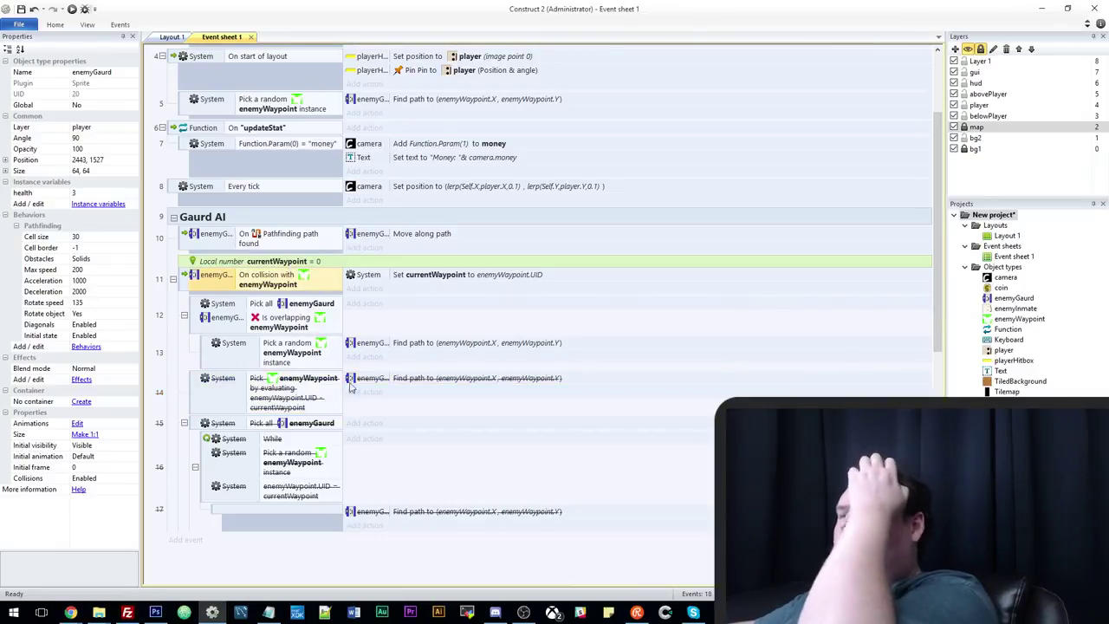
scroll(234, 266, "up", 1)
left_click(239, 246)
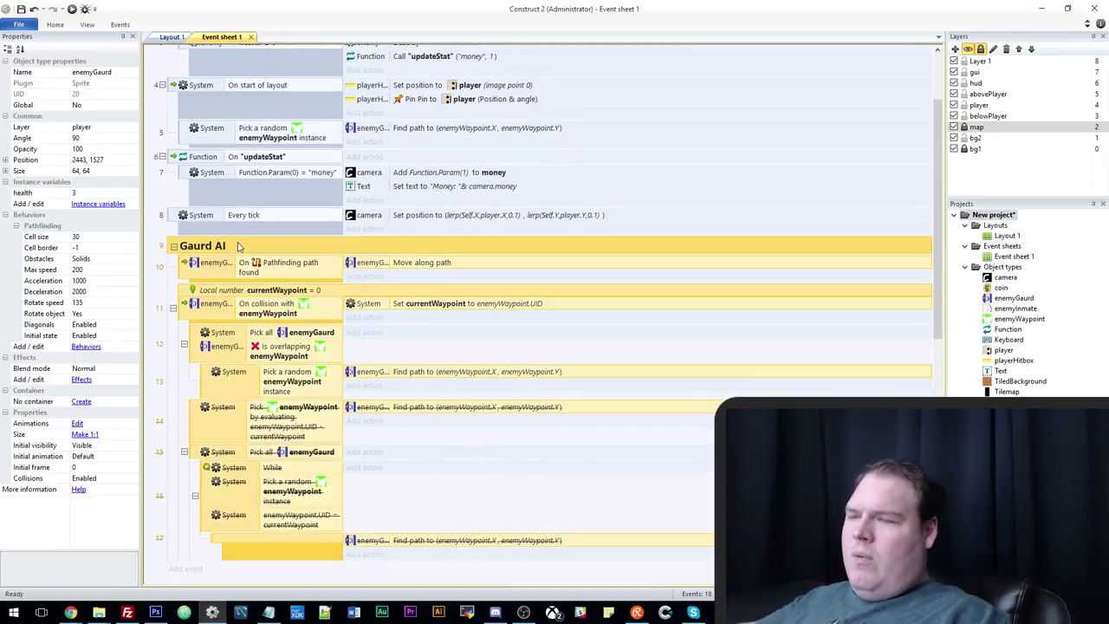
left_click(171, 38)
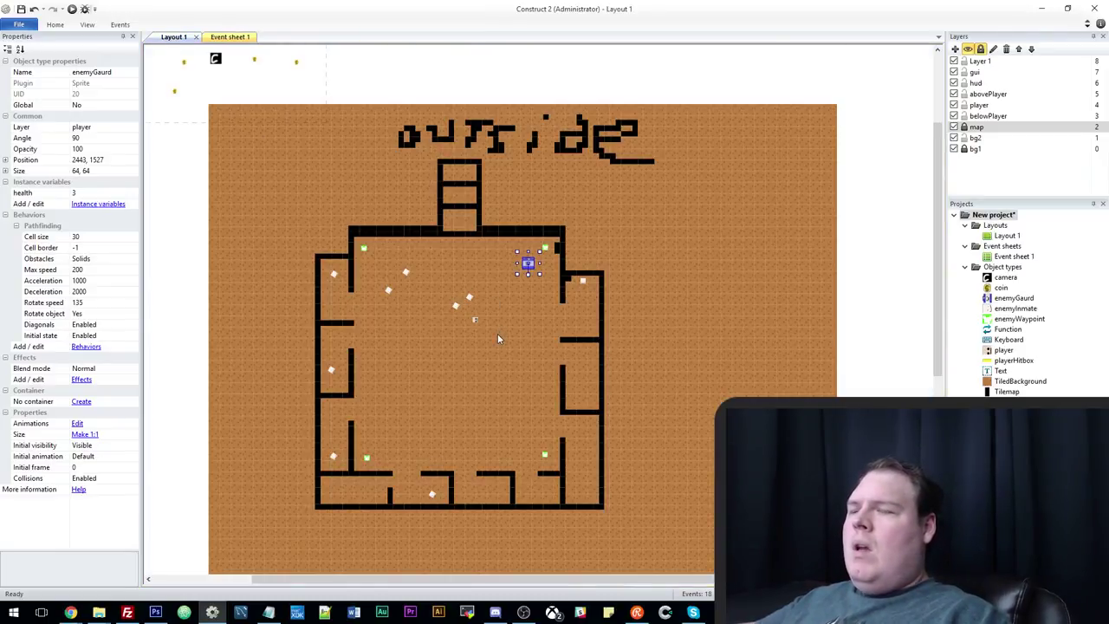
scroll(497, 333, "up", 5, "ctrl")
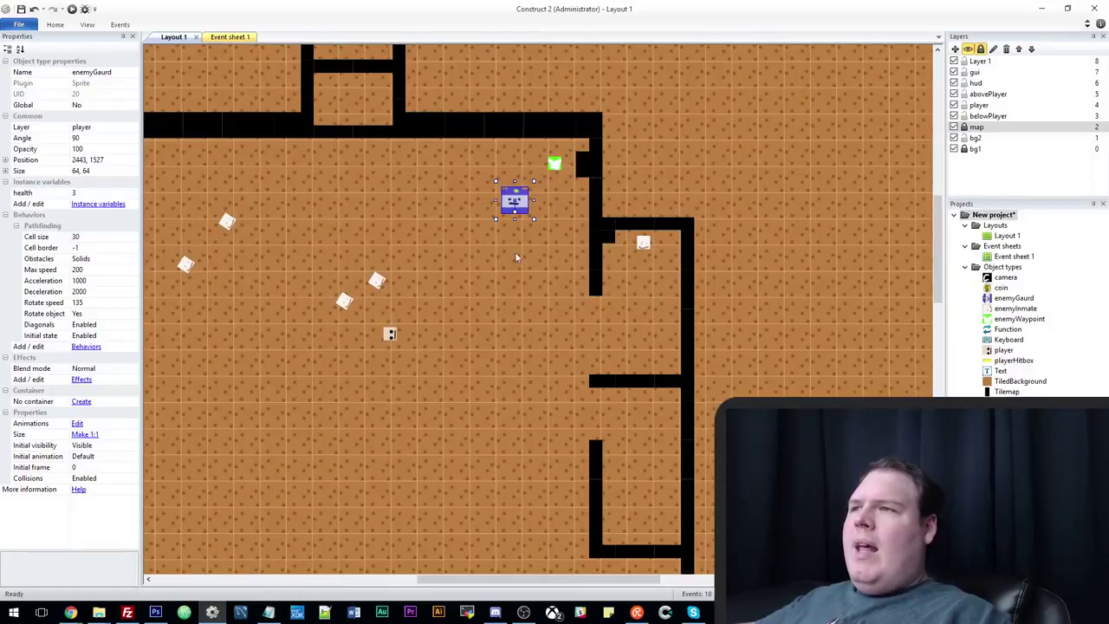
scroll(515, 256, "down", 5, "ctrl")
left_click(637, 73)
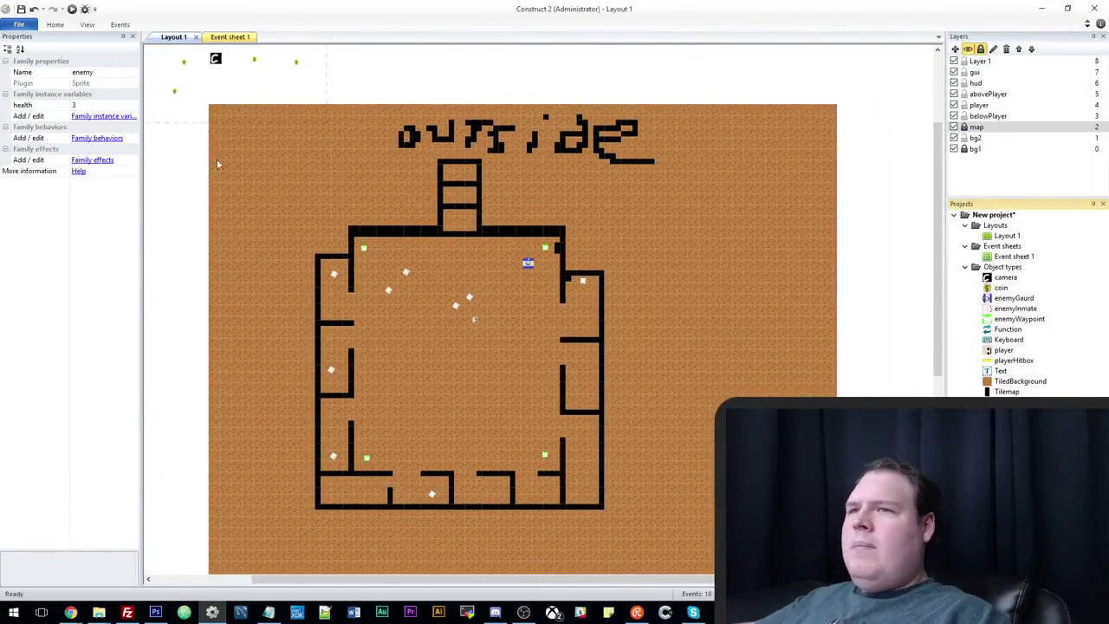
Add a Timer behavior to the enemy family and go back to Event sheet 1.
left_click(99, 139)
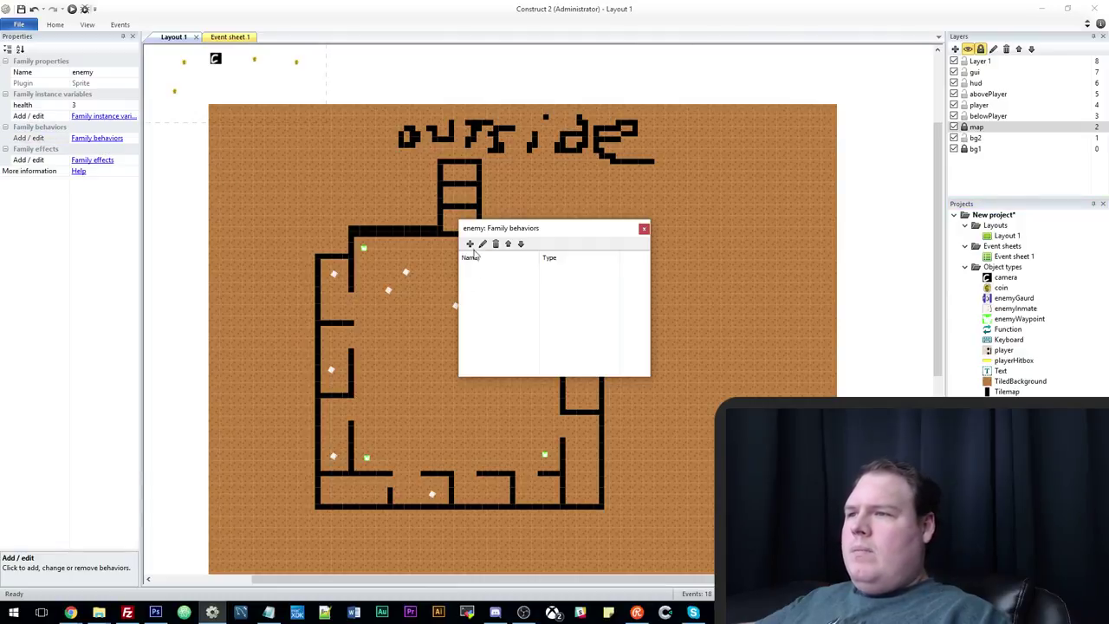
left_click(470, 244)
key("Return")
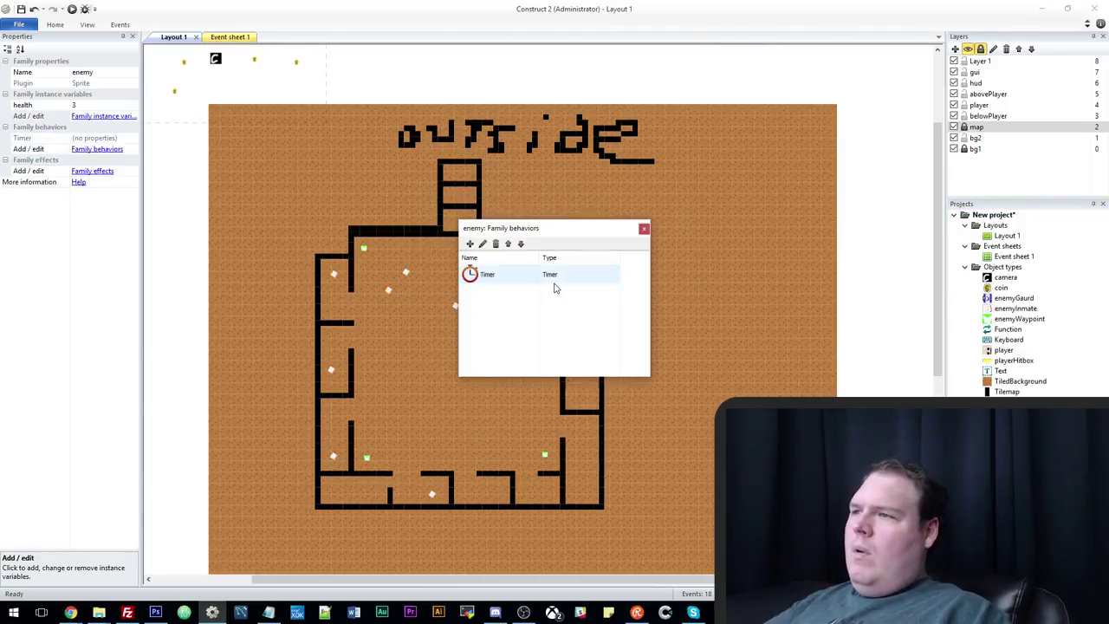
left_click(643, 230)
key("ctrl+Tab")
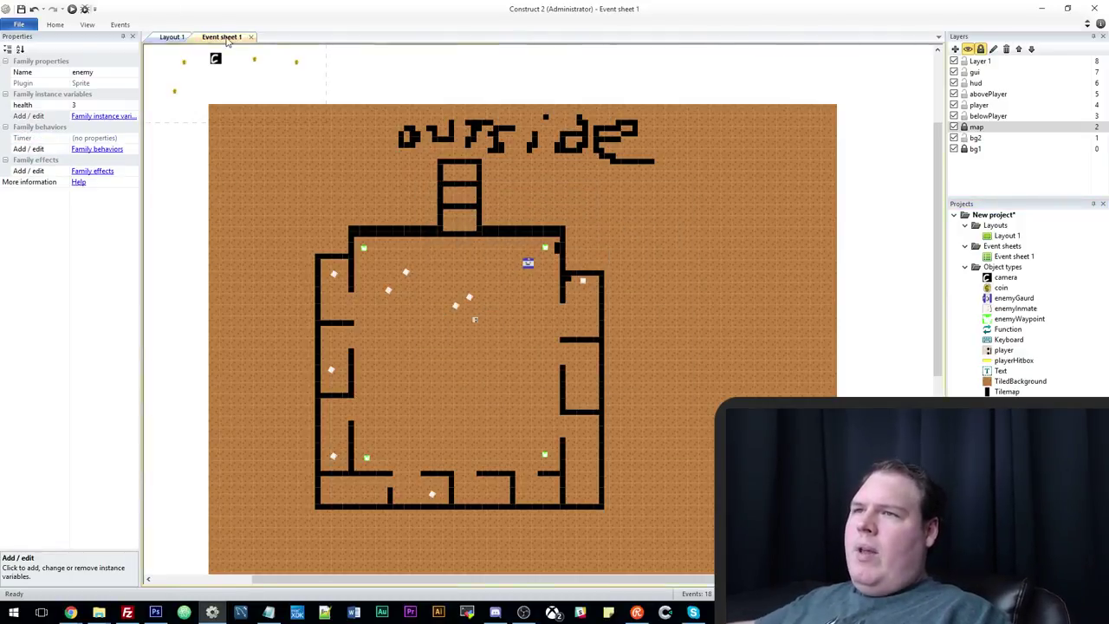
scroll(316, 277, "down", 1)
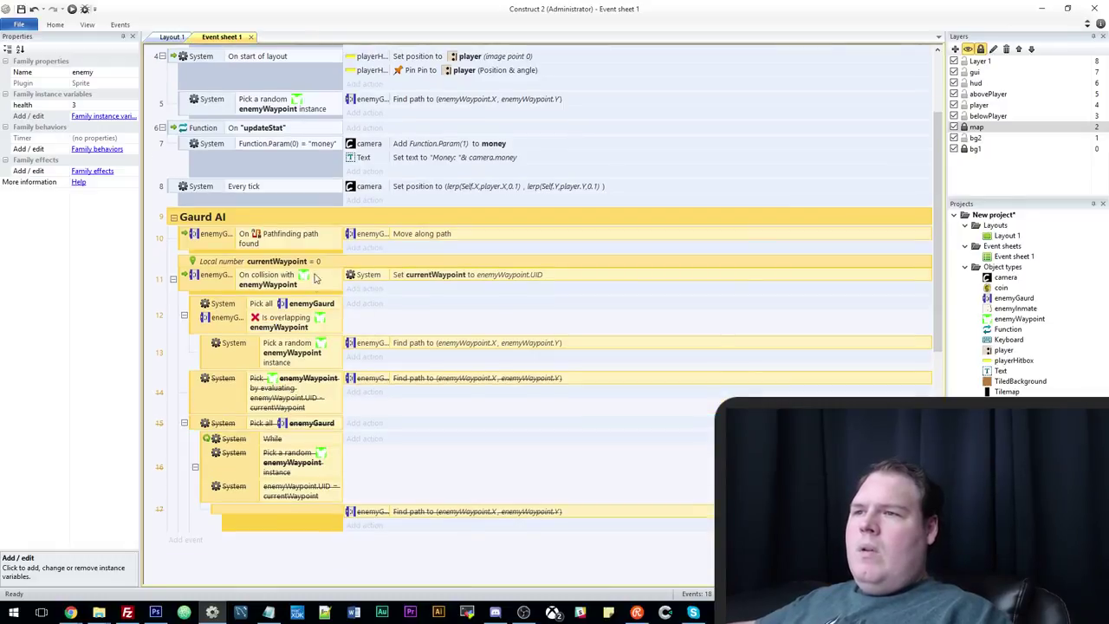
Add an enemyGaurd Start timer action to event 11: tag 'MoveGaurd', duration 1.0, Once.
left_click(372, 288)
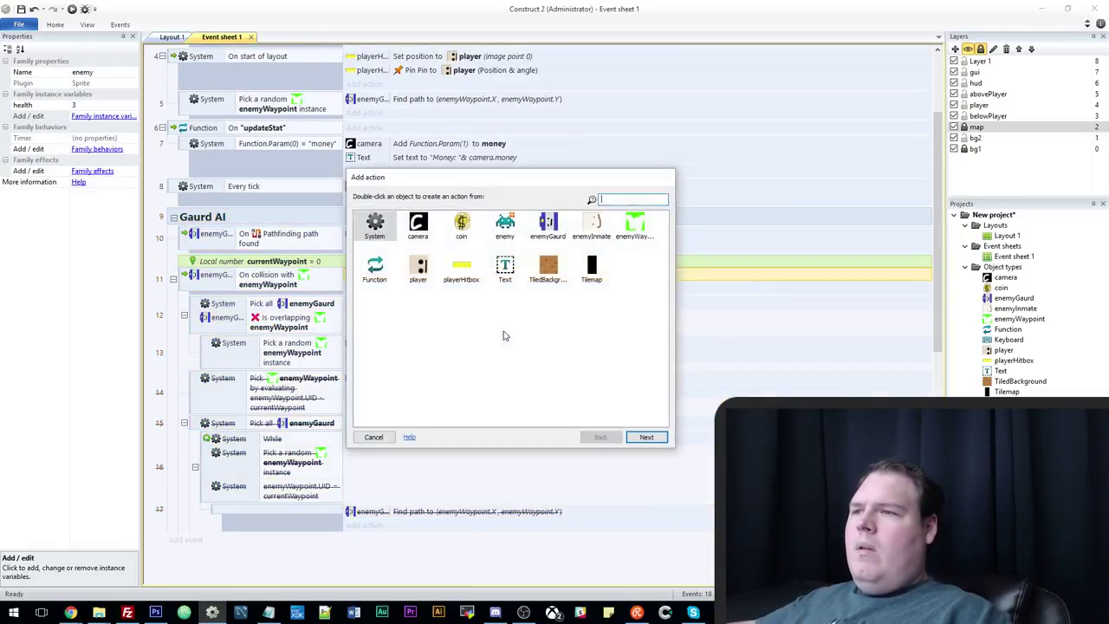
double_click(548, 224)
scroll(416, 347, "down", 10)
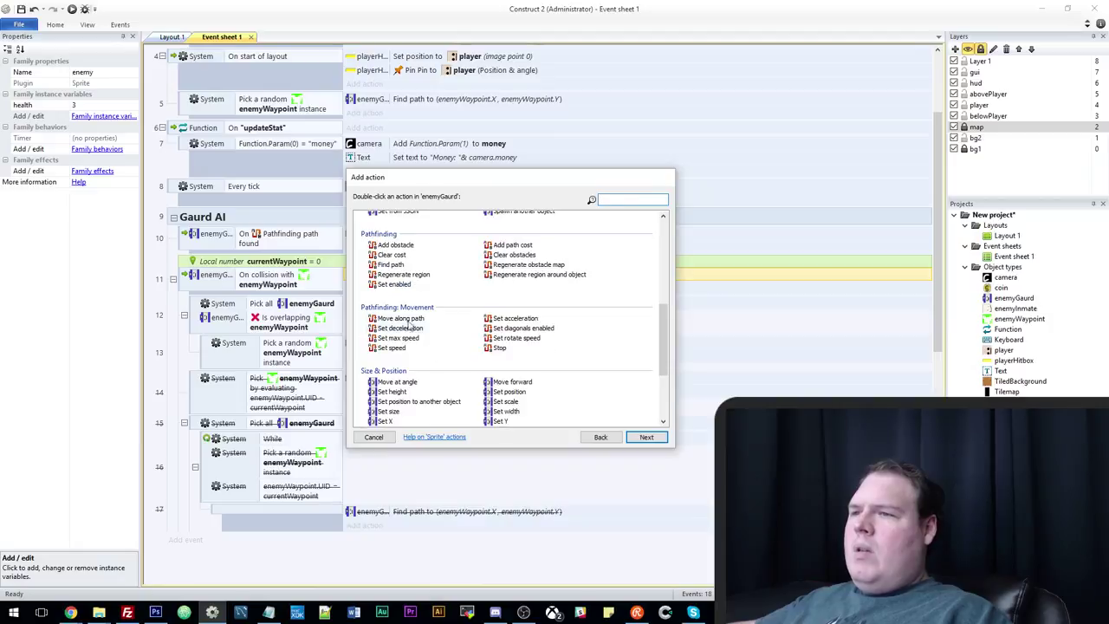
double_click(394, 331)
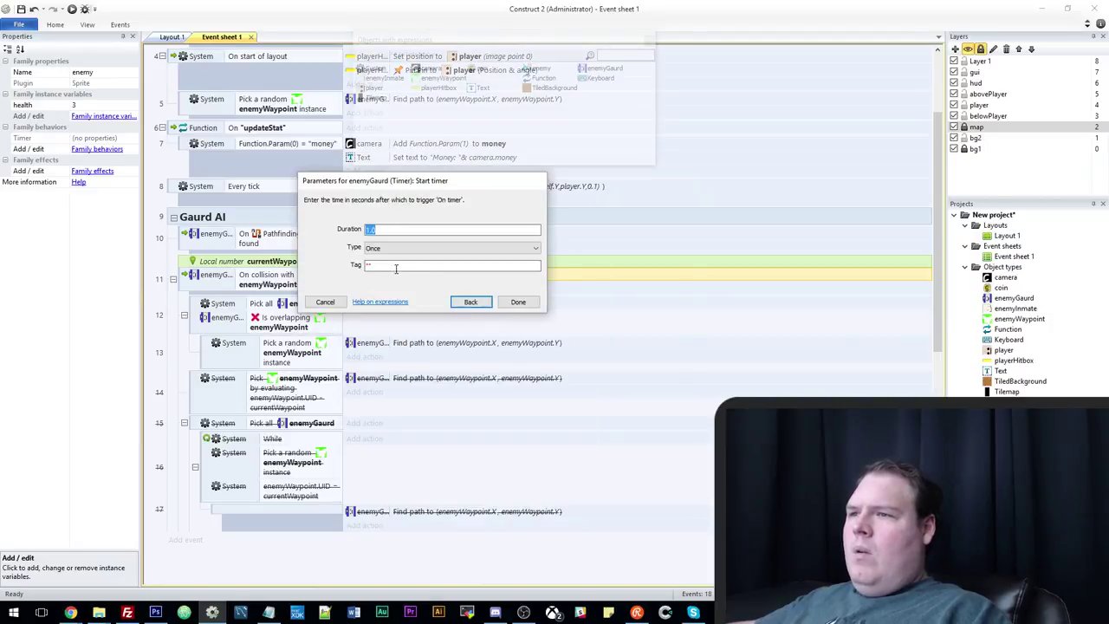
left_click(369, 265)
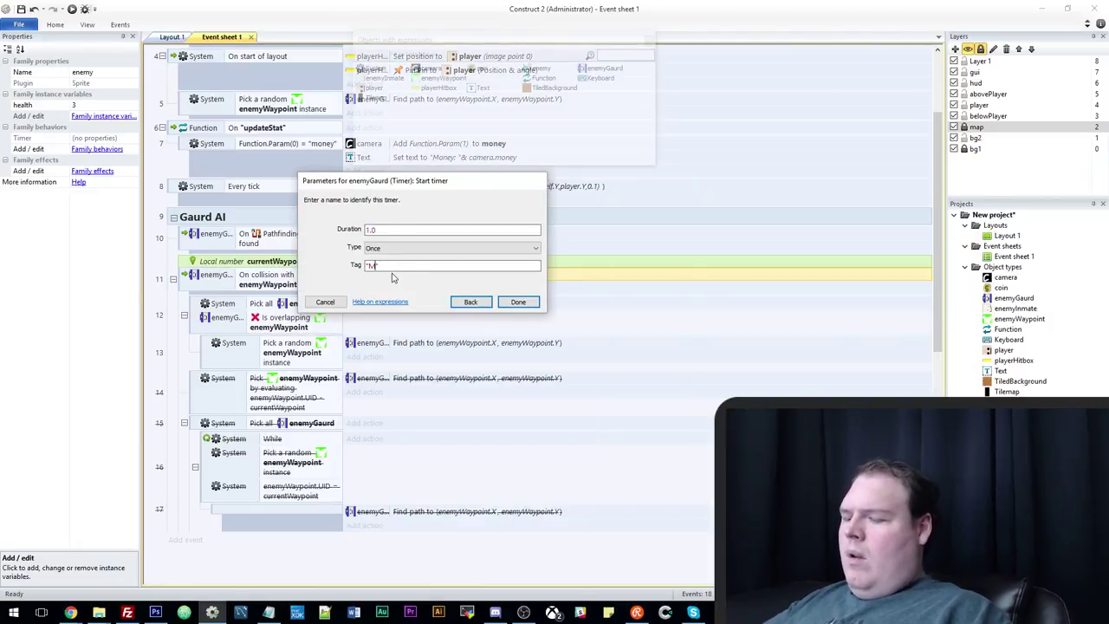
type("MoveGaur")
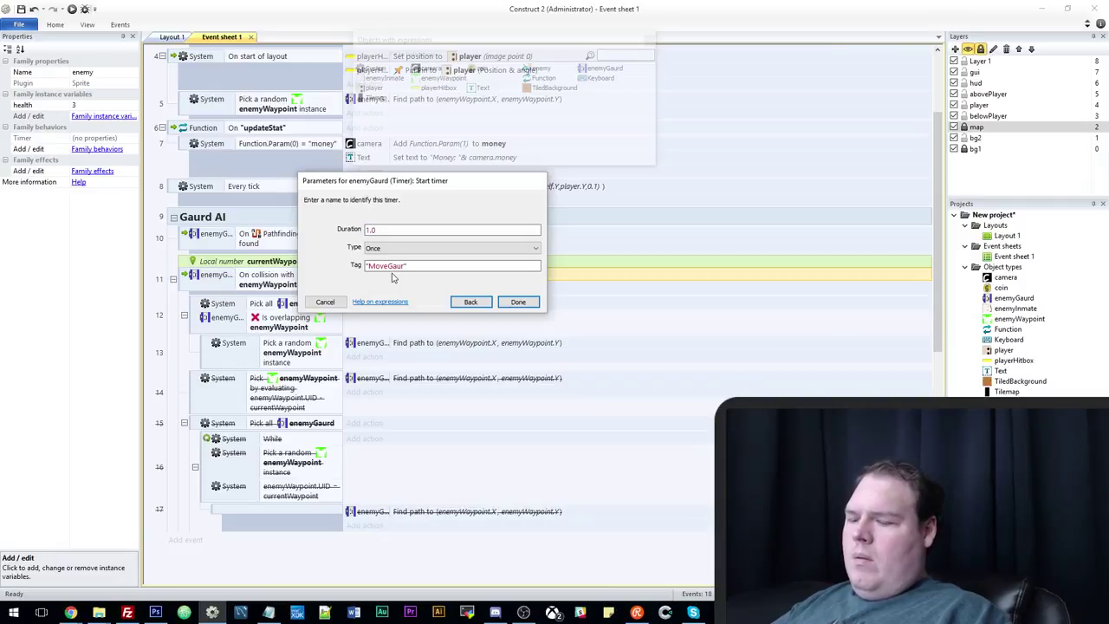
type("d")
key("Return")
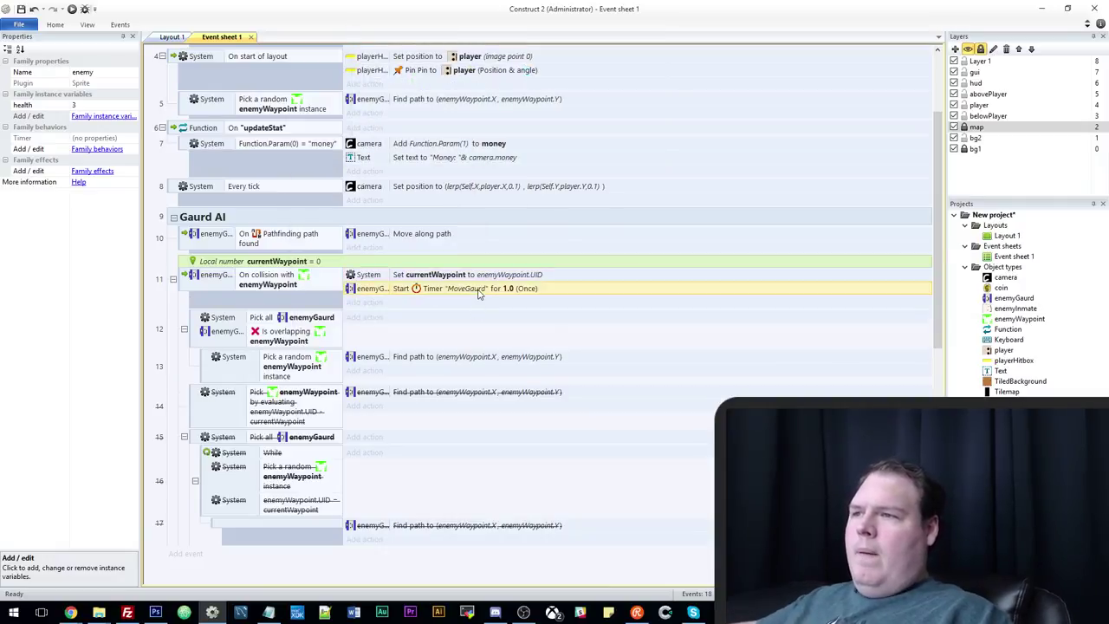
double_click(485, 288)
key("Tab")
key("Tab")
left_click(434, 267)
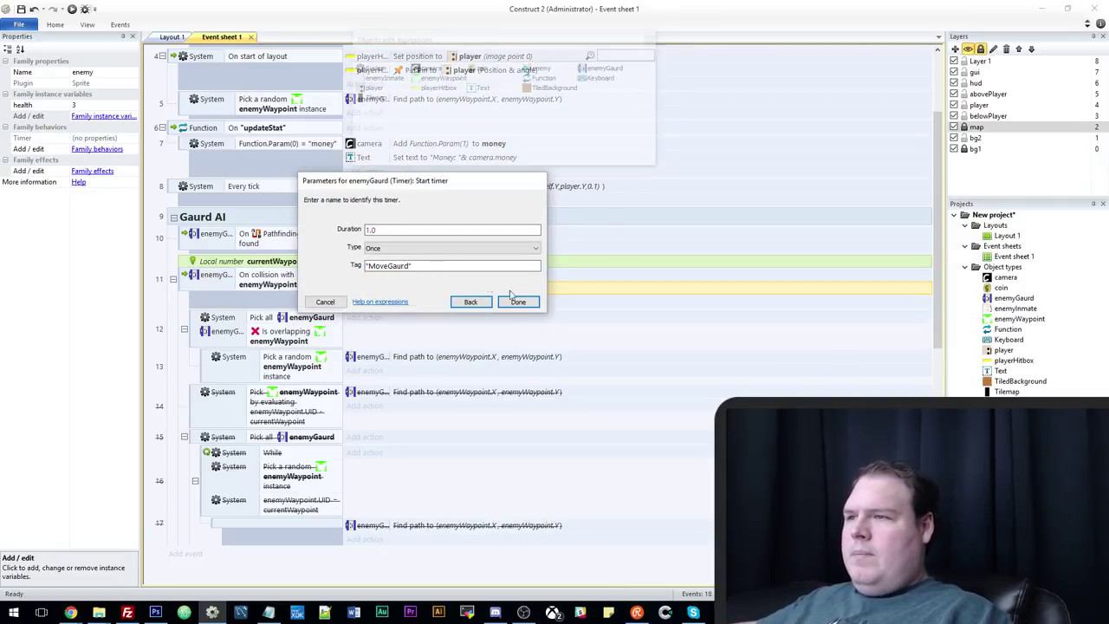
left_click(513, 302)
Start a new event in the Gaurd AI group with an enemyGaurd condition.
left_click(279, 217)
left_click(450, 334)
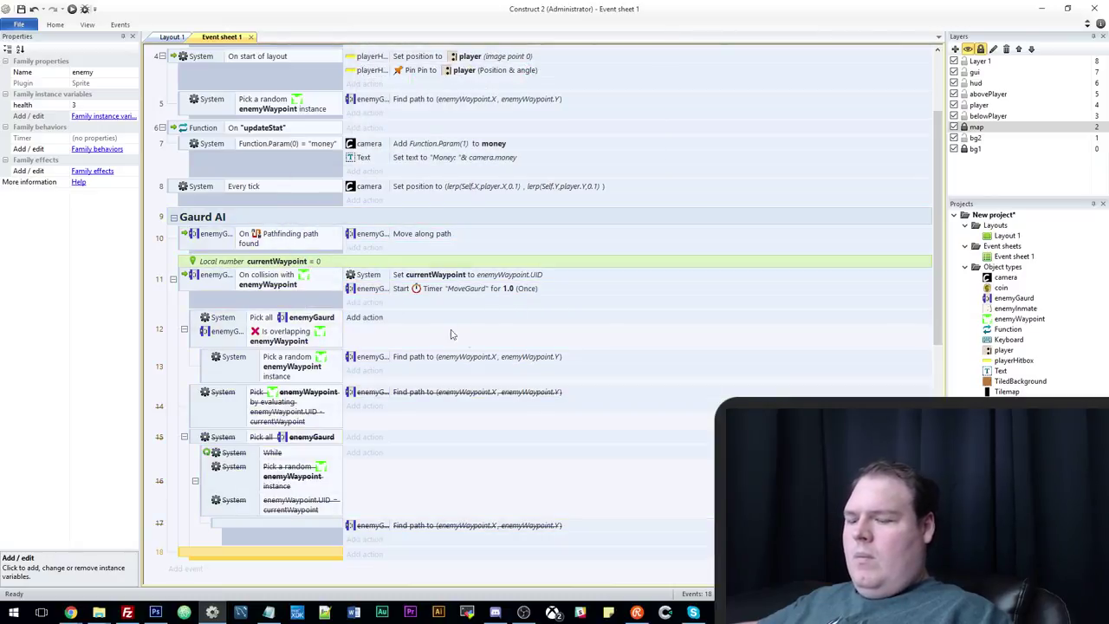
double_click(473, 458)
Make event 18 trigger on enemyGaurd On timer 'MoveGaurd'.
left_click(540, 223)
left_click(646, 437)
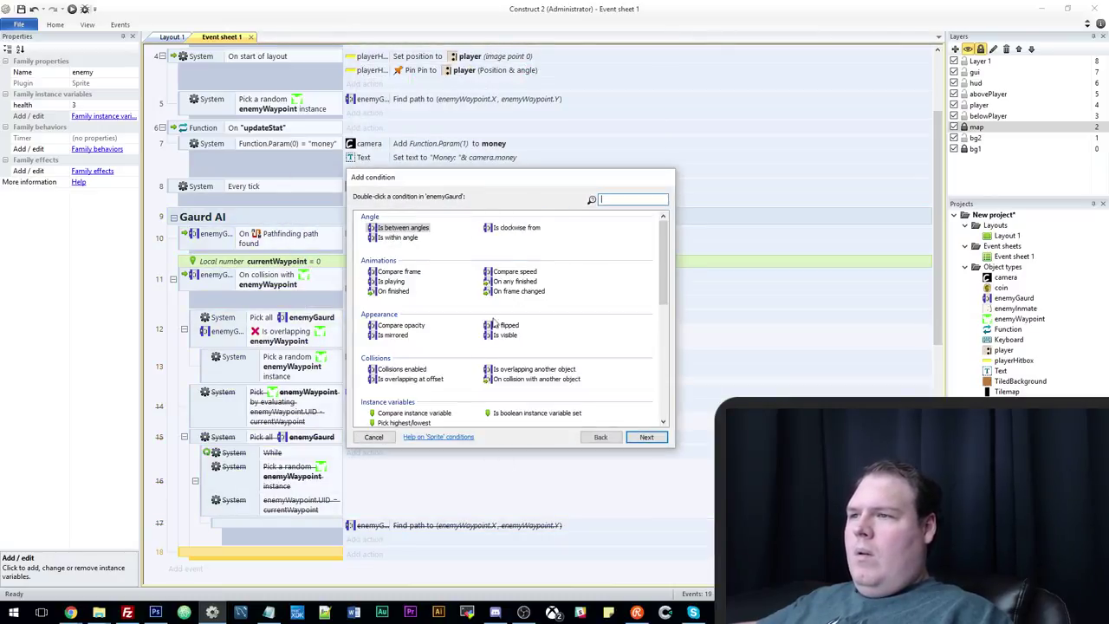
scroll(392, 322, "down", 5)
double_click(389, 341)
type("MoveGaurd")
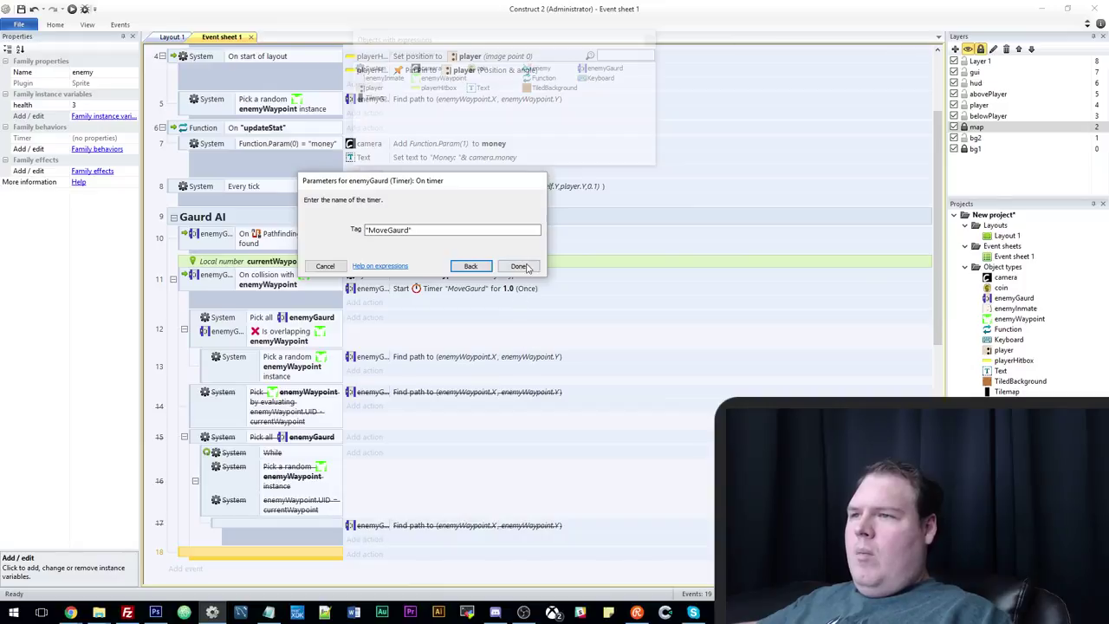
left_click(523, 266)
Copy the random-waypoint pick, not-overlapping check and Find path action into sub-event 19.
scroll(451, 377, "down", 4)
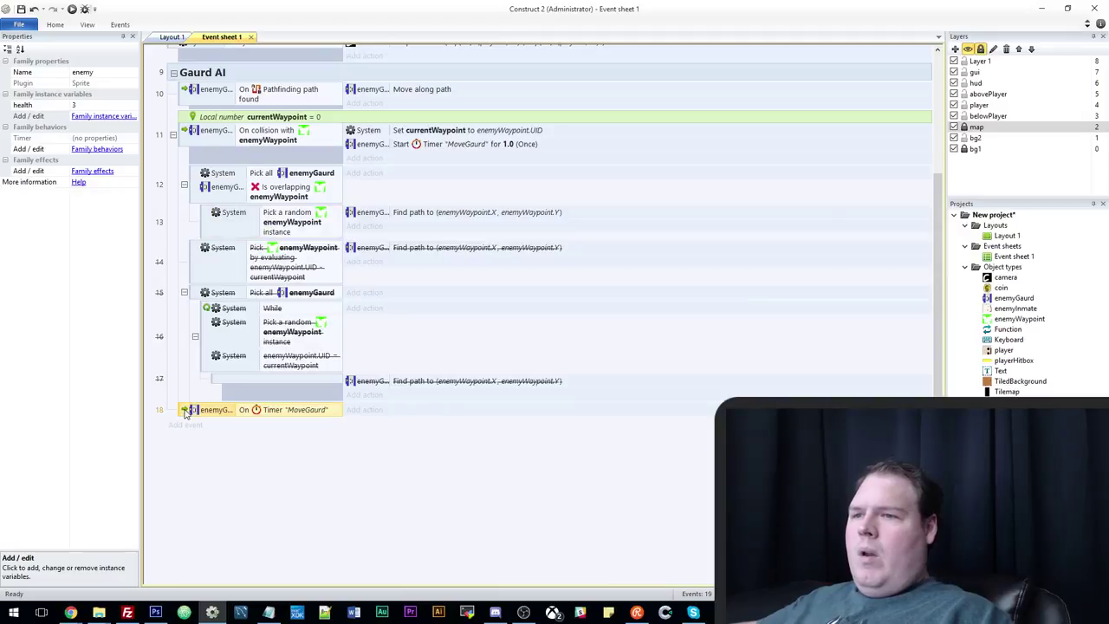
left_click_drag(294, 227, 272, 424, "ctrl")
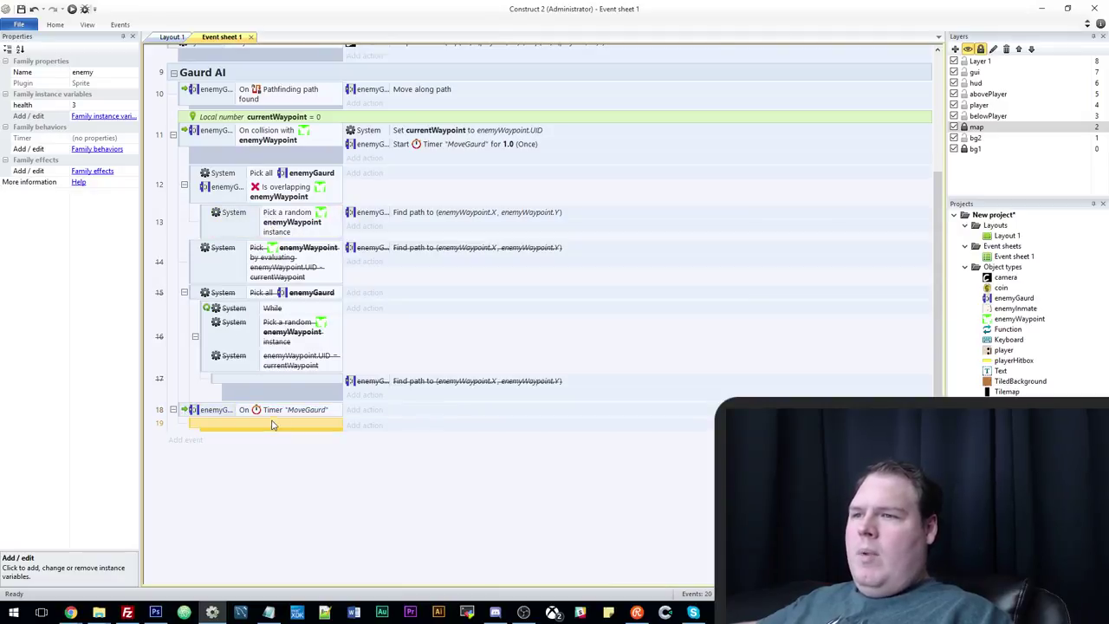
left_click_drag(283, 198, 279, 442, "ctrl")
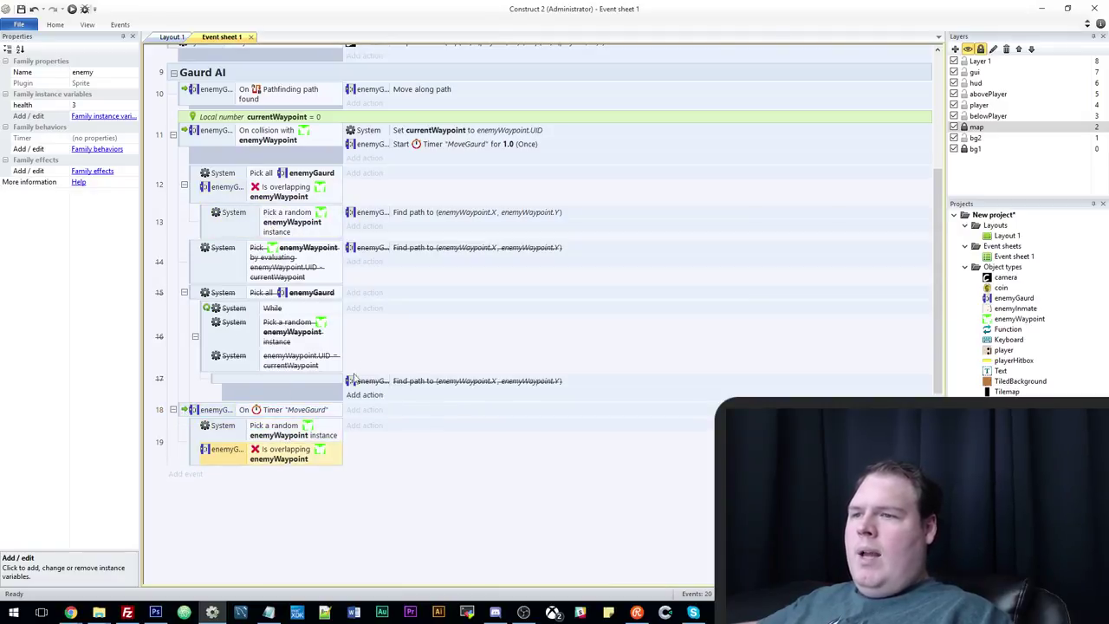
left_click_drag(407, 217, 351, 438, "ctrl")
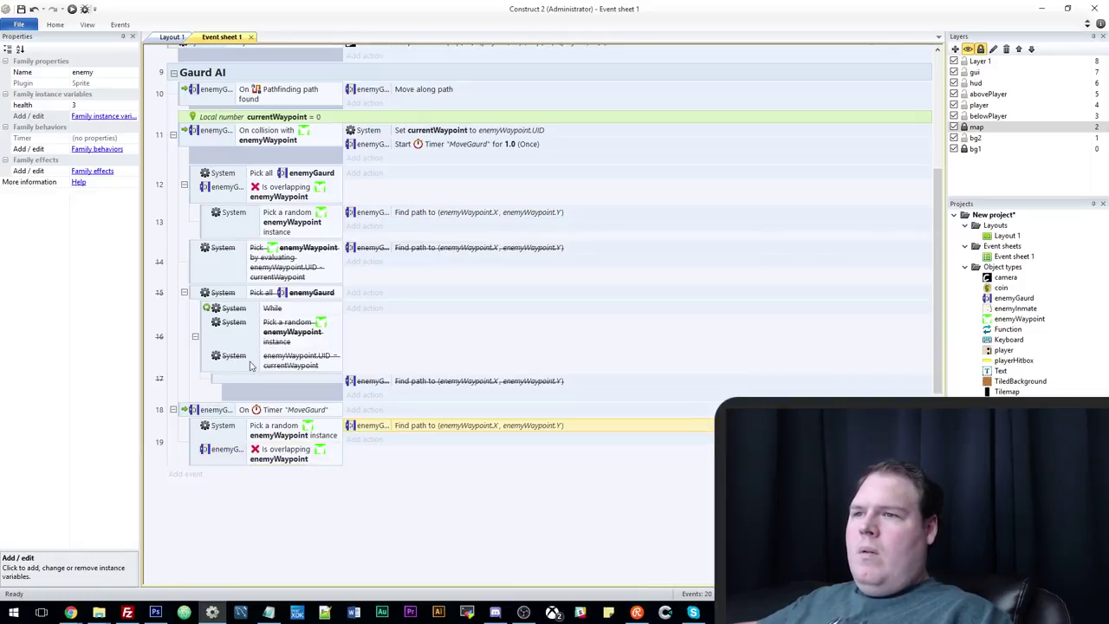
Disable the old waypoint events 12–13 and launch the game preview.
left_click(199, 176)
right_click(208, 173)
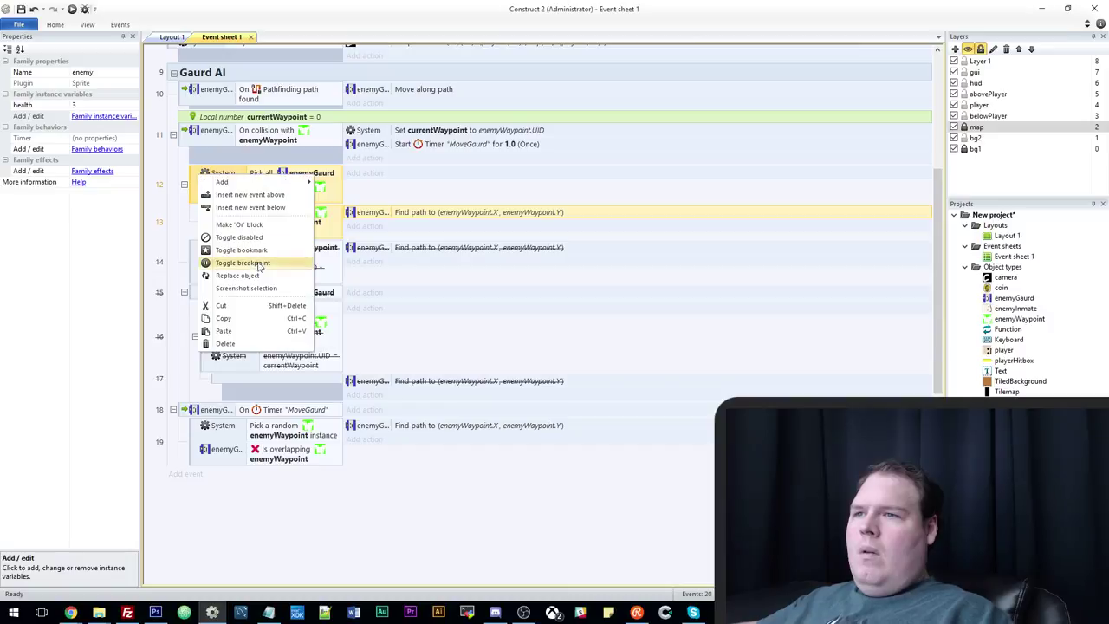
left_click(260, 239)
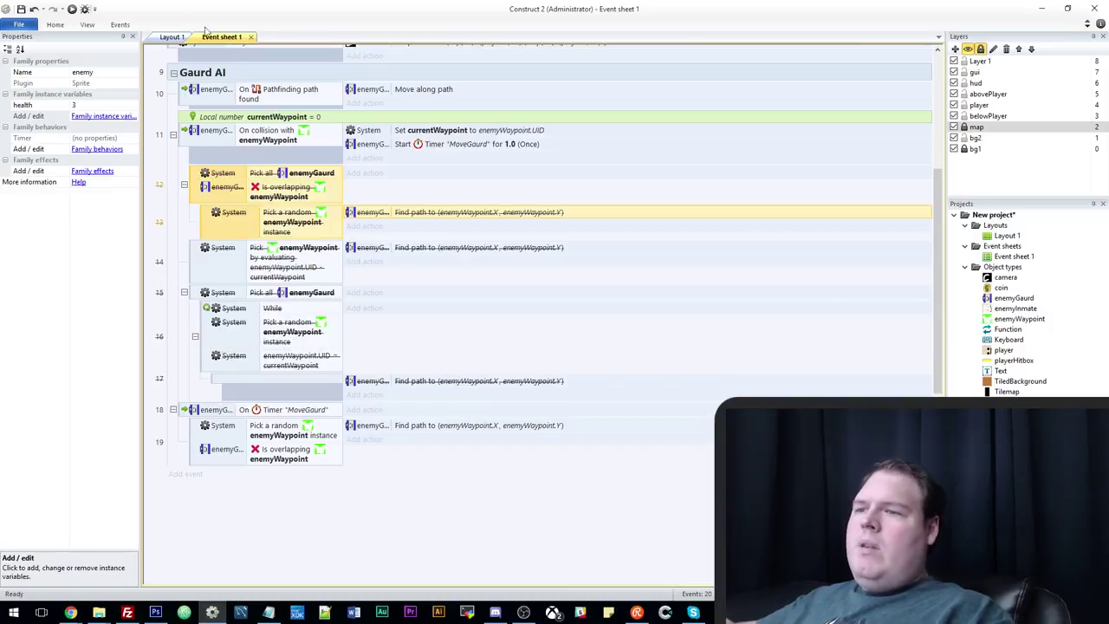
key("F5")
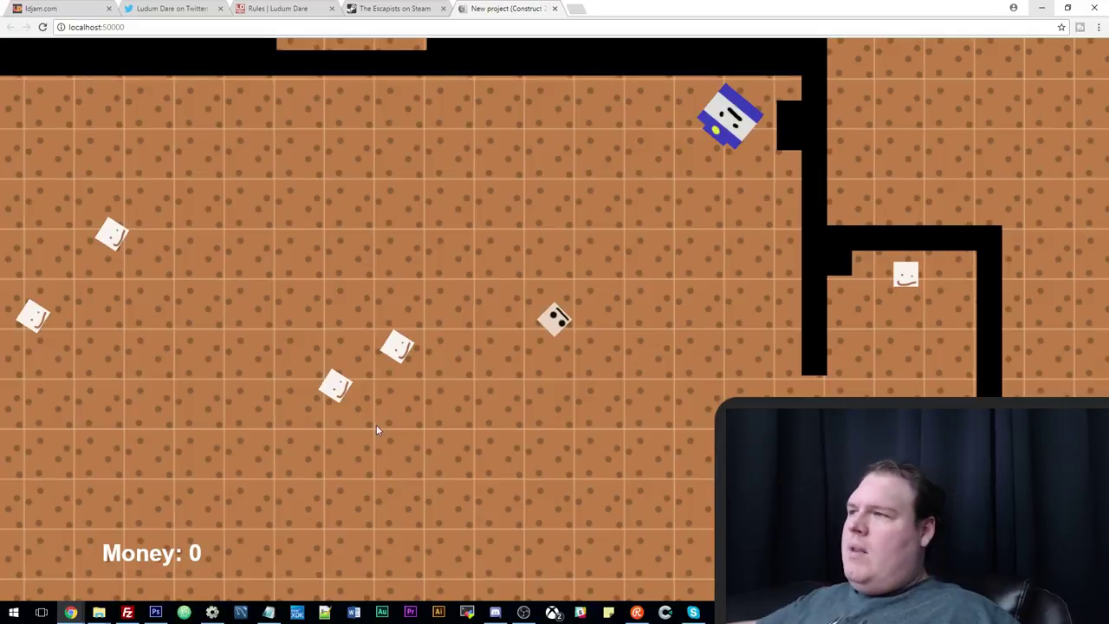
Return from the Chrome guard-patrol preview to the Construct 2 event sheet.
left_click(212, 612)
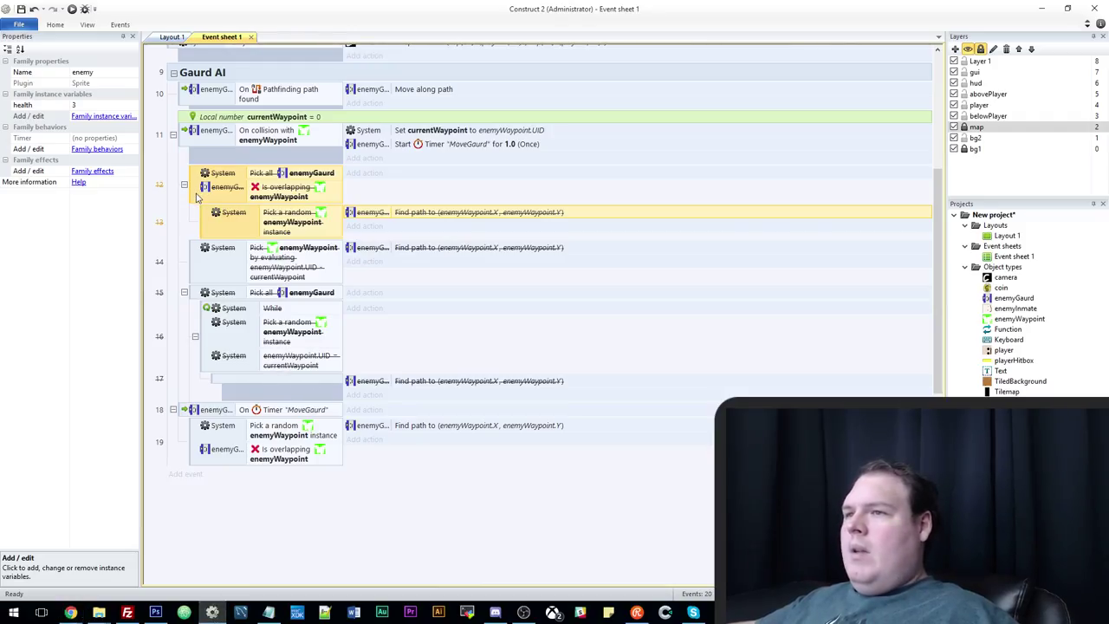
Delete the old disabled waypoint events so MoveGaurd becomes event 12.
key("Delete")
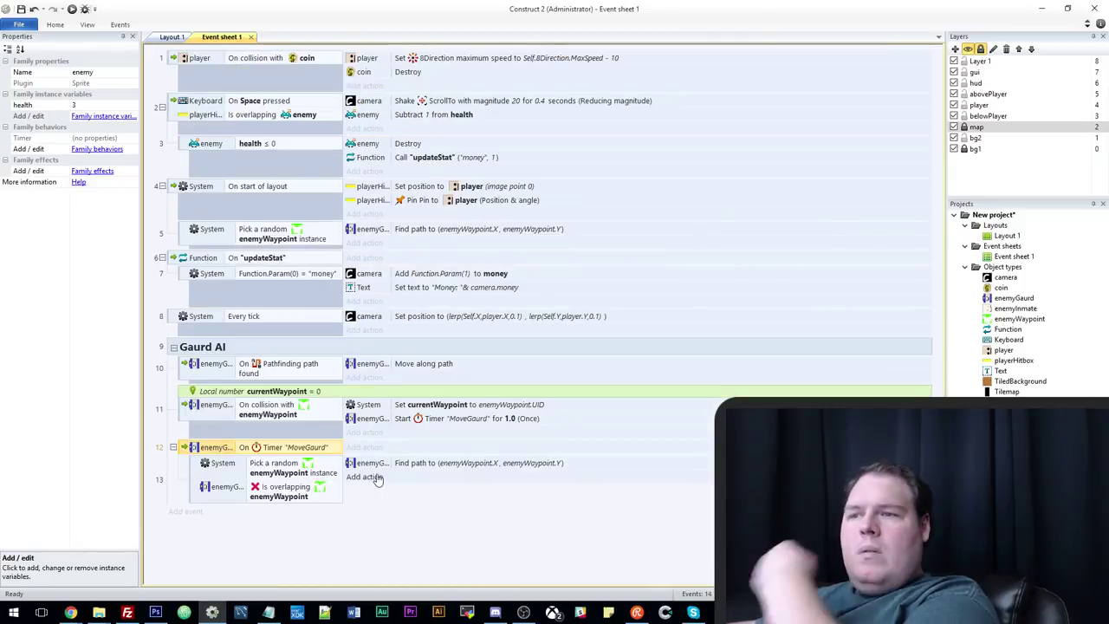
double_click(377, 517)
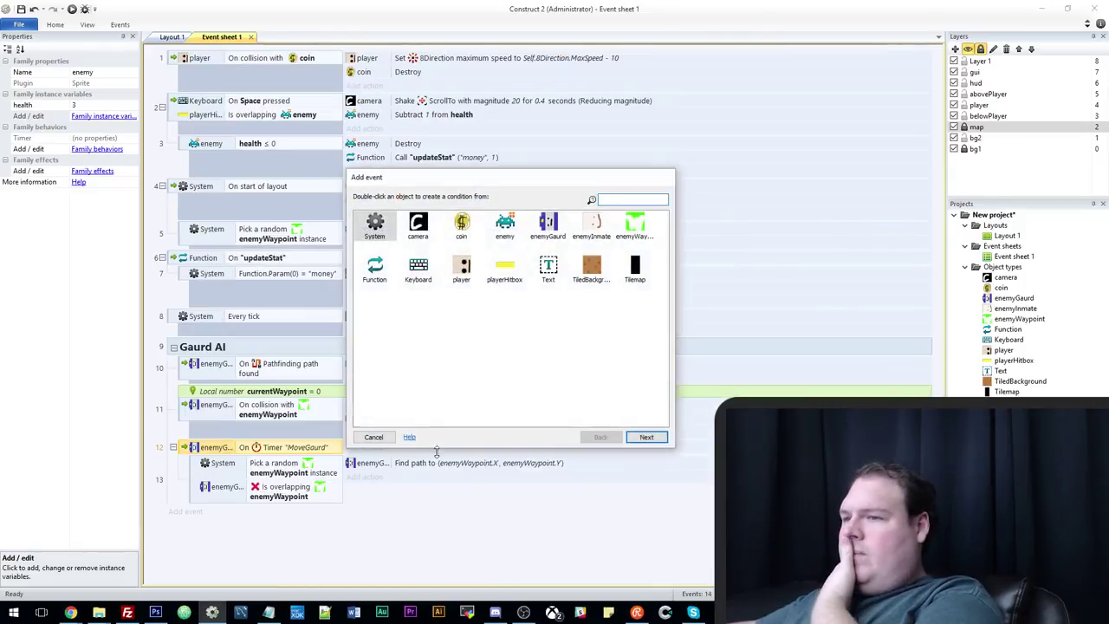
left_click(373, 437)
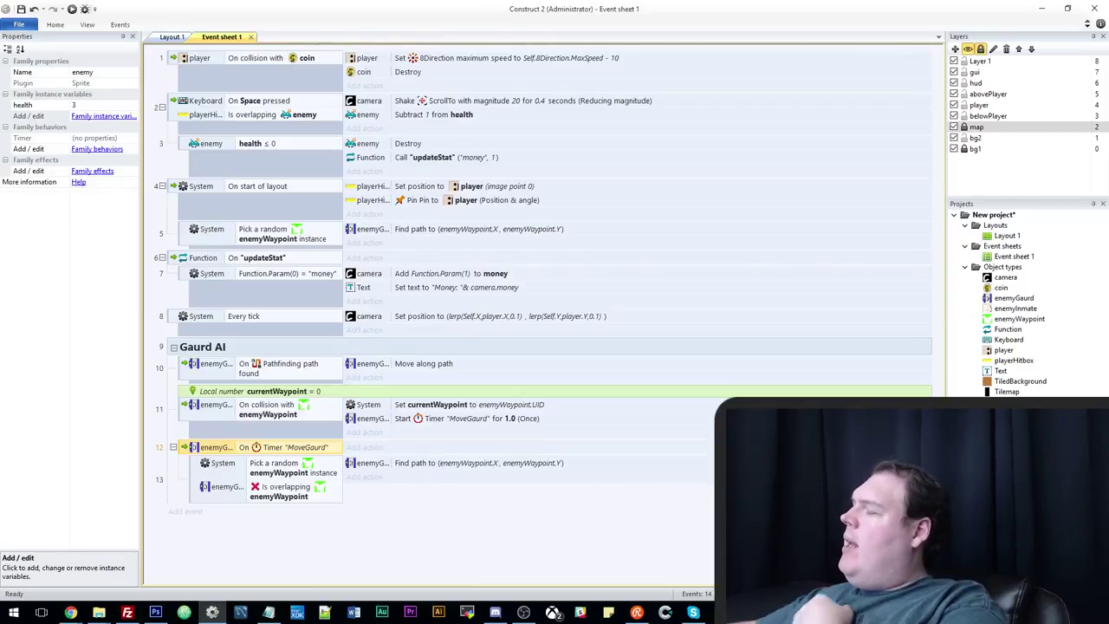
Copy the Game Dev Underground server invite link in Discord, then minimize Discord.
left_click(494, 612)
left_click(298, 117)
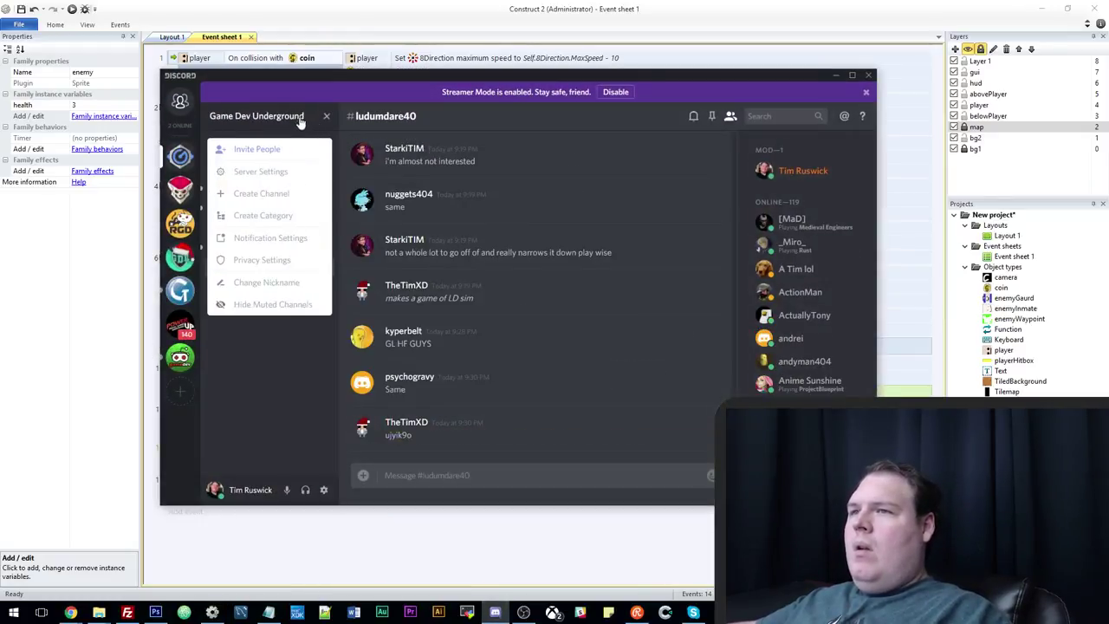
left_click(257, 150)
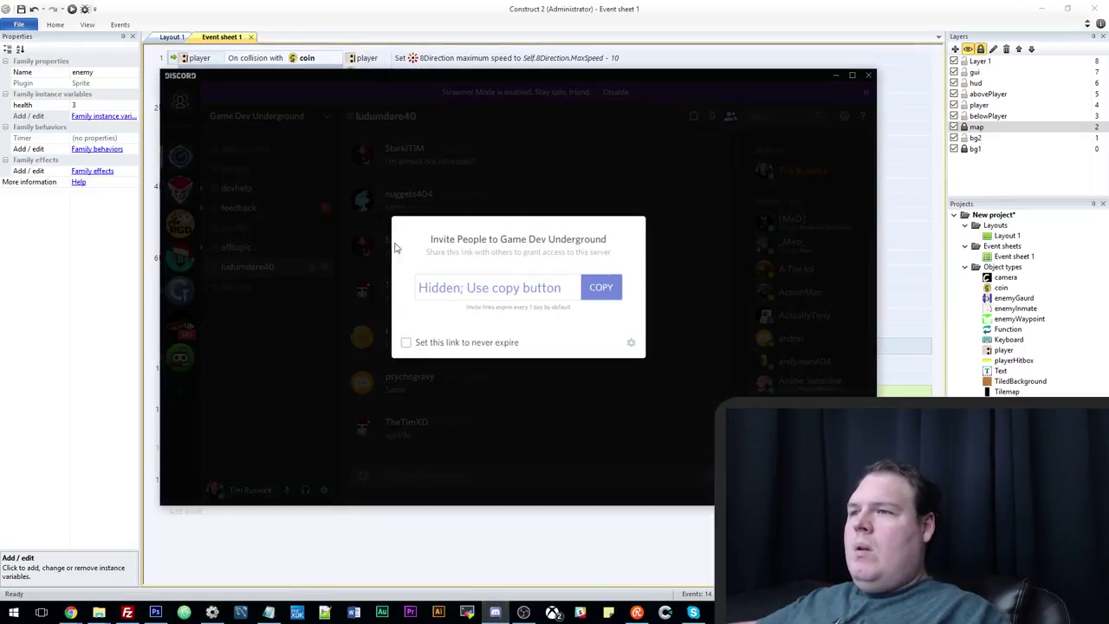
left_click(602, 289)
left_click(836, 77)
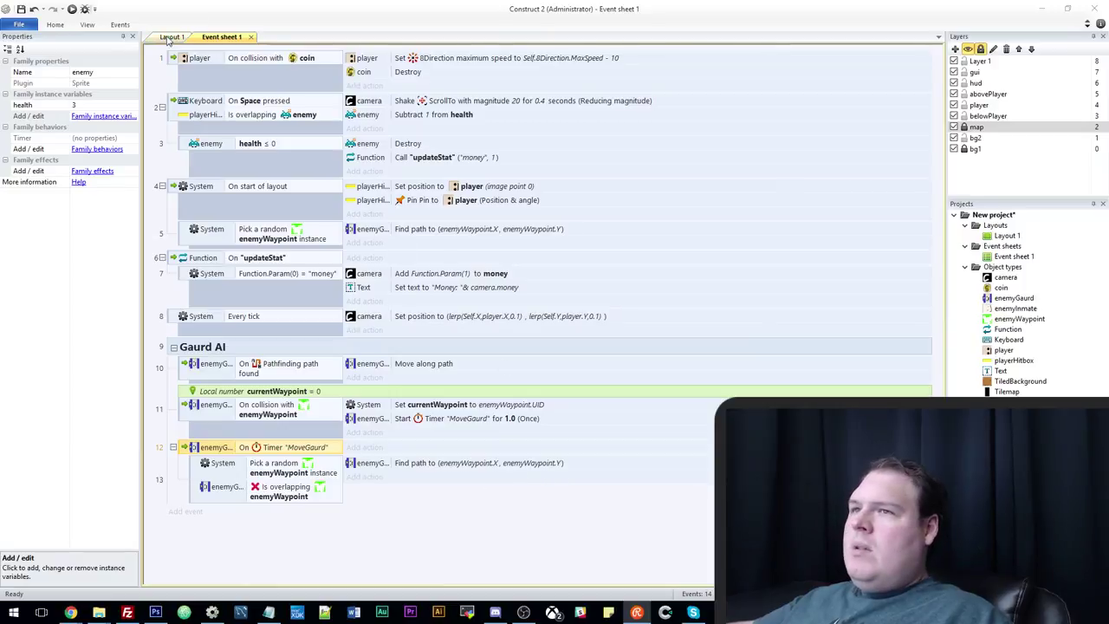
left_click(170, 37)
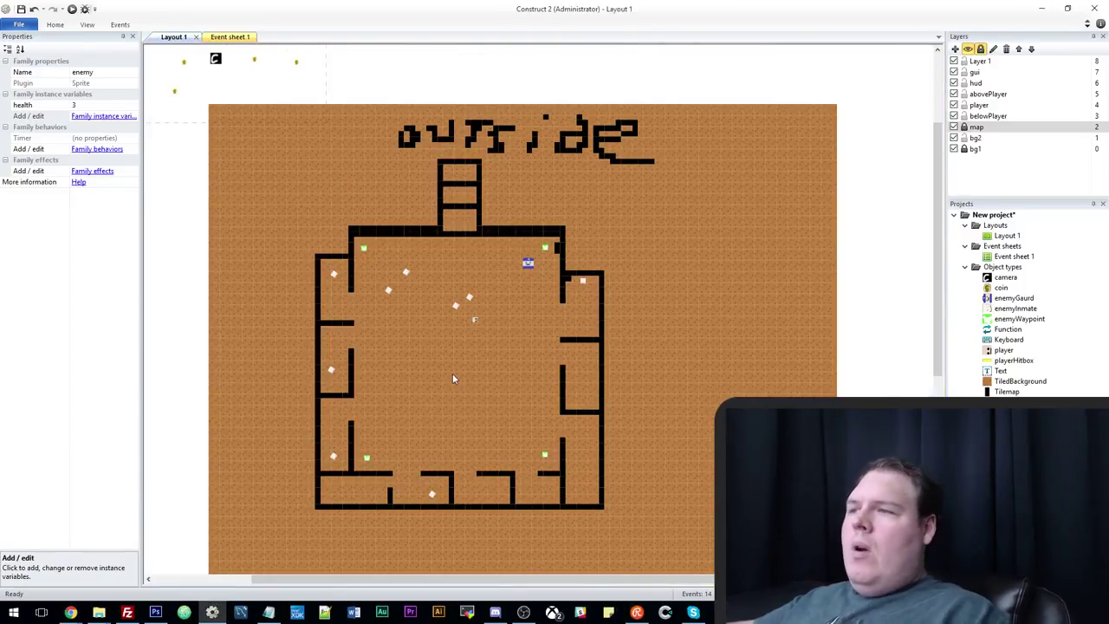
scroll(452, 373, "up", 3, "ctrl")
scroll(536, 290, "up", 2, "ctrl")
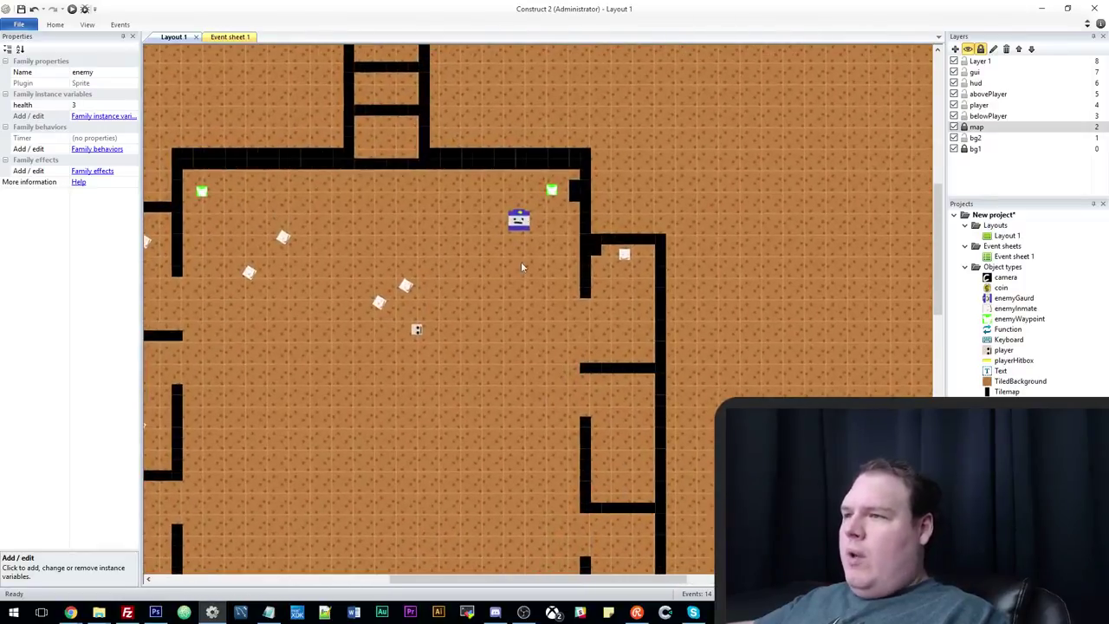
scroll(537, 227, "down", 1, "ctrl")
scroll(519, 246, "up", 2, "ctrl")
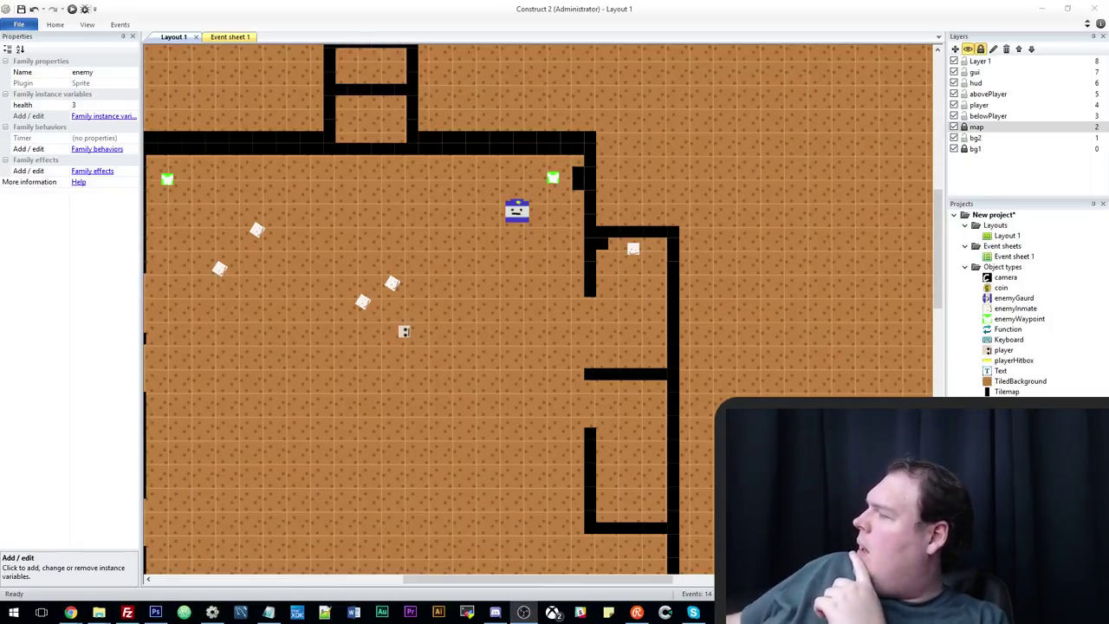
scroll(610, 472, "left", 3)
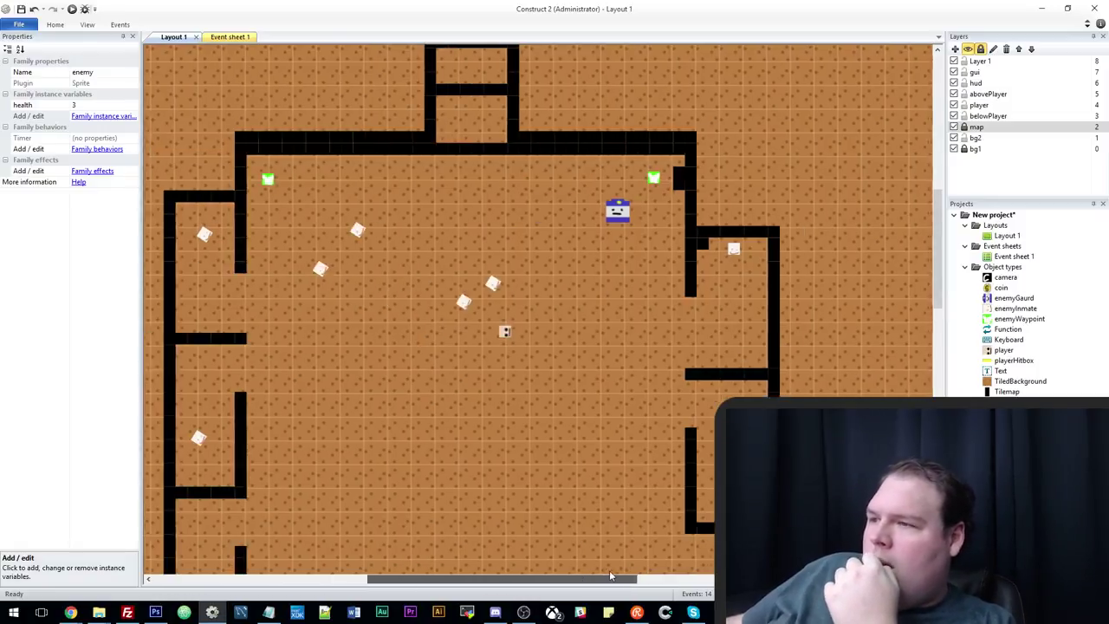
scroll(610, 472, "down", 2)
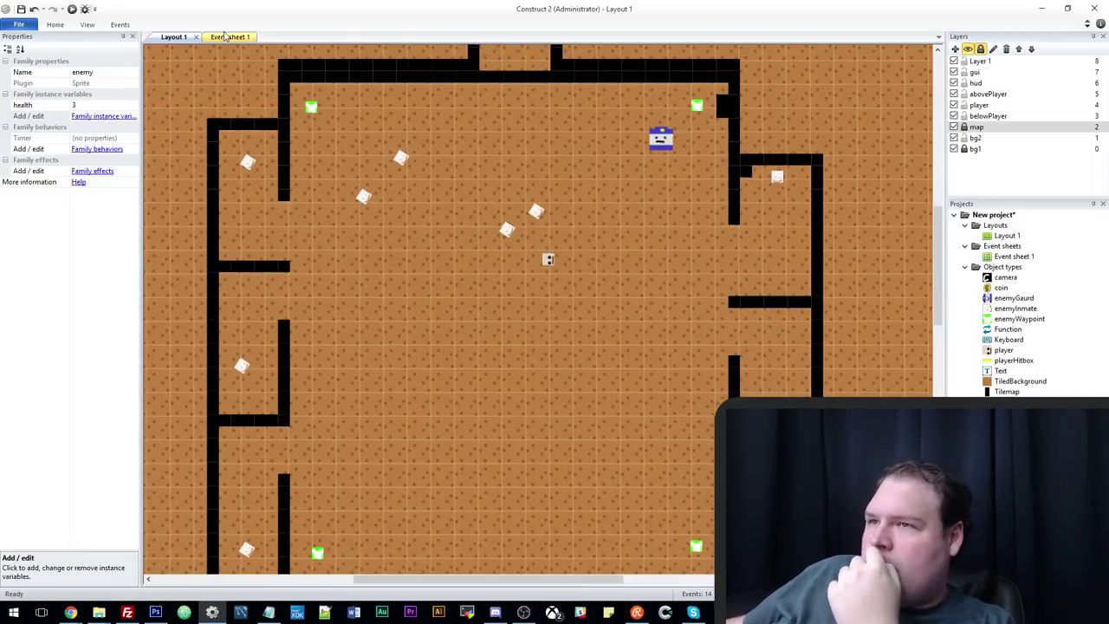
Add a System 'Compare two values' sub-event under the enemy health ≤ 0 event.
left_click(224, 36)
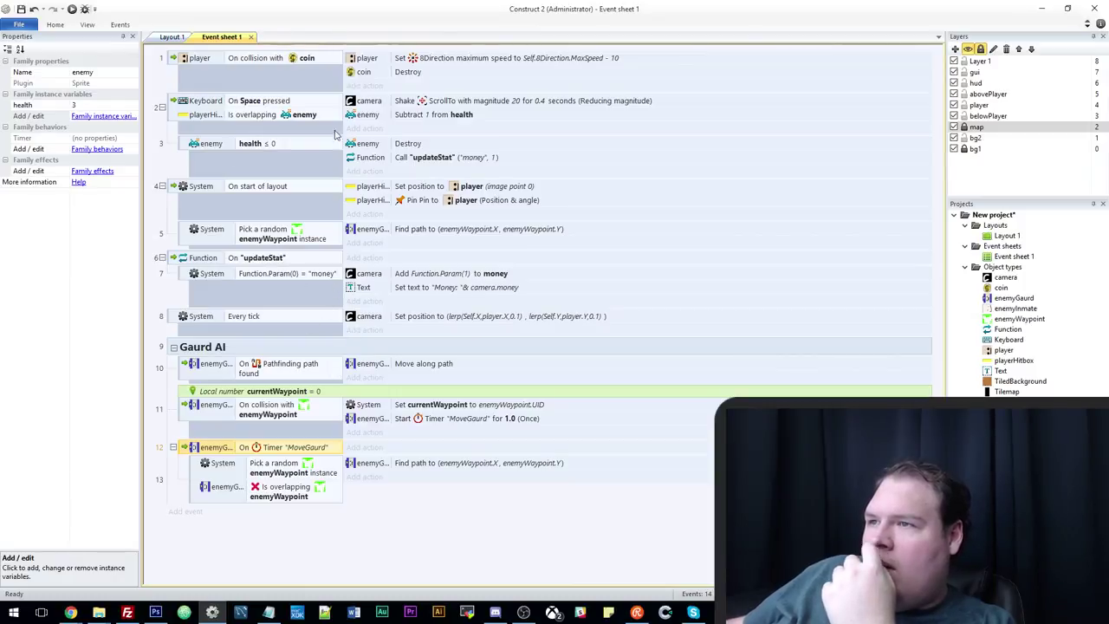
left_click(183, 144)
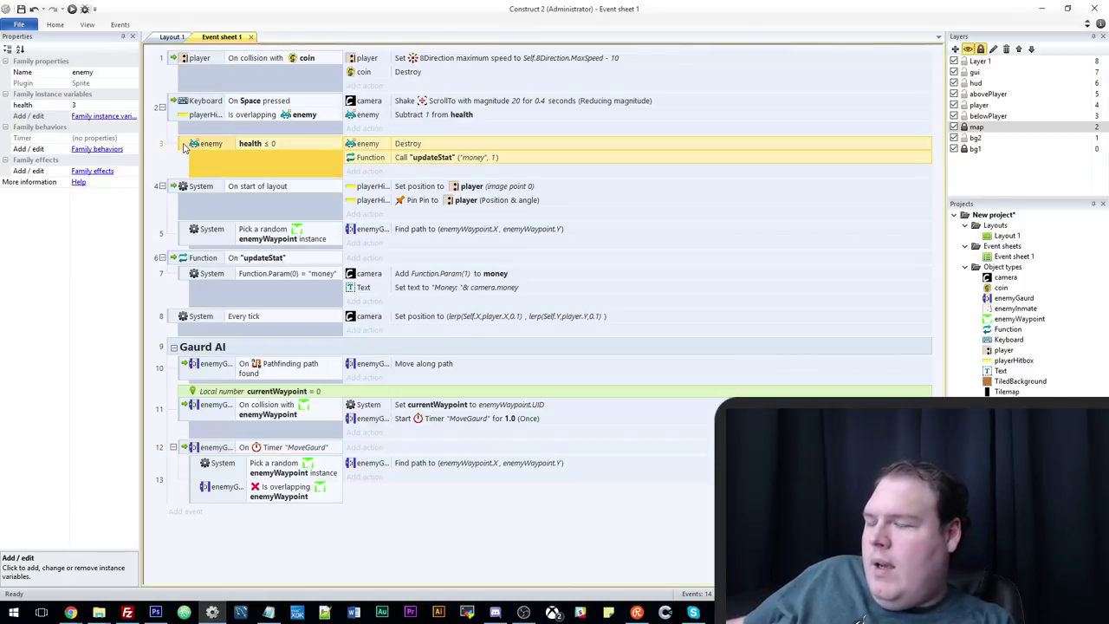
key("e")
double_click(546, 228)
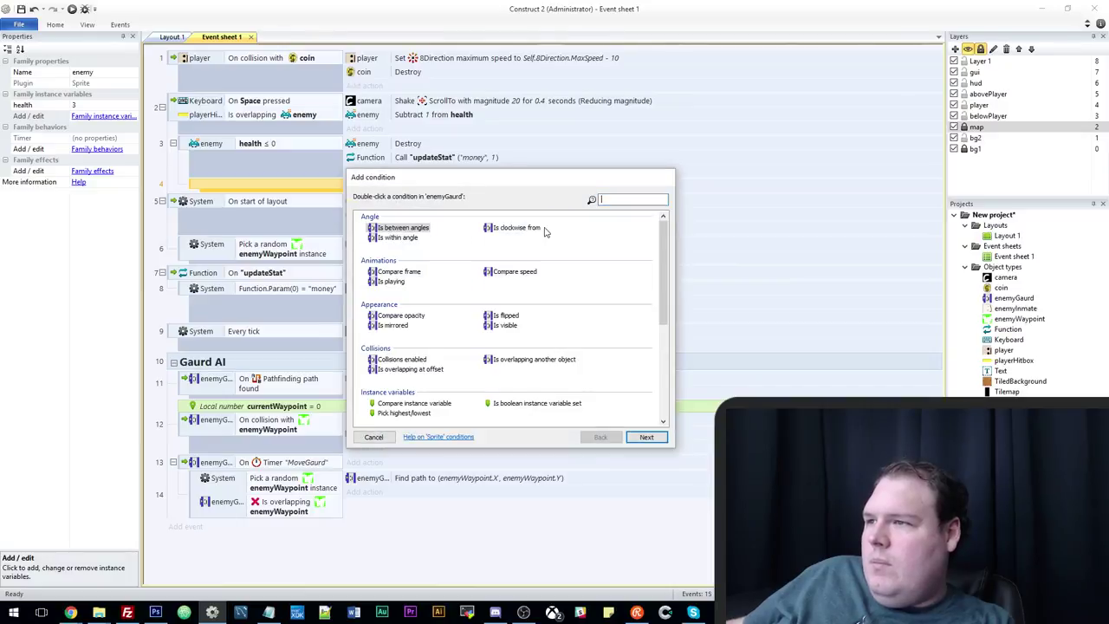
scroll(576, 346, "down", 1)
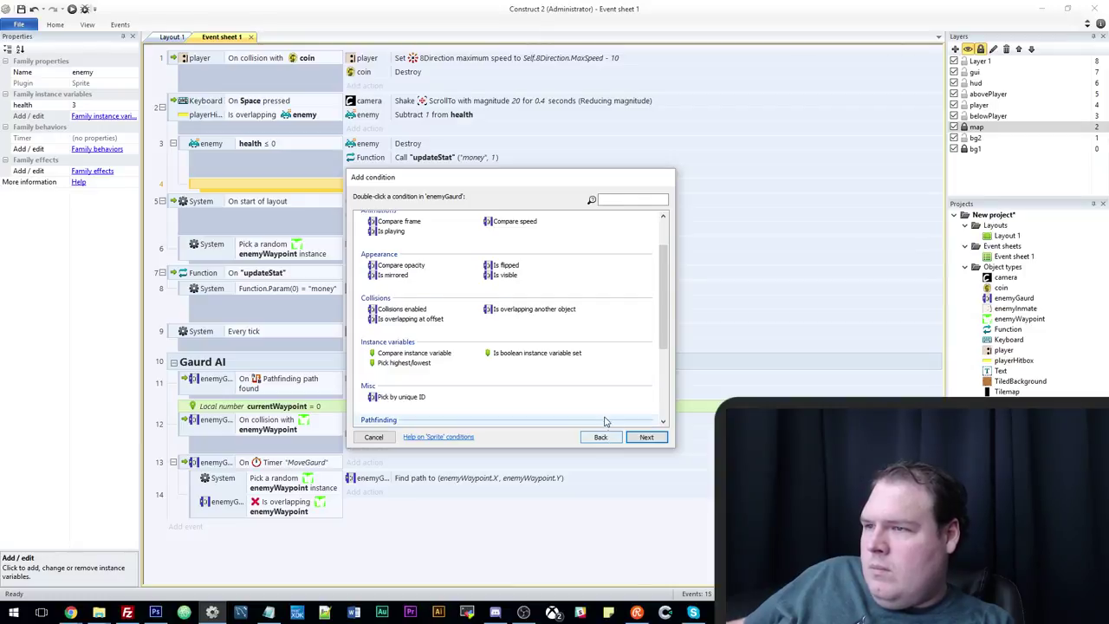
scroll(606, 419, "up", 1)
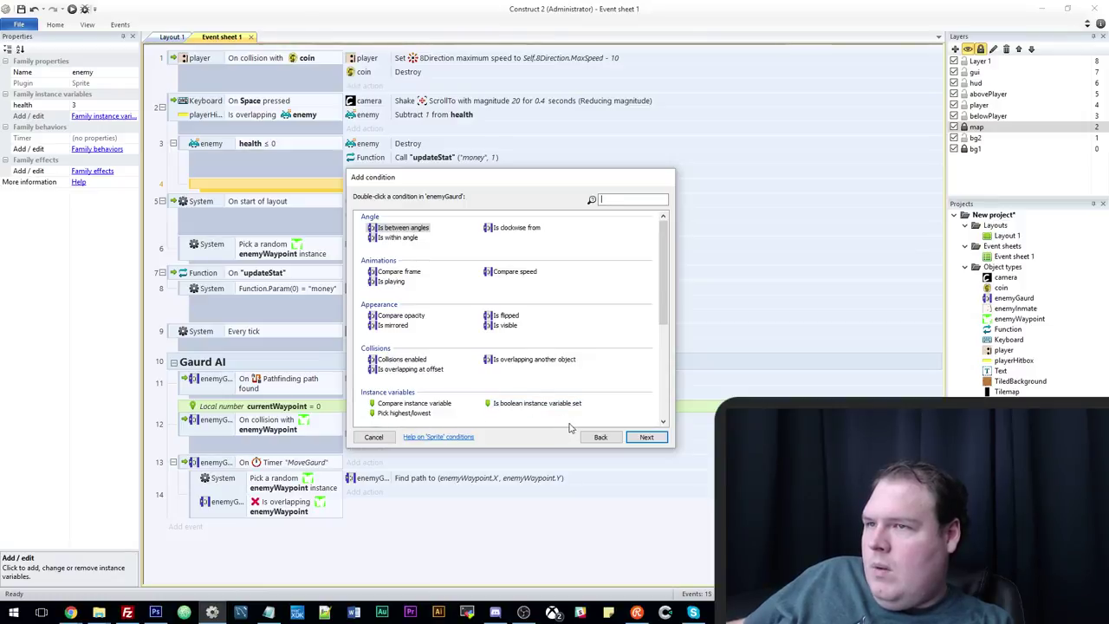
left_click(600, 437)
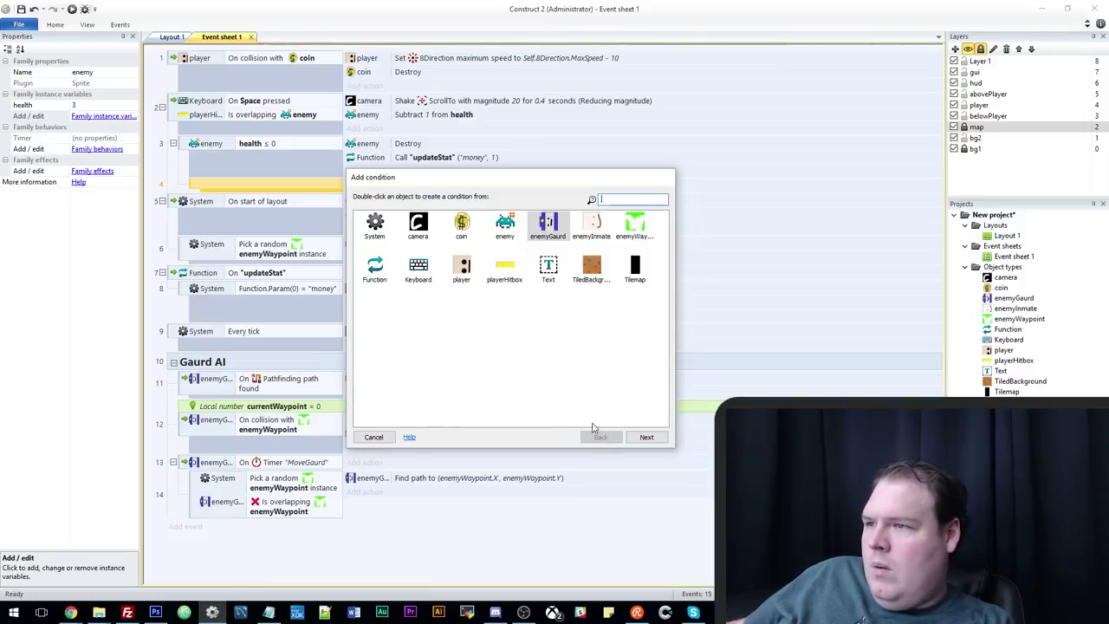
double_click(459, 273)
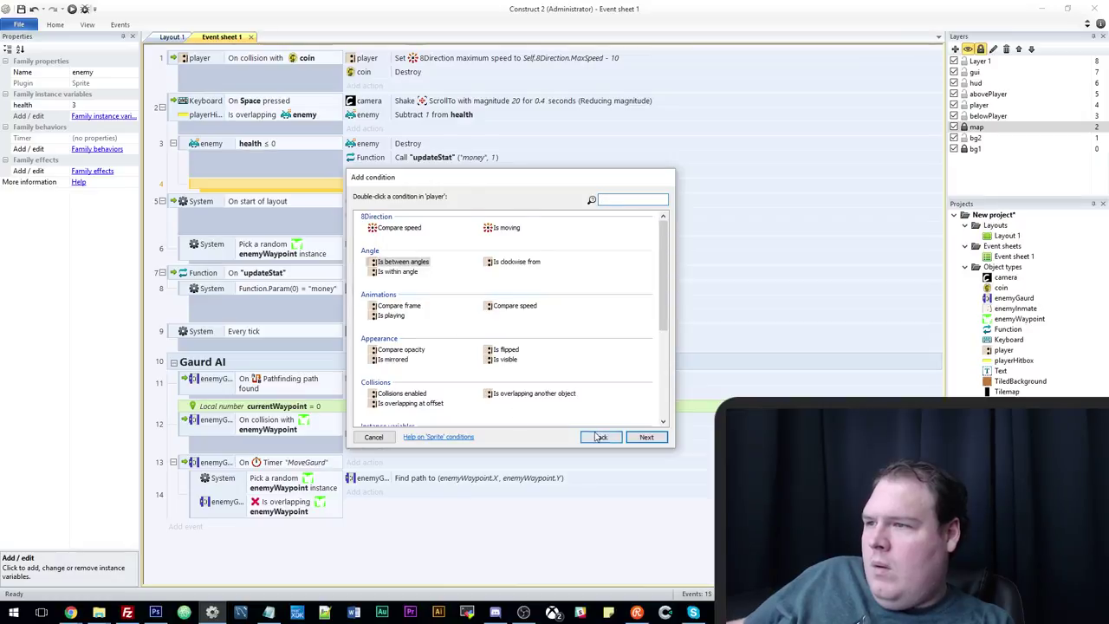
left_click(601, 437)
double_click(376, 228)
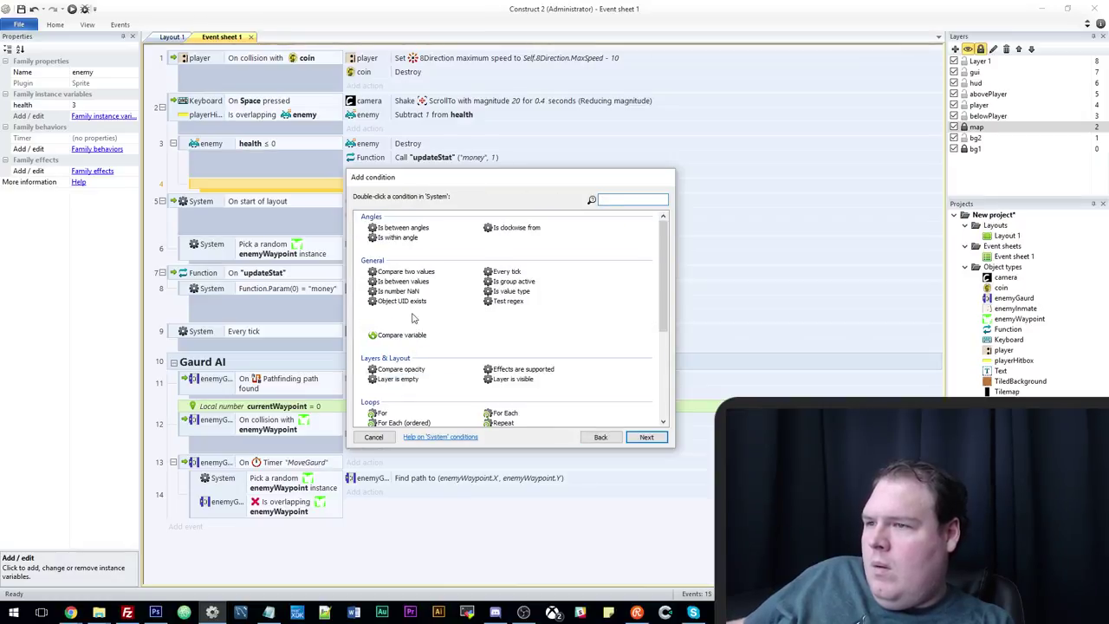
key("Escape")
Enter distance(player.X,player.Y,enemyGaurd.X,enemyGaurd.Y) as the first compared value.
type("c")
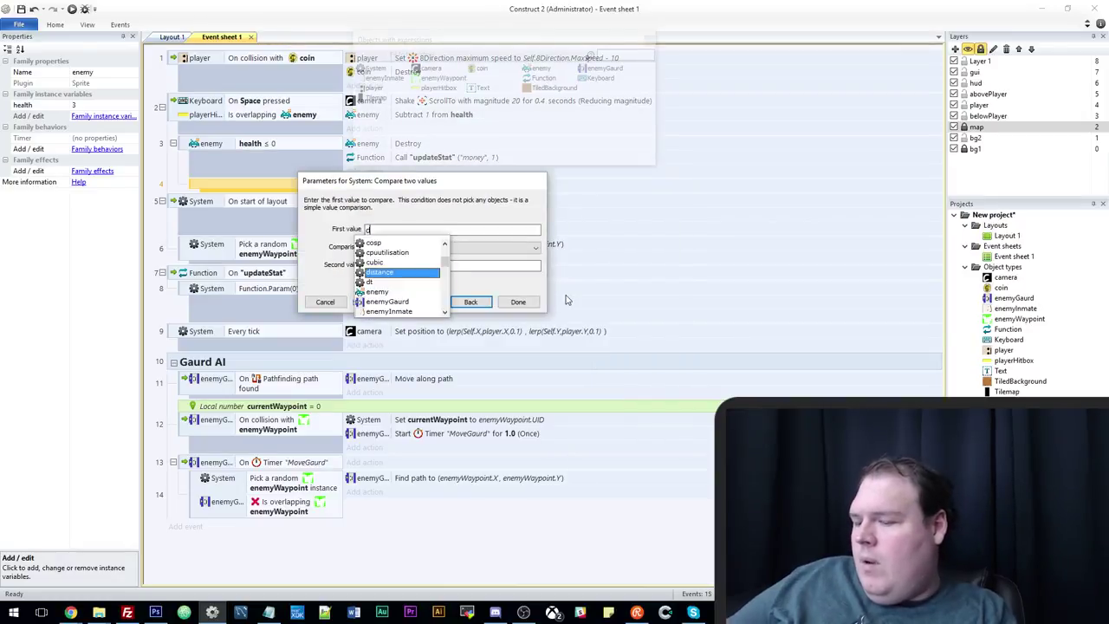
type("is")
key("Tab")
type("(player.x")
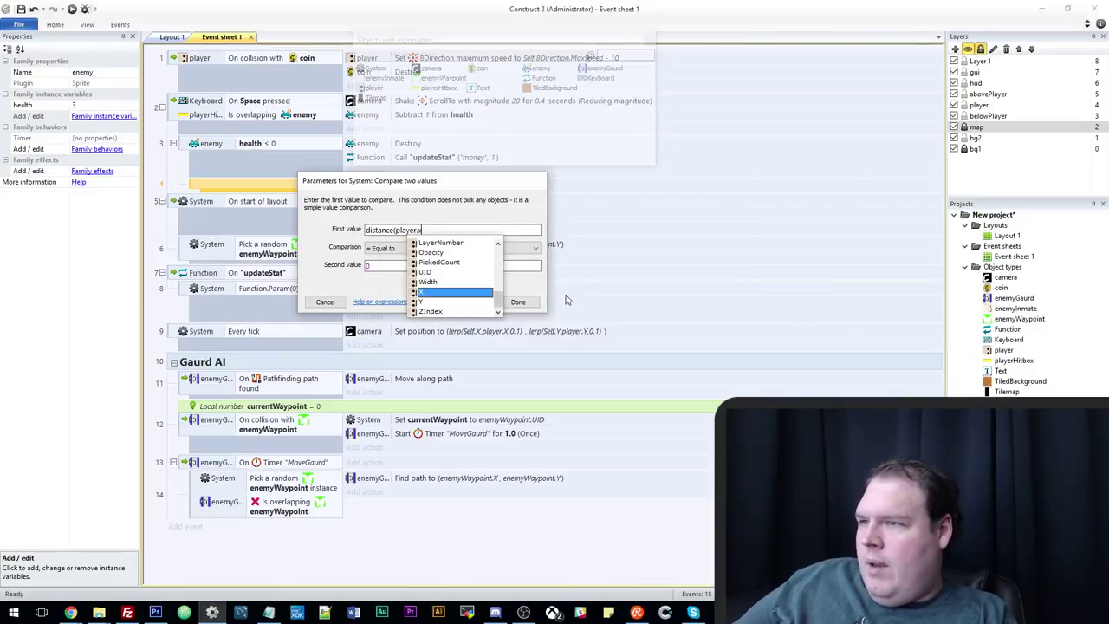
key("Tab")
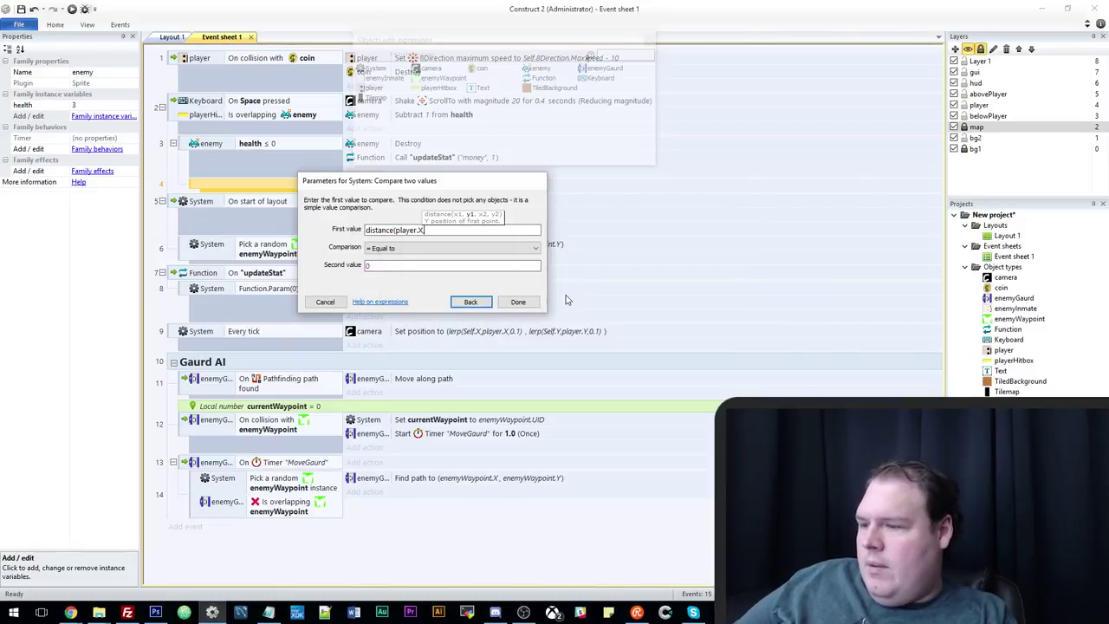
type(",pla")
key("Tab")
type(".y")
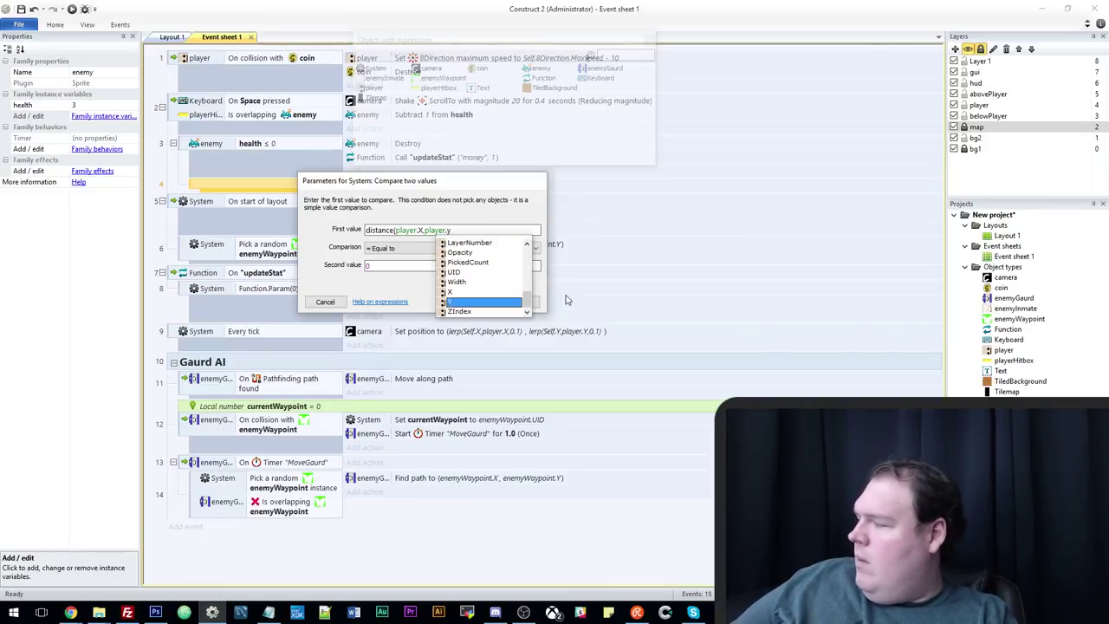
key("Tab")
type(",")
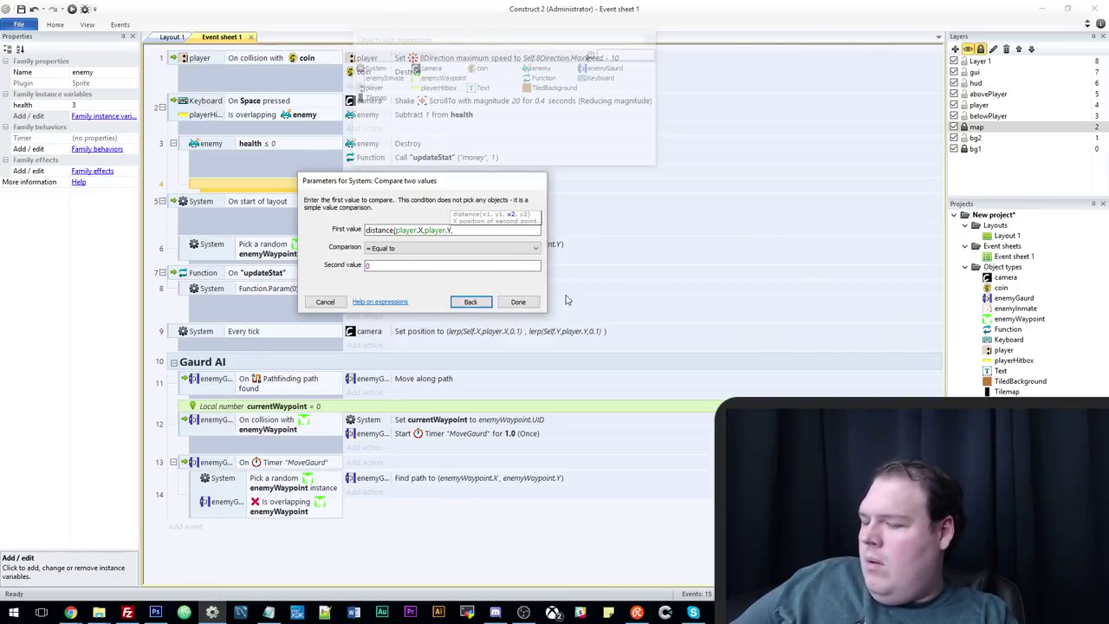
type("enemyGaurd")
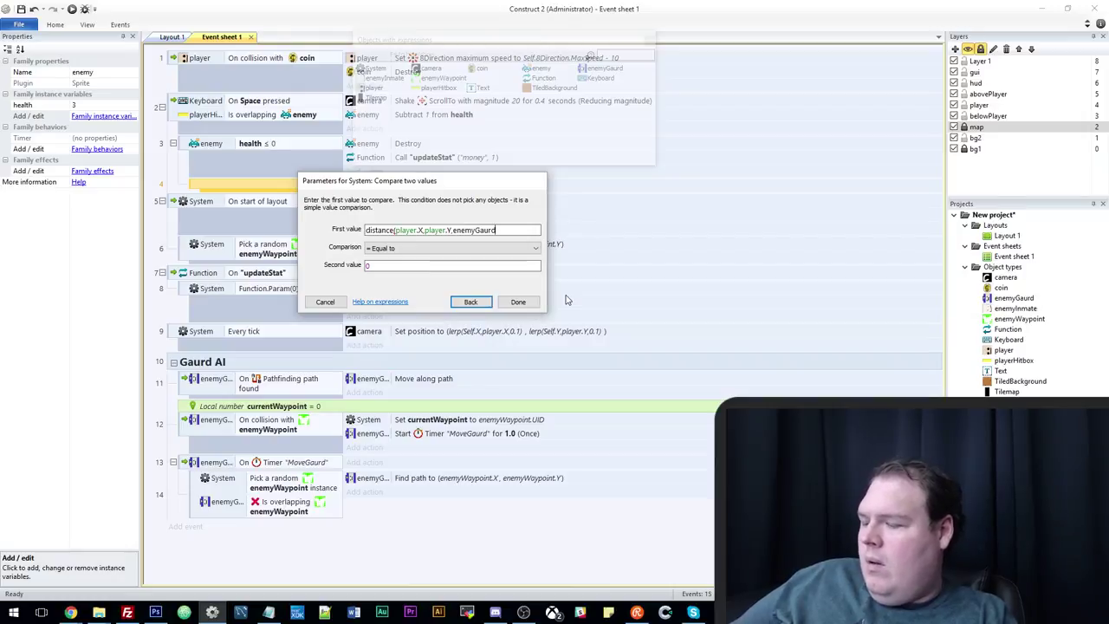
type(".x")
key("Tab")
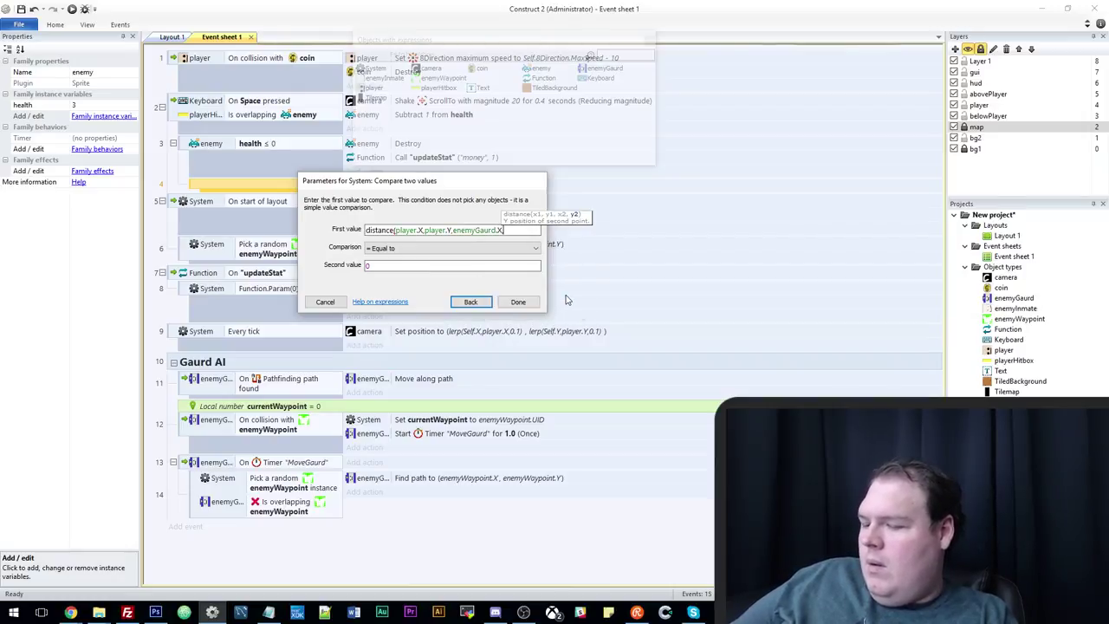
type(",enemyGaurd.X,enemyGaurd.Y")
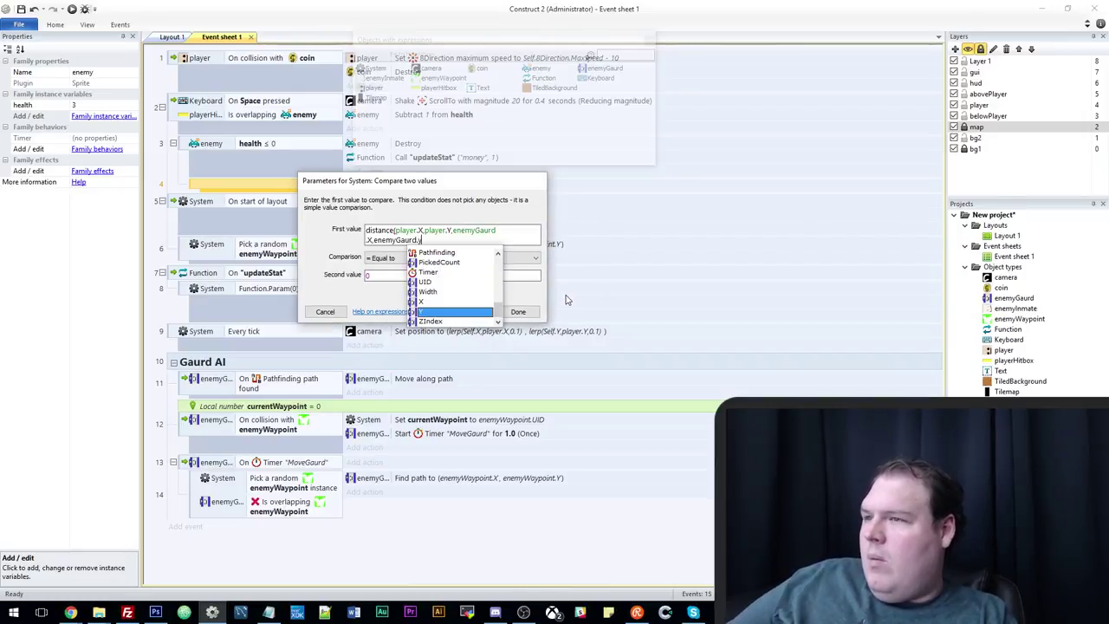
key("Tab")
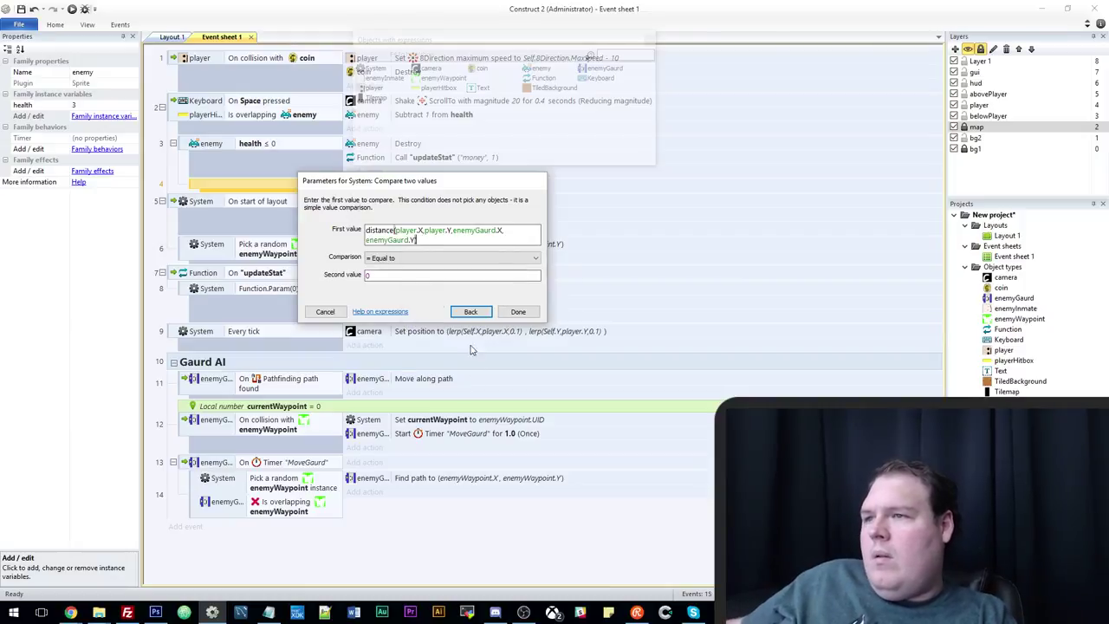
Make the comparison less or equal to 300 and confirm the condition.
left_click(381, 257)
left_click(381, 295)
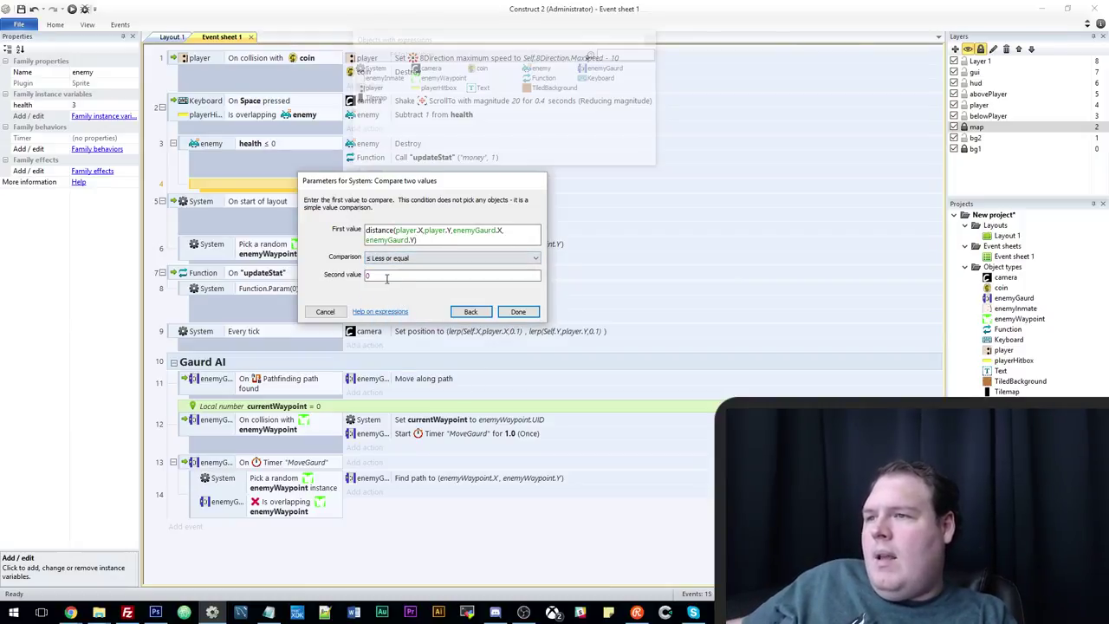
left_click(365, 275)
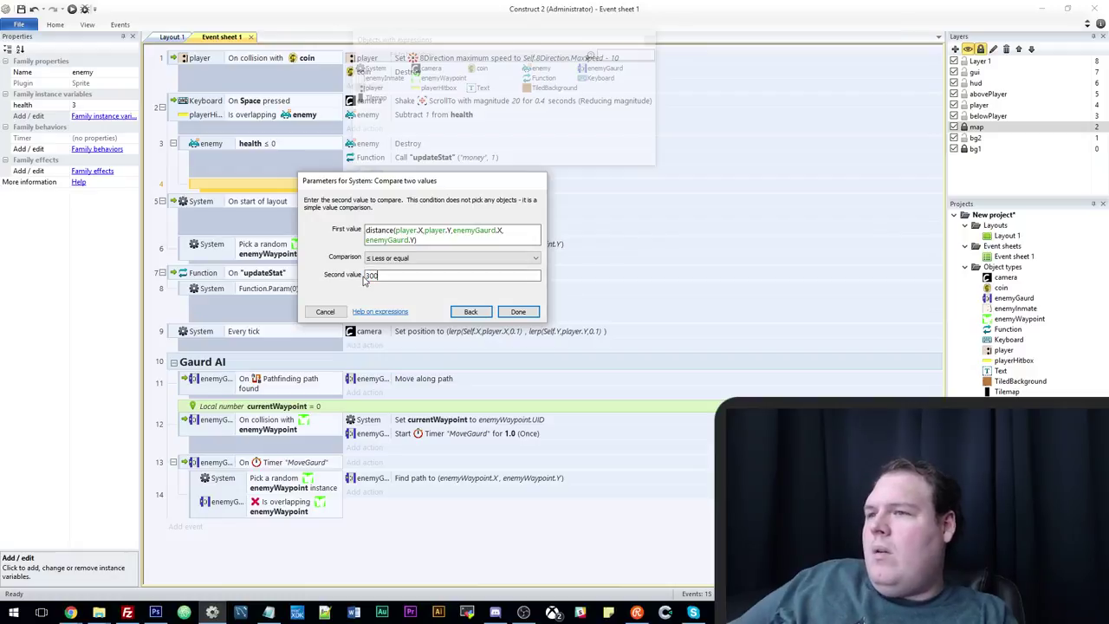
type("300")
left_click(517, 311)
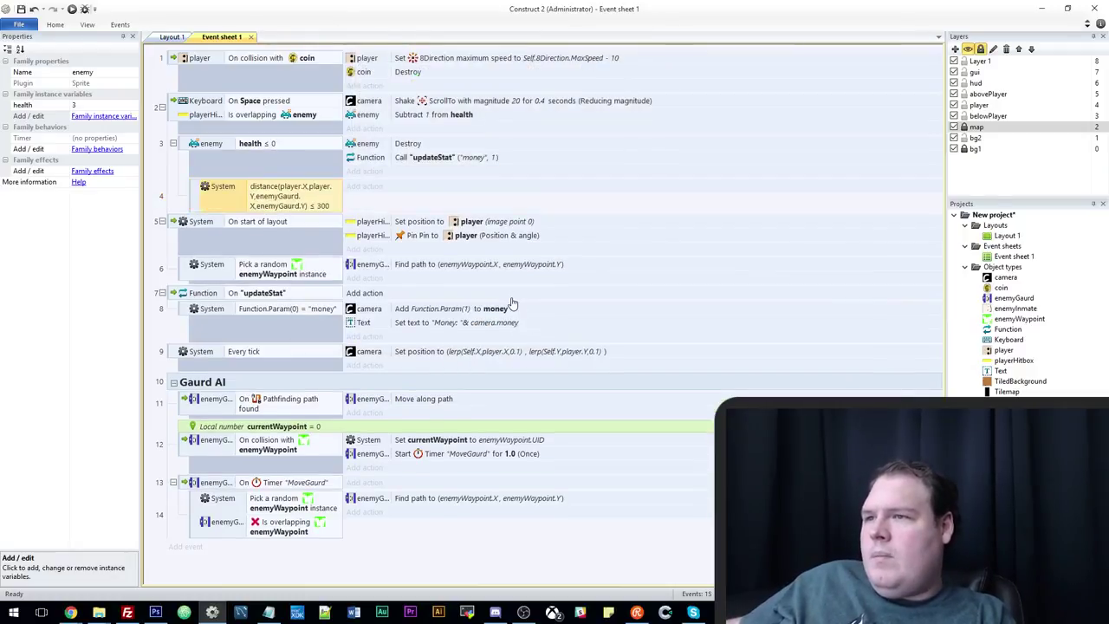
Remove the distance ≤ 300 sub-event from the enemy-destroy event.
left_click(364, 187)
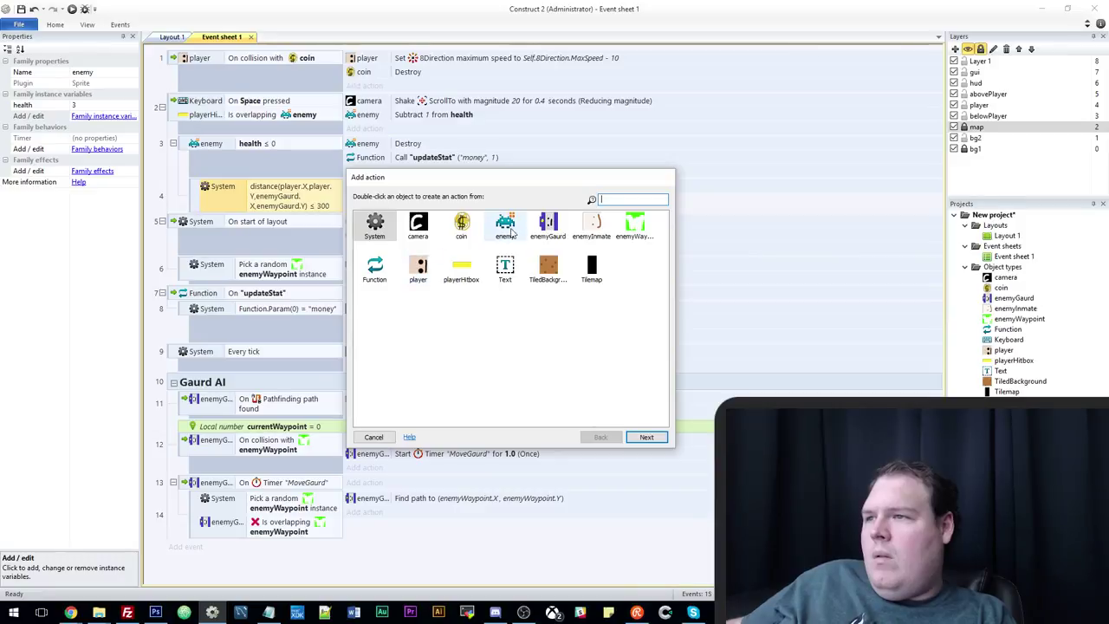
double_click(550, 225)
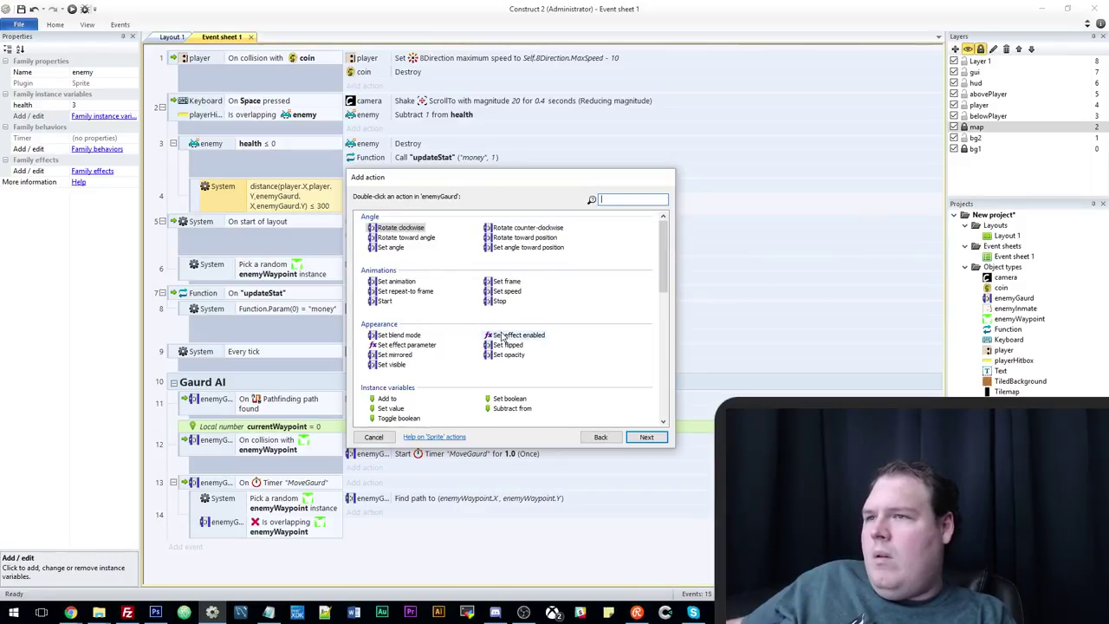
left_click(375, 438)
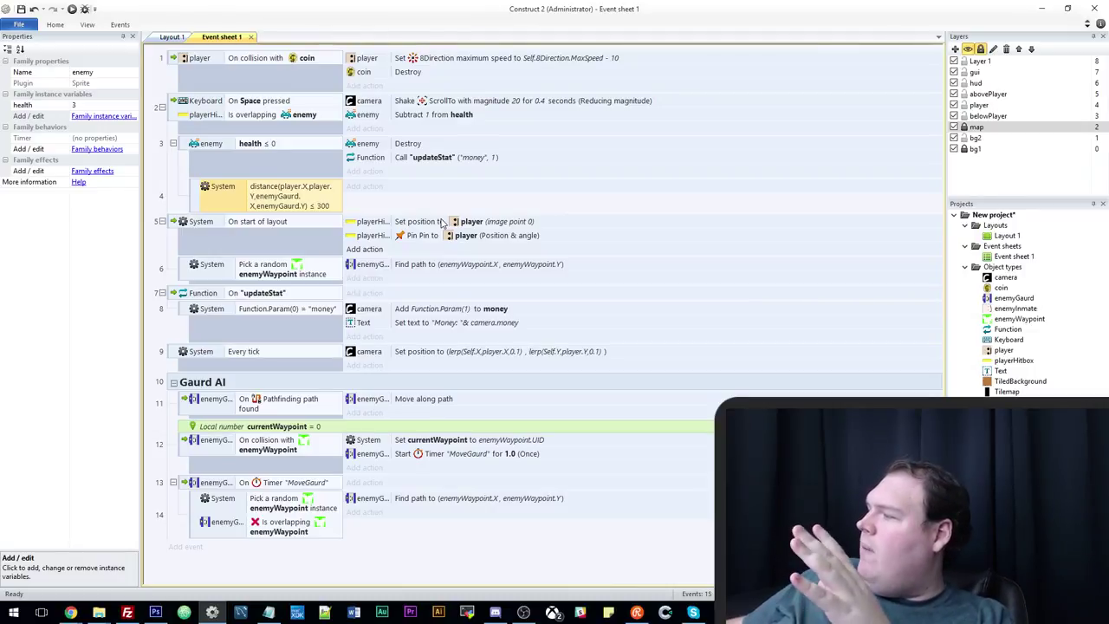
right_click(196, 204)
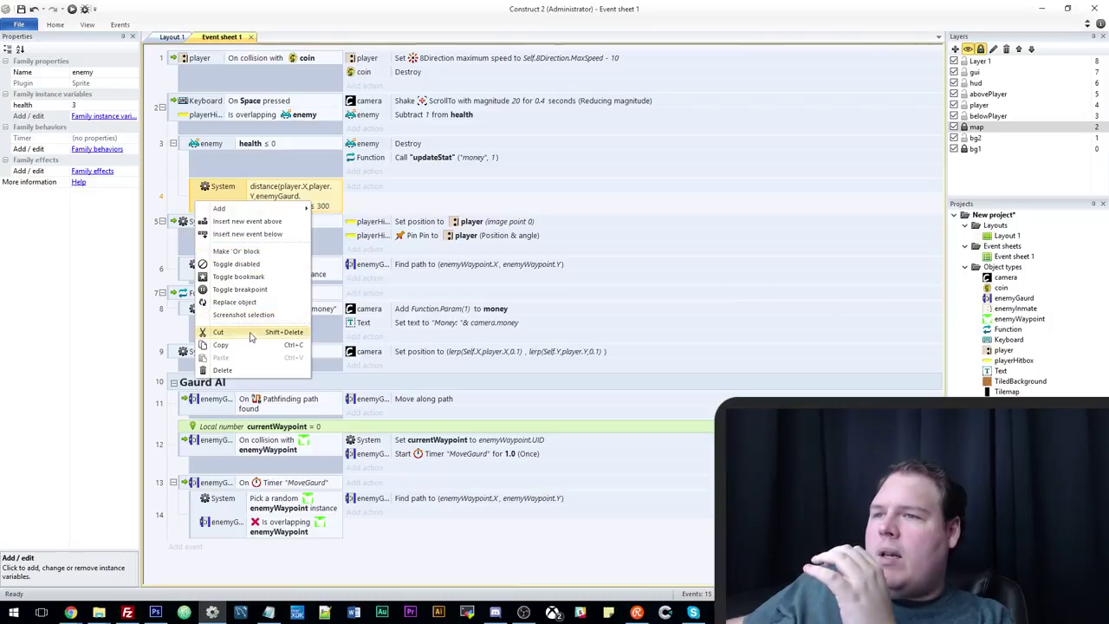
left_click(249, 336)
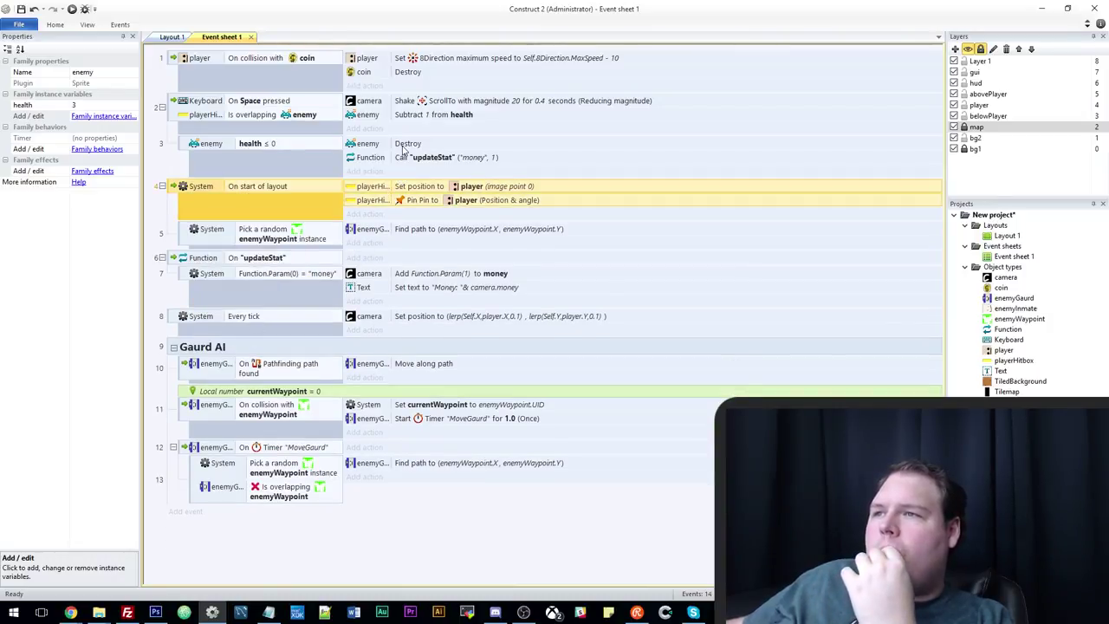
Disable the enemy Destroy action and set the enemy's animation to "dead" instead.
right_click(402, 149)
left_click(433, 213)
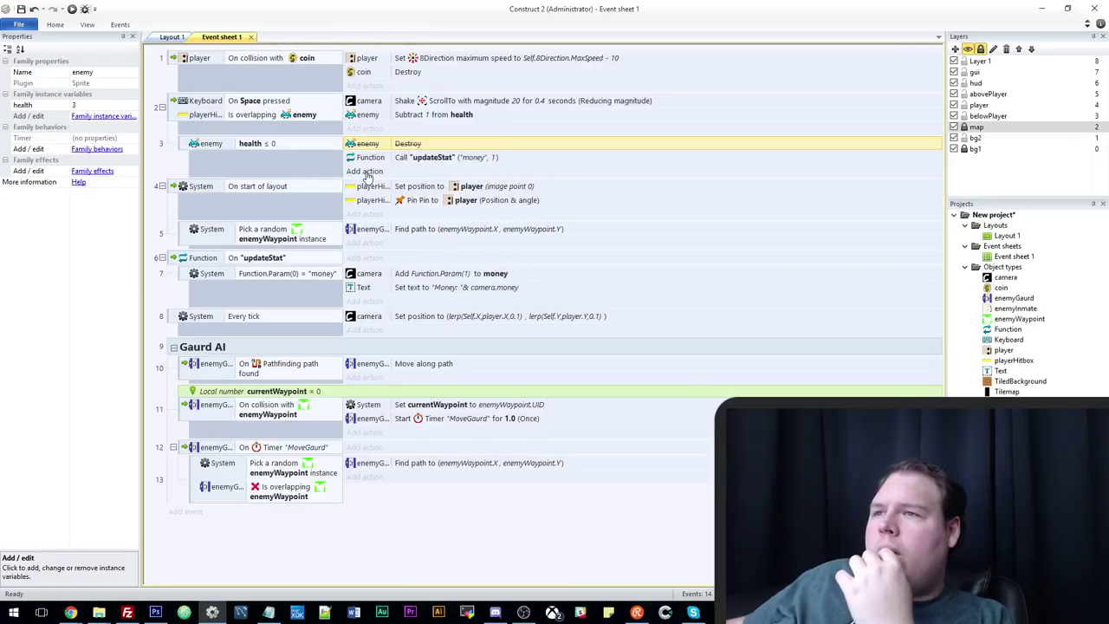
left_click(365, 171)
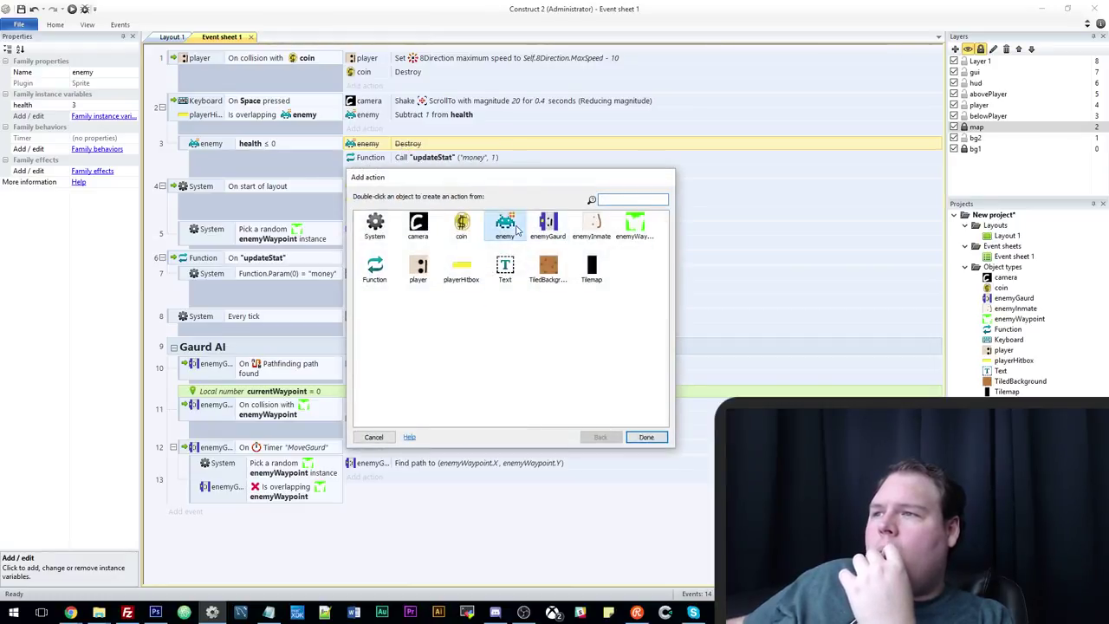
double_click(507, 225)
double_click(396, 283)
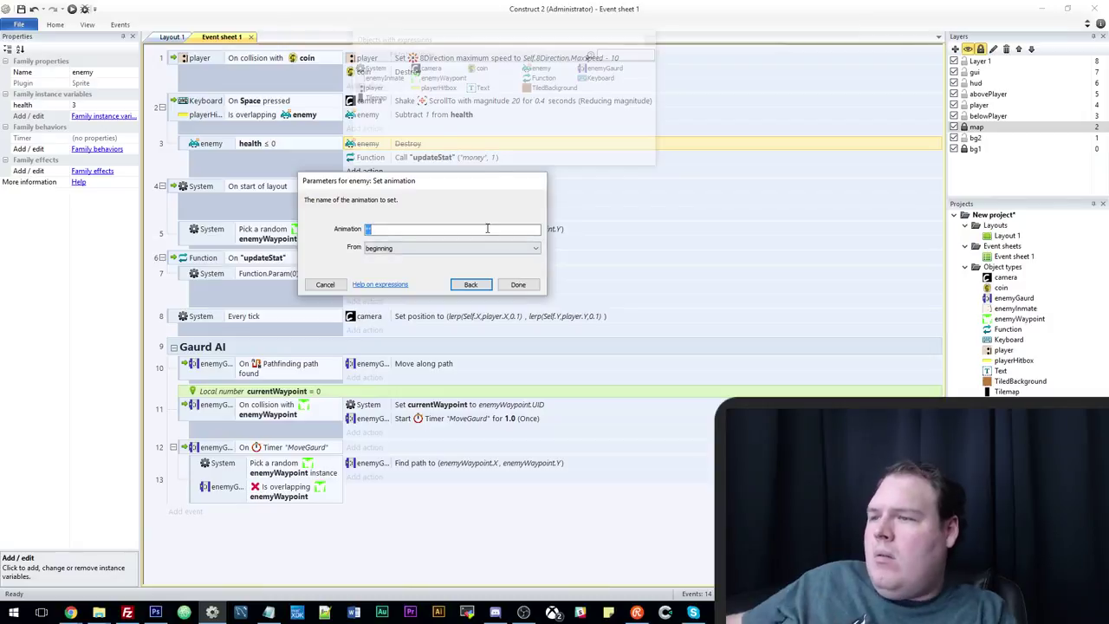
type("\"dead")
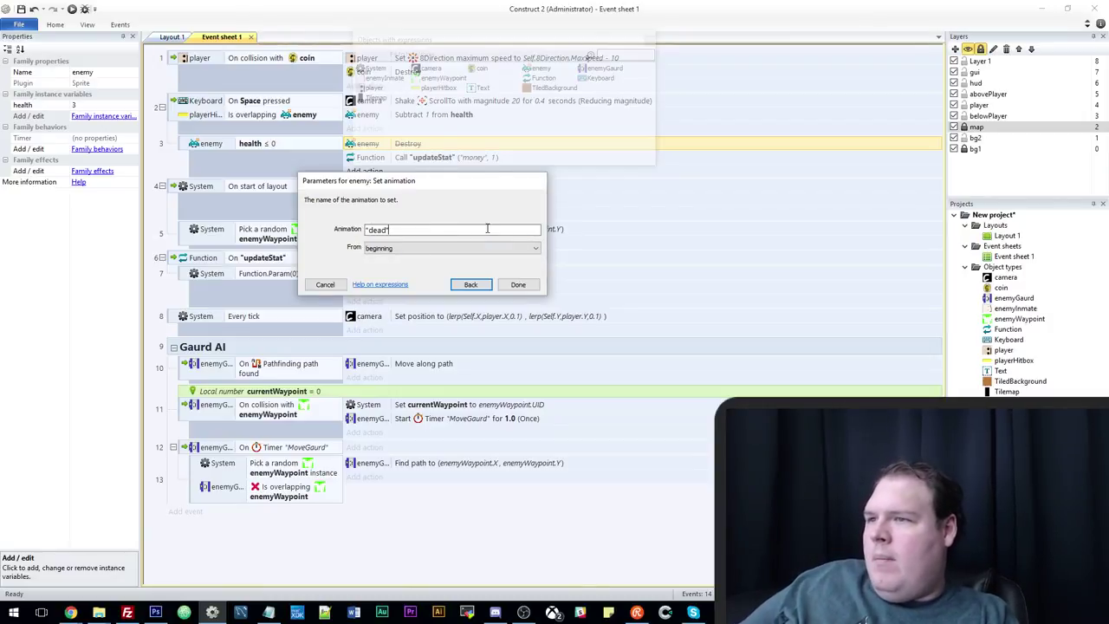
type("\"")
key("Return")
left_click(172, 36)
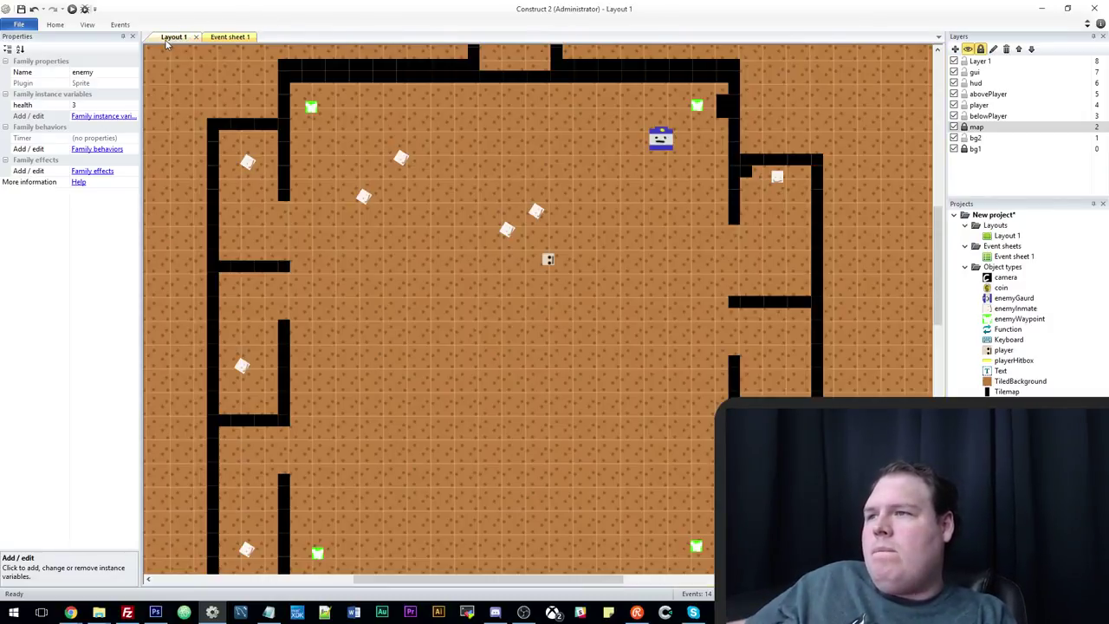
In enemyInmate's image editor, add an empty 'dead' animation, then delete it again.
double_click(530, 214)
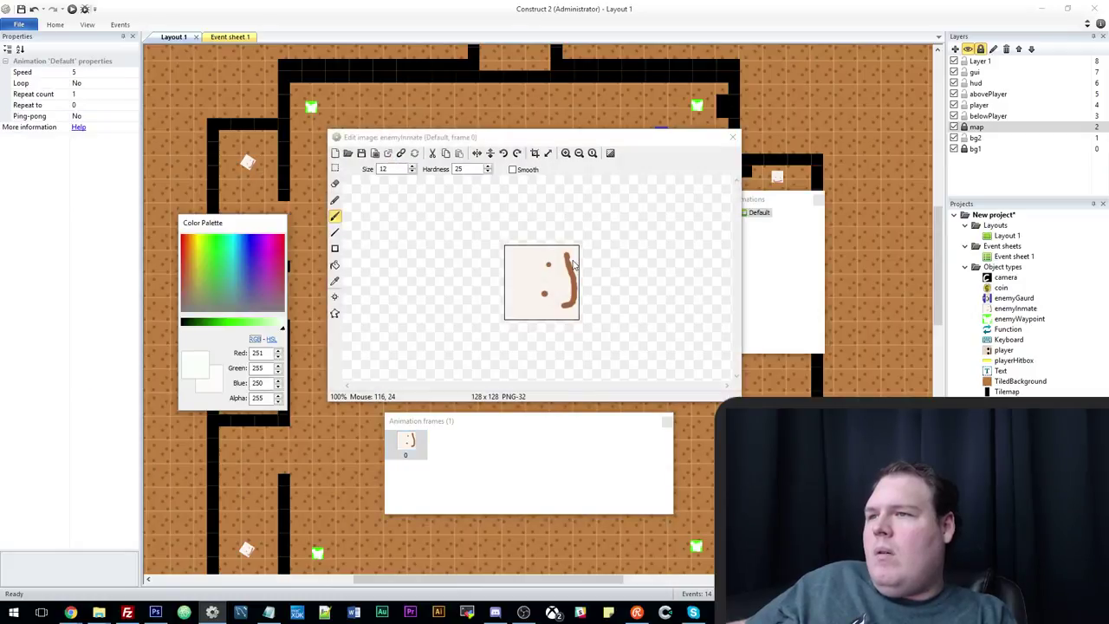
left_click(767, 218)
right_click(769, 218)
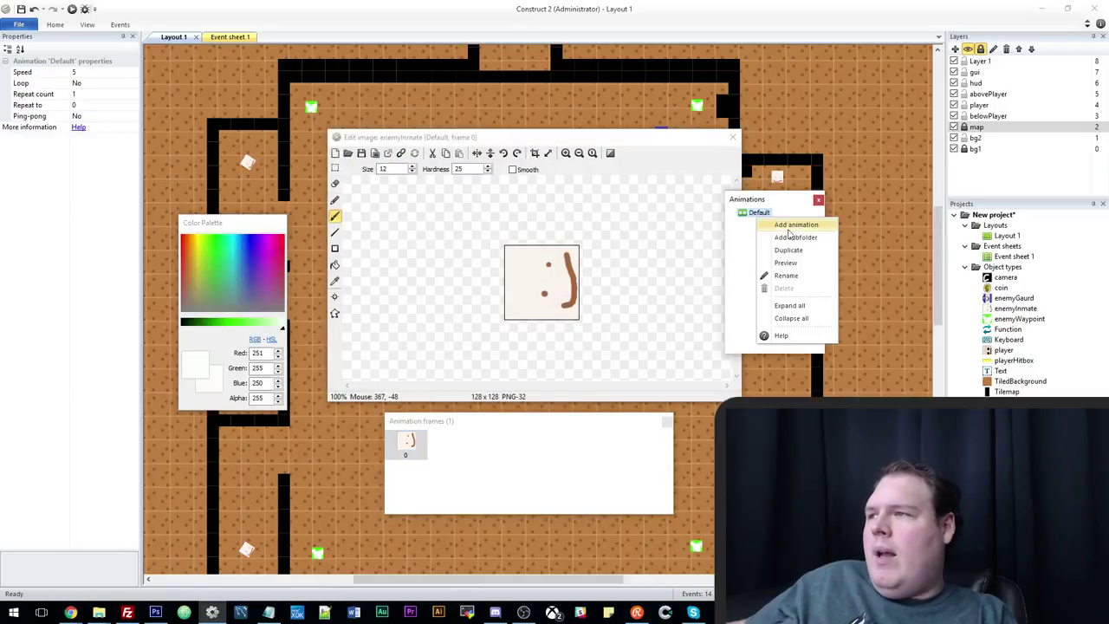
left_click(790, 231)
type("dead")
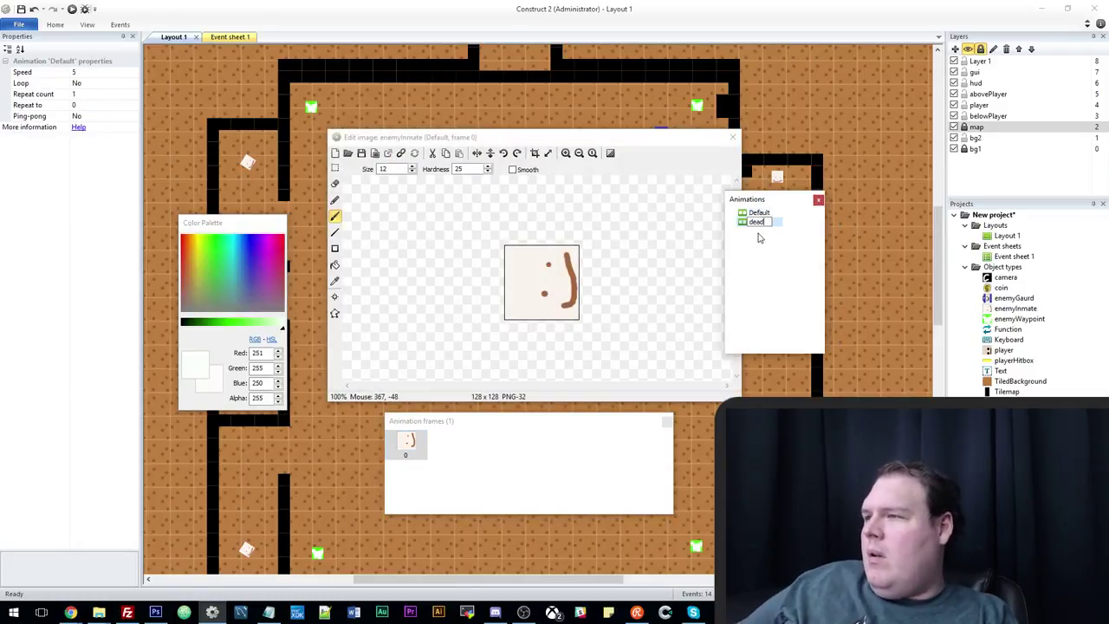
key("Return")
left_click(752, 223)
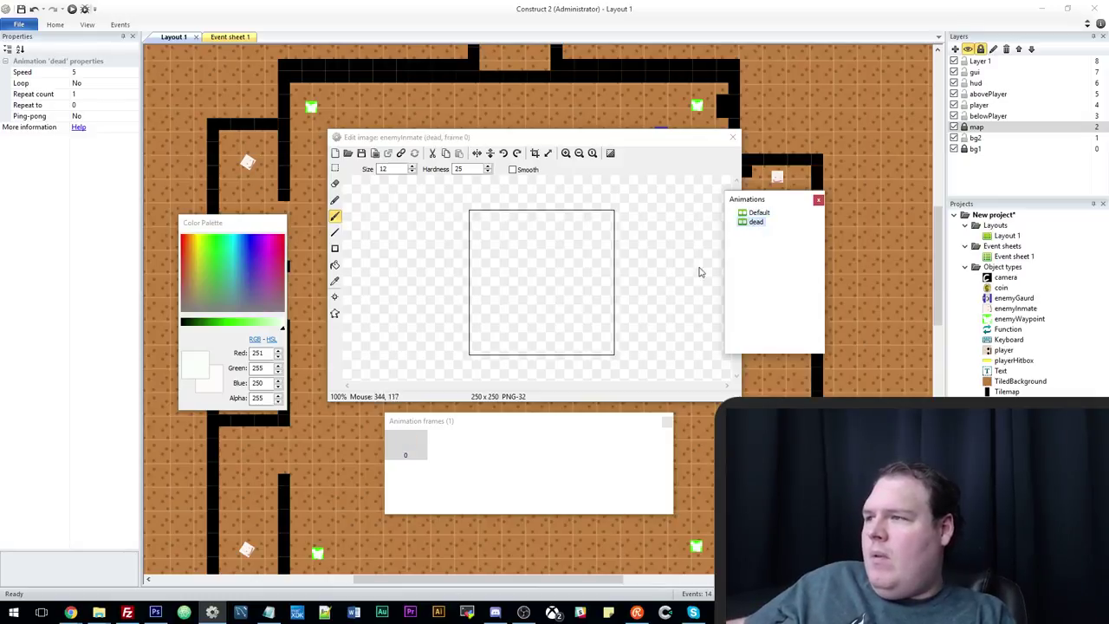
left_click(762, 214)
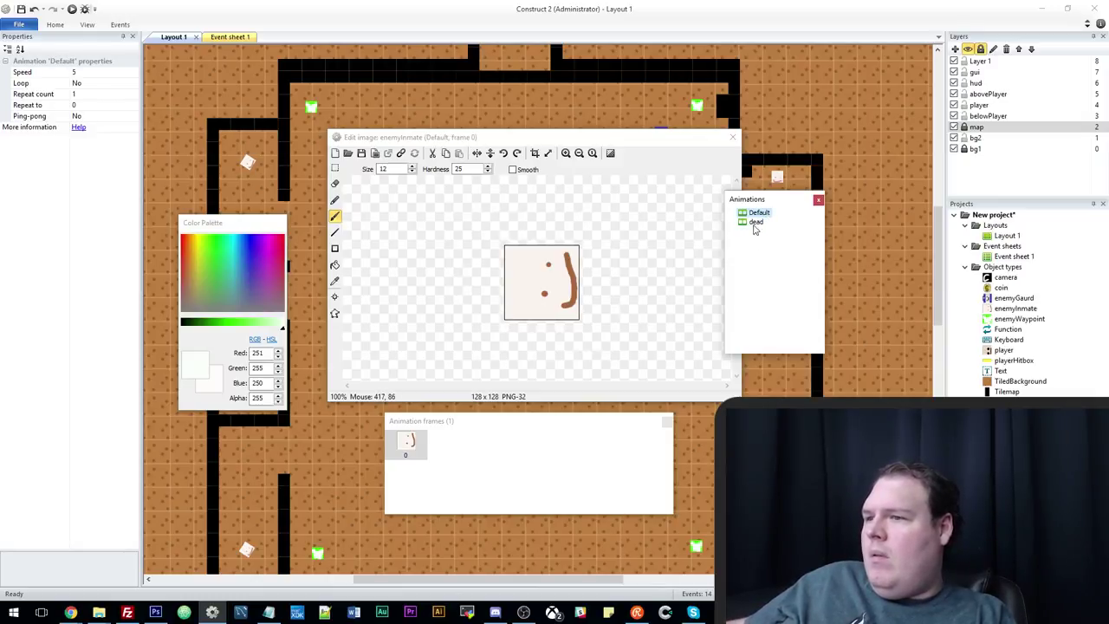
right_click(413, 457)
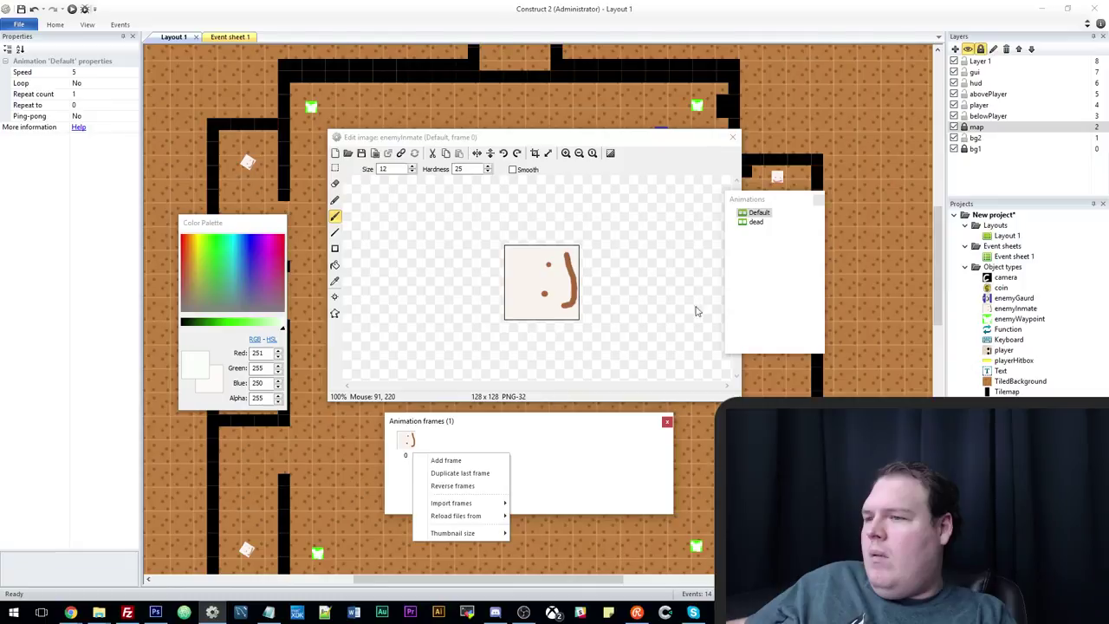
right_click(753, 222)
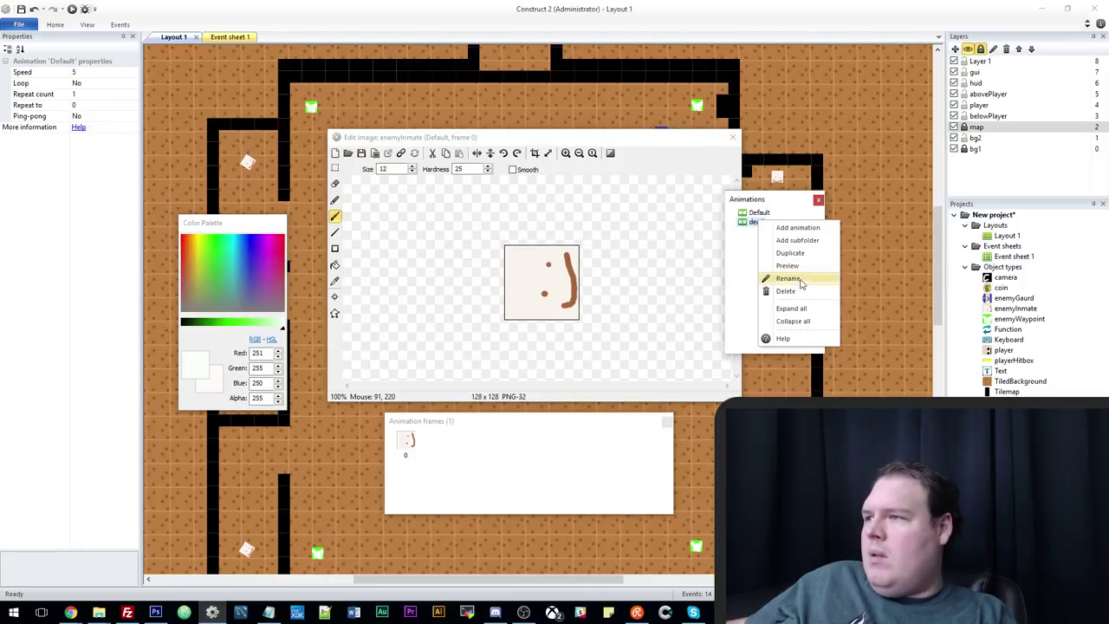
left_click(798, 283)
left_click(776, 301)
Duplicate the Default animation and name the copy 'dead'.
right_click(764, 214)
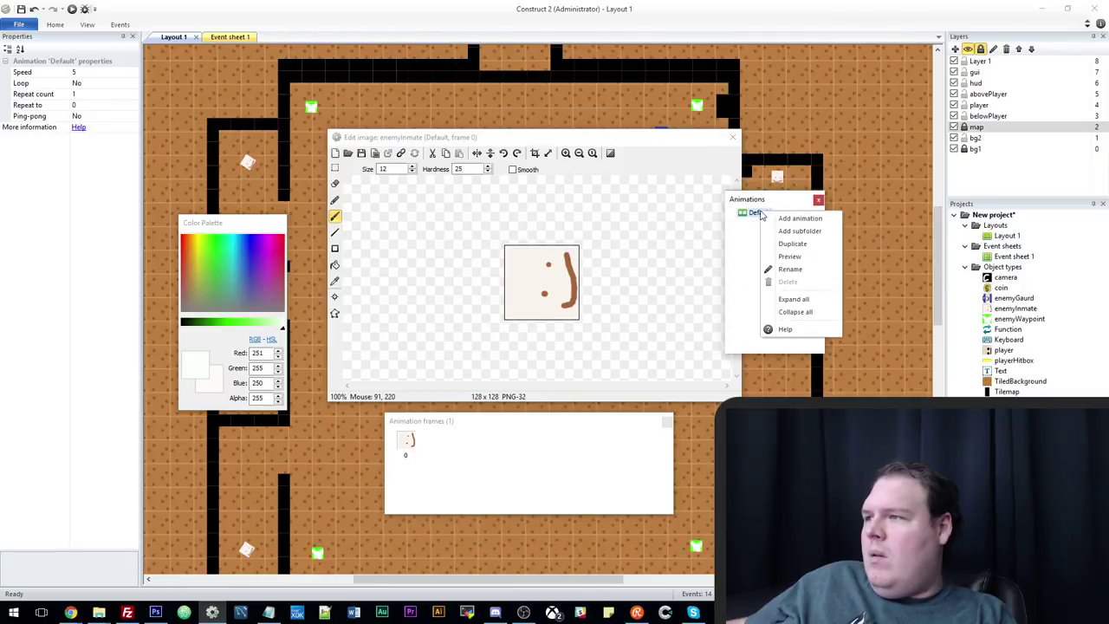
left_click(803, 245)
type("d")
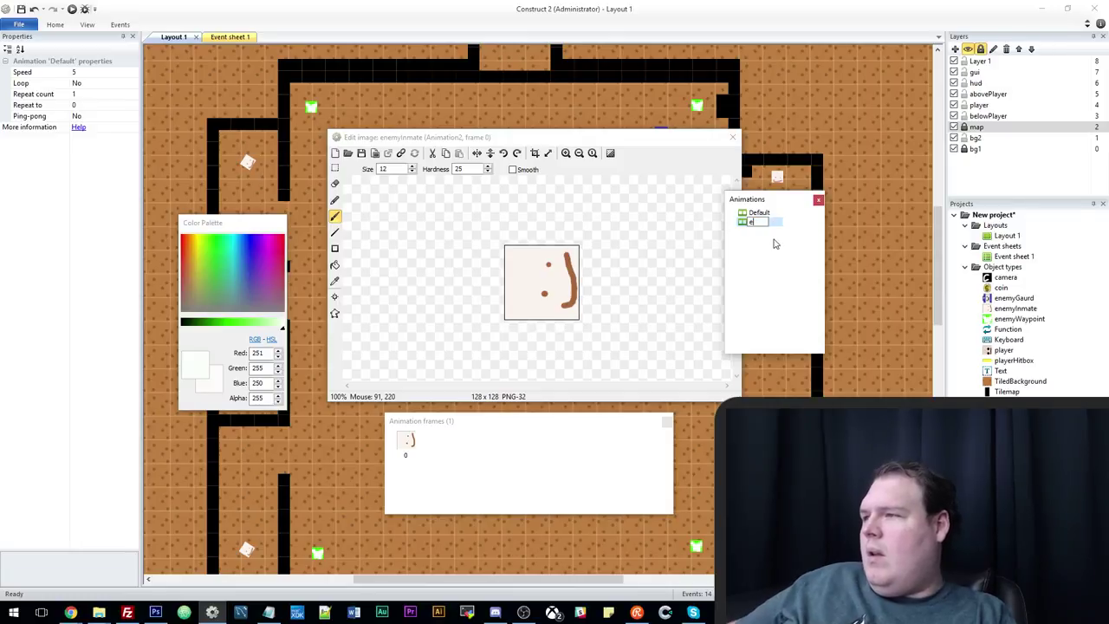
type("ead")
key("Return")
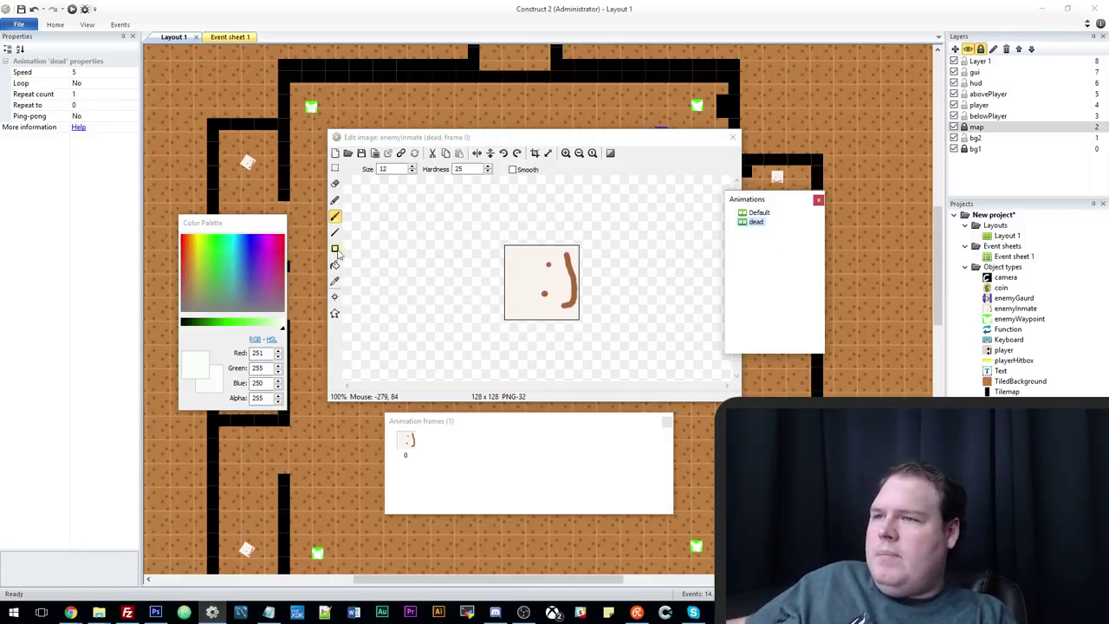
Paint black X eyes on the dead frame's face and close the editor.
left_click(224, 275)
left_click_drag(251, 324, 182, 326)
left_click(543, 260)
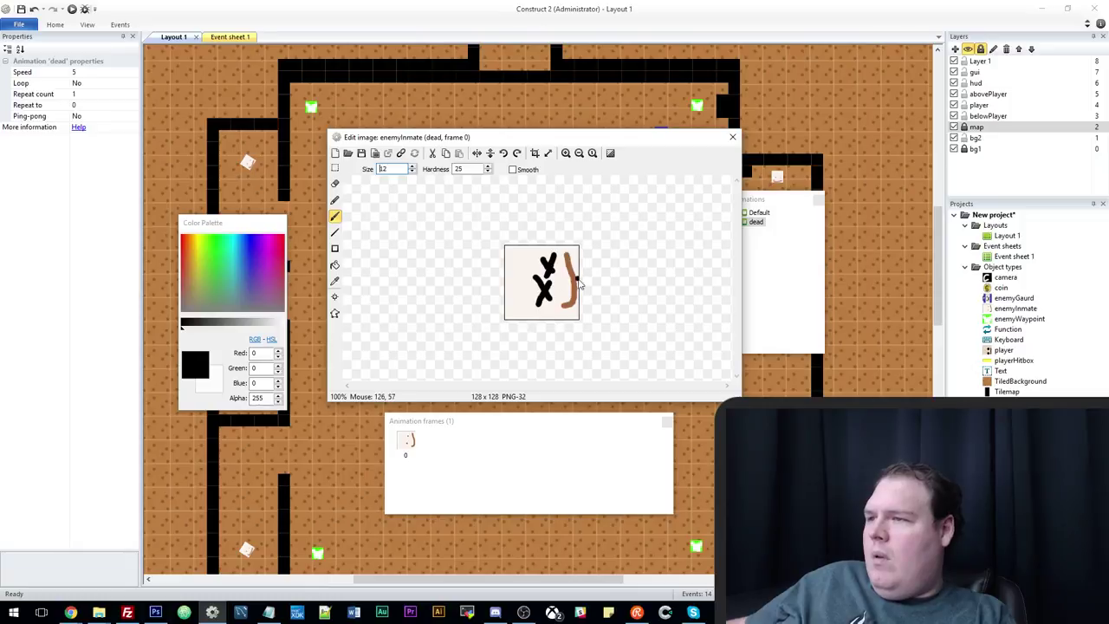
left_click_drag(570, 311, 572, 303)
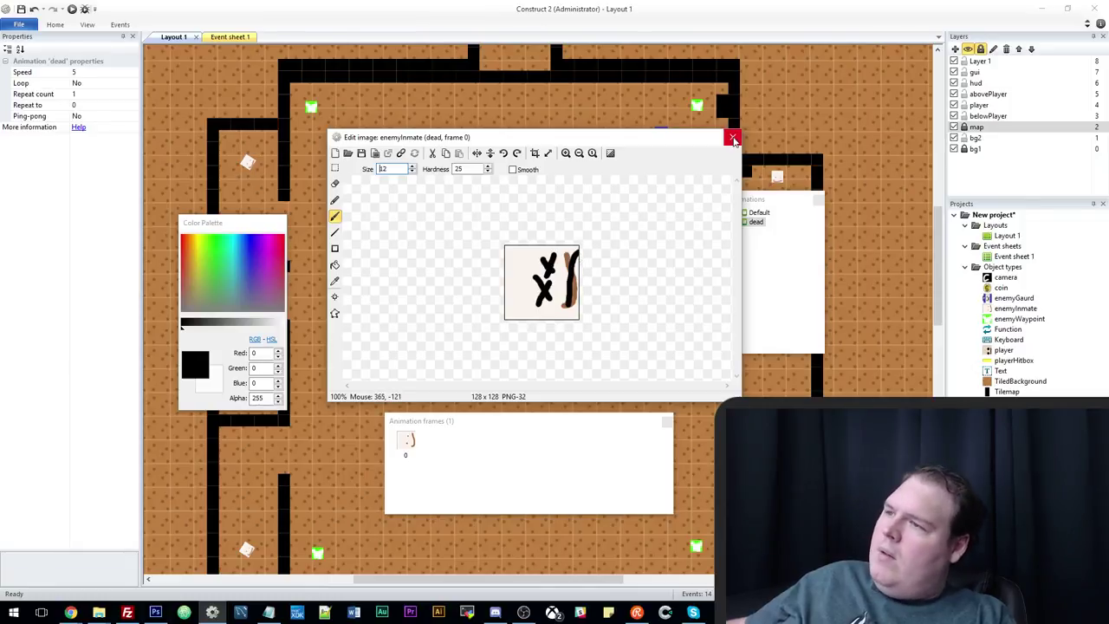
left_click(732, 136)
left_click(231, 38)
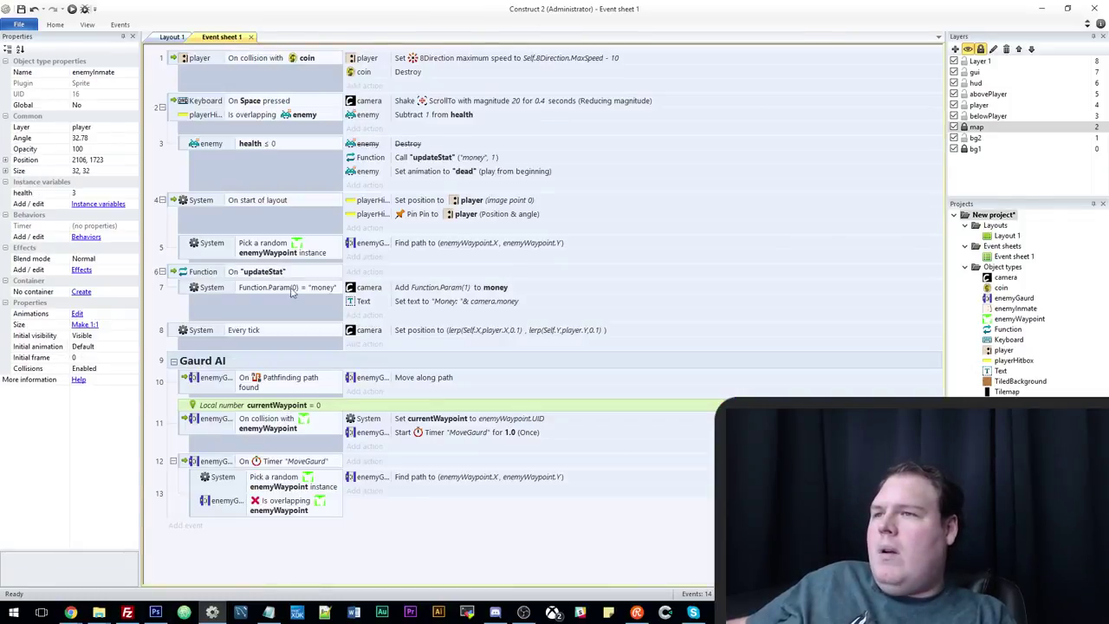
Add a Boolean instance variable isDead, default false, to the enemy family.
left_click(172, 37)
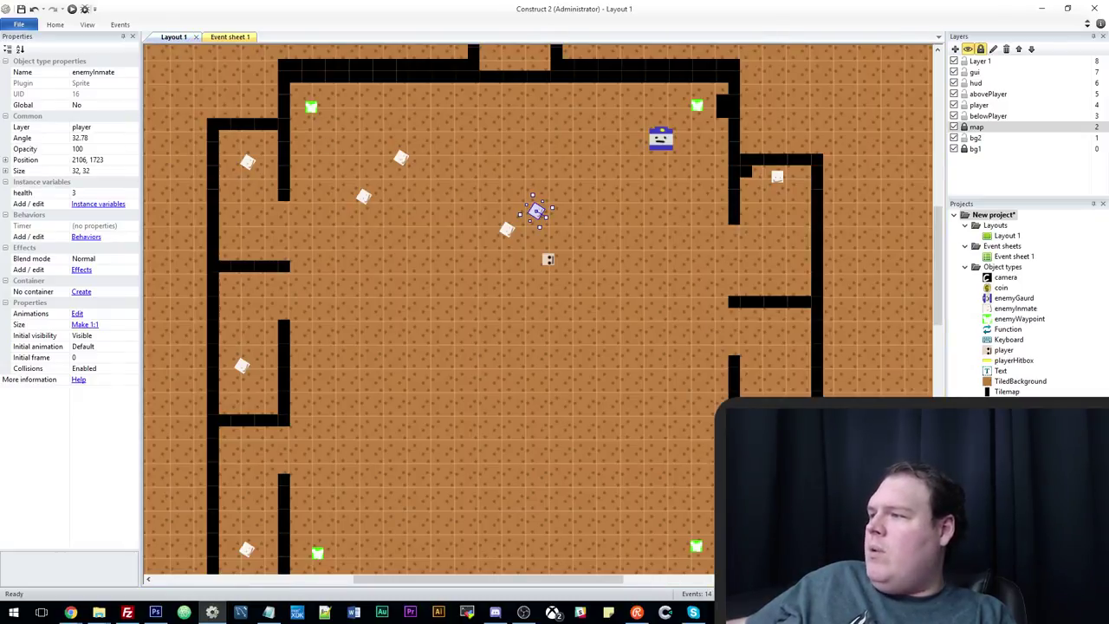
left_click(102, 120)
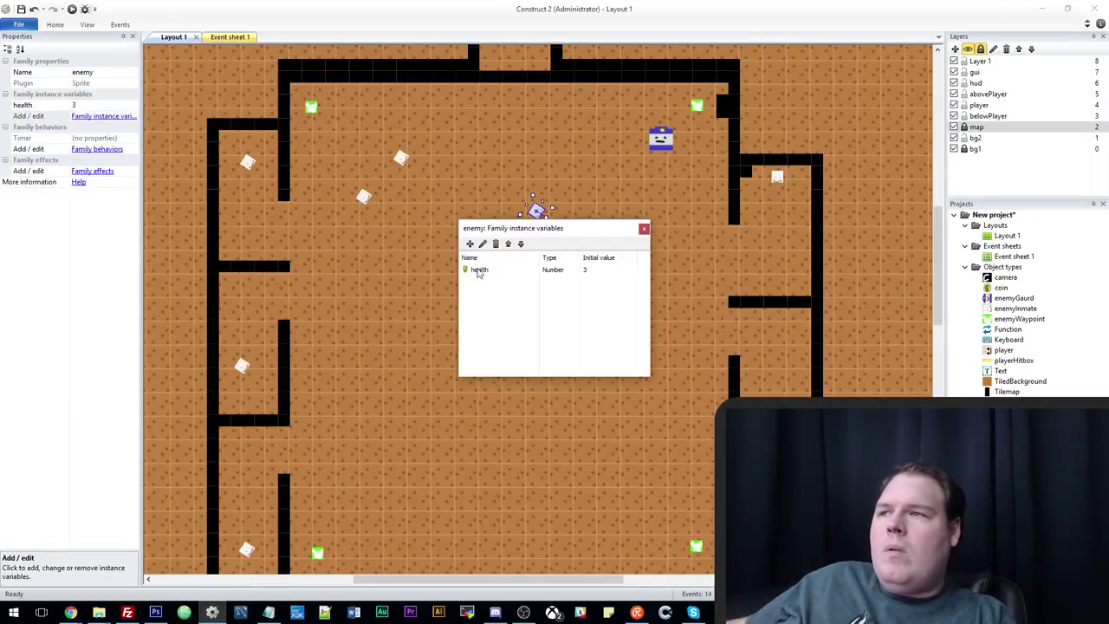
left_click(469, 244)
type("is")
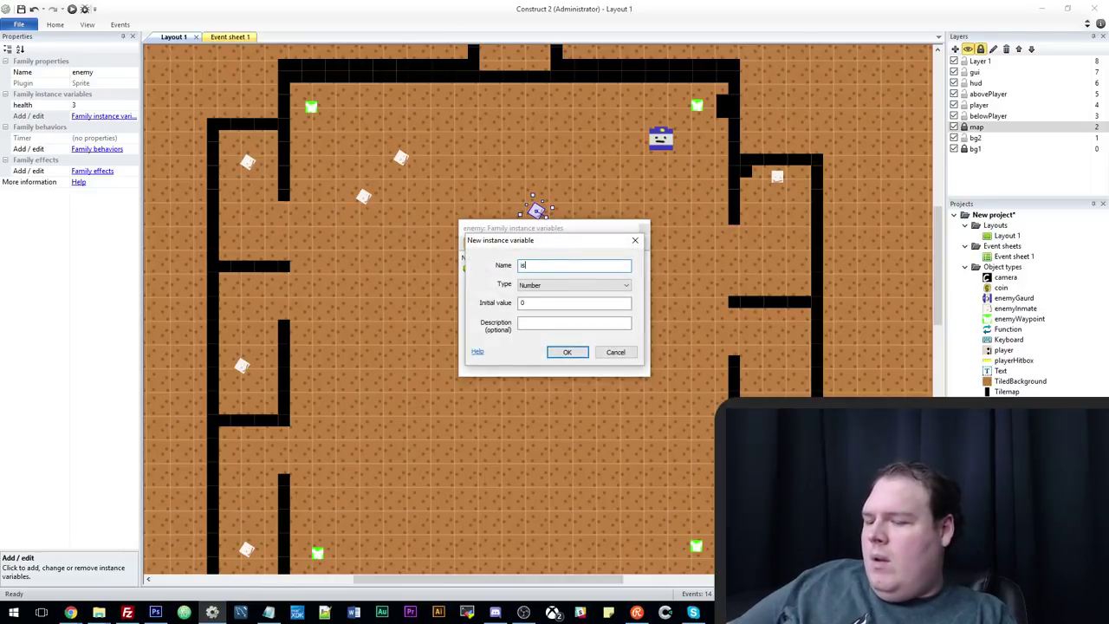
type("Dead")
left_click(544, 285)
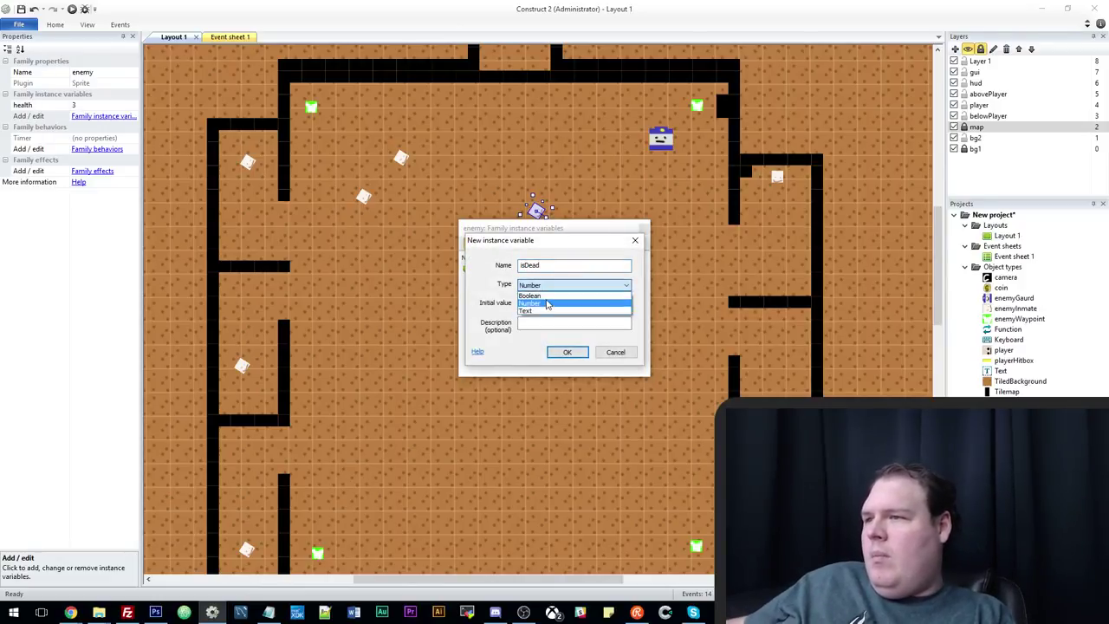
left_click(544, 299)
left_click(568, 352)
left_click(644, 228)
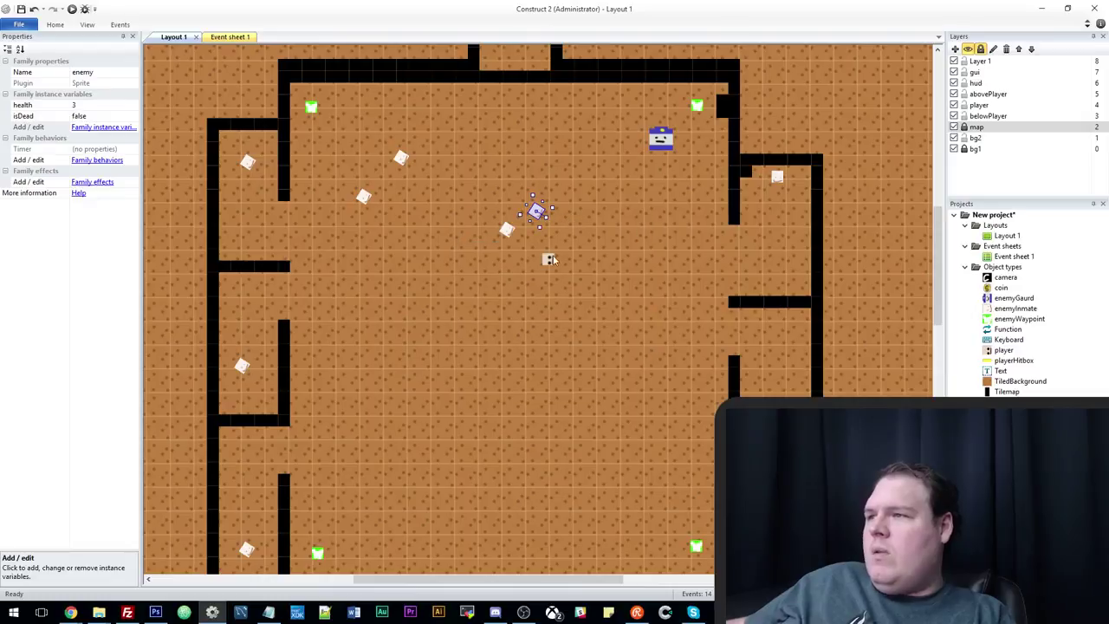
left_click(222, 37)
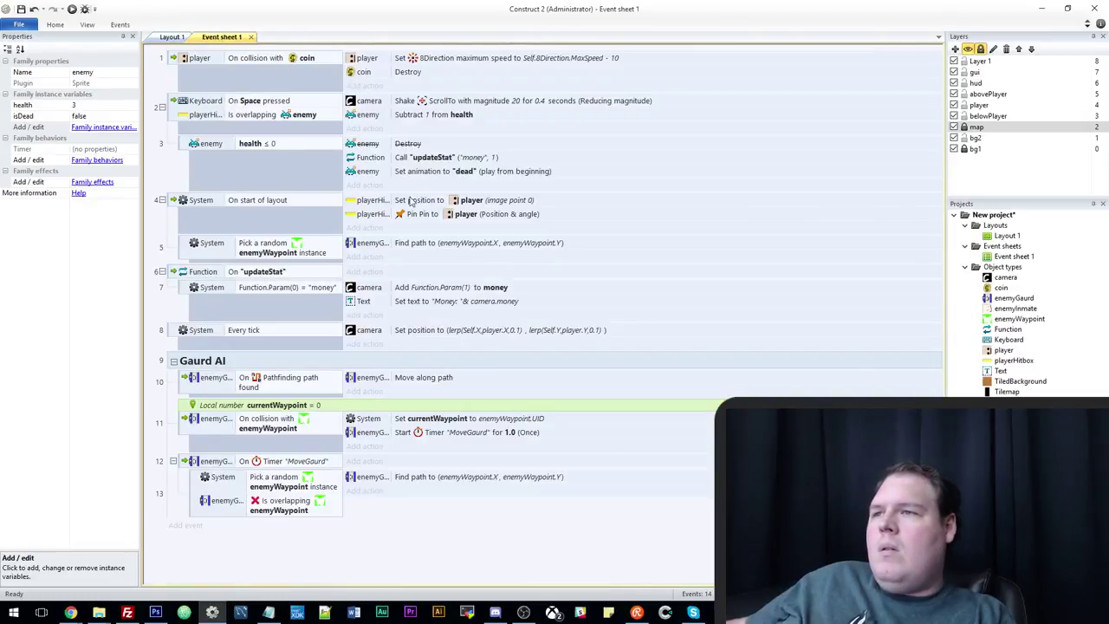
Add 'Set isDead to True' right after the dead animation action, then start a new event.
left_click(364, 186)
double_click(497, 227)
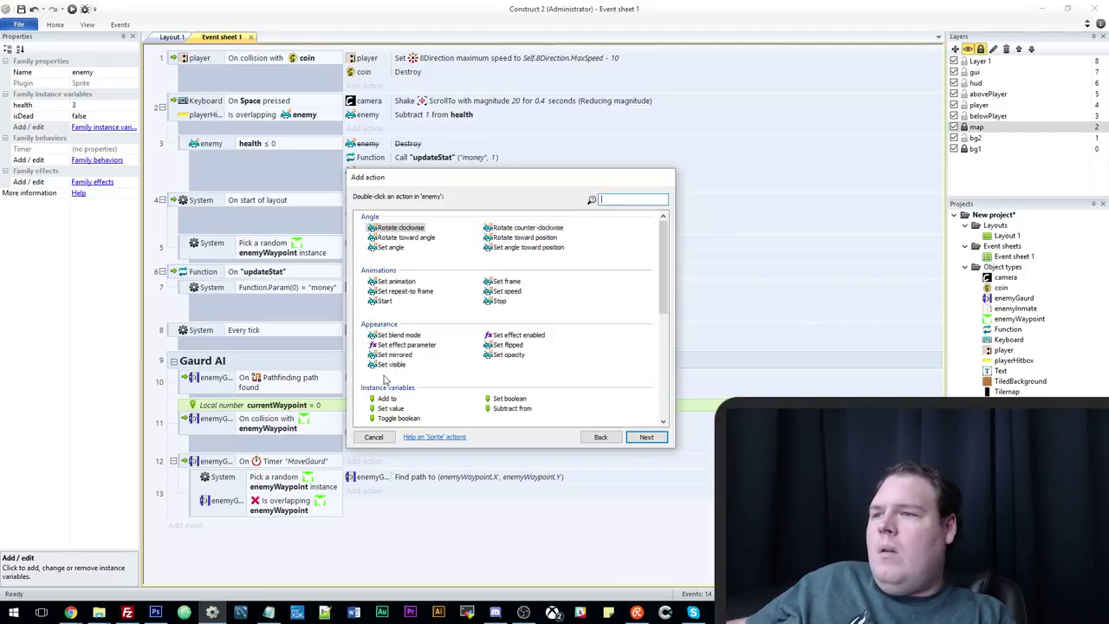
double_click(510, 398)
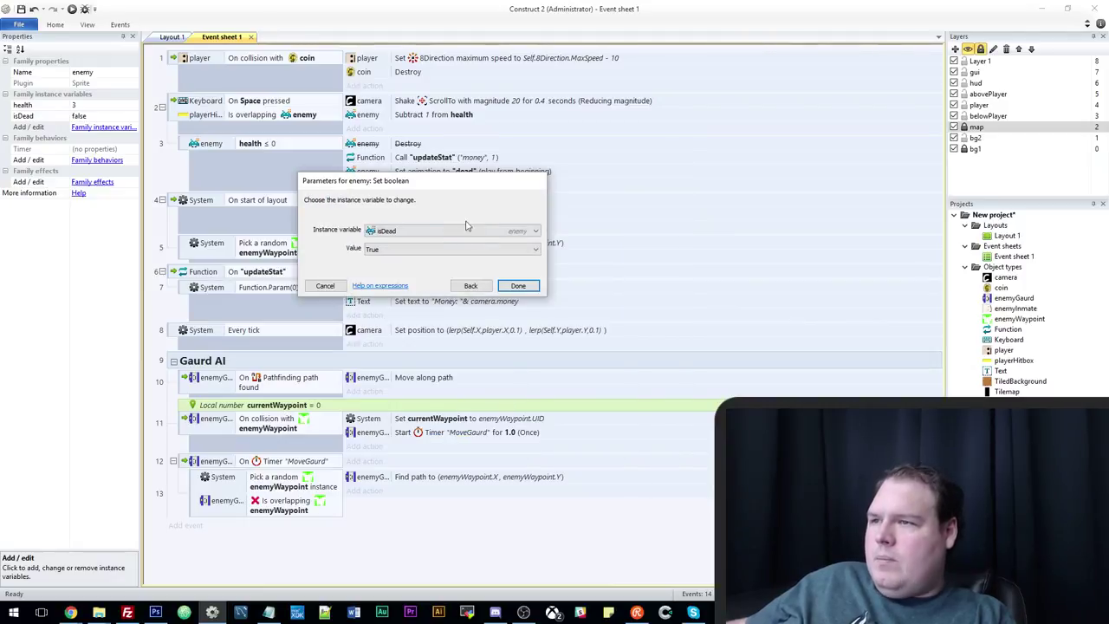
left_click(517, 285)
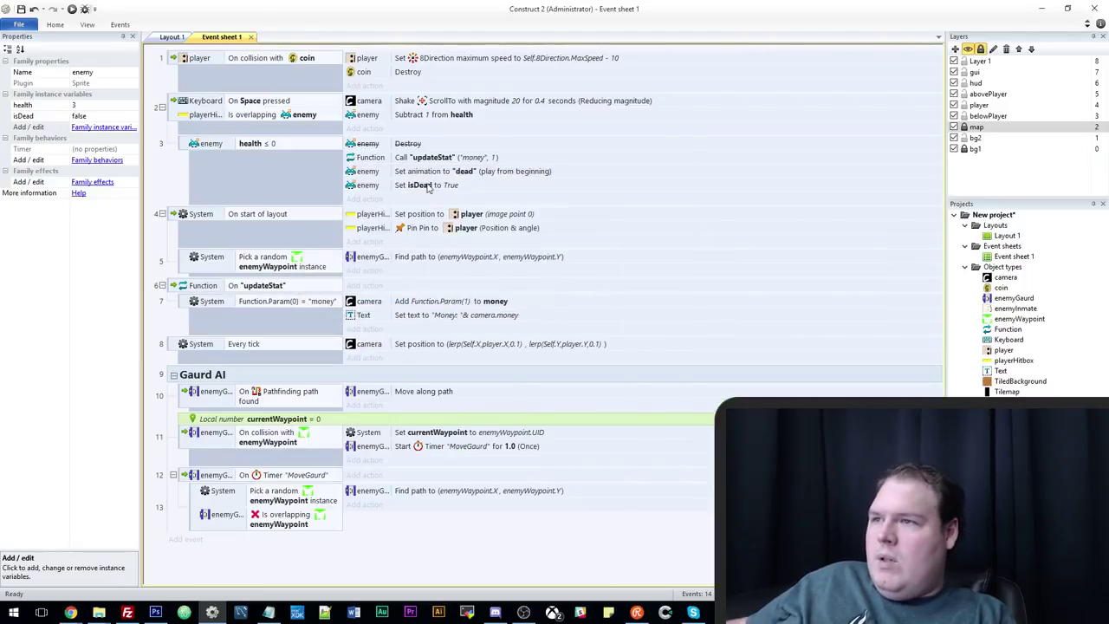
left_click_drag(428, 188, 433, 156)
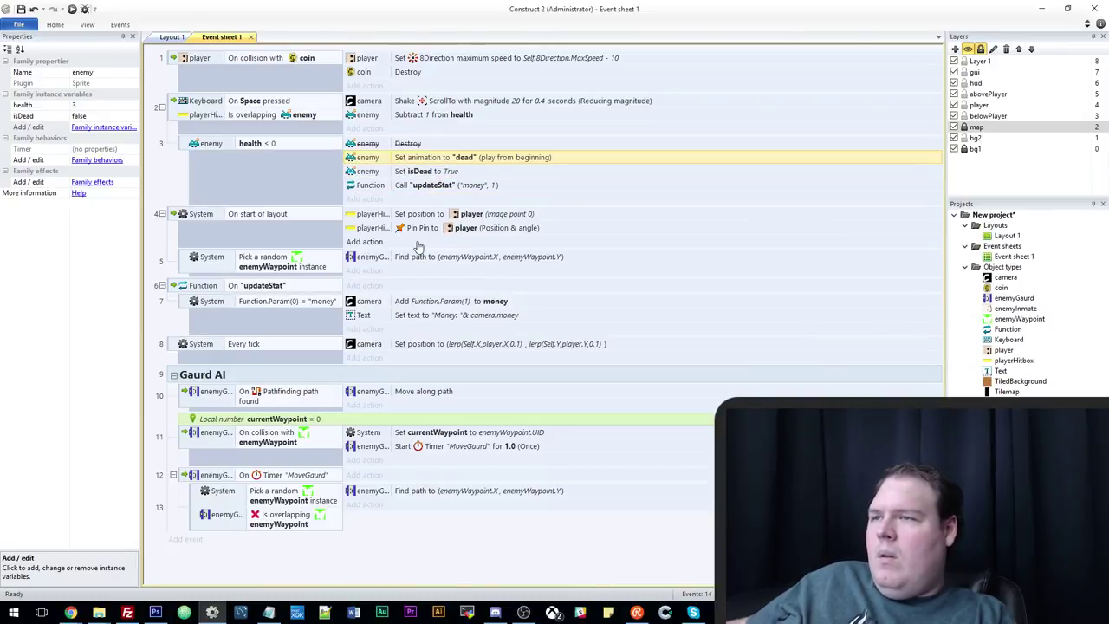
left_click(244, 379)
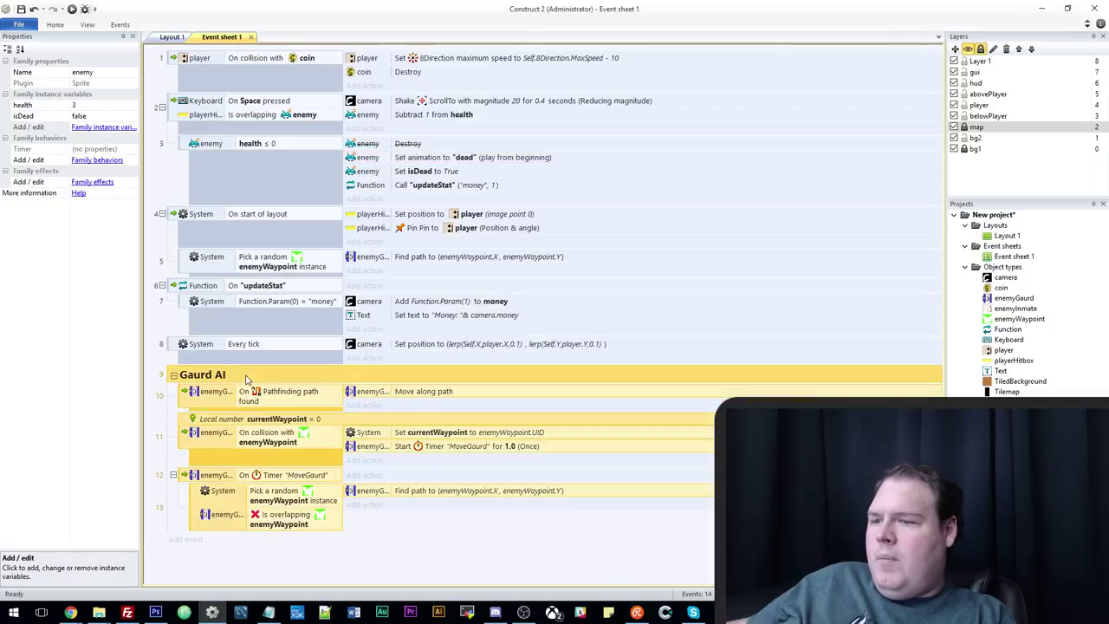
key("e")
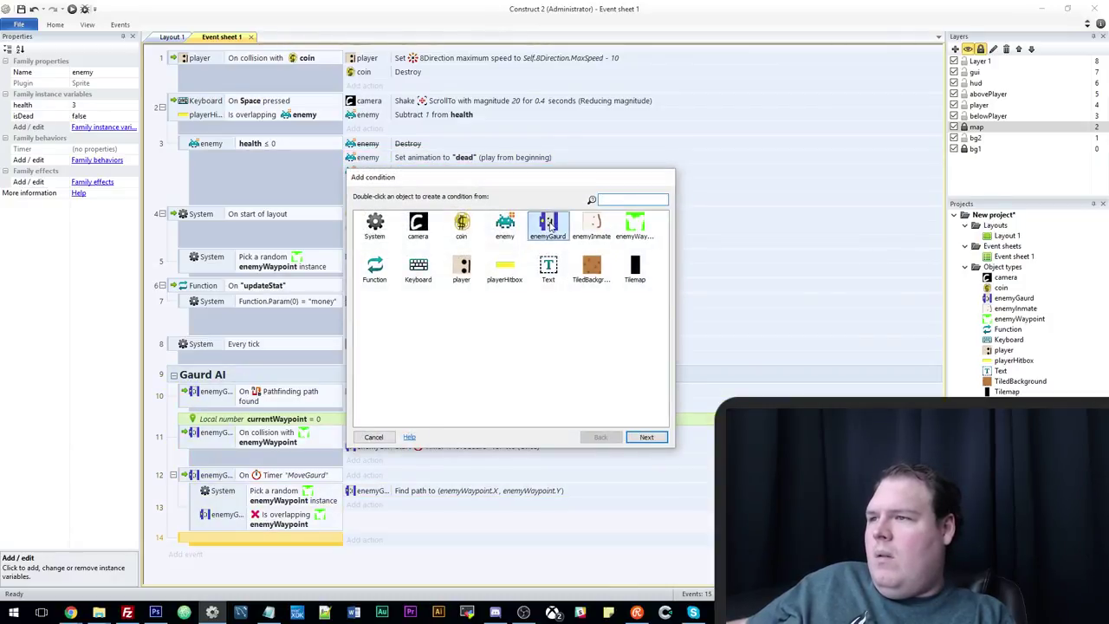
Create a System 'For each enemyGaurd' event.
double_click(549, 224)
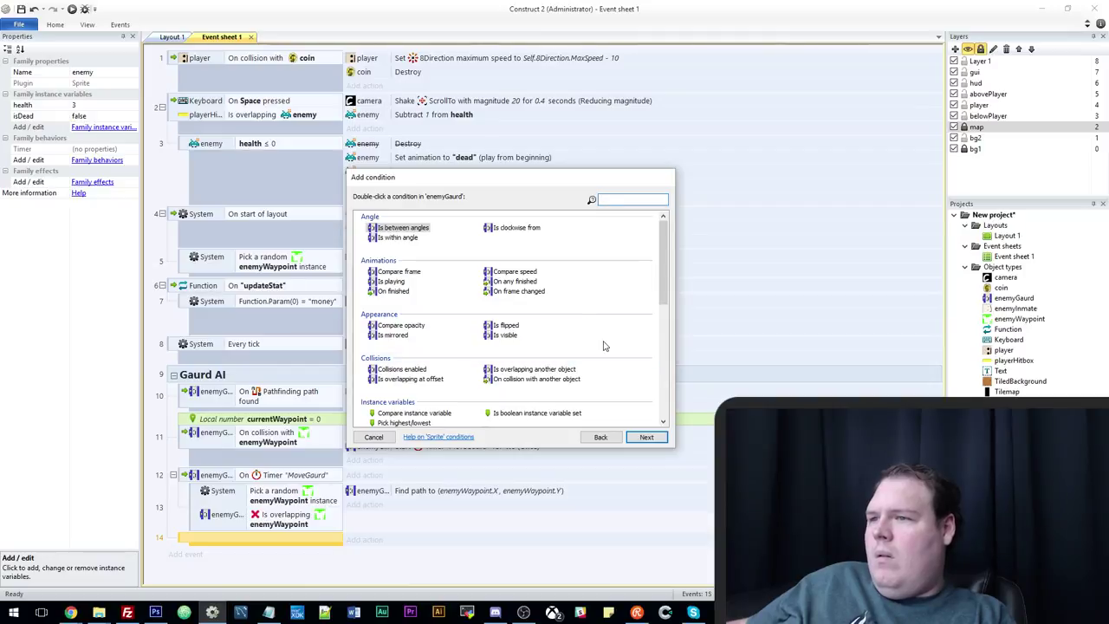
scroll(607, 348, "down", 6)
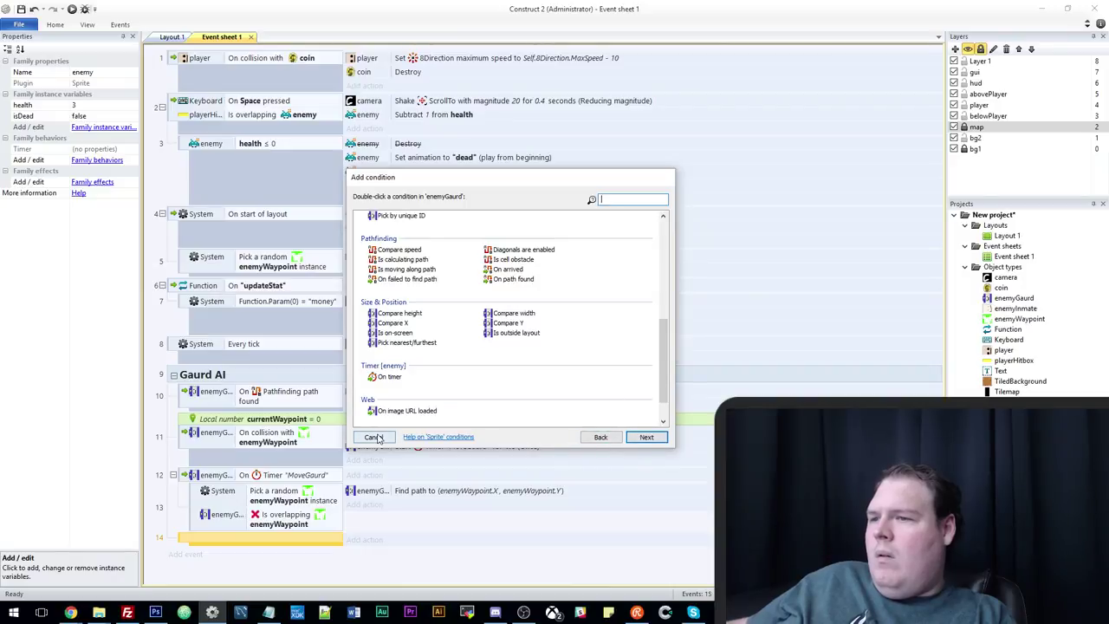
left_click(600, 437)
double_click(375, 227)
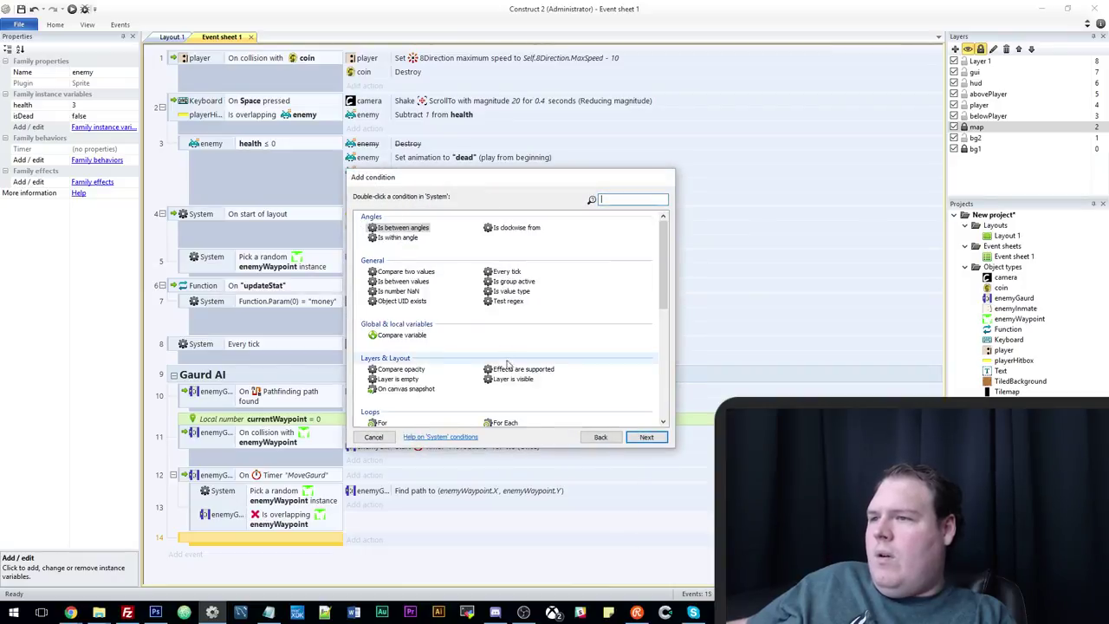
scroll(510, 344, "down", 5)
double_click(499, 328)
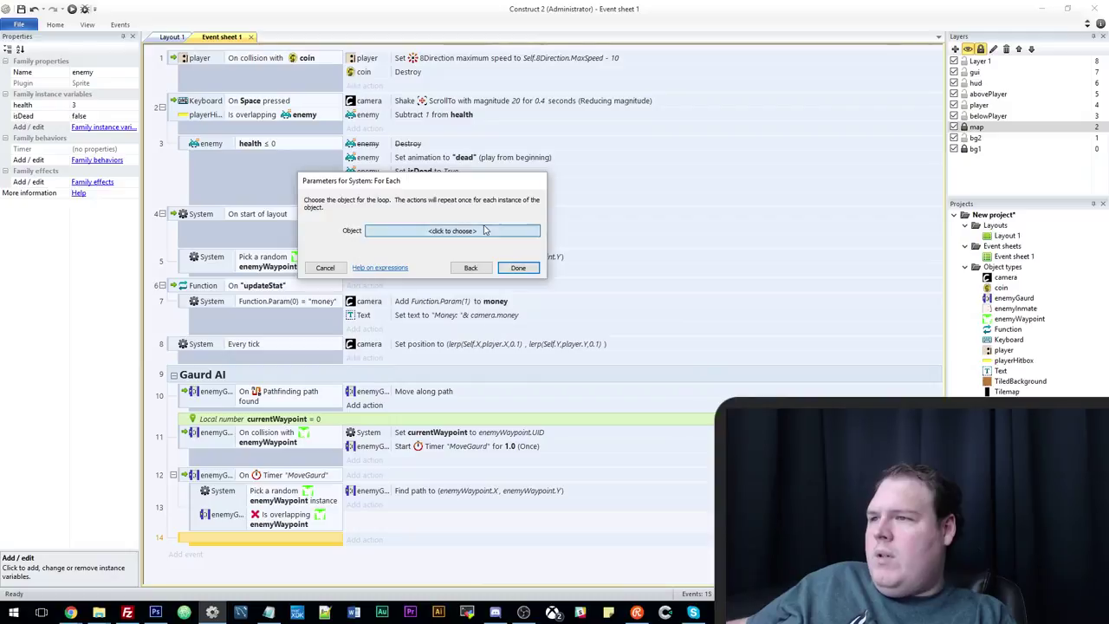
left_click(452, 230)
left_click(525, 188)
double_click(525, 188)
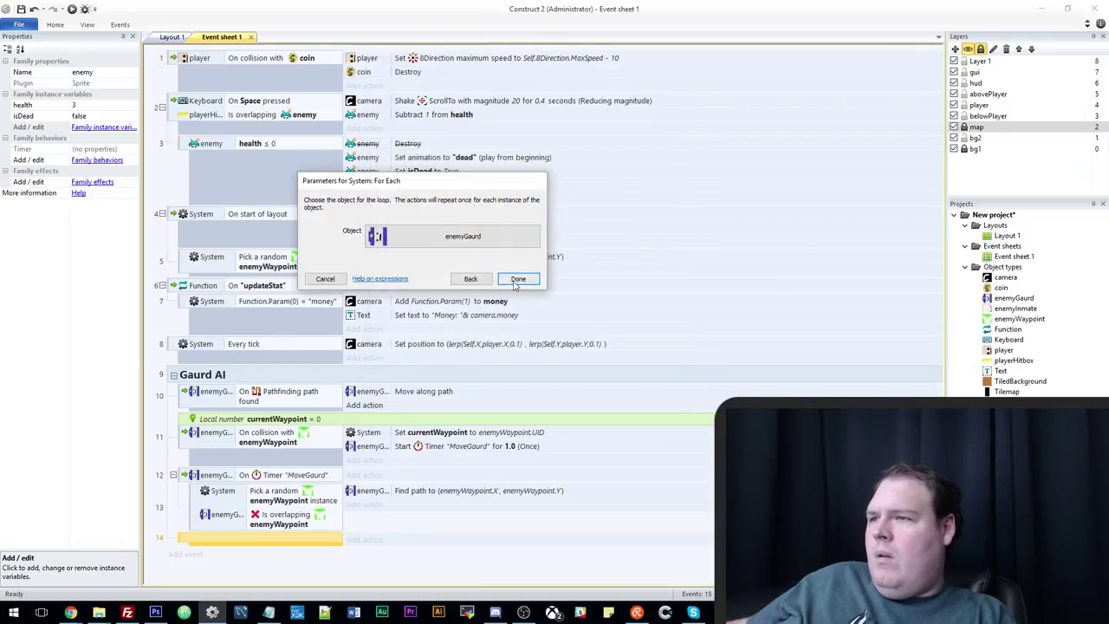
left_click(517, 278)
Add a Compare two values sub-event with distance(enemyGaurd.X,enemyGaurd.Y,enemy.X,enemy.Y) as first value.
key("s")
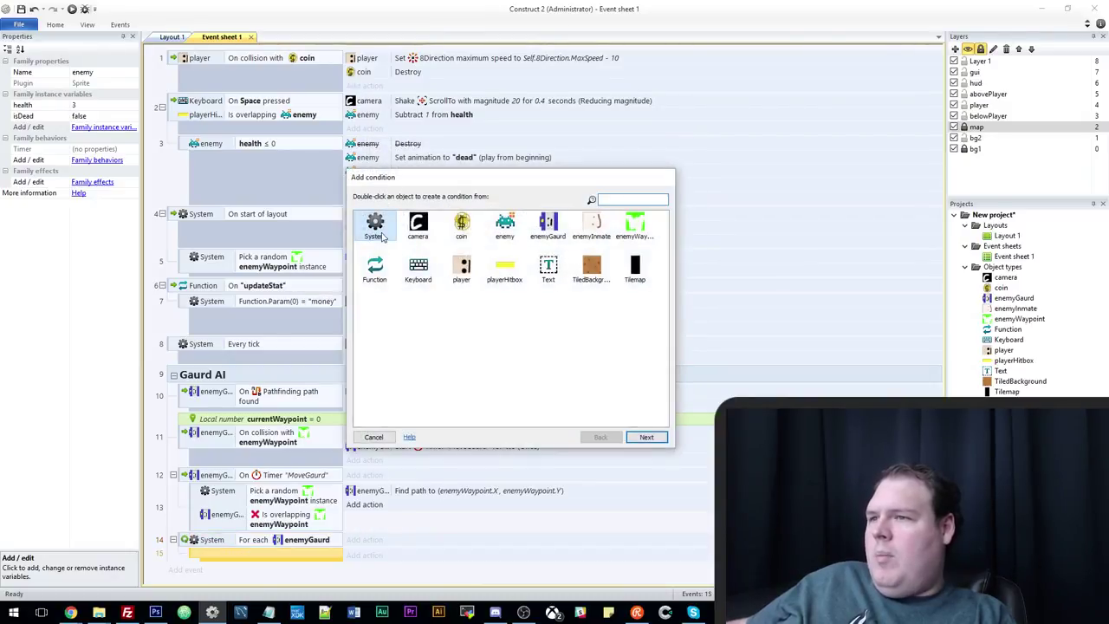
double_click(377, 226)
key("Escape")
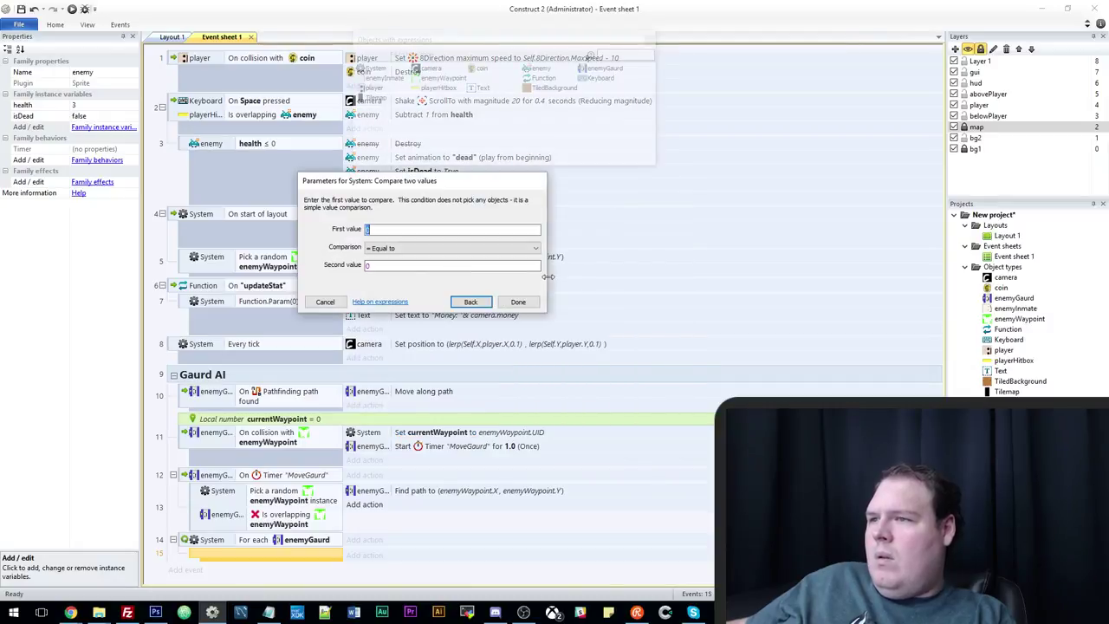
type("dis")
key("Return")
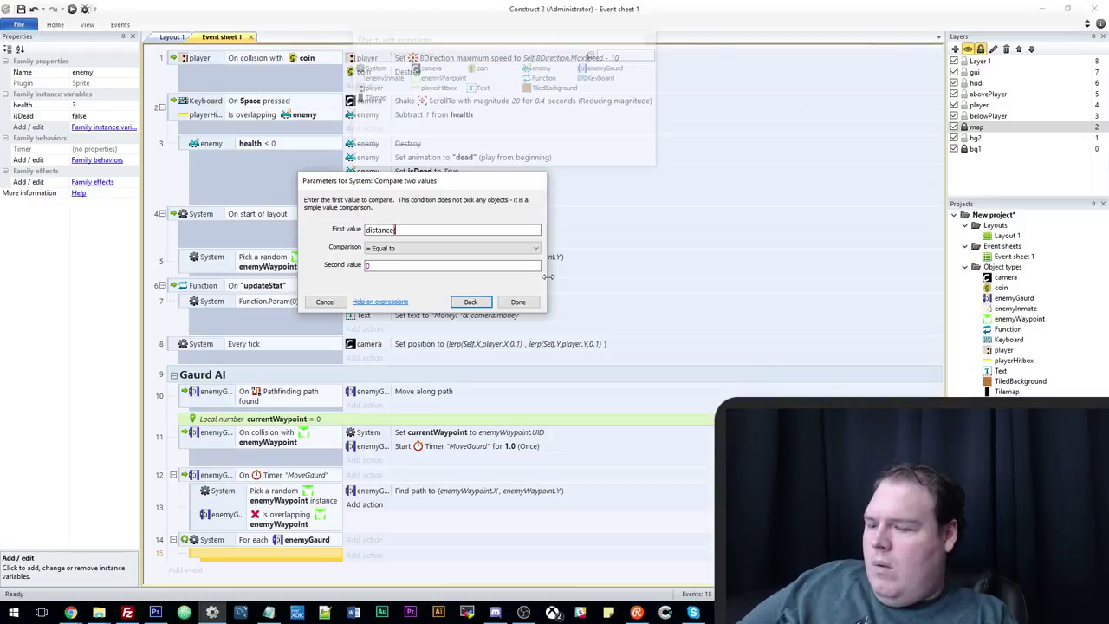
type("(enemyG")
key("Return")
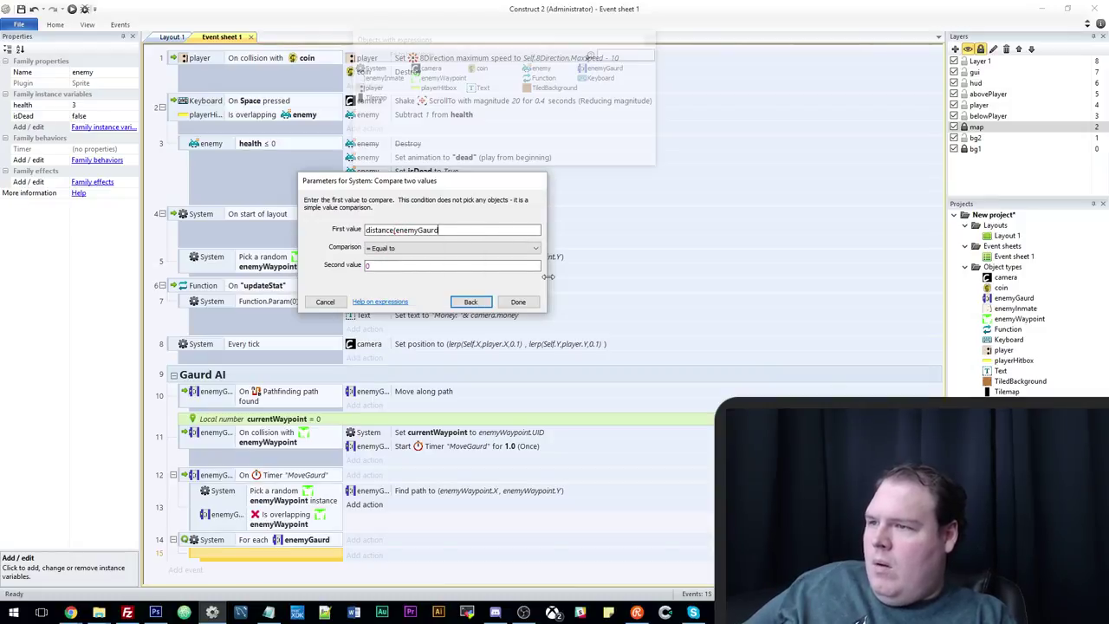
type(".X,enem")
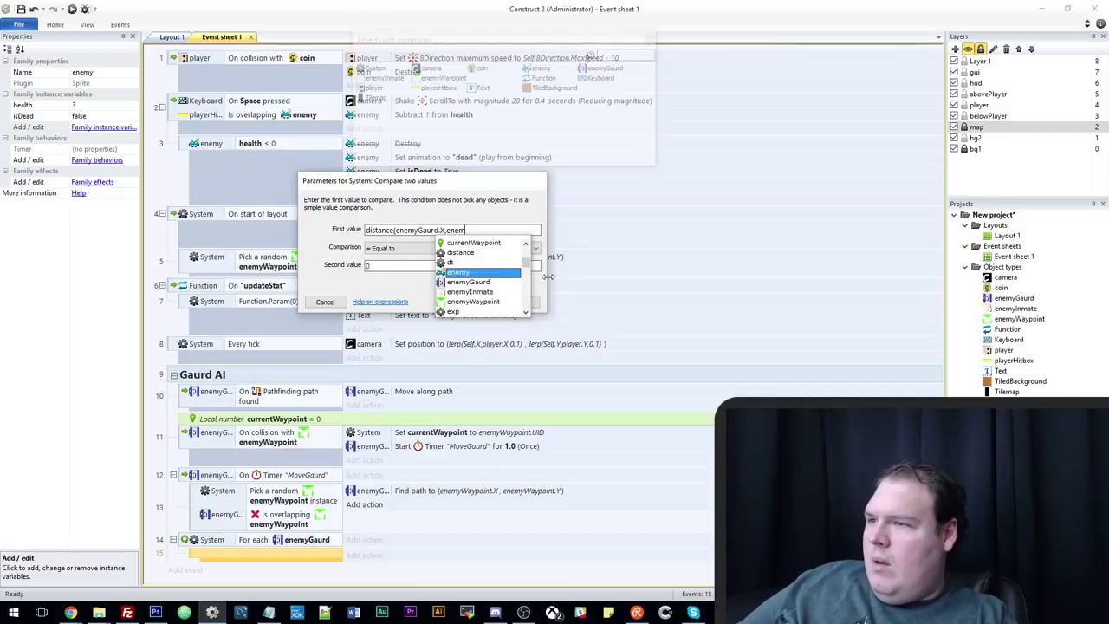
type("yG")
key("Return")
type(".Y")
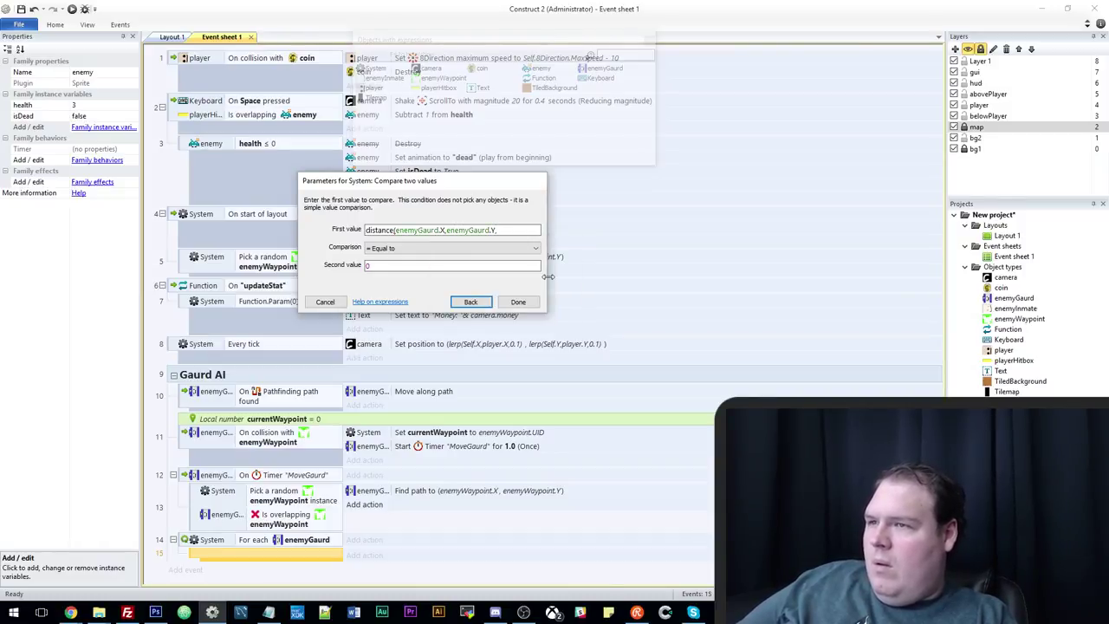
type(",ene")
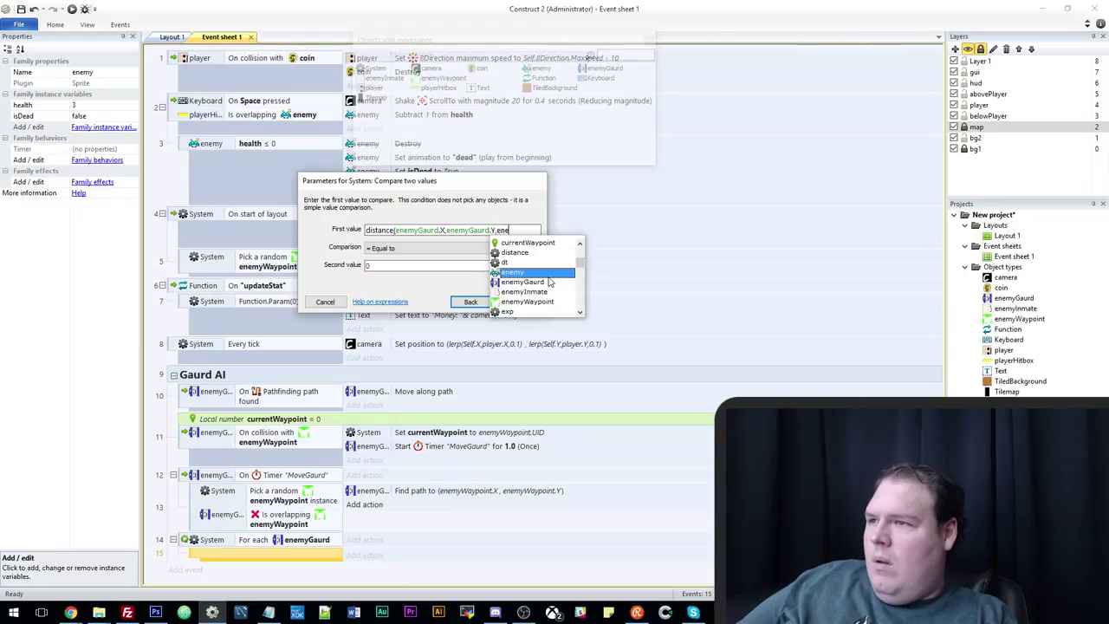
key("Return")
type(".X,ene")
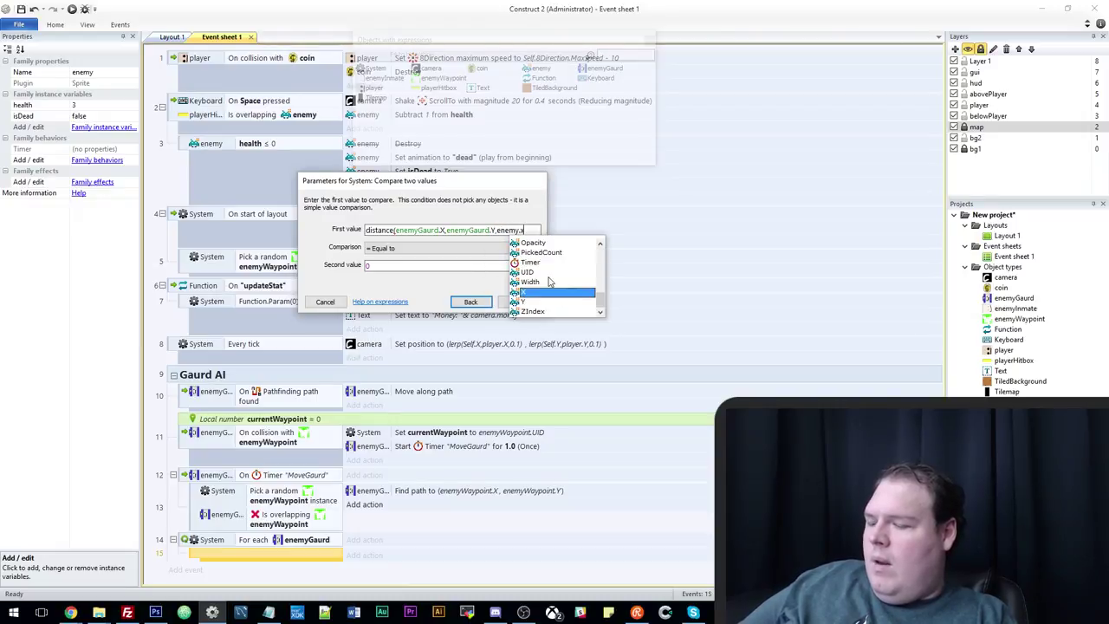
key("Return")
type(".Y")
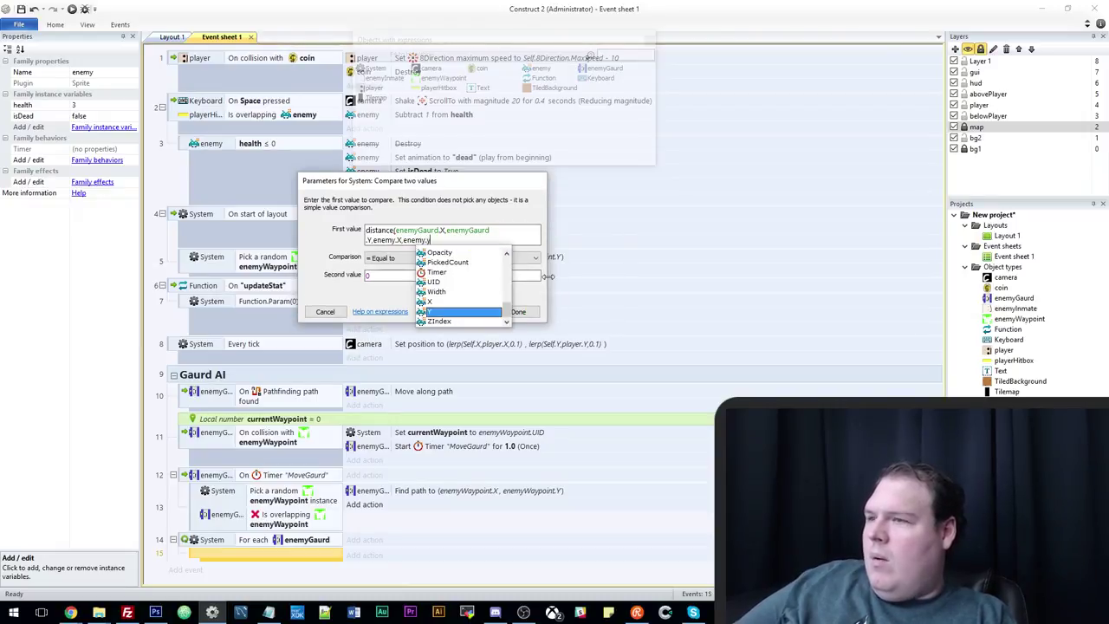
type(")")
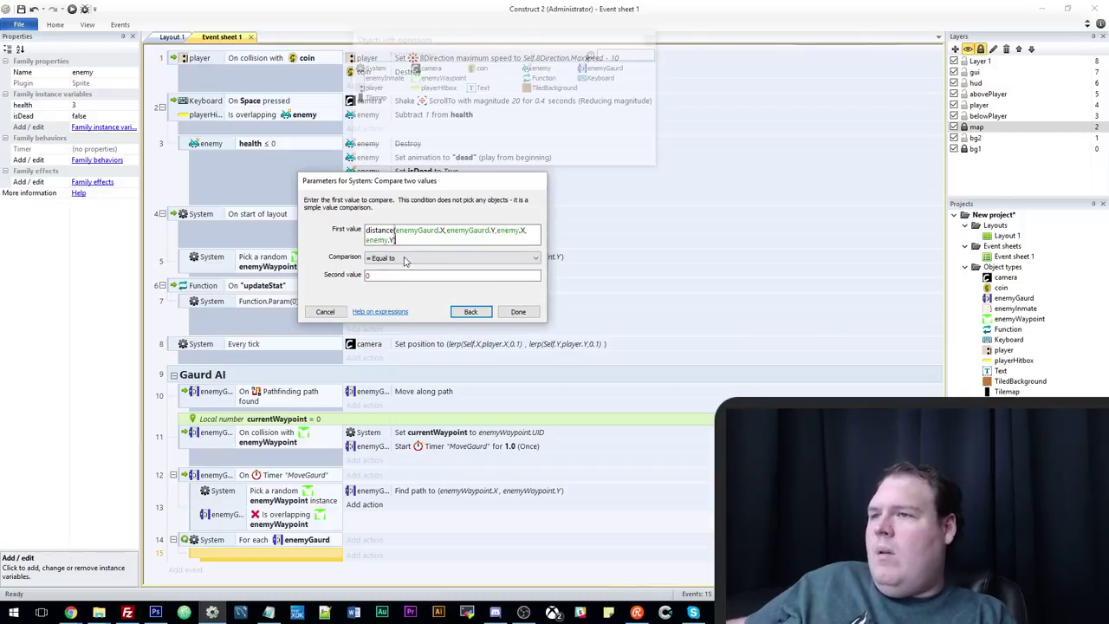
Set the comparison to less than 200 and confirm the condition.
left_click(407, 258)
left_click(403, 288)
left_click(379, 275)
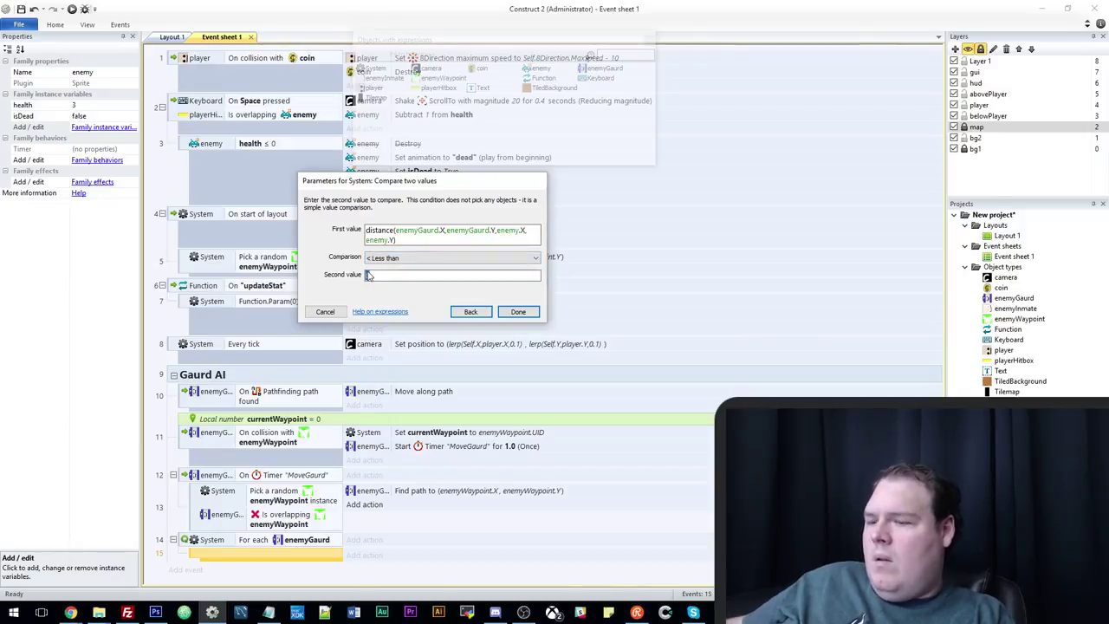
type("200")
key("Return")
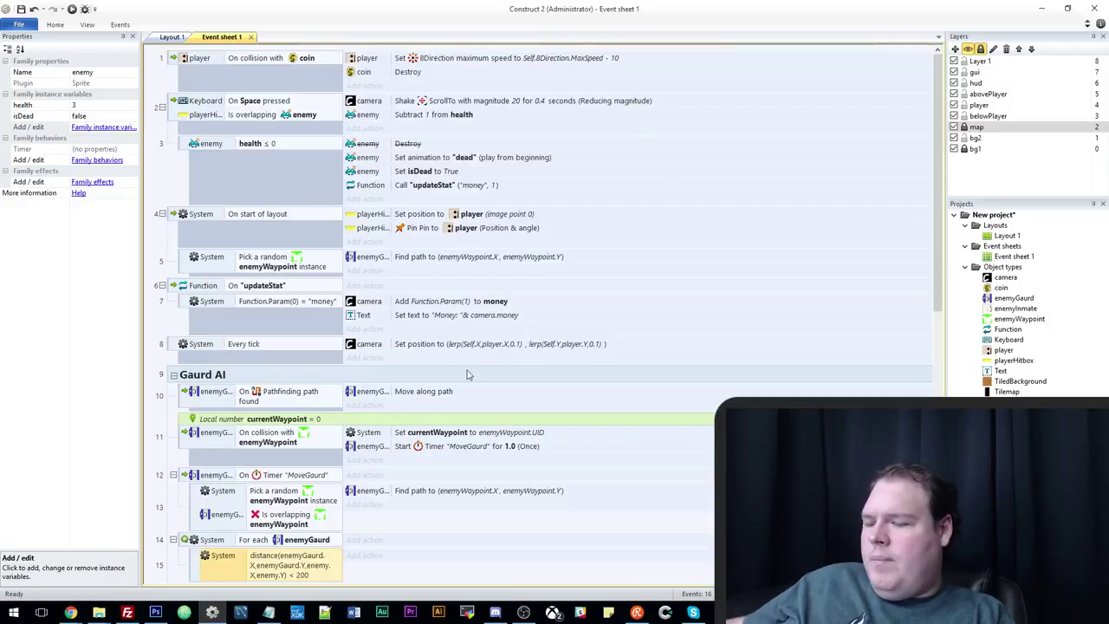
scroll(424, 377, "down", 3)
Add the condition enemy 'Is boolean instance variable set' isDead to the sub-event.
key("c")
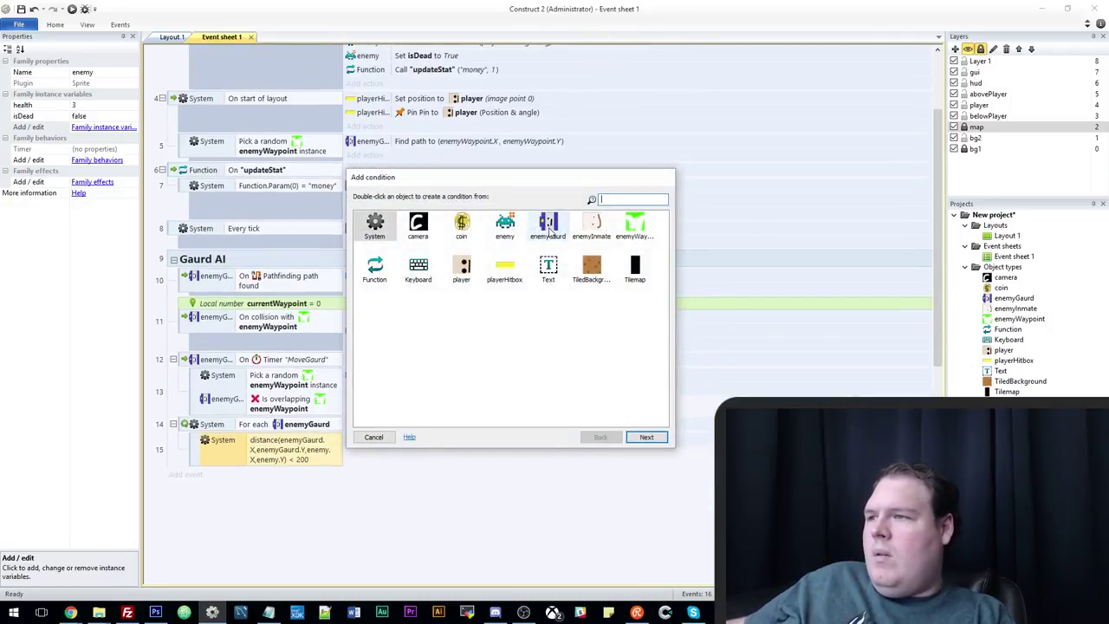
double_click(504, 226)
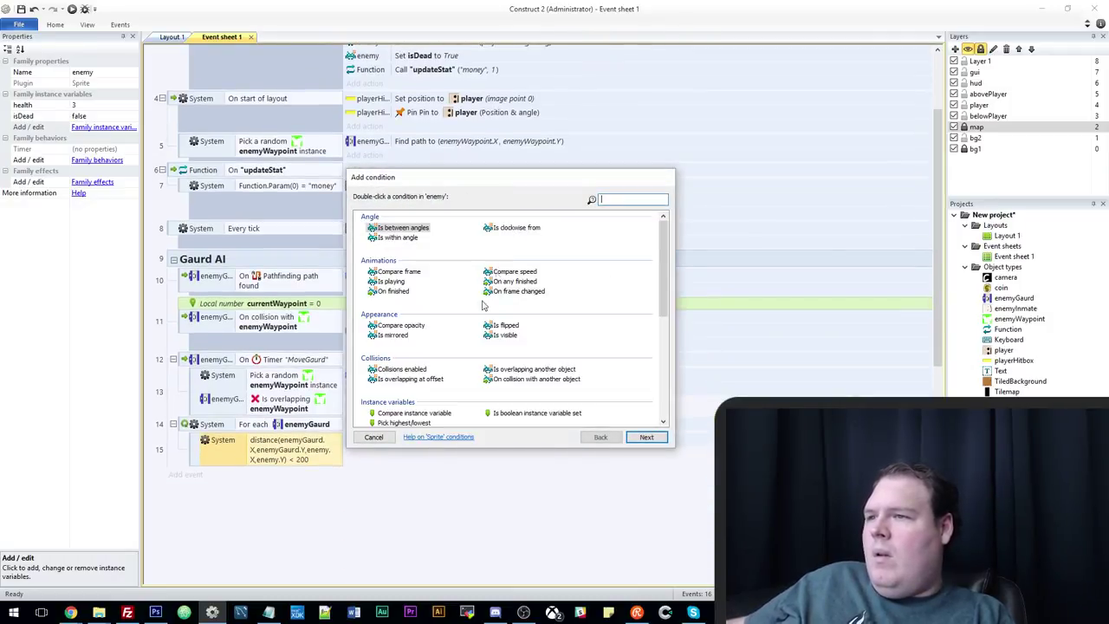
double_click(523, 414)
left_click(518, 268)
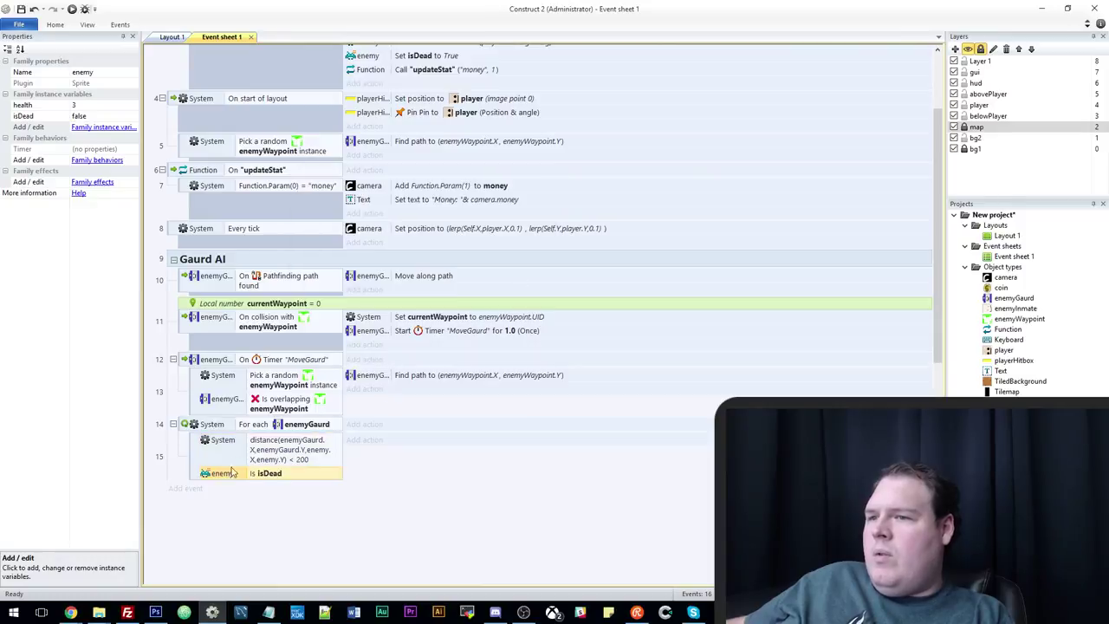
Add an enemyGaurd Pathfinding 'Find path' action to (player.X, player.Y).
left_click(379, 440)
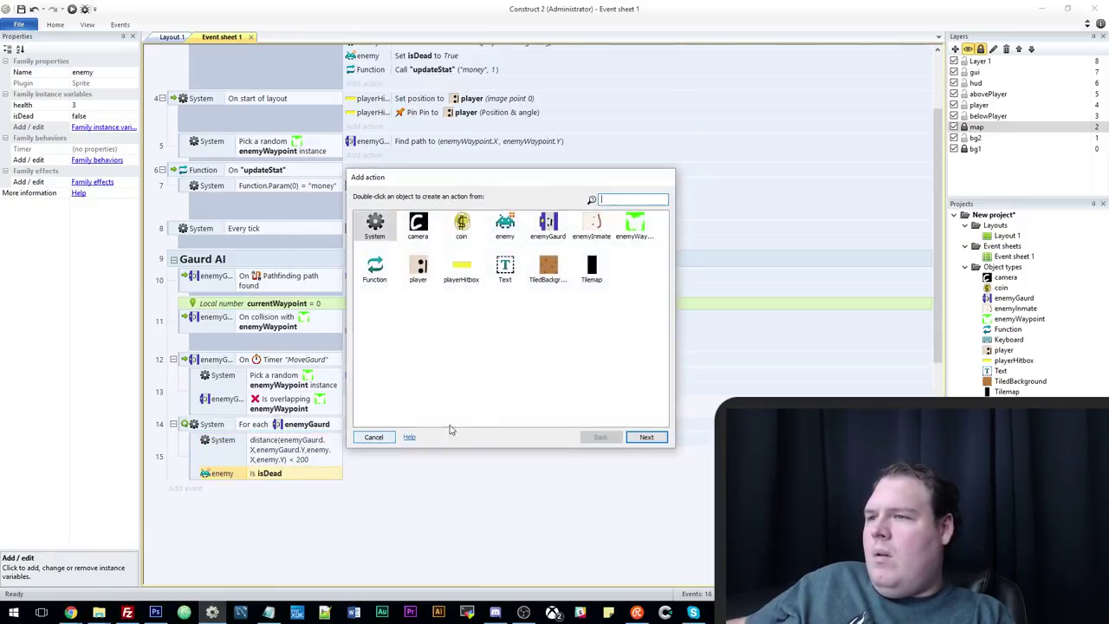
double_click(548, 226)
scroll(485, 338, "down", 5)
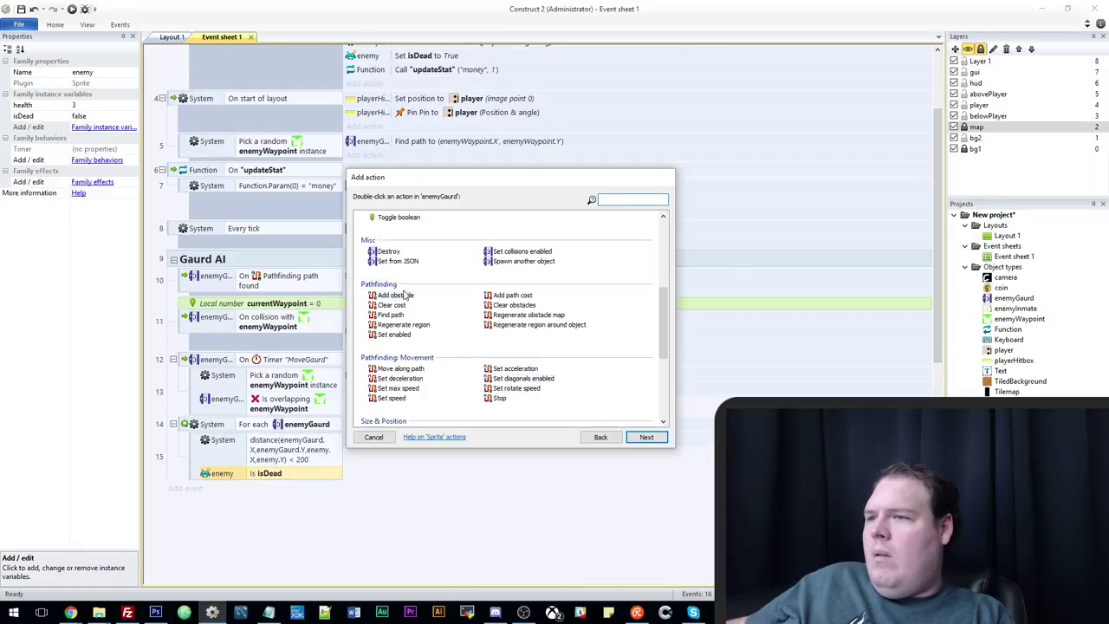
double_click(391, 315)
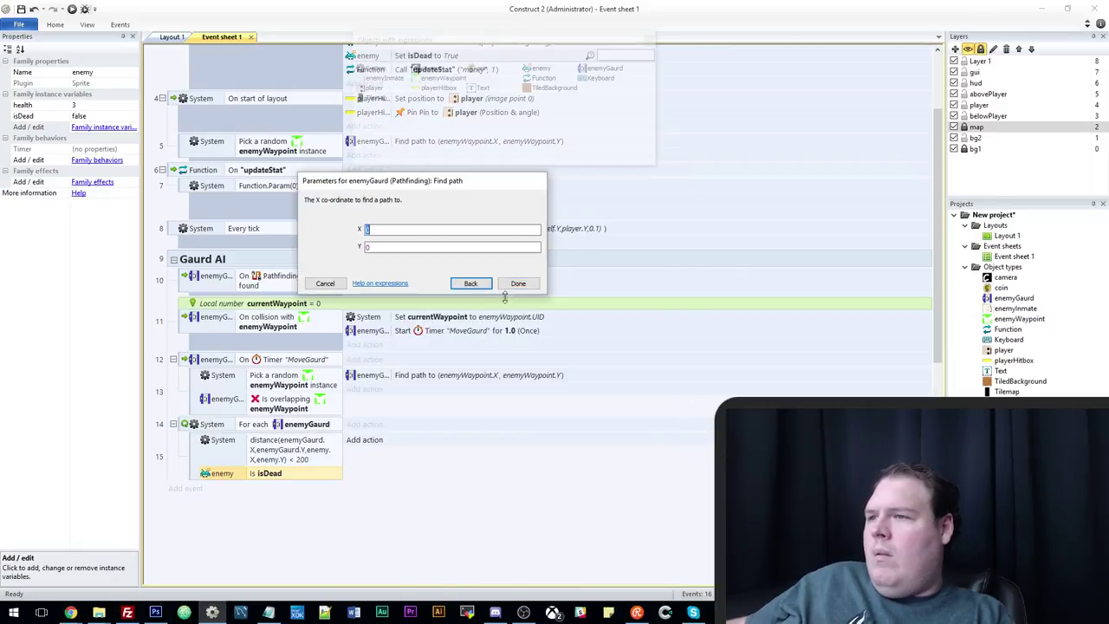
type("player.x")
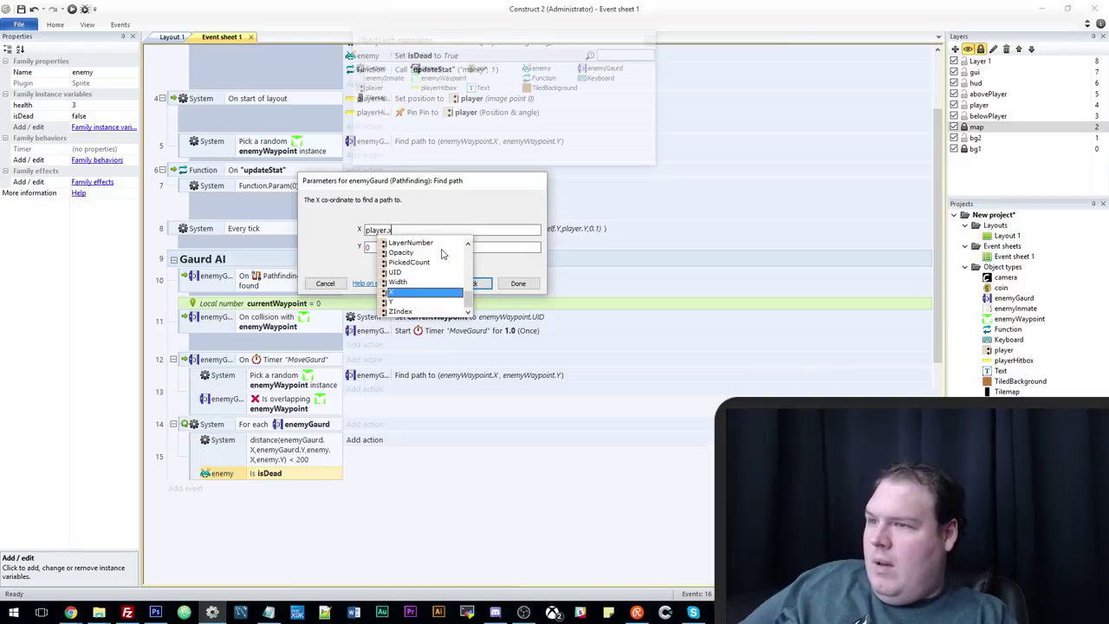
key("Return")
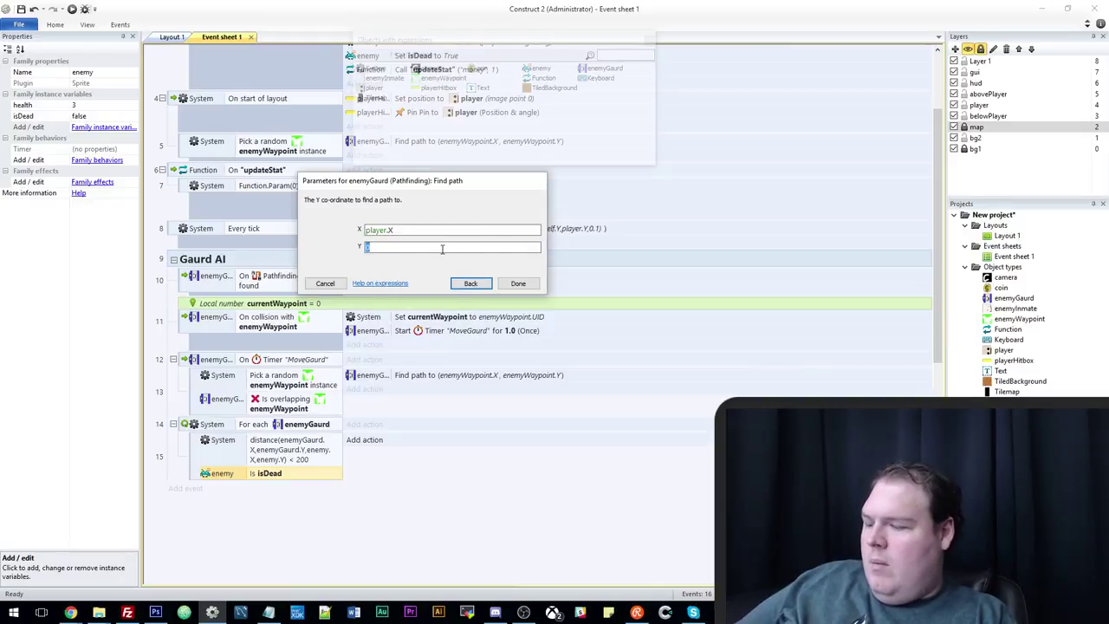
type("player.y")
key("Return")
key("Return")
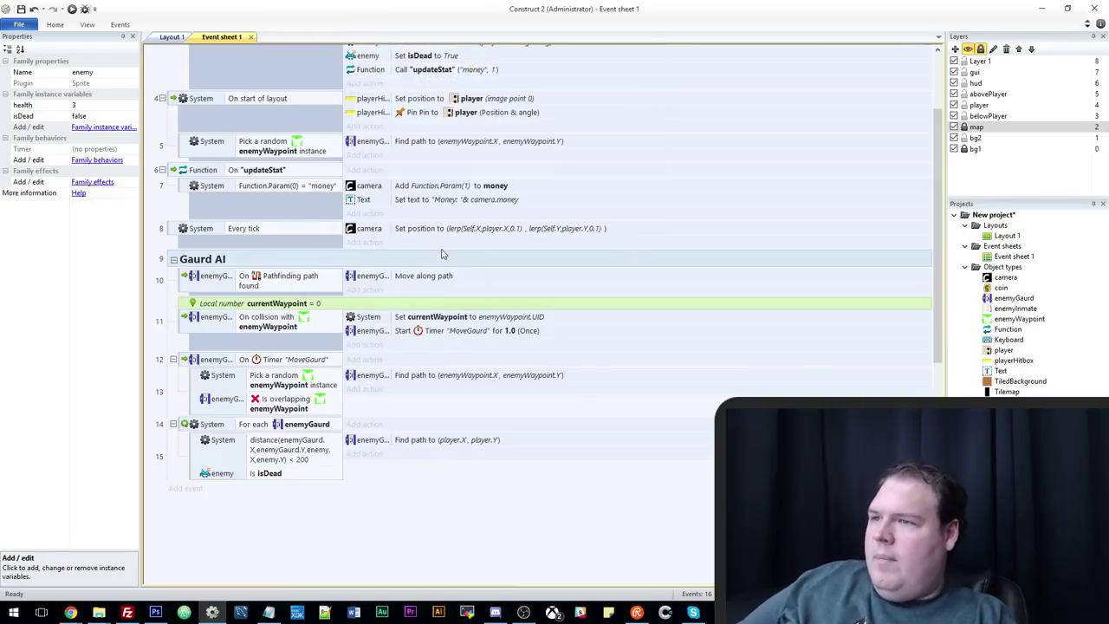
Run the level preview and walk the player into the inmates to kill them.
left_click(72, 9)
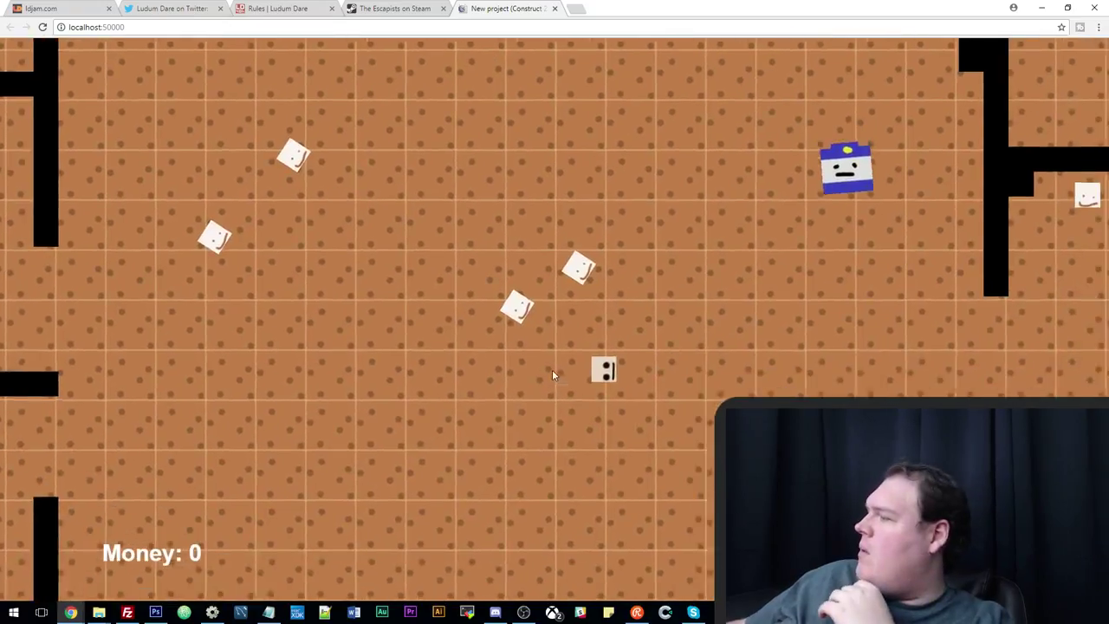
key("Up")
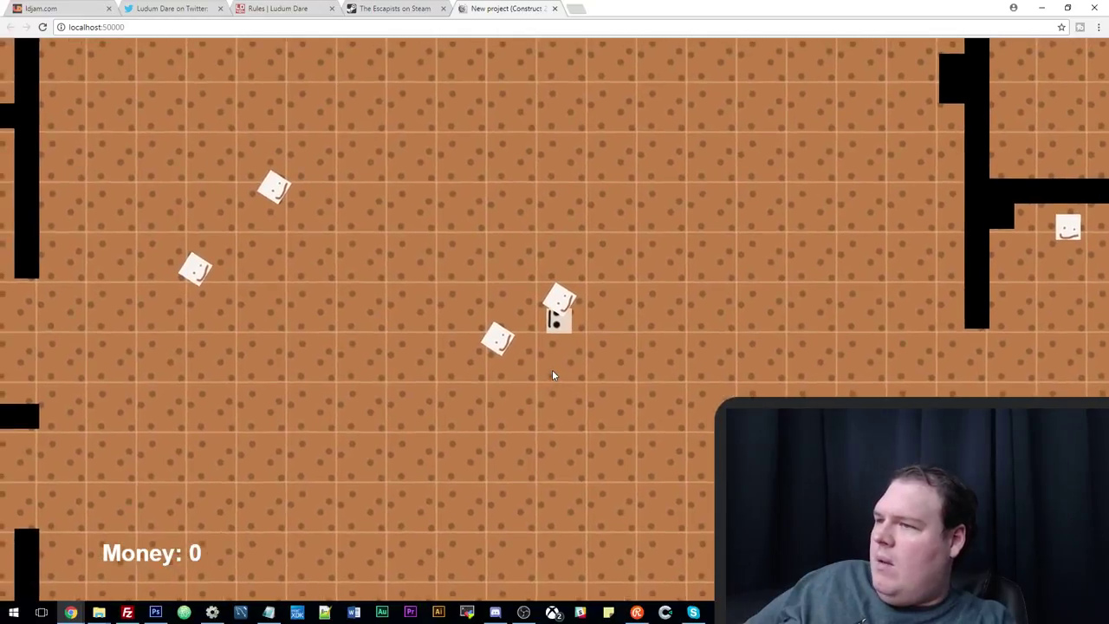
key("Down")
key("Left")
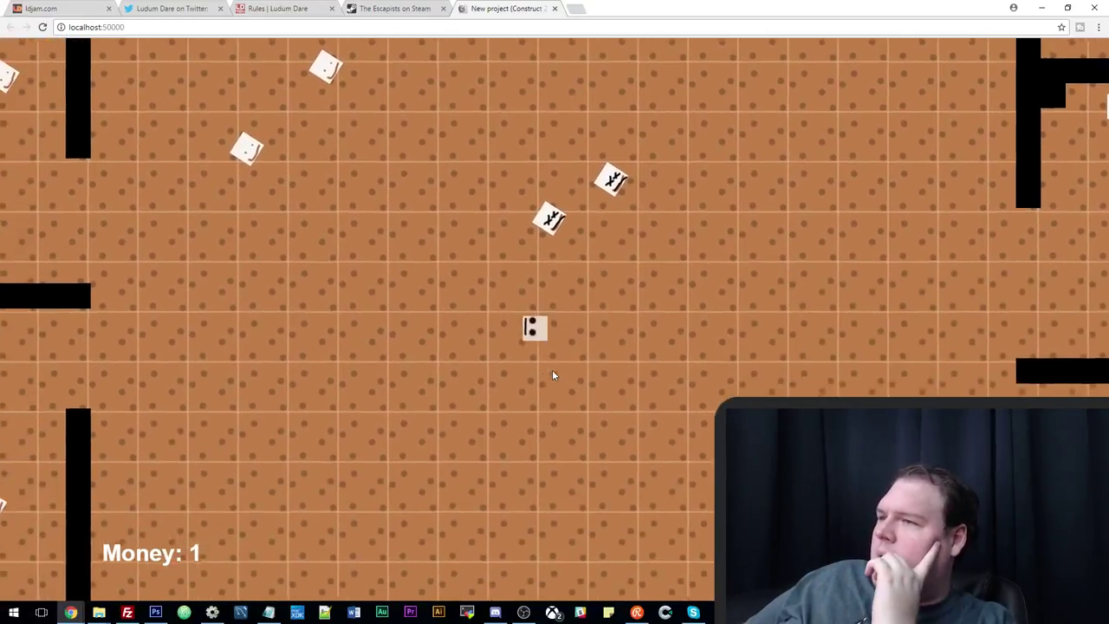
key("Down")
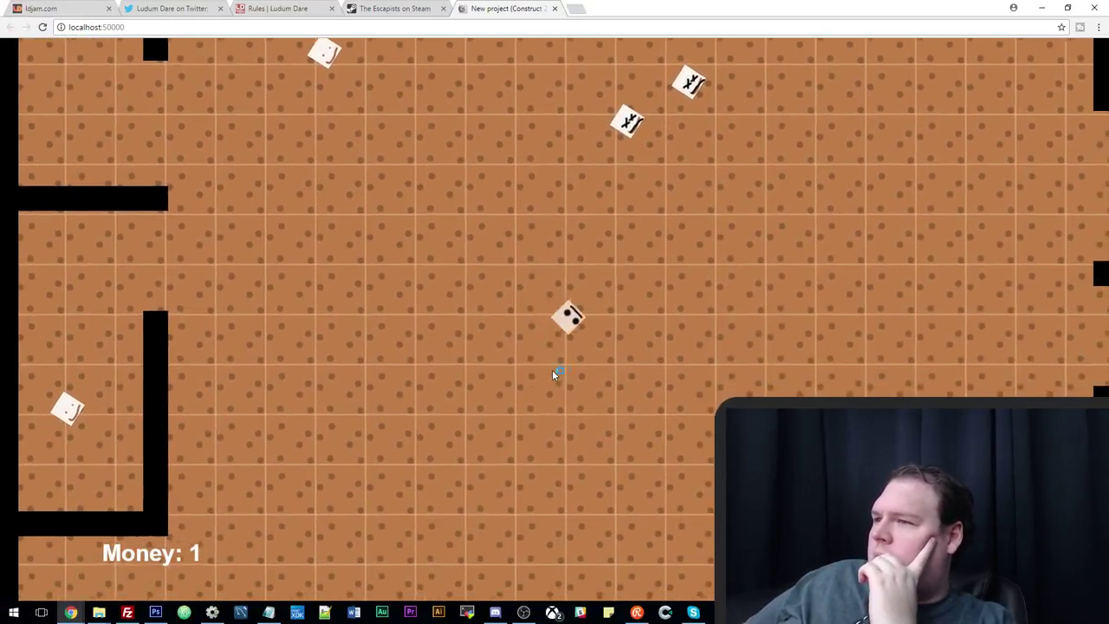
key("Right")
key("Down")
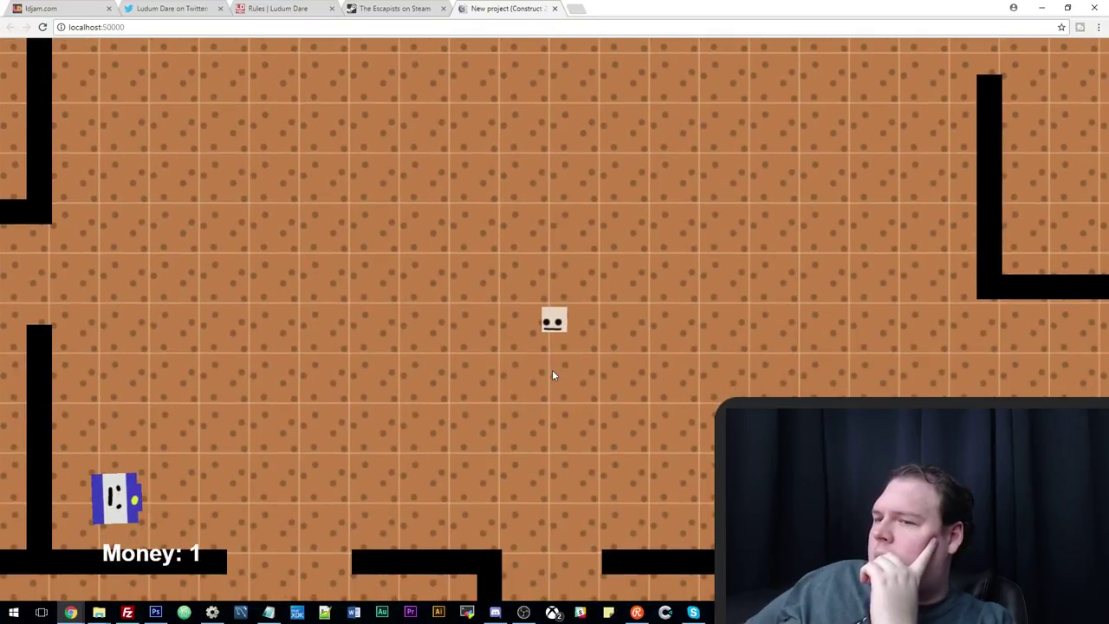
key("Up")
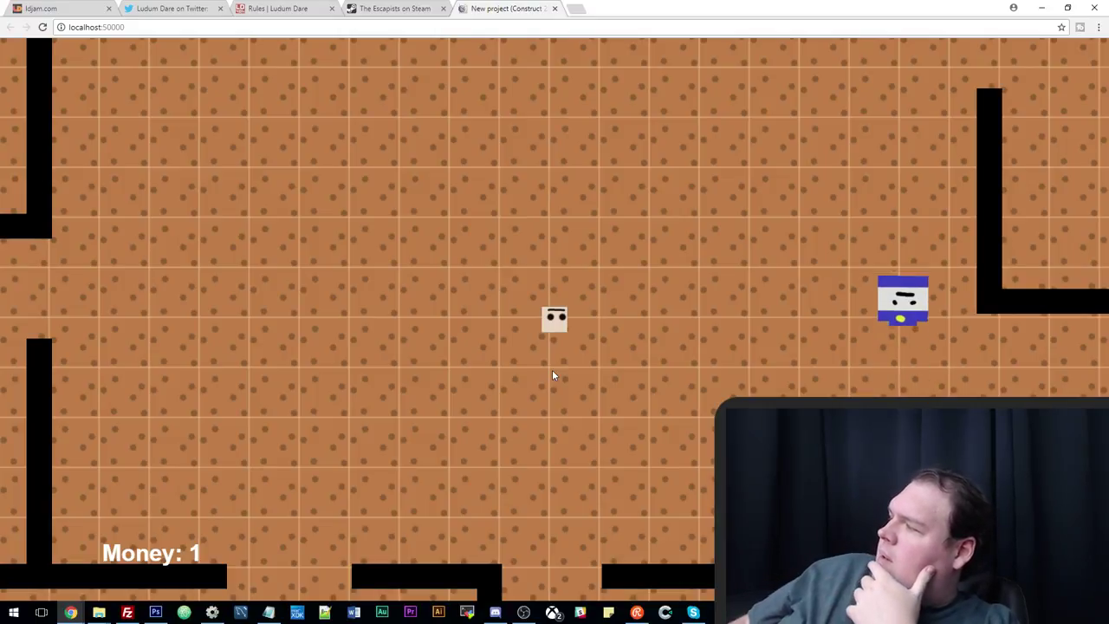
Walk the player around the level to watch guards and dead inmates, then return to the editor.
key("Down")
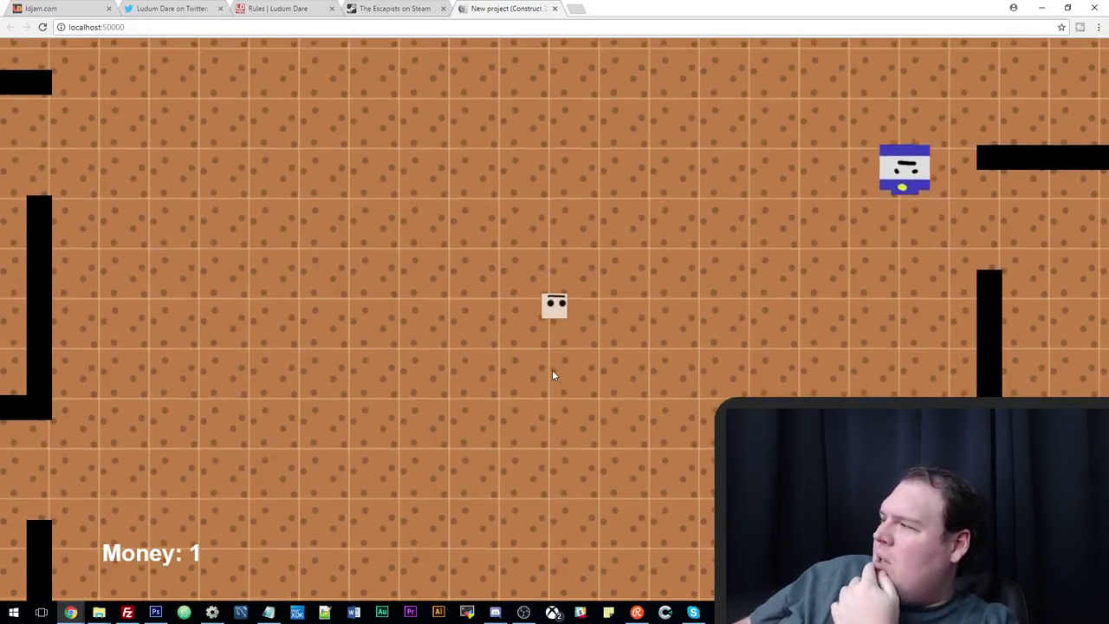
key("Up")
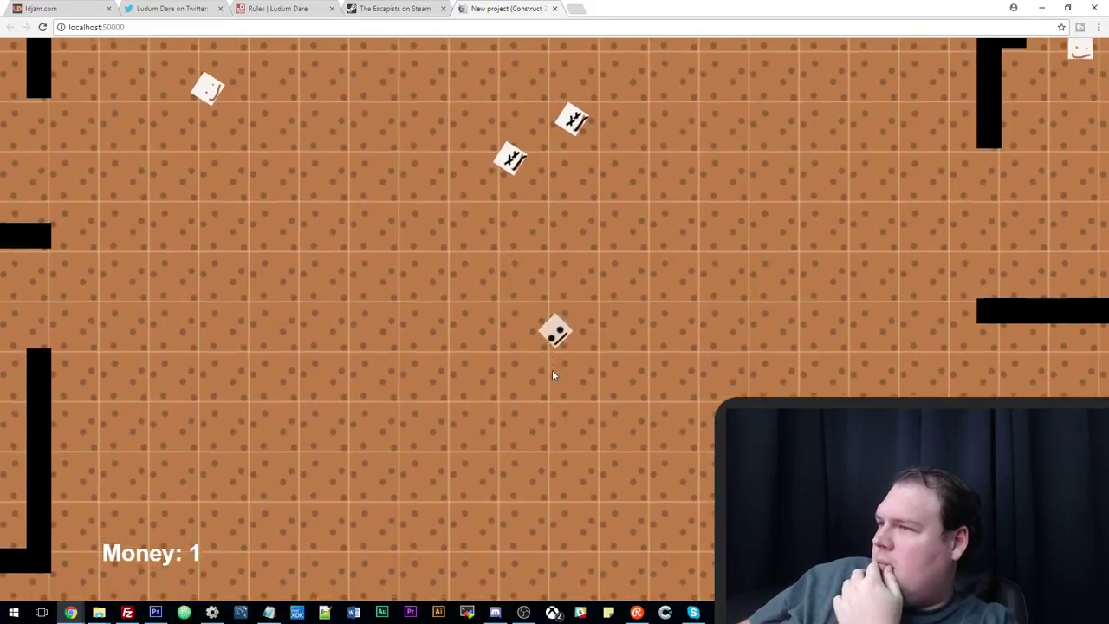
key("Right")
key("Up")
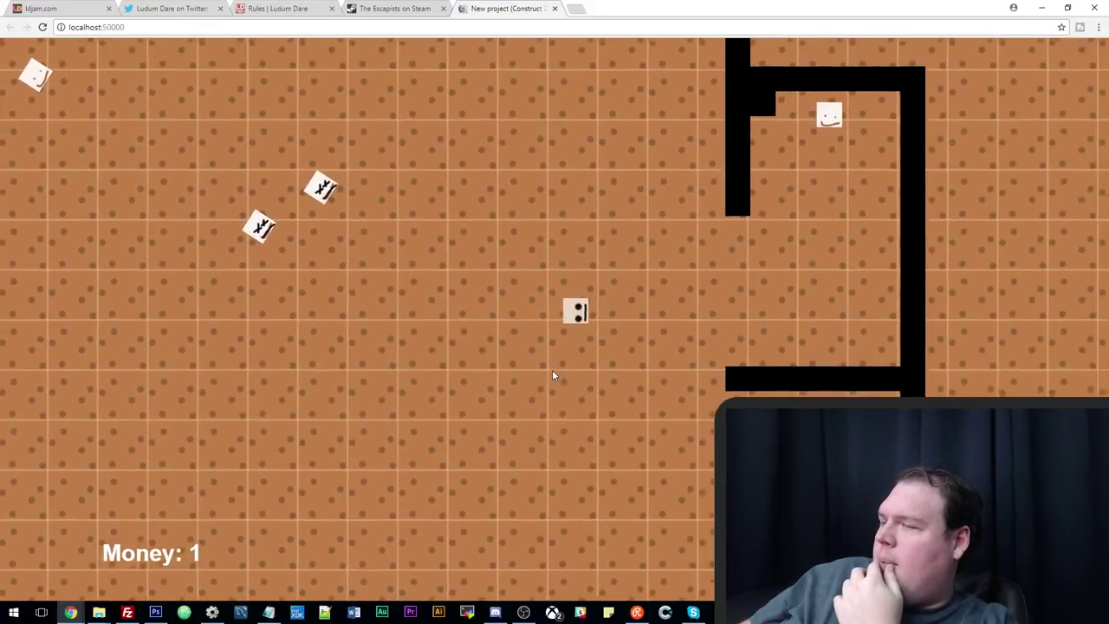
key("Right")
key("Up")
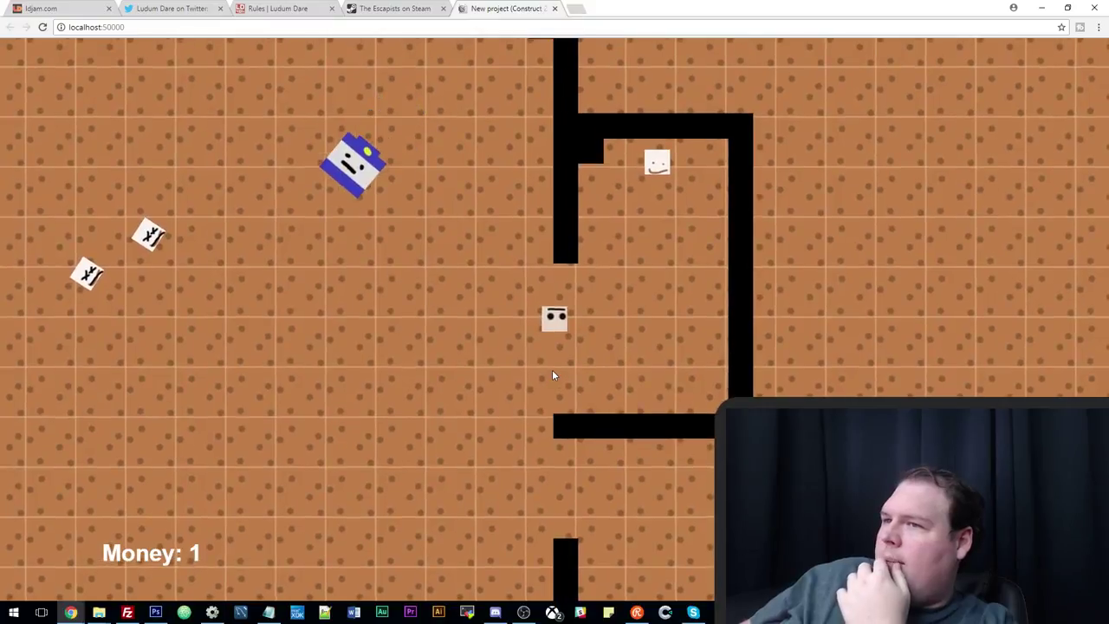
key("Left")
key("Down")
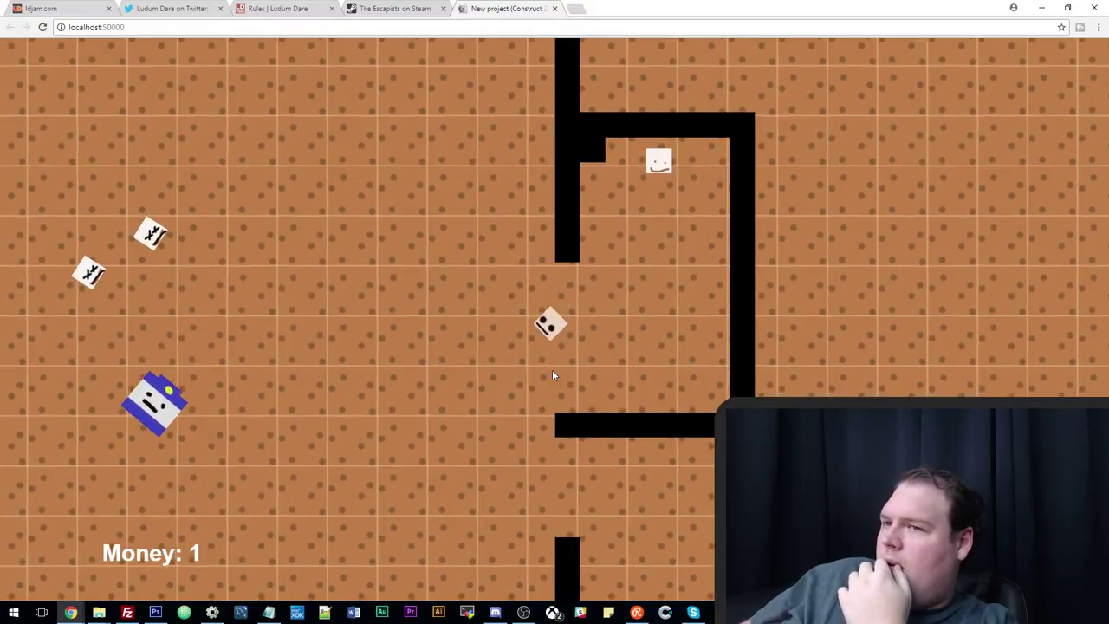
key("Left")
key("Down")
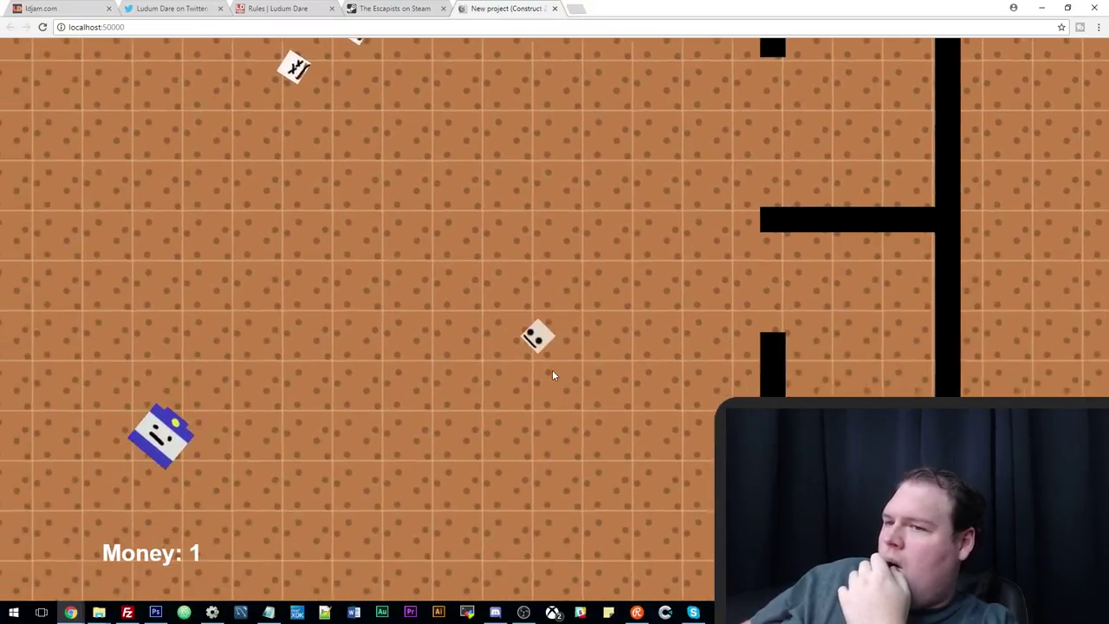
key("Left")
key("Down")
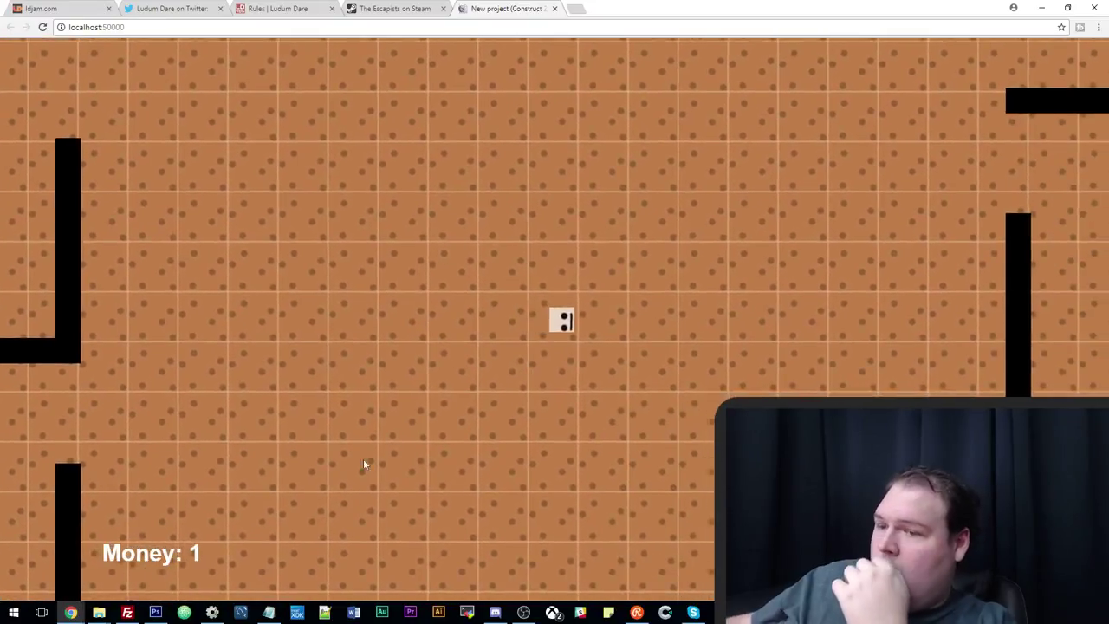
left_click(212, 613)
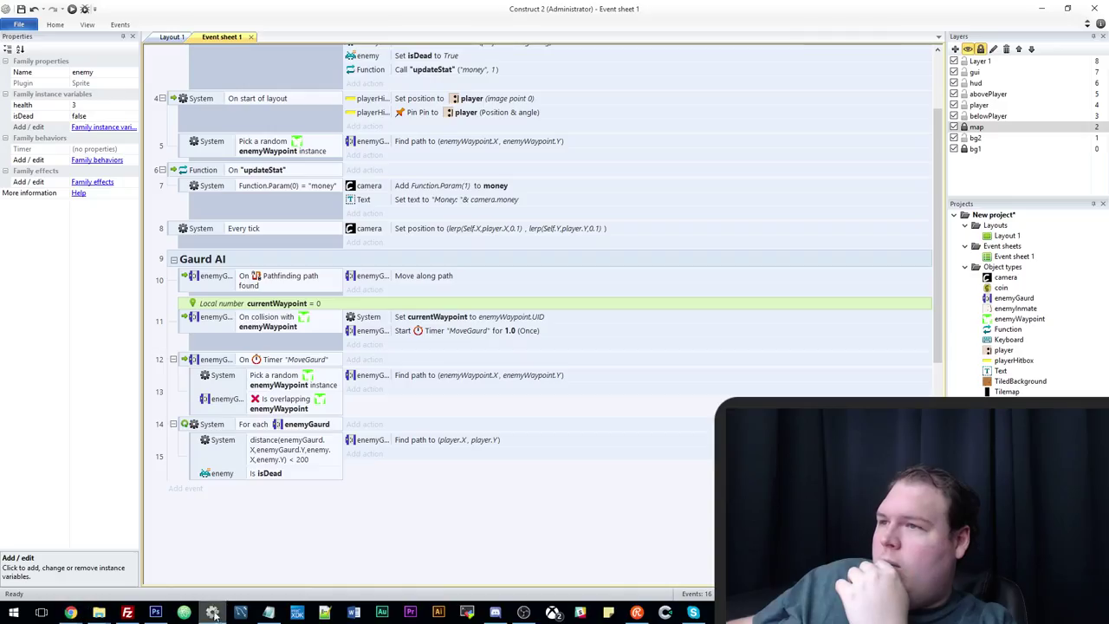
Drag four enemyInmate sprites to new positions around the central room of Layout 1.
left_click(170, 37)
left_click_drag(355, 200, 323, 258)
left_click_drag(405, 157, 491, 101)
left_click_drag(537, 212, 696, 329)
scroll(518, 260, "down", 2)
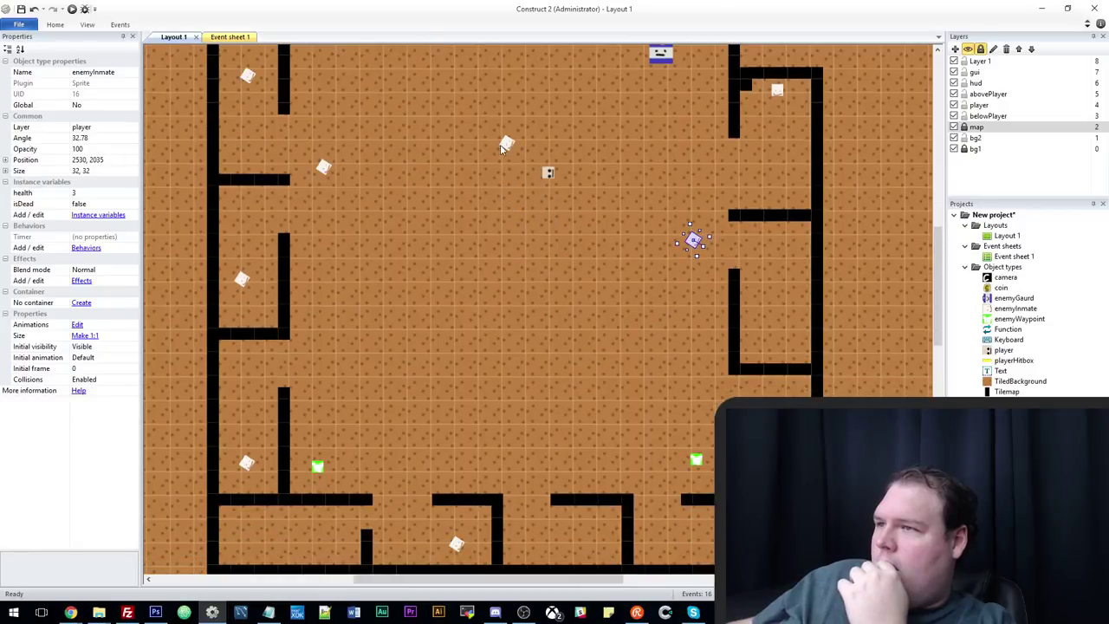
left_click_drag(501, 149, 509, 203)
scroll(576, 218, "up", 1)
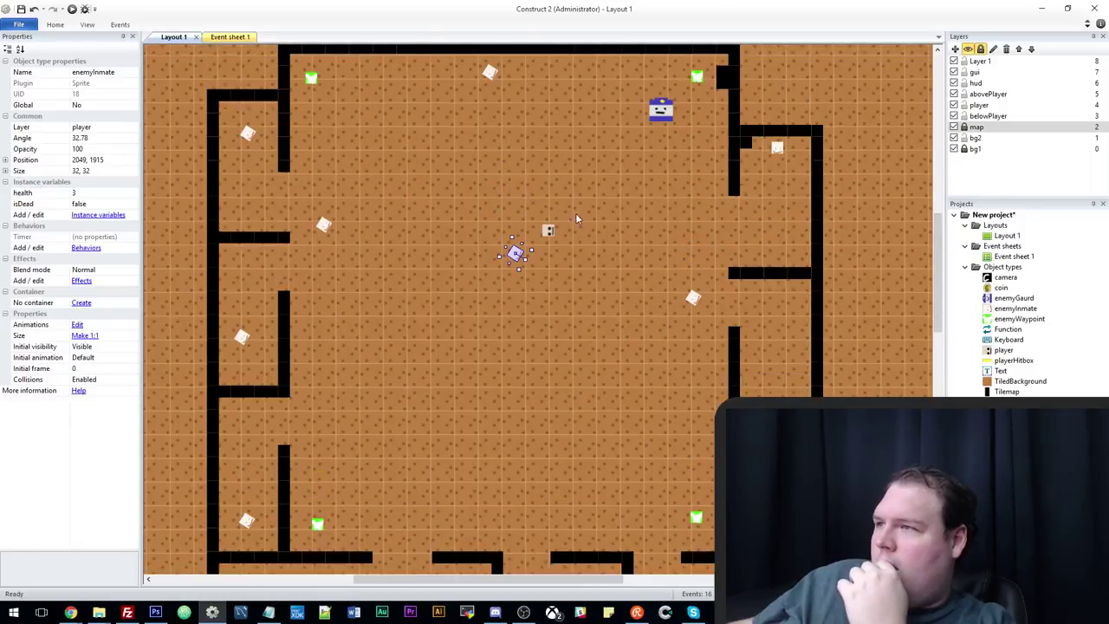
scroll(577, 218, "up", 1)
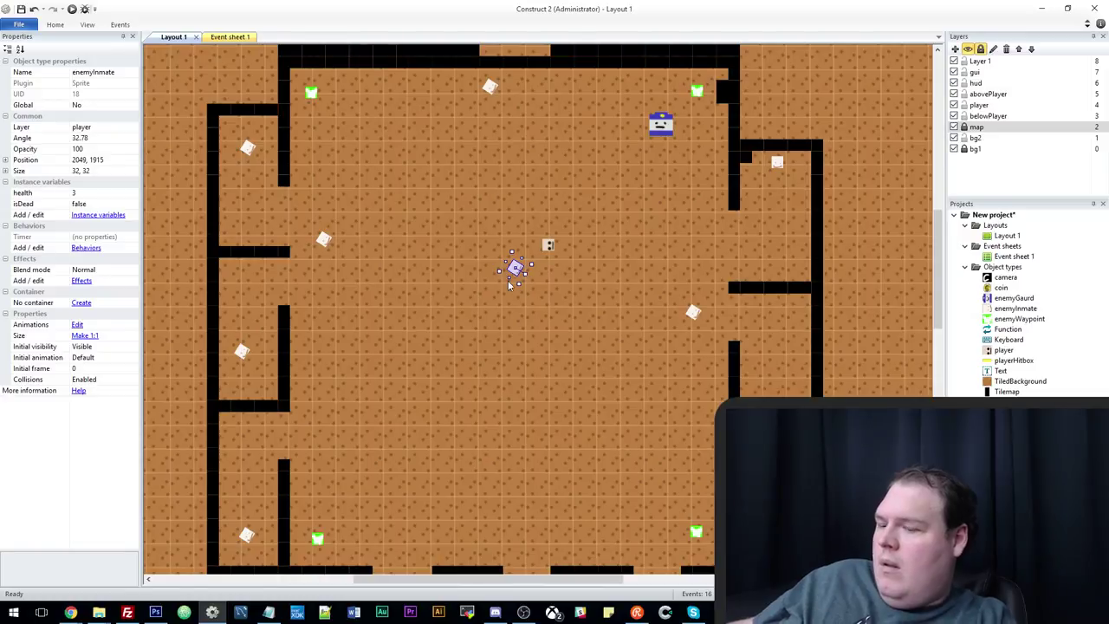
Select the player layer and launch a fresh preview of the level.
left_click(979, 105)
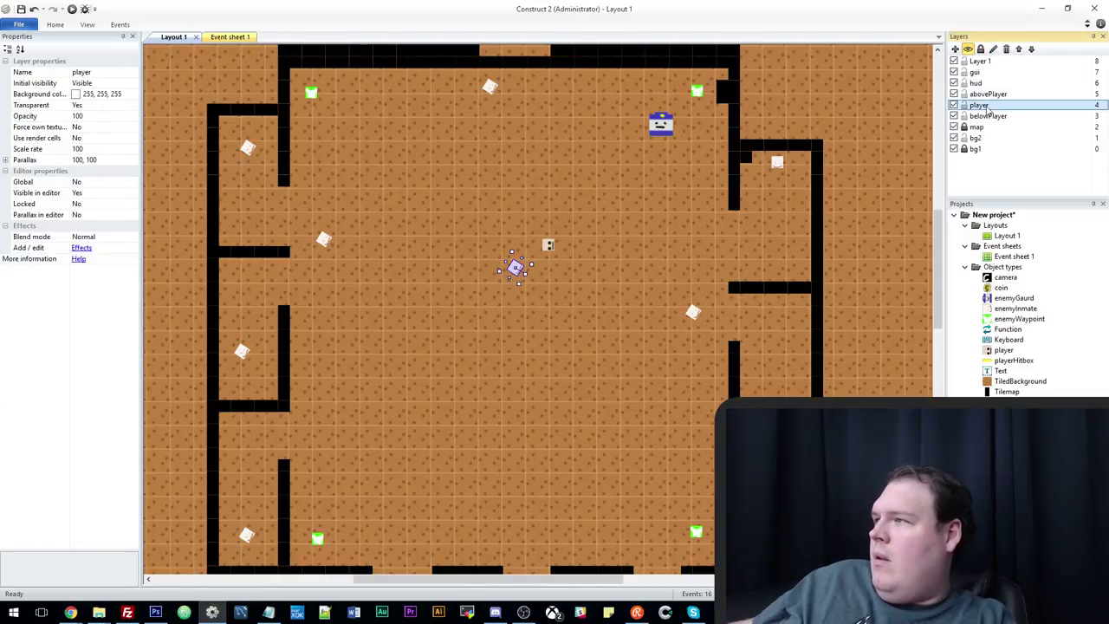
left_click(512, 539)
left_click(72, 9)
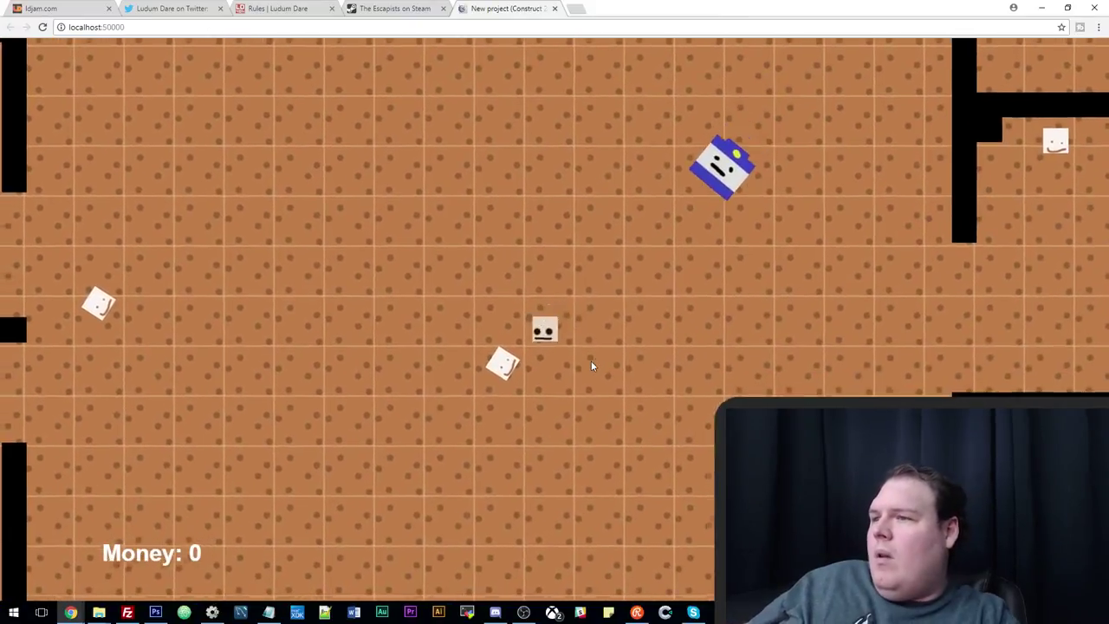
Walk the player down-left across the level, then upward, collecting money.
key("Left")
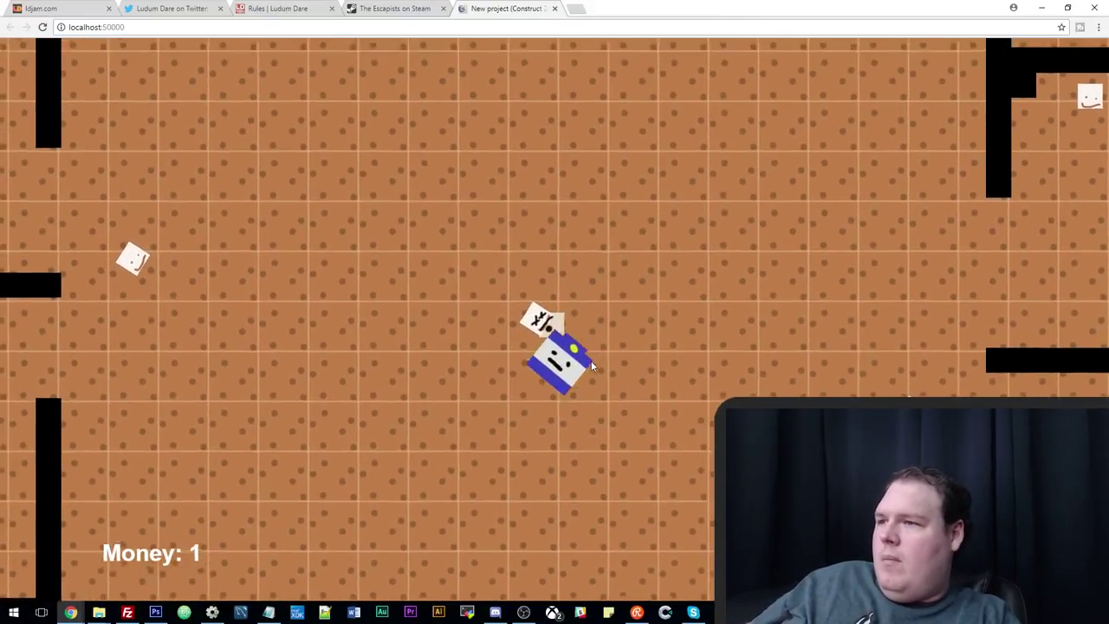
key("Down")
key("Left")
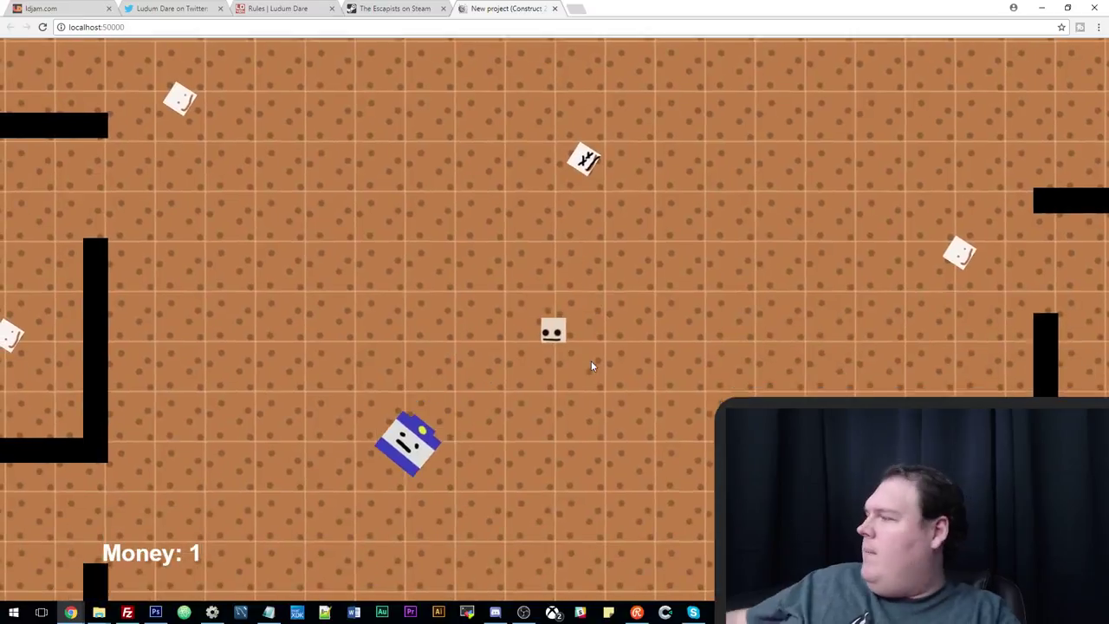
key("Down")
key("Left")
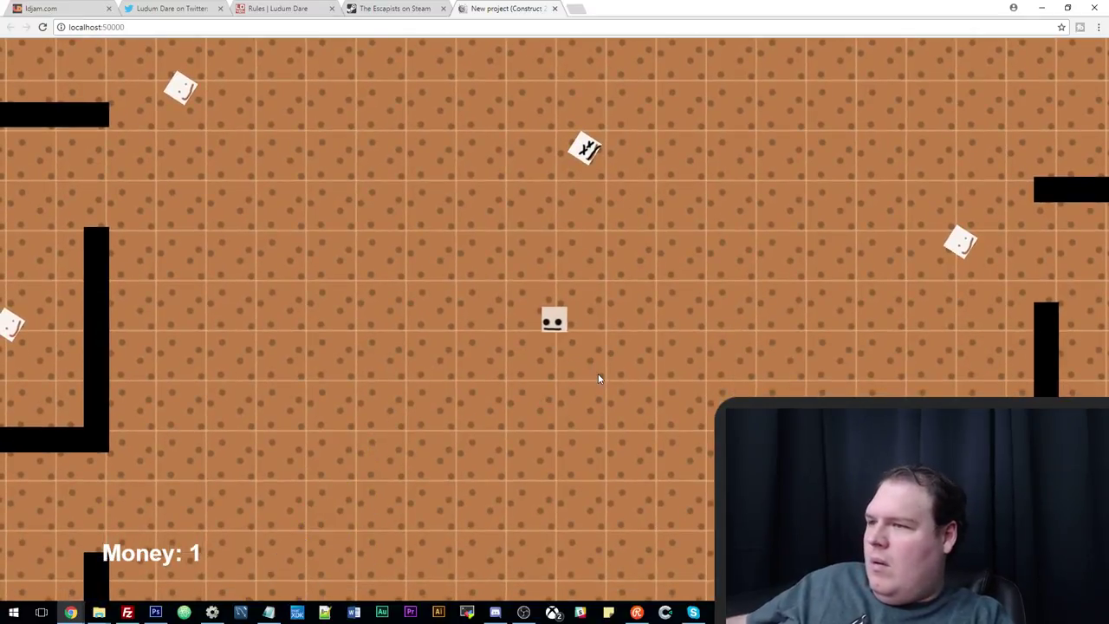
key("Down")
key("Left")
key("Up")
key("Left")
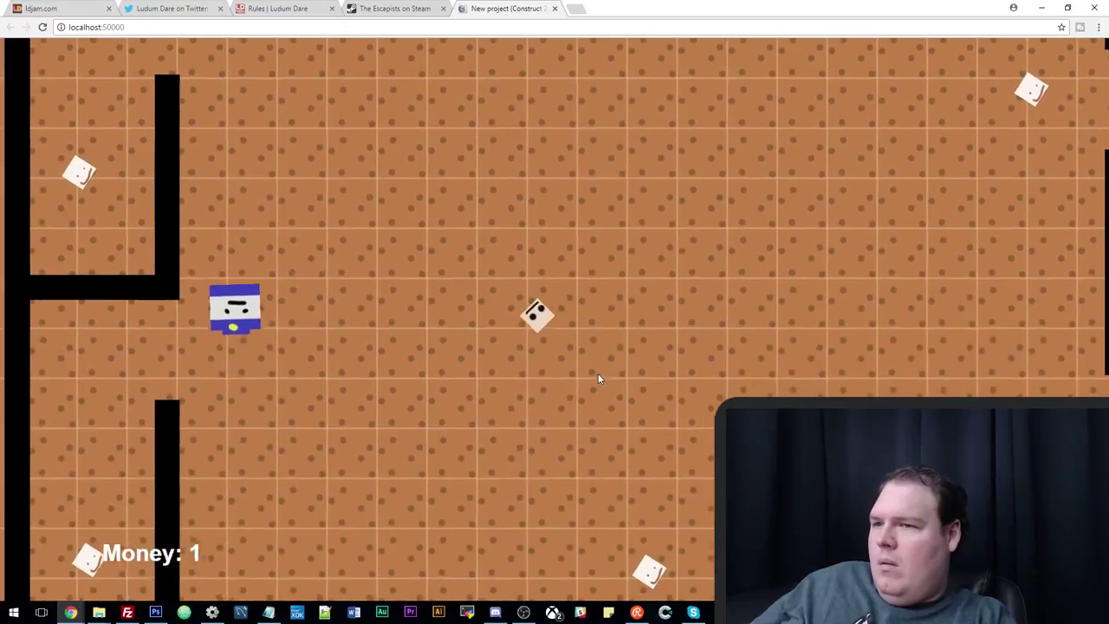
key("Up")
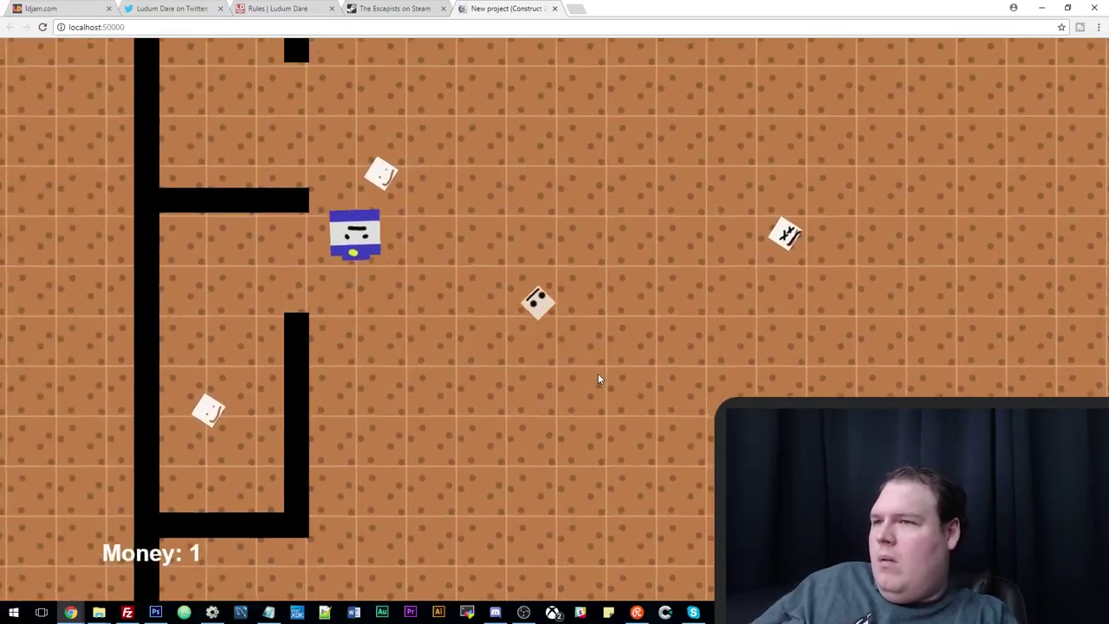
key("Up")
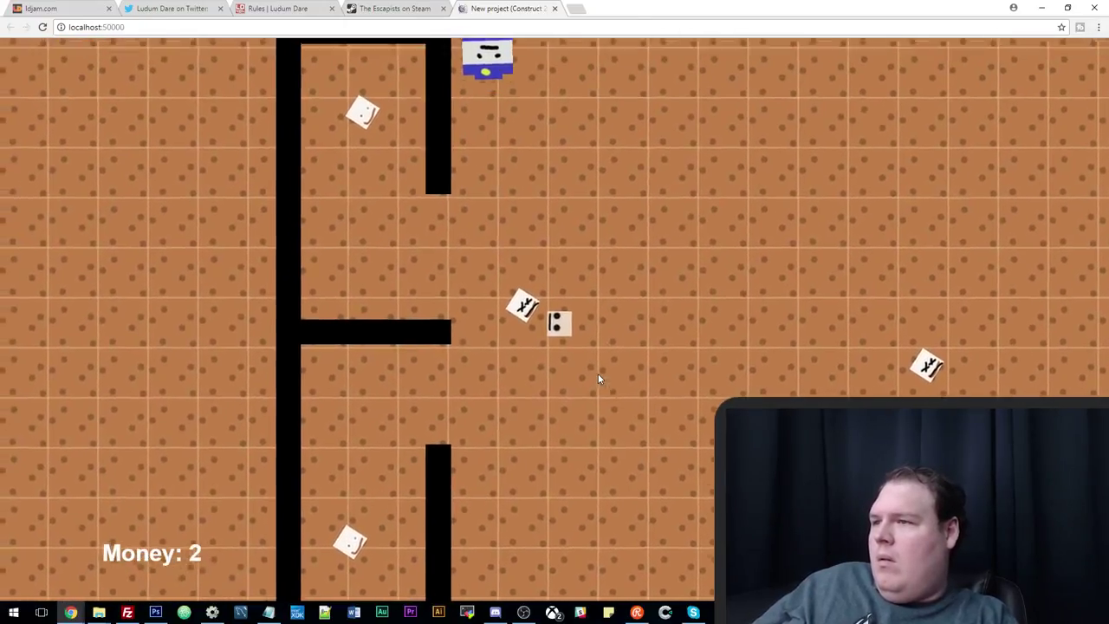
Walk right and down collecting money until Money reaches 5, then return to Layout 1.
key("Up")
key("Right")
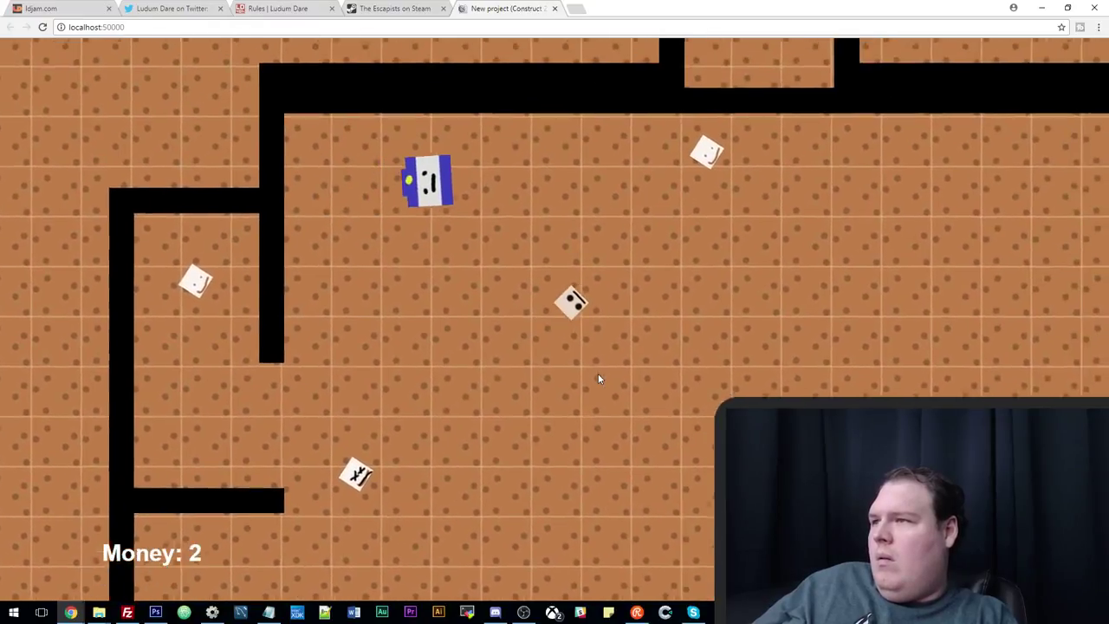
key("Right")
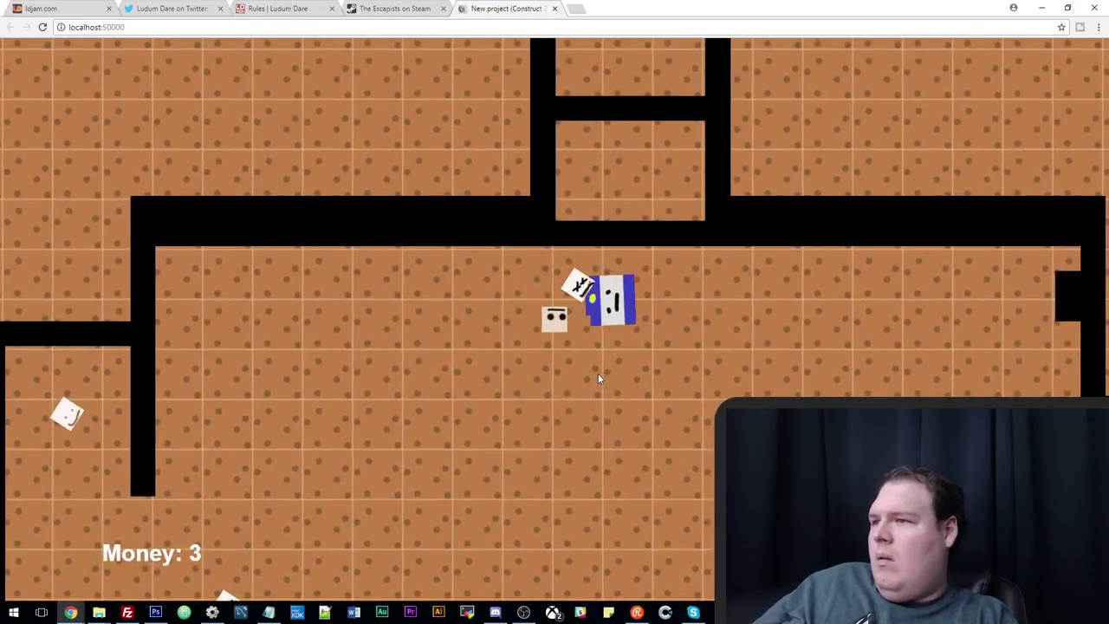
key("Down")
key("Right")
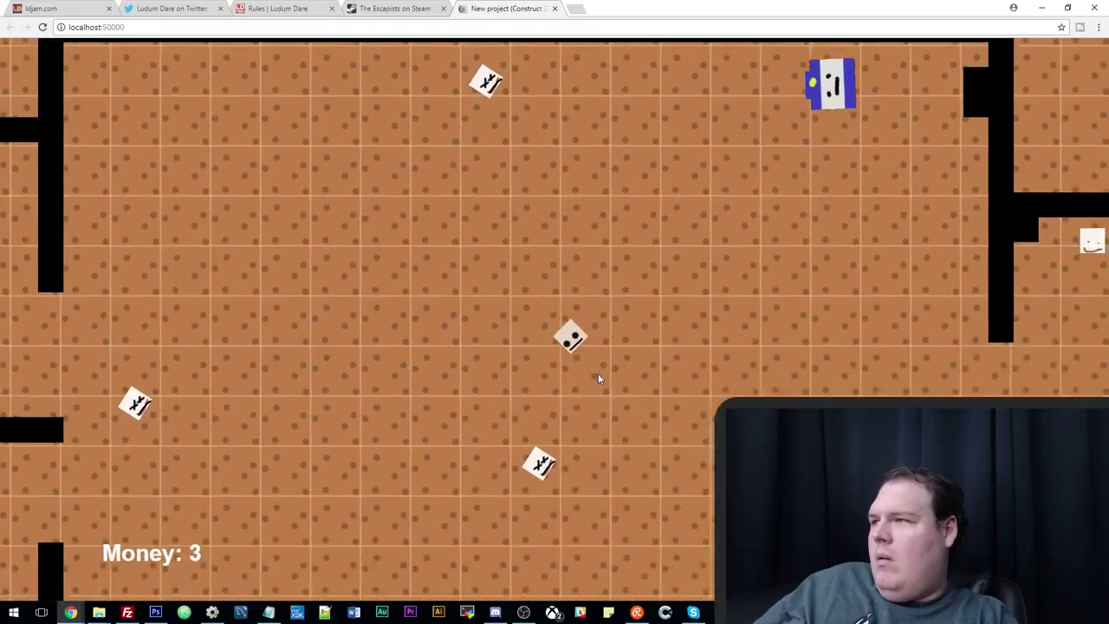
key("Right")
key("Down")
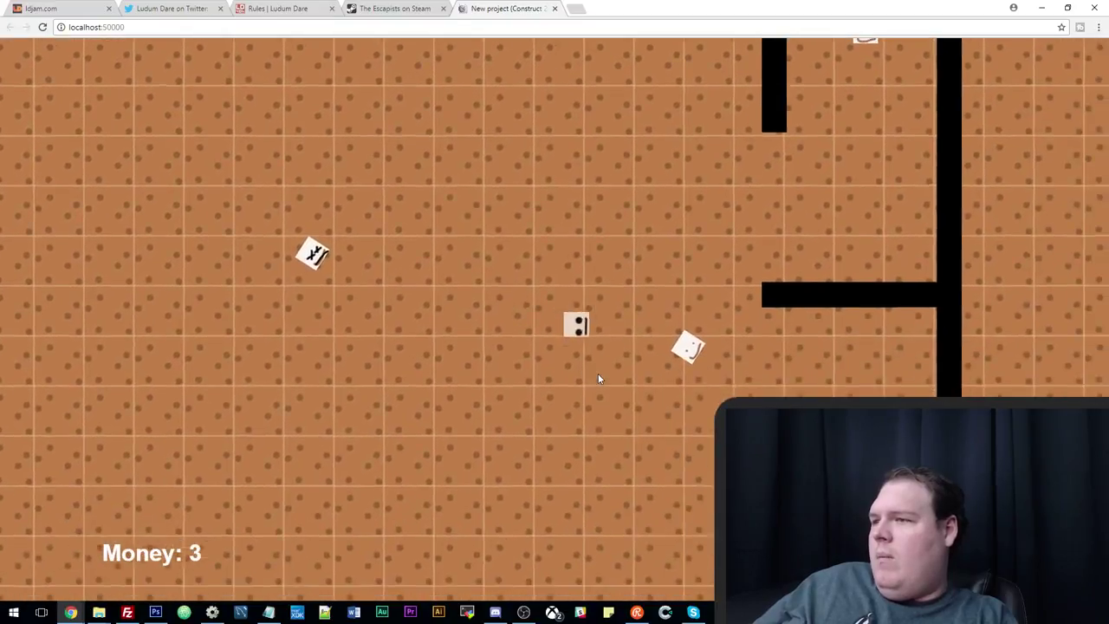
key("Up")
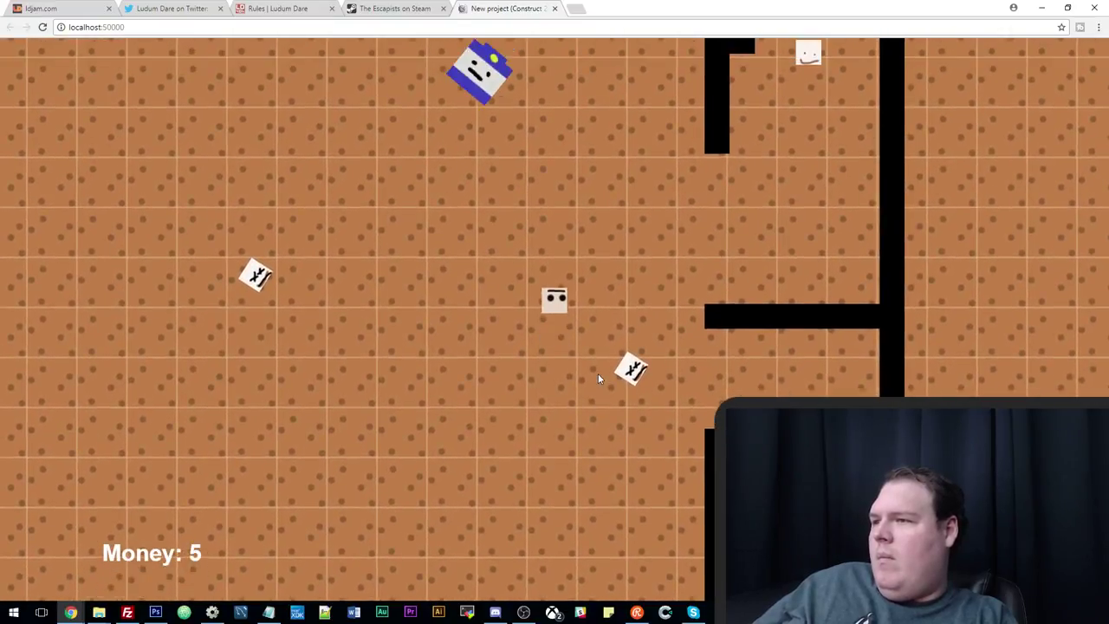
key("Left")
key("Down")
key("Left")
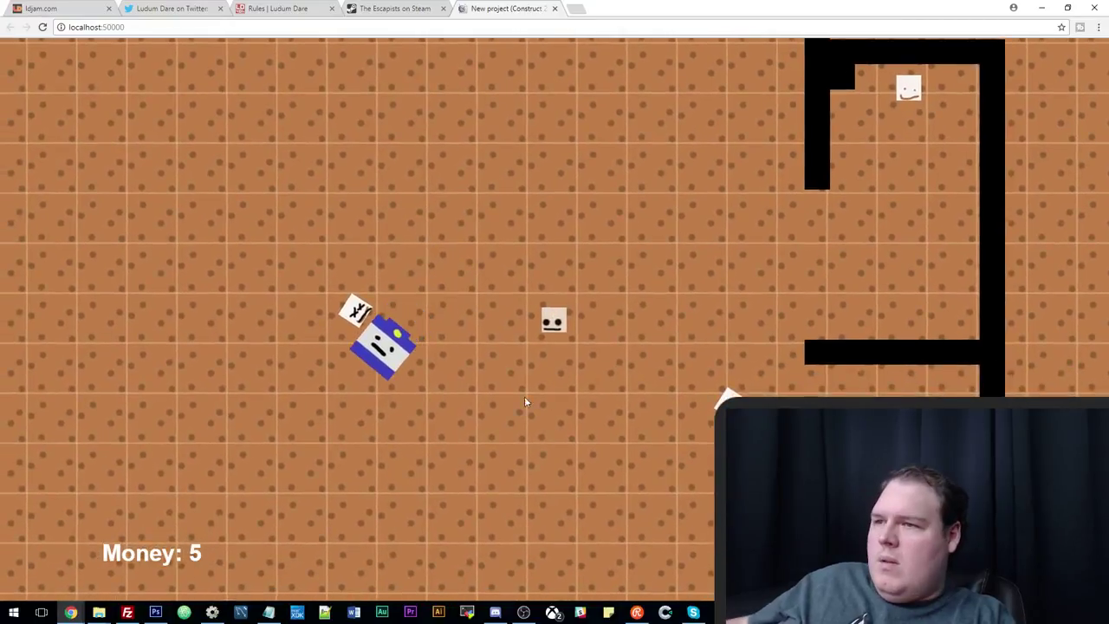
left_click(212, 613)
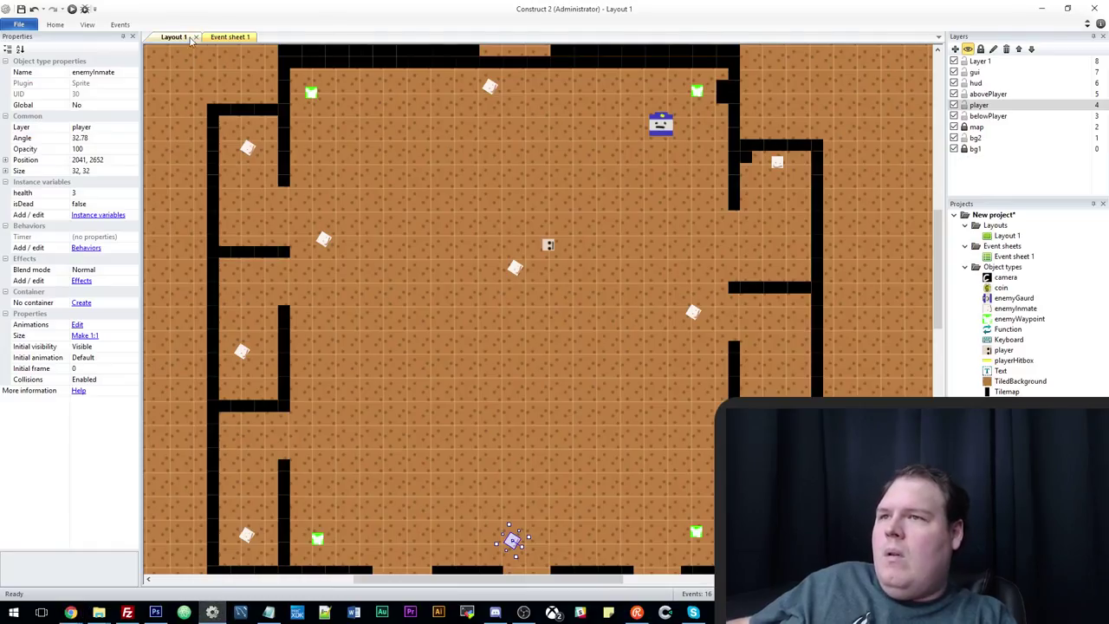
Inspect event 15's guard-to-dead-enemy distance condition and close it unchanged.
left_click(210, 38)
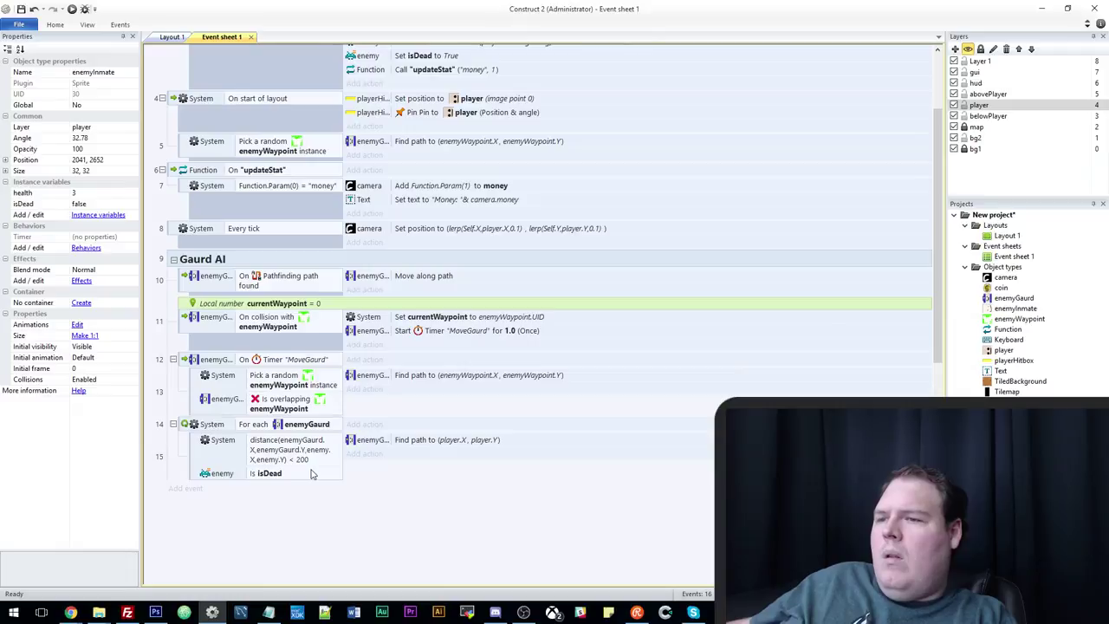
double_click(308, 456)
key("Tab")
key("Tab")
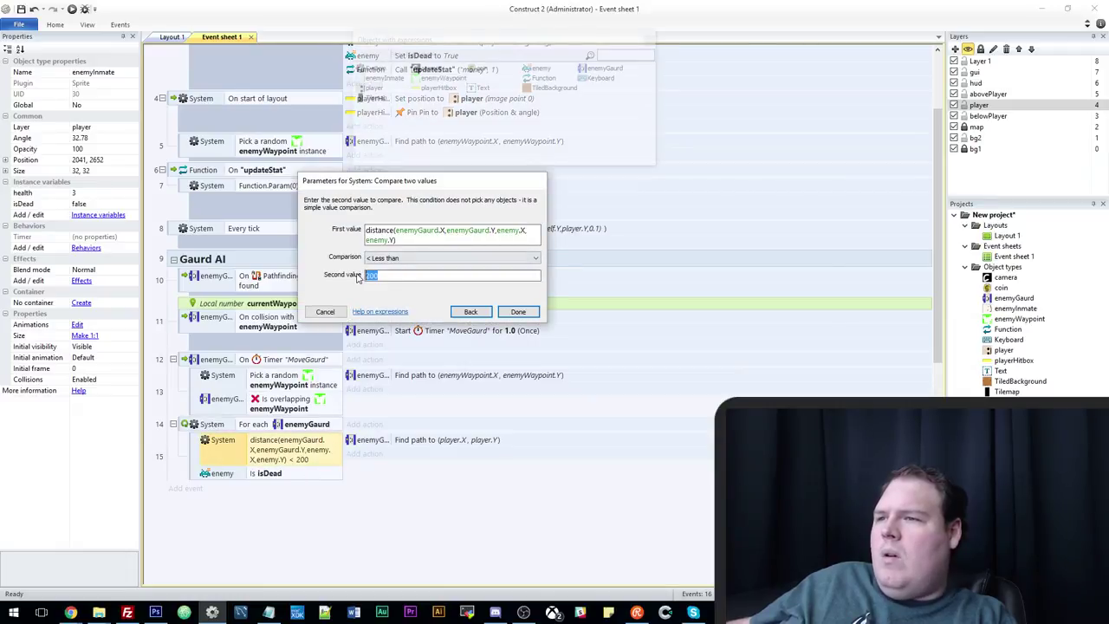
left_click(327, 311)
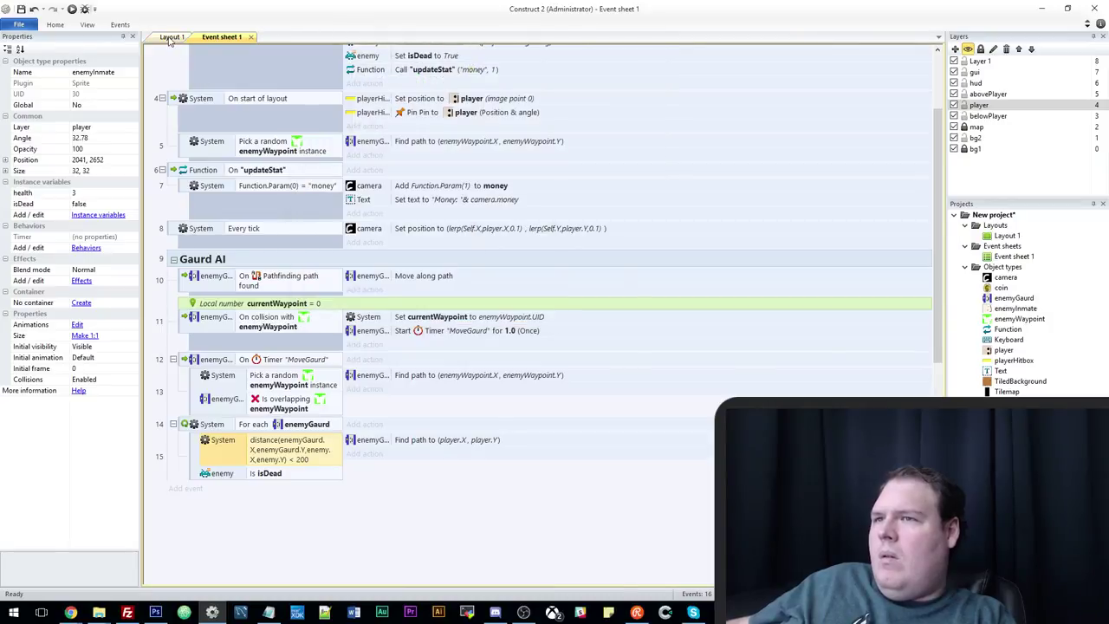
Nudge the player sprite slightly to the right on Layout 1.
left_click(171, 37)
left_click(548, 245)
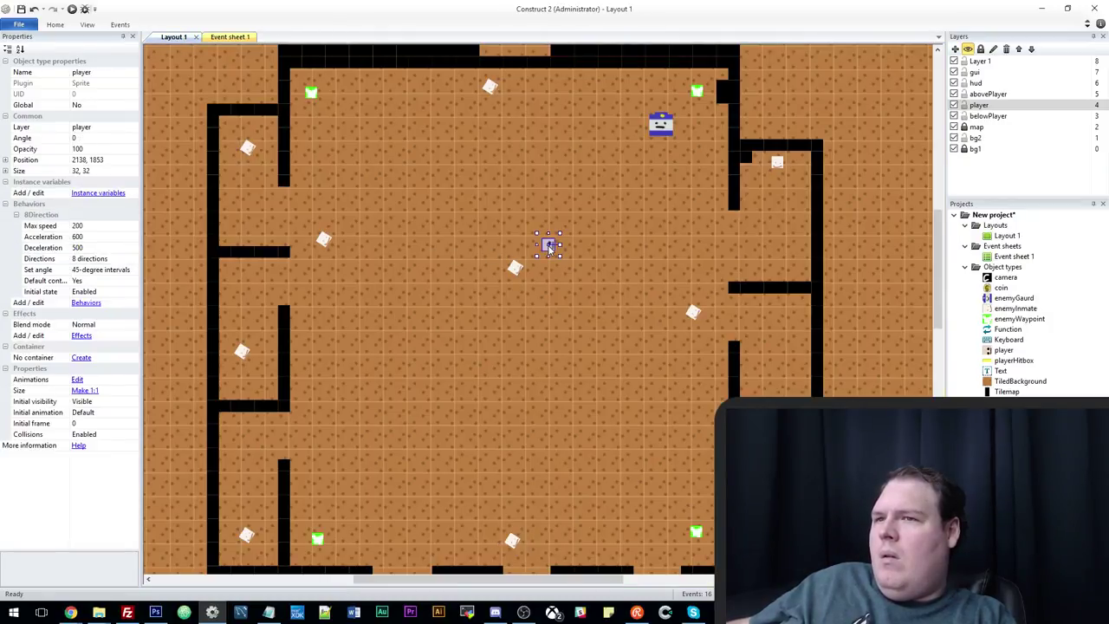
left_click_drag(549, 247, 576, 248)
Change the distance condition's second value from 200 to 300.
left_click(224, 37)
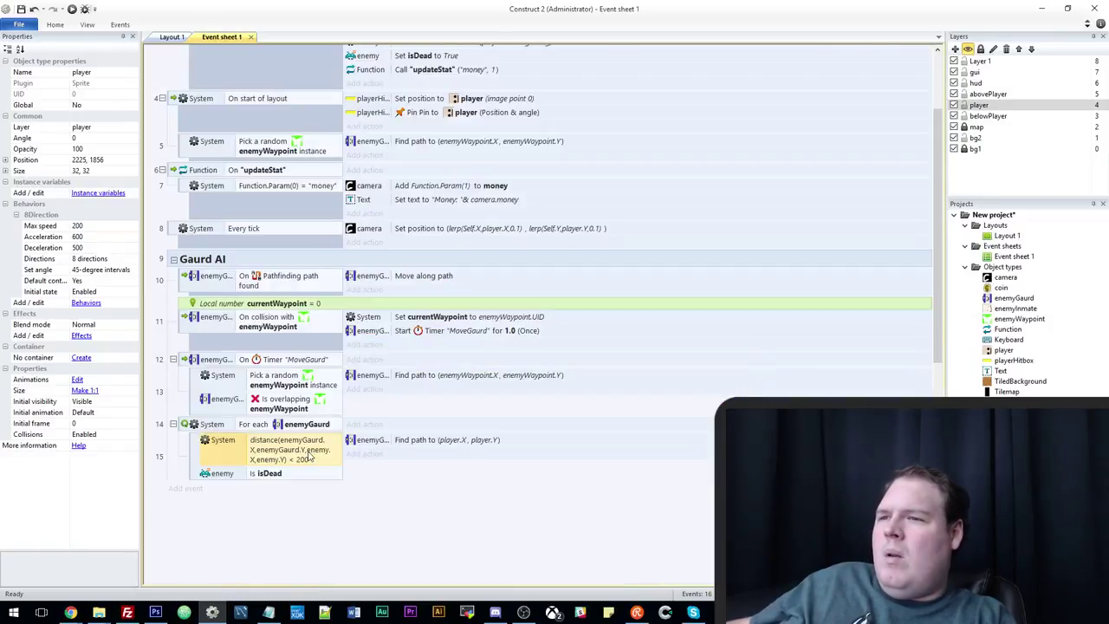
double_click(309, 456)
key("Tab")
key("Tab")
type("3")
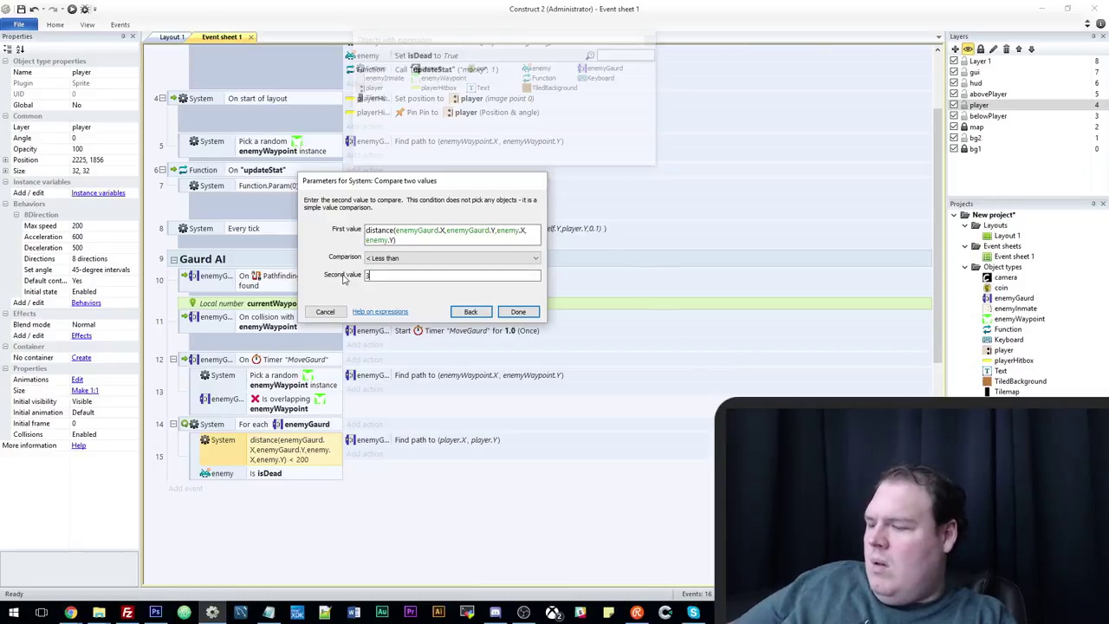
type("00")
key("Return")
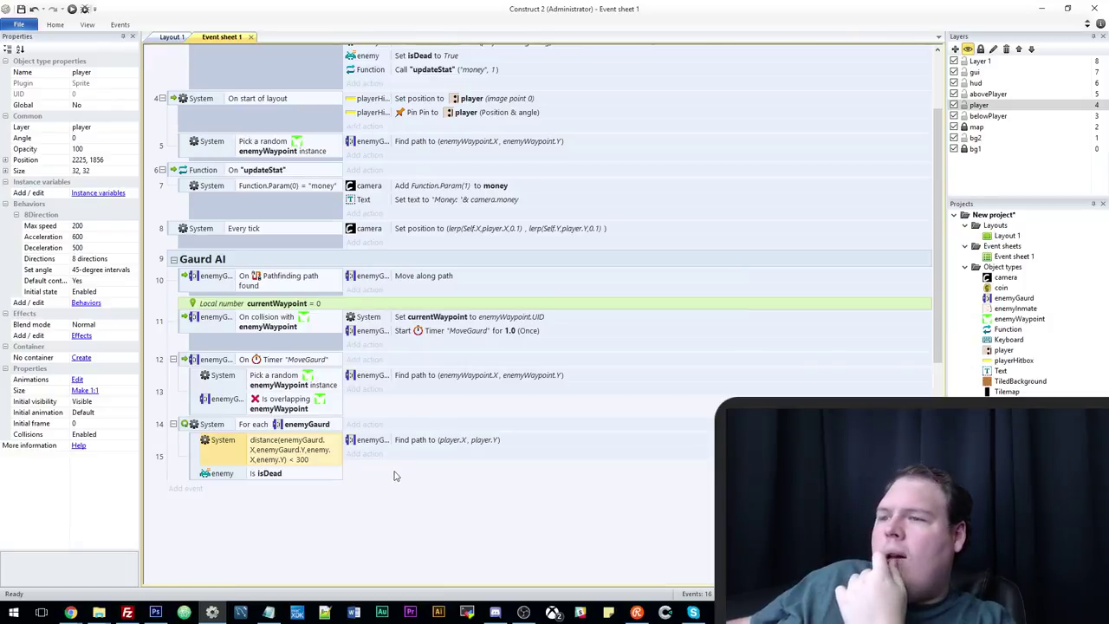
Add a System 'Every 0.5 seconds' condition to event 14, placed above For each enemyGaurd.
left_click(184, 426)
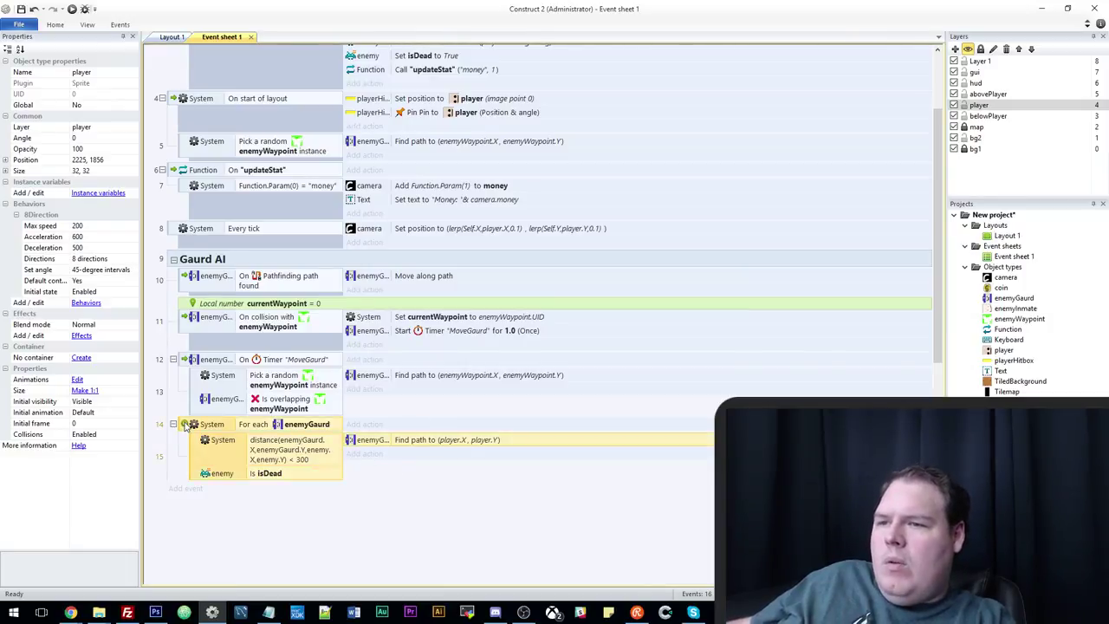
key("c")
double_click(373, 226)
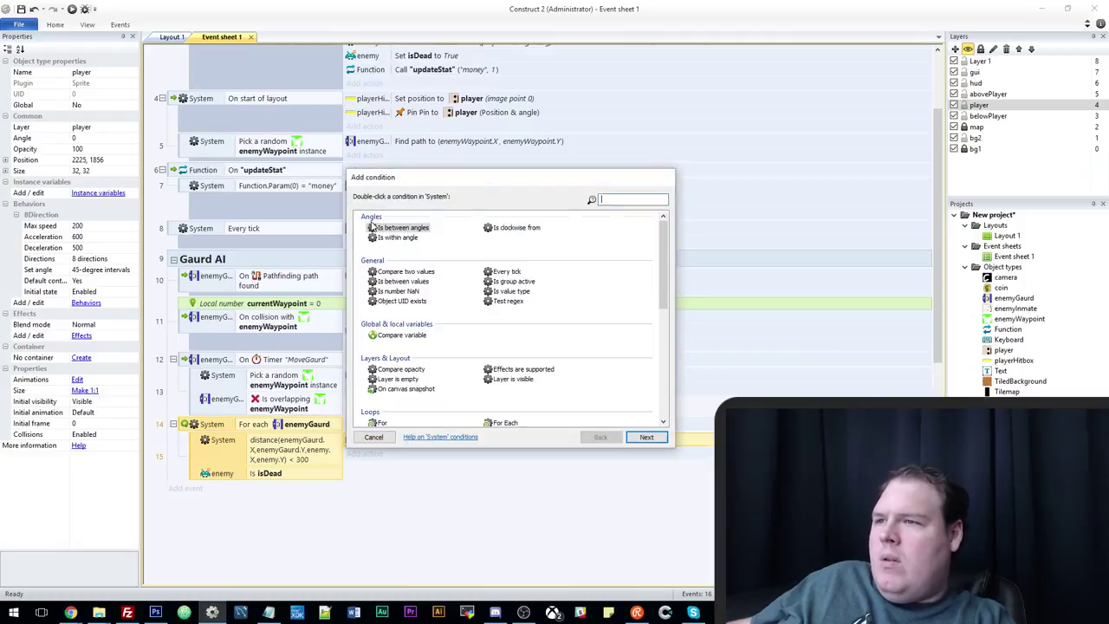
type("ev")
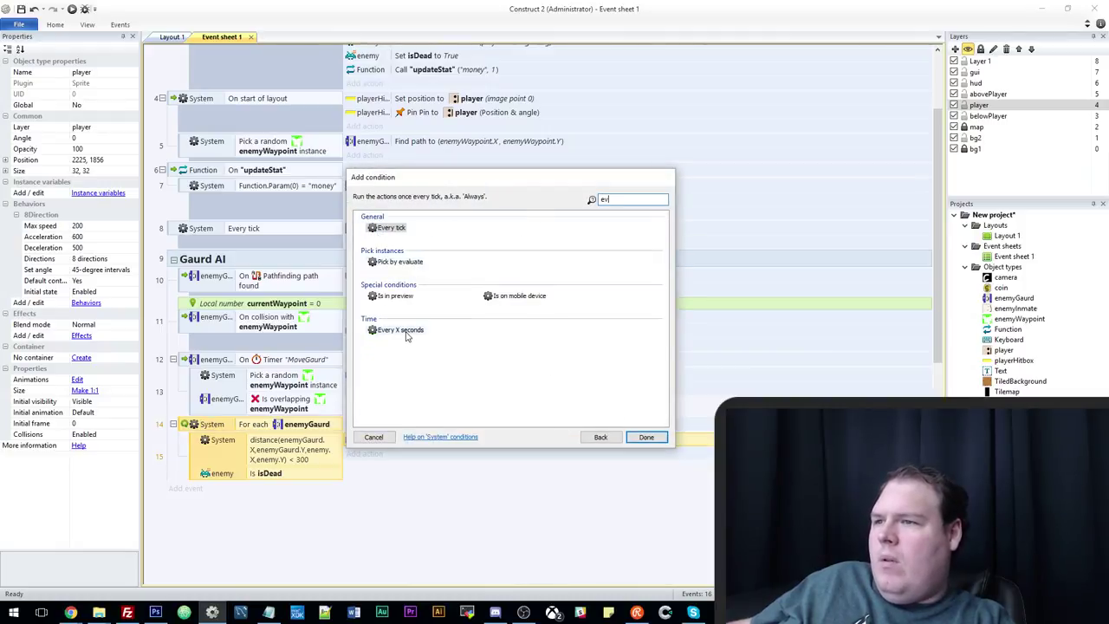
double_click(398, 330)
type("0.5")
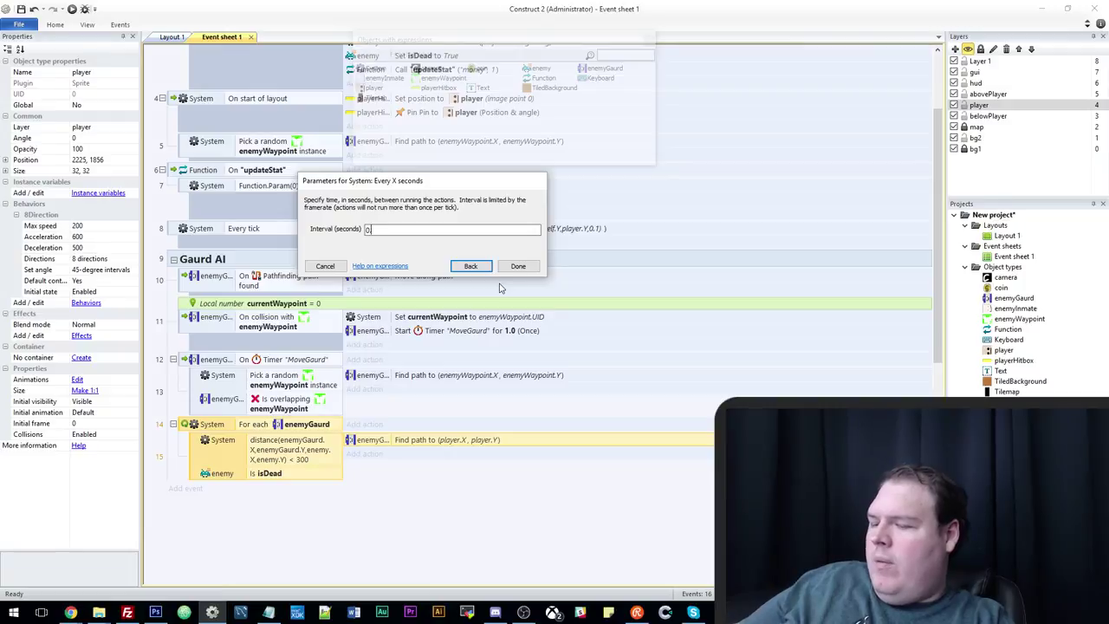
key("Return")
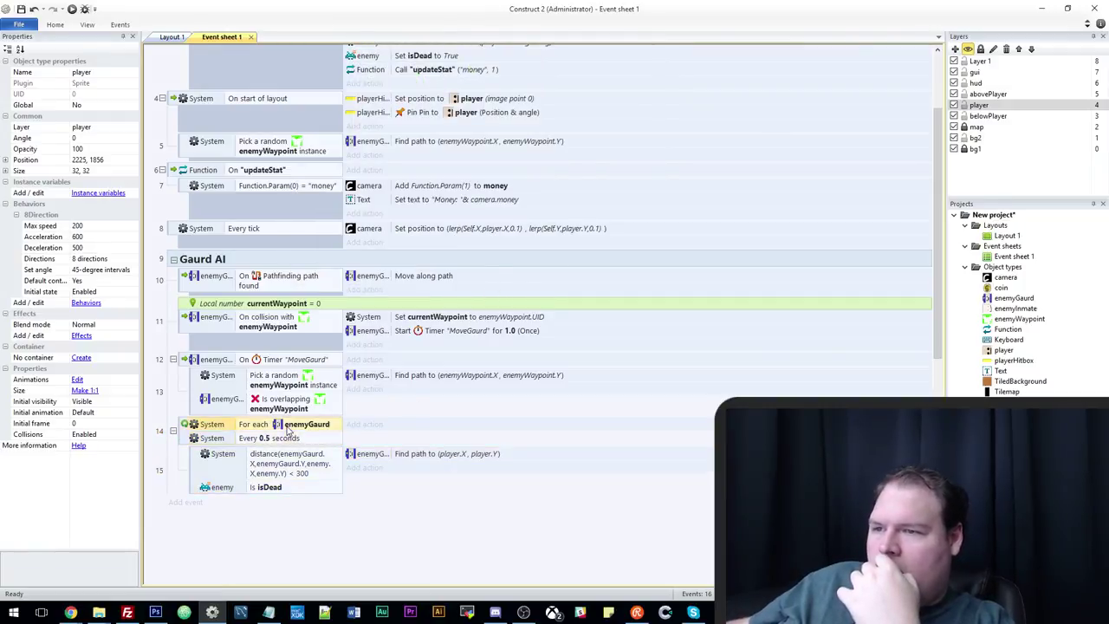
left_click_drag(299, 425, 299, 442)
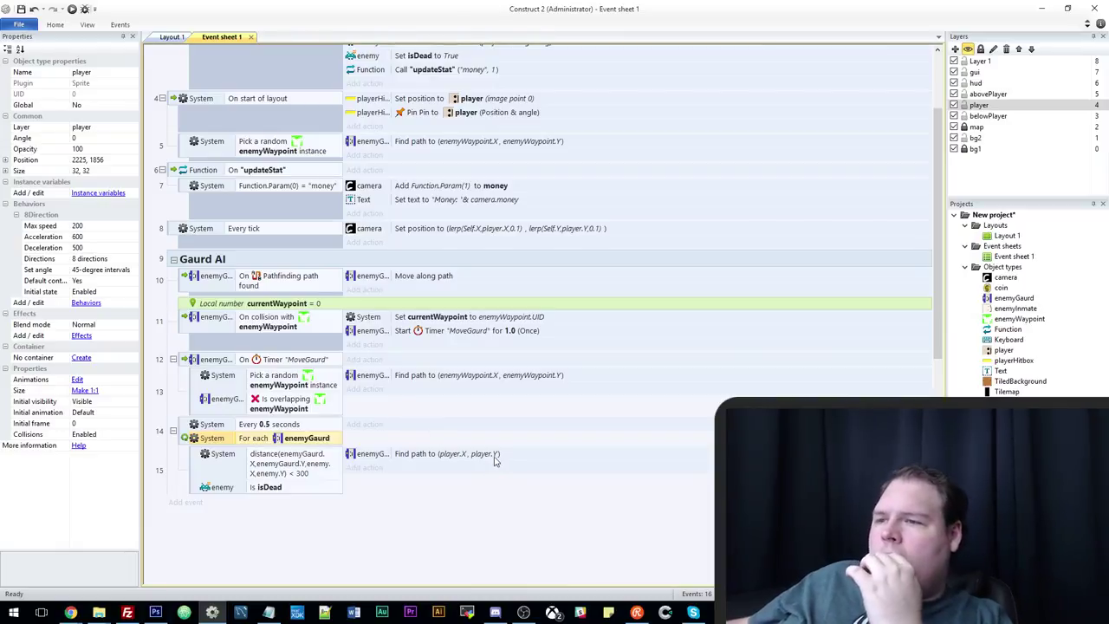
Add an enemyGaurd Pathfinding Stop action before Find path, then run the preview.
left_click(366, 468)
double_click(548, 223)
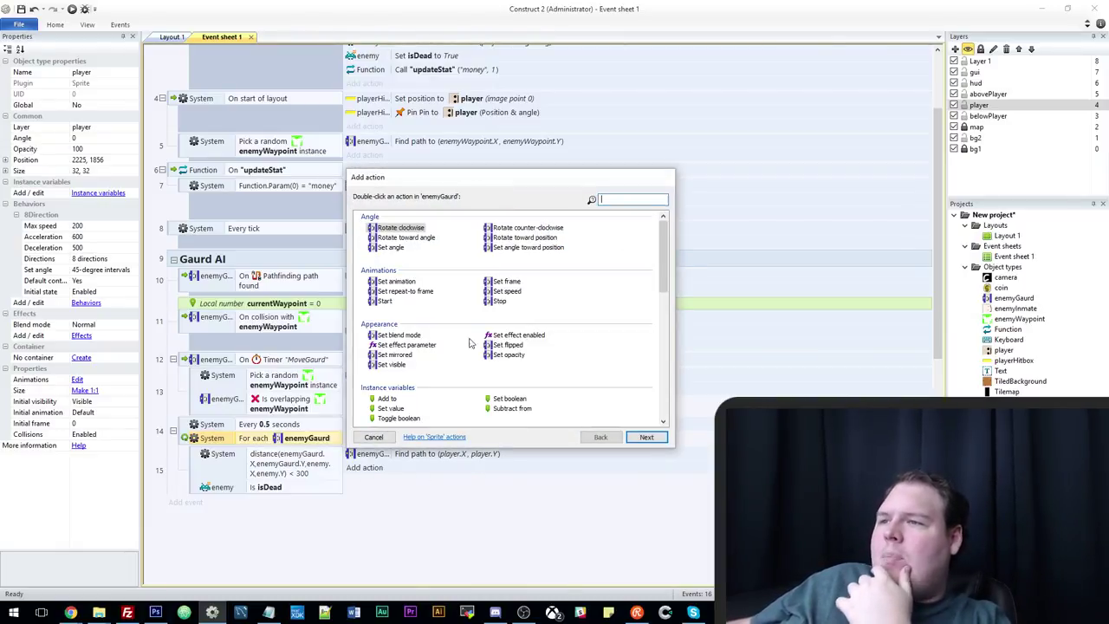
scroll(448, 360, "down", 5)
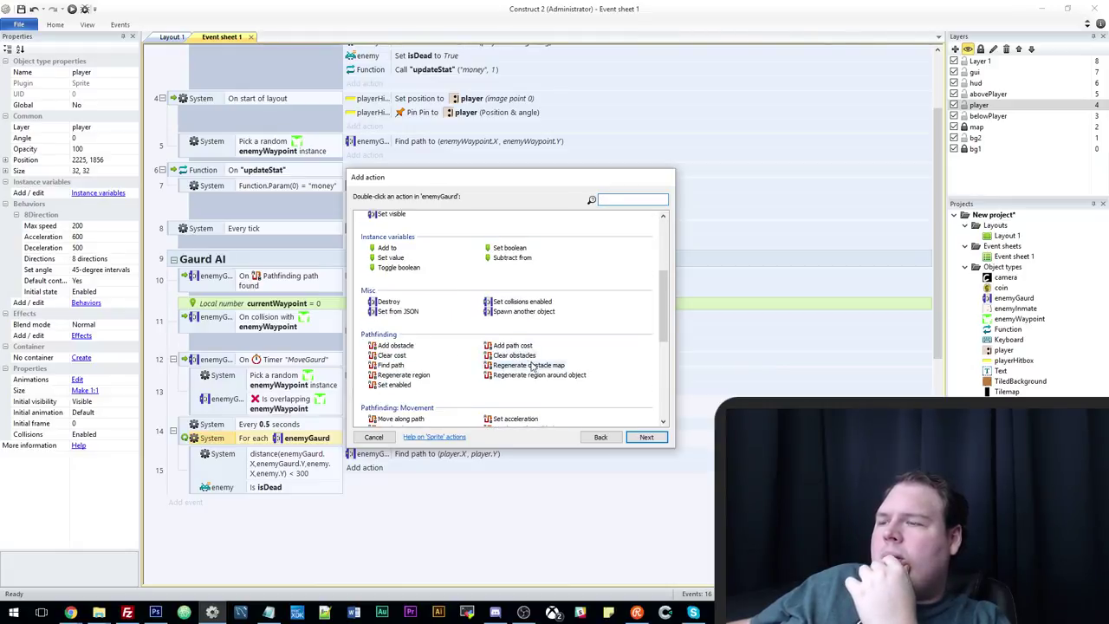
scroll(399, 385, "down", 2)
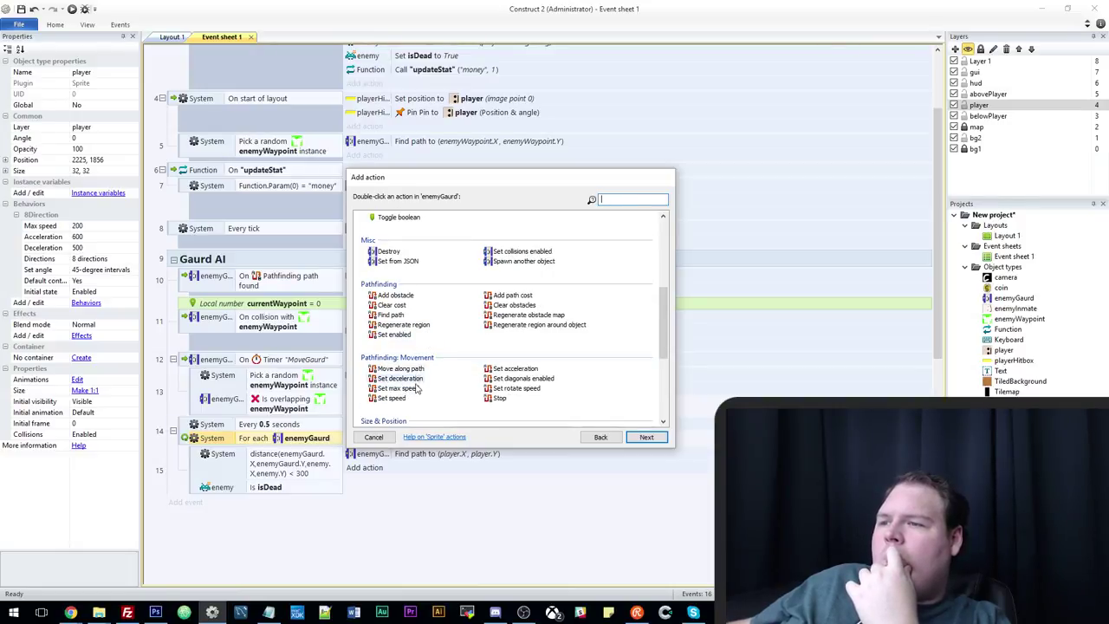
double_click(499, 400)
left_click_drag(403, 469, 447, 452)
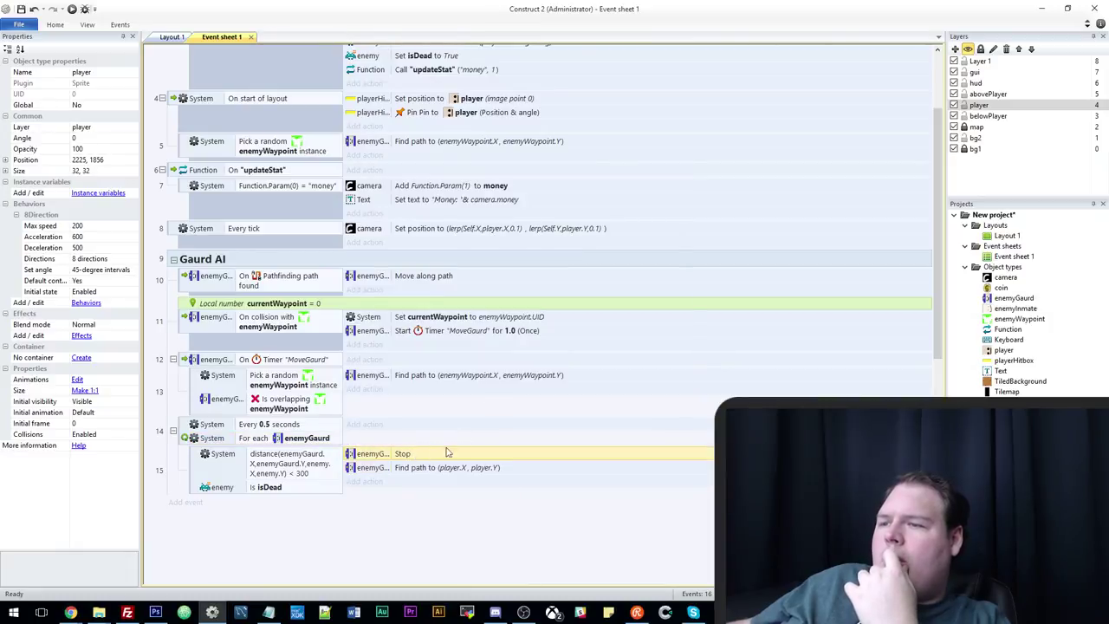
left_click(72, 8)
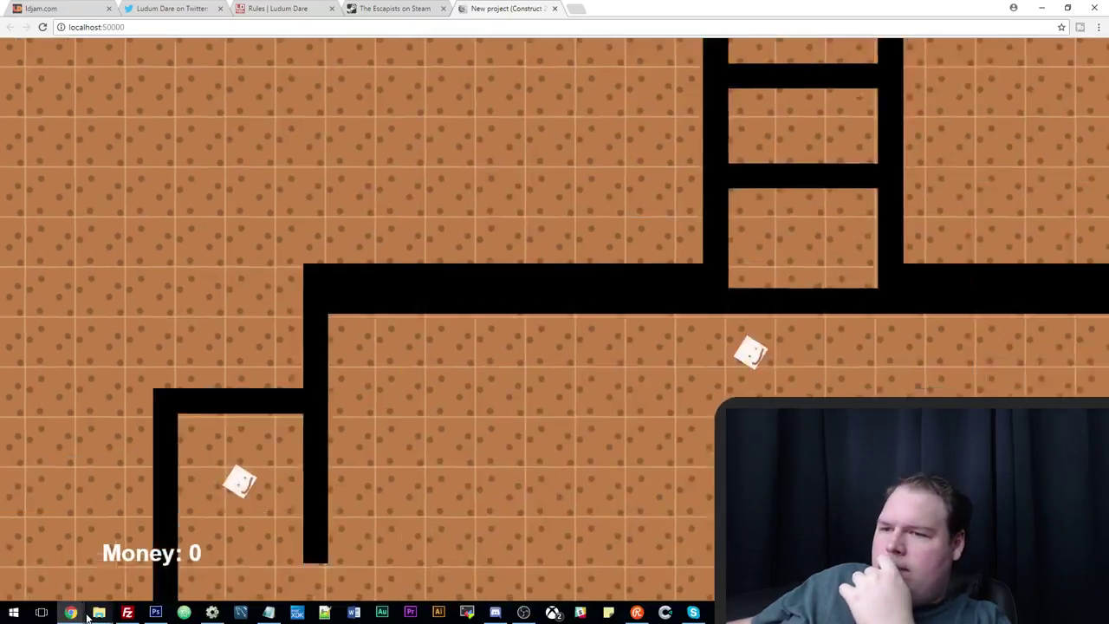
Walk the player around collecting money up to 6 as a guard closes in, then switch back to Construct 2.
key("Down")
key("Right")
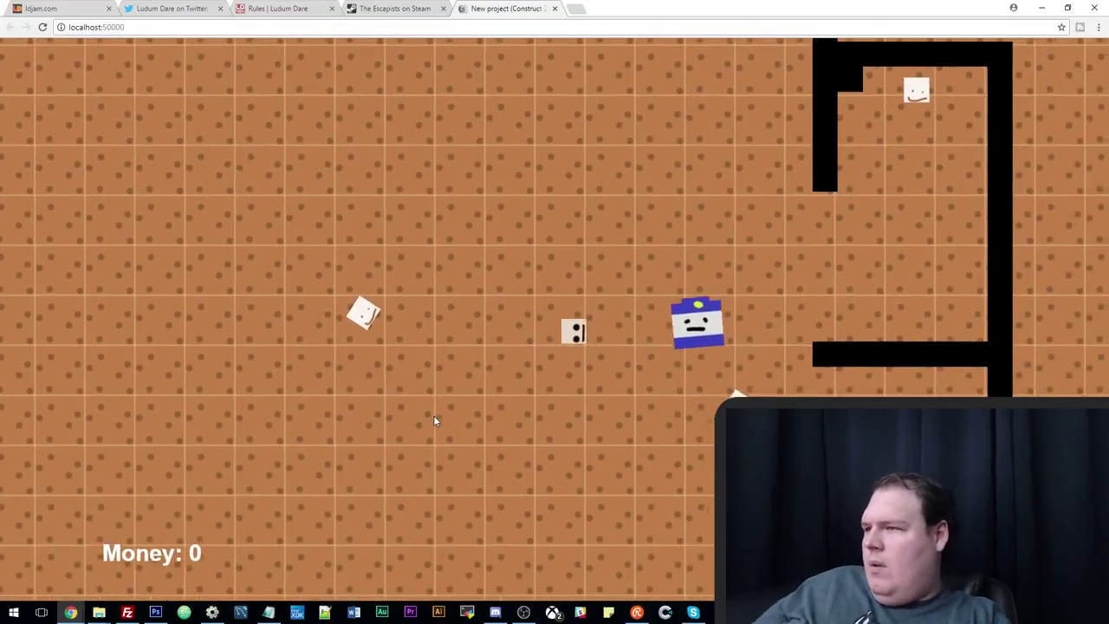
key("Down")
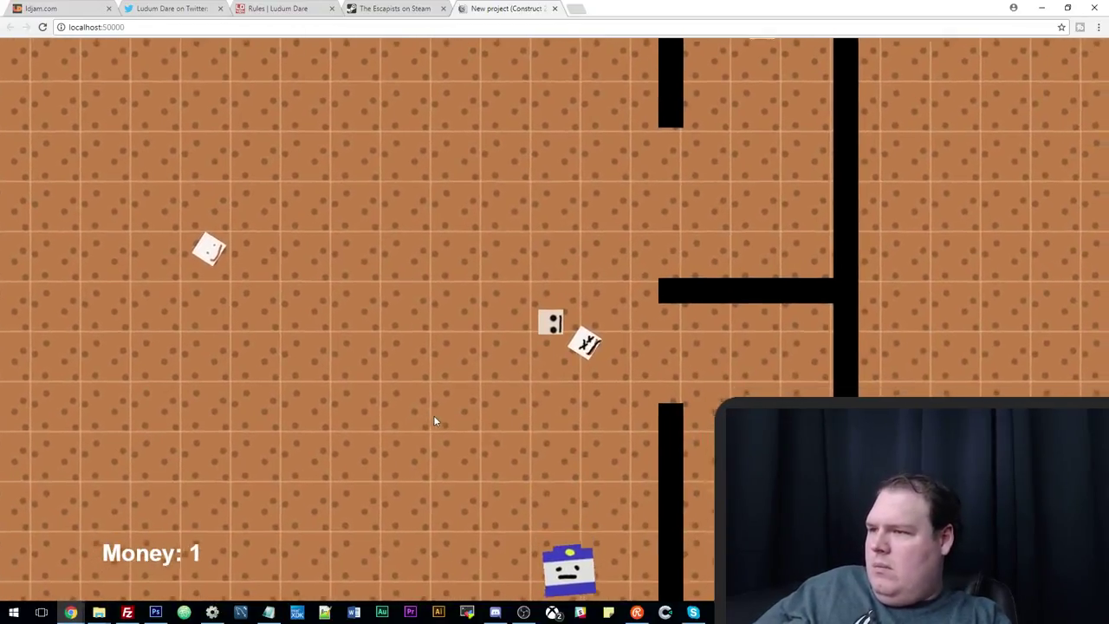
key("Left")
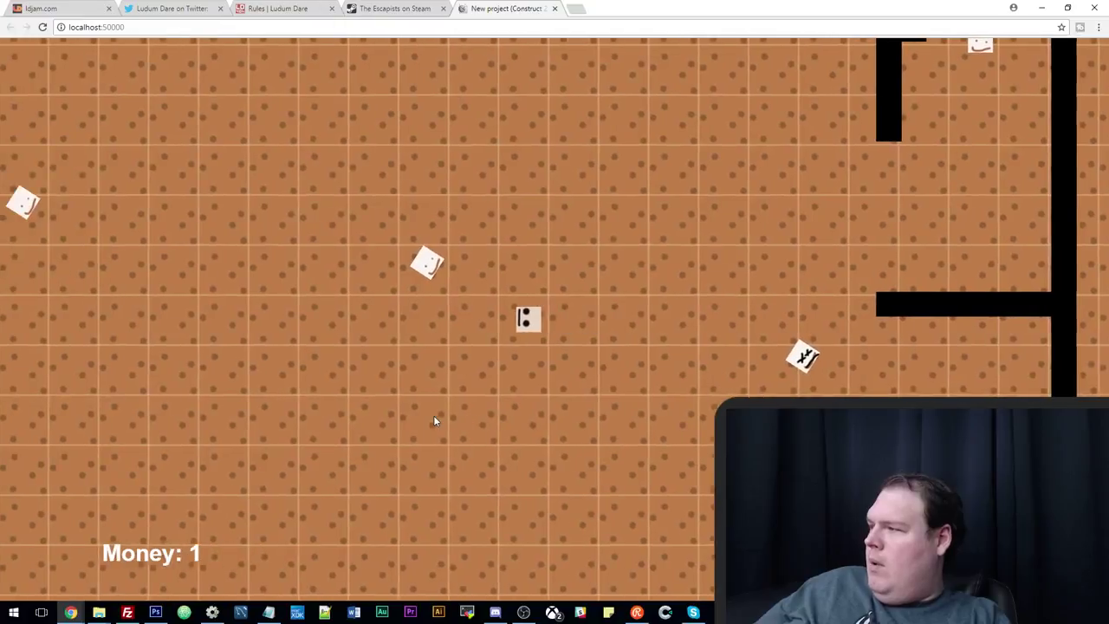
key("Up")
key("Left")
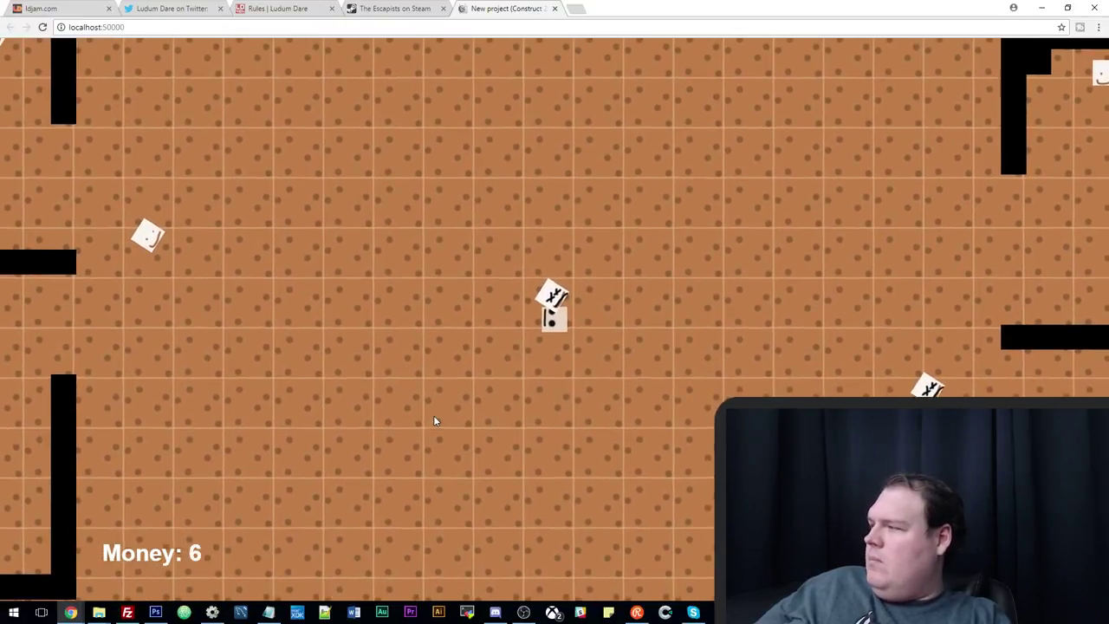
key("Up")
key("Right")
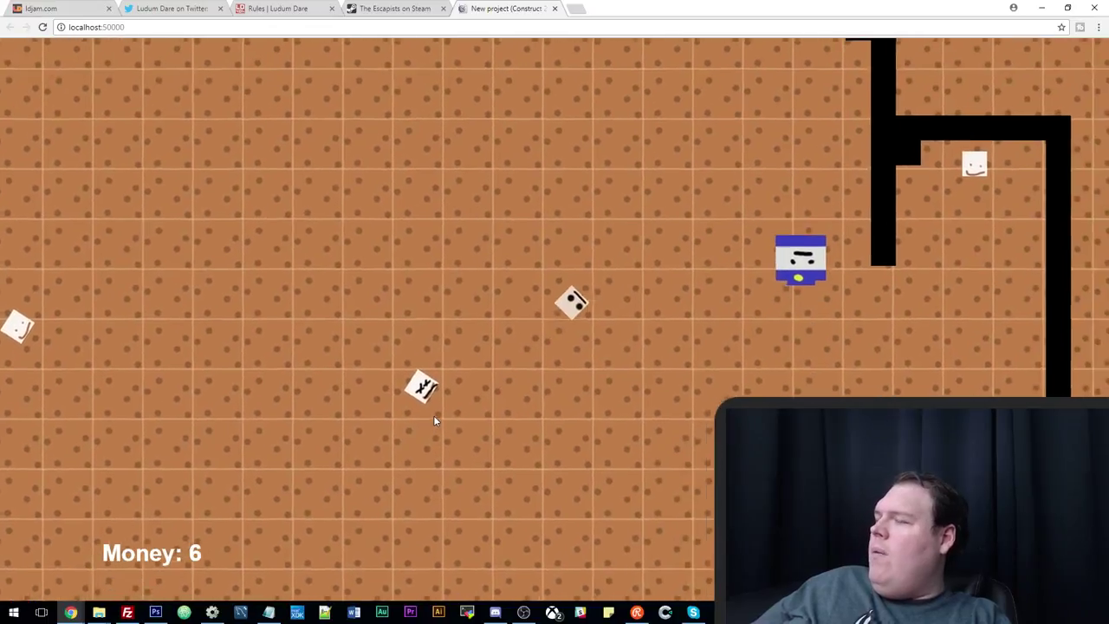
key("Up")
key("Right")
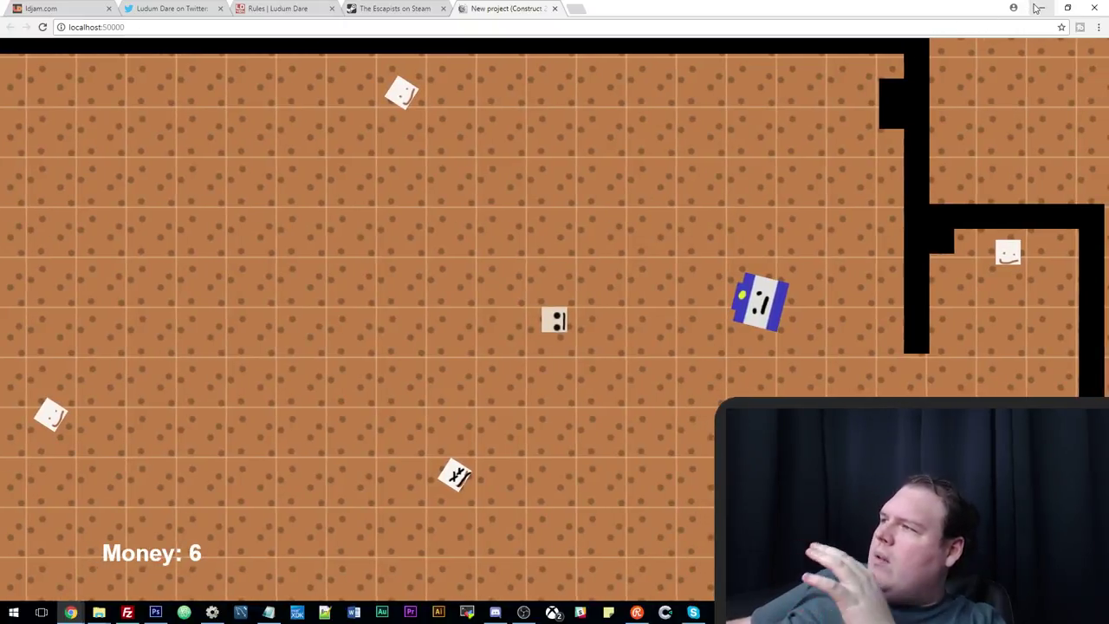
key("alt+Tab")
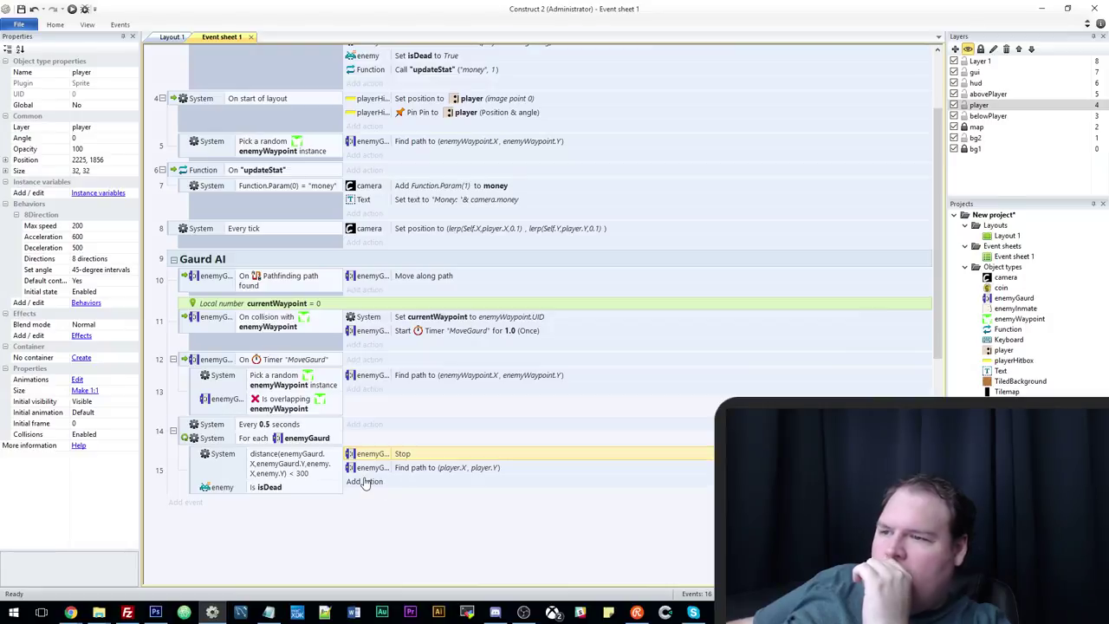
Open the Add action dialog for sub-event 15's guard-chase actions.
left_click(364, 482)
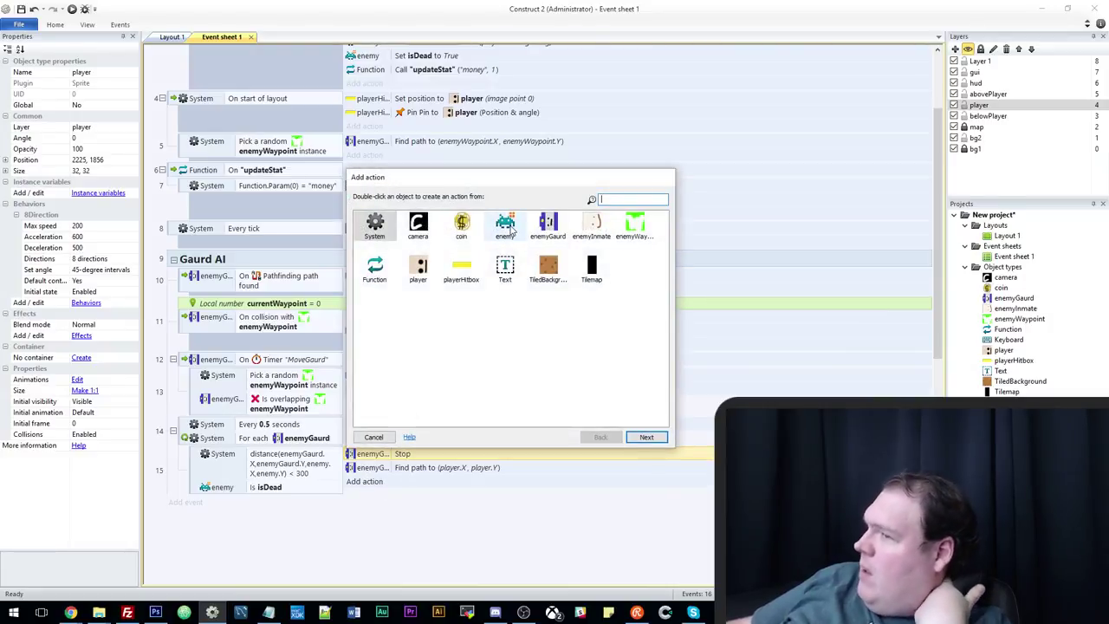
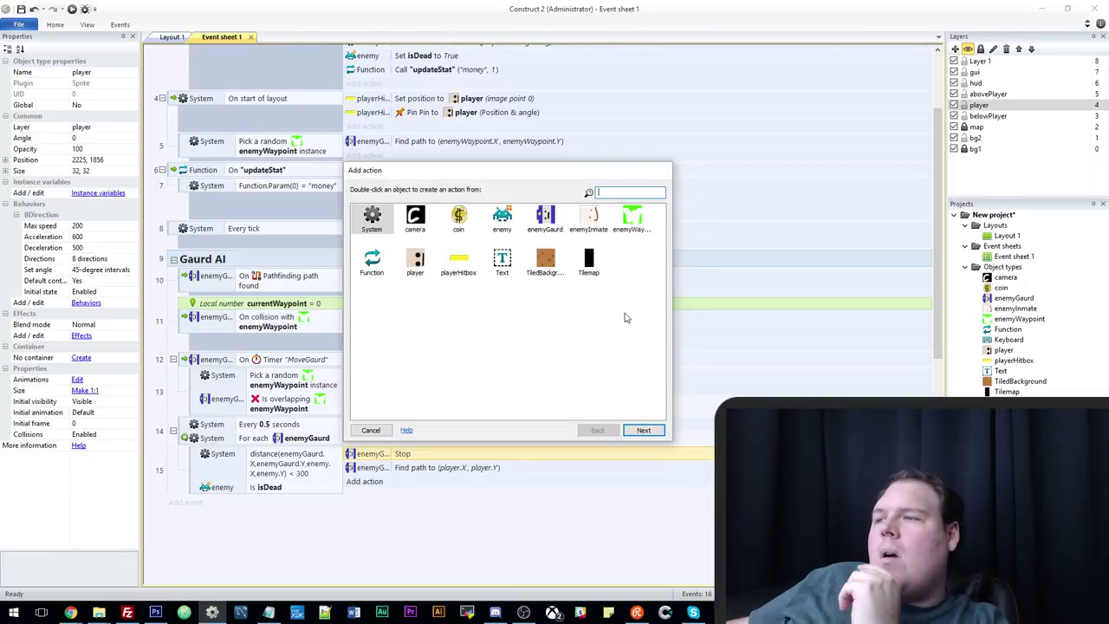
Cancel the Add action dialog and open a new blank tab in the Chrome game preview.
left_click(371, 431)
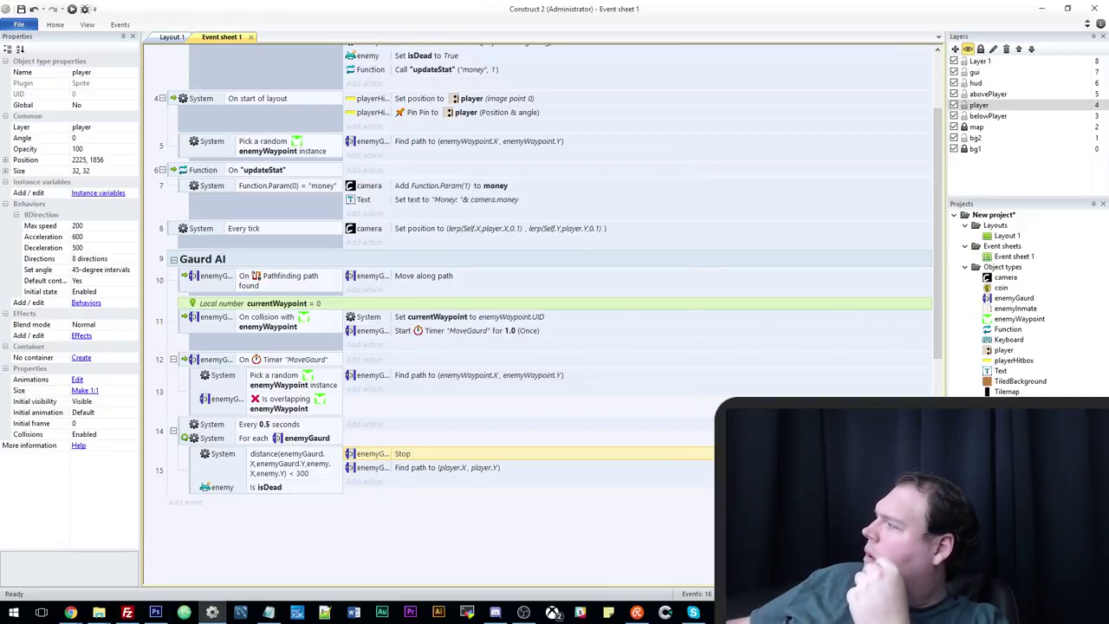
left_click(72, 612)
left_click(61, 564)
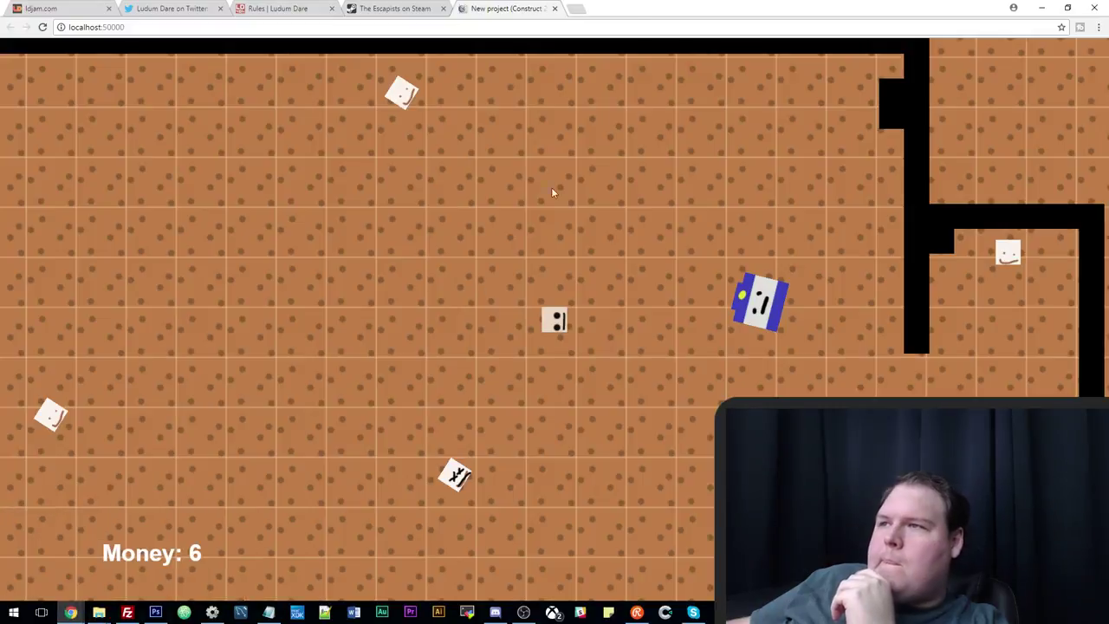
left_click(576, 10)
Search Google Images for 'concrete texture loopable'.
type("con")
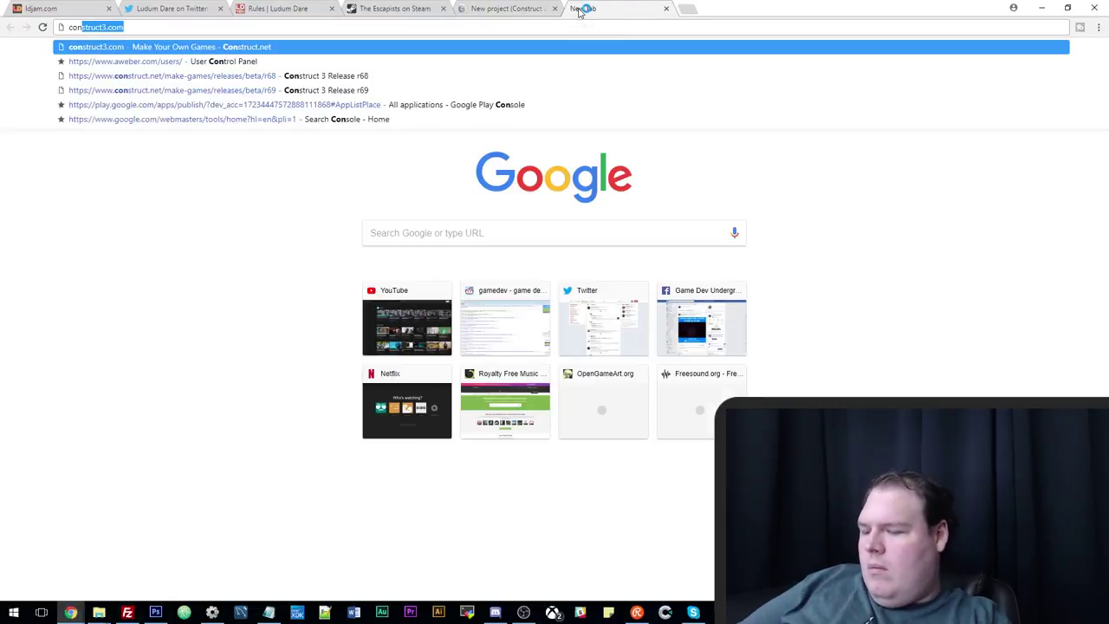
type("crete texture")
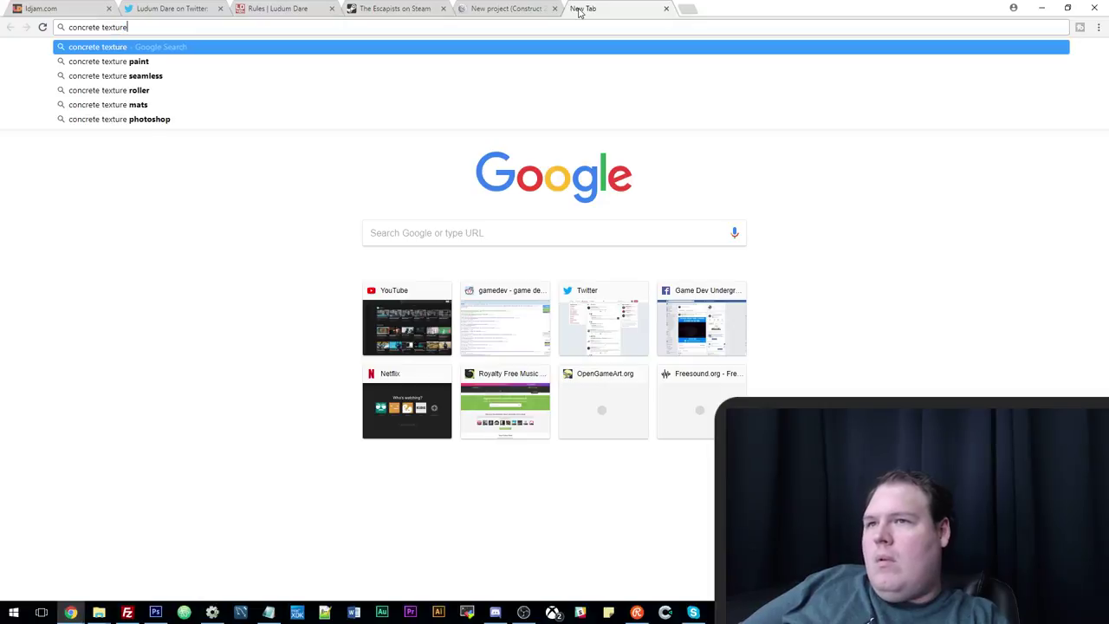
key("Return")
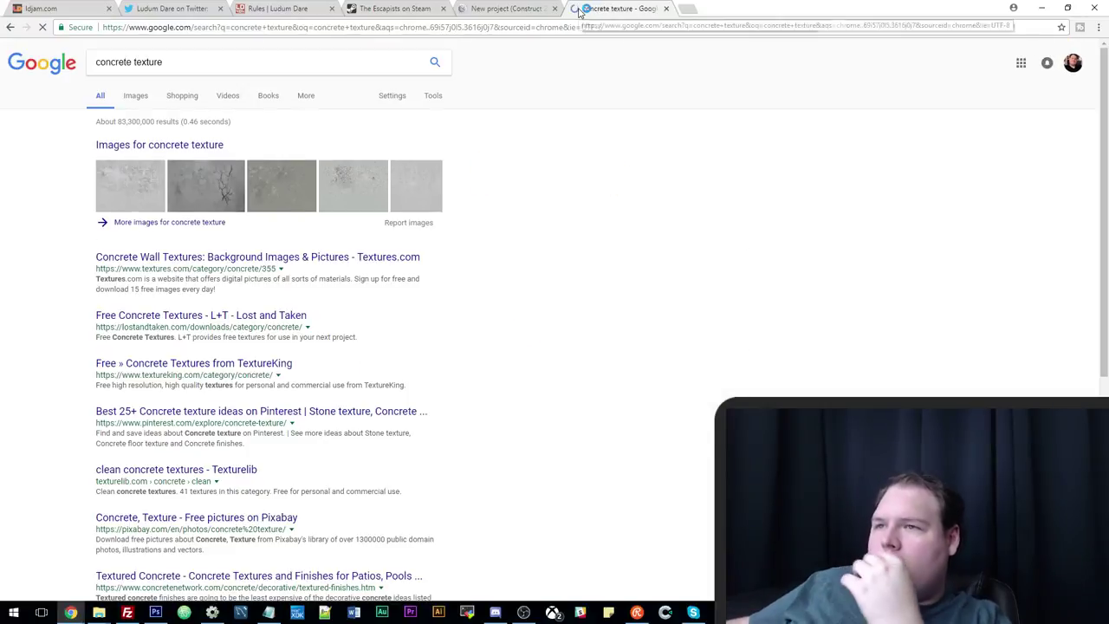
left_click(138, 96)
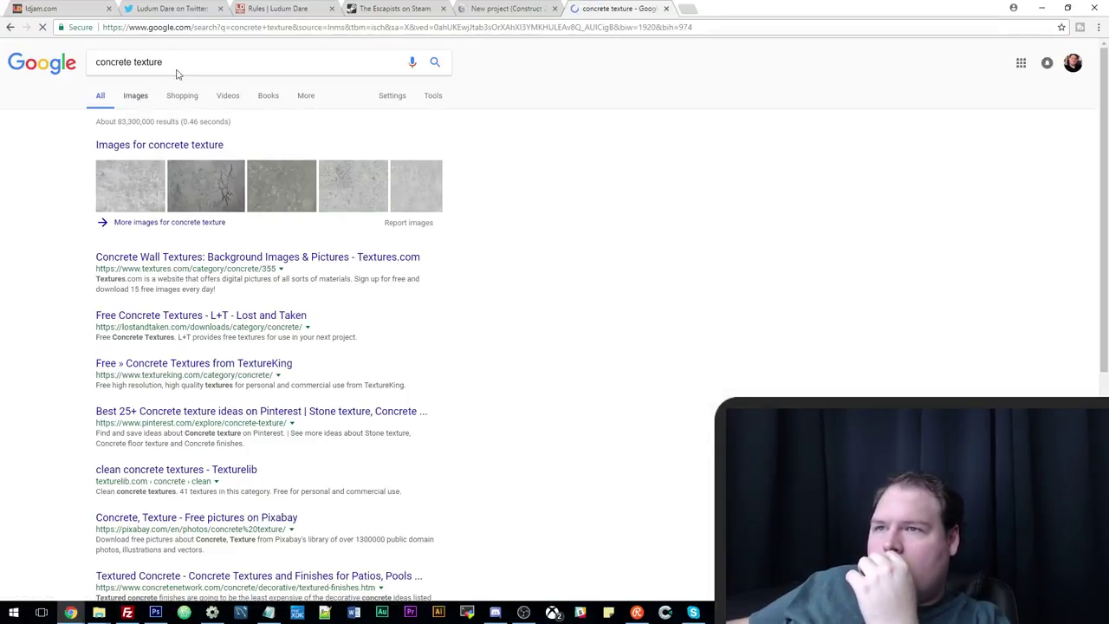
left_click(182, 62)
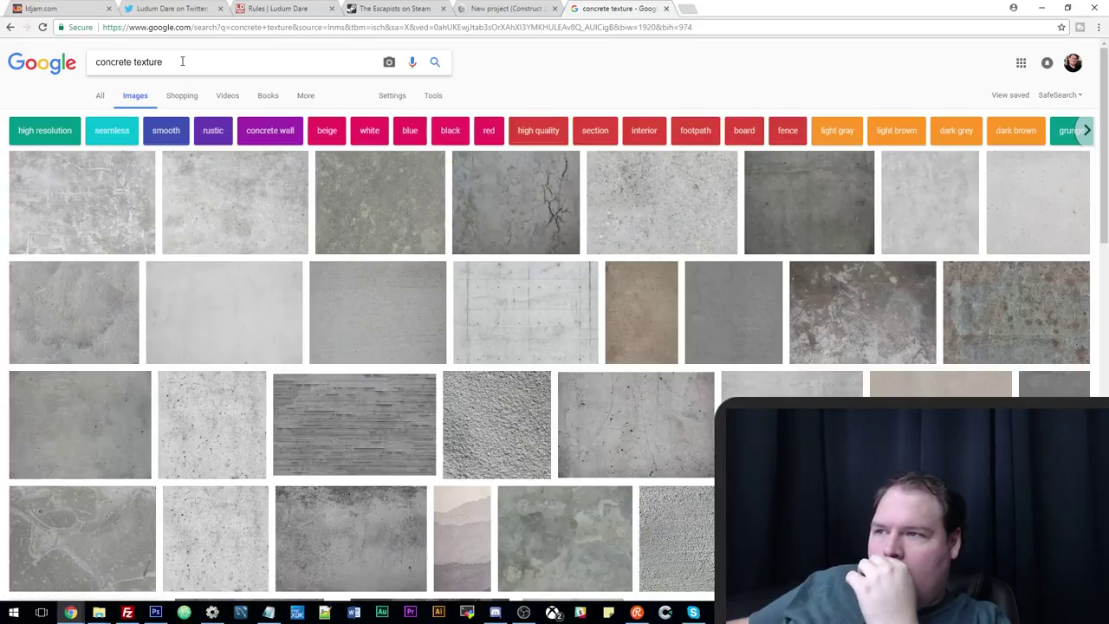
type("loo")
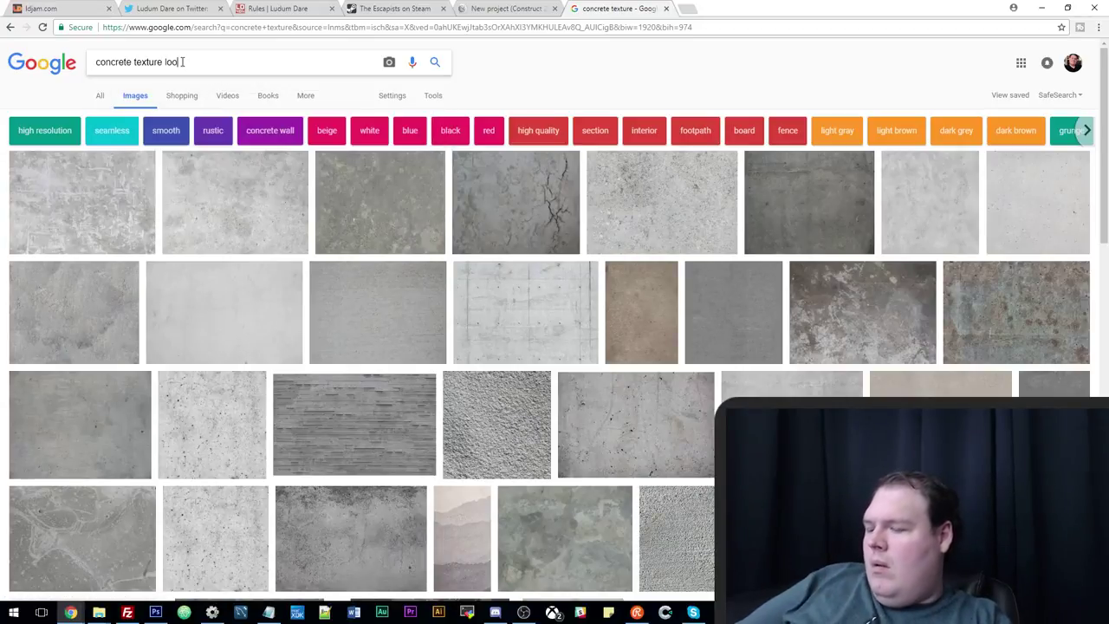
type("pable")
key("Return")
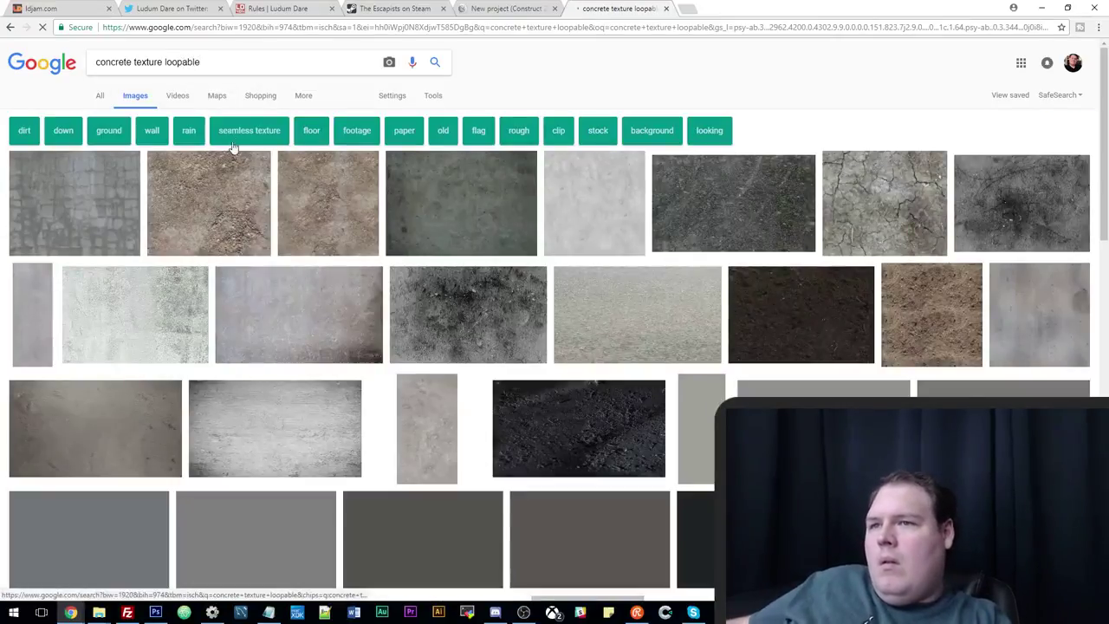
Refine the image search to 'concrete floor tilable'.
scroll(120, 211, "down", 4)
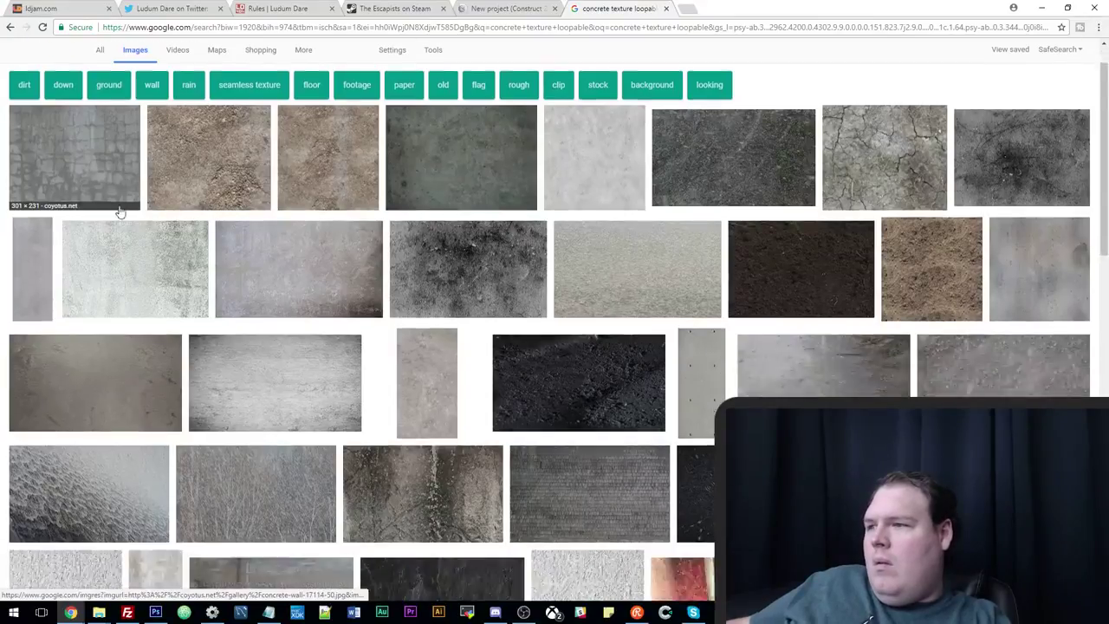
scroll(120, 211, "up", 1)
scroll(120, 211, "up", 2)
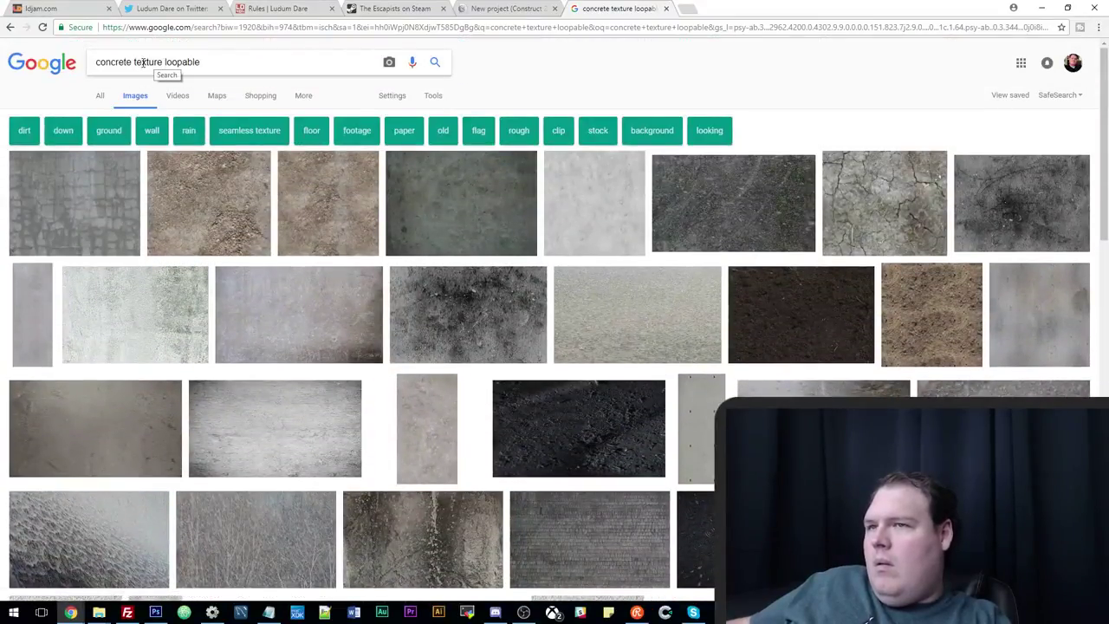
key("shift+End")
key("BackSpace")
type("floor")
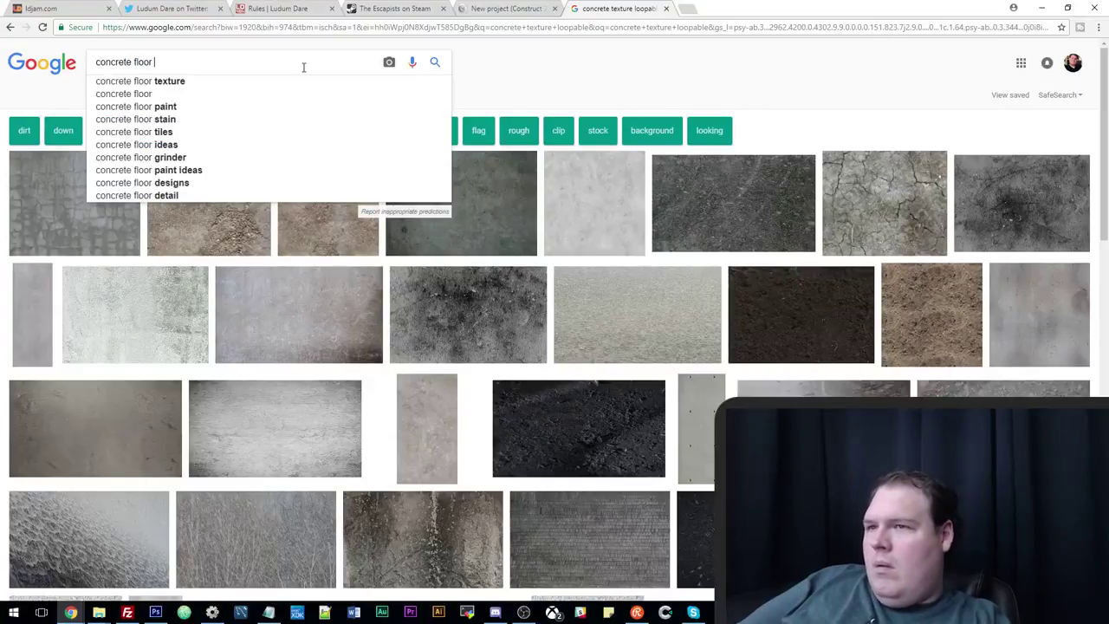
type(" tilable")
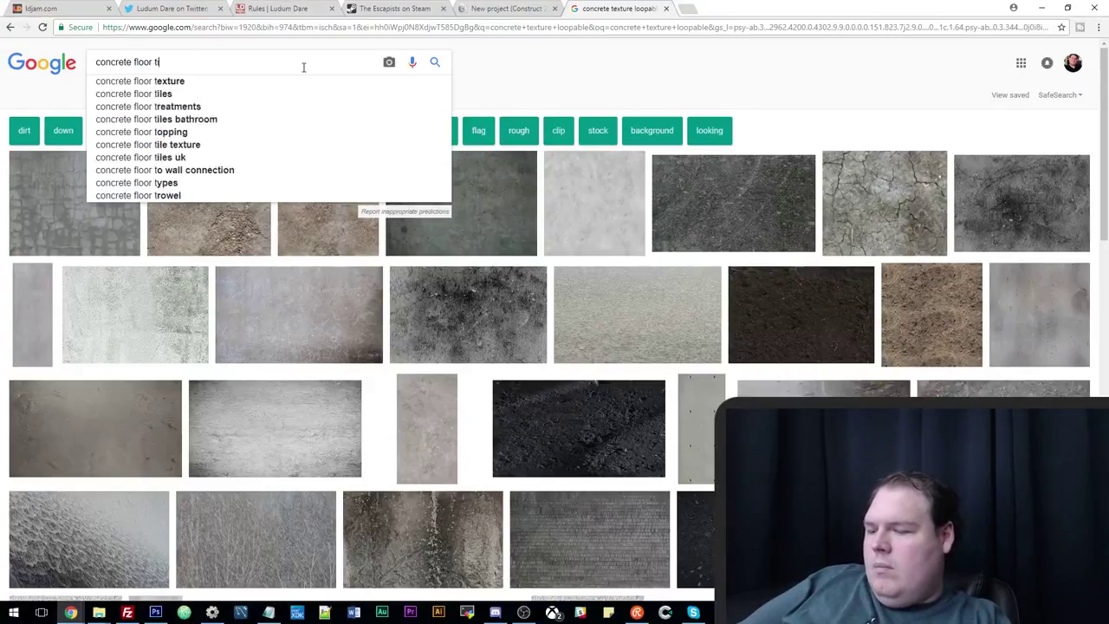
key("Return")
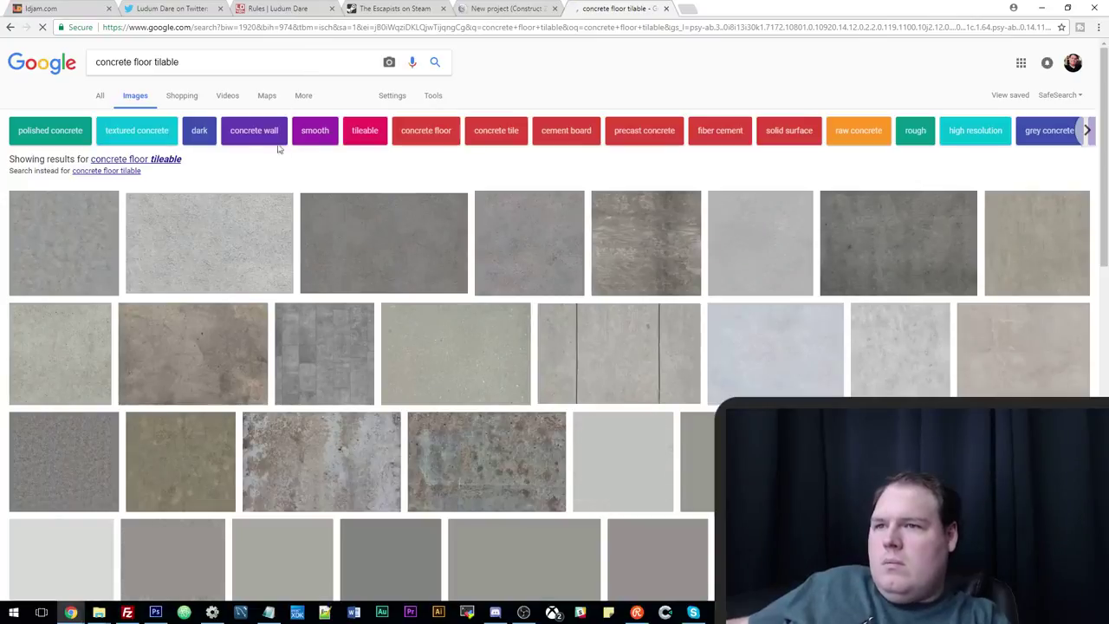
Open the grey concrete tiles image at full size and copy it.
left_click(81, 243)
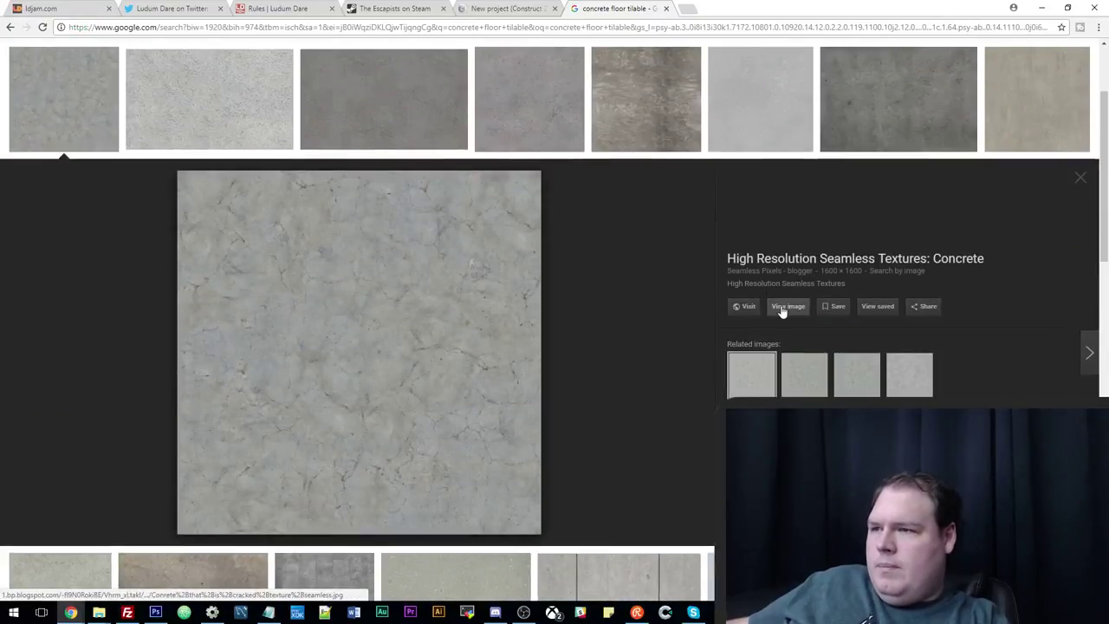
scroll(460, 286, "up", 3)
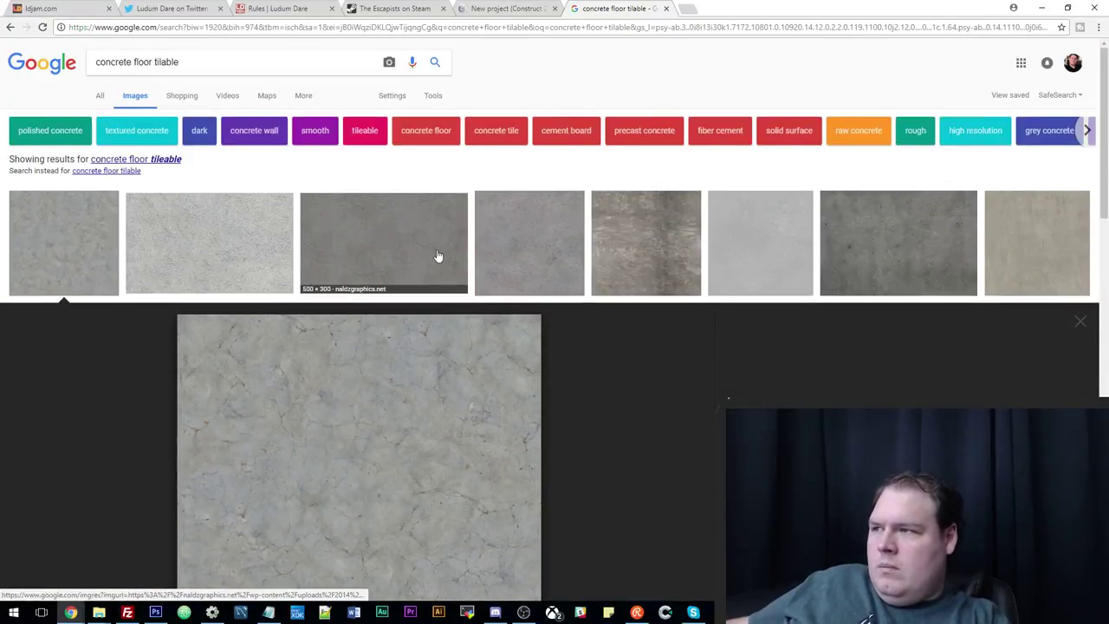
scroll(439, 254, "down", 5)
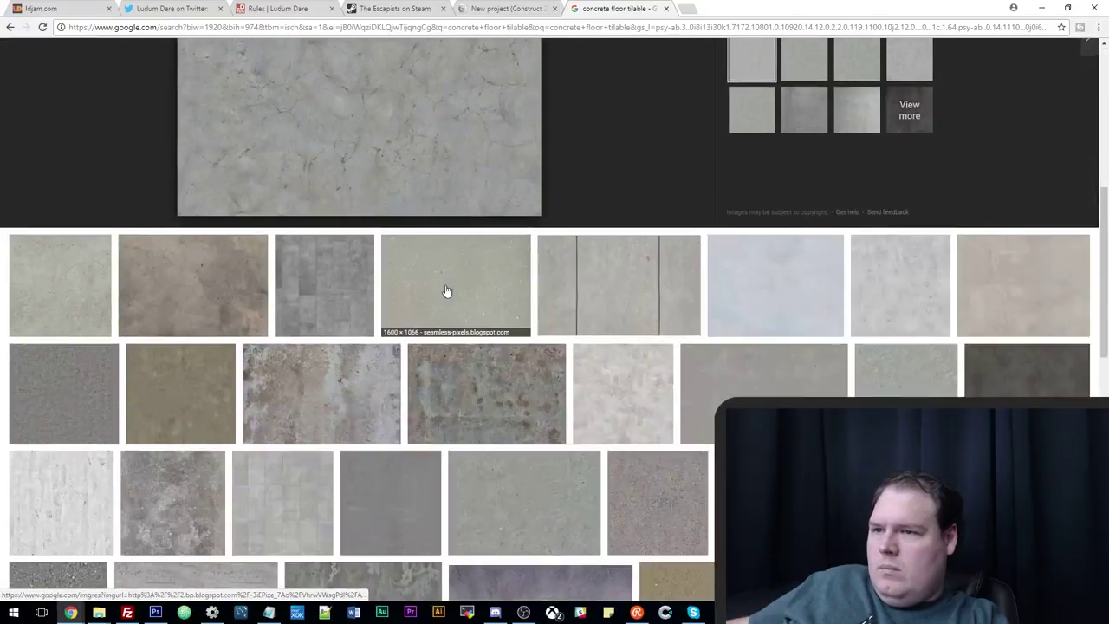
left_click(350, 292)
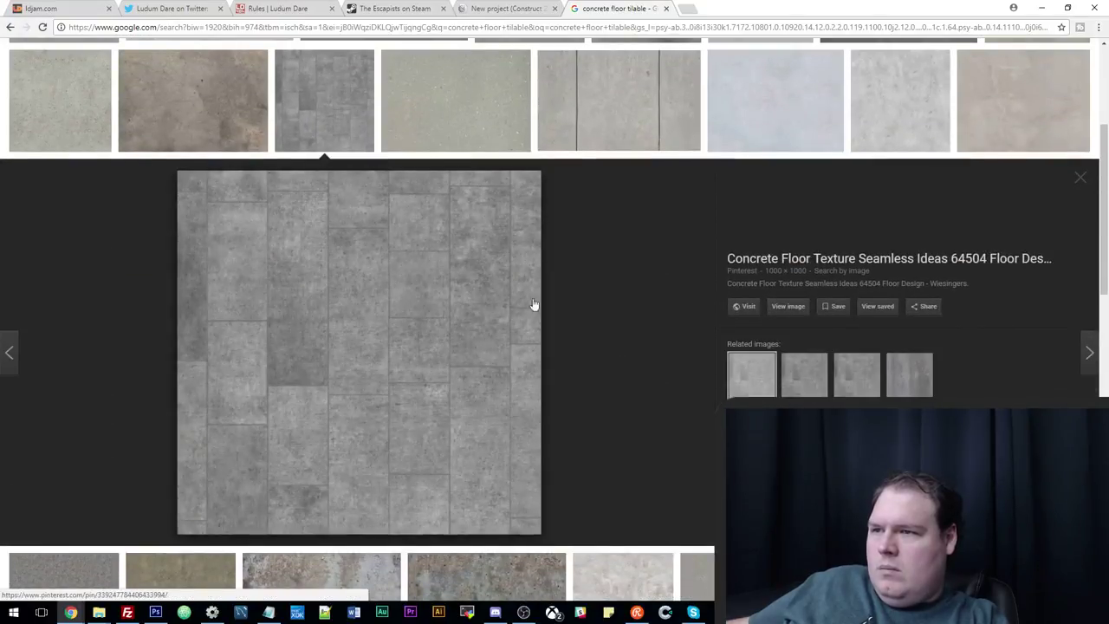
left_click(770, 311)
right_click(406, 215)
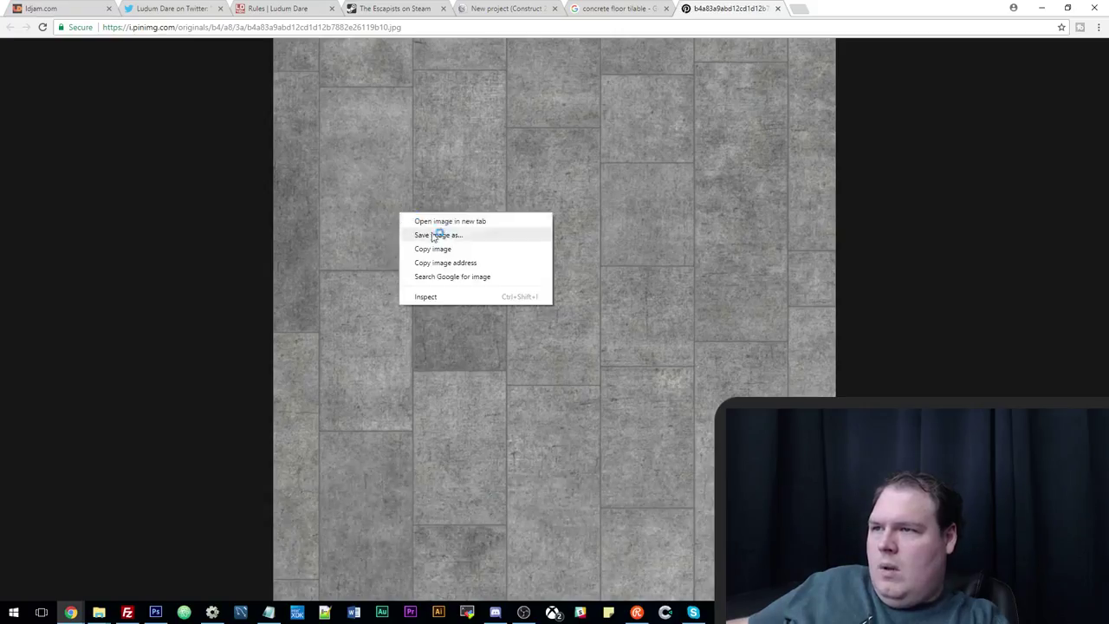
left_click(441, 235)
left_click(156, 611)
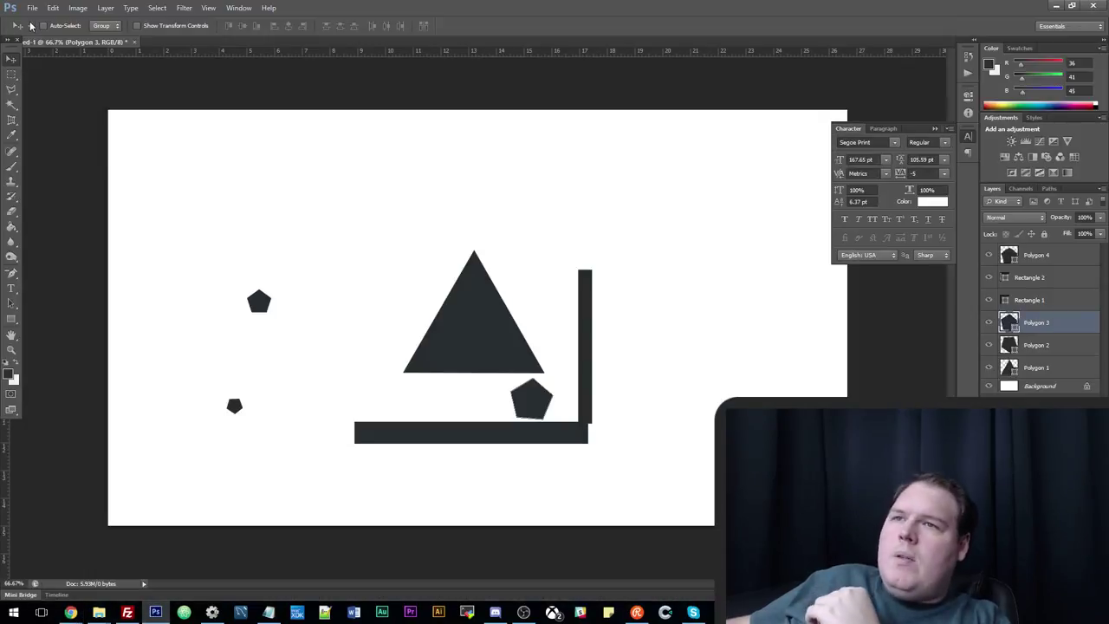
Create a new 1000×1000 Photoshop document and paste the concrete texture into it.
left_click(32, 8)
left_click(52, 199)
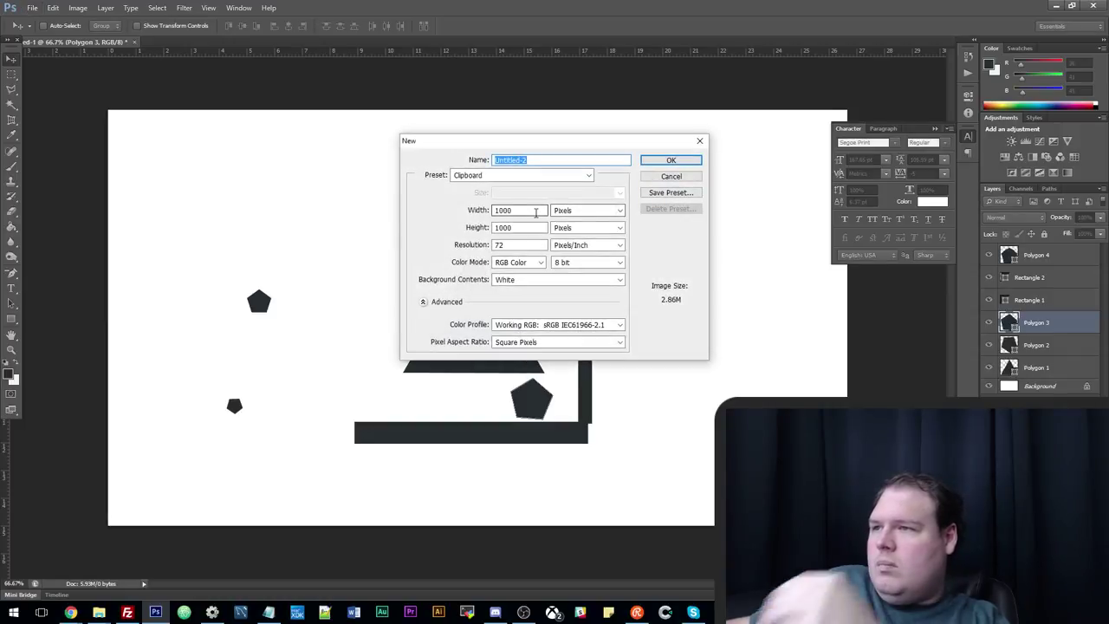
left_click(652, 164)
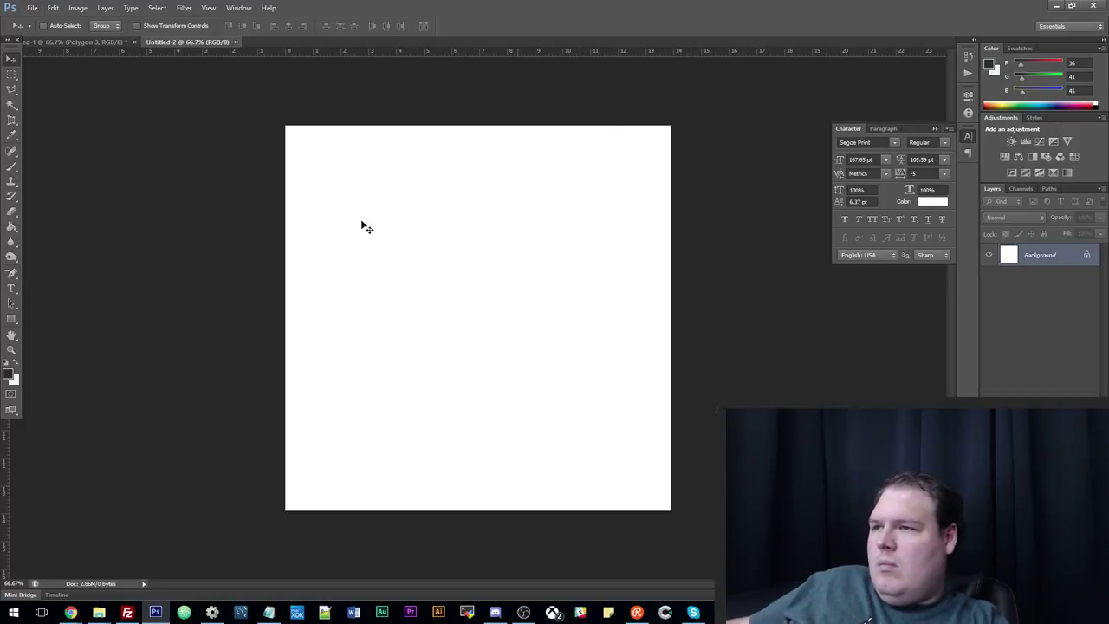
key("ctrl+v")
Resize the image to 128 px wide using Nearest Neighbor resampling.
left_click(77, 8)
left_click(137, 91)
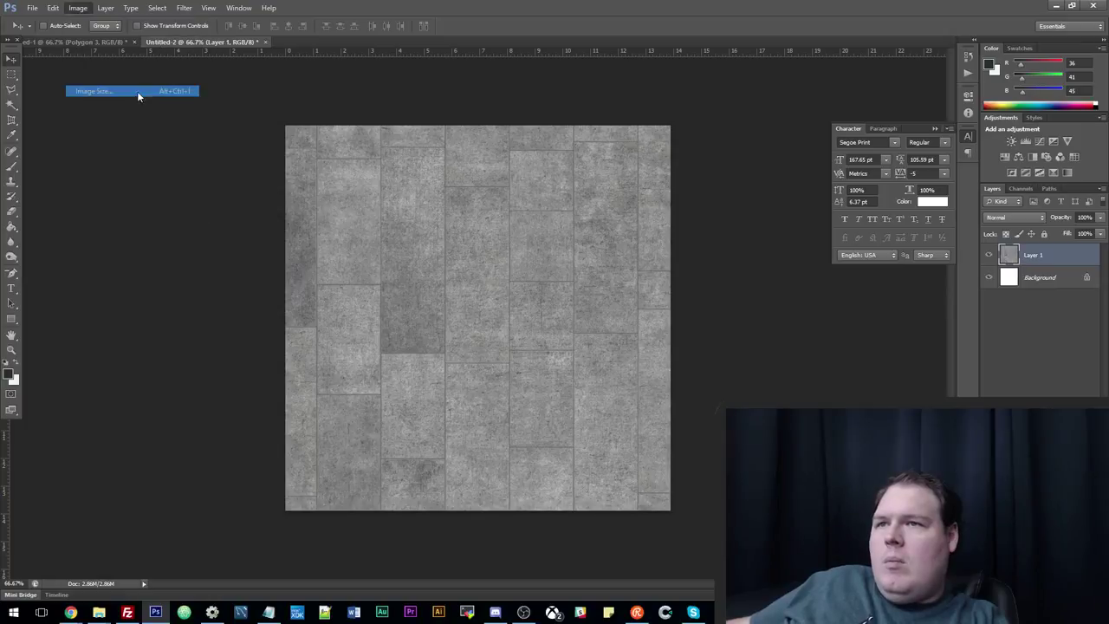
type("128")
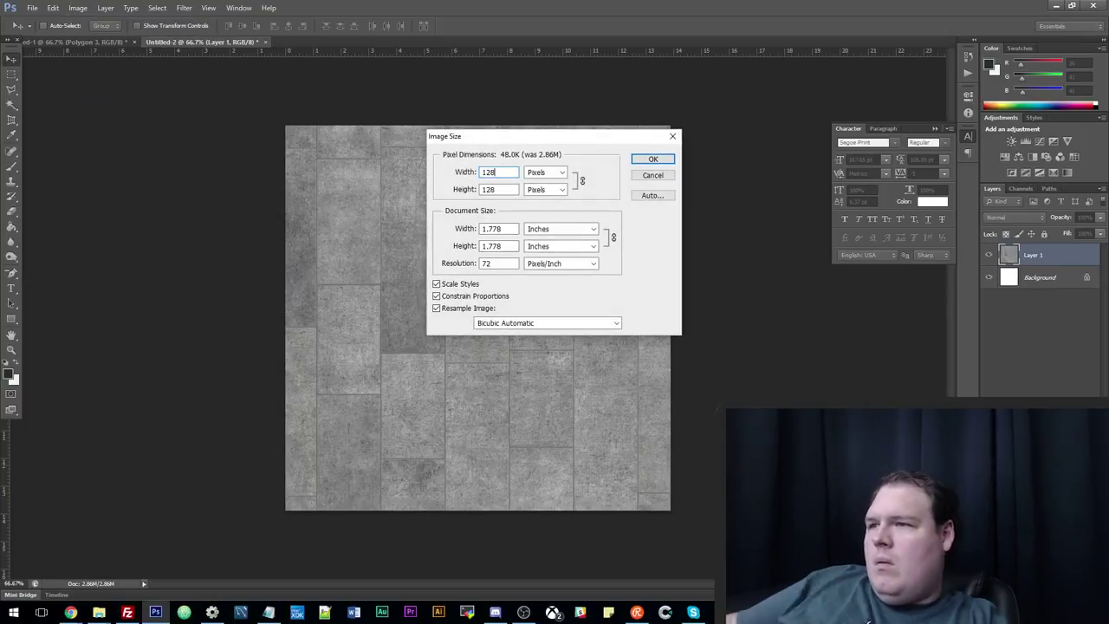
left_click(512, 323)
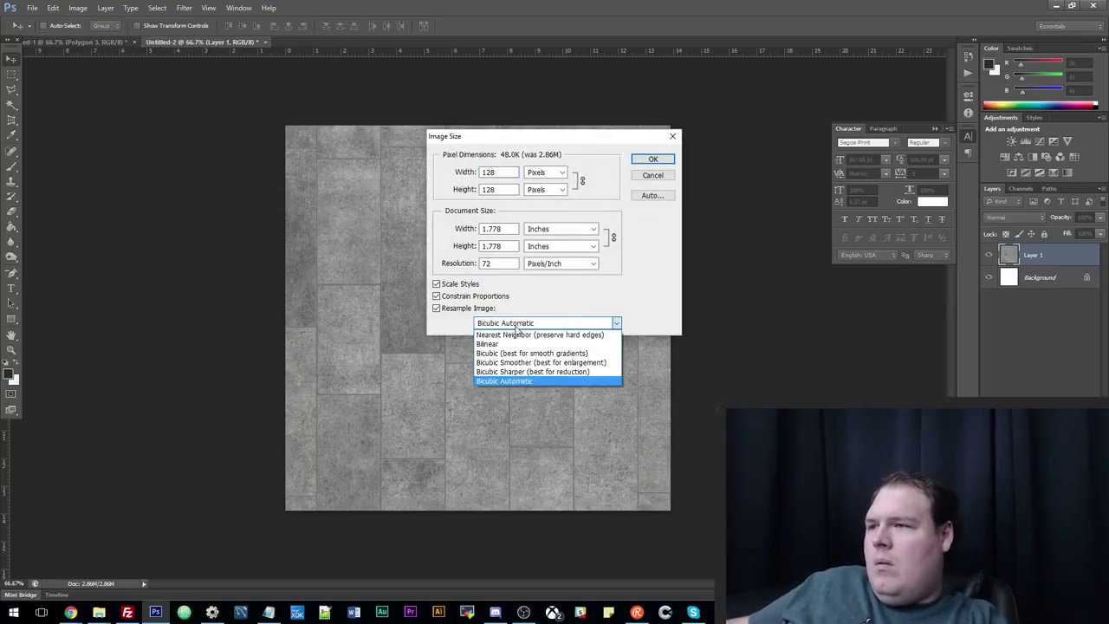
left_click(517, 335)
left_click(653, 158)
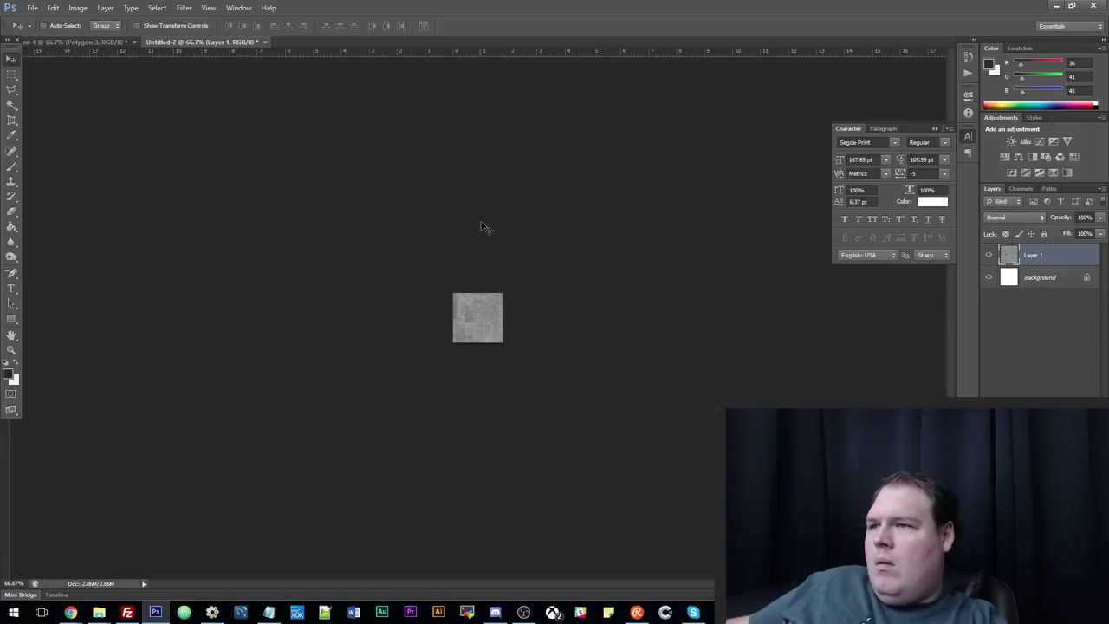
Start Save As with PNG chosen as the file format.
left_click(32, 9)
left_click(98, 147)
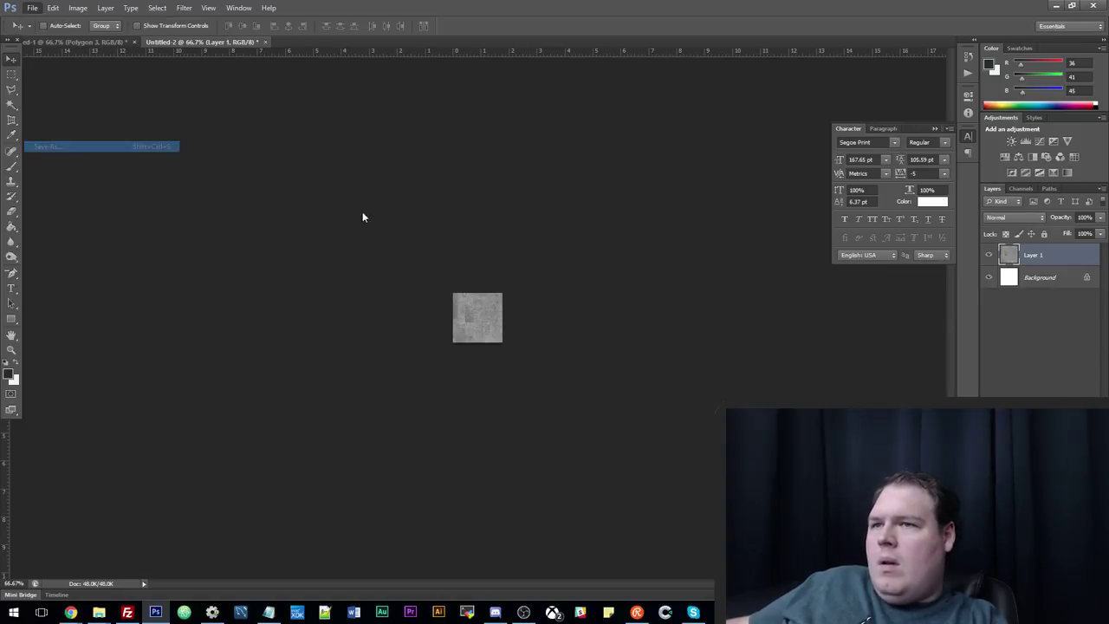
left_click(674, 368)
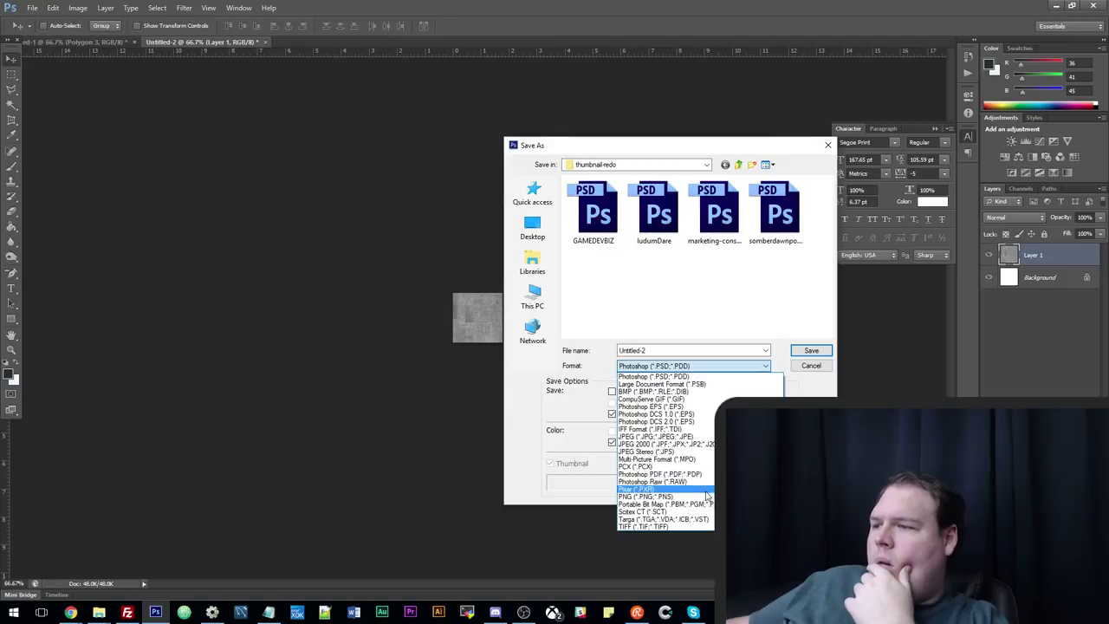
left_click(656, 436)
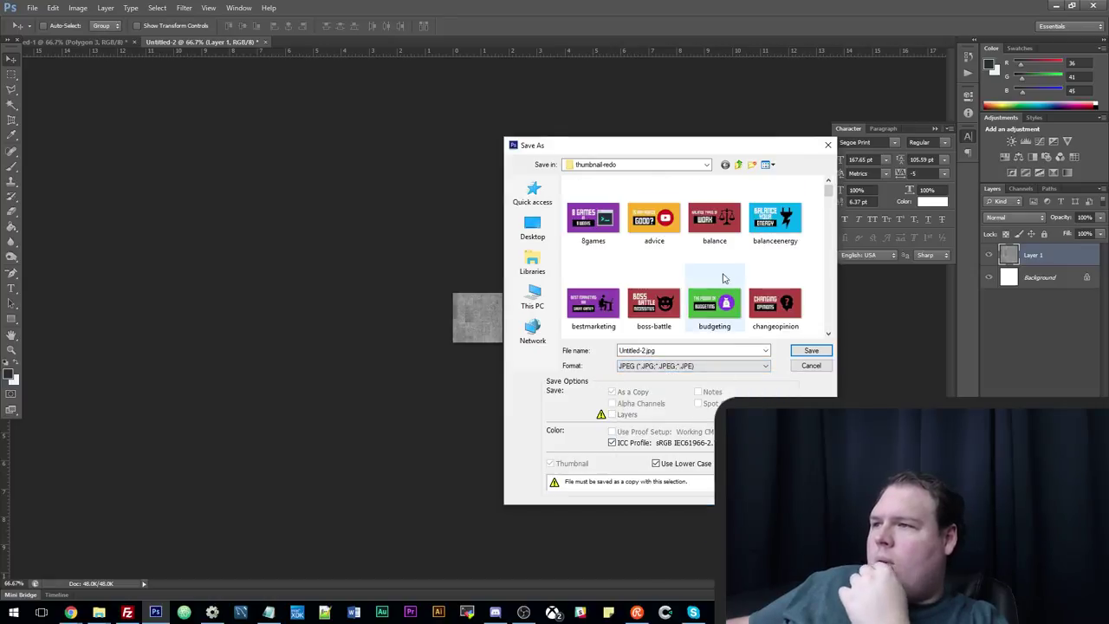
left_click(664, 366)
left_click(680, 496)
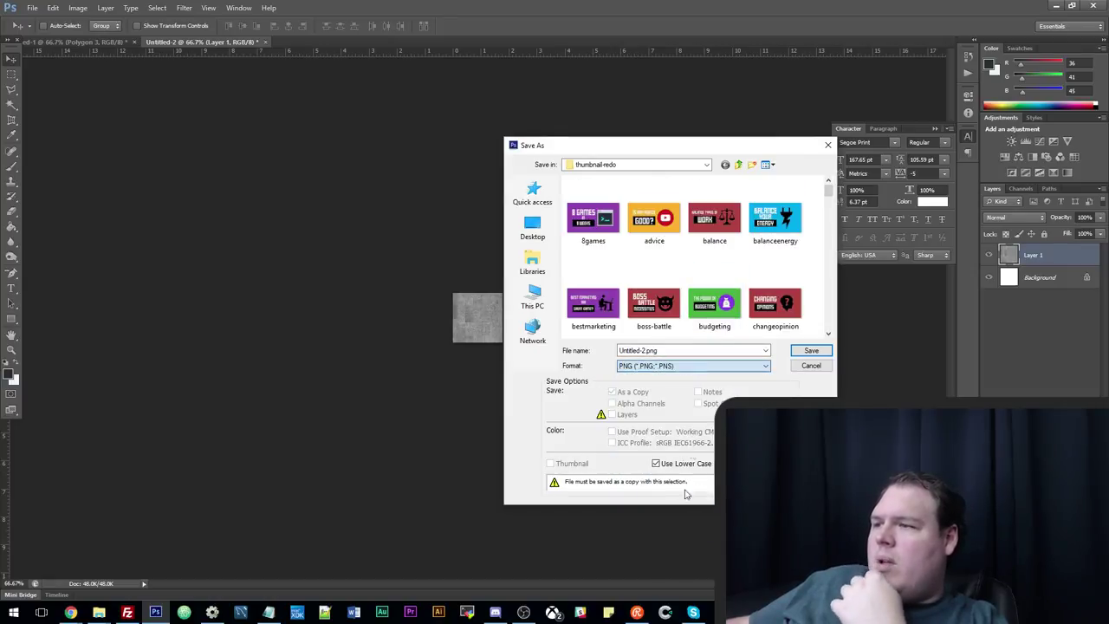
Browse to the Dropbox\Projects\Source\In Progress folder.
left_click(700, 166)
scroll(692, 189, "up", 1)
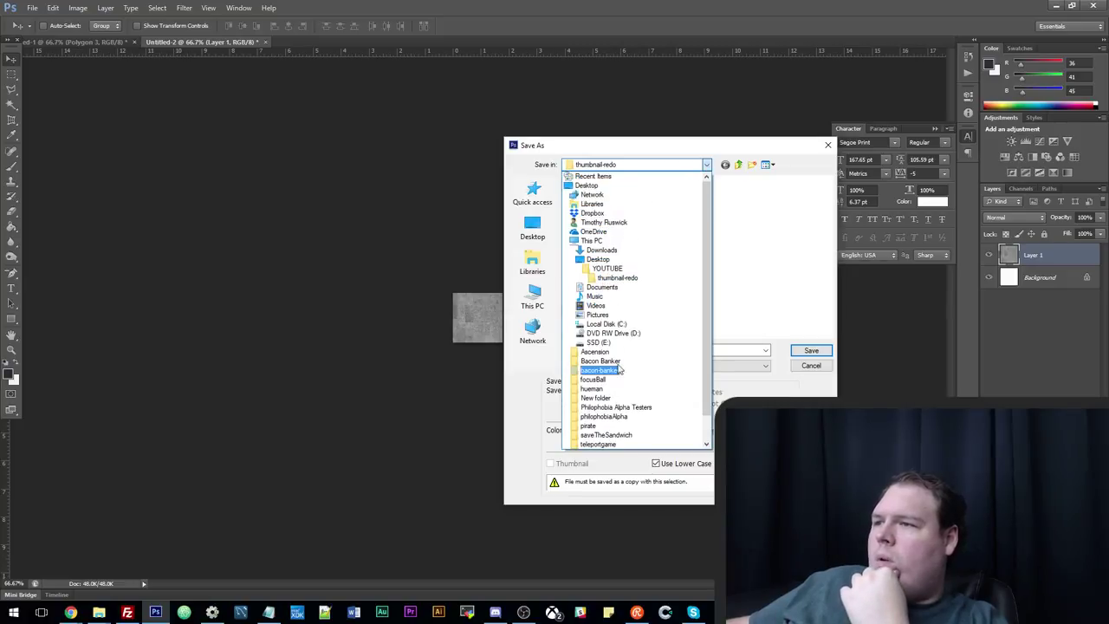
left_click(592, 213)
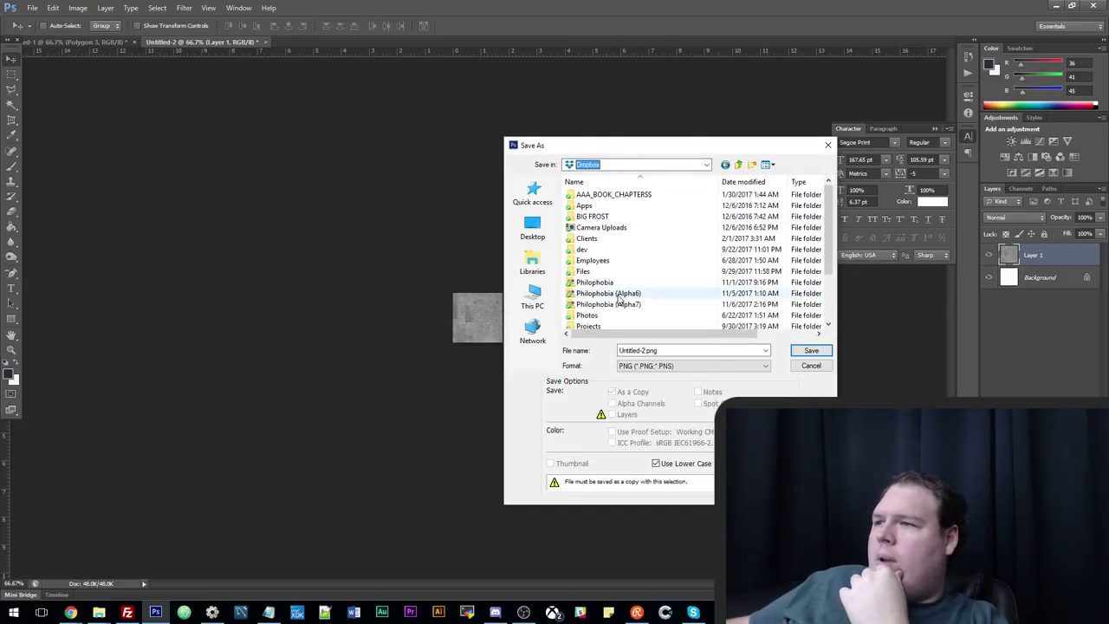
scroll(611, 272, "down", 3)
double_click(606, 260)
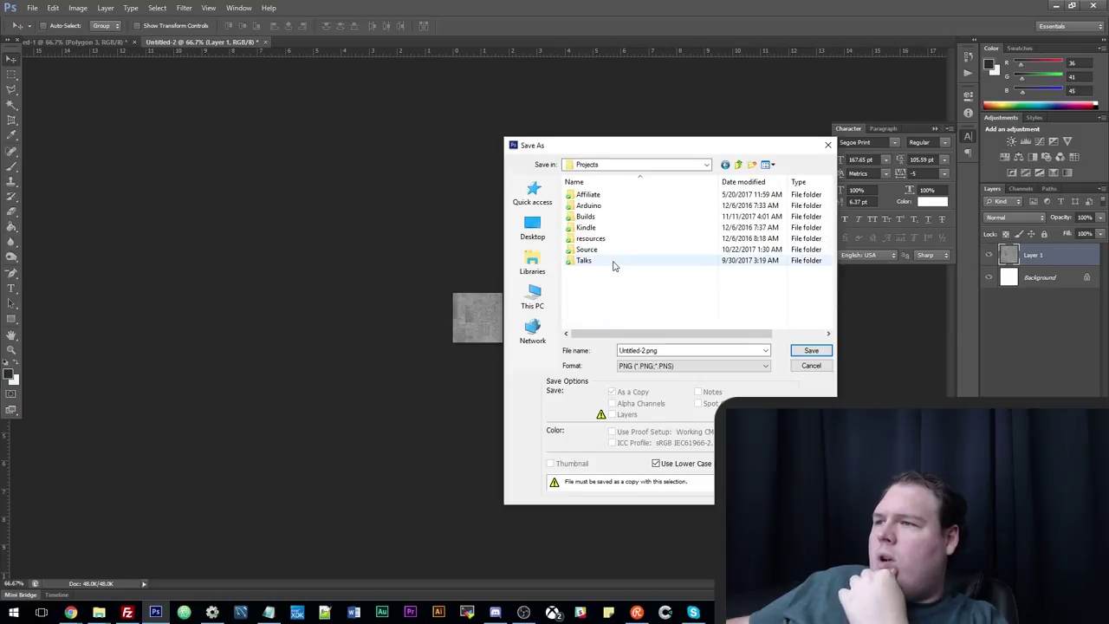
double_click(604, 249)
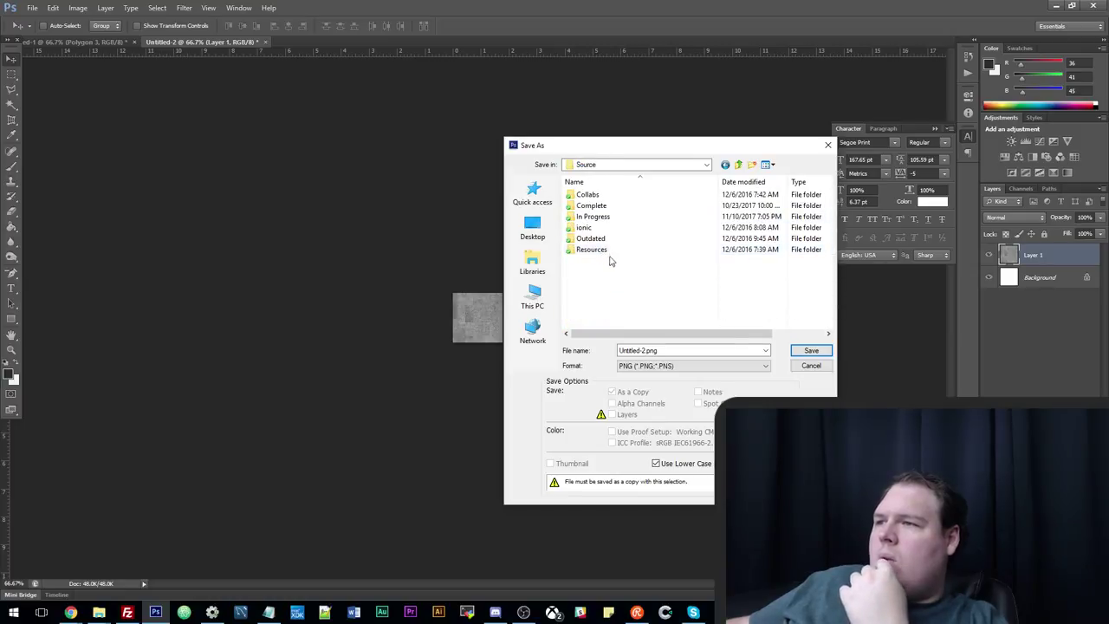
double_click(614, 217)
Create a new folder named 'ld40' in In Progress and open it.
right_click(617, 319)
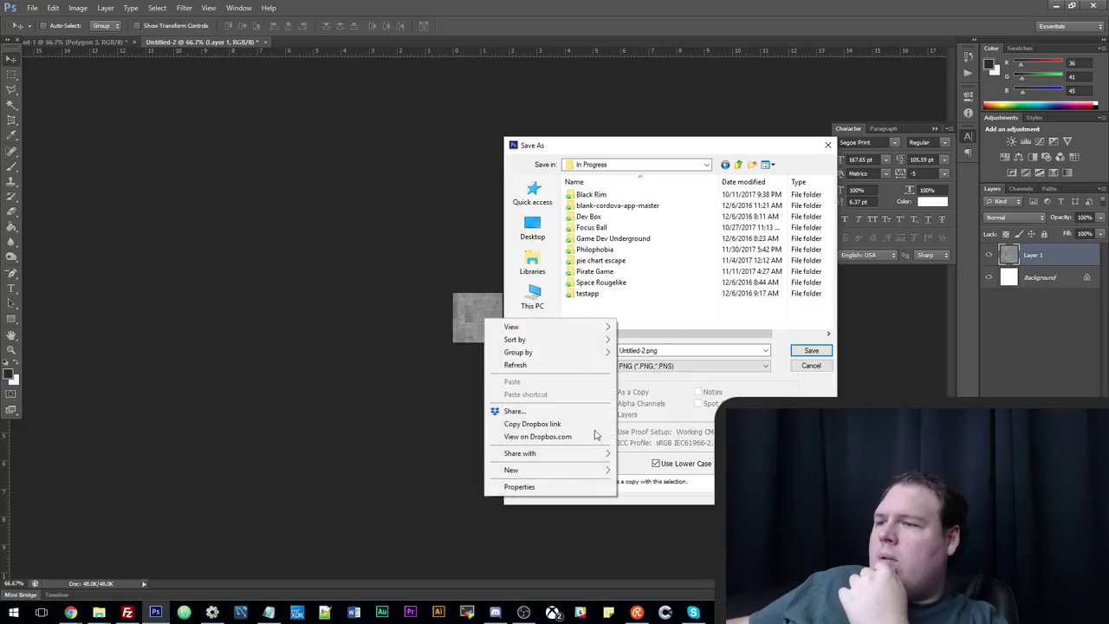
mouse_move(593, 473)
left_click(433, 325)
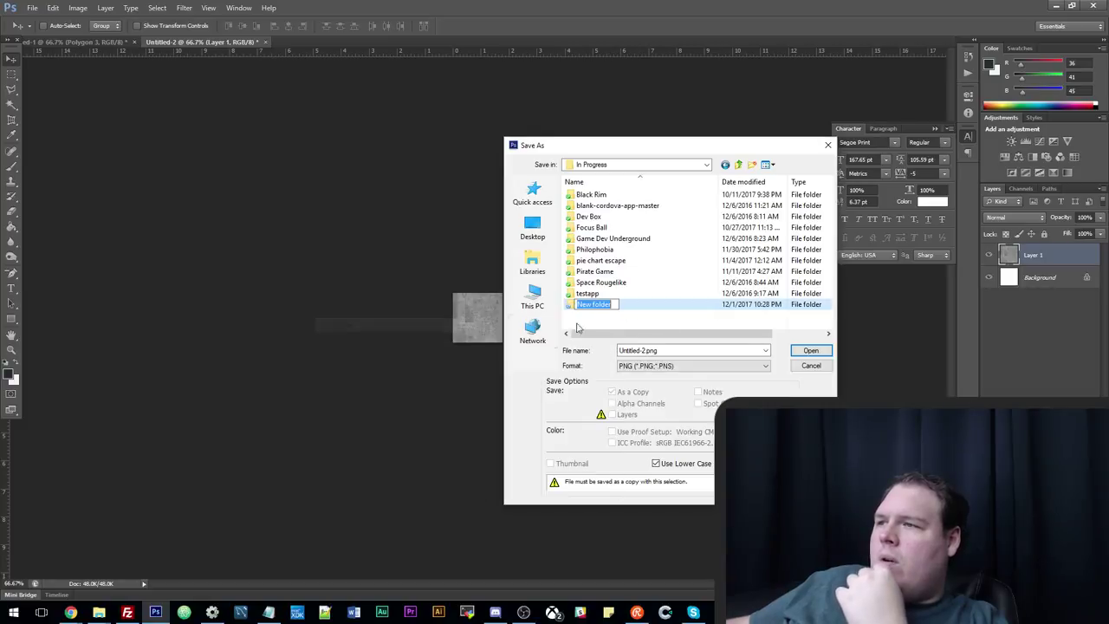
type("I")
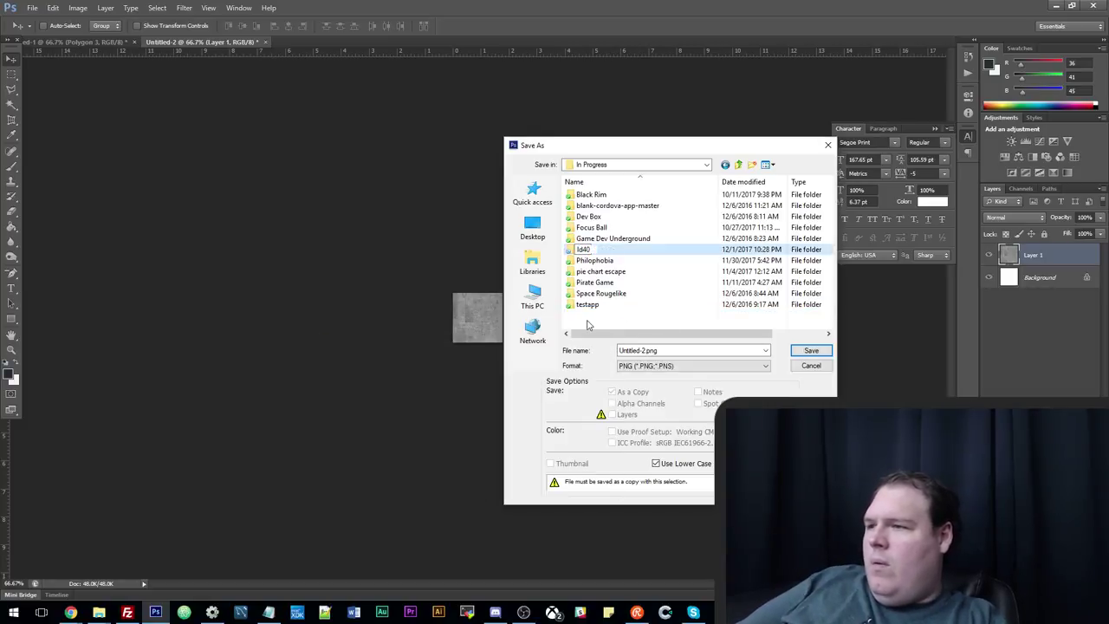
type("d40")
key("Return")
double_click(602, 251)
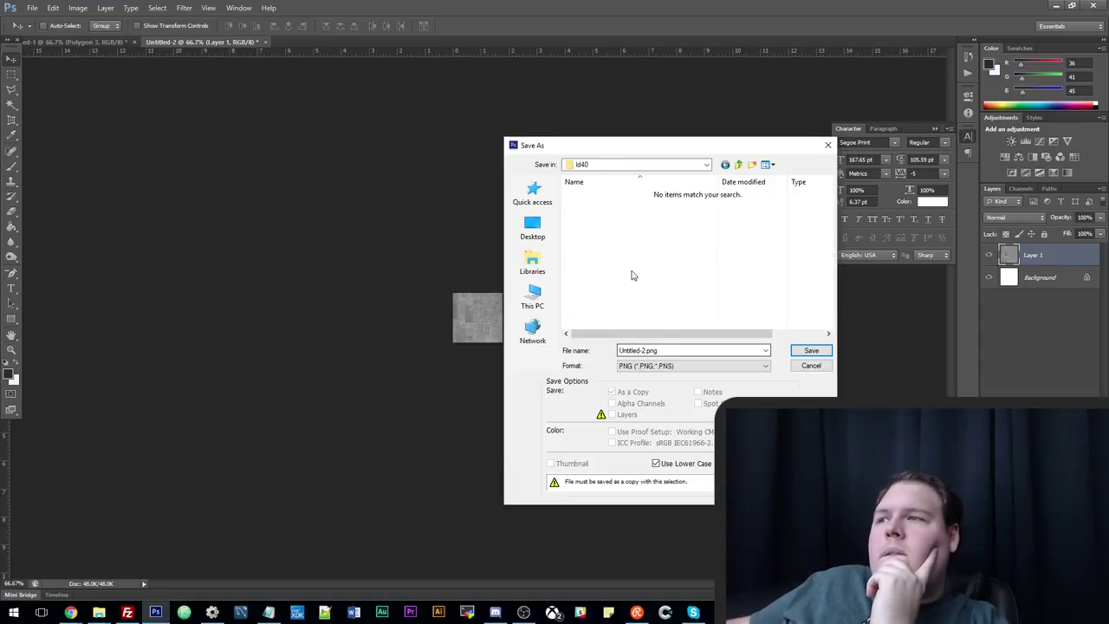
Create an 'assets' folder inside ld40 and save the texture there as PNG.
right_click(631, 276)
mouse_move(597, 436)
left_click(446, 439)
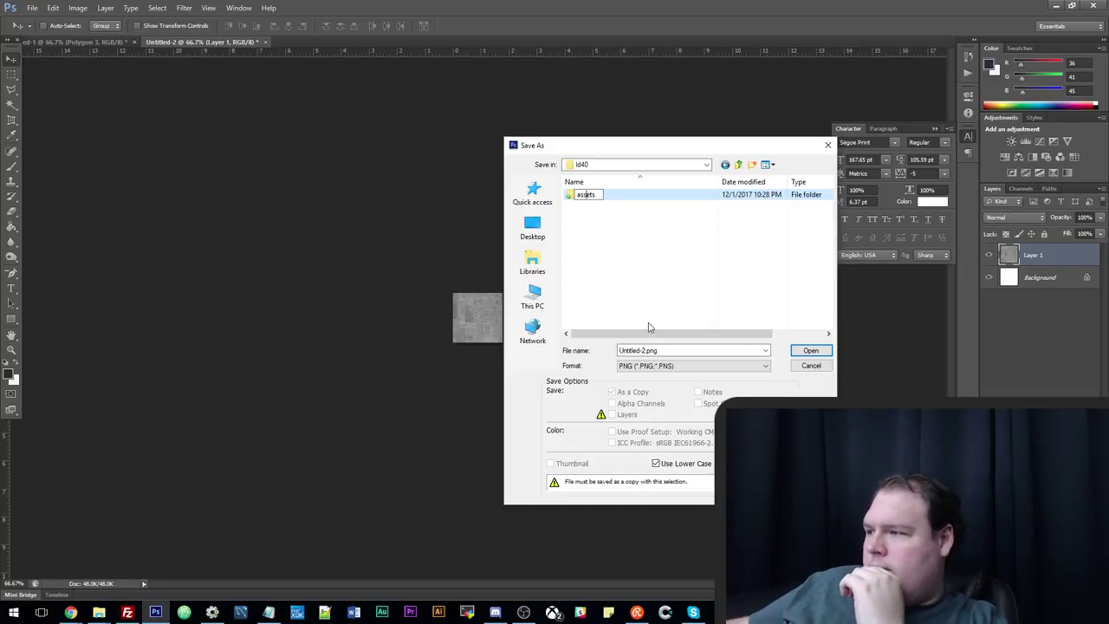
key("Return")
double_click(585, 195)
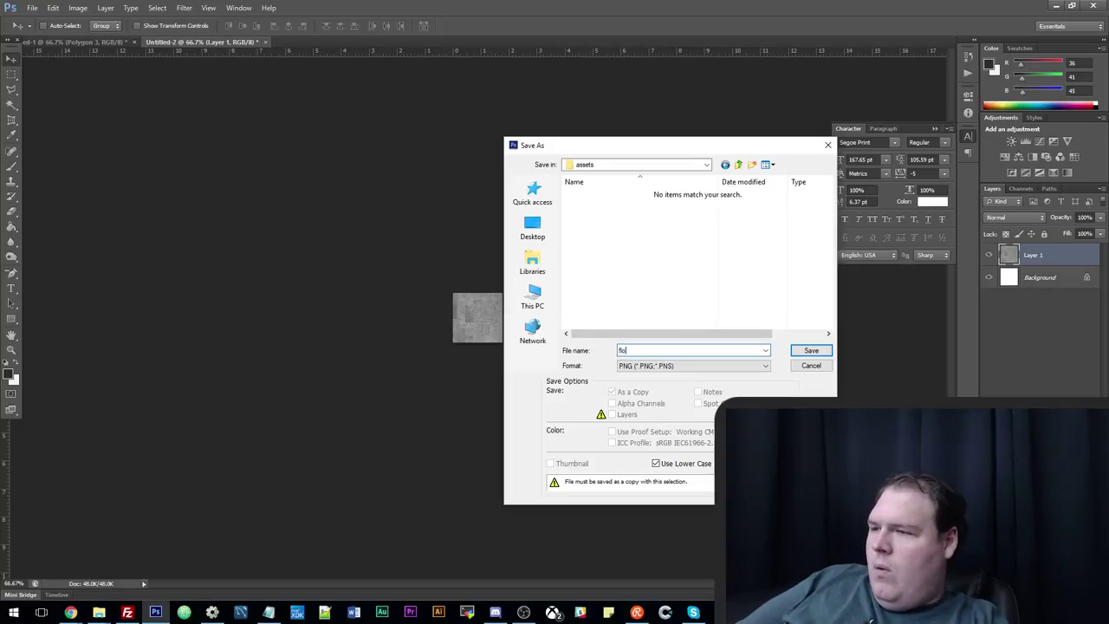
left_click(811, 350)
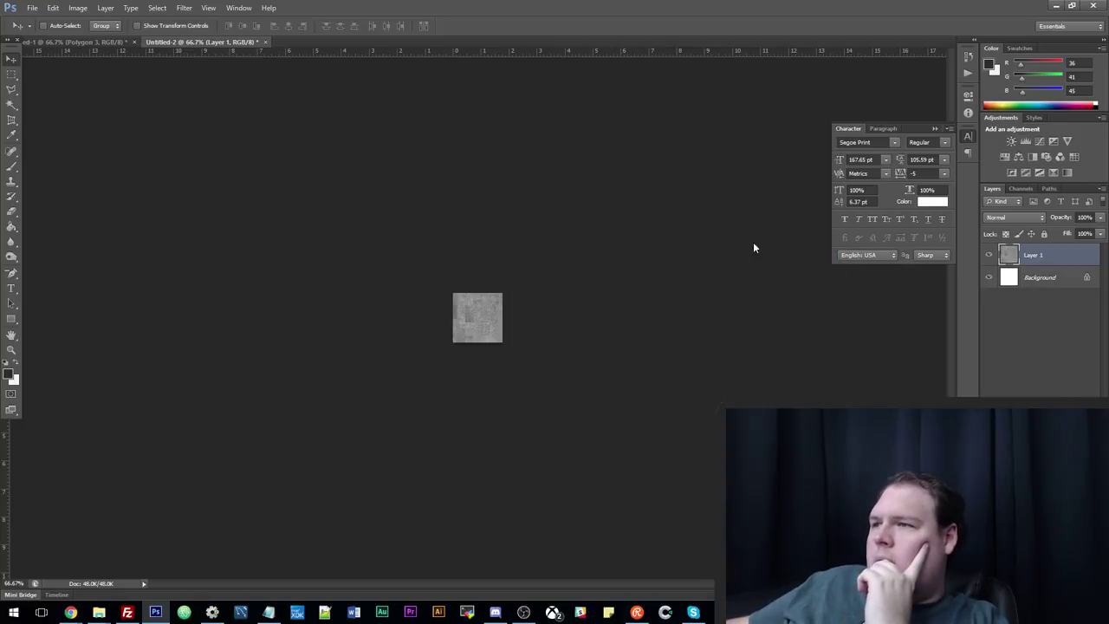
left_click(598, 194)
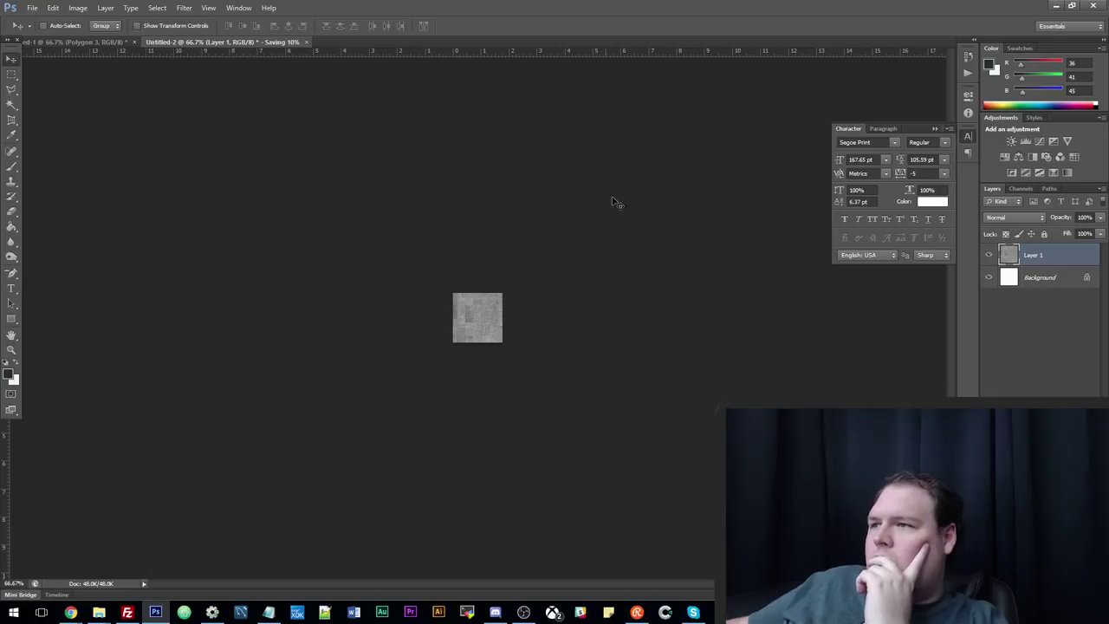
Return to Construct 2's Layout 1 view, dismissing the new object picker.
left_click(1056, 9)
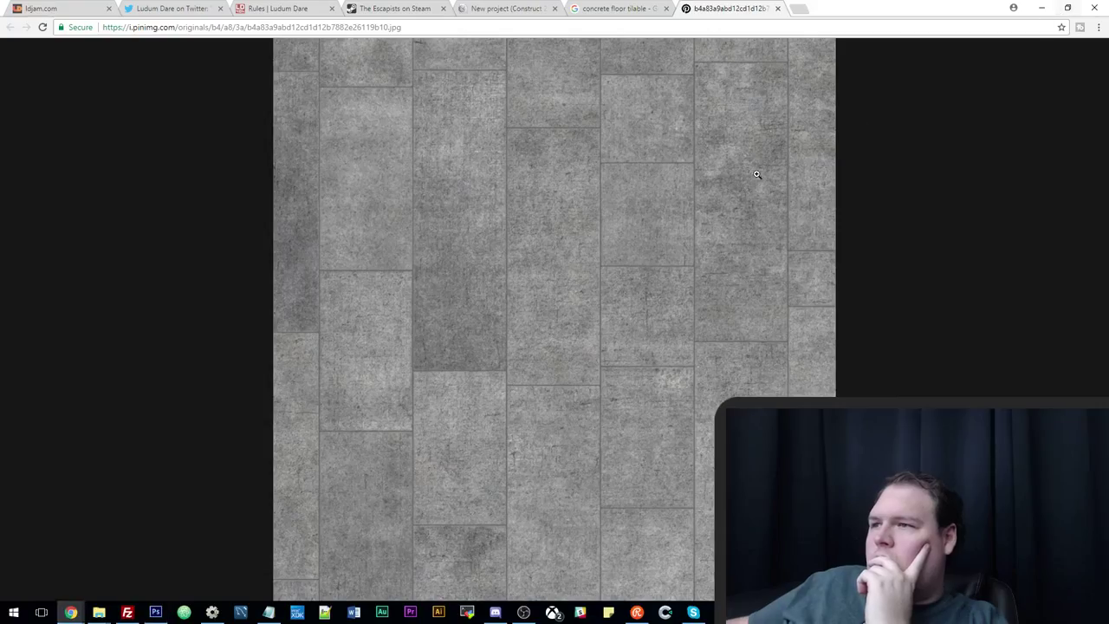
left_click(1043, 9)
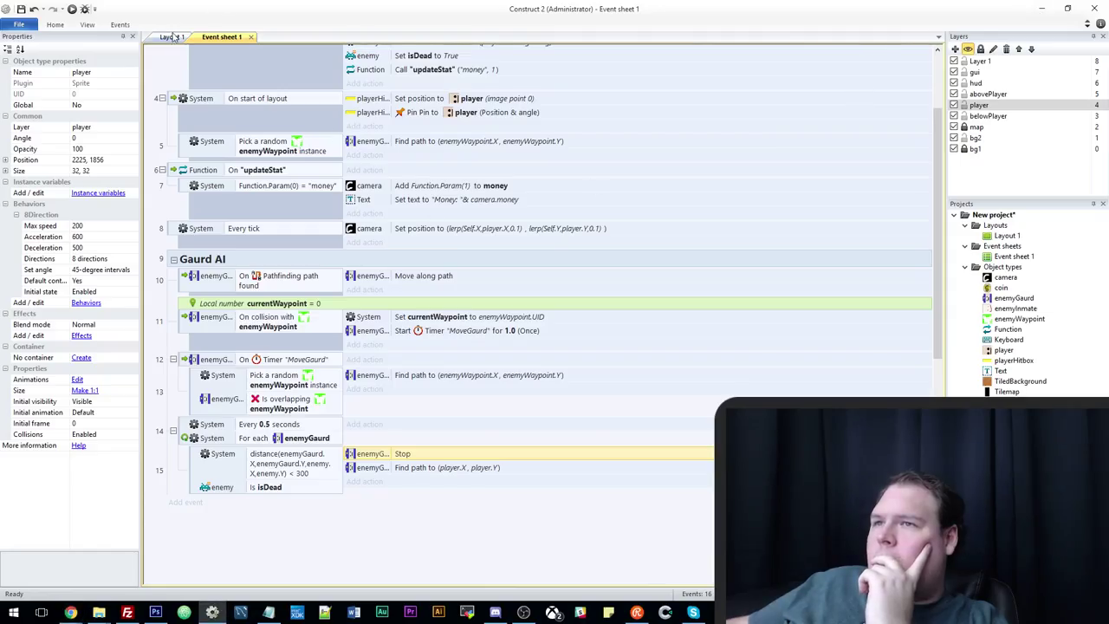
left_click(172, 36)
double_click(440, 285)
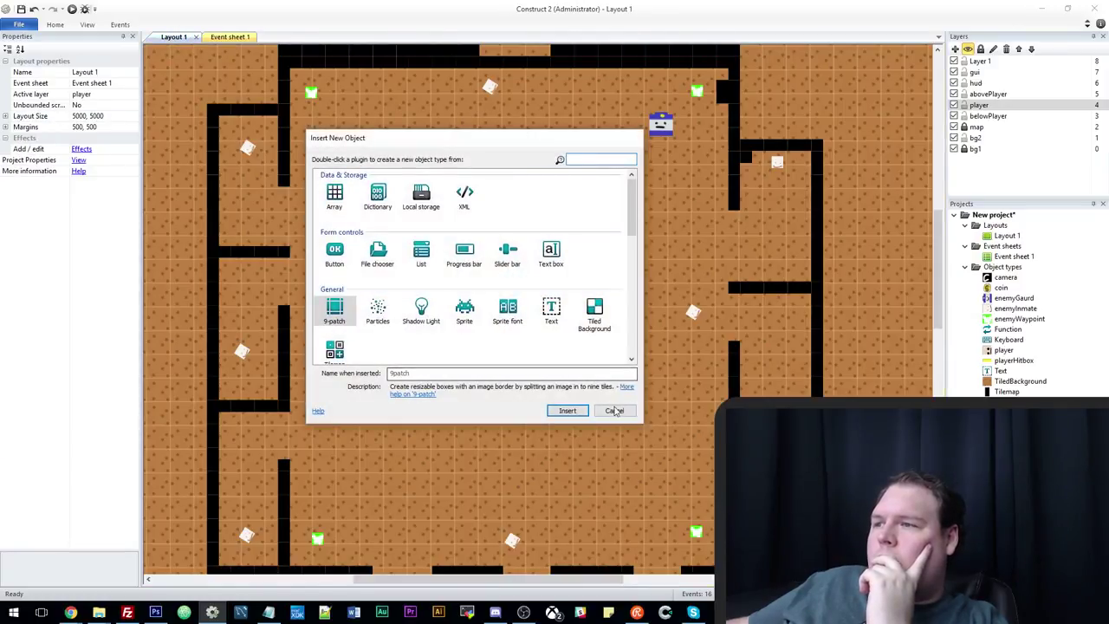
left_click(614, 410)
Load the floor texture from ld40/assets into the TiledBackground's image.
double_click(853, 175)
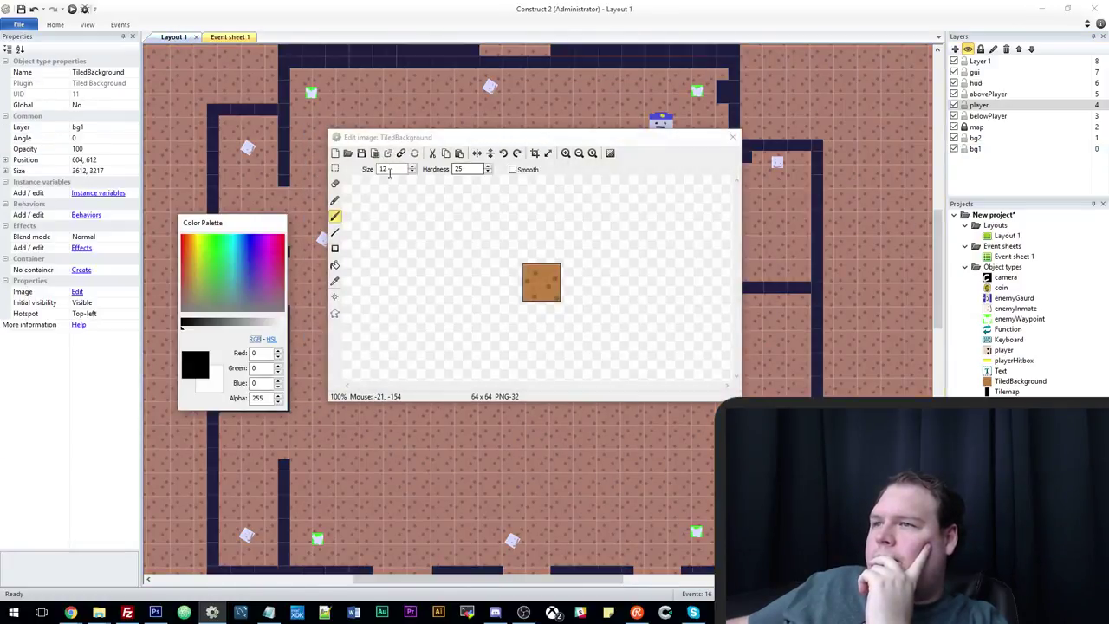
left_click(347, 153)
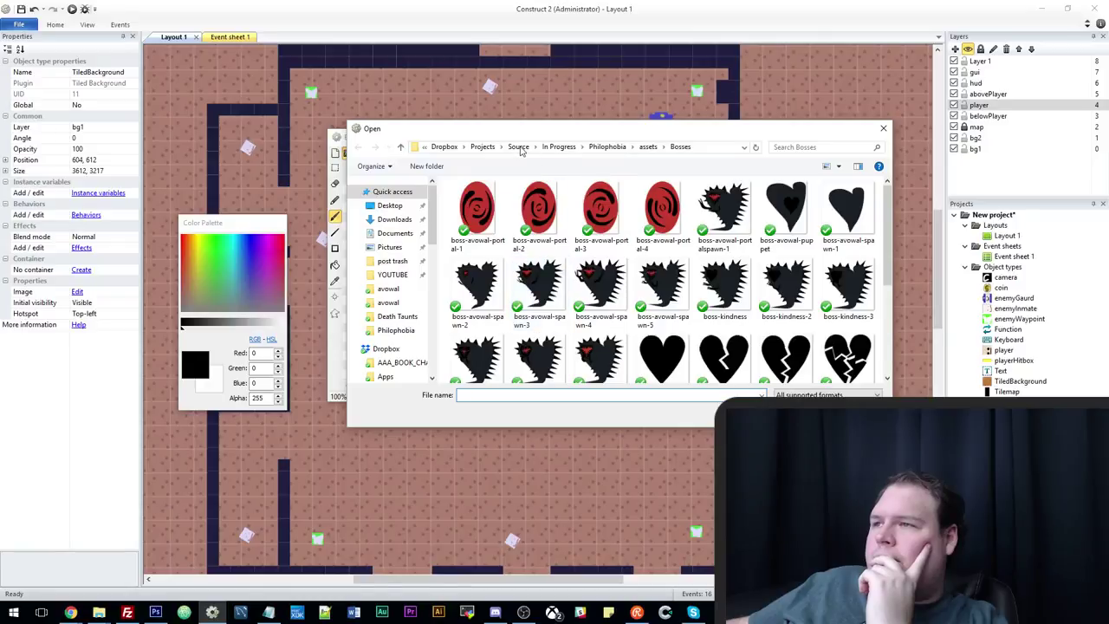
left_click(559, 147)
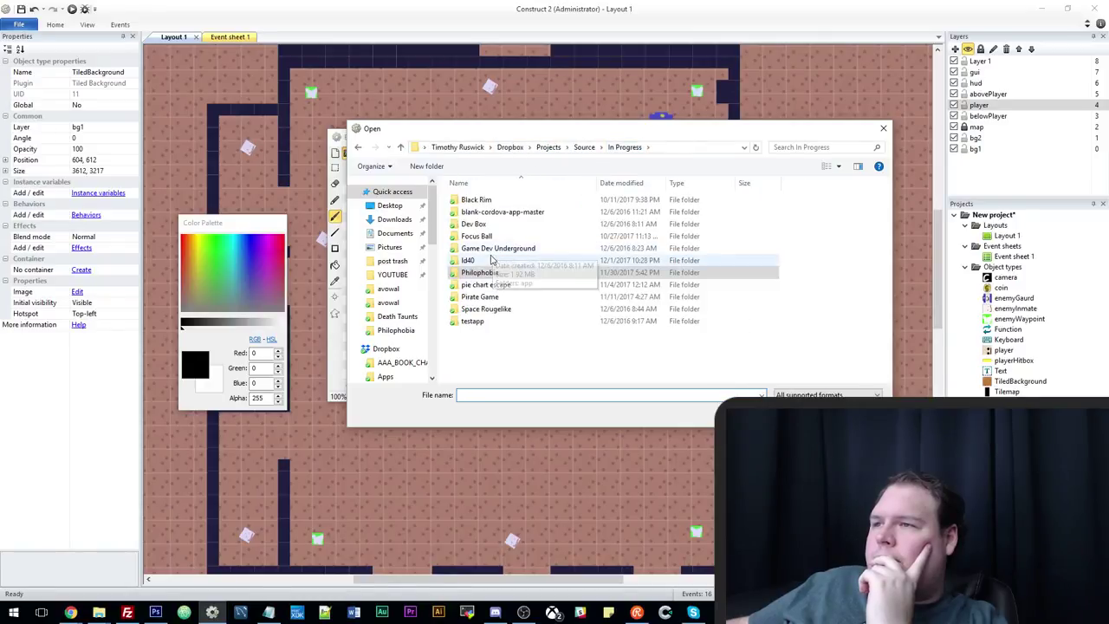
double_click(490, 258)
double_click(487, 203)
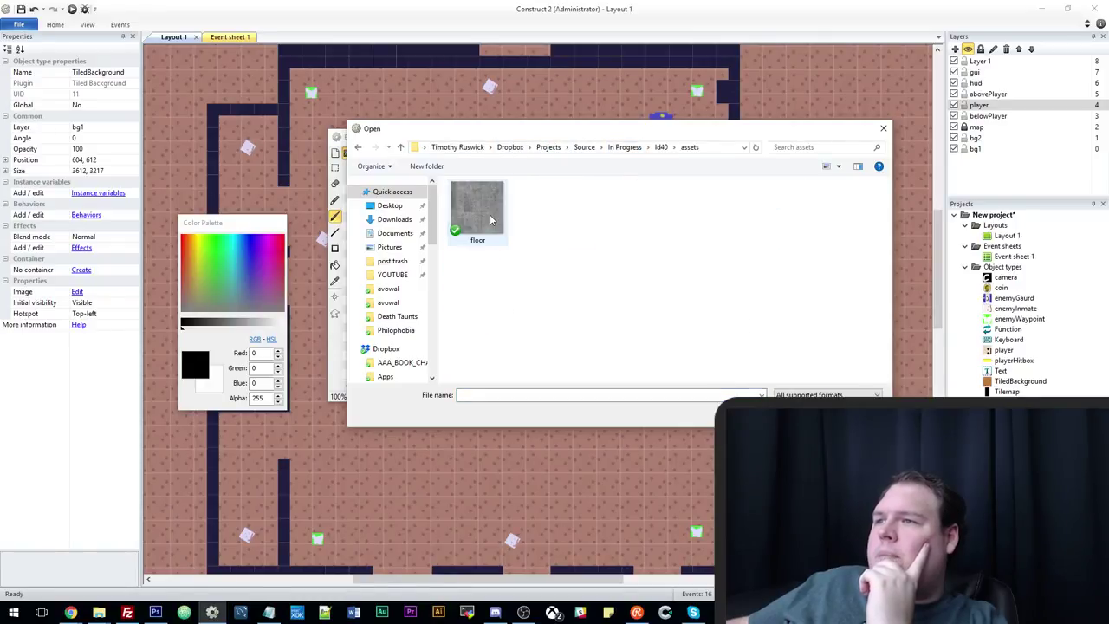
double_click(490, 217)
left_click(732, 137)
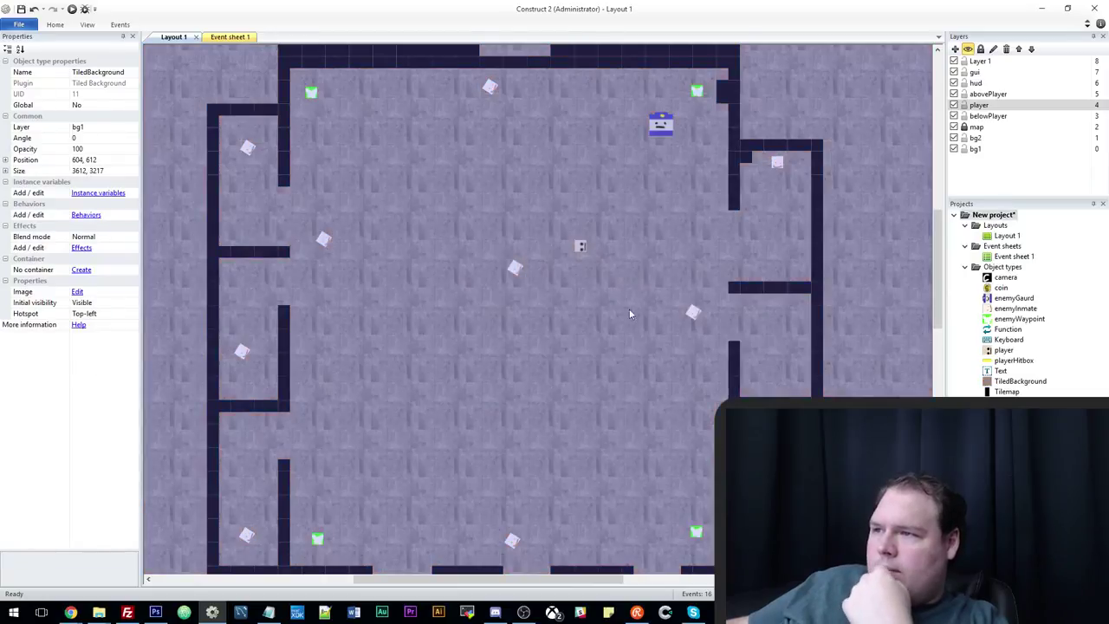
scroll(607, 327, "down", 2, "ctrl")
scroll(601, 333, "up", 2, "ctrl")
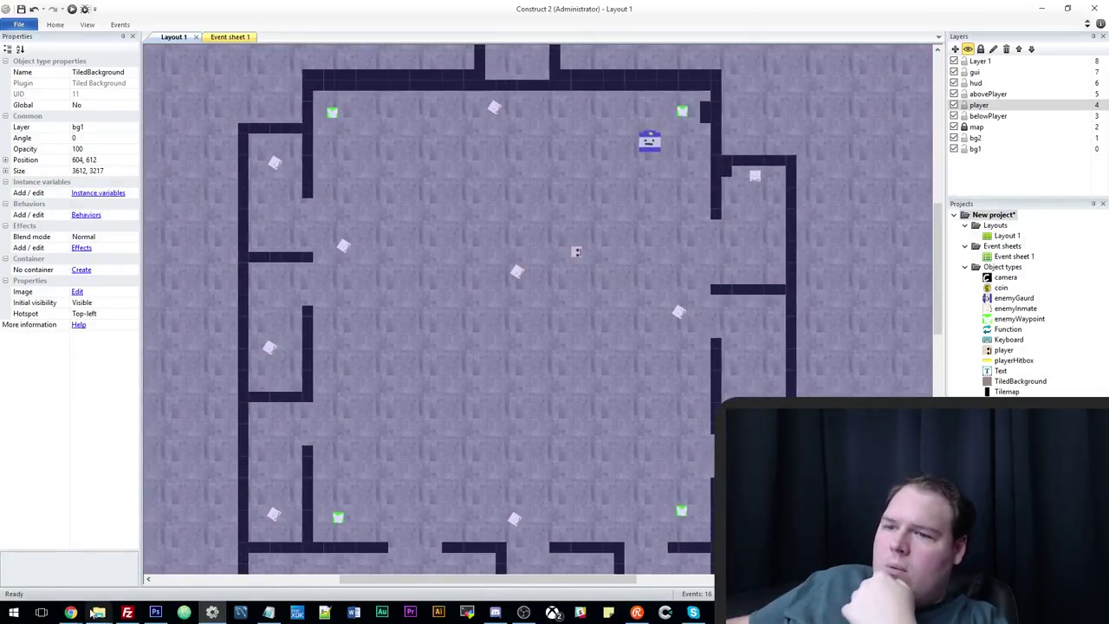
Bring the Chrome preview forward and reload it with F5 to show the concrete floor.
mouse_move(93, 612)
left_click(96, 555)
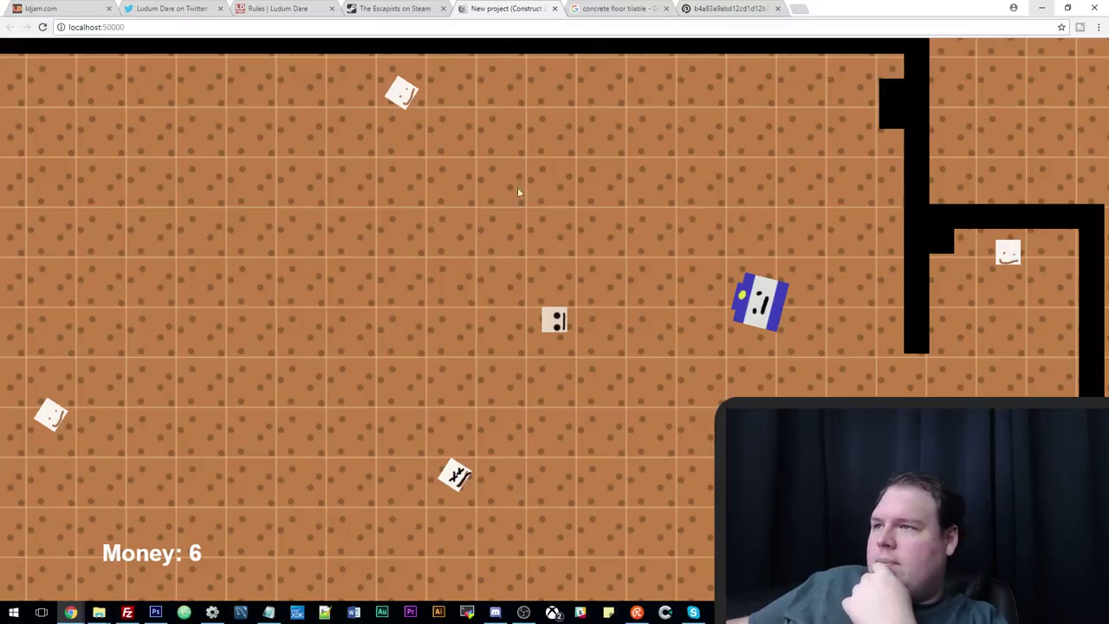
key("F5")
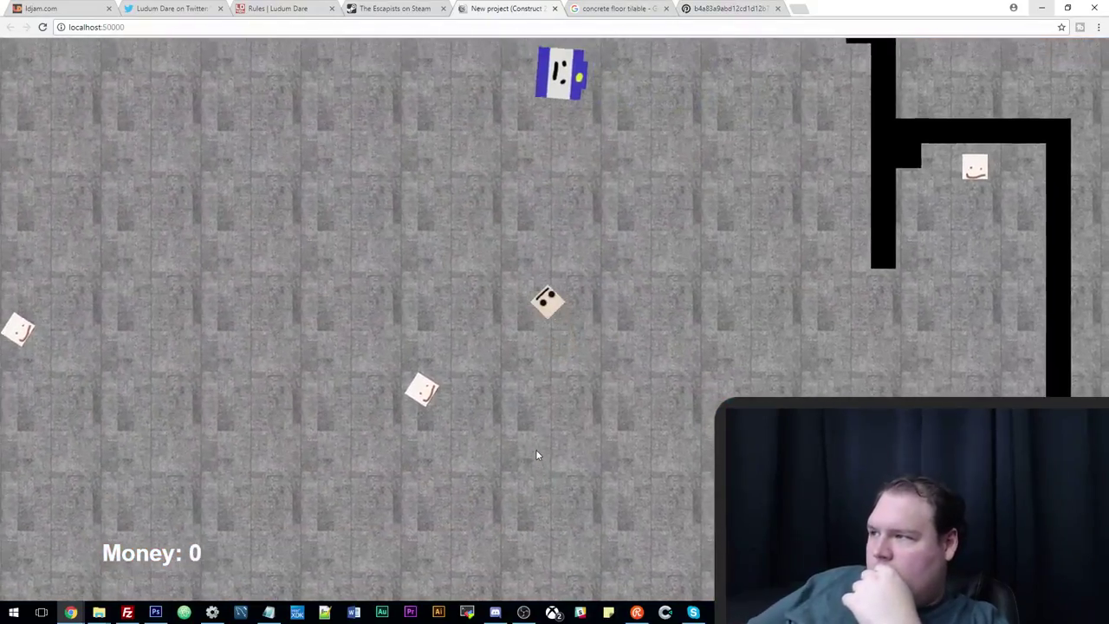
Walk the player around the maze with the arrow keys, then return to Construct 2.
key("Up")
key("Left")
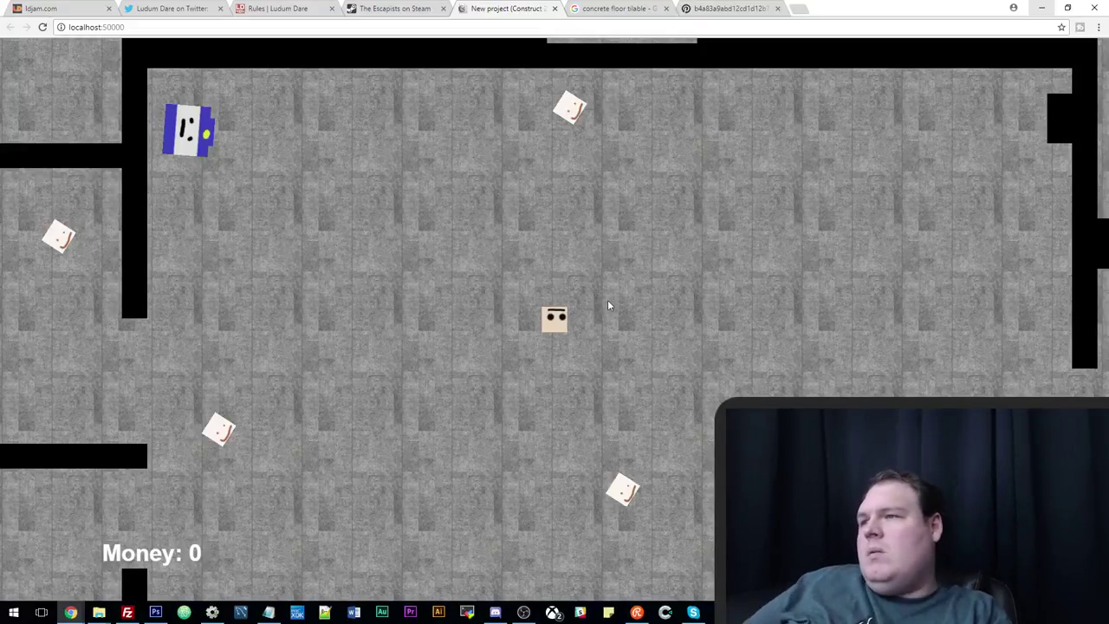
key("Left")
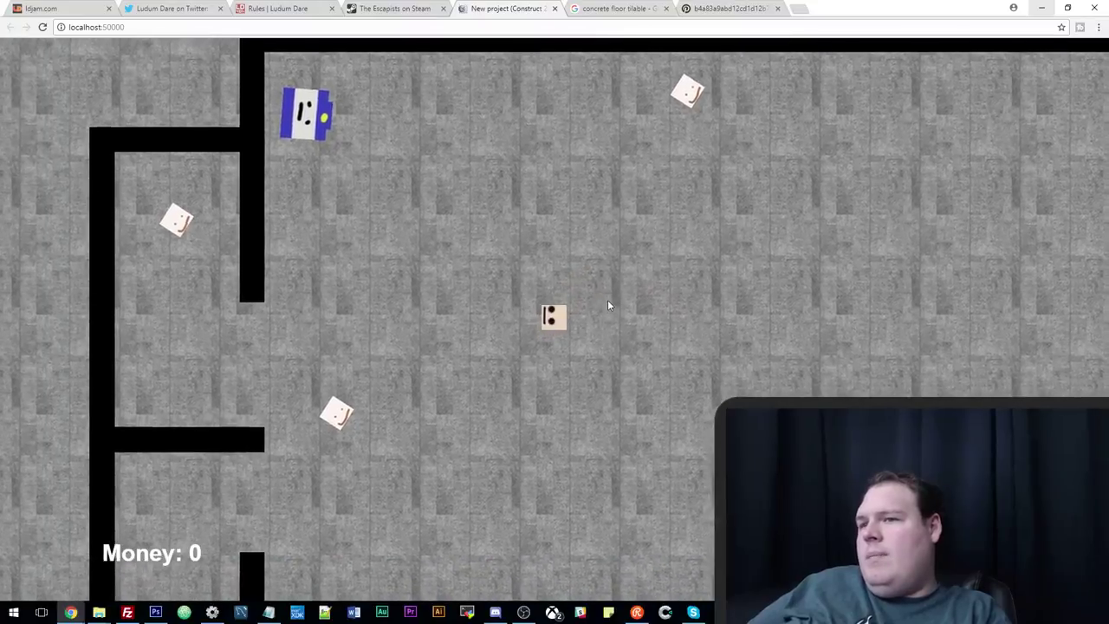
key("Left")
key("Down")
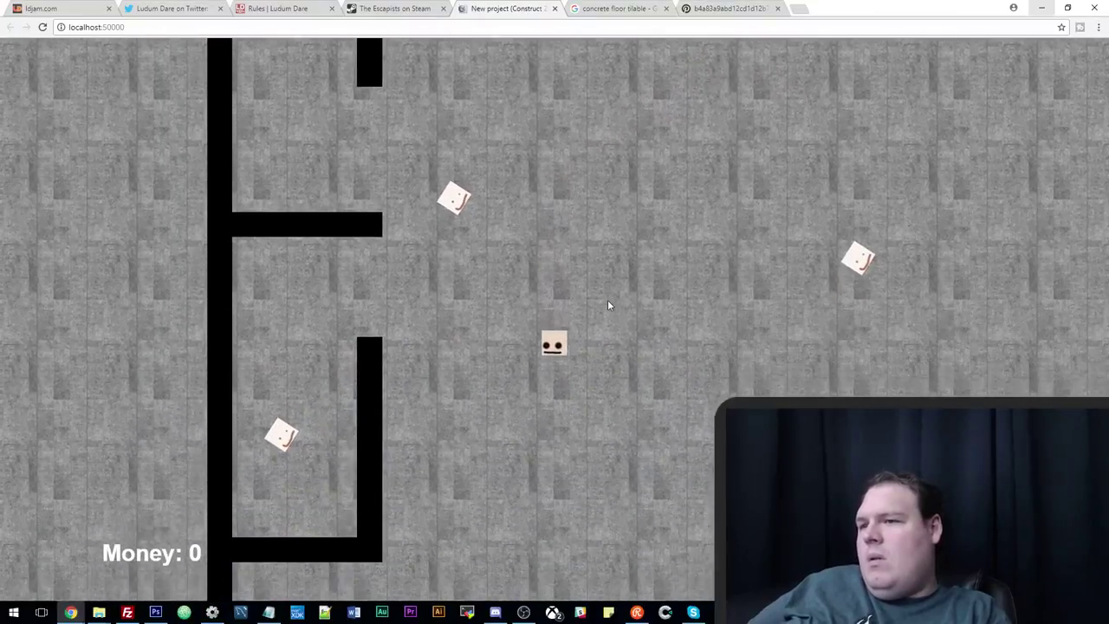
key("Right")
key("Left")
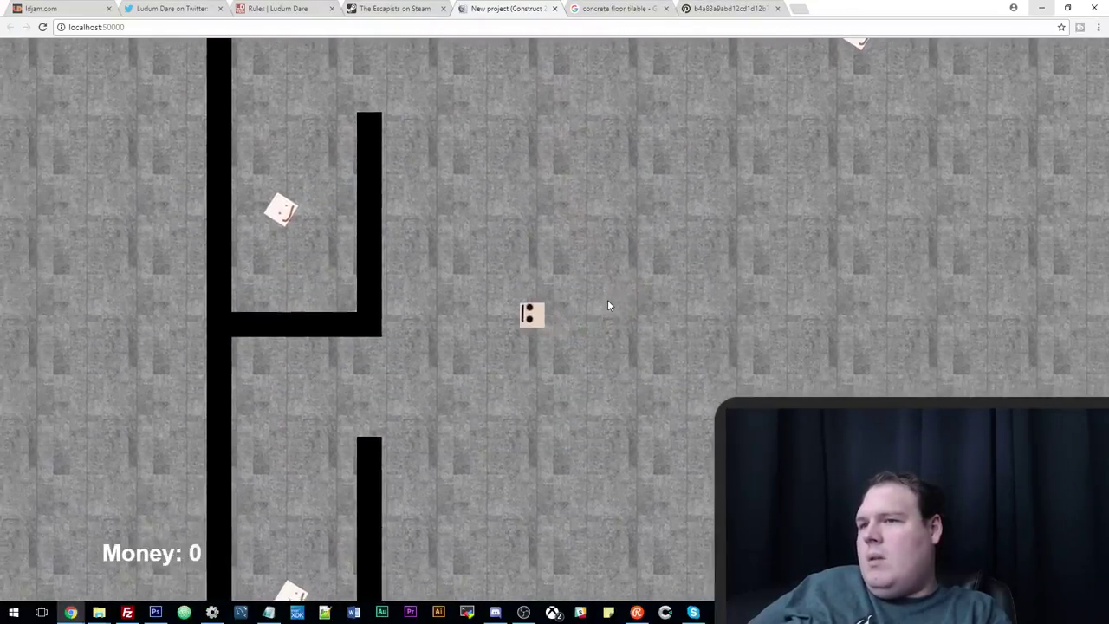
key("Down")
key("Right")
key("Right")
key("Down")
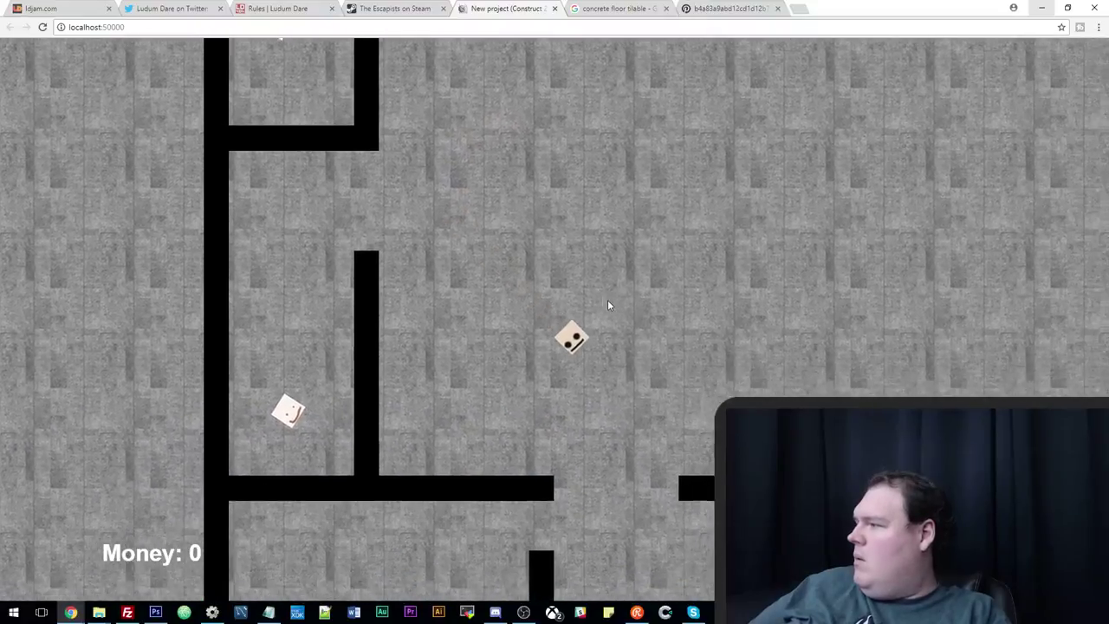
key("Up")
key("Right")
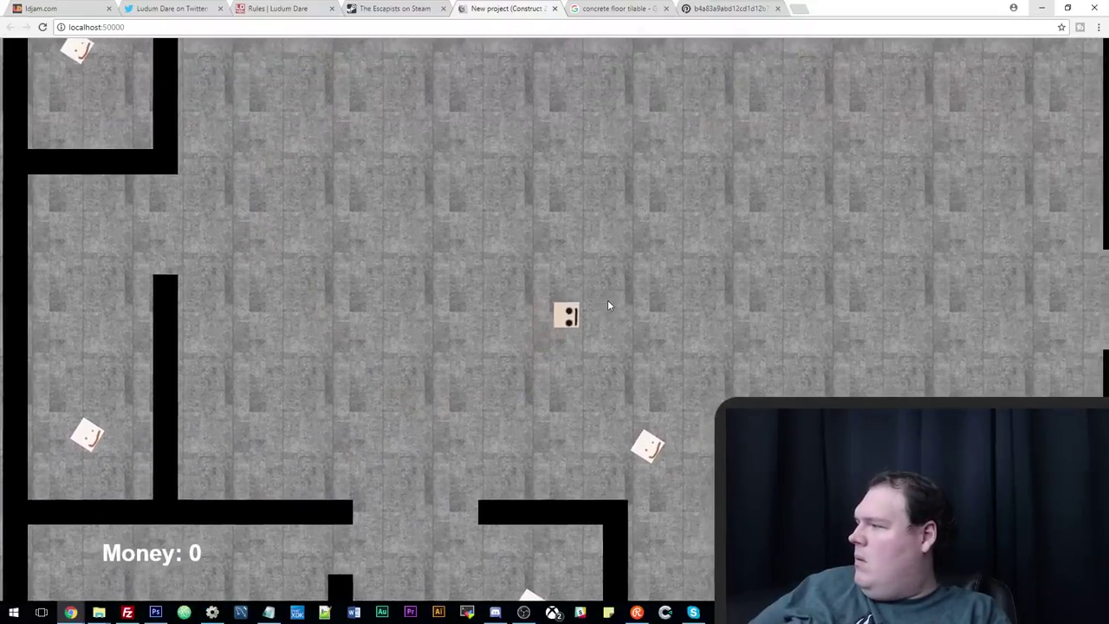
key("Up")
key("Right")
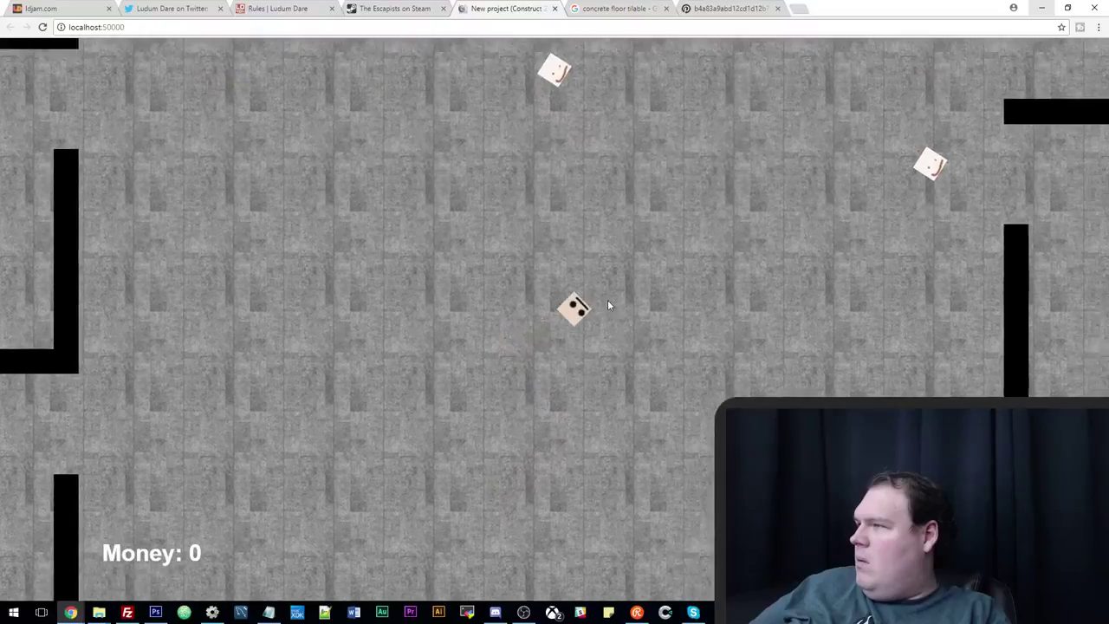
key("Up")
key("Right")
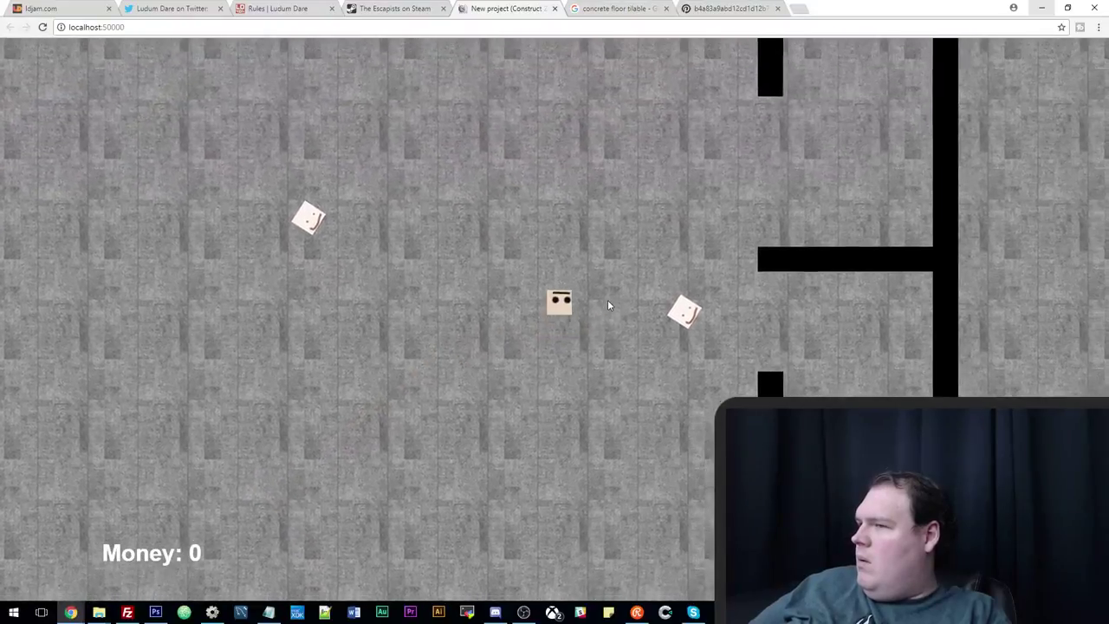
key("Up")
key("Right")
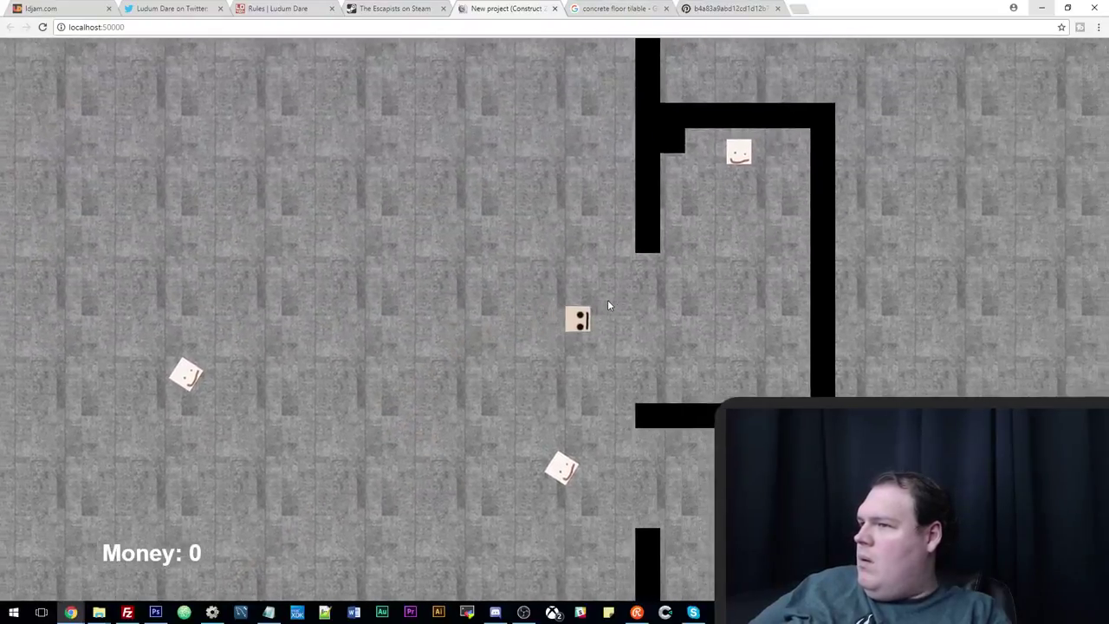
key("alt+Tab")
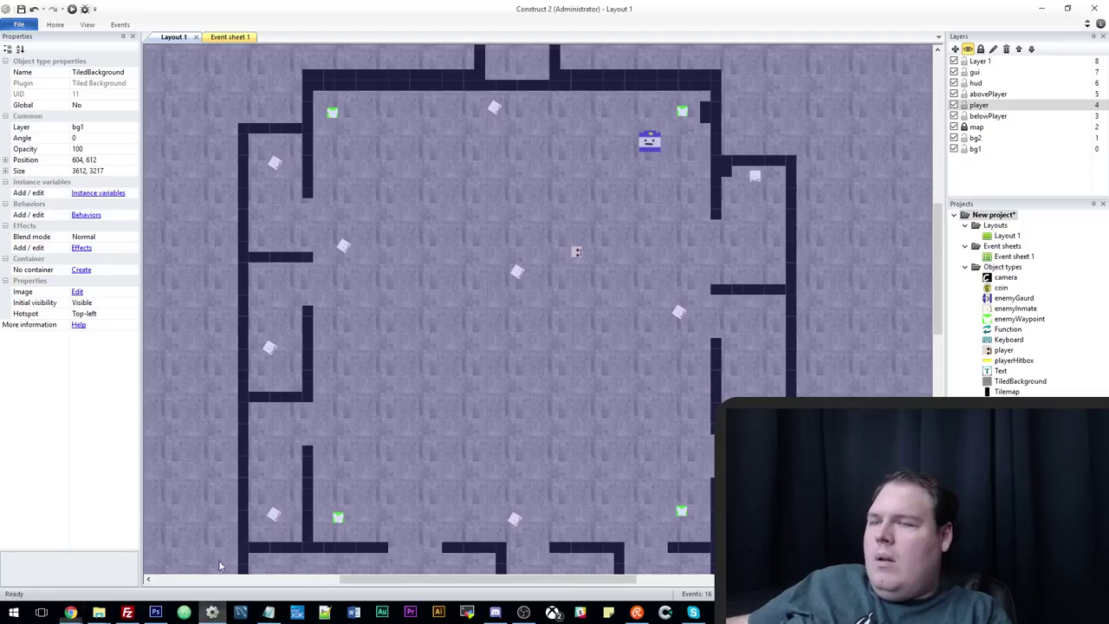
Set both lerp factors in event 8's camera Set position action to 0.05, then run the layout.
left_click(230, 36)
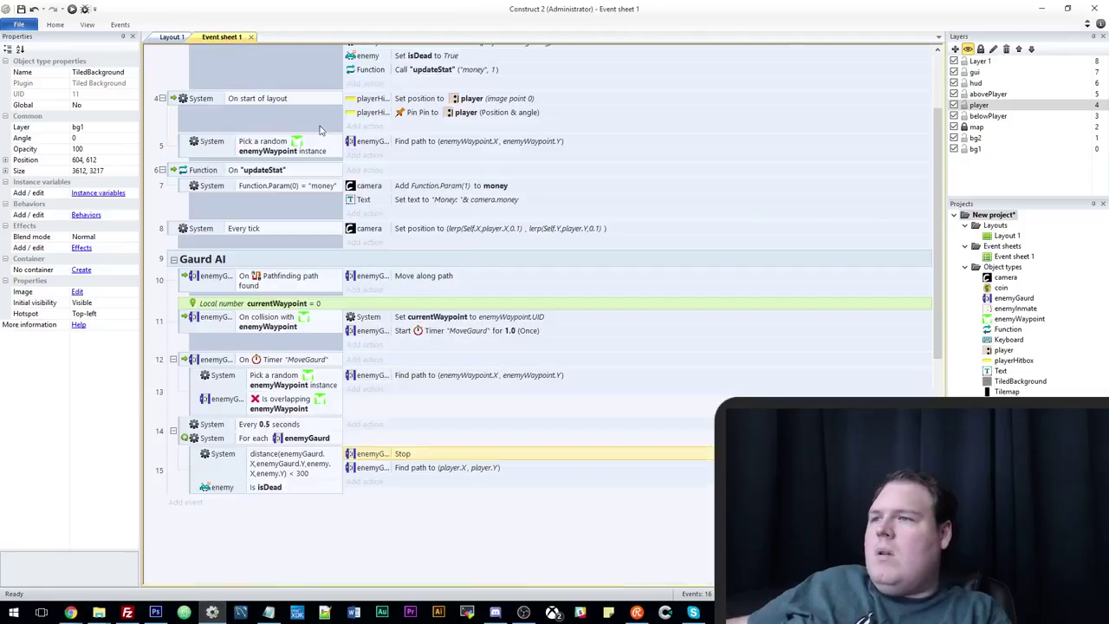
double_click(524, 230)
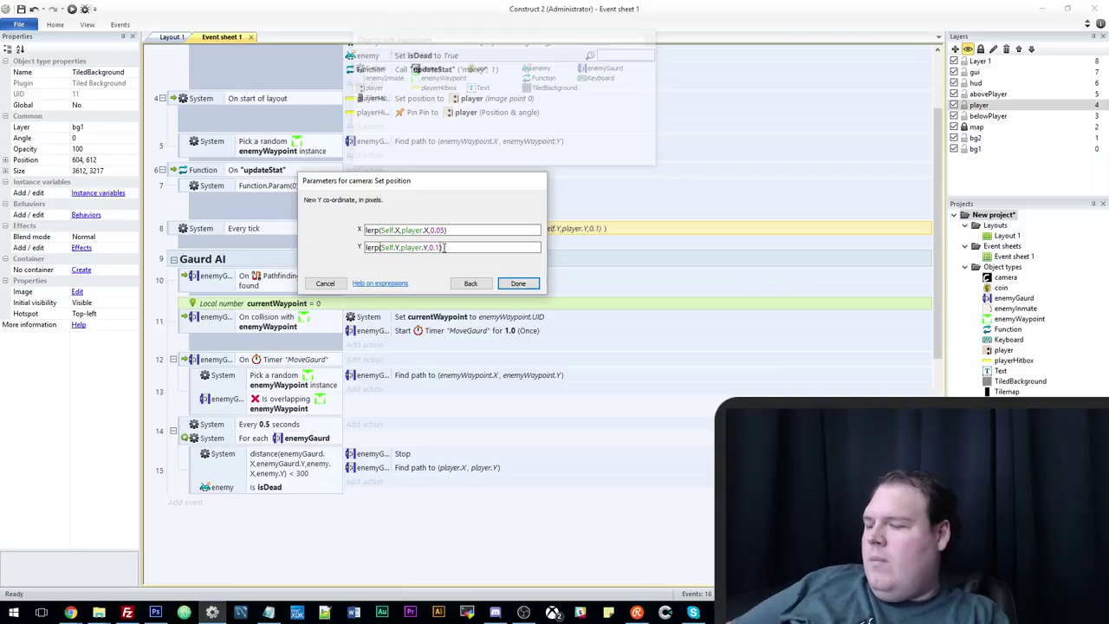
key("Return")
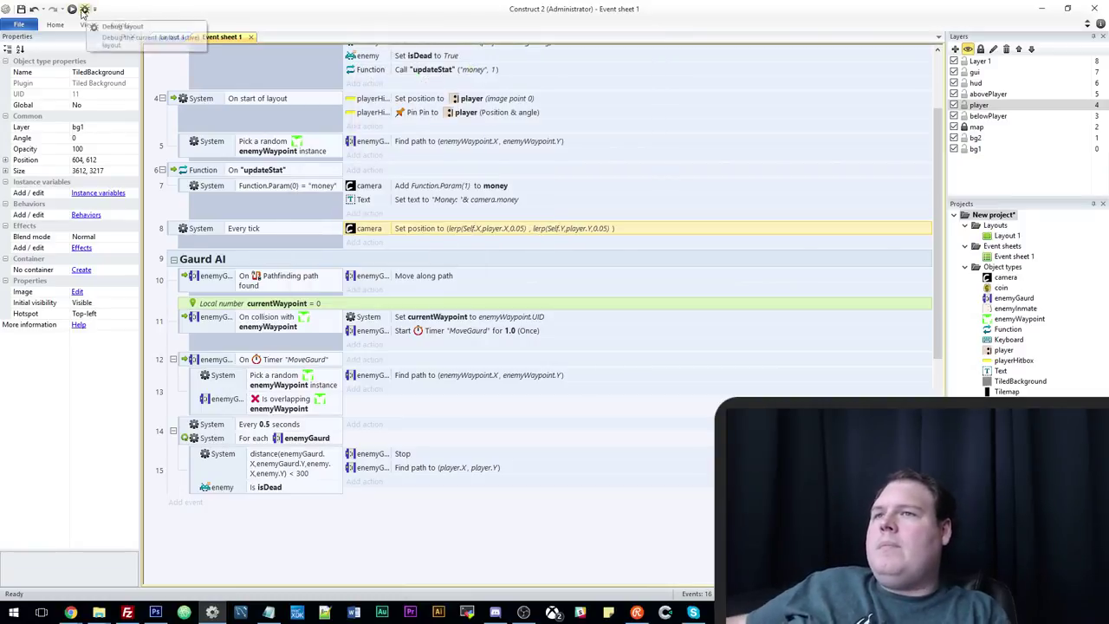
left_click(72, 9)
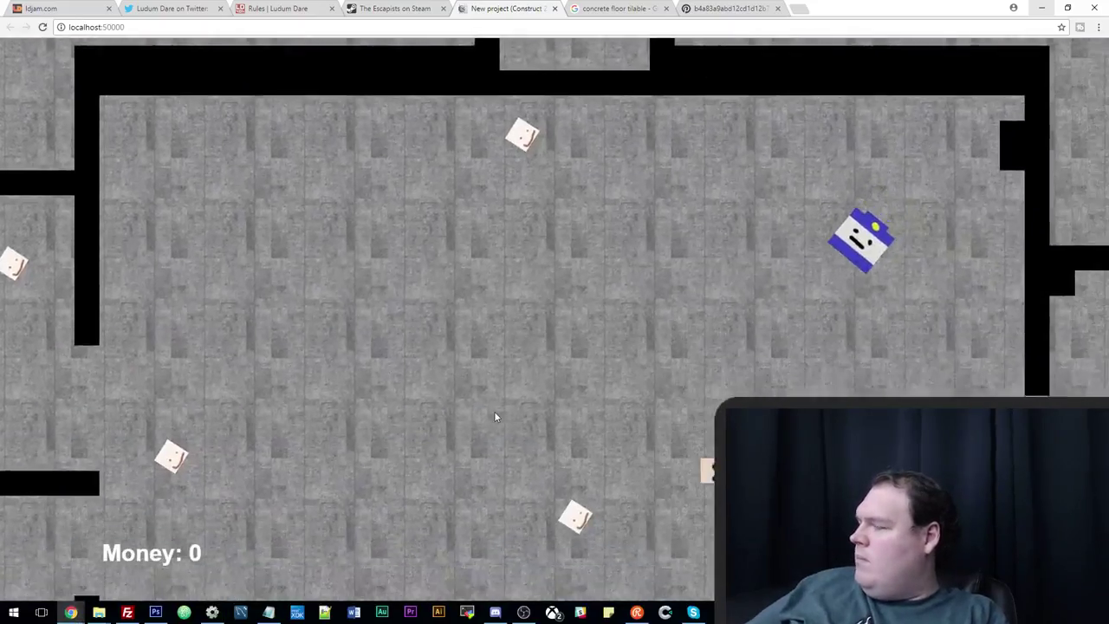
Move the player down and left to watch the camera trail more slowly.
key("Down")
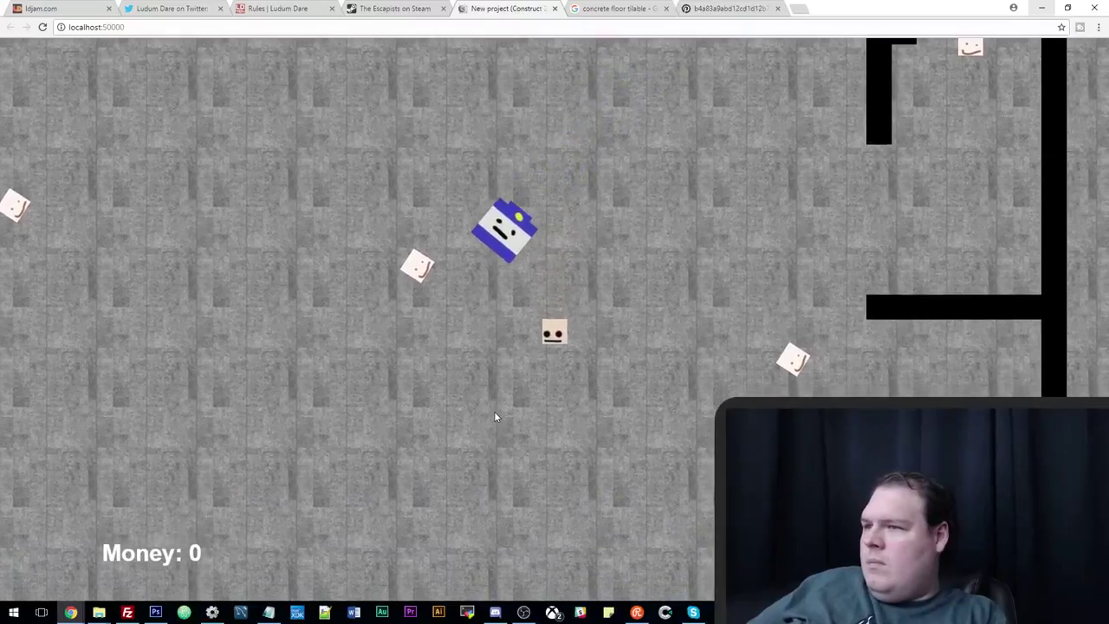
key("Left")
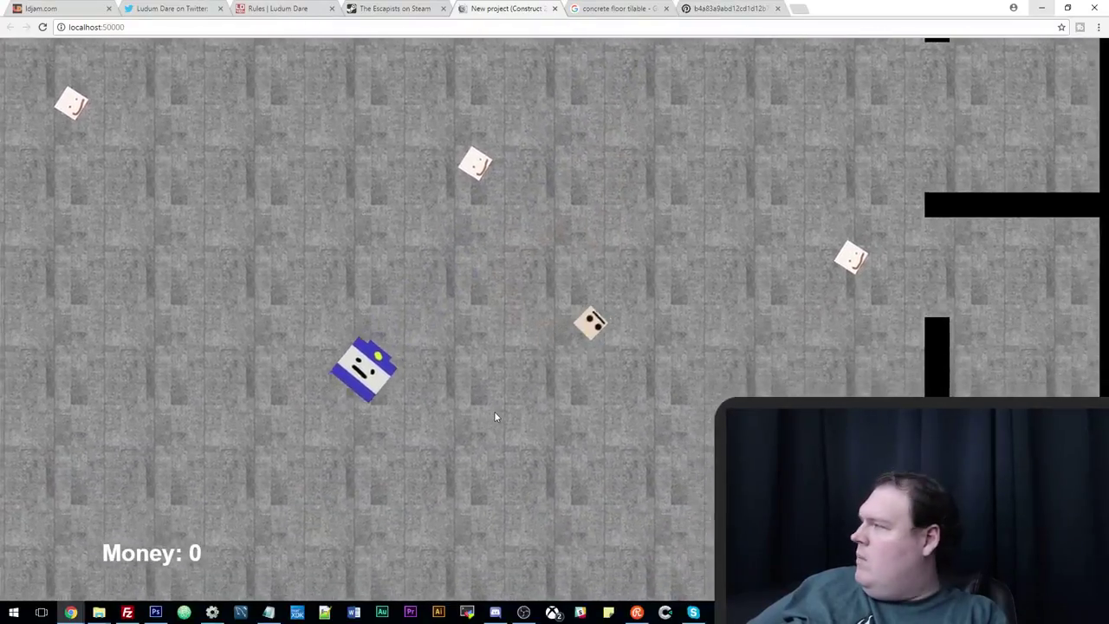
key("Down")
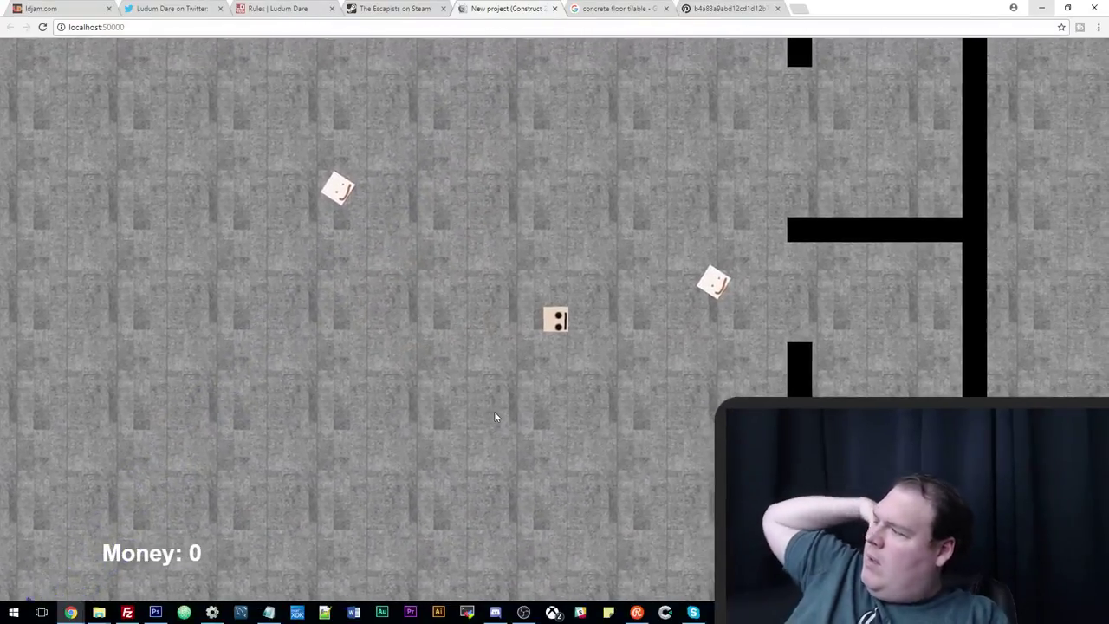